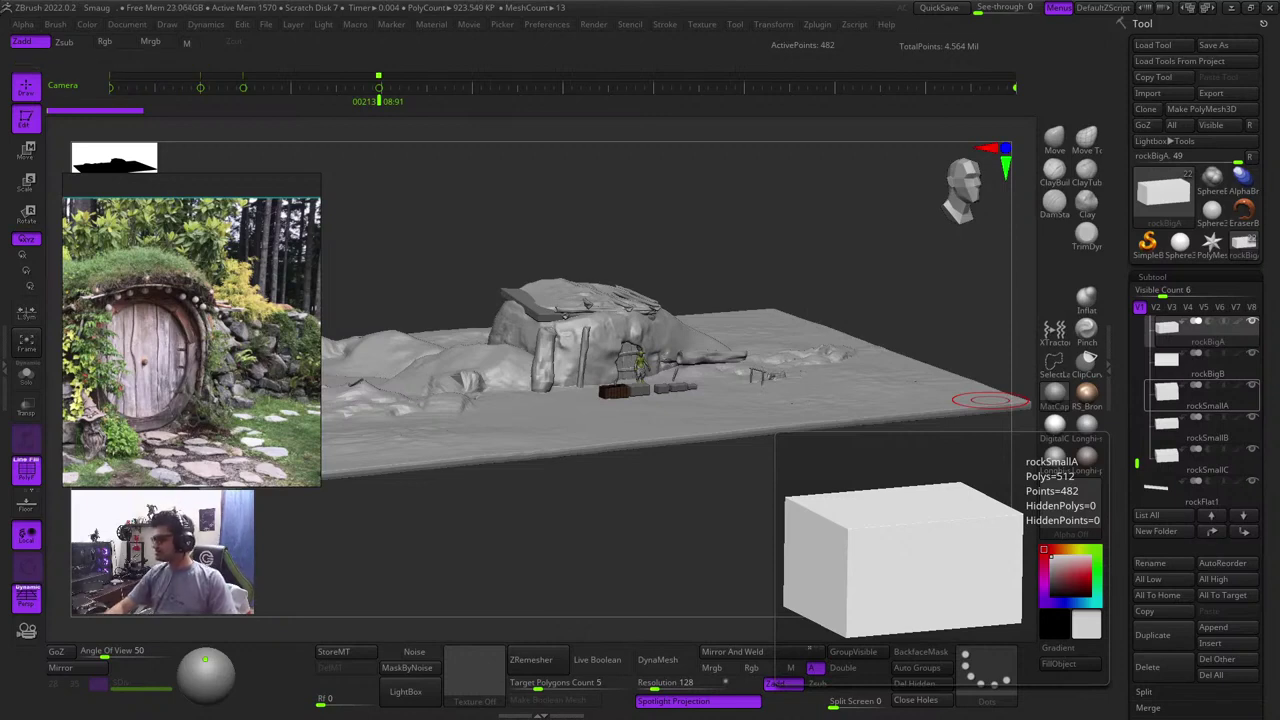
Show the hidden sculpted stones subtool PM3D_Cube3D1_2 around the hut's doorway
drag(737, 254, 766, 268)
key(shift+f)
ctrl+right_drag(603, 403, 805, 209)
drag(805, 209, 743, 271)
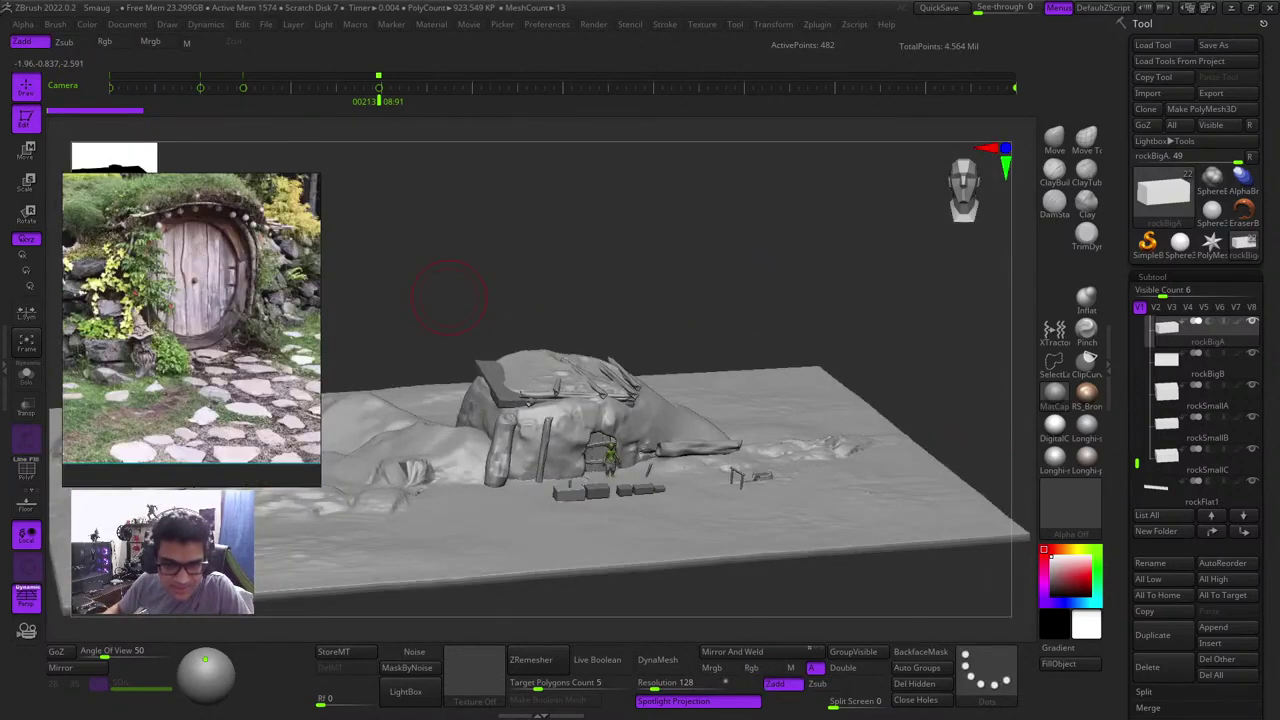
drag(450, 298, 743, 197)
ctrl+right_drag(743, 197, 743, 403)
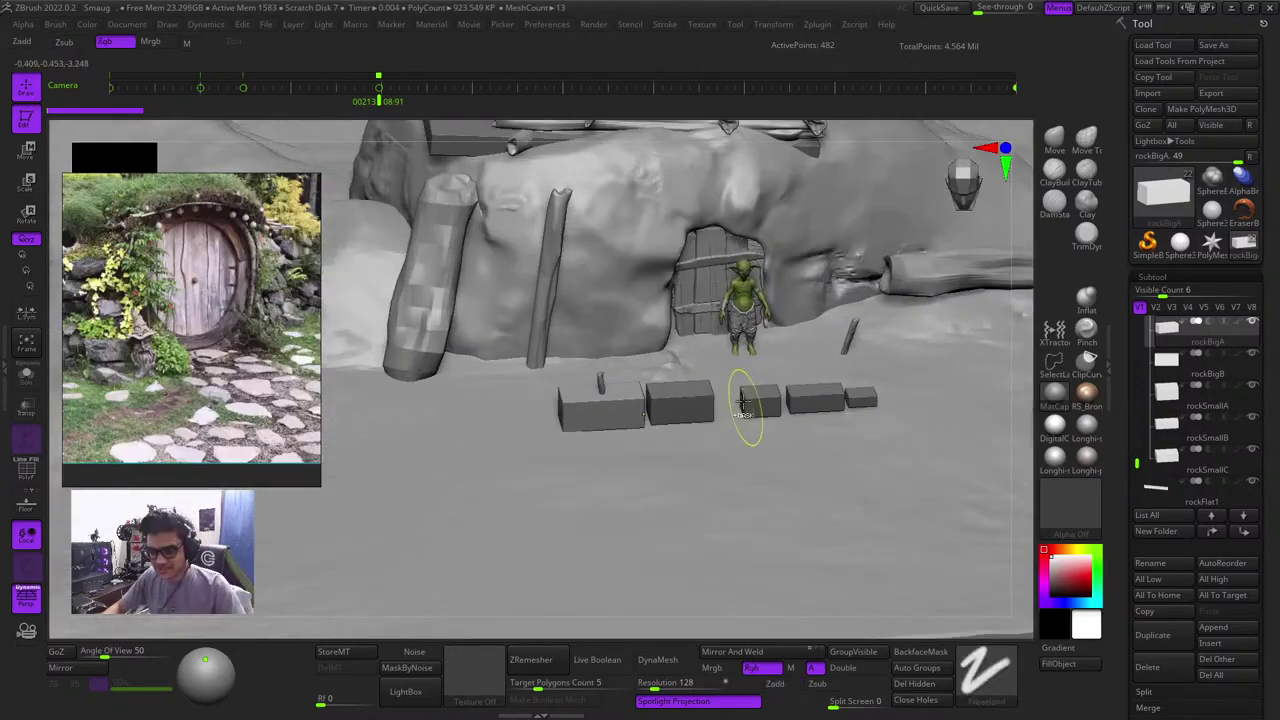
drag(1136, 464, 1136, 391)
click(1252, 388)
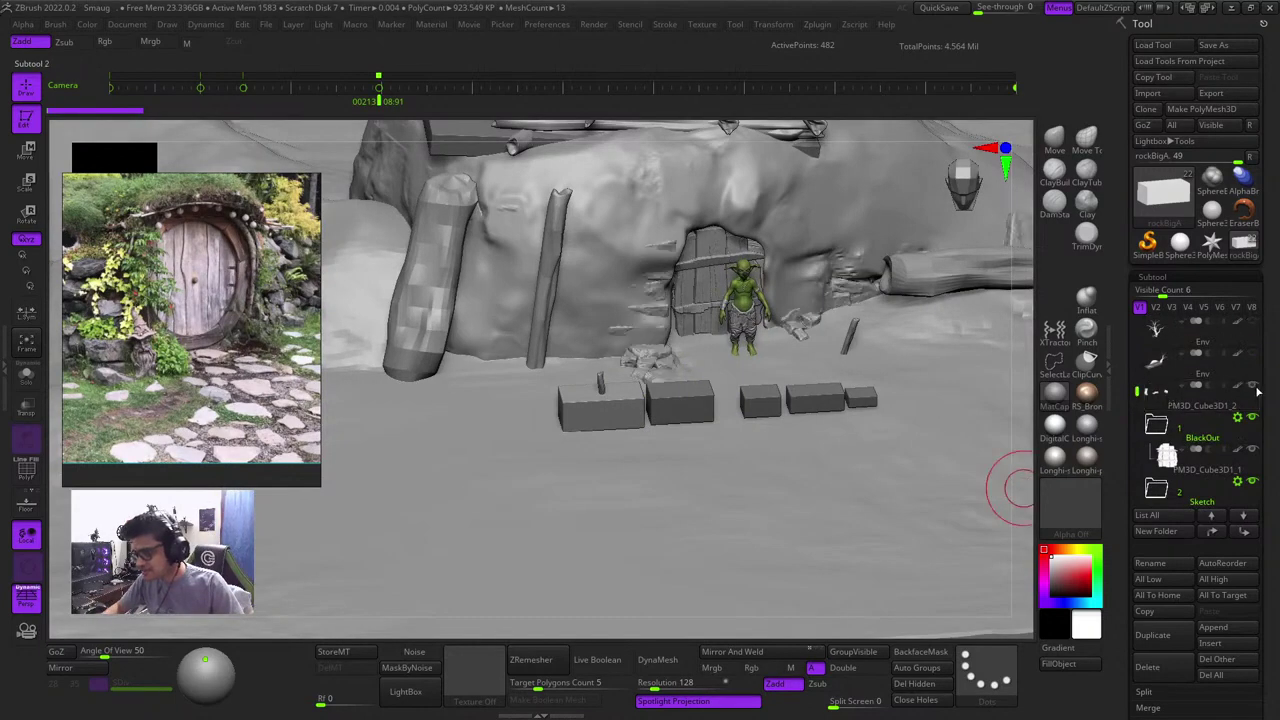
key(shift+f)
key(shift+f)
Duplicate the rockBigA block and move the copy out of the Rocks folder to the end of the subtool list
drag(1013, 401, 1053, 427)
drag(745, 515, 646, 571)
ctrl+right_drag(646, 571, 620, 474)
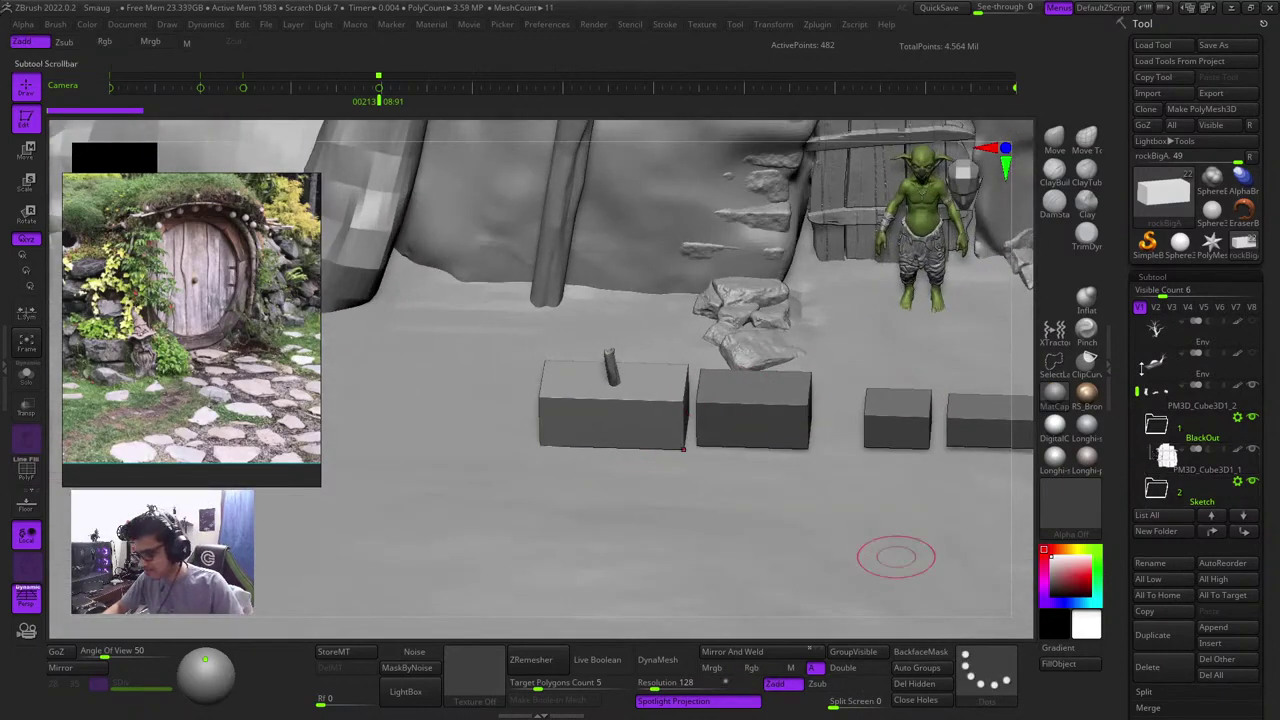
drag(1136, 390, 1135, 444)
click(1146, 636)
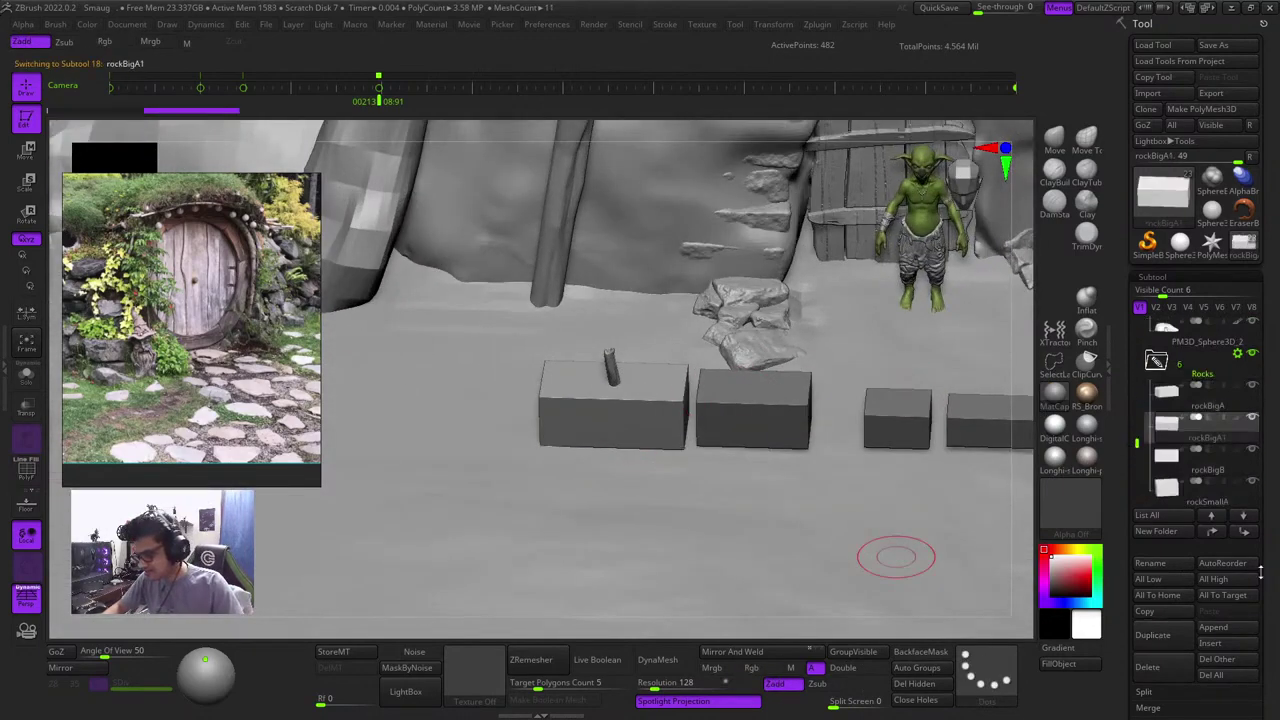
click(1252, 533)
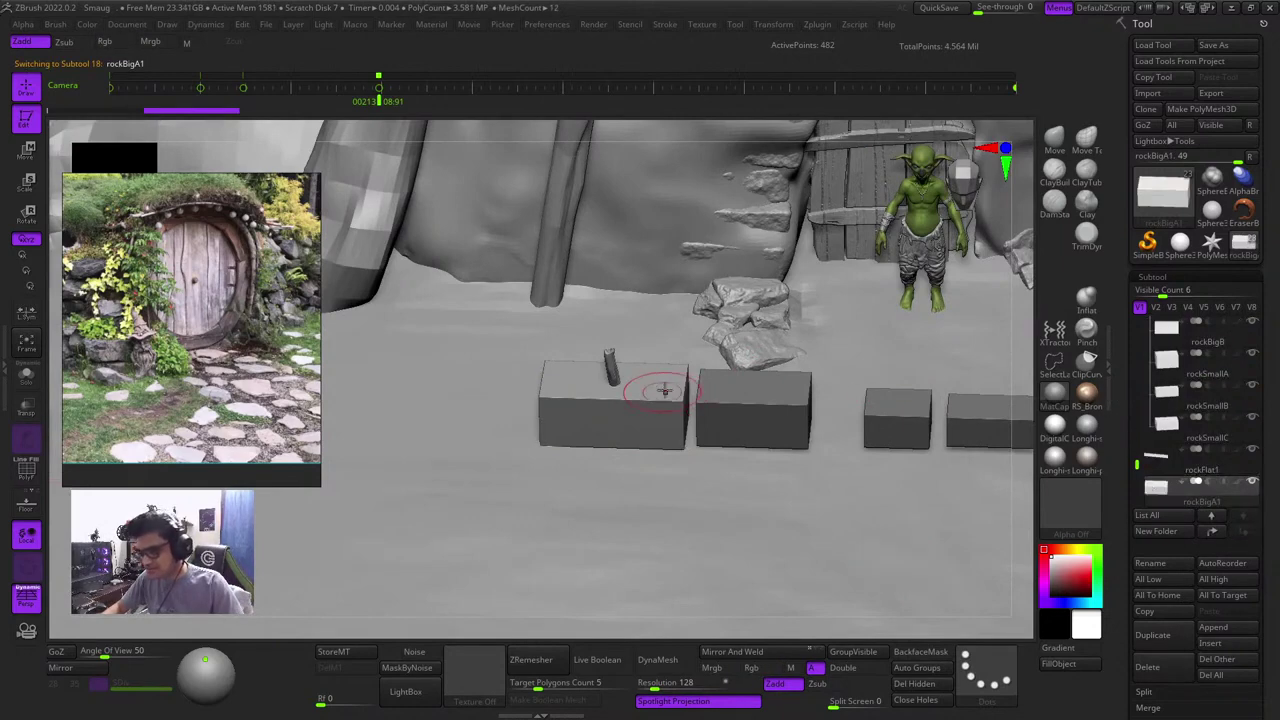
Move the copied block back against the hut wall and sideways toward the door, beside the sculpted stones
key(w)
drag(607, 449, 630, 296)
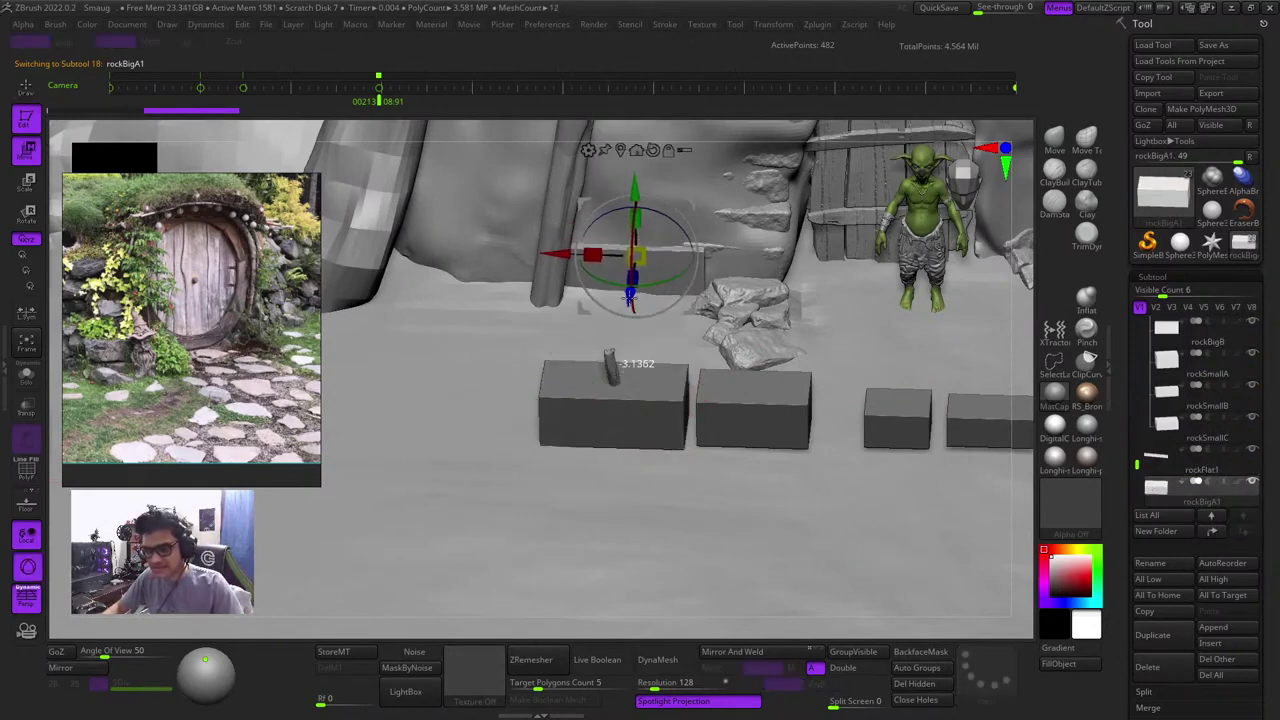
mouse_move(556, 253)
mouse_down()
mouse_move(640, 253)
mouse_move(624, 254)
mouse_up()
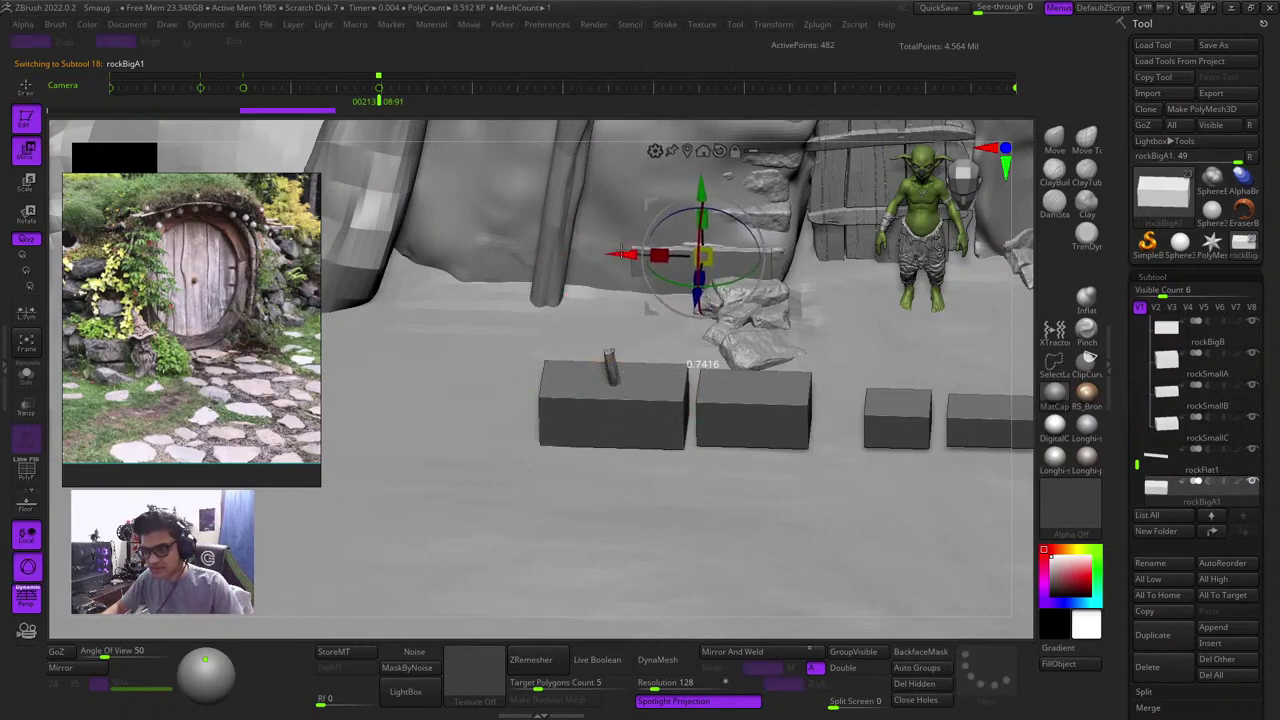
key(q)
mouse_move(1228, 394)
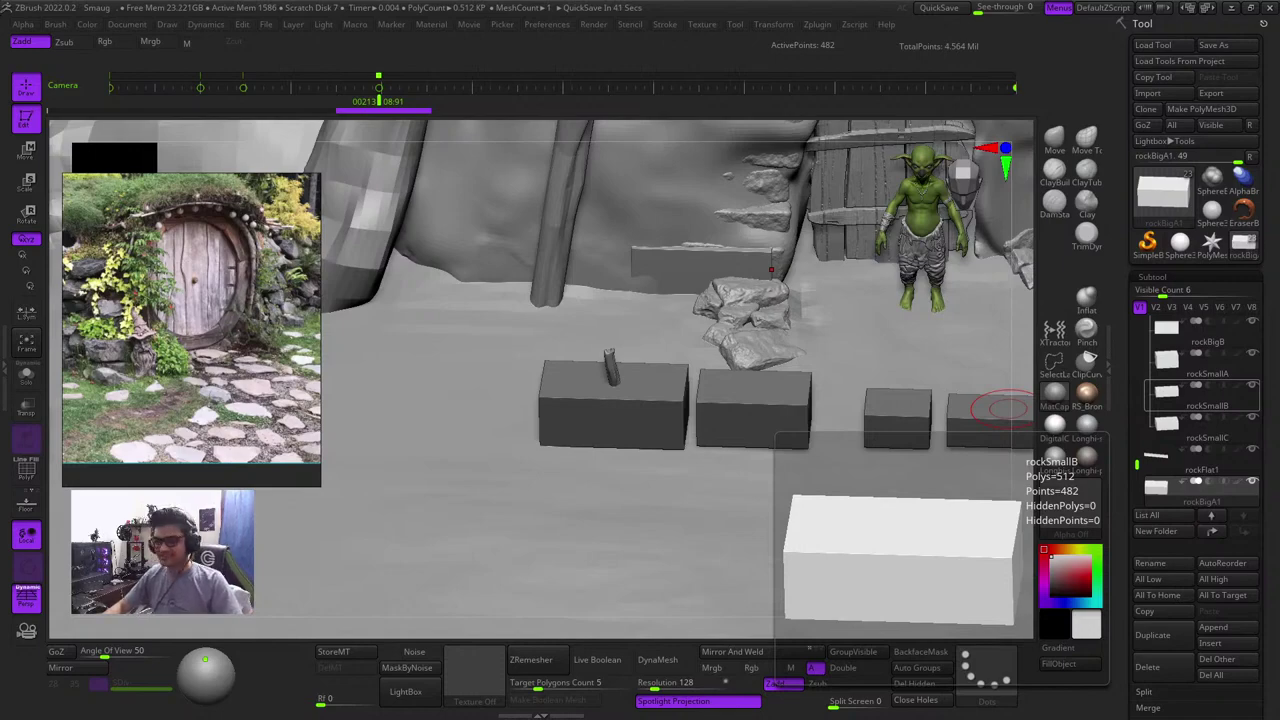
Examine the copied block's placement against the wall and sculpted stones from the front and sides
right_drag(1008, 409, 1029, 331)
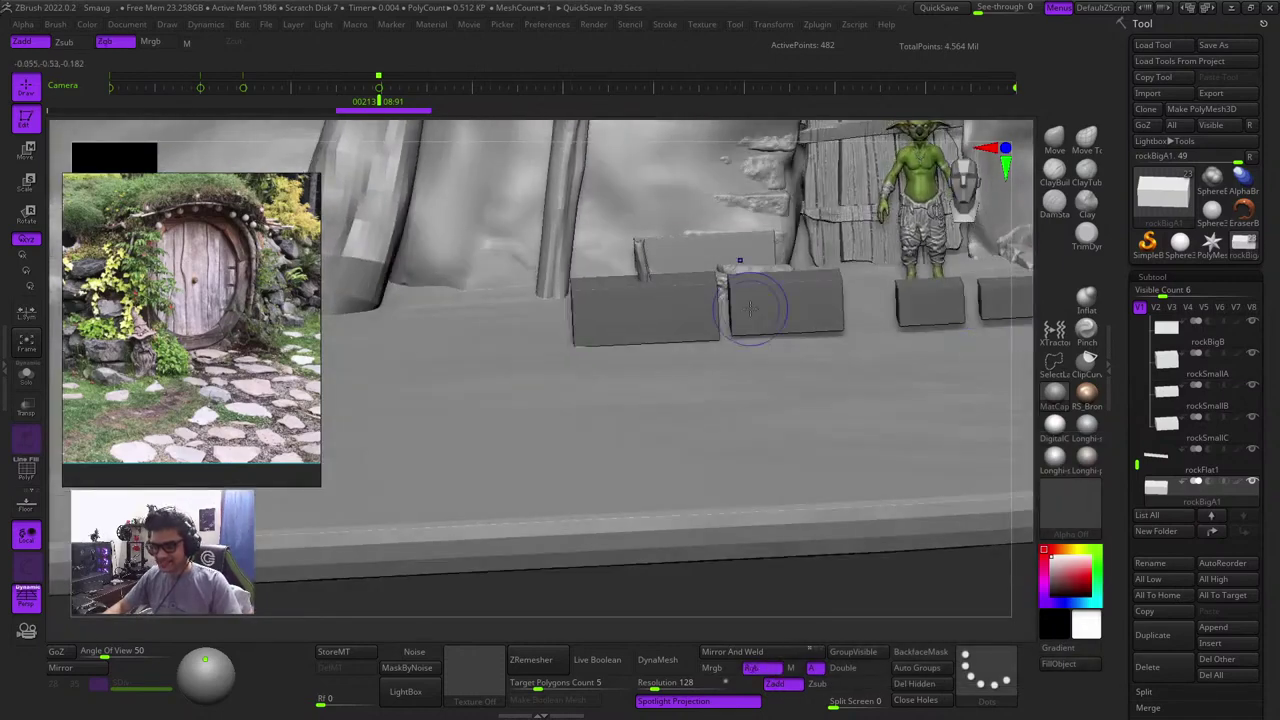
ctrl+right_drag(684, 312, 747, 444)
right_drag(962, 262, 978, 402)
key(w)
ctrl+right_drag(785, 350, 829, 394)
right_drag(1022, 335, 1015, 366)
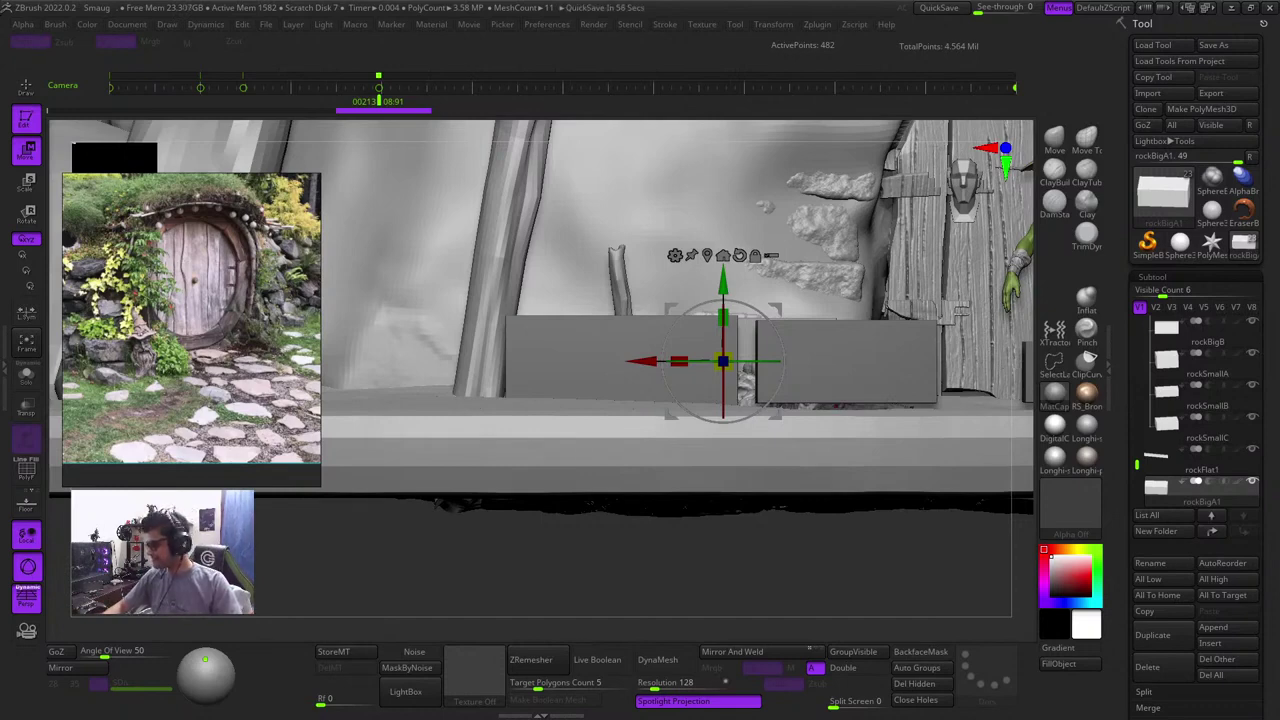
drag(650, 555, 860, 595)
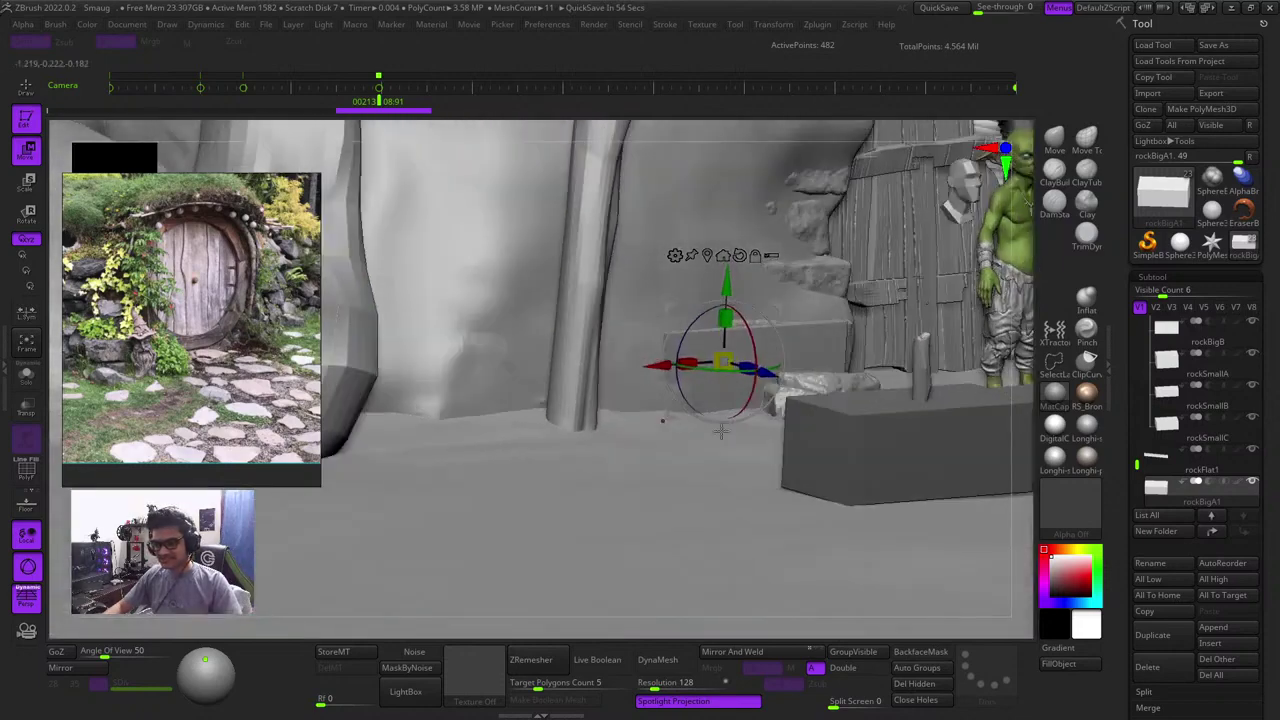
key(shift+f)
key(shift+f)
key(q)
drag(1017, 370, 996, 386)
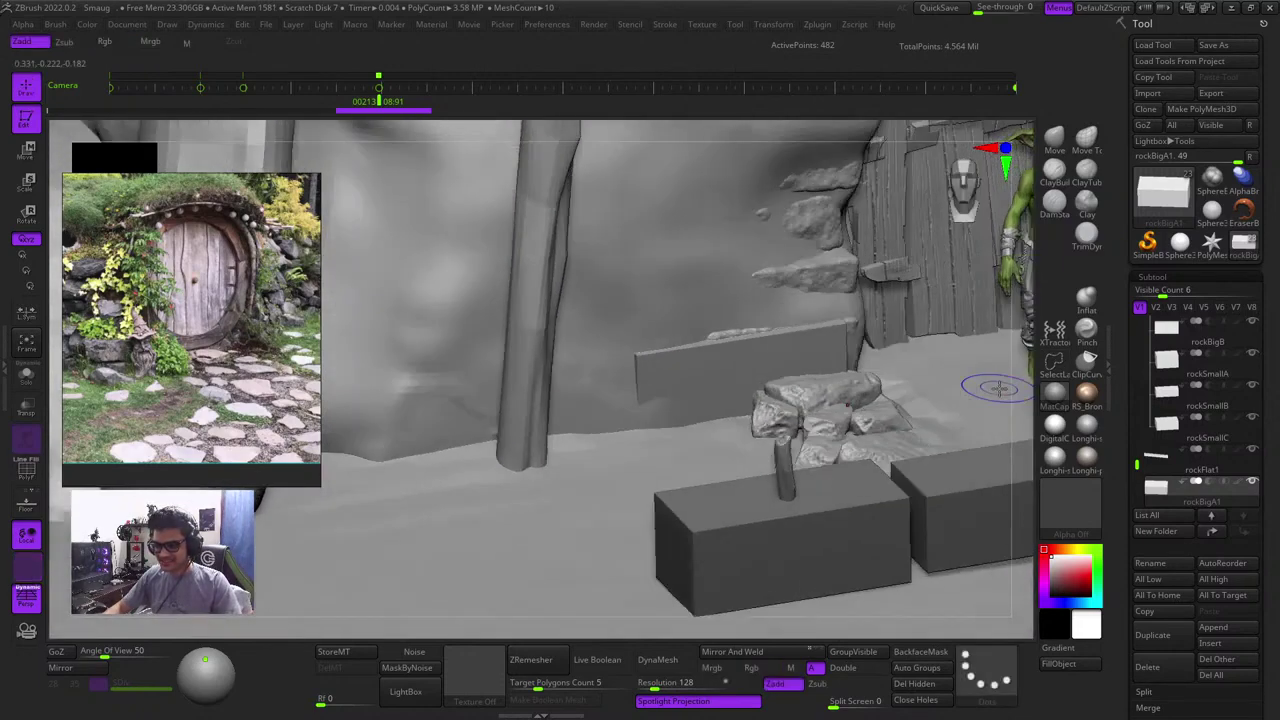
key(shift+f)
key(shift+f)
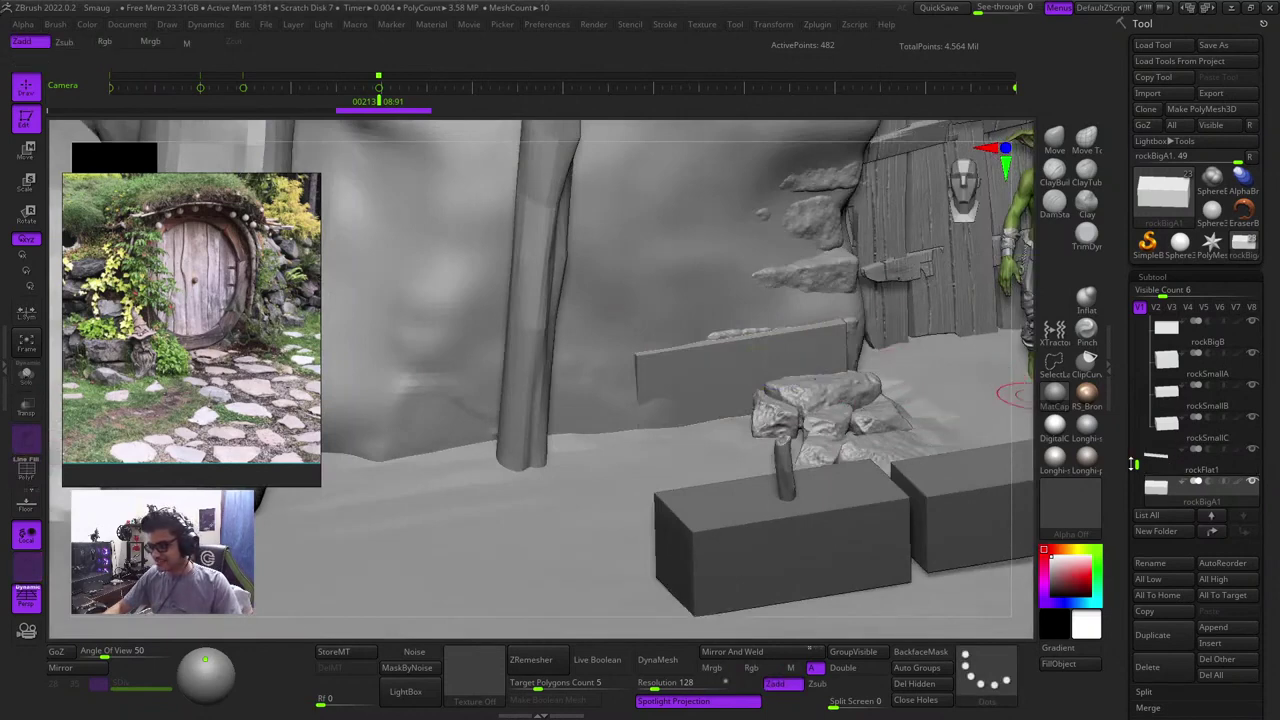
drag(1137, 464, 1131, 379)
Shift the copied block along the wall toward the door and adjust its fit beside the sculpted stones
key(w)
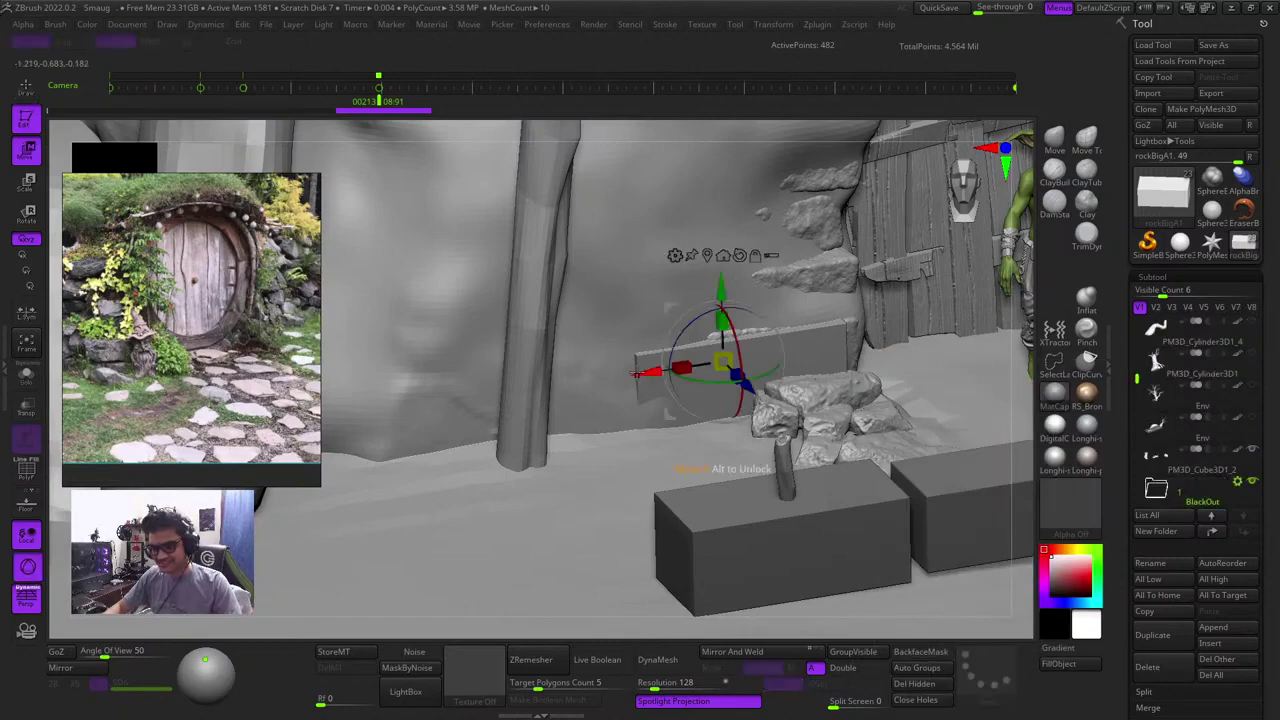
drag(648, 374, 668, 372)
right_drag(700, 378, 705, 420)
drag(714, 416, 718, 399)
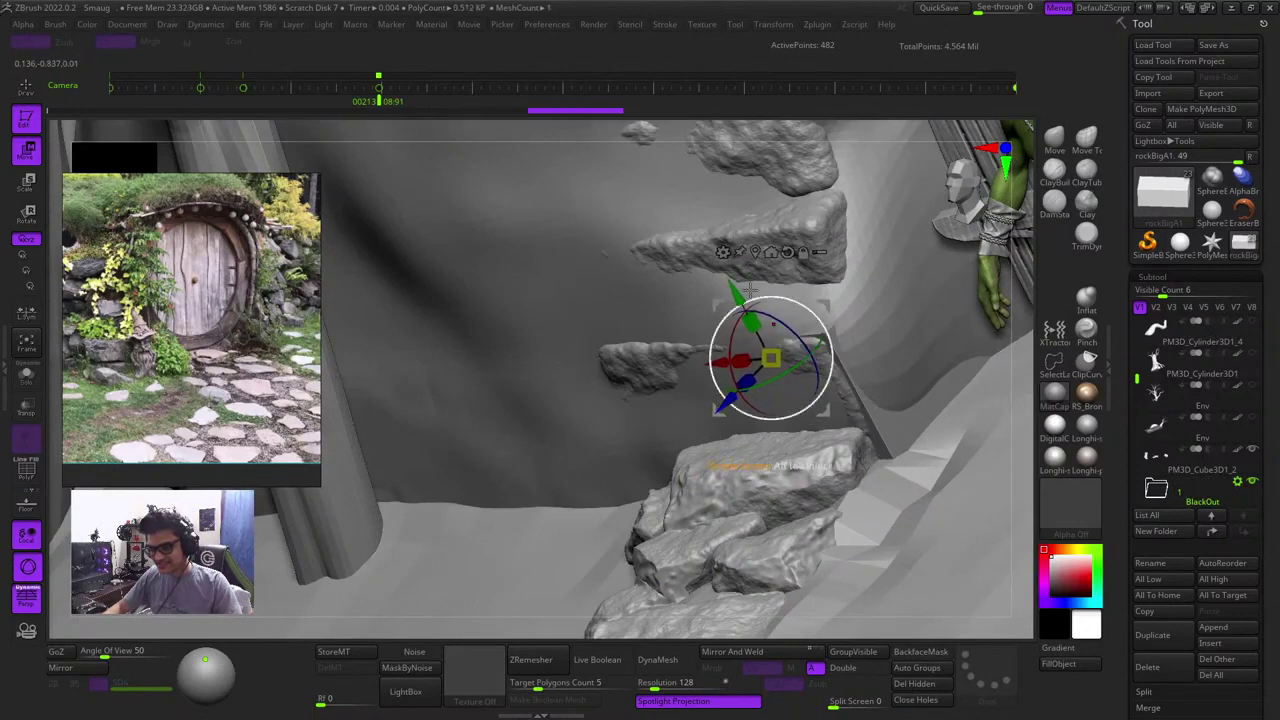
drag(738, 291, 695, 290)
shift+drag(1028, 410, 1028, 385)
key(q)
ctrl+right_drag(675, 430, 671, 376)
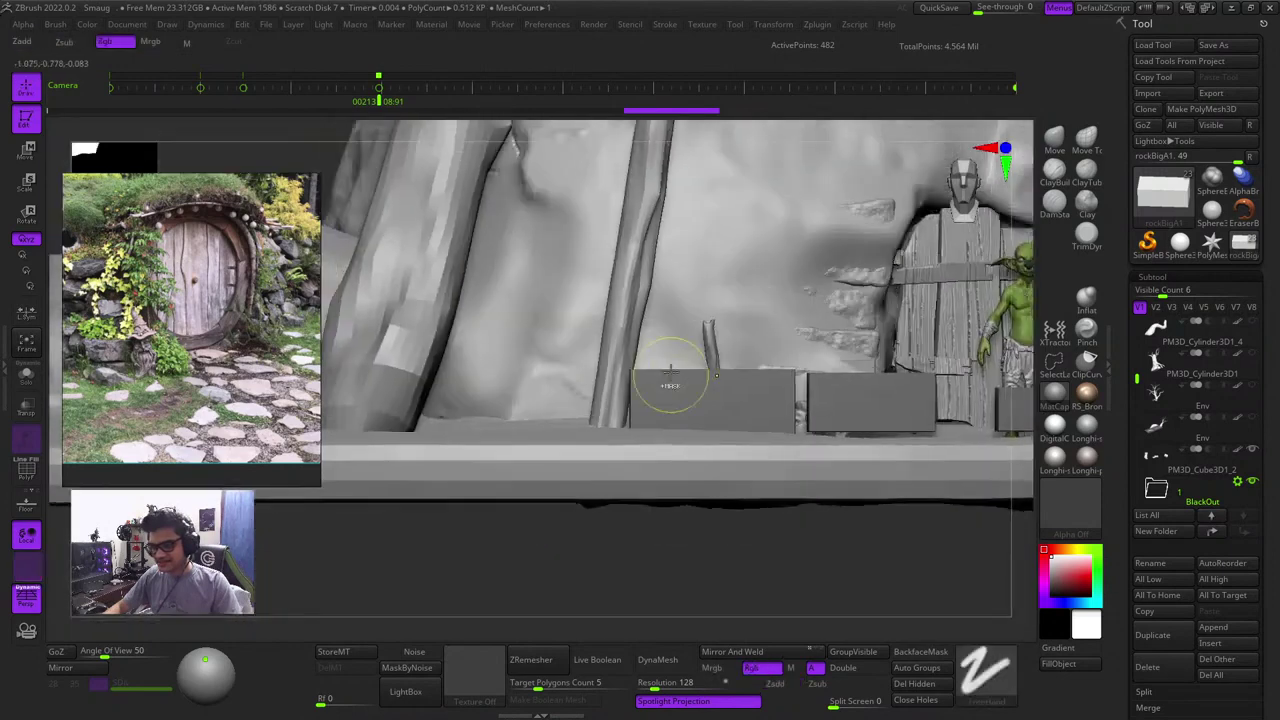
Fine-tune the copied block's alignment with the wall and pull it slightly forward
drag(1026, 392, 1023, 410)
key(e)
ctrl+right_drag(818, 380, 804, 430)
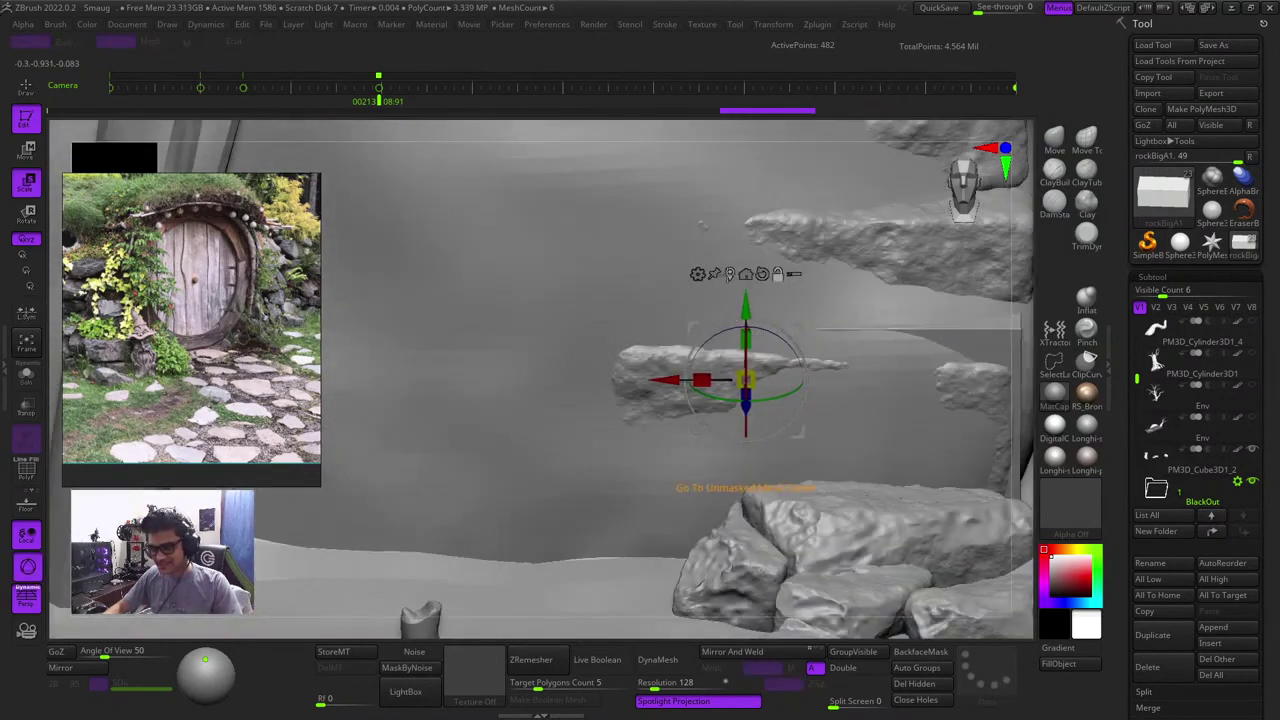
drag(775, 390, 772, 398)
key(w)
drag(1026, 421, 1022, 462)
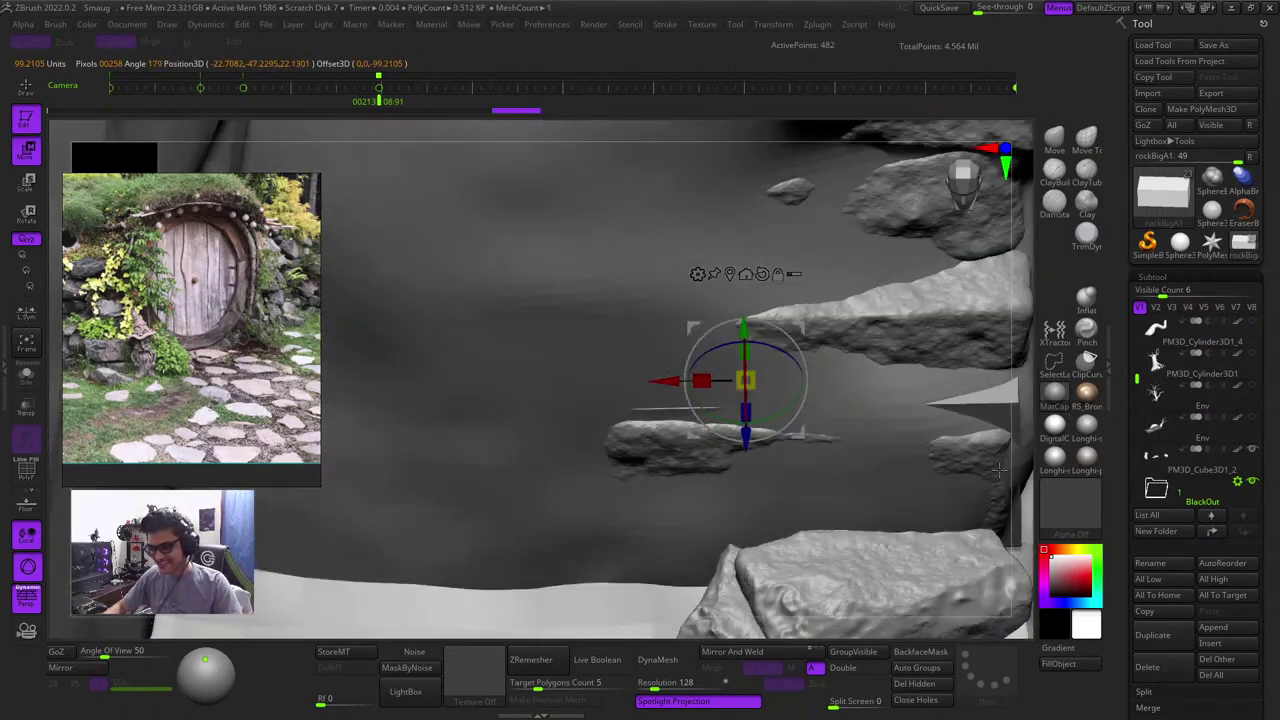
drag(745, 437, 743, 452)
key(q)
ctrl+right_drag(745, 447, 758, 350)
mouse_move(1014, 460)
mouse_down()
mouse_move(1012, 404)
mouse_move(1006, 449)
mouse_move(979, 444)
mouse_move(1037, 440)
mouse_move(1020, 416)
mouse_move(825, 361)
mouse_up()
drag(1020, 404, 980, 392)
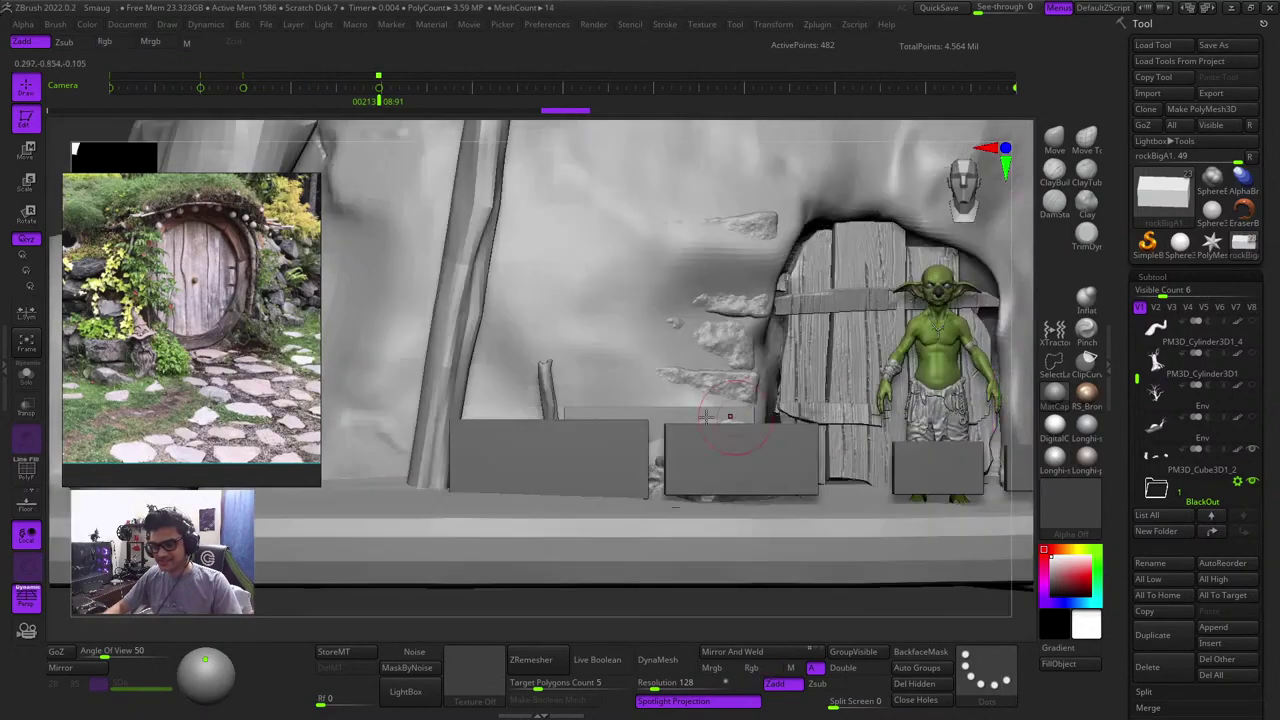
Adjust the copied block's fit into the wall and nudge it toward the door-side corner under the sculpted stones
drag(880, 612, 806, 655)
key(w)
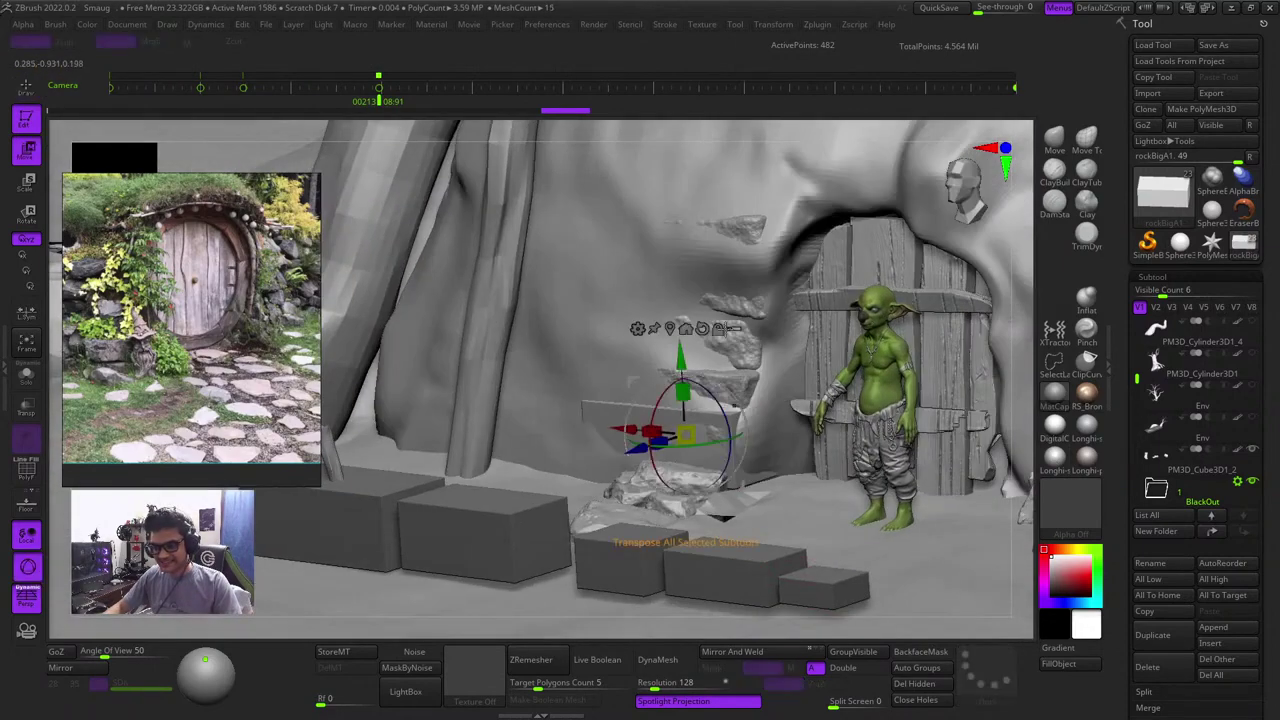
drag(1026, 408, 937, 412)
drag(1016, 429, 1004, 490)
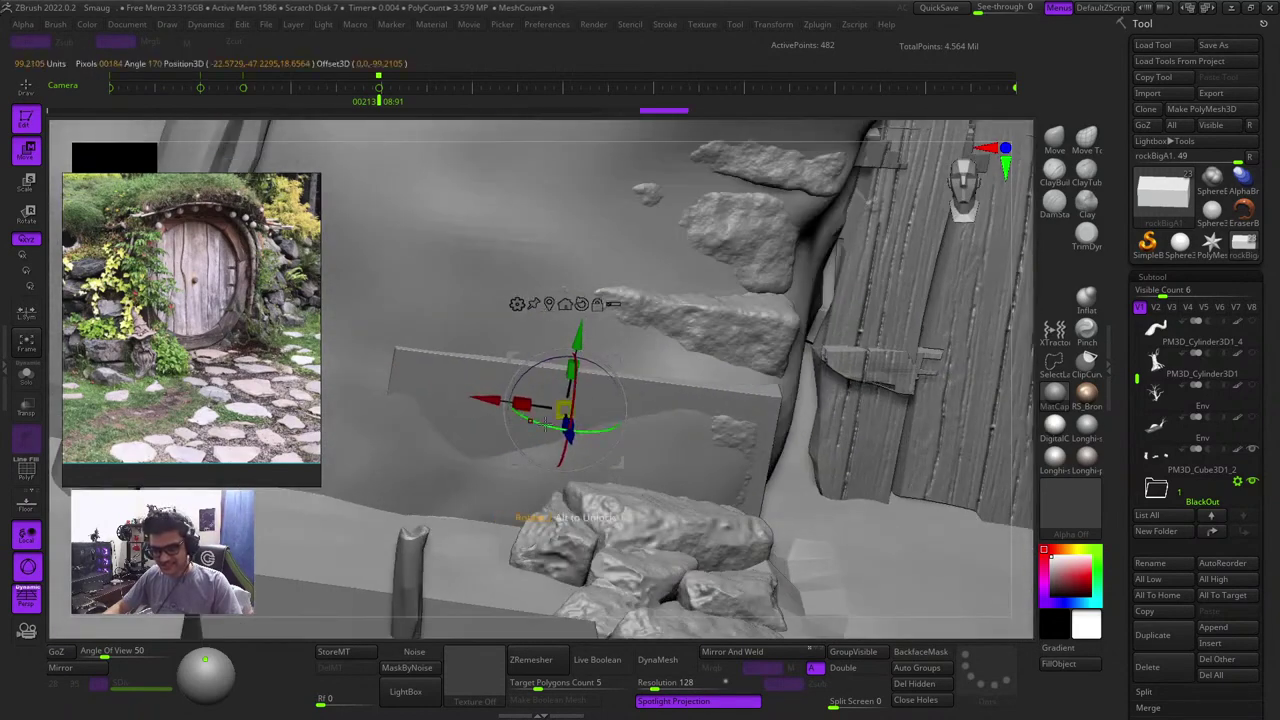
drag(547, 404, 511, 401)
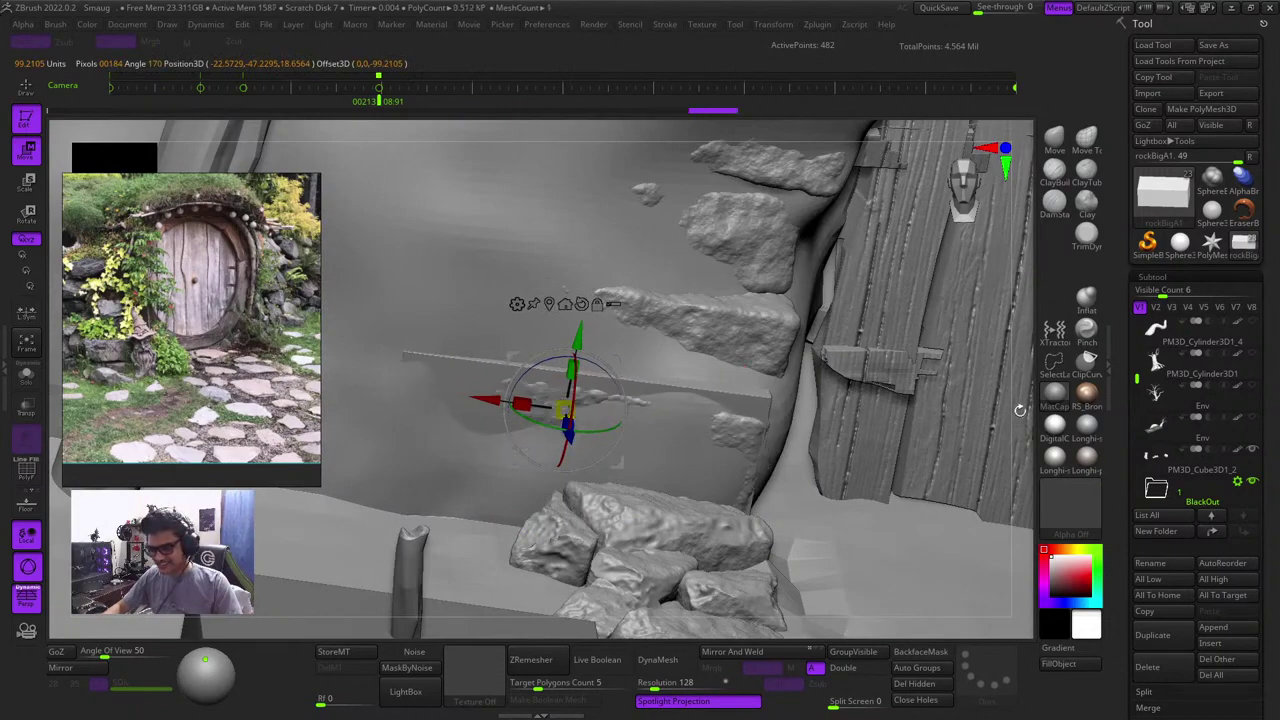
mouse_move(1020, 409)
mouse_down()
mouse_move(991, 428)
mouse_move(1006, 424)
mouse_up()
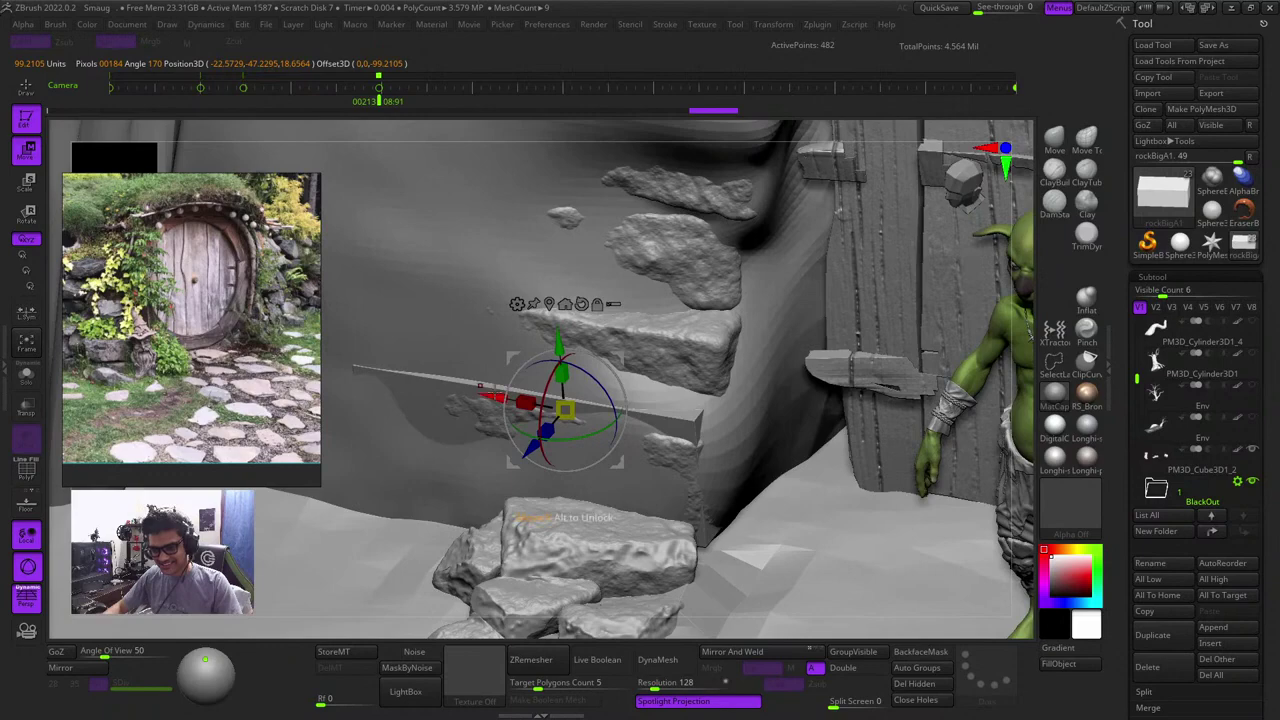
mouse_move(495, 389)
mouse_down()
mouse_move(515, 393)
mouse_move(478, 384)
mouse_move(494, 388)
mouse_up()
mouse_move(1028, 463)
mouse_down()
mouse_move(1028, 420)
mouse_move(1036, 448)
mouse_move(1026, 442)
mouse_move(1041, 428)
mouse_move(1024, 444)
mouse_up()
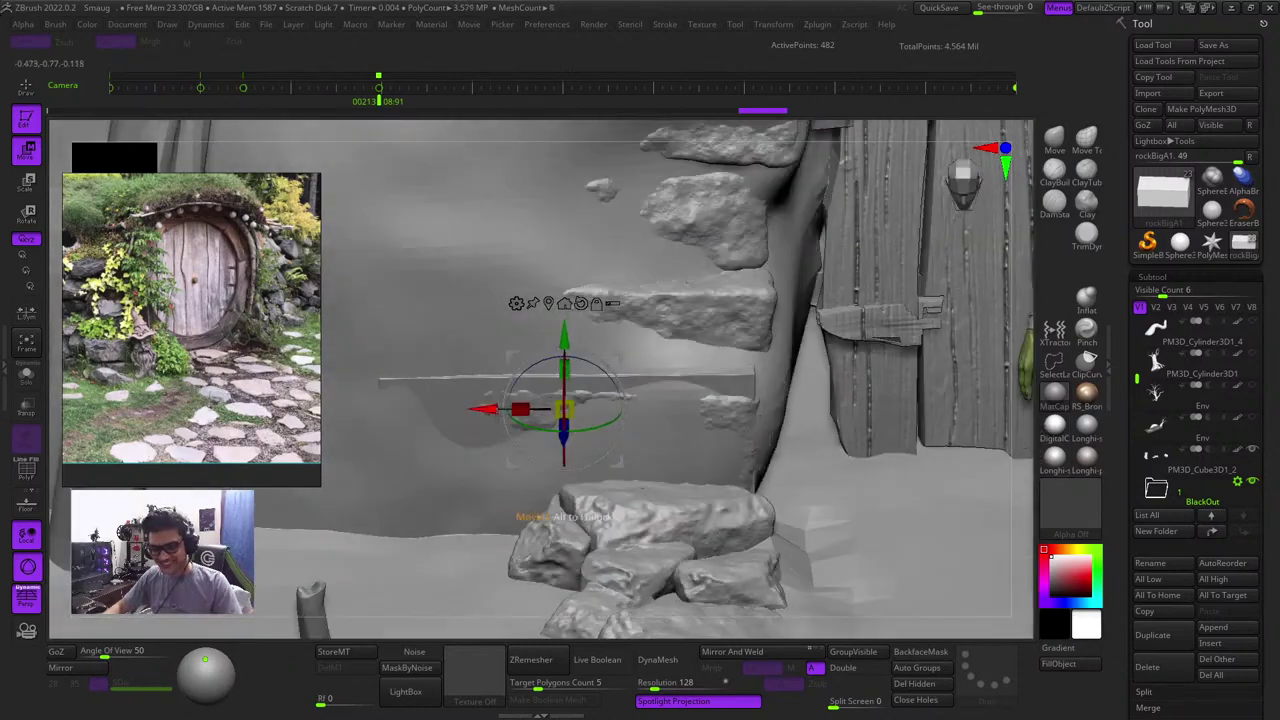
drag(497, 409, 508, 410)
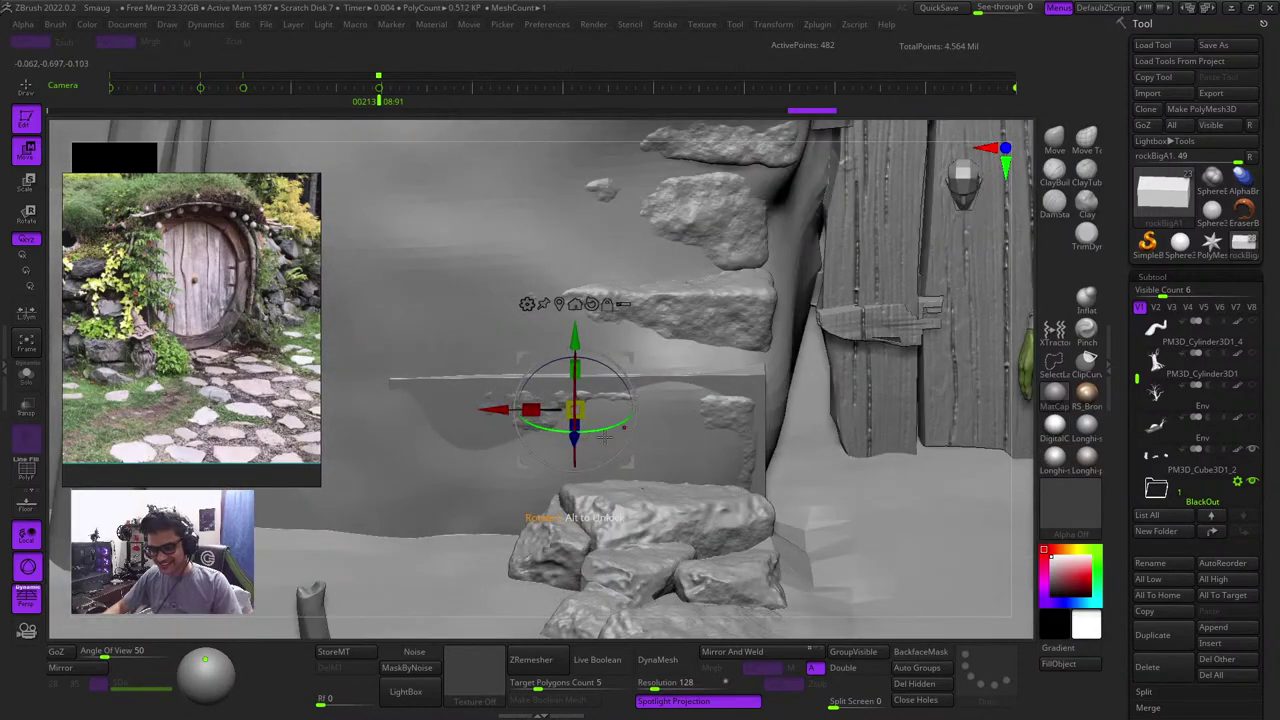
drag(605, 432, 606, 432)
key(q)
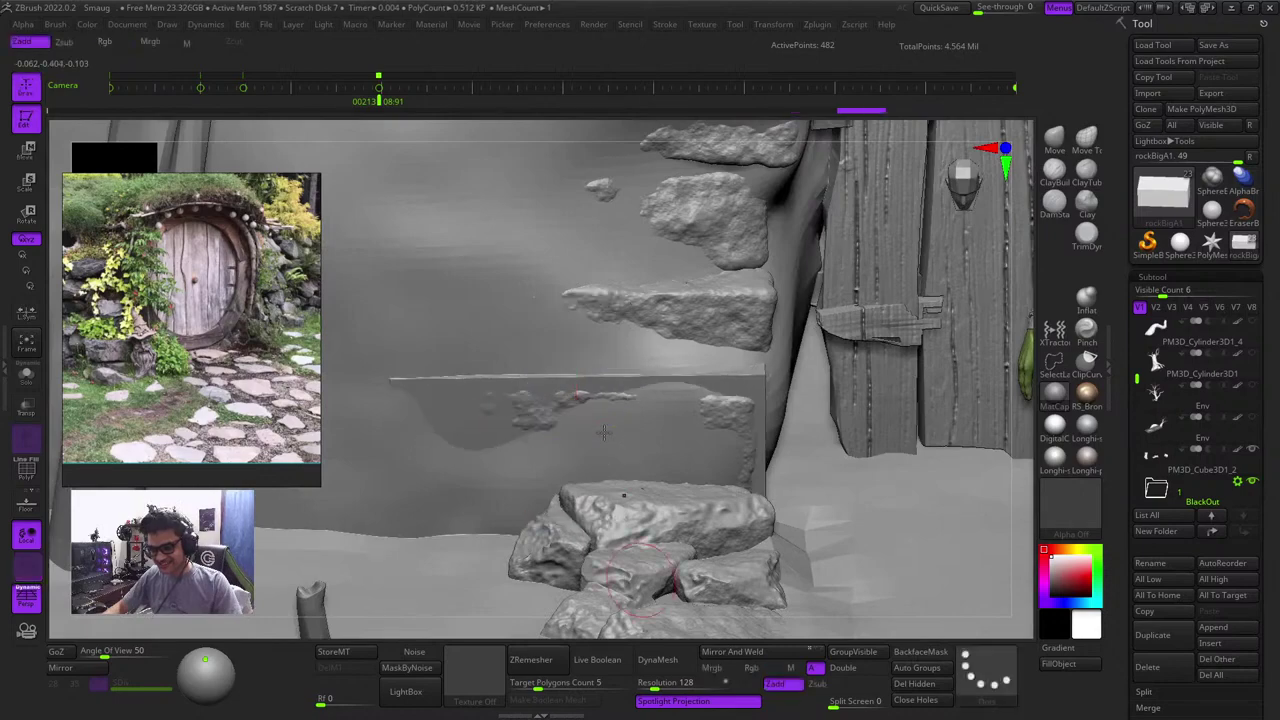
Pull the copied block slightly outward so its face stands proud of the wall stones
key(w)
drag(1031, 455, 967, 481)
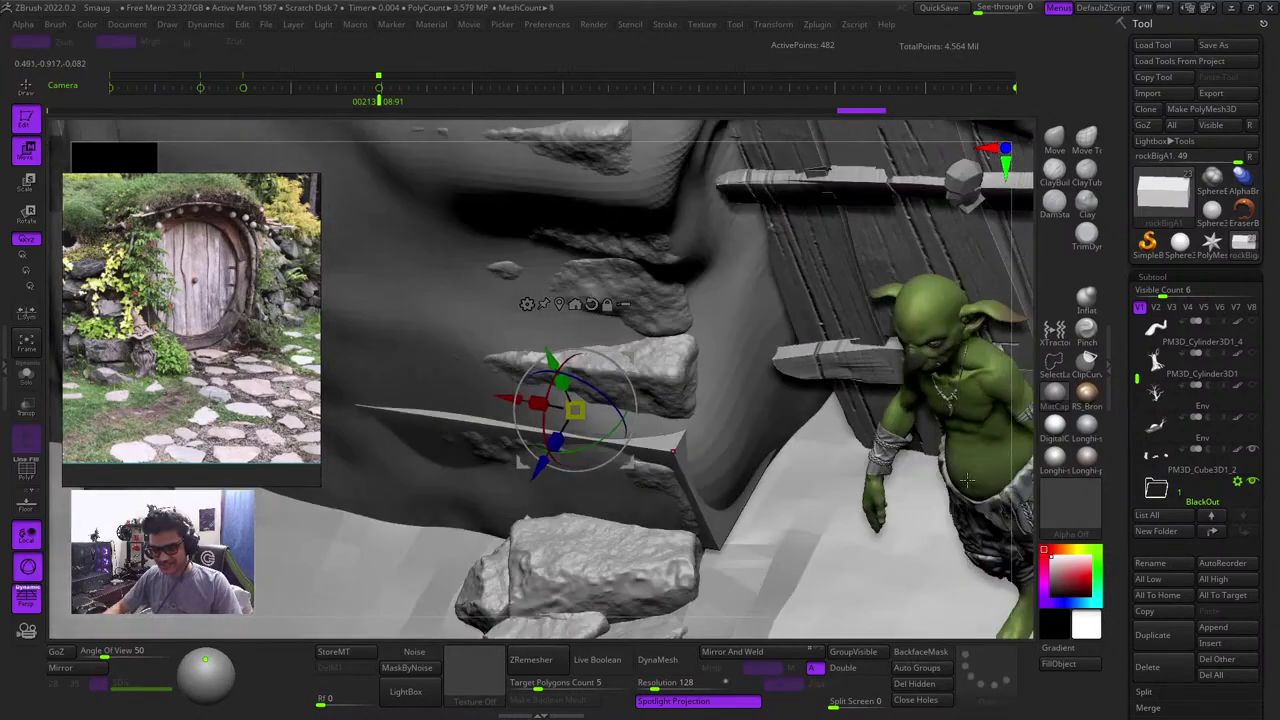
drag(538, 467, 535, 472)
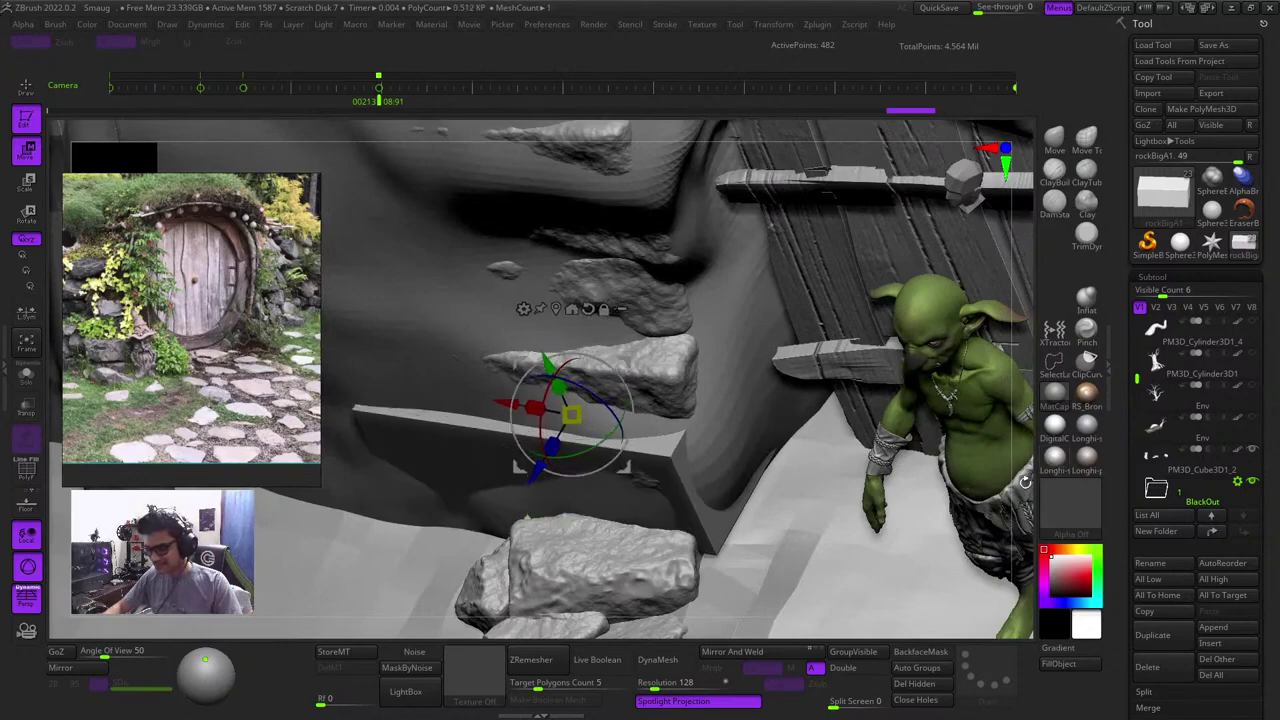
drag(1025, 482, 1075, 450)
key(q)
Examine the placed block and the whole hut scene from near and far against the doorway and spare blocks
key(shift+f)
ctrl+right_drag(694, 420, 660, 330)
mouse_move(650, 450)
right_down()
mouse_move(708, 468)
mouse_move(728, 423)
mouse_move(491, 206)
mouse_move(500, 150)
right_up()
key(shift+f)
key(shift+f)
key(shift+f)
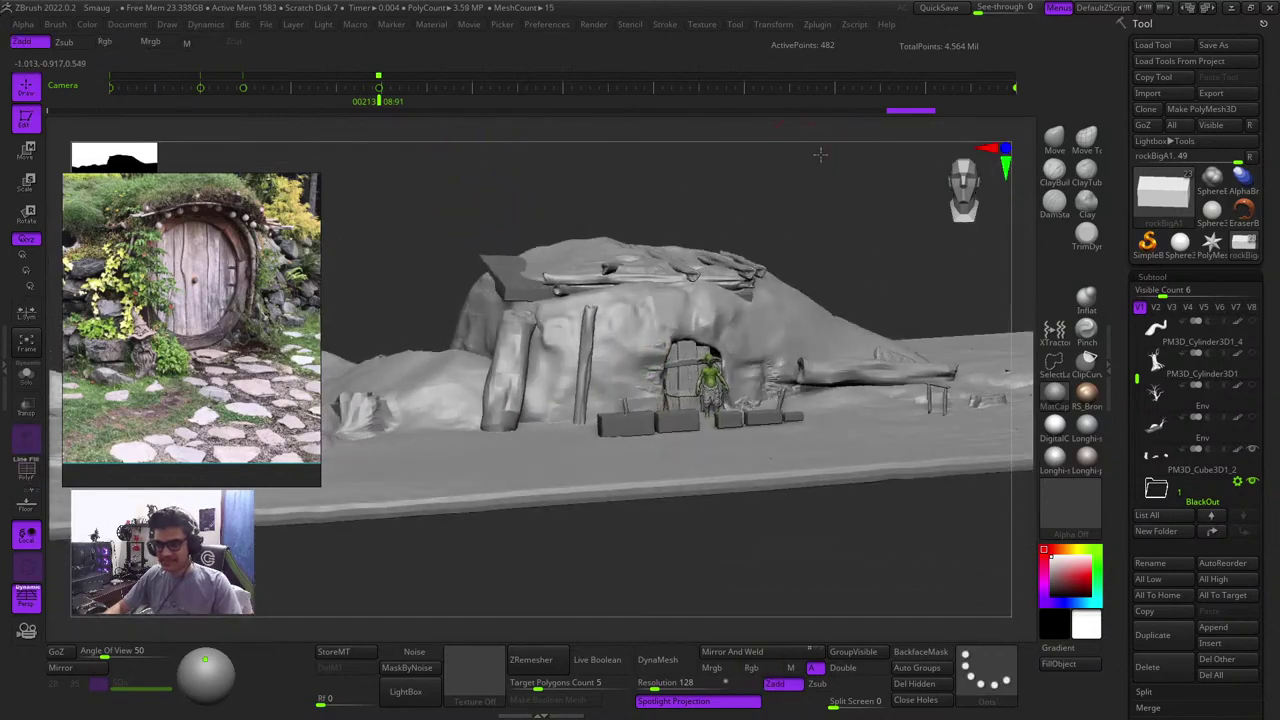
right_drag(820, 155, 820, 334)
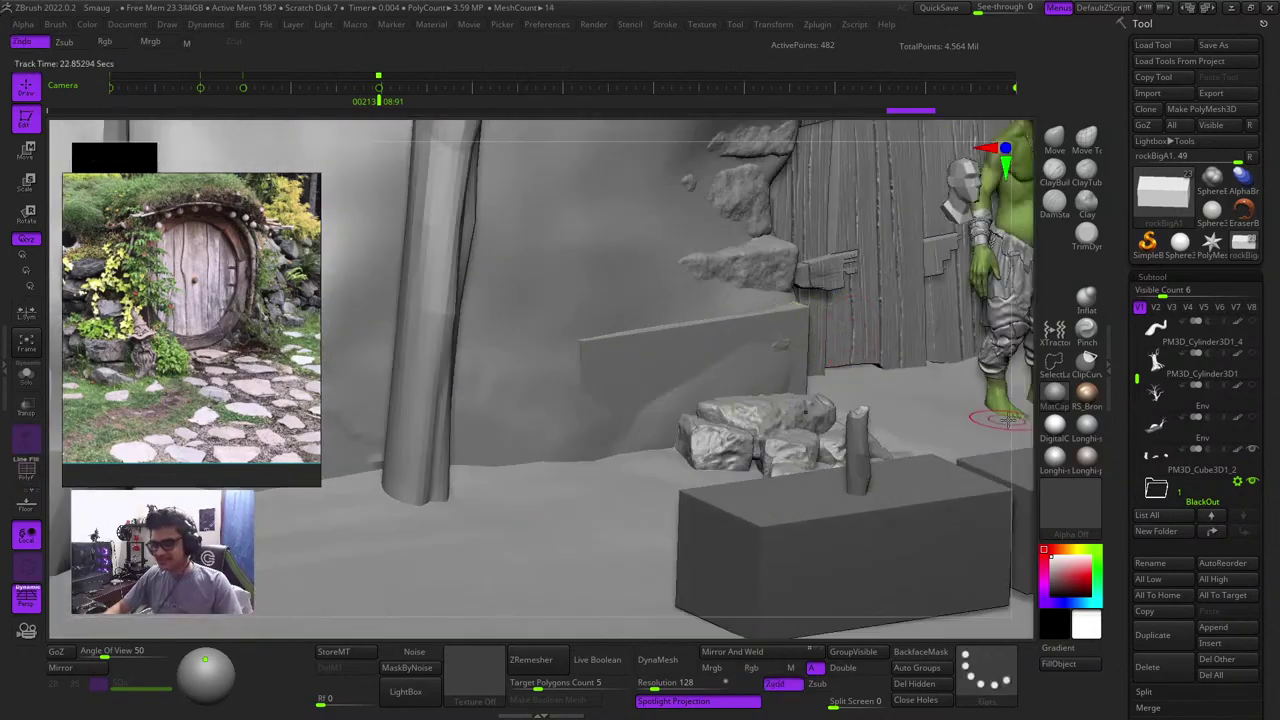
mouse_move(1008, 420)
shift+right_down()
mouse_move(986, 426)
mouse_move(580, 314)
mouse_move(615, 537)
mouse_move(663, 337)
mouse_move(777, 329)
mouse_move(748, 366)
mouse_move(551, 298)
shift+right_up()
key(r)
key(q)
key(shift+f)
key(shift+f)
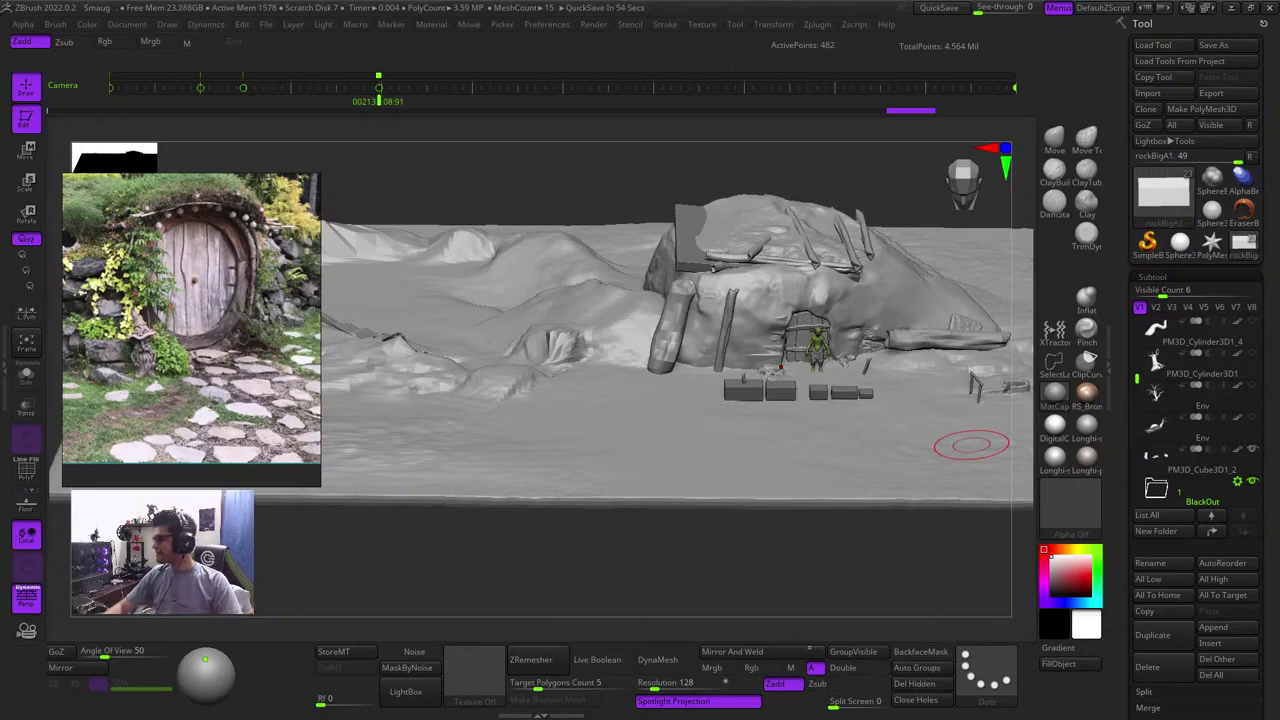
drag(848, 192, 825, 204)
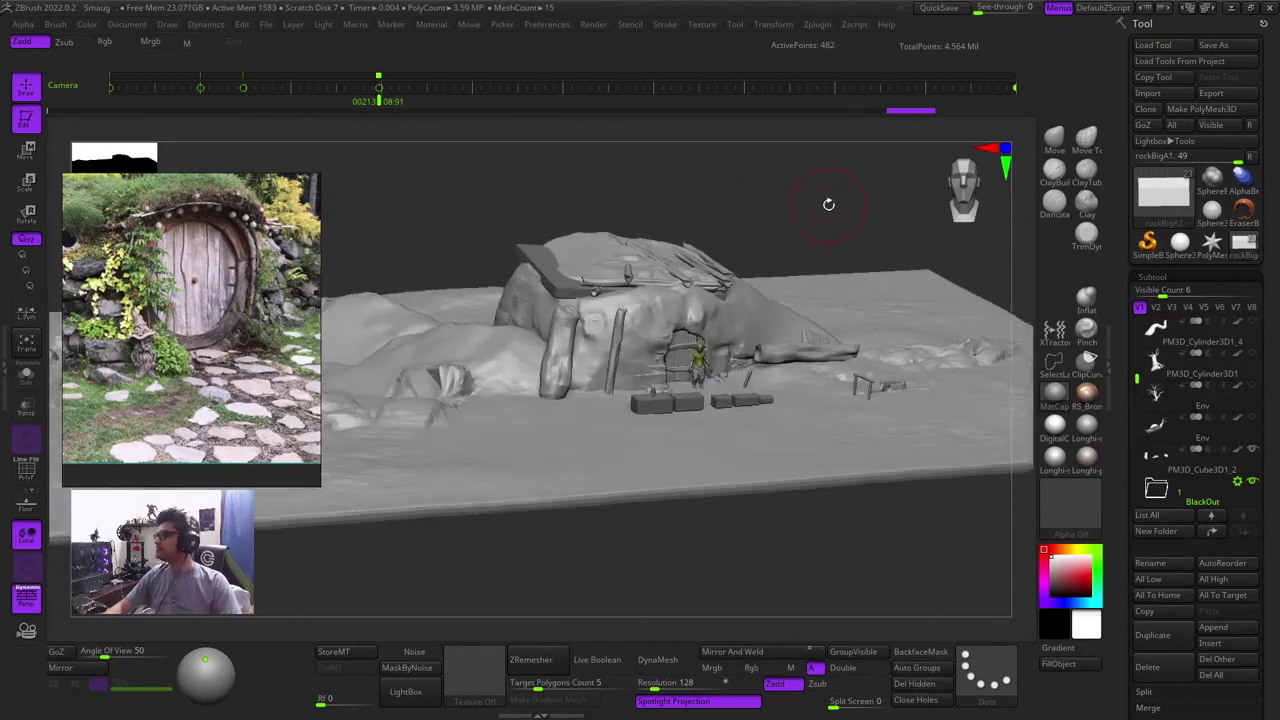
drag(874, 215, 834, 220)
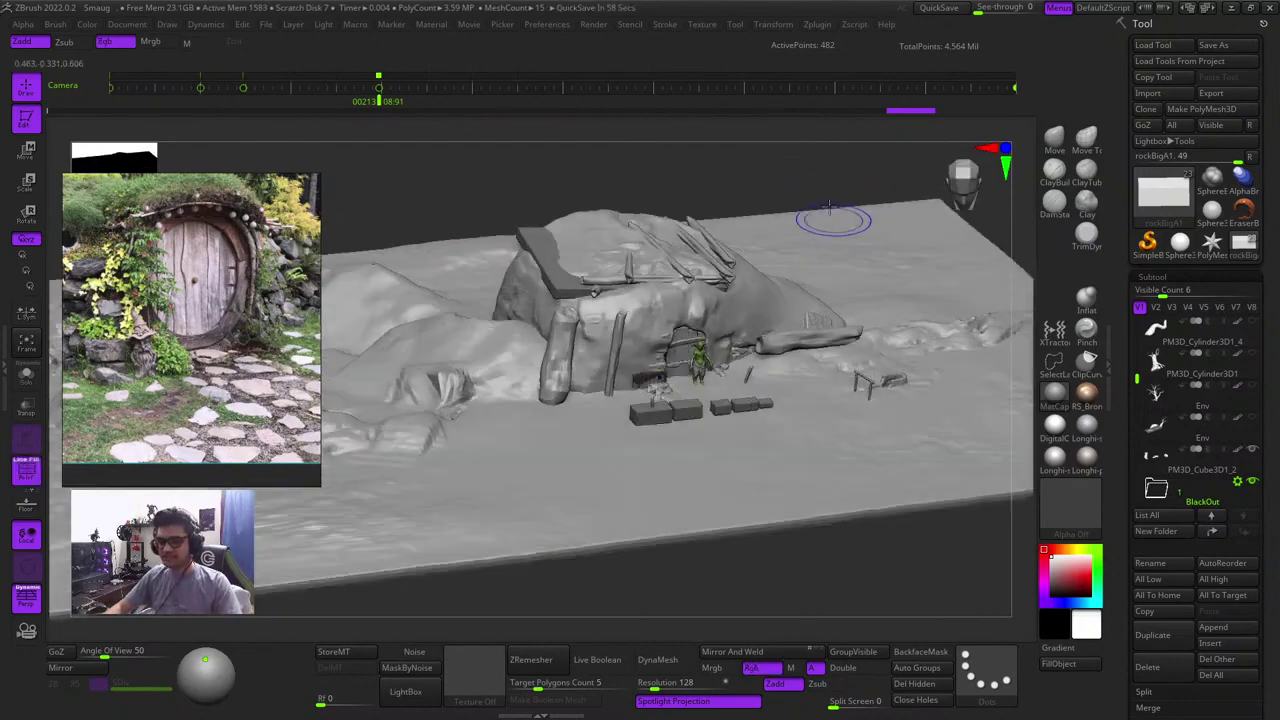
ctrl+right_drag(775, 180, 706, 622)
key(shift+f)
key(shift+f)
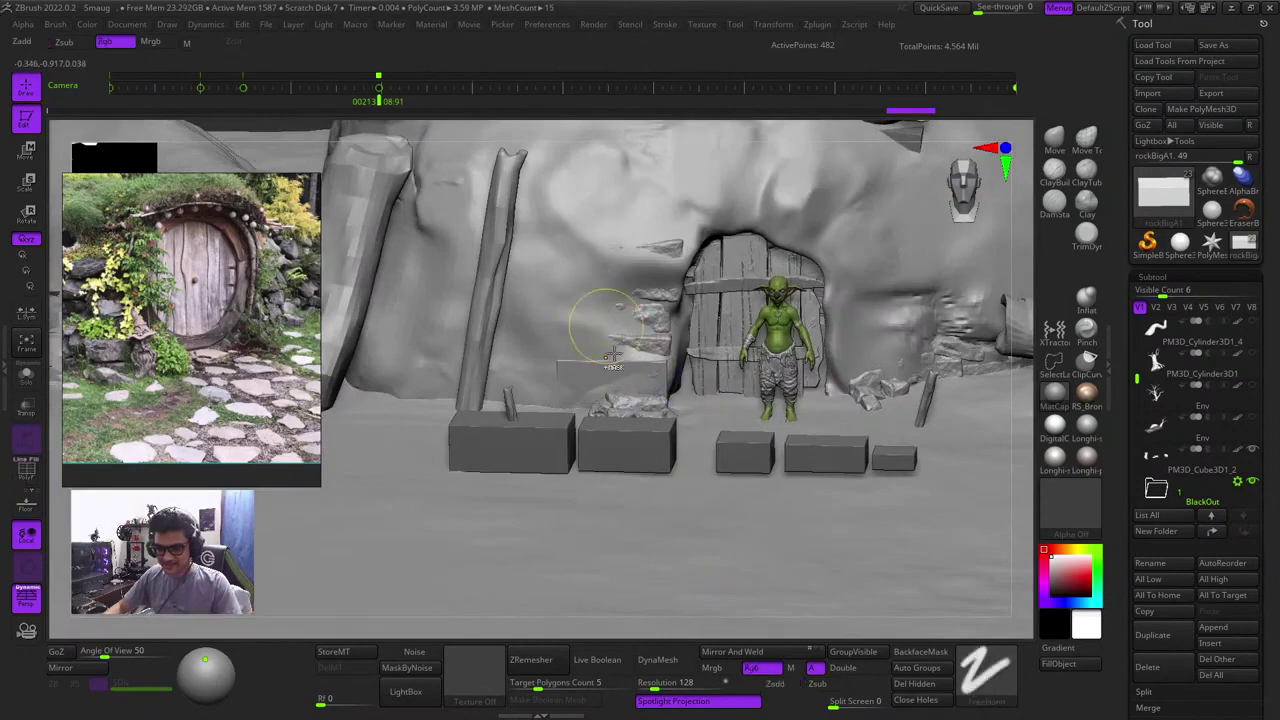
Examine how the first placed block sits against the wall stones, from close up and from a distance
ctrl+right_drag(606, 323, 661, 421)
key(w)
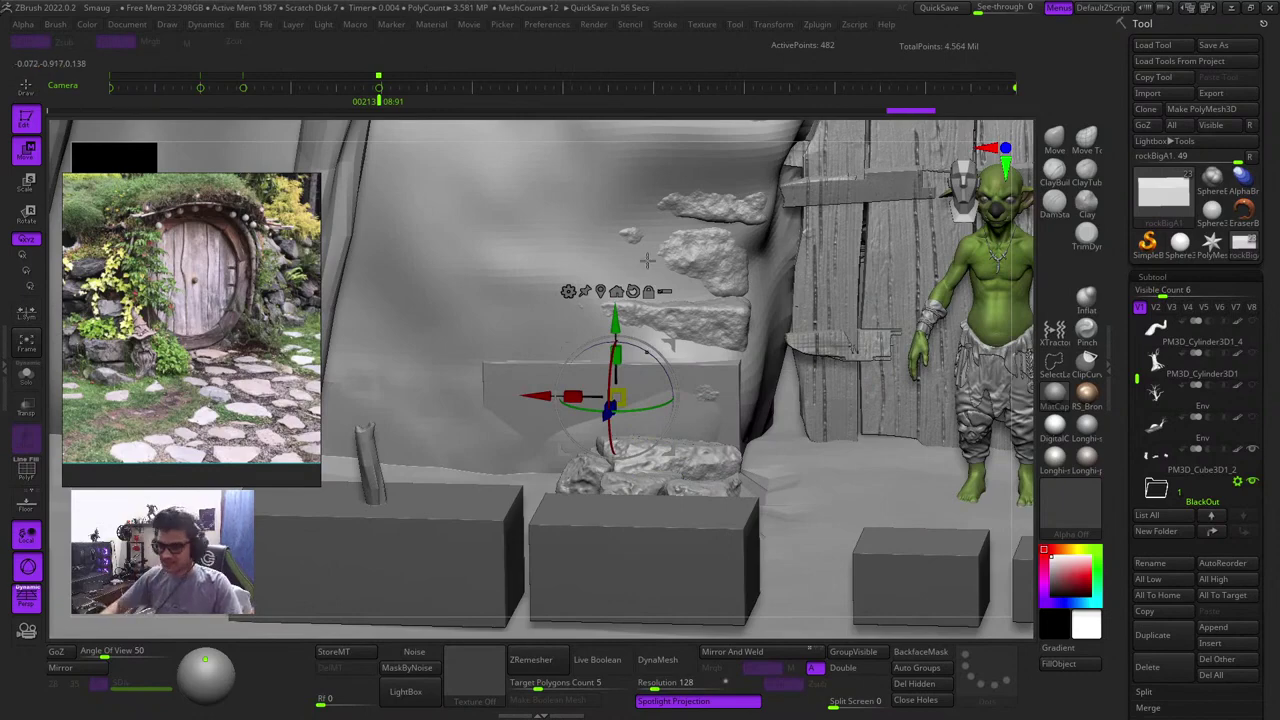
mouse_move(1029, 343)
right_down()
mouse_move(1036, 424)
mouse_move(1030, 352)
right_up()
key(q)
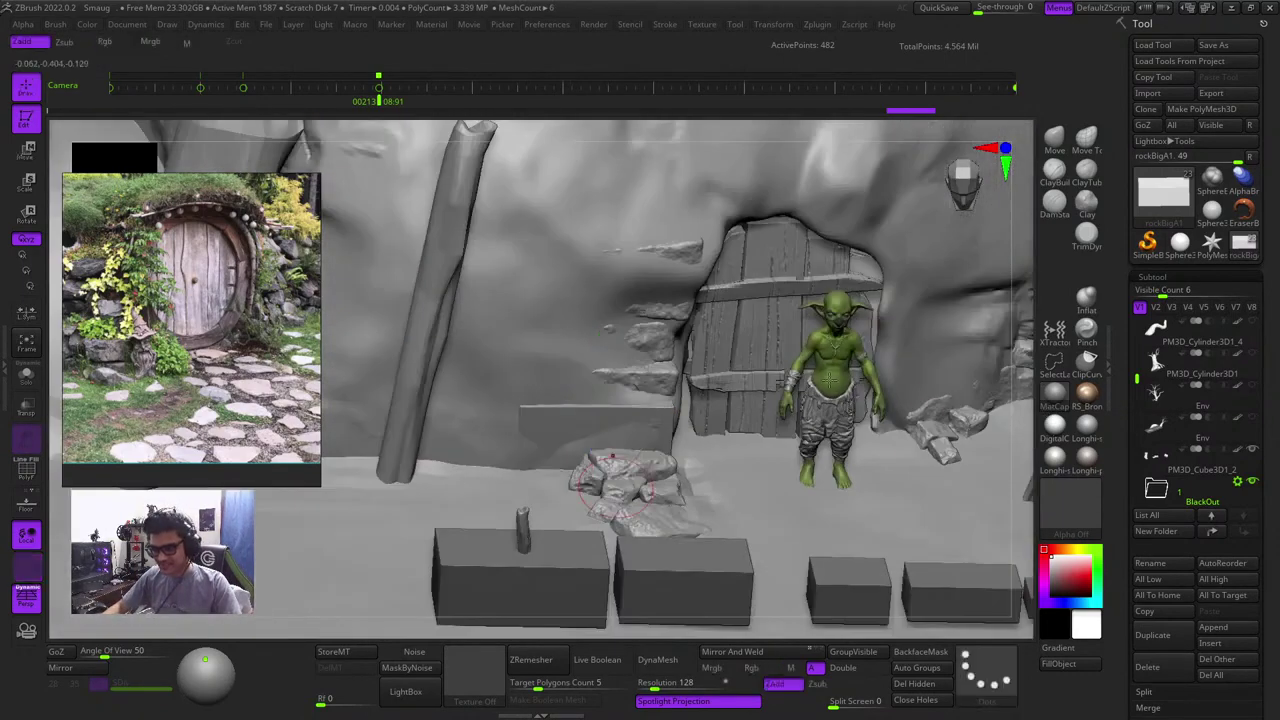
right_drag(1003, 501, 1020, 432)
key(shift+f)
key(shift+f)
Duplicate the rockBigB base block and move the copy to the end of the subtool list, below rockBigA1
right_drag(671, 448, 697, 476)
alt+click(751, 383)
key(shift+f)
key(shift+f)
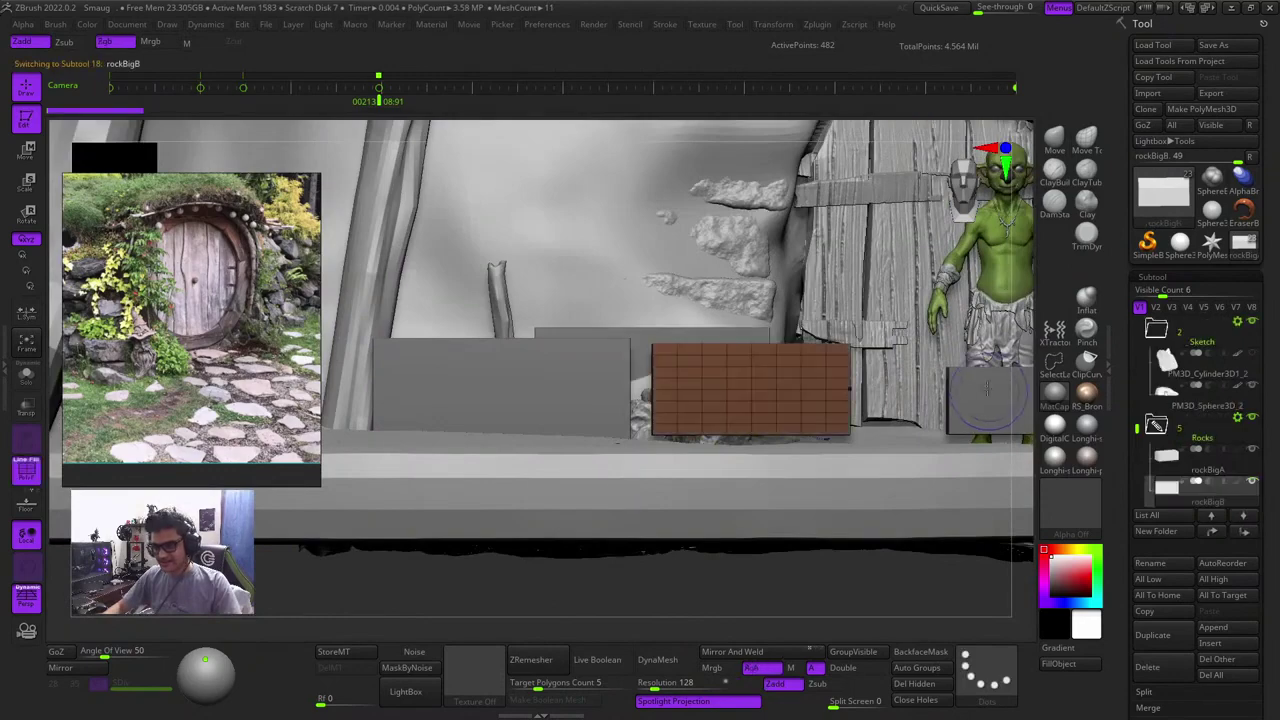
right_drag(1003, 369, 1025, 413)
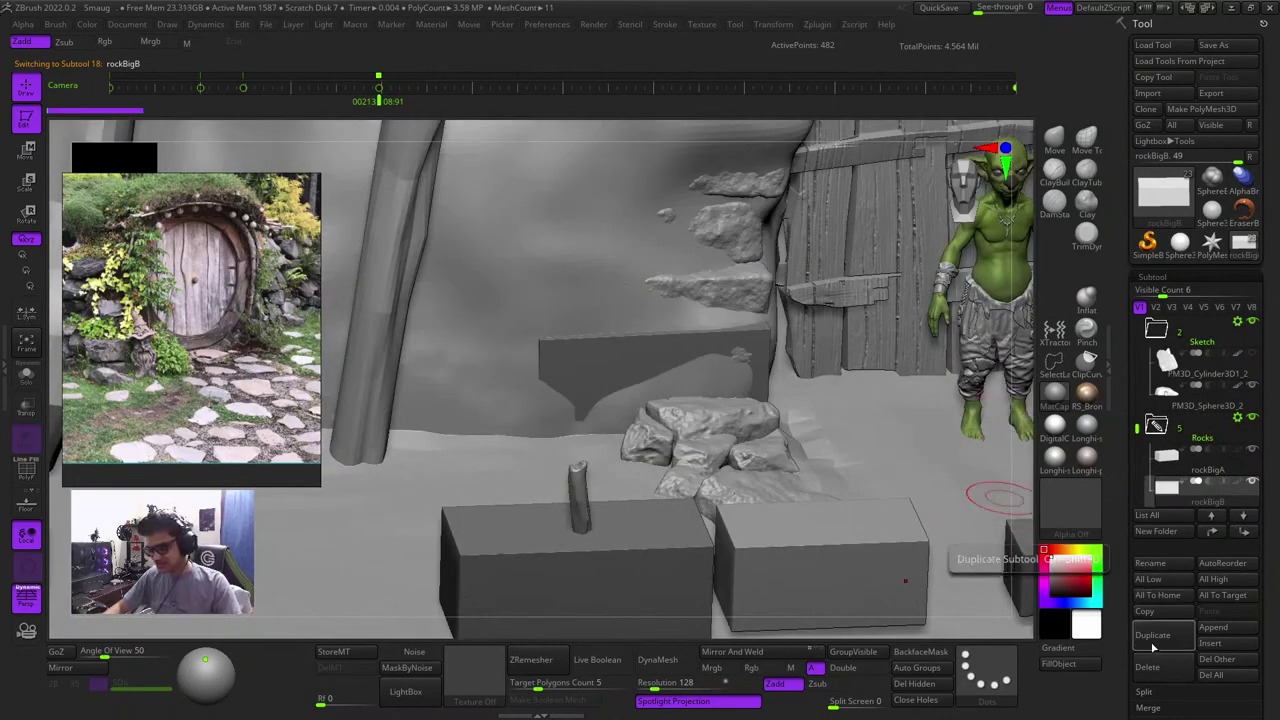
click(1188, 642)
drag(1270, 571, 1267, 505)
shift+click(1251, 408)
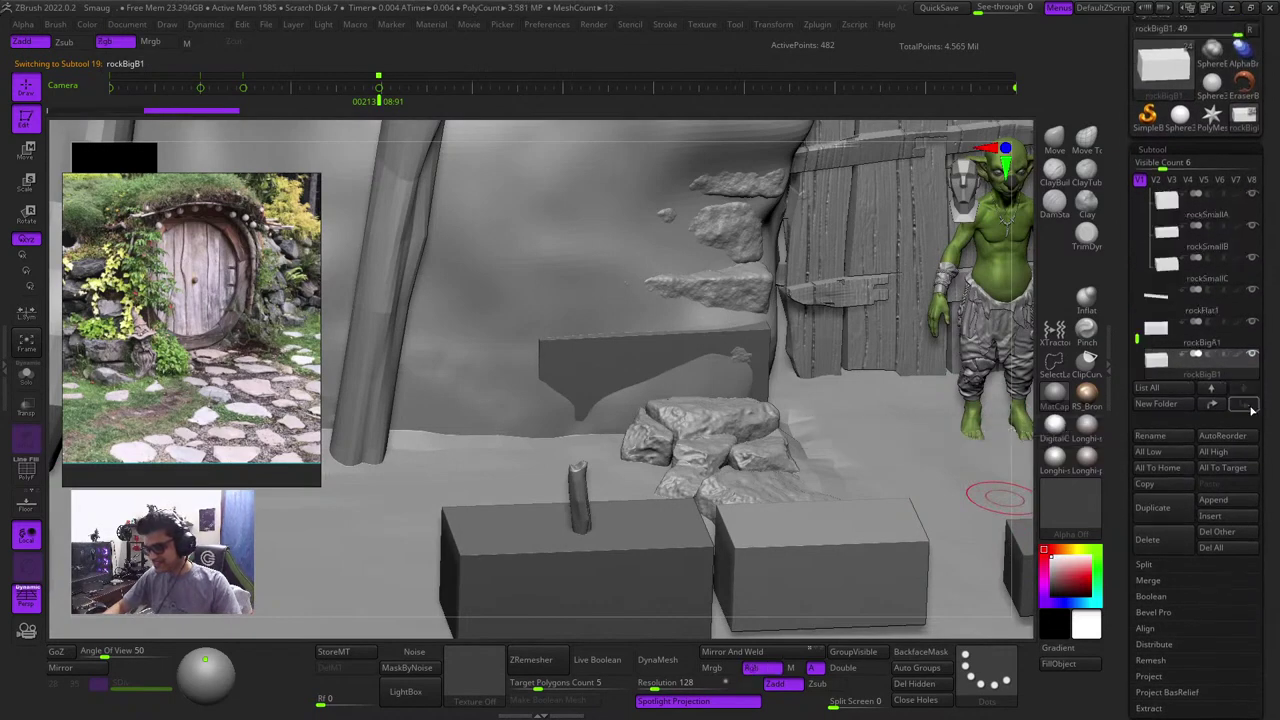
Move the rockBigB copy from the row of spare blocks to the wall beside the door, above the first placed block
key(w)
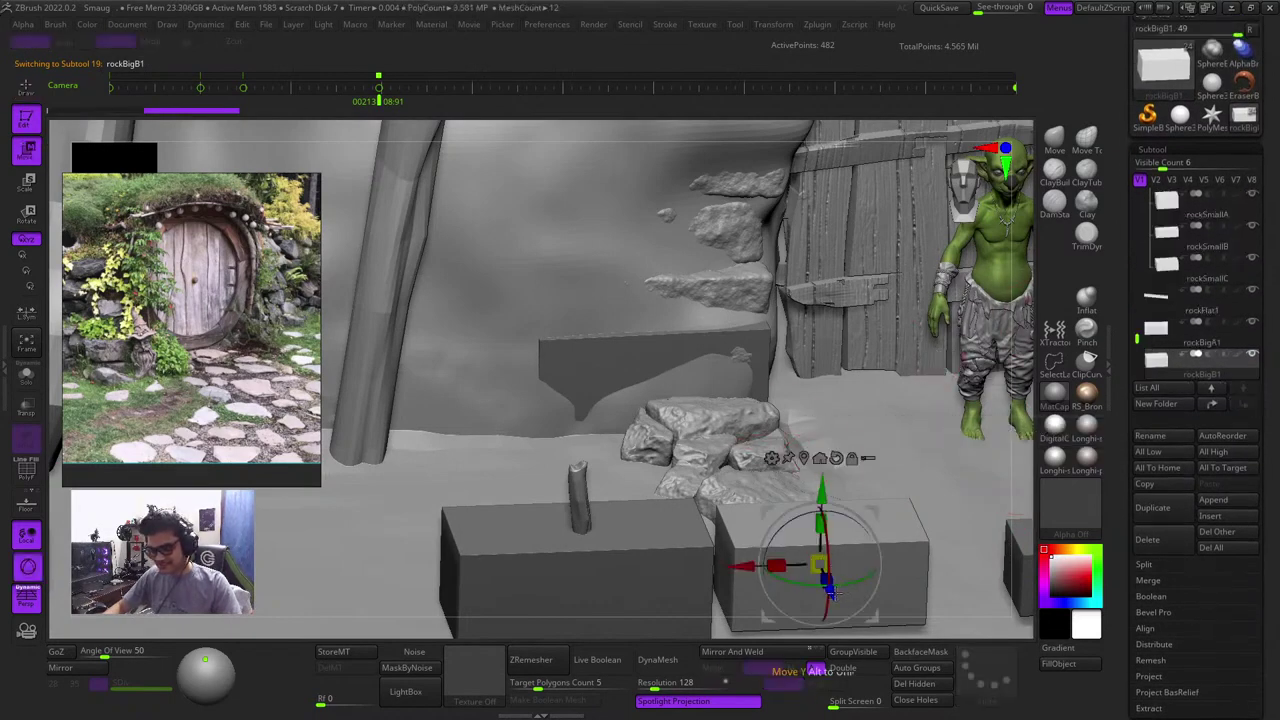
drag(833, 593, 687, 350)
drag(1024, 411, 965, 402)
drag(649, 343, 543, 407)
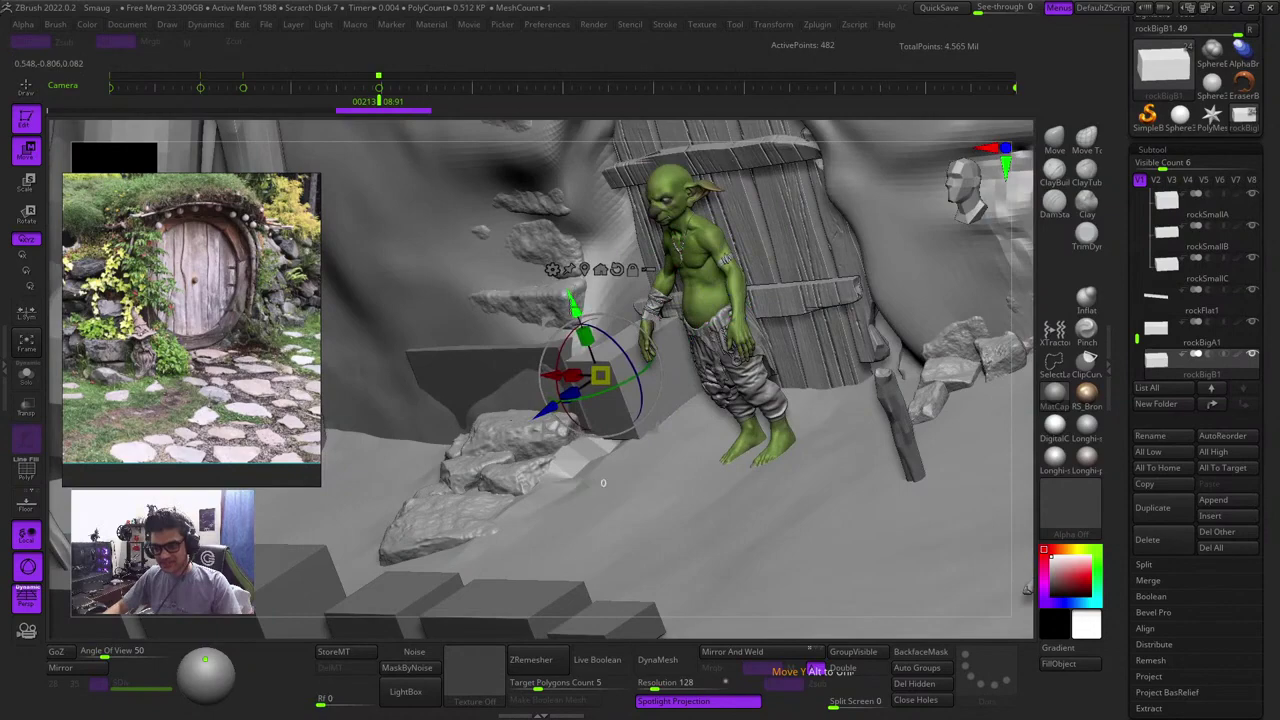
drag(573, 305, 549, 242)
Slide the copy away from the door and set it into the wall over the lower sketched stone
drag(1031, 446, 1064, 408)
alt+drag(1023, 351, 1022, 440)
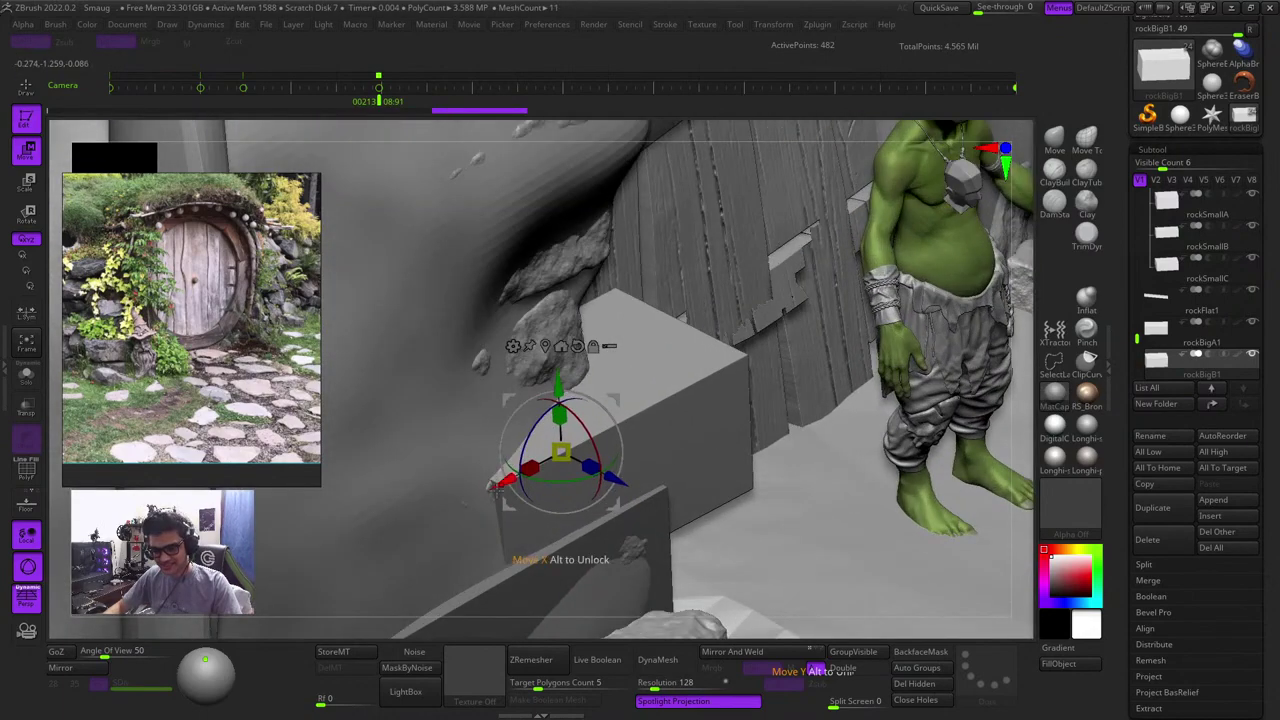
drag(497, 485, 388, 541)
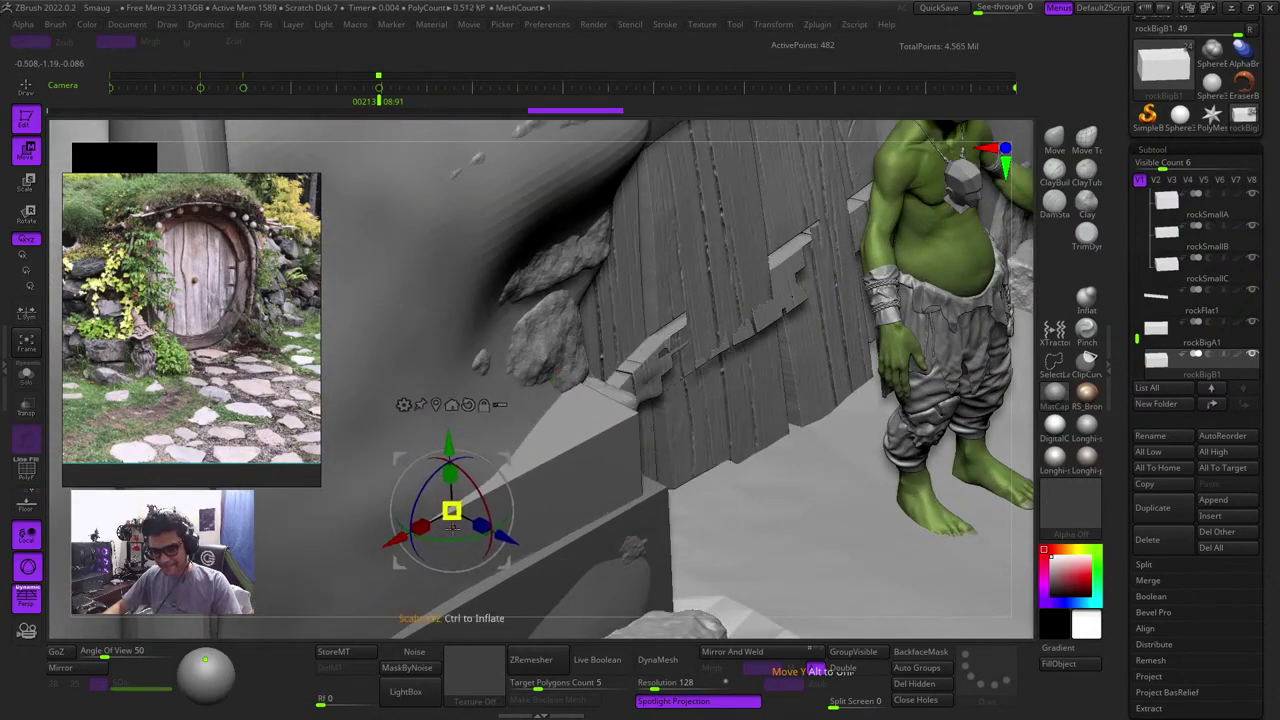
mouse_move(512, 542)
mouse_down()
mouse_move(481, 526)
mouse_move(490, 531)
mouse_up()
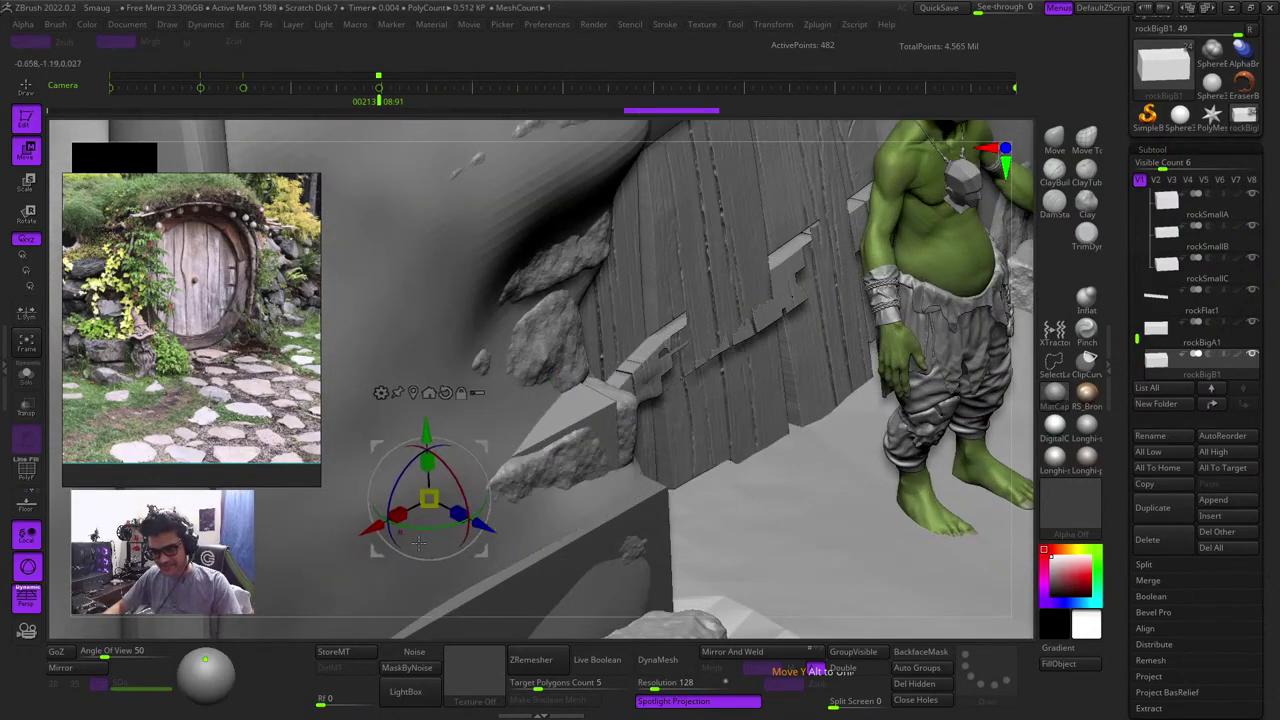
drag(371, 535, 366, 485)
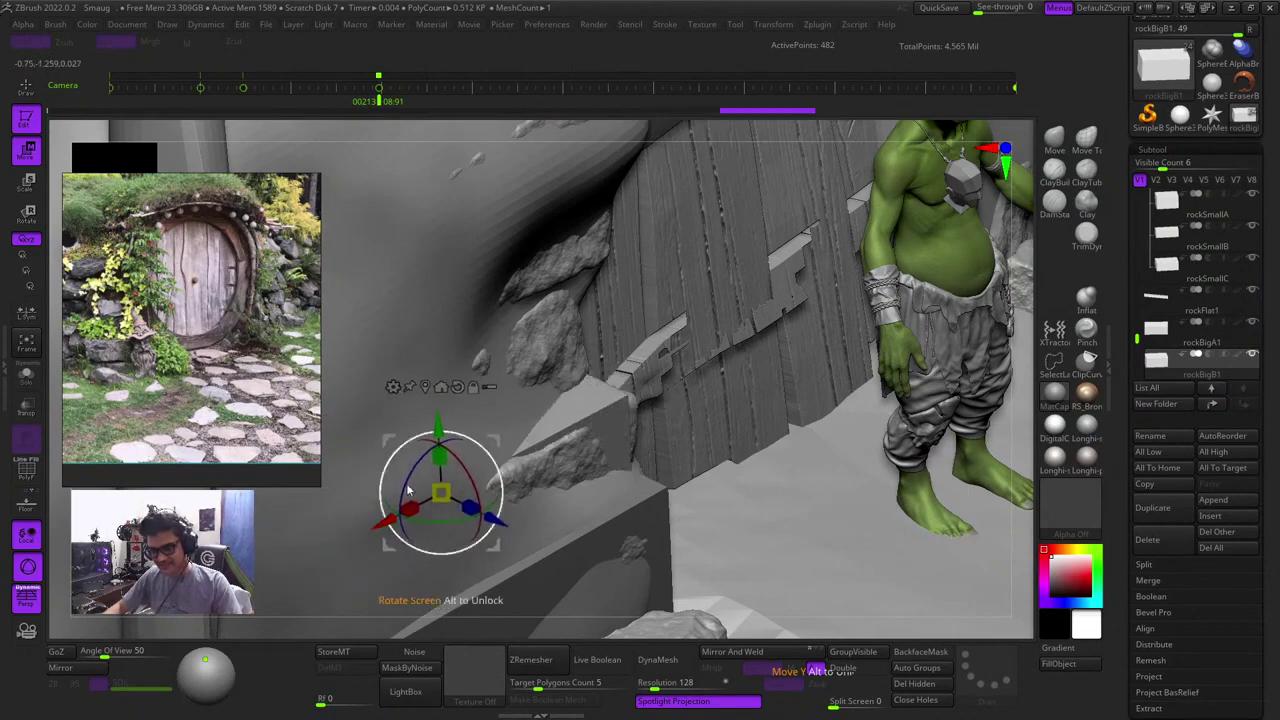
Raise the copy to the middle sketched stone beside the door and scale it down uniformly
drag(1036, 409, 978, 403)
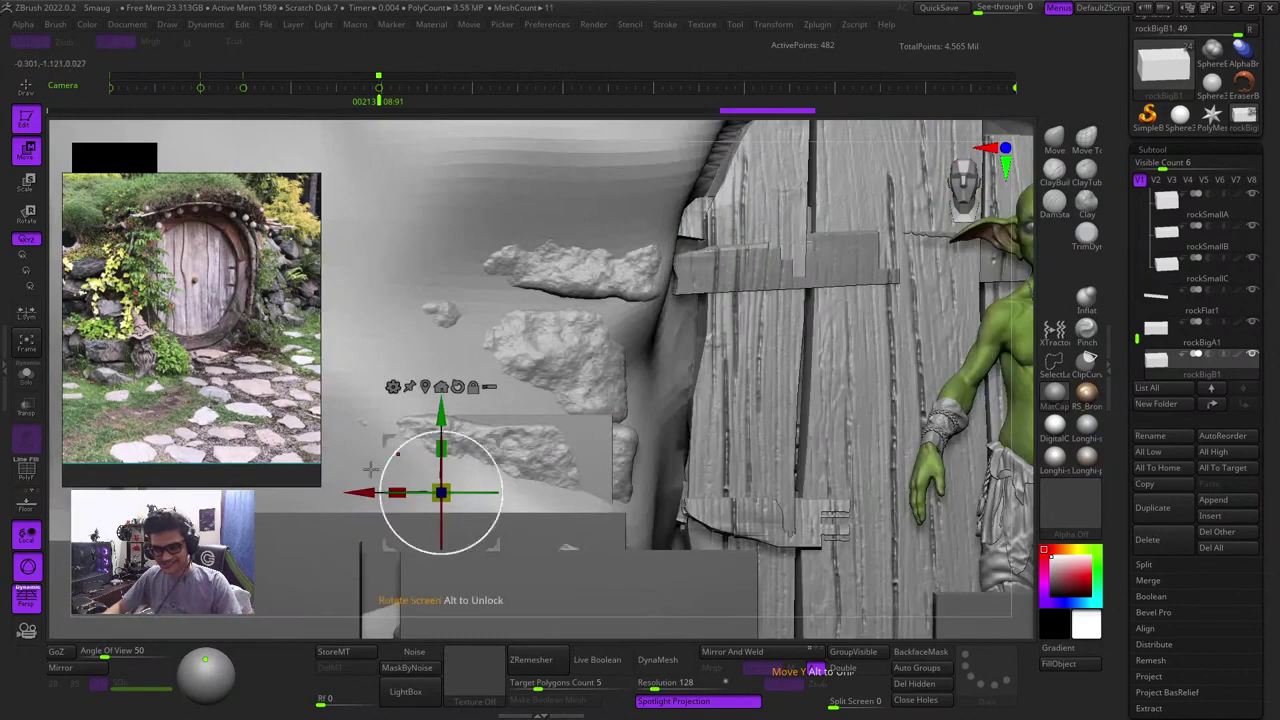
drag(365, 492, 398, 474)
drag(484, 410, 444, 290)
drag(1036, 388, 997, 400)
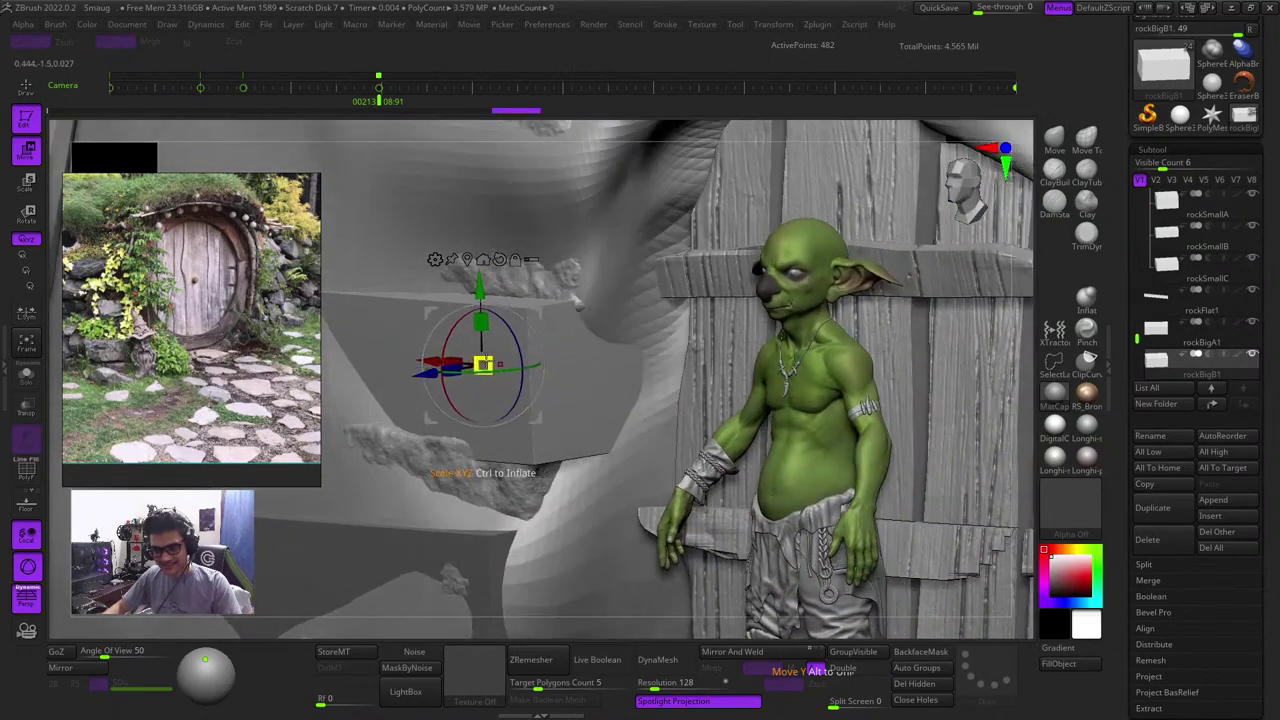
drag(483, 365, 424, 367)
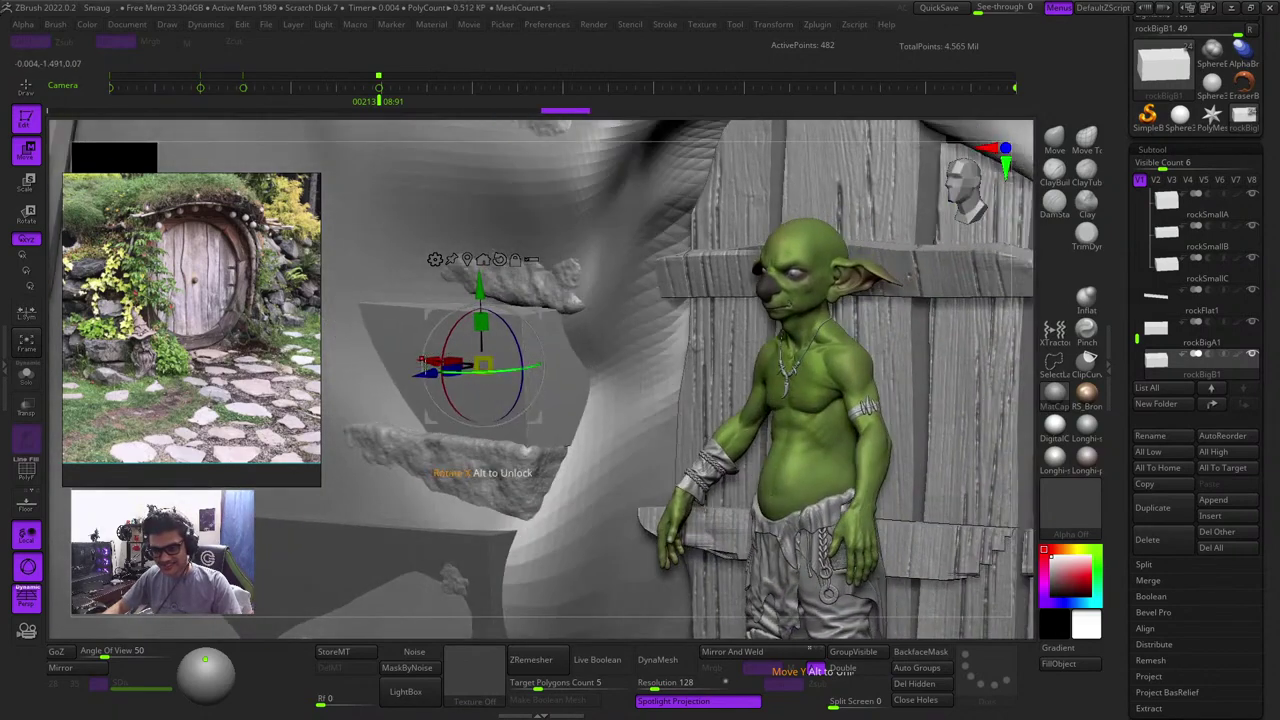
Adjust the copy's angle and depth so it is sunk into the wall with its front face protruding
drag(1024, 354, 1014, 408)
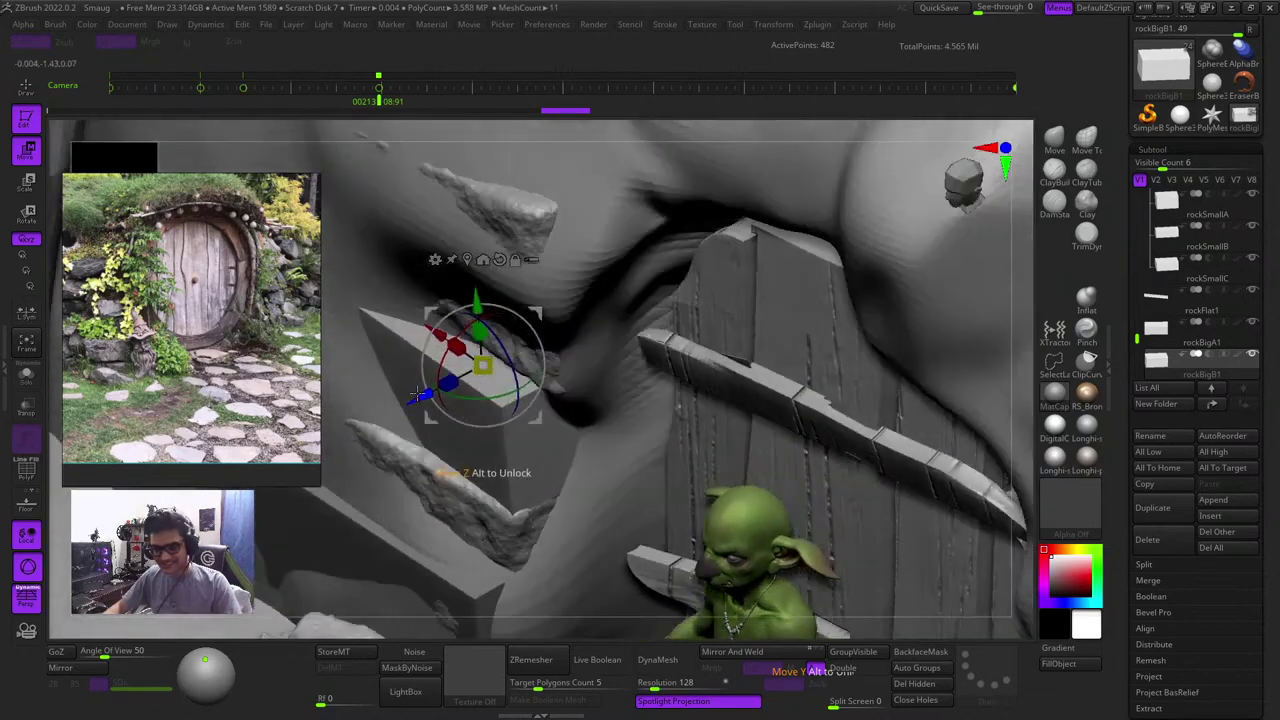
drag(424, 404, 514, 376)
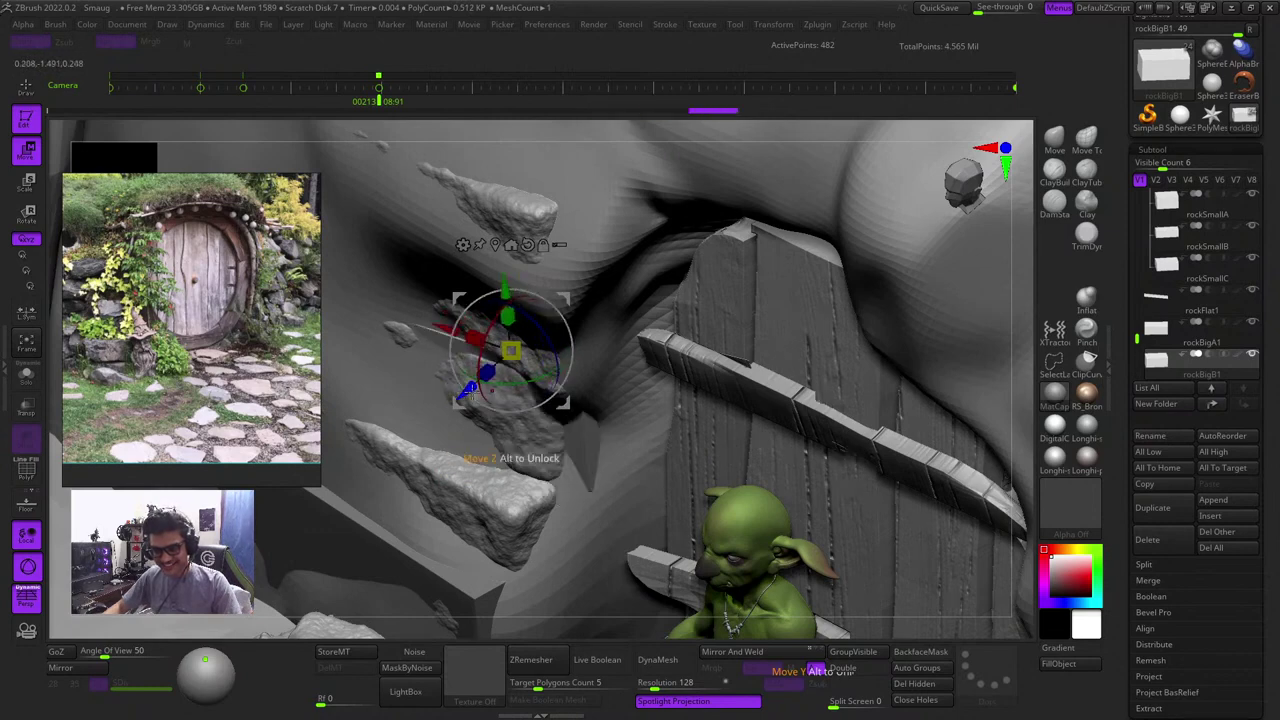
drag(466, 390, 438, 384)
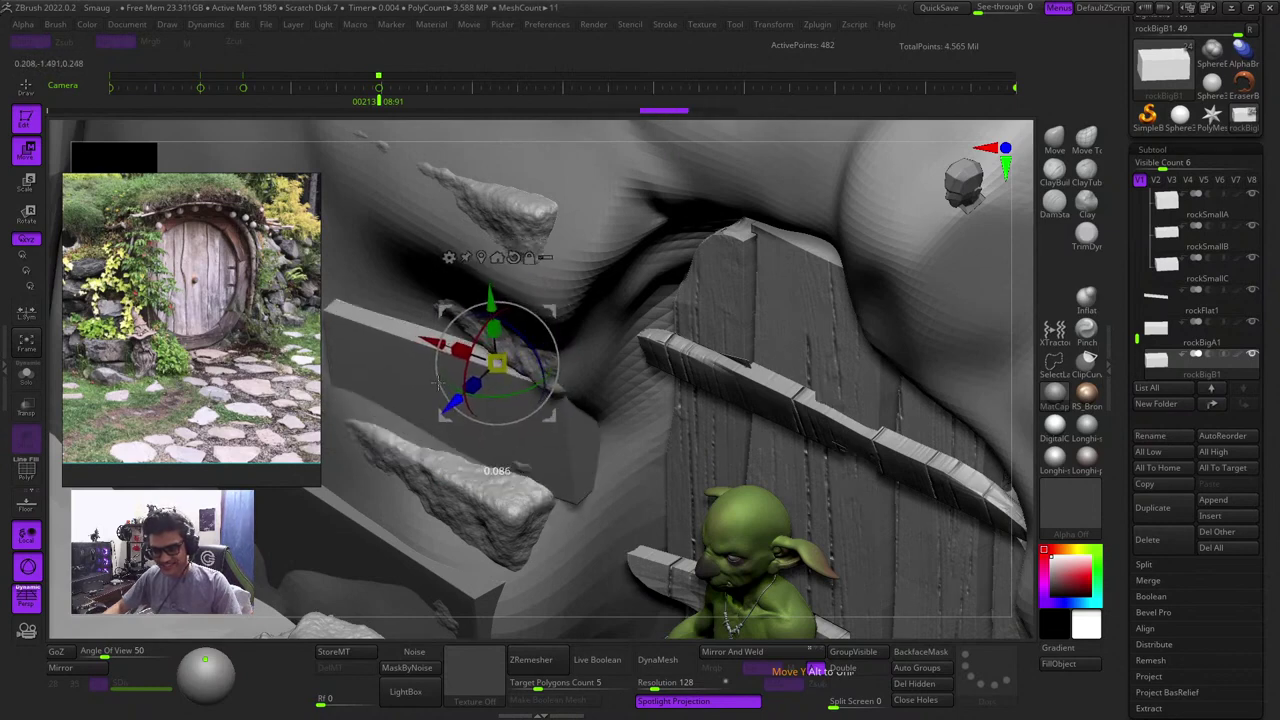
mouse_move(1025, 498)
shift+mouse_down()
mouse_move(1052, 437)
mouse_move(1038, 432)
shift+mouse_up()
drag(426, 368, 391, 356)
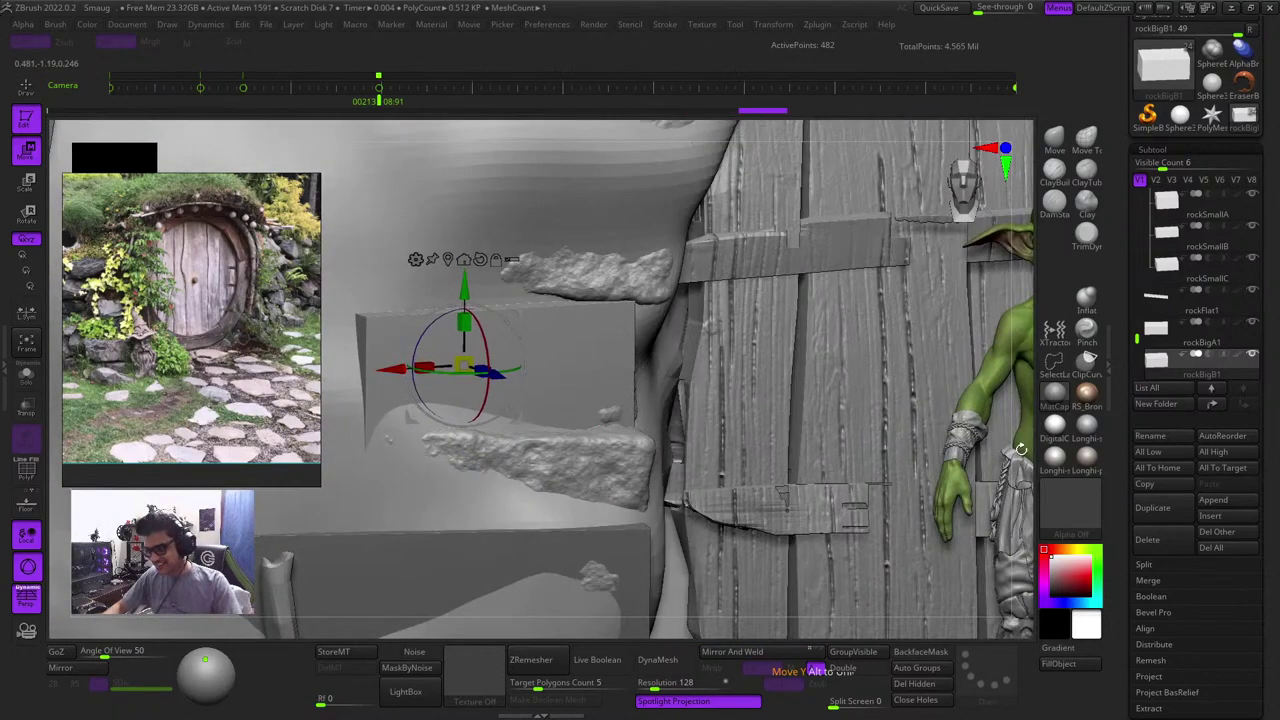
Check the copy's fit from several angles and shift it slightly toward the door along the wall
drag(1021, 449, 1007, 496)
drag(462, 365, 465, 366)
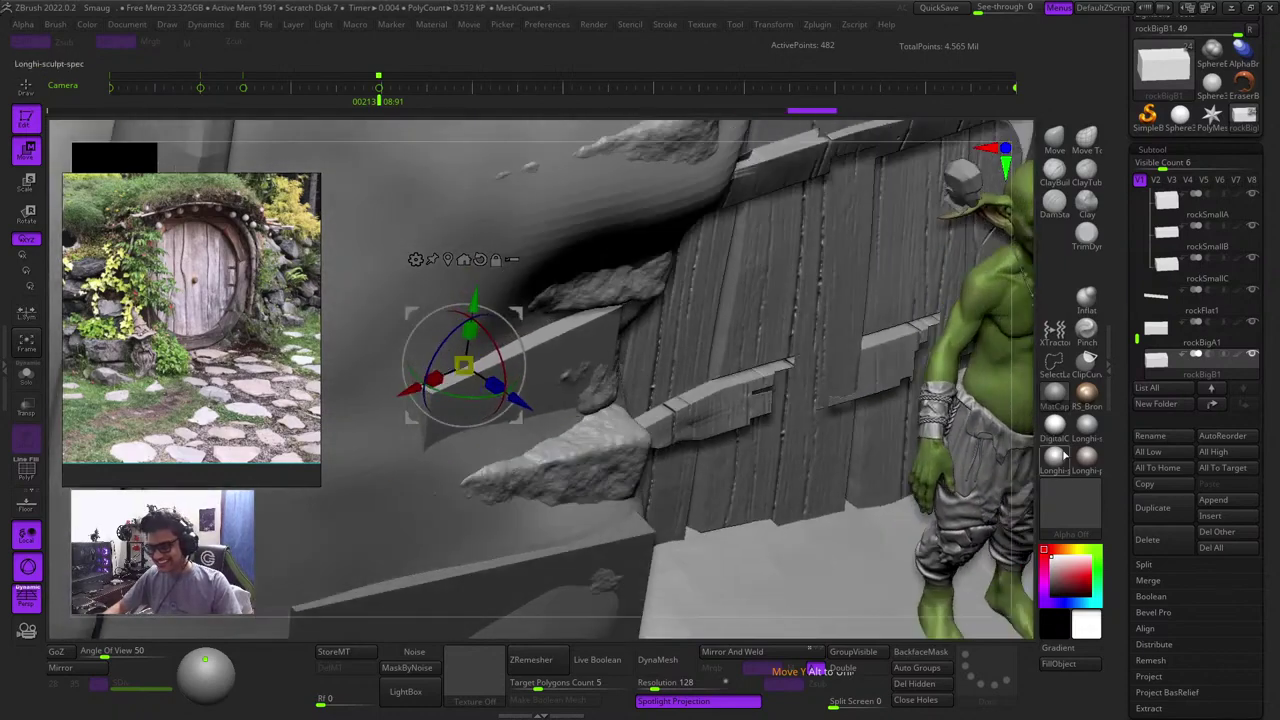
drag(1024, 452, 950, 486)
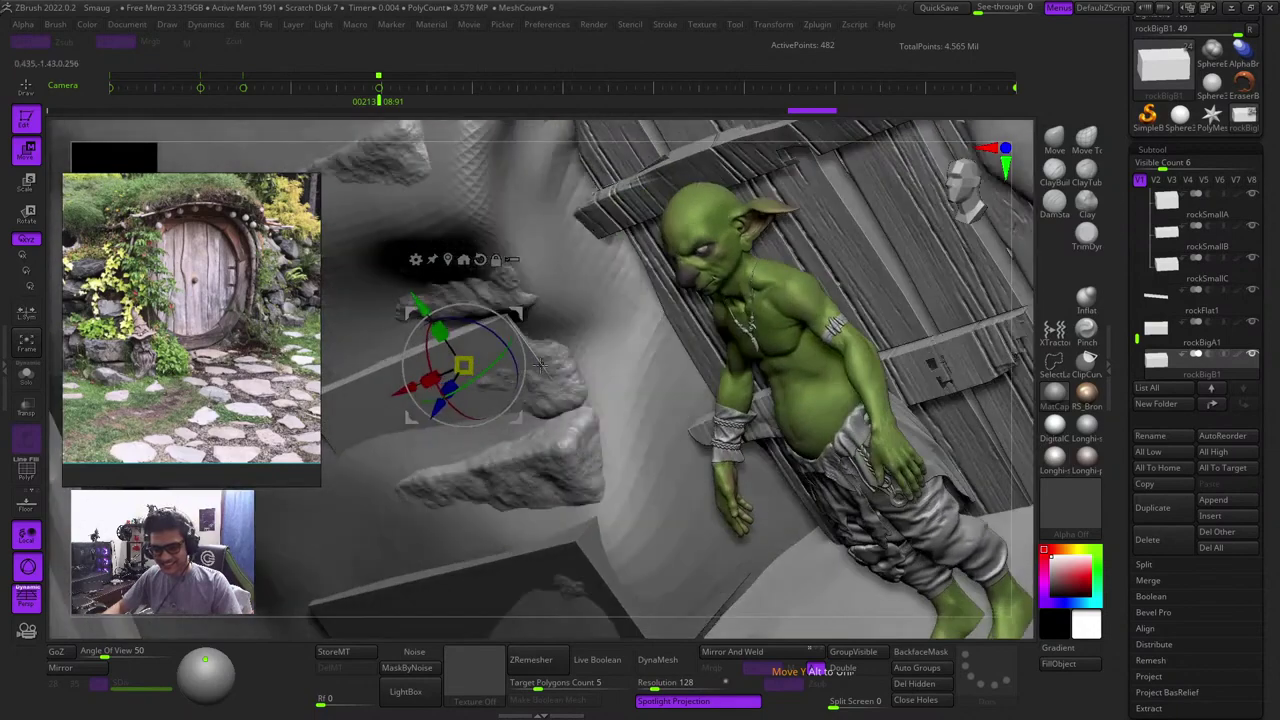
drag(1021, 369, 985, 377)
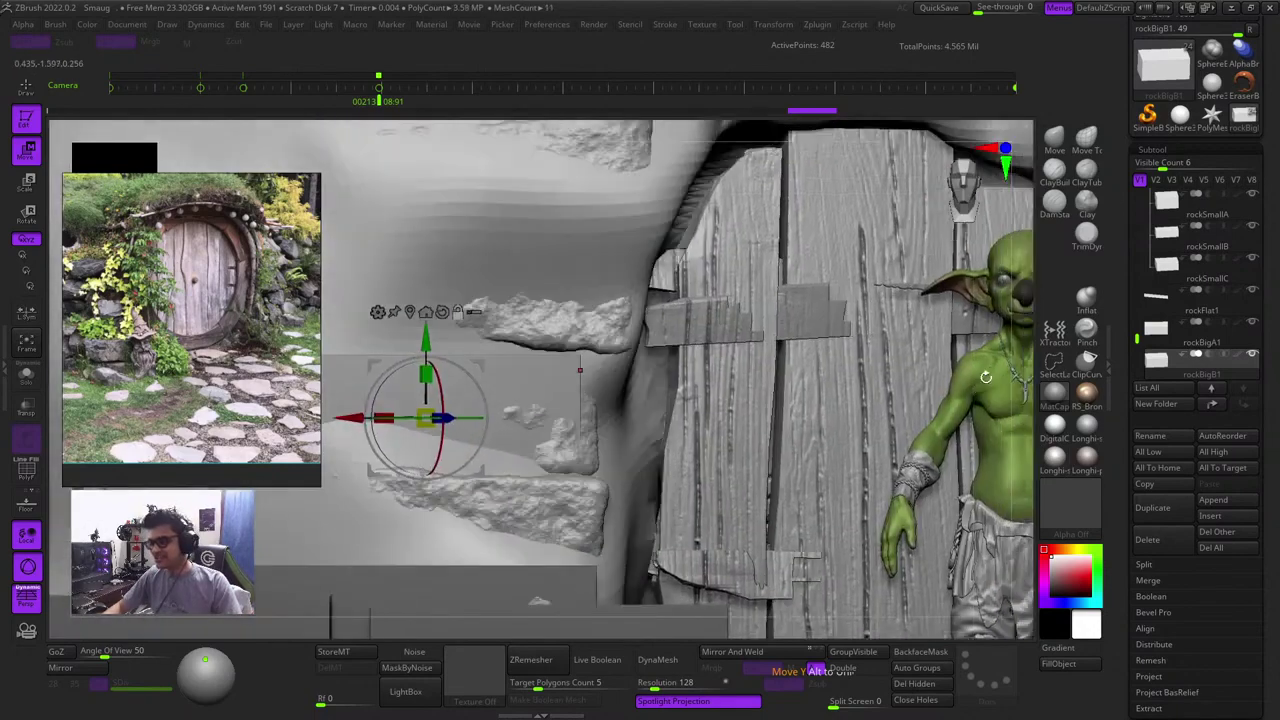
drag(1026, 422, 1005, 465)
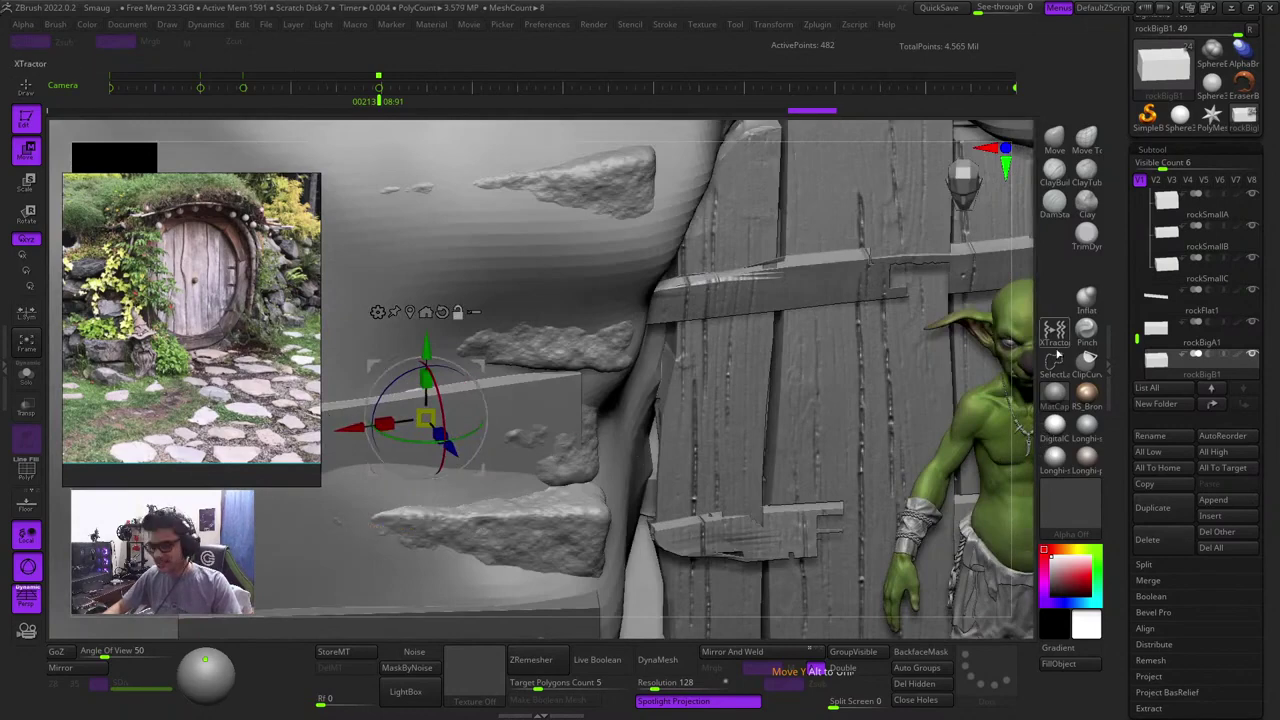
alt+right_drag(376, 455, 418, 464)
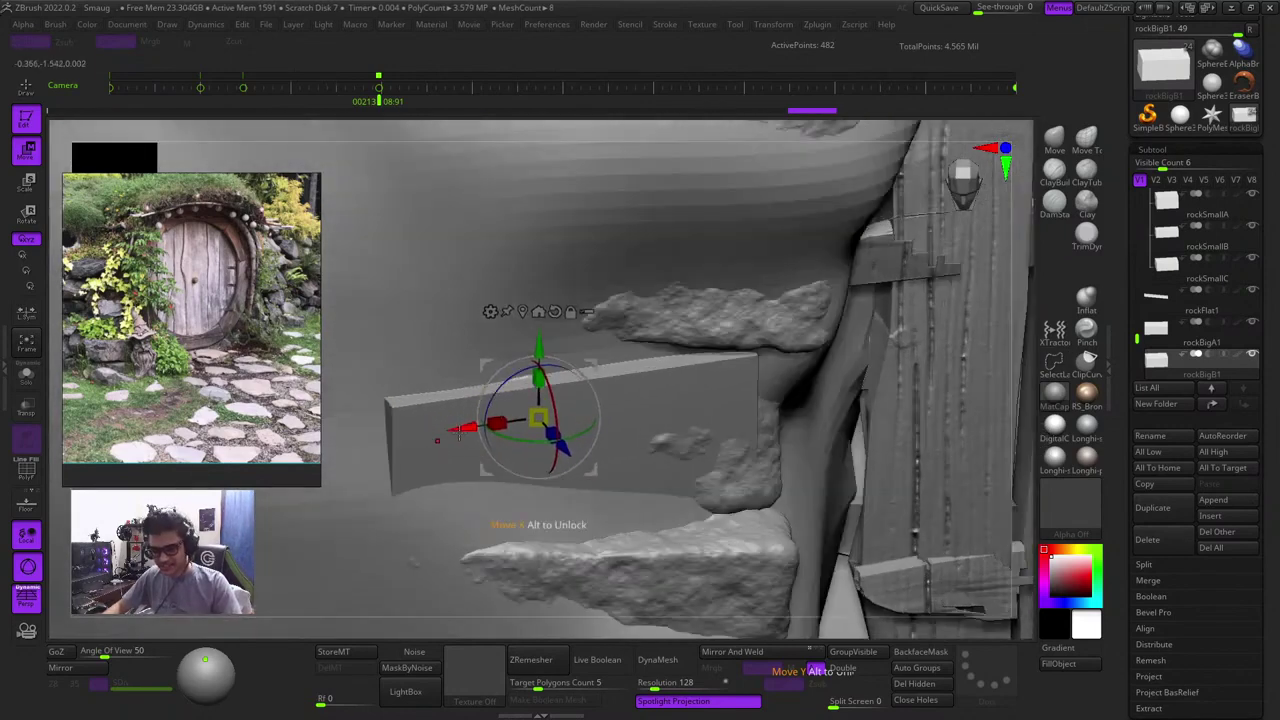
drag(459, 430, 480, 427)
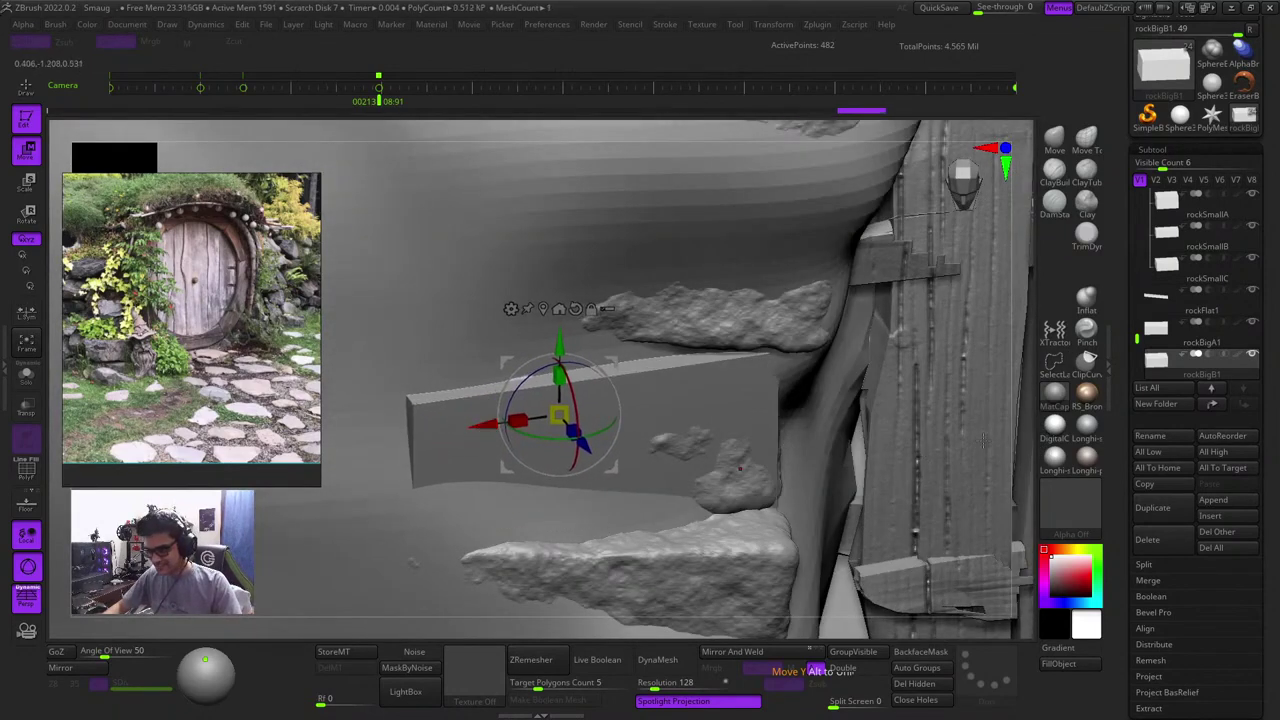
Fine-tune the copy's depth in the wall between the upper and lower sketched stones
drag(1020, 446, 955, 446)
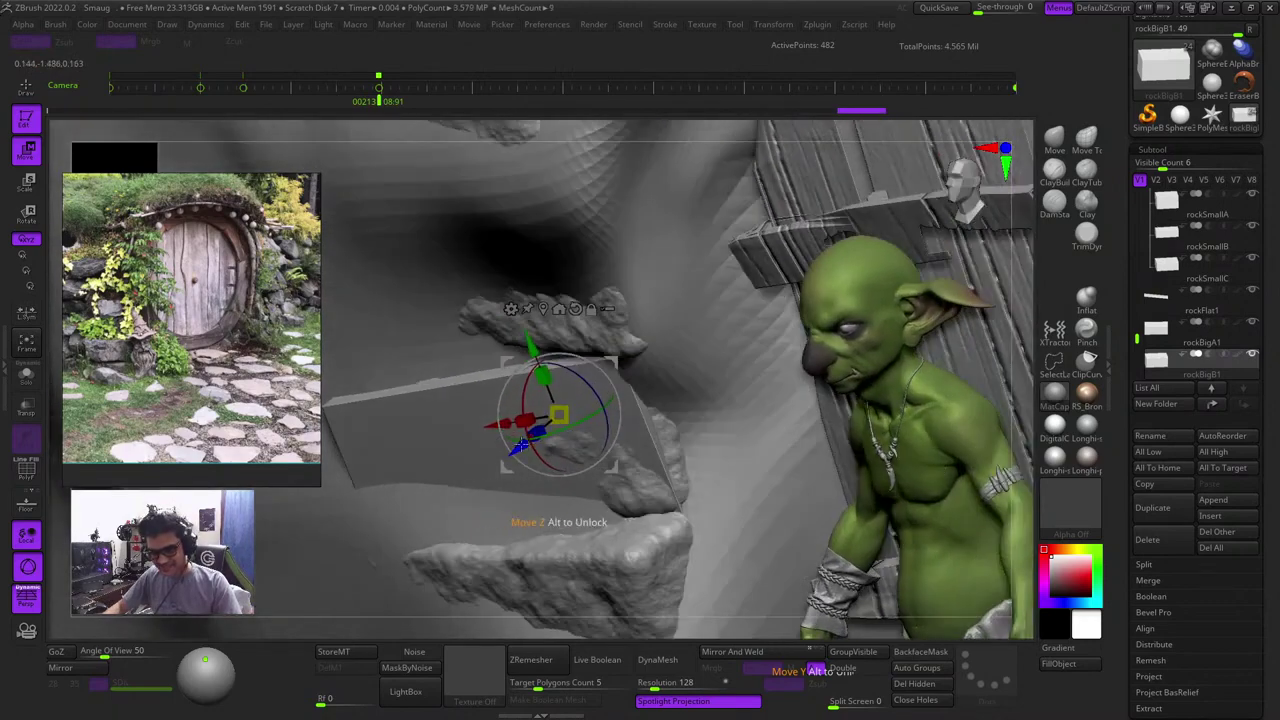
drag(514, 448, 514, 442)
shift+drag(1018, 461, 1042, 459)
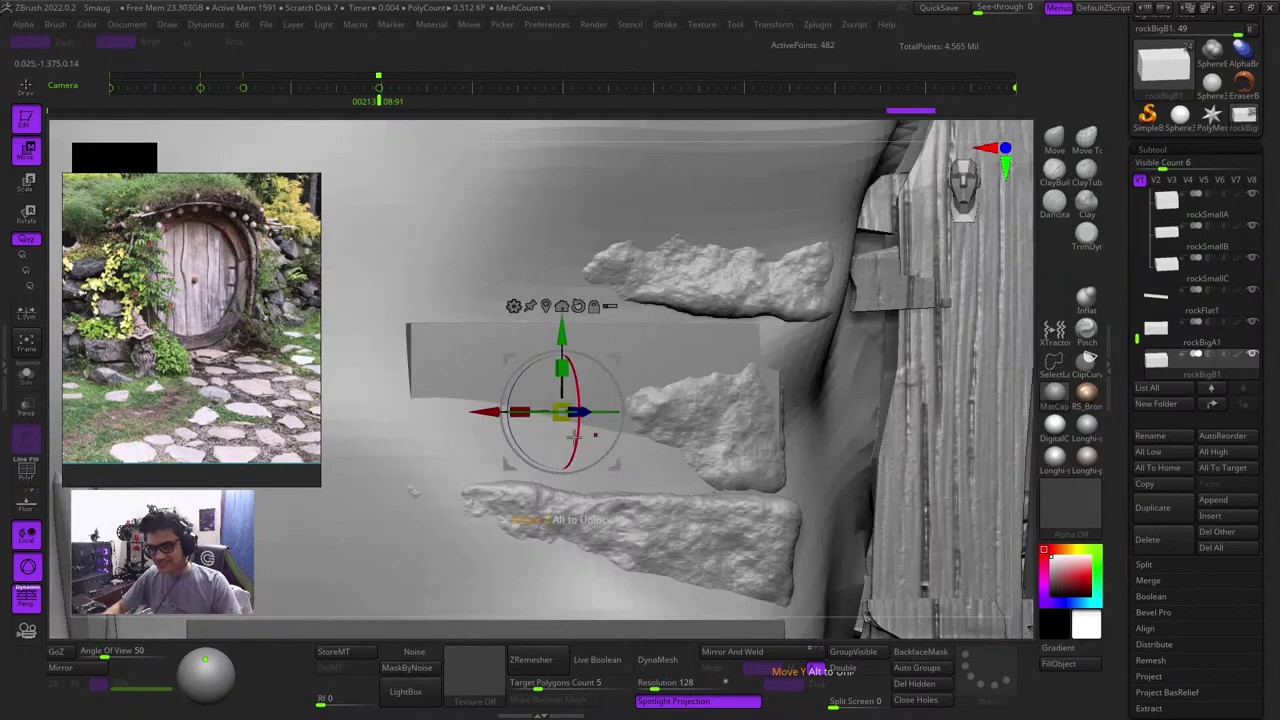
drag(574, 436, 573, 446)
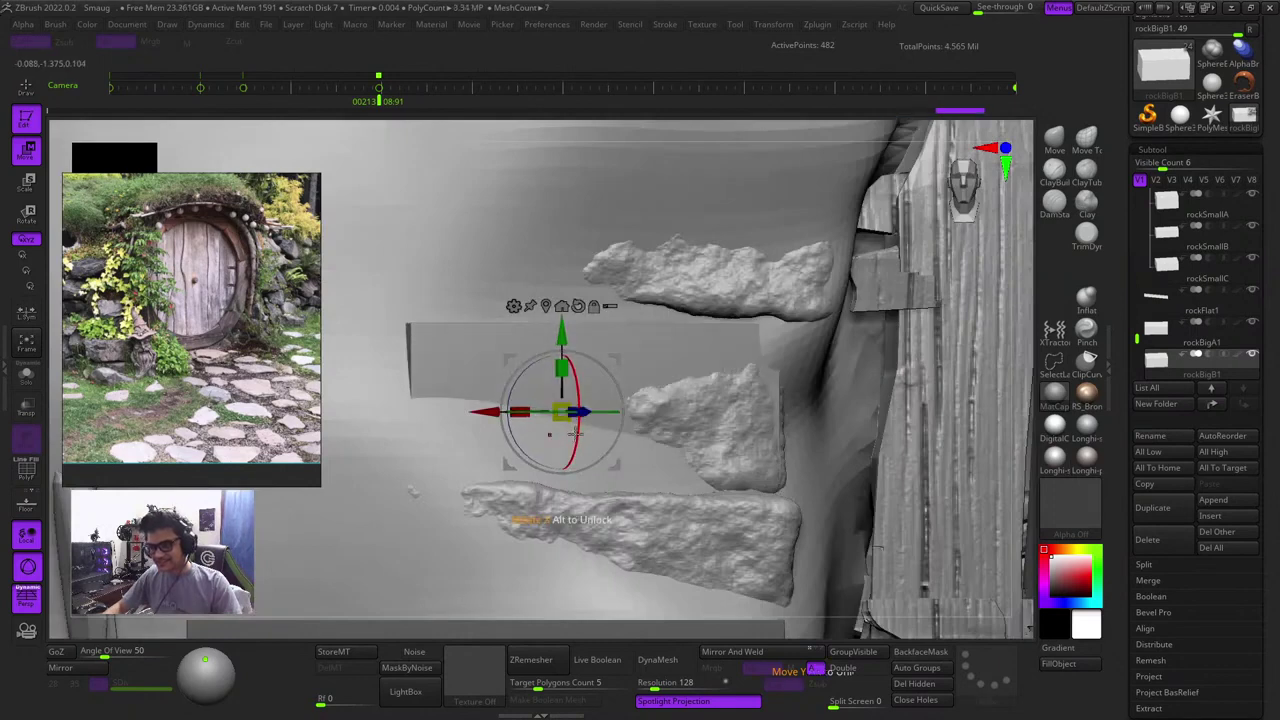
Examine both placed blocks beside the doorway from near and far, toggling the polygroup wireframe on and off
key(q)
ctrl+right_drag(552, 424, 516, 290)
key(shift+f)
key(shift+f)
ctrl+right_drag(735, 385, 709, 420)
key(shift+f)
key(shift+f)
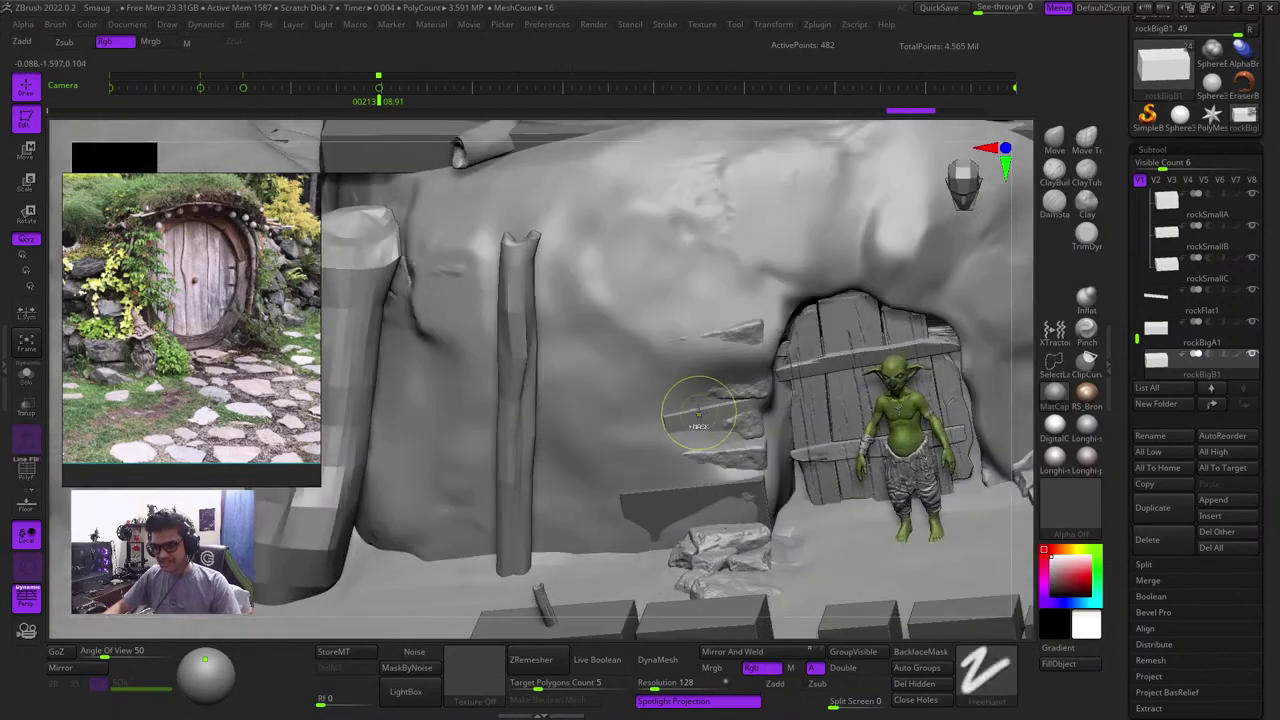
key(shift+f)
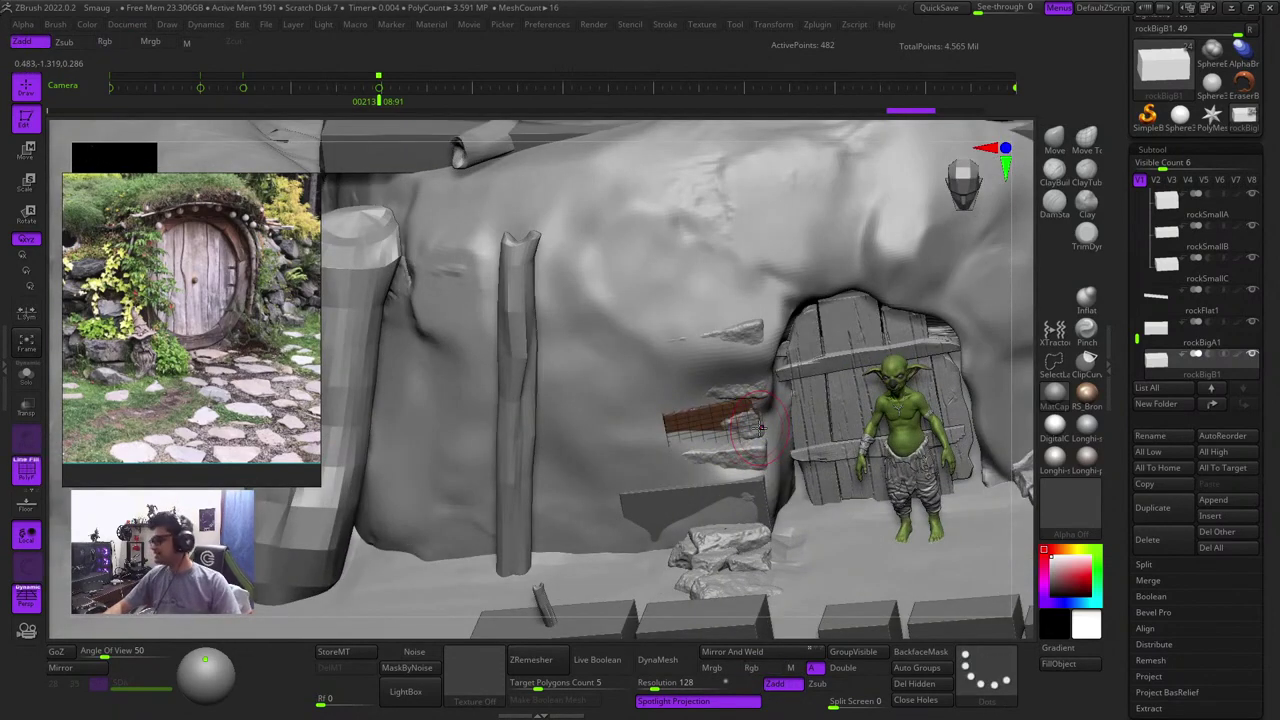
key(shift+f)
key(shift+f)
key(shift+f)
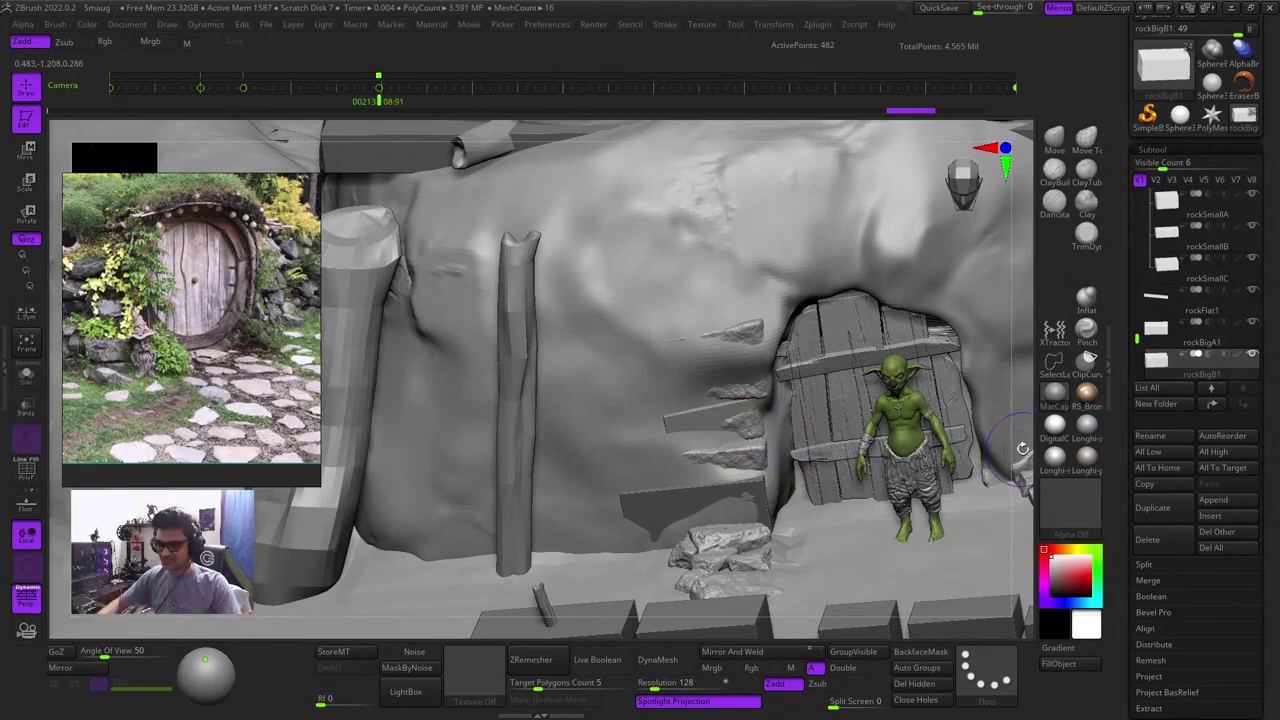
key(shift+f)
key(shift+f)
shift+drag(1023, 444, 972, 388)
key(shift+f)
key(shift+f)
key(shift+f)
key(shift+f)
key(shift+f)
key(shift+f)
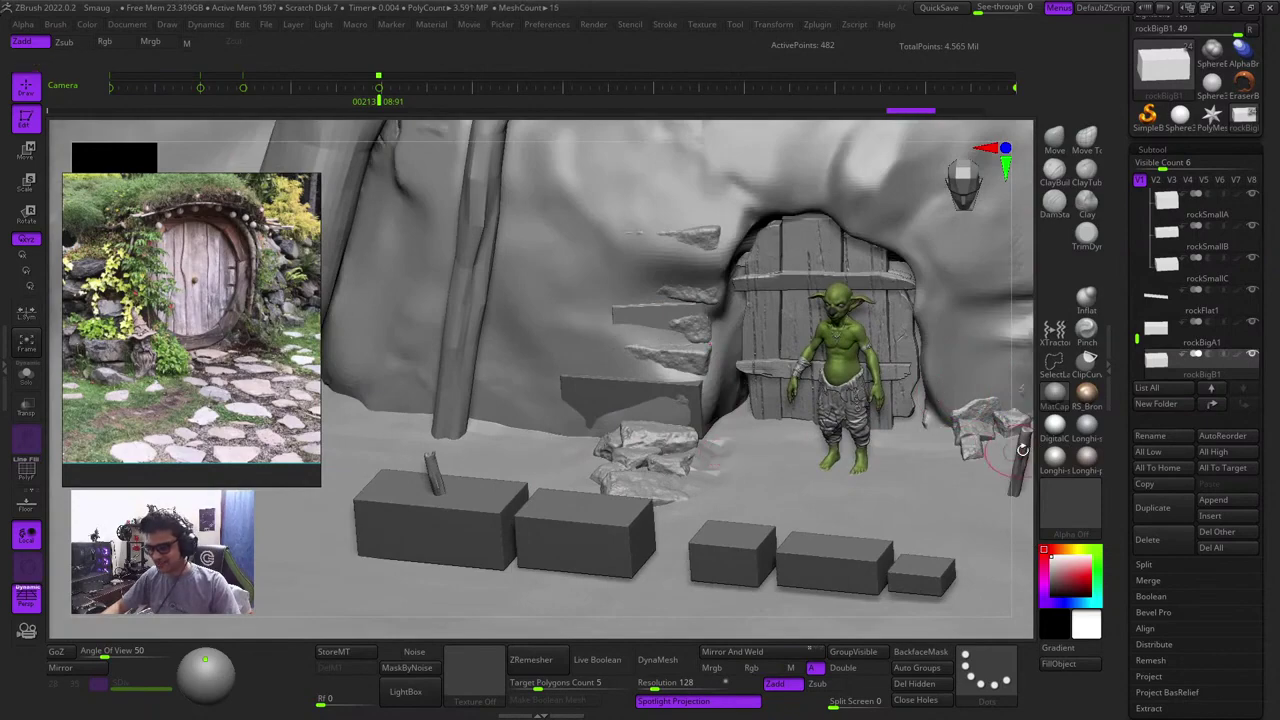
mouse_move(1022, 450)
mouse_down()
mouse_move(1054, 451)
mouse_move(1036, 464)
mouse_up()
key(shift+f)
key(shift+f)
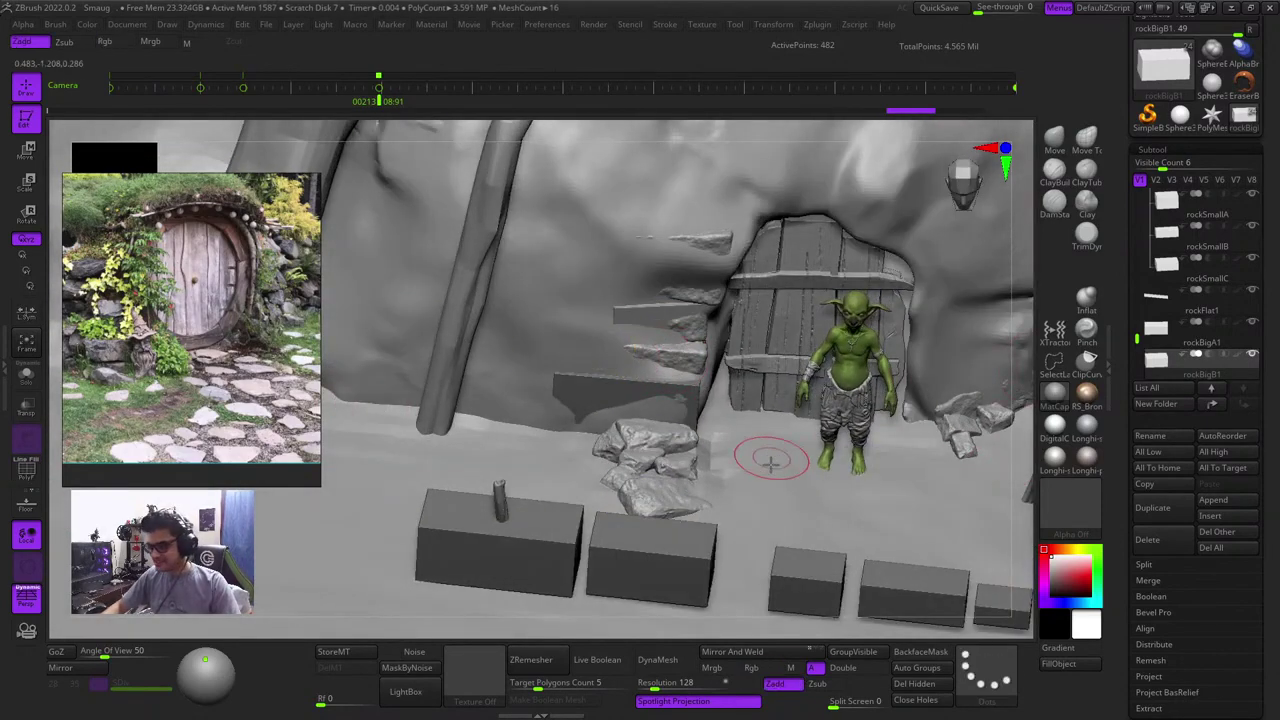
Collapse the Sketch, Rocks and BlackOut folders in the subtool list and hide the BlackOut folder
mouse_move(1139, 338)
mouse_down()
mouse_move(1138, 357)
mouse_move(1136, 278)
mouse_up()
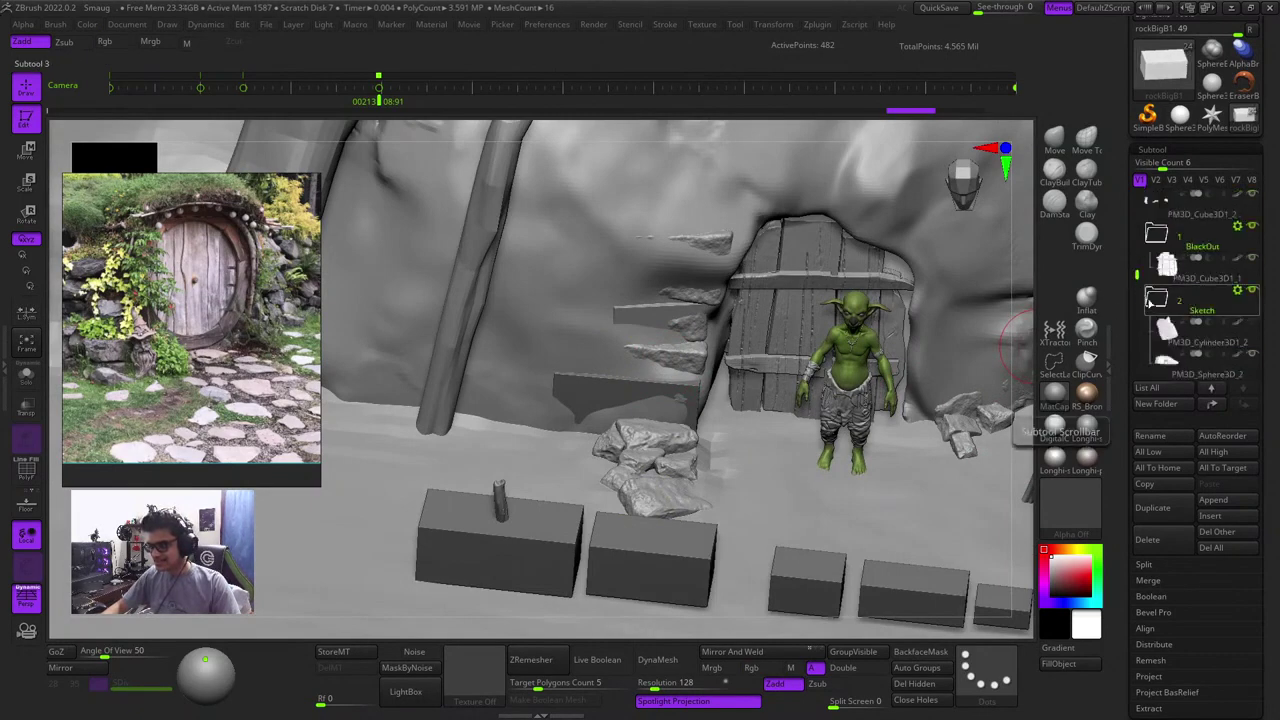
click(1155, 300)
click(1155, 333)
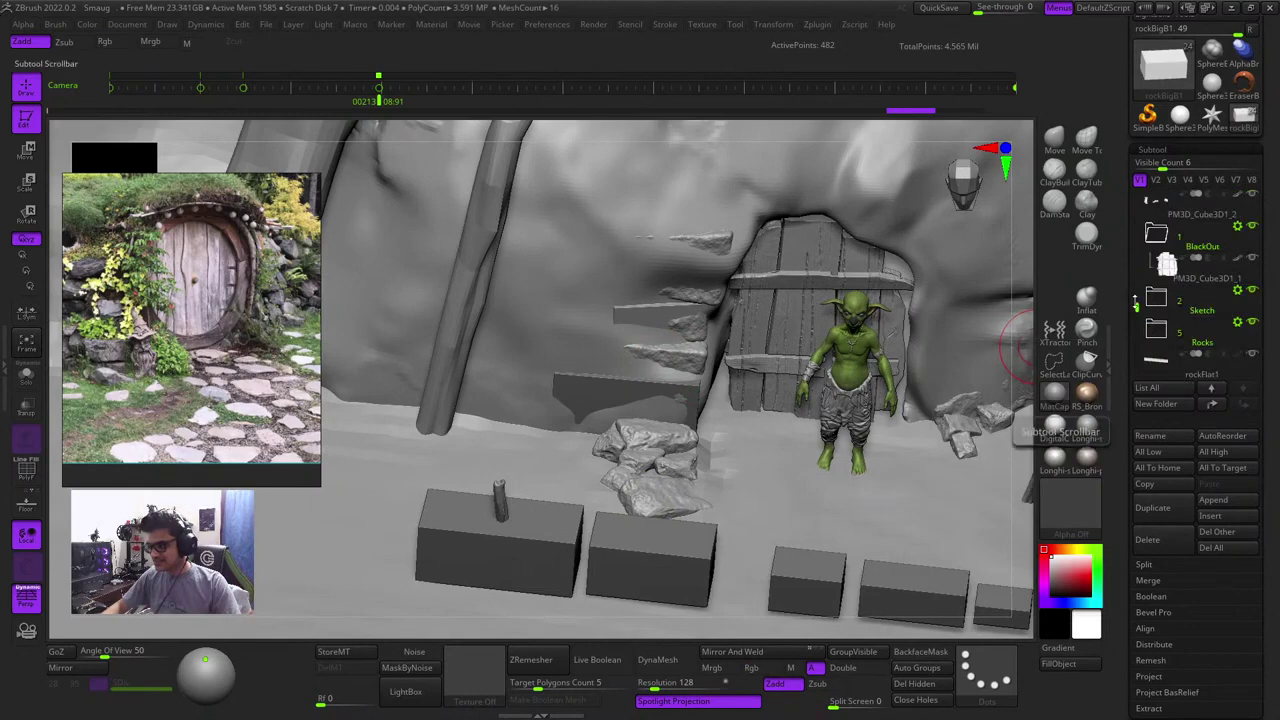
click(1161, 235)
click(1251, 227)
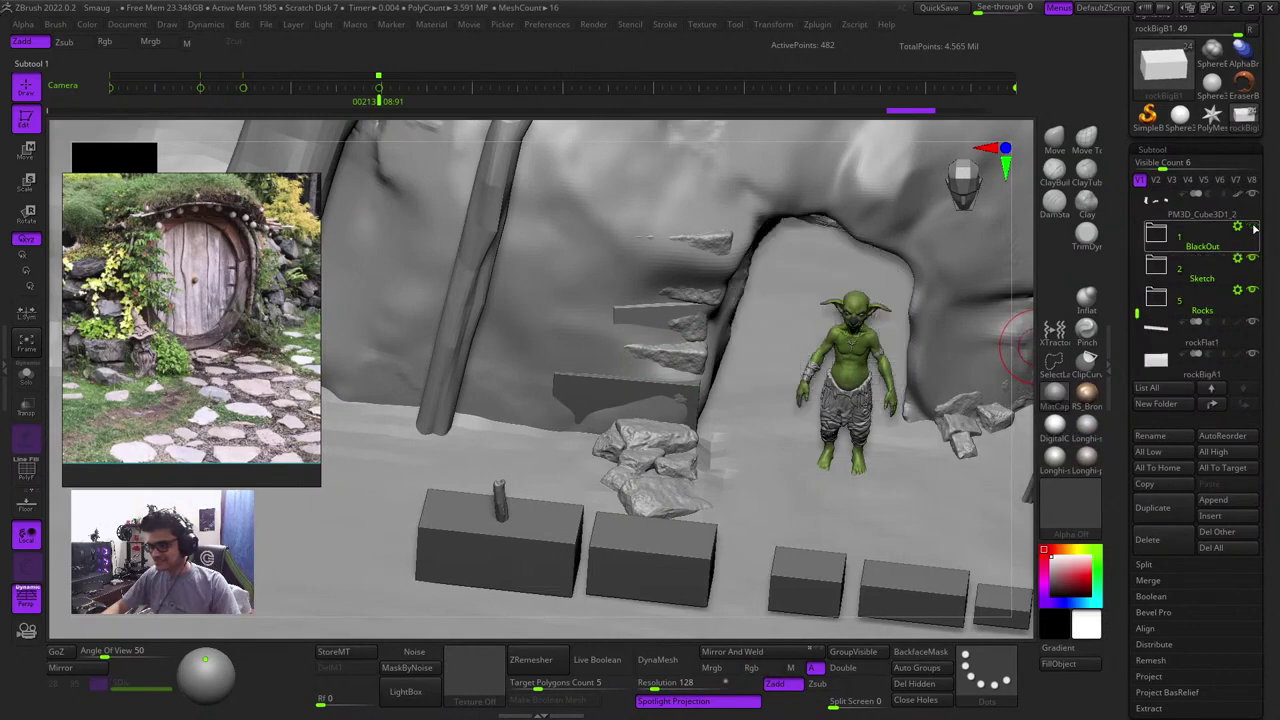
Show the BlackOut folder and make the sketched hill around the doorway the active subtool
click(1251, 227)
mouse_move(1134, 268)
mouse_down()
mouse_move(1128, 198)
mouse_move(1124, 272)
mouse_up()
alt+click(647, 200)
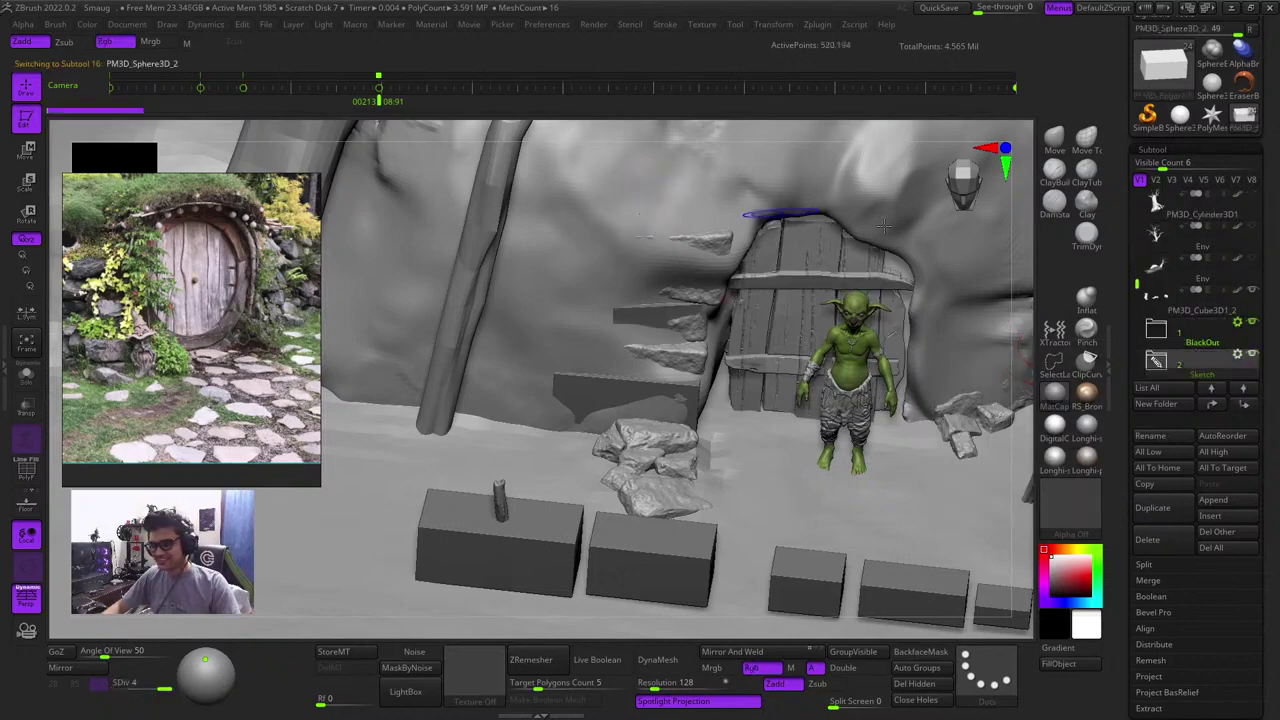
Hide the sketched hill inside the Sketch folder and select the rockBigB base block in the Rocks folder
drag(1137, 289, 1137, 302)
click(1156, 298)
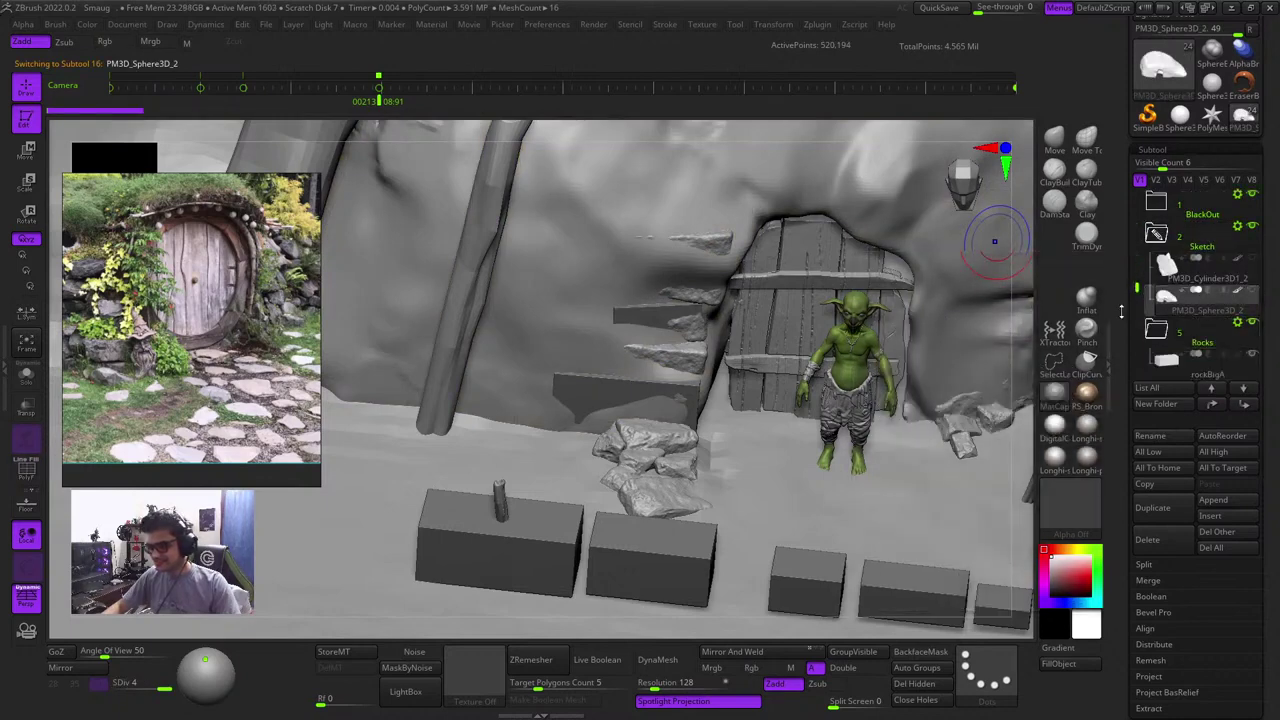
drag(1137, 293, 1137, 317)
click(1169, 269)
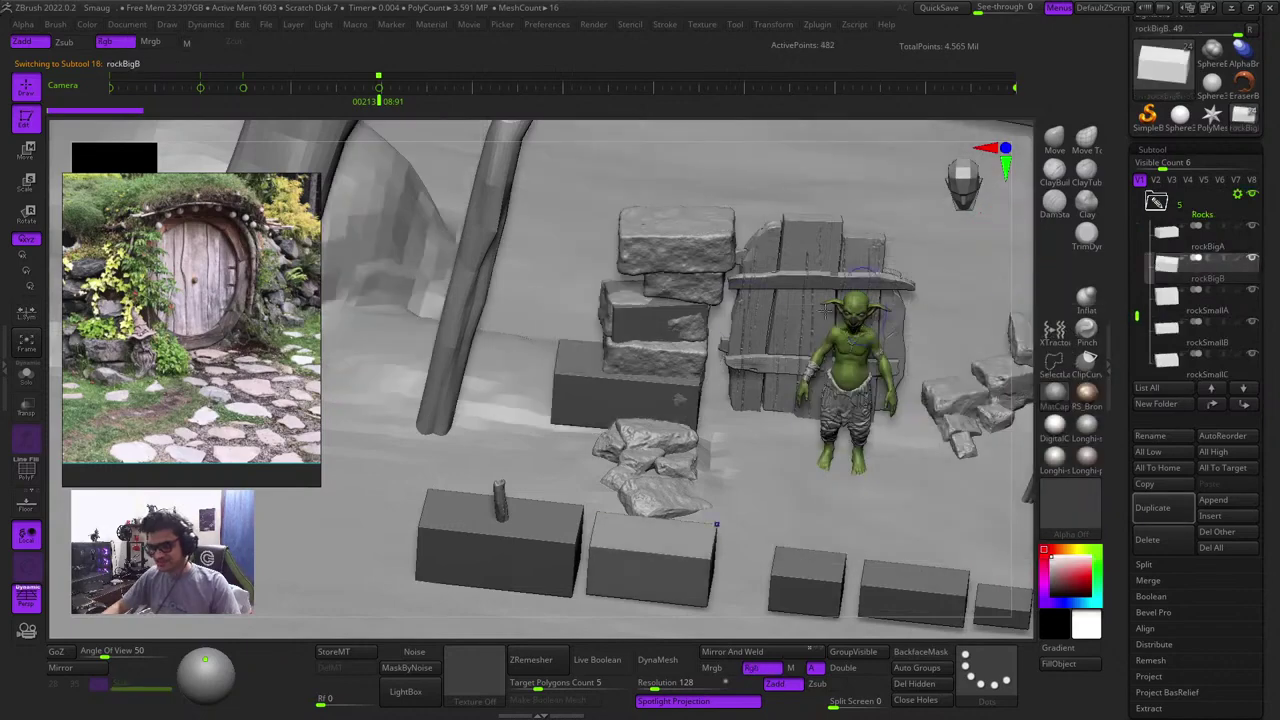
Hide the large ground plane and make the wooden beams subtool, PM3D_Cylinder3D1_3, active
ctrl+right_drag(824, 319, 731, 162)
ctrl+right_drag(724, 366, 907, 578)
ctrl+right_drag(857, 463, 874, 472)
alt+click(874, 472)
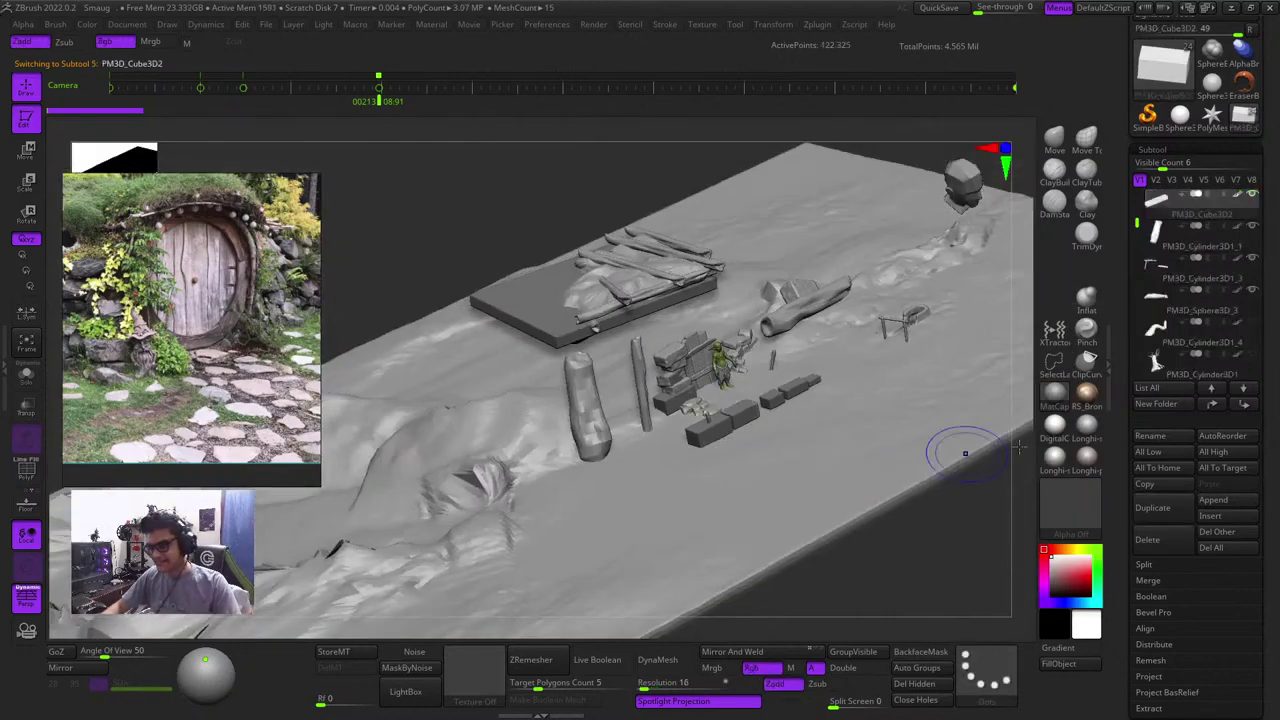
click(1251, 195)
click(1251, 195)
click(1200, 265)
click(1251, 195)
Examine the exposed wood, roof and rock pieces from several angles, selecting individual pieces and toggling the polygroup wireframe
key(shift+f)
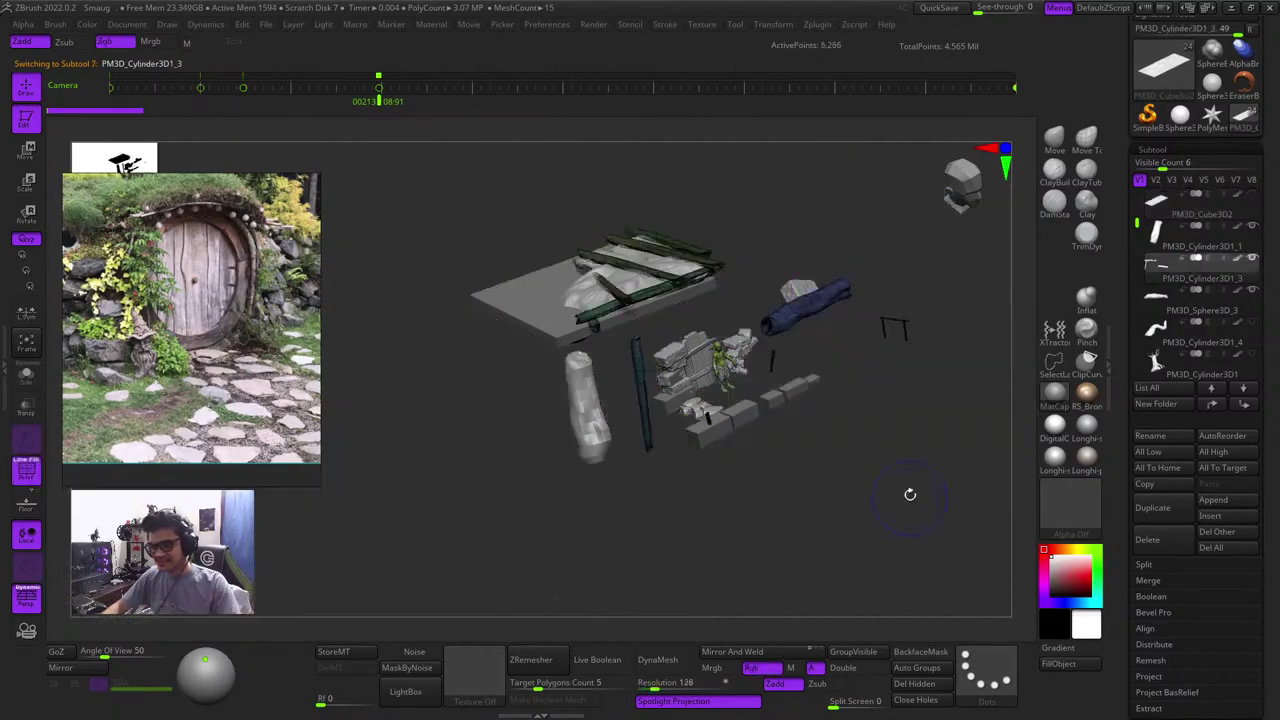
key(shift+f)
right_drag(911, 494, 897, 496)
key(f)
key(shift+f)
key(shift+f)
right_drag(657, 314, 717, 313)
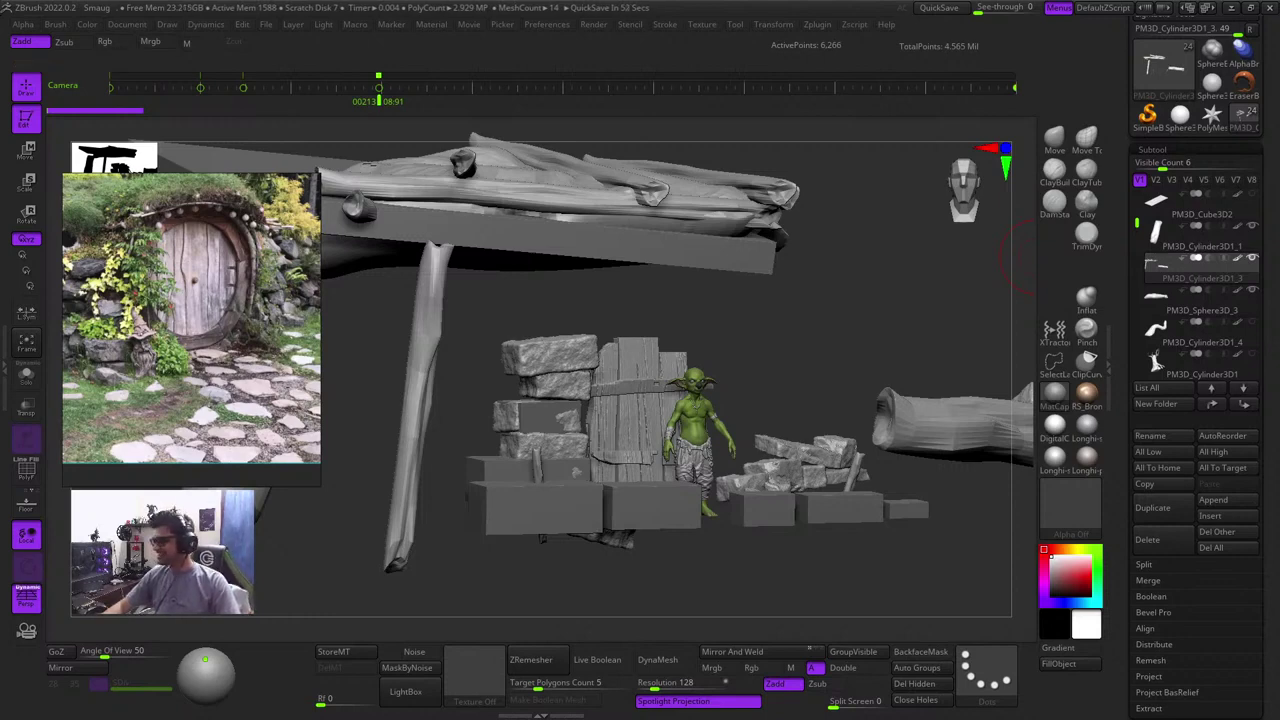
right_drag(803, 356, 625, 475)
alt+click(625, 475)
key(shift+f)
mouse_move(589, 331)
right_down()
mouse_move(558, 364)
mouse_move(556, 390)
mouse_move(534, 334)
mouse_move(601, 340)
right_up()
alt+click(699, 435)
key(shift+f)
key(shift+f)
key(shift+f)
Select the rockBigA base block and inspect it up close against the stones beside the door
drag(1133, 337, 1135, 298)
click(1168, 306)
key(shift+f)
key(f)
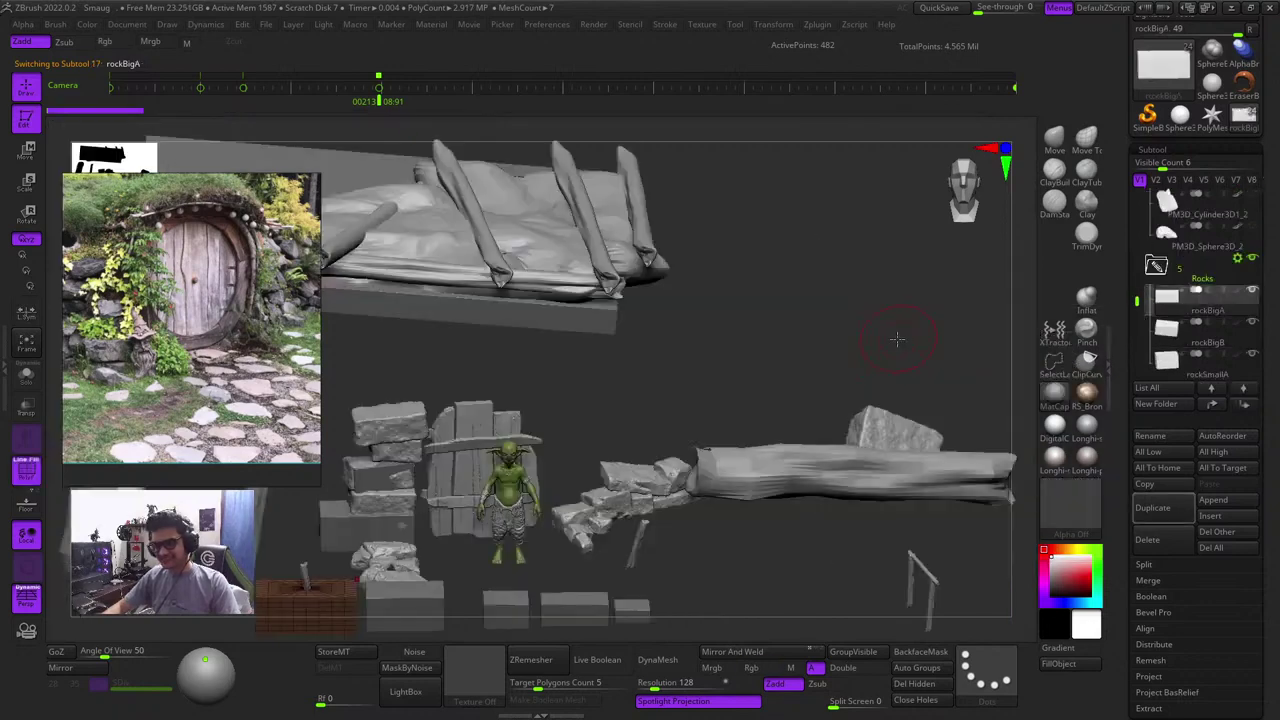
key(f)
key(shift+f)
key(f)
mouse_move(320, 605)
alt+right_down()
mouse_move(571, 451)
mouse_move(700, 543)
mouse_move(709, 534)
alt+right_up()
key(shift+f)
key(shift+f)
drag(732, 559, 517, 296)
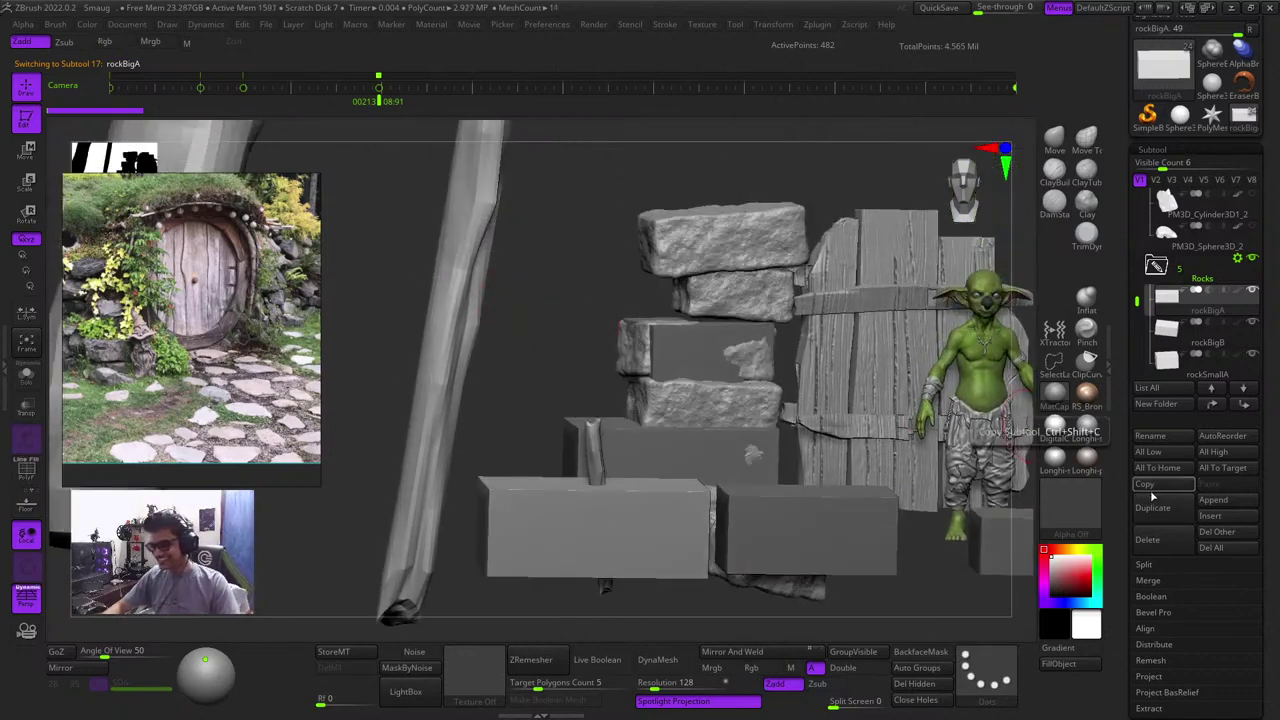
Lower the large rockBigA1 block in the wall slightly so it sits beneath the flat sketched stone
mouse_move(598, 318)
mouse_down()
mouse_move(560, 326)
mouse_move(549, 364)
mouse_move(606, 304)
mouse_up()
alt+click(708, 404)
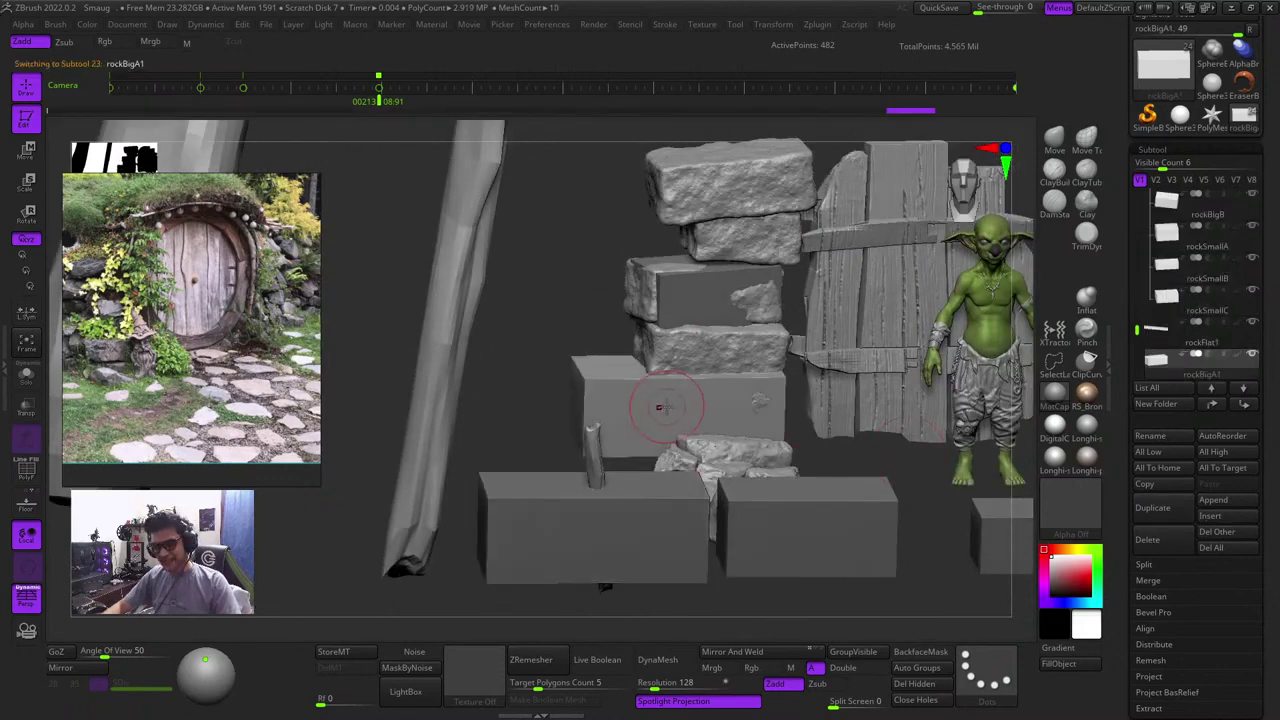
key(w)
drag(678, 331, 678, 347)
mouse_move(555, 265)
mouse_down()
mouse_move(590, 345)
mouse_move(565, 320)
mouse_move(542, 244)
mouse_move(556, 345)
mouse_up()
mouse_move(530, 300)
mouse_down()
mouse_move(565, 295)
mouse_move(501, 271)
mouse_up()
key(q)
Move the smaller rockBigB1 block slightly forward in depth out of the sketched stone it overlaps
alt+click(672, 296)
key(shift+f)
key(shift+f)
key(w)
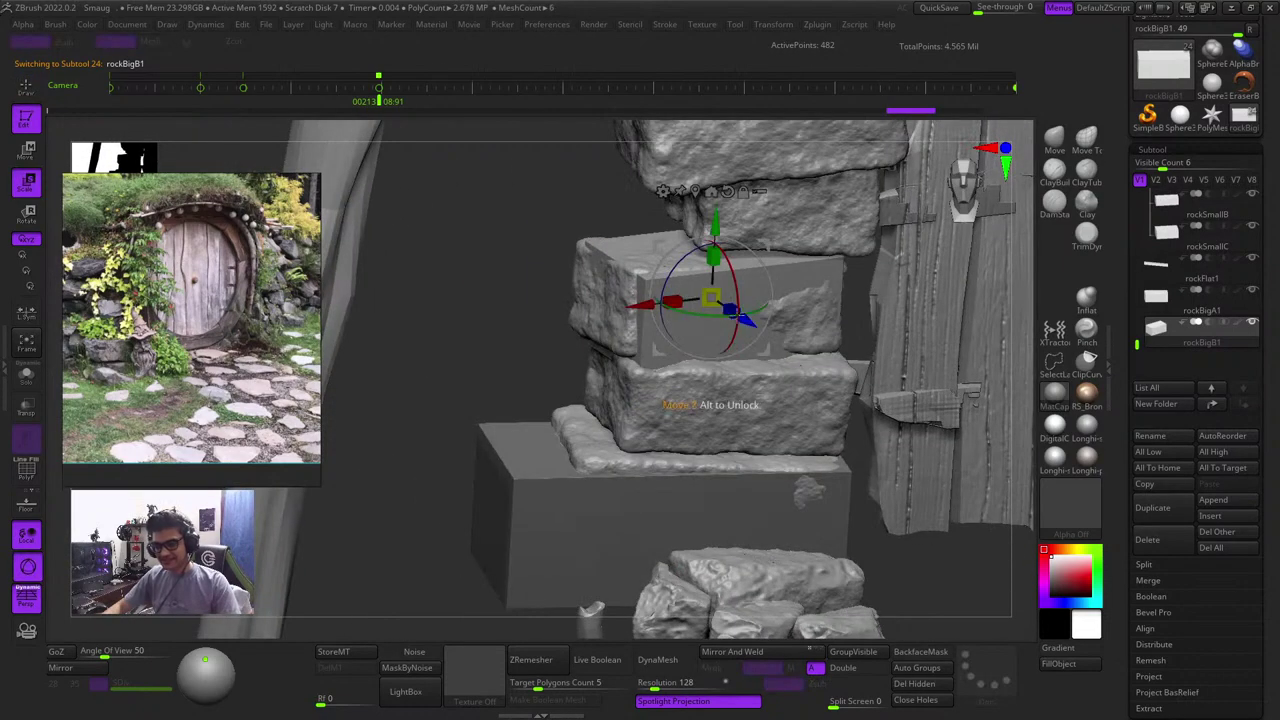
drag(703, 315, 645, 302)
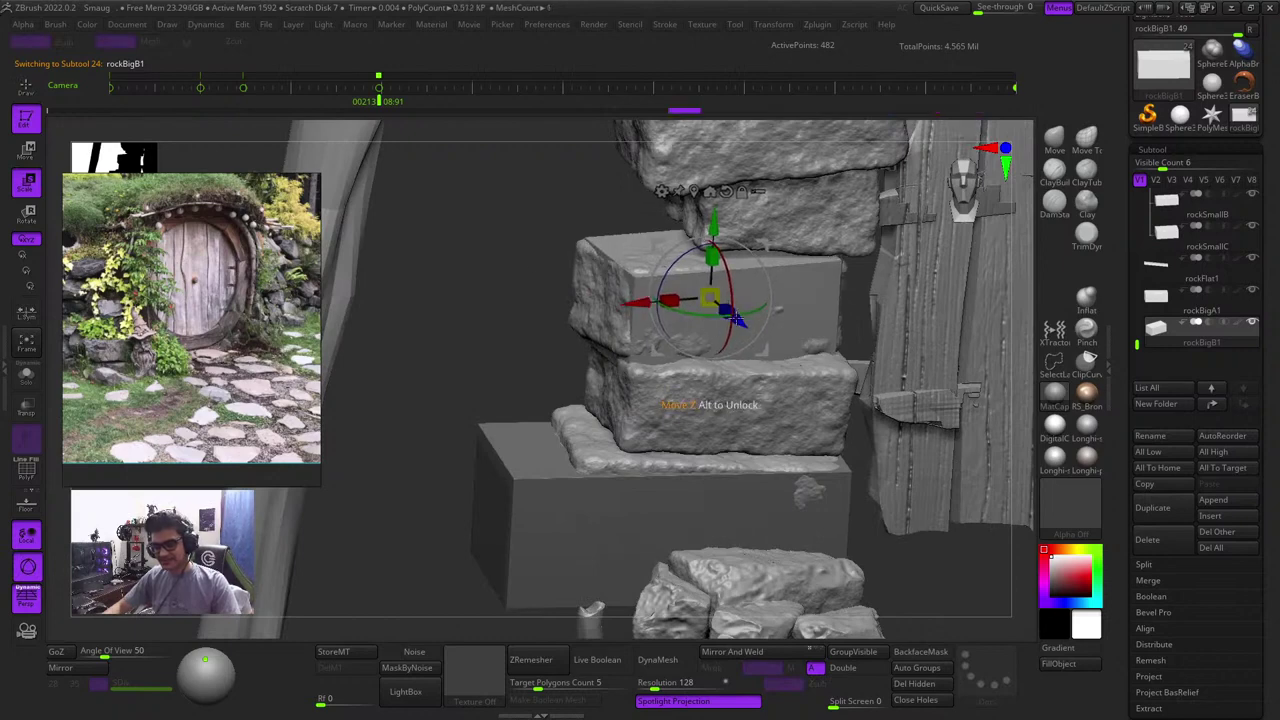
drag(740, 322, 735, 317)
key(q)
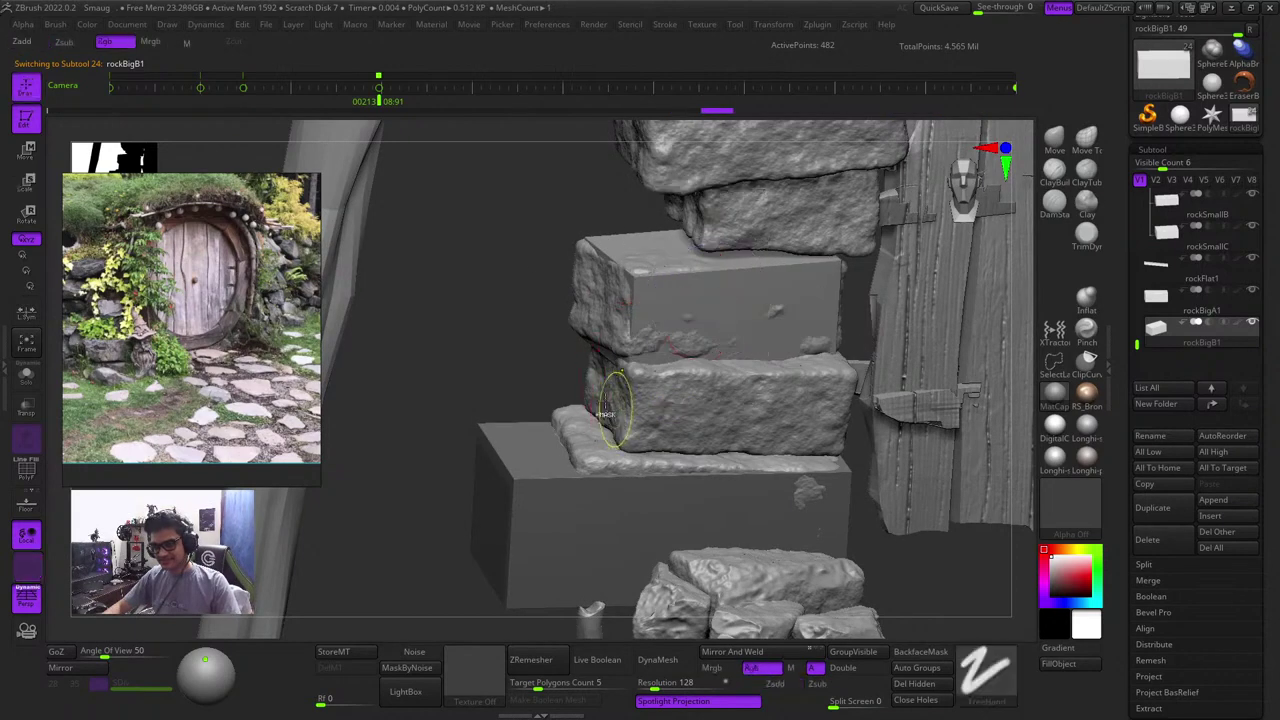
Duplicate the large rockBigA1 block about 1.75 units upward onto the top stone of the column beside the door
ctrl+right_drag(619, 371, 619, 469)
key(w)
key(q)
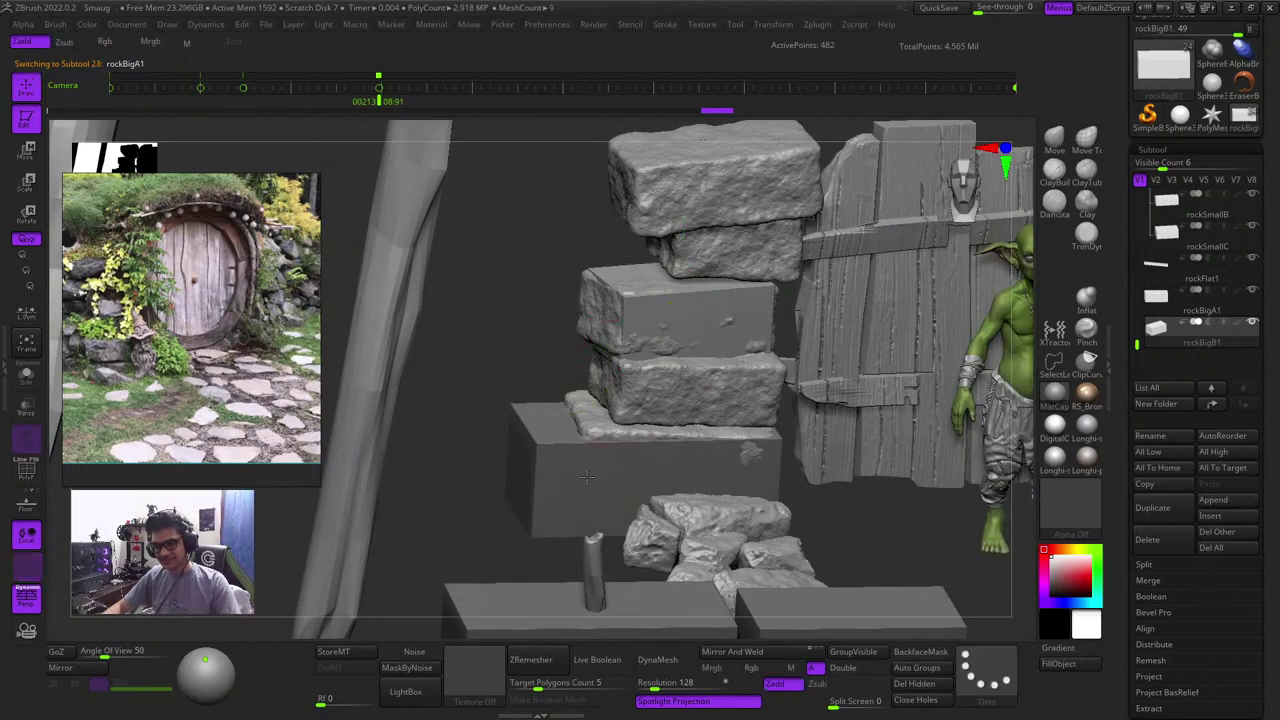
key(w)
ctrl+drag(646, 393, 663, 130)
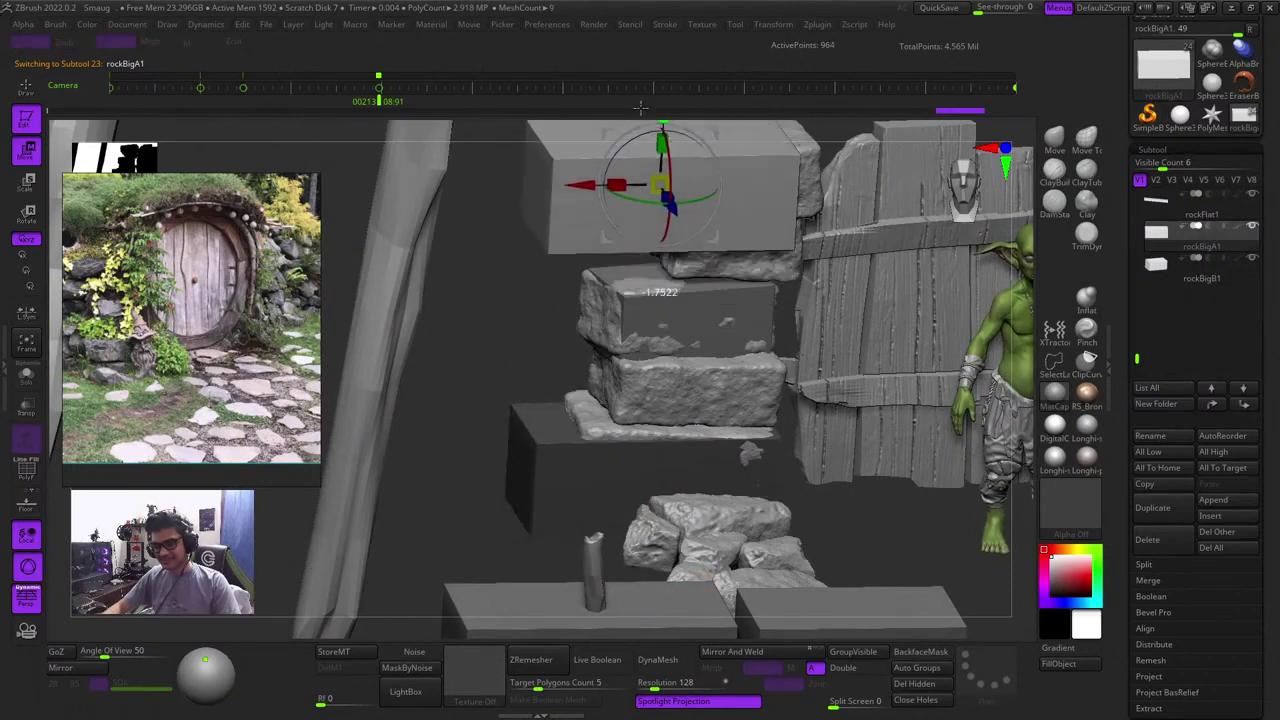
alt+right_drag(497, 283, 430, 422)
ctrl+right_drag(430, 422, 434, 470)
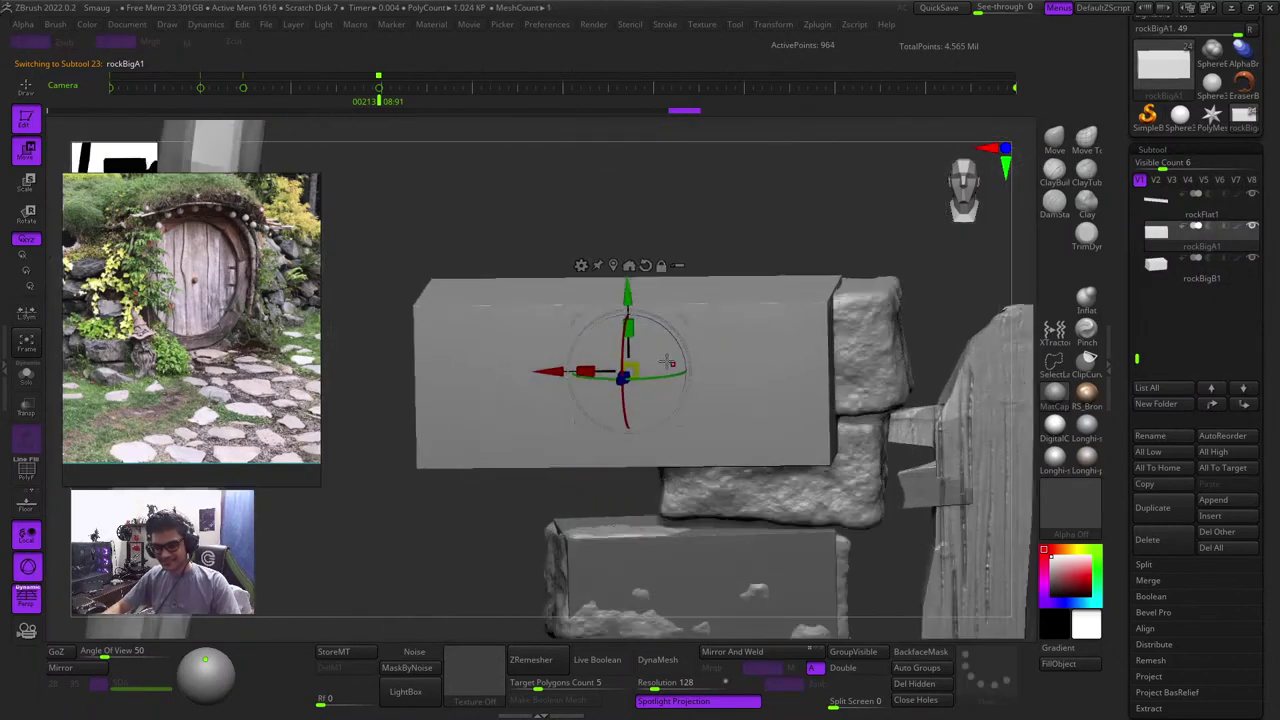
Tilt the copied block to follow the slope of the top sketched stone and adjust its angle from above and the side
drag(684, 344, 684, 333)
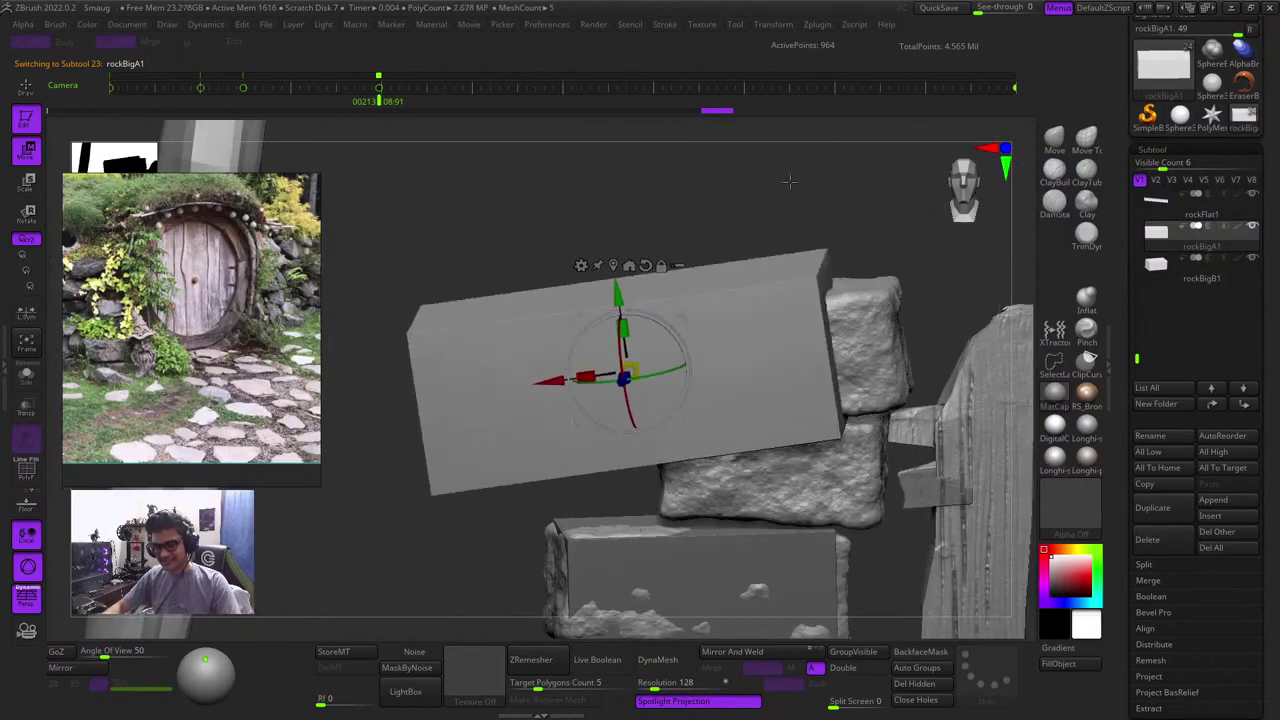
right_drag(789, 180, 794, 400)
drag(682, 315, 751, 280)
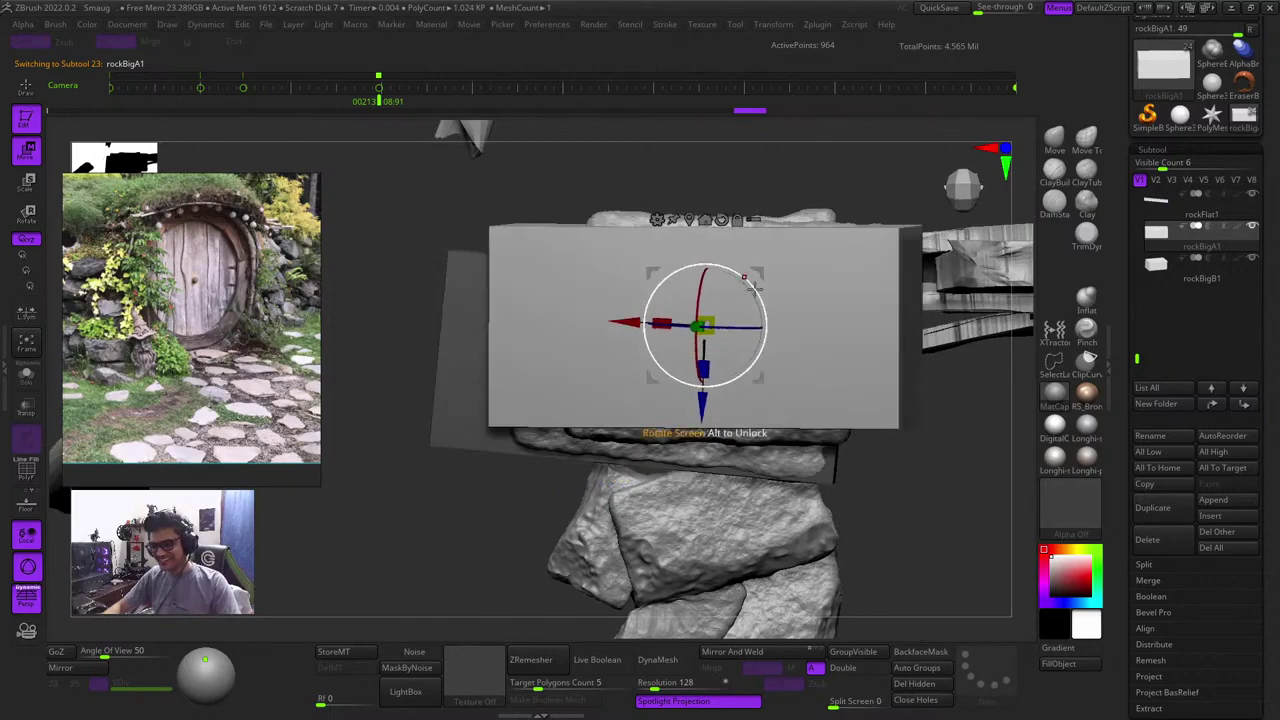
right_drag(988, 525, 893, 324)
right_drag(391, 421, 443, 386)
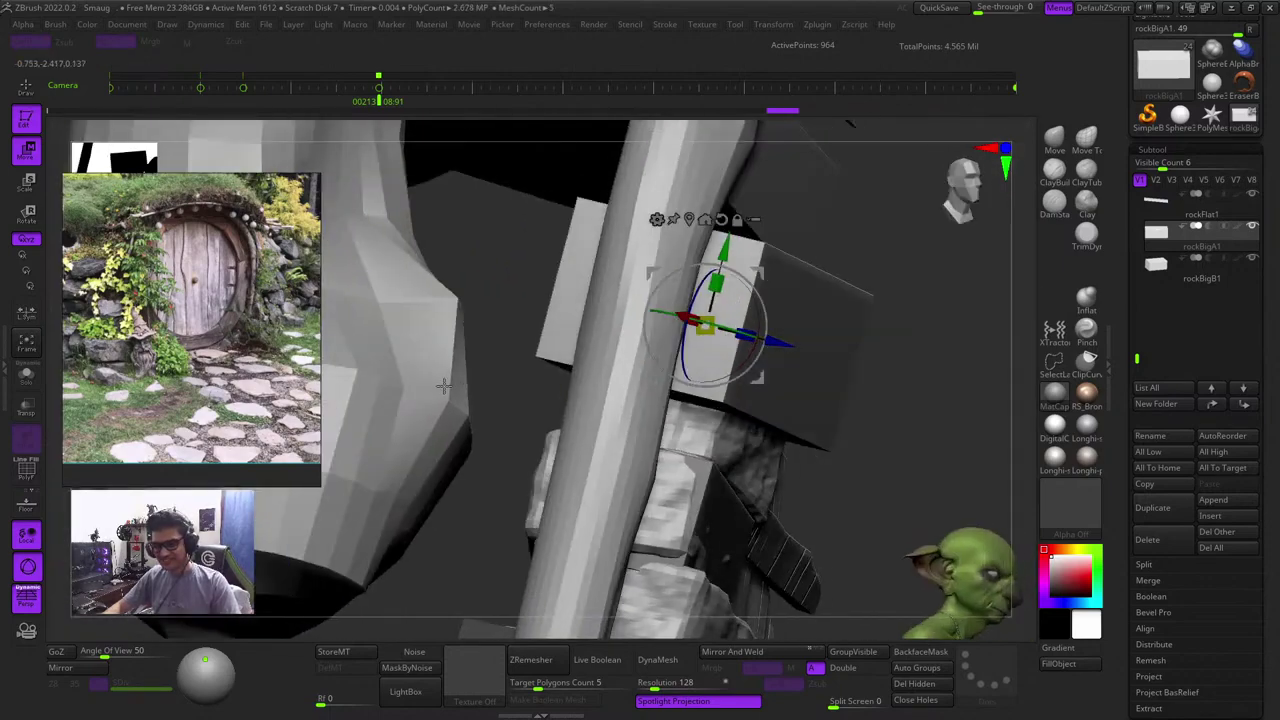
mouse_move(775, 338)
mouse_down()
mouse_move(722, 307)
mouse_move(770, 319)
mouse_up()
right_drag(770, 320, 705, 337)
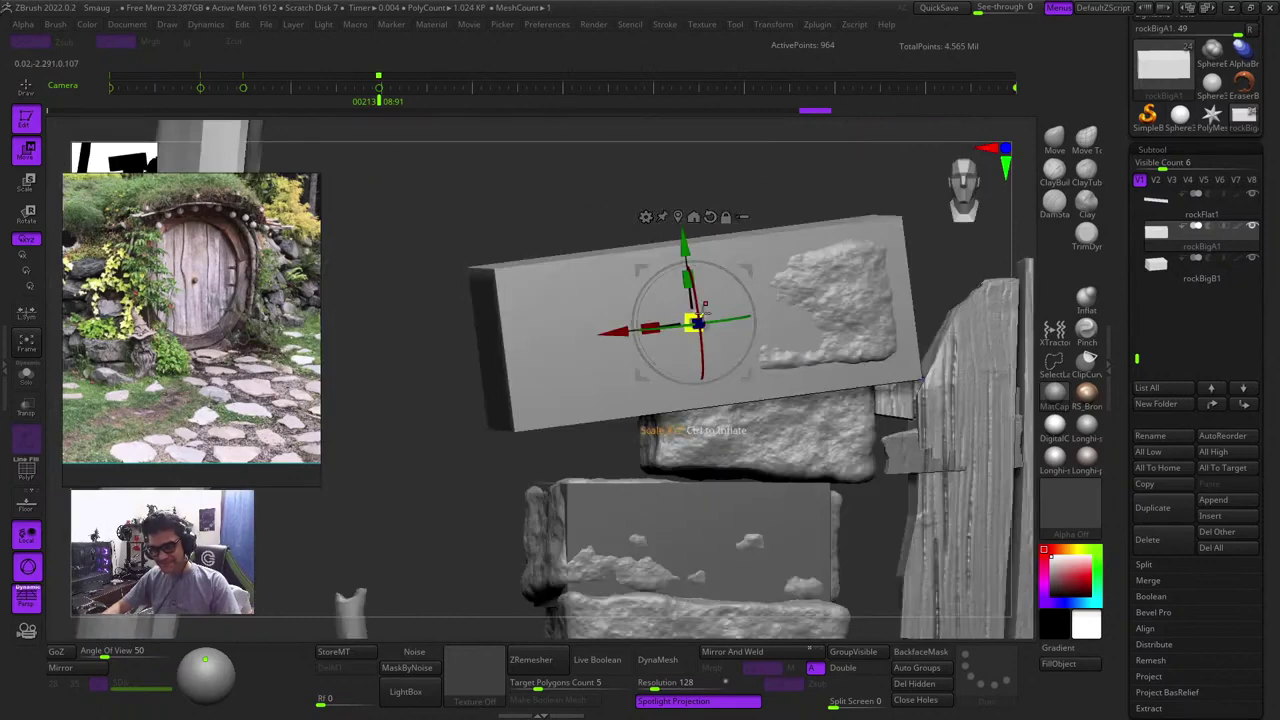
Scale the copied block down slightly and rotate it from above toward the sketched stone's direction
drag(690, 321, 694, 325)
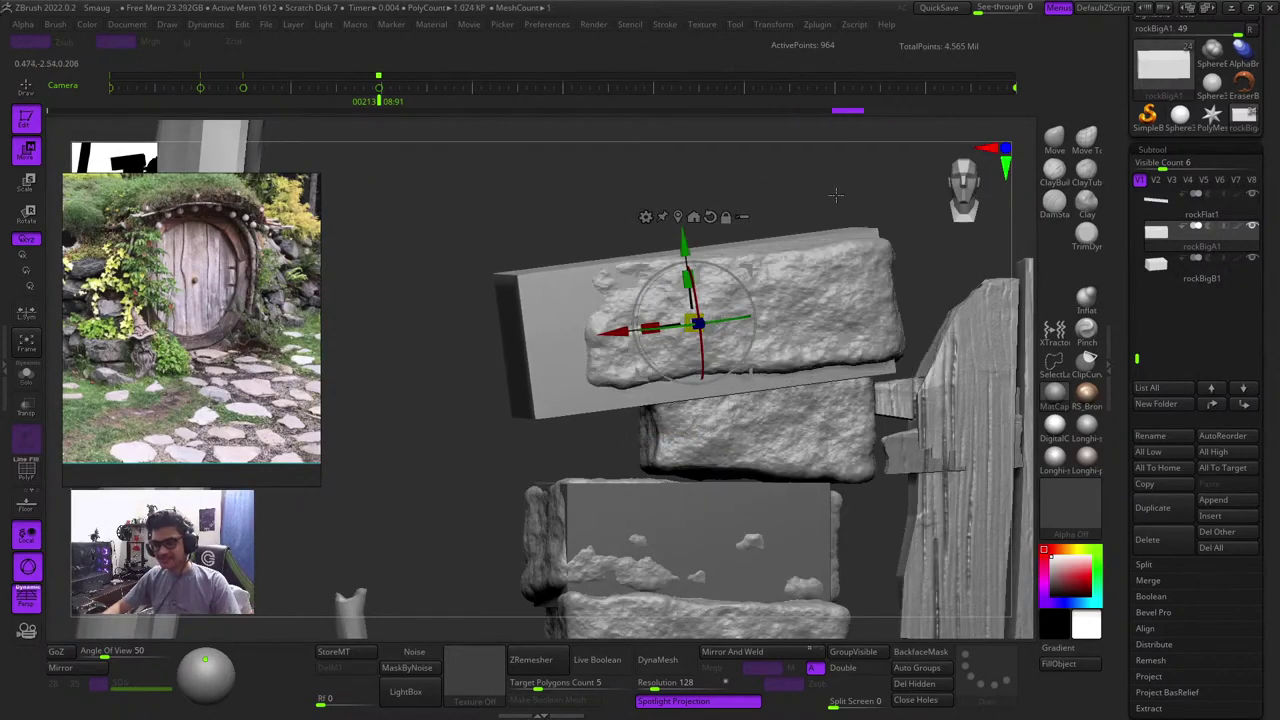
right_drag(841, 178, 829, 341)
mouse_move(751, 269)
mouse_down()
mouse_move(767, 272)
mouse_move(758, 289)
mouse_move(764, 266)
mouse_move(769, 281)
mouse_up()
right_drag(829, 338, 822, 195)
key(q)
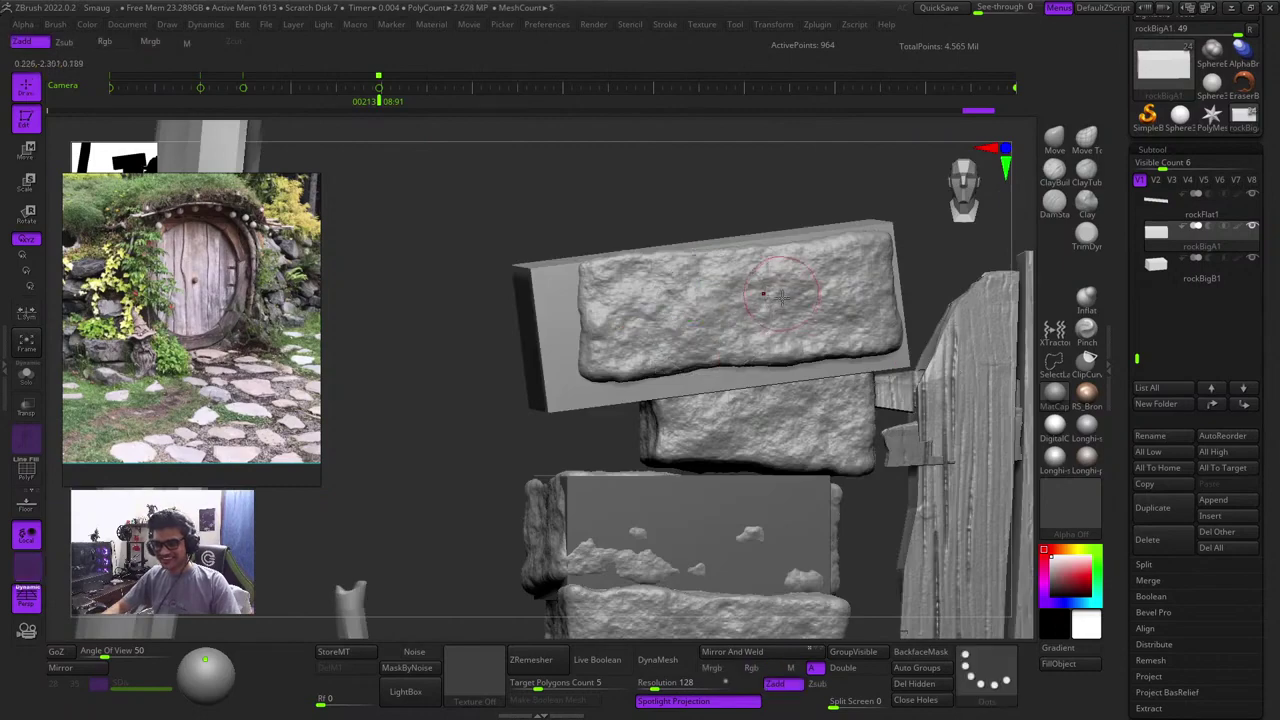
Nudge the copied block about 0.016 units in depth and turn it slightly to align with the top sketched stone
key(w)
right_drag(540, 155, 860, 379)
drag(764, 380, 768, 385)
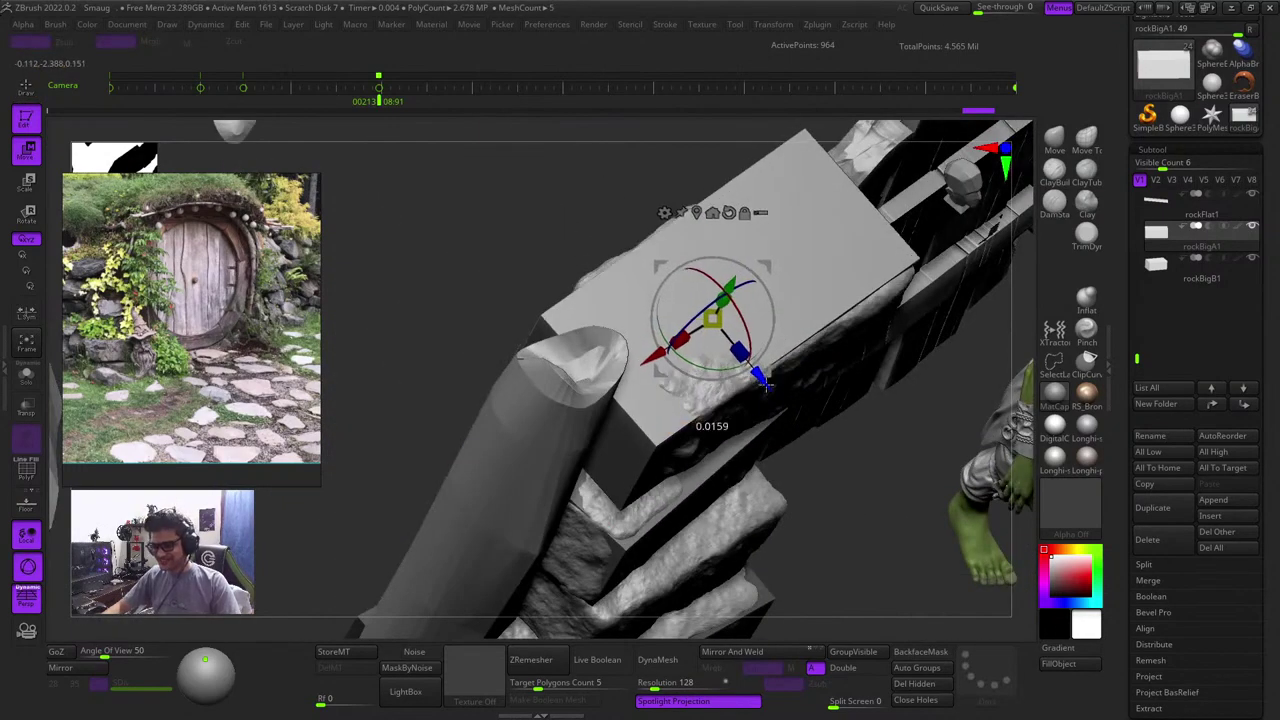
right_drag(790, 400, 640, 245)
right_drag(940, 372, 1008, 398)
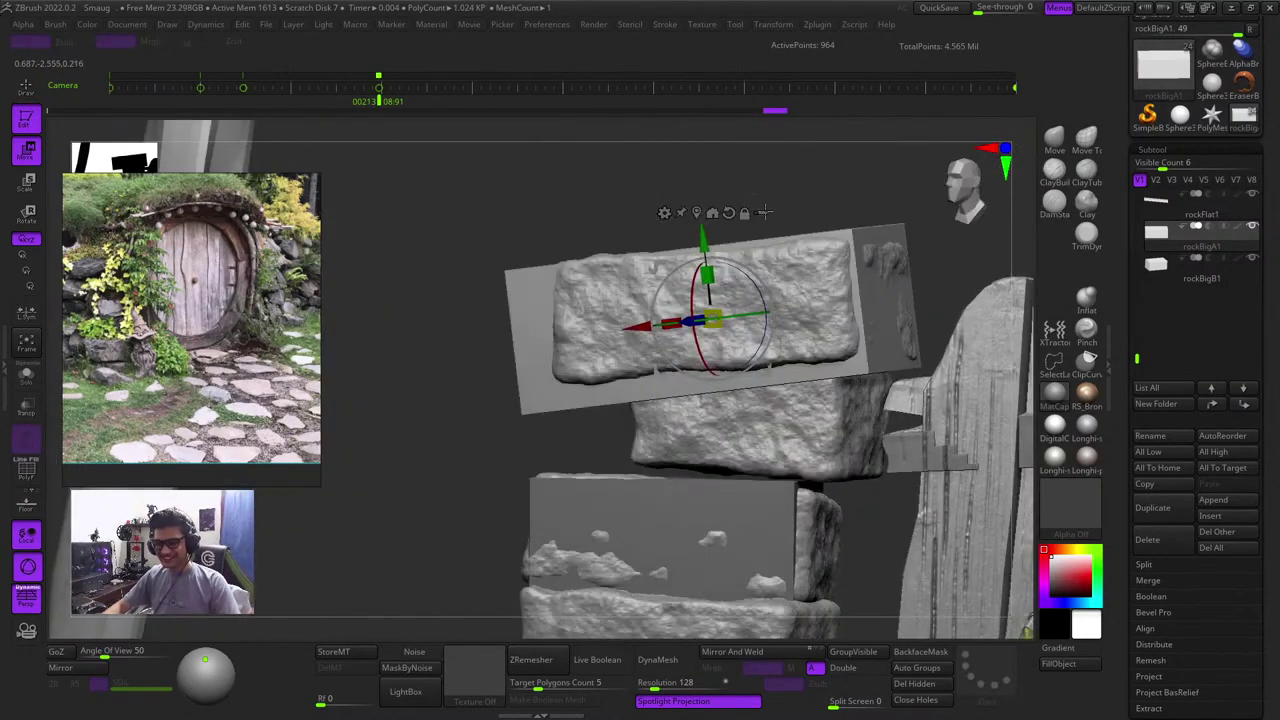
right_drag(800, 215, 720, 310)
drag(765, 275, 758, 270)
shift+right_drag(879, 177, 855, 249)
key(q)
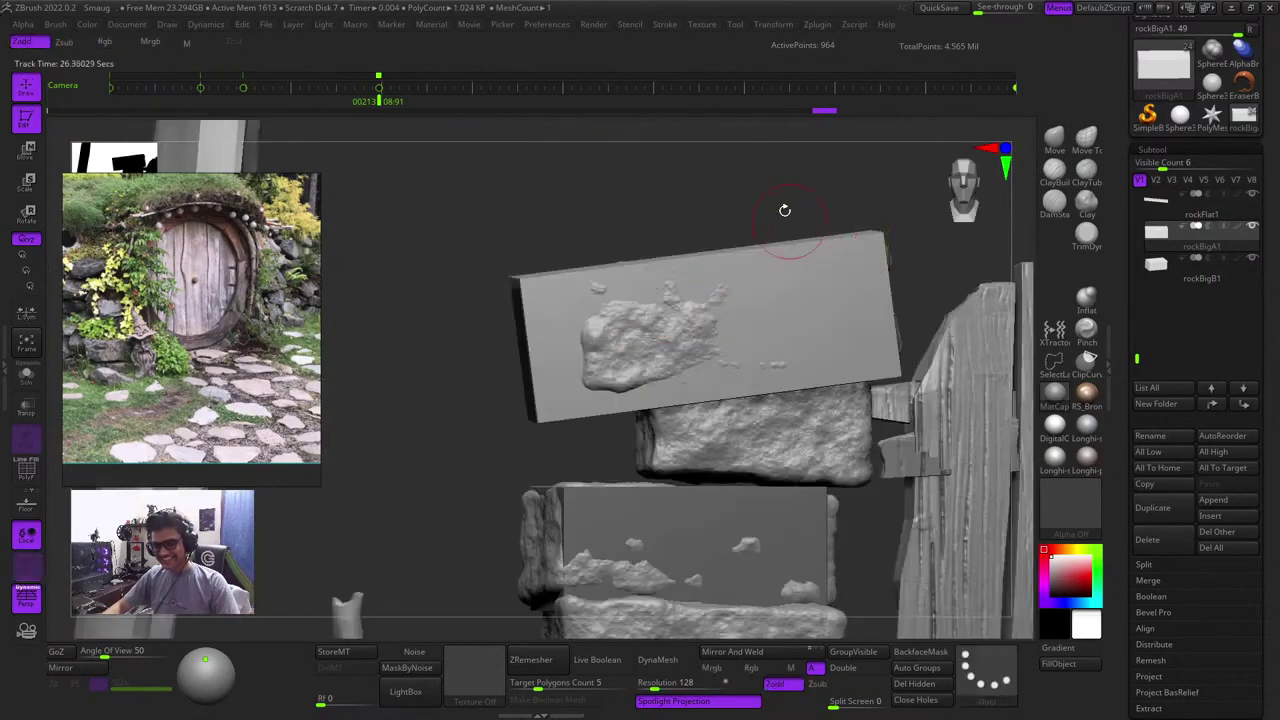
Fine-tune the copied block's size and its rotation from above over the top sketched stone
right_drag(786, 209, 786, 277)
key(r)
drag(706, 325, 712, 317)
right_drag(568, 196, 739, 377)
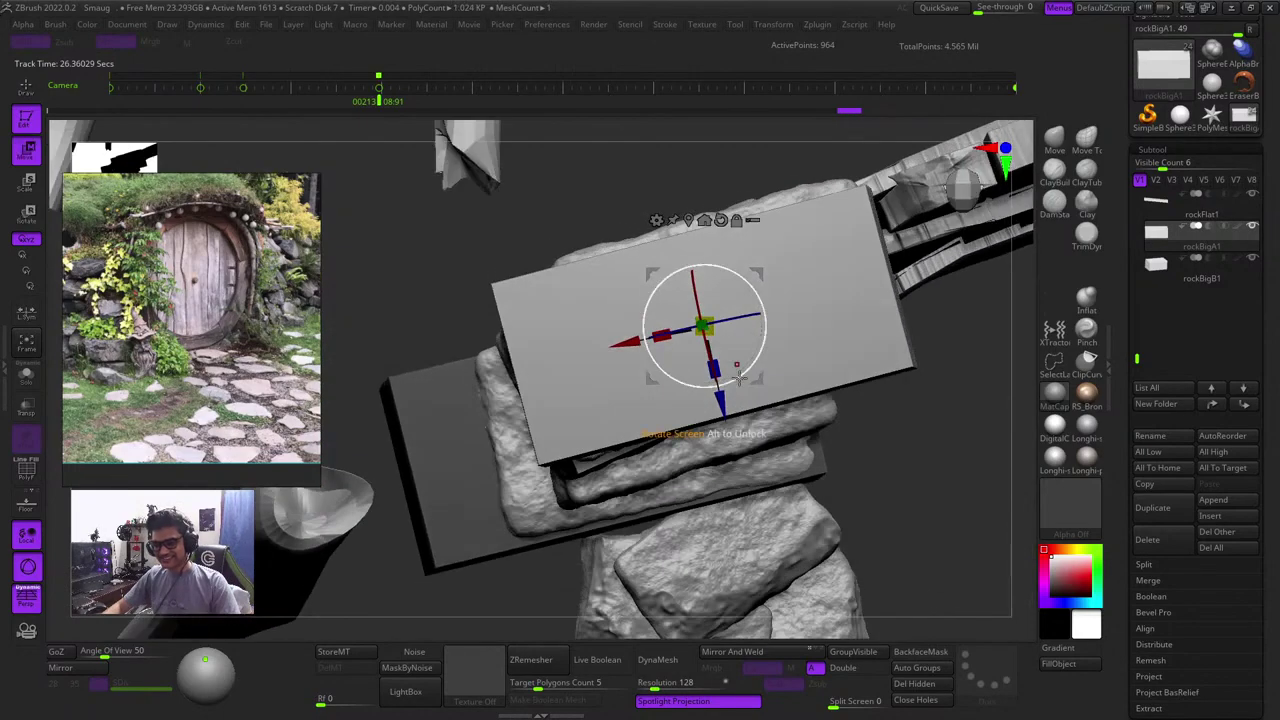
drag(762, 283, 760, 268)
key(q)
Examine the placed blocks in the stone column beside the door, toggling the polygroup wireframe on and off
mouse_move(956, 433)
right_down()
mouse_move(940, 329)
mouse_move(663, 340)
mouse_move(848, 503)
mouse_move(800, 537)
mouse_move(740, 520)
right_up()
key(shift+f)
key(shift+f)
ctrl+right_drag(685, 380, 664, 426)
key(shift+f)
key(shift+f)
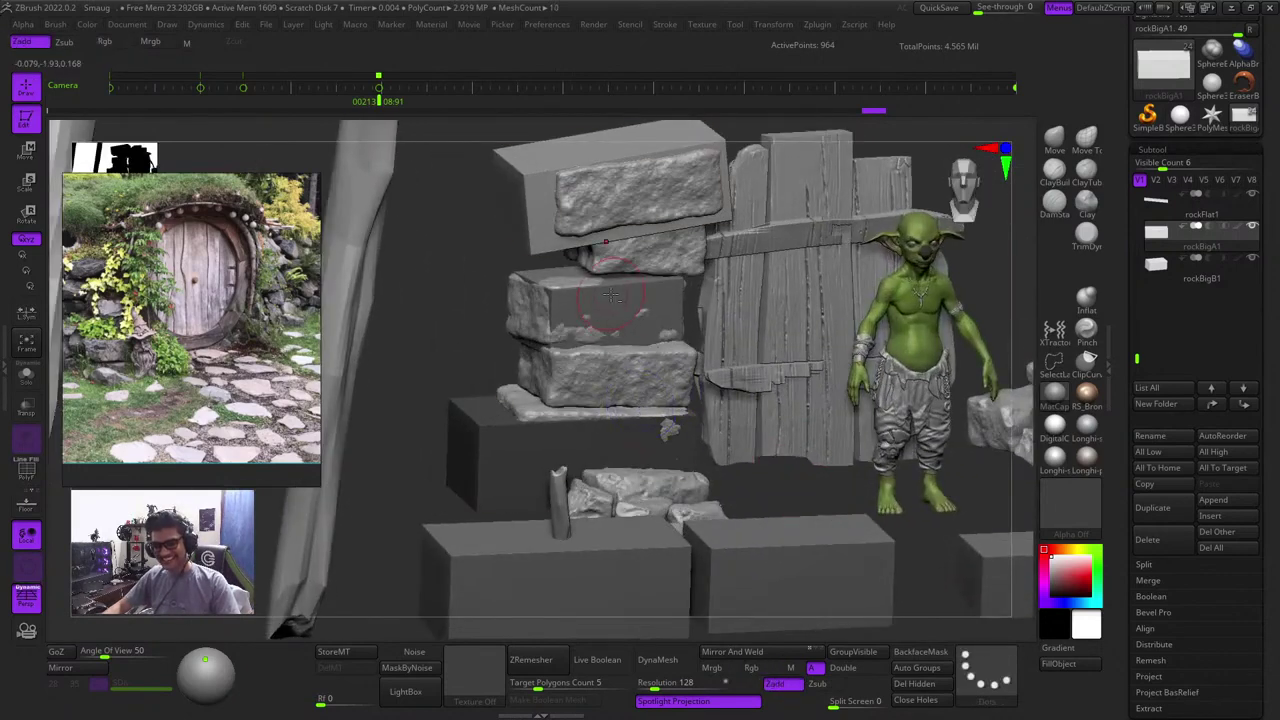
alt+click(616, 296)
key(shift+f)
key(shift+f)
alt+right_drag(451, 283, 584, 342)
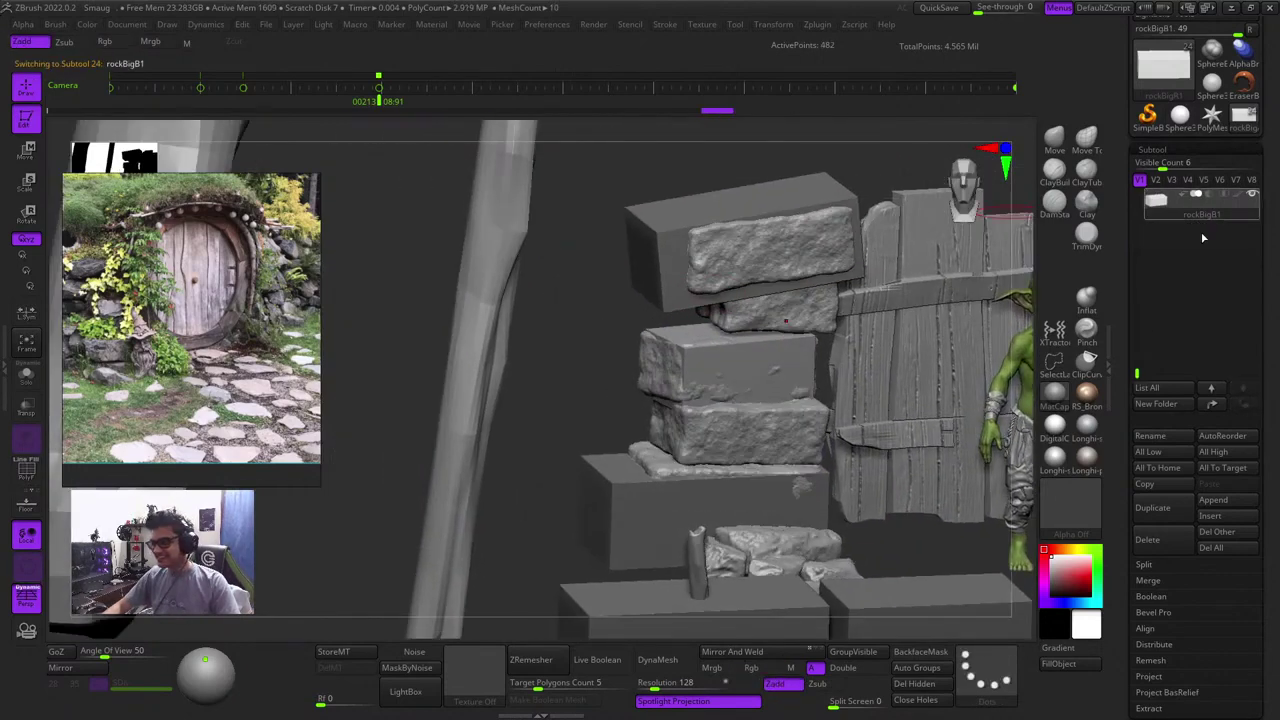
Show the sketched hill in the Sketch folder again and check how the placed blocks protrude from it
mouse_move(1136, 375)
mouse_down()
mouse_move(1135, 259)
mouse_move(1136, 279)
mouse_up()
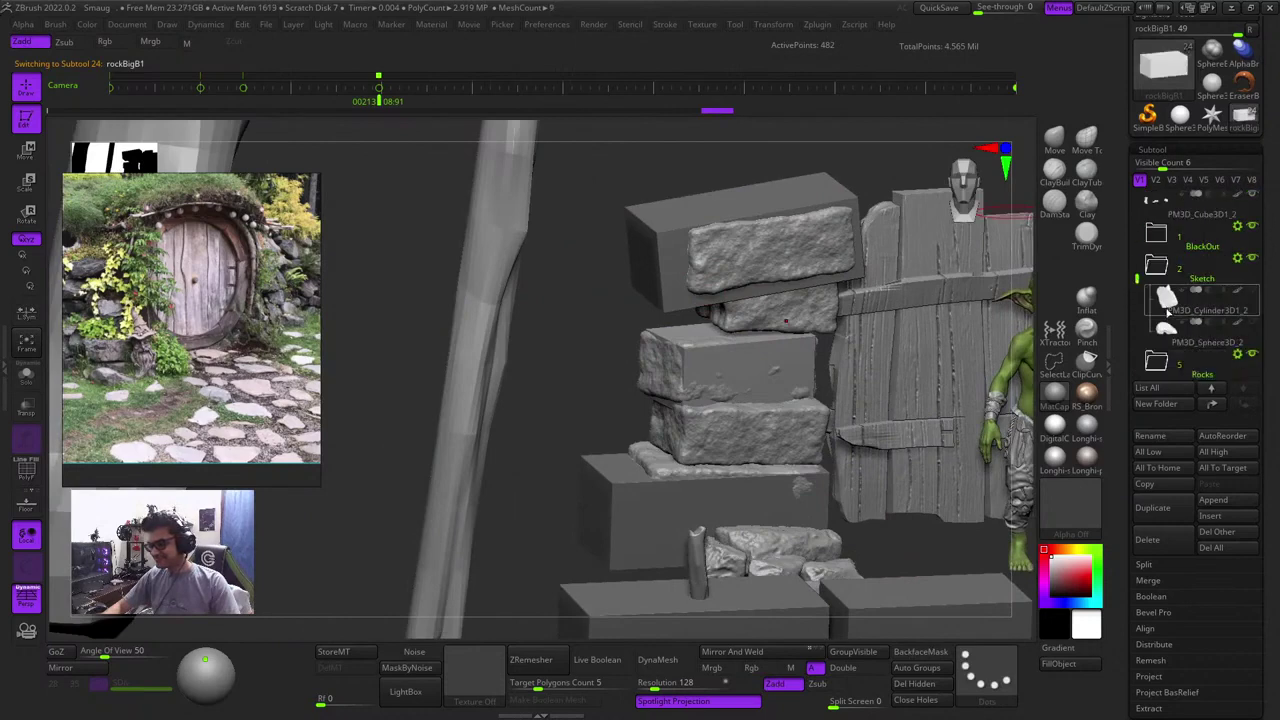
click(1254, 324)
ctrl+right_drag(558, 345, 548, 245)
key(shift+f)
key(shift+f)
ctrl+right_drag(731, 503, 912, 645)
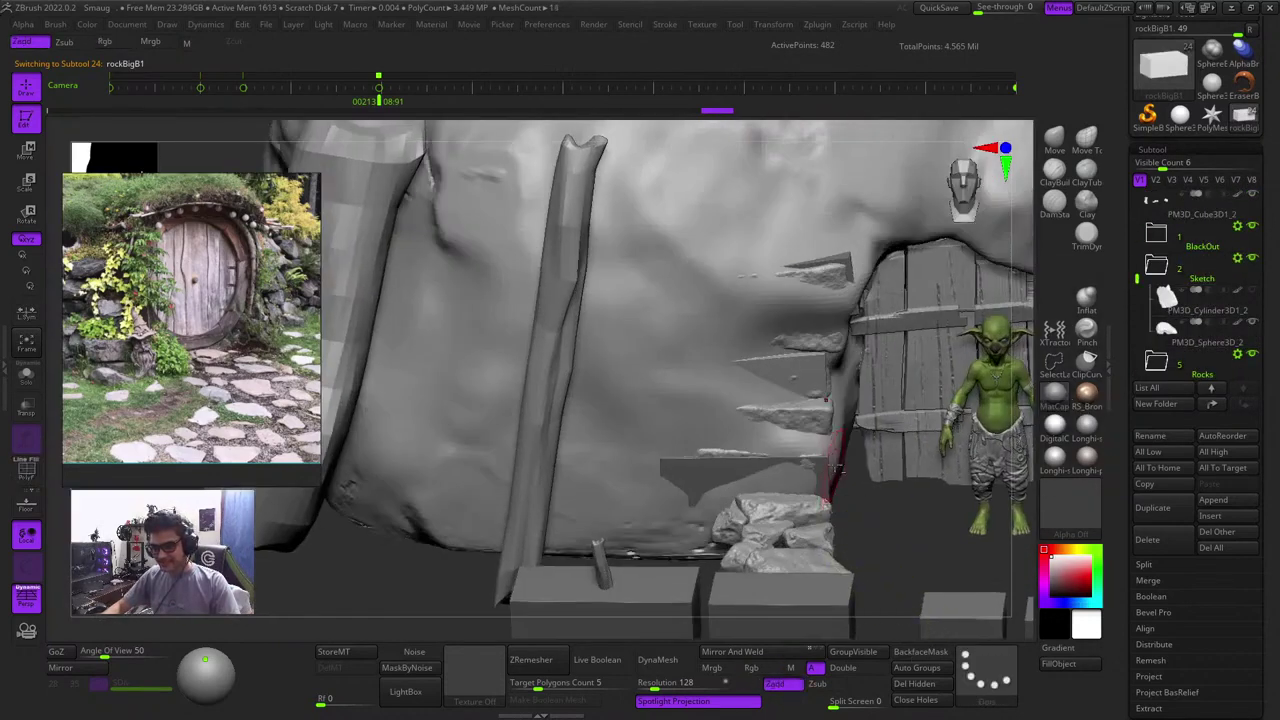
Give the separate blocks in rockBigA1 their own polygroups with Auto Groups and isolate that subtool in Solo mode
key(shift+f)
alt+click(693, 483)
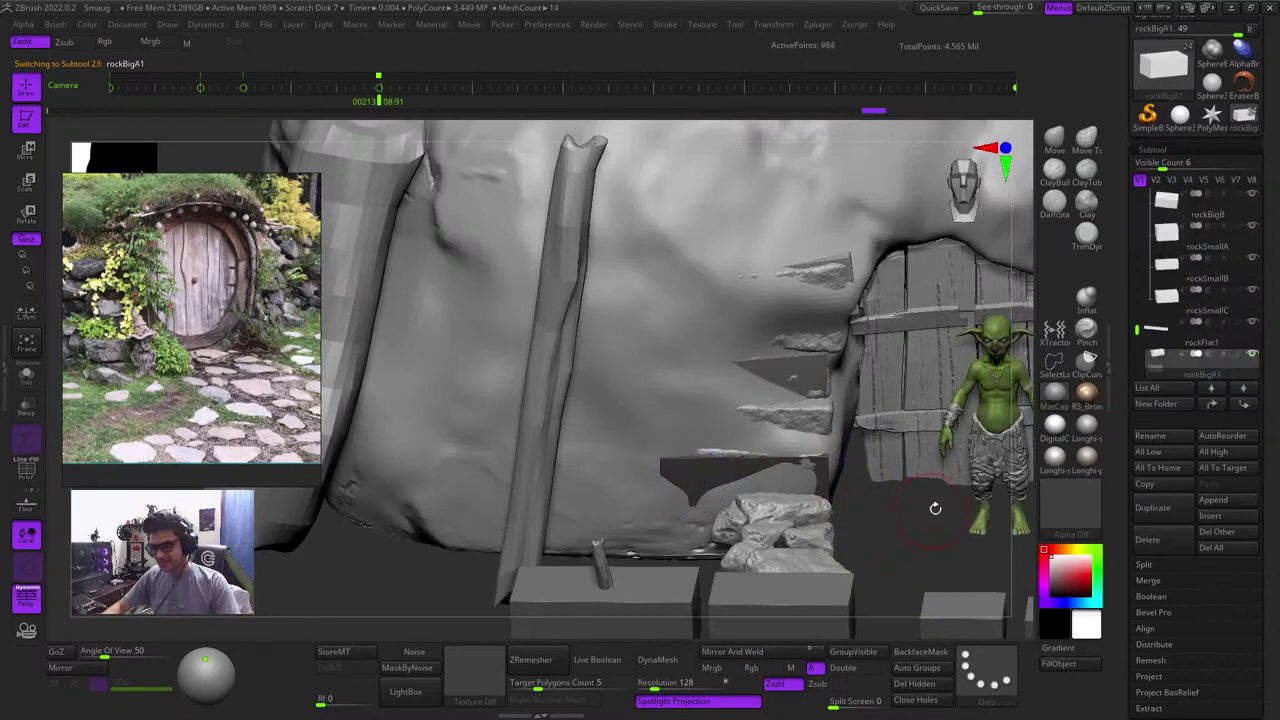
key(shift+f)
alt+right_drag(899, 529, 890, 404)
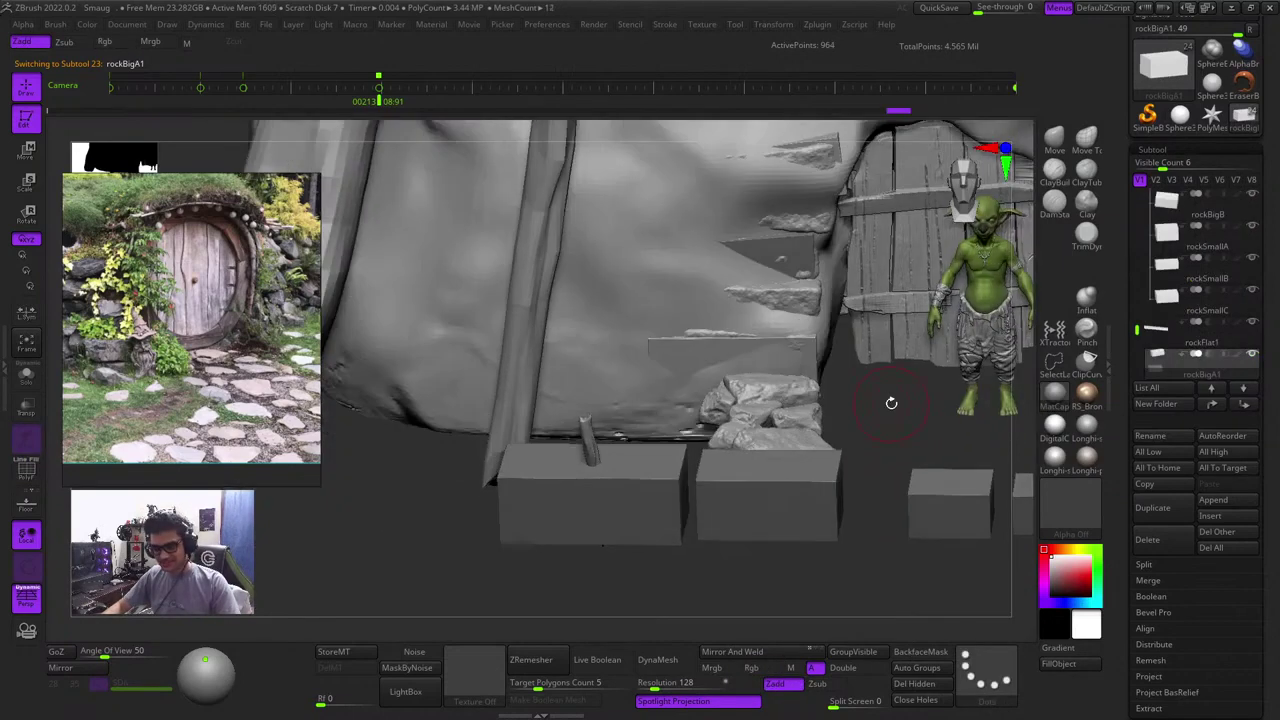
key(w)
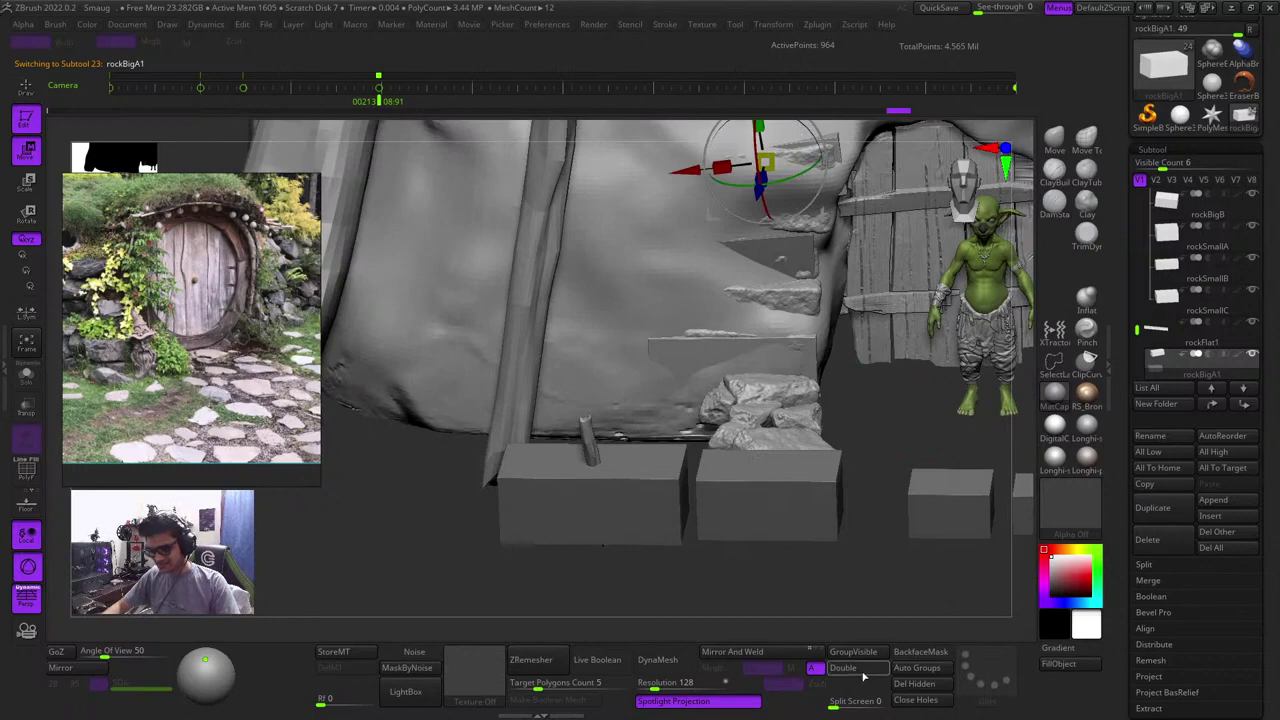
click(916, 668)
key(q)
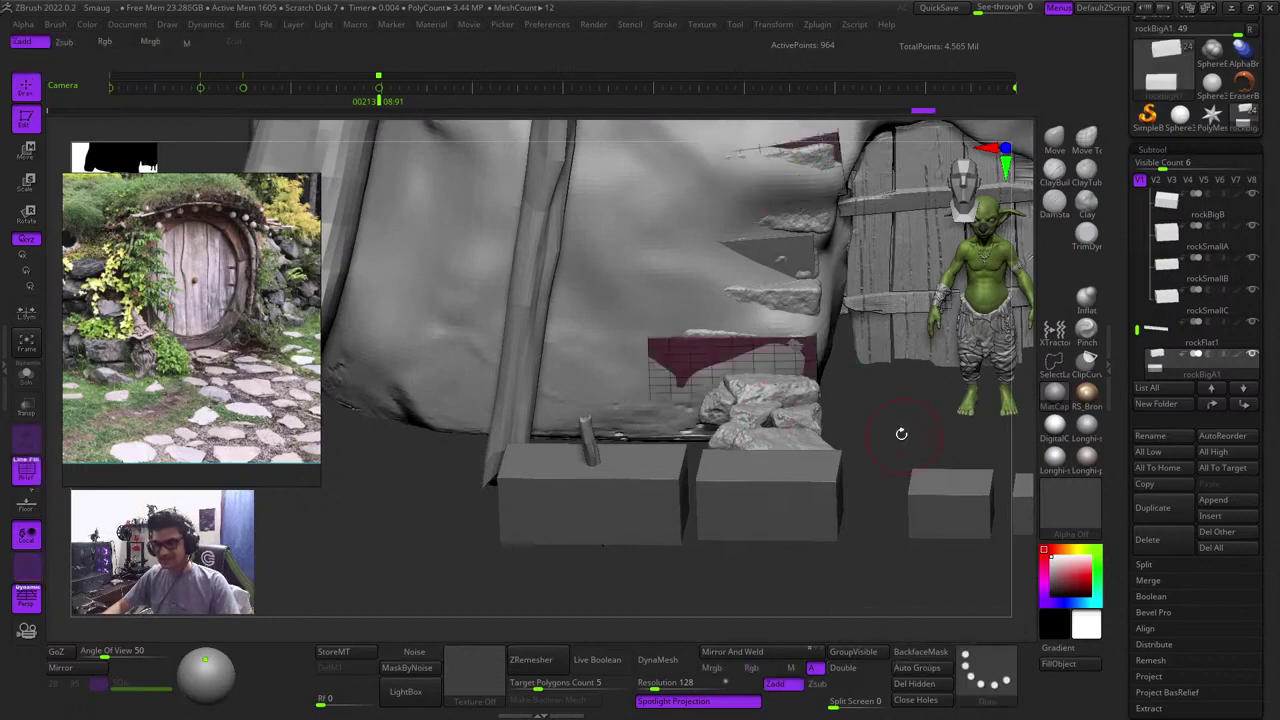
click(928, 669)
click(934, 671)
key(shift+f)
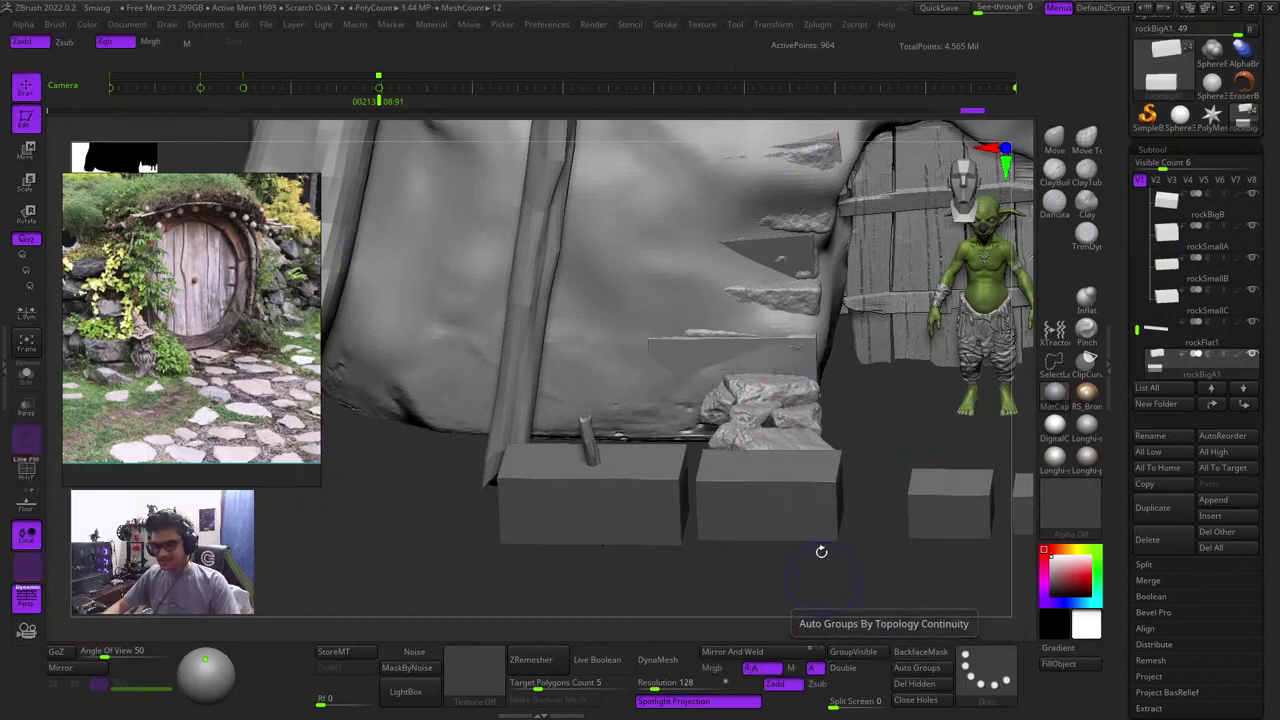
key(shift+f)
click(26, 376)
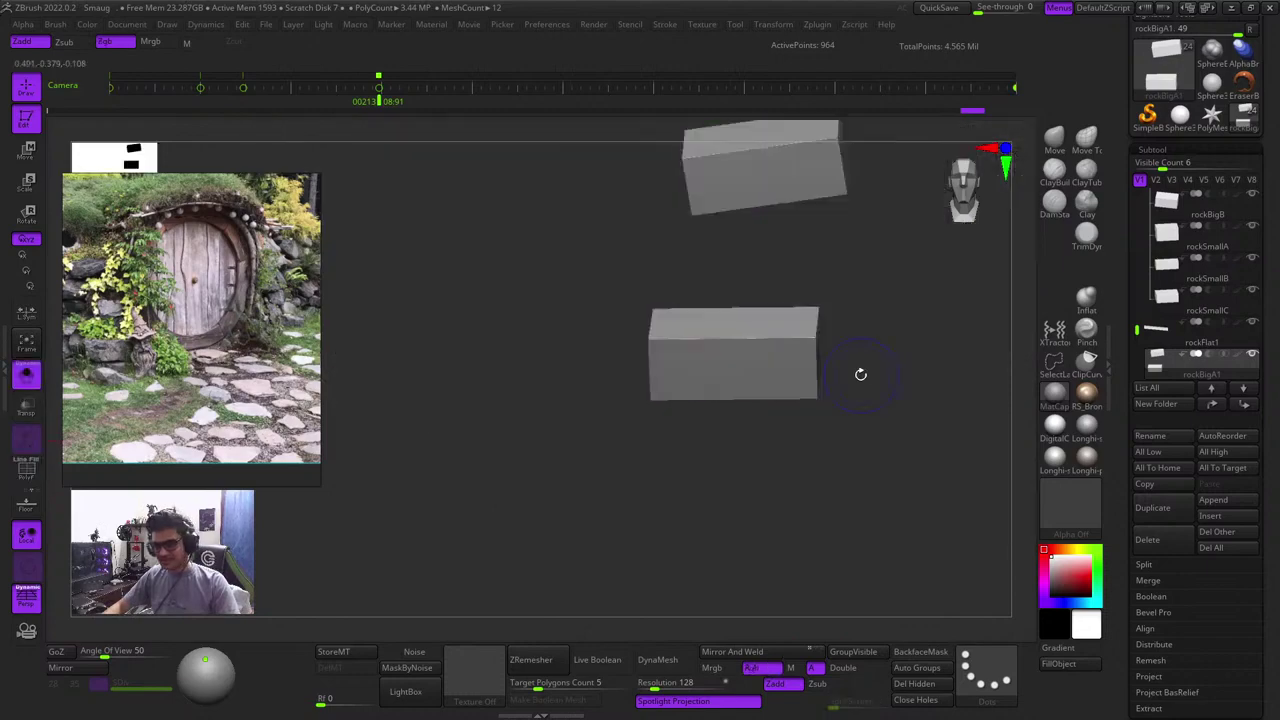
Leave Solo mode and inspect how the rockBigA1 blocks sit in the wall beside the door, toggling the polygroup wireframe
click(22, 383)
key(shift+f)
key(shift+f)
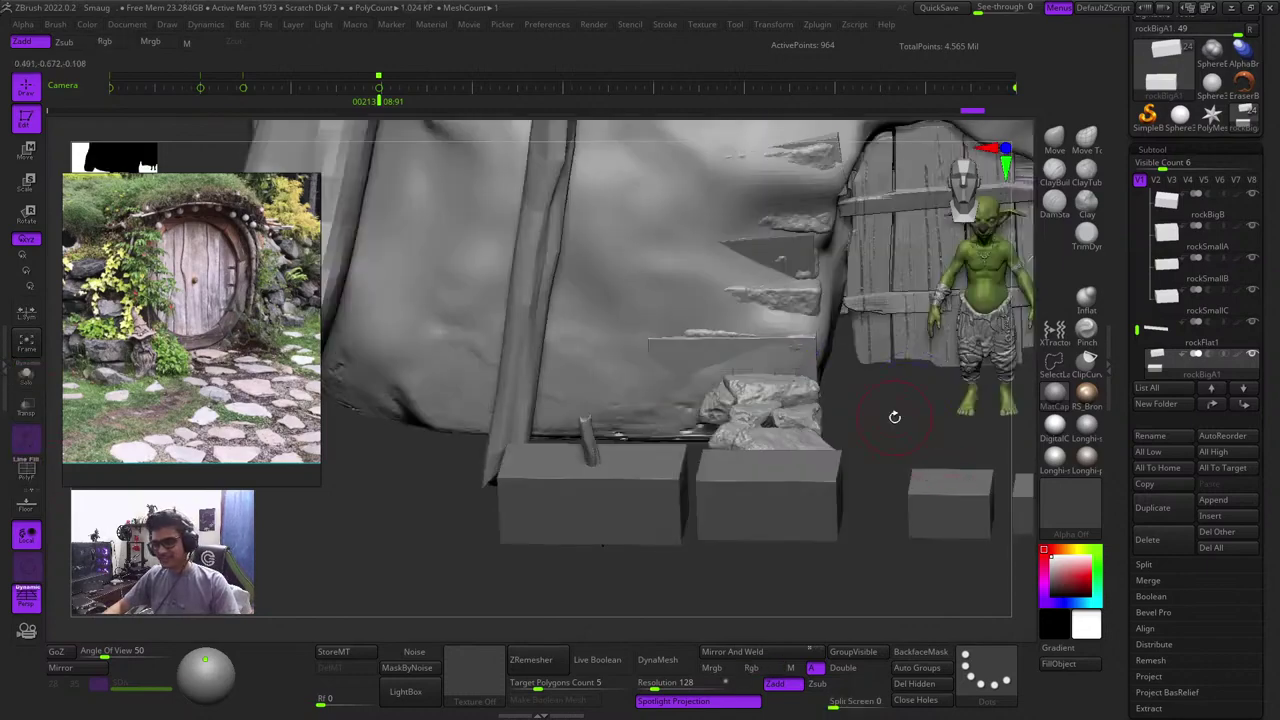
drag(894, 417, 875, 481)
right_drag(875, 481, 947, 480)
key(shift+f)
key(shift+f)
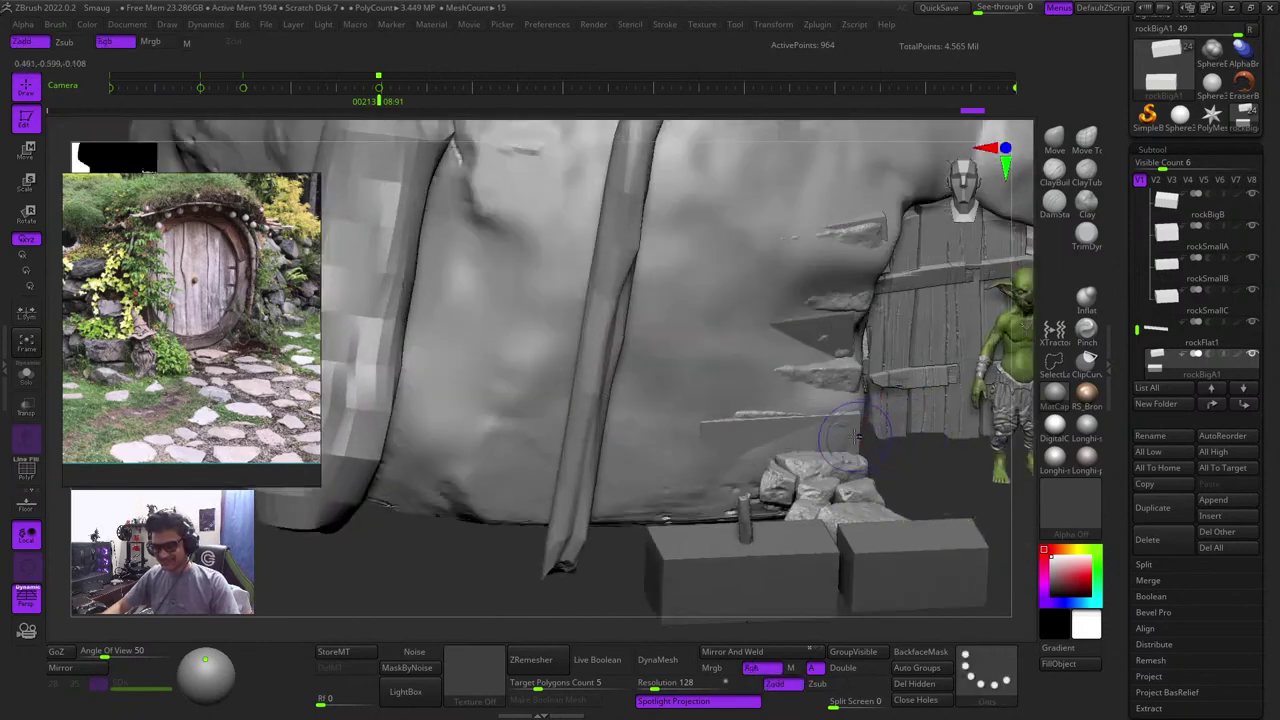
key(shift+f)
key(shift+f)
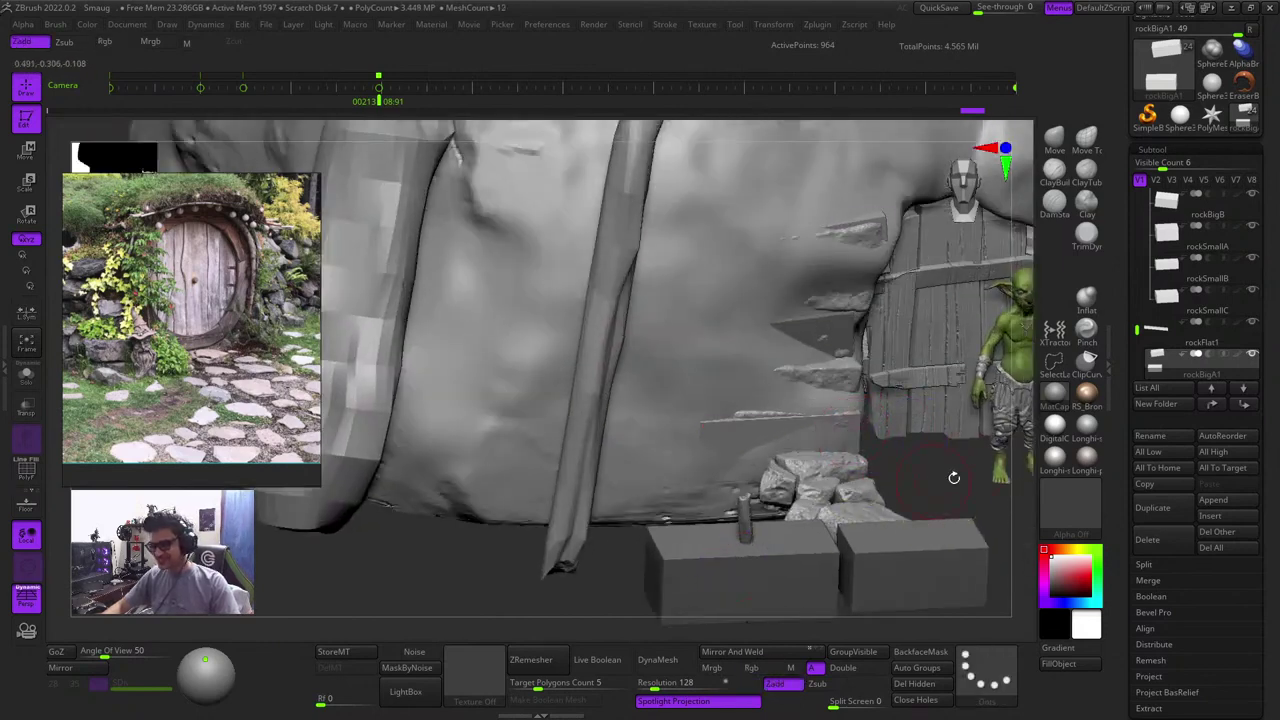
alt+right_drag(970, 463, 812, 388)
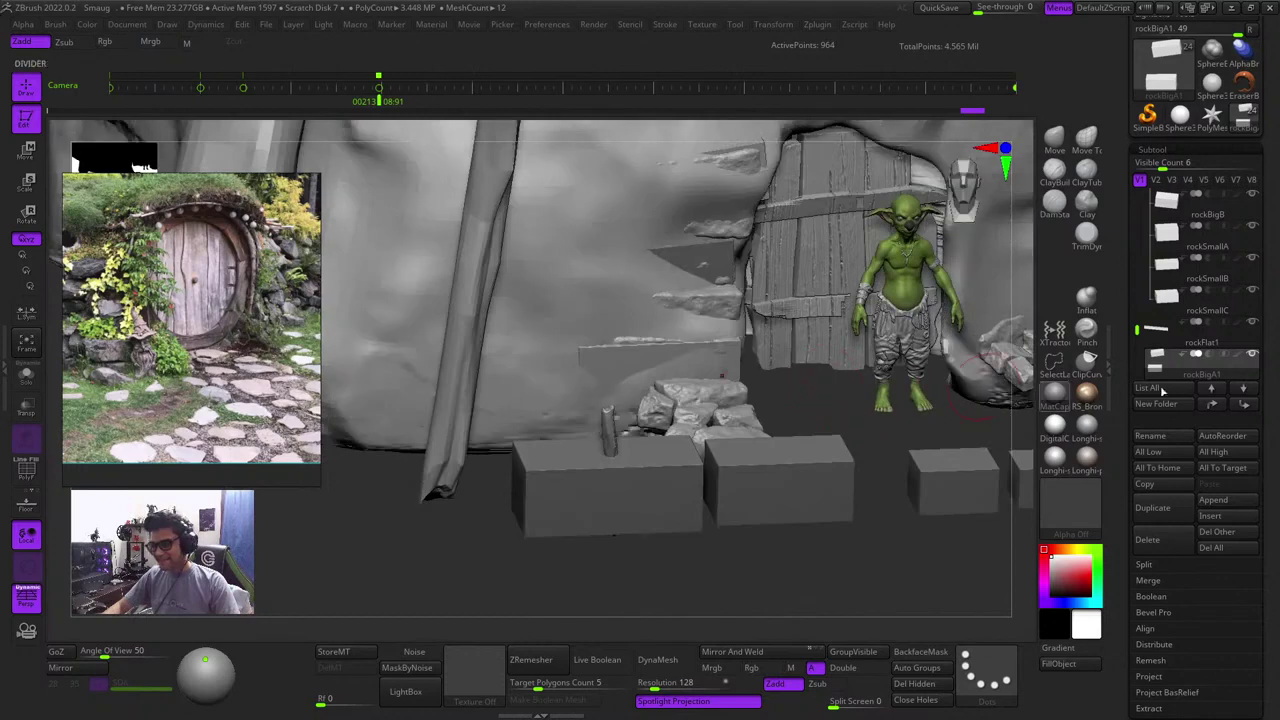
Hide the Rocks folder and check the placed blocks against the wall with the polygroup wireframe
drag(1136, 328, 1133, 295)
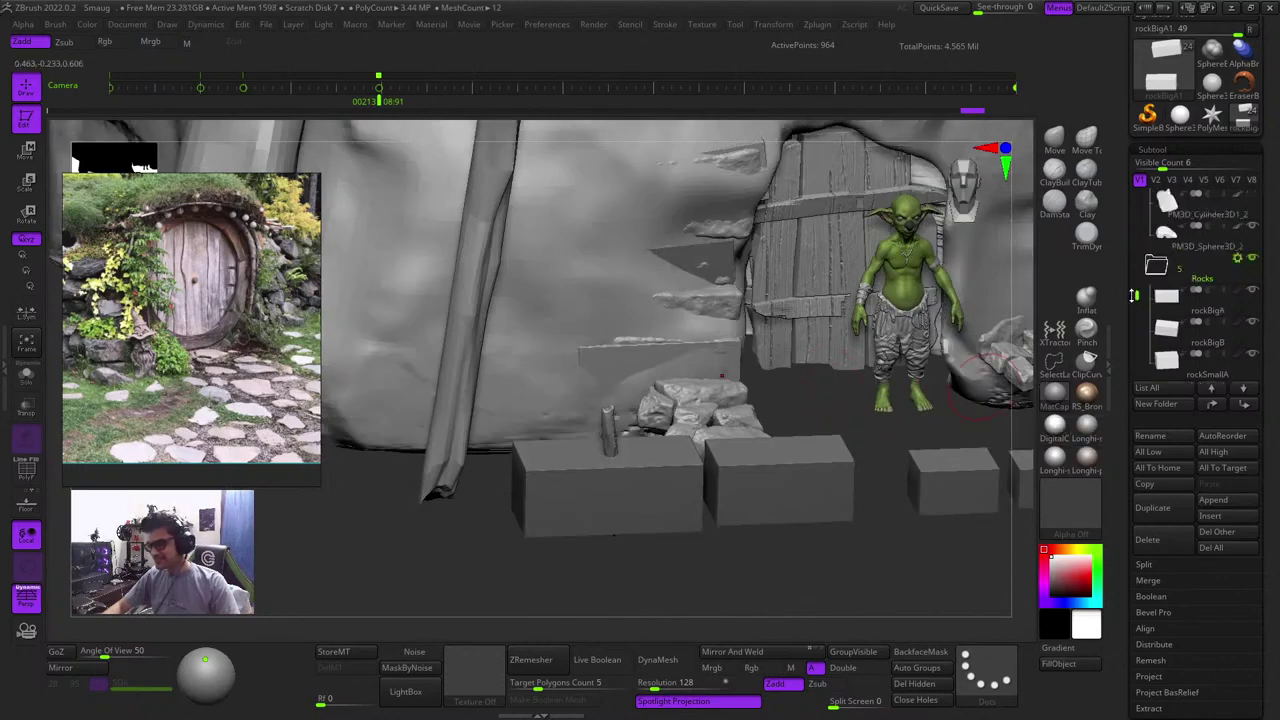
click(1253, 258)
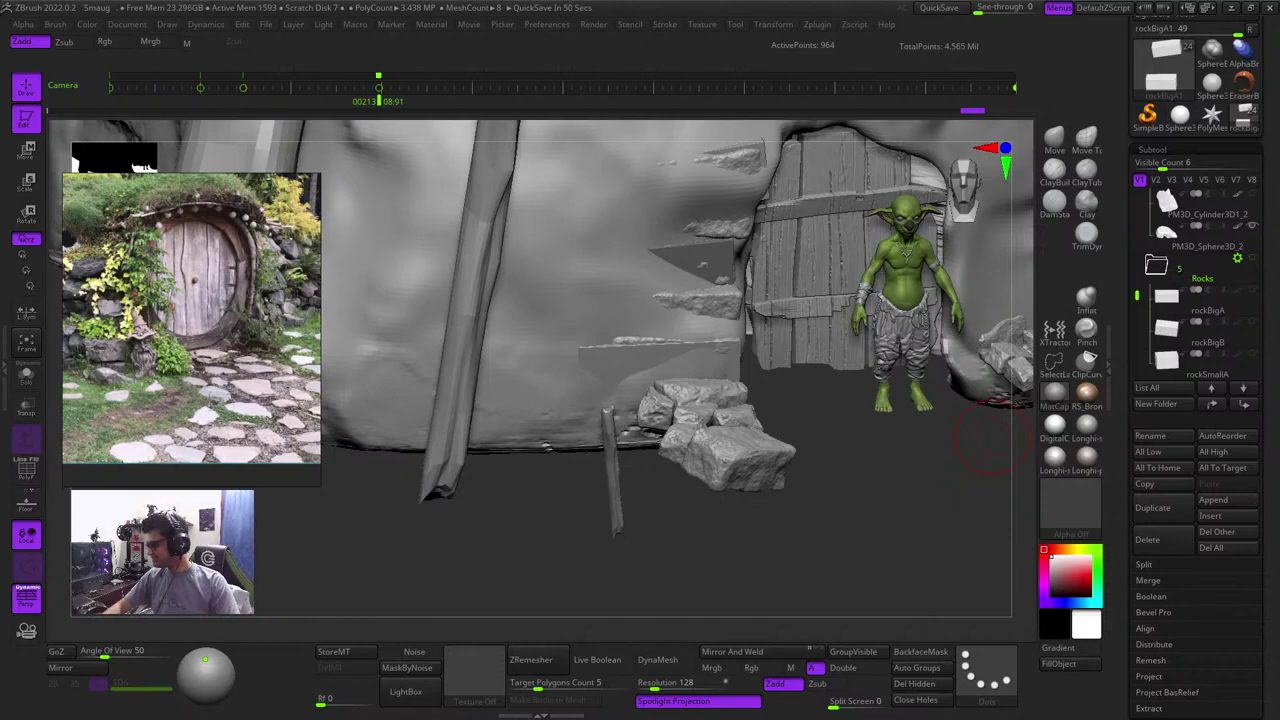
drag(820, 580, 754, 506)
key(shift+f)
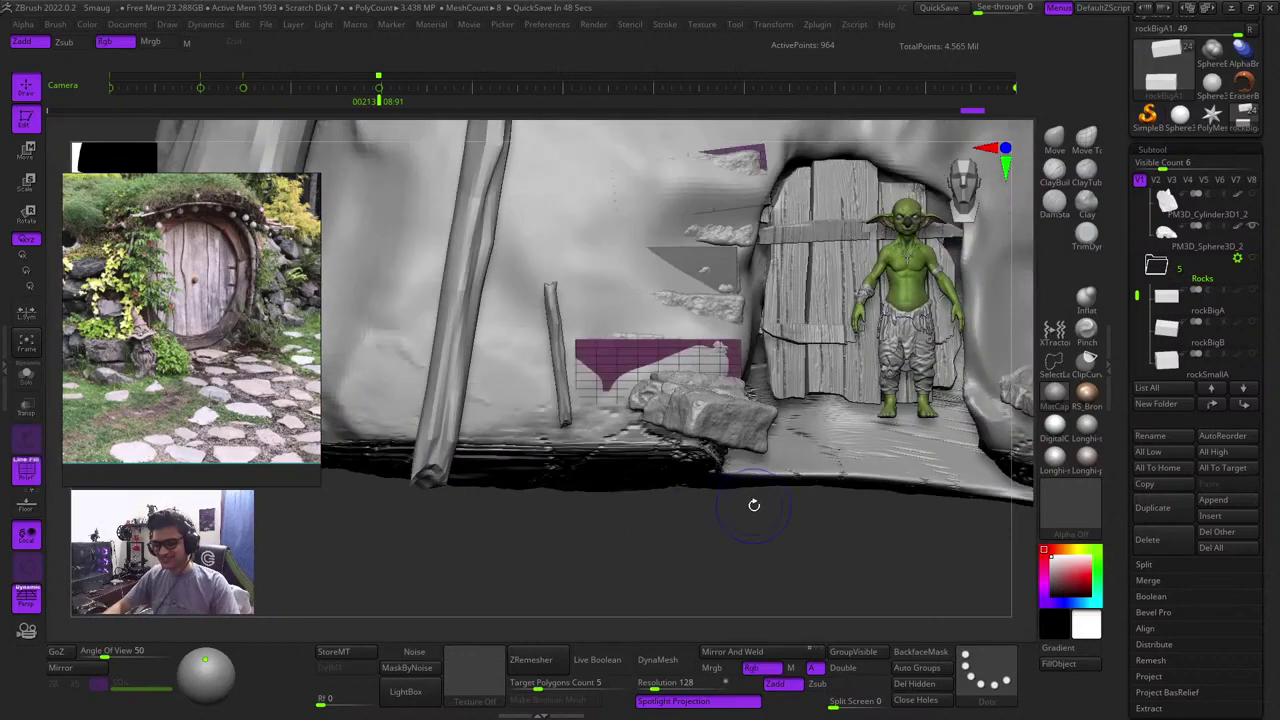
key(shift+f)
Copy the lowest block of rockBigA1 within the same subtool, placing it along the wall toward the leaning log
drag(640, 520, 708, 583)
alt+drag(517, 541, 799, 399)
key(w)
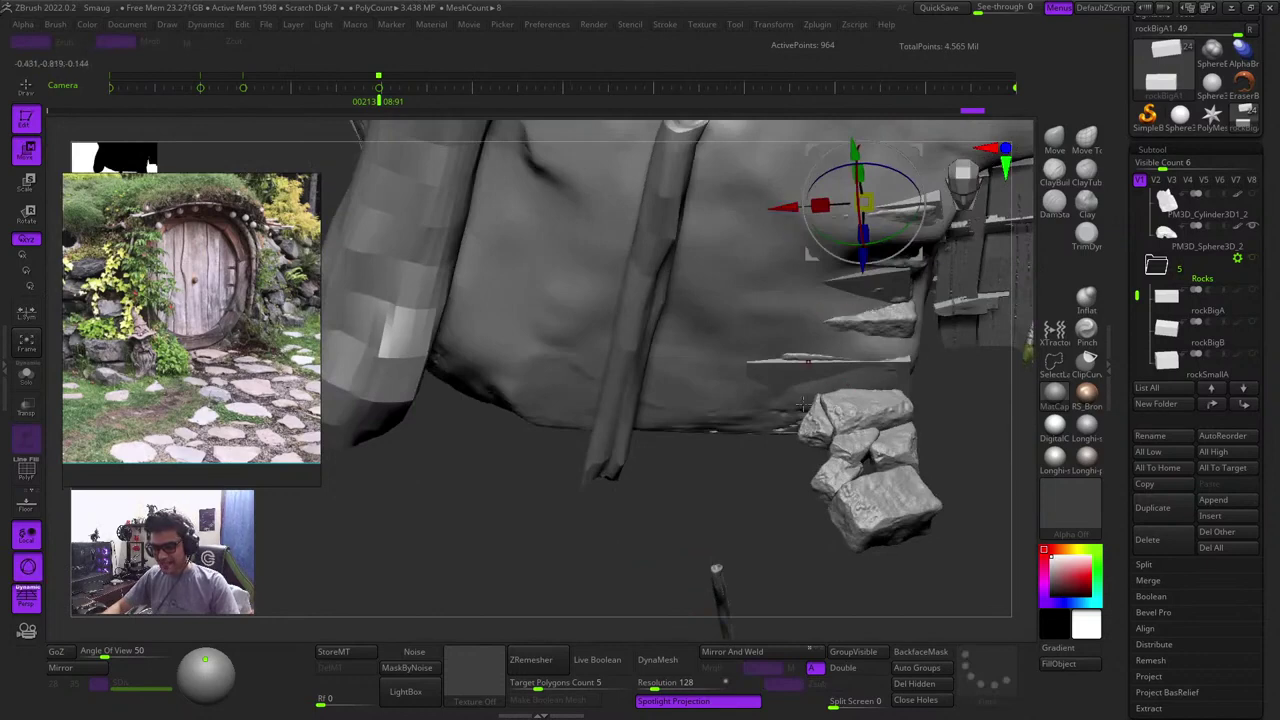
click(787, 371)
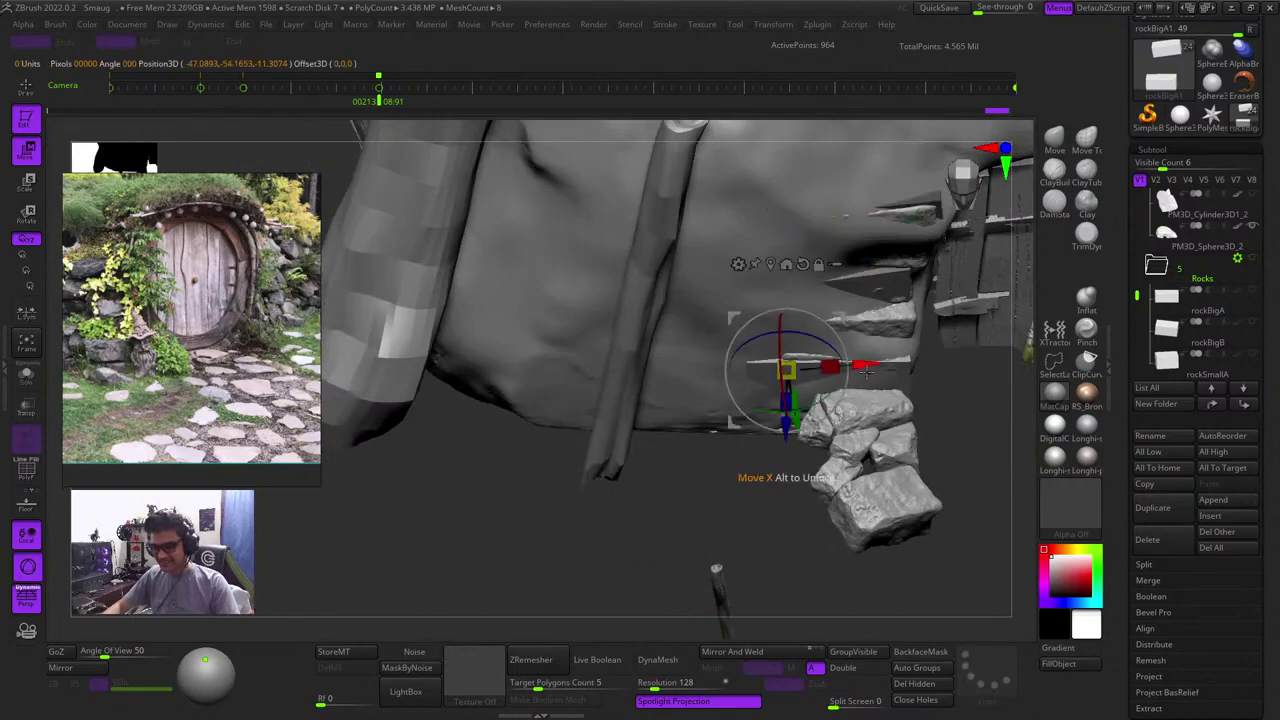
ctrl+drag(870, 367, 686, 358)
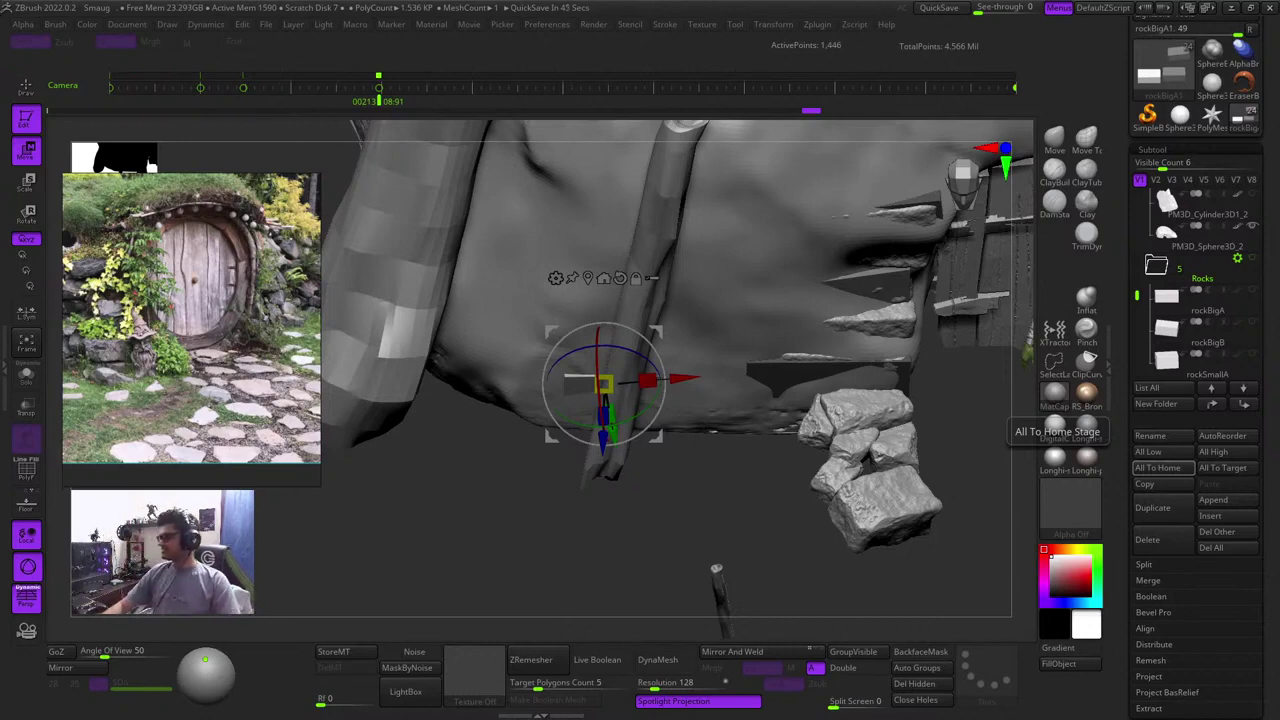
Move the copied block past the leaning log and sink it into the base of the wall
drag(664, 516, 632, 508)
drag(607, 550, 540, 545)
drag(639, 361, 561, 376)
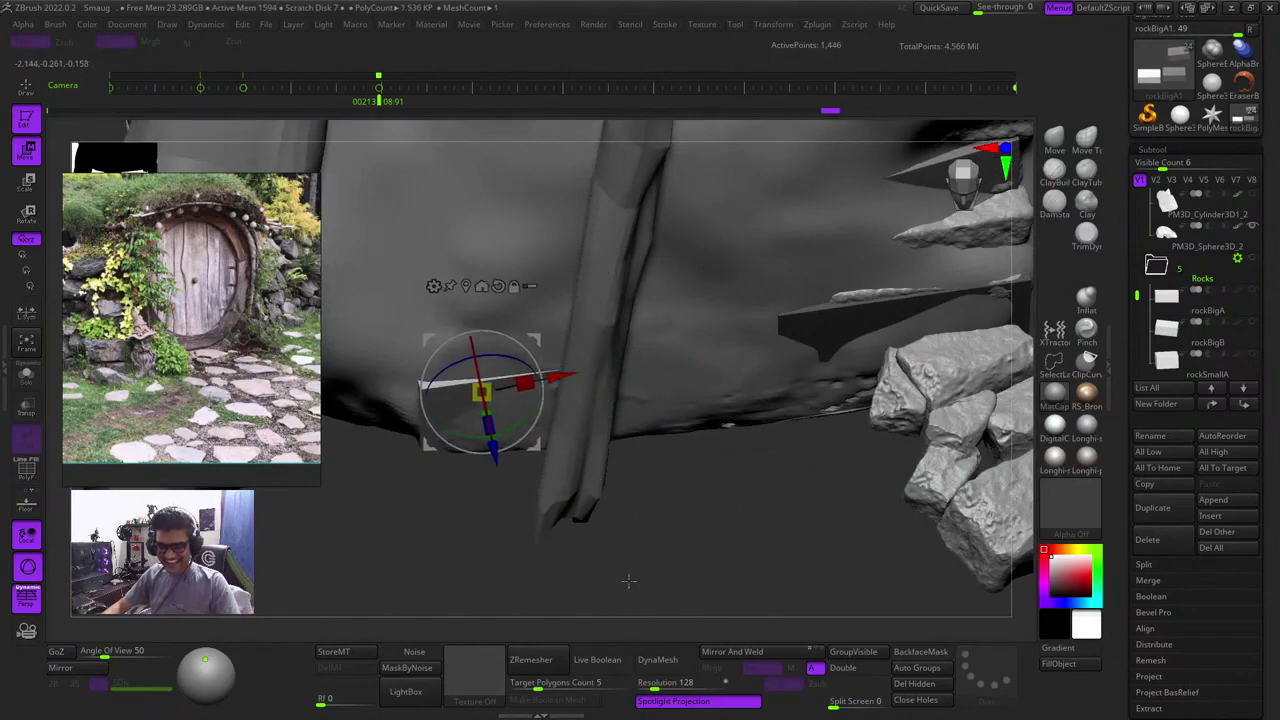
drag(631, 584, 748, 597)
alt+drag(663, 565, 840, 572)
drag(745, 403, 713, 430)
shift+drag(718, 526, 644, 346)
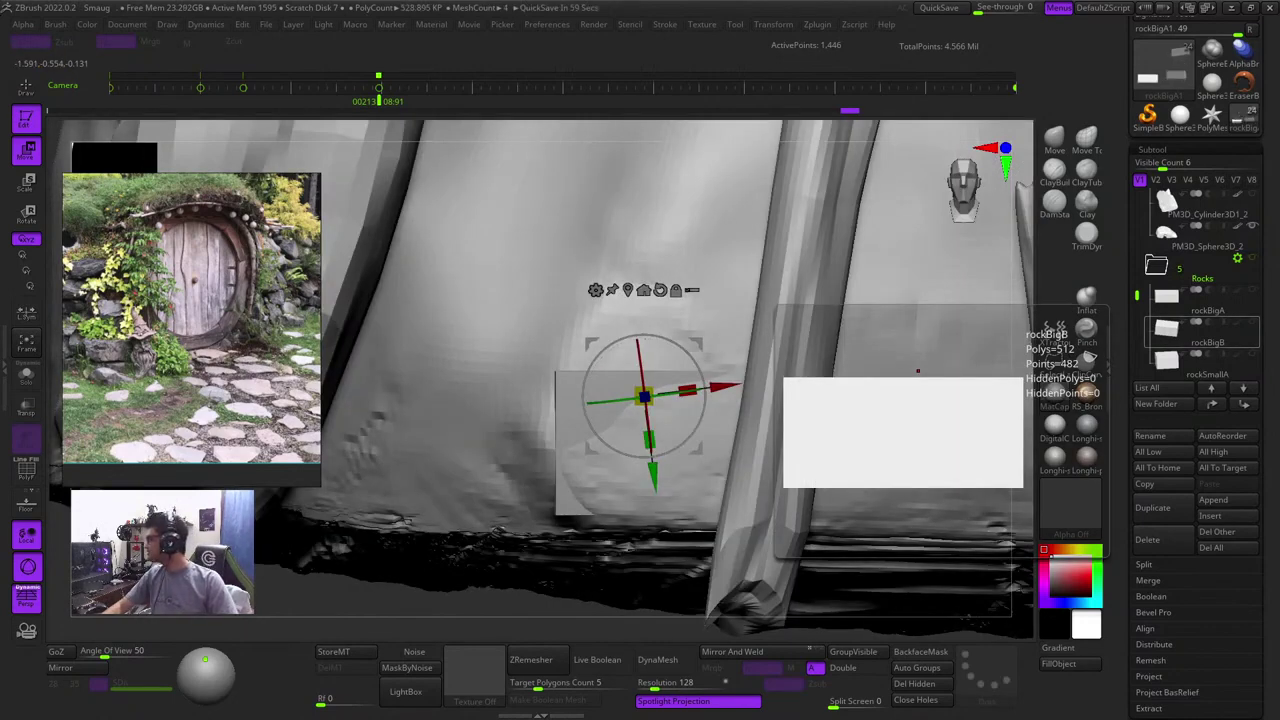
Examine the copied block and the hut from behind, the side and the front, toggling the polygroup wireframe
drag(918, 371, 613, 554)
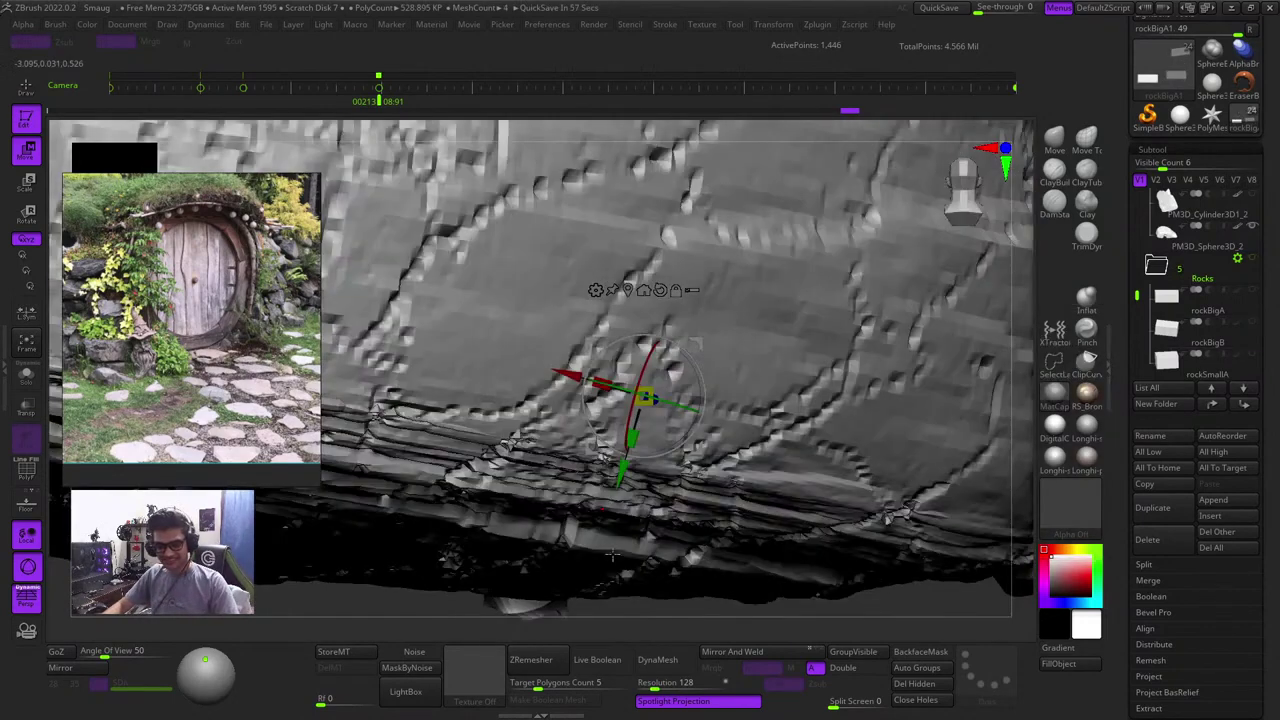
alt+drag(854, 435, 538, 325)
key(q)
mouse_move(955, 475)
mouse_down()
mouse_move(857, 514)
mouse_move(814, 491)
mouse_up()
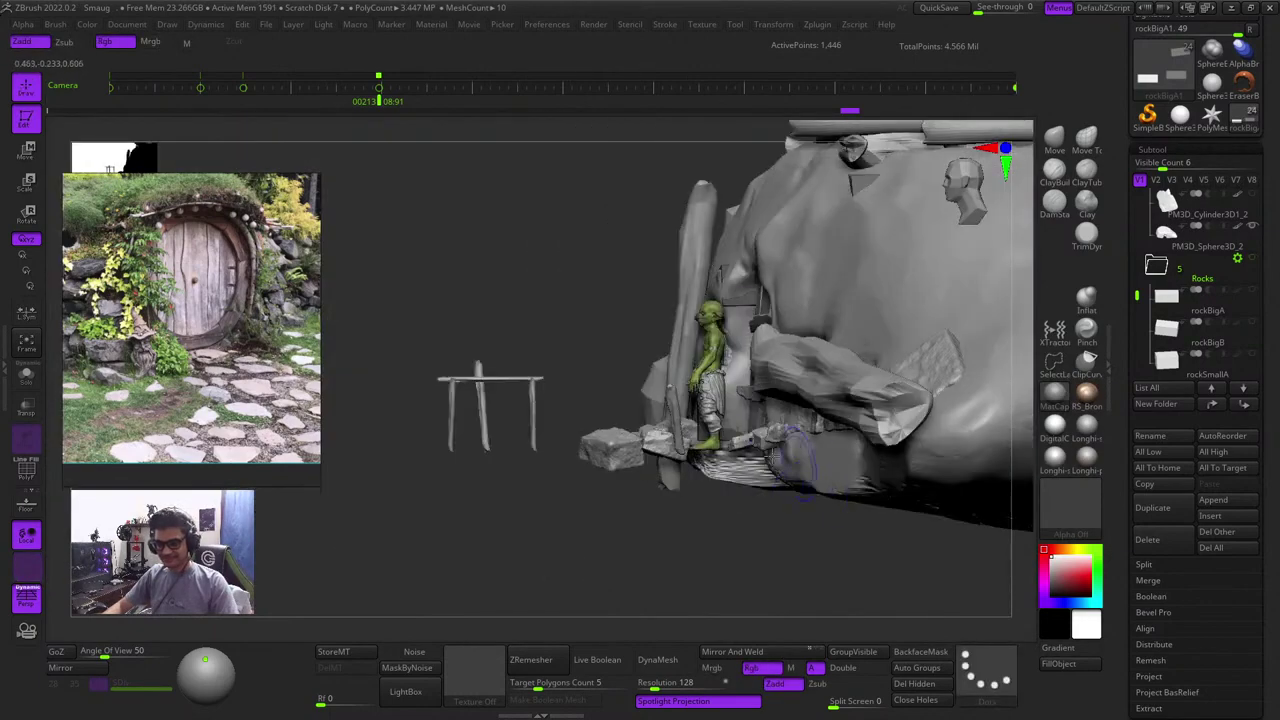
shift+drag(511, 514, 656, 529)
shift+drag(760, 531, 647, 528)
key(shift+f)
key(shift+f)
ctrl+drag(515, 510, 520, 566)
key(shift+f)
key(shift+f)
key(shift+f)
key(shift+f)
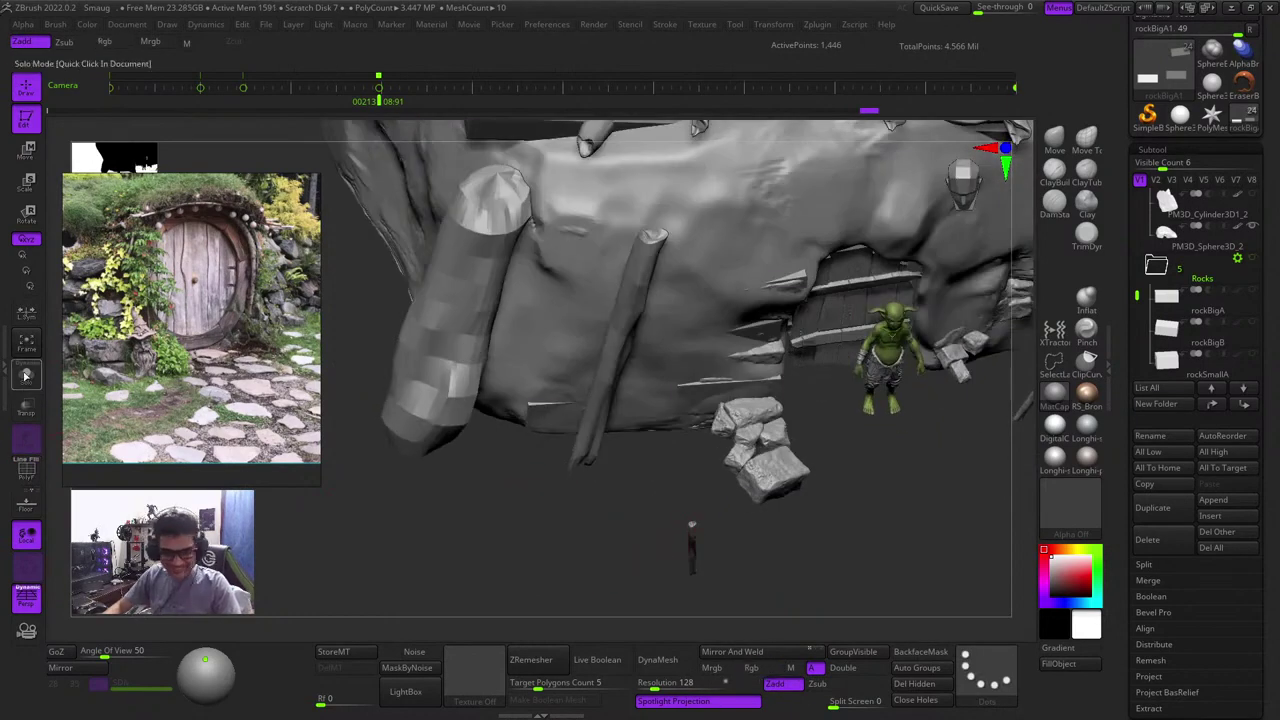
Isolate rockBigA1 in Solo mode to review its blocks by polygroup, and bring the whole scene back
click(27, 375)
key(shift+f)
key(shift+f)
shift+drag(492, 484, 478, 446)
key(shift+f)
click(17, 377)
key(shift+f)
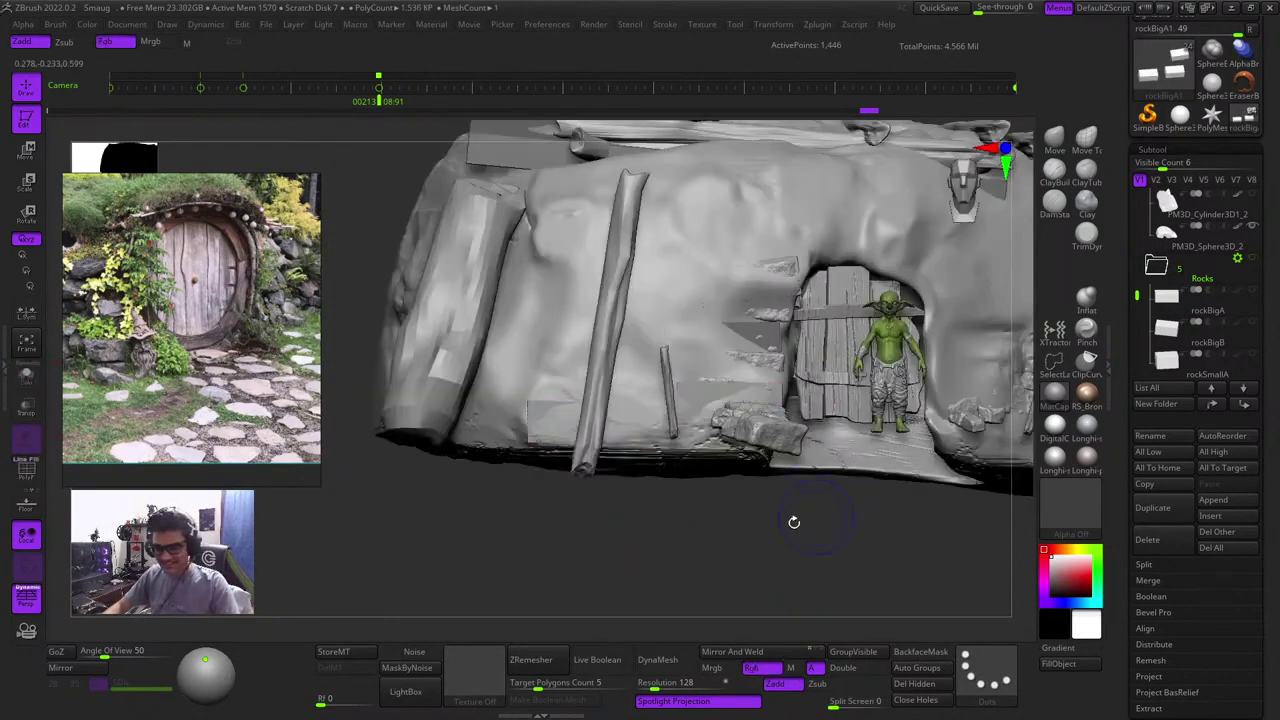
Inspect the sketched stones beside the door up close and show the Rocks folder again
drag(792, 521, 711, 540)
key(shift+f)
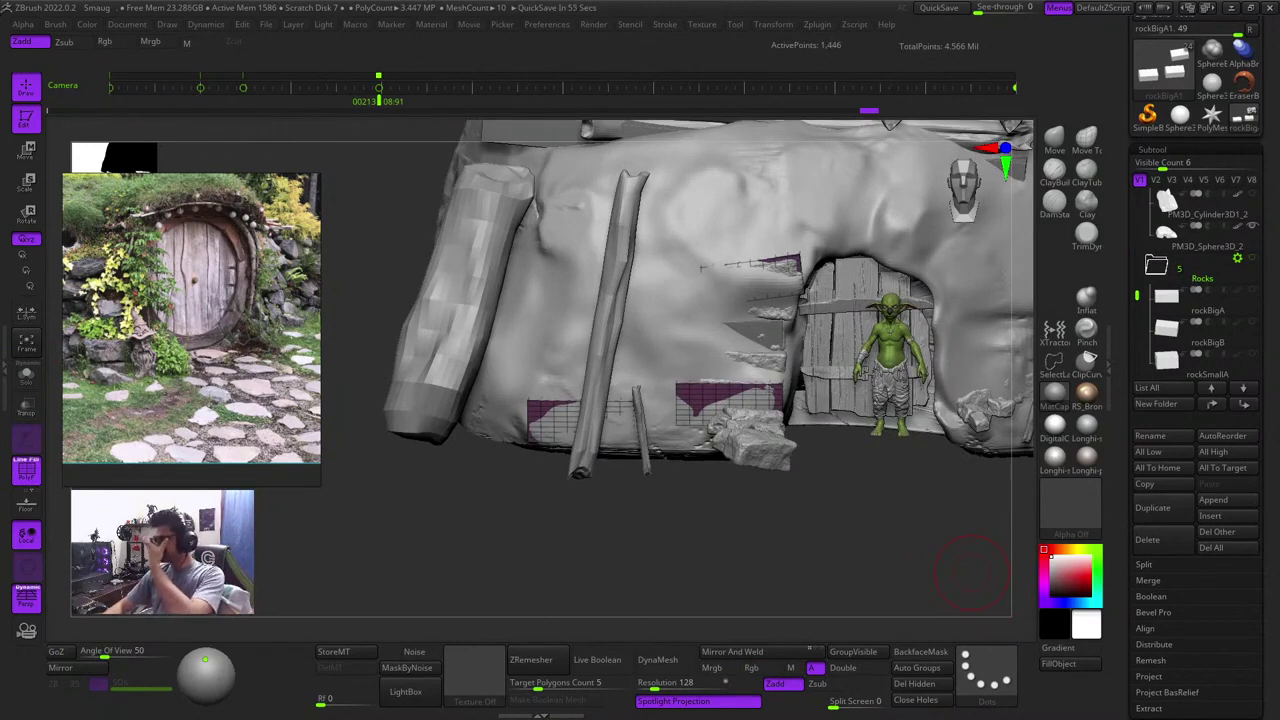
right_drag(848, 438, 843, 477)
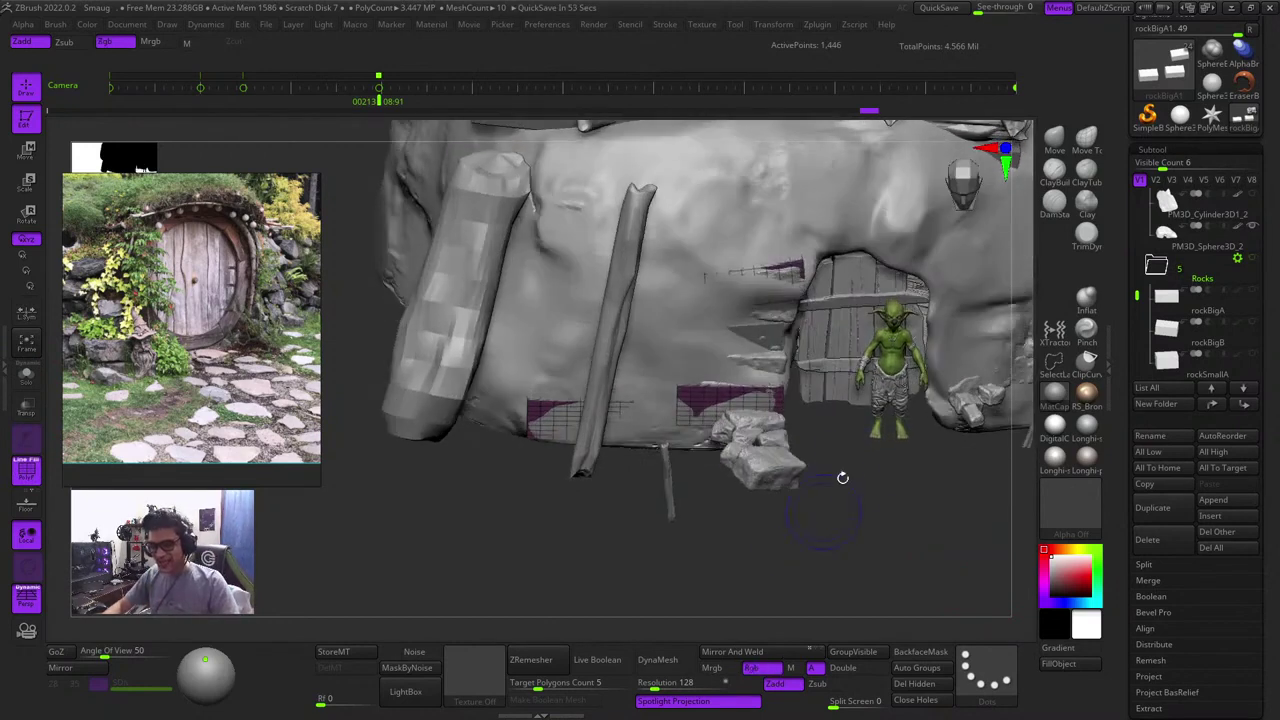
ctrl+right_drag(737, 300, 800, 430)
key(shift+f)
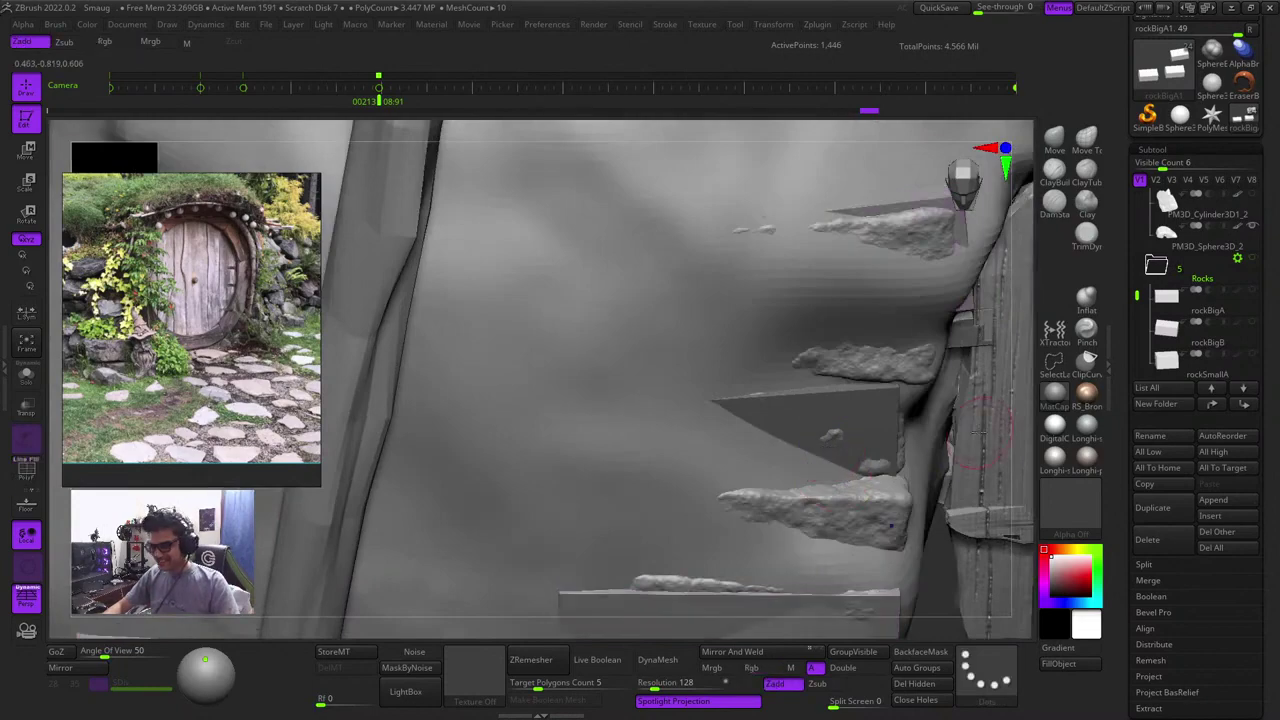
drag(1030, 500, 1017, 469)
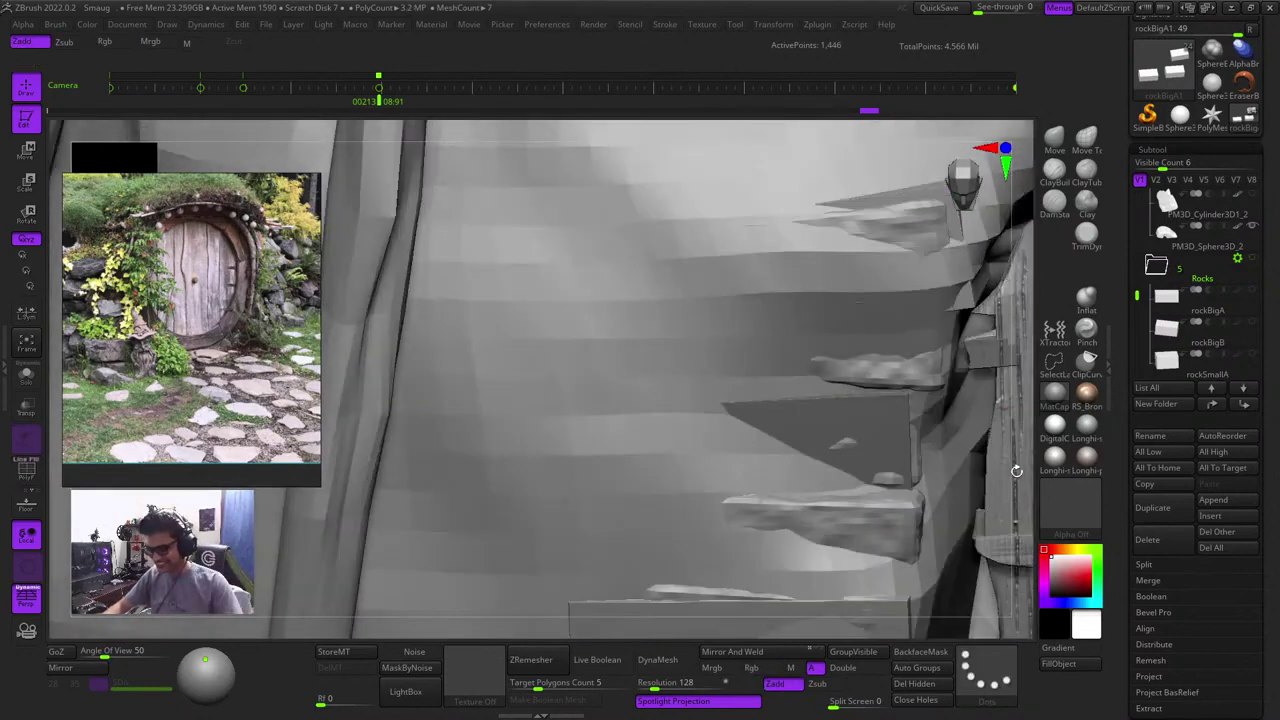
ctrl+right_drag(777, 334, 829, 589)
click(1252, 259)
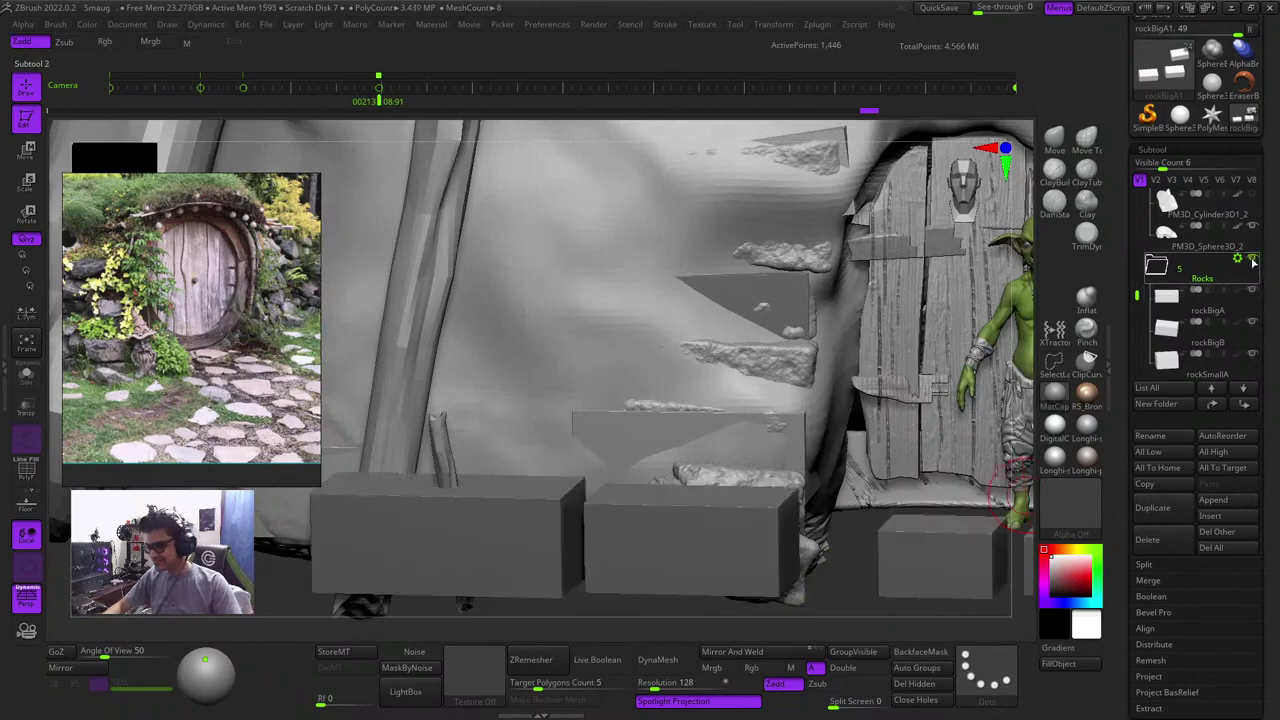
drag(778, 565, 800, 574)
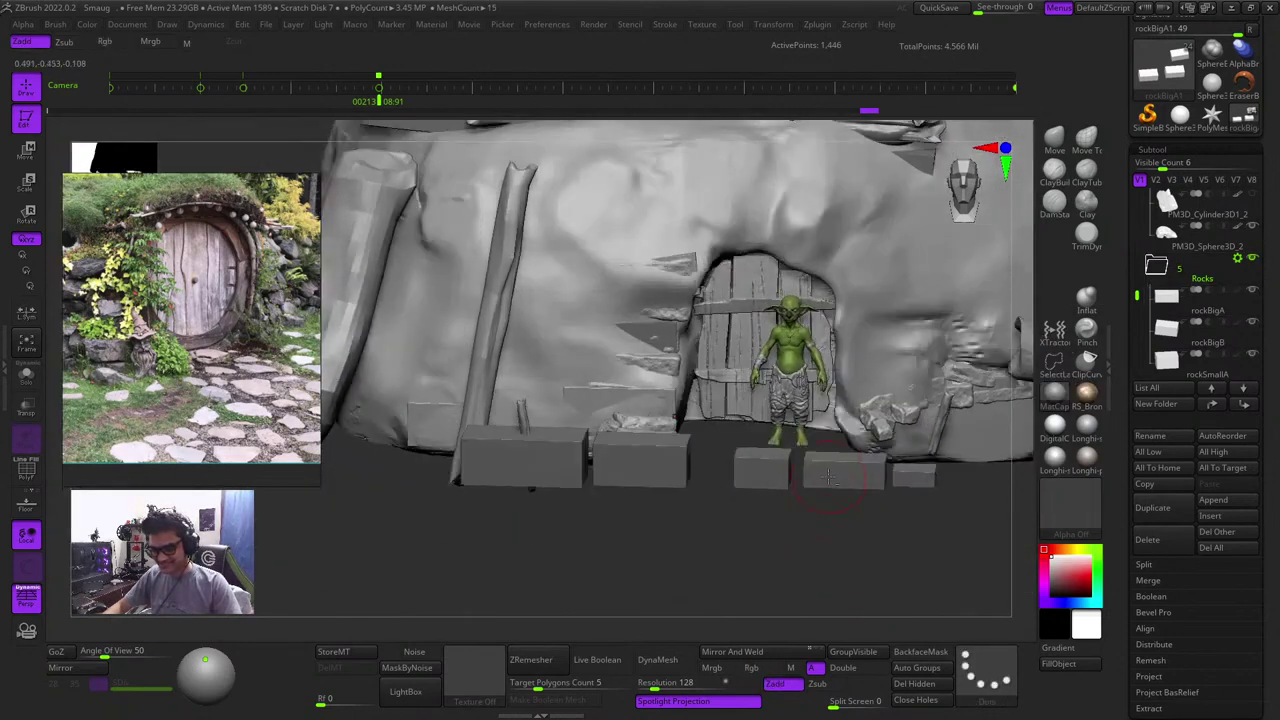
Duplicate the rockSmallB block and move the copy to the bottom of the subtool list
alt+click(833, 471)
key(shift+f)
key(shift+f)
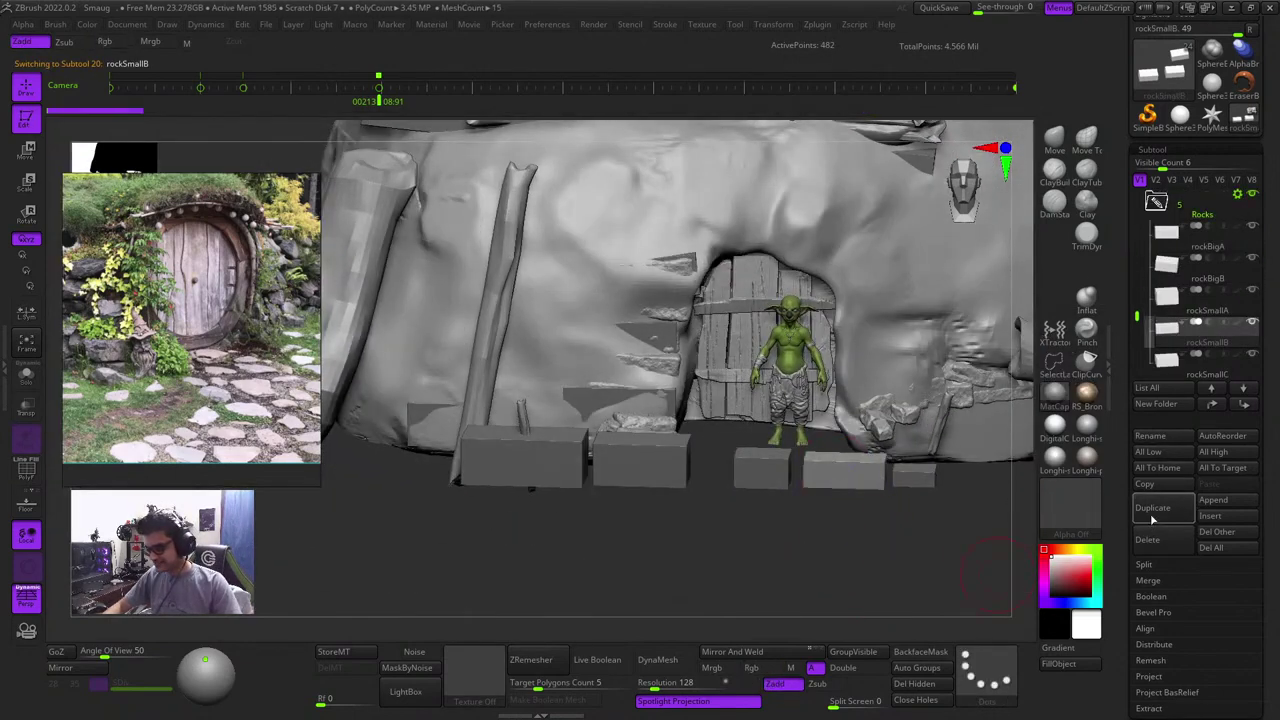
click(1152, 516)
shift+click(1244, 404)
key(w)
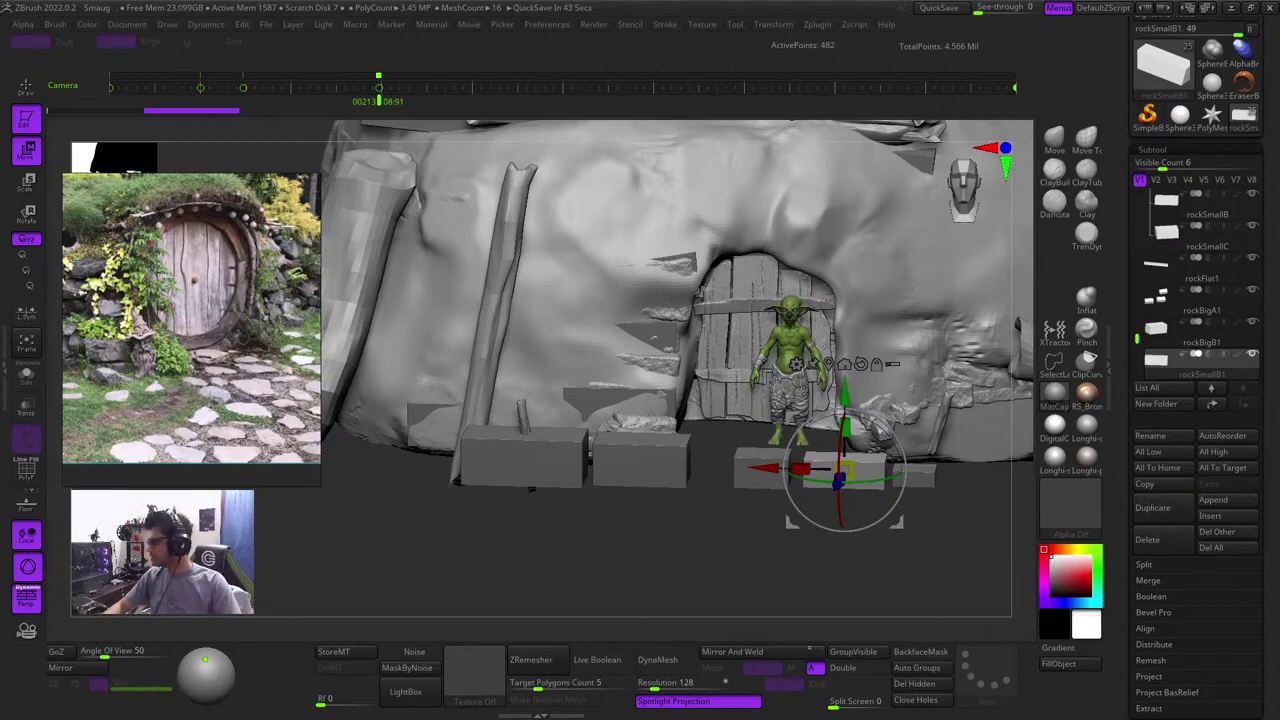
Review the row of base blocks against the doorway wall from the side and front, toggling the polygroup wireframe
key(q)
drag(608, 552, 680, 555)
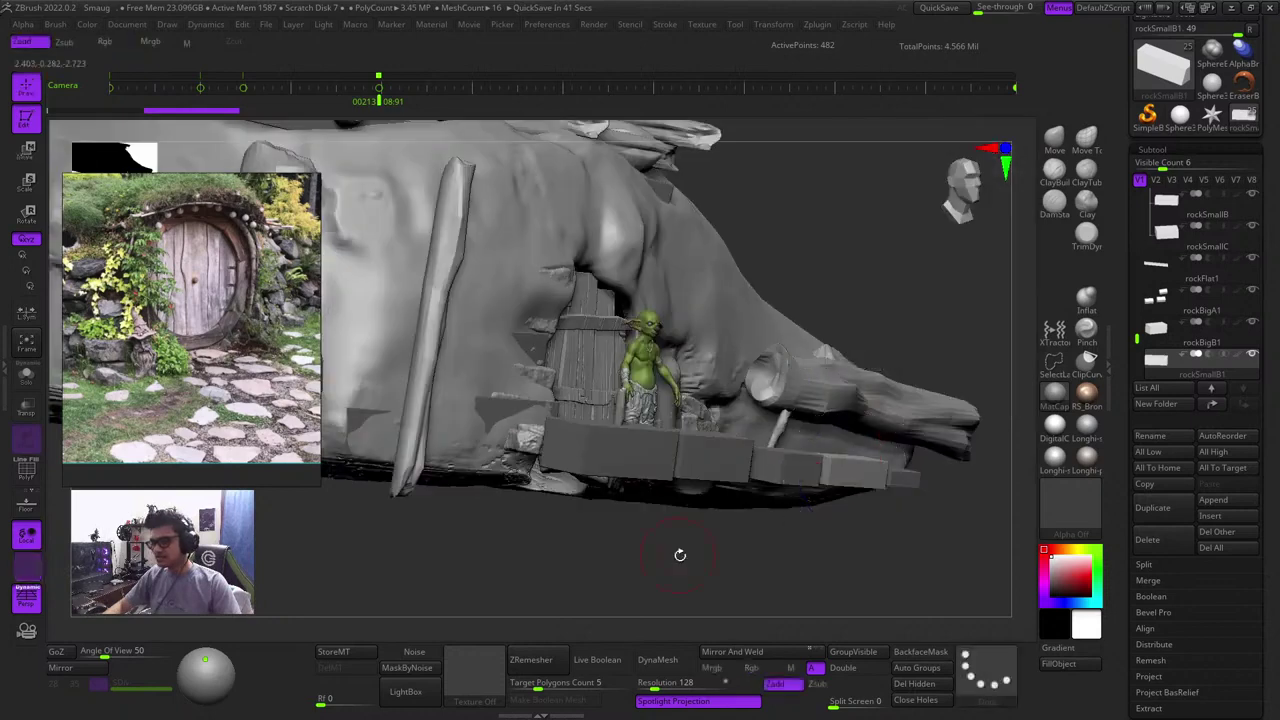
shift+drag(759, 568, 731, 586)
key(shift+f)
key(shift+f)
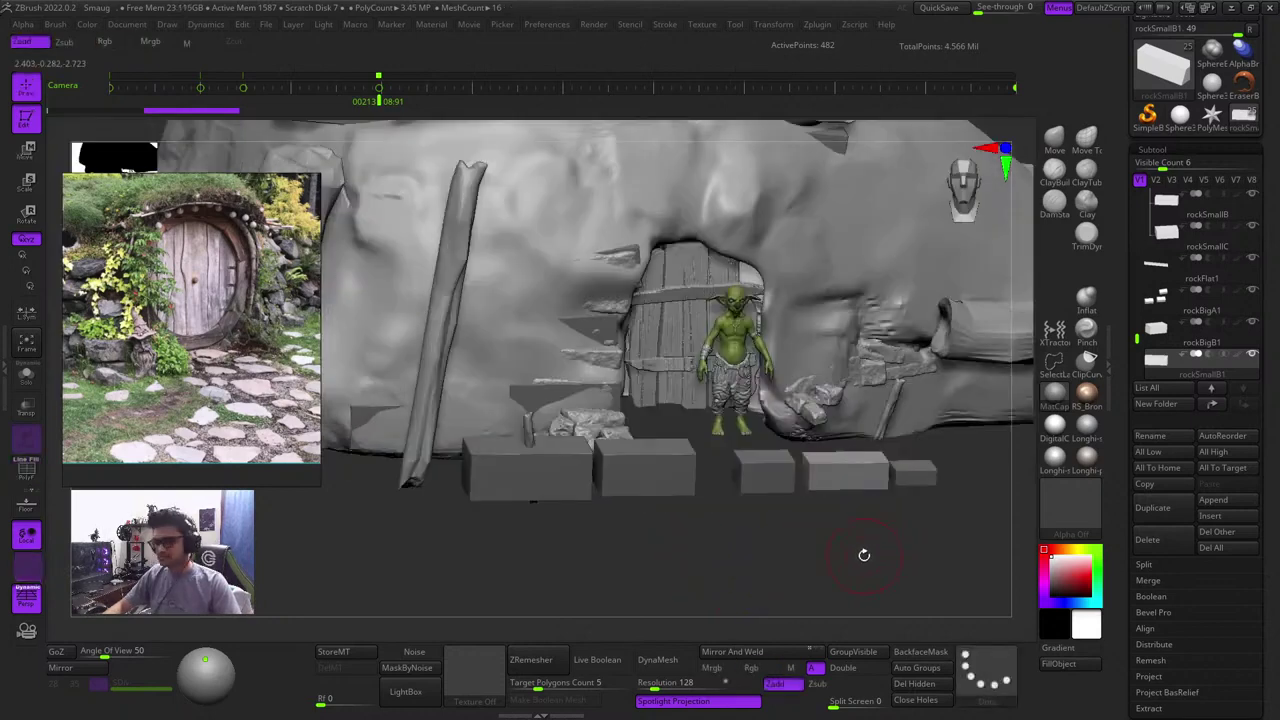
drag(863, 554, 812, 540)
alt+drag(812, 540, 858, 579)
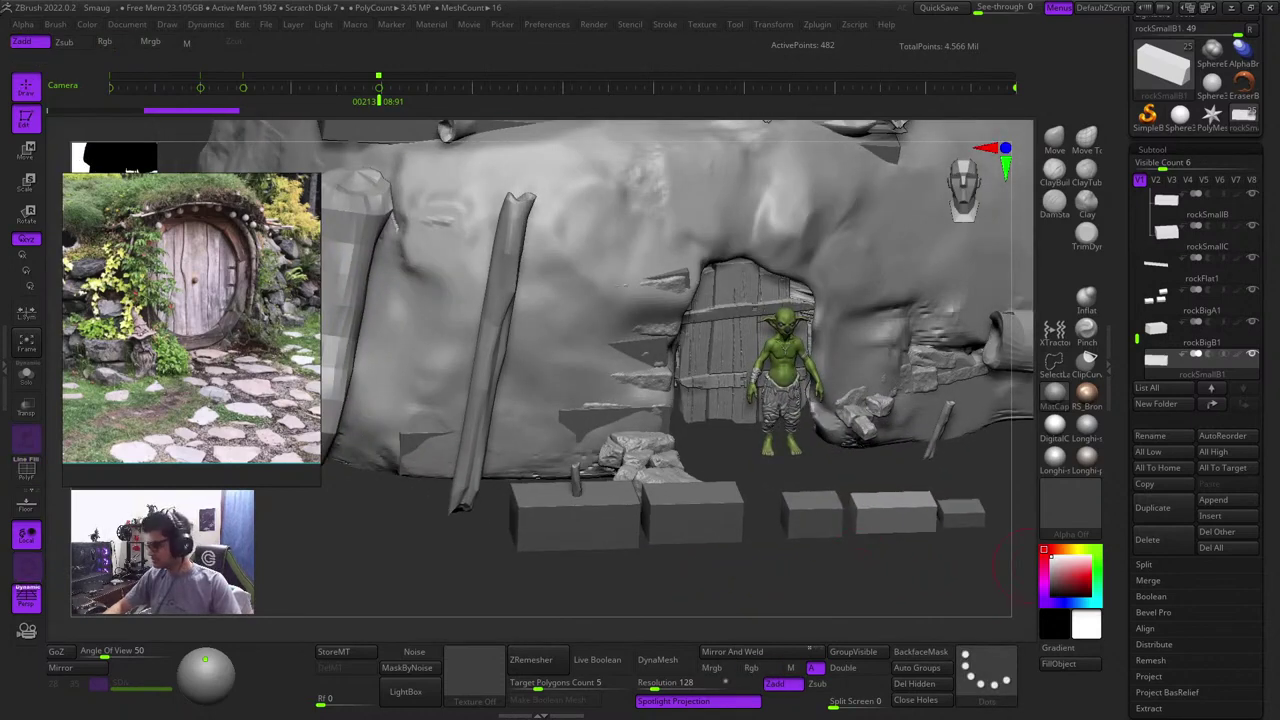
Move the rockSmallB copy from the row of base blocks onto the sketched stones in the wall beside the door
key(w)
drag(1000, 567, 975, 606)
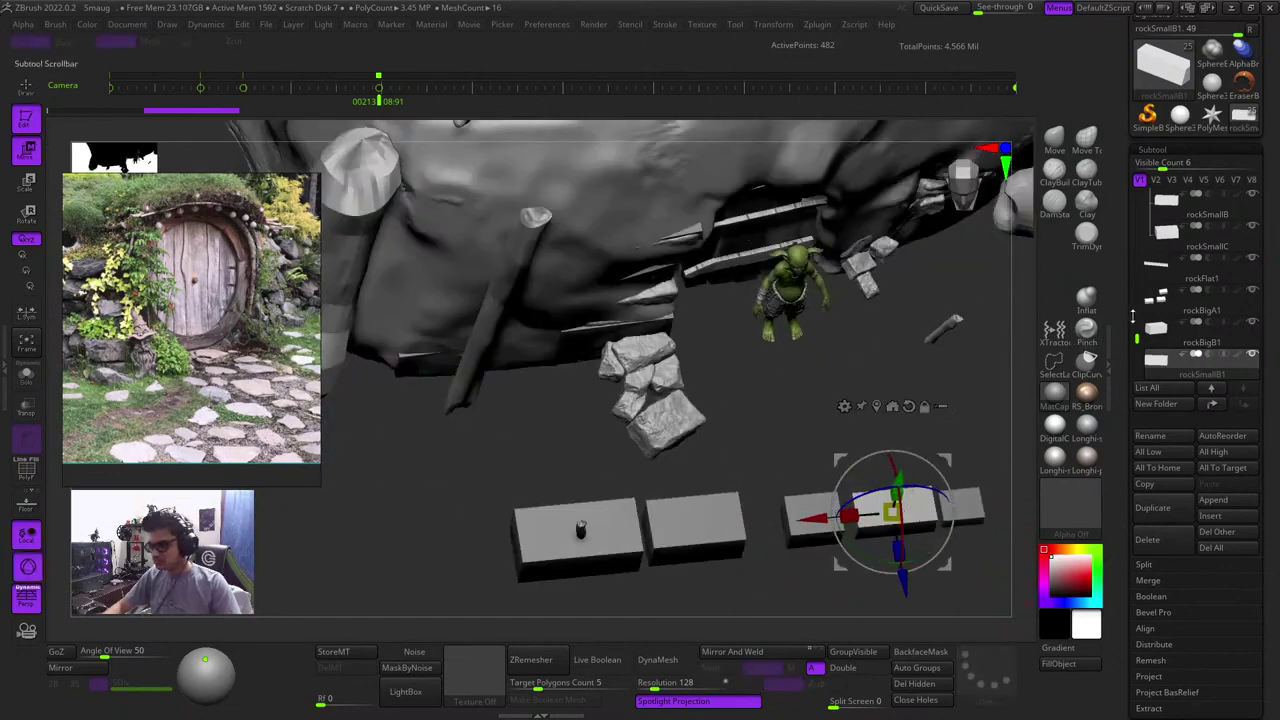
mouse_move(1137, 339)
mouse_down()
mouse_move(1137, 355)
mouse_move(1137, 344)
mouse_up()
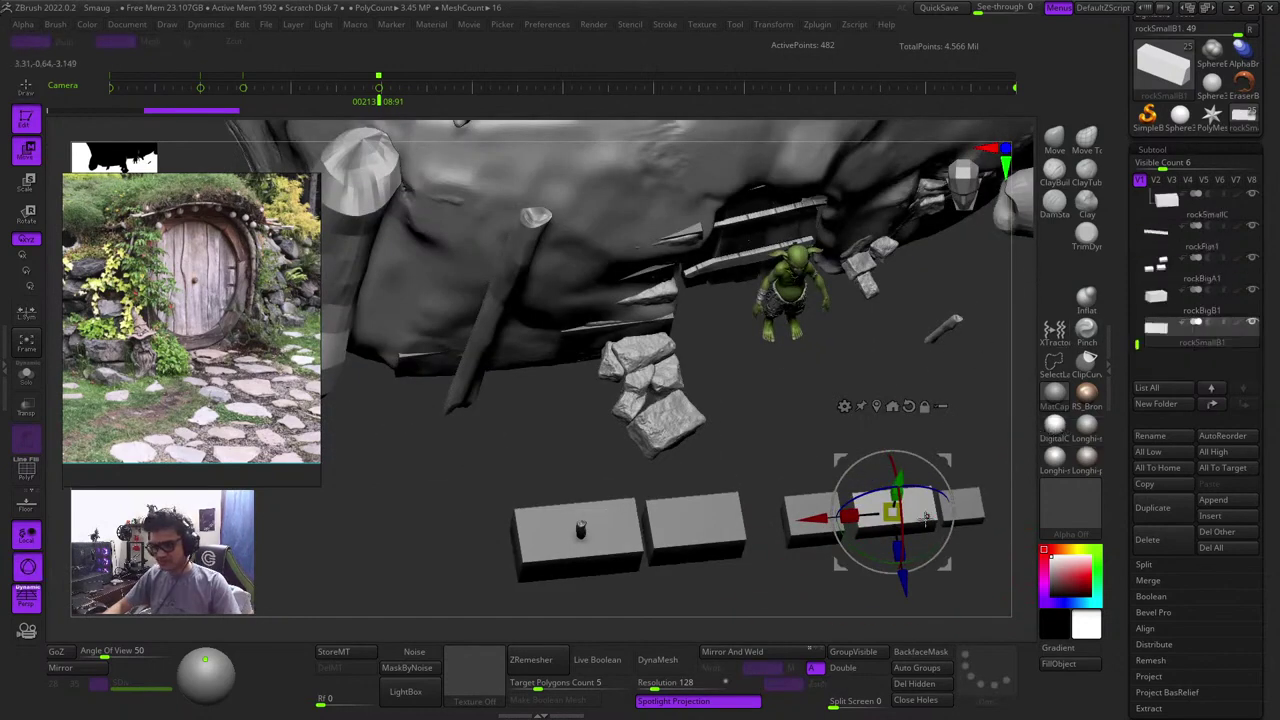
ctrl+drag(948, 457, 677, 294)
drag(843, 440, 838, 377)
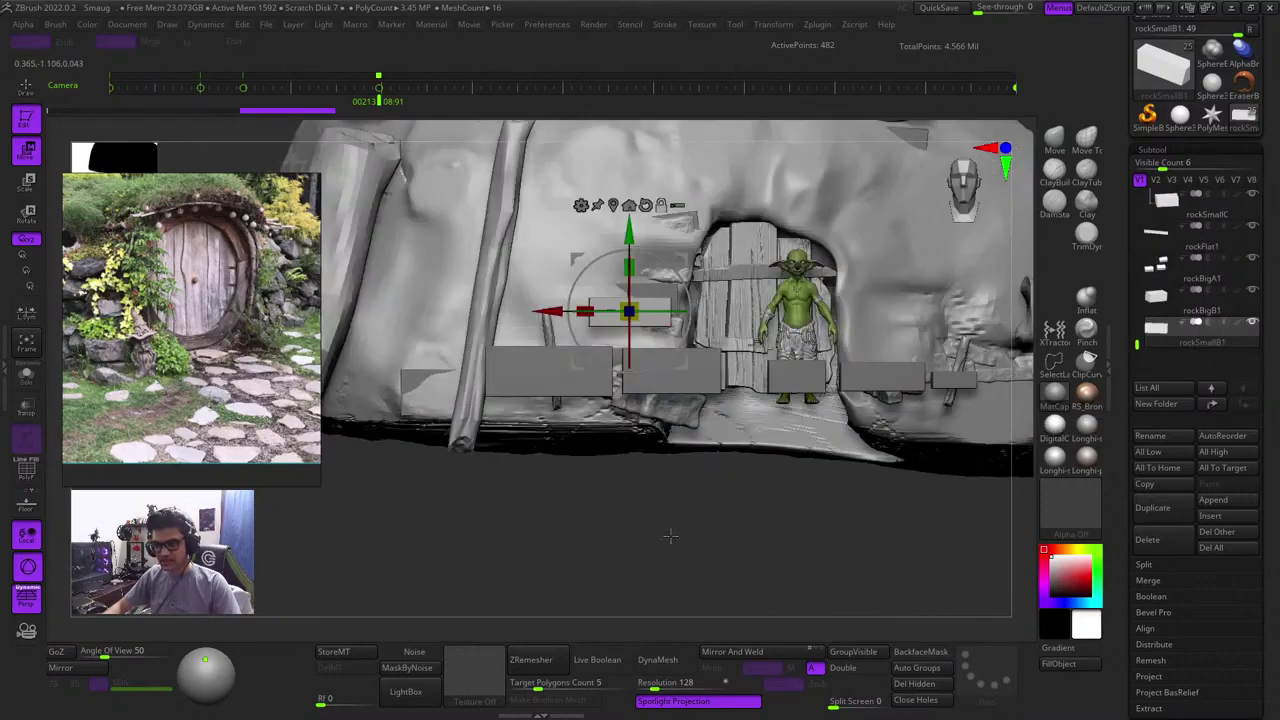
drag(672, 536, 759, 245)
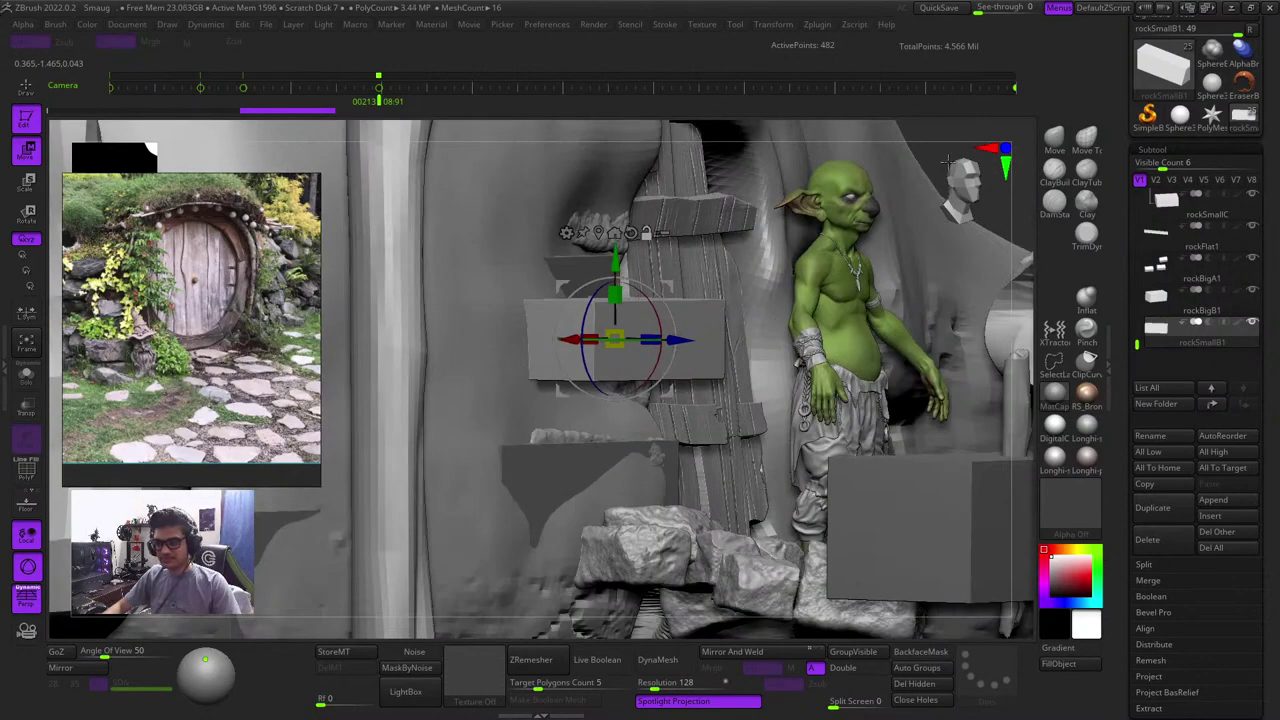
alt+drag(916, 150, 1007, 149)
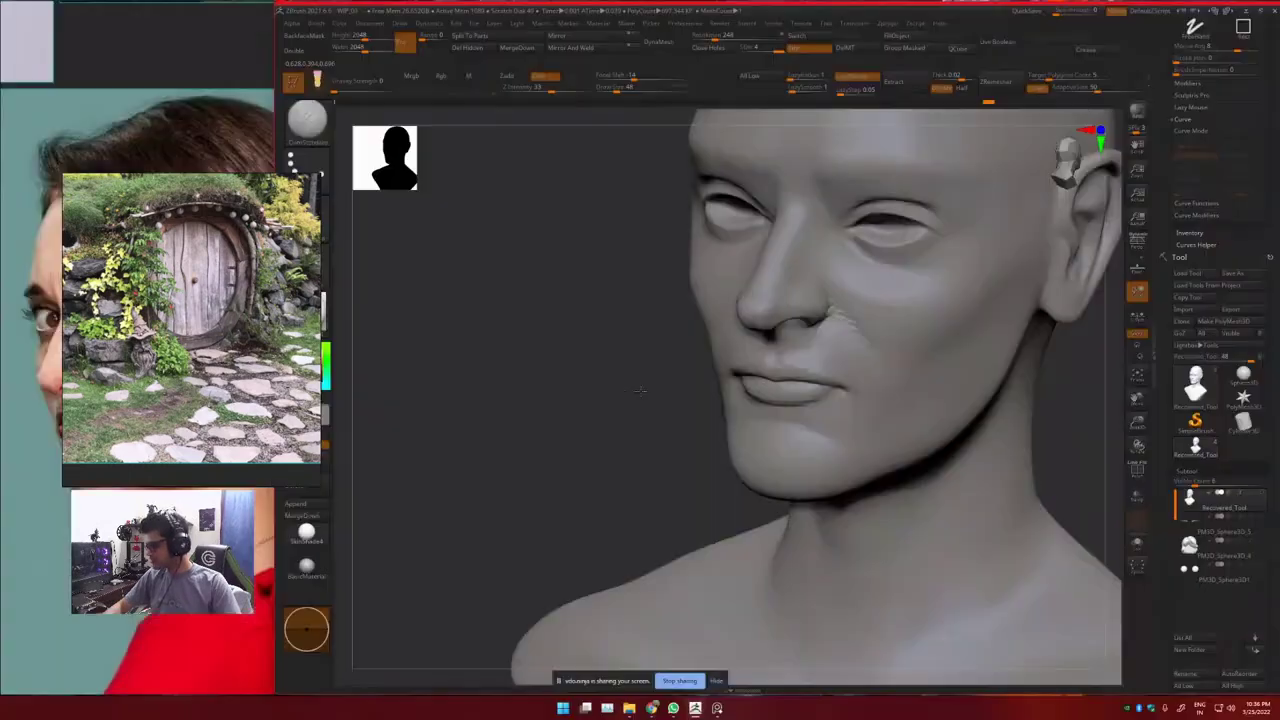
In the portrait head sculpt, refine and smooth the surface between the nostril and the cheek
mouse_move(560, 340)
mouse_down()
mouse_move(629, 339)
mouse_move(613, 348)
mouse_move(637, 366)
mouse_move(627, 393)
mouse_move(686, 371)
mouse_move(714, 384)
mouse_move(664, 378)
mouse_up()
mouse_move(664, 378)
right_down()
mouse_move(702, 384)
mouse_move(711, 411)
right_up()
key(b)
click(681, 402)
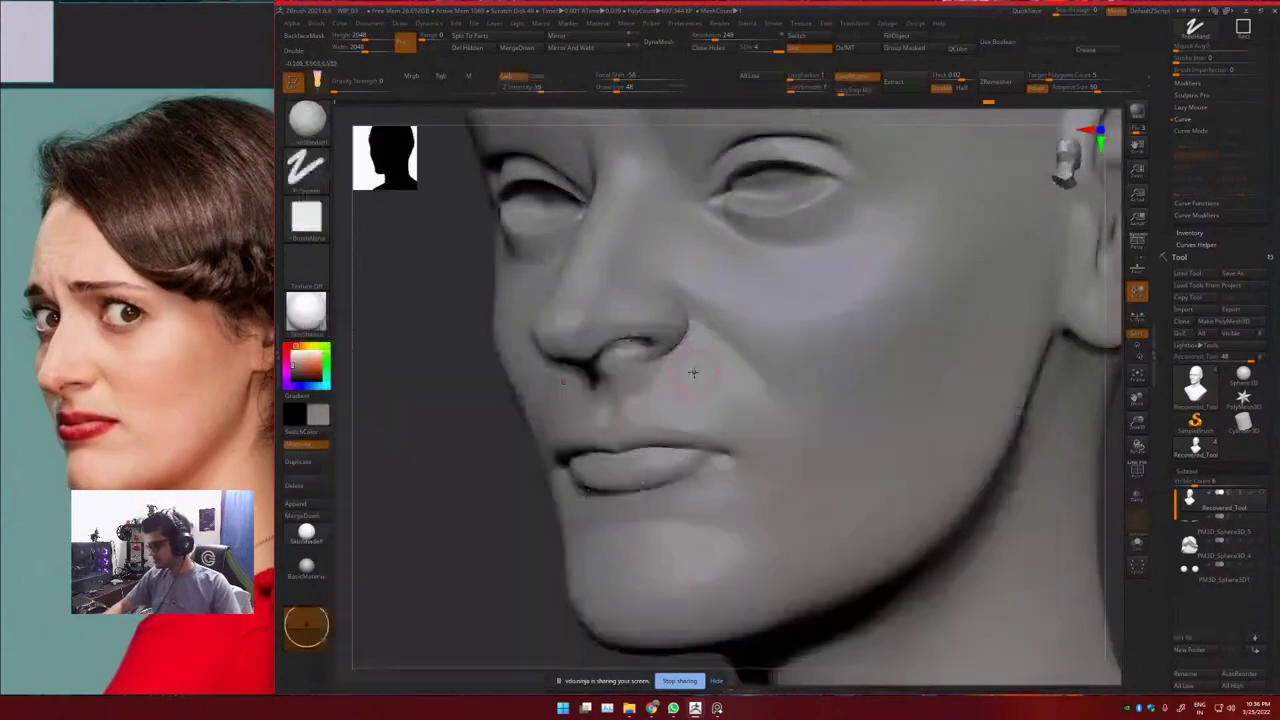
shift+drag(652, 365, 677, 357)
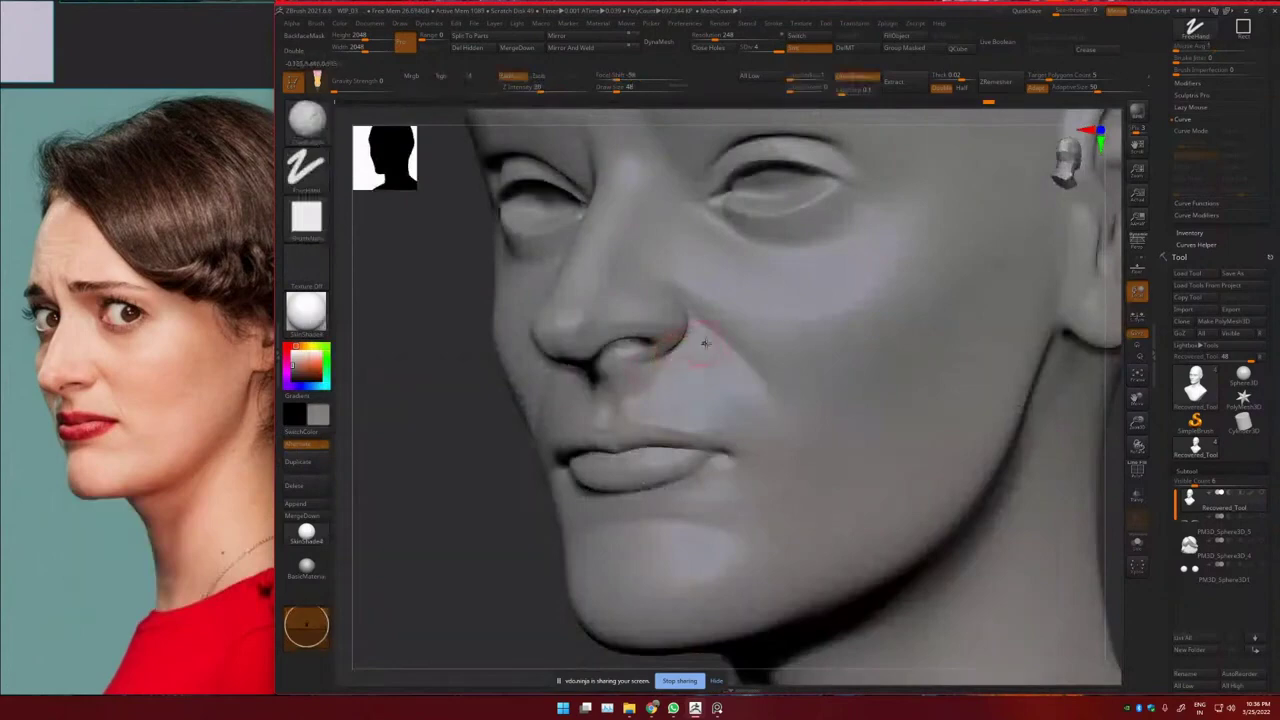
mouse_move(706, 343)
ctrl+right_down()
mouse_move(703, 363)
mouse_move(722, 366)
ctrl+right_up()
mouse_move(722, 366)
ctrl+right_down()
mouse_move(714, 391)
mouse_move(688, 354)
mouse_move(690, 330)
ctrl+right_up()
mouse_move(690, 330)
right_down()
mouse_move(670, 340)
mouse_move(708, 336)
mouse_move(698, 380)
right_up()
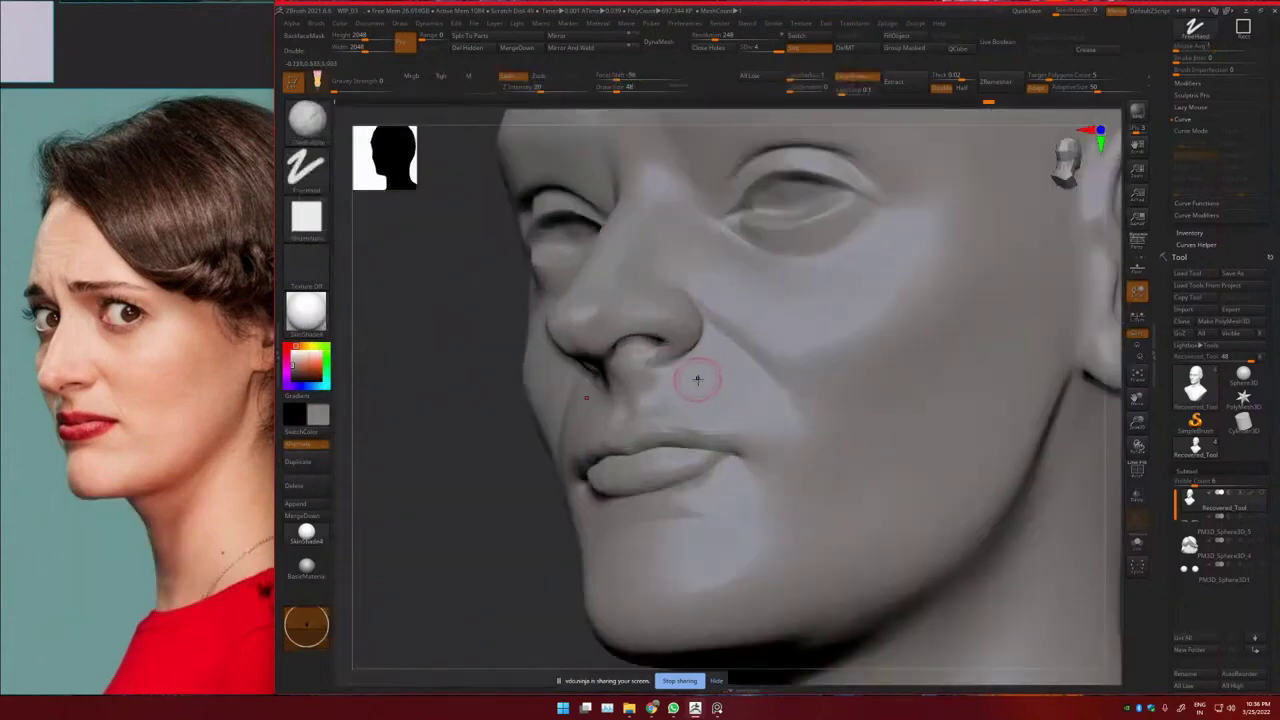
Build up the cheek fold beside the nostril with the ClayBuildup brush and smooth it
key(b)
key(c)
key(b)
drag(709, 338, 778, 375)
mouse_move(778, 375)
right_down()
mouse_move(735, 378)
mouse_move(698, 354)
mouse_move(724, 349)
mouse_move(720, 302)
mouse_move(742, 319)
mouse_move(688, 343)
mouse_move(716, 364)
right_up()
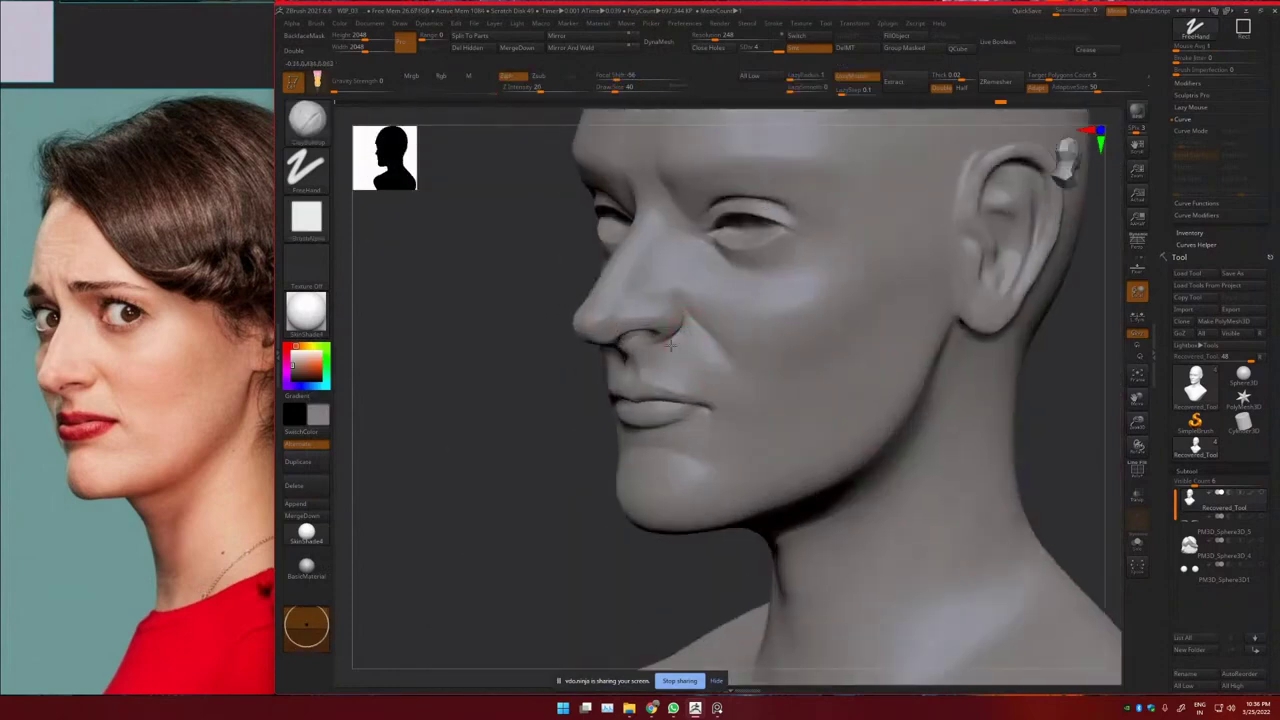
key(shift)
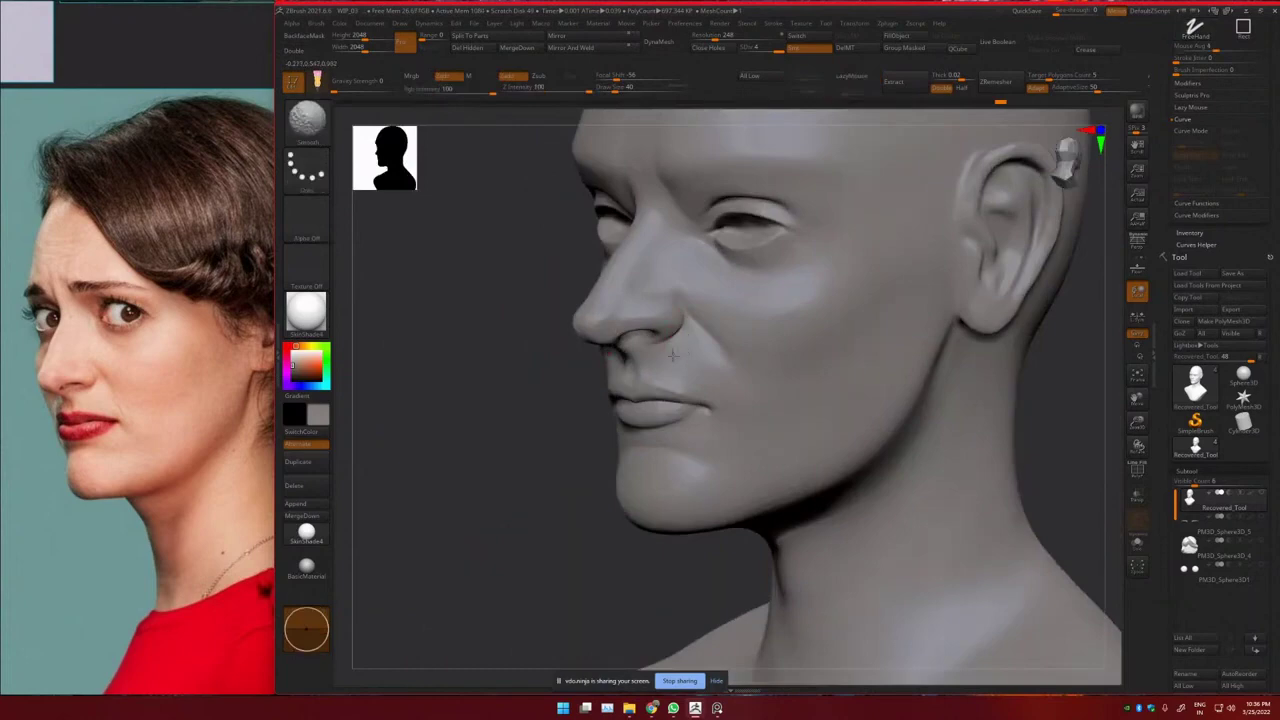
mouse_move(734, 397)
right_down()
mouse_move(726, 416)
mouse_move(722, 386)
mouse_move(656, 375)
mouse_move(742, 366)
right_up()
mouse_move(742, 366)
ctrl+right_down()
mouse_move(749, 389)
mouse_move(764, 364)
ctrl+right_up()
right_drag(764, 364, 682, 355)
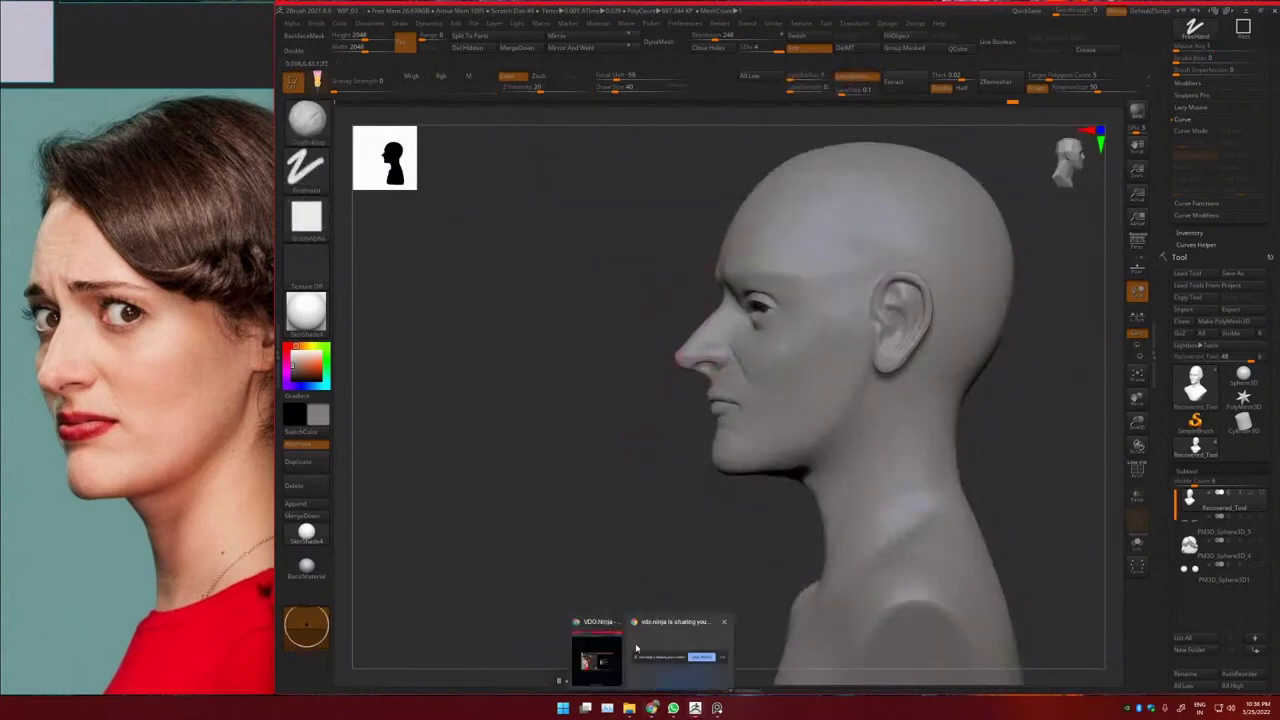
Switch to Chrome and search Google for "phoebe waller-bridge" in a new tab
key(super+Tab)
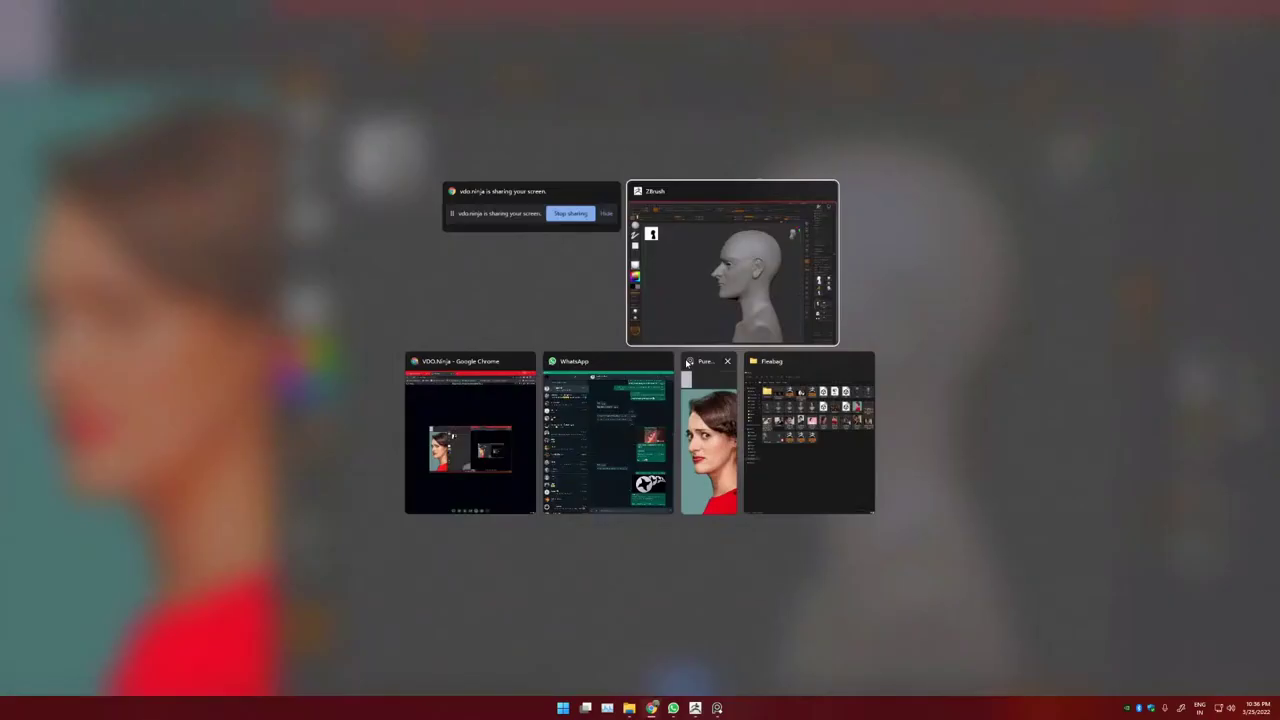
click(686, 363)
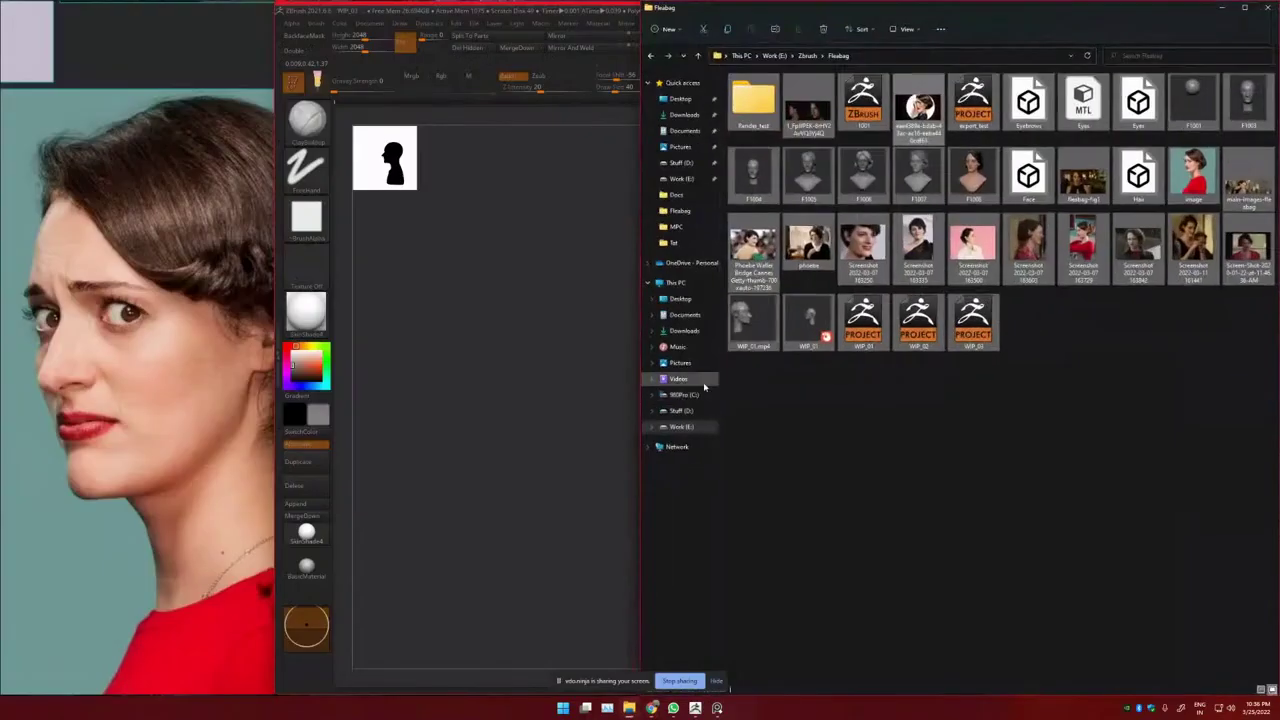
mouse_move(663, 697)
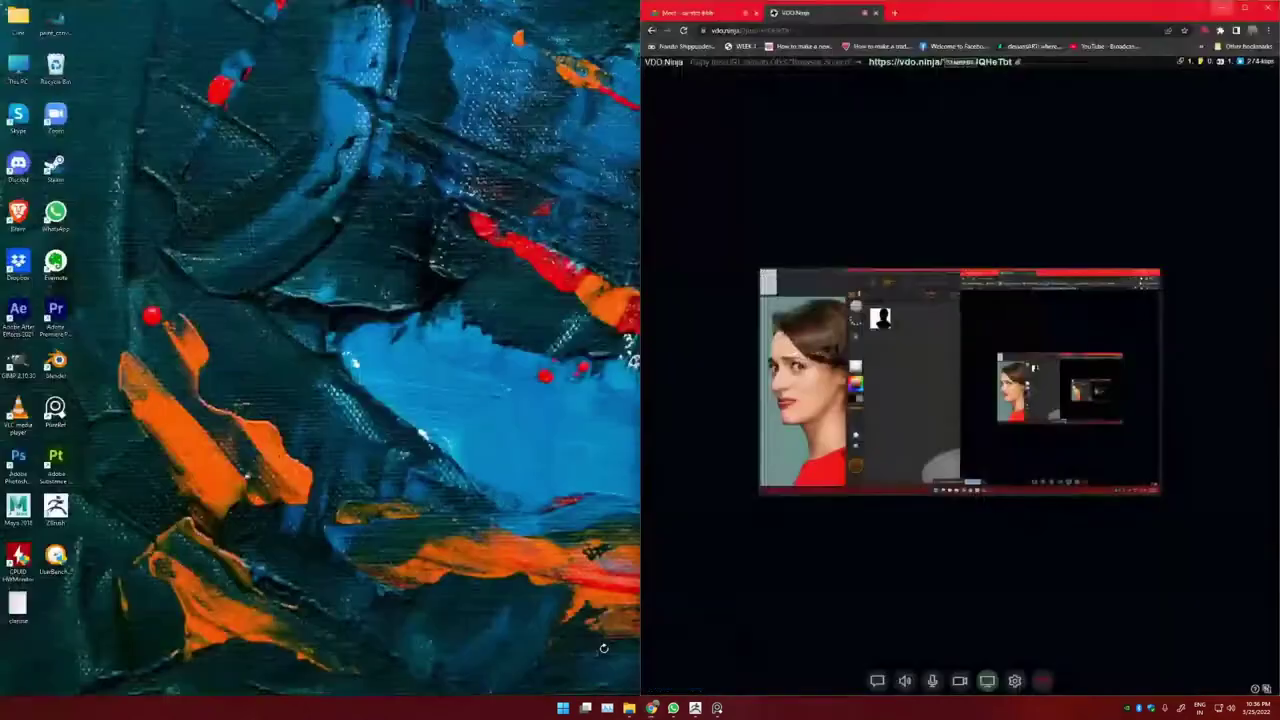
click(597, 658)
click(894, 12)
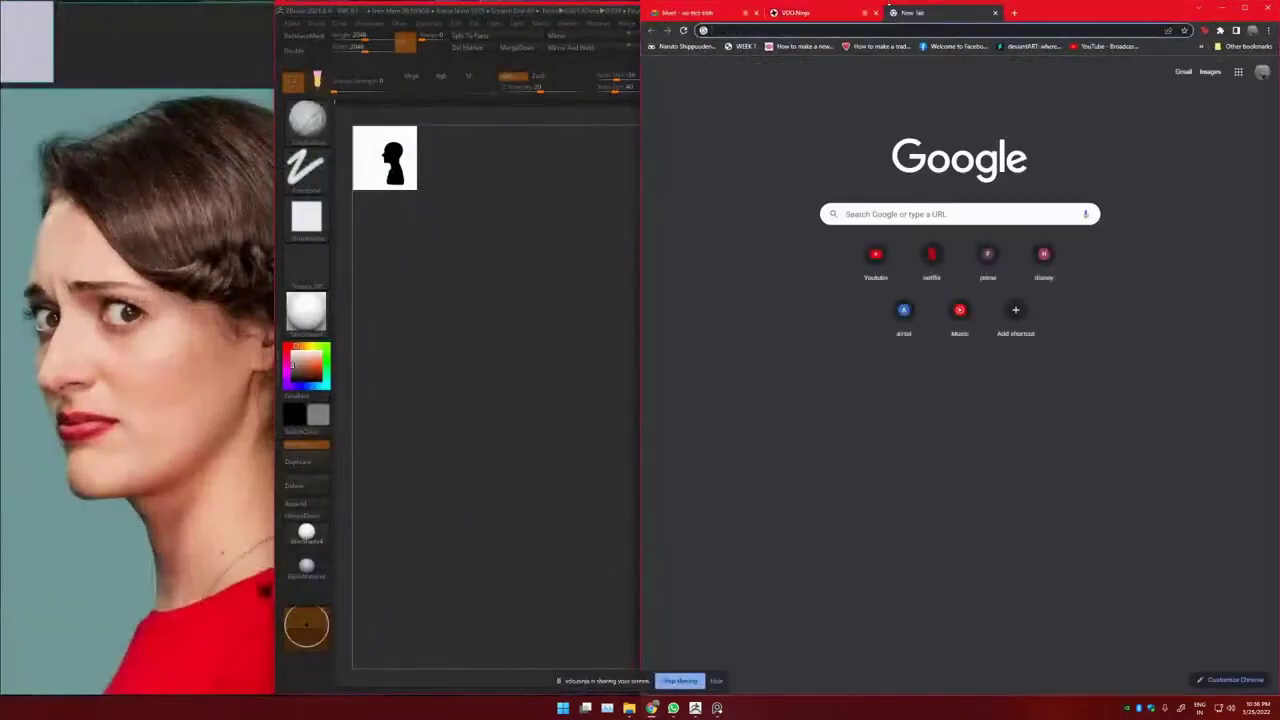
text(phe)
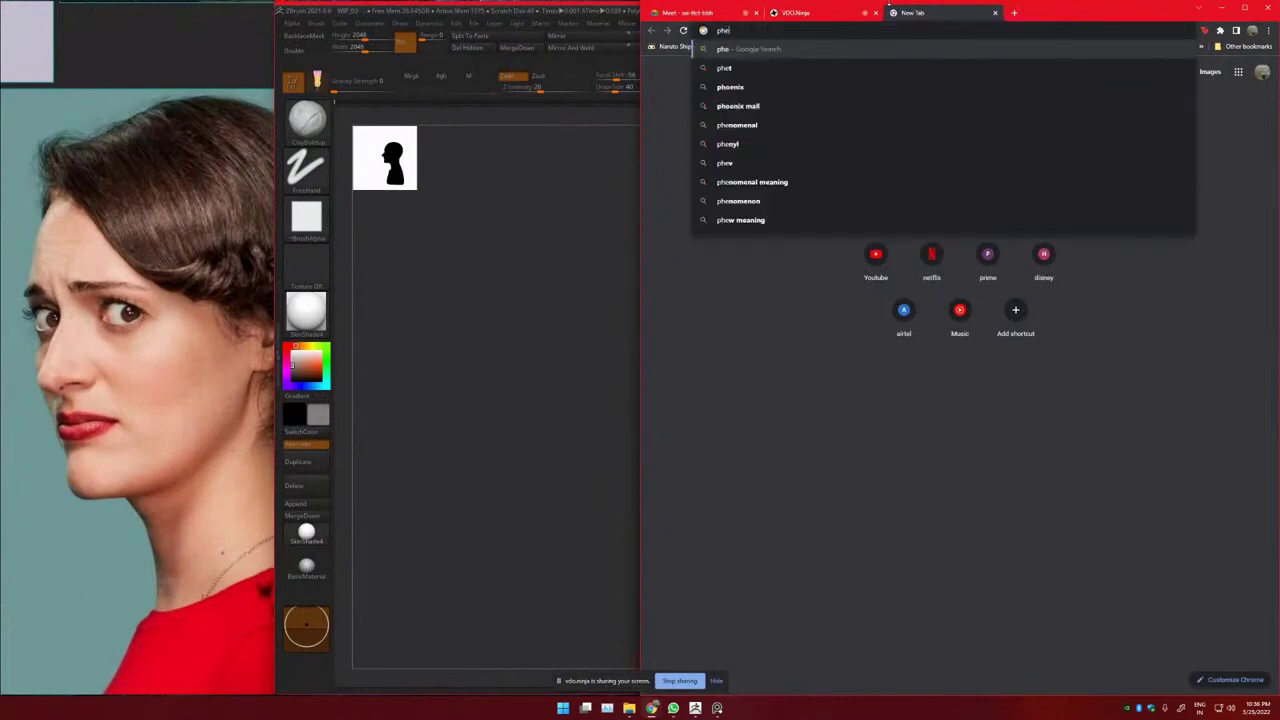
text(obe a)
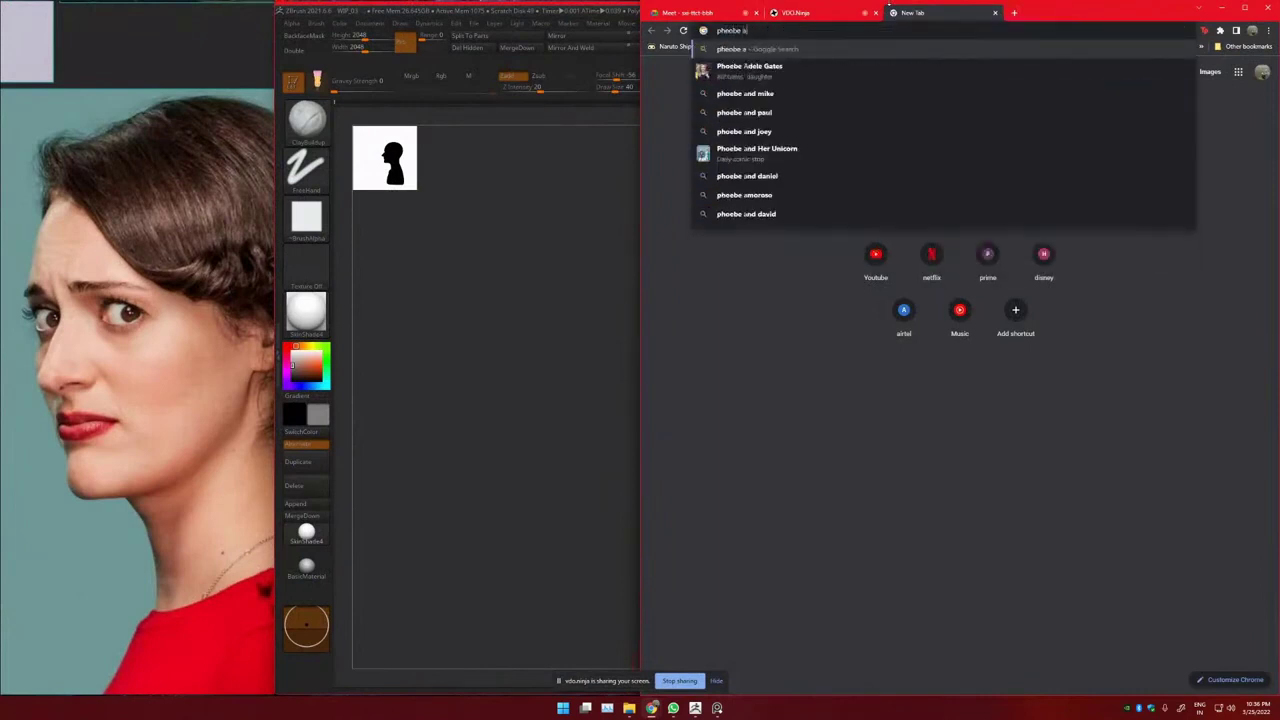
key(BackSpace)
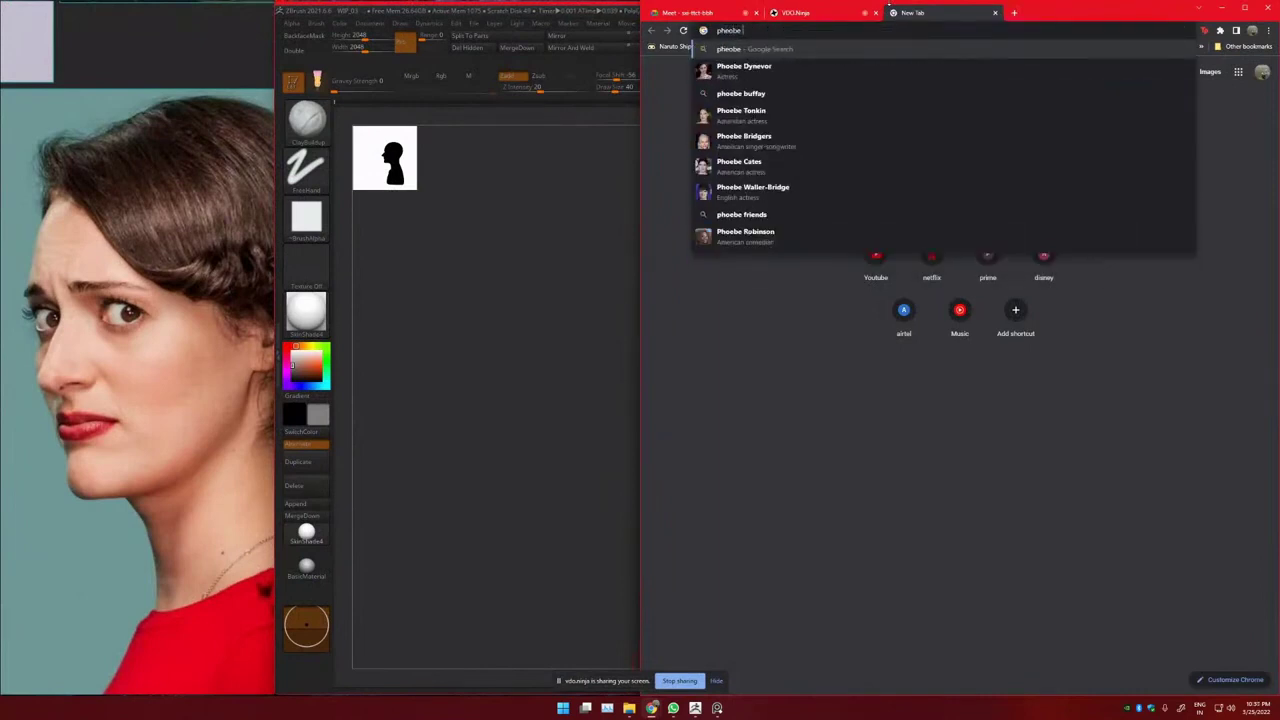
text(waller)
key(Down)
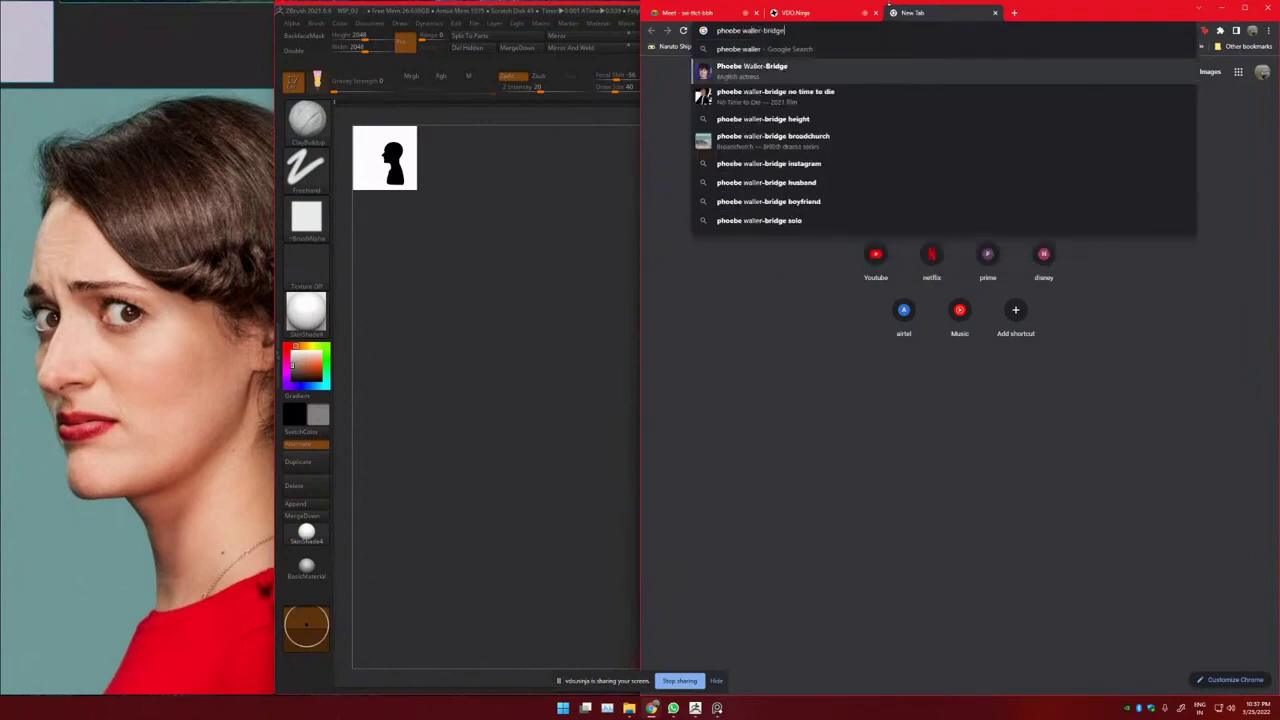
key(Return)
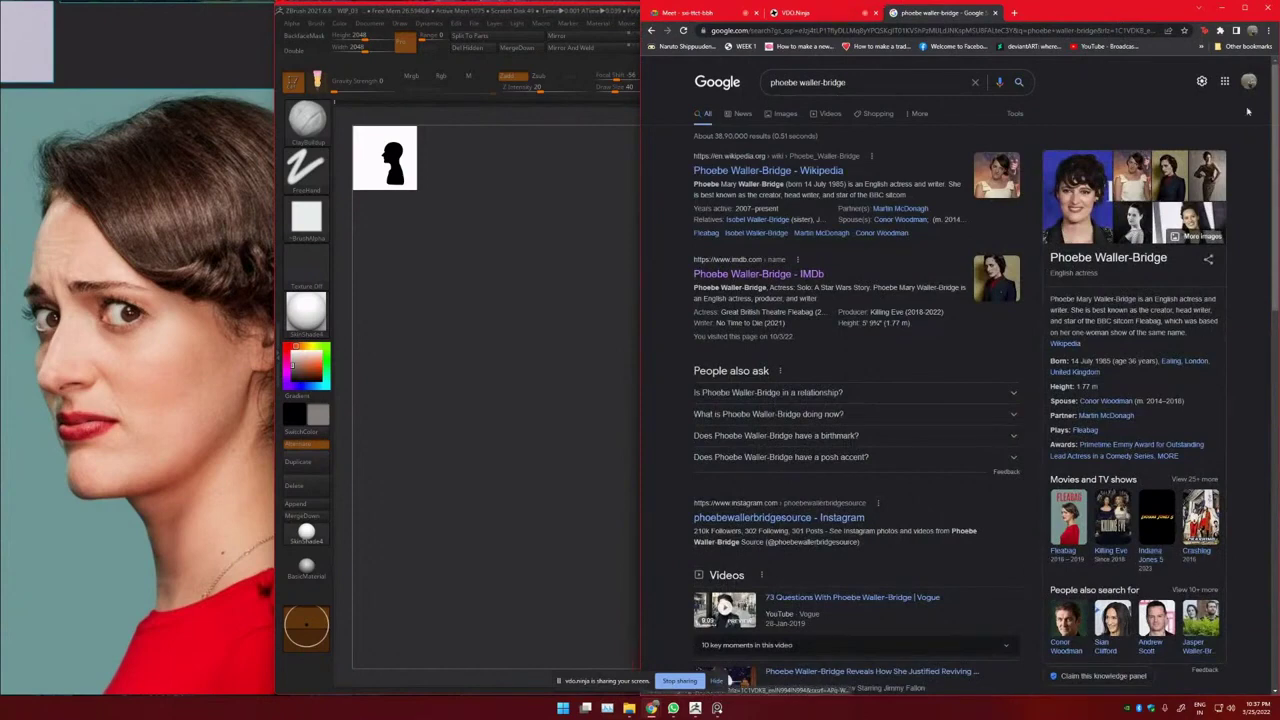
Put the browser away and return to the head sculpt in ZBrush, framing the face in three-quarter view
click(1221, 10)
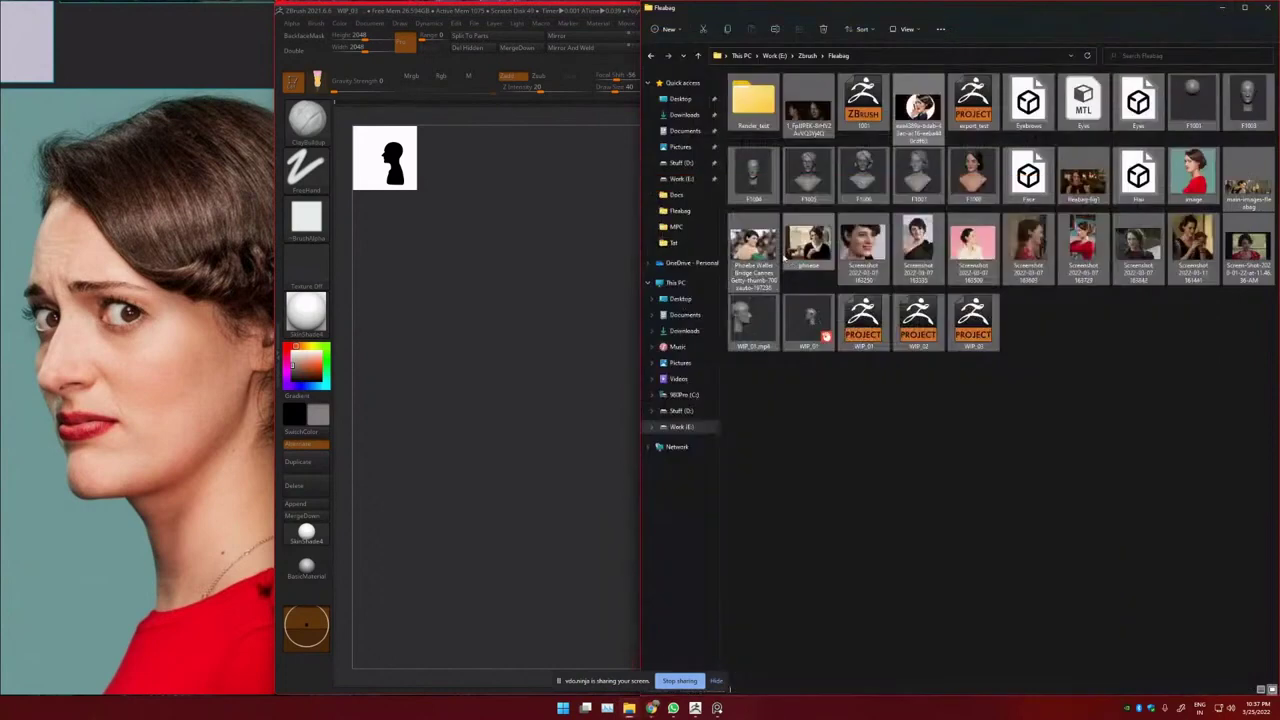
click(505, 404)
alt+drag(677, 410, 531, 369)
shift+drag(531, 369, 628, 369)
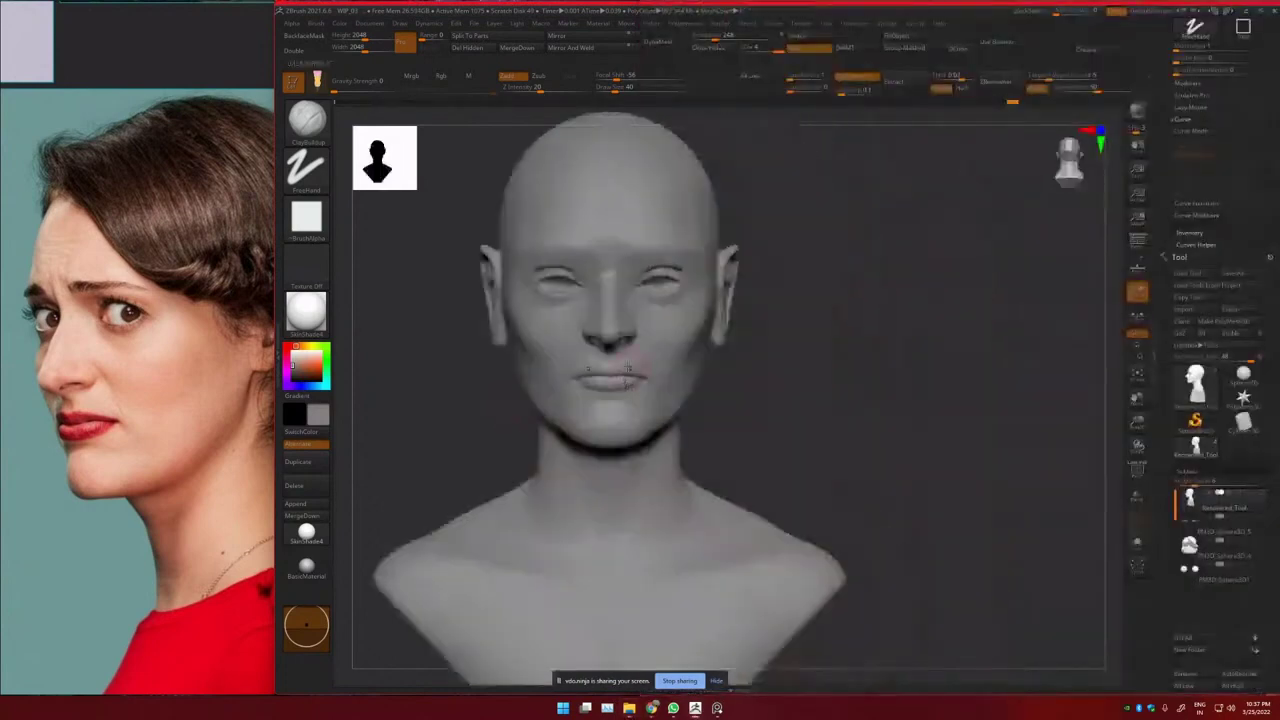
ctrl+right_drag(628, 369, 691, 387)
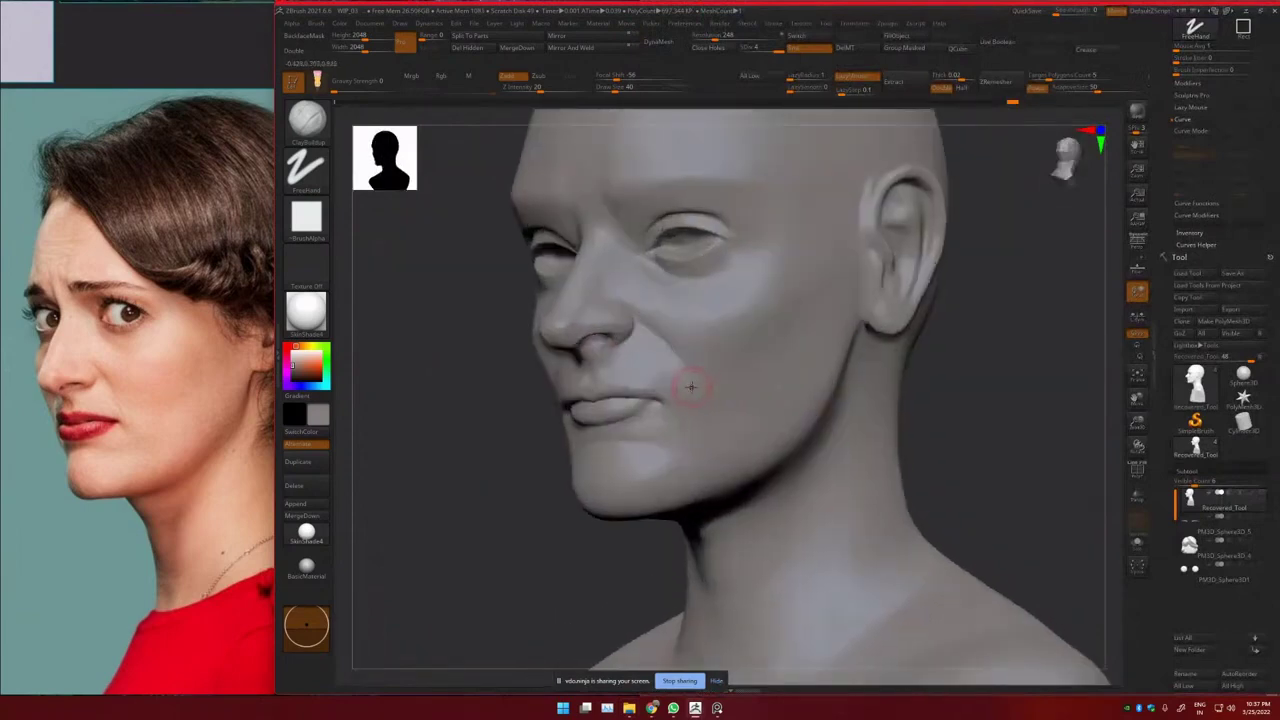
key(b)
key(d)
key(s)
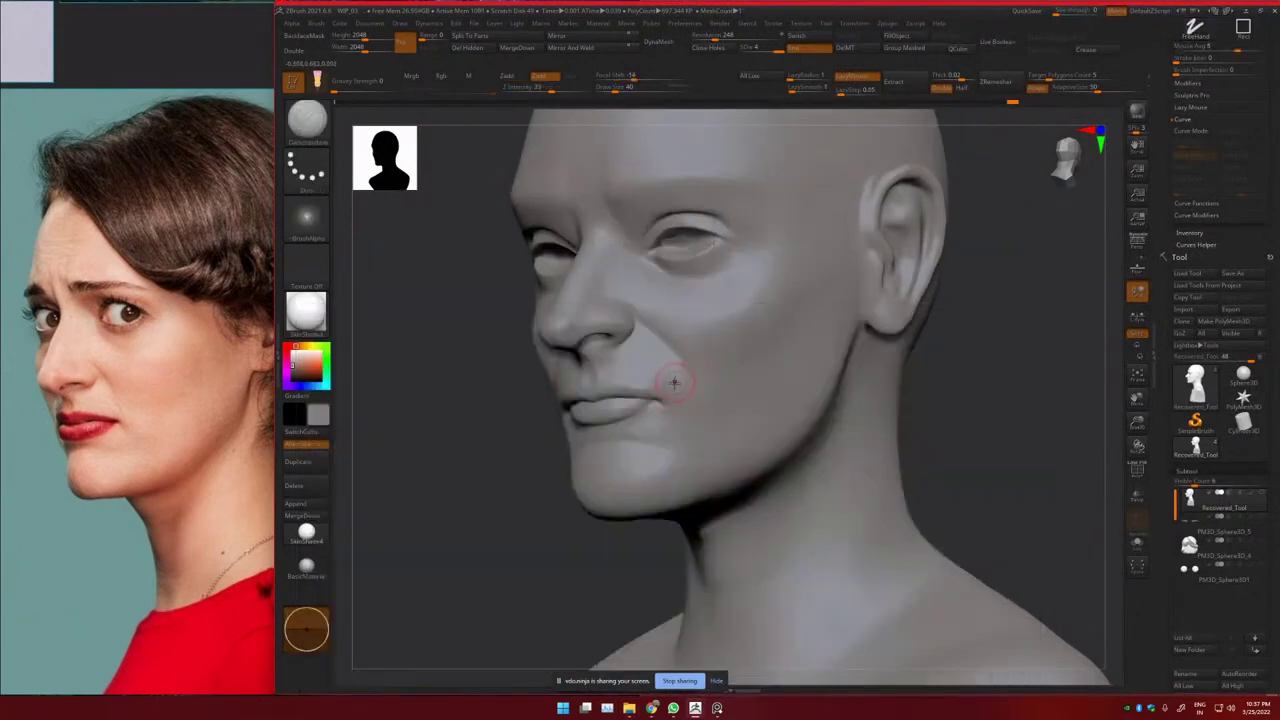
Reshape the cheek and fold beside the mouth corner with the Move brush at draw size 76
key(b)
key(m)
key(v)
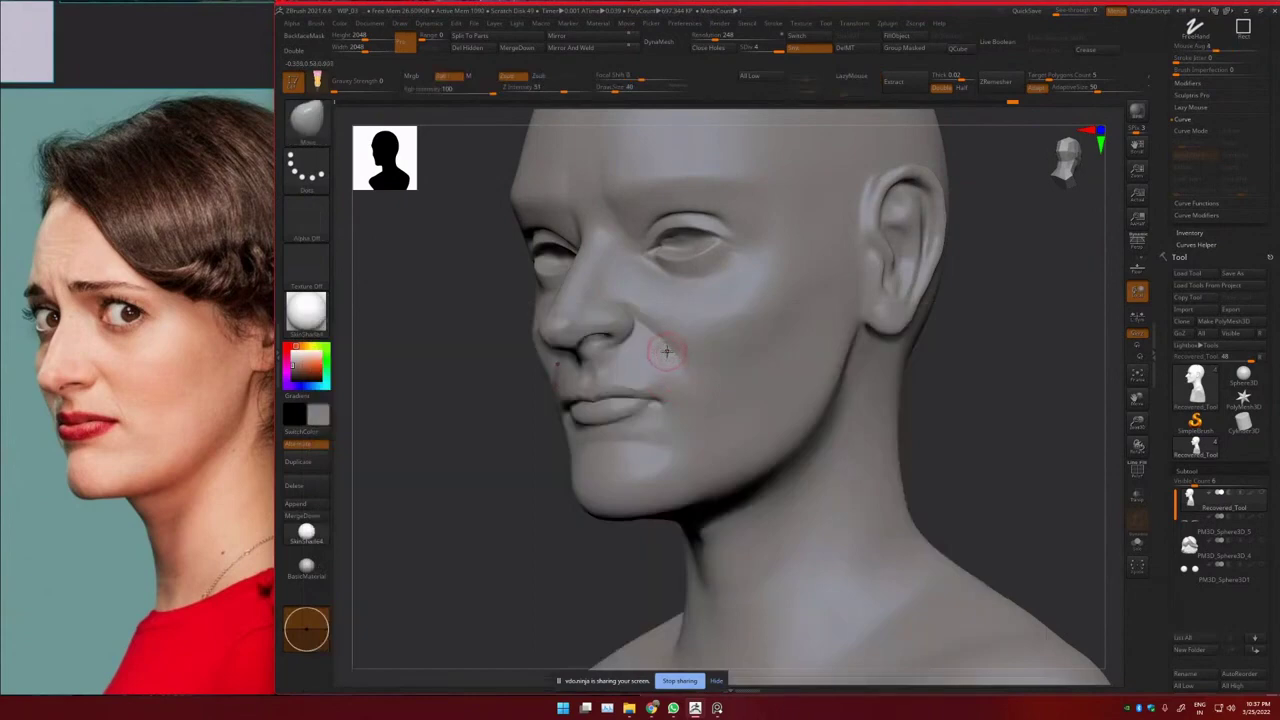
key(bracketright)
key(bracketright)
key(bracketright)
key(bracketright)
mouse_move(686, 351)
right_down()
mouse_move(681, 369)
mouse_move(691, 362)
right_up()
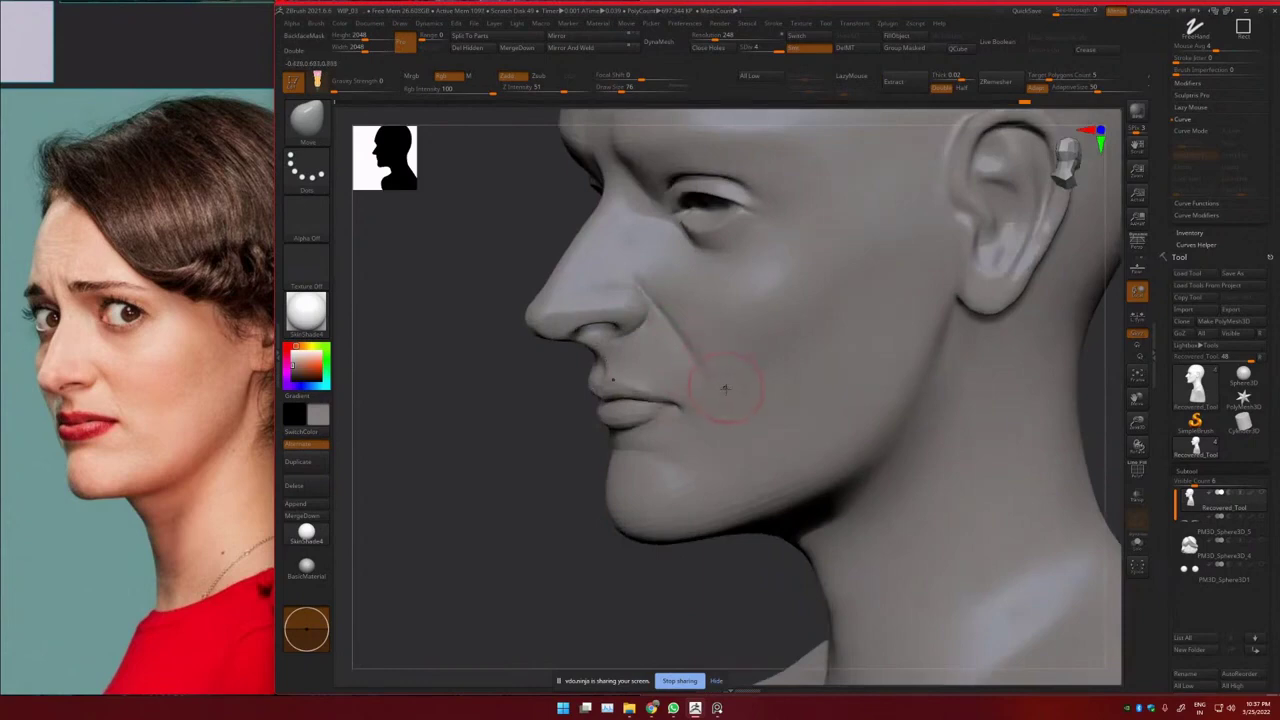
right_drag(724, 384, 698, 384)
mouse_move(698, 384)
ctrl+right_down()
mouse_move(720, 374)
mouse_move(738, 398)
mouse_move(735, 368)
mouse_move(757, 357)
ctrl+right_up()
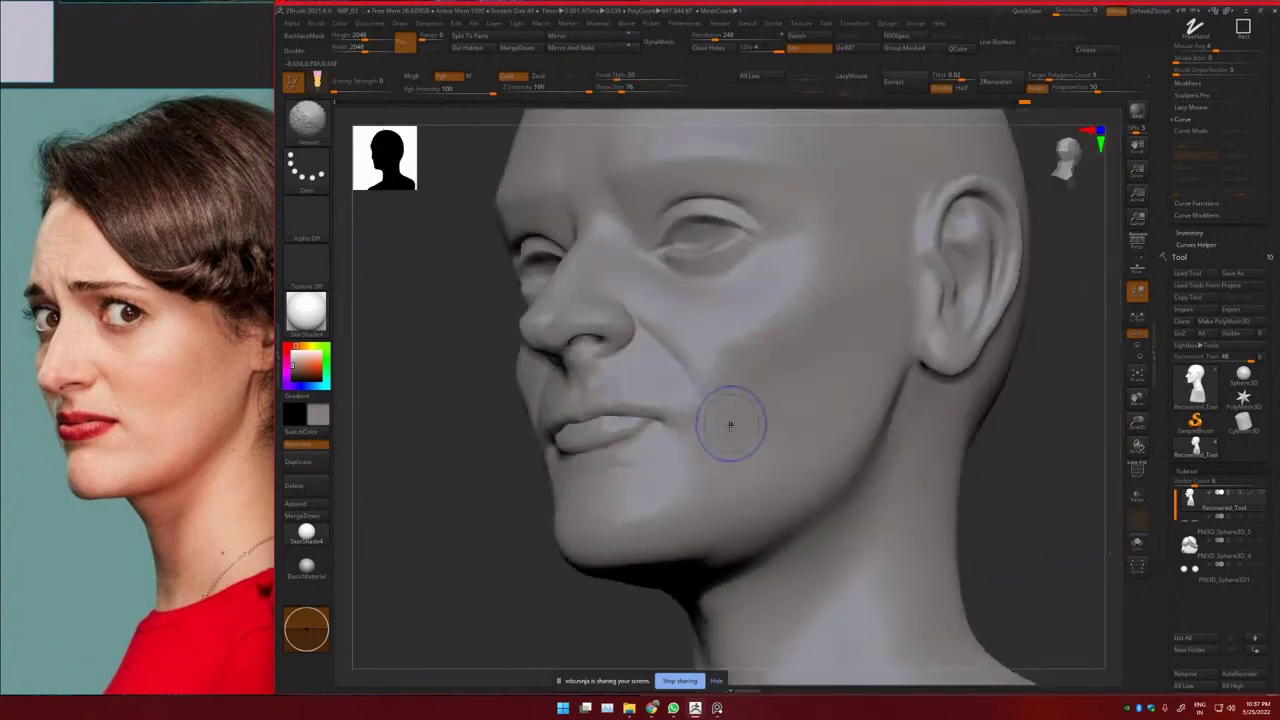
Refine the mouth corner with the Move brush and smooth the skin around it
ctrl+right_drag(700, 414, 692, 421)
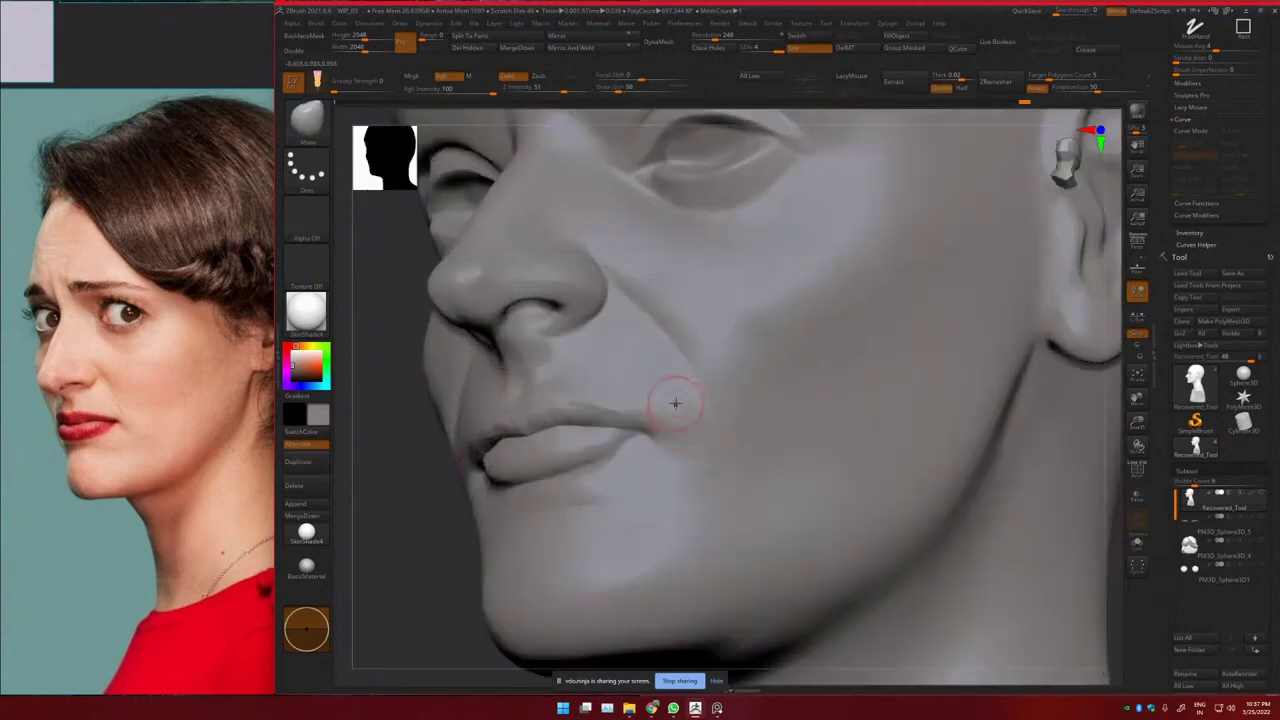
key(shift)
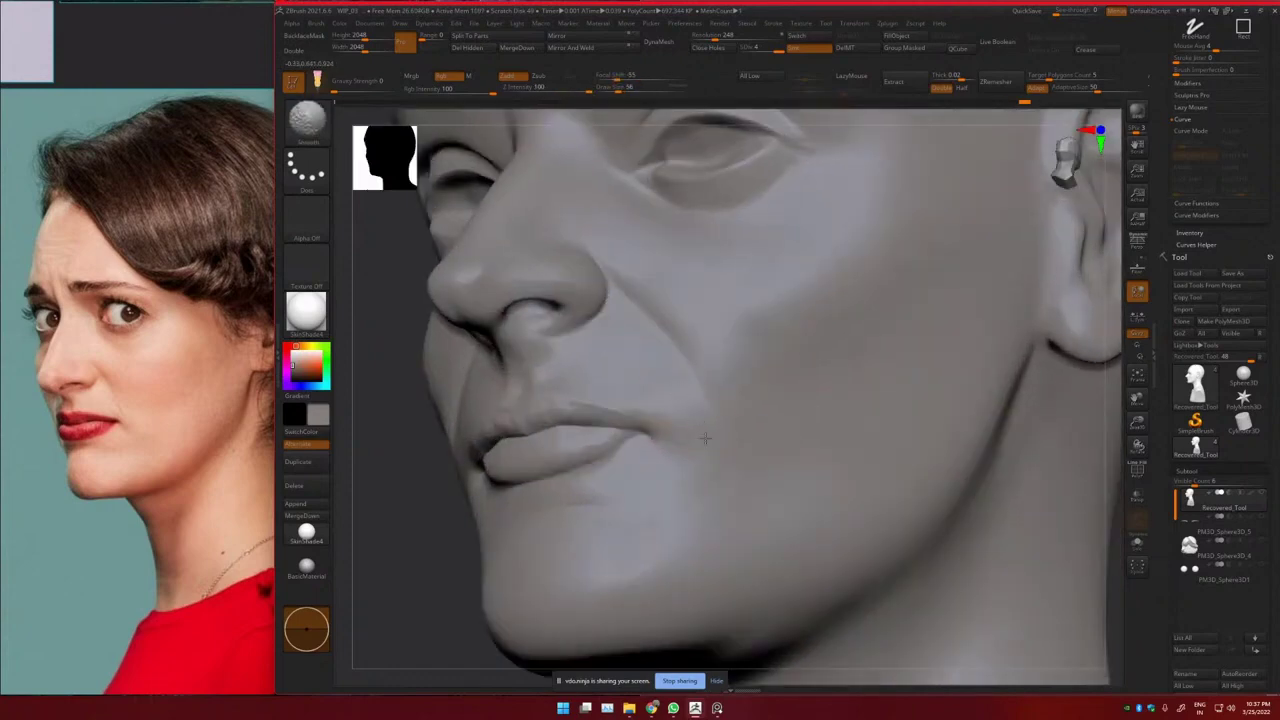
ctrl+right_drag(705, 438, 722, 346)
mouse_move(722, 346)
right_down()
mouse_move(688, 338)
mouse_move(646, 298)
mouse_move(742, 350)
mouse_move(721, 334)
mouse_move(766, 323)
mouse_move(742, 346)
mouse_move(748, 318)
right_up()
right_drag(748, 318, 781, 347)
Add volume to the cheek beside the nose with the ClayBuildup brush and smooth the strokes
key(b)
key(c)
key(b)
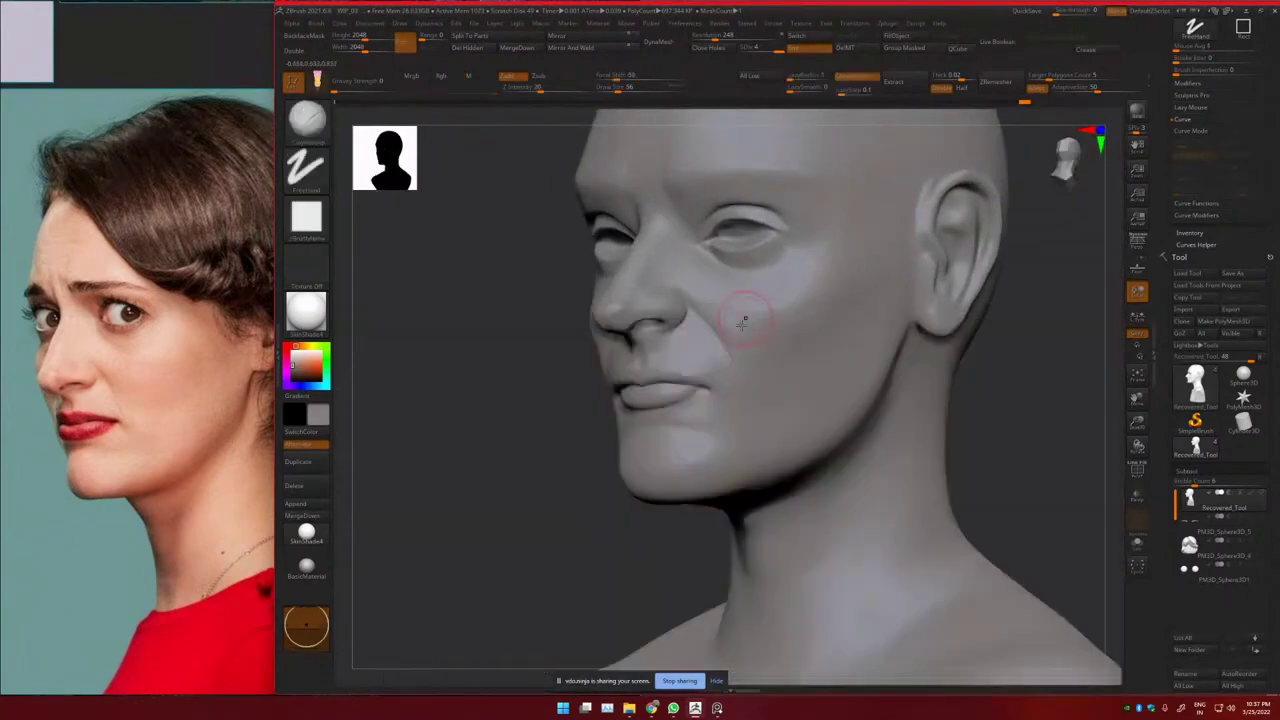
mouse_move(751, 333)
shift+mouse_down()
mouse_move(769, 309)
mouse_move(771, 332)
shift+mouse_up()
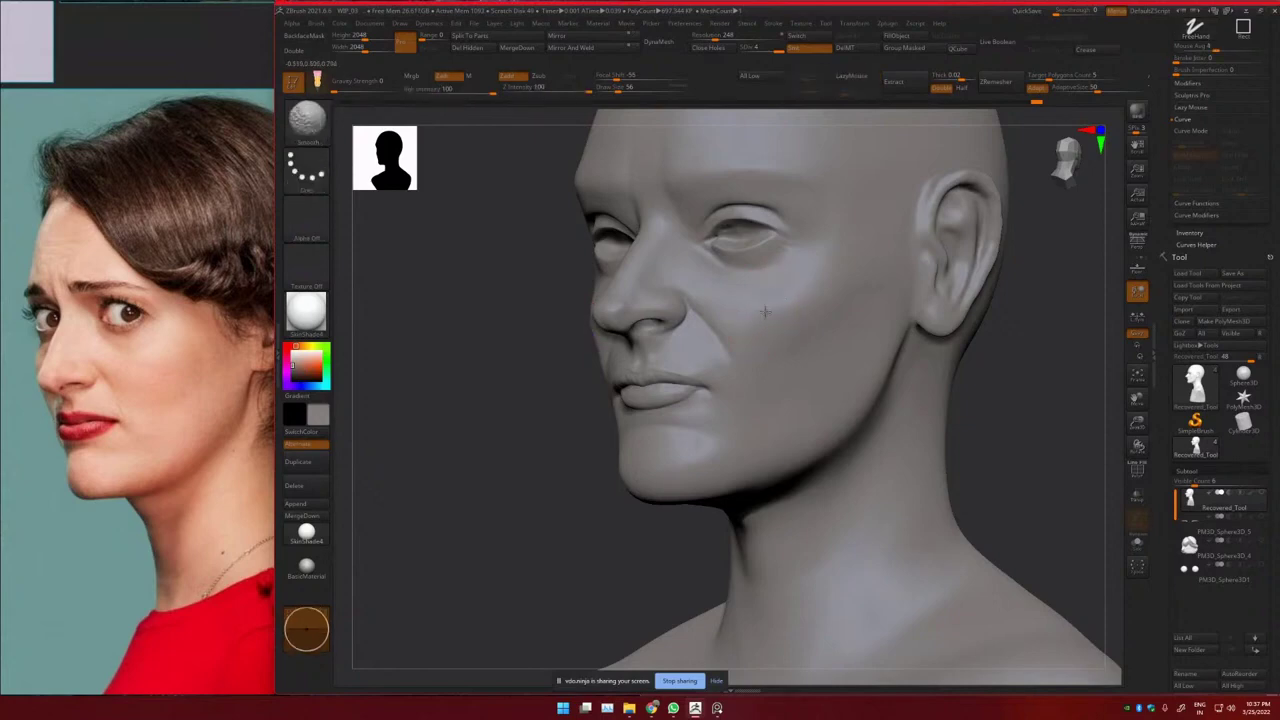
Try a ClayBuildup stroke below the eye, undo it, and smooth the upper cheek instead
right_drag(785, 322, 804, 303)
ctrl+right_drag(804, 303, 690, 289)
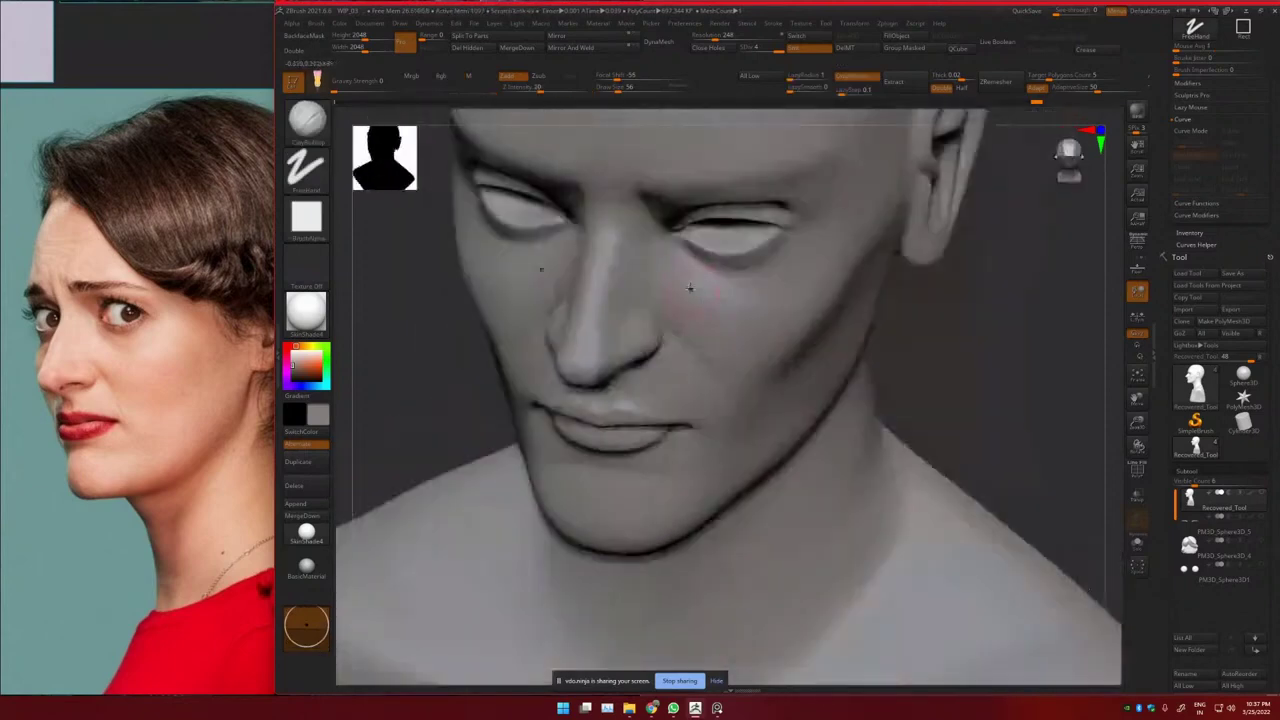
drag(717, 283, 729, 309)
key(ctrl+z)
key(shift)
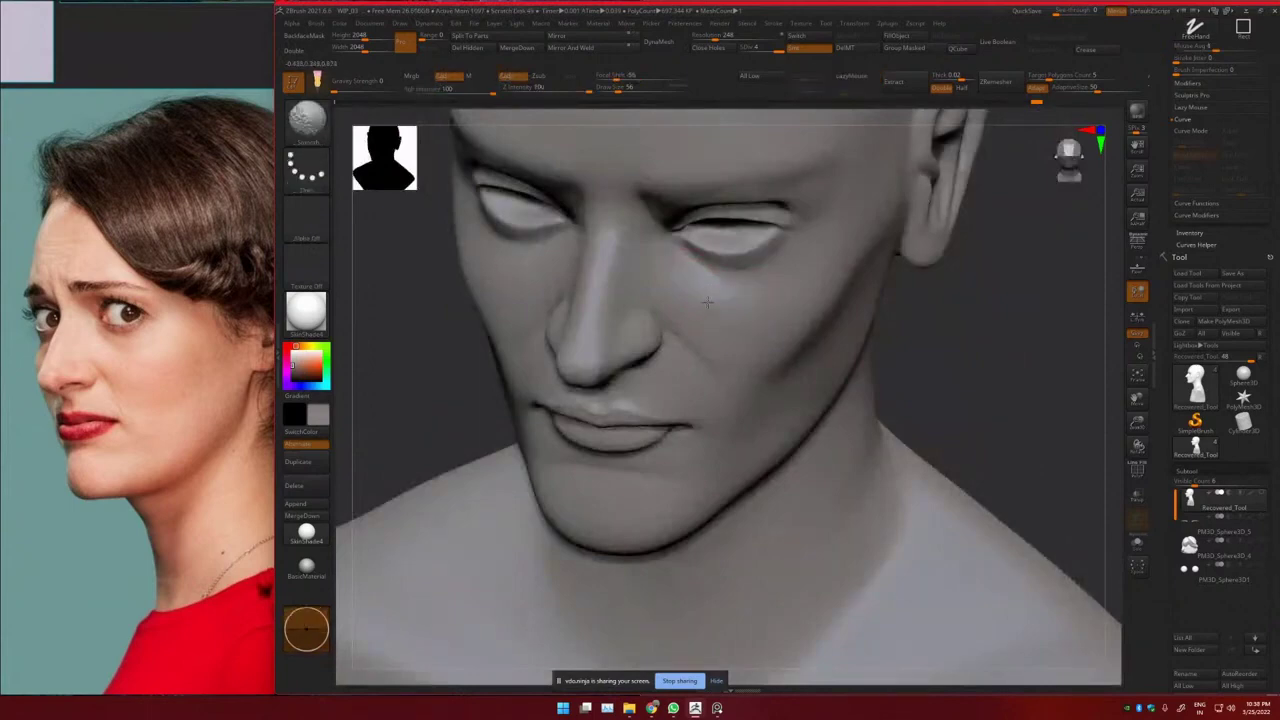
mouse_move(757, 320)
ctrl+right_down()
mouse_move(708, 316)
mouse_move(826, 316)
ctrl+right_up()
right_drag(826, 316, 731, 360)
key(shift)
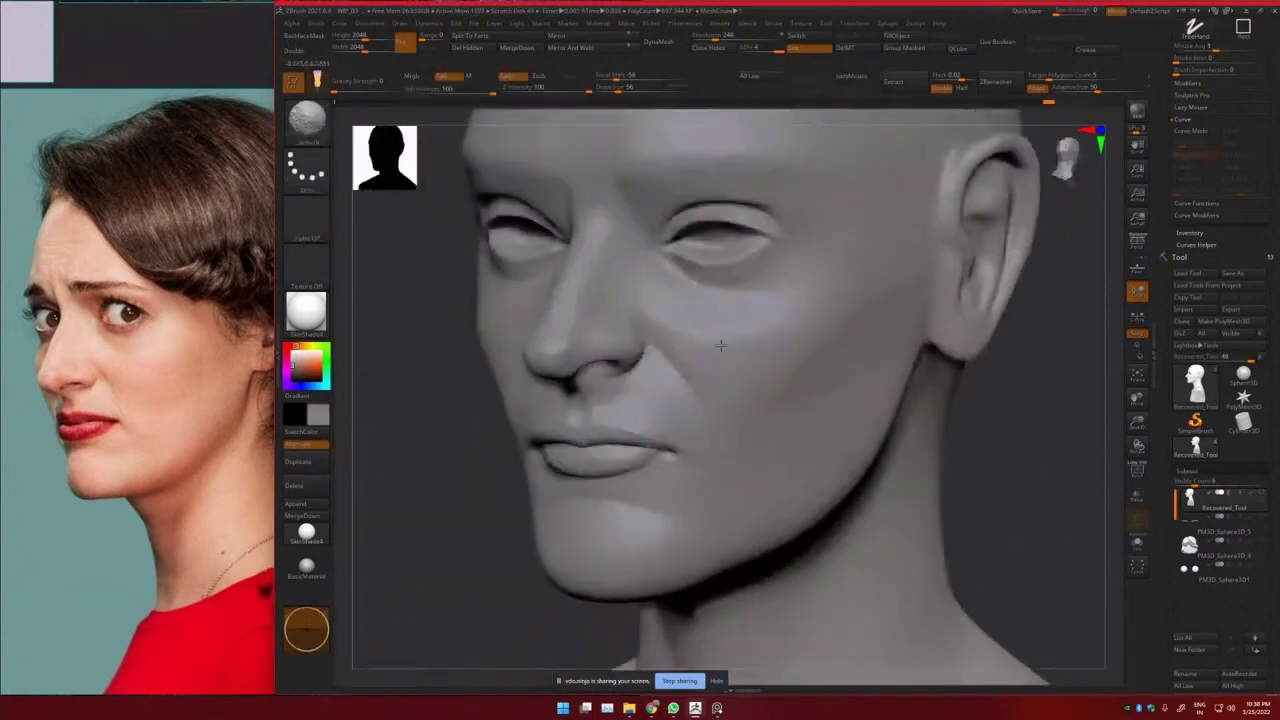
mouse_move(707, 334)
shift+mouse_down()
mouse_move(735, 325)
mouse_move(753, 348)
shift+mouse_up()
Smooth the front of the chin below the lower lip
ctrl+right_drag(754, 350, 752, 328)
right_drag(752, 328, 796, 348)
mouse_move(796, 348)
ctrl+right_down()
mouse_move(815, 345)
mouse_move(789, 363)
mouse_move(832, 368)
mouse_move(822, 420)
mouse_move(655, 438)
mouse_move(685, 471)
mouse_move(649, 441)
ctrl+right_up()
shift+drag(657, 444, 661, 465)
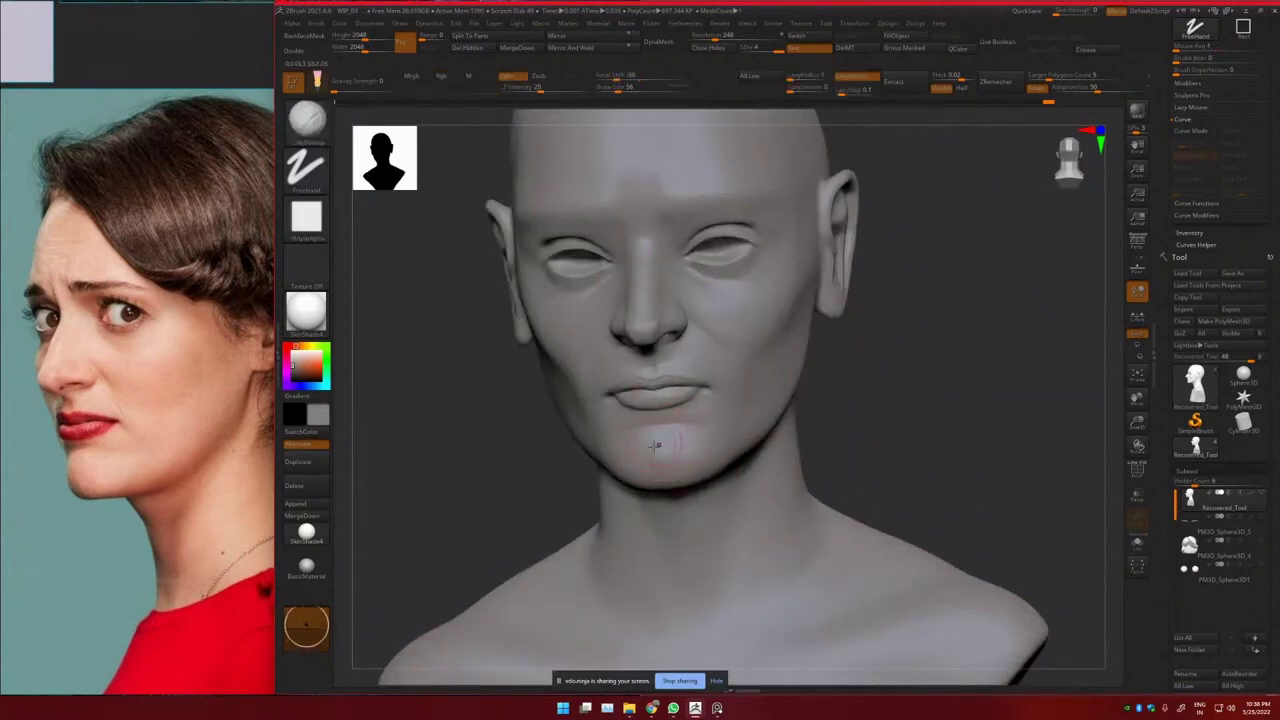
key(shift)
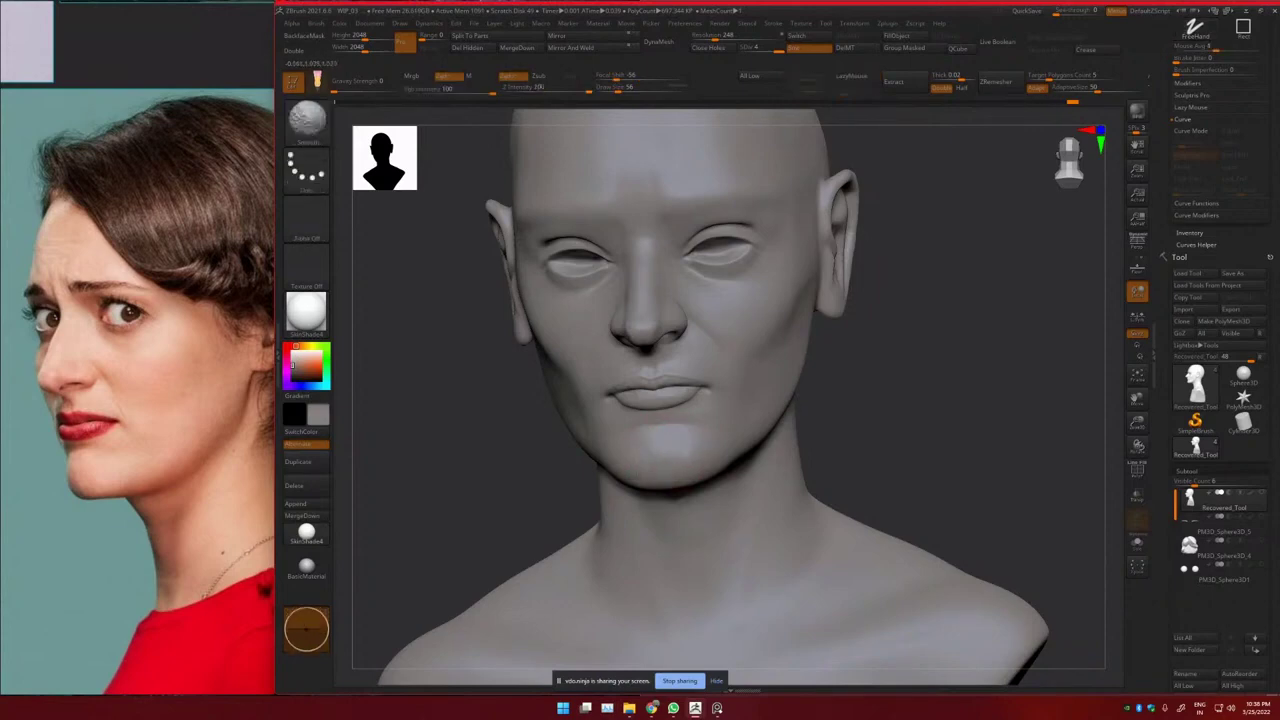
Build up the chin's front and side with the ClayBuildup brush, smoothing the strokes into the surface
mouse_move(671, 442)
ctrl+right_down()
mouse_move(700, 428)
mouse_move(651, 443)
mouse_move(640, 500)
mouse_move(673, 453)
ctrl+right_up()
right_drag(658, 455, 647, 449)
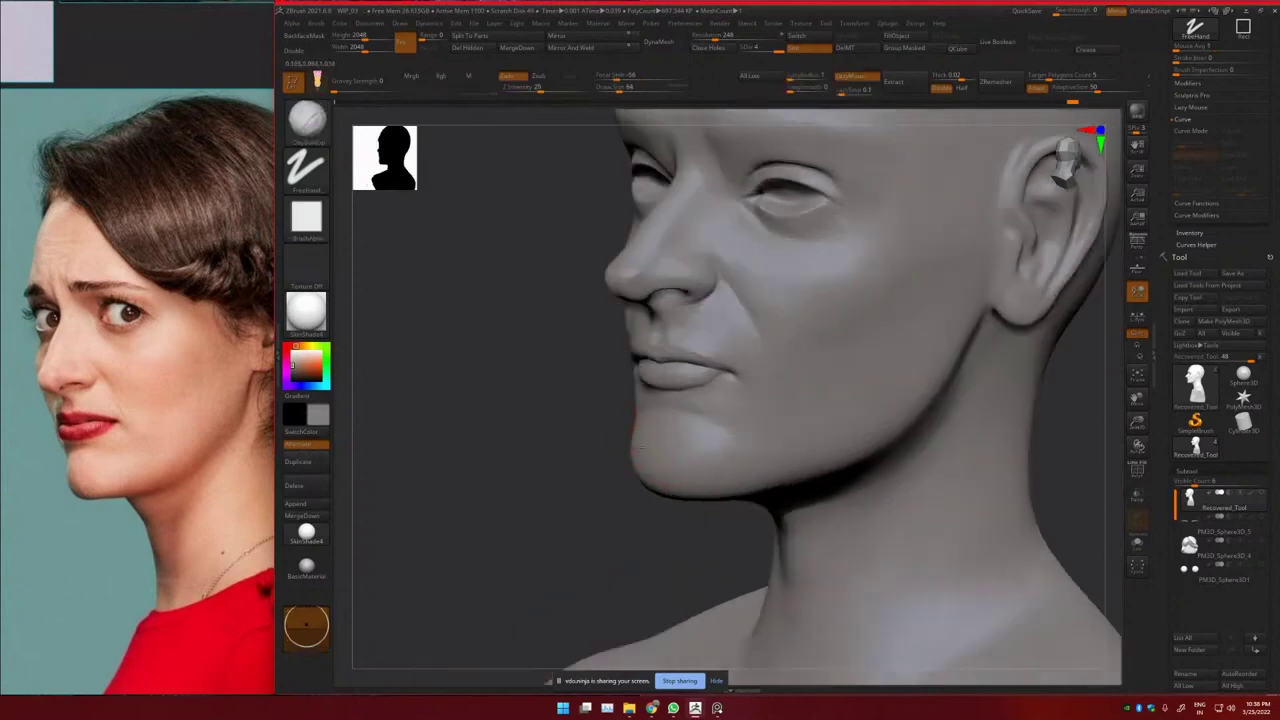
drag(645, 462, 650, 469)
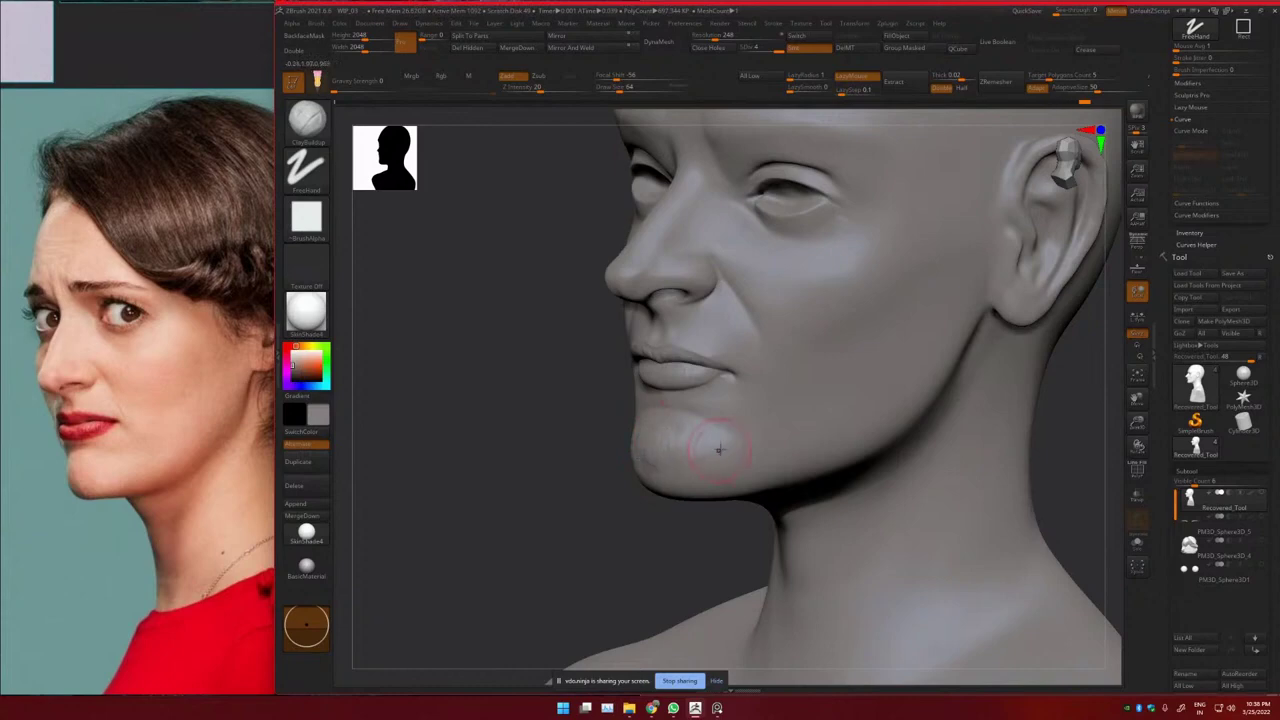
mouse_move(717, 443)
ctrl+right_down()
mouse_move(671, 429)
mouse_move(651, 443)
mouse_move(681, 463)
ctrl+right_up()
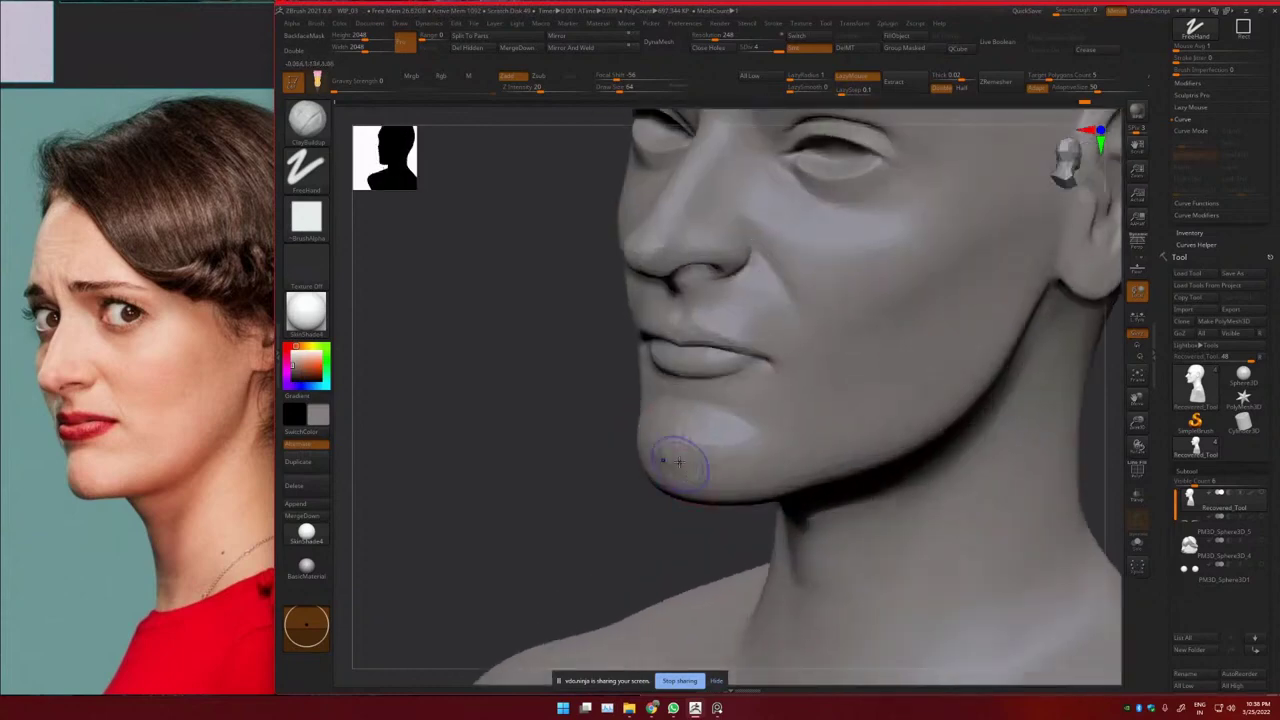
shift+drag(681, 463, 645, 449)
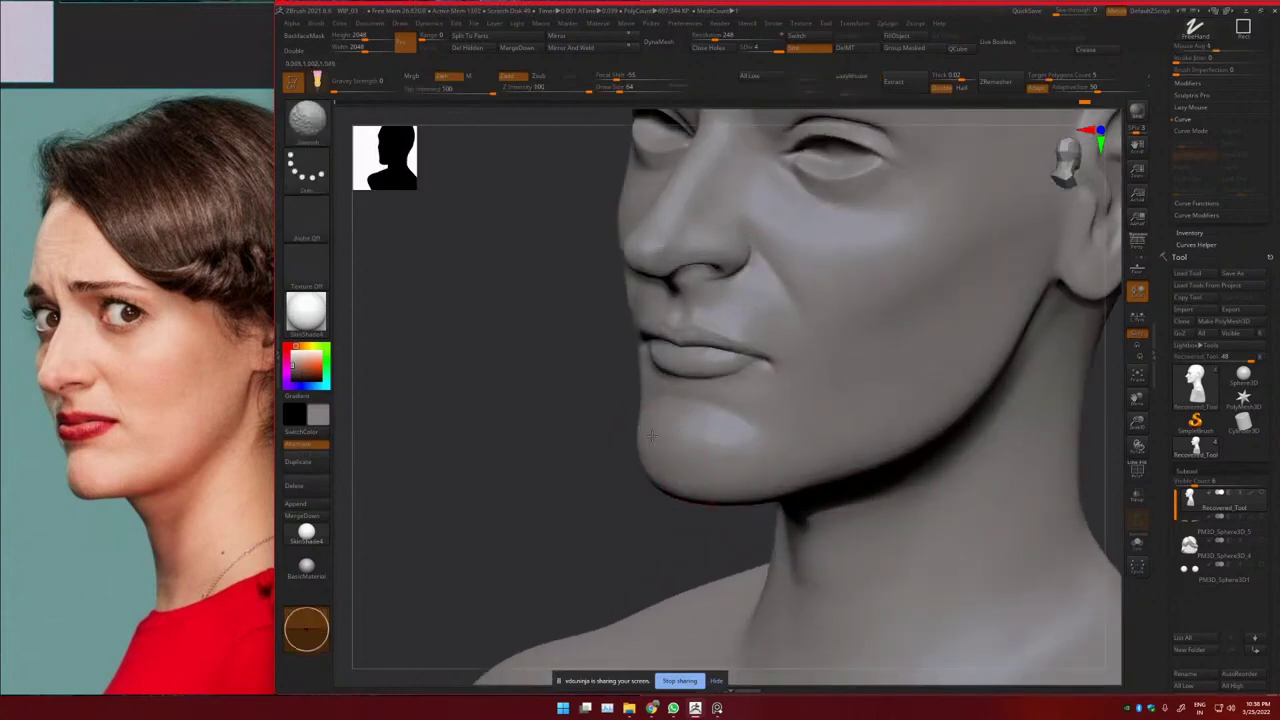
mouse_move(653, 450)
ctrl+right_down()
mouse_move(688, 443)
mouse_move(626, 449)
mouse_move(709, 461)
mouse_move(683, 447)
ctrl+right_up()
drag(682, 414, 682, 440)
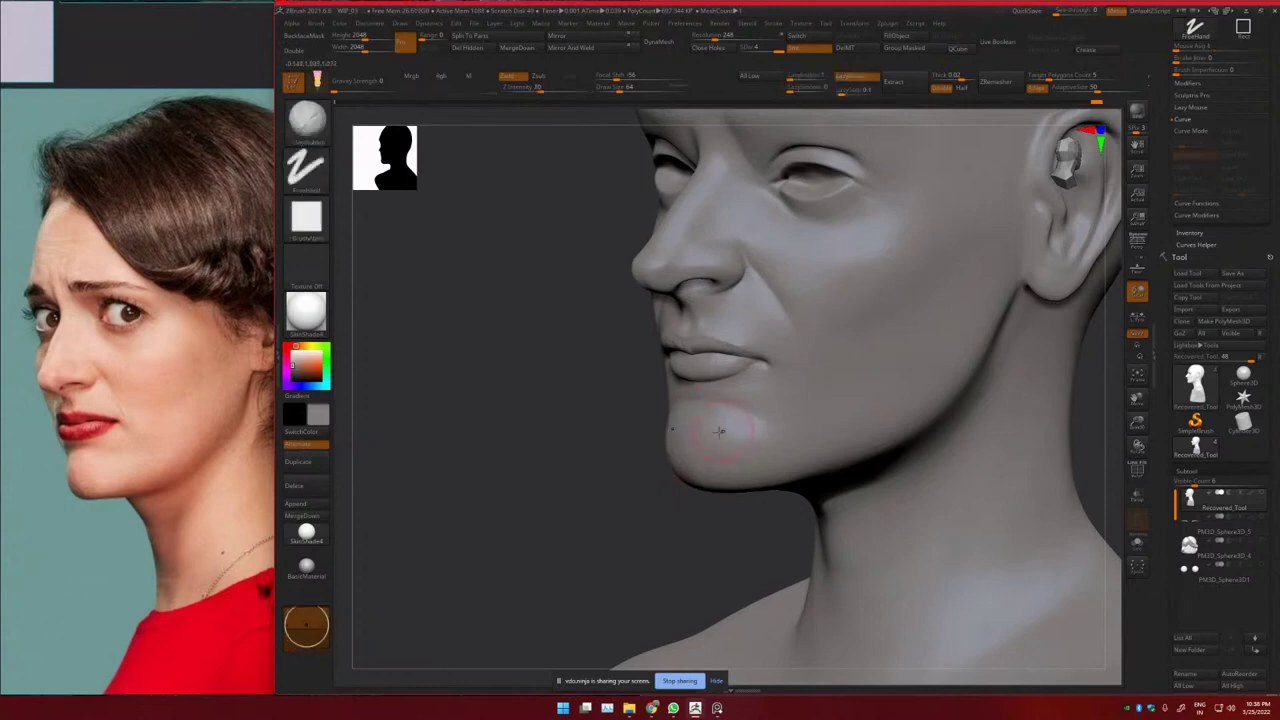
Lower the Smooth brush's Z intensity and soften the front tip of the chin
mouse_move(720, 431)
right_down()
mouse_move(749, 437)
mouse_move(705, 442)
right_up()
ctrl+right_drag(705, 442, 733, 452)
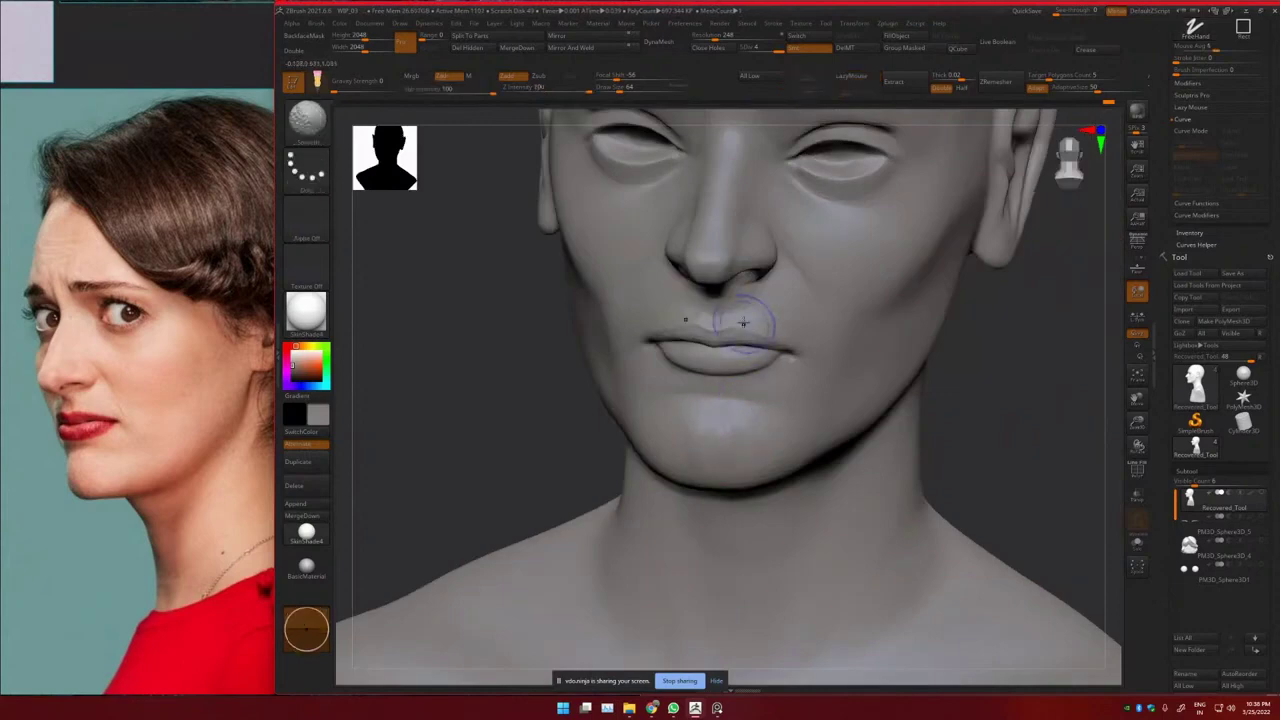
shift+click(582, 88)
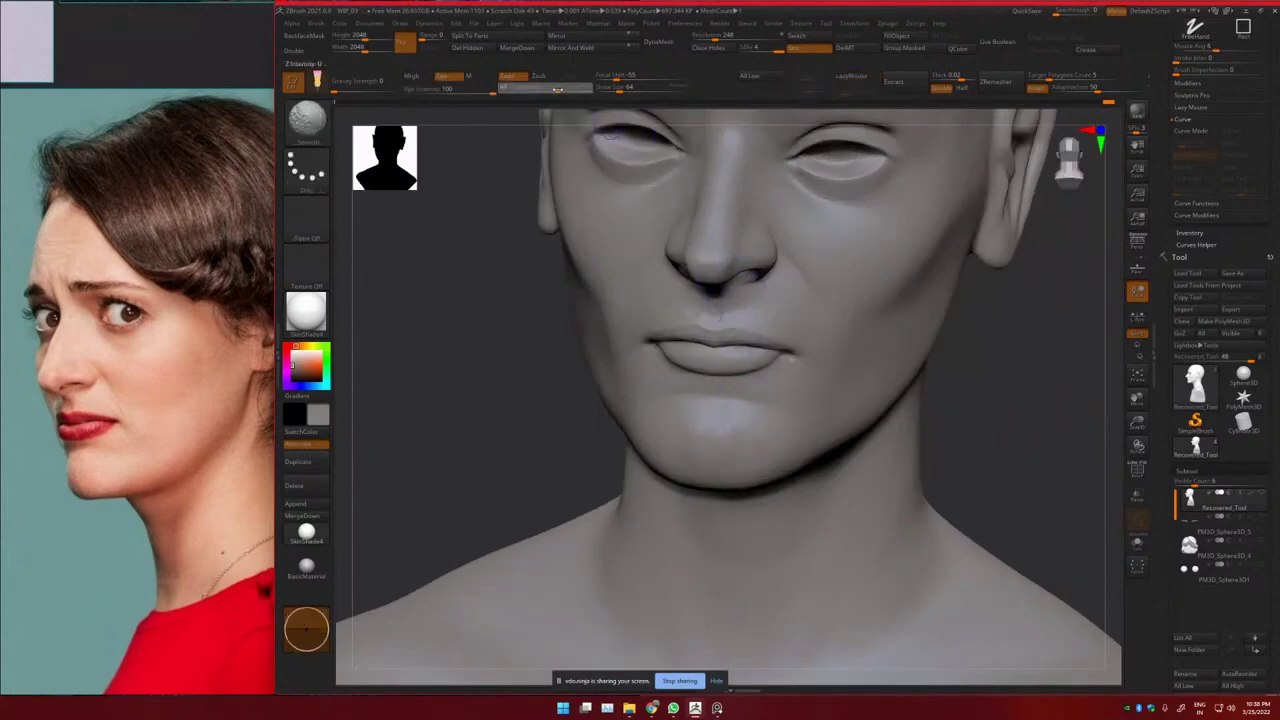
mouse_move(651, 285)
ctrl+right_down()
mouse_move(697, 349)
mouse_move(655, 357)
mouse_move(715, 420)
ctrl+right_up()
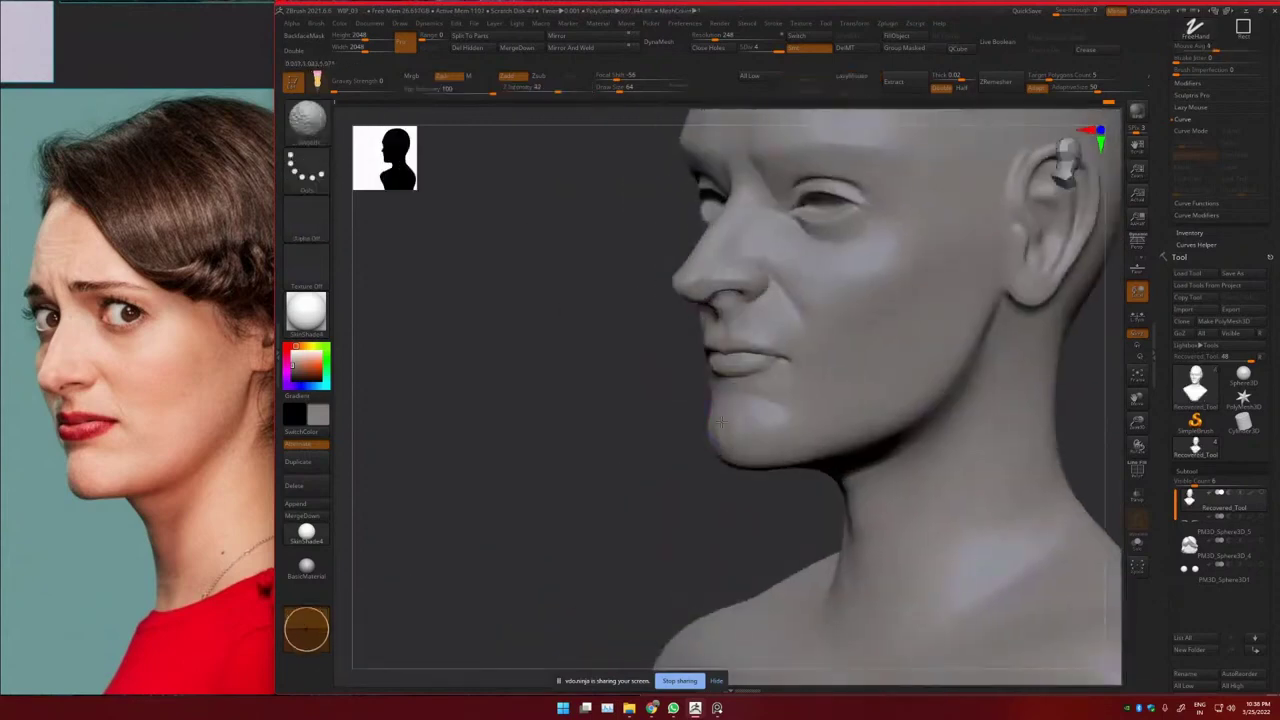
shift+drag(722, 445, 757, 428)
Smooth across the chin's lower front to blend it into the jaw
ctrl+right_drag(763, 411, 735, 364)
mouse_move(735, 364)
right_down()
mouse_move(763, 366)
mouse_move(750, 432)
right_up()
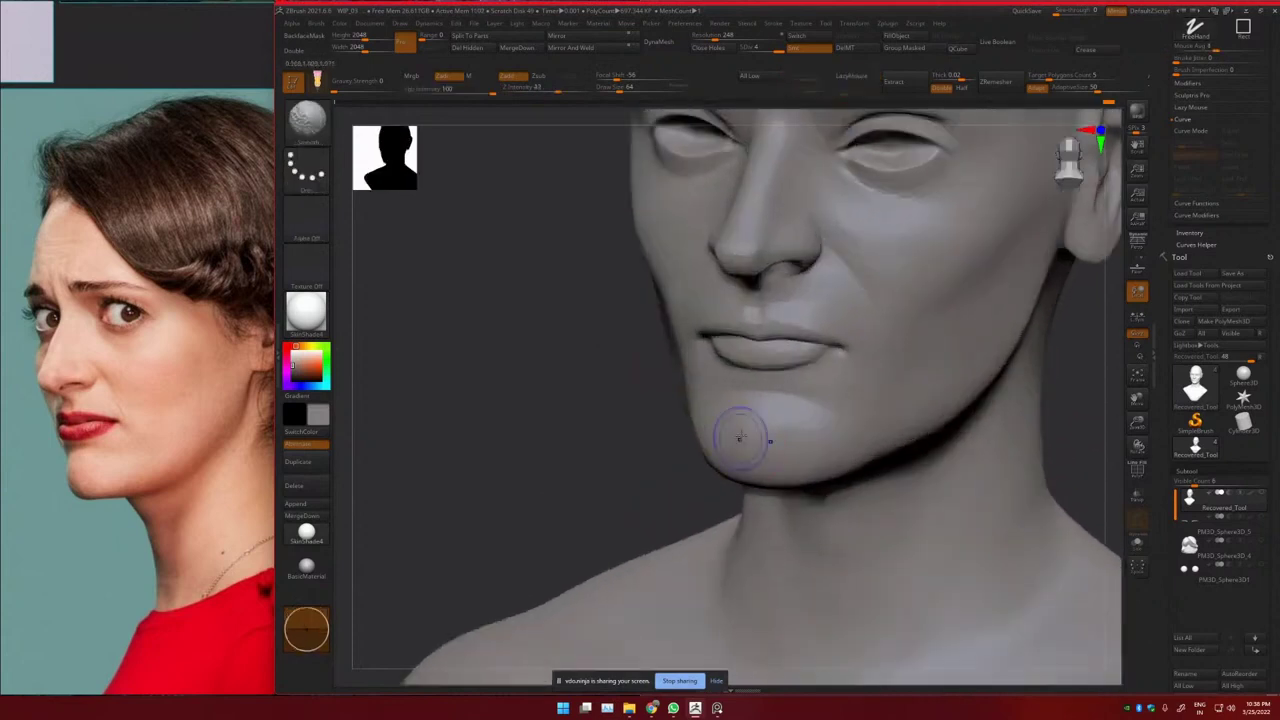
mouse_move(748, 437)
shift+mouse_down()
mouse_move(770, 427)
mouse_move(786, 443)
mouse_move(797, 422)
mouse_move(809, 437)
shift+mouse_up()
key(shift)
mouse_move(805, 461)
ctrl+right_down()
mouse_move(774, 409)
mouse_move(734, 414)
mouse_move(742, 455)
mouse_move(785, 425)
mouse_move(793, 442)
ctrl+right_up()
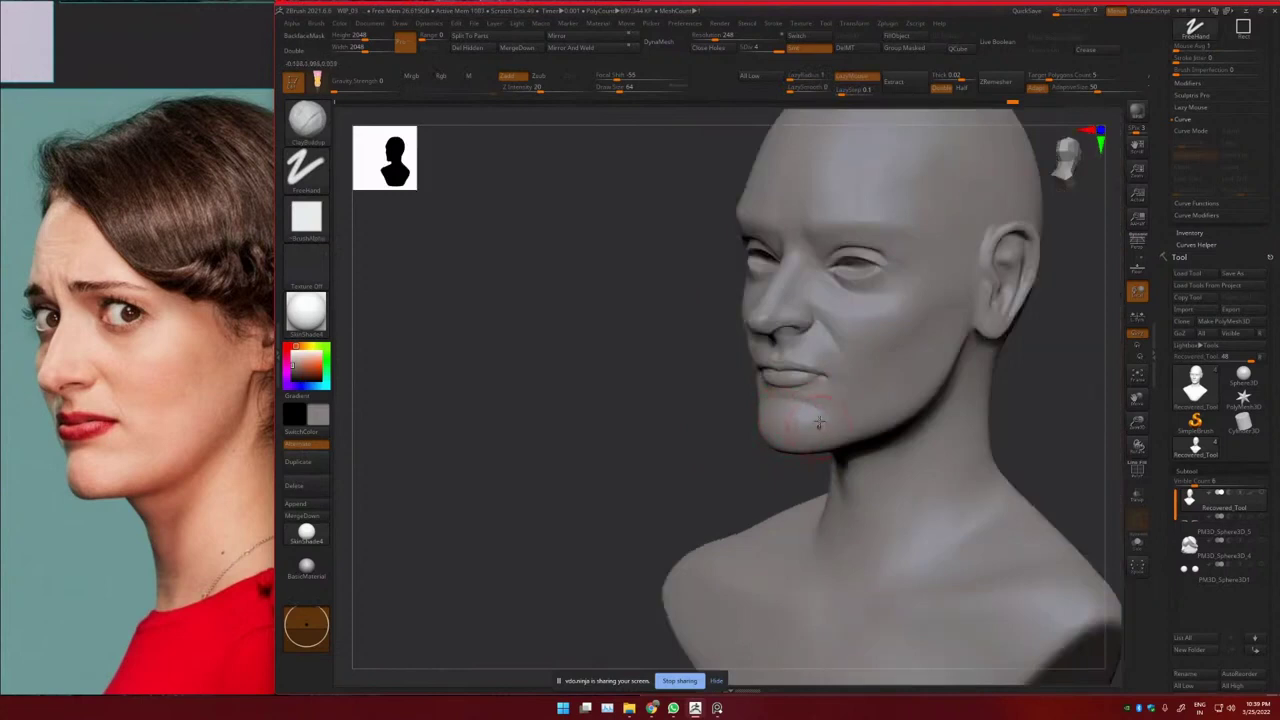
key(shift)
Refine the crease at the mouth corner with the DamStandard brush and smooth the end of the lip
mouse_move(806, 414)
ctrl+right_down()
mouse_move(800, 446)
mouse_move(742, 417)
mouse_move(738, 400)
ctrl+right_up()
mouse_move(738, 400)
right_down()
mouse_move(766, 407)
mouse_move(746, 406)
mouse_move(731, 371)
mouse_move(810, 400)
mouse_move(830, 384)
mouse_move(850, 406)
right_up()
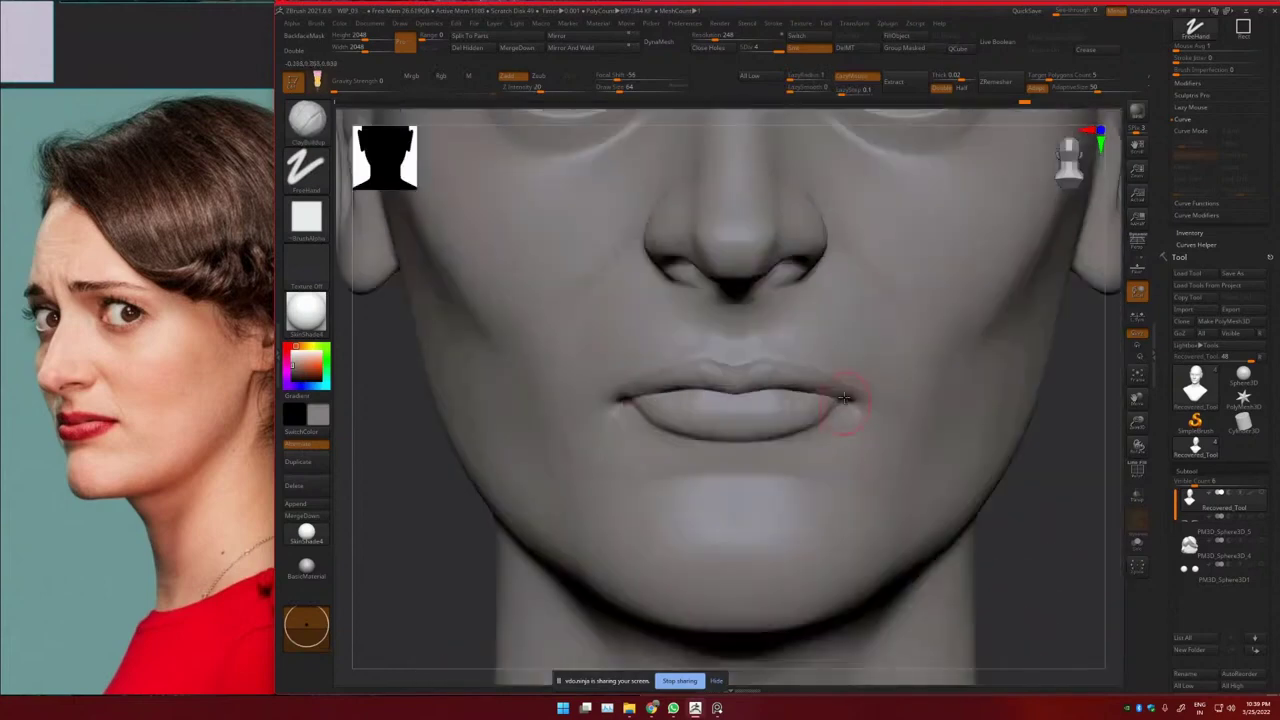
key(b)
key(d)
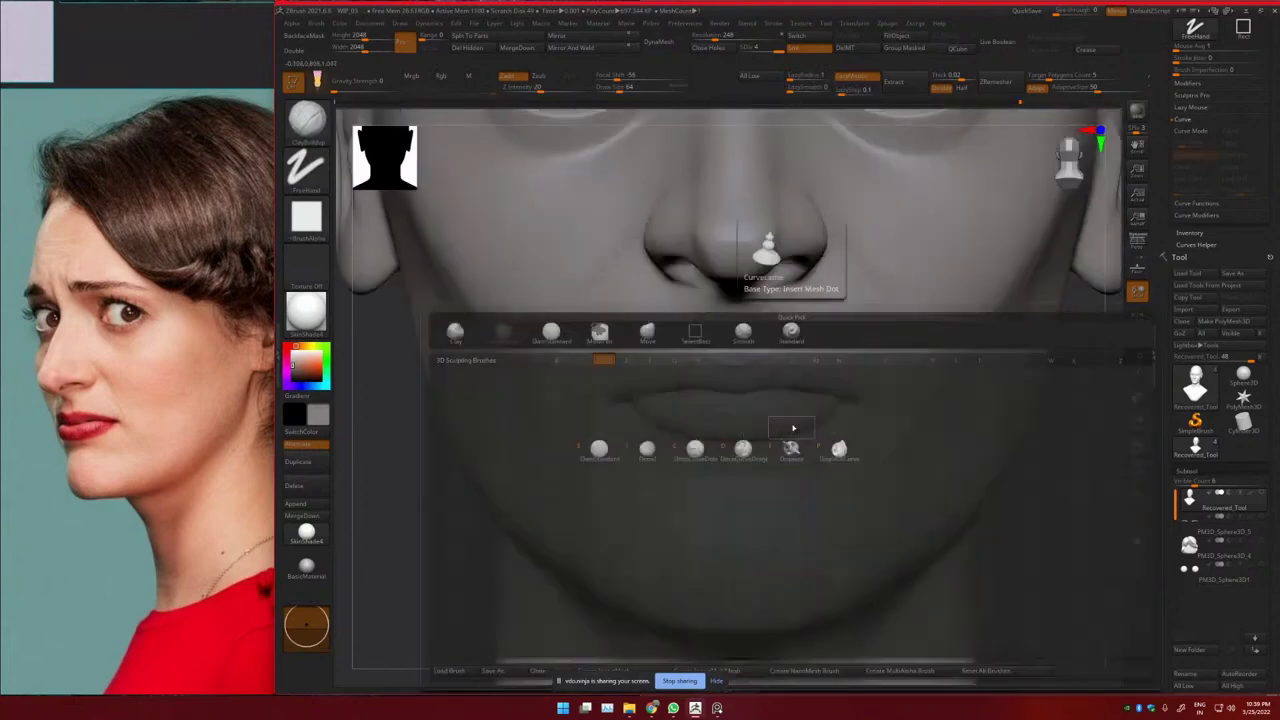
key(s)
right_drag(800, 404, 742, 410)
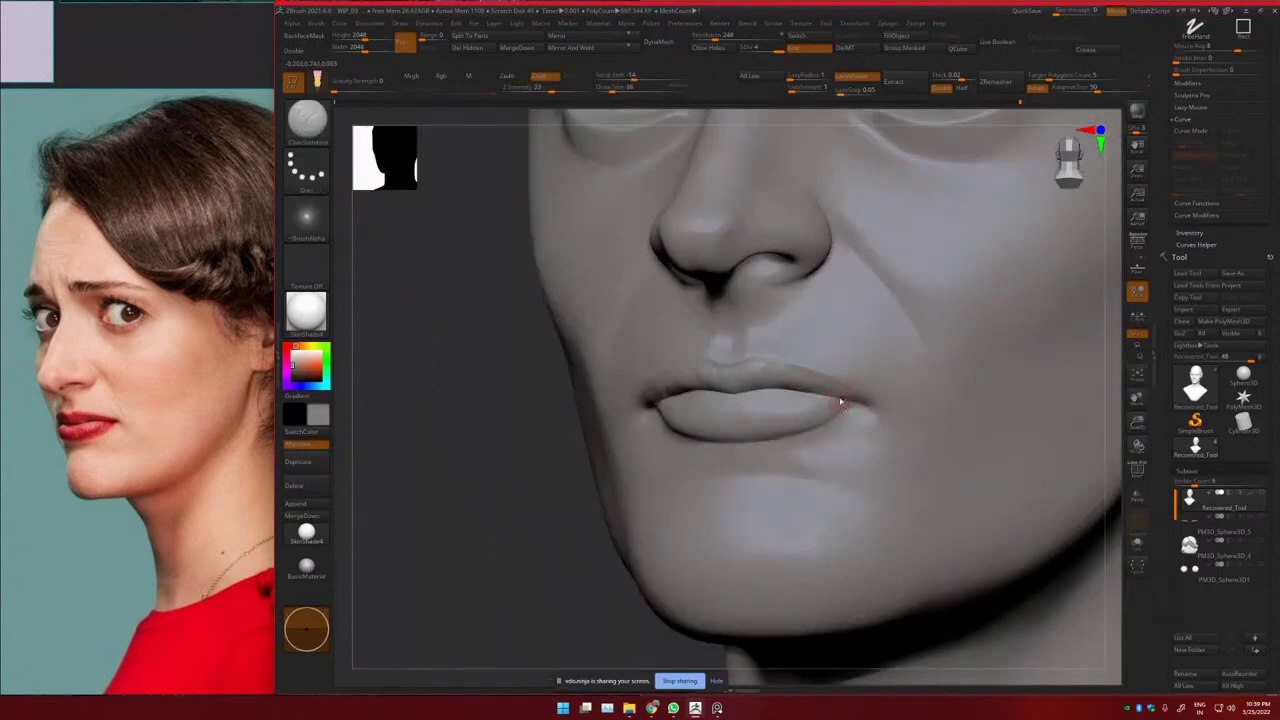
mouse_move(835, 402)
shift+mouse_down()
mouse_move(820, 394)
mouse_move(846, 415)
mouse_move(834, 402)
shift+mouse_up()
right_drag(743, 411, 800, 380)
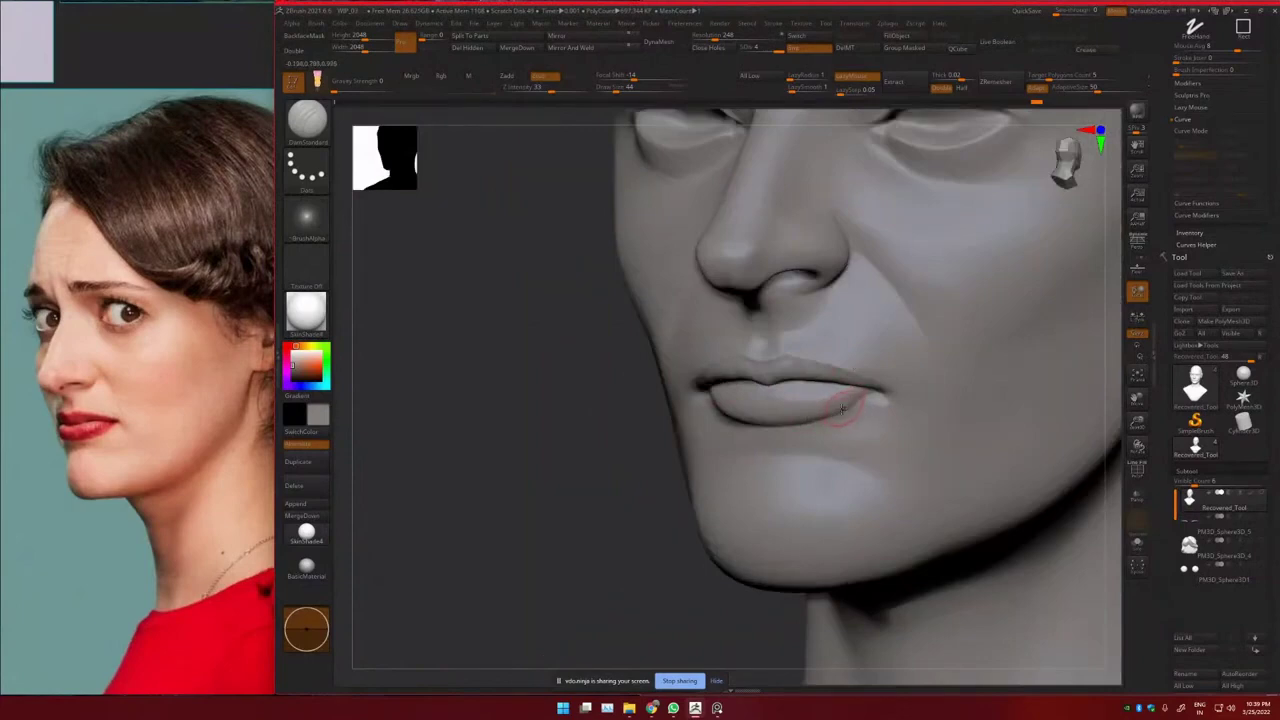
Fill out the lower lip's outer end with the ClayBuildup brush and smooth it towards the mouth corner
key(b)
key(c)
key(b)
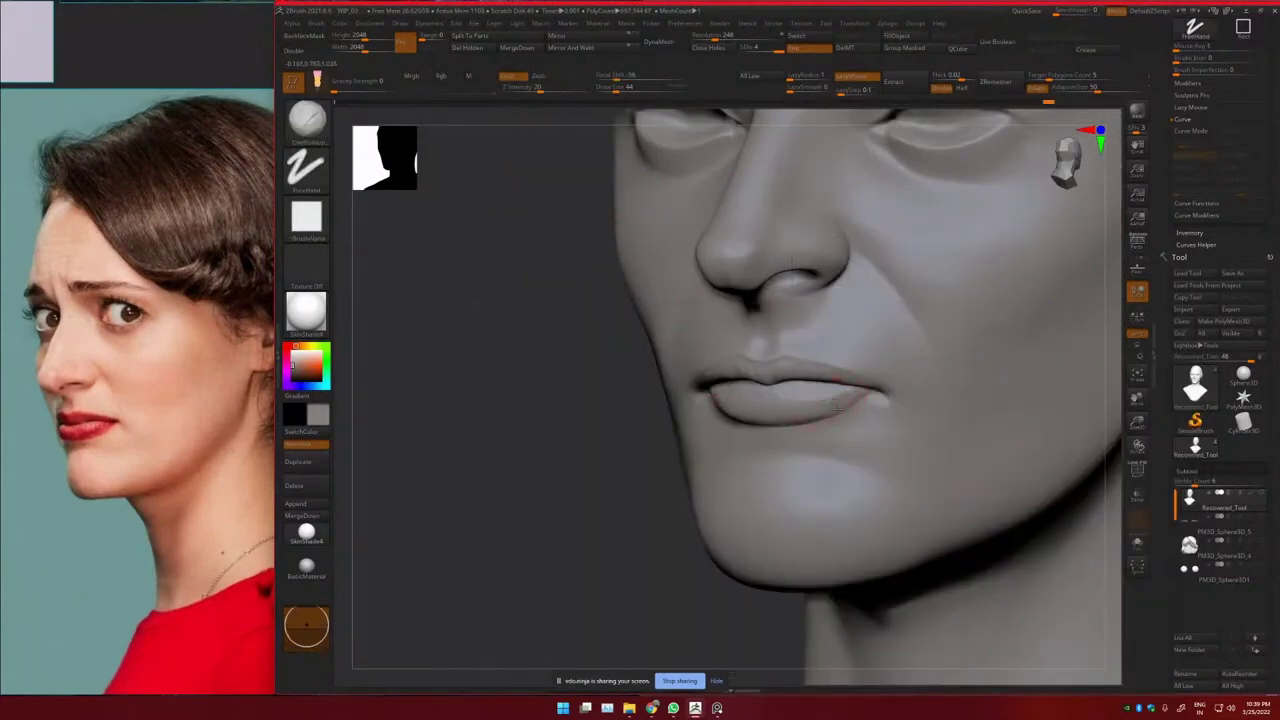
key(shift)
shift+drag(824, 402, 877, 403)
Try further ClayBuildup work below the mouth corner and undo the last two changes
key(b)
key(c)
key(b)
ctrl+right_drag(826, 415, 852, 432)
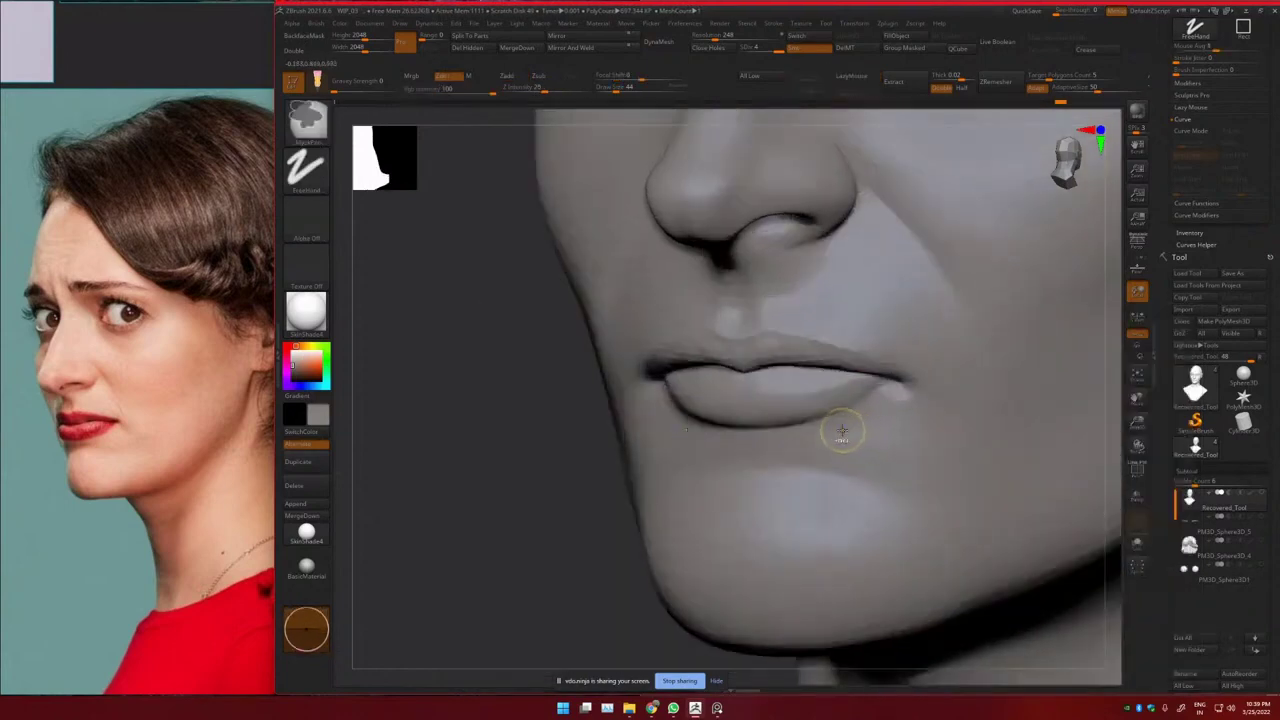
key(ctrl+z)
key(ctrl+z)
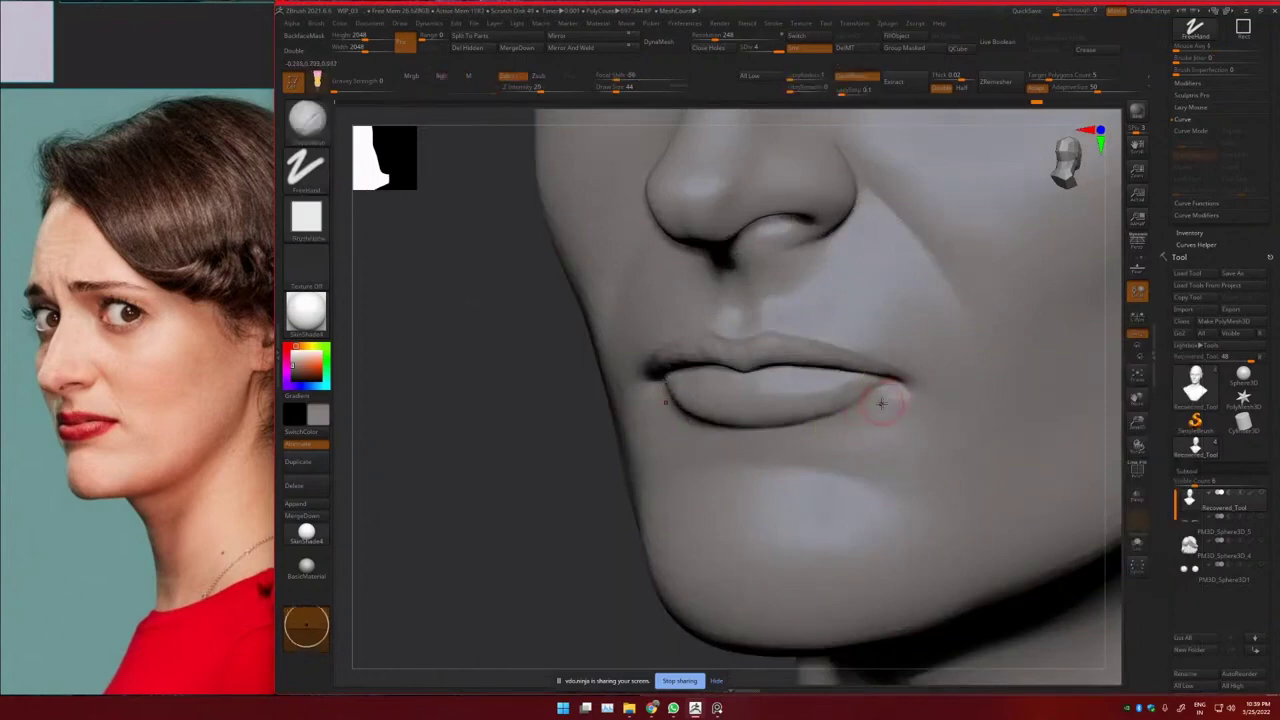
Try a ClayBuildup stroke at the mouth corner and undo it
key(v)
key(v)
key(b)
key(c)
key(b)
ctrl+right_drag(874, 404, 868, 421)
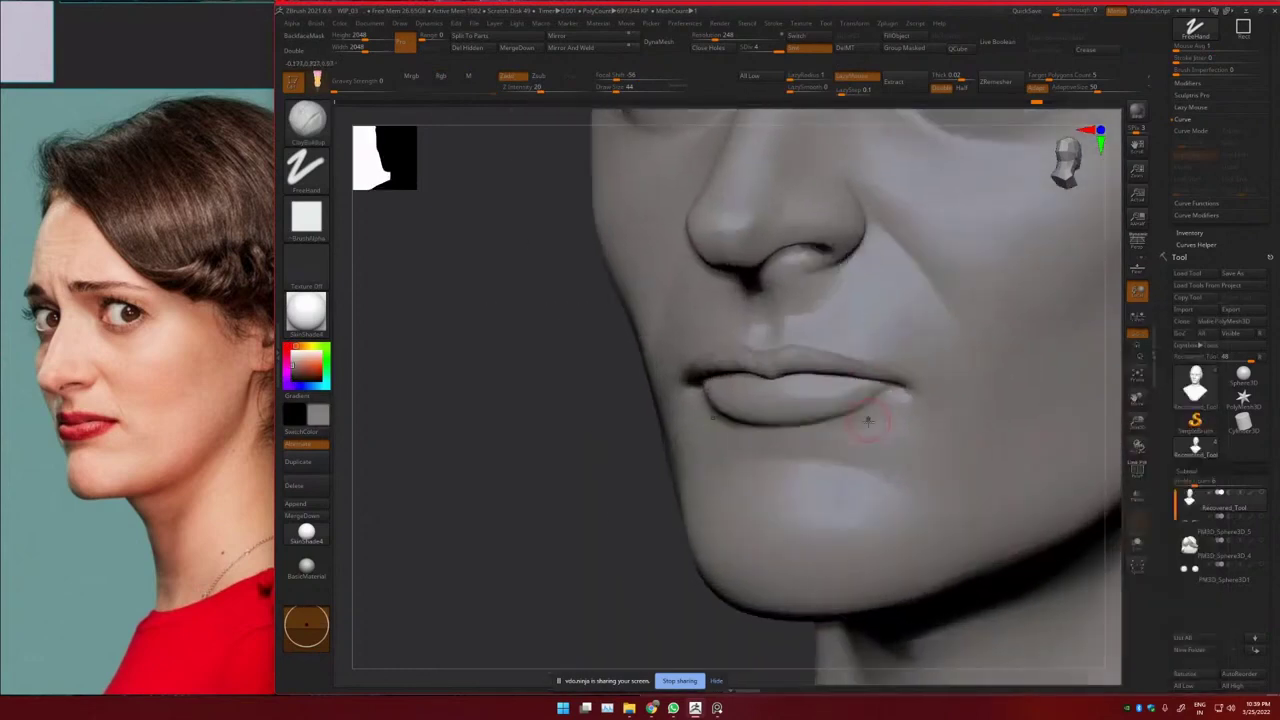
mouse_move(878, 400)
mouse_down()
mouse_move(865, 413)
mouse_move(880, 402)
mouse_up()
key(ctrl+z)
Switch to the Inflate brush for the lower lip's outer end and smooth the area around the mouth corner
key(b)
key(i)
key(n)
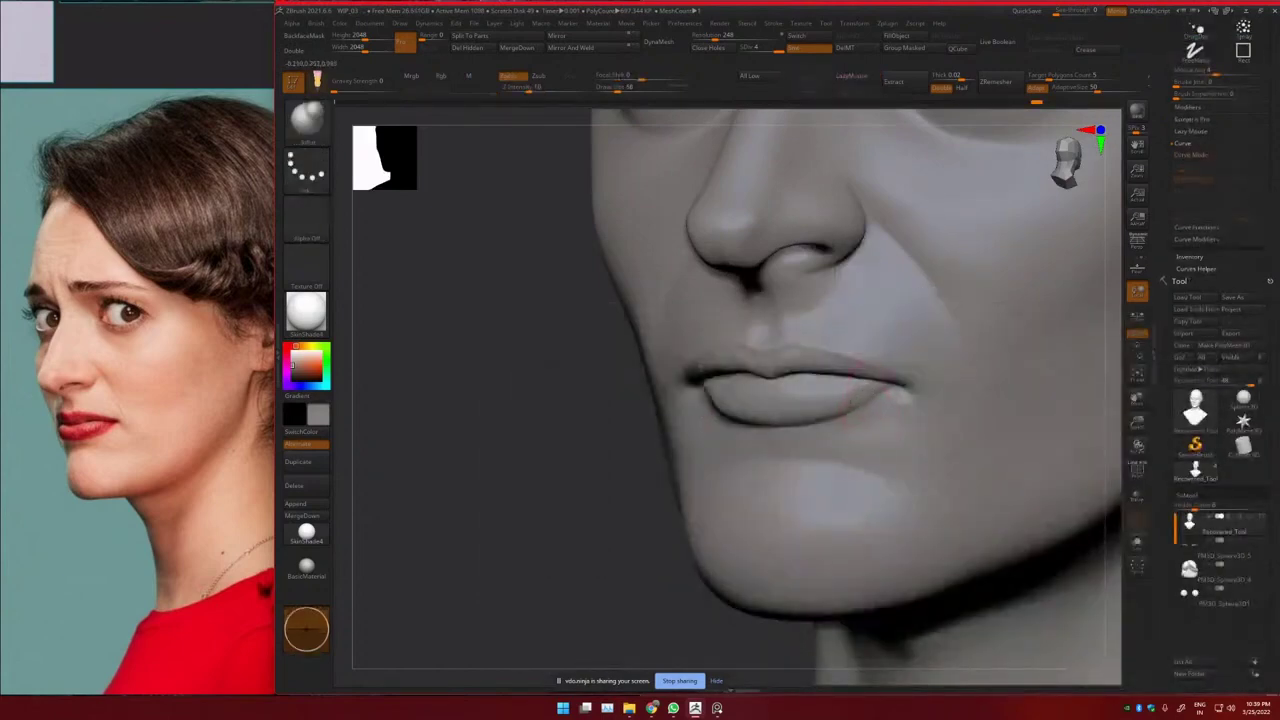
shift+drag(881, 411, 879, 417)
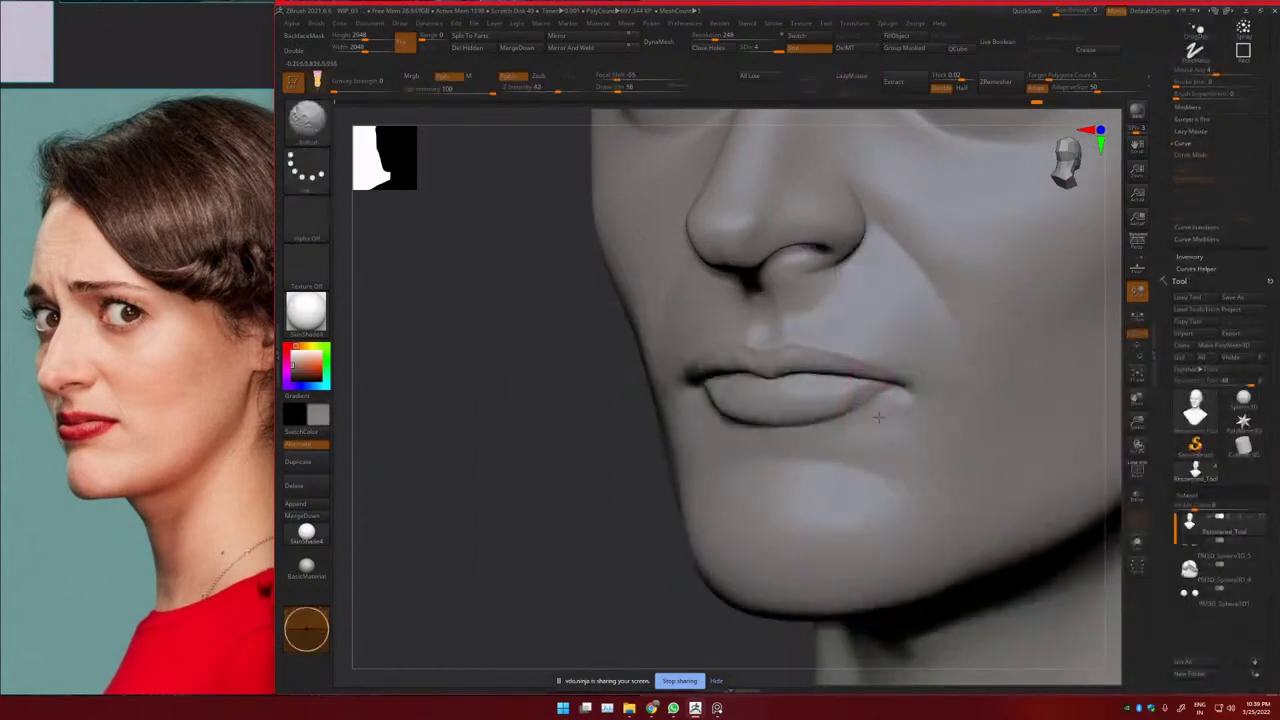
ctrl+right_drag(900, 402, 872, 401)
right_drag(872, 401, 881, 394)
shift+drag(880, 394, 857, 398)
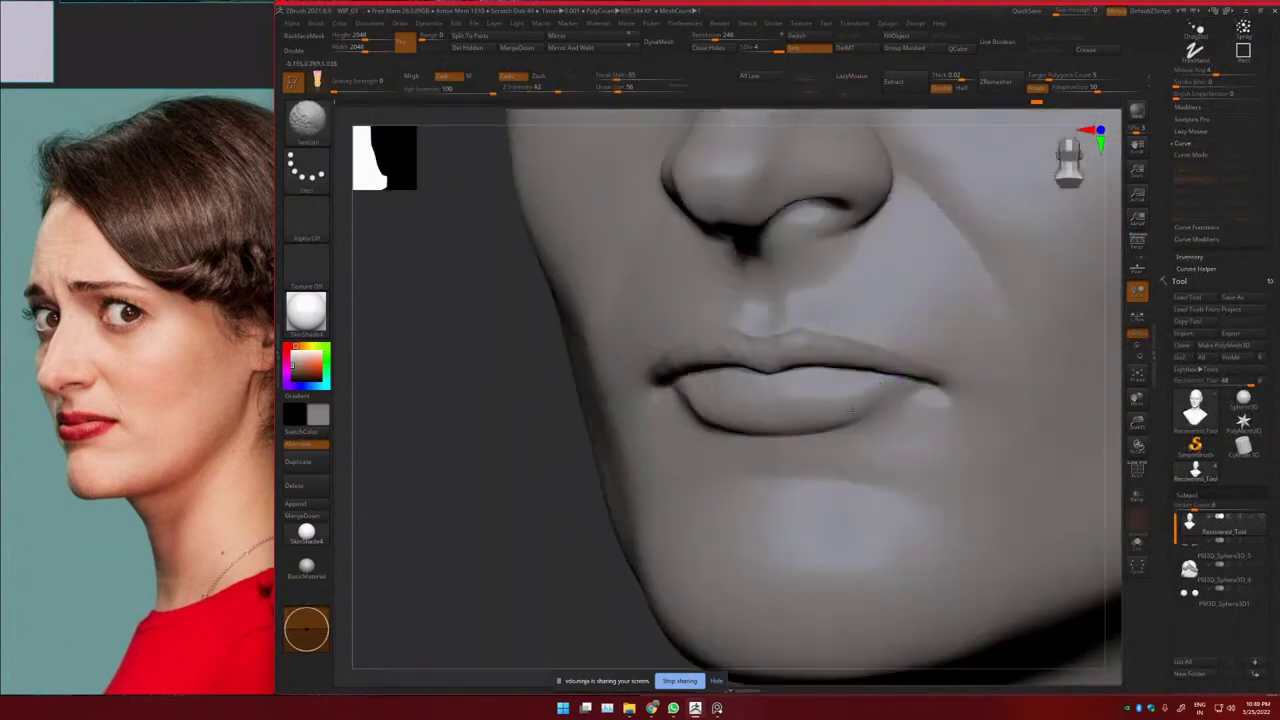
Sharpen the mouth corner with the DamStandard brush and smooth the skin just below it
ctrl+right_drag(833, 405, 835, 371)
key(b)
key(d)
key(s)
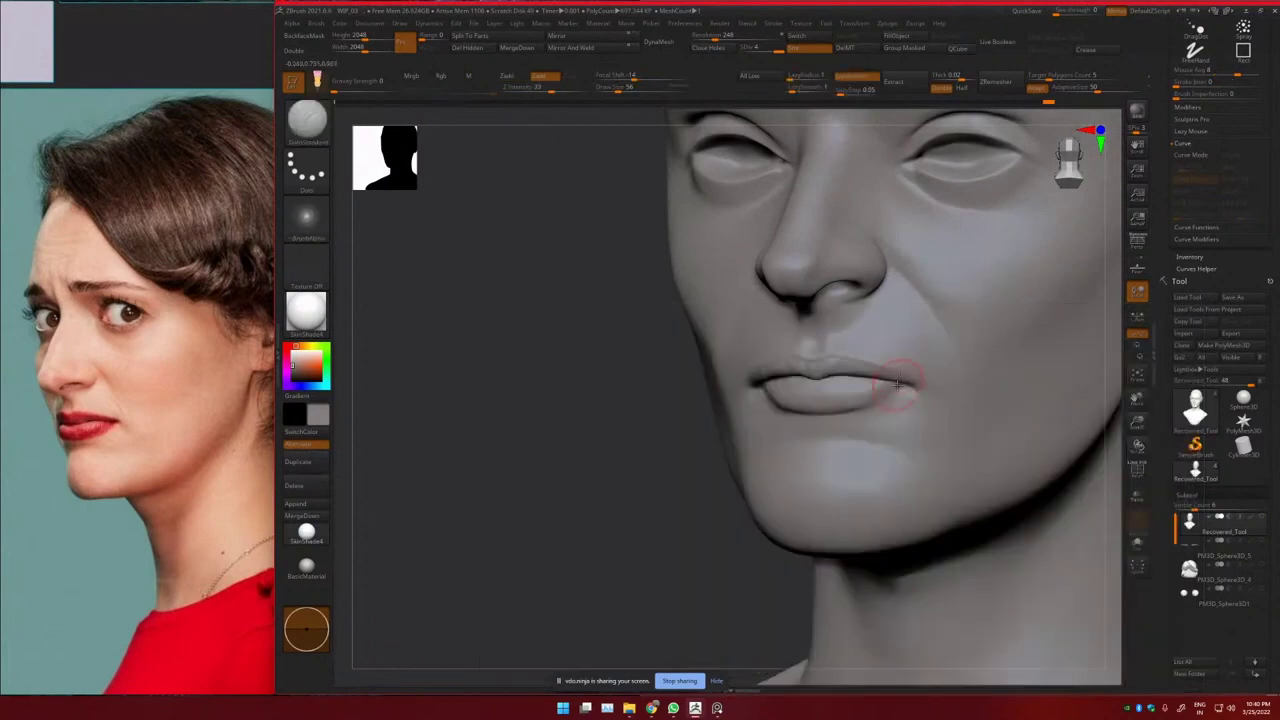
shift+drag(886, 396, 902, 392)
mouse_move(902, 392)
alt+right_down()
mouse_move(903, 312)
mouse_move(874, 371)
alt+right_up()
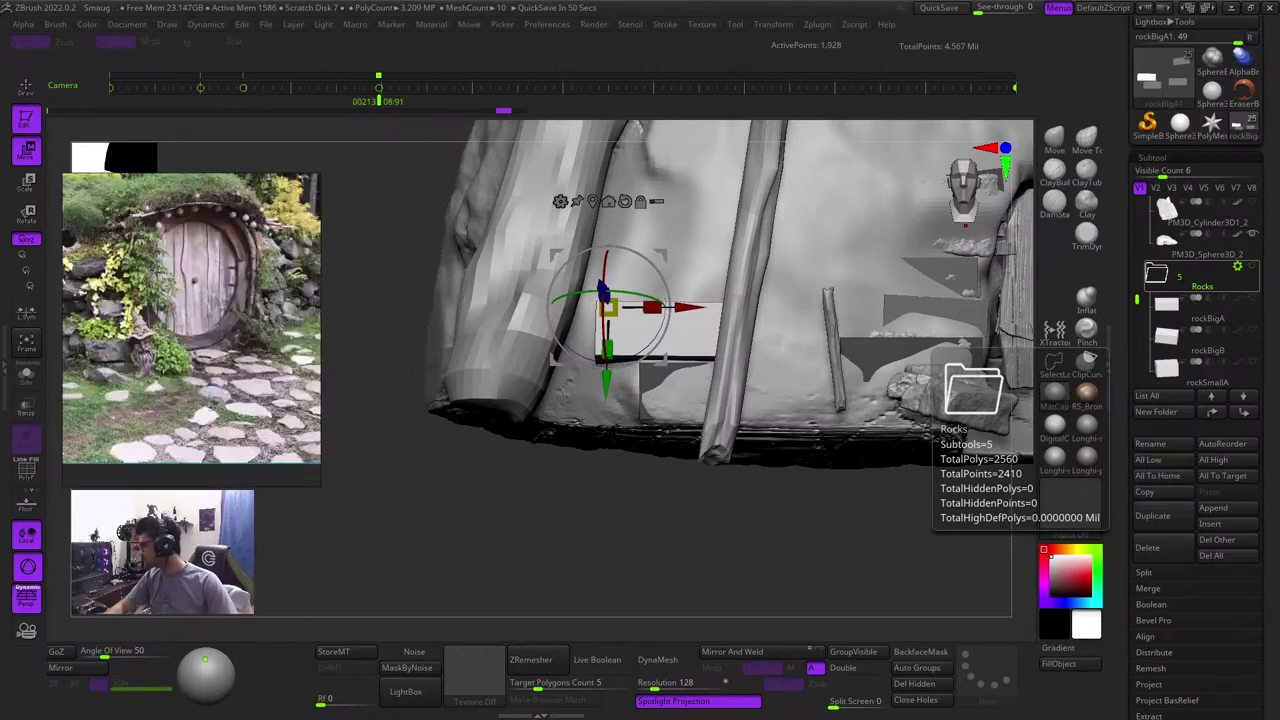
On the goblin hut, centre the gizmo on the rockBigA1 block and shift the block behind the leaning post
drag(600, 548, 676, 580)
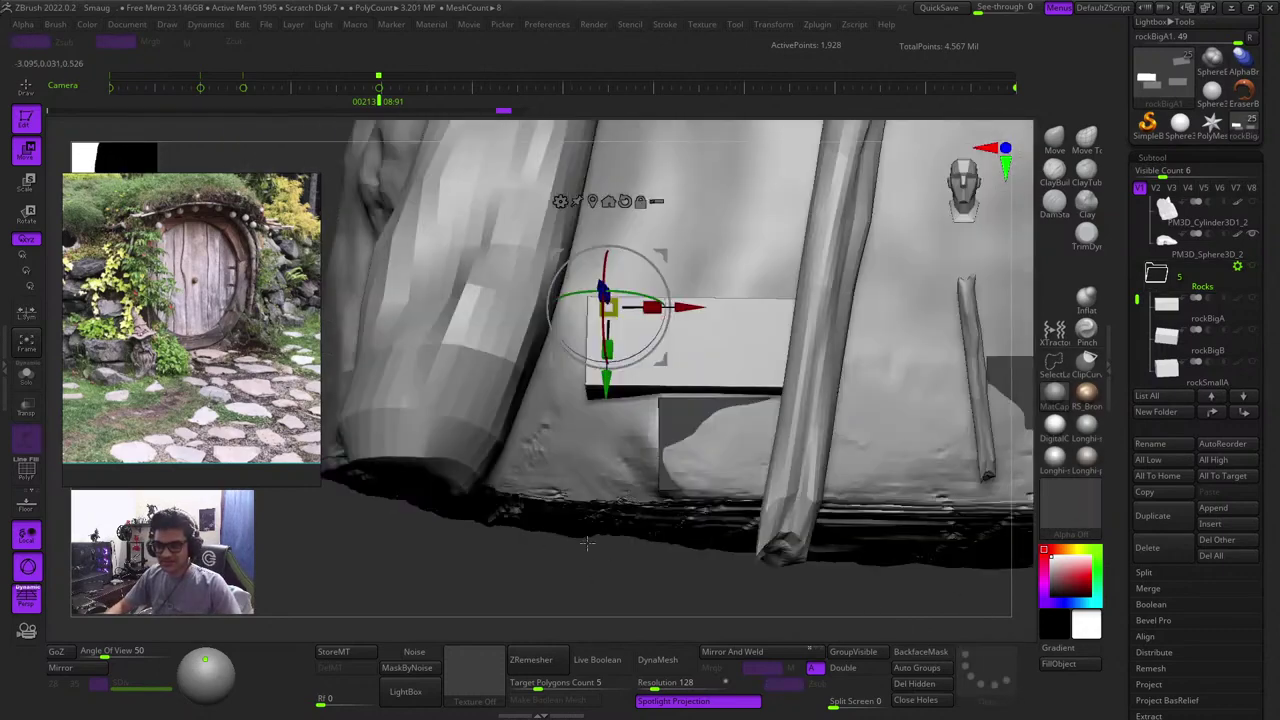
mouse_move(704, 222)
mouse_down()
mouse_move(706, 320)
mouse_move(711, 212)
mouse_up()
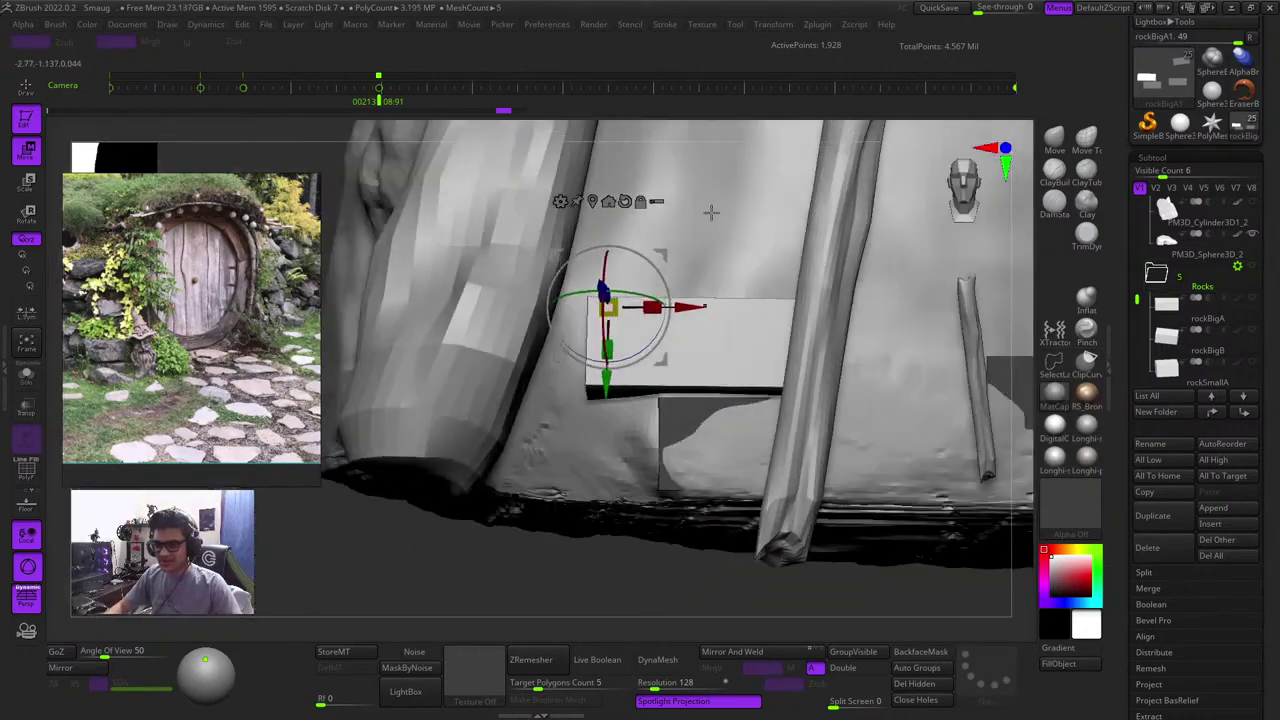
alt+click(625, 202)
click(592, 202)
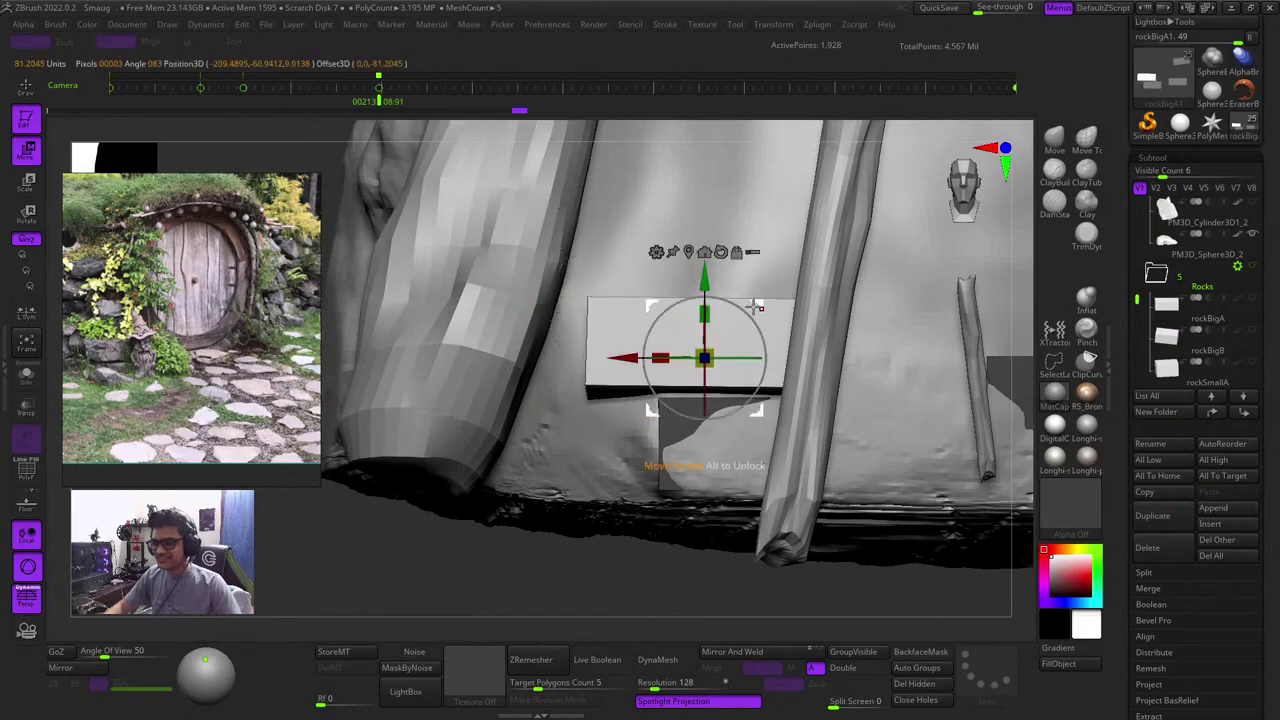
drag(757, 307, 826, 291)
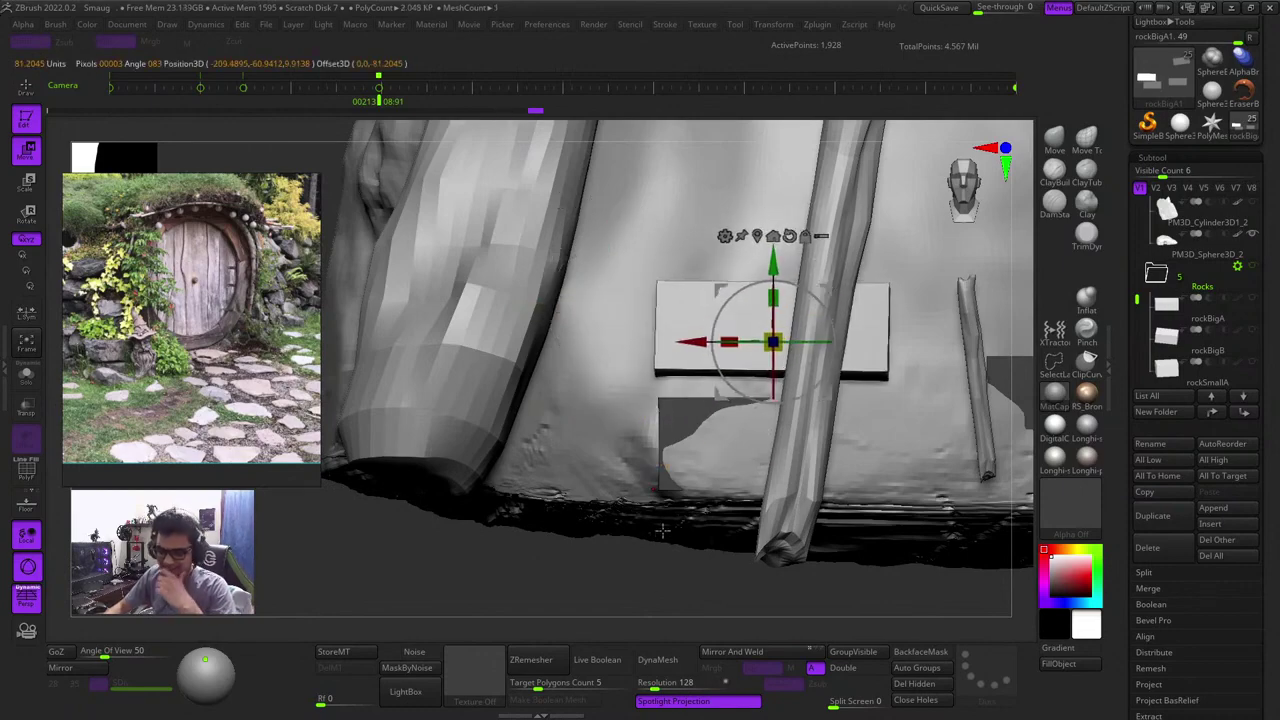
Tilt the rockBigA1 block to follow the slope of the hut wall and check it from below
drag(651, 586, 728, 576)
drag(917, 540, 848, 351)
drag(984, 512, 880, 500)
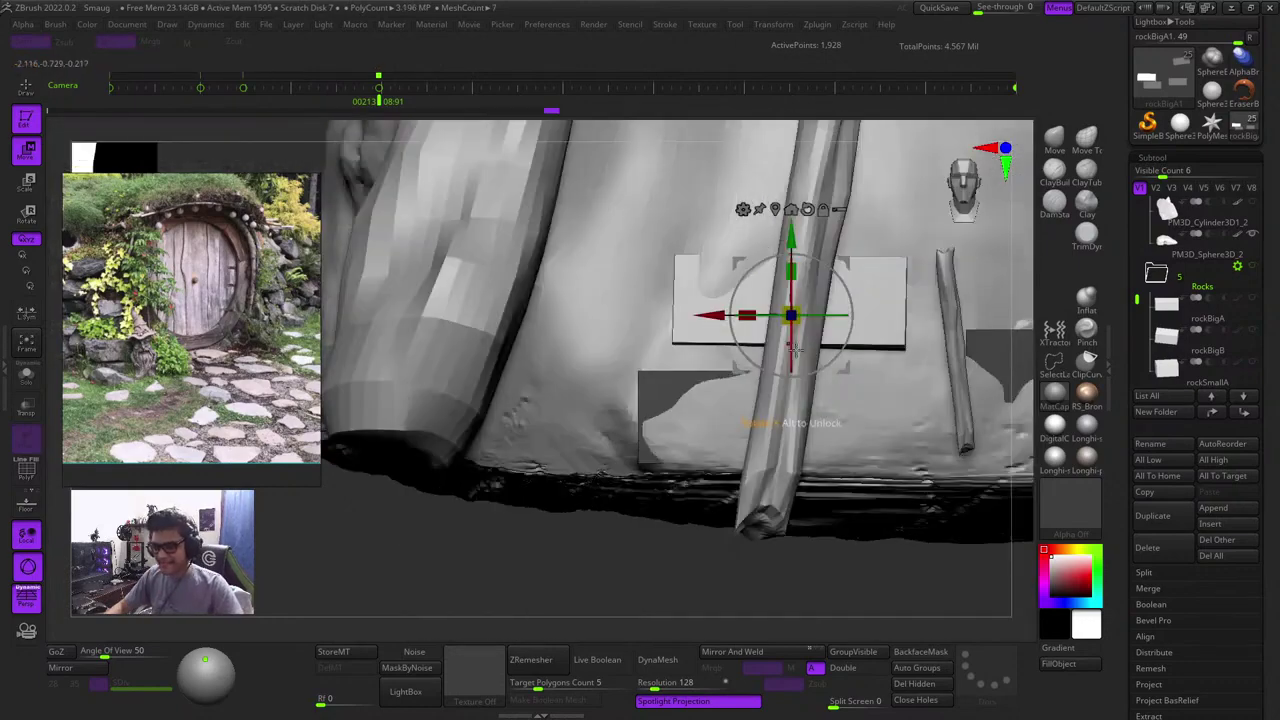
drag(793, 350, 814, 304)
key(w)
drag(566, 524, 652, 501)
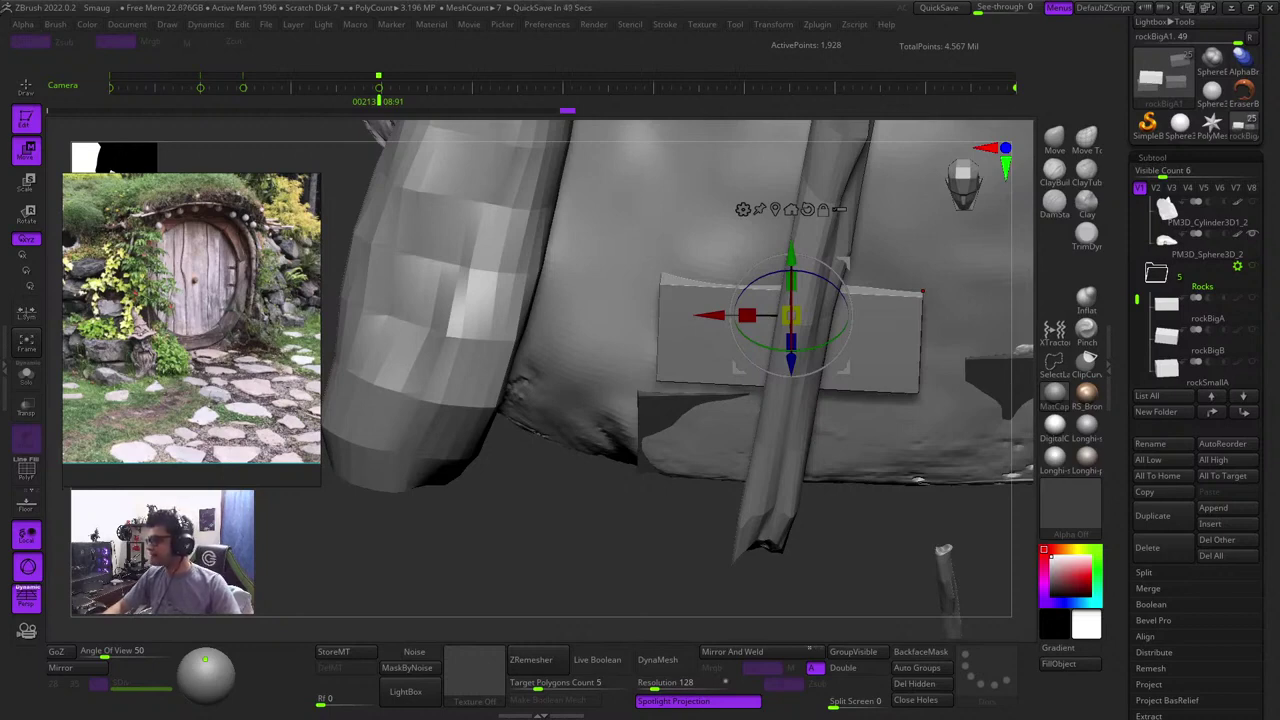
drag(560, 578, 647, 565)
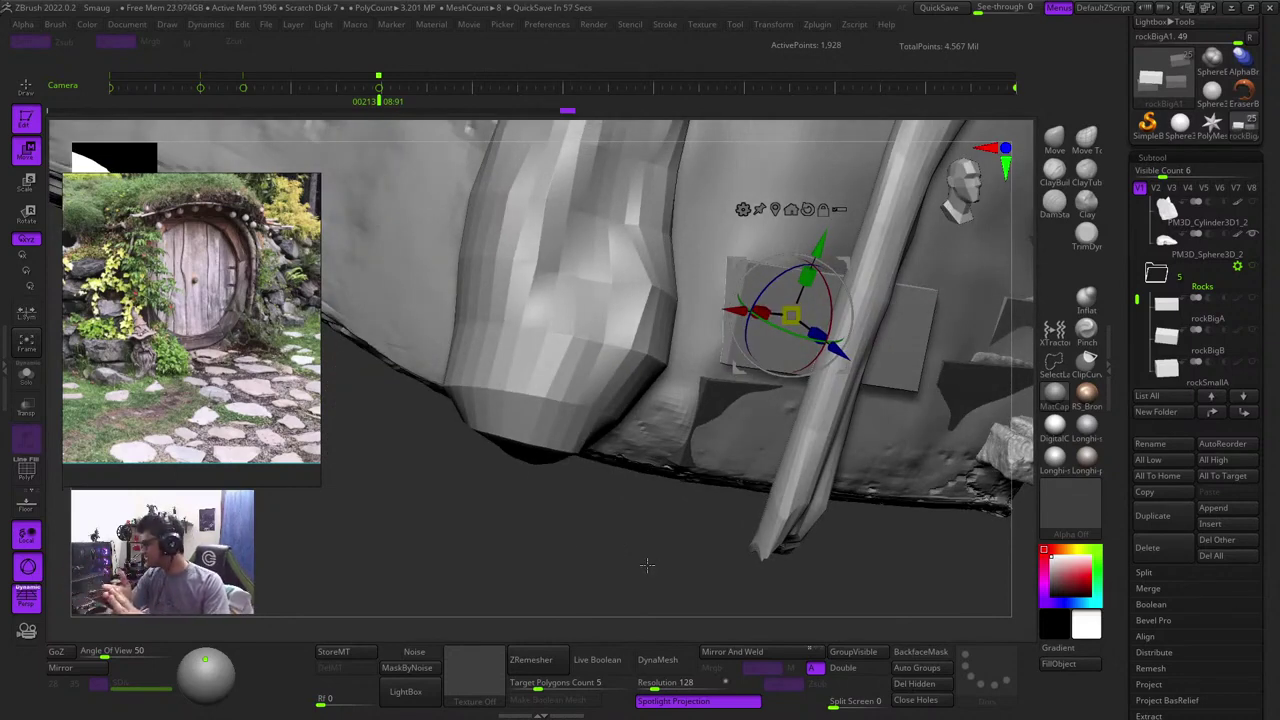
Reset the gizmo's orientation and recentre it on the rockBigA1 block
drag(668, 537, 648, 612)
click(797, 208)
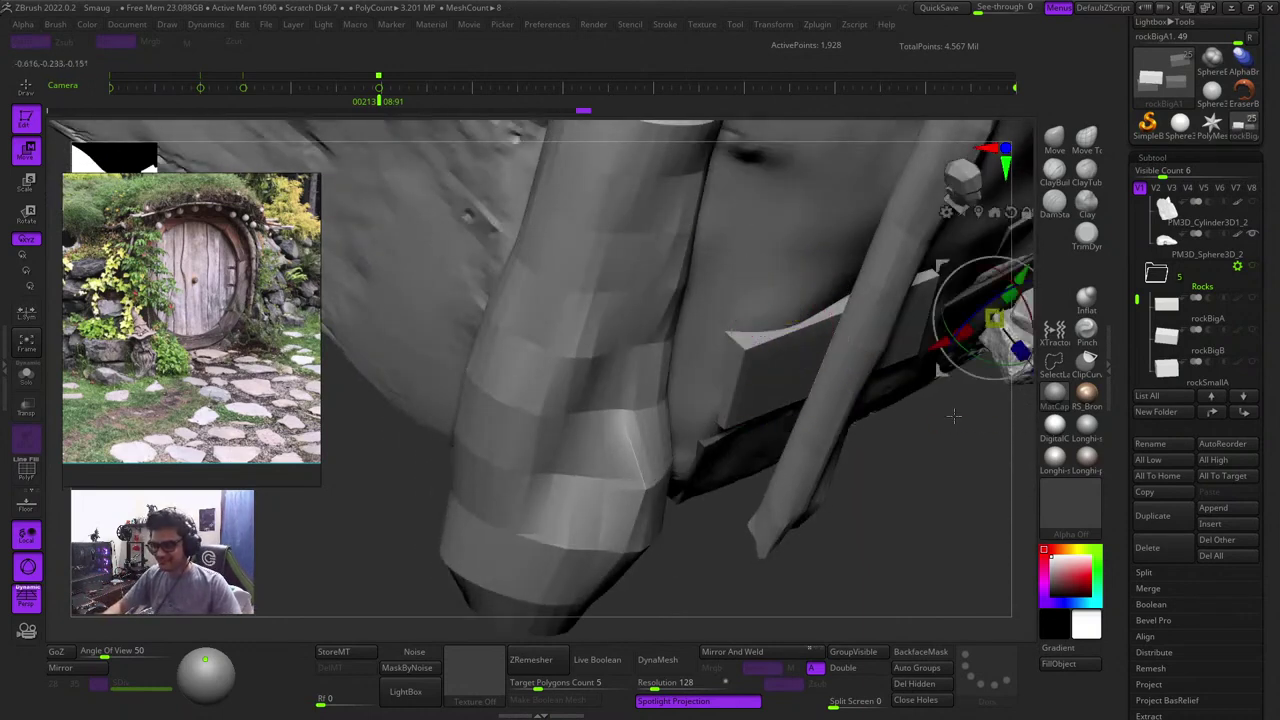
alt+drag(961, 440, 912, 455)
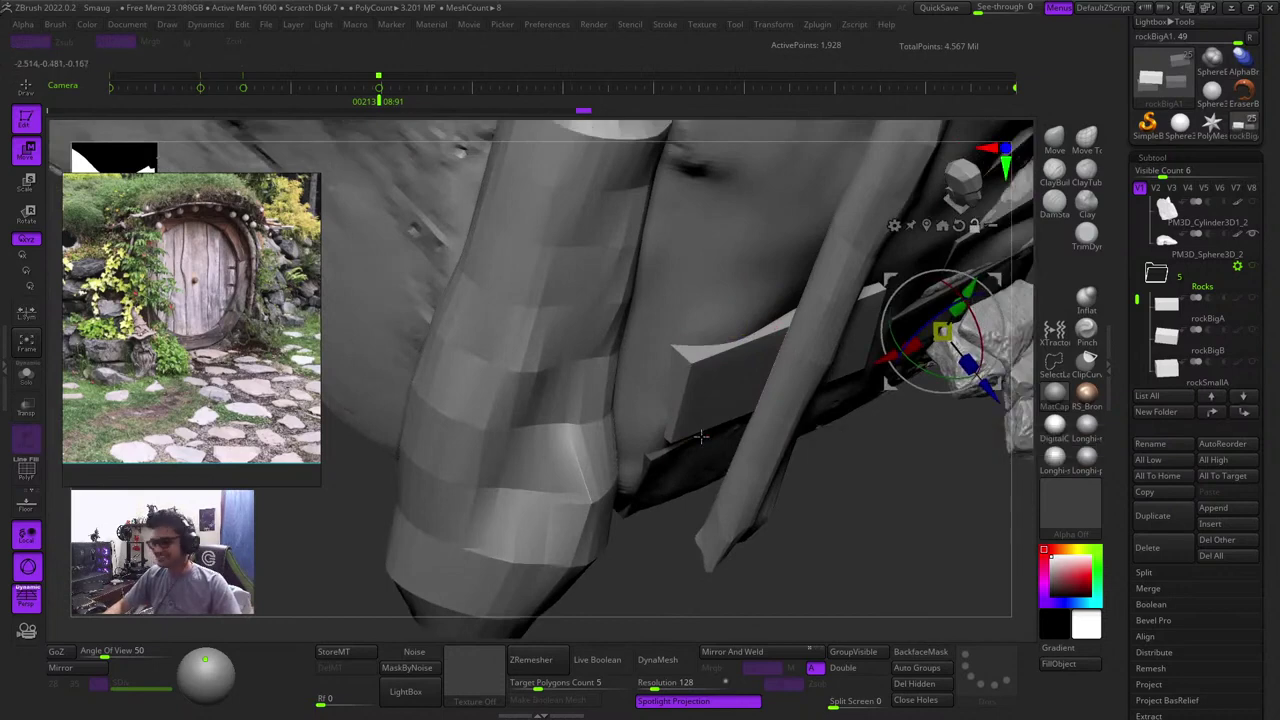
alt+click(708, 384)
key(shift+f)
key(shift+f)
alt+click(724, 279)
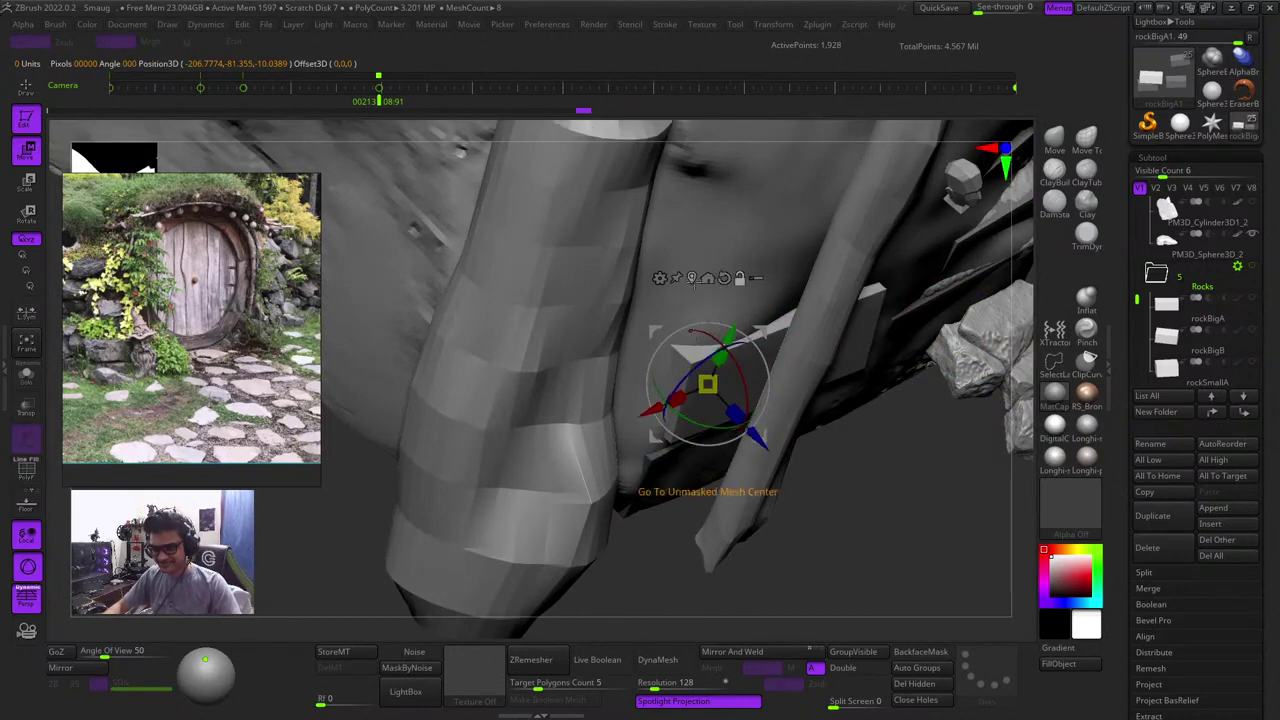
click(692, 279)
Move and rotate the rockBigA1 block so it lies along the curved hut wall behind the leaning post
drag(872, 400, 879, 463)
drag(784, 391, 778, 385)
shift+drag(868, 432, 882, 459)
drag(870, 512, 844, 627)
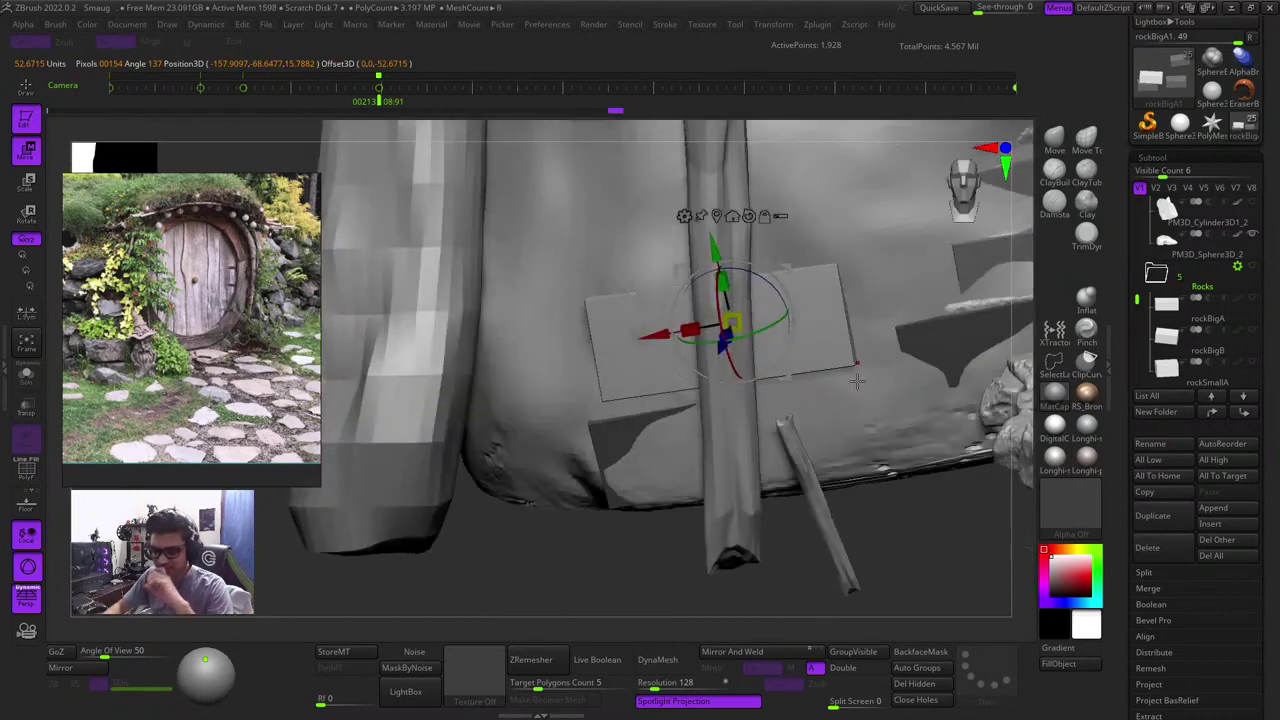
drag(760, 331, 757, 325)
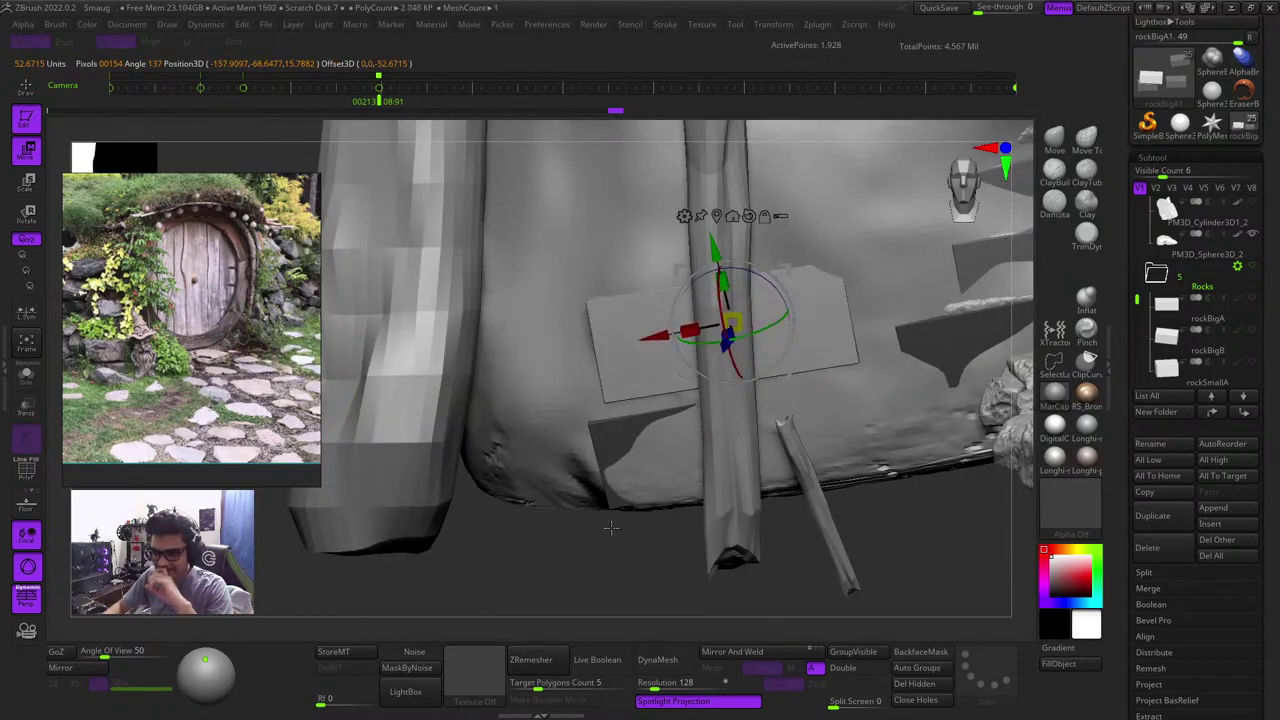
drag(868, 512, 755, 552)
drag(674, 327, 700, 325)
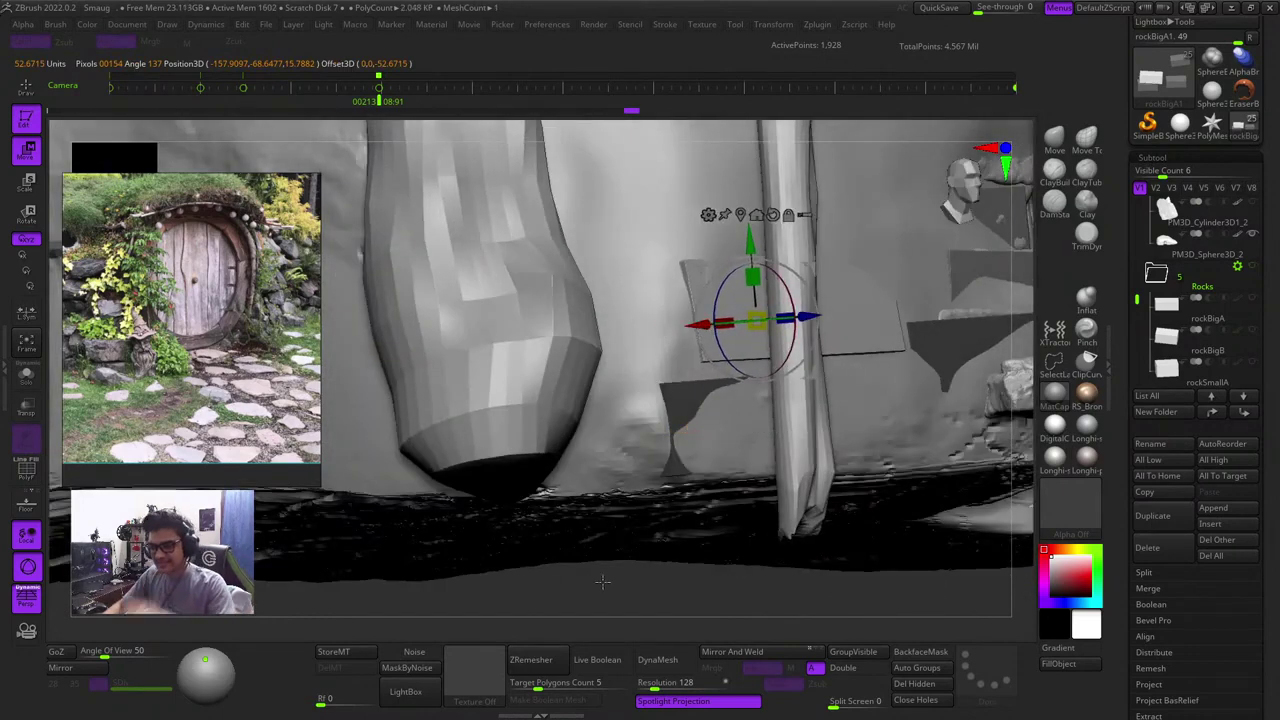
drag(604, 586, 572, 590)
mouse_move(808, 264)
mouse_down()
mouse_move(787, 278)
mouse_move(787, 258)
mouse_up()
Push the rockBigA1 block into the hut wall and adjust its depth and sideways position
key(q)
mouse_move(527, 553)
mouse_down()
mouse_move(520, 588)
mouse_move(498, 588)
mouse_up()
key(w)
drag(491, 536, 546, 589)
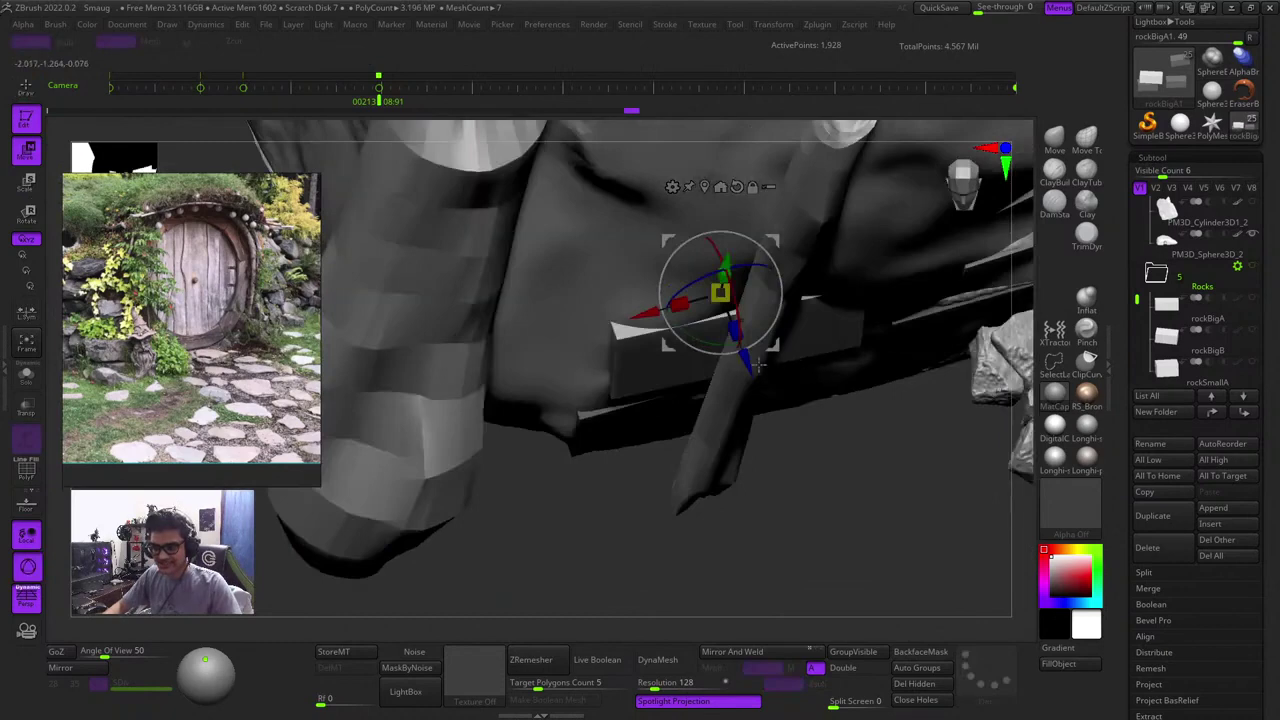
drag(746, 362, 742, 351)
drag(642, 306, 660, 301)
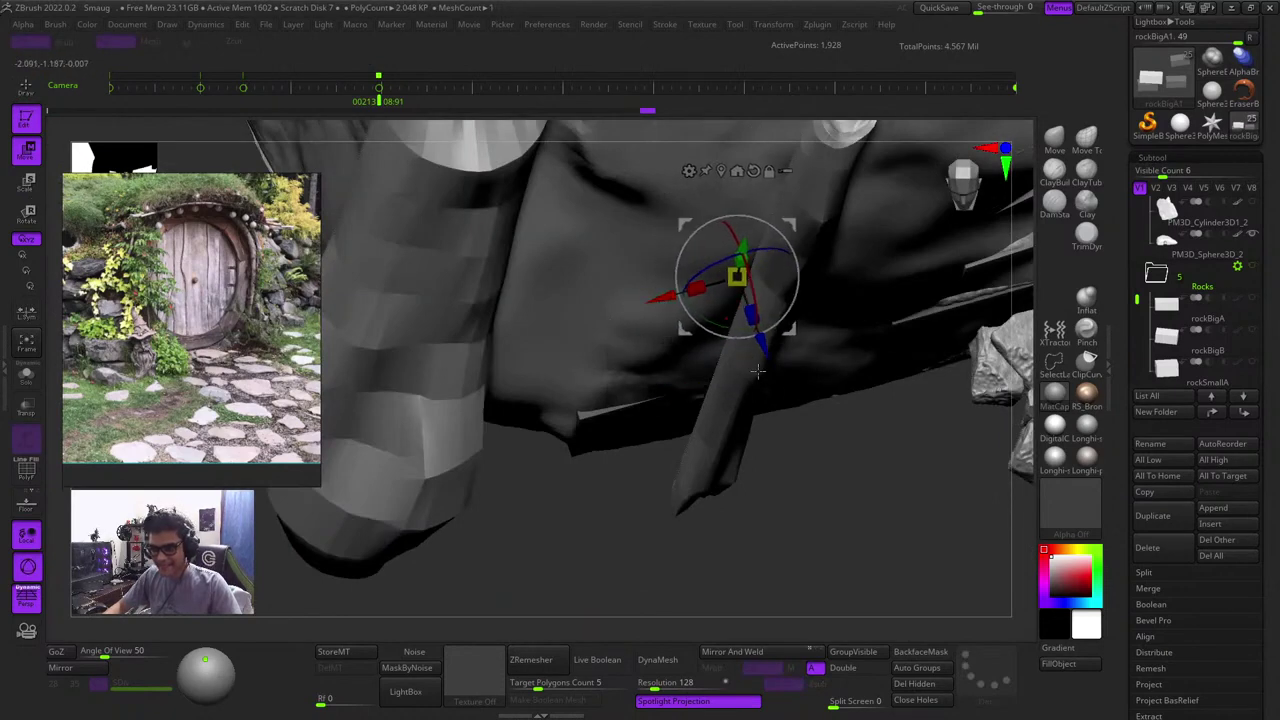
drag(765, 348, 768, 355)
Raise the rockBigA1 block slightly on the wall and return to Draw mode
drag(858, 440, 888, 409)
drag(770, 540, 850, 542)
drag(752, 288, 757, 290)
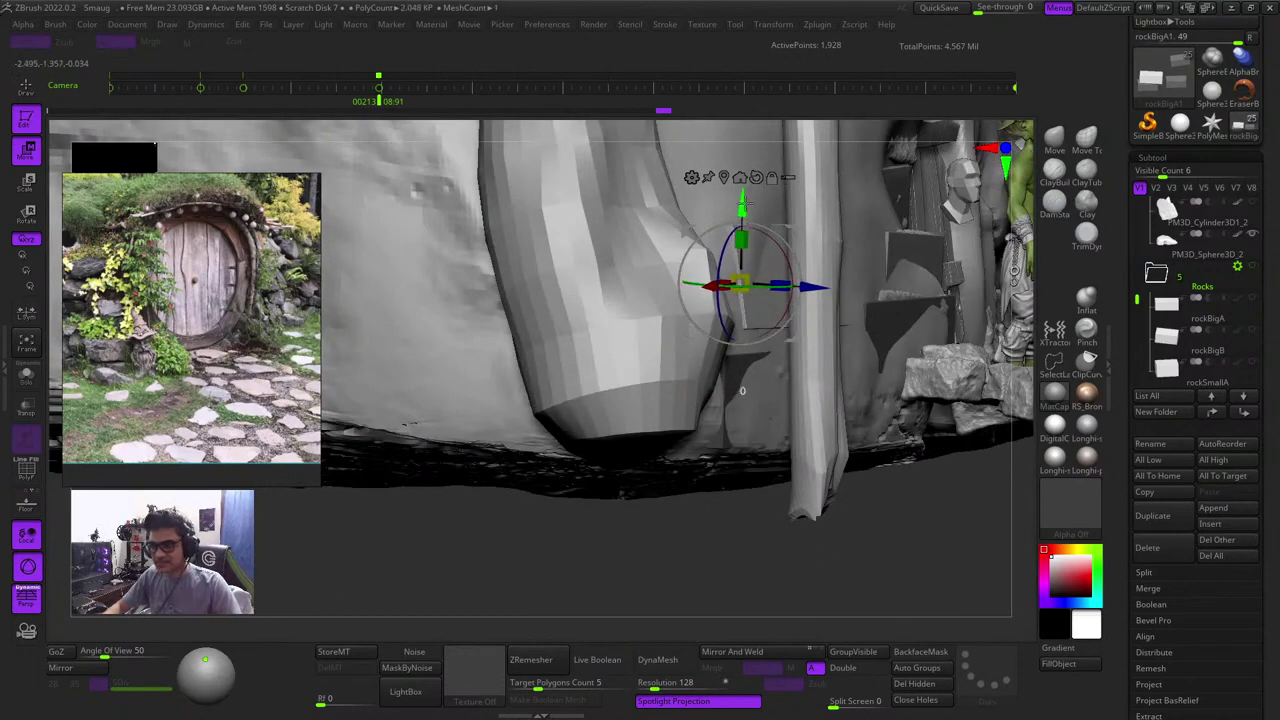
drag(742, 205, 742, 187)
key(q)
drag(950, 568, 884, 571)
ctrl+right_drag(884, 571, 506, 397)
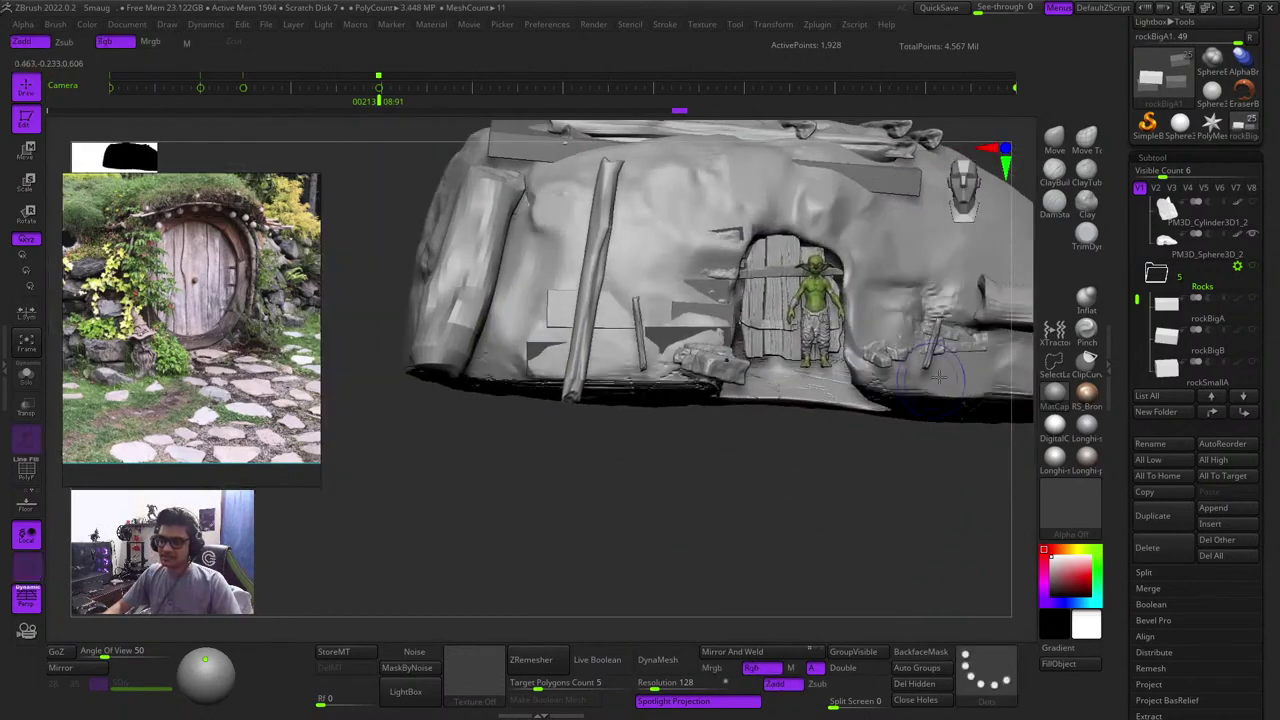
Examine the rock blocks around the leaning post and door with the wireframe display on and off
right_drag(840, 463, 841, 457)
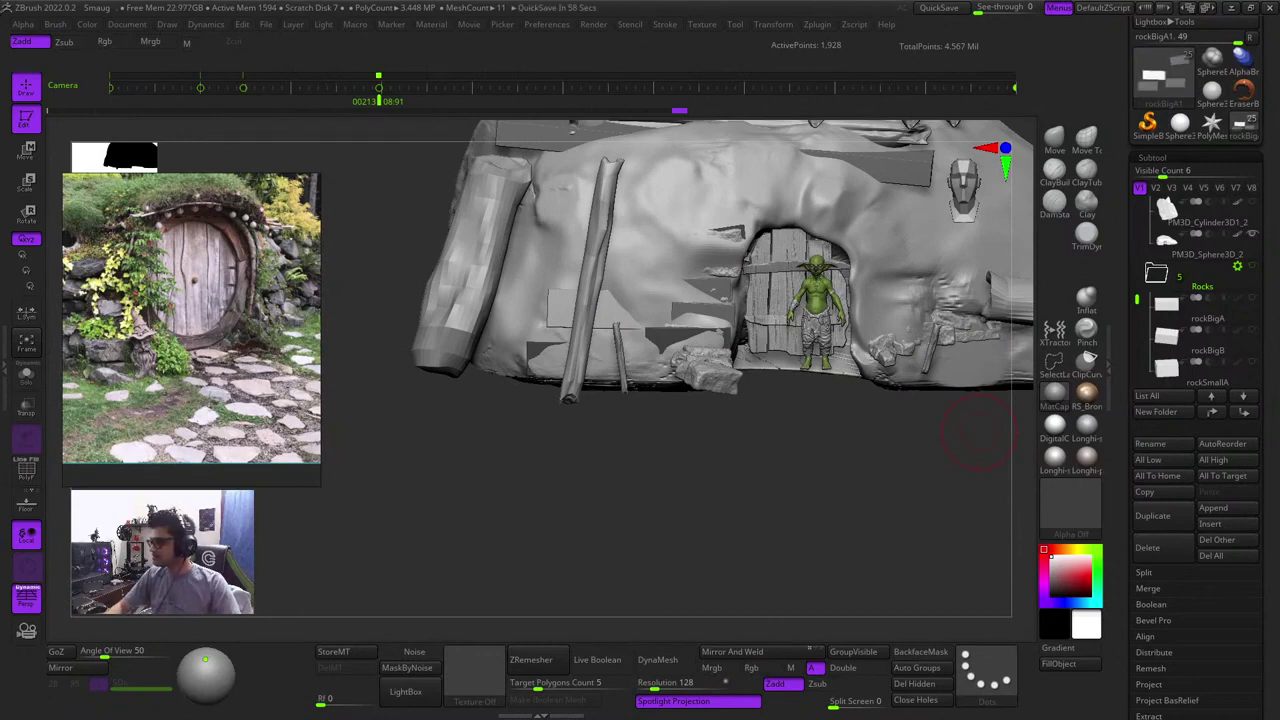
right_drag(980, 432, 700, 574)
key(shift+f)
key(shift+f)
right_drag(783, 480, 762, 497)
key(shift+f)
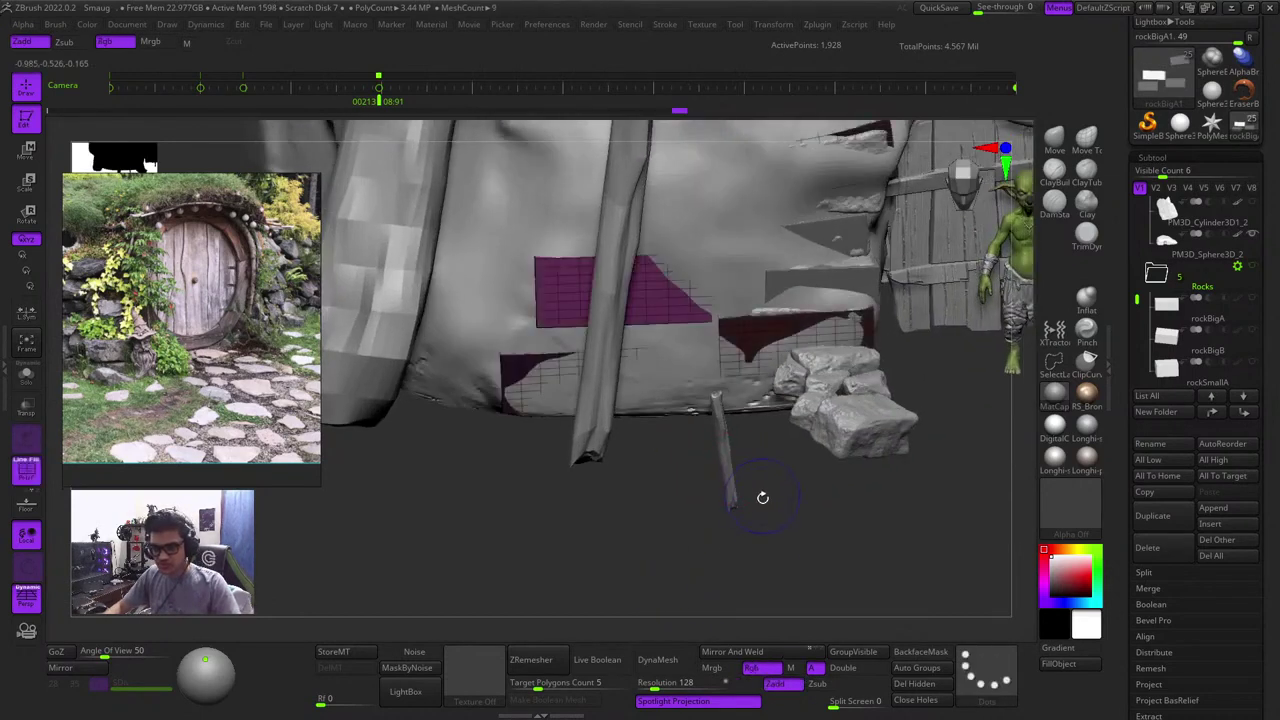
key(shift+f)
right_drag(811, 531, 727, 555)
right_click(724, 568)
key(shift+f)
key(shift+f)
alt+right_drag(980, 280, 870, 200)
key(shift+f)
ctrl+right_drag(870, 200, 818, 260)
ctrl+right_drag(835, 385, 760, 345)
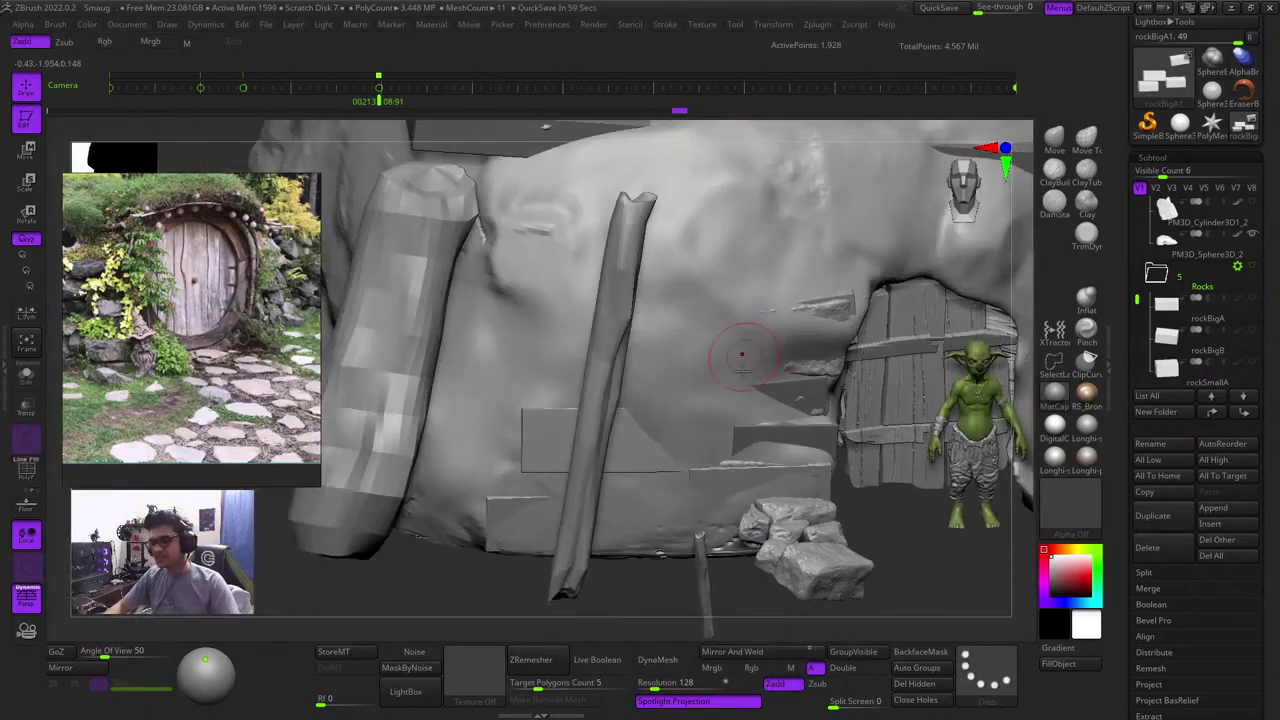
key(shift+f)
key(shift+f)
shift+drag(860, 555, 891, 538)
key(shift+f)
key(shift+f)
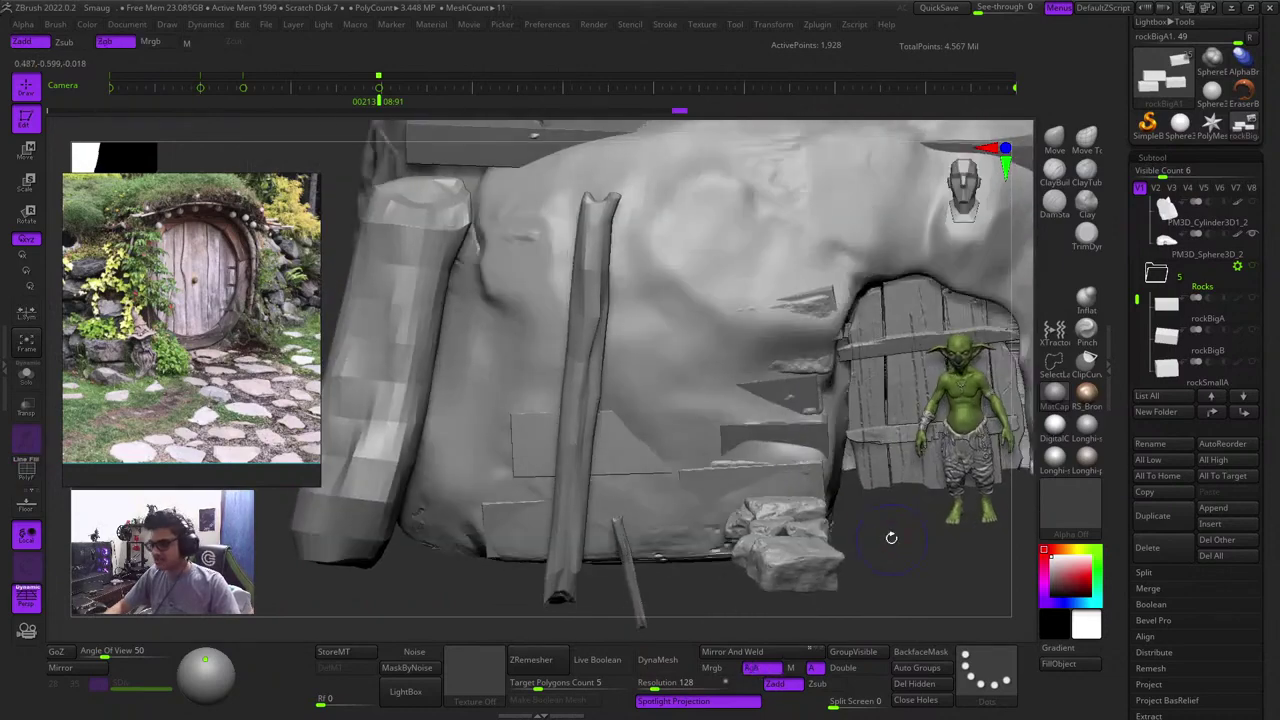
key(shift+f)
key(shift+f)
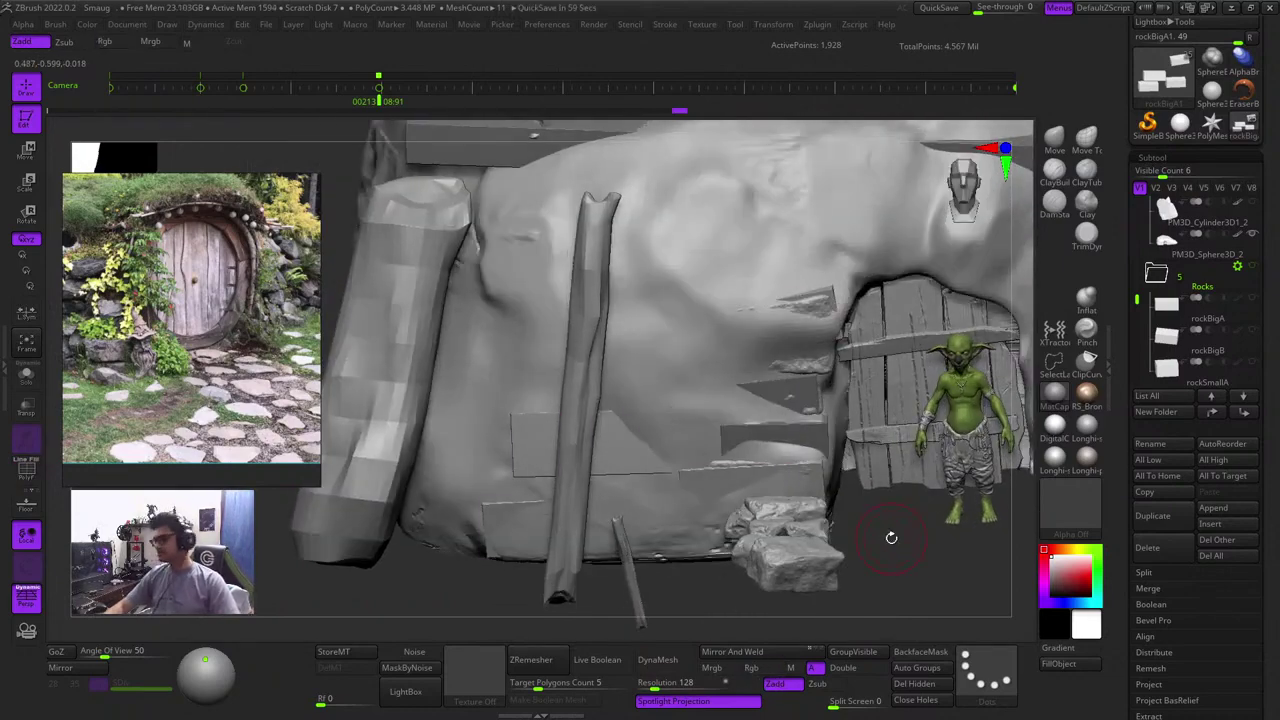
drag(896, 534, 892, 565)
key(shift+f)
key(shift+f)
Compare the block layout on the whole hut from a distance and from close up at several angles
ctrl+right_drag(700, 377, 666, 446)
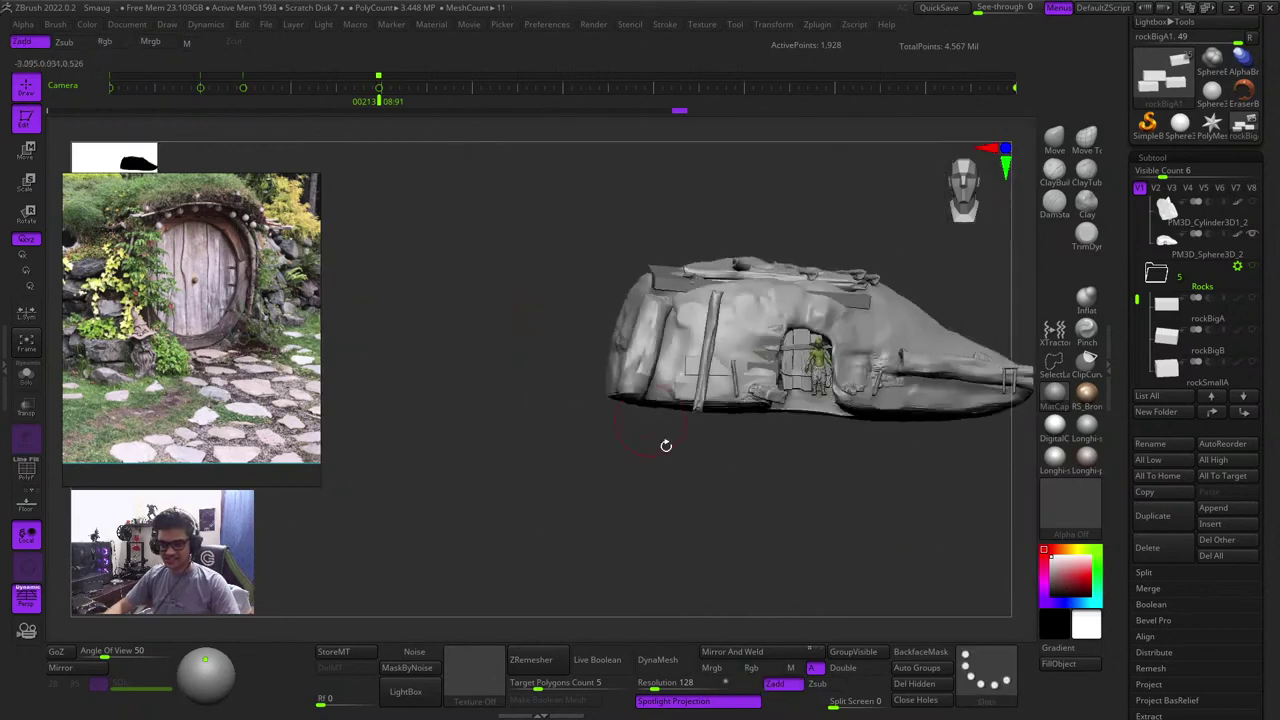
key(shift+f)
key(shift+f)
drag(675, 491, 728, 502)
key(shift+f)
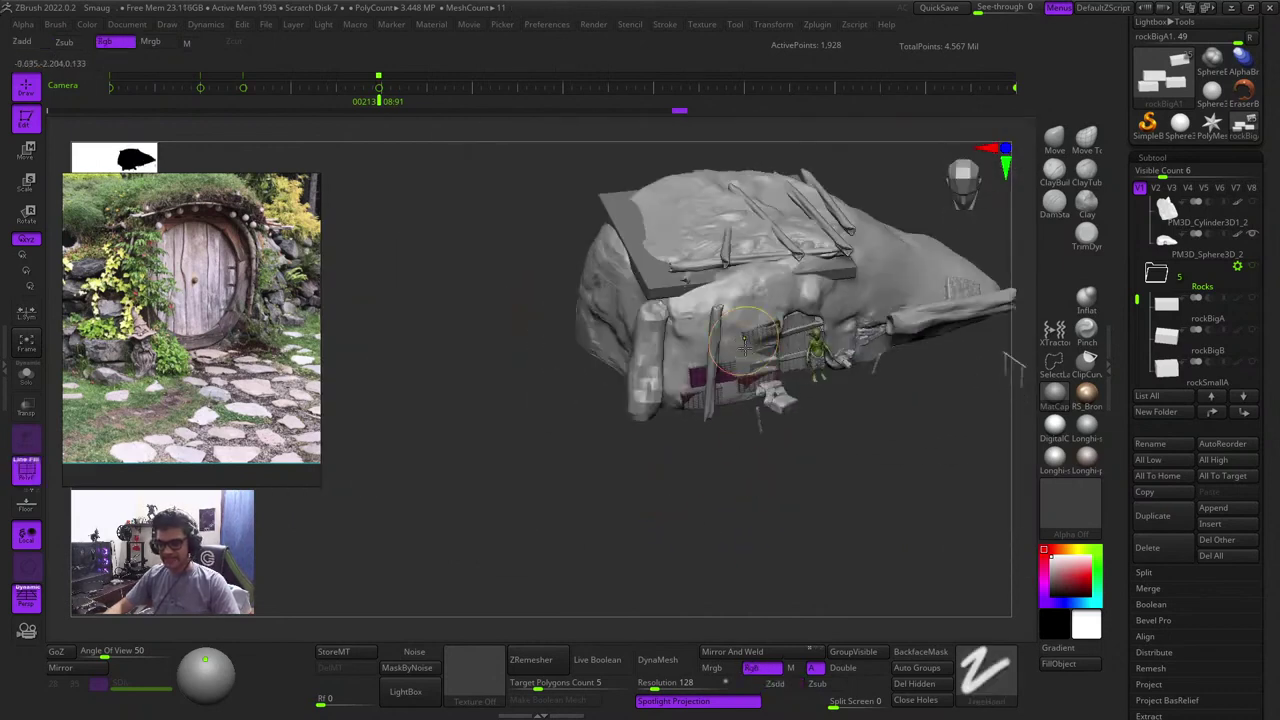
ctrl+right_drag(735, 500, 847, 513)
key(shift+f)
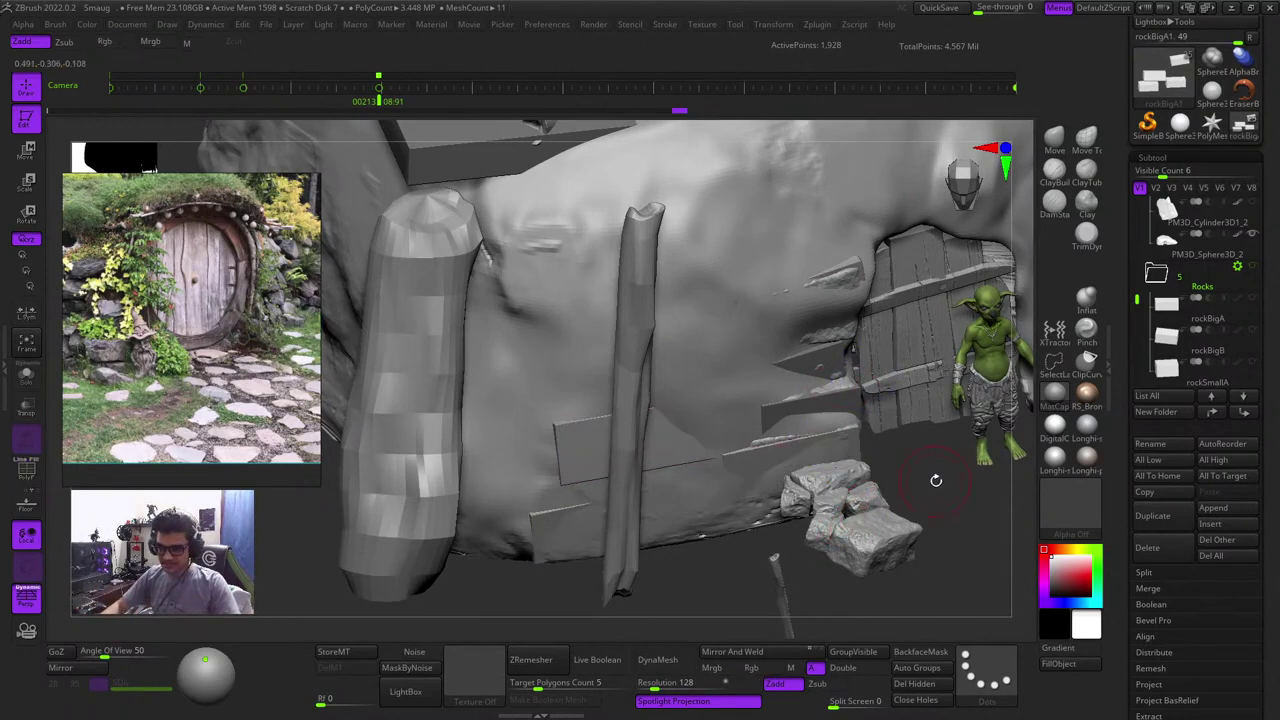
right_drag(936, 480, 905, 478)
ctrl+right_drag(905, 478, 729, 595)
key(shift+f)
key(shift+f)
Bring up the rocky creature tool, isolate its merged subtool and examine the stone-covered body
drag(1273, 192, 1262, 322)
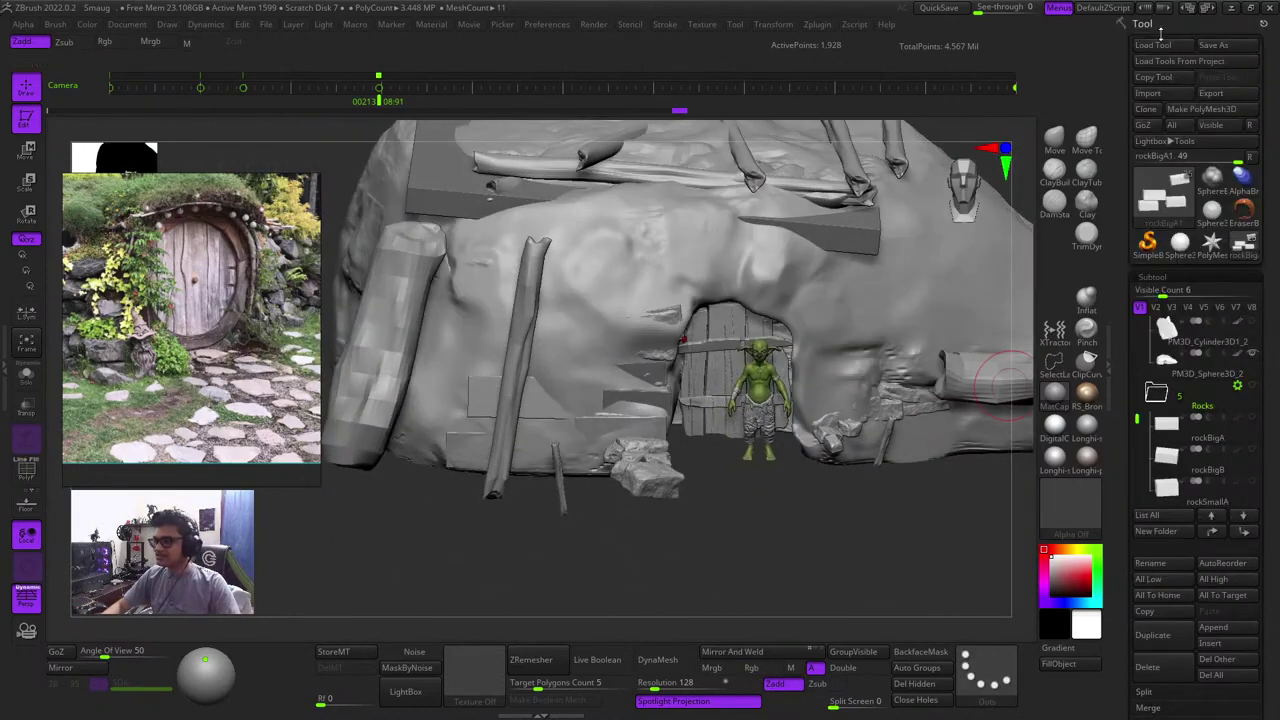
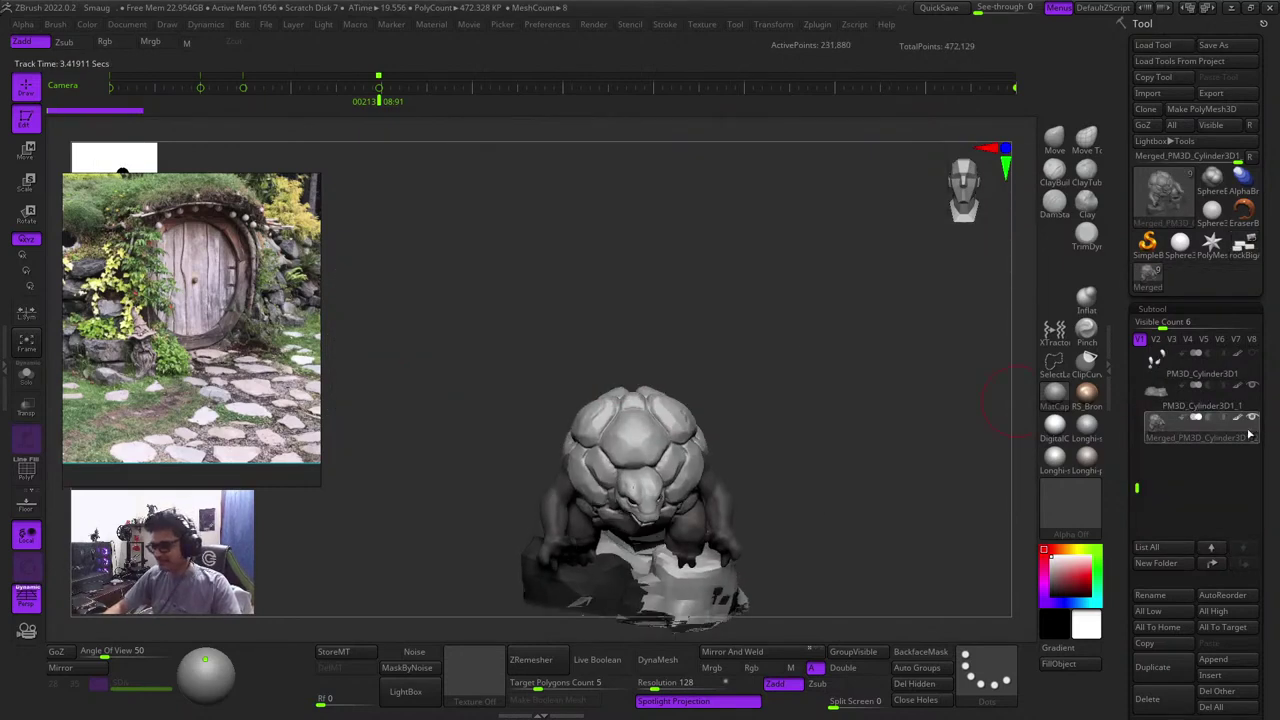
key(f)
click(26, 376)
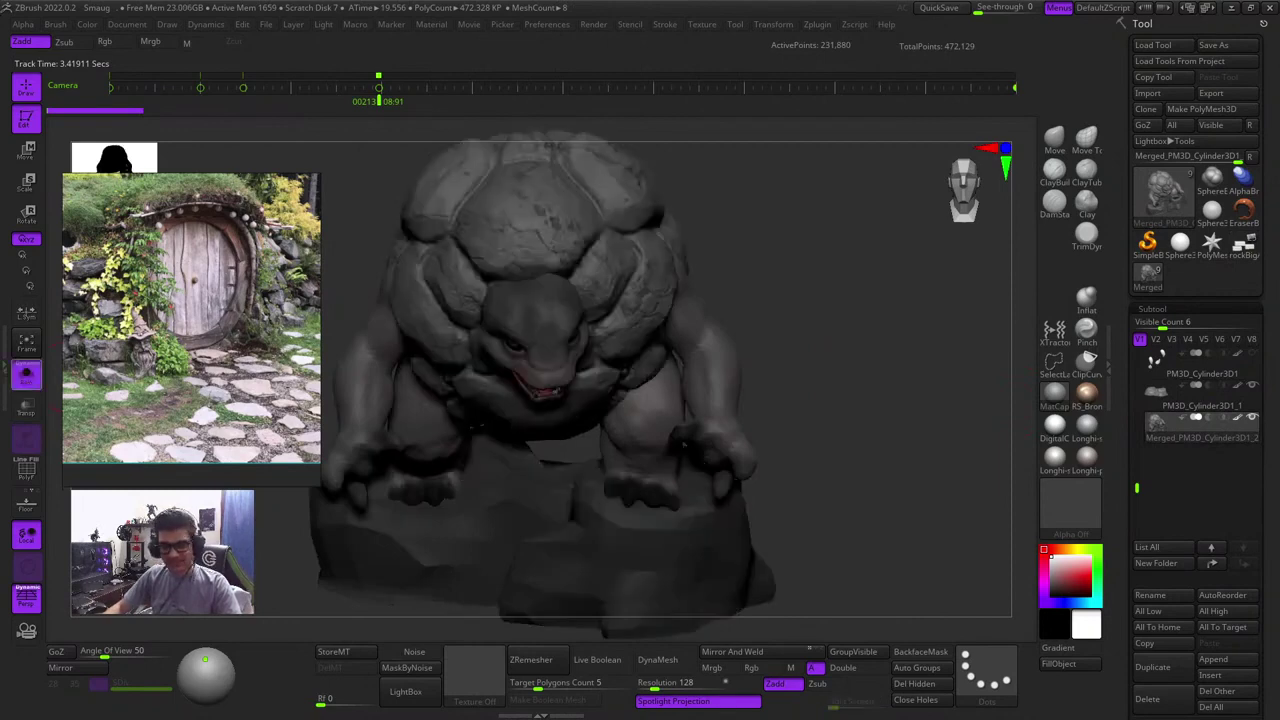
mouse_move(903, 395)
mouse_down()
mouse_move(872, 352)
mouse_move(943, 367)
mouse_move(954, 391)
mouse_move(943, 374)
mouse_up()
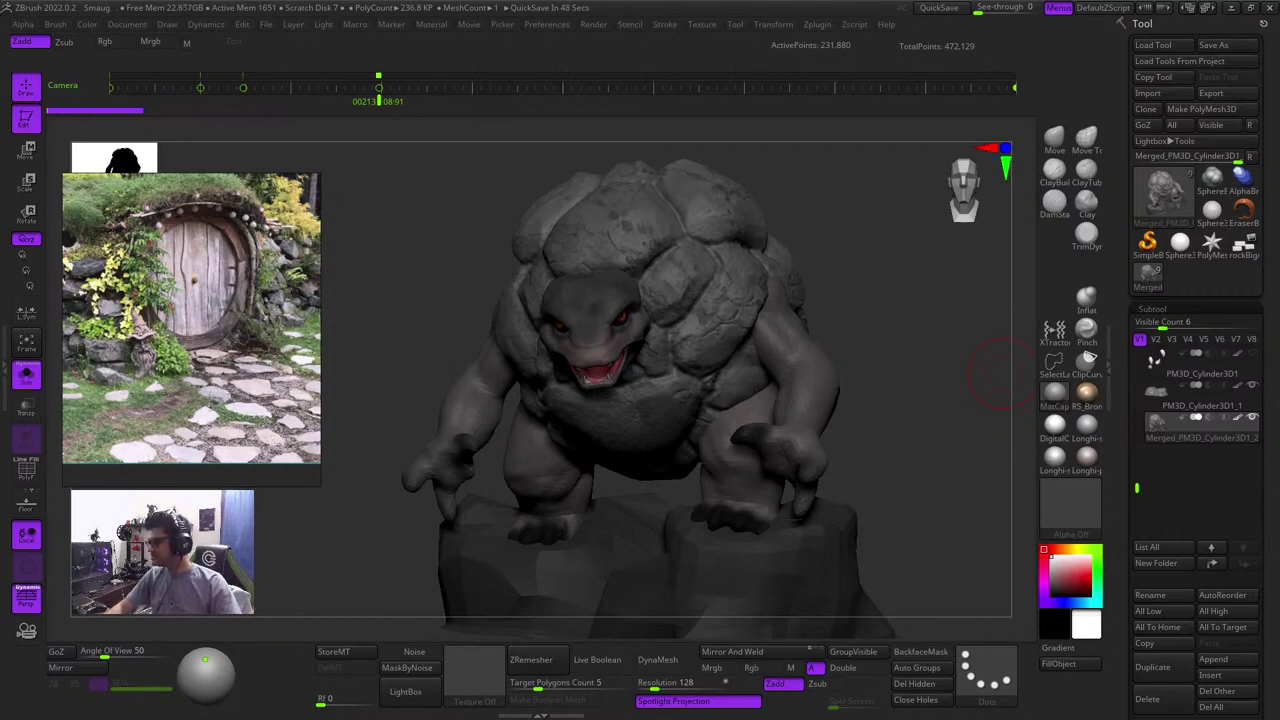
mouse_move(1003, 373)
mouse_down()
mouse_move(908, 402)
mouse_move(896, 372)
mouse_up()
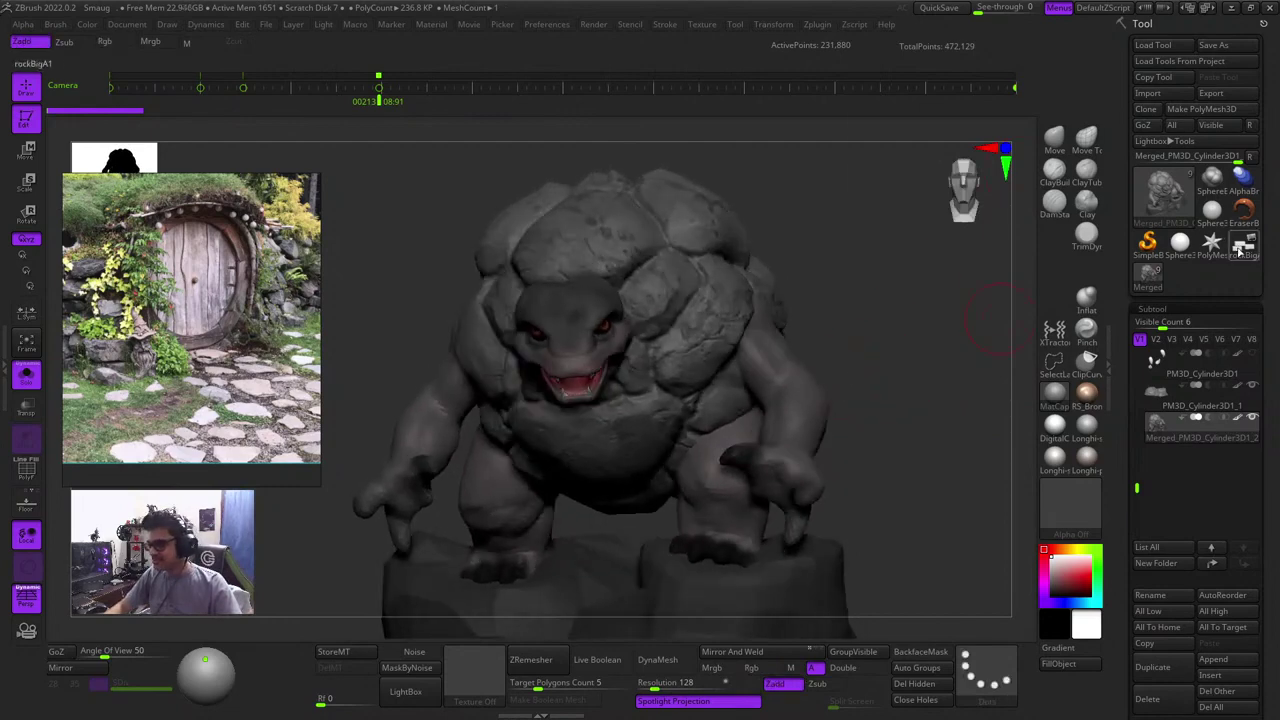
mouse_move(1243, 245)
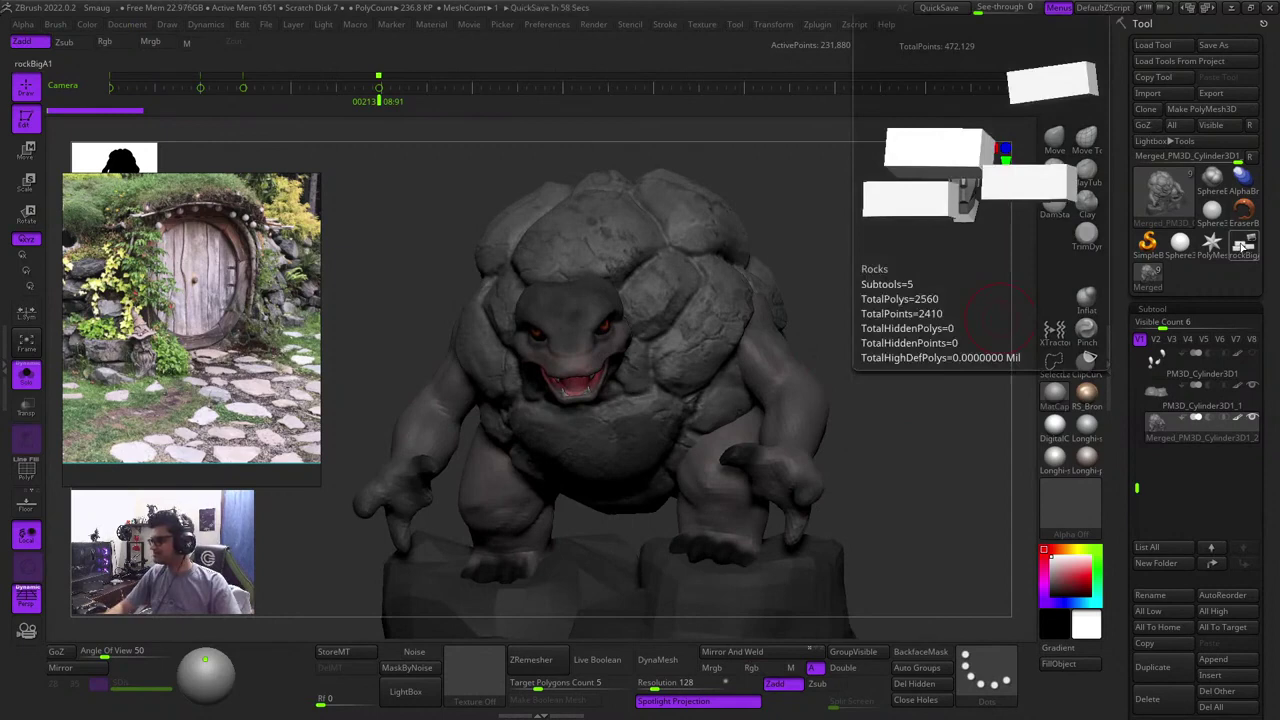
drag(929, 396, 900, 406)
Switch back to the rockBigA1 tool and turn off Solo to show the whole hut
click(1240, 255)
key(f)
key(shift+f)
key(shift+f)
key(shift+f)
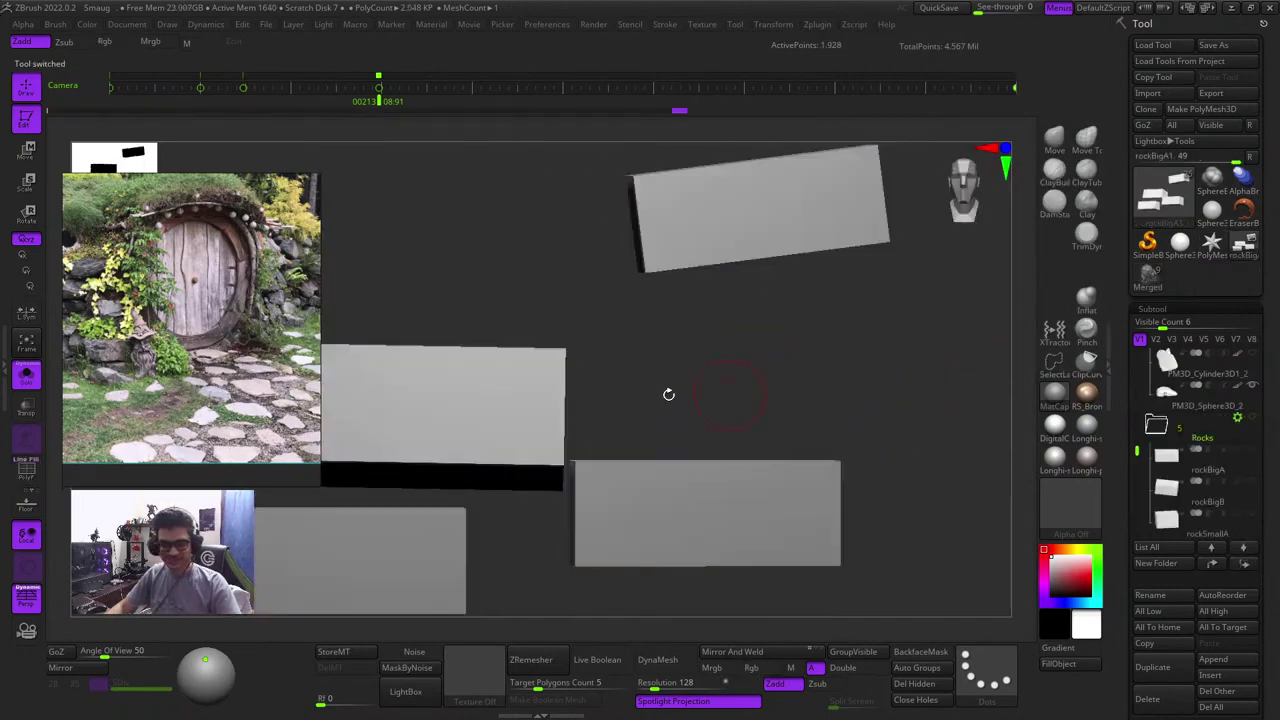
click(26, 375)
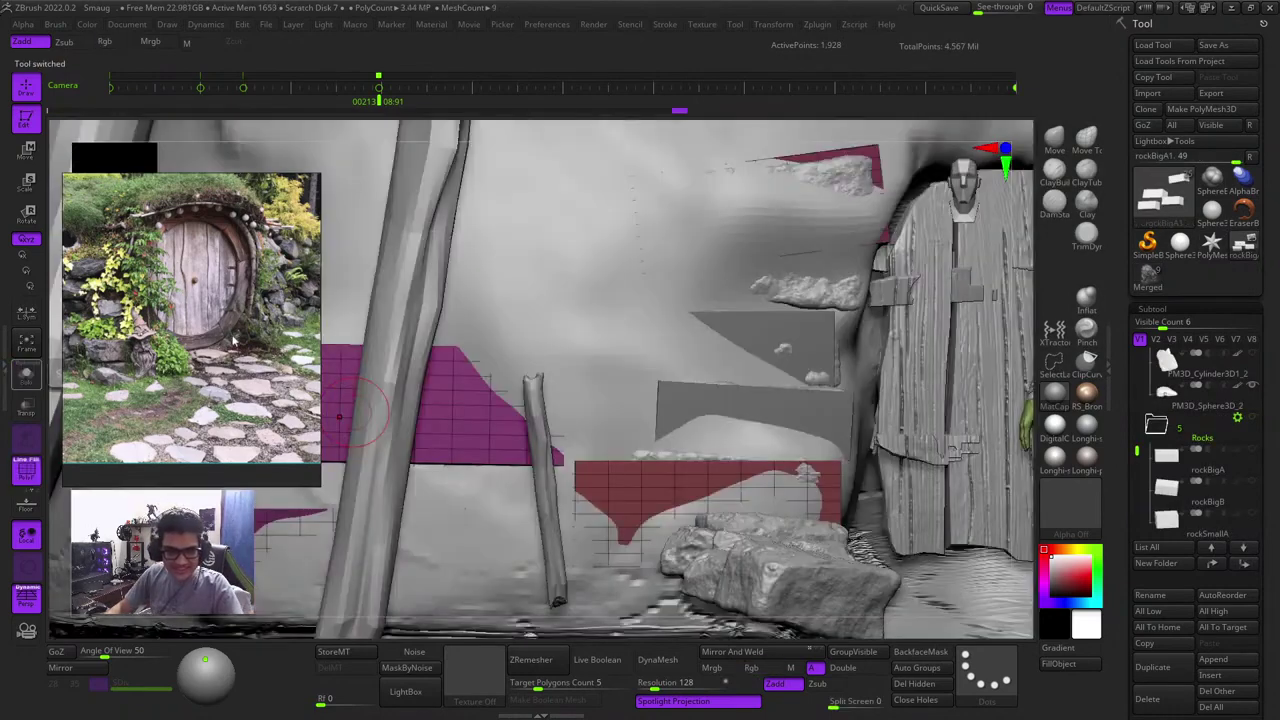
Examine the rock blocks beside the door and inspect the rockBigB subtool and the Rocks folder
drag(832, 384, 722, 379)
drag(505, 357, 588, 359)
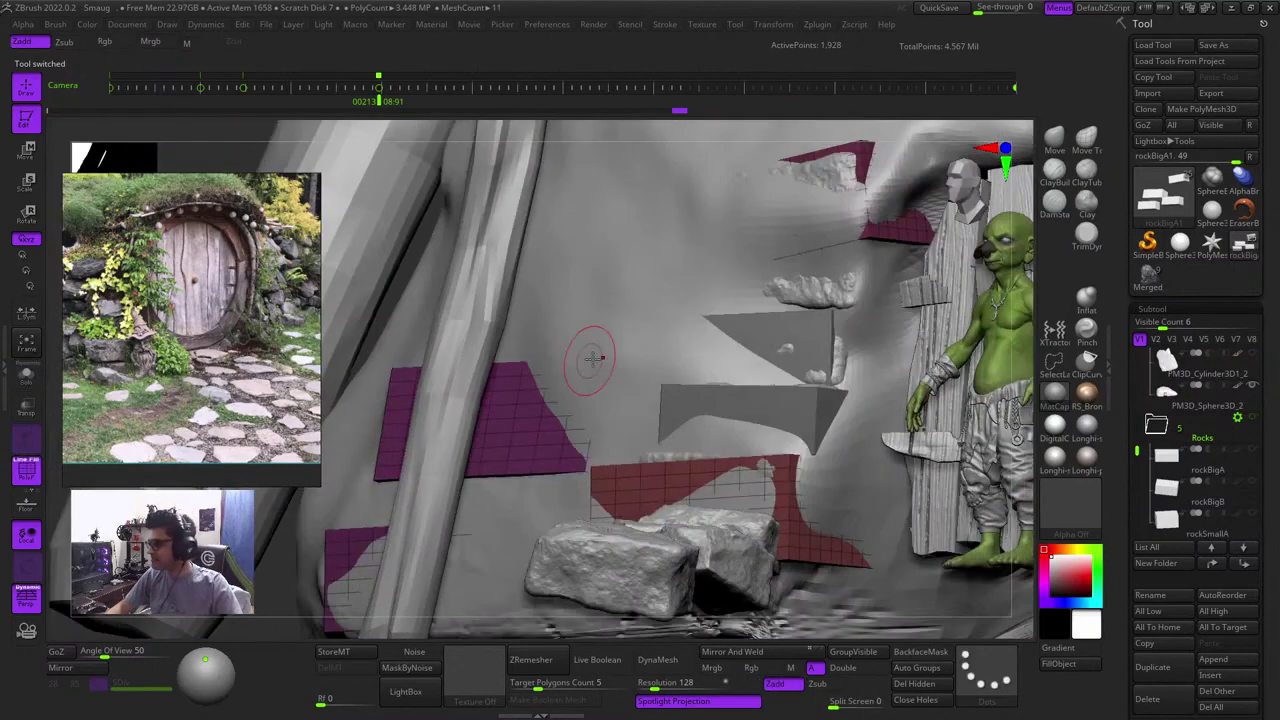
ctrl+right_drag(824, 388, 790, 560)
key(shift+f)
key(shift+f)
key(shift+f)
drag(902, 545, 910, 581)
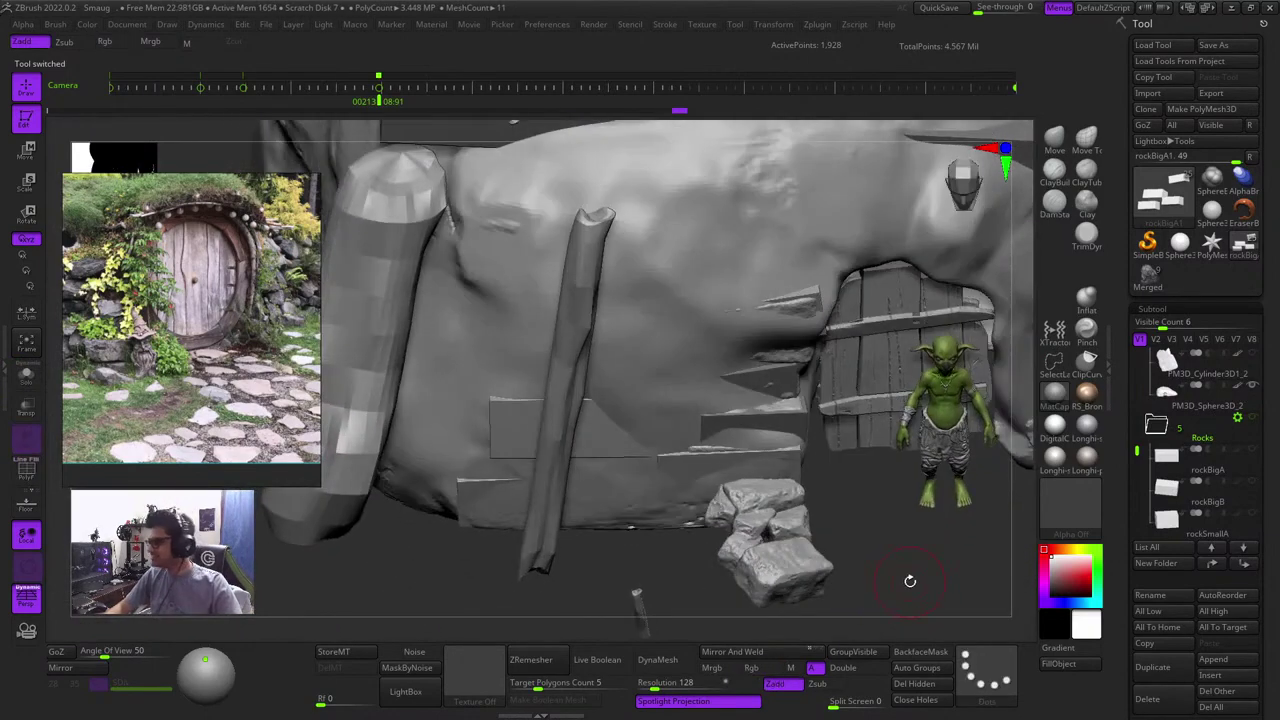
mouse_move(1182, 490)
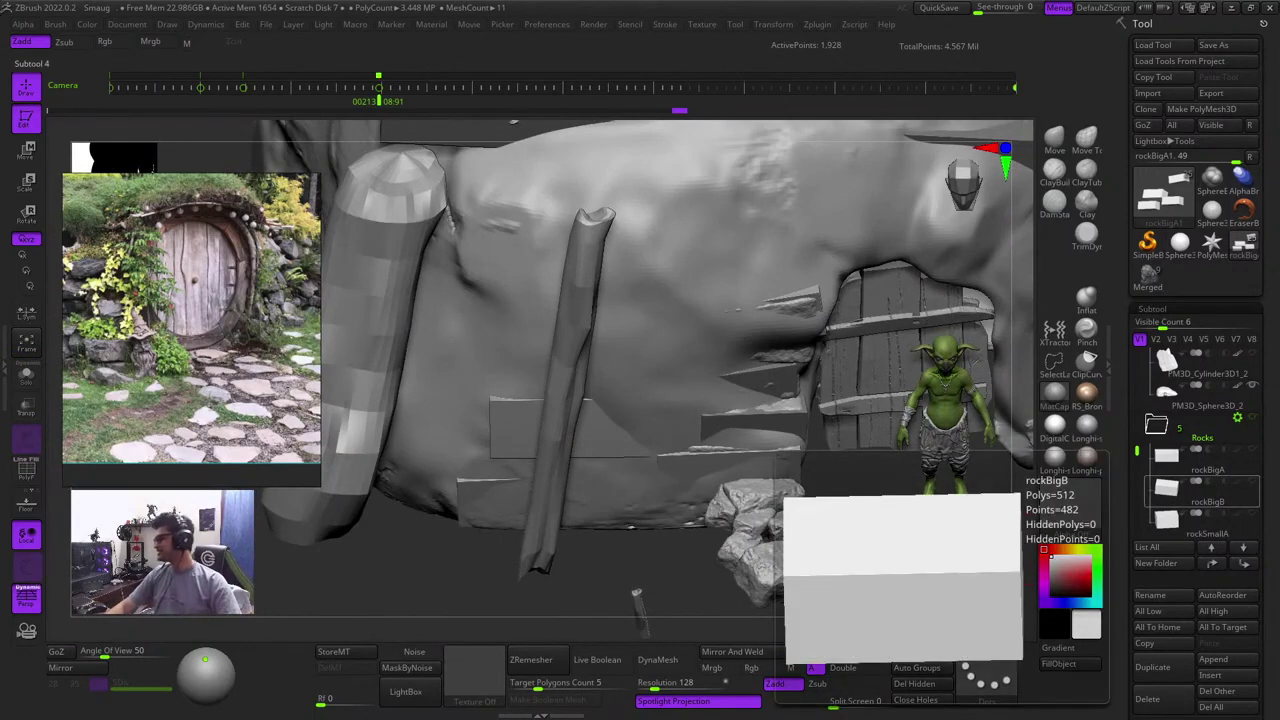
drag(863, 543, 871, 523)
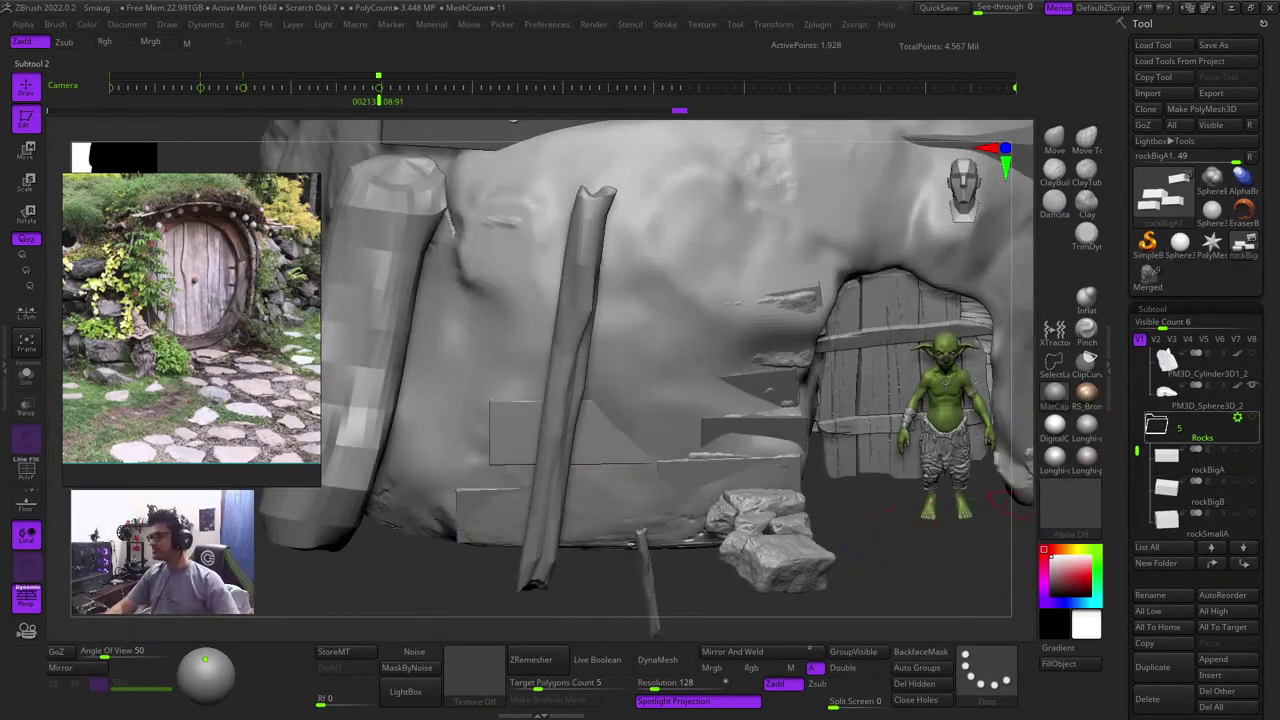
mouse_move(1200, 429)
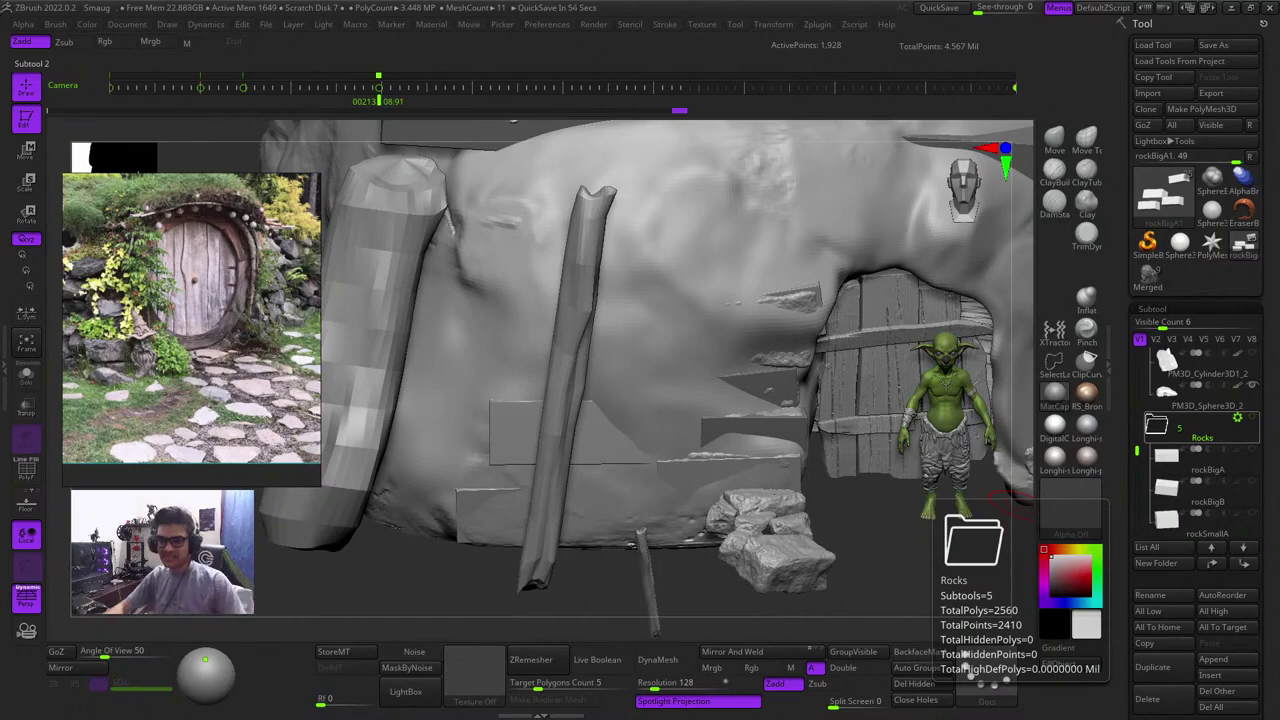
Give each block in the rockBigA1 subtool its own polygroup with Auto Groups and display the wireframe
ctrl+click(888, 520)
mouse_move(888, 520)
ctrl+mouse_down()
mouse_move(906, 506)
mouse_move(893, 503)
ctrl+mouse_up()
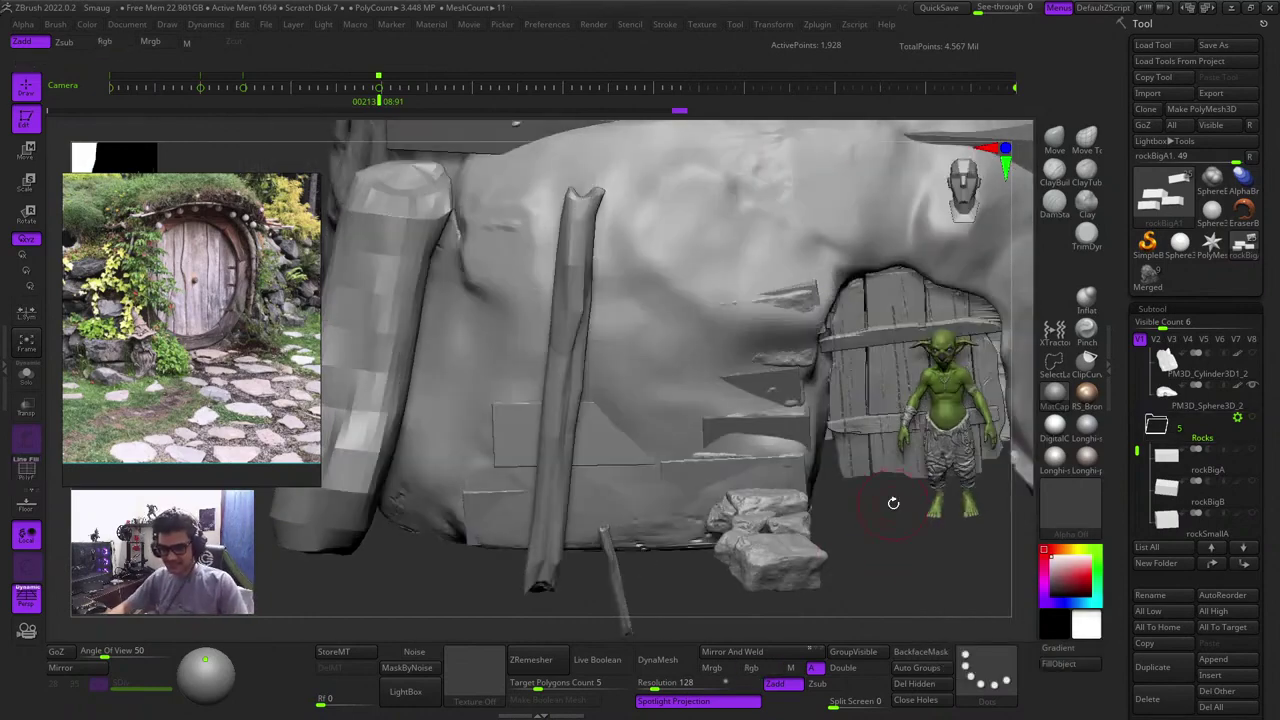
key(w)
drag(560, 595, 520, 500)
drag(462, 606, 458, 595)
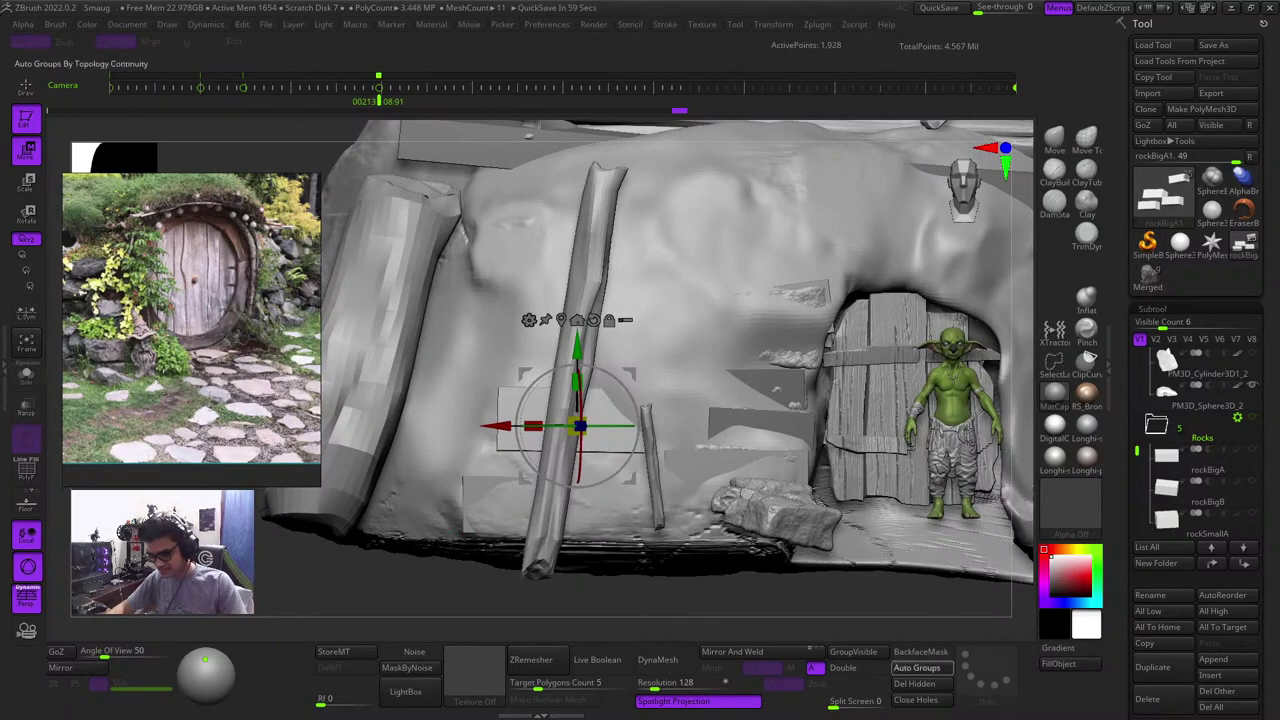
key(shift+f)
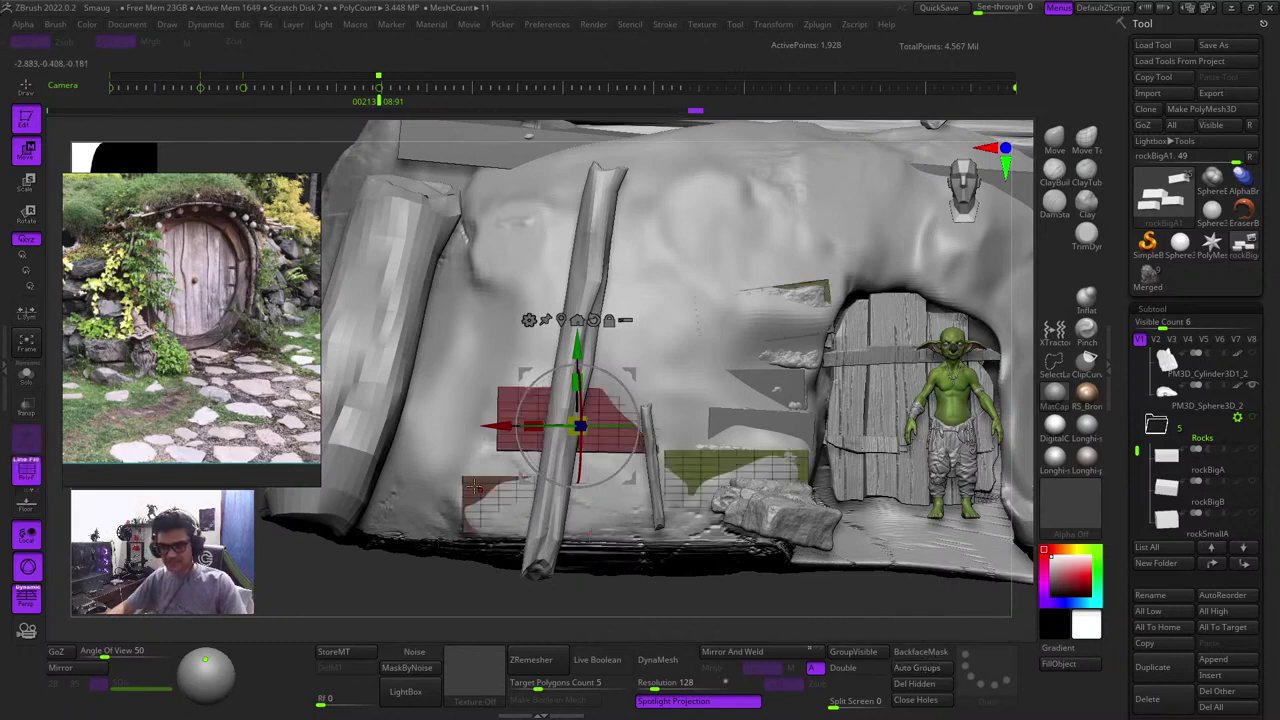
Isolate the block behind the leaning post by polygroup and place a copy higher on the hut wall
ctrl+click(500, 400)
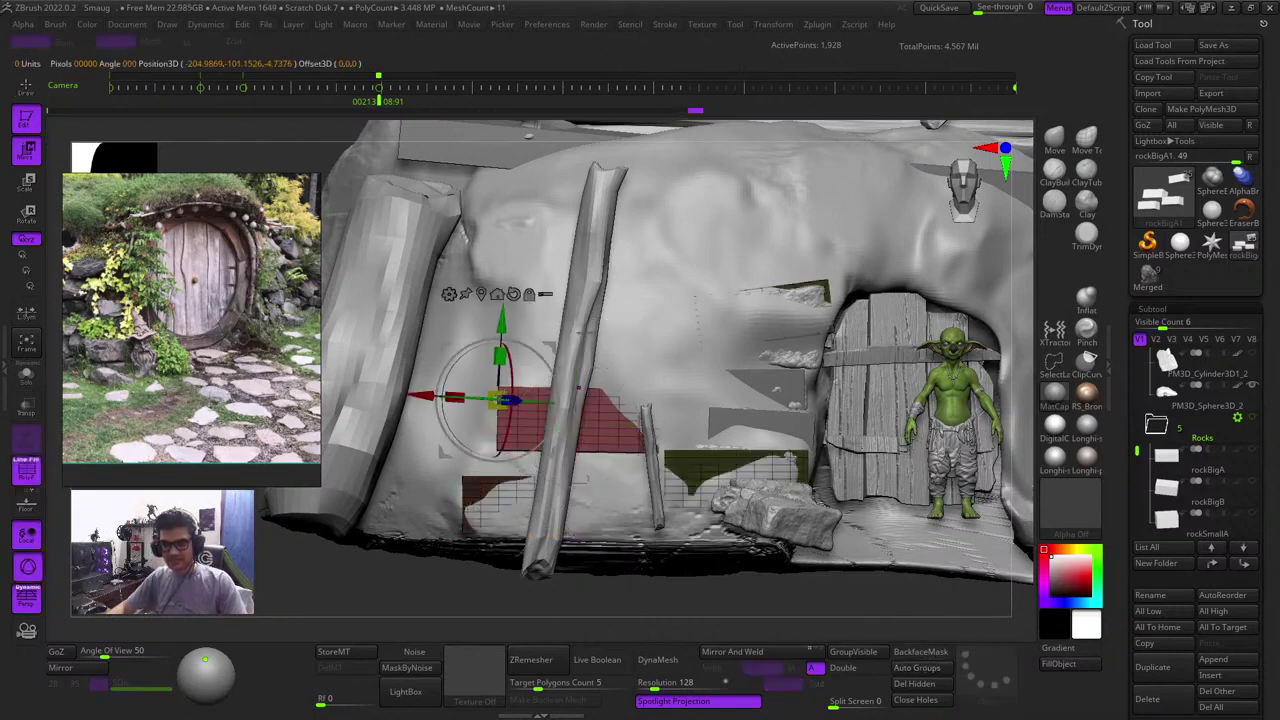
ctrl+drag(551, 347, 531, 154)
key(shift+f)
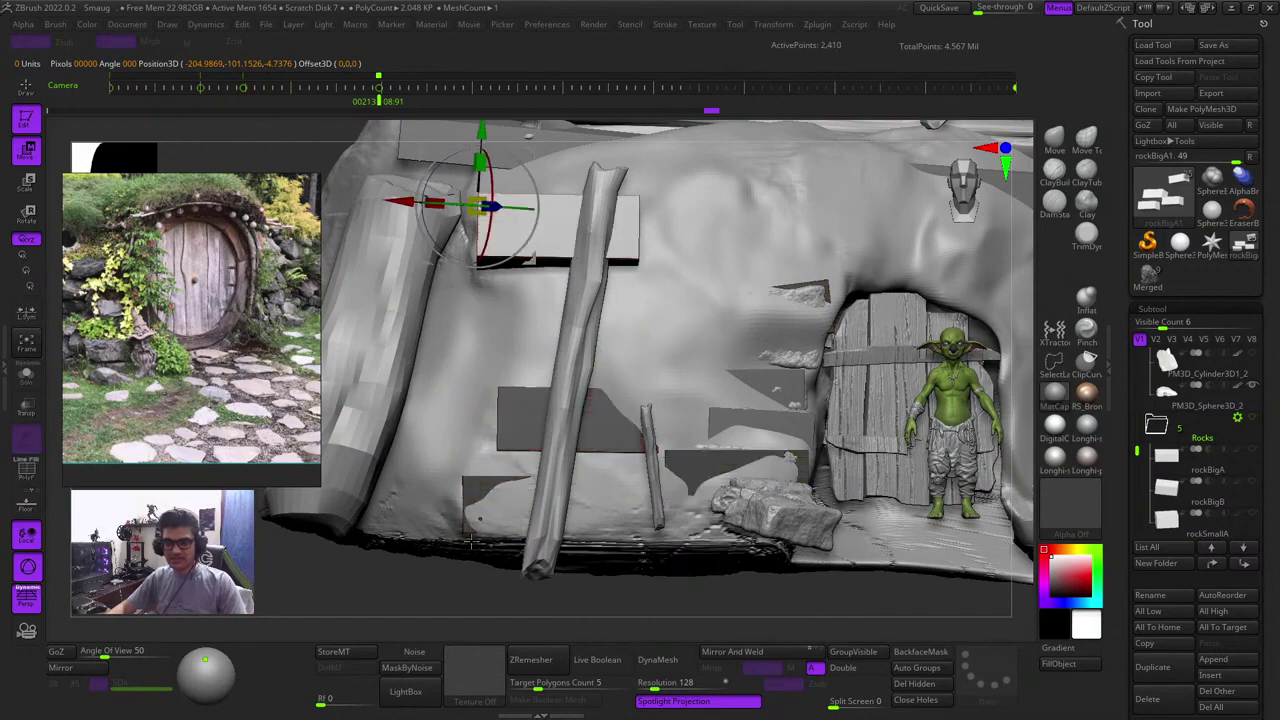
key(q)
key(w)
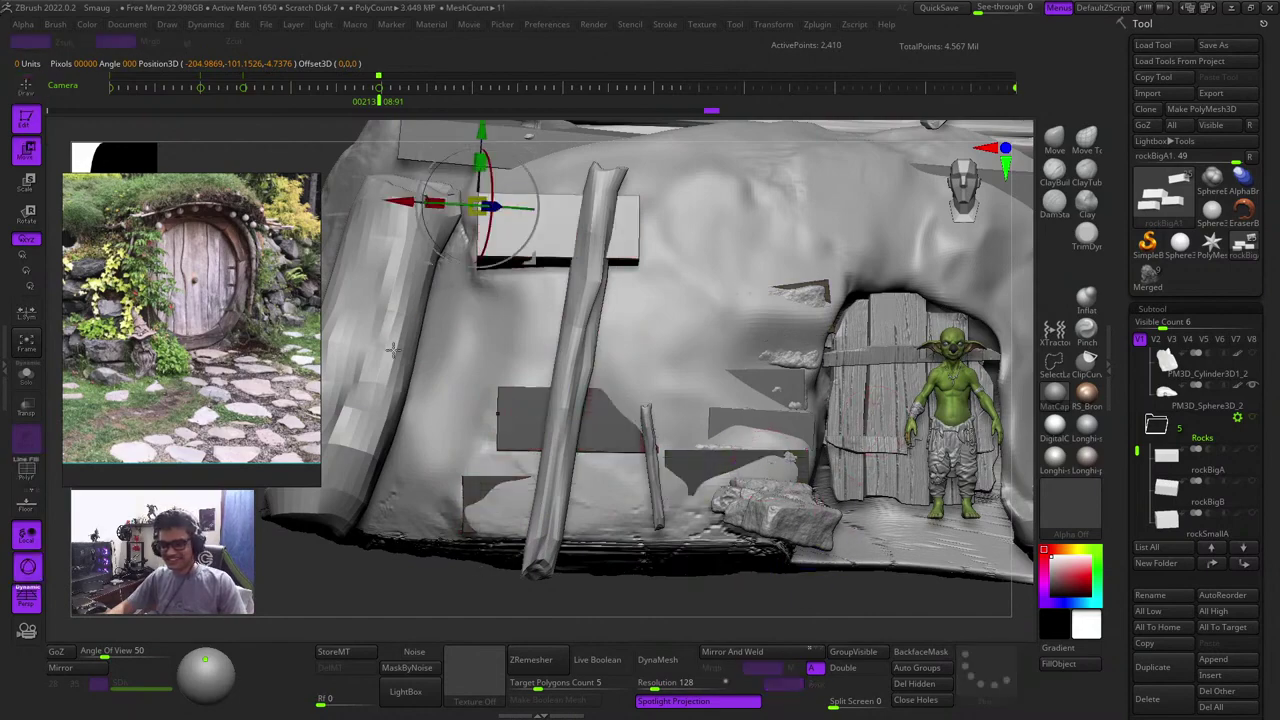
Recentre the gizmo on the copied block and move it towards the wall between the thick log and leaning post
ctrl+right_drag(392, 350, 780, 231)
alt+click(691, 206)
alt+click(658, 206)
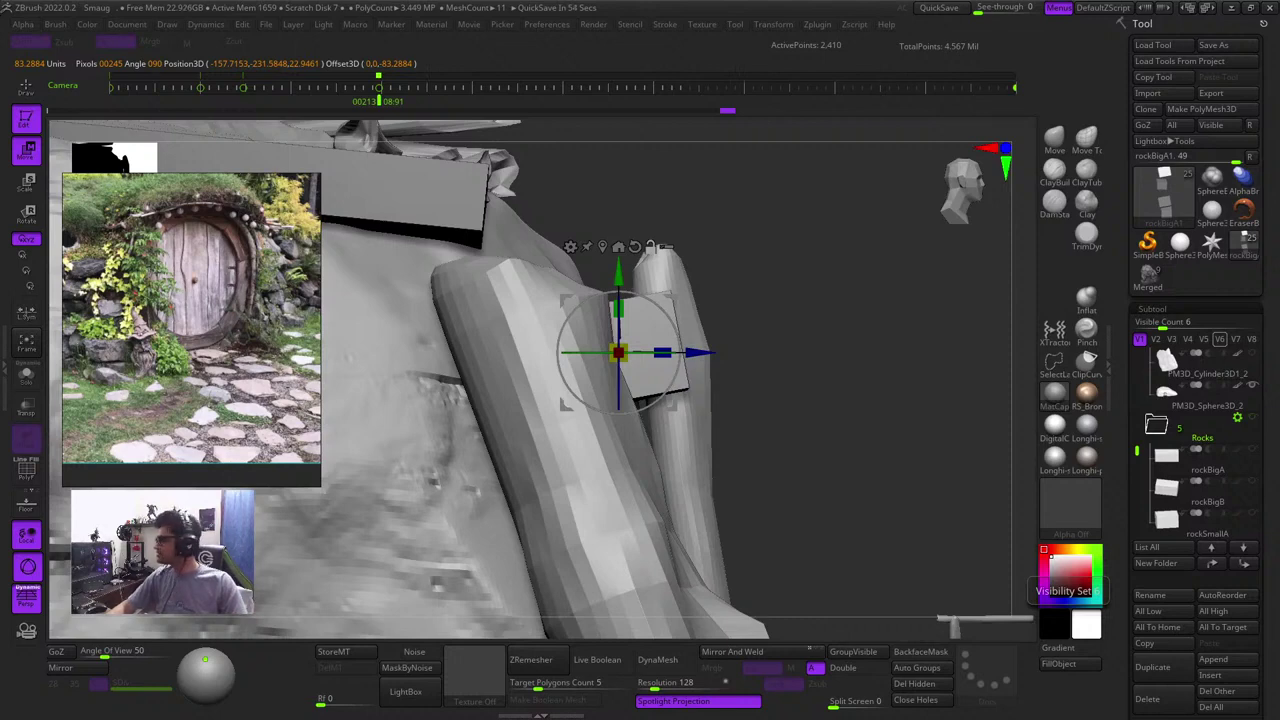
right_drag(842, 343, 757, 340)
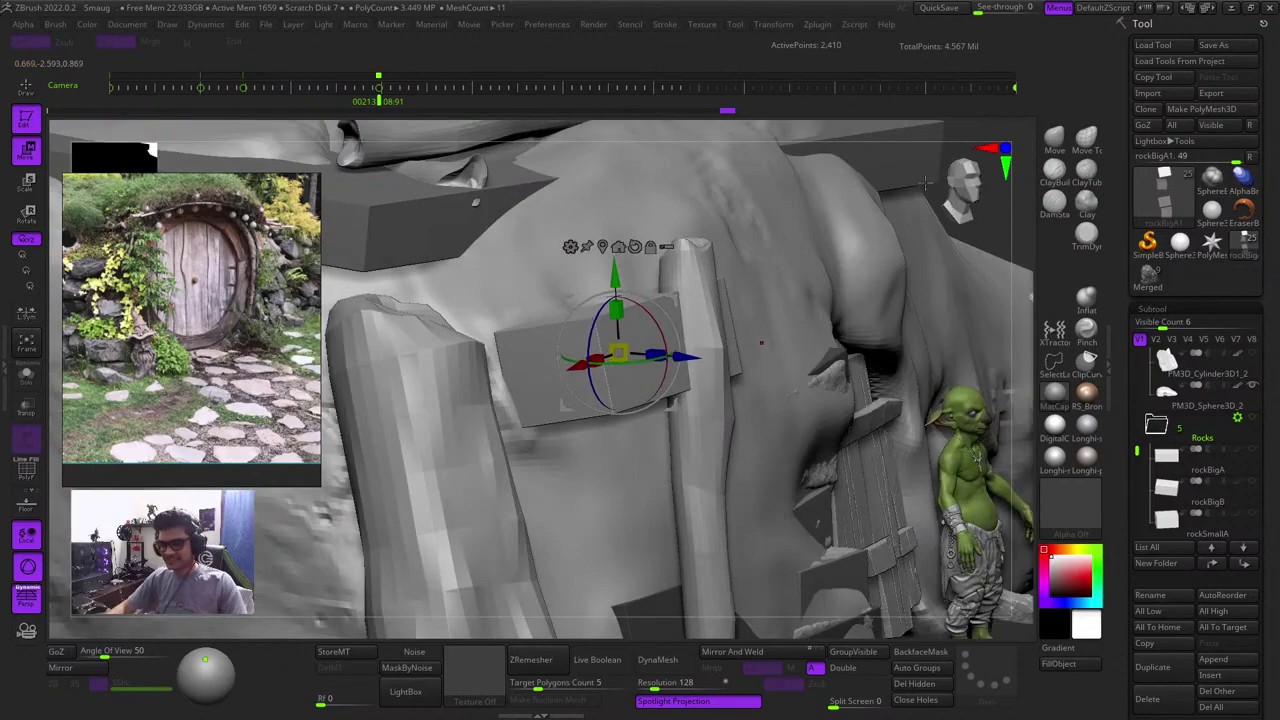
right_drag(985, 218, 925, 374)
drag(873, 301, 746, 297)
shift+right_drag(1030, 300, 850, 283)
drag(875, 262, 876, 299)
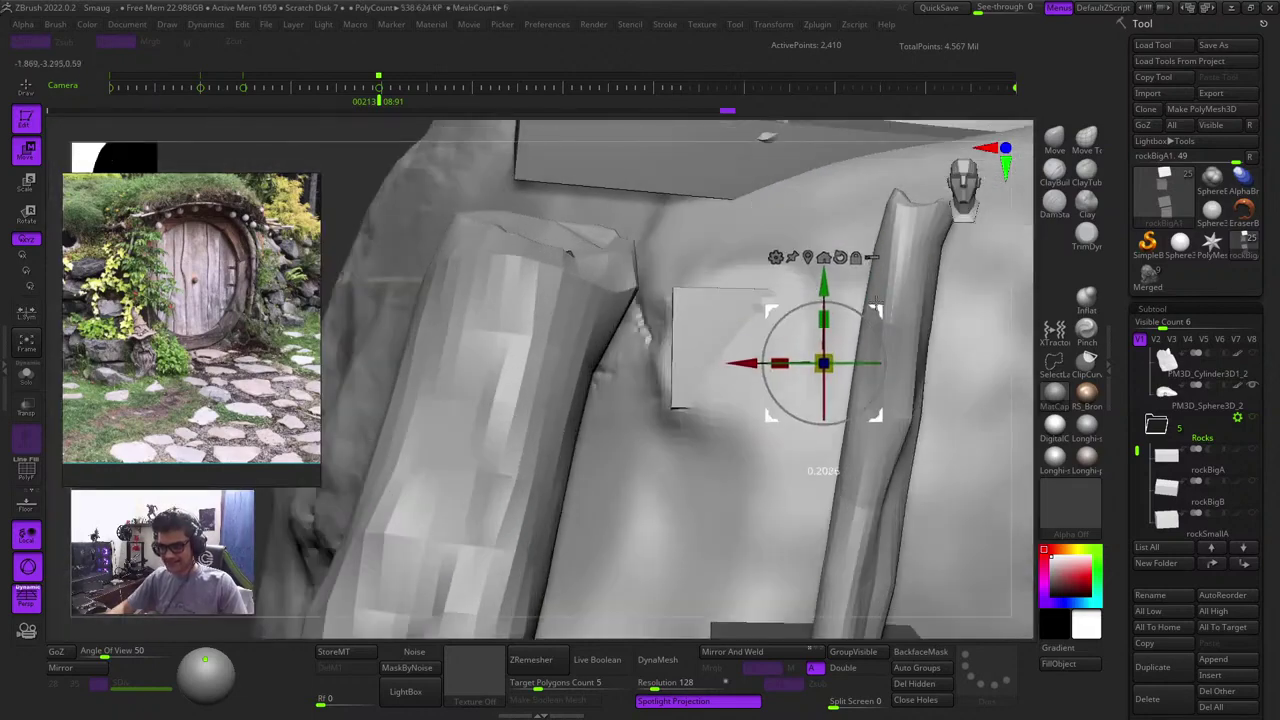
Rotate the copied block to follow the curved wall and shift its depth and sideways position
right_drag(1033, 362, 1044, 293)
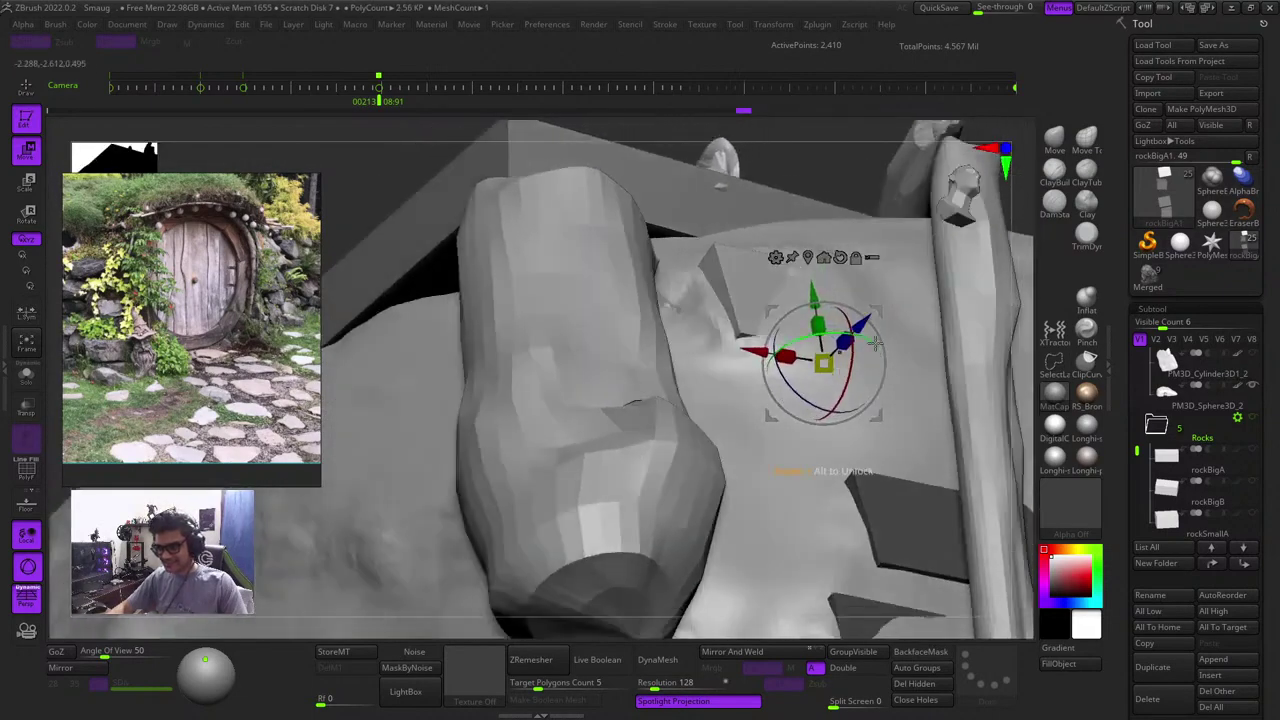
drag(875, 343, 845, 334)
right_drag(775, 222, 850, 342)
mouse_move(896, 401)
mouse_down()
mouse_move(917, 412)
mouse_move(904, 409)
mouse_up()
drag(864, 368, 858, 363)
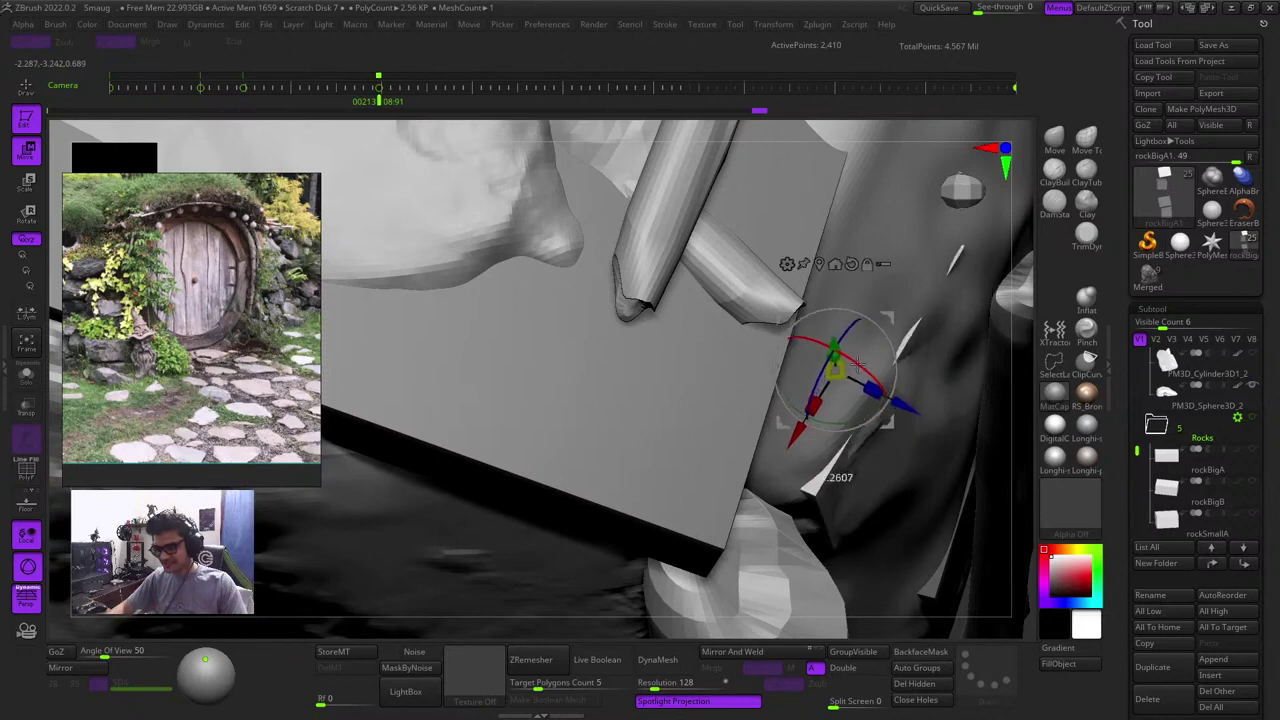
drag(905, 403, 918, 405)
drag(892, 310, 900, 300)
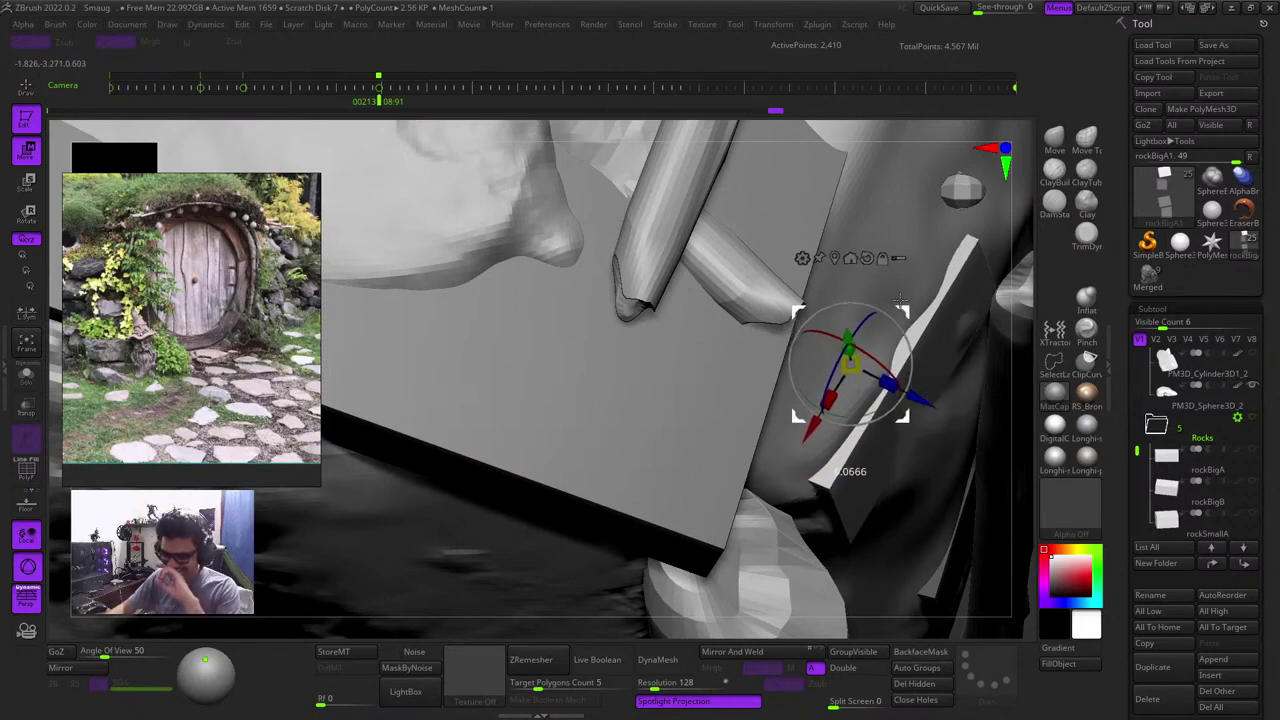
Fine-tune how the copied block sits in the hut wall, return to Draw mode and check the placement
drag(864, 424, 862, 425)
drag(925, 400, 910, 392)
mouse_move(1014, 452)
mouse_down()
mouse_move(986, 434)
mouse_move(940, 440)
mouse_up()
key(q)
ctrl+right_drag(560, 400, 524, 350)
drag(518, 376, 695, 226)
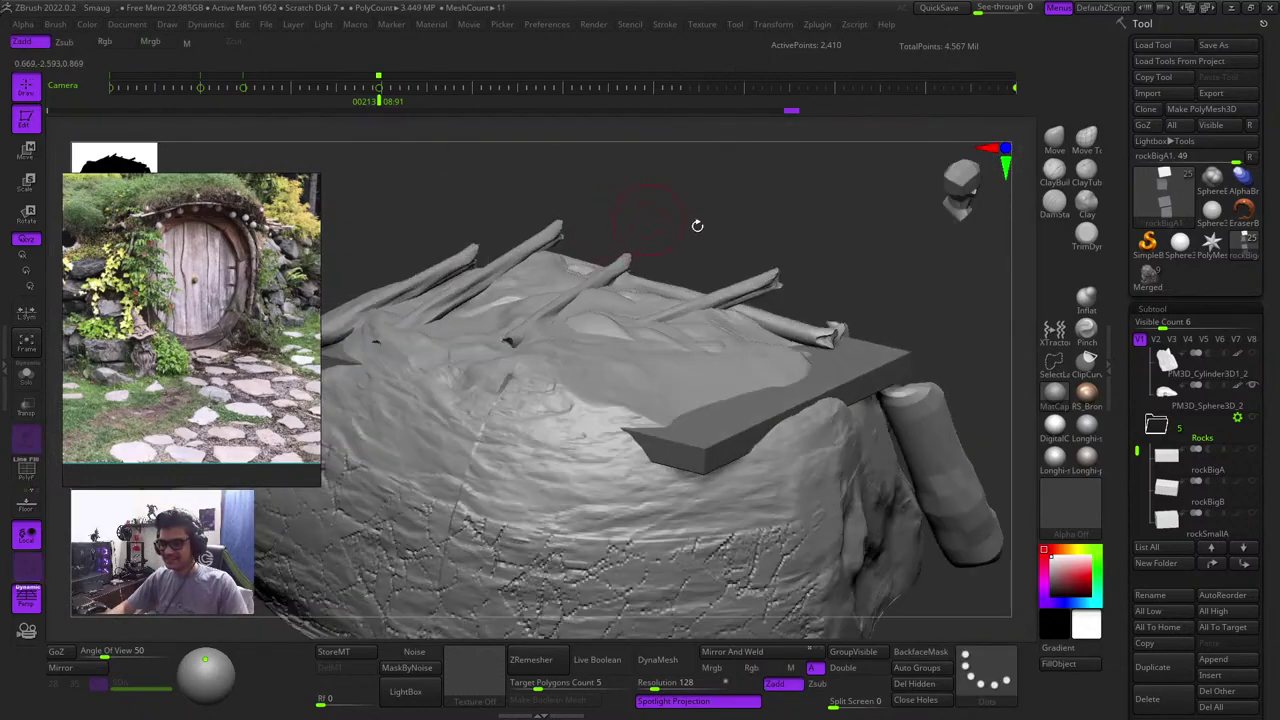
drag(858, 241, 739, 250)
key(shift+f)
key(shift+f)
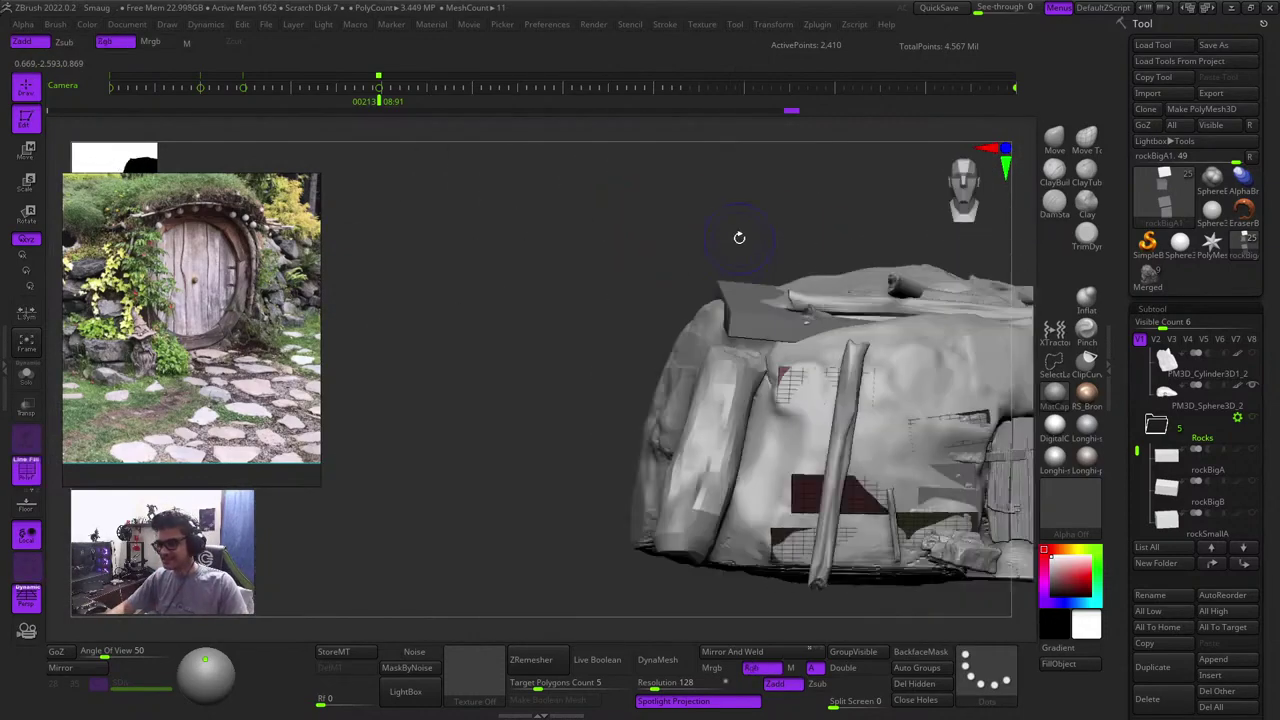
Examine the hut's wall blocks from several angles alongside the reference's stacked stone wall
key(f)
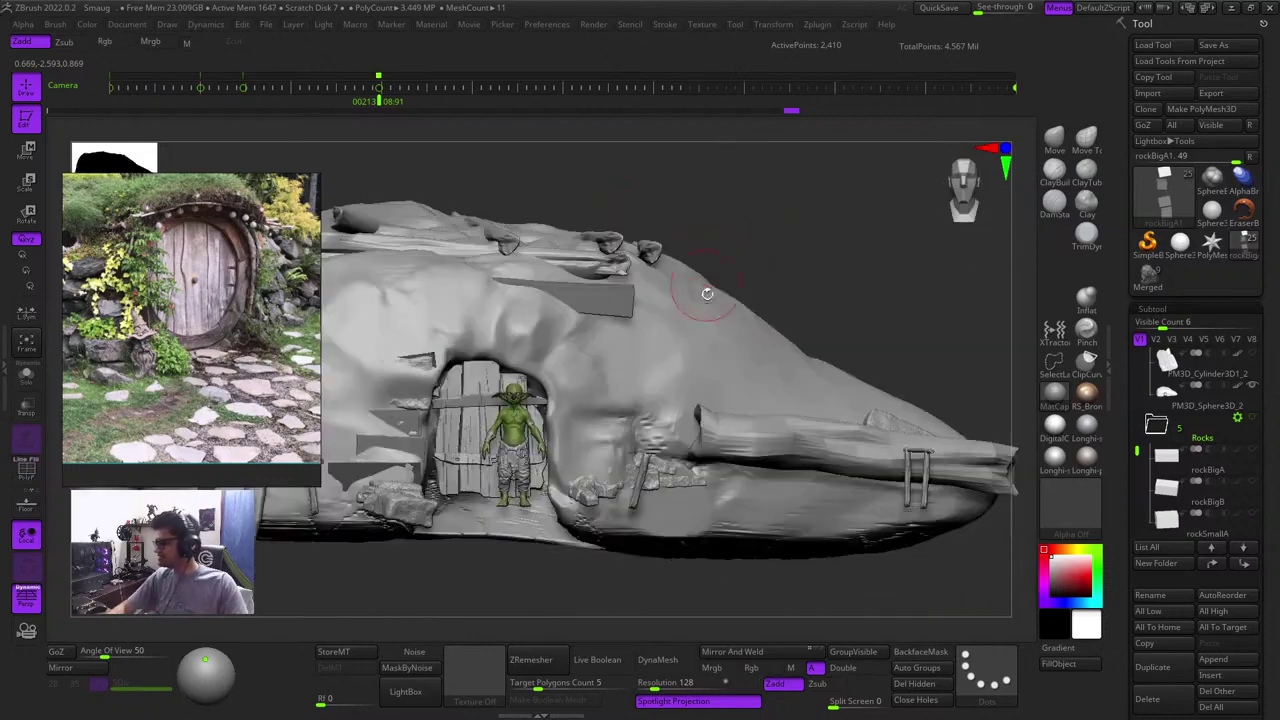
key(shift+f)
key(shift+f)
key(f)
mouse_move(756, 222)
mouse_down()
mouse_move(766, 197)
mouse_move(757, 203)
mouse_up()
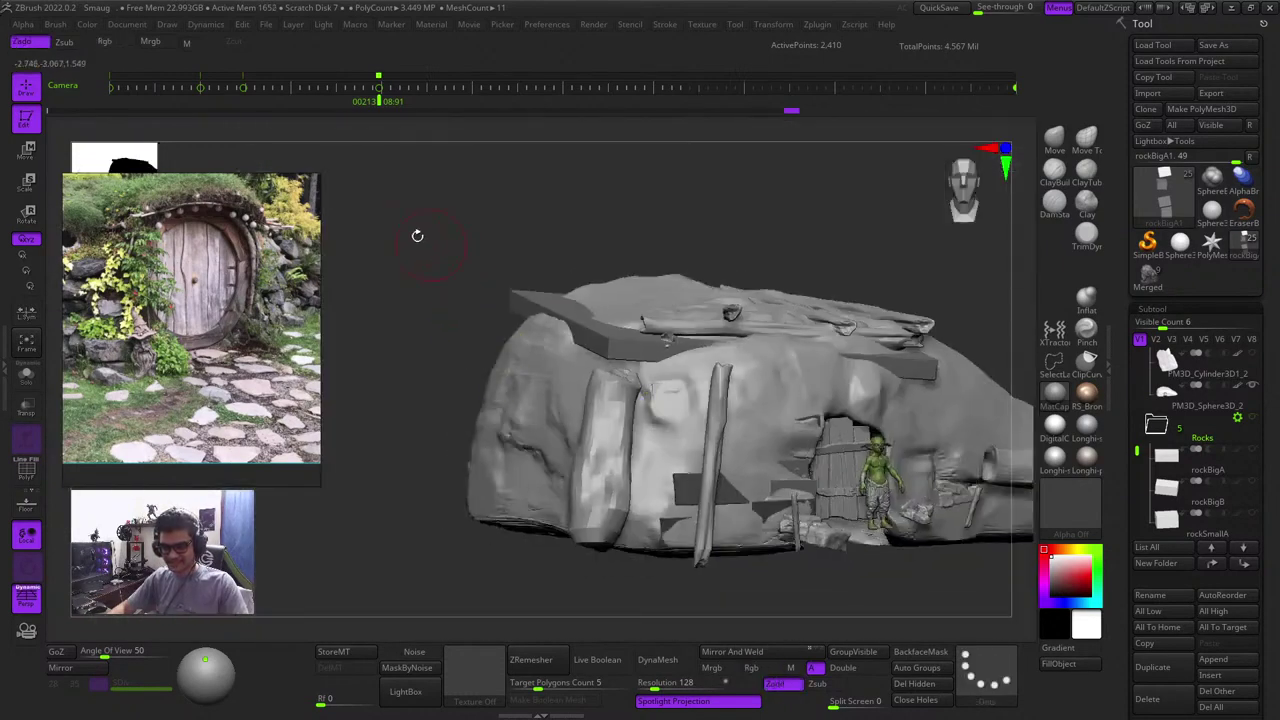
drag(417, 234, 443, 286)
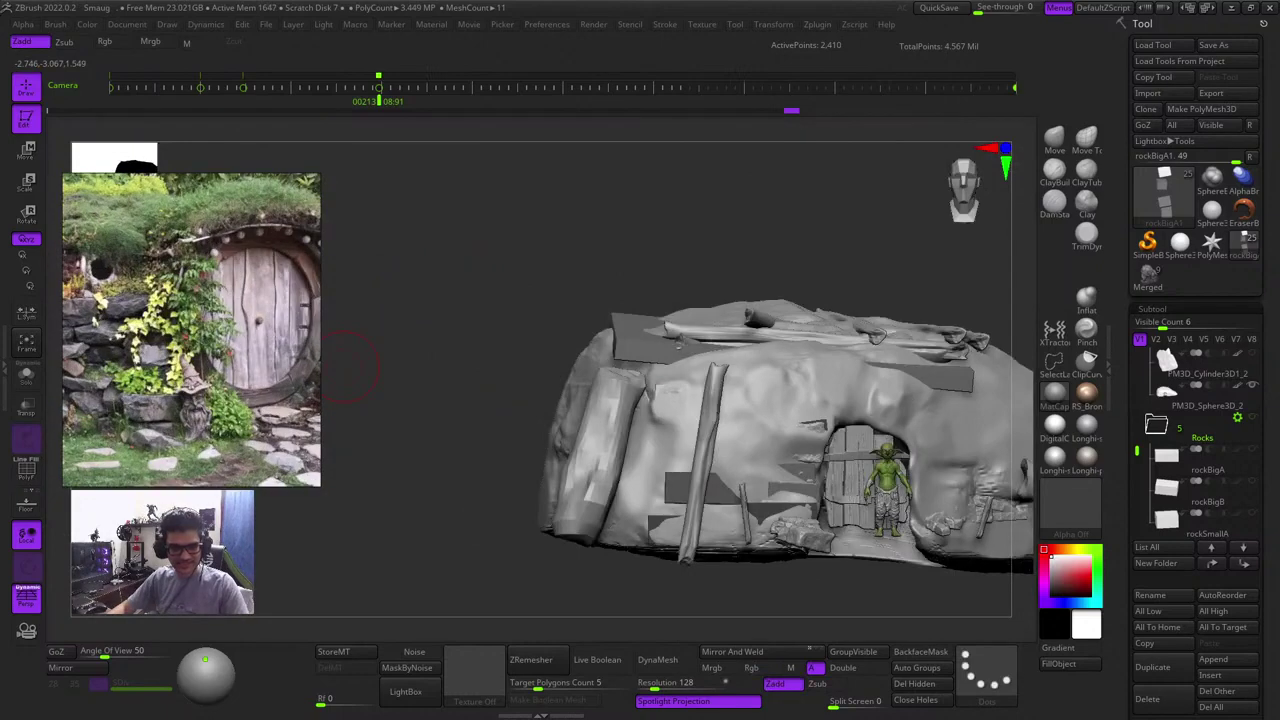
scroll(242, 320, up, 1)
middle_drag(242, 320, 168, 306)
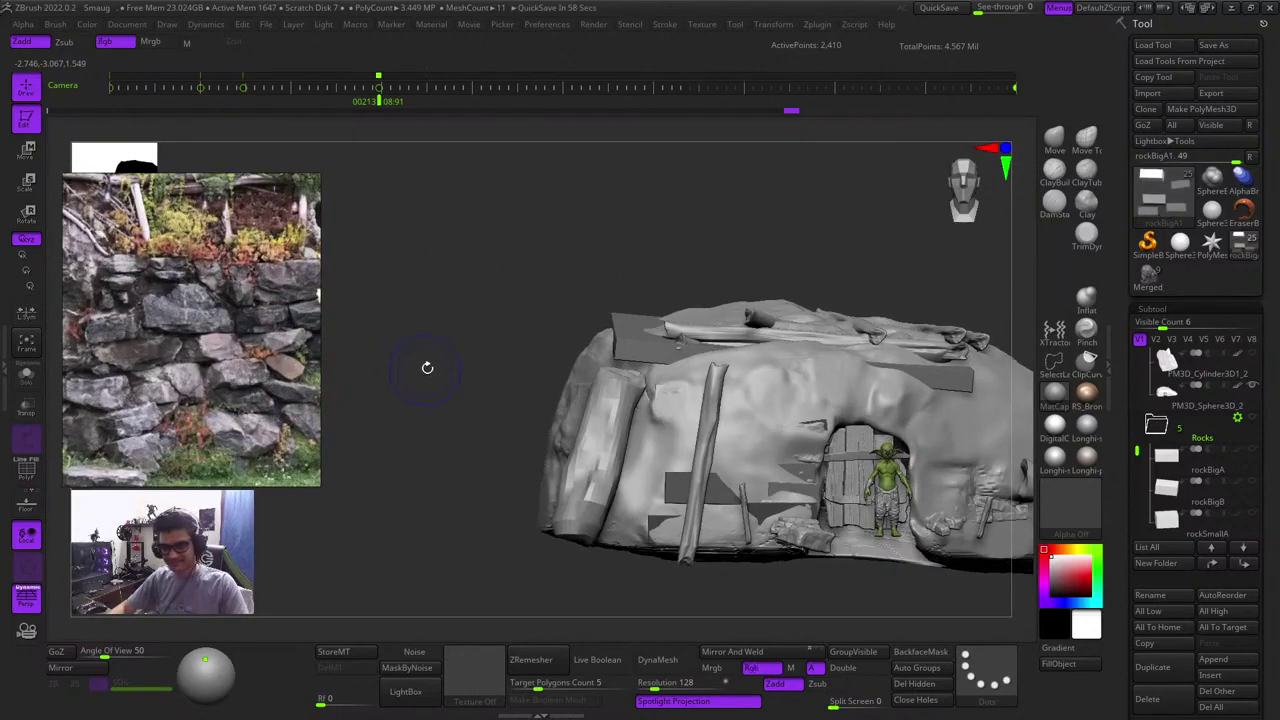
drag(446, 368, 437, 437)
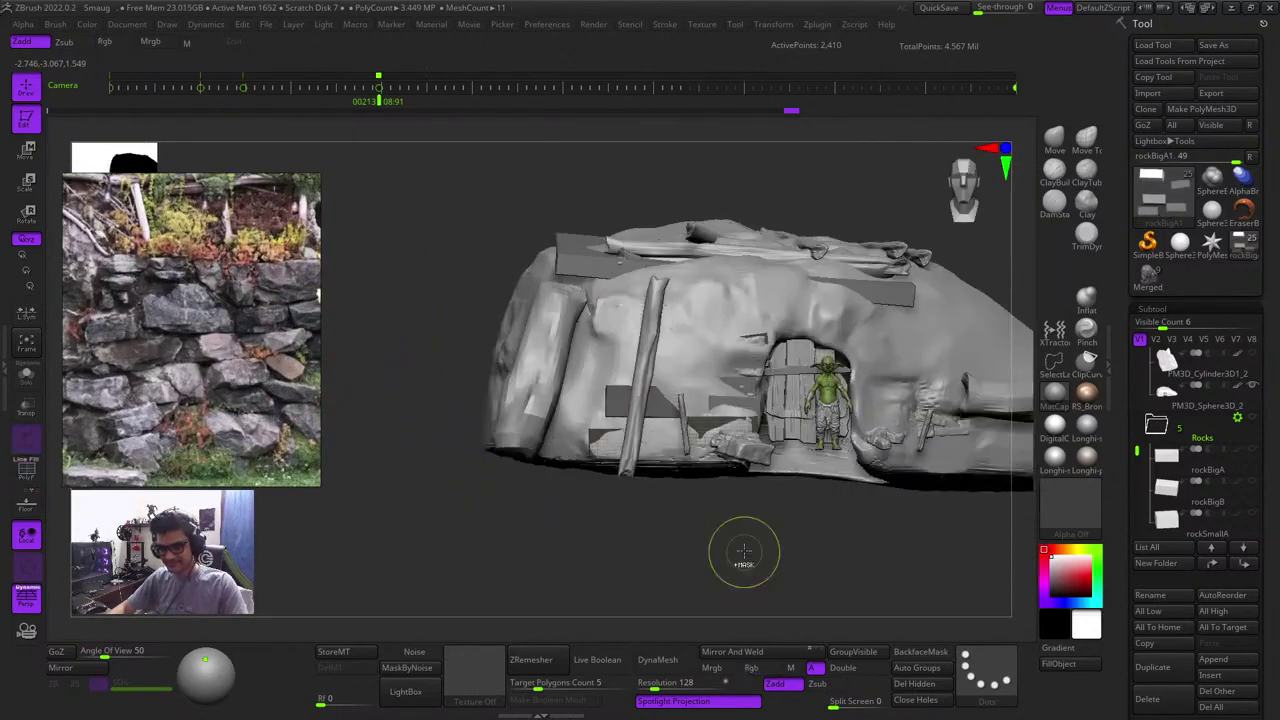
drag(751, 540, 802, 566)
Show the Rocks folder and frame the door surround in the reference photo
click(1251, 418)
right_click(833, 576)
mouse_move(860, 497)
ctrl+right_down()
mouse_move(833, 576)
mouse_move(768, 598)
mouse_move(788, 578)
ctrl+right_up()
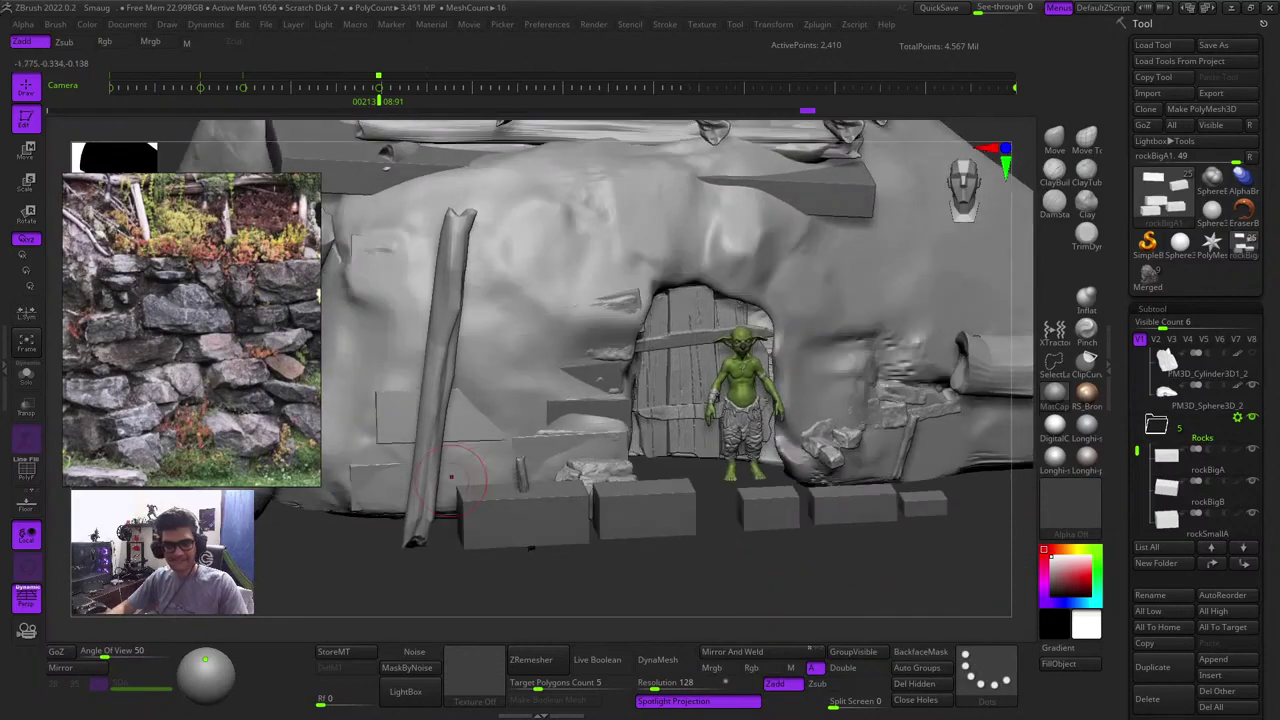
scroll(300, 440, down, 4)
middle_drag(300, 440, 200, 436)
scroll(175, 300, up, 4)
middle_drag(165, 250, 204, 327)
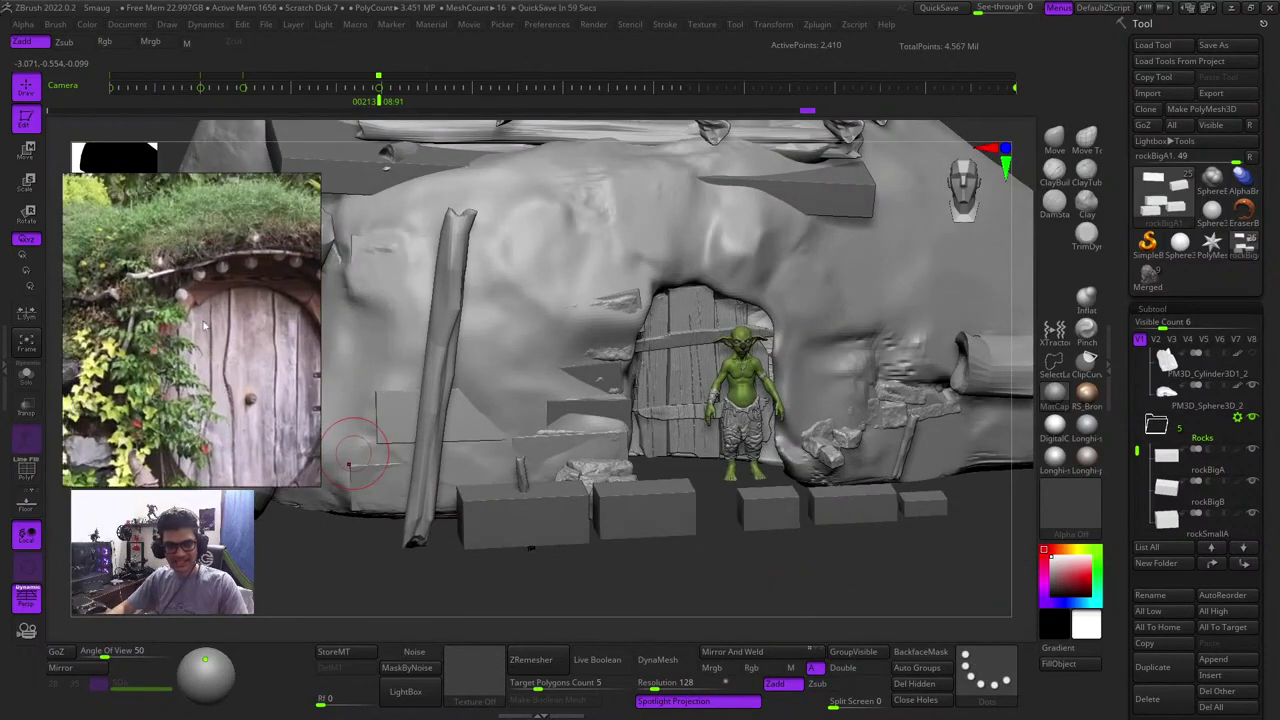
scroll(204, 326, down, 2)
Select the roof log subtool, isolate it with Solo and switch to the Move gizmo
right_drag(775, 580, 605, 418)
key(shift+f)
alt+click(521, 235)
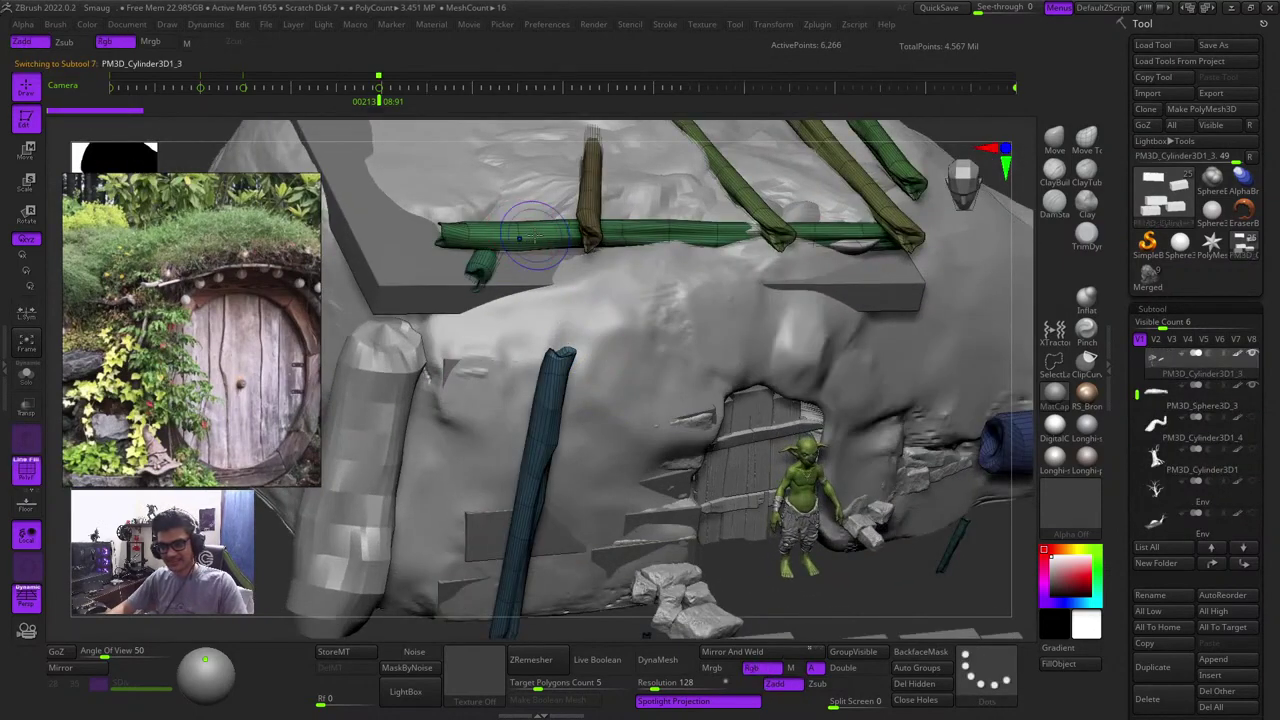
key(shift+f)
key(f)
key(f)
click(30, 376)
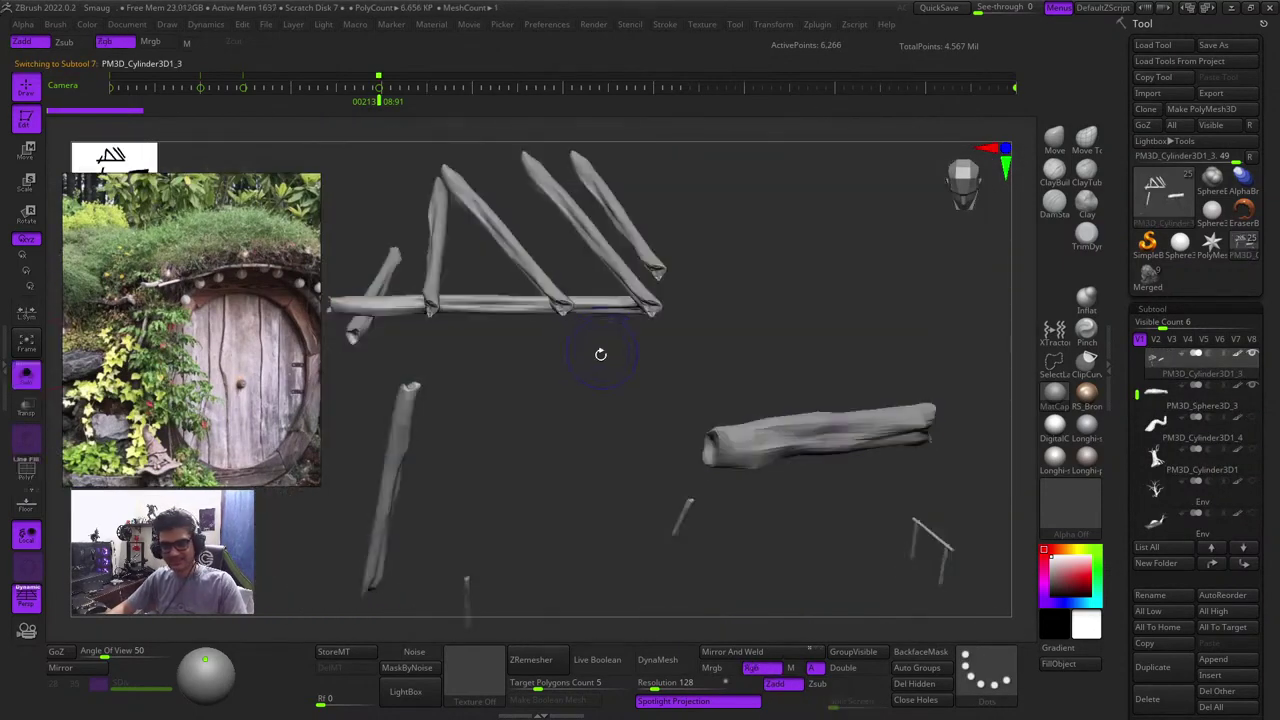
mouse_move(600, 354)
right_down()
mouse_move(520, 350)
mouse_move(675, 364)
mouse_move(661, 382)
mouse_move(694, 409)
mouse_move(692, 341)
mouse_move(738, 346)
right_up()
key(w)
key(w)
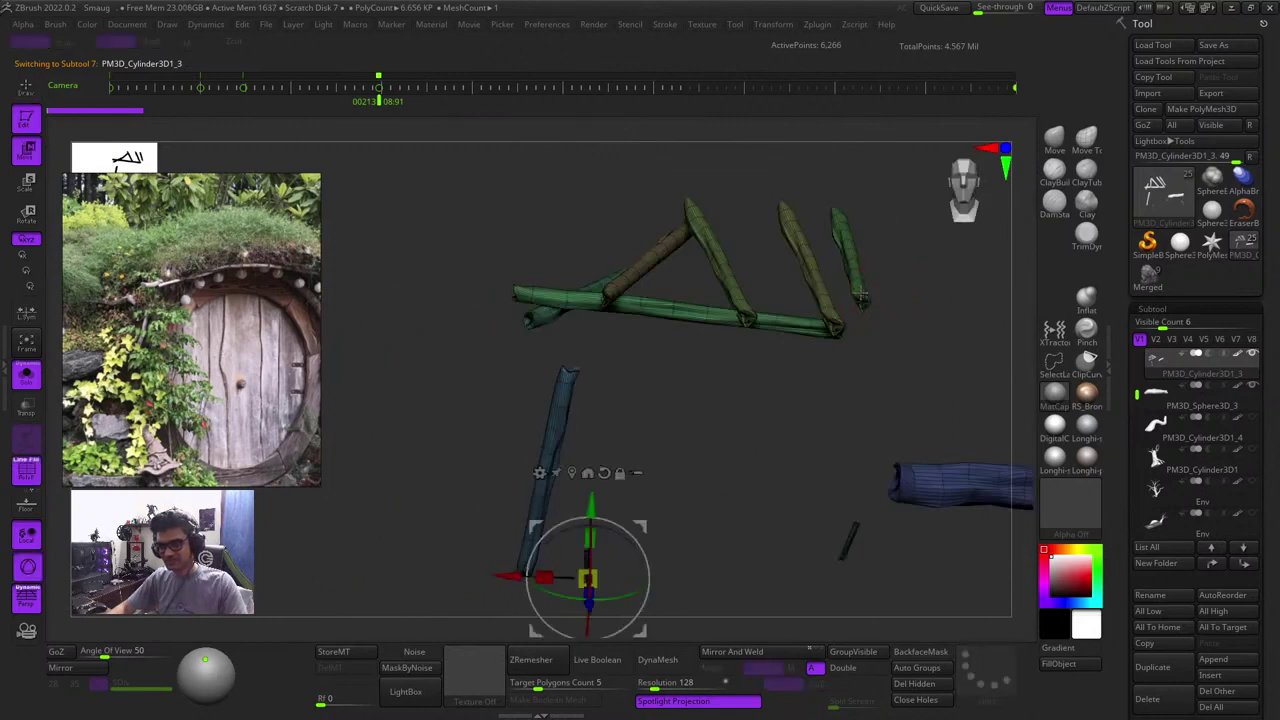
Isolate the short roof log at the far end by polygroup and move it down towards the doorway
ctrl+click(860, 287)
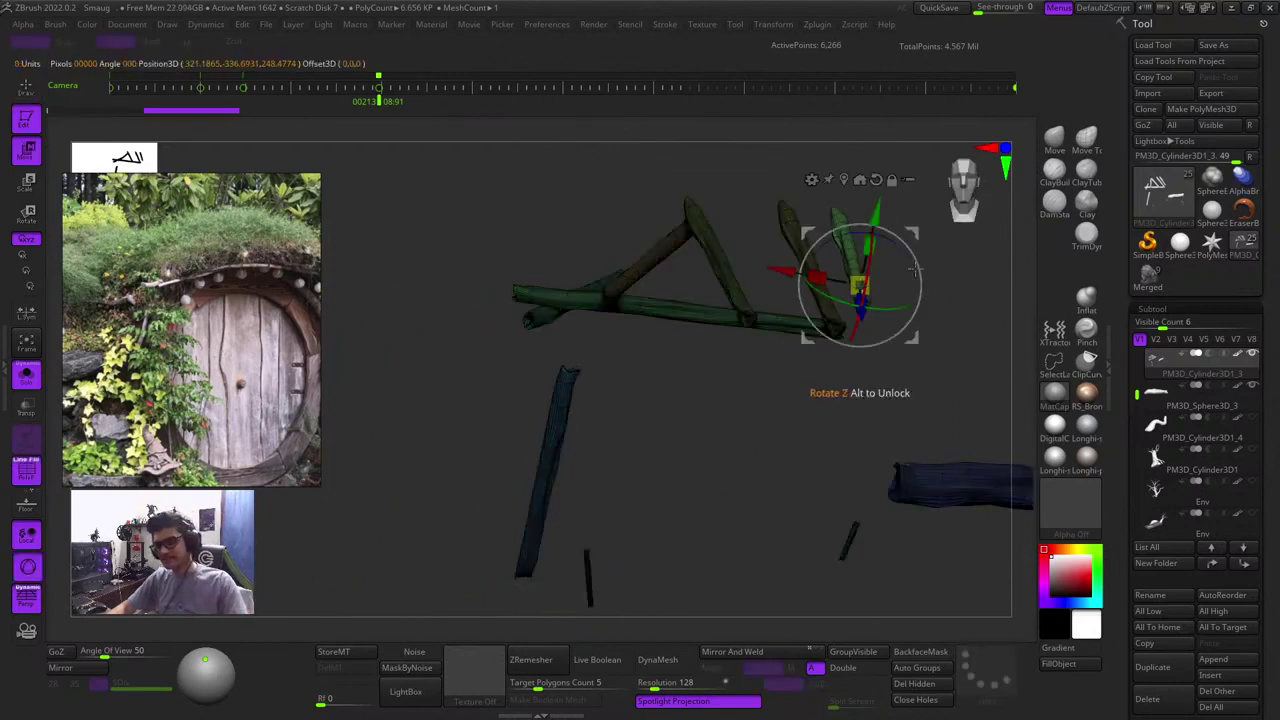
drag(913, 230, 834, 395)
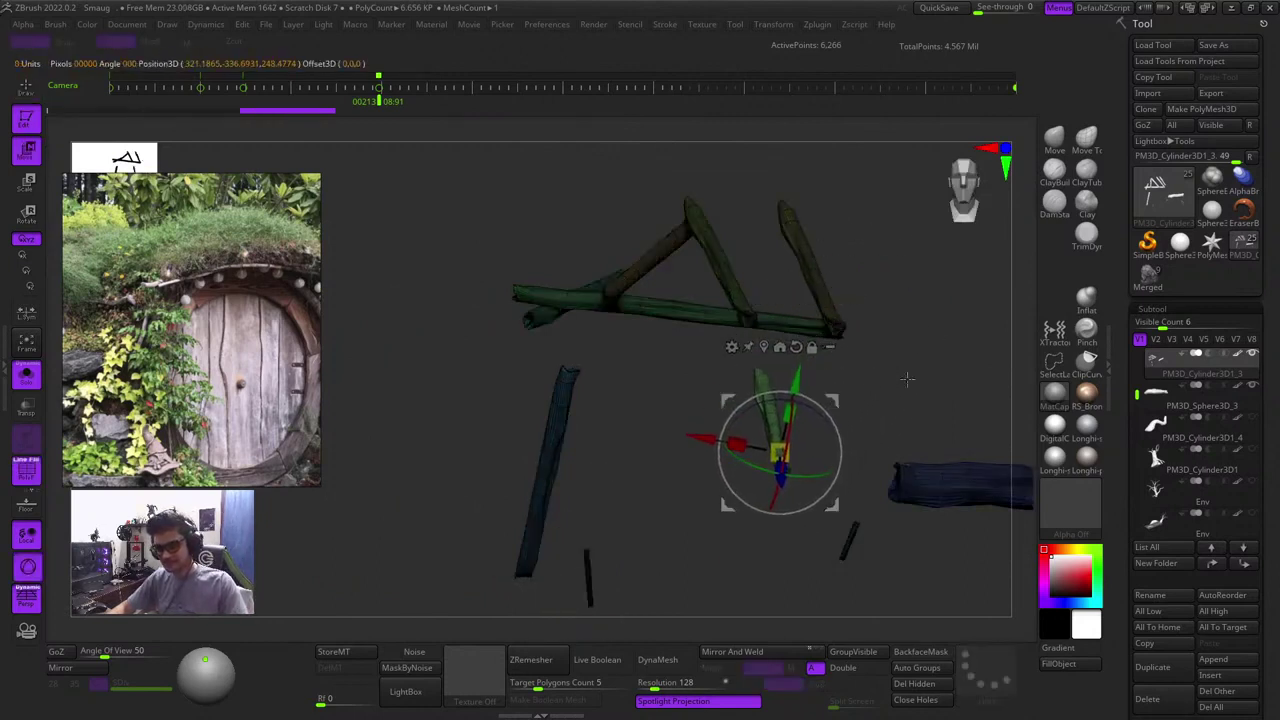
drag(908, 377, 810, 362)
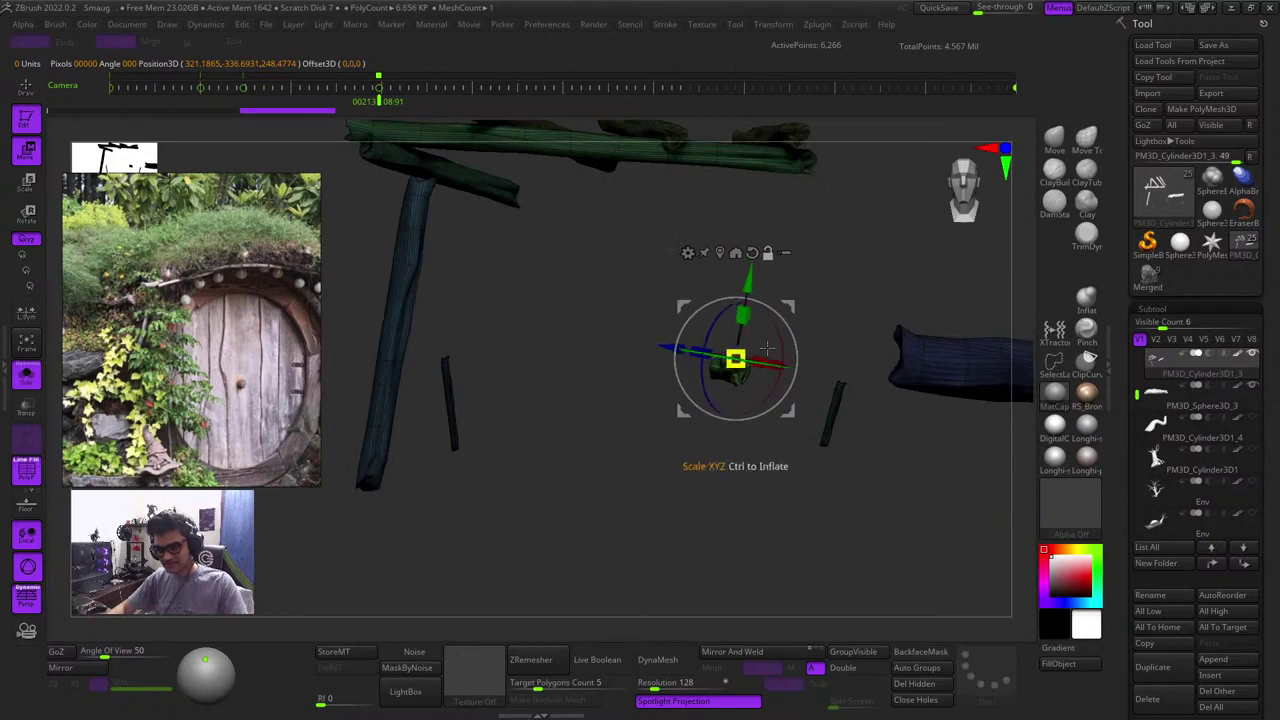
Reset the gizmo's orientation and recentre it on the log, rotating the log to lie across the doorway
alt+click(753, 251)
click(721, 253)
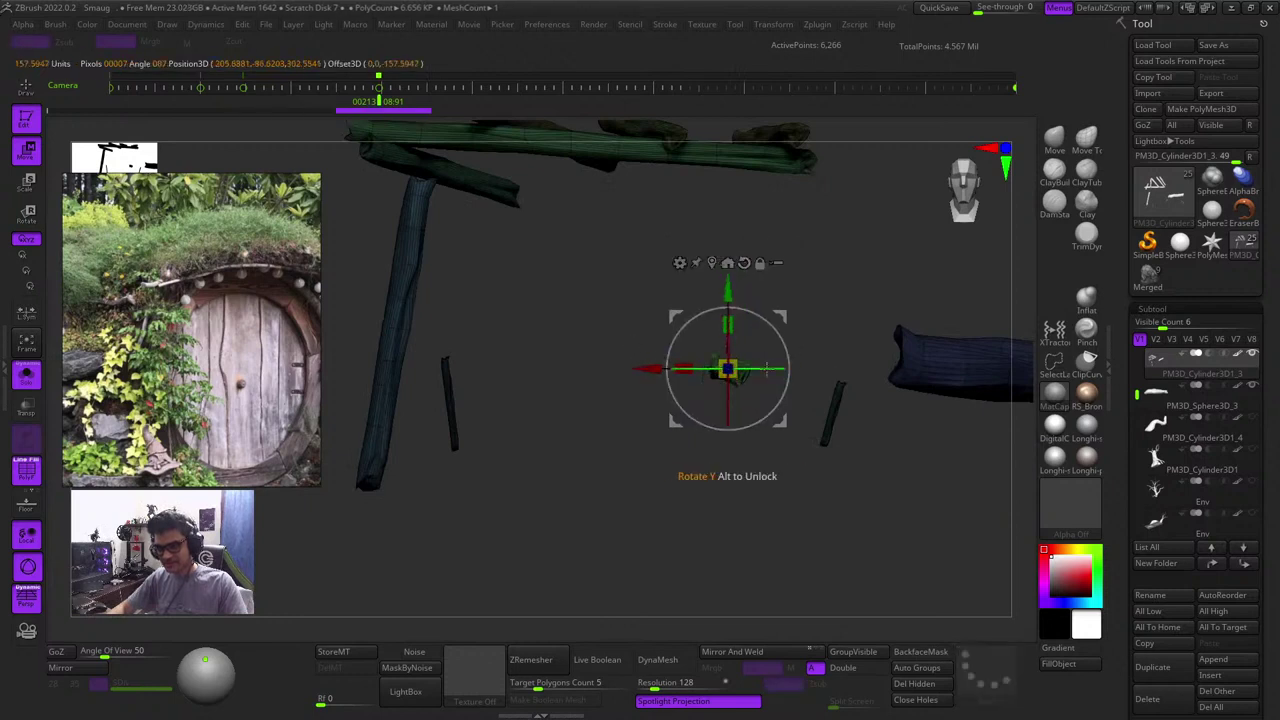
drag(766, 368, 680, 368)
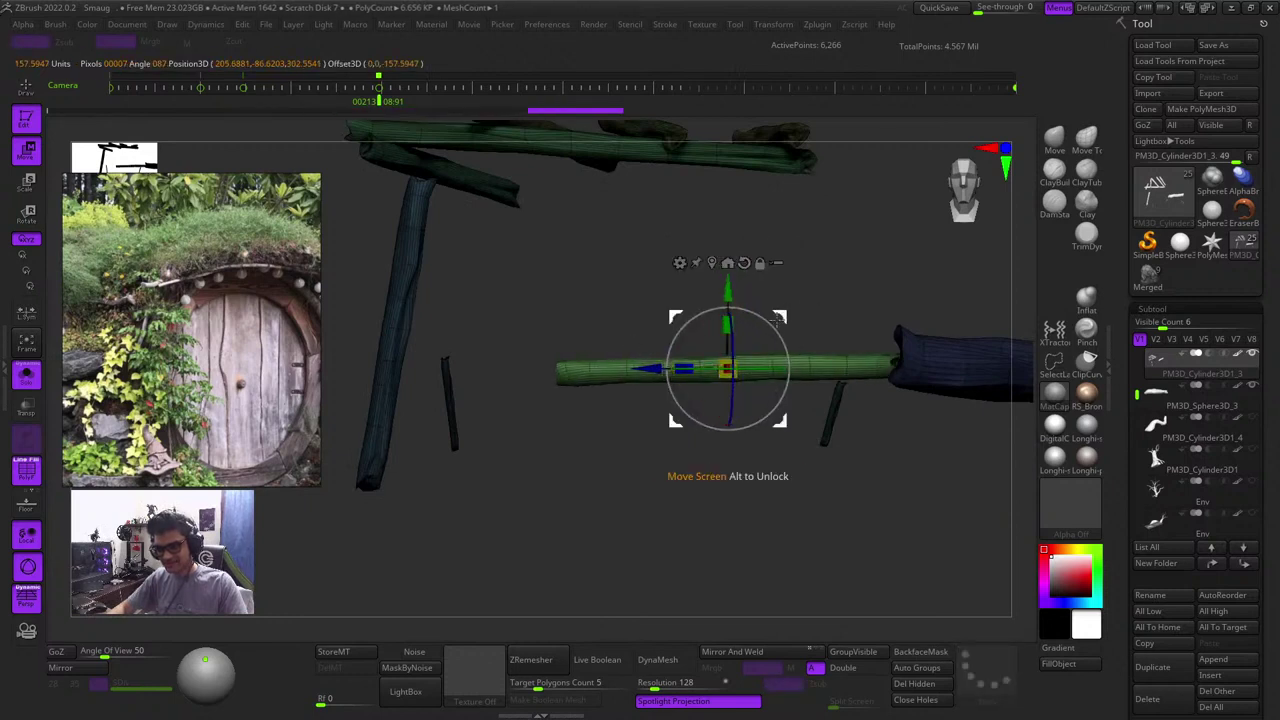
Raise the log to door-top height and leave Solo mode to see it with the hut
drag(779, 318, 668, 201)
key(shift+f)
click(30, 382)
alt+right_drag(511, 420, 247, 508)
key(shift+f)
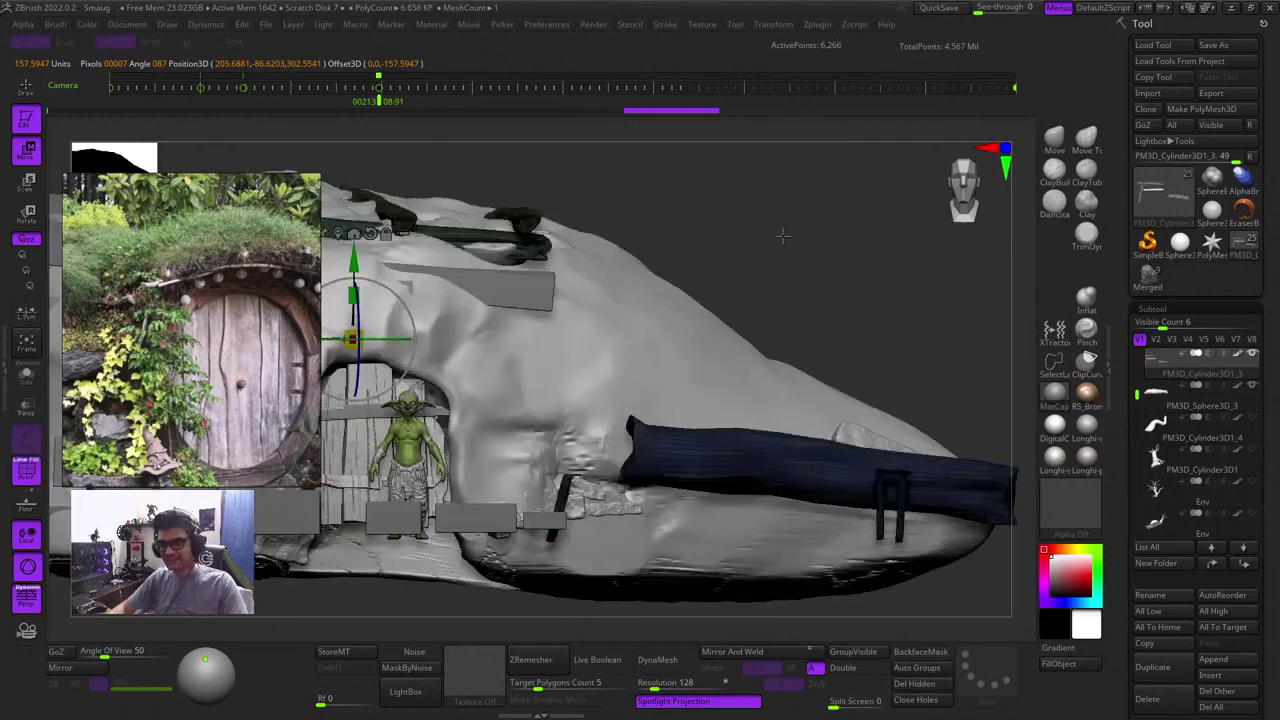
right_drag(783, 236, 1040, 346)
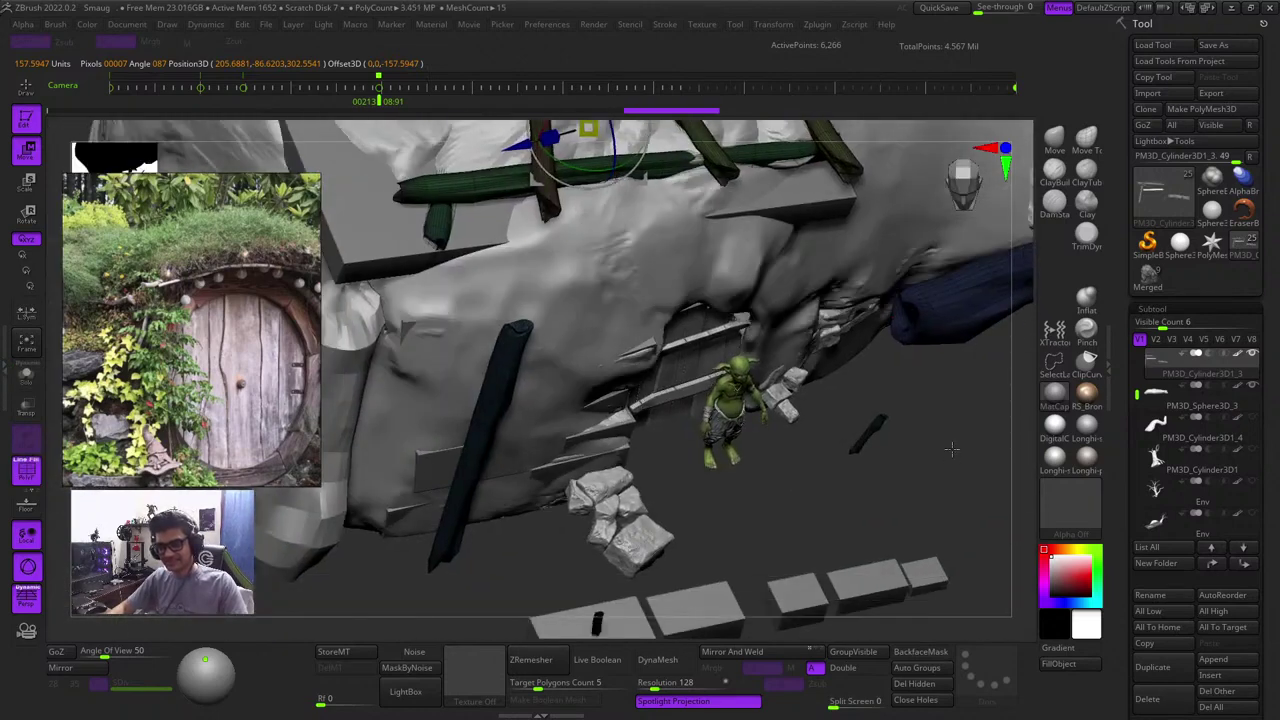
Bring the log out to the front wall so it spans horizontally above the door
alt+right_drag(952, 449, 948, 556)
drag(546, 172, 654, 354)
shift+right_drag(654, 354, 704, 537)
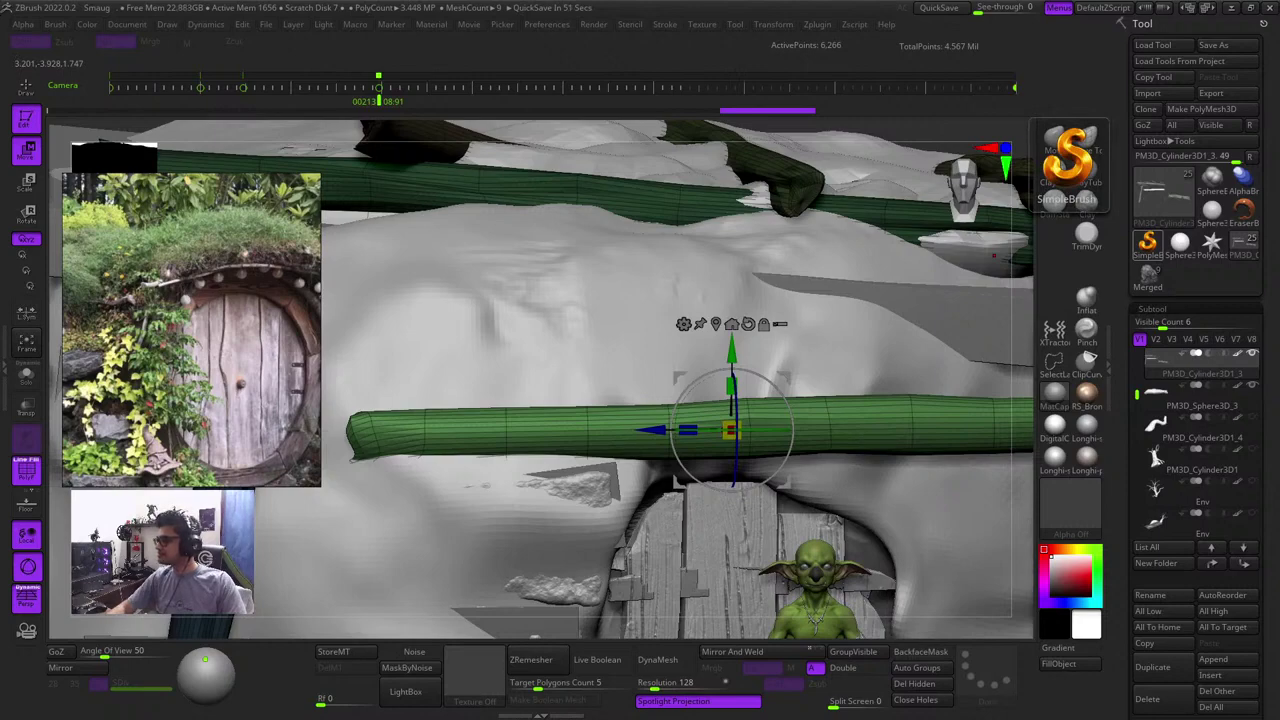
right_drag(994, 256, 1031, 374)
key(shift+f)
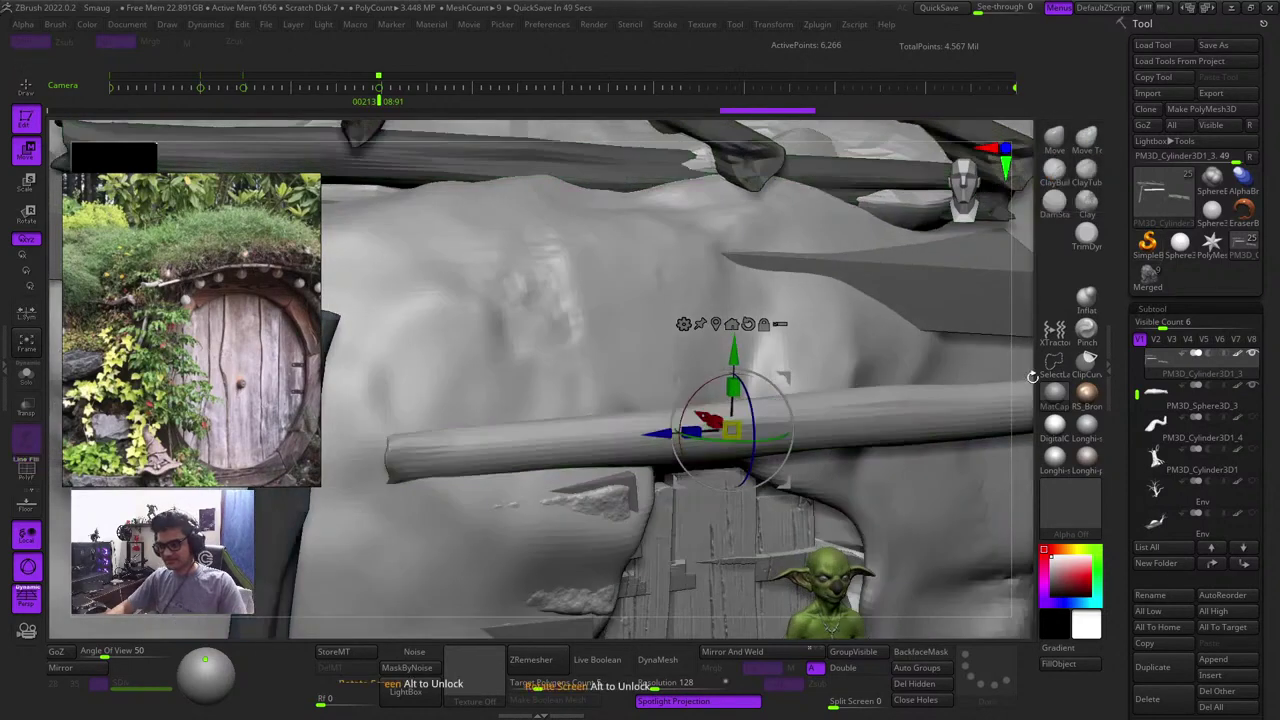
Push the log back into the wall and rotate it about its vertical axis to follow the facade
right_drag(900, 400, 957, 448)
mouse_move(685, 403)
mouse_down()
mouse_move(650, 382)
mouse_move(672, 394)
mouse_up()
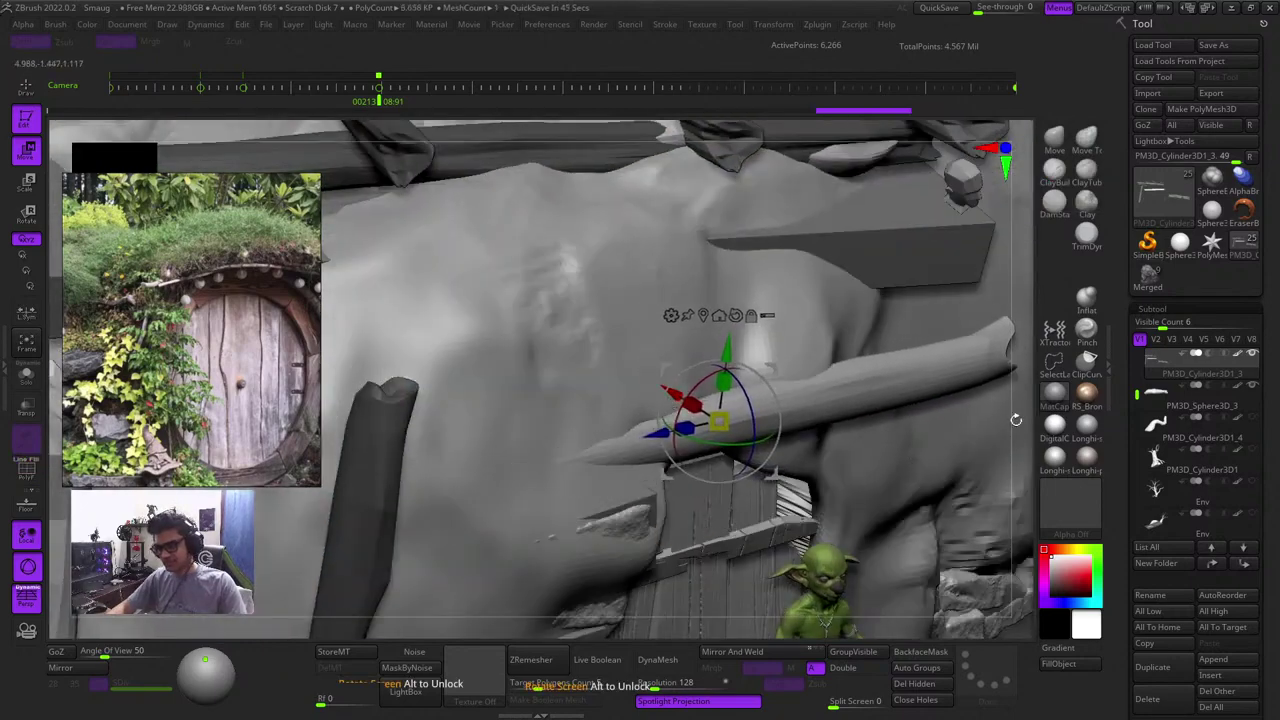
drag(1015, 420, 1003, 393)
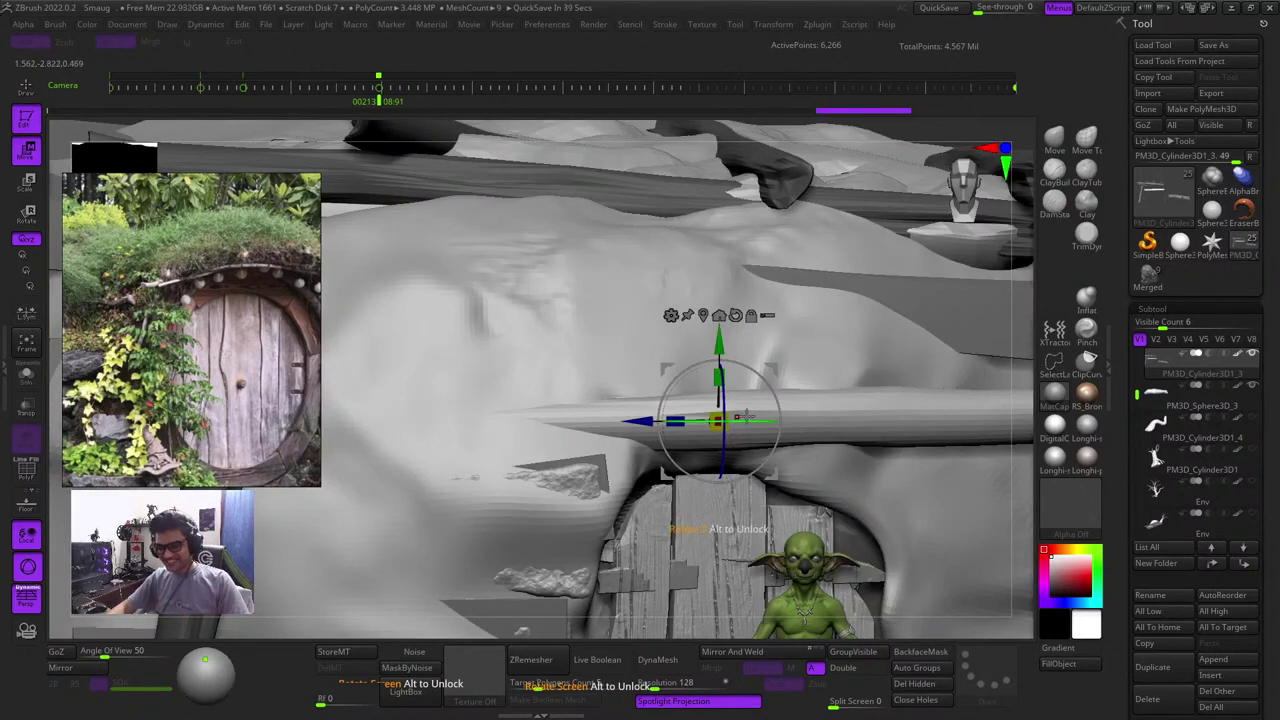
drag(747, 417, 756, 422)
ctrl+right_drag(756, 422, 723, 424)
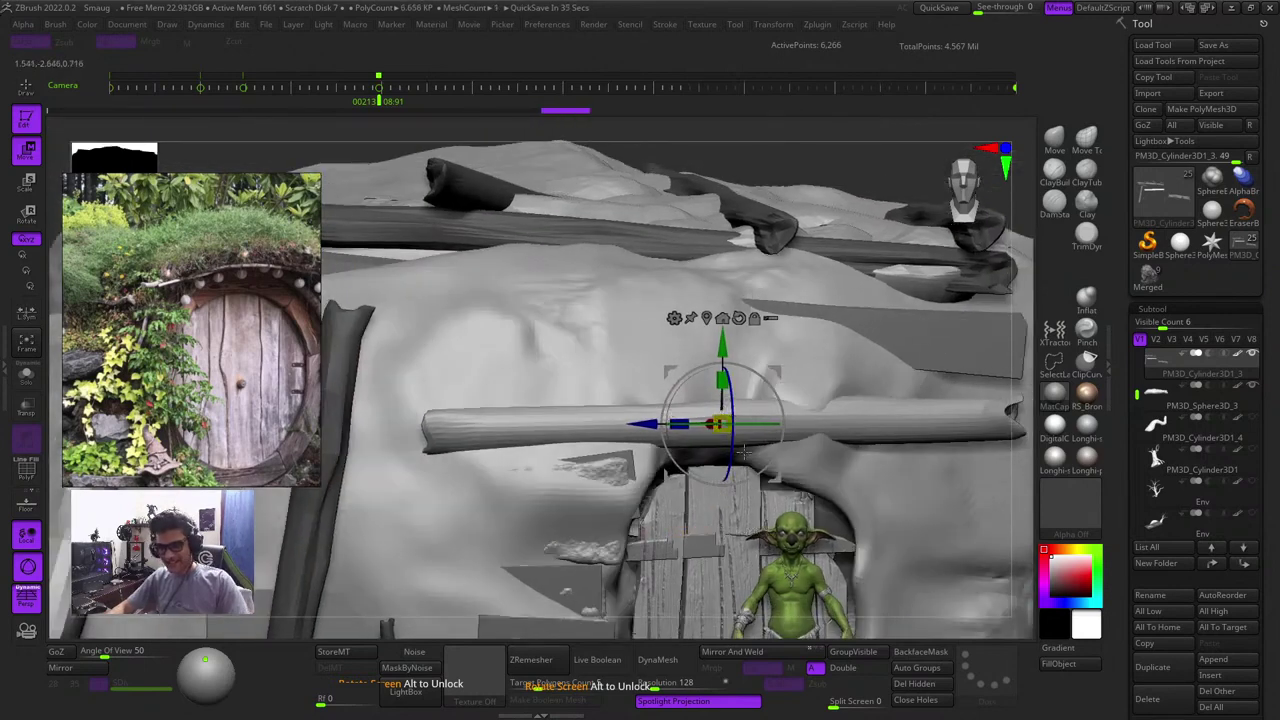
Readjust the log above the door with the gizmo and check its depth from the side
key(r)
drag(722, 425, 792, 431)
right_drag(772, 135, 806, 150)
alt+right_drag(774, 400, 757, 322)
key(w)
right_drag(980, 314, 740, 338)
key(shift+f)
key(shift+f)
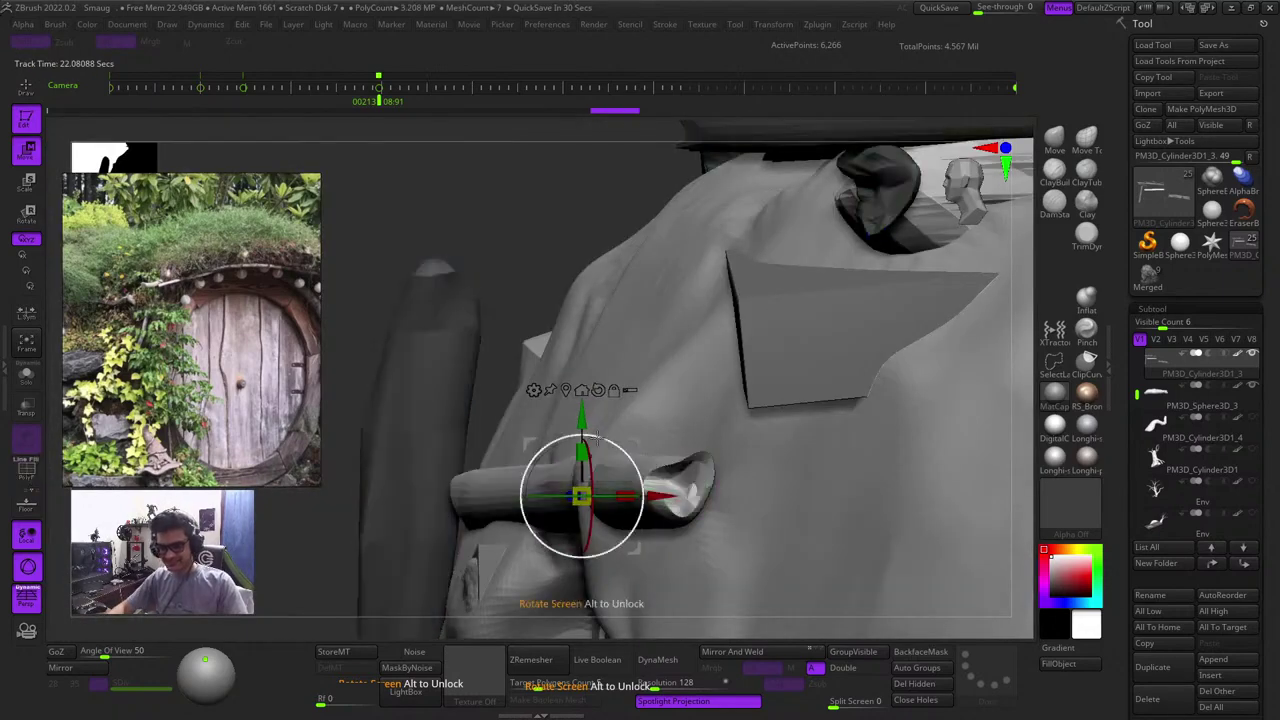
Shift the log in side view to embed it in the wall, return to Draw mode and check the front
drag(634, 441, 652, 465)
mouse_move(510, 300)
ctrl+right_down()
mouse_move(487, 194)
mouse_move(591, 211)
ctrl+right_up()
key(q)
mouse_move(754, 225)
alt+right_down()
mouse_move(789, 111)
mouse_move(726, 157)
mouse_move(760, 187)
alt+right_up()
key(shift+f)
key(shift+f)
right_drag(877, 183, 938, 119)
alt+right_drag(728, 197, 777, 326)
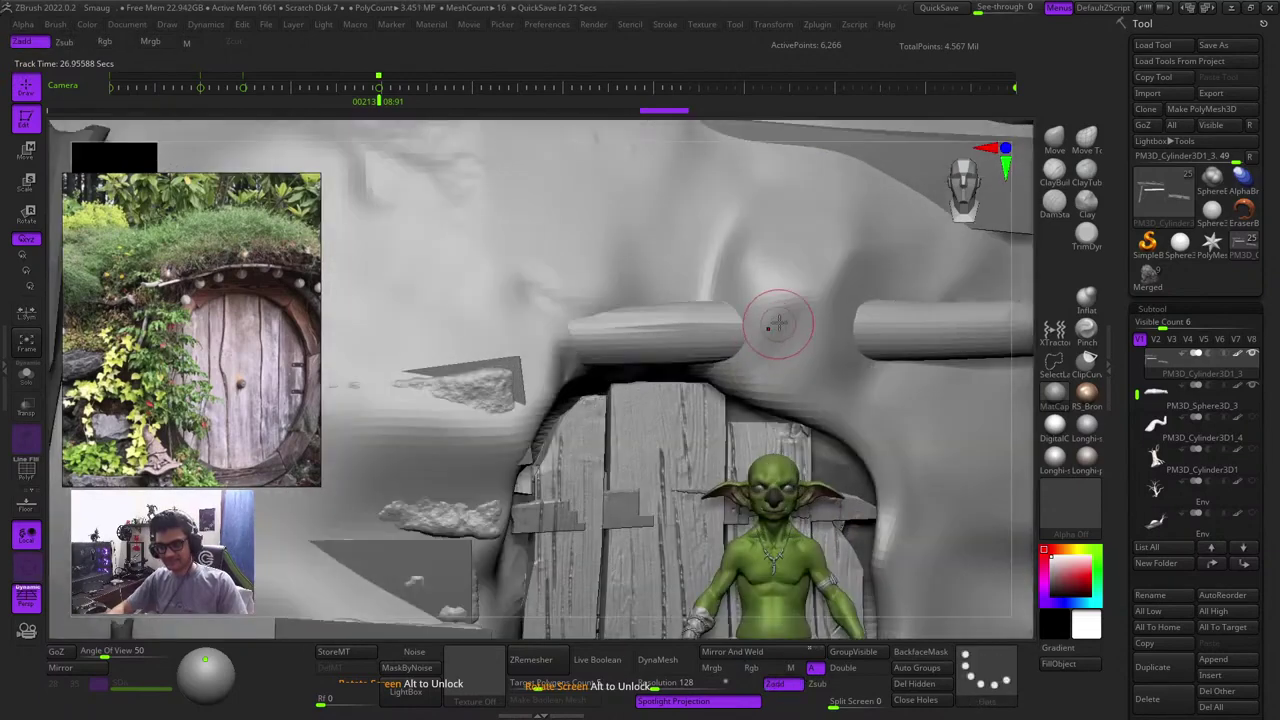
Fine-tune the log's position above the door and sink it slightly deeper into the wall
key(e)
drag(713, 297, 714, 299)
key(w)
mouse_move(669, 256)
mouse_down()
mouse_move(669, 245)
mouse_move(669, 261)
mouse_up()
right_drag(700, 250, 870, 270)
ctrl+right_drag(870, 270, 880, 450)
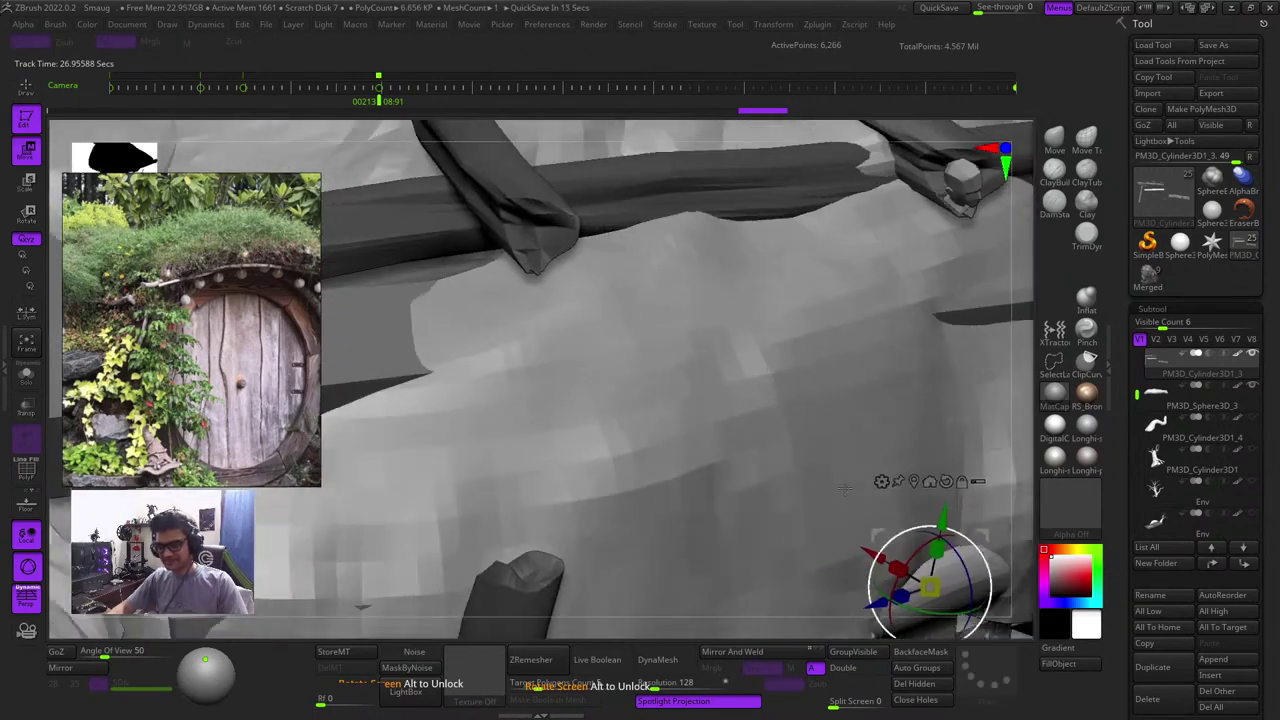
ctrl+right_drag(960, 500, 965, 440)
right_drag(965, 440, 885, 350)
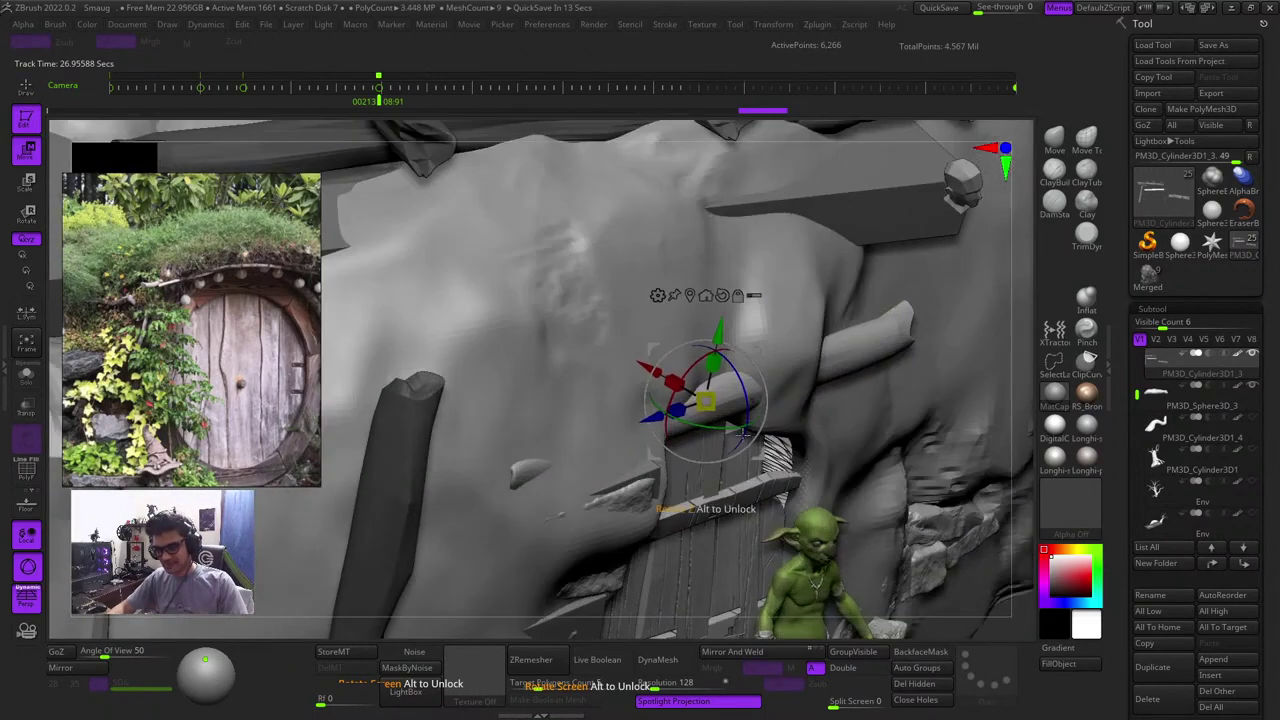
drag(646, 369, 637, 364)
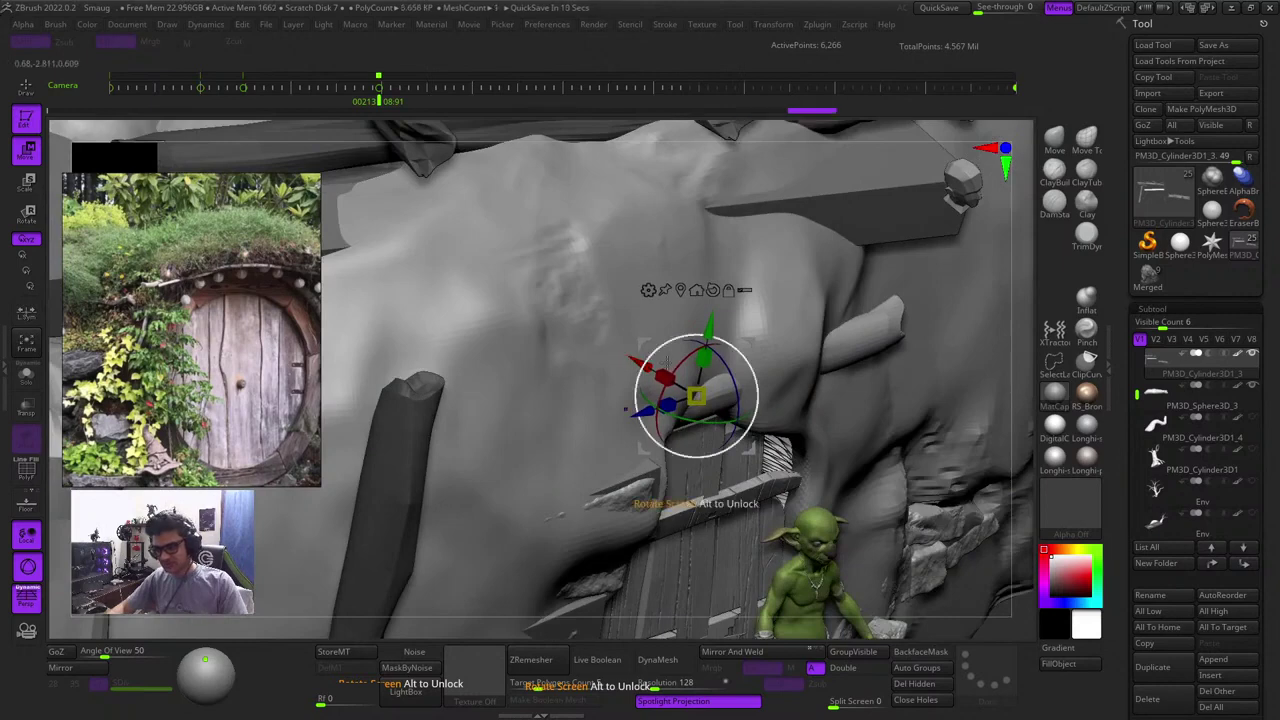
Hide the hut's sketched wall mass so the log and rock blocks stand alone, and return to Draw mode
key(shift+f)
key(shift+f)
mouse_move(1136, 393)
mouse_down()
mouse_move(1115, 353)
mouse_move(1134, 463)
mouse_move(1136, 435)
mouse_up()
click(1248, 489)
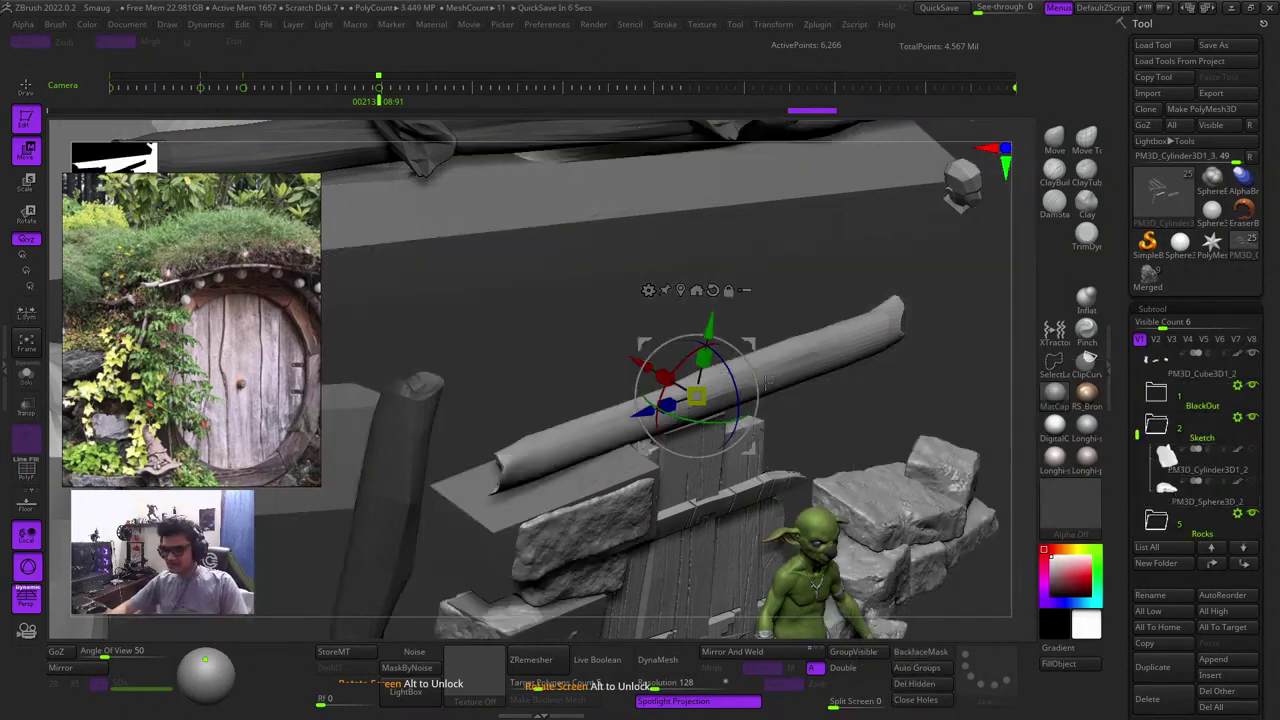
drag(857, 380, 854, 454)
key(q)
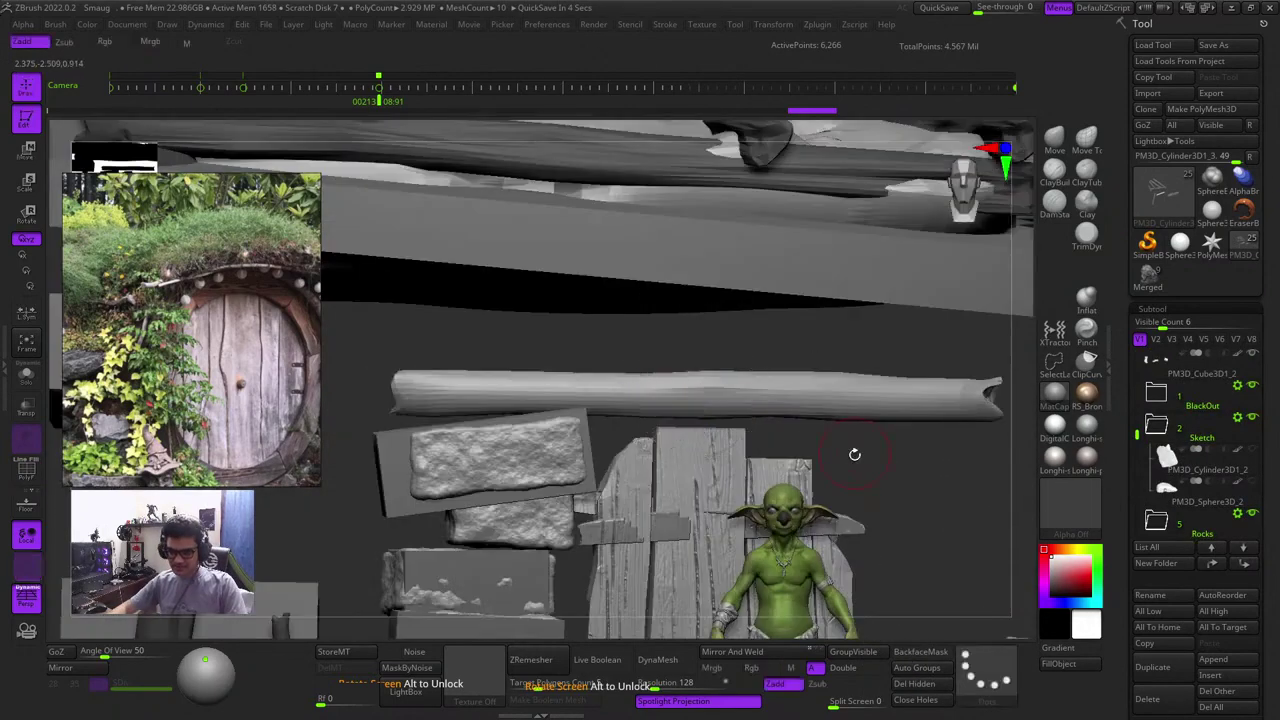
Duplicate the rockBigB block from the front row of spare rocks and move the copy to the end of the subtool list
ctrl+right_drag(854, 454, 876, 422)
drag(877, 421, 855, 451)
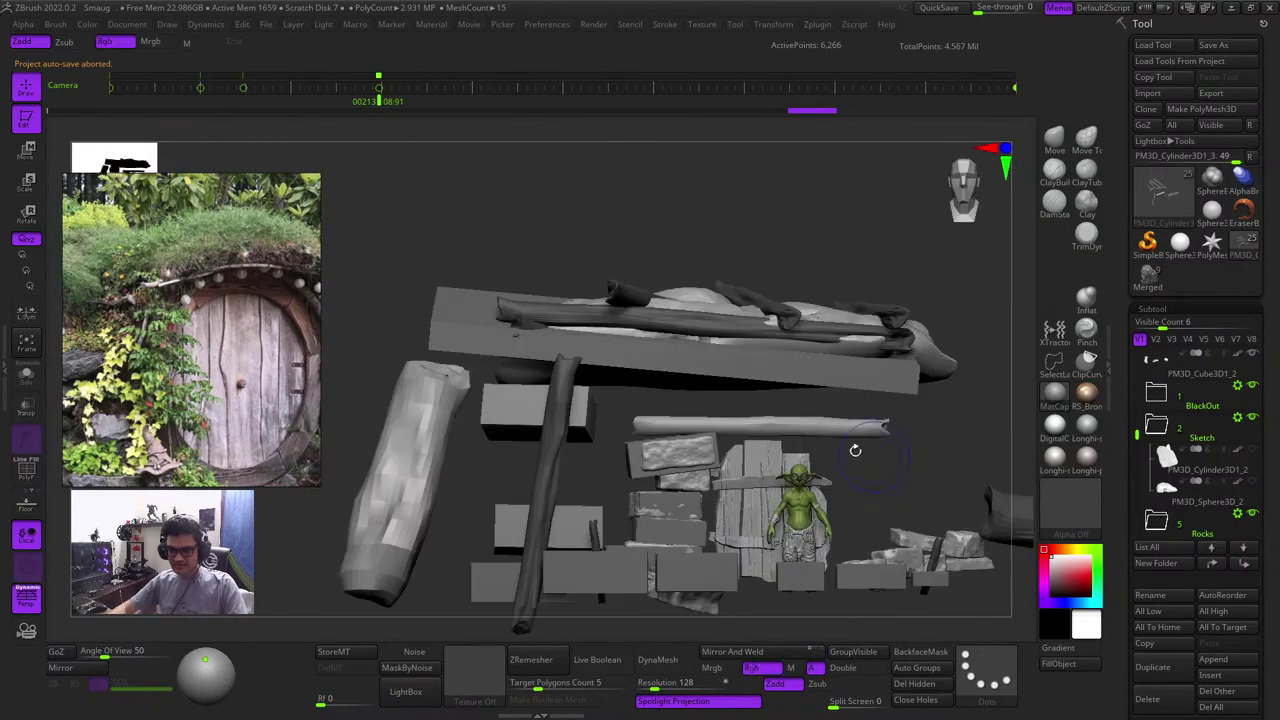
drag(442, 480, 514, 443)
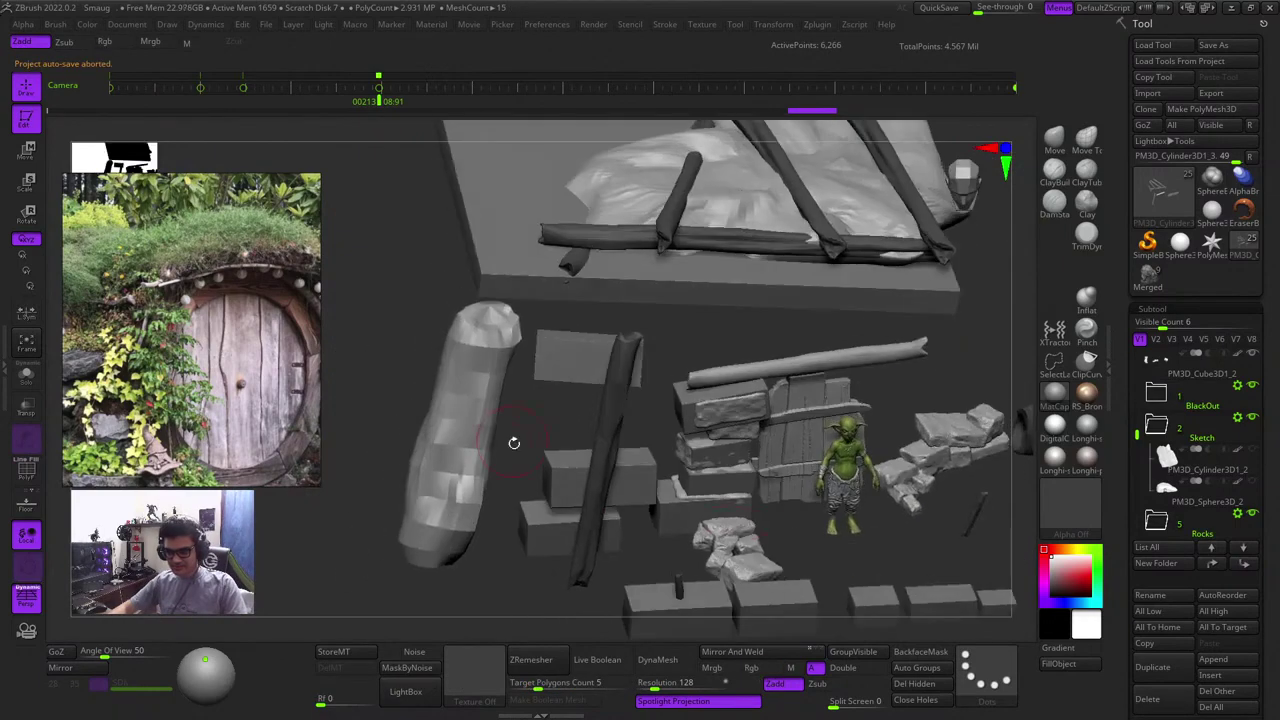
alt+drag(943, 580, 825, 419)
drag(744, 511, 739, 549)
alt+click(669, 491)
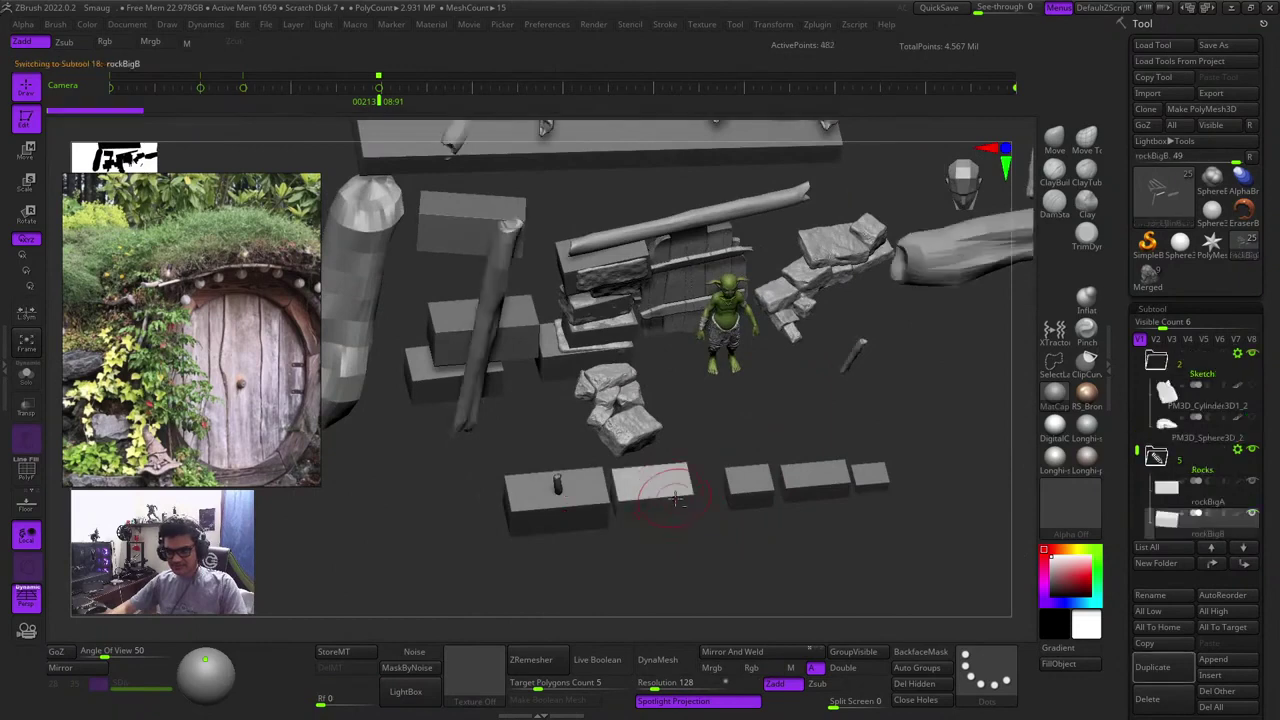
key(w)
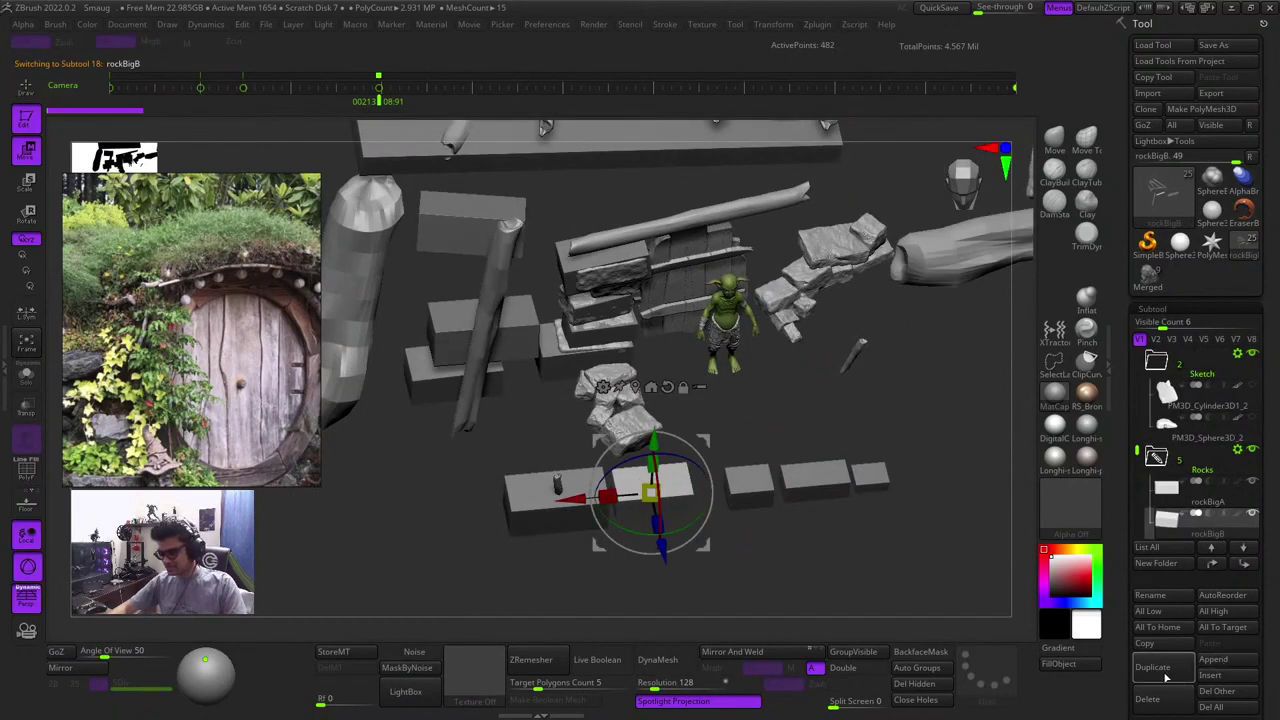
click(1153, 667)
shift+click(1250, 567)
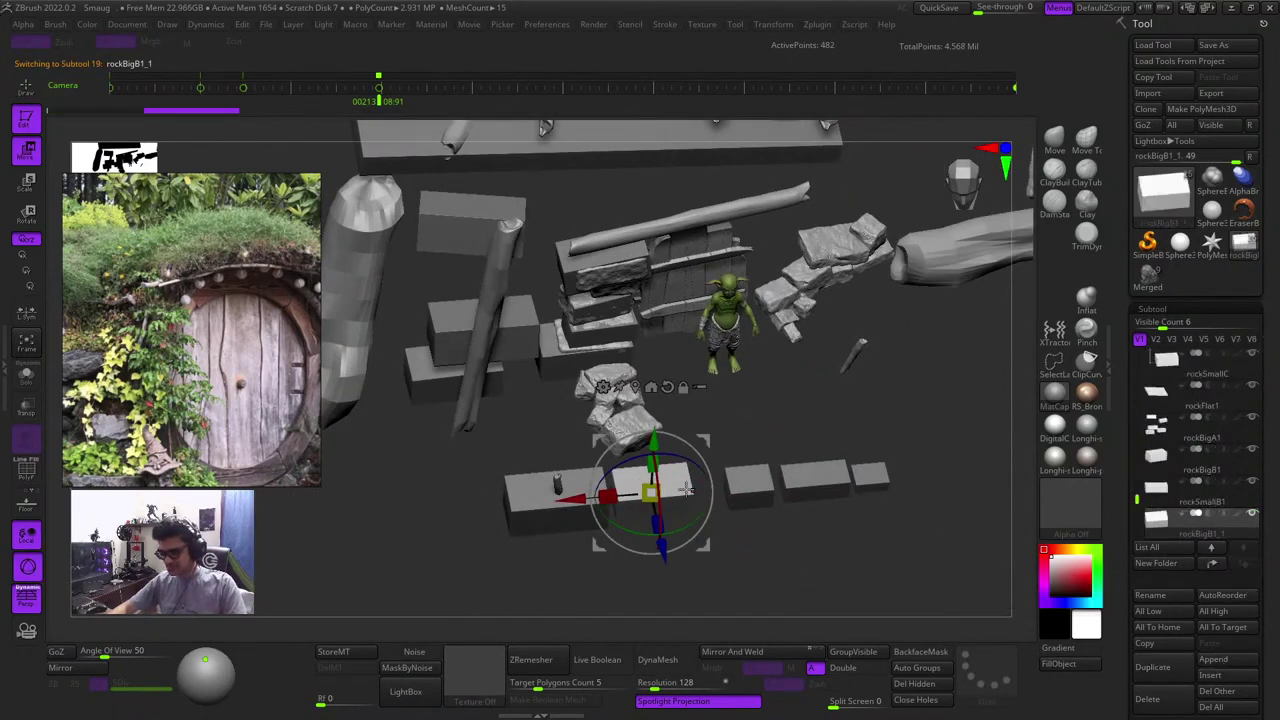
Move the duplicated big block back to the wall and raise it beside the stacked rocks near the door
drag(662, 545, 620, 364)
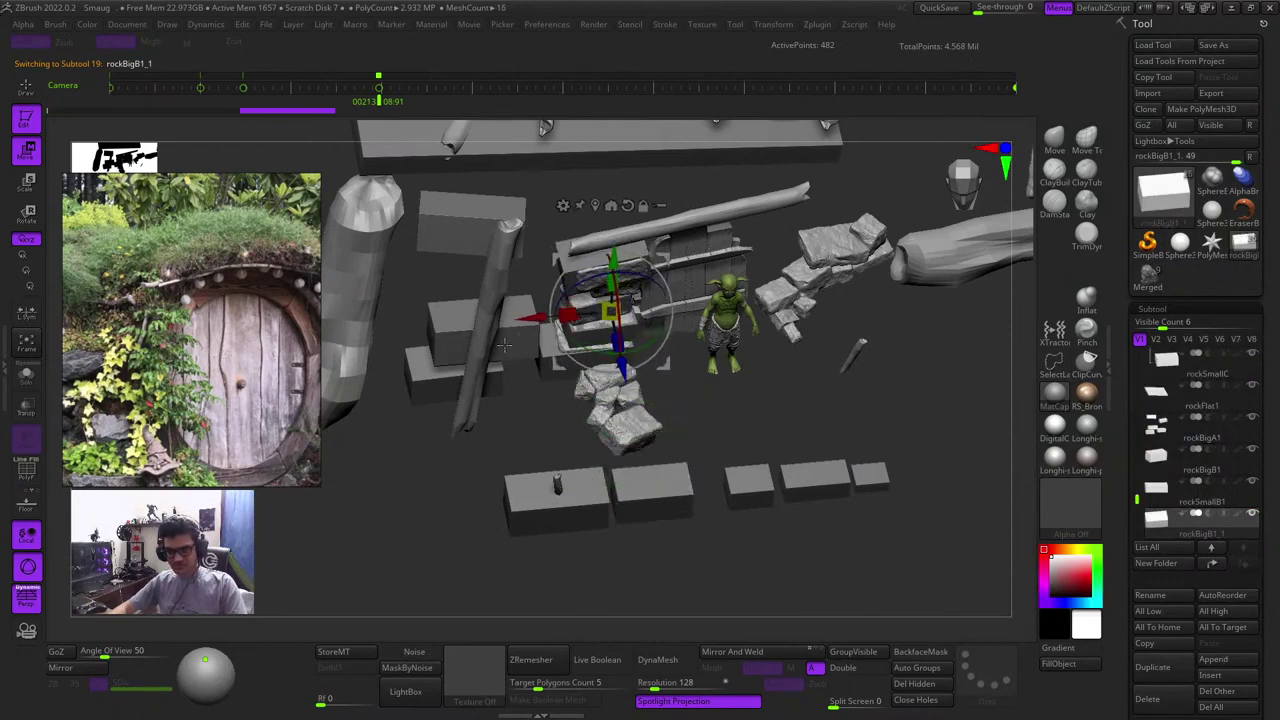
drag(524, 319, 452, 322)
shift+drag(446, 432, 677, 549)
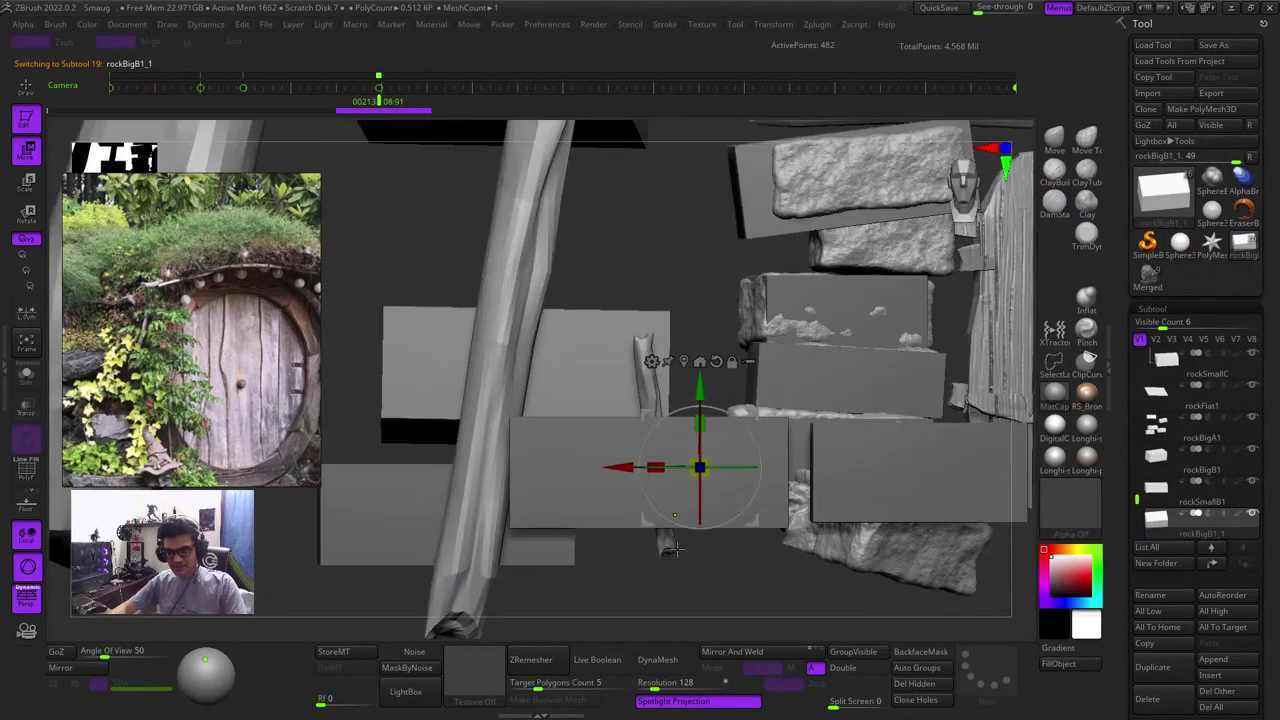
drag(752, 413, 687, 211)
Push the duplicated big block deeper in side view so it lines up with the wall's other blocks
drag(408, 222, 454, 263)
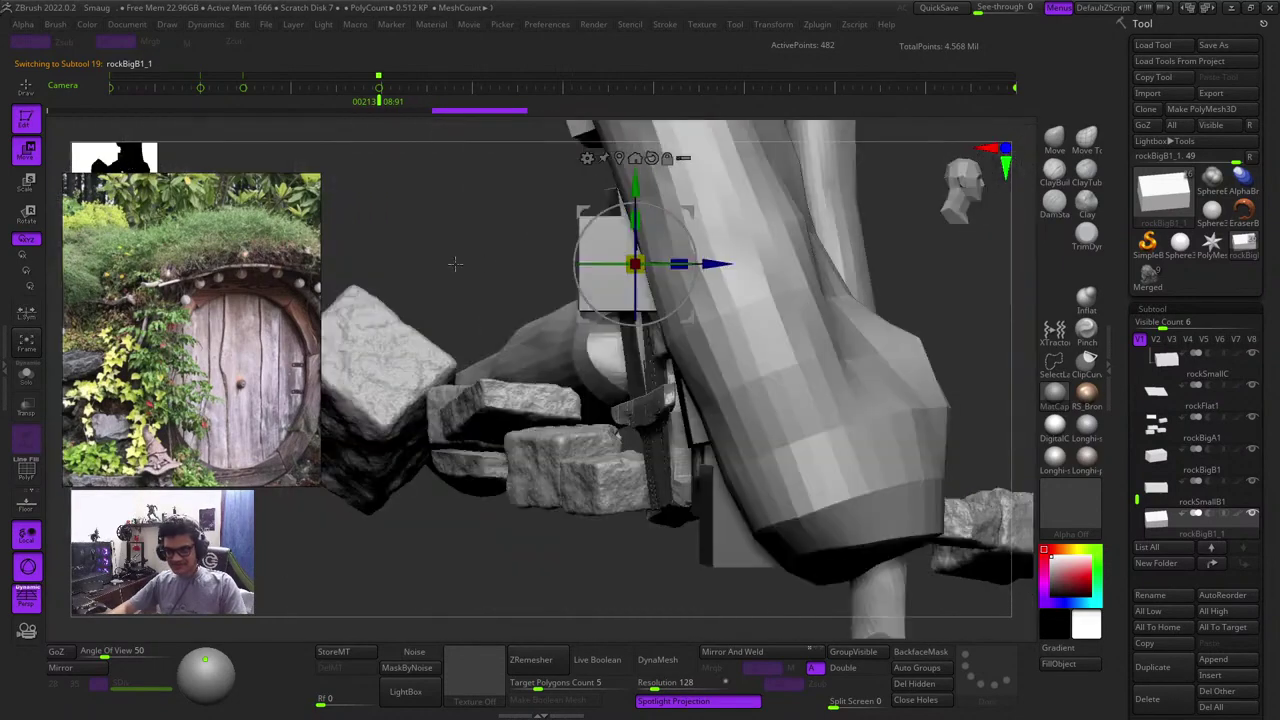
alt+drag(866, 258, 888, 355)
drag(730, 361, 818, 361)
drag(1044, 327, 880, 430)
drag(800, 396, 821, 409)
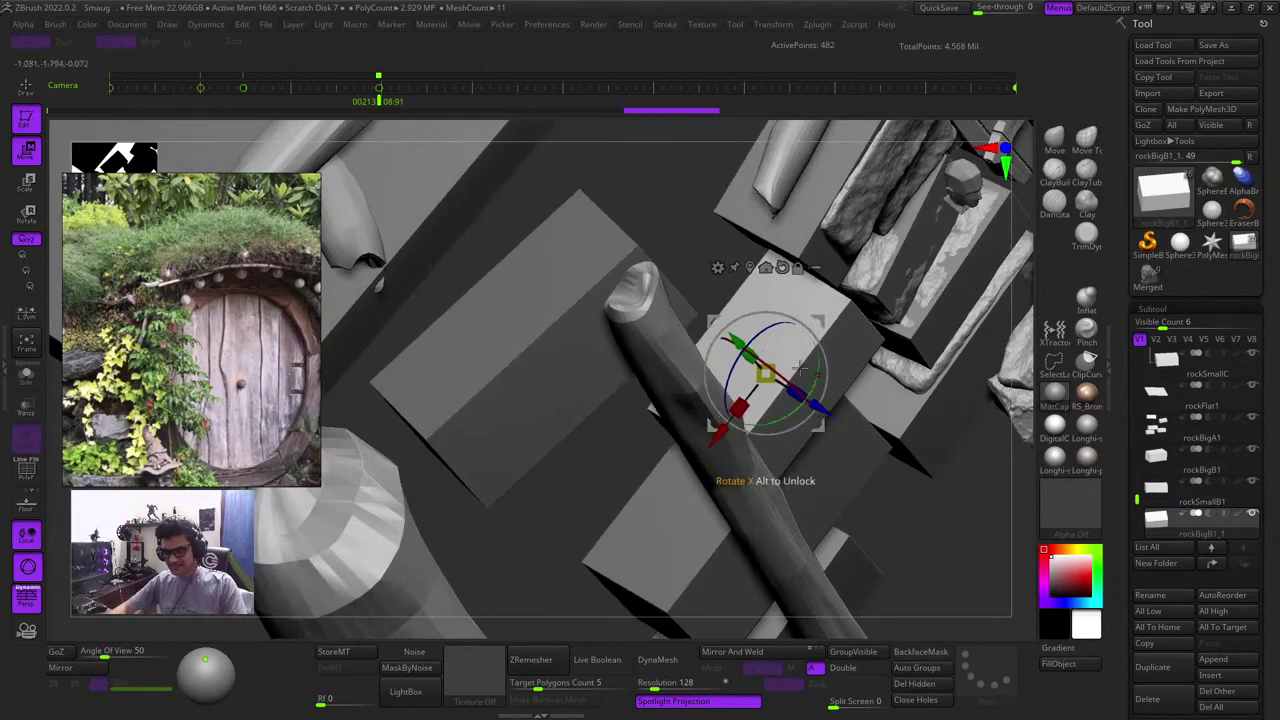
mouse_move(710, 442)
mouse_down()
mouse_move(691, 467)
mouse_move(711, 441)
mouse_move(812, 478)
mouse_up()
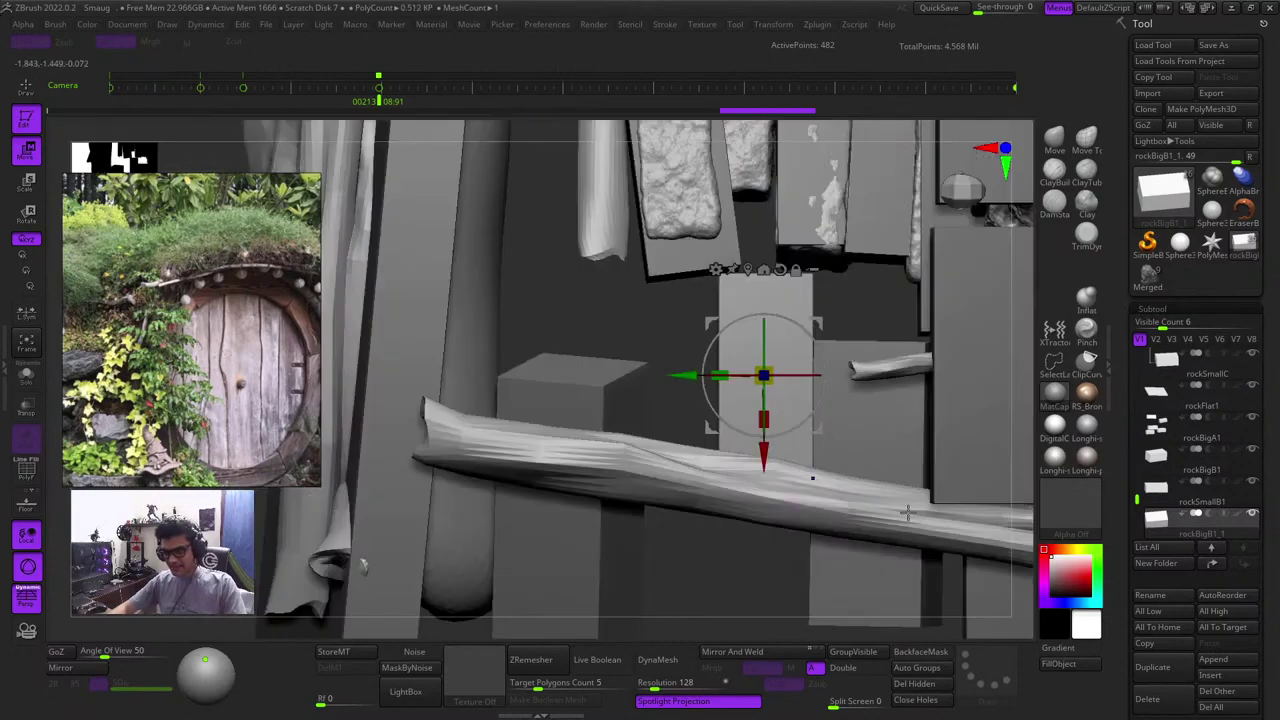
Fine-tune the duplicated big block's position above its neighbouring blocks from the front and return to Draw mode
key(q)
ctrl+right_drag(900, 468, 420, 409)
key(shift+f)
key(shift+f)
ctrl+right_drag(694, 380, 794, 463)
key(w)
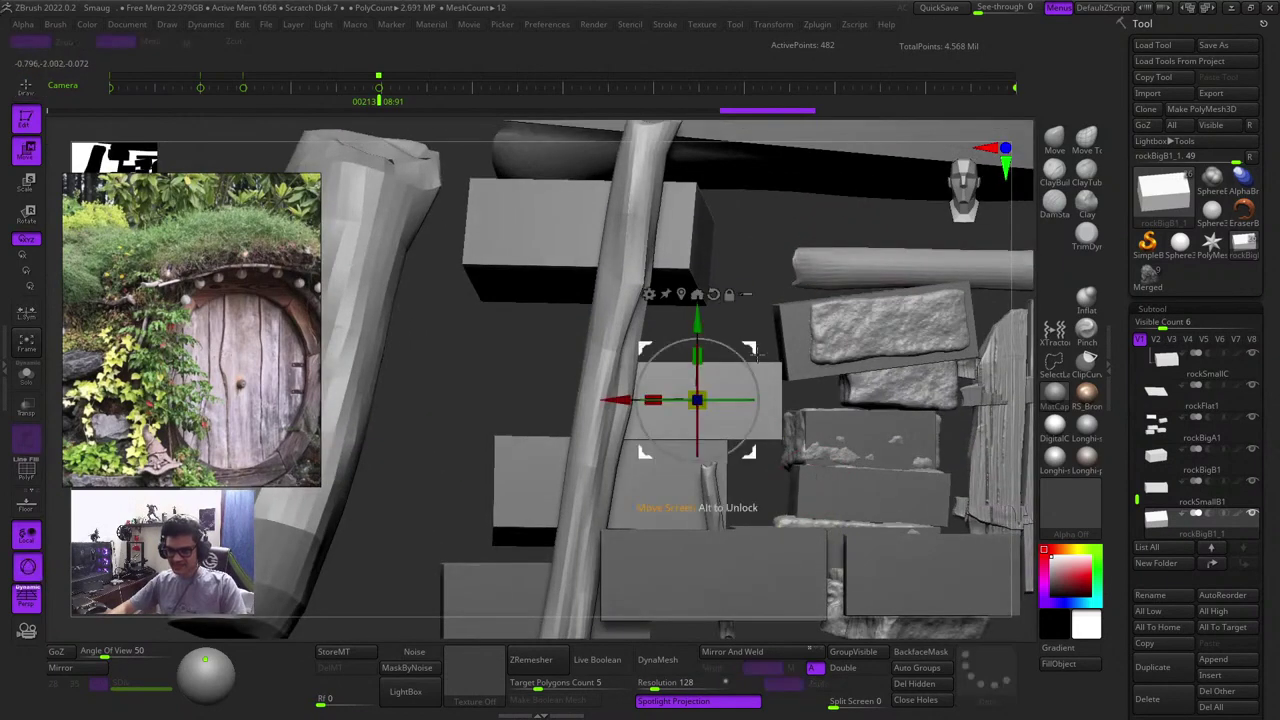
key(q)
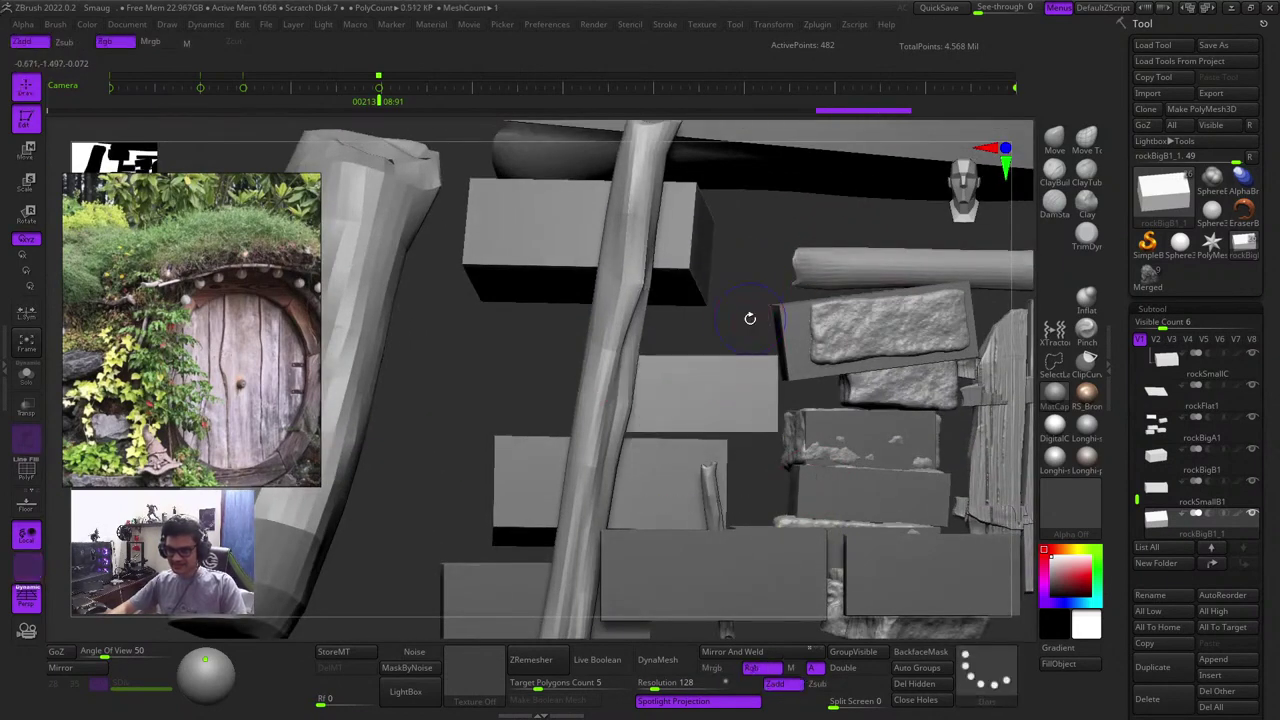
Select the rockBigB1 block in the stack beside the door and duplicate it within the same subtool using the gizmo
ctrl+right_drag(761, 441, 747, 546)
right_drag(846, 550, 863, 597)
alt+right_drag(922, 522, 759, 418)
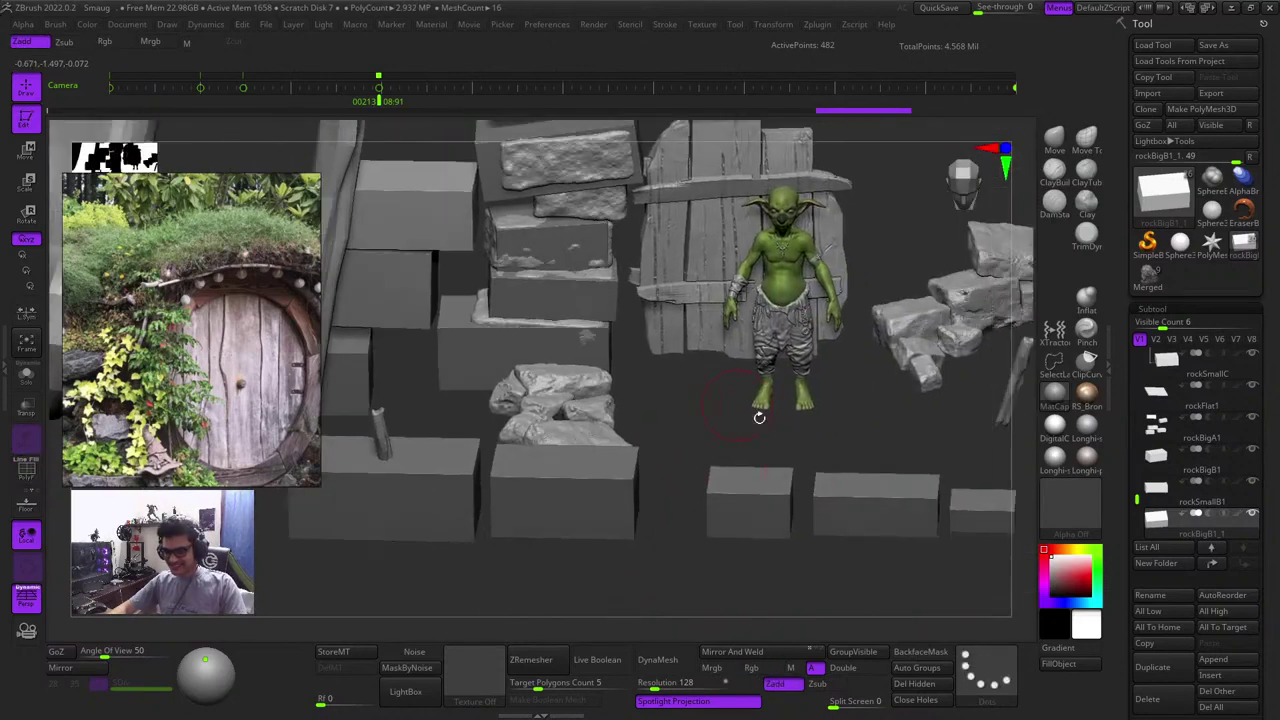
alt+click(866, 506)
shift+right_drag(725, 576, 816, 573)
alt+click(606, 289)
key(shift+f)
key(shift+f)
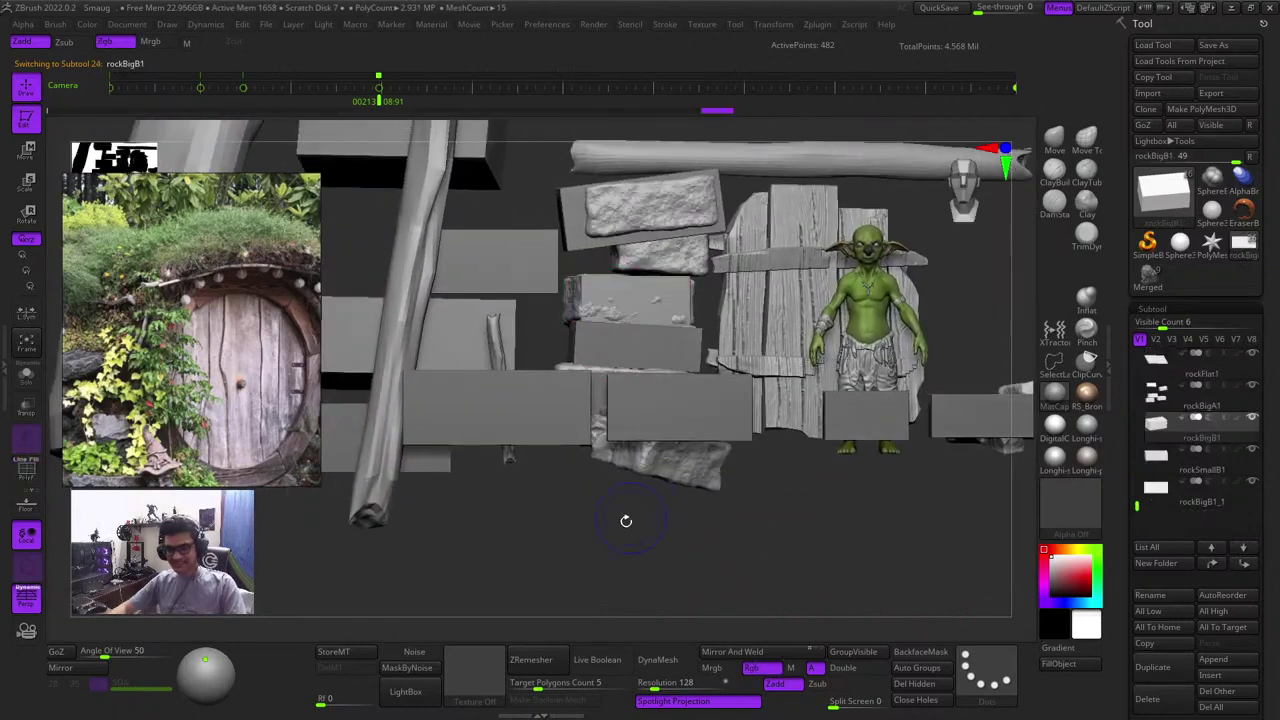
alt+right_drag(626, 322, 908, 386)
key(w)
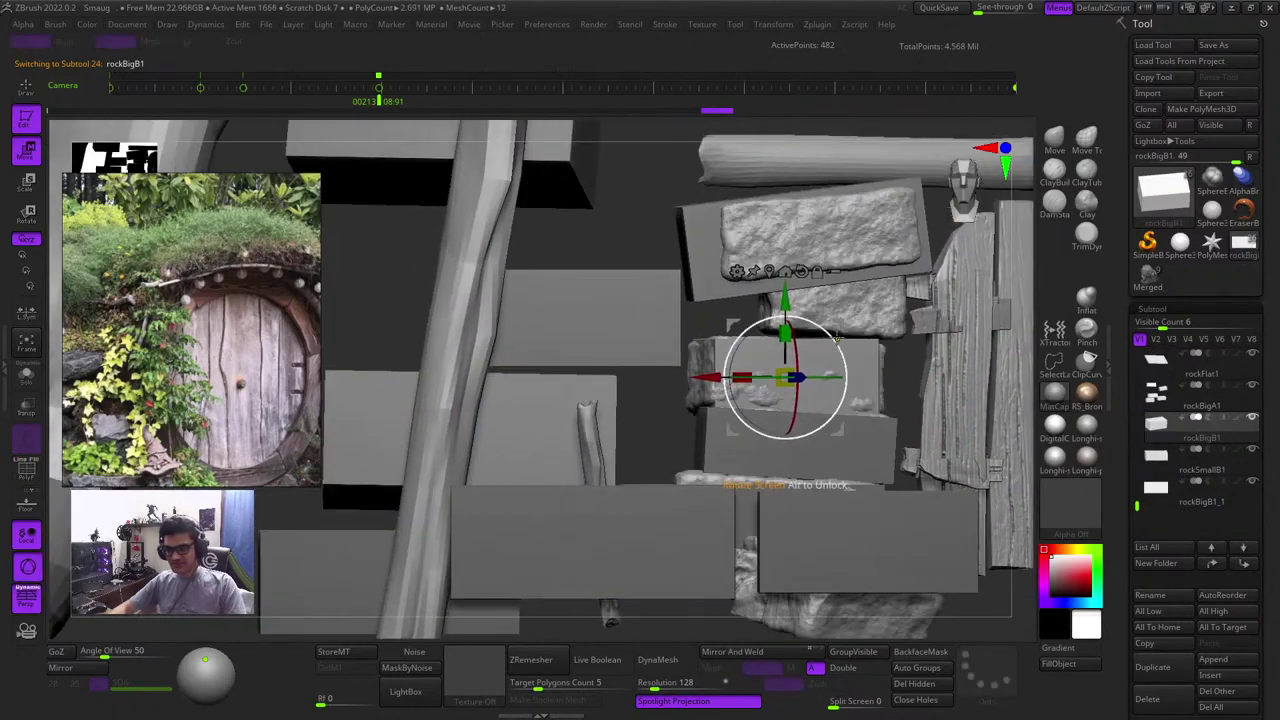
ctrl+drag(838, 326, 741, 461)
Stand the new block upright with a slight tilt in the gap between the rock stack and the neighbouring block
right_drag(608, 232, 615, 305)
drag(664, 487, 649, 513)
drag(729, 407, 702, 407)
mouse_move(610, 235)
shift+right_down()
mouse_move(626, 174)
mouse_move(622, 245)
shift+right_up()
drag(625, 483, 629, 453)
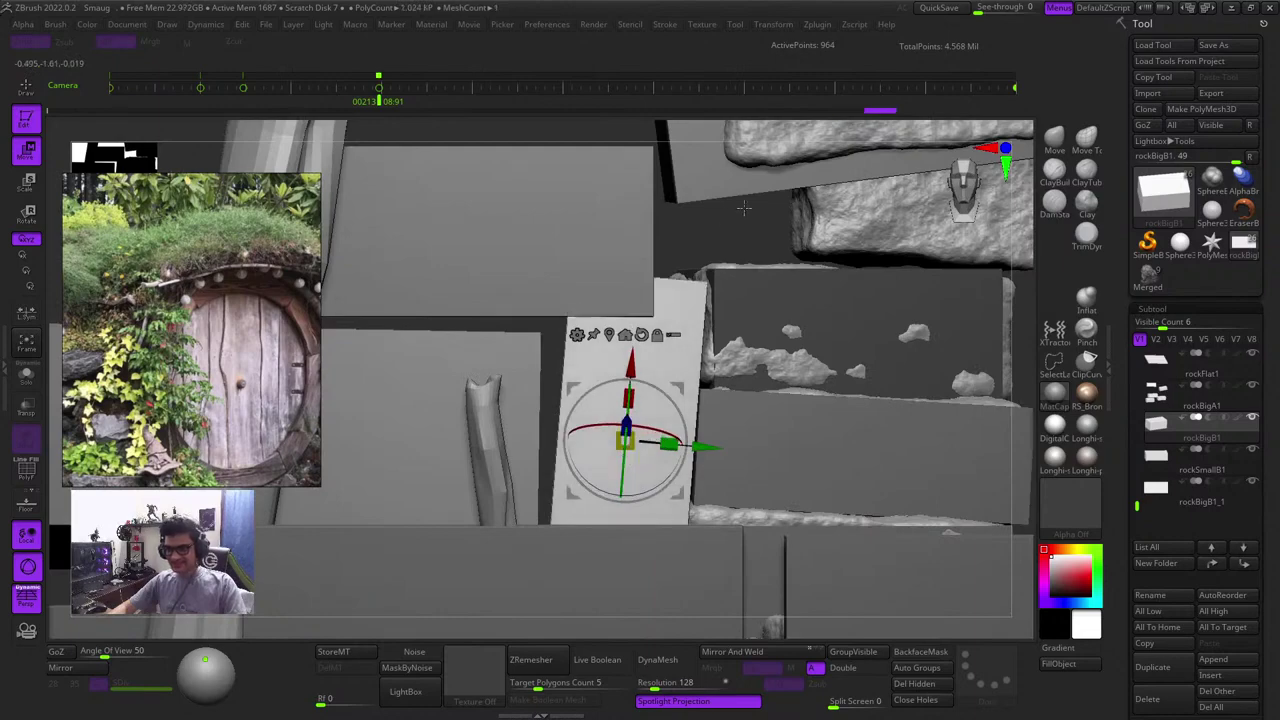
Scale the upright block down uniformly and widen it to fill the gap, then return to Draw mode
mouse_move(629, 453)
right_down()
mouse_move(570, 458)
mouse_move(628, 460)
right_up()
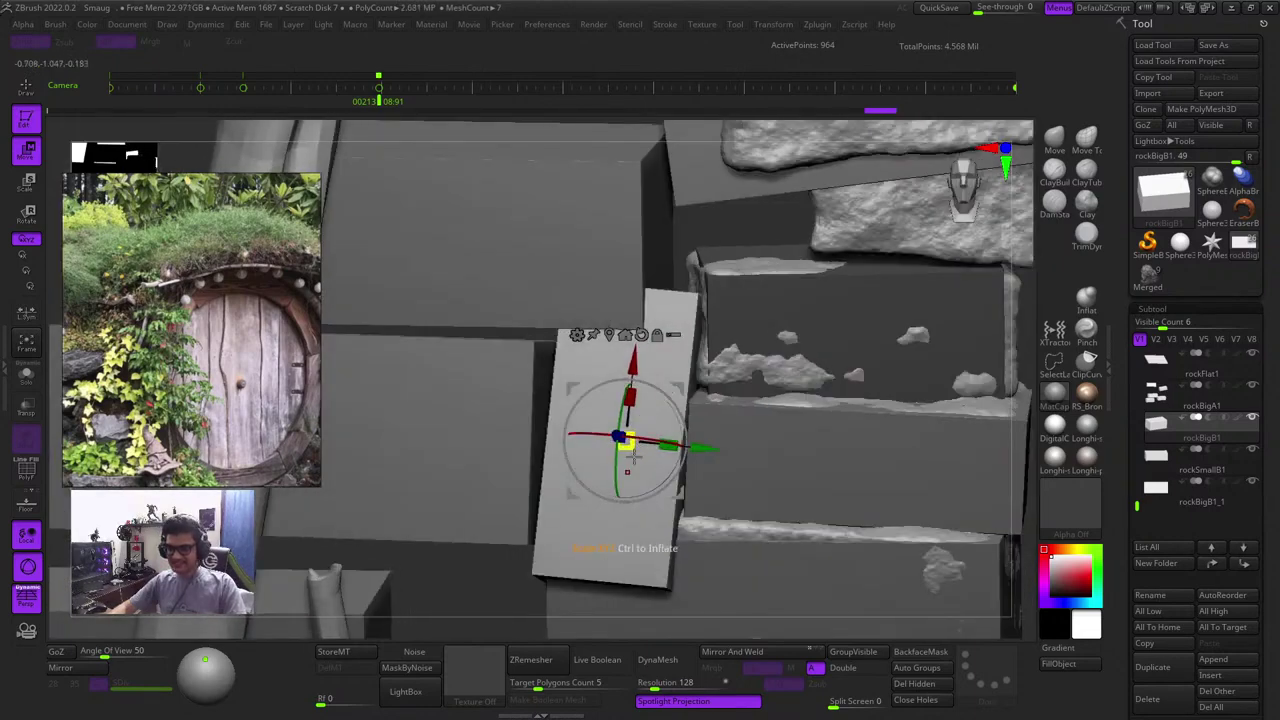
drag(629, 446, 584, 446)
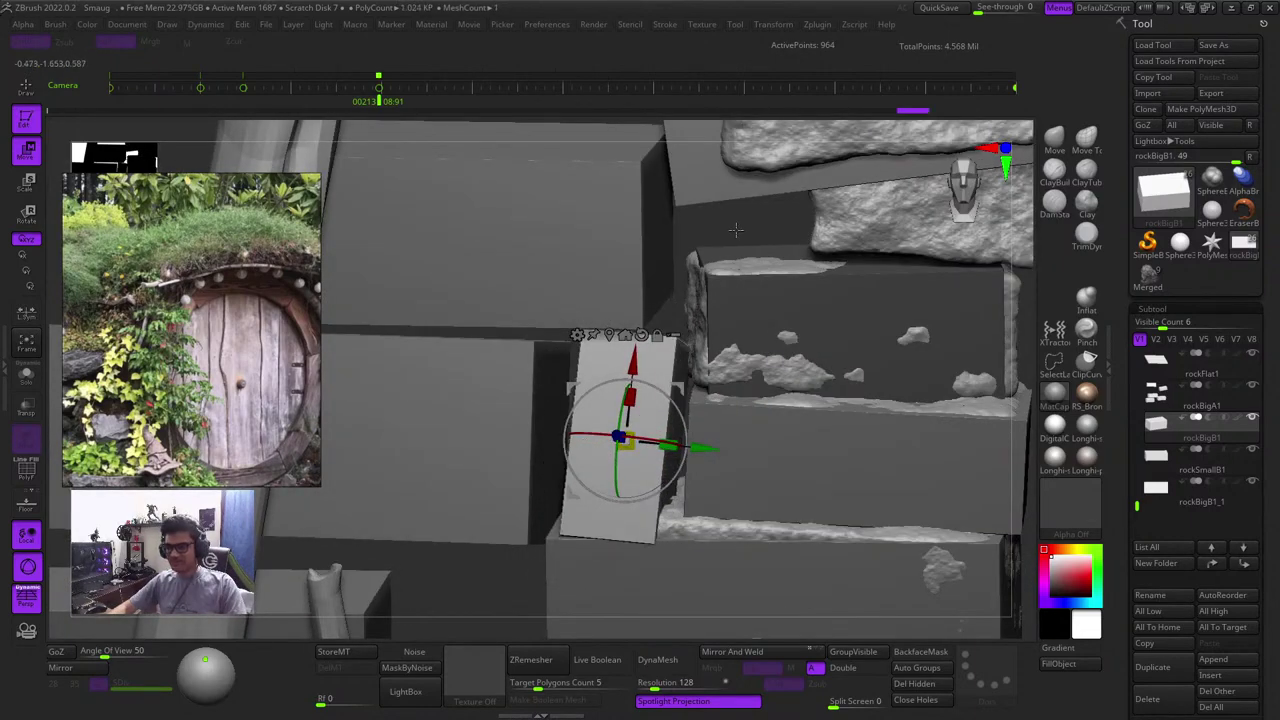
right_drag(735, 230, 740, 211)
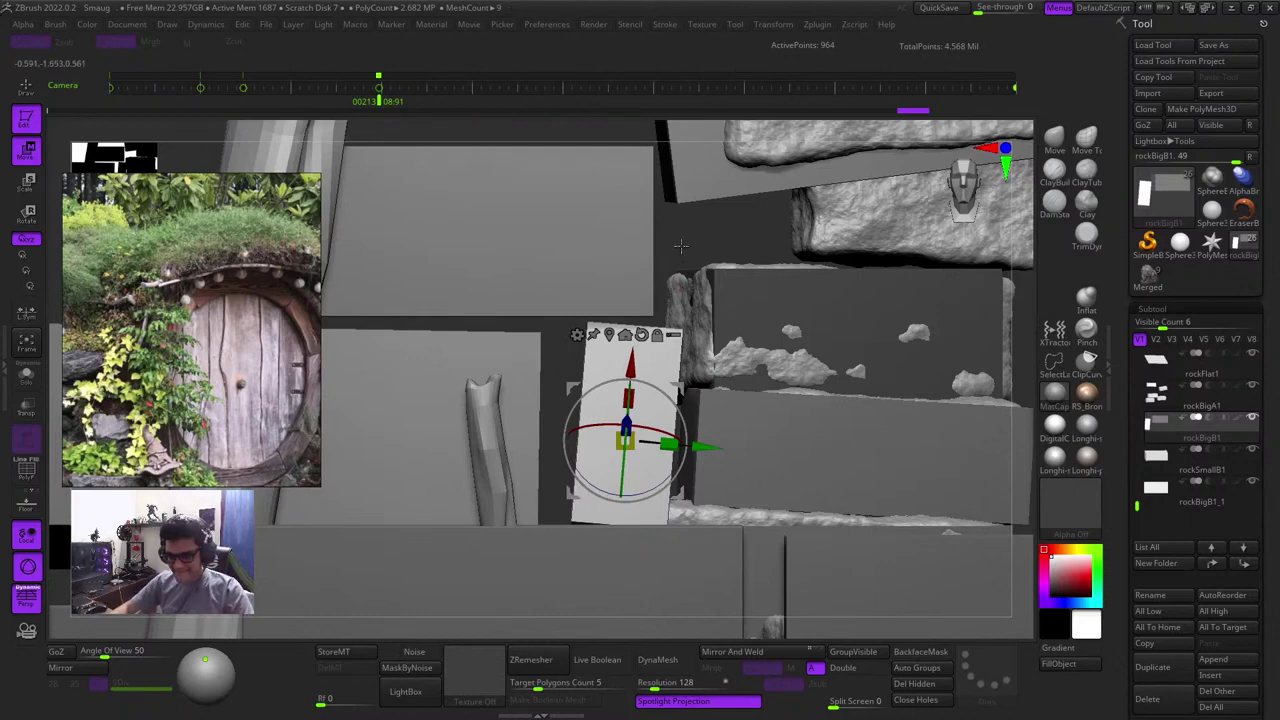
right_drag(681, 246, 684, 306)
key(r)
drag(667, 440, 700, 446)
key(w)
key(r)
key(w)
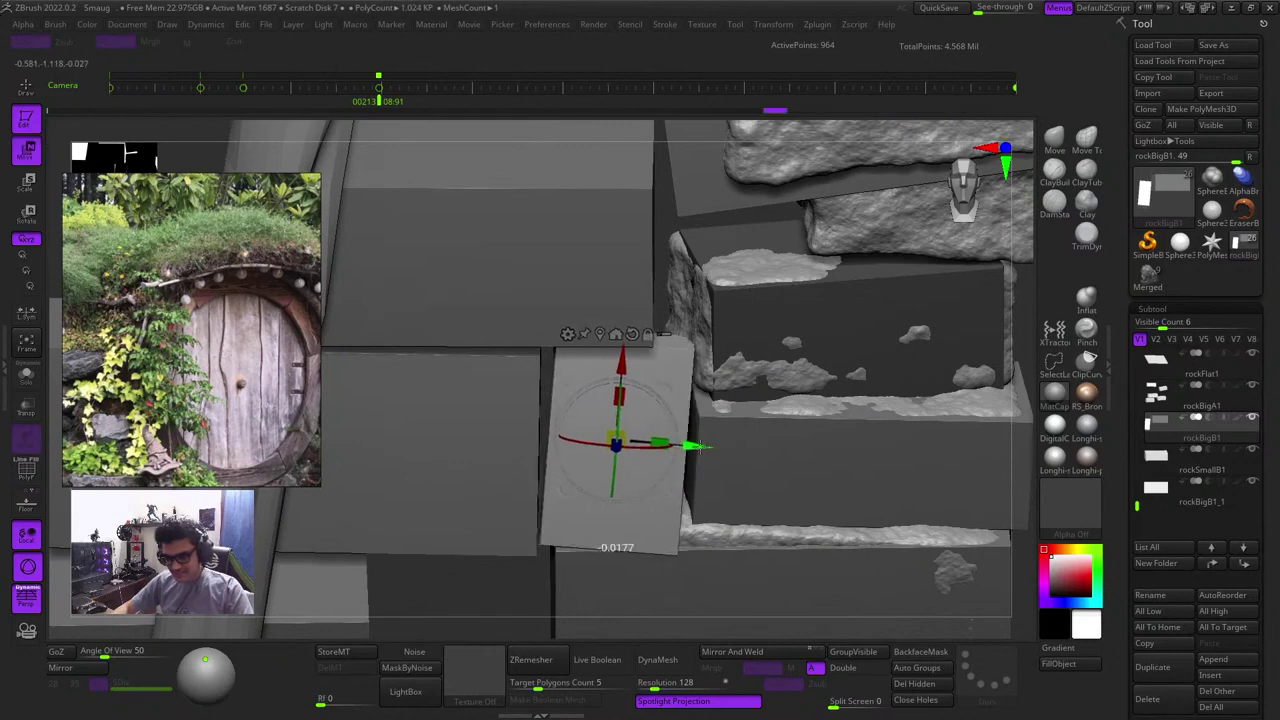
key(q)
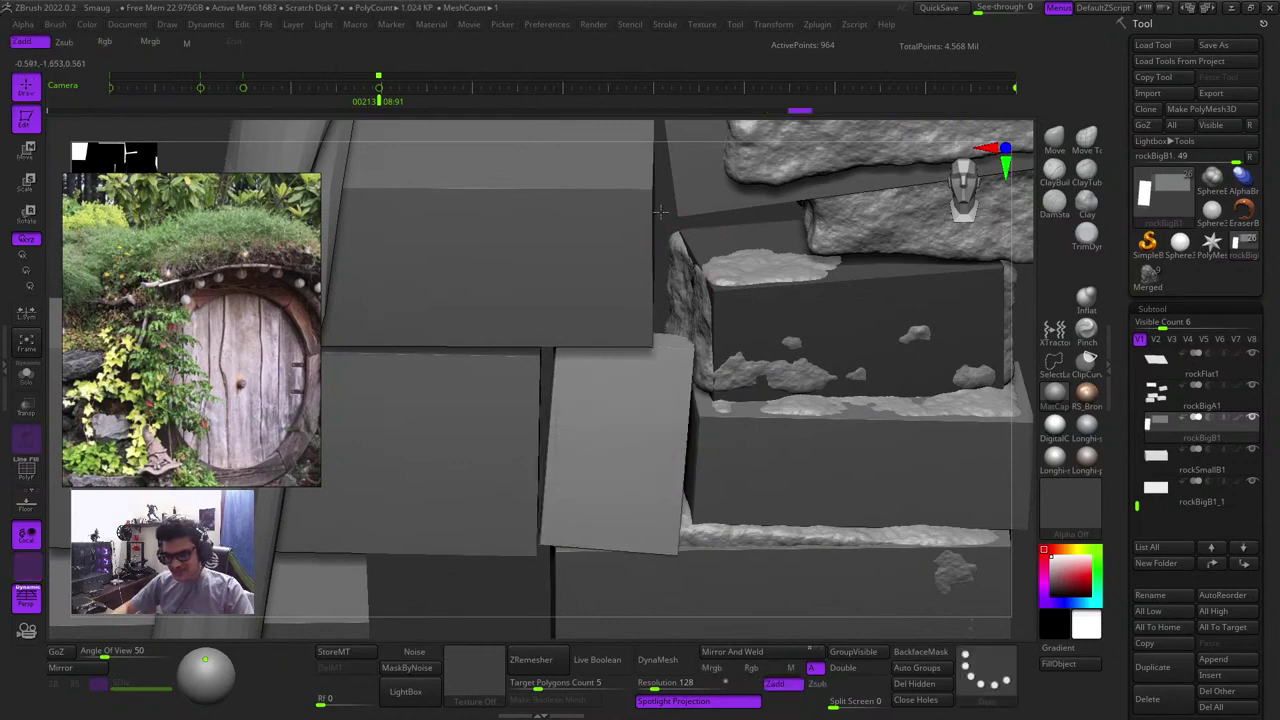
Nudge the upright block sideways, in depth and slightly upward so it sits snugly between its neighbours
drag(662, 223, 652, 194)
key(w)
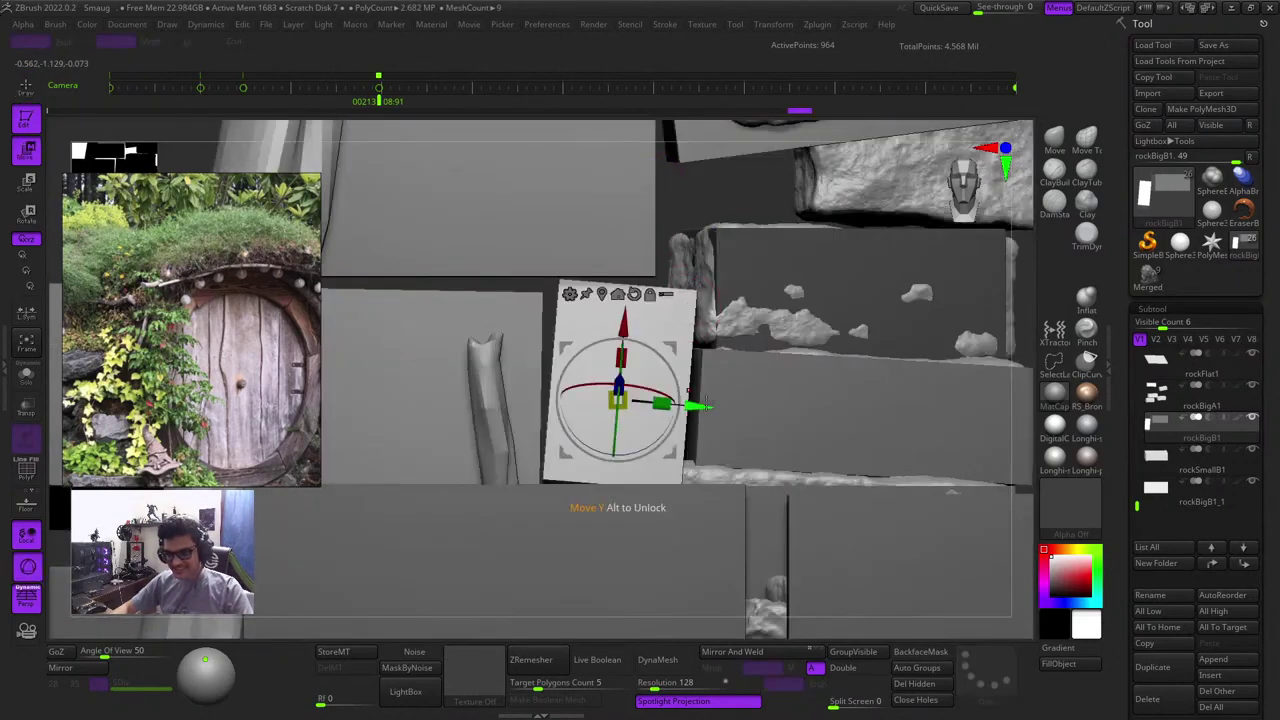
drag(697, 407, 703, 408)
drag(709, 154, 750, 156)
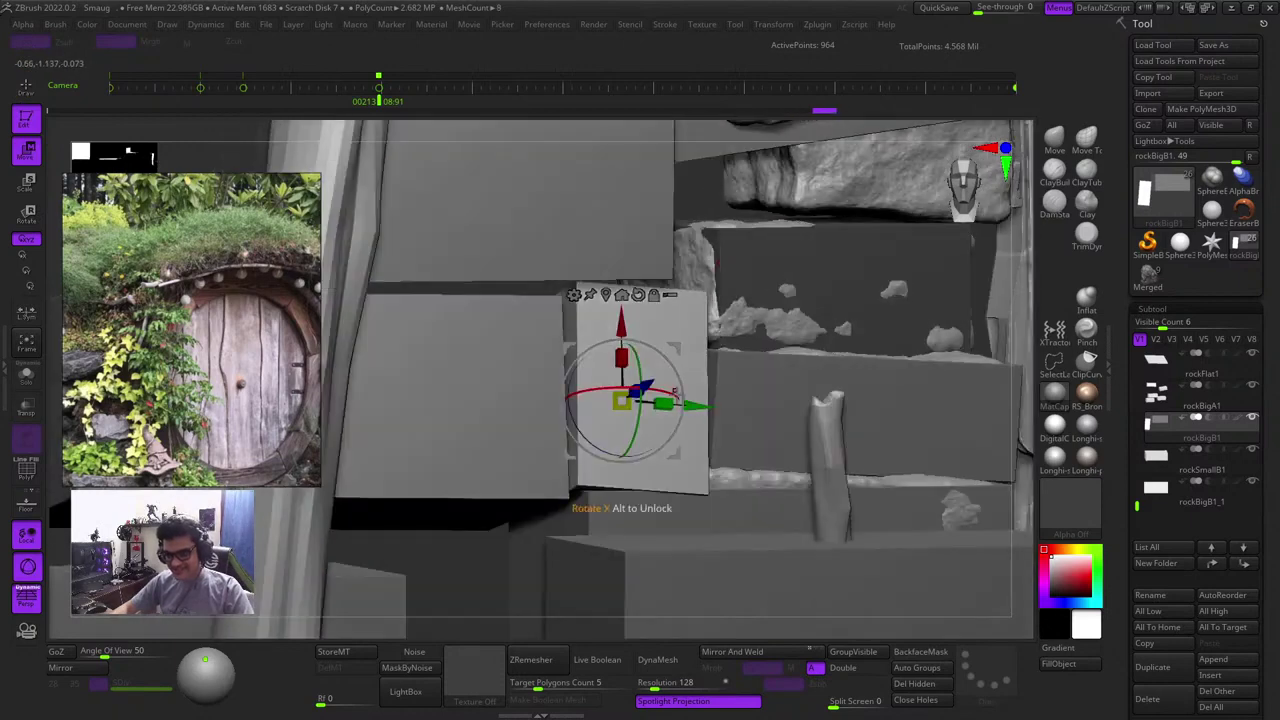
drag(650, 385, 642, 389)
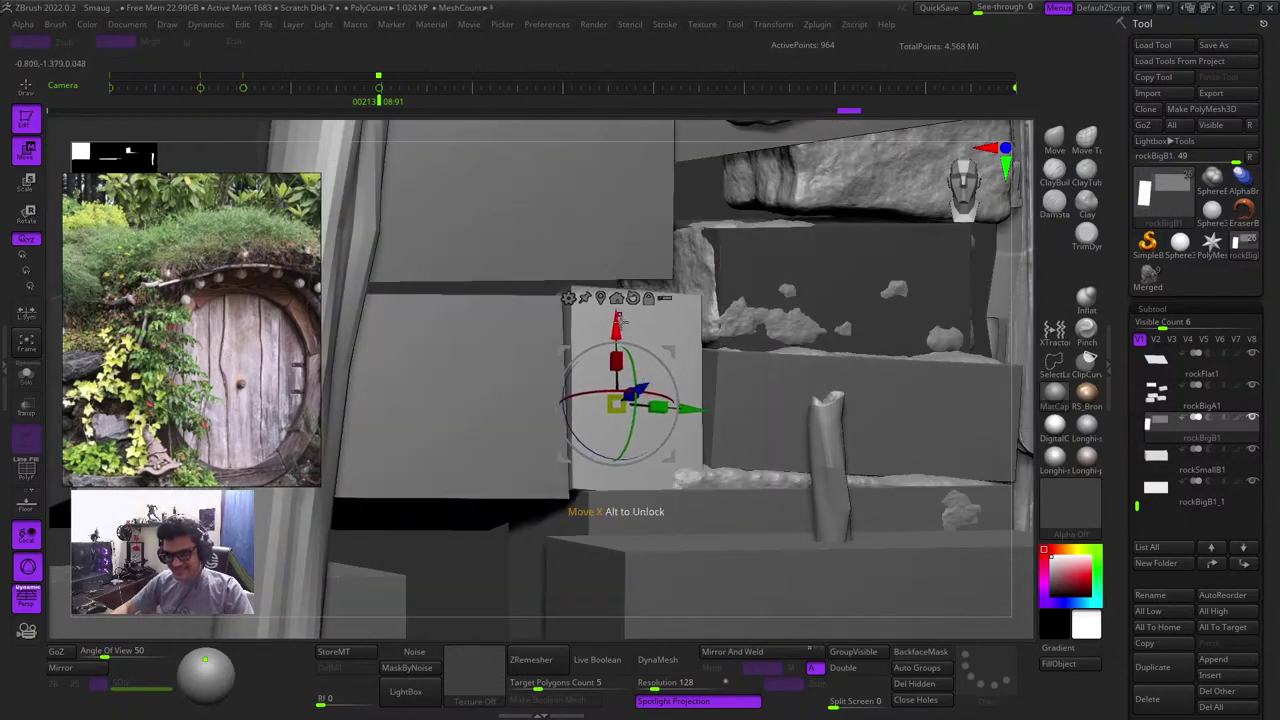
drag(617, 322, 616, 310)
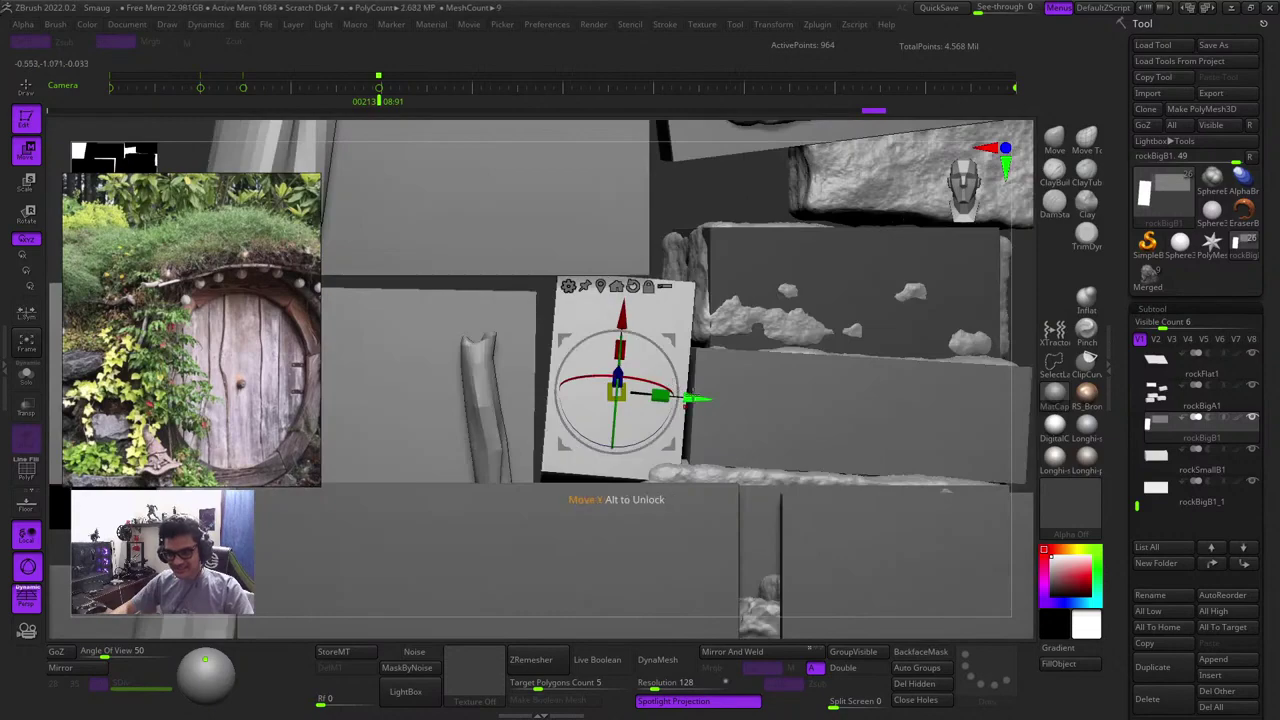
key(q)
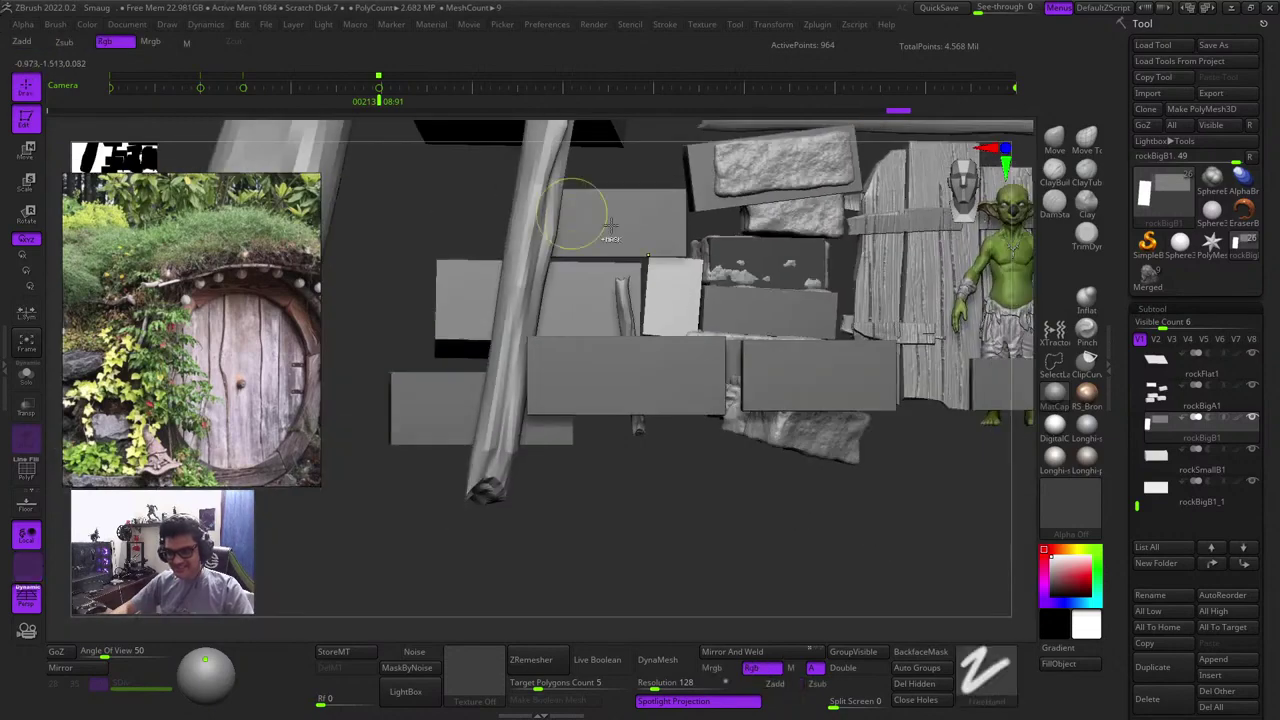
Examine the block wall around the door from several angles, with and without the polygon wireframe
ctrl+right_drag(611, 226, 528, 230)
mouse_move(660, 450)
mouse_down()
mouse_move(686, 497)
mouse_move(717, 460)
mouse_move(699, 455)
mouse_move(709, 523)
mouse_move(734, 488)
mouse_move(677, 580)
mouse_move(677, 506)
mouse_move(640, 526)
mouse_move(680, 509)
mouse_up()
key(shift+f)
key(shift+f)
key(shift+f)
key(shift+f)
key(shift+f)
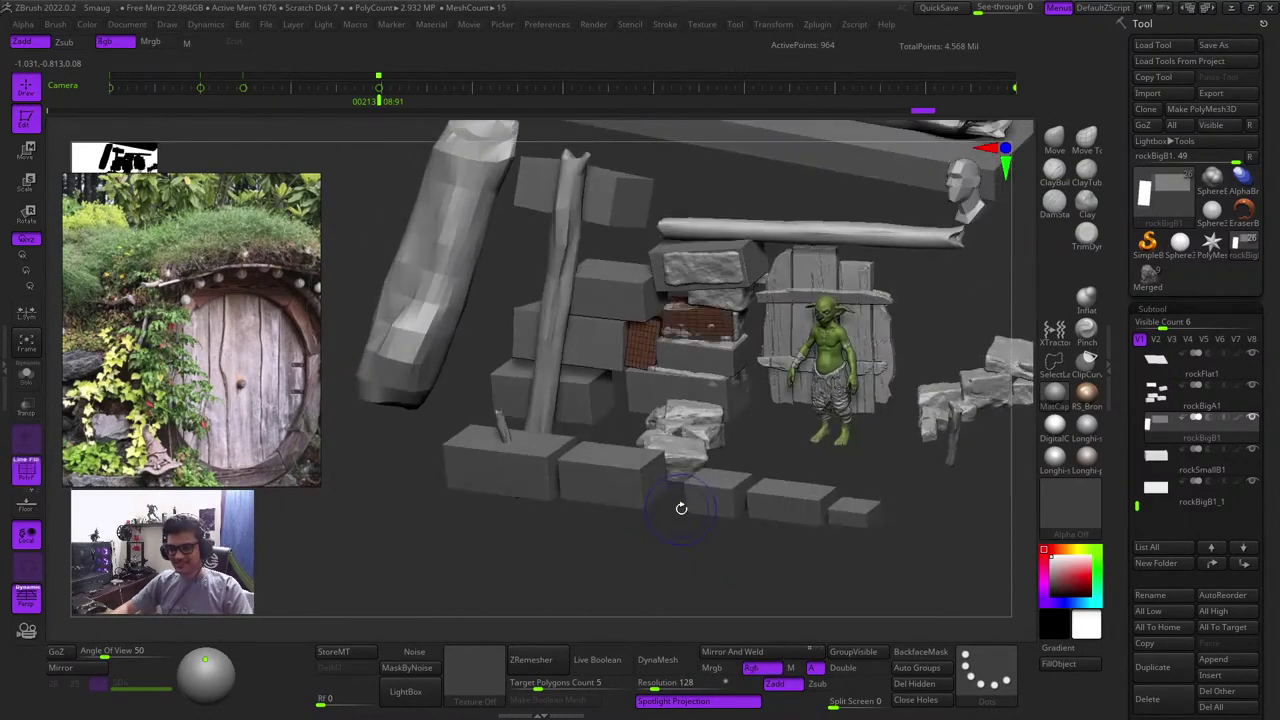
key(shift+f)
right_drag(843, 544, 942, 398)
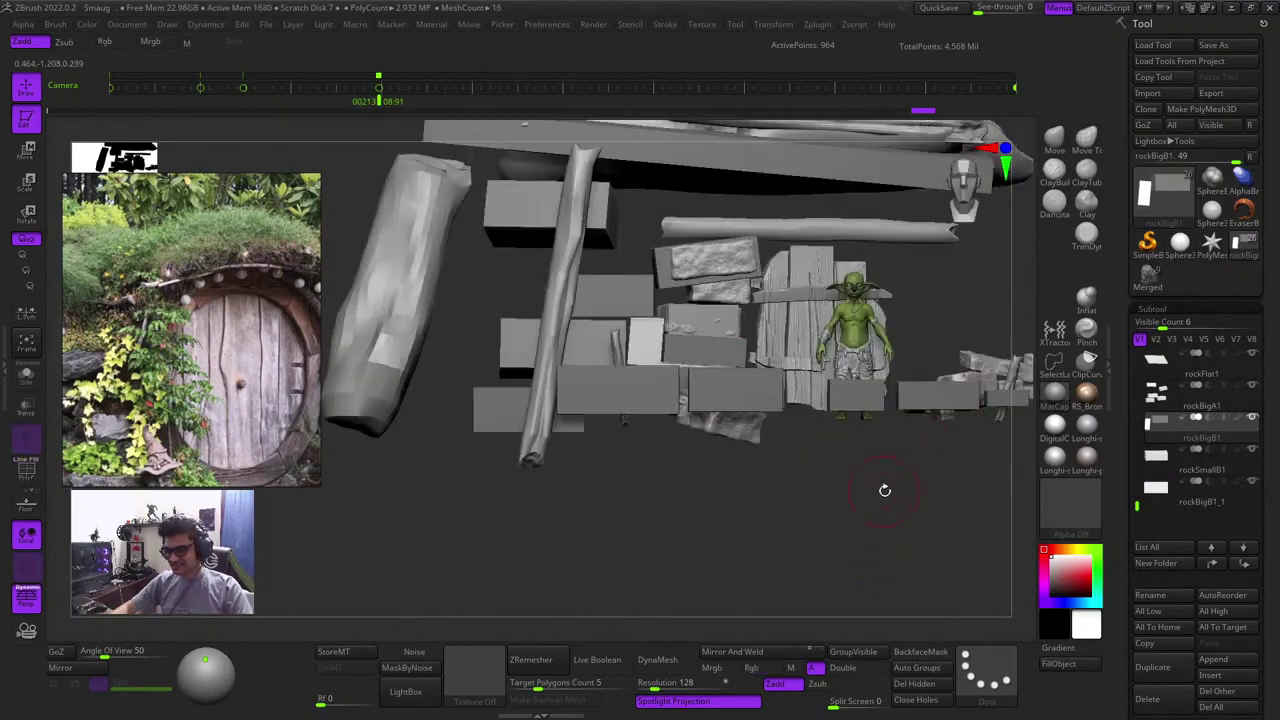
Select the rockSmallC block at the end of the front row and duplicate it over to the wall
alt+drag(885, 490, 781, 475)
alt+click(737, 416)
key(shift+f)
drag(774, 523, 866, 548)
key(w)
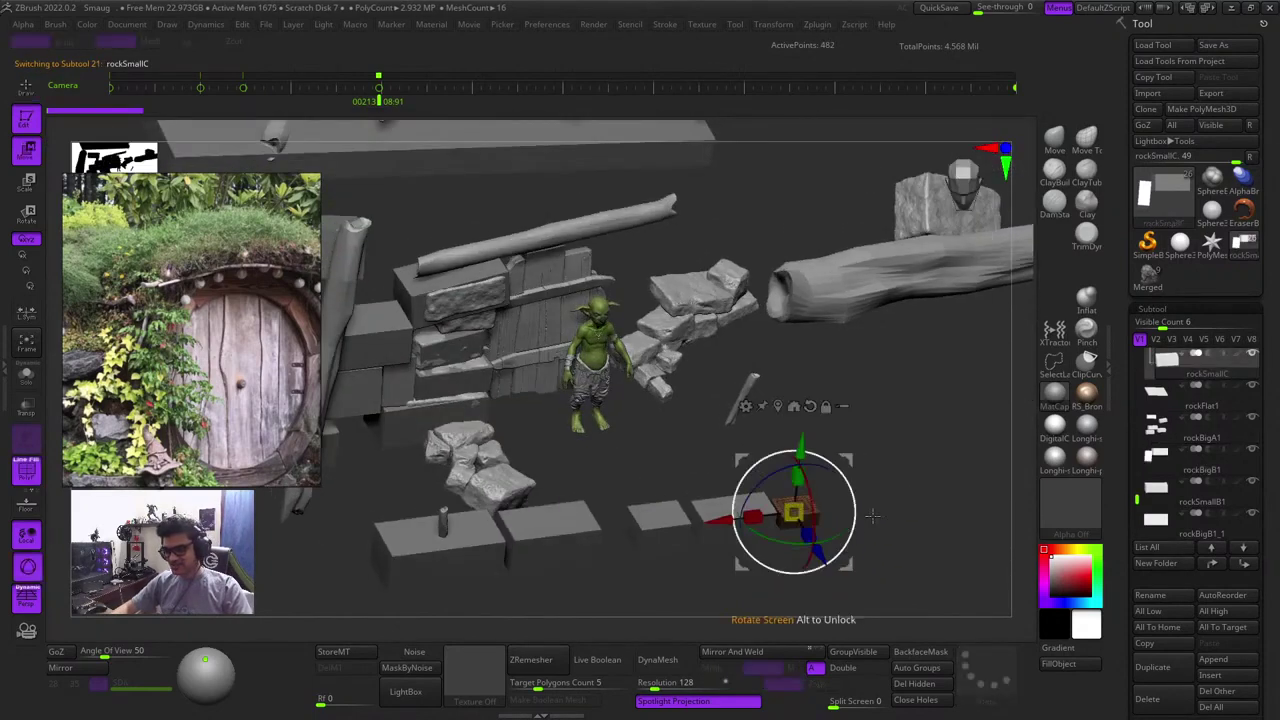
alt+drag(908, 470, 549, 276)
key(shift+f)
drag(690, 485, 627, 408)
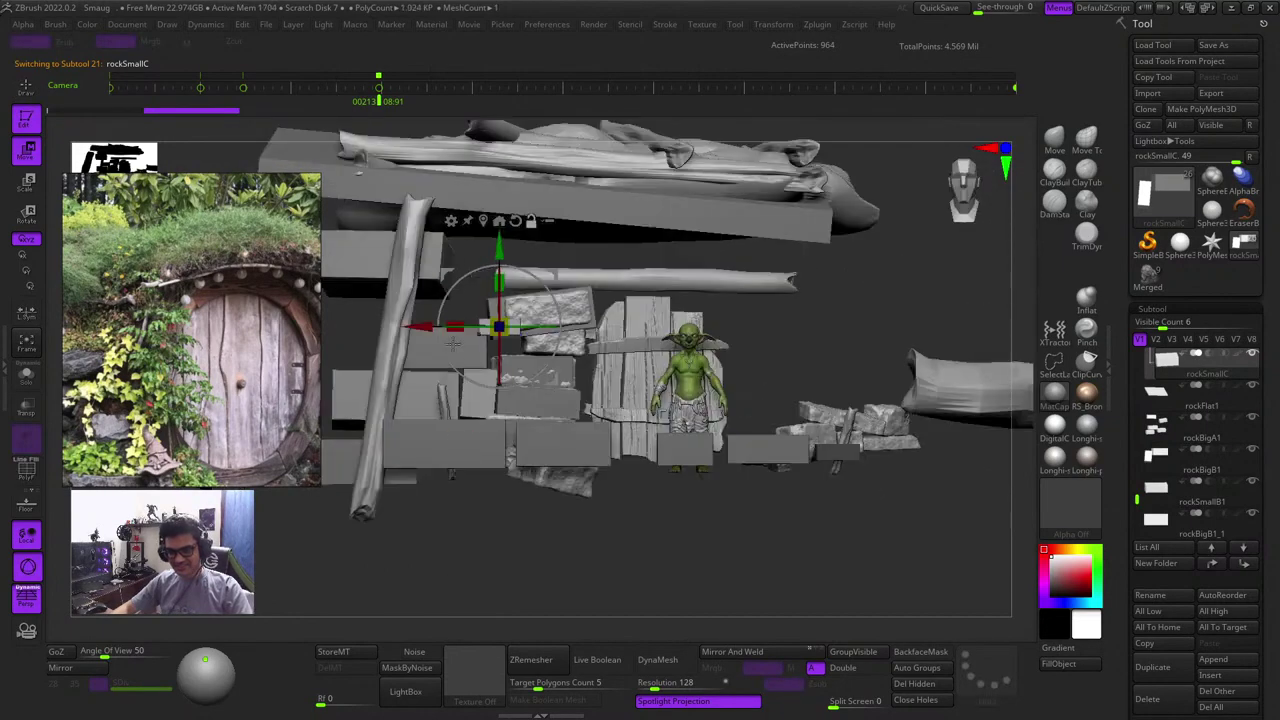
Position the small block copy in the gap under the tilted rock, adjusting its height, depth and sideways placement
alt+drag(453, 343, 631, 436)
drag(549, 268, 577, 350)
drag(379, 208, 465, 240)
alt+drag(465, 240, 560, 345)
drag(634, 443, 541, 437)
drag(1021, 398, 1003, 393)
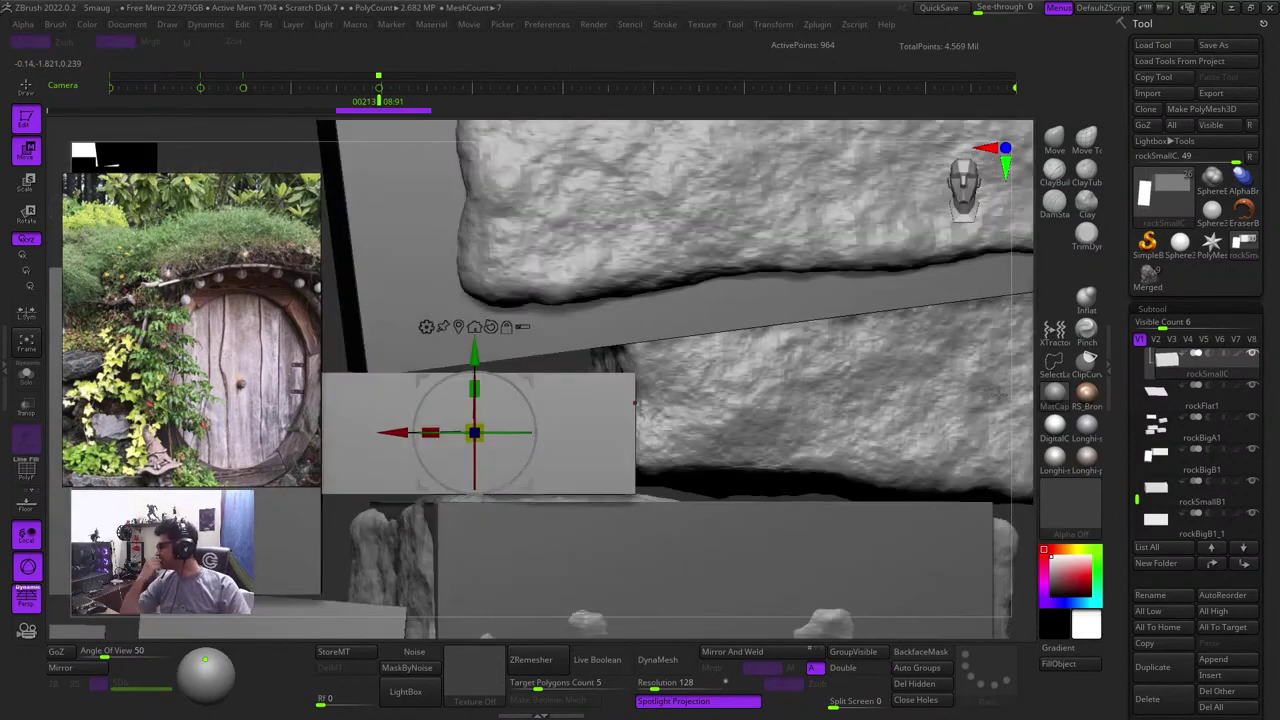
Scale the small block copy down uniformly to fit beneath the tilted rock and check it from the front
key(f)
key(f)
key(shift+f)
key(shift+f)
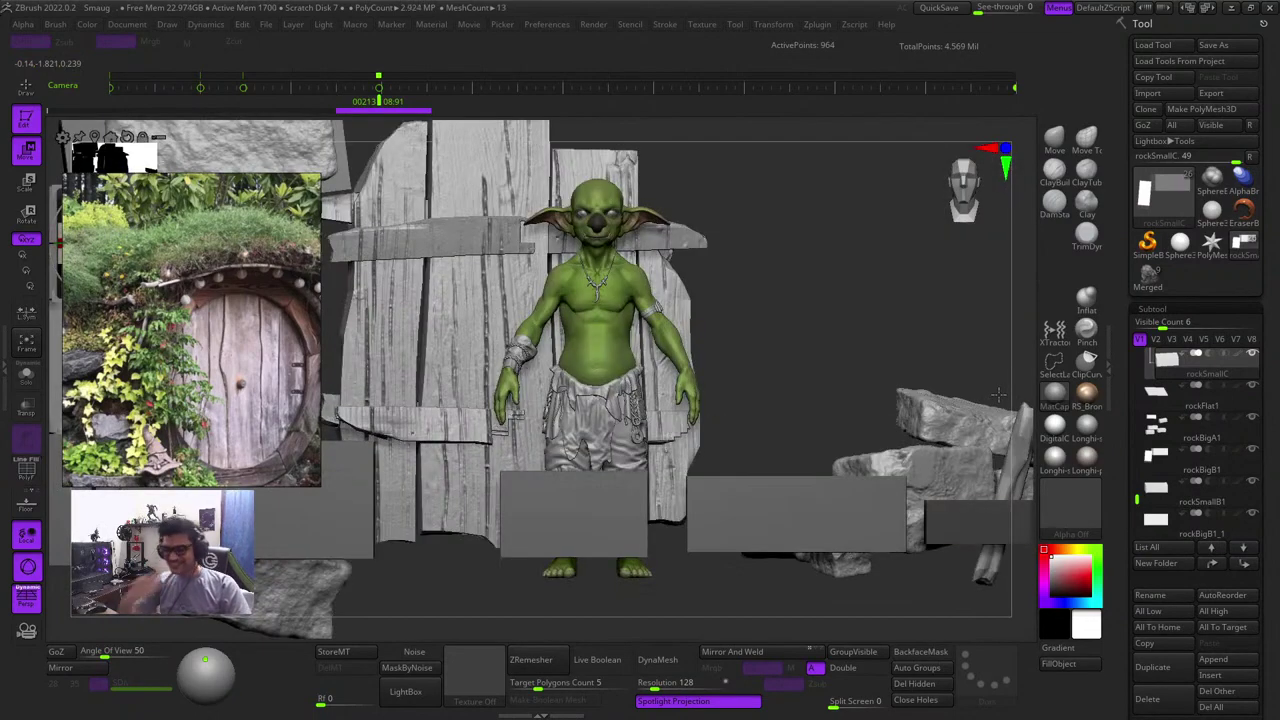
alt+drag(804, 305, 954, 285)
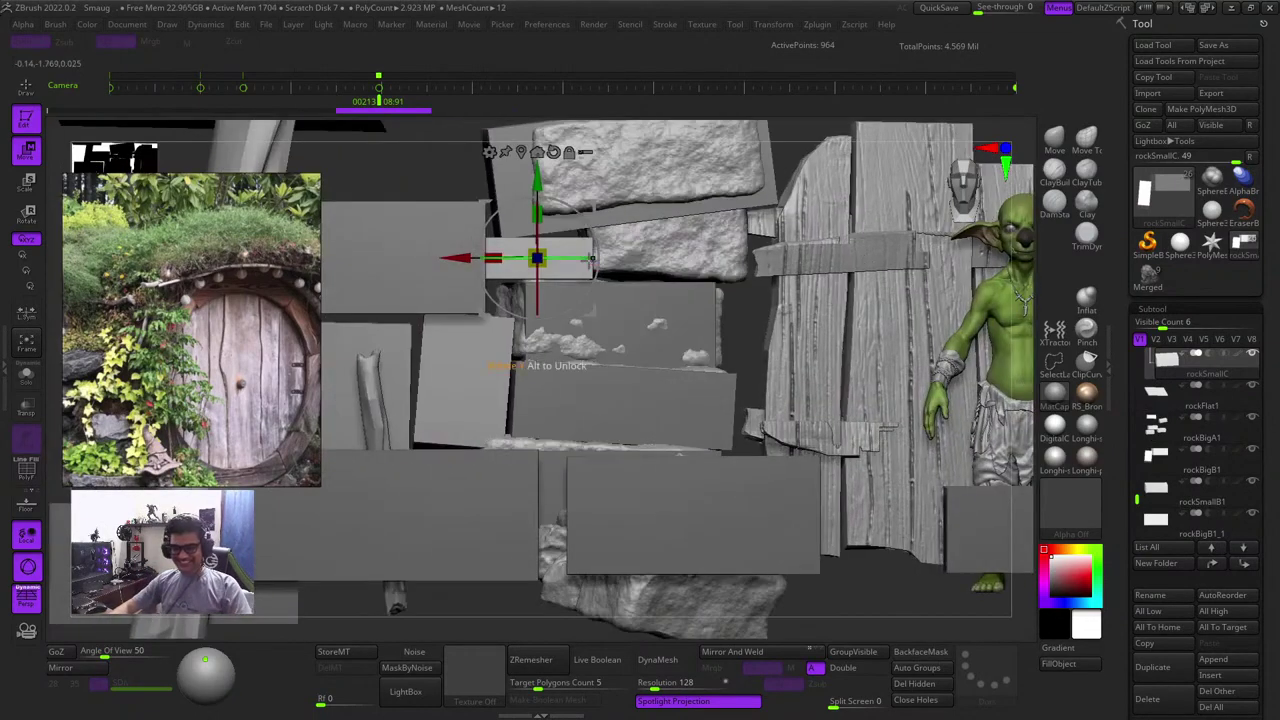
key(shift+f)
drag(743, 320, 690, 342)
ctrl+right_drag(502, 230, 574, 272)
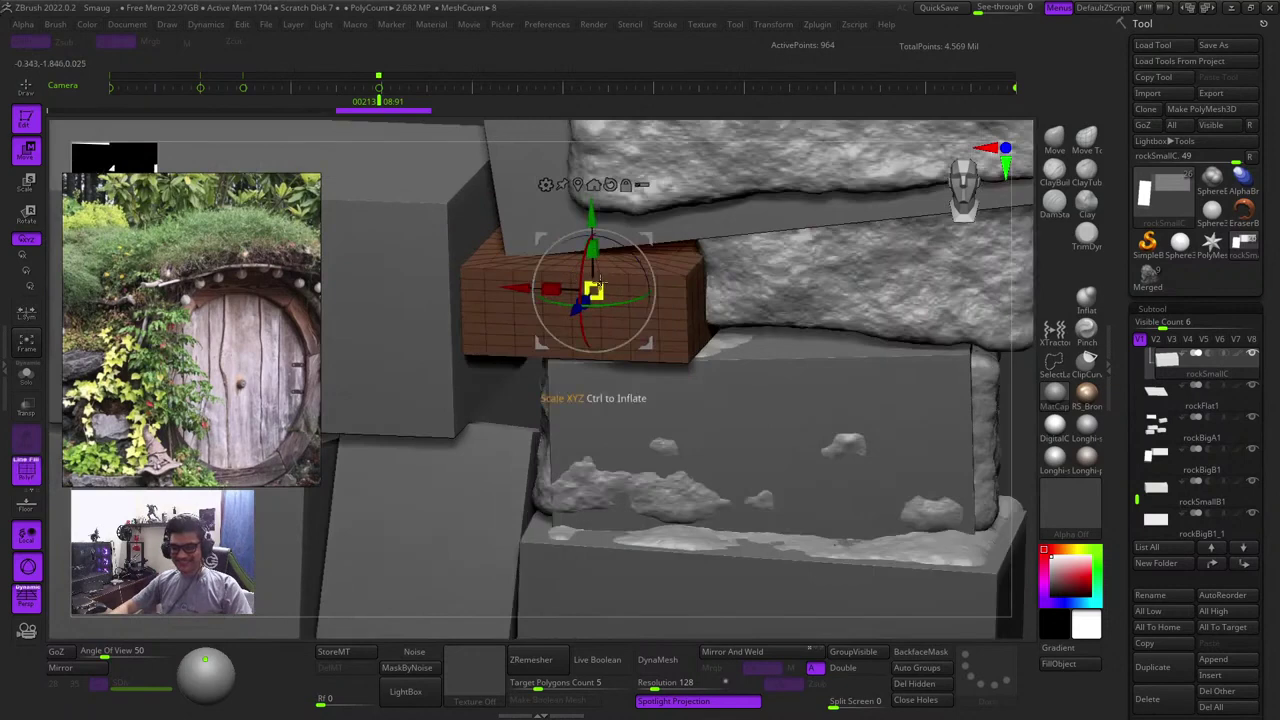
drag(599, 282, 564, 273)
shift+drag(438, 138, 452, 105)
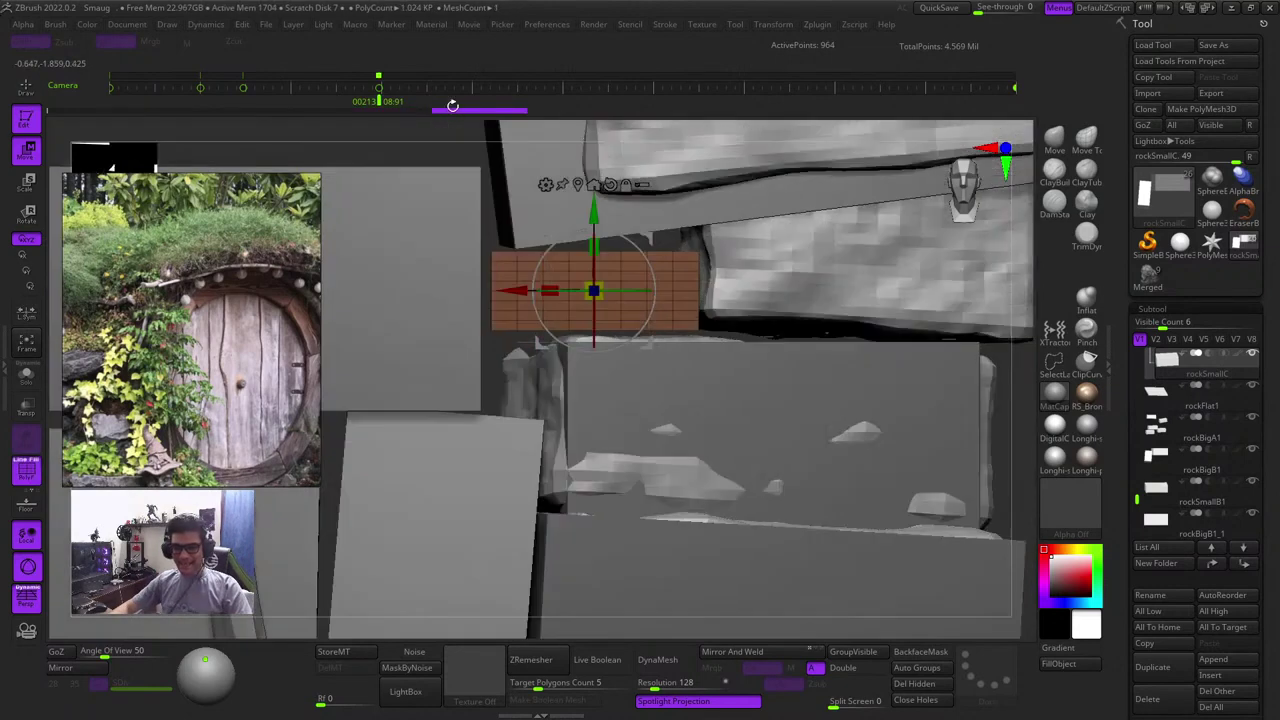
Nudge the small block copy slightly higher in the gap under the tilted rock
key(shift+f)
drag(593, 211, 593, 208)
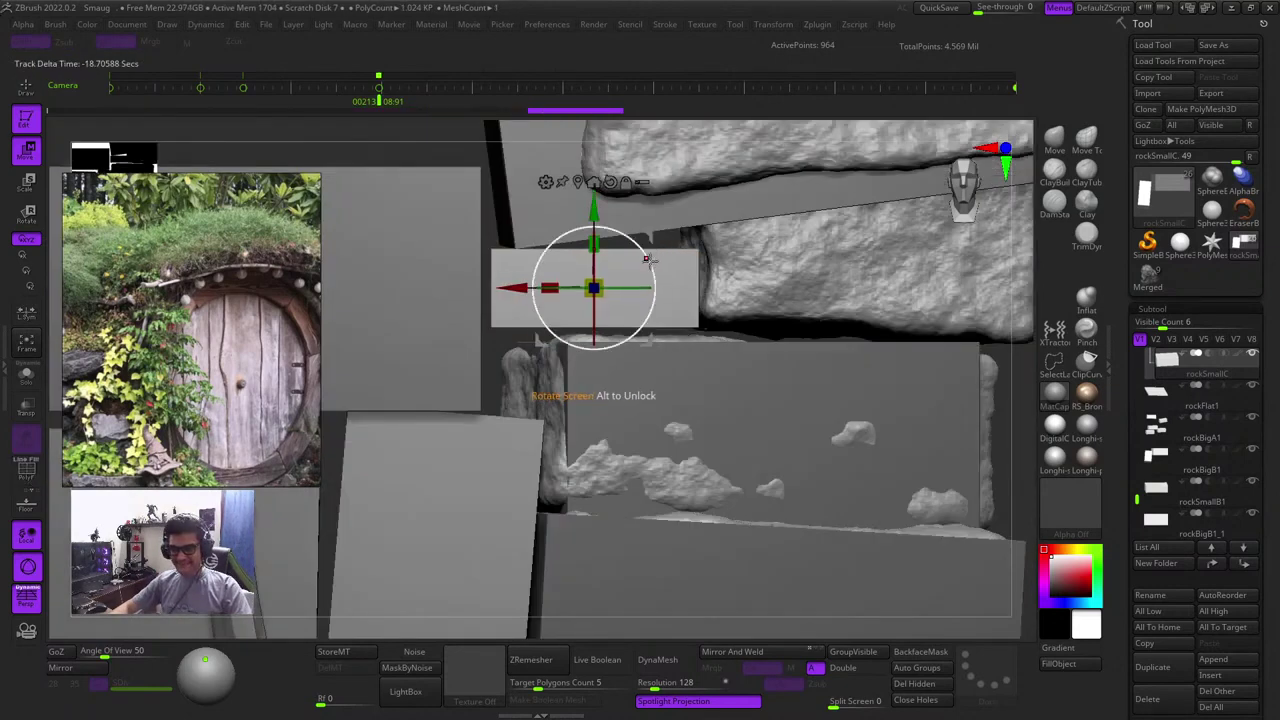
drag(648, 260, 645, 254)
Examine the block wall, the door and the front row of spare blocks from several angles
key(q)
mouse_move(535, 325)
ctrl+right_down()
mouse_move(531, 263)
mouse_move(580, 226)
mouse_move(558, 250)
mouse_move(543, 237)
ctrl+right_up()
drag(594, 255, 690, 285)
key(shift+f)
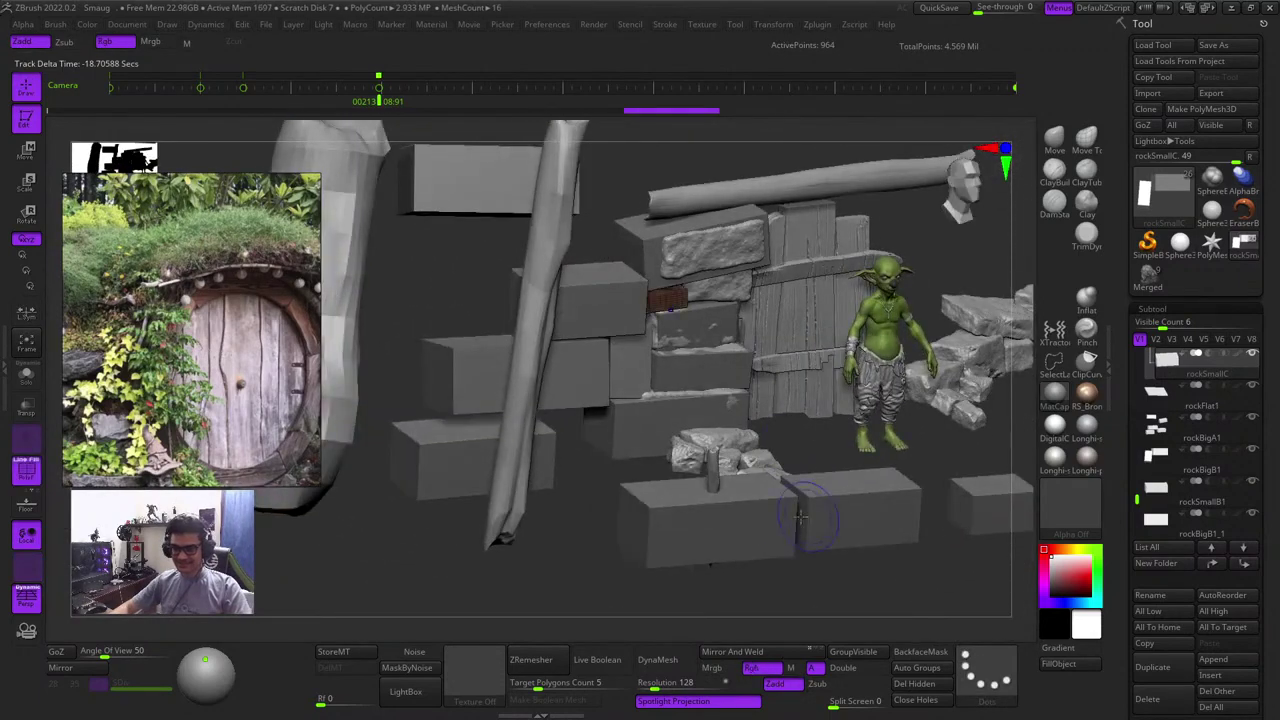
drag(578, 517, 567, 555)
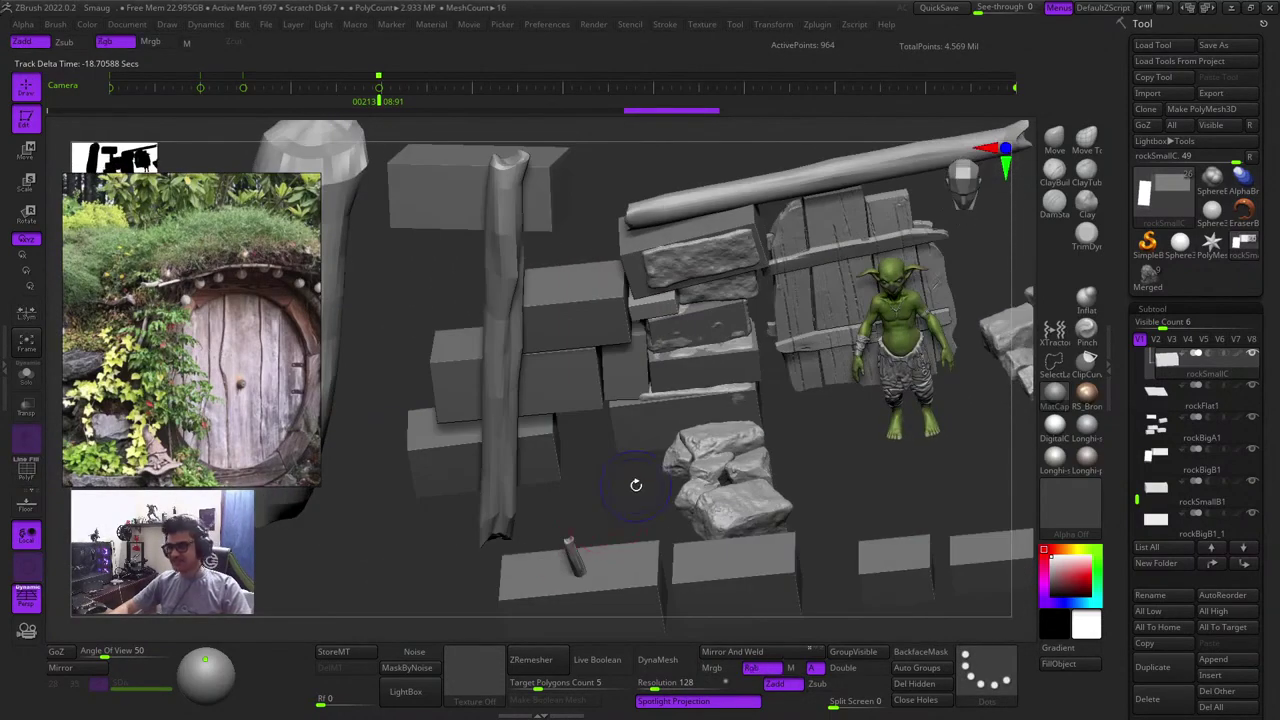
shift+drag(622, 482, 606, 457)
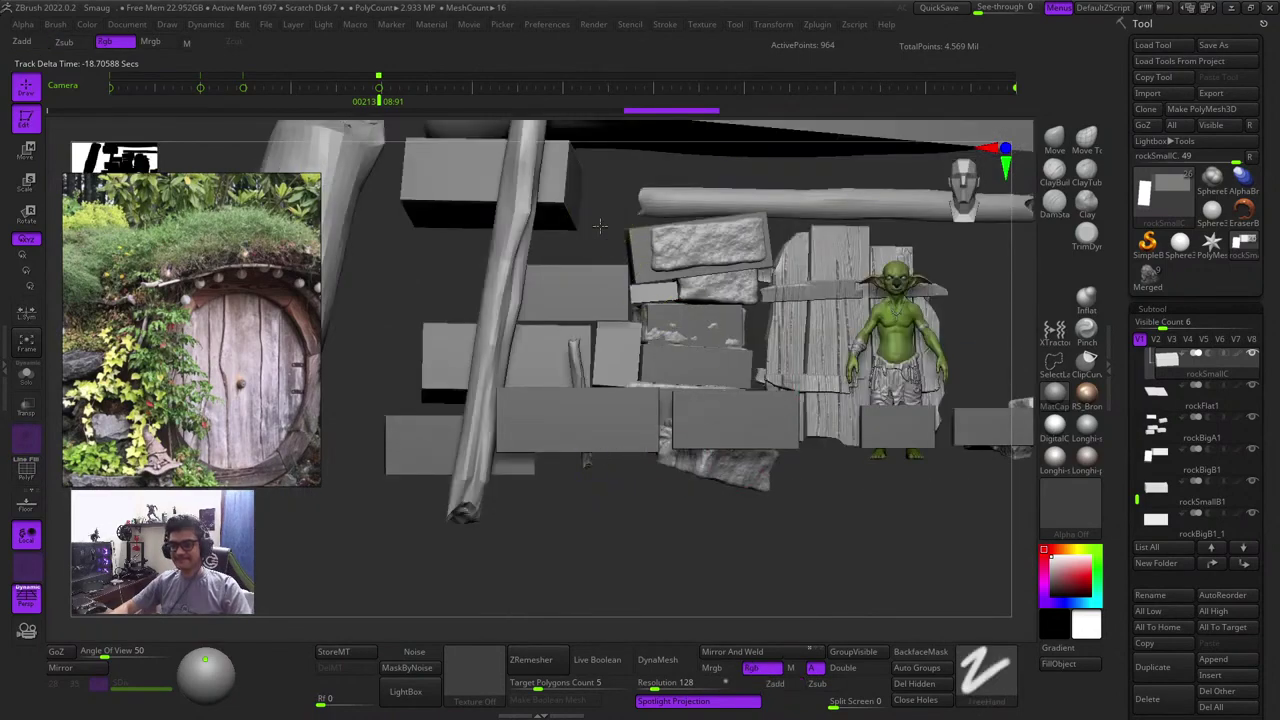
ctrl+drag(600, 226, 614, 244)
key(shift+f)
key(shift+f)
key(space)
mouse_move(578, 530)
mouse_down()
mouse_move(574, 589)
mouse_move(695, 602)
mouse_move(560, 585)
mouse_move(420, 615)
mouse_move(695, 594)
mouse_move(830, 556)
mouse_move(772, 570)
mouse_up()
drag(840, 497, 825, 474)
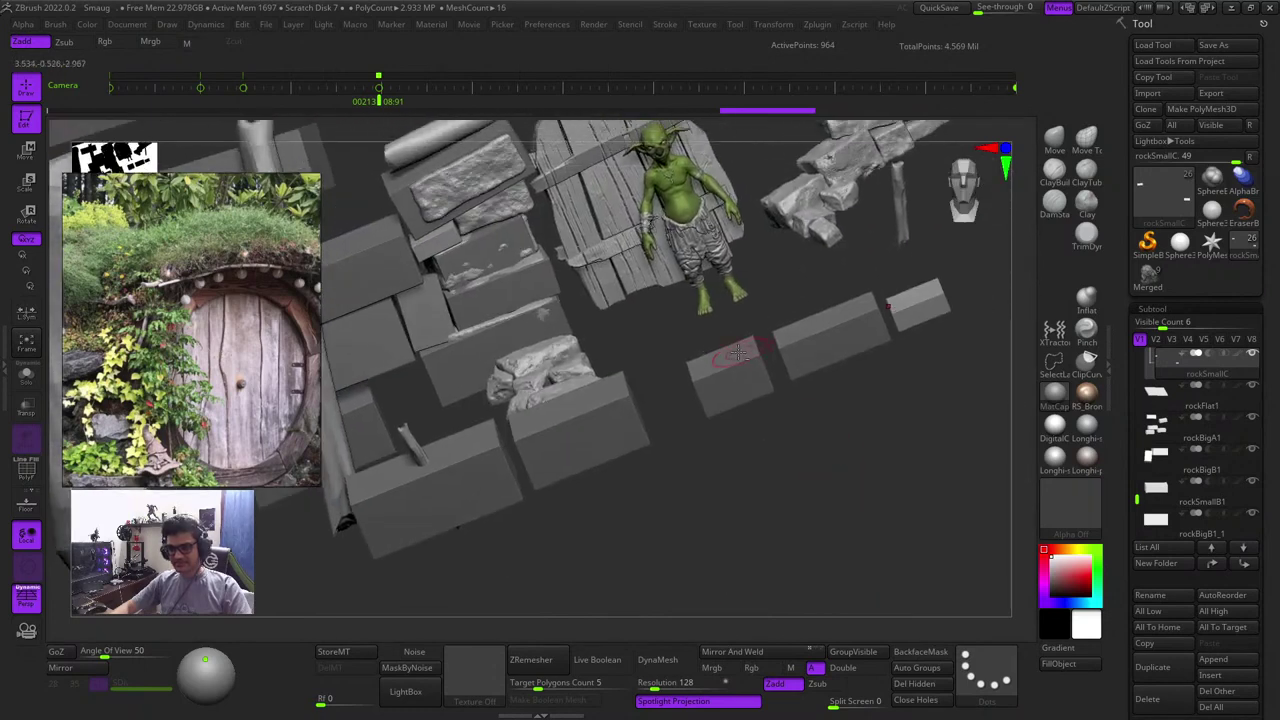
Select the rockSmallA block in the front row, duplicate it and move the copy across toward the wall
alt+click(737, 352)
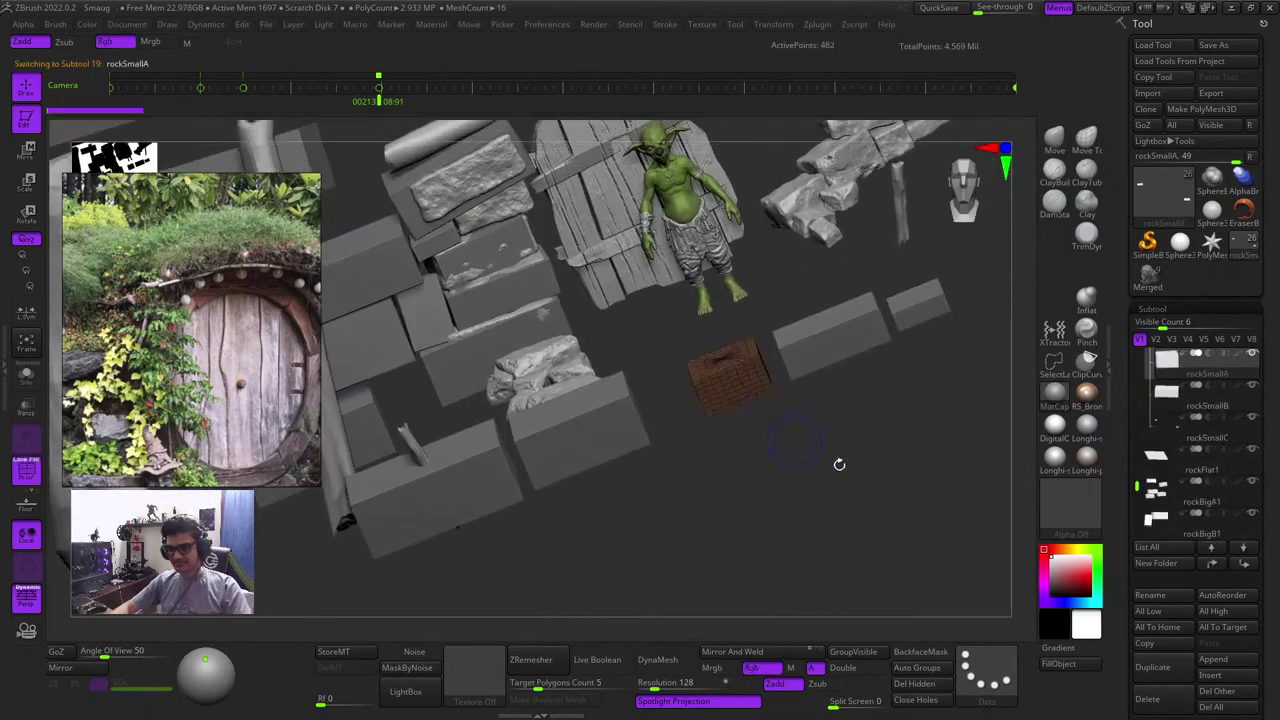
click(1246, 566)
drag(697, 504, 985, 552)
key(w)
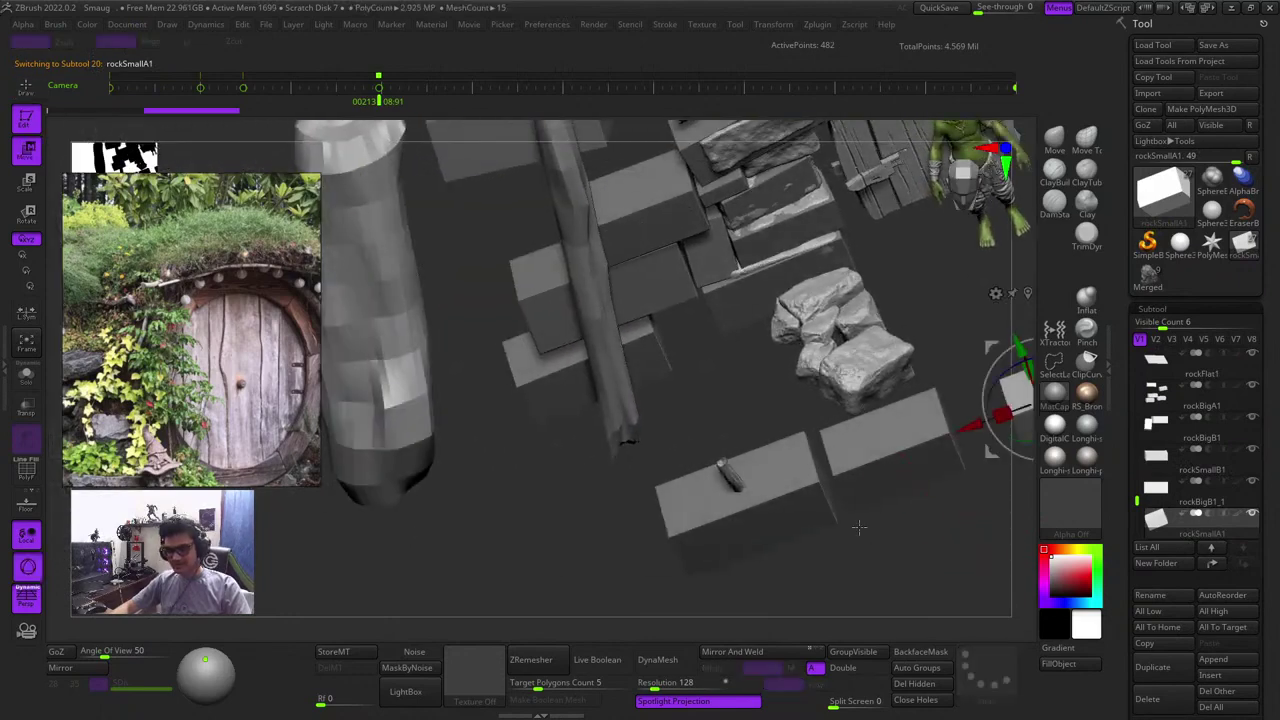
alt+drag(857, 526, 554, 546)
drag(761, 354, 410, 322)
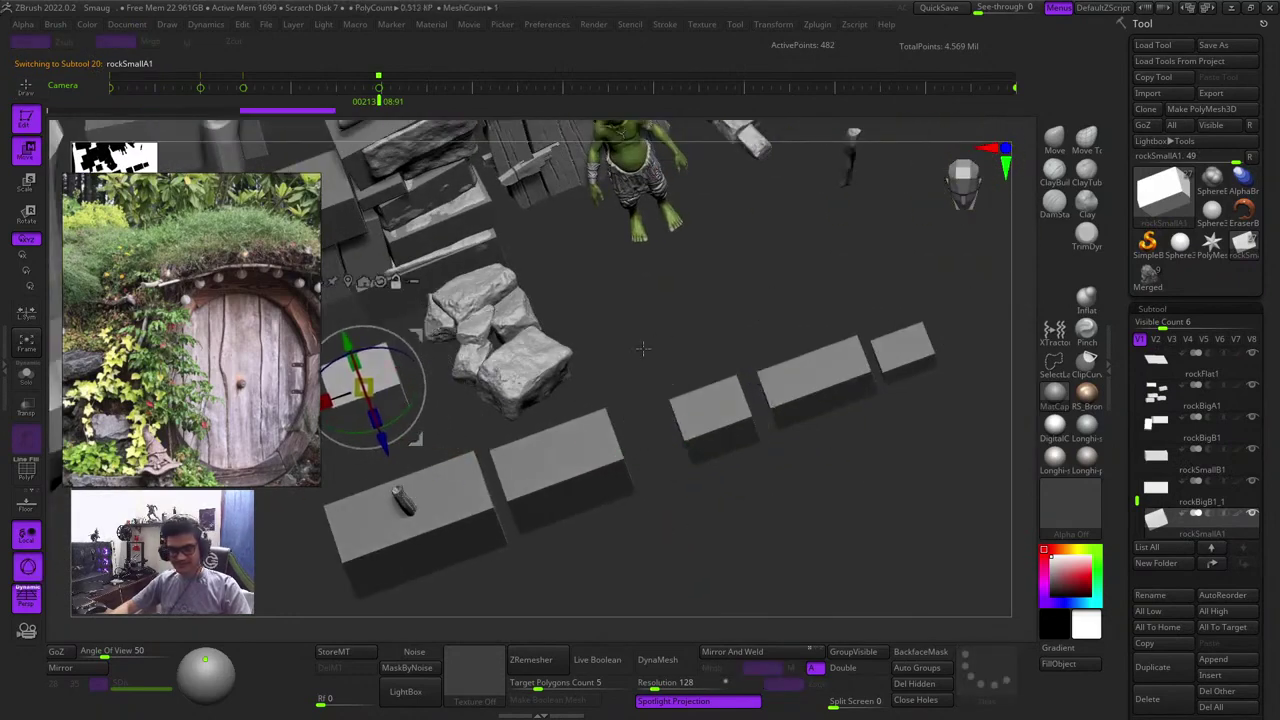
Lower the rockSmallA copy and adjust its depth to bring it to the base of the wall, near the short log
alt+drag(328, 310, 660, 310)
mouse_move(795, 432)
mouse_down()
mouse_move(790, 500)
mouse_move(694, 177)
mouse_up()
key(q)
key(w)
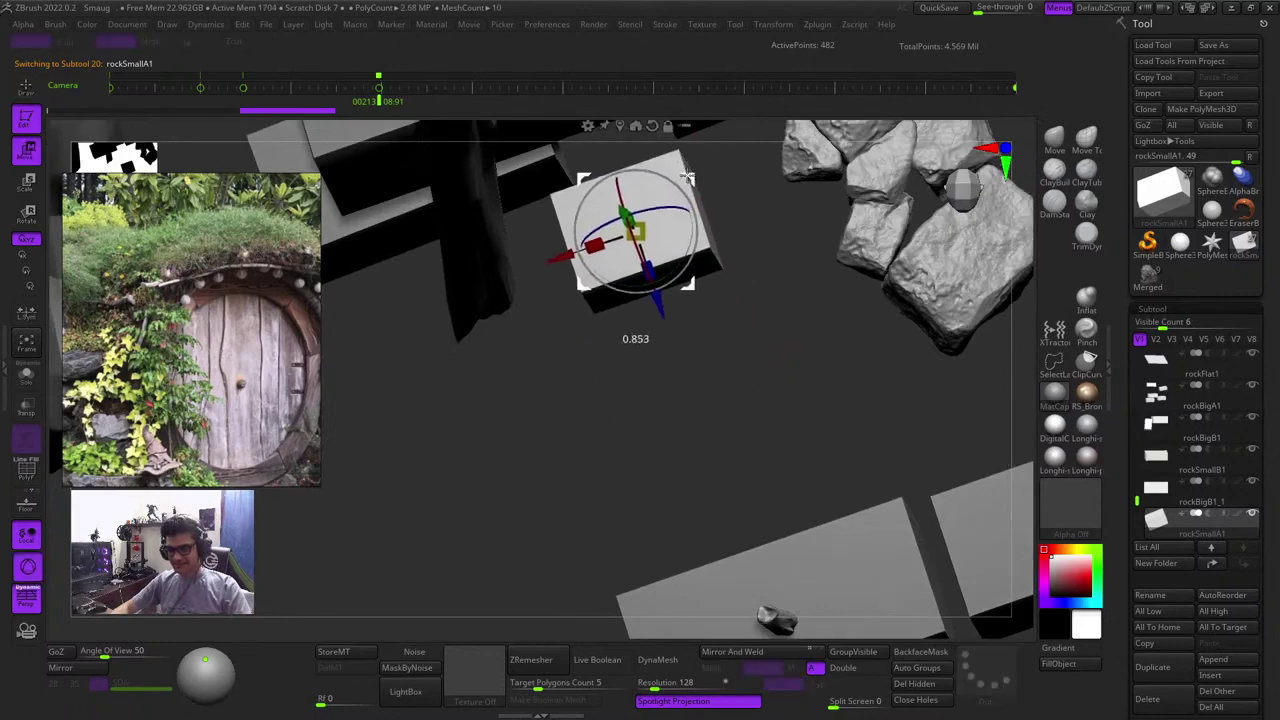
drag(735, 430, 719, 324)
shift+drag(418, 353, 498, 293)
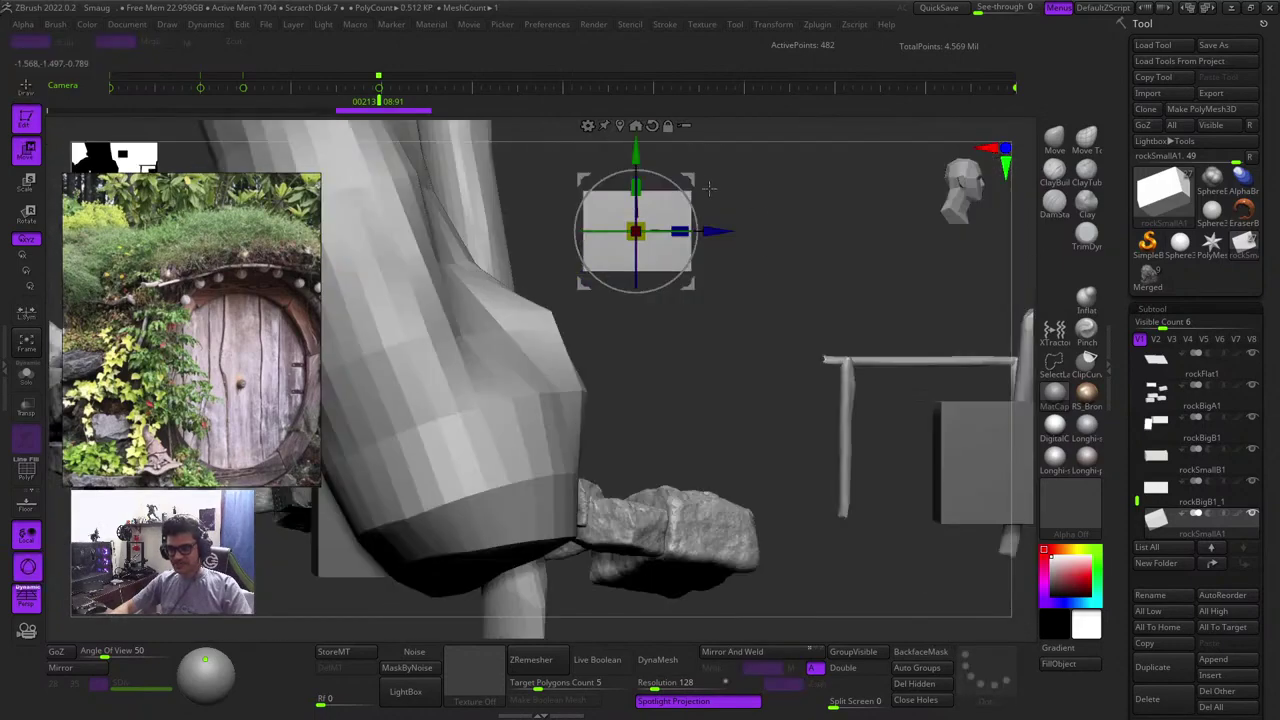
drag(691, 180, 568, 455)
drag(905, 345, 800, 430)
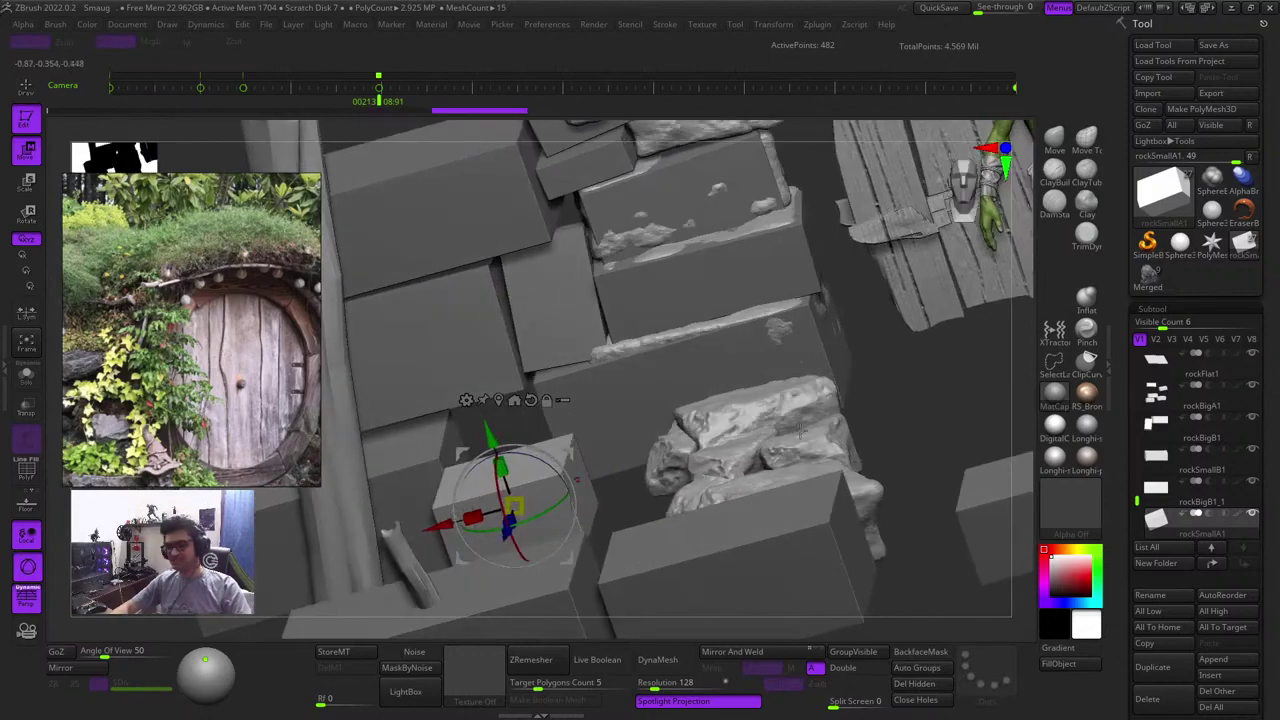
drag(917, 403, 850, 320)
Turn the rockSmallA copy 90 degrees to stand upright at the gap in the wall's bottom row
alt+drag(620, 534, 780, 530)
drag(733, 413, 654, 355)
drag(790, 500, 750, 420)
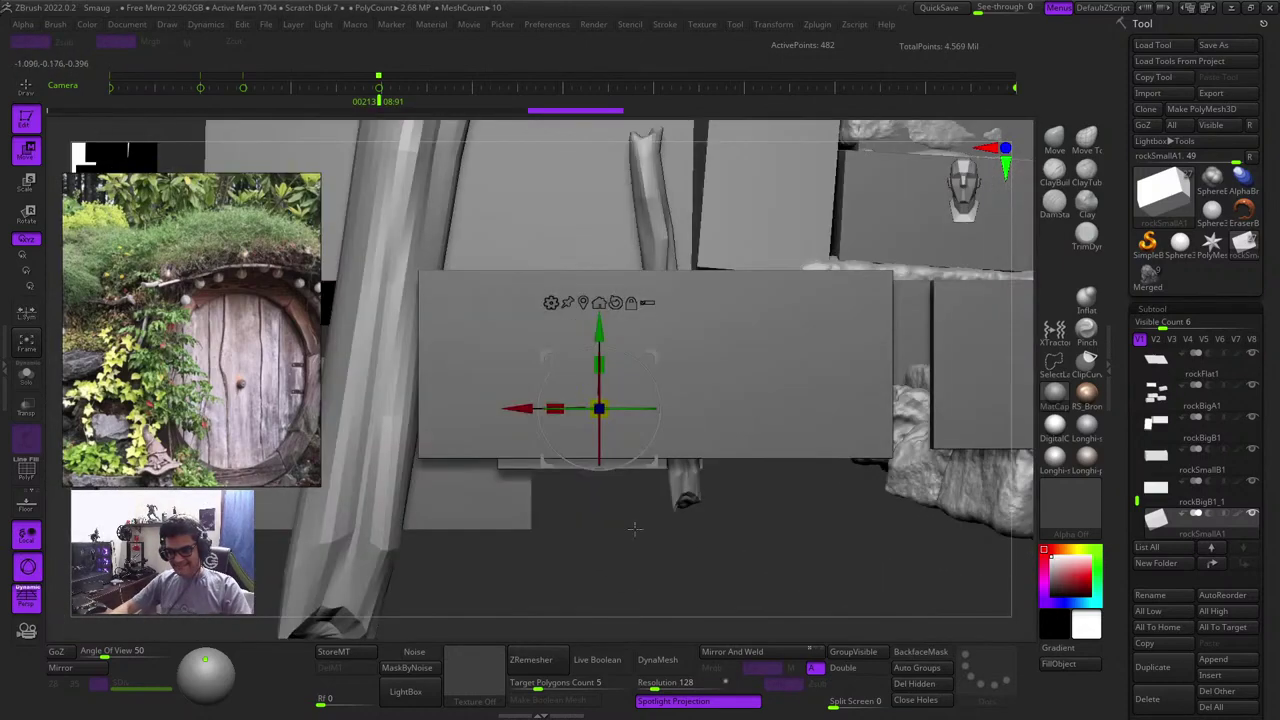
drag(634, 526, 645, 445)
key(ctrl+z)
drag(596, 572, 604, 660)
shift+drag(649, 413, 540, 404)
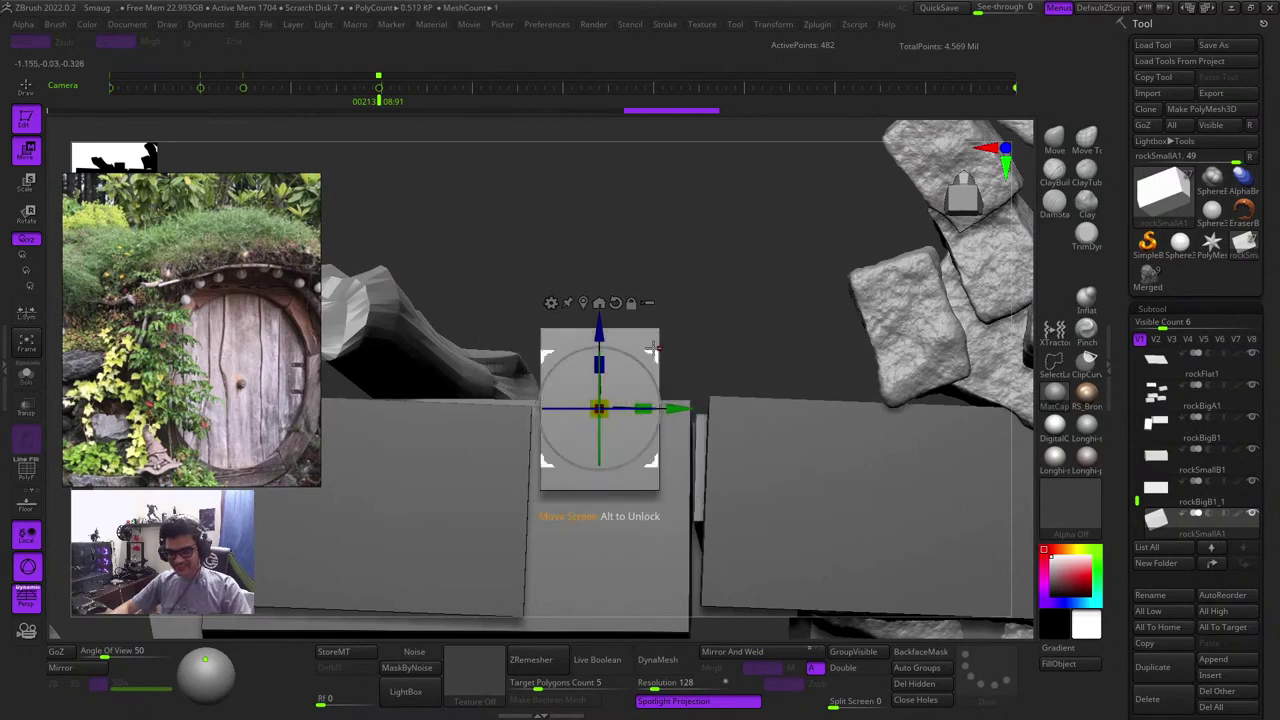
Align the upright block's depth with the neighbouring blocks, scale it along Y, and check it against the whole scene
drag(652, 348, 664, 412)
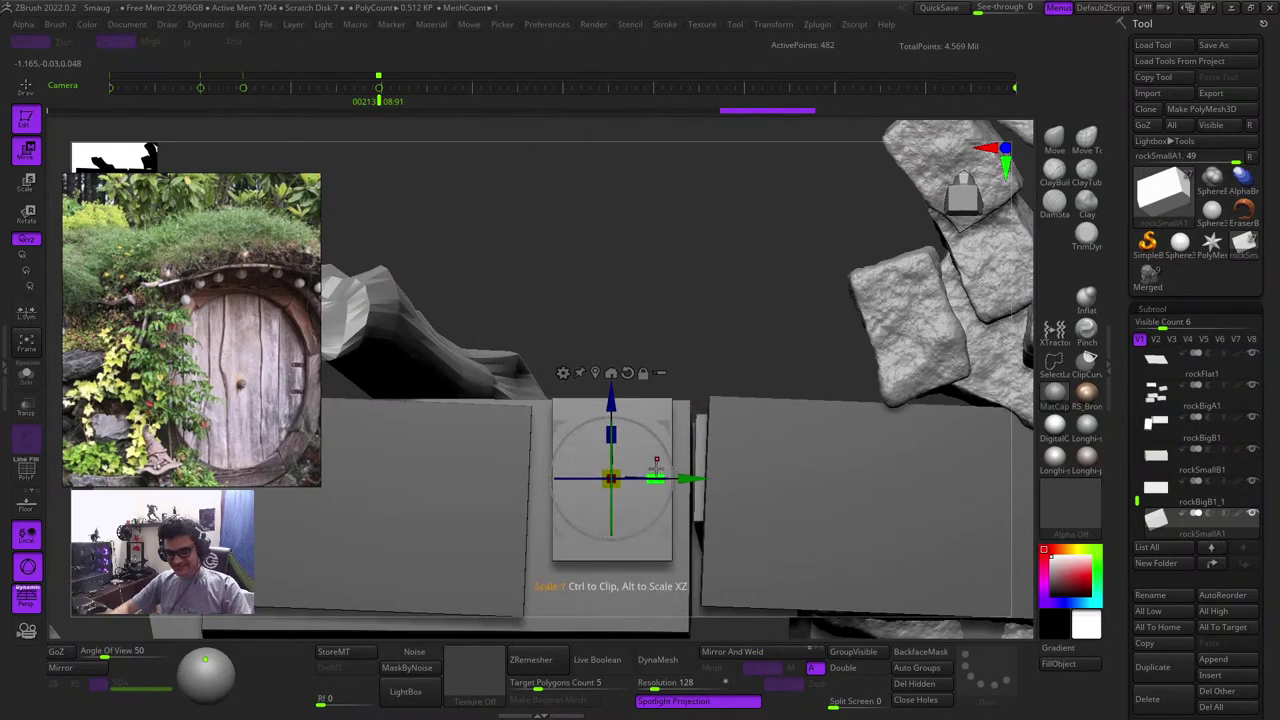
drag(656, 474, 674, 475)
shift+drag(757, 631, 788, 638)
mouse_move(672, 332)
mouse_down()
mouse_move(683, 349)
mouse_move(680, 333)
mouse_up()
key(q)
mouse_move(610, 410)
ctrl+right_down()
mouse_move(515, 543)
mouse_move(437, 480)
mouse_move(666, 511)
mouse_move(651, 534)
mouse_move(597, 541)
ctrl+right_up()
drag(597, 541, 688, 505)
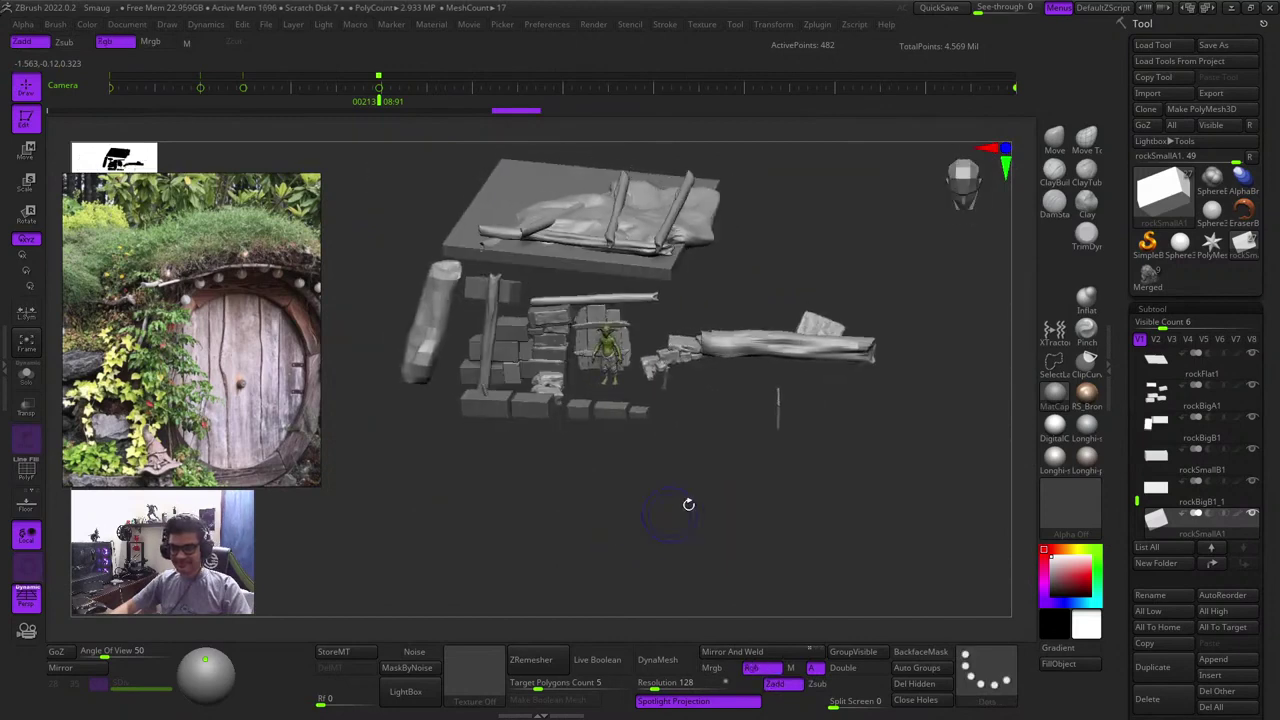
Make the PM3D_Sphere3D_2 hill mesh visible around the block wall
mouse_move(1140, 503)
mouse_down()
mouse_move(1137, 488)
mouse_move(1123, 513)
mouse_move(1117, 434)
mouse_up()
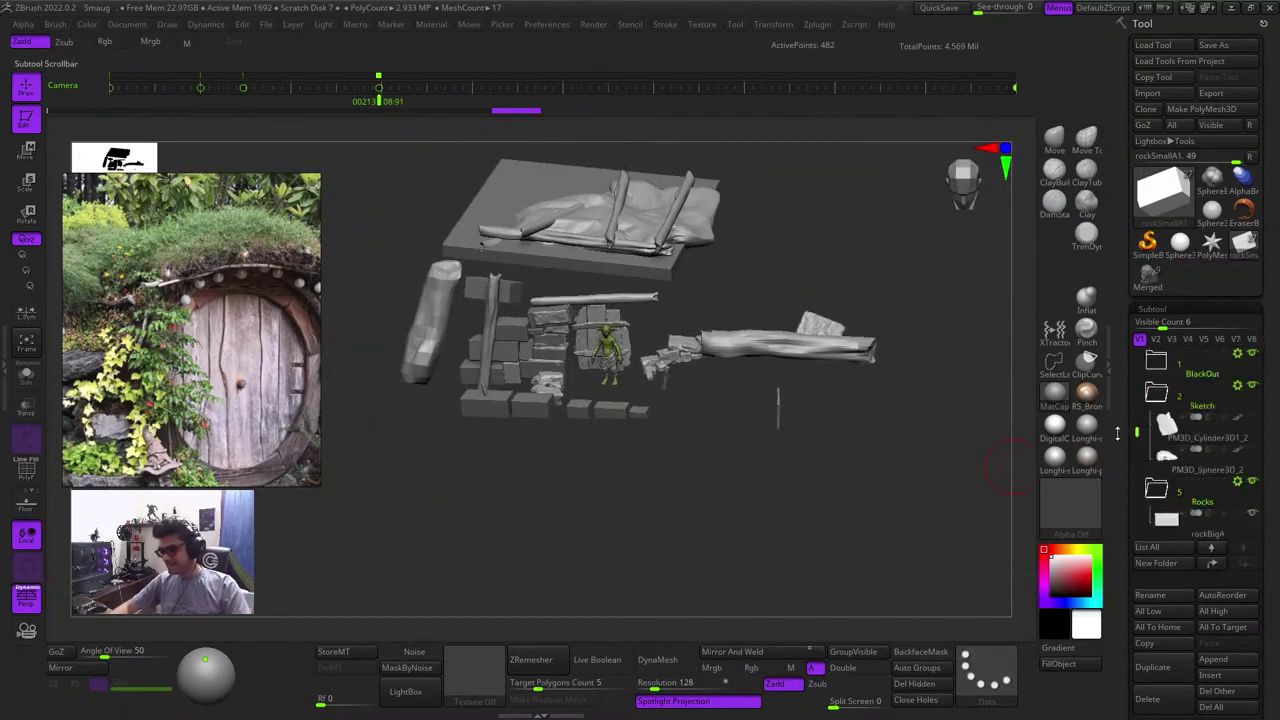
click(1253, 453)
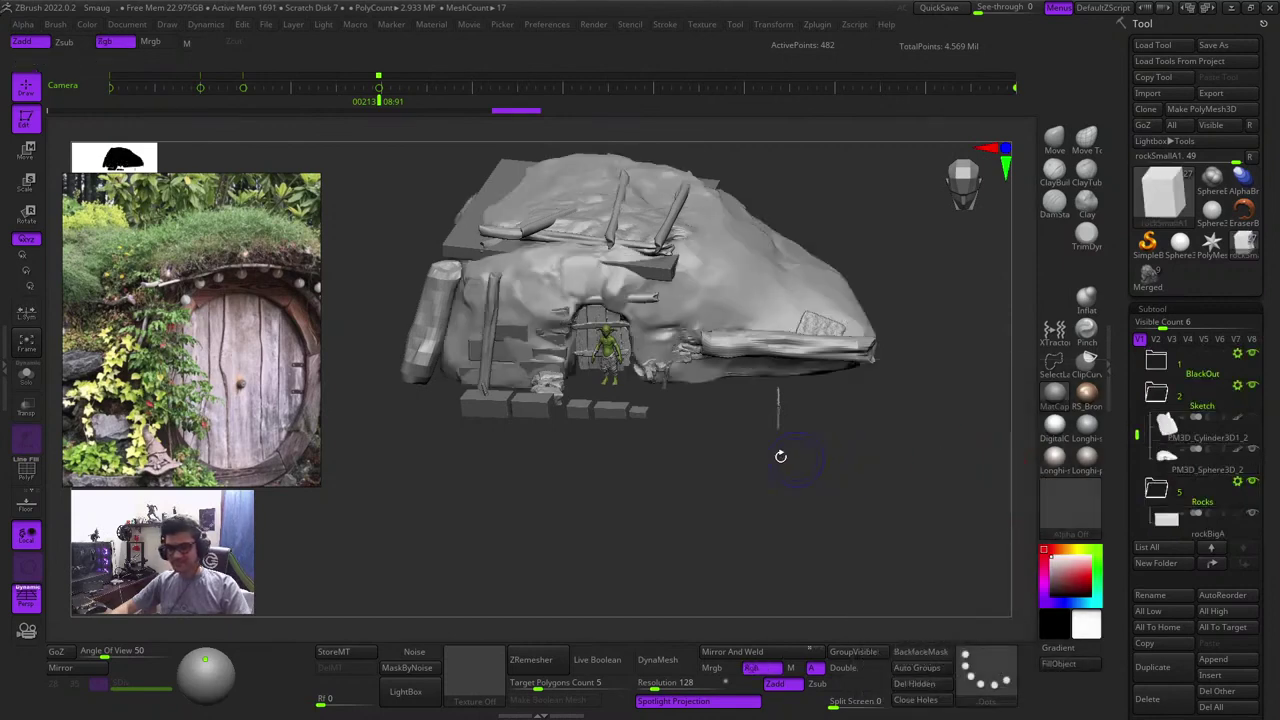
mouse_move(780, 457)
mouse_down()
mouse_move(763, 469)
mouse_move(734, 420)
mouse_up()
ctrl+right_drag(734, 420, 652, 423)
key(space)
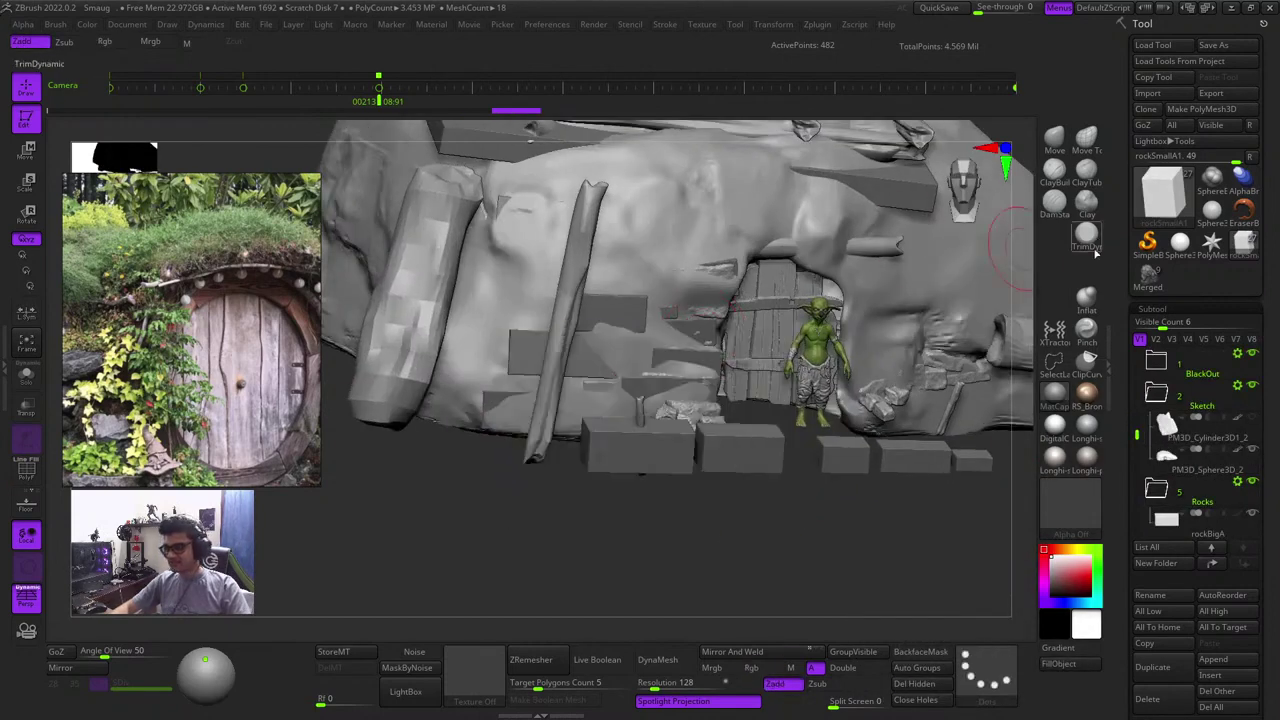
key(space)
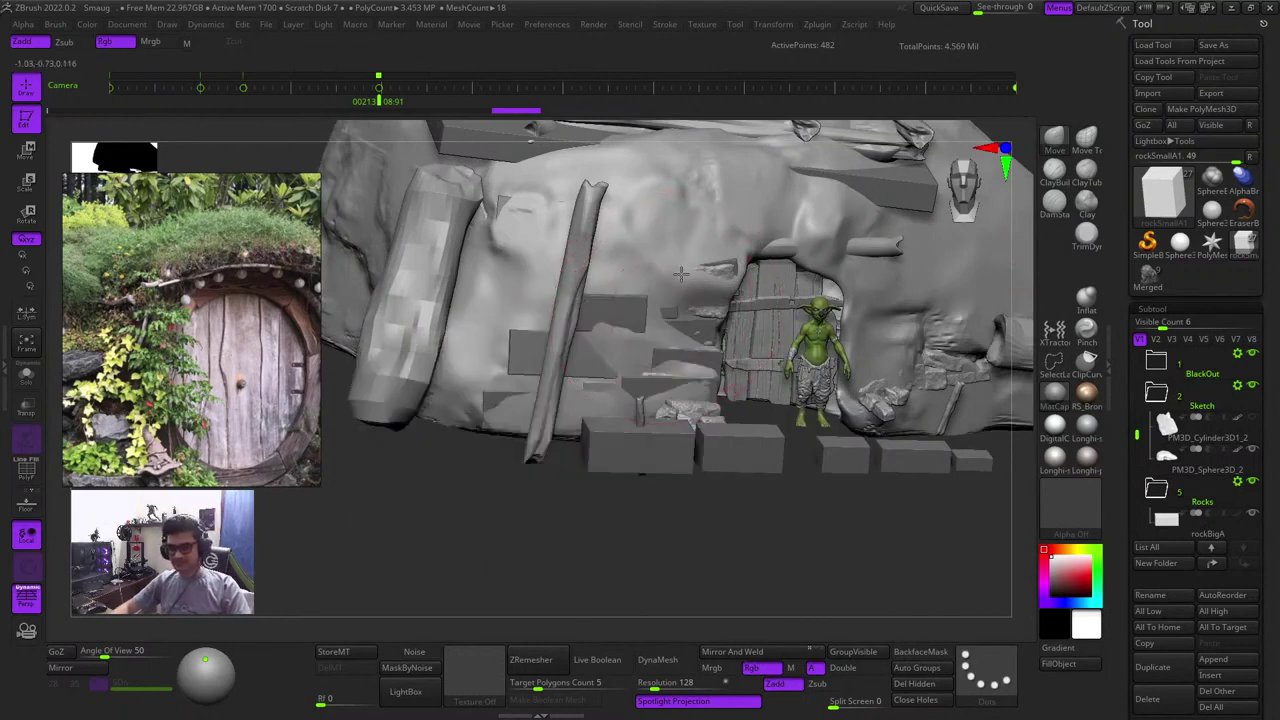
Select the hill mesh and push its surface back with the Move brush to uncover the blocks beside the door
alt+click(664, 248)
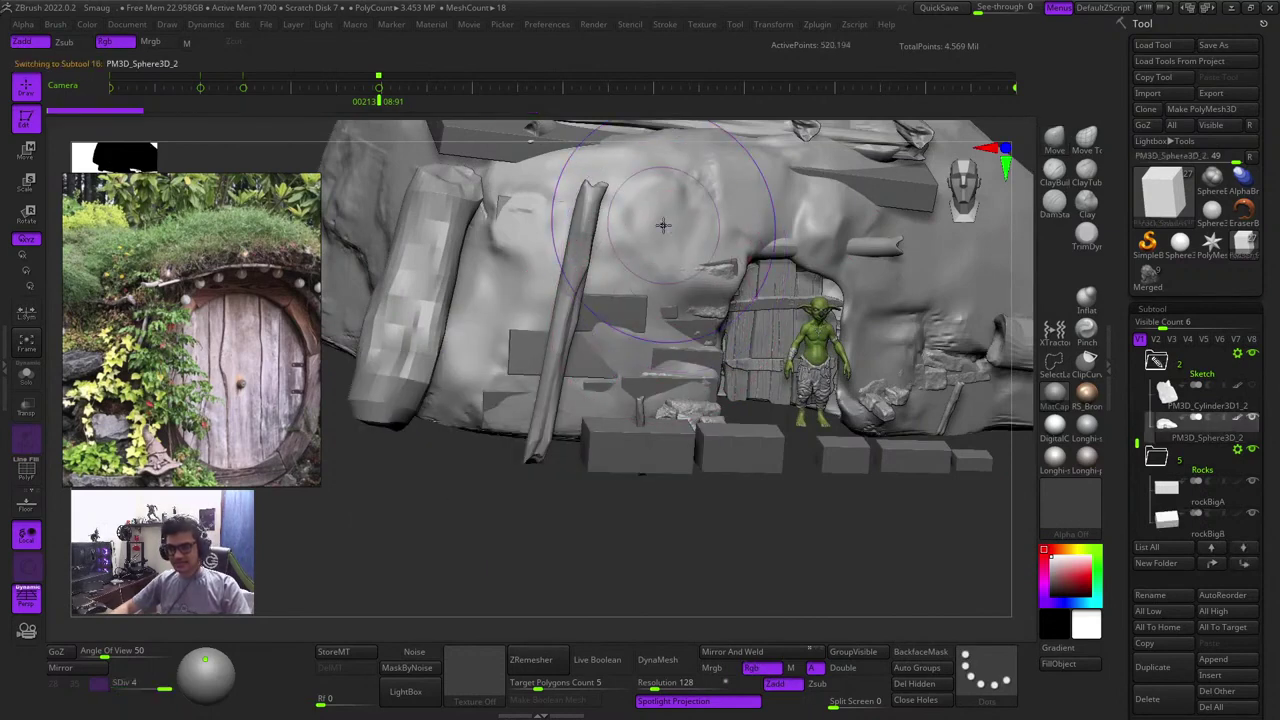
drag(697, 289, 643, 288)
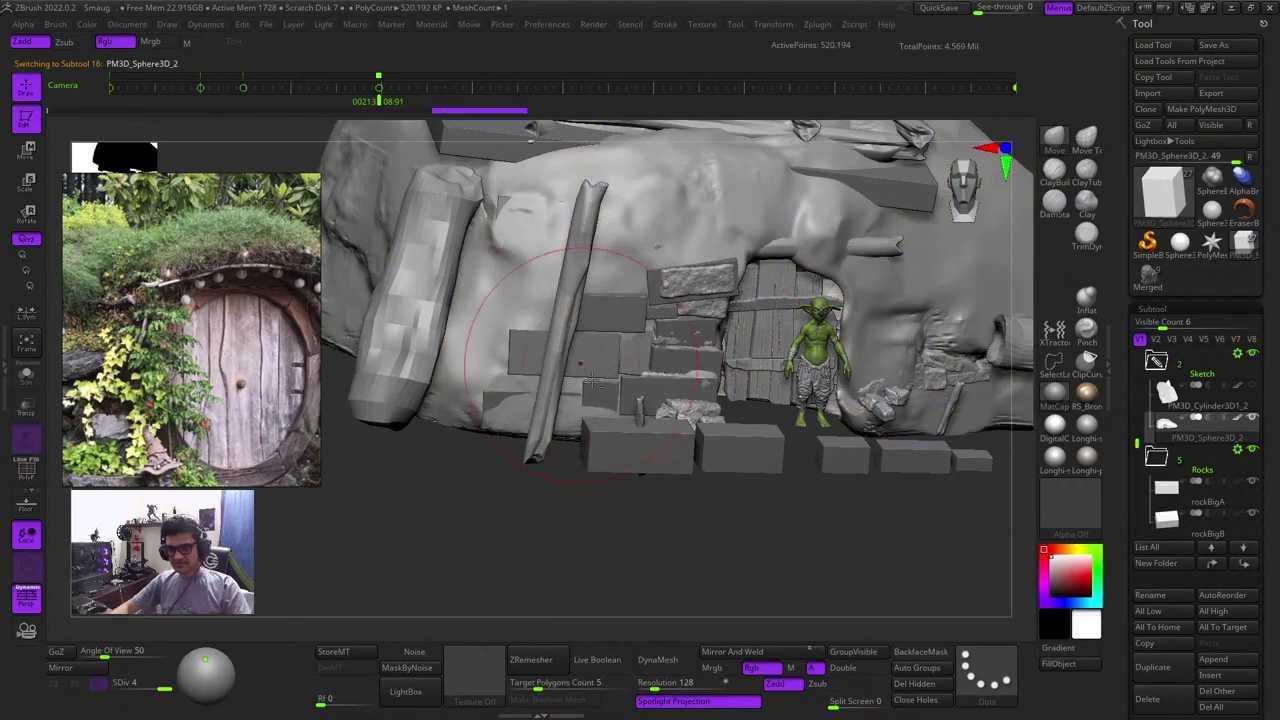
mouse_move(594, 381)
right_down()
mouse_move(631, 457)
mouse_move(651, 437)
right_up()
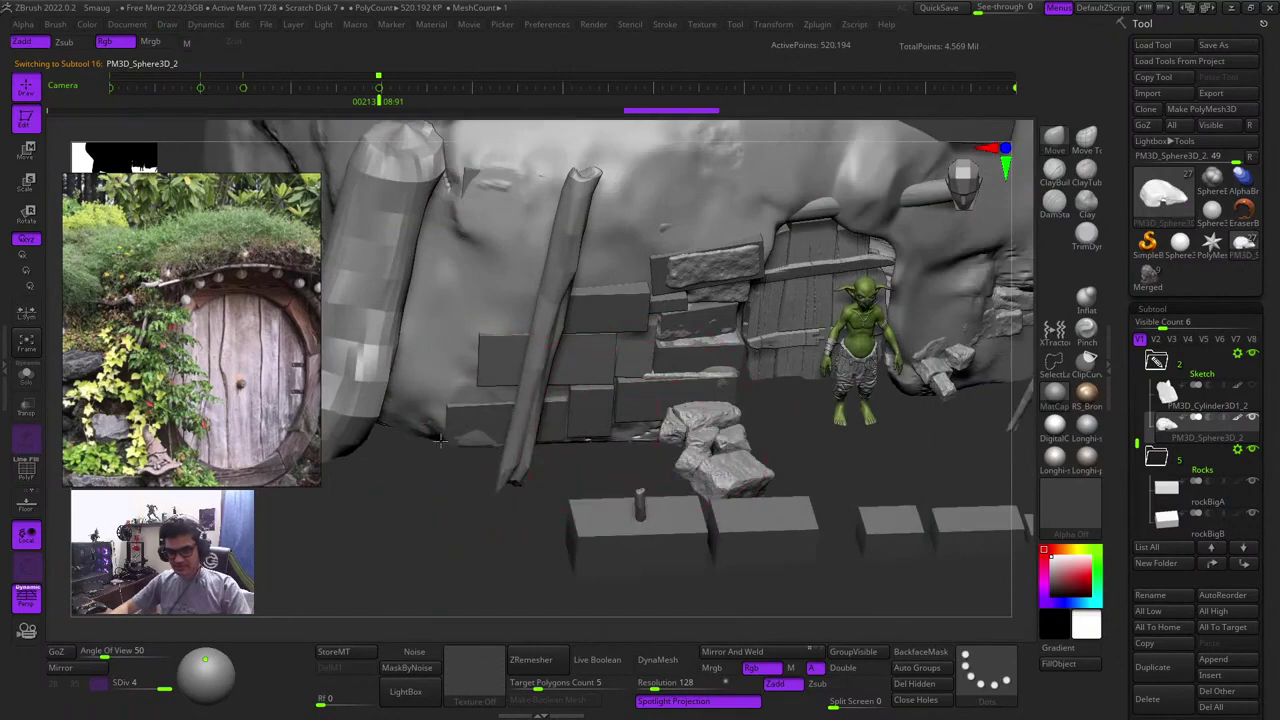
mouse_move(609, 463)
right_down()
mouse_move(648, 488)
mouse_move(588, 455)
mouse_move(601, 466)
mouse_move(700, 350)
right_up()
mouse_move(789, 392)
right_down()
mouse_move(735, 388)
mouse_move(748, 366)
right_up()
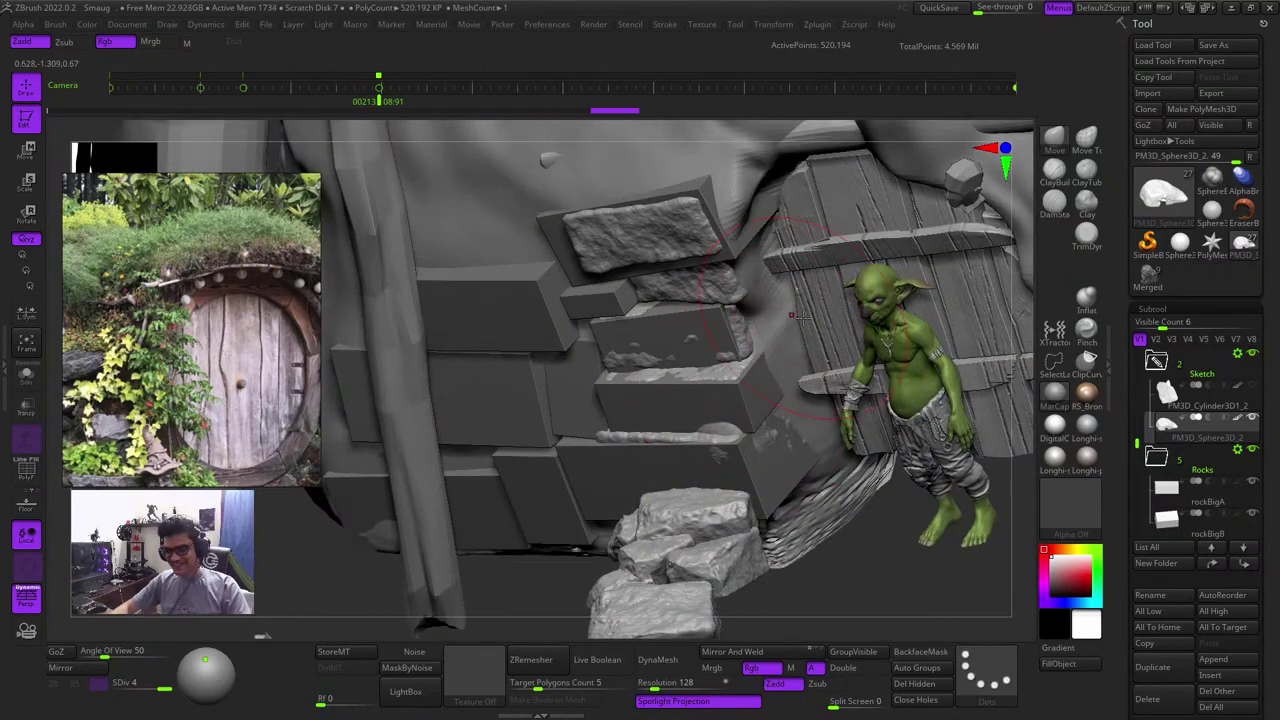
mouse_move(718, 232)
ctrl+right_down()
mouse_move(631, 523)
mouse_move(580, 500)
mouse_move(567, 514)
mouse_move(650, 518)
ctrl+right_up()
ctrl+right_drag(650, 518, 688, 268)
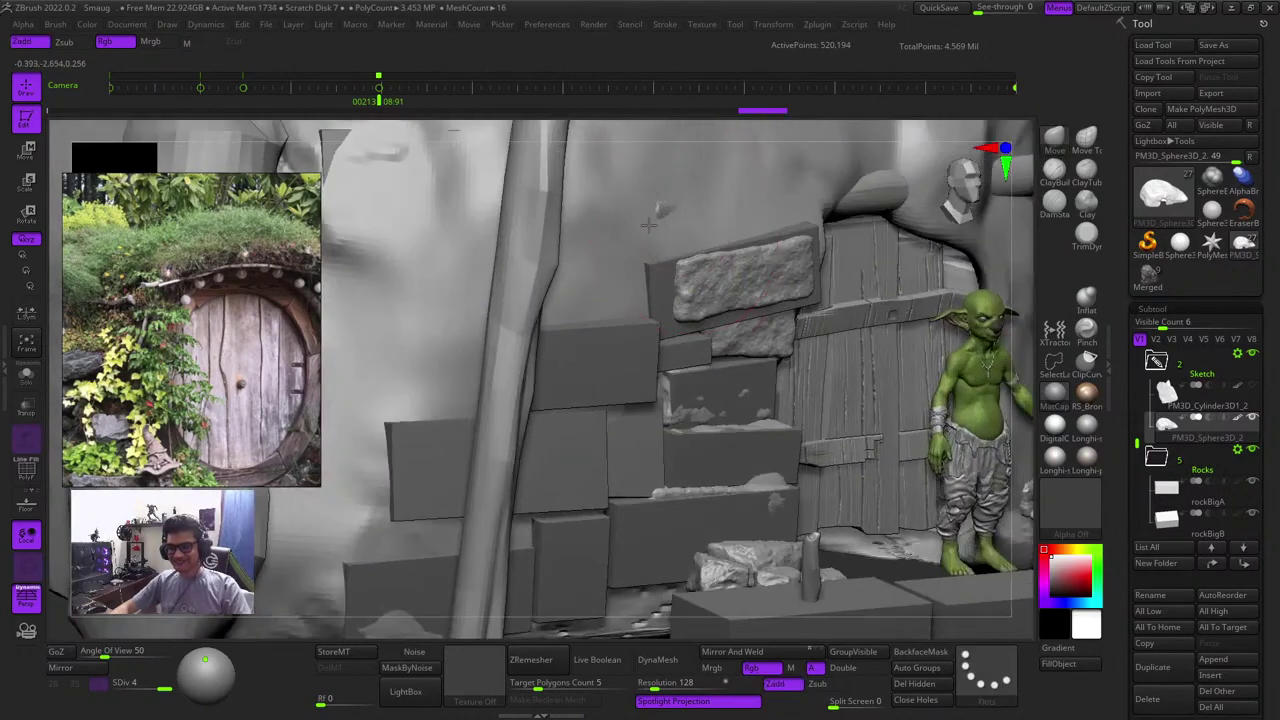
drag(697, 231, 482, 225)
ctrl+right_drag(692, 248, 538, 214)
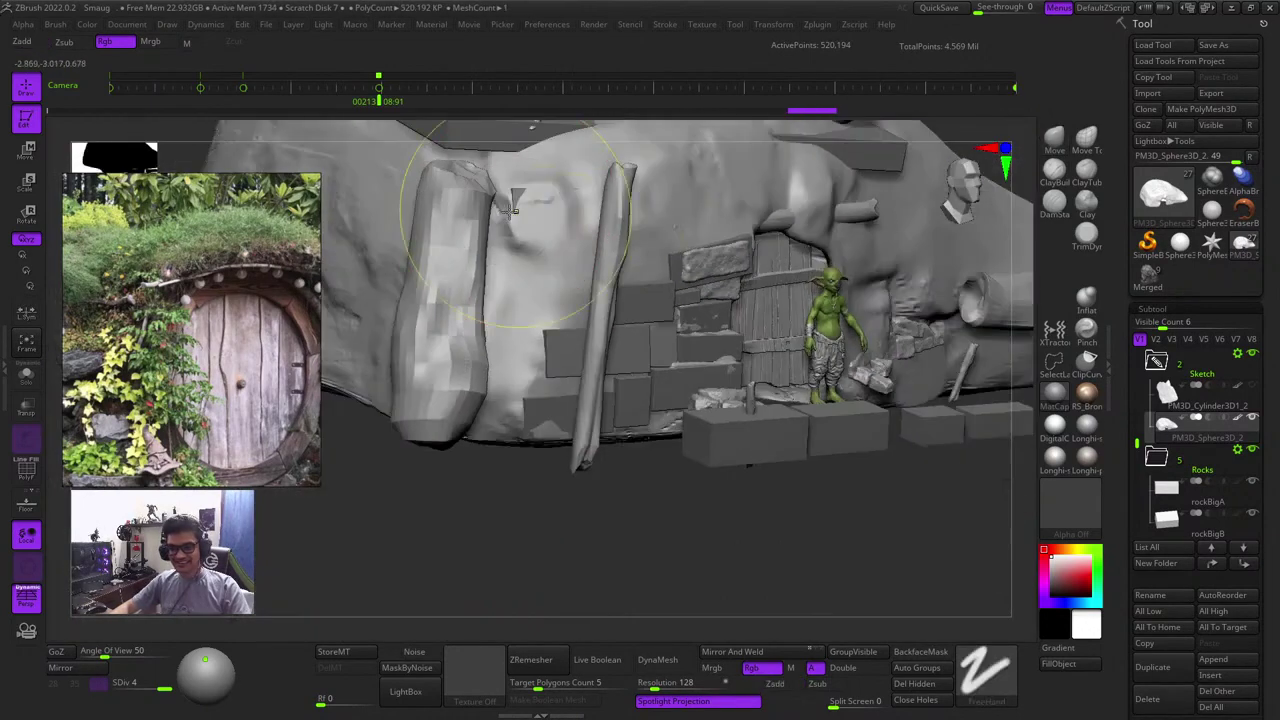
Push the hill surface back around the separate upper block between the tree trunk and the wooden post to expose it
drag(535, 206, 545, 229)
ctrl+right_drag(555, 235, 595, 265)
key(space)
mouse_move(574, 264)
mouse_down()
mouse_move(497, 302)
mouse_move(526, 302)
mouse_up()
key(space)
drag(584, 183, 562, 238)
drag(538, 297, 553, 314)
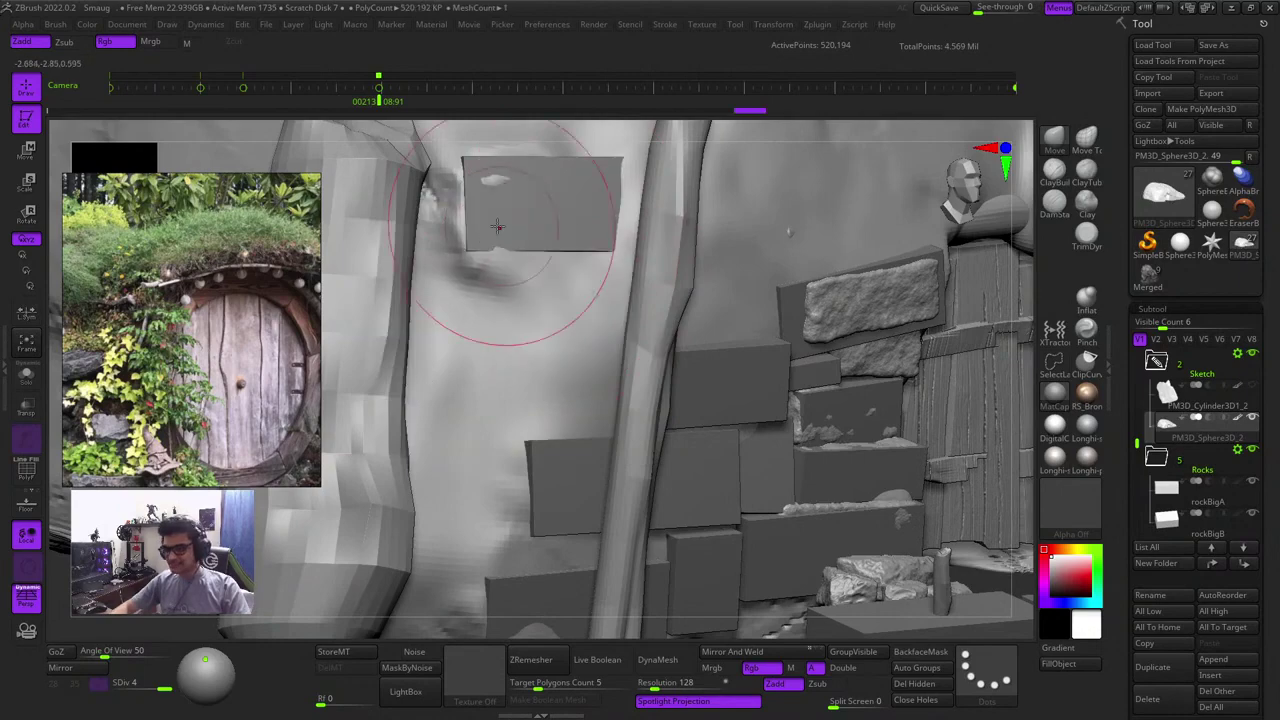
drag(517, 243, 535, 282)
drag(530, 258, 547, 294)
ctrl+right_drag(635, 259, 500, 210)
mouse_move(854, 486)
mouse_down()
mouse_move(803, 503)
mouse_move(820, 511)
mouse_move(860, 482)
mouse_up()
ctrl+right_drag(690, 350, 697, 425)
right_click(697, 422)
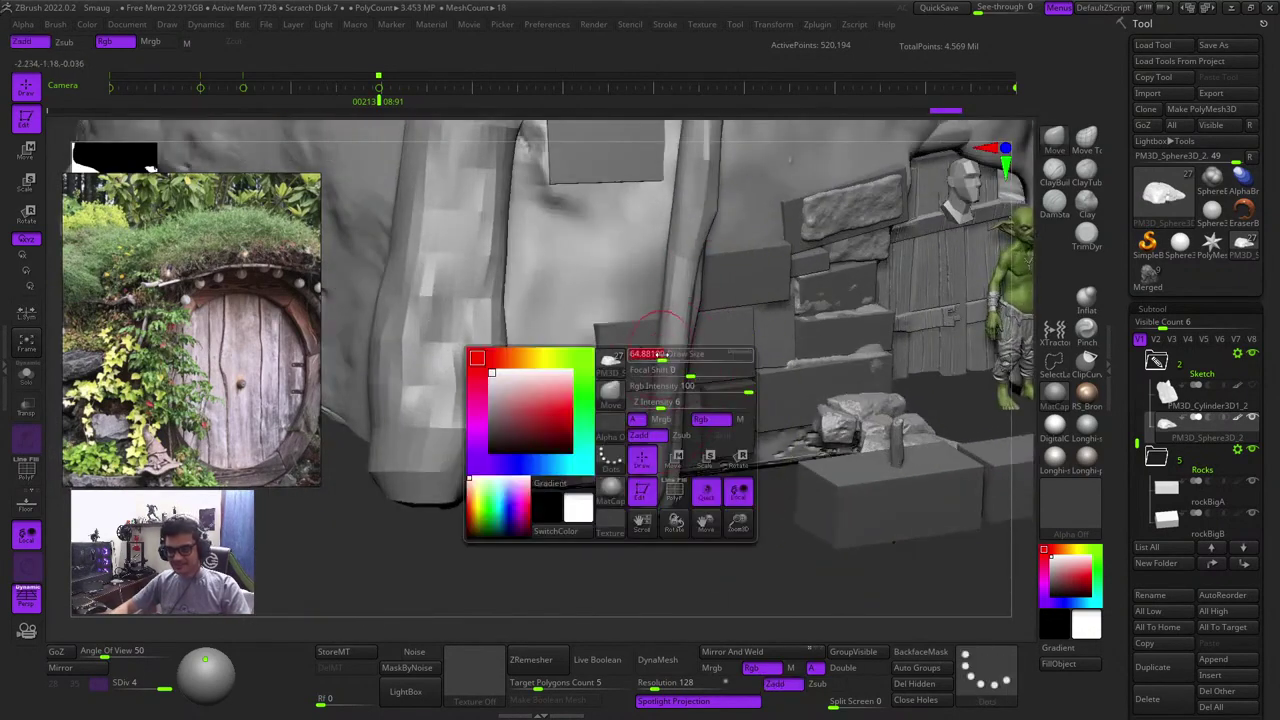
mouse_move(708, 526)
mouse_down()
mouse_move(720, 551)
mouse_move(695, 540)
mouse_up()
Select the rockBigA1 blocks in the wall and inspect their polygroups with the wireframe display
key(shift+f)
key(shift+f)
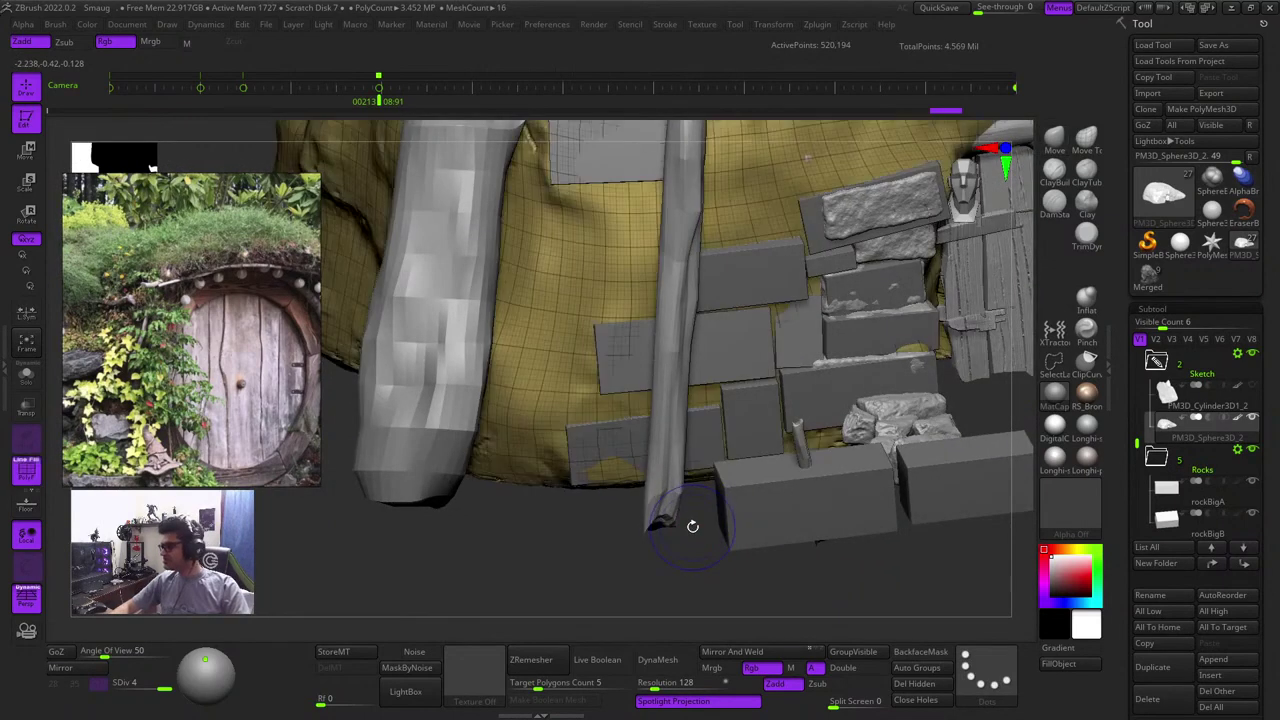
key(w)
alt+click(725, 338)
key(shift+f)
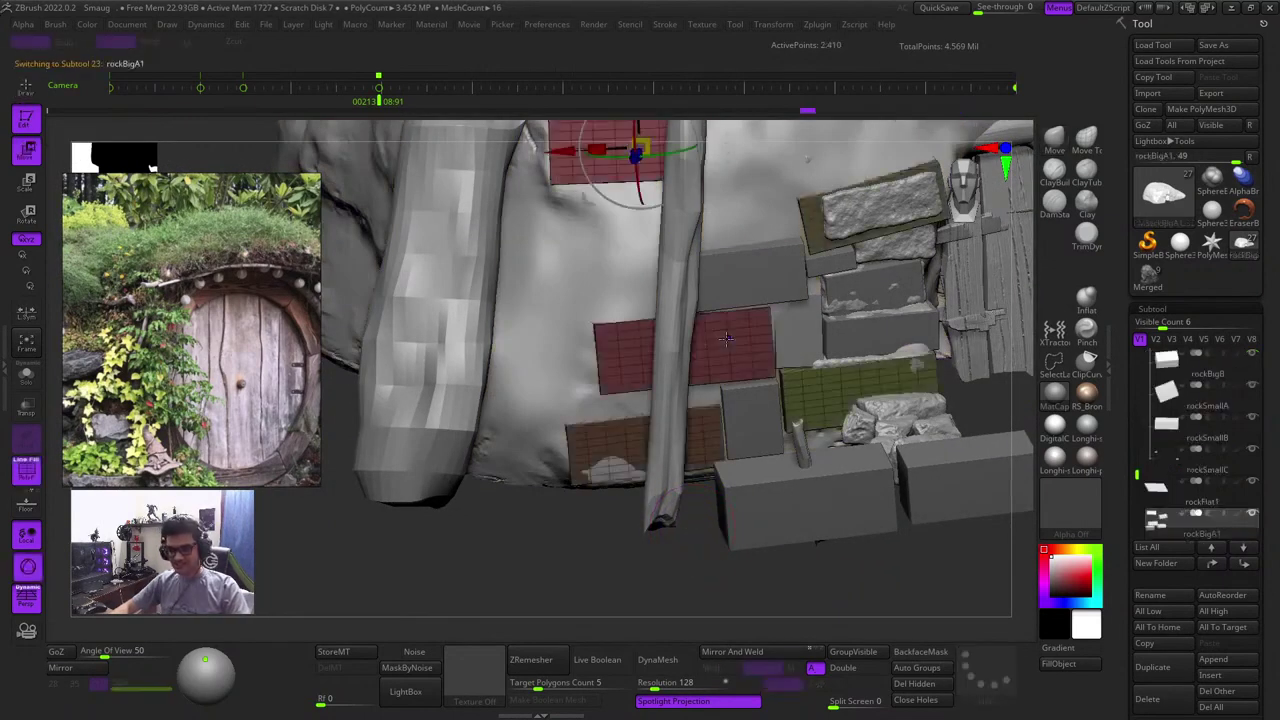
key(shift+f)
ctrl+click(733, 358)
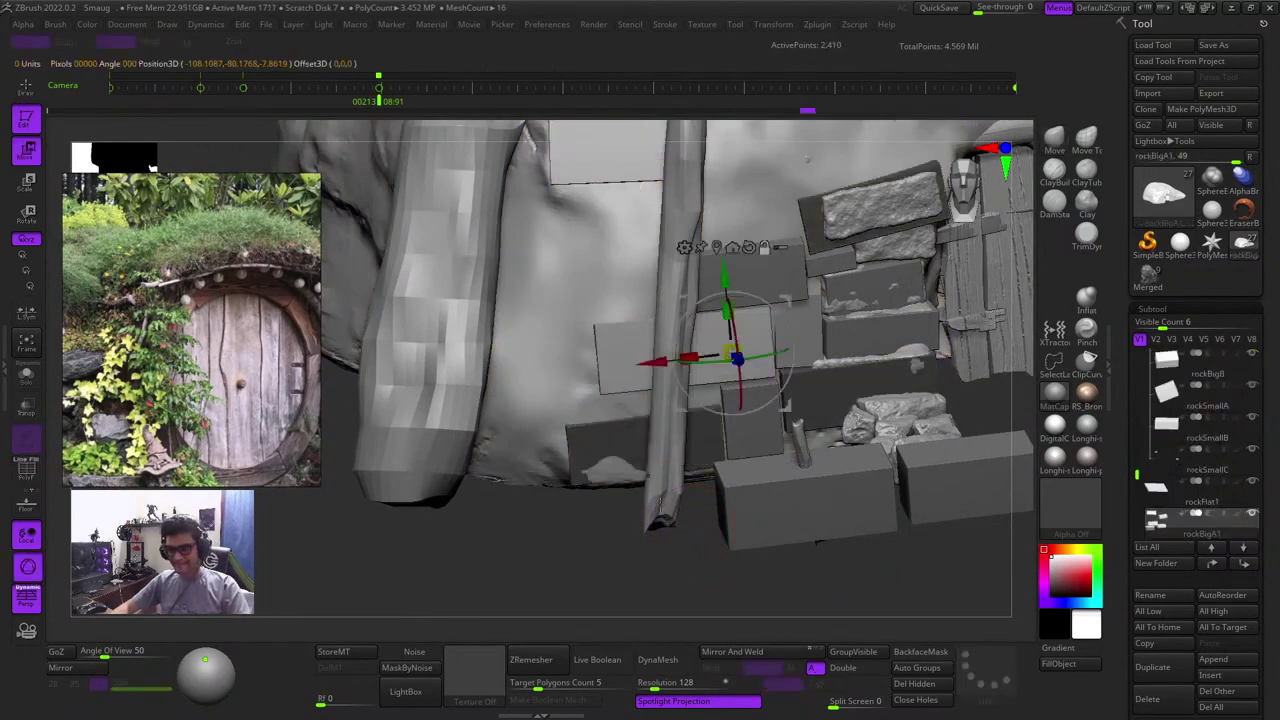
alt+drag(626, 552, 597, 594)
drag(757, 343, 688, 220)
key(ctrl+z)
Clear the mask from the rockBigA1 blocks and regroup them with Auto Groups
key(q)
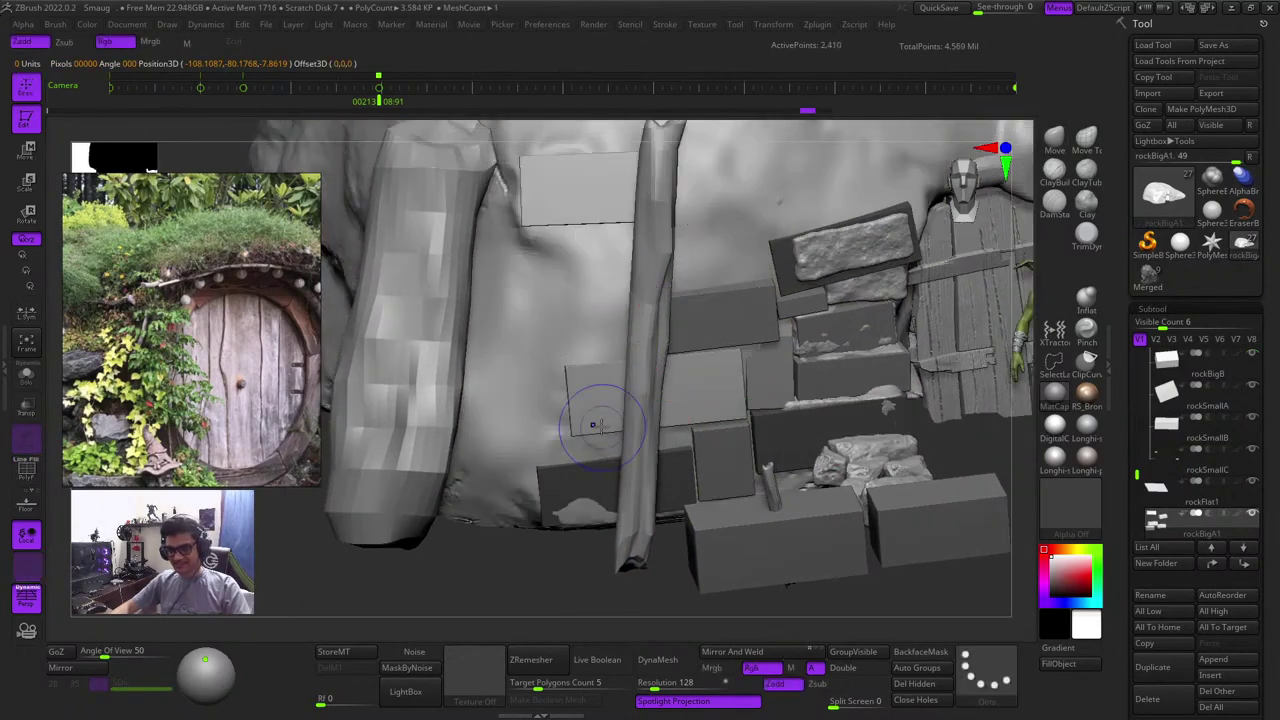
key(shift+f)
ctrl+drag(929, 591, 960, 596)
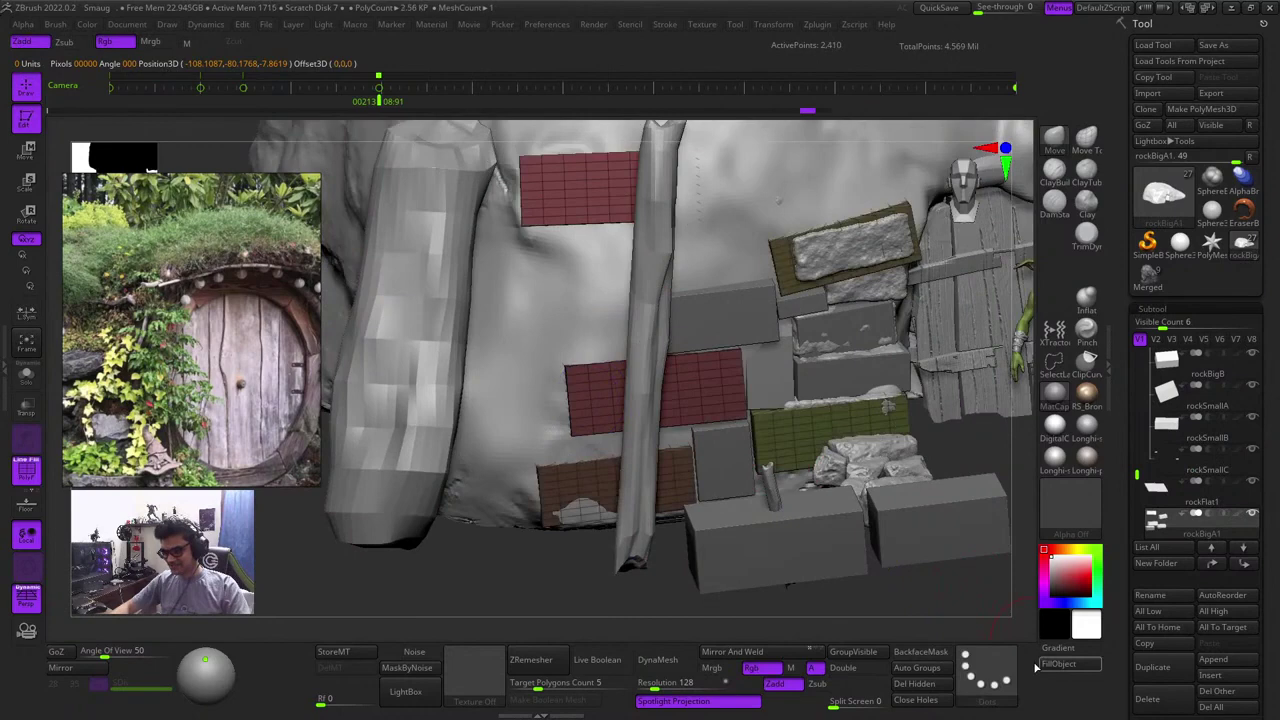
click(908, 671)
key(shift+f)
key(shift+f)
Isolate the rockBigA1 block behind the wooden post with a mask, copy it below the upper block and rotate the copy slightly
key(w)
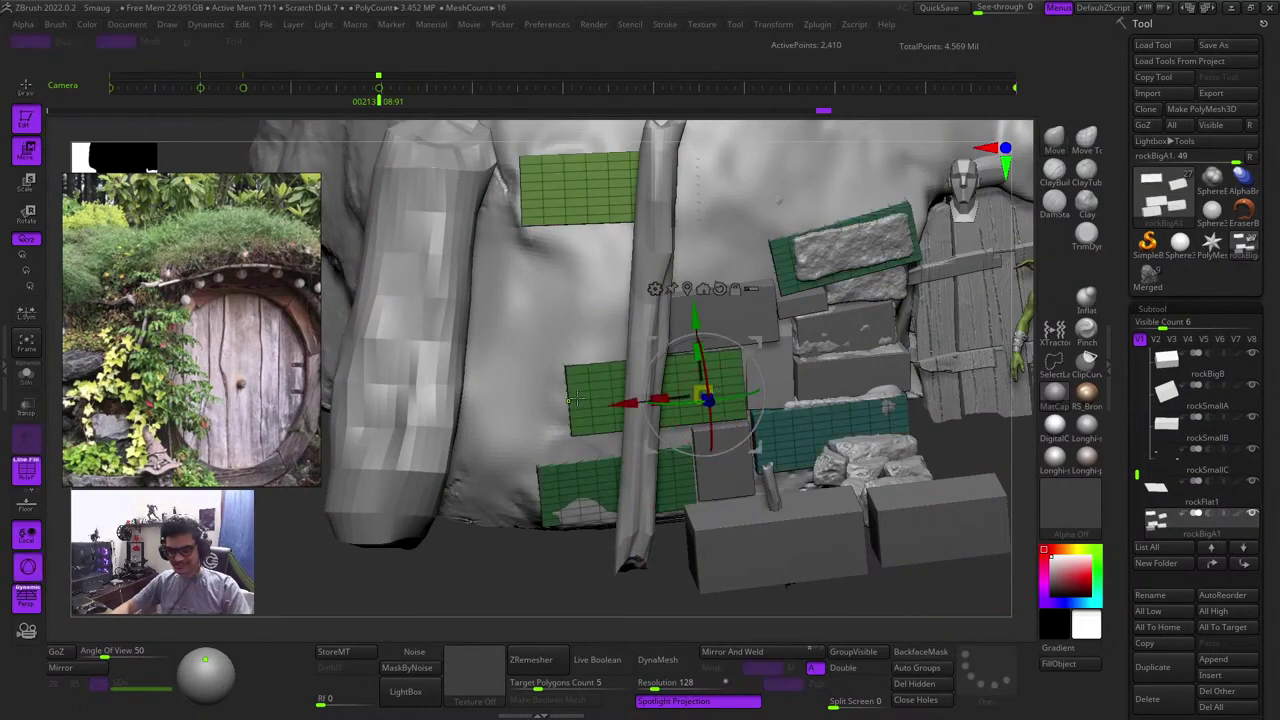
ctrl+click(577, 399)
key(shift+f)
ctrl+drag(632, 345, 576, 228)
drag(488, 597, 610, 289)
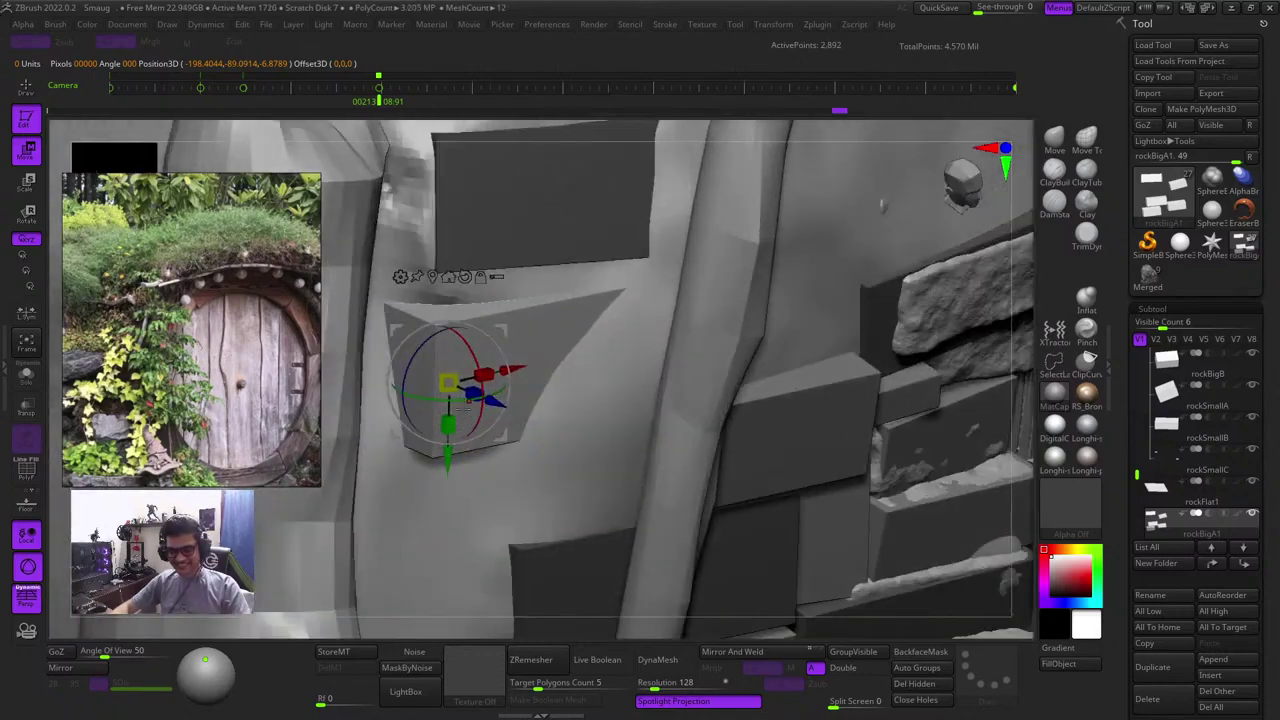
mouse_move(461, 401)
mouse_down()
mouse_move(440, 402)
mouse_move(452, 402)
mouse_up()
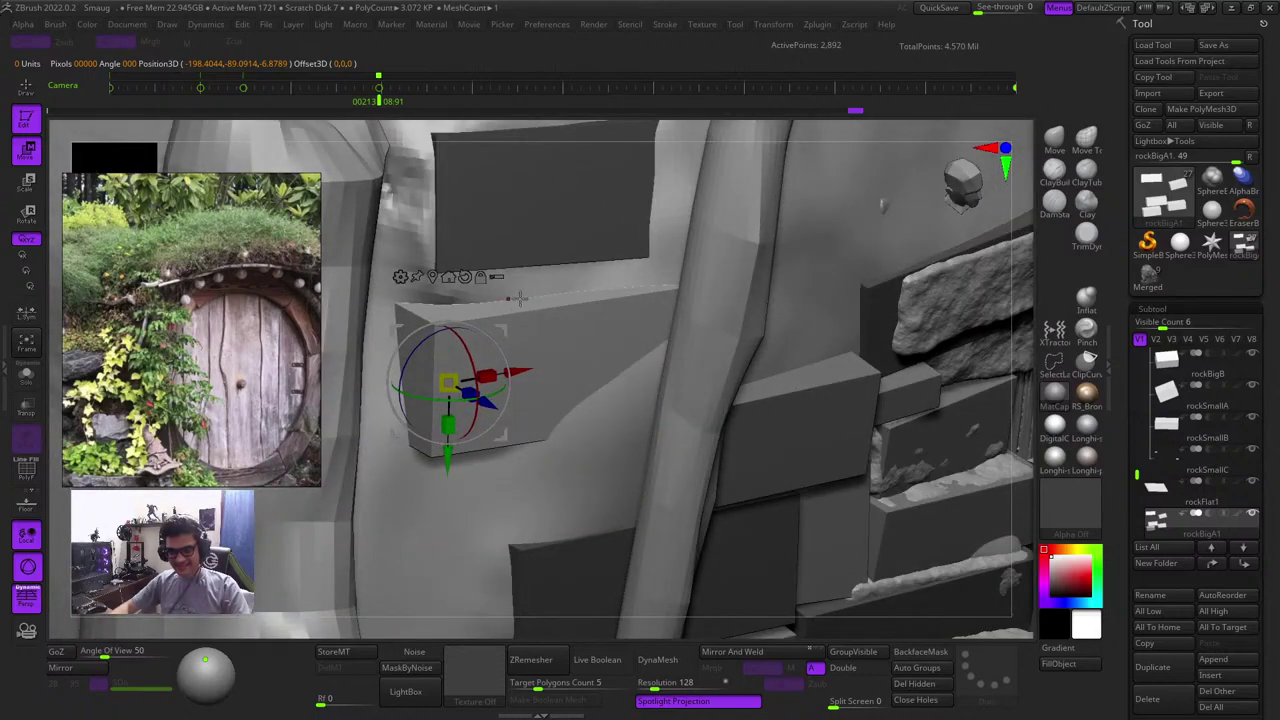
Shift the copied rockBigA1 block toward the wooden post beneath the upper block and pull it forward out of the hill surface
drag(510, 326, 651, 307)
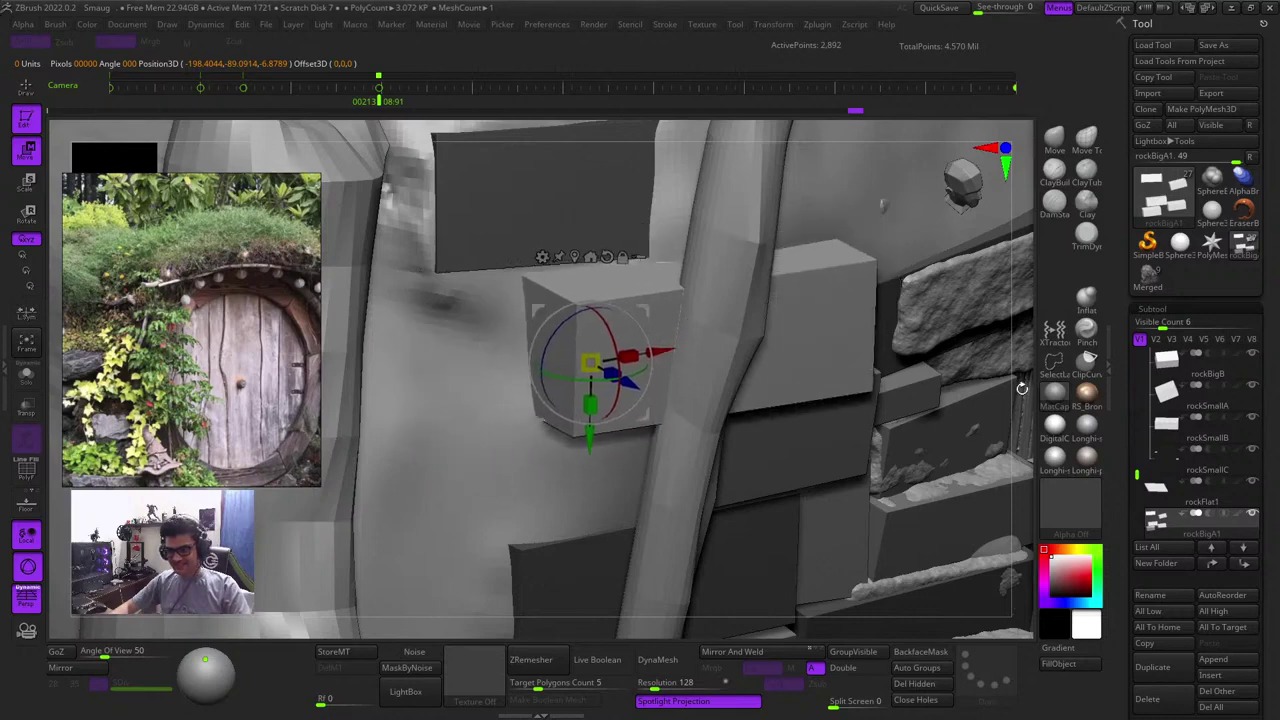
drag(1022, 389, 1072, 420)
drag(632, 309, 554, 289)
key(ctrl+z)
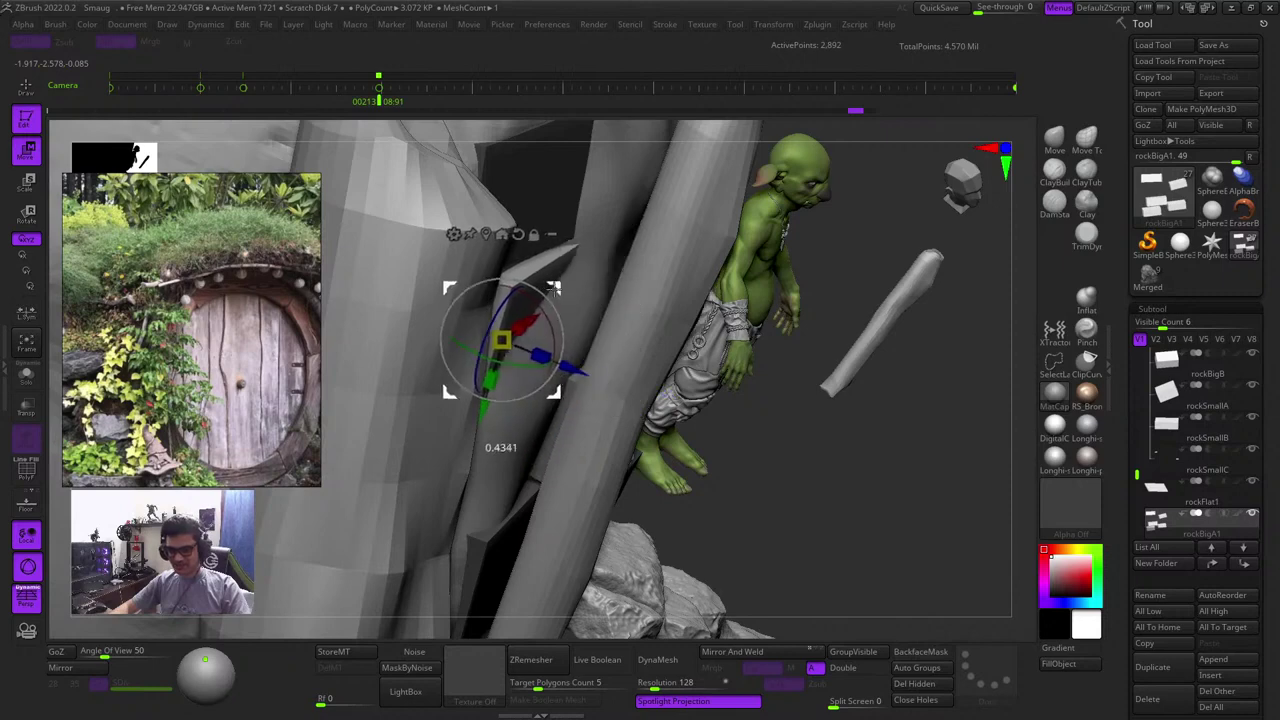
drag(914, 480, 690, 460)
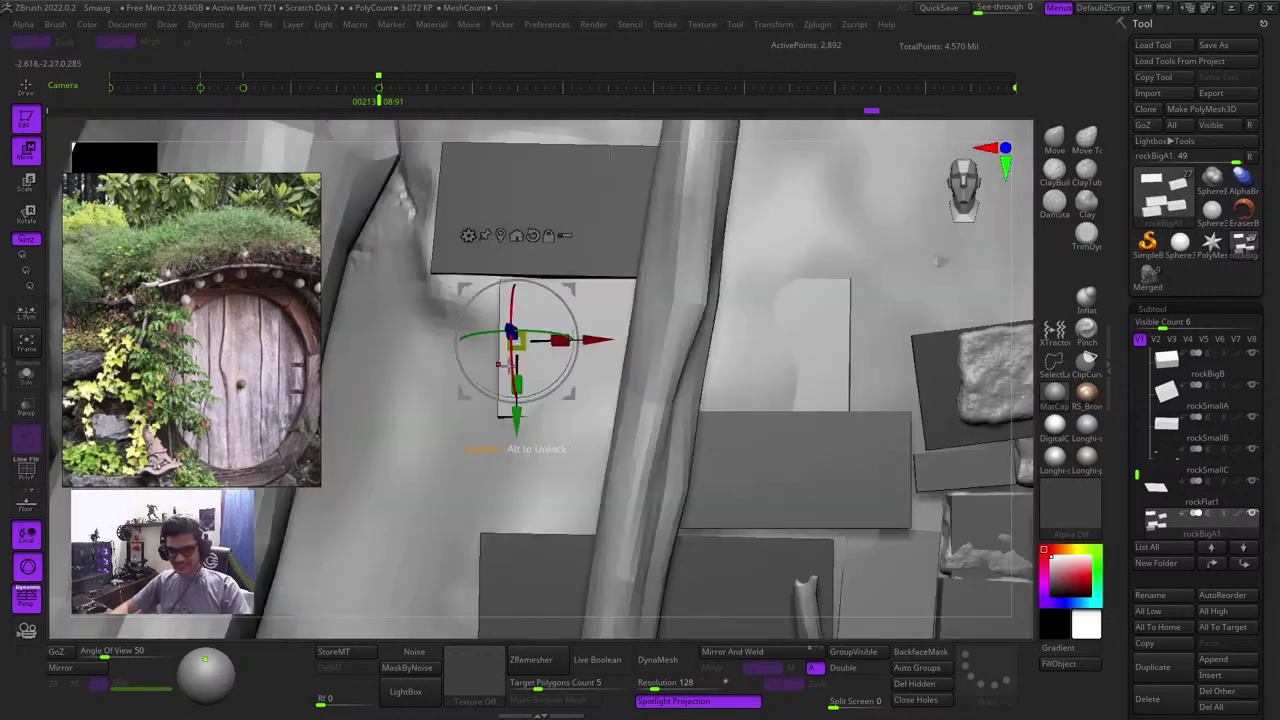
drag(512, 367, 514, 362)
drag(595, 340, 611, 339)
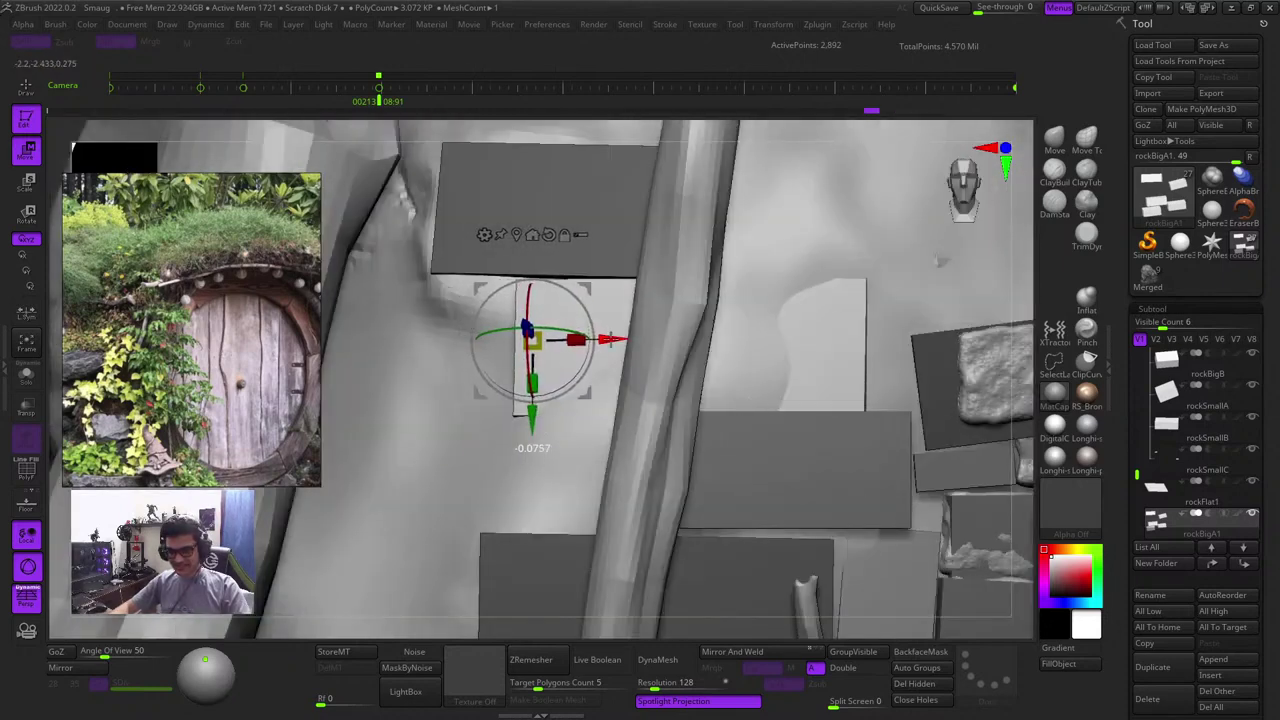
mouse_move(1018, 395)
mouse_down()
mouse_move(1040, 442)
mouse_move(1120, 420)
mouse_move(1068, 418)
mouse_move(1072, 477)
mouse_move(1036, 396)
mouse_up()
drag(600, 364, 588, 354)
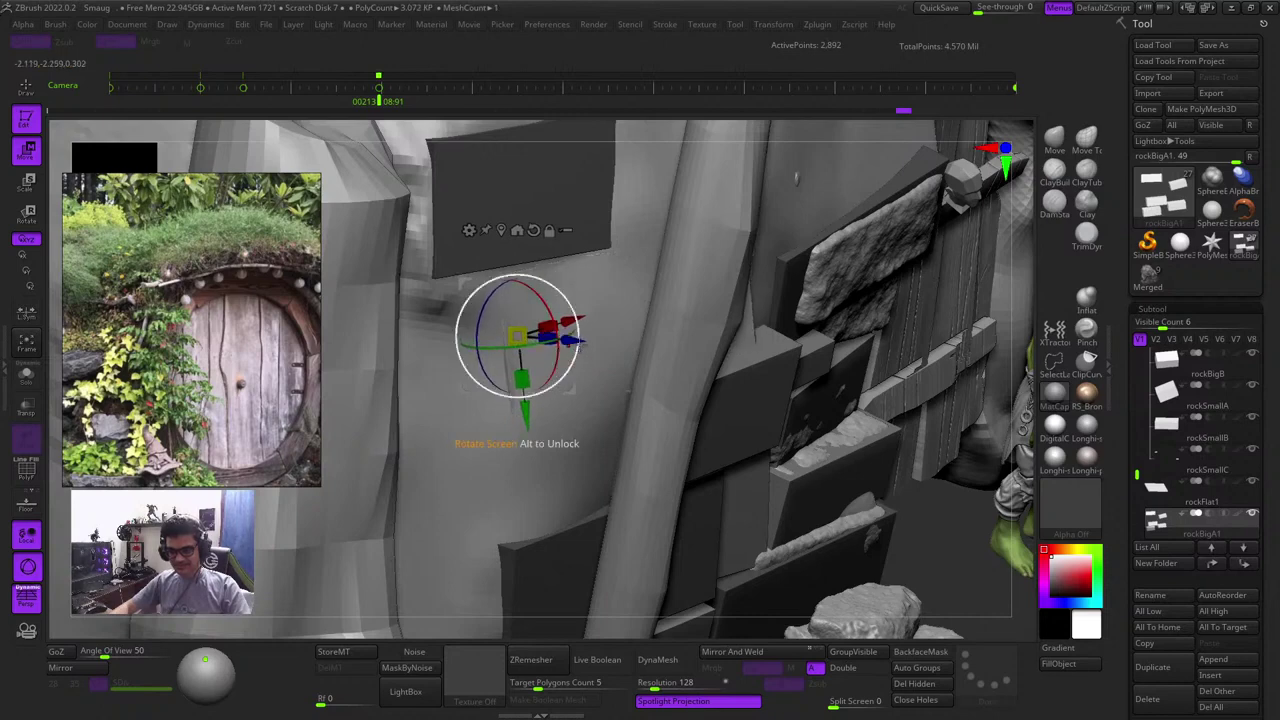
drag(577, 342, 600, 344)
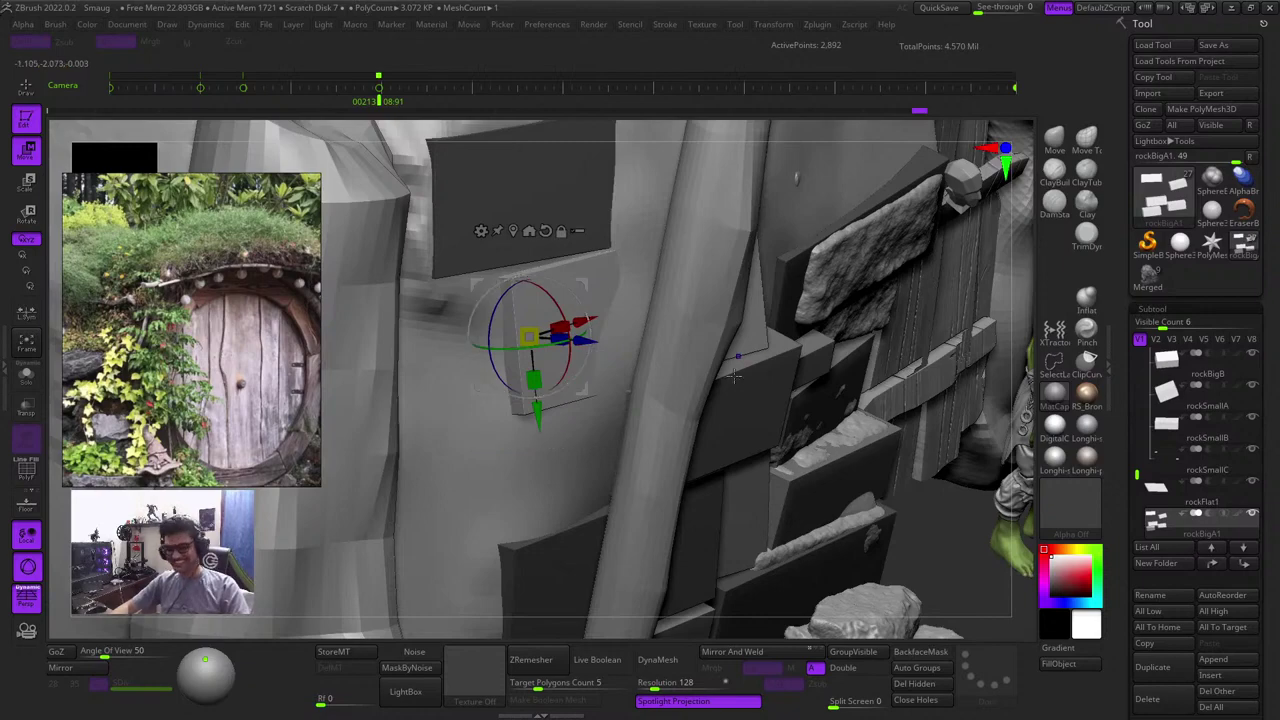
Nudge the copied rockBigA1 block slightly outward from the hill between the tree trunk and the wooden post
key(shift+f)
key(q)
mouse_move(748, 376)
ctrl+right_down()
mouse_move(695, 628)
mouse_move(631, 529)
mouse_move(540, 492)
mouse_move(757, 381)
ctrl+right_up()
key(f)
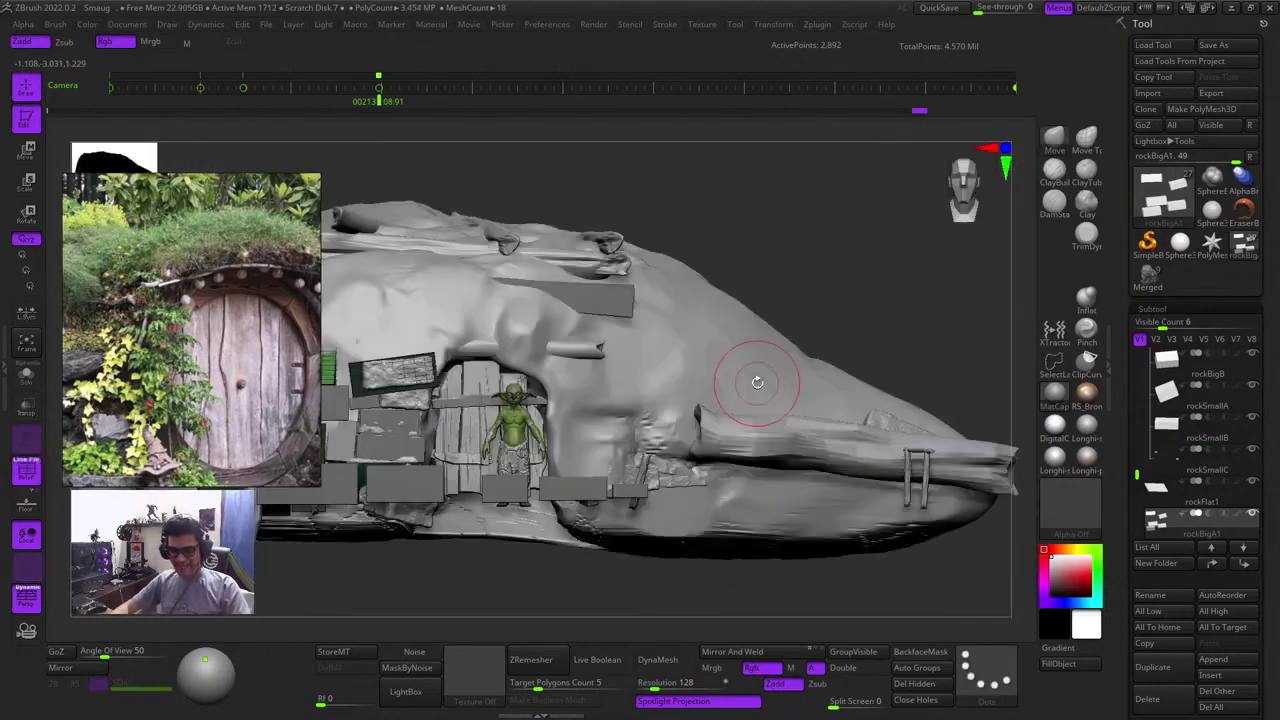
key(shift+f)
key(shift+f)
mouse_move(606, 166)
alt+right_down()
mouse_move(720, 223)
mouse_move(739, 190)
mouse_move(697, 375)
mouse_move(697, 312)
mouse_move(780, 303)
alt+right_up()
key(shift+f)
right_drag(421, 180, 882, 480)
key(w)
drag(770, 453, 777, 452)
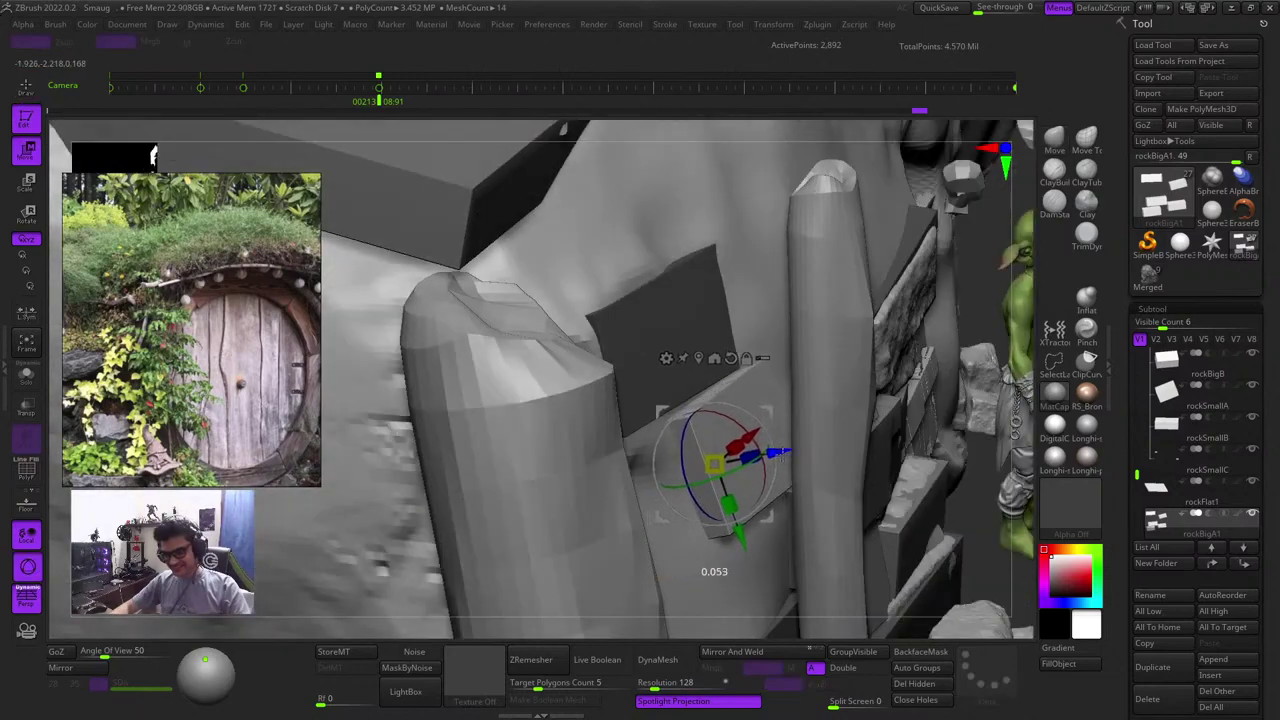
Isolate the rockBigA1 blocks and examine their arrangement and polygroups with the wireframe display before restoring the whole scene
key(q)
mouse_move(780, 452)
ctrl+right_down()
mouse_move(921, 328)
mouse_move(838, 404)
ctrl+right_up()
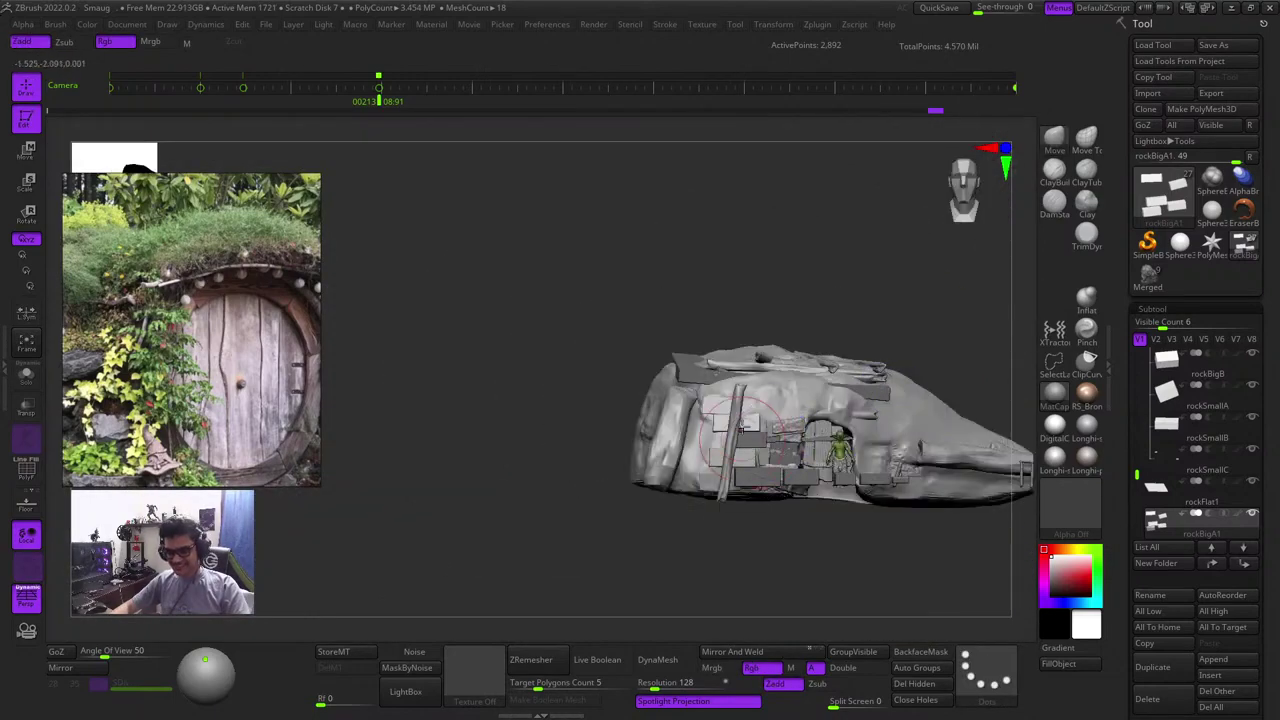
ctrl+right_drag(741, 430, 400, 243)
key(shift+f)
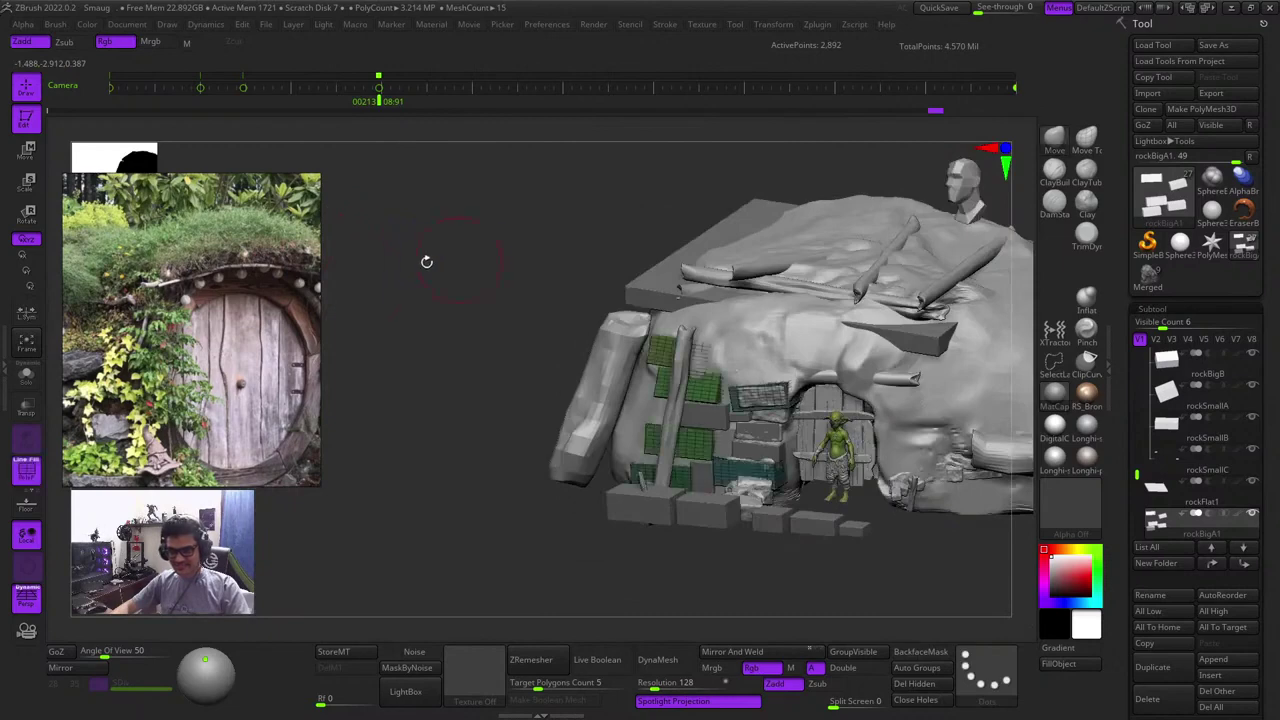
click(26, 372)
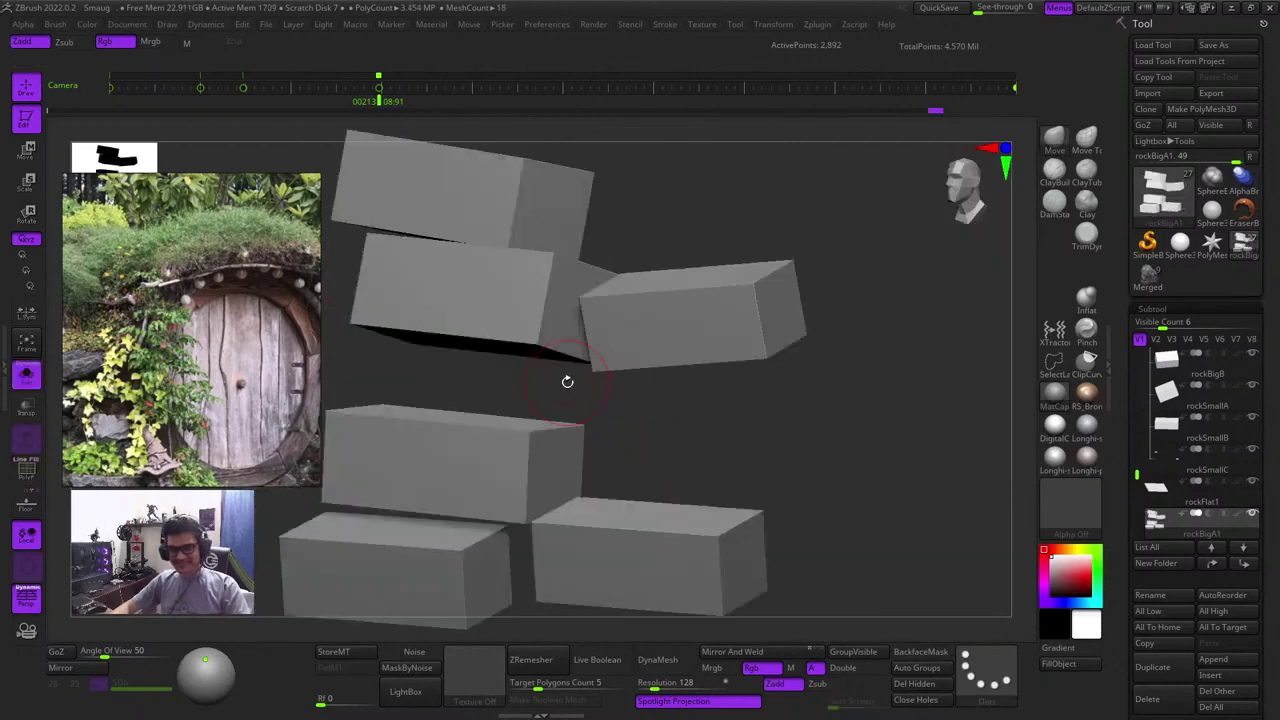
key(shift+f)
right_click(613, 402)
key(shift+f)
shift+right_drag(666, 226, 797, 200)
key(shift+f)
key(shift+f)
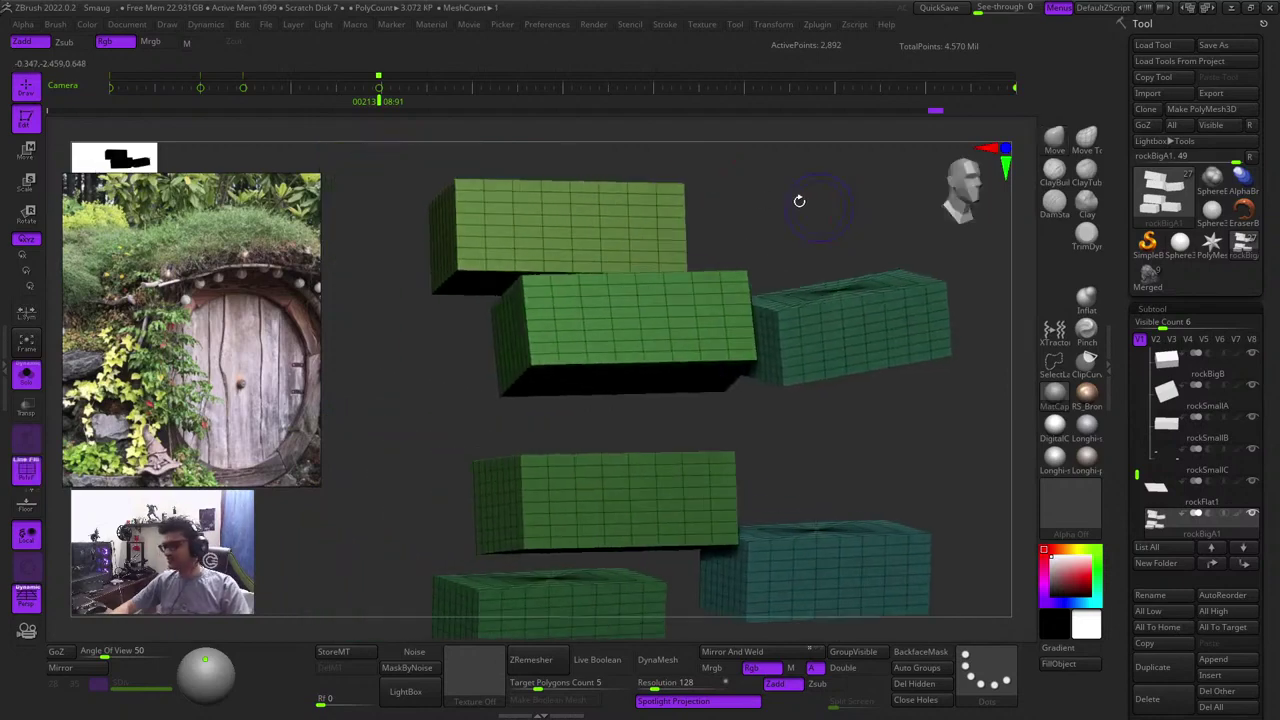
key(shift+f)
click(28, 384)
key(shift+f)
Select the rockBigB1 blocks and locate them in the facade wall using the wireframe display
ctrl+right_drag(646, 363, 722, 345)
key(shift+f)
alt+click(765, 518)
key(shift+f)
key(f)
key(shift+f)
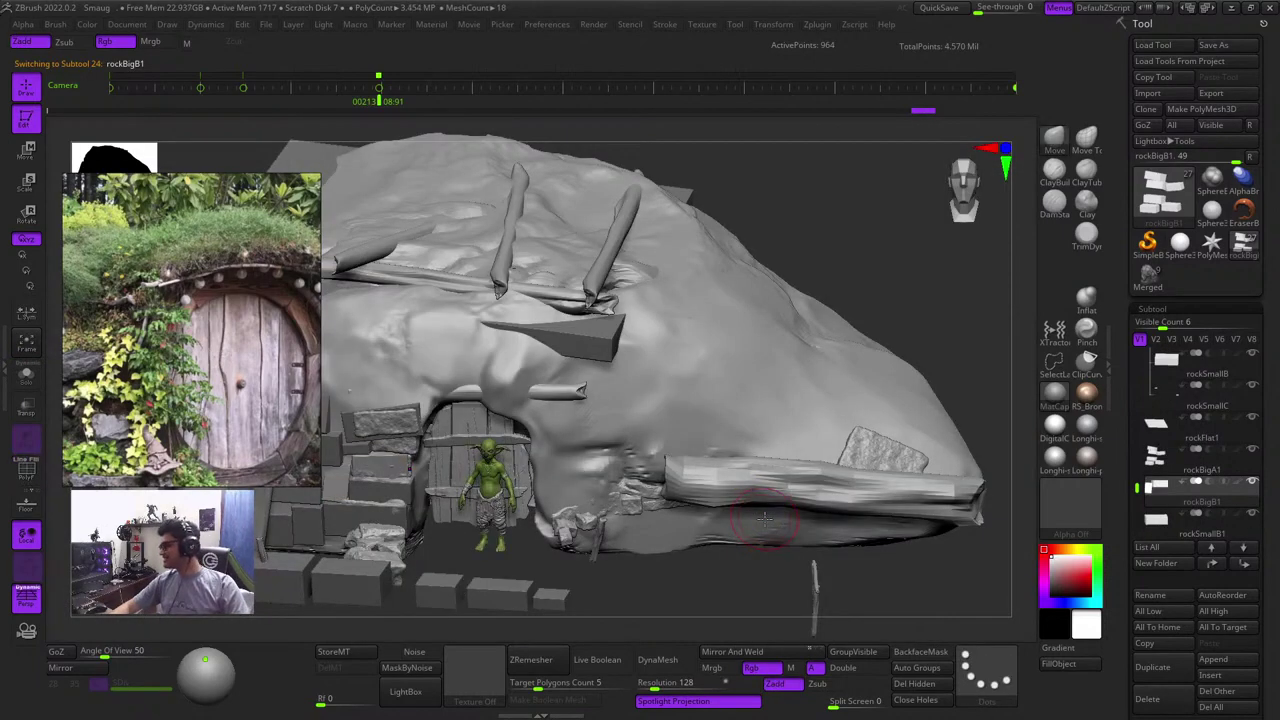
key(f)
key(shift+f)
key(f)
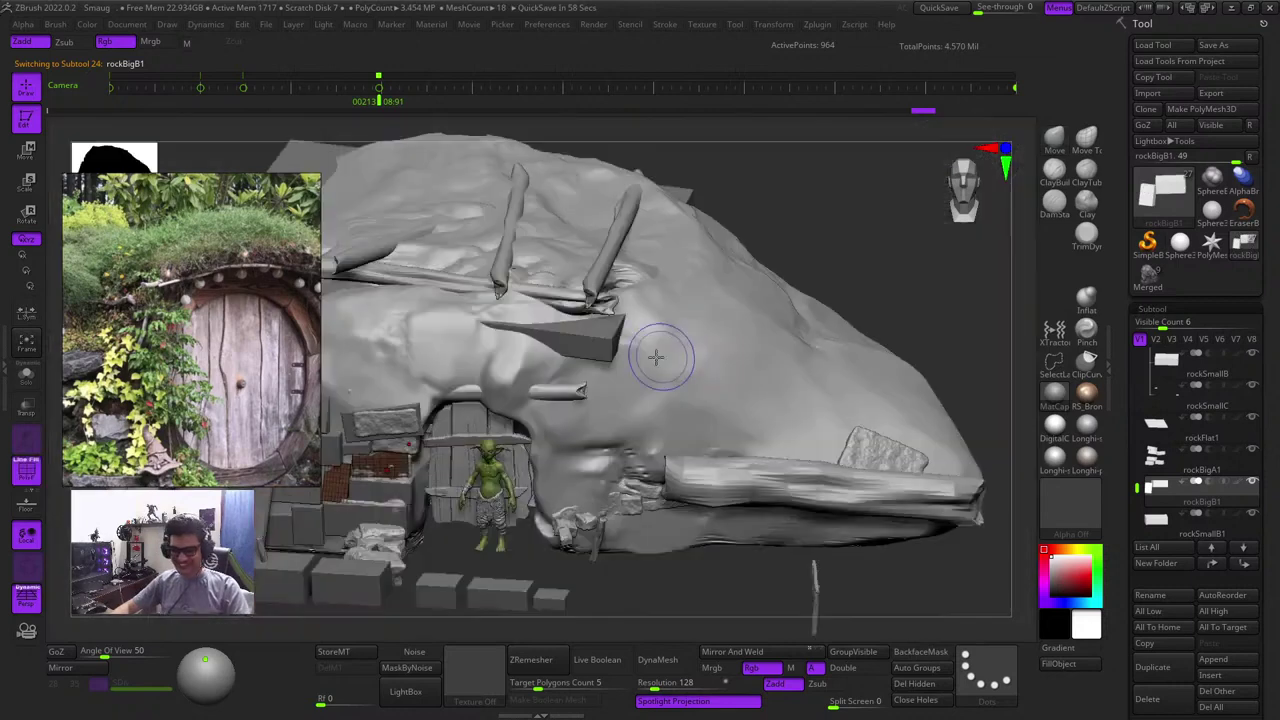
key(shift+f)
right_drag(860, 220, 786, 228)
drag(786, 228, 876, 221)
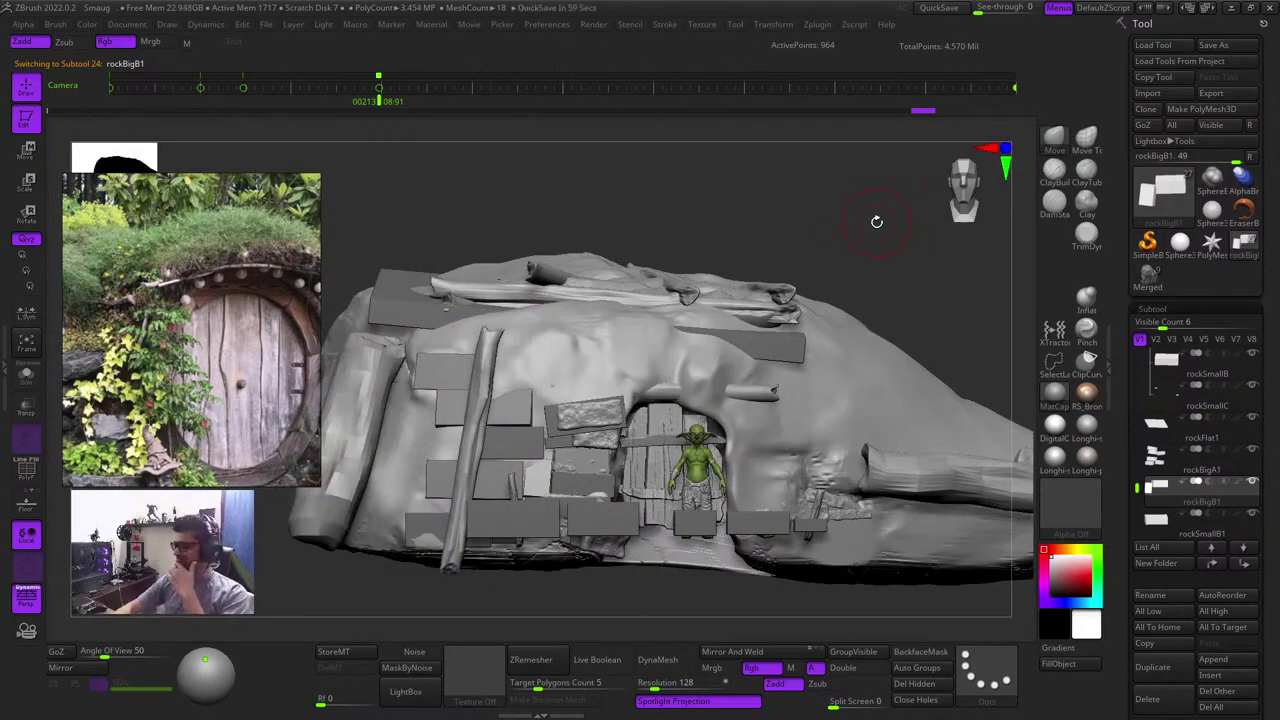
drag(717, 173, 388, 431)
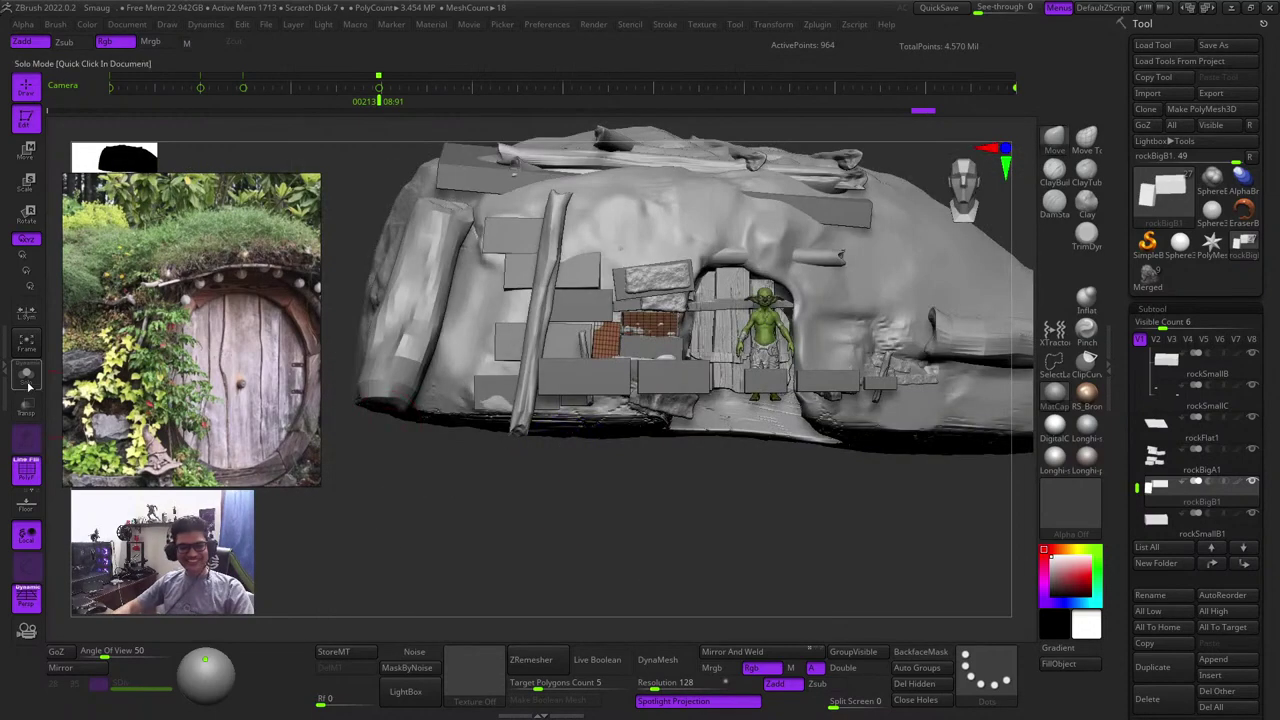
View the two rockBigB1 blocks in Solo mode and bring back the rest of the scene
click(28, 387)
key(f)
key(shift+f)
key(f)
key(shift+f)
key(f)
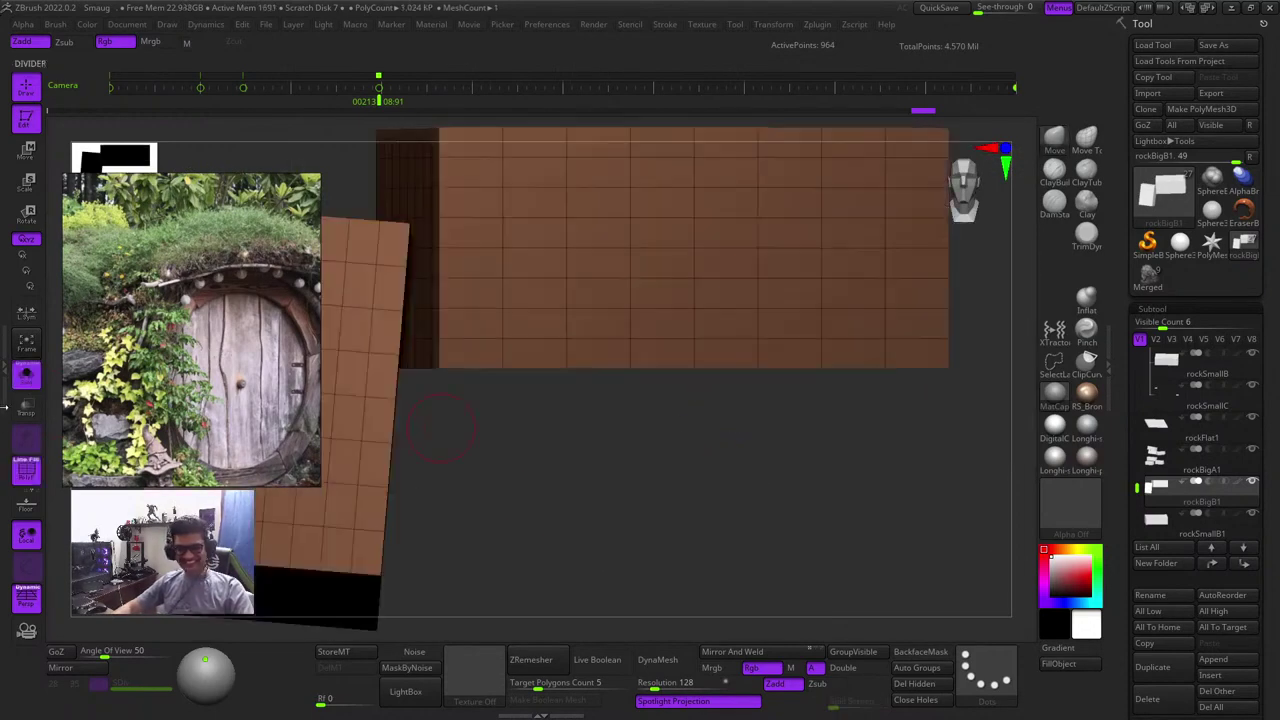
click(27, 377)
Select the rockSmallB1 block in the wall beside the door and check it with the wireframe display
alt+drag(508, 615, 737, 491)
key(shift+f)
ctrl+right_drag(737, 491, 725, 455)
key(shift+f)
alt+click(692, 412)
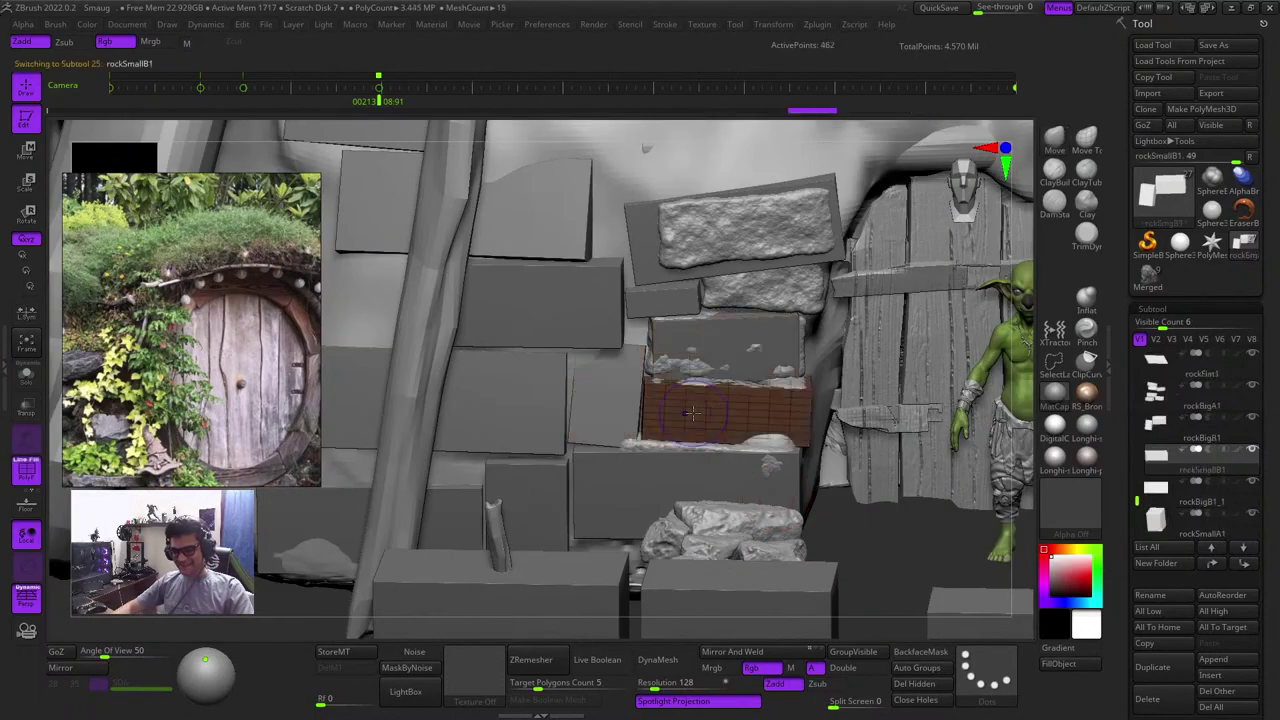
ctrl+right_drag(698, 414, 668, 554)
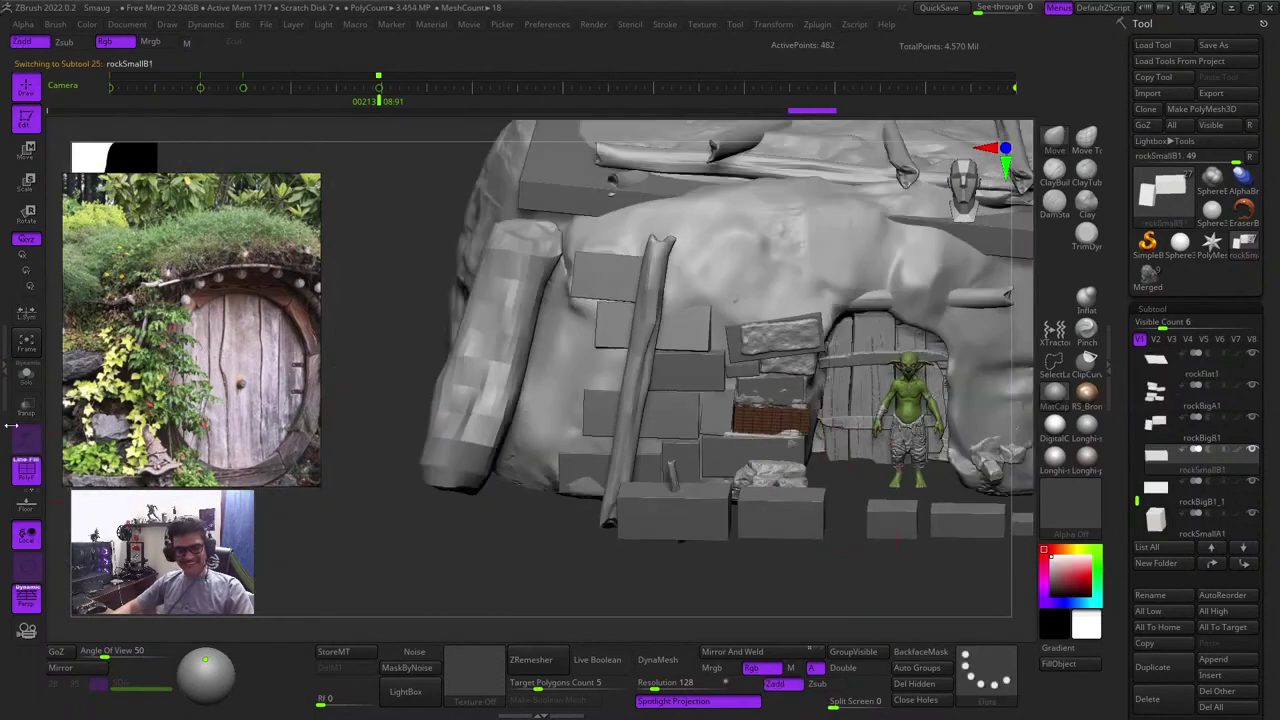
key(shift+f)
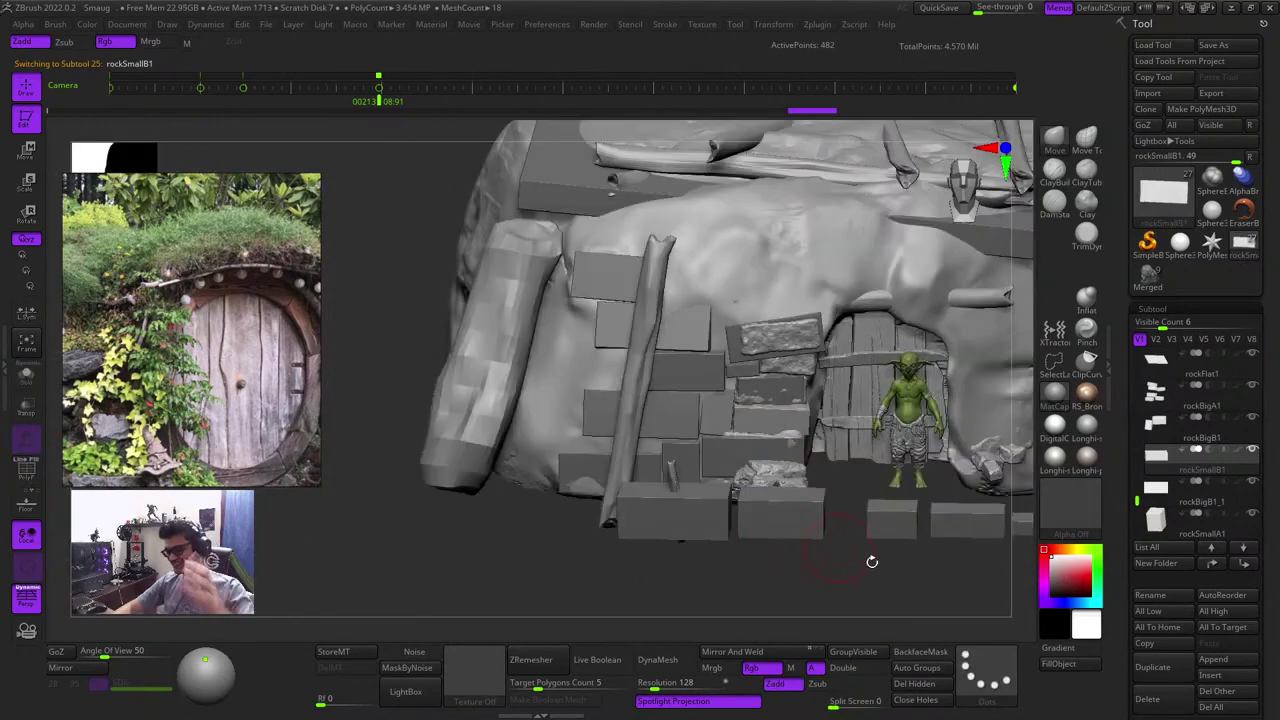
key(shift+f)
key(shift+f)
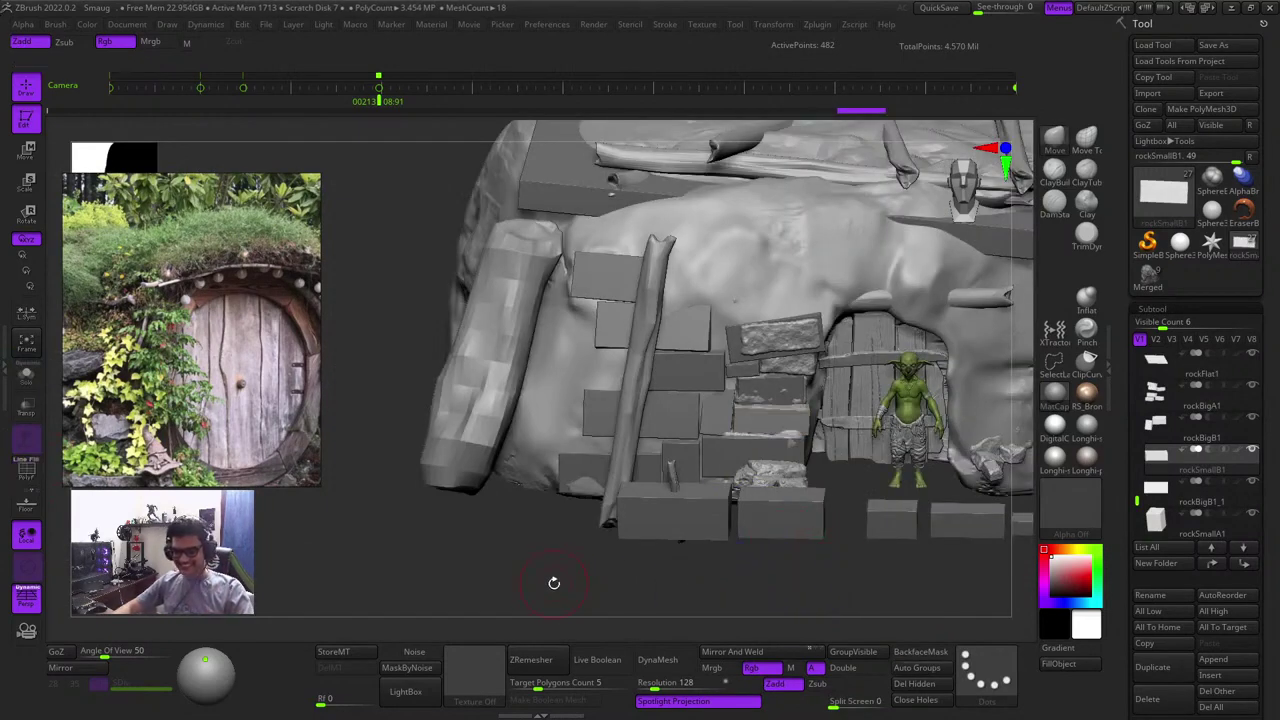
Duplicate the rockSmallB1 block and place the copy in the lower wall between the tree trunk and the wooden post
key(w)
drag(554, 583, 653, 553)
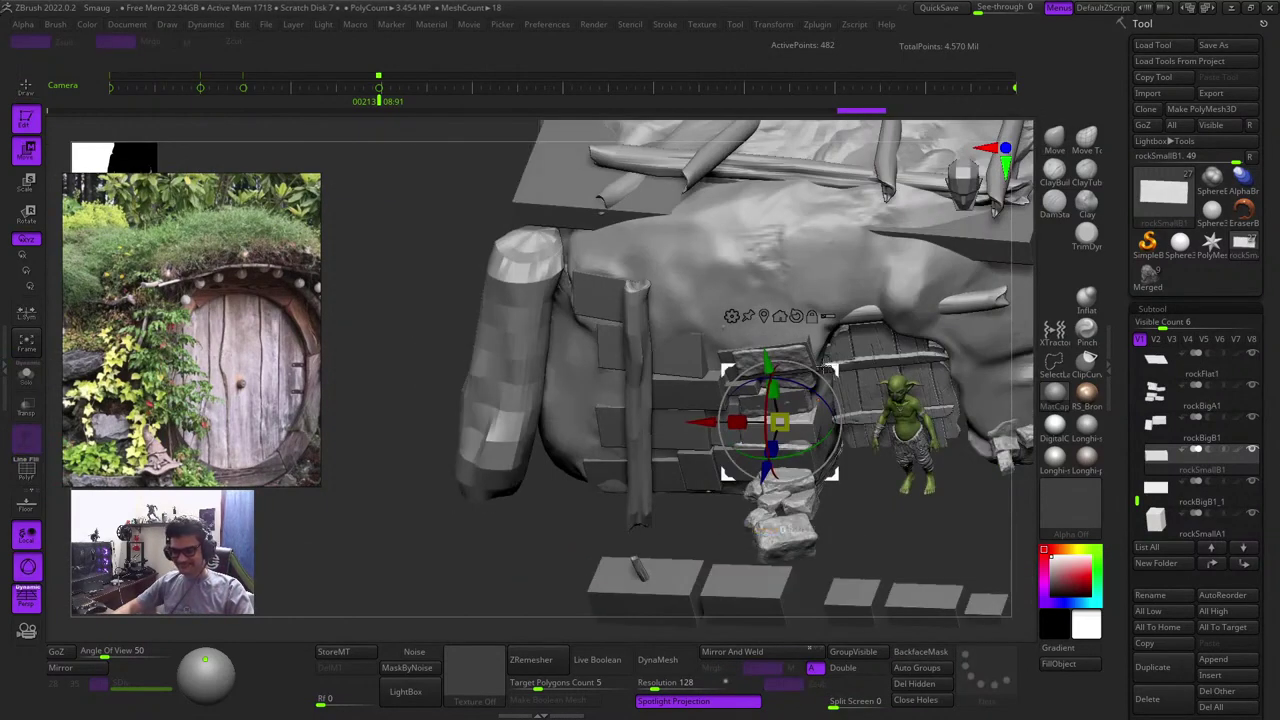
ctrl+drag(826, 370, 617, 332)
drag(437, 585, 811, 300)
drag(694, 261, 594, 485)
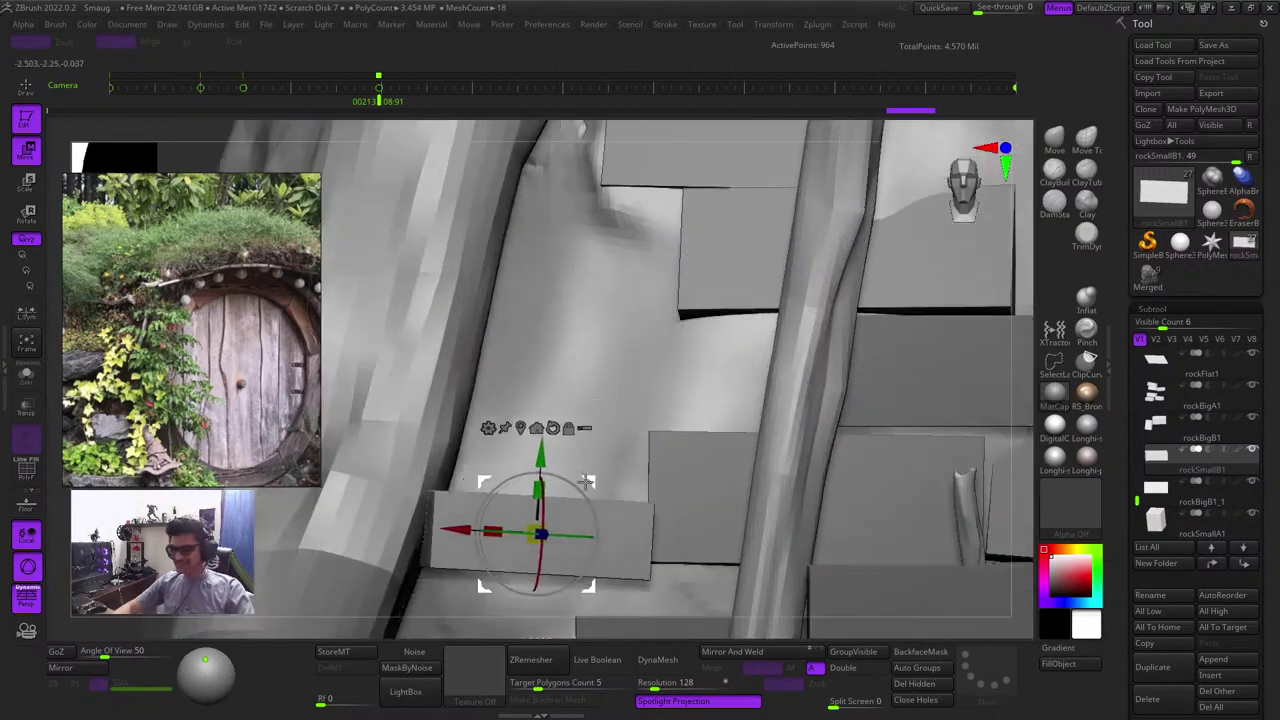
Lower the rockSmallB1 copy to the hill's base beside the tree trunk and adjust its depth against the wall
alt+drag(805, 394, 636, 346)
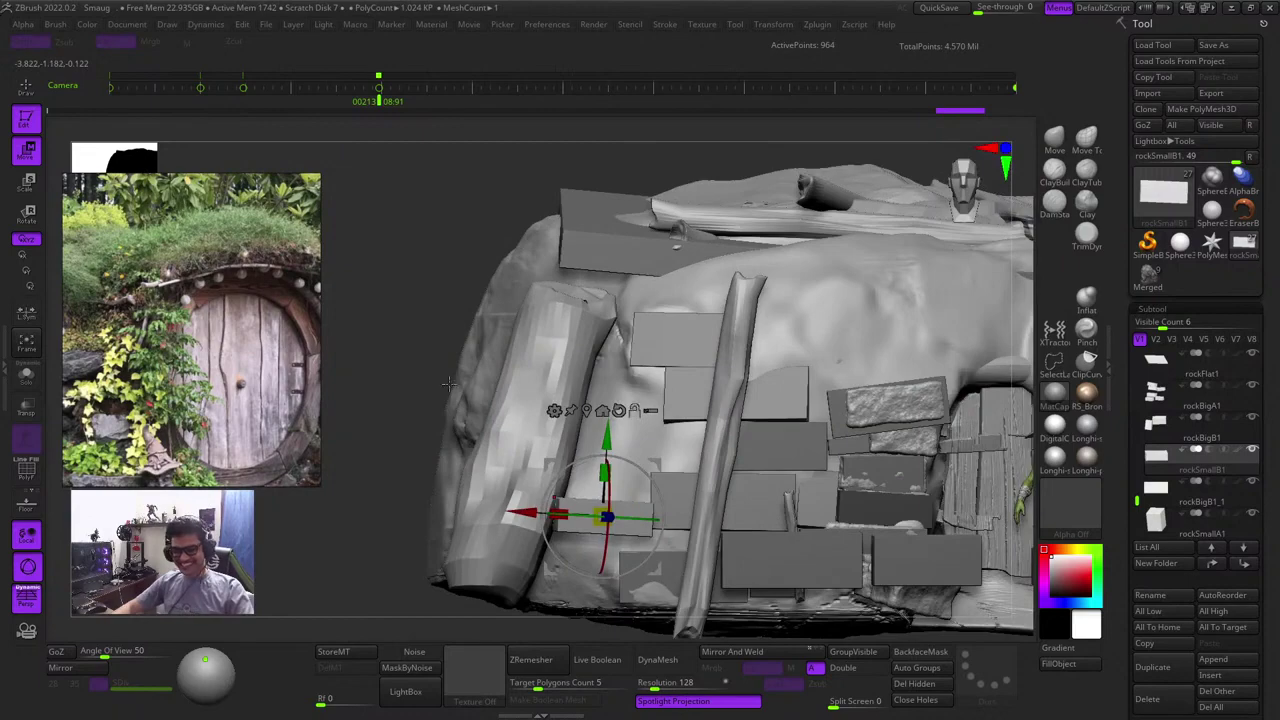
alt+drag(396, 437, 786, 334)
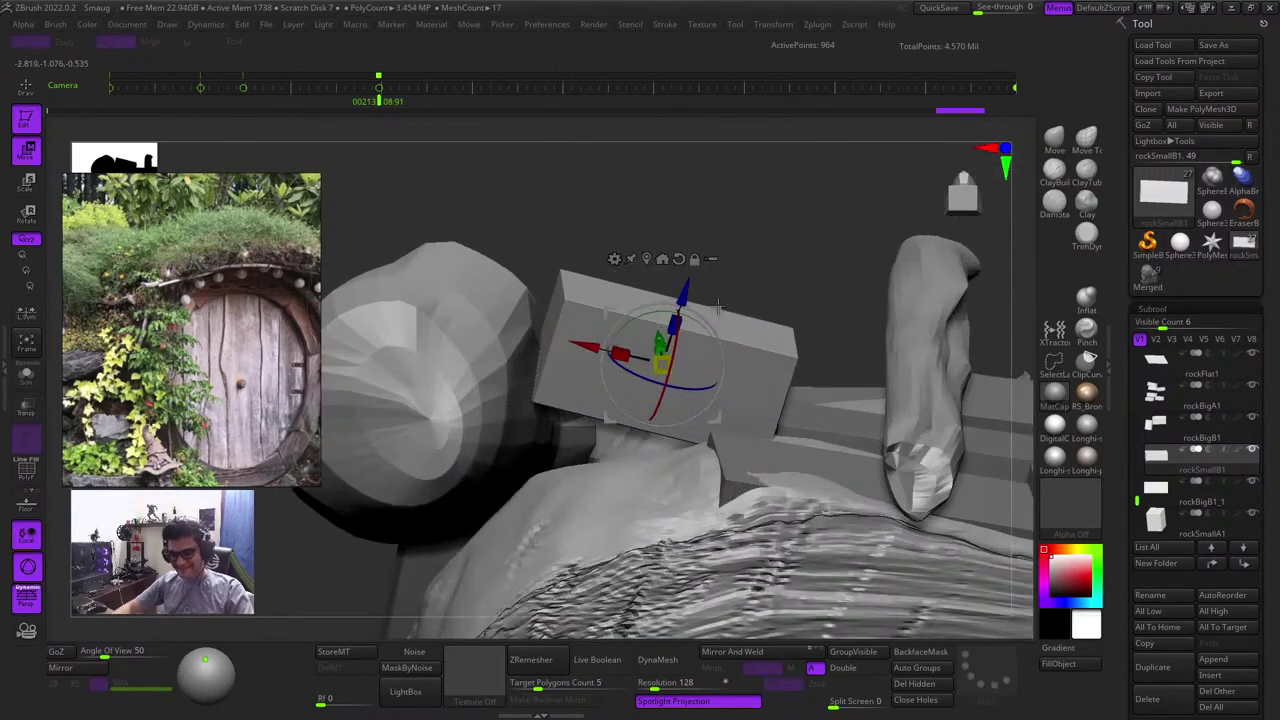
drag(710, 325, 654, 493)
drag(711, 158, 694, 249)
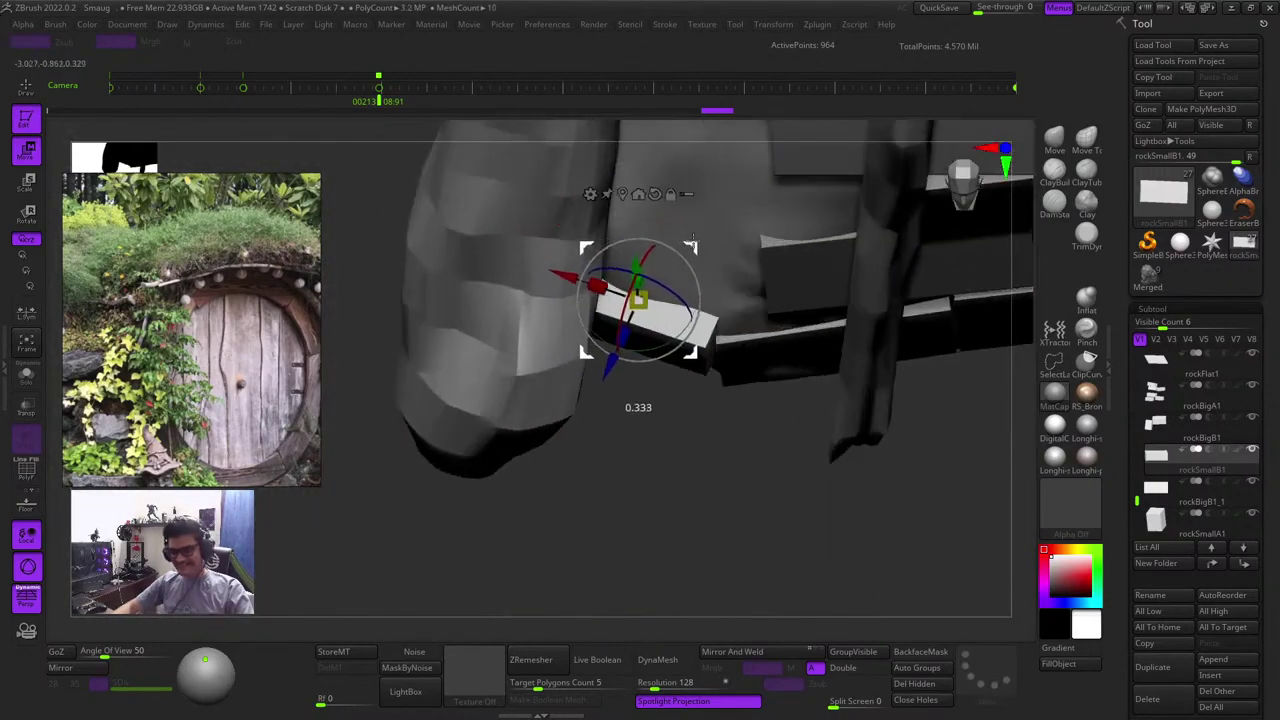
drag(740, 443, 684, 298)
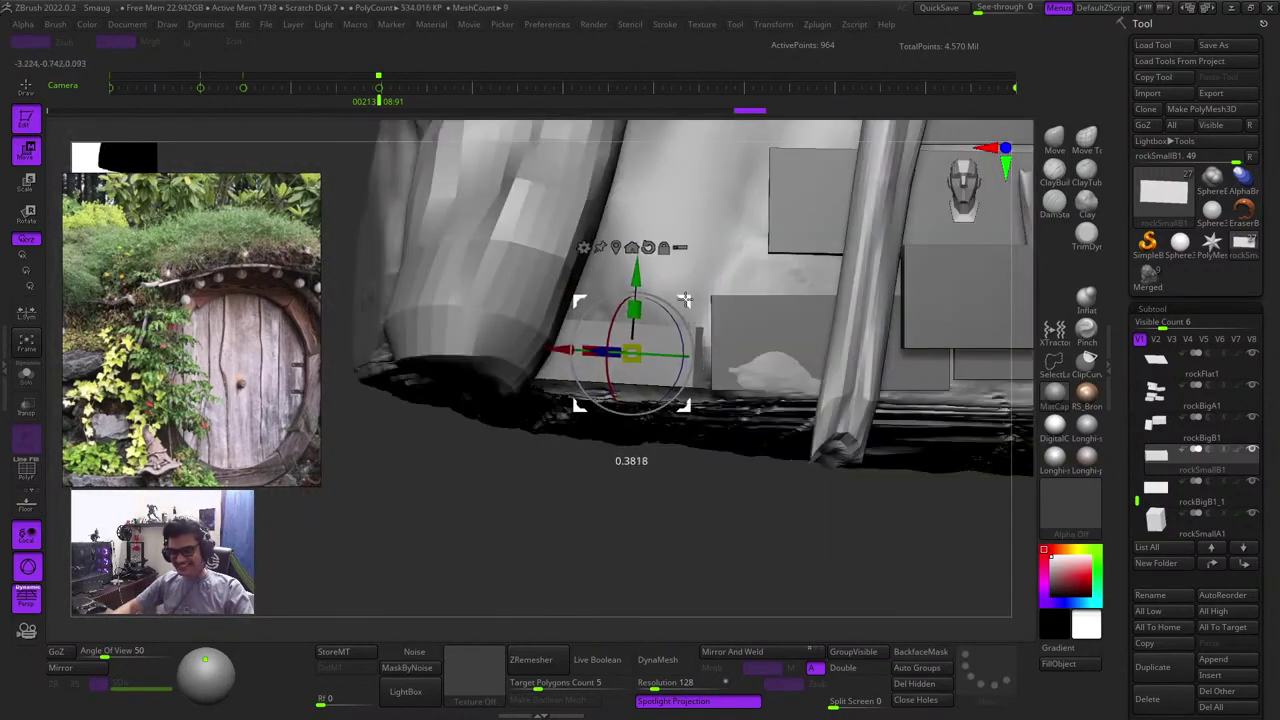
drag(572, 492, 432, 408)
drag(684, 329, 711, 390)
drag(660, 204, 664, 390)
Raise the rockSmallB1 copy slightly above the ground edge beside the tree trunk
key(q)
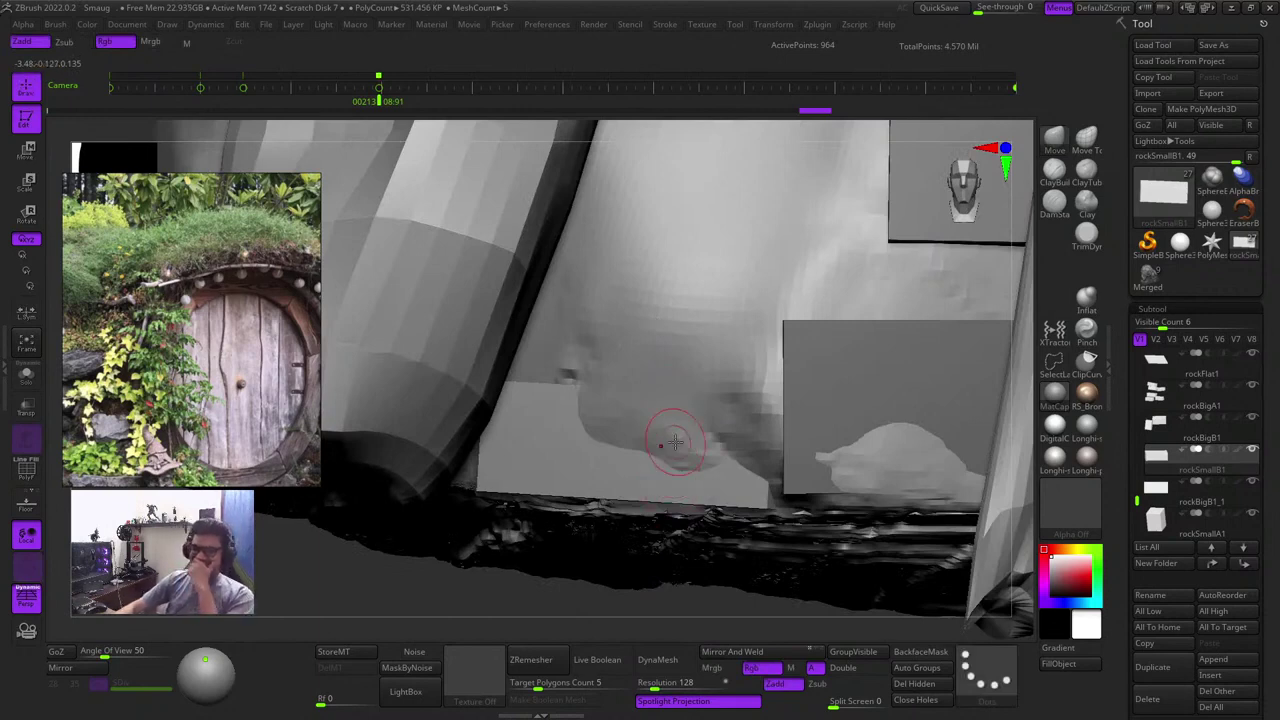
key(r)
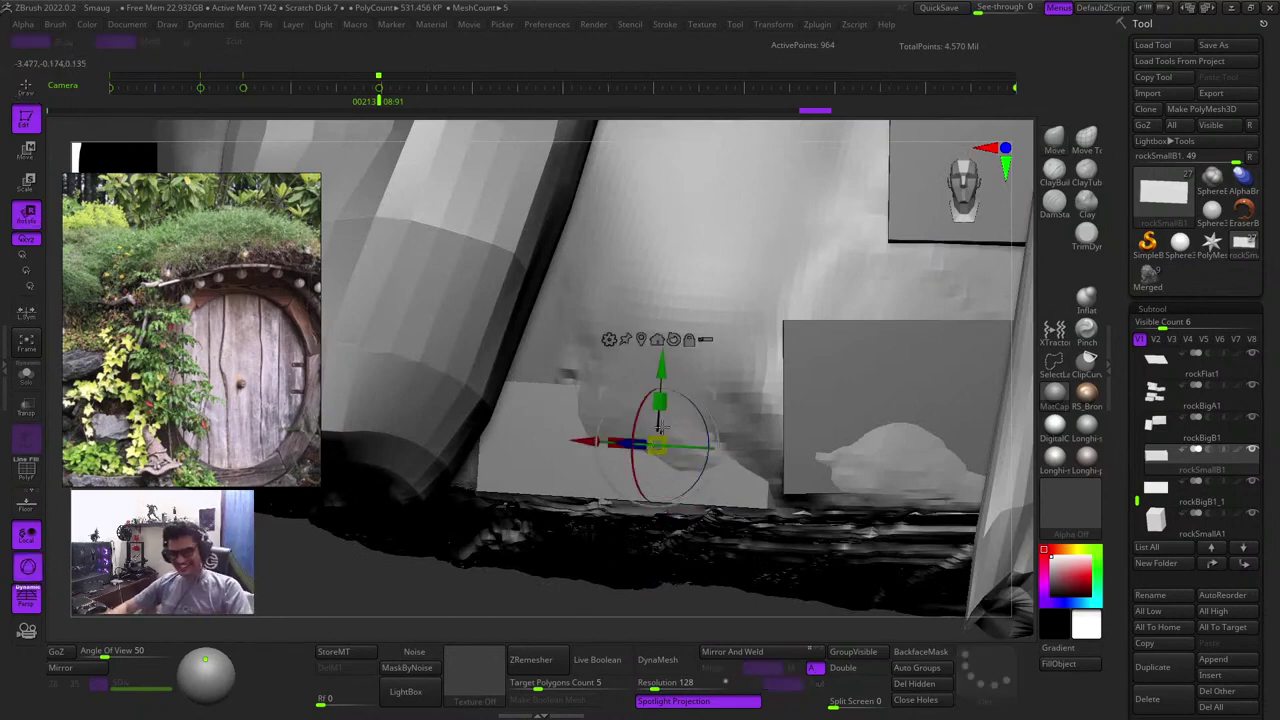
drag(664, 400, 669, 345)
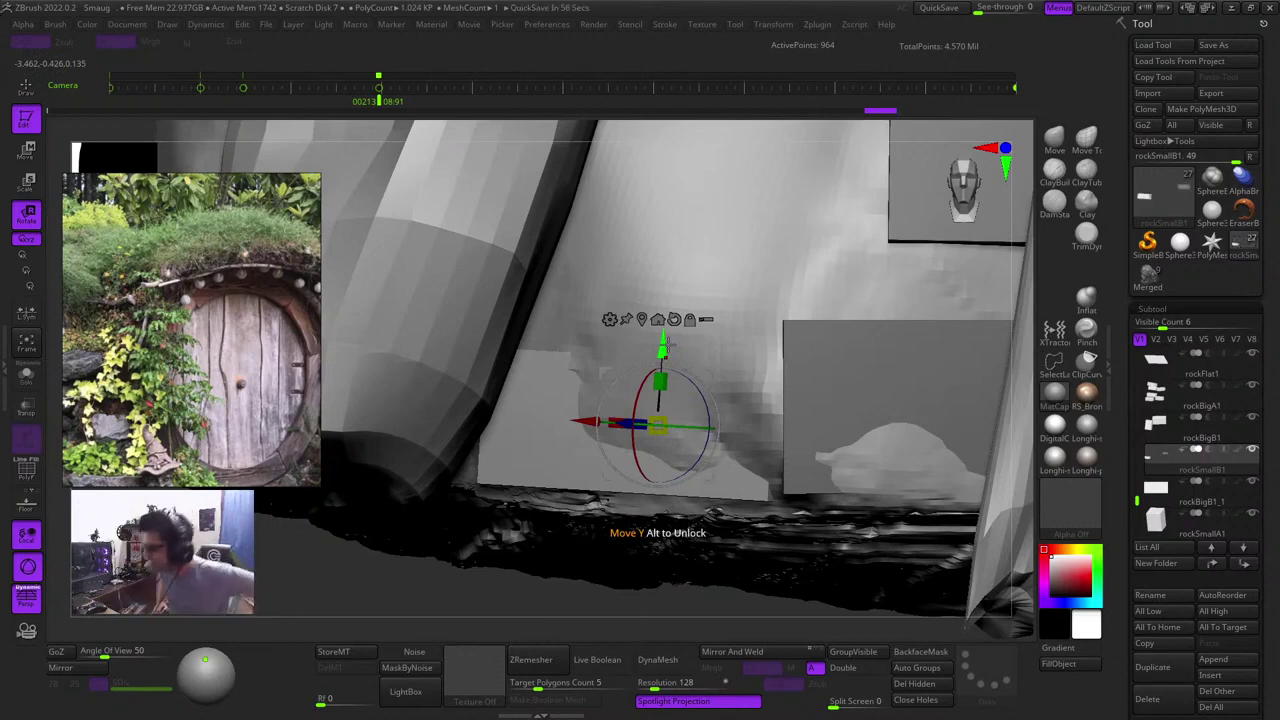
key(w)
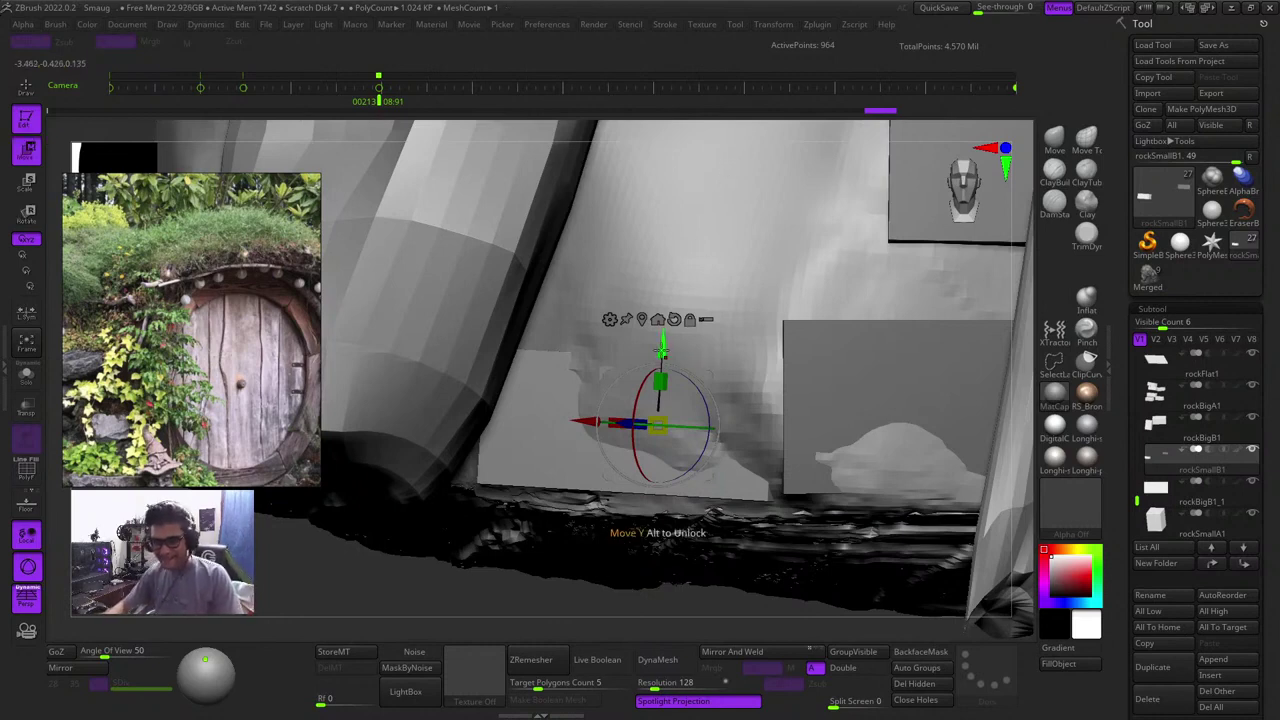
mouse_move(661, 346)
mouse_down()
mouse_move(661, 329)
mouse_move(661, 352)
mouse_up()
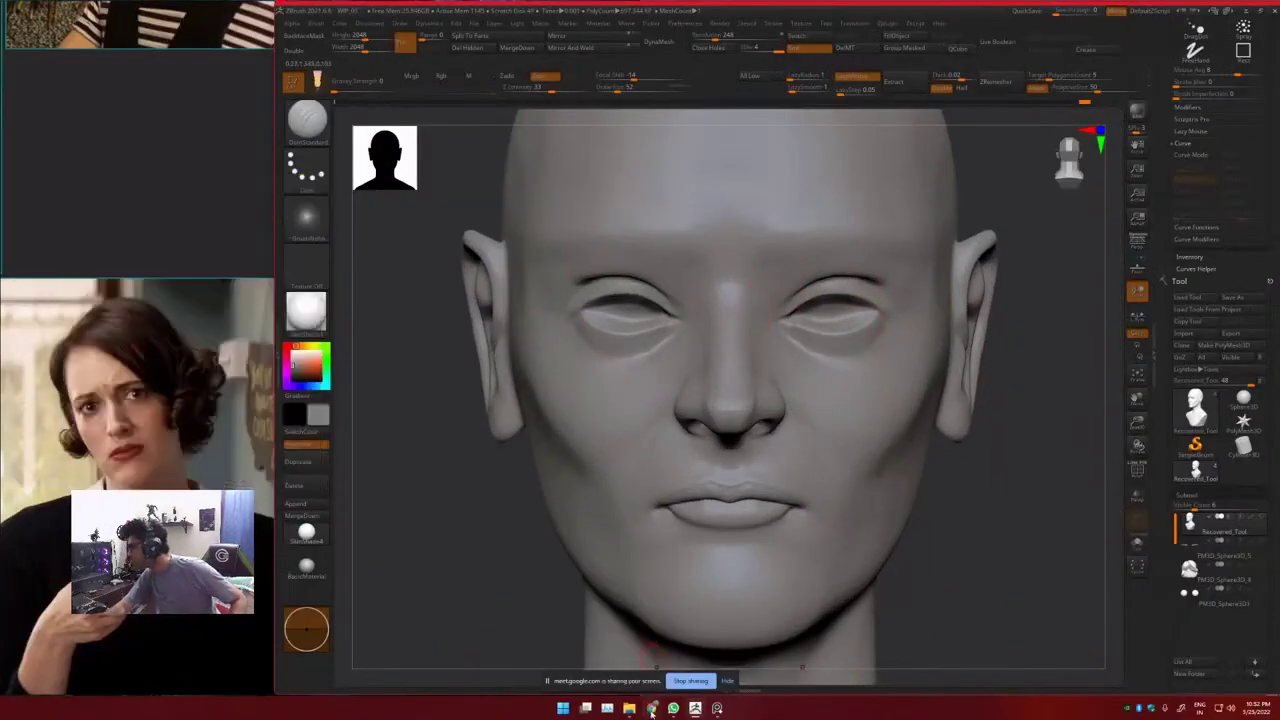
Check the Forest Environment Hut Blockout stream in Chrome and return to the ZBrush head sculpt and its reference board
mouse_move(652, 708)
click(553, 643)
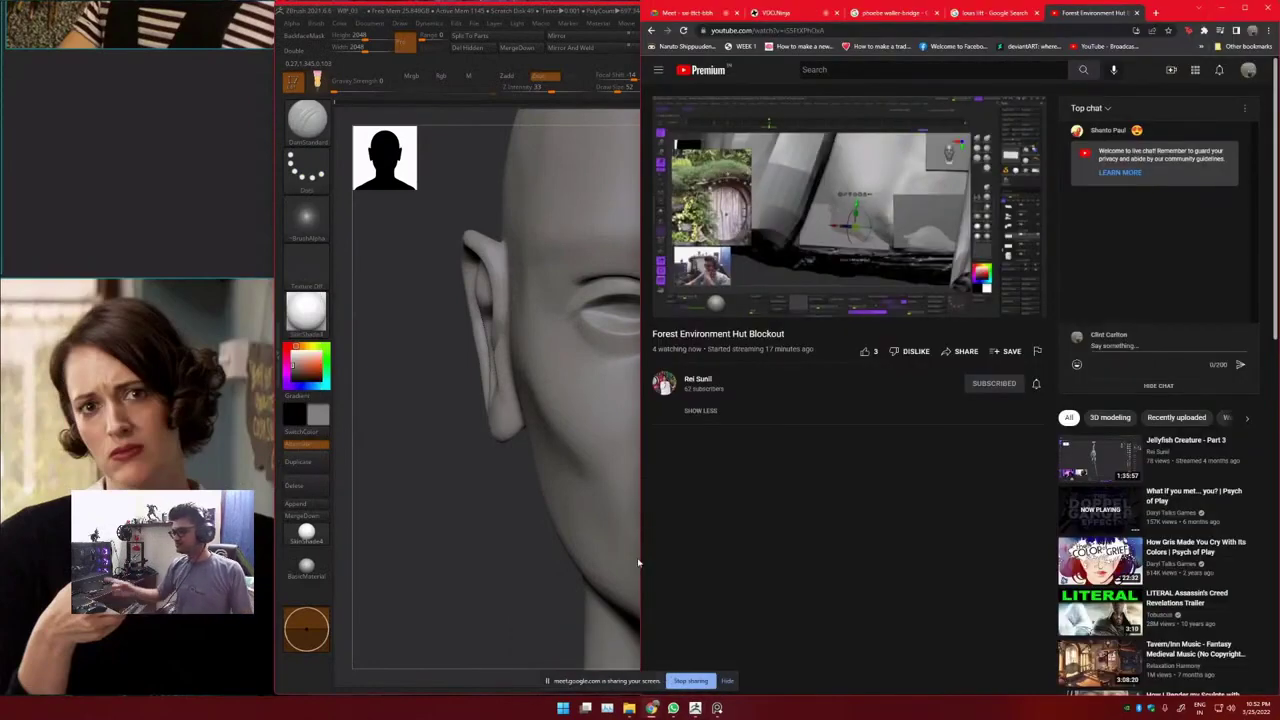
click(1222, 11)
mouse_move(796, 357)
right_down()
mouse_move(778, 350)
mouse_move(753, 416)
right_up()
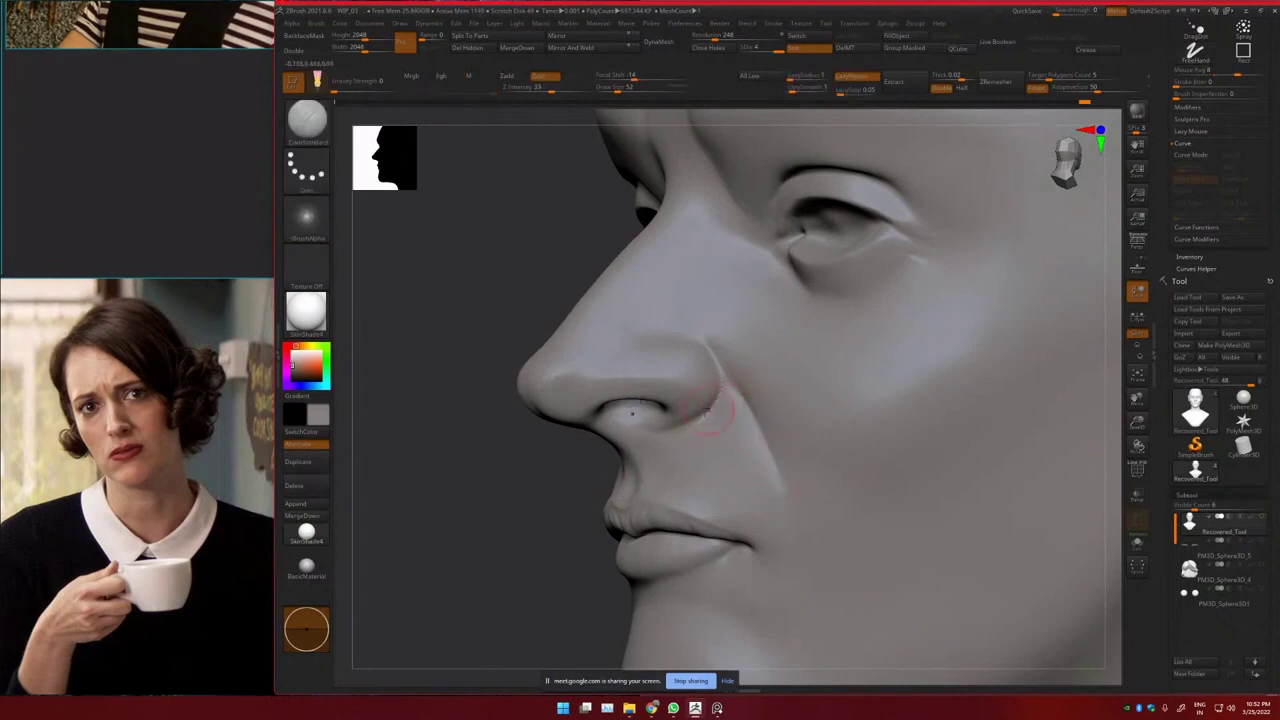
scroll(115, 420, down, 7)
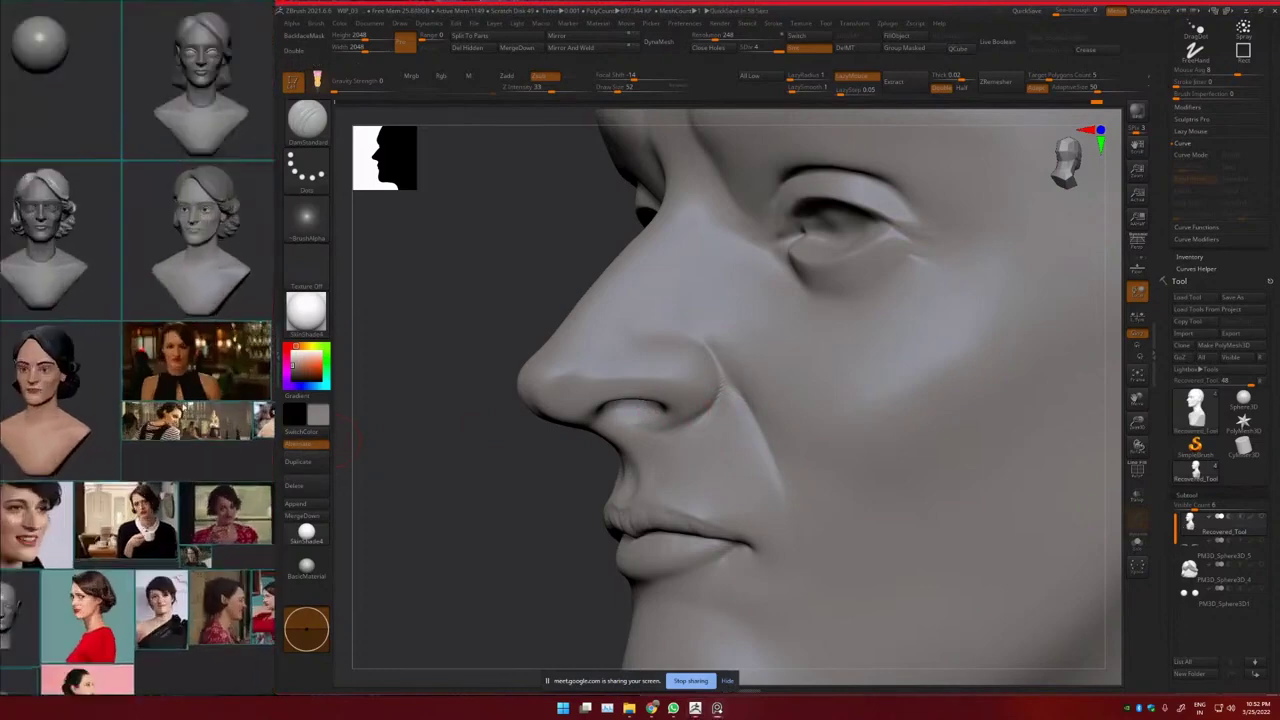
Enlarge the dark-haired frontal portrait on the reference board for comparison with the head sculpt
scroll(170, 360, up, 5)
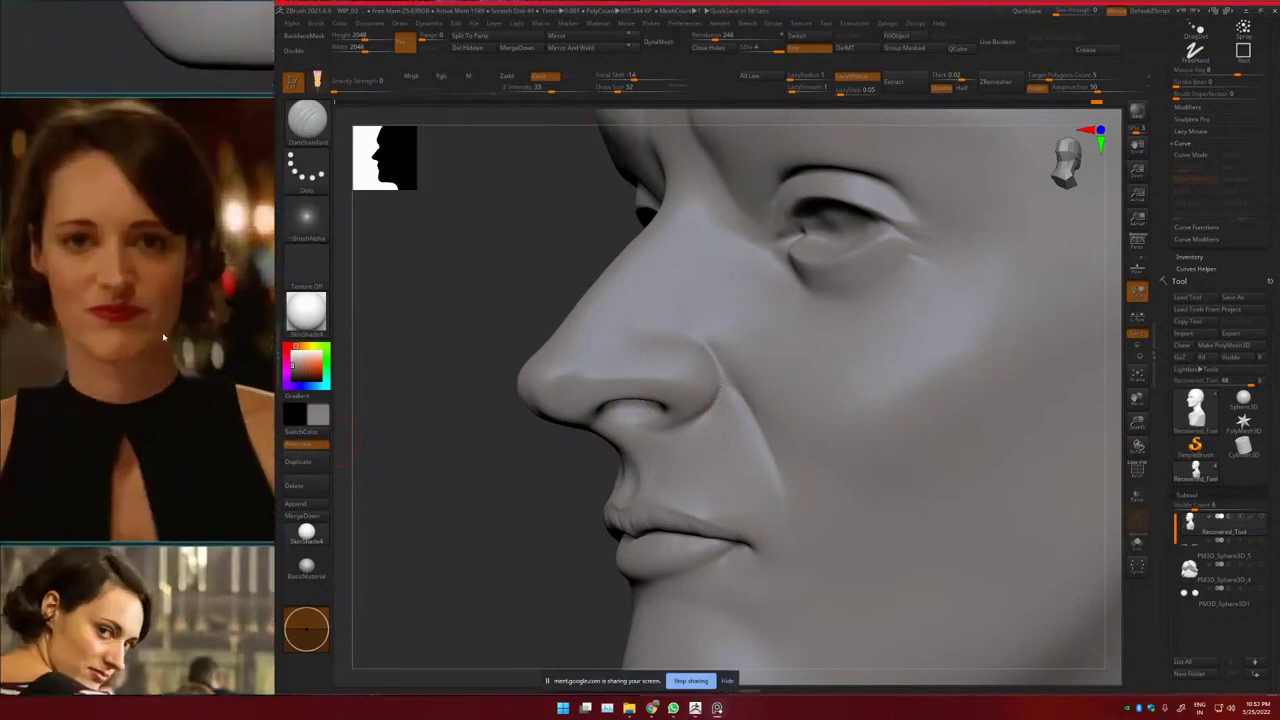
Try to deepen the nasolabial fold beside the nostril with a DamStandard stroke
drag(710, 354, 738, 408)
key(ctrl+z)
key(ctrl+z)
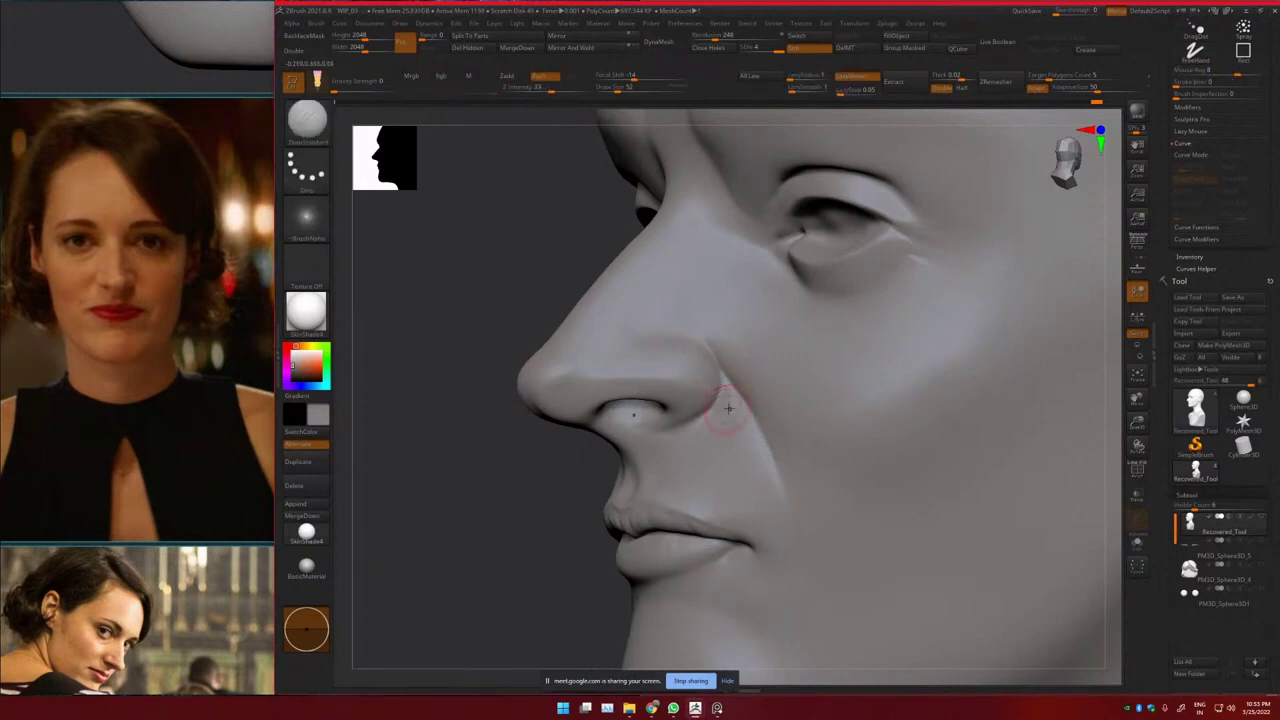
Carve a DamStandard crease down the lower cheek from beside the mouth corner toward the jaw and soften it
right_drag(748, 398, 698, 390)
right_drag(698, 390, 757, 397)
ctrl+right_drag(757, 397, 727, 439)
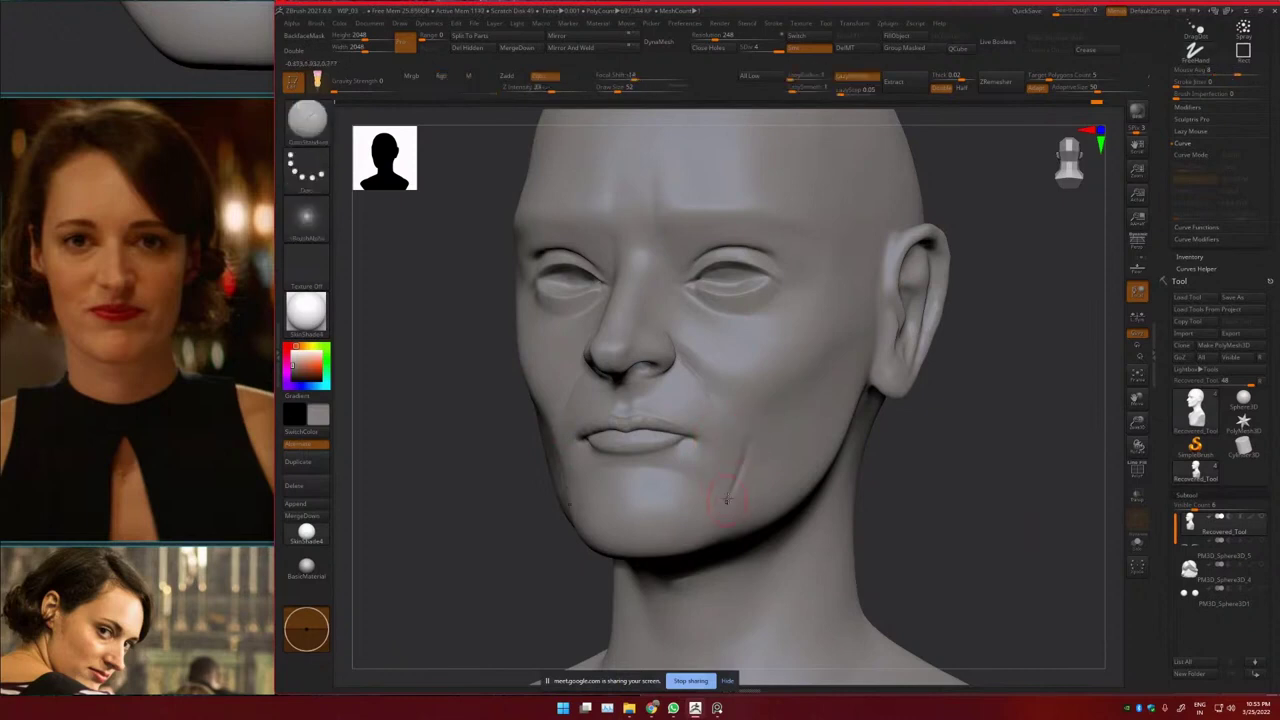
drag(762, 432, 728, 498)
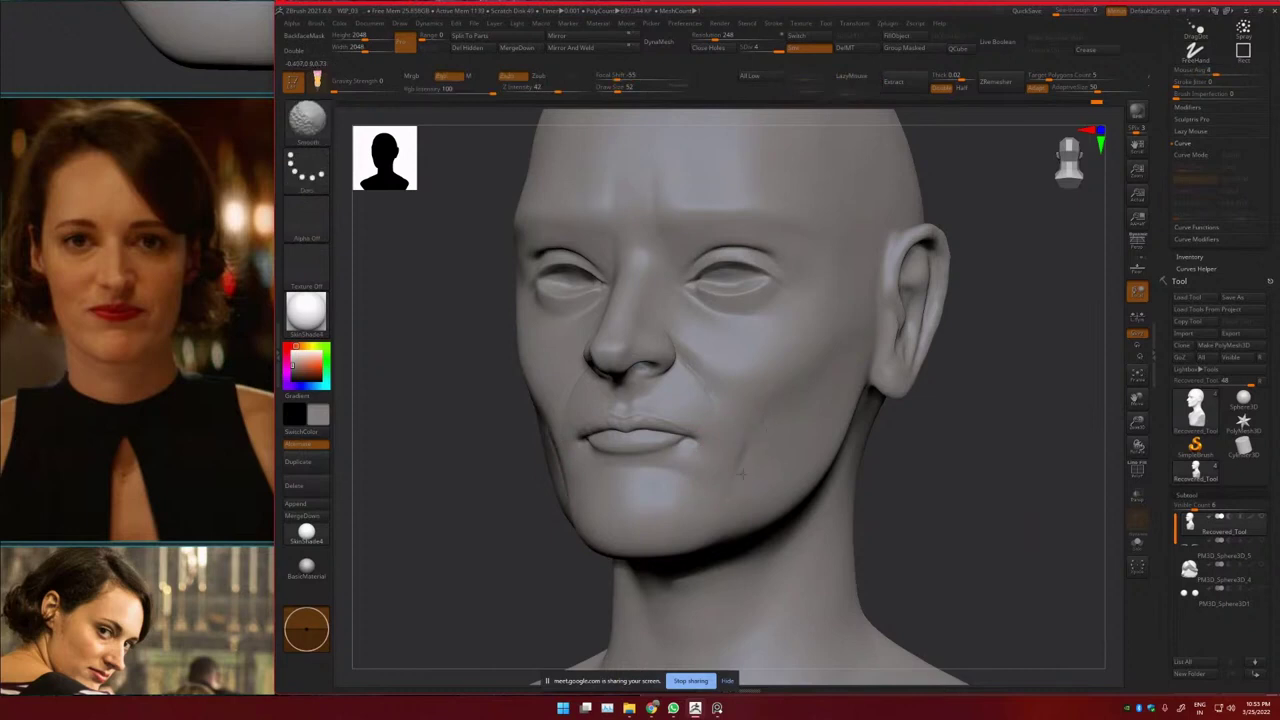
Build up the lower cheek beside the mouth with the ClayBuildup brush and smooth it into the surrounding face
ctrl+right_drag(826, 446, 818, 425)
mouse_move(800, 450)
shift+right_down()
mouse_move(814, 479)
mouse_move(728, 435)
mouse_move(748, 420)
shift+right_up()
key(b)
key(c)
key(b)
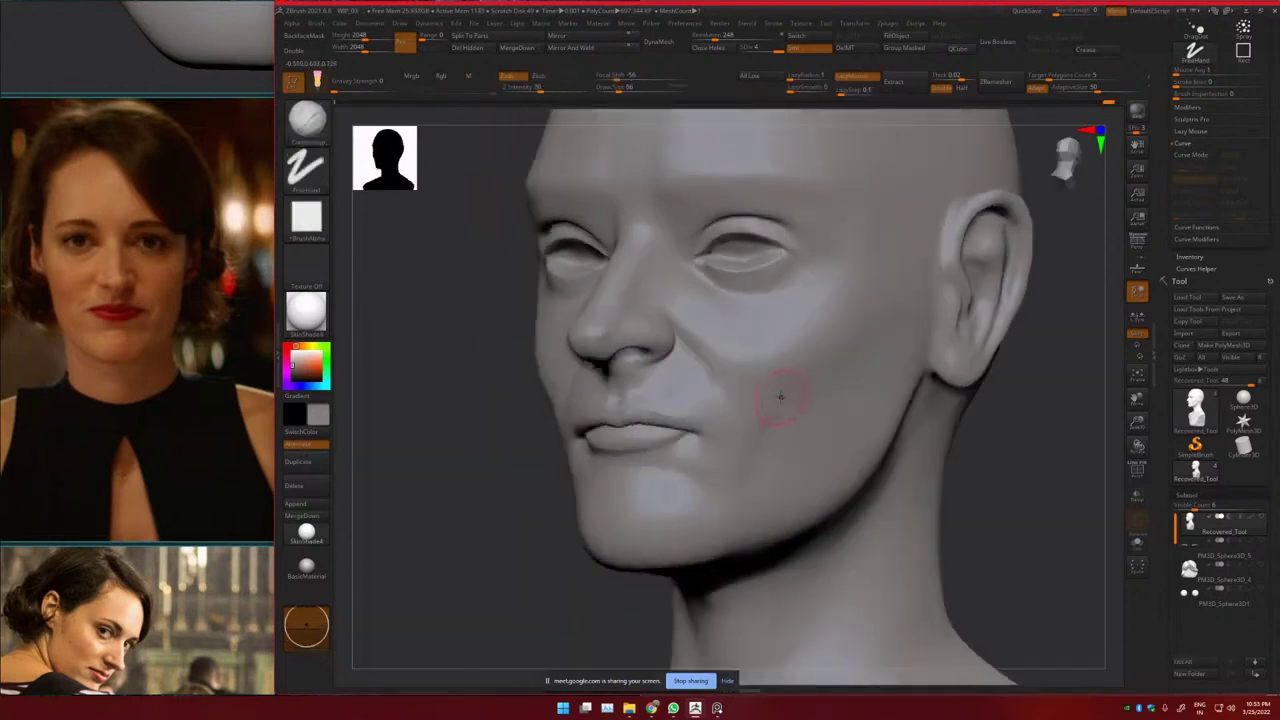
key(shift)
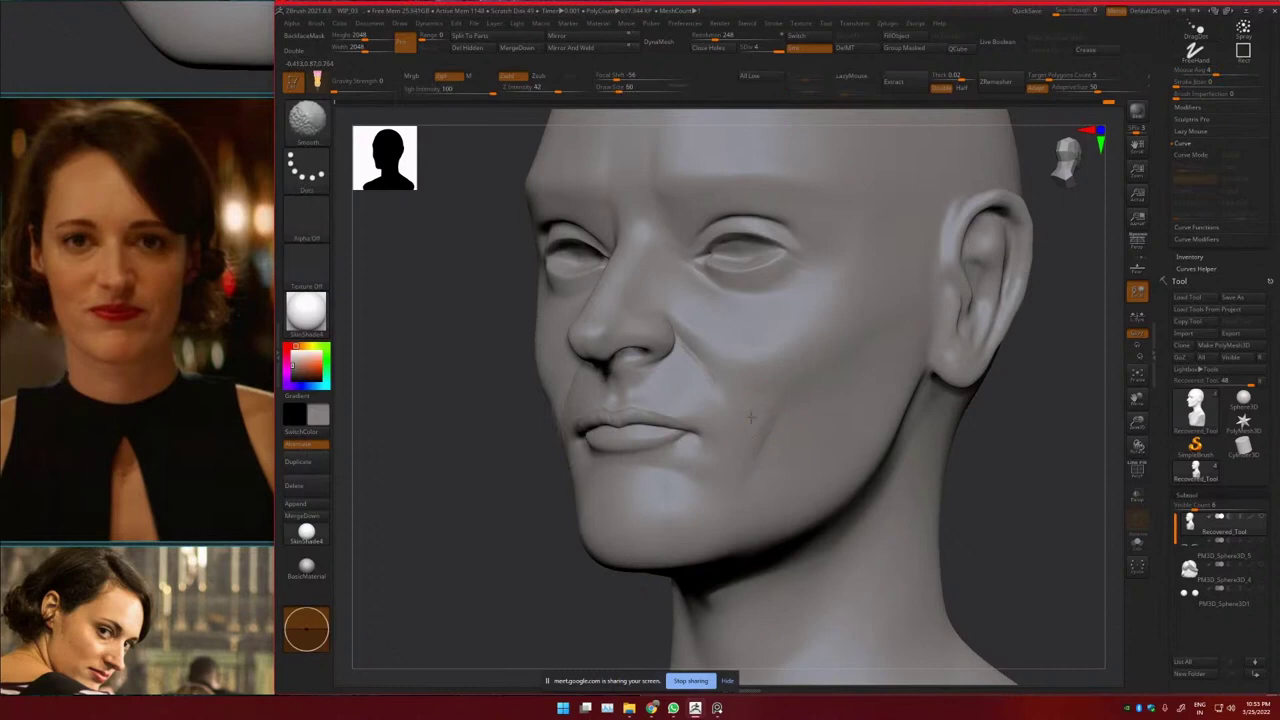
key(f)
mouse_move(840, 440)
right_down()
mouse_move(866, 434)
mouse_move(848, 460)
mouse_move(821, 444)
mouse_move(766, 463)
mouse_move(757, 432)
right_up()
key(shift)
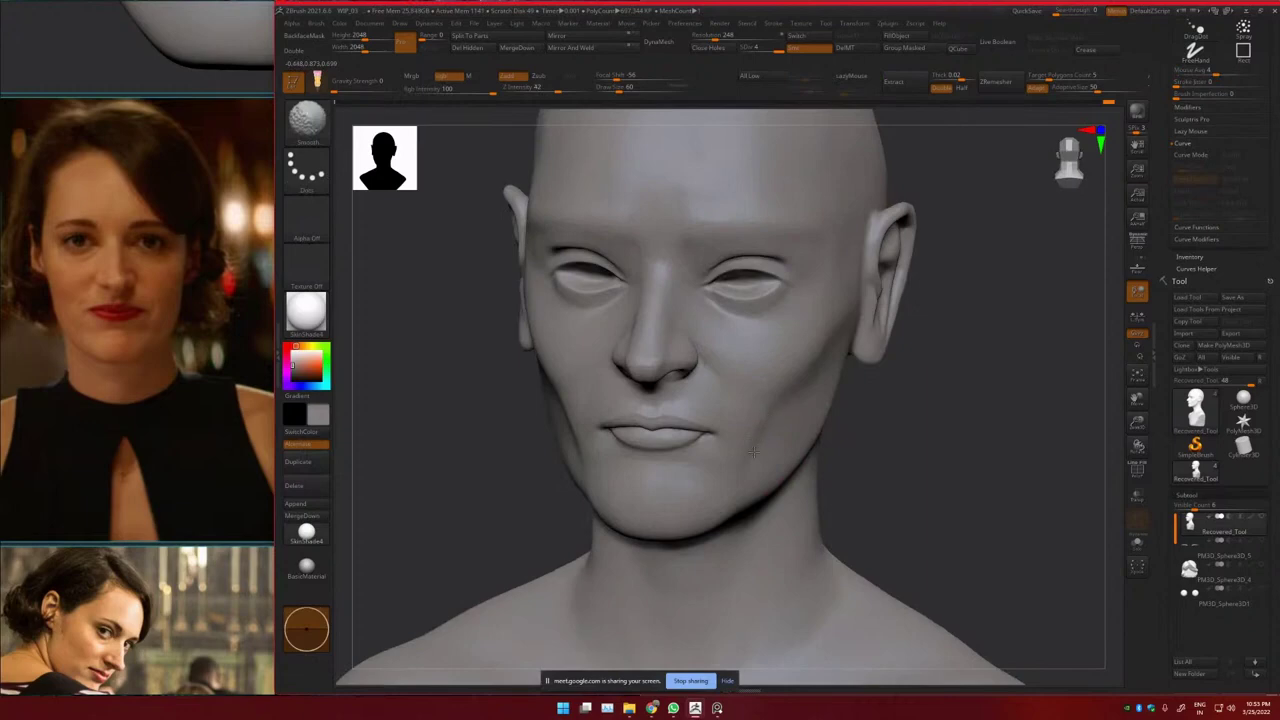
Smooth the lower end of the nasolabial fold where it runs into the cheek beside the mouth corner
right_drag(793, 395, 743, 434)
right_click(743, 434)
mouse_move(724, 374)
right_down()
mouse_move(691, 380)
mouse_move(714, 394)
right_up()
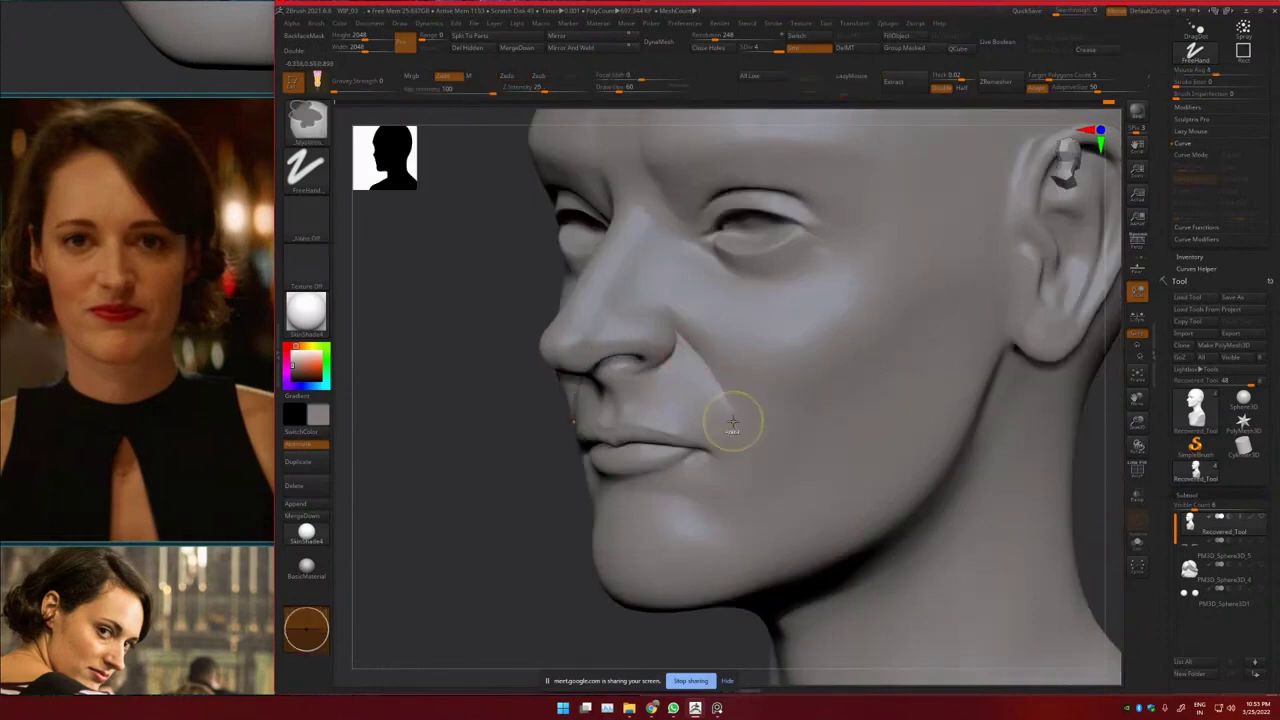
shift+drag(731, 420, 766, 463)
With DamStandard, try a crease along the nasolabial fold and carve a short crease just below the mouth corner
key(b)
key(d)
key(s)
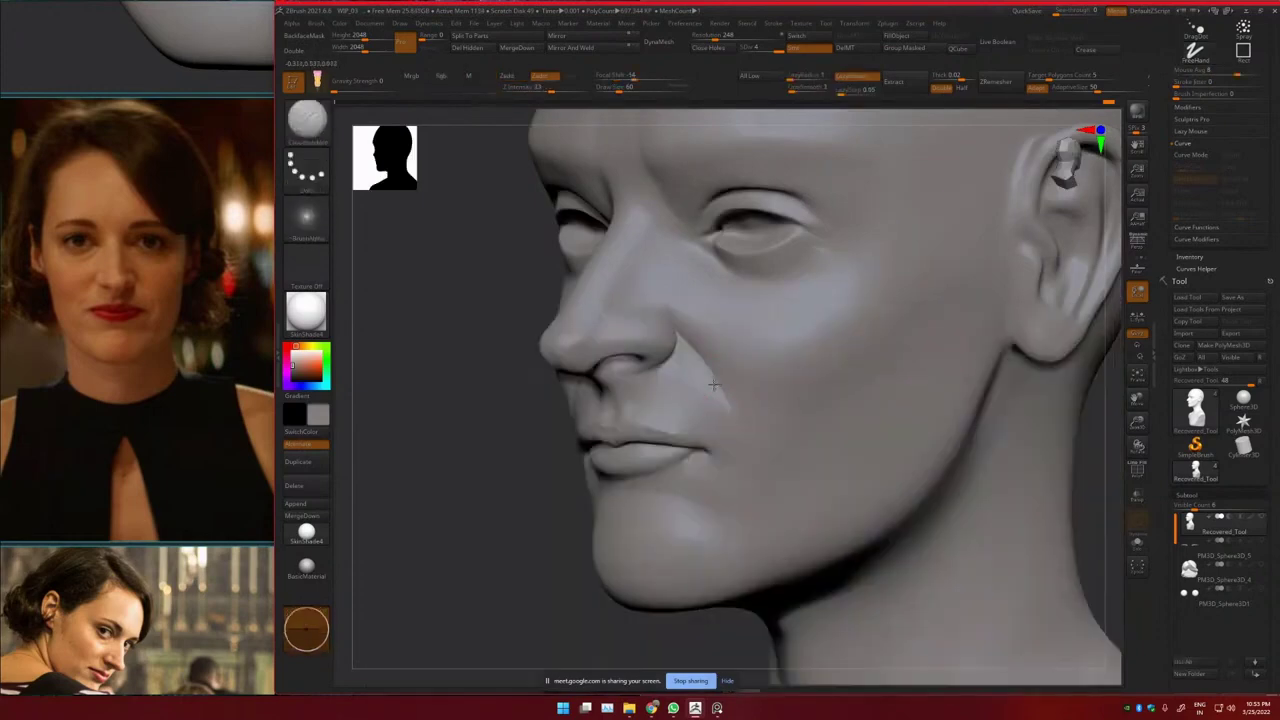
key(ctrl+z)
mouse_move(714, 384)
mouse_down()
mouse_move(738, 452)
mouse_move(737, 438)
mouse_up()
key(ctrl+z)
key(ctrl+z)
drag(706, 455, 711, 473)
mouse_move(713, 472)
shift+right_down()
mouse_move(785, 455)
mouse_move(724, 450)
mouse_move(742, 462)
shift+right_up()
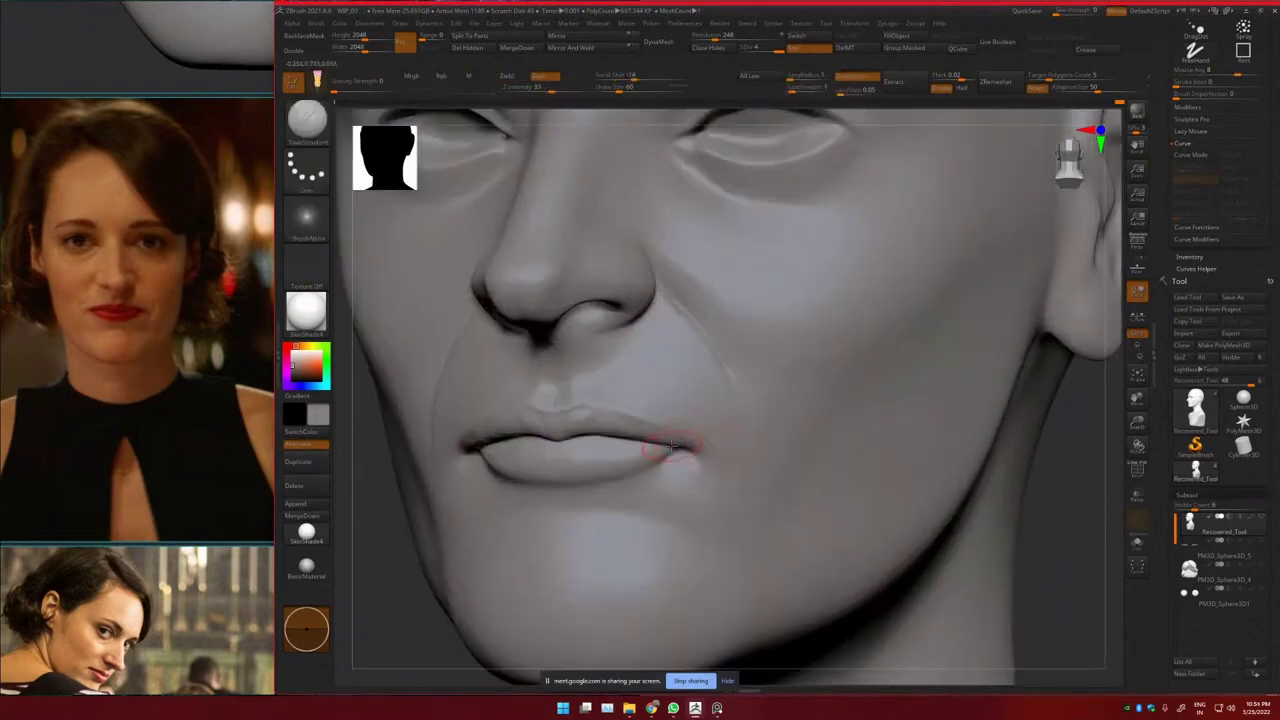
Undo the last sculpting strokes around the mouth of the head
key(ctrl+z)
key(ctrl+z)
key(ctrl+z)
key(ctrl+z)
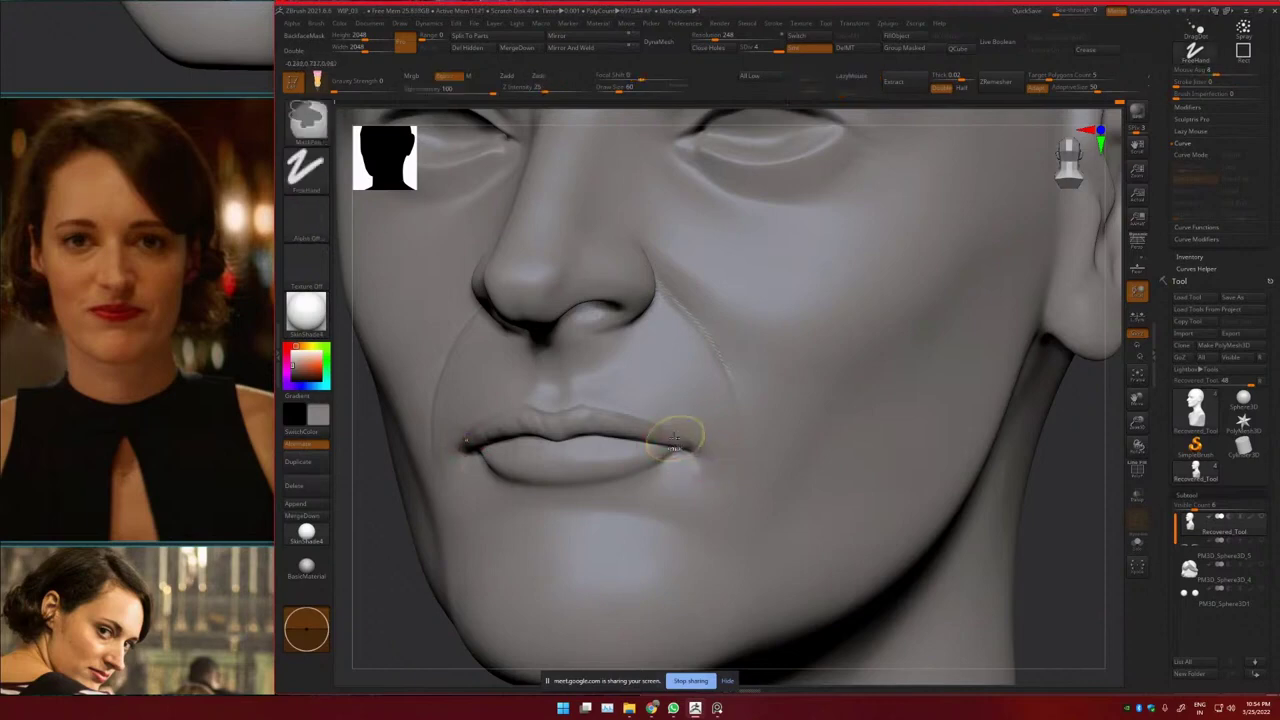
key(ctrl+z)
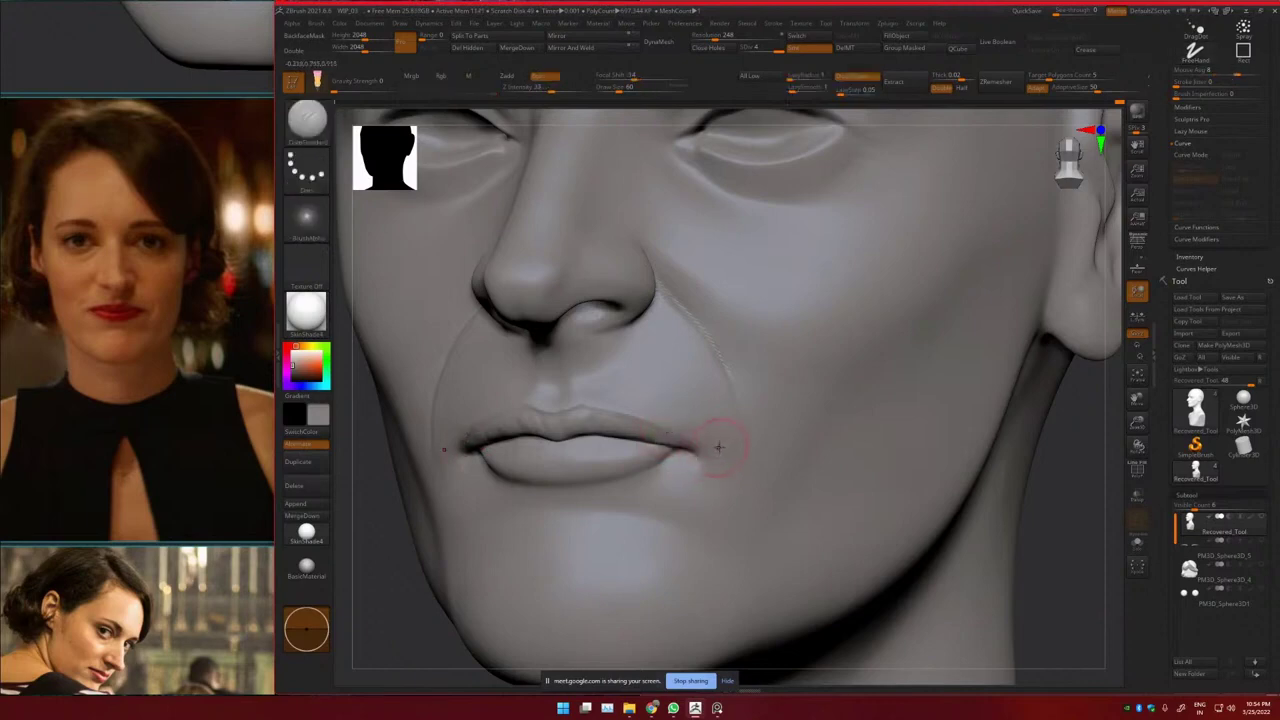
Carve the crease at the mouth corner and define the edge of the upper lip with the DamStandard brush
mouse_move(718, 415)
ctrl+right_down()
mouse_move(736, 404)
mouse_move(645, 408)
mouse_move(706, 424)
ctrl+right_up()
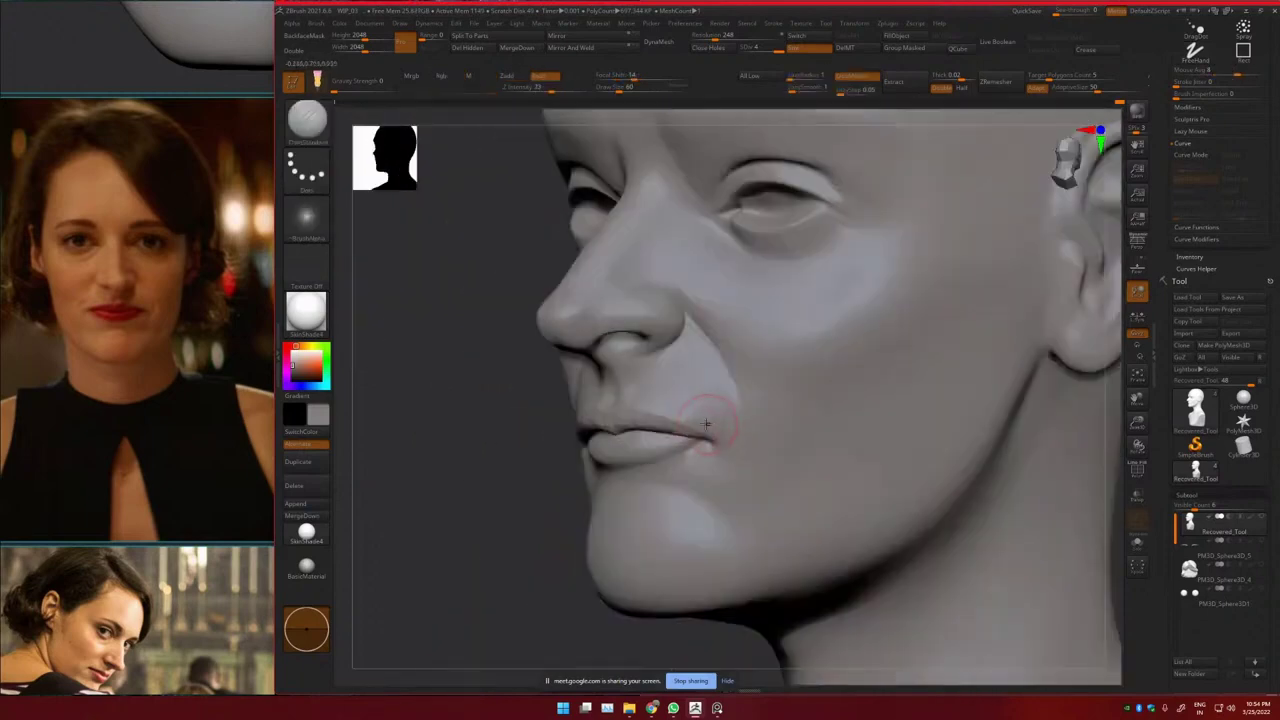
drag(681, 415, 727, 442)
right_drag(712, 412, 640, 398)
ctrl+right_drag(640, 398, 597, 411)
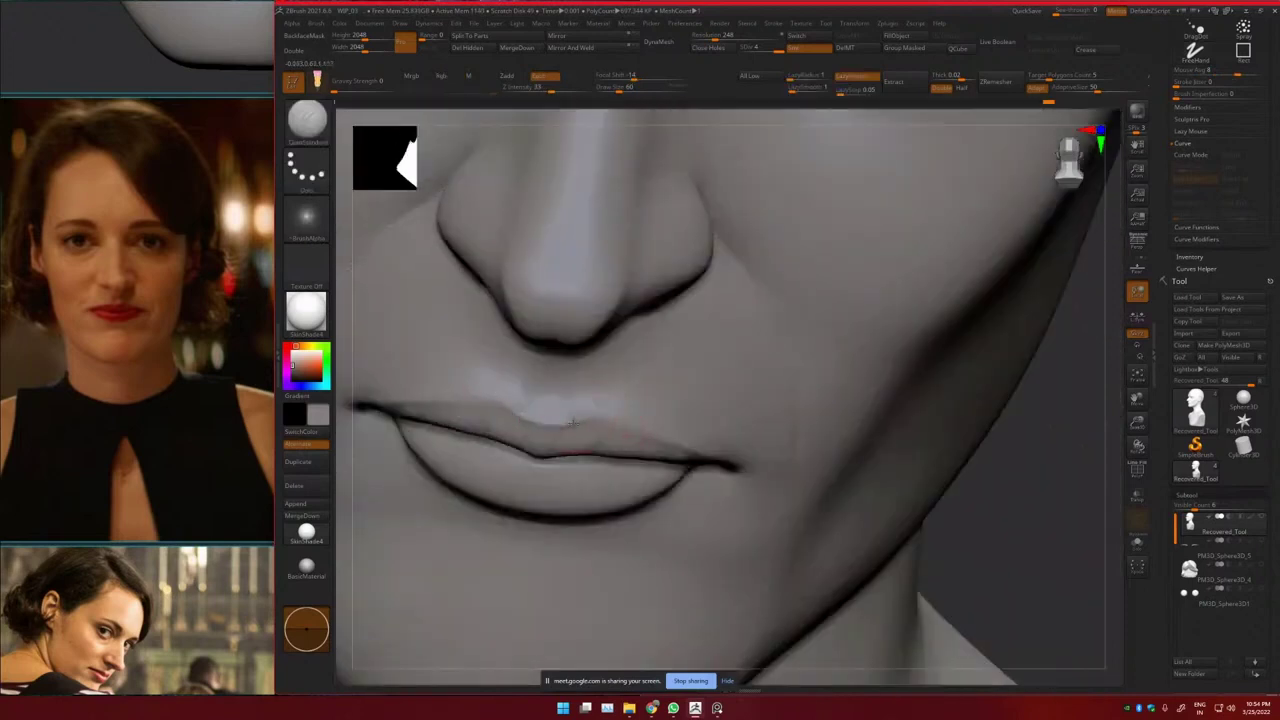
drag(582, 418, 651, 420)
Smooth the middle of the upper lip's edge below the nose and check the whole bust from the front
right_drag(702, 419, 691, 394)
mouse_move(691, 394)
ctrl+right_down()
mouse_move(668, 376)
mouse_move(676, 414)
ctrl+right_up()
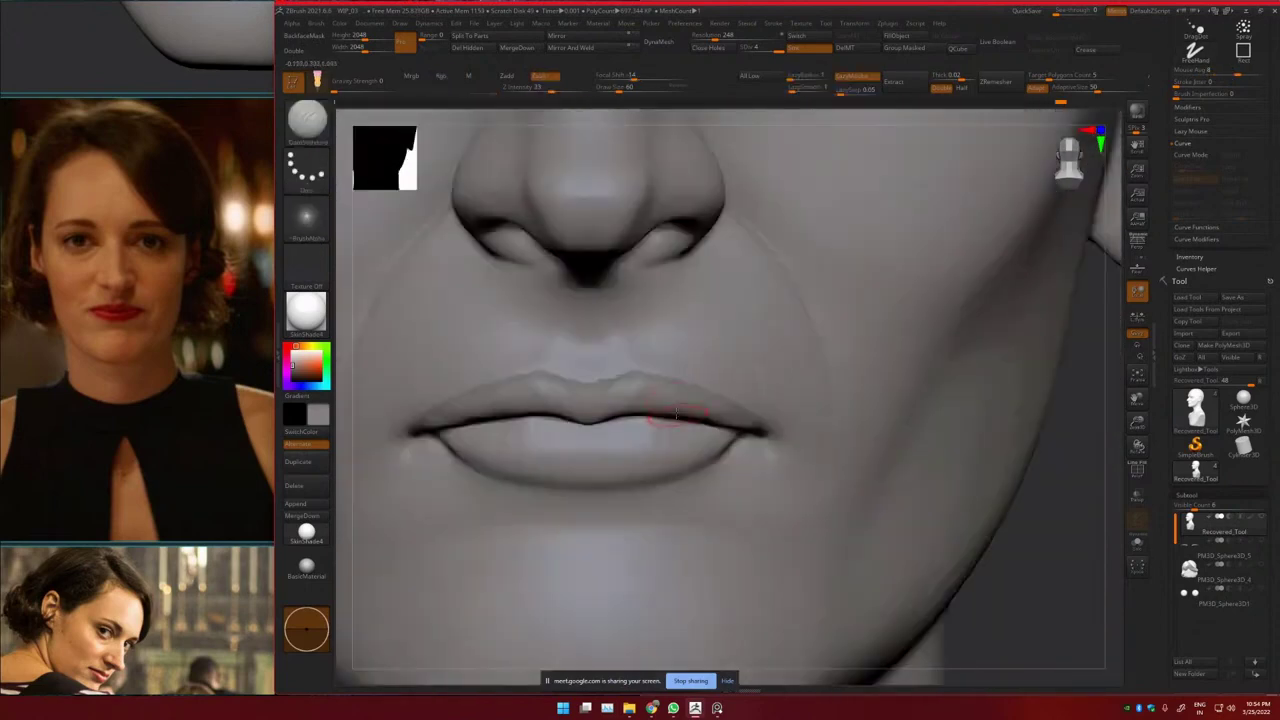
mouse_move(620, 376)
shift+mouse_down()
mouse_move(674, 367)
mouse_move(755, 396)
mouse_move(626, 368)
mouse_move(601, 386)
shift+mouse_up()
ctrl+right_drag(607, 368, 765, 302)
right_drag(765, 302, 711, 345)
alt+right_drag(815, 312, 692, 456)
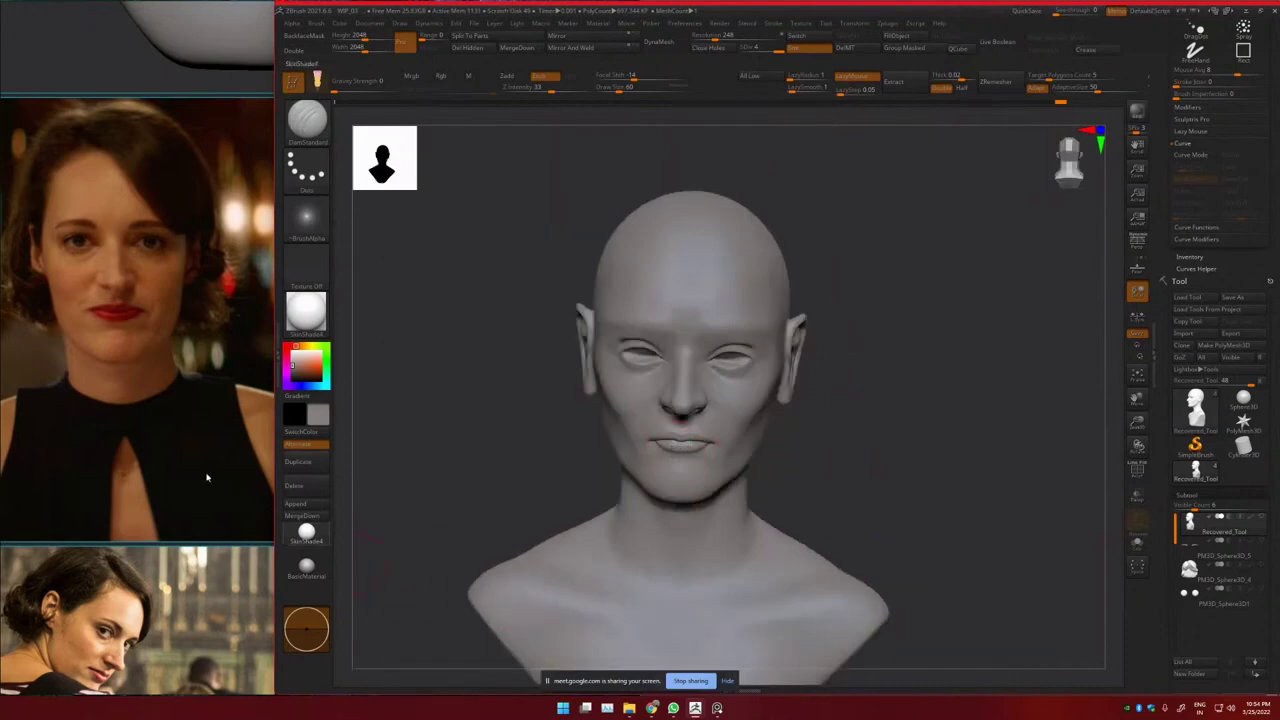
Examine the profile and three-quarter face photos on the reference board
scroll(210, 475, down, 6)
middle_drag(40, 625, 135, 393)
scroll(158, 521, up, 6)
scroll(156, 552, down, 6)
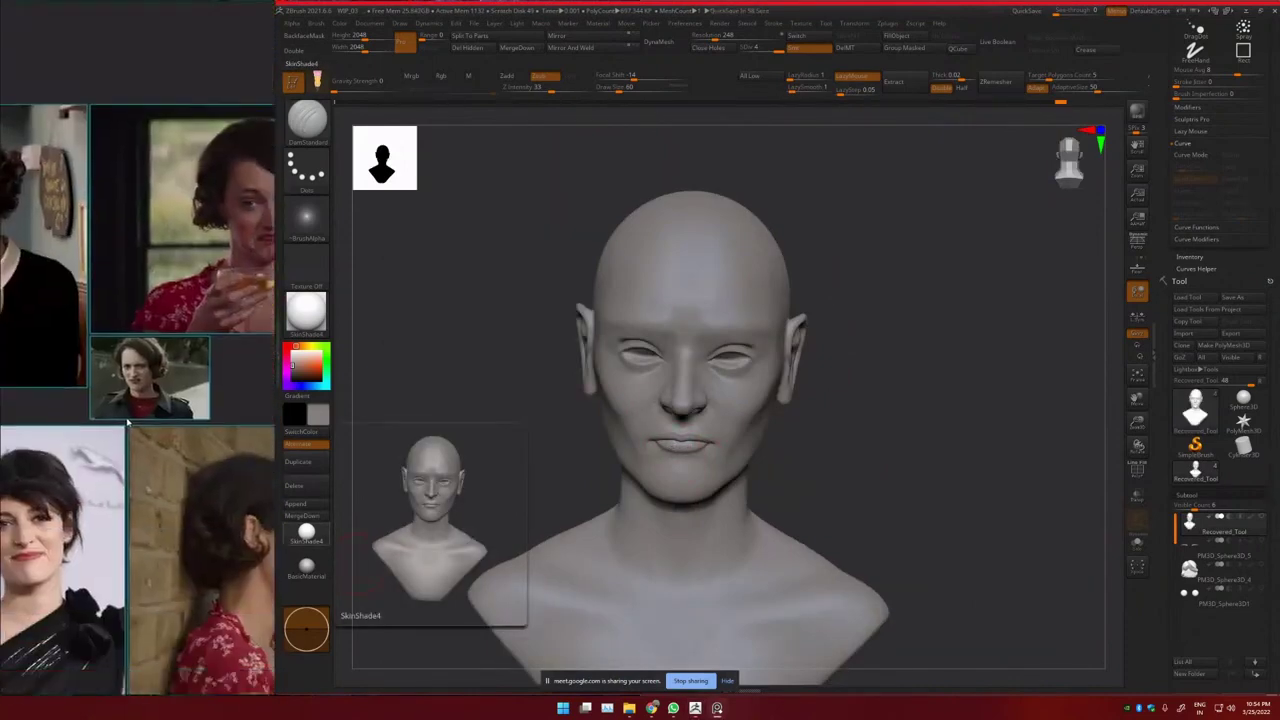
middle_drag(199, 591, 38, 494)
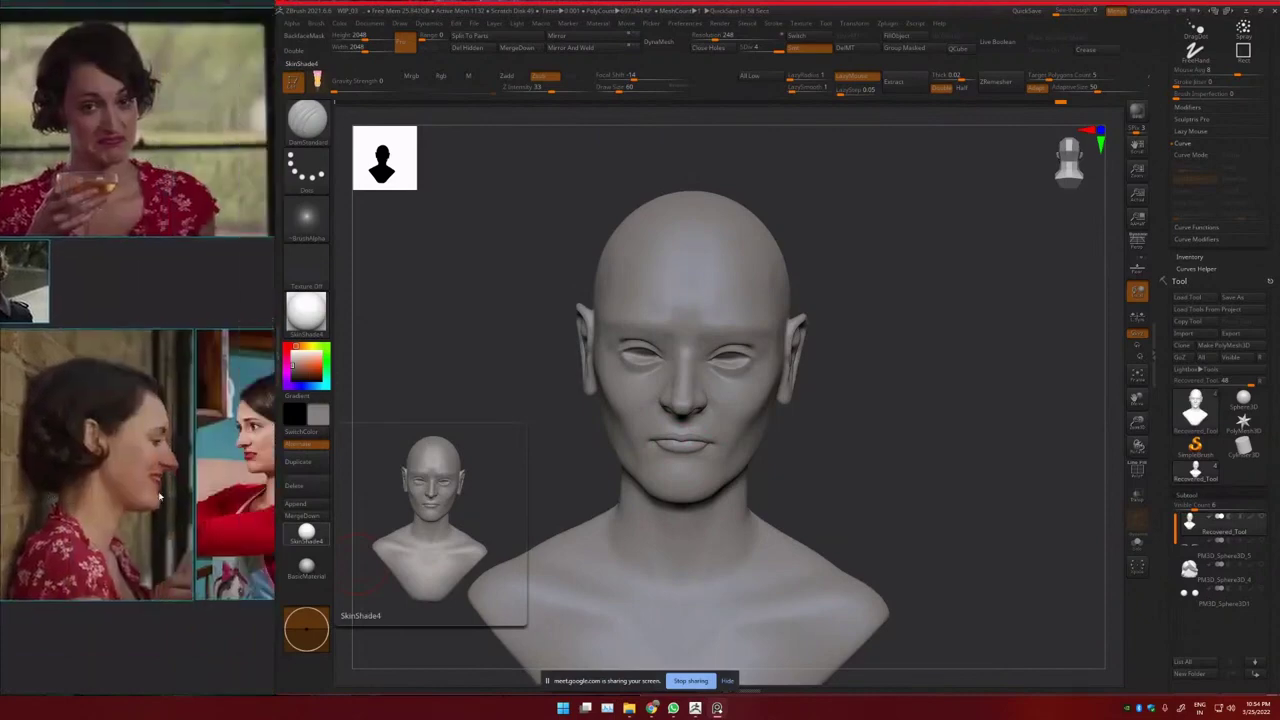
middle_drag(223, 480, 158, 500)
click(653, 708)
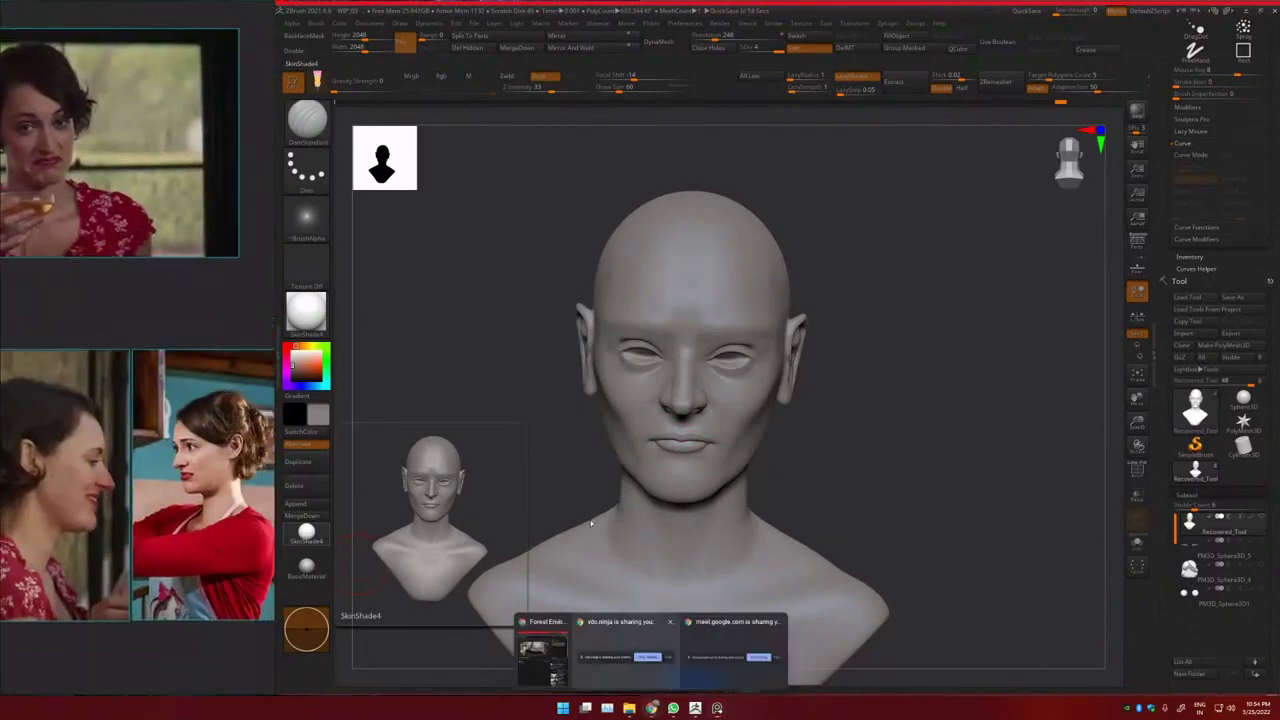
middle_drag(155, 441, 130, 463)
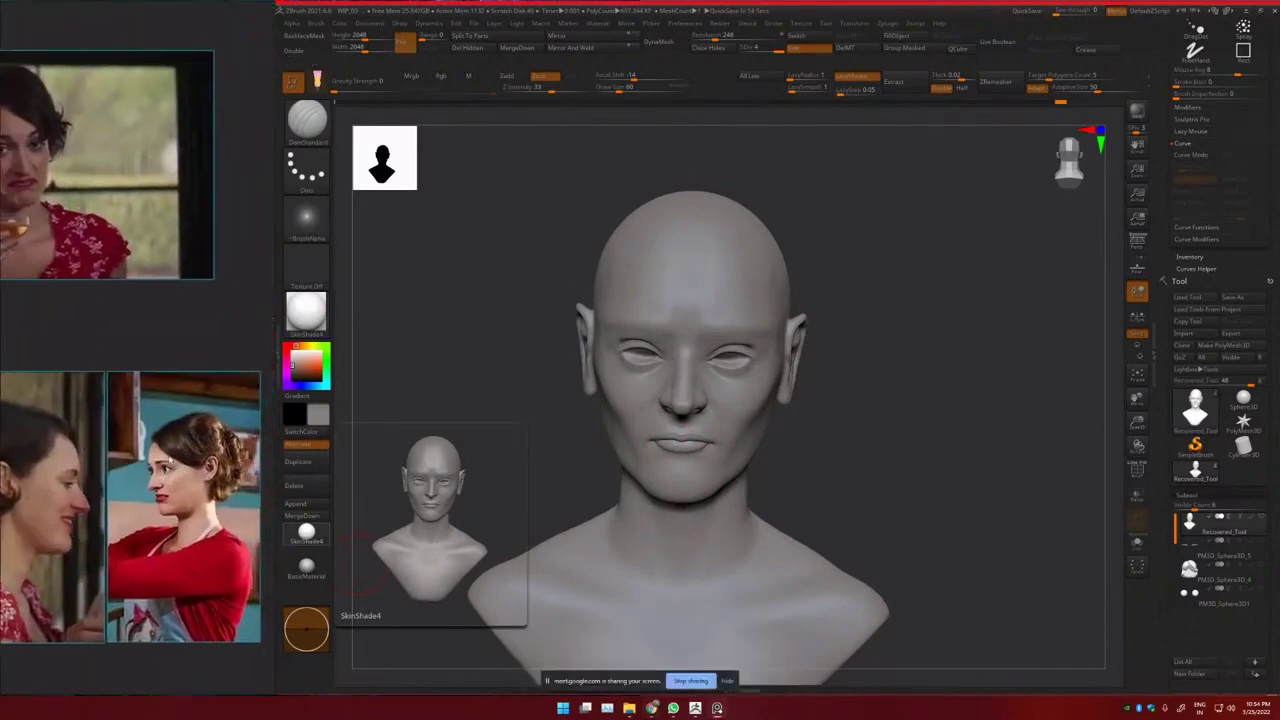
Survey the whole reference board, including the grey bust renders and the remaining portrait photos
scroll(152, 417, down, 4)
scroll(113, 274, up, 1)
middle_drag(113, 274, 188, 528)
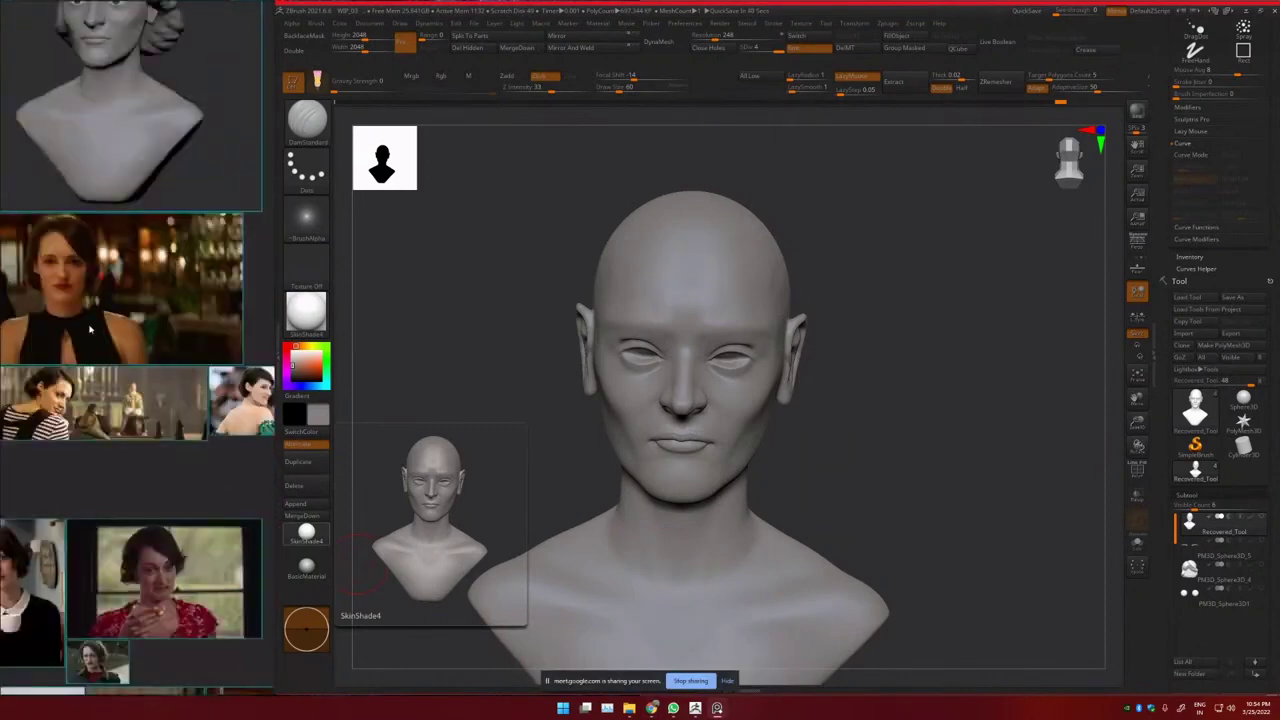
middle_drag(55, 207, 103, 348)
scroll(103, 350, down, 5)
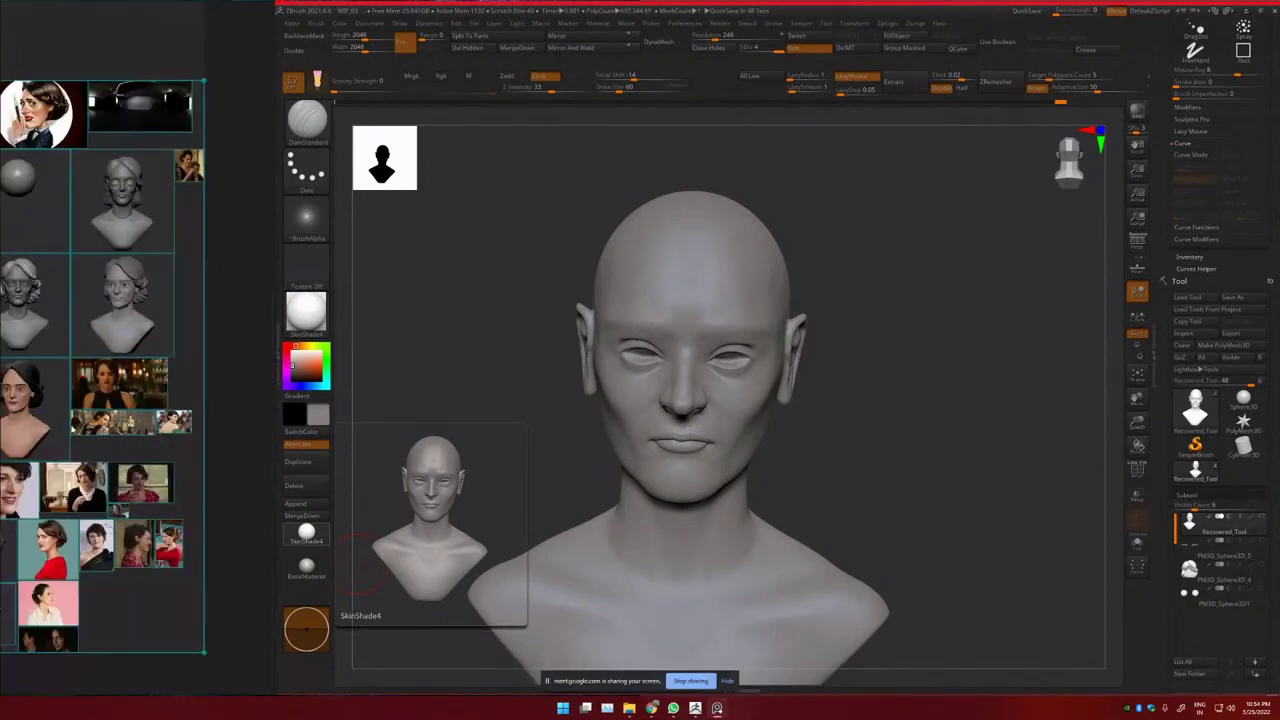
middle_drag(72, 430, 140, 333)
scroll(140, 333, up, 2)
Switch to the Chrome window
click(654, 709)
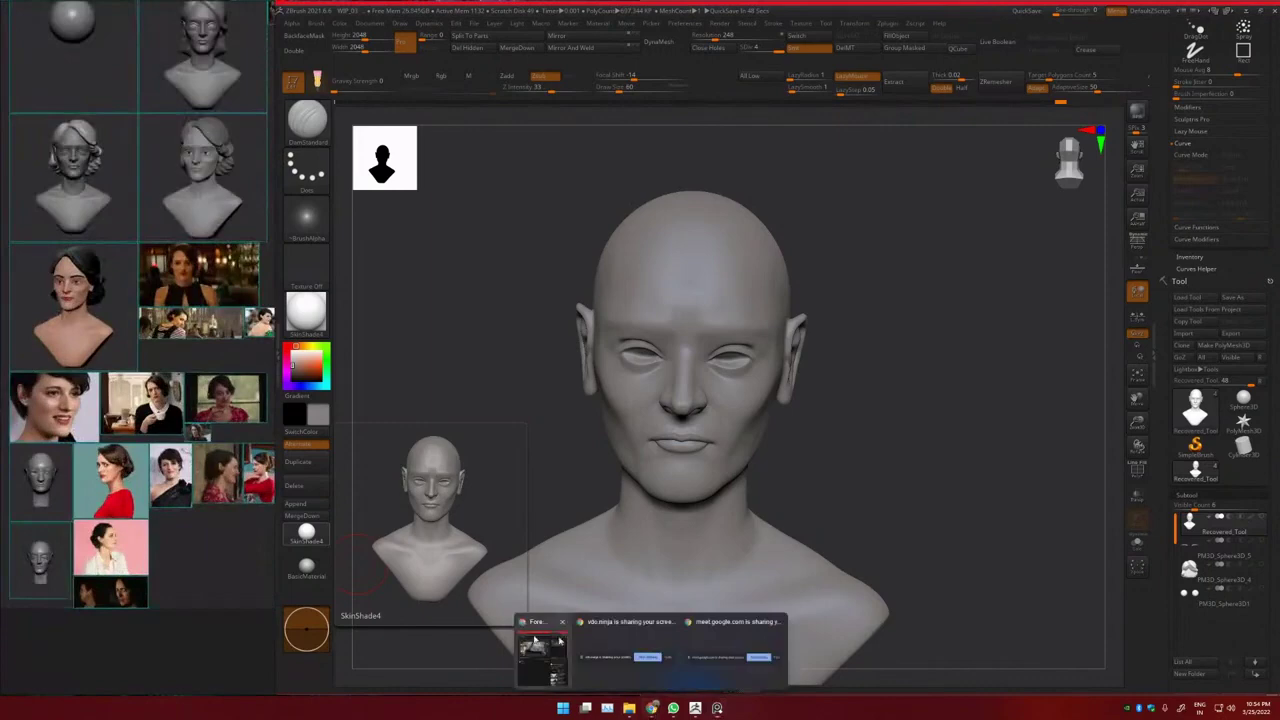
click(546, 654)
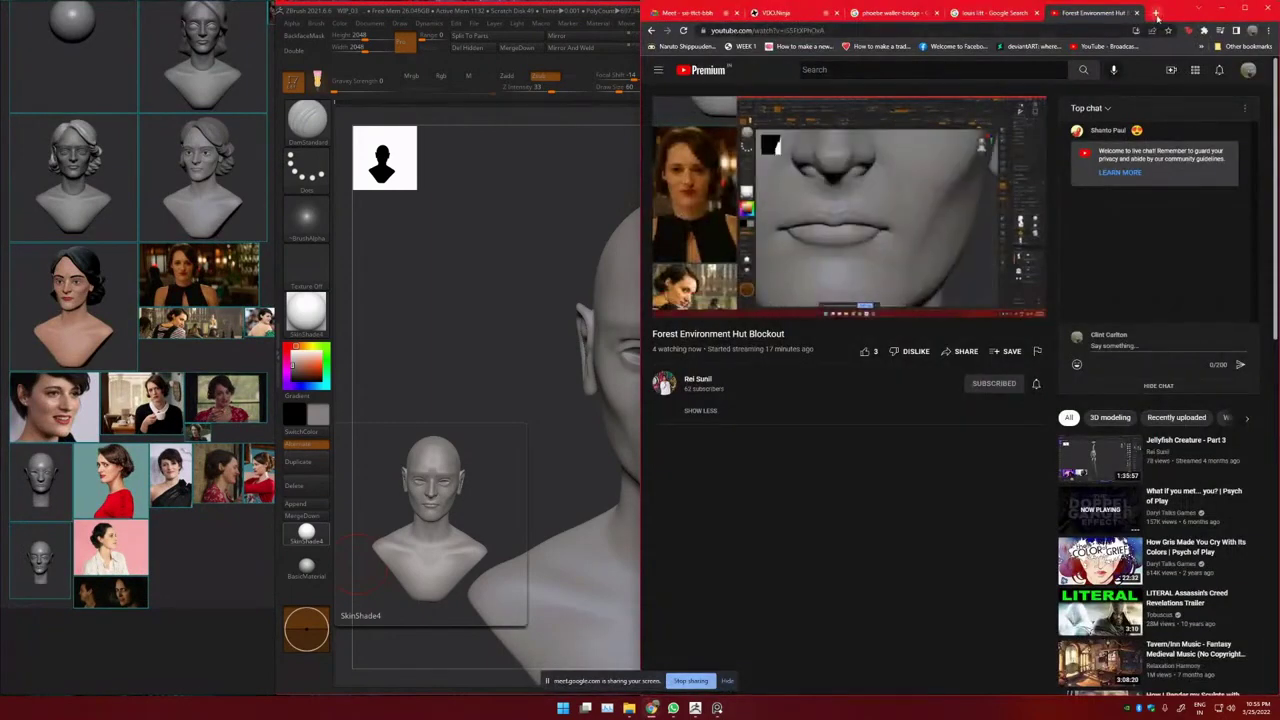
click(1155, 14)
text(phe)
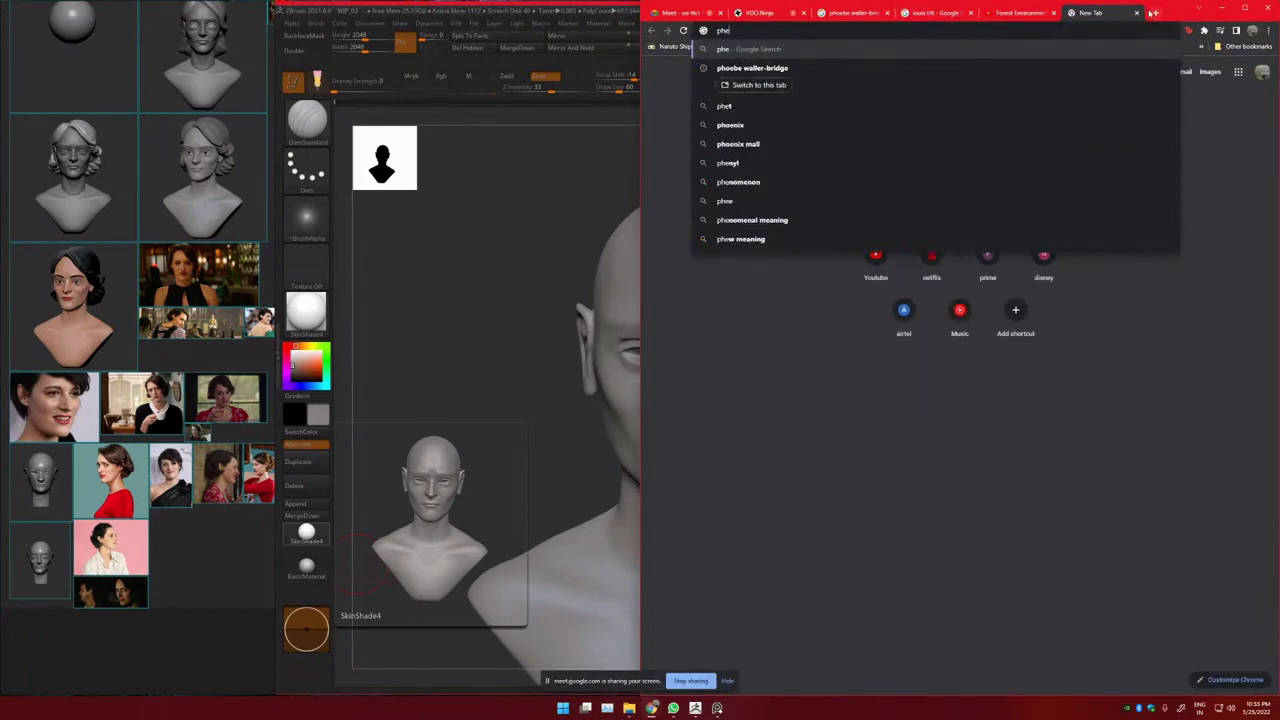
click(1136, 13)
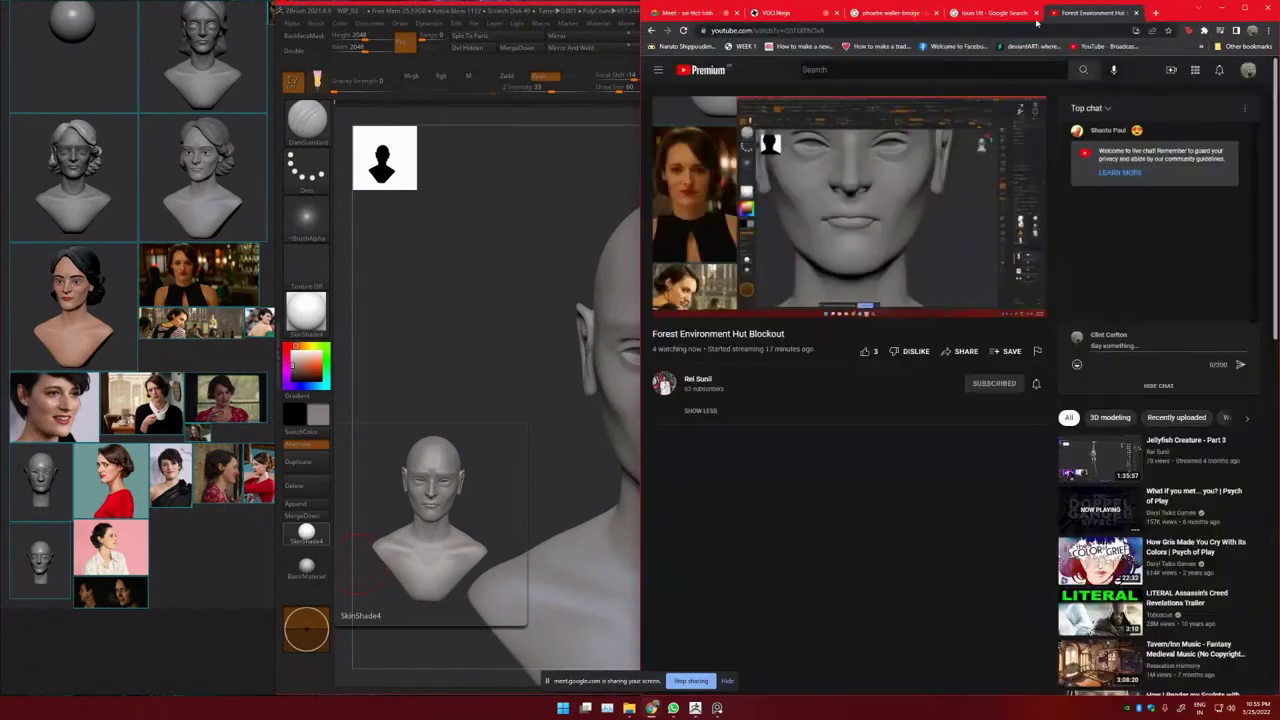
Show the Google image results for phoebe waller-bridge and preview the Guardian and BBC News portraits
click(893, 13)
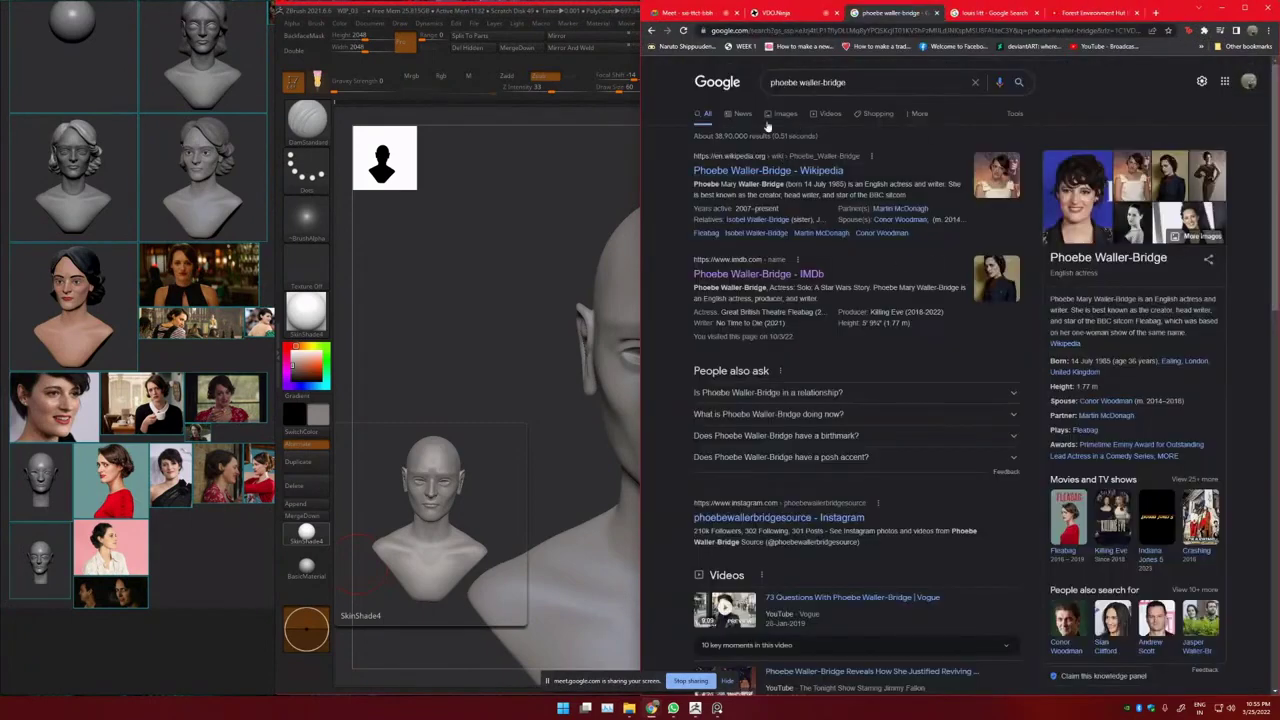
click(772, 116)
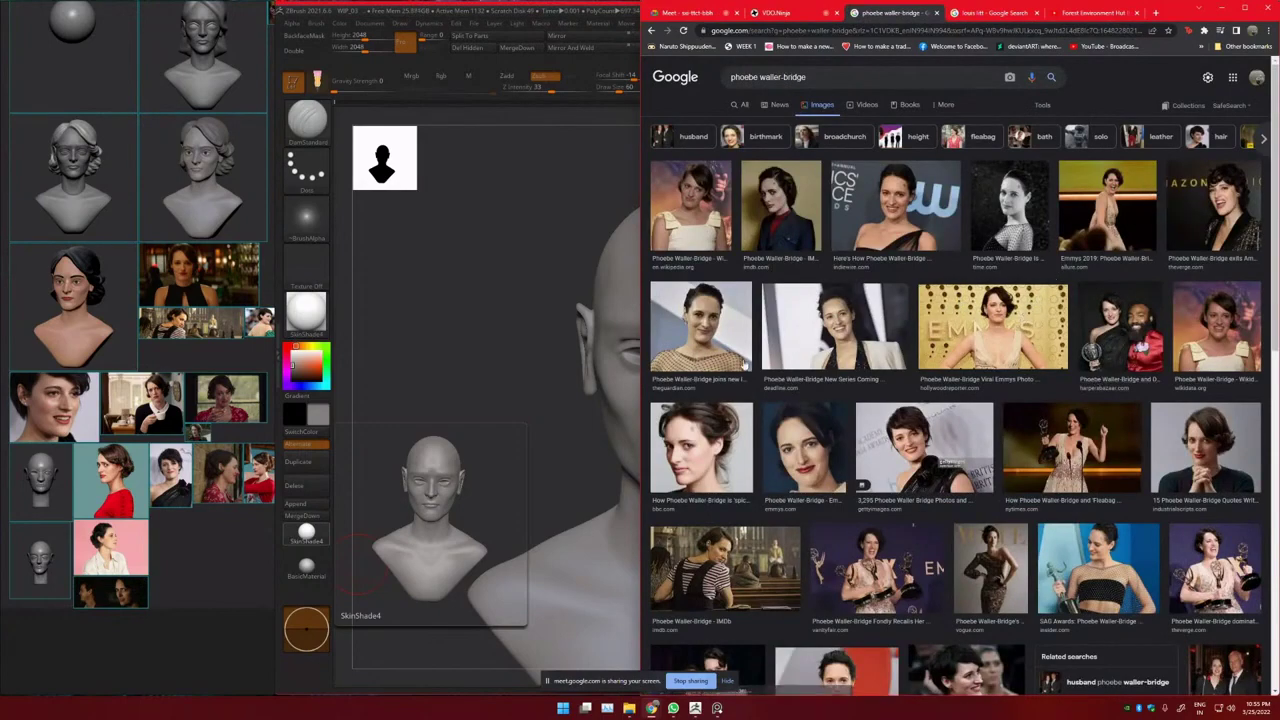
click(706, 328)
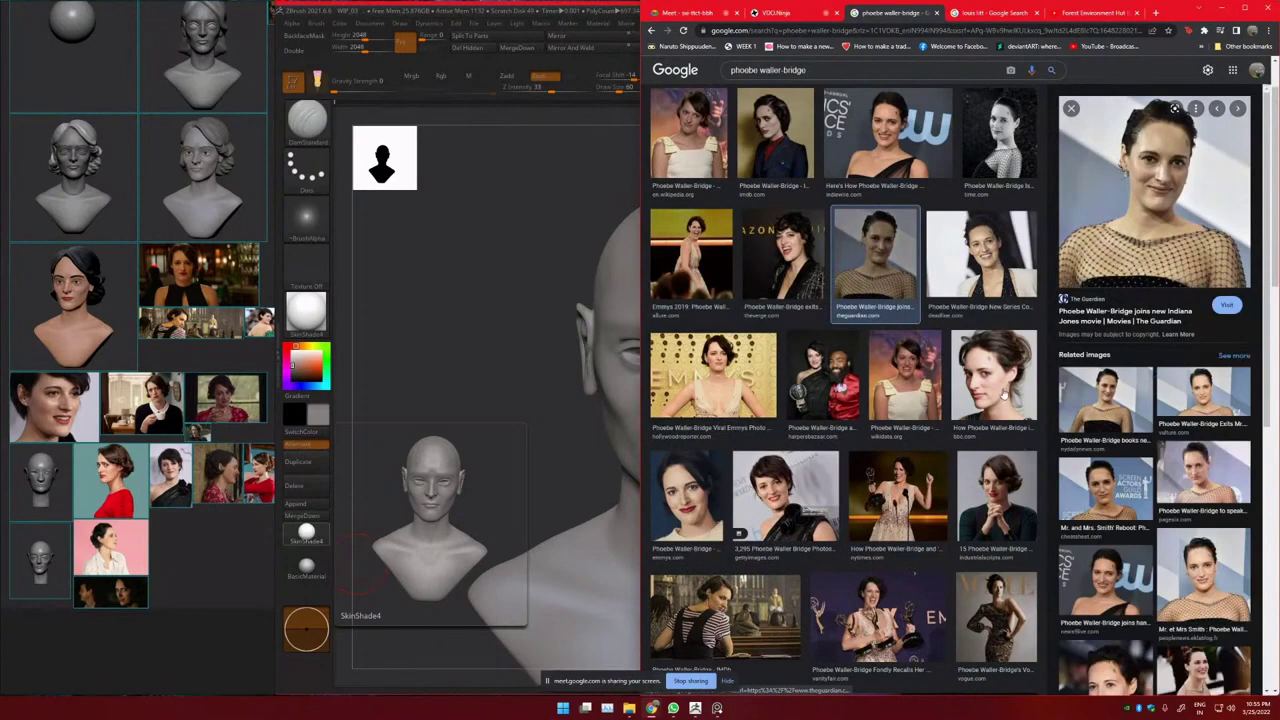
click(1003, 395)
right_click(1141, 224)
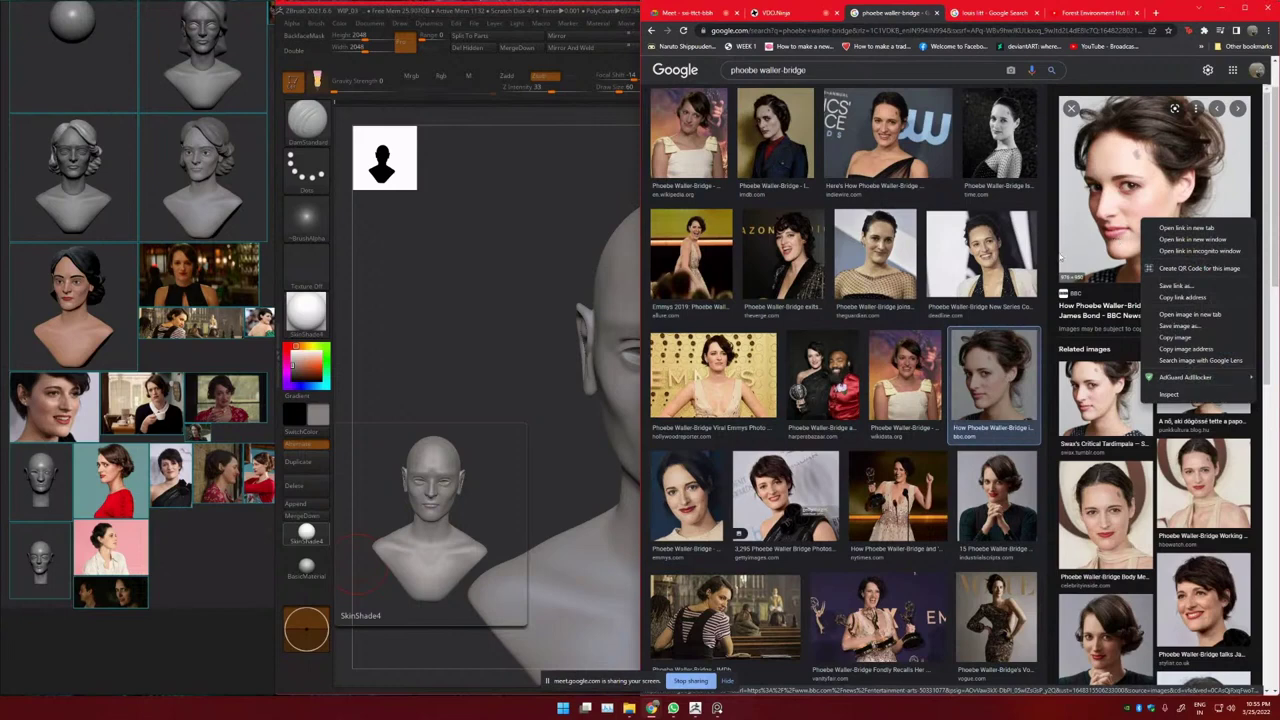
click(1080, 96)
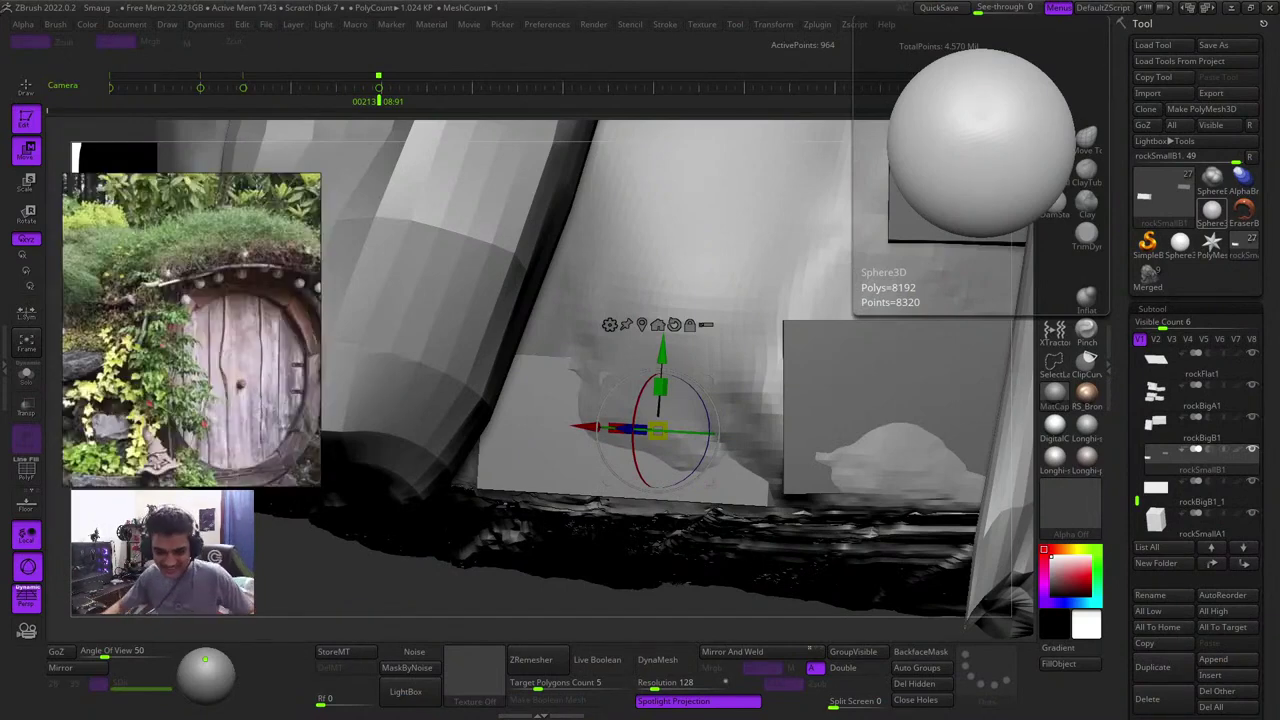
Move the rockSmallB1 block at the base of the wall outward from the wall surface by about 0.06
mouse_move(325, 575)
mouse_down()
mouse_move(311, 569)
mouse_move(400, 560)
mouse_up()
key(q)
mouse_move(508, 572)
mouse_down()
mouse_move(474, 594)
mouse_move(500, 575)
mouse_up()
key(shift+f)
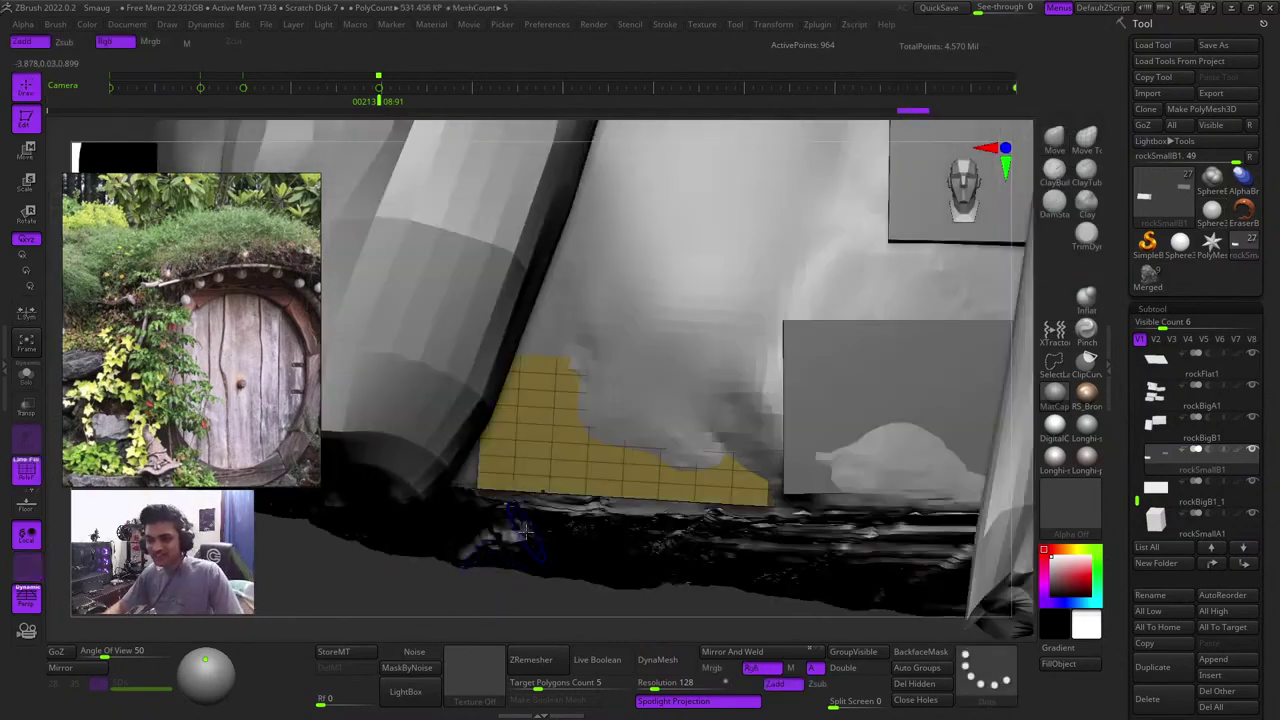
mouse_move(647, 510)
ctrl+right_down()
mouse_move(642, 462)
mouse_move(600, 452)
mouse_move(686, 416)
mouse_move(717, 357)
mouse_move(694, 470)
ctrl+right_up()
key(w)
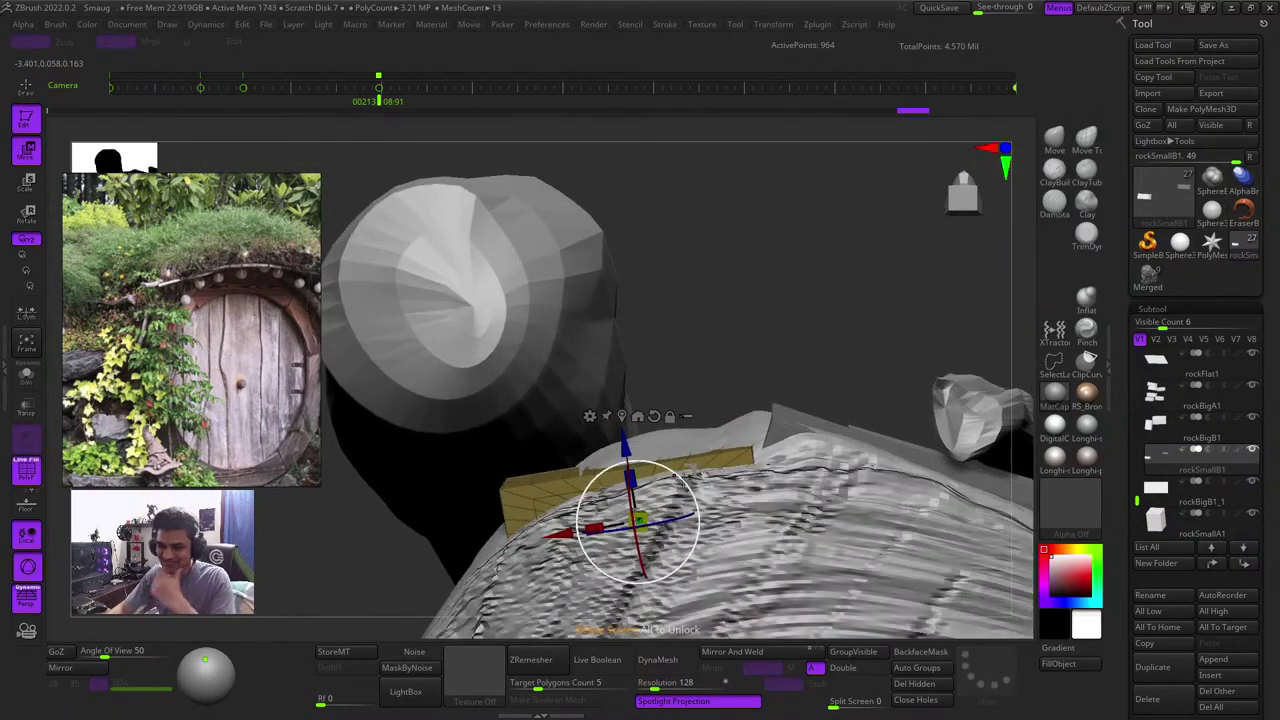
drag(694, 470, 696, 455)
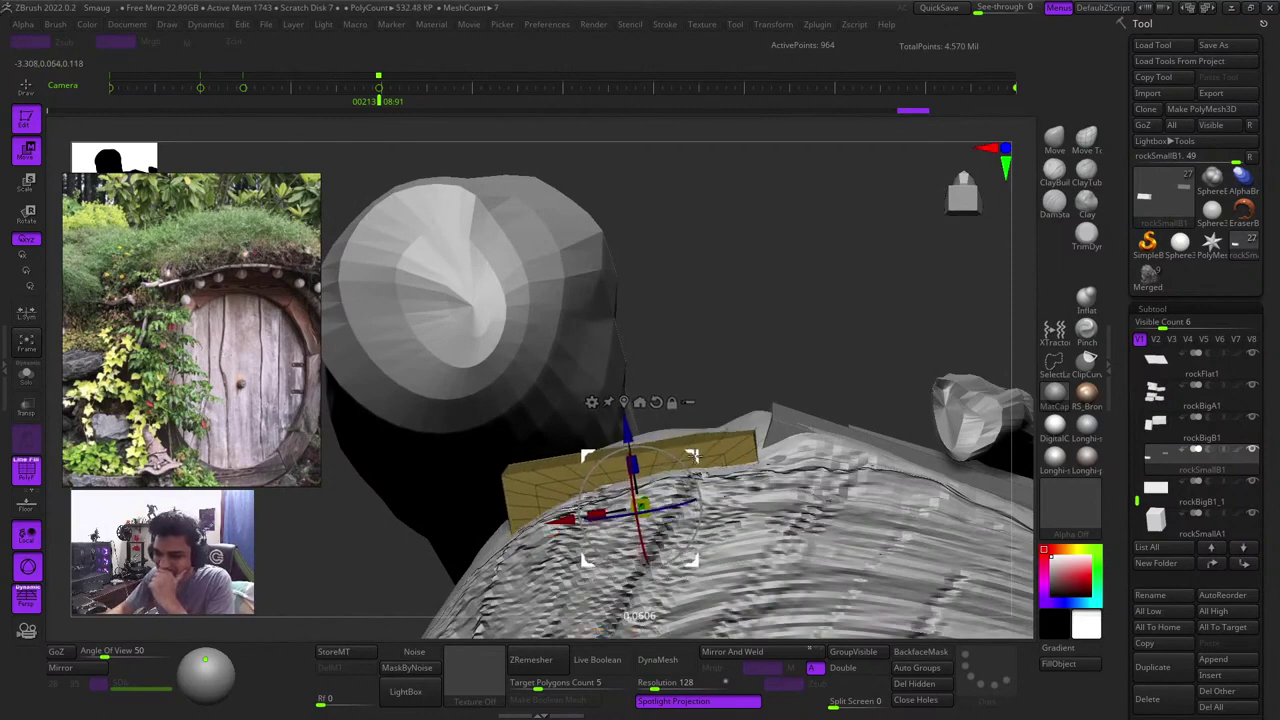
Try to tilt the rockSmallB1 block against the base of the wall, and undo the change
right_drag(796, 240, 759, 401)
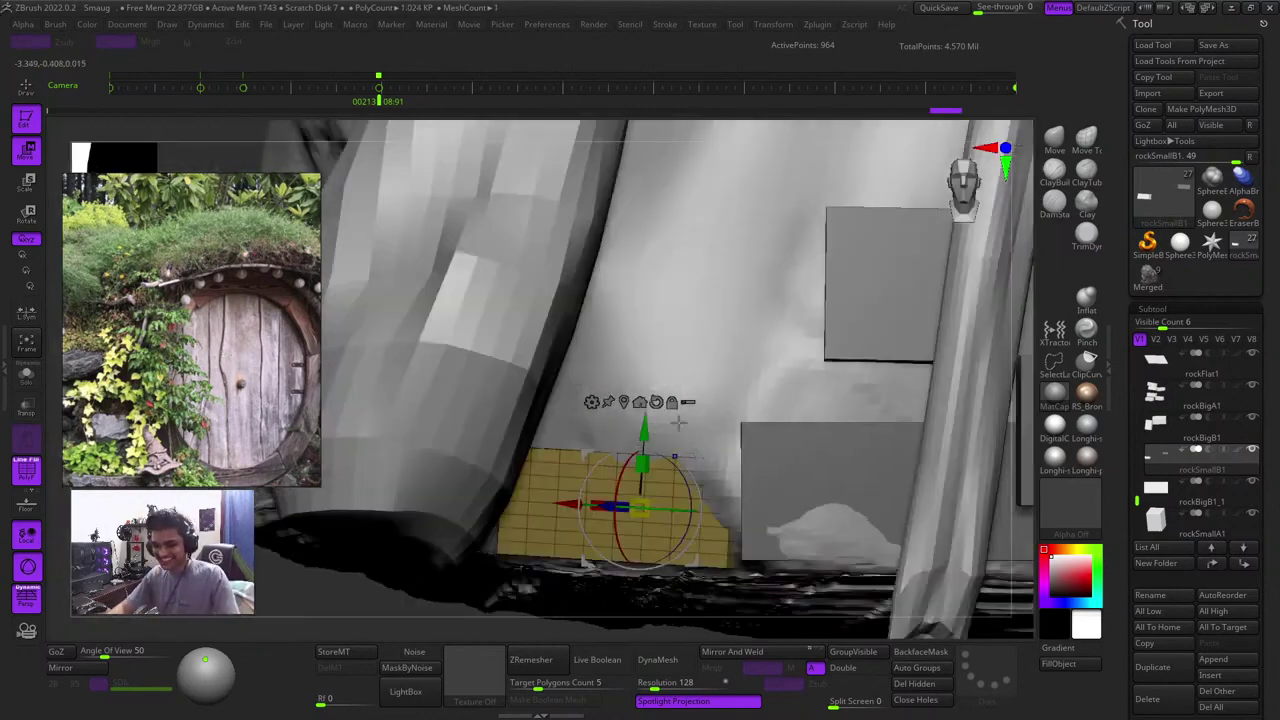
key(shift+f)
key(shift+f)
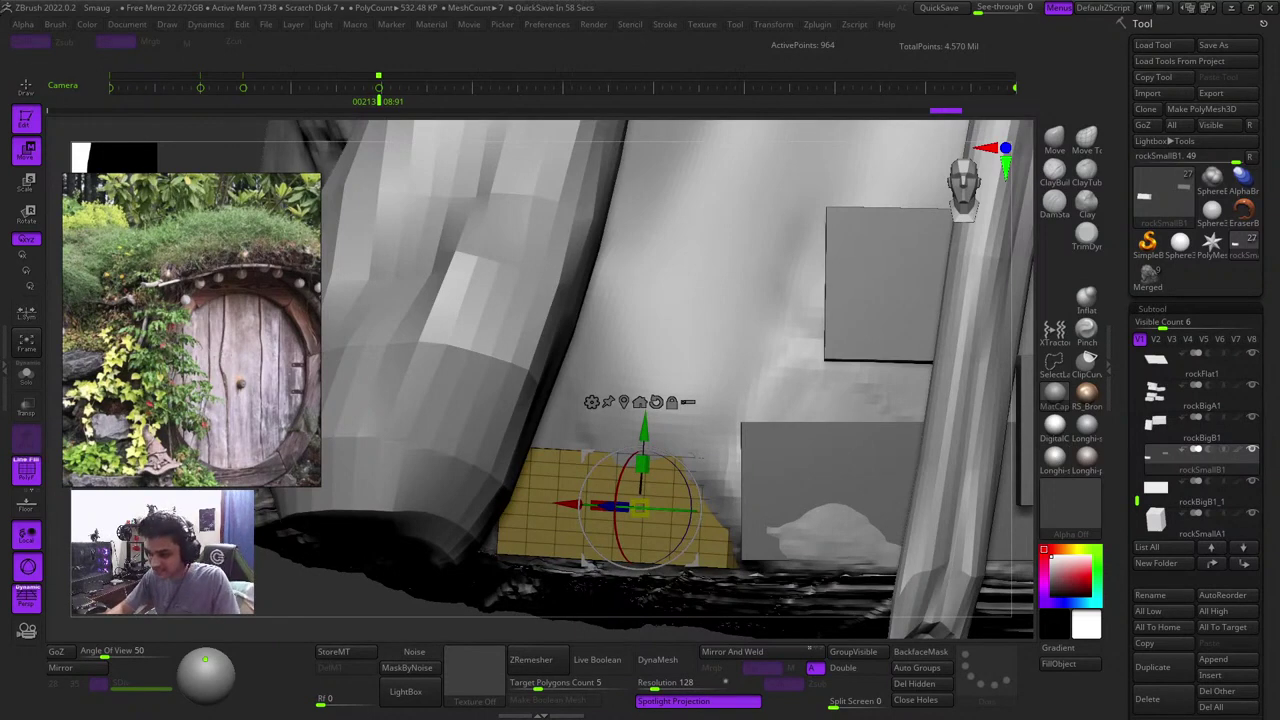
right_drag(1018, 325, 1026, 380)
drag(634, 529, 636, 541)
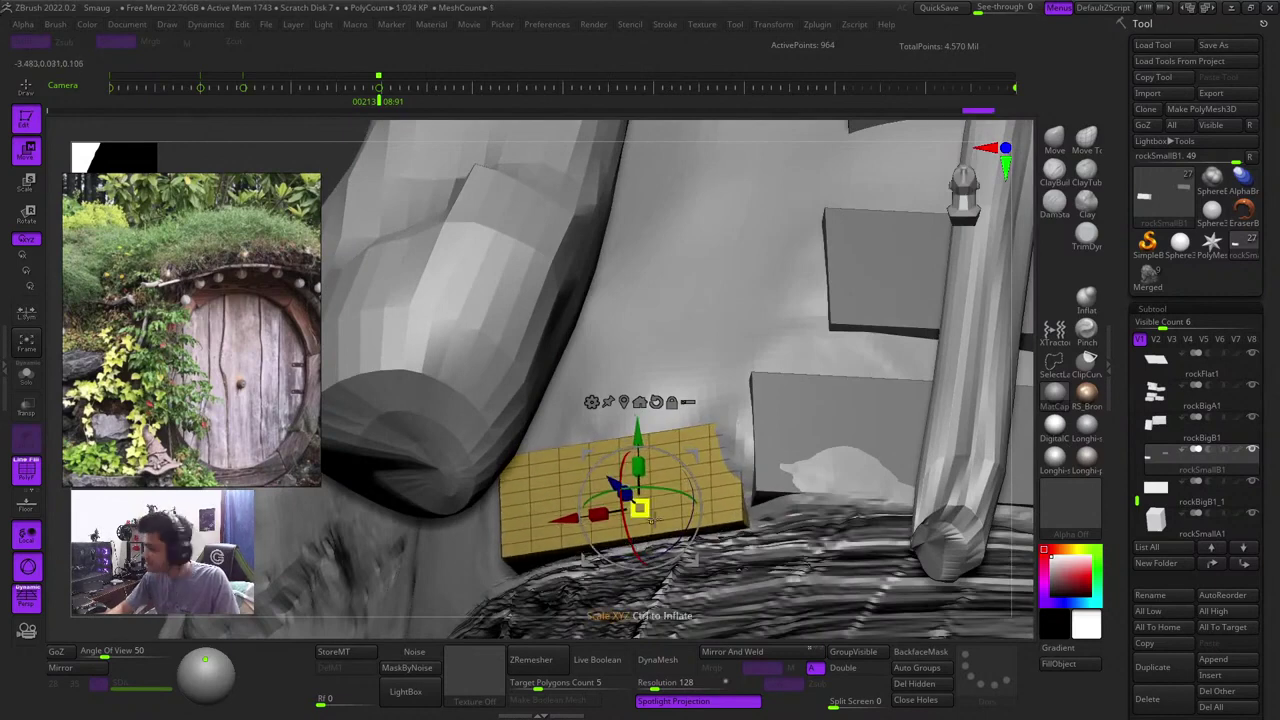
key(ctrl+z)
key(q)
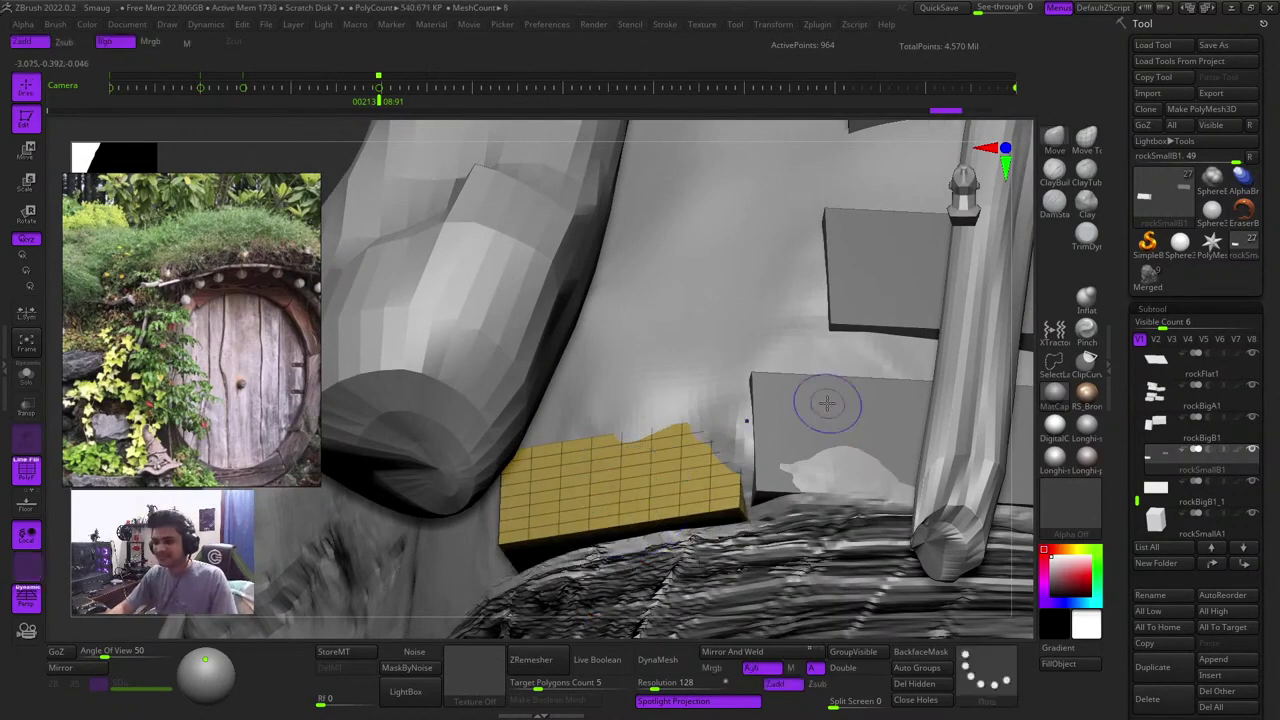
Examine the placement of the rock blocks along the hut wall from close up and from a wider angle
key(shift+f)
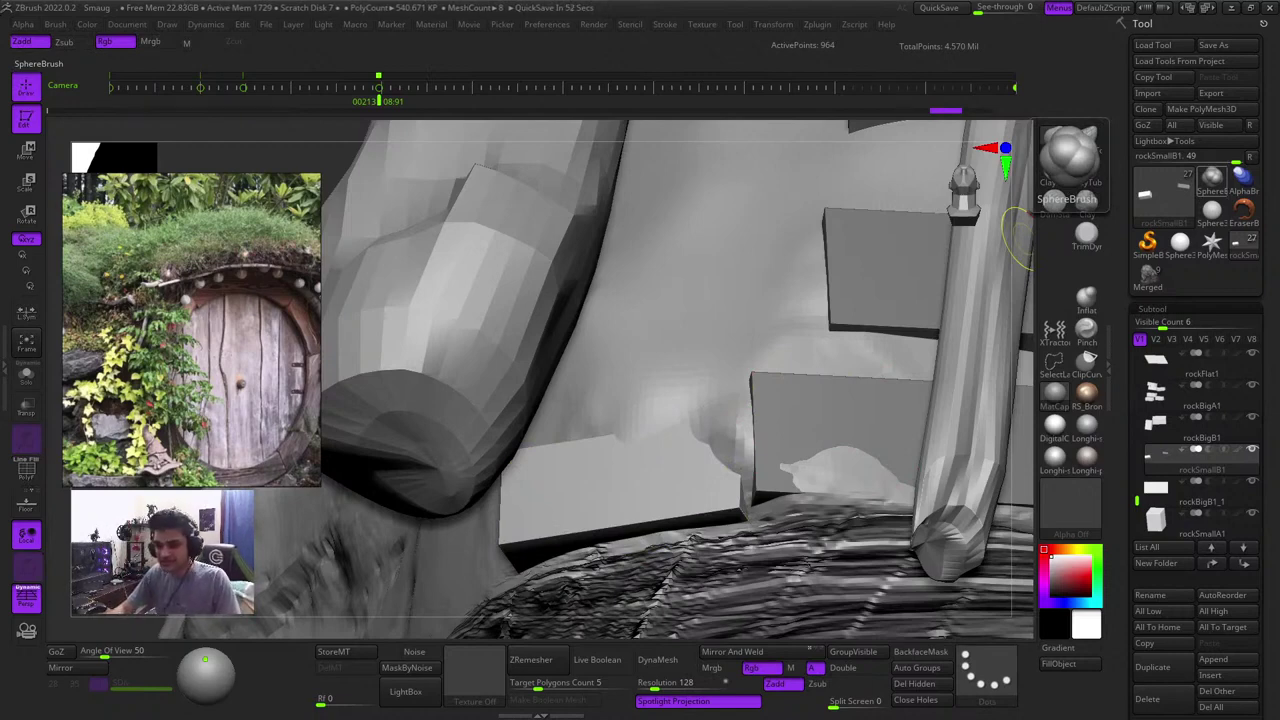
drag(1022, 240, 1011, 514)
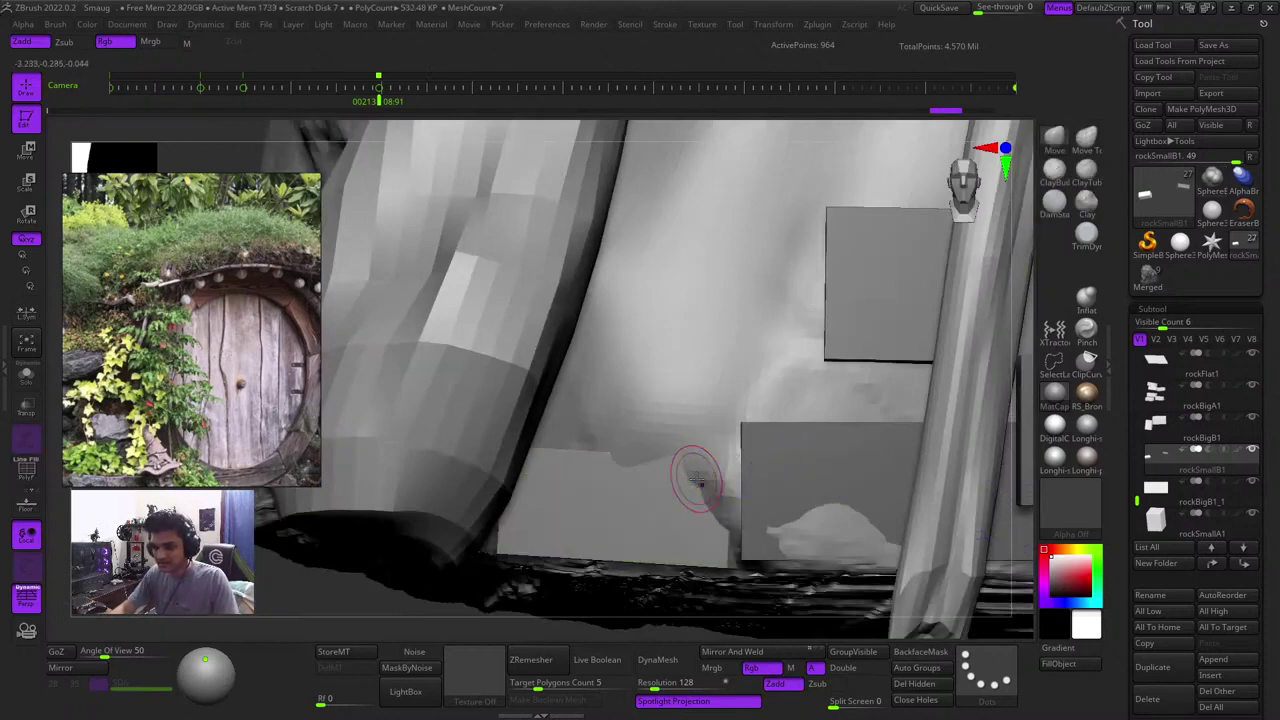
key(shift+f)
key(f)
key(shift+f)
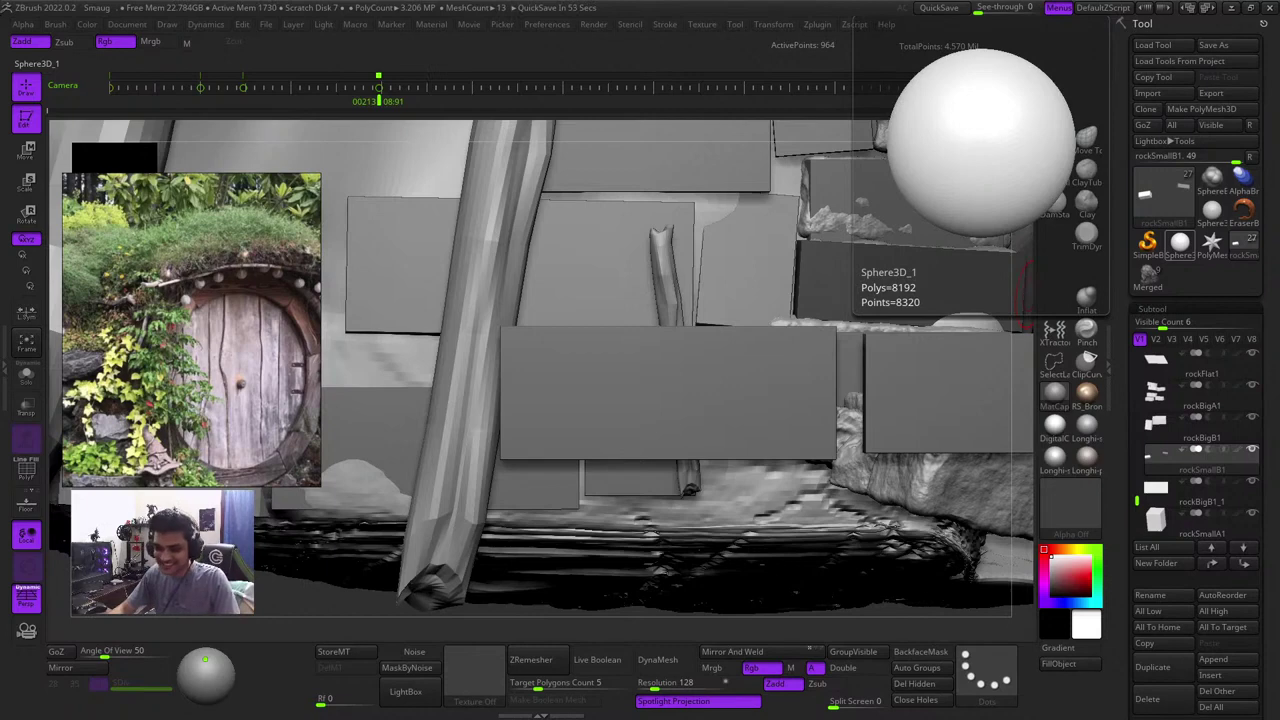
key(shift+f)
key(f)
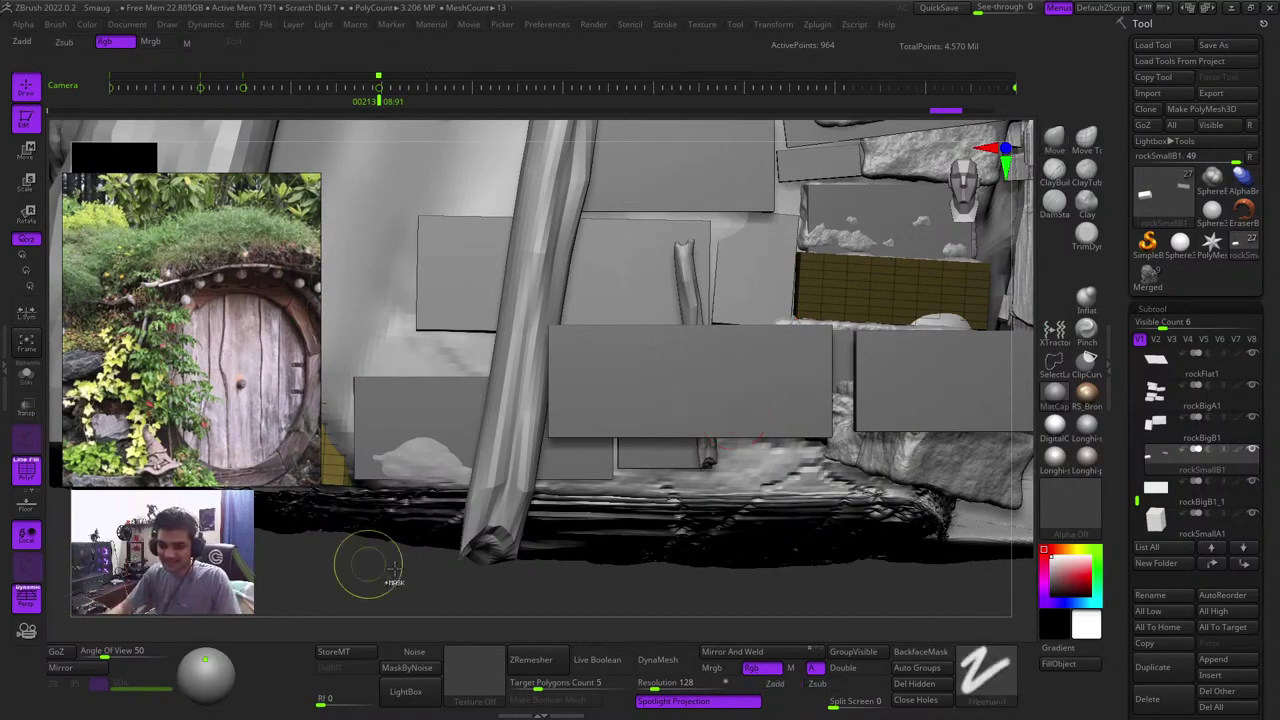
drag(366, 563, 560, 540)
key(shift+f)
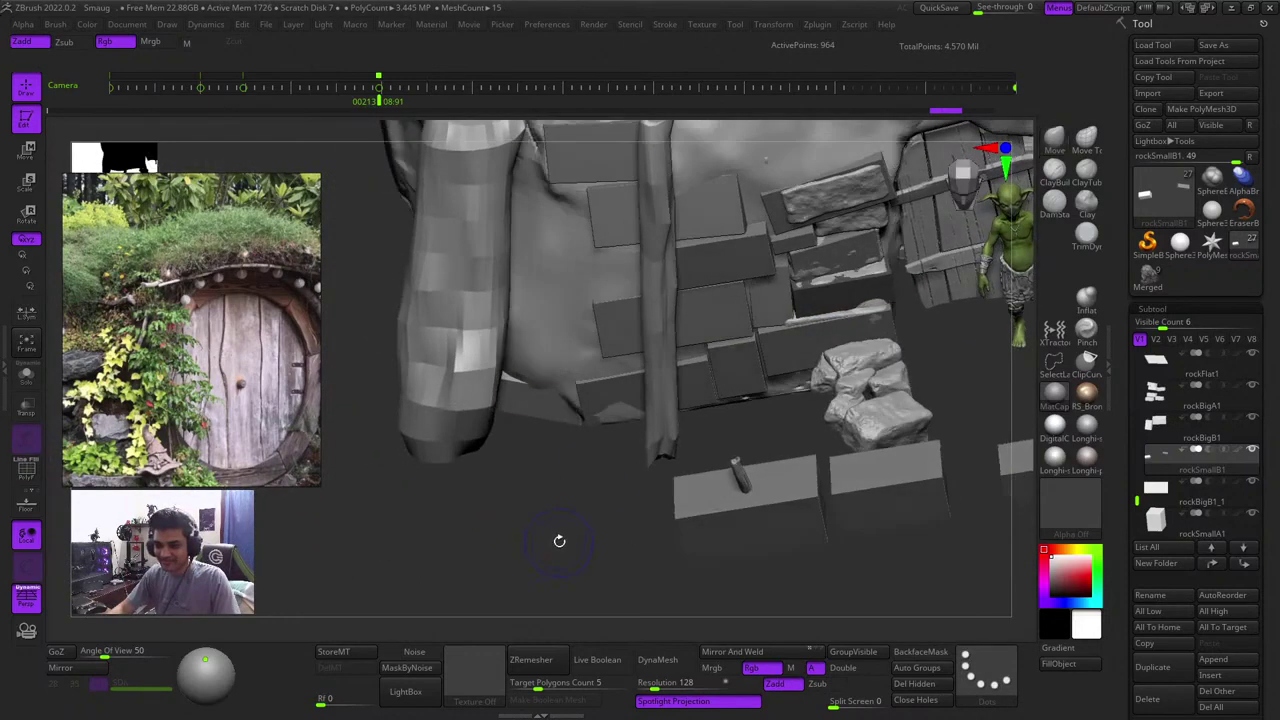
Make the large rectangular block rockBigA1, standing in front of the wall, the active subtool
key(shift+f)
key(shift+f)
drag(577, 494, 701, 555)
key(shift+f)
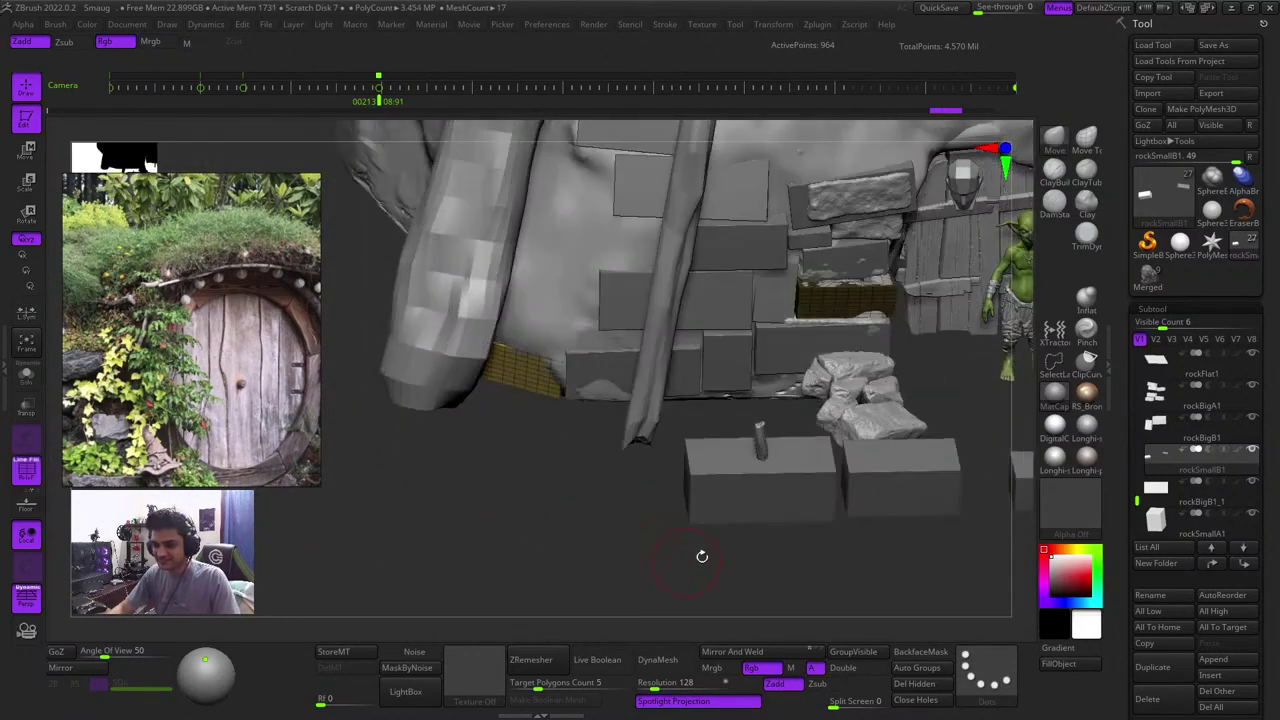
alt+click(763, 487)
key(shift+f)
key(shift+f)
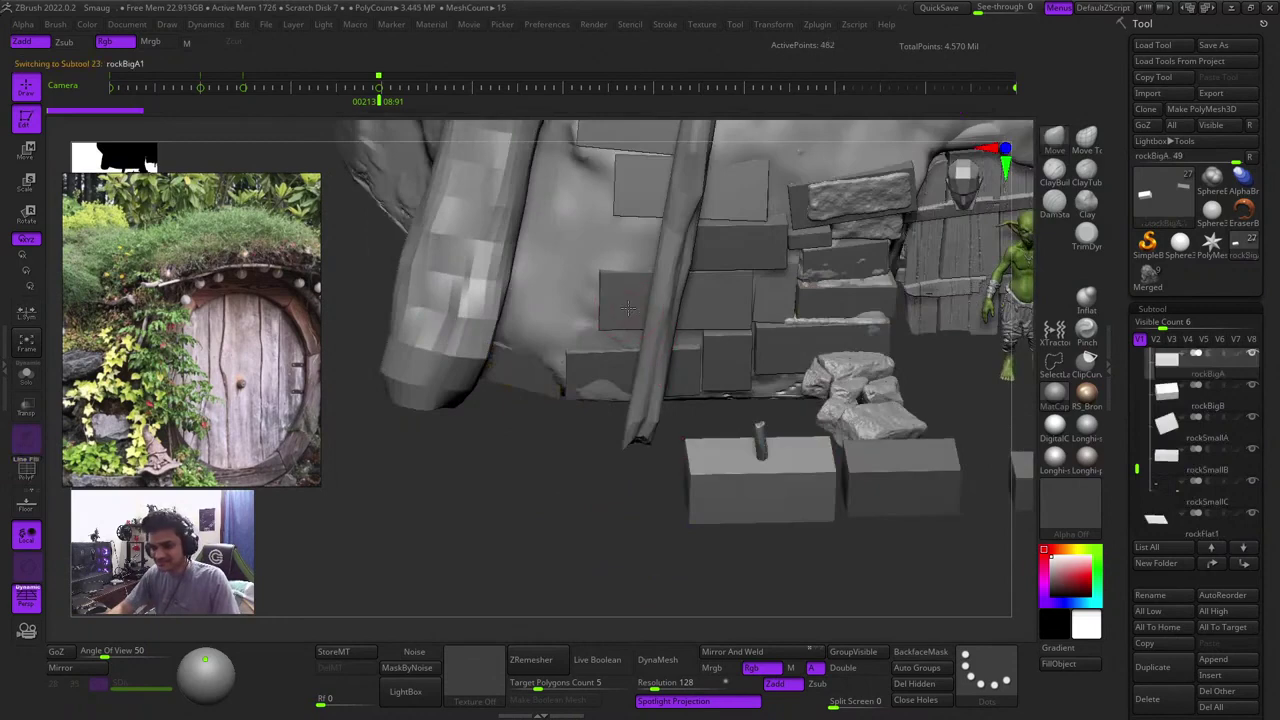
Make the rockBigA1 blocks in the hut wall the active subtool and split them into separate polygroups with Auto Groups
alt+click(628, 308)
key(shift+f)
alt+right_drag(609, 326, 668, 440)
key(w)
ctrl+click(674, 349)
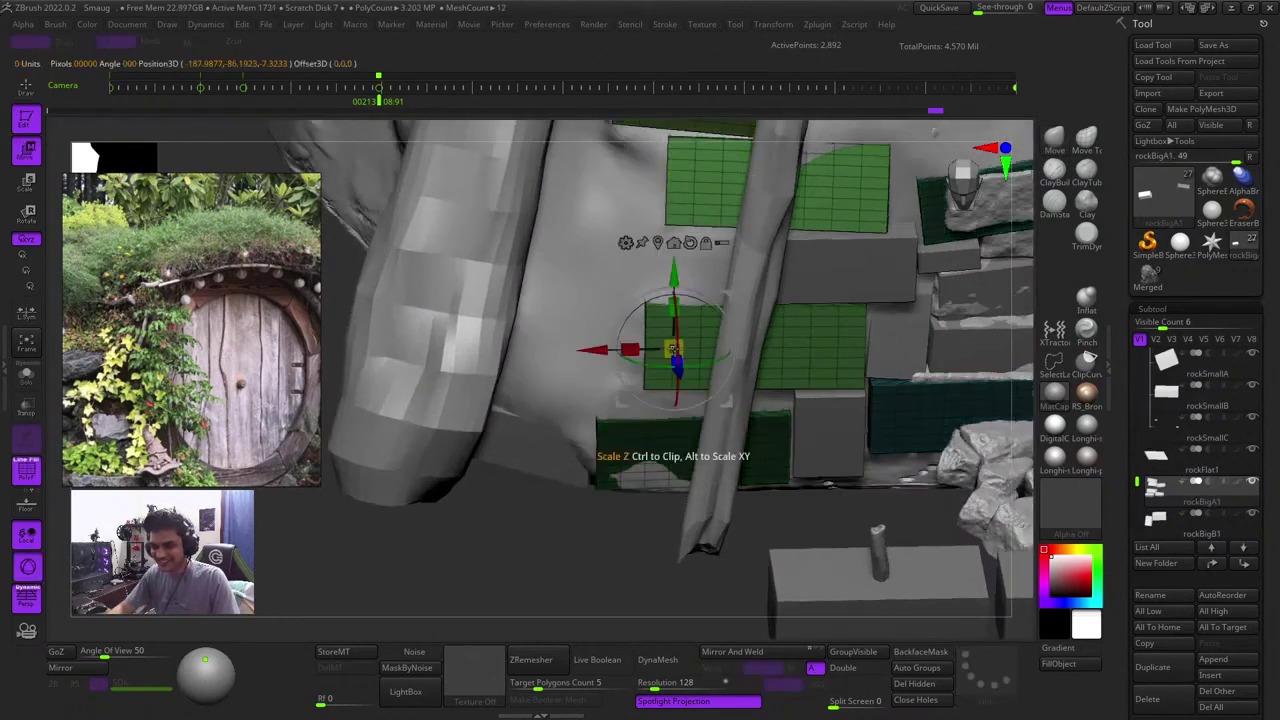
key(shift+f)
key(q)
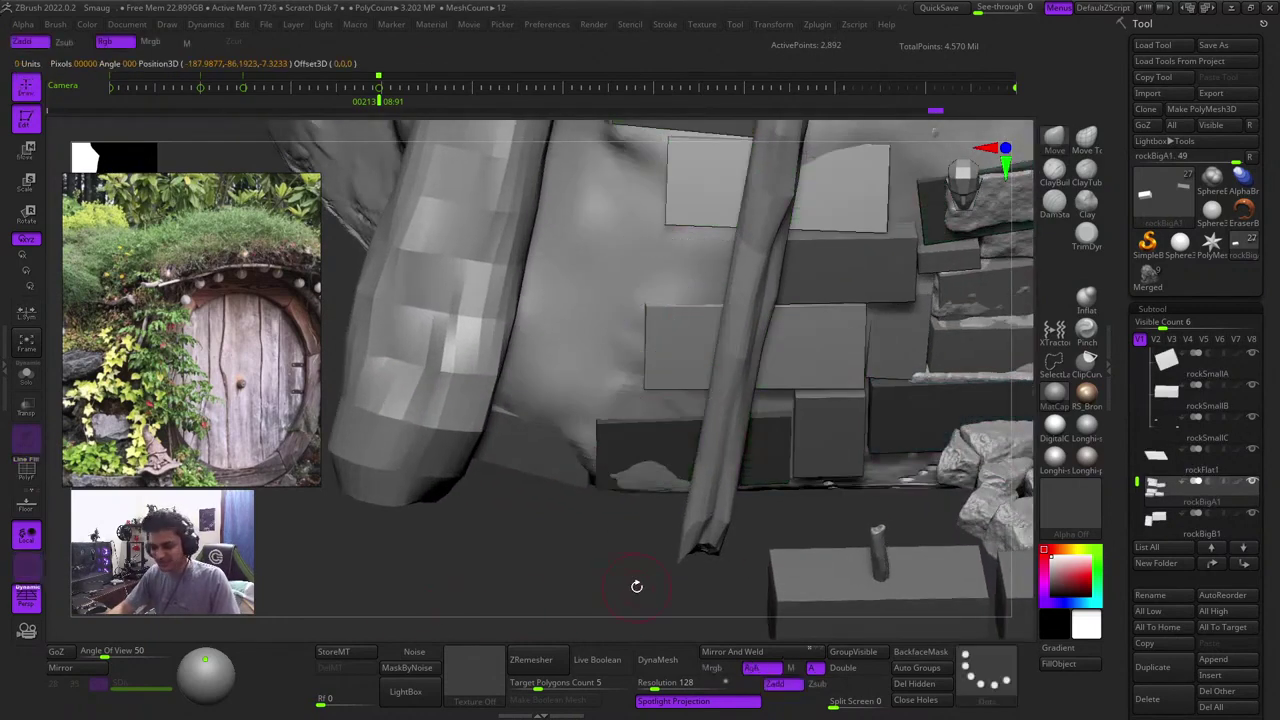
click(915, 685)
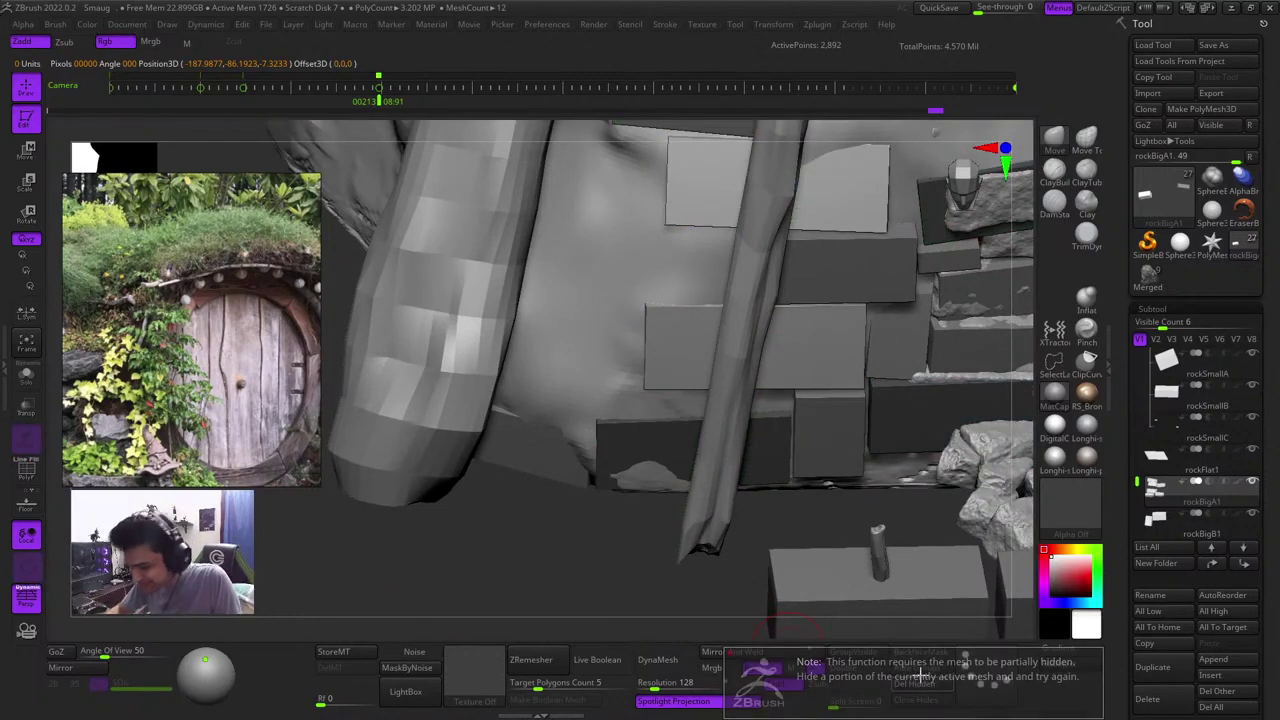
click(924, 668)
key(shift+f)
key(w)
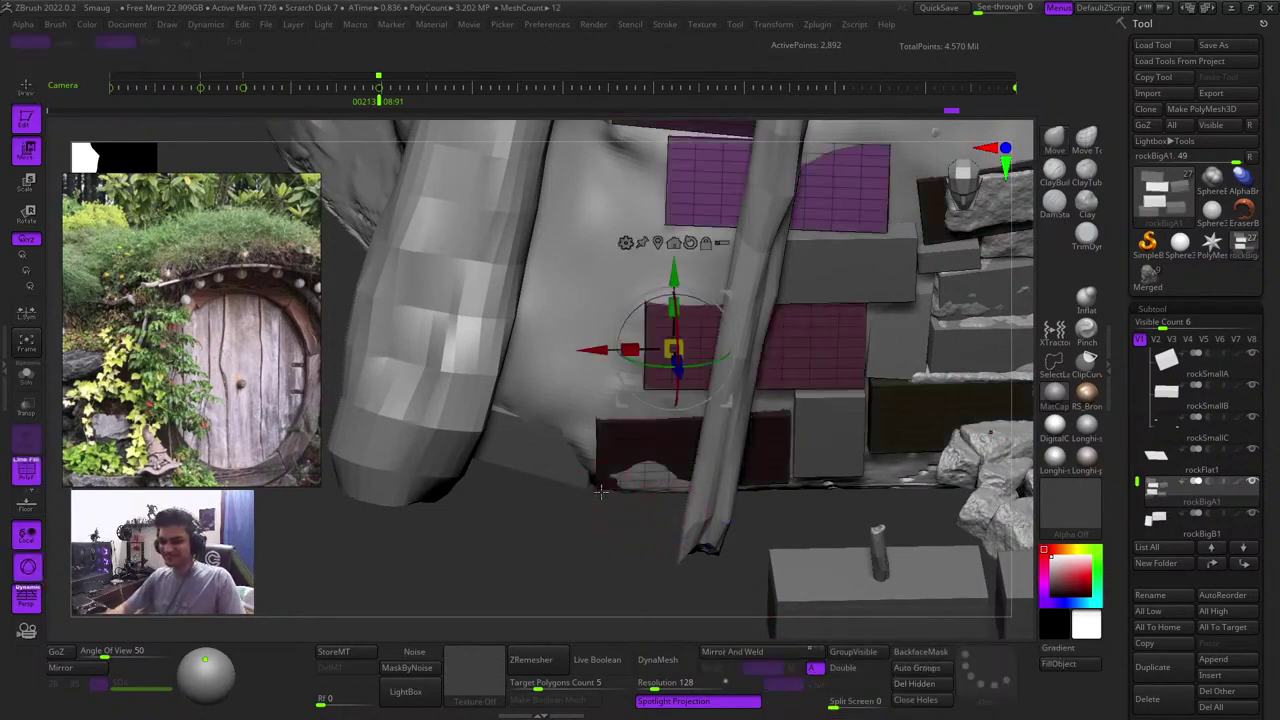
Duplicate the rockBigA1 block behind the leaning pole within its subtool and move the copy toward the thick log
mouse_move(554, 569)
ctrl+mouse_down()
mouse_move(610, 516)
mouse_move(496, 524)
mouse_move(529, 499)
mouse_move(530, 438)
ctrl+mouse_up()
ctrl+click(815, 336)
key(shift+f)
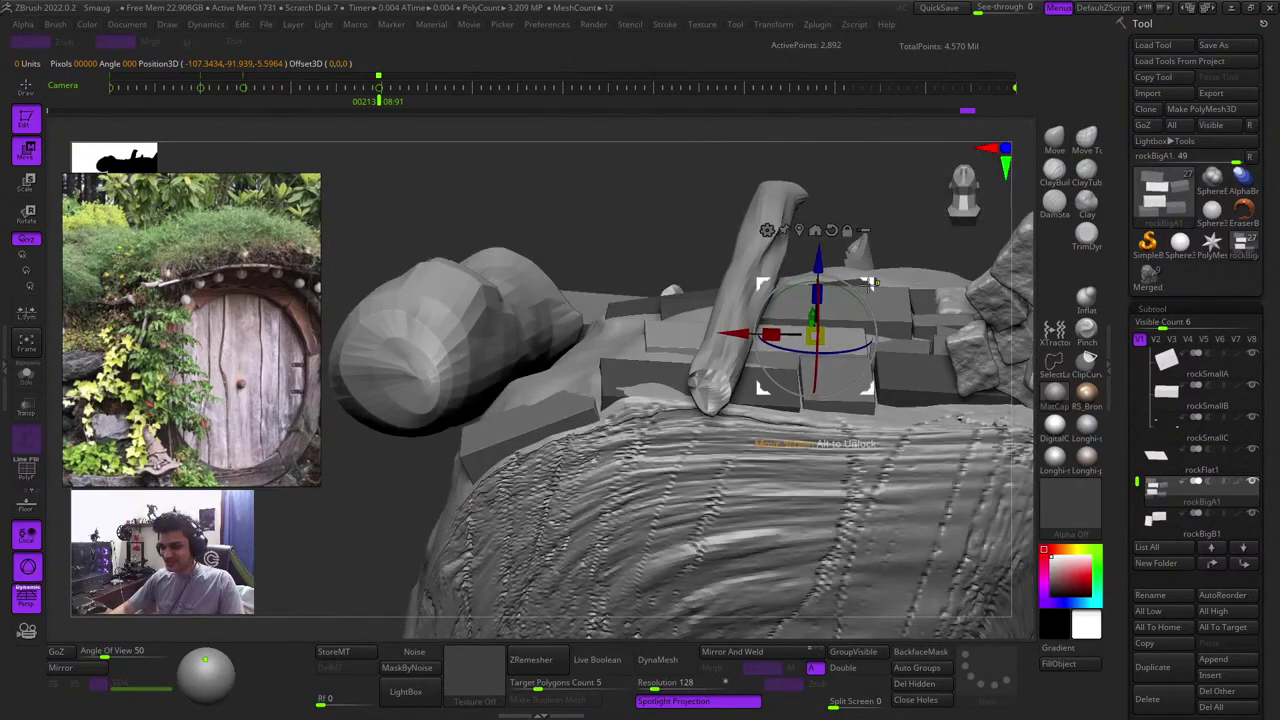
drag(866, 289, 670, 286)
key(ctrl+z)
drag(654, 160, 645, 262)
drag(657, 349, 596, 336)
drag(670, 282, 628, 291)
Adjust the depth of the copied rockBigA1 block so it sits against the curved wall beside the thick log
drag(636, 583, 620, 402)
drag(622, 304, 618, 313)
drag(640, 190, 617, 313)
alt+drag(492, 622, 523, 551)
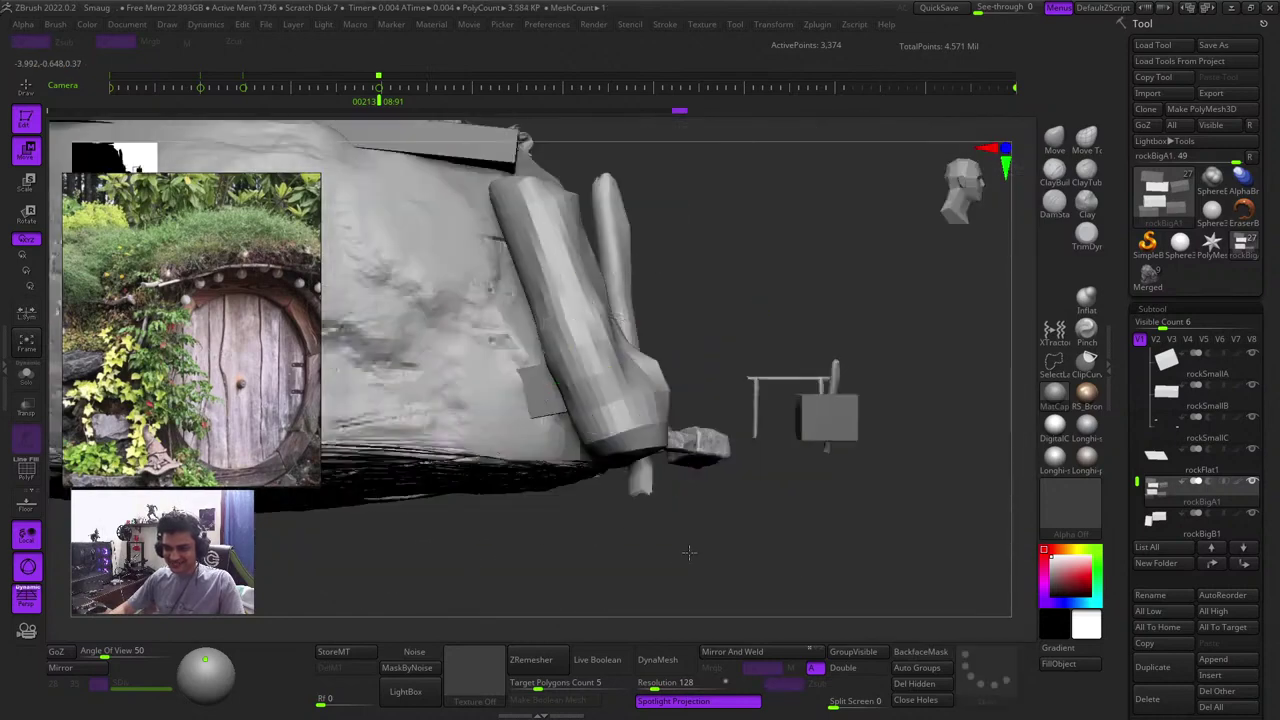
drag(686, 551, 720, 563)
alt+drag(820, 352, 650, 355)
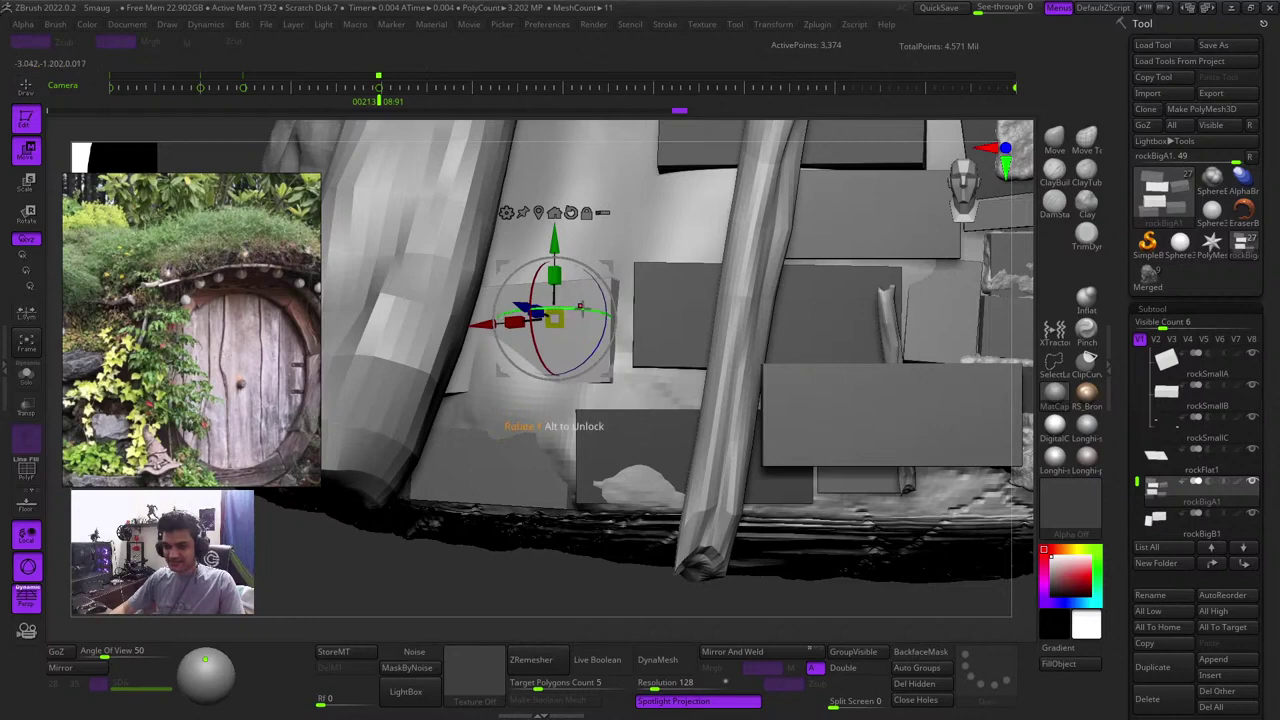
Nudge the copied rockBigA1 block up toward its neighbour and rotate it about 6° to follow the wall
drag(579, 306, 573, 307)
drag(605, 265, 614, 257)
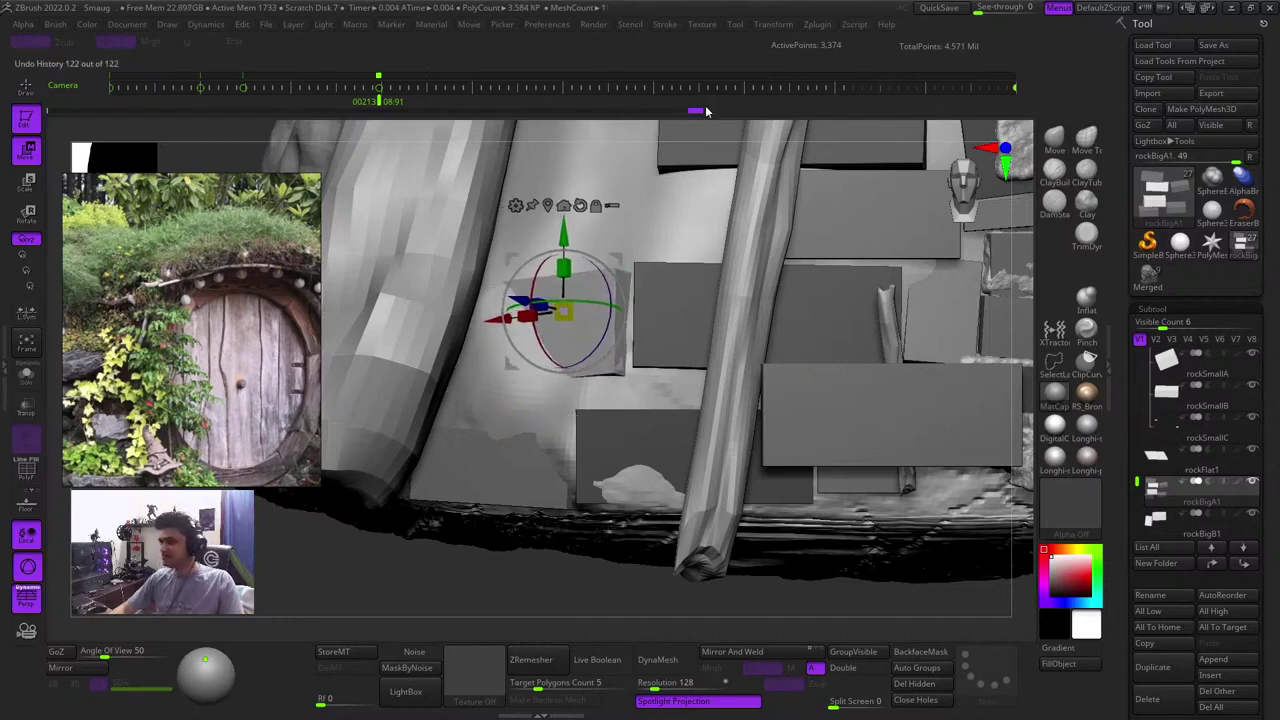
drag(484, 609, 495, 532)
drag(562, 340, 570, 345)
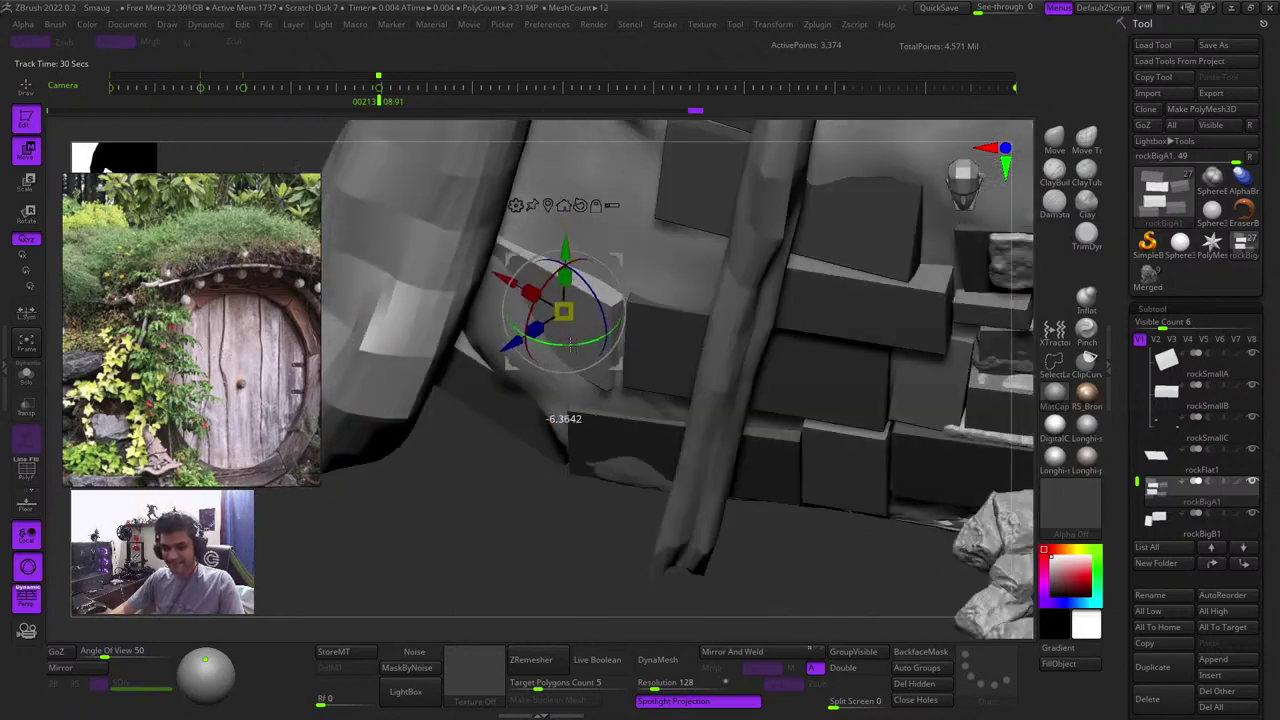
shift+drag(502, 440, 500, 380)
key(q)
alt+drag(621, 536, 473, 485)
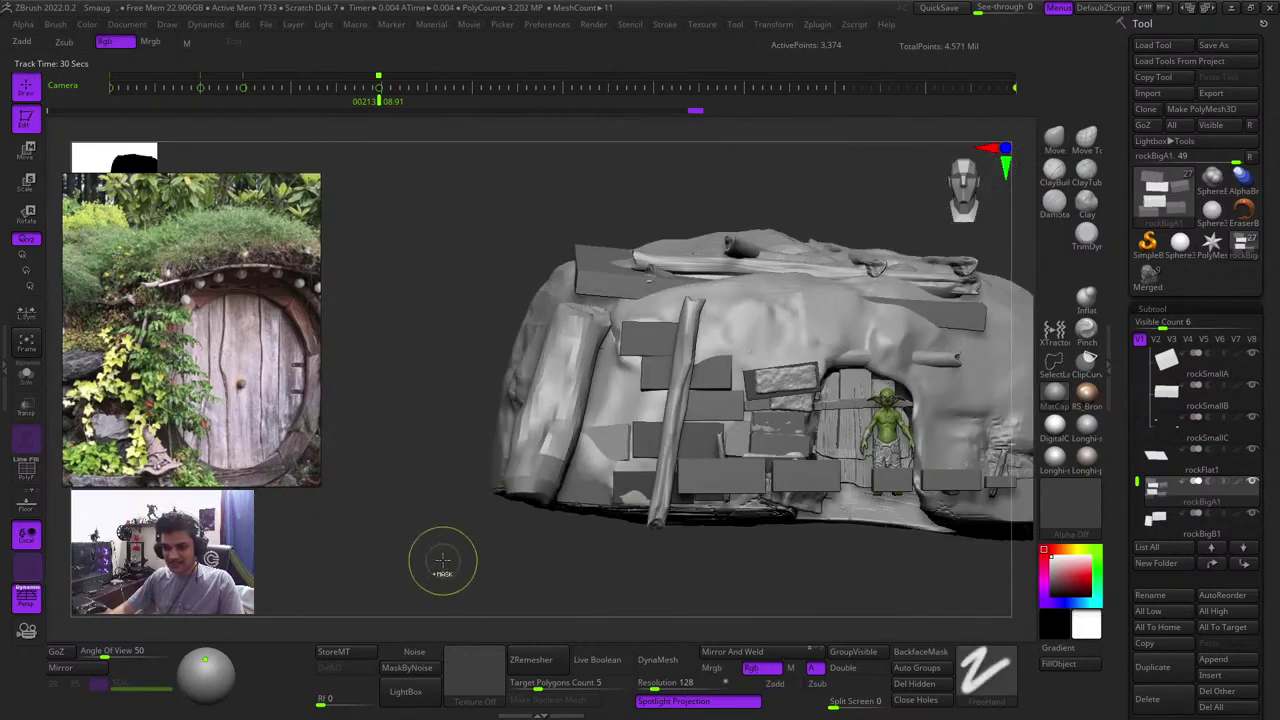
Clear the mask on the rockBigA1 blocks and check their arrangement in isolation and against the whole hut
key(shift+f)
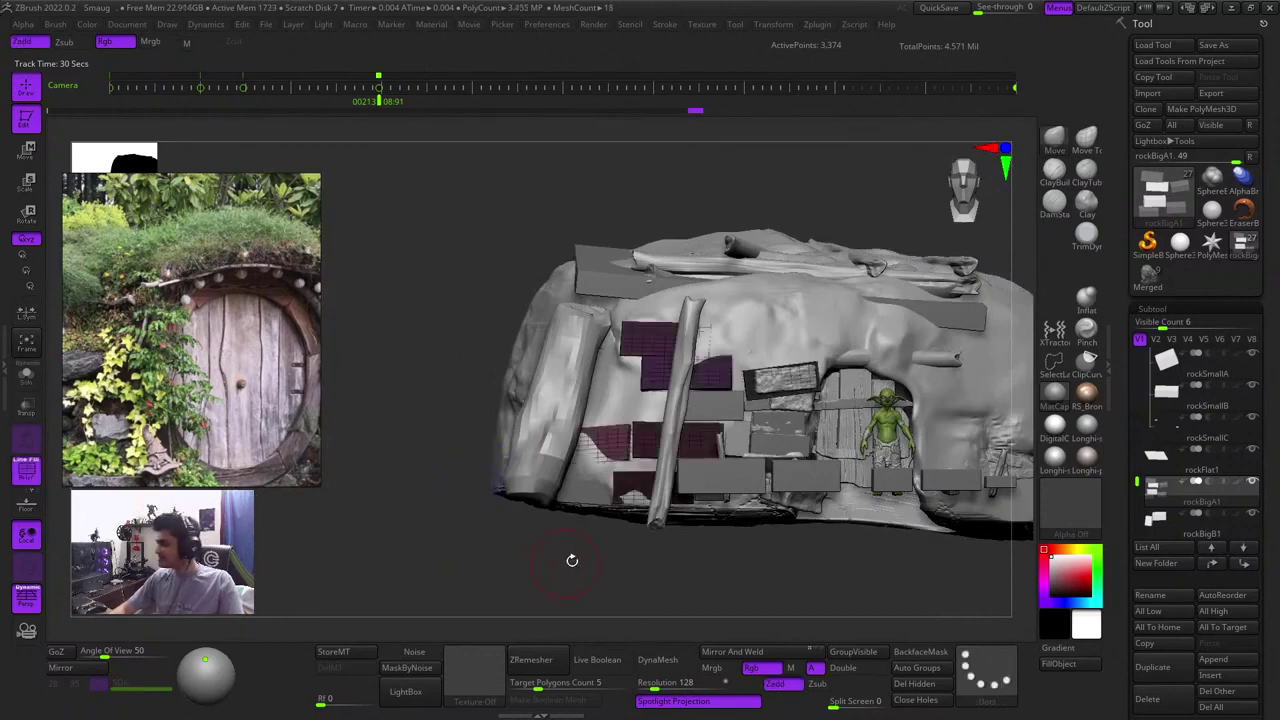
alt+drag(653, 565, 620, 531)
right_click(575, 500)
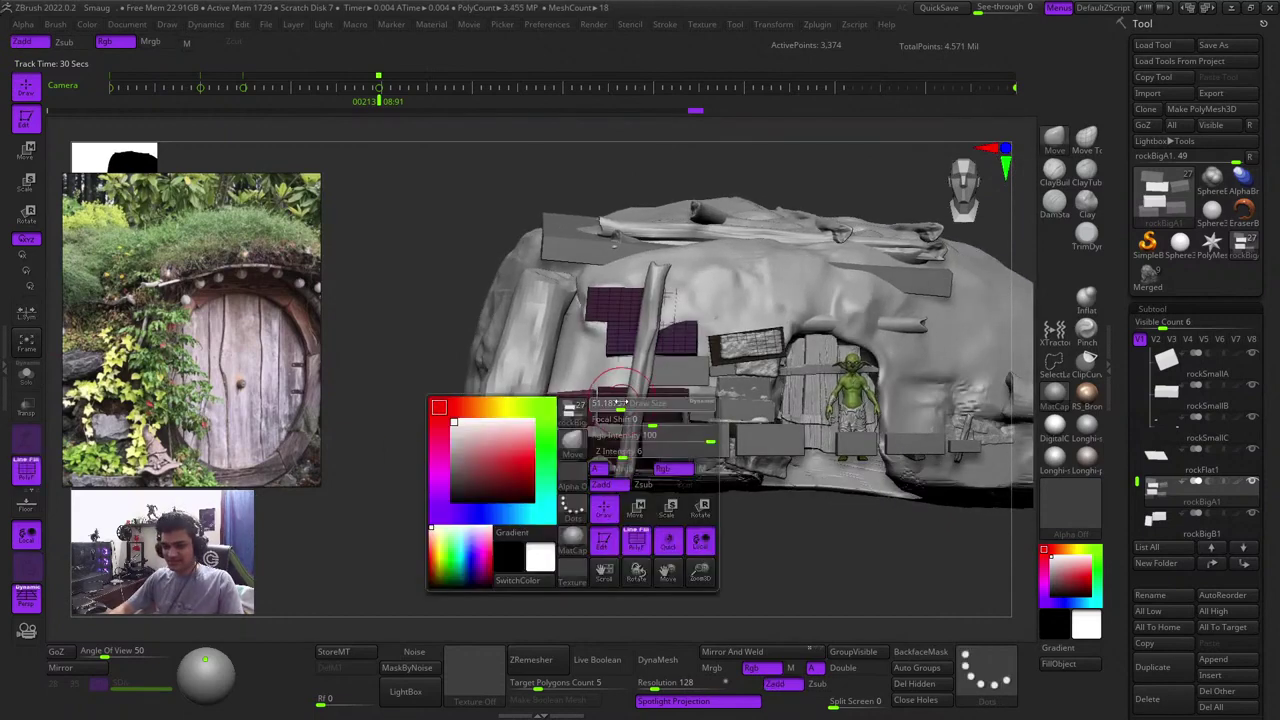
ctrl+drag(478, 500, 536, 587)
click(27, 377)
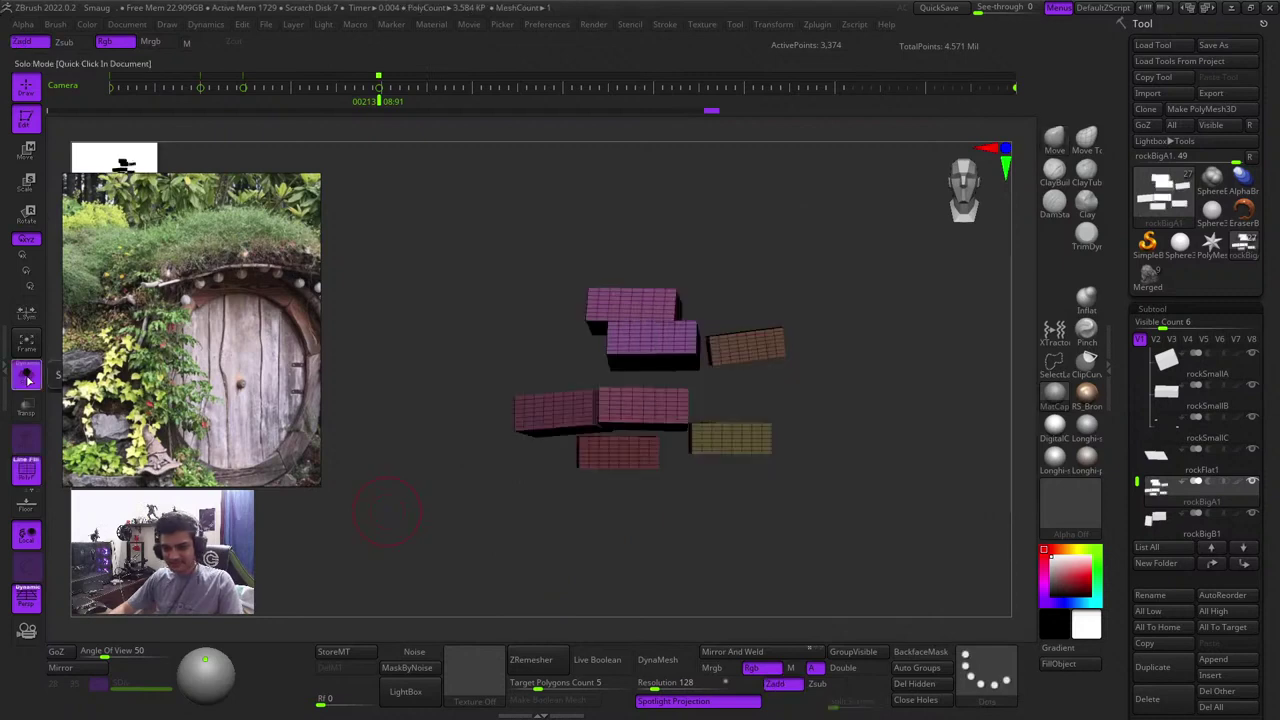
key(shift+f)
click(27, 378)
drag(476, 530, 514, 575)
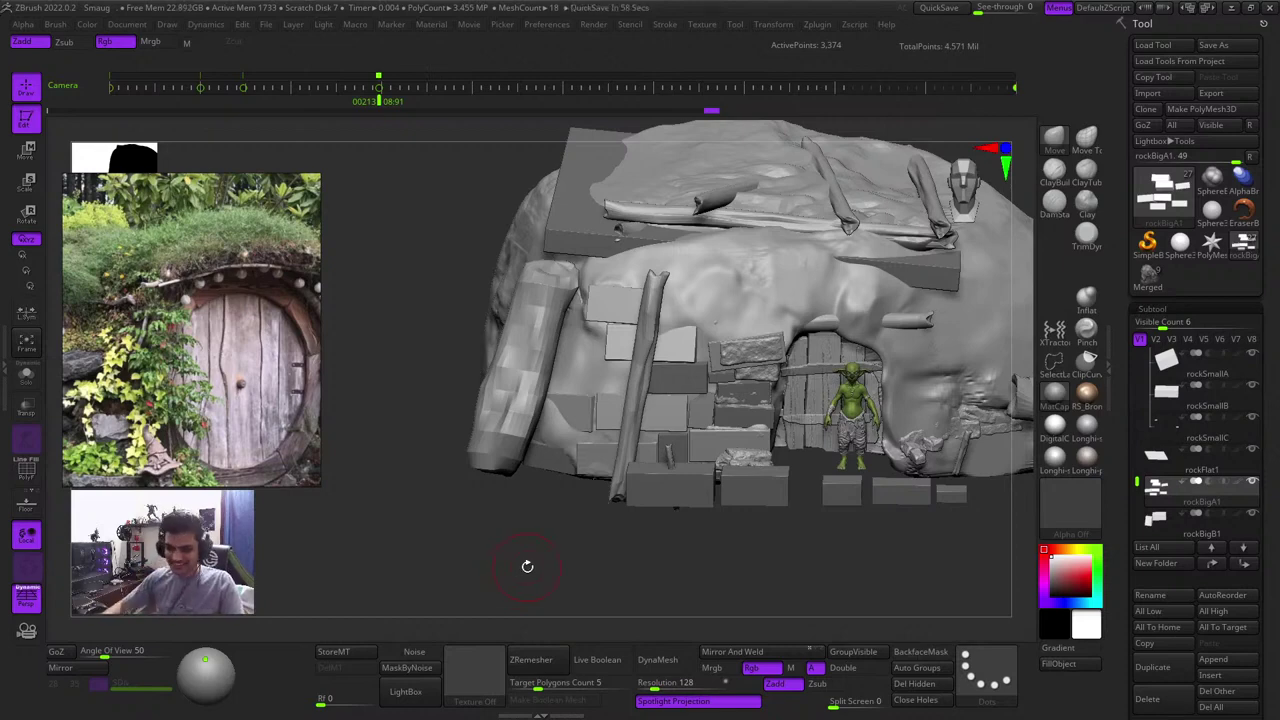
drag(527, 566, 572, 504)
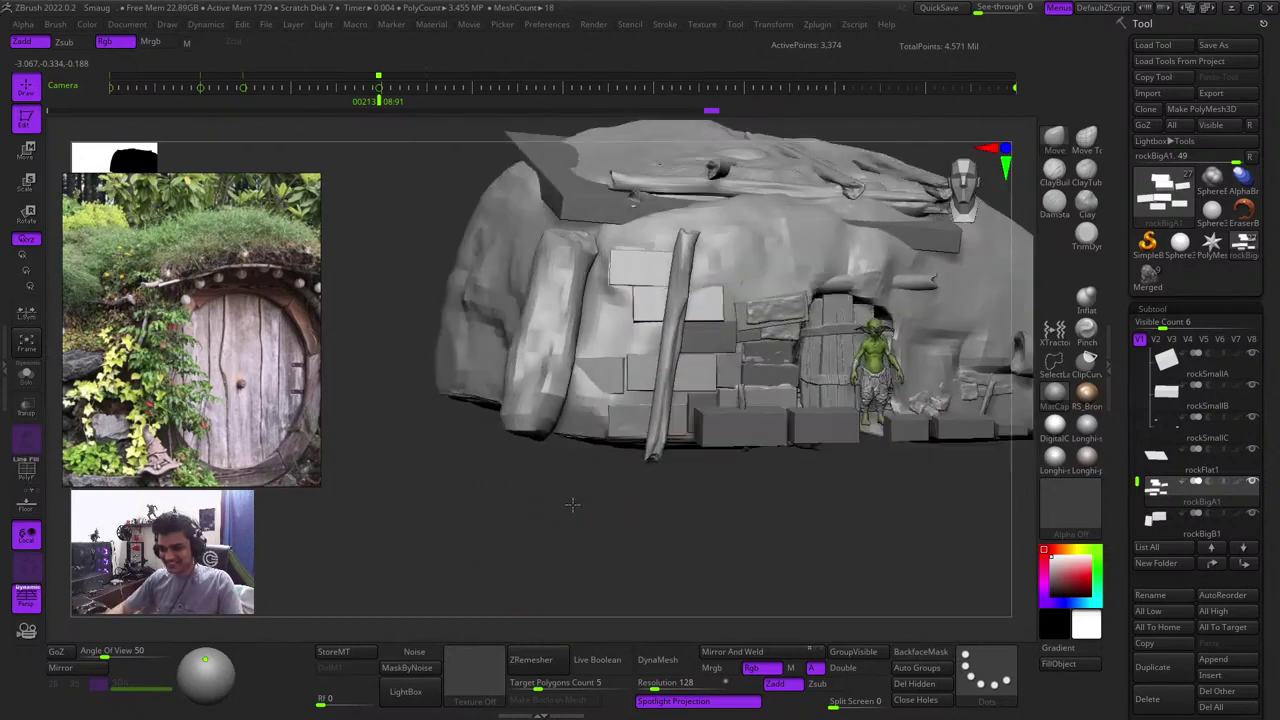
Make the hut wall mesh PM3D_Sphere3D_2 active and choose the Move brush with a larger draw size
ctrl+right_drag(572, 504, 582, 543)
alt+click(645, 362)
key(shift+f)
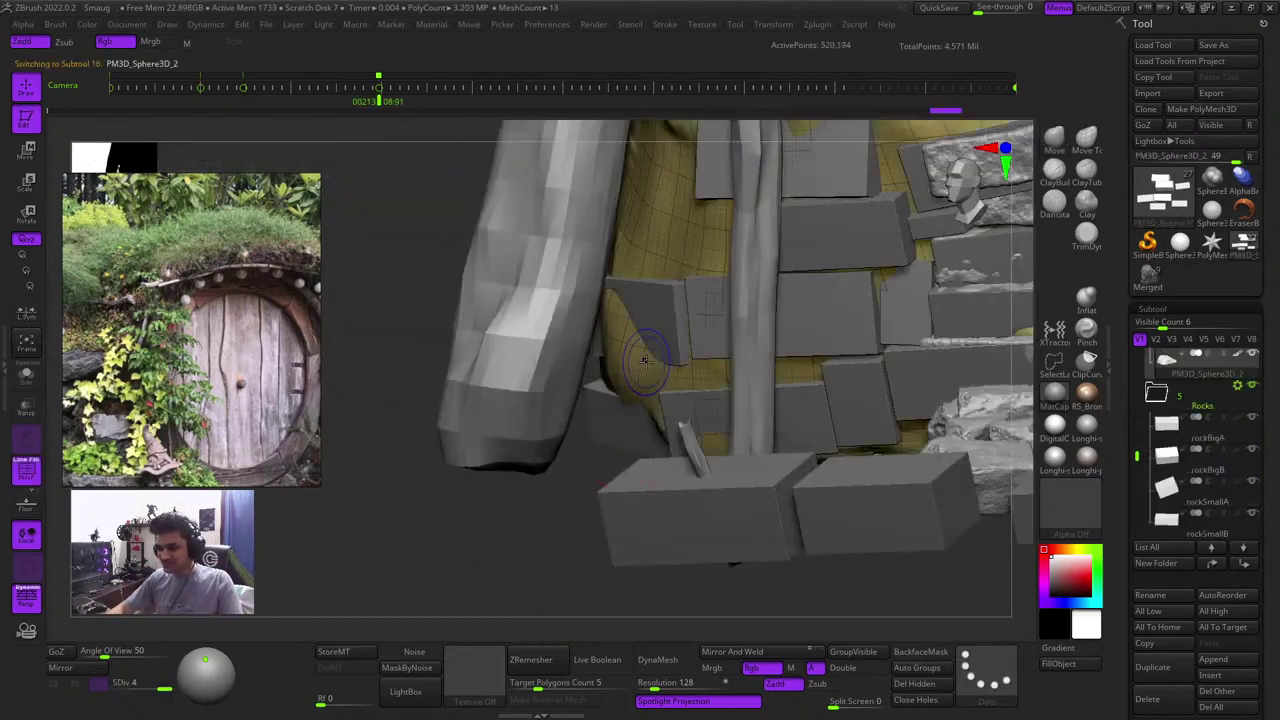
key(b)
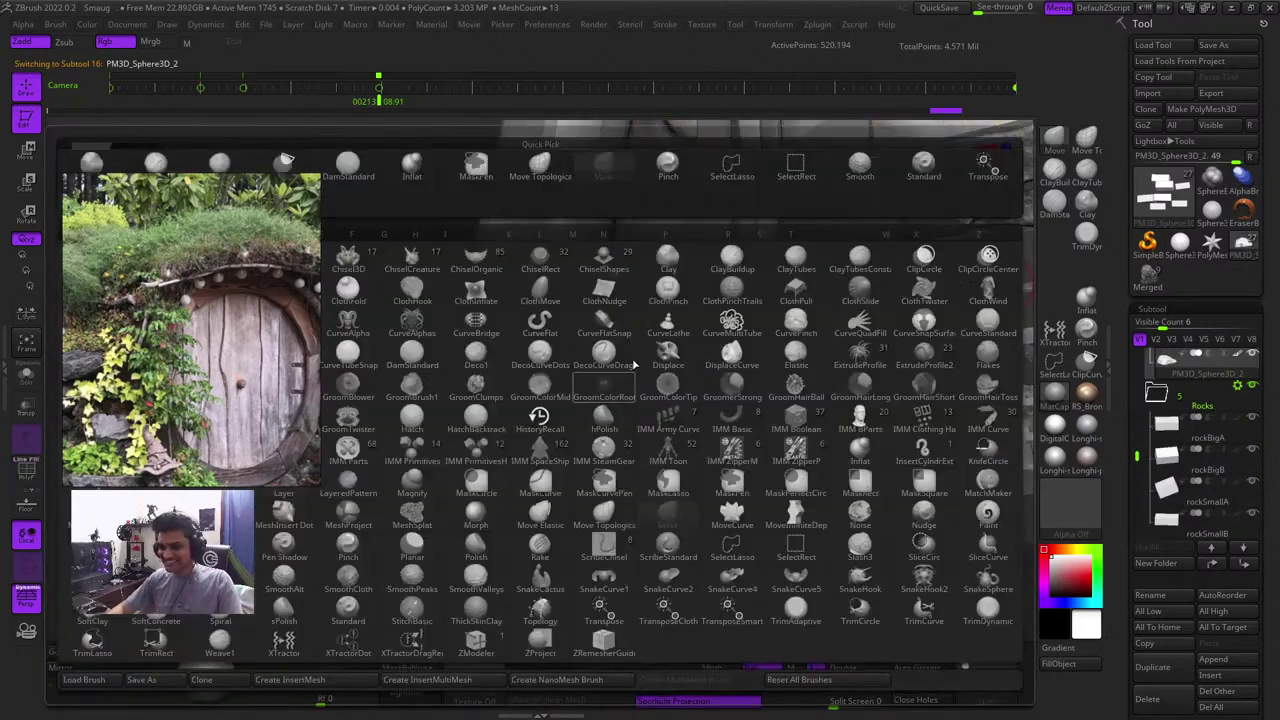
key(m)
key(v)
key(space)
drag(519, 523, 550, 470)
key(space)
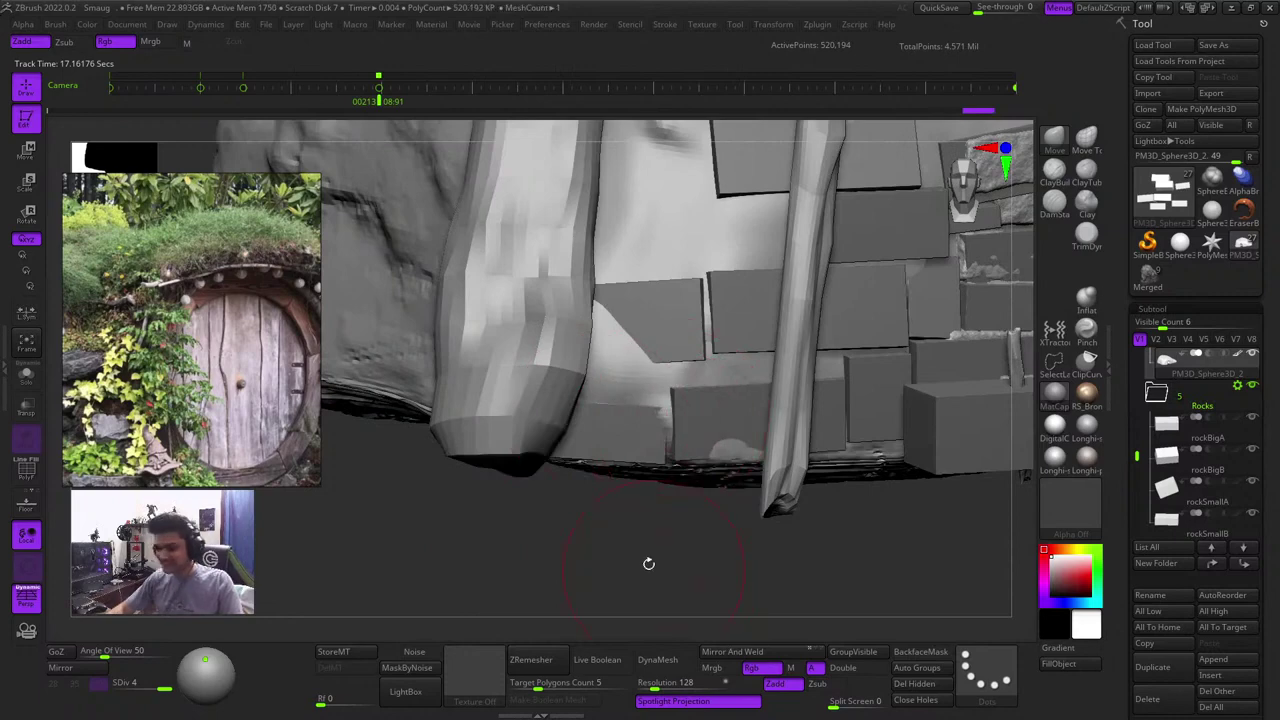
Push the bulging wall surface back behind the rock blocks next to the thick log with the Move brush
drag(648, 563, 663, 456)
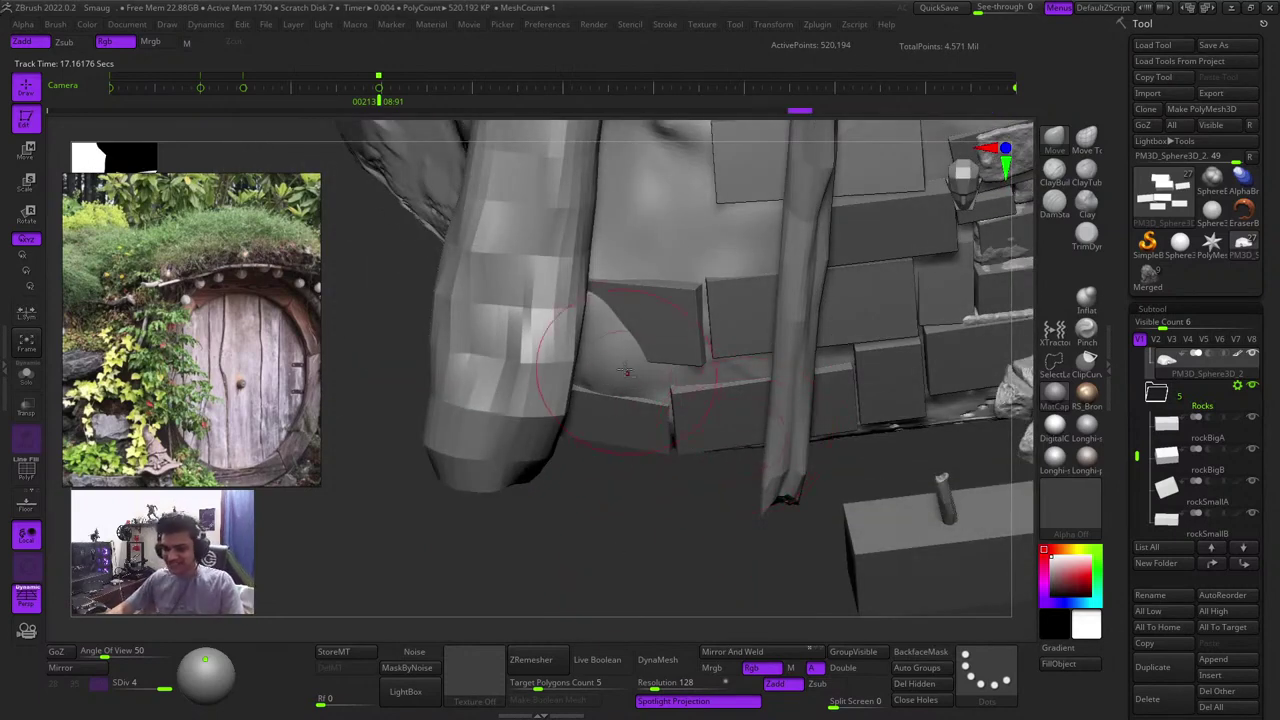
drag(626, 371, 612, 382)
drag(616, 520, 540, 475)
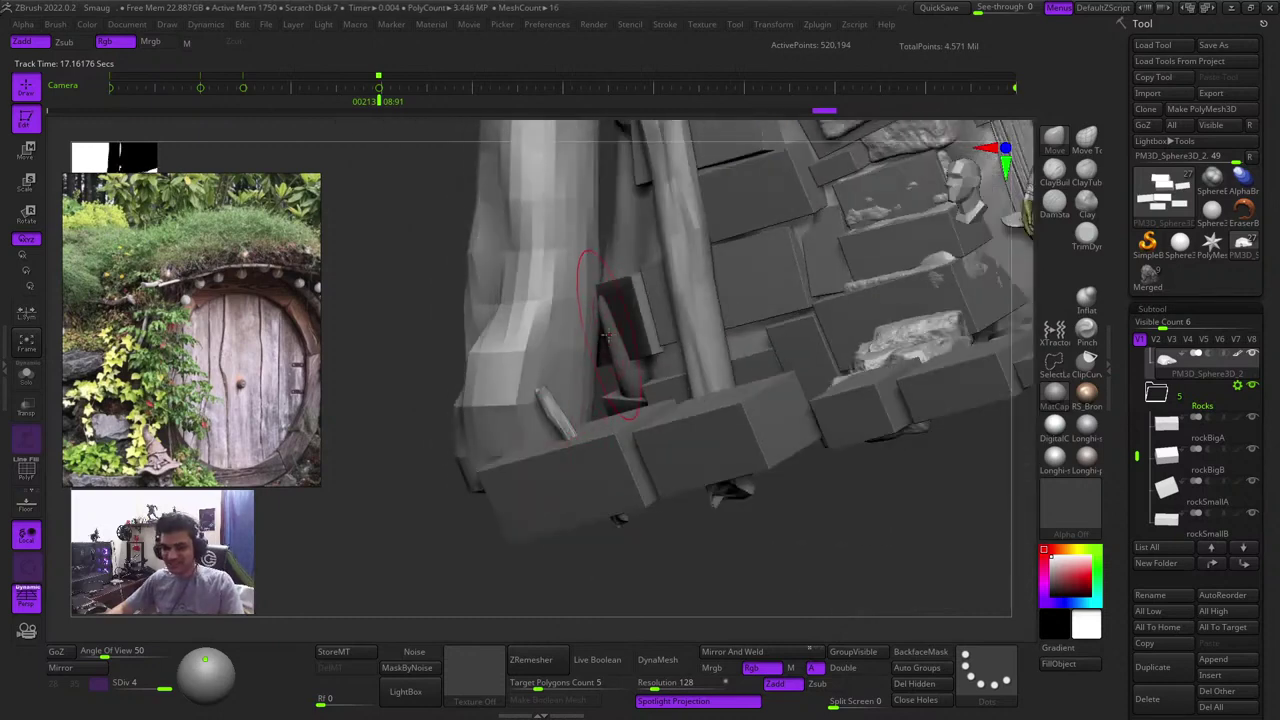
drag(607, 336, 608, 378)
drag(359, 283, 428, 275)
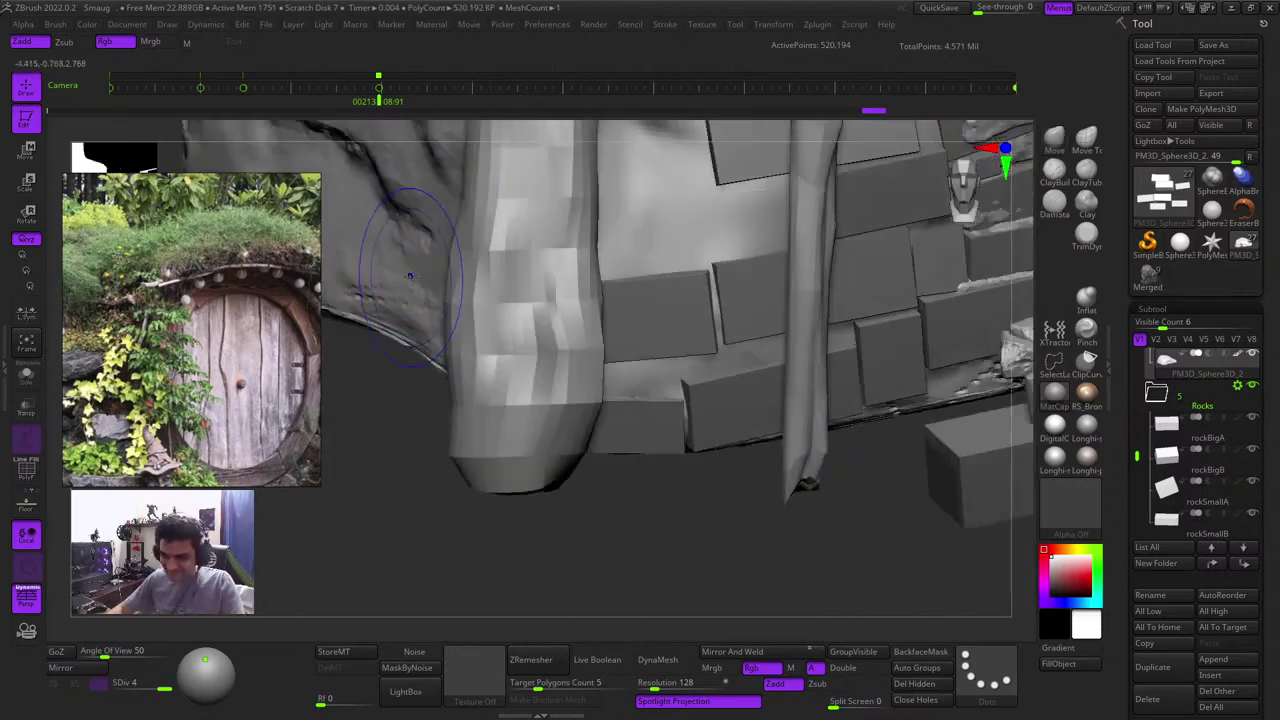
alt+click(430, 275)
drag(677, 531, 668, 450)
ctrl+drag(454, 642, 745, 415)
mouse_move(686, 447)
ctrl+right_down()
mouse_move(566, 514)
mouse_move(621, 588)
mouse_move(568, 517)
mouse_move(546, 537)
mouse_move(597, 508)
mouse_move(807, 553)
mouse_move(660, 495)
ctrl+right_up()
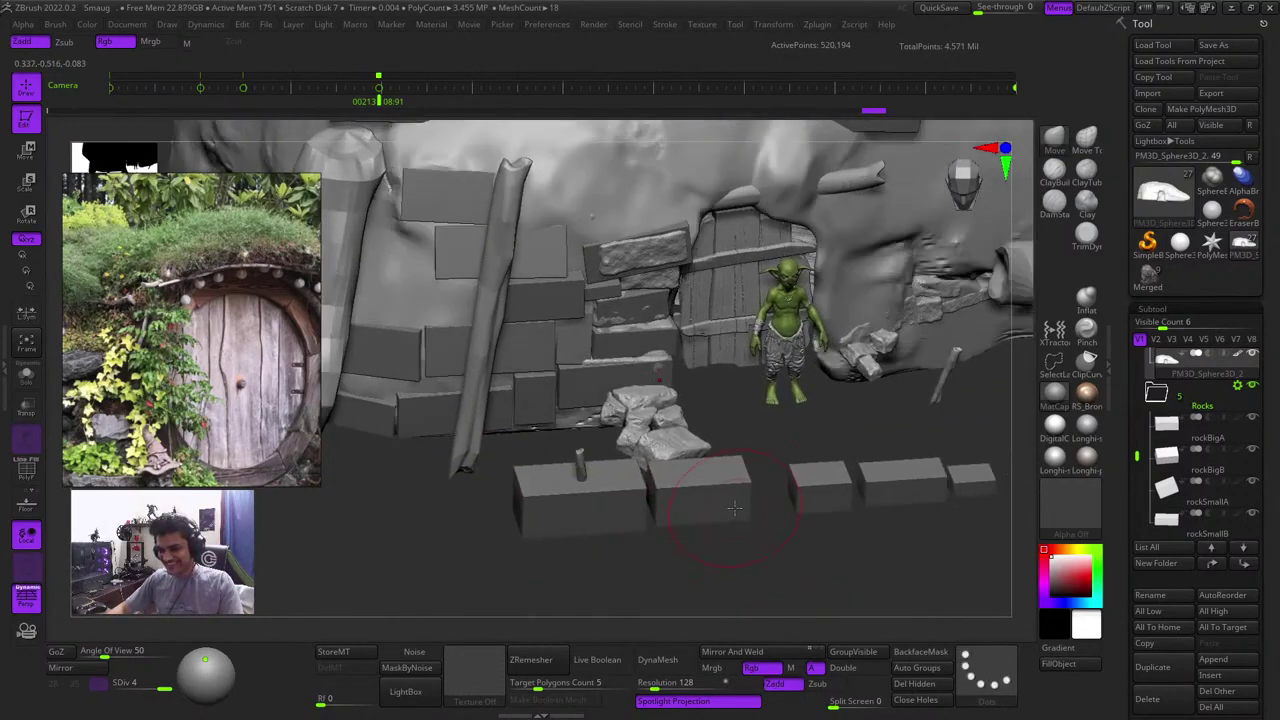
key(shift+f)
key(shift+f)
right_click(747, 502)
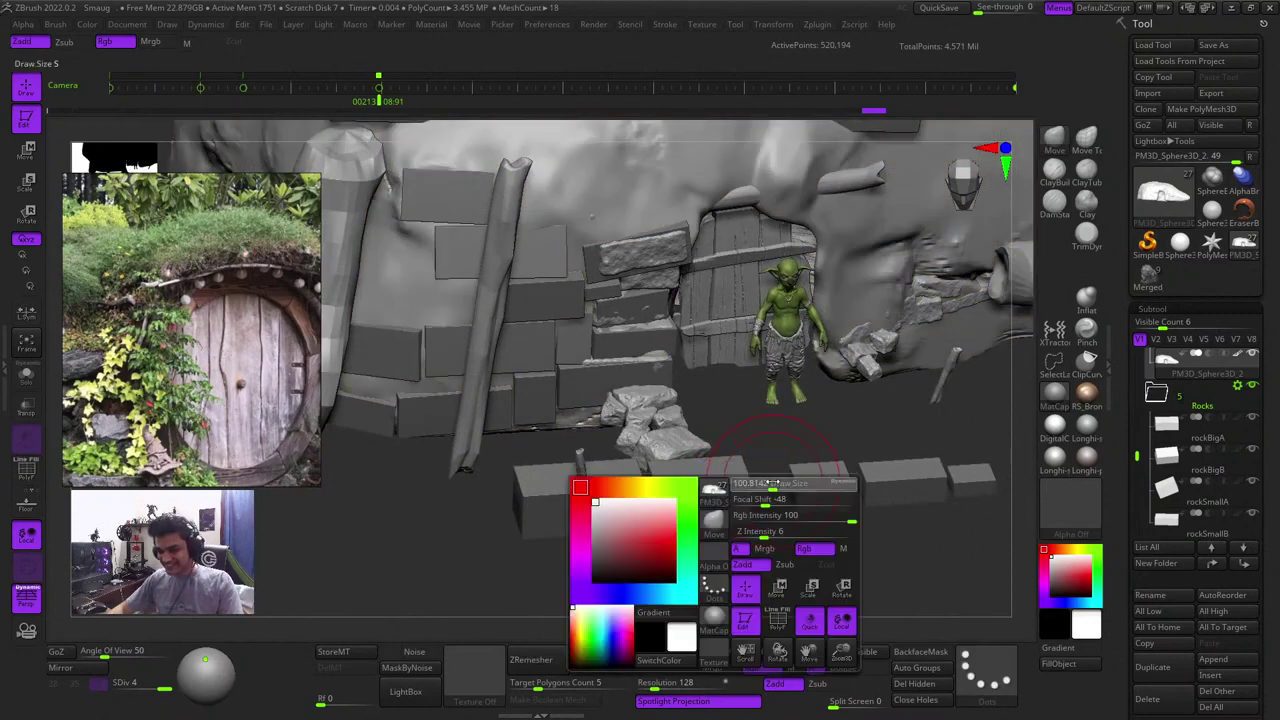
alt+click(815, 492)
key(shift+f)
key(shift+f)
key(ctrl+shift+d)
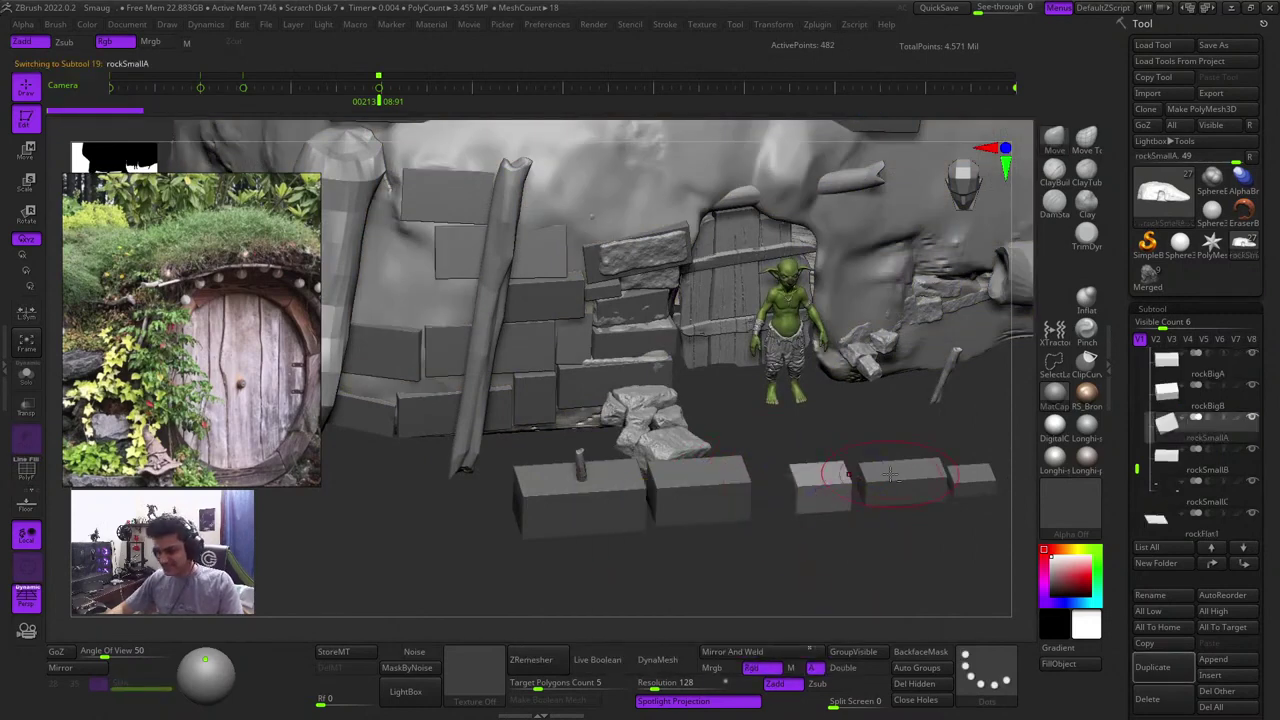
Duplicate the rockSmallB block and move the copy to the end of the subtool list
alt+click(902, 482)
key(shift+f)
key(shift+f)
key(w)
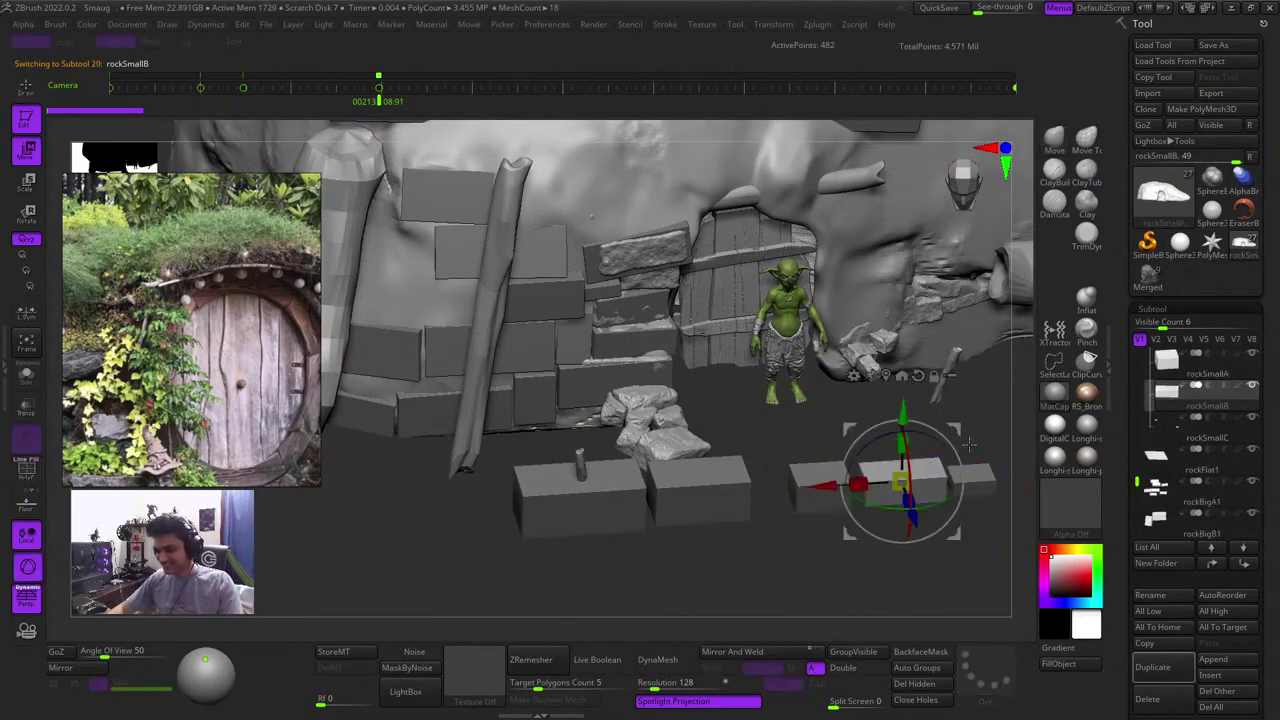
click(1158, 666)
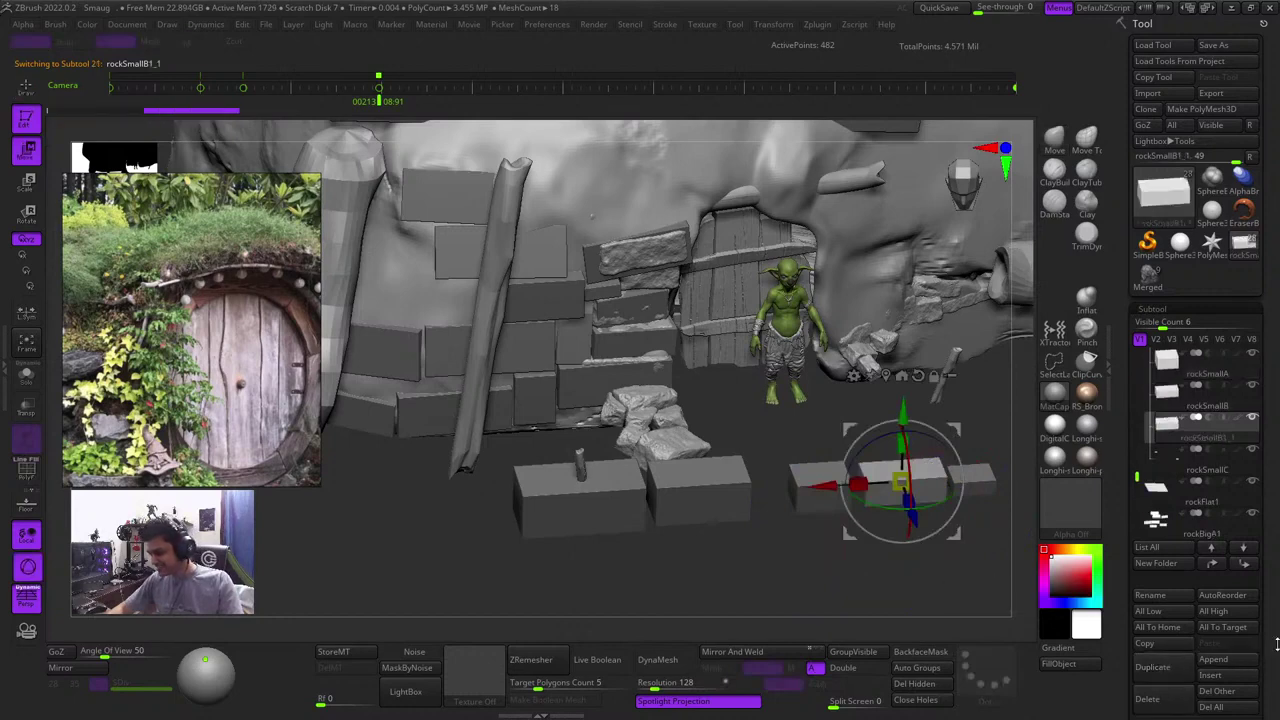
shift+click(1250, 565)
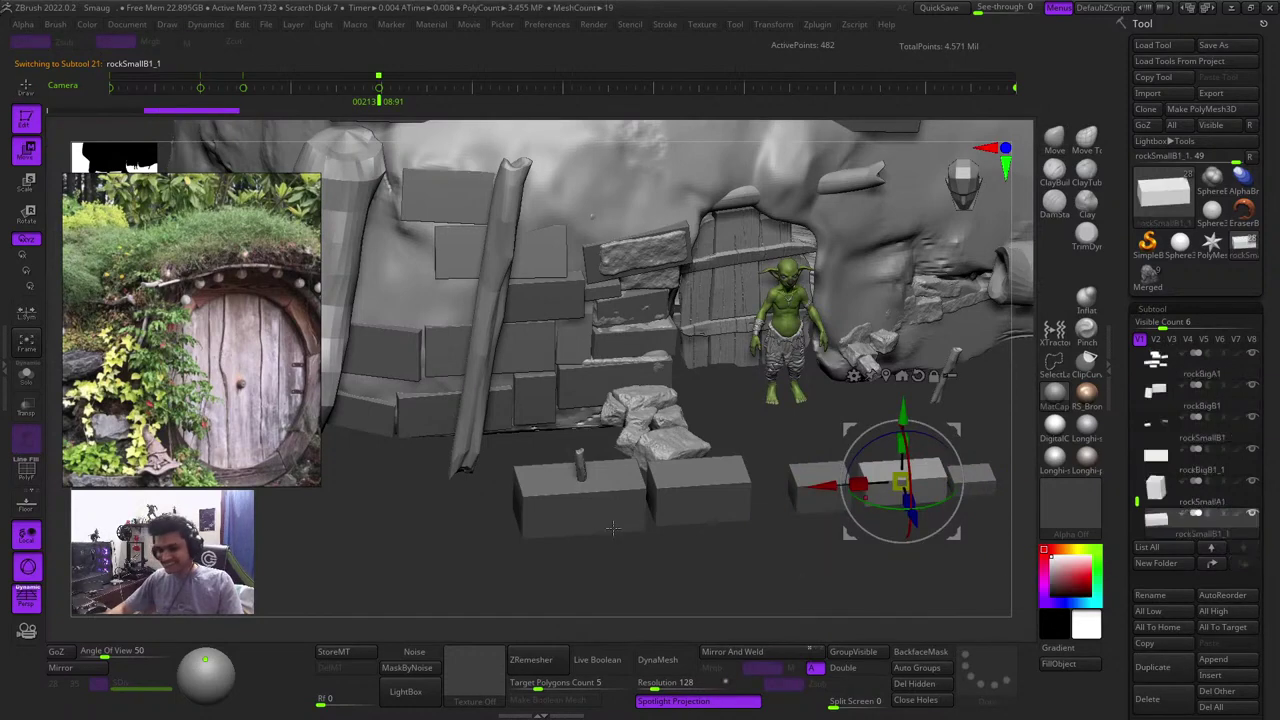
Move the rockSmallB copy onto the hut wall beside the thick log, over the gap between the two block rows
drag(956, 430, 385, 326)
alt+right_drag(385, 326, 754, 433)
drag(769, 430, 762, 318)
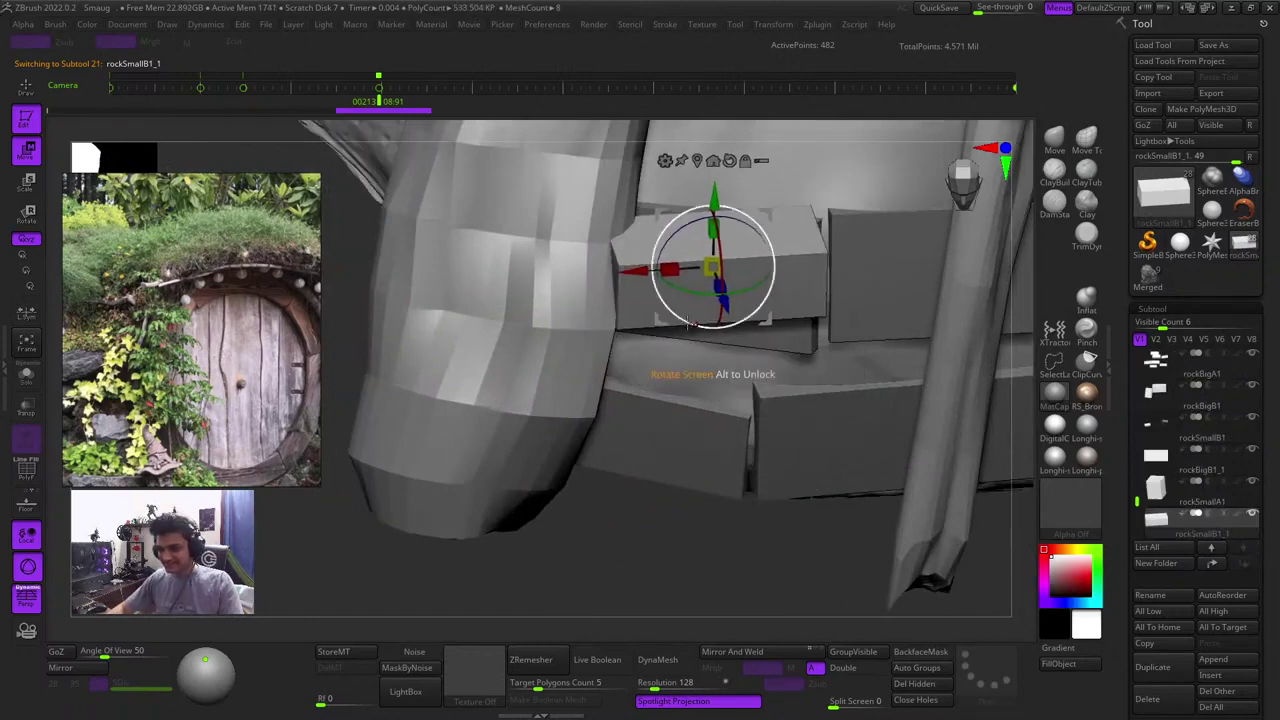
right_drag(764, 320, 797, 209)
drag(766, 214, 737, 391)
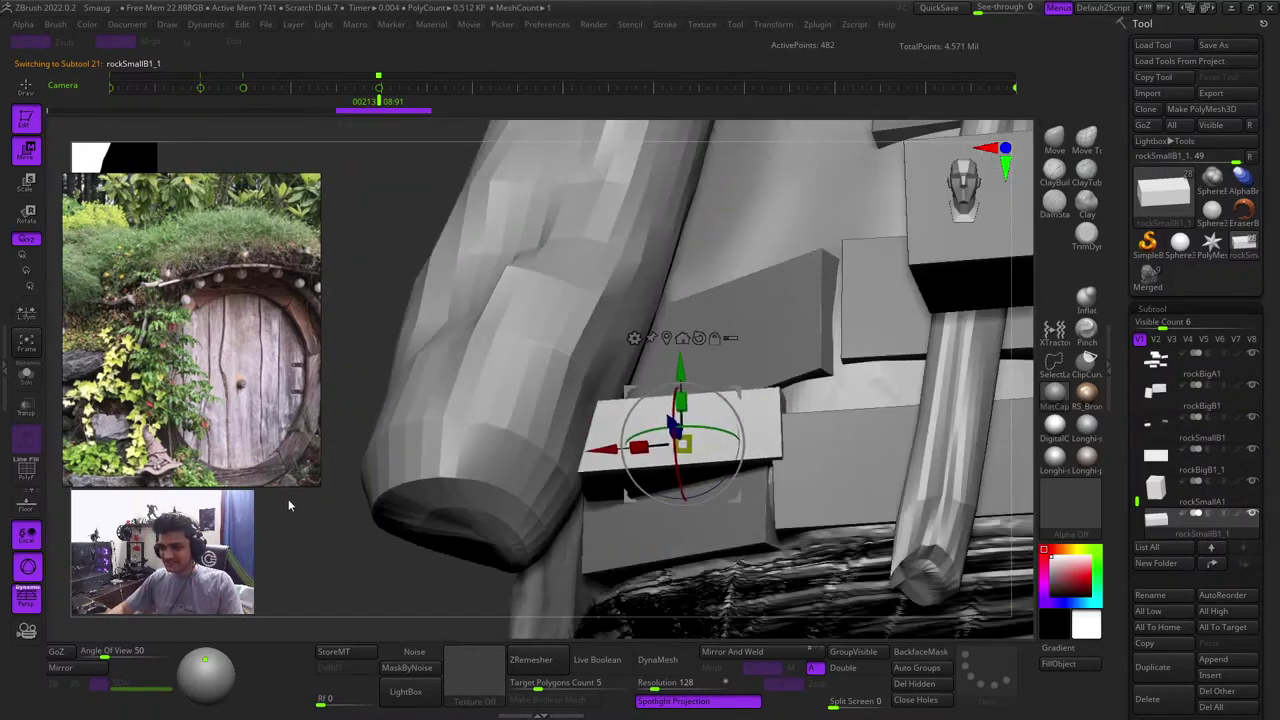
Scale the rockSmallB copy down uniformly, raise it slightly and push it back into the wall gap
right_drag(289, 506, 330, 580)
ctrl+right_drag(690, 400, 723, 479)
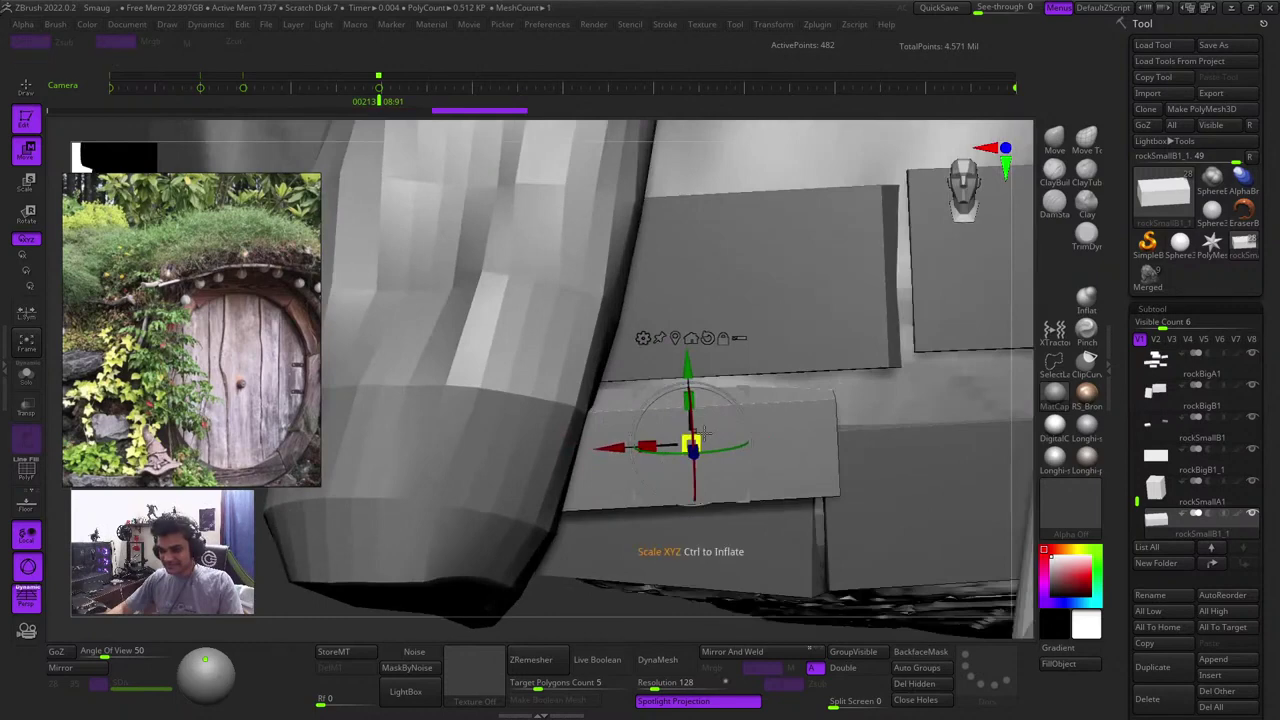
drag(692, 444, 668, 441)
drag(687, 366, 686, 337)
right_drag(637, 625, 635, 466)
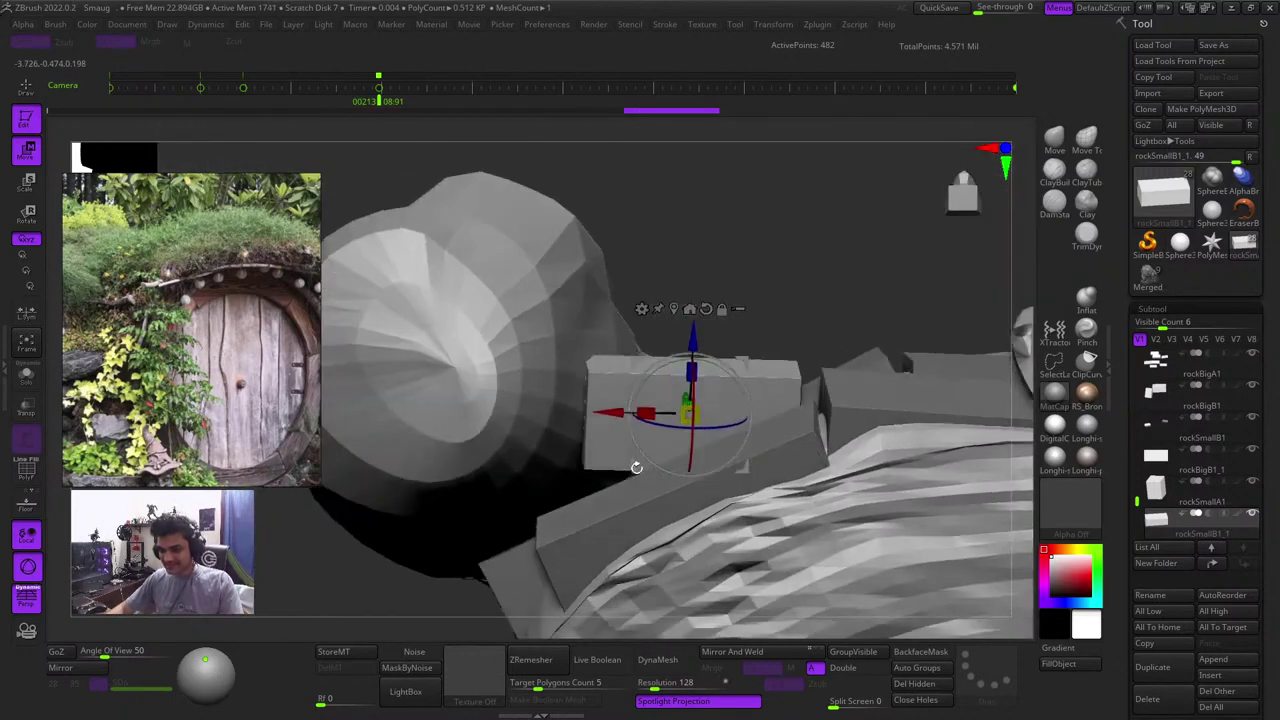
drag(692, 340, 693, 414)
Rotate the rockSmallB copy to follow the wall's curve and shift it away from the log into the gap
right_drag(752, 255, 748, 420)
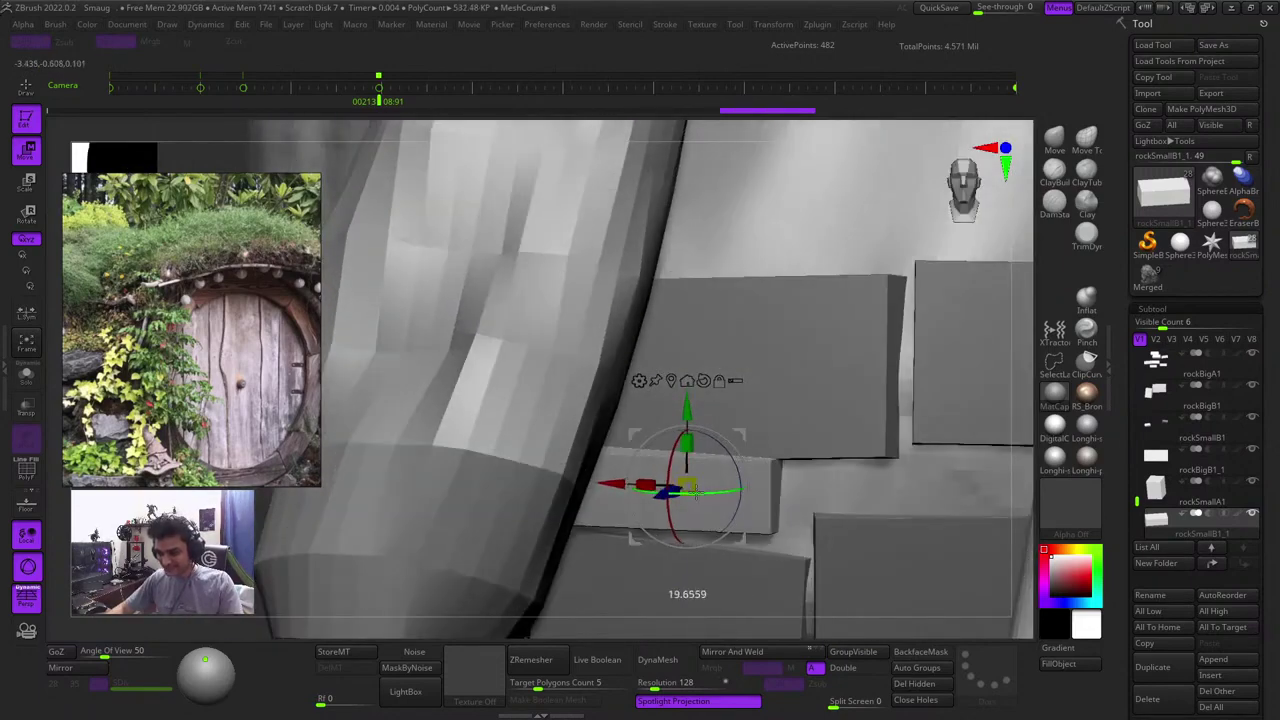
drag(742, 435, 814, 443)
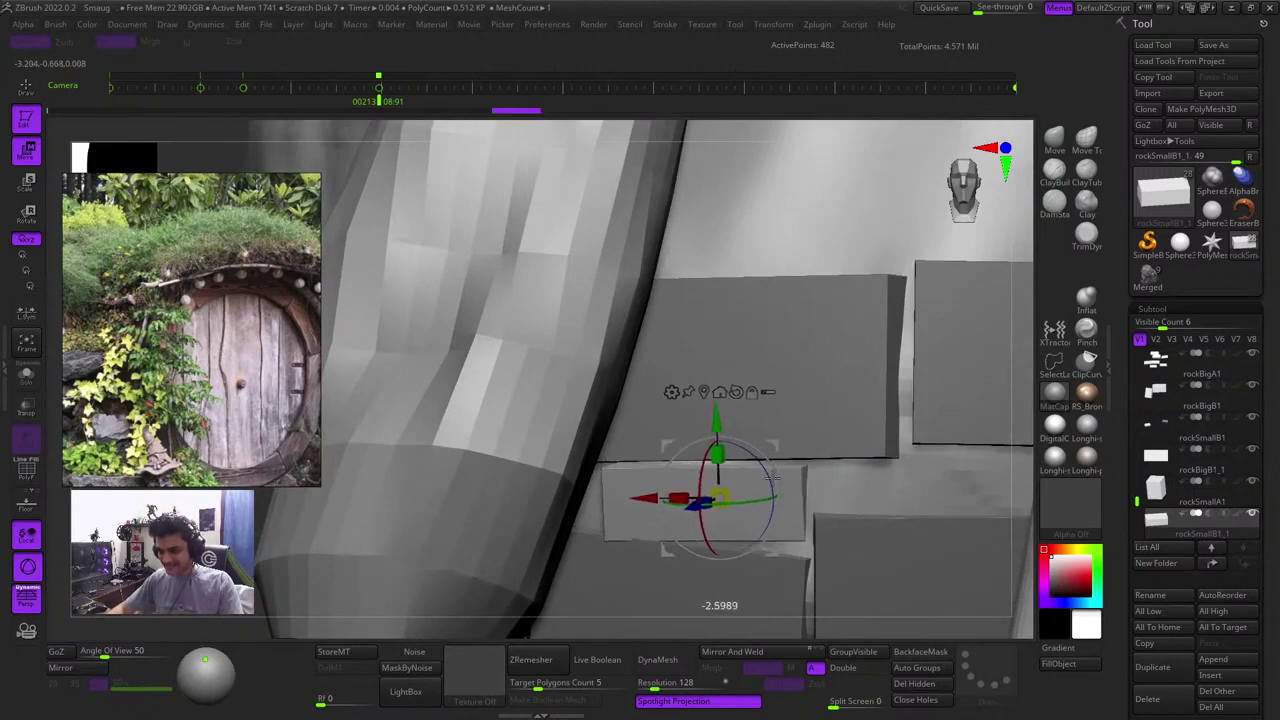
key(q)
right_drag(533, 414, 769, 541)
key(w)
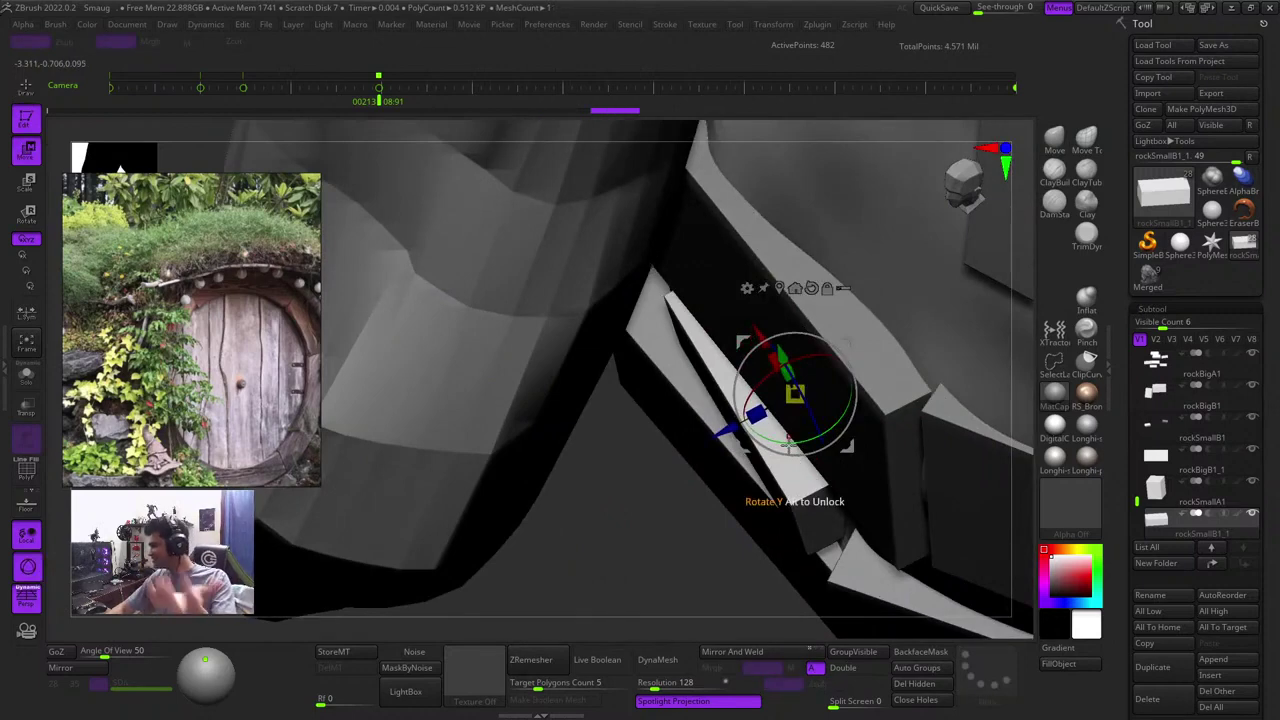
drag(727, 428, 718, 435)
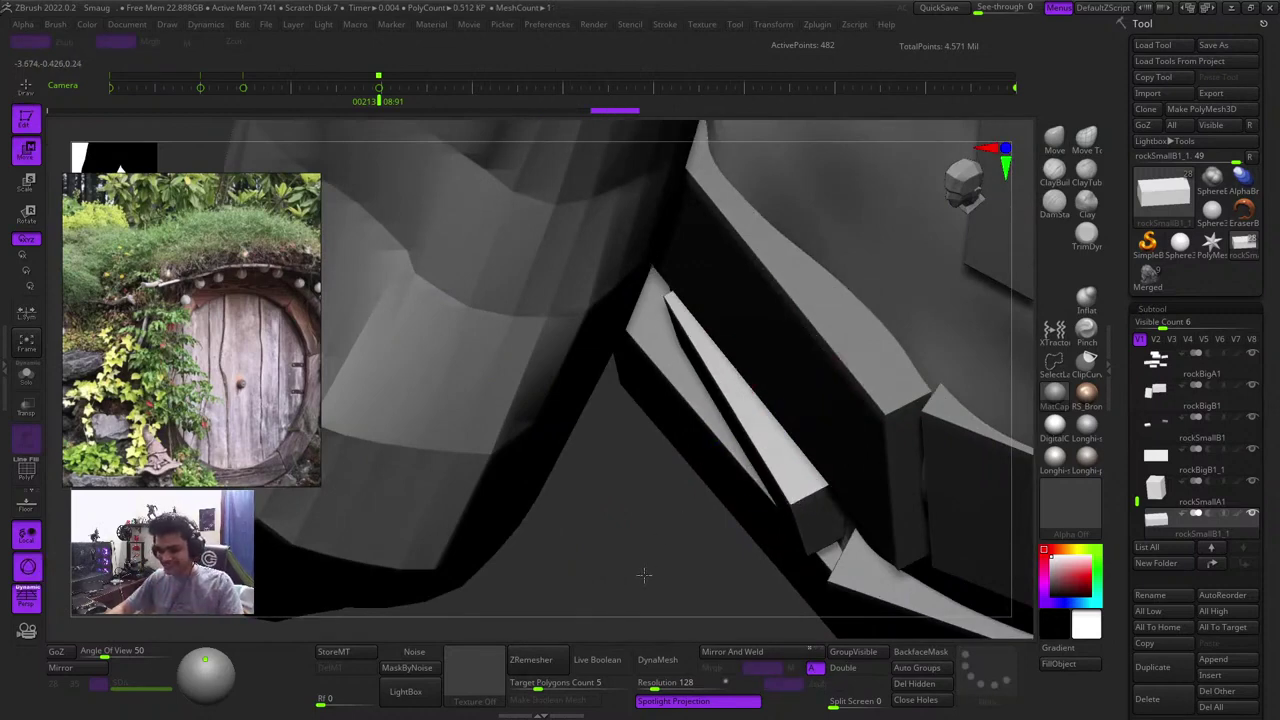
Enlarge the rockSmallB copy slightly so it fills the wall gap beside the thick log
right_drag(643, 577, 690, 480)
key(q)
ctrl+right_drag(850, 480, 812, 433)
key(r)
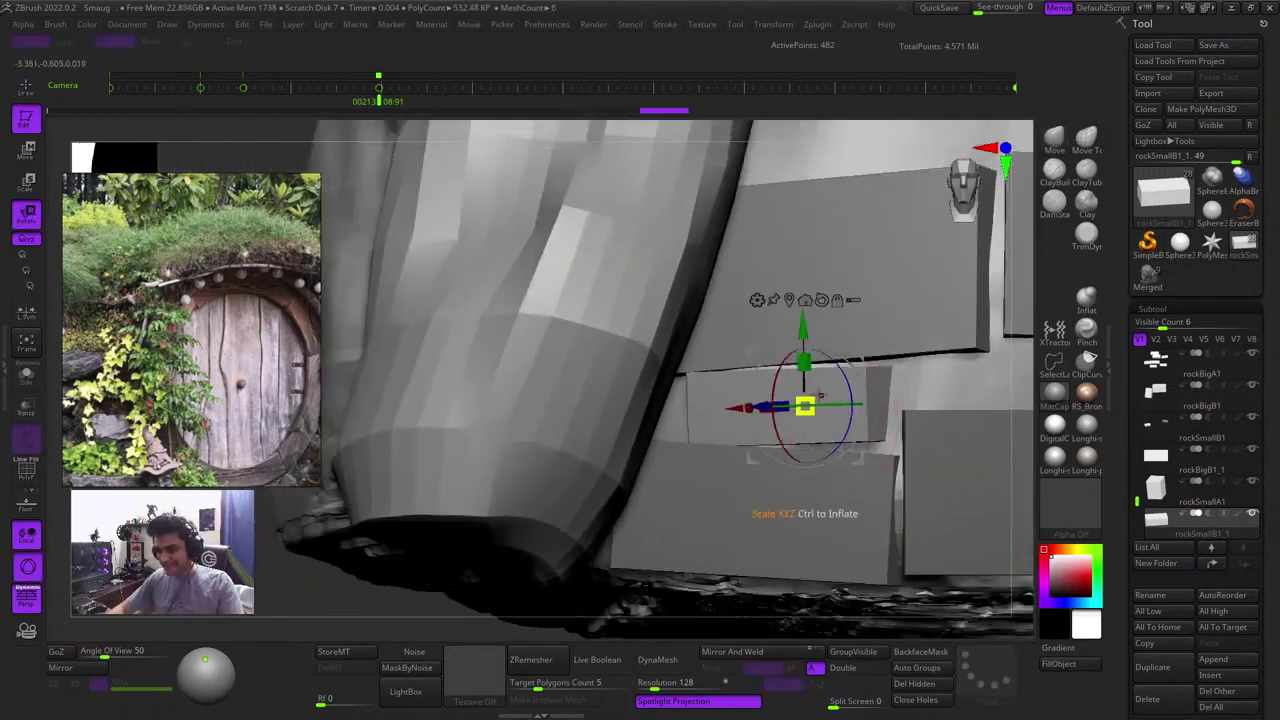
drag(824, 398, 830, 397)
key(q)
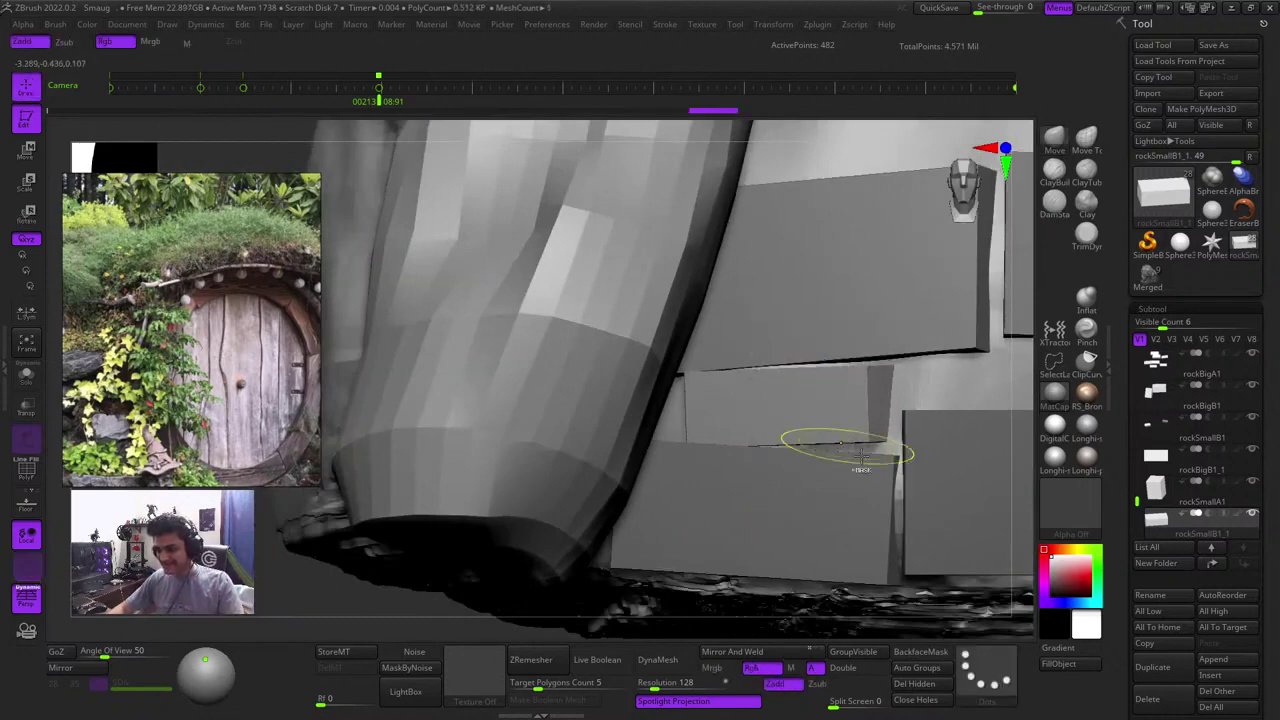
Select the rockBigA1 subtool and assign its blocks separate polygroups with Auto Groups
ctrl+right_drag(846, 446, 640, 523)
mouse_move(712, 564)
alt+right_down()
mouse_move(530, 535)
mouse_move(611, 514)
alt+right_up()
right_click(690, 345)
right_click(653, 369)
key(shift+f)
key(shift+f)
right_drag(691, 502, 690, 370)
alt+click(717, 200)
key(shift+f)
drag(608, 536, 626, 523)
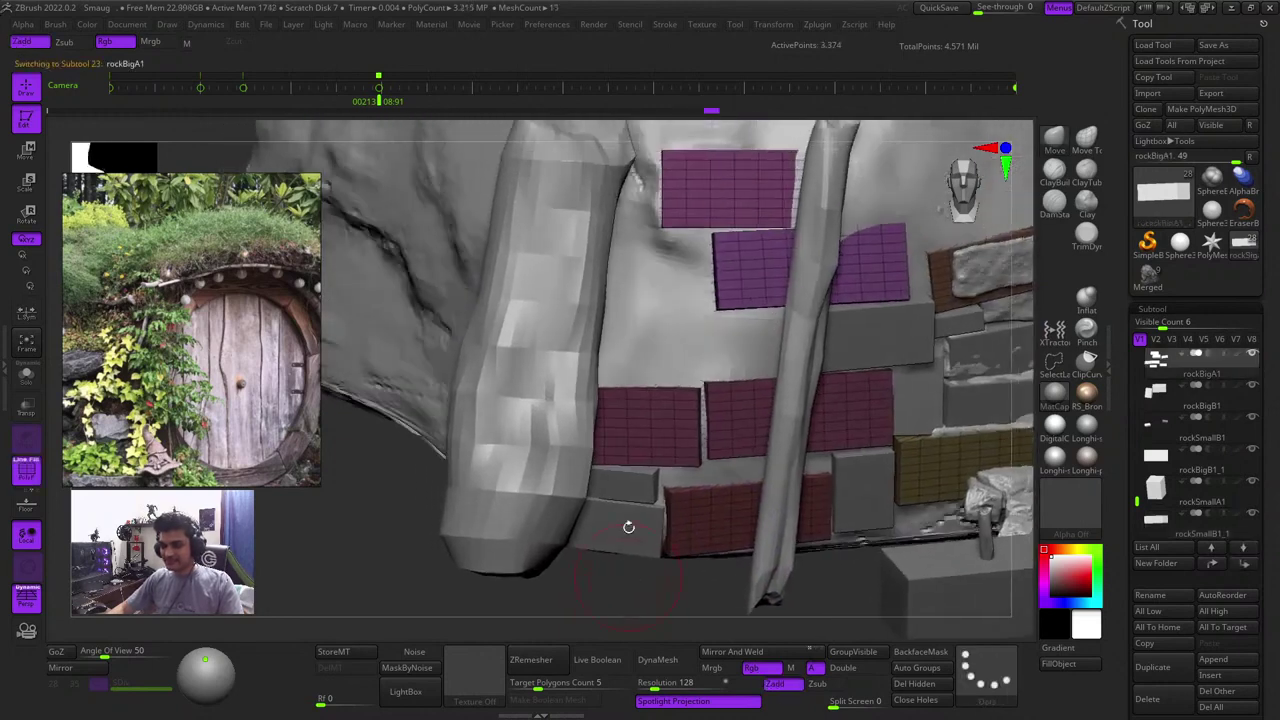
key(w)
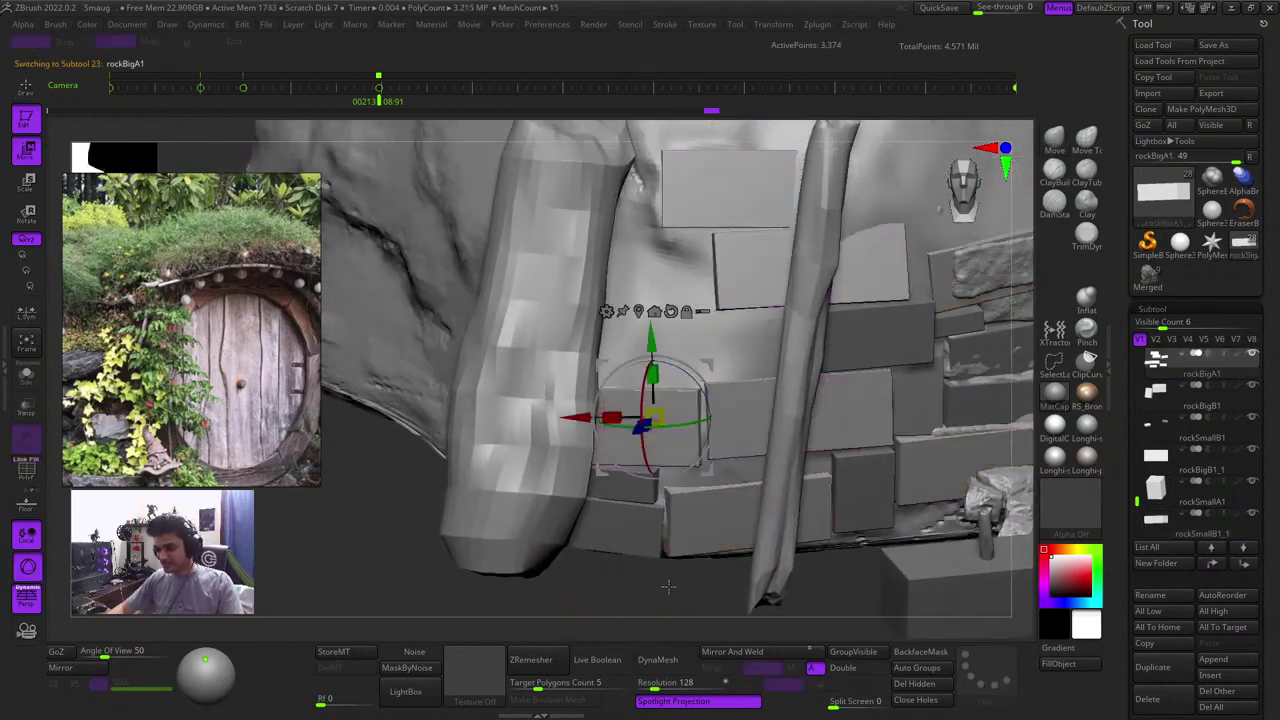
click(930, 670)
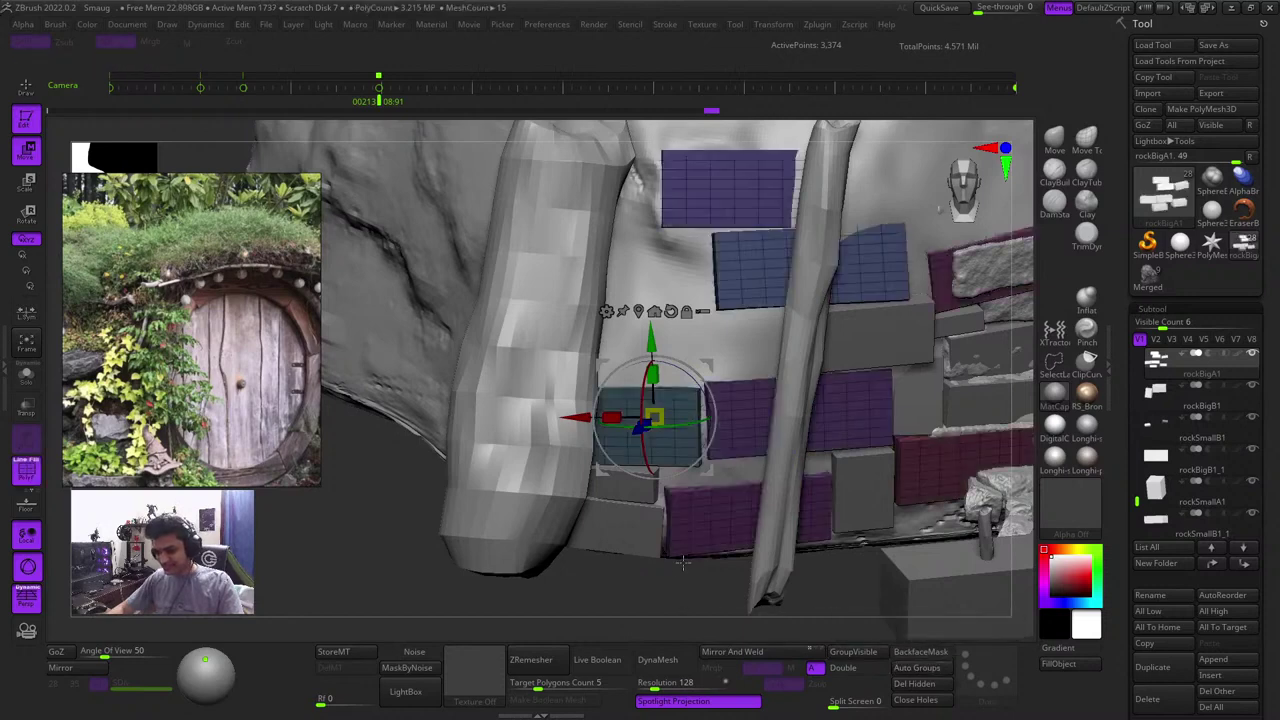
Isolate the uppermost rockBigA1 block with a mask and copy it down into the empty wall area beside the thick log
ctrl+click(738, 274)
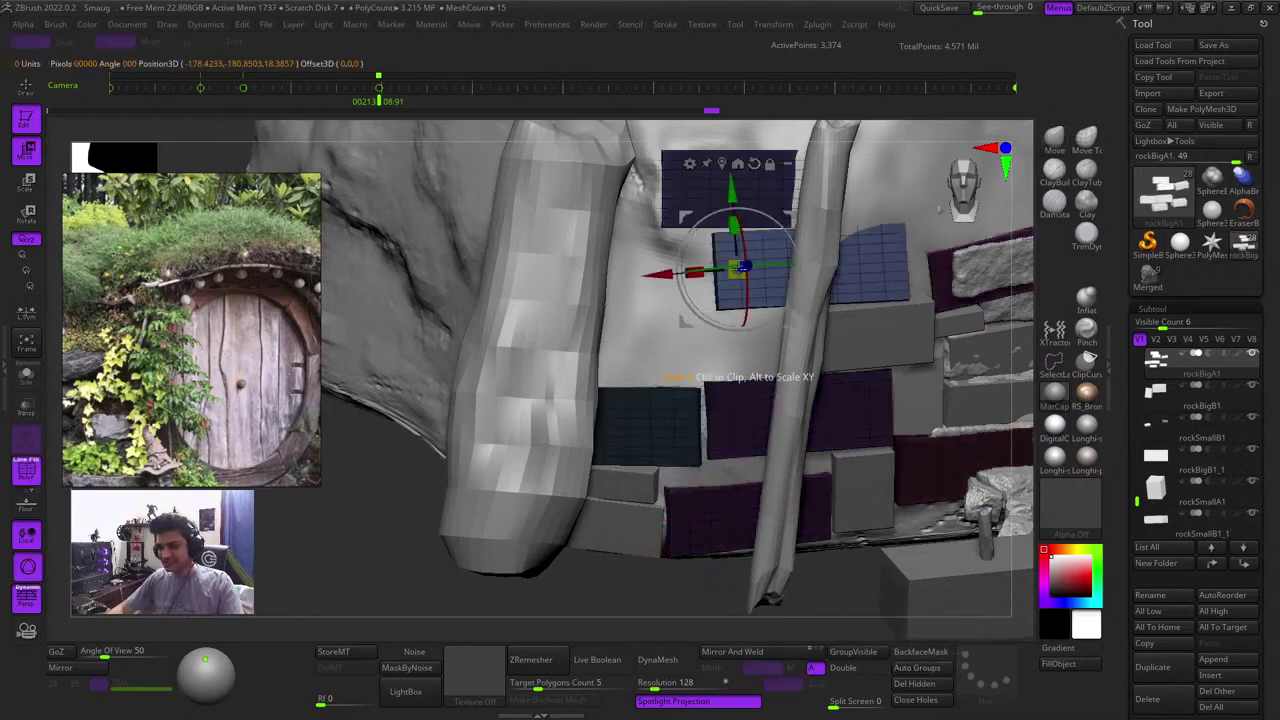
key(shift+f)
ctrl+click(689, 191)
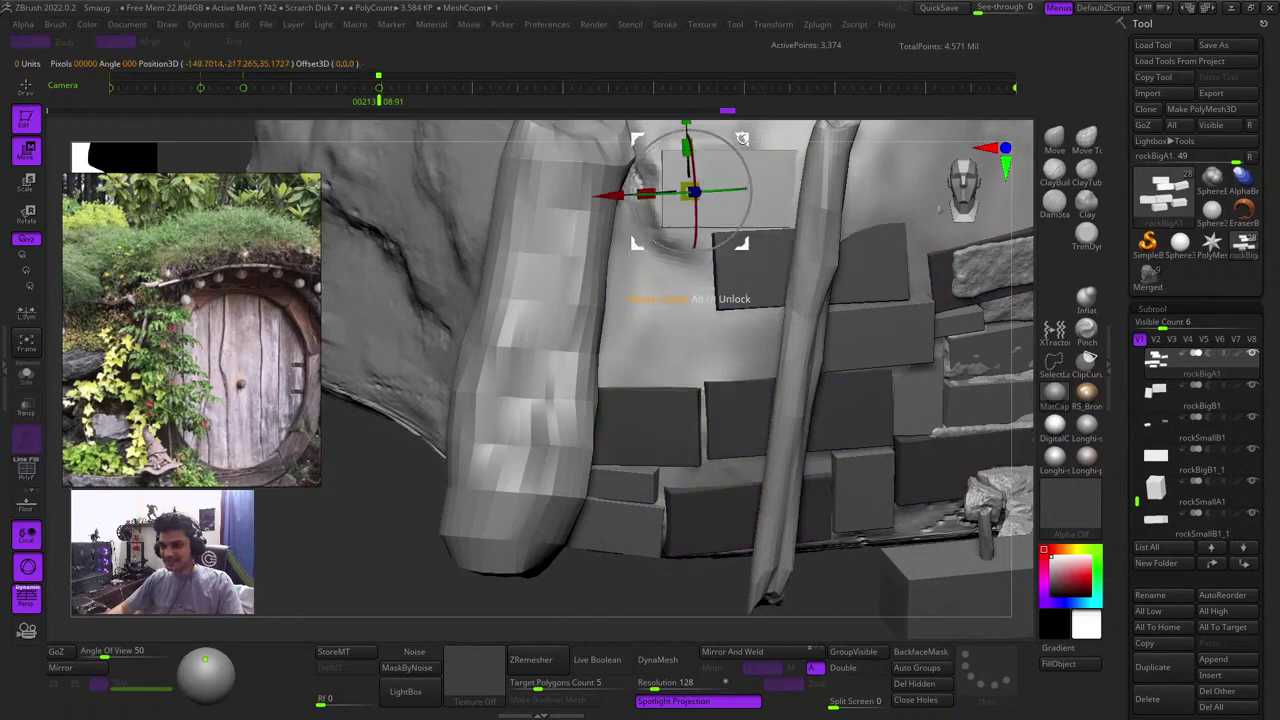
ctrl+drag(742, 139, 669, 294)
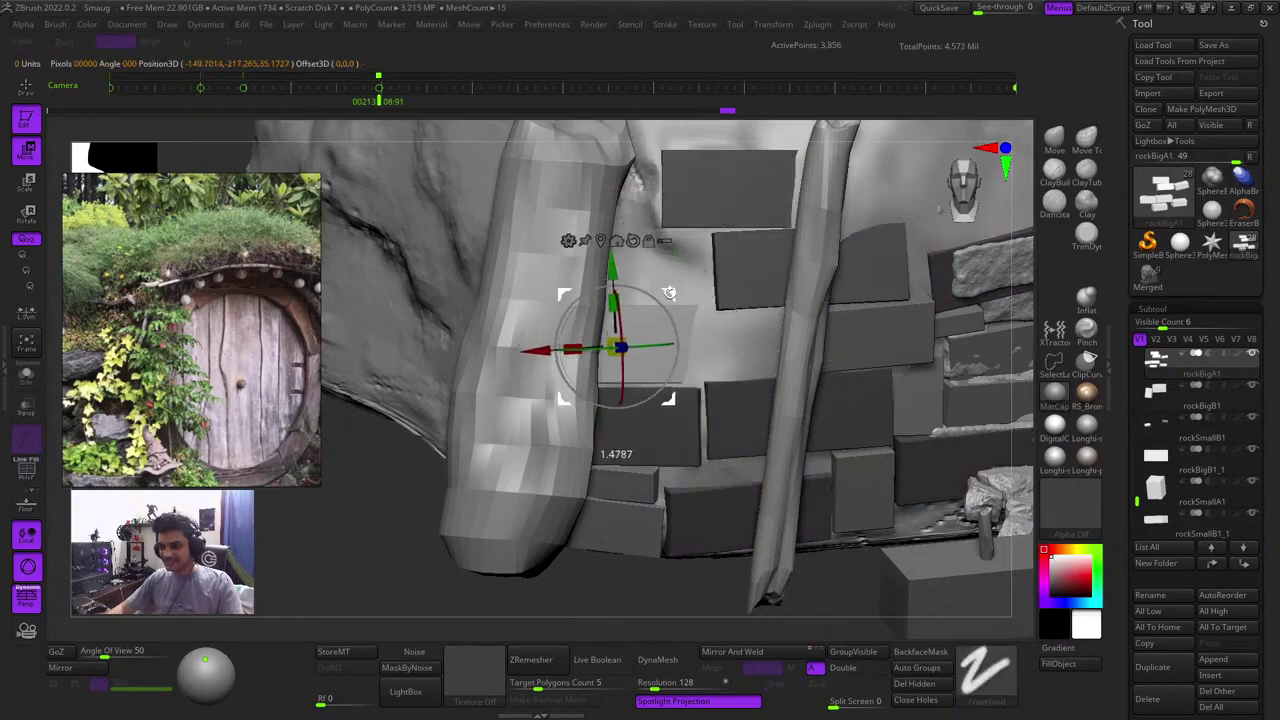
Rotate the copied rockBigA1 block around its vertical axis to follow the curve of the wall
drag(712, 594, 682, 508)
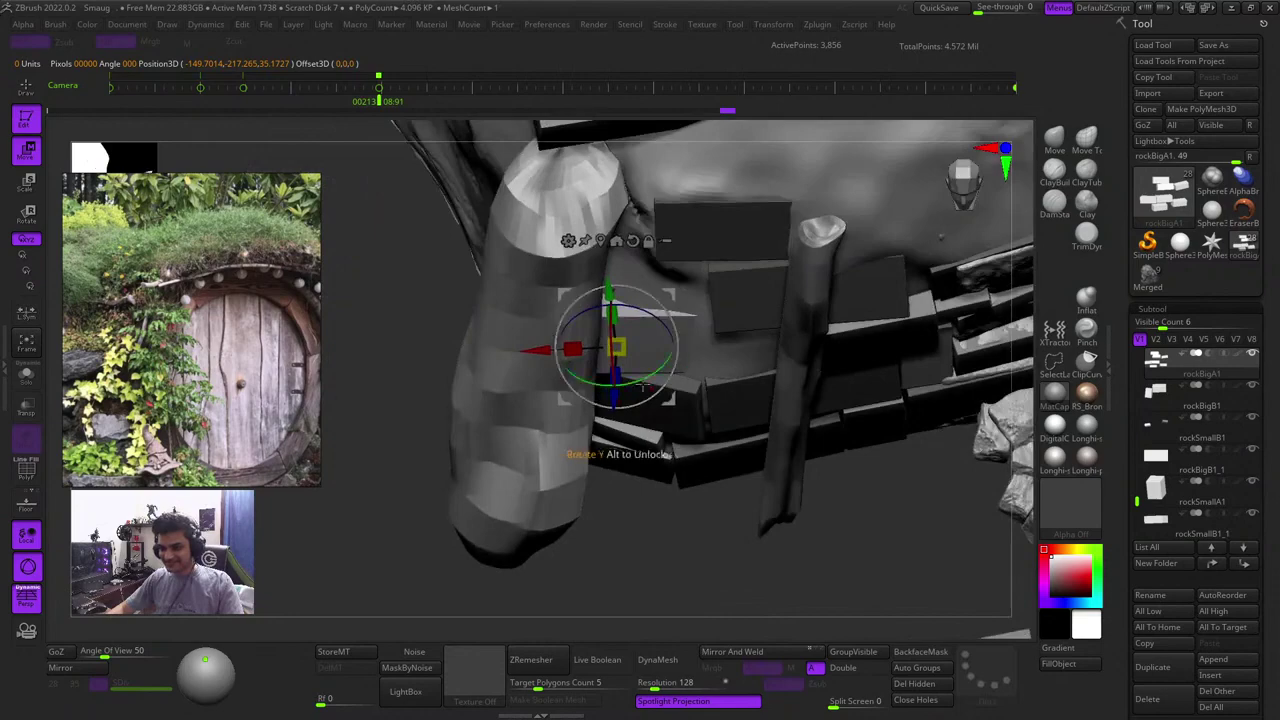
drag(643, 387, 650, 386)
drag(690, 517, 699, 600)
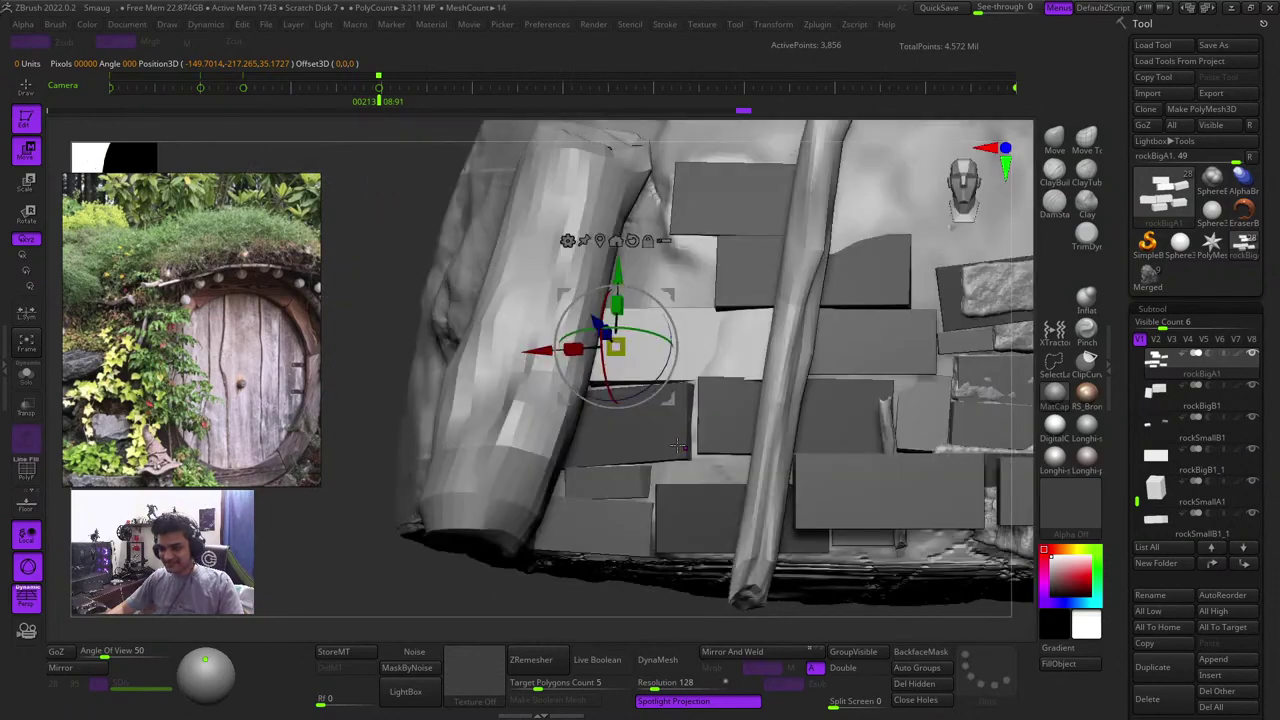
drag(376, 227, 612, 417)
drag(502, 500, 495, 509)
drag(905, 430, 850, 425)
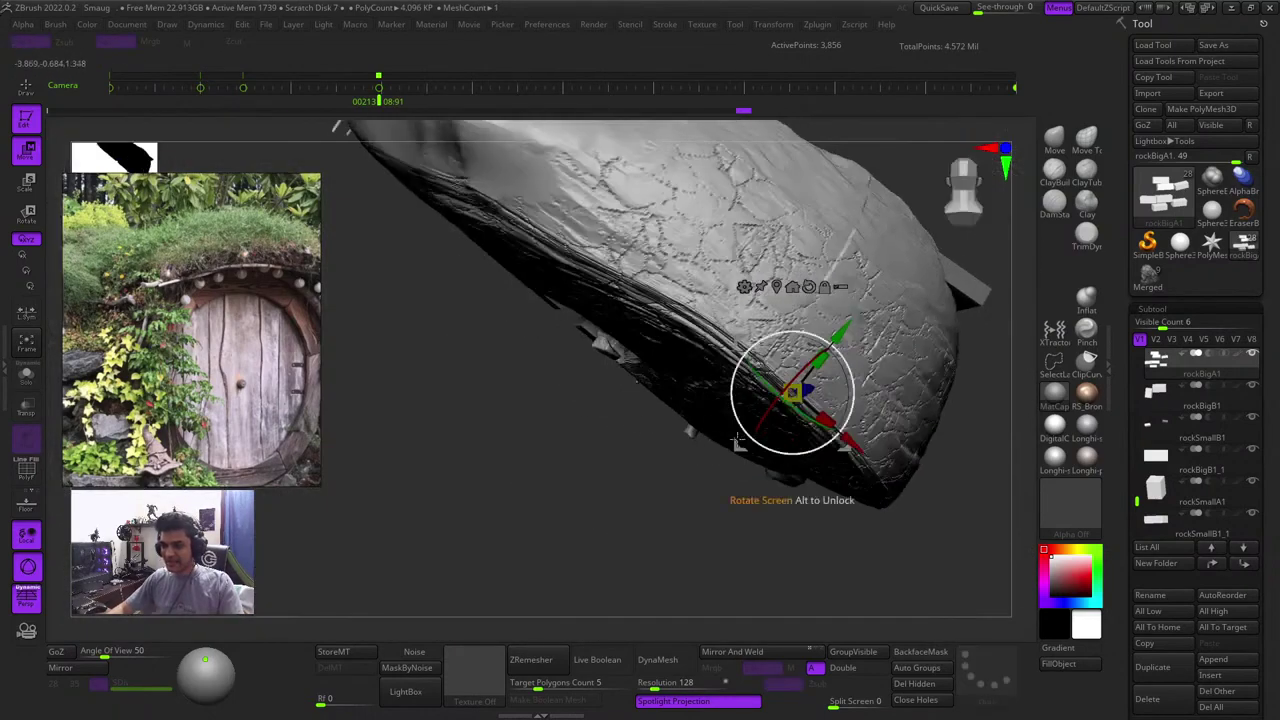
Scale the copied rockBigA1 block down slightly and tilt it to fit between the thick log and the slanted pole
drag(680, 430, 335, 389)
key(shift+f)
drag(440, 350, 540, 520)
key(shift+f)
drag(1020, 380, 985, 365)
ctrl+right_drag(604, 338, 541, 373)
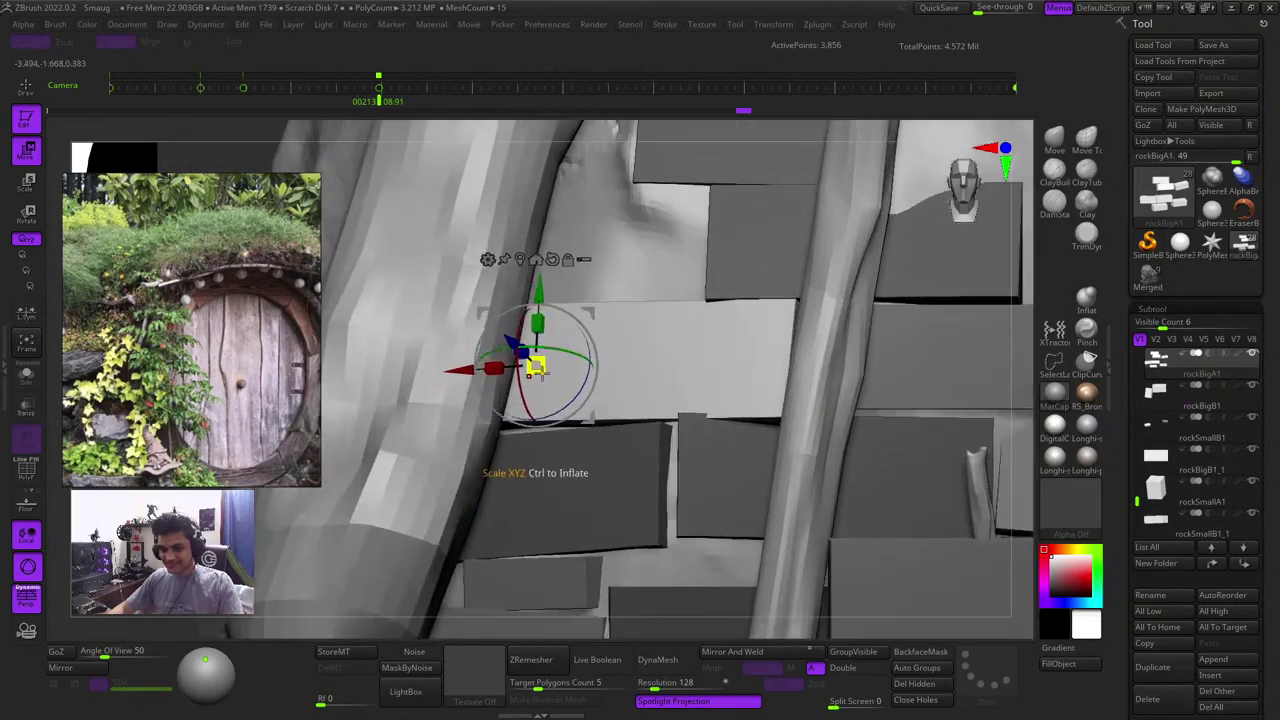
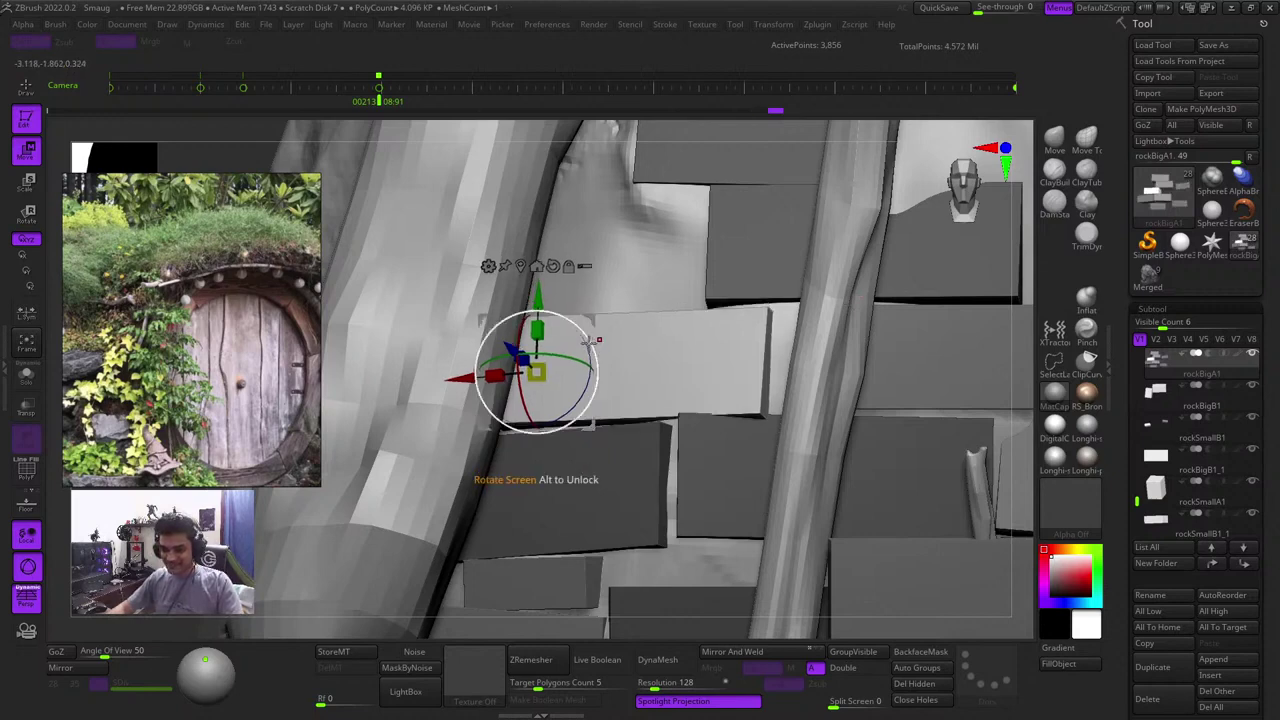
drag(590, 341, 589, 343)
key(q)
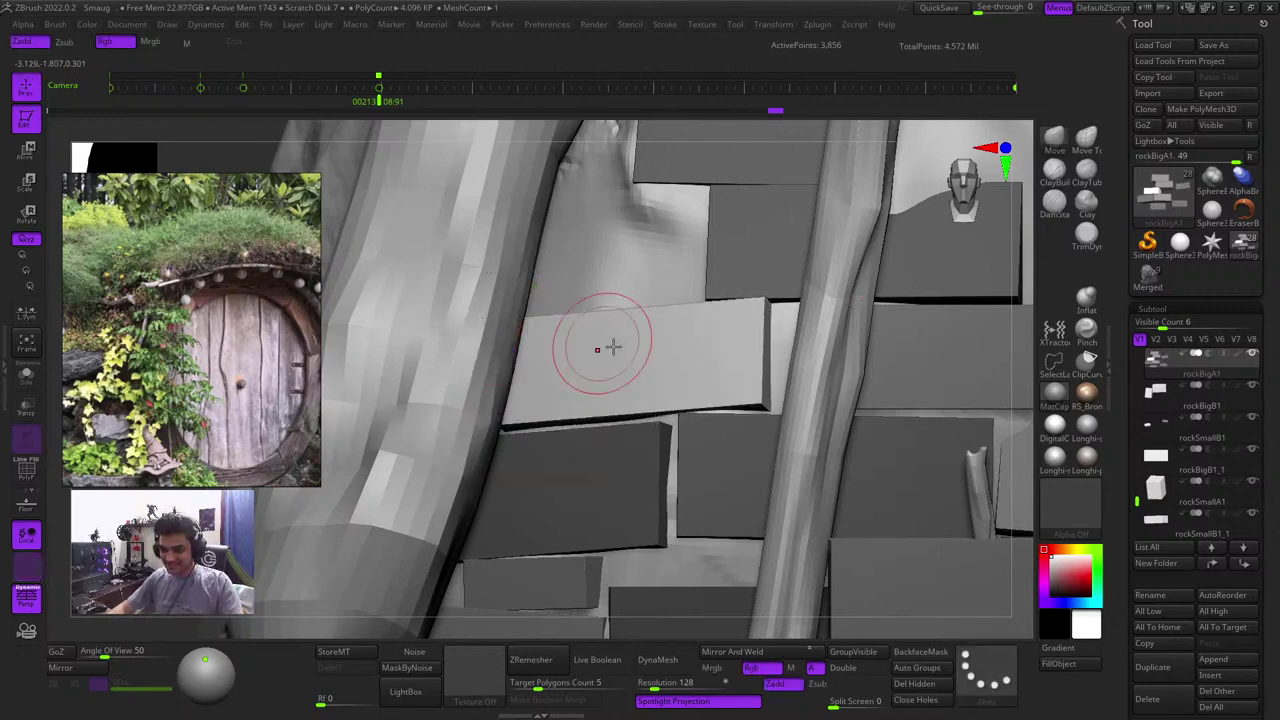
Examine the wall layout and check which subtools the blocks beside the door and in the spare front row belong to
mouse_move(609, 346)
ctrl+right_down()
mouse_move(469, 303)
mouse_move(457, 334)
mouse_move(500, 397)
mouse_move(527, 351)
mouse_move(432, 316)
ctrl+right_up()
key(shift+f)
key(shift+f)
right_drag(673, 502, 727, 521)
key(shift+f)
key(shift+f)
right_drag(880, 515, 725, 323)
alt+click(703, 279)
key(shift+f)
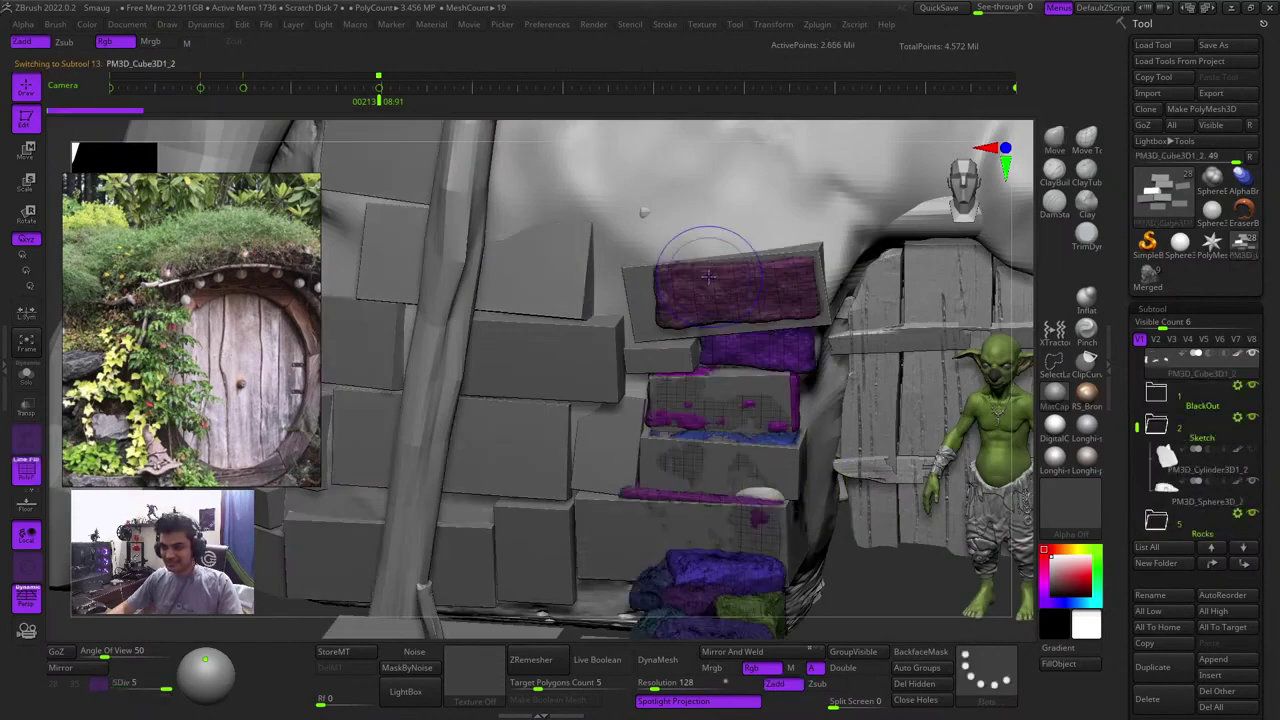
key(shift+f)
alt+click(550, 266)
key(shift+f)
ctrl+right_drag(544, 266, 740, 570)
key(shift+f)
key(shift+f)
key(shift+f)
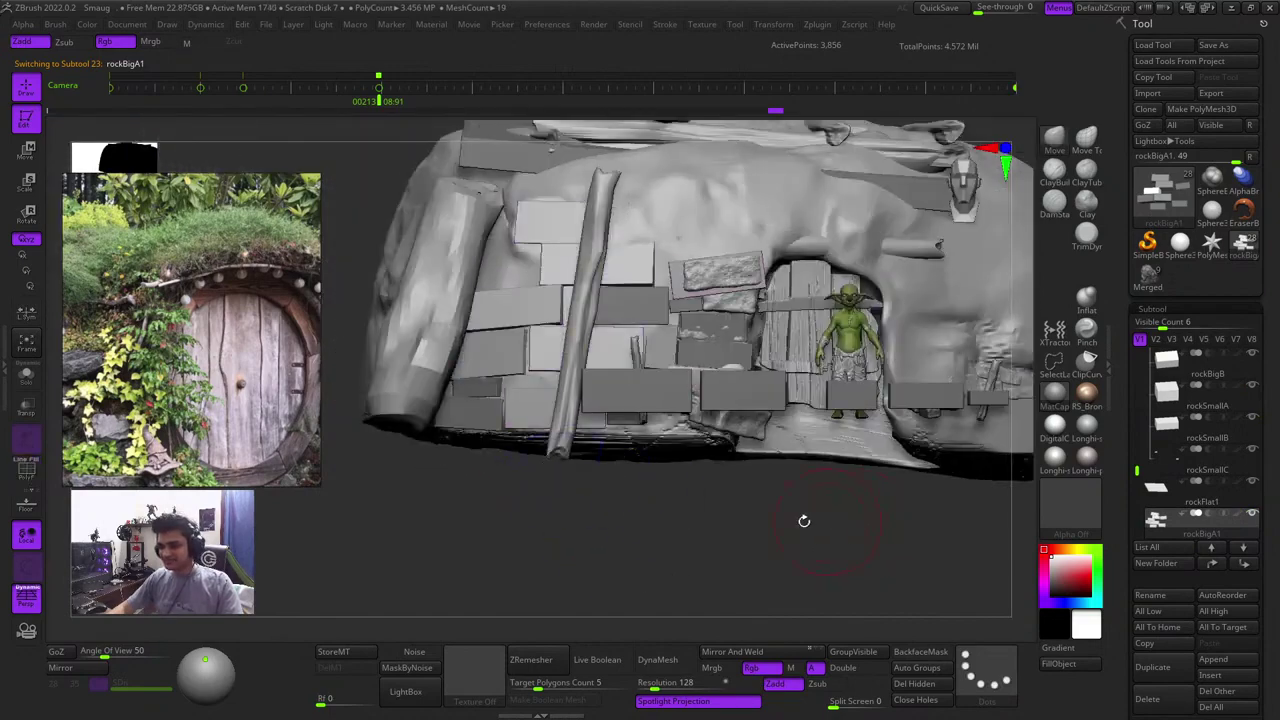
key(w)
right_drag(755, 523, 757, 585)
alt+click(760, 505)
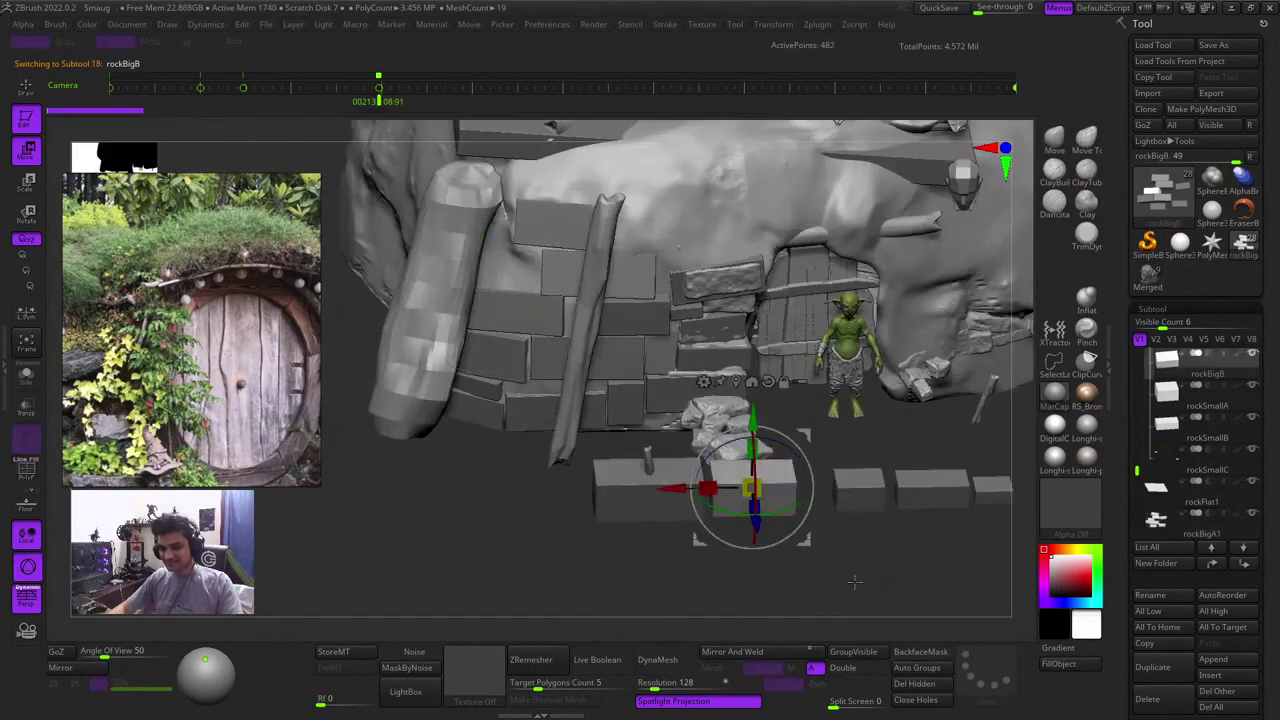
shift+right_drag(855, 582, 854, 569)
key(shift+f)
key(shift+f)
key(q)
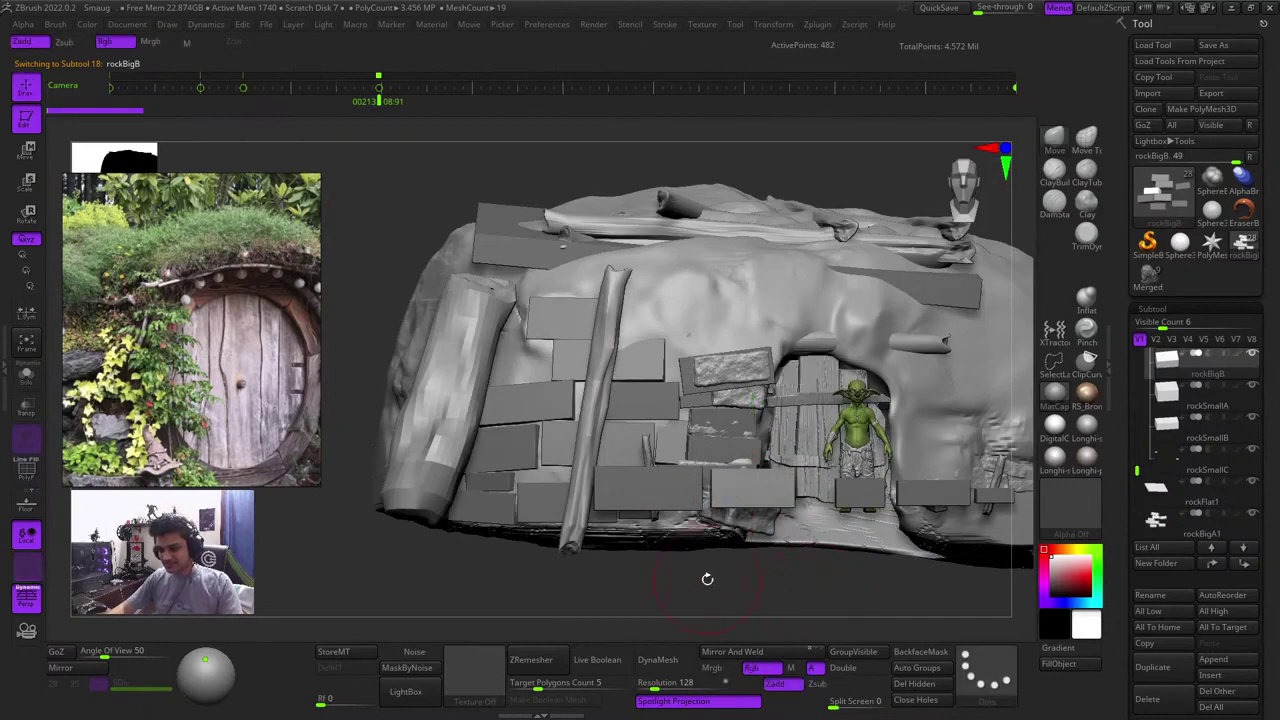
Select the rockSmallB1 subtool and show only its blocks in Solo mode
right_drag(707, 579, 707, 593)
ctrl+right_drag(694, 423, 750, 384)
alt+click(756, 377)
key(shift+f)
key(f)
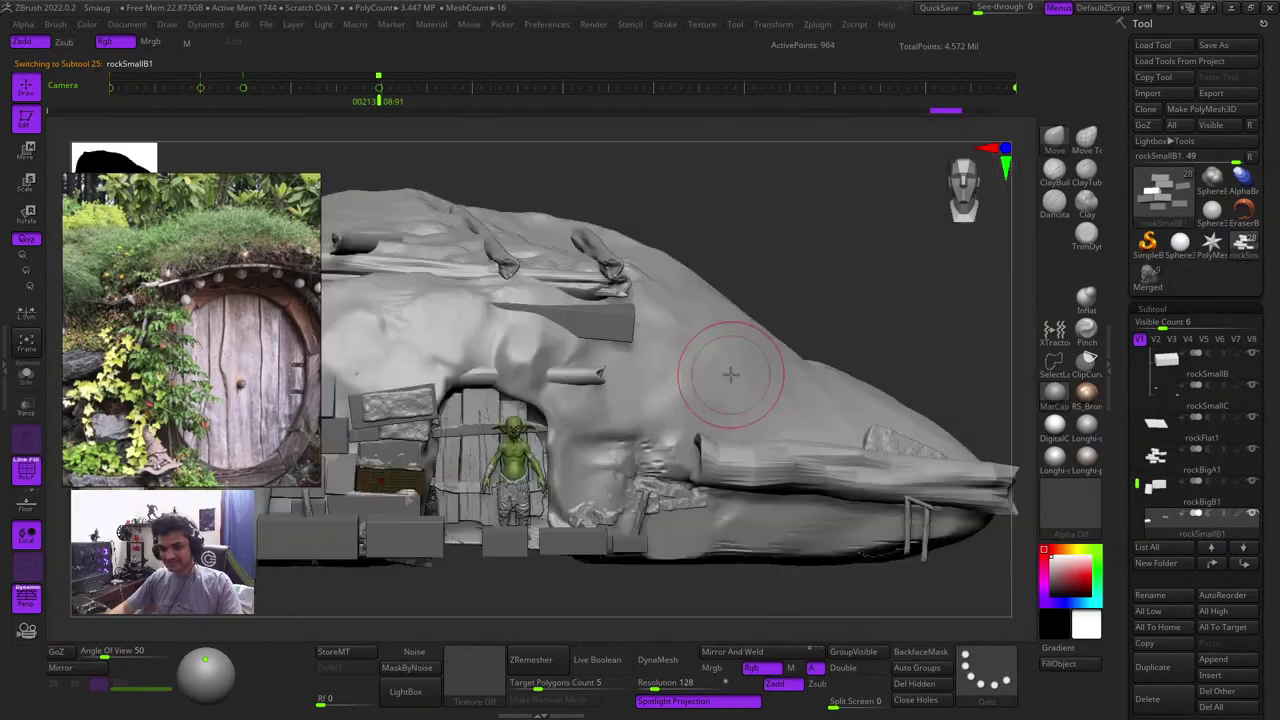
click(26, 373)
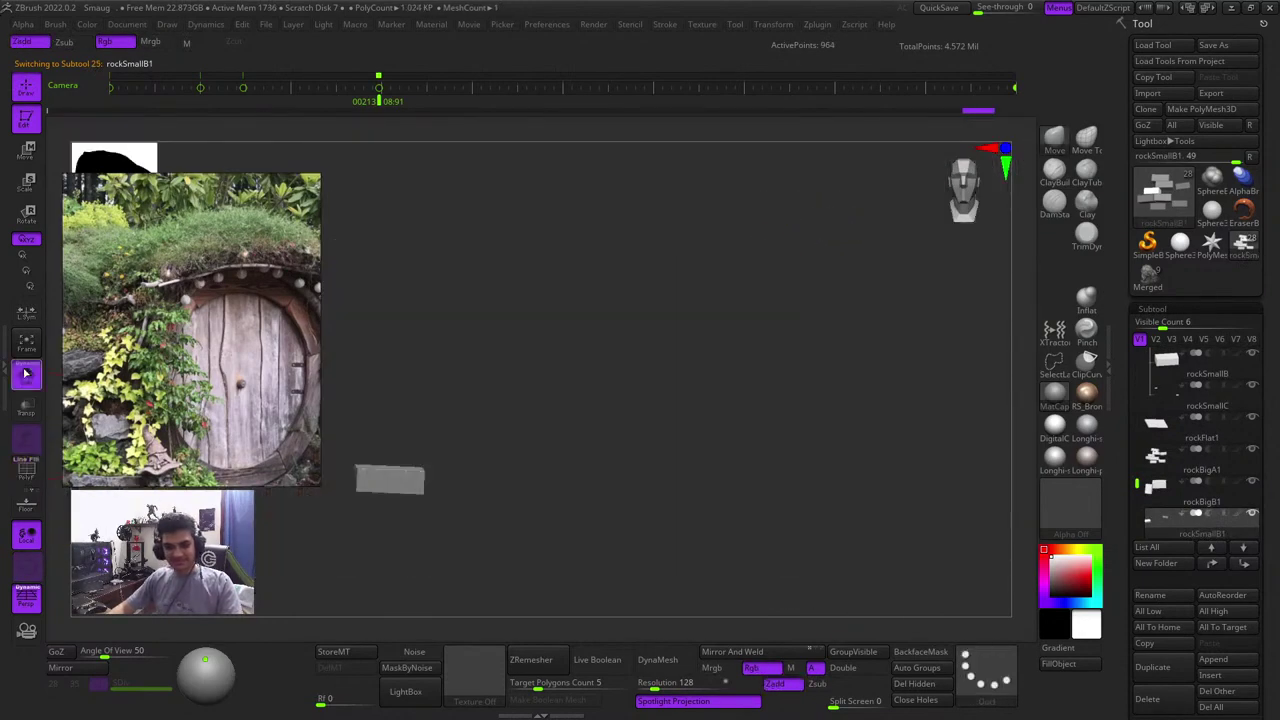
key(f)
key(f)
key(shift+f)
key(f)
key(shift+f)
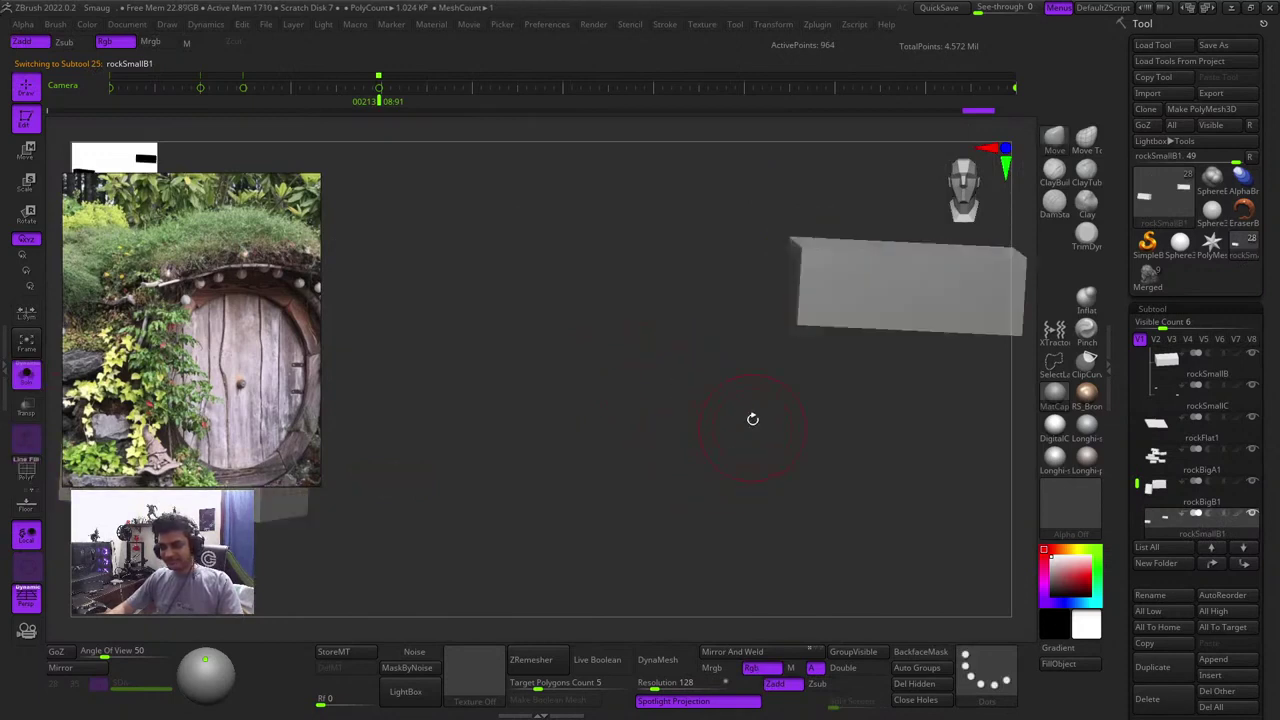
drag(752, 419, 724, 448)
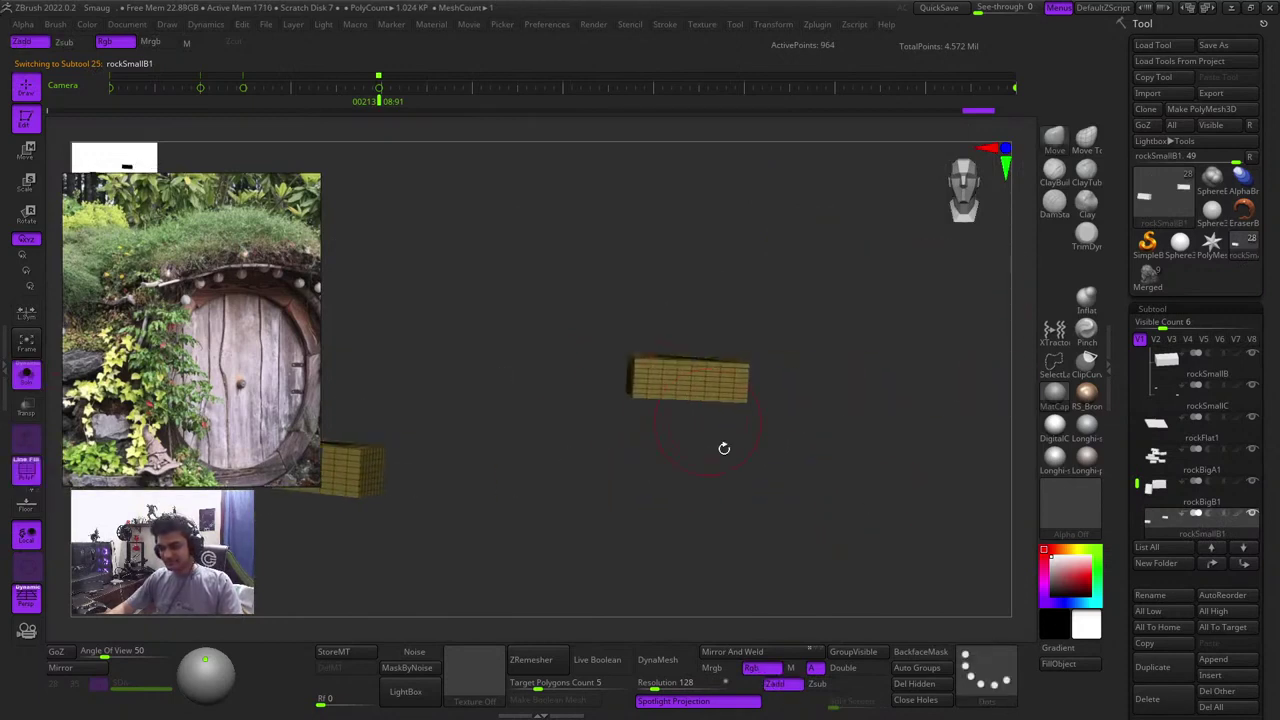
Auto-group the rockSmallB1 blocks, isolate the one beside the door for moving, and show the full scene again
key(shift+f)
key(shift+f)
click(927, 670)
key(shift+f)
key(w)
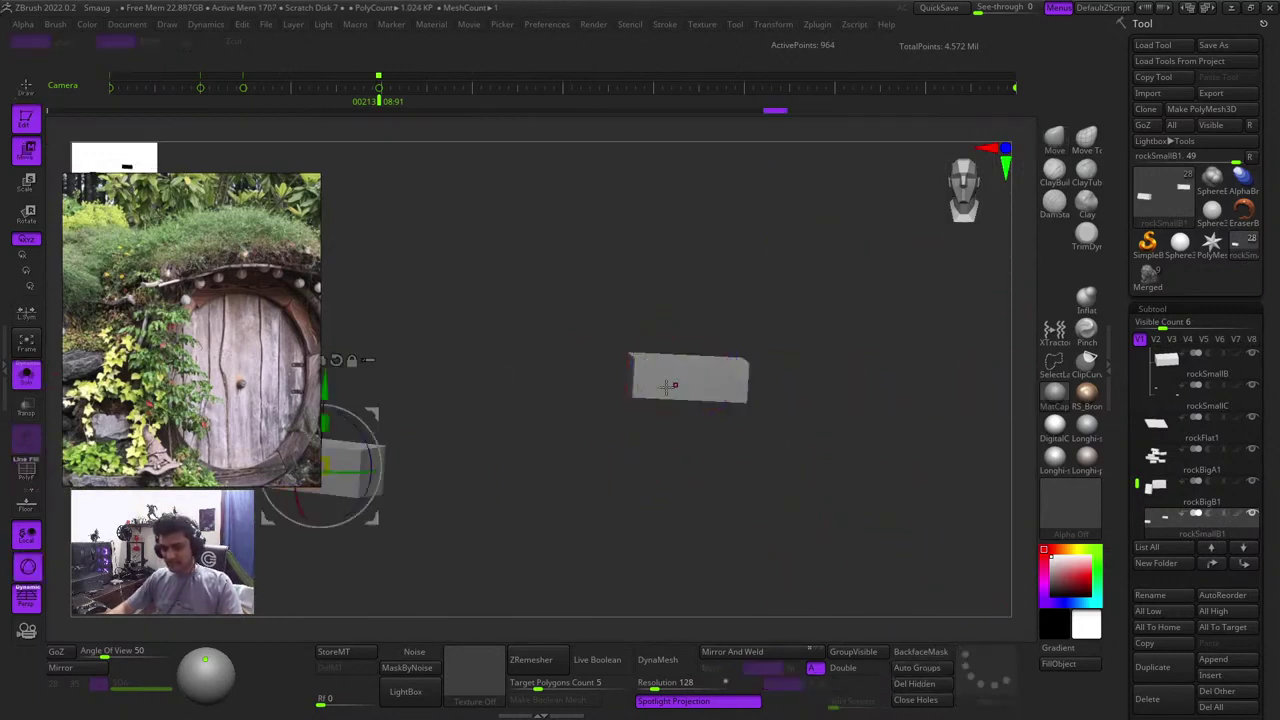
click(667, 386)
key(shift+f)
click(29, 370)
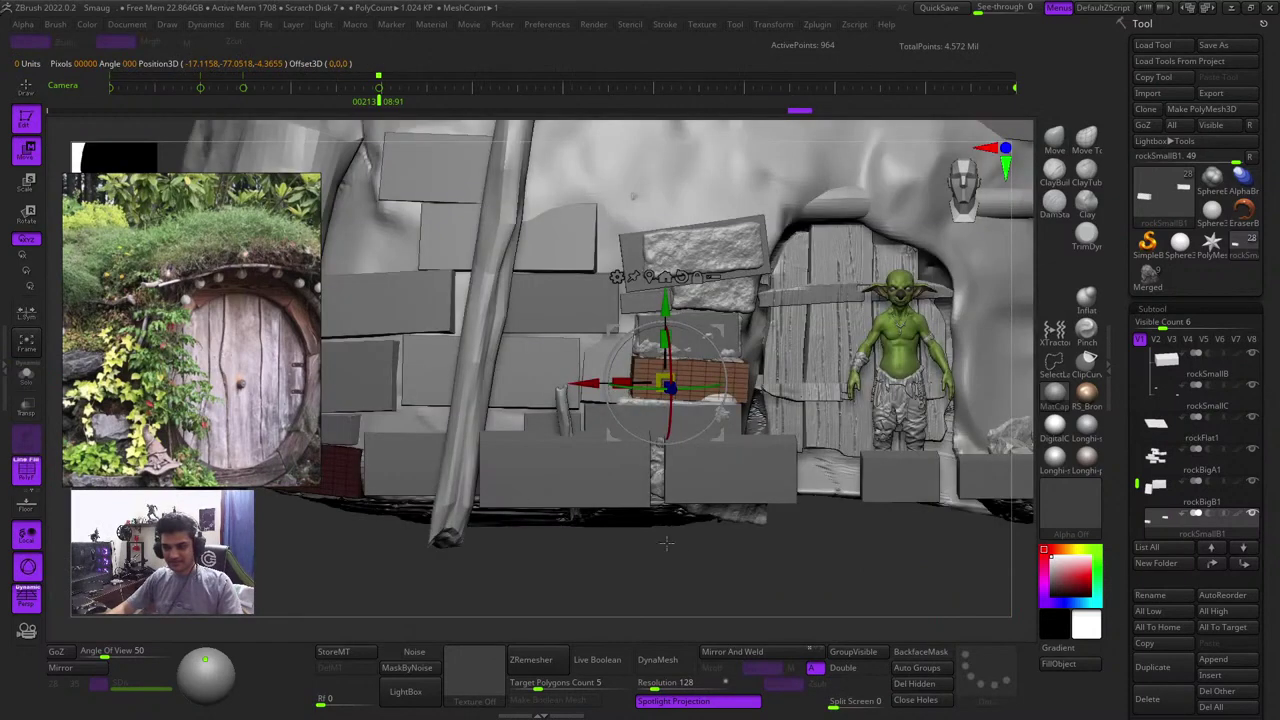
Copy the isolated rockSmallB1 block up to the bare wall above the textured stone beside the door
key(shift+f)
key(shift+f)
alt+drag(829, 548, 935, 586)
key(shift+f)
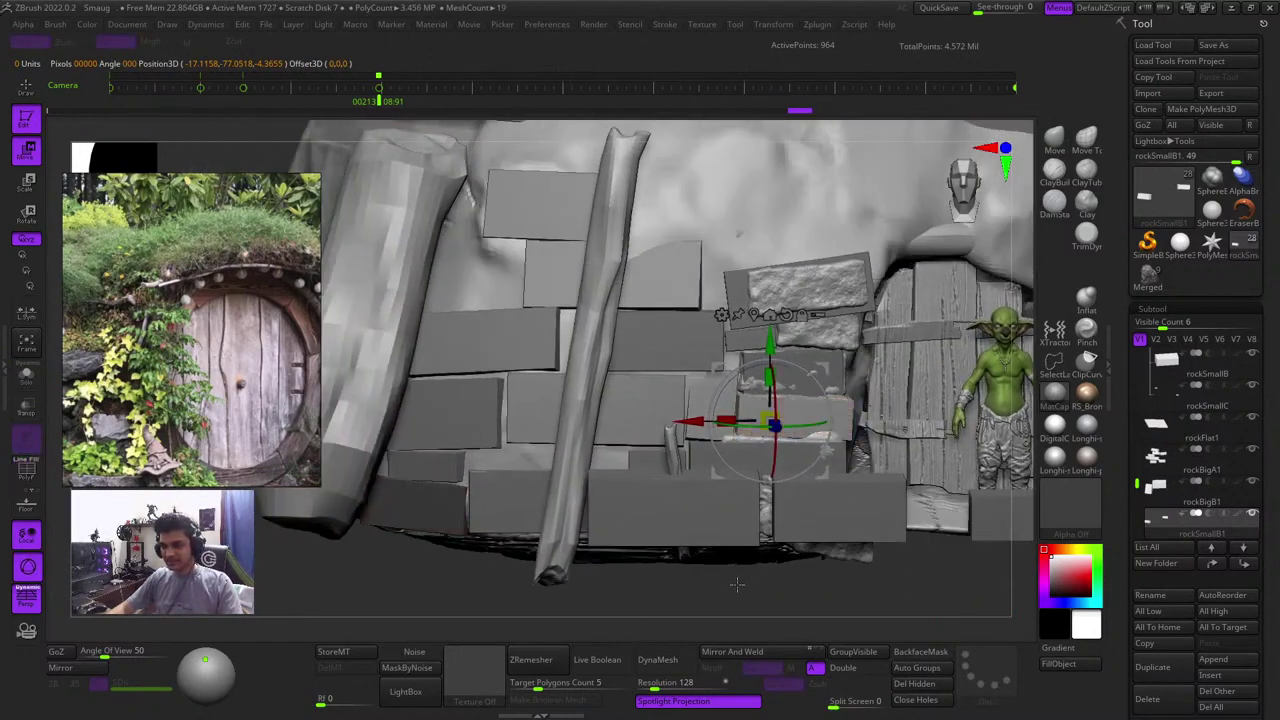
ctrl+drag(826, 361, 801, 183)
mouse_move(795, 604)
ctrl+mouse_down()
mouse_move(803, 634)
mouse_move(752, 613)
ctrl+mouse_up()
Move the copied rockSmallB1 block against the wall above the textured stone and rotate it to follow the surface
drag(342, 162, 365, 375)
drag(739, 275, 762, 244)
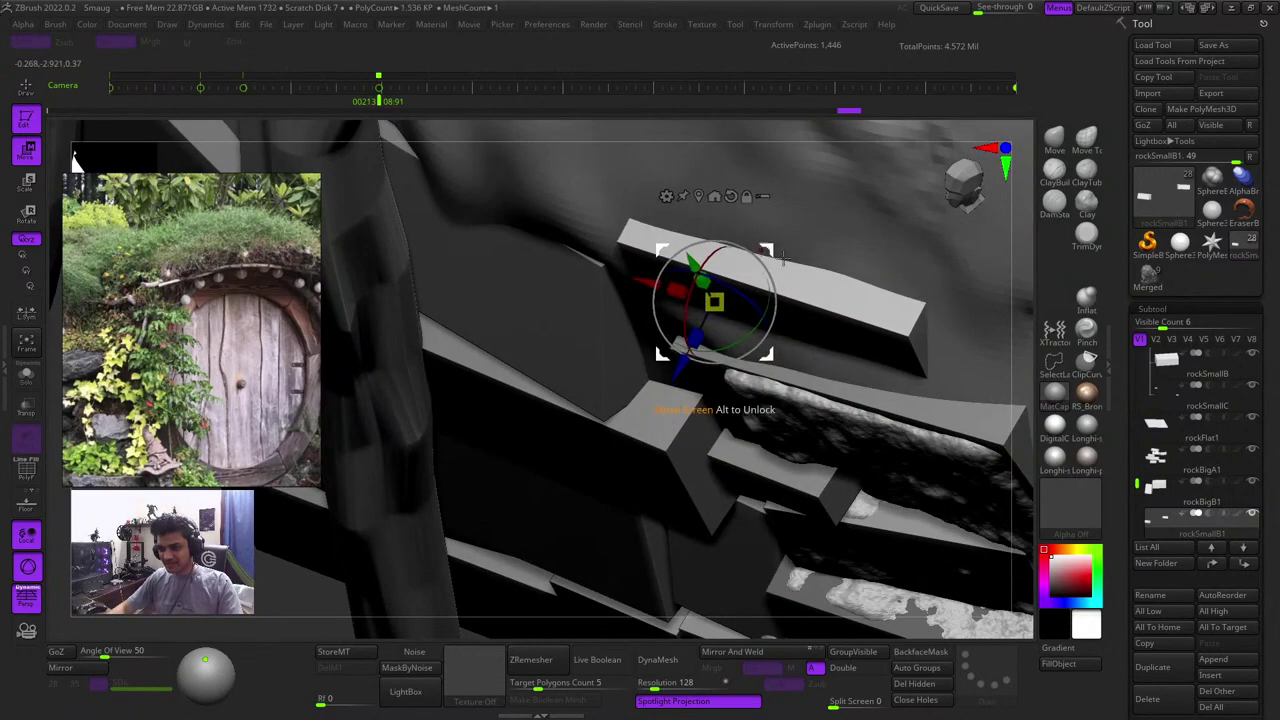
alt+drag(685, 628, 985, 272)
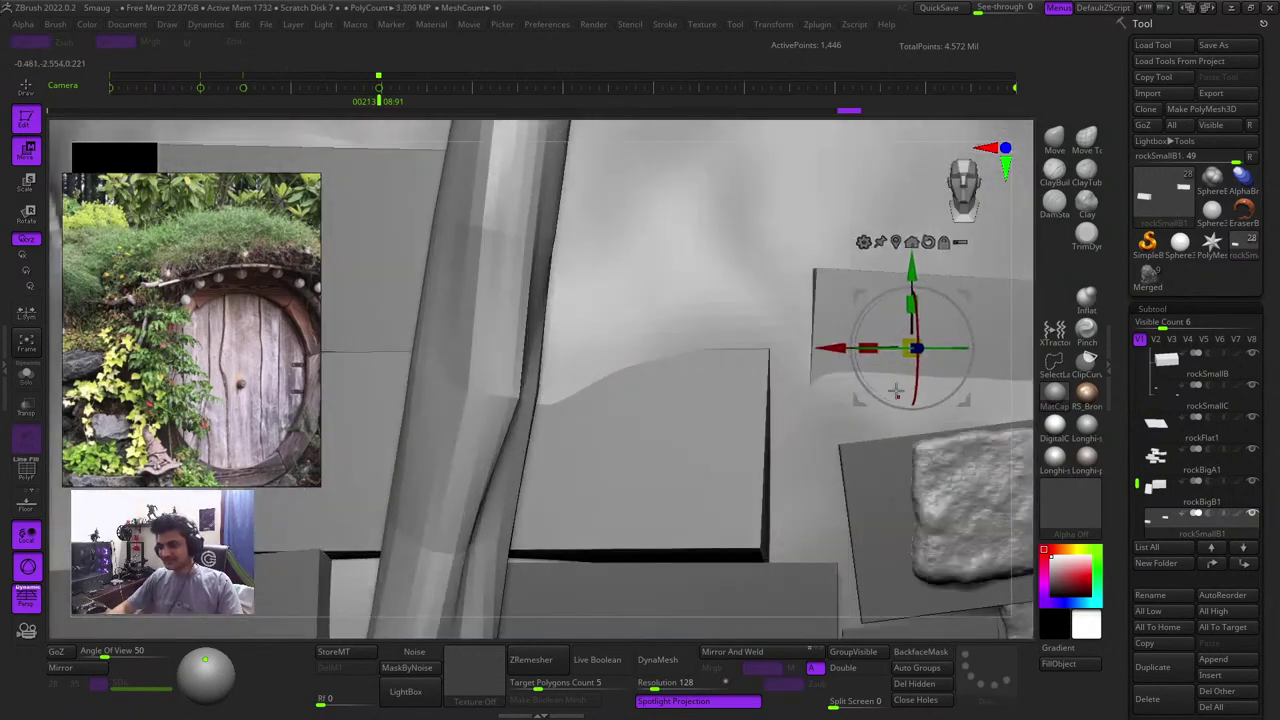
drag(920, 387, 919, 377)
drag(1030, 392, 1110, 385)
drag(963, 294, 963, 321)
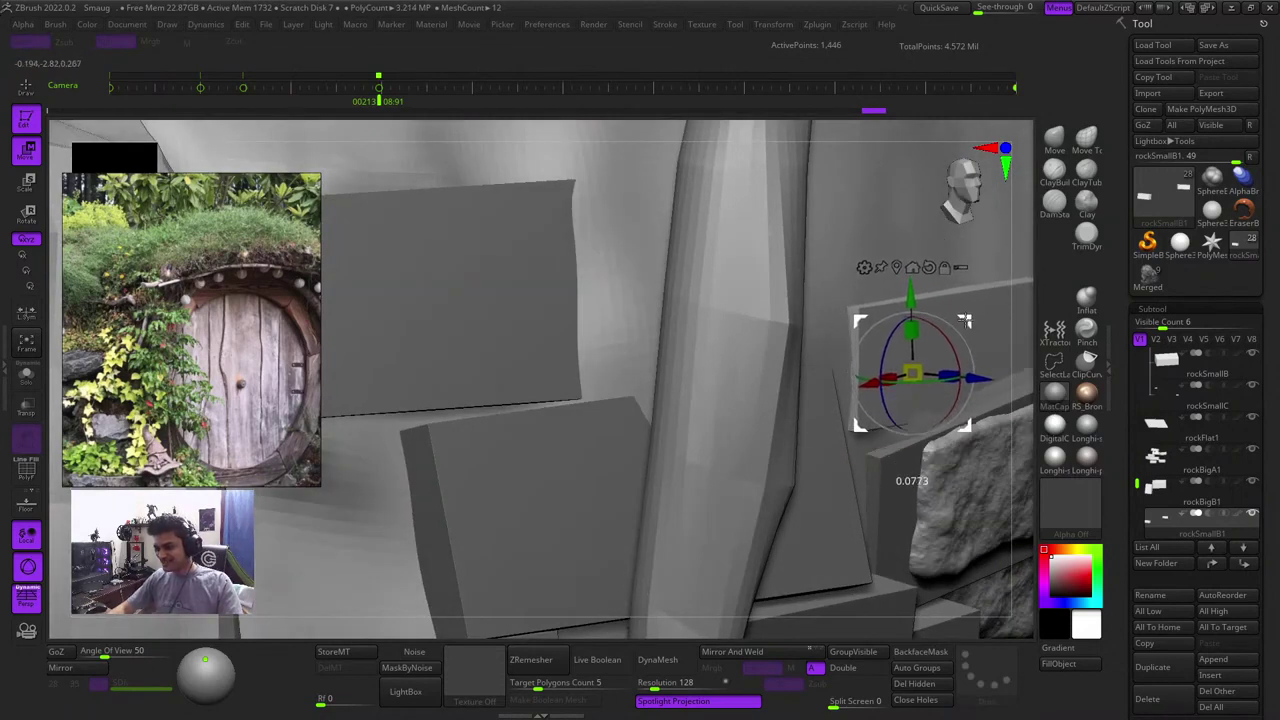
shift+drag(1029, 421, 966, 402)
key(shift+f)
key(f)
key(f)
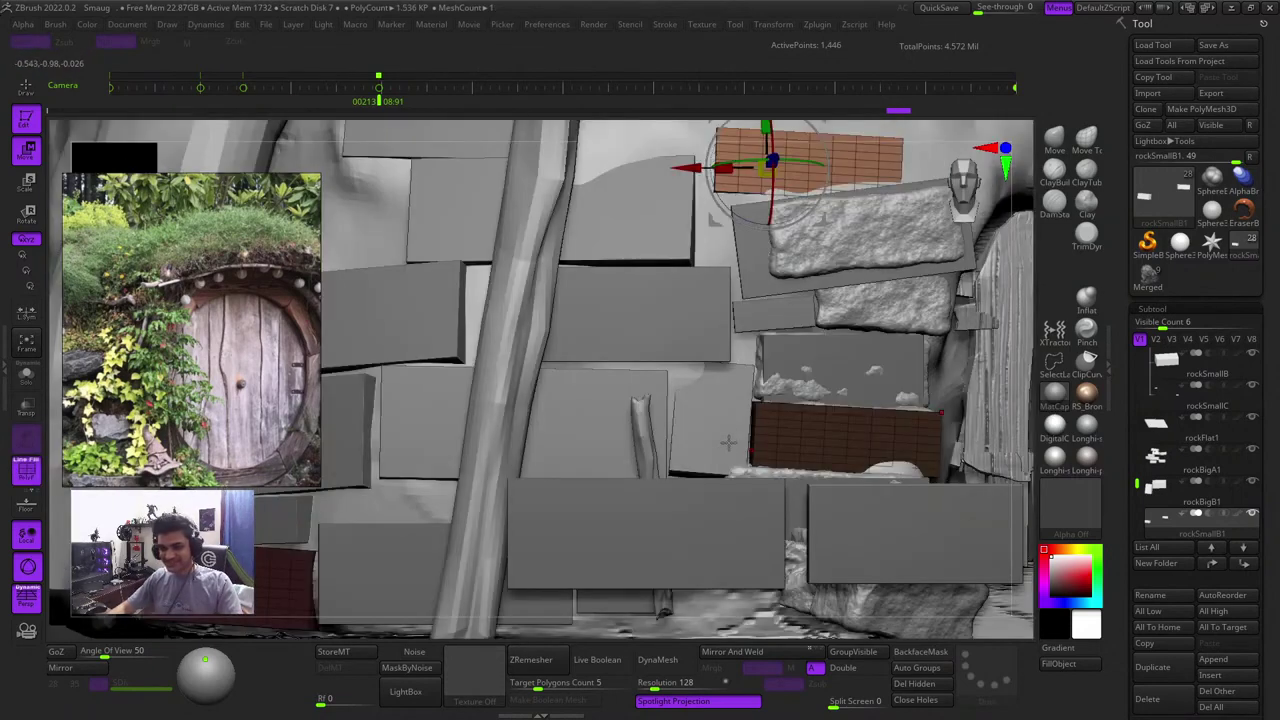
key(shift+f)
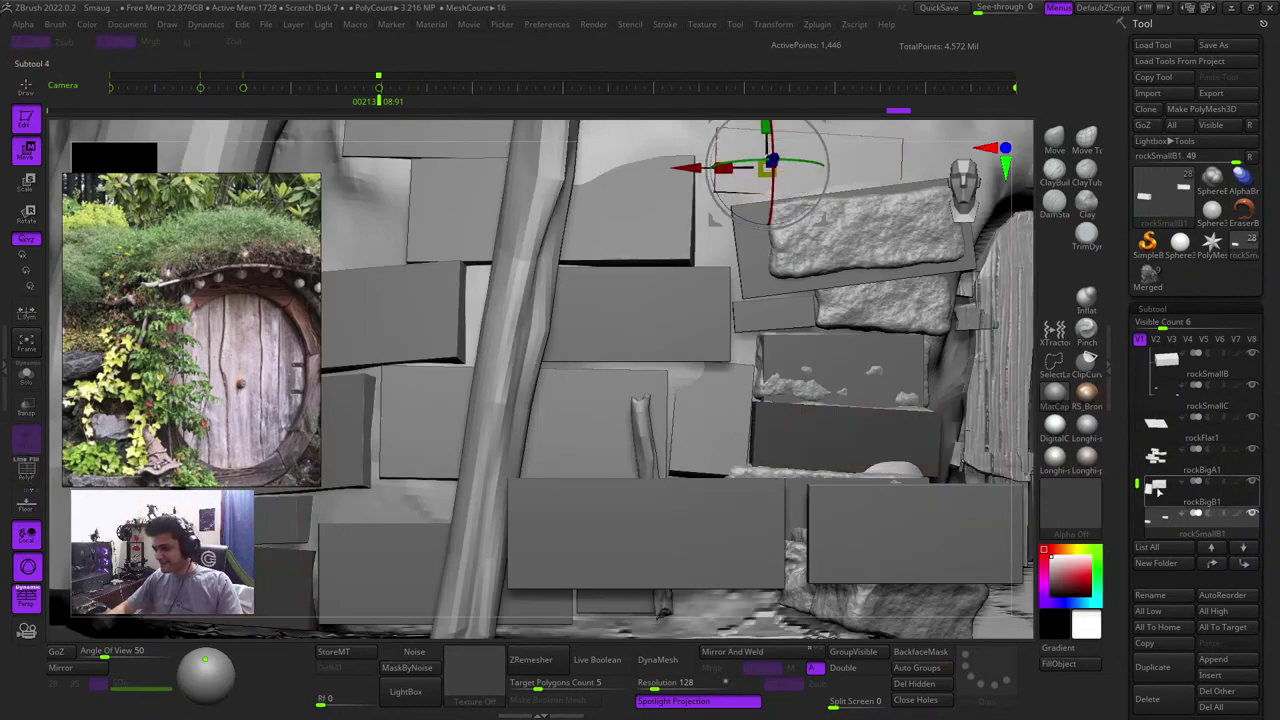
Hide the PM3D_Sphere3D_2 hill subtool to expose the full depth of the wall blocks
drag(1137, 484, 1136, 427)
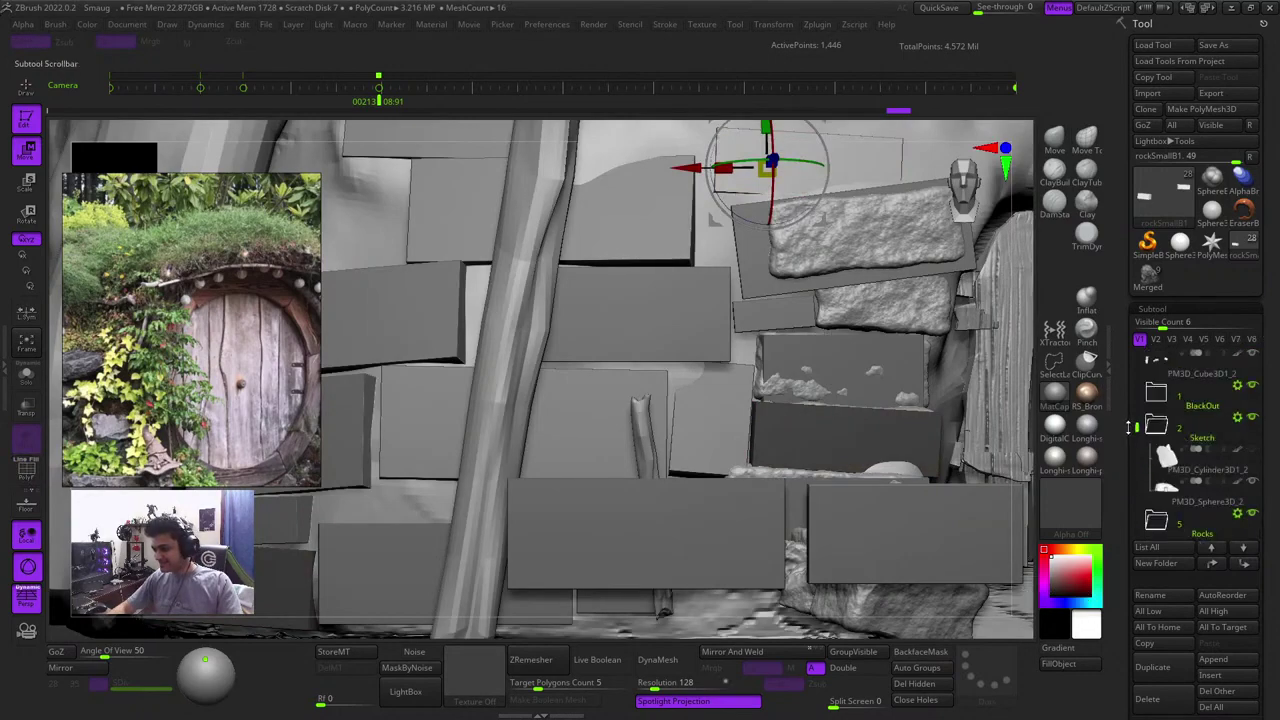
click(1248, 482)
ctrl+right_drag(804, 337, 797, 222)
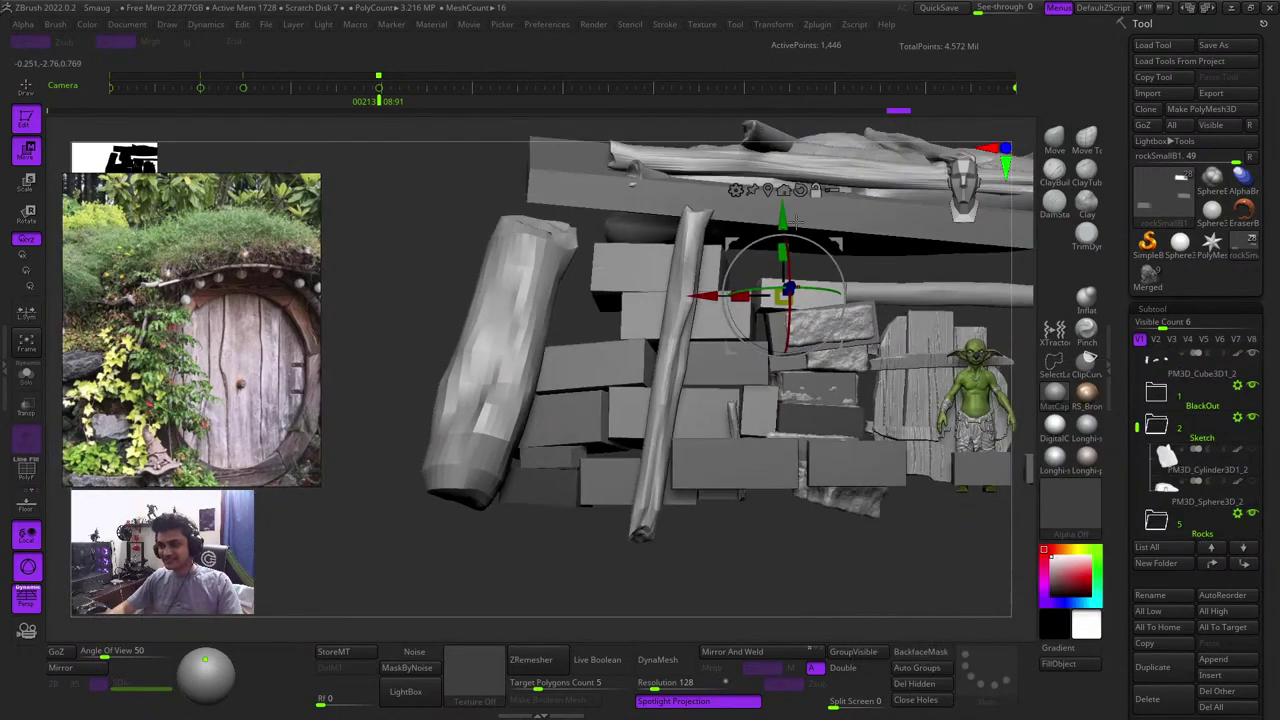
right_drag(908, 266, 868, 236)
ctrl+right_drag(868, 236, 821, 257)
right_drag(799, 209, 804, 150)
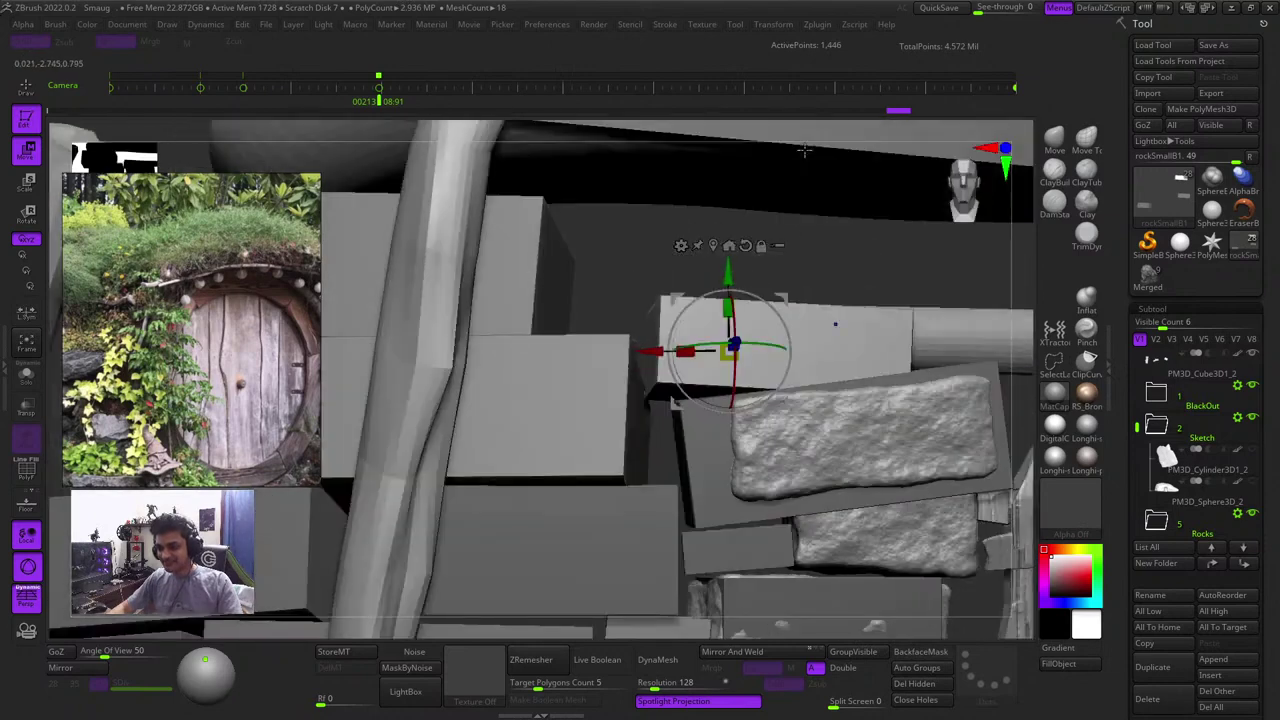
Shift and straighten the copied rockSmallB1 block above the textured stone beside the door, fitting it to the wall's depth
mouse_move(783, 300)
mouse_down()
mouse_move(798, 247)
mouse_move(791, 271)
mouse_move(769, 270)
mouse_move(774, 306)
mouse_up()
right_drag(829, 252, 818, 348)
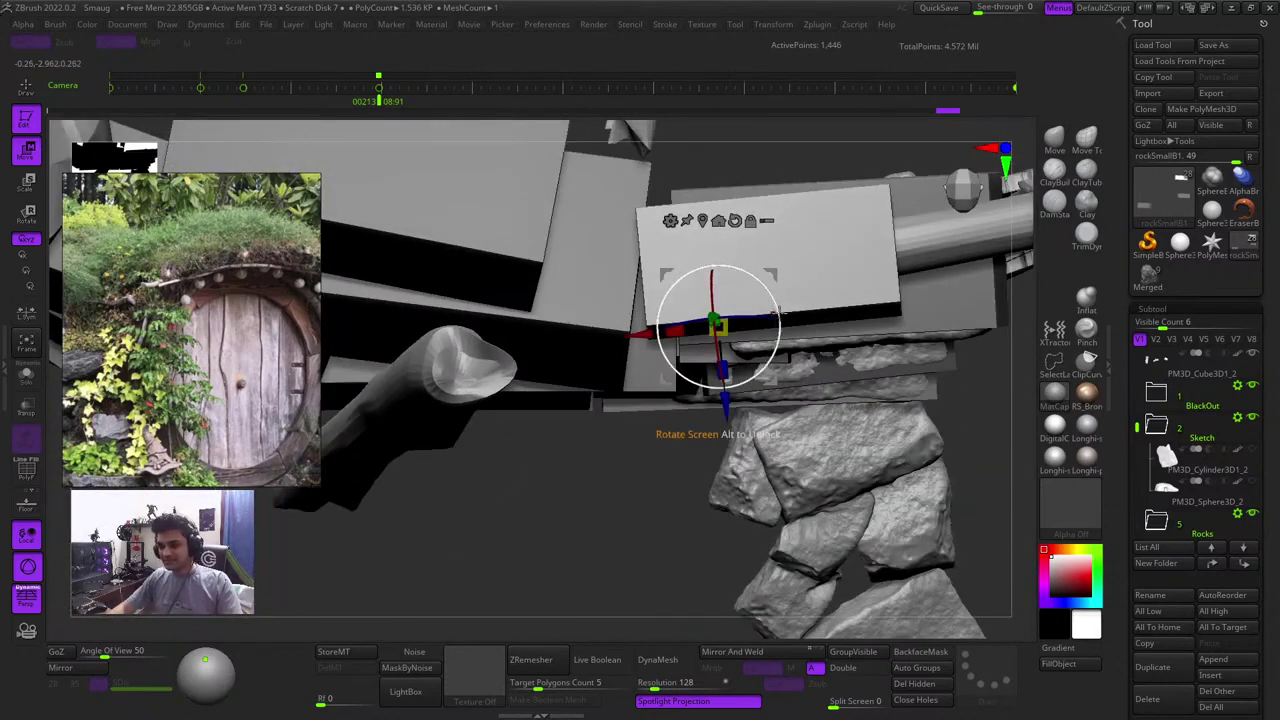
drag(777, 298, 782, 306)
right_drag(671, 520, 668, 420)
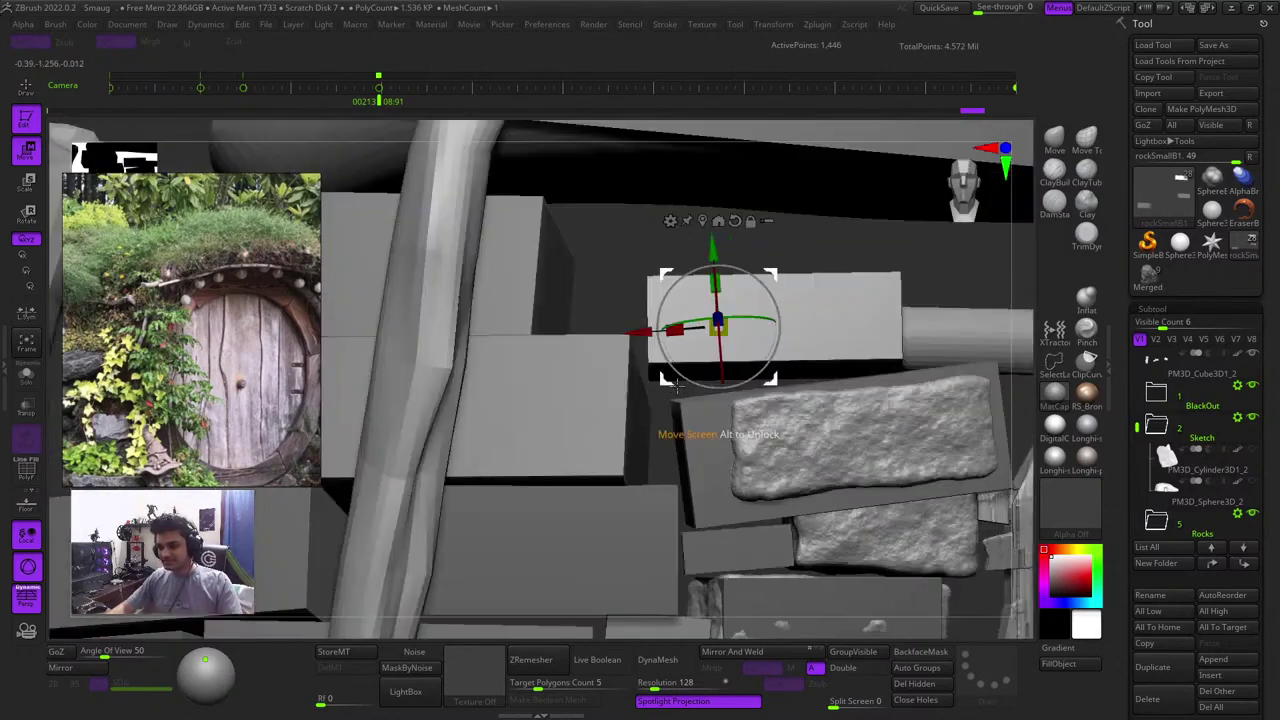
key(shift+f)
key(shift+f)
key(q)
key(shift+f)
key(shift+f)
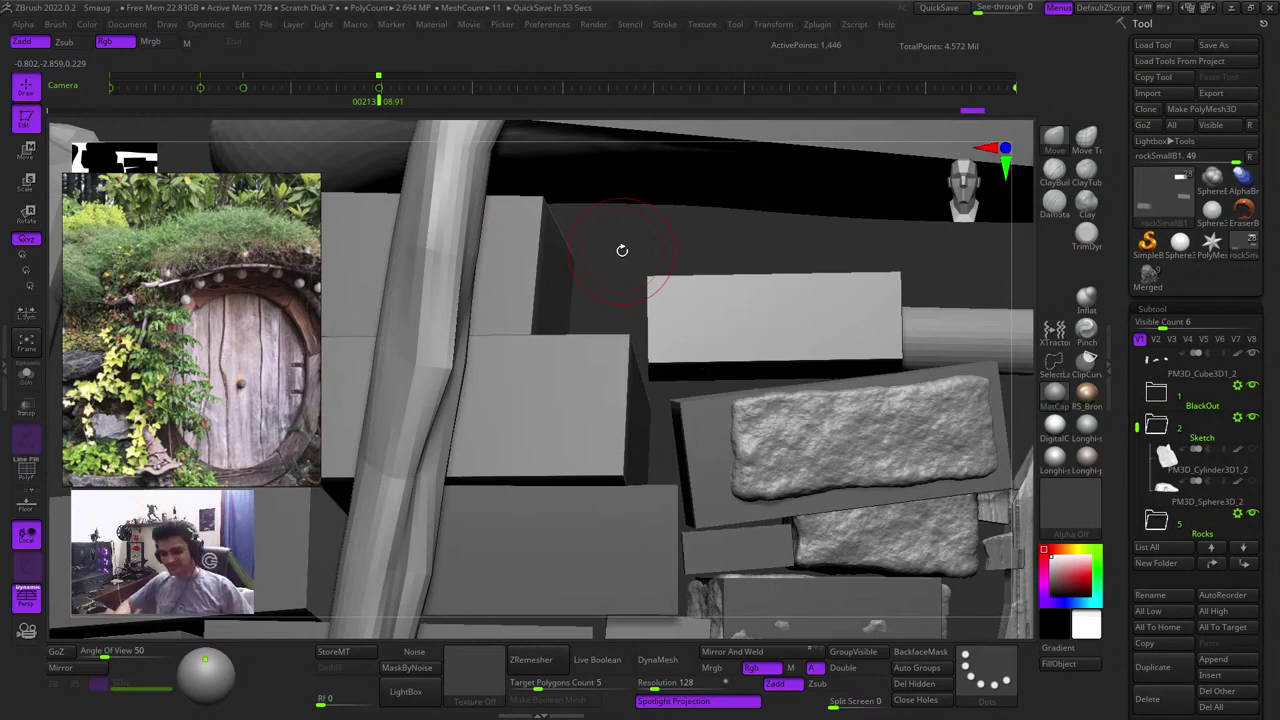
drag(723, 257, 687, 195)
key(shift+f)
key(shift+f)
Centre the transform gizmo on the copied rockSmallB1 block and reset its orientation
key(r)
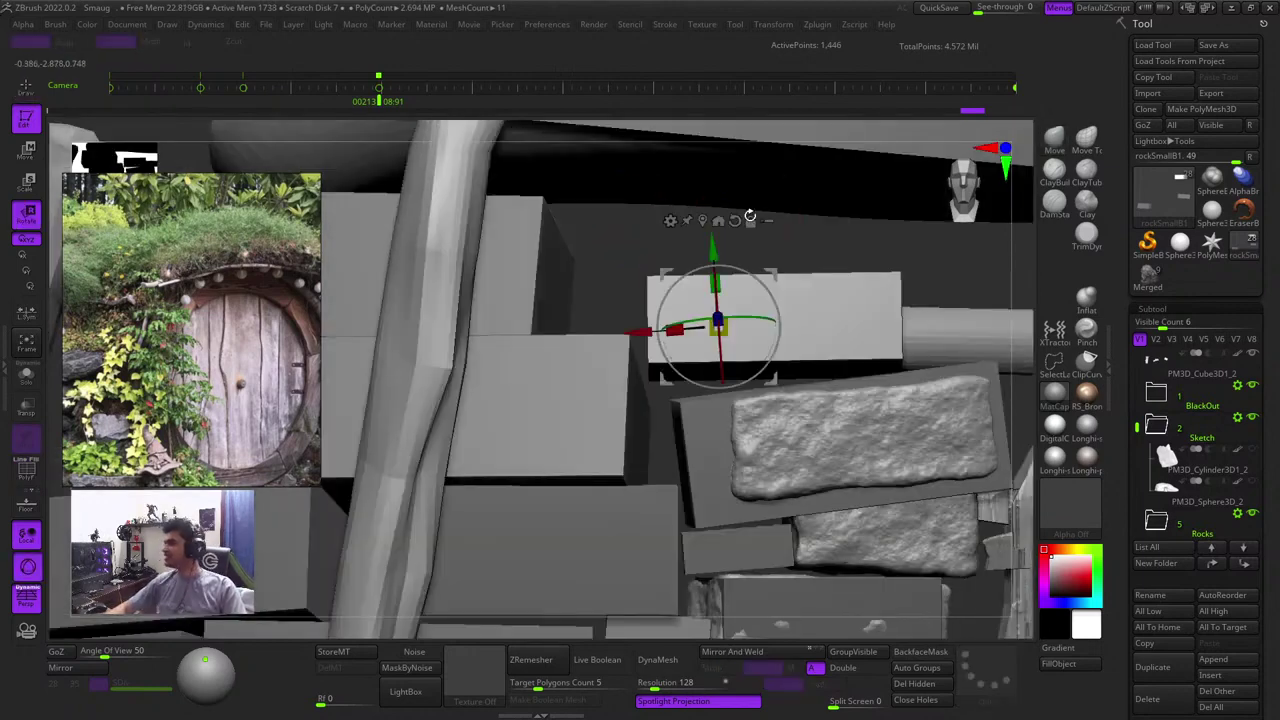
click(838, 305)
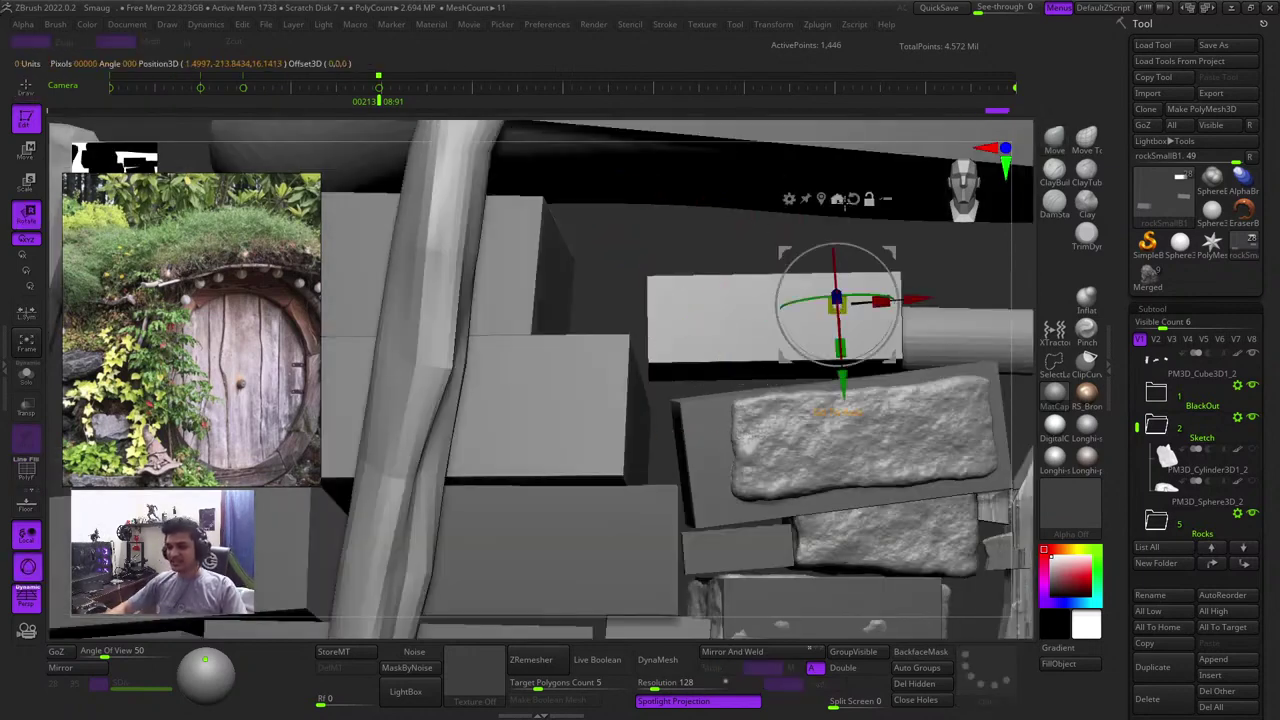
alt+click(854, 199)
click(821, 199)
drag(770, 236, 790, 314)
key(shift+f)
key(shift+f)
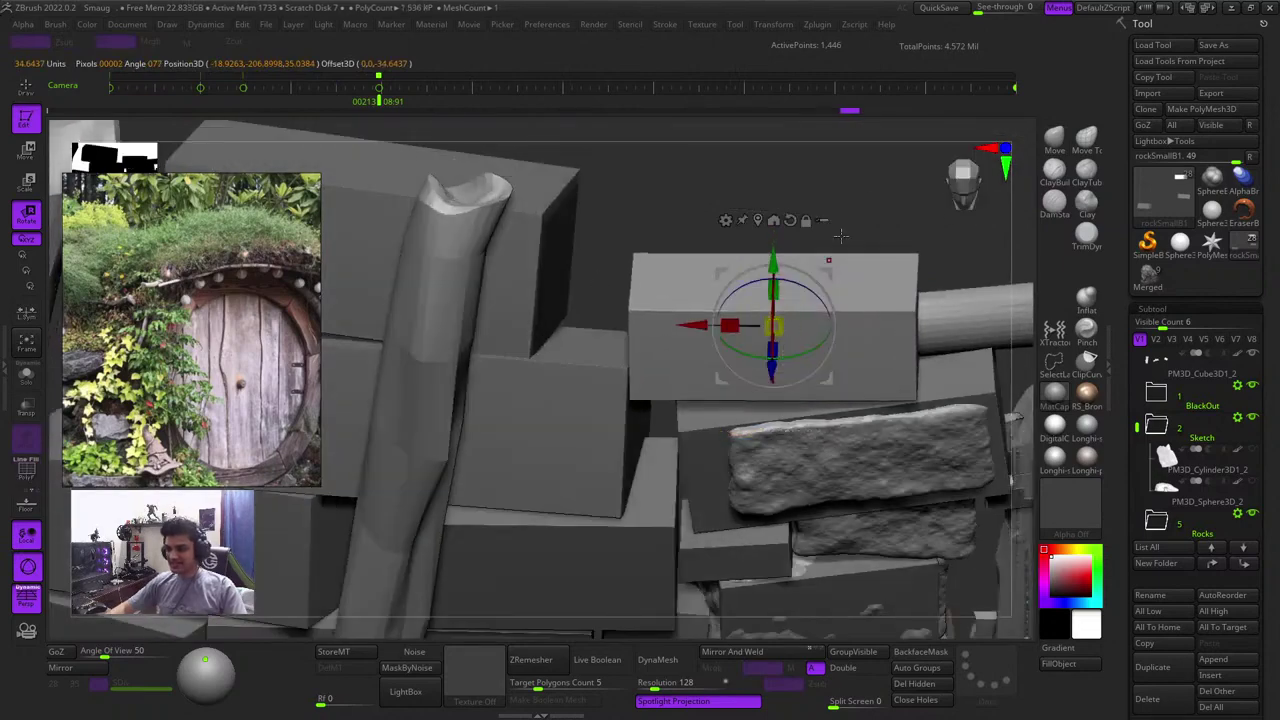
Try to enlarge the copied rockSmallB1 block about its centre and undo the scaling
shift+drag(840, 228, 867, 149)
drag(592, 234, 594, 264)
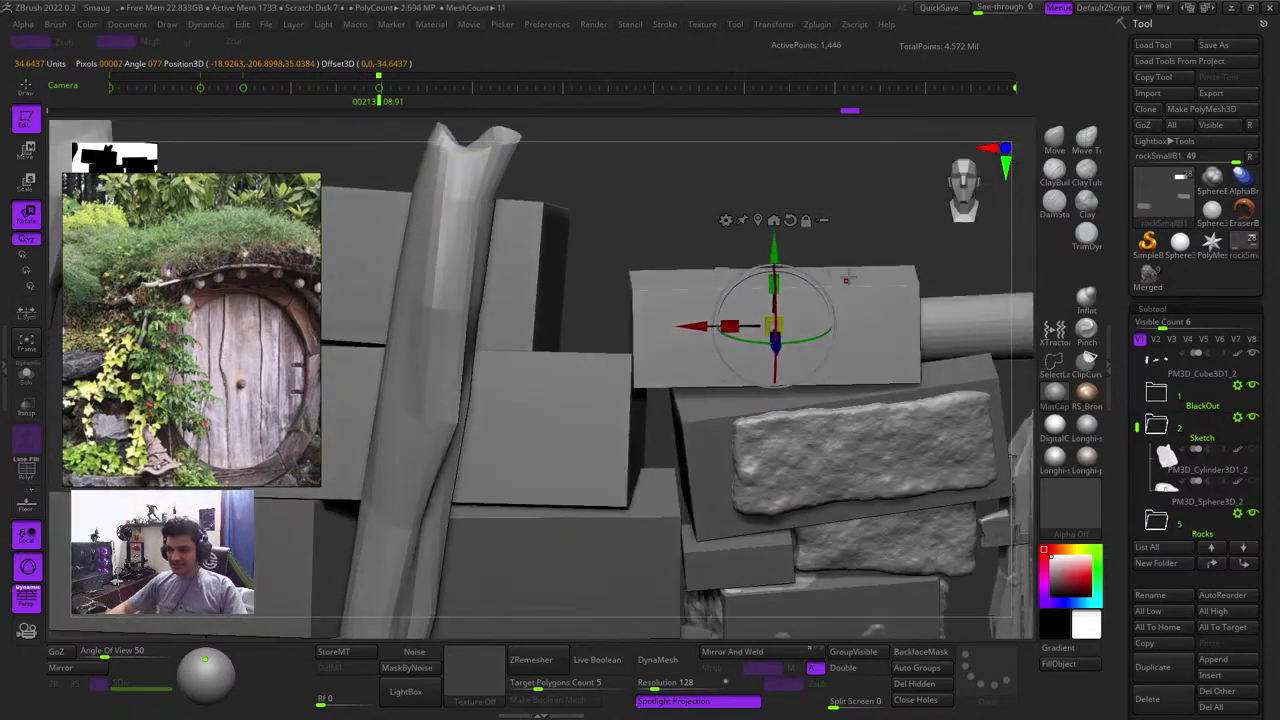
drag(823, 271, 831, 271)
key(ctrl+z)
key(ctrl+z)
mouse_move(651, 218)
shift+mouse_down()
mouse_move(646, 205)
mouse_move(653, 240)
shift+mouse_up()
Duplicate the rockSmallB1 block upward to start another course of stone above it
key(q)
key(w)
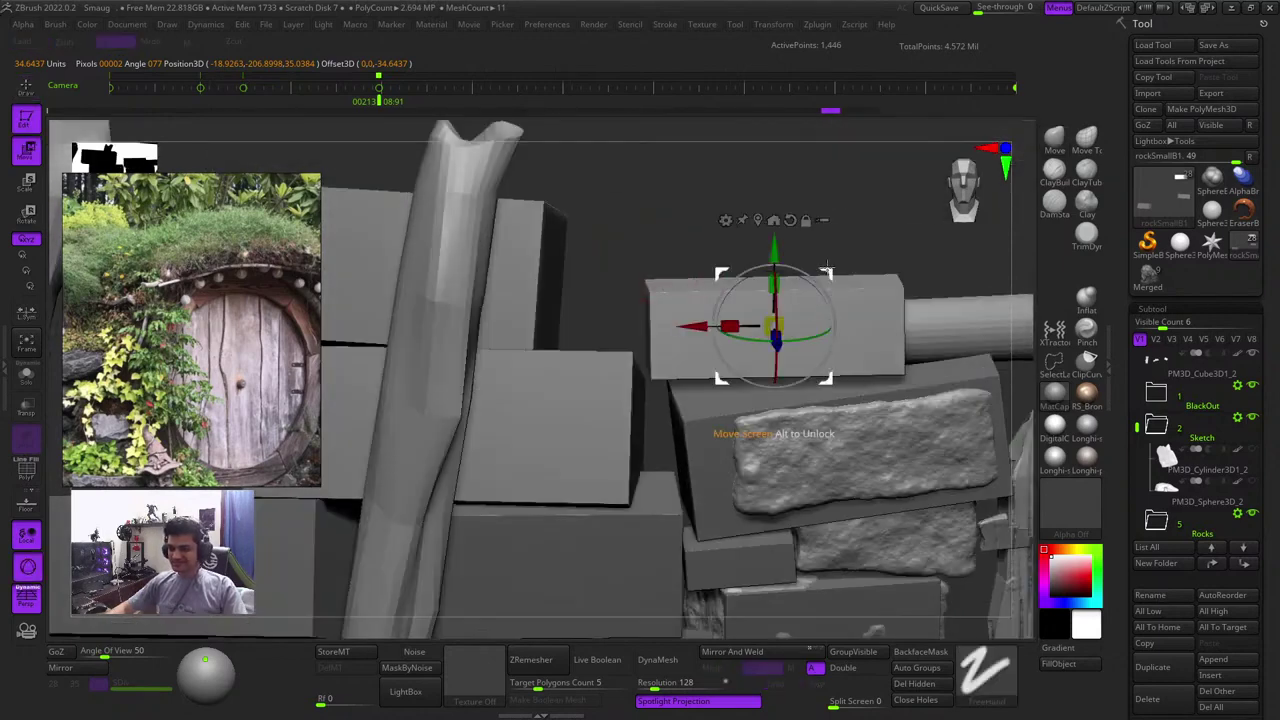
mouse_move(829, 268)
ctrl+mouse_down()
mouse_move(778, 165)
mouse_move(745, 158)
ctrl+mouse_up()
shift+drag(886, 200, 683, 169)
drag(720, 244, 803, 255)
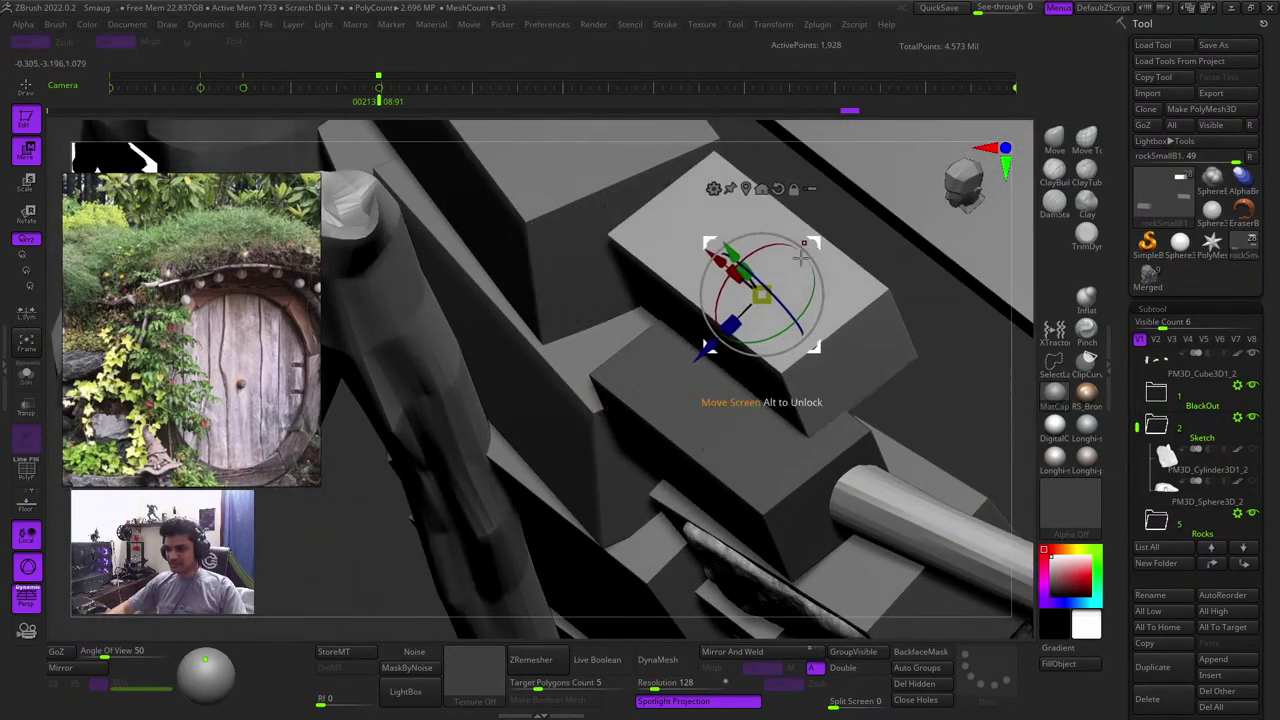
Enlarge the new top rockSmallB1 block slightly beyond the size of the block below it
drag(756, 302, 490, 272)
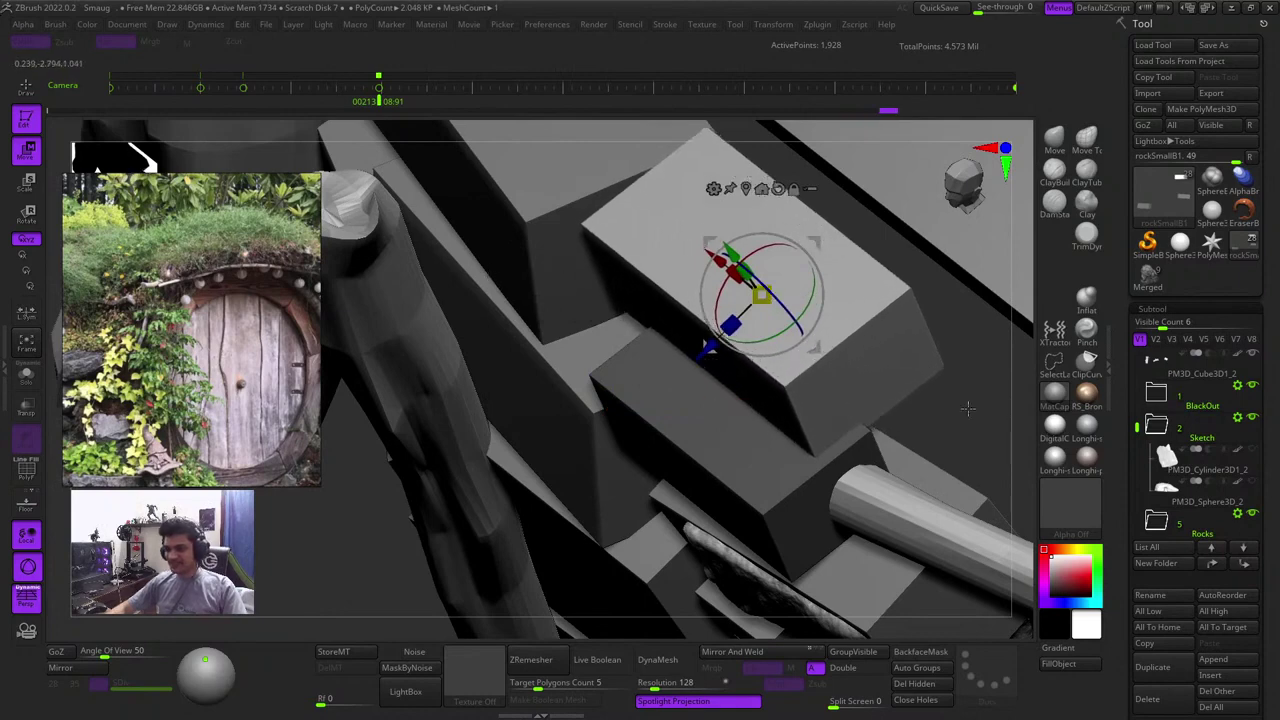
drag(968, 408, 962, 432)
key(r)
drag(762, 300, 774, 308)
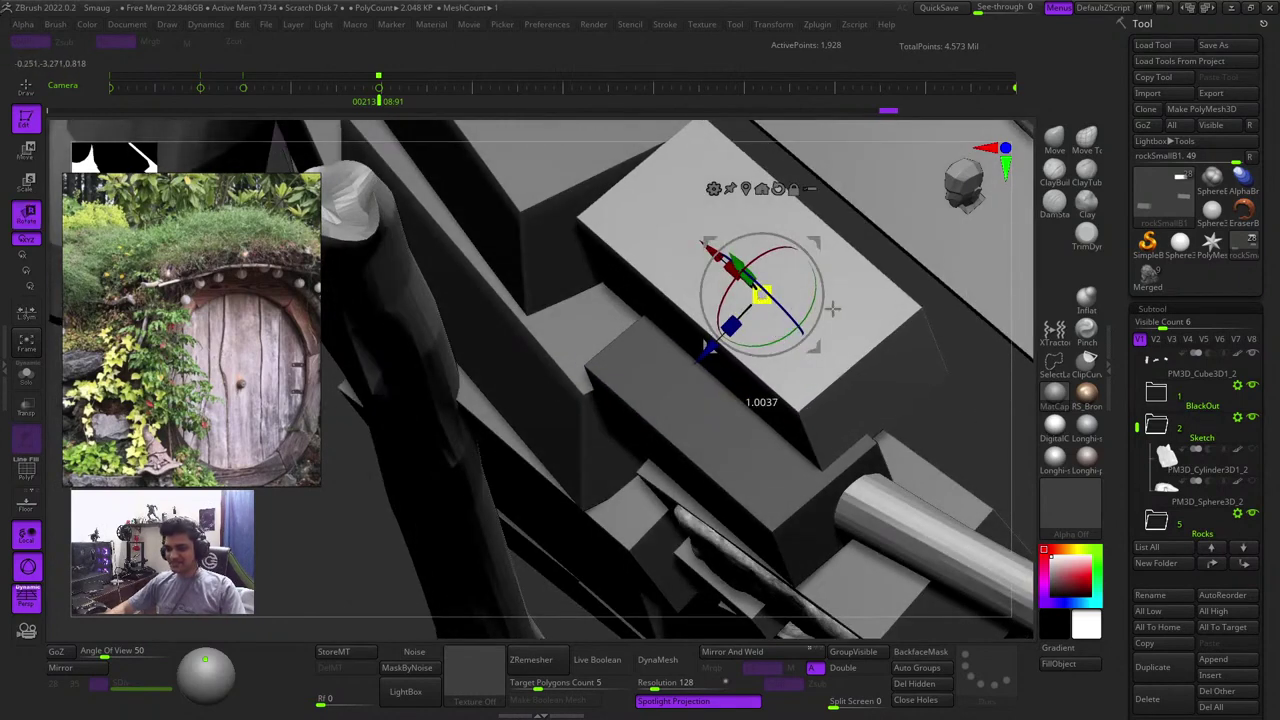
Adjust the enlarged block's depth, raise it clear of the block below, and shift it sideways toward the leaning log
key(w)
drag(706, 348, 674, 381)
shift+drag(960, 400, 940, 370)
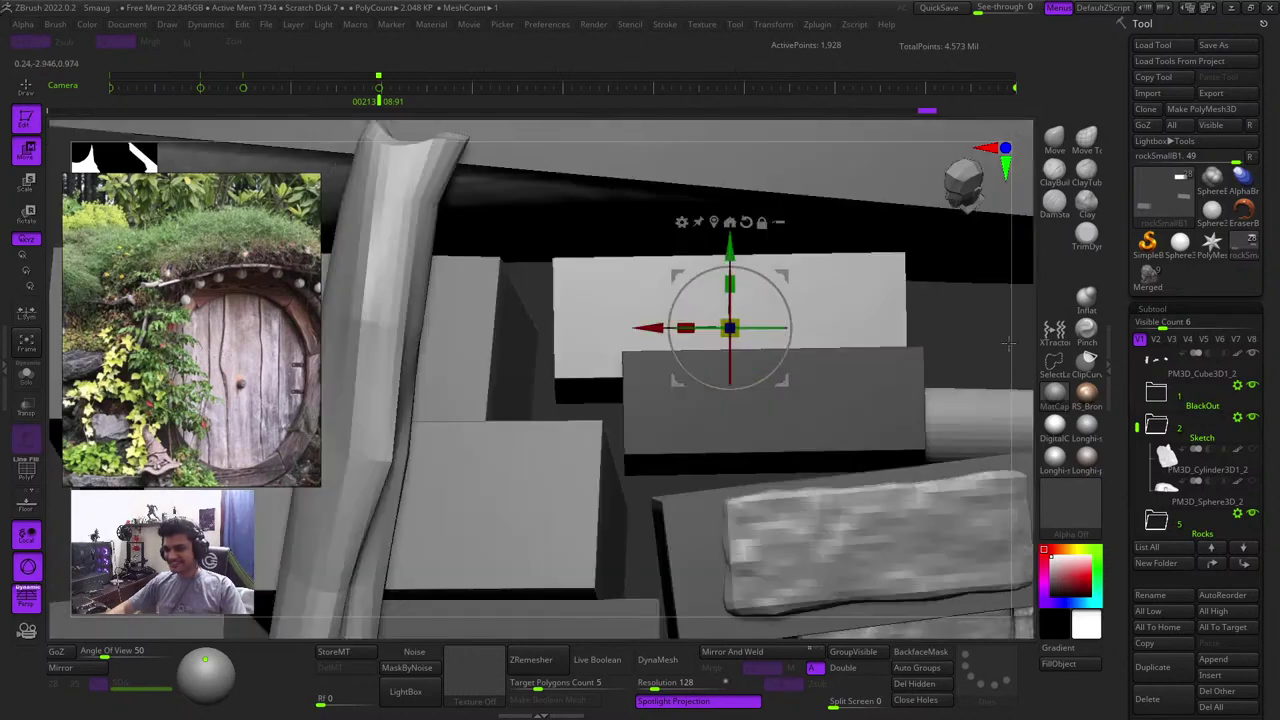
drag(741, 244, 720, 207)
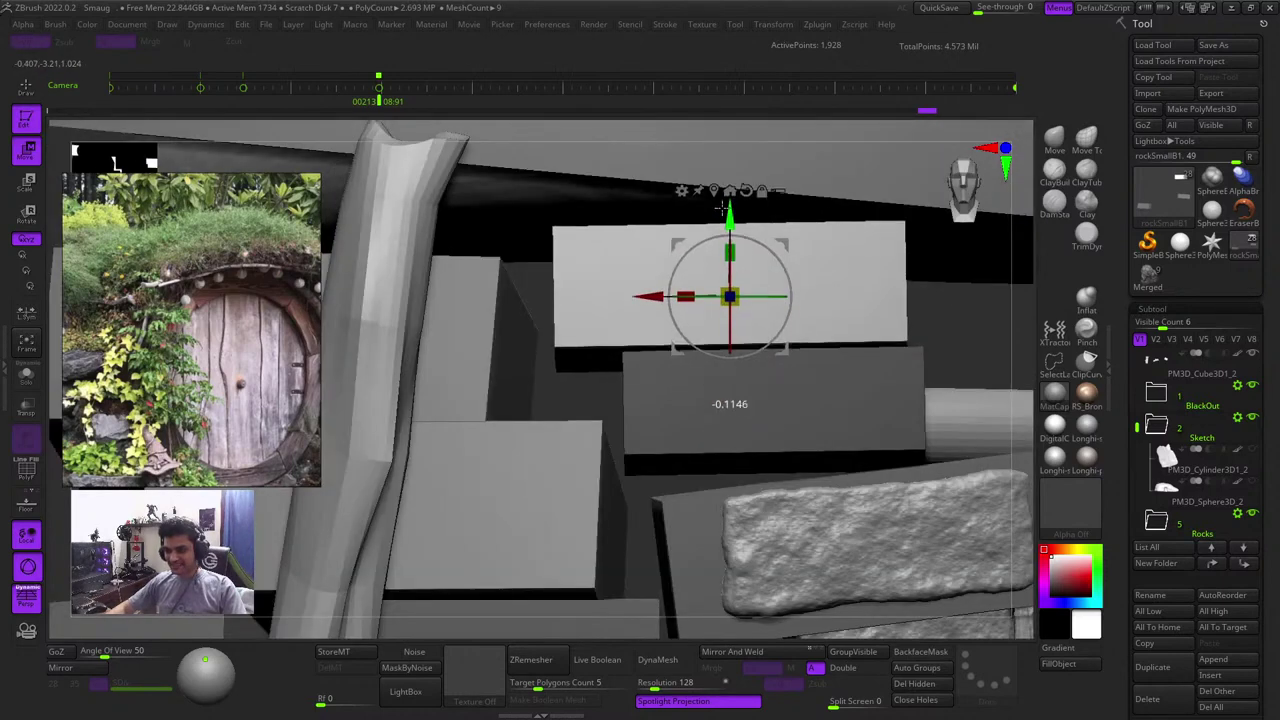
drag(784, 242, 747, 242)
key(q)
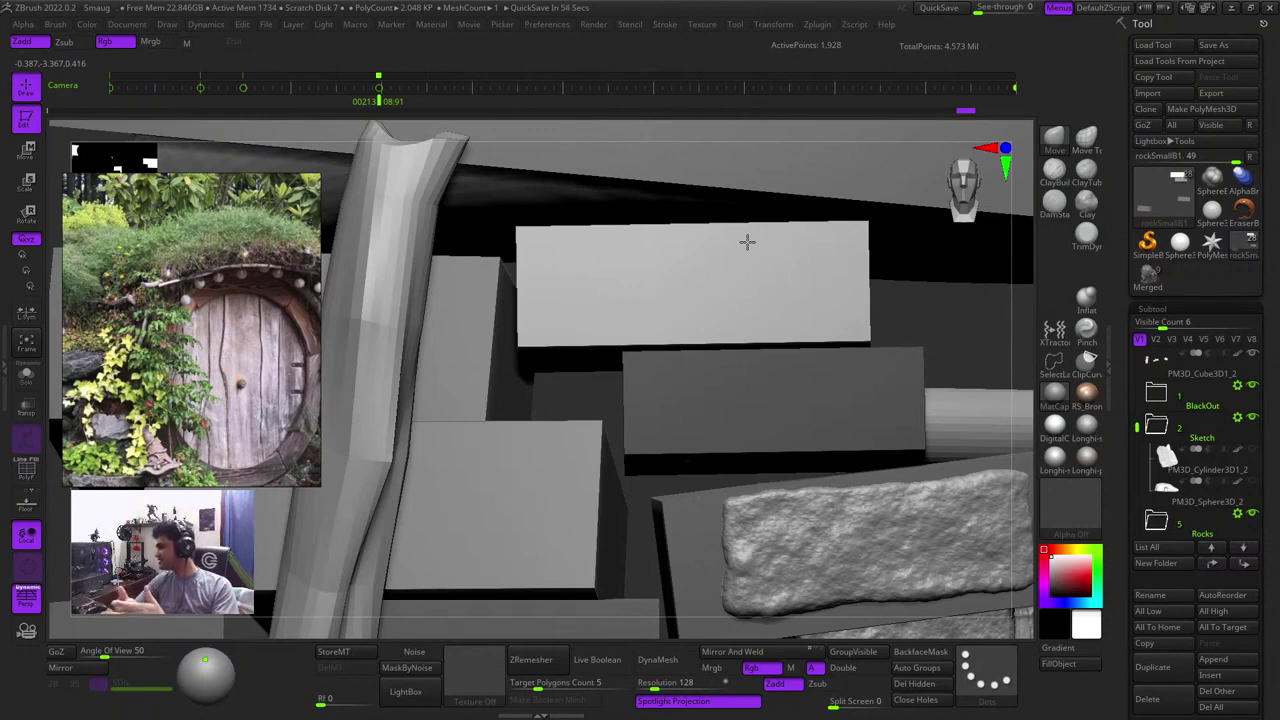
Examine the stacked wall blocks from several angles, from the new top course down to the stones beside the door
ctrl+right_drag(850, 346, 708, 285)
alt+right_drag(511, 214, 383, 190)
right_drag(383, 190, 480, 217)
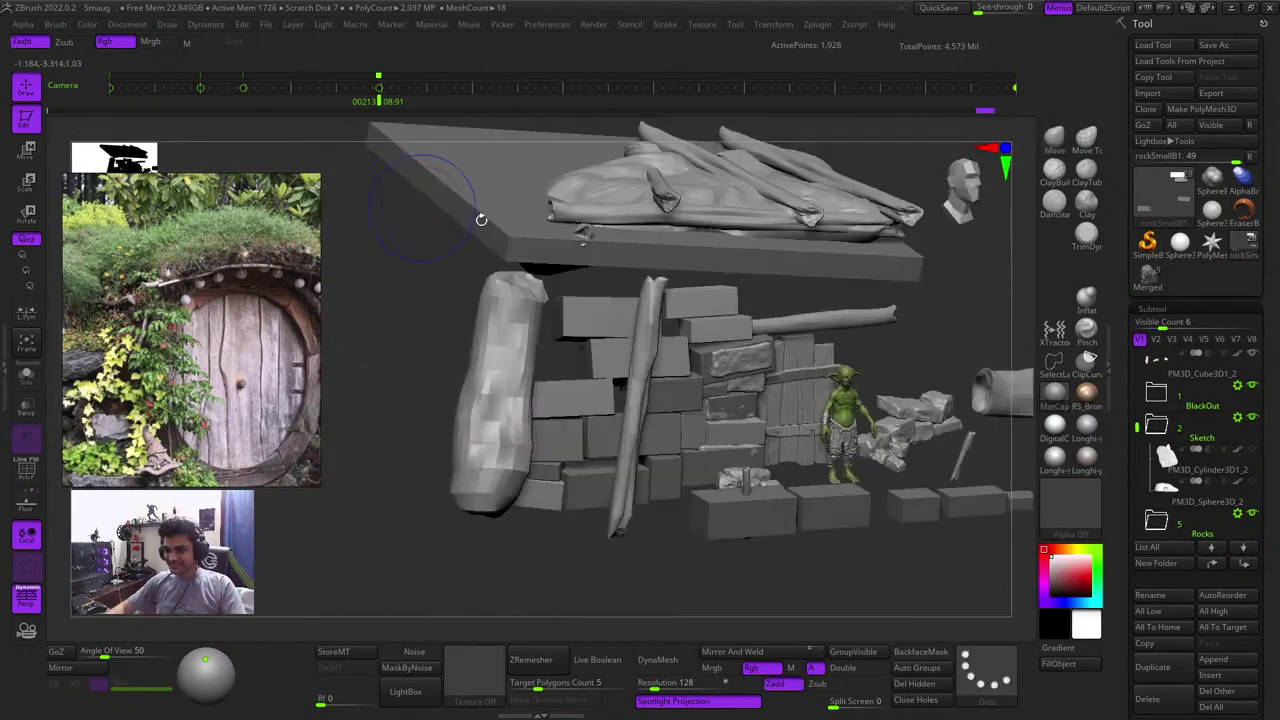
right_drag(929, 286, 808, 206)
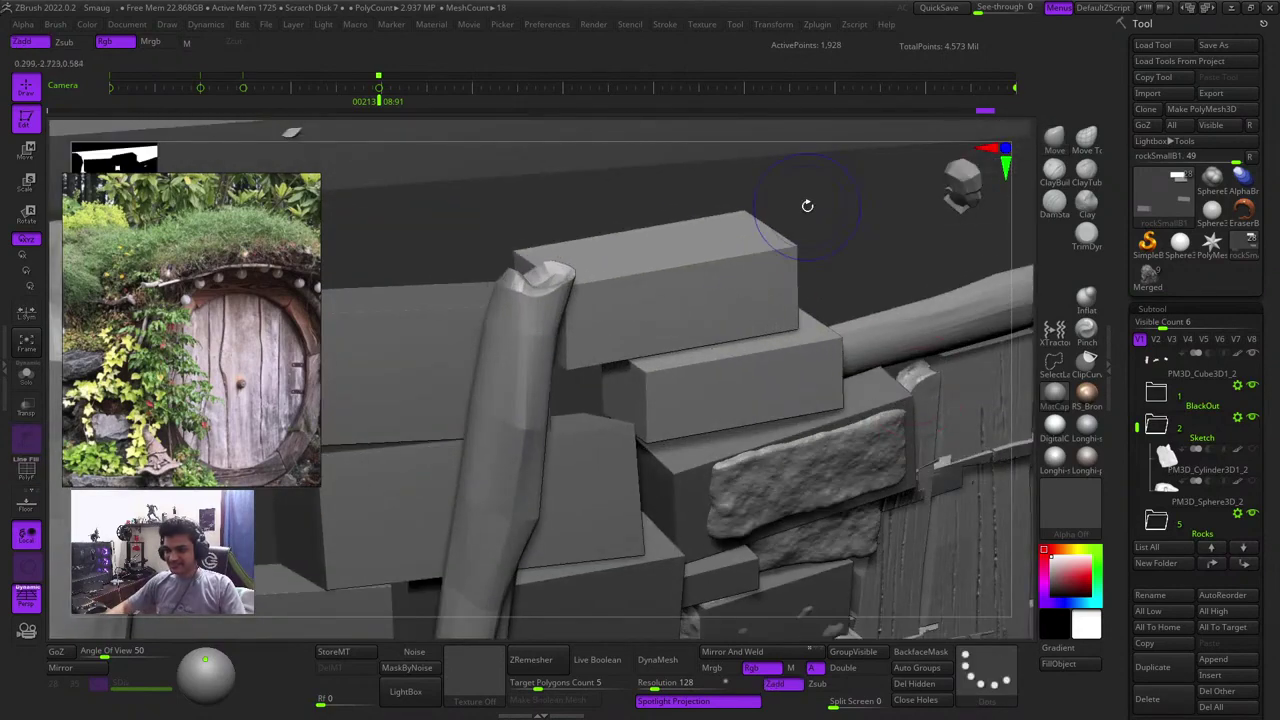
key(shift+f)
key(shift+f)
mouse_move(886, 231)
right_down()
mouse_move(965, 256)
mouse_move(830, 302)
mouse_move(838, 360)
mouse_move(820, 376)
right_up()
key(w)
right_drag(820, 250, 858, 270)
key(q)
ctrl+right_drag(777, 290, 857, 406)
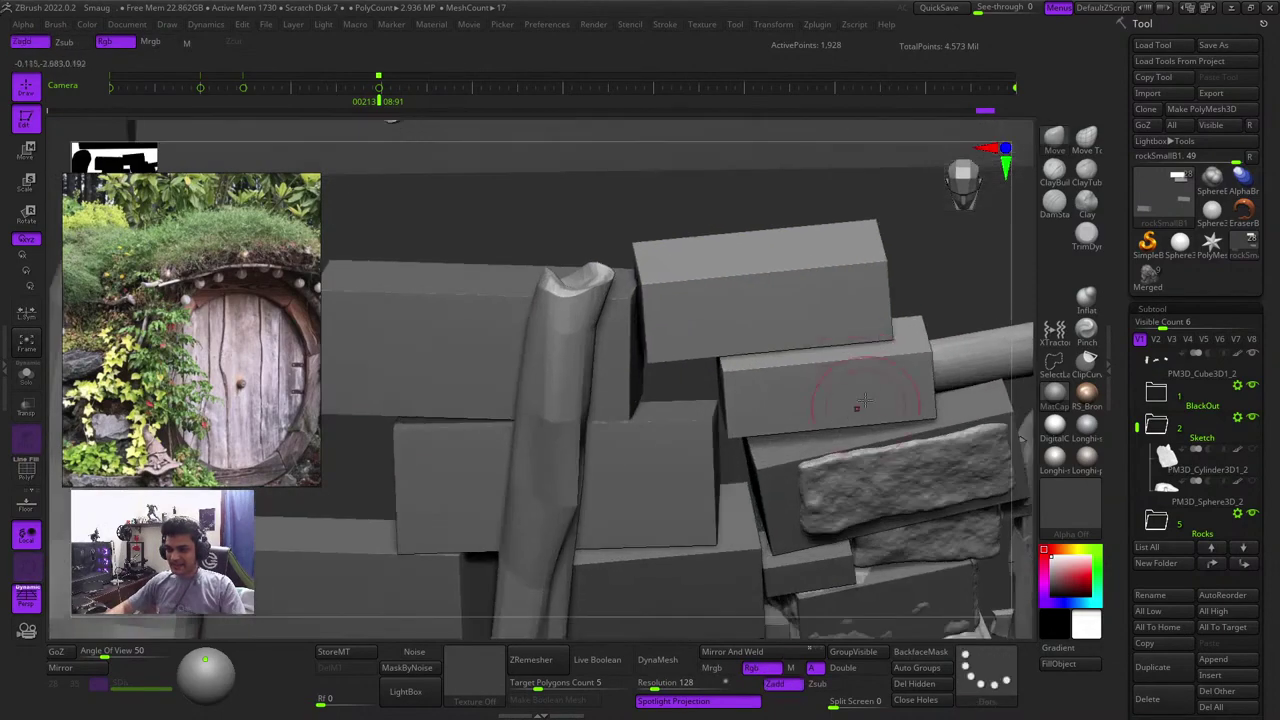
key(shift+f)
key(shift+f)
right_drag(923, 271, 686, 306)
right_drag(511, 363, 490, 322)
ctrl+right_drag(490, 322, 668, 593)
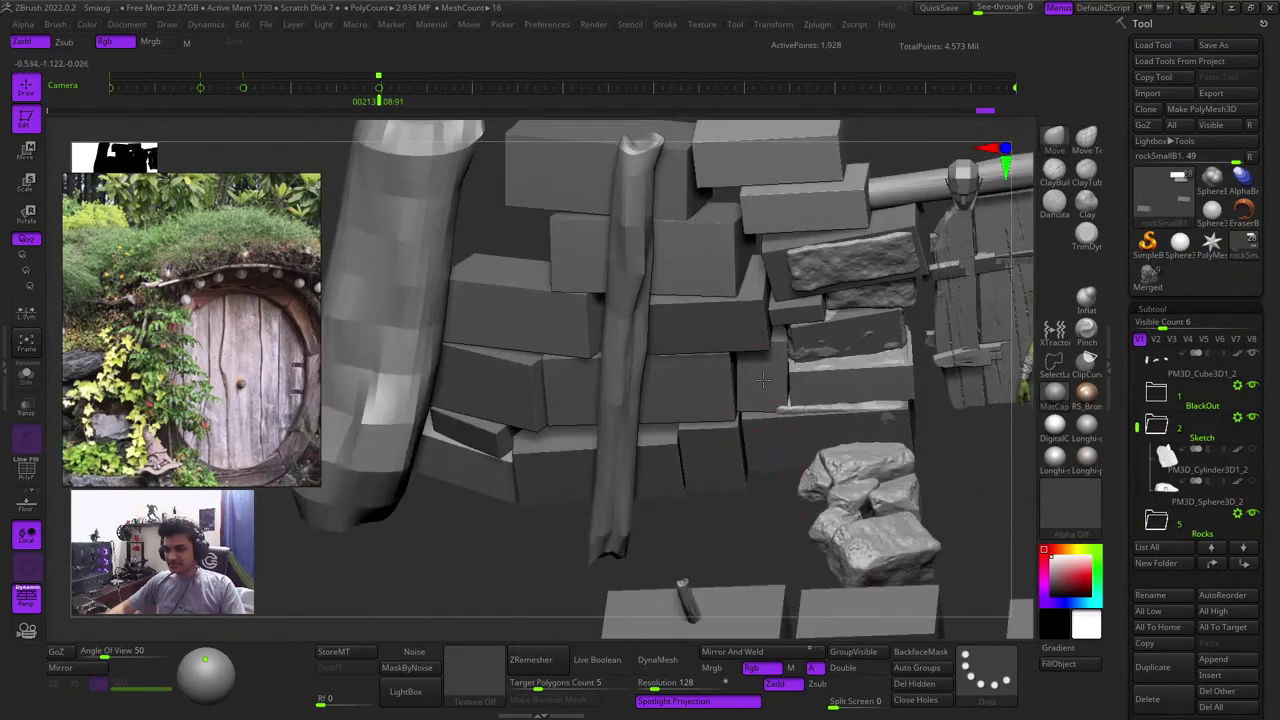
Select the rockBigB1 subtool beside the door and check its wireframe to identify which wall blocks belong to it
alt+click(762, 380)
right_drag(762, 494, 742, 485)
key(w)
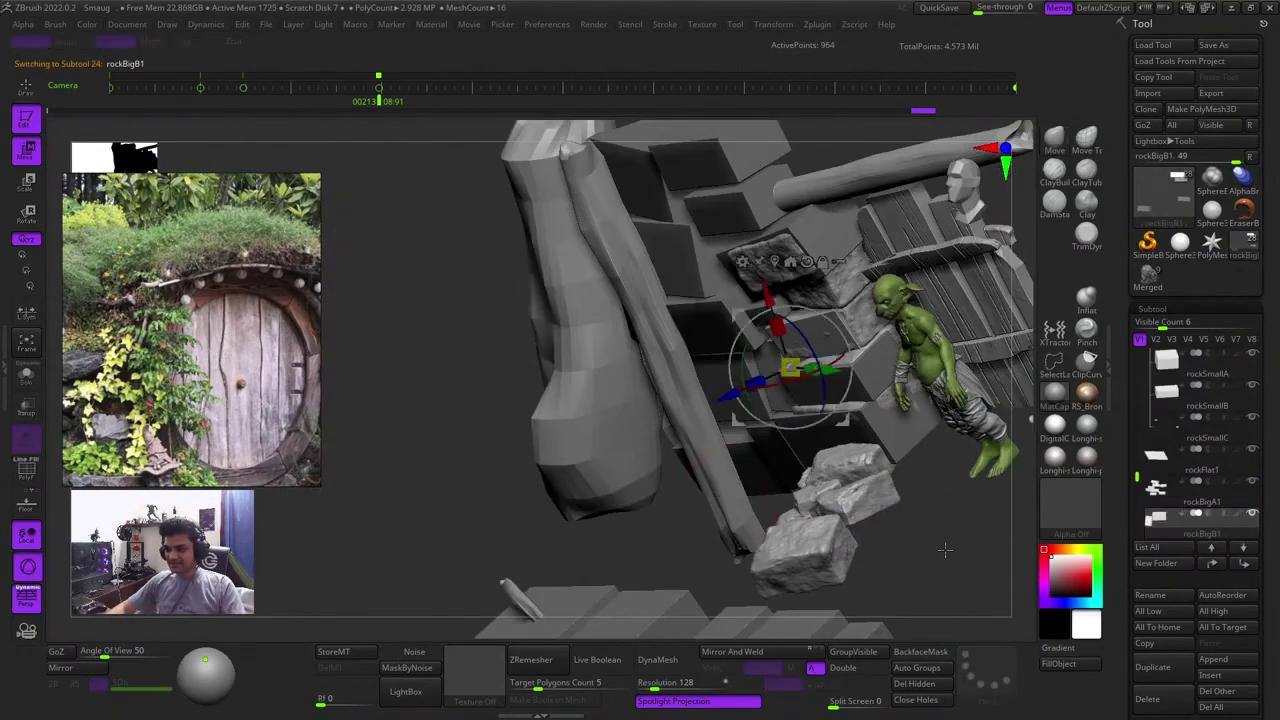
right_drag(945, 550, 958, 507)
key(q)
right_drag(809, 520, 806, 517)
right_click(806, 517)
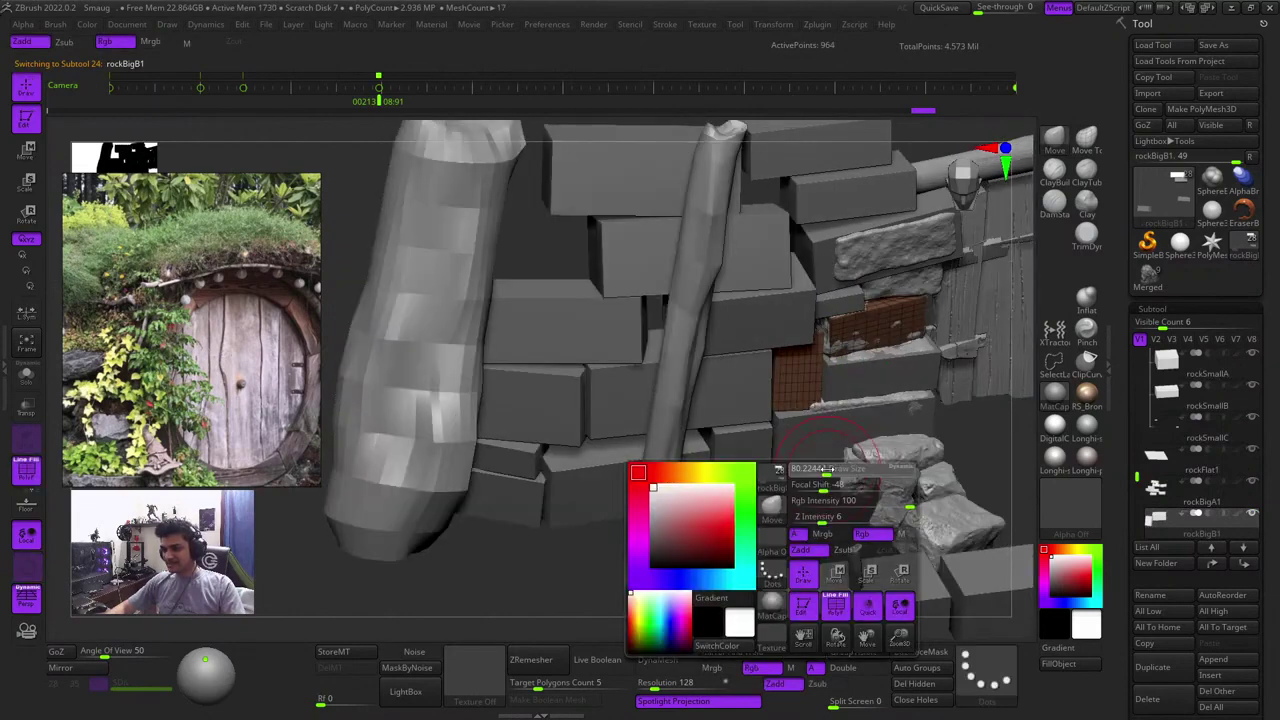
key(shift+f)
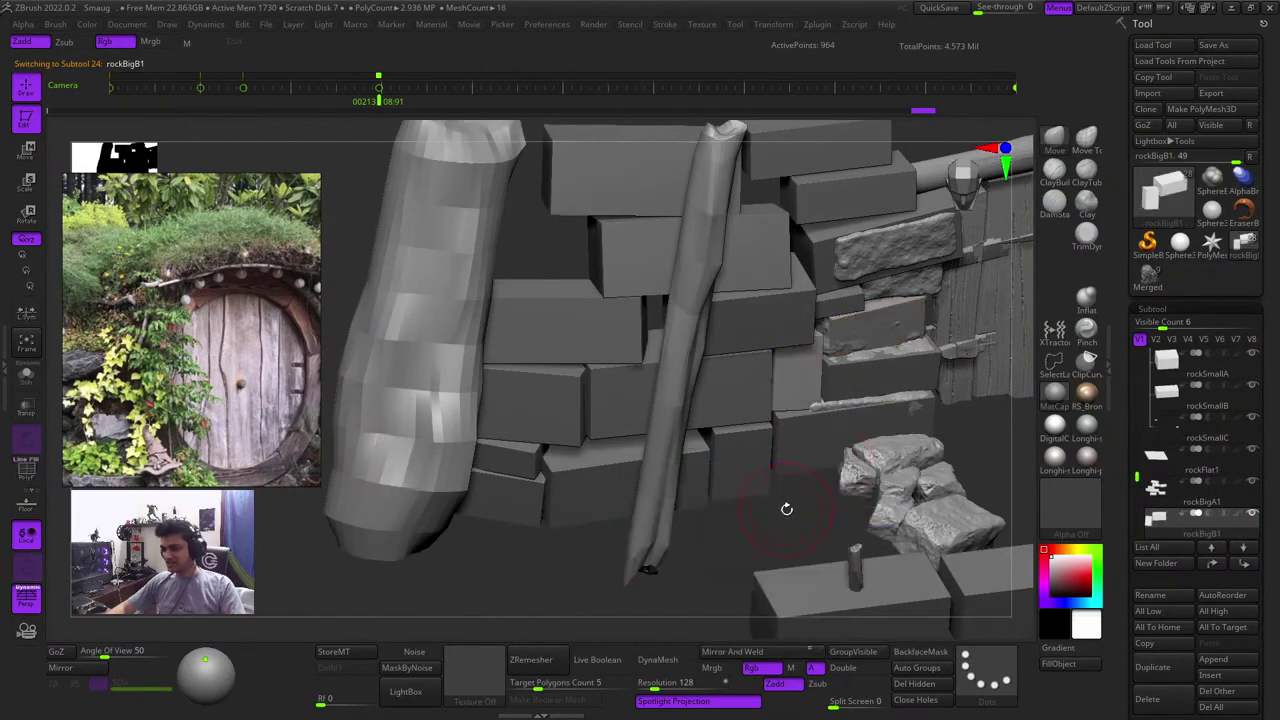
mouse_move(786, 509)
mouse_down()
mouse_move(786, 491)
mouse_move(780, 528)
mouse_move(771, 523)
mouse_up()
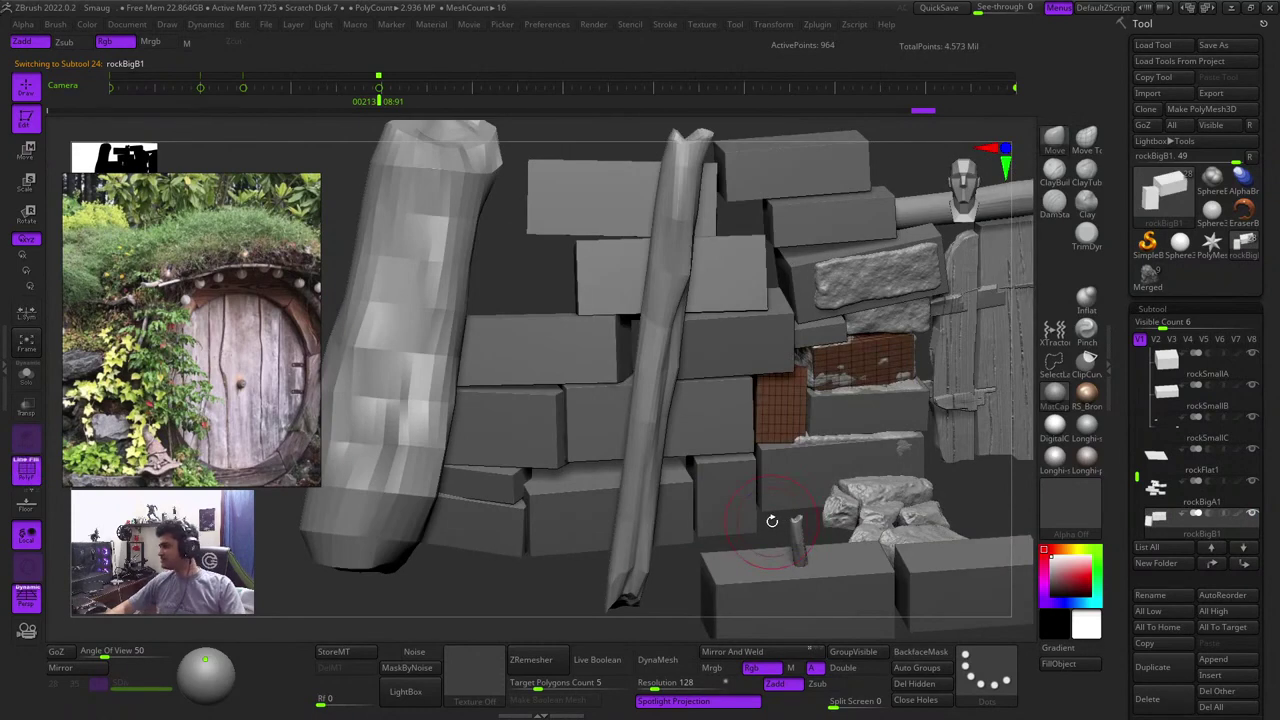
drag(986, 501, 874, 490)
key(shift+f)
key(shift+f)
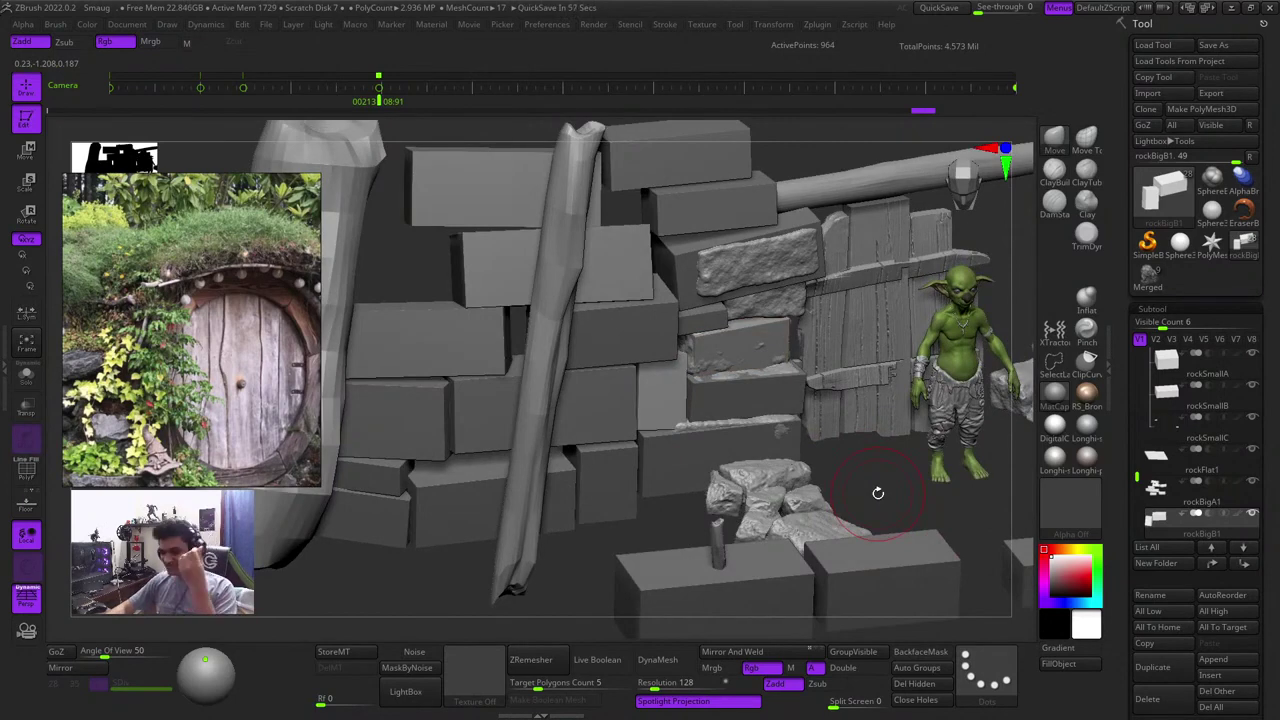
Auto-group the rockBigB1 blocks and show their polygroups
drag(878, 493, 840, 540)
key(shift+f)
key(shift+f)
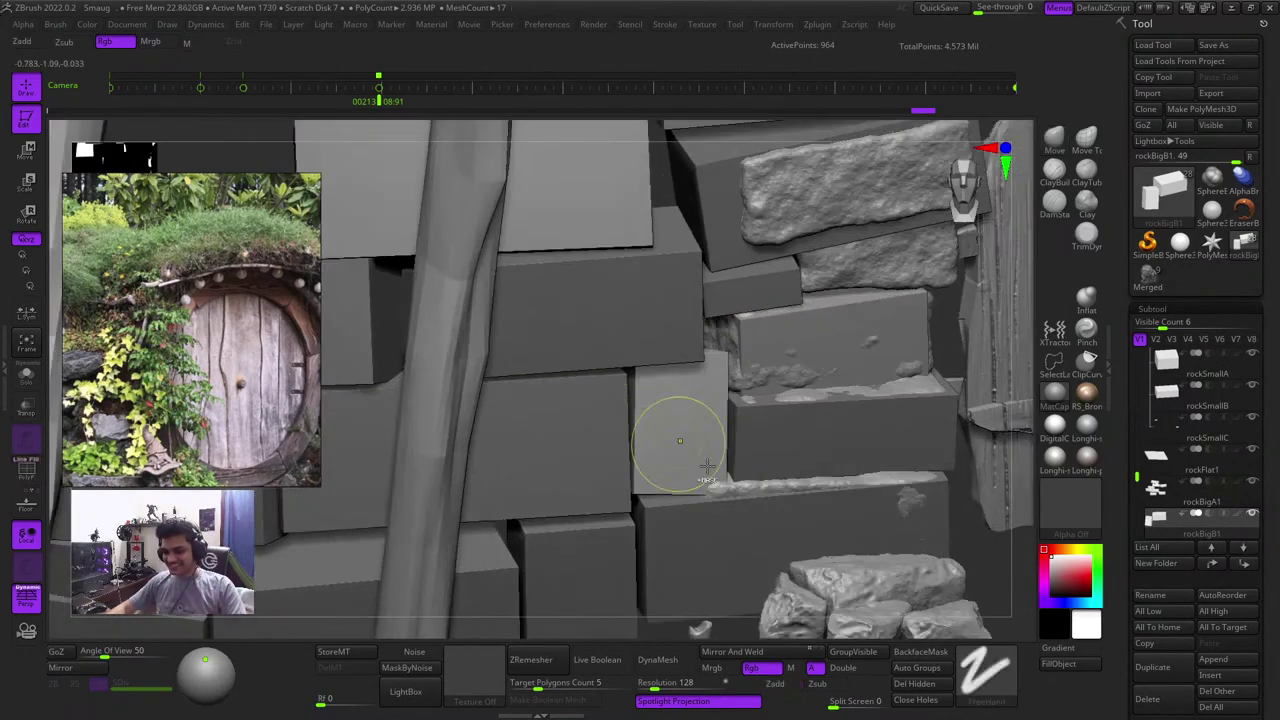
click(918, 669)
key(shift+f)
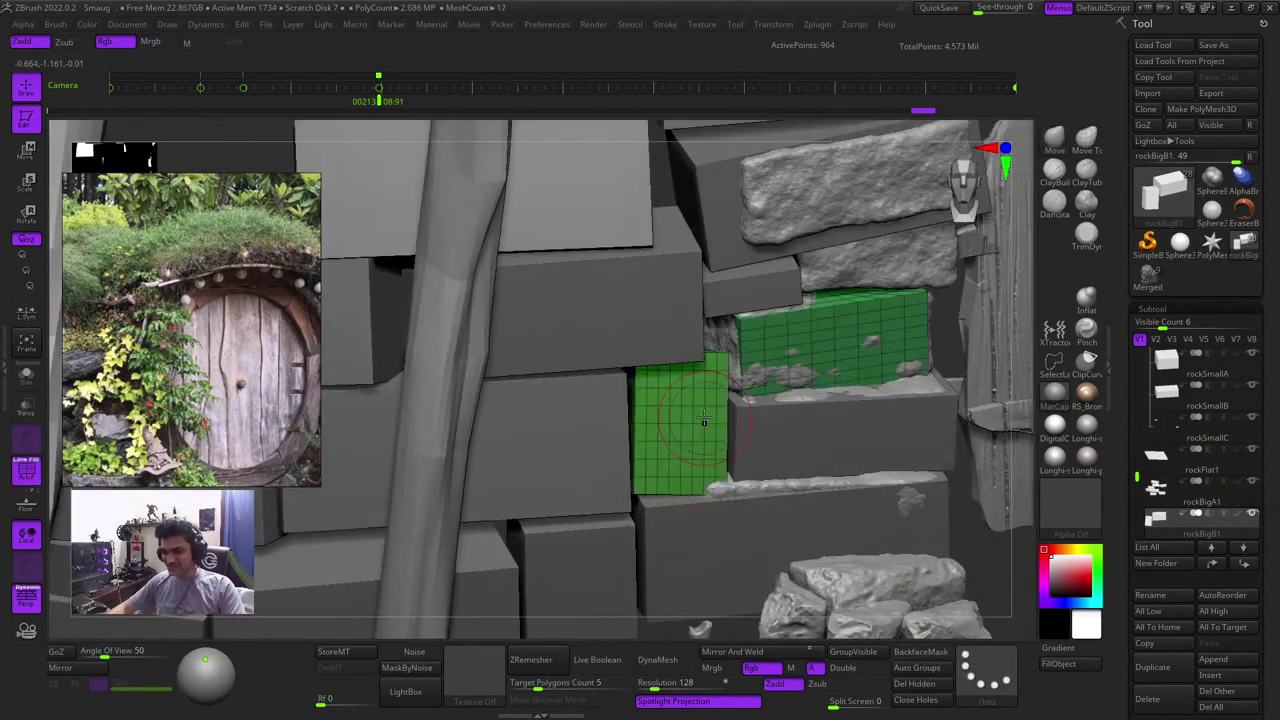
Mask the textured rockBigB1 block and nudge the plain rockBigB1 block beside it slightly in depth
key(w)
ctrl+click(824, 336)
key(shift+f)
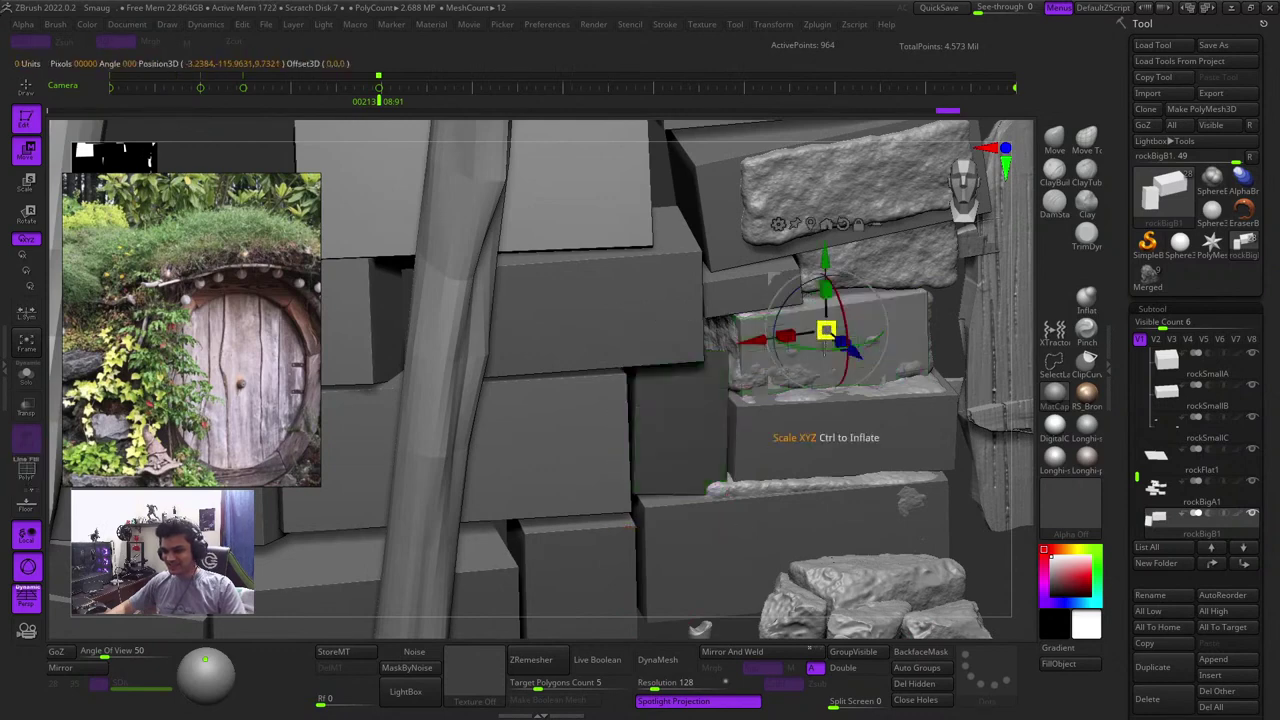
ctrl+click(974, 553)
drag(974, 553, 1026, 572)
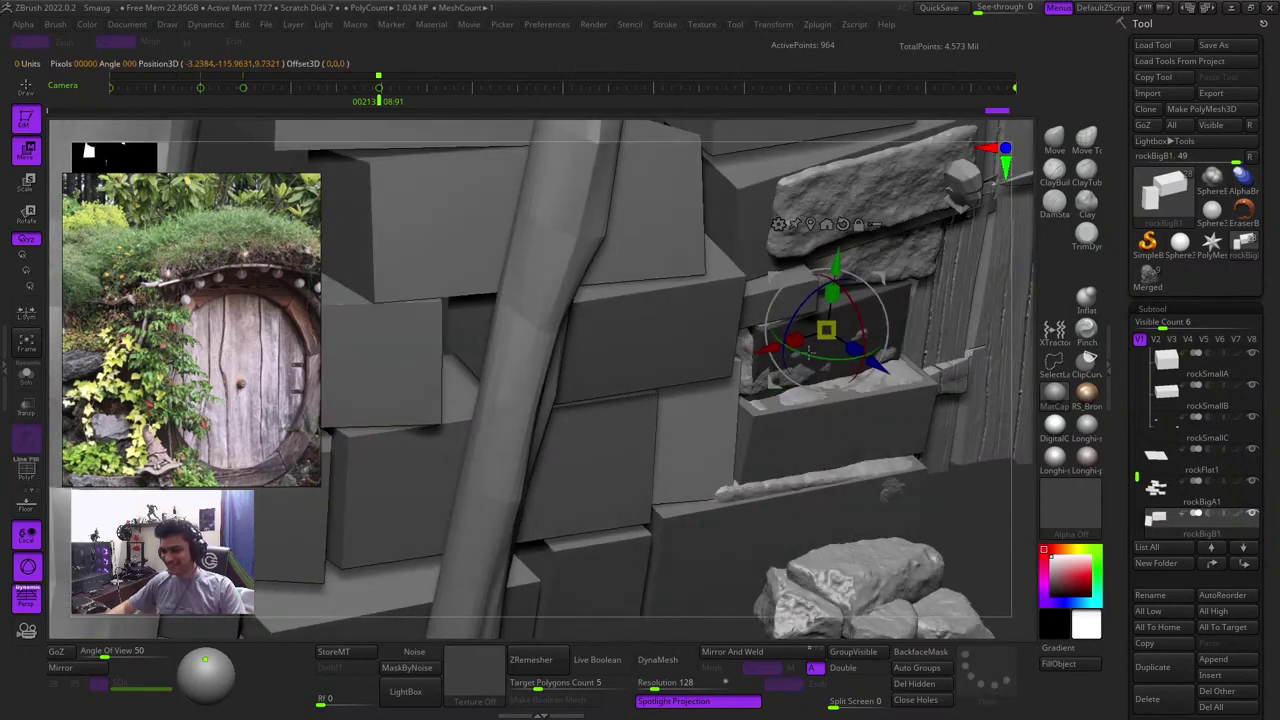
drag(876, 361, 881, 365)
key(q)
alt+drag(988, 540, 680, 412)
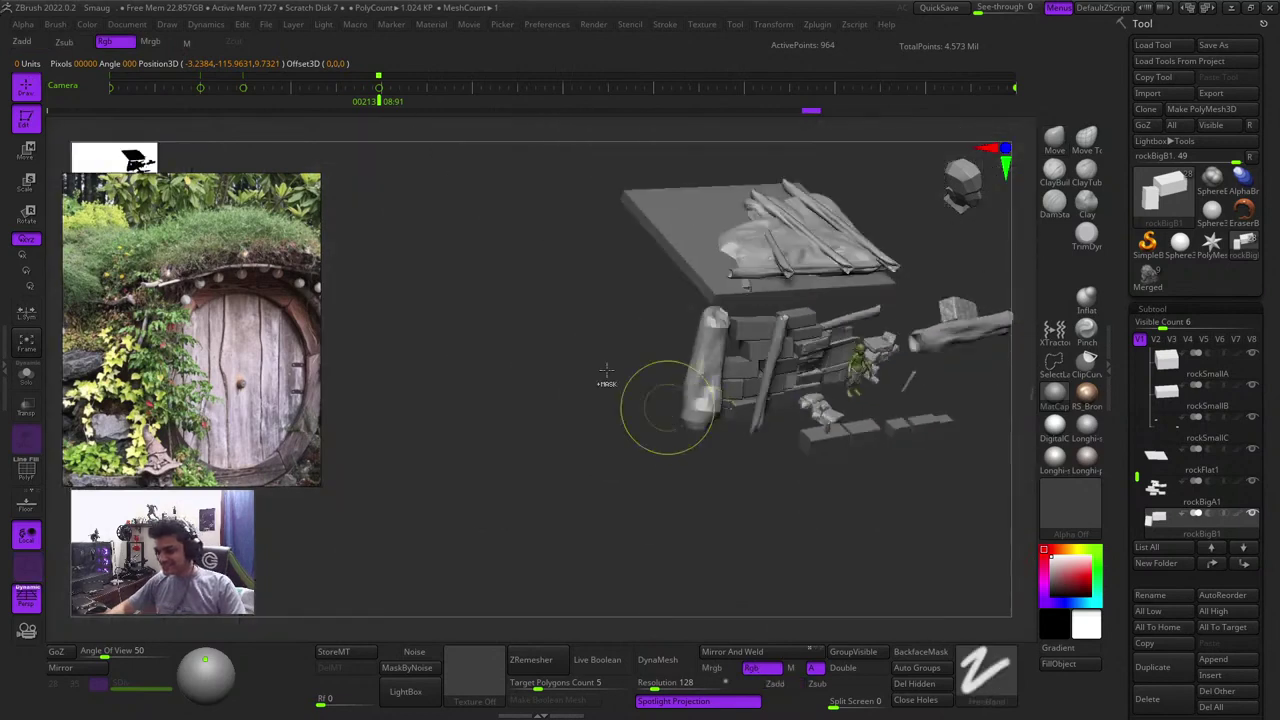
mouse_move(490, 360)
mouse_down()
mouse_move(500, 416)
mouse_move(528, 400)
mouse_up()
key(f)
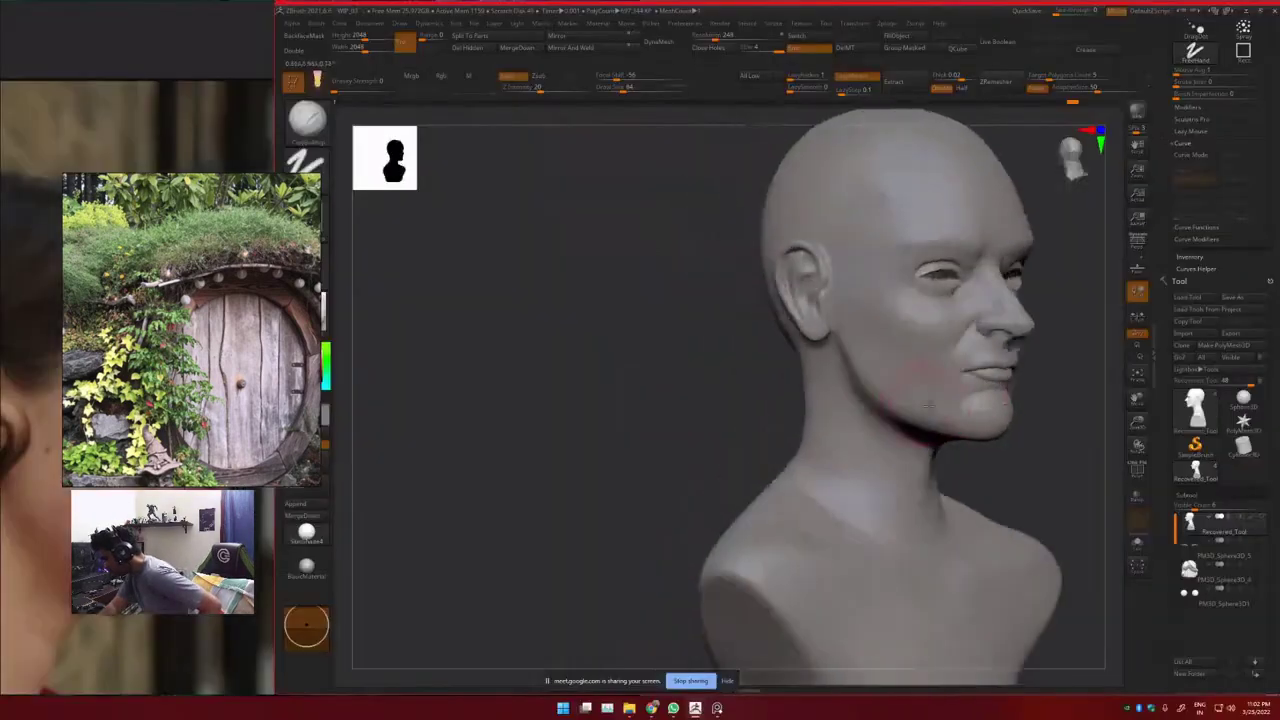
Compare the front of the bust's face with the side and three-quarter reference photos
drag(1000, 340, 918, 340)
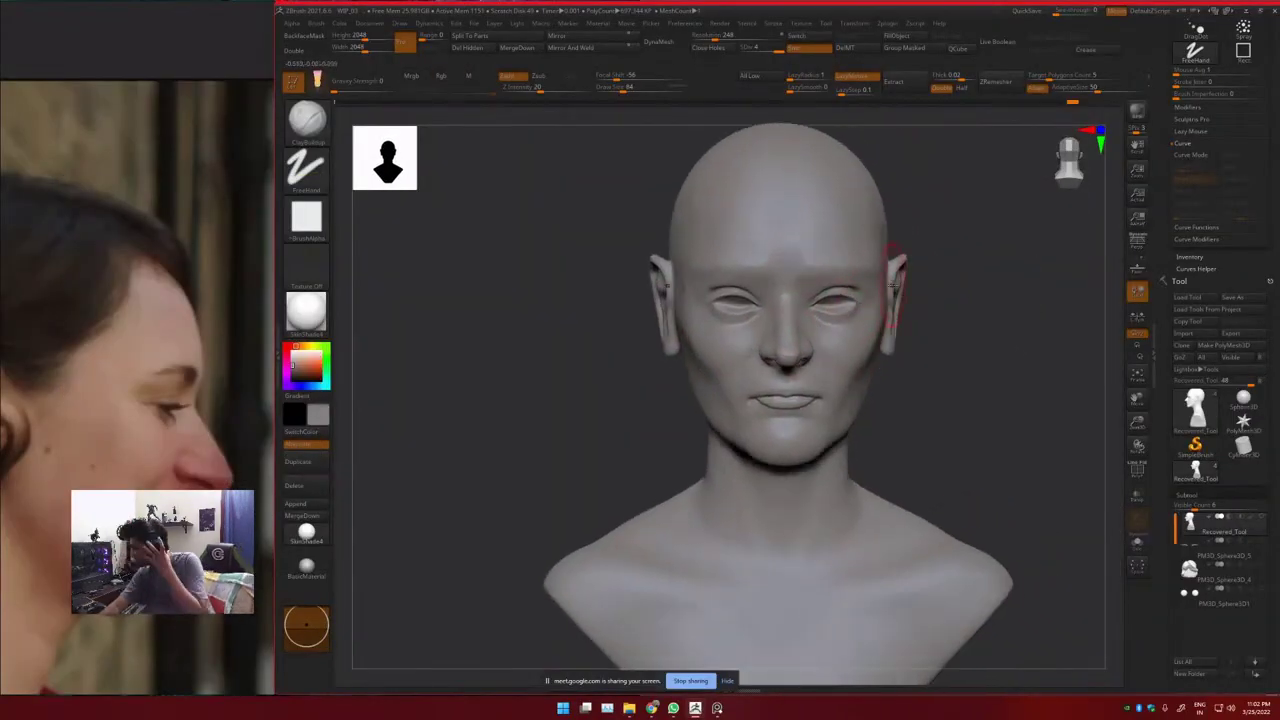
right_drag(893, 283, 857, 431)
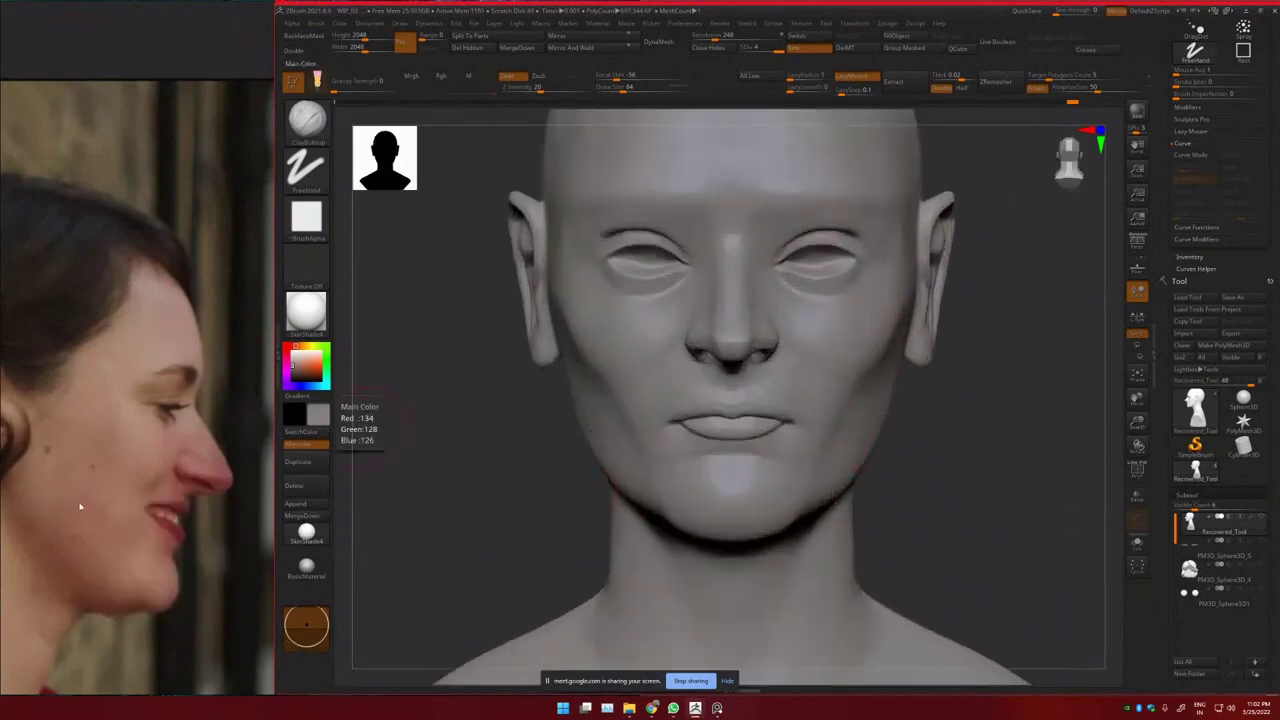
scroll(108, 483, down, 5)
middle_drag(226, 483, 198, 480)
scroll(164, 497, down, 5)
scroll(125, 552, up, 4)
scroll(125, 552, up, 4)
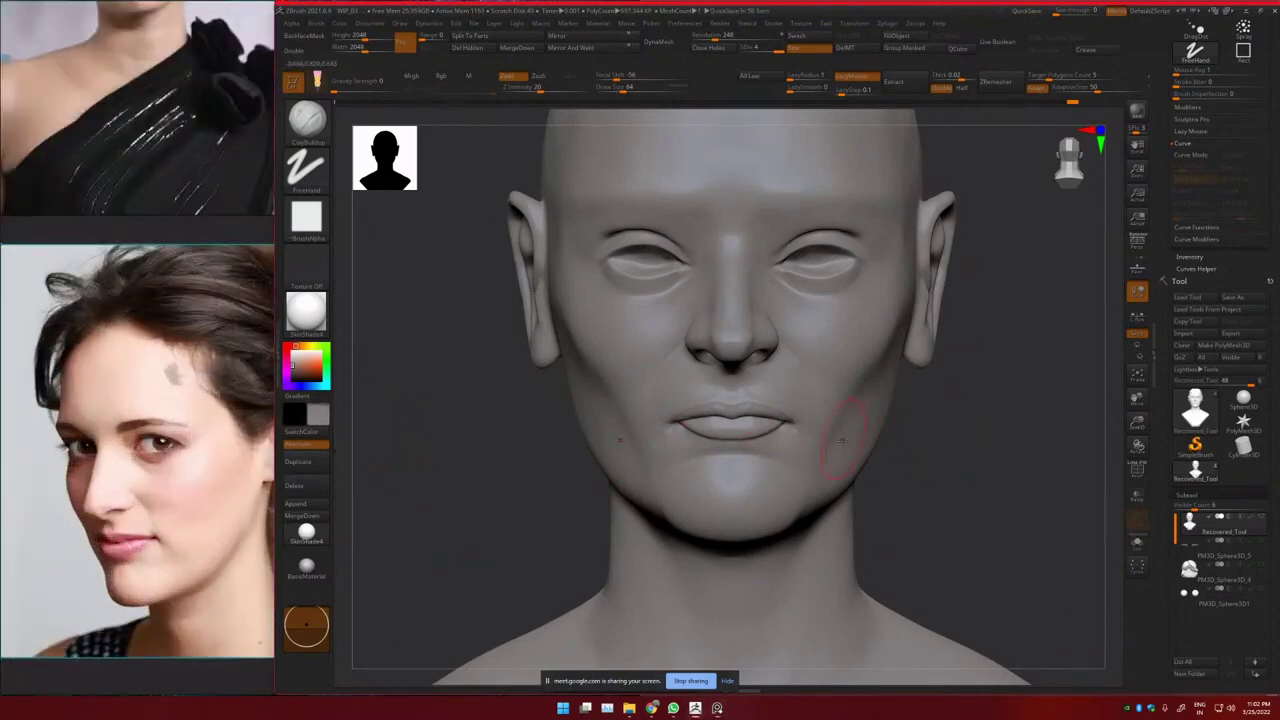
View the bust's jaw from below and select the ClayBuildup brush
alt+drag(963, 462, 955, 370)
drag(955, 430, 826, 467)
alt+drag(737, 464, 750, 555)
drag(750, 555, 822, 452)
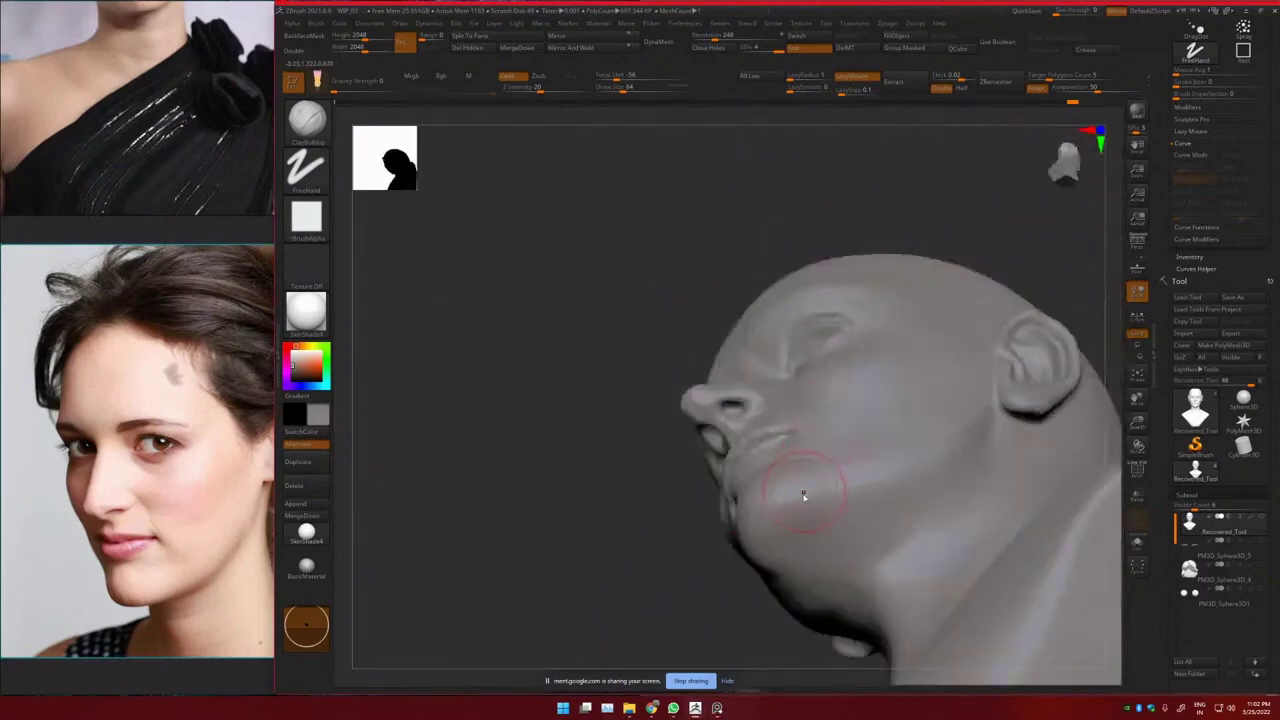
key(b)
key(c)
key(b)
Smooth the side of the bust's jaw and lower the bust's subdivision level
mouse_move(932, 467)
shift+mouse_down()
mouse_move(917, 483)
mouse_move(914, 414)
shift+mouse_up()
key(f)
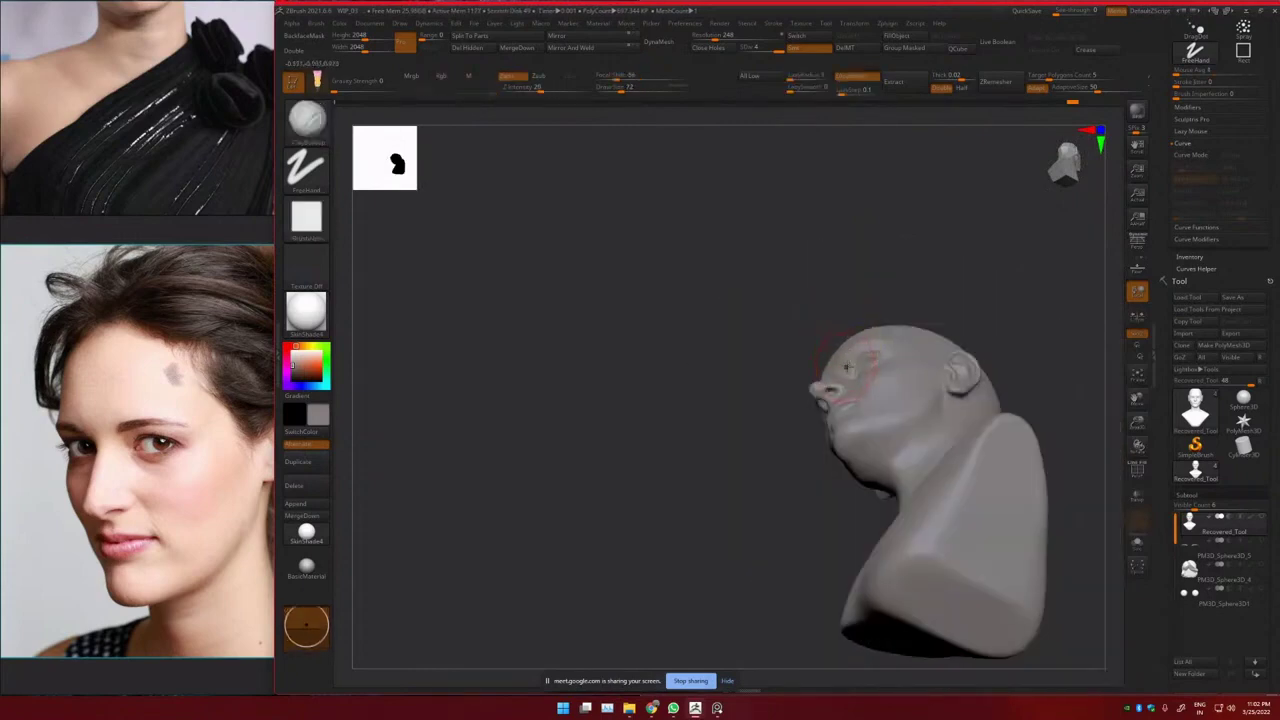
alt+drag(824, 326, 802, 307)
drag(763, 47, 754, 48)
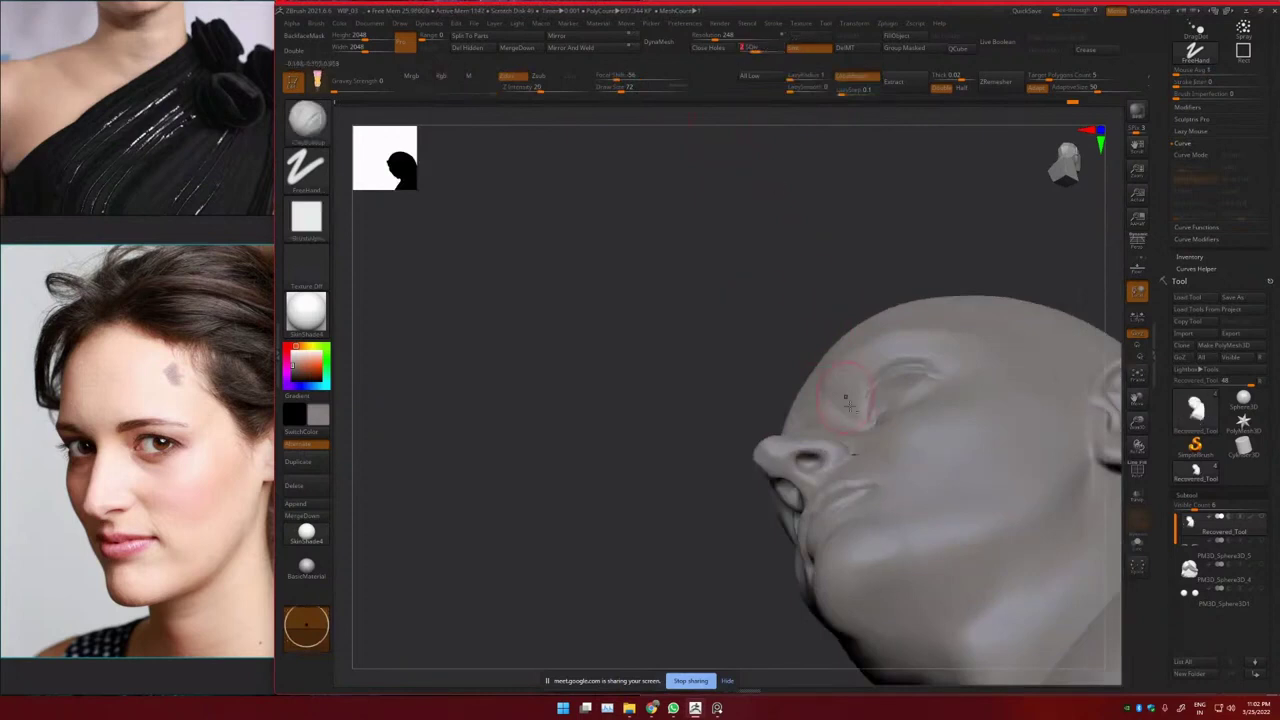
Smooth the underside of the bust's jaw and the transition from the jawline into the neck
alt+right_drag(855, 575, 750, 377)
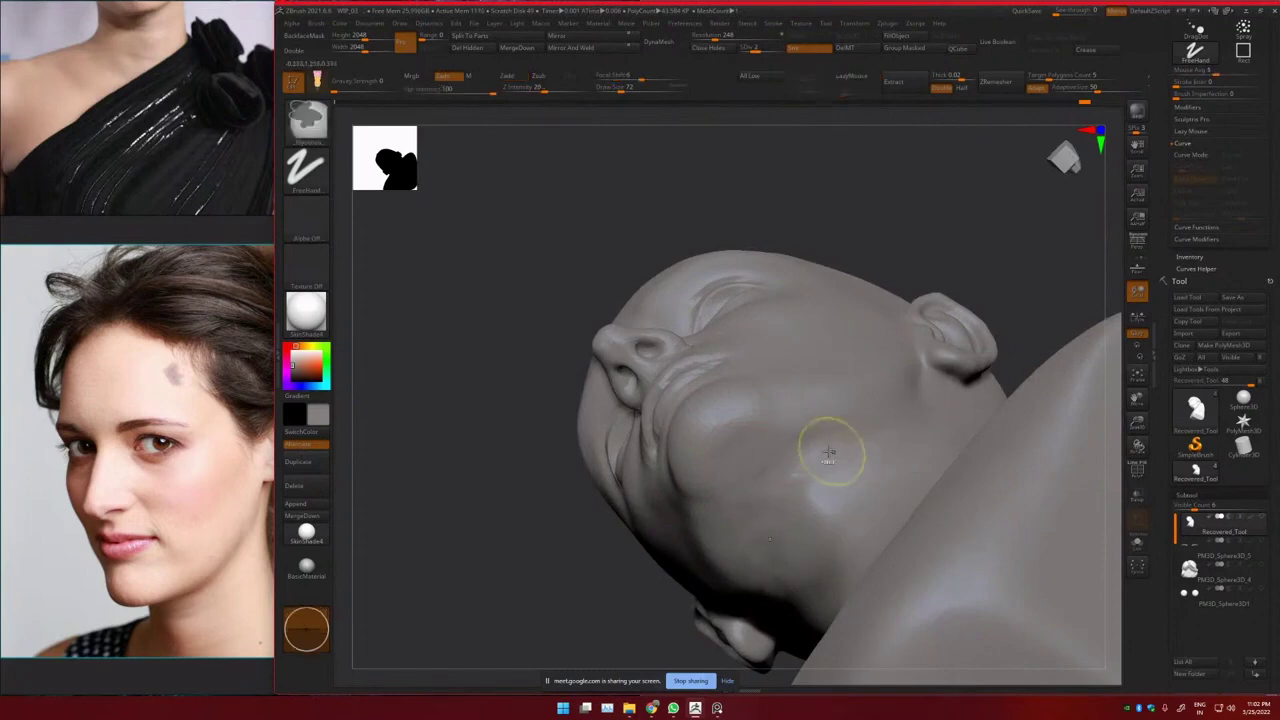
shift+drag(829, 451, 791, 451)
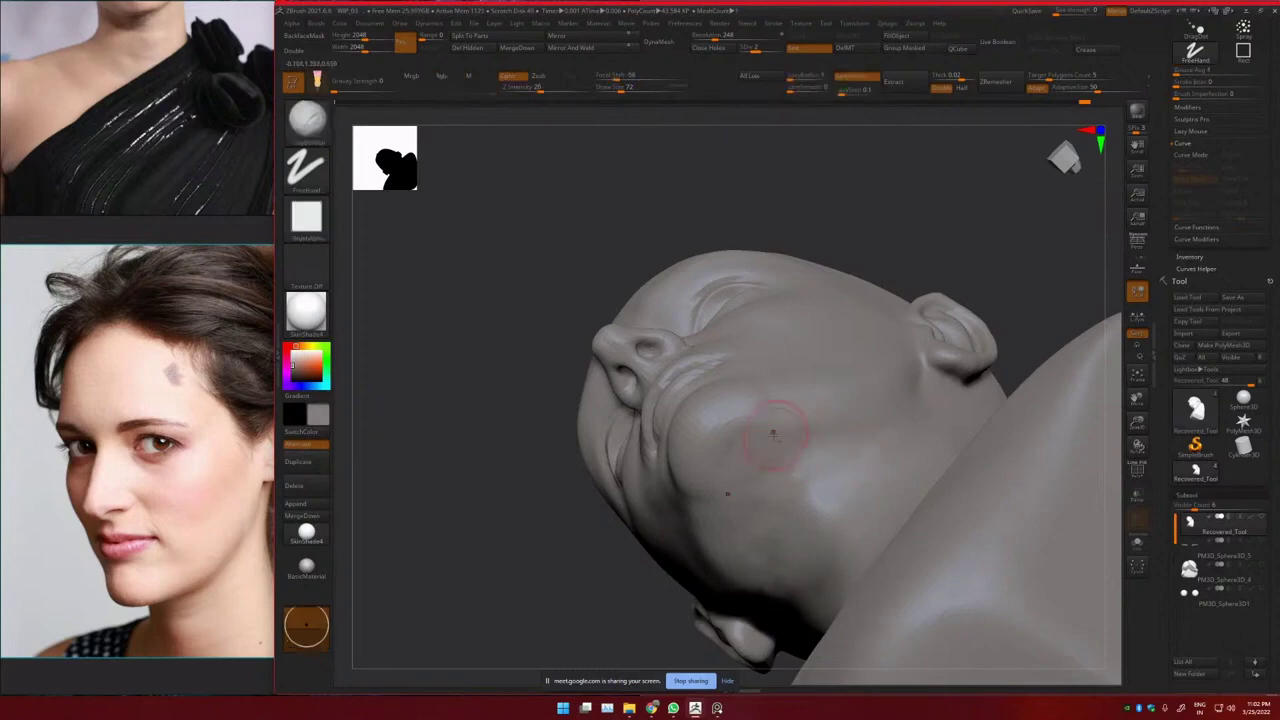
mouse_move(888, 396)
right_down()
mouse_move(891, 443)
mouse_move(905, 452)
right_up()
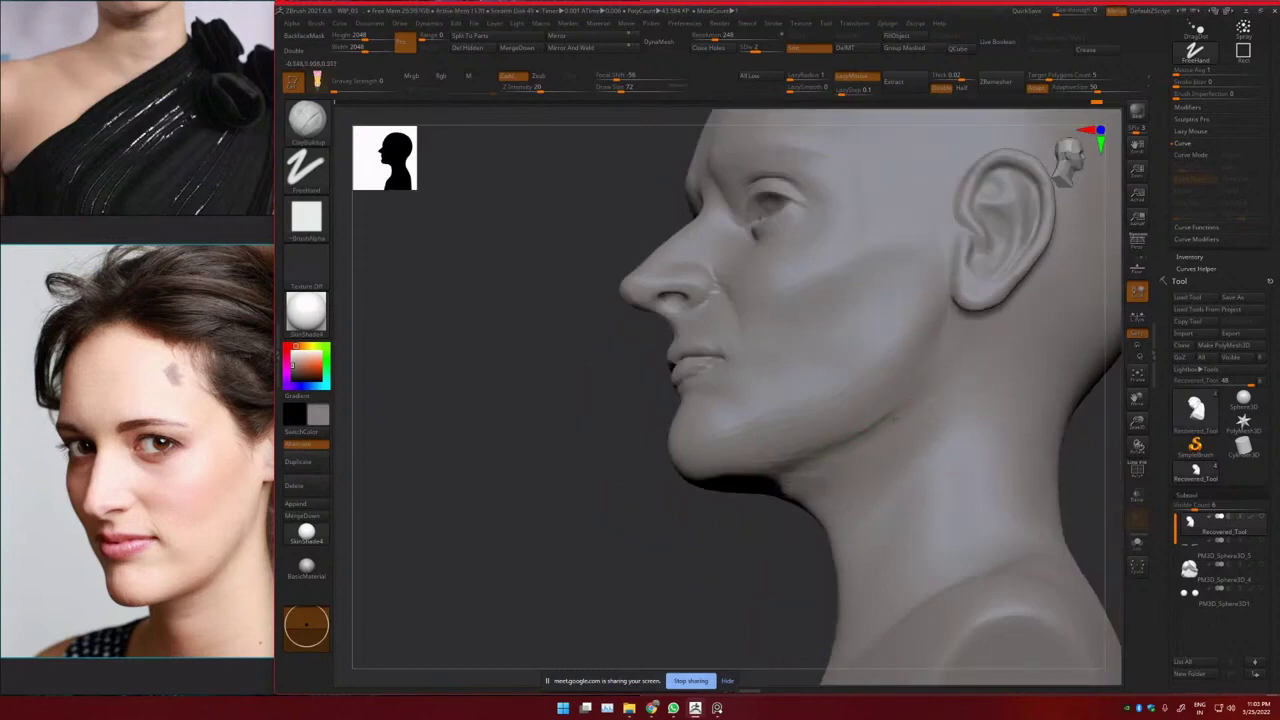
mouse_move(778, 483)
right_down()
mouse_move(800, 470)
mouse_move(770, 422)
right_up()
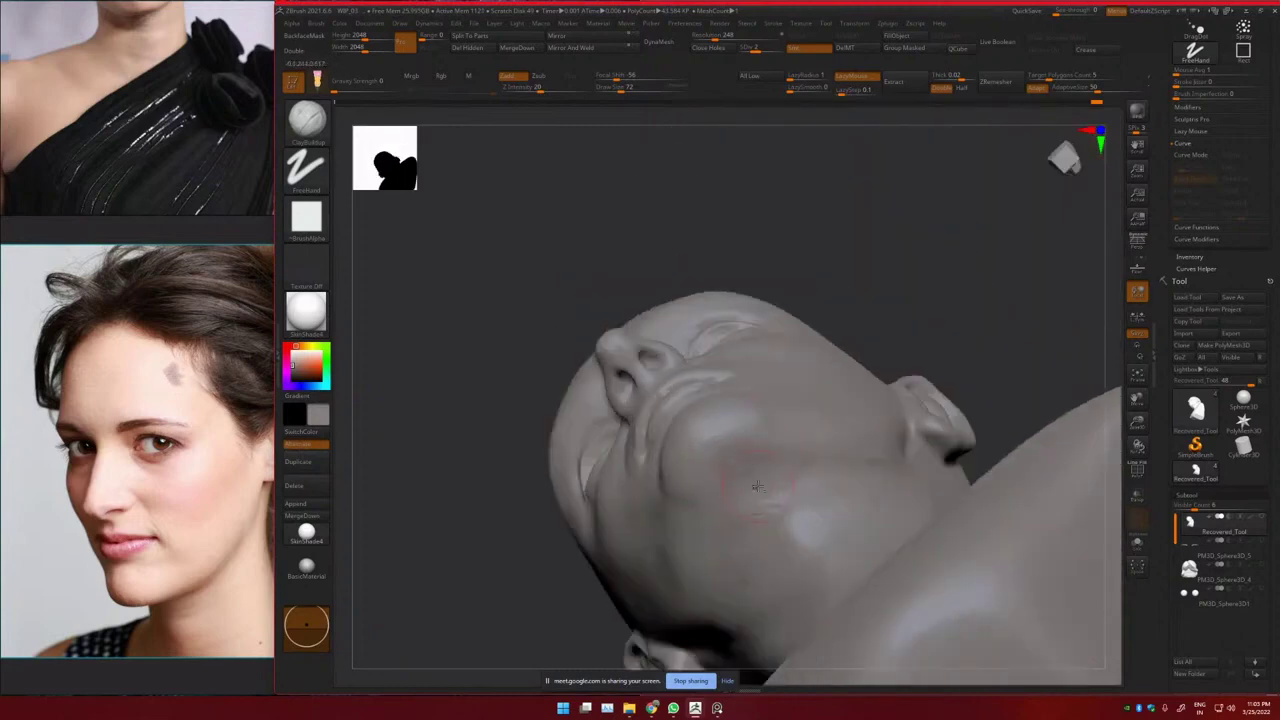
key(shift)
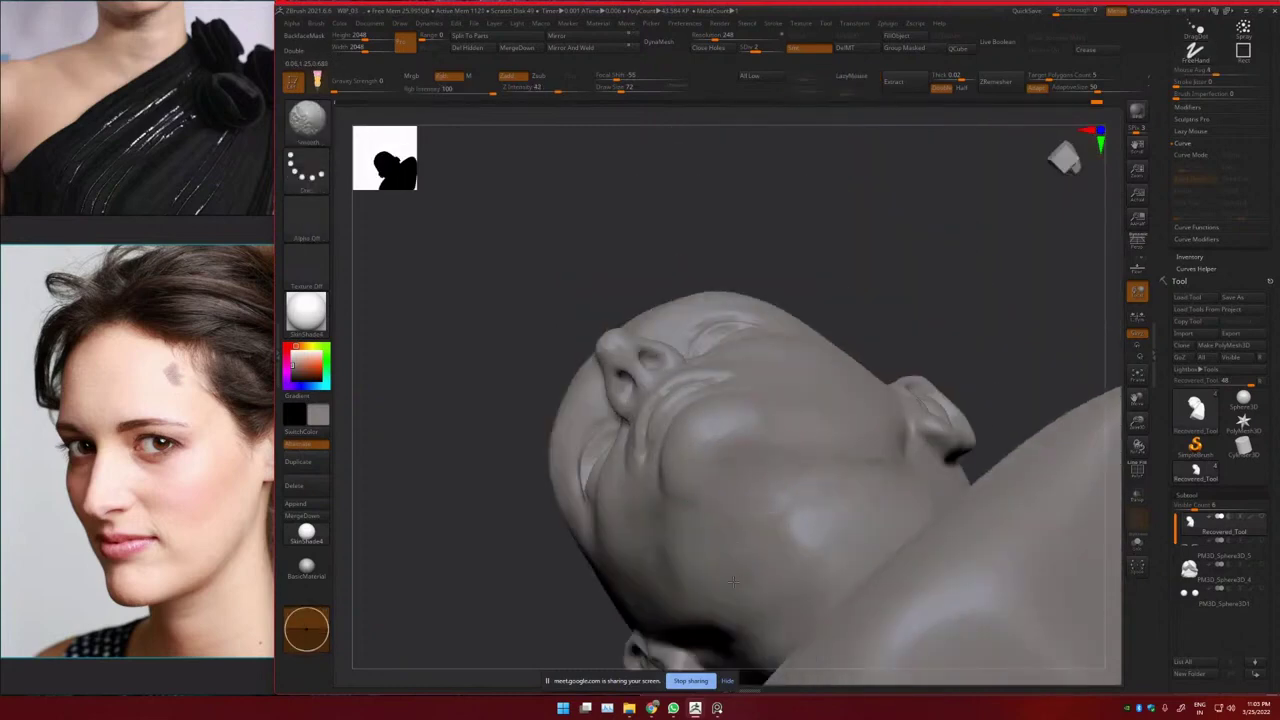
right_drag(733, 581, 838, 476)
key(shift)
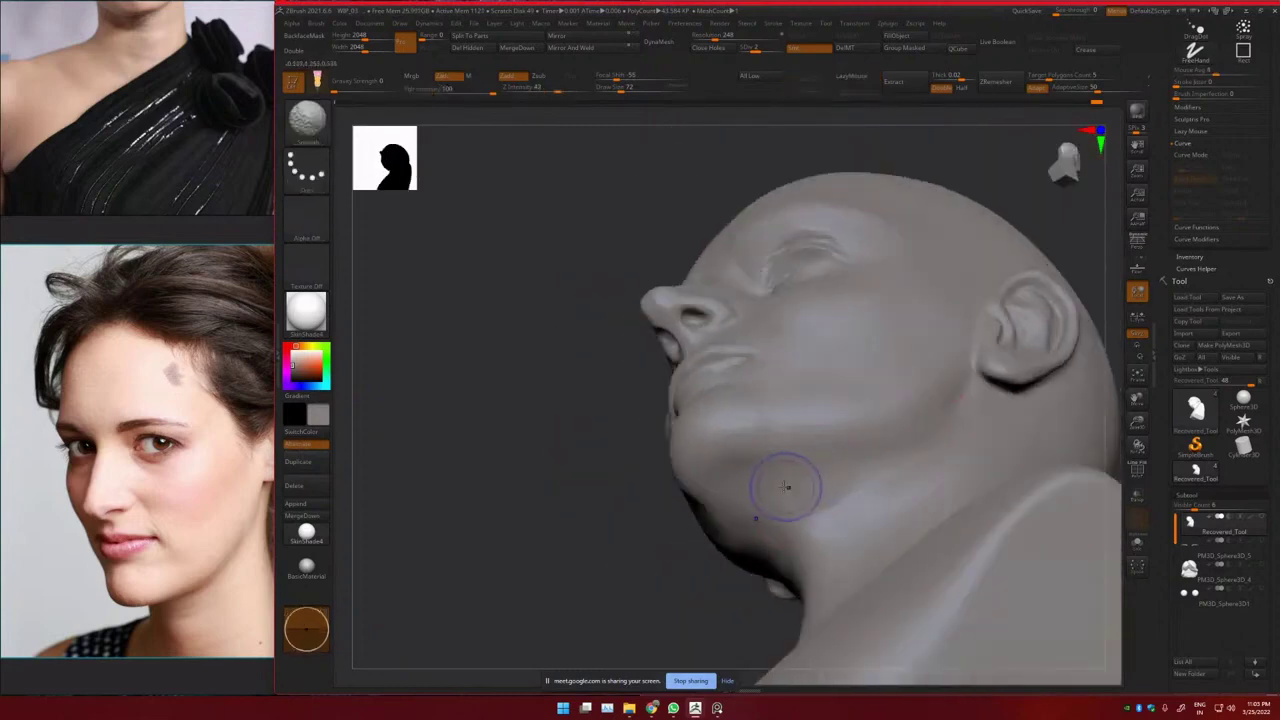
mouse_move(838, 440)
ctrl+right_down()
mouse_move(803, 463)
mouse_move(826, 489)
mouse_move(891, 446)
ctrl+right_up()
key(shift)
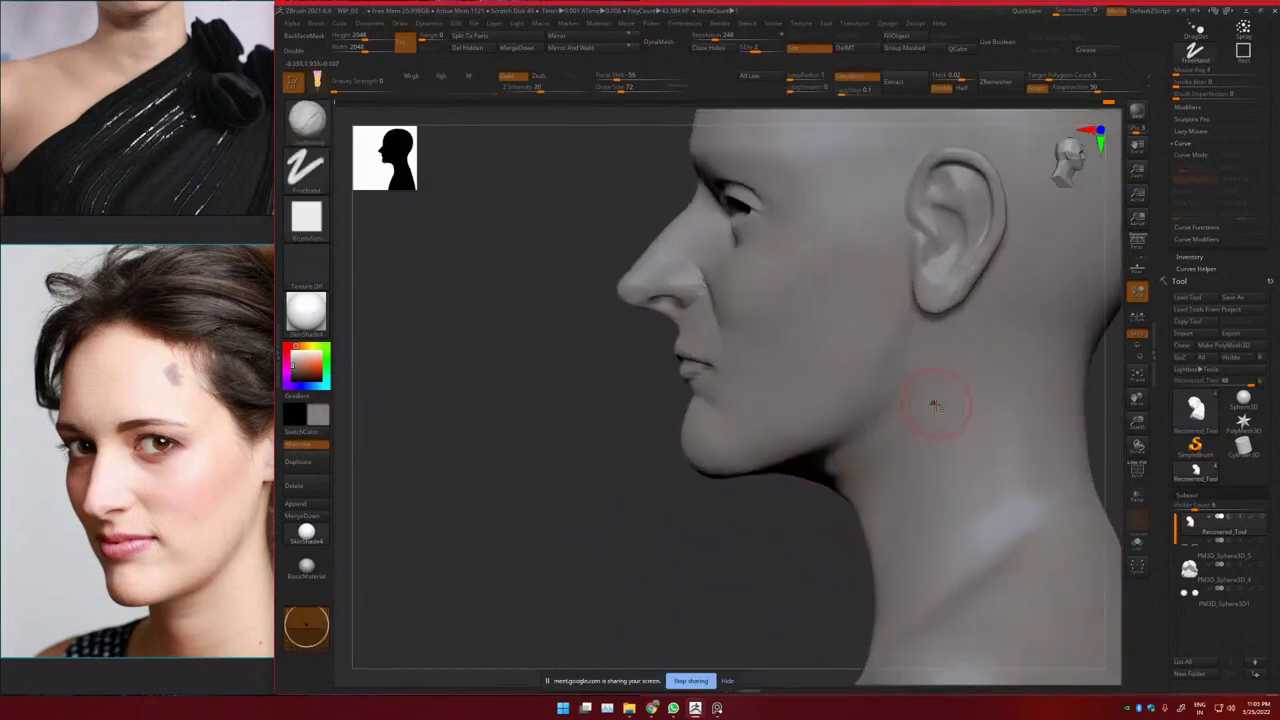
Adjust the bust's subdivision level for the side profile and select the Move brush with a larger size
mouse_move(931, 403)
ctrl+right_down()
mouse_move(876, 440)
mouse_move(934, 449)
mouse_move(947, 428)
ctrl+right_up()
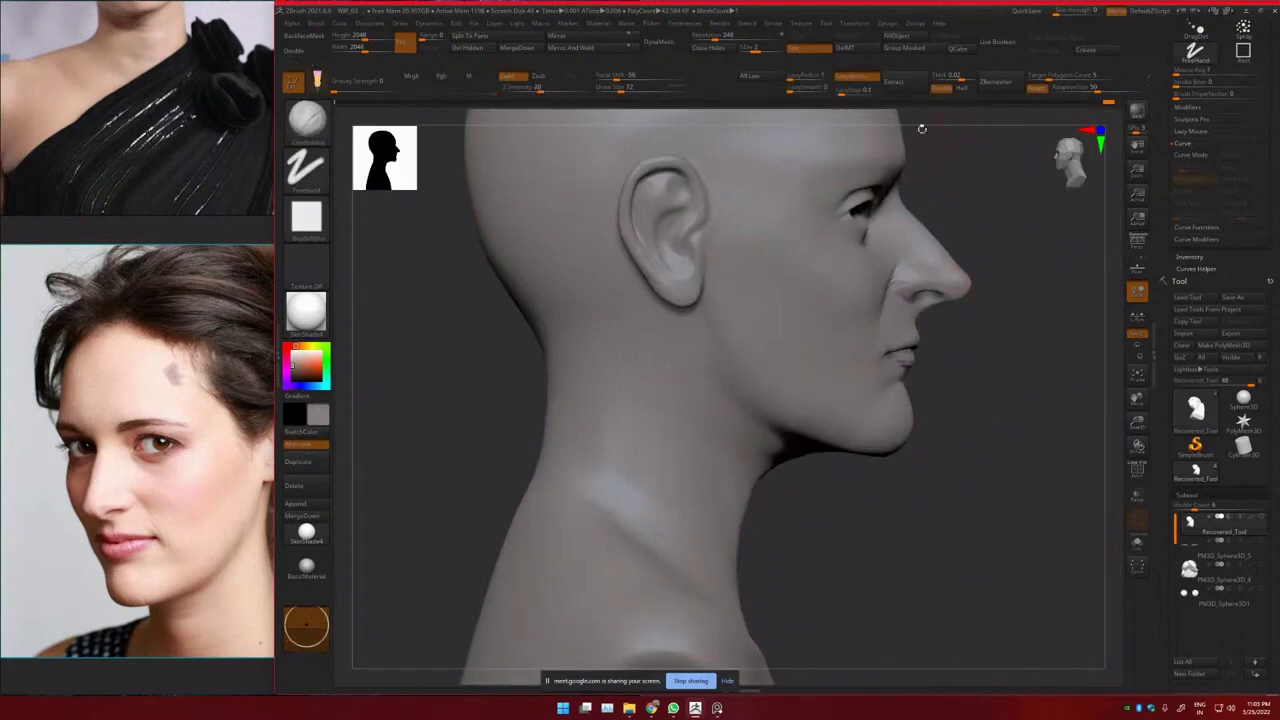
alt+right_drag(698, 420, 617, 481)
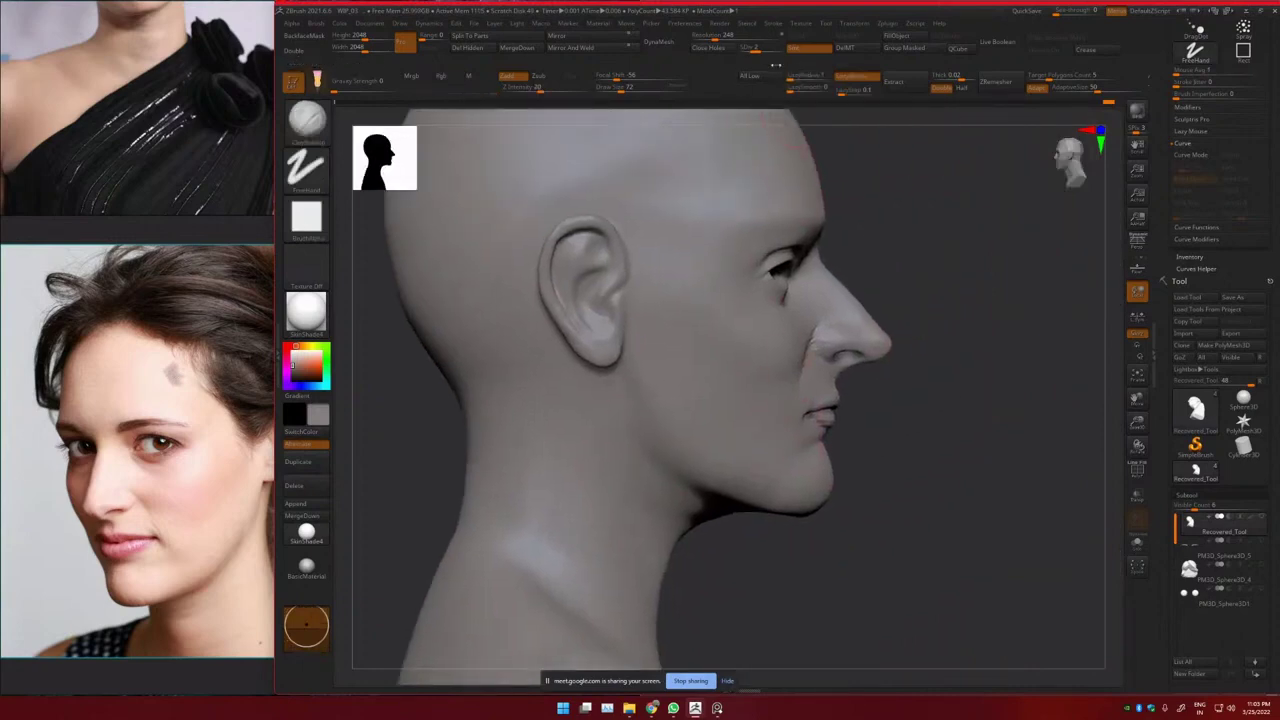
drag(766, 48, 783, 49)
mouse_move(903, 425)
ctrl+right_down()
mouse_move(869, 406)
mouse_move(766, 479)
mouse_move(826, 515)
ctrl+right_up()
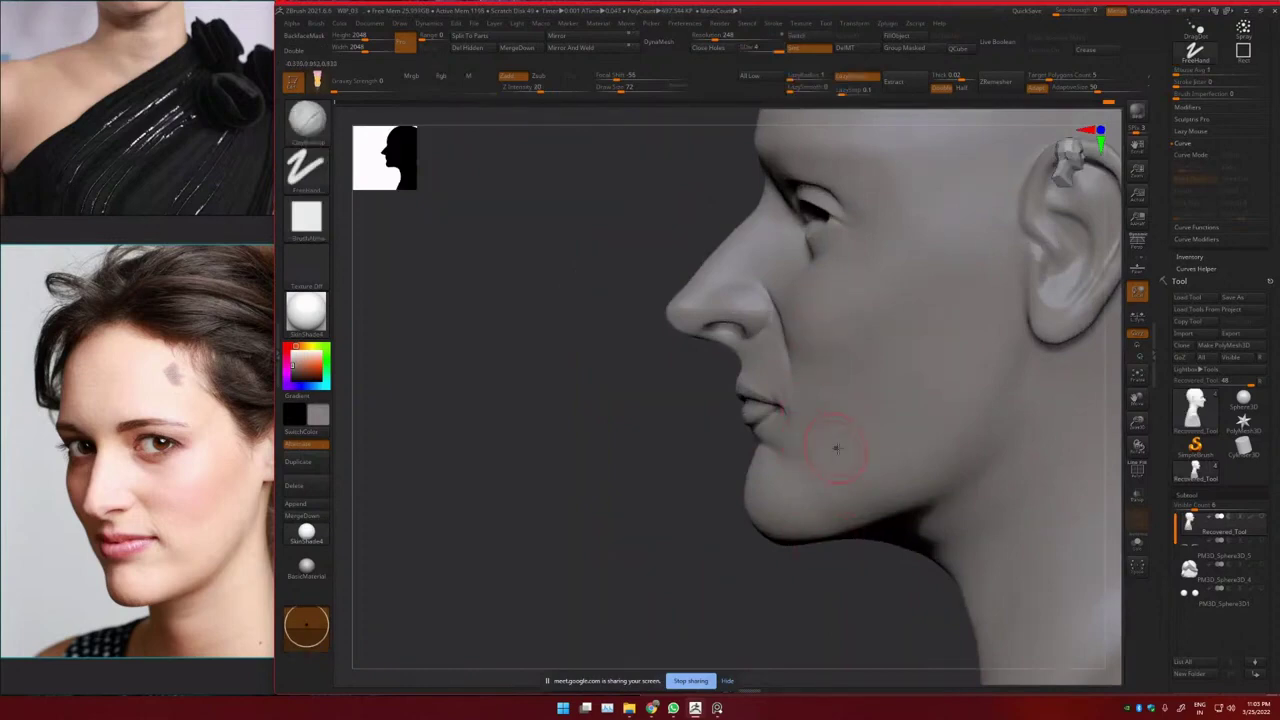
alt+right_drag(874, 453, 835, 408)
key(b)
key(m)
key(v)
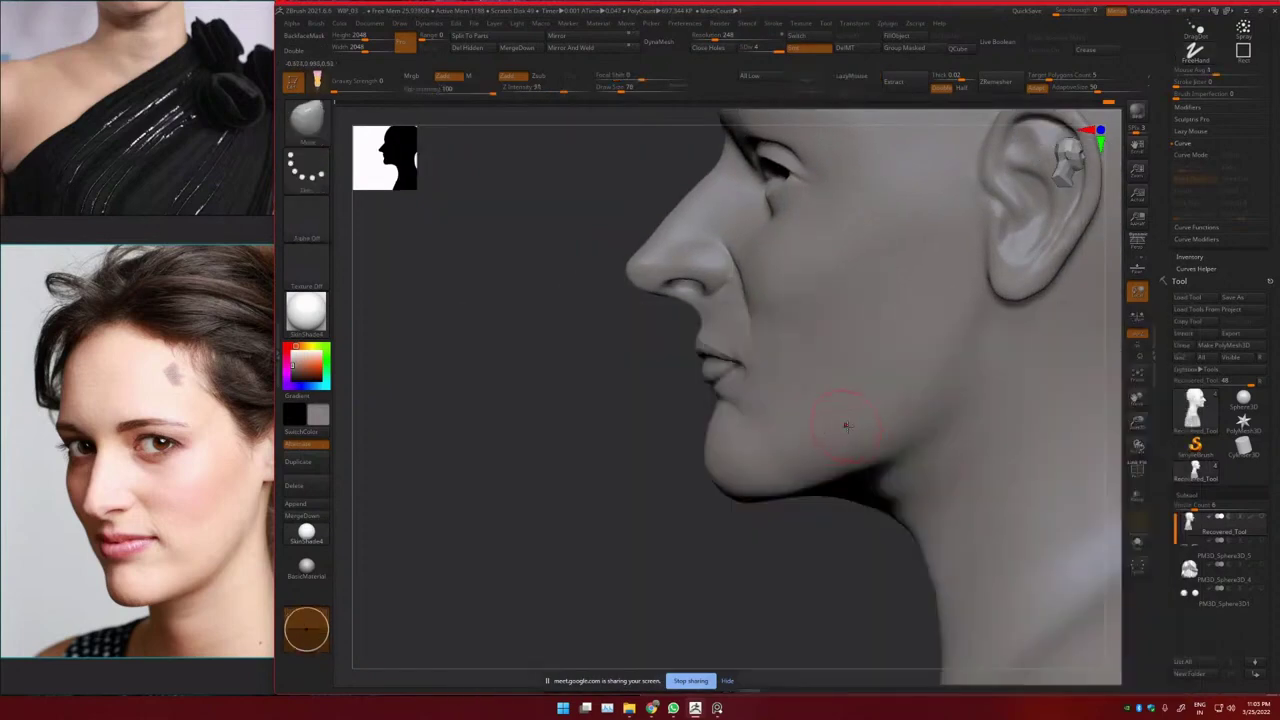
click(763, 48)
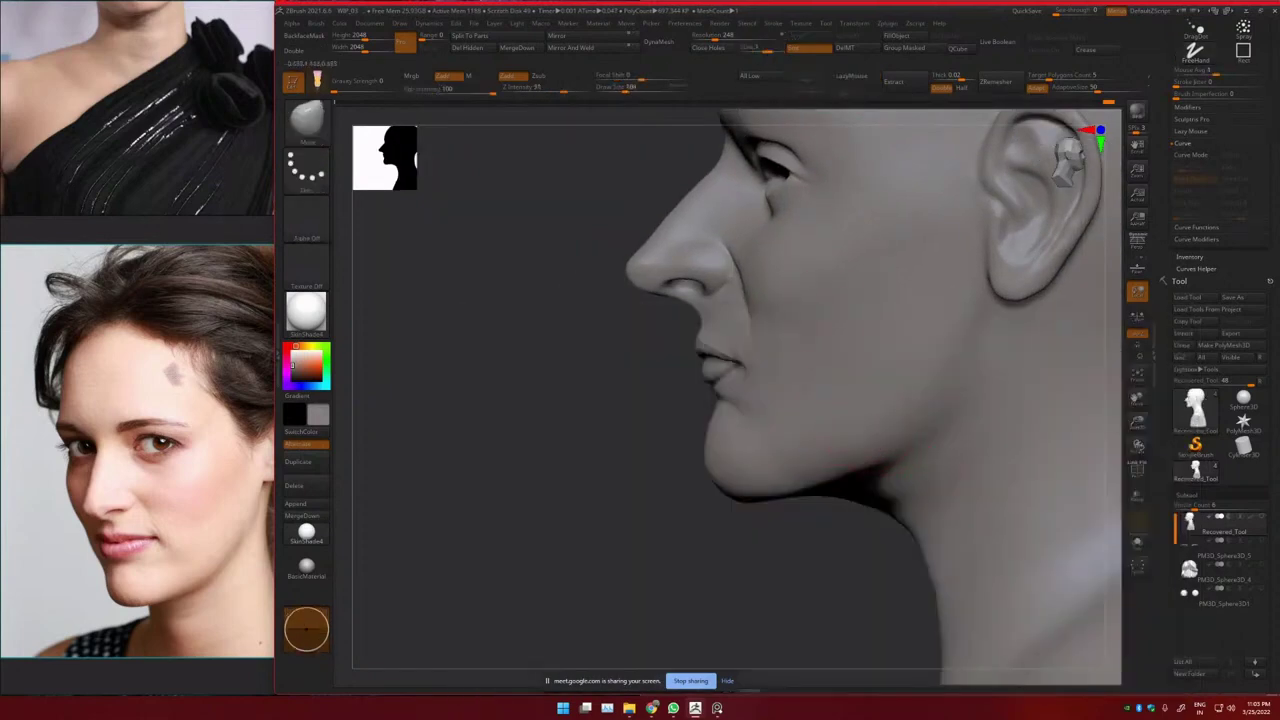
mouse_move(951, 404)
ctrl+right_down()
mouse_move(943, 424)
mouse_move(936, 396)
ctrl+right_up()
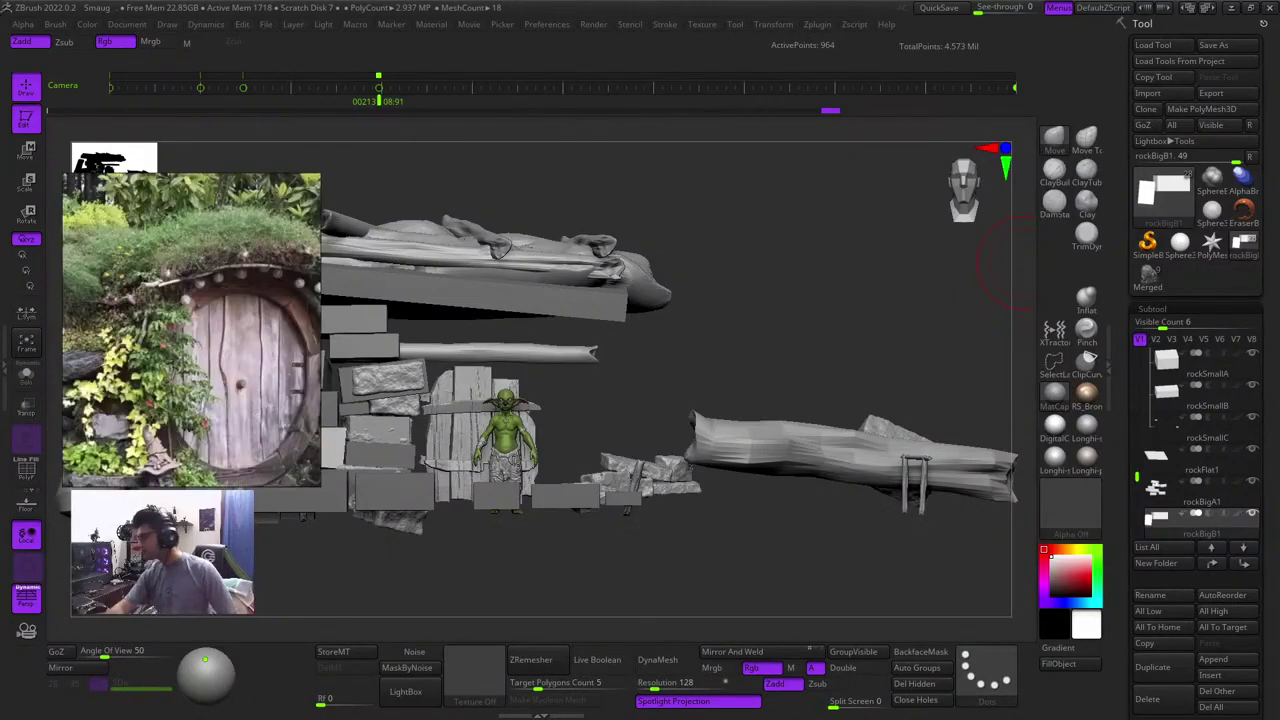
Switch to the hut scene and examine the layout of the rock wall from above and the side
mouse_move(735, 208)
mouse_down()
mouse_move(737, 297)
mouse_move(797, 363)
mouse_move(805, 318)
mouse_move(858, 452)
mouse_move(808, 388)
mouse_move(797, 410)
mouse_up()
key(shift+f)
key(shift+f)
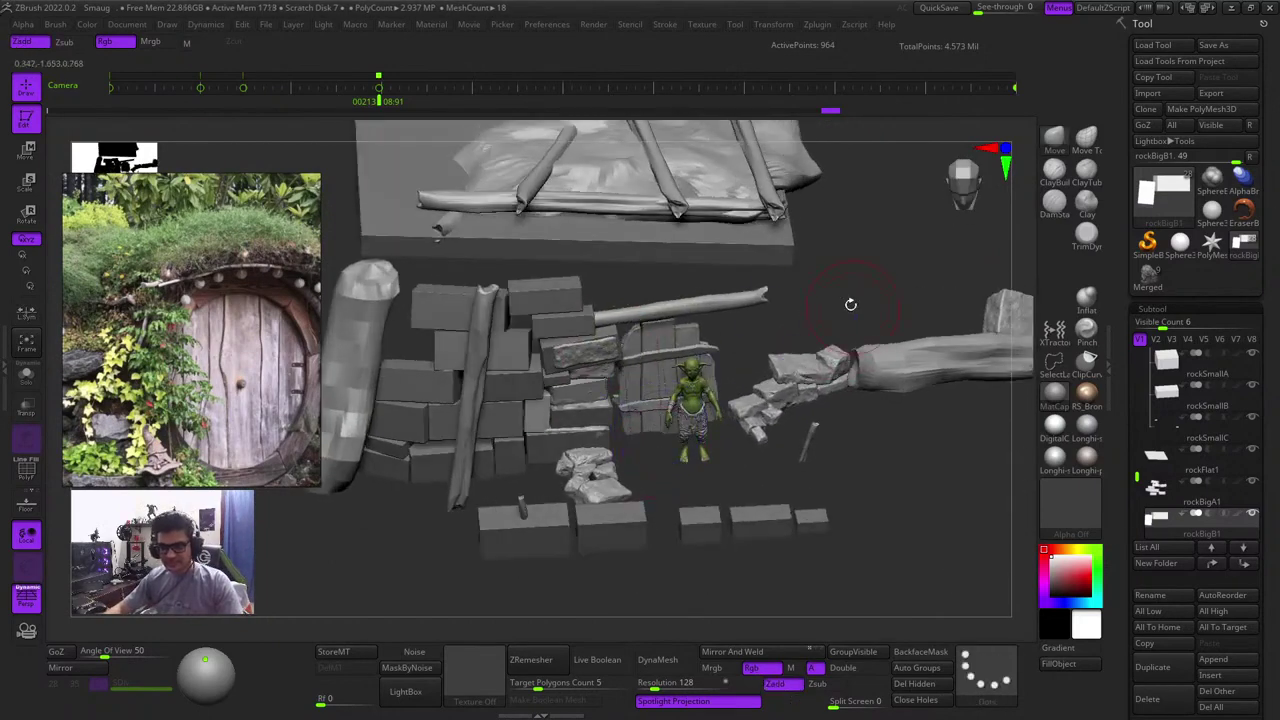
mouse_move(851, 303)
shift+mouse_down()
mouse_move(851, 269)
mouse_move(869, 323)
mouse_move(892, 338)
mouse_move(820, 286)
shift+mouse_up()
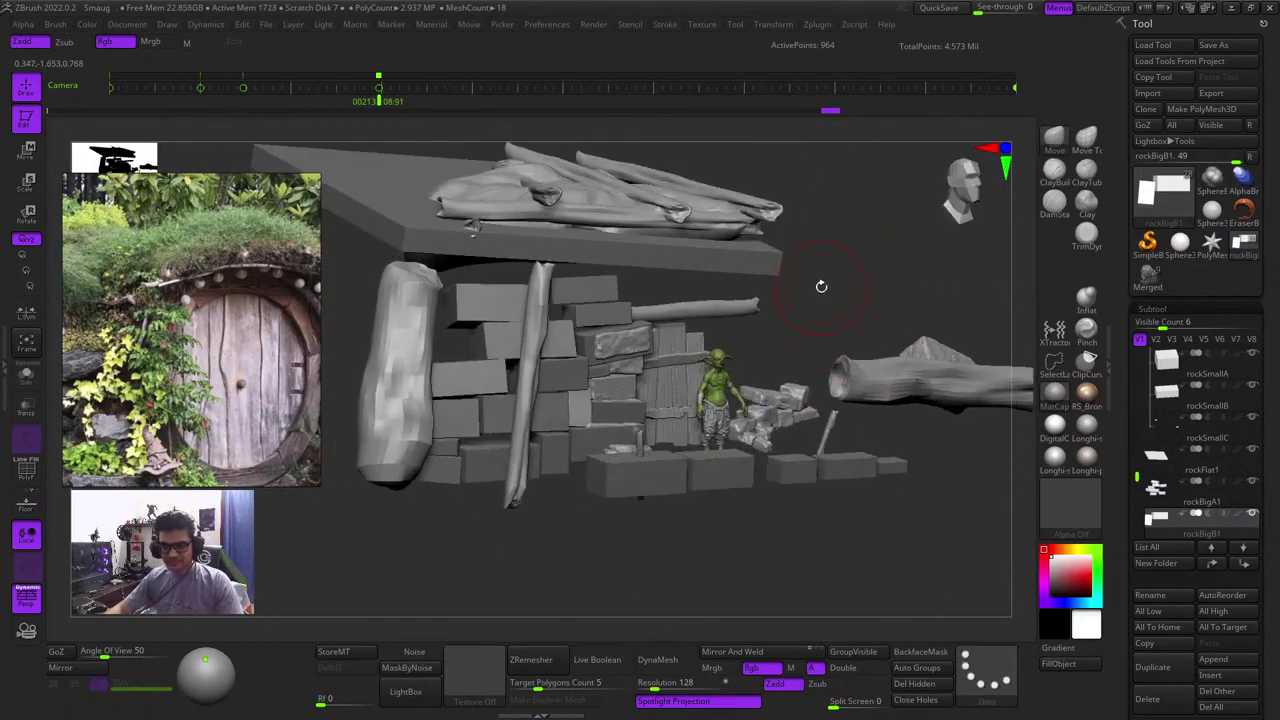
ctrl+right_drag(820, 286, 660, 447)
key(shift+f)
key(shift+f)
key(b)
key(m)
key(v)
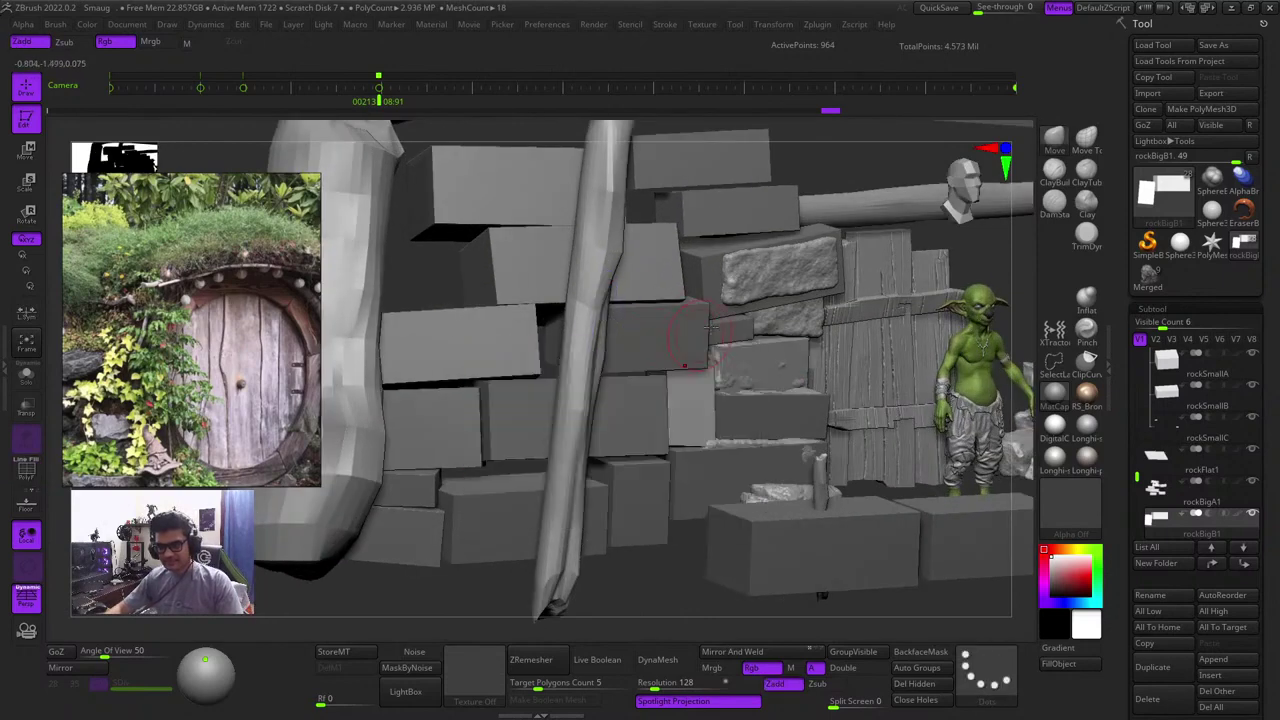
Select the rockSmallB1 blocks and split them into separate polygroups with Auto Groups
alt+click(718, 252)
key(shift+f)
key(shift+f)
alt+click(721, 213)
key(shift+f)
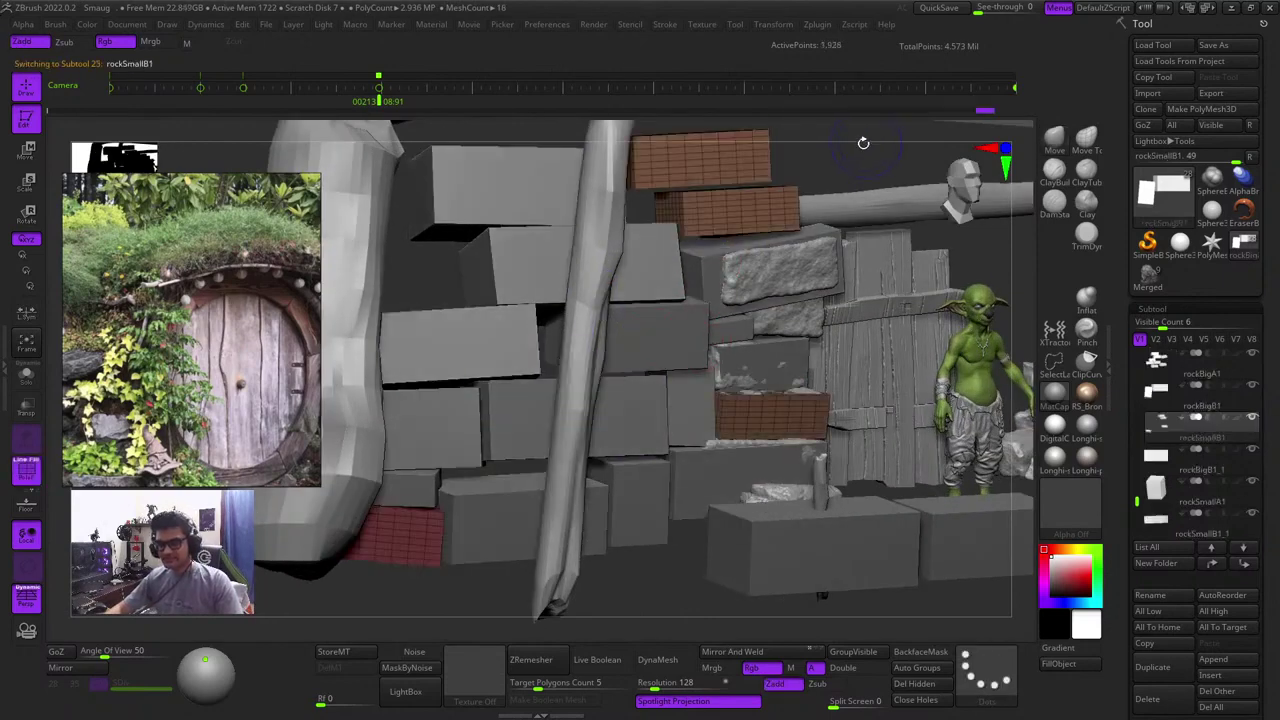
shift+drag(845, 148, 848, 230)
key(shift+f)
click(922, 672)
key(shift+f)
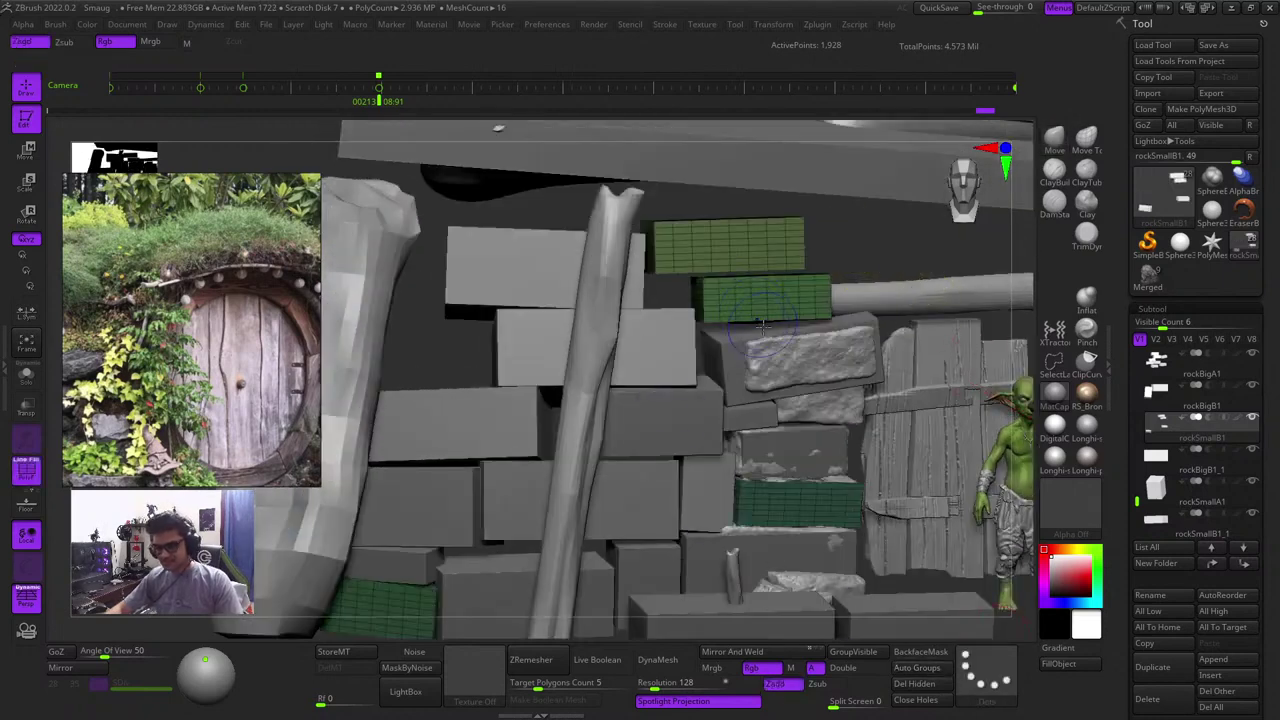
Isolate the small block above the textured rock and copy it into the gap beside the thick trunk
key(shift+f)
key(w)
ctrl+click(791, 311)
alt+right_drag(848, 260, 872, 261)
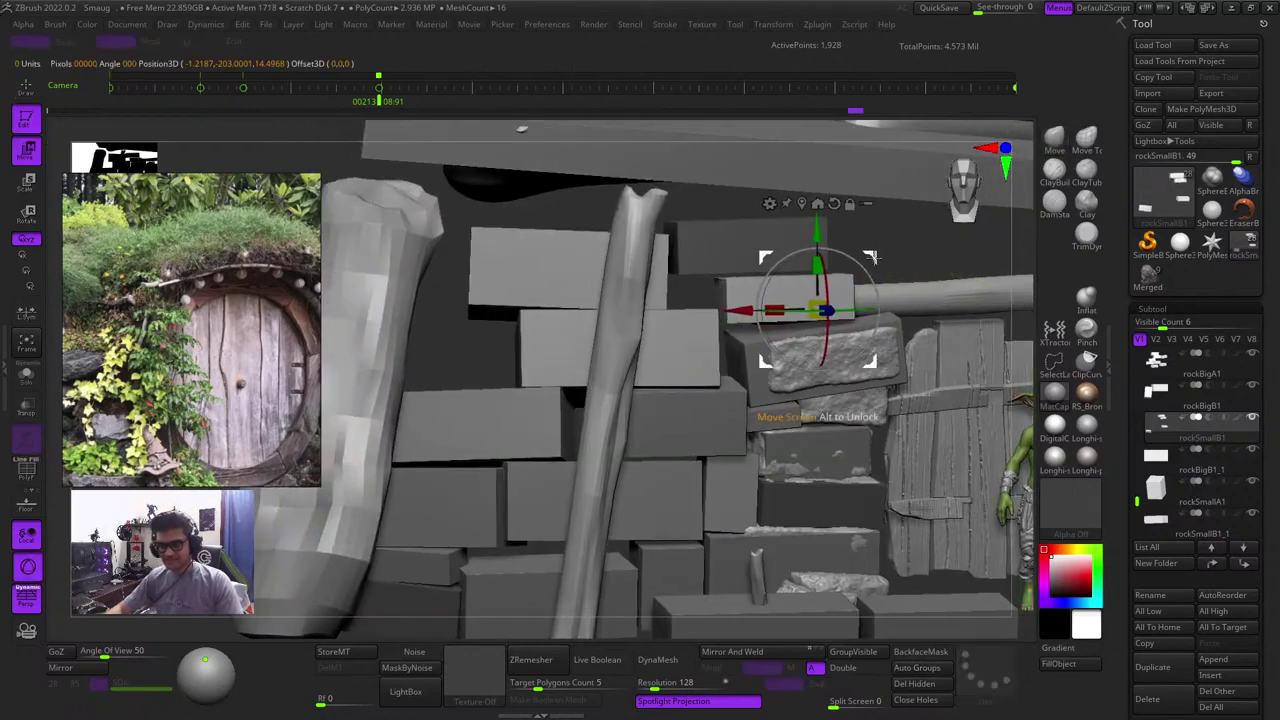
ctrl+drag(872, 261, 524, 314)
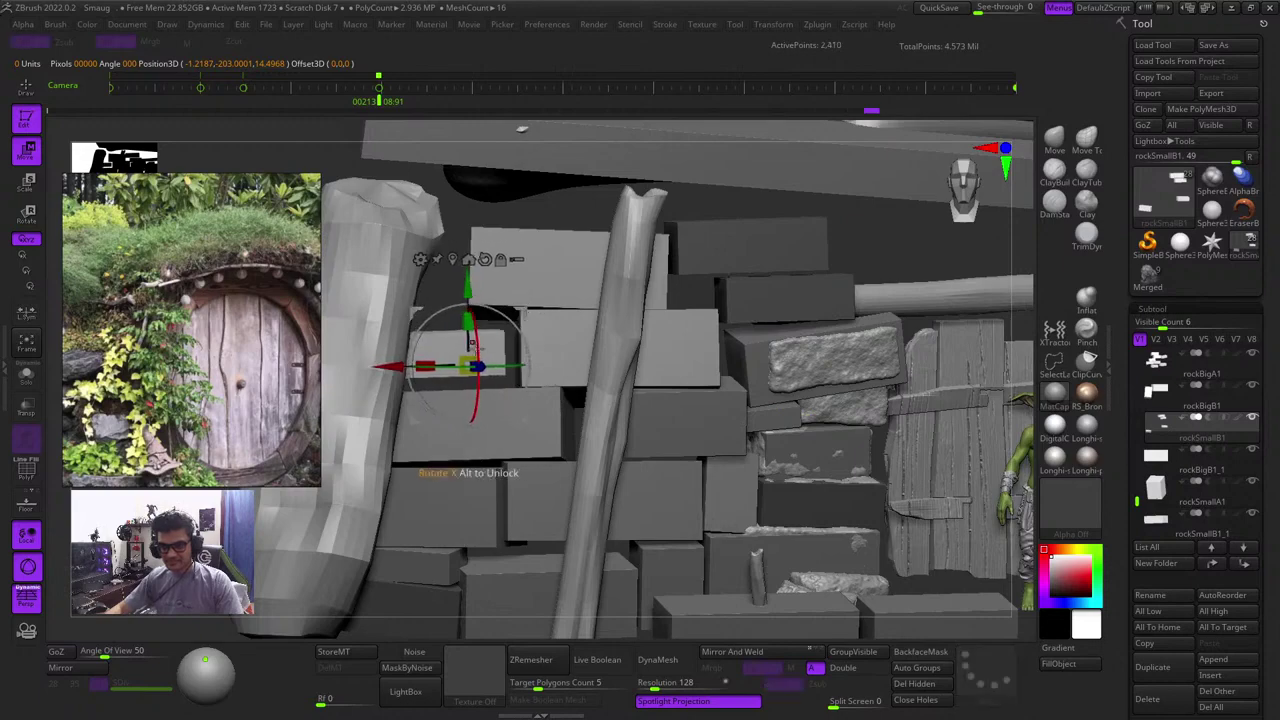
drag(467, 364, 436, 347)
Fit the copied rockSmallB1 block into the gap beside the thick trunk, aligning it with the neighbouring blocks
drag(461, 214, 445, 451)
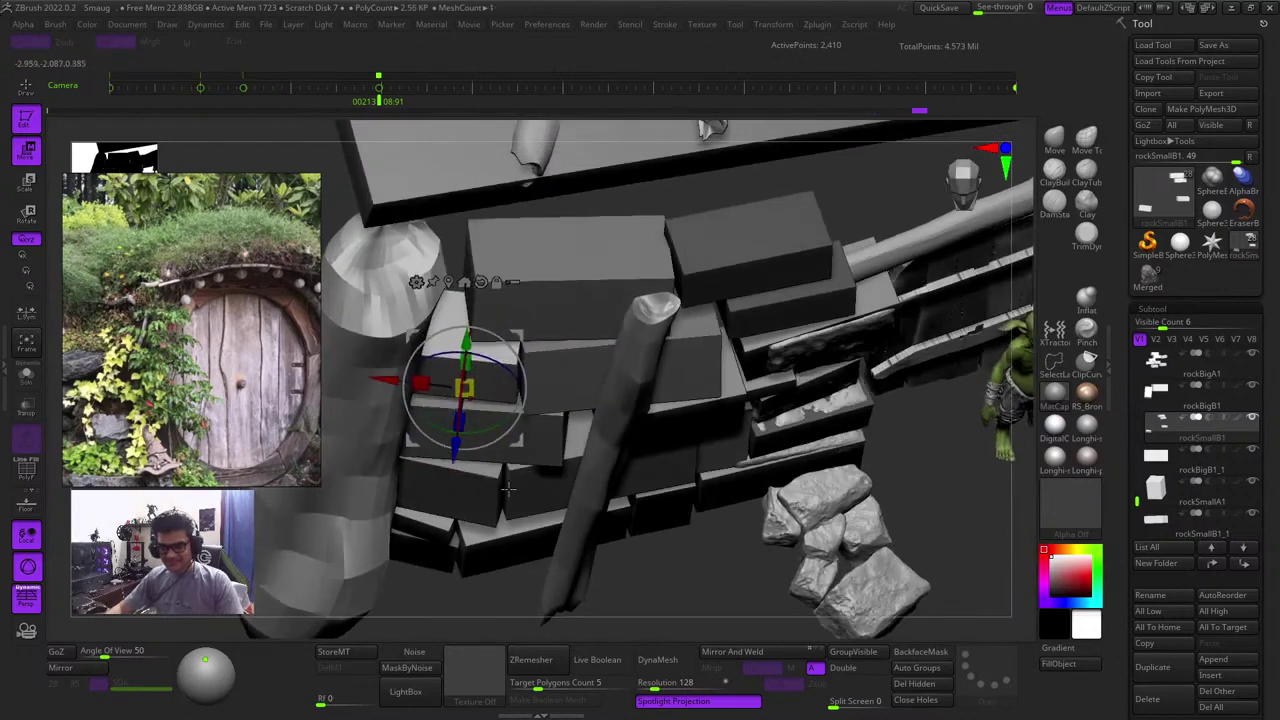
drag(508, 488, 468, 217)
drag(631, 257, 665, 290)
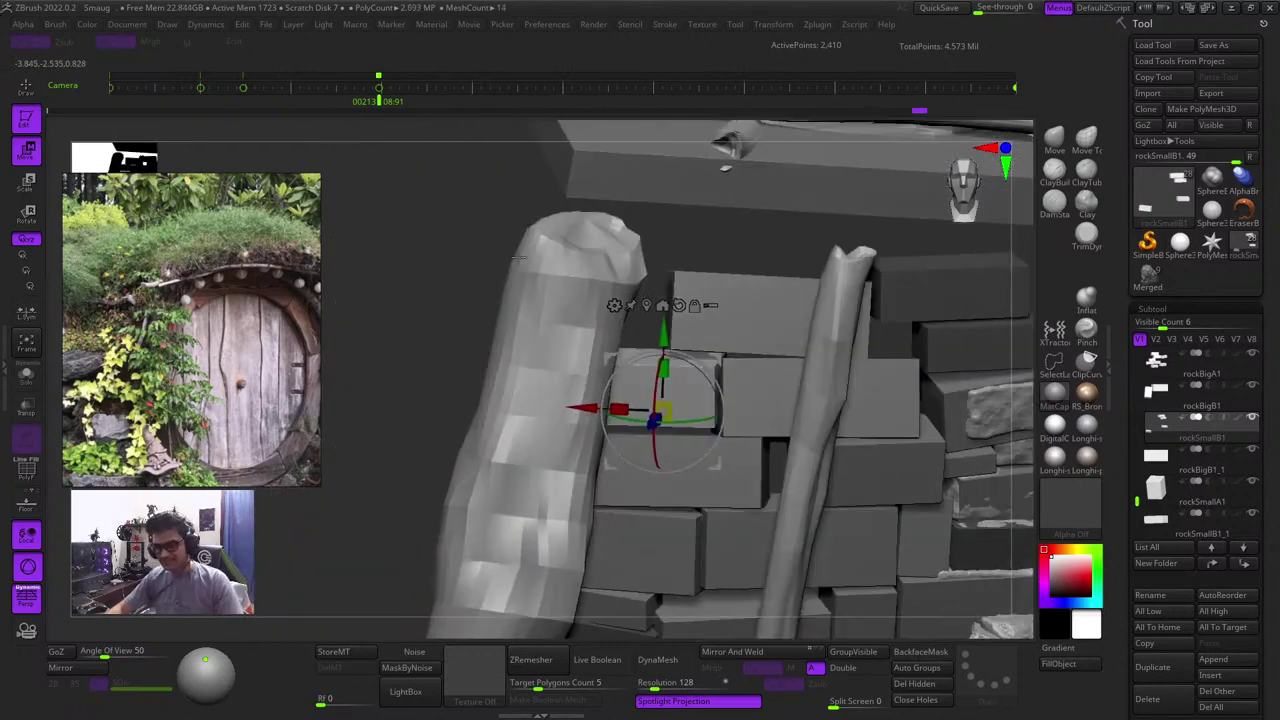
drag(720, 360, 714, 357)
key(q)
Examine the stone wall's profile from the side and its overall arrangement from a three-quarter angle
mouse_move(454, 314)
ctrl+right_down()
mouse_move(414, 217)
mouse_move(460, 291)
ctrl+right_up()
drag(460, 291, 580, 300)
key(shift+f)
key(shift+f)
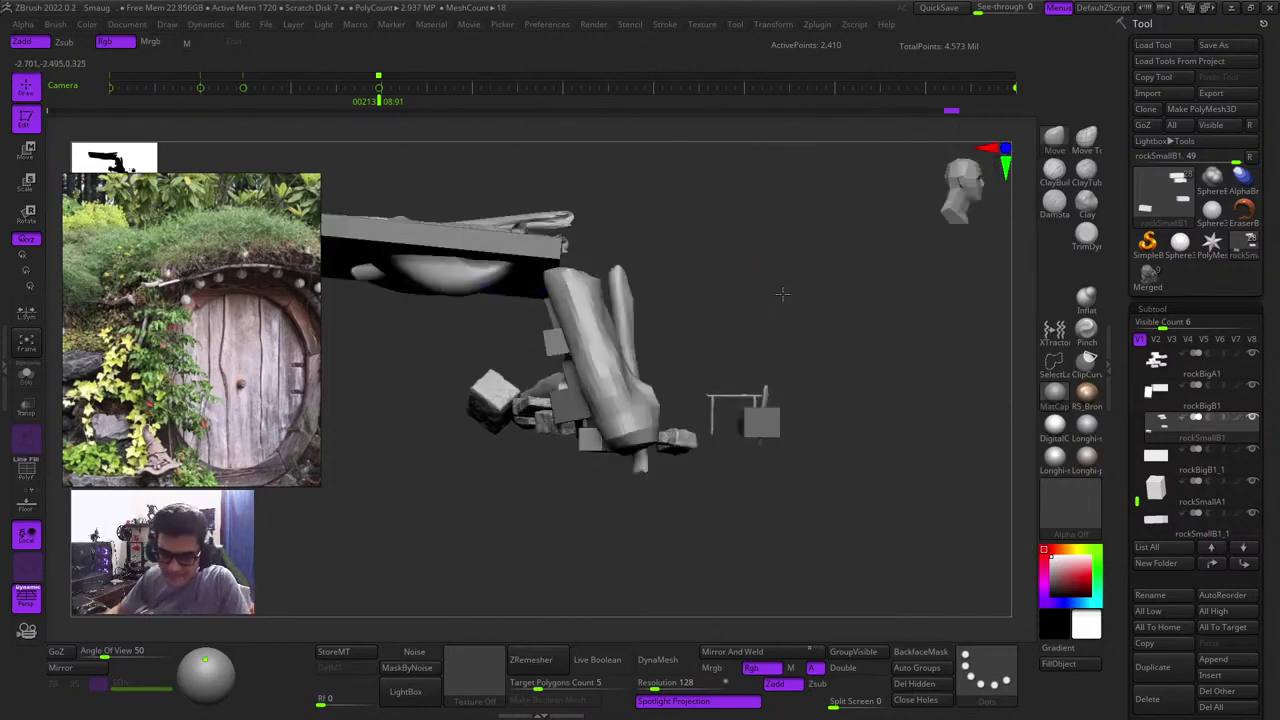
drag(786, 294, 690, 312)
key(shift+f)
key(shift+f)
drag(741, 516, 700, 519)
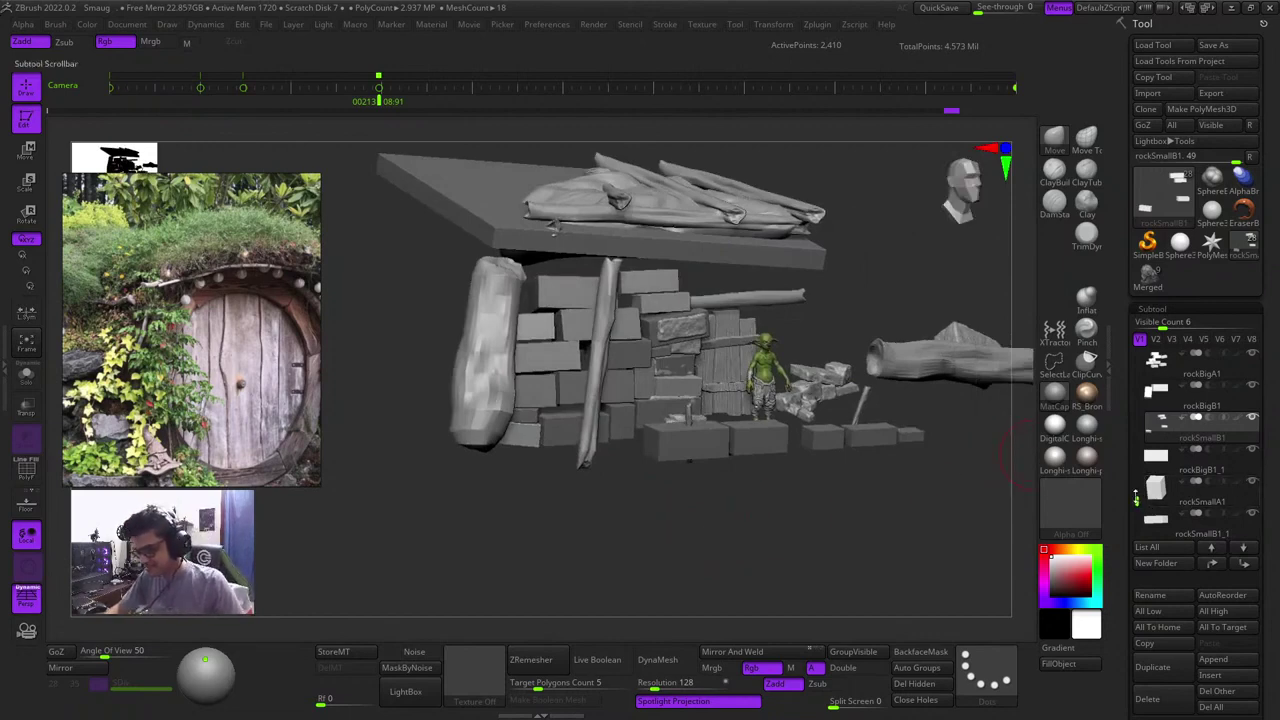
Show the PM3D_Sphere3D_2 hill sculpt in the Sketch folder behind the stone wall
drag(1136, 498, 1137, 445)
click(1151, 436)
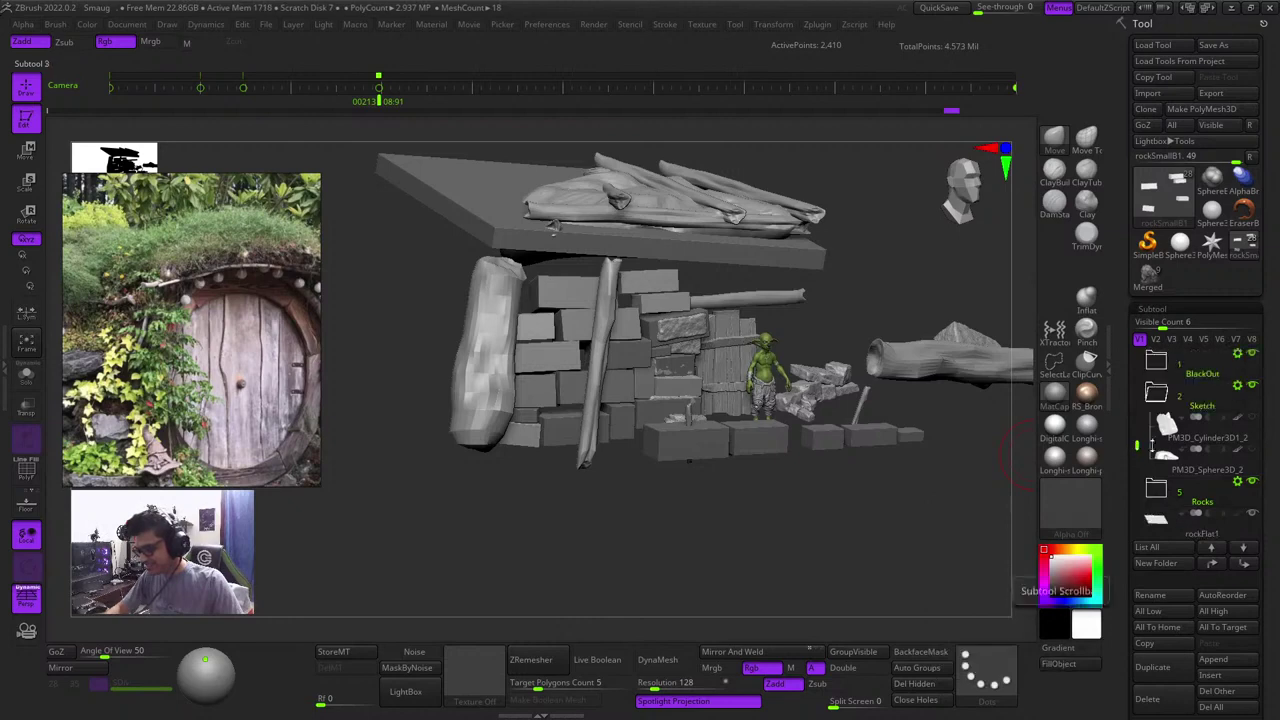
click(1252, 450)
key(shift+f)
key(shift+f)
key(shift+f)
key(shift+f)
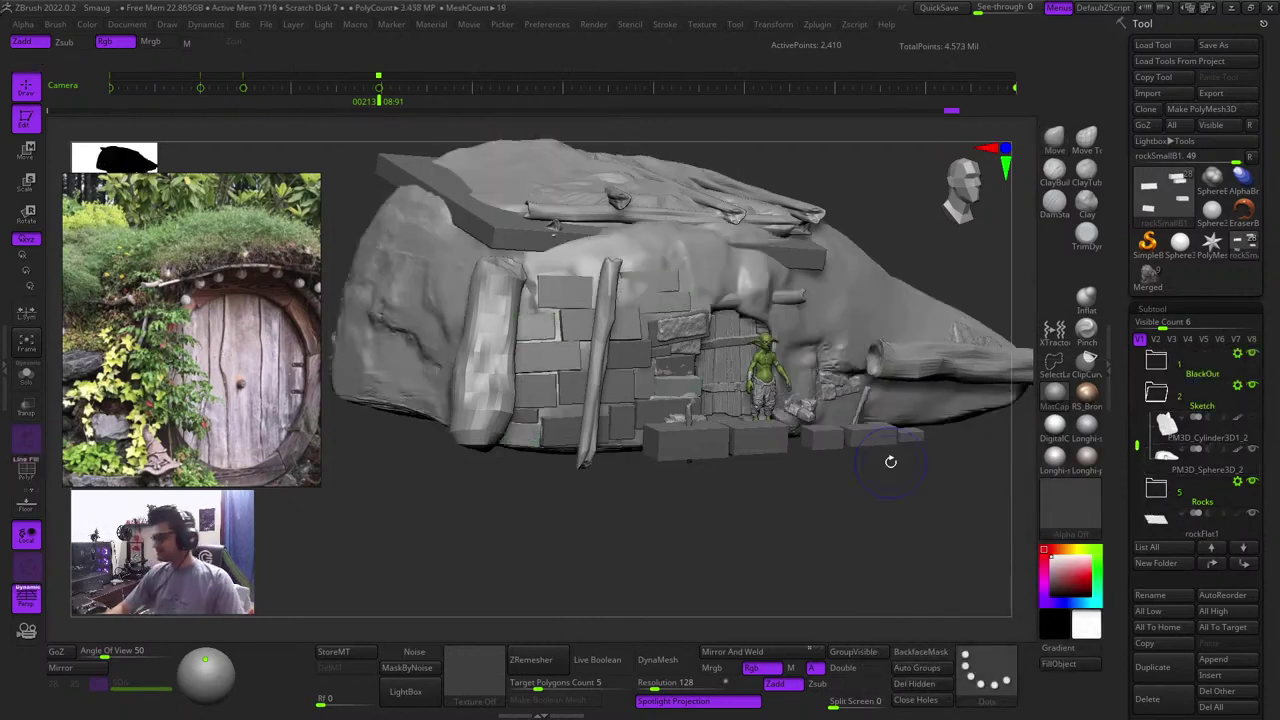
key(f)
key(shift+f)
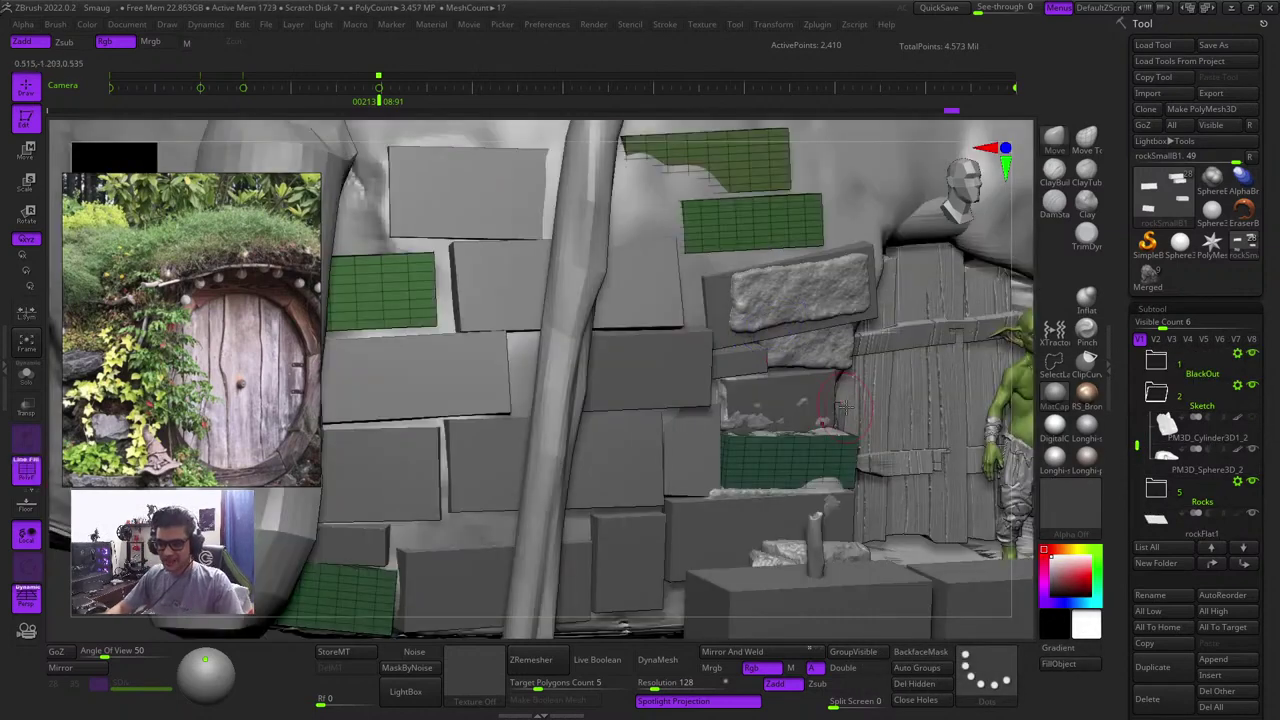
Select the PM3D_Sphere3D_2 hill and push its surface back behind the upper wall blocks with an enlarged Move brush
key(f)
alt+click(860, 231)
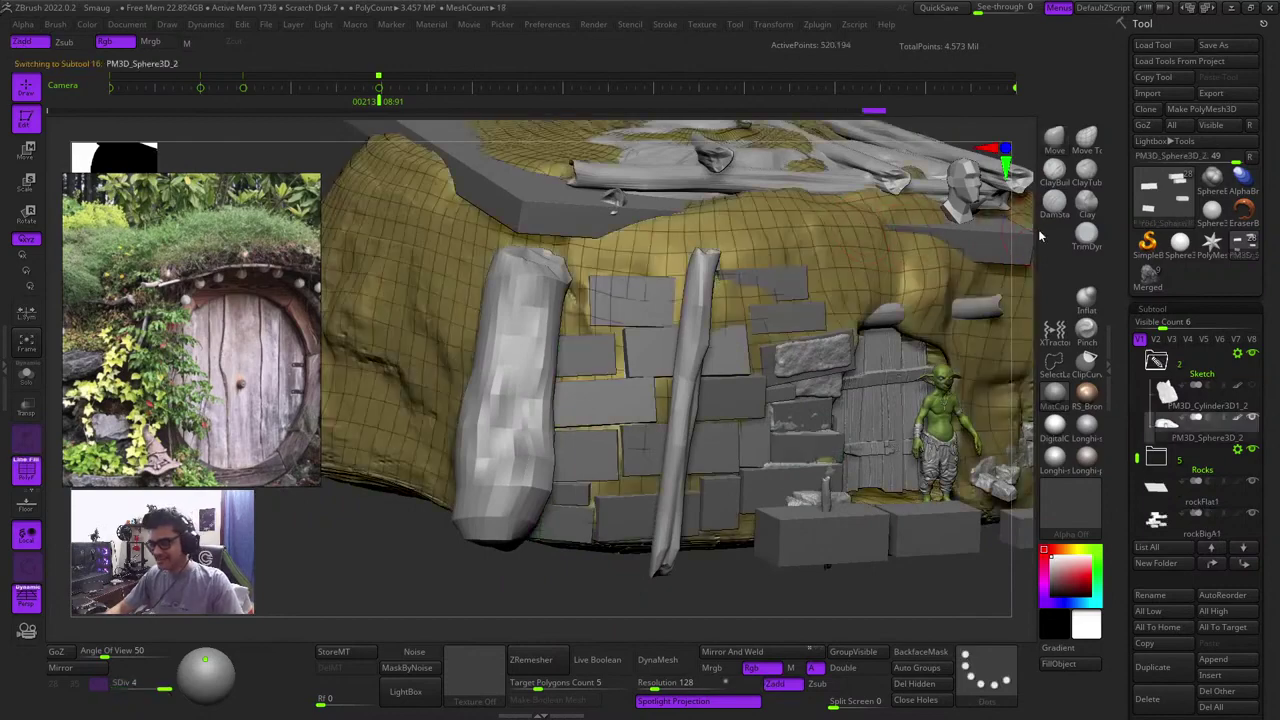
key(shift+f)
click(1060, 132)
key(space)
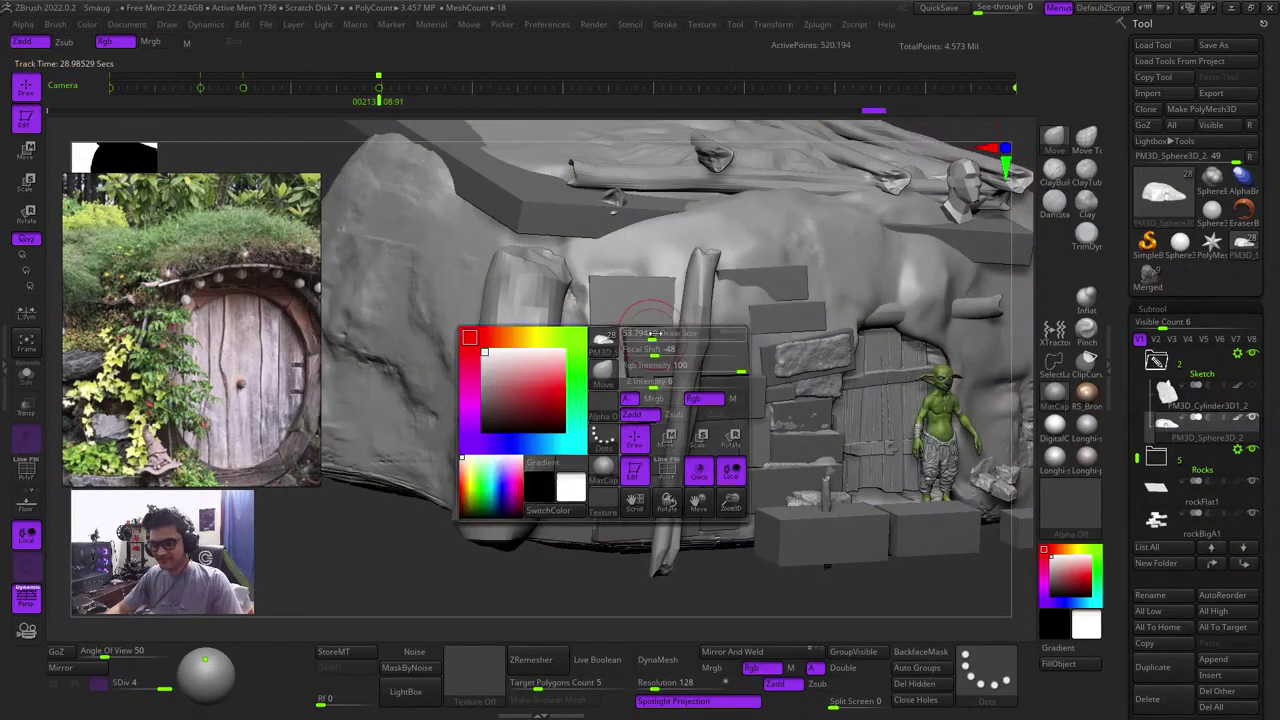
mouse_move(638, 336)
mouse_down()
mouse_move(657, 336)
mouse_move(692, 282)
mouse_up()
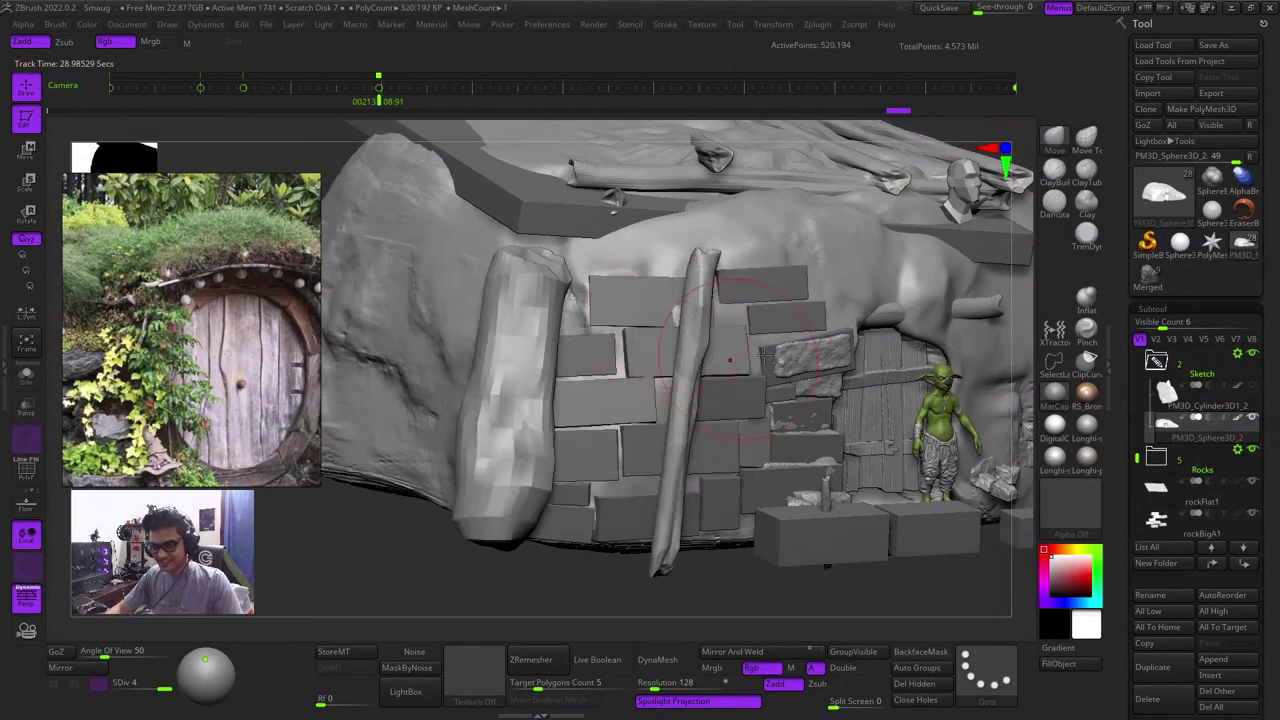
Refine the hill surface around the stone blocks and along the wall's base with the Move brush
drag(706, 625, 680, 690)
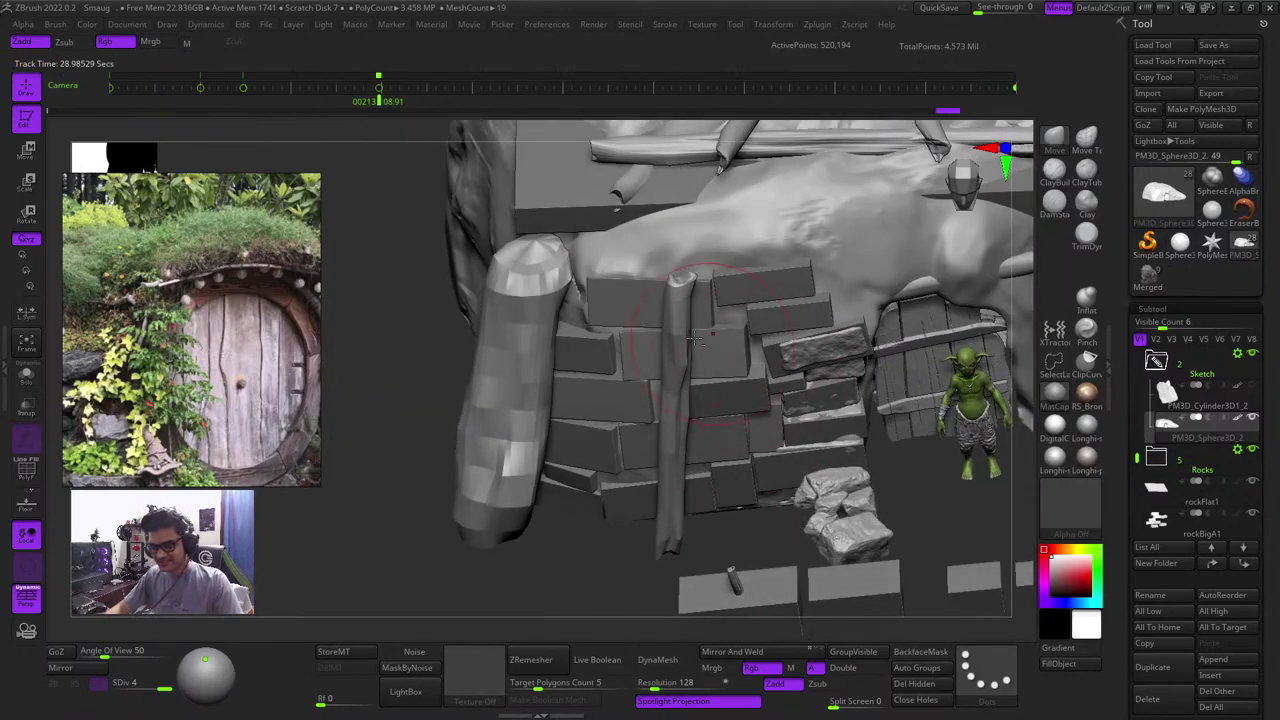
drag(589, 587, 590, 615)
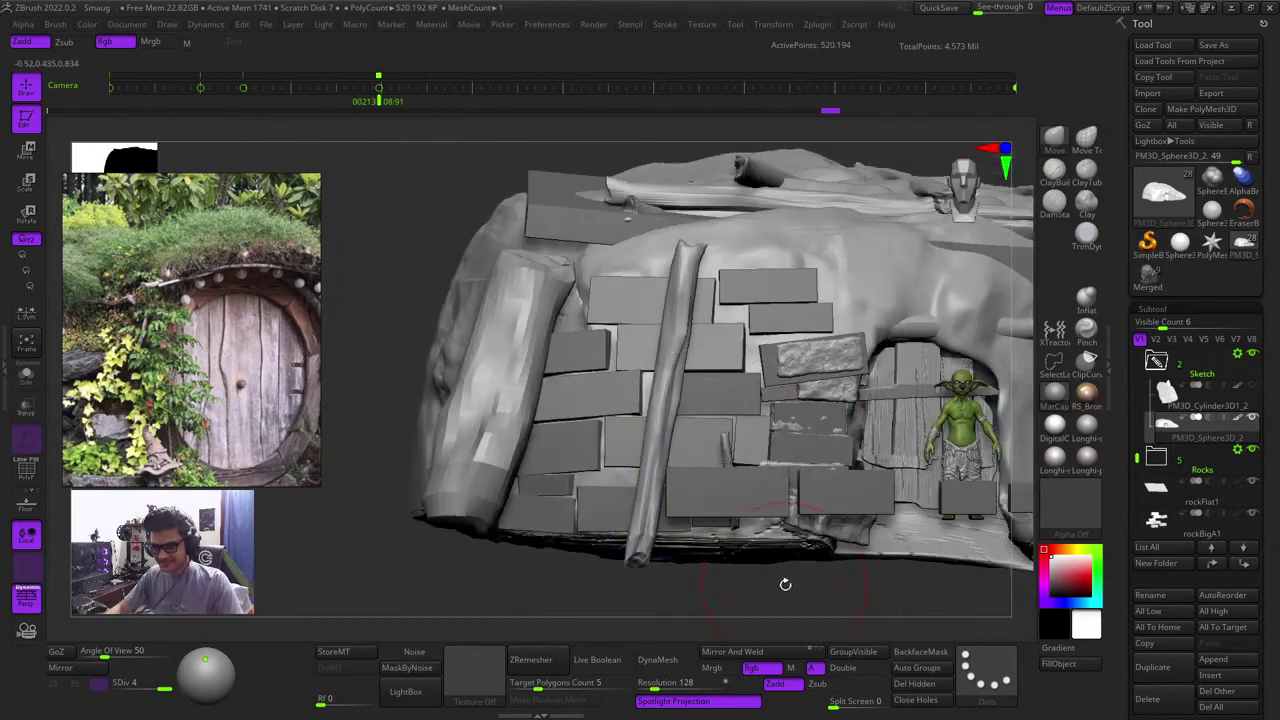
drag(785, 585, 816, 640)
drag(772, 496, 760, 490)
drag(610, 605, 634, 576)
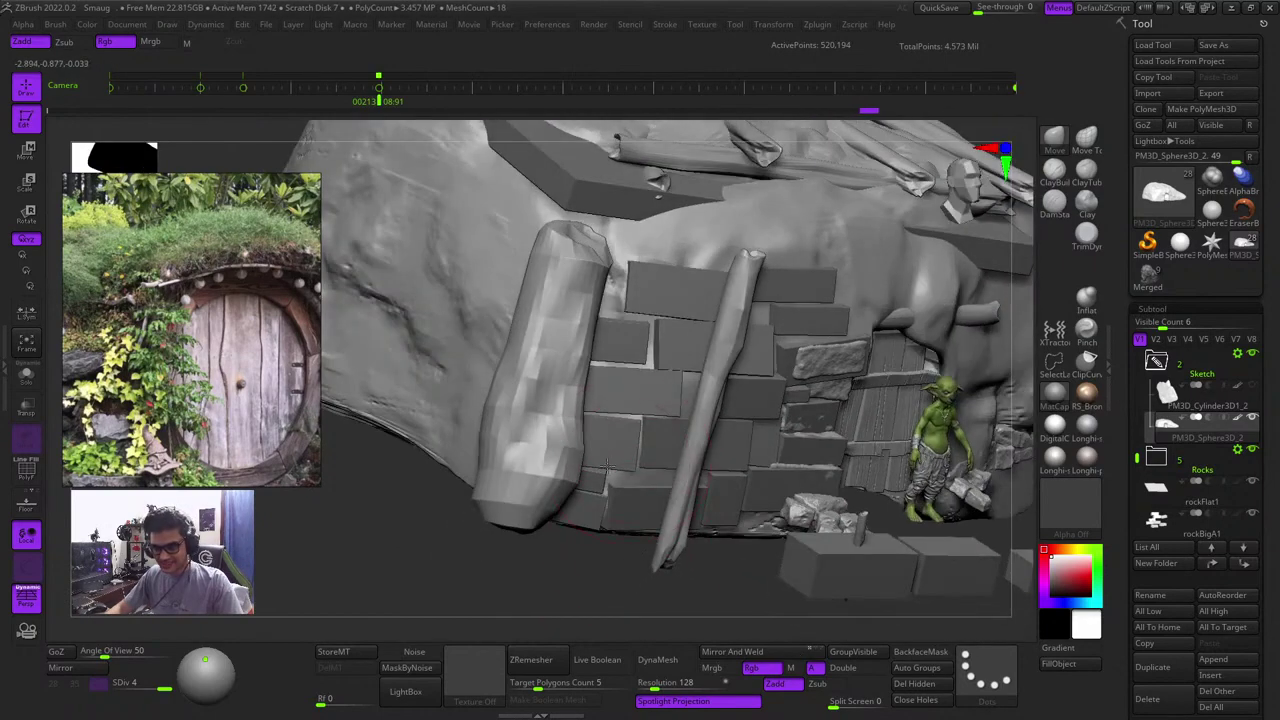
ctrl+right_drag(650, 430, 666, 590)
drag(668, 595, 677, 540)
key(shift+f)
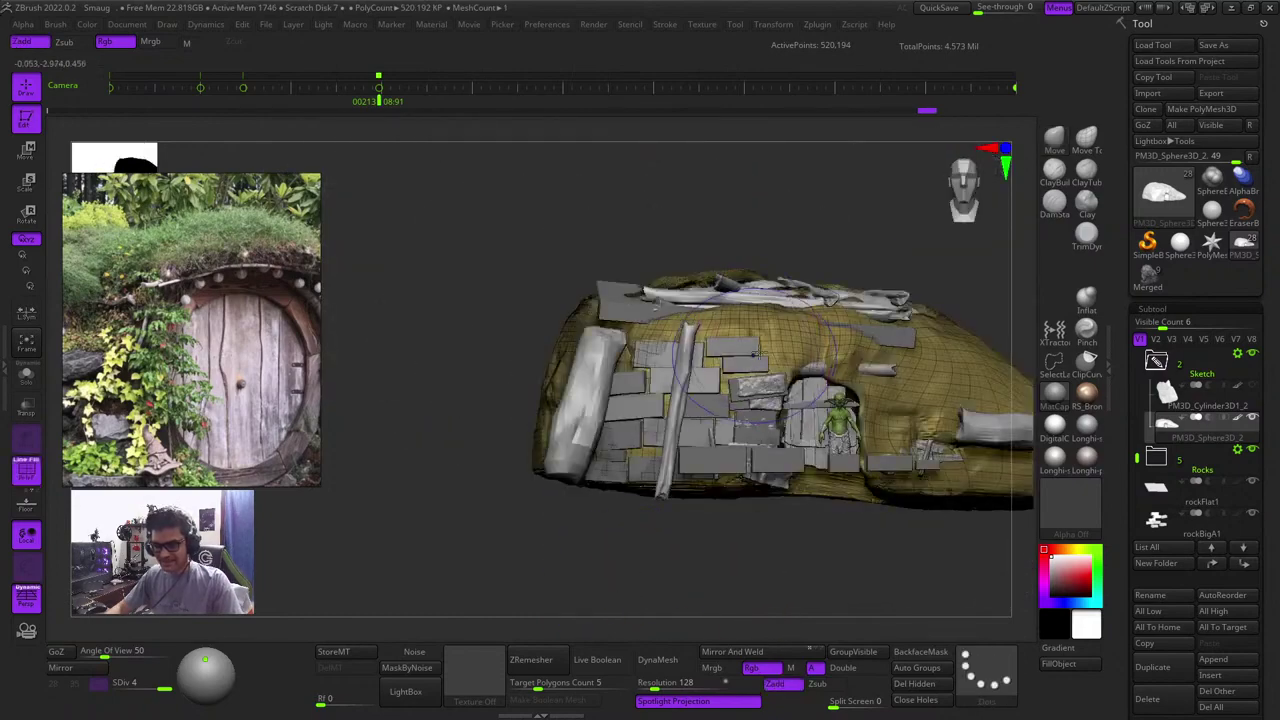
key(shift+f)
drag(770, 206, 735, 285)
key(shift+f)
key(shift+f)
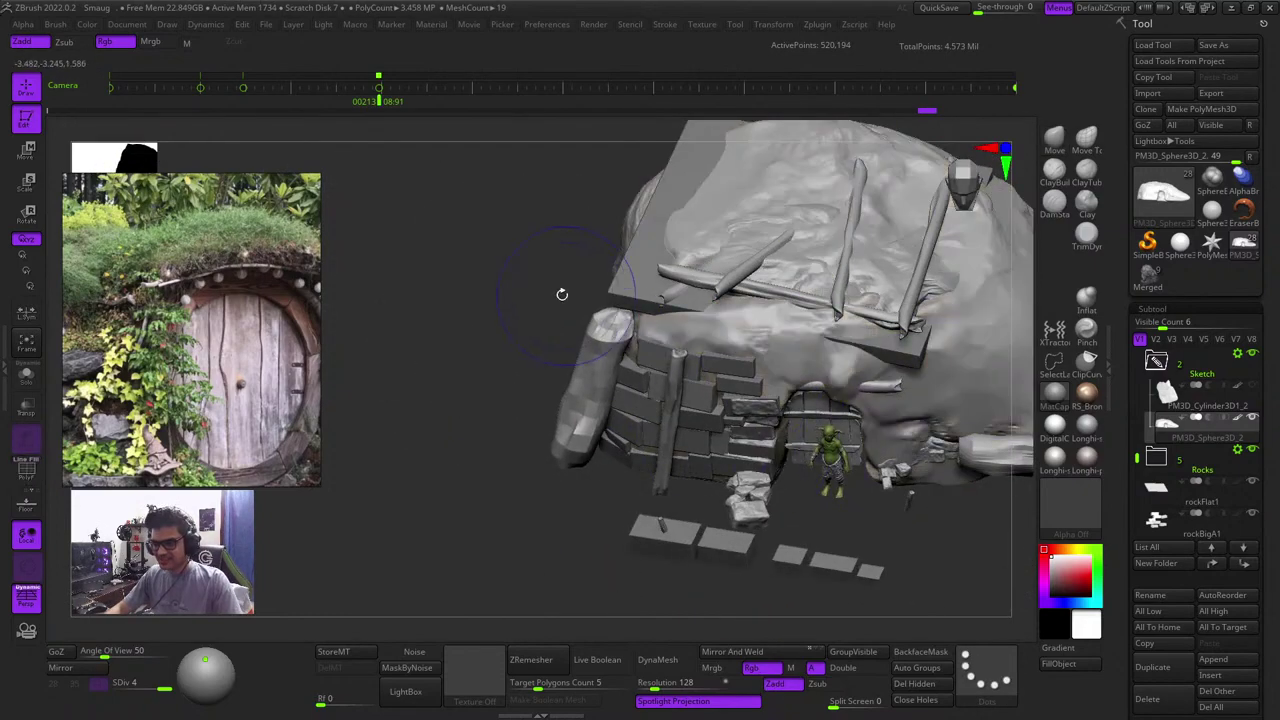
Examine how the hill fits around the stone wall from above, the front and the corner log, checking the mesh wireframe
drag(535, 286, 523, 248)
key(shift+f)
key(shift+f)
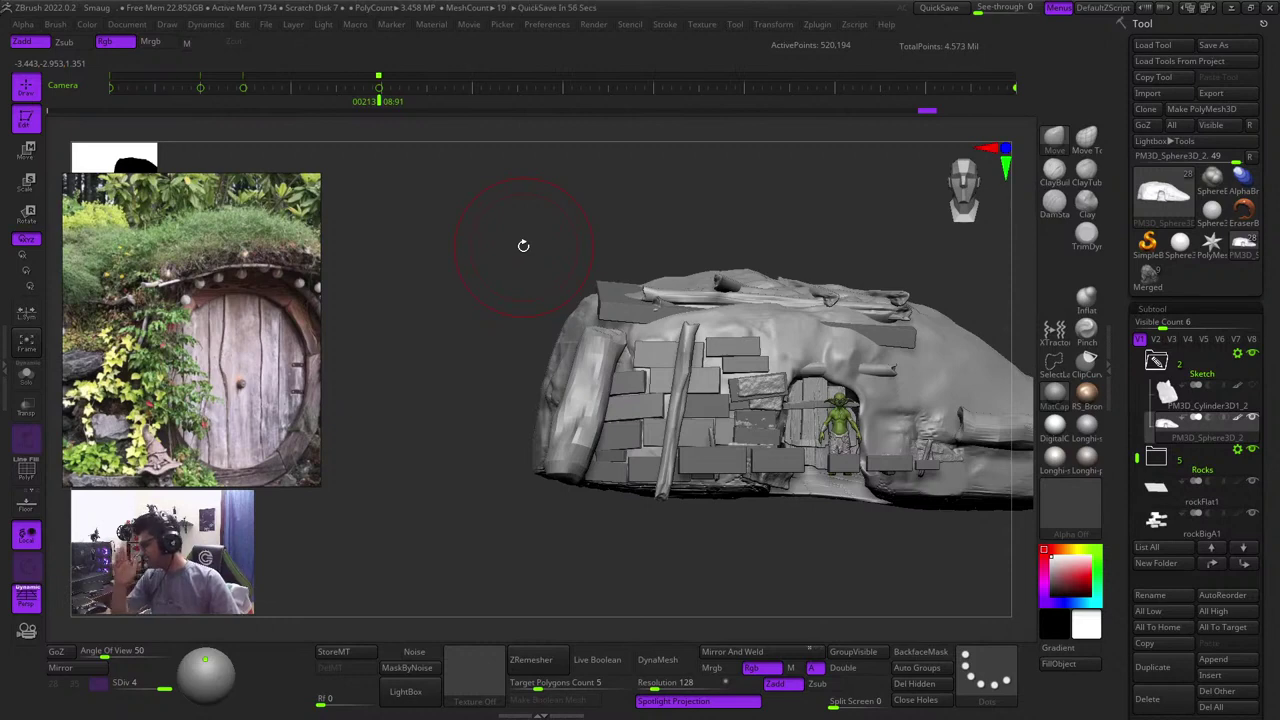
key(shift+f)
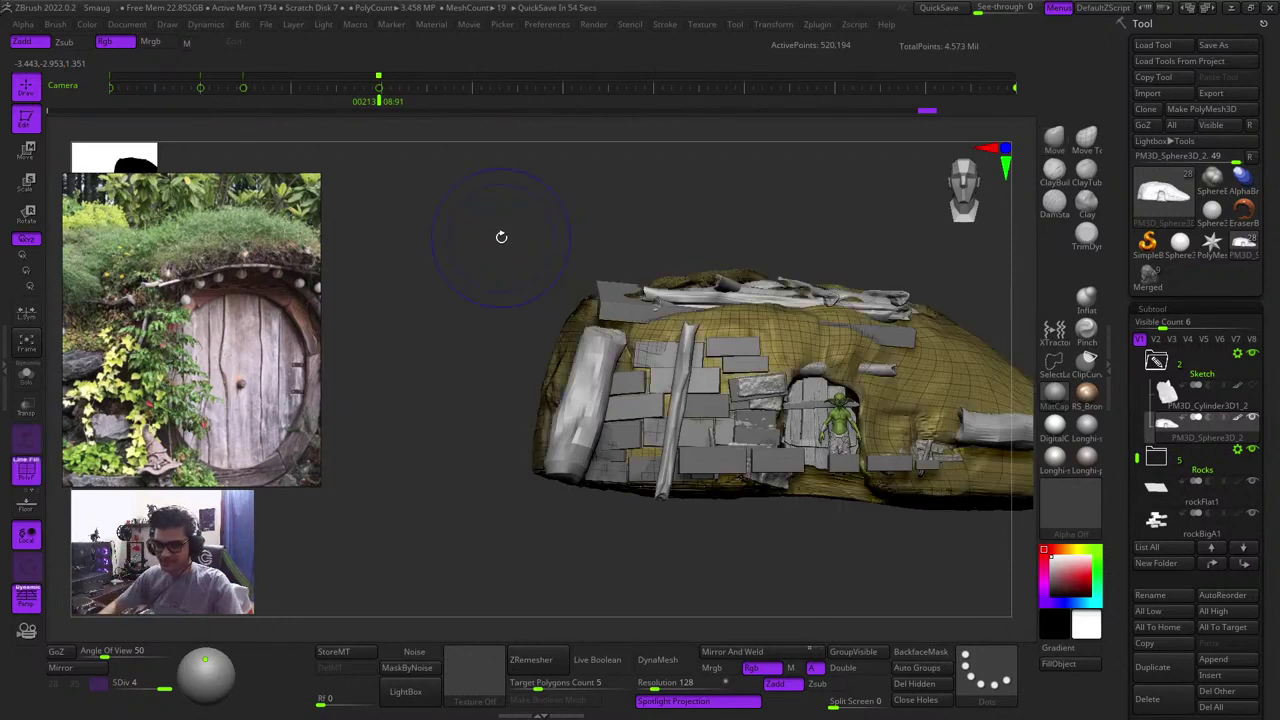
drag(518, 206, 534, 268)
key(shift+f)
key(space)
drag(793, 379, 787, 379)
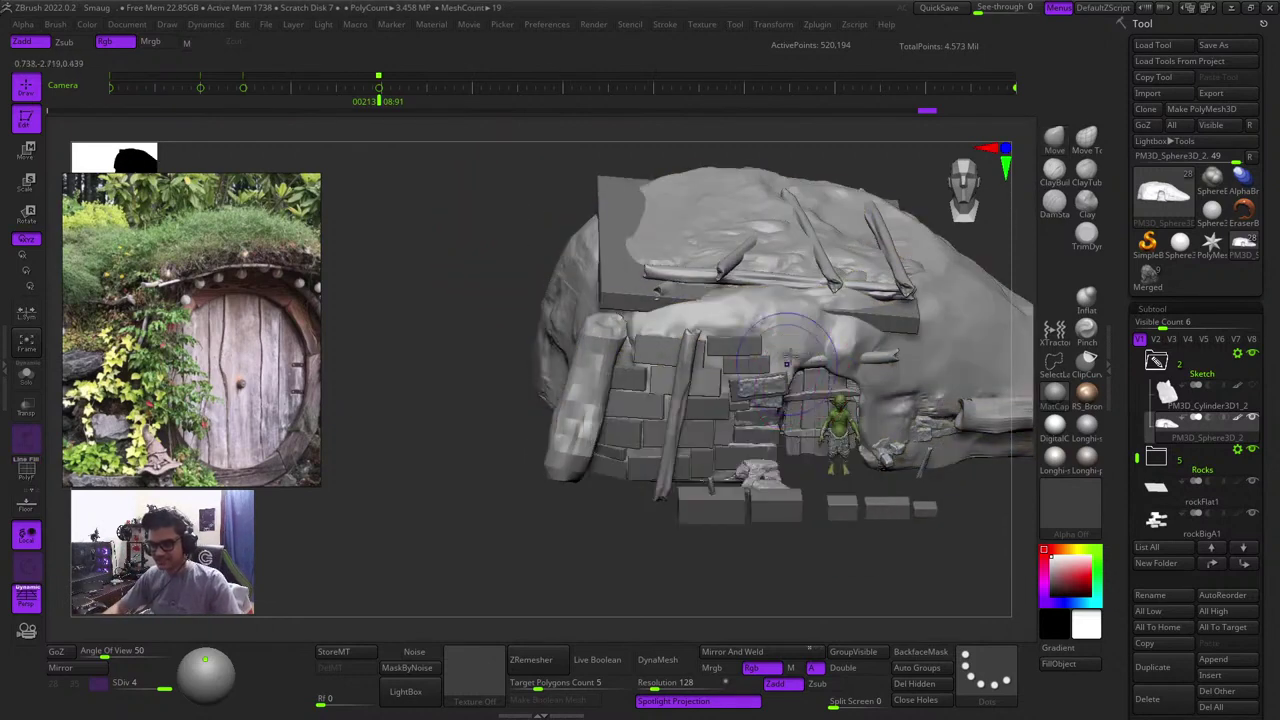
key(shift+f)
key(shift+f)
ctrl+right_drag(822, 334, 820, 386)
ctrl+right_drag(692, 376, 572, 340)
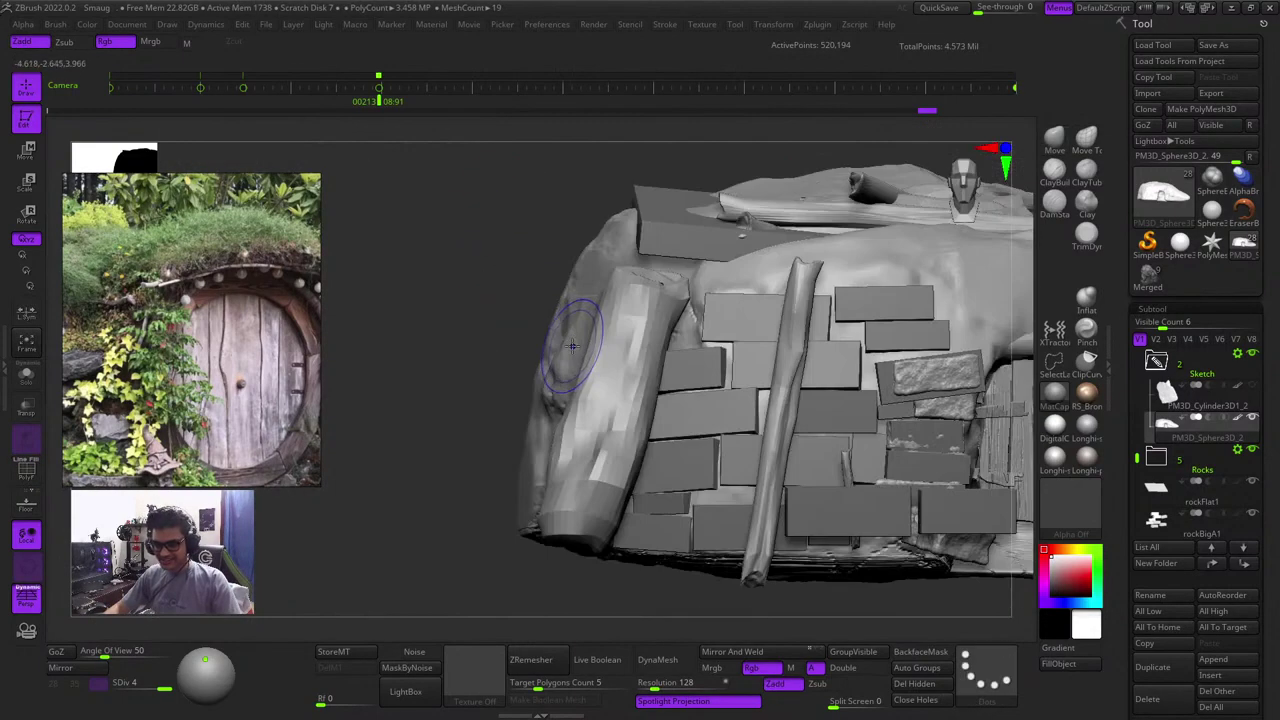
key(shift+f)
key(shift+f)
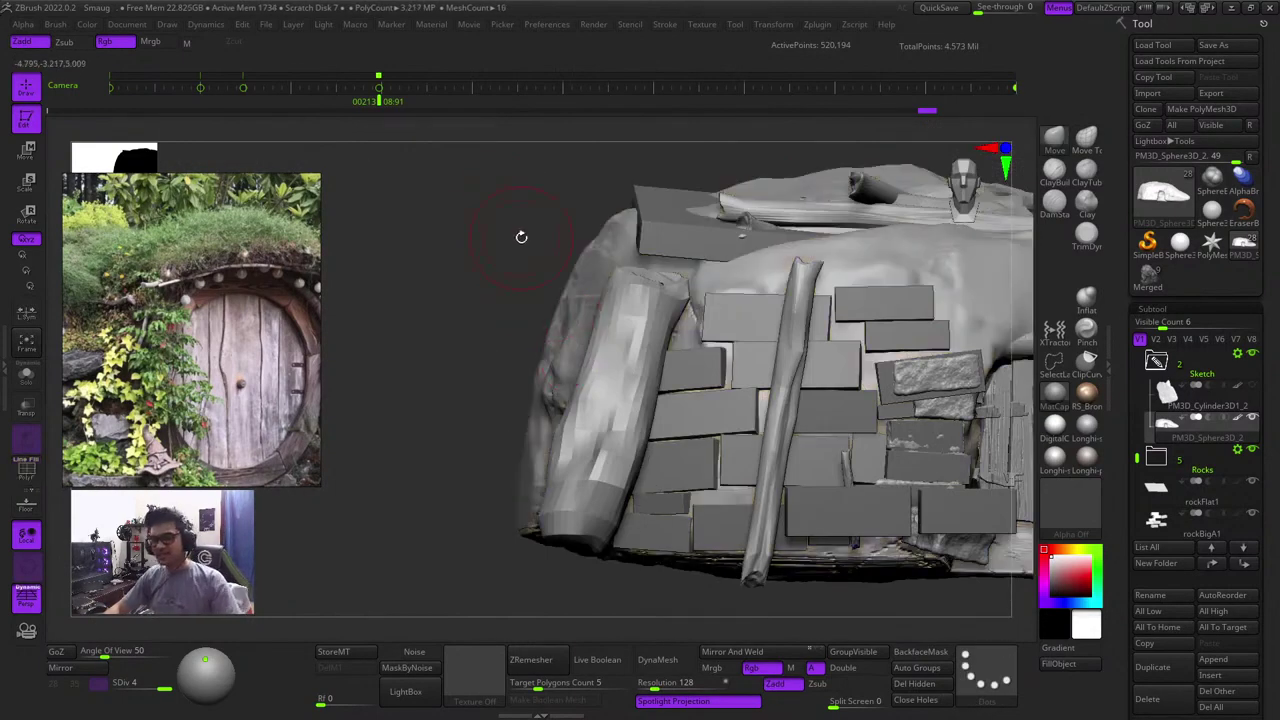
Inspect the far side of the hill, the doorway surroundings and the spare blocks lying in front of the wall
right_drag(521, 237, 569, 249)
key(shift+f)
key(shift+f)
right_drag(1014, 357, 860, 300)
key(shift+f)
right_drag(860, 300, 726, 383)
key(shift+f)
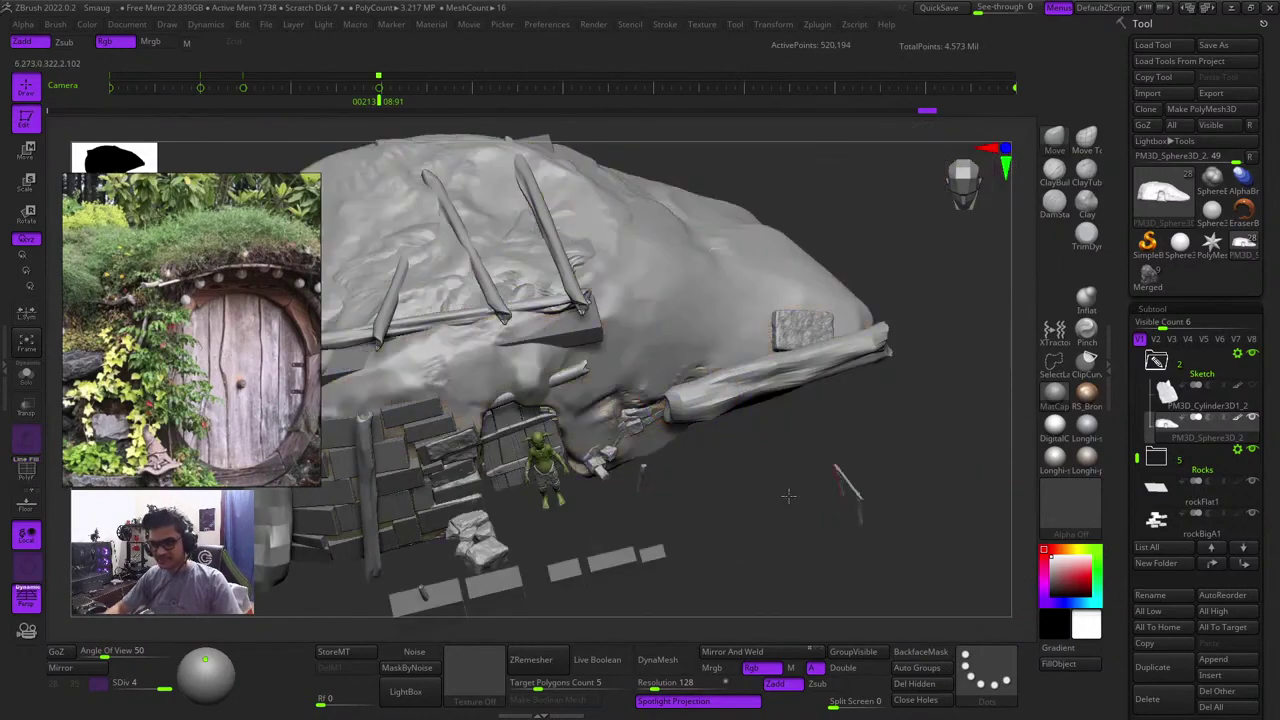
right_drag(789, 496, 879, 292)
alt+drag(888, 280, 1035, 231)
drag(843, 557, 838, 425)
mouse_move(640, 430)
ctrl+right_down()
mouse_move(742, 436)
mouse_move(655, 425)
ctrl+right_up()
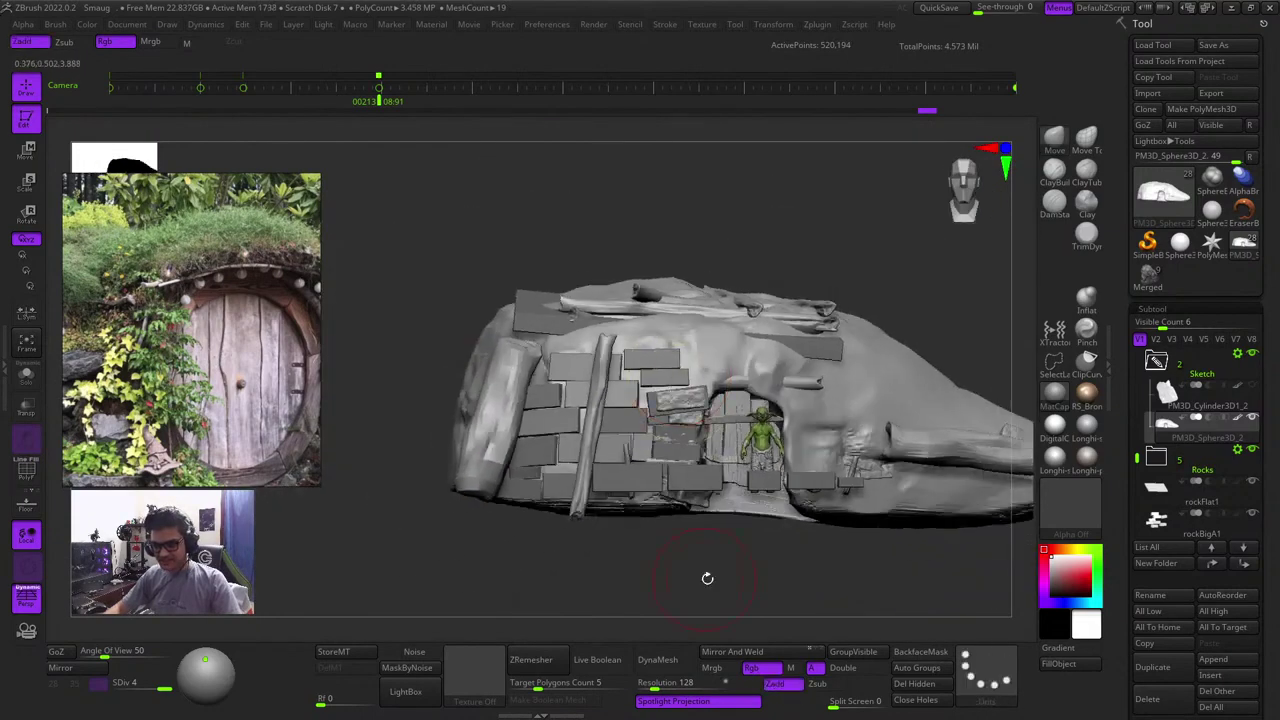
drag(708, 578, 590, 544)
ctrl+right_drag(590, 546, 656, 604)
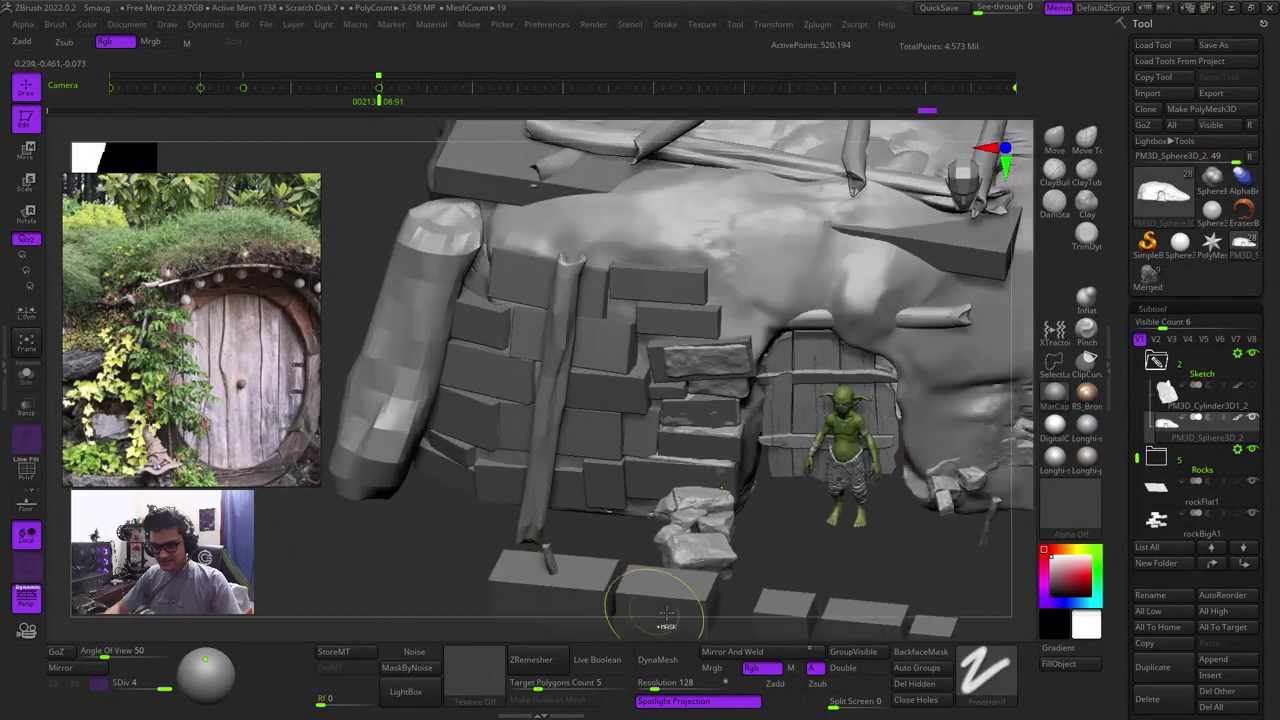
Duplicate the spare rockSmallB block in the Rocks folder and send the copy to the end of the subtool list
alt+click(790, 598)
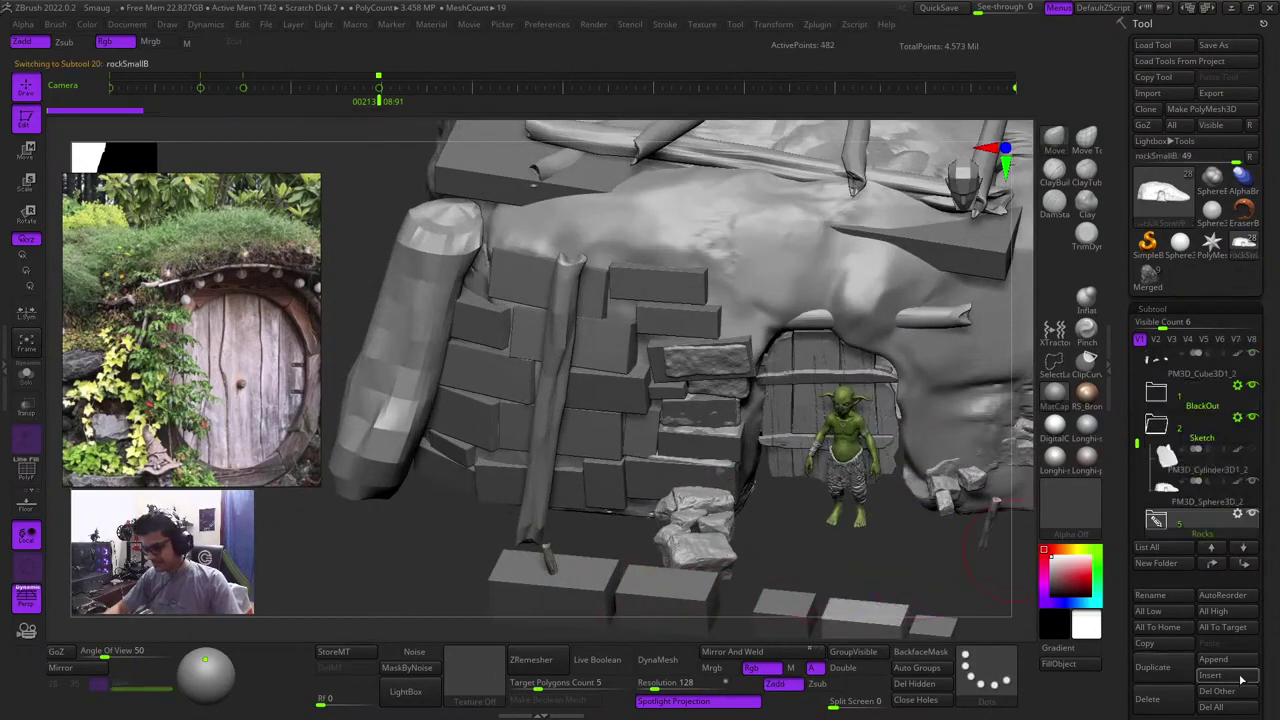
drag(1265, 656, 1265, 577)
click(1171, 591)
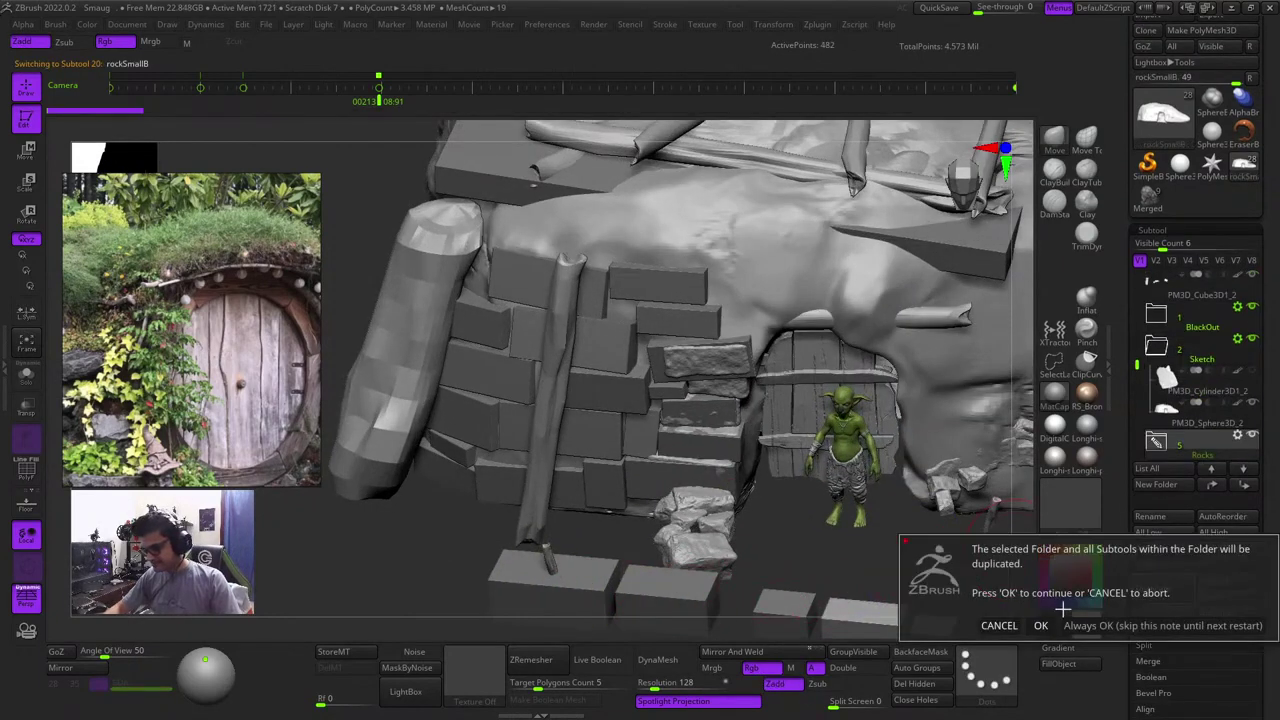
click(988, 630)
key(shift+f)
drag(863, 566, 890, 541)
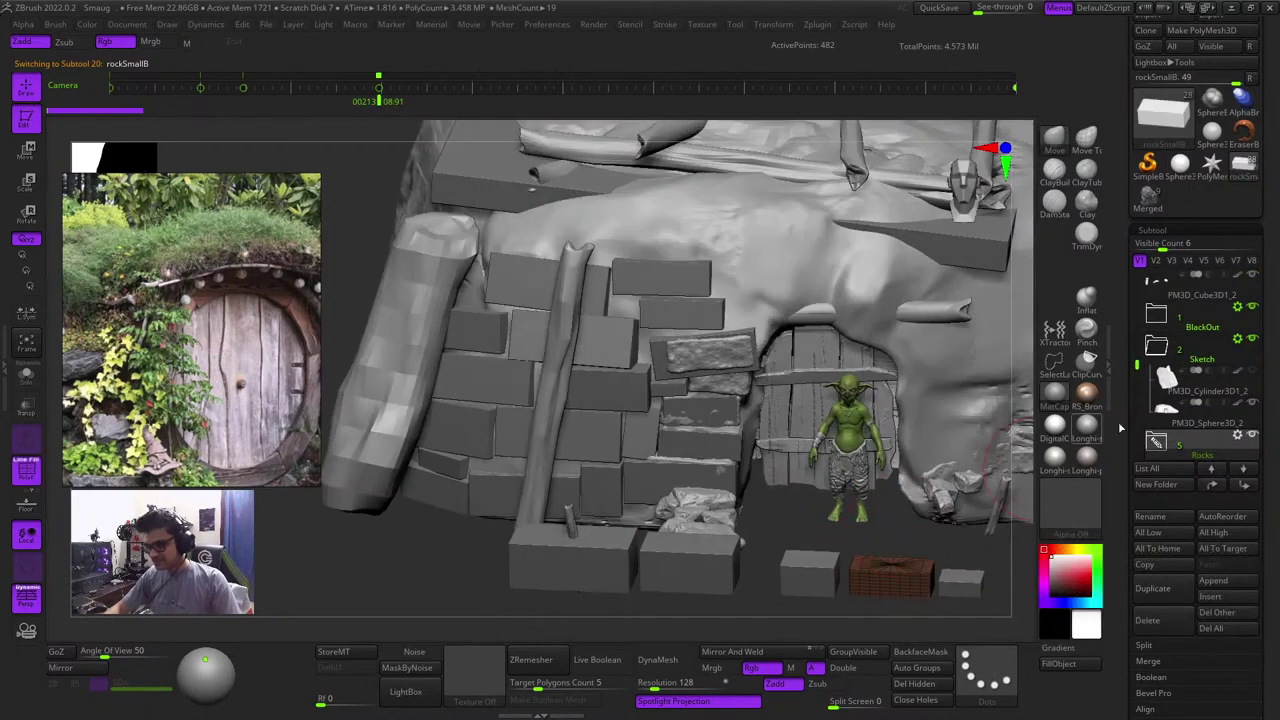
drag(1138, 365, 1138, 371)
click(1157, 346)
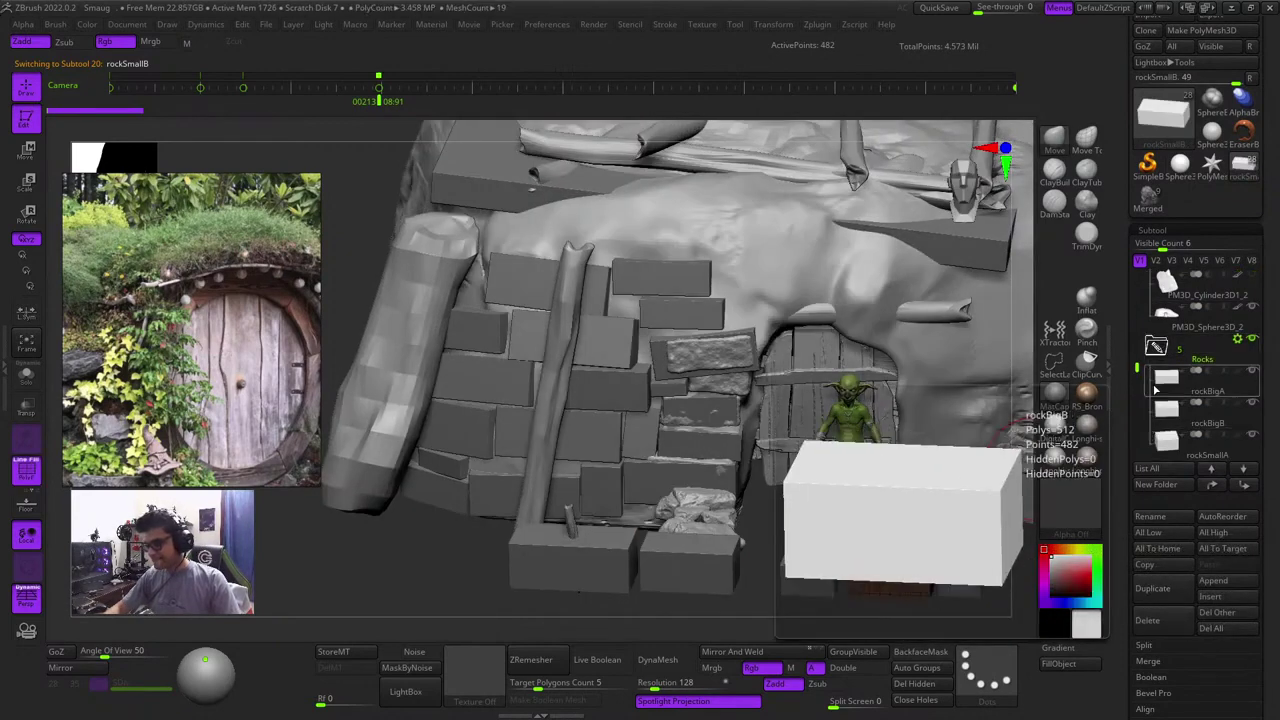
key(shift+f)
click(1176, 588)
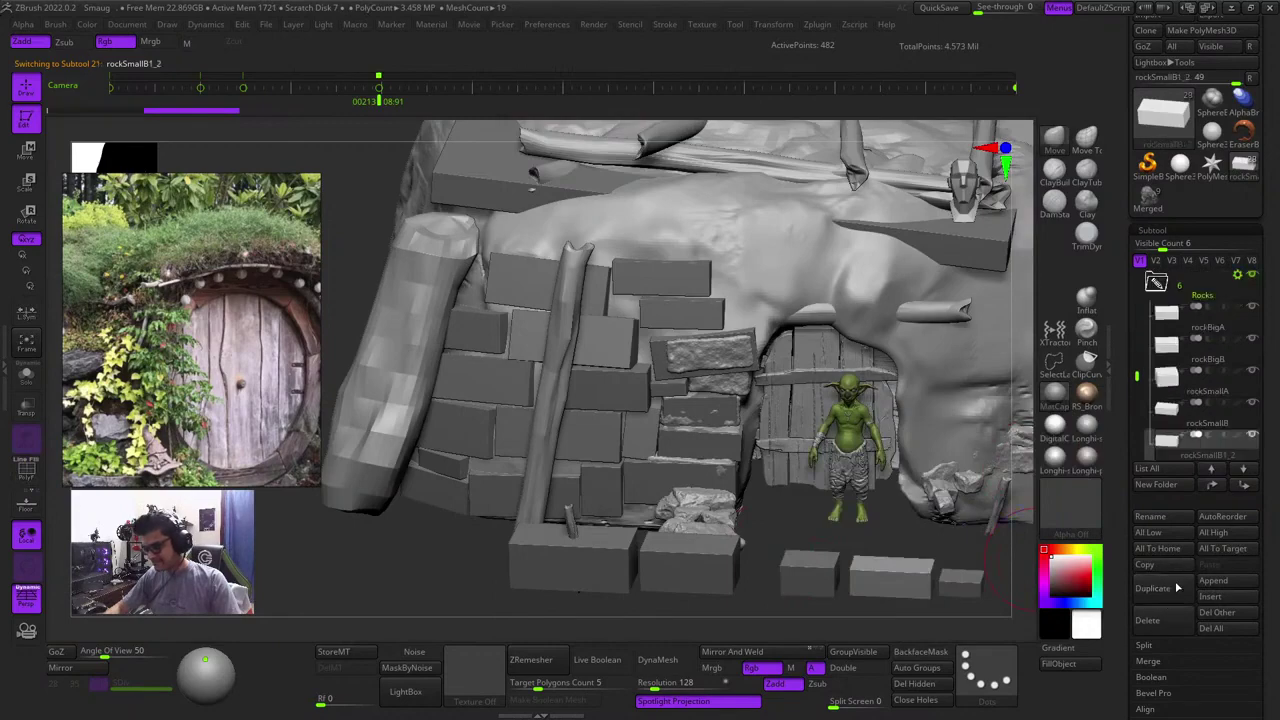
shift+click(1256, 489)
Move the copied small block up beside the wall's top row, just above the edge of the doorway
key(w)
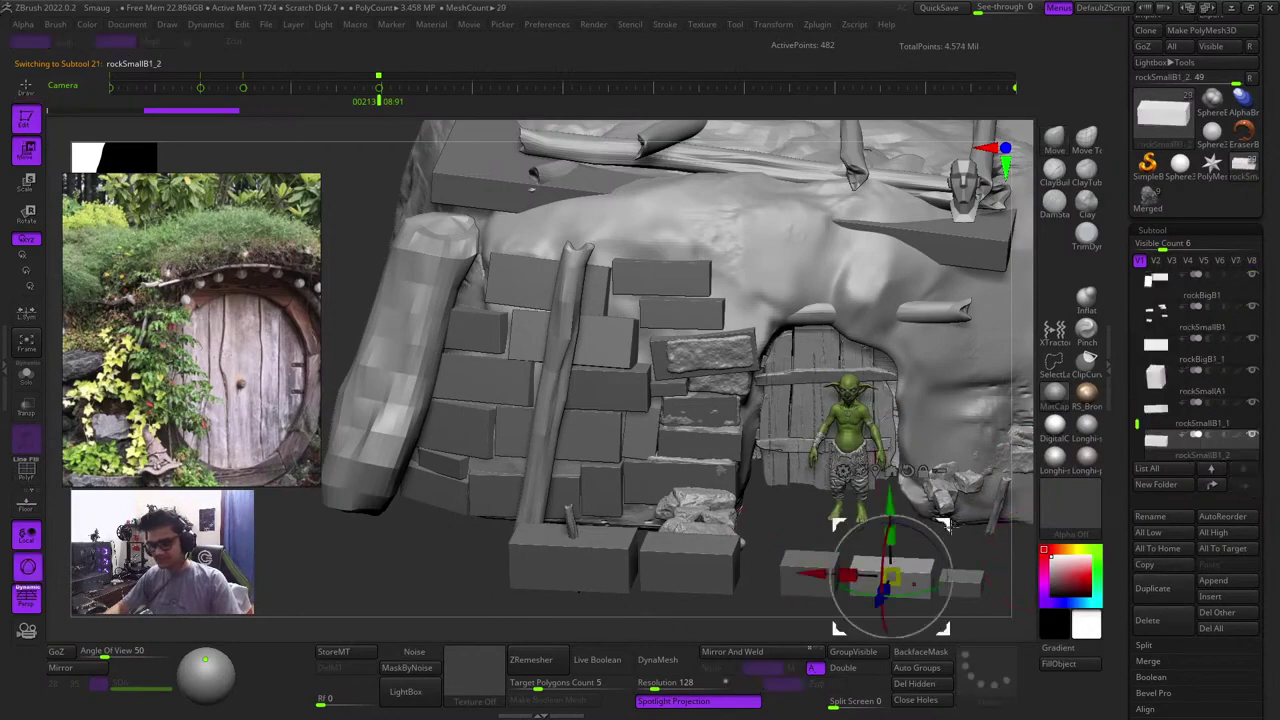
drag(948, 525, 822, 242)
drag(462, 535, 906, 251)
drag(847, 322, 650, 255)
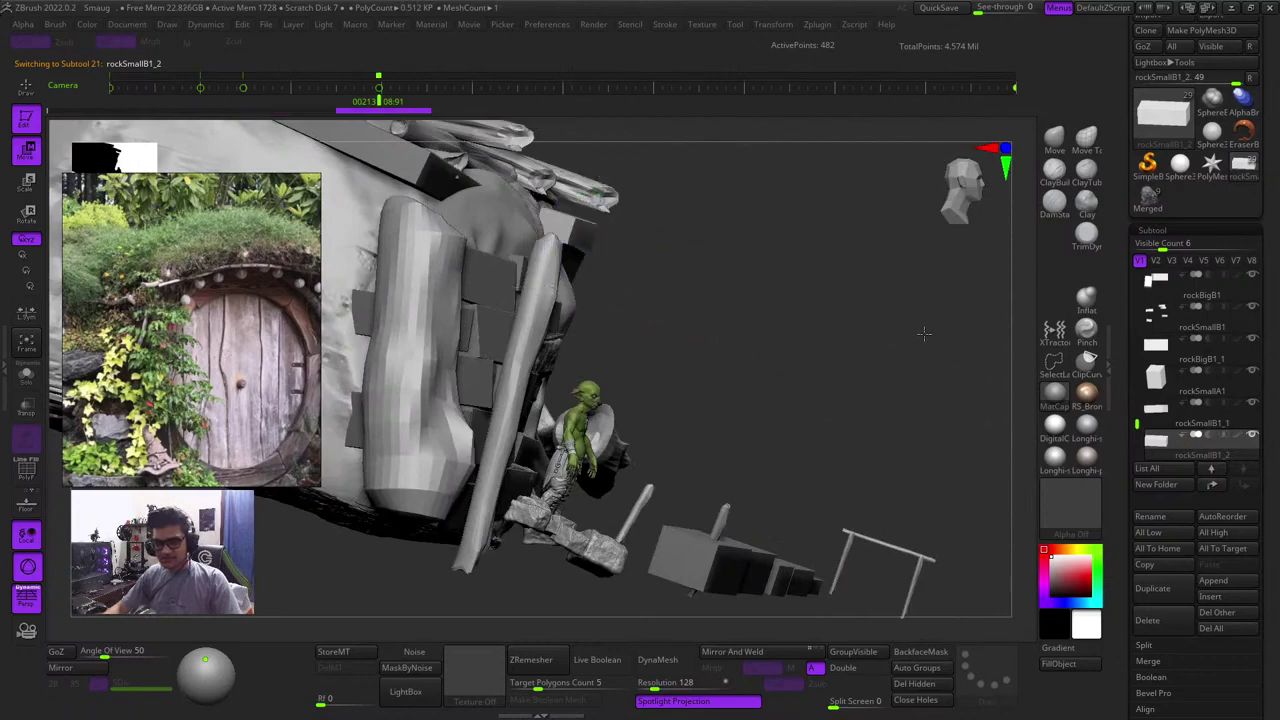
shift+drag(923, 334, 800, 290)
drag(619, 176, 597, 242)
drag(870, 184, 925, 290)
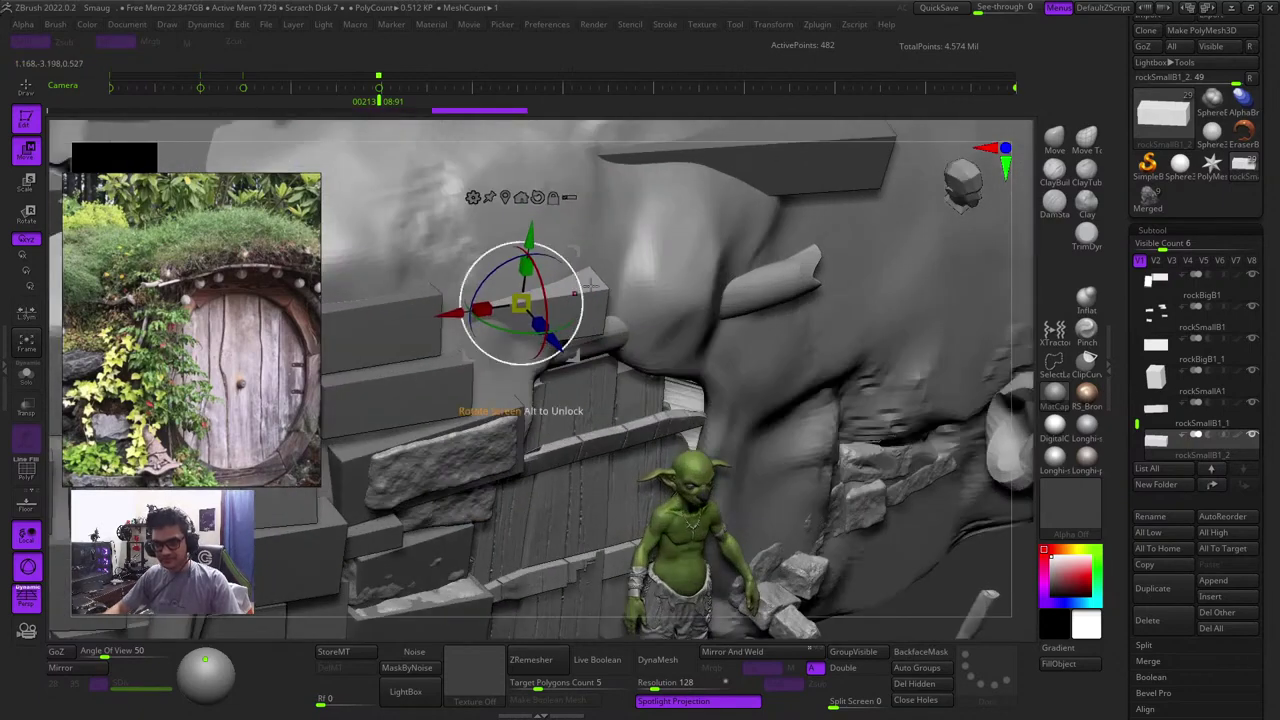
drag(558, 327, 573, 310)
shift+drag(1022, 292, 985, 274)
key(shift+f)
key(shift+f)
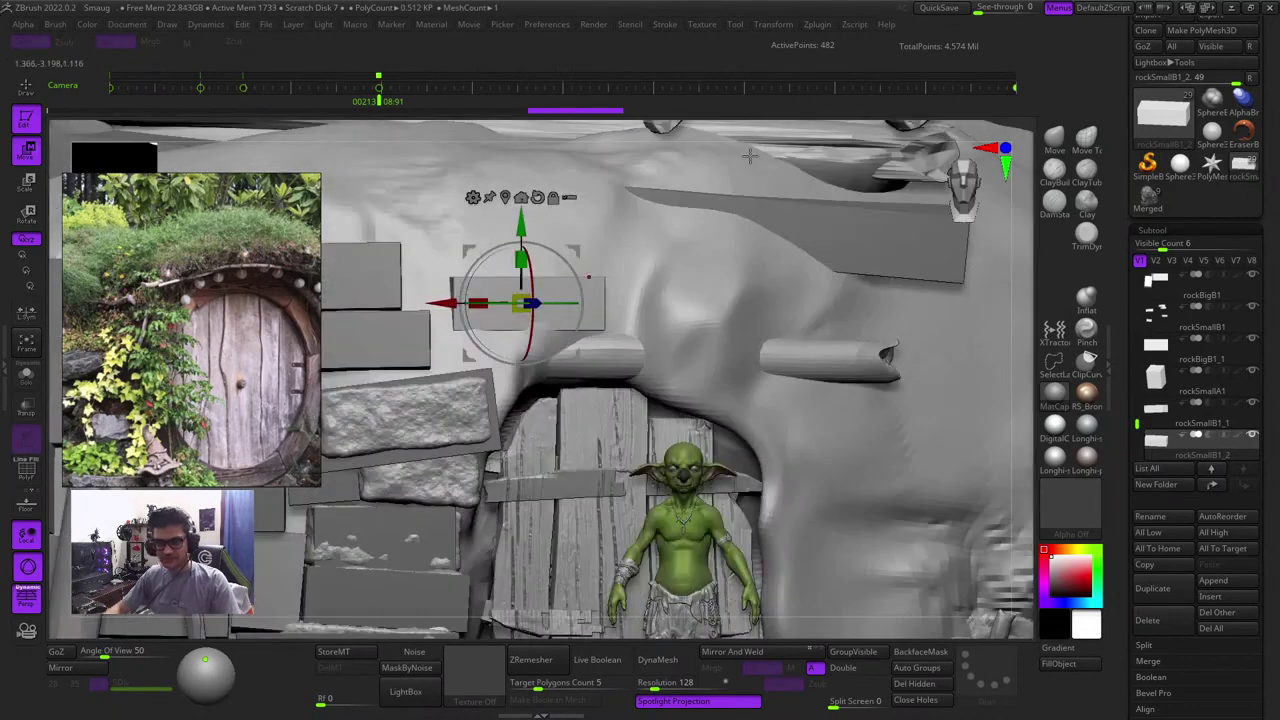
Try to rotate the copied small block to follow the curve of the wall above the doorway
alt+drag(538, 129, 636, 250)
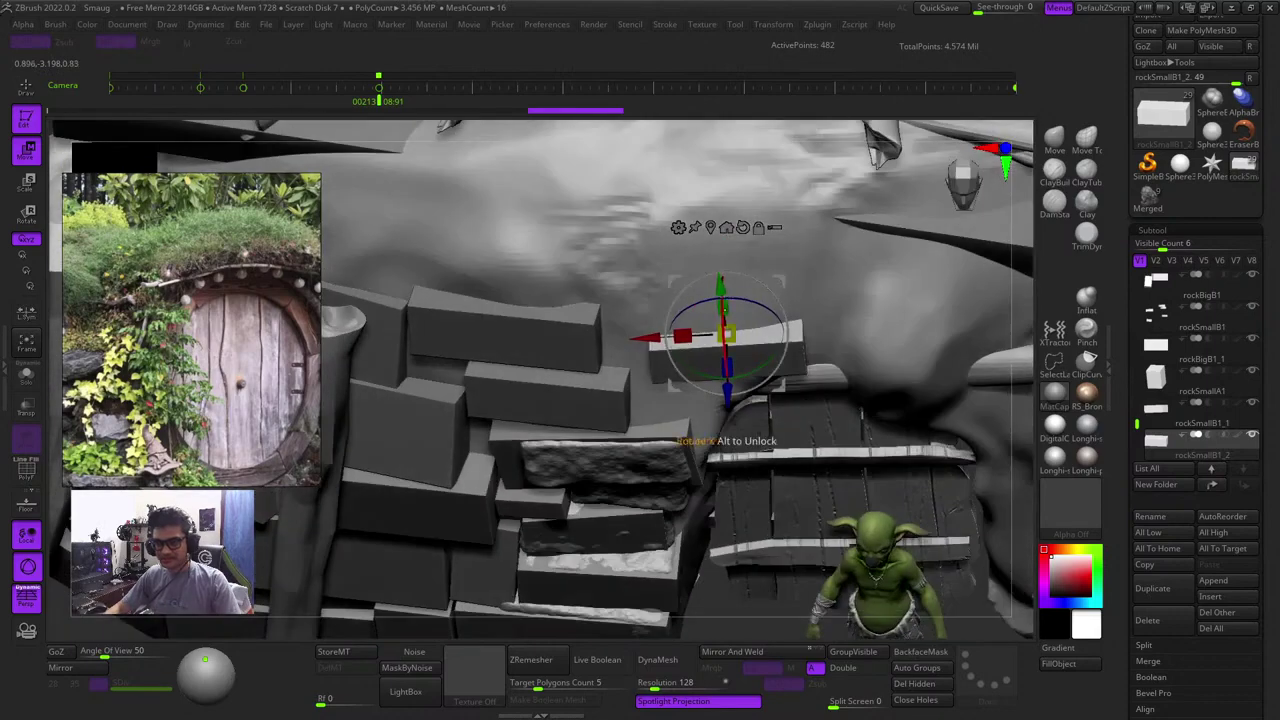
alt+drag(728, 372, 723, 345)
key(ctrl+z)
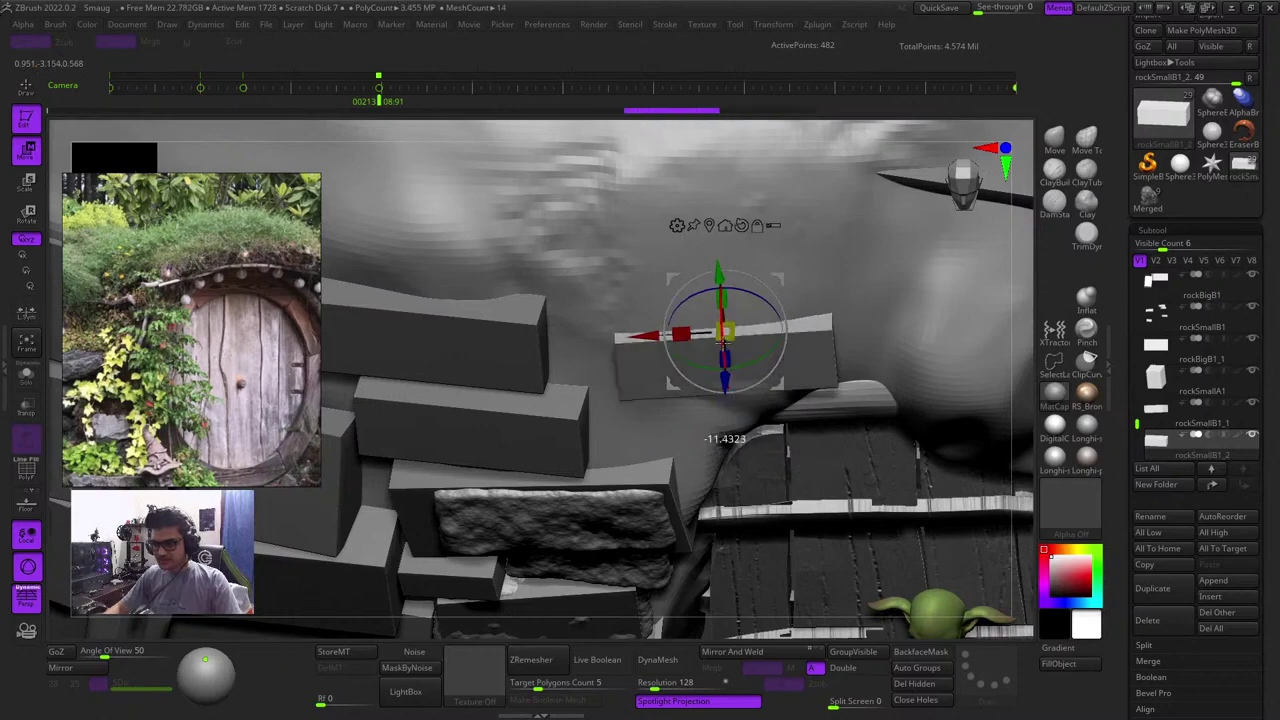
shift+drag(1026, 290, 1020, 286)
drag(771, 276, 710, 256)
key(q)
ctrl+right_drag(712, 256, 737, 280)
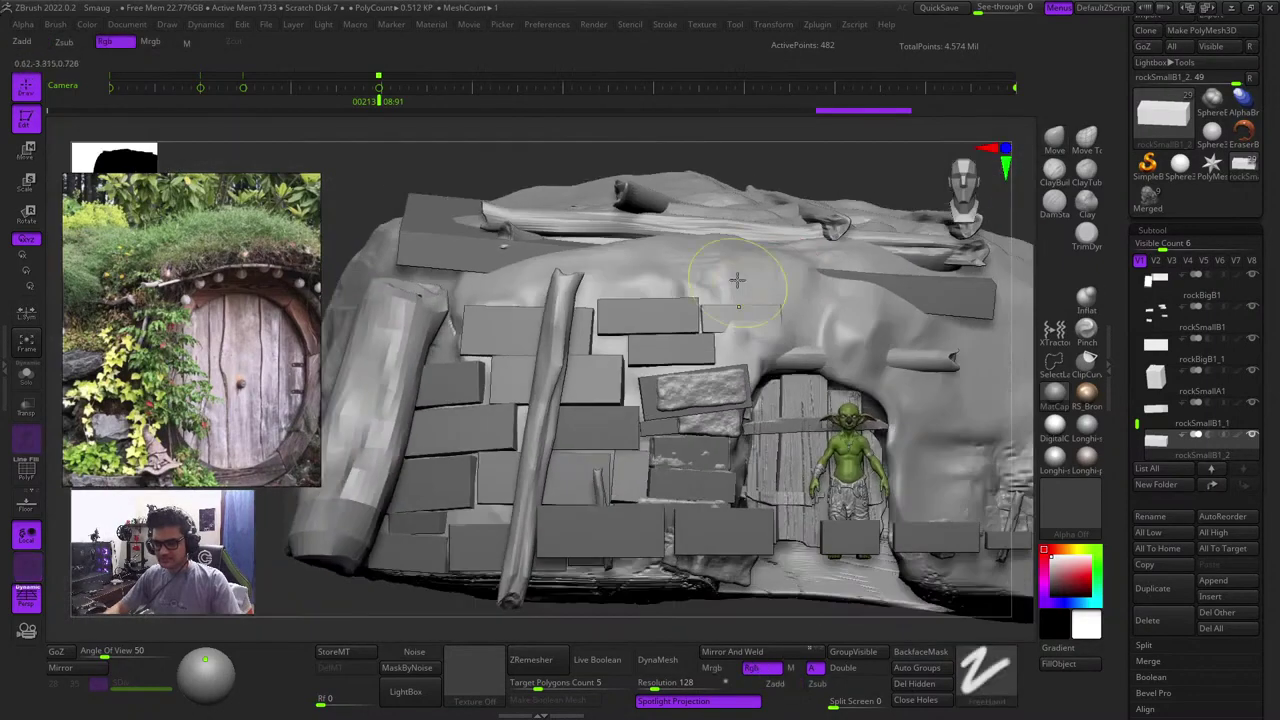
Adjust the depth of the copied small block so it lines up with the neighbouring top-row stones
key(shift+f)
mouse_move(848, 167)
mouse_down()
mouse_move(850, 290)
mouse_move(852, 215)
mouse_move(905, 235)
mouse_up()
ctrl+right_drag(800, 345, 826, 461)
key(w)
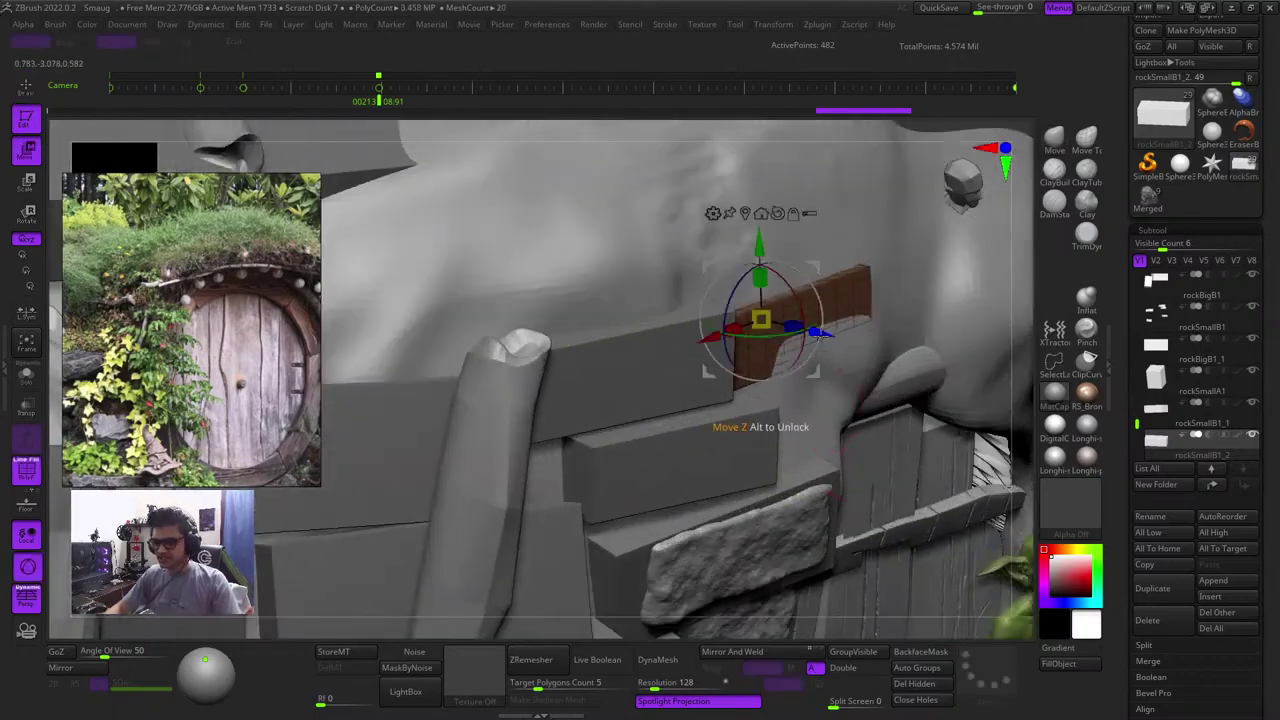
shift+drag(1022, 368, 991, 357)
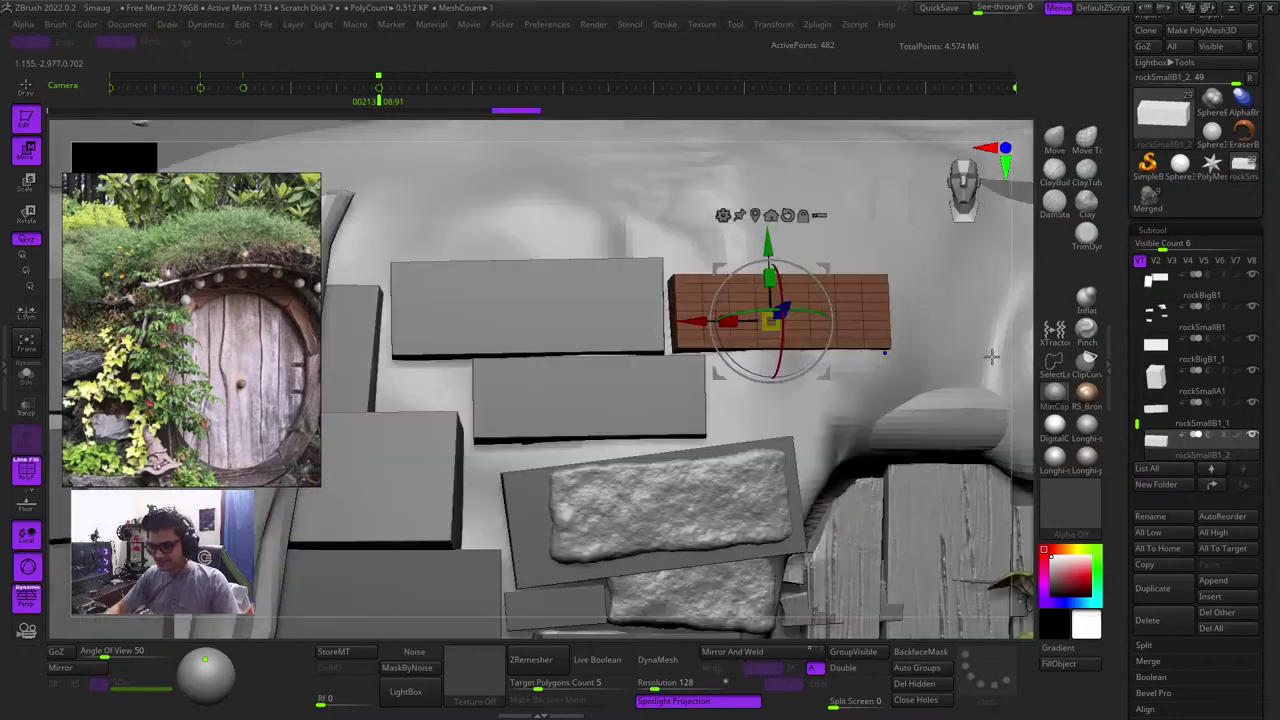
key(q)
ctrl+right_drag(803, 272, 866, 243)
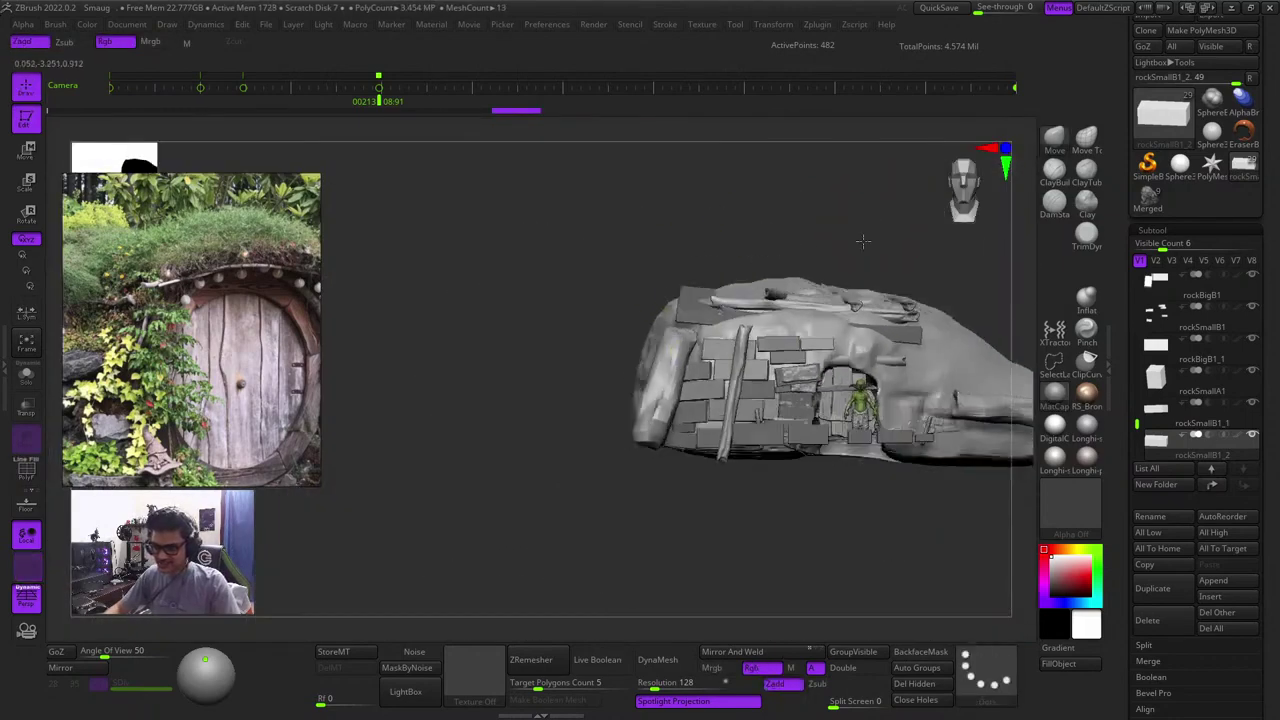
Slide the copied small block horizontally to adjust its gap to the neighbouring top-row stone
drag(866, 243, 560, 110)
ctrl+right_drag(560, 110, 540, 144)
drag(540, 144, 474, 169)
ctrl+right_drag(474, 169, 906, 377)
key(w)
drag(753, 335, 770, 337)
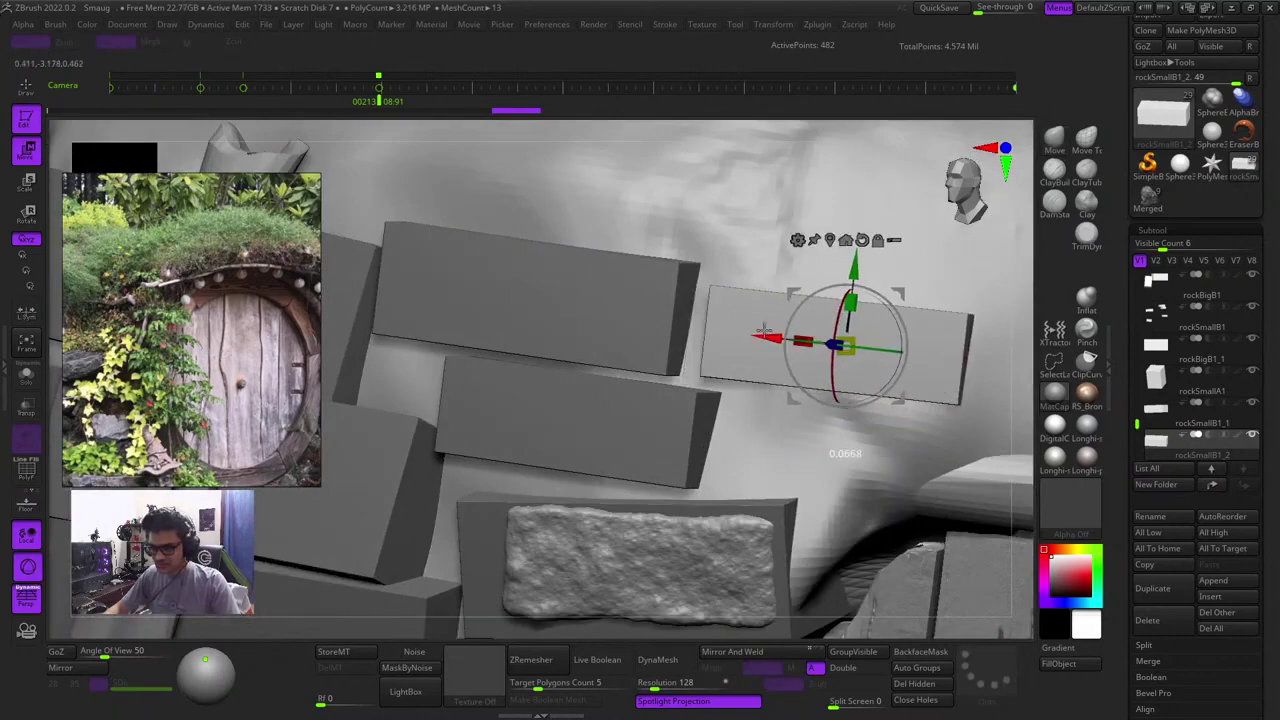
Review the whole hut and check which wall stones belong to the rockSmallB1 subtool using the wireframe display
key(q)
ctrl+right_drag(770, 337, 450, 200)
shift+drag(434, 260, 738, 487)
key(shift+f)
key(shift+f)
right_click(738, 487)
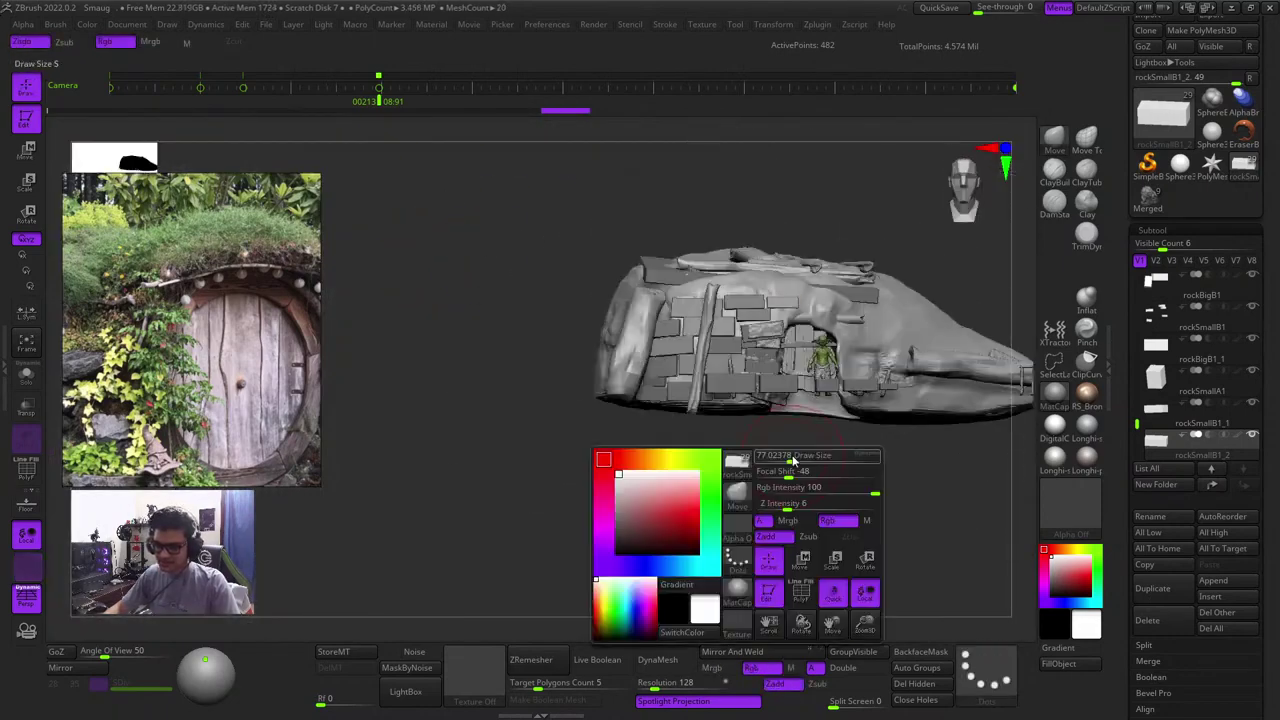
ctrl+right_drag(771, 457, 826, 569)
drag(826, 569, 770, 560)
ctrl+right_drag(690, 340, 749, 443)
alt+click(643, 294)
key(shift+f)
ctrl+right_drag(679, 312, 595, 307)
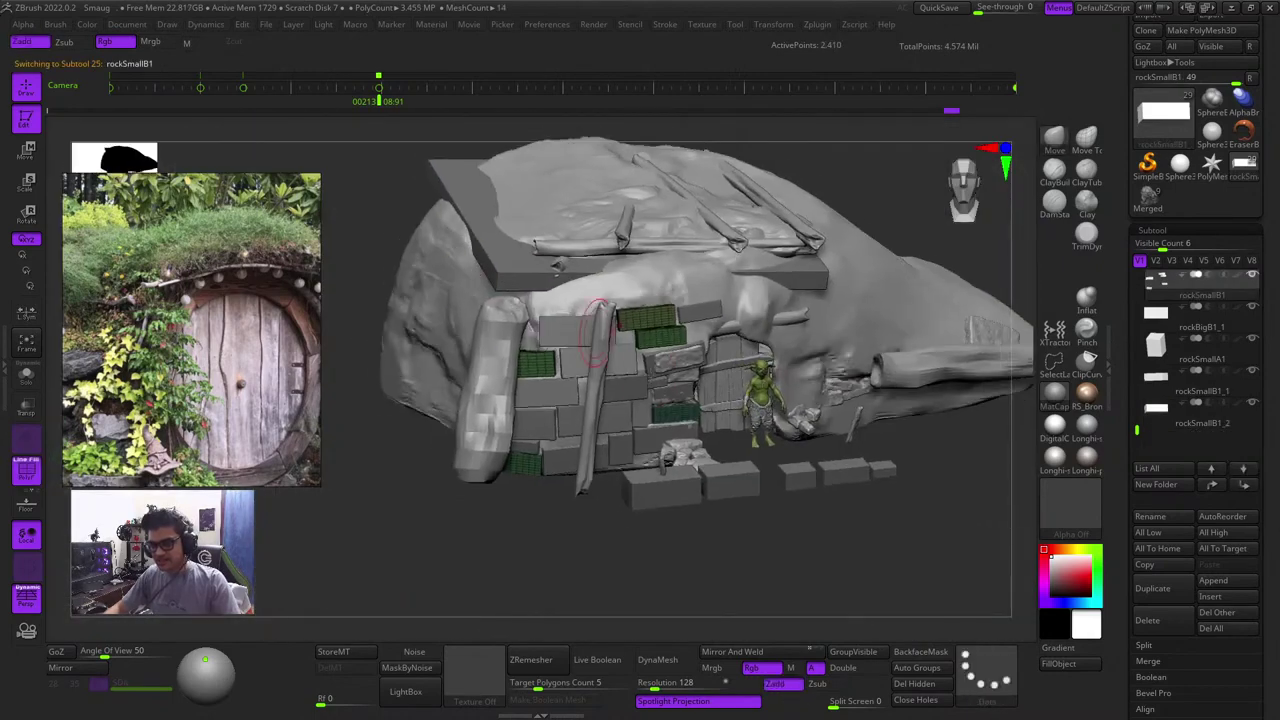
key(shift+f)
key(shift+f)
key(shift+f)
shift+drag(848, 566, 857, 600)
key(shift+f)
key(shift+f)
Isolate the rockBigB1 stone beside the door with a mask, centre the gizmo on it and copy it up above the doorway corner
key(f)
alt+click(744, 394)
key(shift+f)
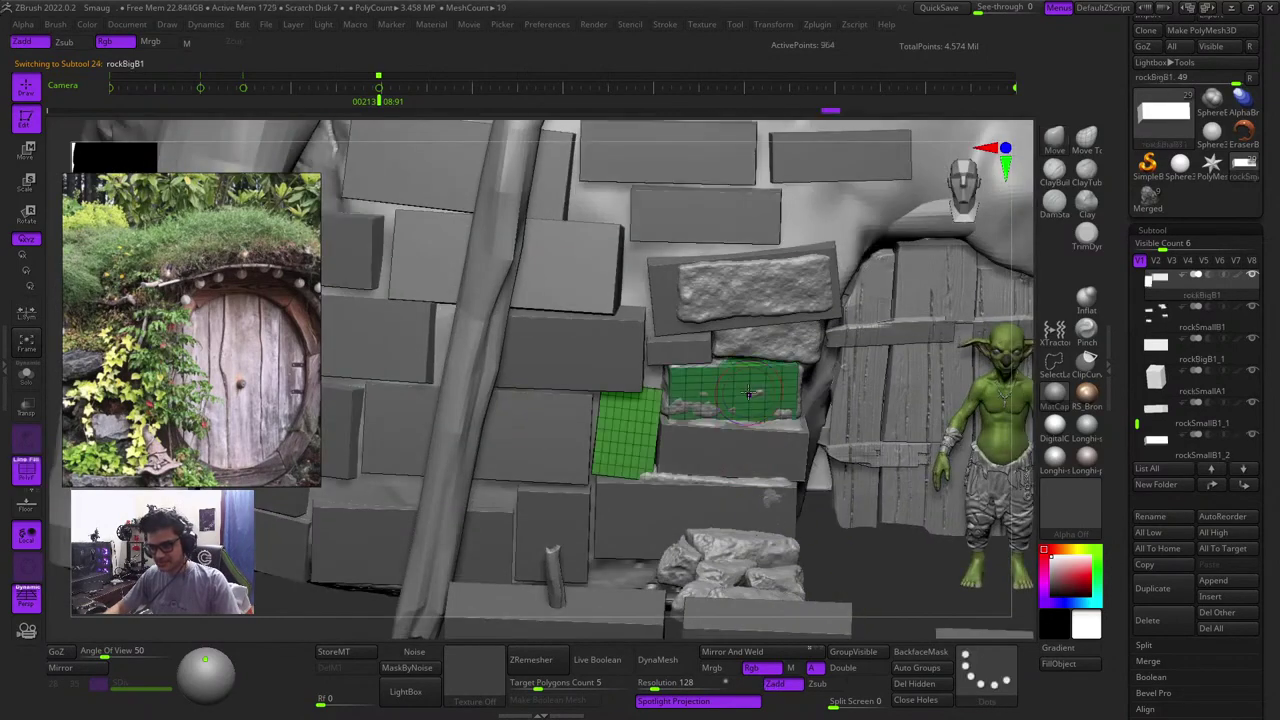
key(f)
ctrl+right_drag(850, 606, 812, 500)
key(w)
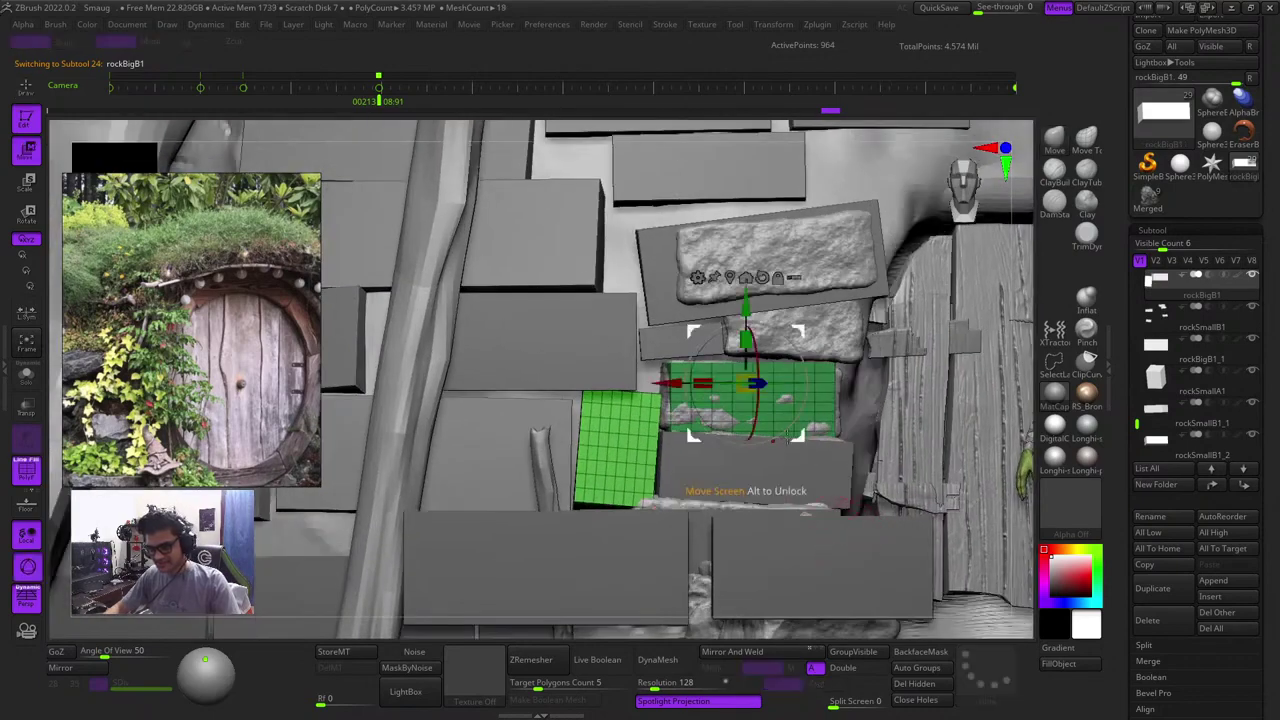
ctrl+click(823, 408)
key(shift+f)
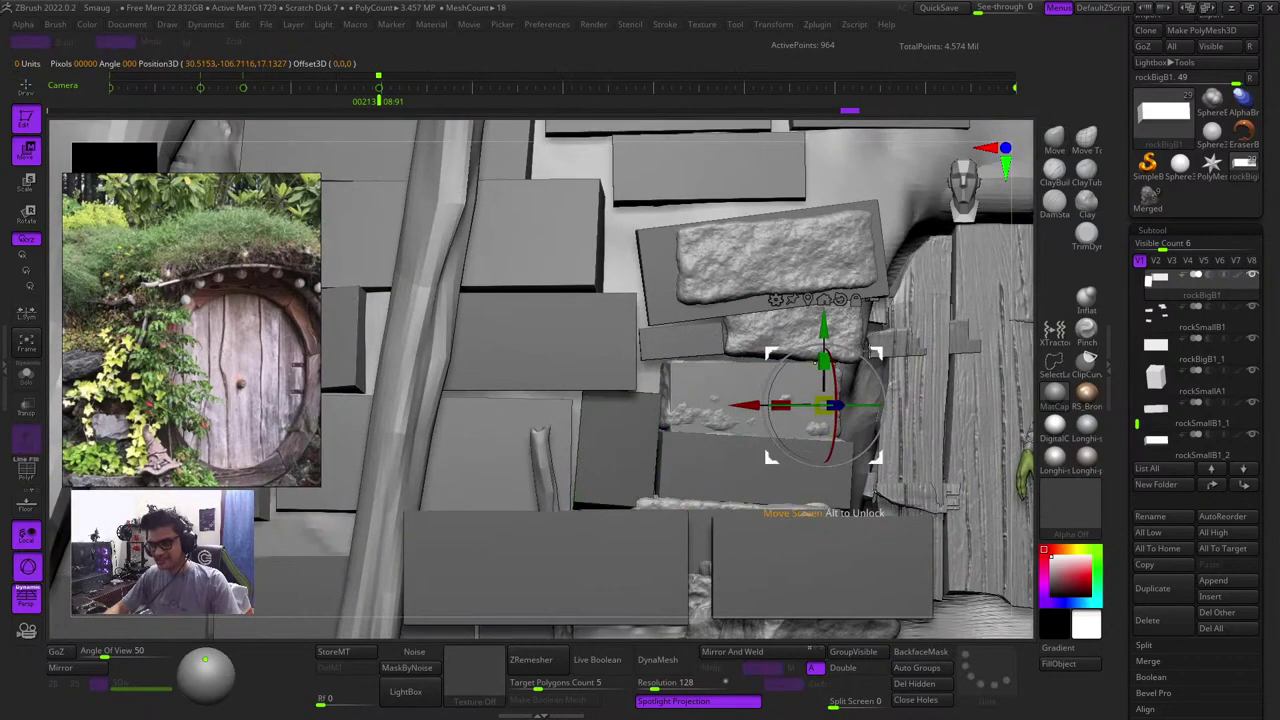
click(808, 299)
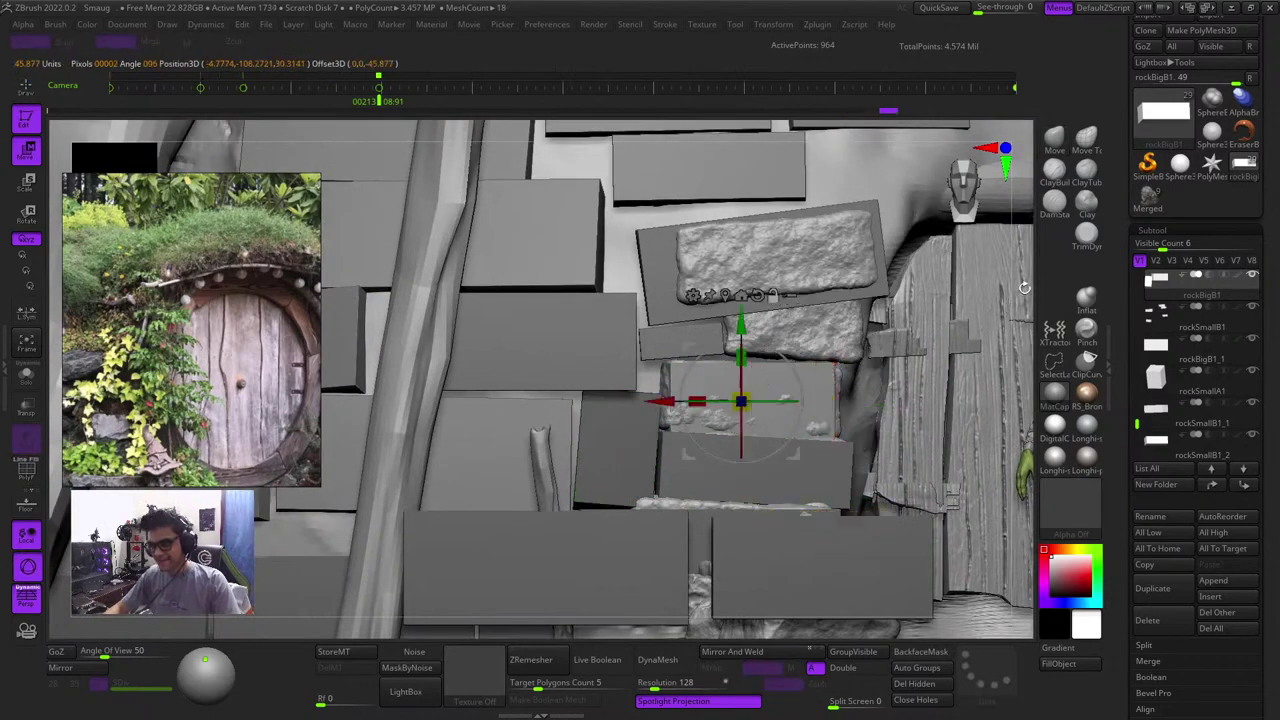
alt+drag(1024, 288, 730, 515)
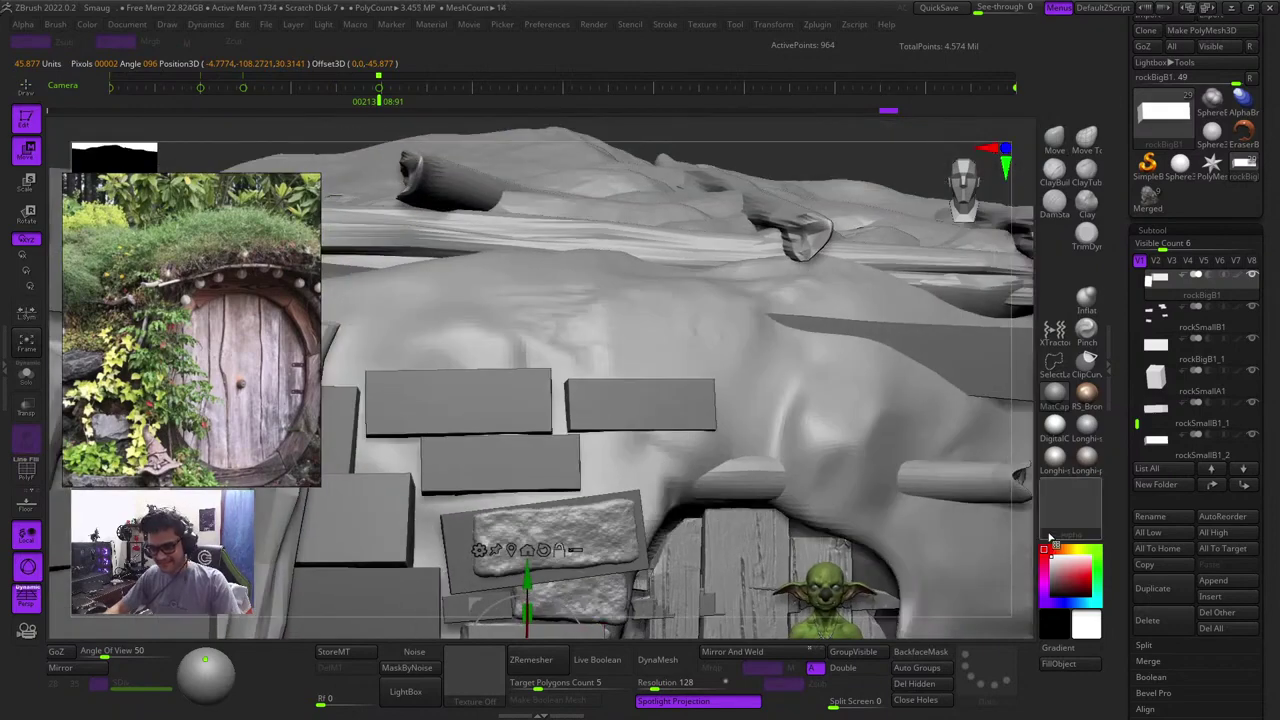
alt+drag(1019, 513, 1066, 419)
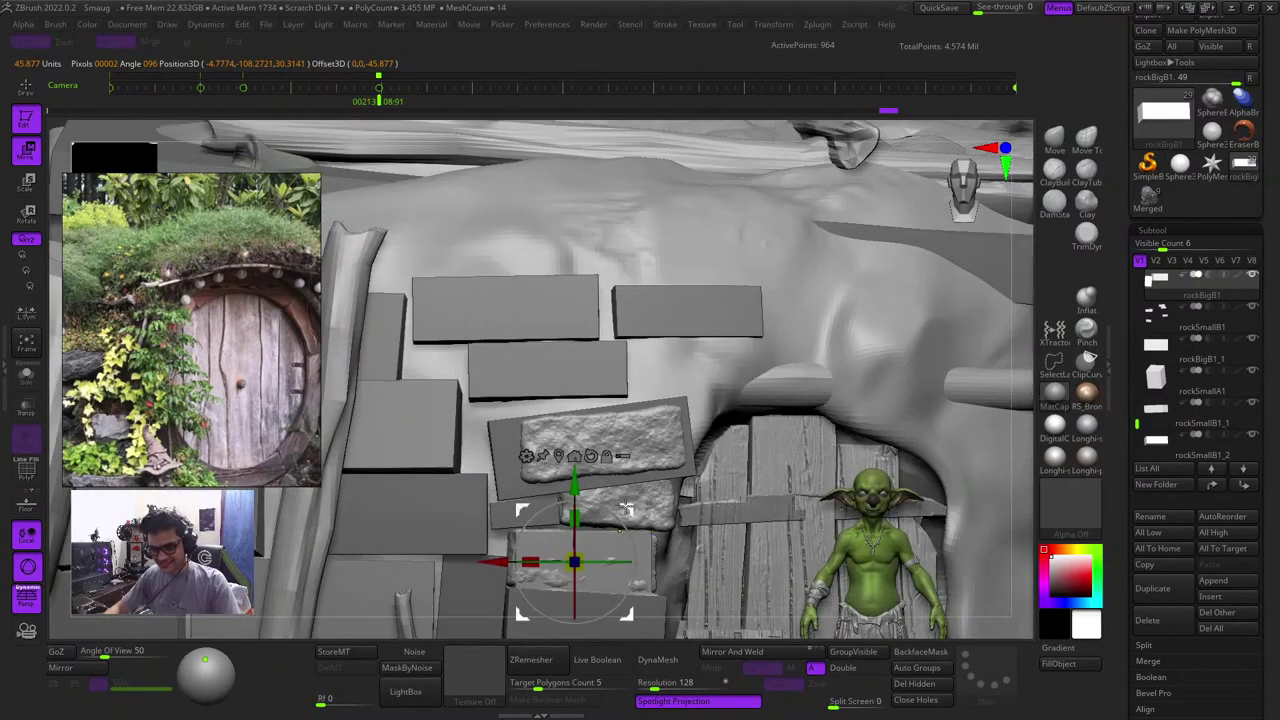
ctrl+drag(625, 508, 754, 319)
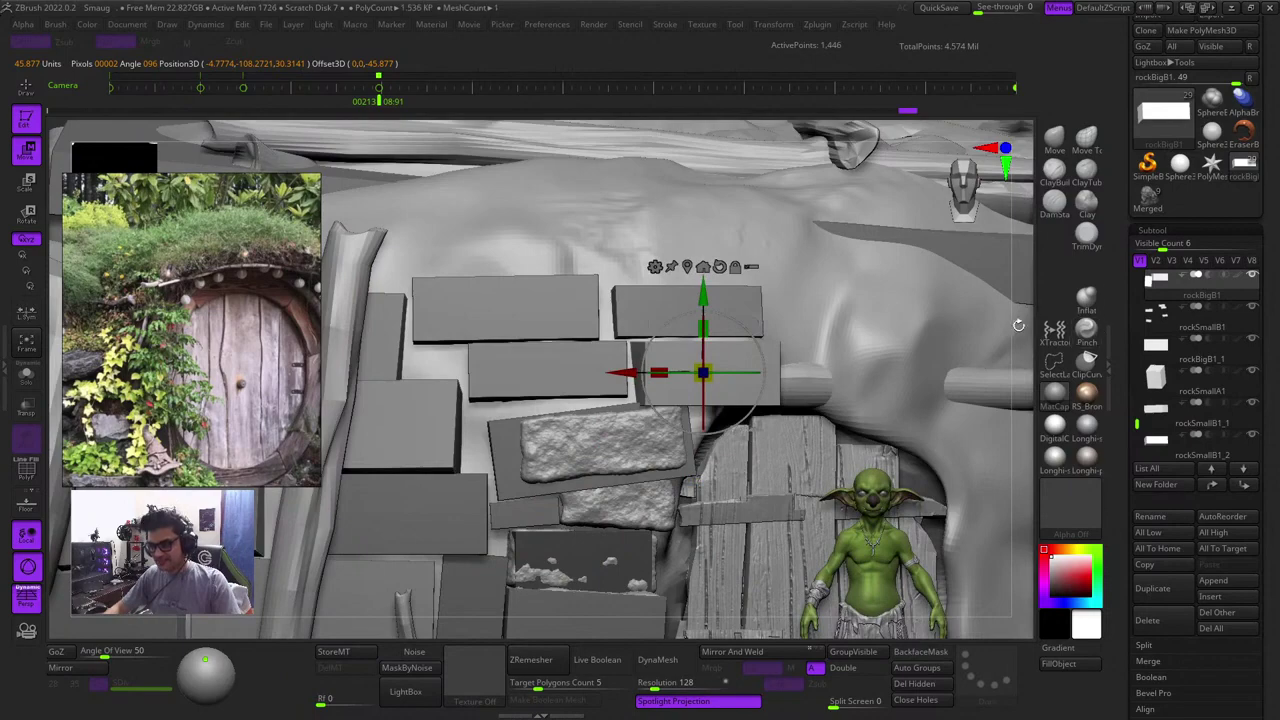
Push the new rockBigB1 copy back into the hill beneath the top-row stone
drag(1018, 325, 1050, 420)
drag(750, 430, 693, 393)
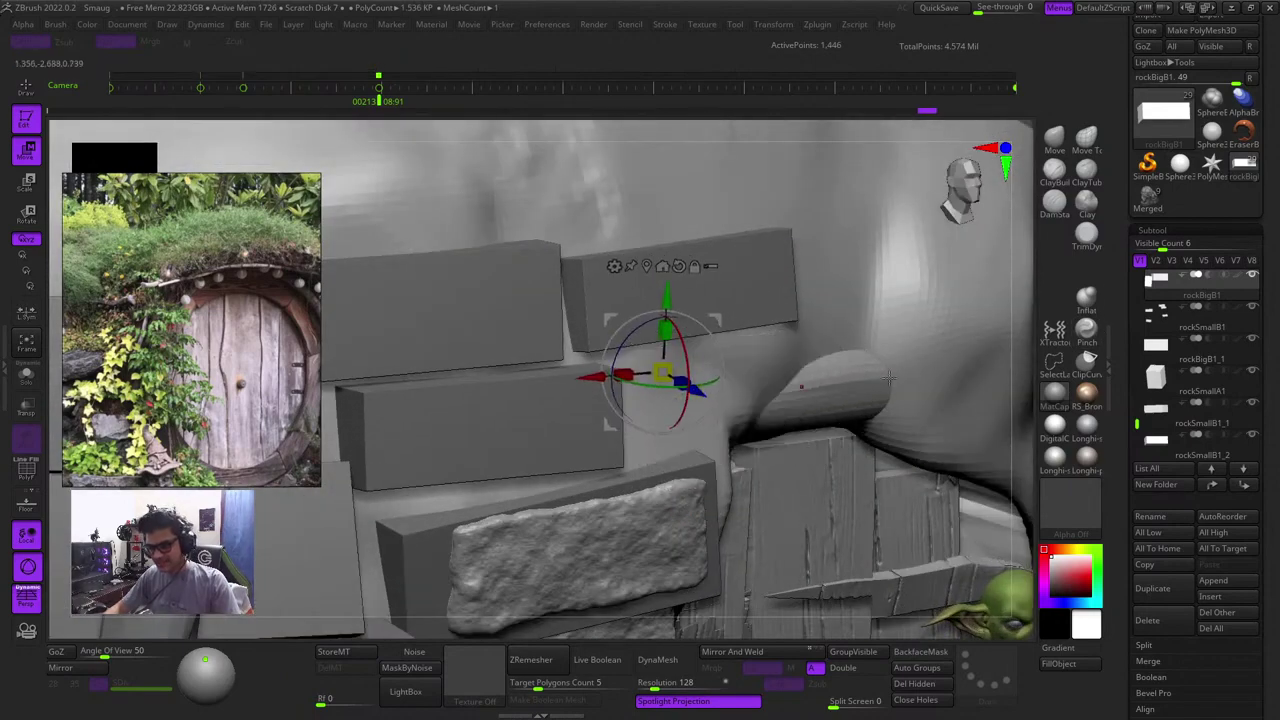
shift+drag(1026, 415, 990, 400)
key(f)
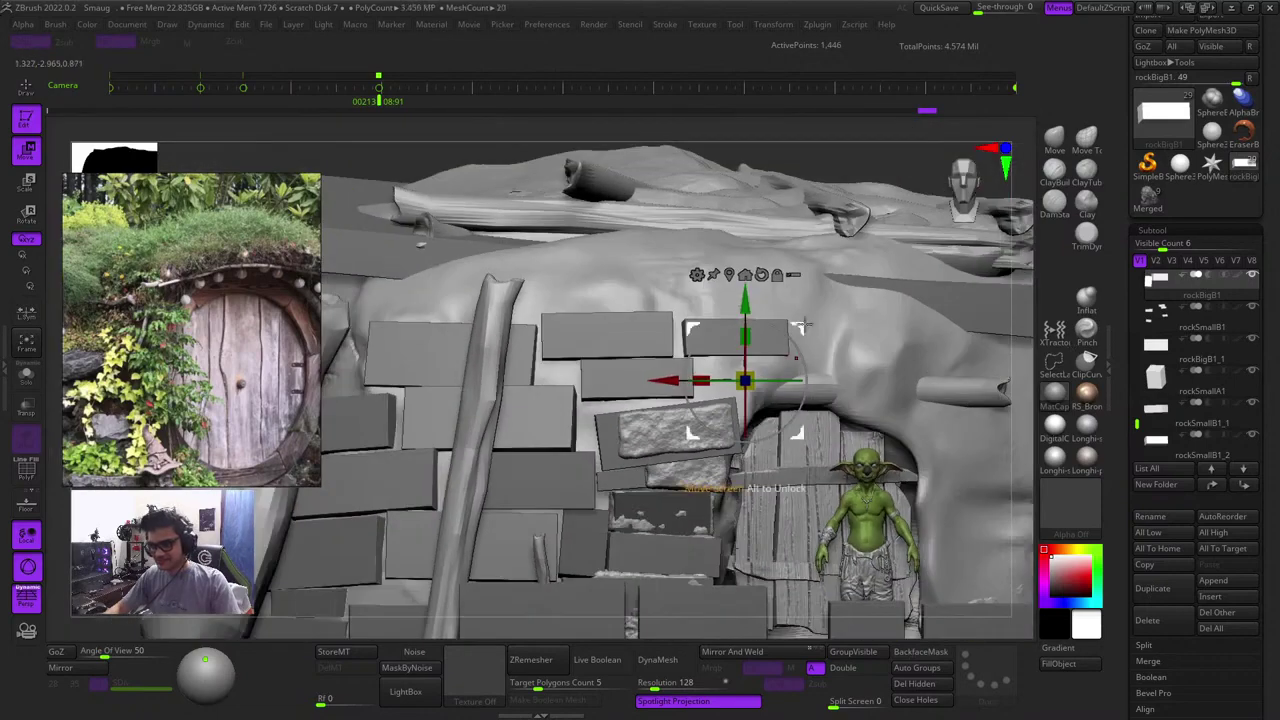
Move the rockBigB1 copy over the doorway and adjust its depth against the hill from an overhead view
drag(801, 317, 895, 281)
drag(877, 205, 812, 381)
ctrl+right_drag(812, 381, 799, 459)
drag(812, 458, 840, 437)
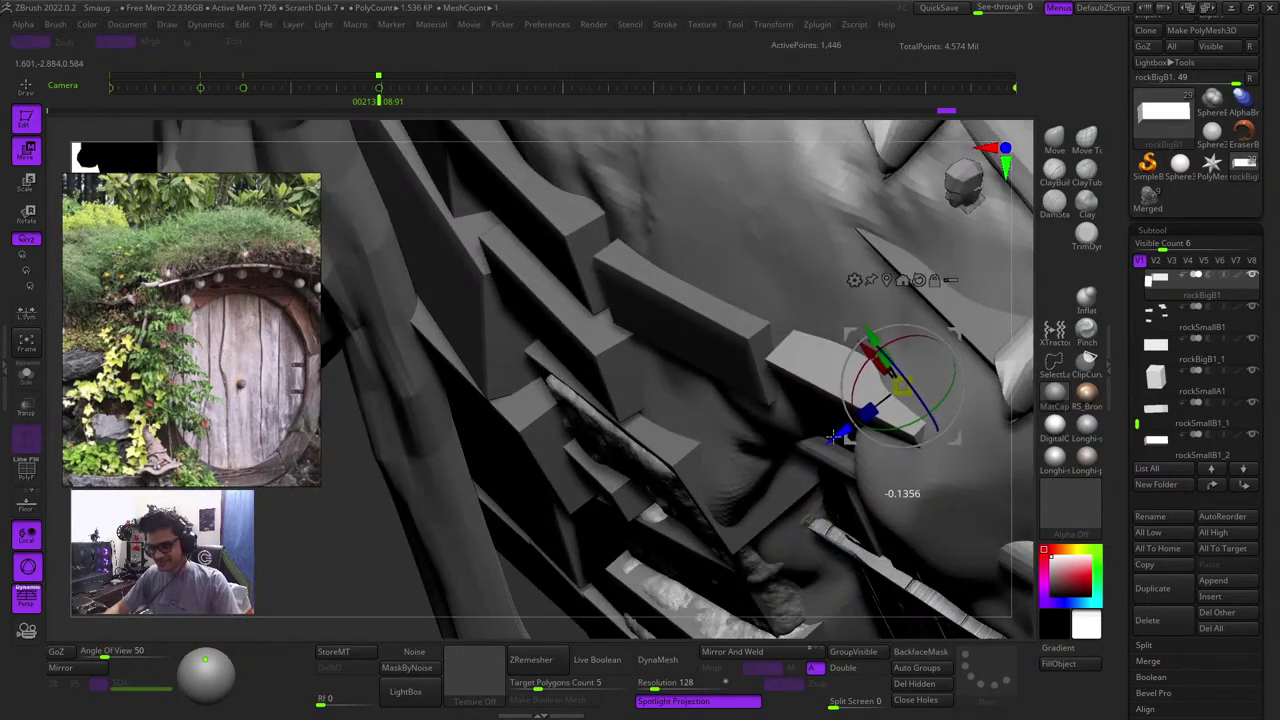
Adjust the depth of the stone above the doorway relative to the hill and check it from the front and above
ctrl+right_drag(720, 415, 444, 340)
alt+right_drag(752, 148, 610, 90)
ctrl+right_drag(610, 90, 615, 305)
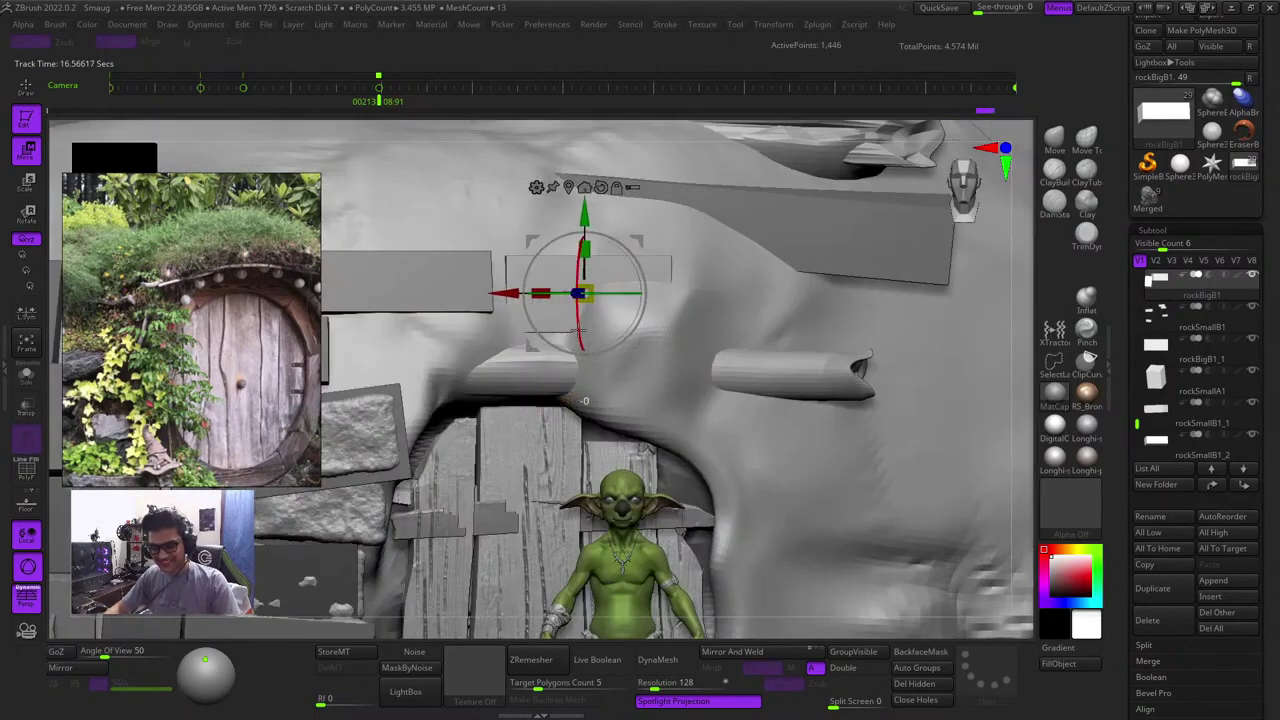
drag(578, 330, 581, 313)
ctrl+right_drag(885, 152, 692, 292)
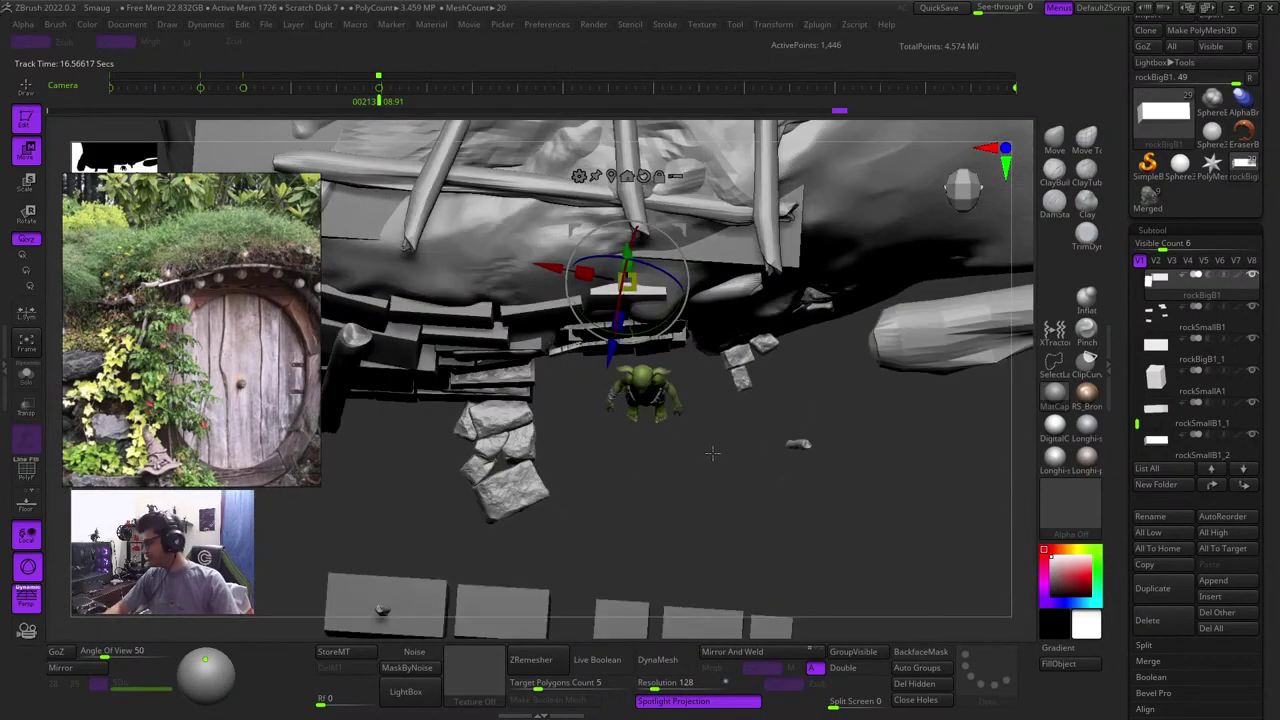
right_drag(712, 509, 718, 335)
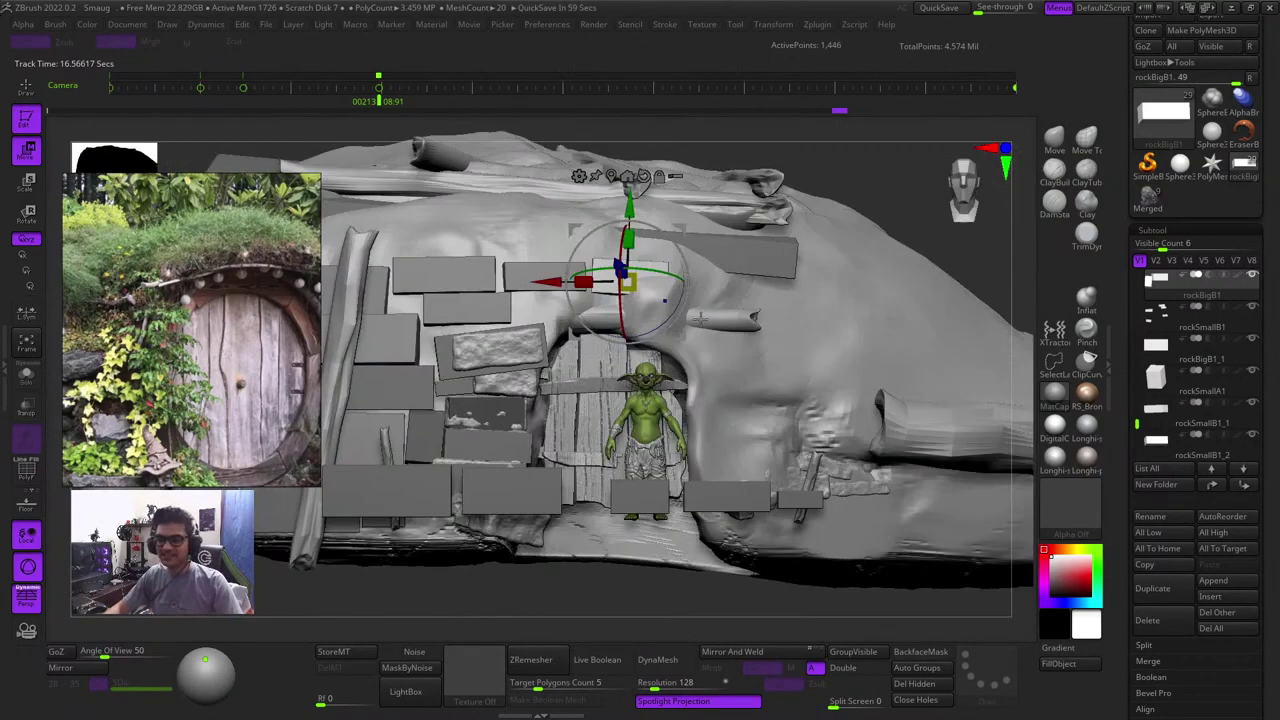
Nudge the stone above the doorway outward from the hill in a side view
key(shift+f)
key(shift+f)
right_drag(886, 186, 769, 195)
ctrl+right_drag(438, 188, 537, 191)
alt+right_drag(430, 171, 176, 105)
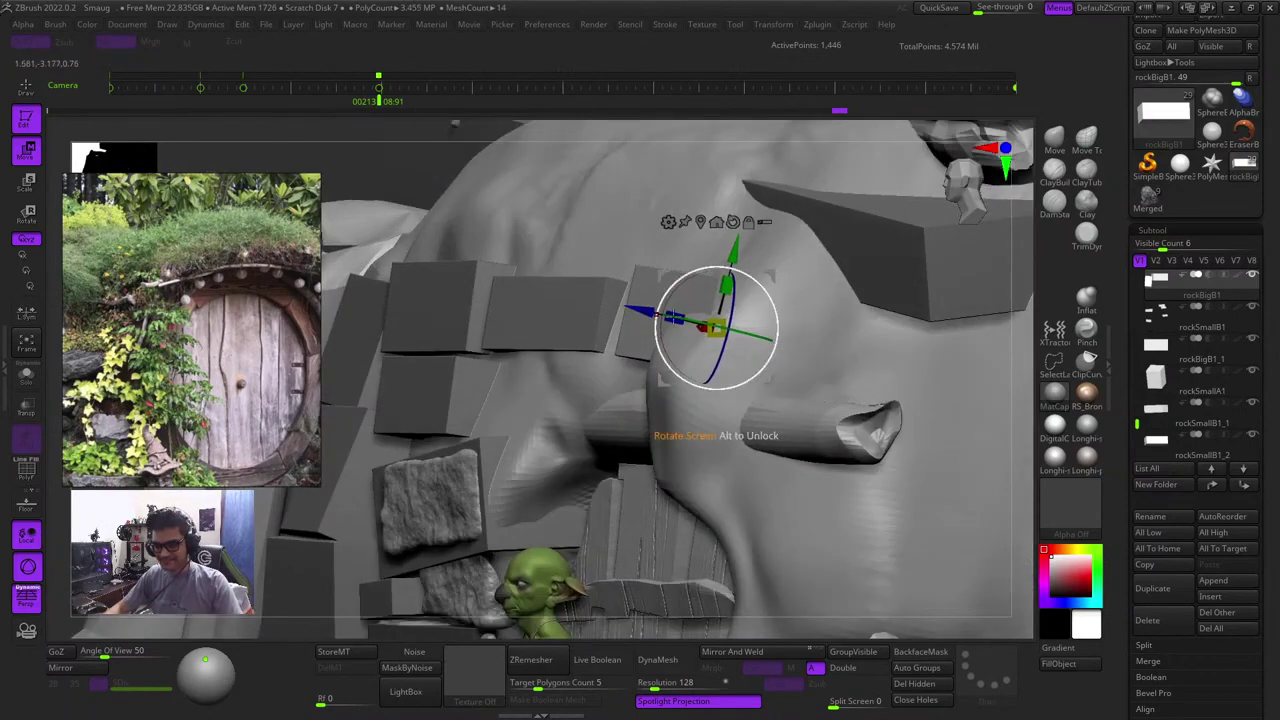
drag(645, 312, 638, 310)
key(f)
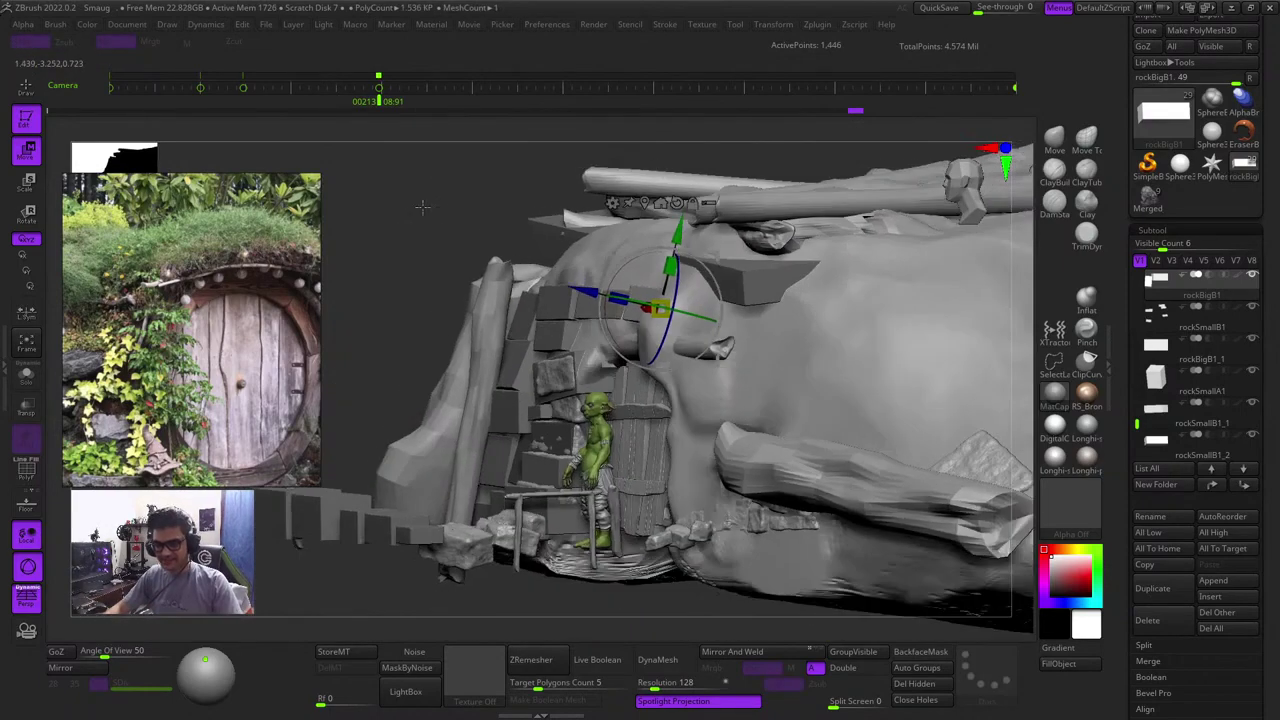
Fine-tune the placement of the stone above the doorway and check it in wireframe against the hill surface
right_drag(423, 203, 540, 206)
ctrl+right_drag(672, 209, 668, 290)
mouse_move(631, 331)
mouse_down()
mouse_move(601, 316)
mouse_move(656, 309)
mouse_move(643, 309)
mouse_up()
key(q)
ctrl+right_drag(643, 309, 610, 198)
key(shift+f)
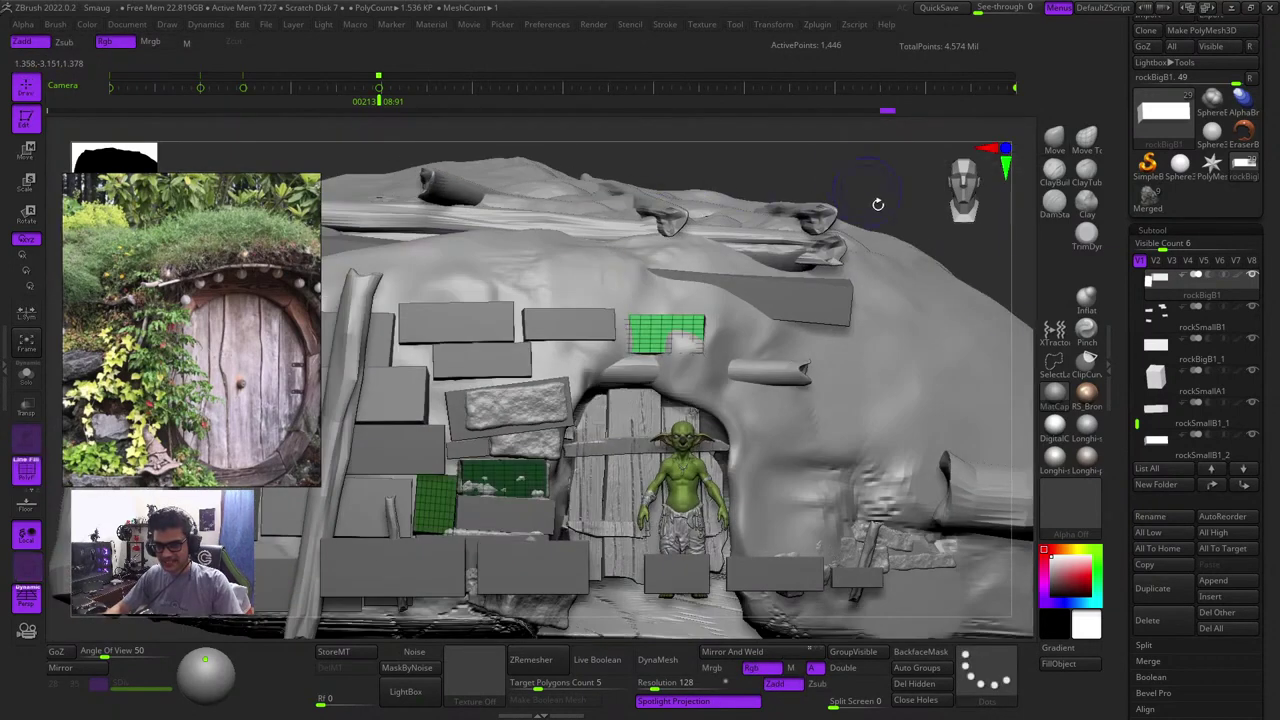
Hide the Sketch folder so the hill no longer covers the wall stones
key(shift+f)
drag(1138, 421, 1138, 350)
click(1252, 311)
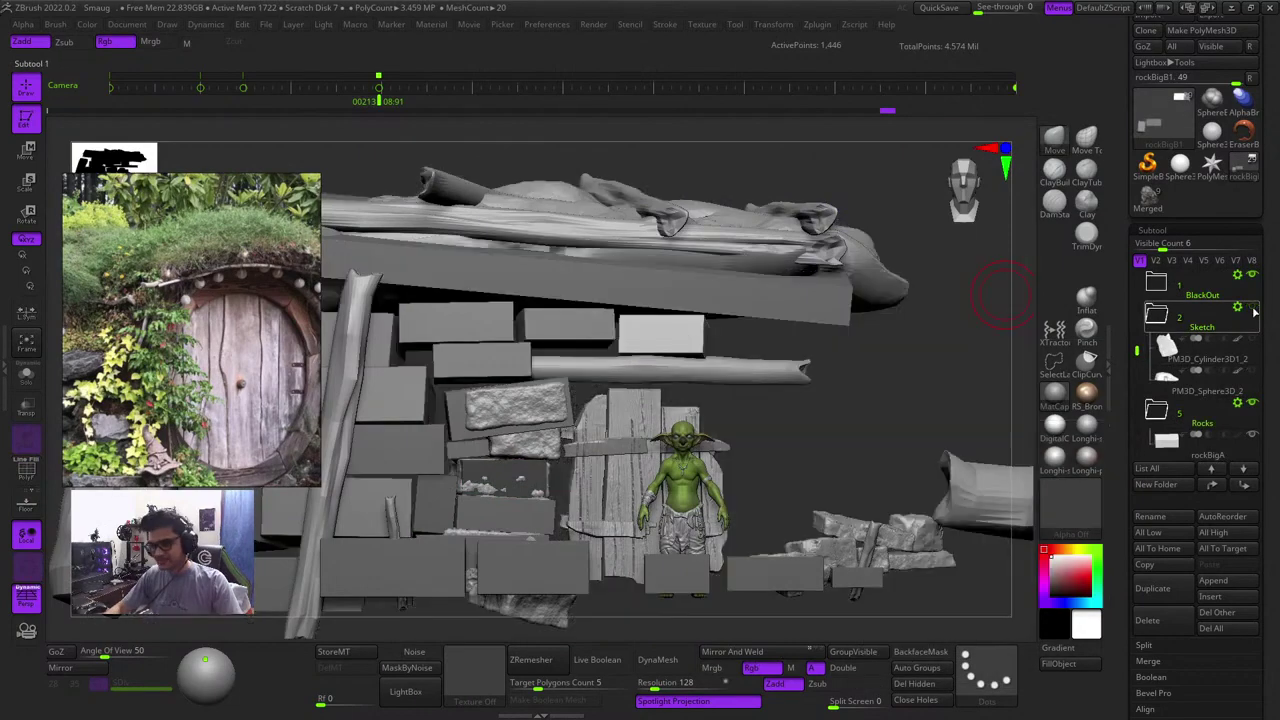
key(shift+f)
key(shift+f)
Turn the stone above the doorway about its vertical axis so it runs parallel to the roof slab
mouse_move(800, 395)
right_down()
mouse_move(779, 434)
mouse_move(814, 408)
mouse_move(849, 569)
mouse_move(694, 464)
right_up()
key(w)
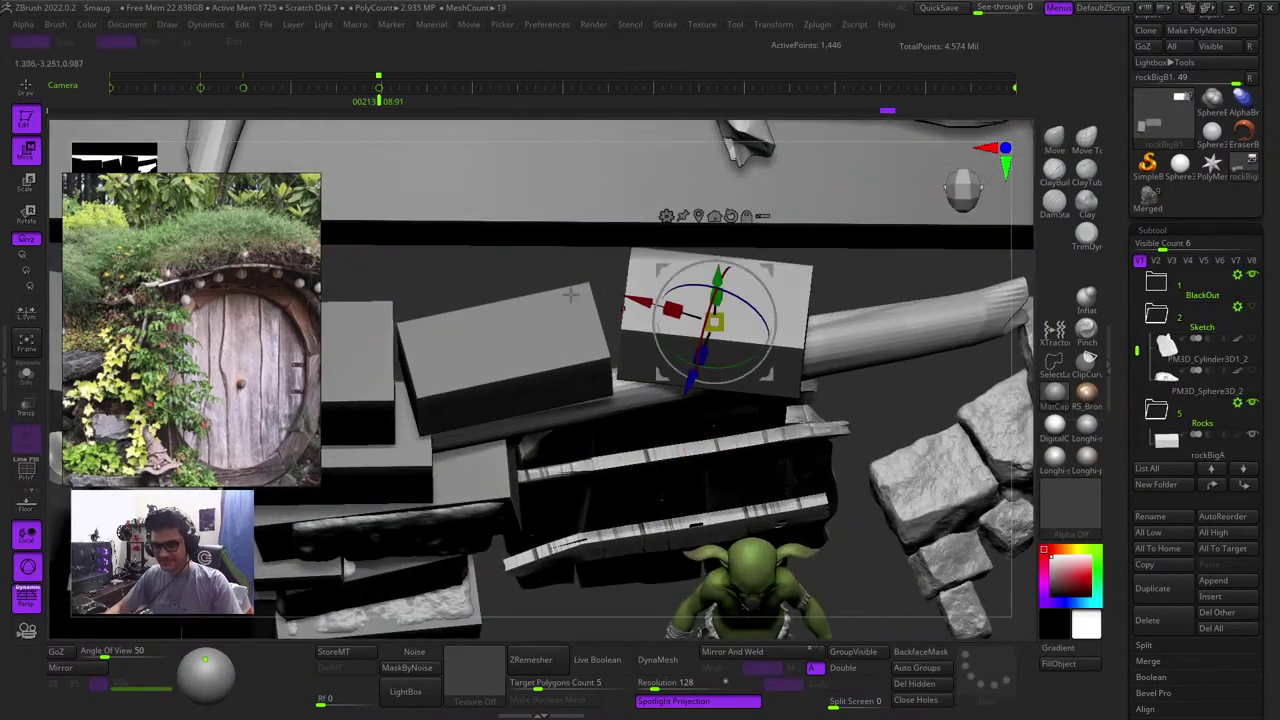
right_drag(571, 295, 558, 335)
mouse_move(694, 400)
mouse_down()
mouse_move(687, 420)
mouse_move(734, 401)
mouse_up()
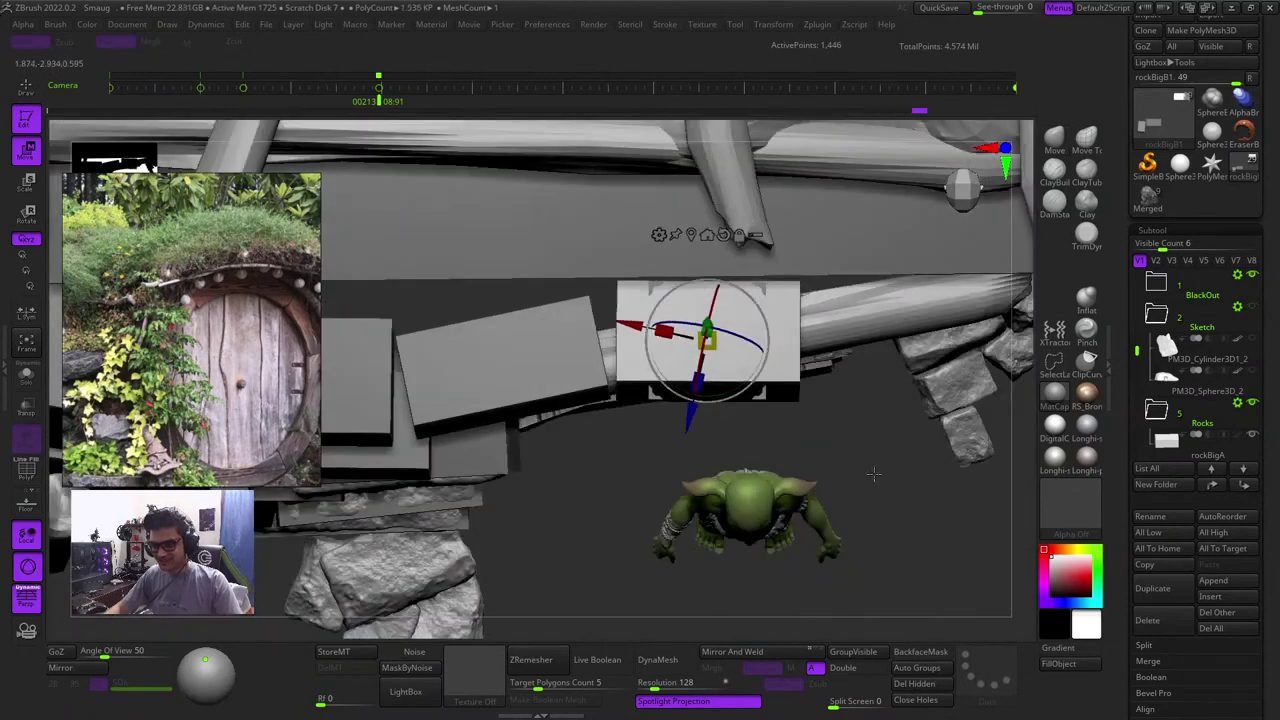
right_drag(871, 477, 870, 347)
Examine the turned stone's alignment with the top row from above and from the front
key(q)
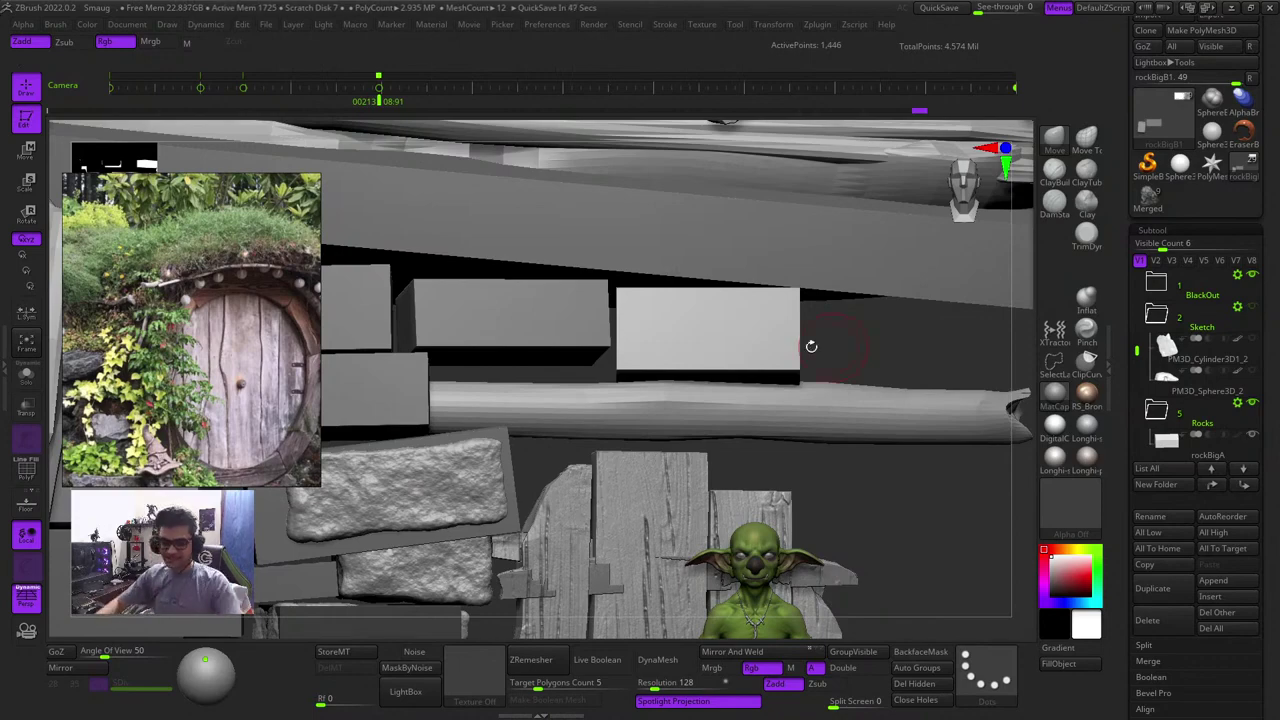
drag(905, 490, 966, 506)
shift+drag(880, 171, 877, 432)
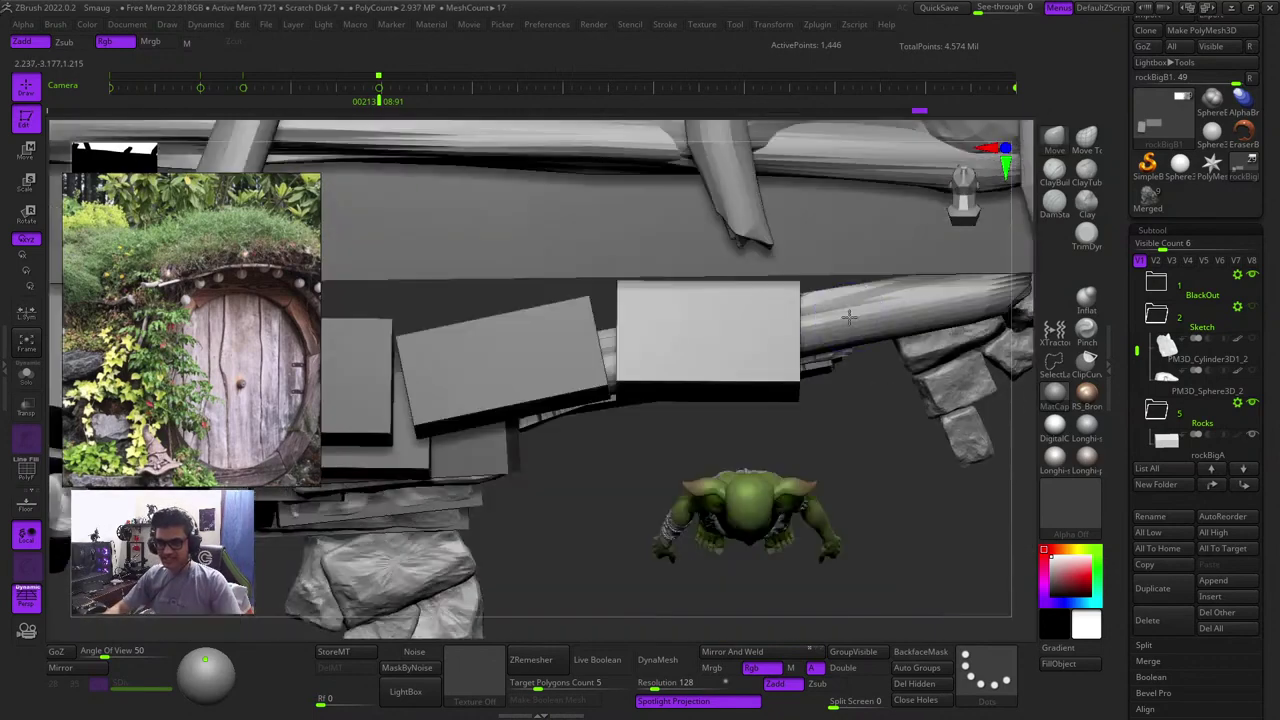
key(w)
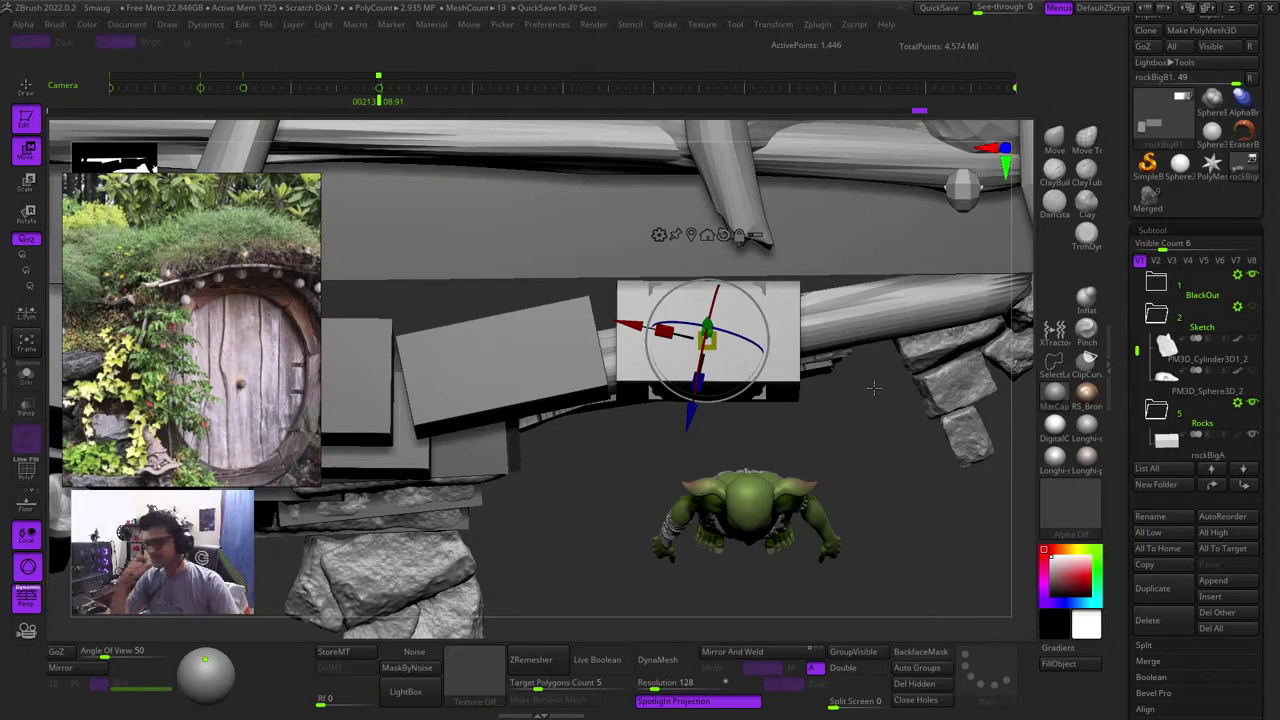
key(shift+f)
key(shift+f)
drag(901, 588, 864, 335)
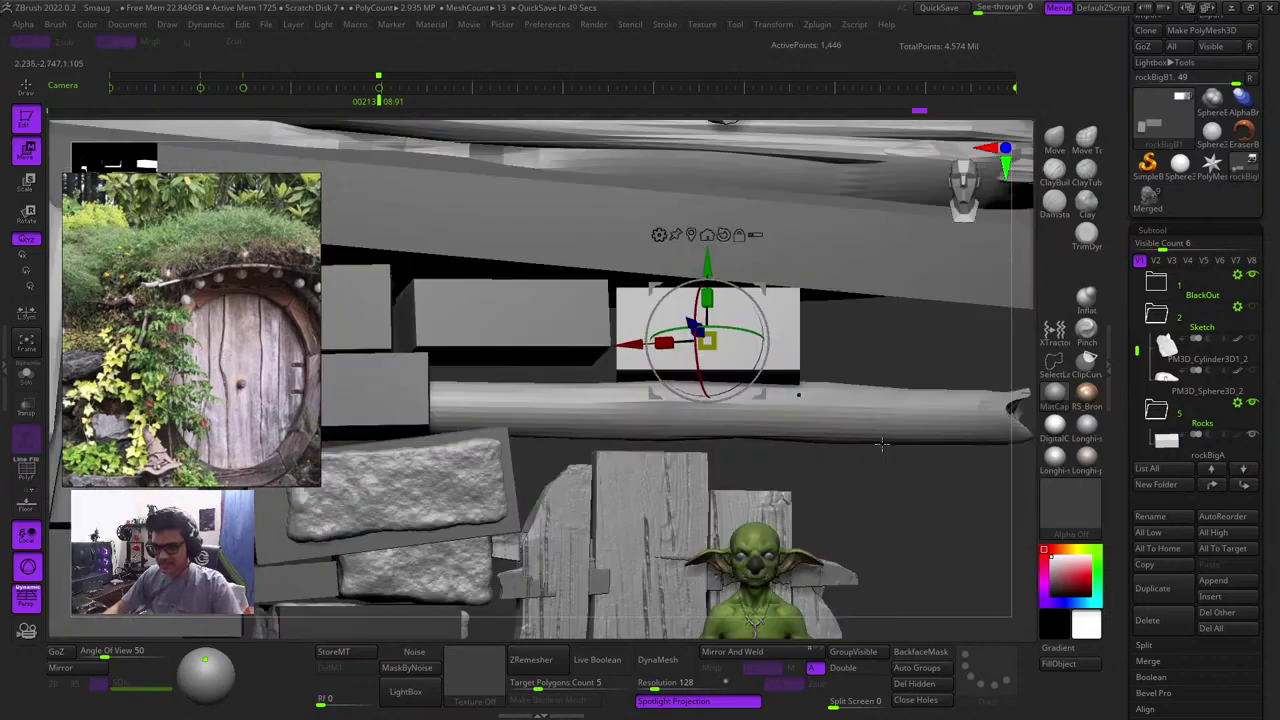
key(shift+f)
key(shift+f)
ctrl+right_drag(841, 327, 846, 252)
key(q)
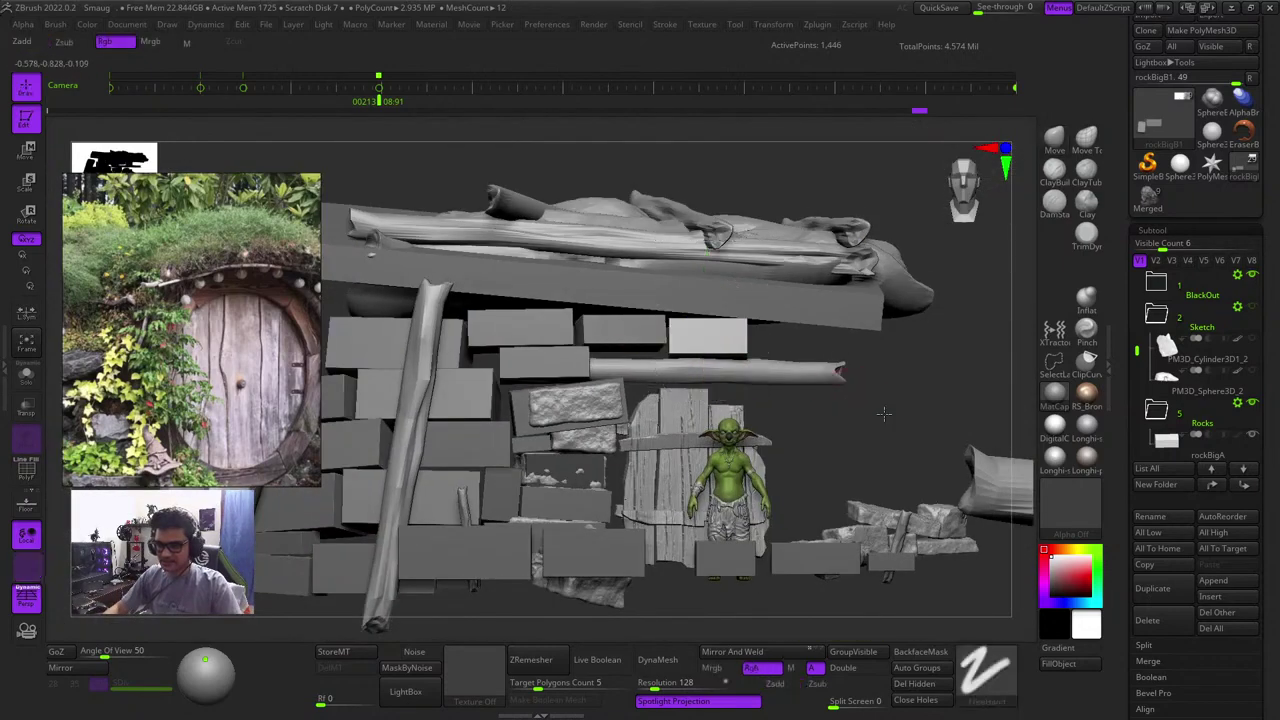
Nudge the stone above the doorway slightly upward, level with the top row, and clear the mask on rockBigB1
drag(883, 414, 889, 443)
ctrl+shift+click(728, 343)
key(w)
ctrl+right_drag(763, 377, 842, 500)
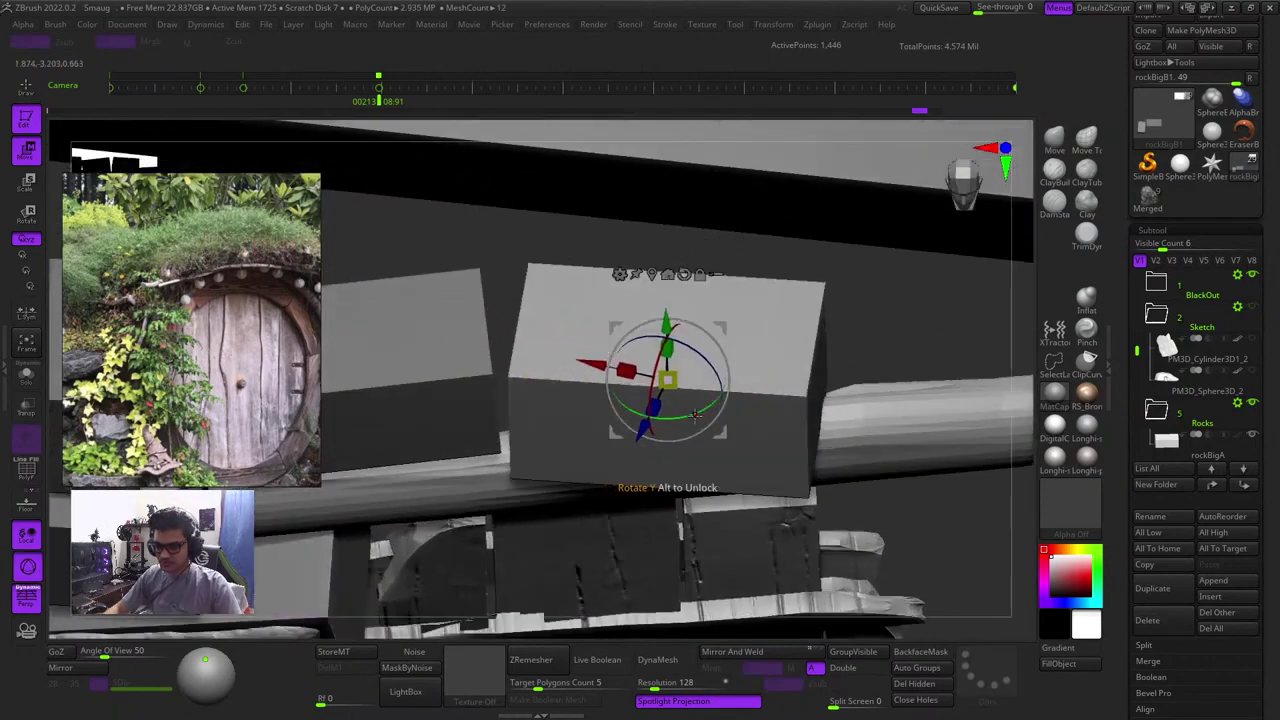
shift+right_drag(880, 344, 874, 382)
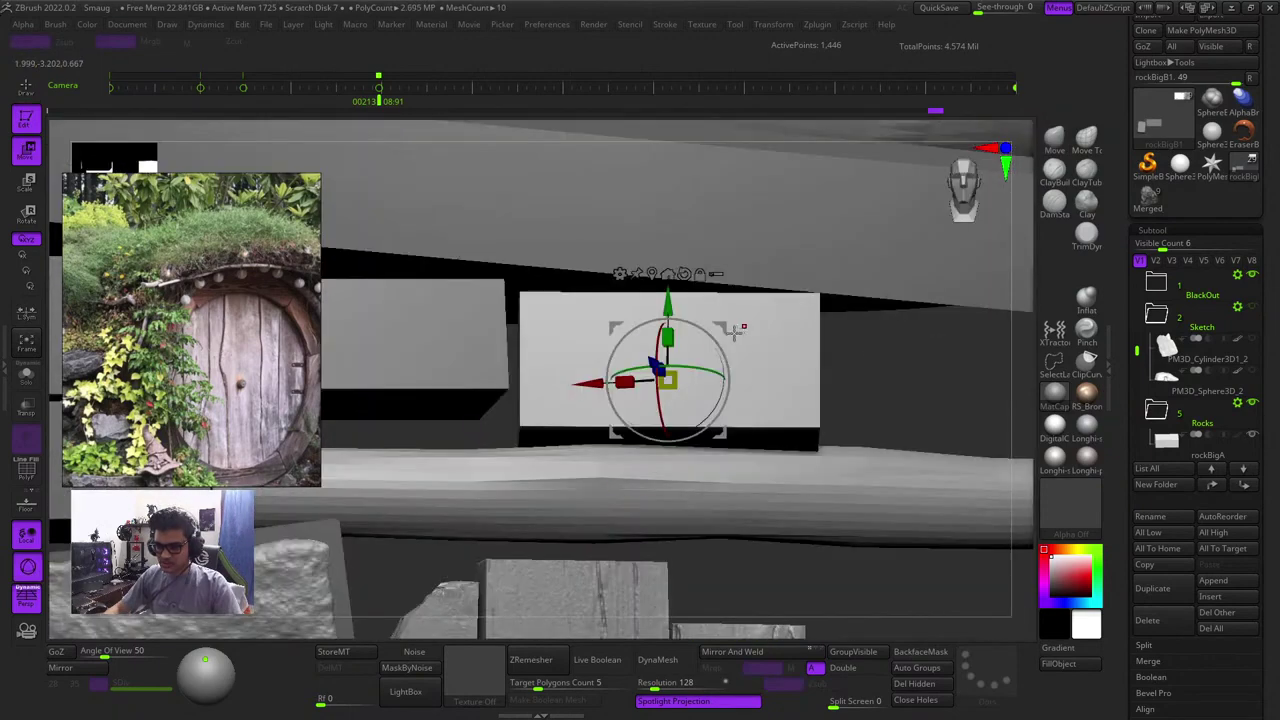
drag(723, 328, 723, 324)
mouse_move(880, 378)
right_down()
mouse_move(860, 510)
mouse_move(808, 449)
right_up()
key(q)
ctrl+drag(808, 449, 848, 532)
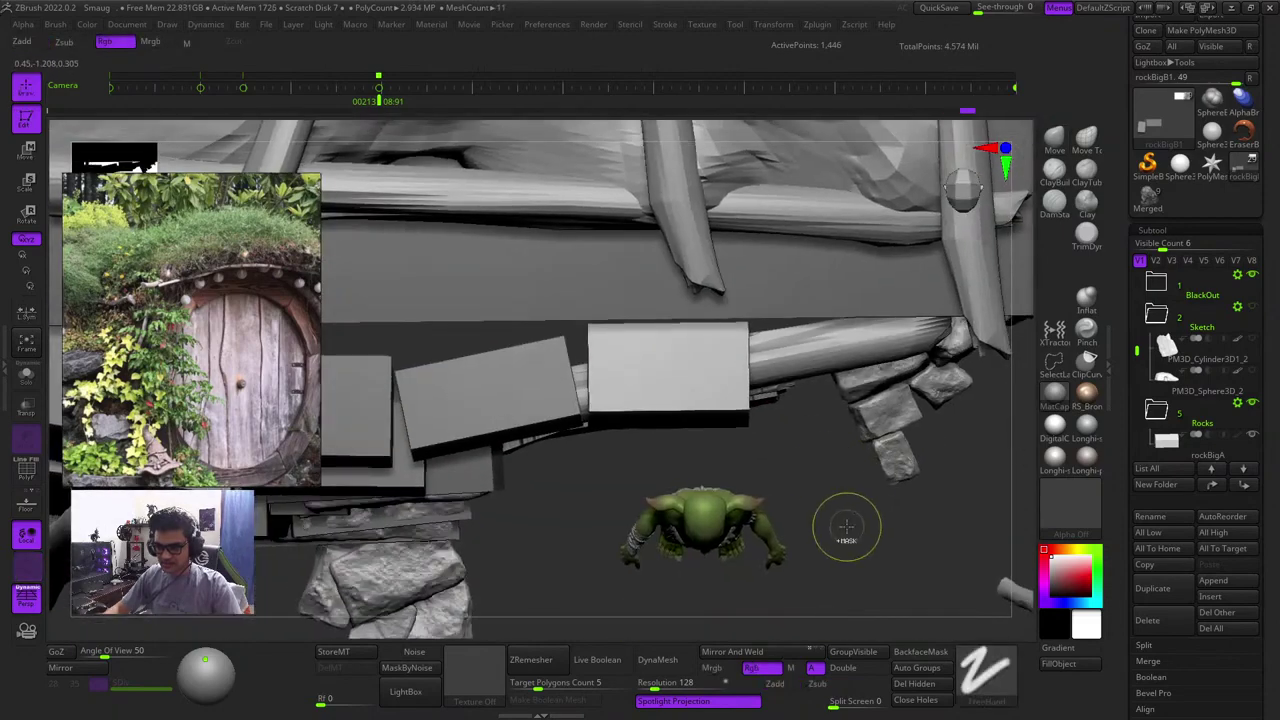
Review the stone placement across the whole hut and in a closer front view
shift+right_drag(847, 535, 823, 400)
key(shift+f)
key(shift+f)
key(f)
key(f)
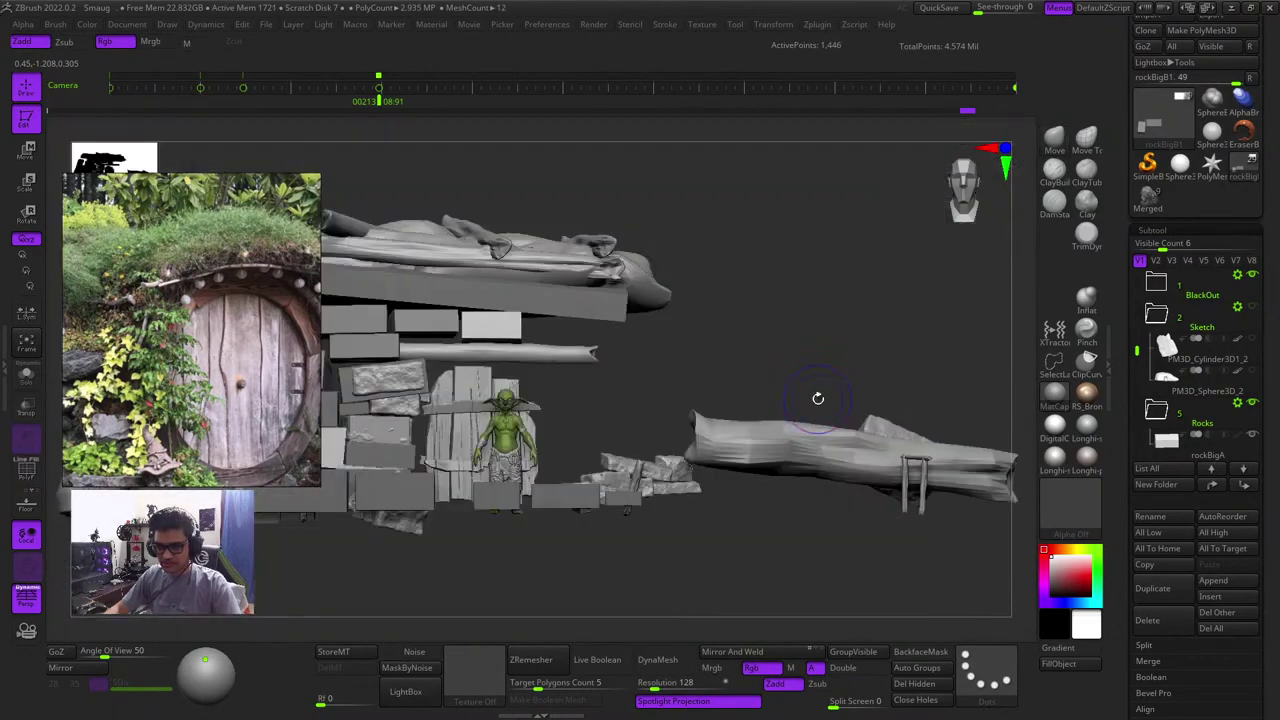
key(f)
ctrl+right_drag(808, 218, 834, 410)
right_click(876, 336)
key(shift+f)
key(shift+f)
Slide rockBigB1 slightly sideways to adjust the gap between the doorway stone and its top-row neighbour
right_drag(834, 410, 796, 478)
ctrl+right_drag(680, 366, 823, 330)
key(w)
drag(612, 342, 604, 346)
key(q)
Inspect the wall, doorway and top row of stones from several angles, checking the rockBigB1 stone's wireframe
mouse_move(836, 316)
shift+right_down()
mouse_move(831, 346)
mouse_move(743, 326)
mouse_move(700, 340)
shift+right_up()
right_drag(852, 446, 823, 424)
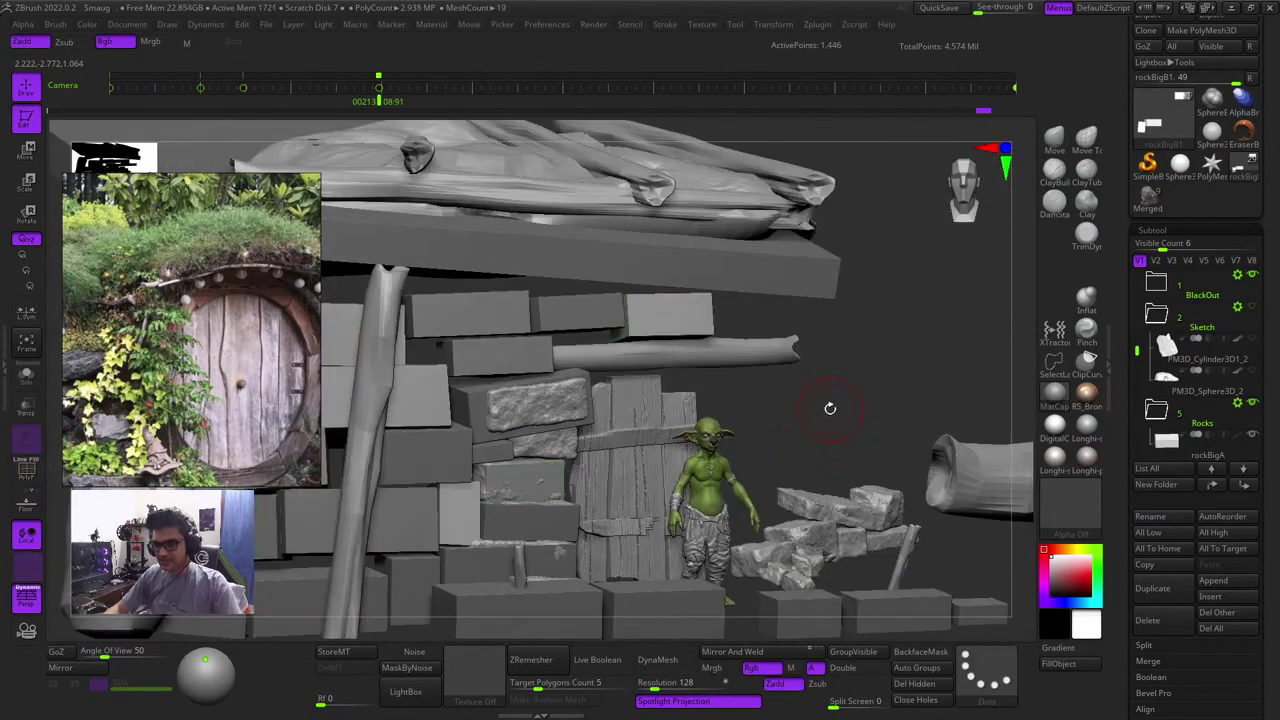
drag(830, 408, 804, 435)
key(shift+f)
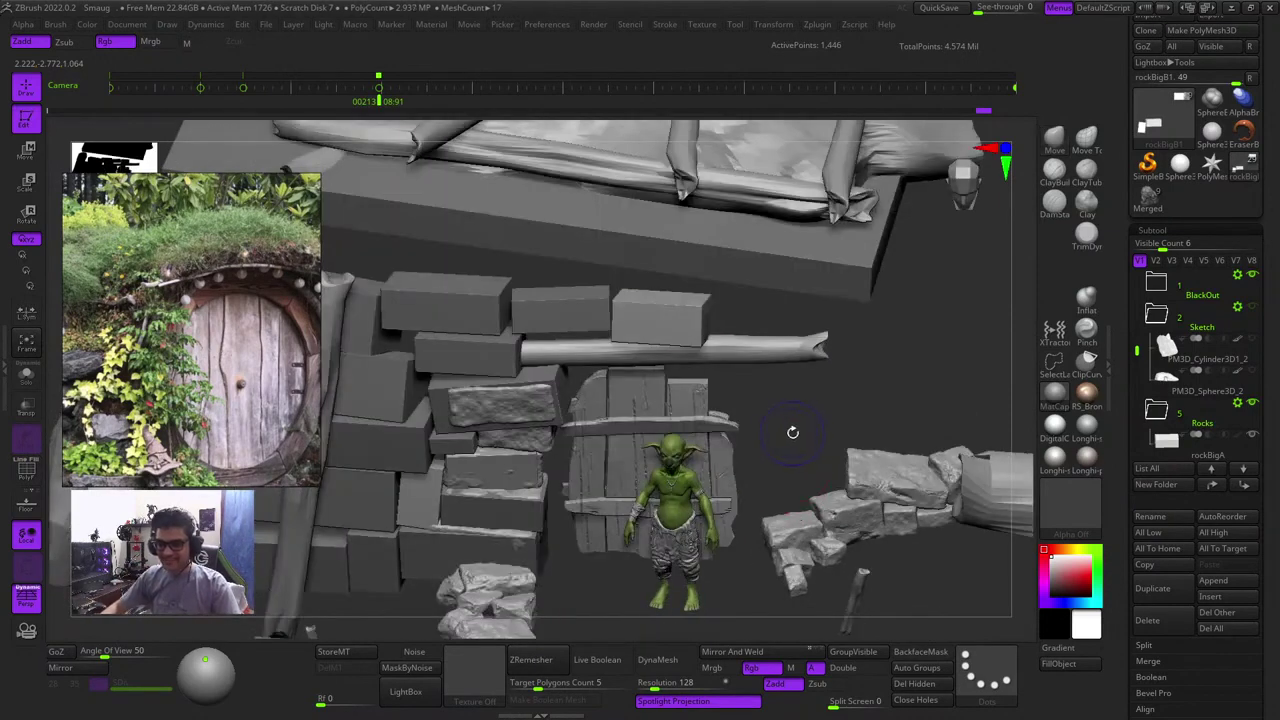
shift+drag(783, 412, 786, 369)
mouse_move(795, 419)
ctrl+right_down()
mouse_move(794, 443)
mouse_move(743, 360)
mouse_move(795, 441)
ctrl+right_up()
drag(795, 440, 837, 442)
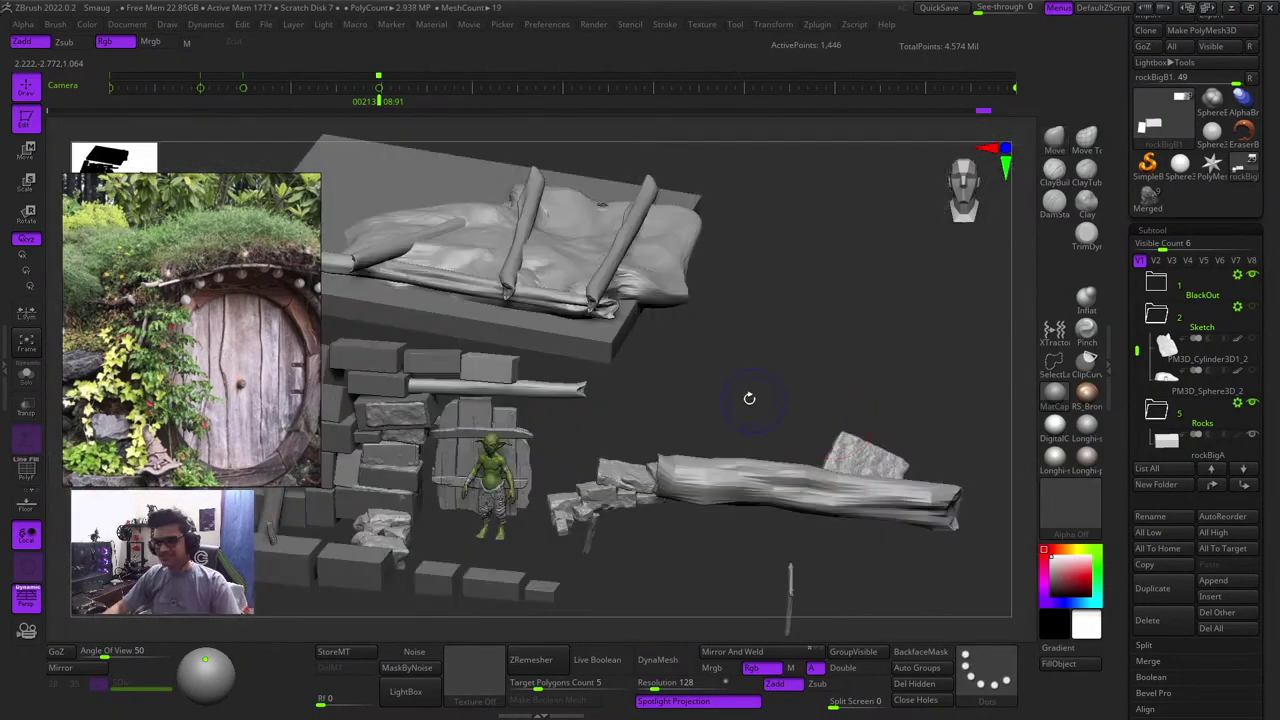
key(shift+f)
key(shift+f)
shift+drag(657, 380, 701, 375)
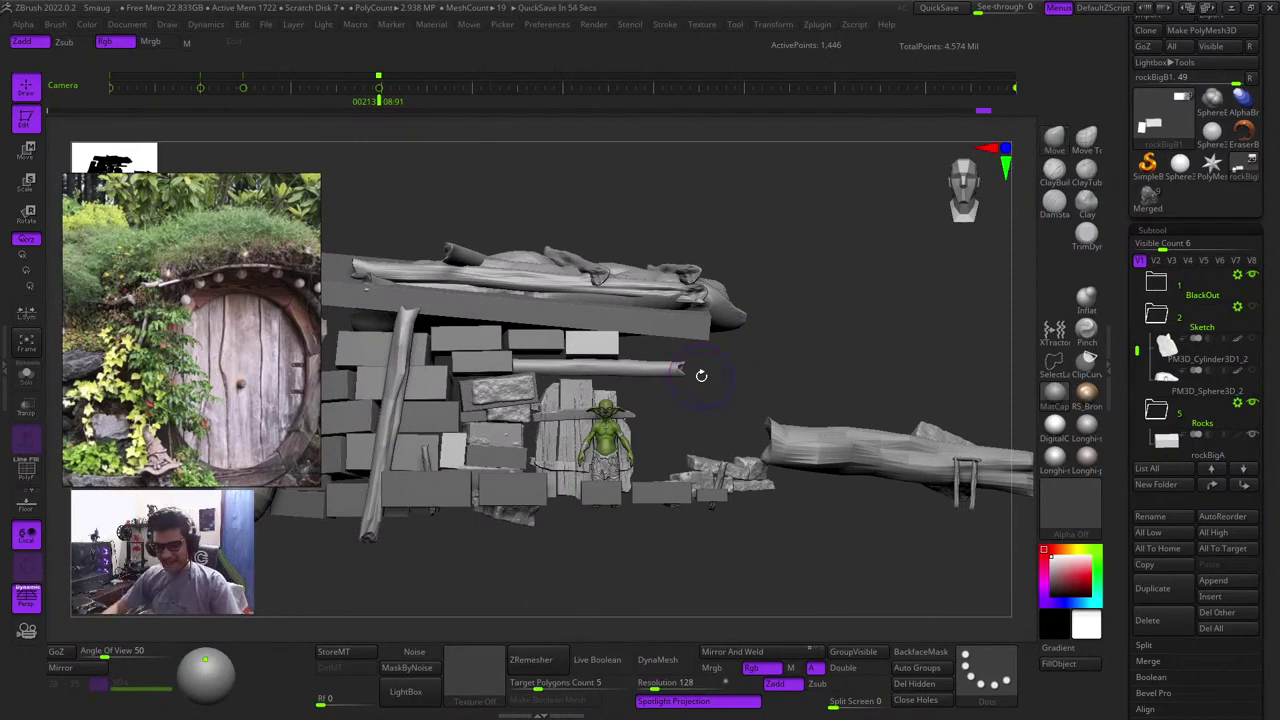
ctrl+right_drag(690, 400, 711, 457)
key(shift+f)
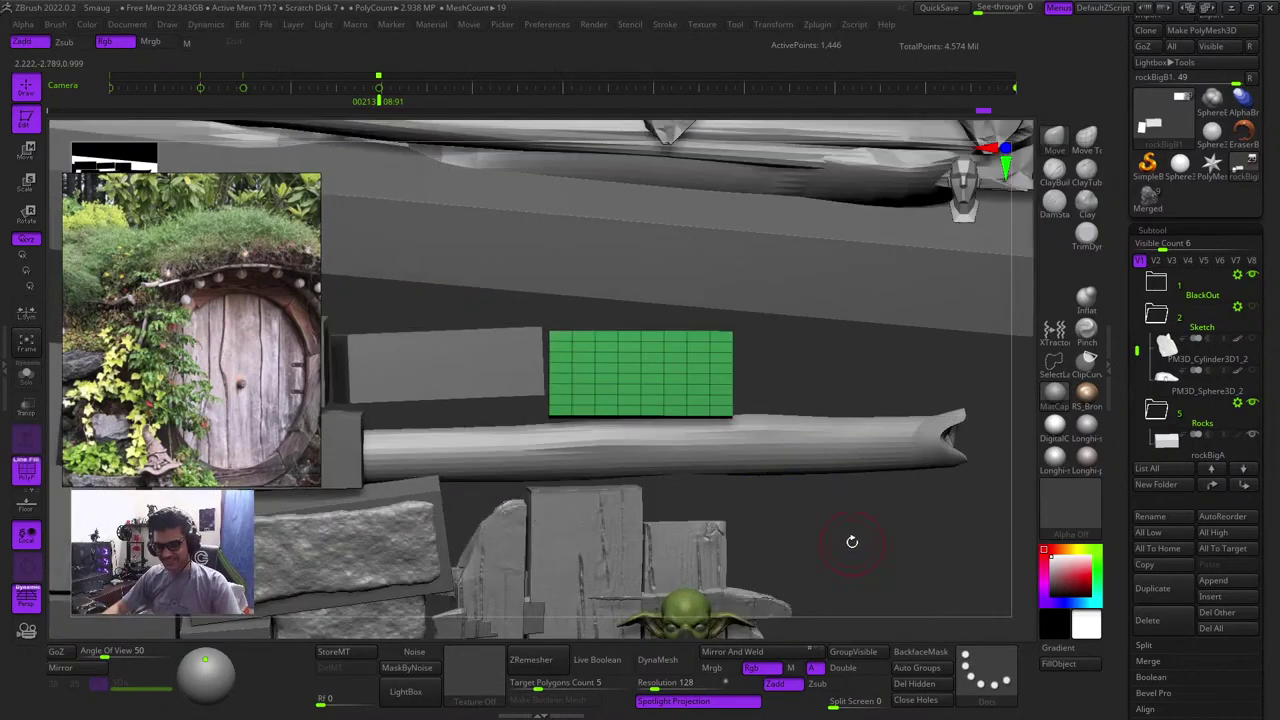
key(shift+f)
right_drag(831, 534, 742, 442)
Make sure rockBigB1 is unmasked and place its gizmo on the stone beside the door
key(w)
alt+click(651, 219)
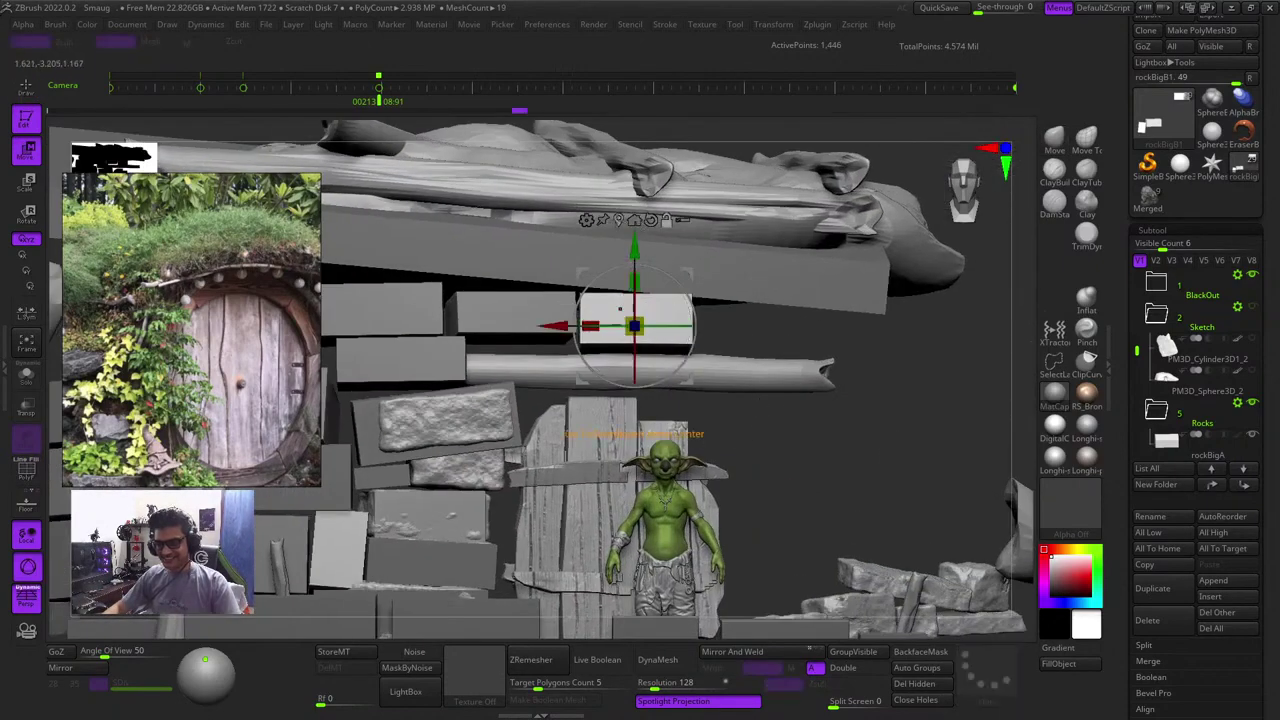
click(618, 220)
ctrl+click(830, 441)
ctrl+click(826, 441)
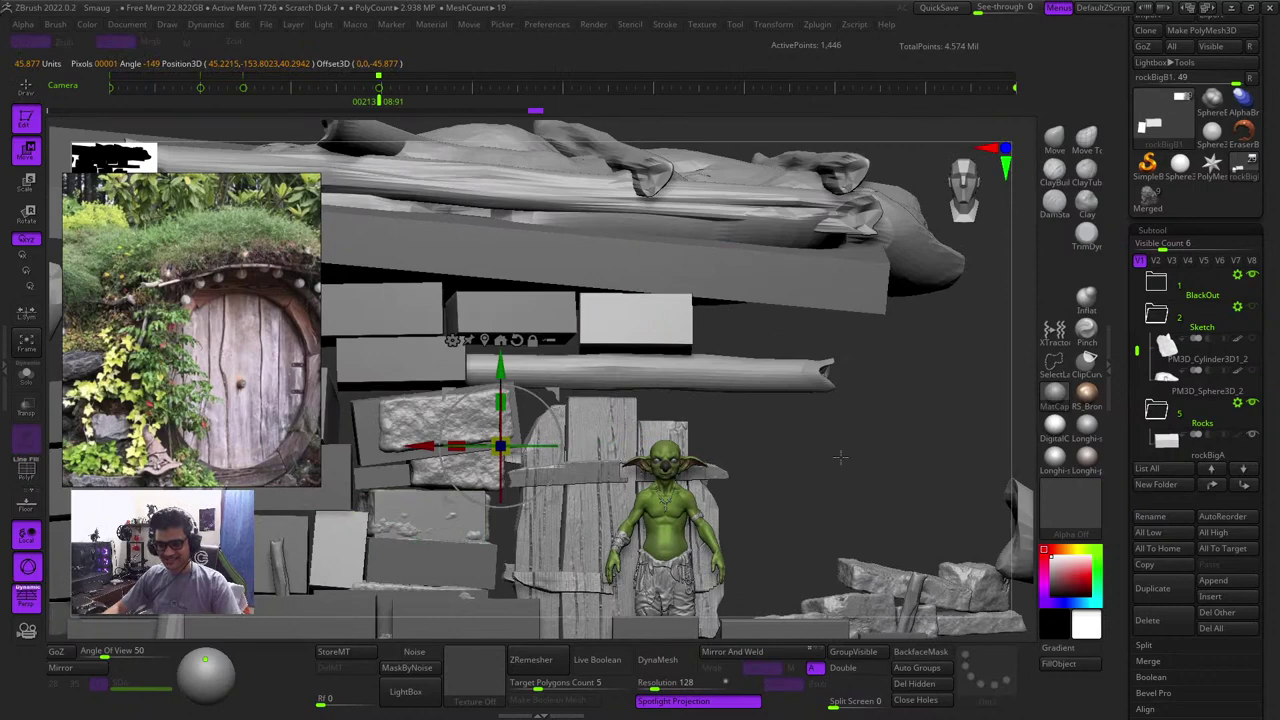
alt+right_drag(706, 457, 777, 433)
alt+click(488, 501)
key(shift+f)
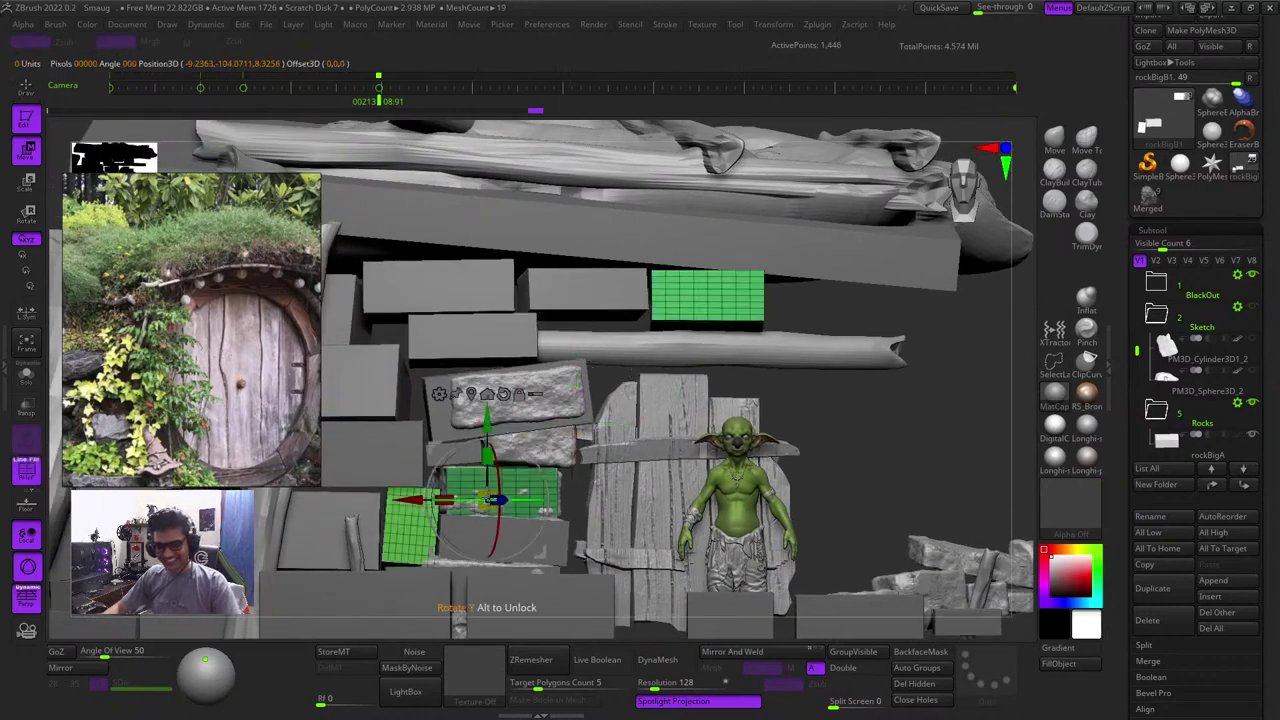
Select the rockBigB and rockSmallB1 subtools in turn and check which wall stones belong to them
alt+click(577, 624)
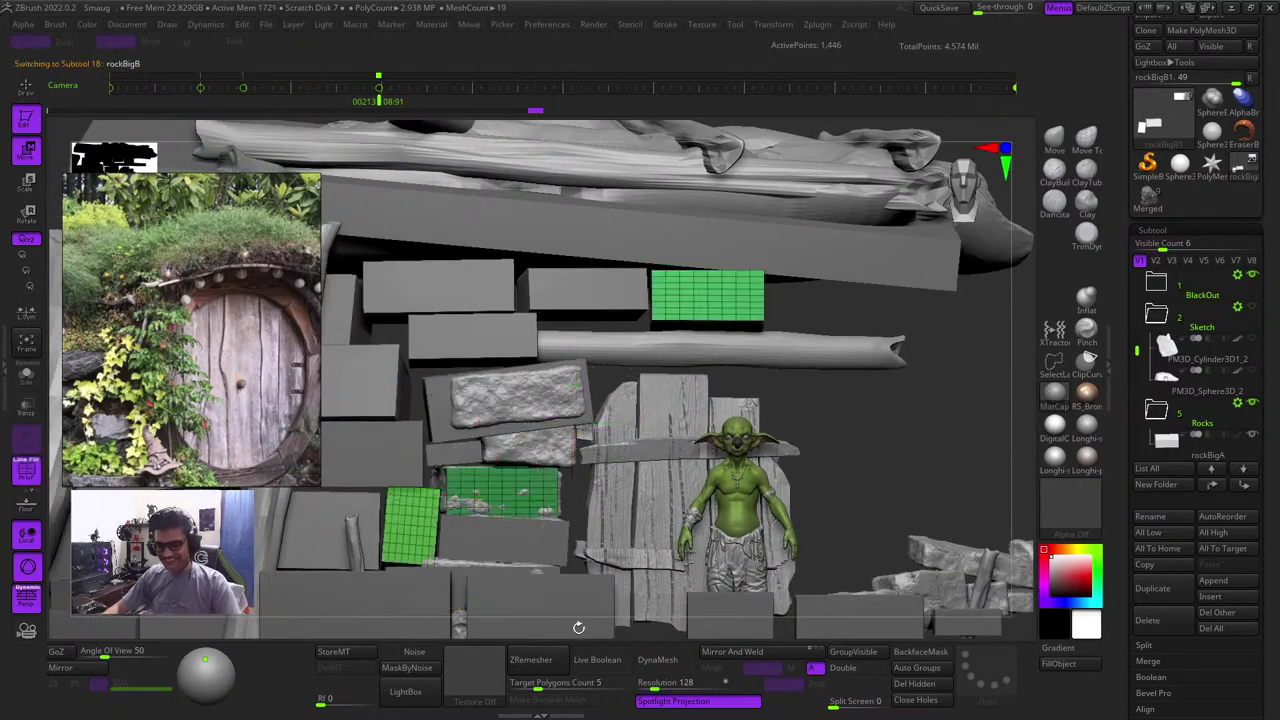
alt+right_drag(878, 478, 878, 265)
key(shift+f)
mouse_move(708, 478)
right_down()
mouse_move(700, 546)
mouse_move(686, 486)
right_up()
key(shift+f)
key(shift+f)
key(q)
alt+click(519, 330)
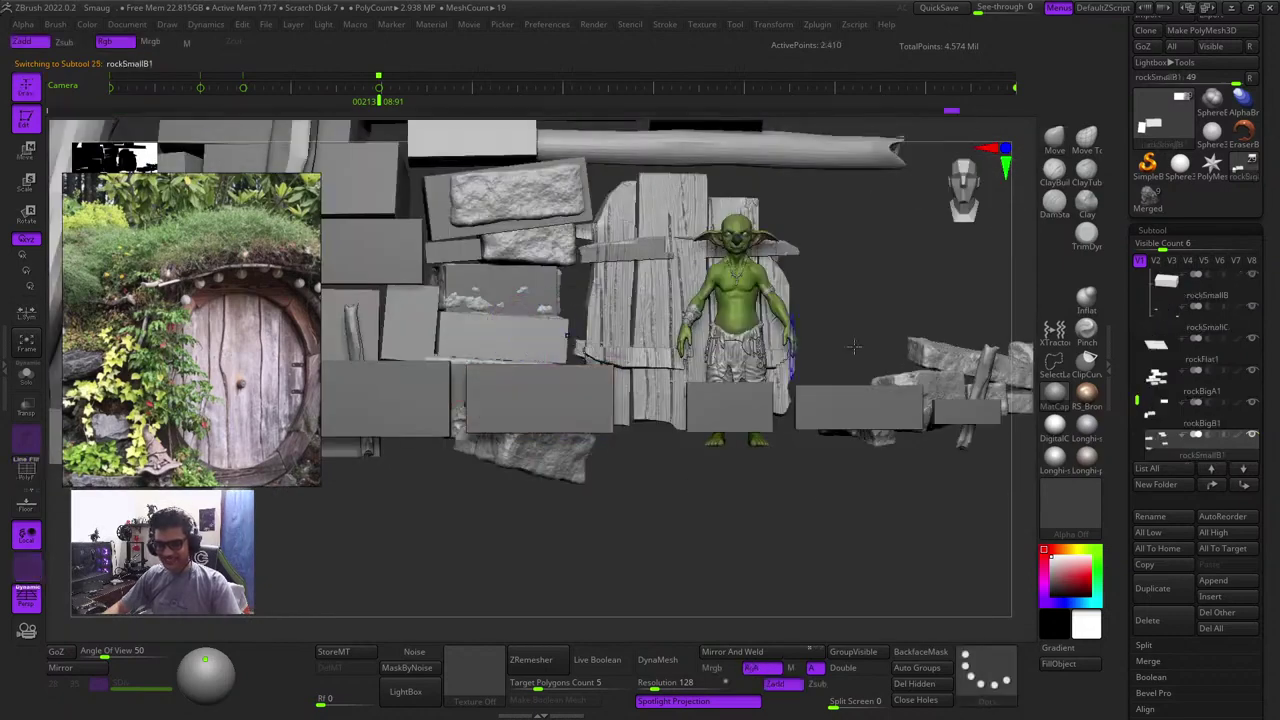
key(shift+f)
right_drag(853, 310, 866, 366)
mouse_move(730, 366)
alt+right_down()
mouse_move(760, 483)
mouse_move(764, 570)
alt+right_up()
right_drag(764, 570, 756, 514)
key(shift+f)
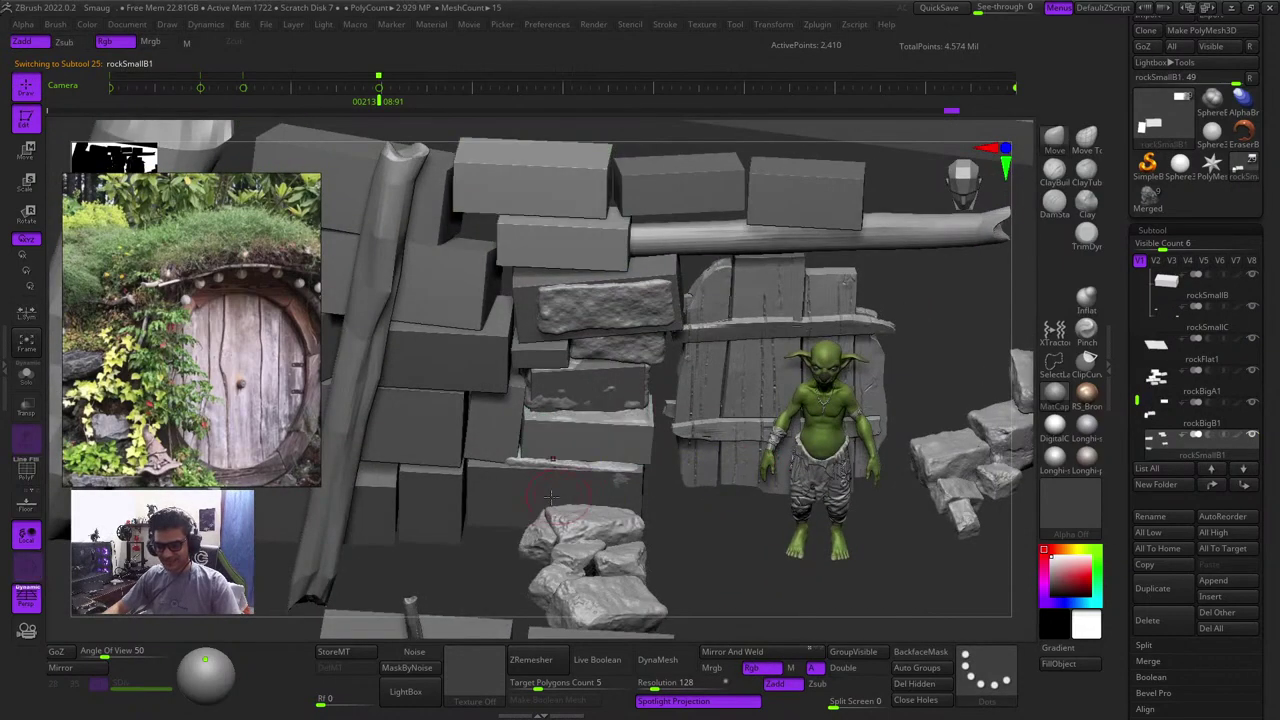
Select the rockBigA1 subtool through the low stone beside the door and check its stones in wireframe
alt+click(604, 496)
key(shift+f)
key(shift+f)
drag(724, 554, 541, 517)
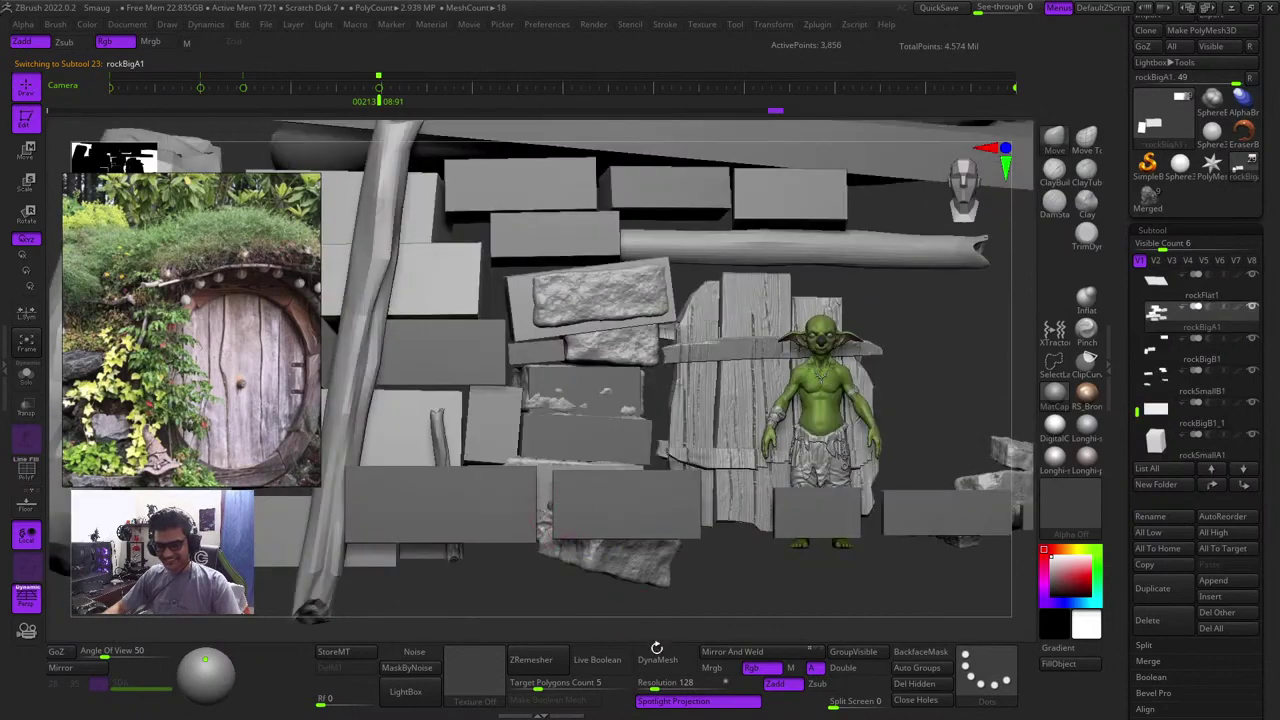
right_drag(656, 648, 653, 670)
Isolate the low rockBigA1 stone beside the door with a mask, reset the gizmo's orientation and centre it on the stone
key(w)
ctrl+click(516, 505)
key(shift+f)
key(shift+f)
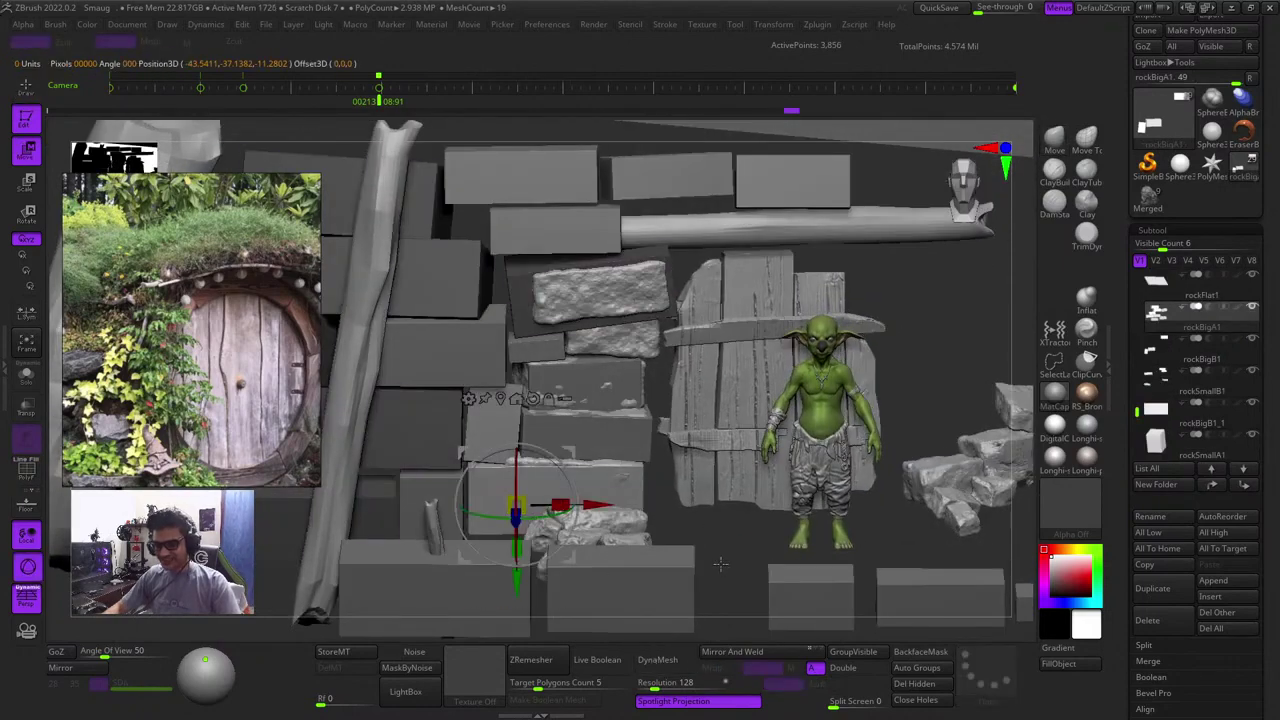
right_drag(720, 564, 716, 500)
right_drag(602, 460, 602, 570)
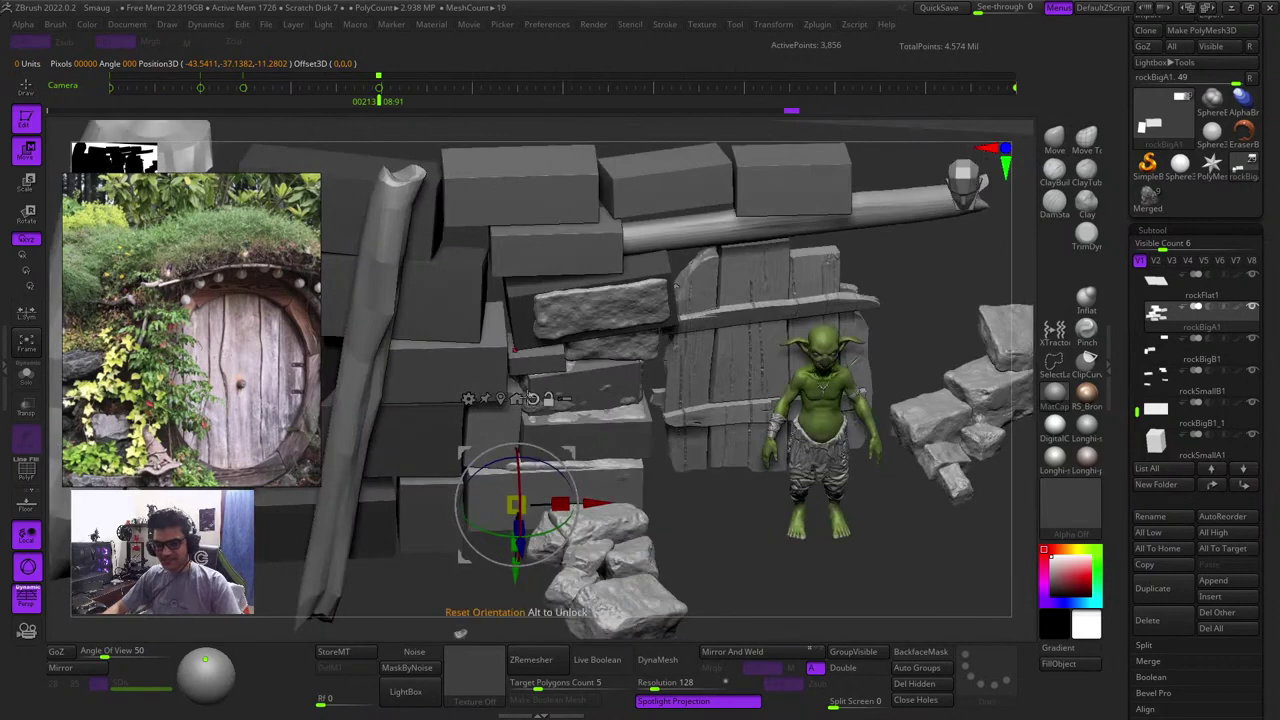
click(532, 398)
click(501, 398)
key(shift+f)
key(shift+f)
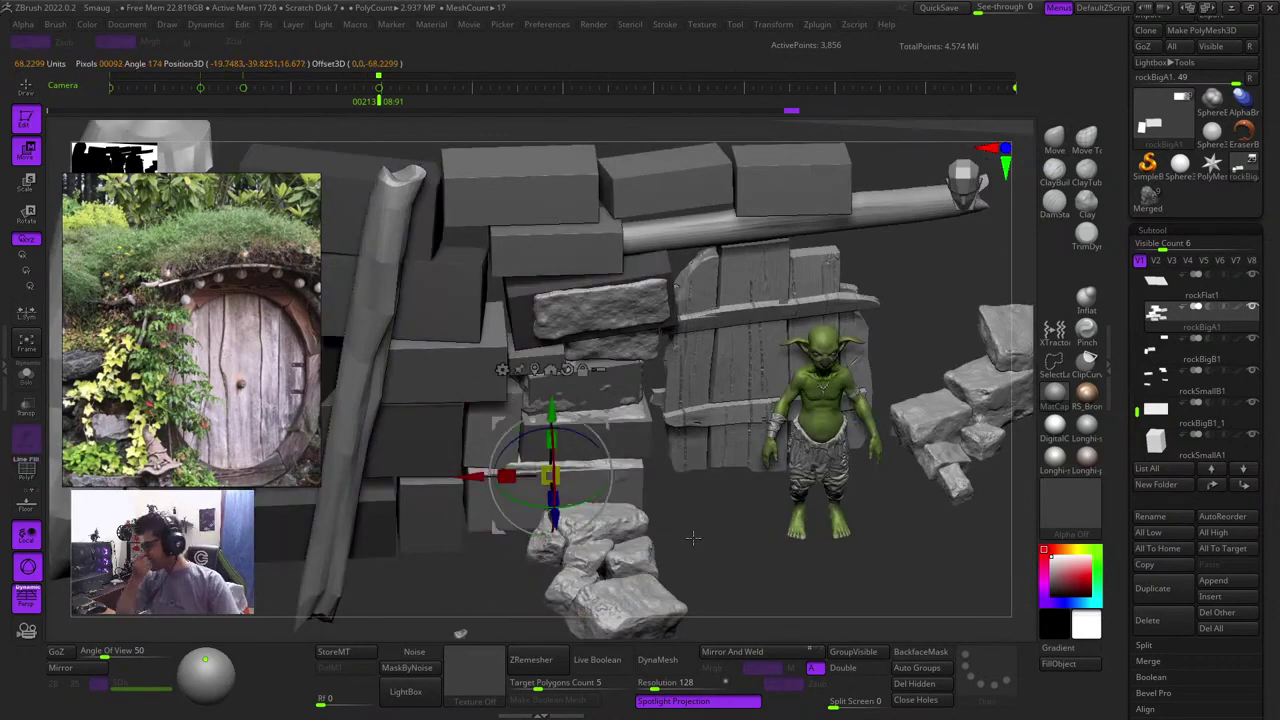
shift+right_drag(704, 556, 699, 534)
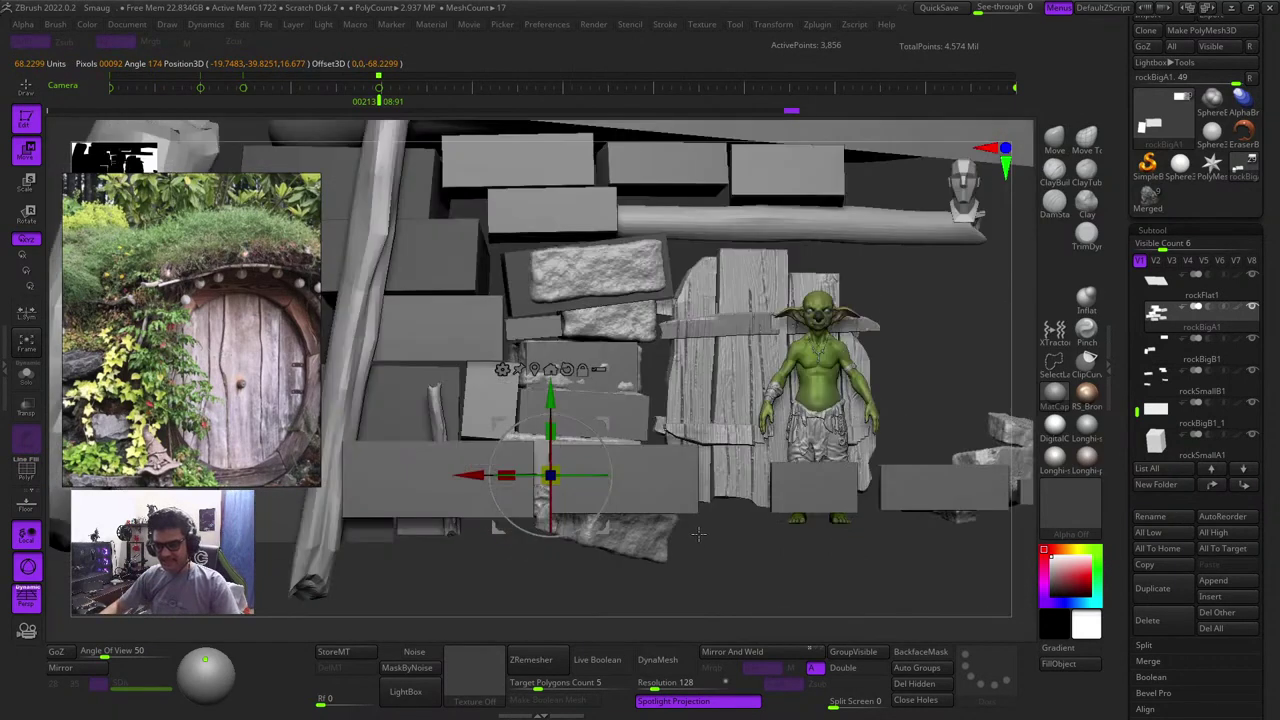
Copy the isolated rockBigA1 stone to the opposite side of the doorway and settle it just beneath the log's broken end
drag(963, 336, 955, 352)
alt+drag(678, 510, 590, 508)
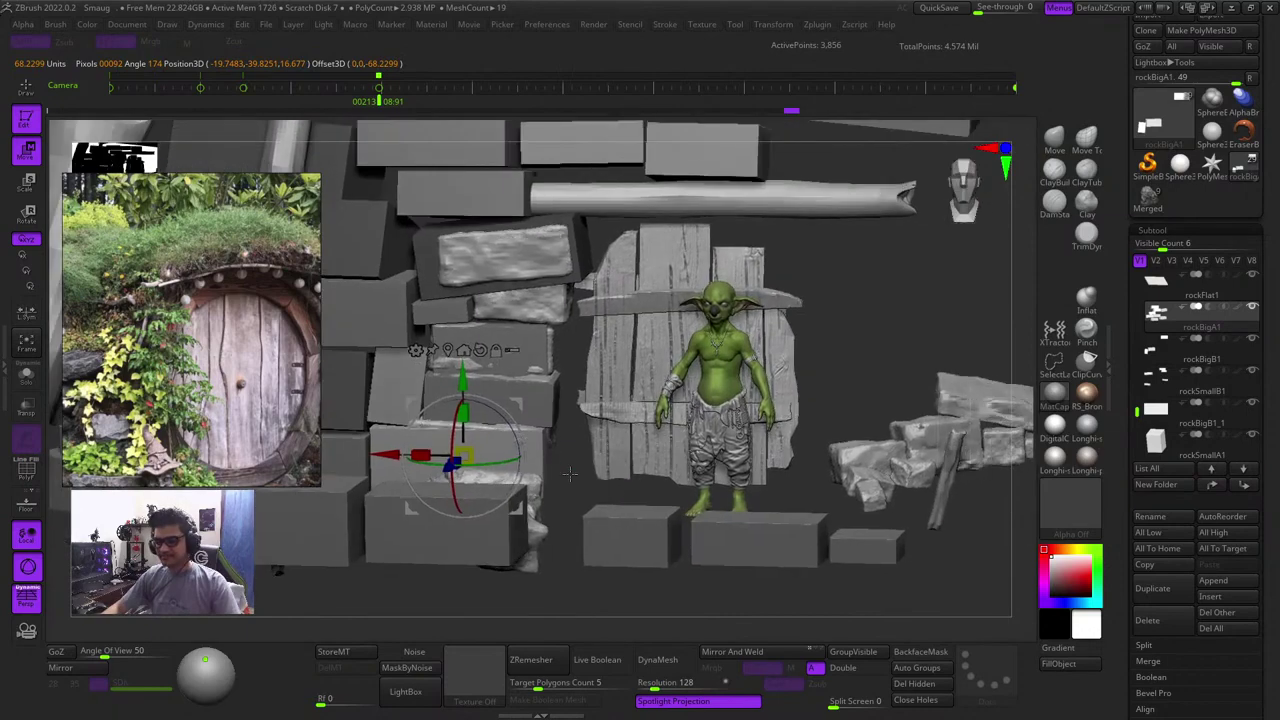
drag(664, 432, 608, 490)
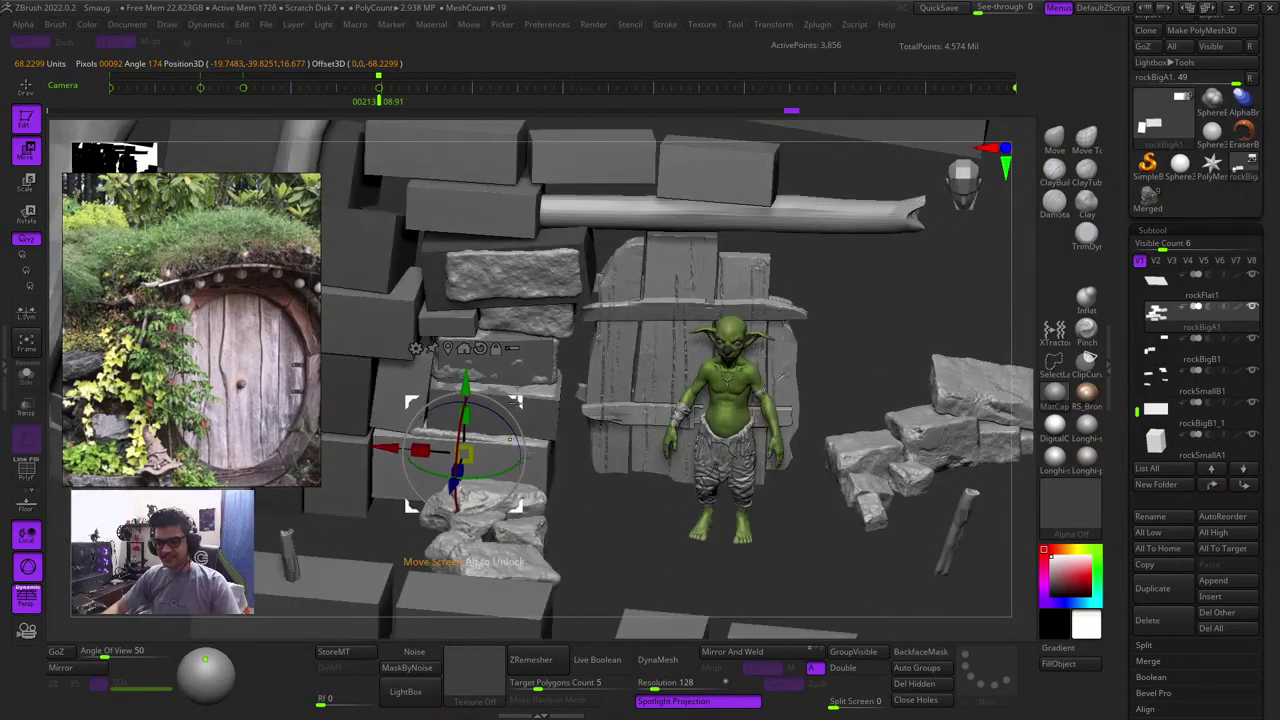
ctrl+drag(516, 402, 922, 229)
shift+drag(862, 378, 742, 512)
drag(829, 314, 852, 268)
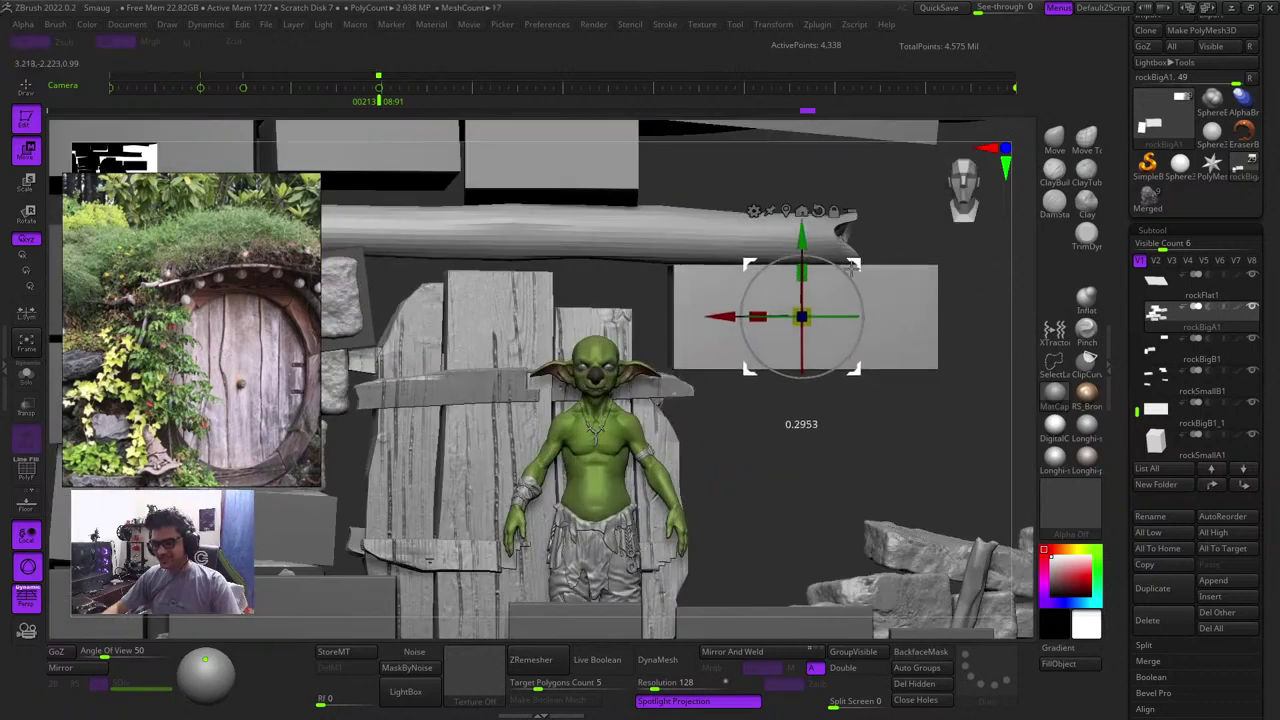
drag(842, 317, 850, 318)
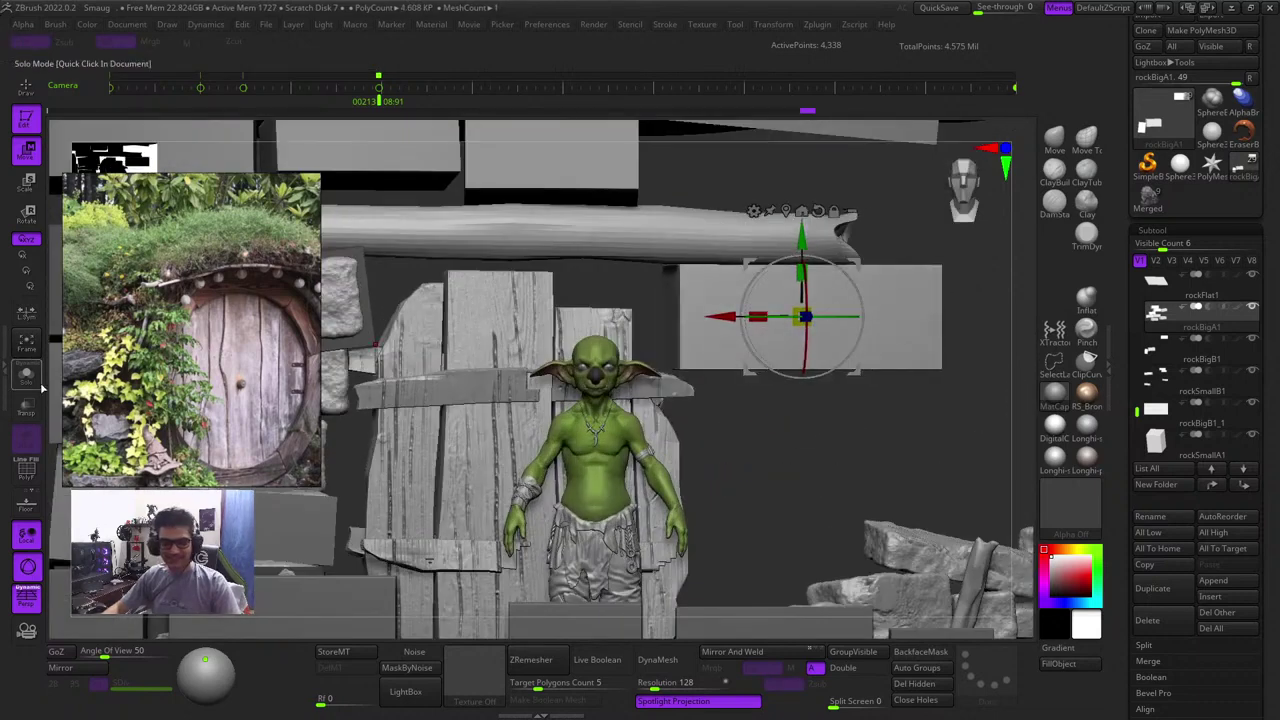
drag(1122, 409, 1135, 299)
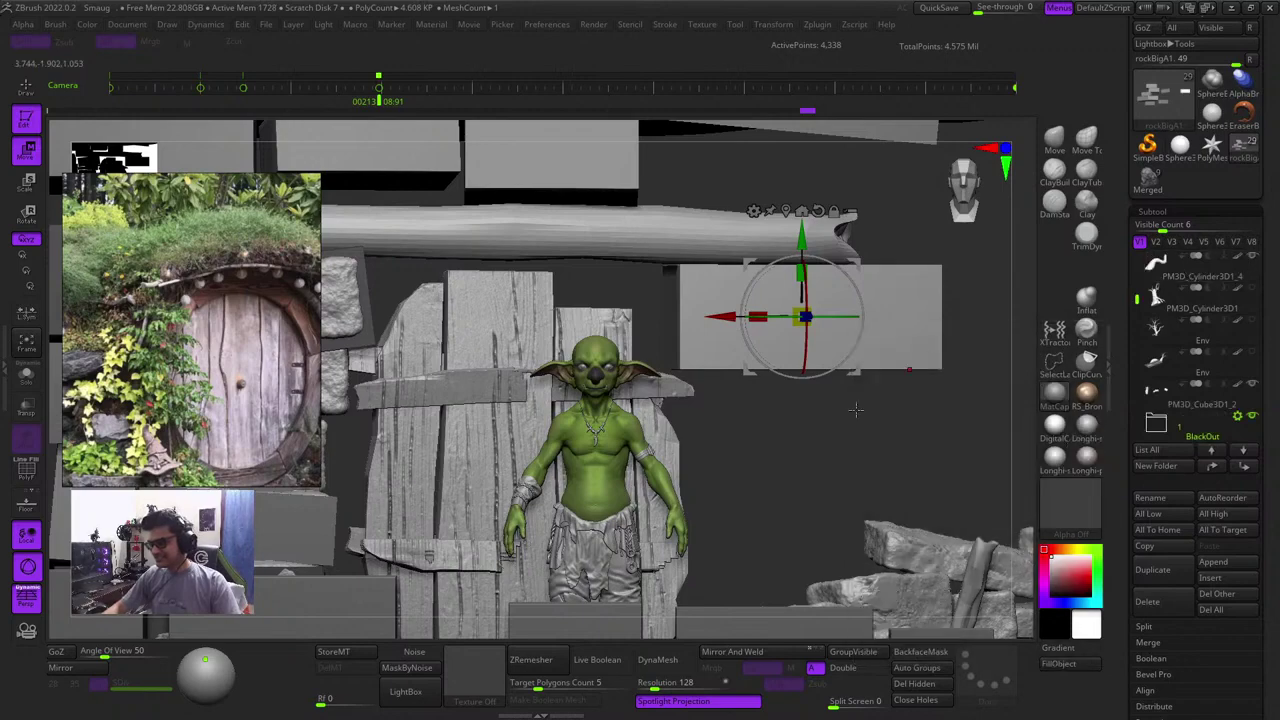
drag(856, 410, 791, 494)
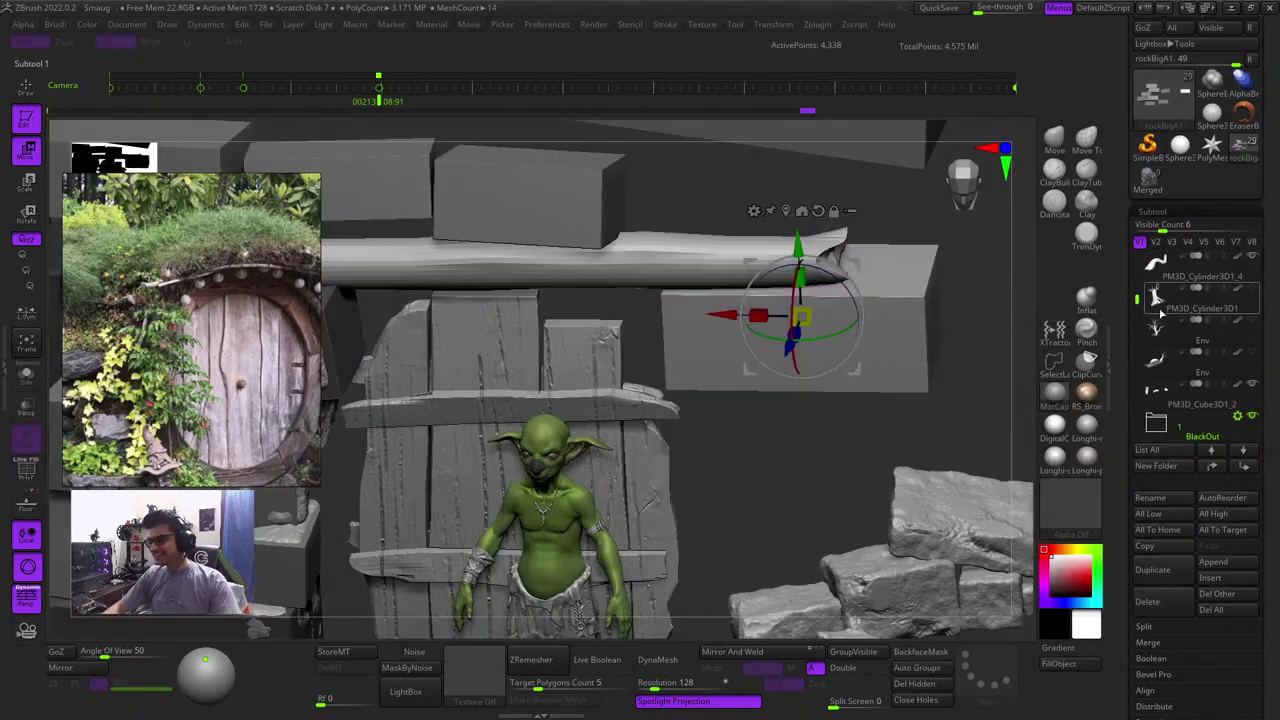
drag(1136, 300, 1135, 328)
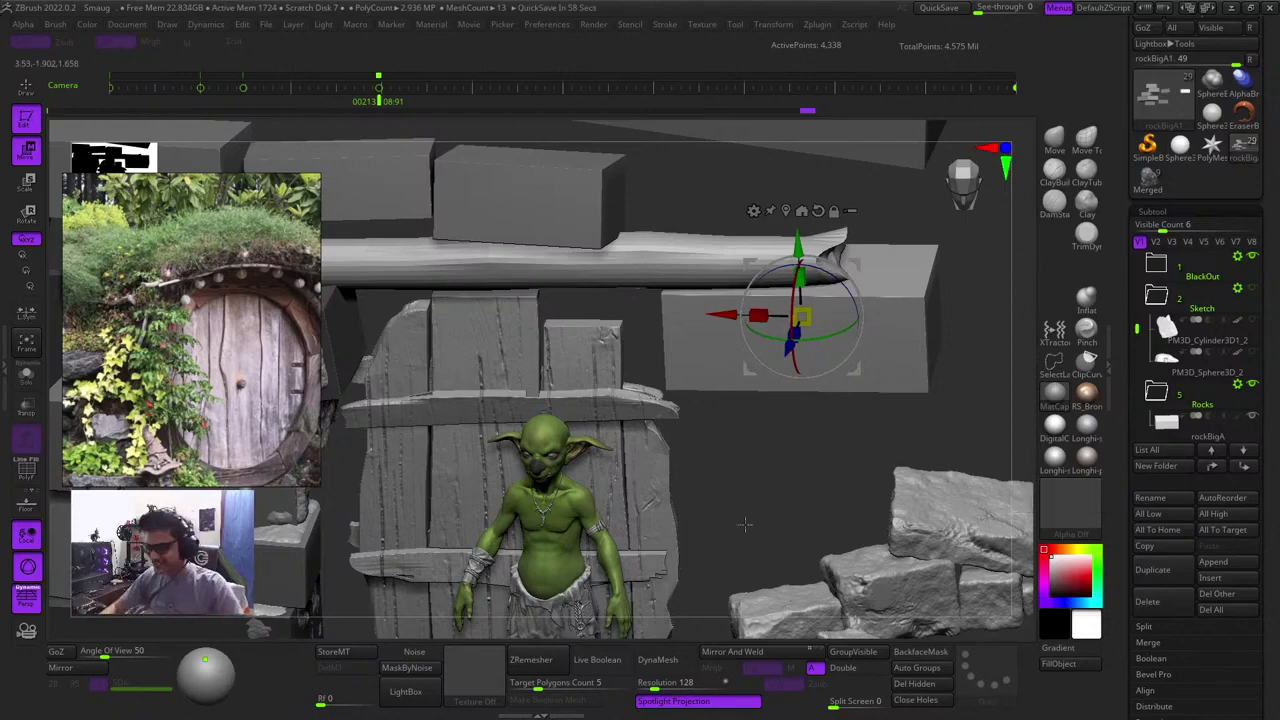
drag(1136, 332, 1136, 378)
Nudge the copied rockBigA1 stone beneath the log's end and compare it with the surrounding wall in wireframe
mouse_move(831, 464)
right_down()
mouse_move(800, 426)
mouse_move(842, 440)
mouse_move(811, 411)
mouse_move(803, 577)
right_up()
ctrl+click(800, 430)
ctrl+click(800, 434)
key(q)
key(w)
mouse_move(985, 315)
right_down()
mouse_move(940, 329)
mouse_move(969, 331)
right_up()
alt+right_drag(793, 333, 732, 486)
drag(733, 502, 723, 514)
shift+right_drag(914, 465, 918, 443)
key(shift+f)
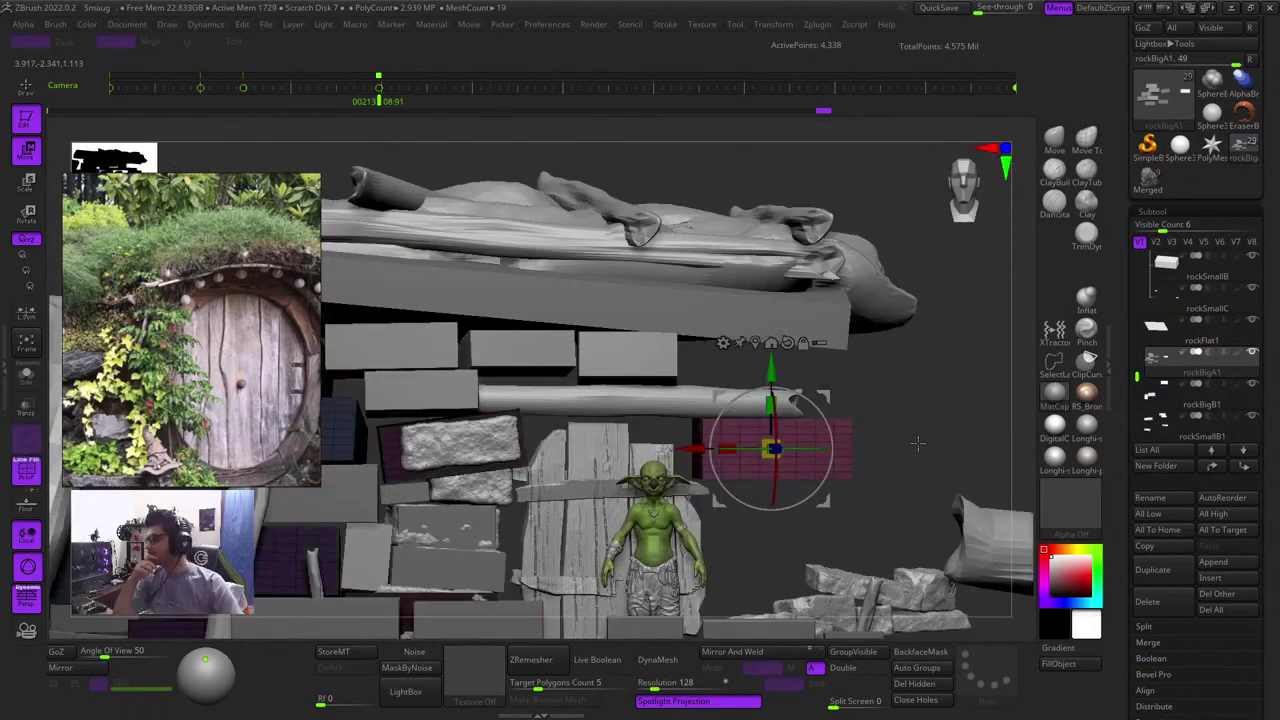
key(shift+f)
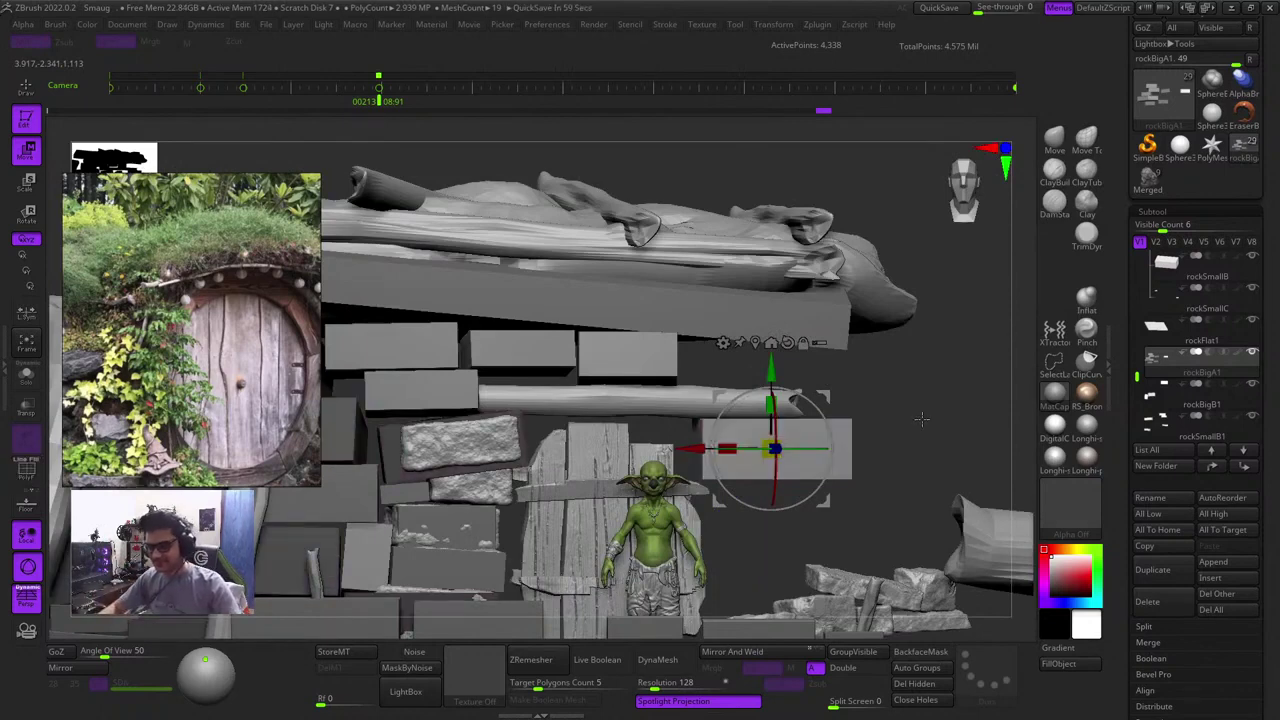
Show the PM3D_Sphere3D_2 hill subtool and inspect how the copied rockBigA1 stone meets its surface
mouse_move(1132, 379)
mouse_down()
mouse_move(1131, 402)
mouse_move(1129, 321)
mouse_move(1136, 330)
mouse_up()
mouse_move(1166, 394)
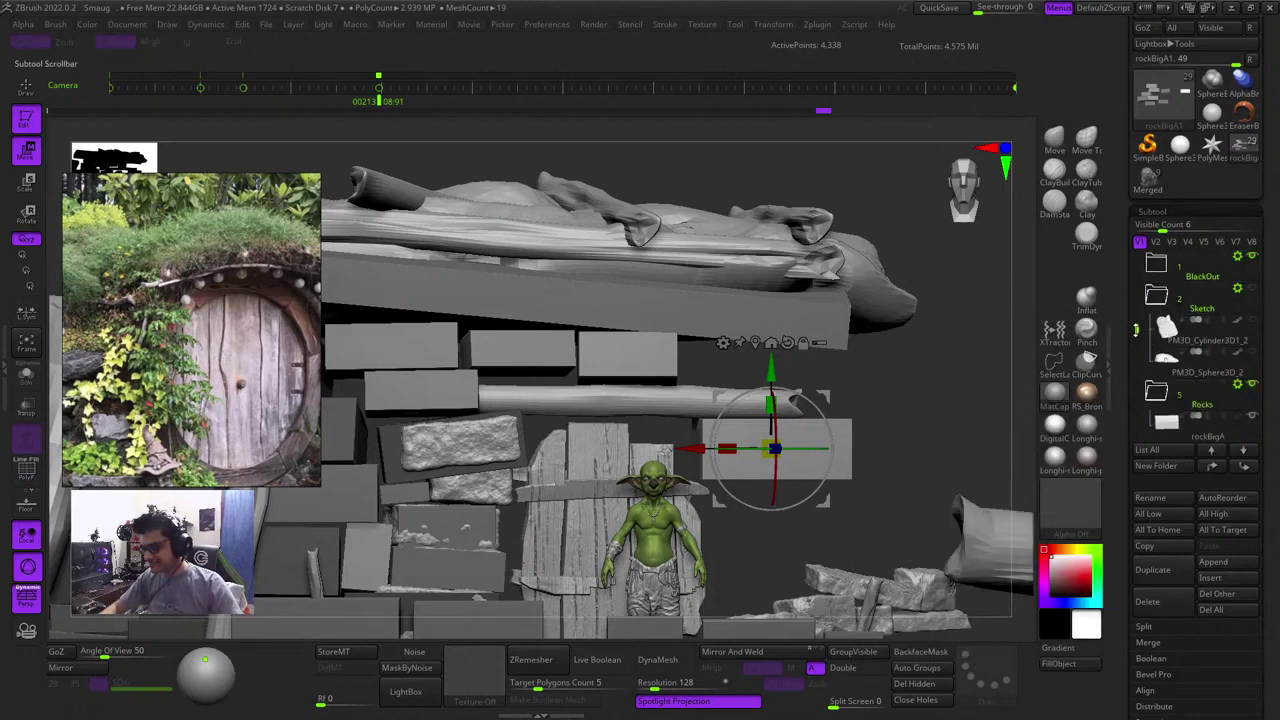
click(1252, 354)
key(shift+f)
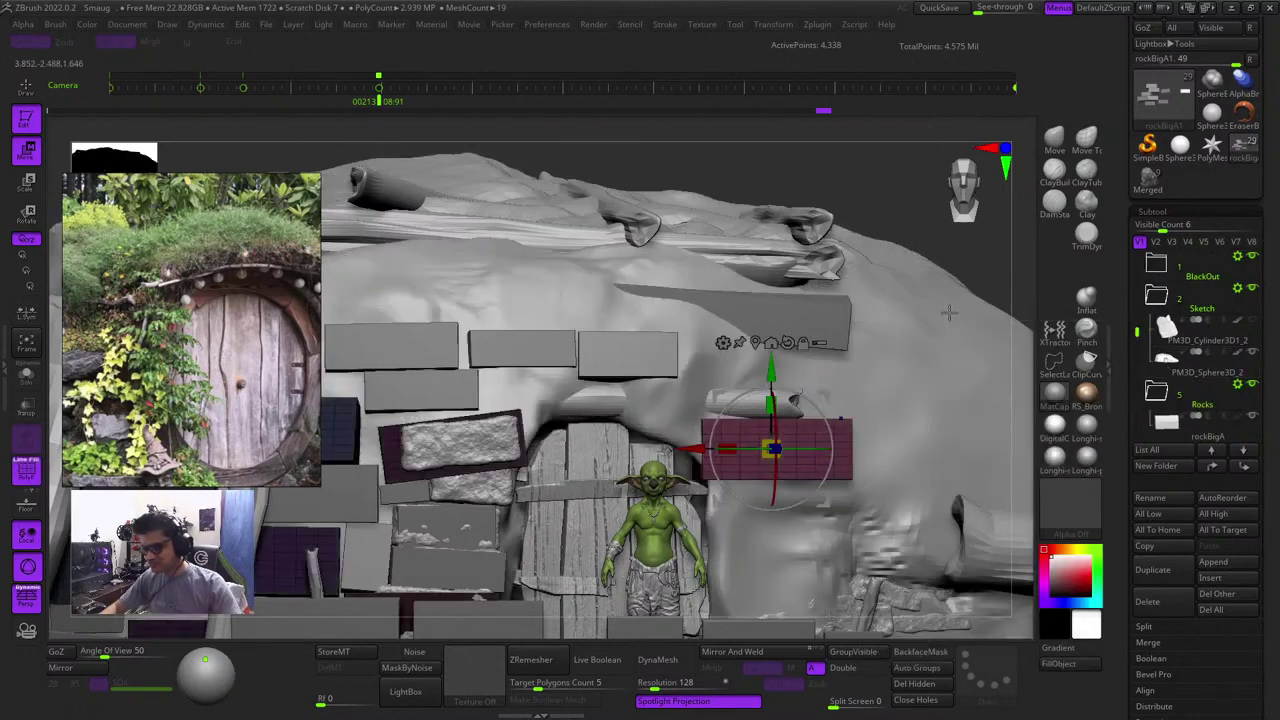
key(shift+f)
right_drag(885, 204, 904, 243)
ctrl+right_drag(872, 390, 865, 463)
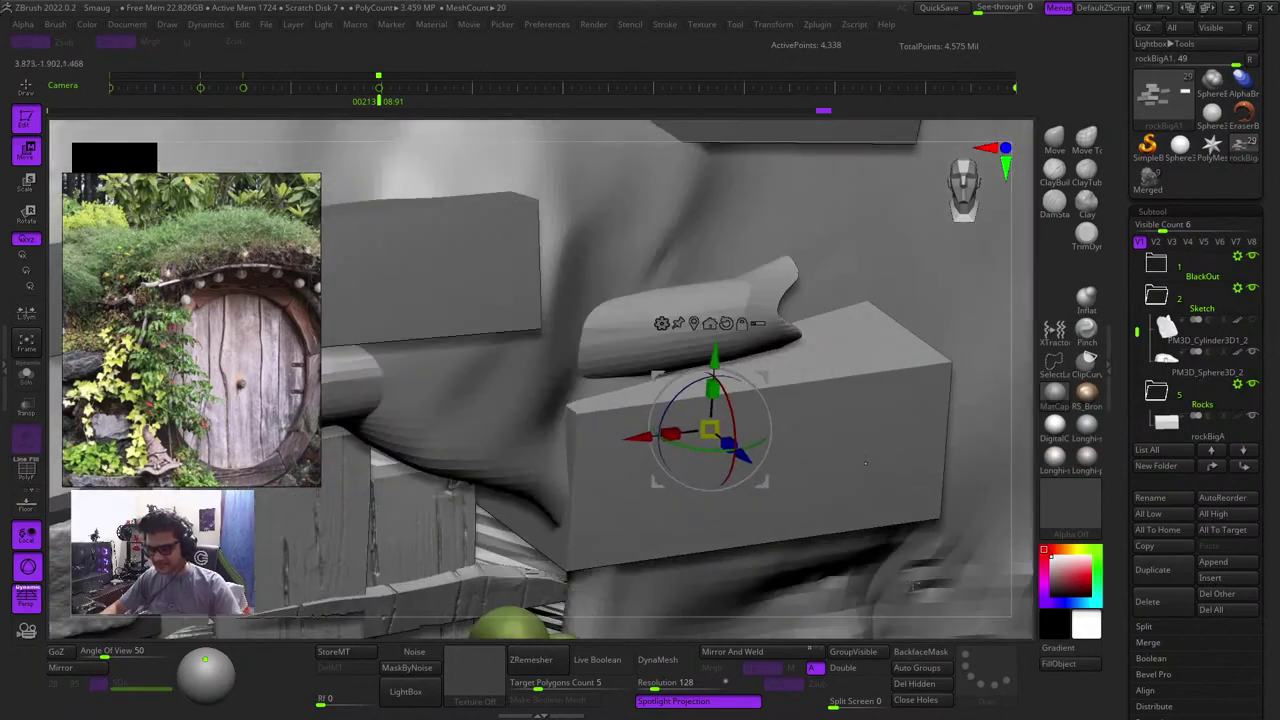
Rotate the copied rockBigA1 stone slightly to match the hill face and adjust its position below the log
drag(757, 442, 734, 446)
shift+drag(1033, 477, 1009, 455)
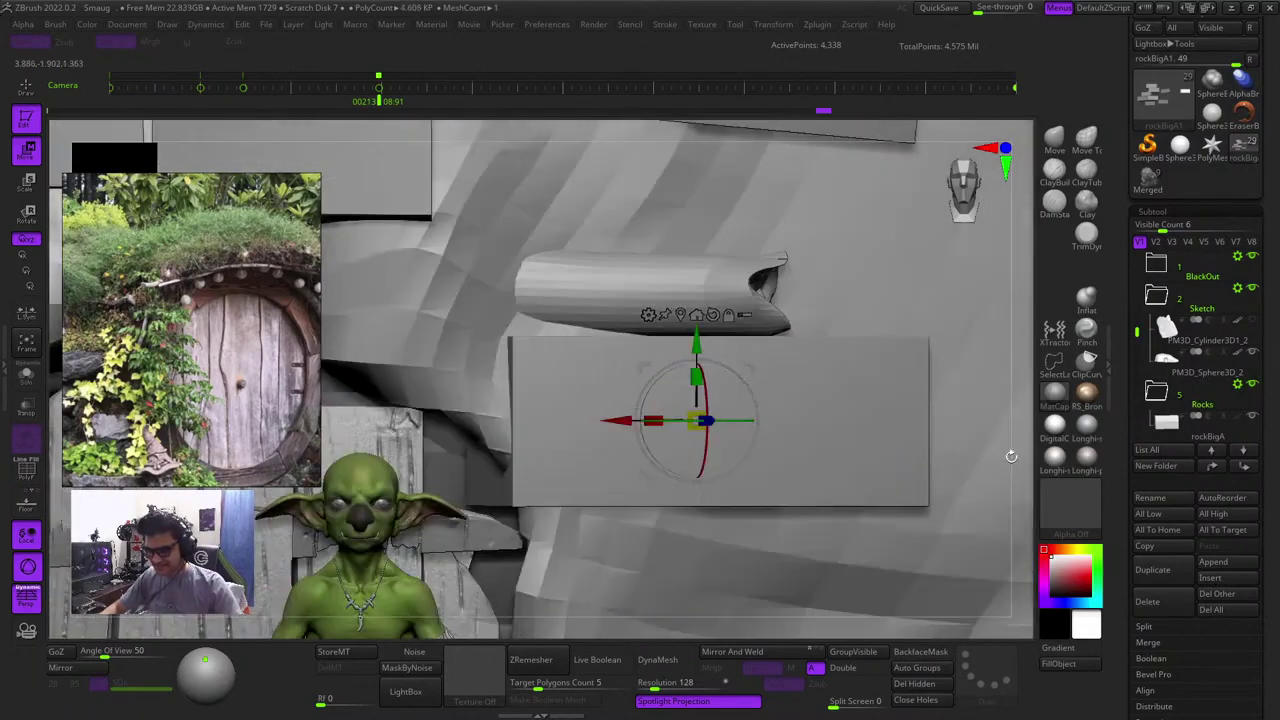
drag(743, 421, 746, 421)
drag(753, 367, 772, 374)
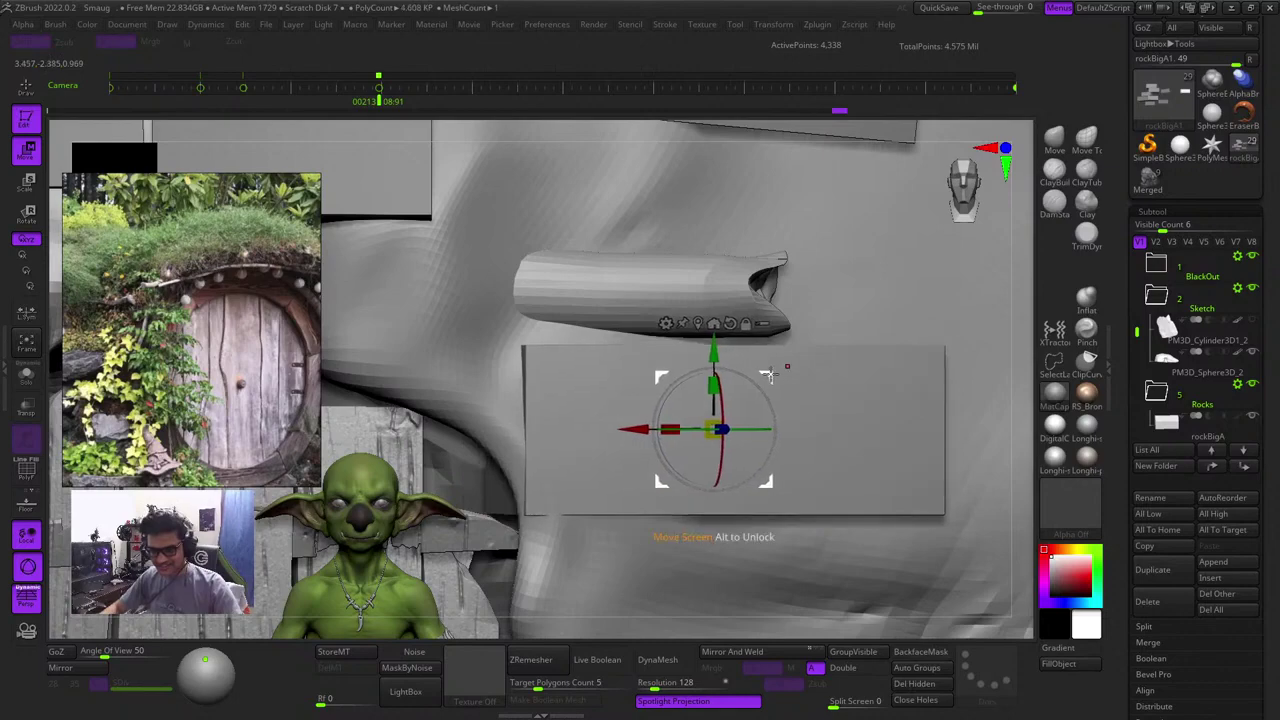
Check the copied rockBigA1 stone's placement against the hill, log and door, viewing it with and without wireframe
key(q)
mouse_move(787, 366)
ctrl+right_down()
mouse_move(854, 298)
mouse_move(720, 654)
mouse_move(716, 700)
ctrl+right_up()
ctrl+right_drag(841, 303, 640, 222)
right_drag(908, 174, 919, 166)
key(w)
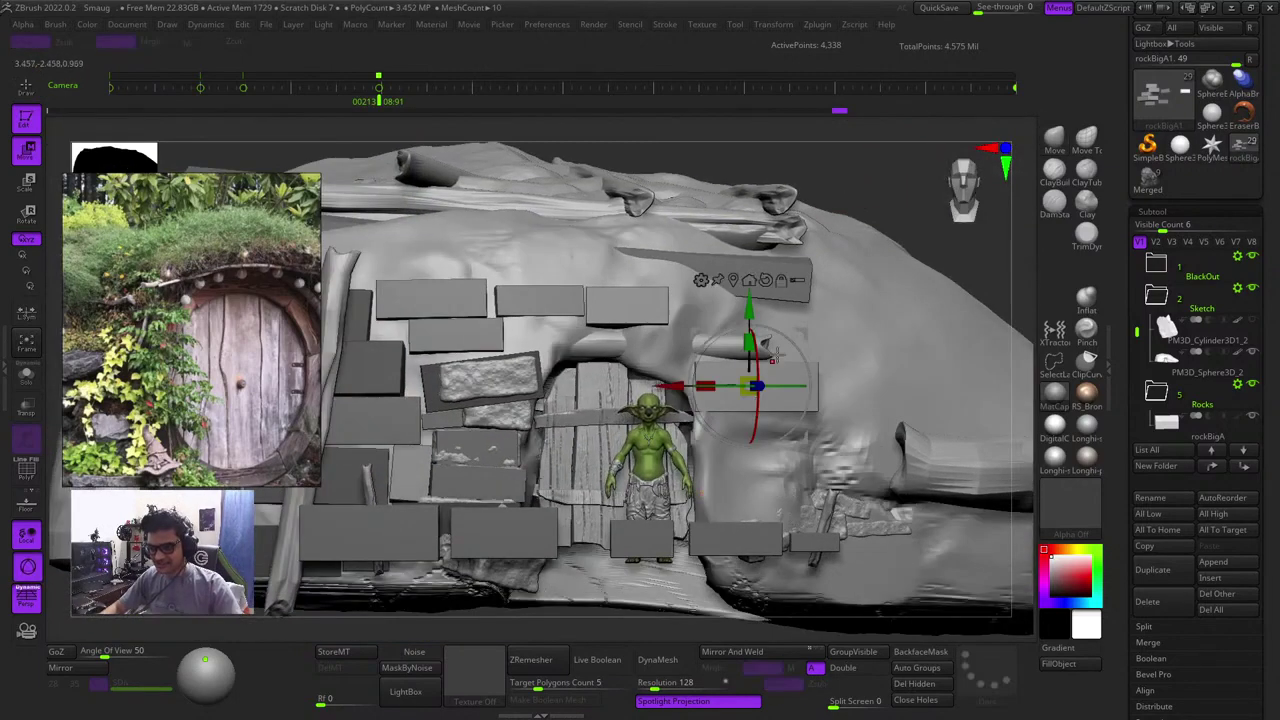
ctrl+right_drag(778, 355, 731, 339)
mouse_move(716, 381)
mouse_down()
mouse_move(690, 380)
mouse_move(722, 378)
mouse_move(708, 380)
mouse_up()
ctrl+right_drag(811, 413, 683, 333)
key(q)
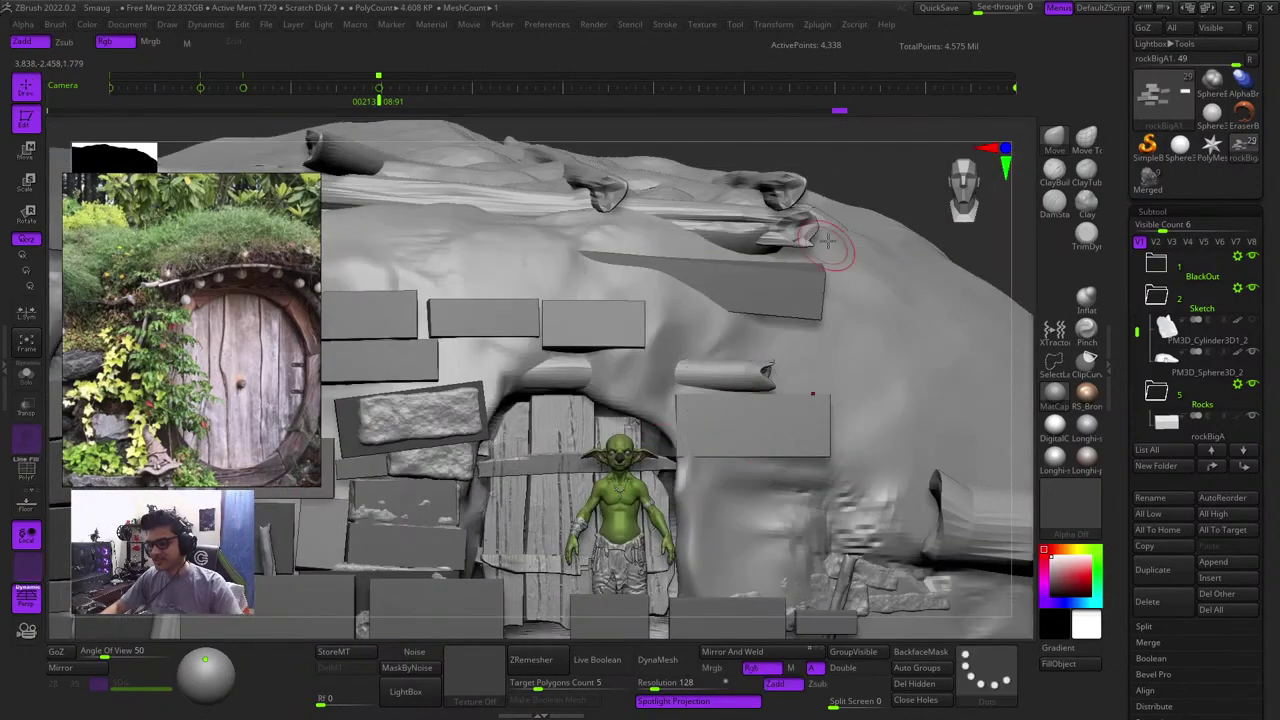
mouse_move(823, 250)
right_down()
mouse_move(857, 166)
mouse_move(918, 233)
mouse_move(886, 162)
mouse_move(882, 268)
right_up()
key(shift+f)
key(shift+f)
key(shift+f)
key(shift+f)
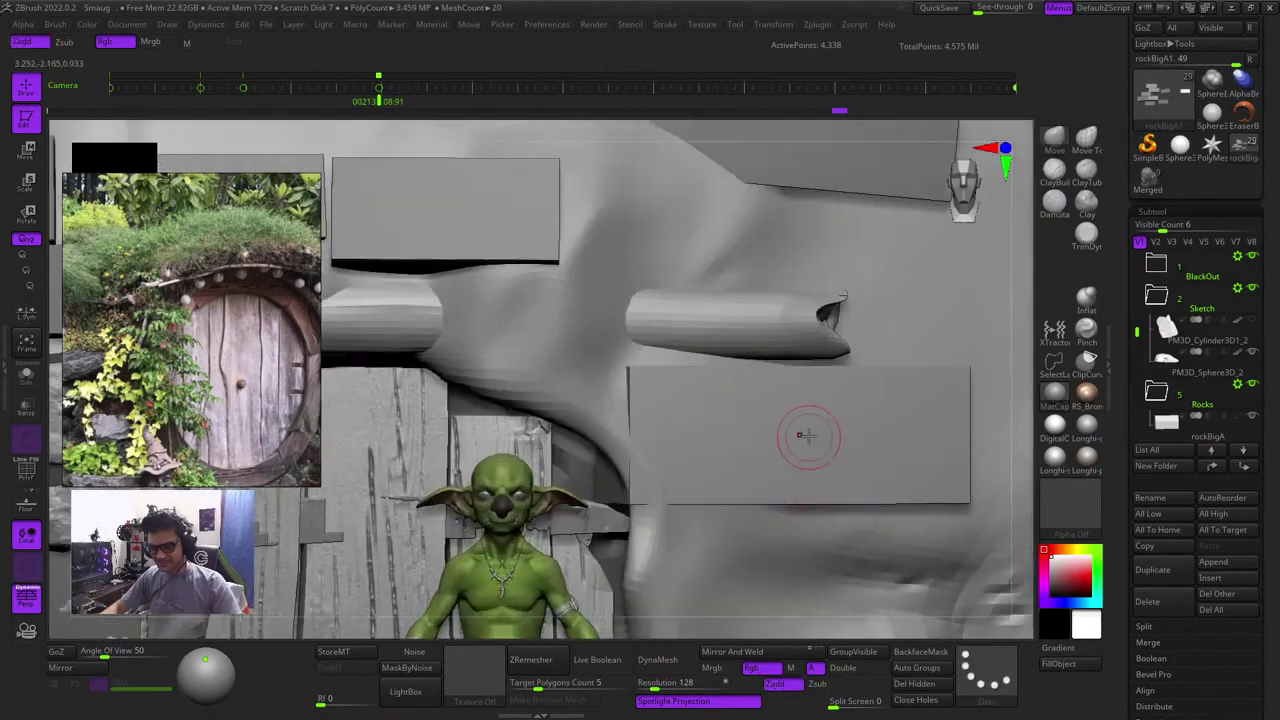
Reset the gizmo's orientation and shift the copied rockBigA1 stone slightly toward the doorway
key(w)
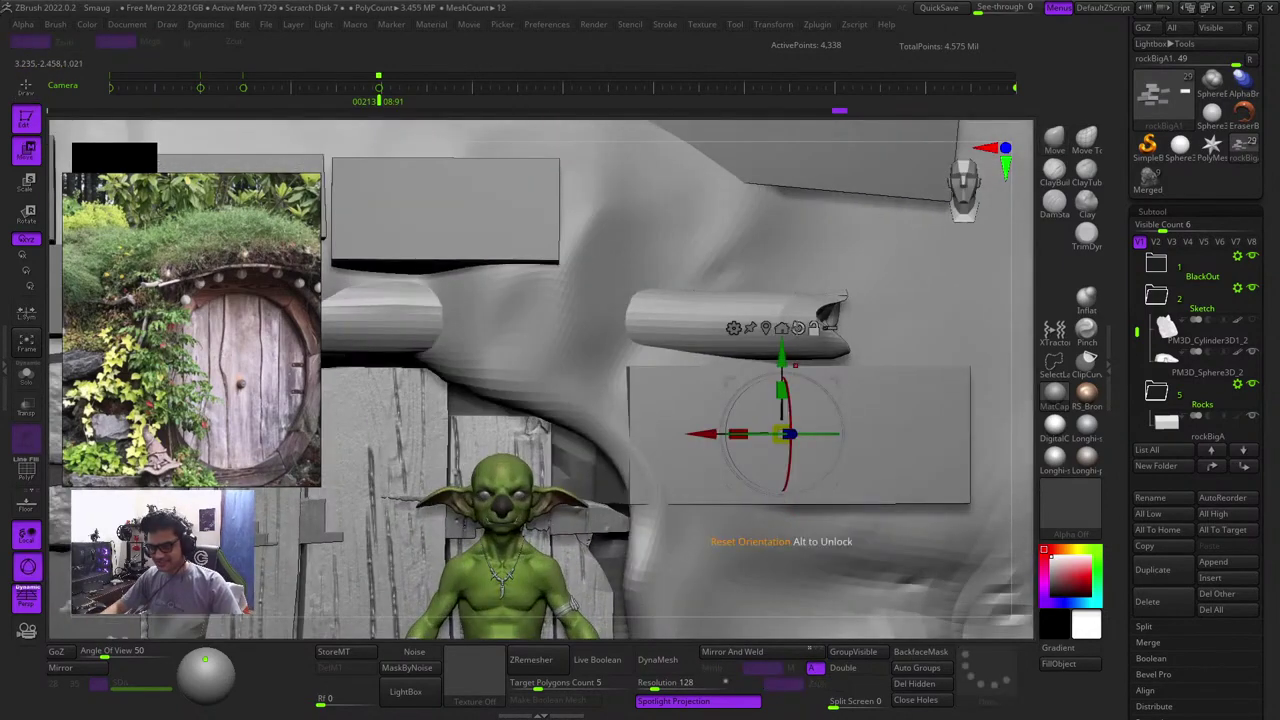
alt+click(798, 328)
drag(839, 381, 828, 378)
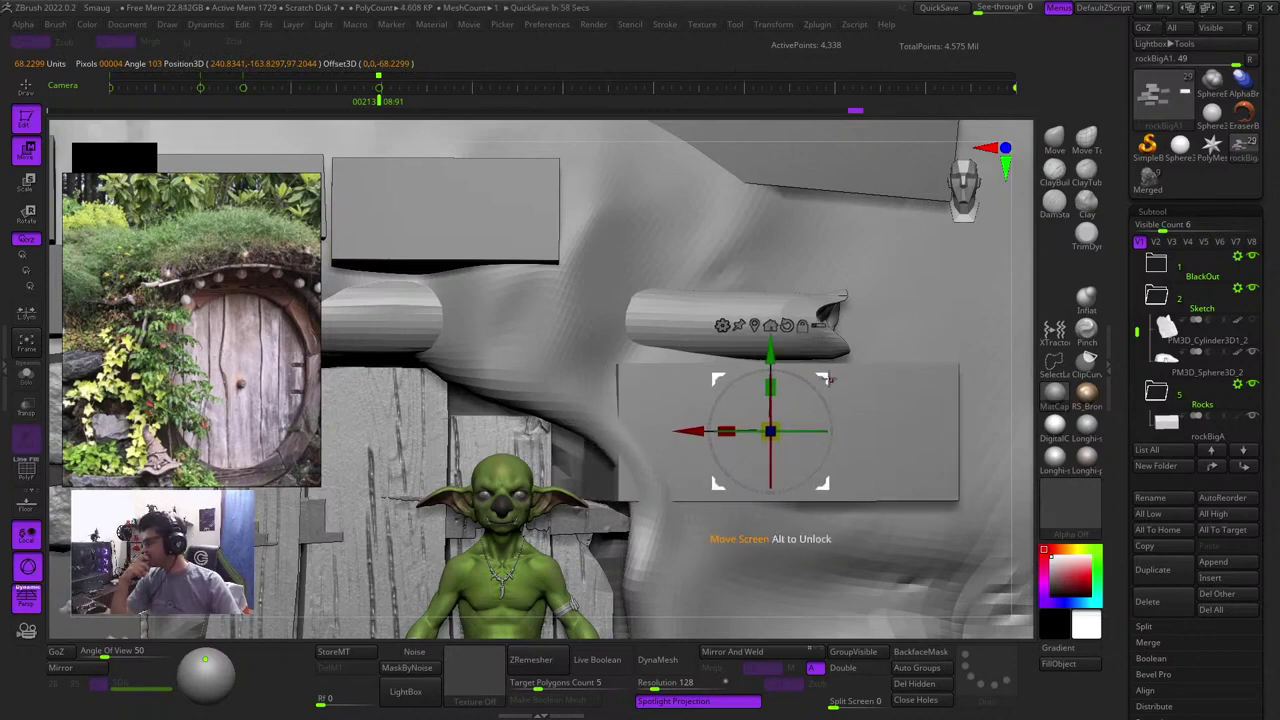
key(shift+f)
key(shift+f)
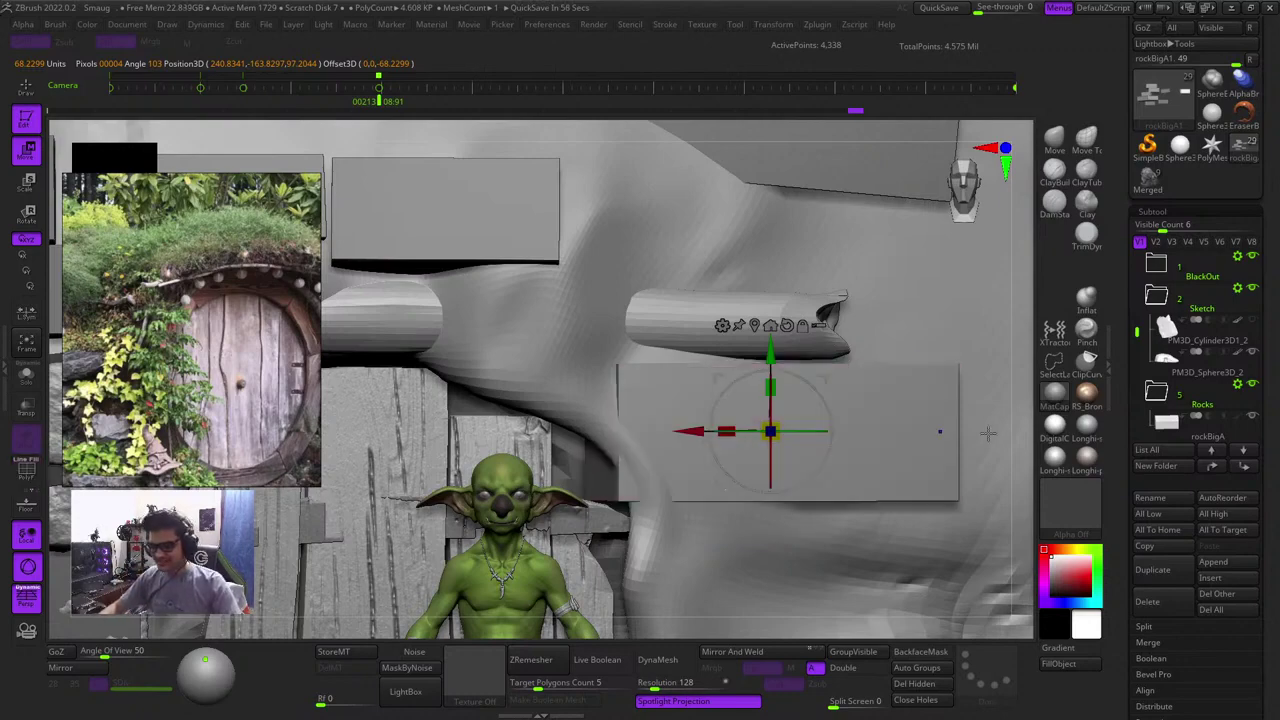
Sink the copied rockBigA1 stone into the hill and turn it slightly to follow the surface beside the doorway
drag(1013, 421, 1031, 503)
mouse_move(808, 466)
mouse_down()
mouse_move(769, 467)
mouse_move(804, 432)
mouse_move(789, 463)
mouse_up()
shift+drag(1024, 485, 994, 444)
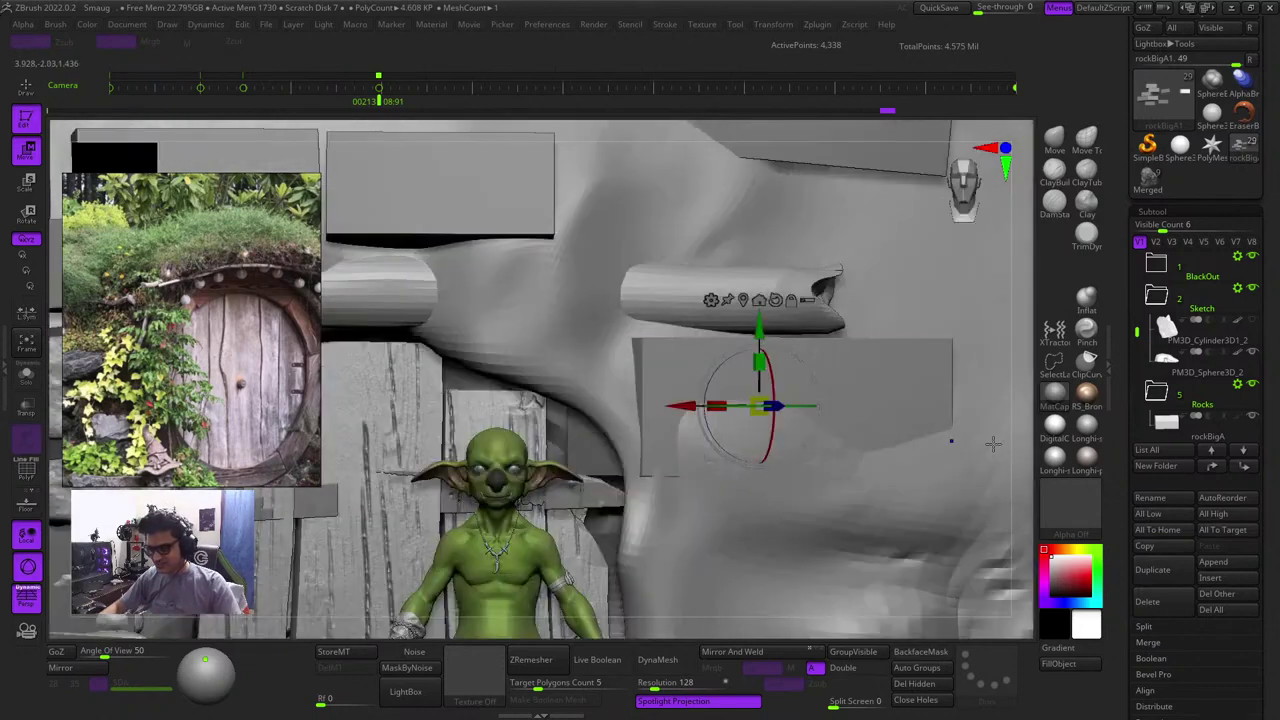
drag(771, 444, 798, 406)
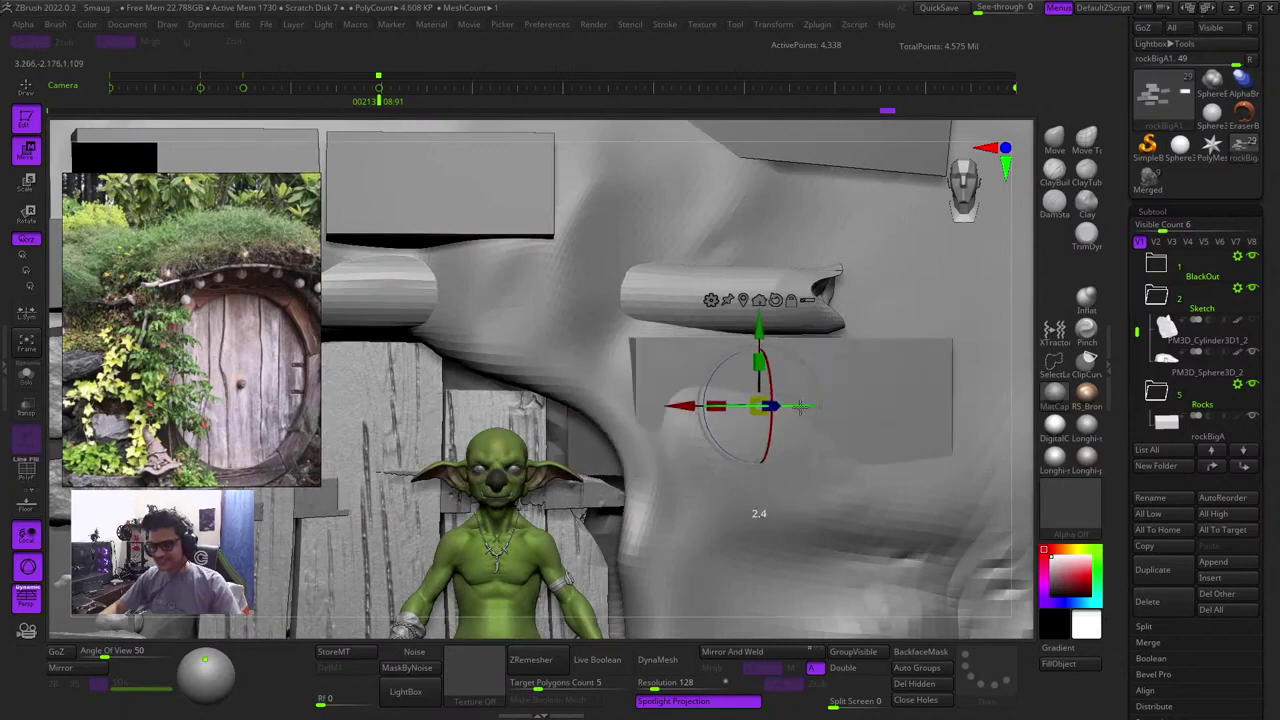
mouse_move(816, 359)
mouse_down()
mouse_move(792, 354)
mouse_move(810, 358)
mouse_up()
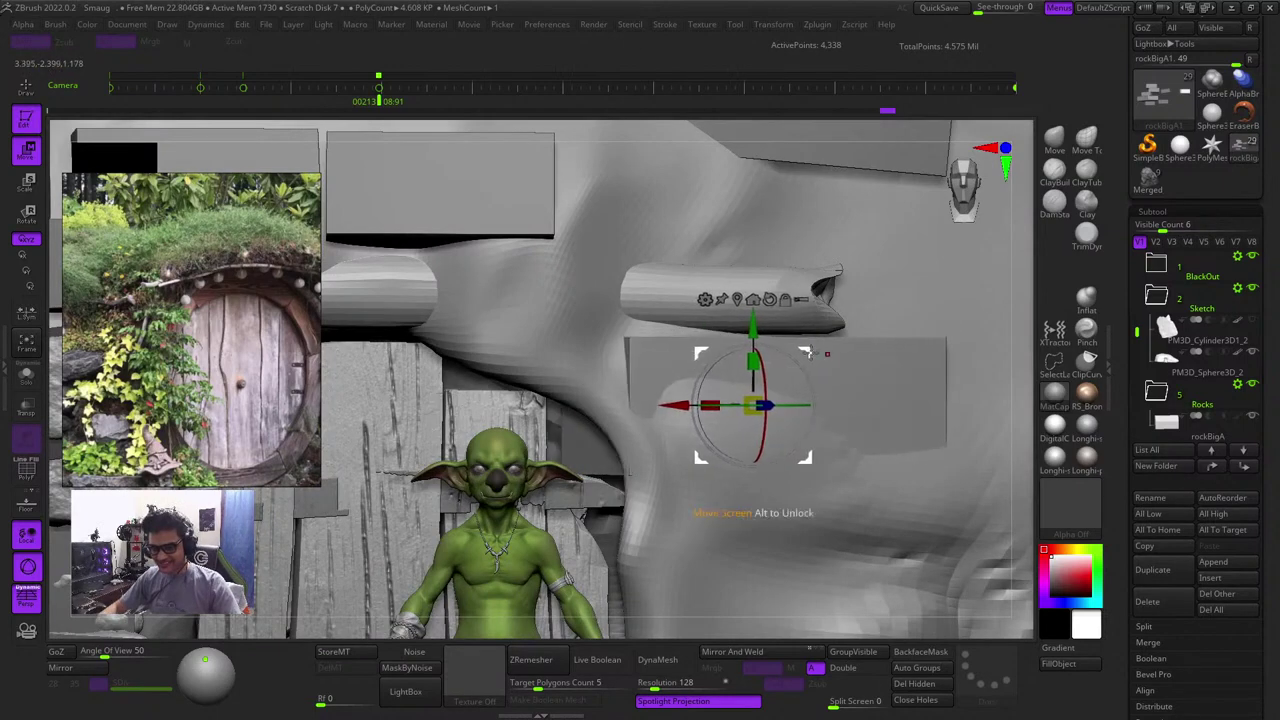
Examine the partly buried rockBigA1 stone in the context of the whole wall, toggling the wireframe
key(q)
mouse_move(786, 389)
ctrl+right_down()
mouse_move(858, 231)
mouse_move(900, 306)
mouse_move(845, 345)
ctrl+right_up()
ctrl+right_drag(845, 345, 815, 525)
key(shift+f)
key(shift+f)
right_drag(798, 582, 886, 408)
key(shift+f)
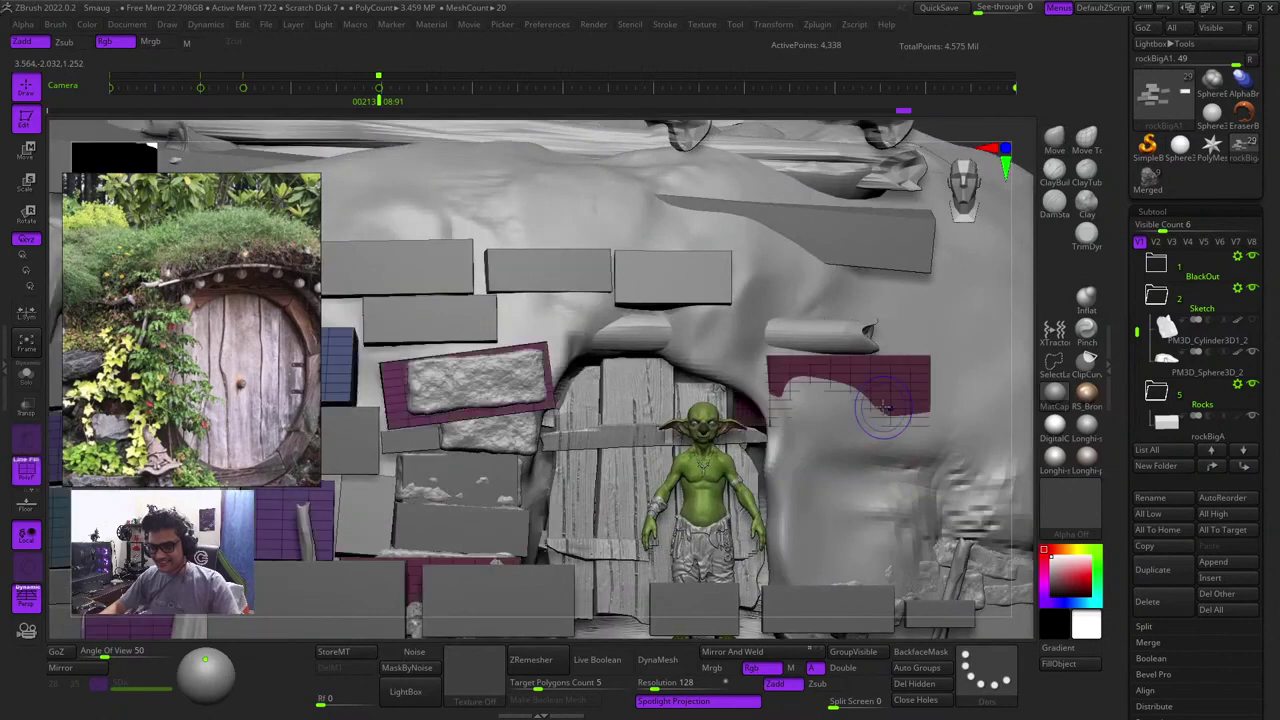
key(shift+f)
Select the rockBigB1 subtool, split its stones into automatic polygroups and mask all but the stone above the doorway
alt+click(696, 289)
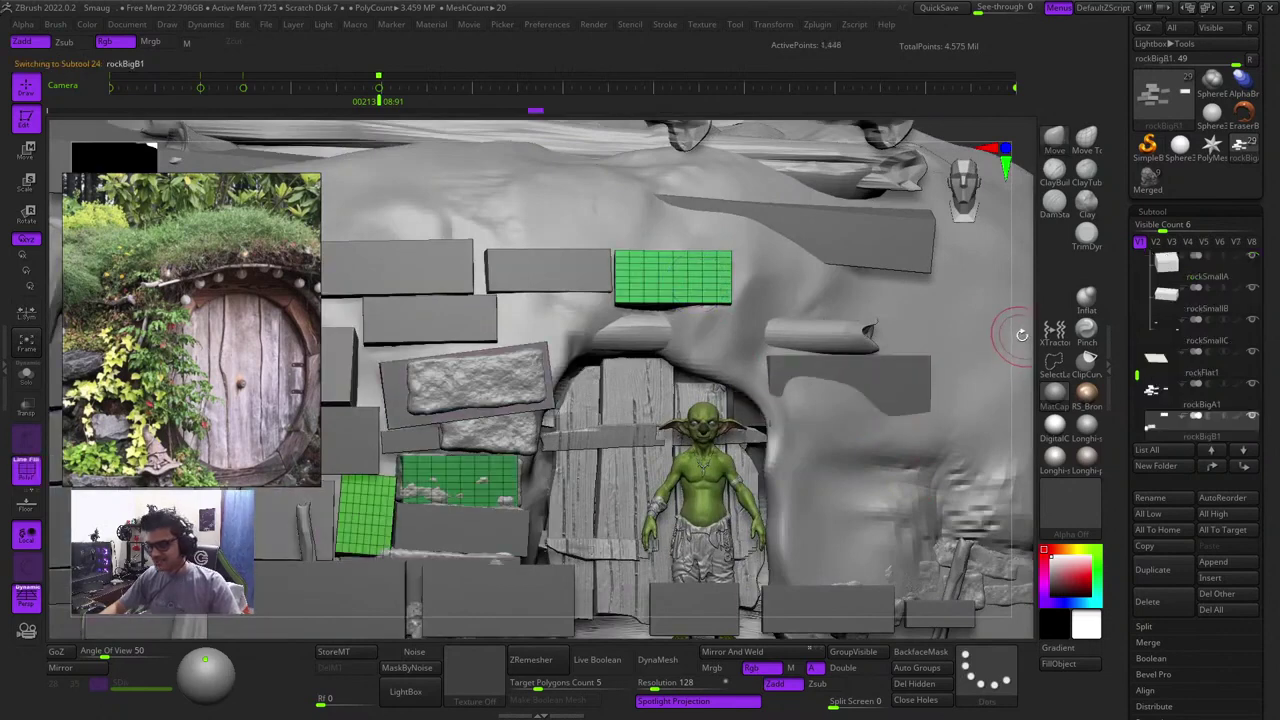
key(w)
key(q)
click(925, 667)
key(shift+f)
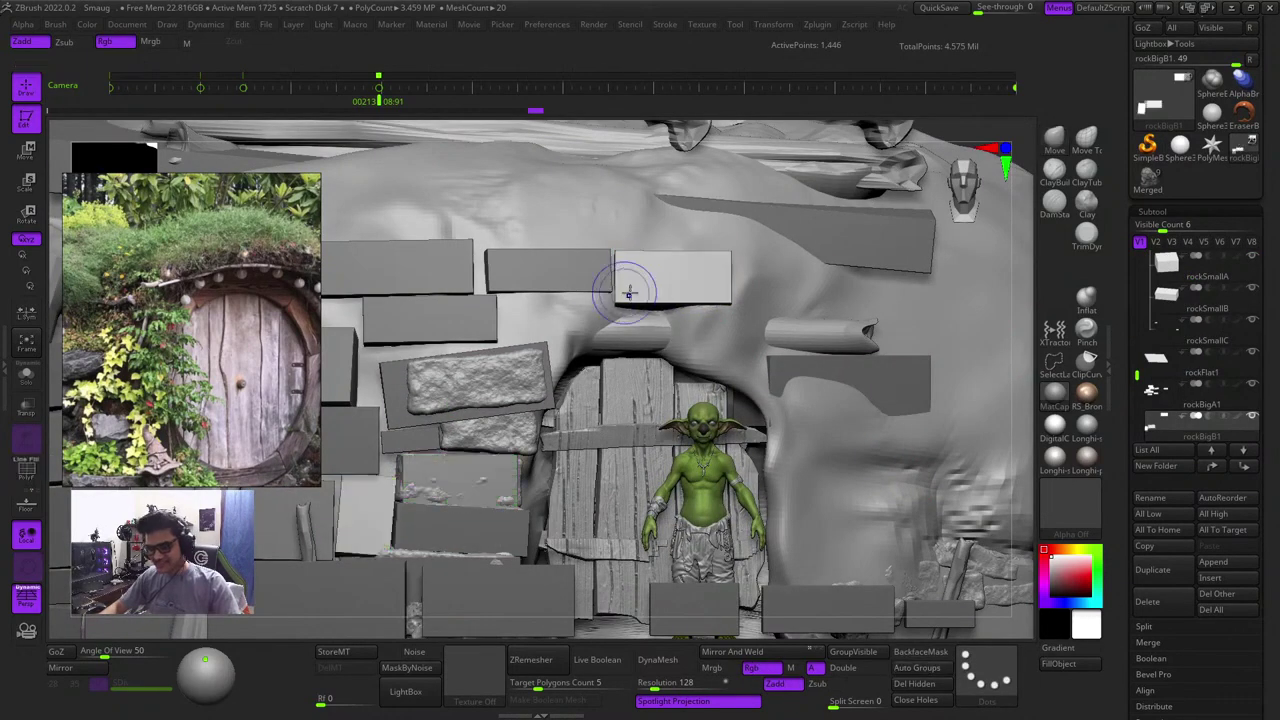
key(shift+f)
key(w)
ctrl+click(682, 262)
key(shift+f)
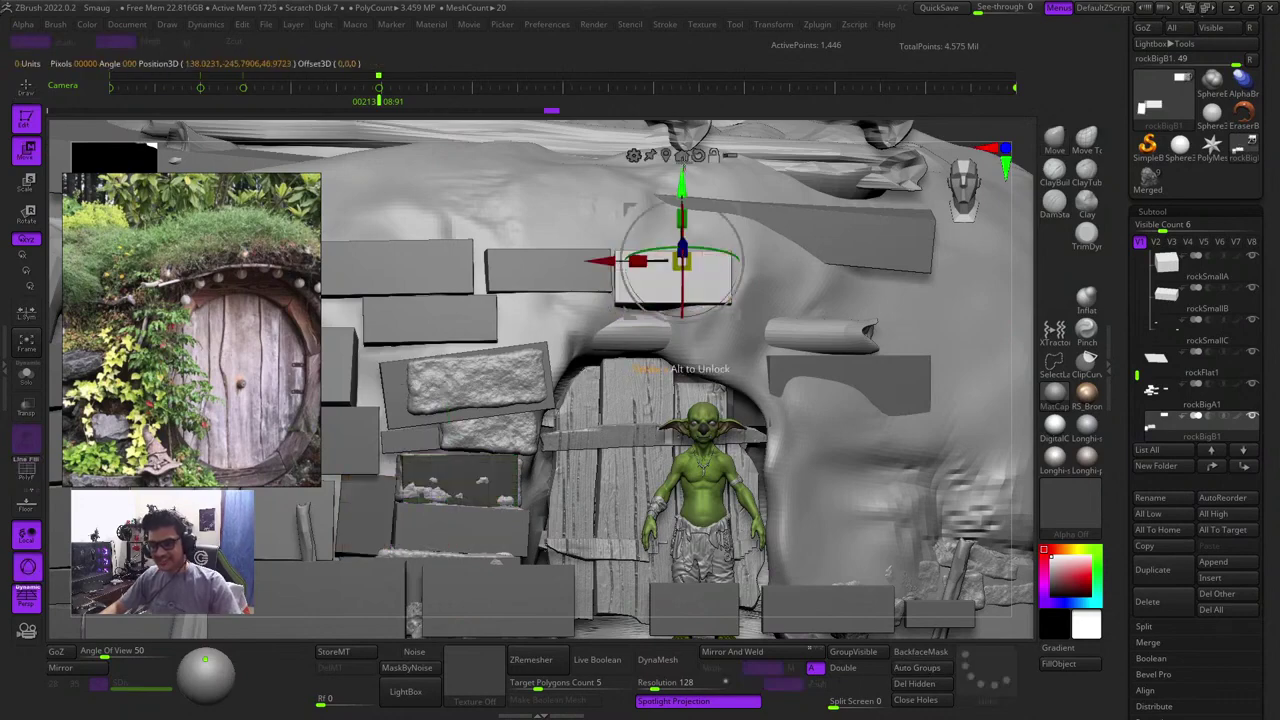
Reset and centre the gizmo on the rockBigB1 stone, copy it sideways over the short log and push it toward the hill
alt+click(698, 156)
alt+click(666, 156)
ctrl+drag(726, 230, 873, 261)
drag(1019, 294, 1024, 440)
drag(835, 379, 803, 311)
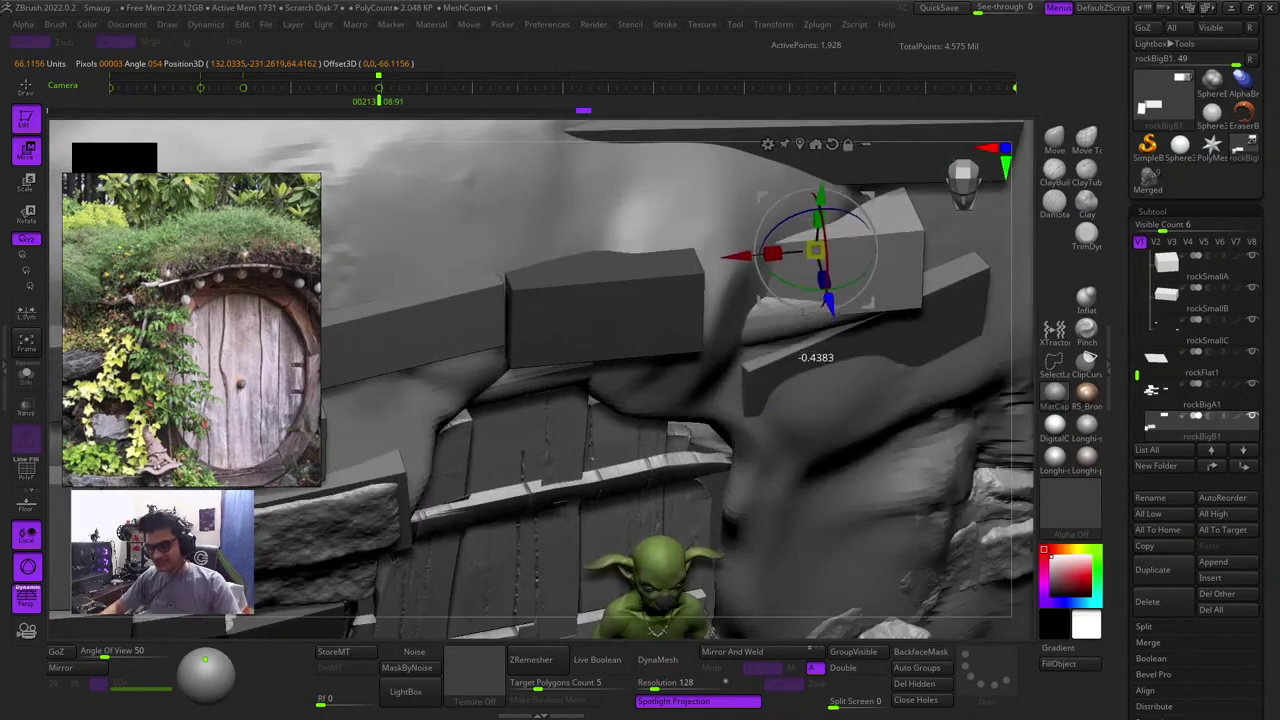
Tilt the copied rockBigB1 stone upright in side view, lower it onto the half-buried block and shift it away from the doorway
key(shift+f)
shift+drag(1024, 416, 778, 342)
key(shift+f)
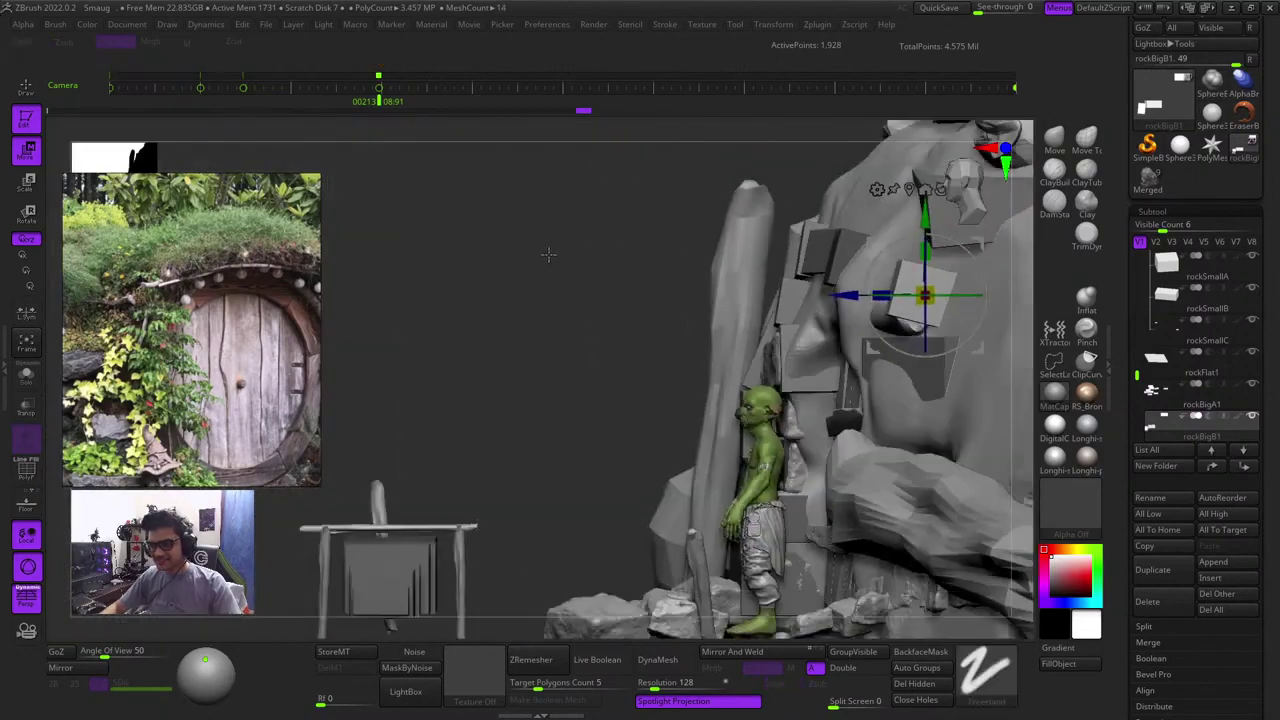
alt+drag(548, 255, 510, 335)
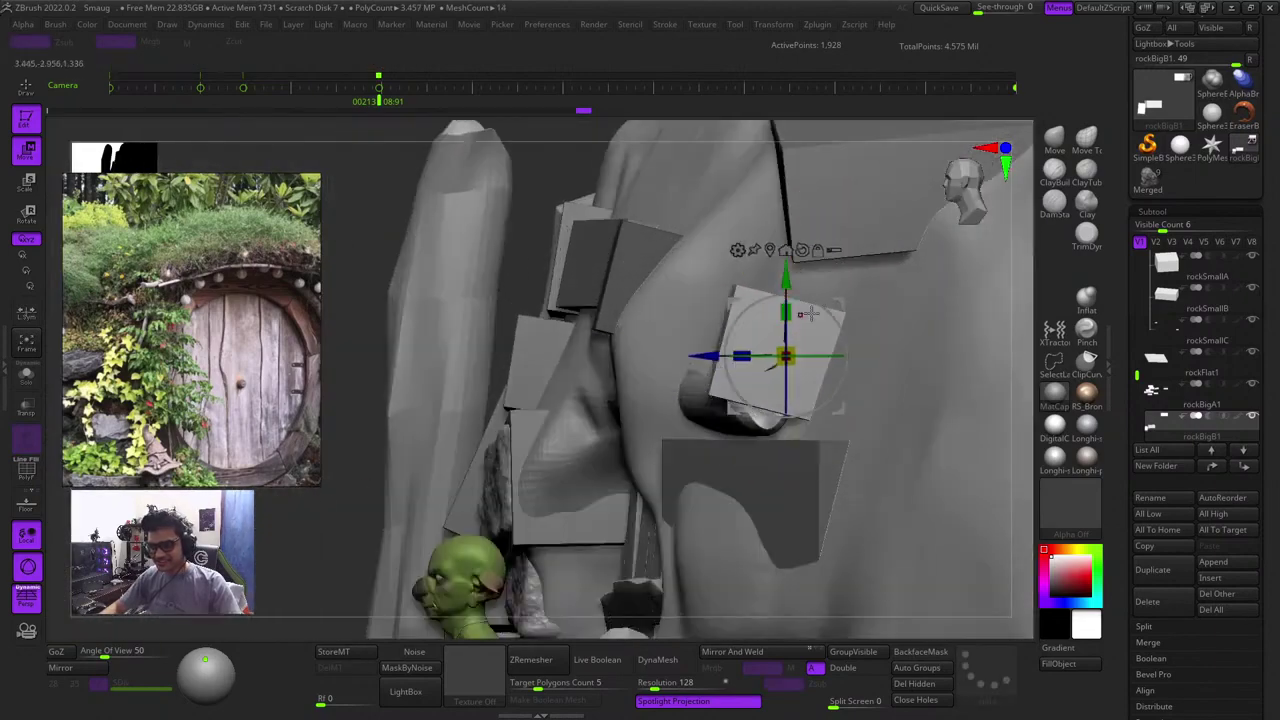
mouse_move(843, 330)
mouse_down()
mouse_move(847, 311)
mouse_move(848, 328)
mouse_up()
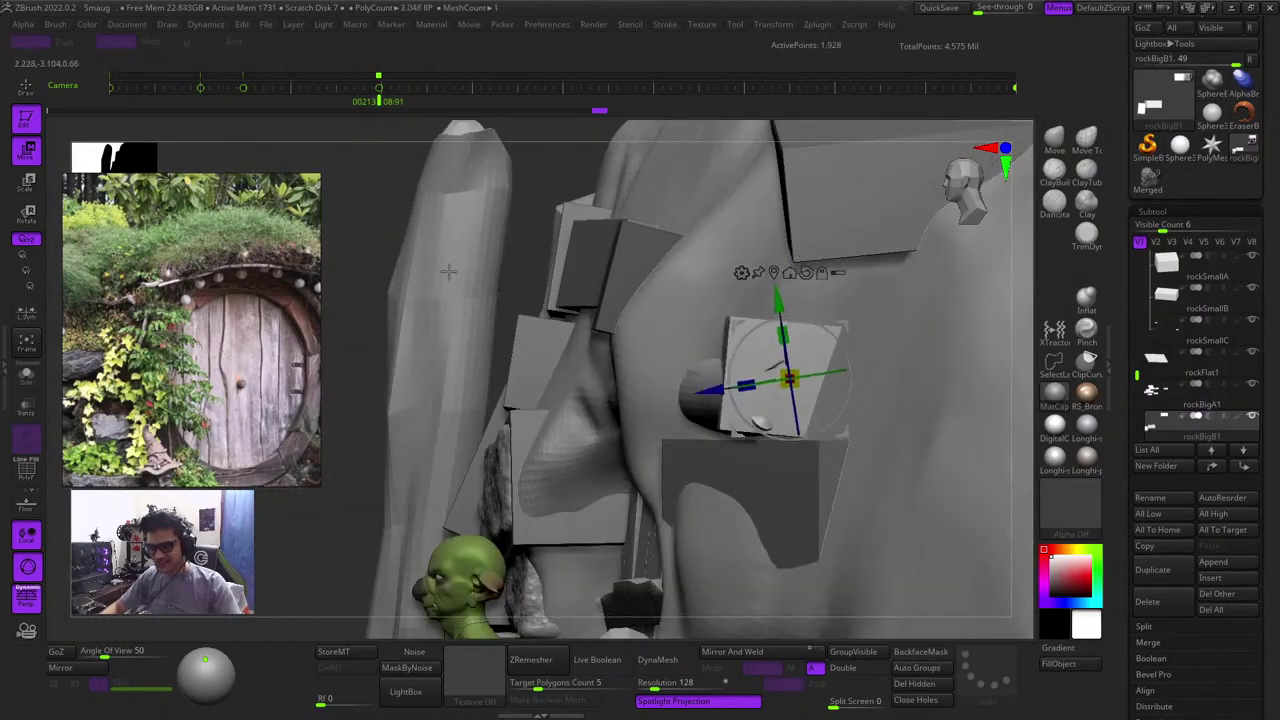
shift+right_drag(358, 186, 888, 395)
mouse_move(828, 384)
mouse_down()
mouse_move(838, 381)
mouse_move(828, 384)
mouse_up()
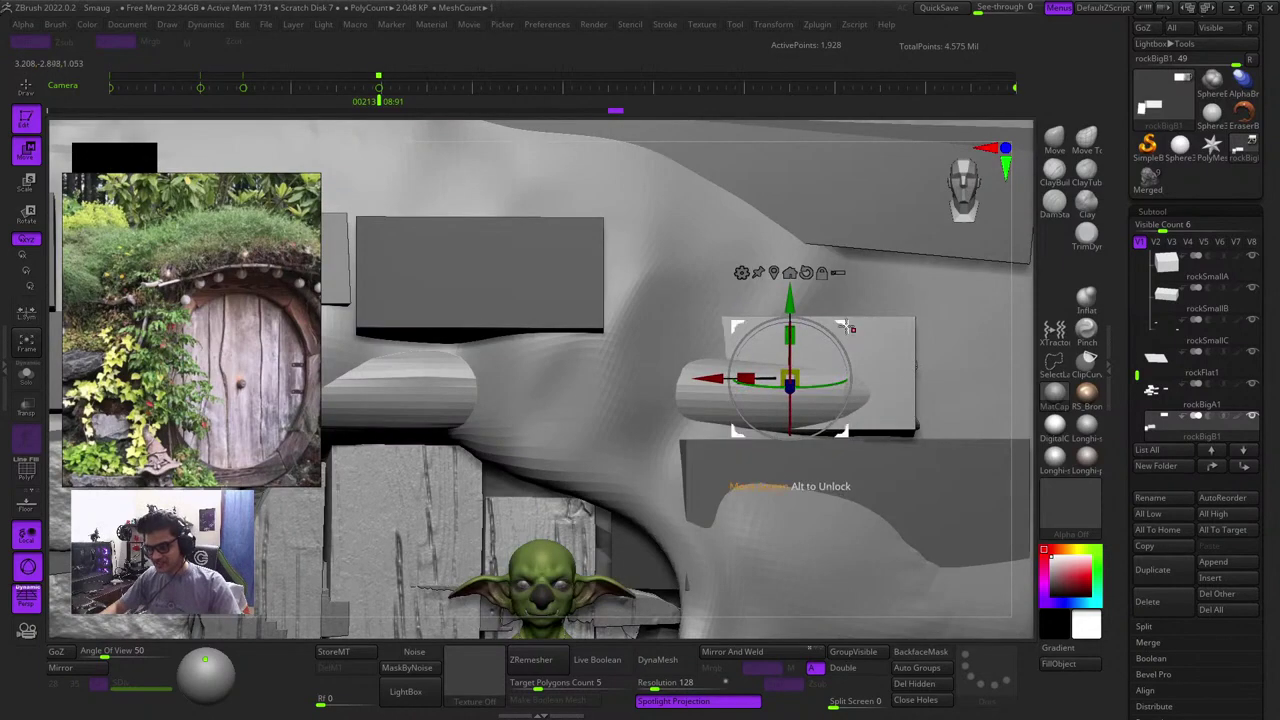
drag(848, 328, 901, 328)
Turn the copied rockBigB1 stone about 21 degrees to follow the hill's curve and undo the further sideways move
drag(1031, 408, 1034, 517)
drag(897, 406, 903, 384)
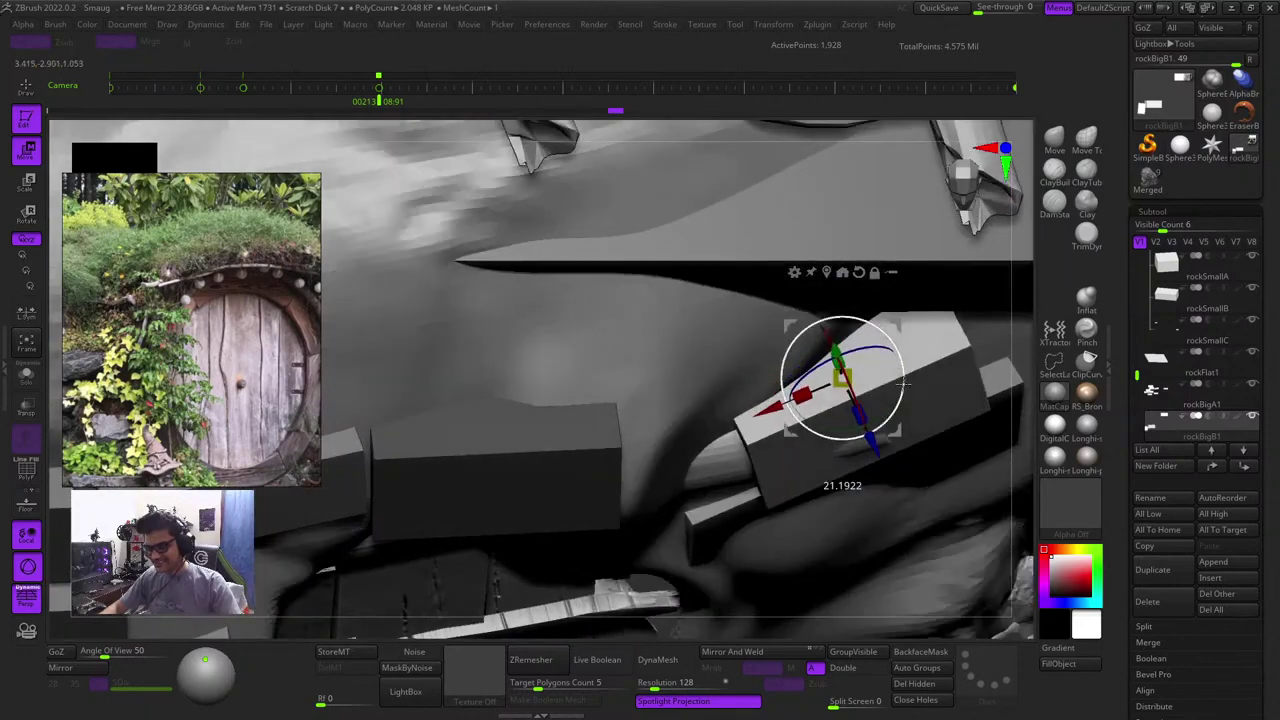
drag(1029, 444, 1026, 385)
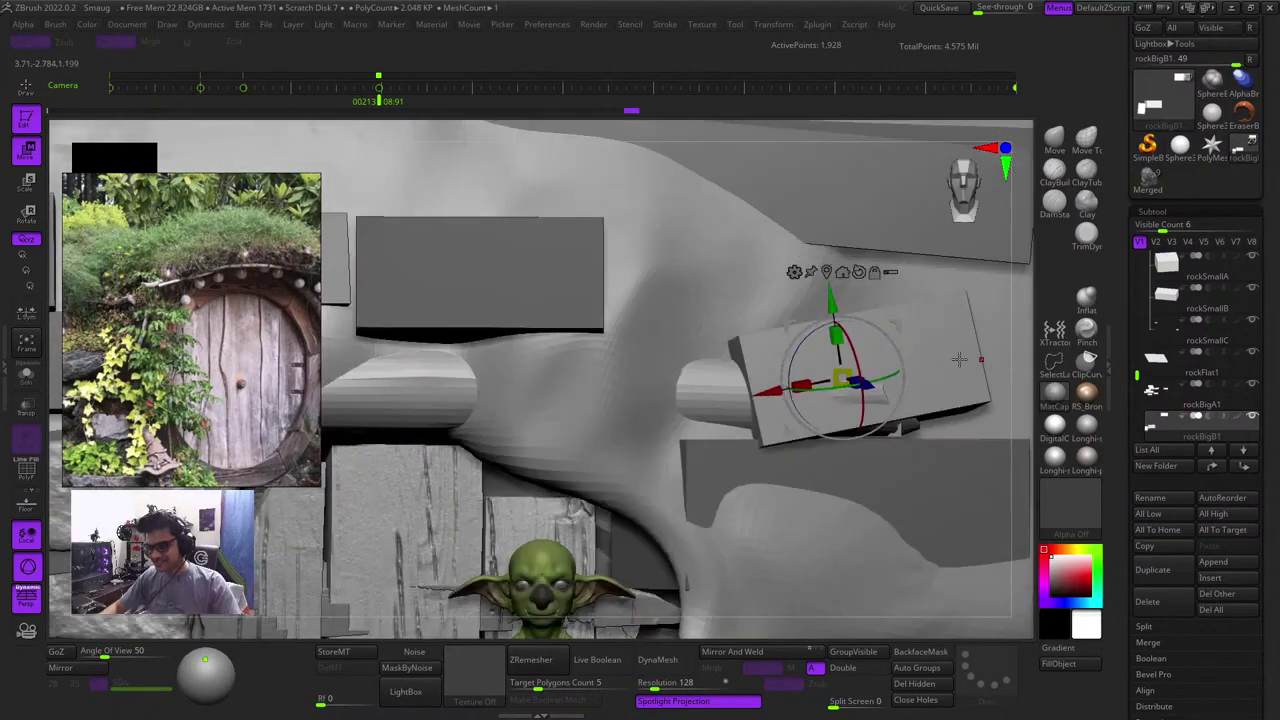
drag(886, 322, 962, 323)
key(ctrl+z)
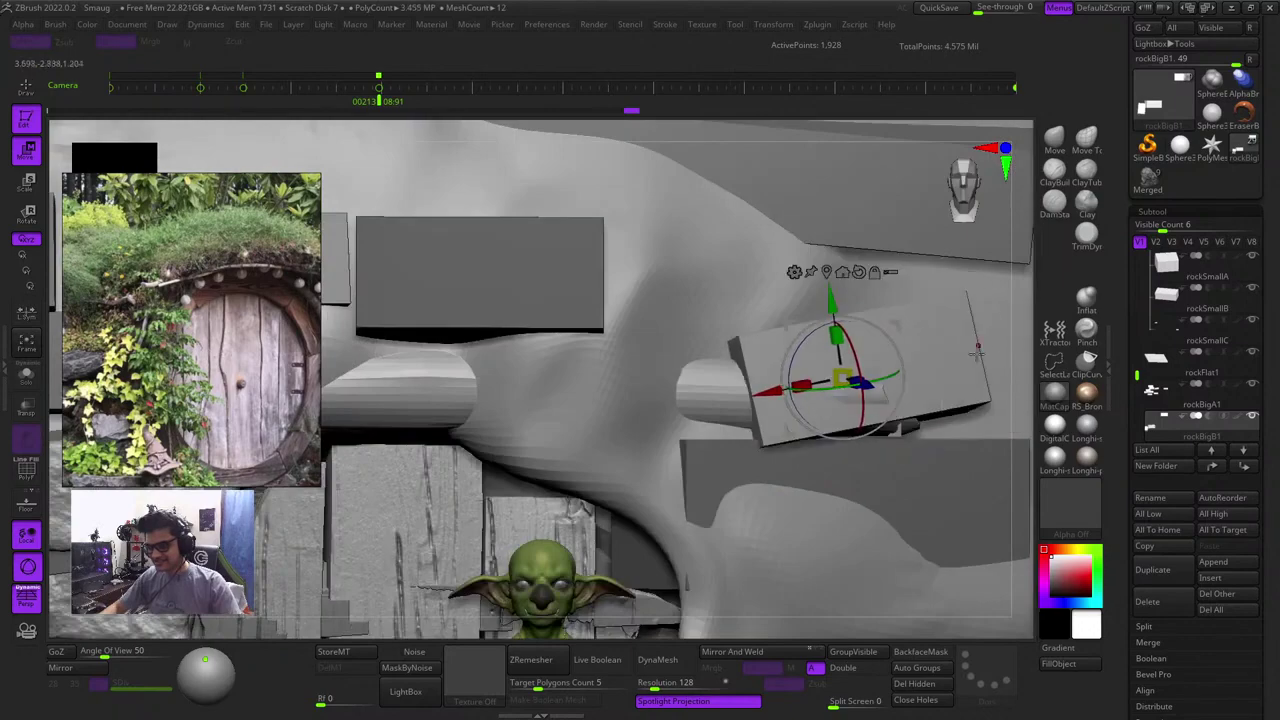
Rotate the copied rockBigB1 stone about 8.5 degrees so it lies level, and reposition it against the hill
drag(1022, 378, 729, 340)
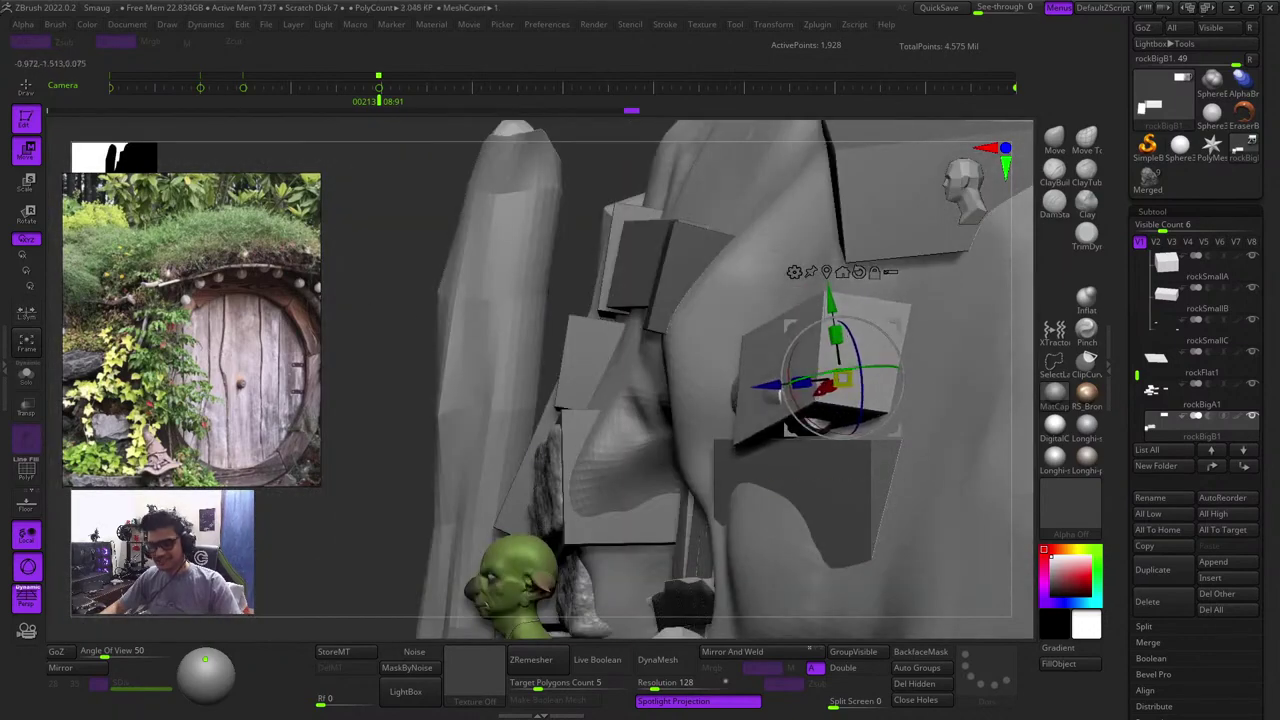
shift+drag(395, 243, 449, 241)
drag(884, 336, 889, 343)
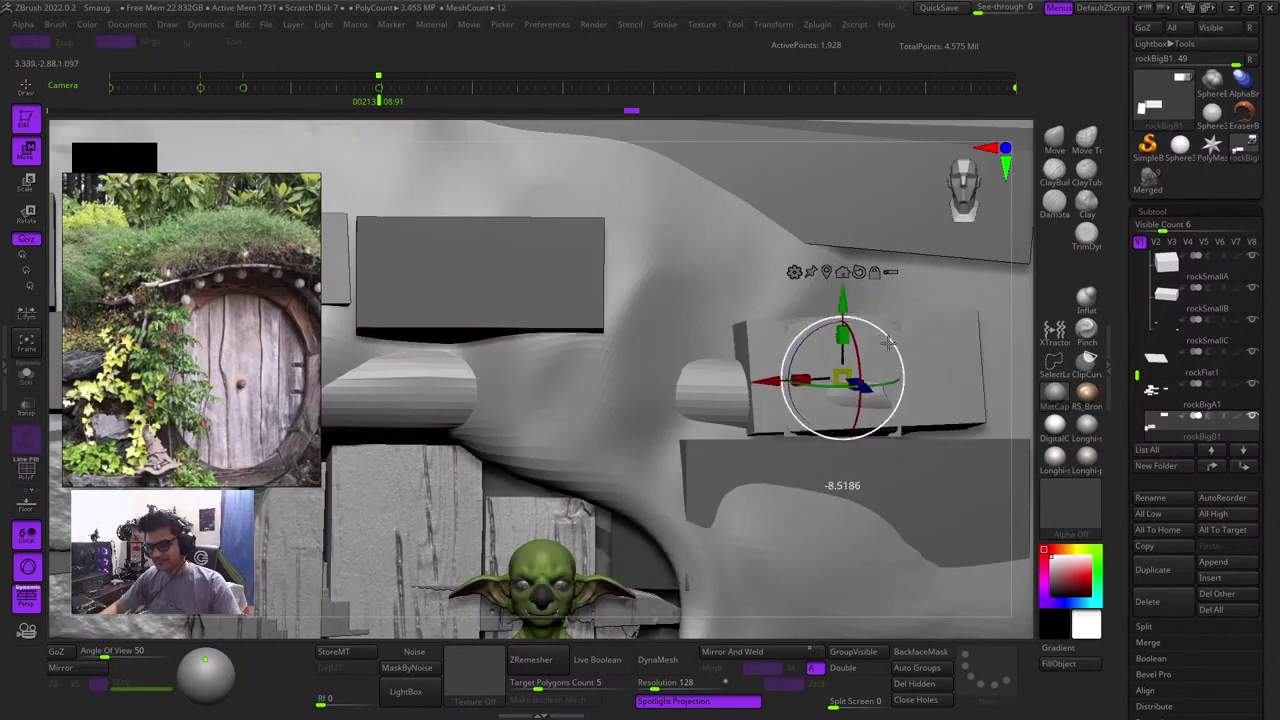
drag(1018, 392, 1018, 505)
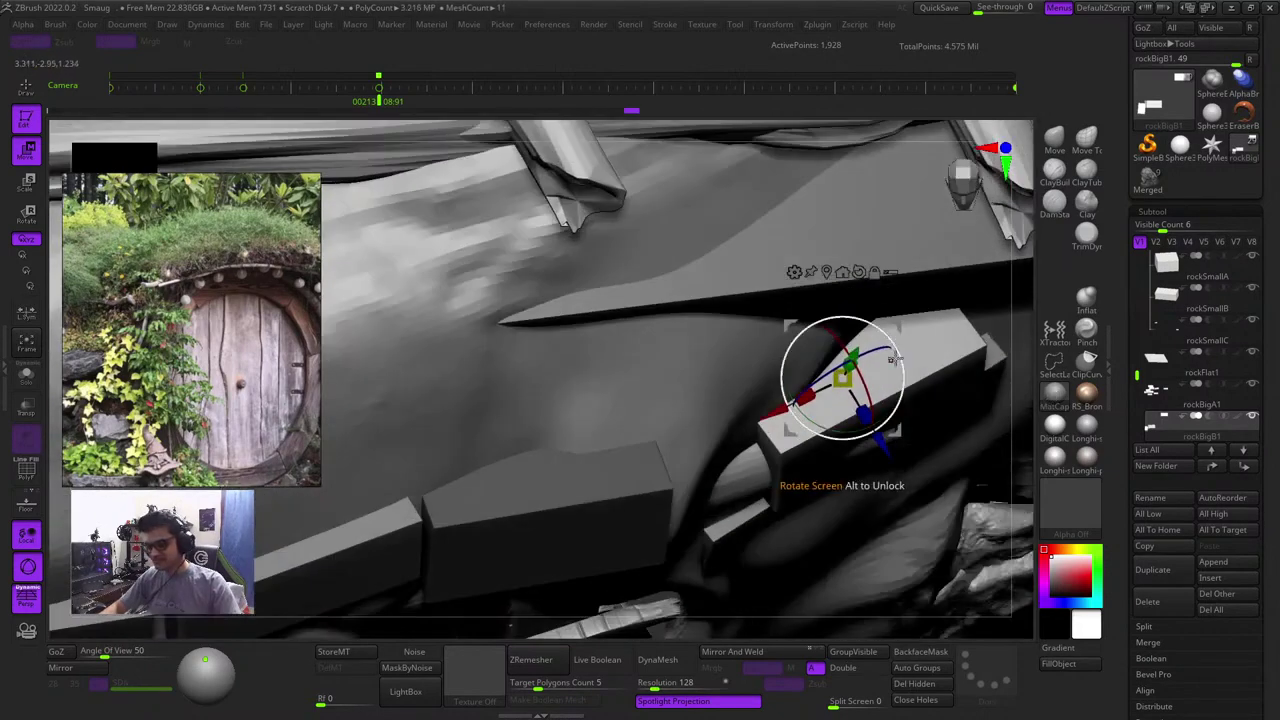
drag(901, 327, 932, 300)
Lower the copied rockBigB1 stone onto the half-buried block and push it about 0.17 into the hill
drag(1022, 435, 1004, 363)
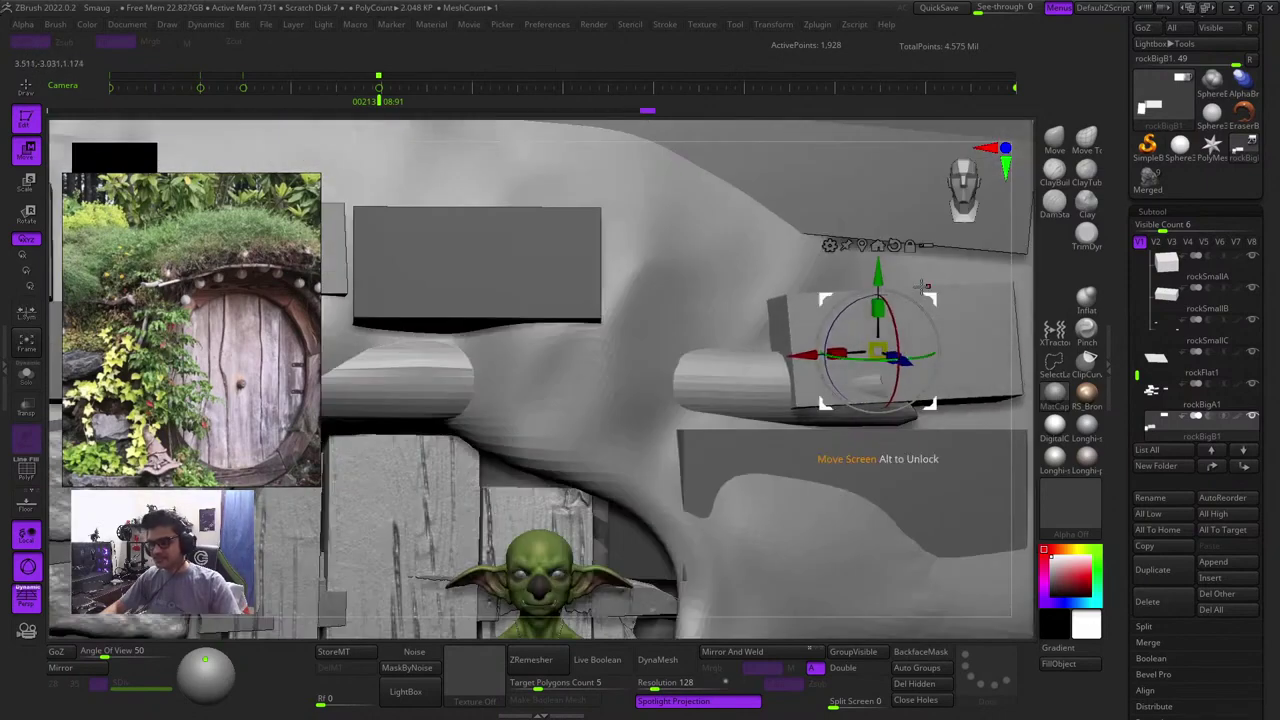
drag(925, 287, 950, 318)
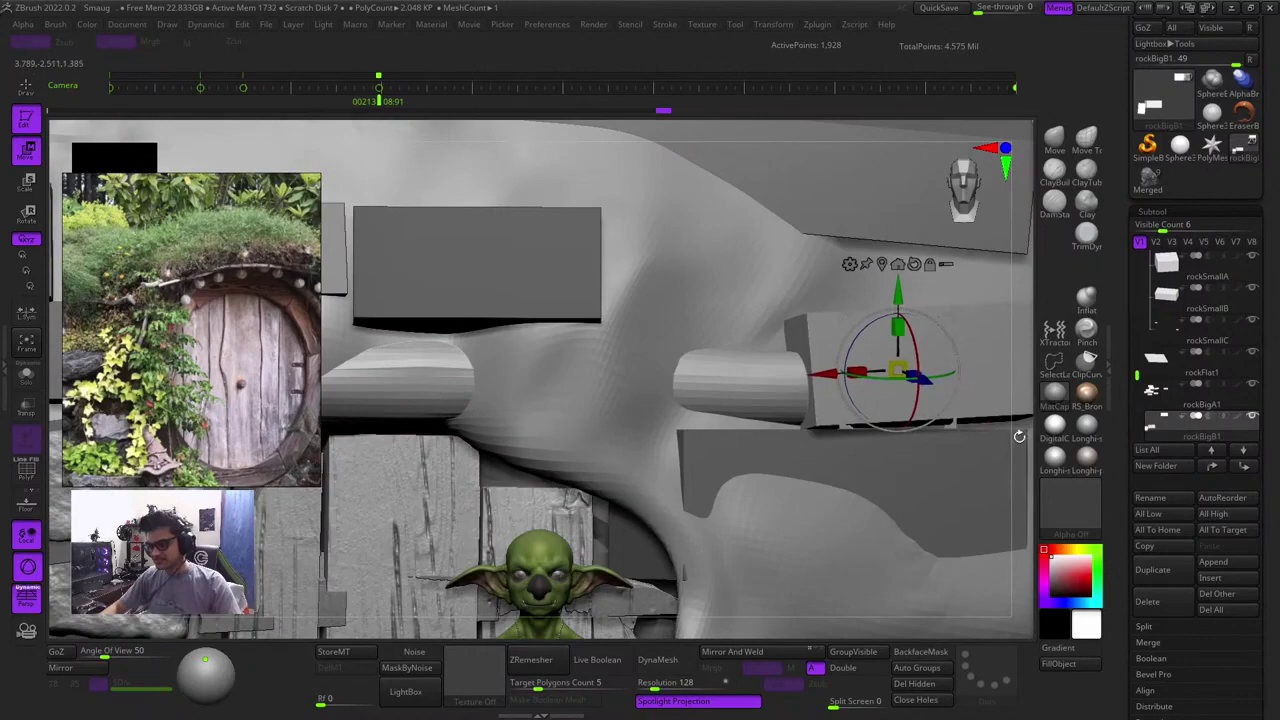
drag(1019, 436, 1046, 522)
drag(954, 417, 924, 396)
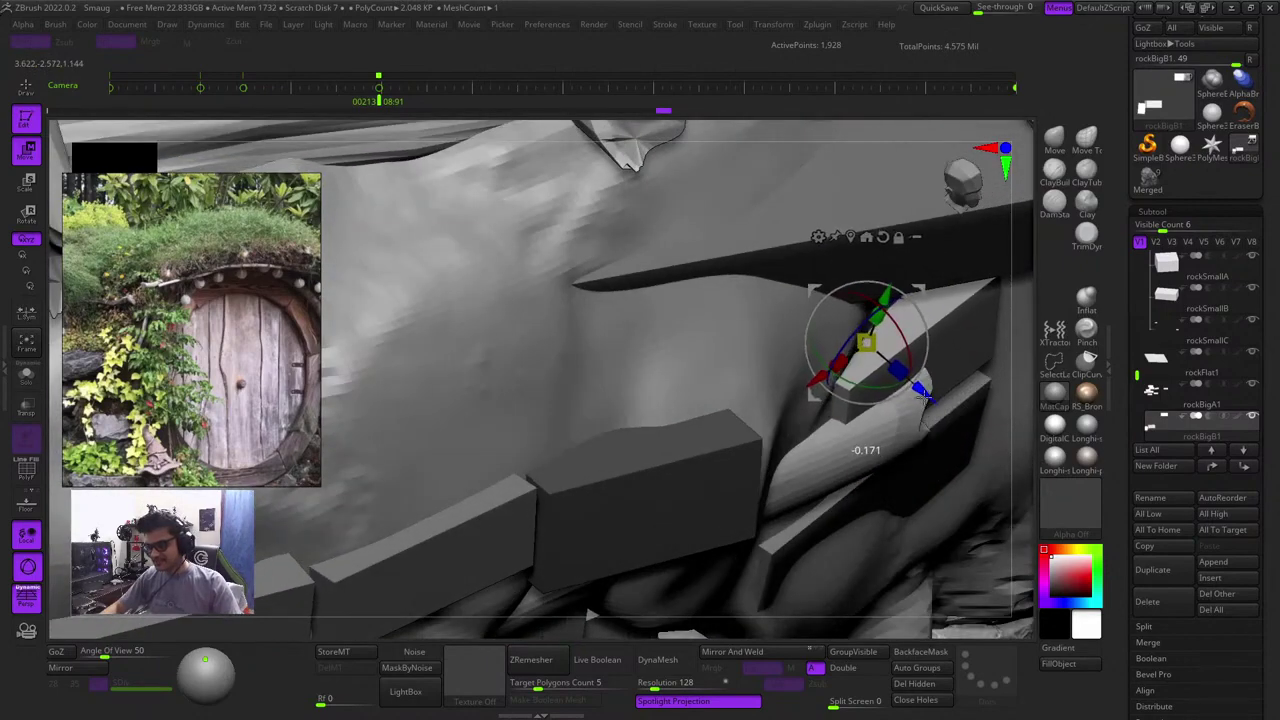
Check the copied rockBigB1 stone from the front and side, and fine-tune its turn and position against the hill
shift+drag(1024, 478, 1018, 410)
ctrl+right_drag(838, 540, 802, 462)
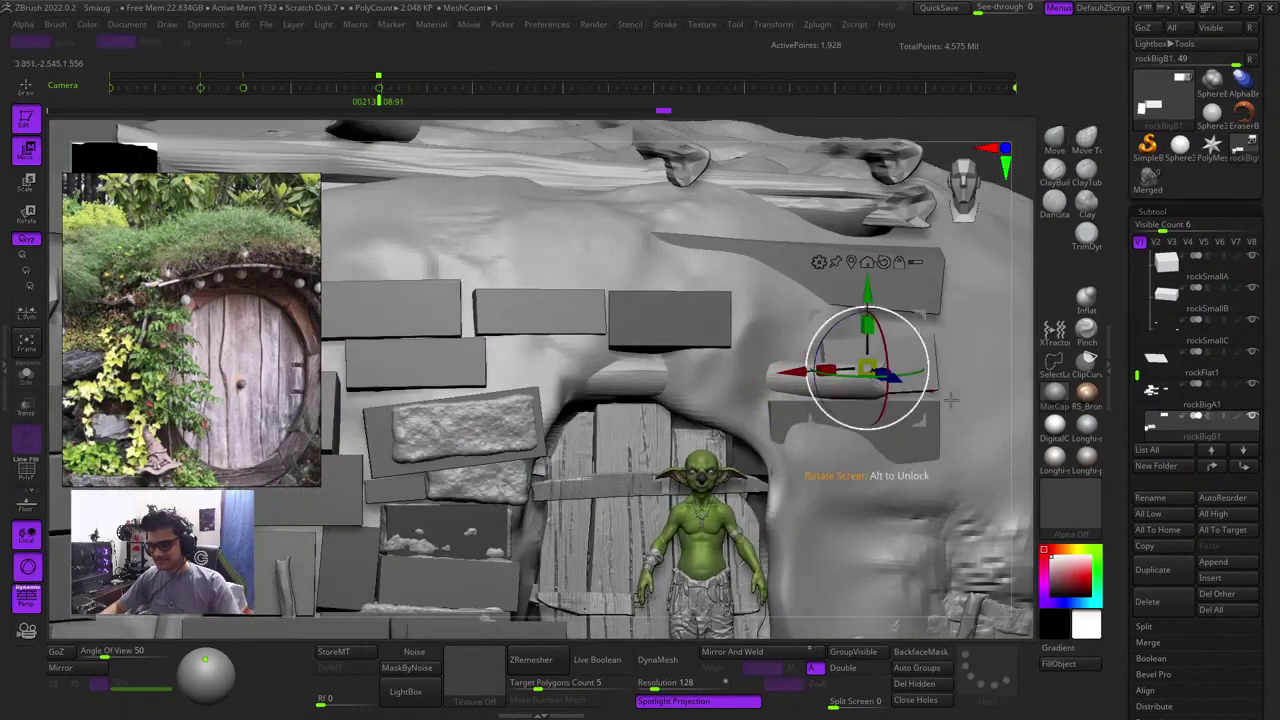
alt+right_drag(932, 382, 879, 377)
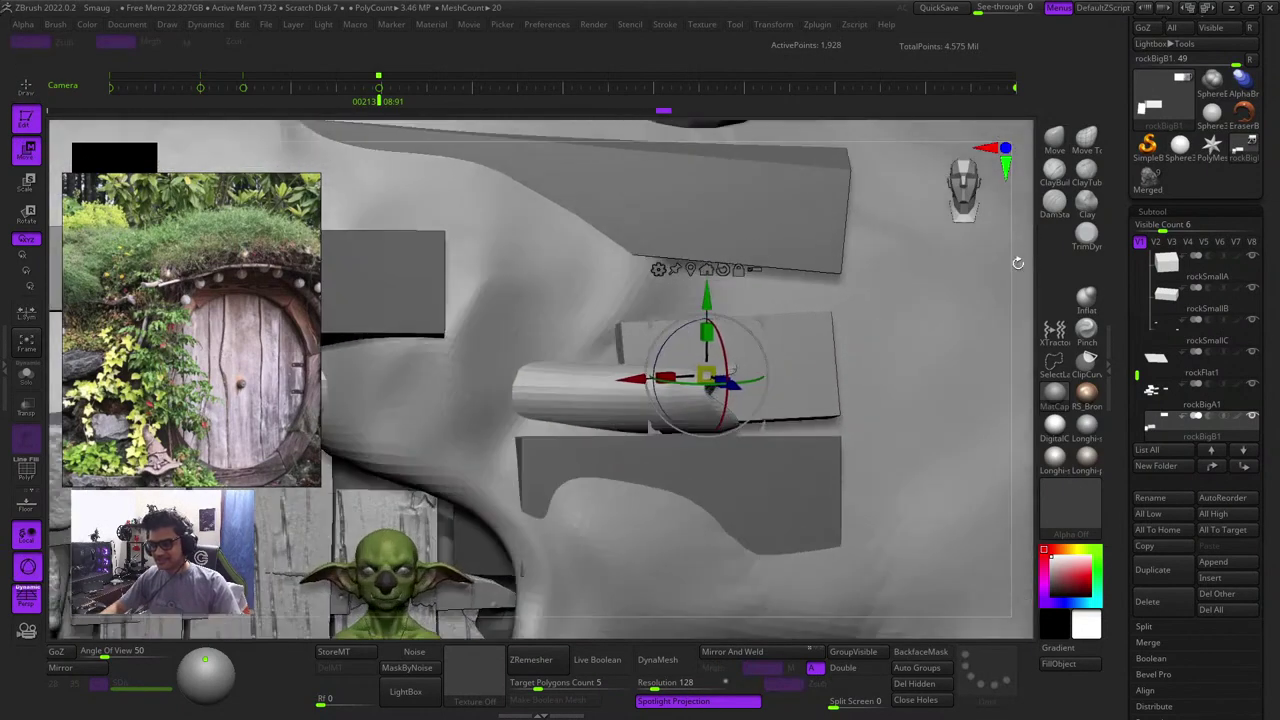
drag(1018, 263, 943, 270)
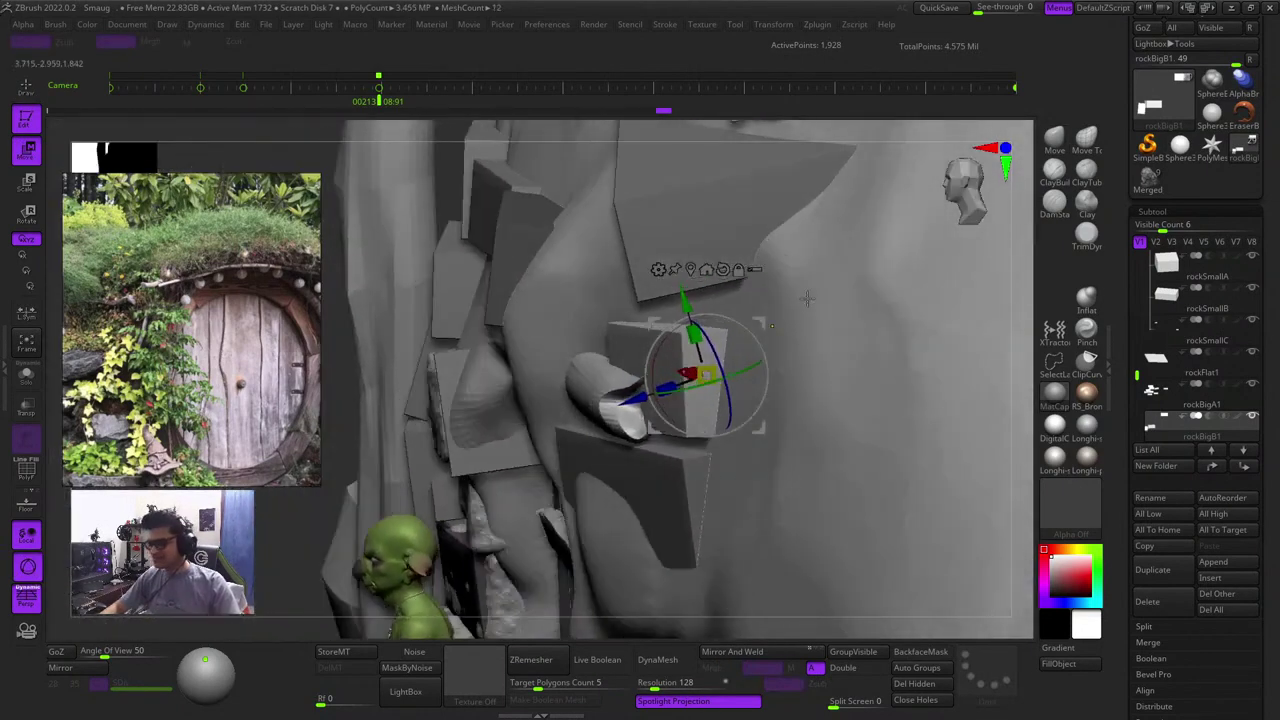
drag(807, 298, 797, 307)
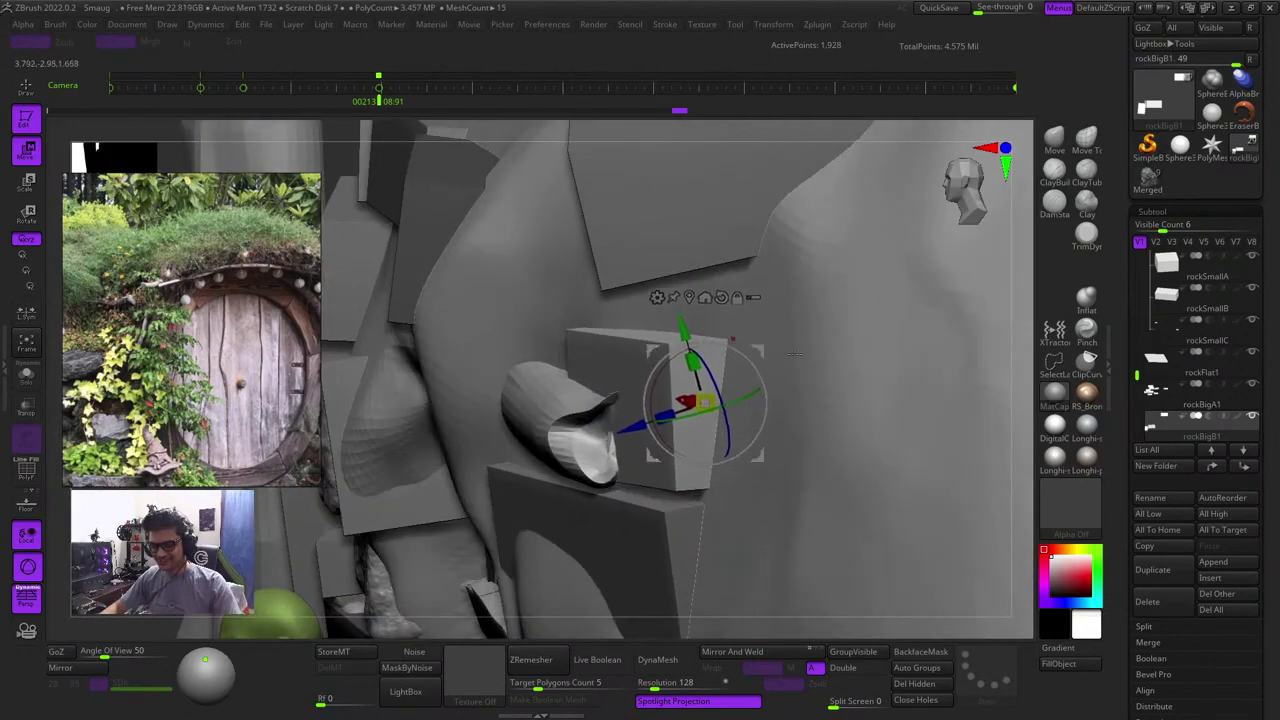
ctrl+right_drag(795, 354, 933, 246)
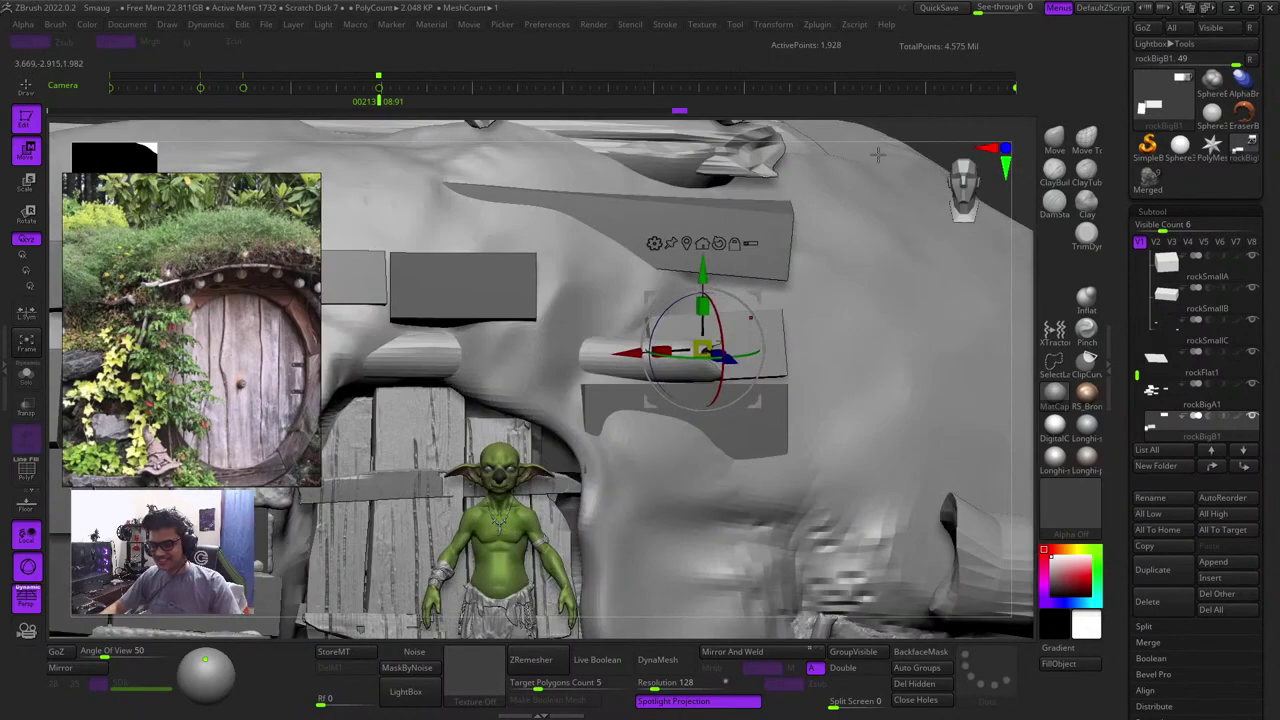
right_drag(877, 154, 985, 250)
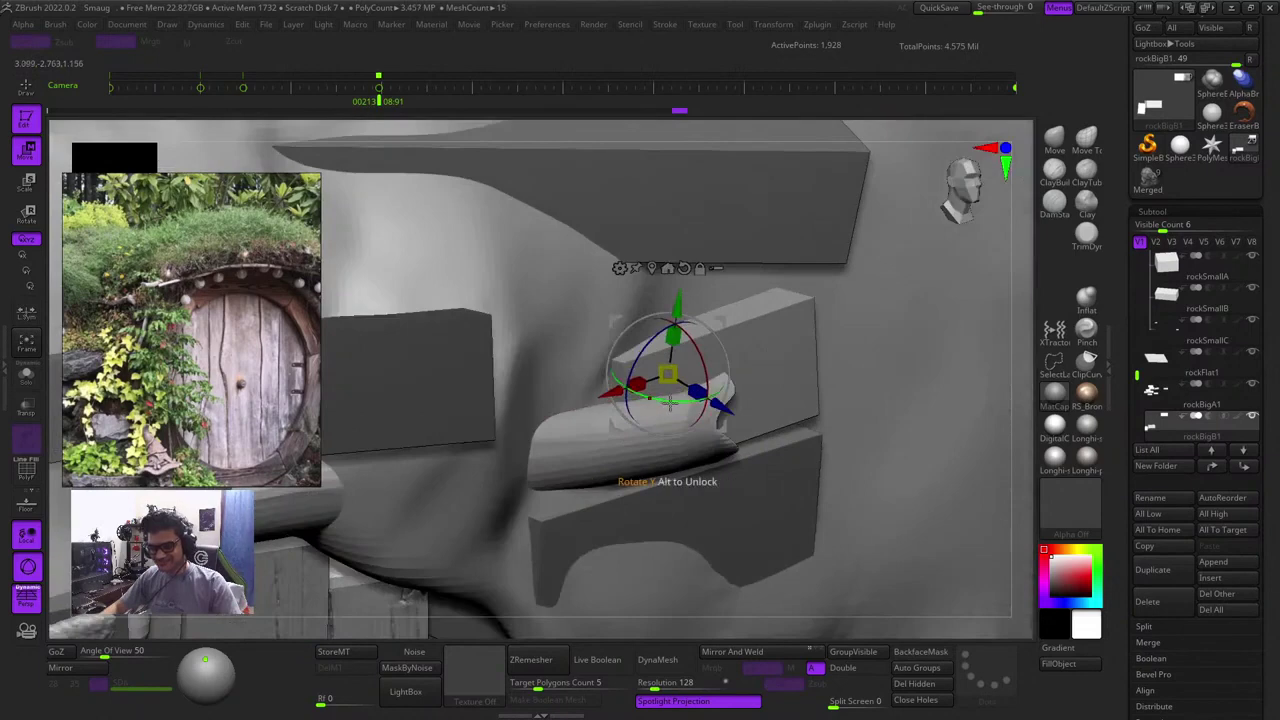
drag(664, 402, 712, 400)
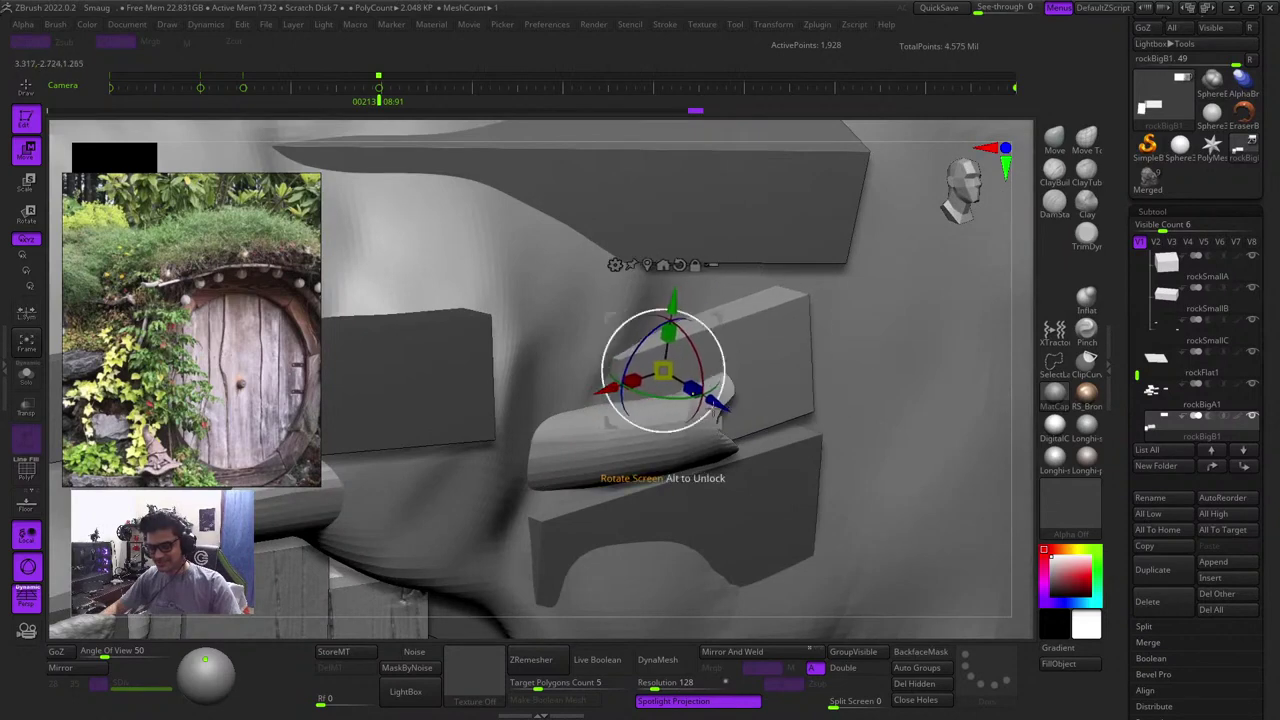
mouse_move(720, 404)
mouse_down()
mouse_move(704, 393)
mouse_move(716, 401)
mouse_up()
Return to Draw mode, clear the mask on the rockBigB1 stones and check the wall from front and side
key(q)
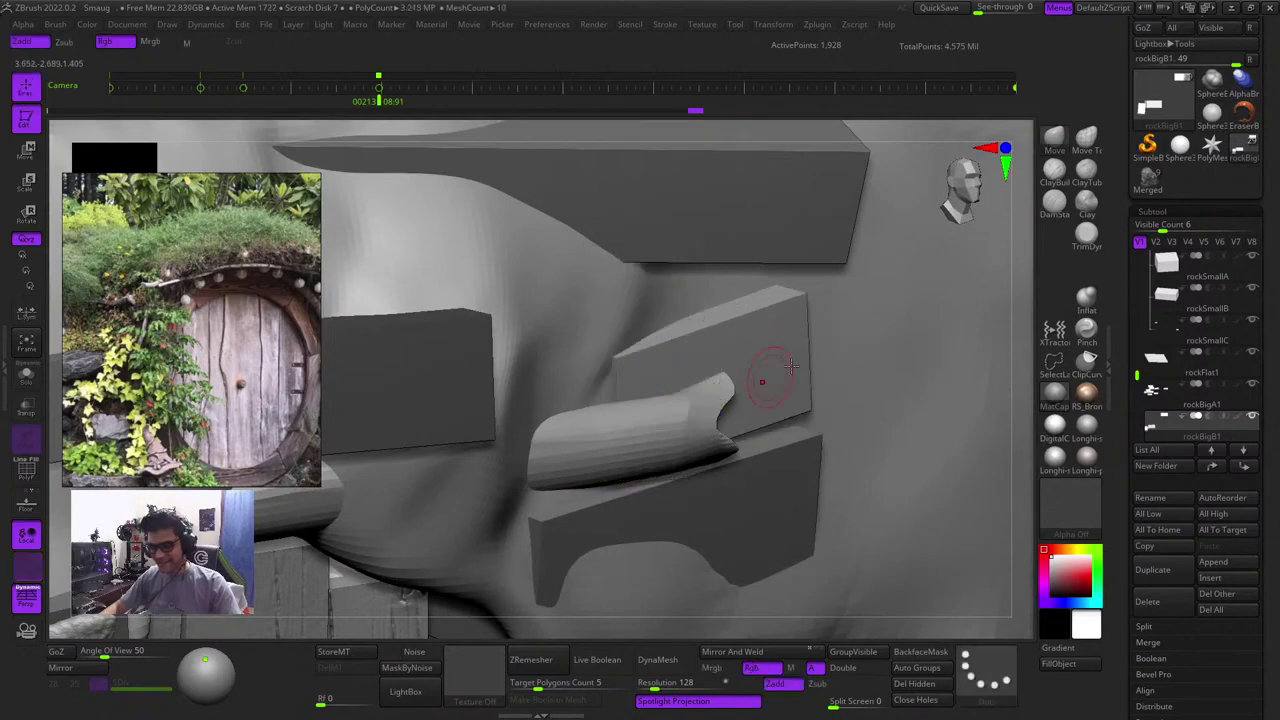
mouse_move(766, 377)
ctrl+right_down()
mouse_move(698, 262)
mouse_move(880, 177)
ctrl+right_up()
key(shift+f)
key(shift+f)
ctrl+drag(857, 214, 886, 263)
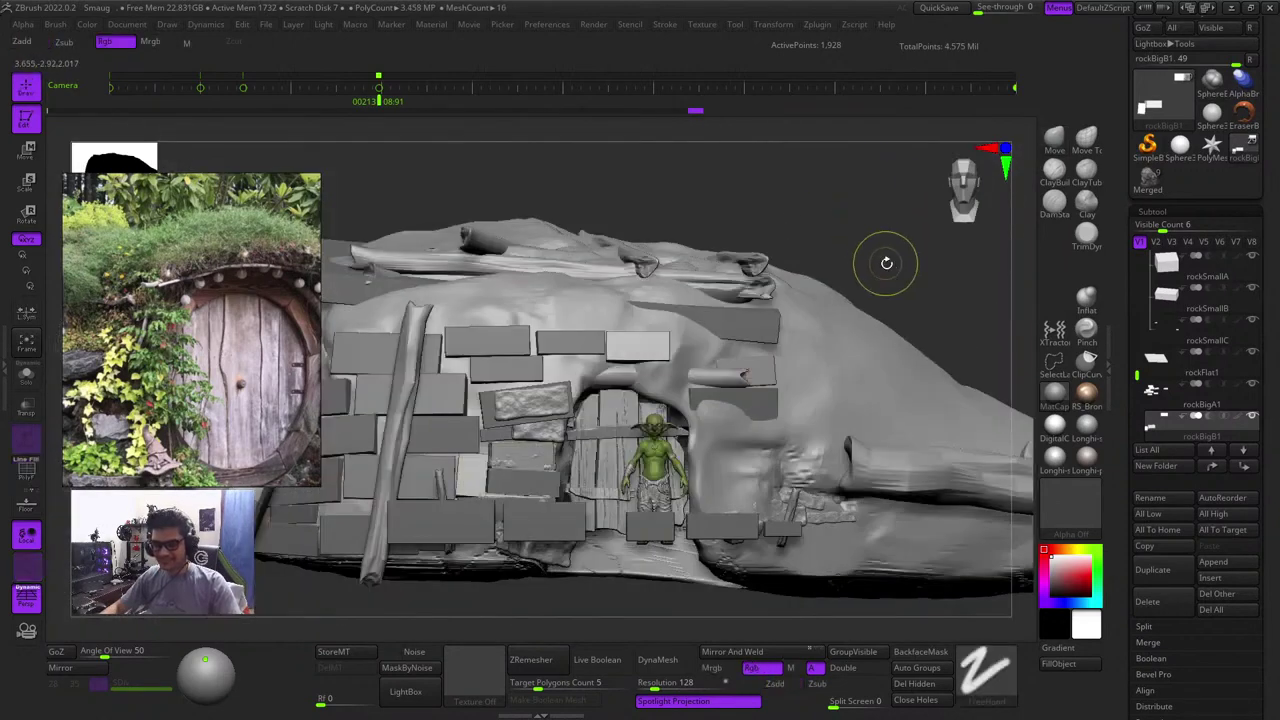
right_drag(886, 263, 843, 306)
key(shift+f)
key(shift+f)
right_drag(743, 374, 814, 486)
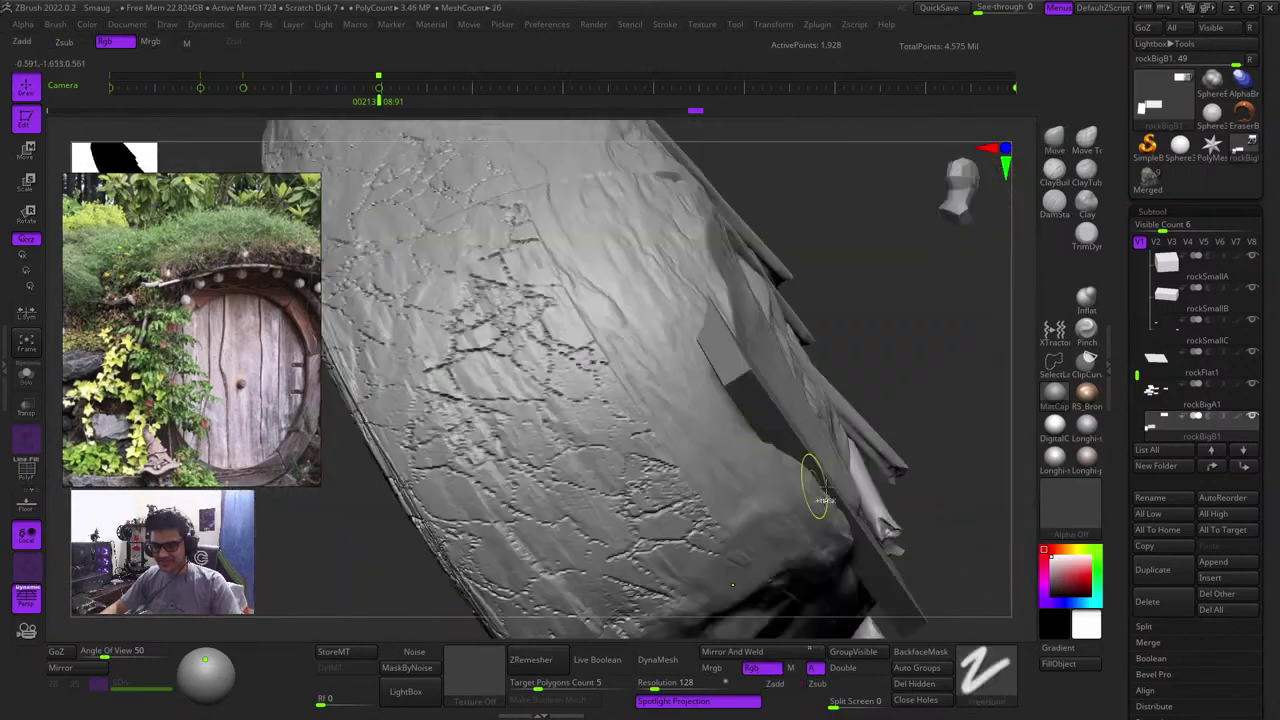
shift+right_drag(945, 352, 777, 486)
Select the PM3D_Cylinder3D1_3 log subtool and push the short log beside the doorway into the hill with an enlarged Move brush
alt+click(732, 390)
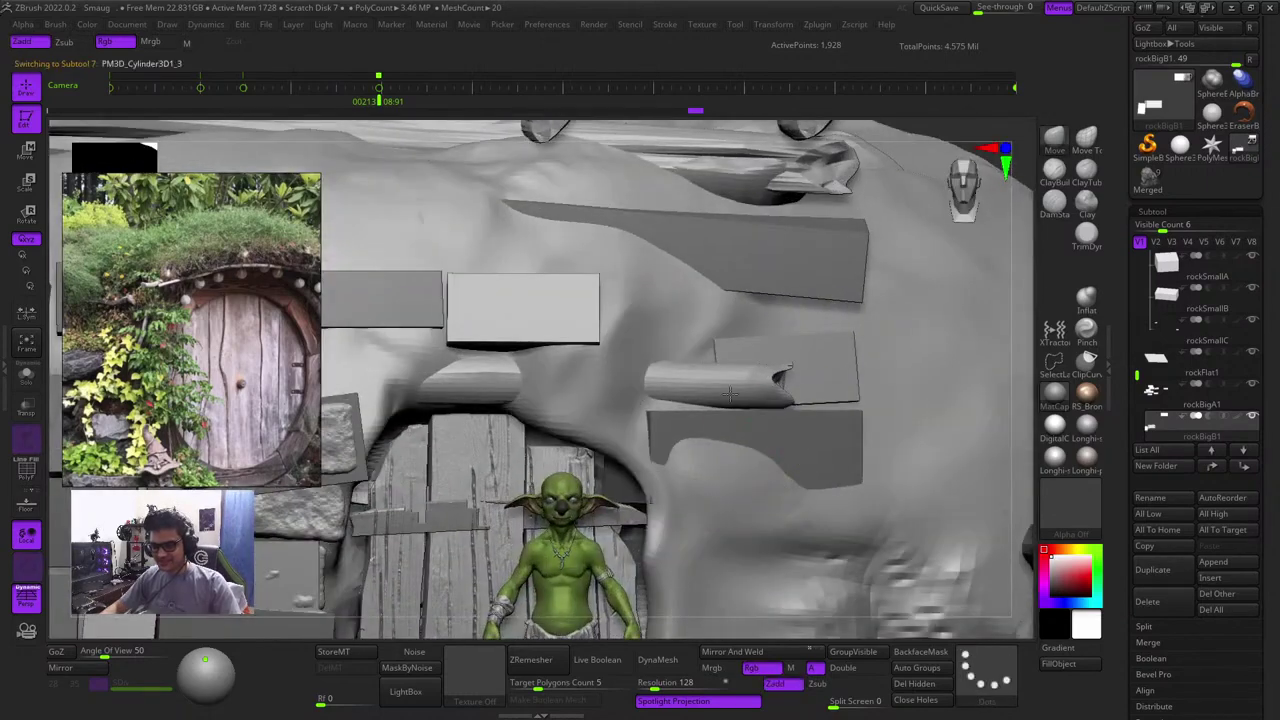
key(shift+f)
key(shift+f)
mouse_move(748, 391)
ctrl+right_down()
mouse_move(923, 220)
mouse_move(911, 344)
mouse_move(922, 293)
ctrl+right_up()
click(1054, 141)
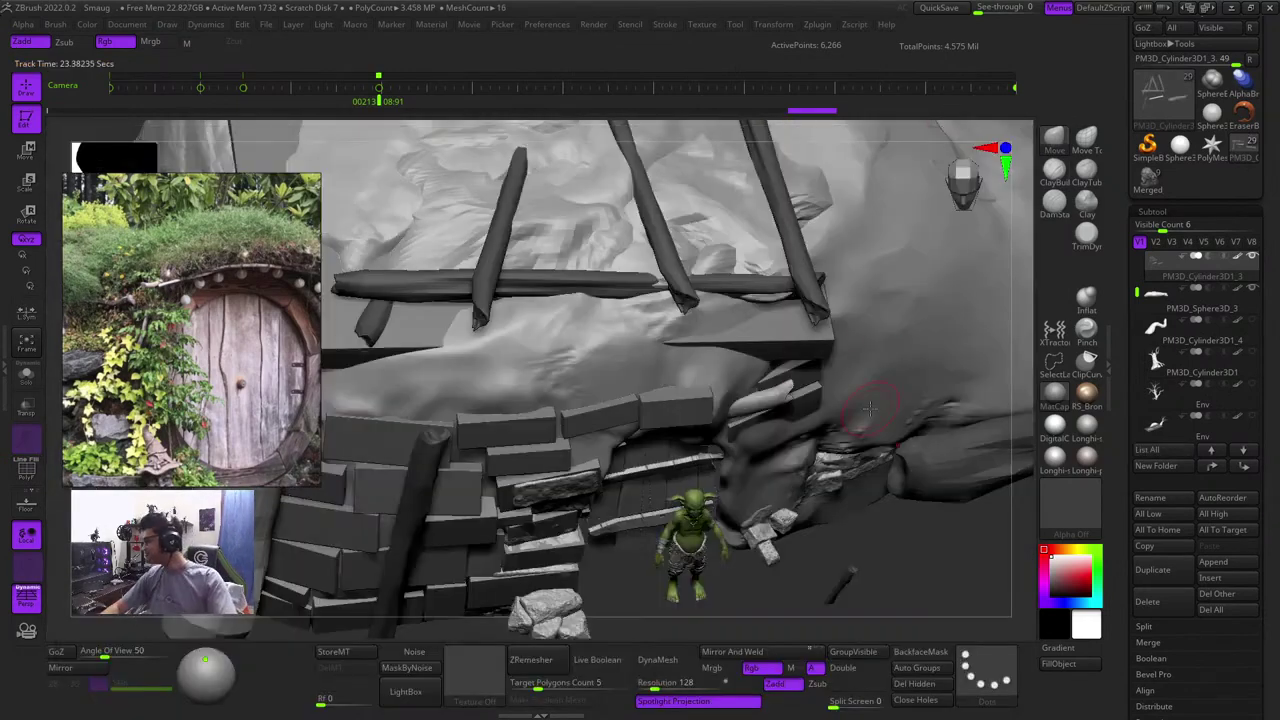
key(space)
drag(745, 408, 768, 412)
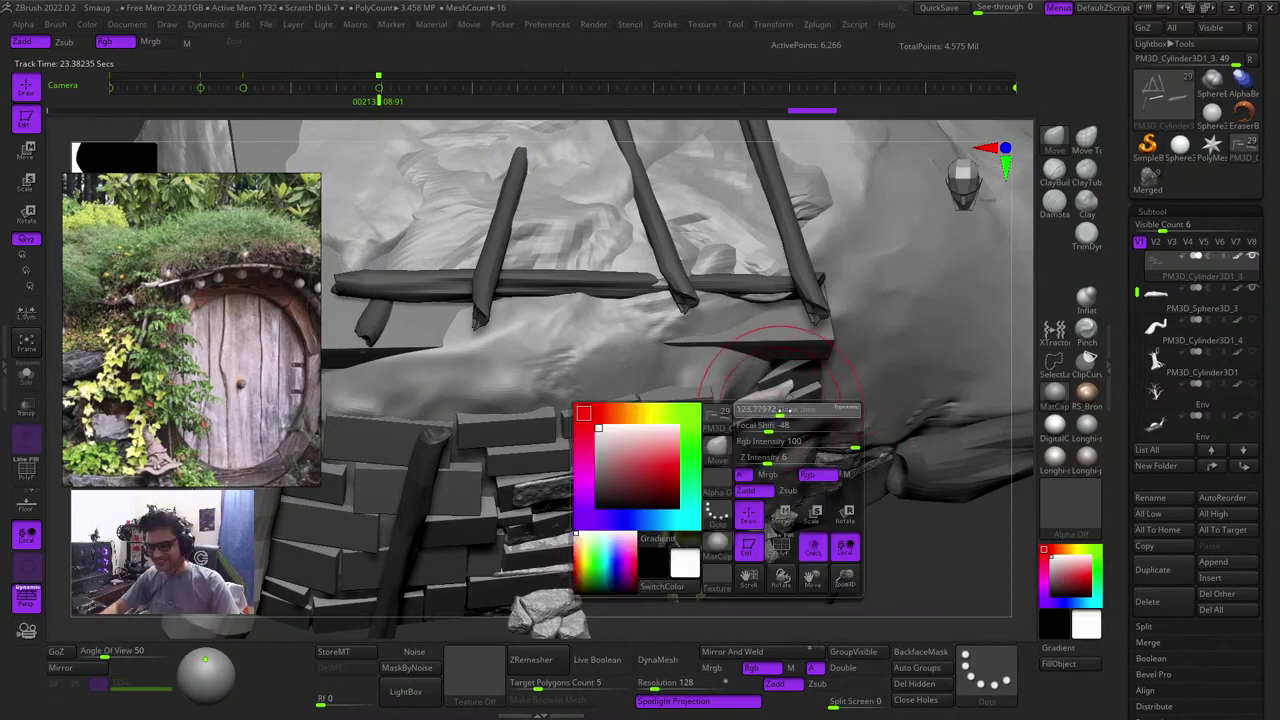
ctrl+right_drag(768, 412, 806, 443)
key(space)
drag(806, 443, 829, 436)
drag(824, 365, 836, 374)
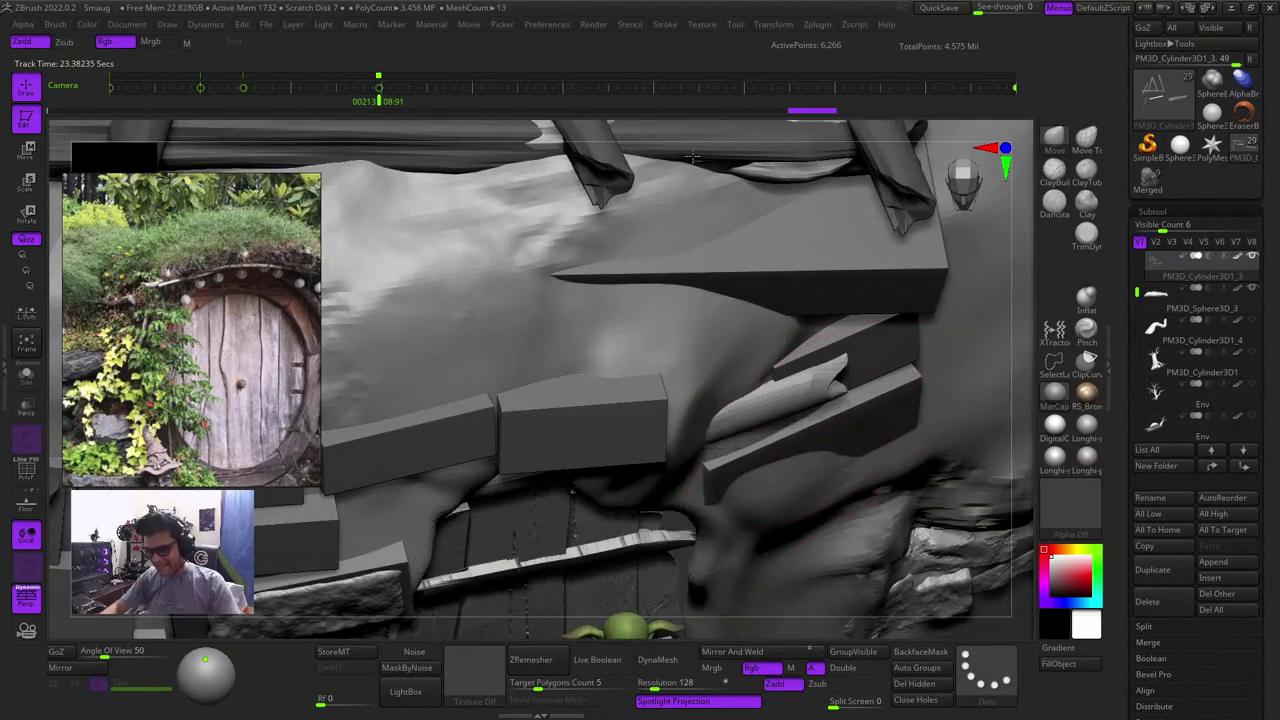
mouse_move(1026, 488)
right_down()
mouse_move(1010, 540)
mouse_move(960, 440)
right_up()
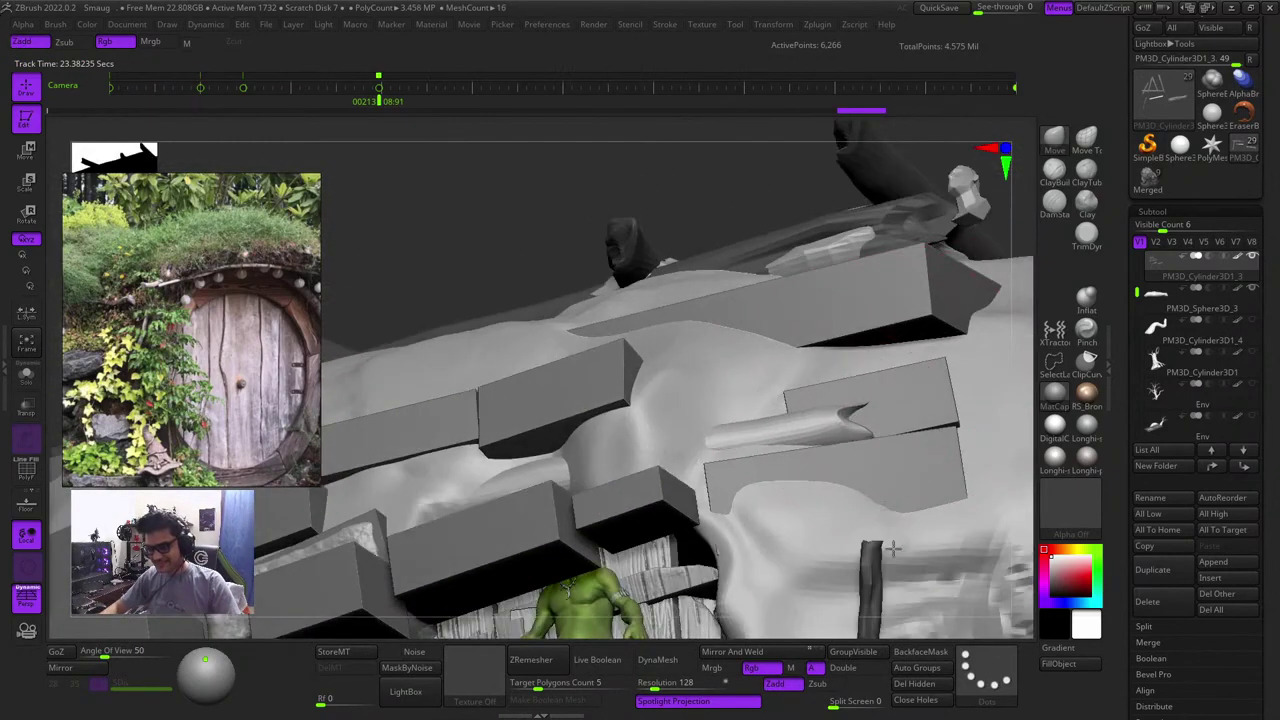
mouse_move(846, 403)
mouse_down()
mouse_move(849, 434)
mouse_move(822, 463)
mouse_move(771, 466)
mouse_up()
right_drag(1020, 482, 1027, 529)
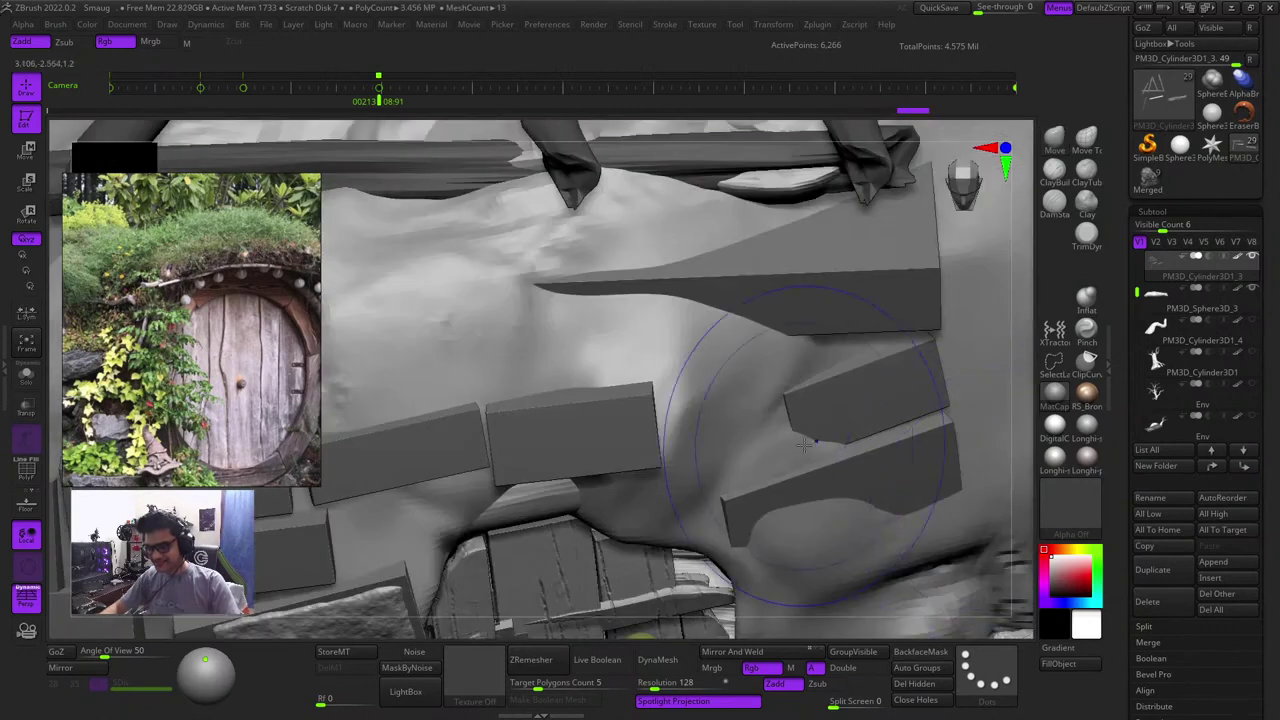
key(space)
drag(806, 432, 798, 432)
key(space)
drag(752, 395, 746, 394)
alt+click(739, 376)
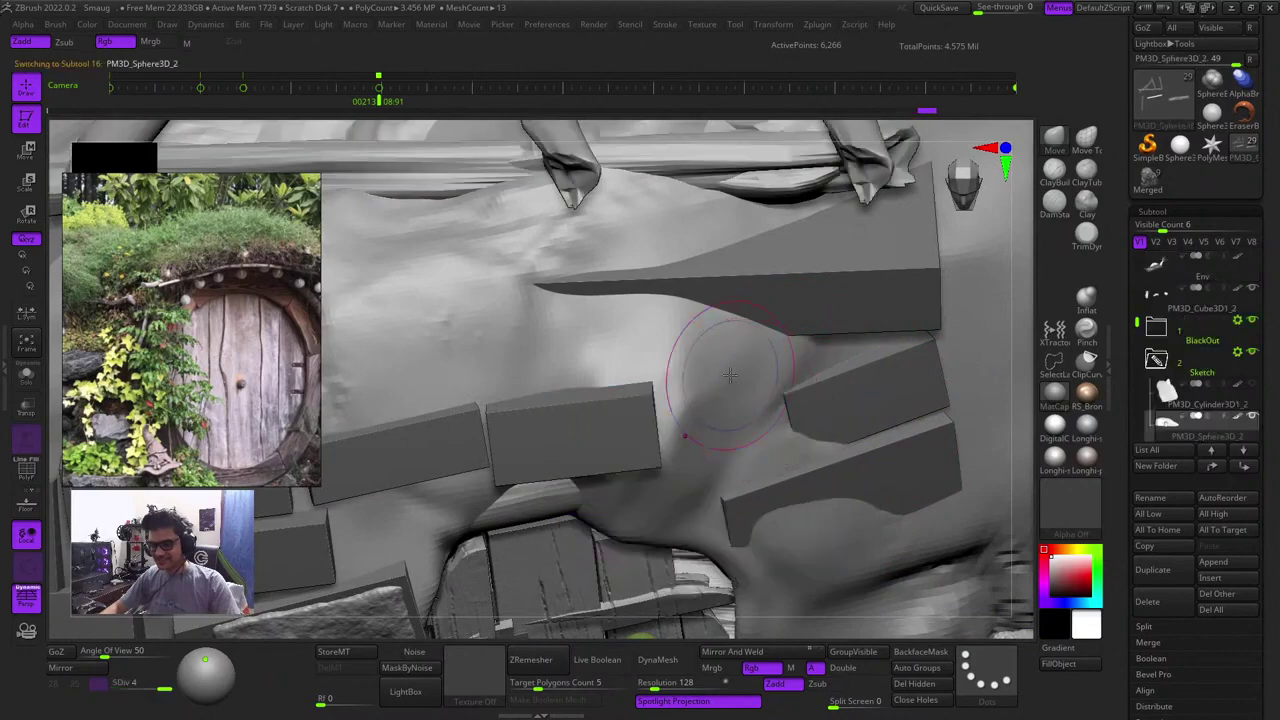
ctrl+right_drag(728, 374, 693, 406)
right_drag(905, 278, 764, 314)
key(space)
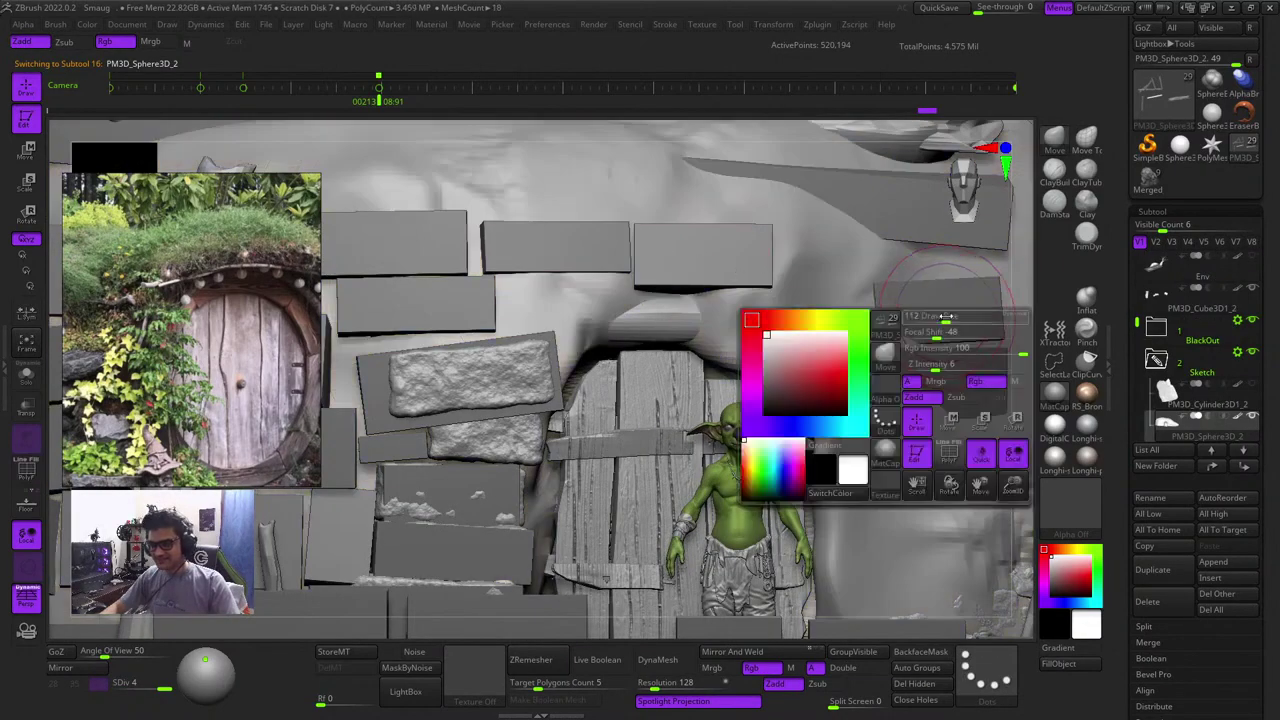
drag(932, 319, 924, 317)
alt+click(938, 310)
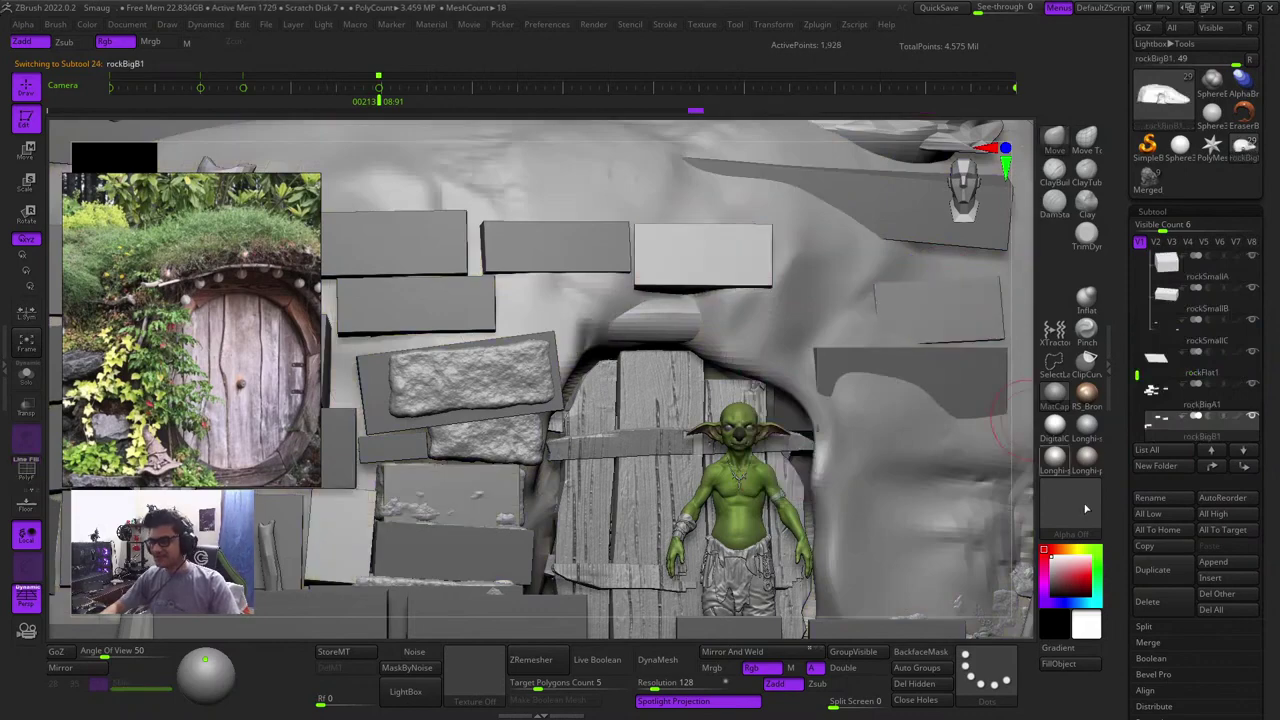
Duplicate the rockSmallA block in front of the doorway and place the copy directly above rockSmallB1_2 in the subtool order
ctrl+right_drag(567, 587, 955, 463)
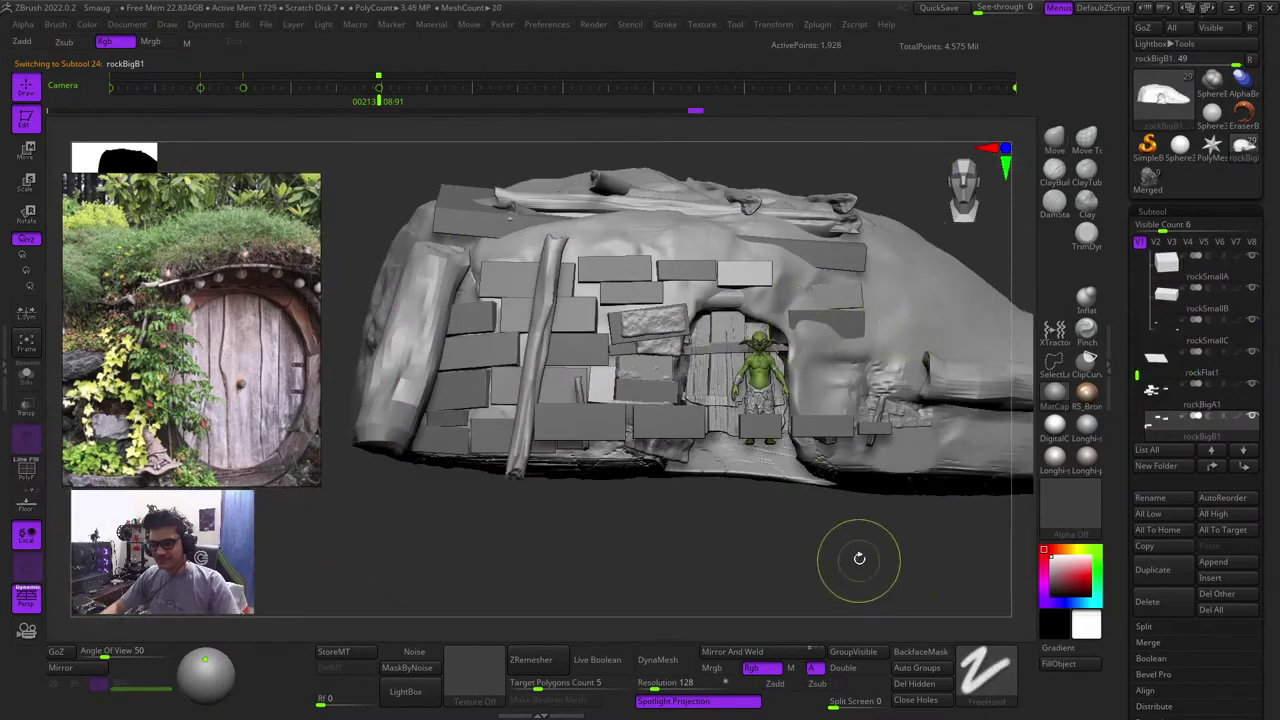
right_drag(858, 557, 780, 520)
right_drag(688, 529, 714, 520)
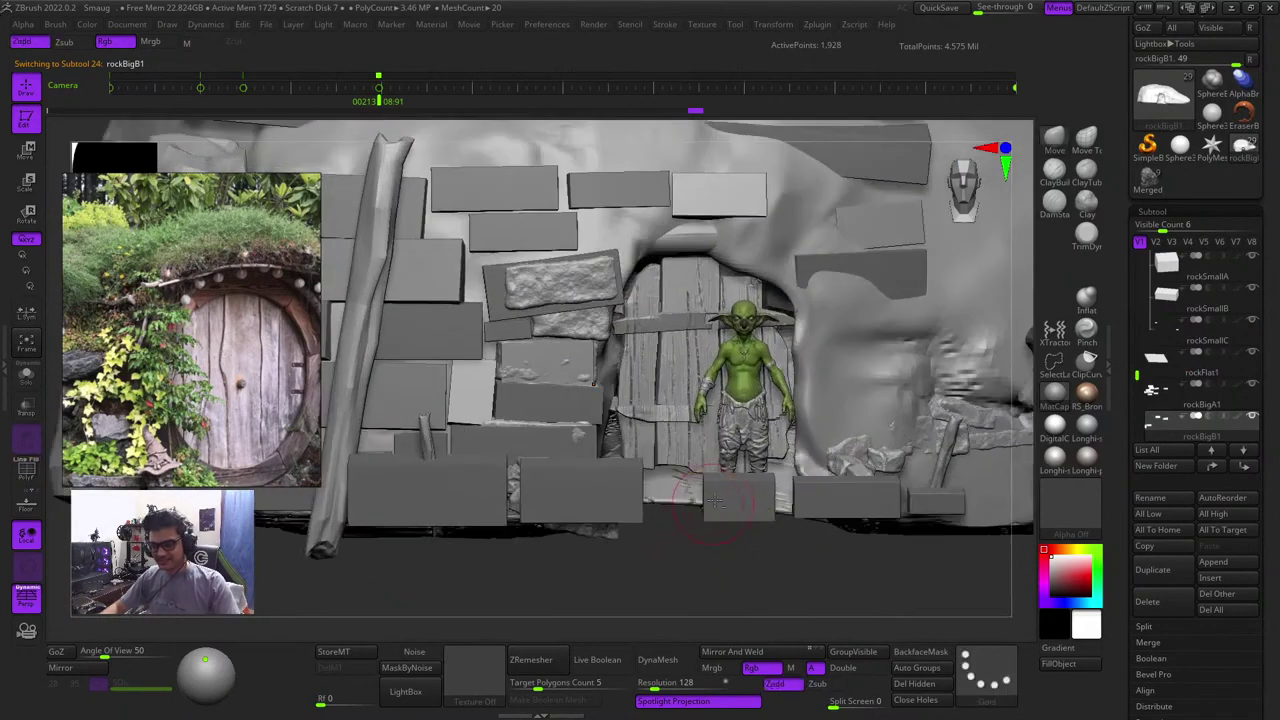
alt+click(722, 508)
key(shift+f)
key(shift+f)
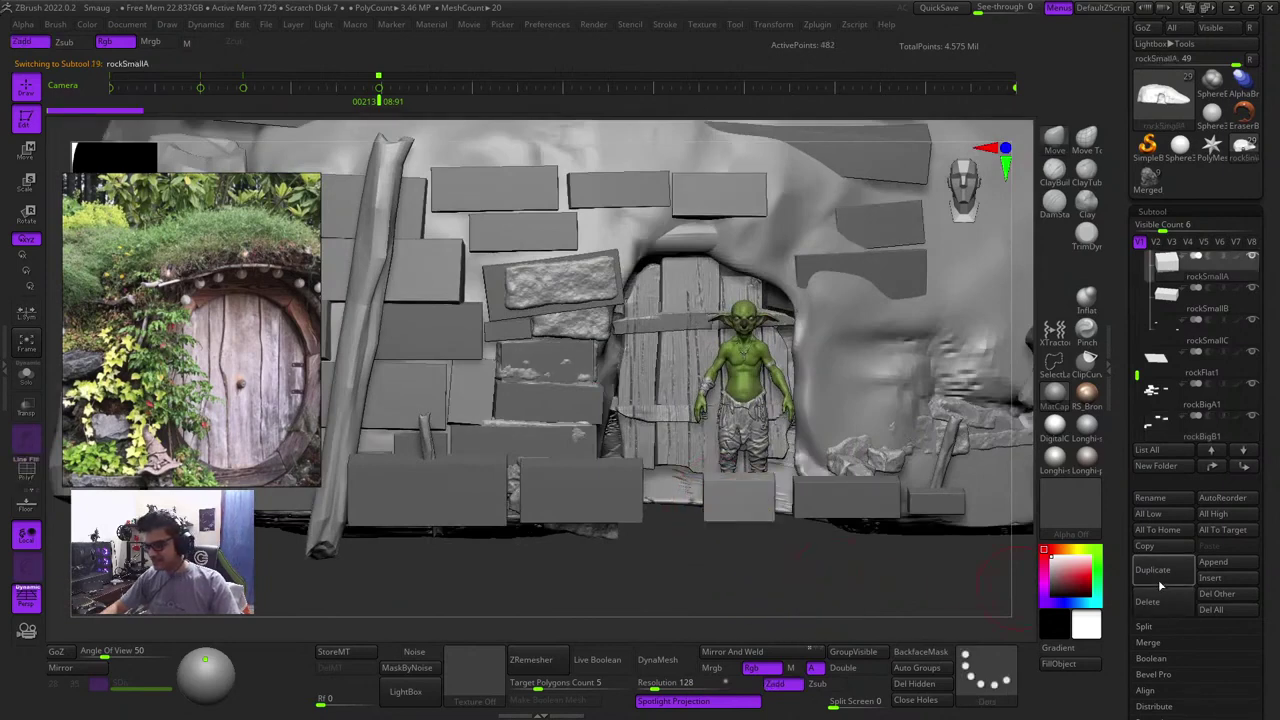
click(1157, 573)
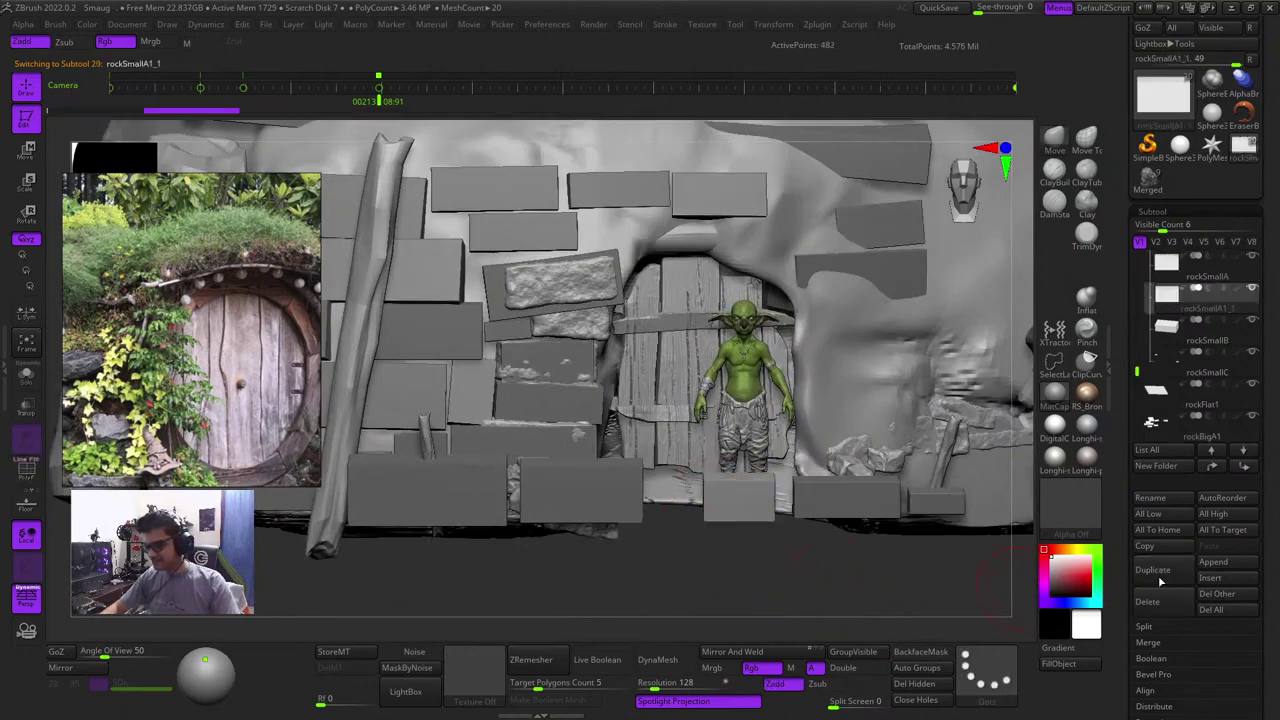
shift+click(1244, 467)
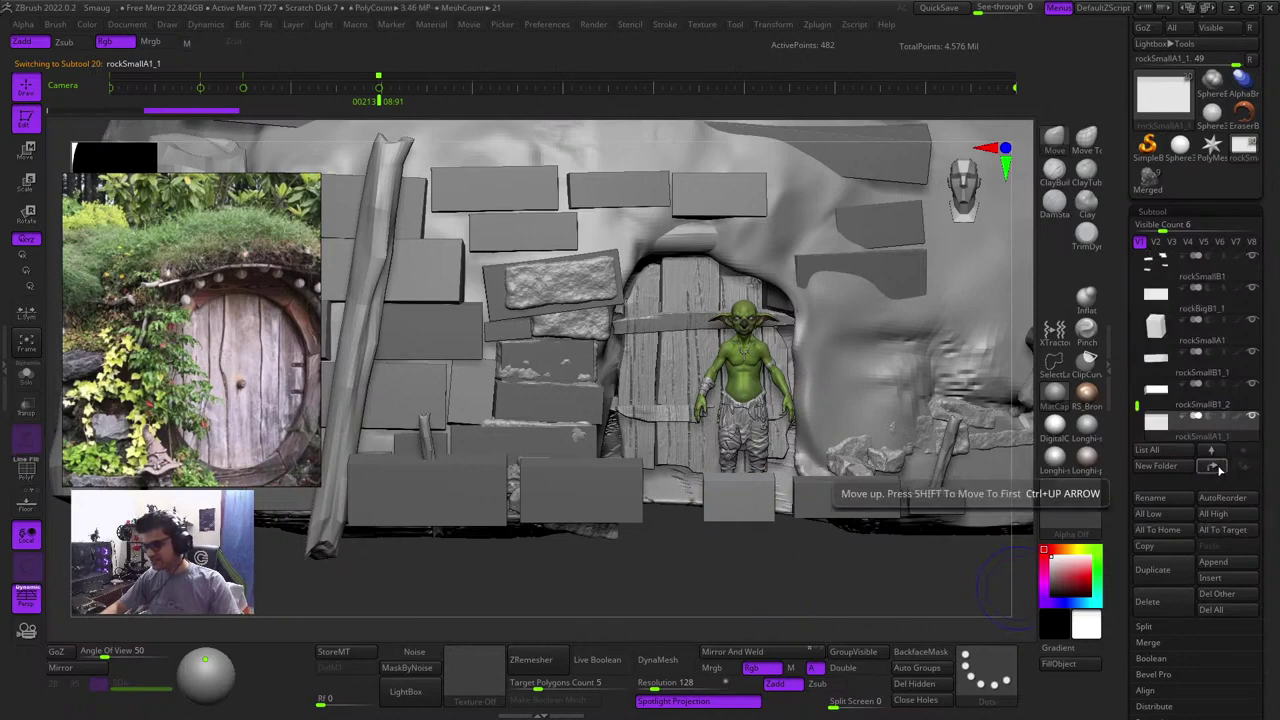
click(1215, 467)
Move the duplicated small block up beside the doorway's upper corner and back against the hill
key(shift+f)
key(shift+f)
key(w)
drag(868, 567, 851, 588)
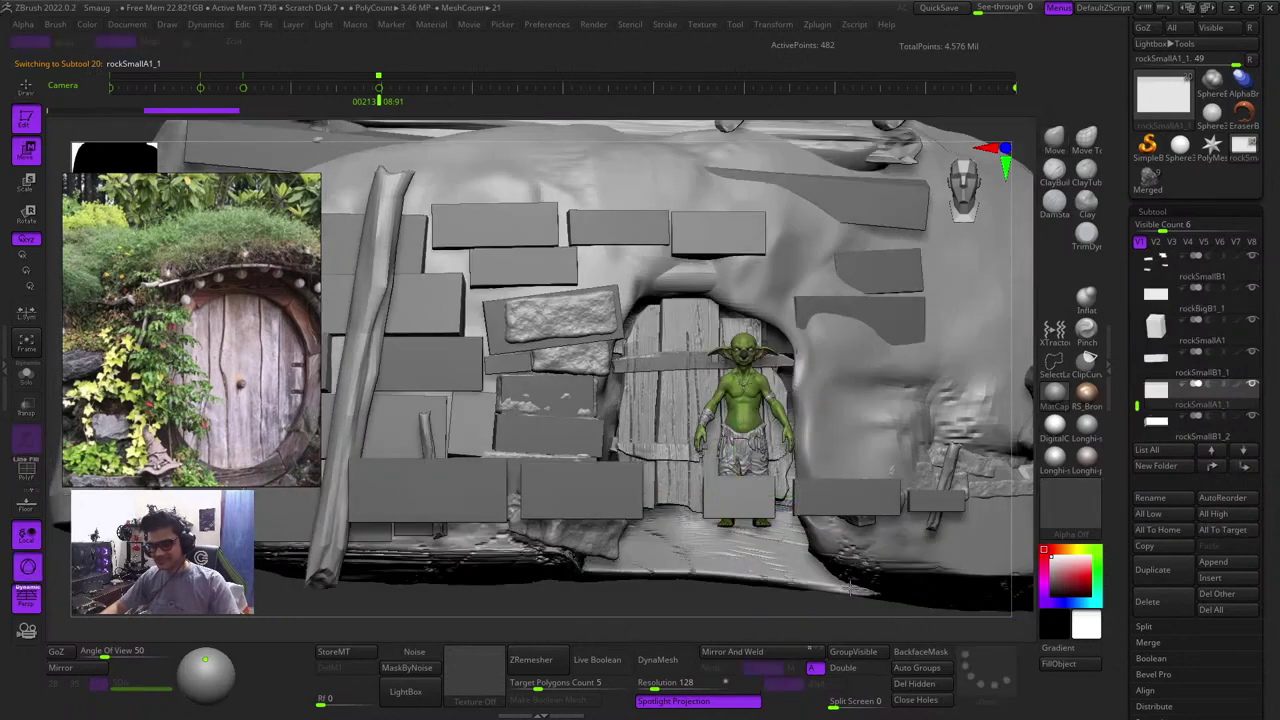
drag(793, 444, 858, 208)
drag(1033, 276, 970, 317)
alt+right_drag(970, 317, 985, 560)
drag(858, 592, 693, 362)
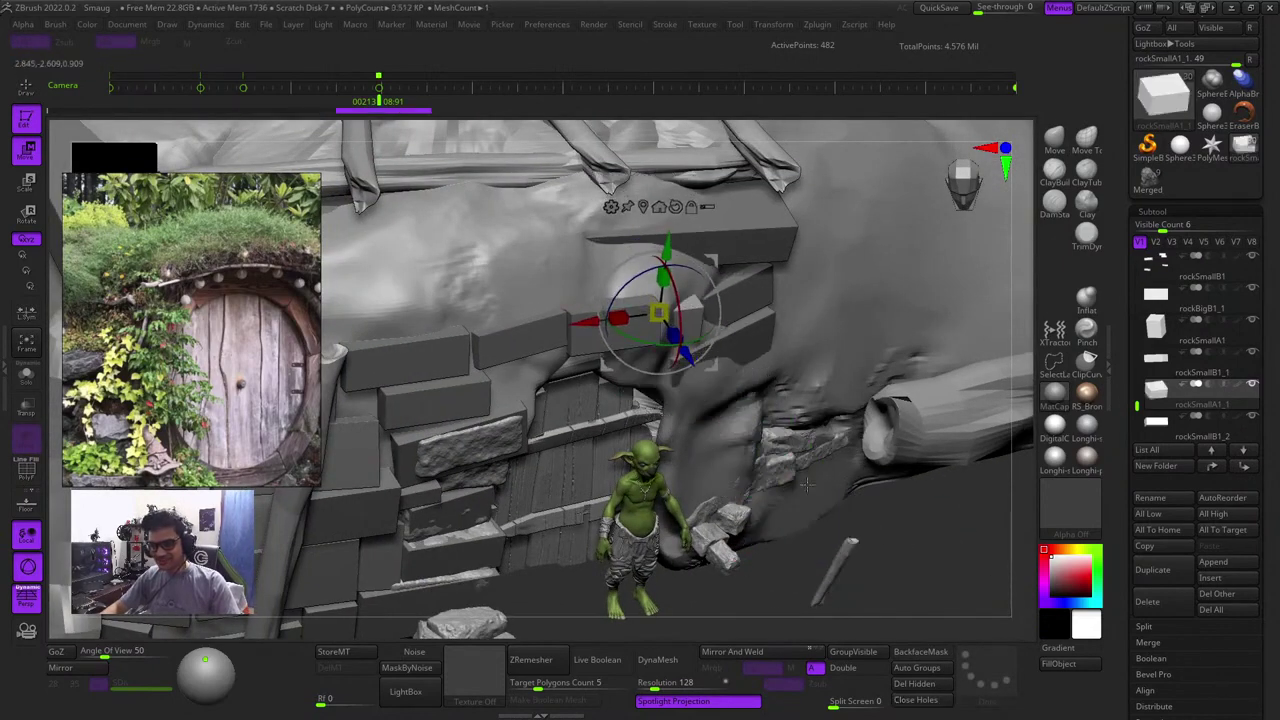
Turn the duplicated small block to follow the hill's curve and push it about 0.09 into the hill
shift+right_drag(805, 485, 949, 540)
ctrl+right_drag(632, 251, 648, 300)
drag(727, 268, 749, 233)
drag(726, 284, 745, 284)
right_drag(1032, 325, 914, 296)
right_drag(907, 512, 845, 500)
drag(702, 438, 695, 390)
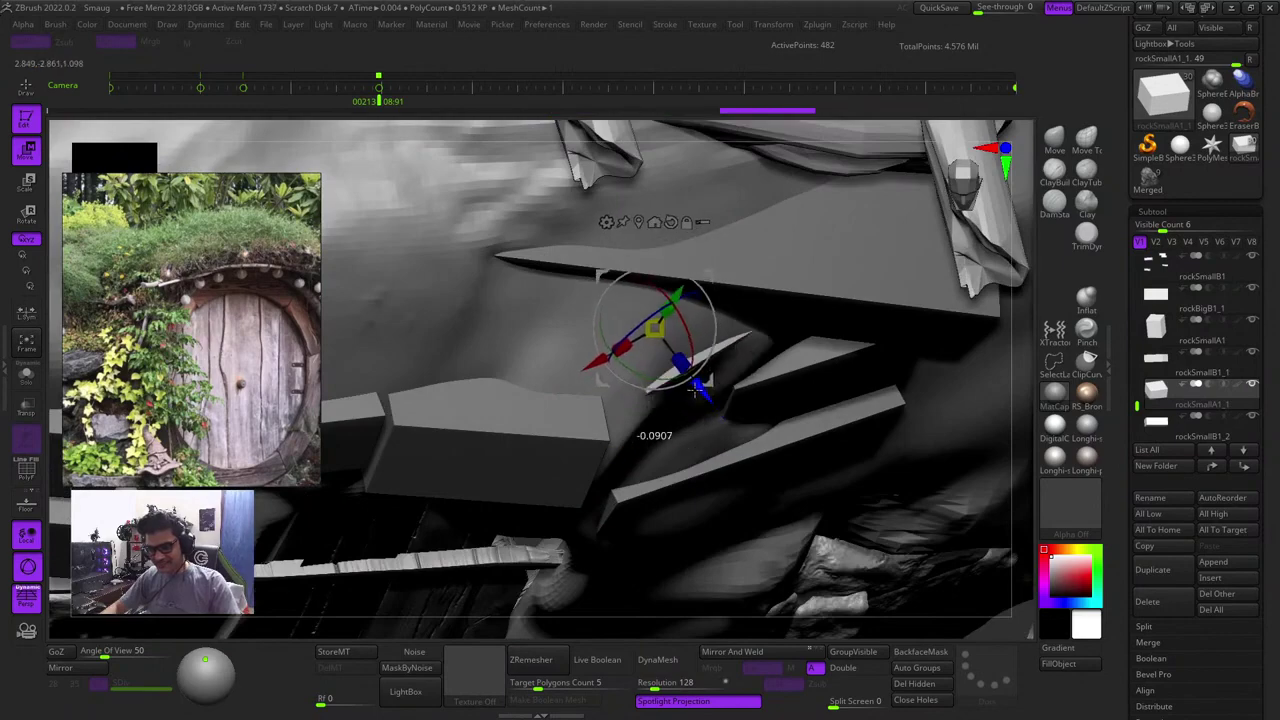
Lower the duplicated small block toward the end of the half-buried block beside the doorway and pull it partly out of the hill
shift+right_drag(1031, 468, 1010, 416)
drag(709, 274, 651, 388)
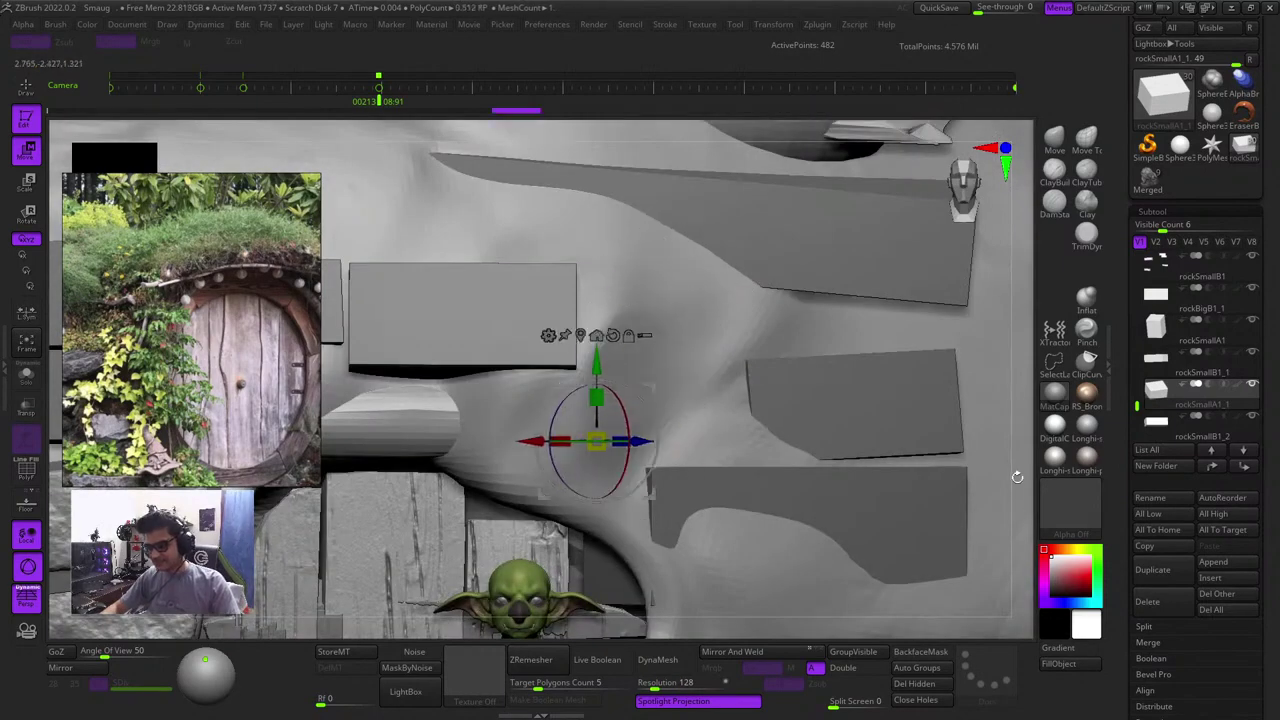
drag(1017, 477, 997, 500)
drag(668, 459, 730, 478)
shift+drag(1028, 506, 1008, 490)
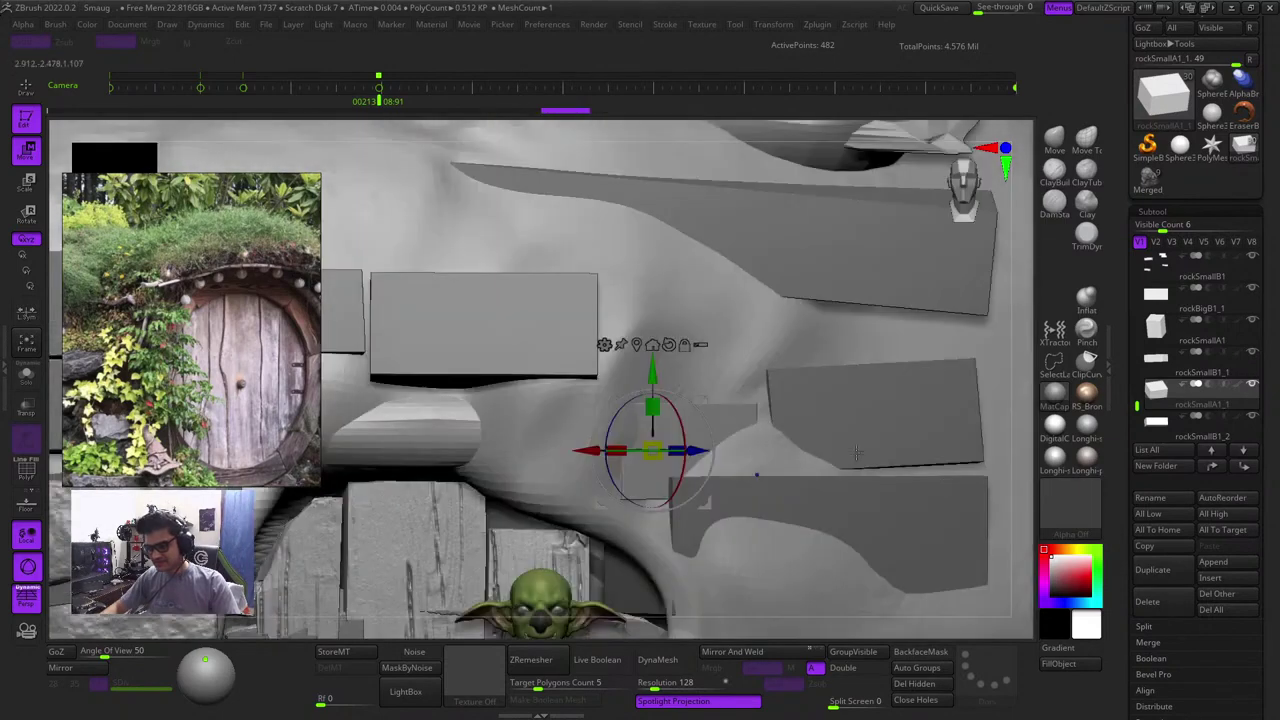
Shift the duplicated small block into the gap between the block above the doorway and the half-buried side blocks, pulling it out of the hill
drag(709, 397, 669, 385)
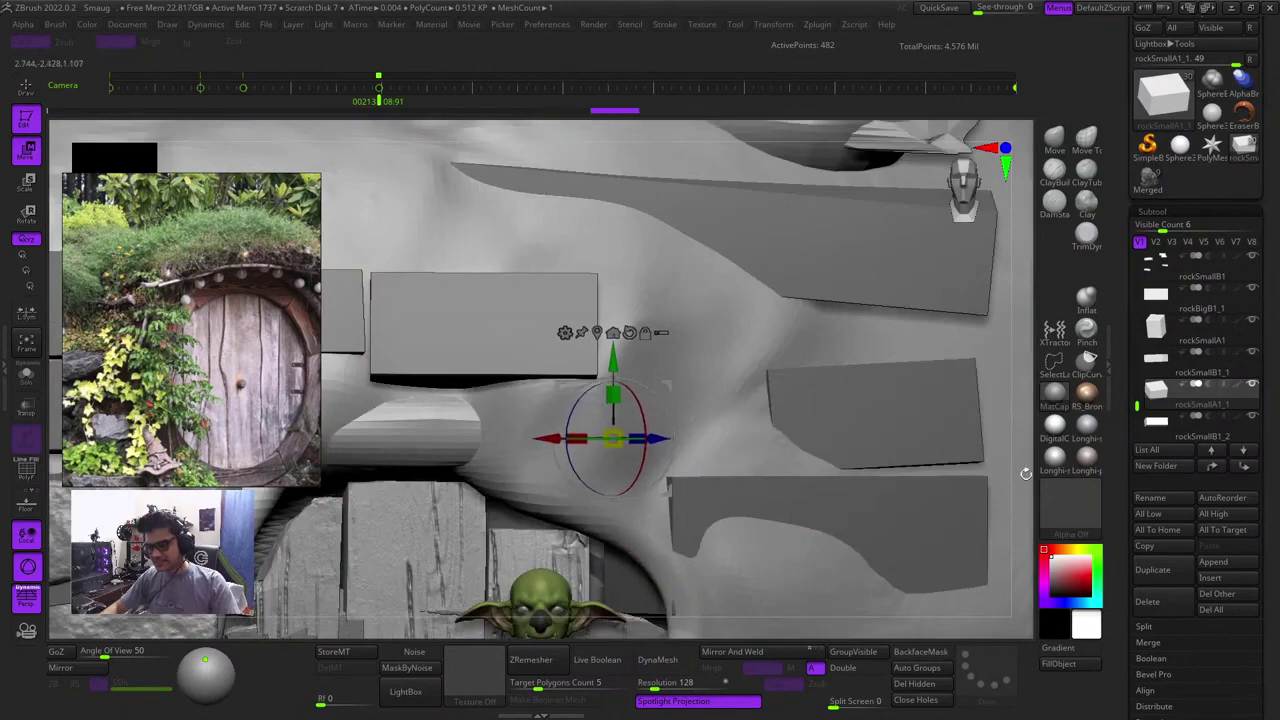
drag(1019, 458, 903, 477)
drag(685, 457, 716, 464)
drag(1026, 486, 997, 472)
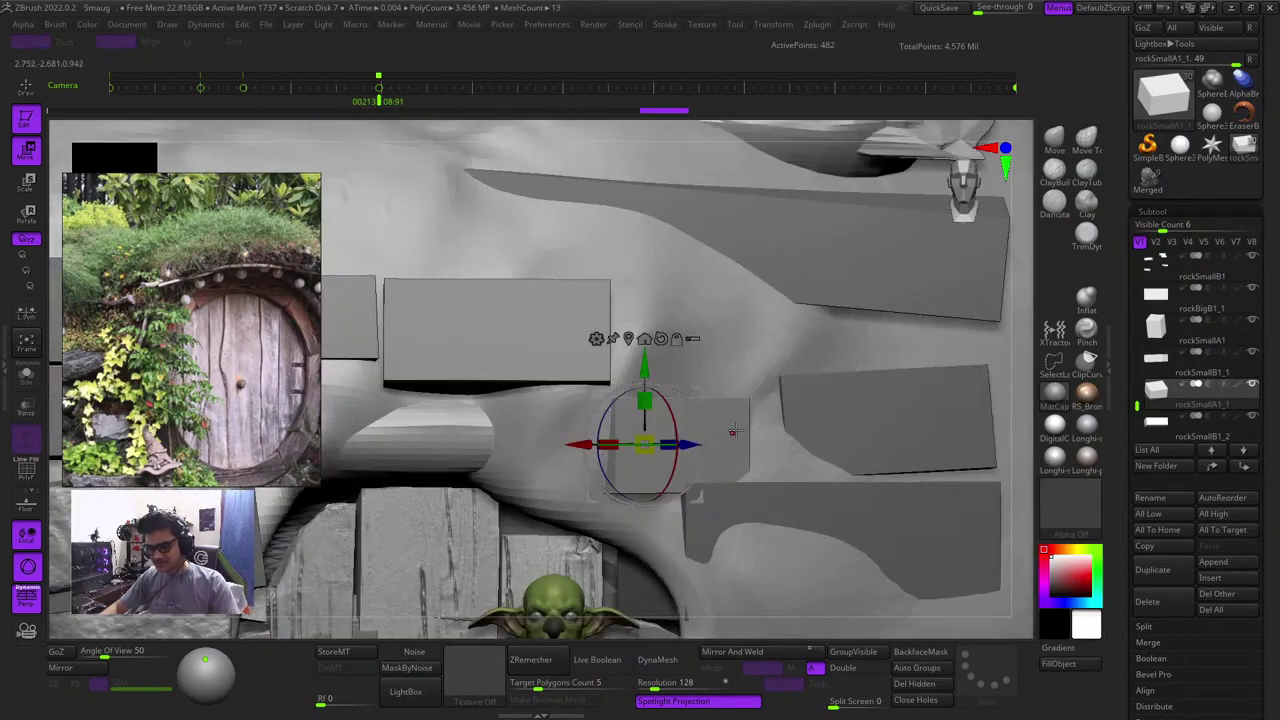
mouse_move(693, 396)
mouse_down()
mouse_move(686, 384)
mouse_move(684, 395)
mouse_up()
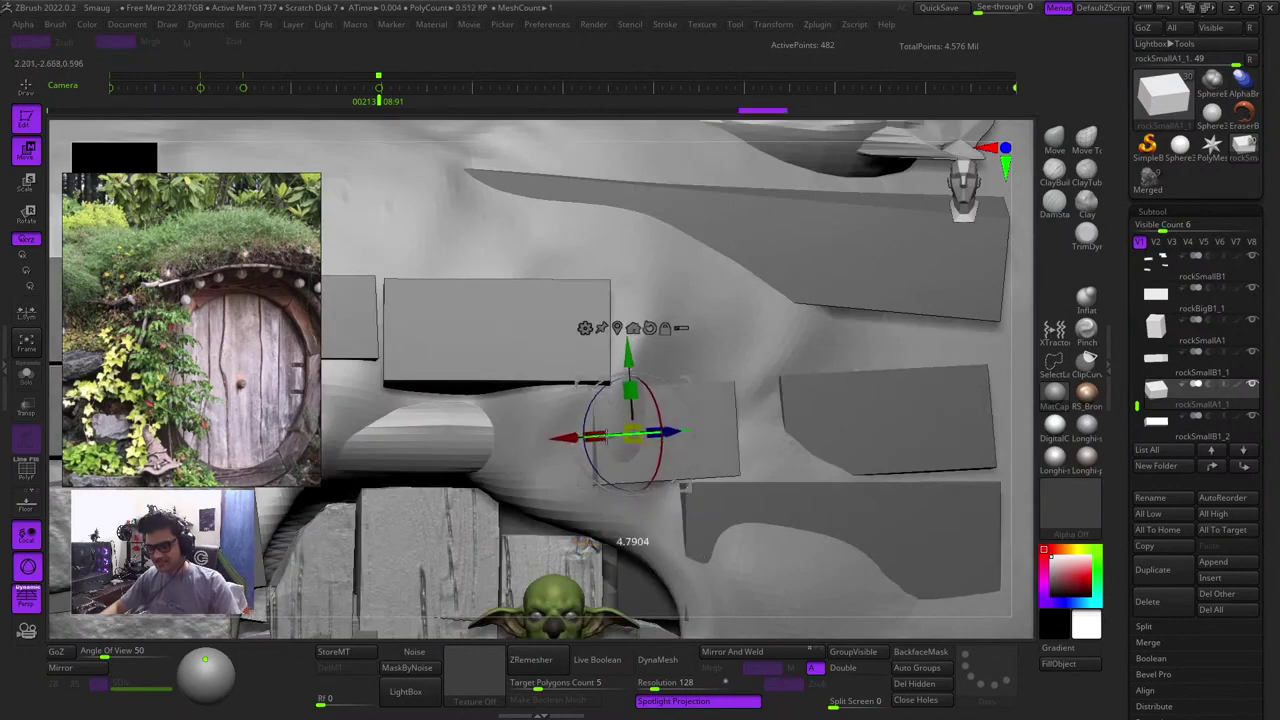
Tilt the duplicated small block slightly, nudge it closer to the doorway blocks, and check its placement on the whole hut
key(r)
drag(652, 429, 621, 428)
key(w)
drag(685, 380, 628, 389)
key(q)
ctrl+right_drag(720, 411, 483, 342)
key(shift+f)
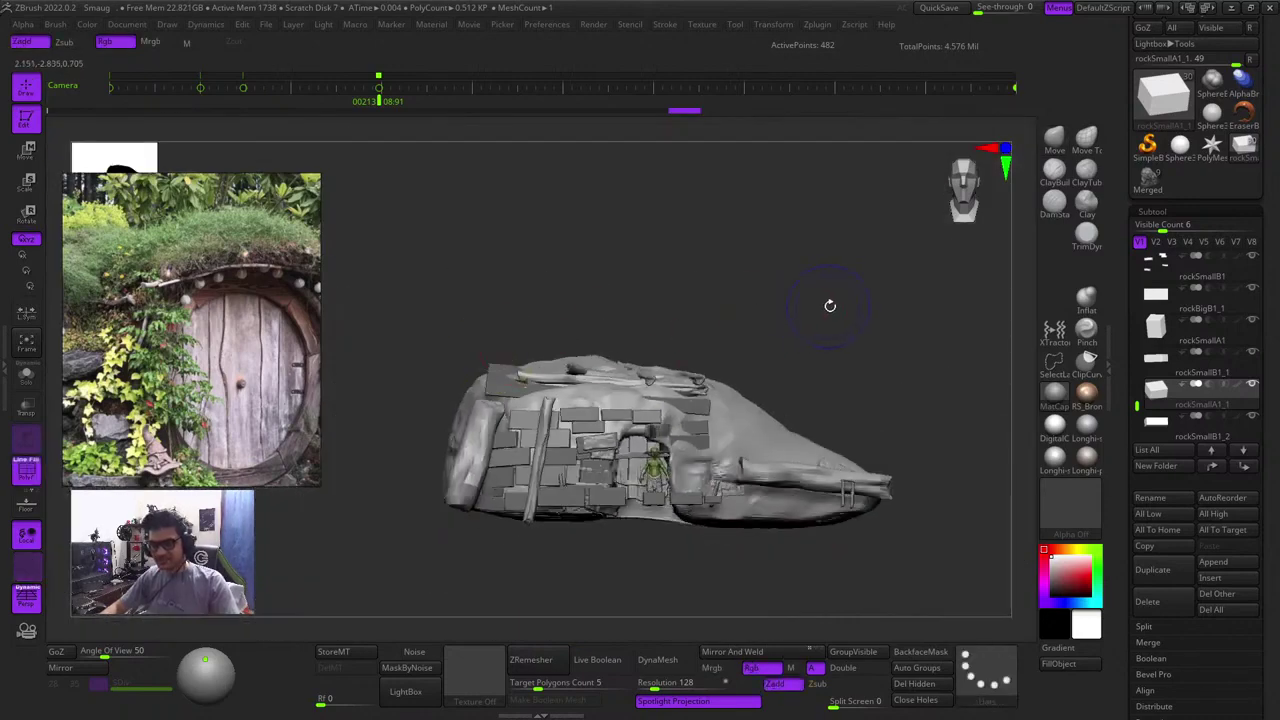
mouse_move(906, 340)
mouse_down()
mouse_move(909, 366)
mouse_move(909, 316)
mouse_up()
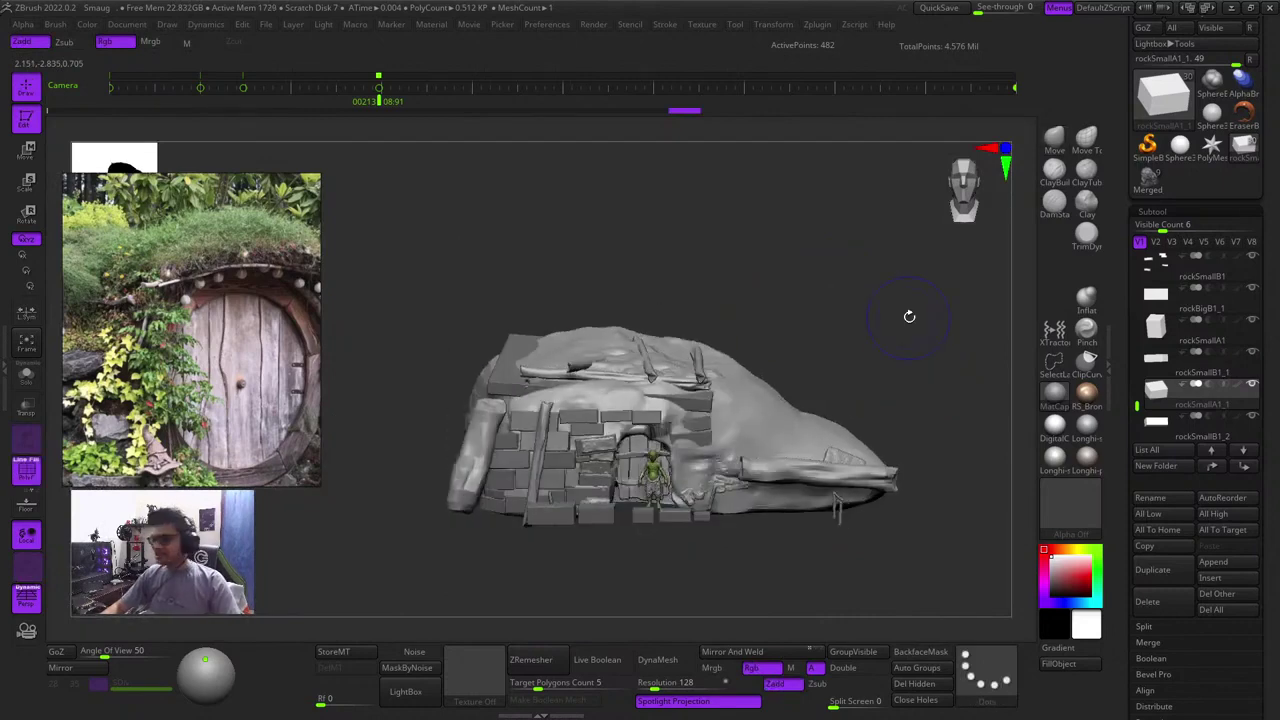
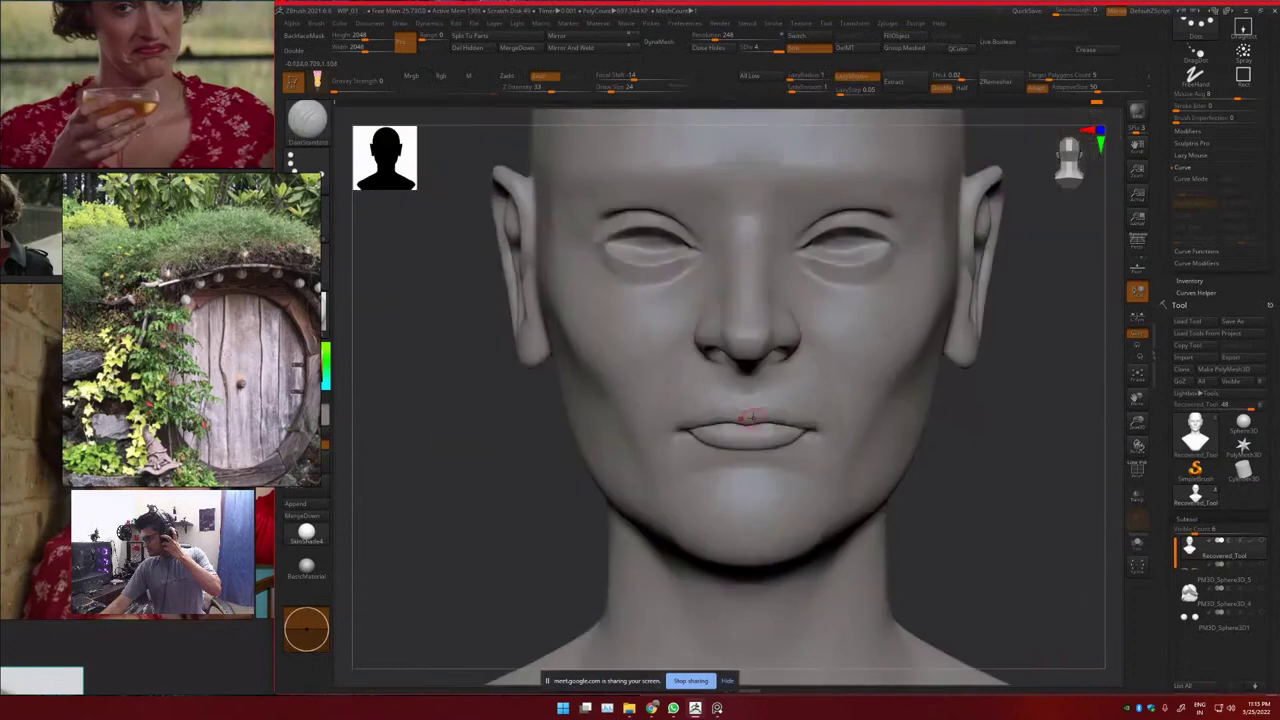
In the portrait bust, select the TrimDynamic brush at an adjusted size and smooth the underside of the nostril wing
mouse_move(748, 420)
mouse_down()
mouse_move(709, 417)
mouse_move(701, 435)
mouse_move(682, 408)
mouse_move(738, 404)
mouse_up()
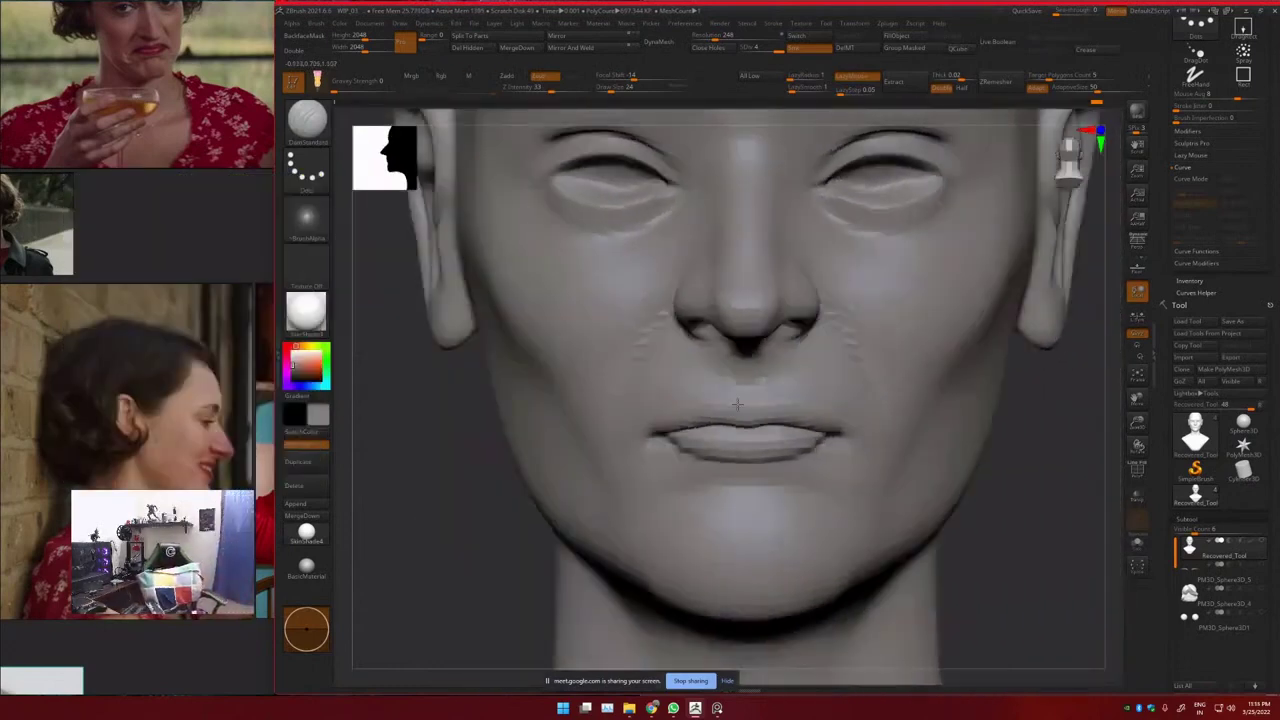
ctrl+right_drag(803, 354, 830, 357)
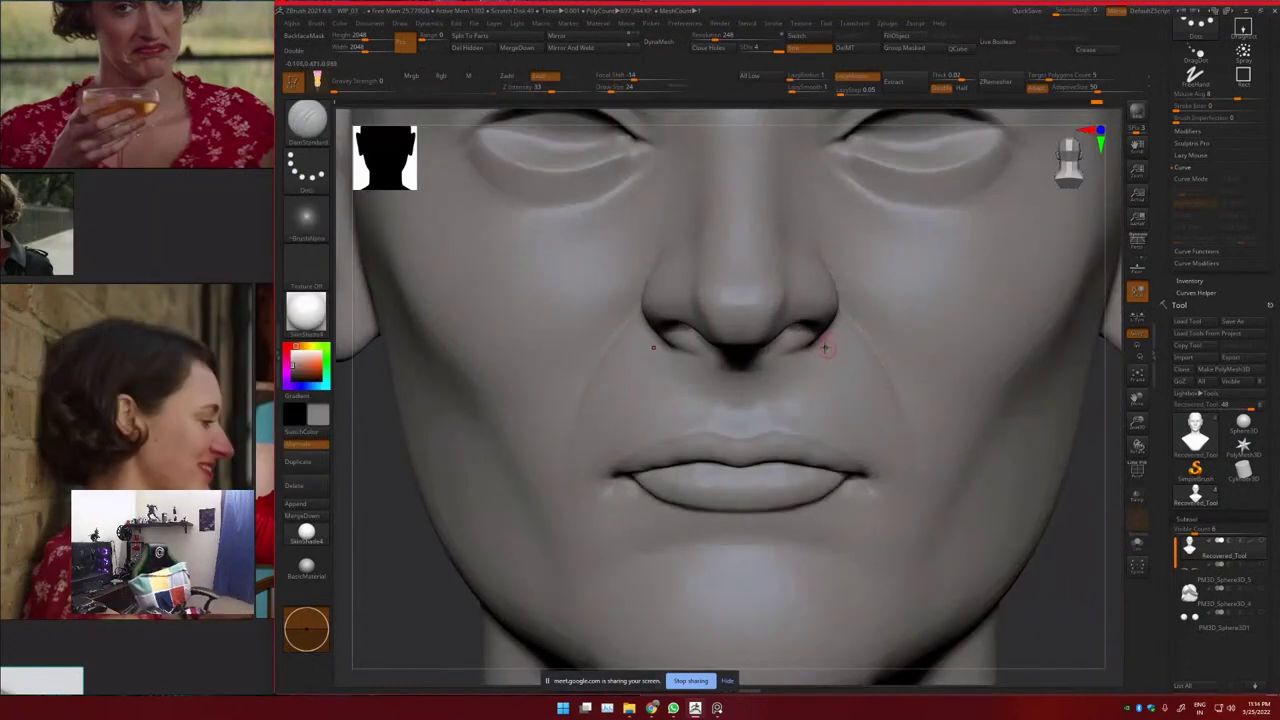
key(s)
key(b)
key(t)
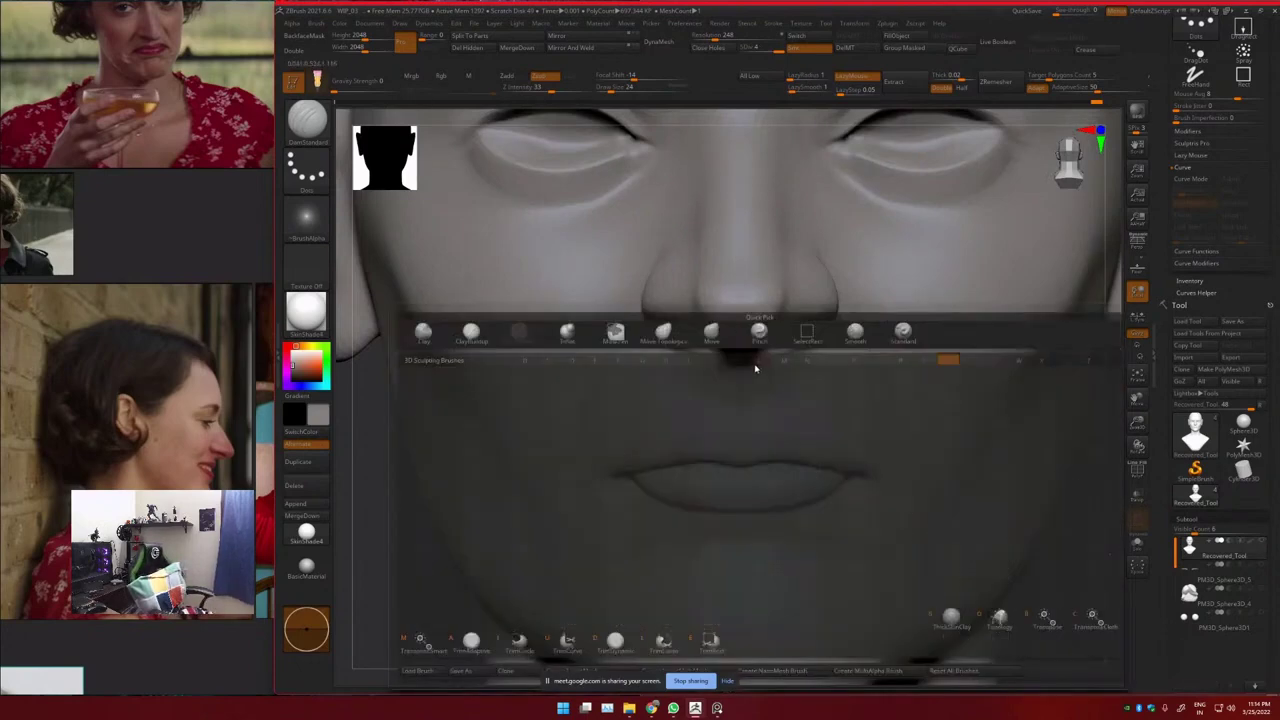
key(d)
right_drag(768, 376, 758, 318)
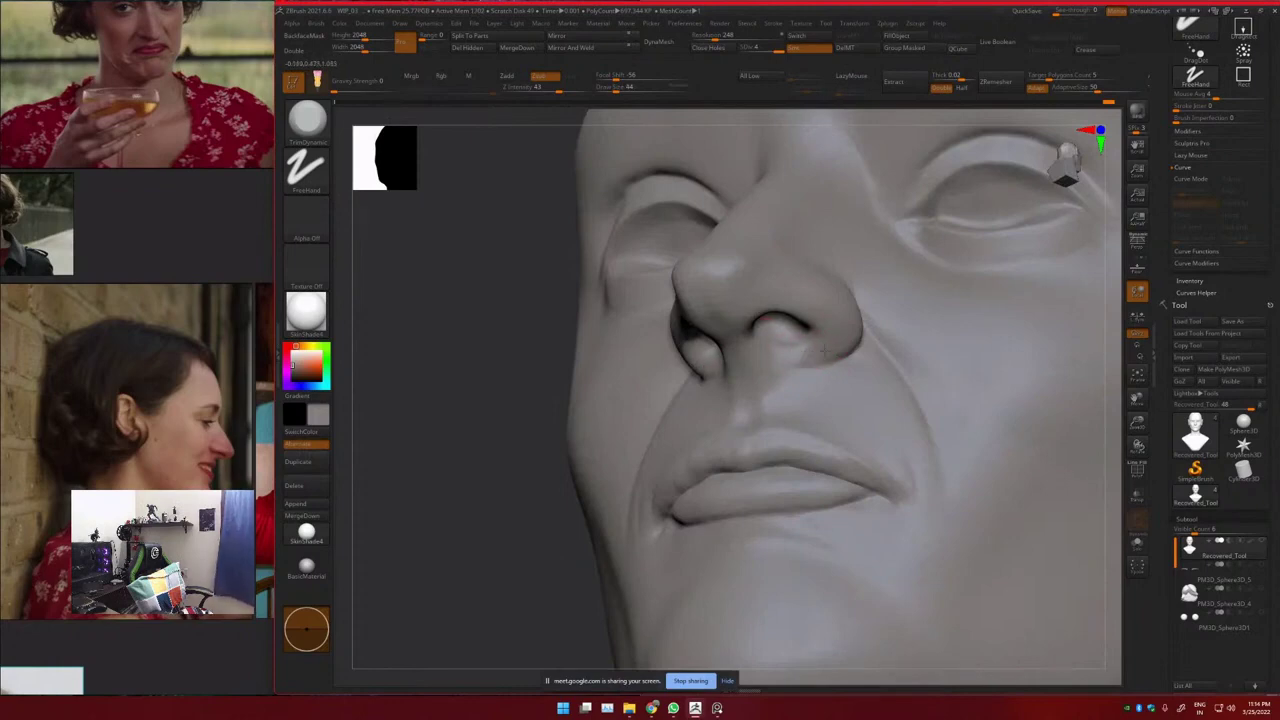
shift+drag(773, 360, 823, 348)
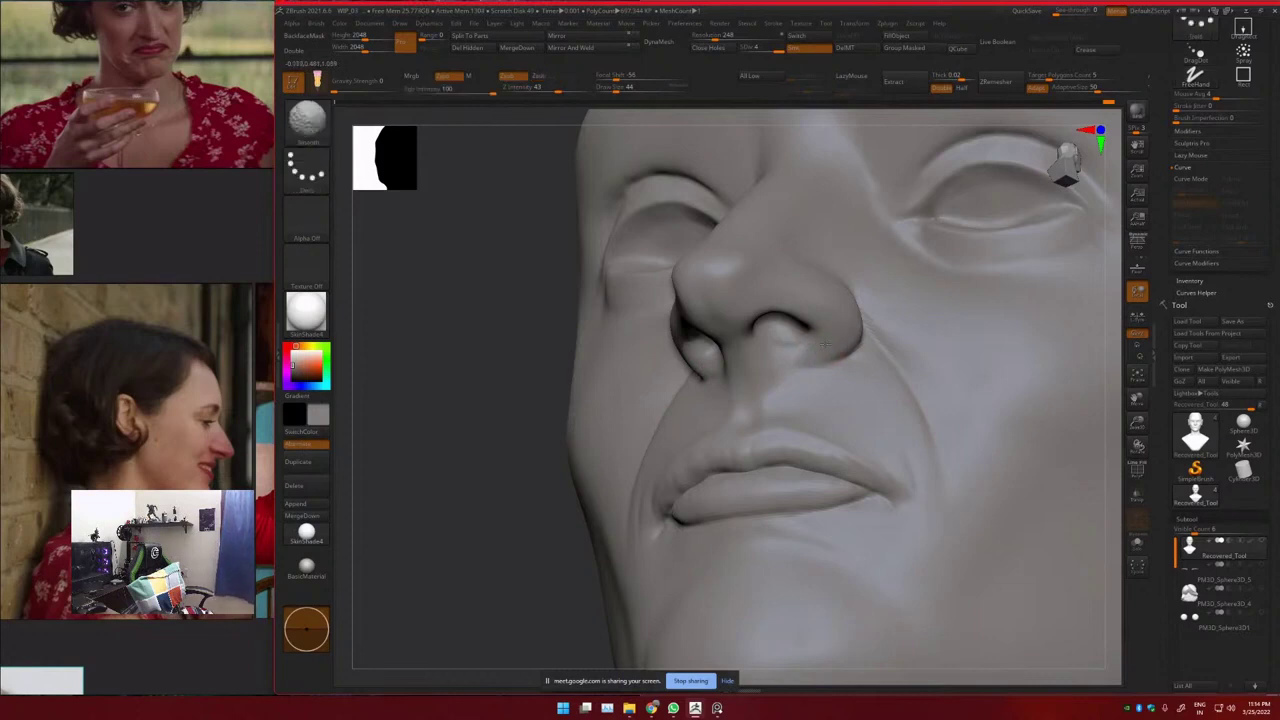
Select the ClayBuildup brush and smooth the outer side of the nostril wing in profile
mouse_move(831, 330)
right_down()
mouse_move(735, 328)
mouse_move(800, 345)
right_up()
mouse_move(800, 345)
ctrl+right_down()
mouse_move(819, 331)
mouse_move(833, 357)
mouse_move(758, 352)
mouse_move(775, 325)
ctrl+right_up()
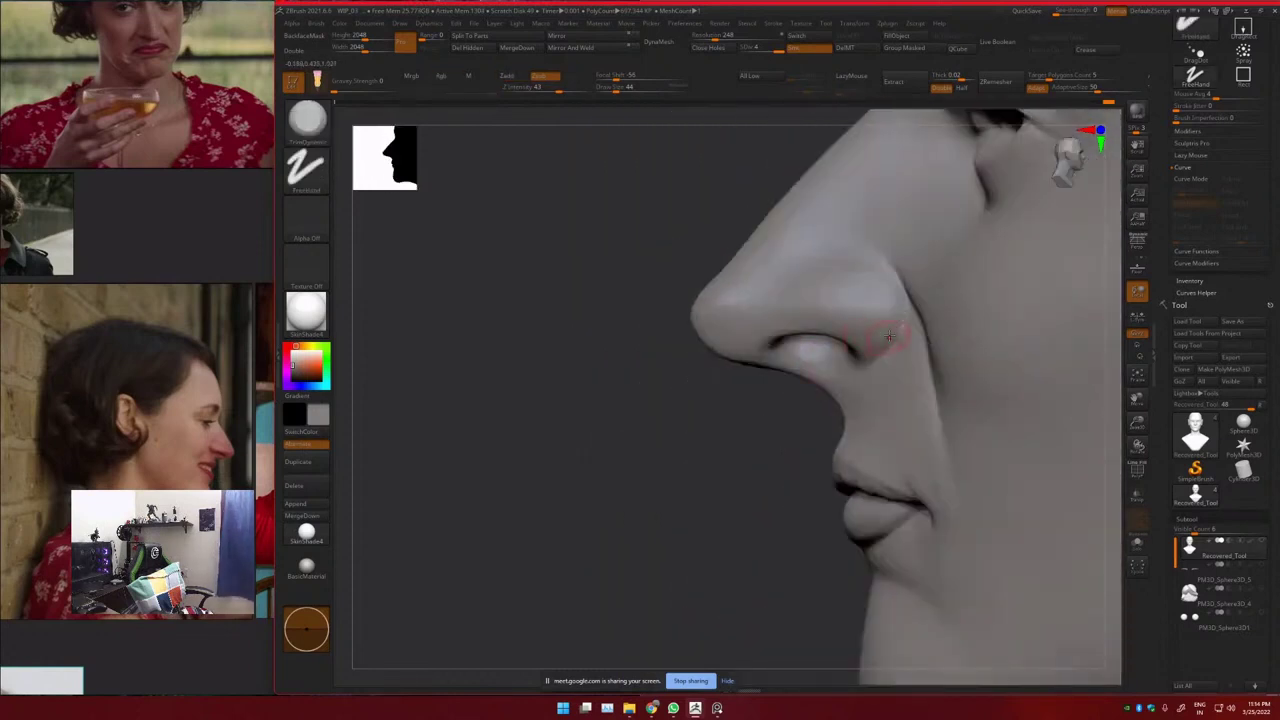
key(b)
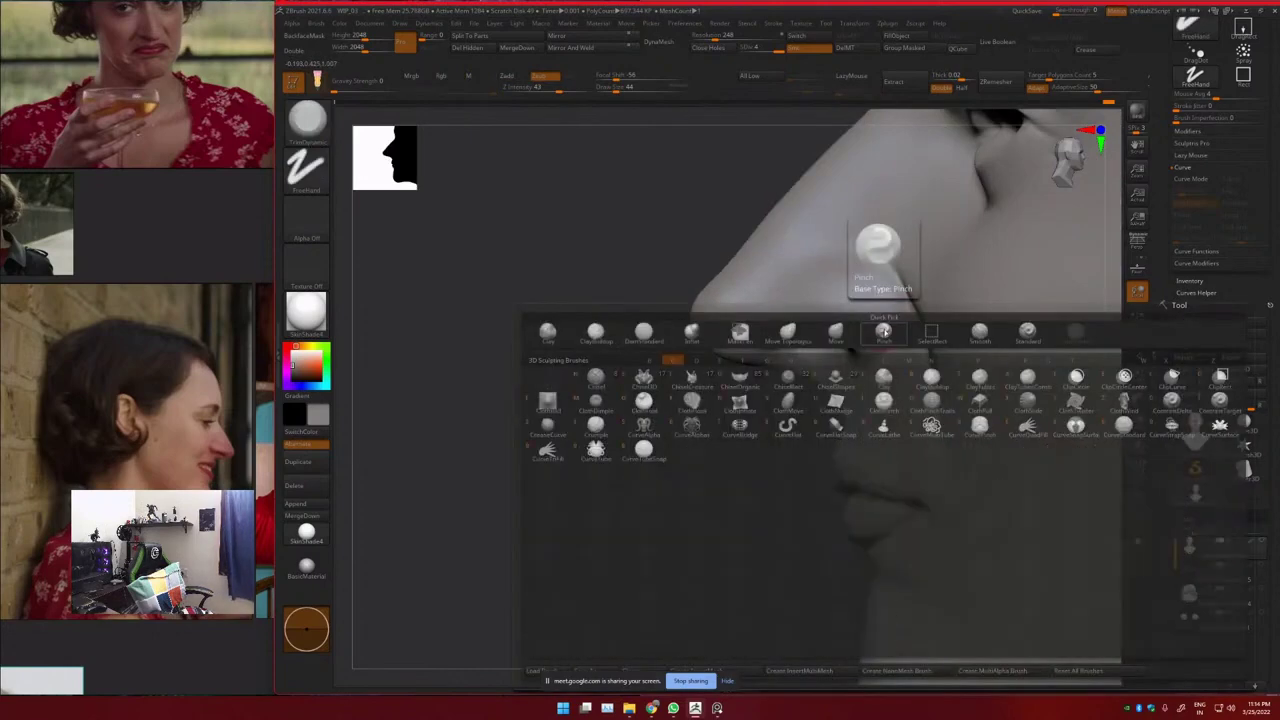
click(886, 327)
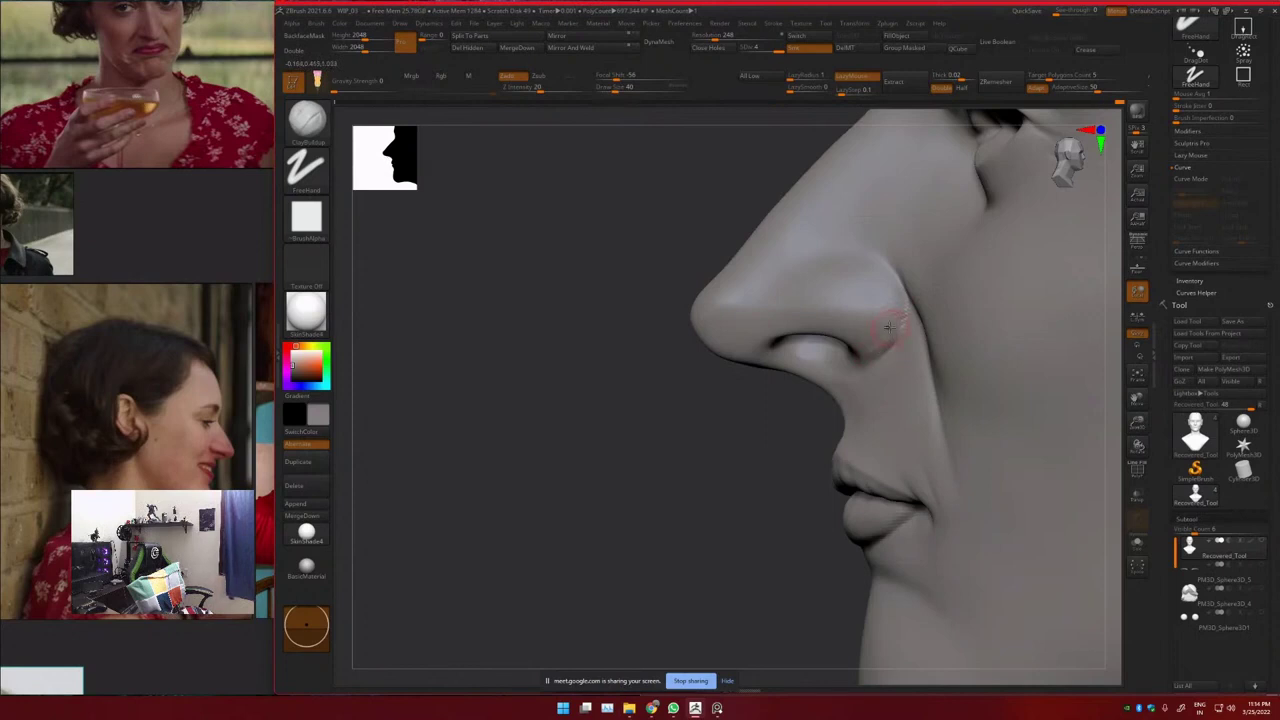
mouse_move(892, 330)
shift+mouse_down()
mouse_move(885, 345)
mouse_move(891, 323)
shift+mouse_up()
mouse_move(849, 371)
right_down()
mouse_move(895, 352)
mouse_move(852, 365)
mouse_move(872, 358)
right_up()
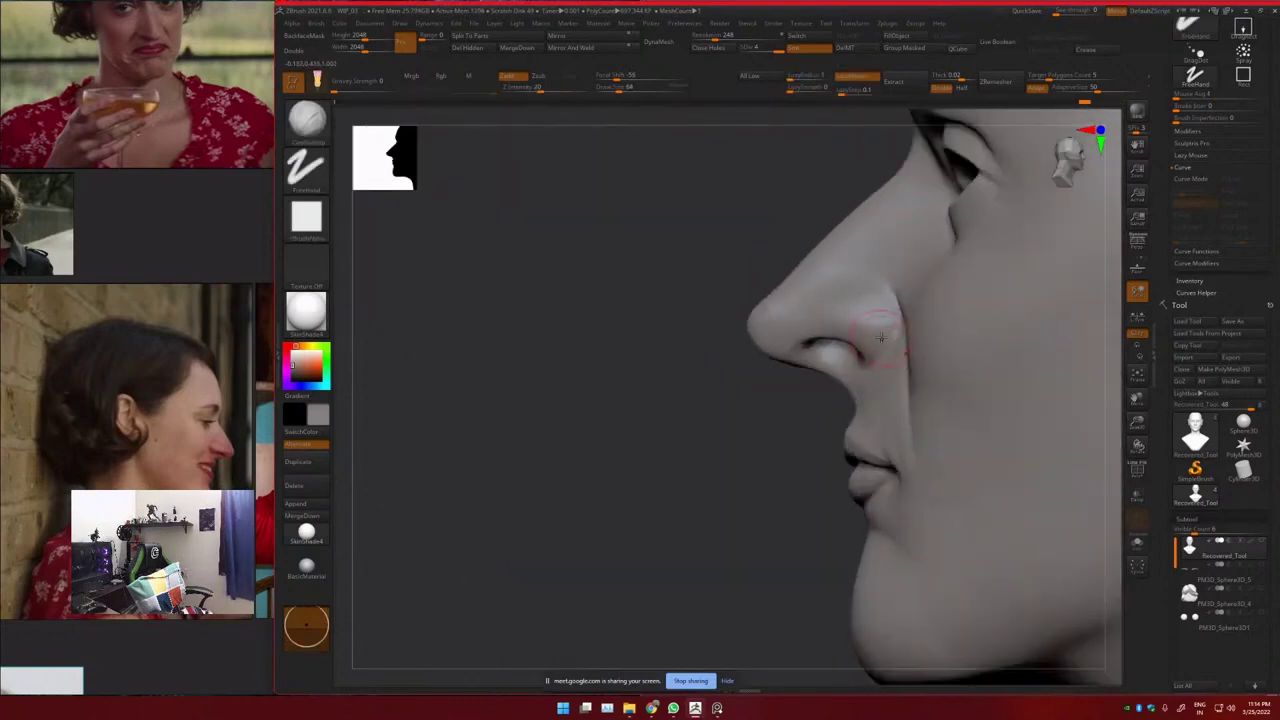
shift+drag(886, 318, 884, 341)
With ClayBuildup active, shape and smooth the outer rim of the nostril opening from below
ctrl+right_drag(890, 364, 884, 316)
right_drag(800, 316, 800, 364)
right_drag(800, 364, 756, 268)
alt+right_drag(940, 398, 862, 364)
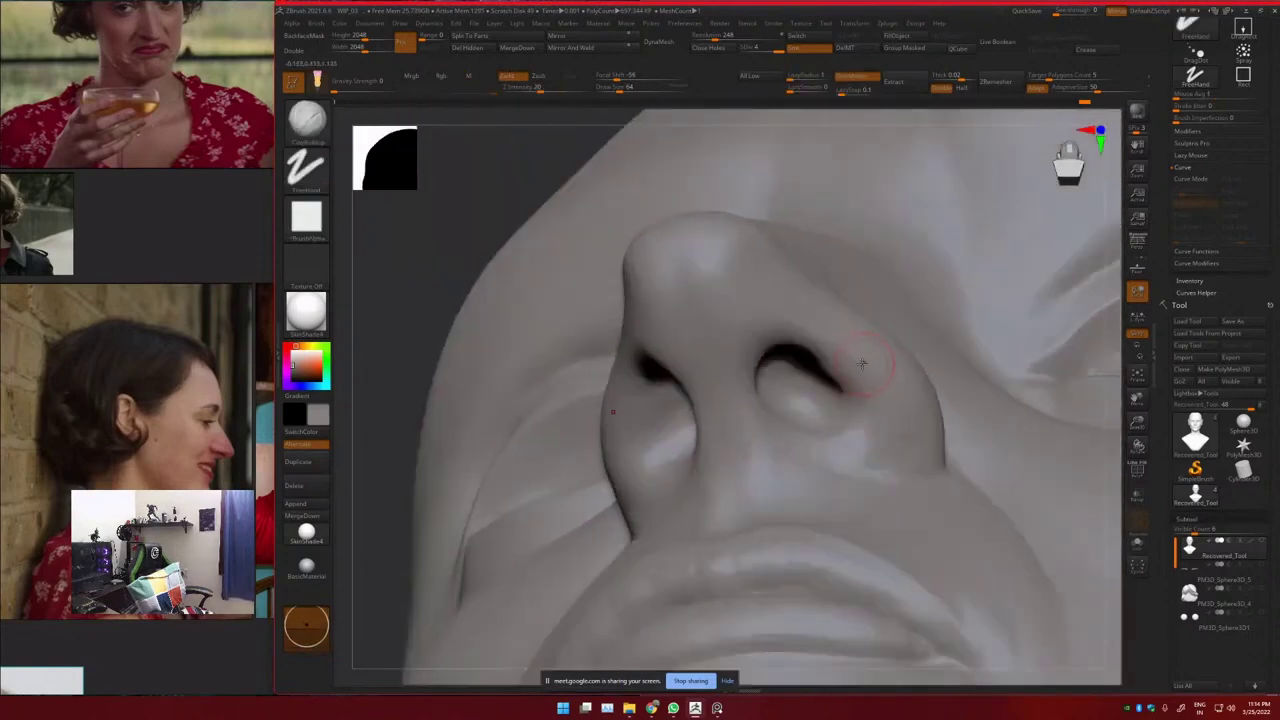
key(b)
key(c)
key(b)
key(b)
key(c)
key(b)
right_drag(836, 397, 840, 355)
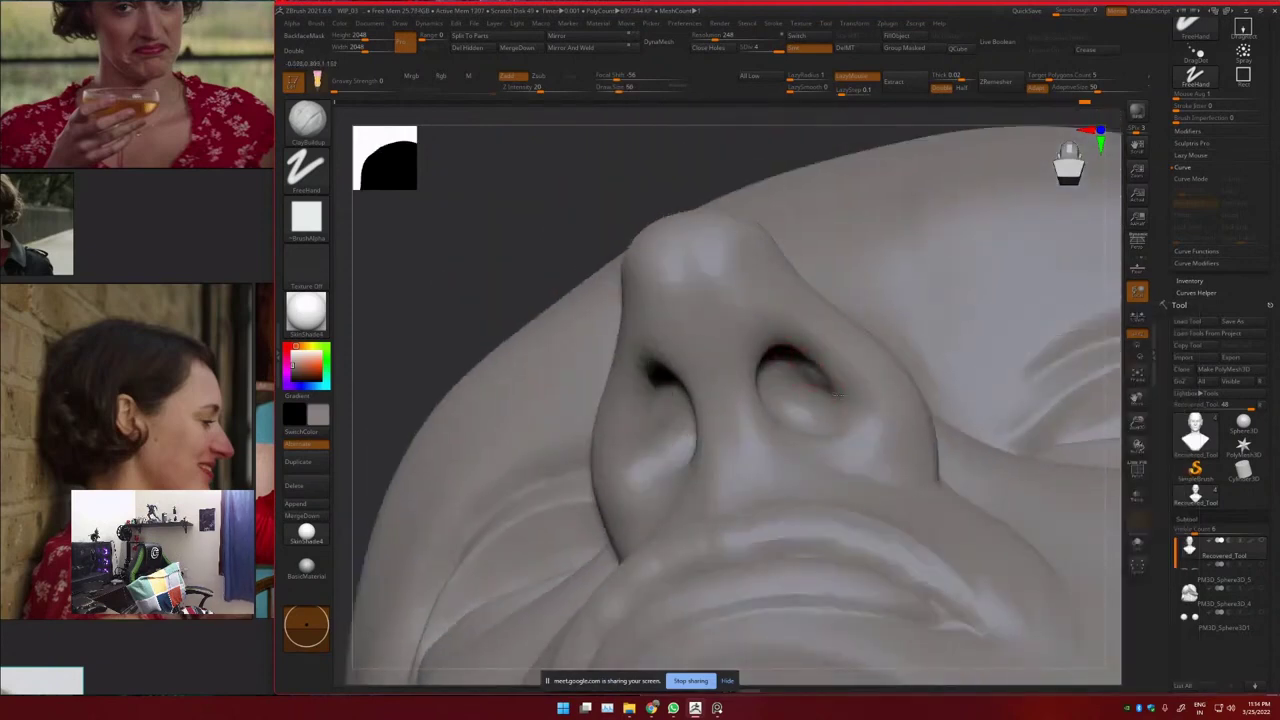
mouse_move(818, 381)
shift+mouse_down()
mouse_move(798, 357)
mouse_move(831, 368)
shift+mouse_up()
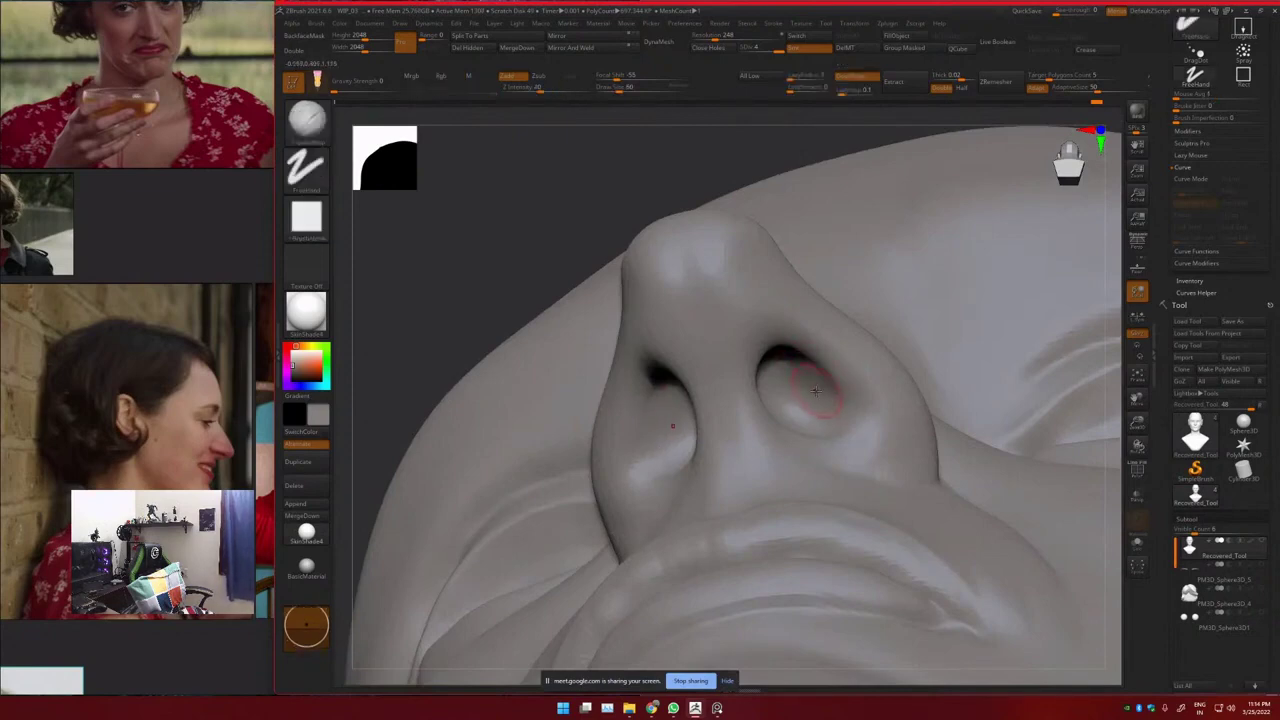
mouse_move(832, 398)
shift+mouse_down()
mouse_move(800, 357)
mouse_move(830, 402)
shift+mouse_up()
Undo the last nostril stroke and smooth the inner edge and outer corner of the nostril opening again
key(shift)
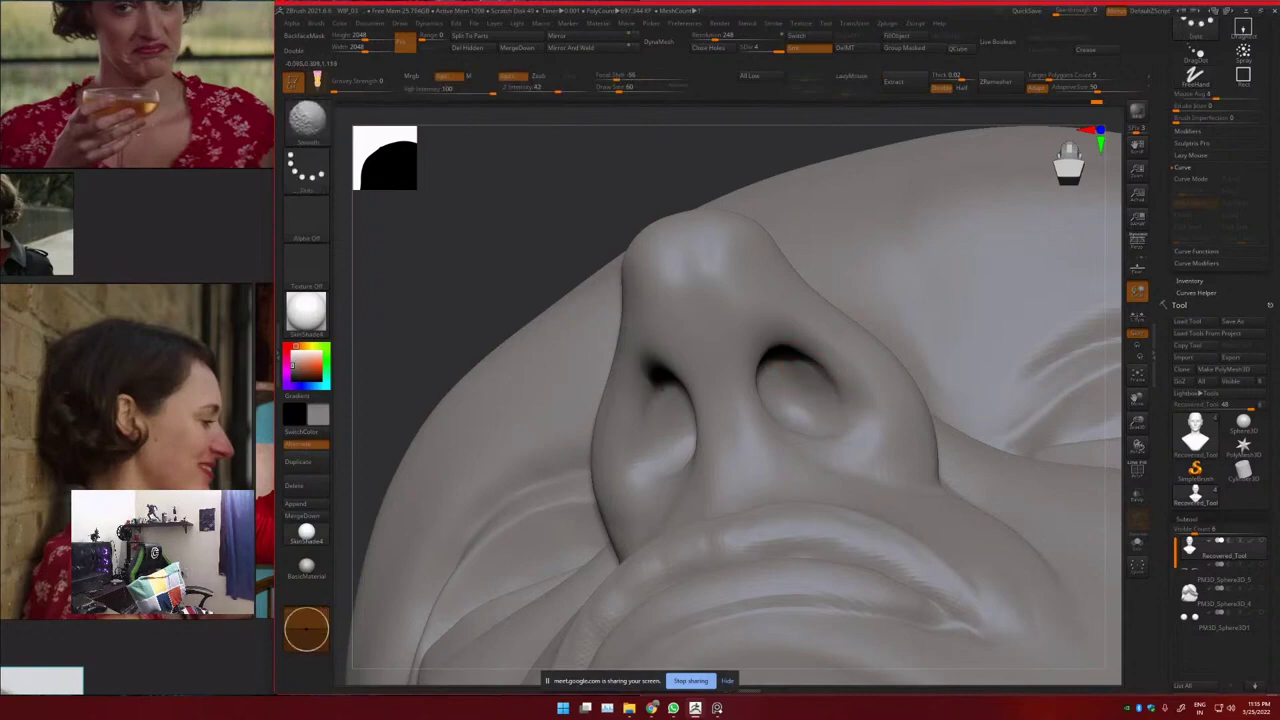
key(ctrl+z)
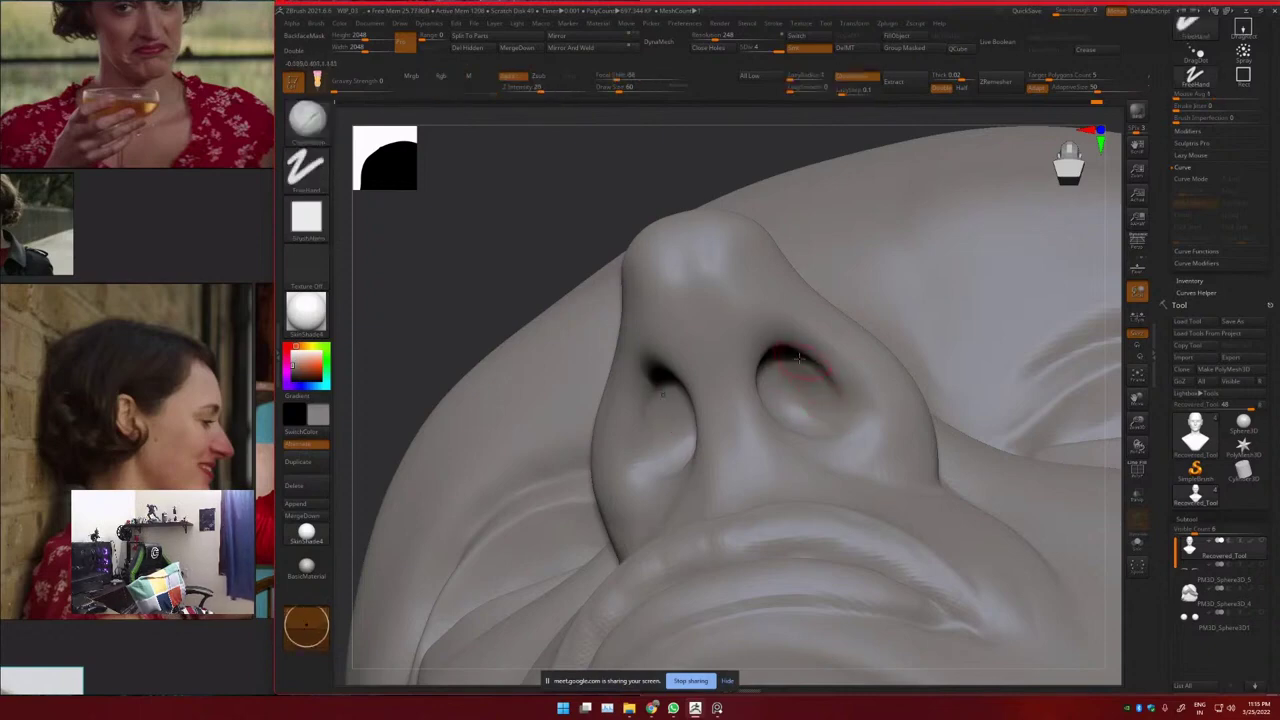
key(shift)
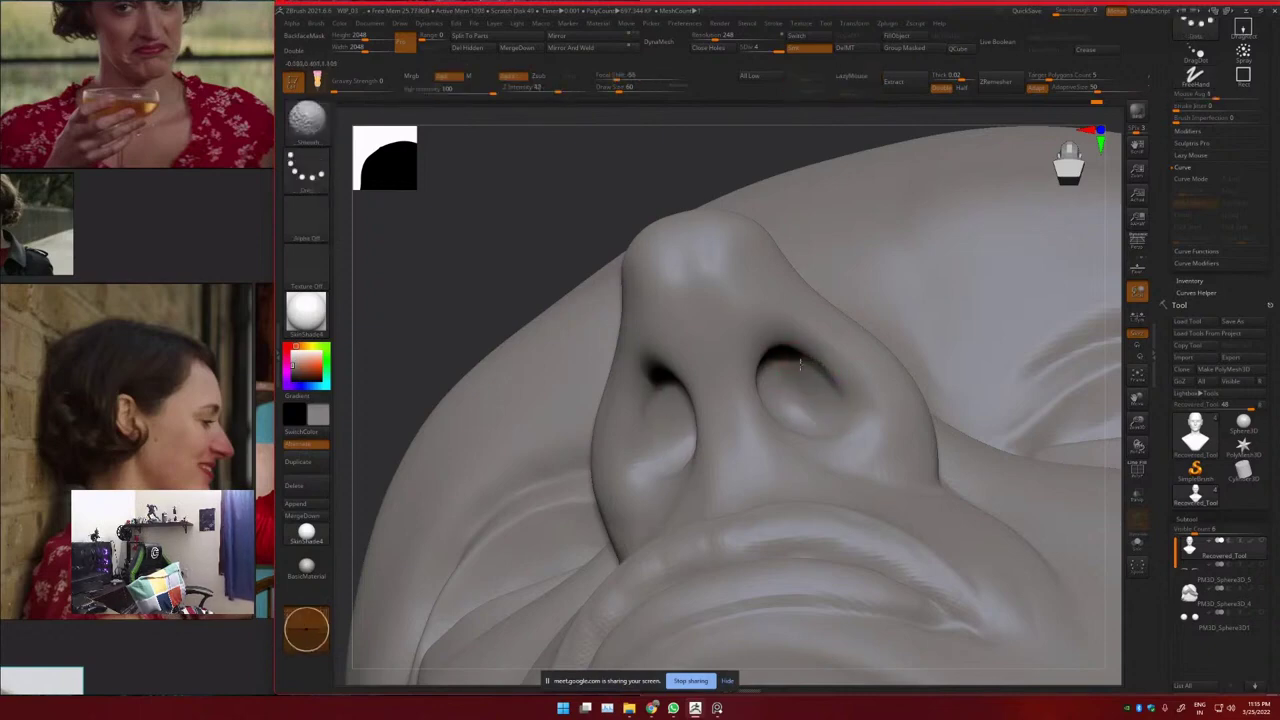
shift+drag(829, 399, 812, 384)
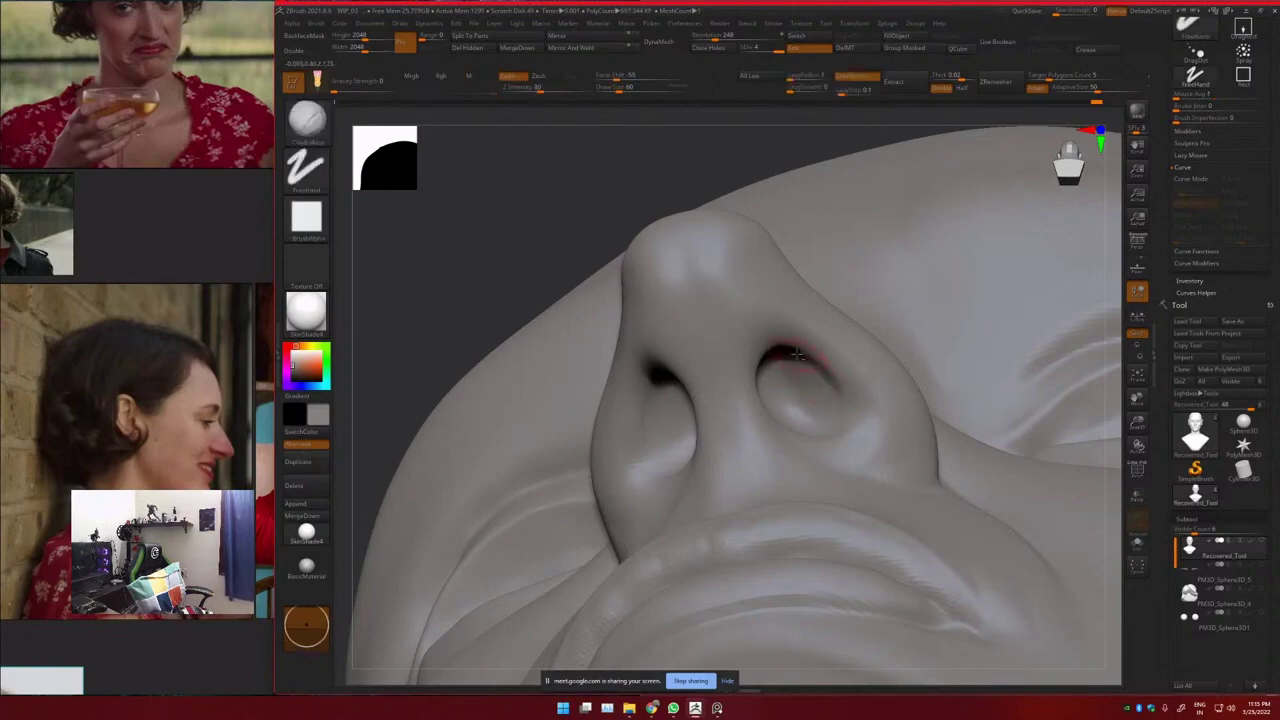
key(shift)
shift+drag(807, 371, 829, 398)
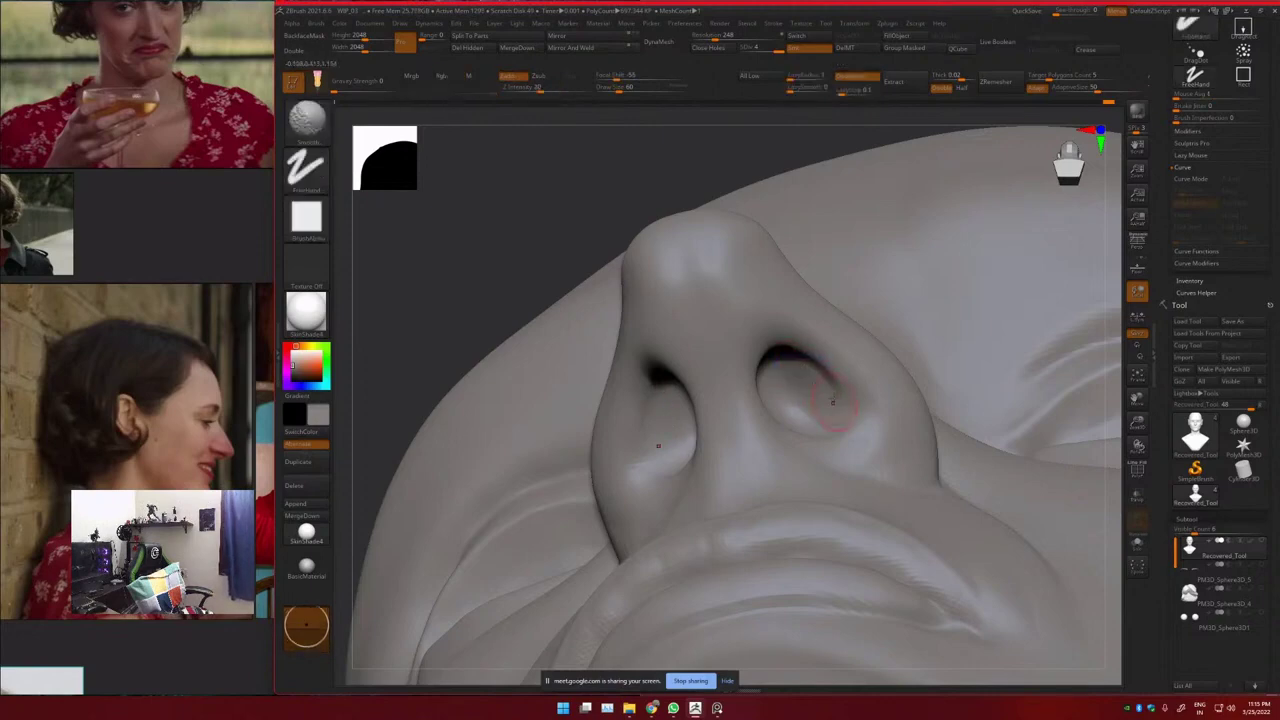
key(shift)
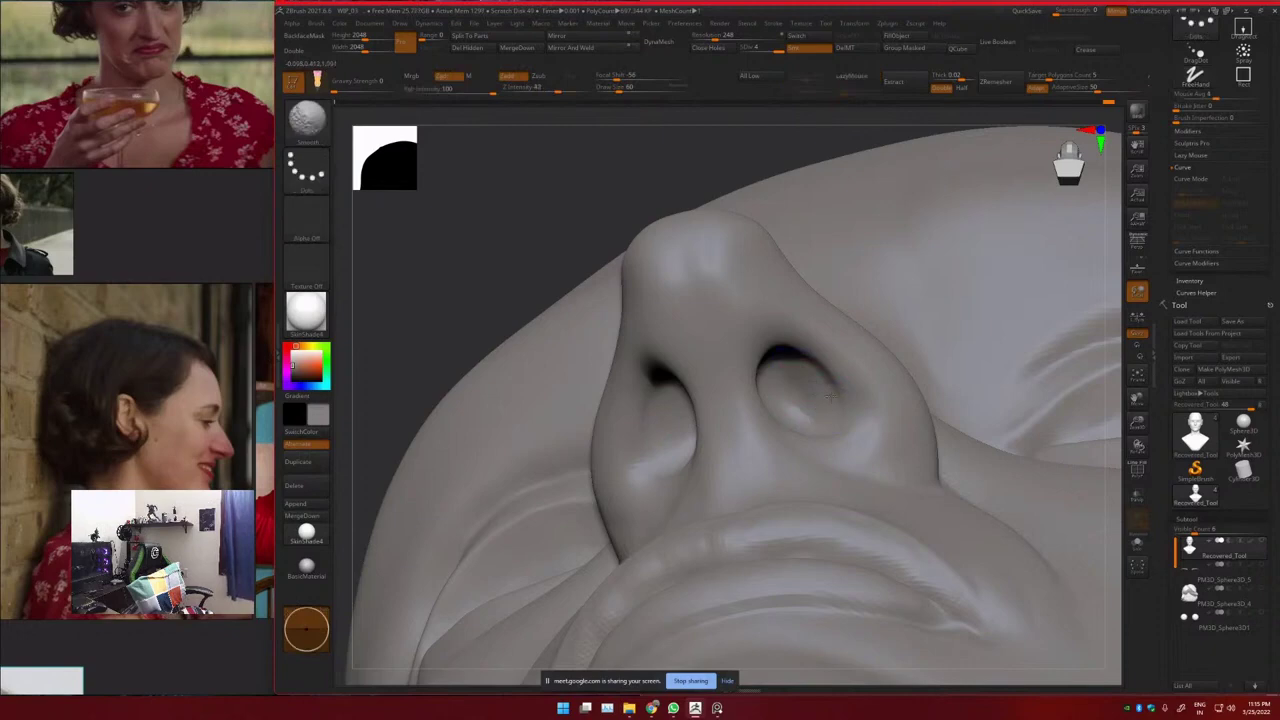
Compare the bust's profile with the side-view and portrait photos on the reference board
ctrl+right_drag(814, 380, 786, 352)
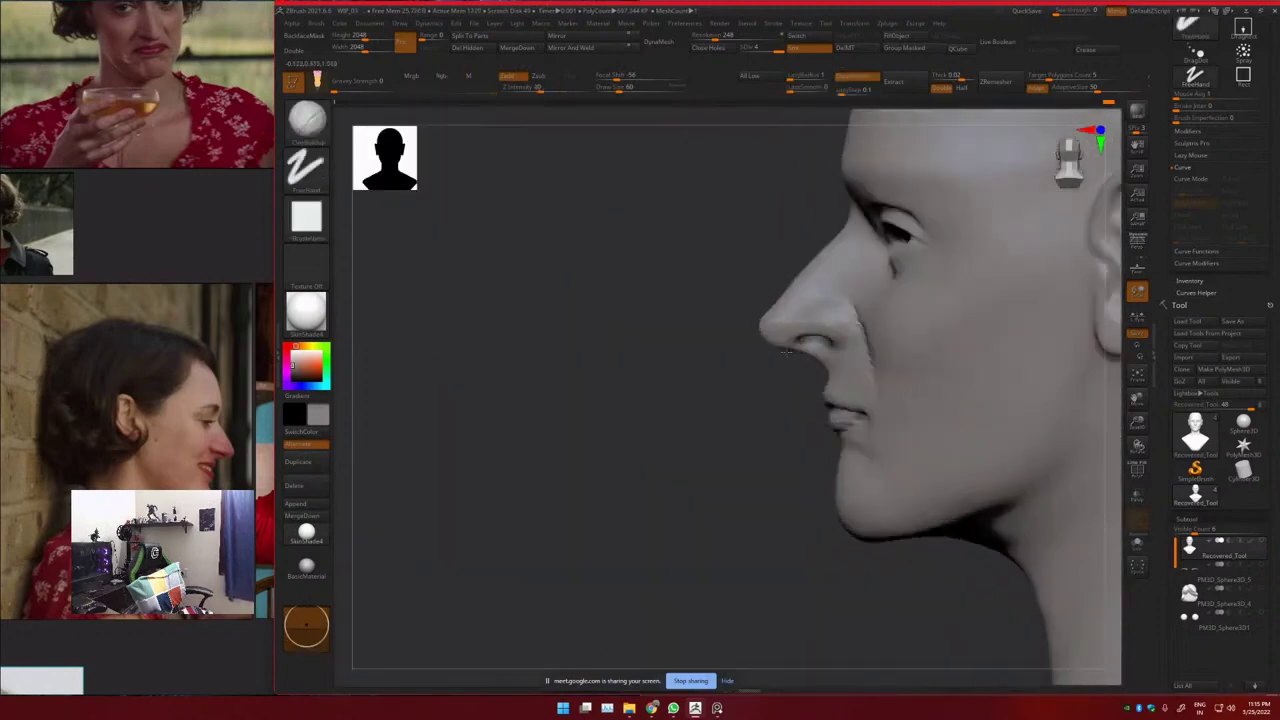
drag(786, 351, 802, 424)
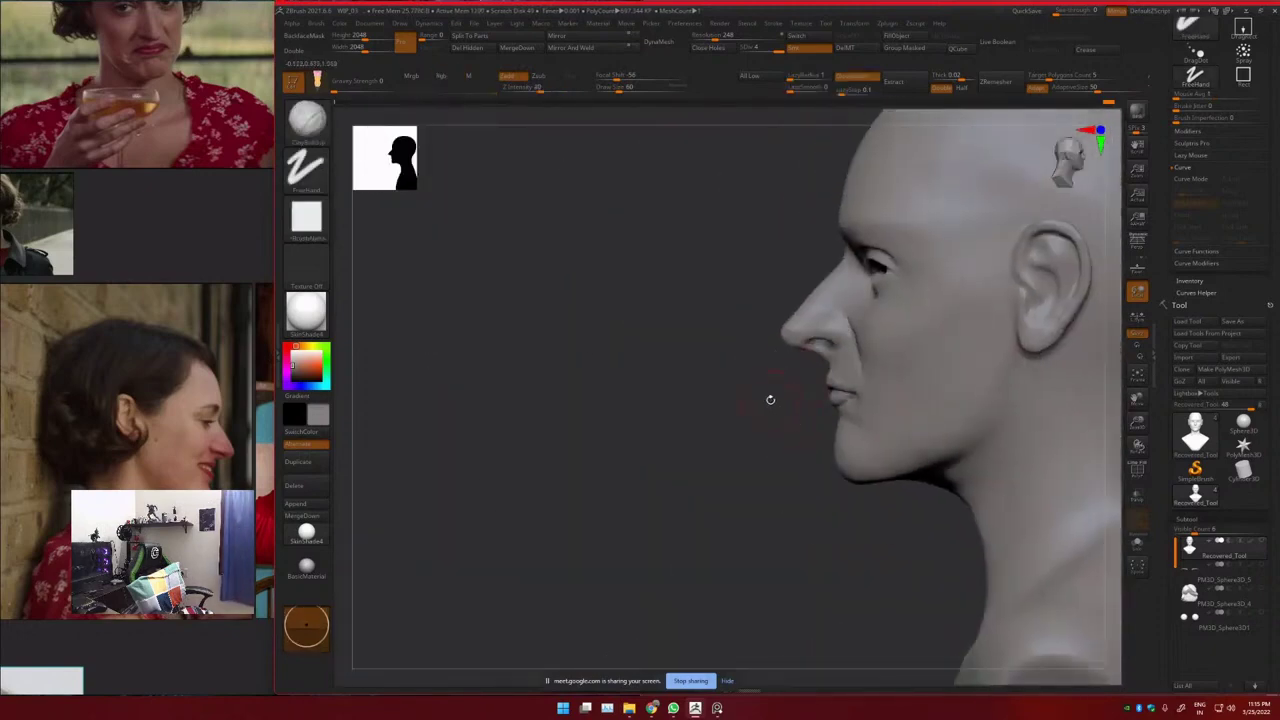
scroll(128, 410, down, 7)
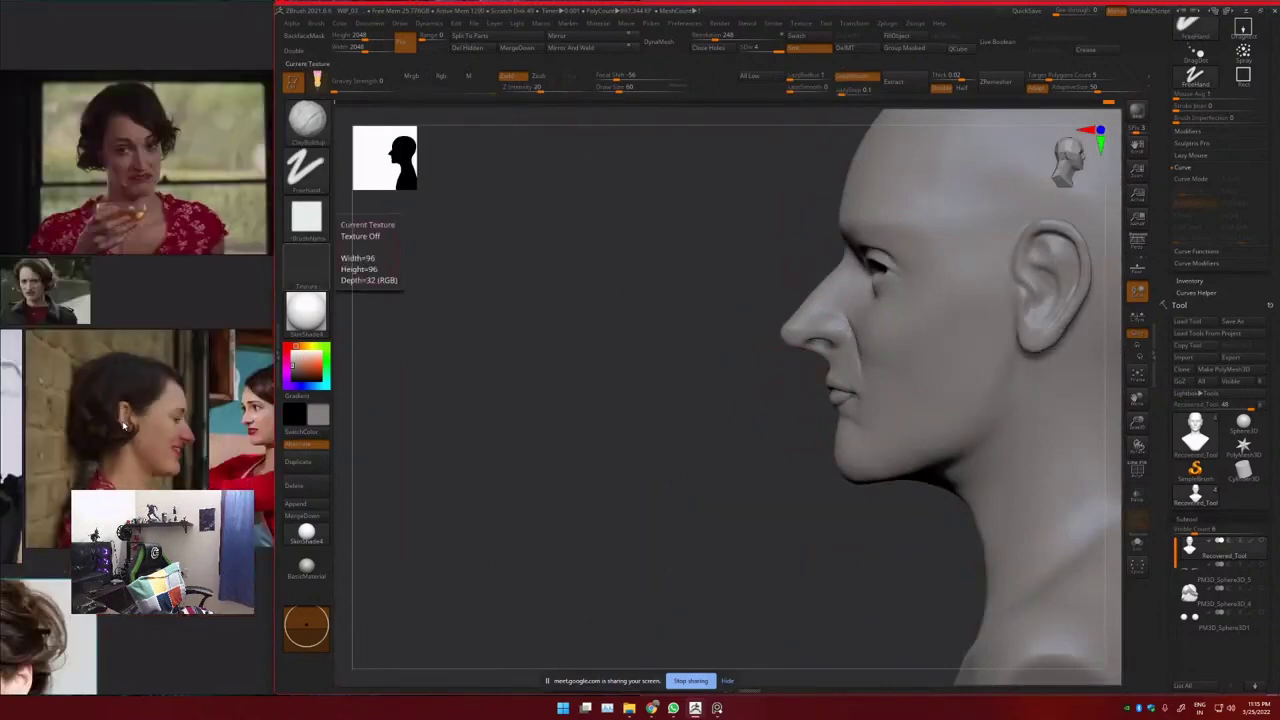
middle_drag(110, 456, 127, 484)
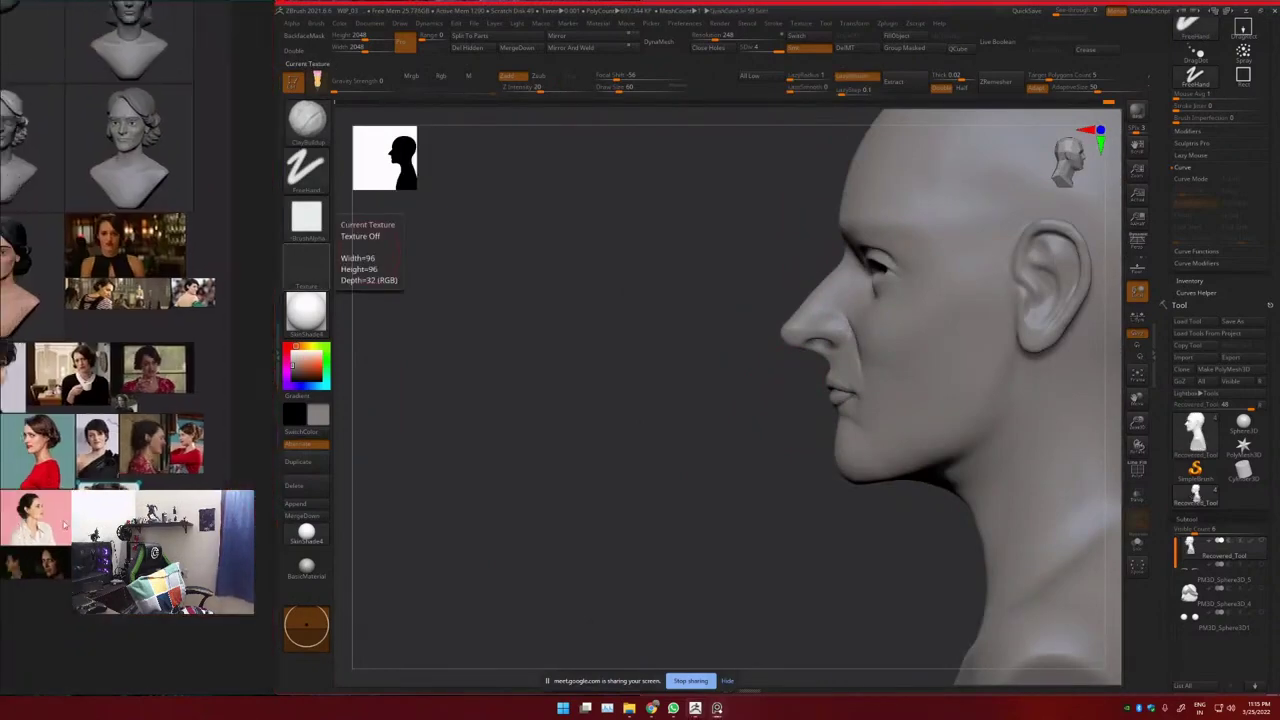
scroll(100, 500, up, 6)
scroll(136, 491, up, 6)
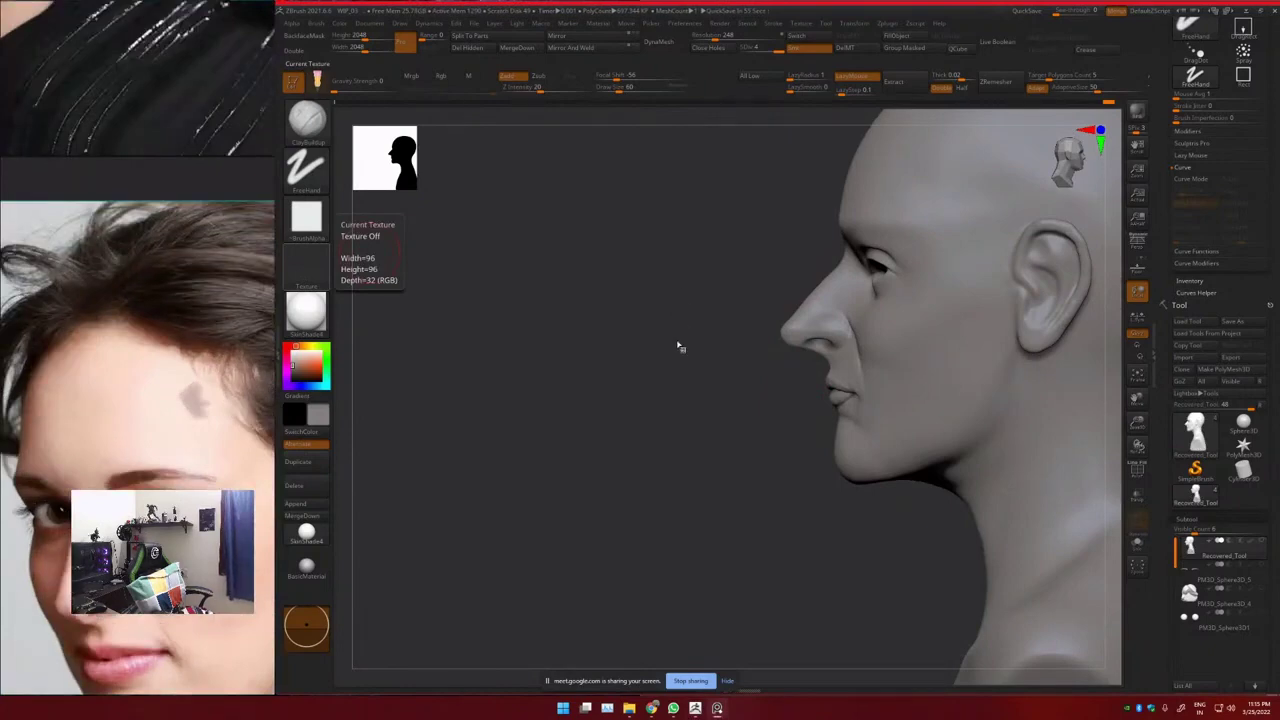
View the bust in three-quarter and look through the reference board for a matching photo with the head turned
right_drag(745, 330, 800, 305)
right_drag(800, 305, 781, 324)
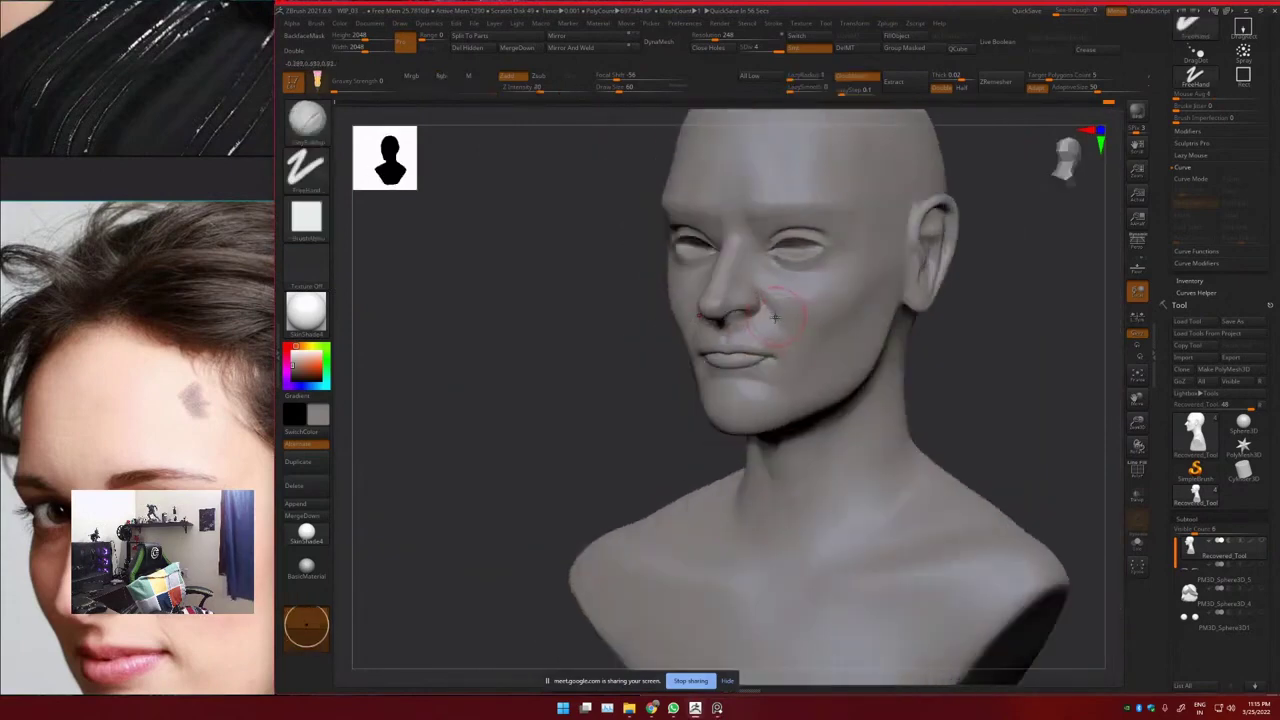
scroll(100, 431, down, 5)
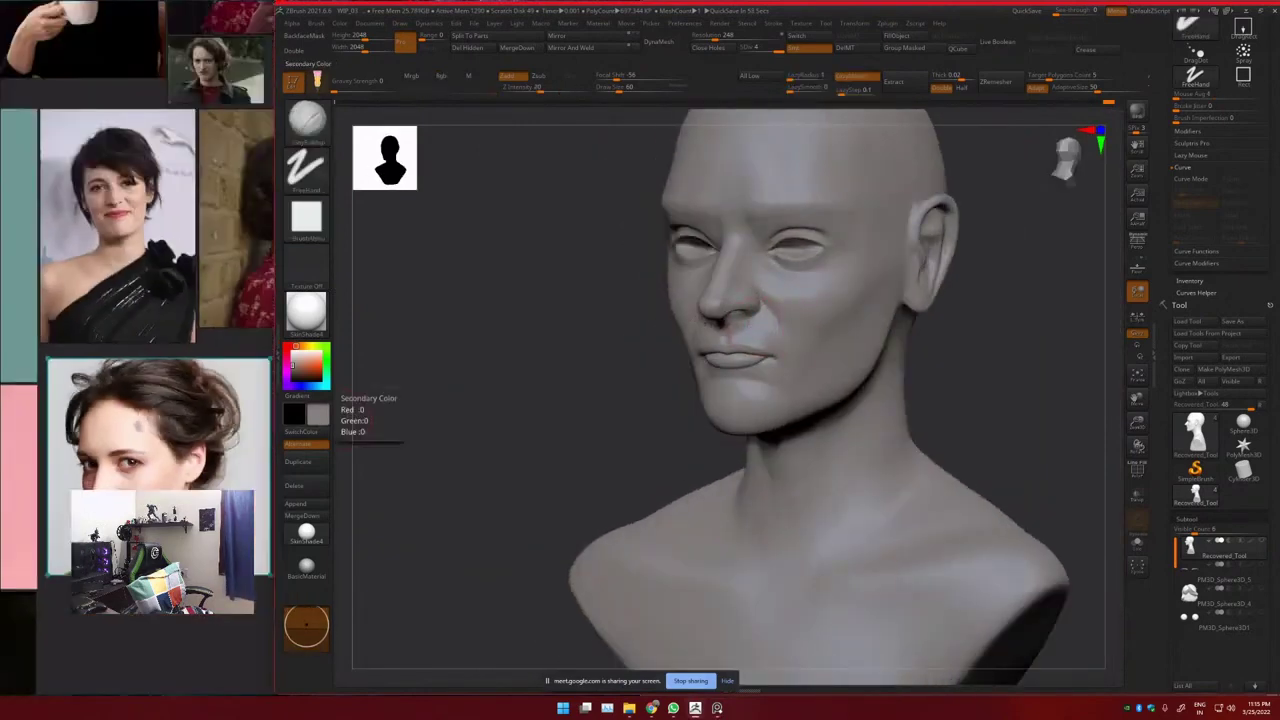
middle_drag(100, 470, 176, 459)
scroll(163, 490, down, 5)
middle_drag(130, 530, 117, 506)
scroll(145, 492, up, 5)
scroll(128, 518, up, 5)
scroll(128, 518, down, 4)
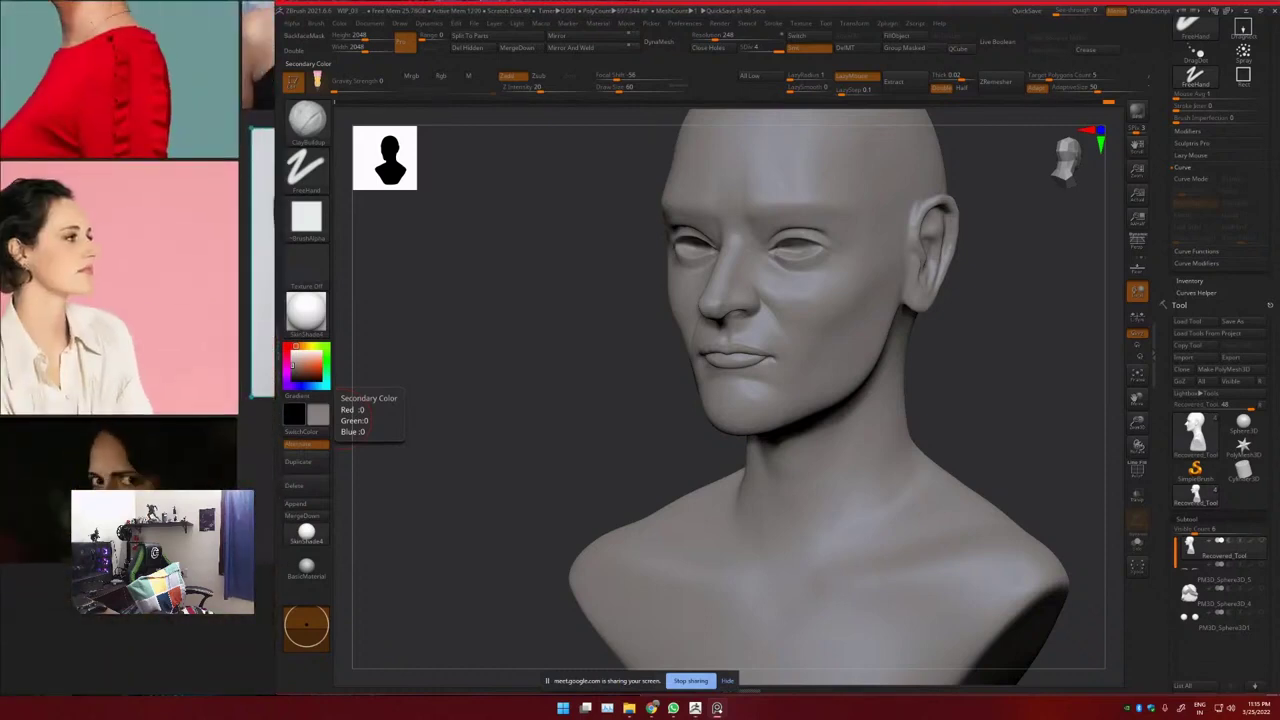
Examine the bust's brow, nose, mouth and chin in three-quarter view against the reference photo with the pink background
drag(675, 318, 529, 494)
shift+drag(594, 434, 608, 374)
drag(608, 374, 668, 374)
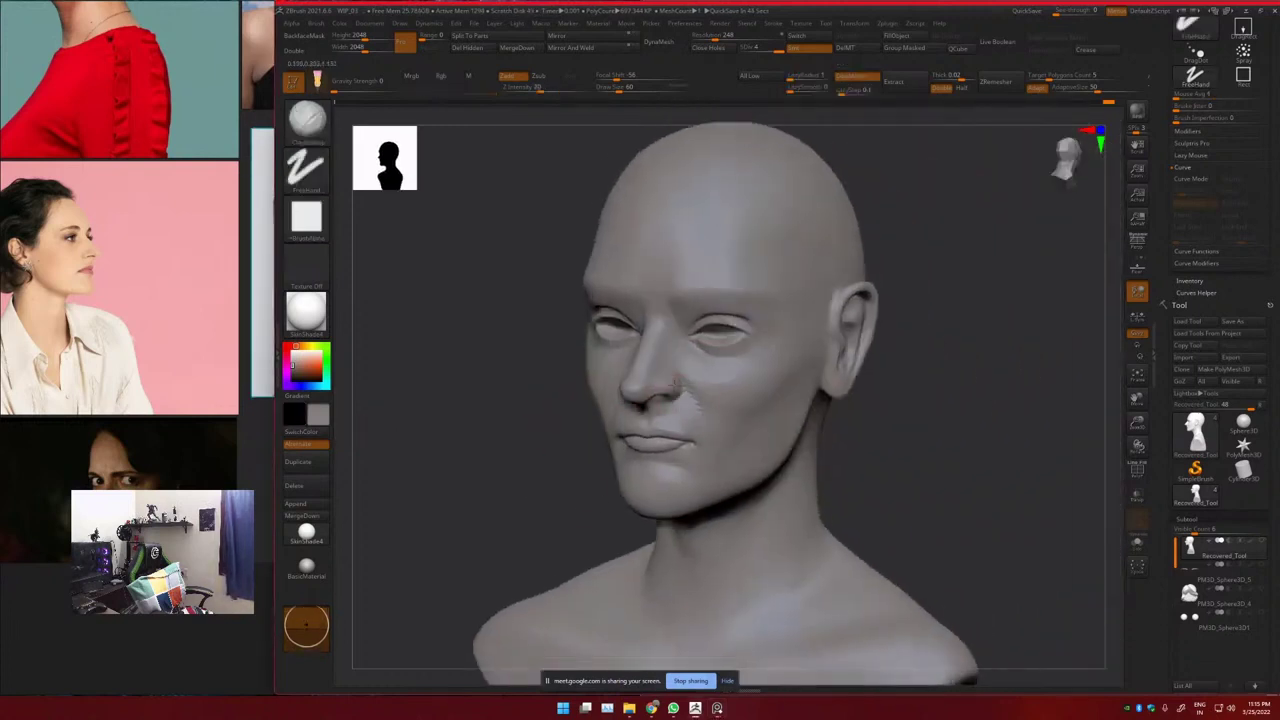
alt+drag(570, 292, 585, 302)
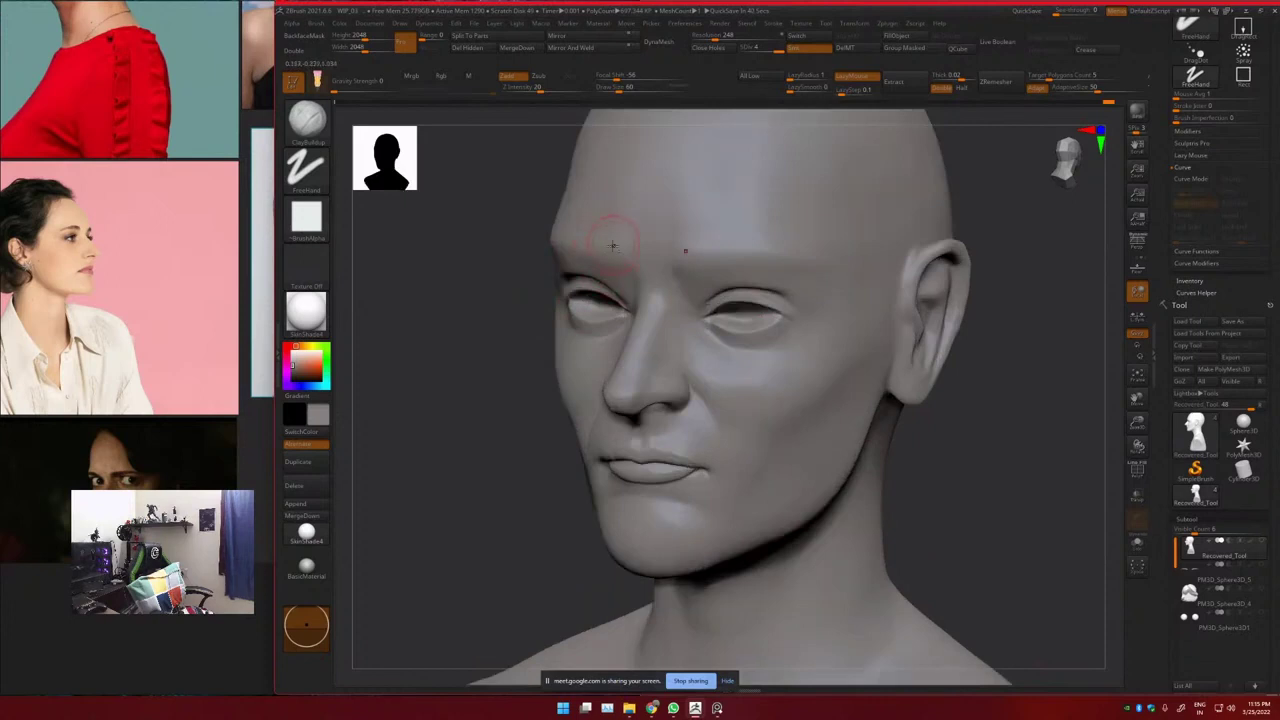
ctrl+right_drag(612, 245, 597, 309)
right_drag(634, 386, 672, 380)
ctrl+right_drag(672, 480, 676, 412)
right_drag(676, 412, 654, 412)
alt+right_drag(655, 472, 645, 440)
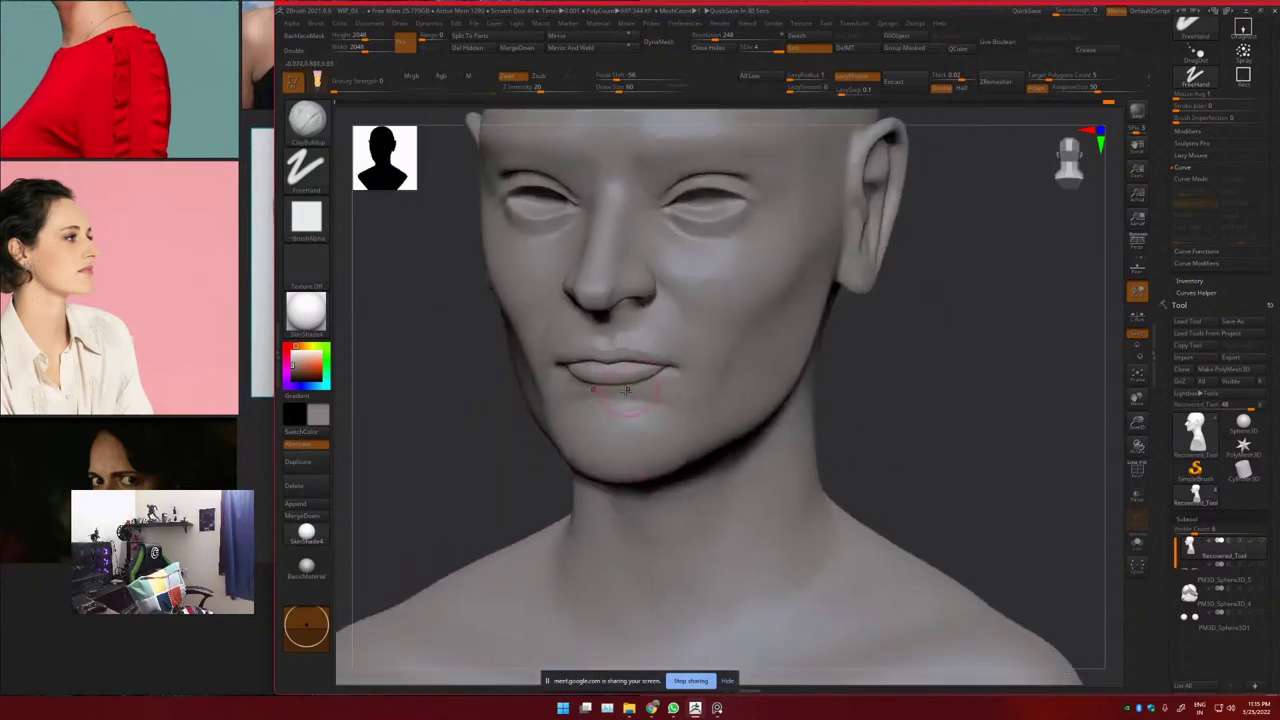
Carve a faint crease in the cheek beside the mouth corner with the DamStandard brush and smooth the area
ctrl+right_drag(628, 391, 670, 429)
key(b)
key(d)
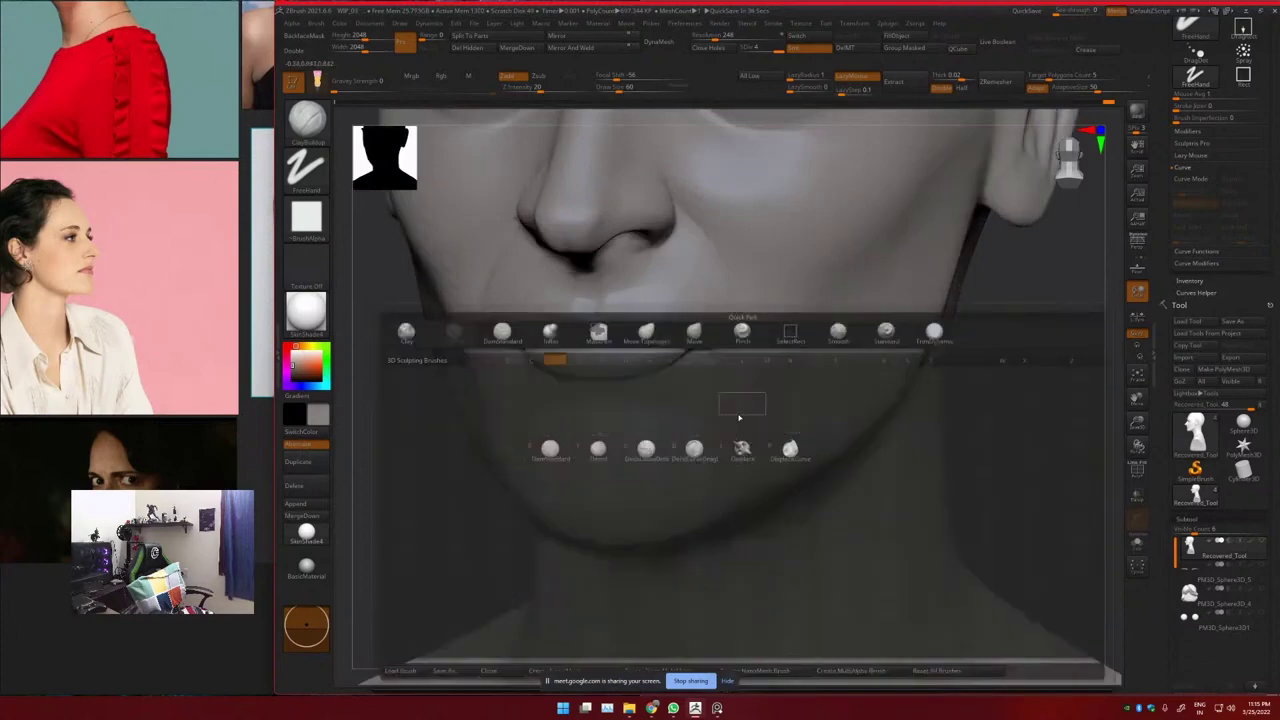
key(s)
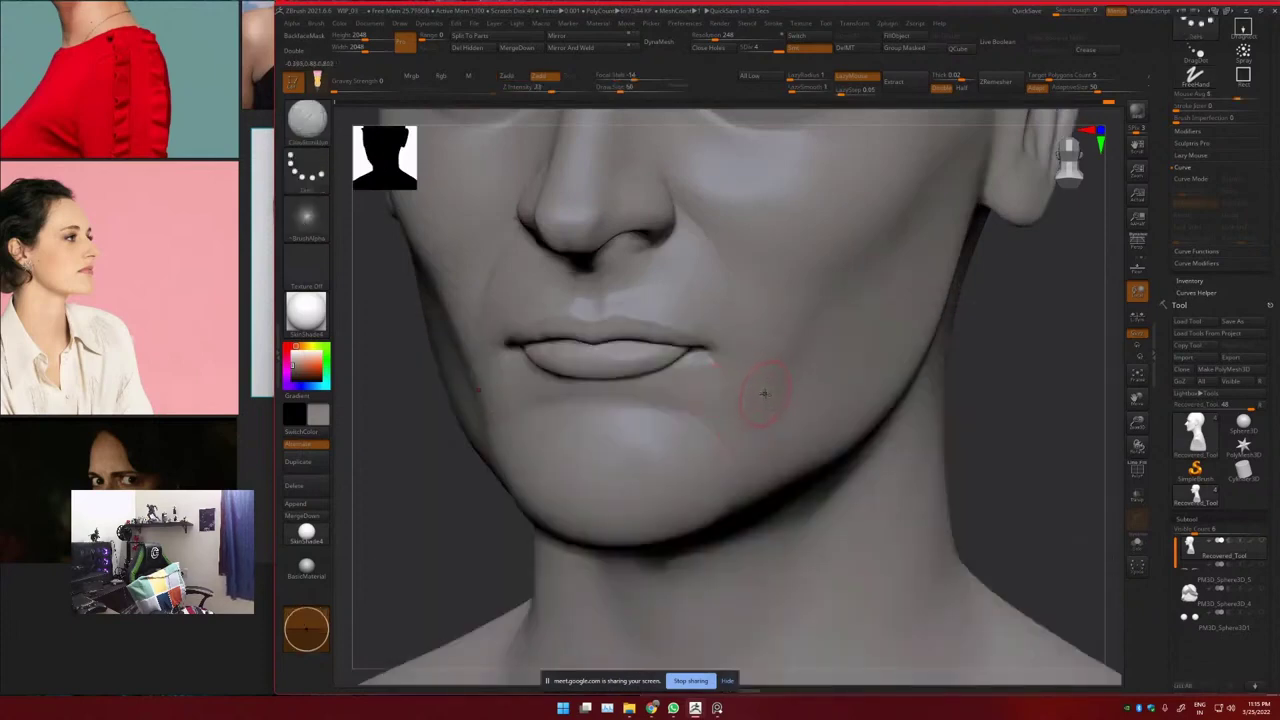
shift+drag(757, 420, 763, 376)
key(ctrl+z)
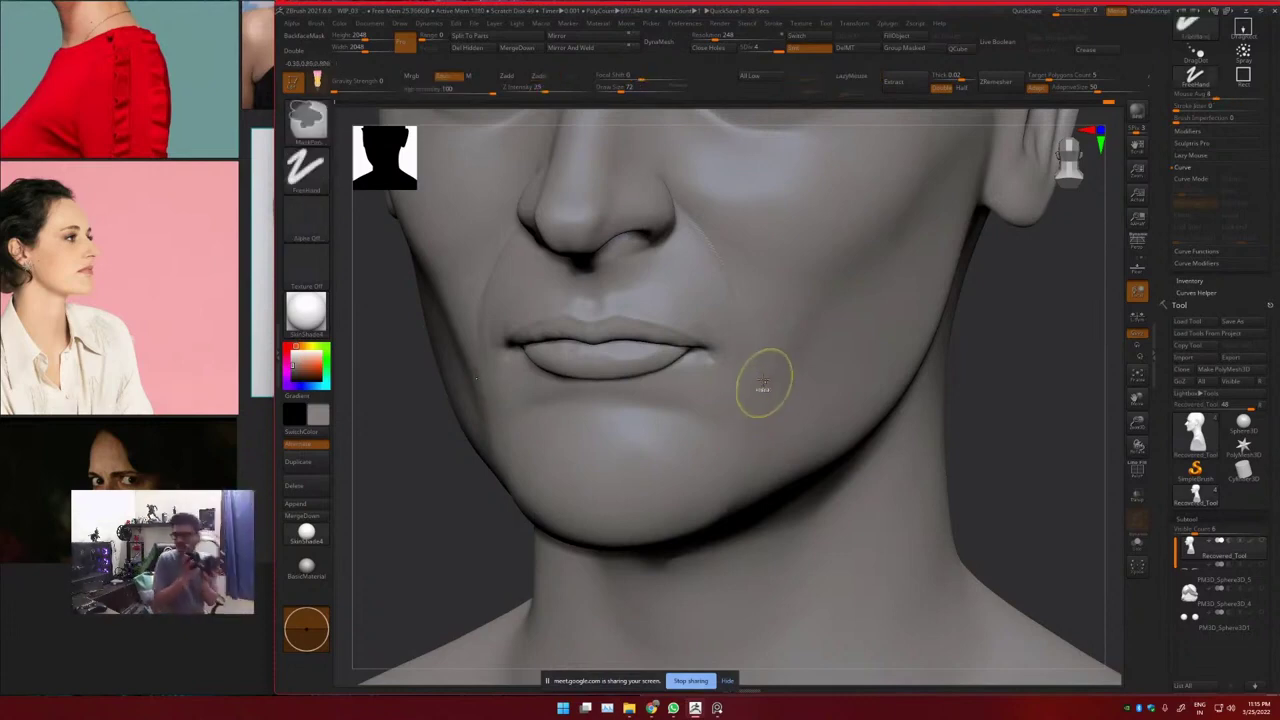
drag(789, 385, 770, 430)
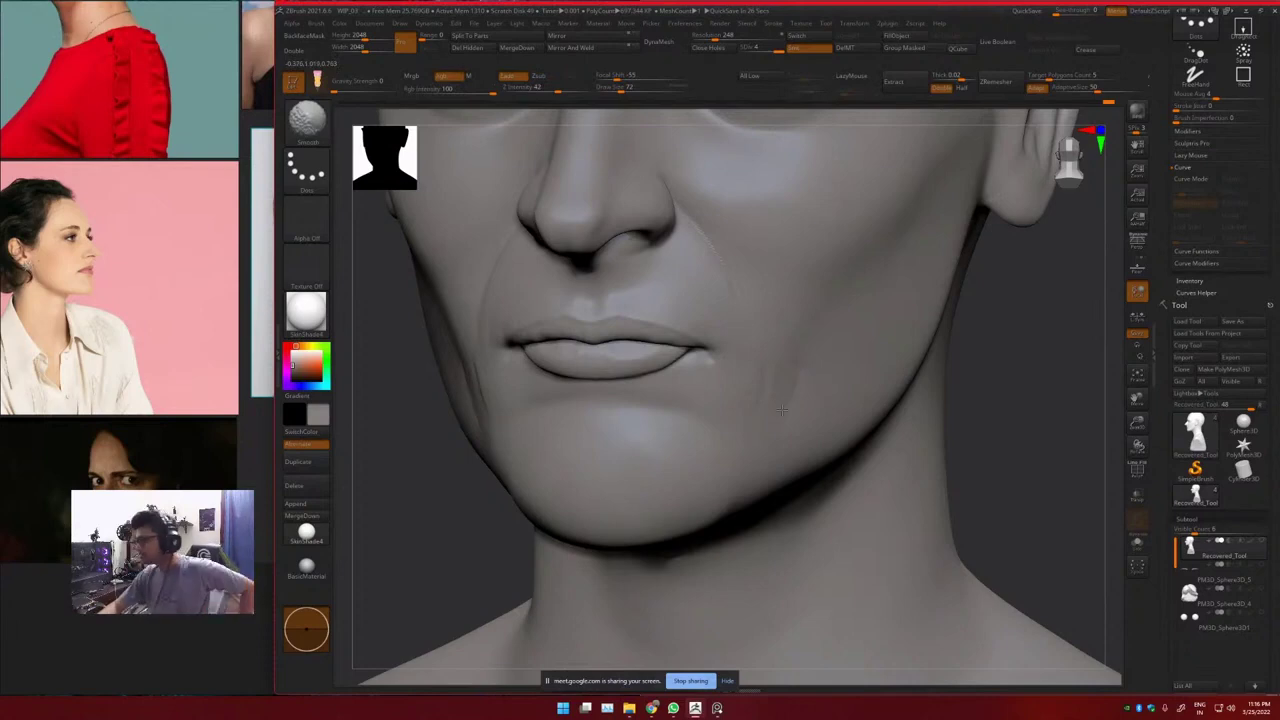
Examine the cheek and jaw from the side, and the whole bust from the front
mouse_move(800, 414)
ctrl+right_down()
mouse_move(770, 357)
mouse_move(727, 383)
mouse_move(735, 480)
ctrl+right_up()
mouse_move(735, 480)
right_down()
mouse_move(790, 500)
mouse_move(828, 322)
mouse_move(862, 367)
right_up()
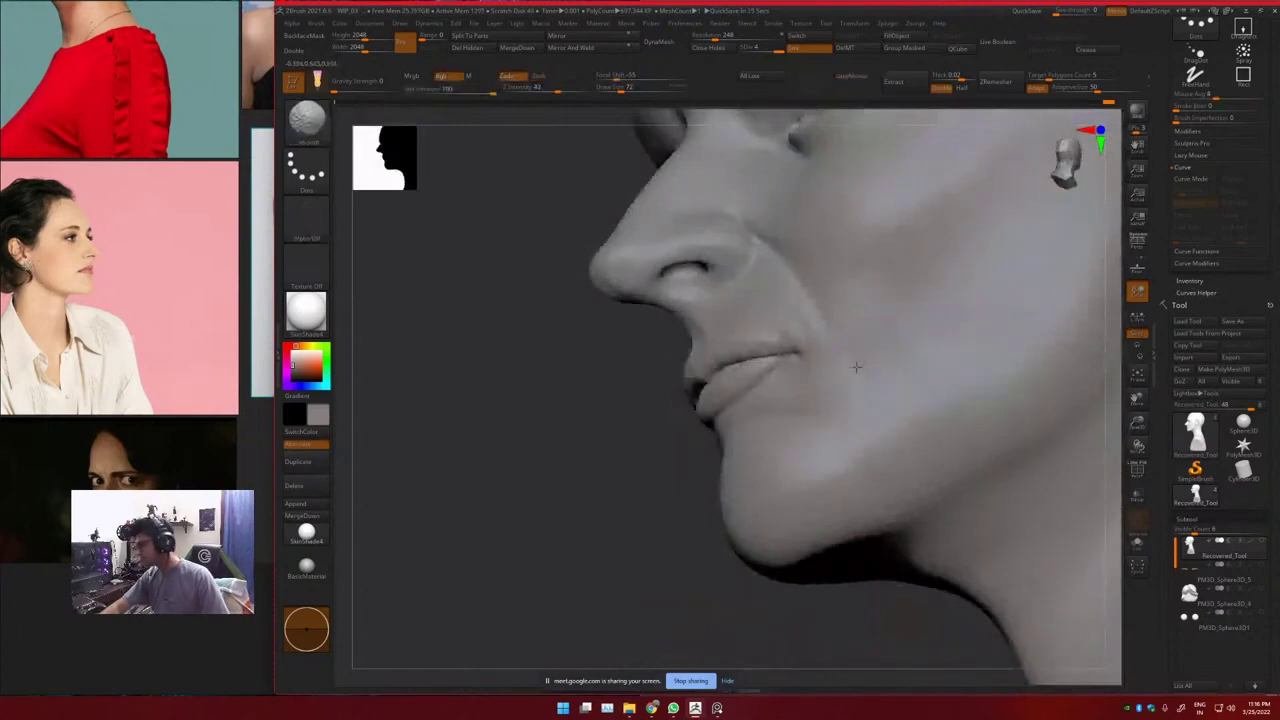
right_drag(960, 309, 1020, 325)
ctrl+right_drag(1020, 325, 965, 240)
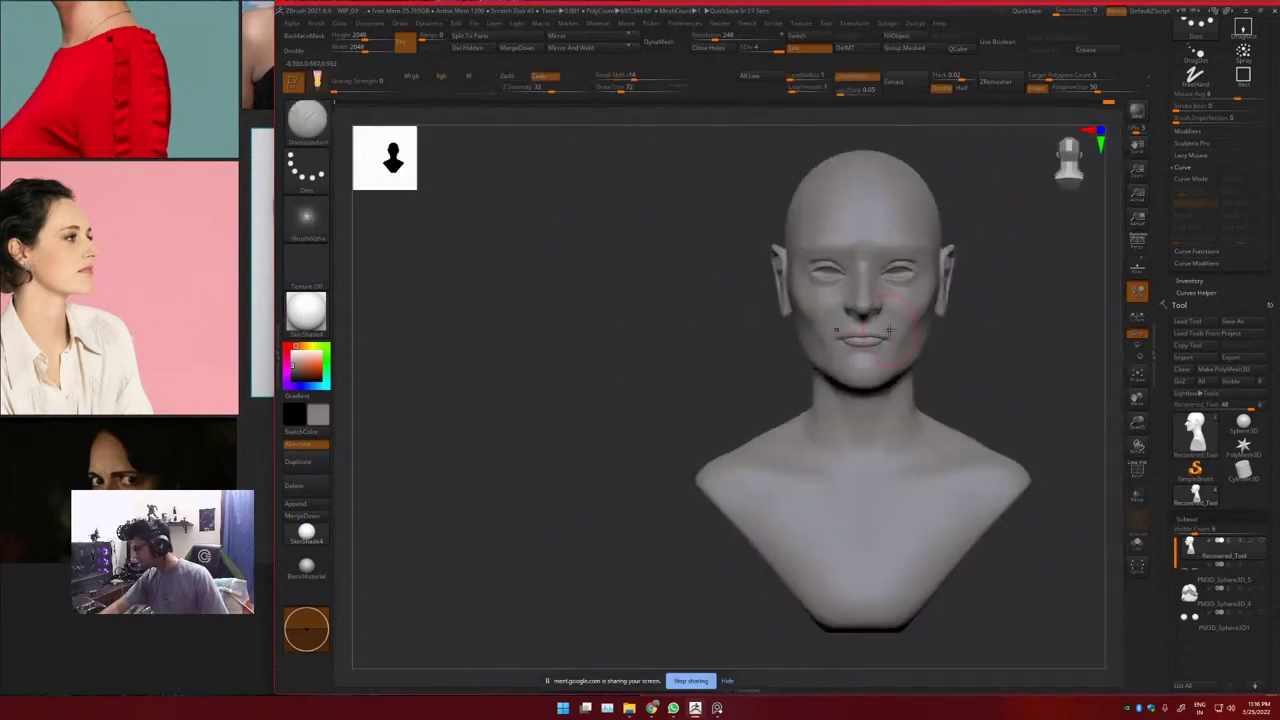
right_drag(930, 325, 832, 331)
drag(831, 331, 860, 330)
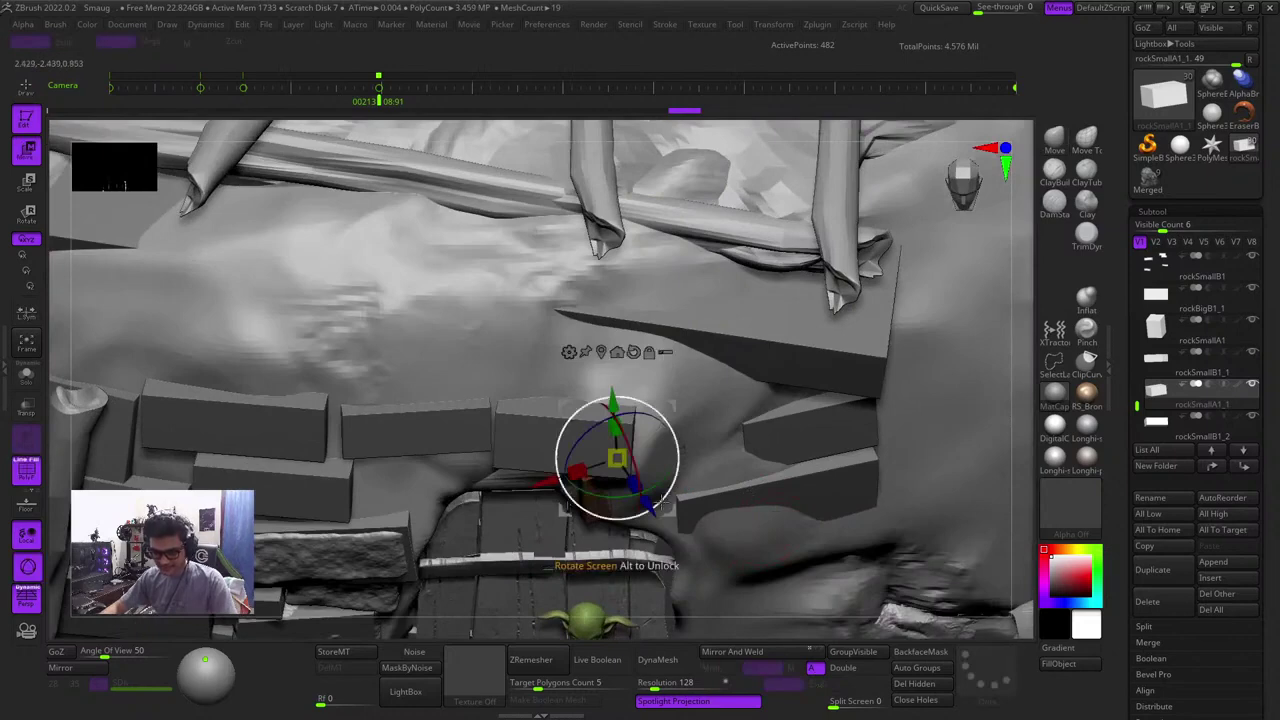
Shift the small stone block above the hut's door arch along its depth axis
drag(641, 495, 650, 510)
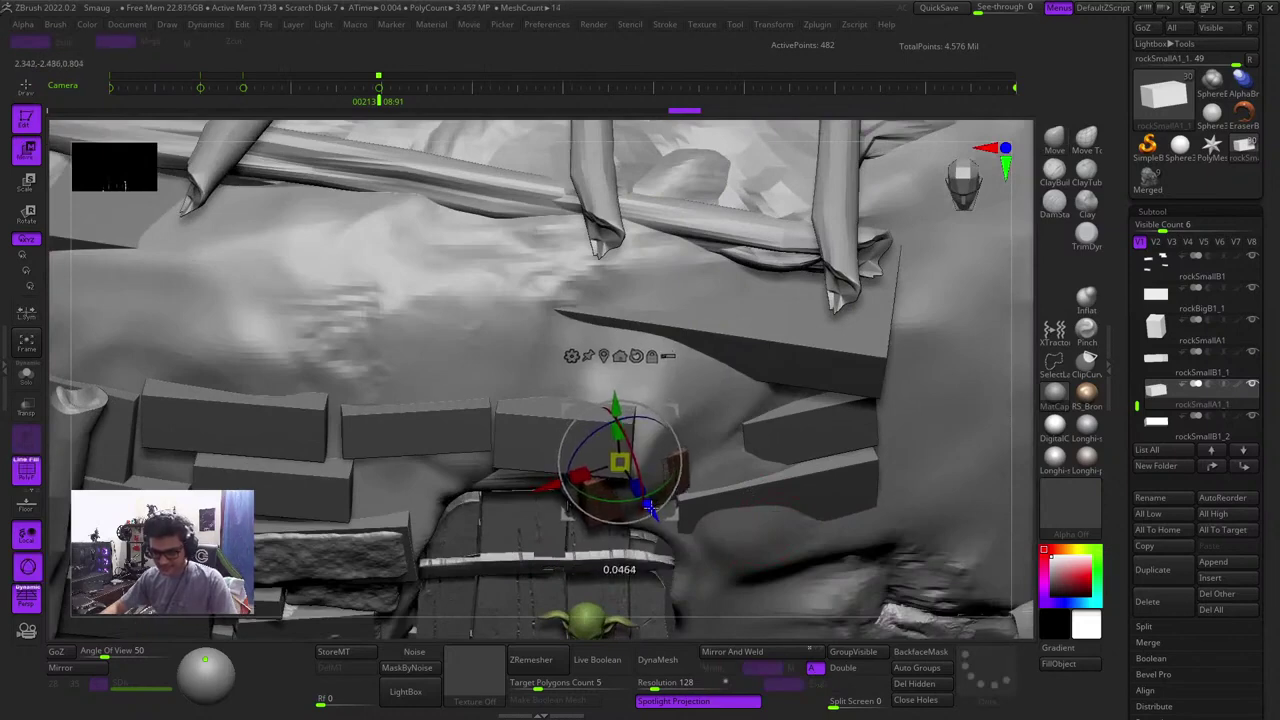
key(q)
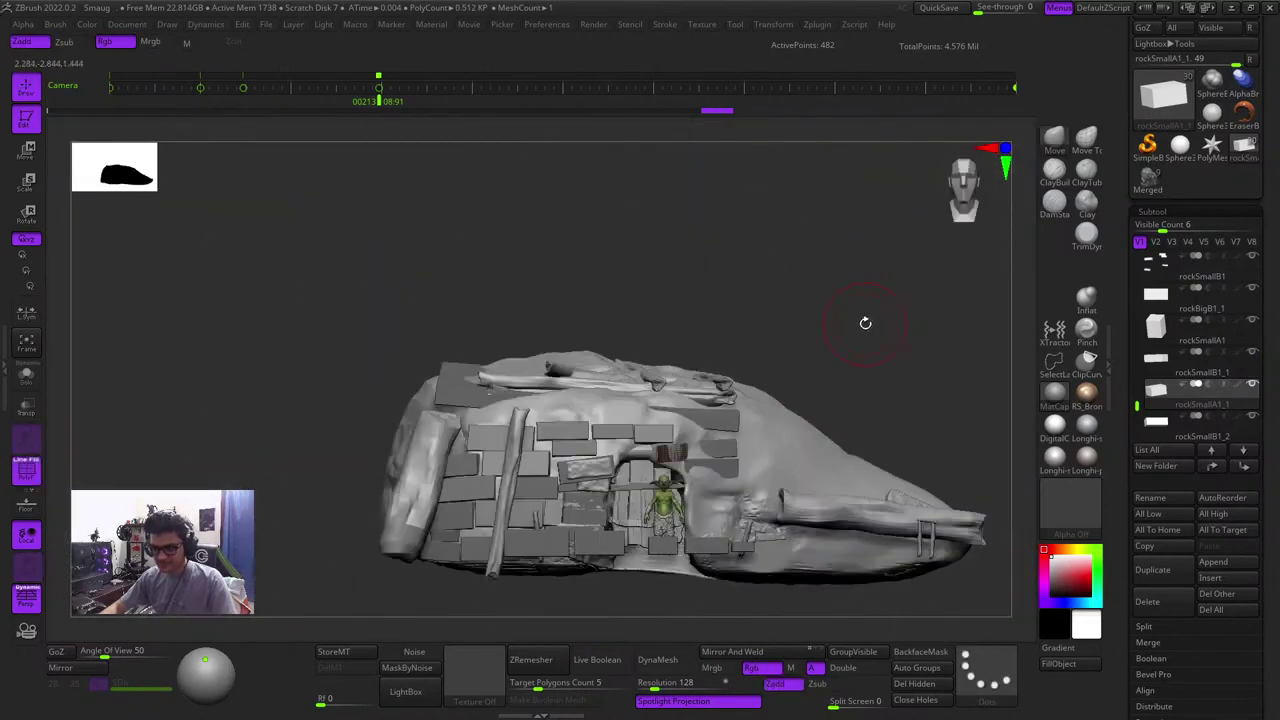
drag(866, 320, 854, 280)
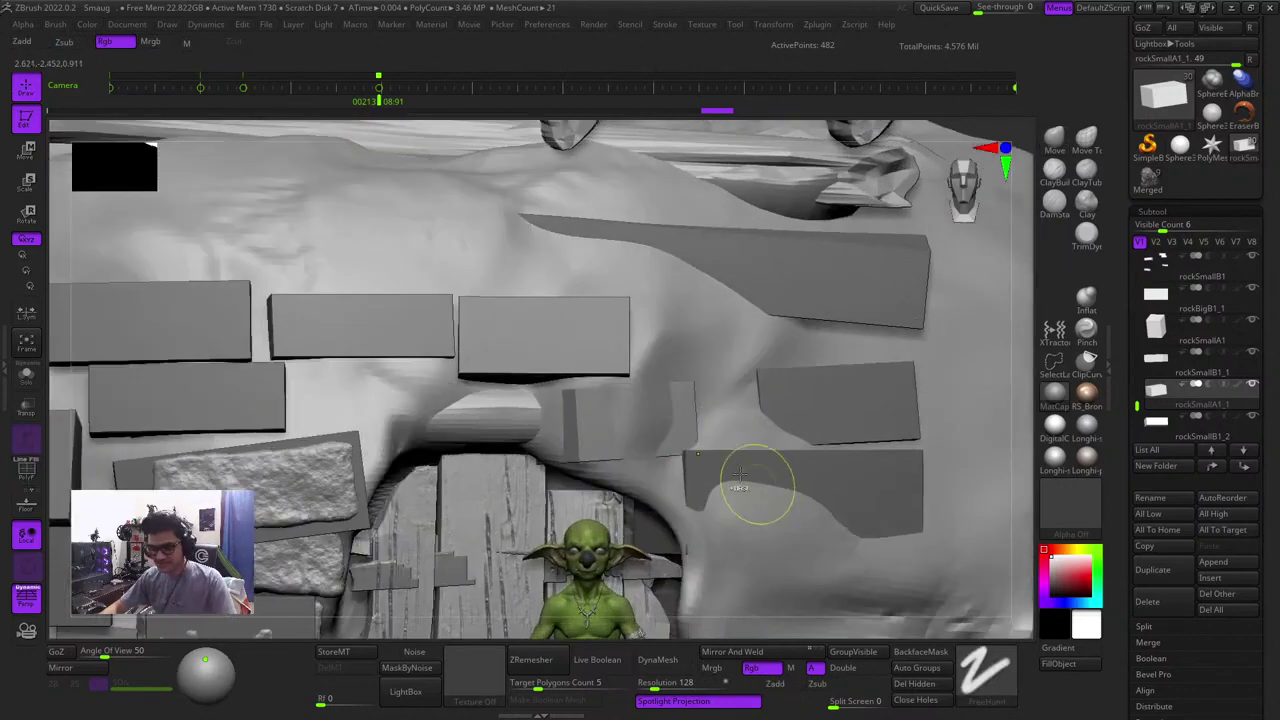
Rescale the small stone block above the door arch and move it about -0.0468 along its depth axis
key(w)
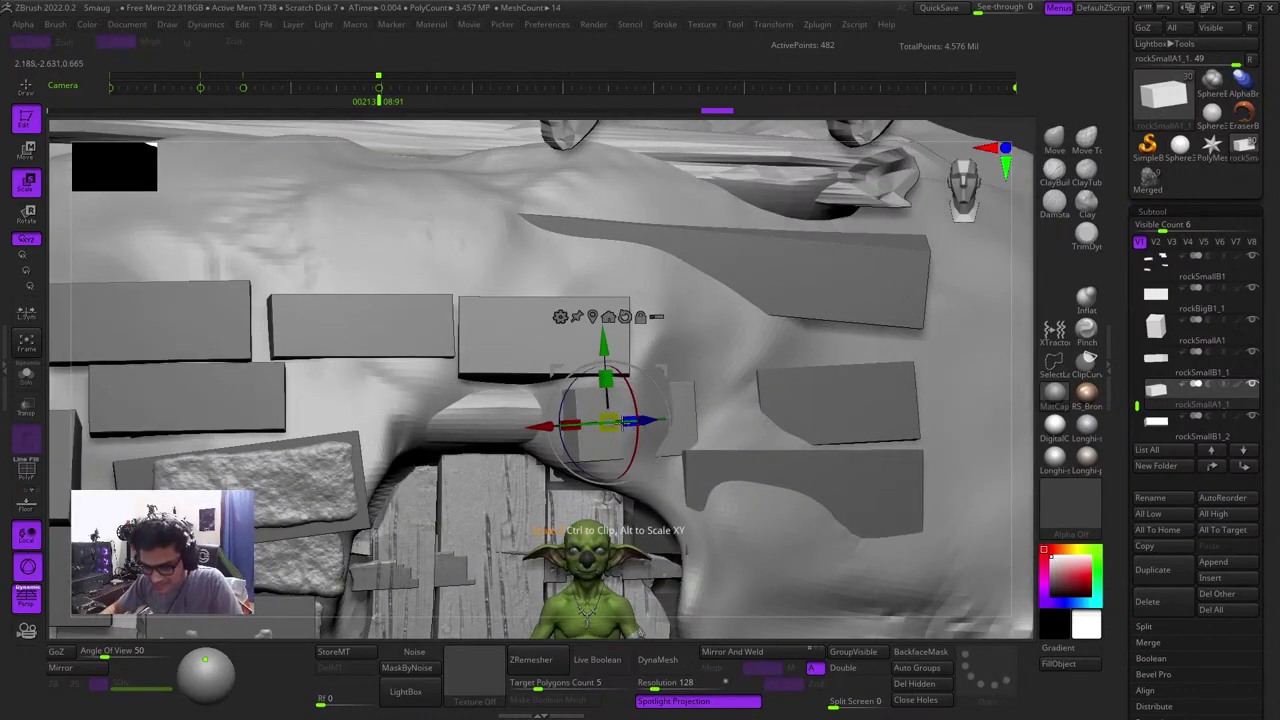
drag(620, 424, 614, 427)
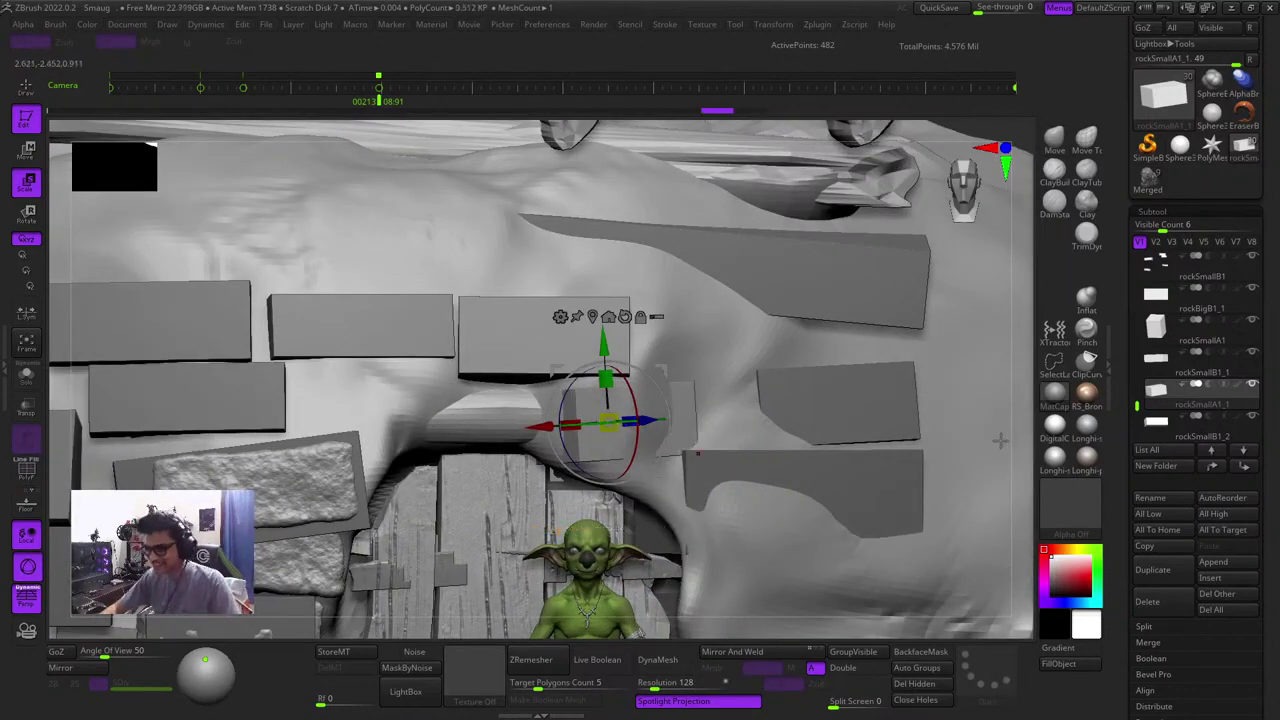
drag(1029, 437, 1033, 506)
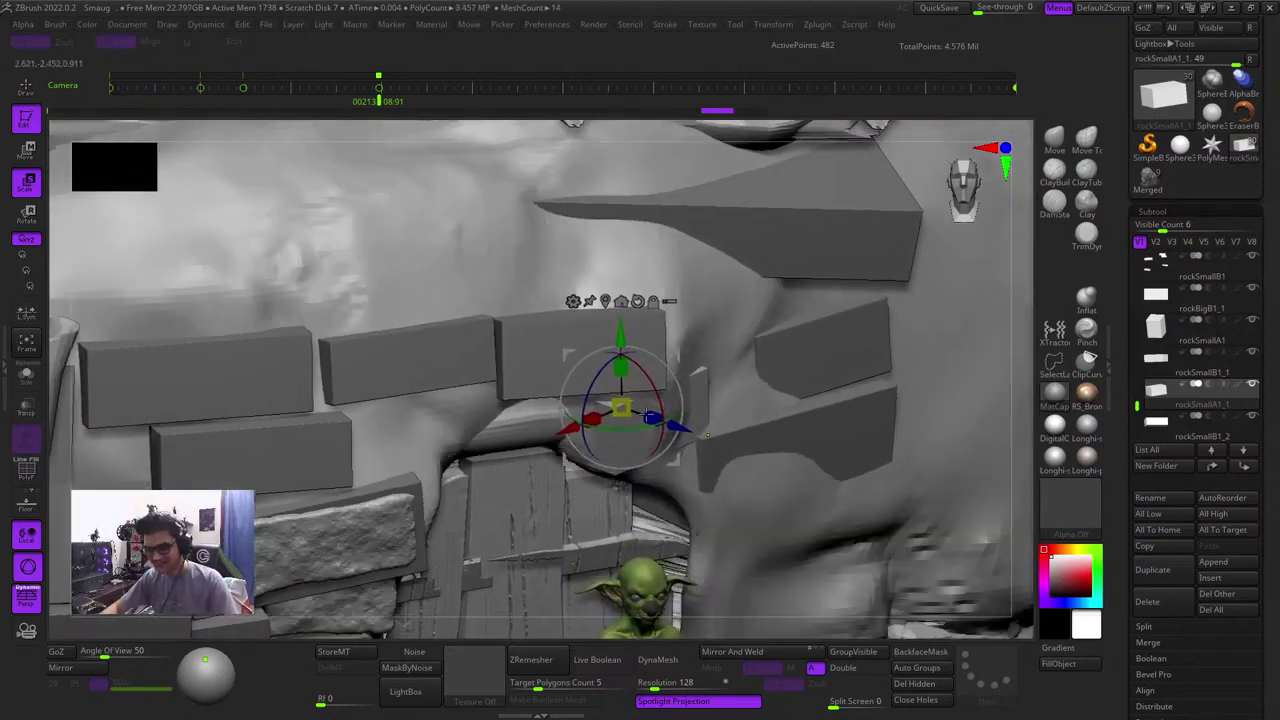
mouse_move(707, 434)
mouse_down()
mouse_move(616, 427)
mouse_move(658, 427)
mouse_up()
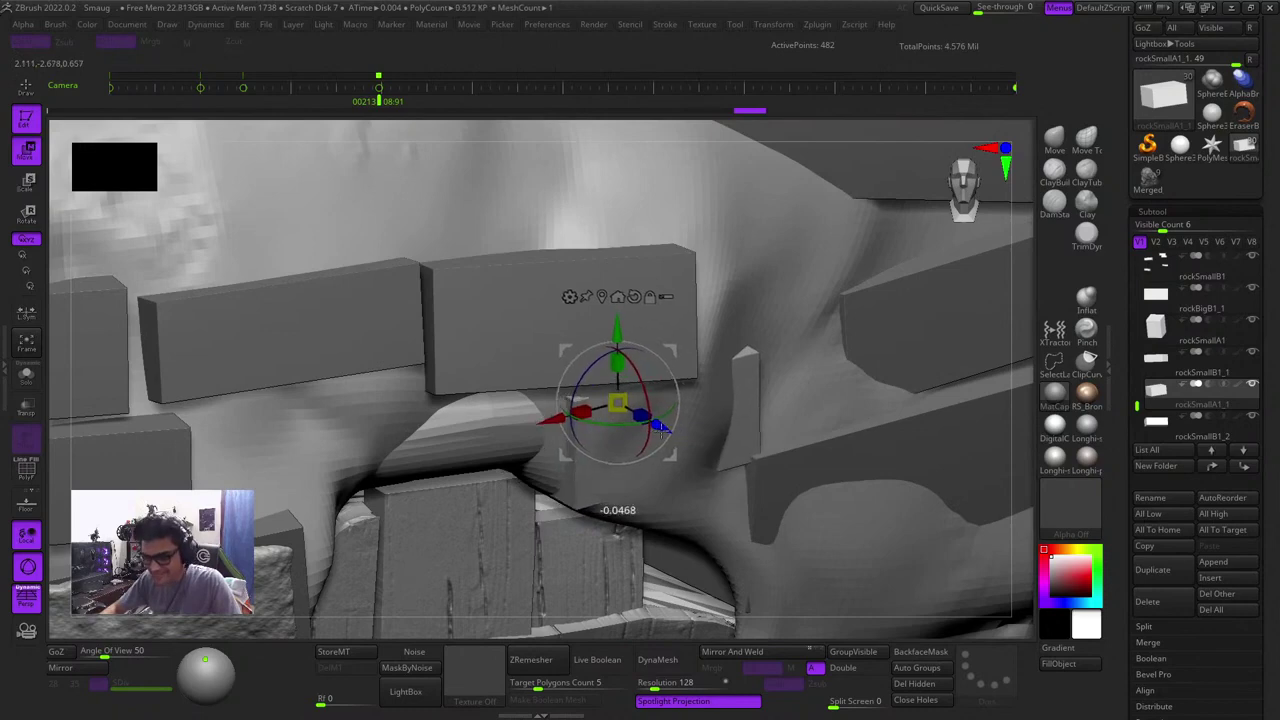
key(q)
ctrl+right_drag(791, 437, 779, 424)
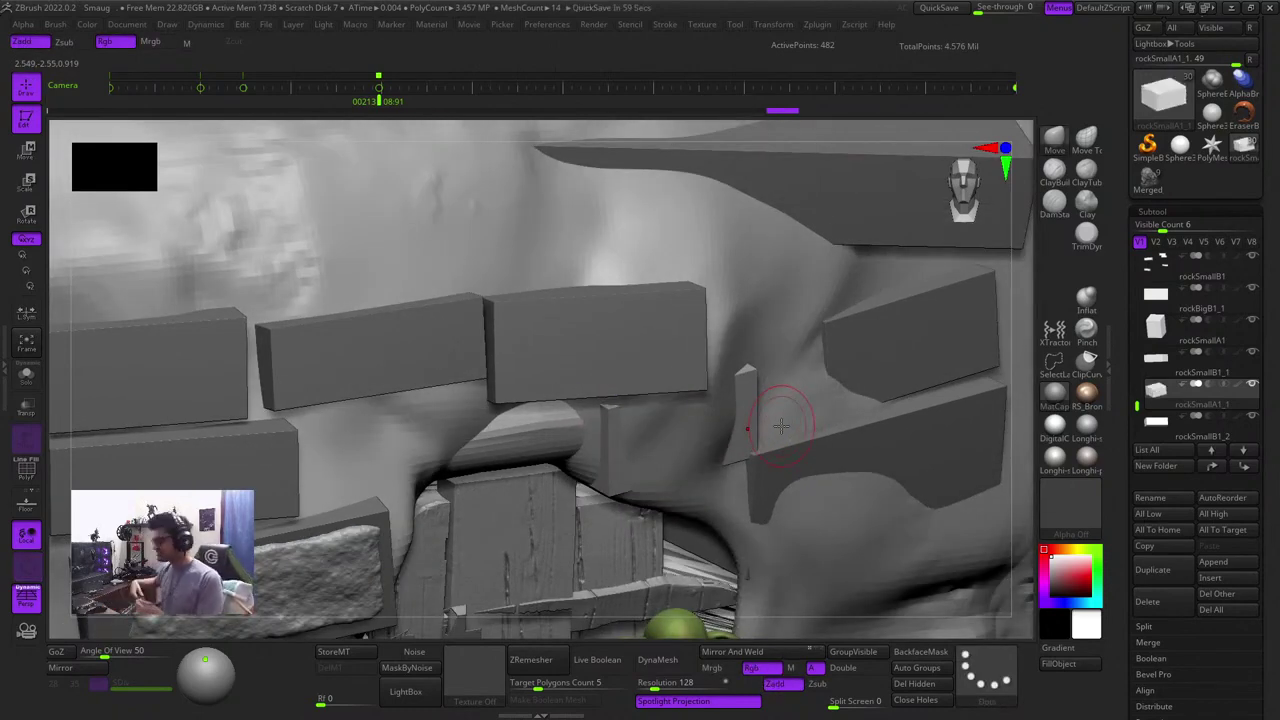
Select the hut's rock mesh and check its wireframe around the stone blocks and door
ctrl+right_drag(663, 334, 837, 303)
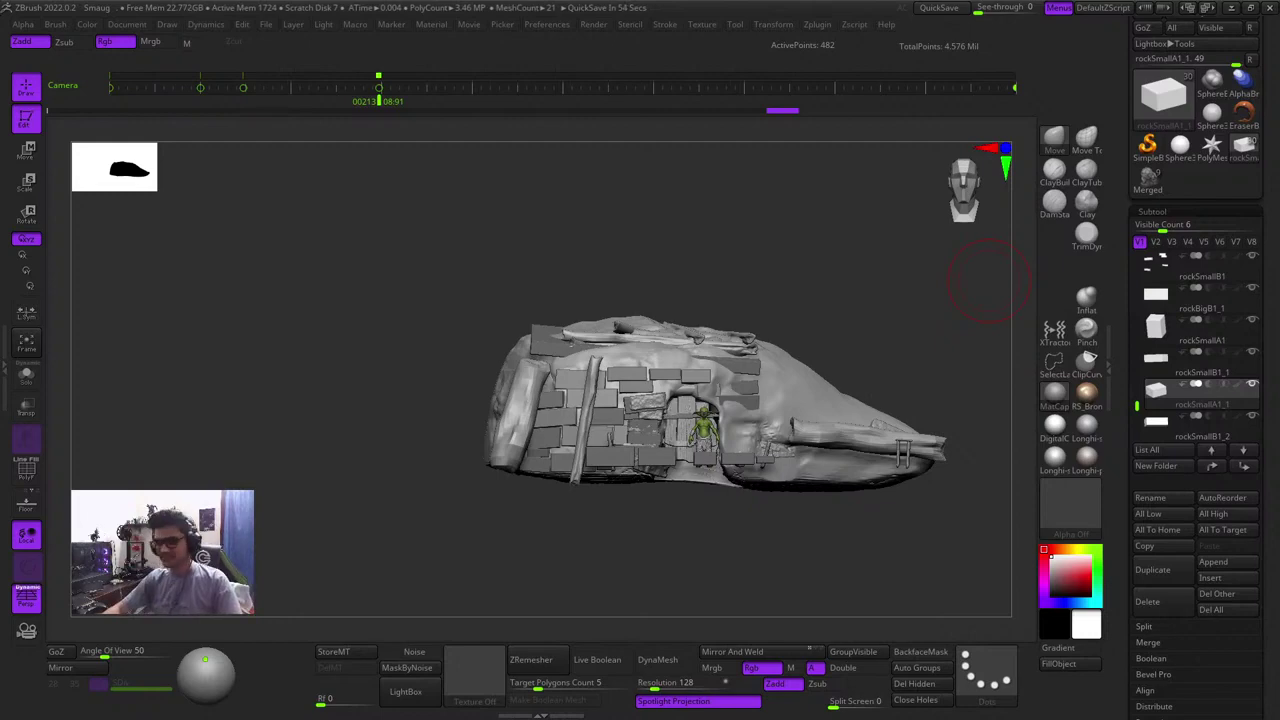
mouse_move(990, 282)
mouse_down()
mouse_move(691, 246)
mouse_move(794, 234)
mouse_move(783, 237)
mouse_up()
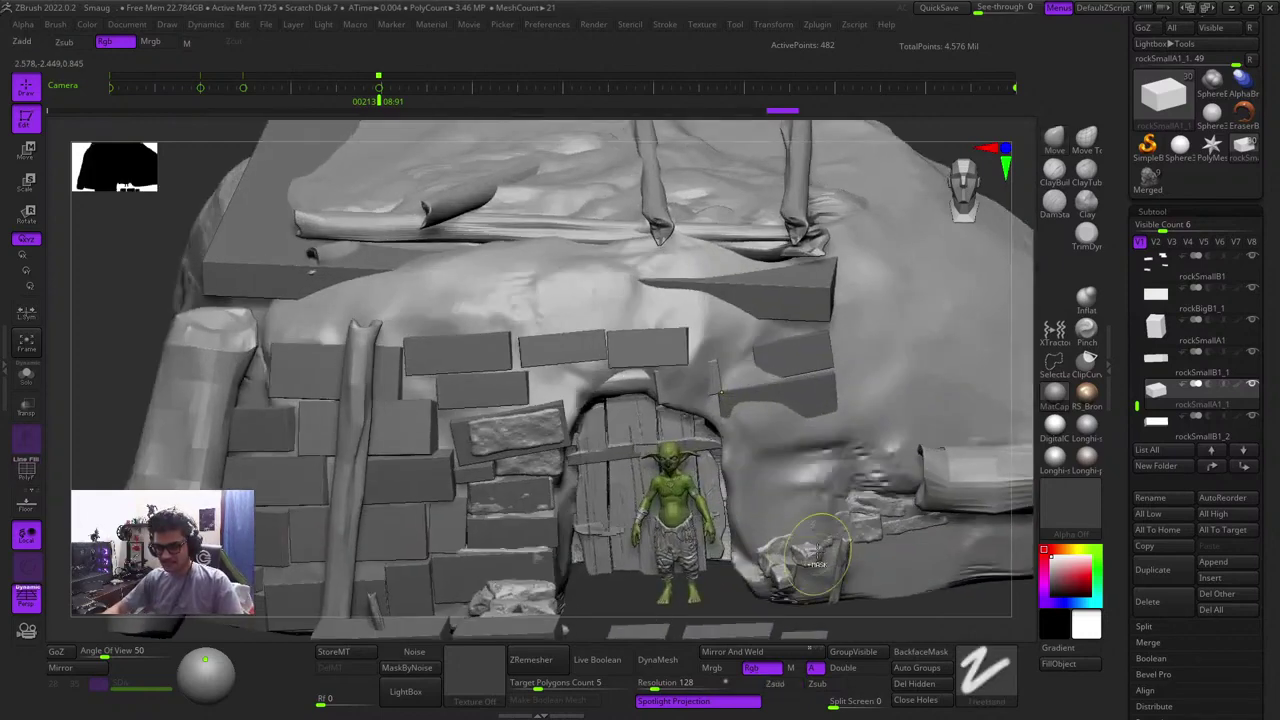
alt+click(856, 570)
key(shift+f)
alt+drag(955, 617, 861, 484)
key(shift+f)
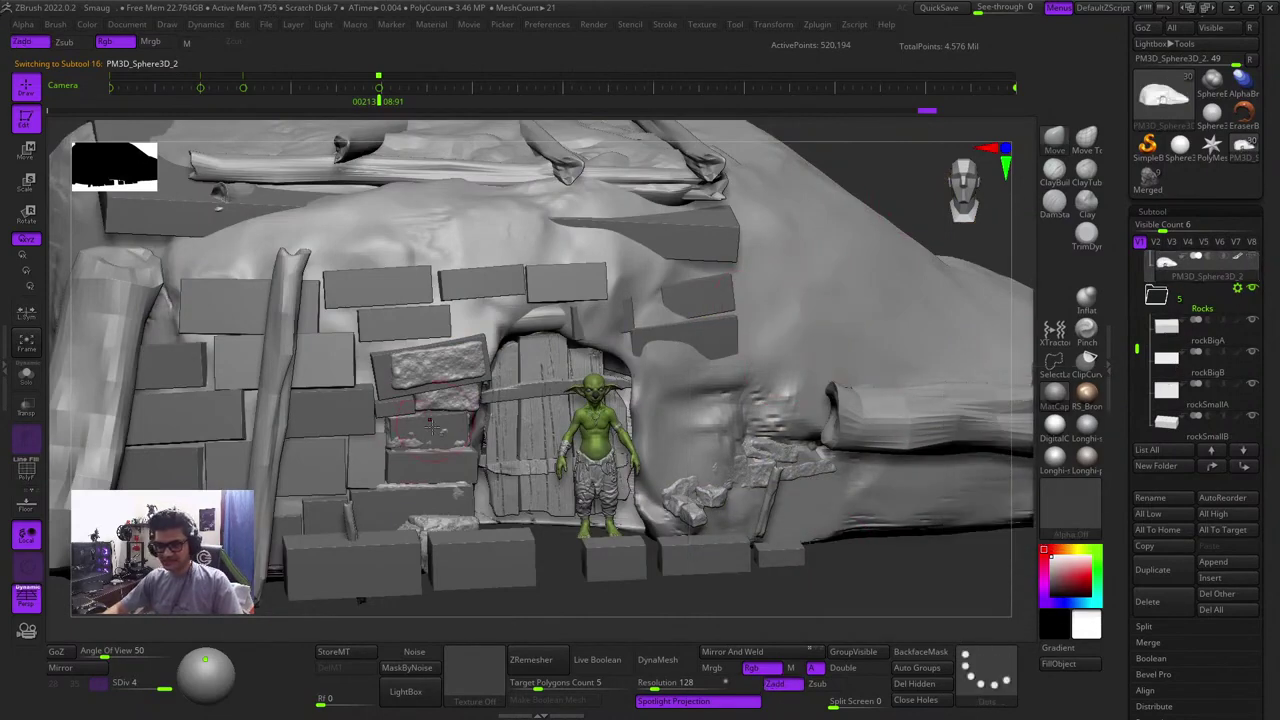
Select the PM3D_Cylinder3D1_2 subtool and show the large arching root mesh PM3D_Cylinder3D1_4 around the hut
alt+click(401, 441)
ctrl+right_drag(640, 440, 640, 295)
alt+right_drag(770, 272, 1040, 249)
mouse_move(925, 277)
right_down()
mouse_move(911, 245)
mouse_move(877, 314)
mouse_move(914, 284)
right_up()
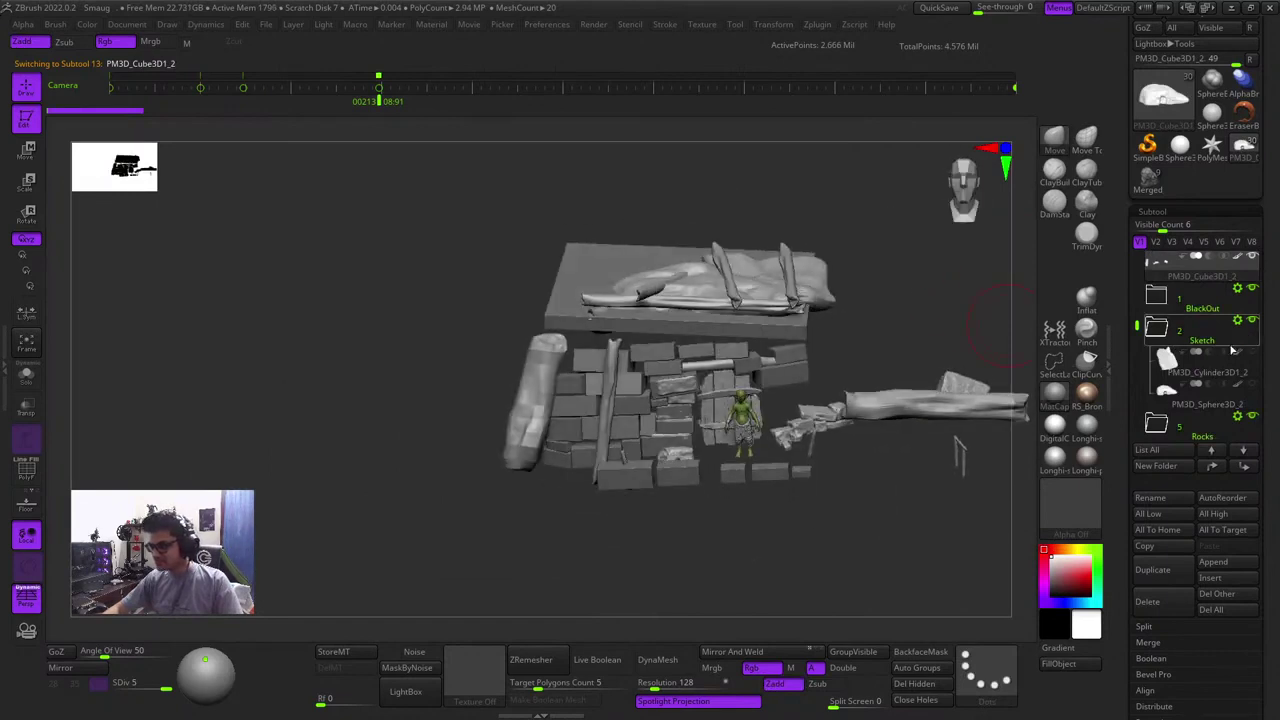
click(1257, 368)
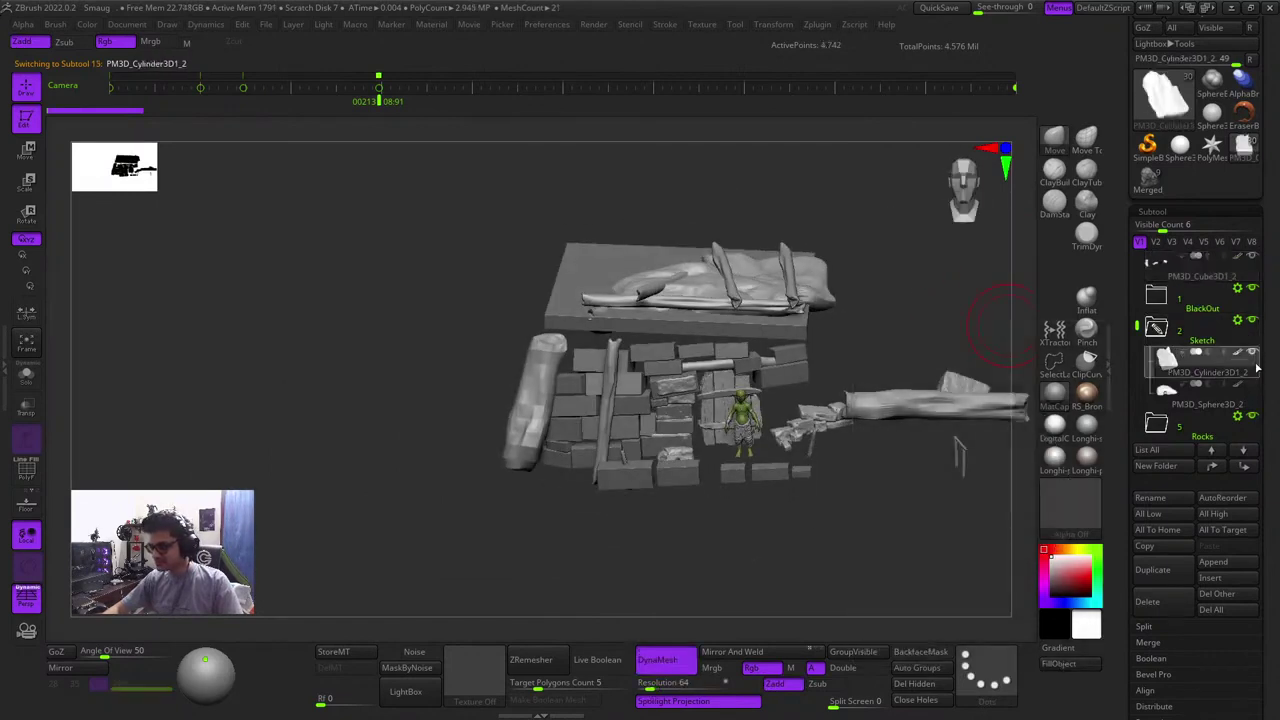
drag(1138, 328, 1134, 292)
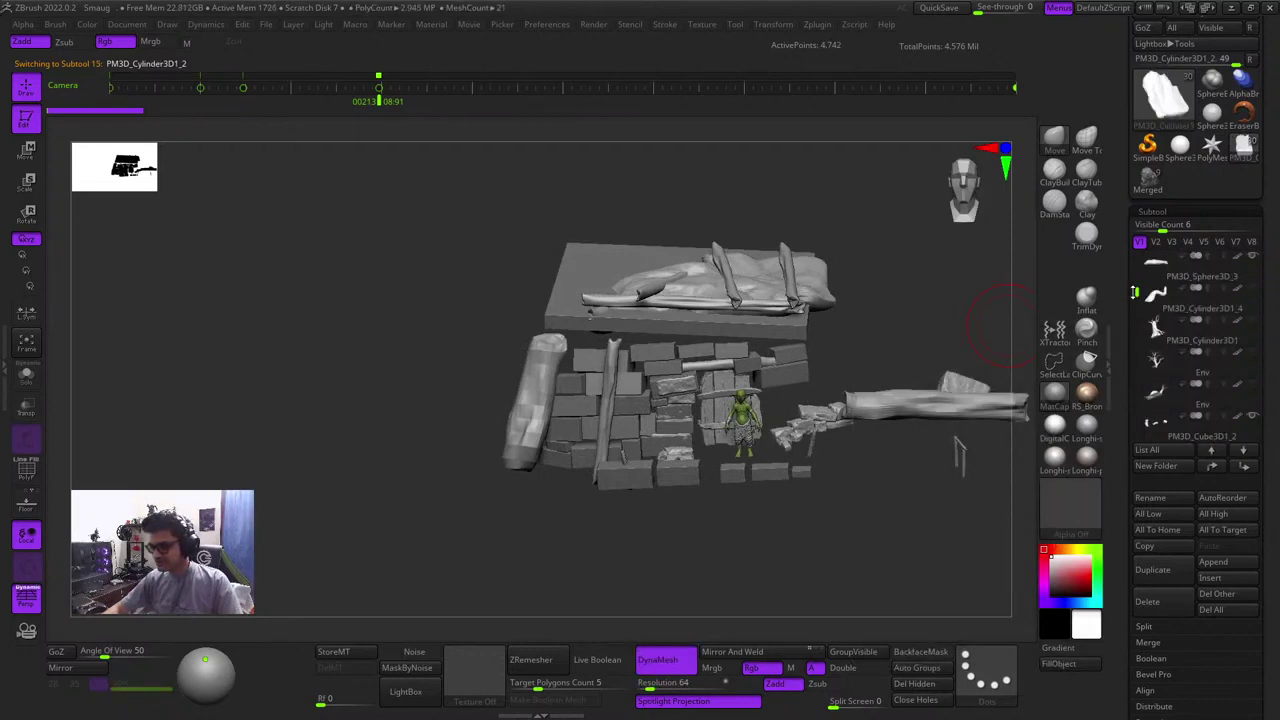
click(1255, 289)
ctrl+right_drag(870, 408, 815, 491)
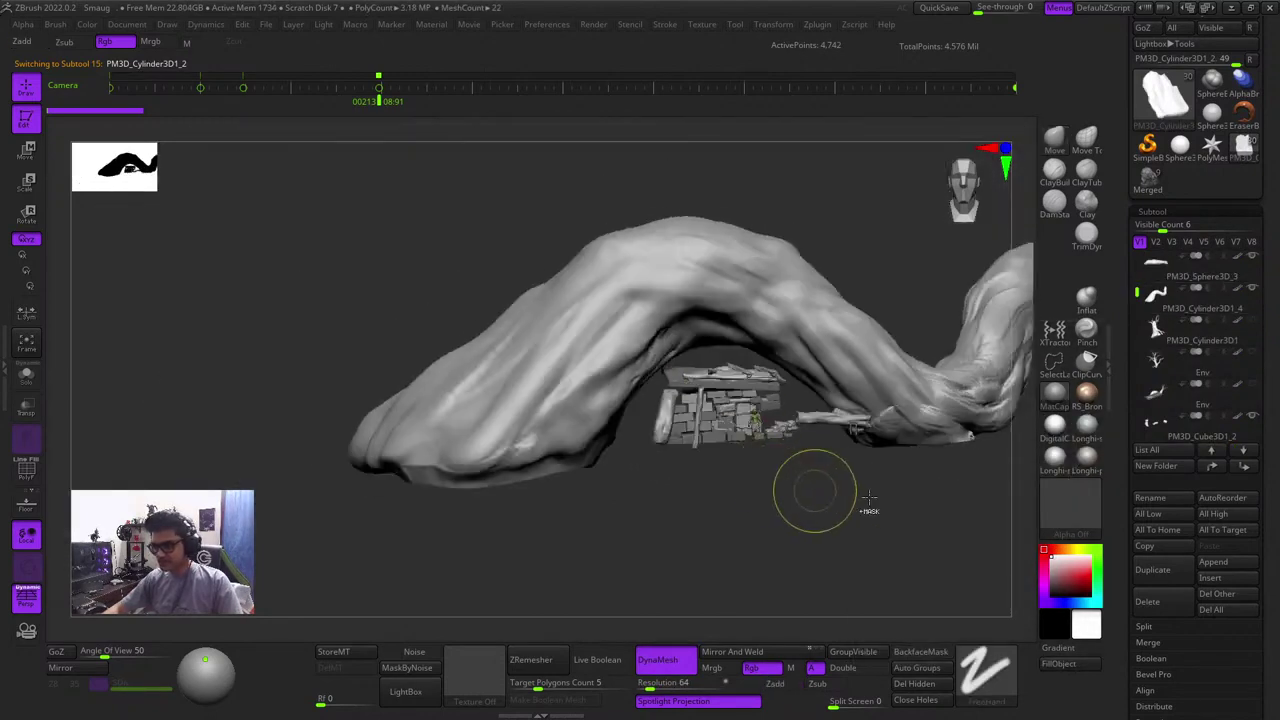
Show the hut's rock mesh PM3D_Sphere3D_2 again and select the ground slab subtool PM3D_Cube3D2
drag(1134, 295, 1134, 330)
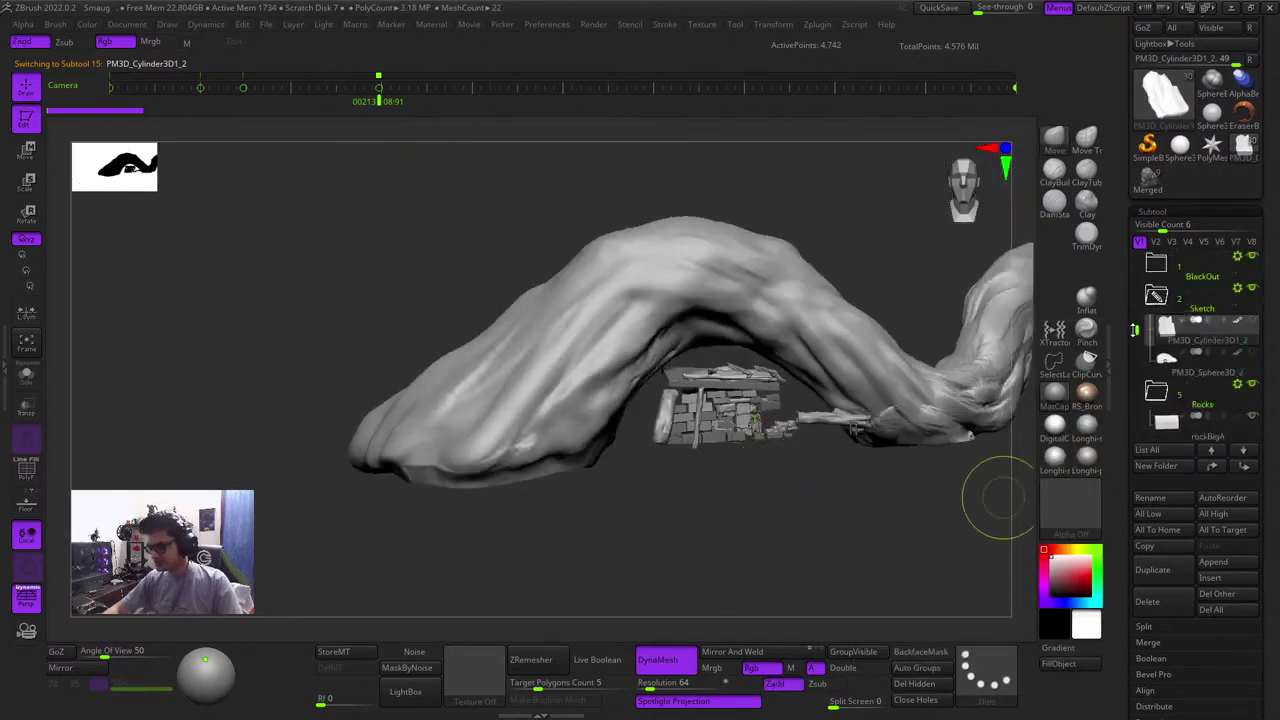
click(1252, 354)
right_drag(860, 541, 890, 533)
drag(1136, 329, 1137, 269)
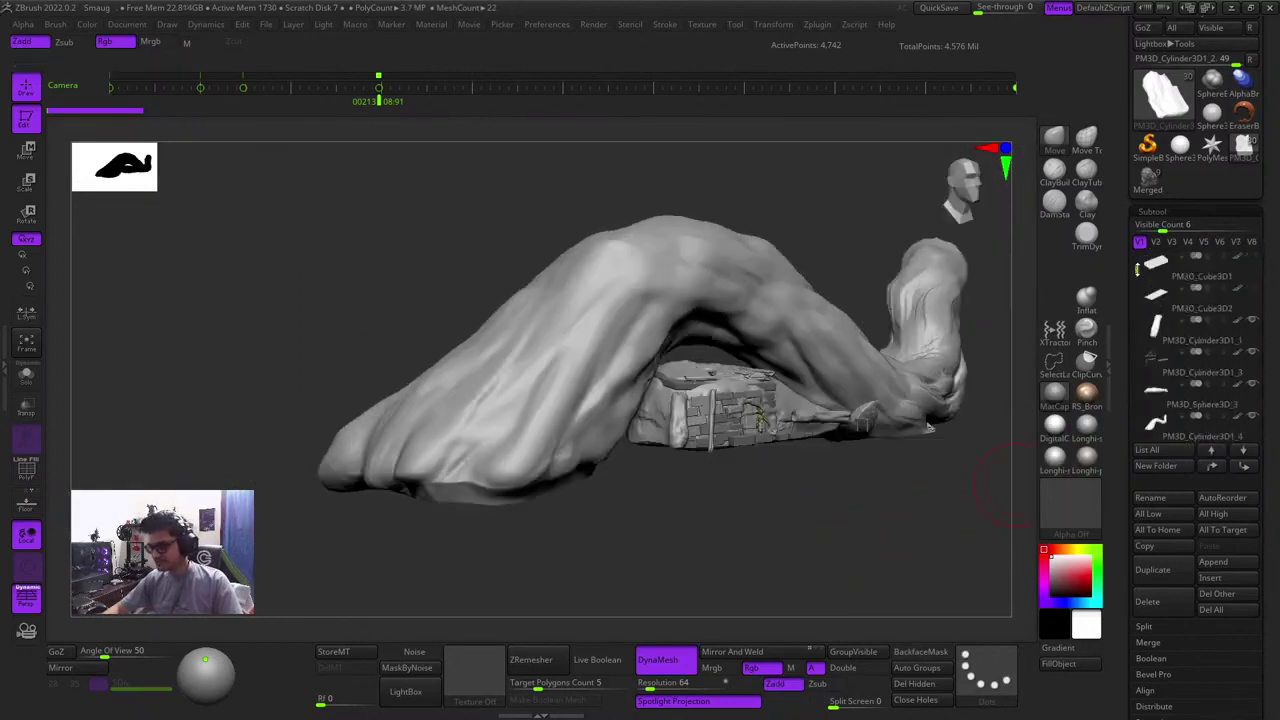
click(1156, 295)
right_drag(898, 538, 922, 588)
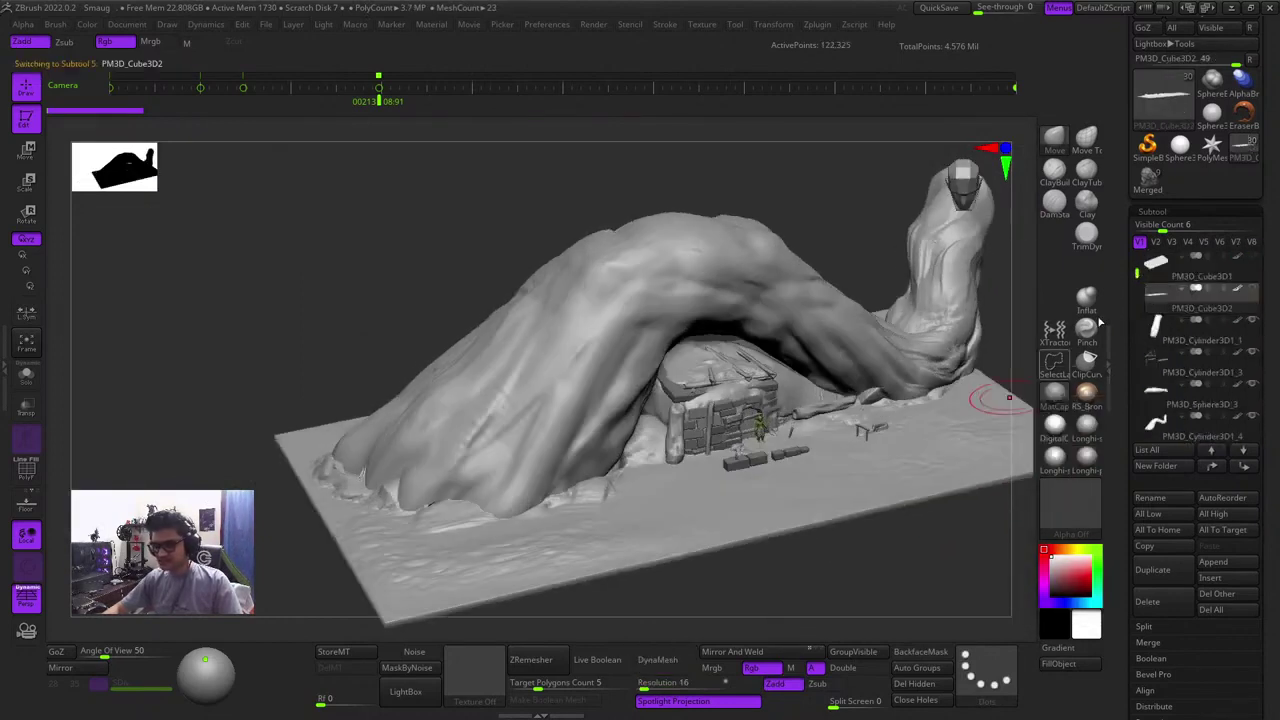
Examine the root, hut and ground together, including the stone wall and door up close
right_drag(909, 495, 830, 243)
drag(829, 241, 967, 296)
alt+right_drag(967, 296, 885, 243)
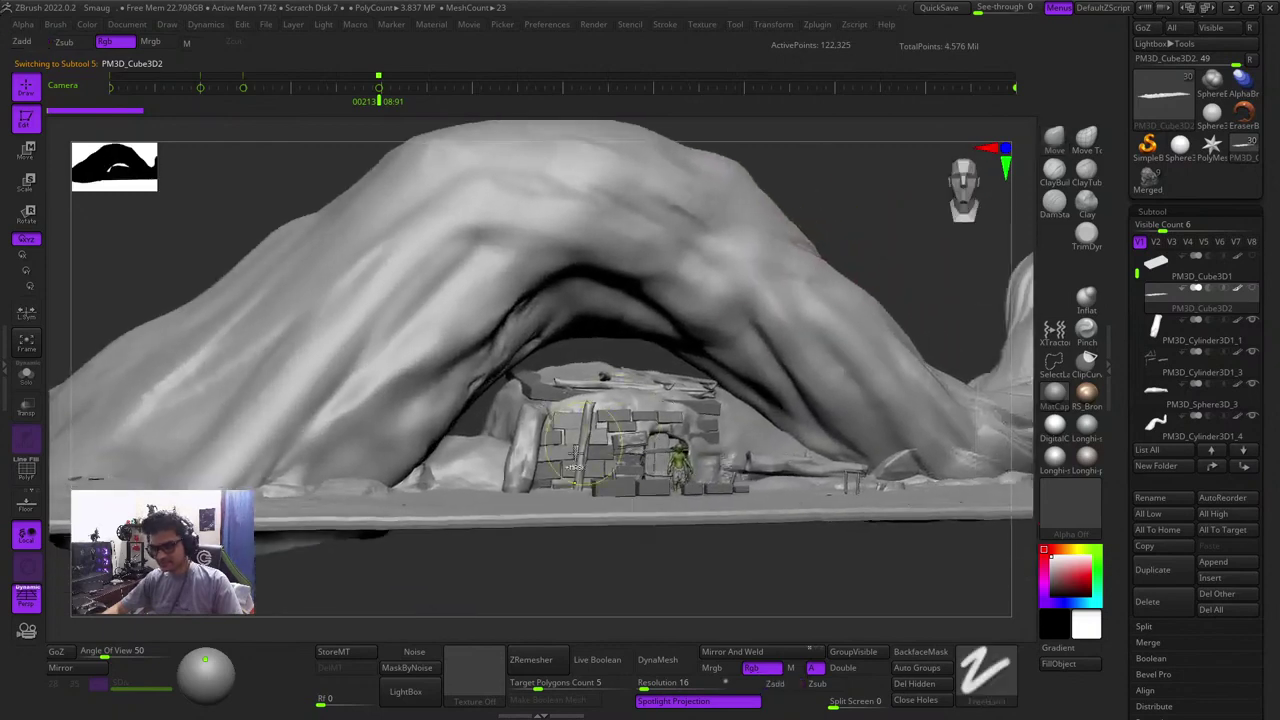
mouse_move(683, 457)
ctrl+right_down()
mouse_move(731, 563)
mouse_move(715, 506)
ctrl+right_up()
alt+right_drag(751, 336, 809, 465)
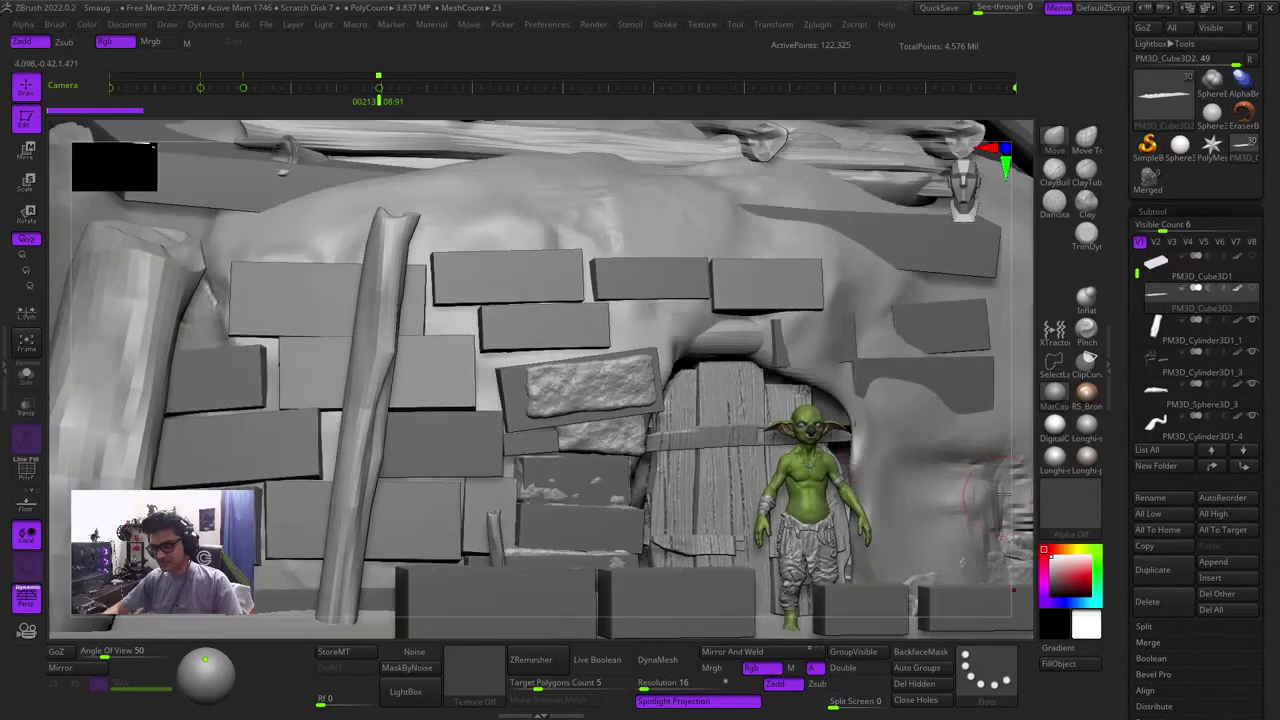
right_drag(1003, 494, 802, 162)
Select the large arching root mesh and inspect its wireframe and polygroups
alt+click(708, 412)
ctrl+right_drag(680, 366, 728, 477)
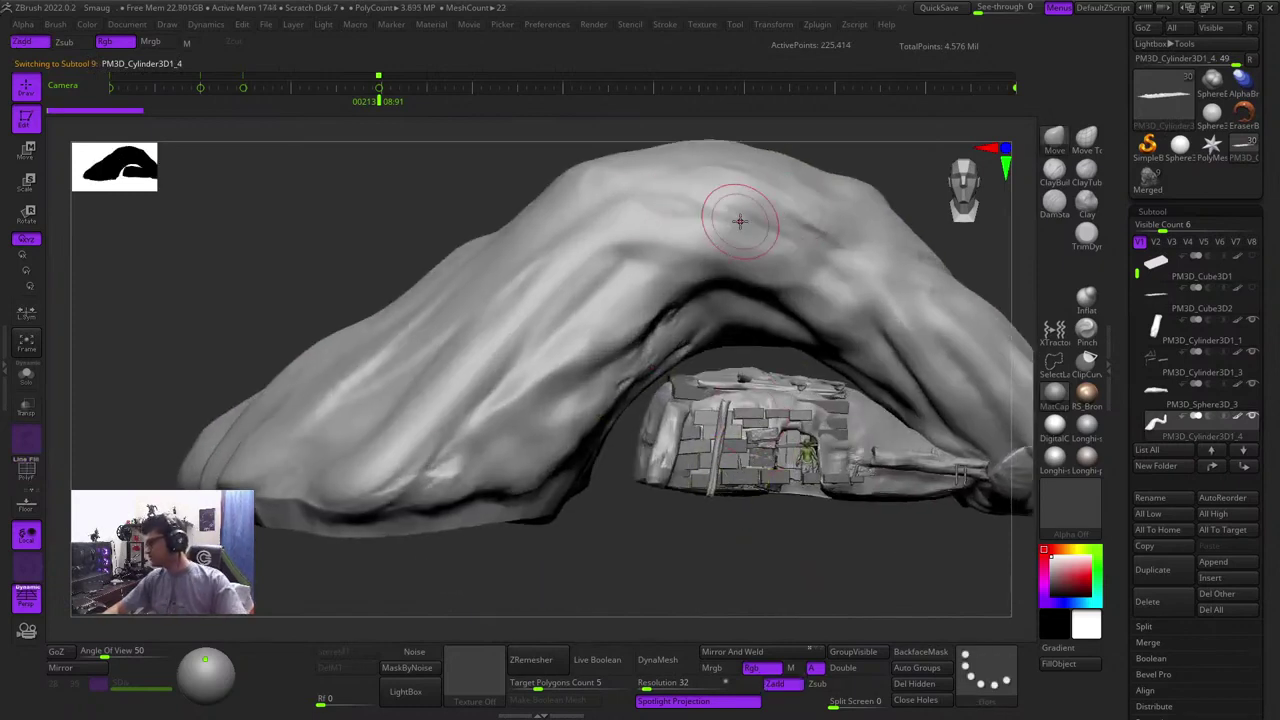
right_drag(417, 197, 440, 203)
key(shift+f)
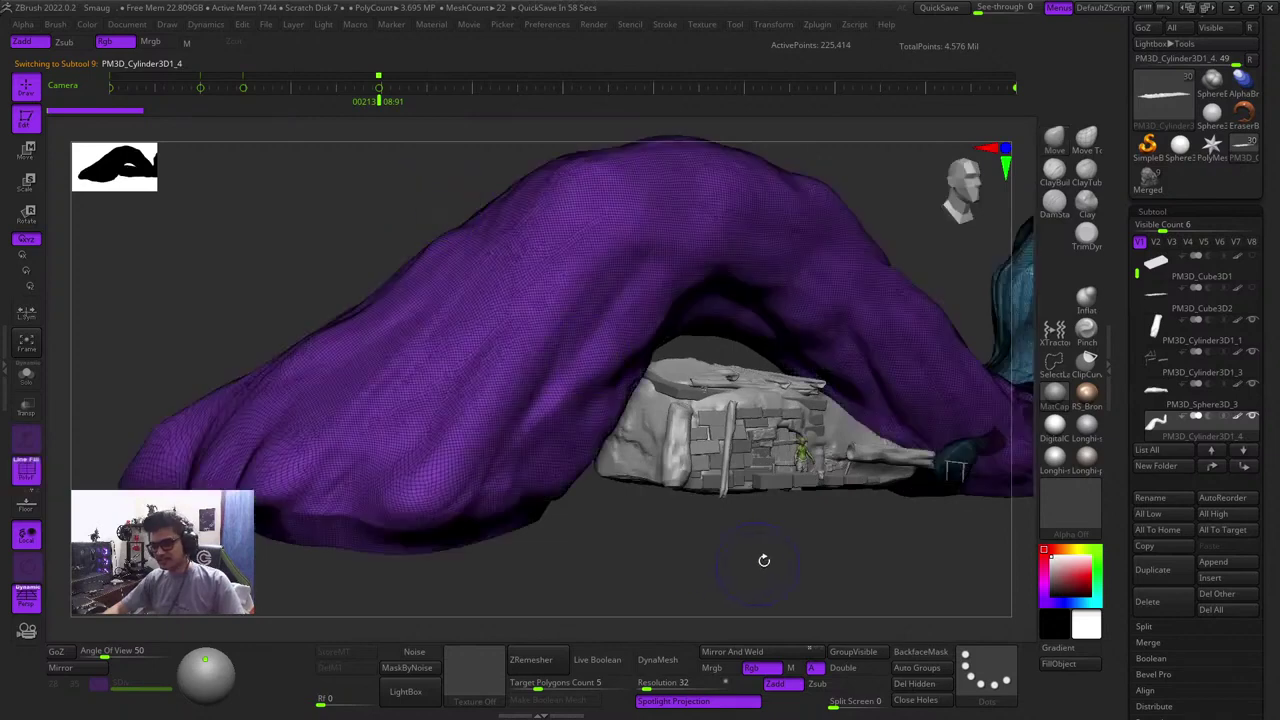
key(shift+f)
right_drag(800, 554, 850, 572)
ctrl+right_drag(668, 340, 715, 420)
key(shift+f)
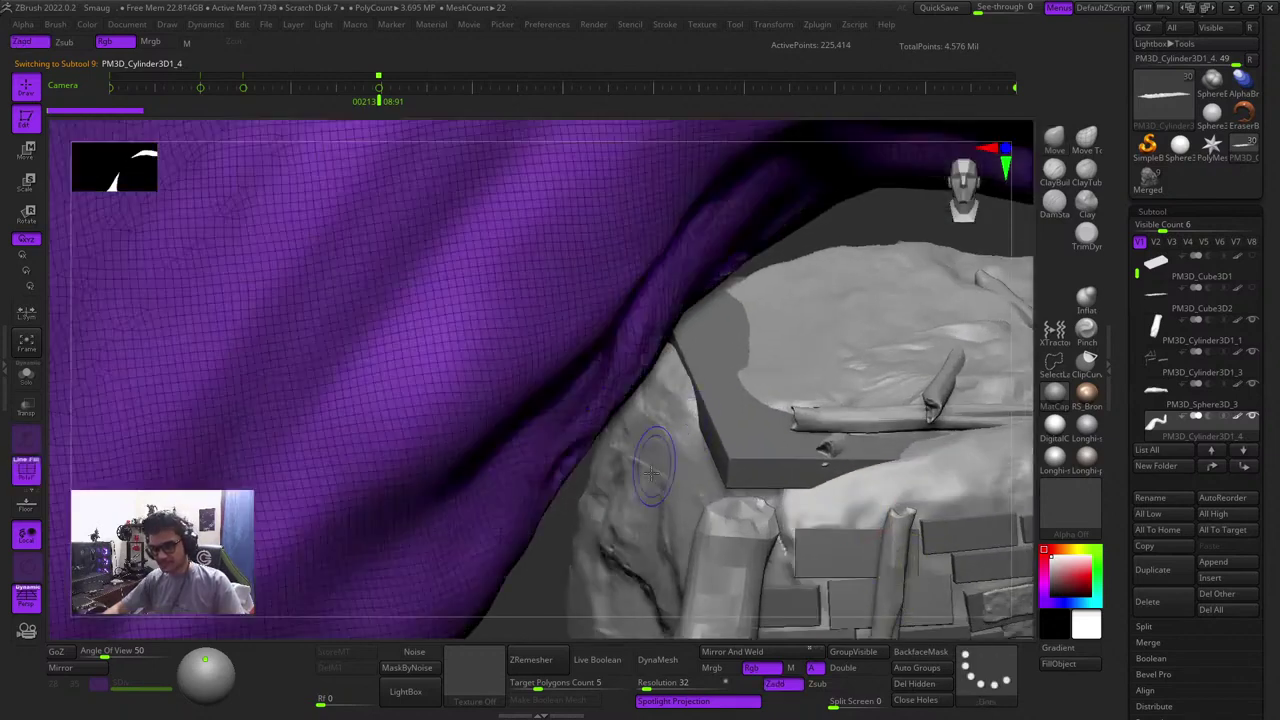
Select the hut's rock mesh and inspect its wireframe beside the upright log and the root
alt+click(655, 445)
key(shift+f)
key(shift+f)
right_drag(554, 568, 620, 540)
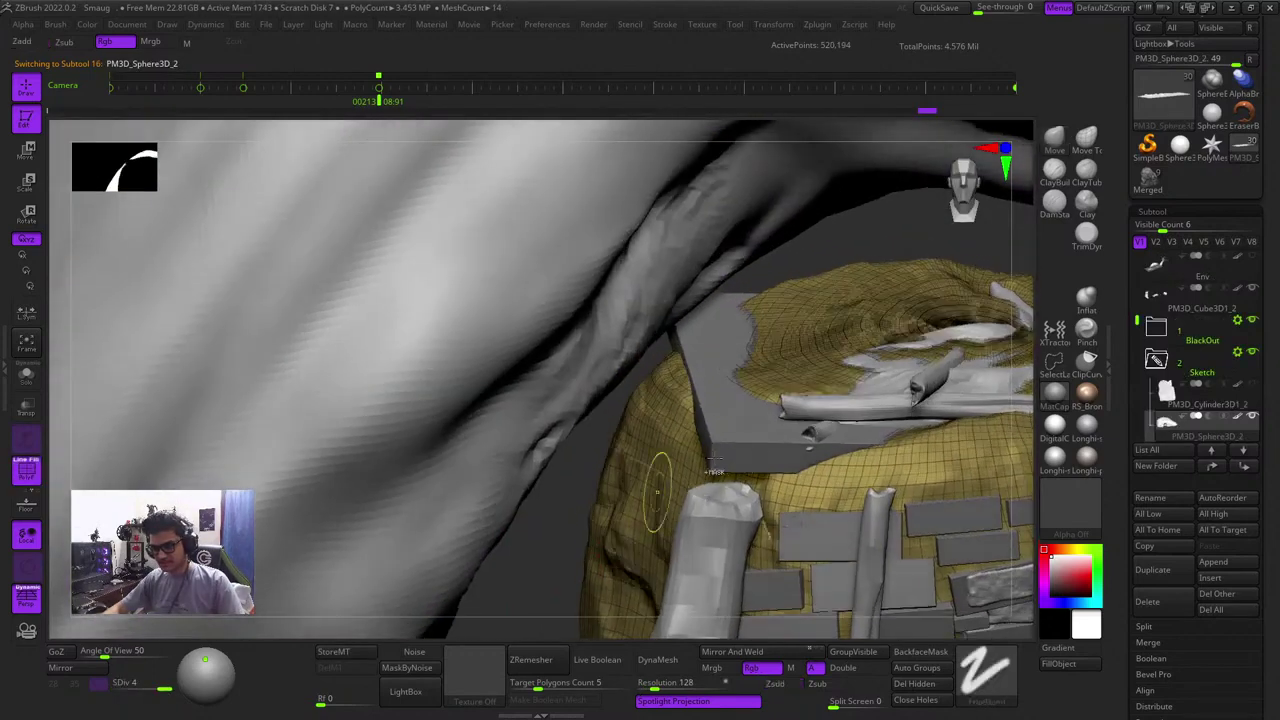
ctrl+right_drag(715, 459, 668, 405)
key(shift+f)
right_drag(661, 580, 700, 500)
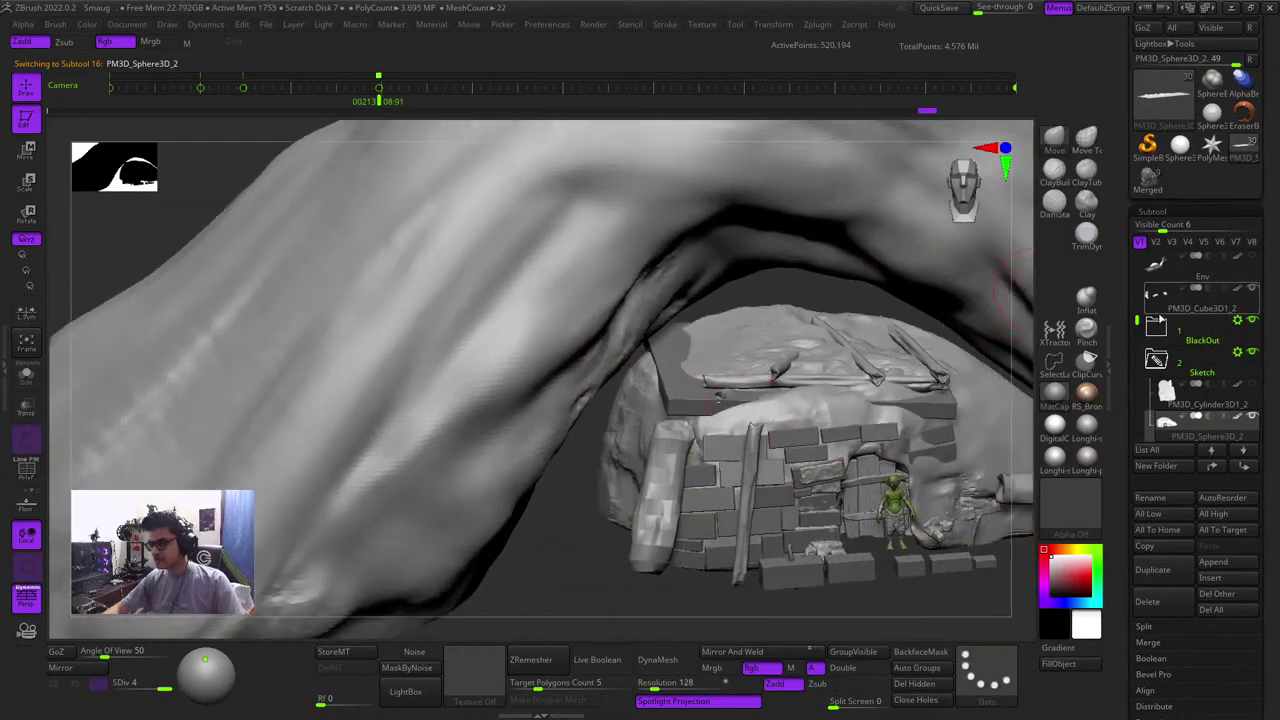
Switch the subtool visibility through set V2 to set V3 to isolate the hut's rock mesh
drag(1137, 324, 1125, 258)
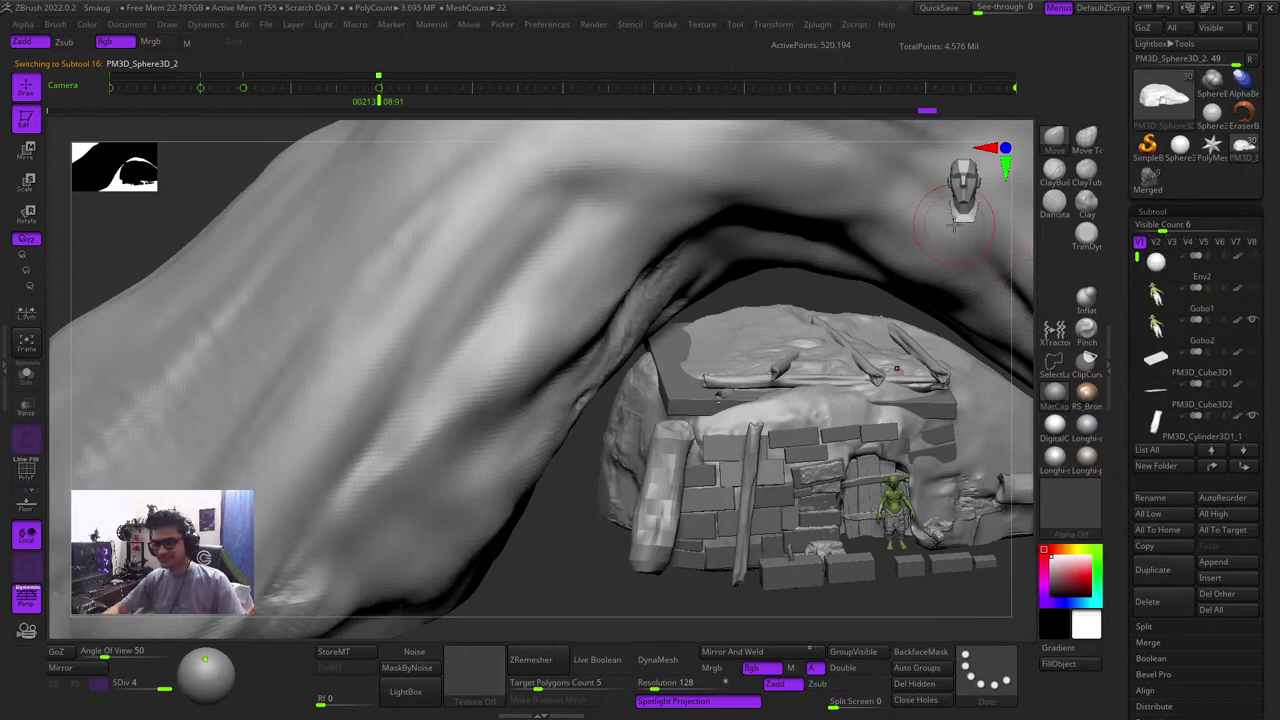
drag(597, 626, 574, 591)
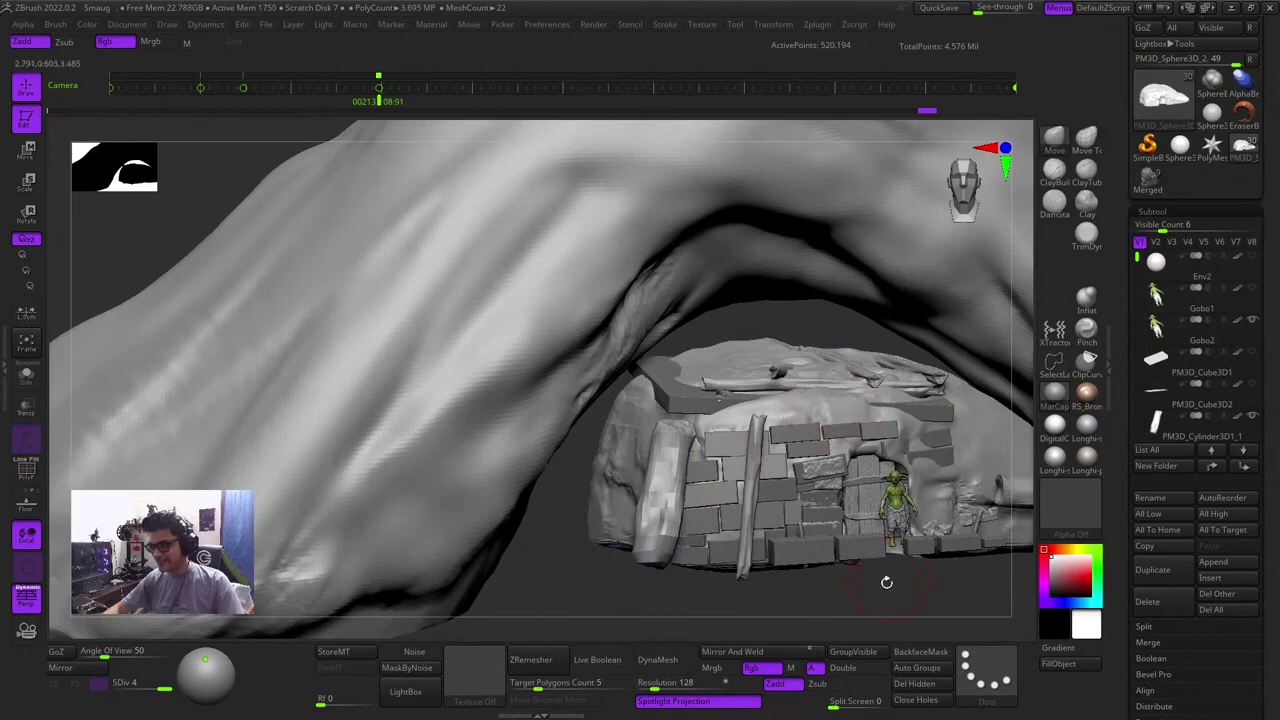
alt+drag(879, 606, 850, 605)
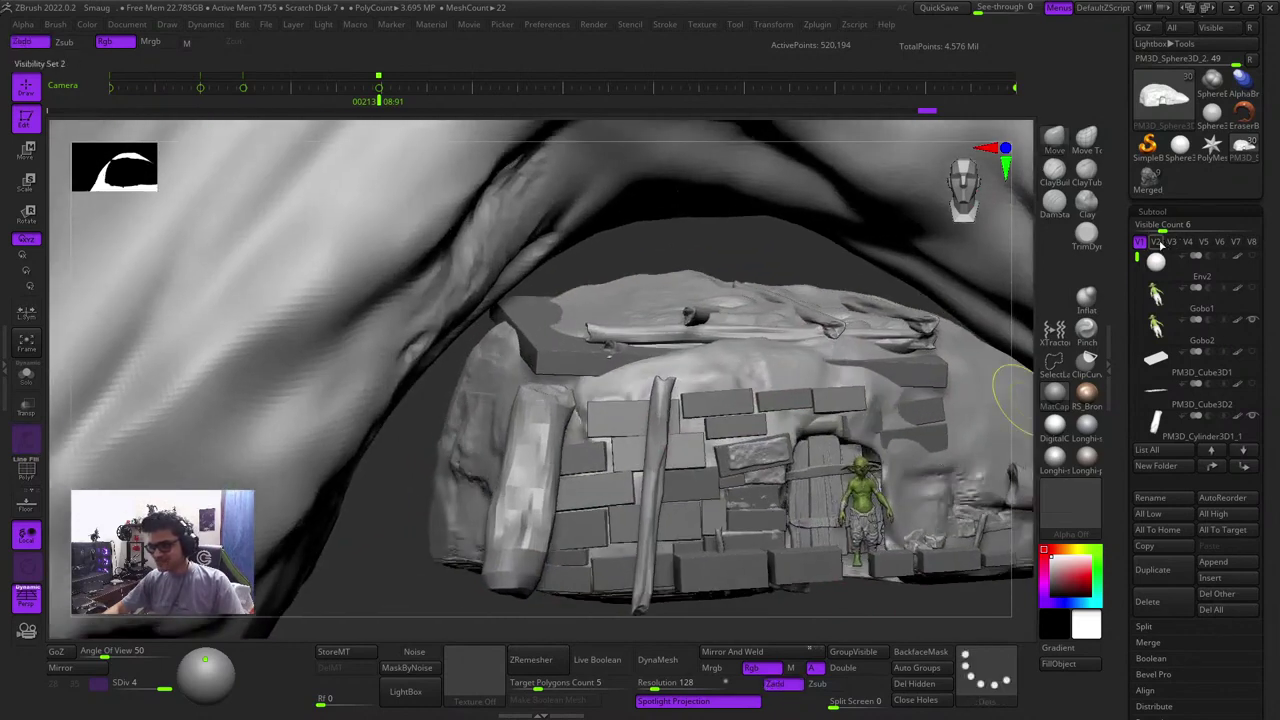
click(1156, 241)
ctrl+right_drag(787, 214, 752, 335)
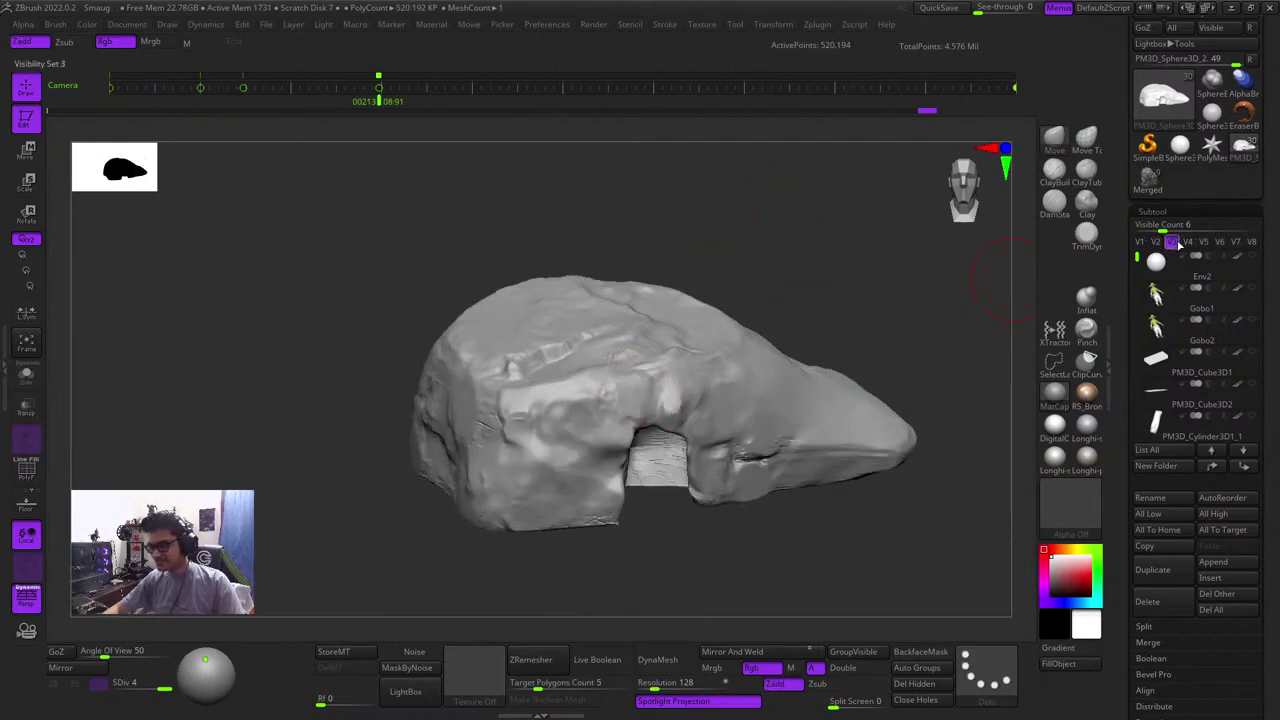
ctrl+right_drag(785, 259, 797, 335)
Sculpt a short ClayBuildup stroke on the rock's upper slope and switch back to visibility set V1
click(1055, 172)
drag(838, 312, 862, 278)
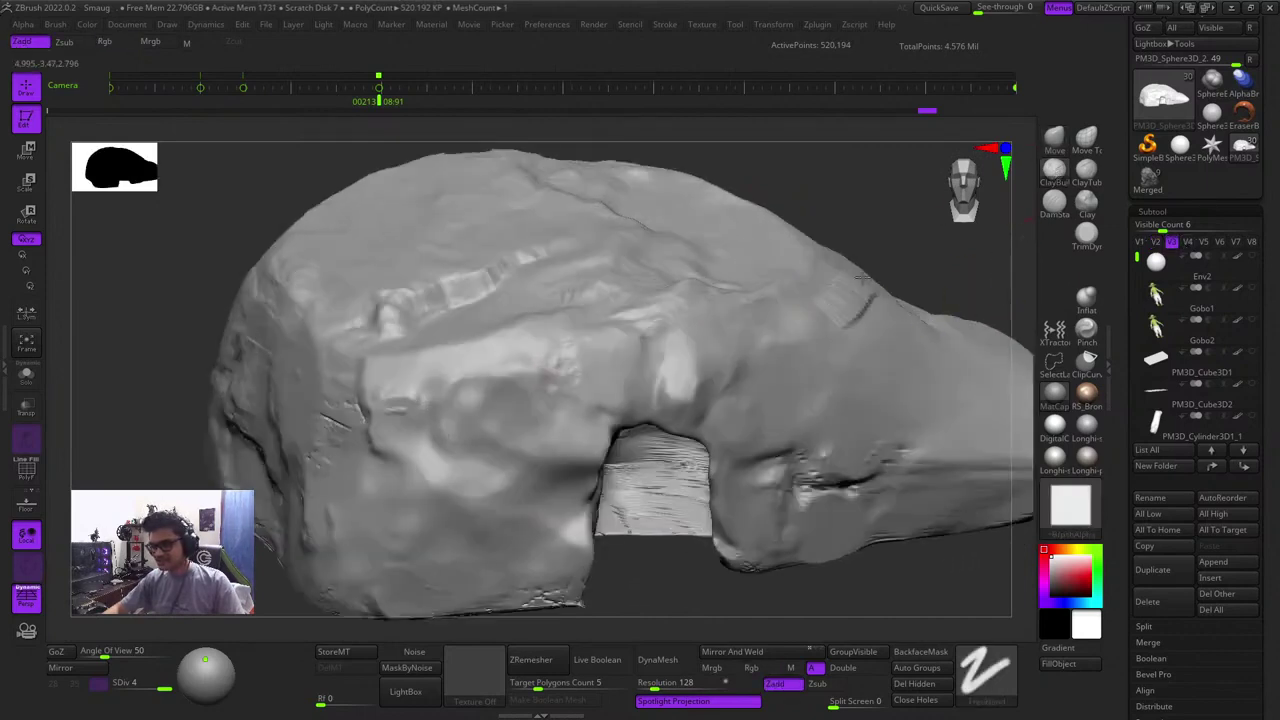
click(1141, 245)
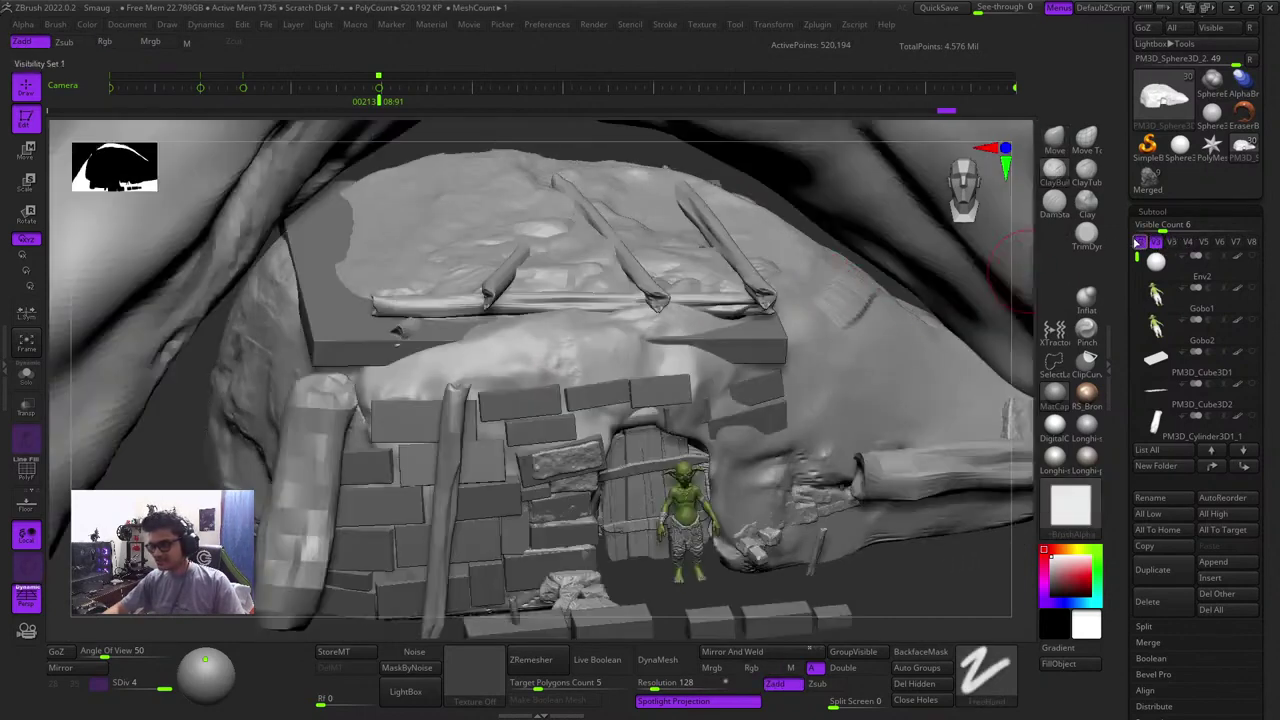
ctrl+right_drag(847, 380, 856, 318)
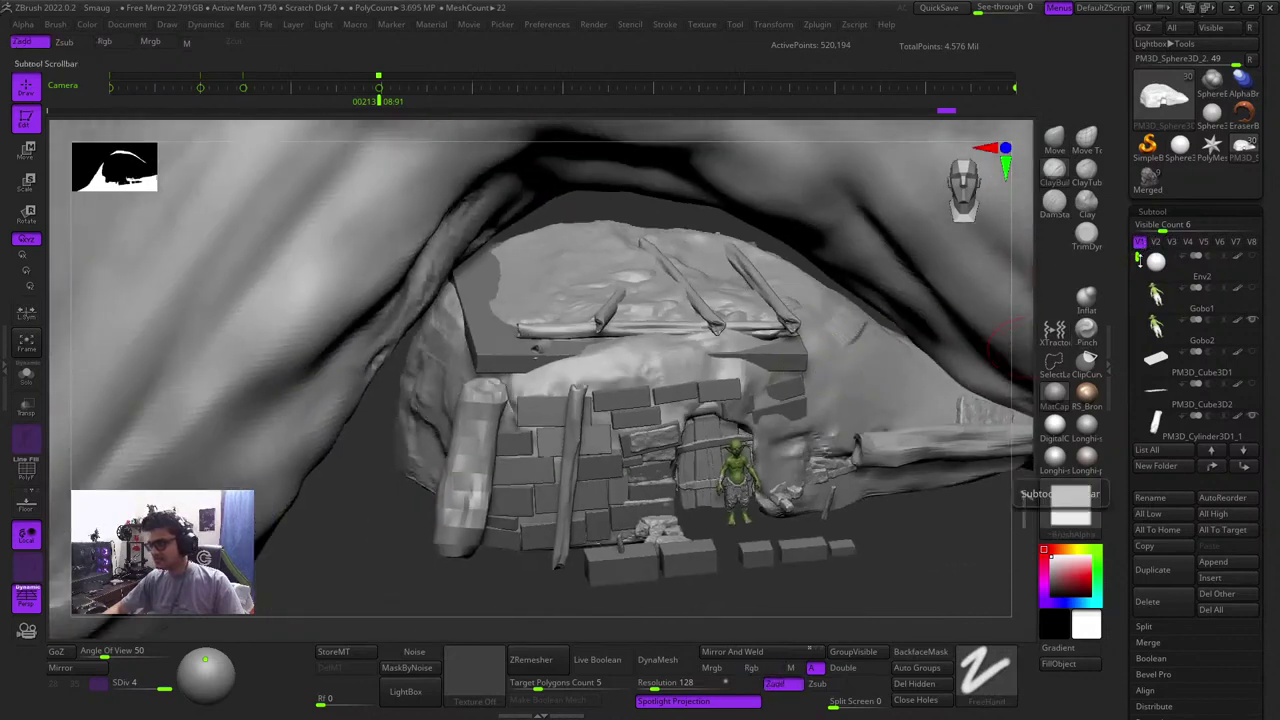
Select the large arched root over the hut, subtool PM3D_Cylinder3D1_4
mouse_move(1137, 262)
mouse_down()
mouse_move(1138, 355)
mouse_move(1144, 253)
mouse_up()
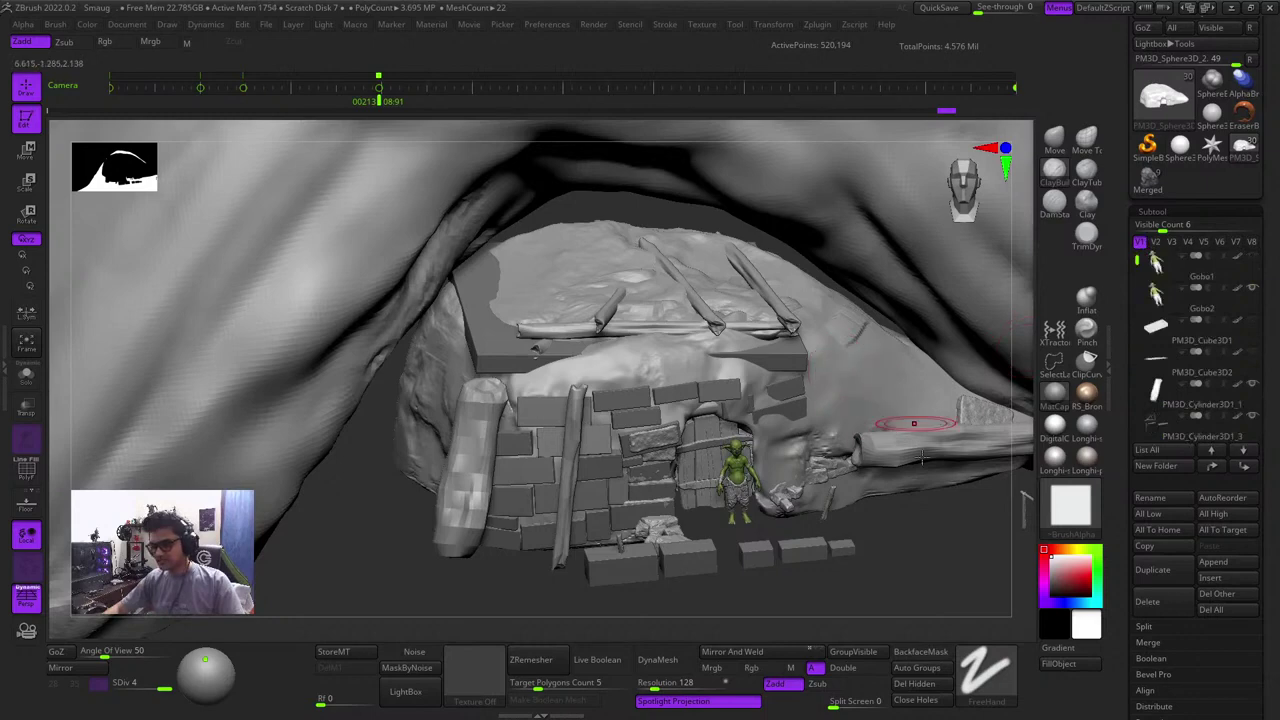
right_drag(922, 457, 850, 290)
alt+click(850, 300)
alt+right_drag(868, 335, 760, 408)
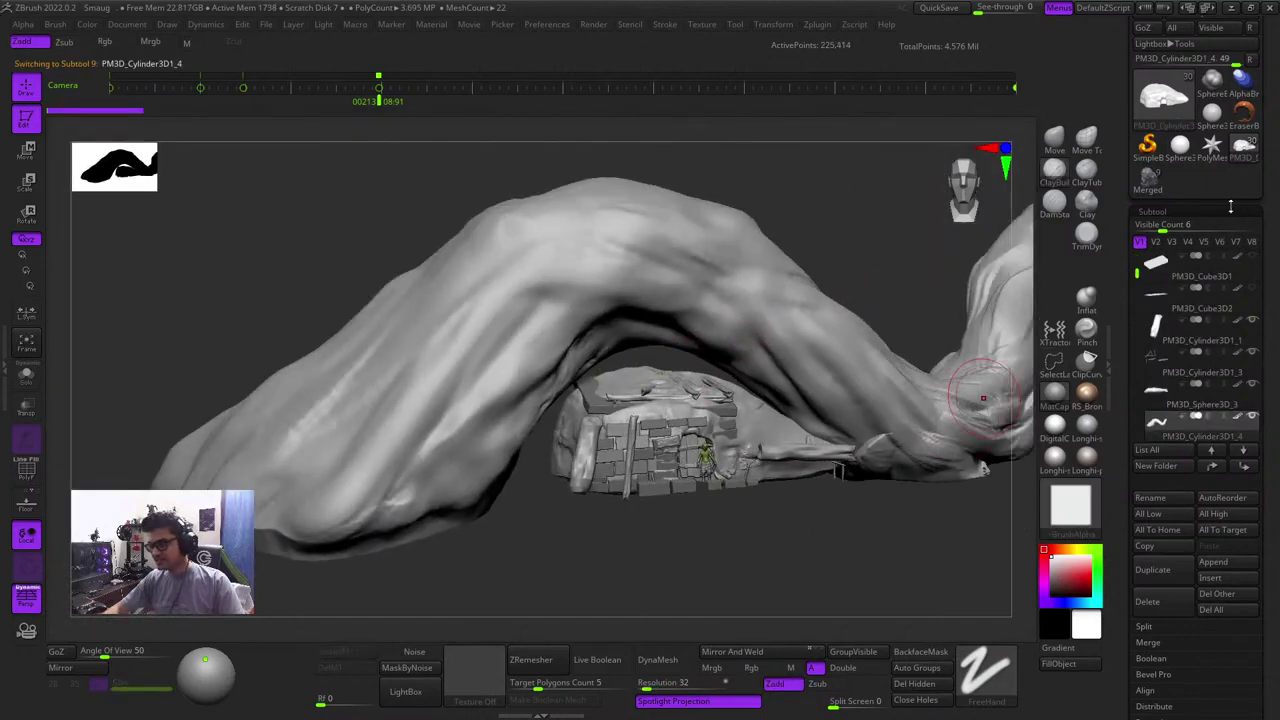
Switch between visibility sets V5 and V1 and check the arched root's polyframe
click(1206, 245)
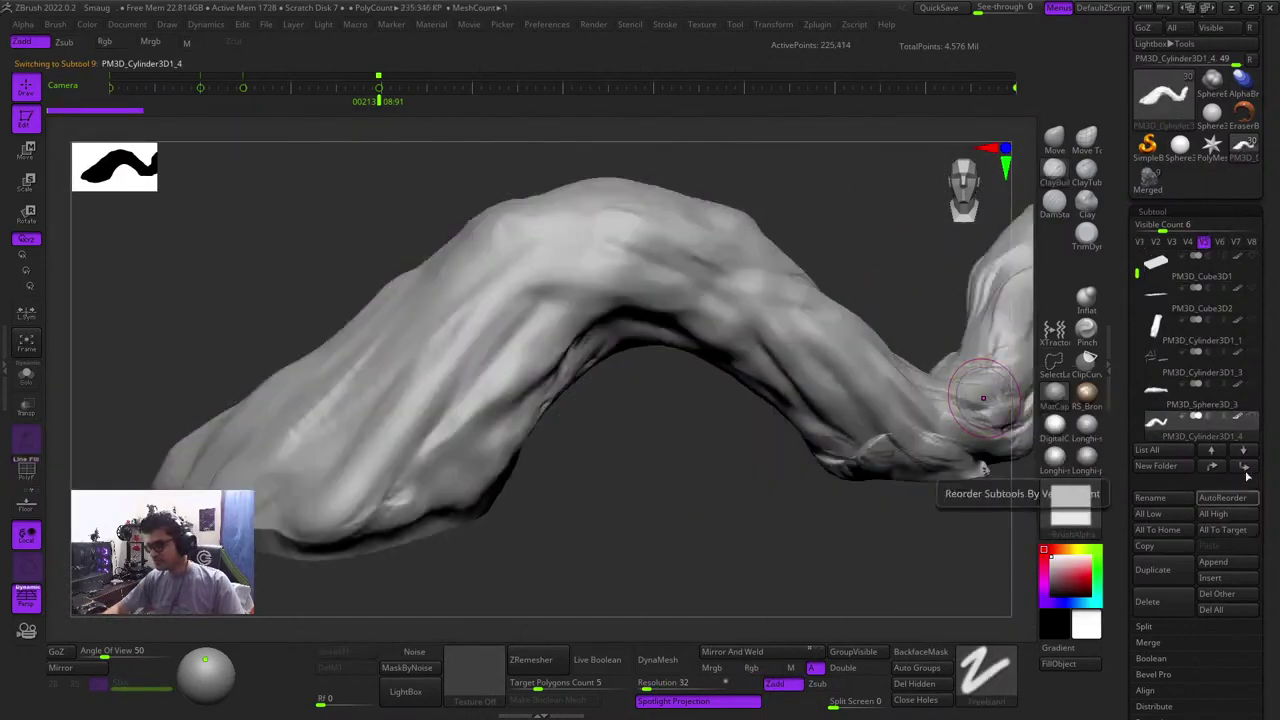
key(shift+f)
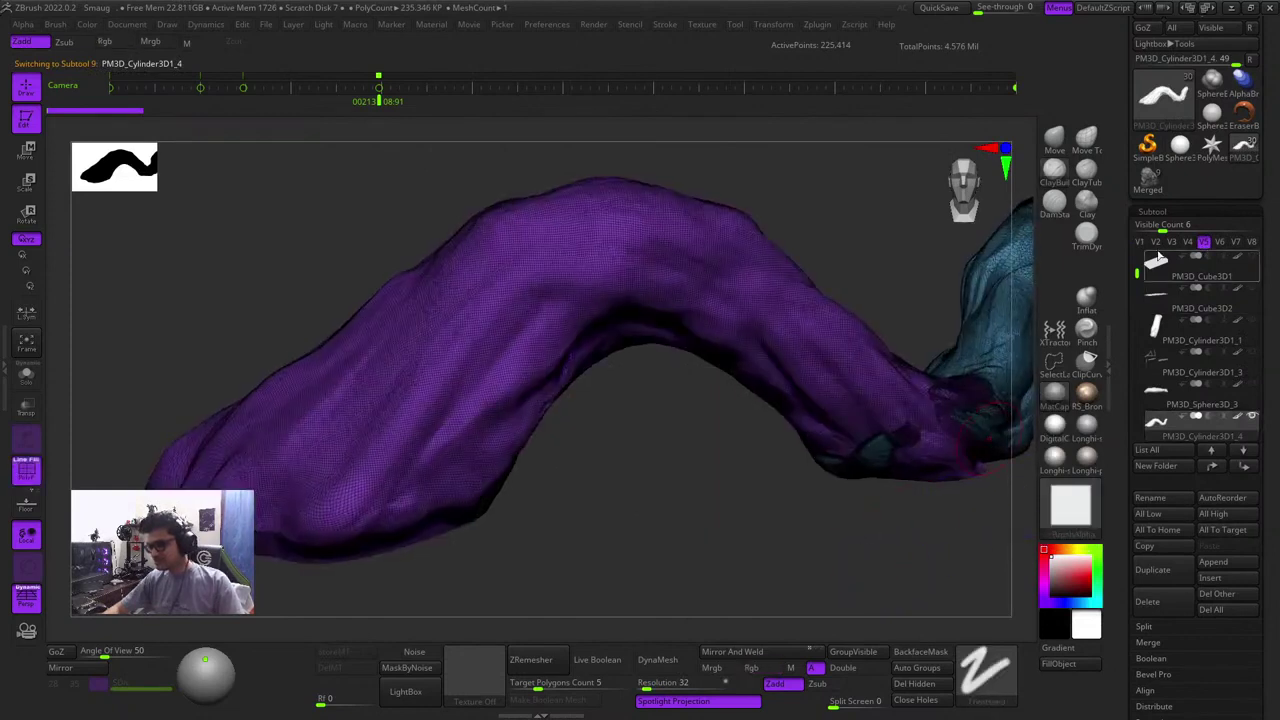
click(1140, 242)
key(shift+f)
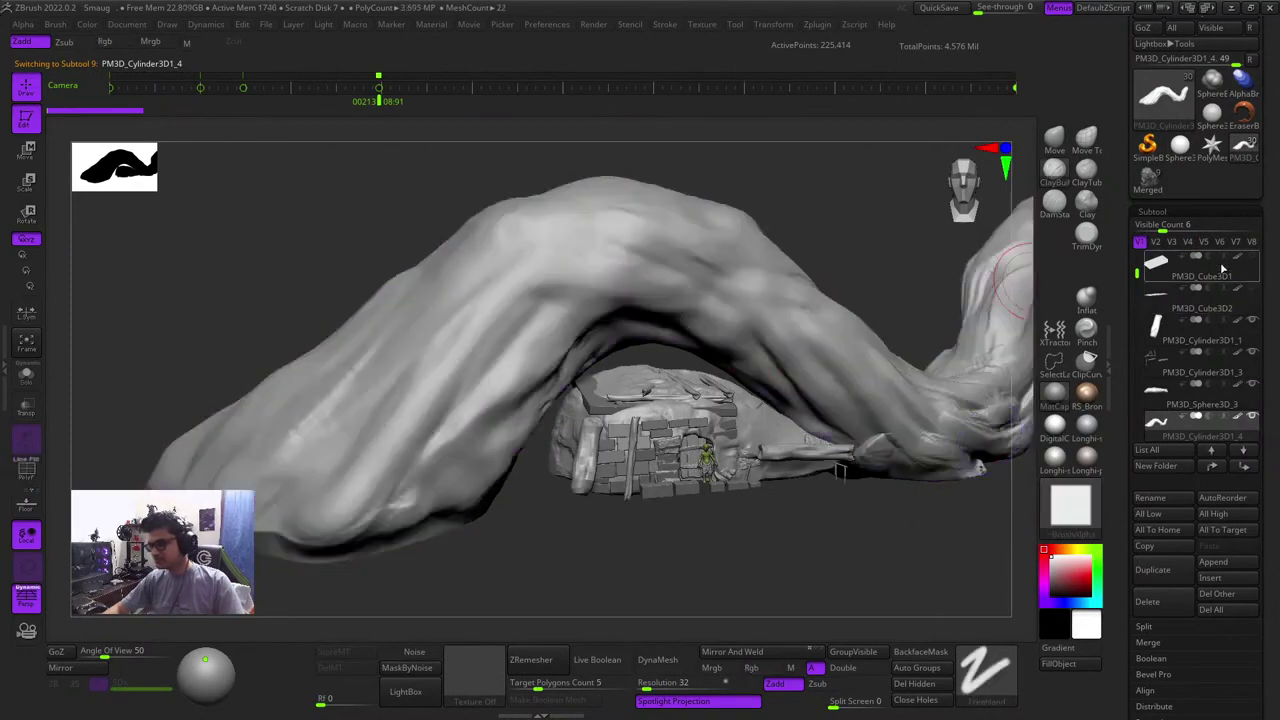
click(1204, 242)
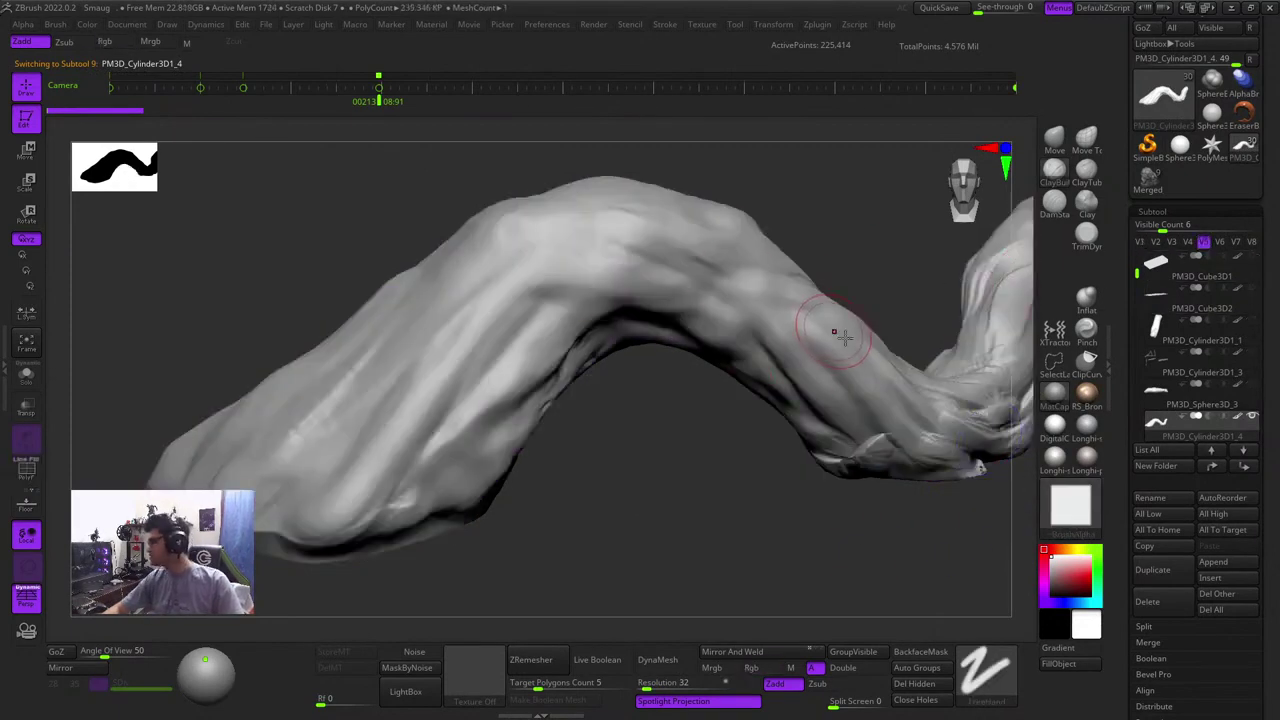
click(1141, 243)
key(shift+f)
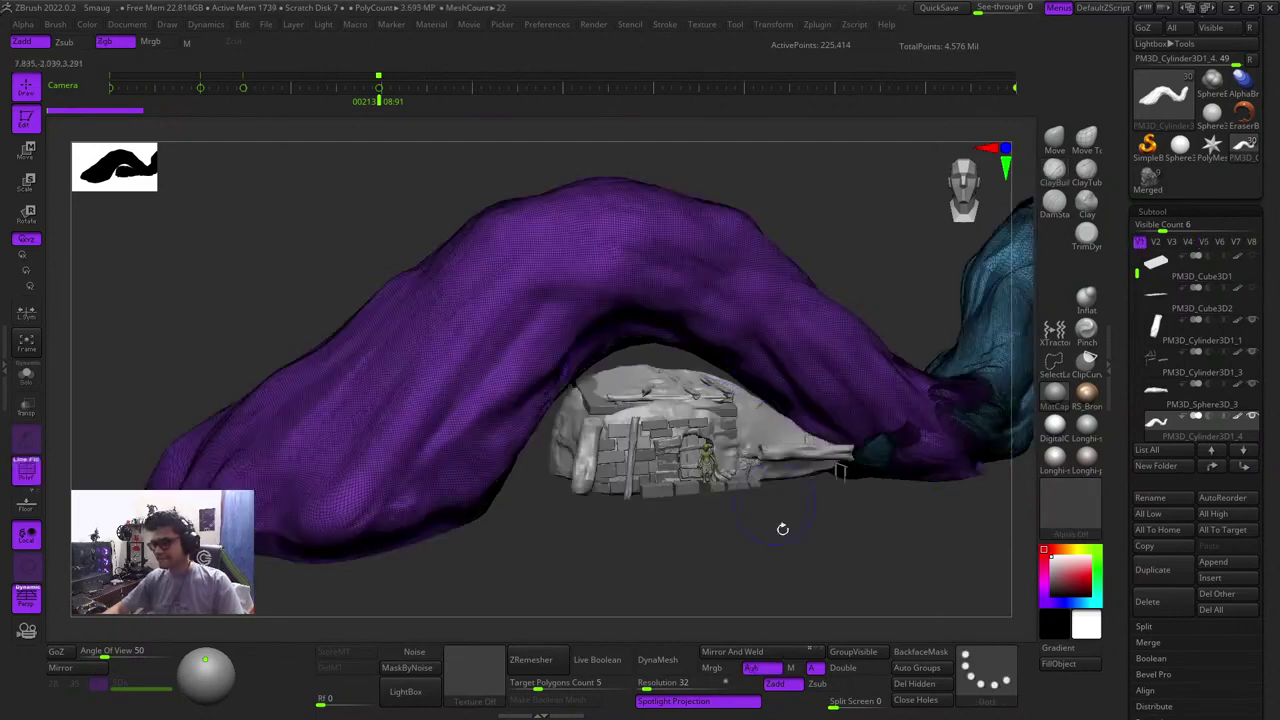
Select the ground slab PM3D_Cube3D2 and view it together with the hut and root
key(shift+f)
alt+right_drag(695, 379, 755, 465)
key(shift+f)
key(shift+f)
alt+right_drag(909, 278, 871, 234)
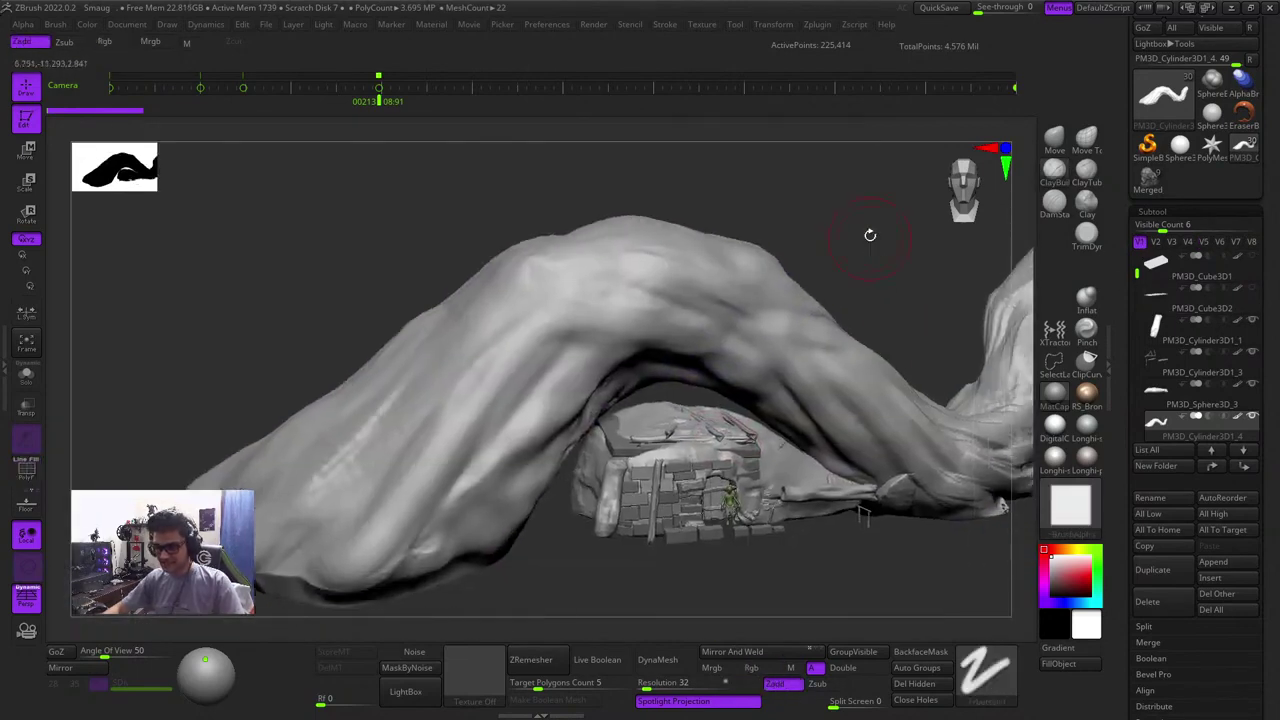
click(1152, 296)
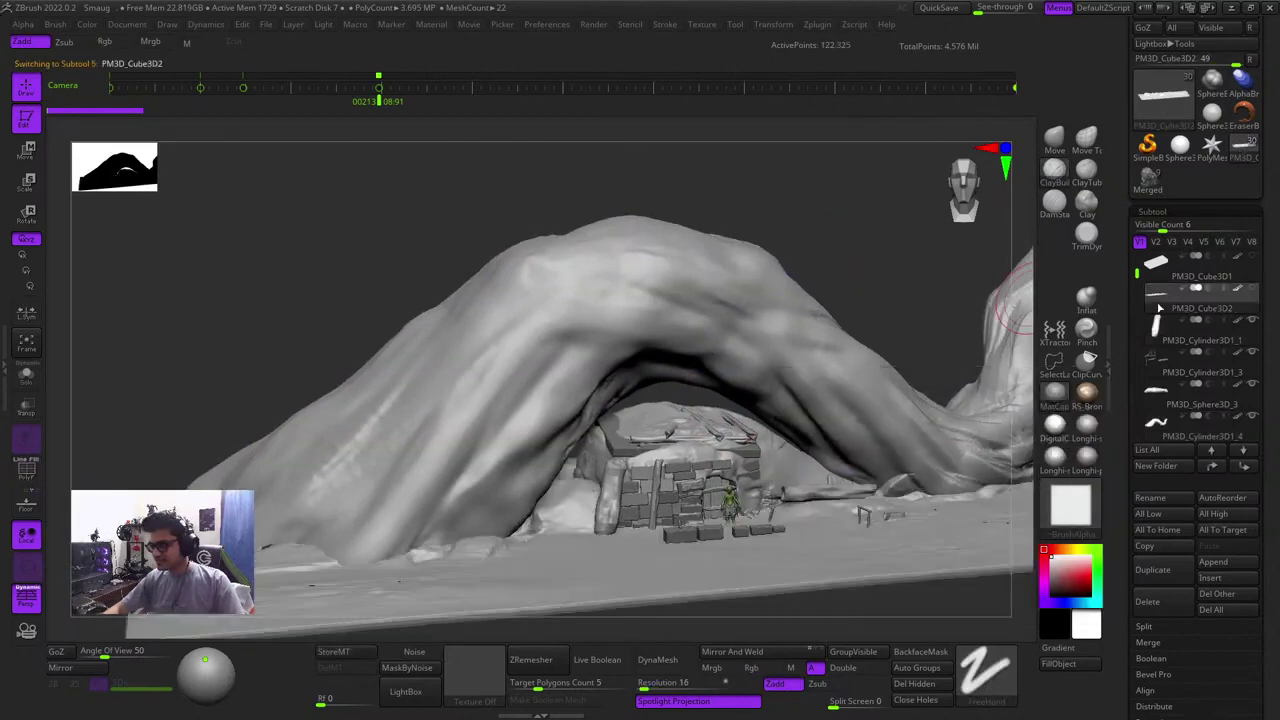
drag(1136, 274, 1135, 260)
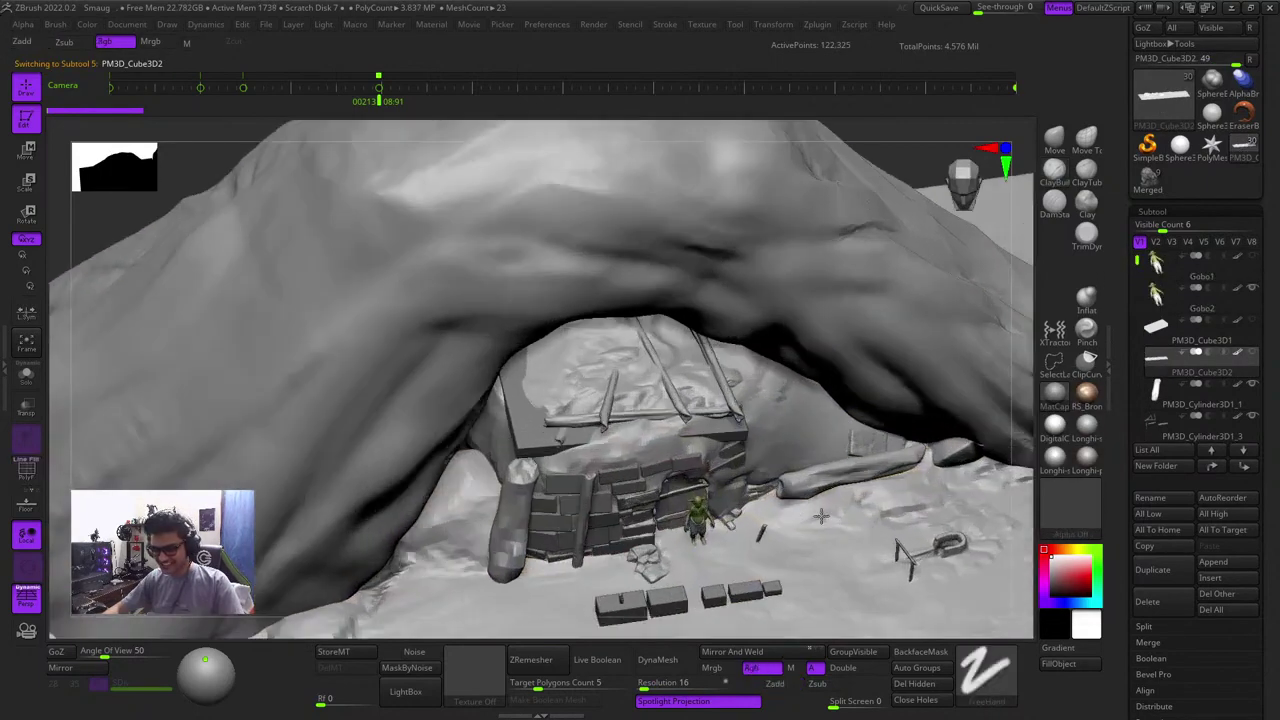
Hide the arched root PM3D_Cylinder3D1_4 and make the roof covering PM3D_Sphere3D_3 the active subtool
ctrl+right_drag(821, 516, 823, 530)
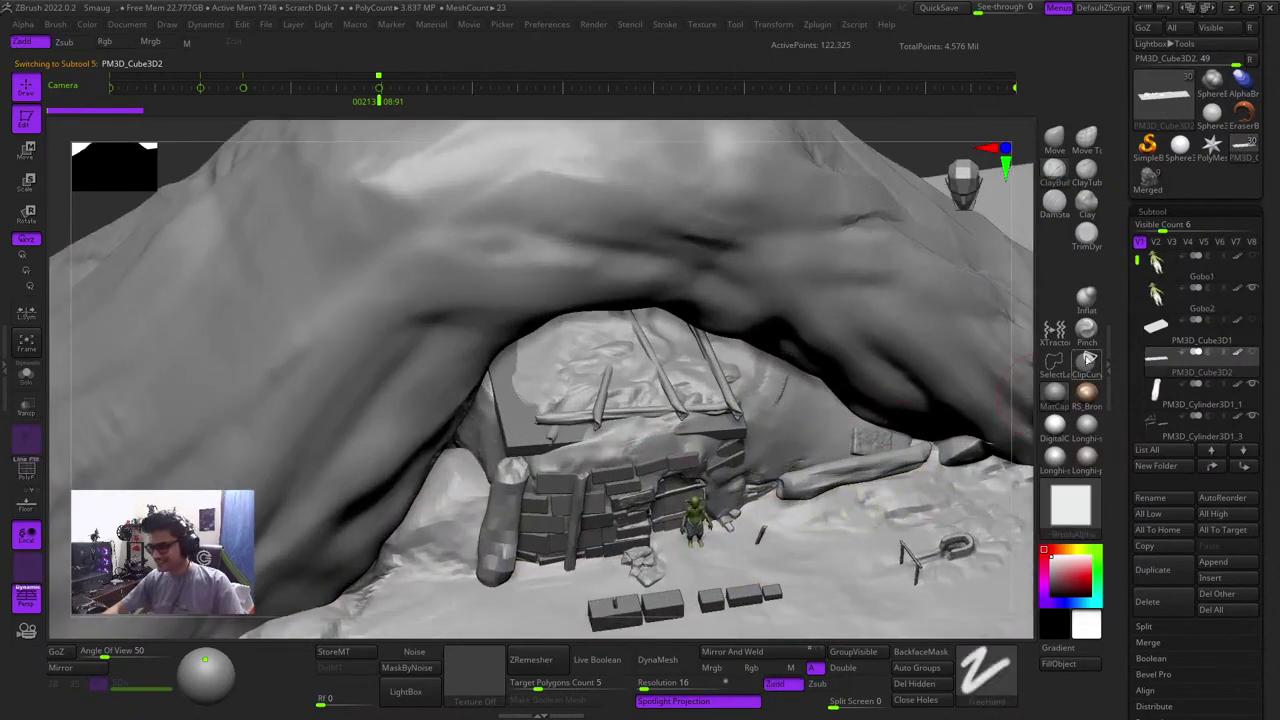
alt+click(860, 287)
key(shift+f)
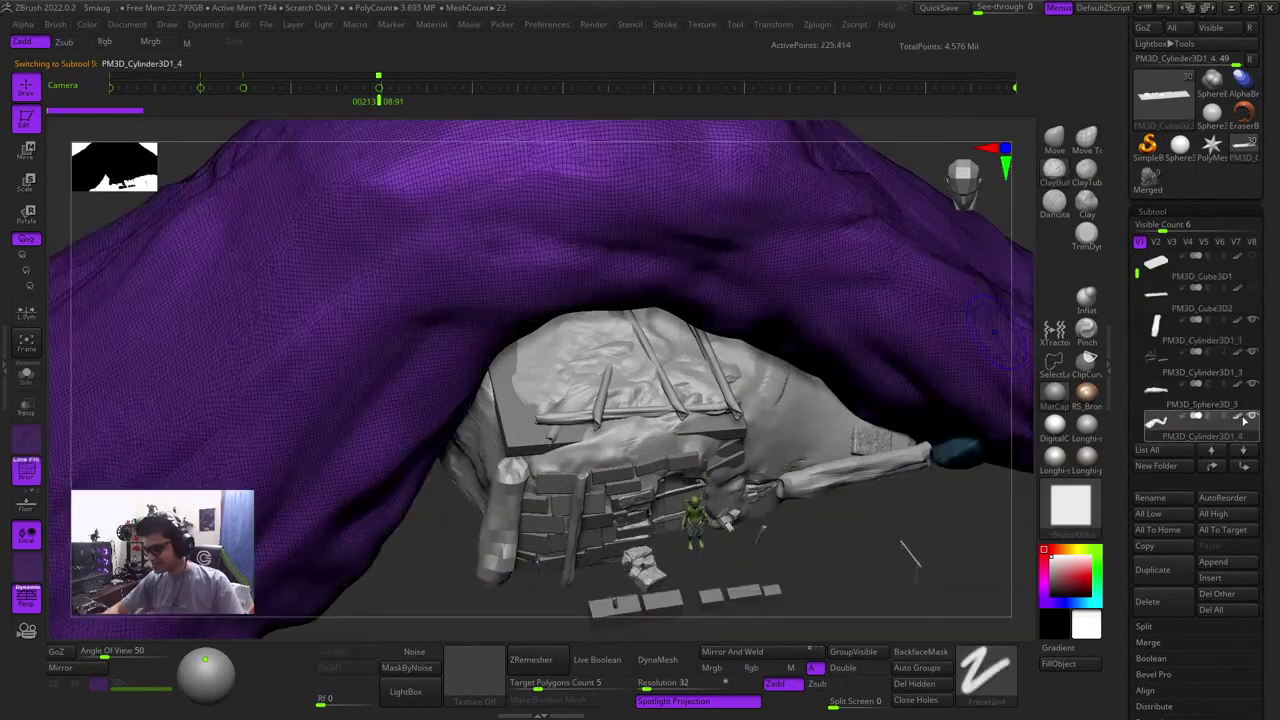
click(1250, 417)
alt+click(595, 380)
key(shift+f)
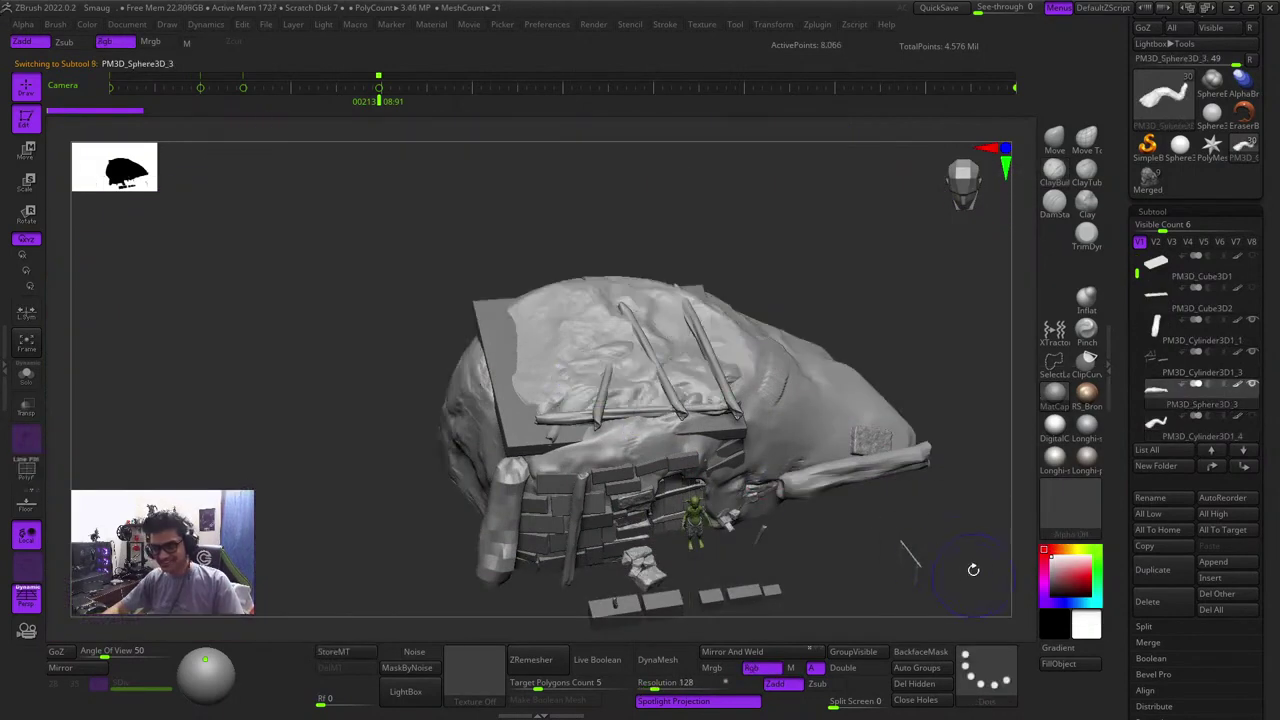
Examine the roof covering's mesh up close and from the front with its polyframe toggled
drag(971, 569, 948, 515)
key(f)
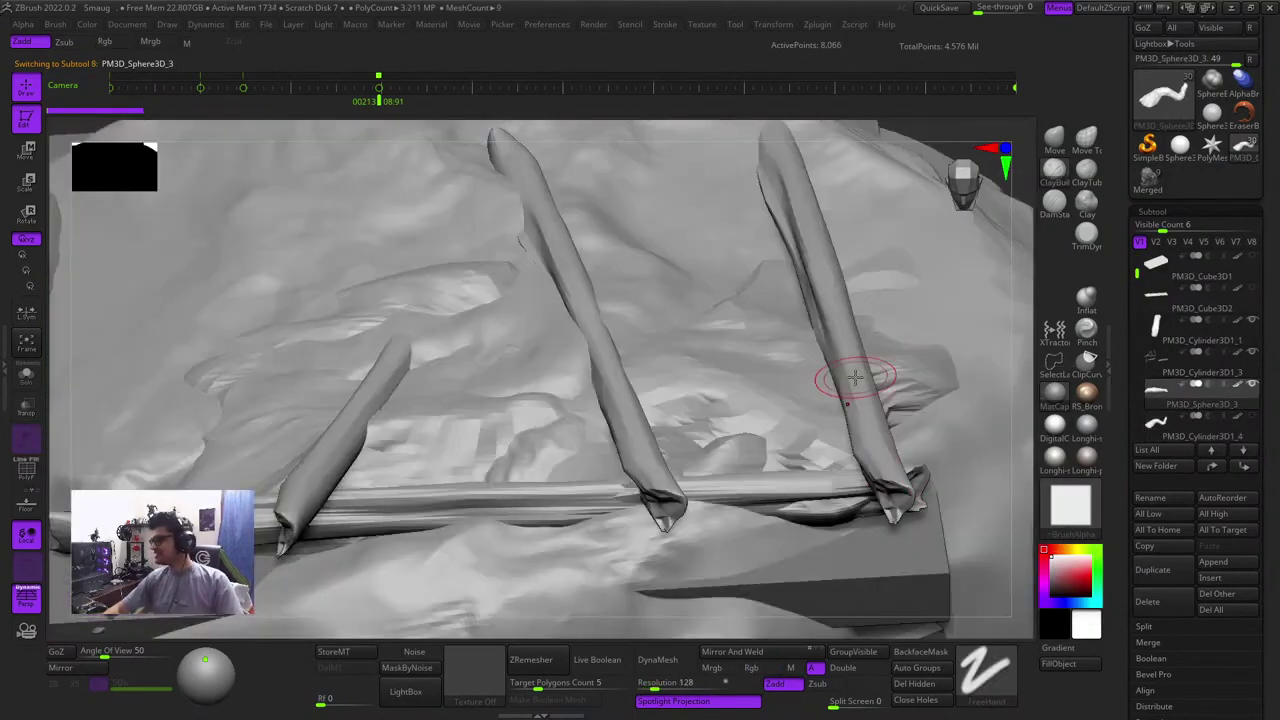
key(shift+f)
key(f)
key(shift+f)
key(shift+f)
drag(697, 577, 712, 470)
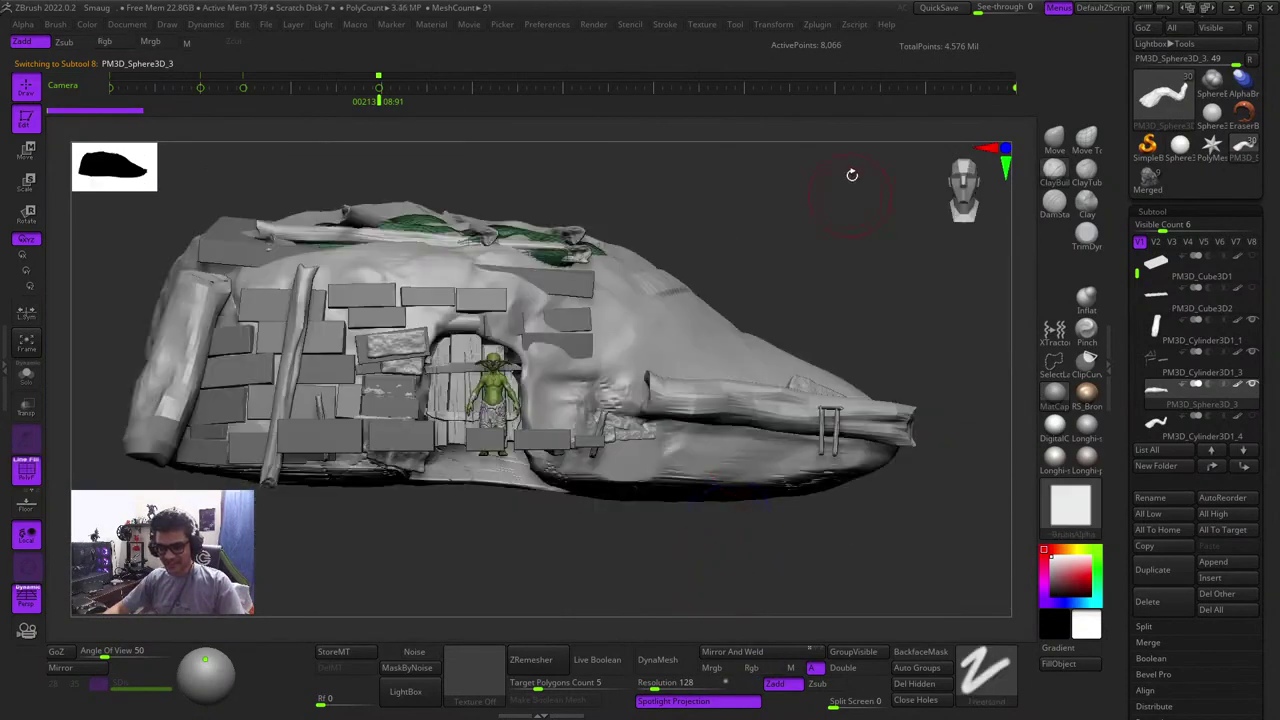
key(shift+f)
Select the hut's main body PM3D_Sphere3D_2 and examine its polyframe
drag(851, 174, 745, 285)
alt+click(674, 354)
shift+drag(897, 264, 837, 380)
alt+drag(1123, 281, 1270, 266)
key(shift+f)
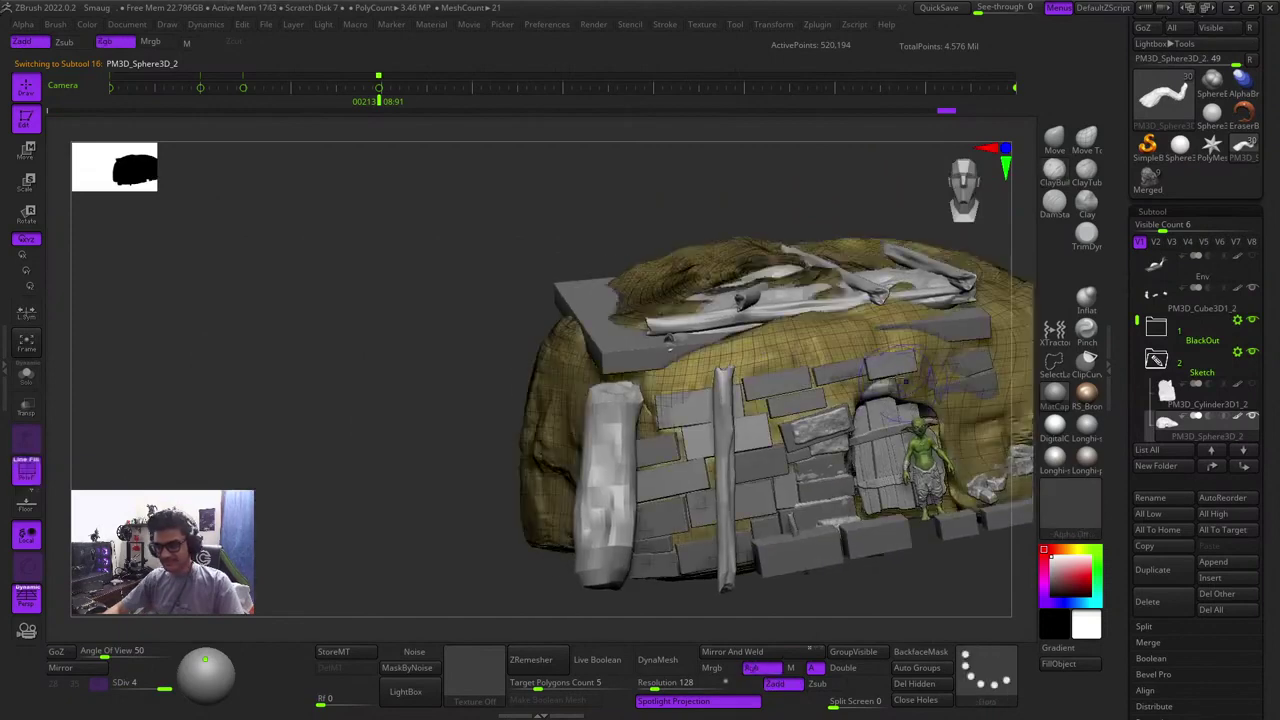
key(shift+f)
Select the wall bricks rockSmallB1 and examine their mesh and layout around the poles and door
shift+drag(768, 214, 757, 187)
alt+click(752, 308)
key(shift+f)
right_drag(530, 280, 745, 335)
key(shift+f)
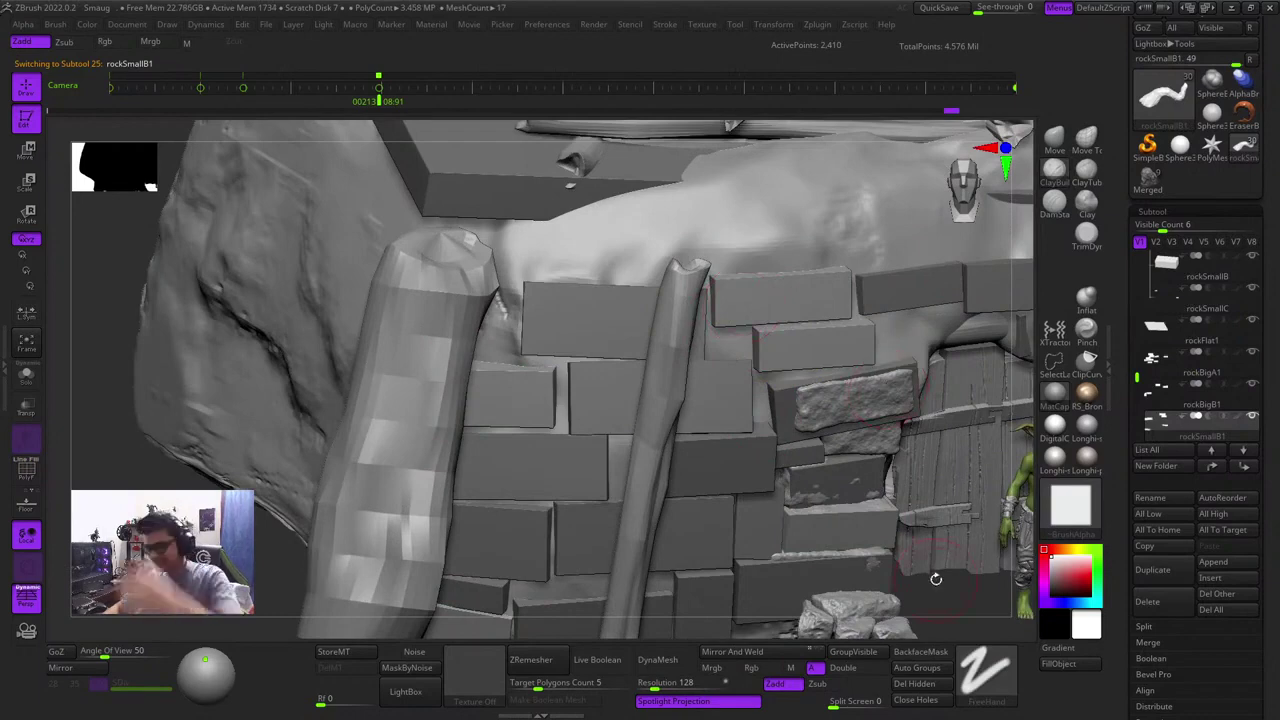
drag(938, 580, 954, 584)
key(shift+f)
key(shift+f)
key(f)
key(shift+f)
key(shift+f)
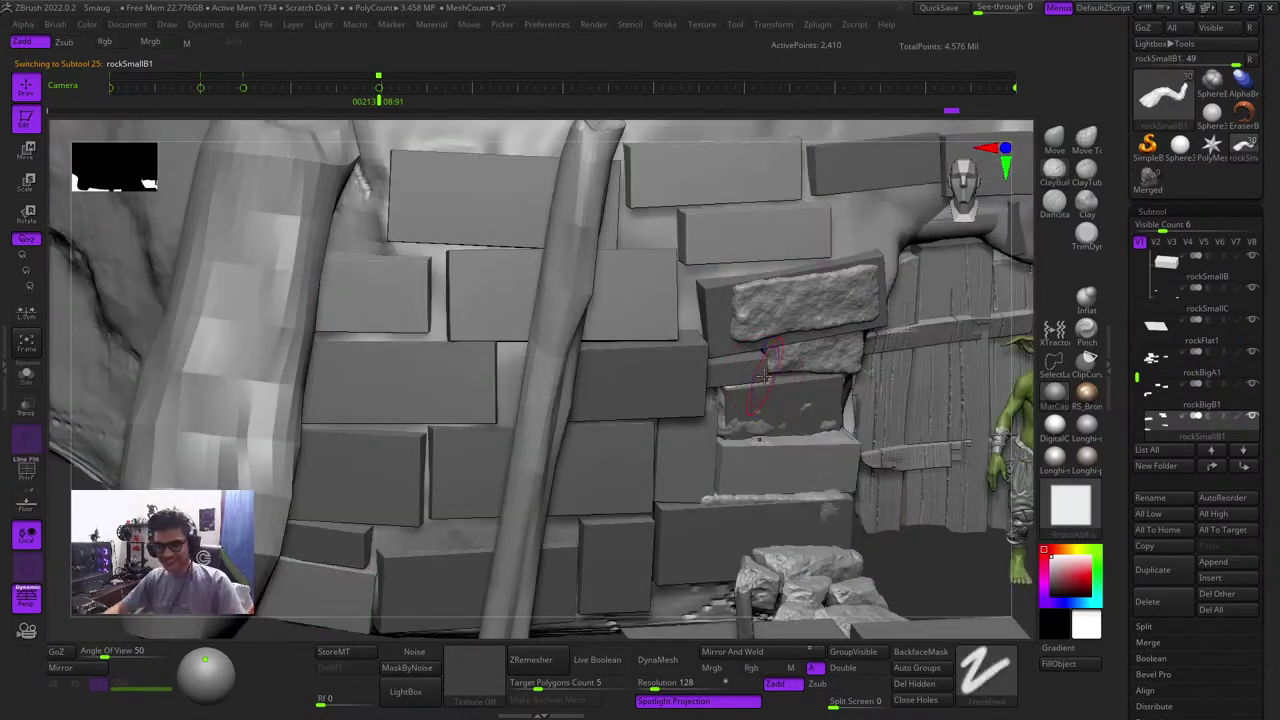
key(f)
shift+drag(904, 545, 889, 531)
drag(446, 346, 490, 430)
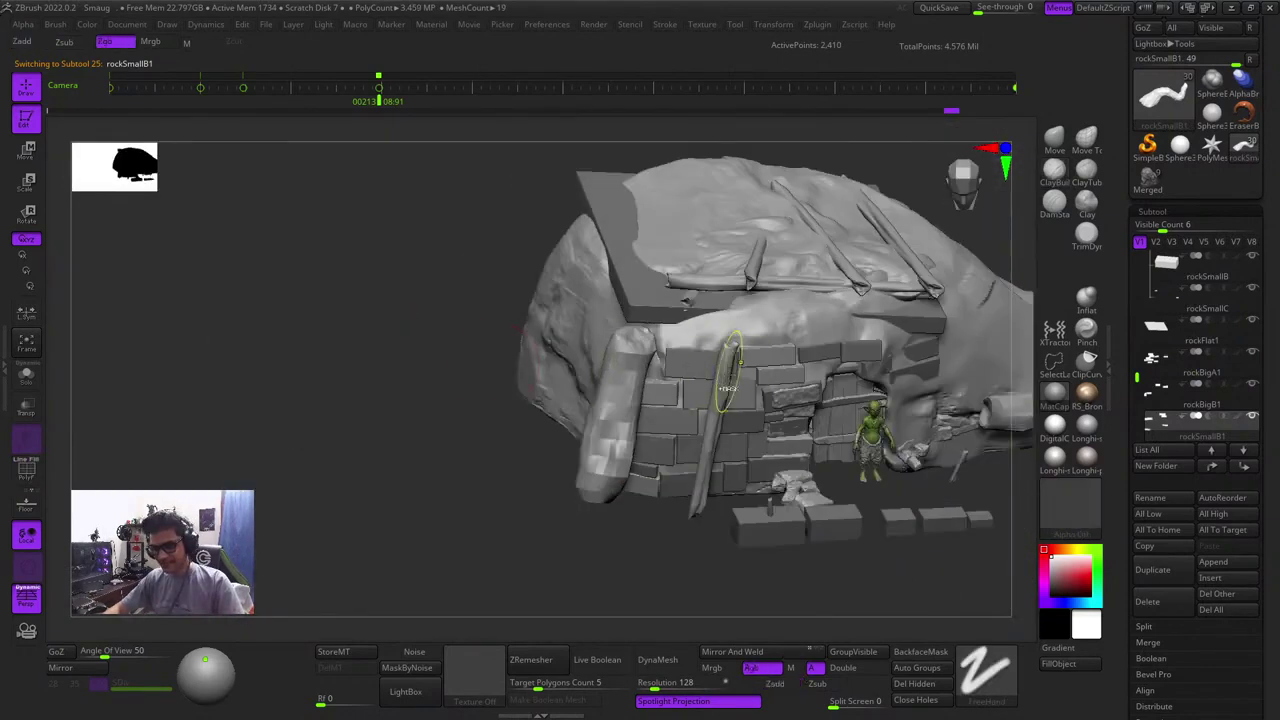
Examine the whole hut from several angles and check the main body's polyframe again
ctrl+right_drag(723, 371, 690, 425)
drag(395, 171, 655, 174)
key(shift+f)
key(shift+f)
drag(920, 290, 525, 255)
key(shift+f)
drag(632, 207, 808, 309)
key(shift+f)
key(shift+f)
key(shift+f)
alt+click(721, 318)
key(shift+f)
key(shift+f)
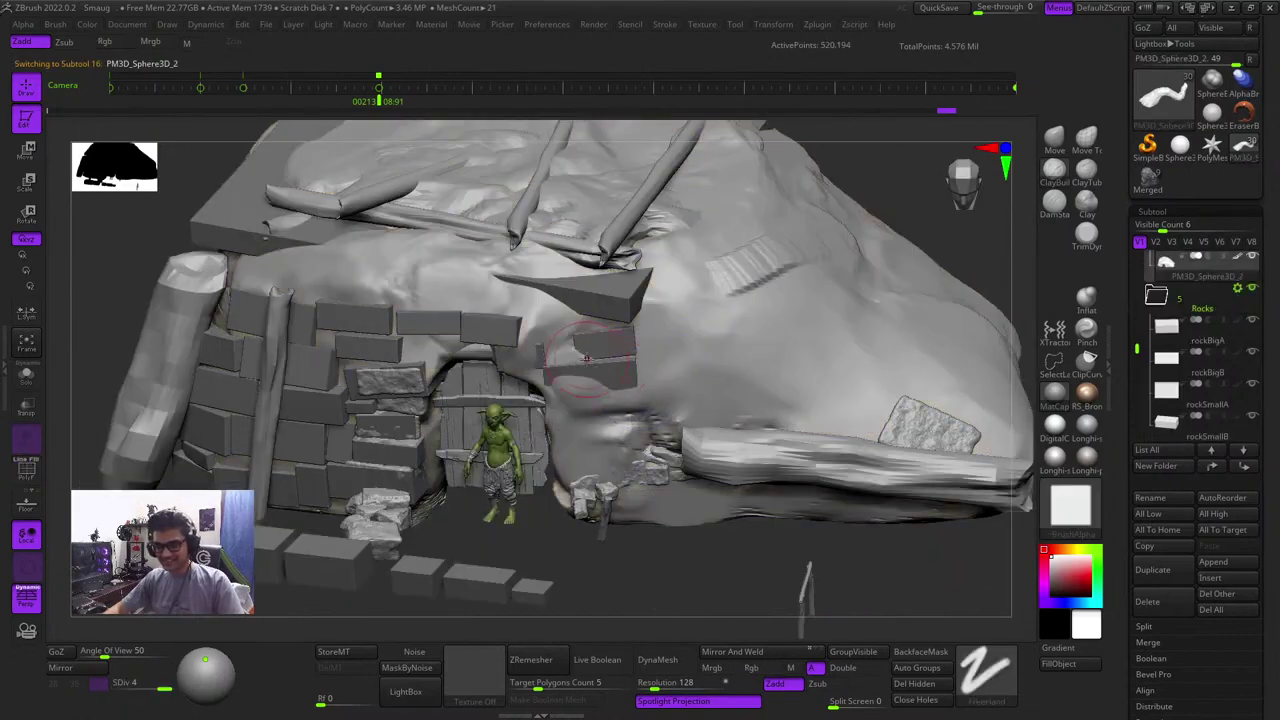
Select the rockBigB1 bricks beside the door and examine their polyframe
alt+click(625, 344)
key(shift+f)
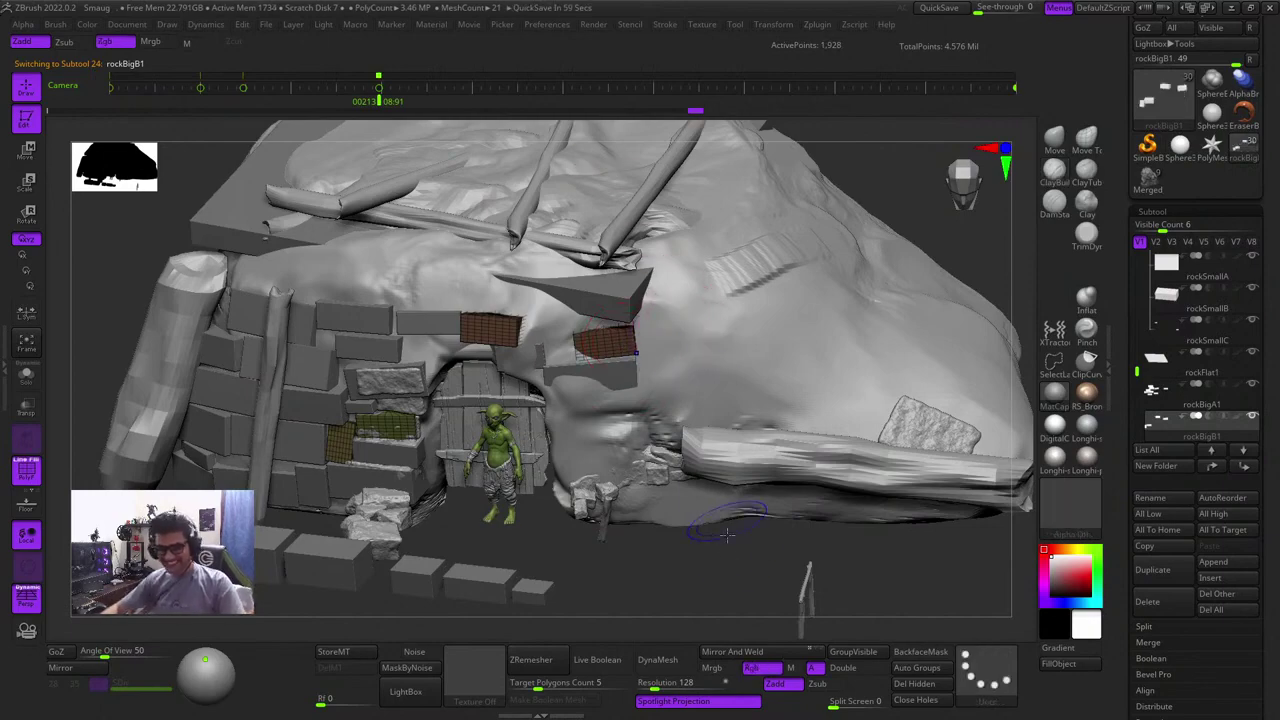
key(shift+f)
key(shift+f)
drag(719, 573, 760, 480)
key(shift+f)
ctrl+right_drag(657, 386, 720, 420)
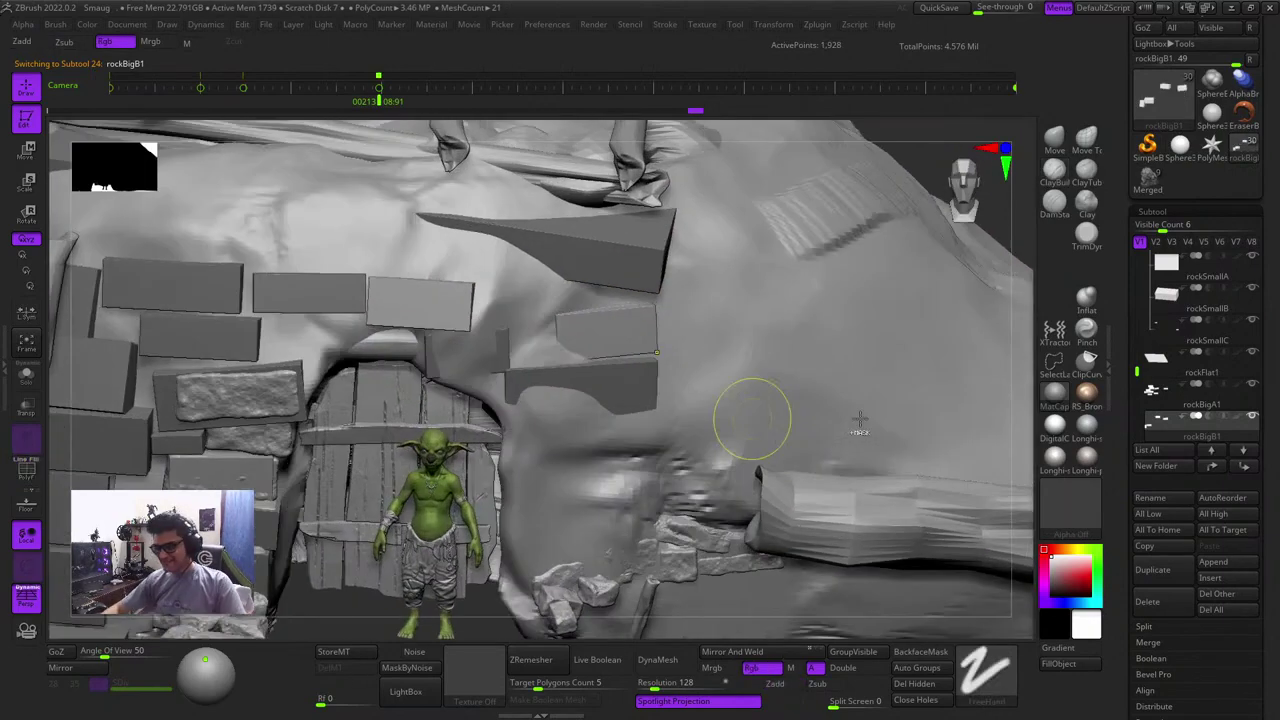
Hide the hut's main body PM3D_Sphere3D_2 and make the rockBigA1 bricks the active subtool
alt+click(780, 314)
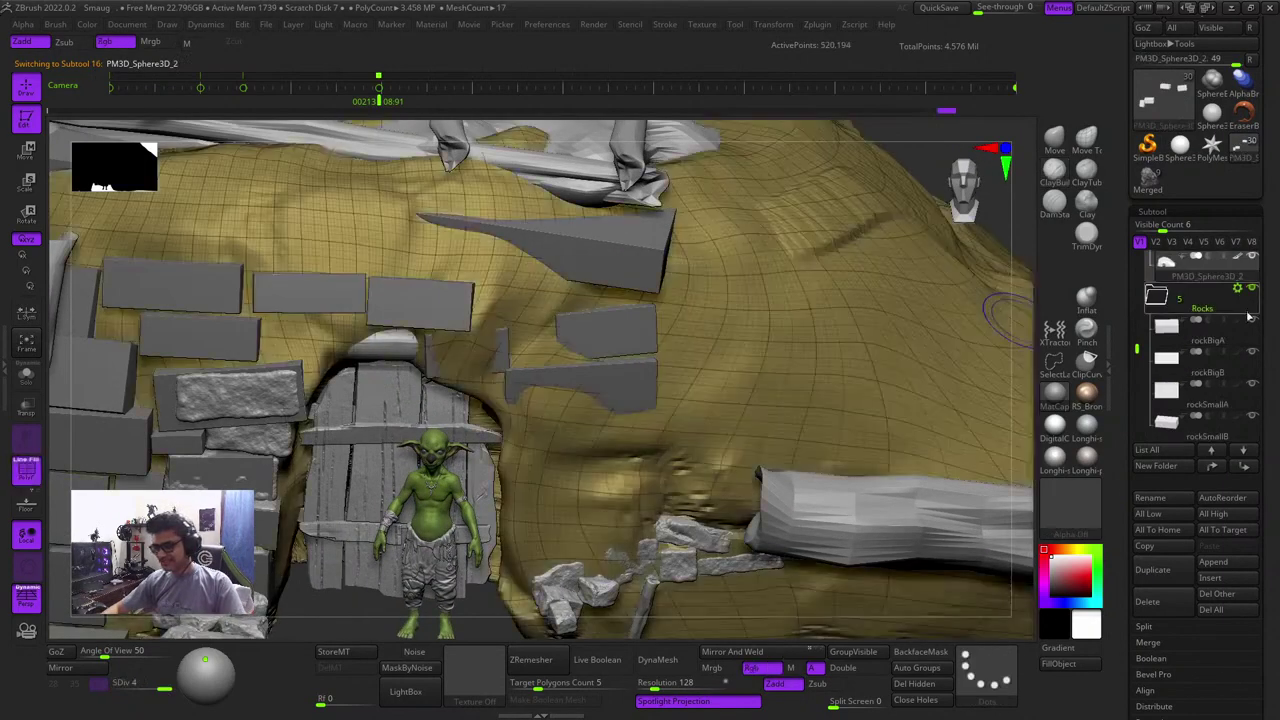
key(ctrl+z)
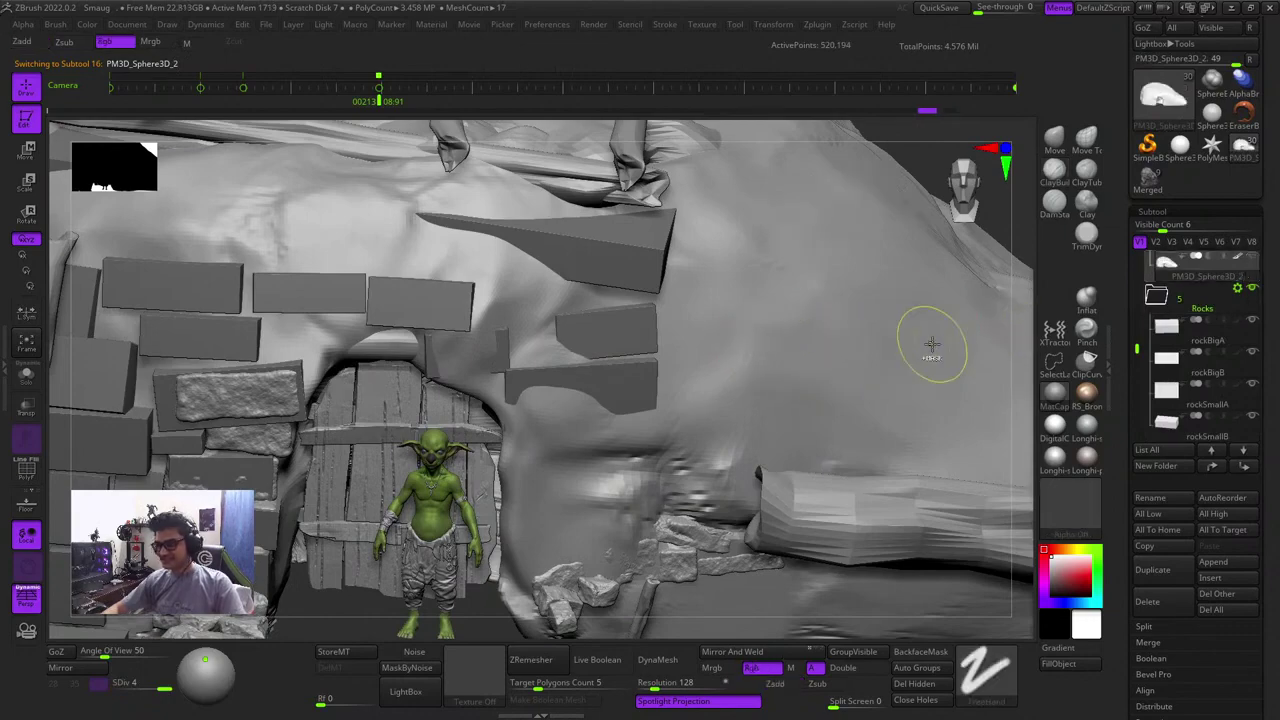
ctrl+right_drag(931, 346, 931, 373)
alt+click(760, 364)
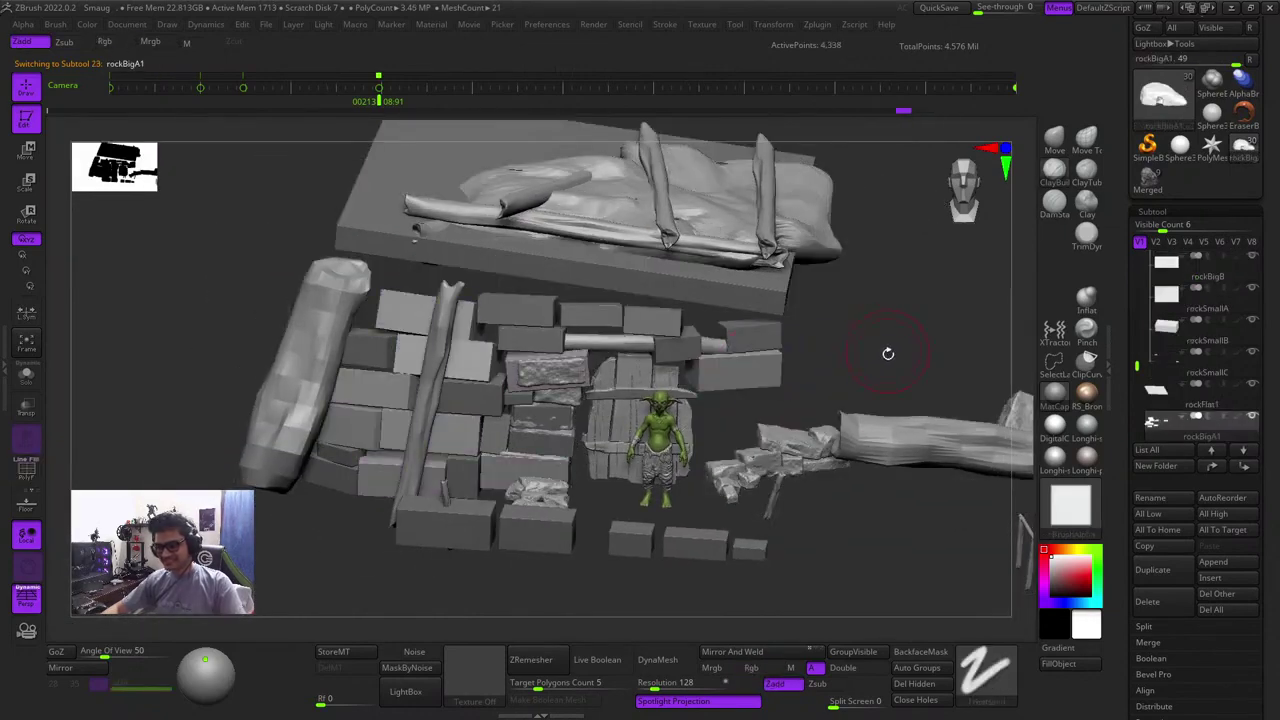
mouse_move(888, 354)
shift+mouse_down()
mouse_move(908, 352)
mouse_move(880, 353)
mouse_move(880, 391)
mouse_move(893, 358)
shift+mouse_up()
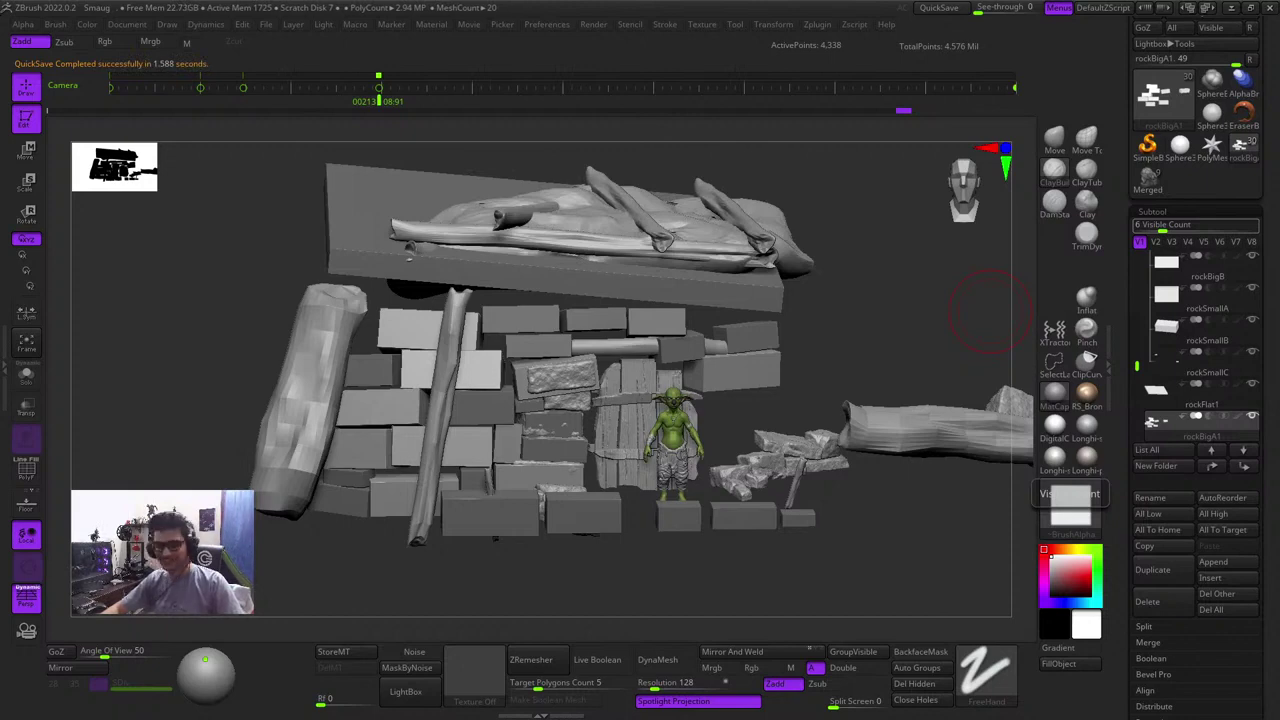
Select the loose brick rockSmallB in the front row and show the Move gizmo on it
right_drag(990, 312, 877, 340)
key(shift+f)
key(shift+f)
right_drag(894, 271, 883, 294)
ctrl+right_drag(712, 353, 757, 462)
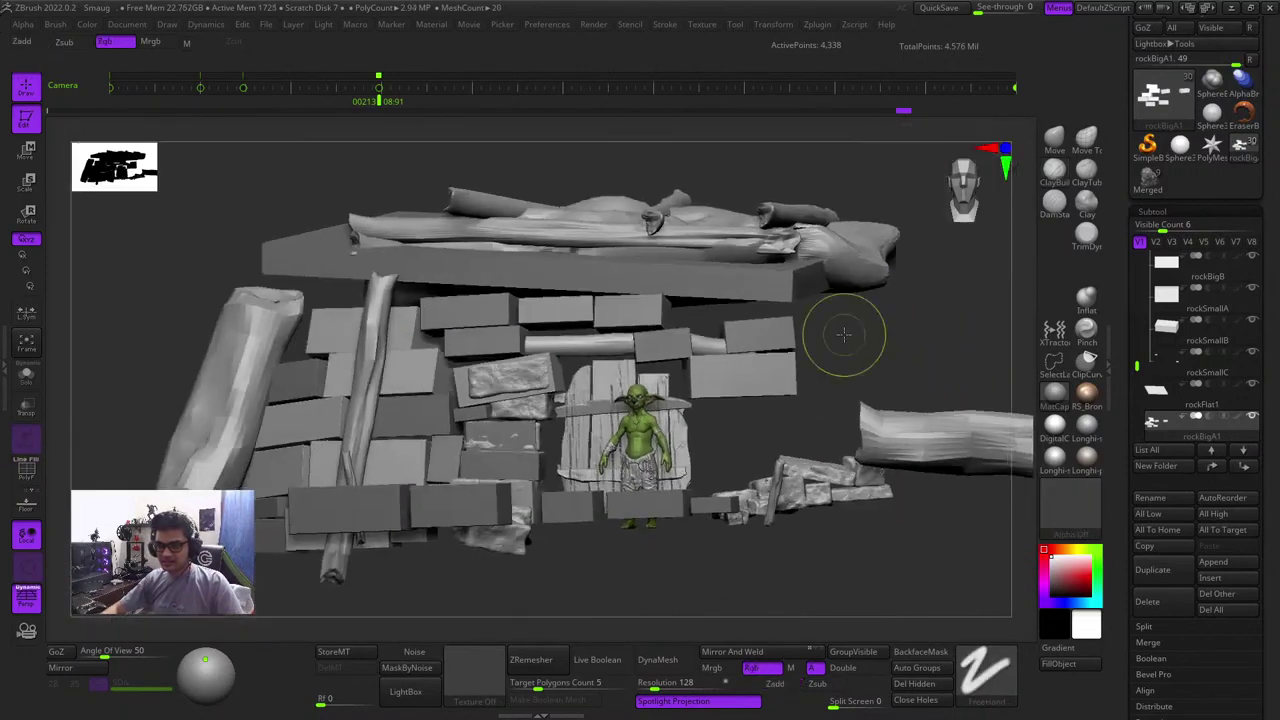
right_drag(844, 334, 880, 395)
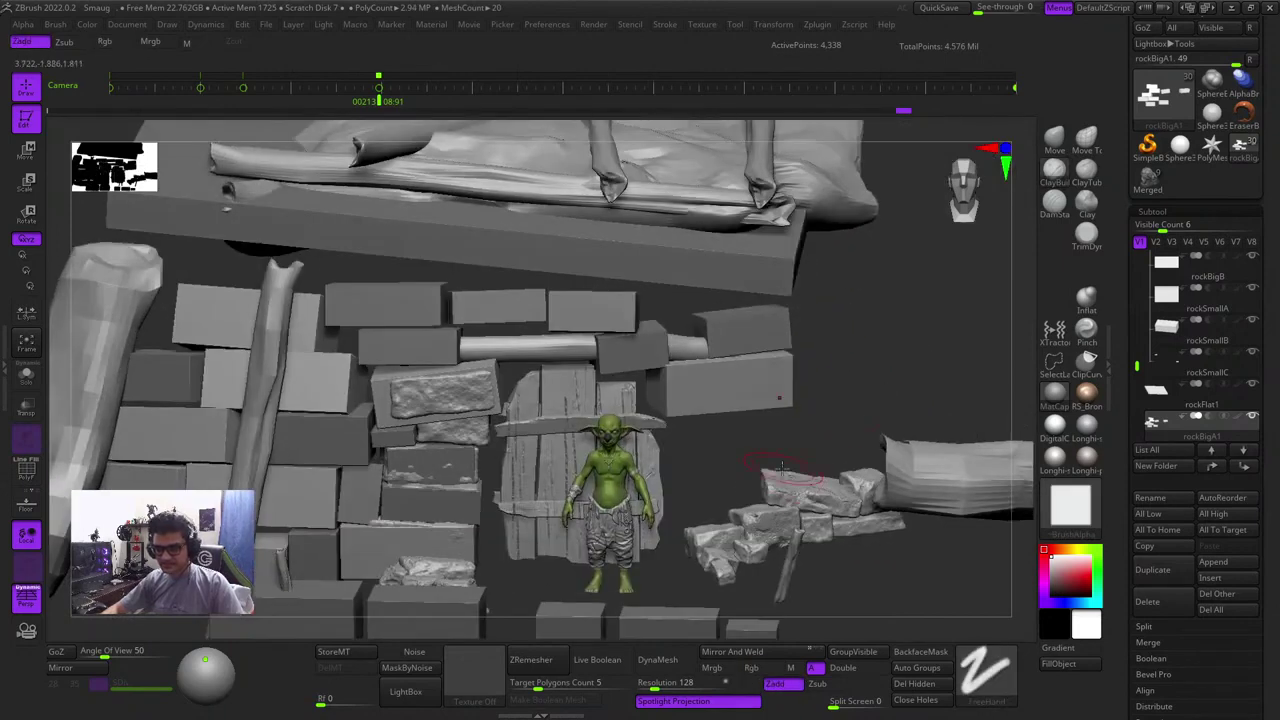
alt+right_drag(791, 427, 820, 382)
alt+click(750, 519)
key(w)
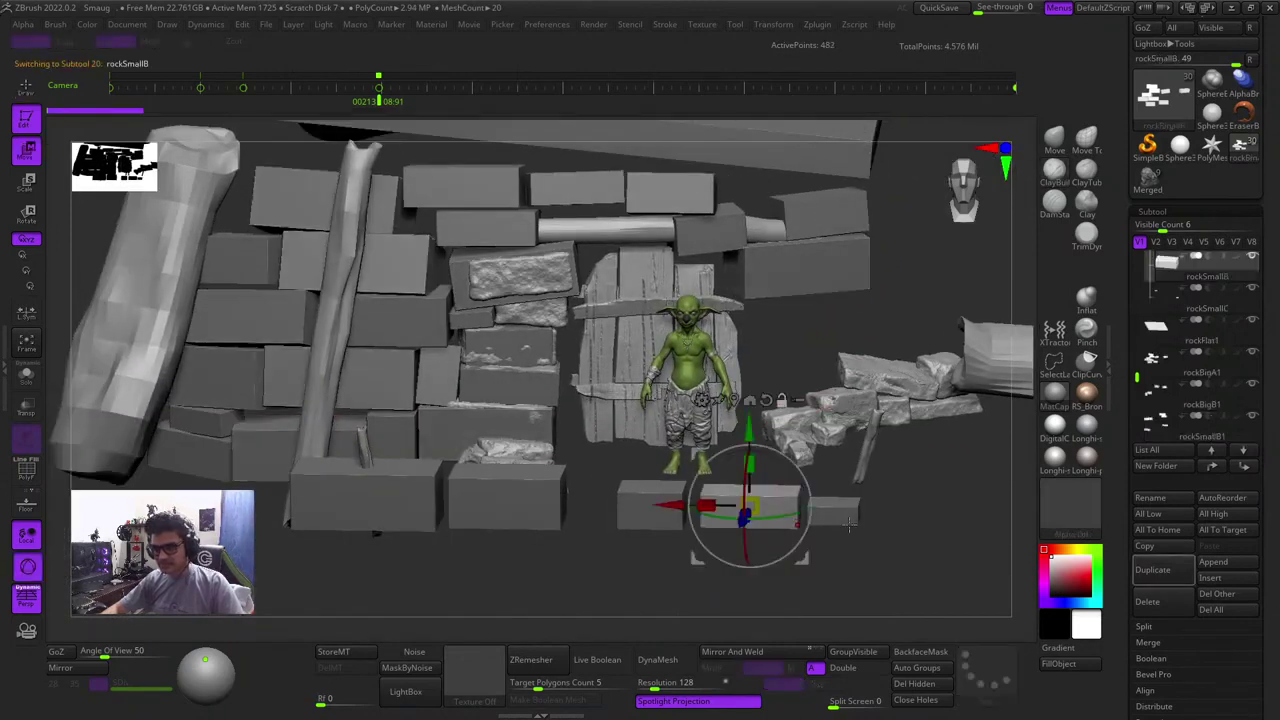
key(shift+f)
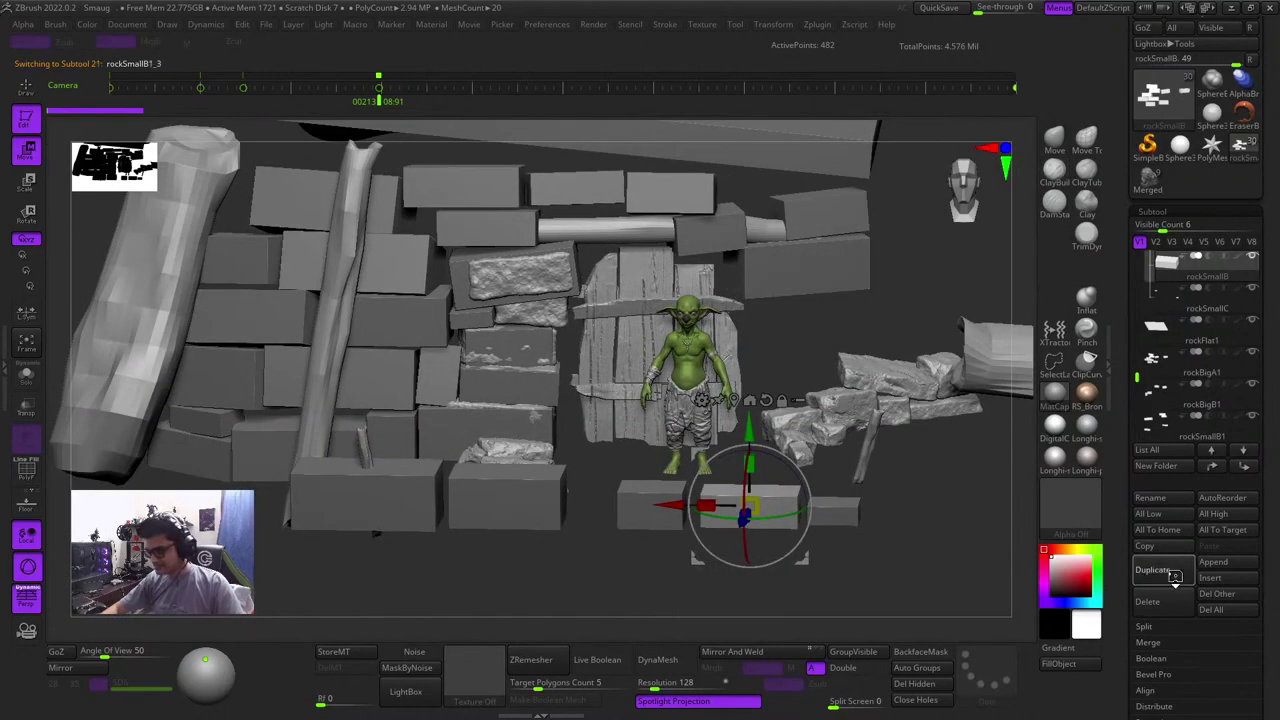
Duplicate the rockSmallB brick and send the copy to the end of the subtool list
click(1152, 569)
shift+click(1244, 467)
key(shift+f)
key(shift+f)
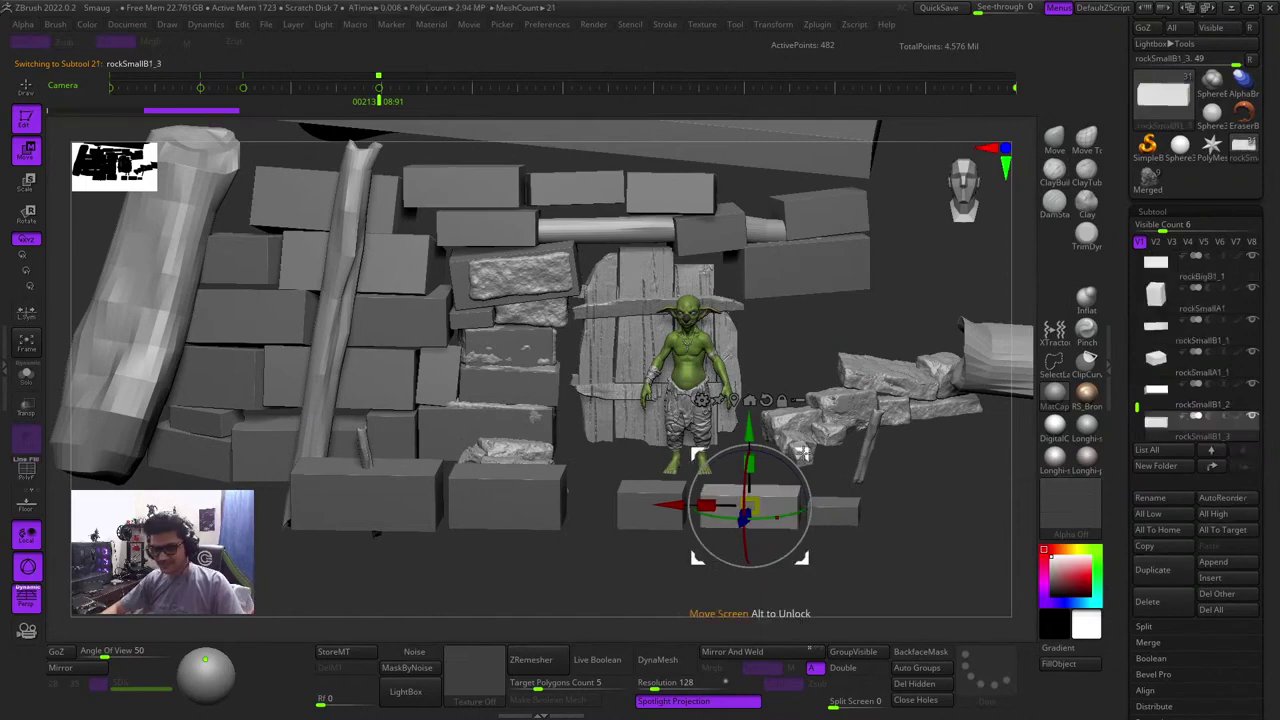
Move the rockSmallB1_3 brick from the front row up to the end of the wall's top course, just beneath the roof slab
drag(804, 453, 806, 146)
drag(923, 257, 813, 330)
key(ctrl+z)
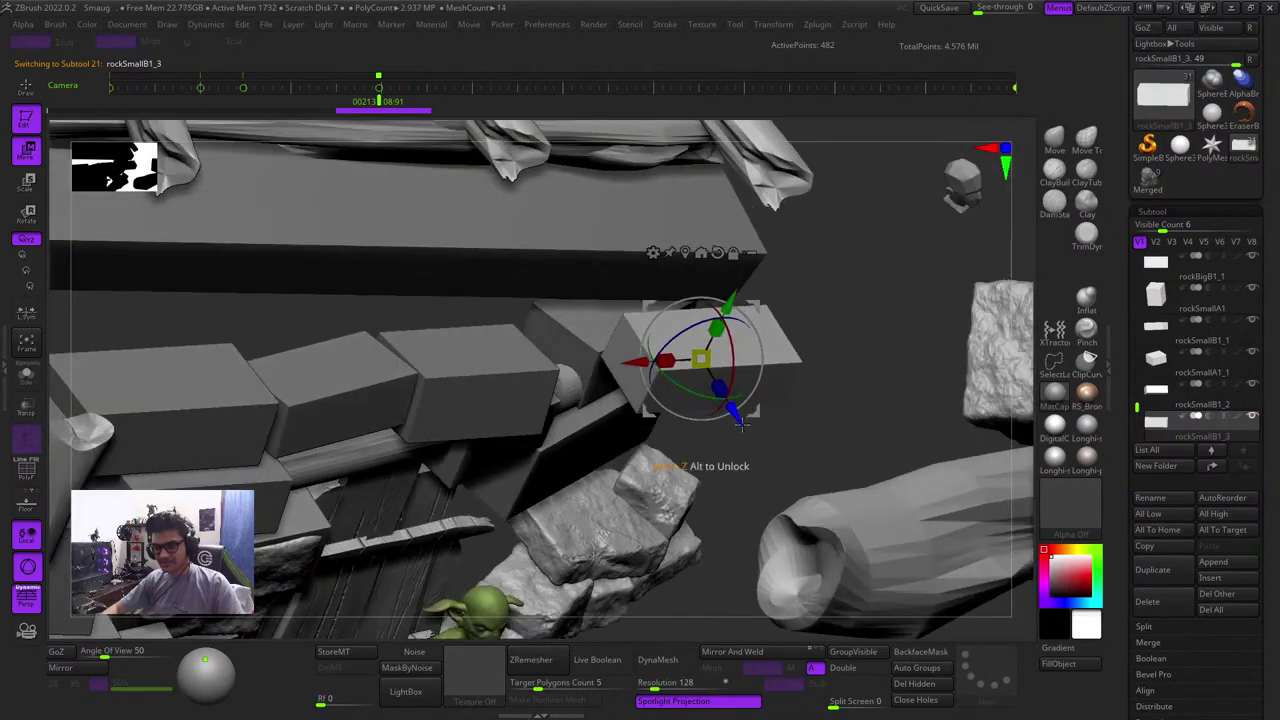
drag(714, 309, 671, 229)
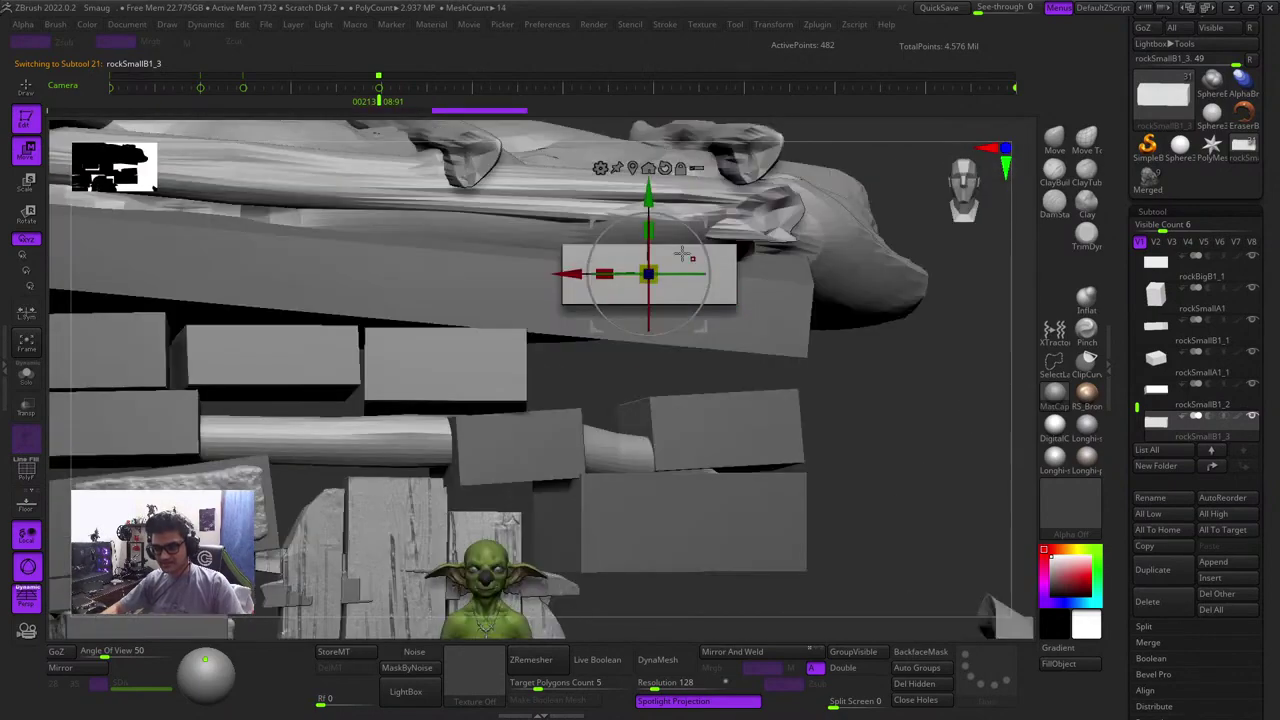
drag(706, 218, 678, 302)
drag(925, 390, 800, 385)
drag(653, 350, 719, 359)
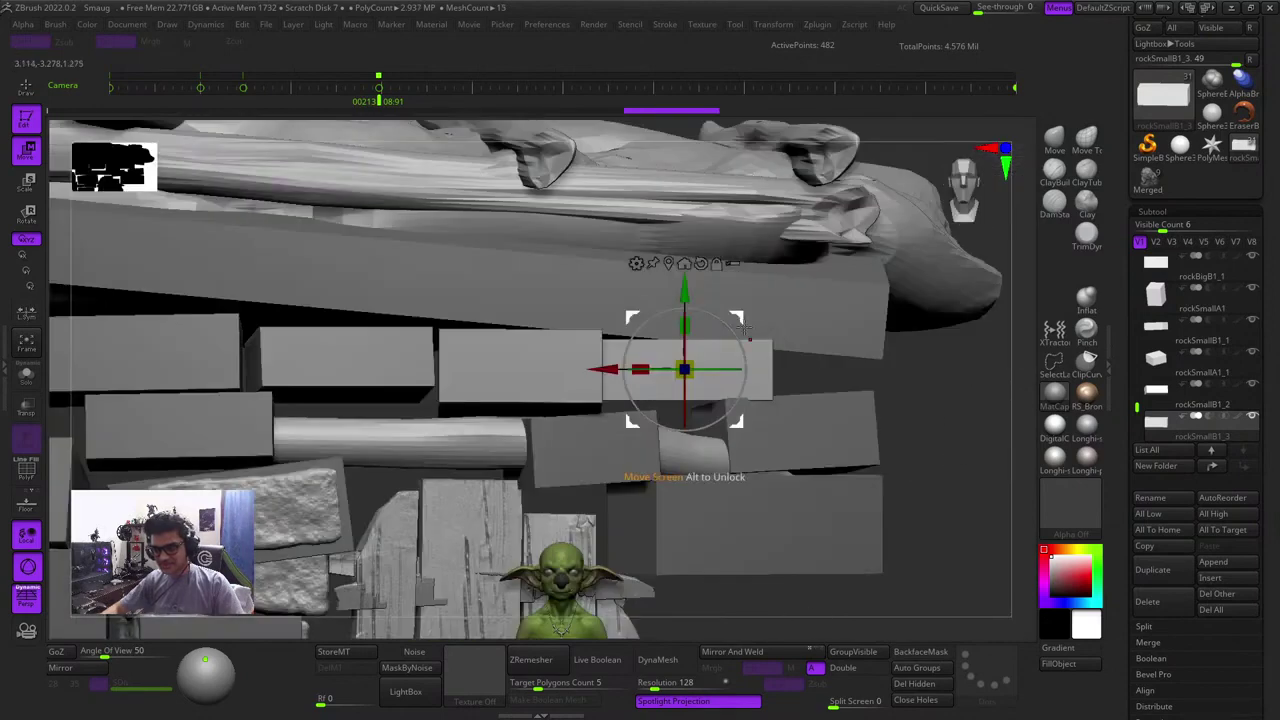
Fine-tune the rockSmallB1_3 brick's position and depth so it lines up with the neighbouring top-course bricks
mouse_move(741, 317)
mouse_down()
mouse_move(764, 324)
mouse_move(747, 321)
mouse_up()
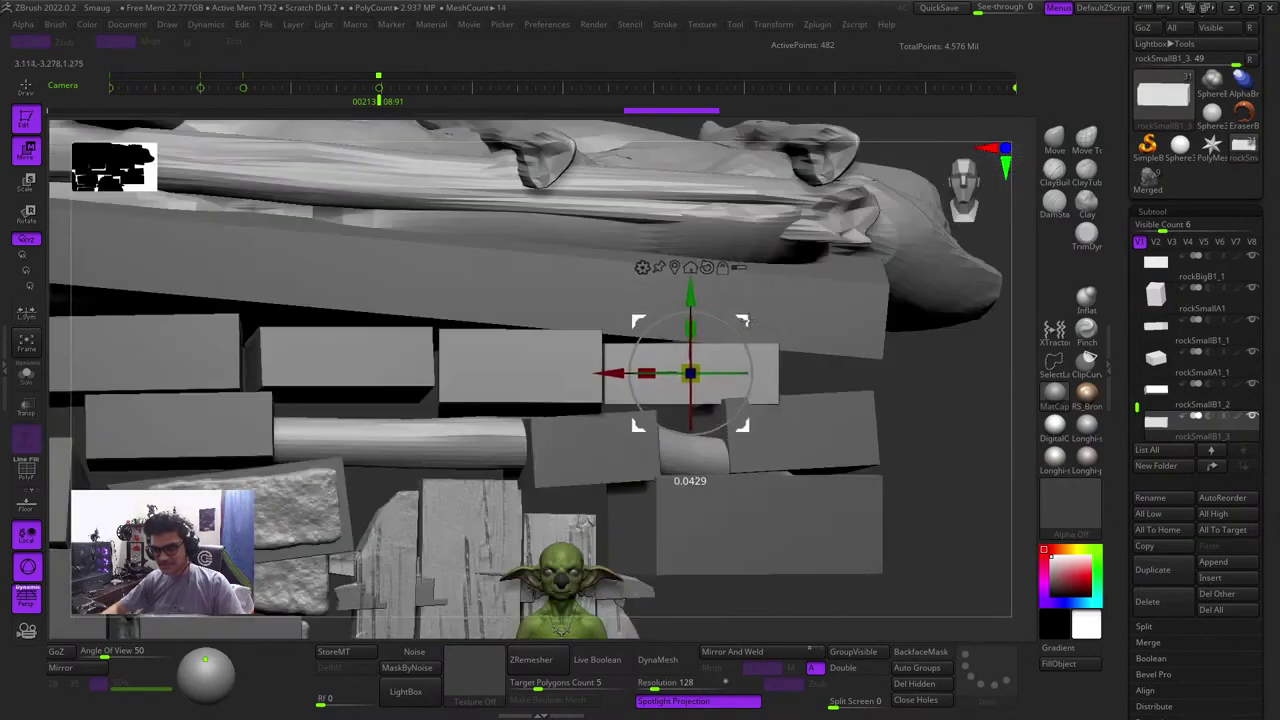
drag(926, 430, 905, 475)
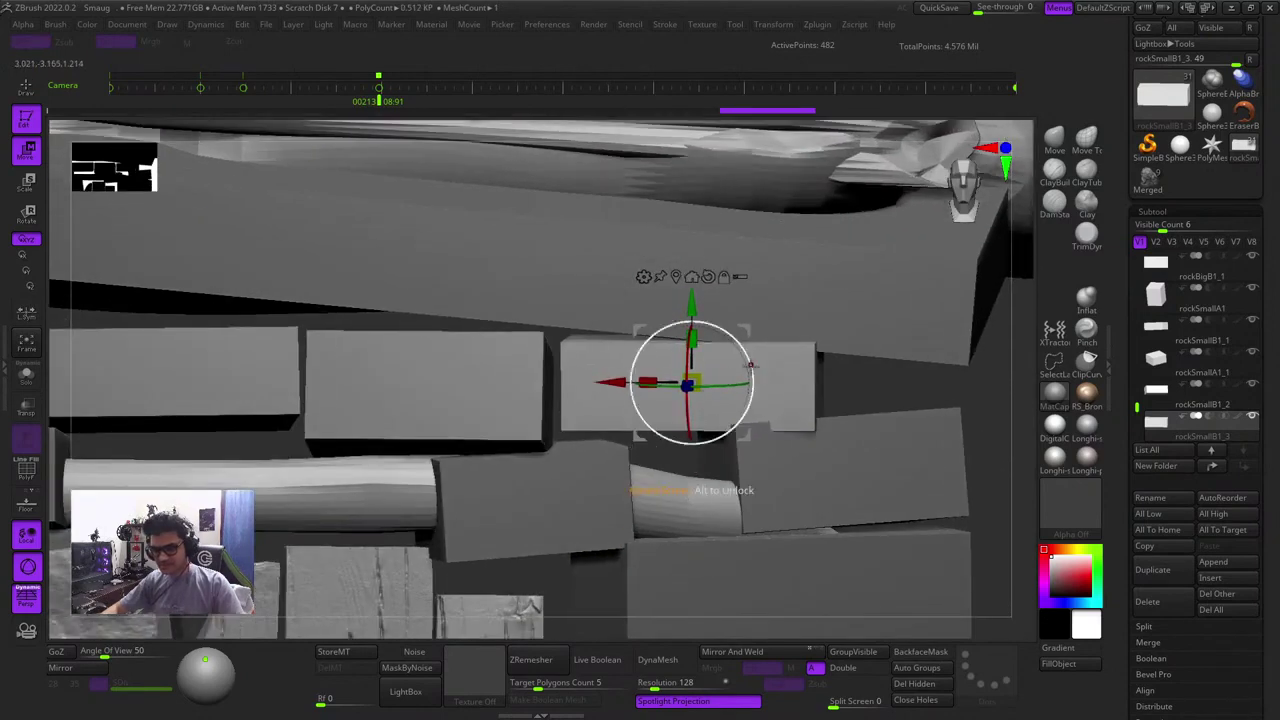
drag(719, 386, 733, 386)
drag(904, 407, 905, 492)
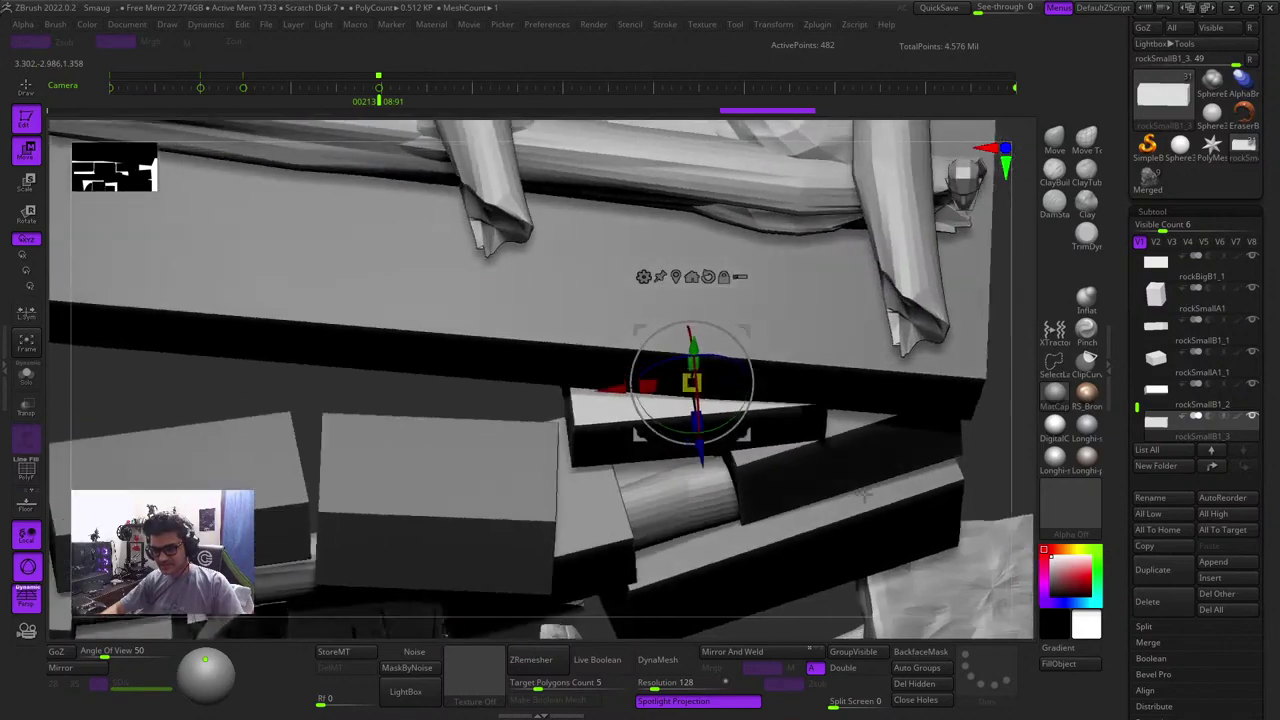
drag(701, 455, 706, 498)
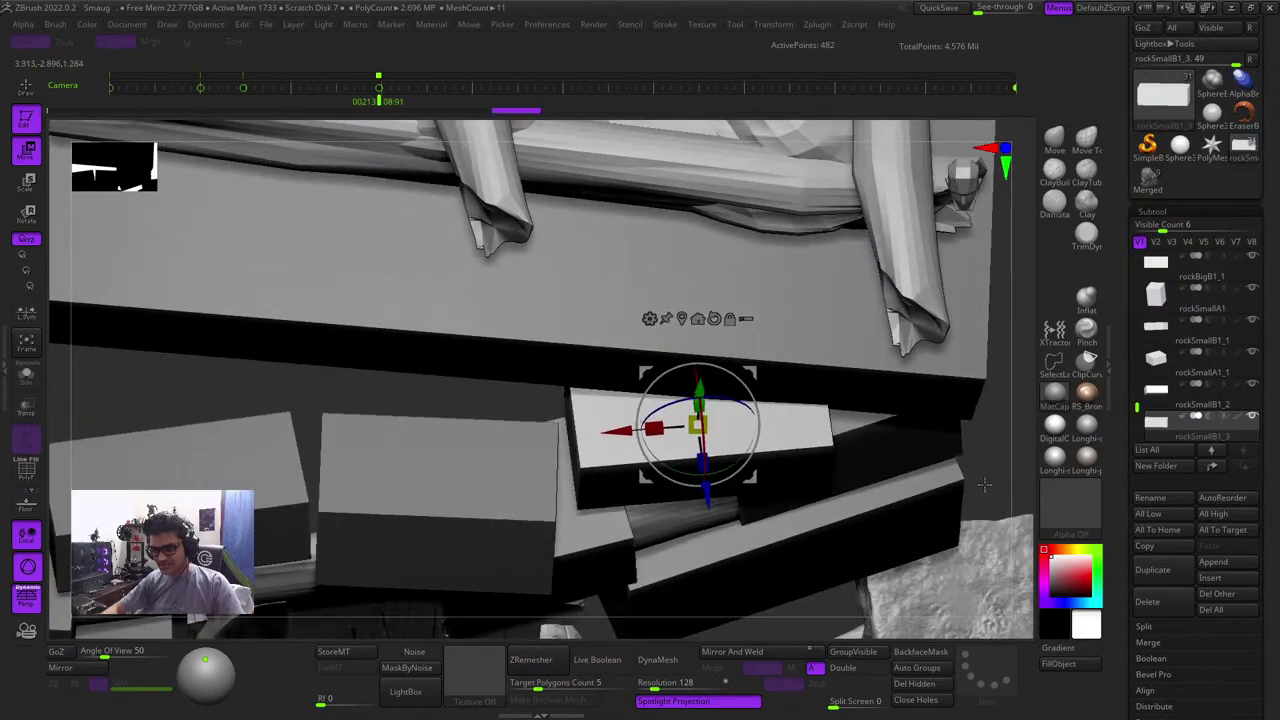
mouse_move(983, 490)
shift+mouse_down()
mouse_move(977, 403)
mouse_move(825, 488)
mouse_move(908, 443)
shift+mouse_up()
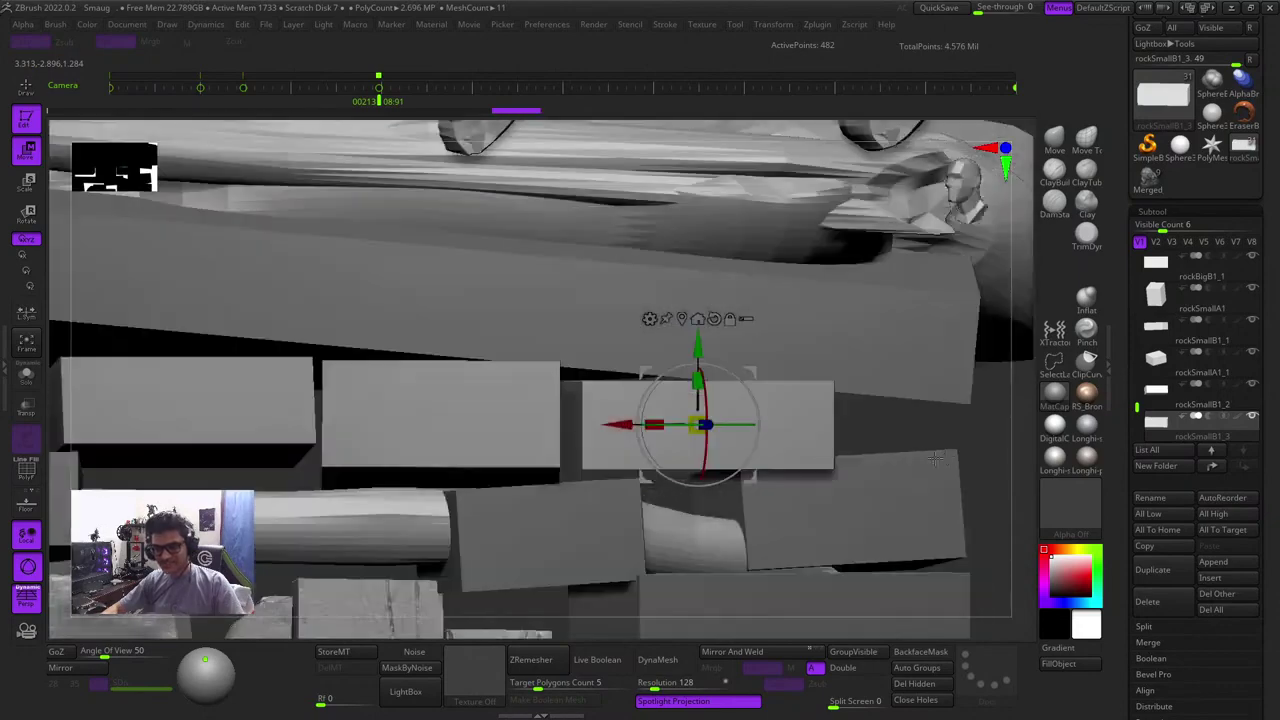
key(q)
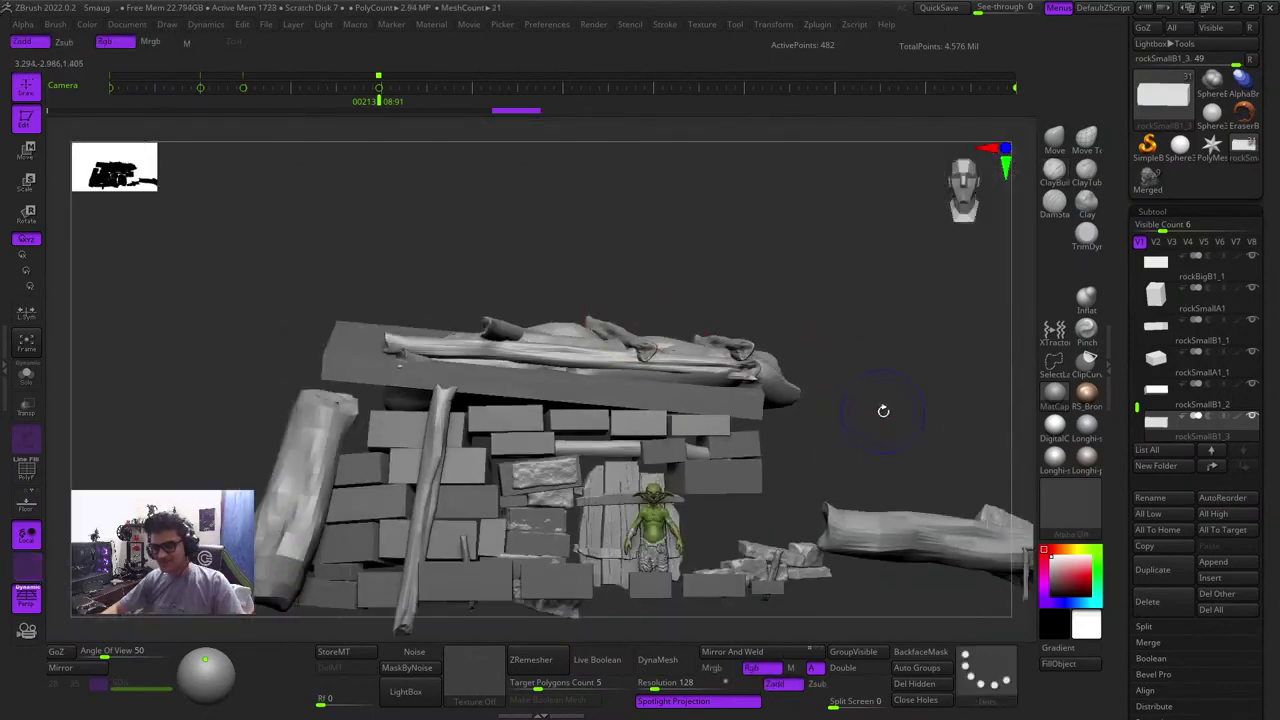
right_drag(886, 409, 800, 520)
key(shift+f)
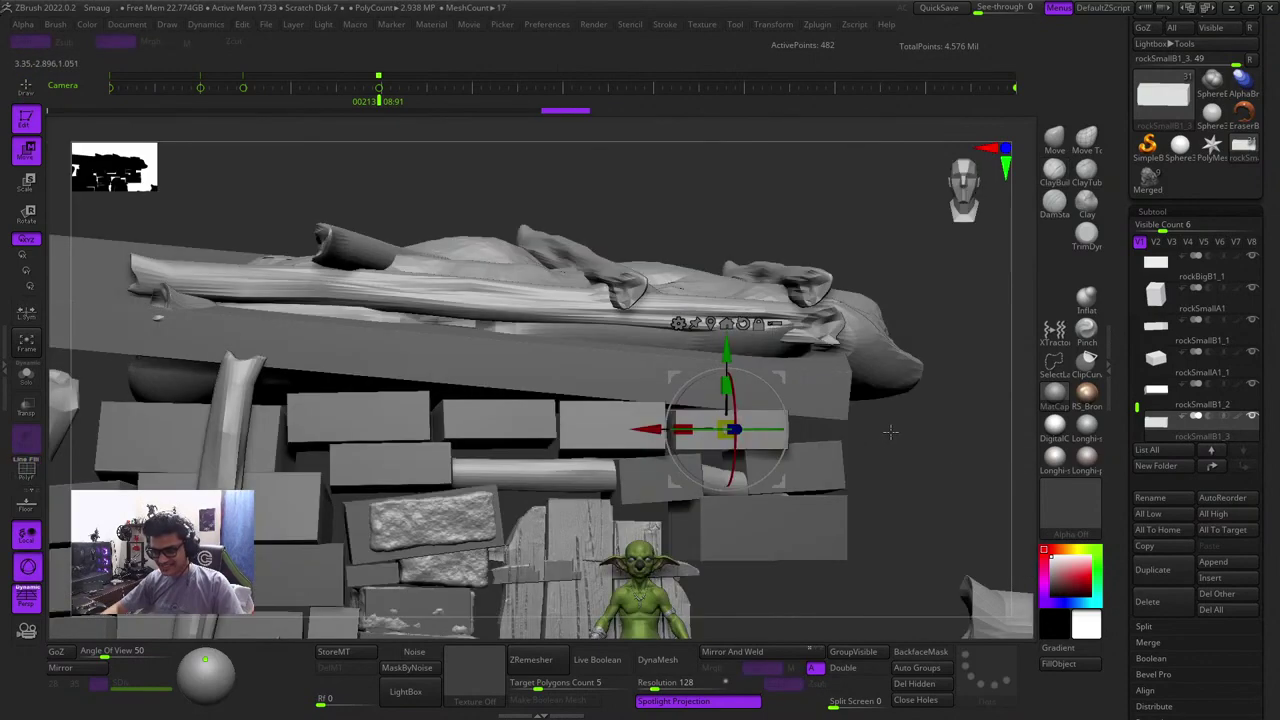
Select the rockSmallA1_1 brick above the door and shift it sideways to close the gap to the neighbouring brick
key(q)
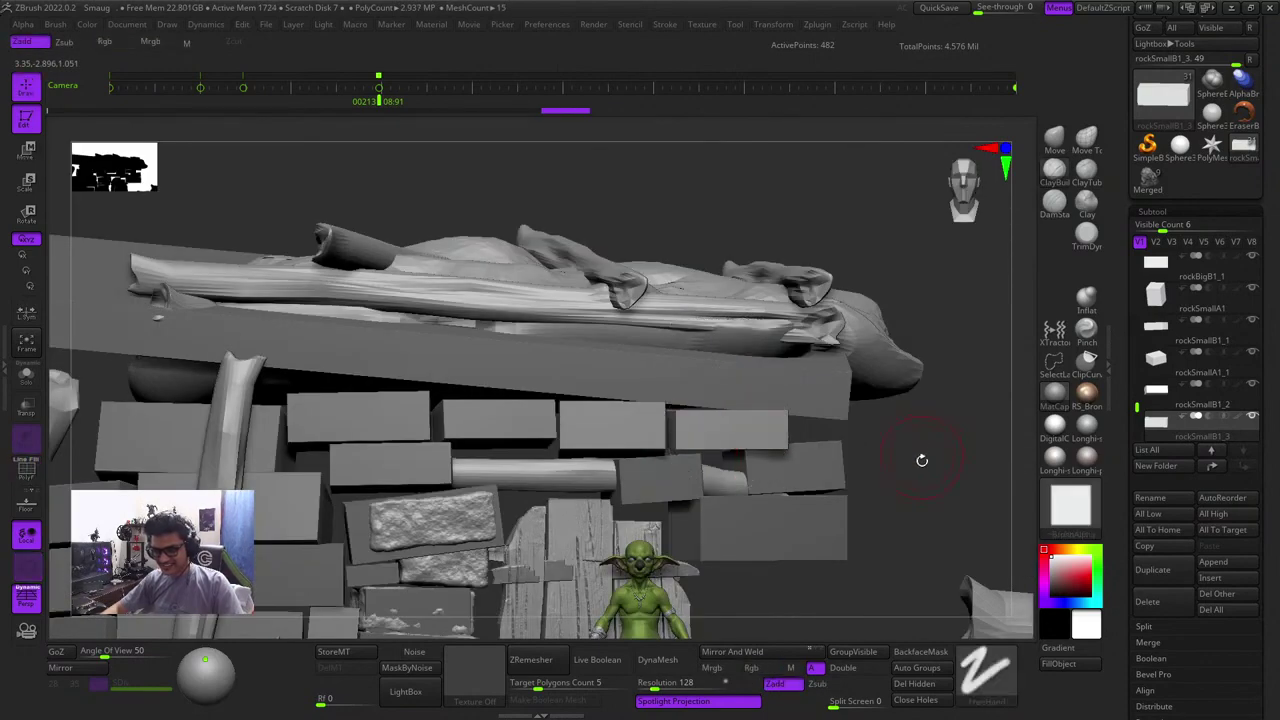
right_drag(920, 457, 883, 399)
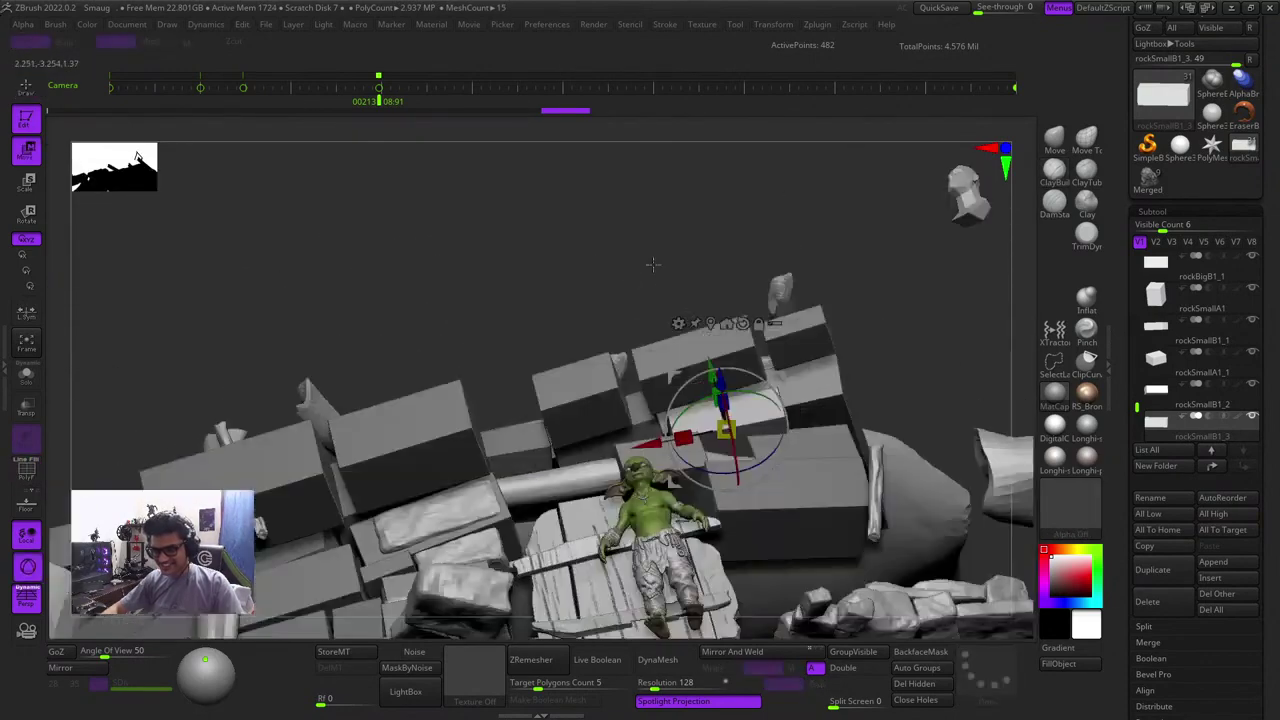
right_drag(840, 350, 737, 272)
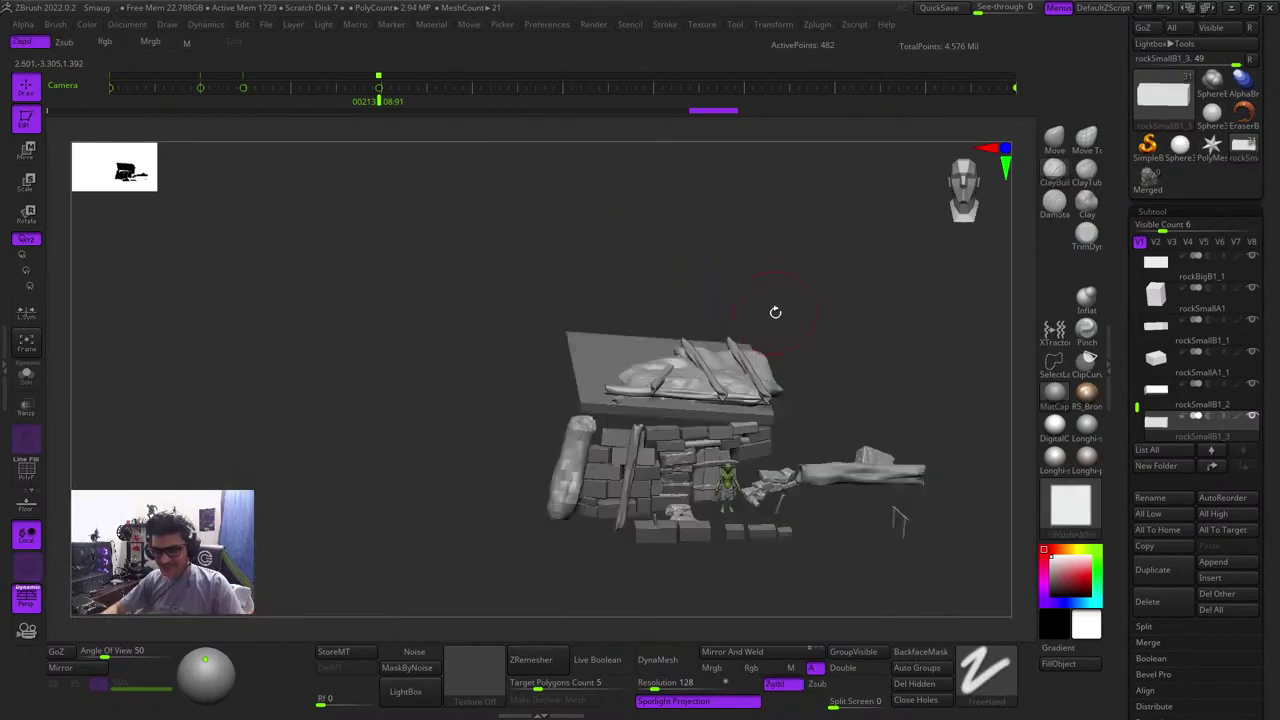
mouse_move(786, 314)
mouse_down()
mouse_move(867, 321)
mouse_move(900, 357)
mouse_move(849, 311)
mouse_move(851, 363)
mouse_move(731, 448)
mouse_move(787, 330)
mouse_move(857, 351)
mouse_move(846, 391)
mouse_move(814, 357)
mouse_move(868, 381)
mouse_move(866, 357)
mouse_move(901, 352)
mouse_up()
drag(867, 376, 950, 372)
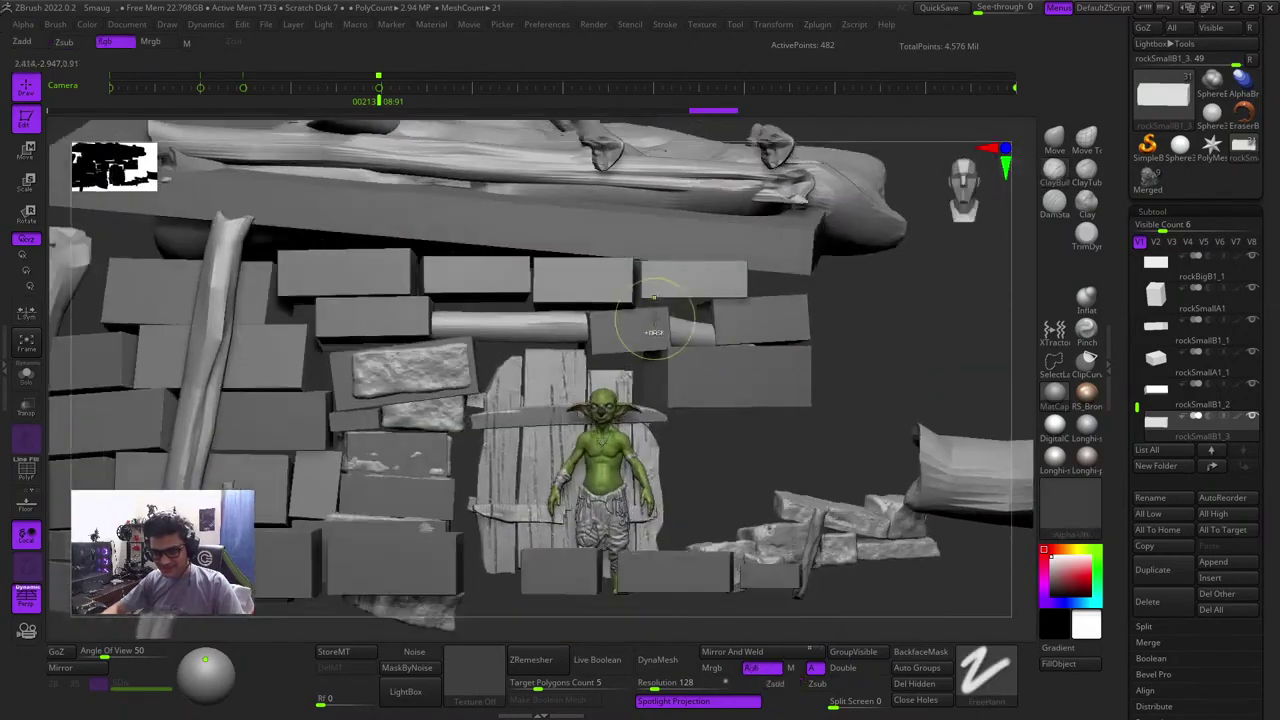
ctrl+right_drag(651, 329, 630, 390)
alt+click(626, 354)
shift+drag(763, 531, 745, 500)
key(w)
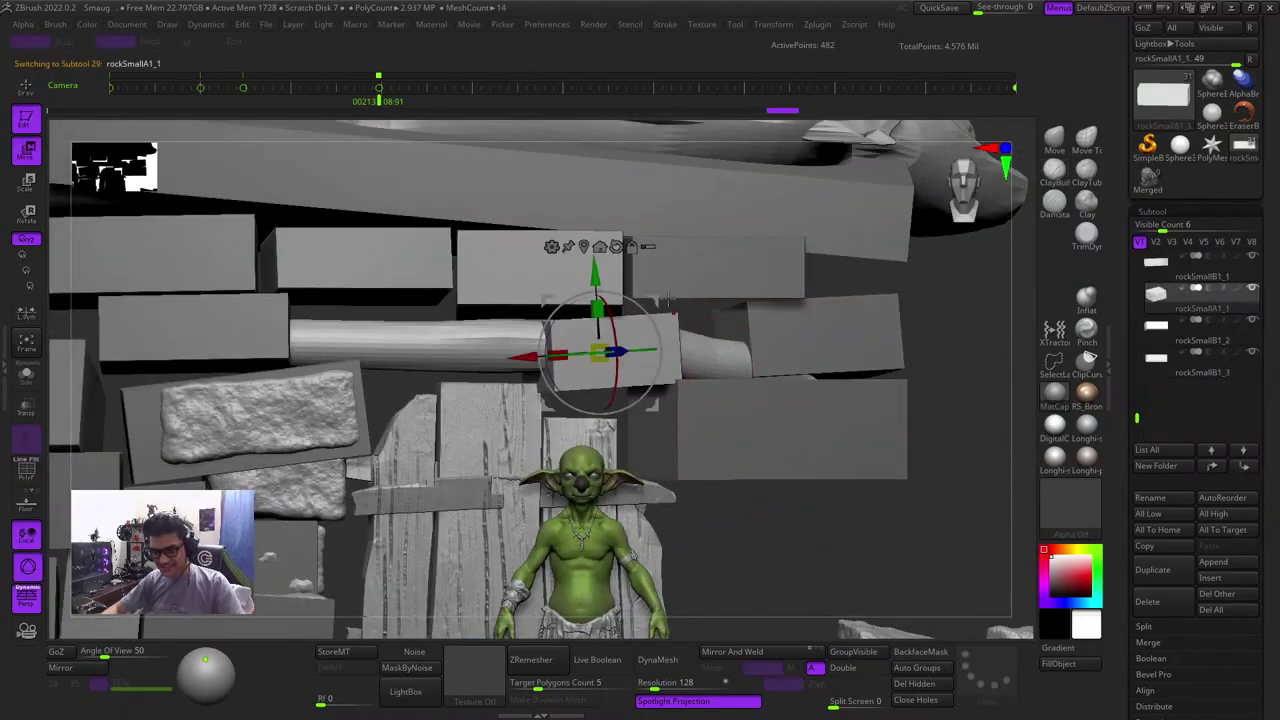
key(q)
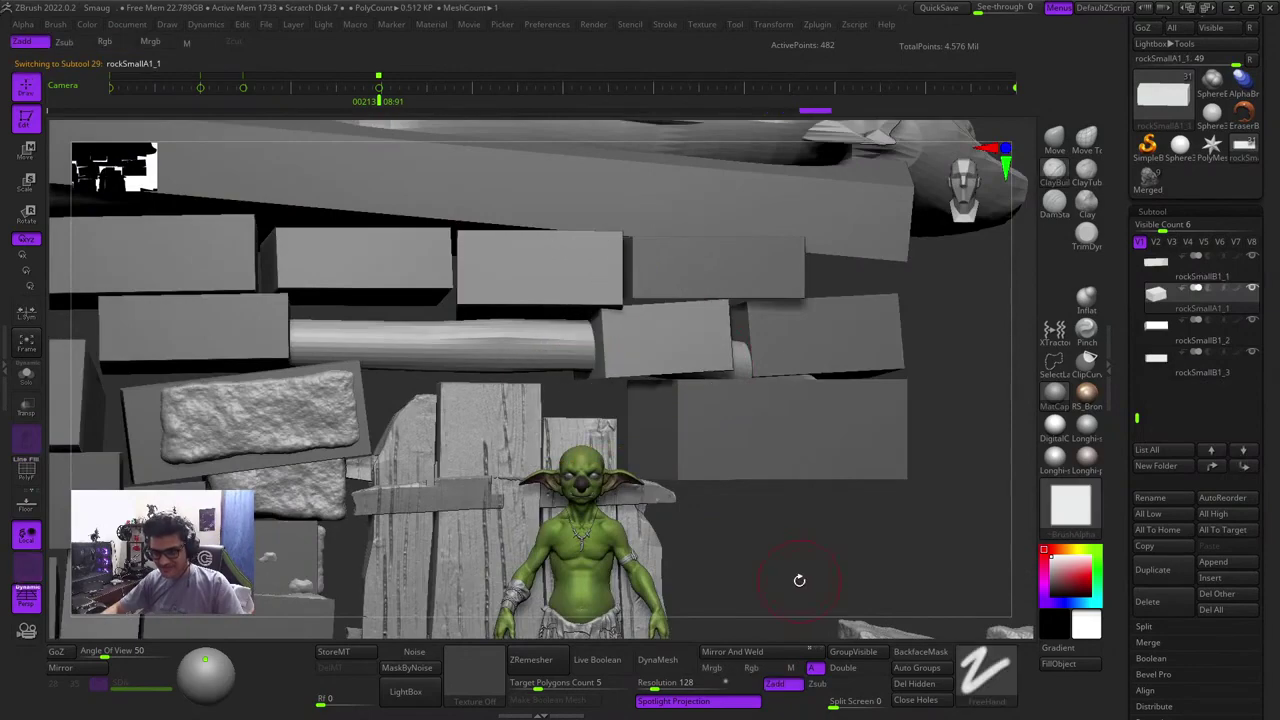
Examine the brick layout around the door and the remaining gap beside it from the front and at several angles
mouse_move(800, 580)
mouse_down()
mouse_move(766, 514)
mouse_move(769, 560)
mouse_move(731, 551)
mouse_move(734, 523)
mouse_move(752, 532)
mouse_up()
key(shift+f)
ctrl+right_drag(752, 532, 731, 490)
ctrl+right_drag(669, 446, 840, 498)
ctrl+right_drag(840, 498, 854, 414)
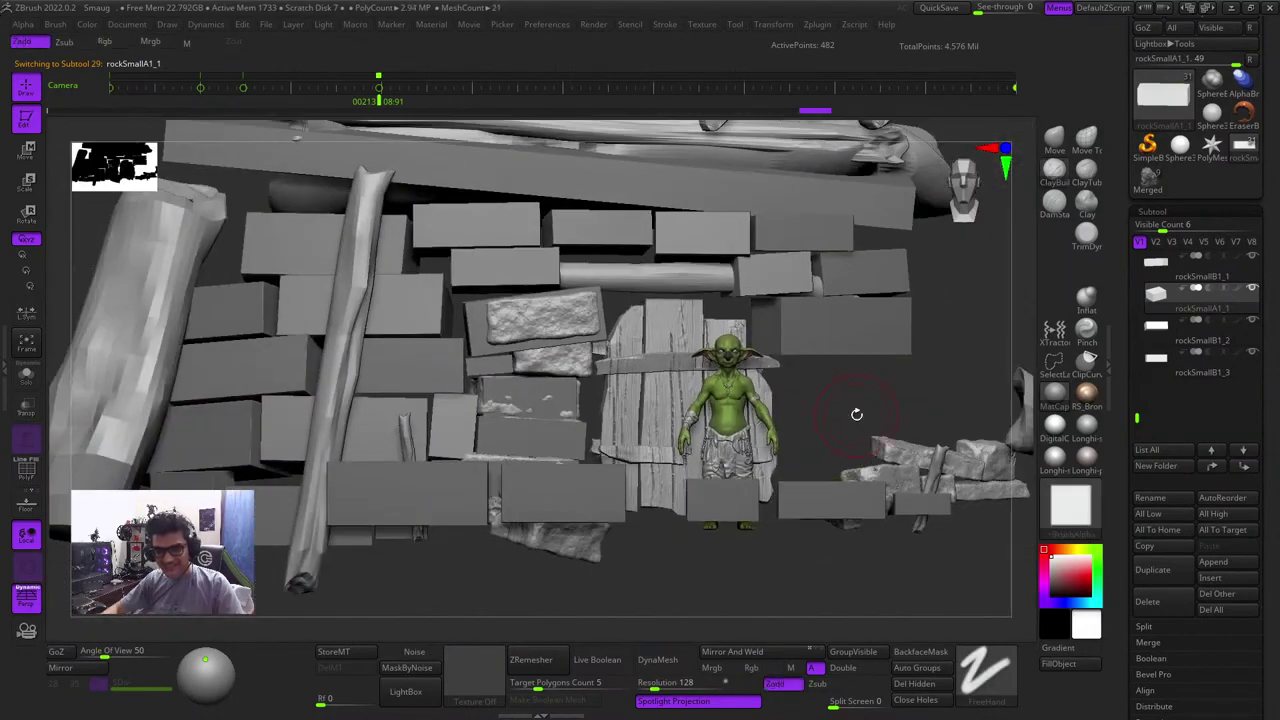
mouse_move(854, 414)
mouse_down()
mouse_move(823, 437)
mouse_move(846, 411)
mouse_up()
alt+right_drag(846, 411, 827, 417)
key(shift+f)
key(shift+f)
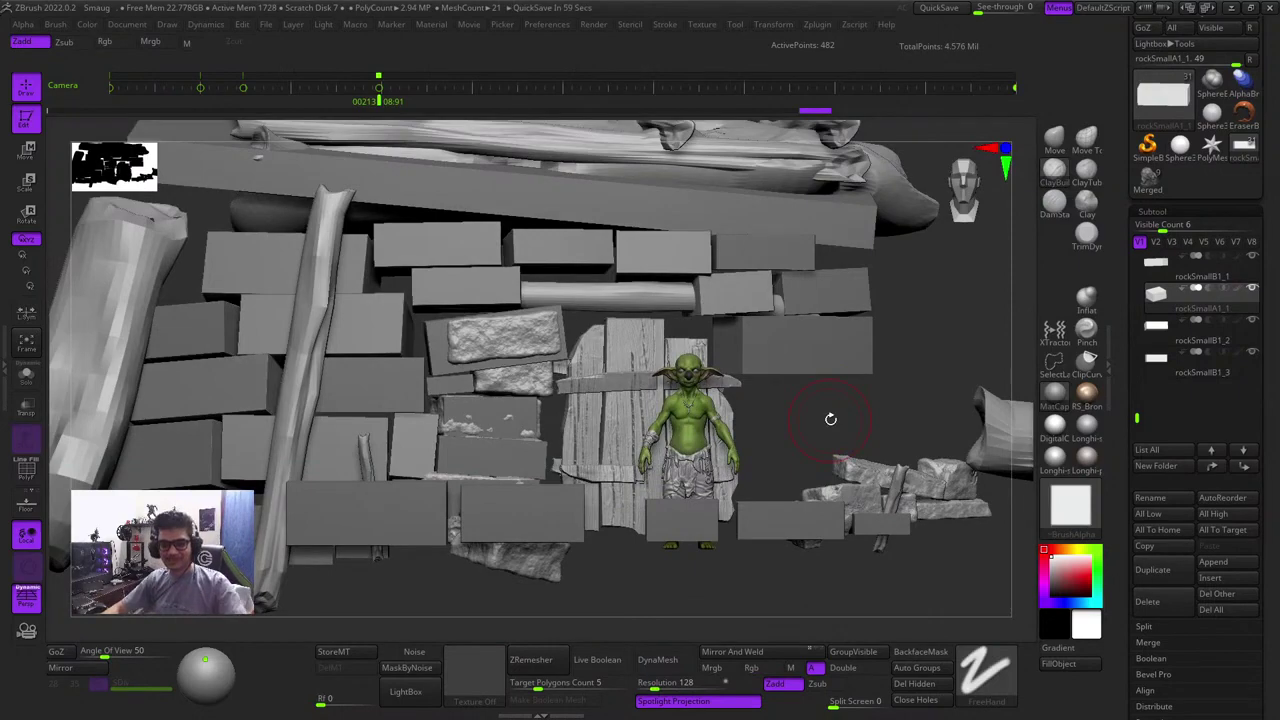
right_drag(830, 419, 814, 366)
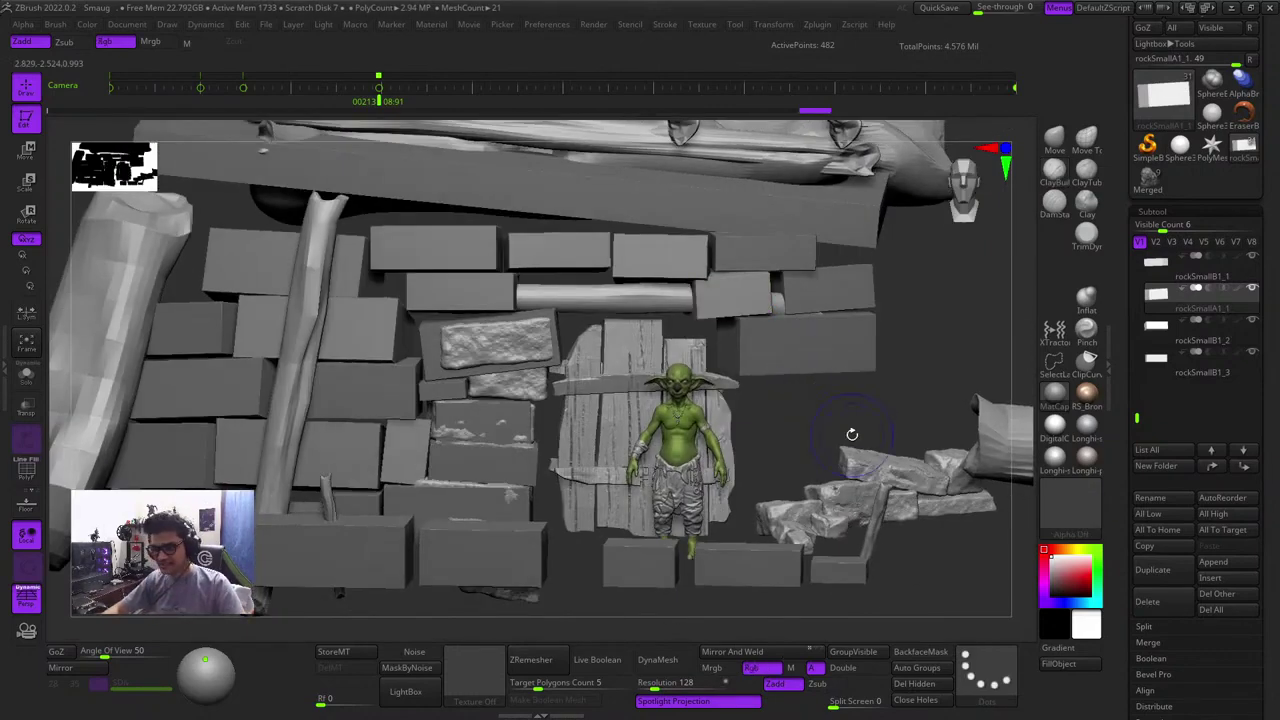
right_drag(851, 434, 858, 498)
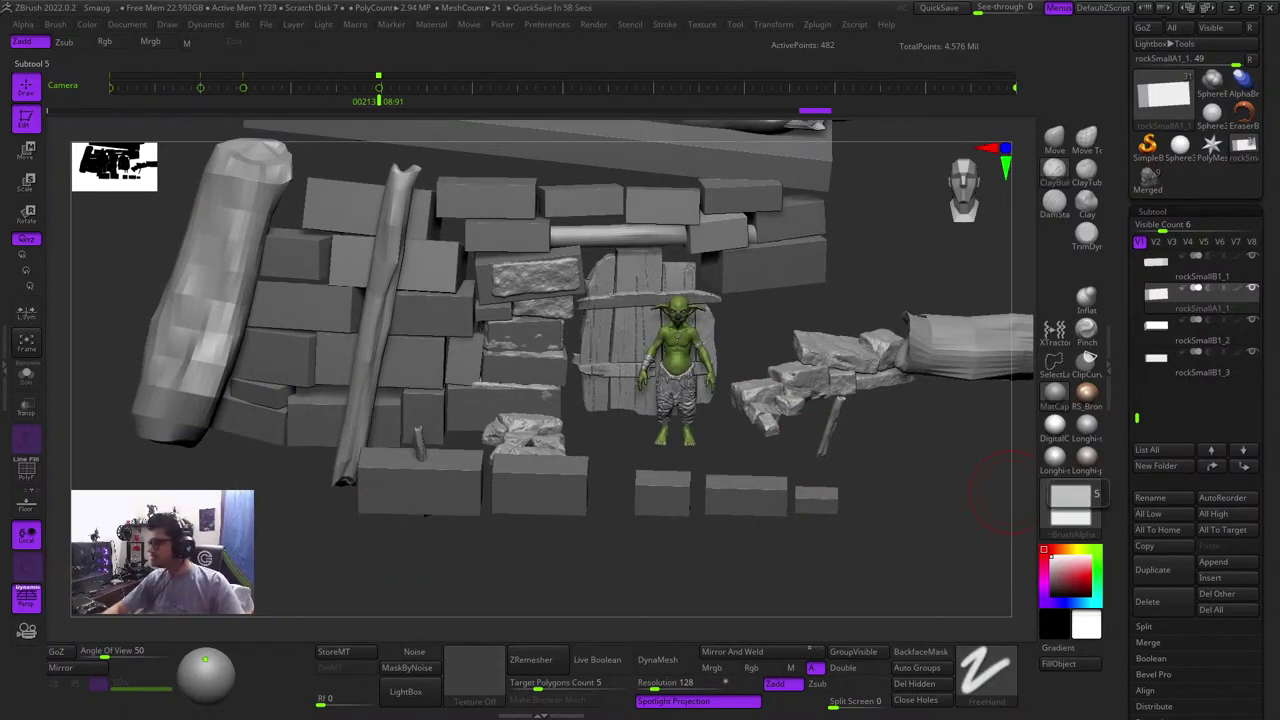
Select the rockBigB1 bricks in the wall and examine their polyframe
right_drag(1012, 492, 860, 500)
ctrl+right_drag(860, 500, 886, 337)
alt+click(812, 323)
key(shift+f)
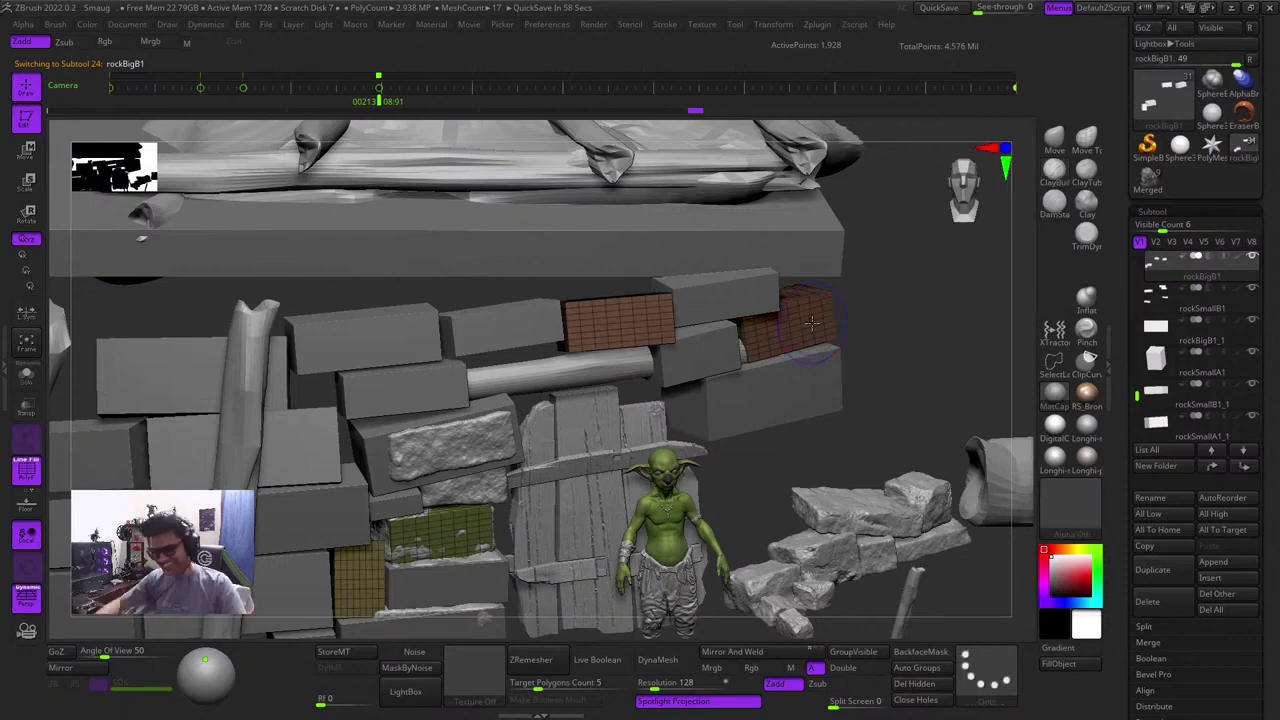
key(shift+f)
key(shift+f)
right_drag(866, 300, 906, 323)
key(shift+f)
key(shift+f)
Duplicate the loose rockBigB brick in the front row and send the copy to the end of the subtool list
right_drag(943, 417, 835, 515)
key(shift+f)
alt+click(530, 466)
key(shift+f)
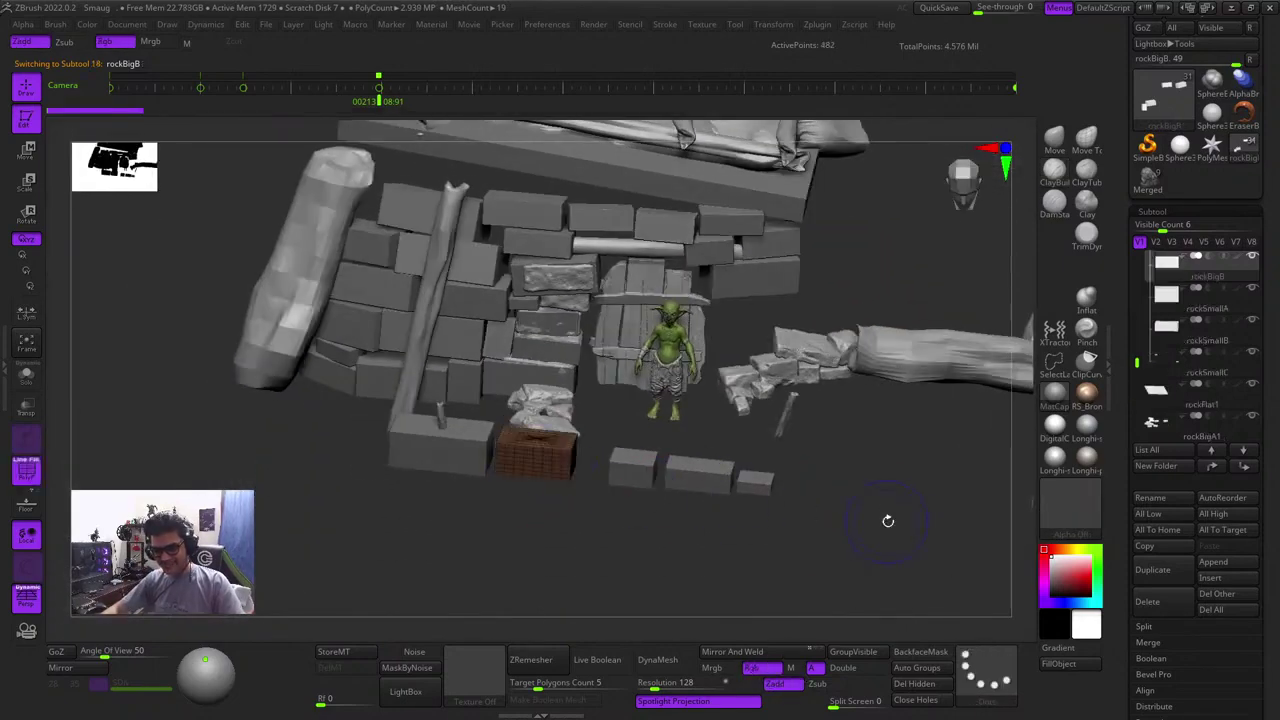
key(shift+f)
click(1153, 570)
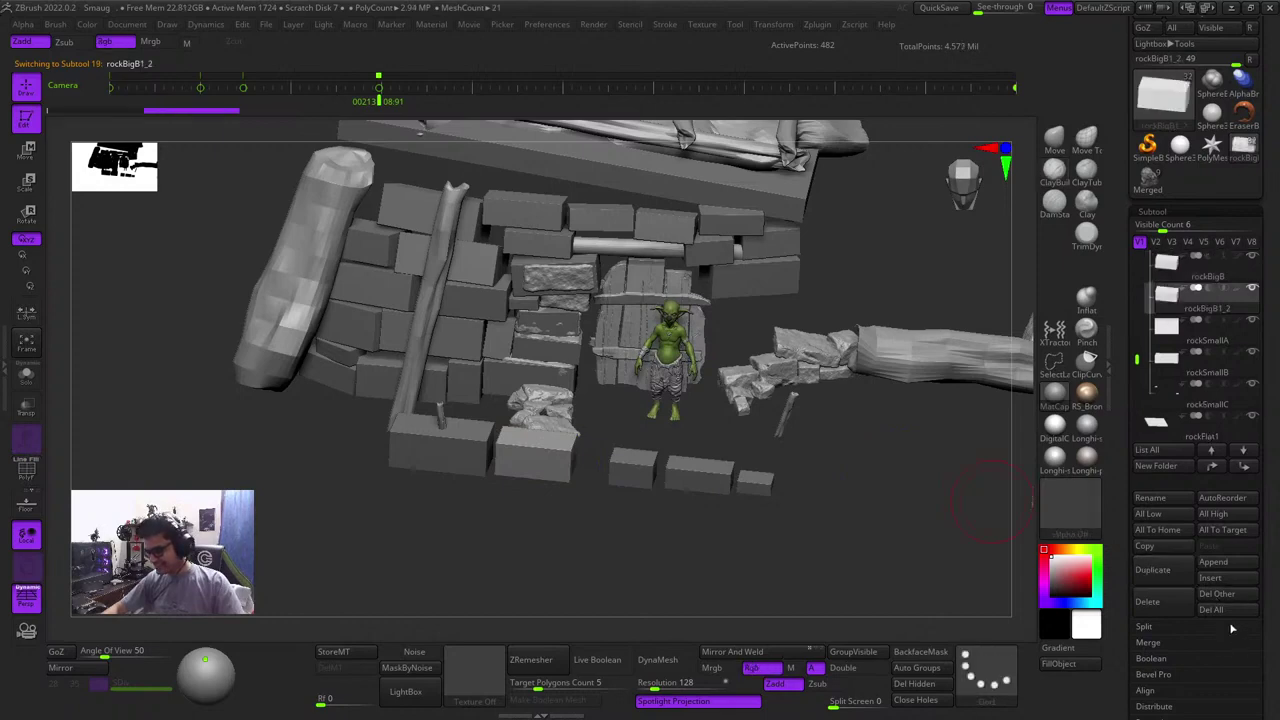
shift+click(1248, 472)
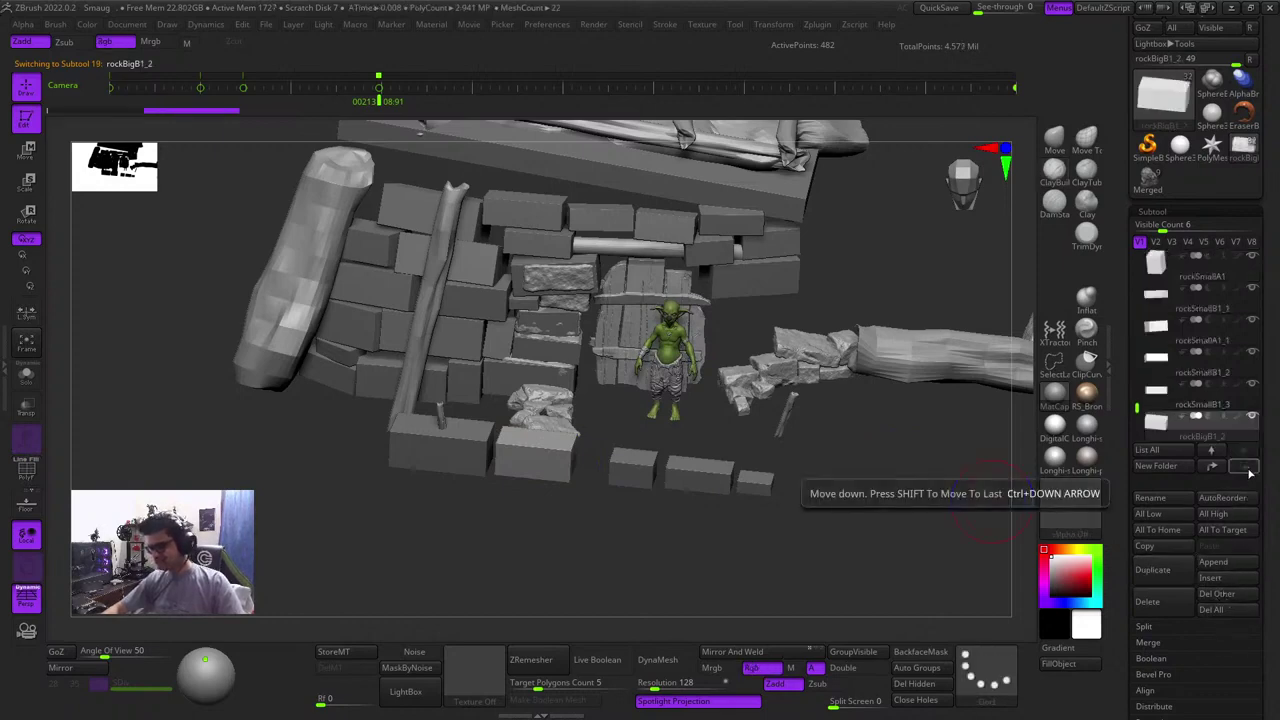
Move the rockBigB1_2 copy from the front row to the open space beside the door, below the stacked bricks
key(shift+f)
key(shift+f)
key(w)
right_drag(877, 481, 665, 526)
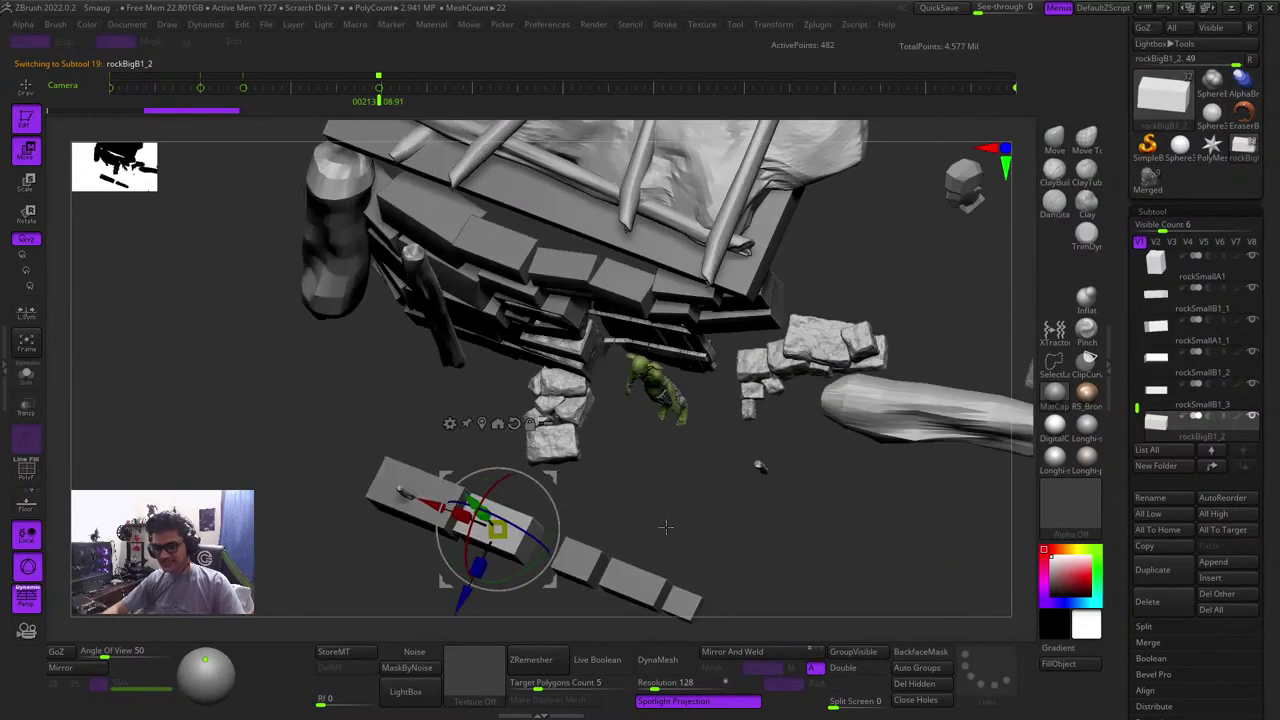
drag(549, 480, 822, 277)
right_drag(830, 280, 940, 212)
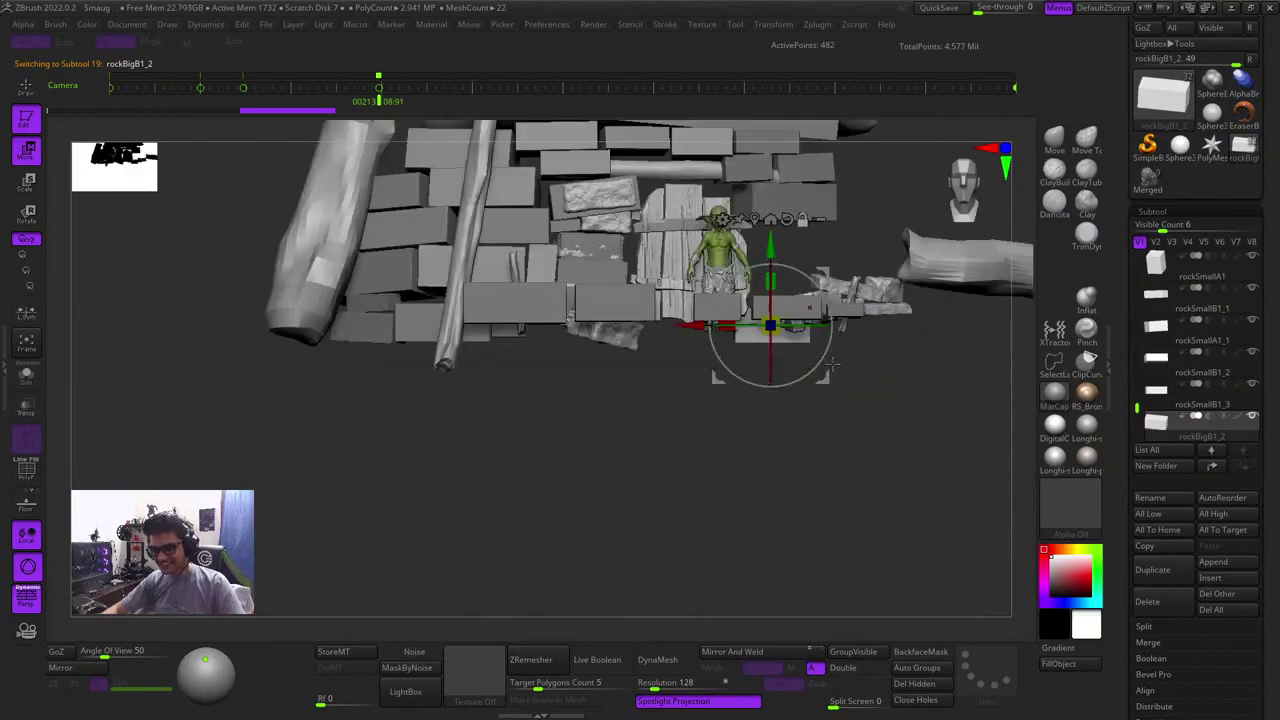
alt+right_drag(815, 220, 745, 457)
drag(725, 438, 769, 297)
Bring the rockBigB1_2 brick into line with the wall from above and rotate it to match the wall's angle
key(shift+f)
right_drag(876, 302, 835, 383)
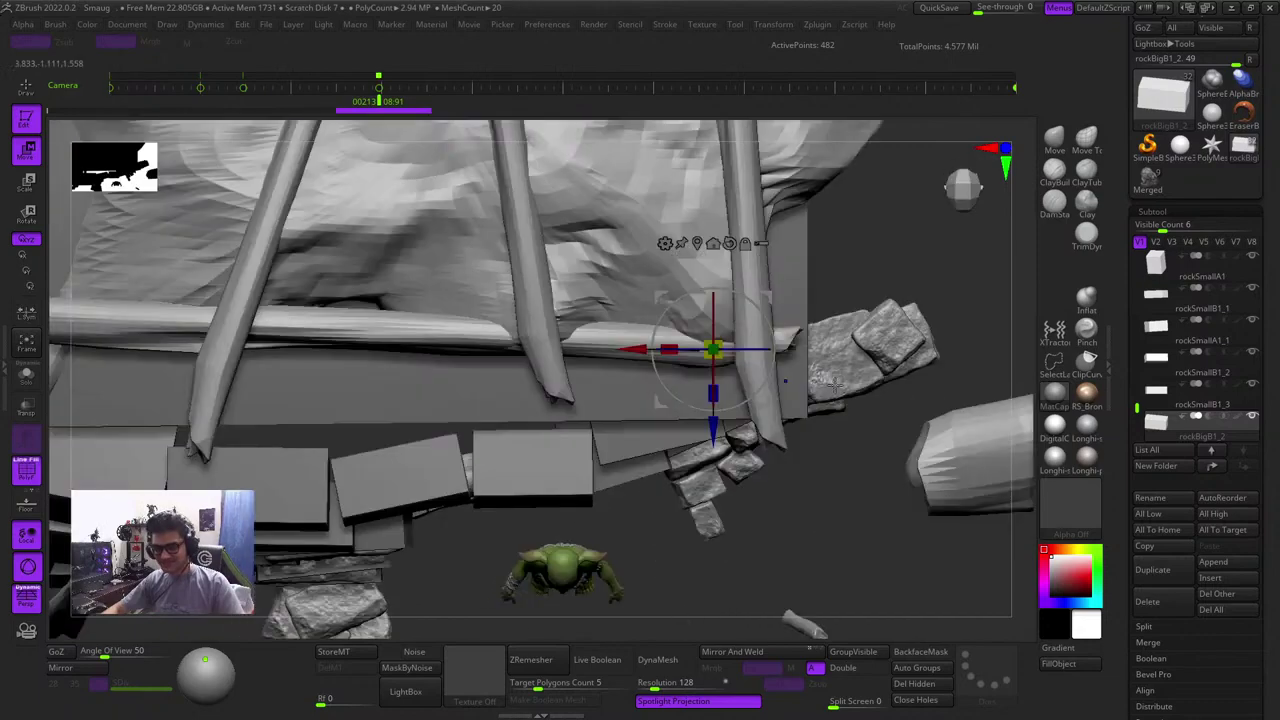
drag(760, 309, 756, 372)
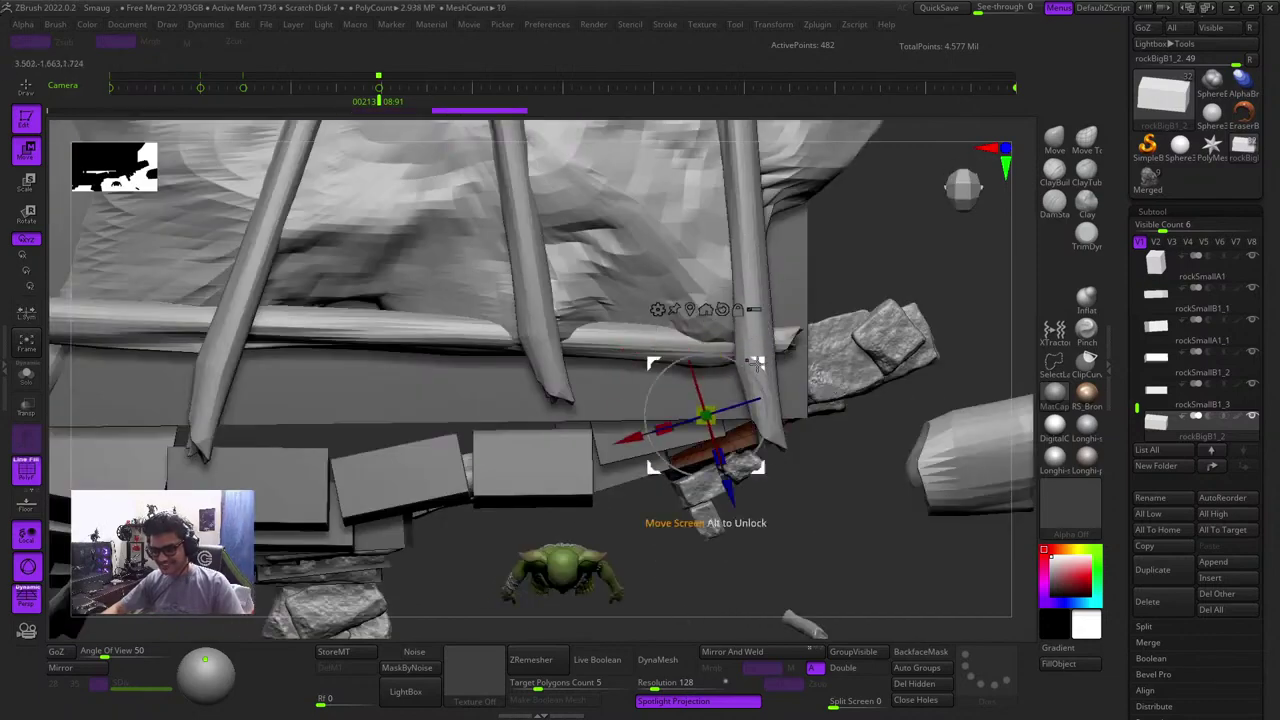
shift+right_drag(805, 425, 738, 453)
key(shift+f)
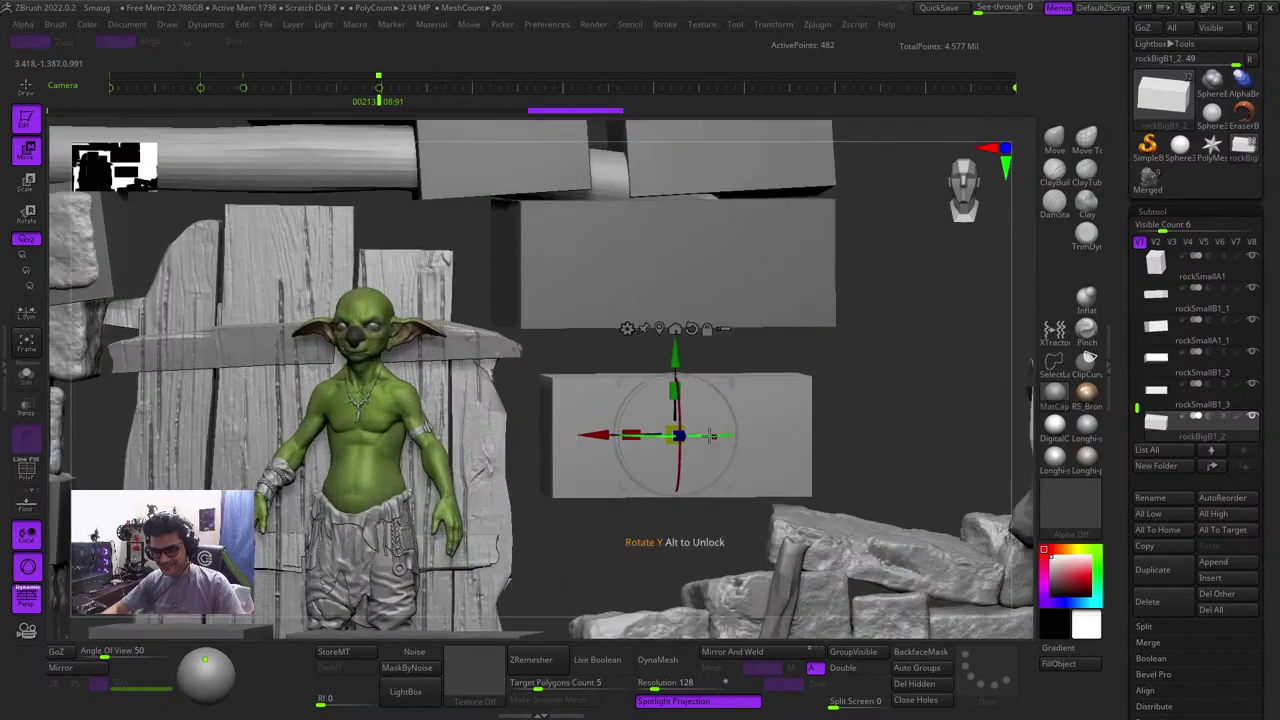
drag(718, 436, 700, 436)
mouse_move(880, 345)
right_down()
mouse_move(906, 391)
mouse_move(890, 360)
right_up()
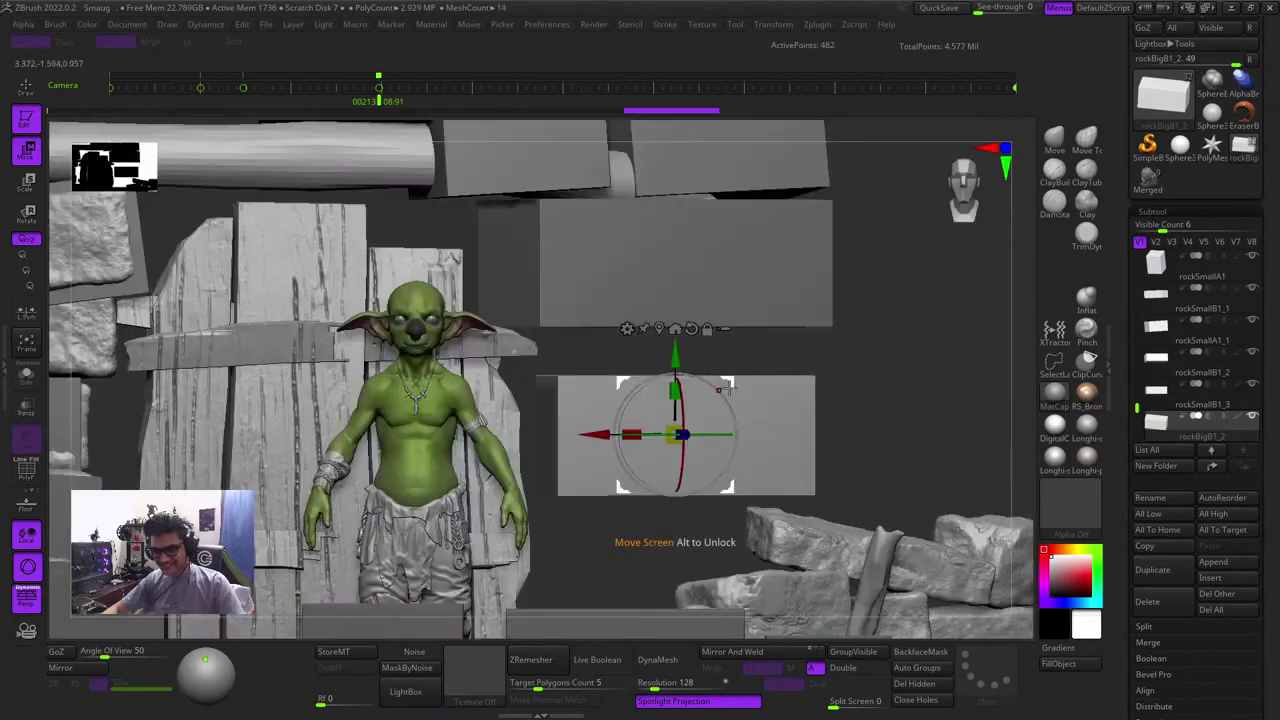
Raise the rockBigB1_2 brick against the large brick above it and adjust its sideways position beside the door
drag(727, 388, 733, 338)
mouse_move(889, 359)
right_down()
mouse_move(866, 403)
mouse_move(880, 440)
mouse_move(949, 406)
mouse_move(814, 358)
right_up()
key(q)
mouse_move(883, 299)
right_down()
mouse_move(857, 329)
mouse_move(871, 303)
mouse_move(866, 368)
right_up()
key(w)
drag(733, 334, 749, 337)
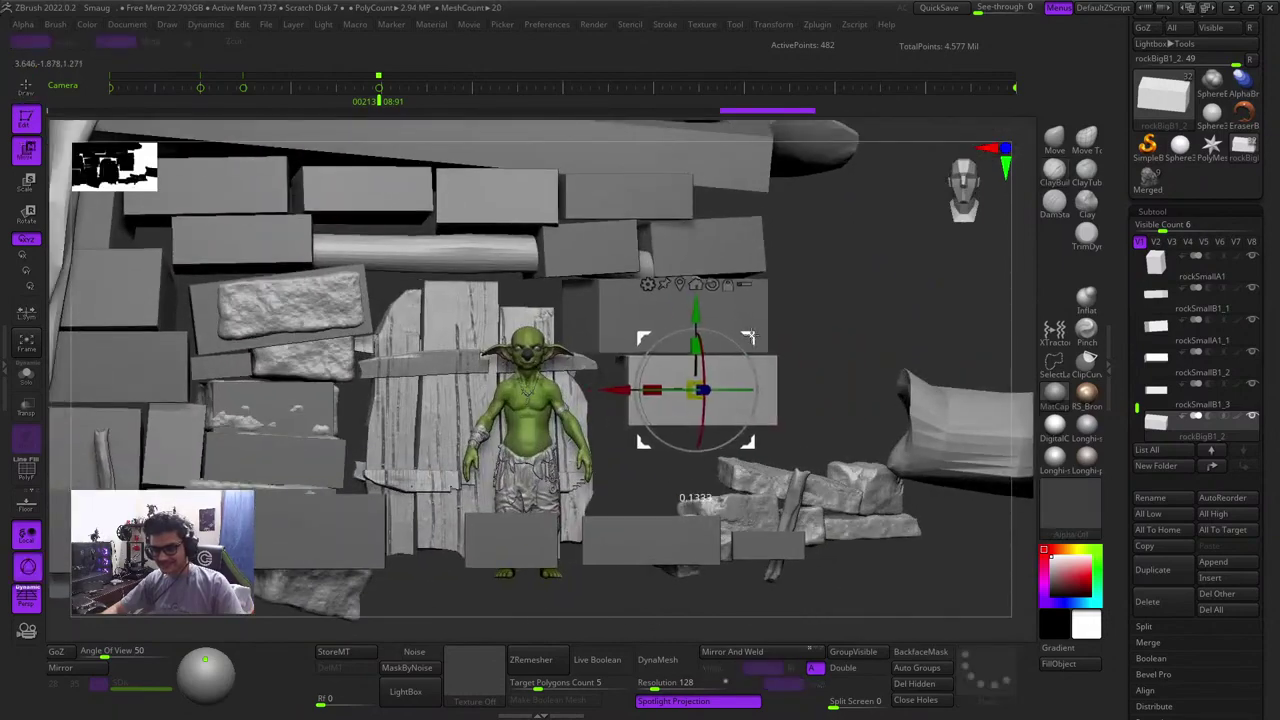
right_drag(860, 341, 851, 364)
key(ctrl+z)
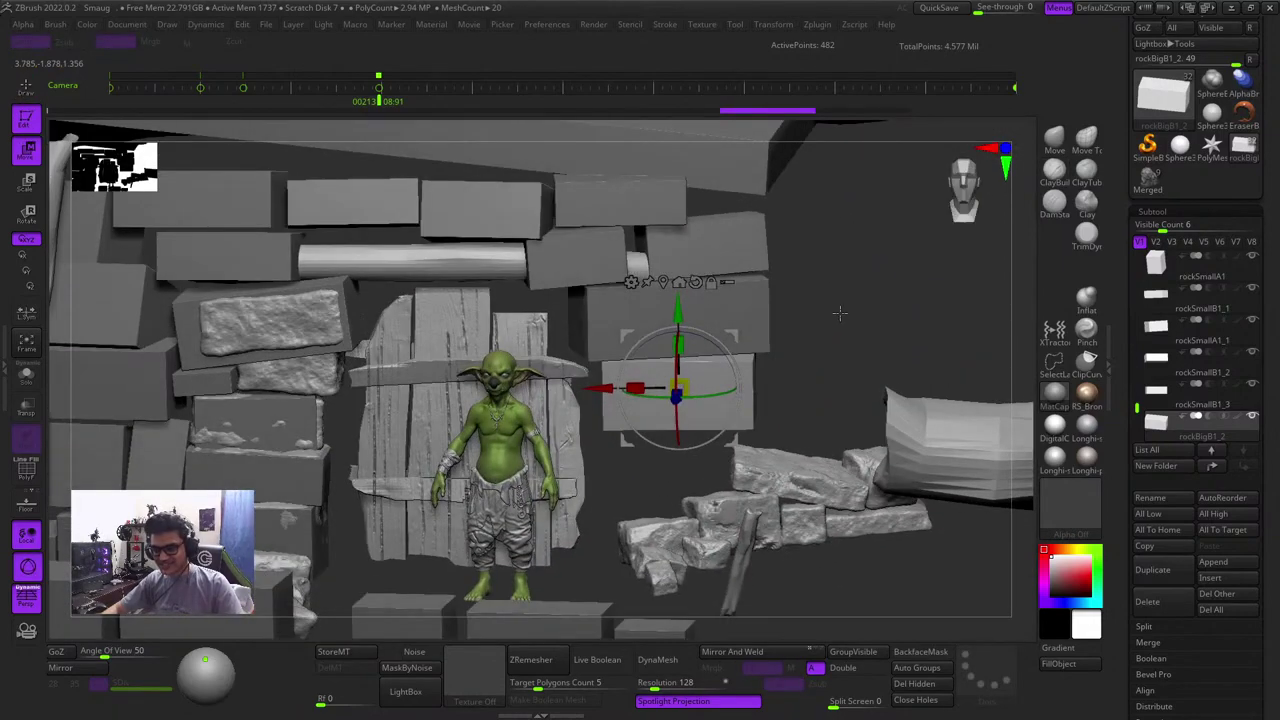
Show the PM3D_Sphere3D_2 mound mesh and rotate the rockBigB1_2 brick beside the door to follow the mound's surface
mouse_move(1138, 408)
mouse_down()
mouse_move(1137, 300)
mouse_move(1137, 342)
mouse_move(1137, 326)
mouse_up()
click(1252, 352)
key(shift+f)
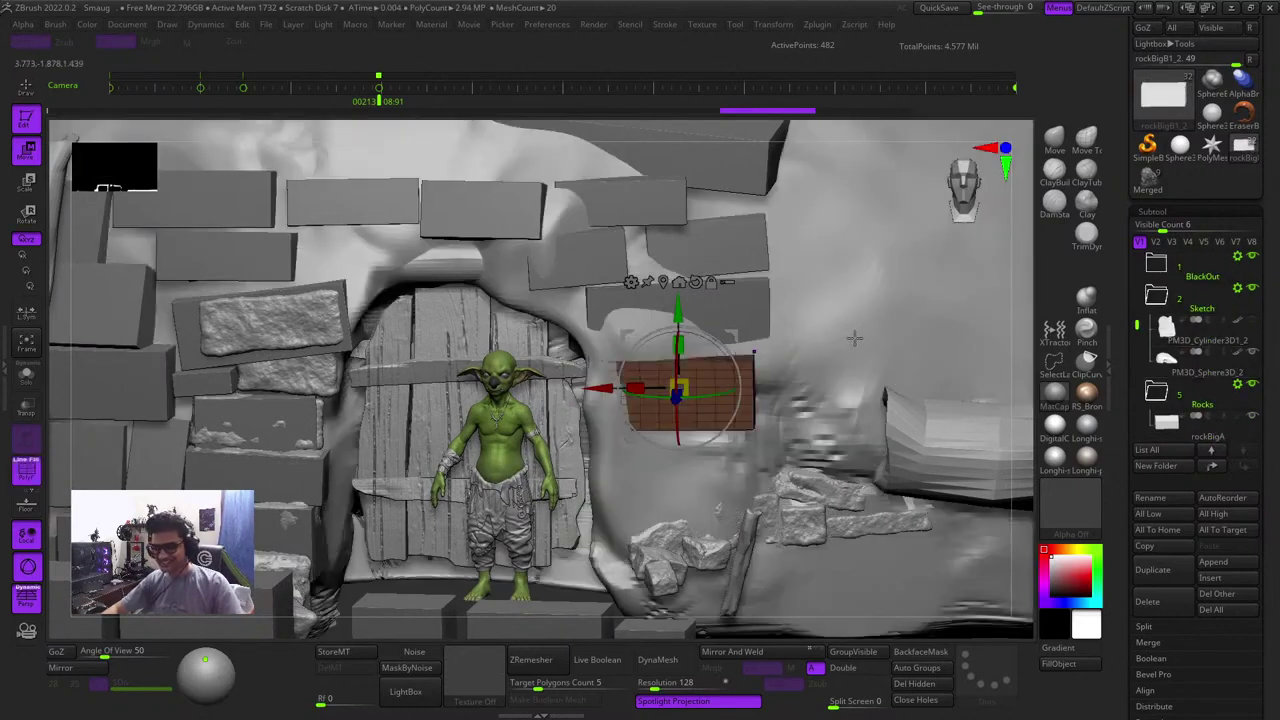
drag(1011, 397, 988, 500)
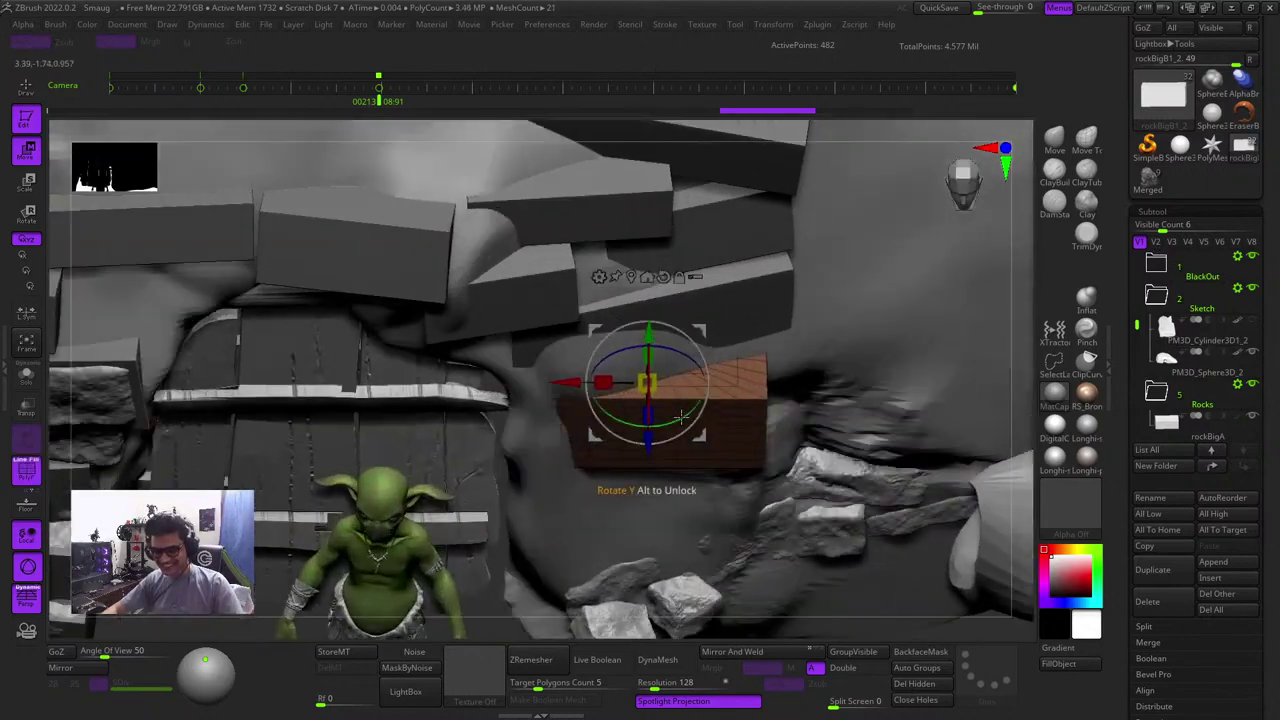
drag(682, 416, 660, 432)
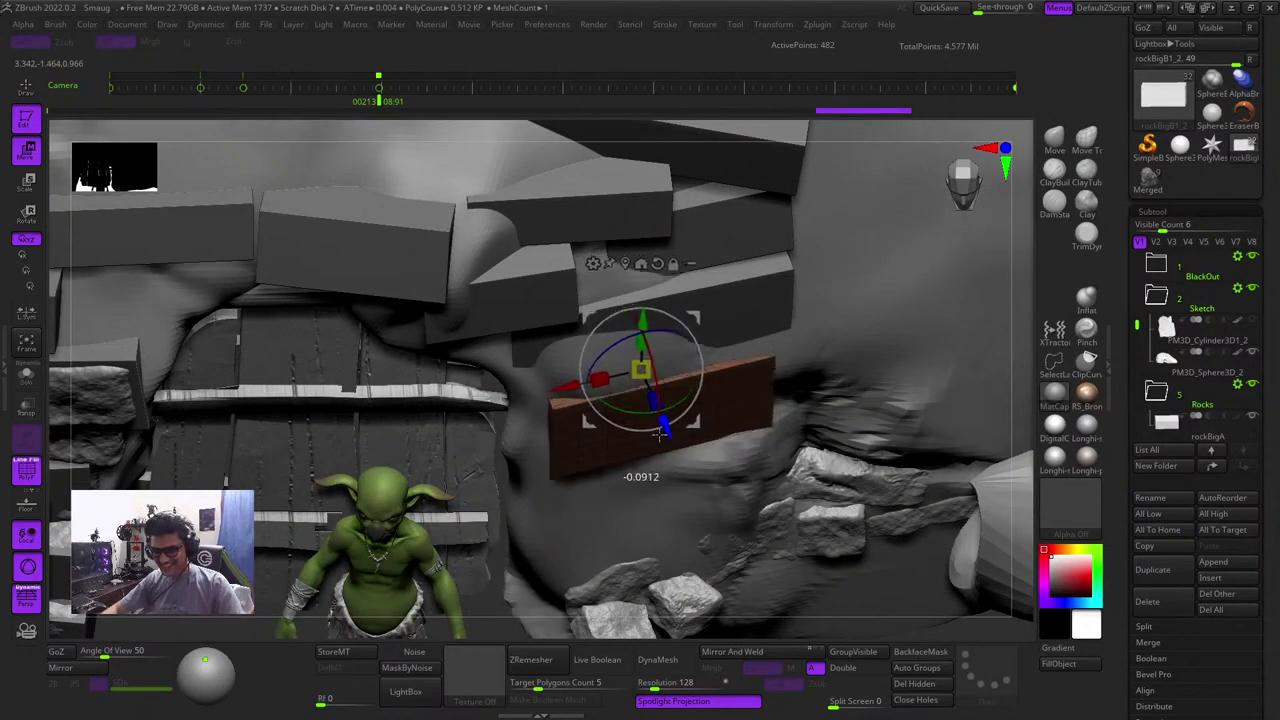
key(q)
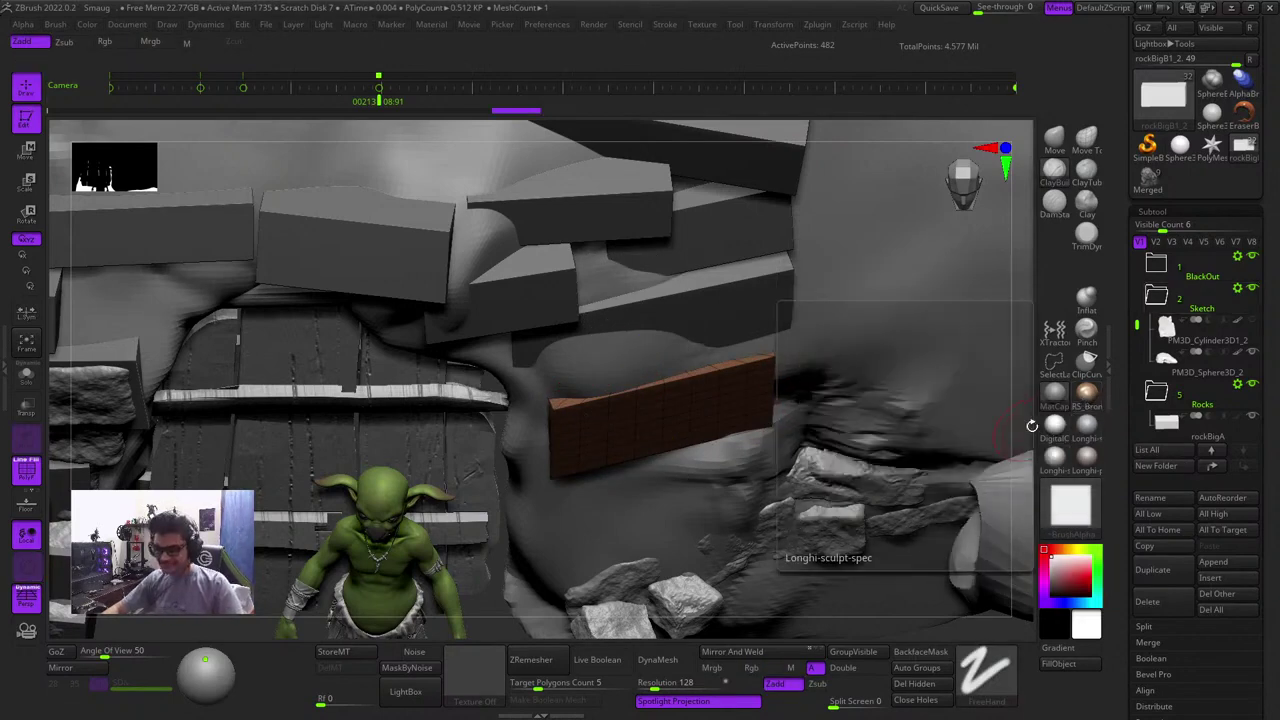
Nudge the rockBigB1_2 brick slightly down and toward the door, leaving a narrow gap below the large brick
shift+drag(1031, 426, 998, 341)
key(shift+f)
key(w)
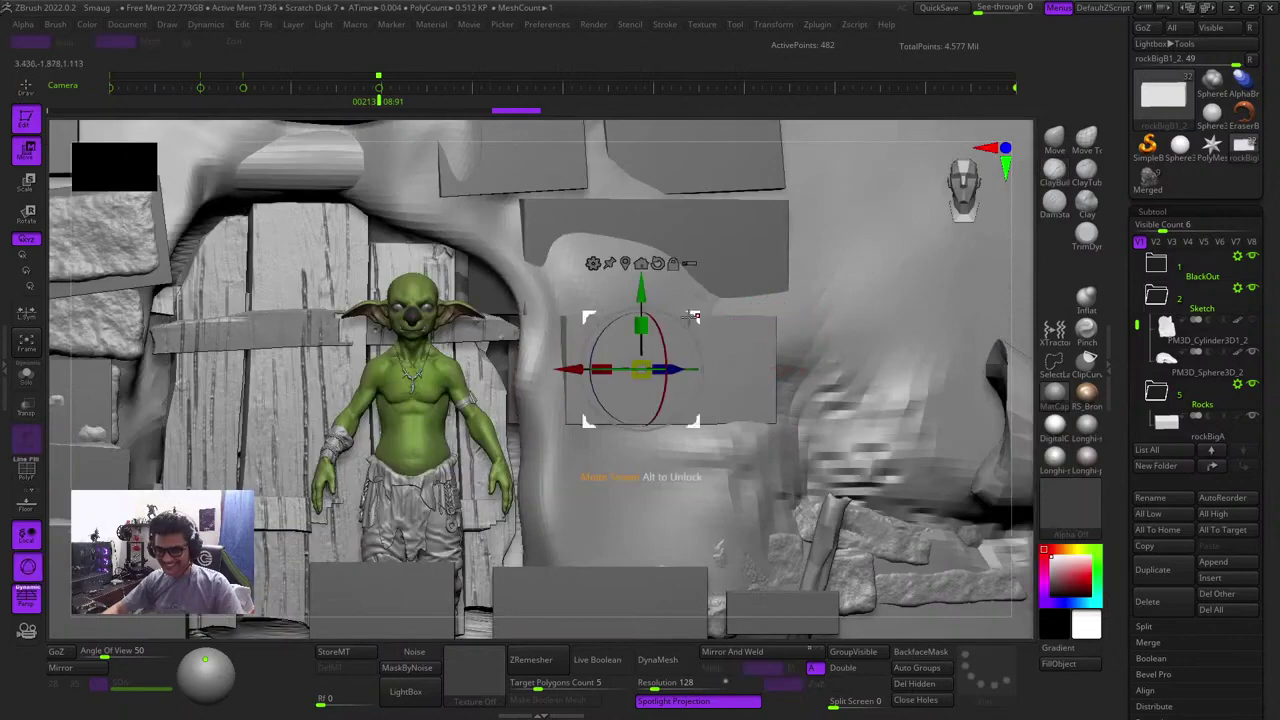
mouse_move(694, 312)
mouse_down()
mouse_move(680, 314)
mouse_move(706, 317)
mouse_move(694, 312)
mouse_up()
drag(1025, 377, 1000, 520)
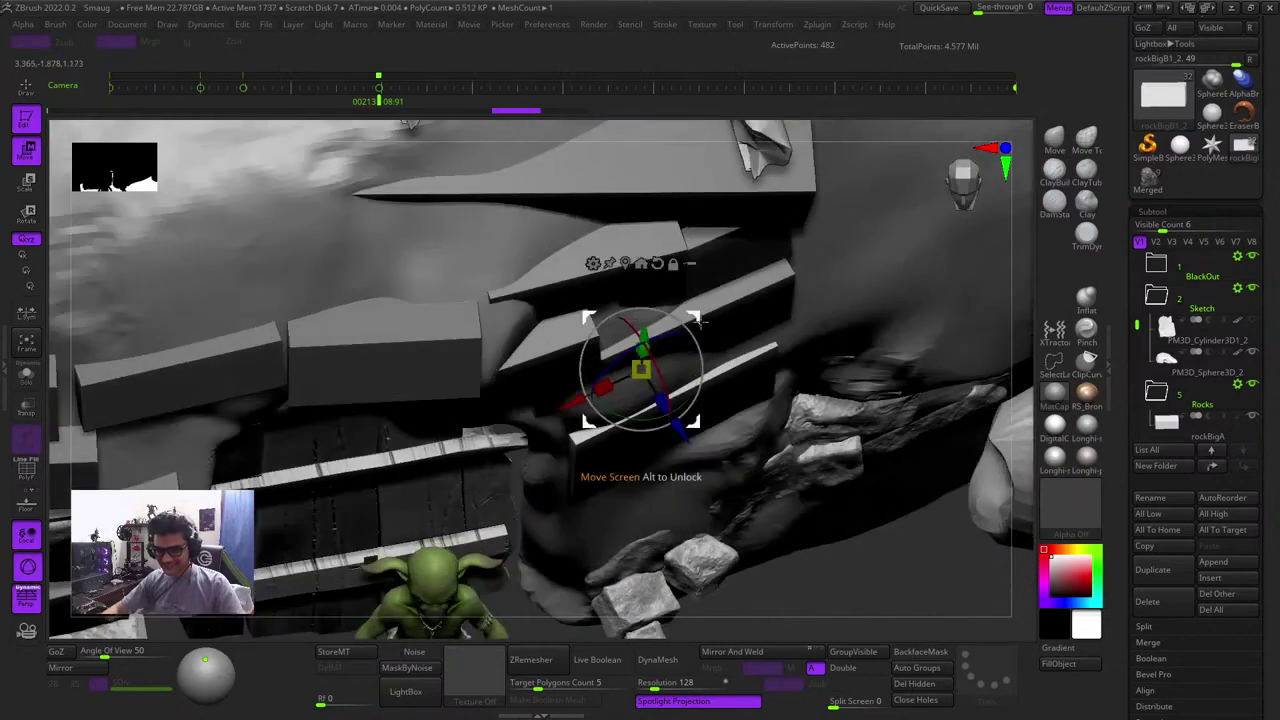
drag(697, 320, 688, 328)
shift+drag(1020, 445, 1010, 384)
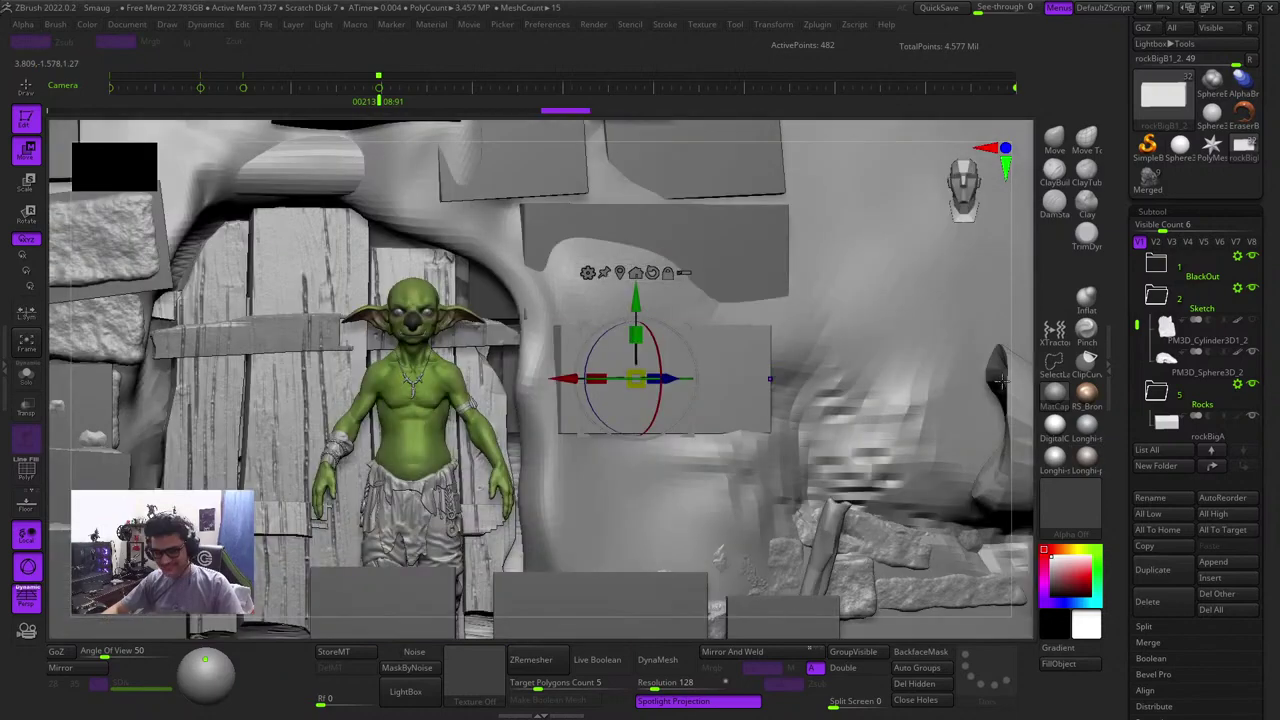
mouse_move(763, 368)
ctrl+right_down()
mouse_move(806, 398)
mouse_move(806, 500)
ctrl+right_up()
key(q)
mouse_move(806, 526)
mouse_down()
mouse_move(751, 583)
mouse_move(764, 585)
mouse_move(731, 517)
mouse_move(740, 523)
mouse_move(740, 505)
mouse_up()
ctrl+right_drag(657, 337, 842, 588)
shift+drag(842, 588, 854, 531)
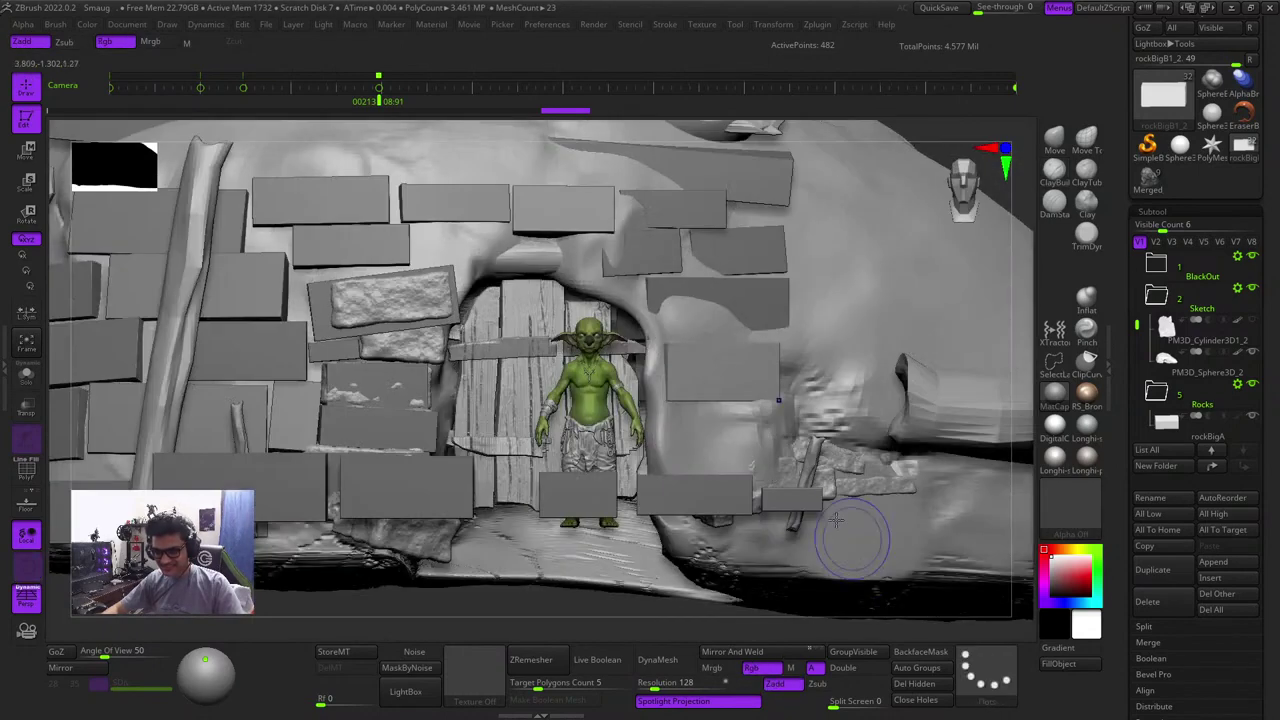
ctrl+right_drag(854, 531, 806, 377)
Hide the PM3D_Sphere3D_2 mound mesh and adjust the rotation of the rockBigB1_2 brick about its vertical axis
key(w)
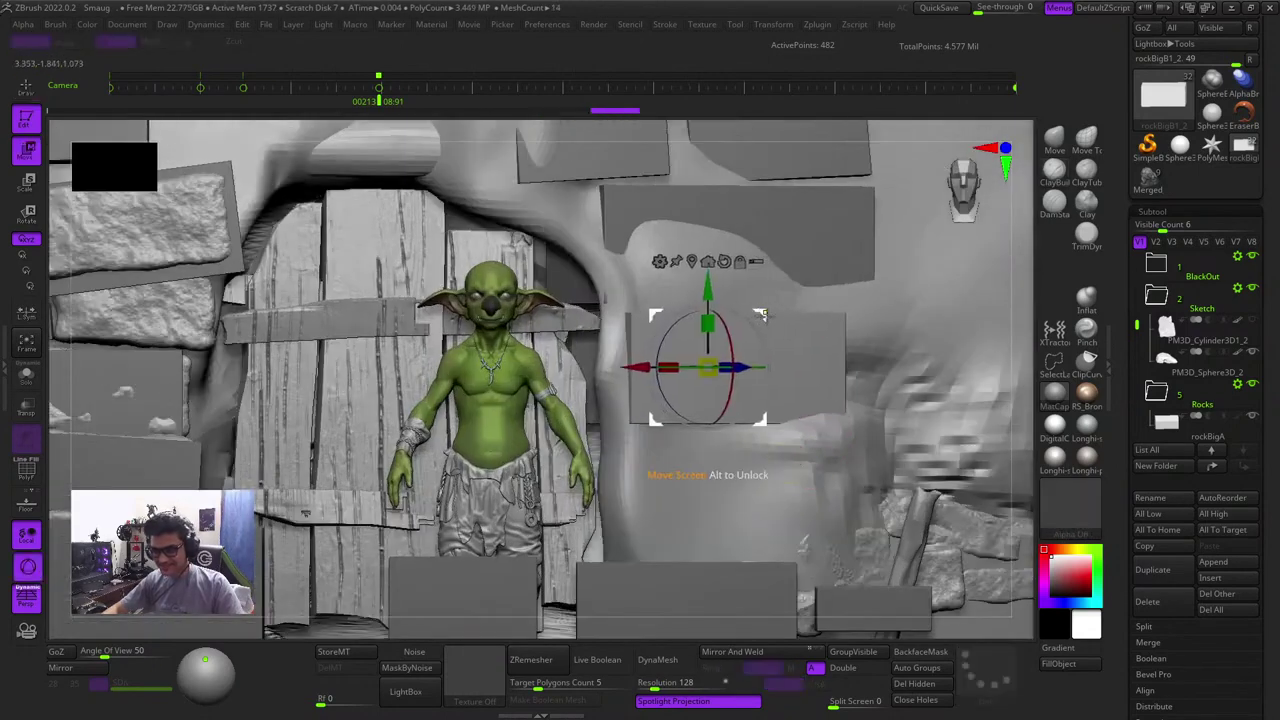
click(1255, 355)
drag(951, 411, 900, 392)
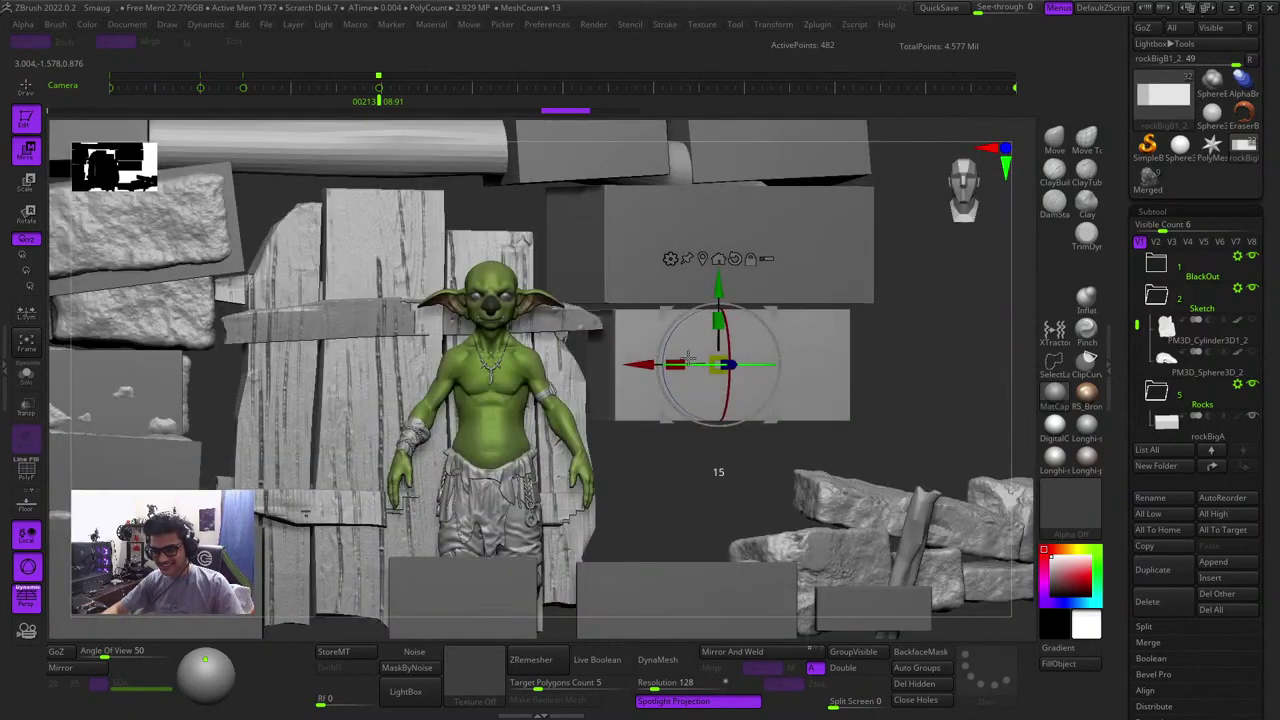
key(q)
key(shift+f)
mouse_move(880, 374)
mouse_down()
mouse_move(551, 446)
mouse_move(630, 430)
mouse_move(690, 440)
mouse_up()
key(shift+f)
Select the large rockBigA1 brick above it and rotate it slightly about its vertical axis to match the lower brick
alt+click(693, 272)
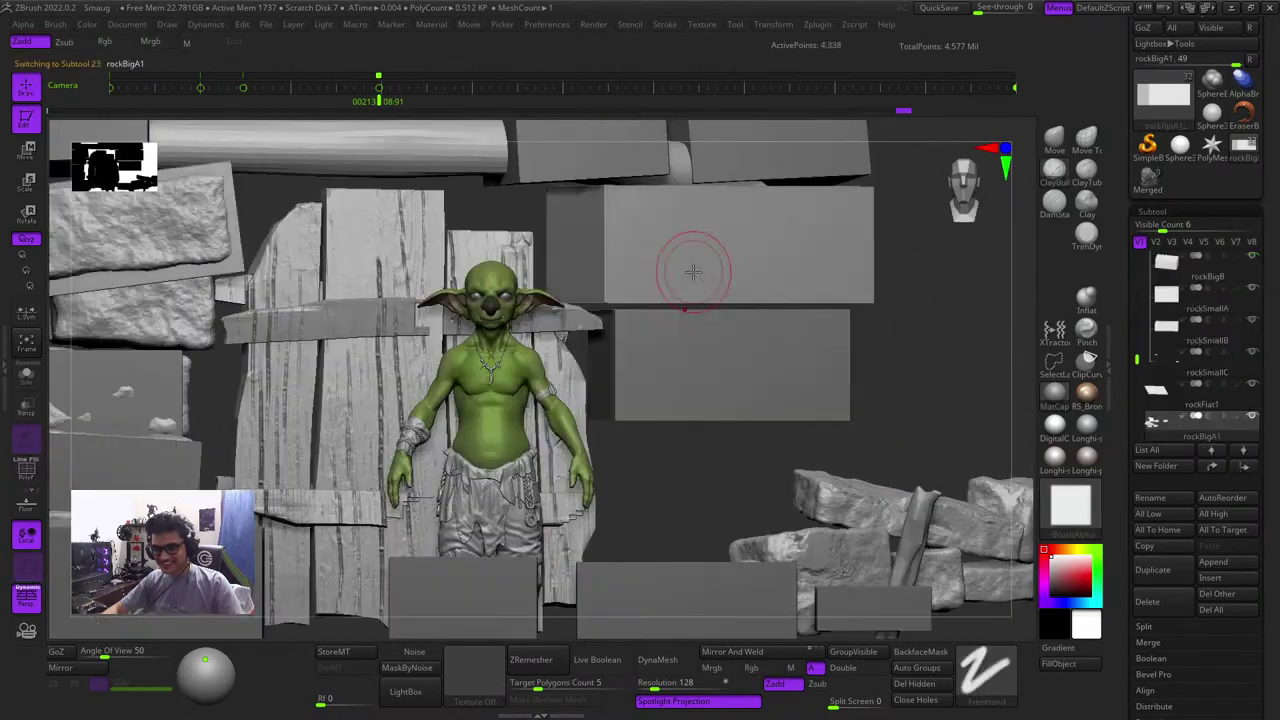
key(e)
alt+drag(848, 263, 868, 333)
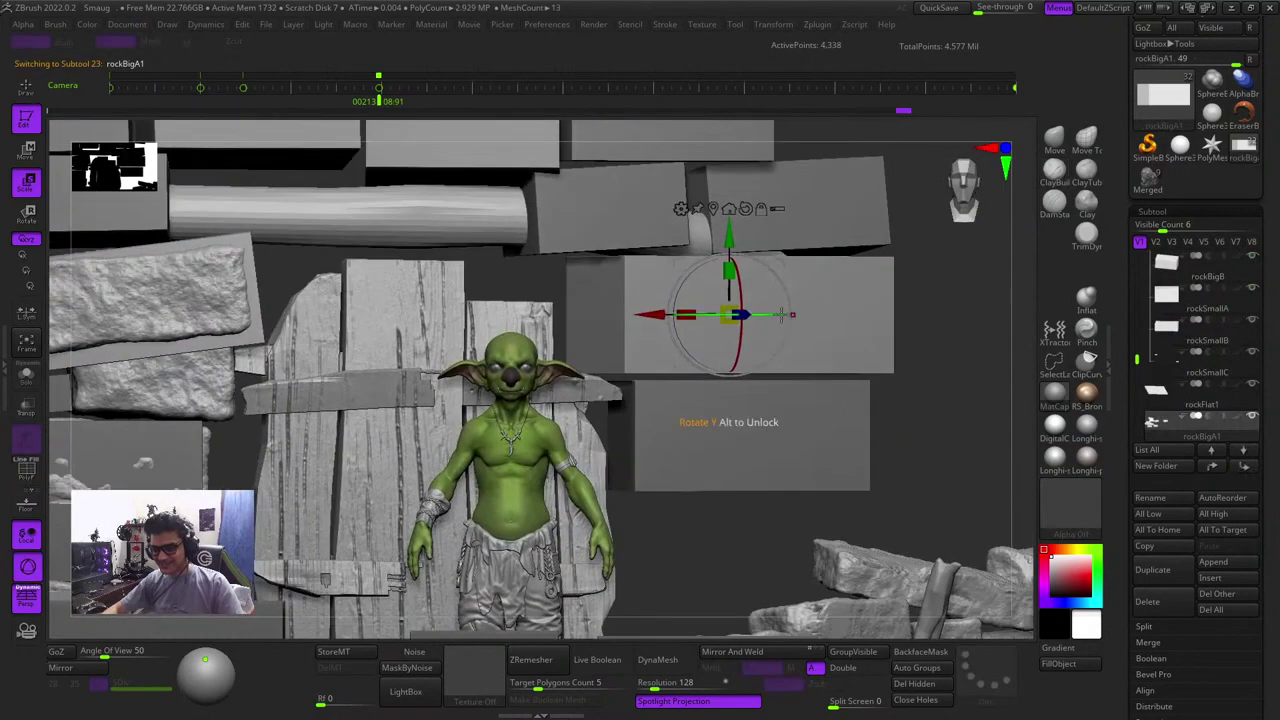
drag(782, 314, 775, 312)
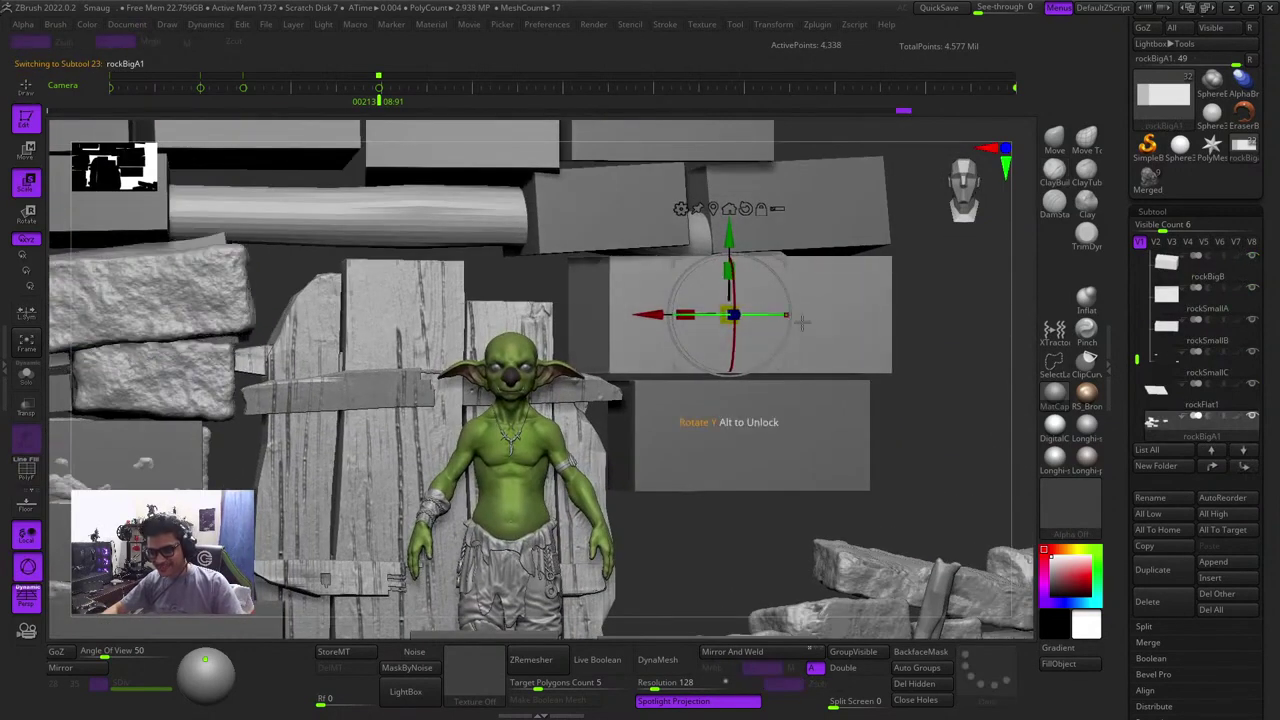
key(q)
mouse_move(905, 410)
mouse_down()
mouse_move(940, 446)
mouse_move(860, 380)
mouse_up()
key(s)
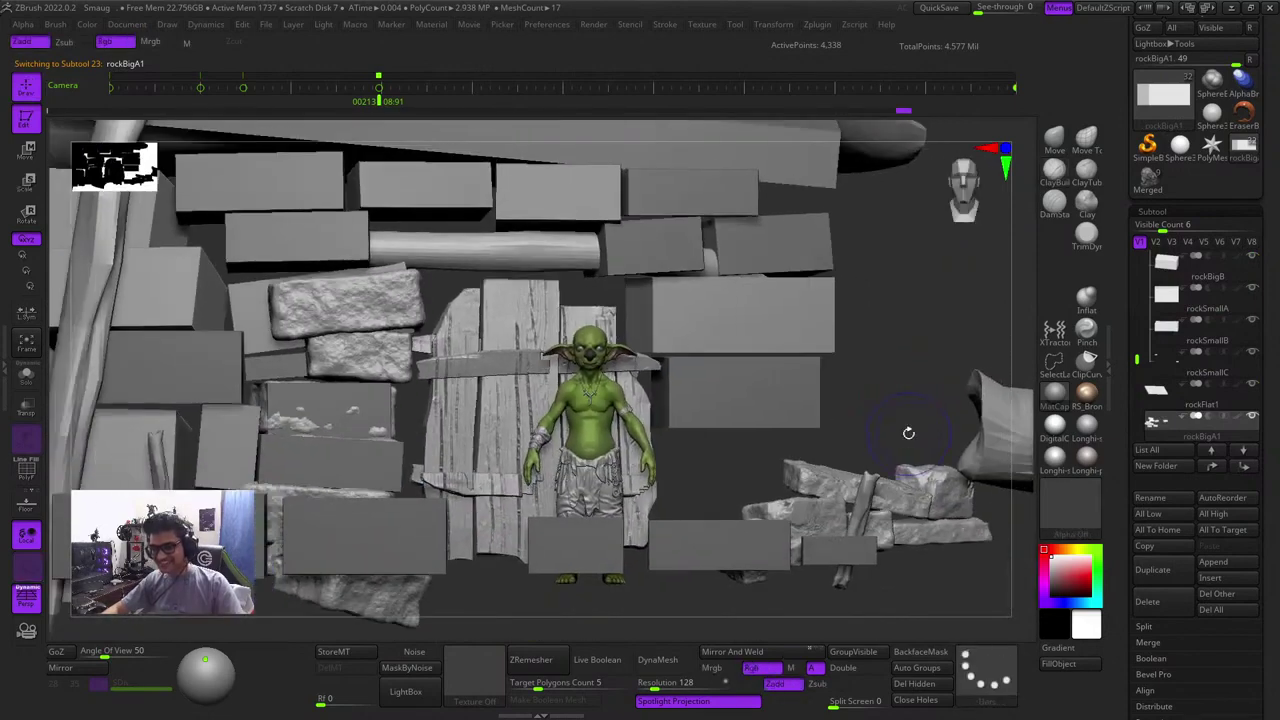
Reselect the rockBigB1_2 brick and show the PM3D_Sphere3D_2 mound mesh to compare the wall against it
alt+click(777, 414)
right_drag(874, 314, 1010, 435)
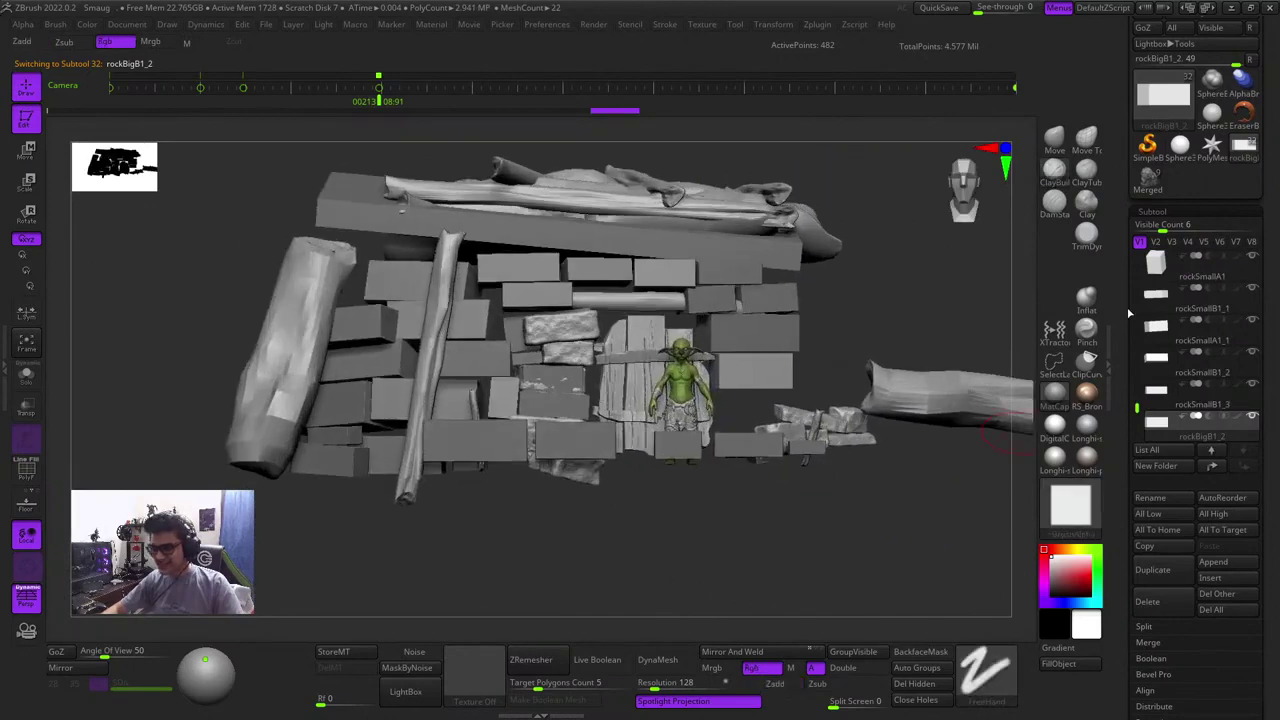
drag(1136, 407, 1136, 320)
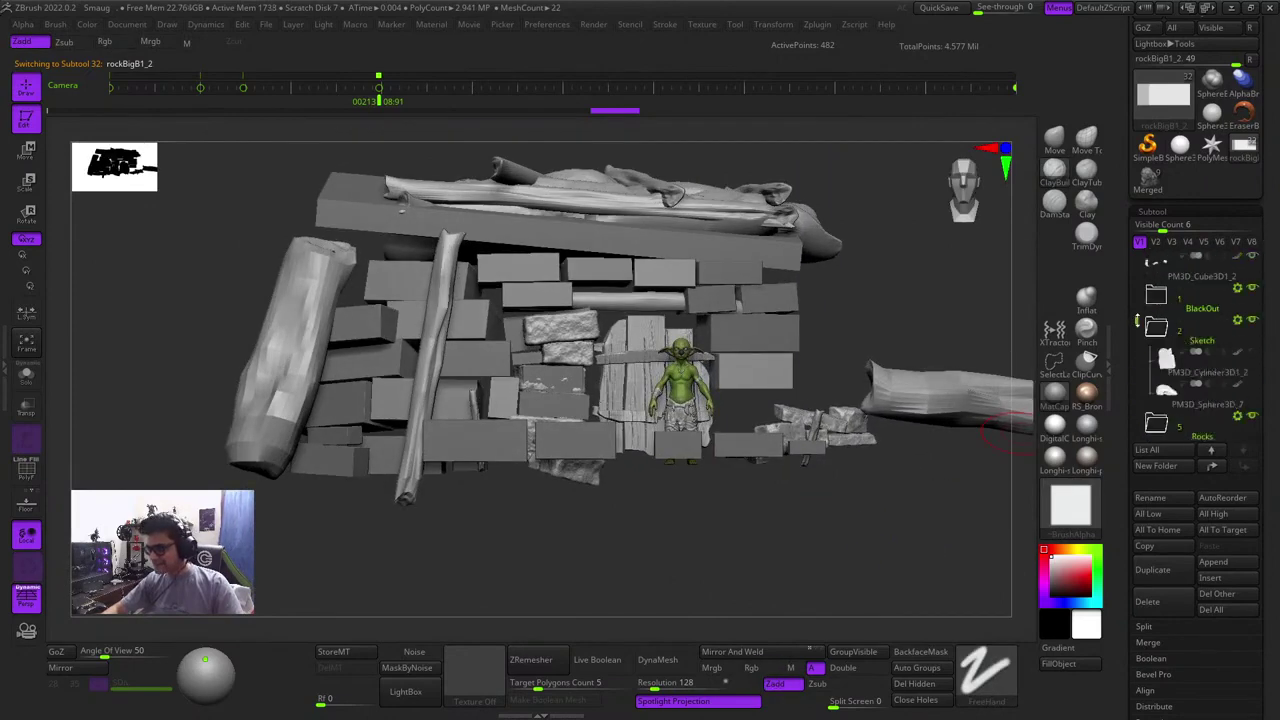
click(1253, 385)
right_drag(904, 458, 823, 578)
key(shift+f)
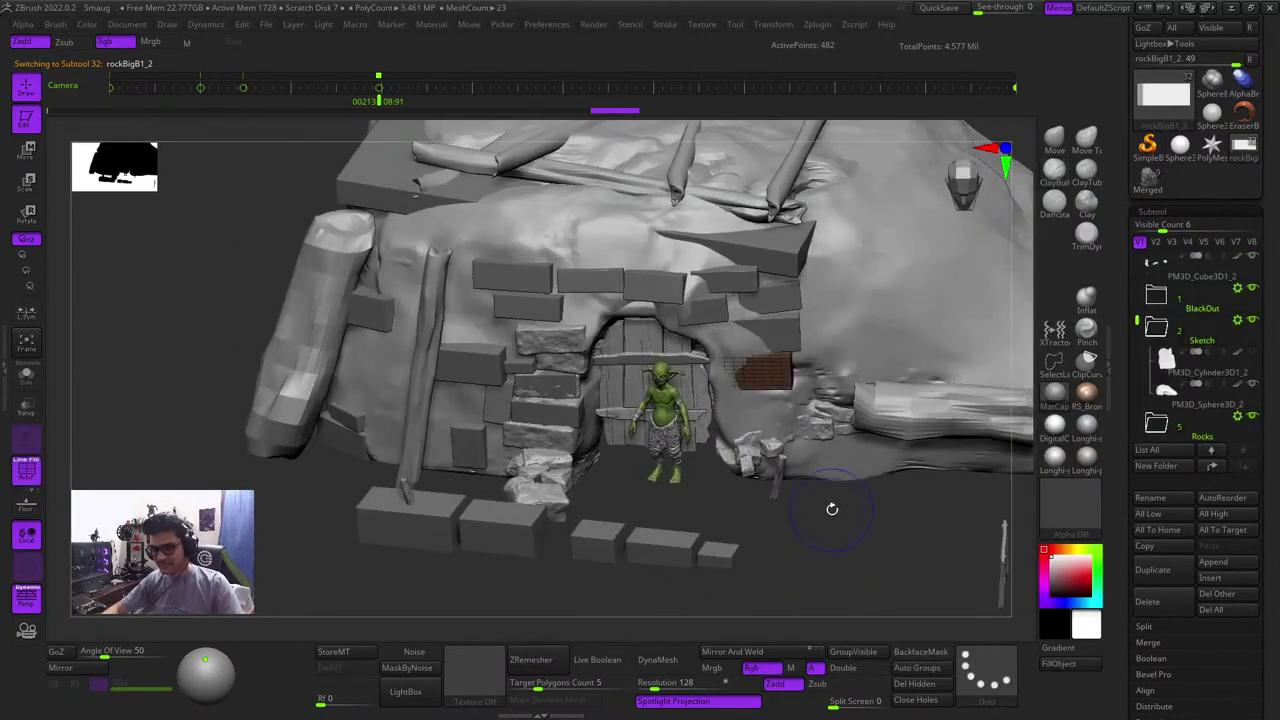
key(shift+f)
right_drag(831, 508, 800, 430)
ctrl+right_drag(800, 430, 836, 472)
Select the rockBigA1 subtool and, in solo view, mask all its bricks except the large one beside the door
alt+click(773, 298)
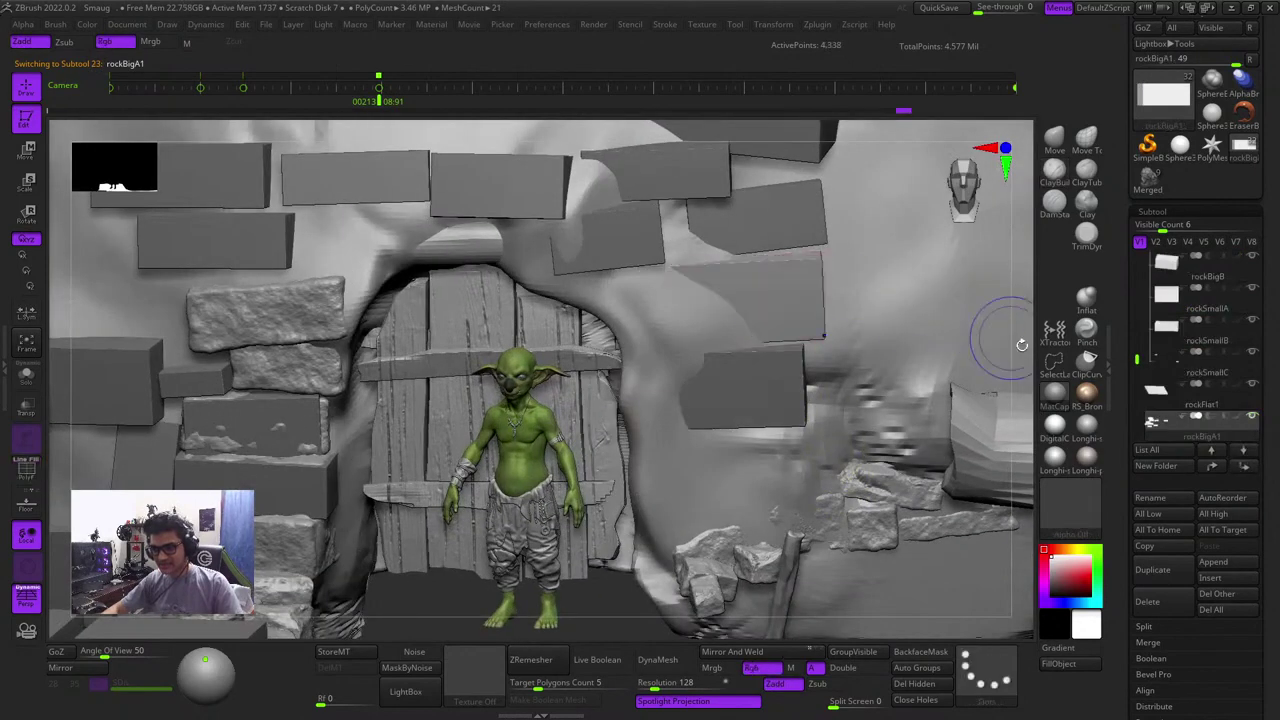
key(e)
right_drag(830, 300, 770, 262)
ctrl+right_drag(770, 262, 742, 292)
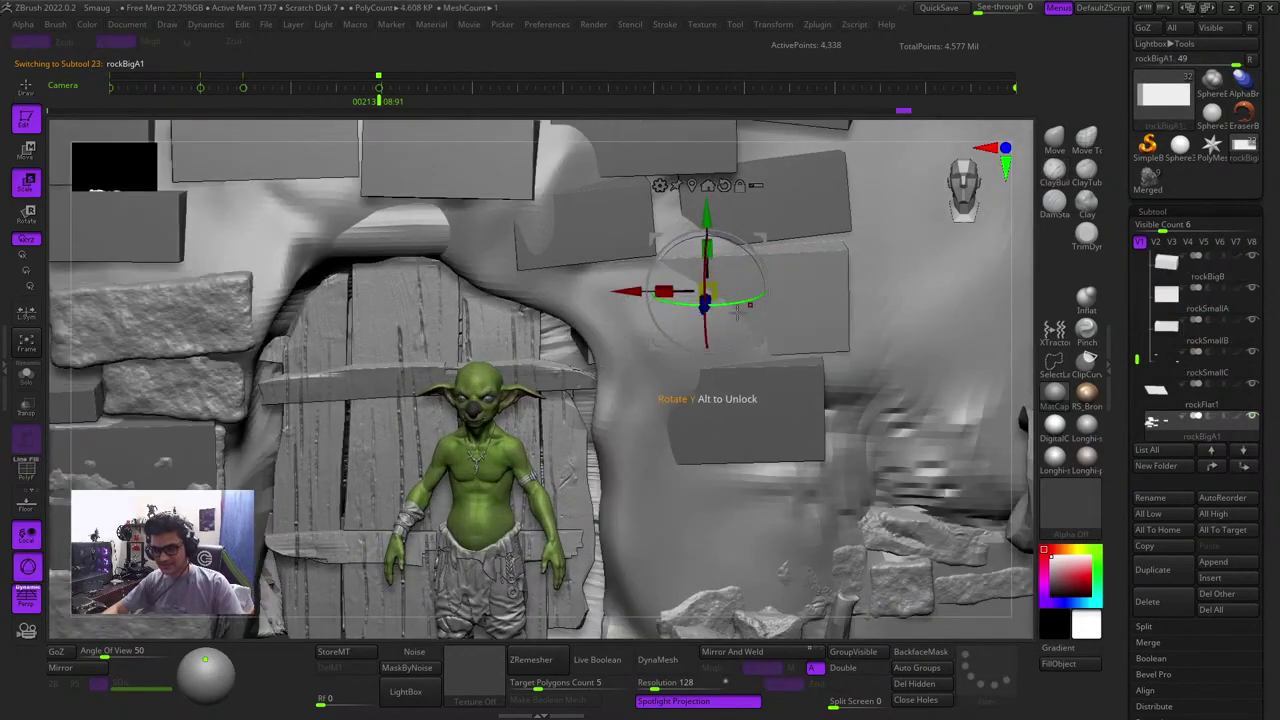
key(q)
key(f)
drag(640, 400, 586, 457)
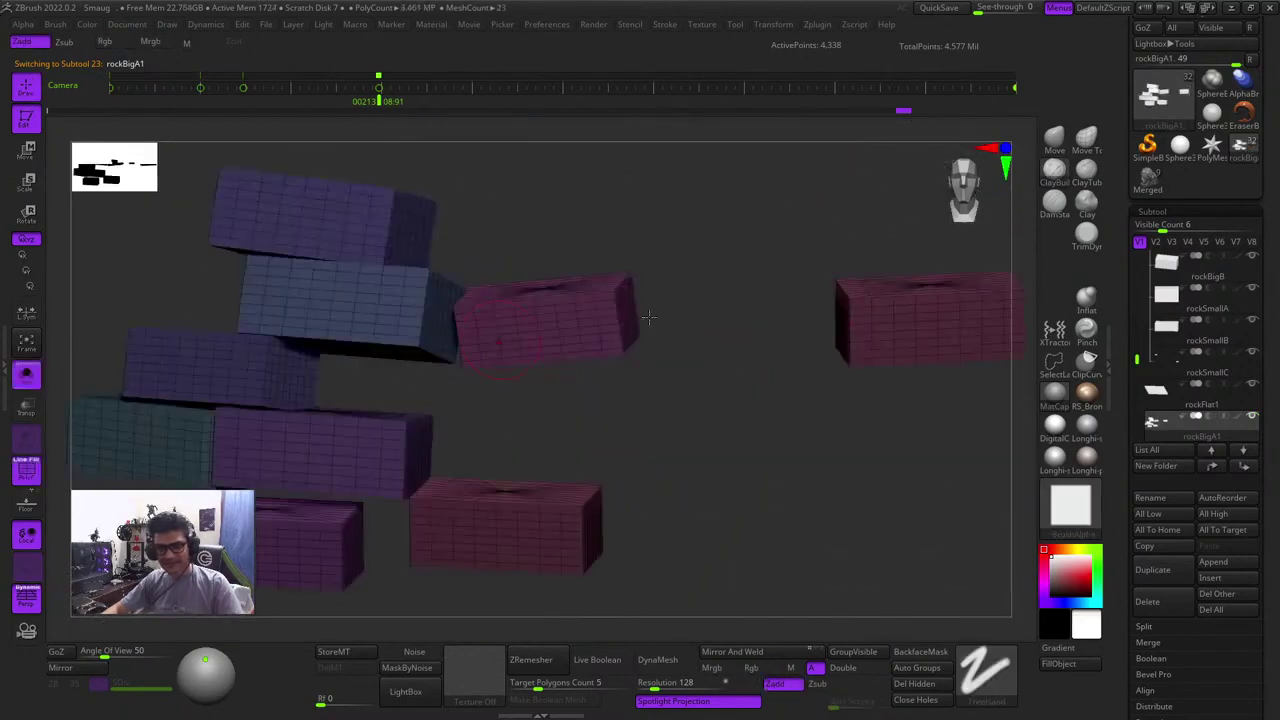
key(shift+f)
shift+drag(777, 320, 607, 248)
ctrl+drag(604, 189, 987, 435)
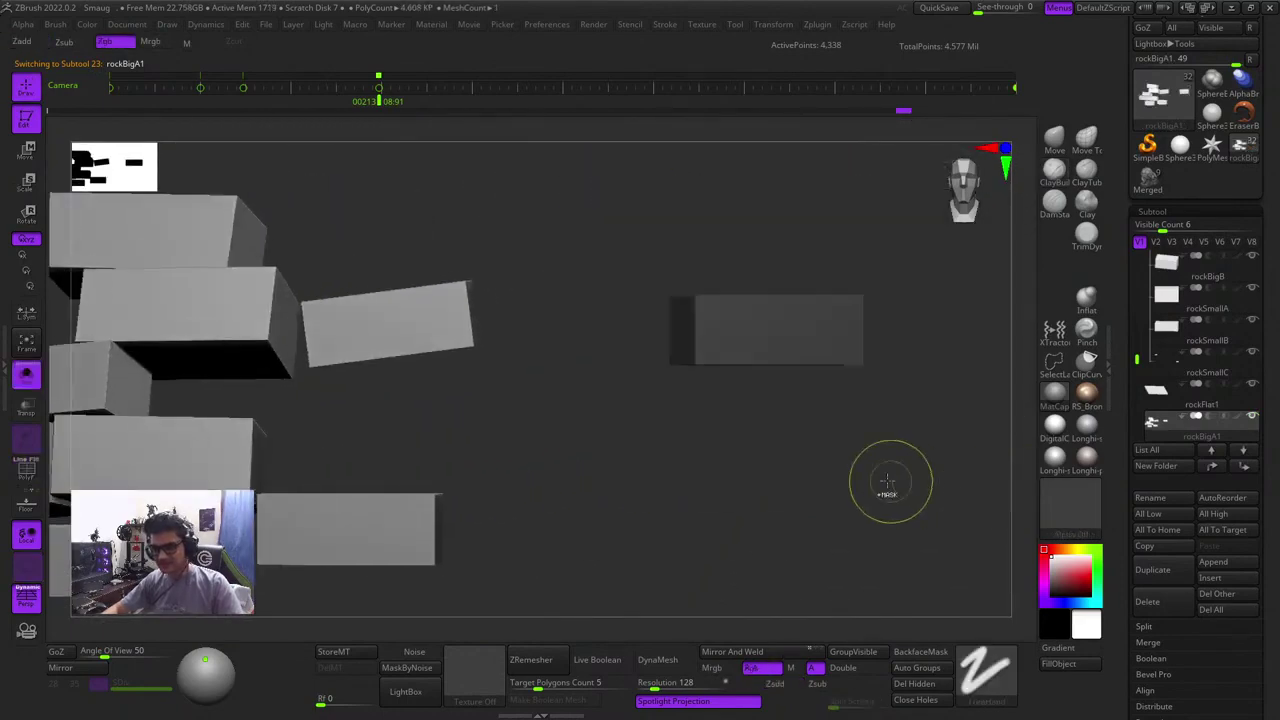
ctrl+click(887, 481)
click(26, 374)
key(w)
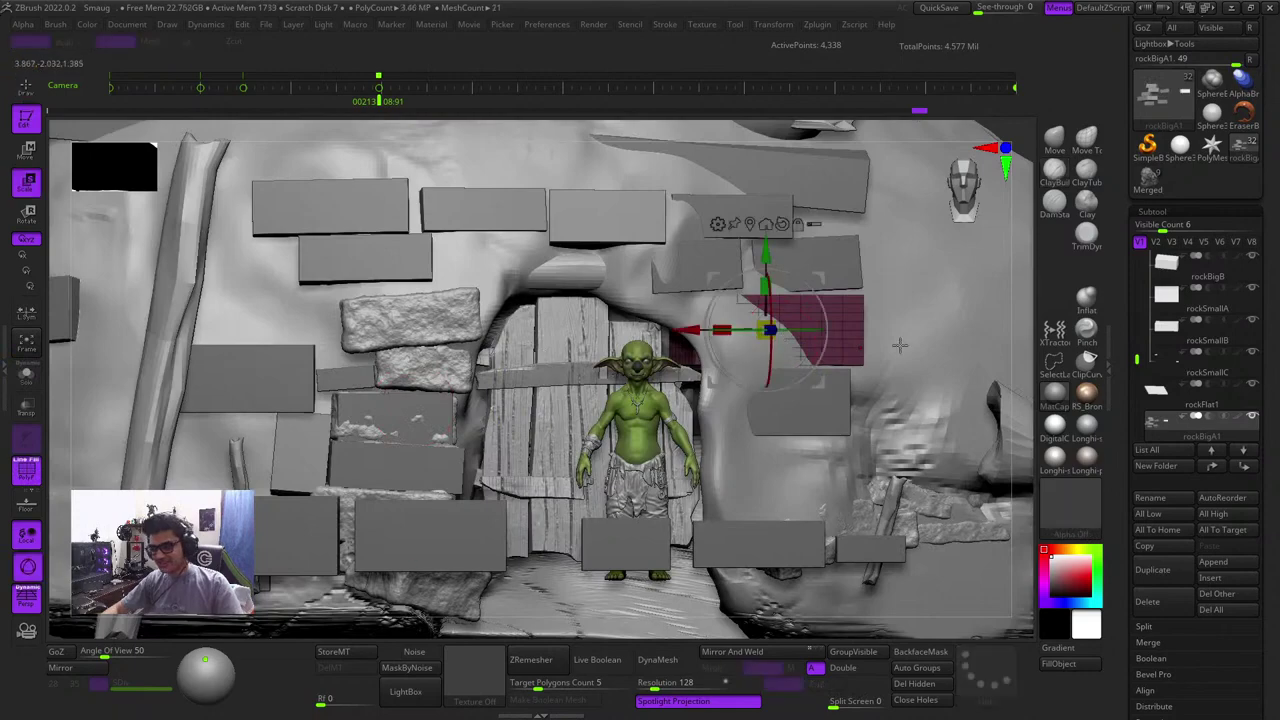
Rotate the unmasked large rockBigA1 brick about its vertical axis and pull it forward out of the mound
drag(1009, 380, 986, 406)
ctrl+right_drag(780, 388, 799, 384)
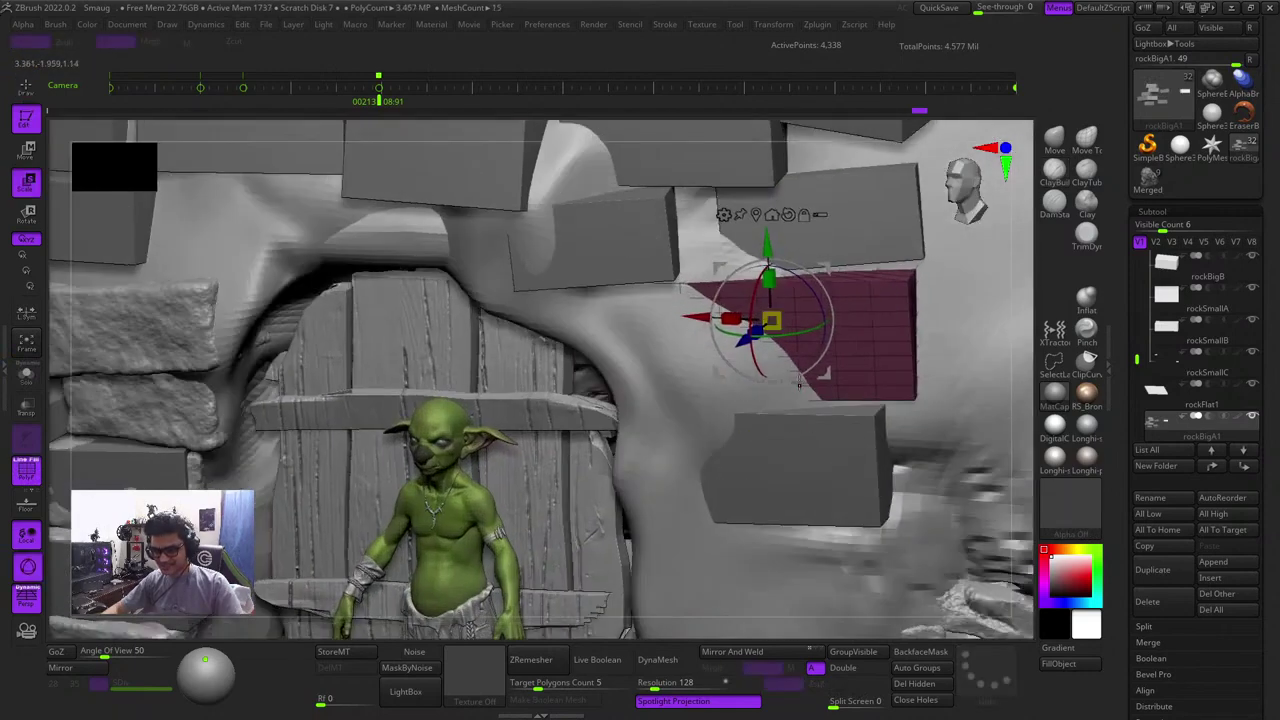
drag(795, 333, 795, 331)
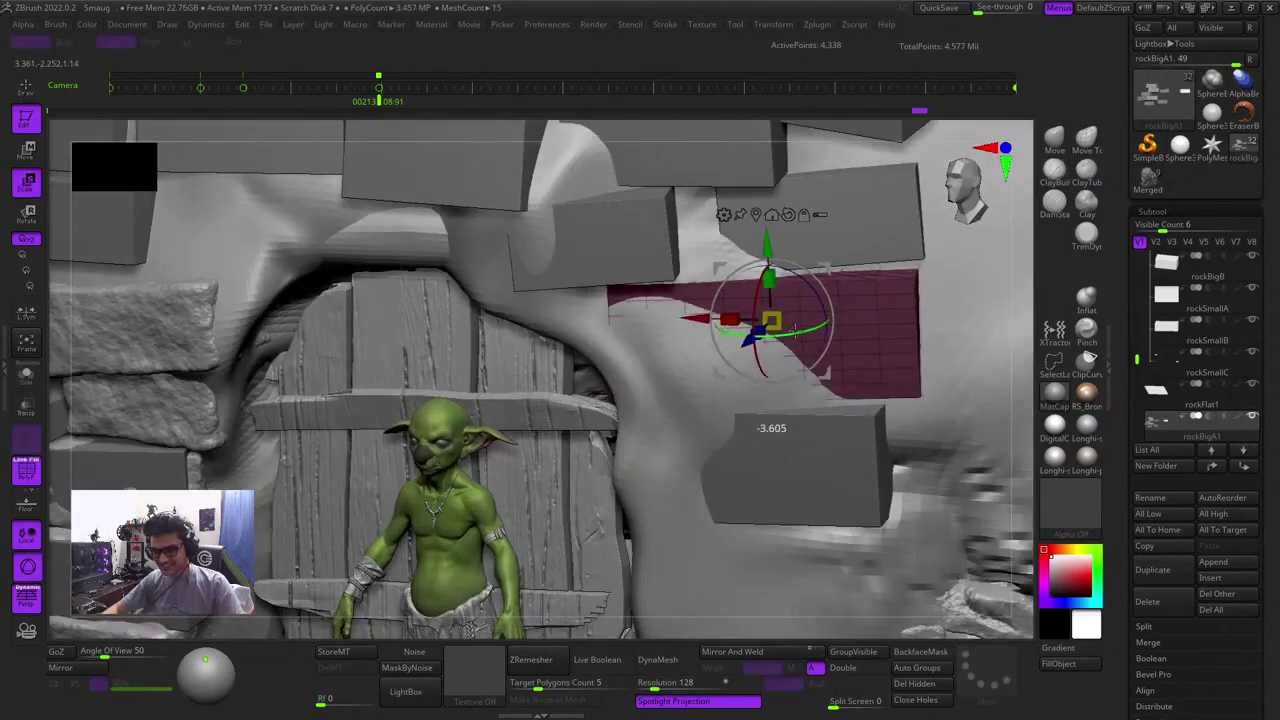
drag(1024, 410, 1021, 452)
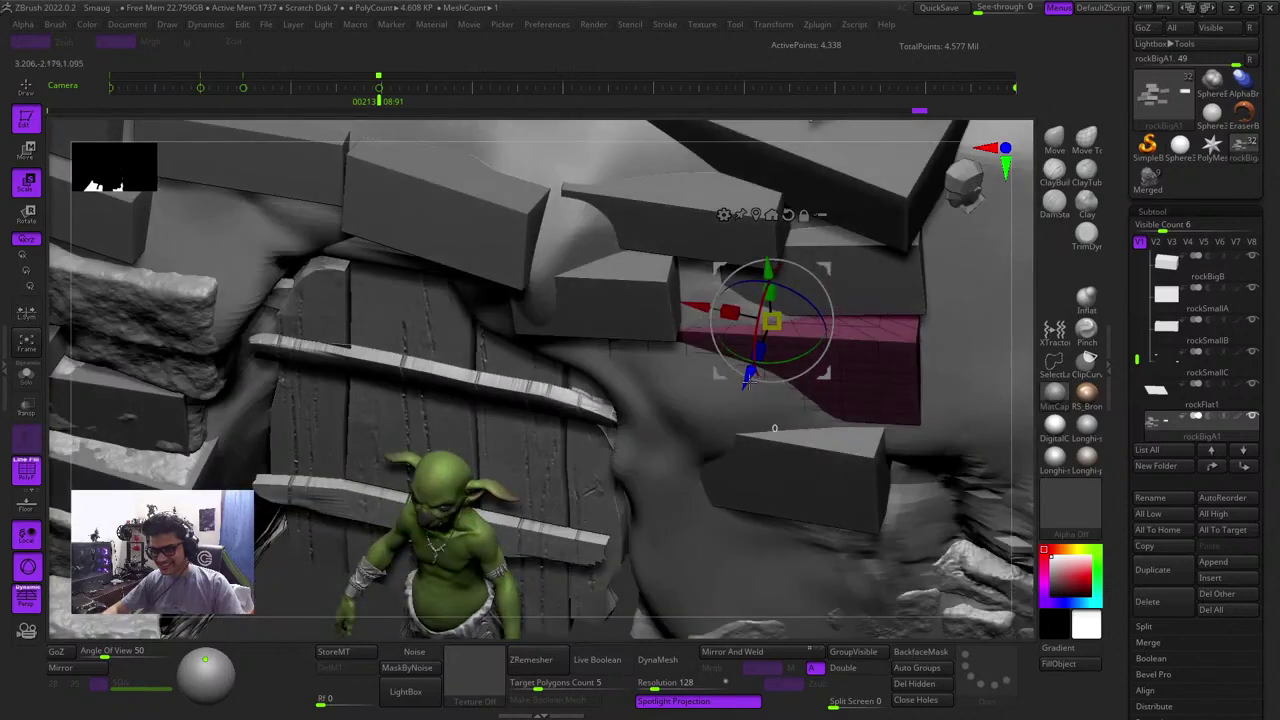
drag(748, 378, 743, 390)
drag(792, 351, 793, 366)
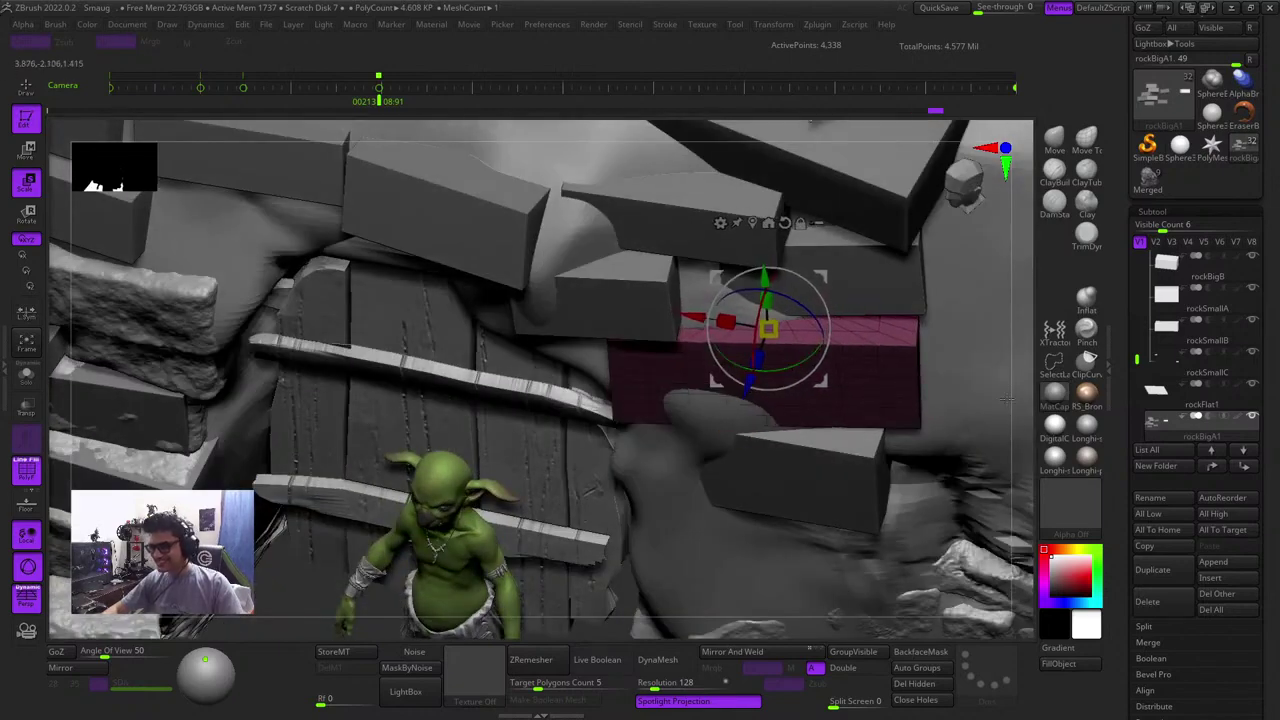
Compare the whole hut under the MatCap and Longhi sculpt materials
click(1045, 396)
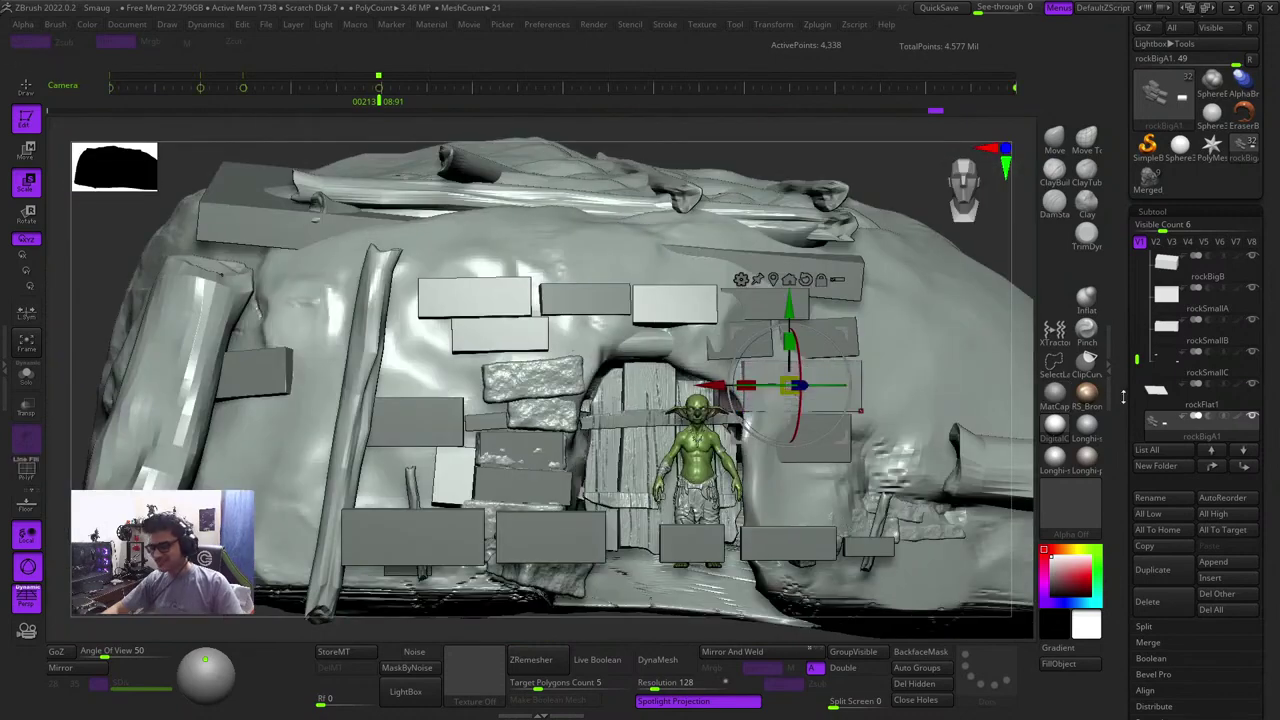
click(1055, 458)
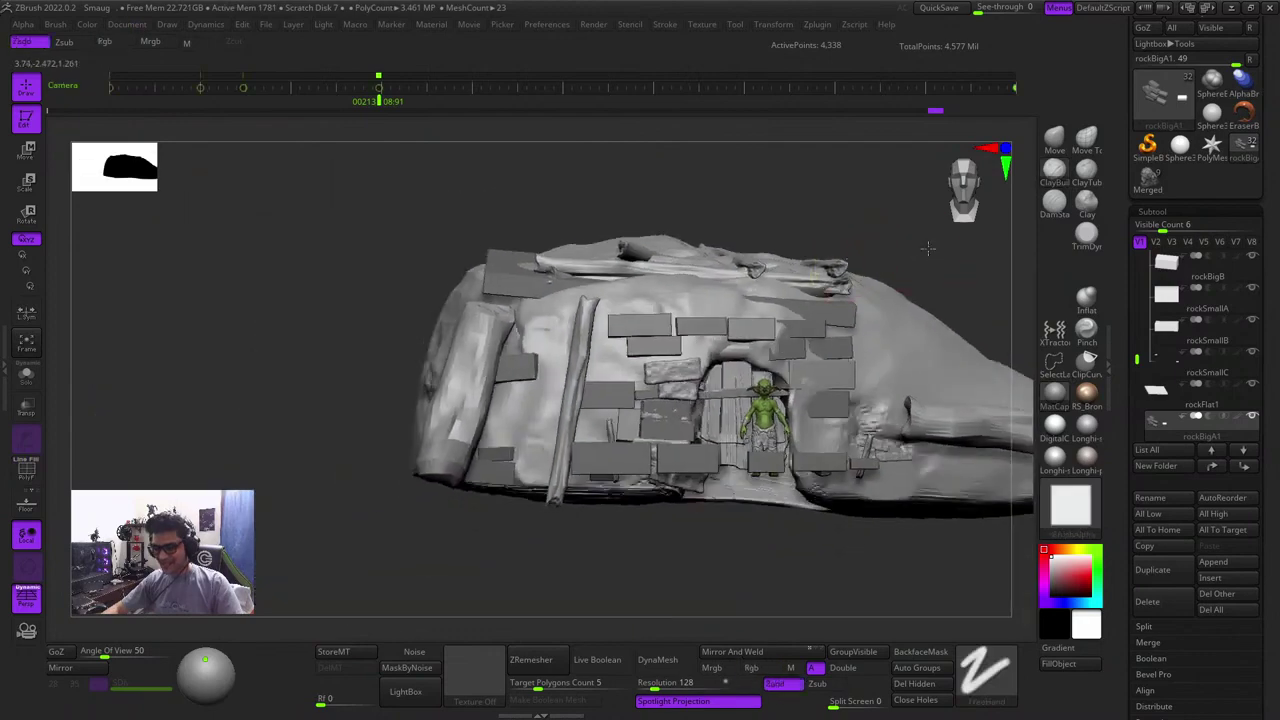
right_drag(928, 248, 848, 255)
ctrl+right_drag(848, 270, 826, 470)
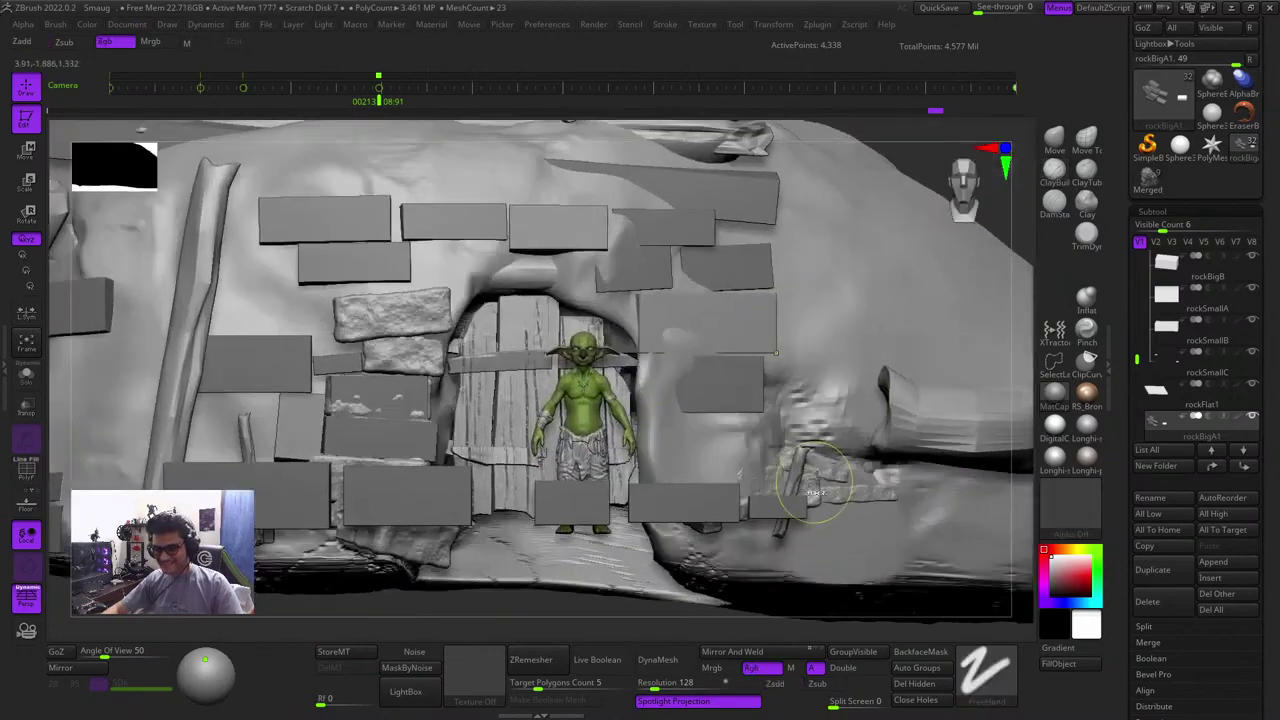
Select the rockBigB1_2 brick below the large one and rotate it slightly about its vertical axis
alt+click(733, 380)
key(shift+f)
ctrl+right_drag(722, 386, 777, 429)
key(e)
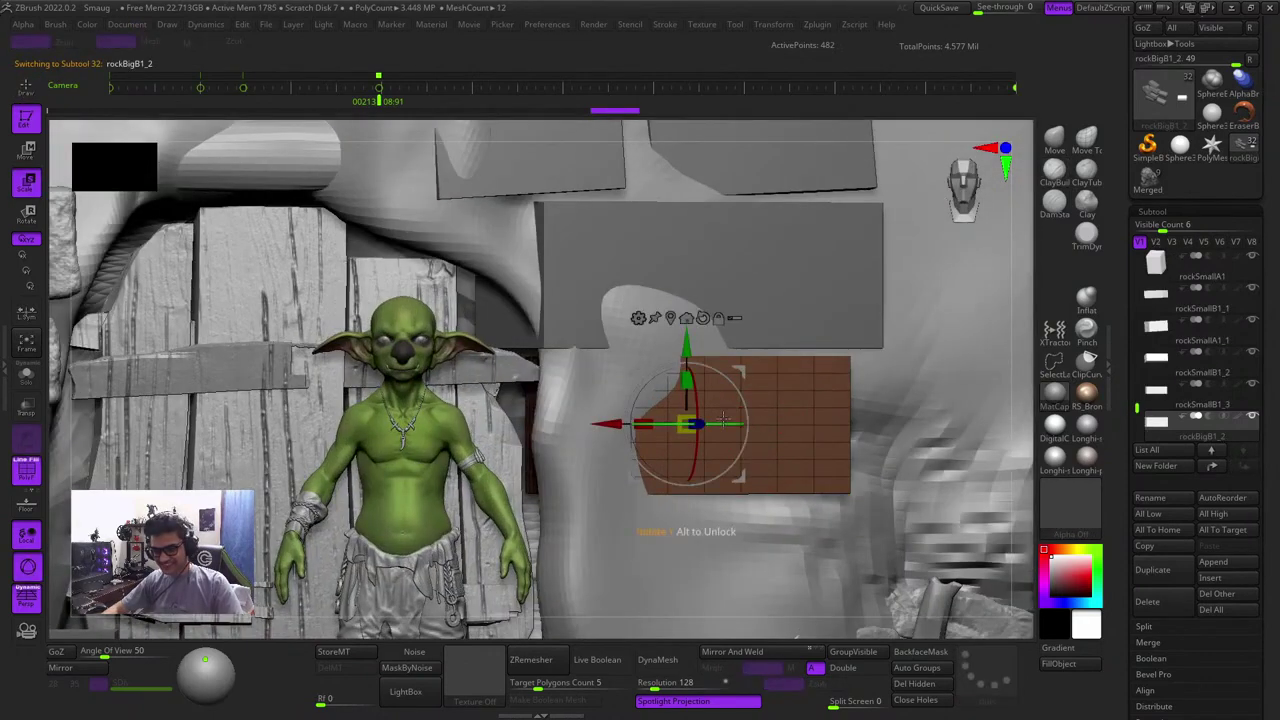
drag(724, 420, 720, 424)
key(q)
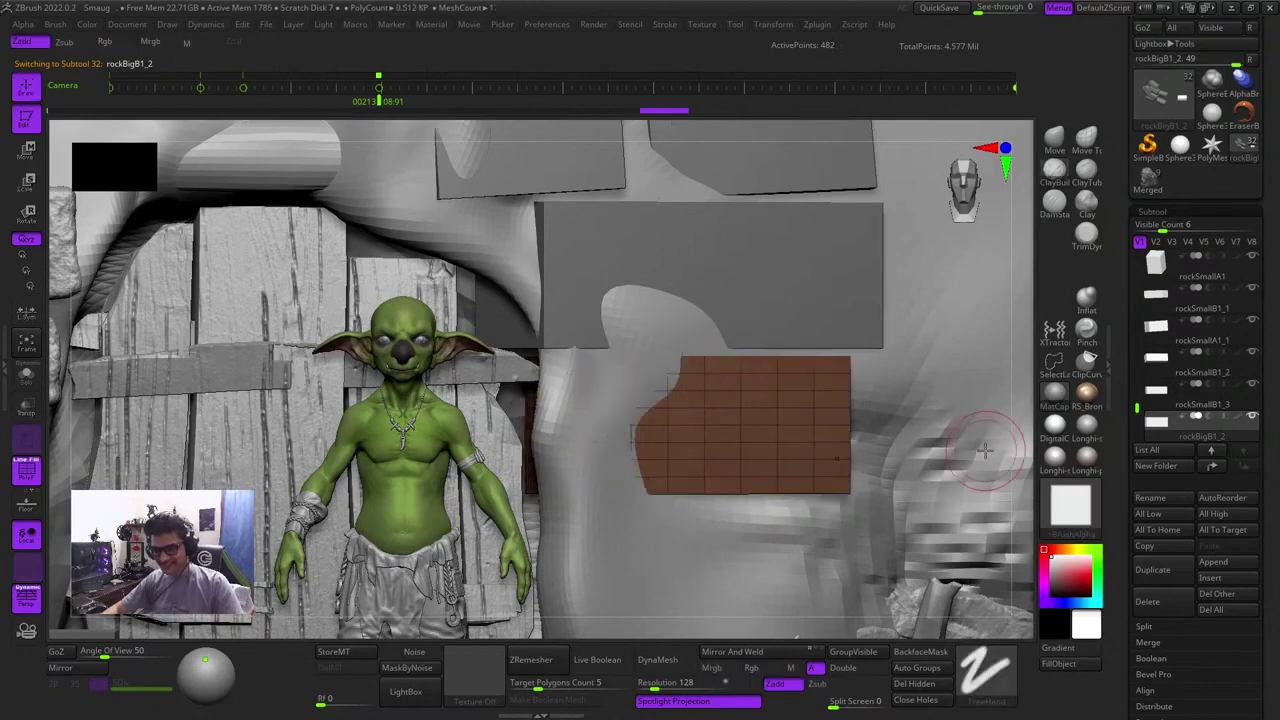
Pull the rockBigB1_2 brick out of the mound, rotate it about its vertical axis and slide it sideways toward the door
mouse_move(1016, 446)
right_down()
mouse_move(1014, 488)
mouse_move(930, 522)
right_up()
key(w)
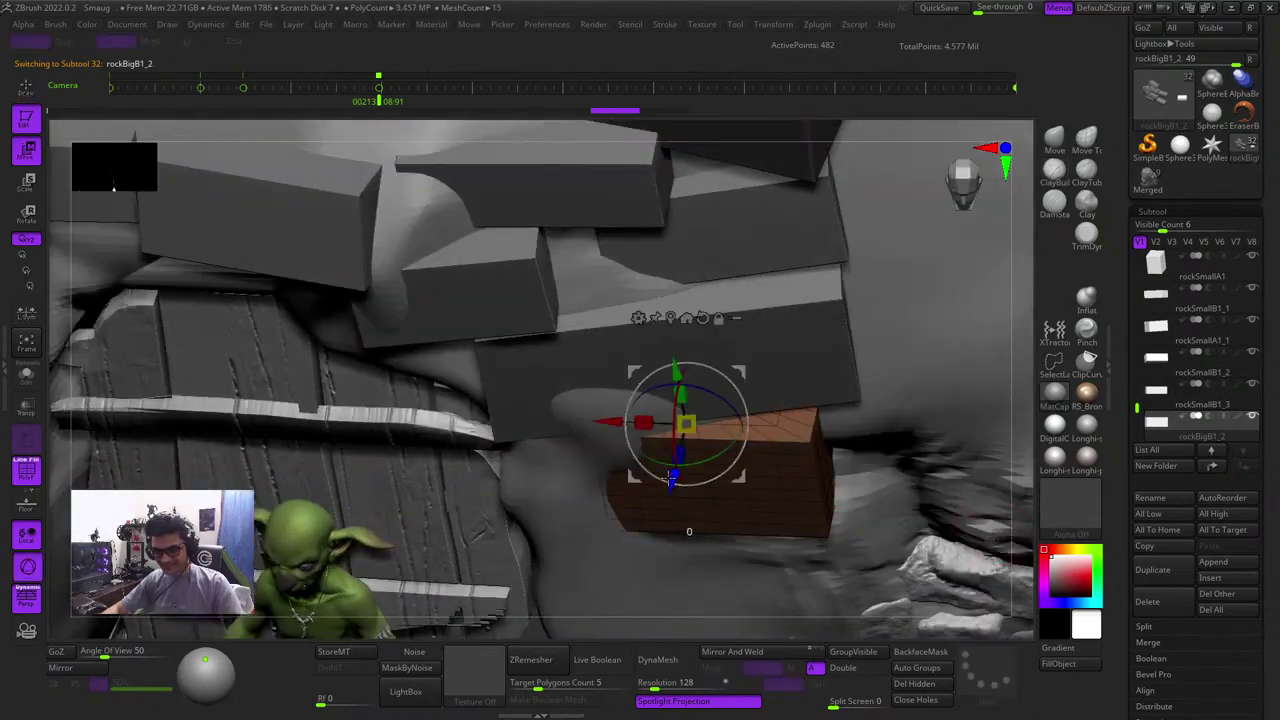
drag(671, 478, 705, 470)
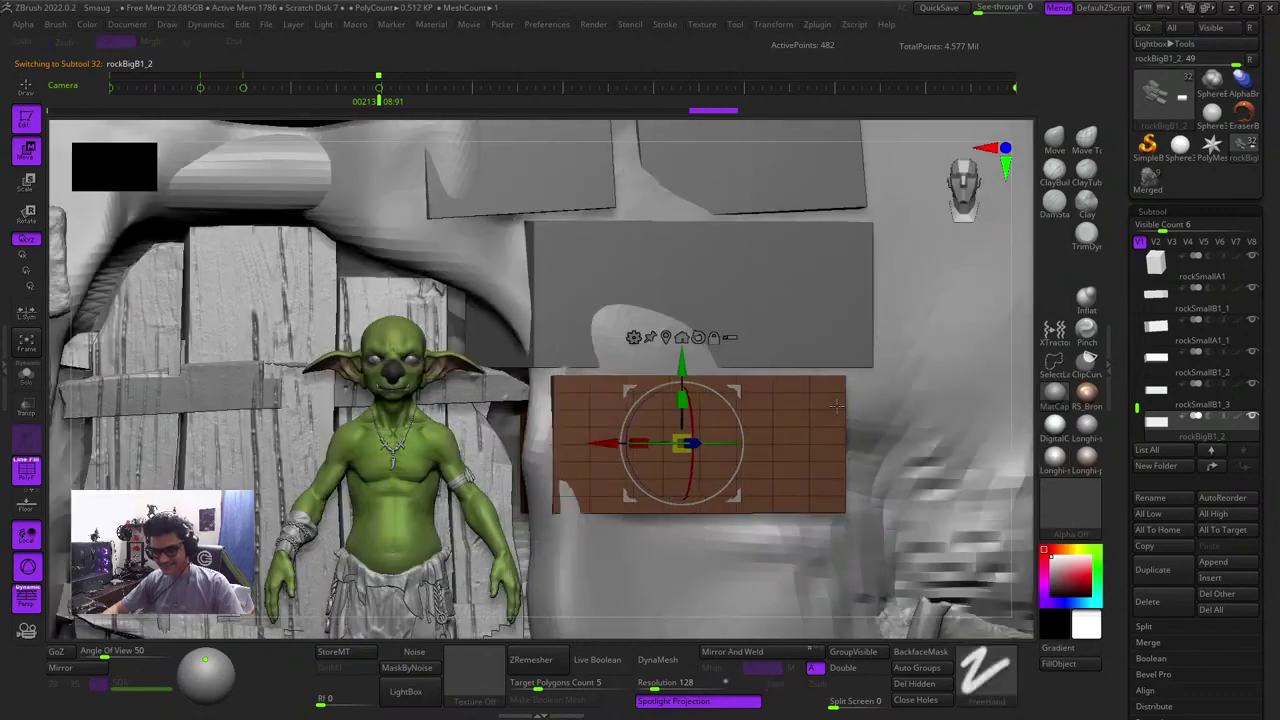
drag(676, 470, 676, 490)
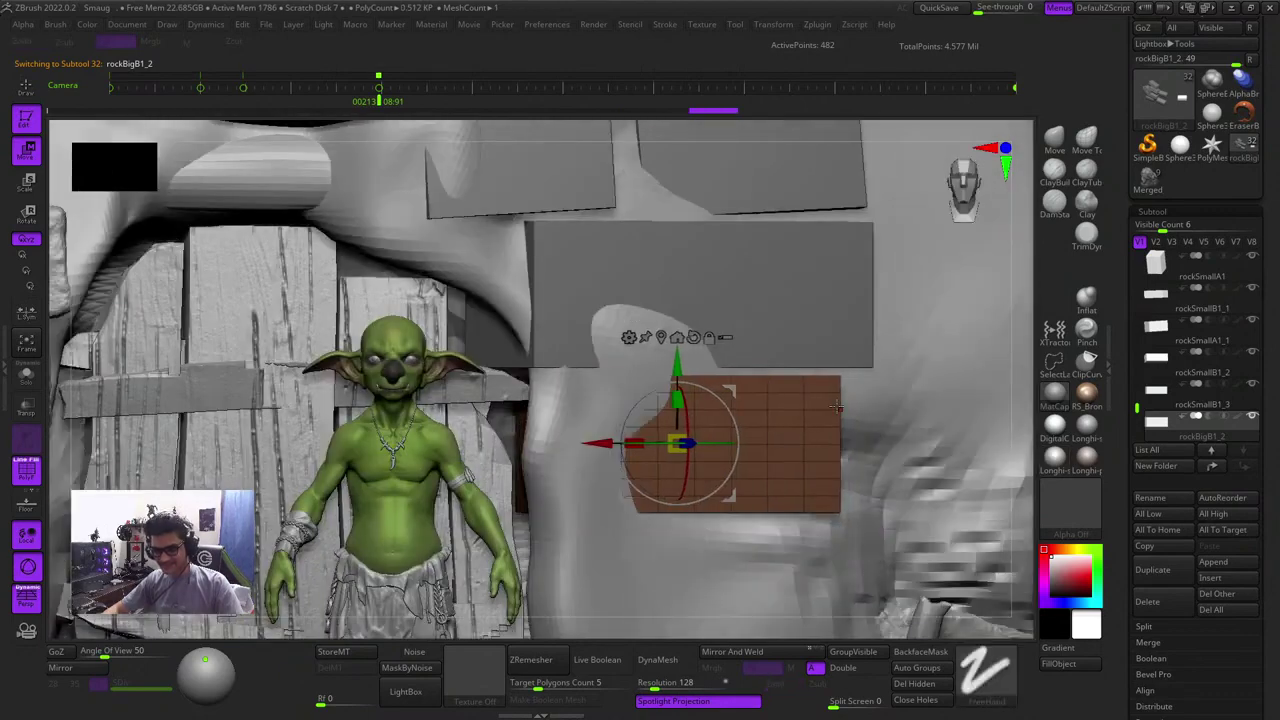
key(q)
key(e)
drag(1018, 450, 1028, 505)
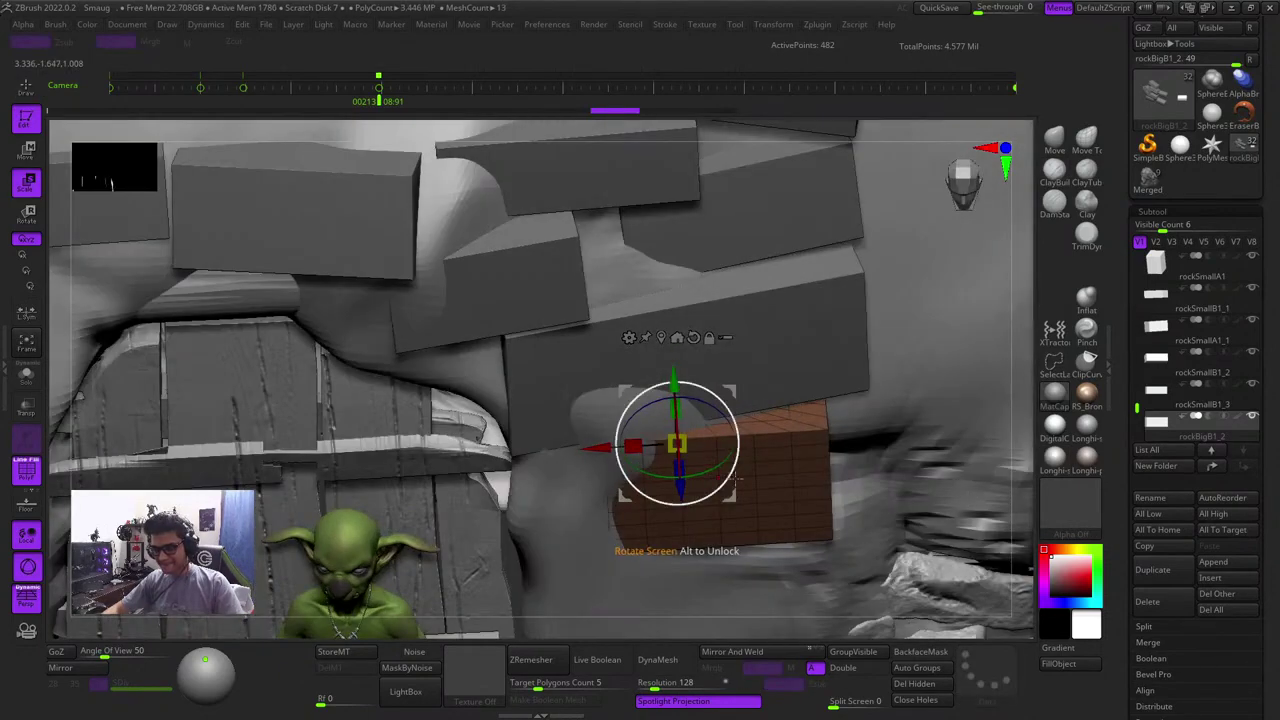
drag(708, 470, 720, 464)
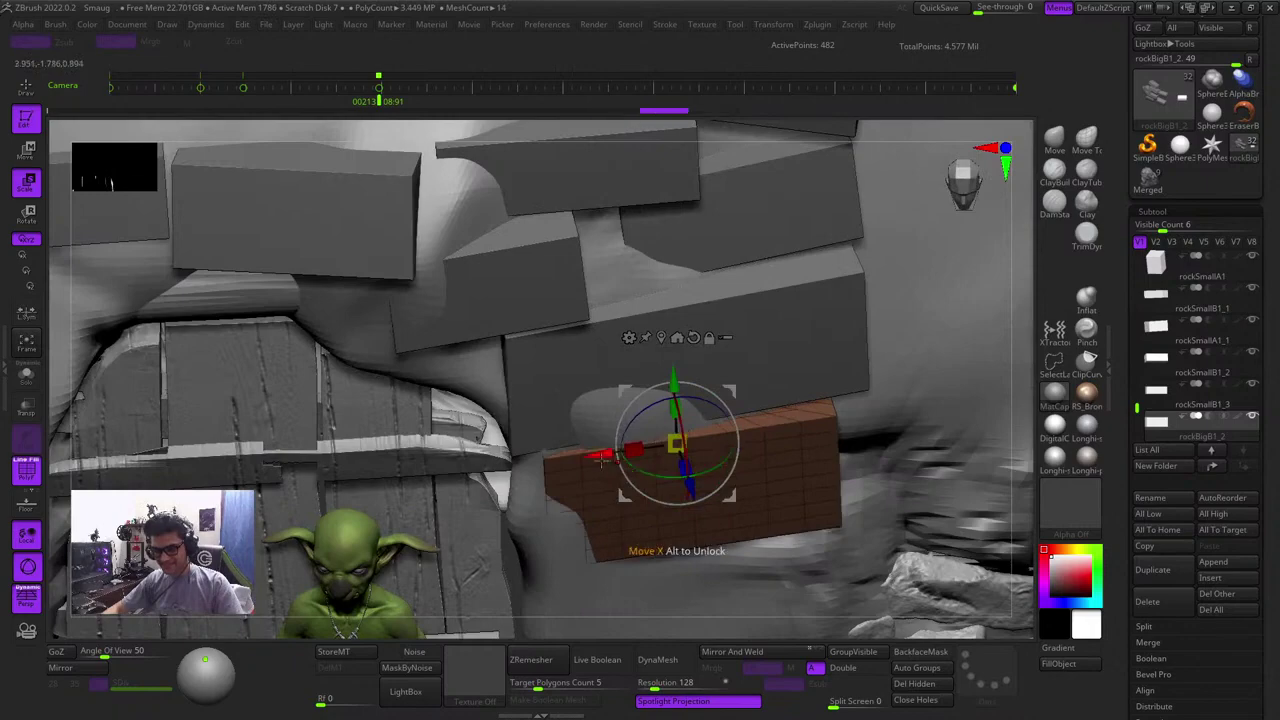
drag(601, 458, 586, 460)
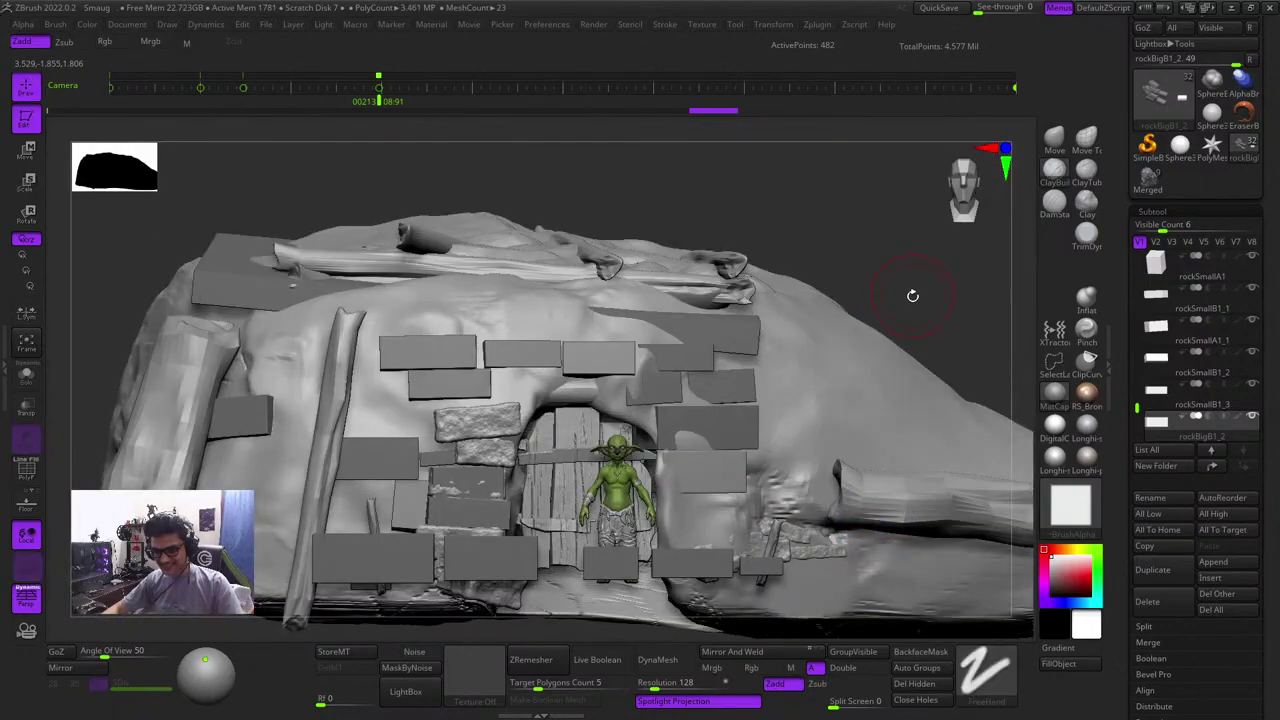
Select the PM3D_Sphere3D_2 mound and push its surface back behind the bricks above and beside the door with the Move brush
right_drag(911, 289, 739, 380)
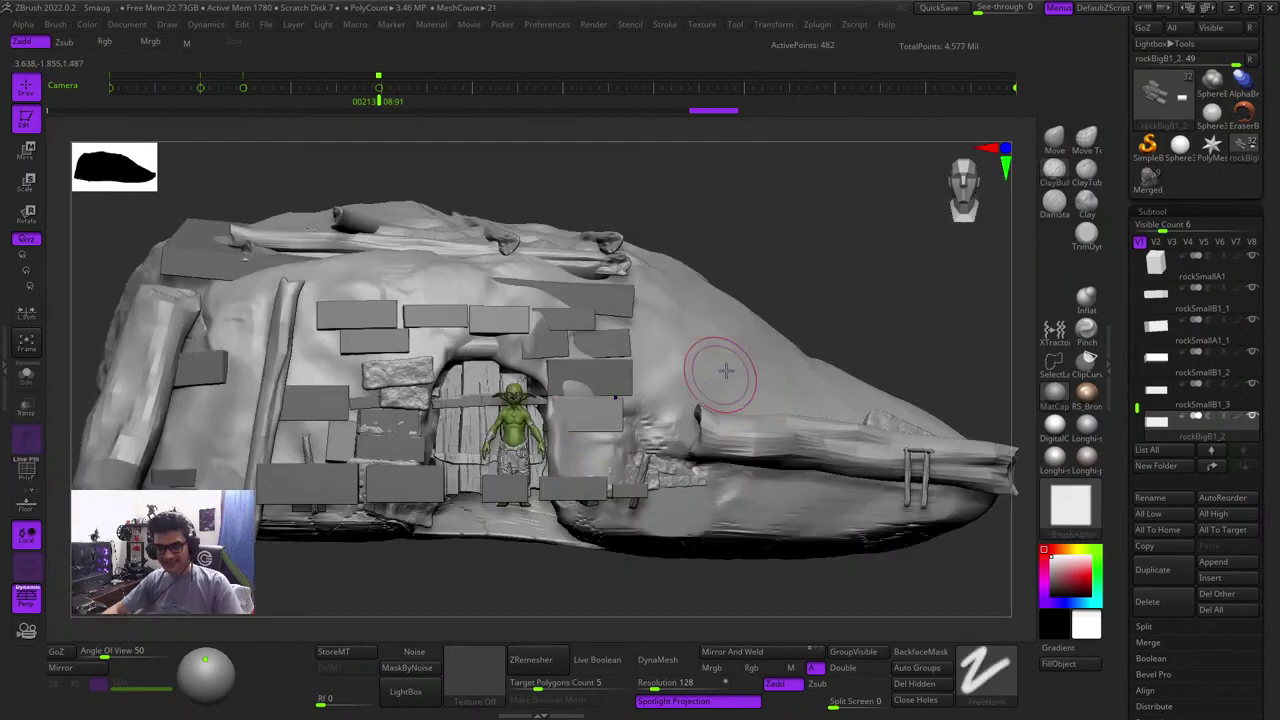
mouse_move(723, 371)
right_down()
mouse_move(782, 374)
mouse_move(721, 397)
right_up()
alt+click(794, 372)
key(shift+f)
key(shift+f)
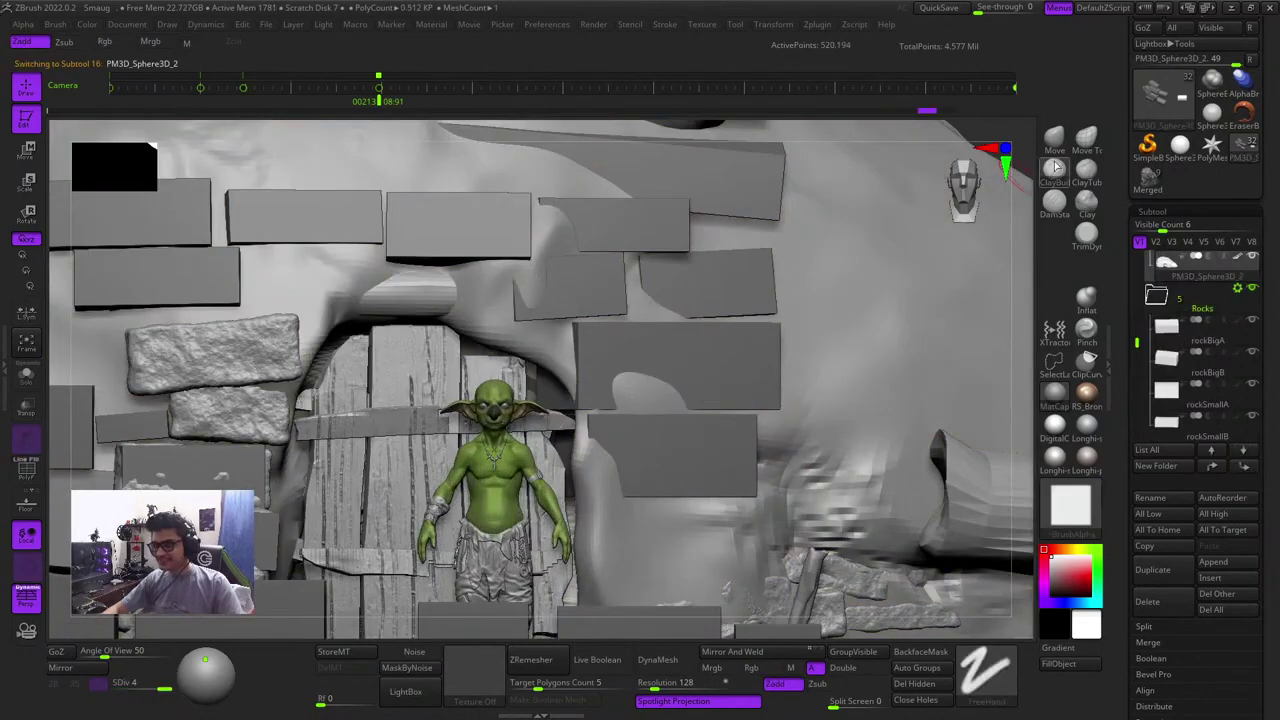
click(1055, 166)
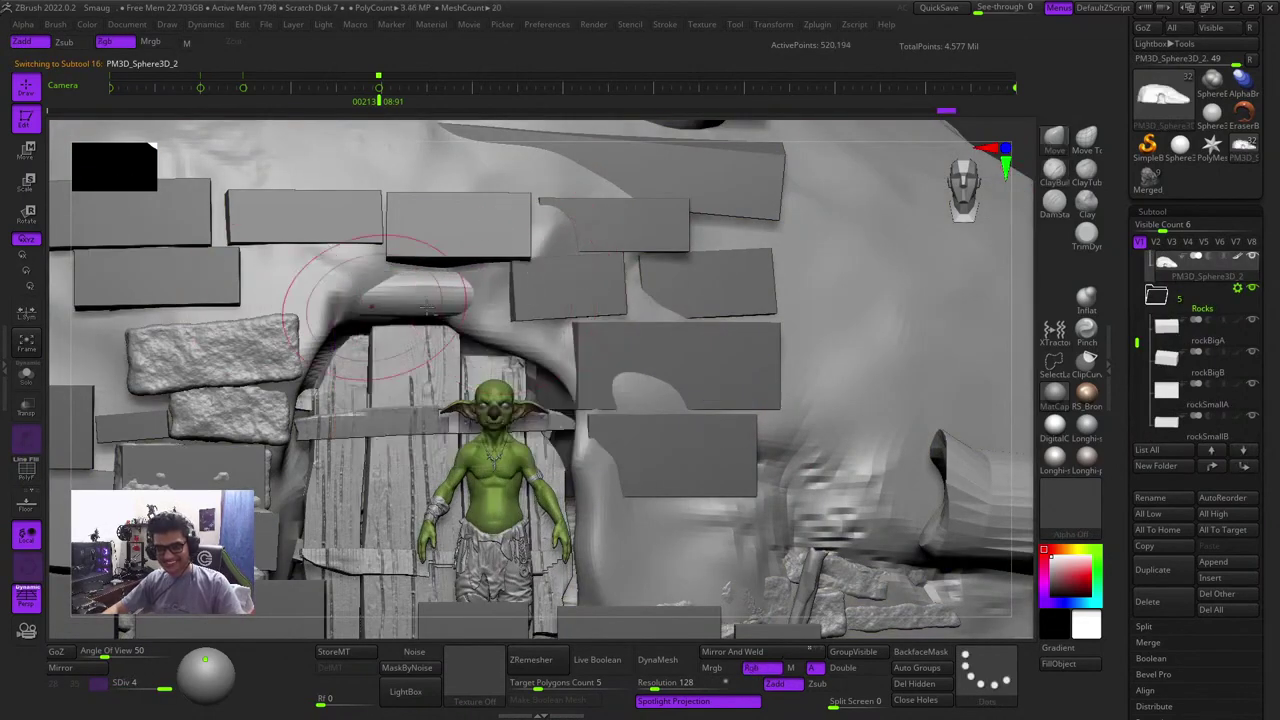
drag(428, 308, 490, 317)
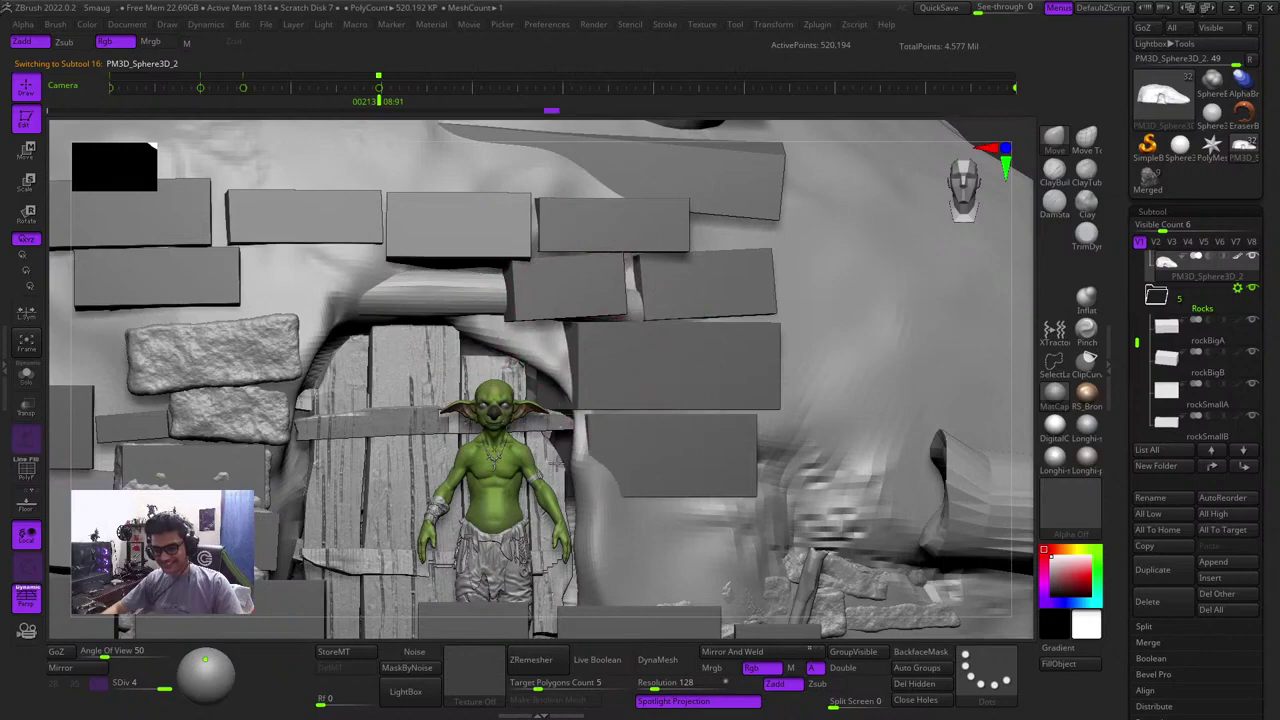
Inspect the whole hut front and use the polyframe to see which wall bricks belong to the rockSmallB1 subtool
ctrl+right_drag(622, 537, 643, 337)
click(877, 266)
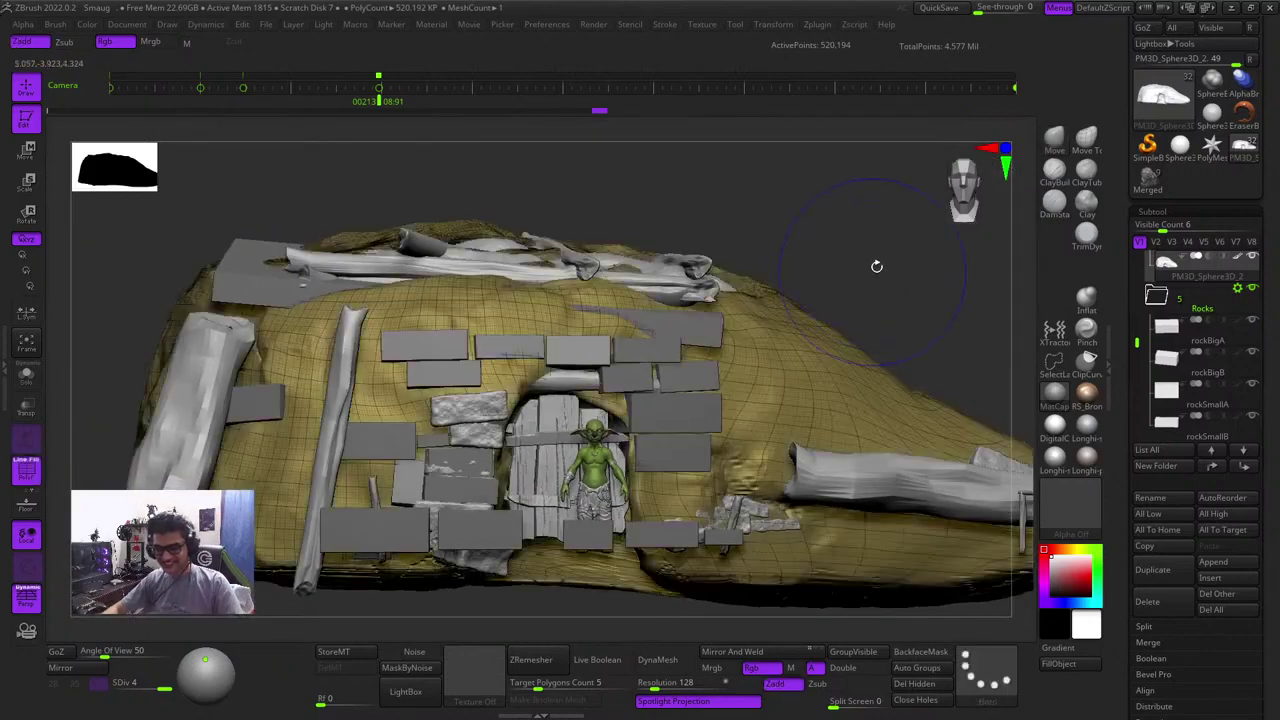
mouse_move(877, 266)
mouse_down()
mouse_move(865, 350)
mouse_move(895, 250)
mouse_move(1055, 253)
mouse_up()
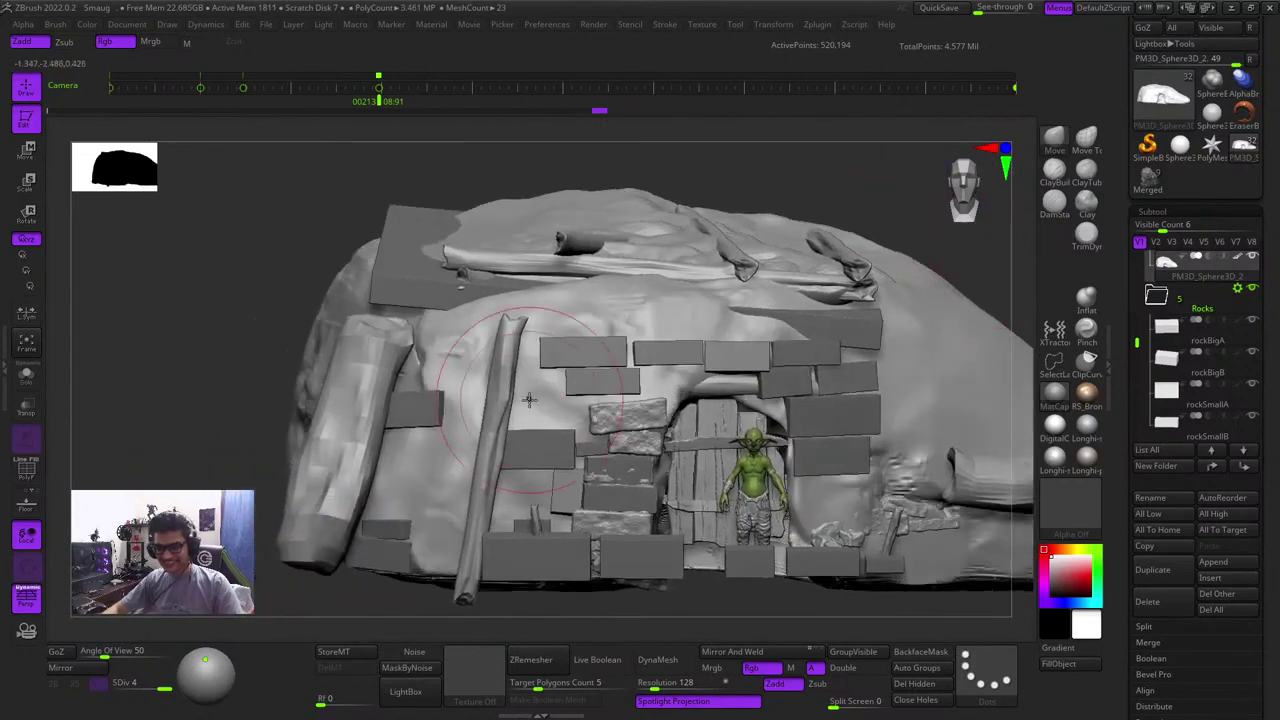
key(shift+f)
key(shift+f)
drag(1138, 344, 1136, 394)
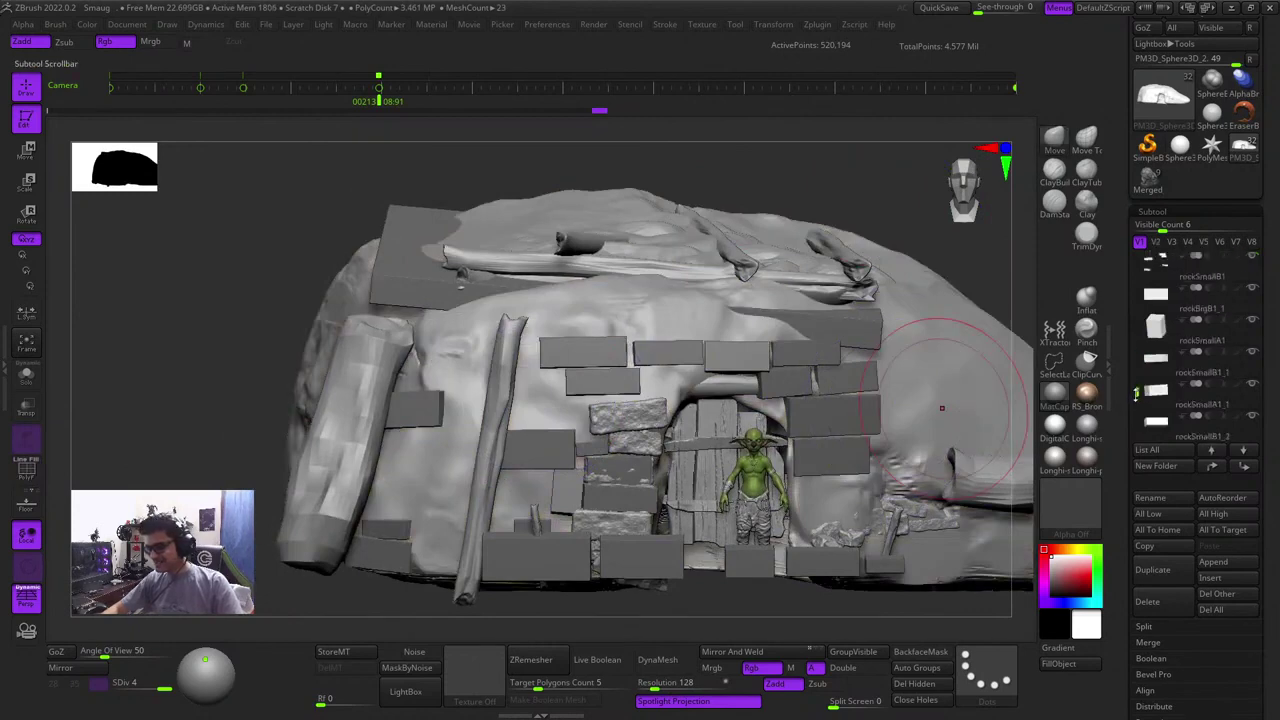
key(shift+f)
key(shift+f)
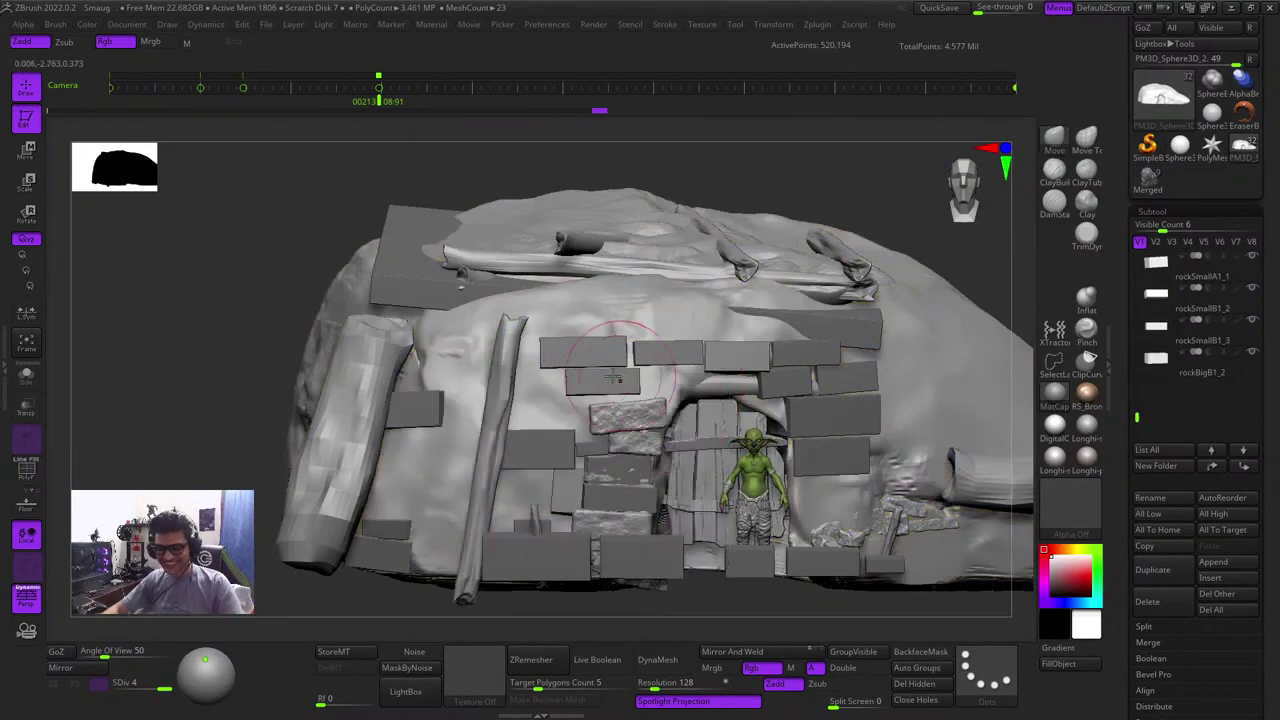
key(shift+f)
alt+click(588, 355)
right_click(592, 335)
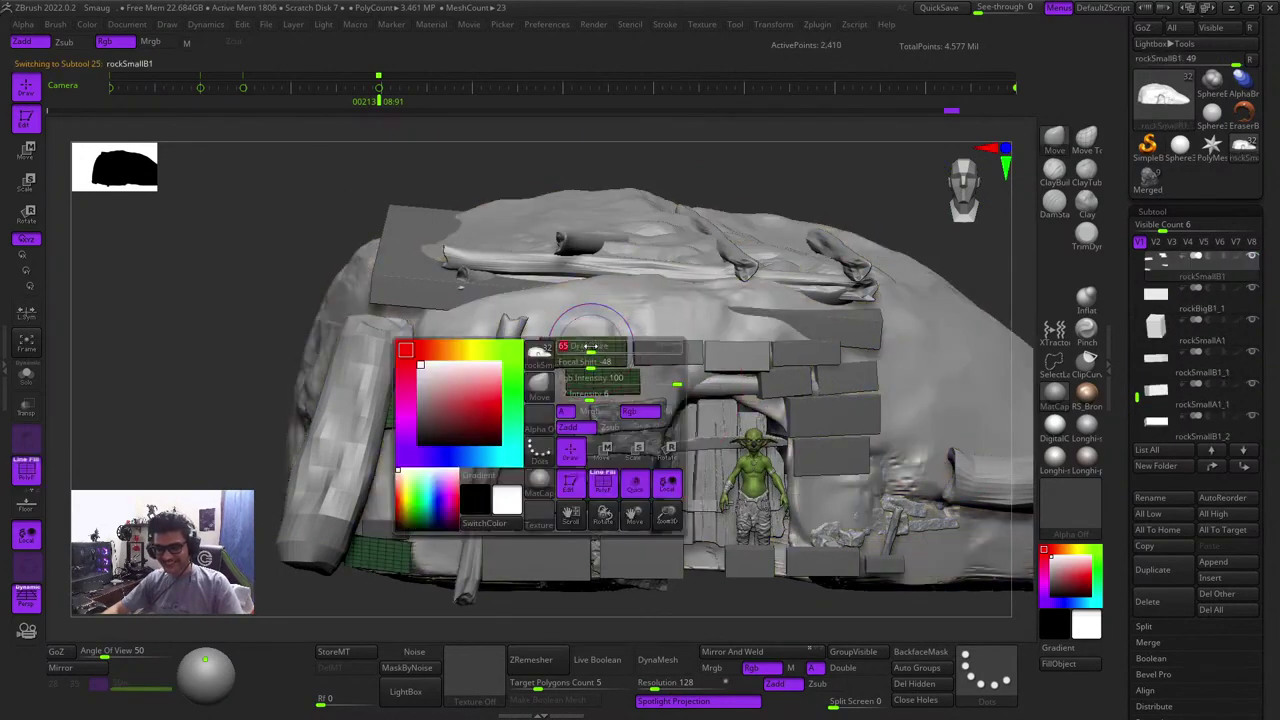
key(shift+f)
key(shift+f)
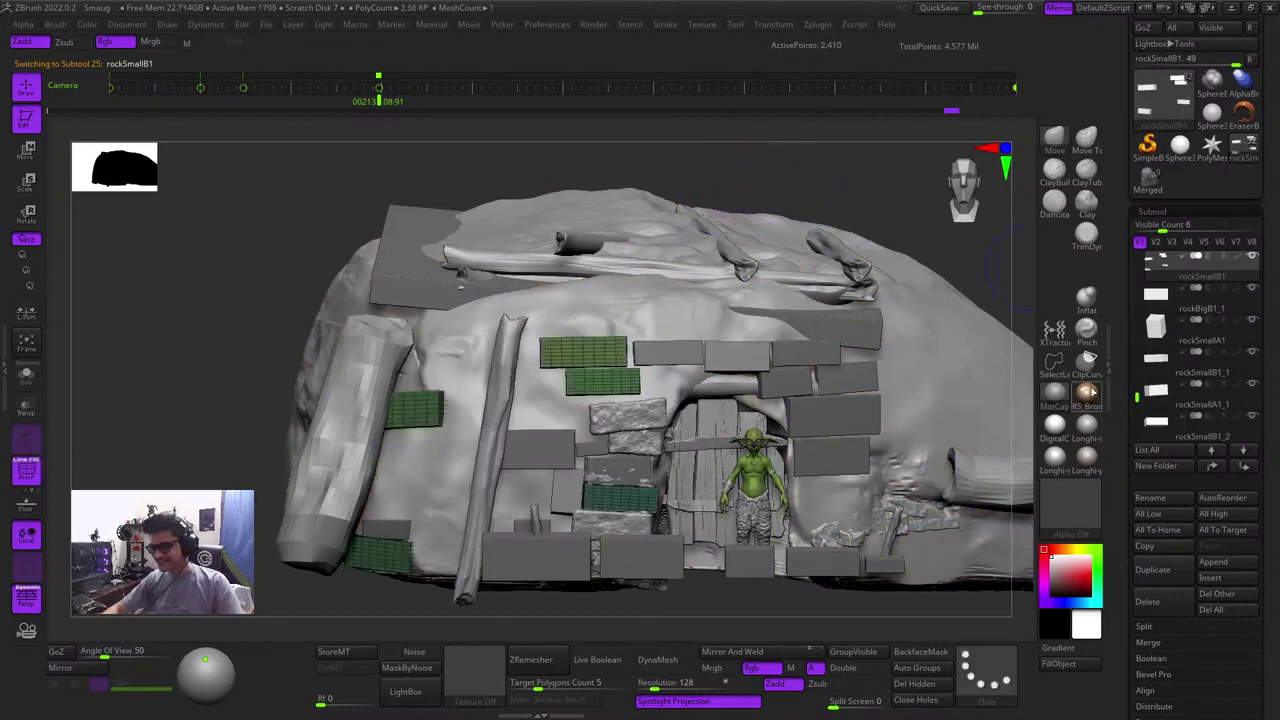
Hide the PM3D_Sphere3D_2 mound and examine the wall bricks behind it from the front and from above
alt+click(949, 358)
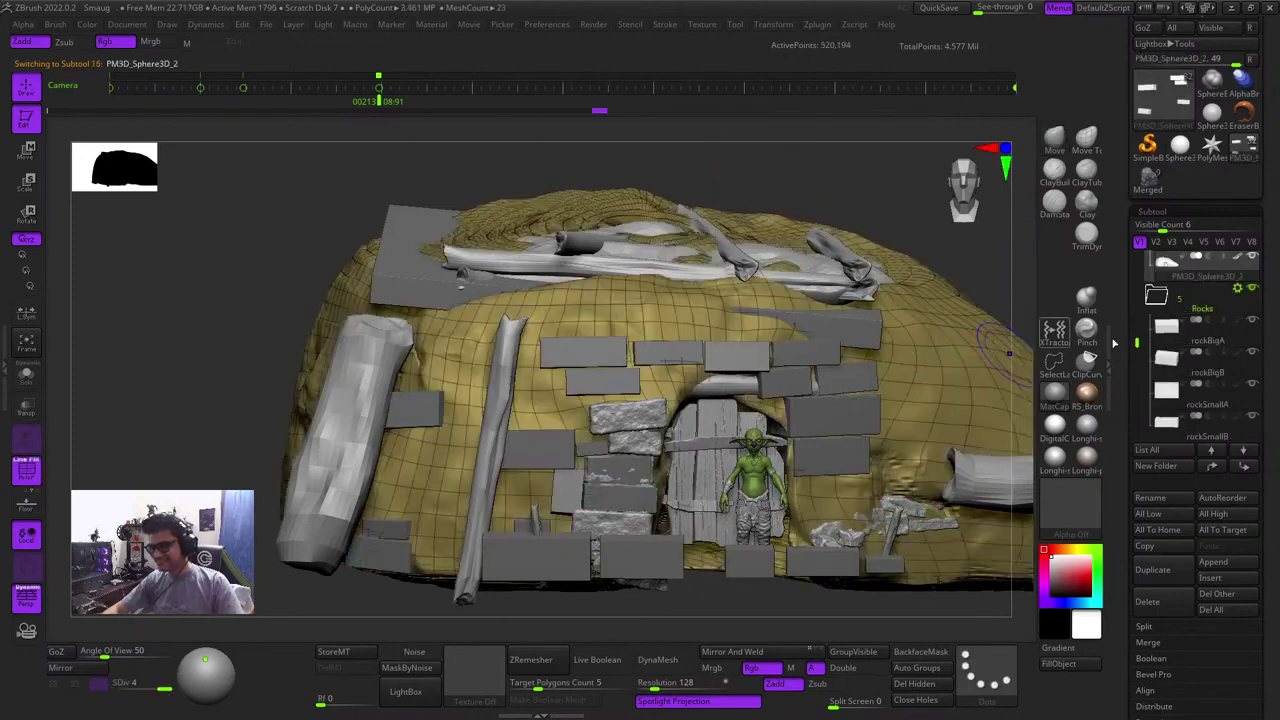
key(shift+f)
key(shift+f)
alt+click(580, 357)
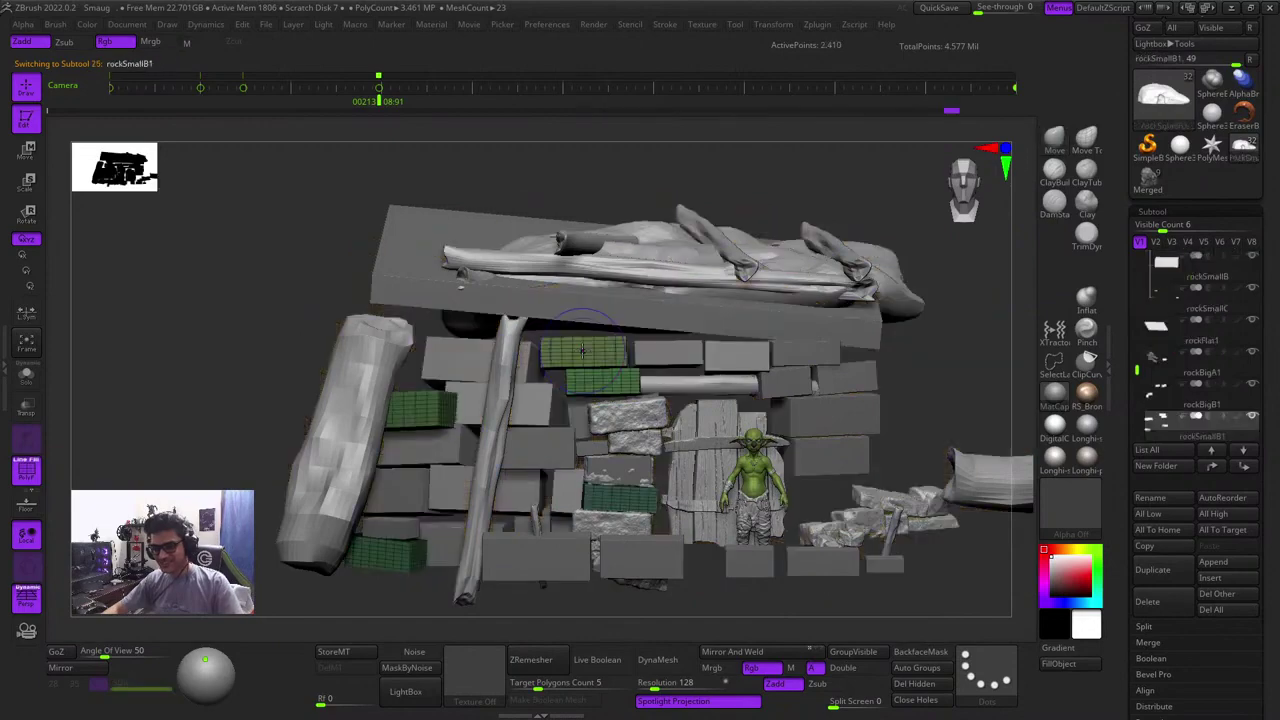
key(shift+f)
alt+click(532, 449)
key(shift+f)
drag(602, 600, 565, 417)
key(shift+f)
Step the rockBigA1 bricks back to an earlier state in their undo history and show the mound again
alt+click(470, 380)
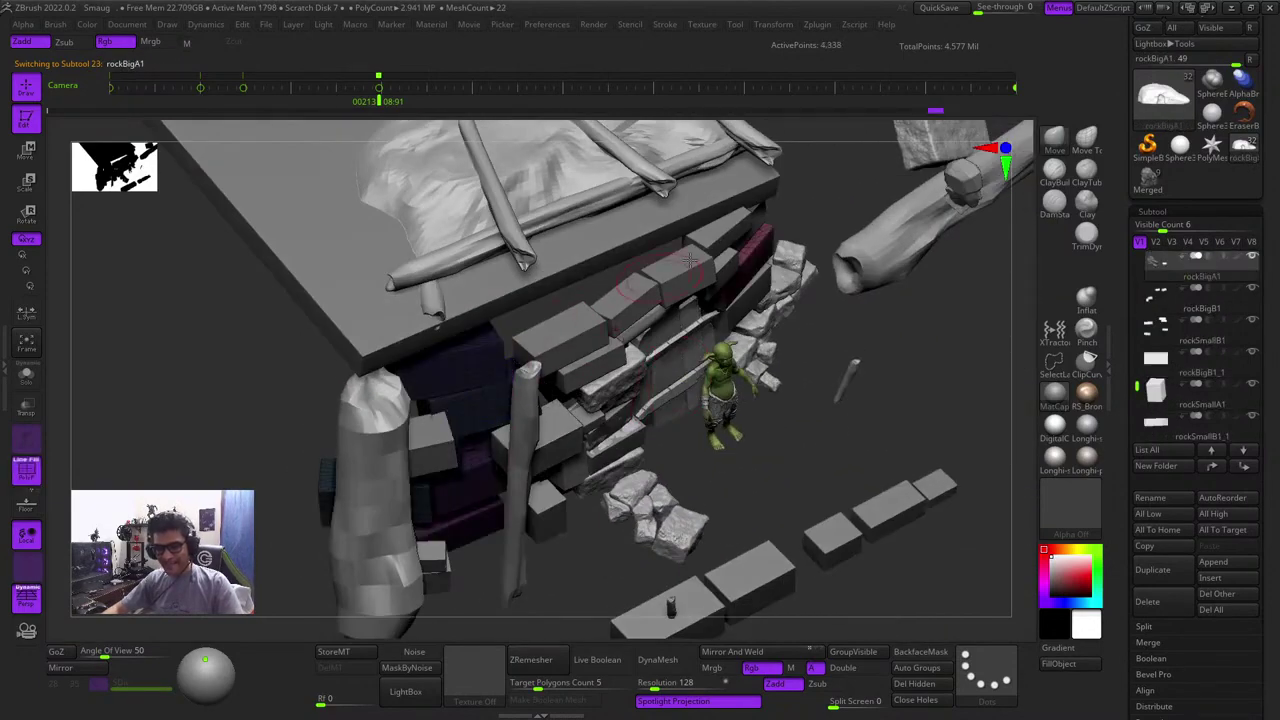
mouse_move(935, 114)
mouse_down()
mouse_move(581, 120)
mouse_move(940, 138)
mouse_move(888, 137)
mouse_up()
drag(965, 455, 915, 340)
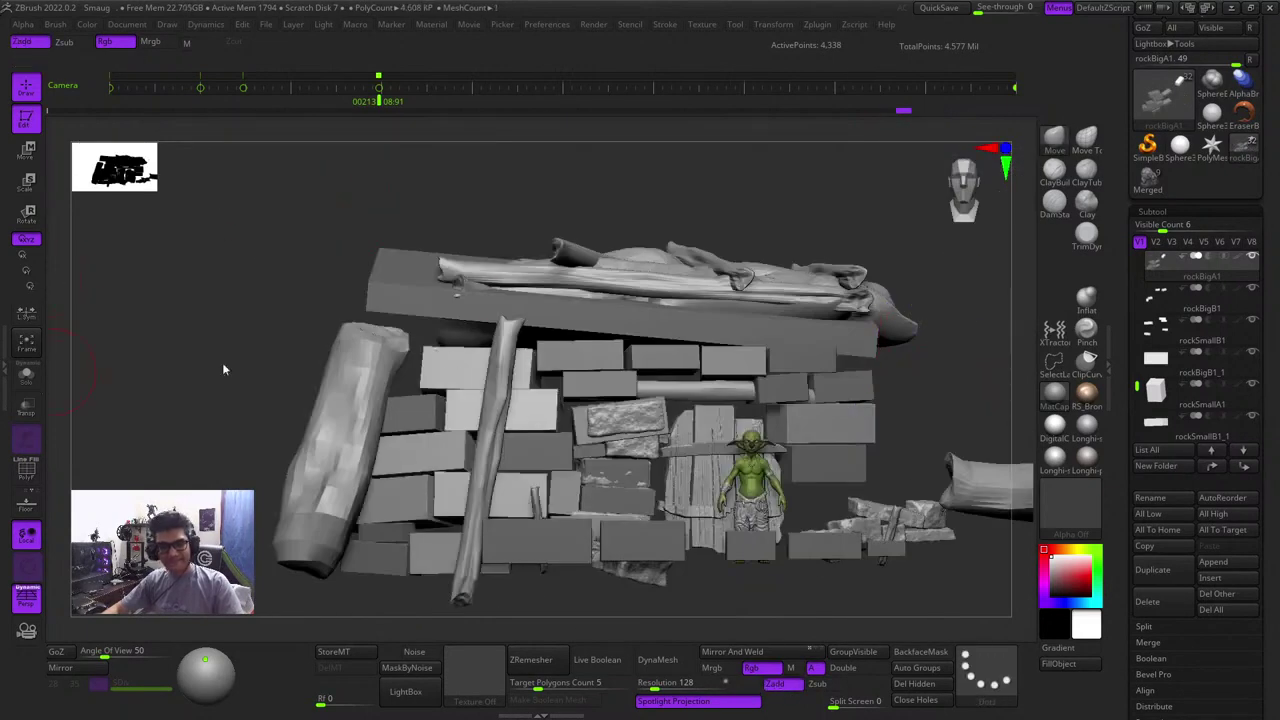
key(shift+f)
key(shift+f)
mouse_move(1134, 386)
mouse_down()
mouse_move(1133, 404)
mouse_move(1134, 328)
mouse_up()
click(1253, 320)
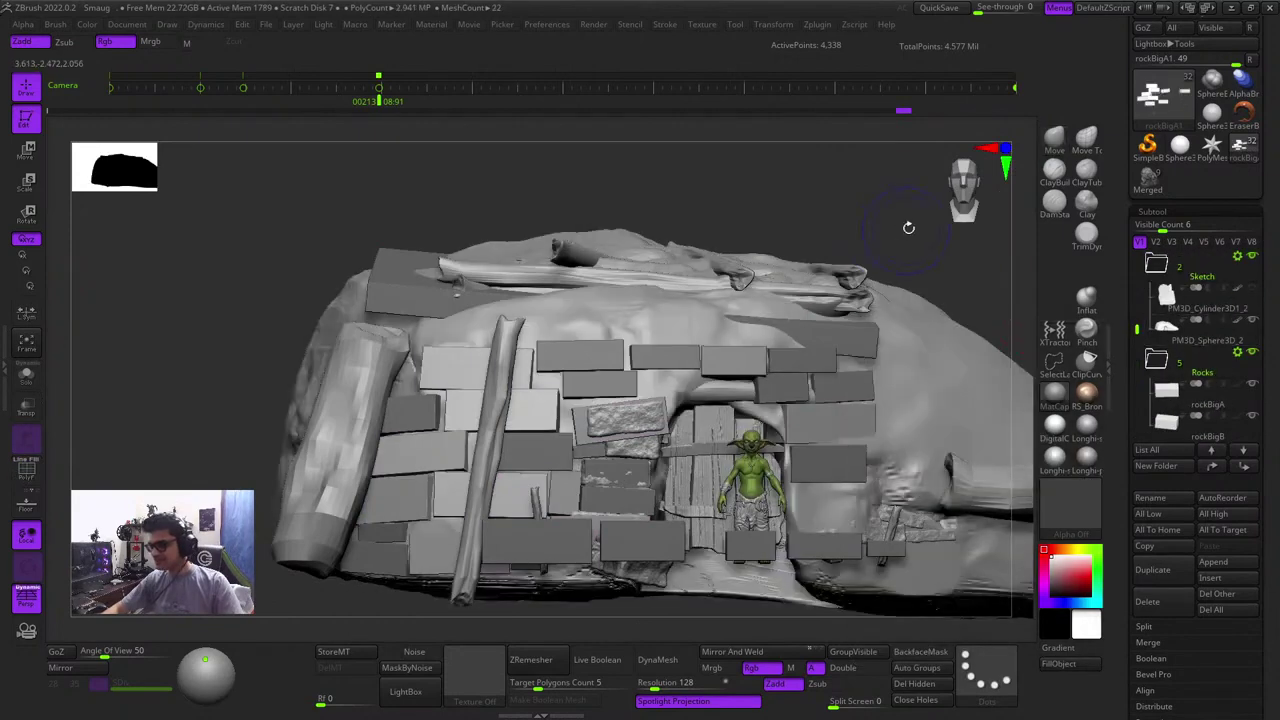
Check how the bricks around the door sit against the mound from the front and from above
key(shift+f)
drag(820, 192, 815, 242)
key(shift+f)
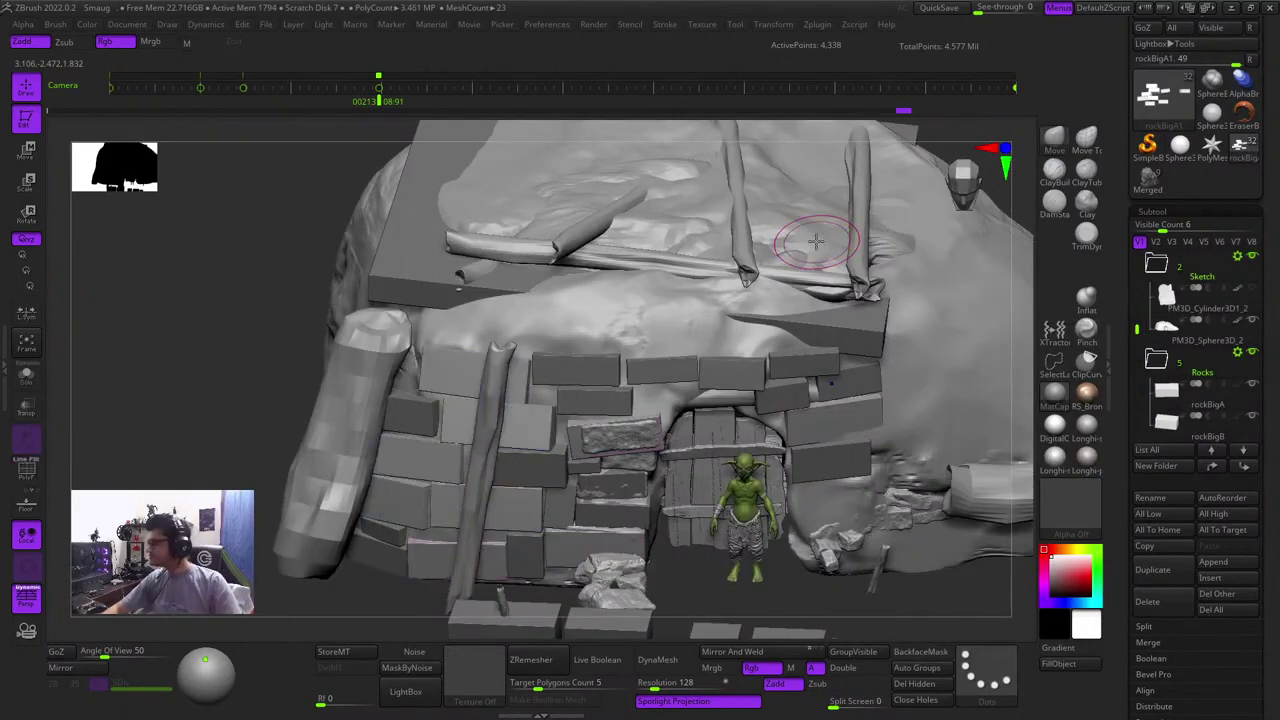
ctrl+right_drag(745, 212, 712, 335)
key(shift+f)
drag(891, 537, 863, 571)
key(shift+f)
ctrl+right_drag(790, 450, 694, 391)
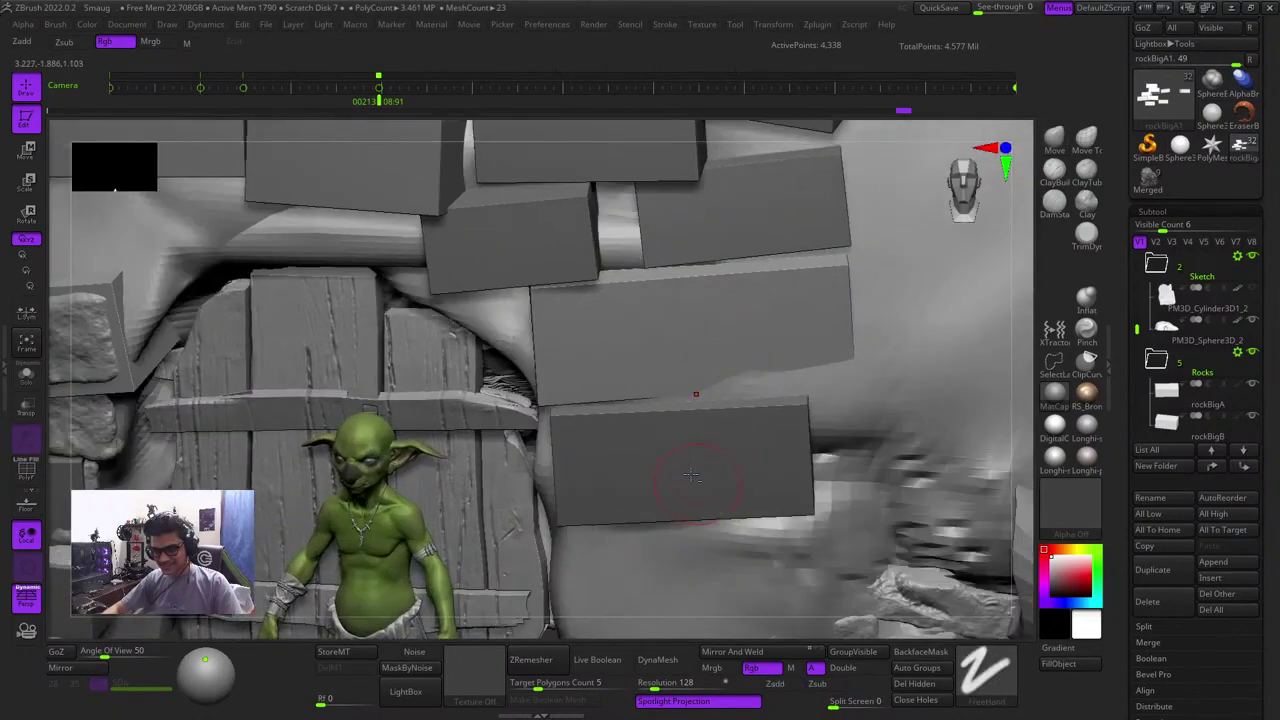
Select the rockBigB1_2 brick beside the door and nudge it slightly in depth against the mound
alt+click(676, 455)
key(shift+f)
drag(1032, 467, 1032, 552)
key(w)
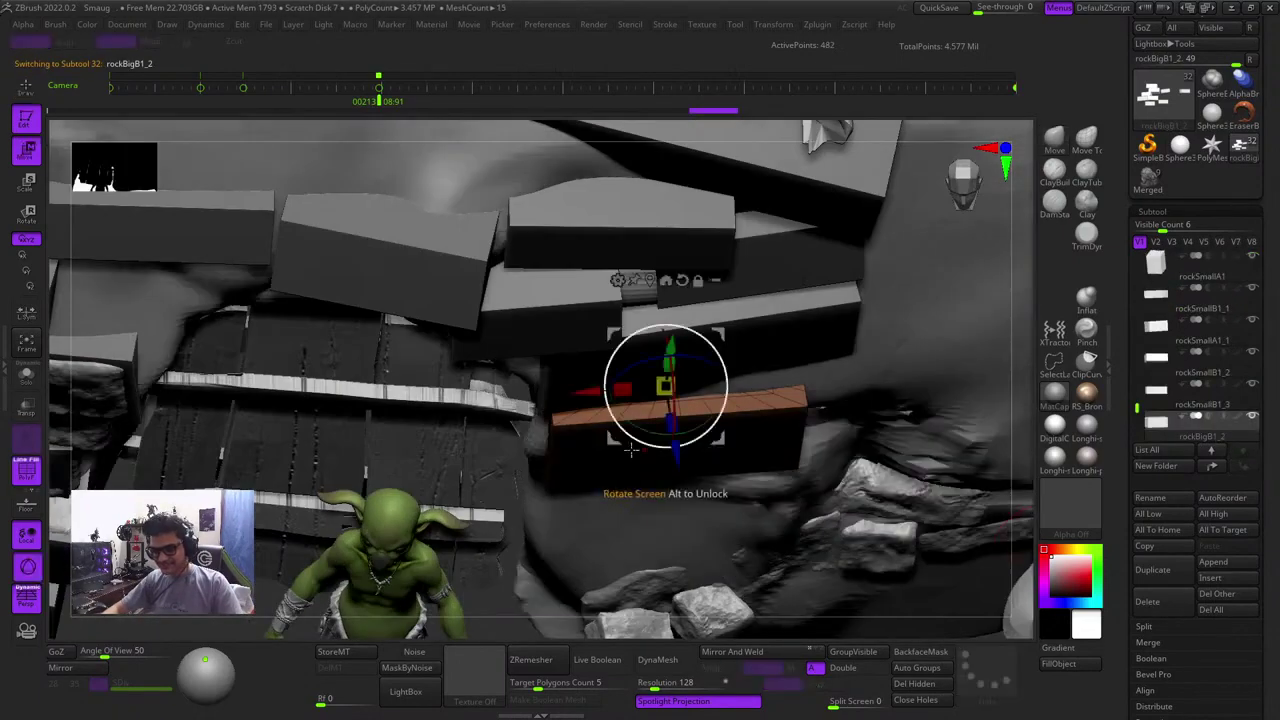
drag(679, 454, 678, 451)
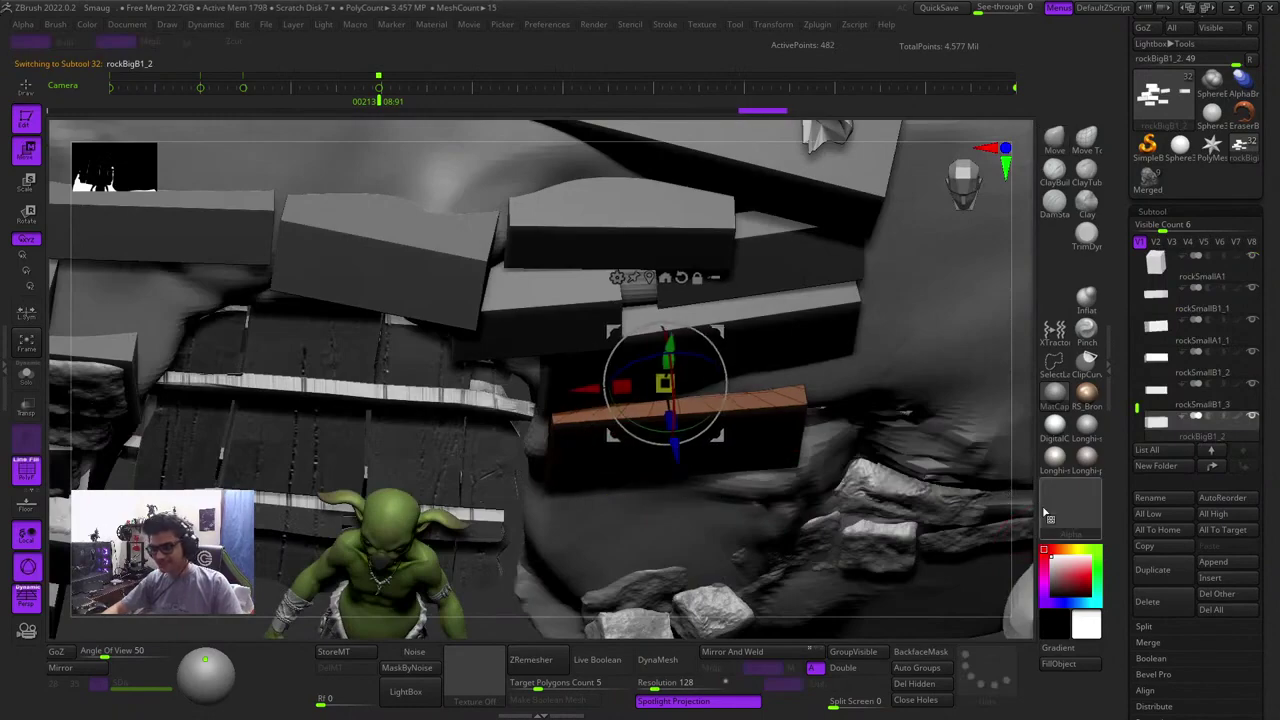
drag(1024, 486, 1014, 436)
key(q)
alt+right_drag(767, 394, 664, 360)
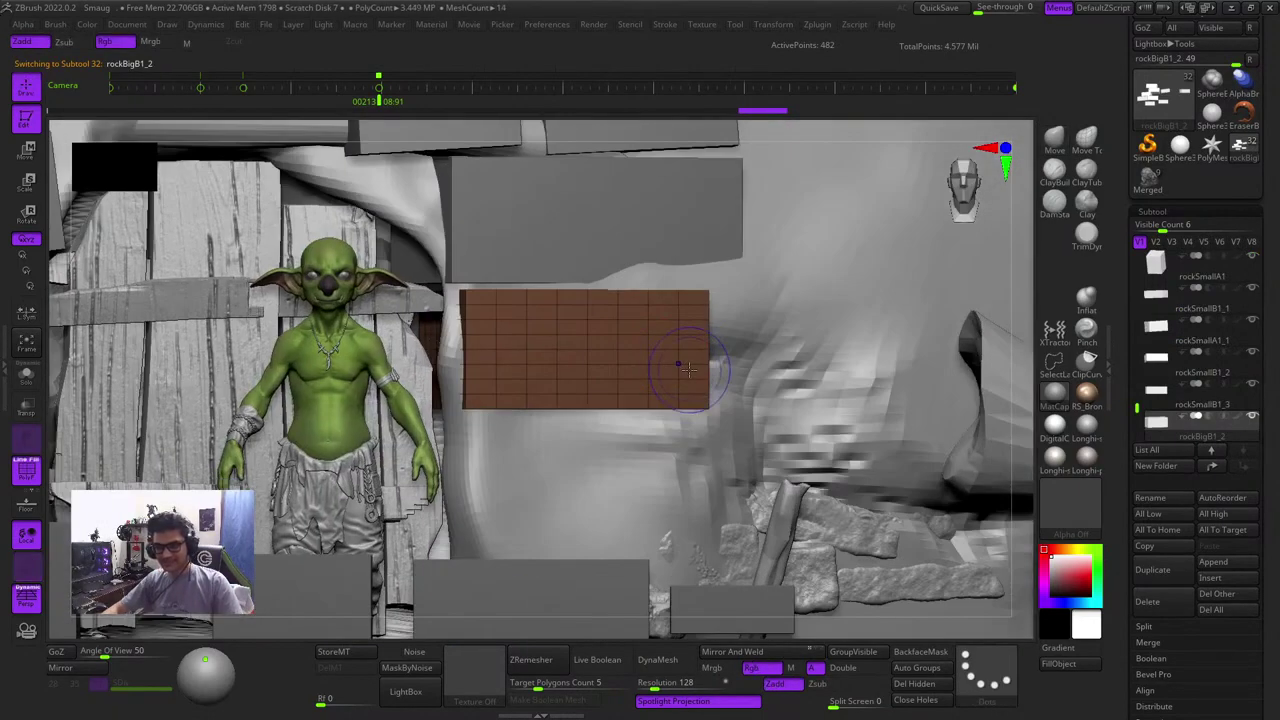
Duplicate the rockBigA sample block in front of the hut and move the copy to the end of the subtool list
key(f)
key(shift+f)
ctrl+right_drag(806, 398, 849, 563)
key(shift+f)
key(shift+f)
right_drag(680, 535, 634, 554)
alt+click(562, 521)
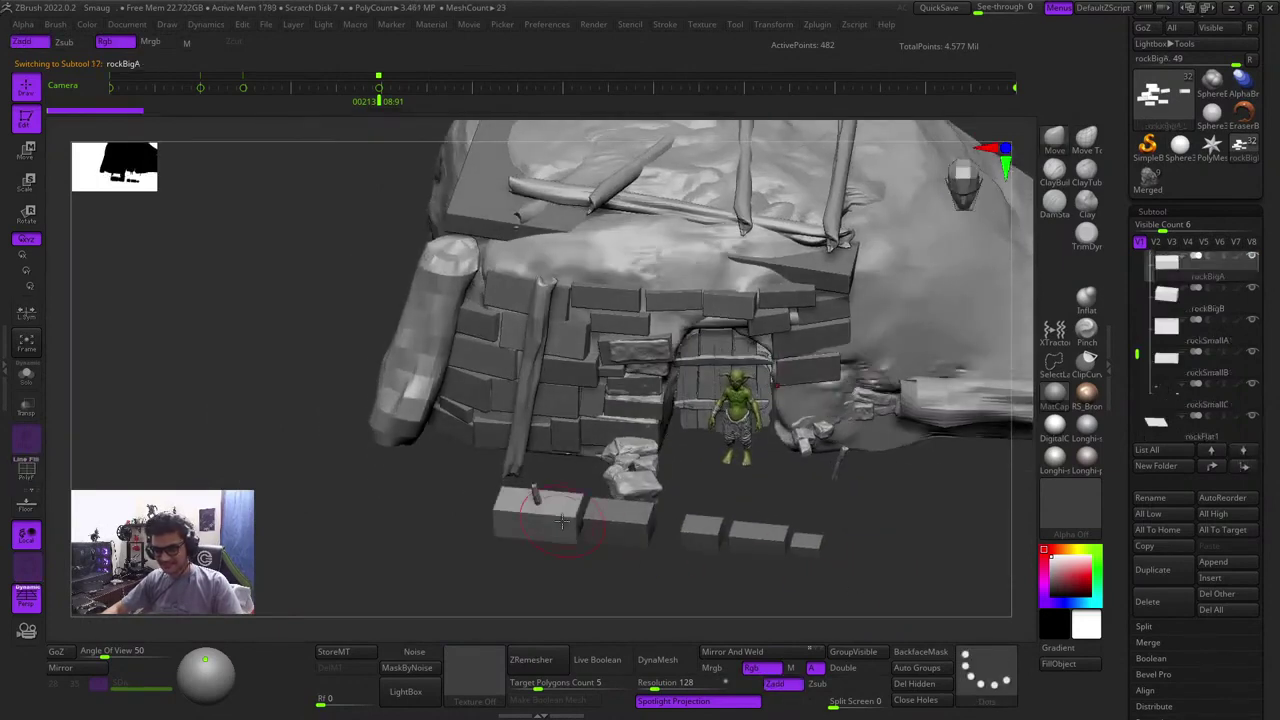
key(shift+f)
key(shift+f)
click(1186, 570)
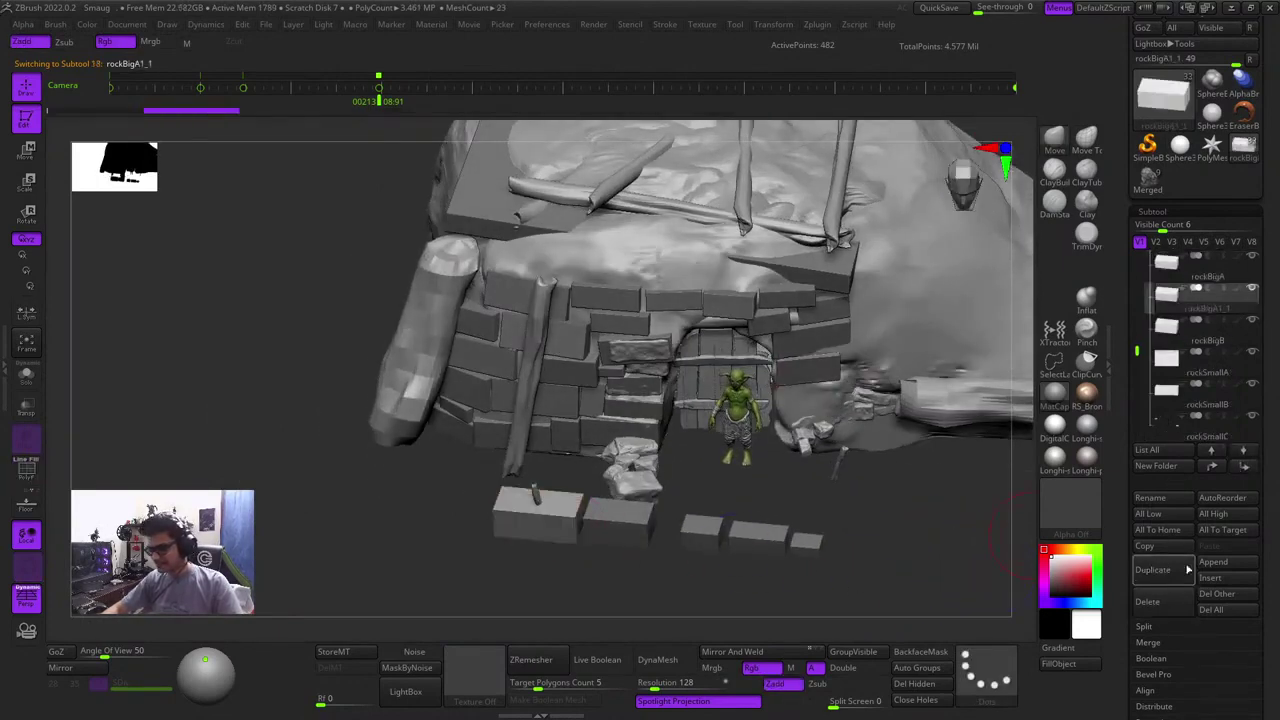
shift+click(1246, 469)
Move the rockBigA1_1 block to the wall beside the door, below rockBigB1_2, and adjust its depth against the mound
key(w)
right_drag(893, 491, 878, 535)
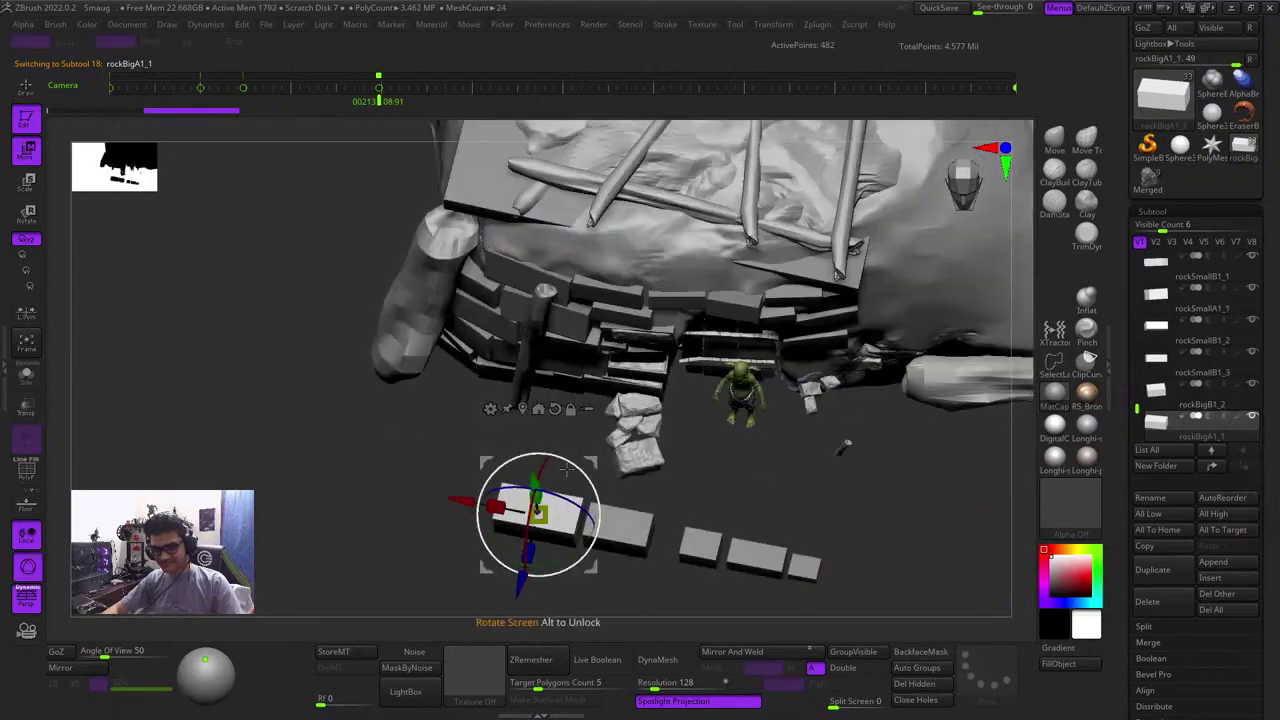
drag(537, 514, 826, 386)
shift+right_drag(924, 560, 760, 345)
drag(697, 348, 681, 437)
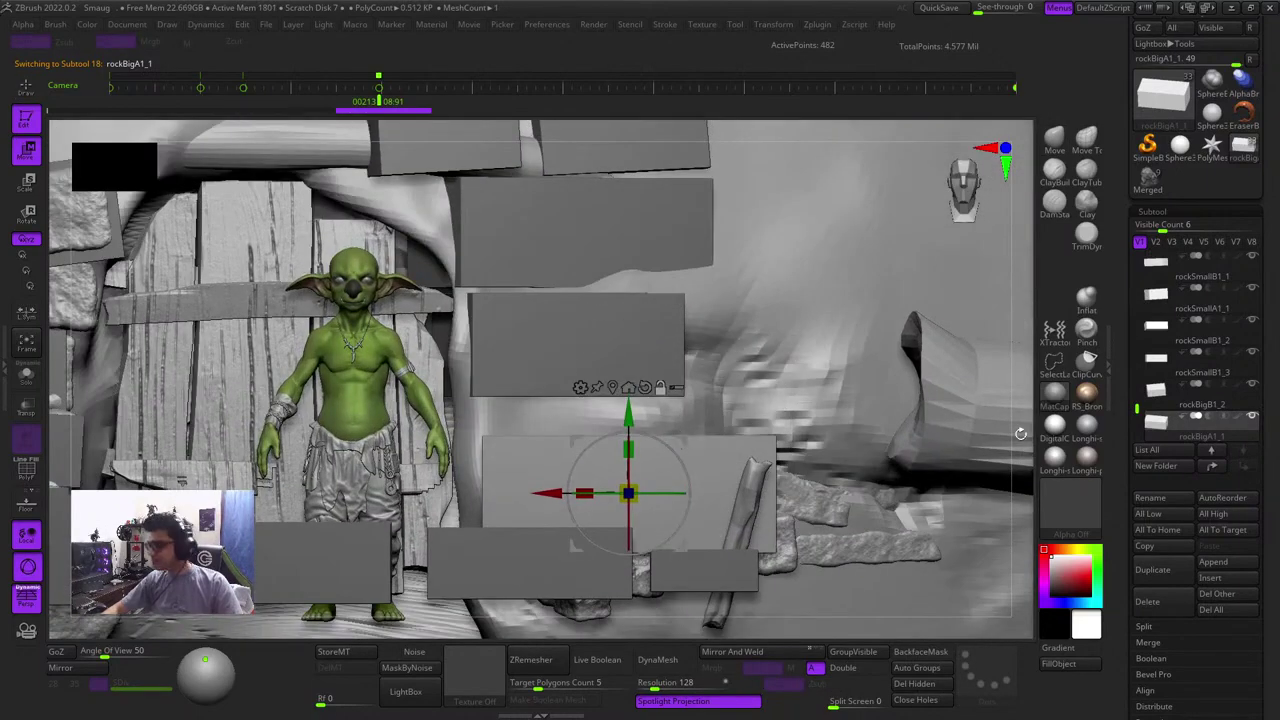
alt+drag(1020, 434, 1010, 290)
drag(1017, 368, 1026, 486)
alt+drag(724, 475, 779, 517)
drag(688, 486, 656, 394)
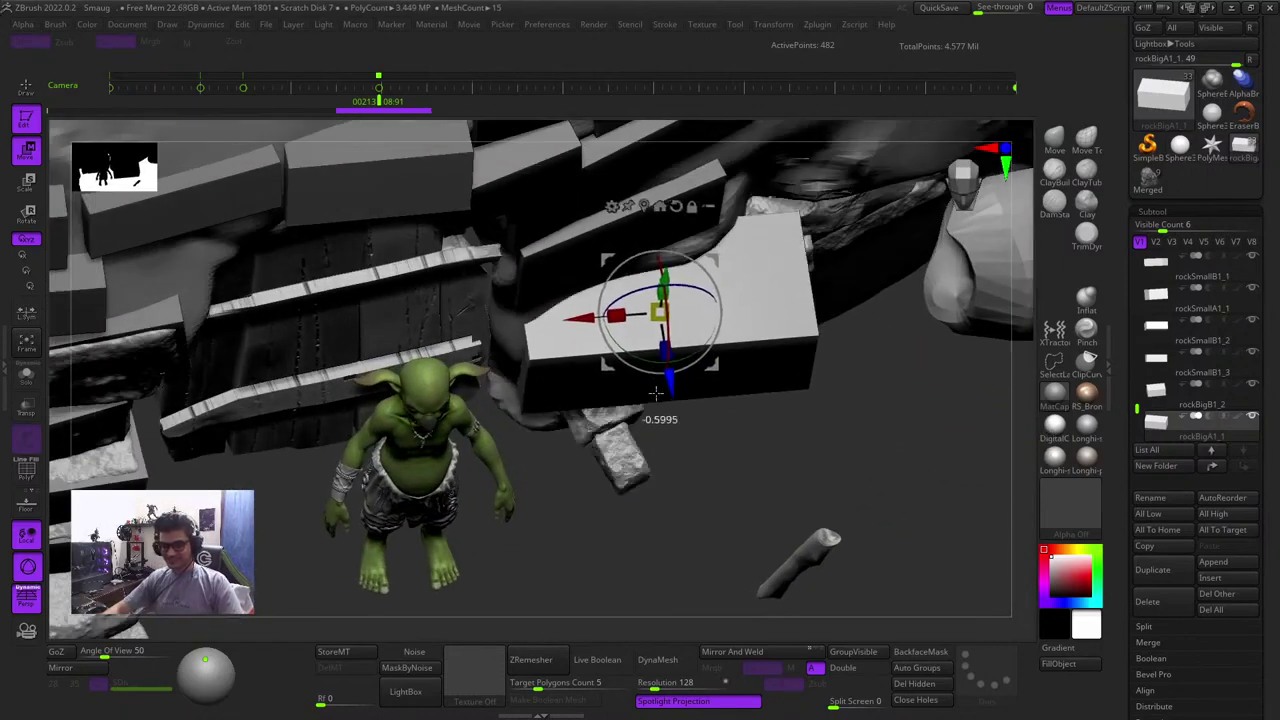
Rotate the rockBigA1_1 block beside the door to follow the mound's curve and shift it against the surface
drag(812, 445, 834, 478)
key(shift+f)
drag(736, 475, 735, 625)
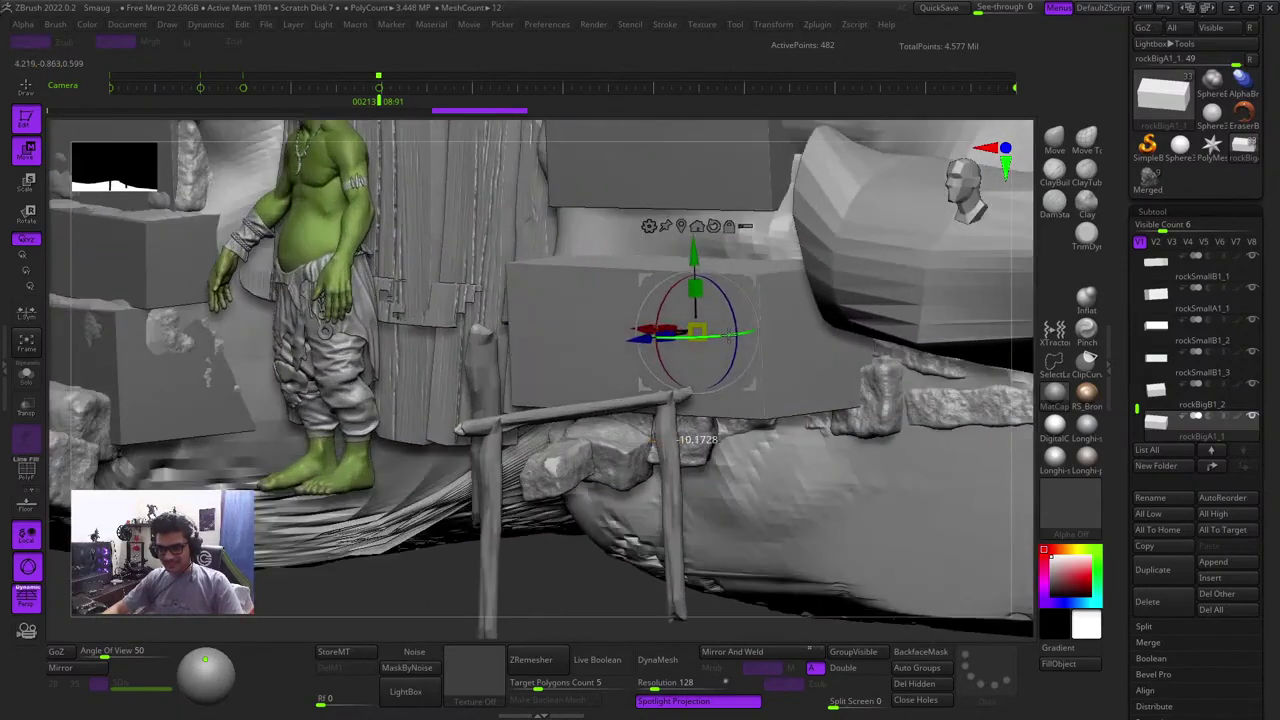
drag(525, 610, 462, 695)
drag(635, 372, 715, 350)
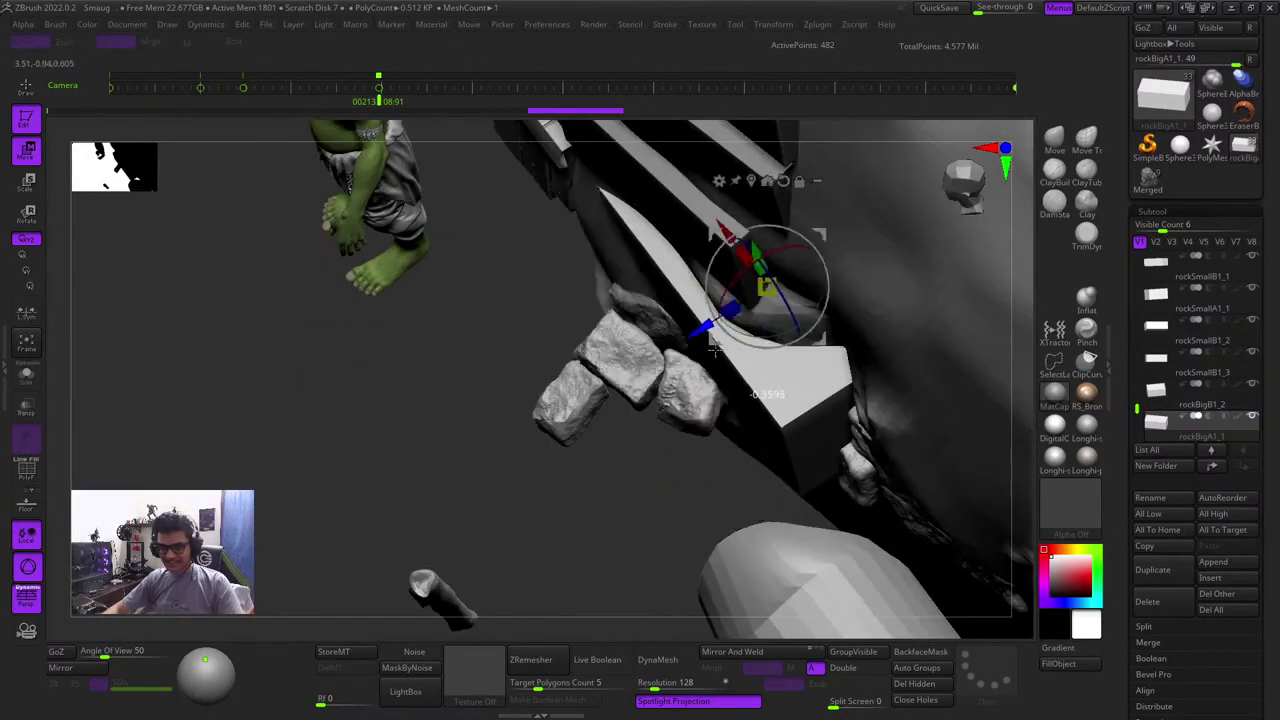
shift+drag(530, 335, 540, 292)
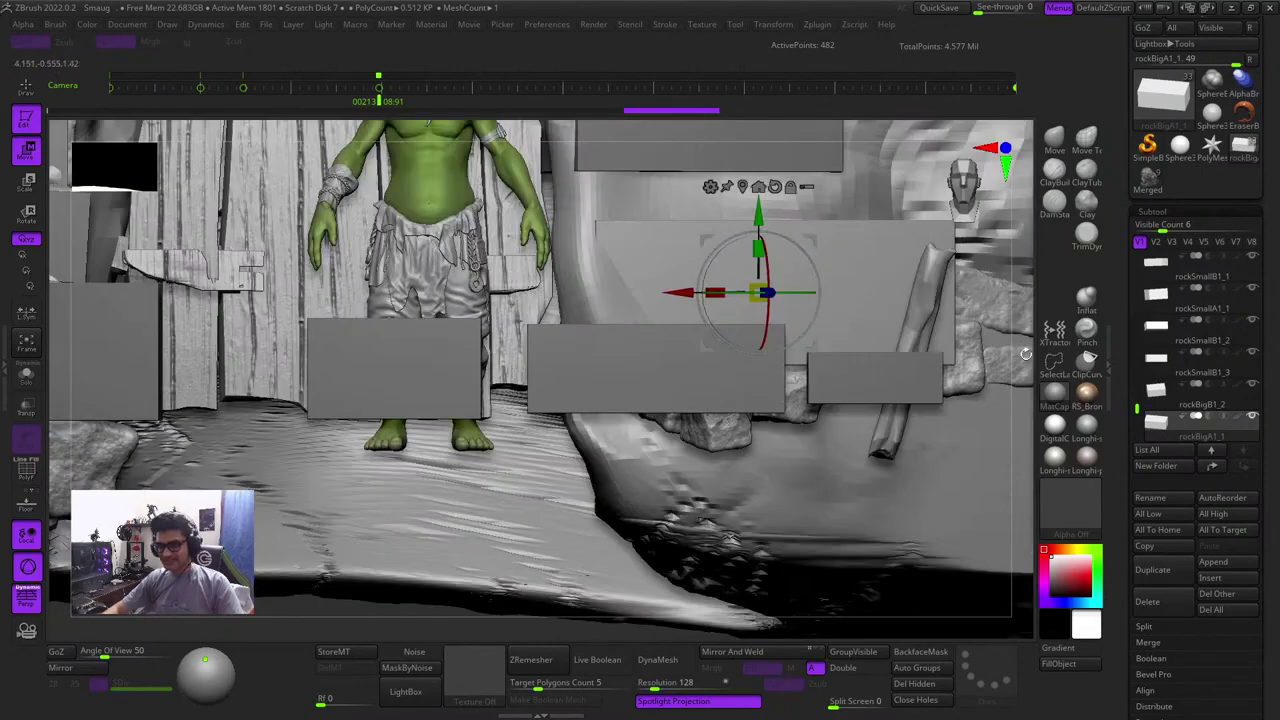
Fine-tune rockBigA1_1's turn about its vertical axis and push it back toward the mound
drag(1026, 354, 1004, 386)
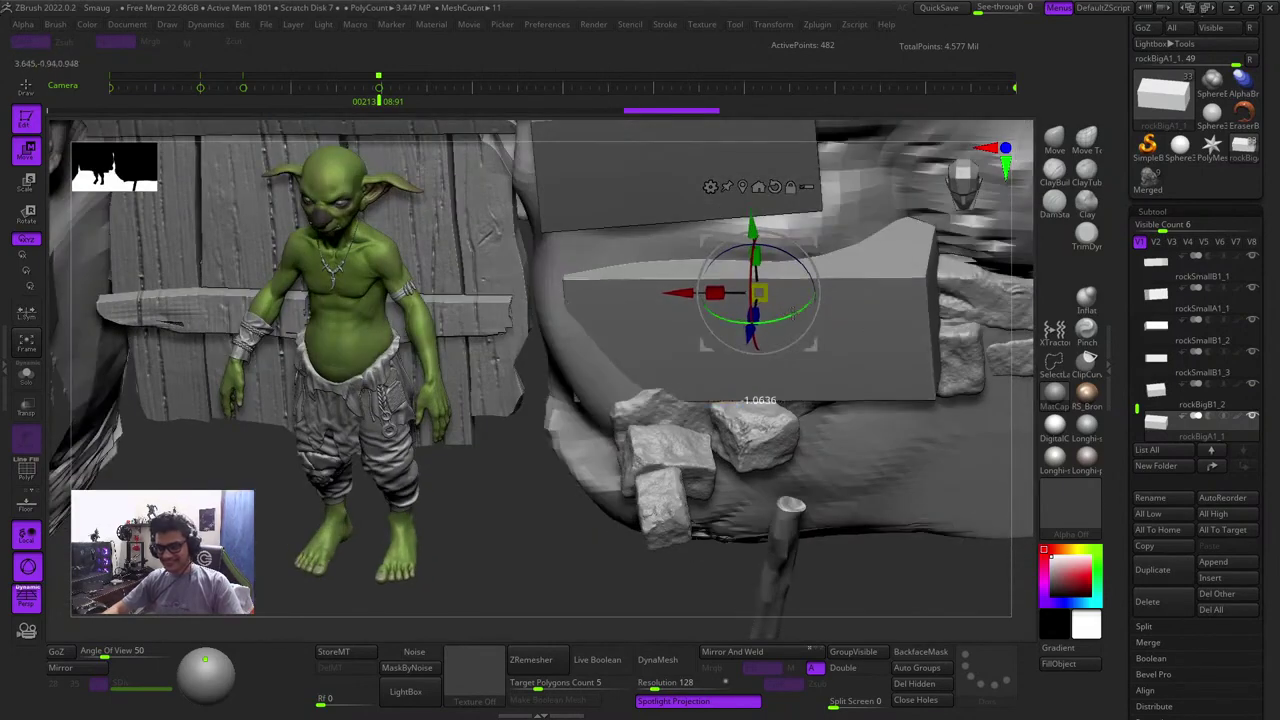
drag(792, 316, 788, 317)
drag(1020, 411, 1030, 469)
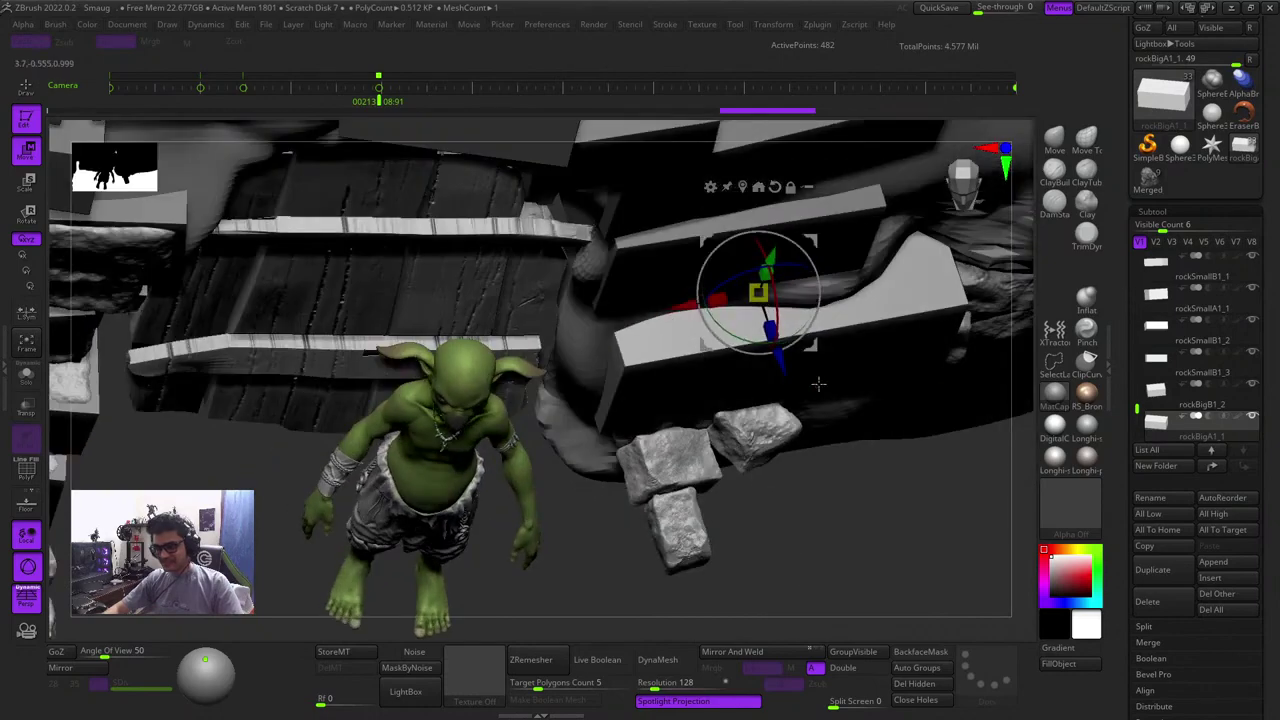
drag(780, 363, 774, 343)
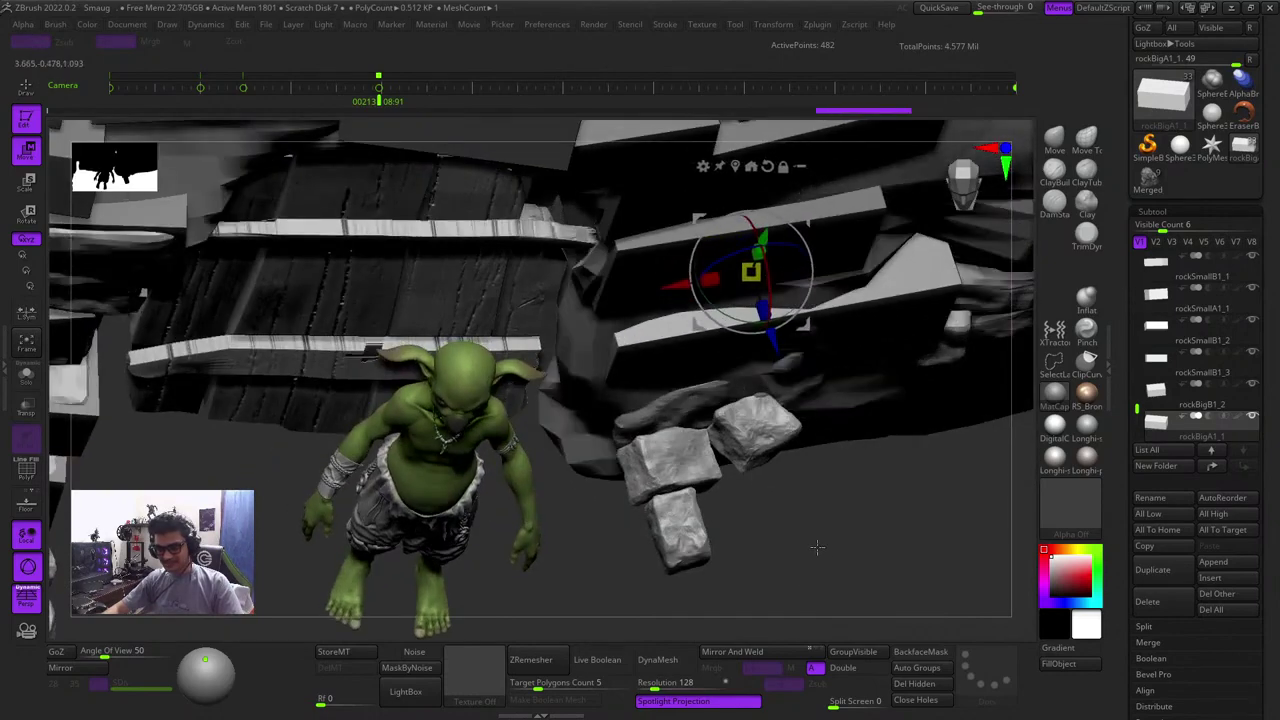
Shift the rockBigA1_1 block up and toward the door, just below the rockBigB1_2 brick
drag(817, 547, 894, 423)
key(f)
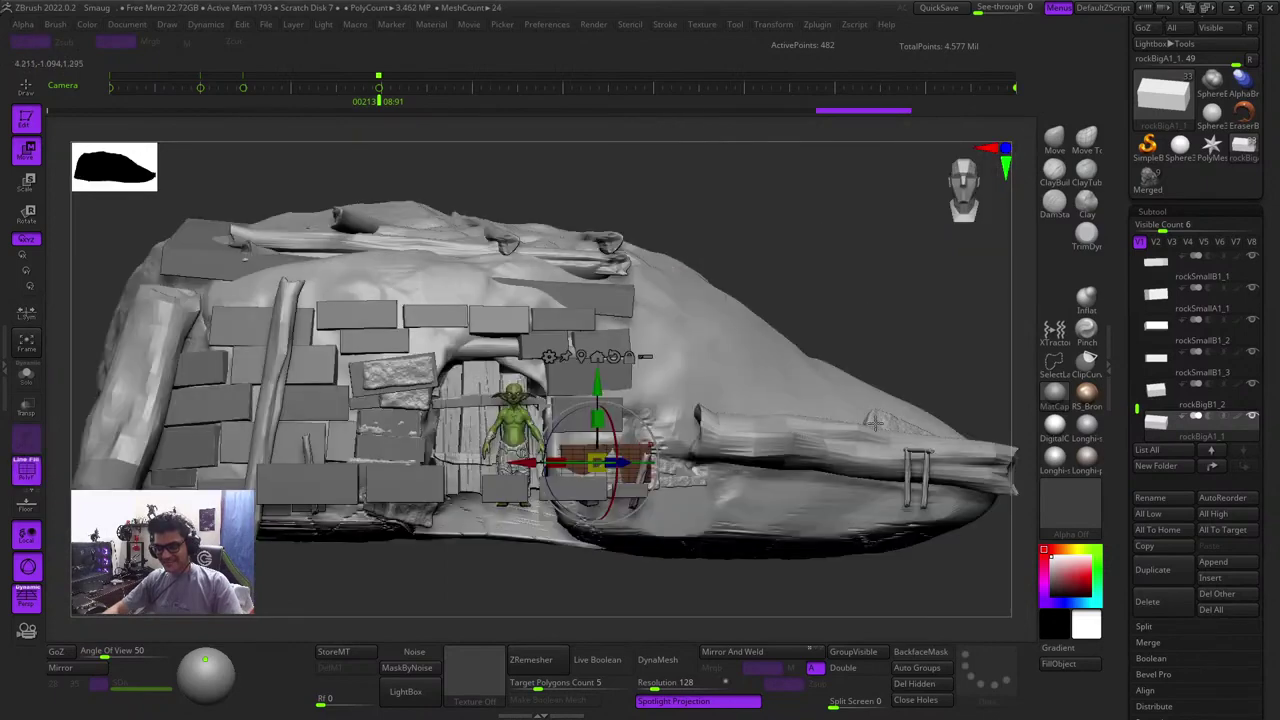
key(q)
mouse_move(823, 223)
mouse_down()
mouse_move(737, 557)
mouse_move(689, 430)
mouse_move(727, 430)
mouse_up()
key(w)
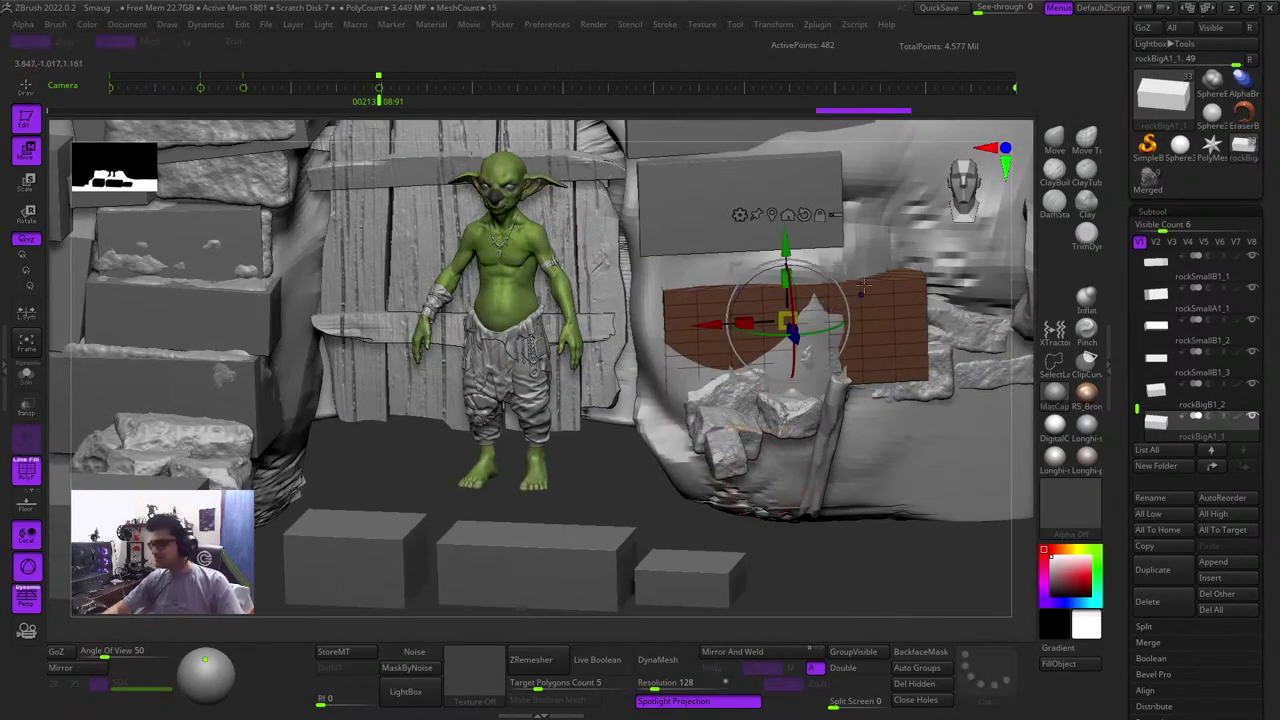
drag(845, 265, 828, 238)
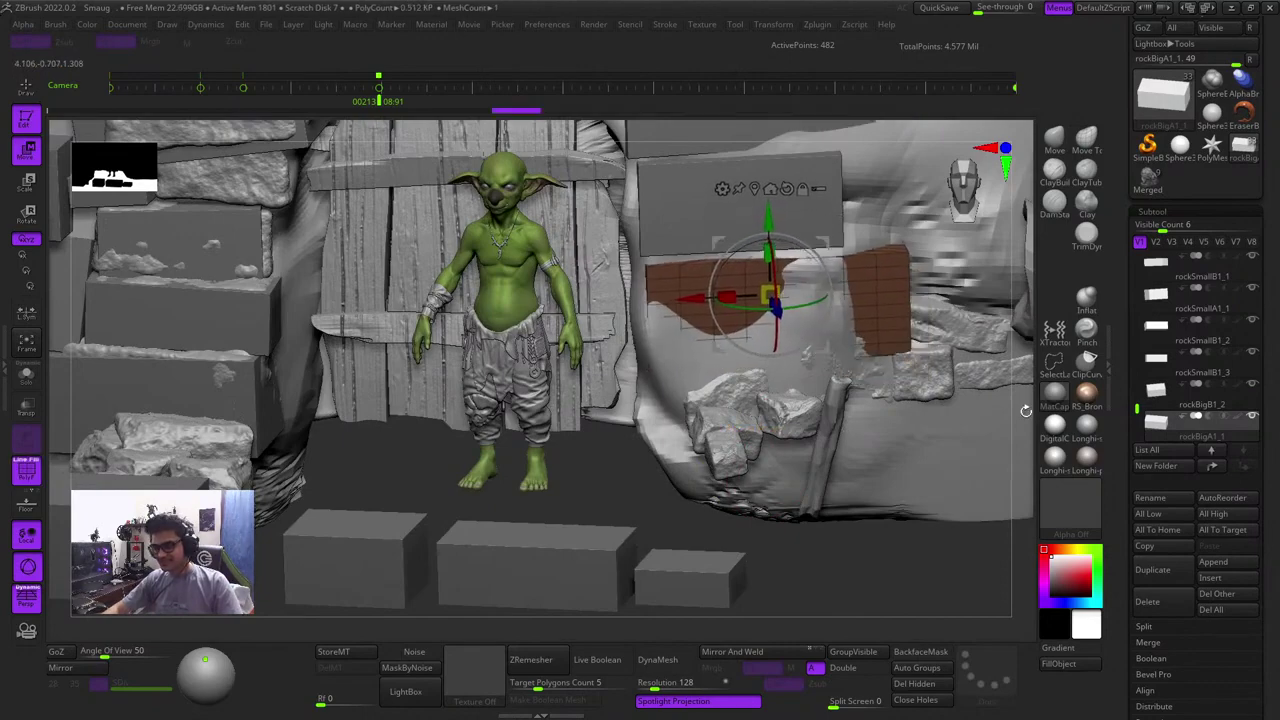
Correct rockBigA1_1's depth and sideways position where it meets the mound beside the door
drag(1026, 411, 792, 649)
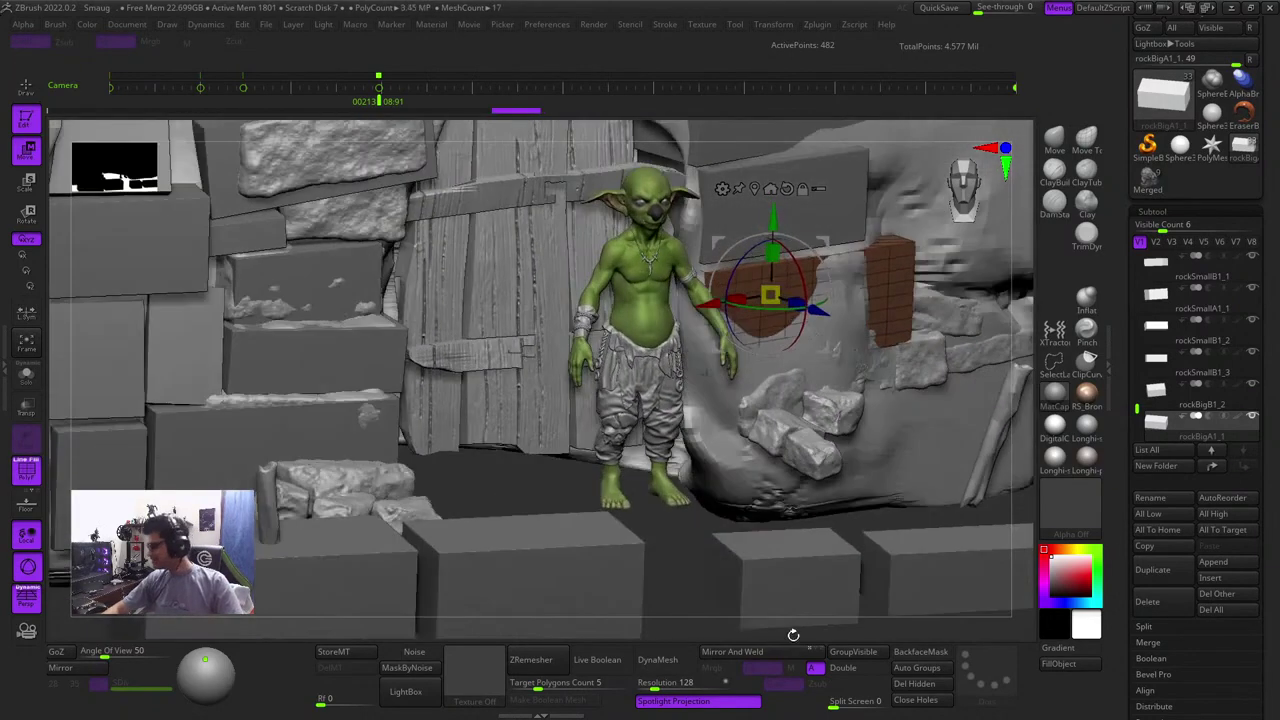
key(shift+f)
key(shift+f)
drag(1024, 400, 984, 400)
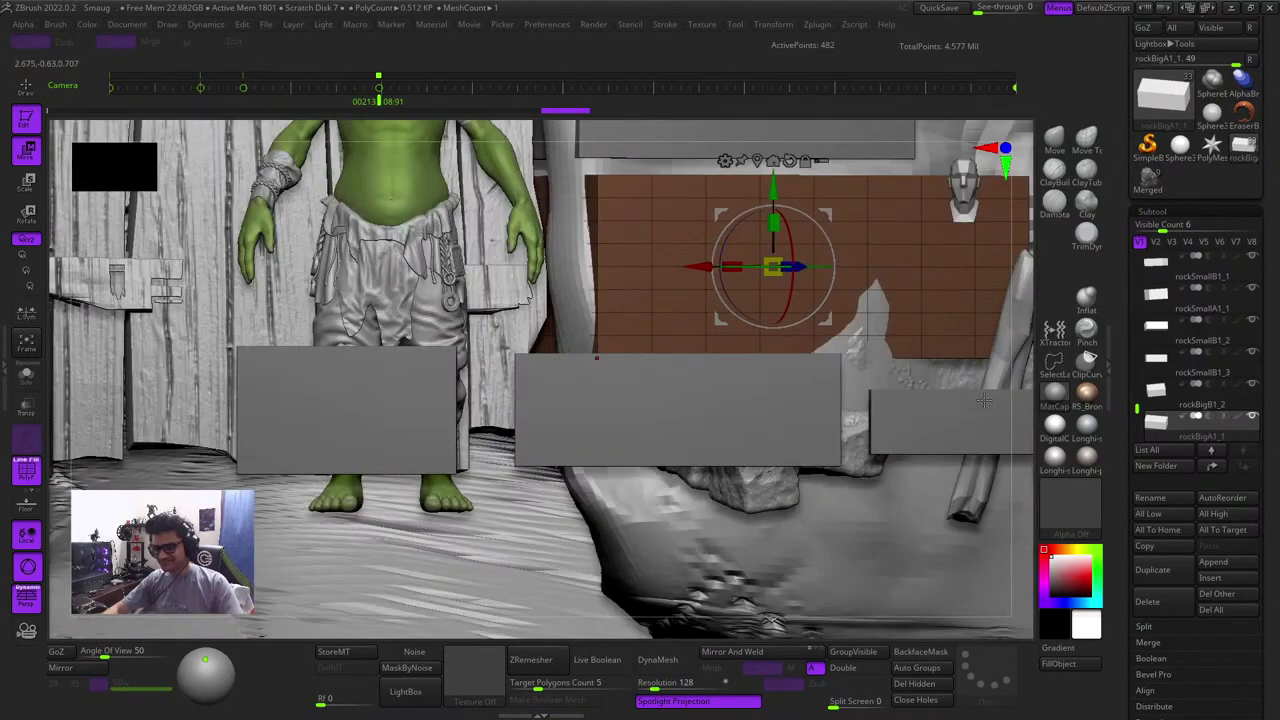
drag(817, 267, 823, 266)
key(shift+f)
mouse_move(688, 266)
mouse_down()
mouse_move(724, 266)
mouse_move(698, 265)
mouse_up()
Review the wall from the front and above, and settle rockBigA1_1 partly into the mound
key(q)
ctrl+right_drag(686, 336, 553, 361)
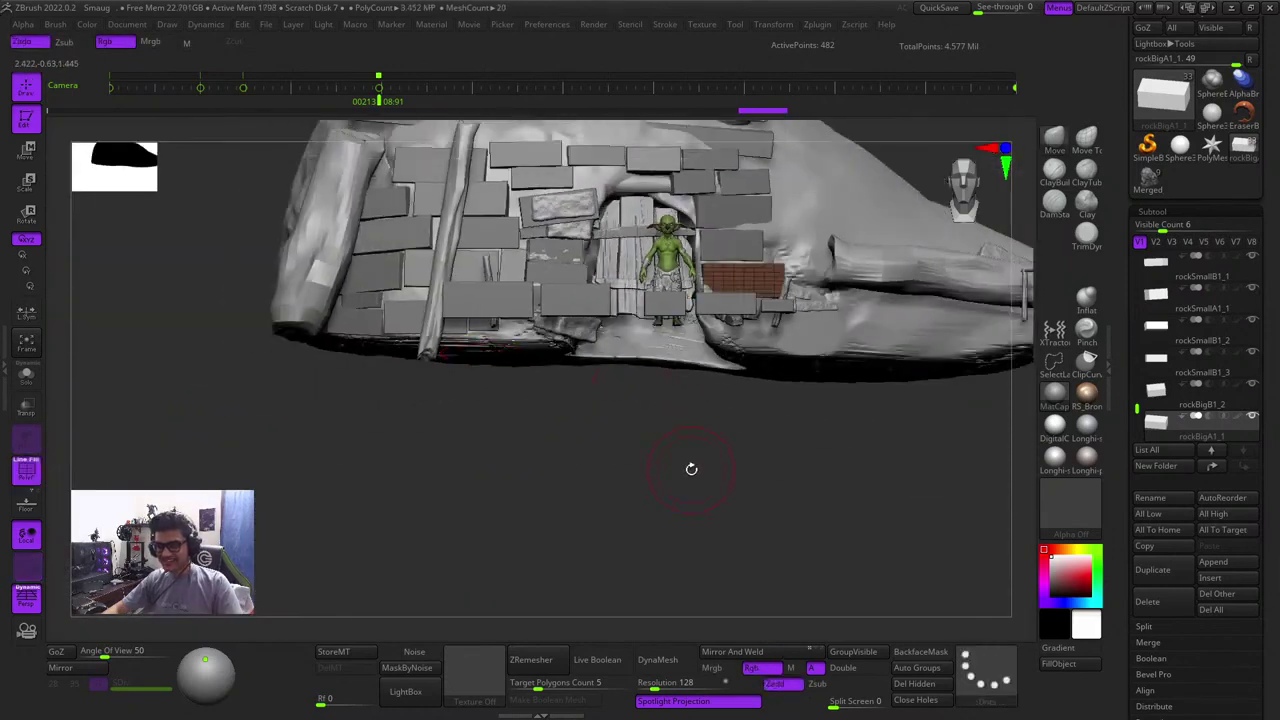
drag(691, 468, 806, 506)
drag(850, 462, 749, 403)
ctrl+right_drag(749, 403, 880, 517)
drag(880, 517, 885, 543)
key(e)
ctrl+right_drag(700, 385, 778, 400)
drag(664, 372, 693, 338)
key(w)
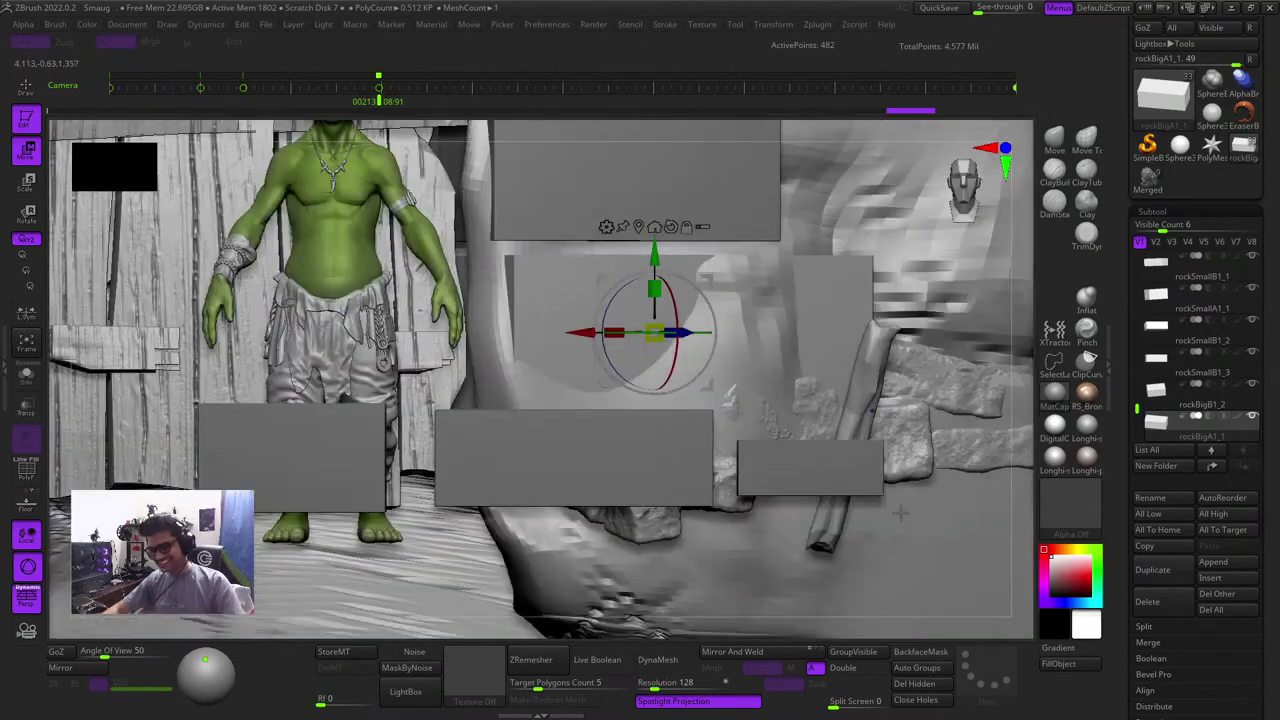
key(q)
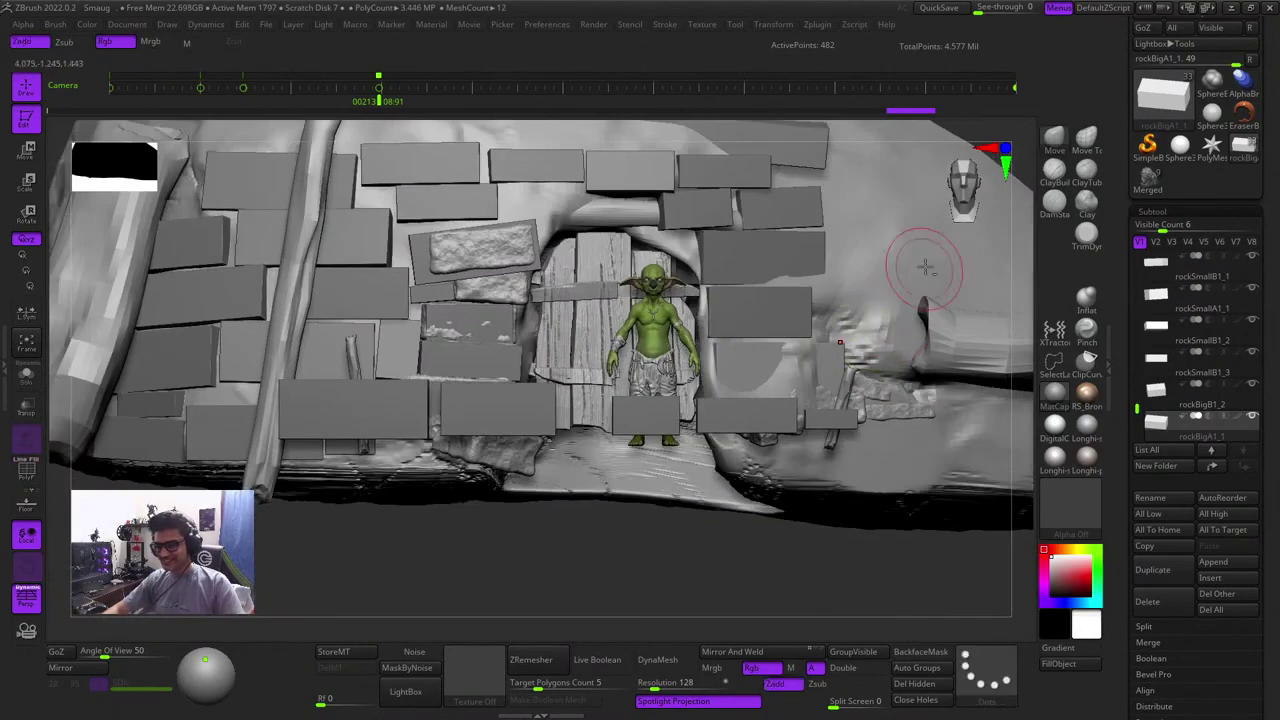
Examine the brick wall with the PM3D_Sphere3D_2 mound hidden, and show the mound again to examine the whole hut
alt+click(925, 267)
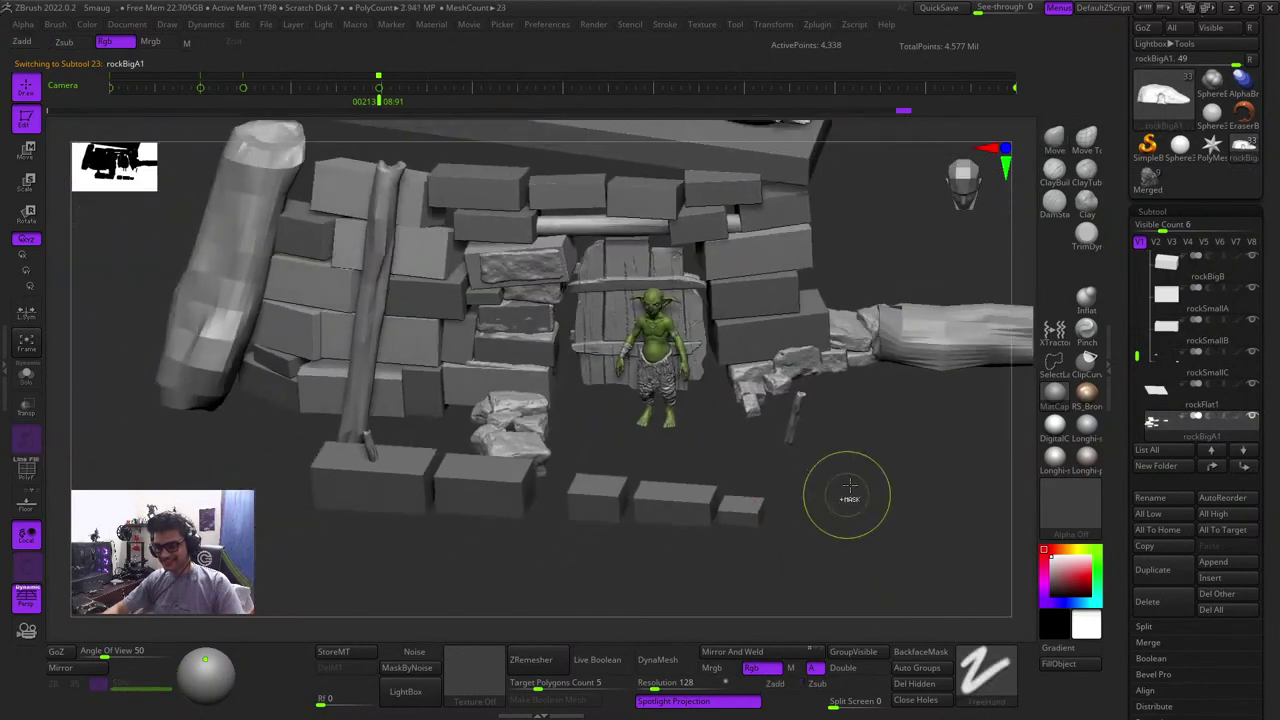
right_drag(847, 495, 760, 455)
drag(759, 455, 808, 488)
ctrl+right_drag(809, 489, 815, 535)
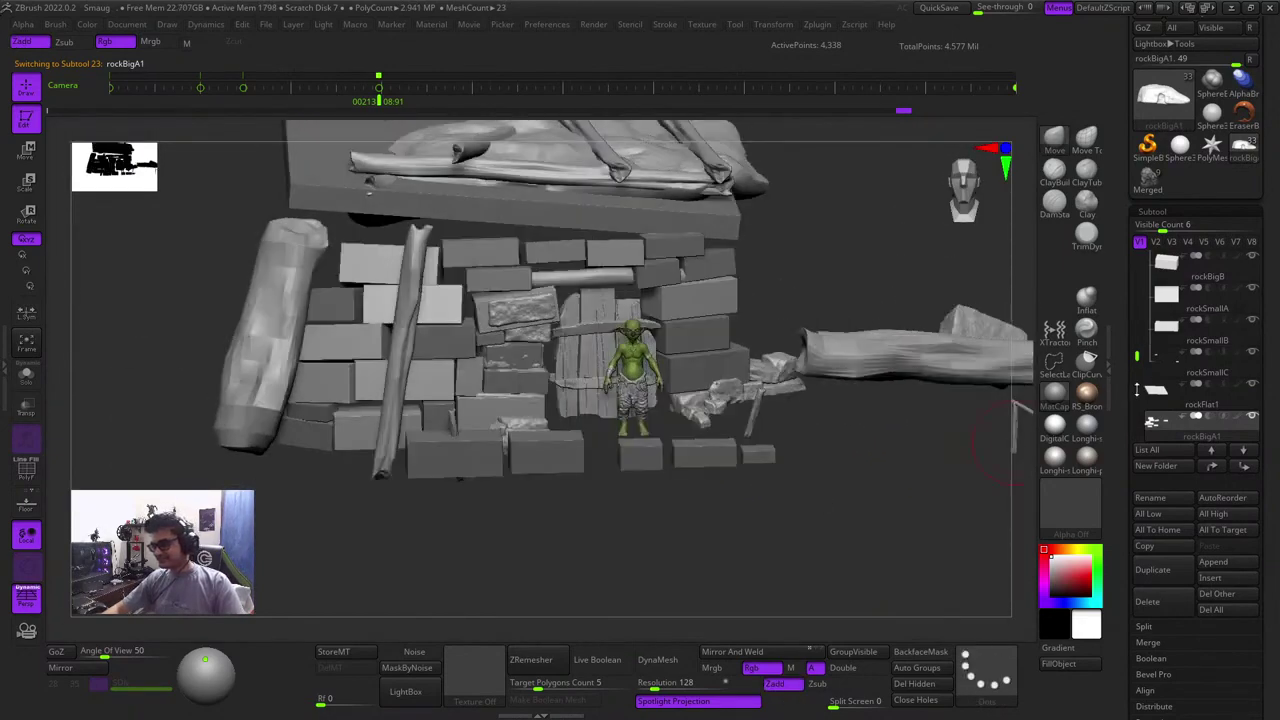
mouse_move(1136, 357)
mouse_down()
mouse_move(1136, 293)
mouse_move(1136, 328)
mouse_up()
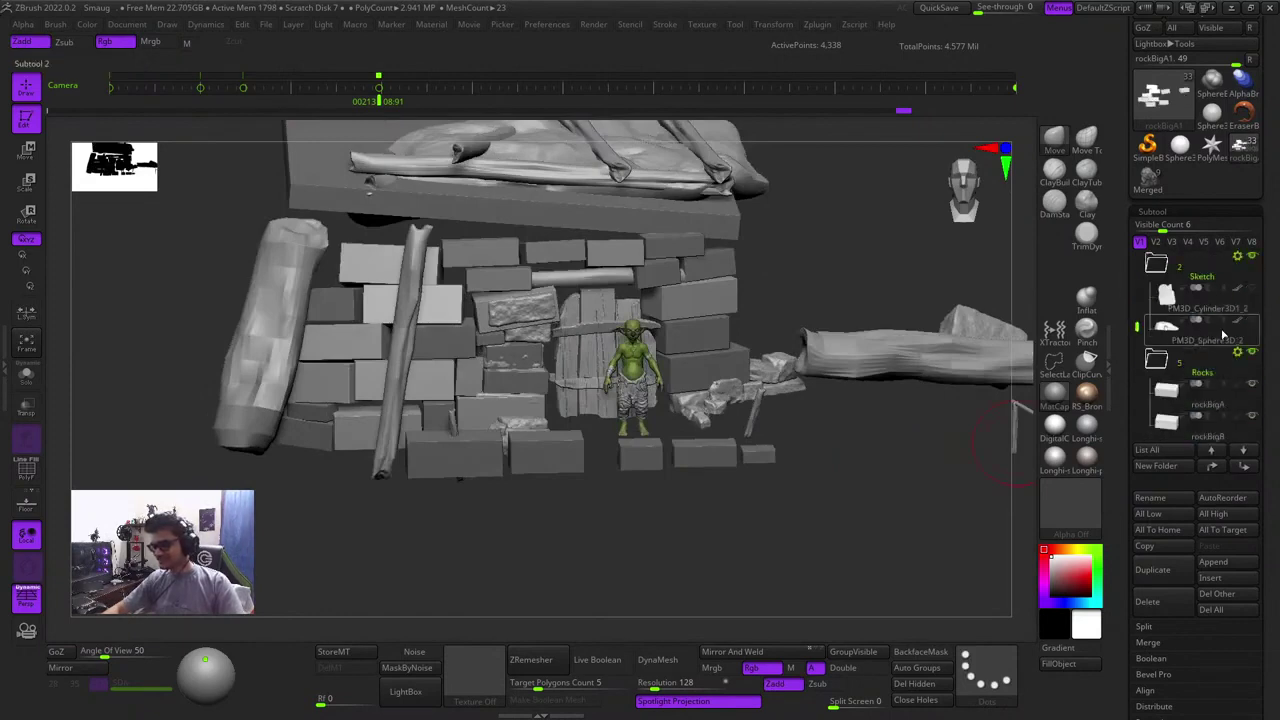
click(1253, 321)
right_drag(840, 563, 860, 553)
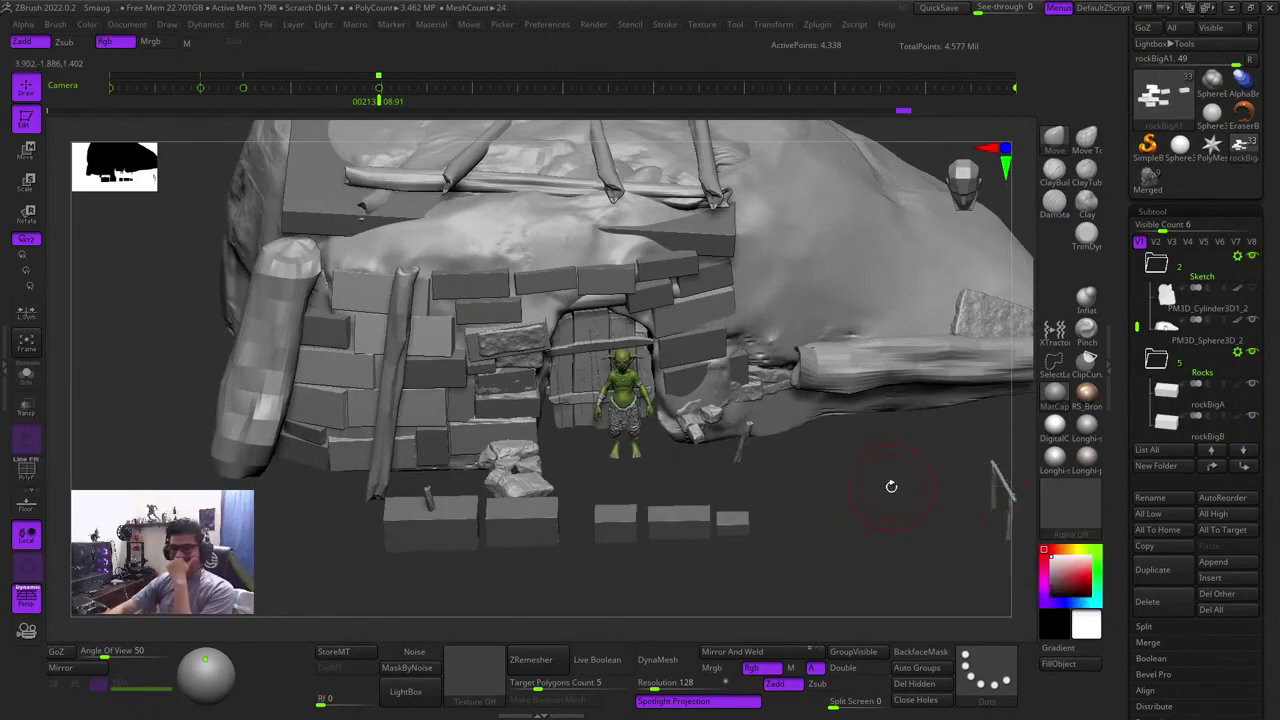
drag(891, 486, 868, 537)
alt+drag(839, 473, 921, 463)
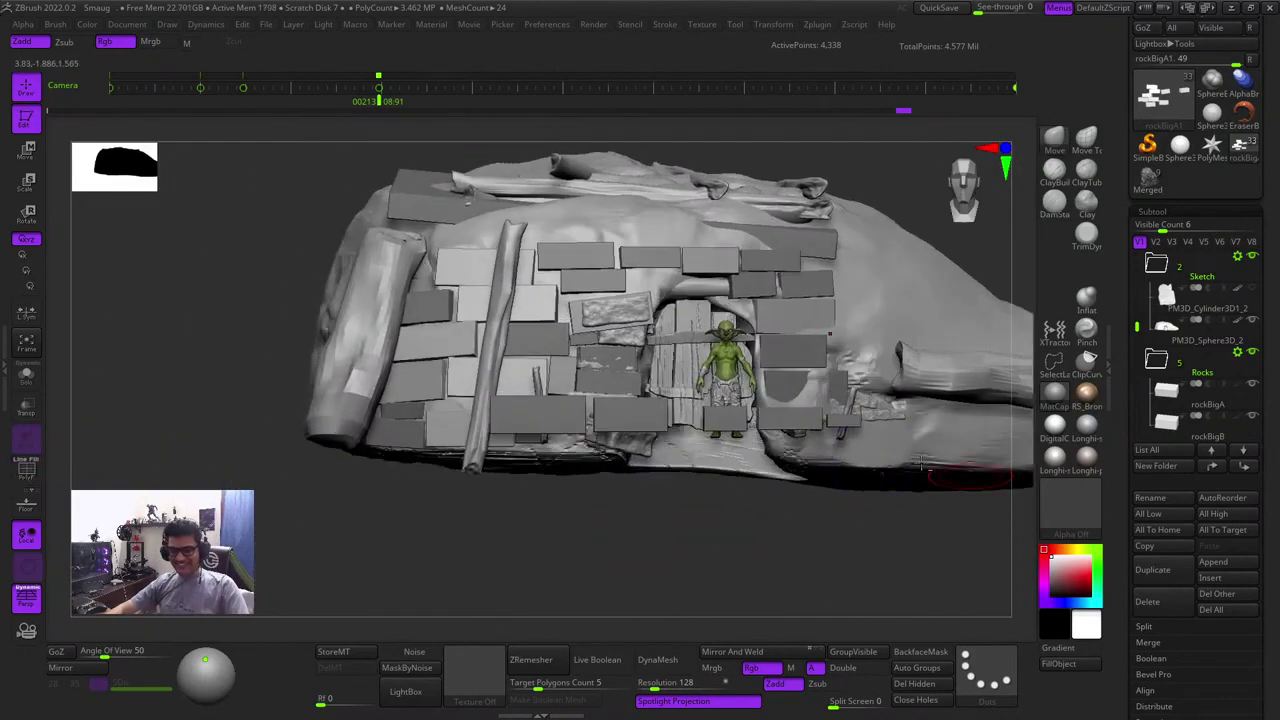
key(shift+f)
drag(777, 523, 837, 556)
key(shift+f)
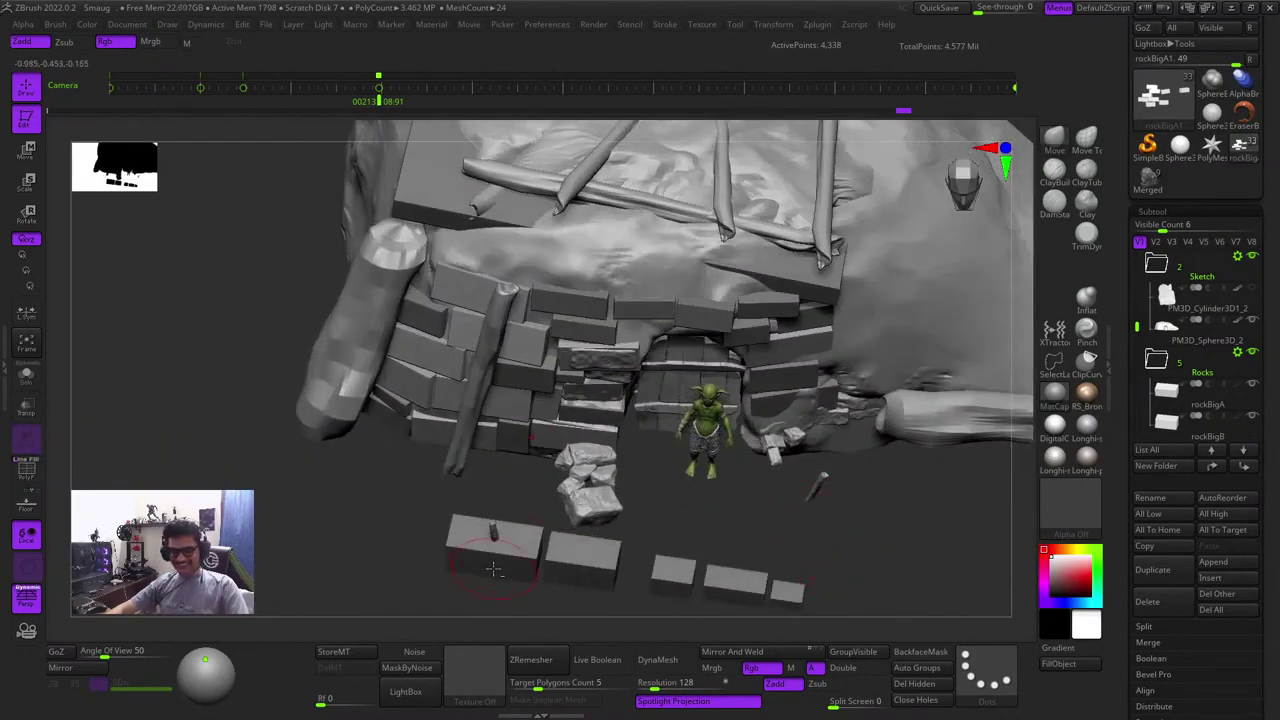
Duplicate the rockBigA sample block in front of the hut and send the copy to the end of the subtool list
alt+click(493, 569)
key(shift+f)
key(shift+f)
drag(743, 534, 748, 562)
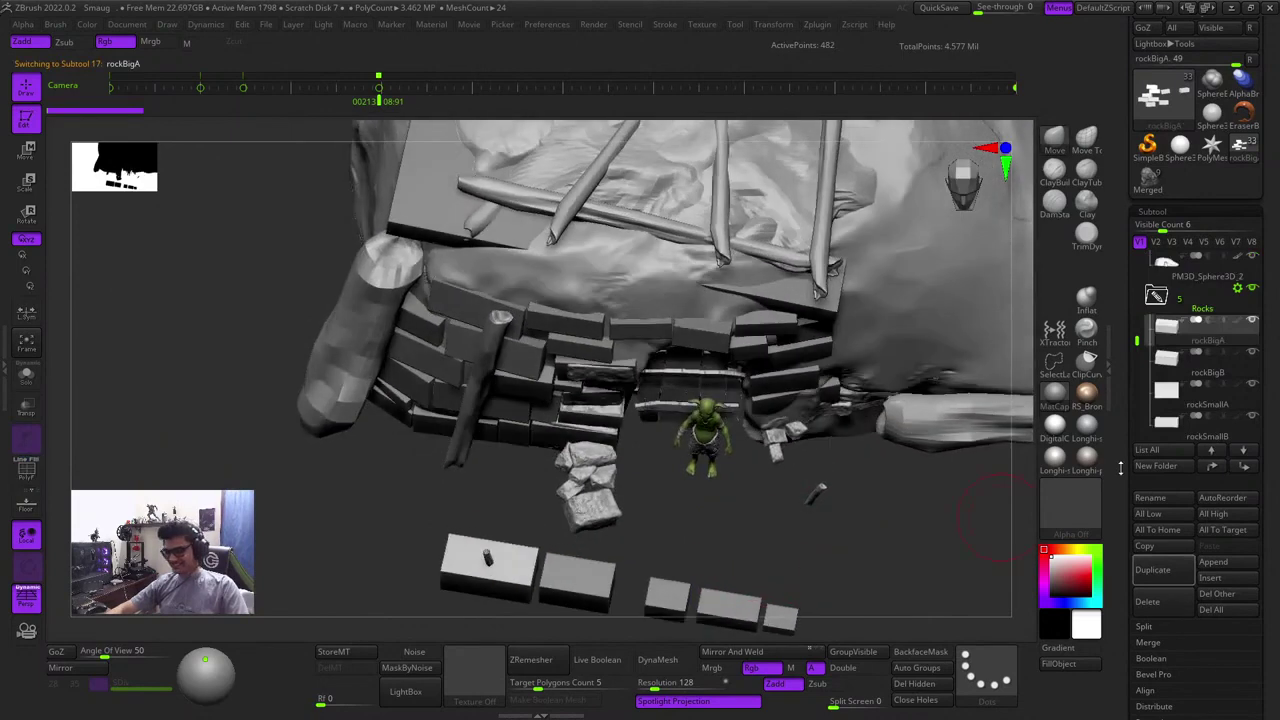
click(1158, 570)
shift+click(1245, 466)
key(w)
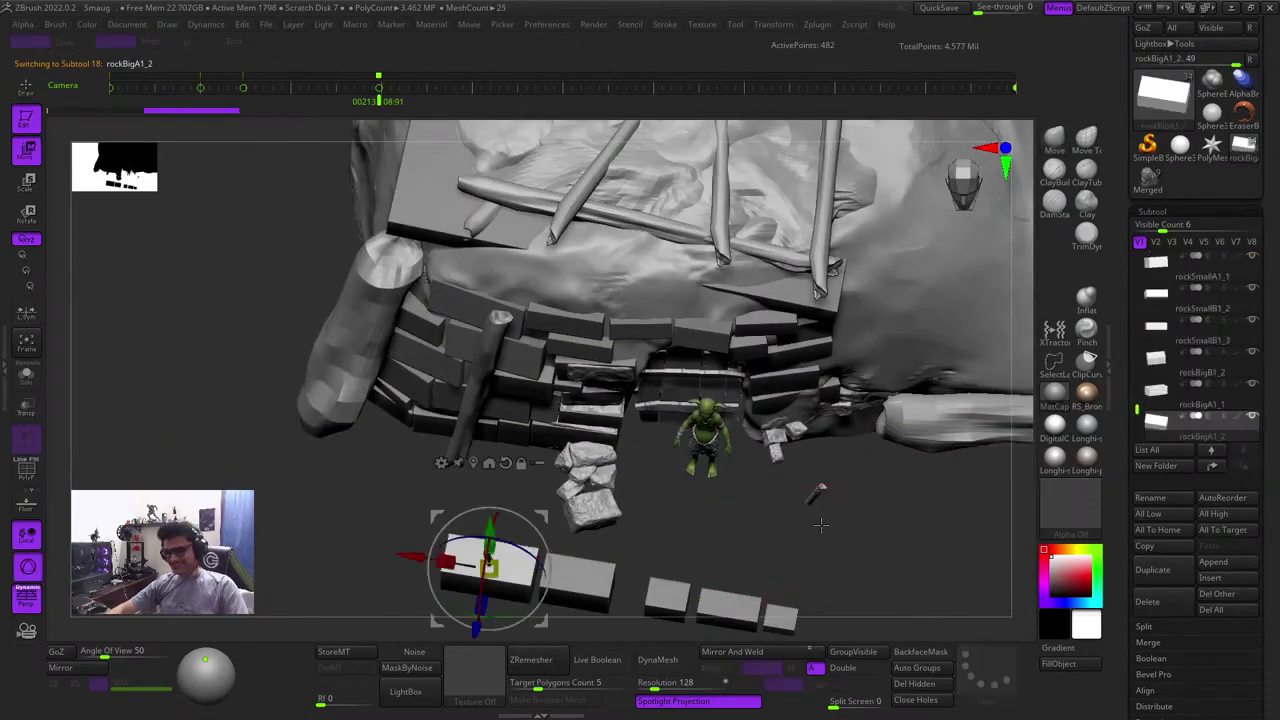
Move the rockBigA1_2 copy from the sample row over to the mound's long slope beyond the door and raise it
right_drag(828, 535, 815, 585)
ctrl+right_drag(815, 585, 755, 505)
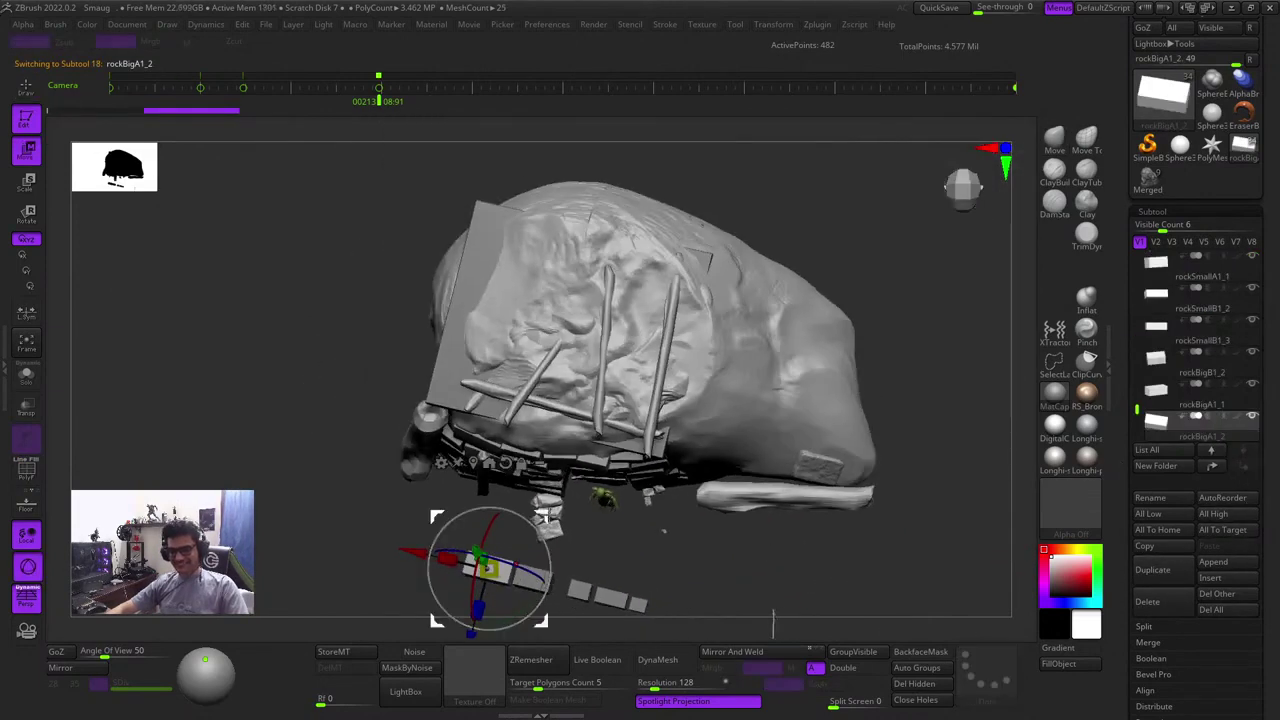
drag(543, 516, 819, 351)
shift+right_drag(819, 351, 843, 382)
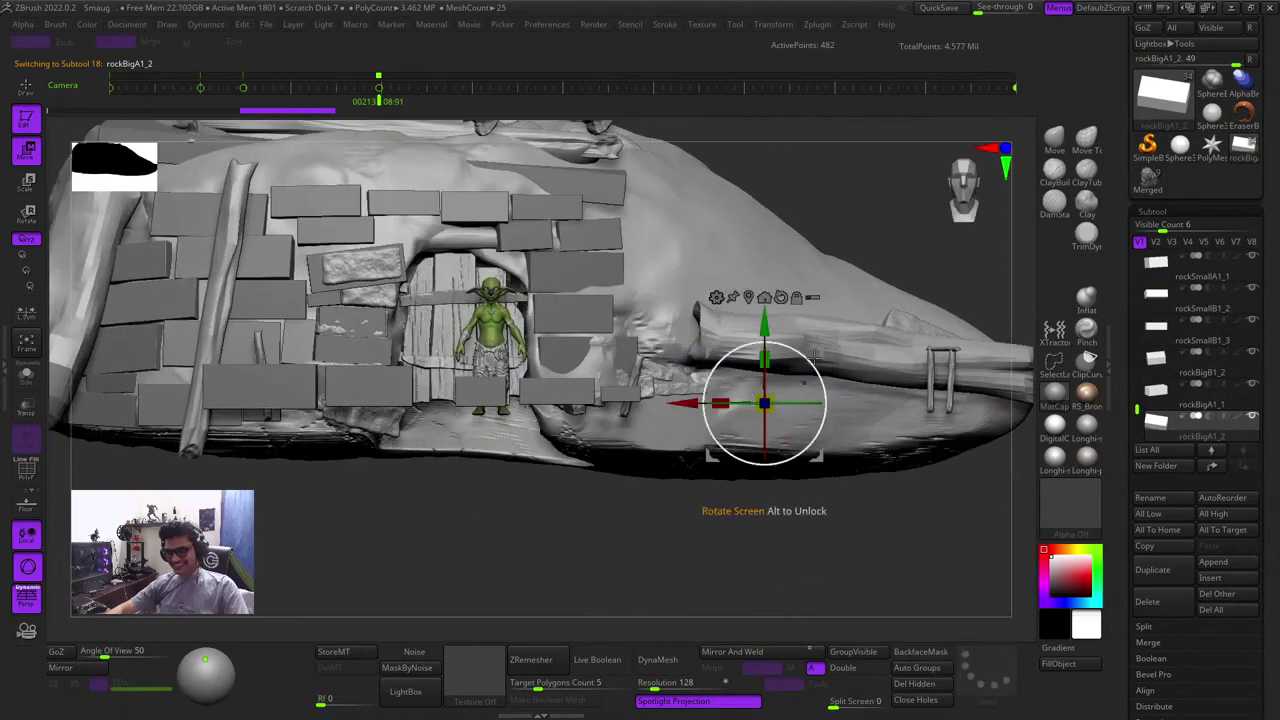
drag(815, 356, 818, 175)
Position the rockBigA1_2 block flat on the mound's slope and sink it partly into the surface
right_drag(892, 204, 615, 633)
key(shift+f)
shift+right_drag(940, 337, 400, 338)
shift+right_drag(400, 338, 495, 336)
drag(495, 342, 705, 352)
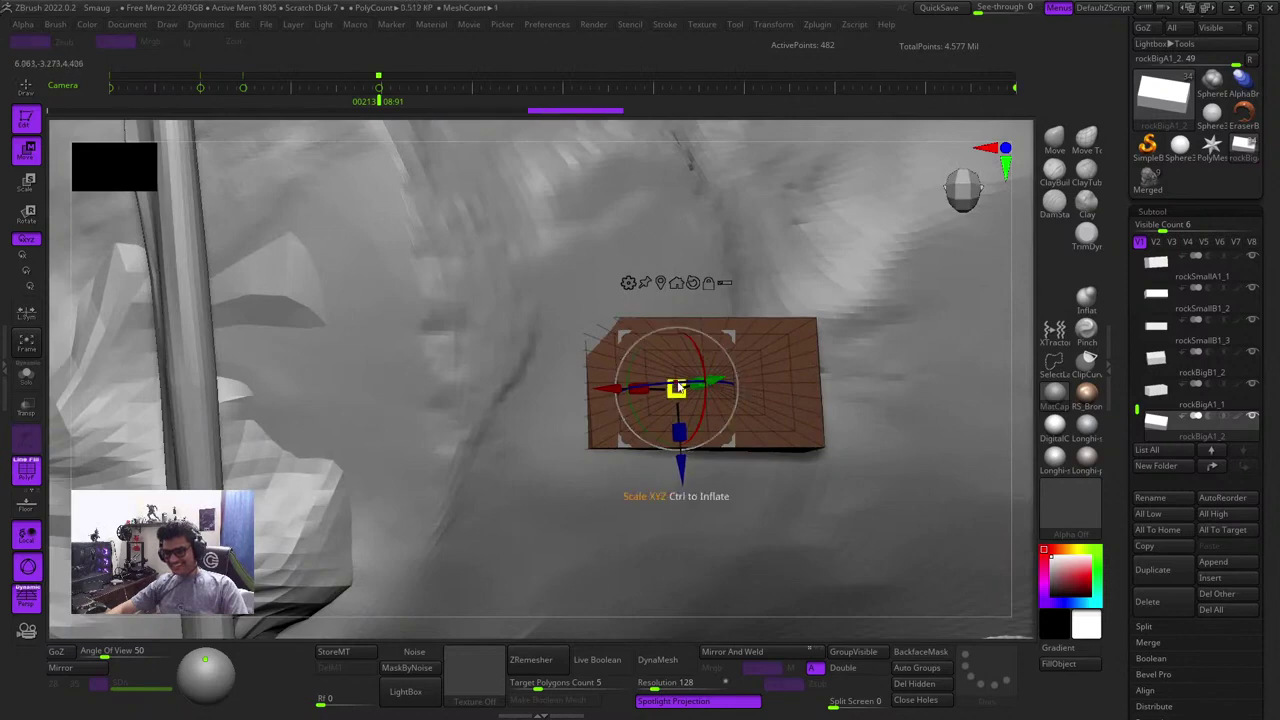
drag(659, 389, 668, 389)
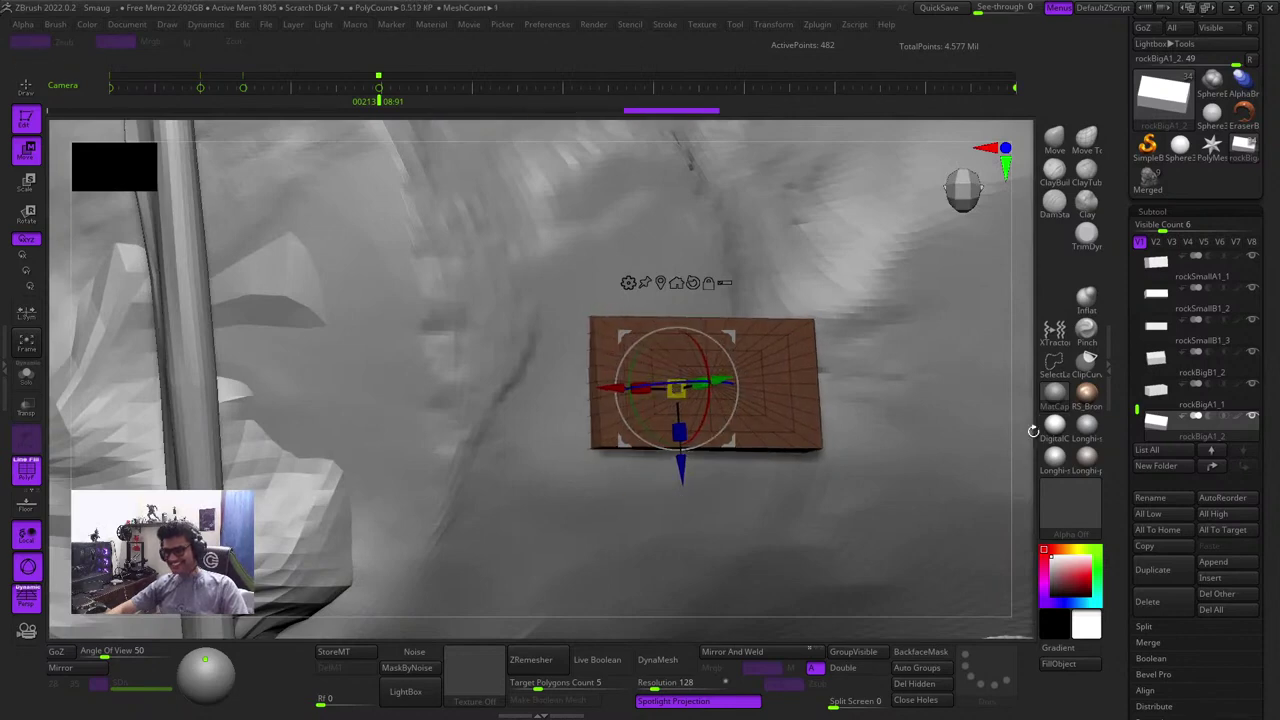
drag(1033, 431, 1008, 344)
drag(730, 336, 720, 352)
Align the rockBigA1_2 block with the angle of the mound's slope, leaving only a thin face exposed
key(q)
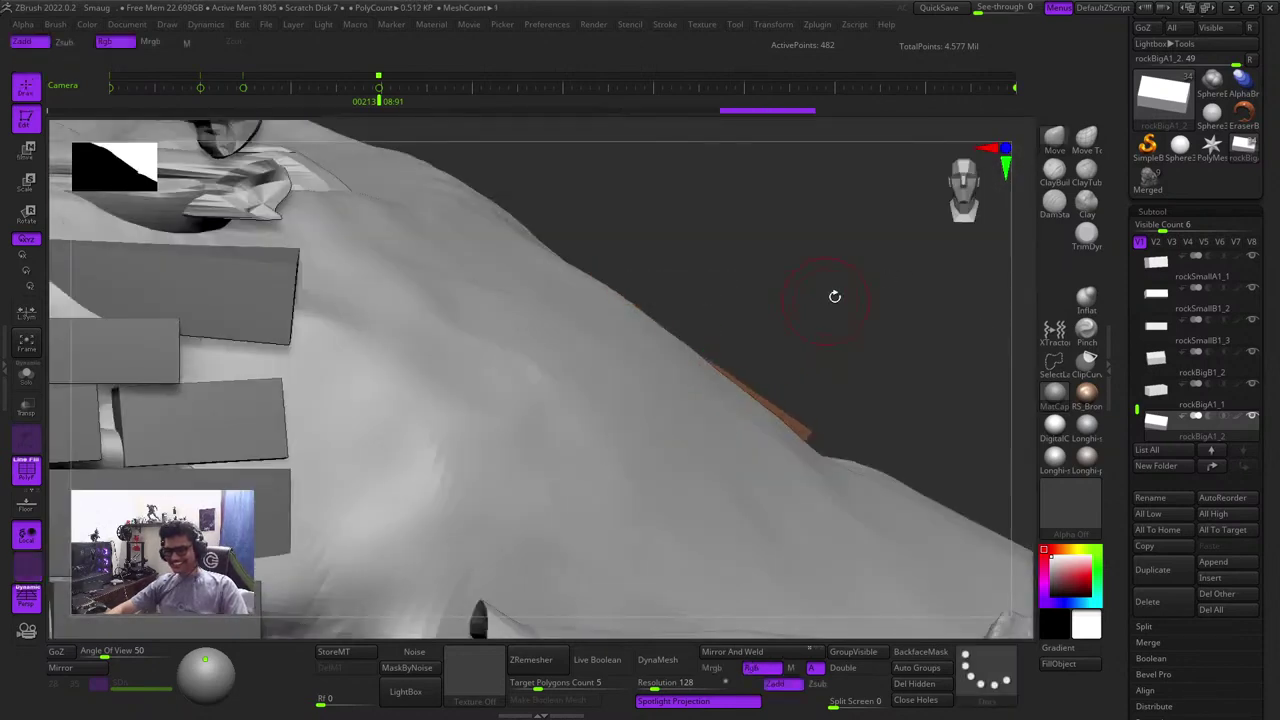
drag(834, 297, 808, 400)
key(shift+f)
key(shift+f)
drag(1028, 455, 971, 363)
key(shift+f)
key(e)
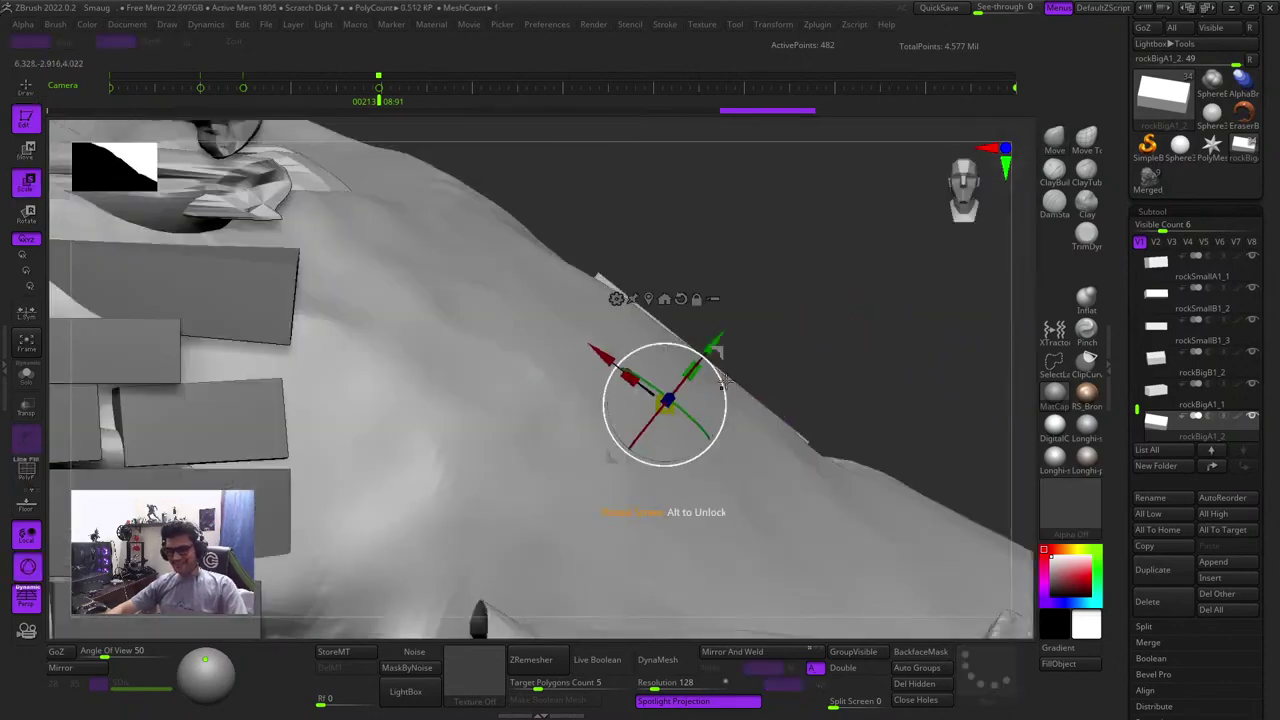
key(q)
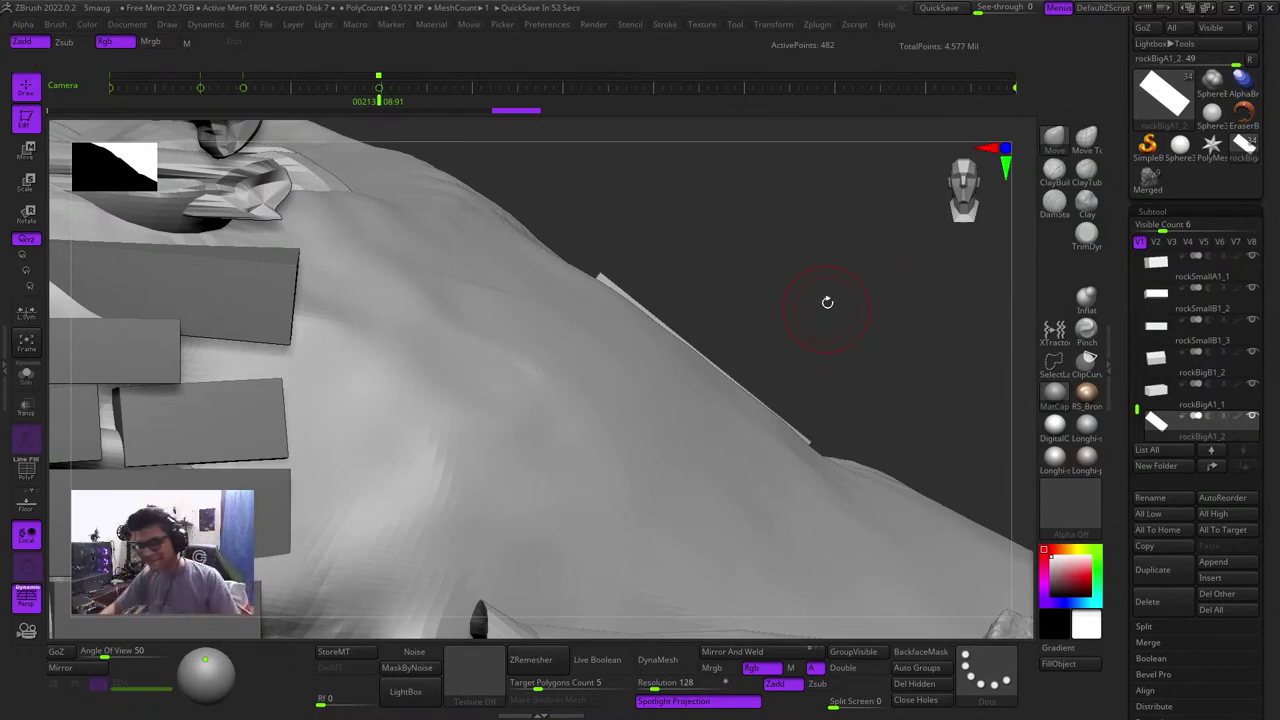
Check rockBigA1_2 from above and nudge it slightly outward from the slope
key(shift+f)
alt+drag(789, 255, 794, 414)
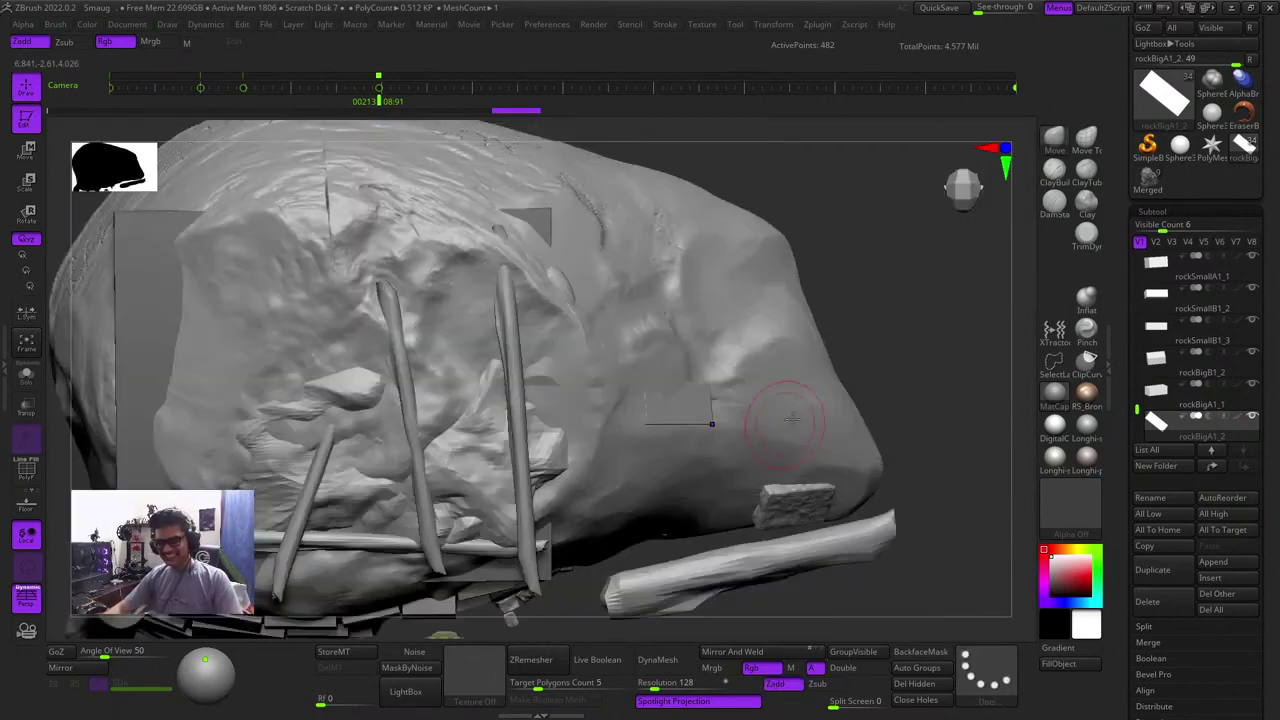
key(shift+f)
key(shift+f)
key(w)
mouse_move(1137, 412)
mouse_down()
mouse_move(1137, 428)
mouse_move(1137, 415)
mouse_up()
mouse_move(879, 340)
mouse_down()
mouse_move(877, 291)
mouse_move(760, 354)
mouse_move(821, 327)
mouse_move(851, 292)
mouse_up()
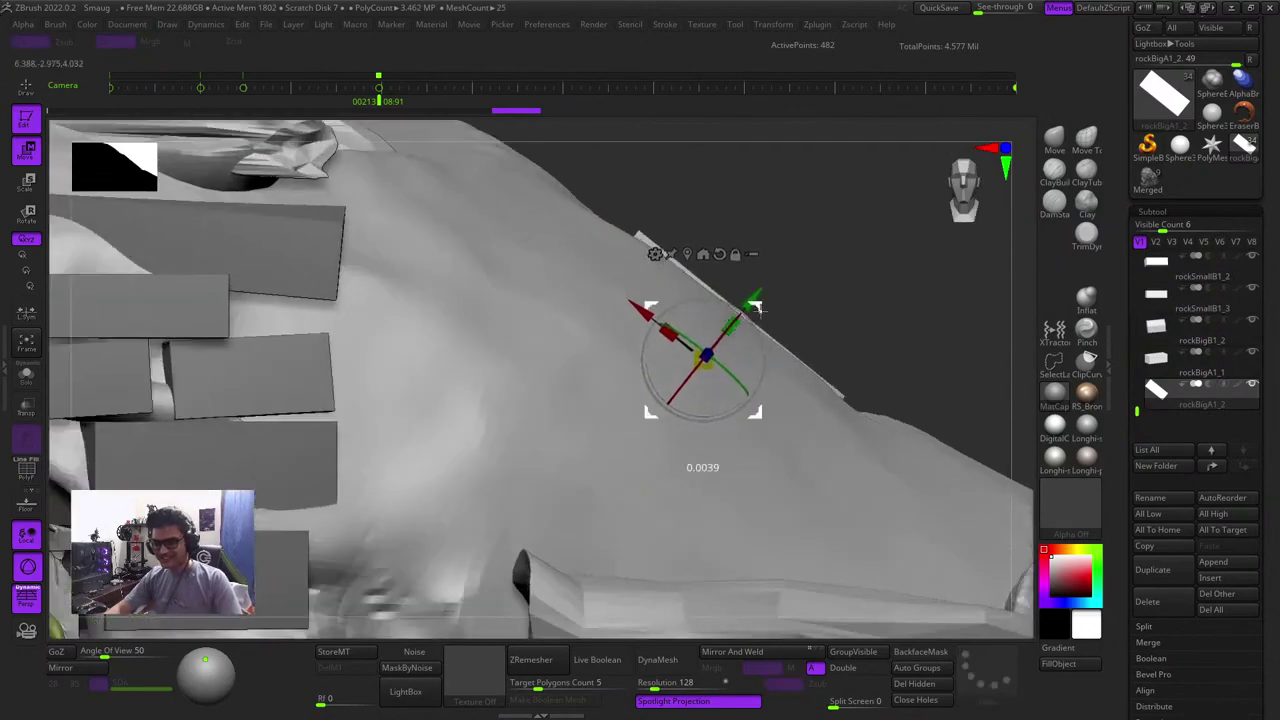
drag(752, 306, 758, 301)
Sink rockBigA1_2 deeper into the slope and check it against the whole hut
key(q)
mouse_move(846, 257)
mouse_down()
mouse_move(860, 307)
mouse_move(594, 214)
mouse_move(831, 258)
mouse_up()
key(w)
drag(752, 303, 745, 312)
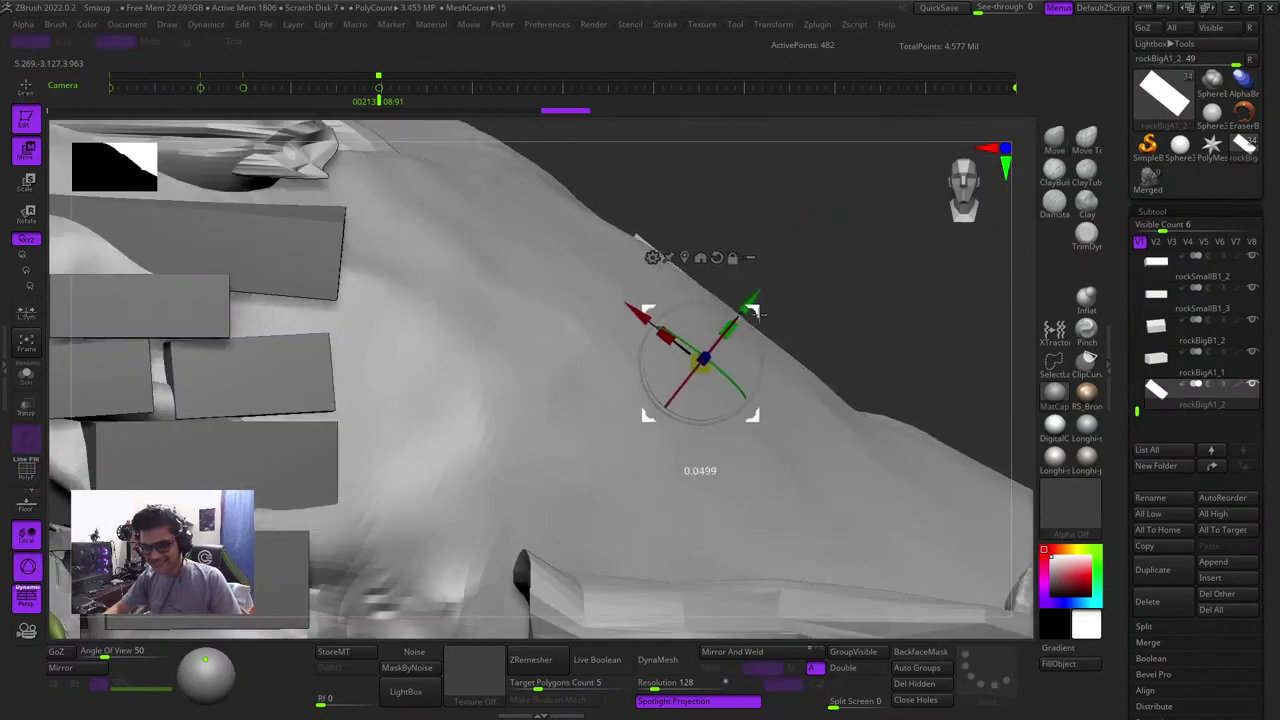
key(q)
mouse_move(832, 270)
alt+mouse_down()
mouse_move(768, 215)
mouse_move(871, 329)
mouse_move(955, 371)
alt+mouse_up()
drag(852, 305, 850, 337)
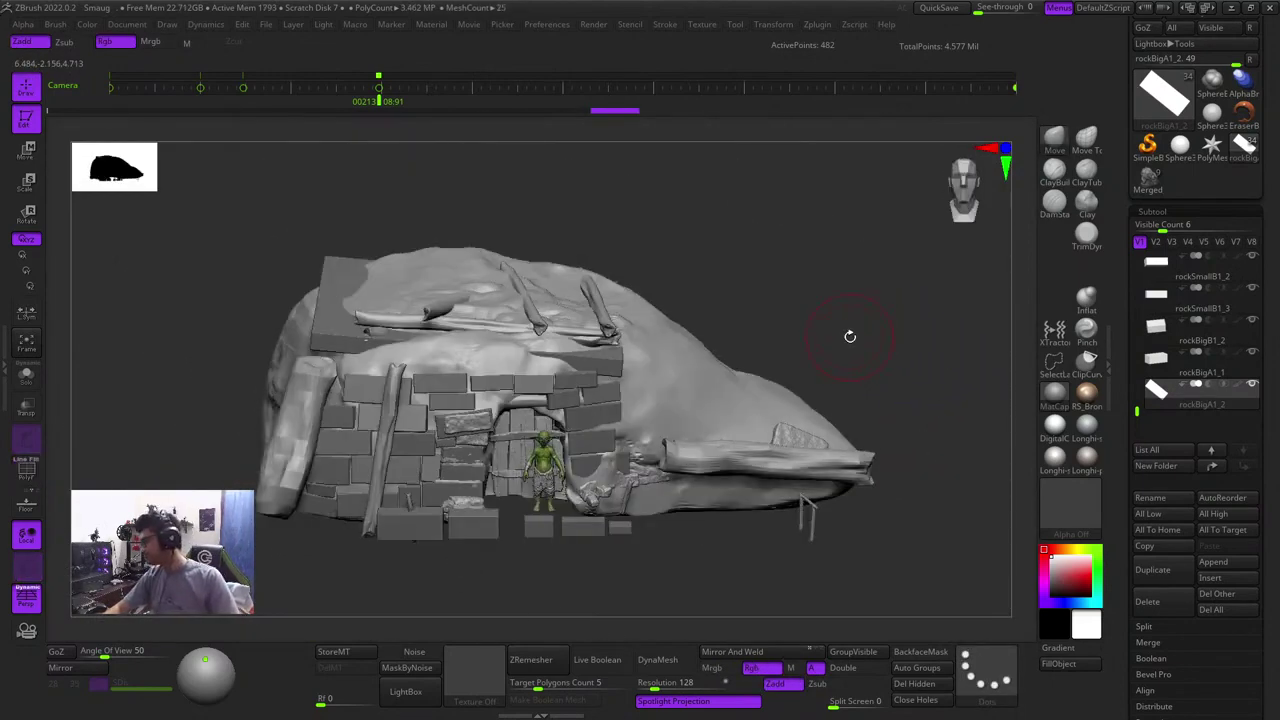
Examine the PM3D_Sphere3D_2 mound's wireframe around the embedded block, and reselect rockBigA1_2
drag(796, 275, 819, 356)
alt+click(771, 448)
key(shift+f)
key(shift+f)
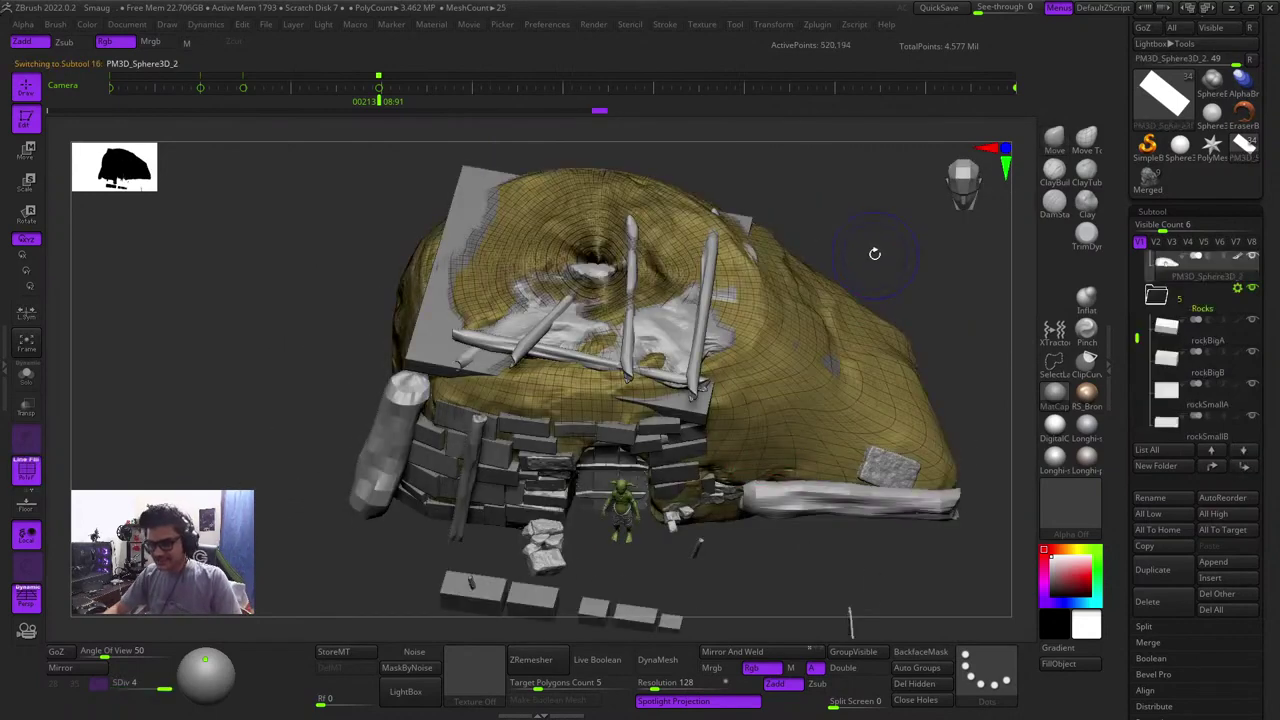
key(shift+f)
drag(874, 252, 862, 308)
ctrl+right_drag(812, 358, 824, 420)
alt+click(892, 414)
key(shift+f)
key(shift+f)
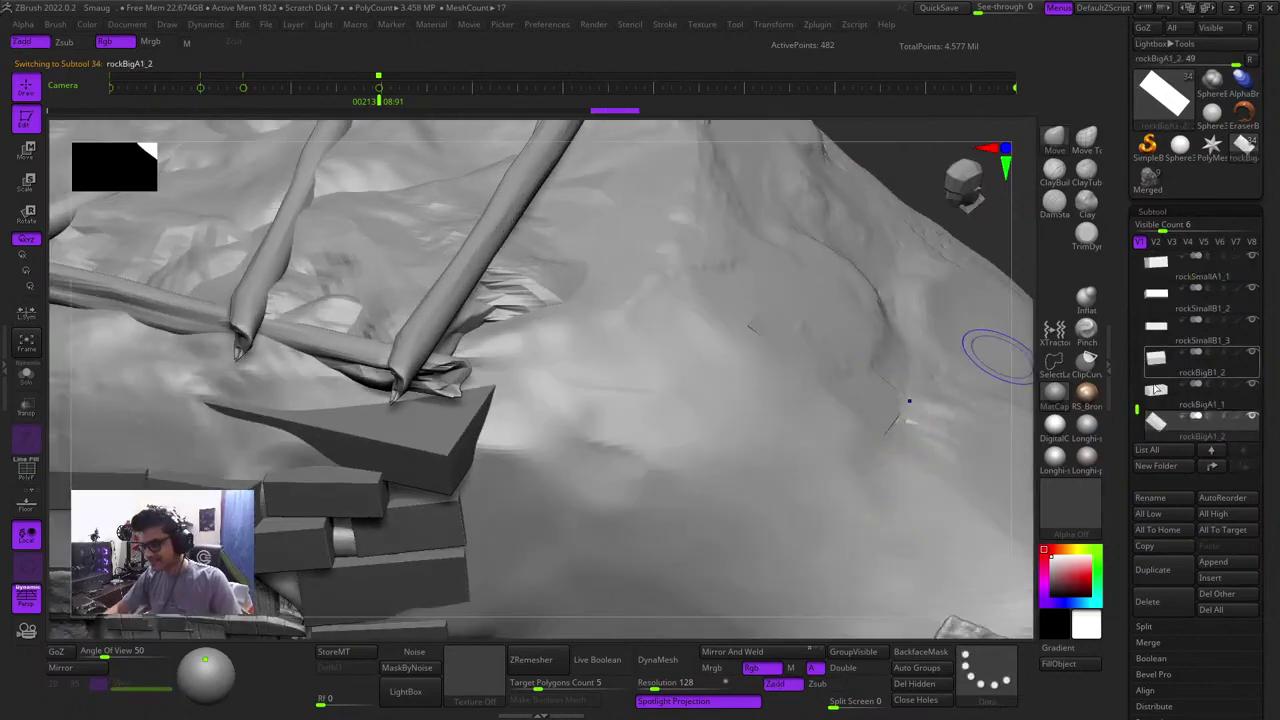
Select the PM3D_Cube3D1 base slab, look at it with the whole hut, and reselect the rockBigA1_2 block
drag(1130, 374, 1135, 273)
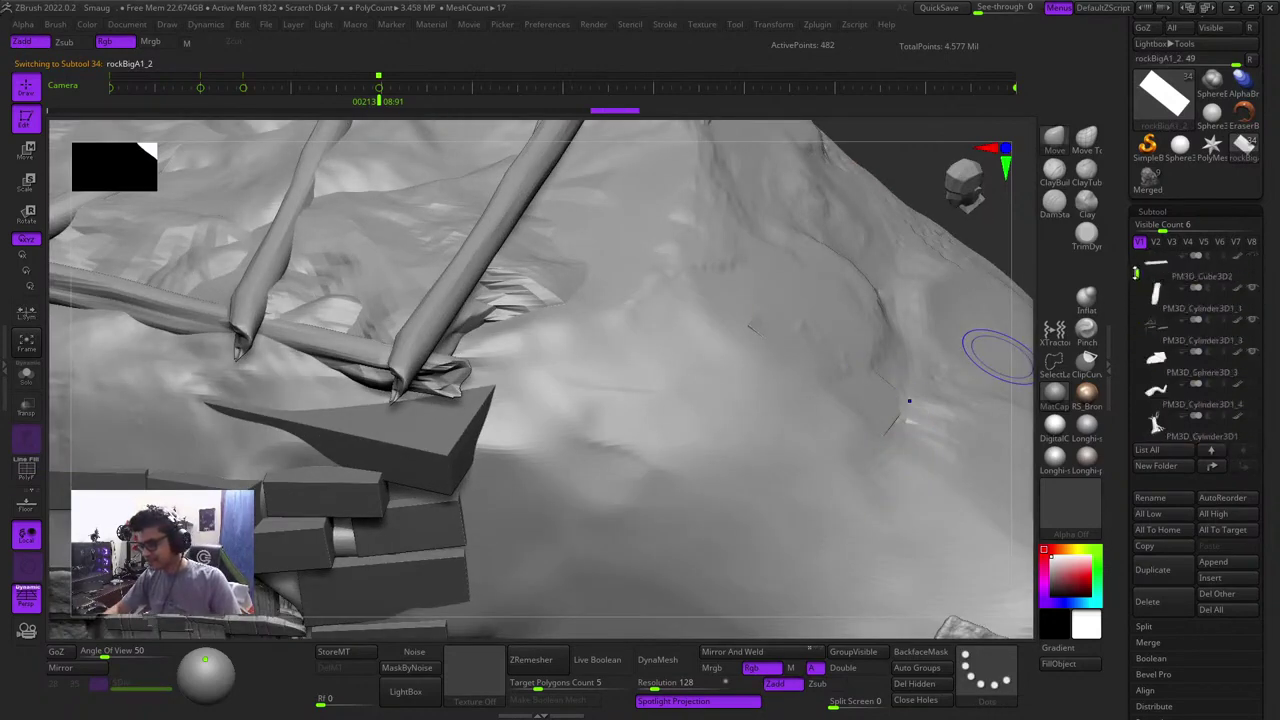
click(1155, 273)
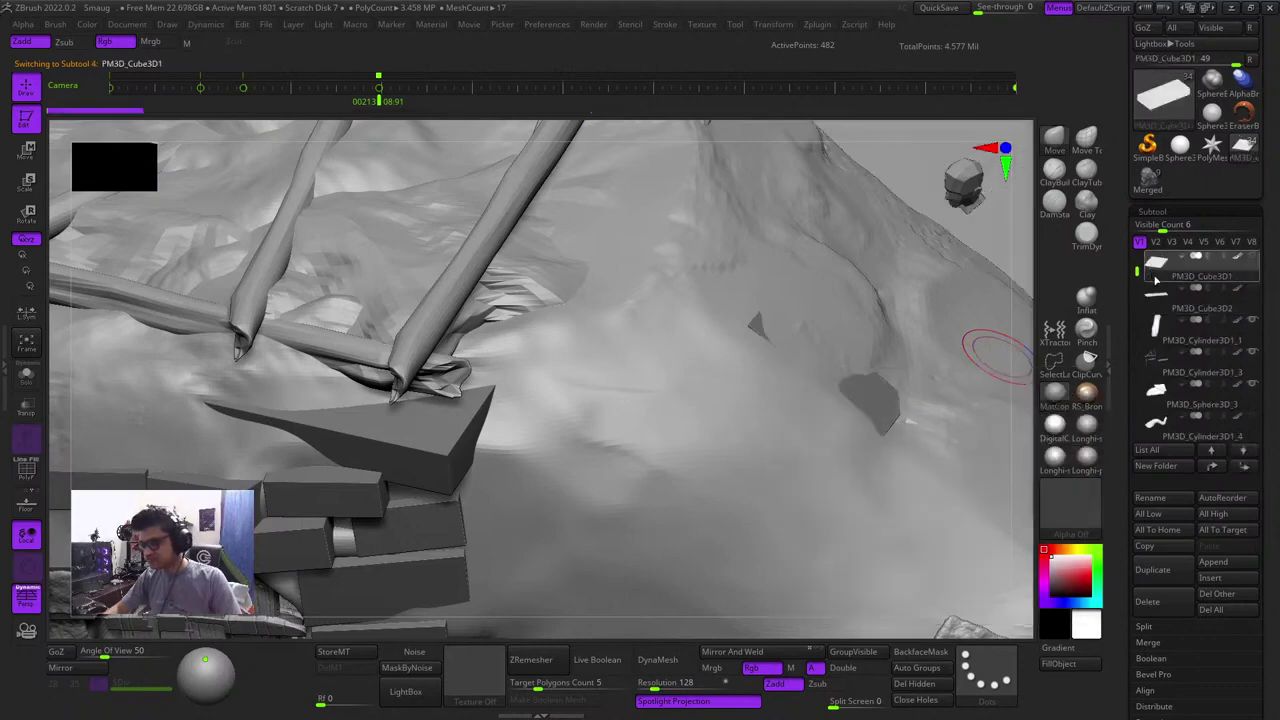
ctrl+right_drag(868, 410, 822, 312)
ctrl+right_drag(794, 264, 793, 284)
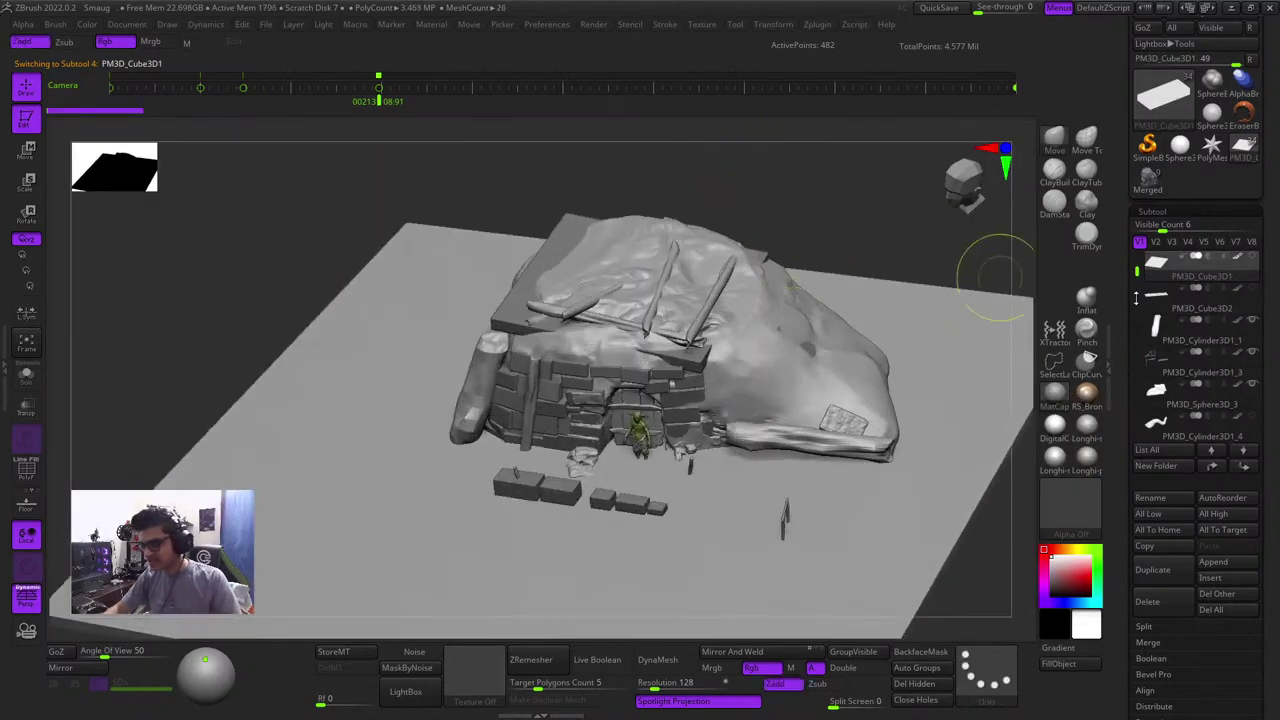
click(1155, 296)
alt+click(838, 414)
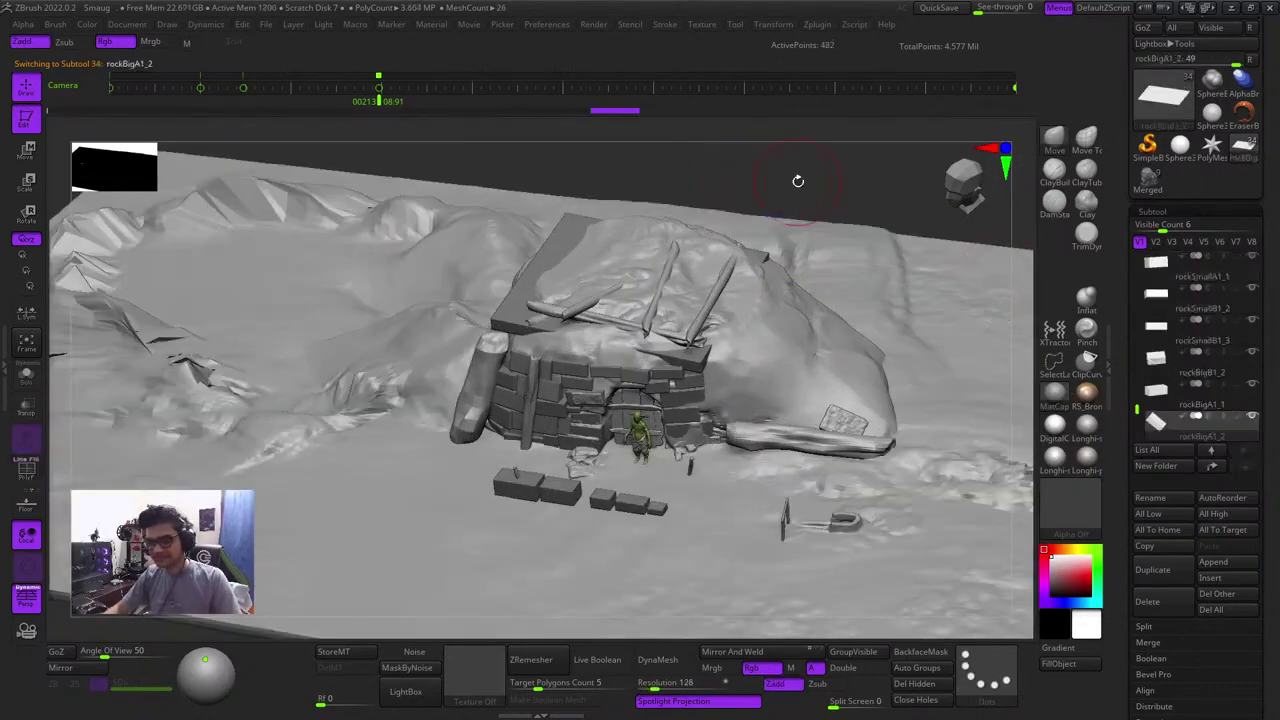
Bring rockBigA1_2 slightly out of the mound's slope so that its flat face is exposed
mouse_move(798, 181)
mouse_down()
mouse_move(794, 251)
mouse_move(809, 234)
mouse_move(832, 238)
mouse_move(825, 275)
mouse_up()
right_drag(805, 195, 877, 237)
key(w)
drag(1136, 392, 1135, 422)
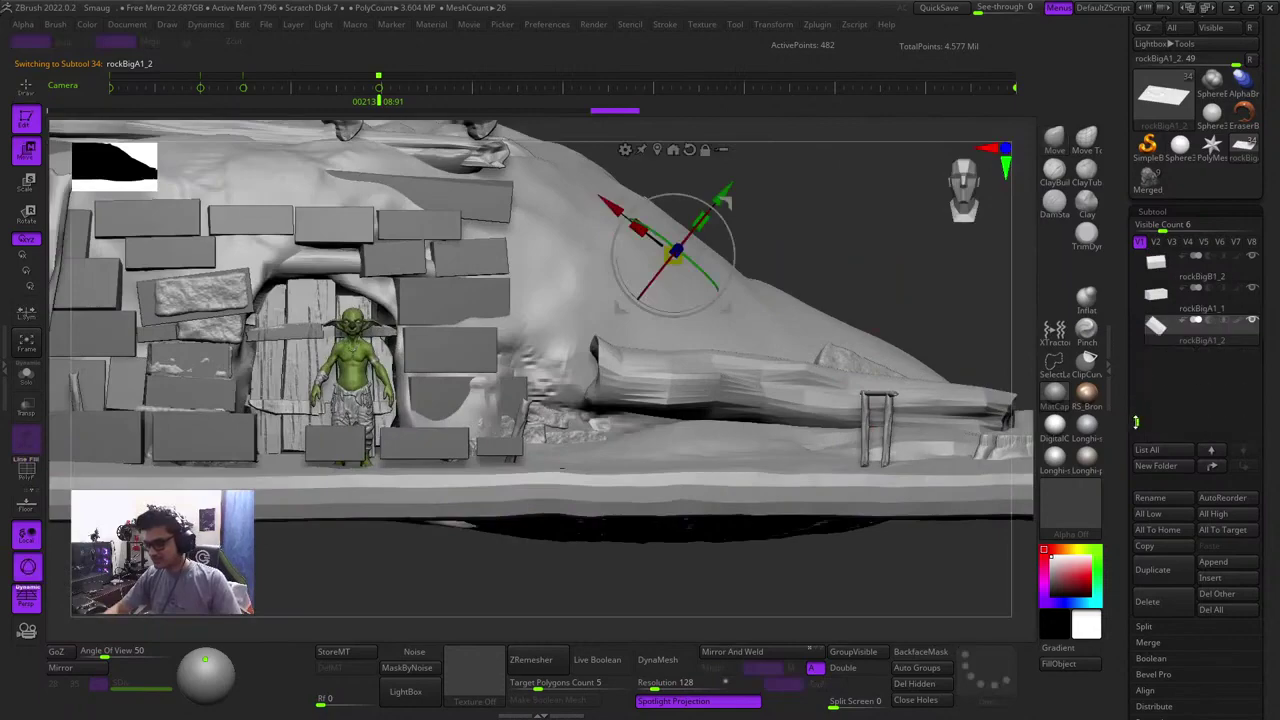
right_drag(822, 200, 801, 236)
alt+right_drag(775, 128, 763, 160)
ctrl+right_drag(763, 160, 773, 317)
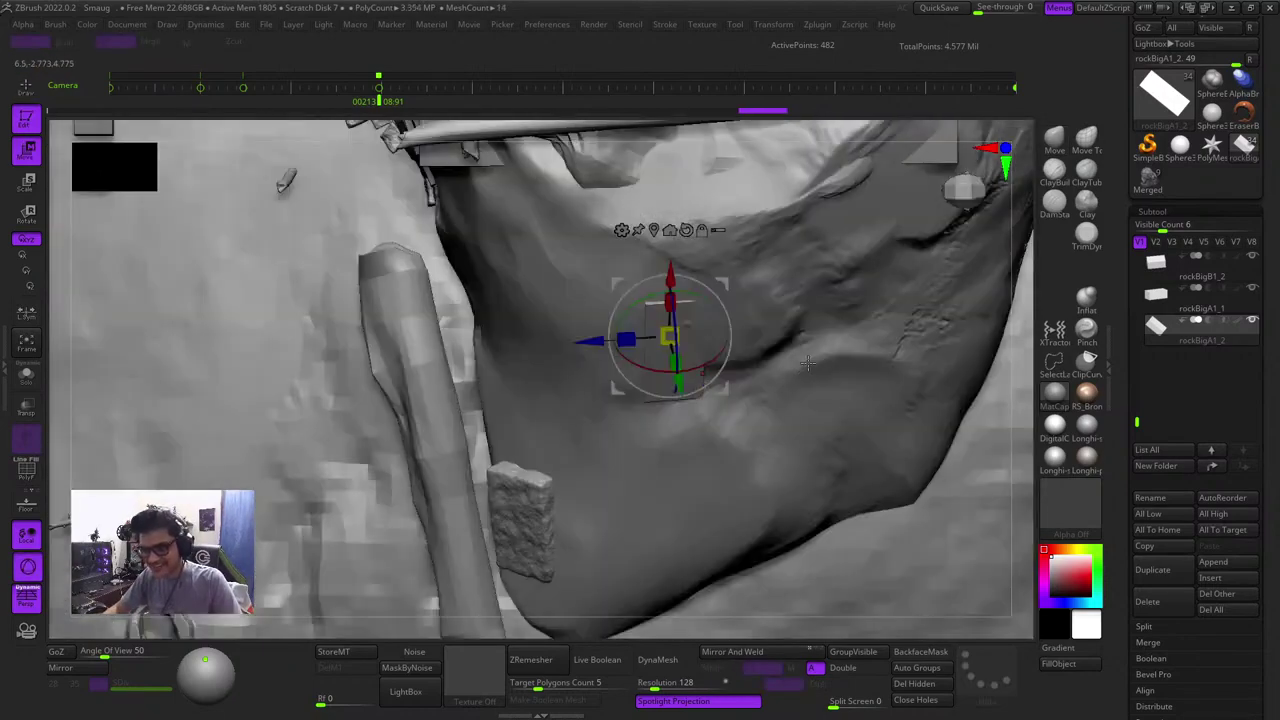
key(q)
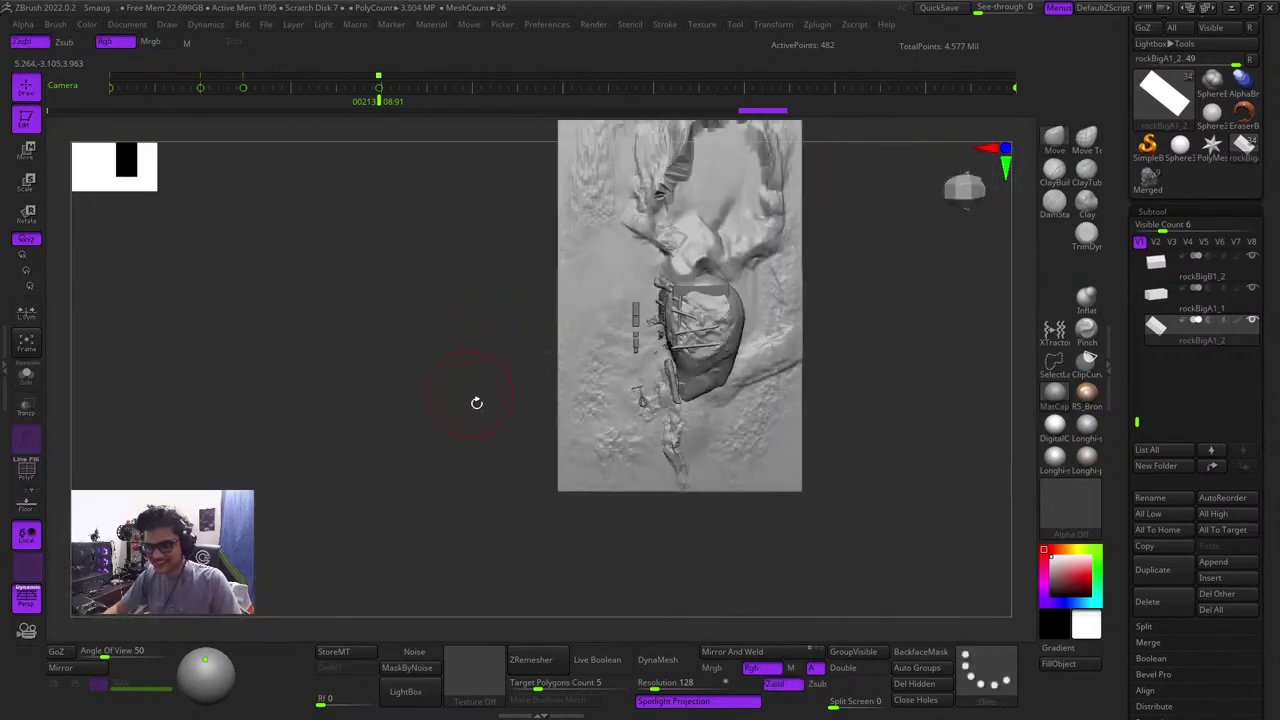
Check rockBigA1_2 on the slope against the whole hut from the front and above, with its wireframe shown
drag(474, 400, 423, 309)
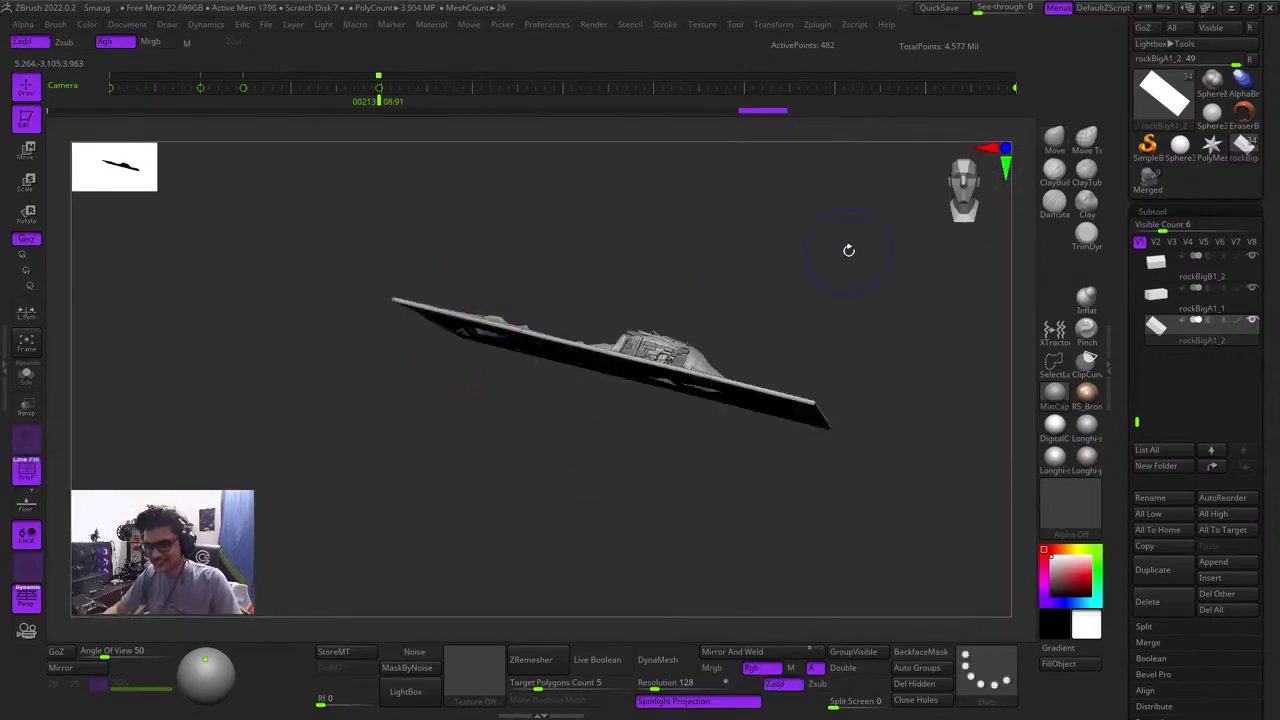
key(shift+f)
shift+drag(849, 250, 785, 263)
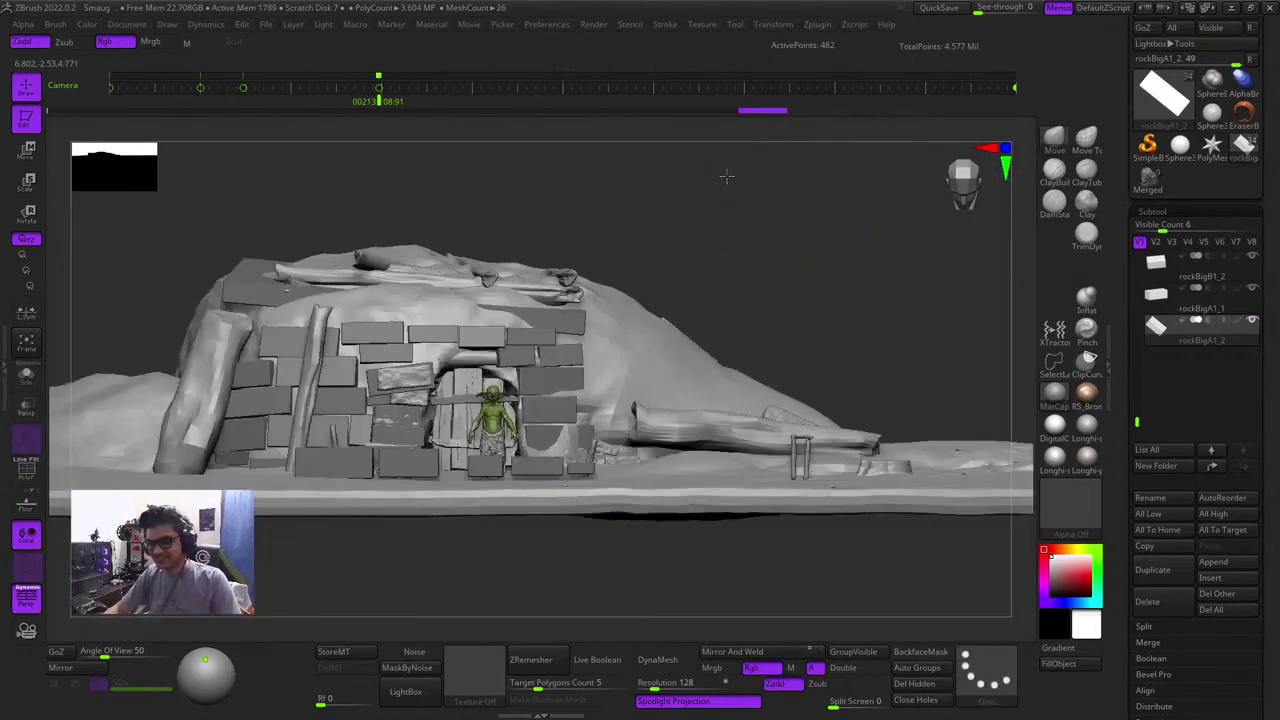
drag(767, 249, 786, 320)
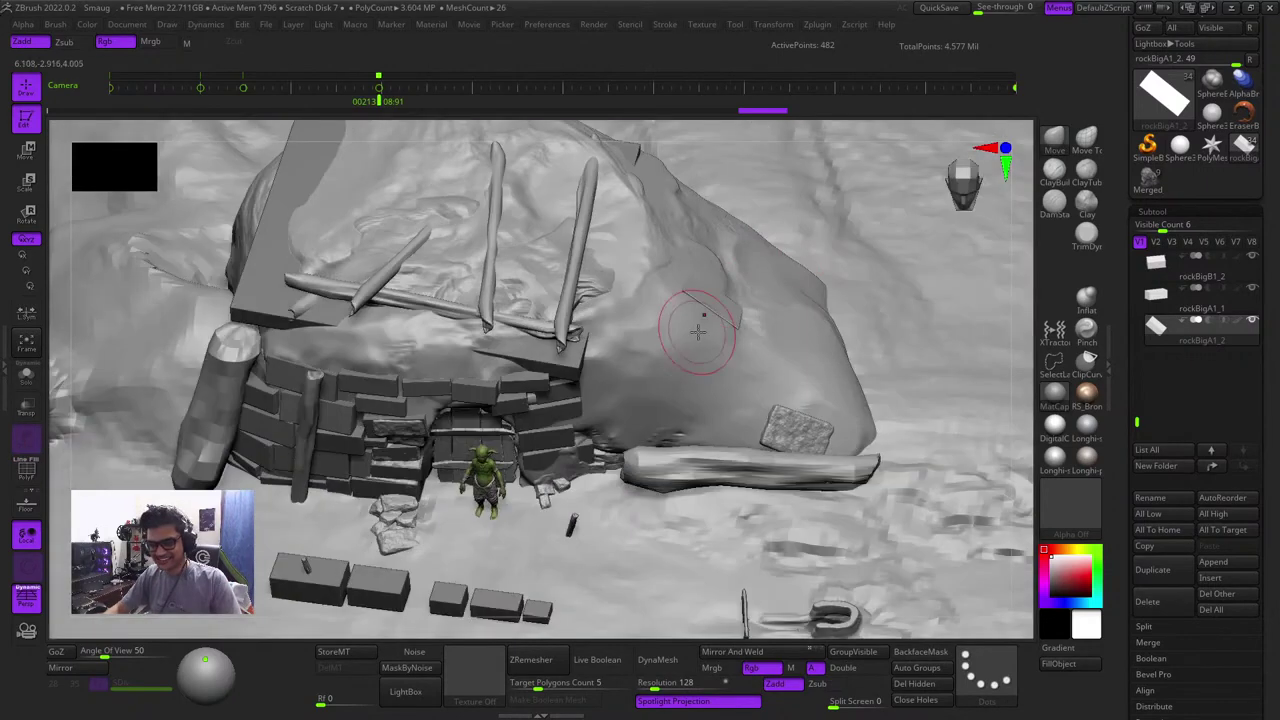
alt+click(768, 305)
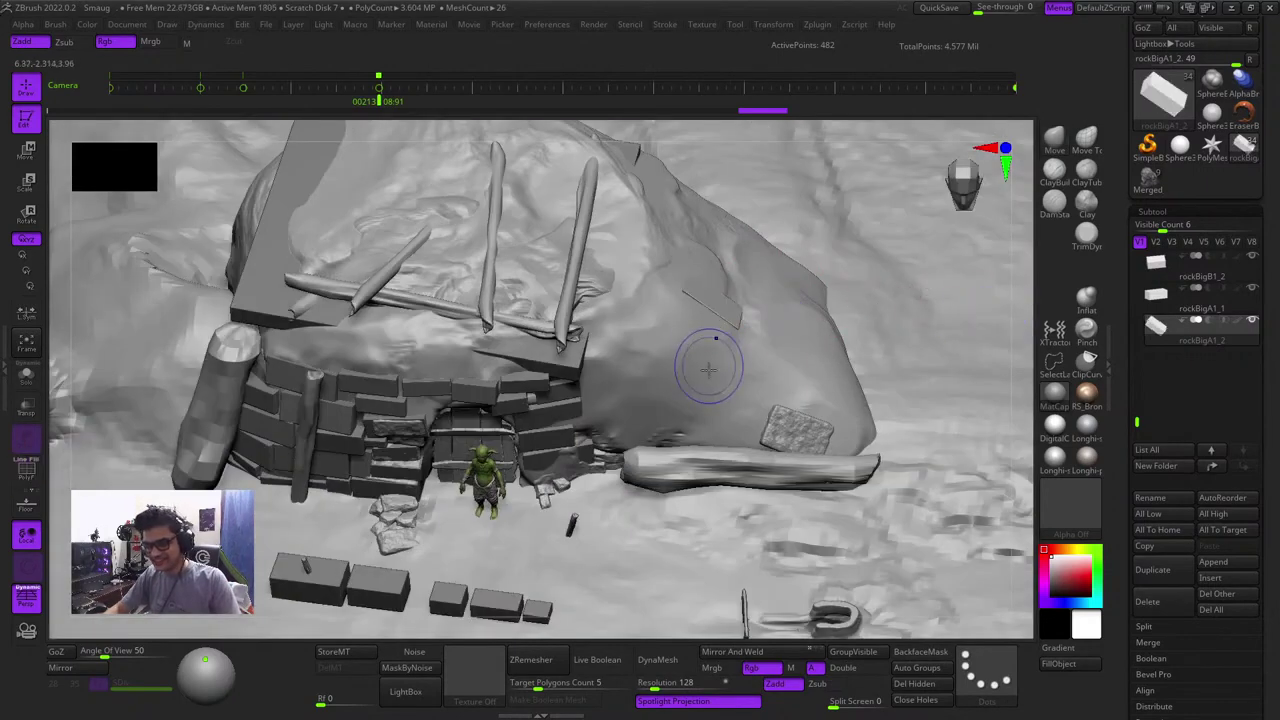
drag(1036, 328, 1043, 244)
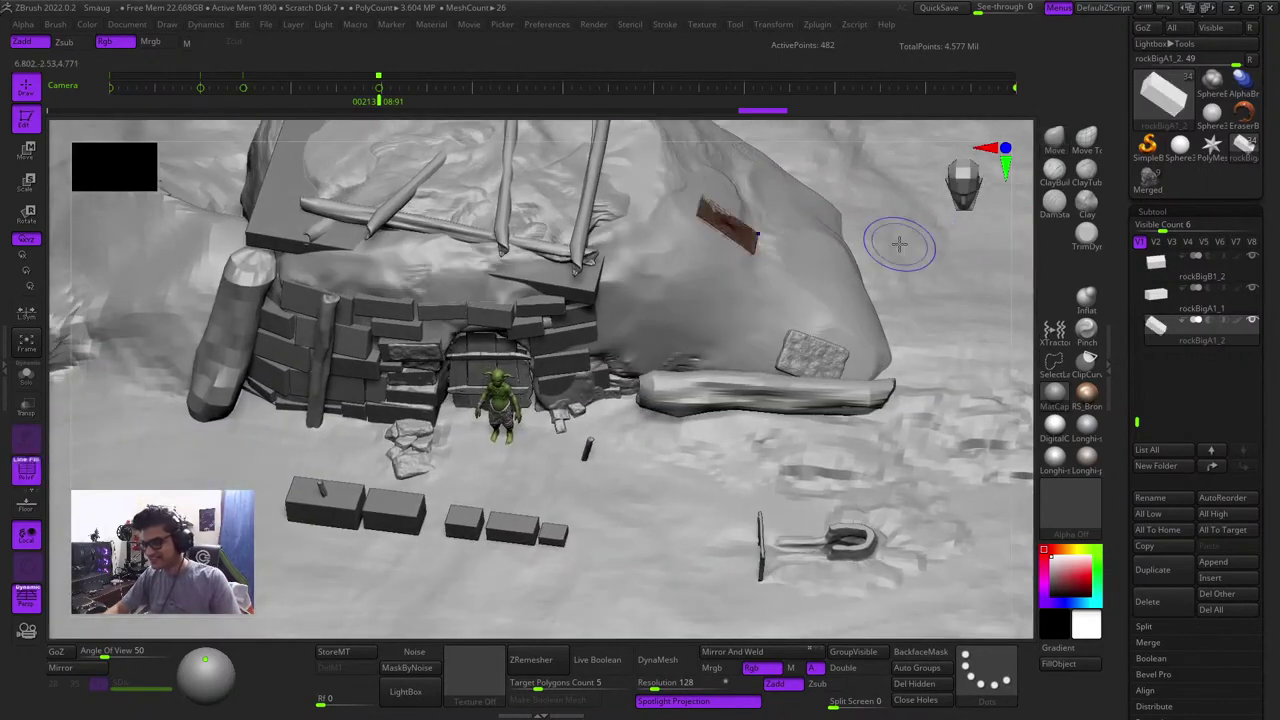
key(shift+f)
ctrl+right_drag(754, 361, 627, 359)
Select the rockFlat1 slabs and examine how they sit over the brick wall near the door
alt+click(626, 312)
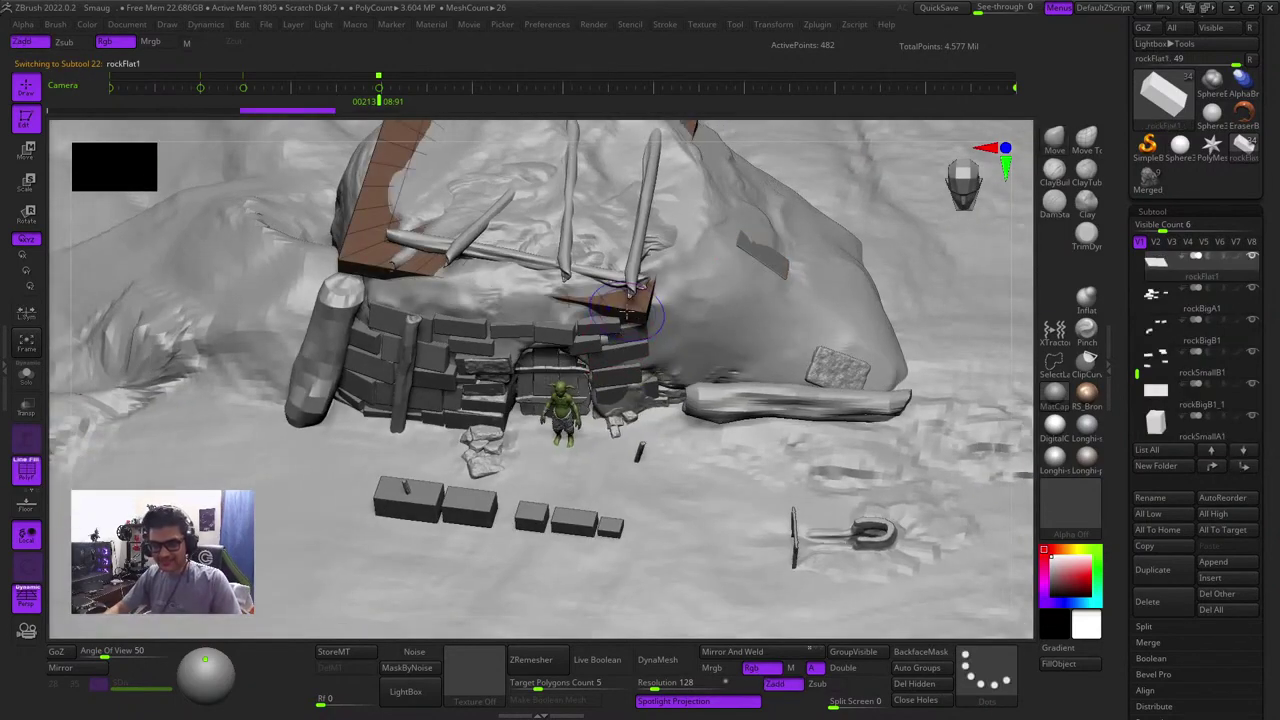
ctrl+right_drag(722, 371, 648, 321)
key(shift+f)
drag(494, 569, 536, 582)
ctrl+right_drag(680, 430, 720, 531)
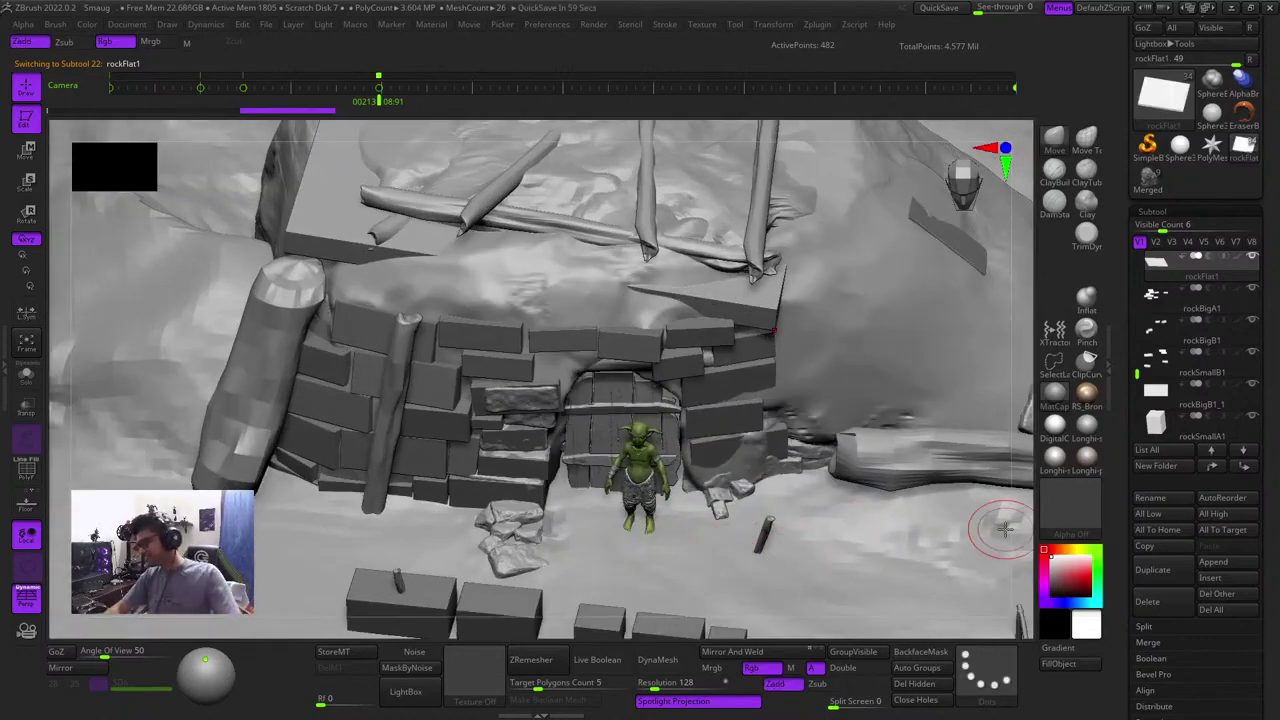
alt+right_drag(679, 634, 713, 538)
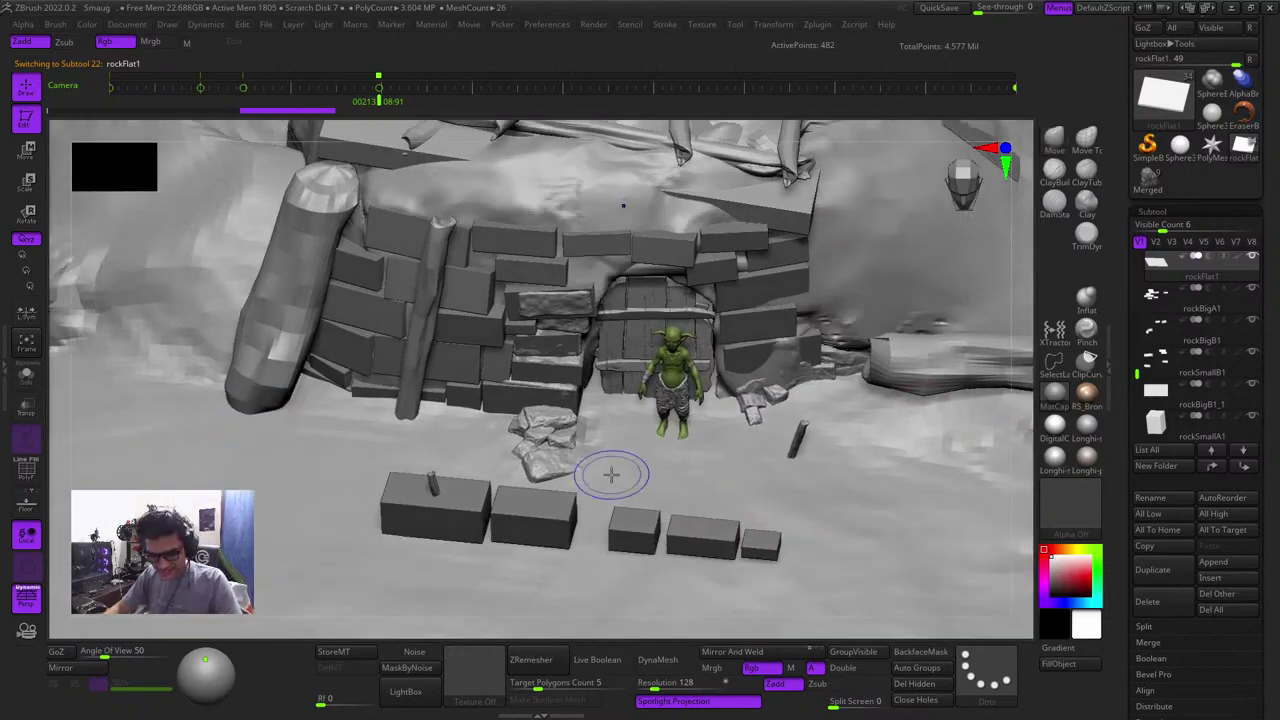
Duplicate the spare rockBigB block in front of the hut and place the copy last in the subtool list
alt+click(530, 508)
key(shift+f)
drag(1022, 402, 1018, 356)
key(shift+f)
key(shift+f)
drag(646, 557, 655, 568)
key(shift+f)
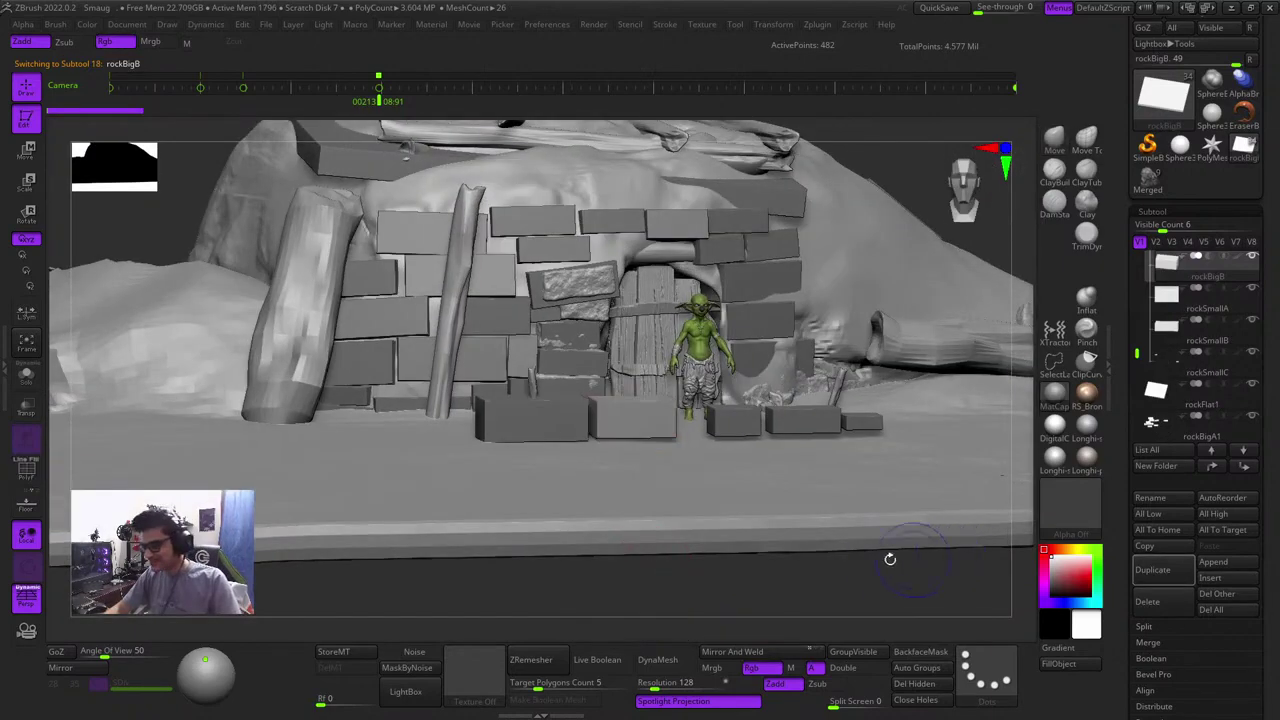
key(shift+f)
key(shift+f)
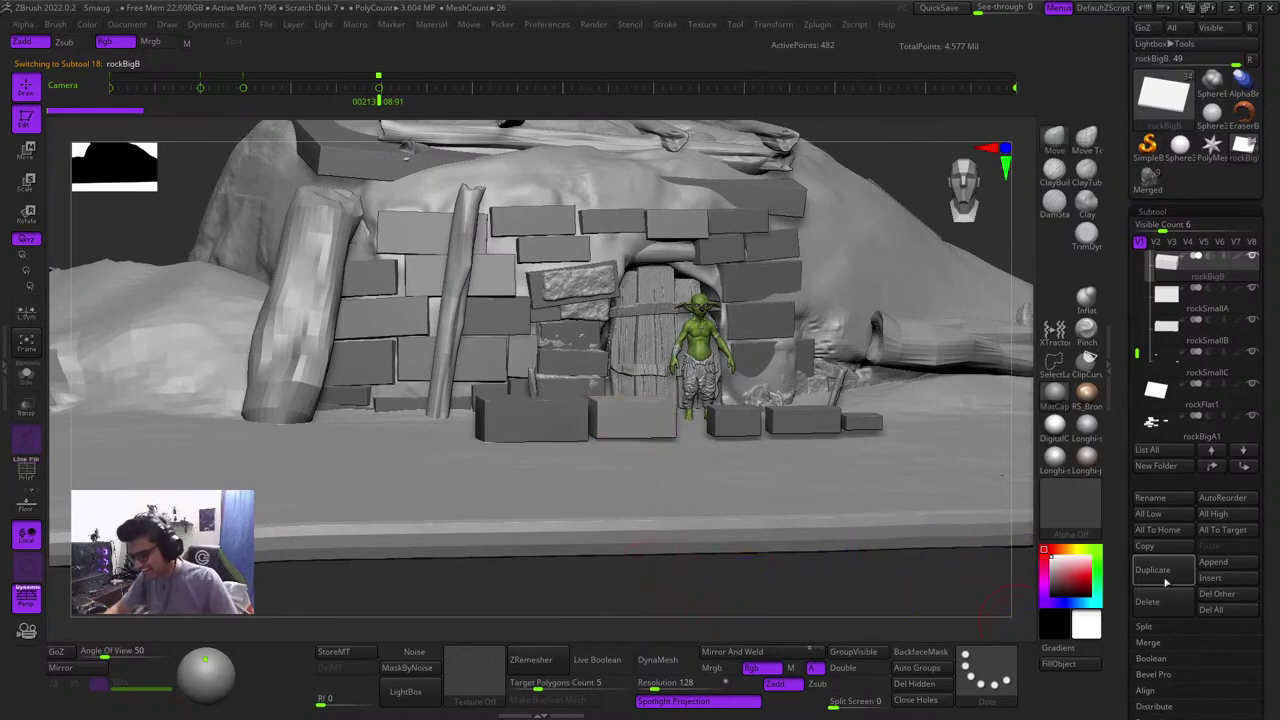
click(1163, 574)
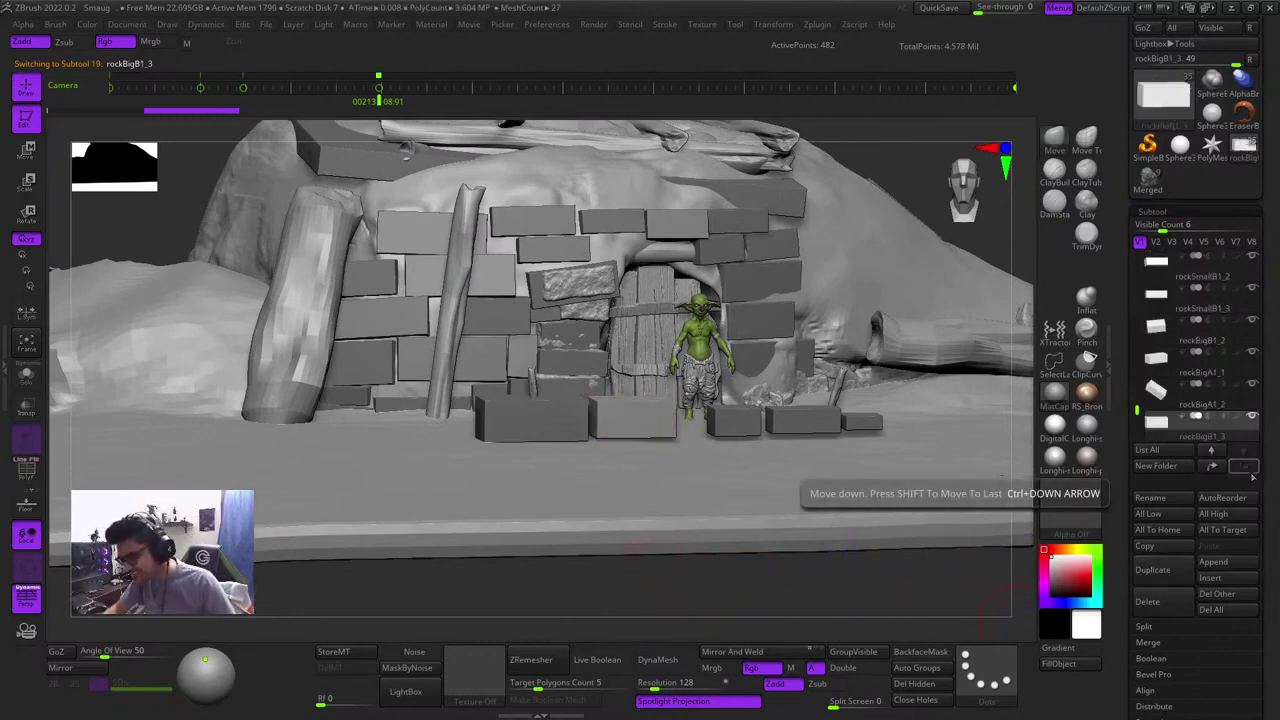
Raise the rockBigB1_3 copy above the wall's top row and push it back against the mound
key(w)
mouse_move(728, 394)
shift+mouse_down()
mouse_move(685, 366)
mouse_move(698, 170)
shift+mouse_up()
ctrl+right_drag(698, 170, 930, 340)
ctrl+right_drag(930, 340, 938, 401)
drag(740, 290, 555, 218)
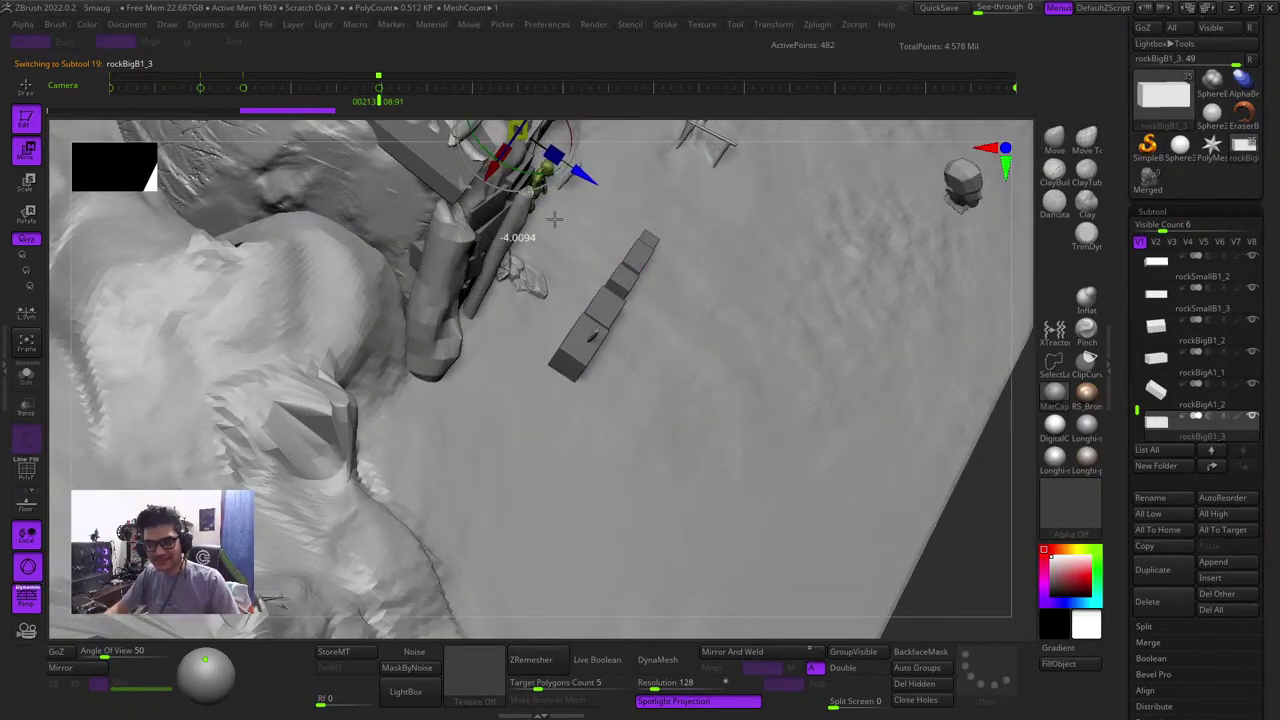
shift+right_drag(950, 546, 800, 330)
ctrl+right_drag(770, 230, 760, 190)
alt+right_drag(700, 140, 793, 383)
ctrl+right_drag(376, 138, 560, 250)
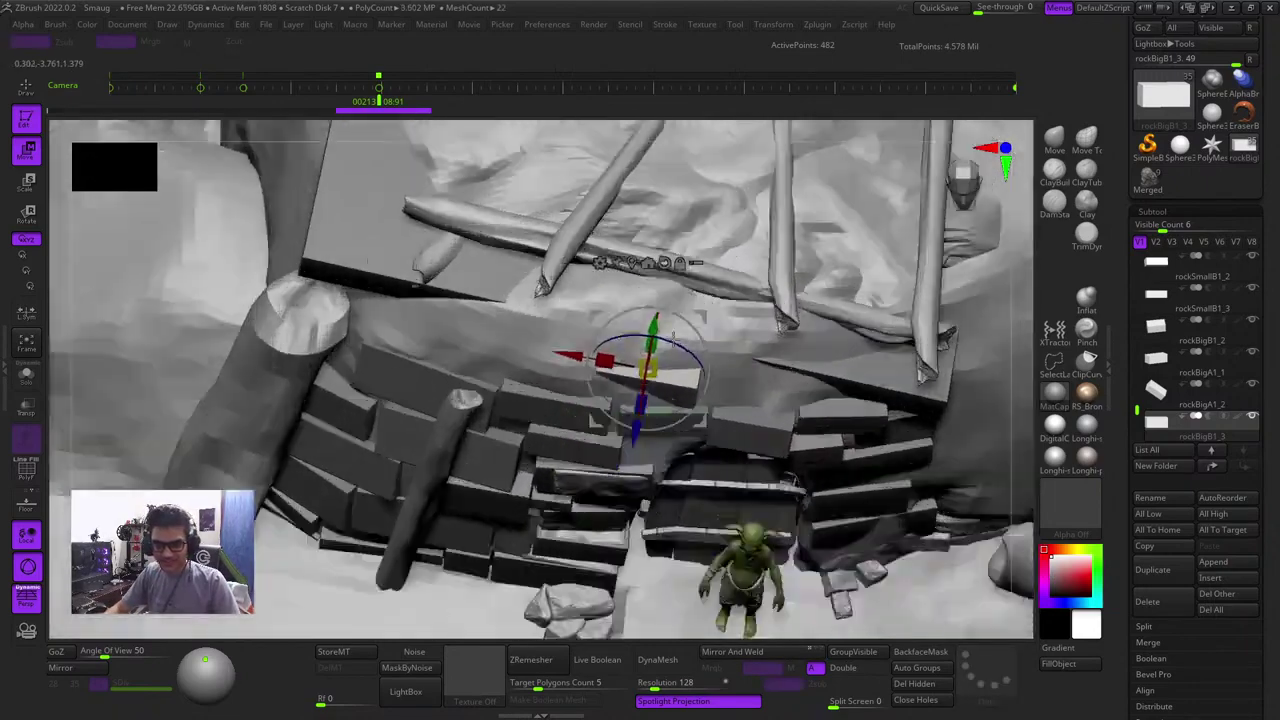
Slide rockBigB1_3 along the top of the wall to the gap under the roof slab, between the two leaning logs
ctrl+right_drag(700, 270, 733, 357)
drag(572, 375, 291, 324)
ctrl+right_drag(646, 283, 431, 163)
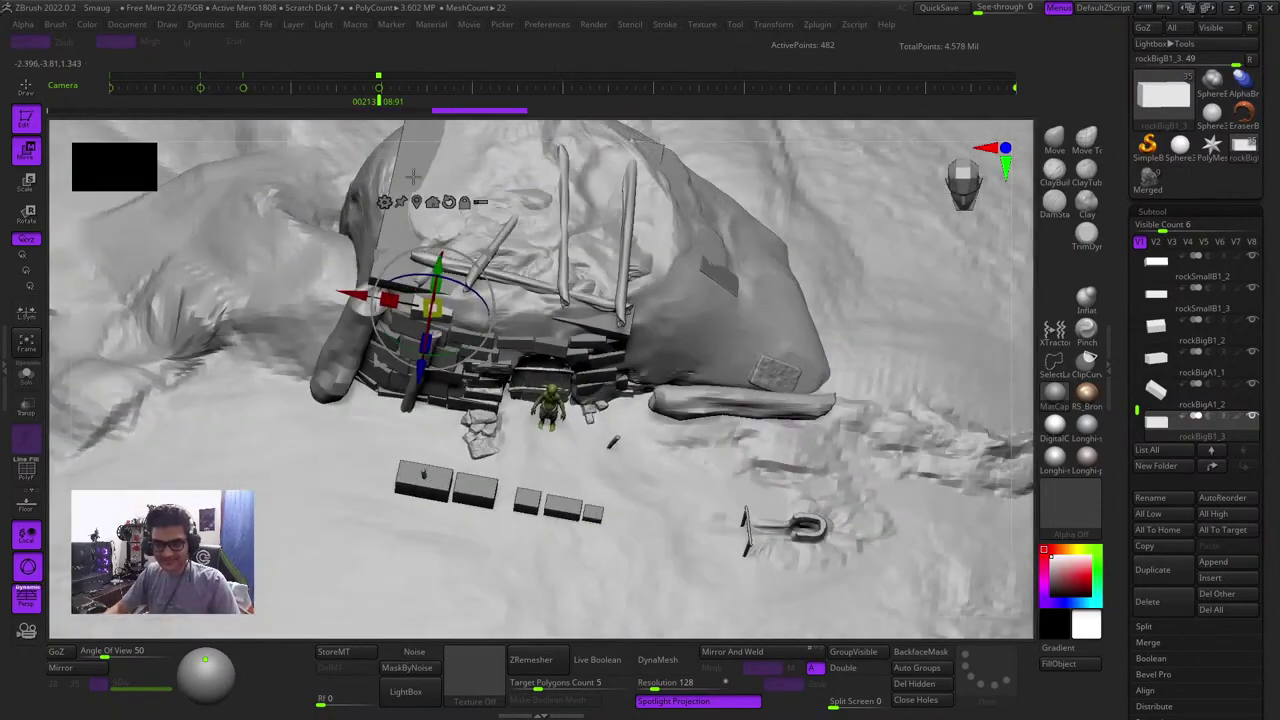
ctrl+right_drag(800, 235, 720, 200)
ctrl+right_drag(780, 140, 808, 218)
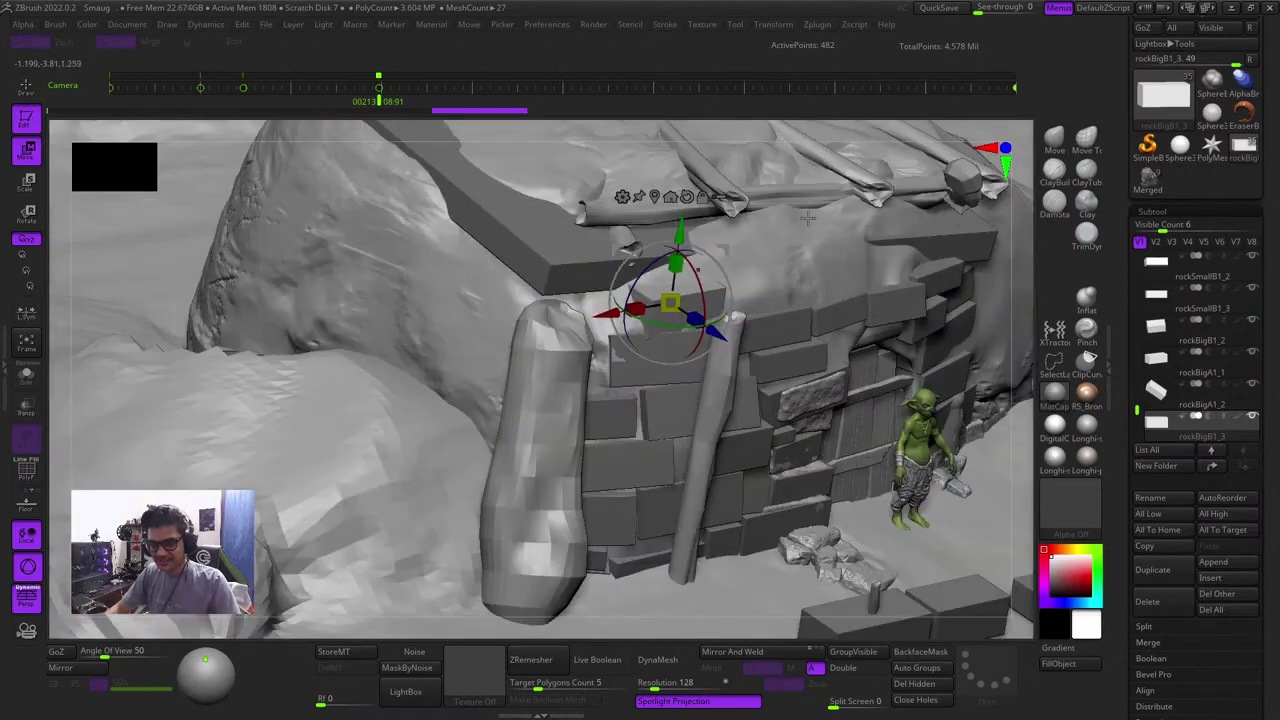
Adjust rockBigB1_3's depth and height from the side so it sits in the mound beneath the roof slab
right_drag(1015, 285, 985, 280)
ctrl+right_drag(865, 250, 883, 329)
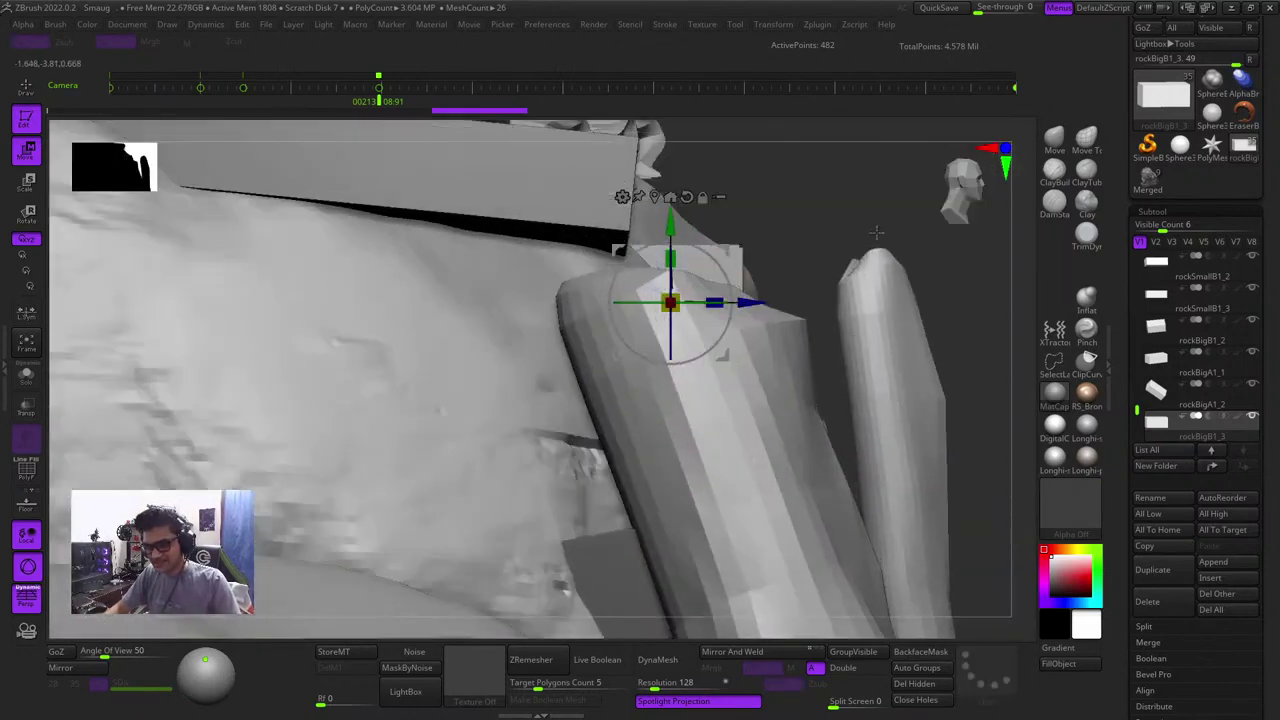
right_drag(815, 192, 793, 221)
drag(723, 250, 695, 245)
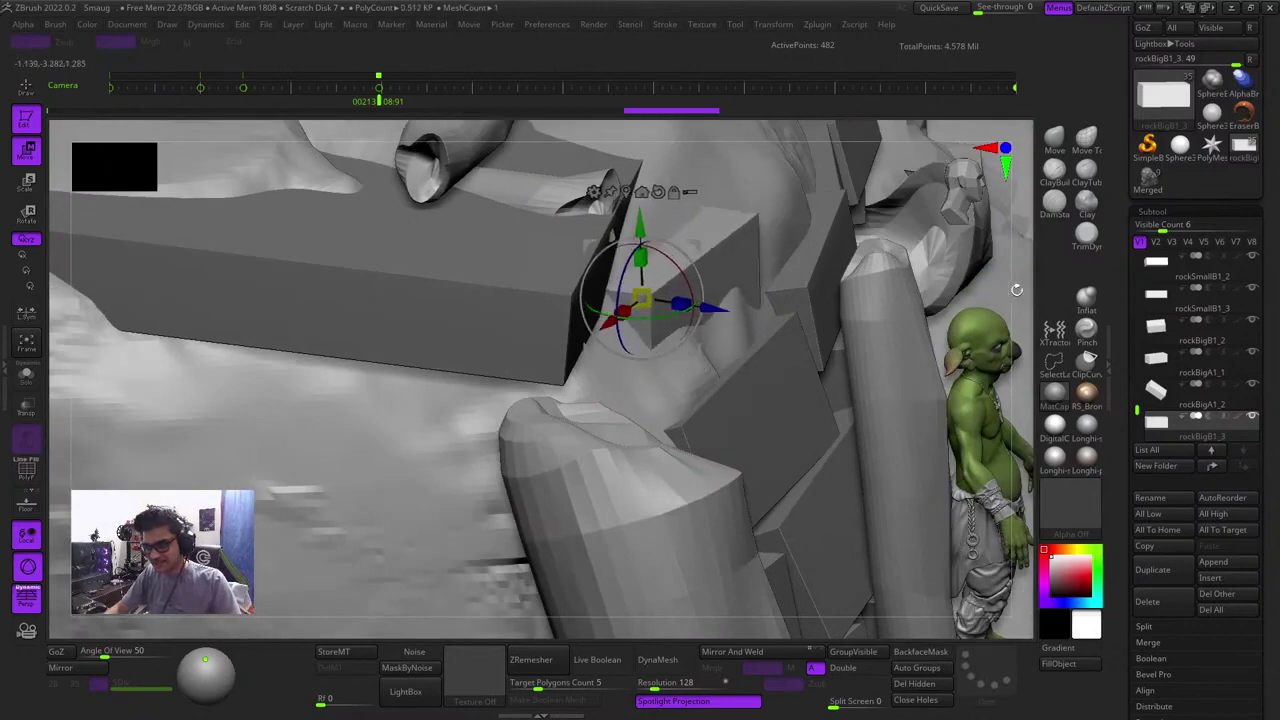
drag(1016, 290, 772, 264)
drag(706, 217, 704, 219)
Examine rockBigB1_3's fit between the roof slab and the bricks below, with and without its wireframe
mouse_move(704, 219)
right_down()
mouse_move(865, 231)
mouse_move(600, 263)
mouse_move(755, 310)
mouse_move(883, 460)
mouse_move(877, 431)
right_up()
key(q)
key(f)
key(shift+f)
key(f)
key(shift+f)
key(f)
key(shift+f)
key(shift+f)
ctrl+right_drag(858, 380, 460, 236)
right_drag(371, 165, 737, 354)
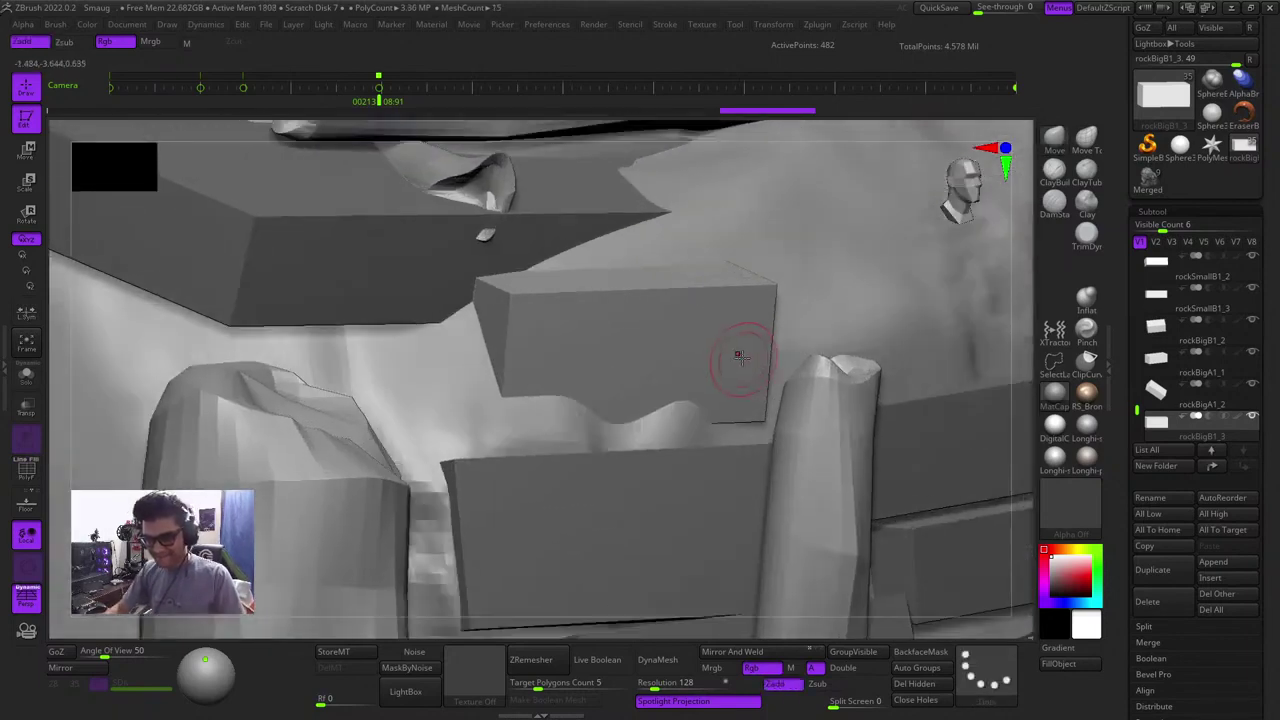
Rotate rockBigB1_3 slightly and lower it toward the brick below
key(e)
drag(625, 322, 624, 314)
key(w)
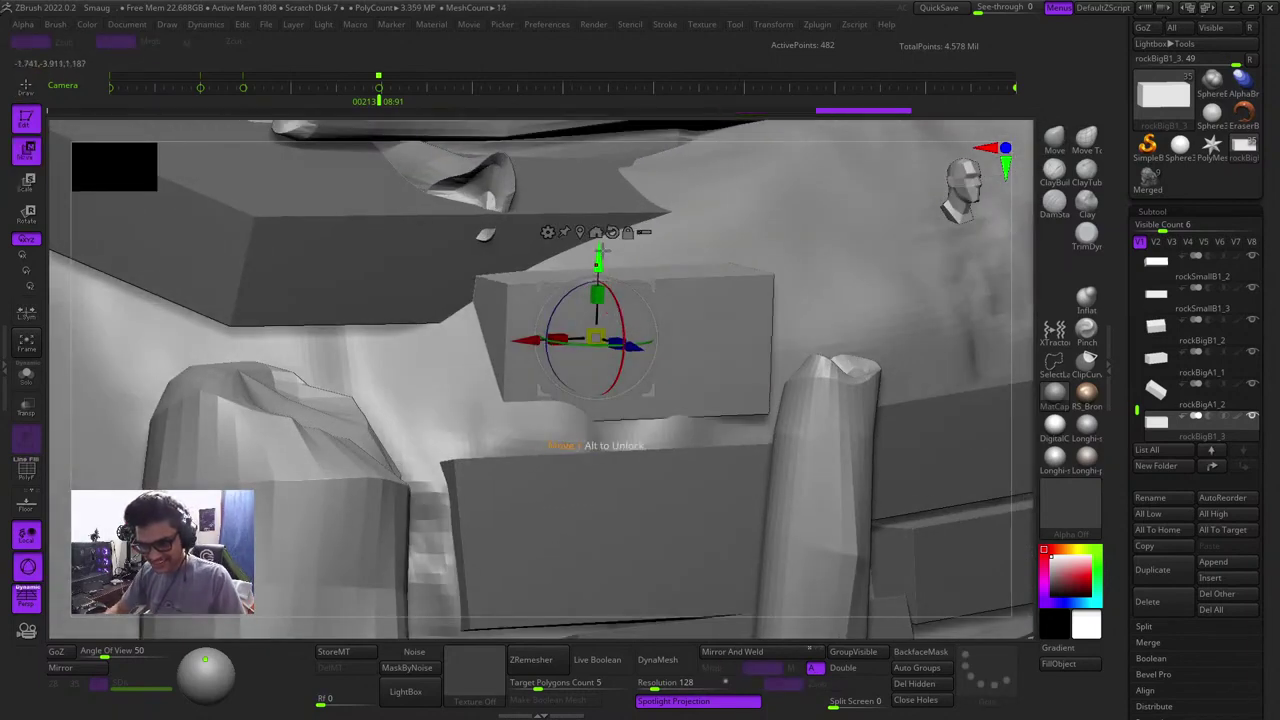
drag(598, 252, 598, 270)
key(q)
Check the brick wall with rockBigB1_3 in place from close up and from the front of the whole hut
ctrl+right_drag(709, 317, 575, 150)
mouse_move(575, 150)
right_down()
mouse_move(597, 174)
mouse_move(636, 169)
right_up()
key(shift+f)
right_drag(489, 180, 600, 245)
ctrl+right_drag(600, 245, 600, 145)
key(shift+f)
key(shift+f)
right_drag(600, 145, 657, 226)
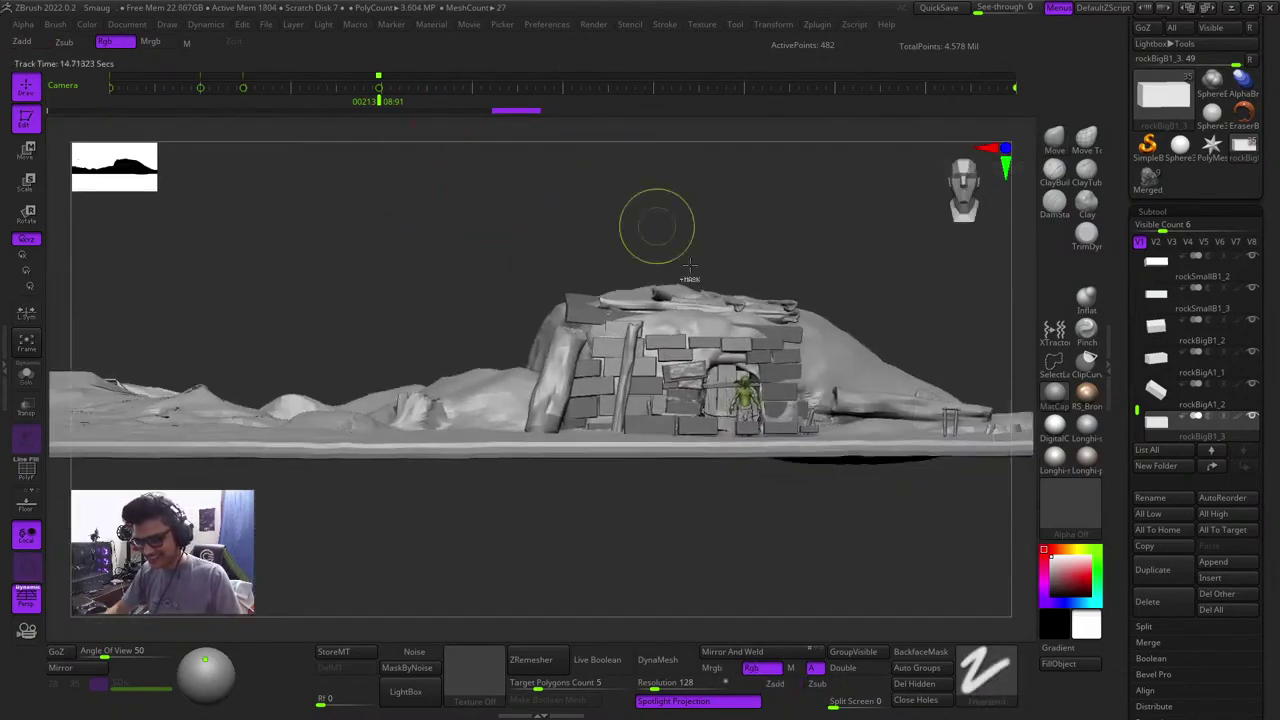
Duplicate the spare rockSmallA block in front of the hut and place the copy last in the subtool list
right_drag(740, 511, 775, 530)
mouse_move(775, 530)
ctrl+right_down()
mouse_move(883, 612)
mouse_move(840, 402)
ctrl+right_up()
alt+click(836, 447)
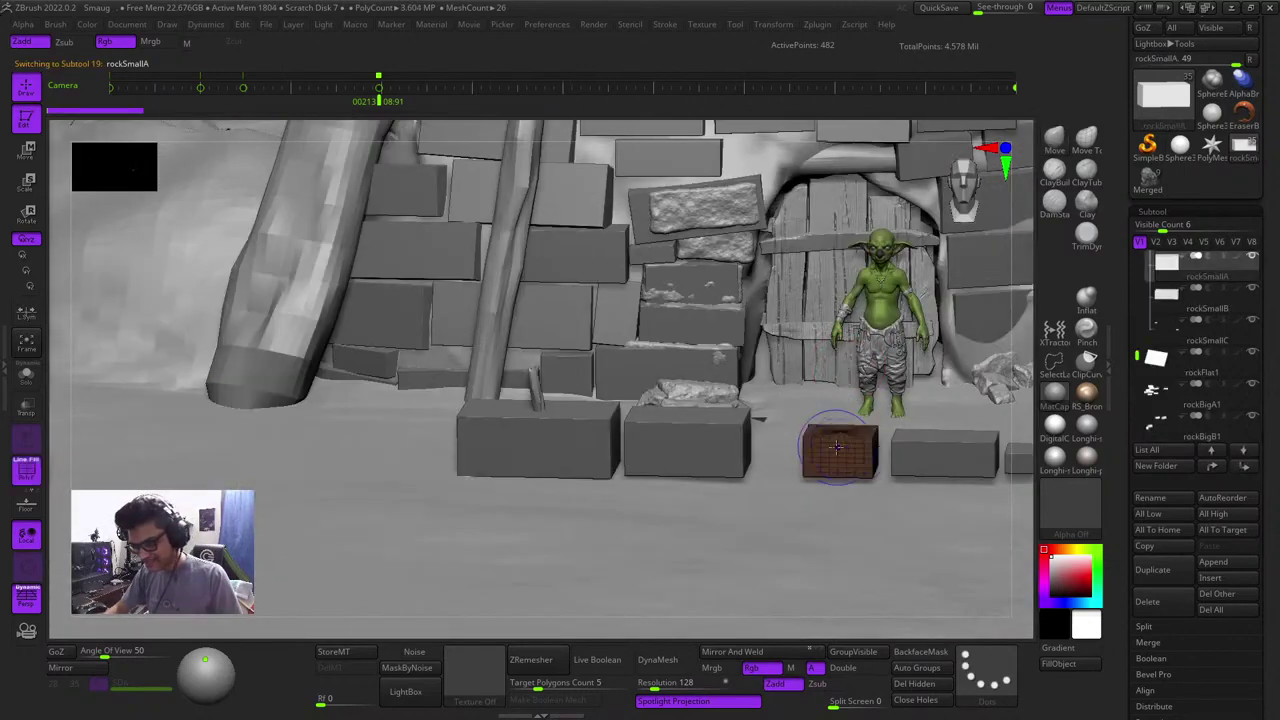
click(1155, 569)
shift+click(1243, 469)
key(shift+f)
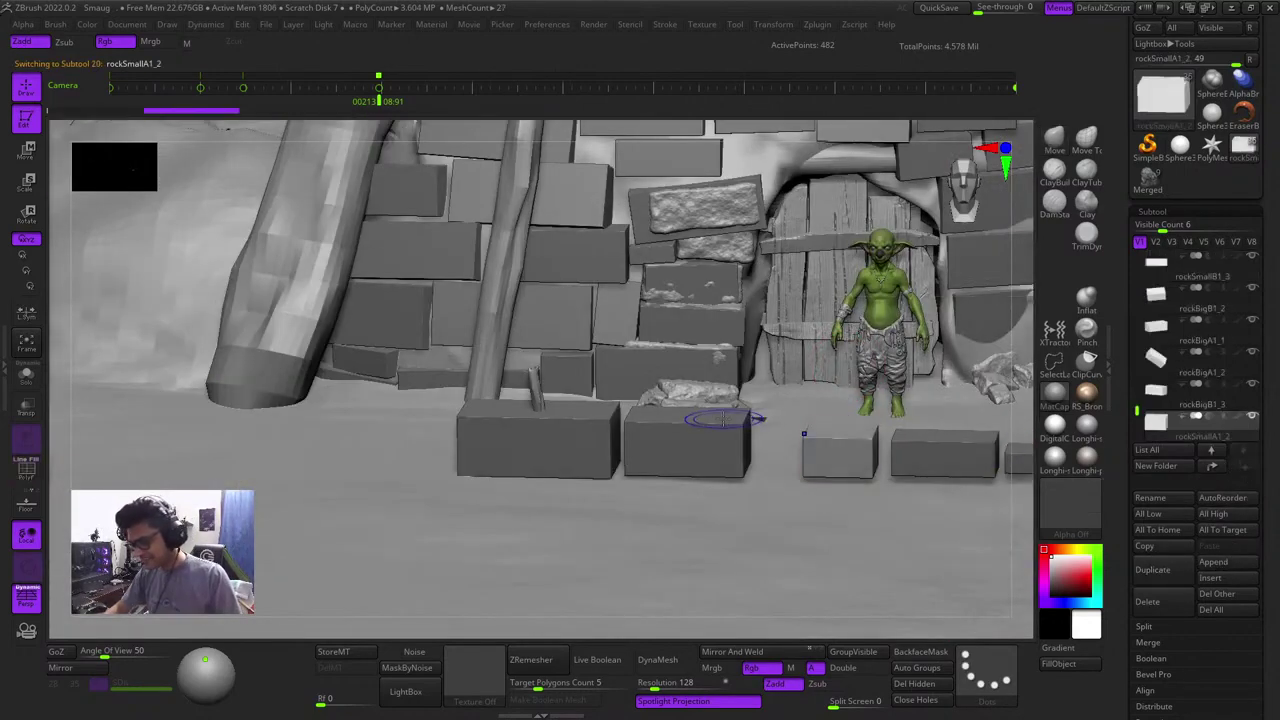
key(shift+f)
Move the rockSmallA1_2 copy up beneath the roof slab beside the thick leaning log and push it back to the wall
ctrl+right_drag(786, 424, 760, 376)
key(w)
shift+drag(438, 178, 449, 140)
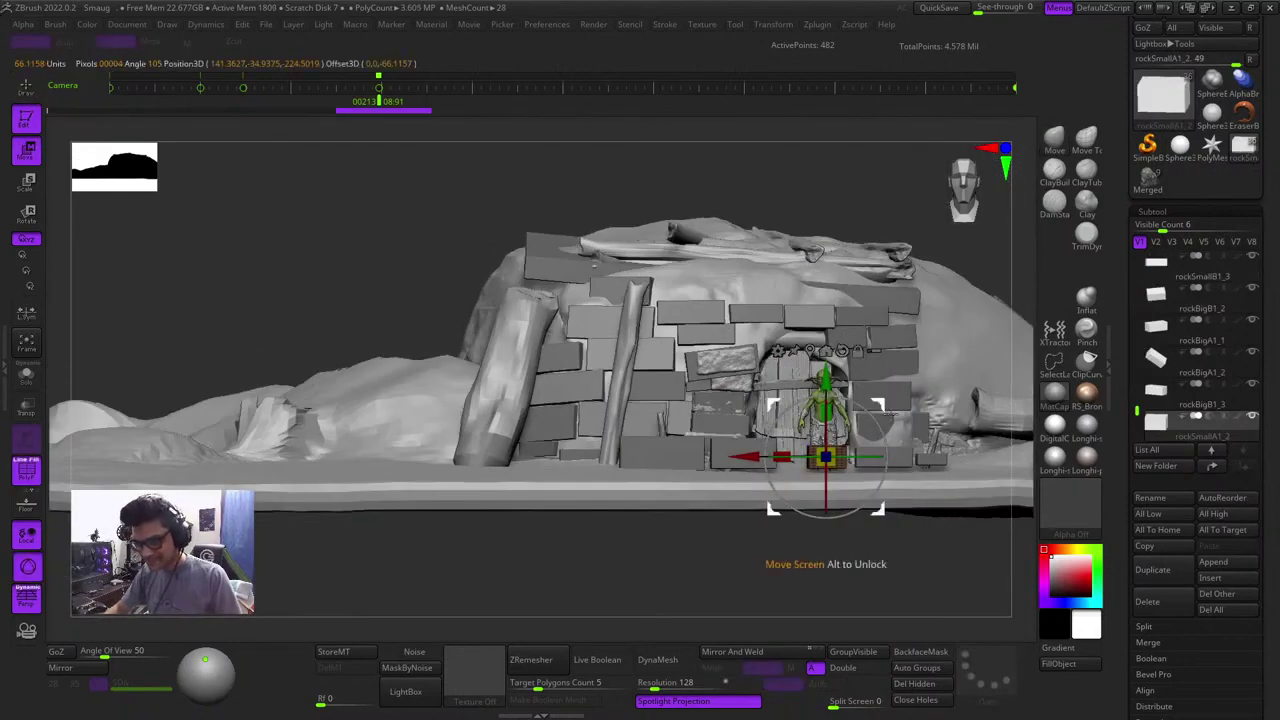
drag(826, 457, 561, 296)
right_drag(561, 296, 856, 420)
ctrl+right_drag(856, 420, 858, 352)
drag(870, 343, 652, 365)
Shift rockSmallA1_2 into the gap between the thick leaning log's top and the neighbouring brick beneath the roof slab
key(q)
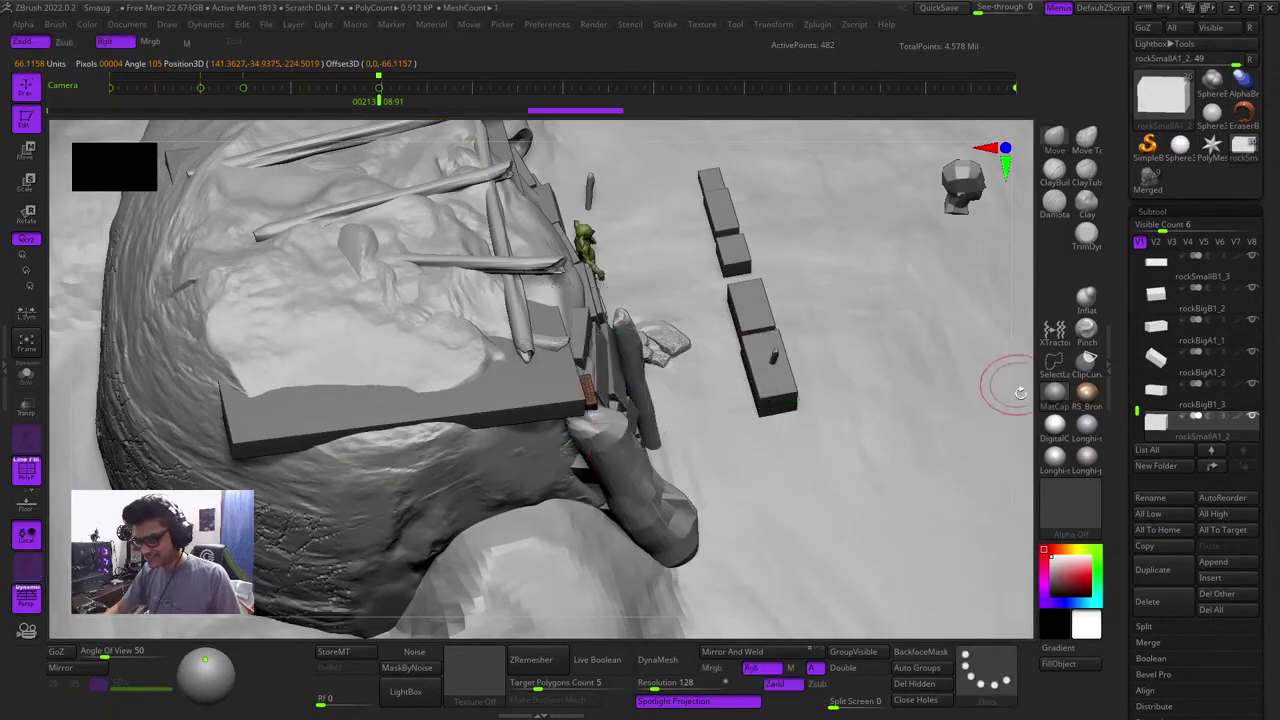
mouse_move(1029, 431)
right_down()
mouse_move(1026, 377)
mouse_move(960, 386)
right_up()
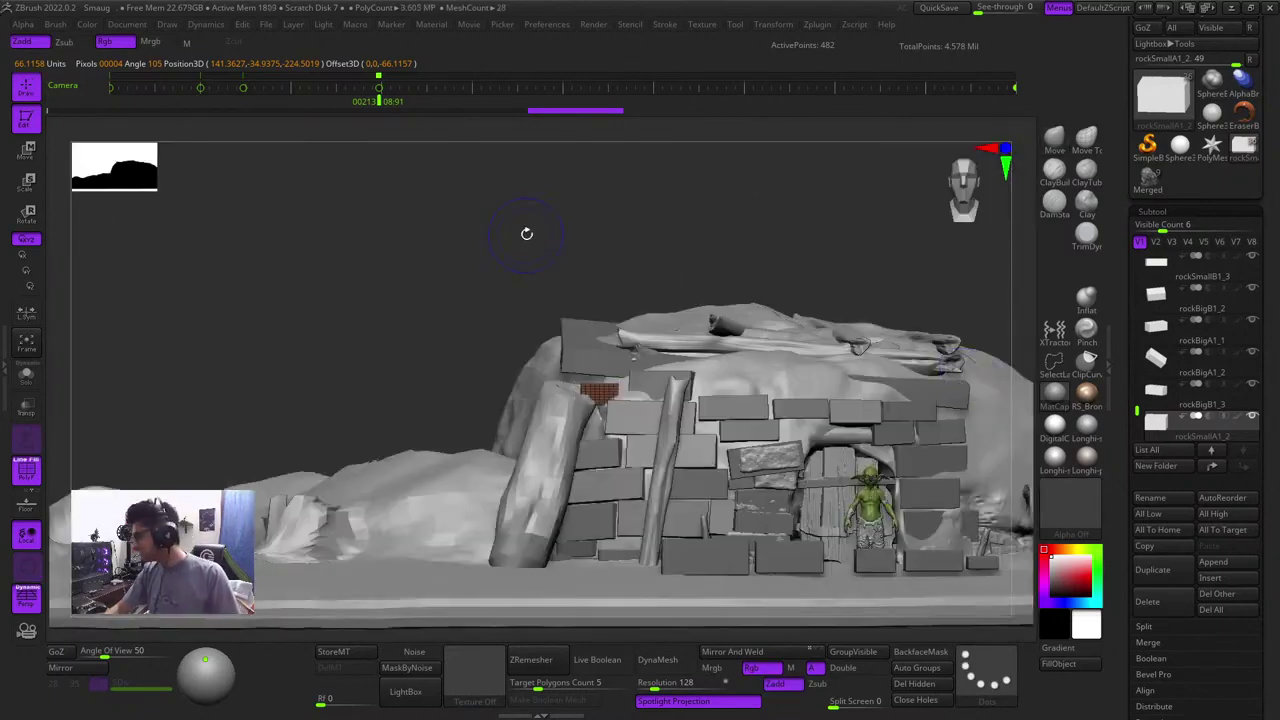
key(w)
right_drag(529, 249, 644, 377)
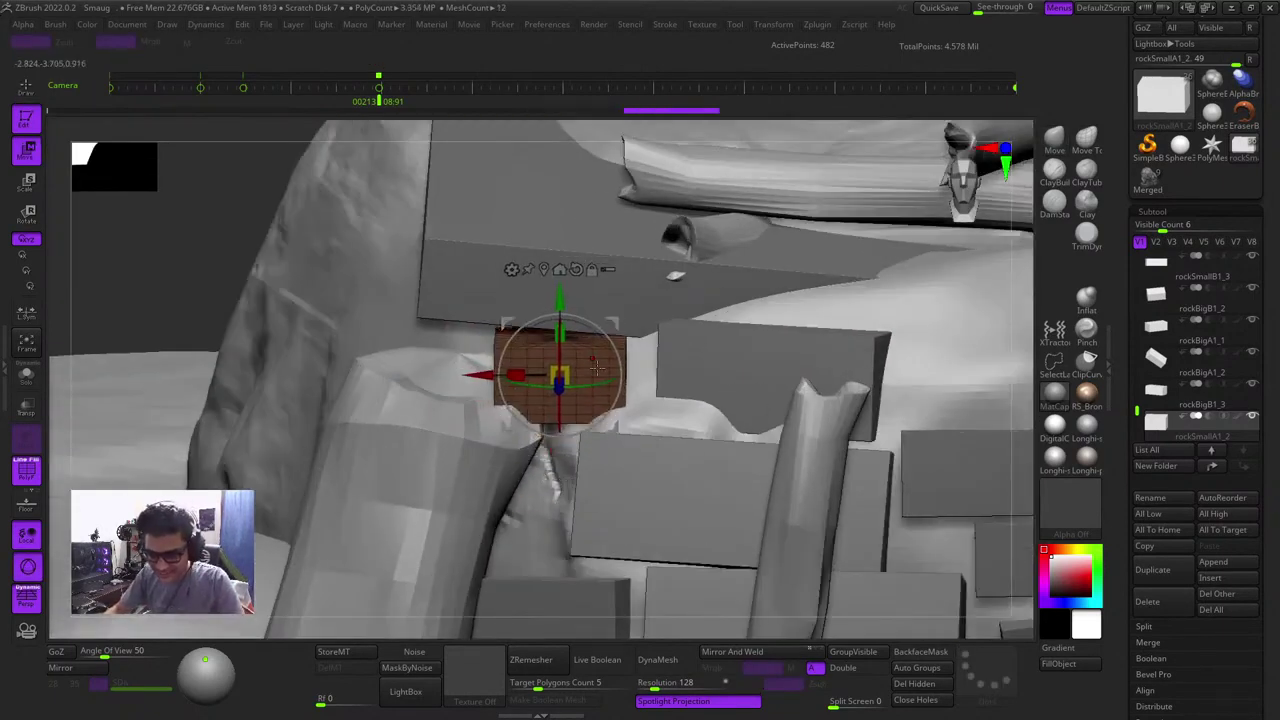
ctrl+right_drag(765, 371, 701, 431)
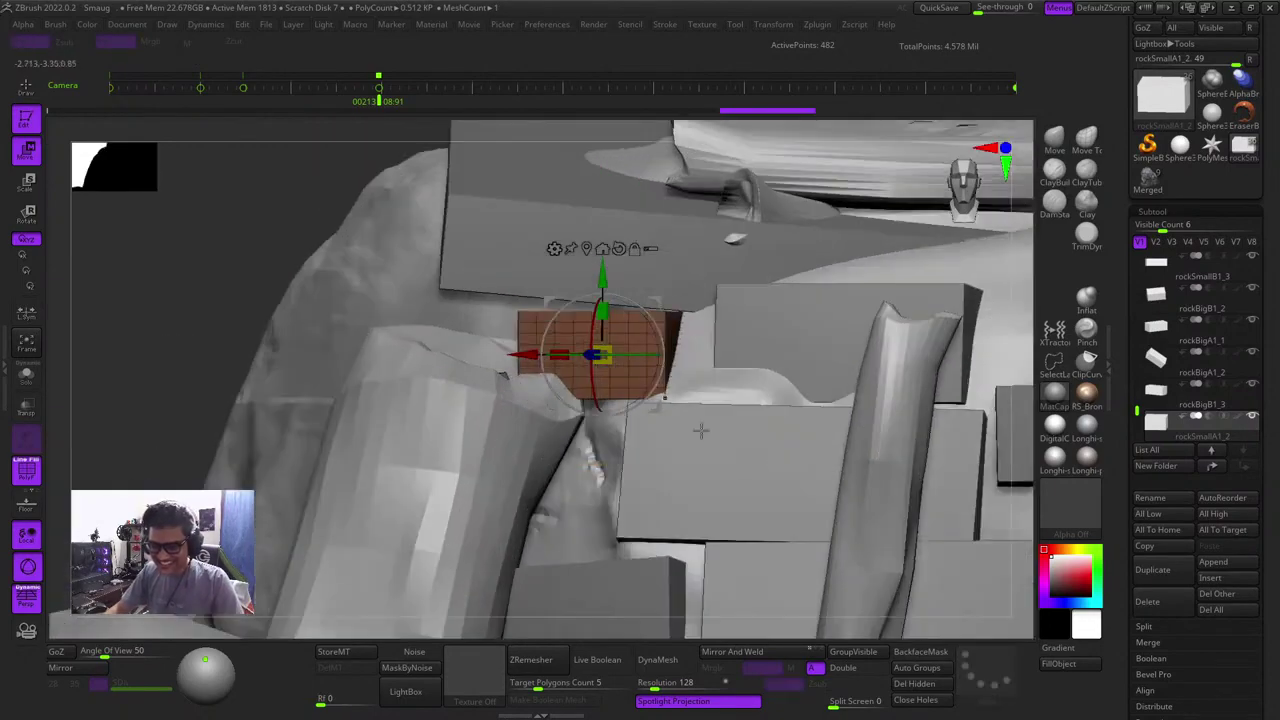
right_drag(326, 170, 442, 188)
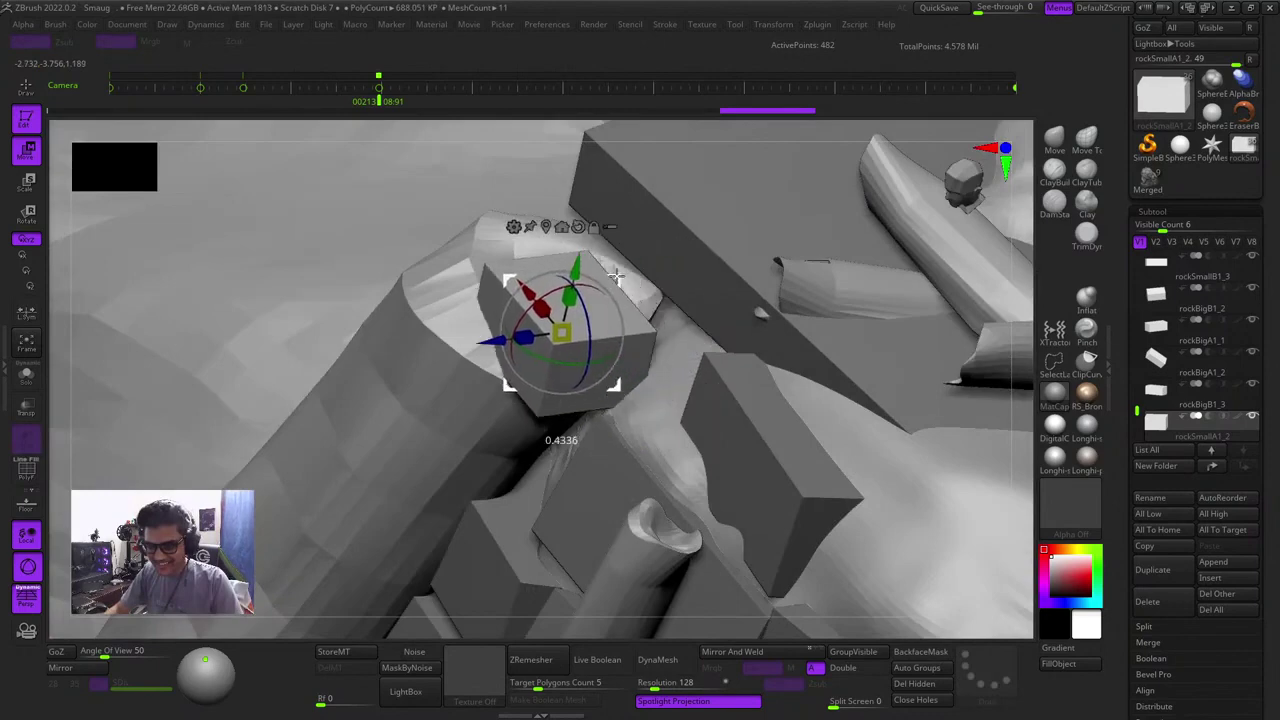
Examine rockSmallA1_2's fit in the wall from above, from close up and from the front of the whole scene
key(q)
ctrl+right_drag(691, 306, 406, 220)
shift+right_drag(862, 239, 884, 208)
drag(884, 208, 789, 226)
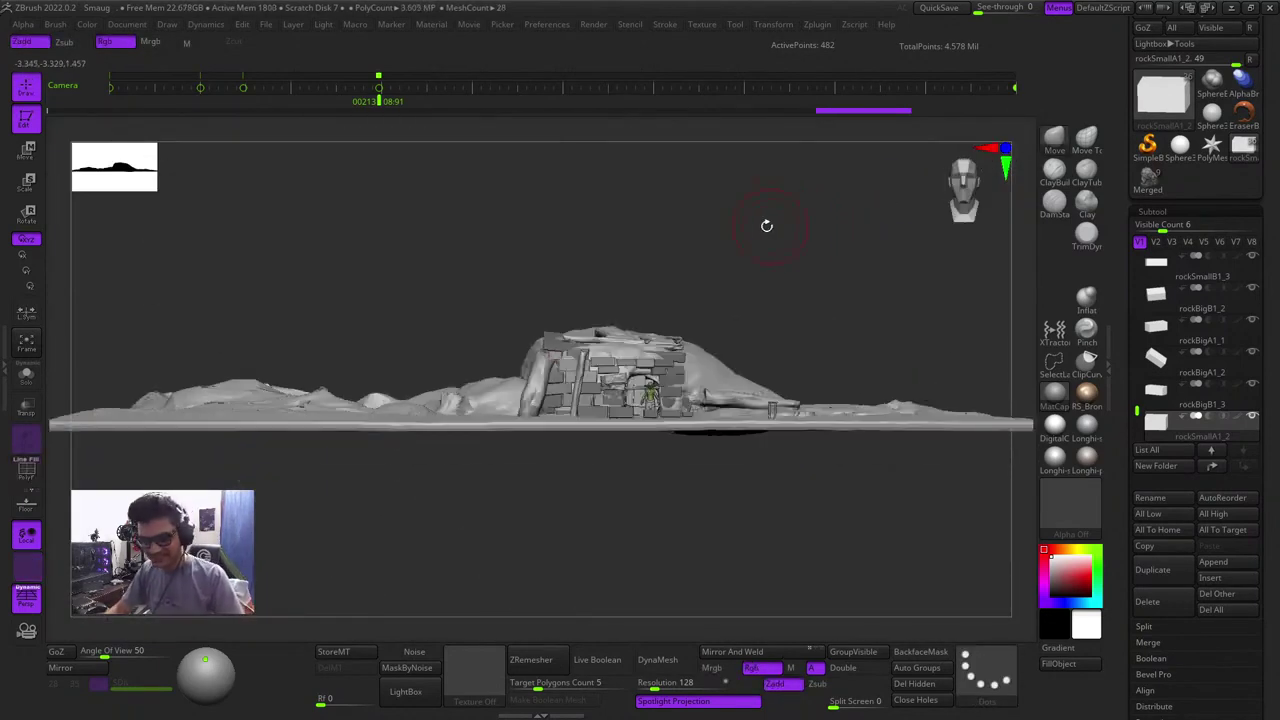
right_drag(767, 226, 815, 255)
ctrl+right_drag(815, 255, 780, 520)
key(w)
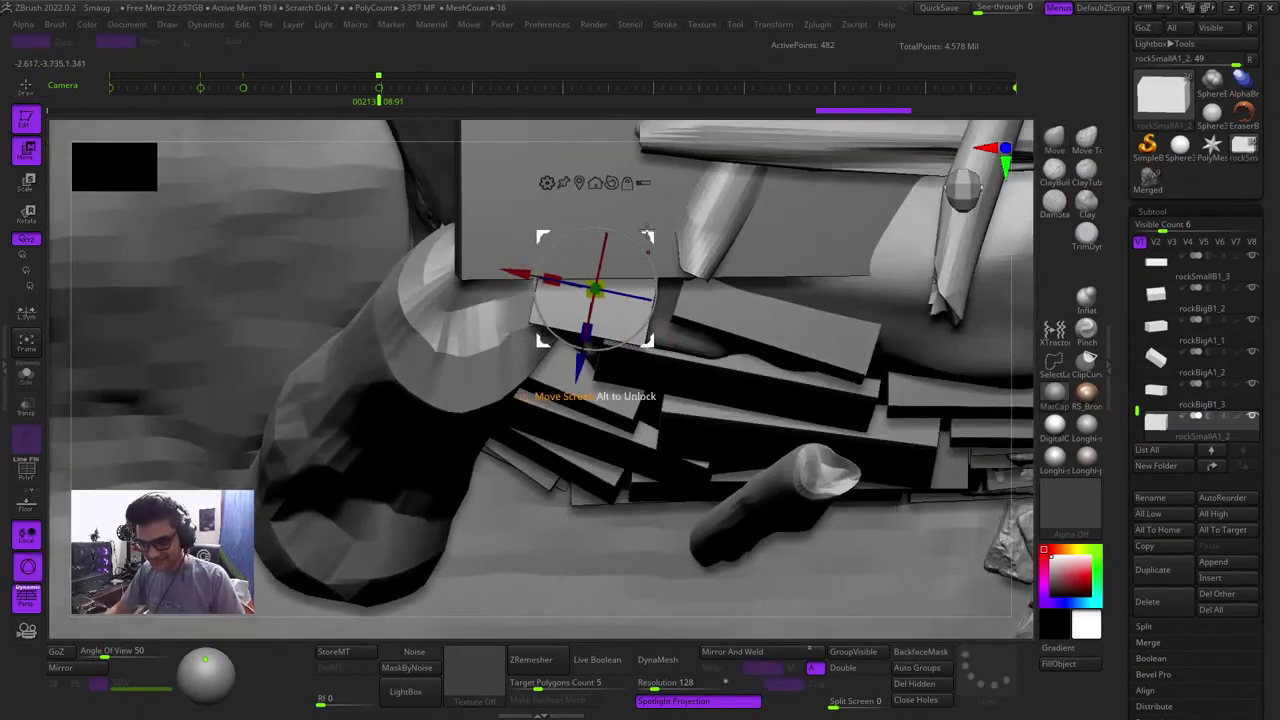
key(q)
mouse_move(700, 612)
ctrl+right_down()
mouse_move(726, 580)
mouse_move(752, 400)
mouse_move(720, 260)
ctrl+right_up()
right_drag(674, 554, 675, 386)
key(shift+f)
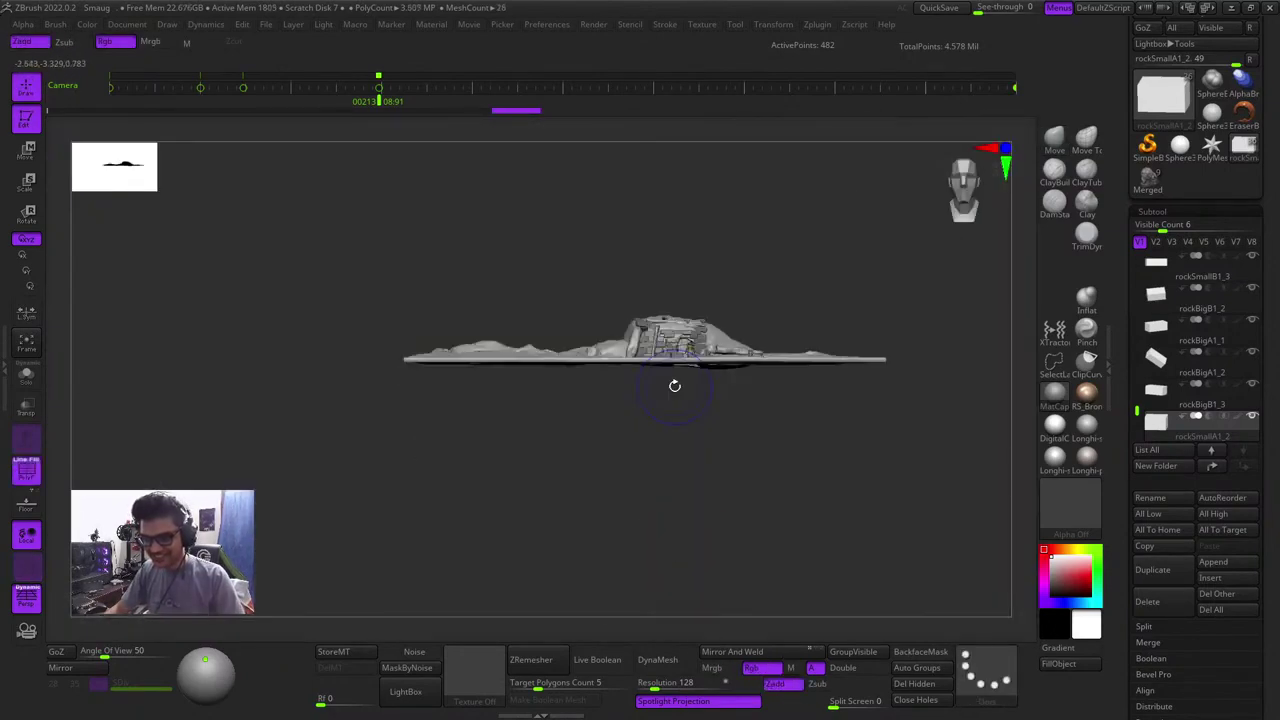
key(shift+f)
key(f)
key(shift+f)
key(shift+f)
key(f)
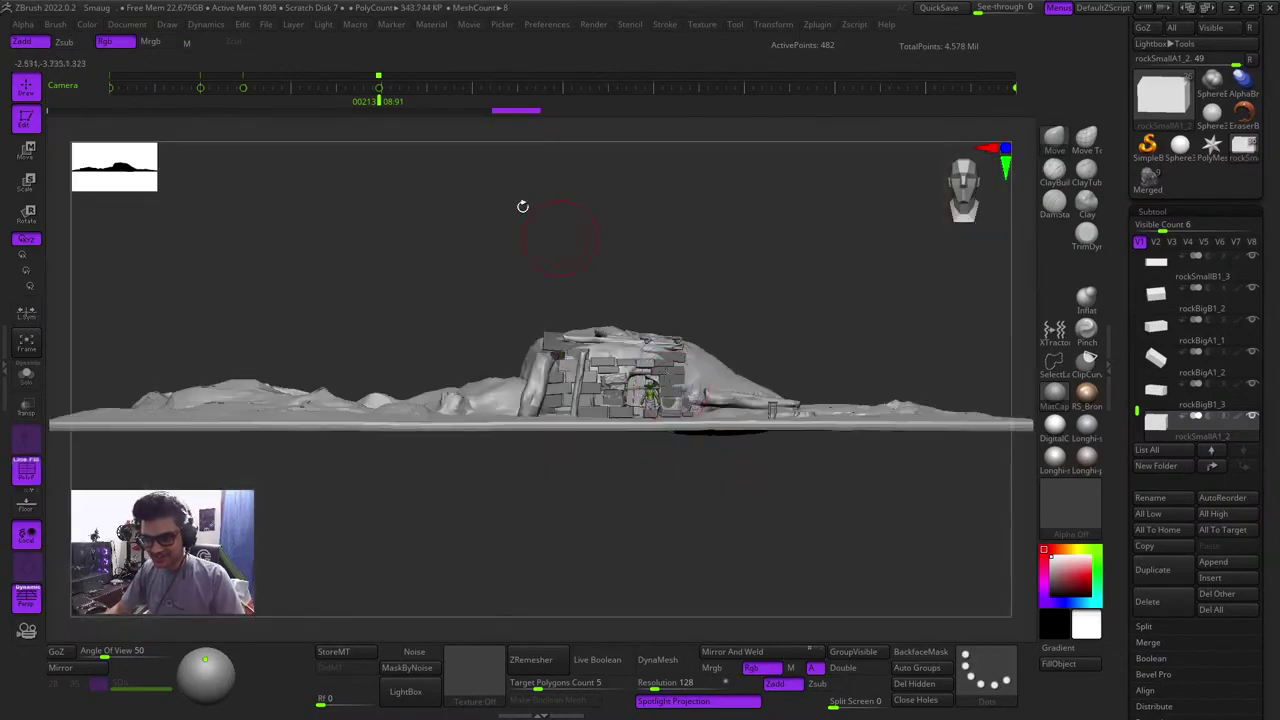
Nudge rockSmallA1_2 along its depth axis to fit the wall behind the thick leaning log's top
right_drag(522, 206, 590, 240)
ctrl+right_drag(620, 150, 457, 494)
key(shift+f)
key(w)
ctrl+right_drag(478, 438, 504, 470)
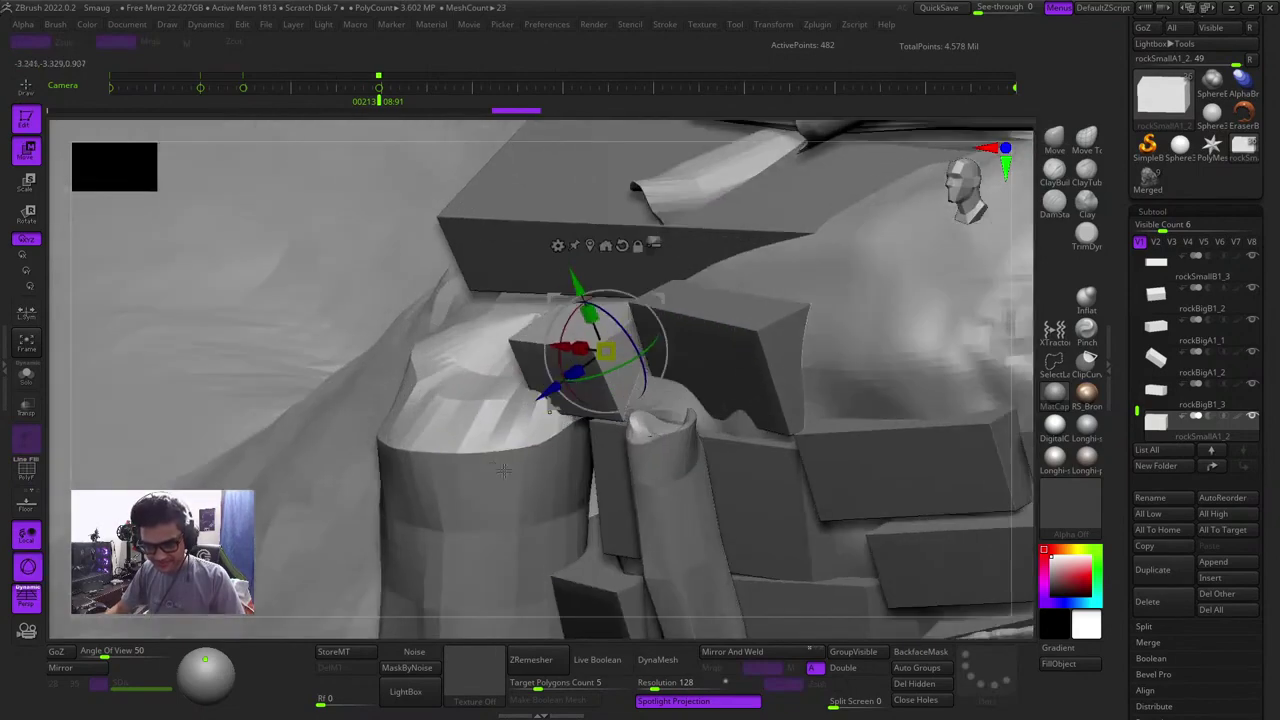
drag(562, 384, 561, 385)
ctrl+right_drag(561, 385, 465, 189)
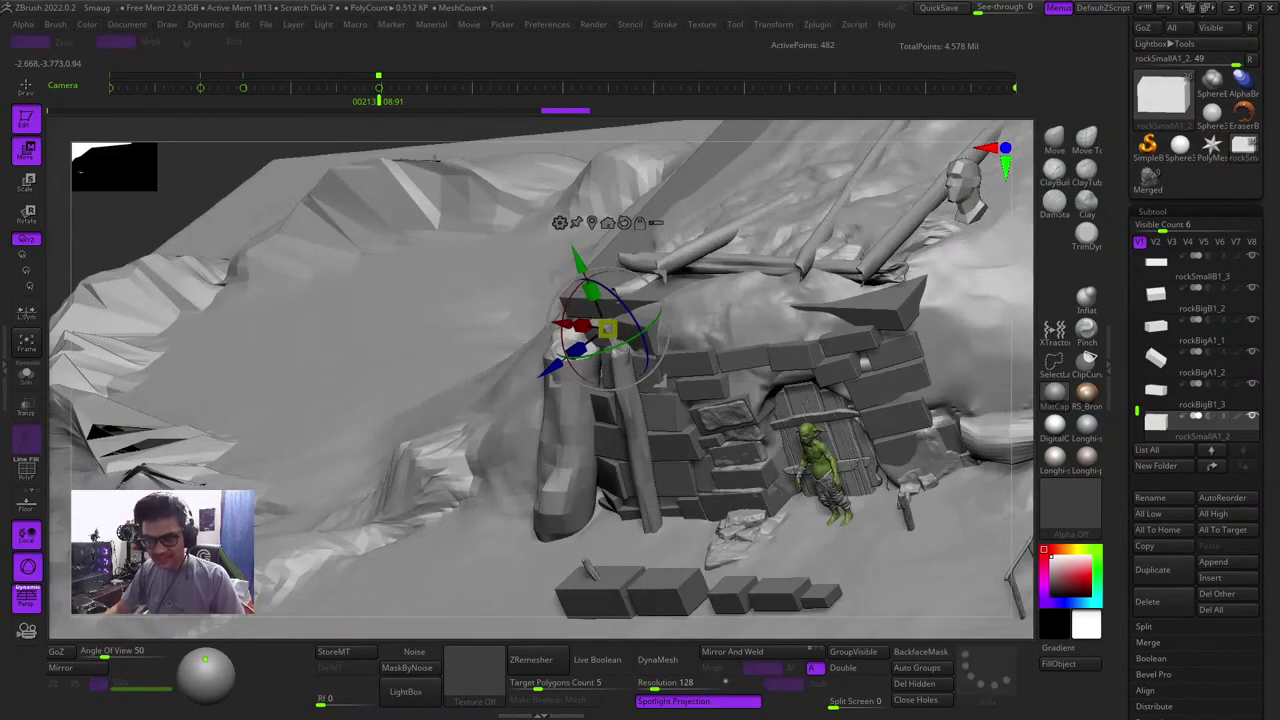
Compare rockSmallA1_2 with the roof slab and the surrounding bricks from close up and from a distance
shift+right_drag(431, 129, 446, 117)
key(q)
right_drag(494, 215, 560, 250)
ctrl+right_drag(560, 250, 722, 388)
key(w)
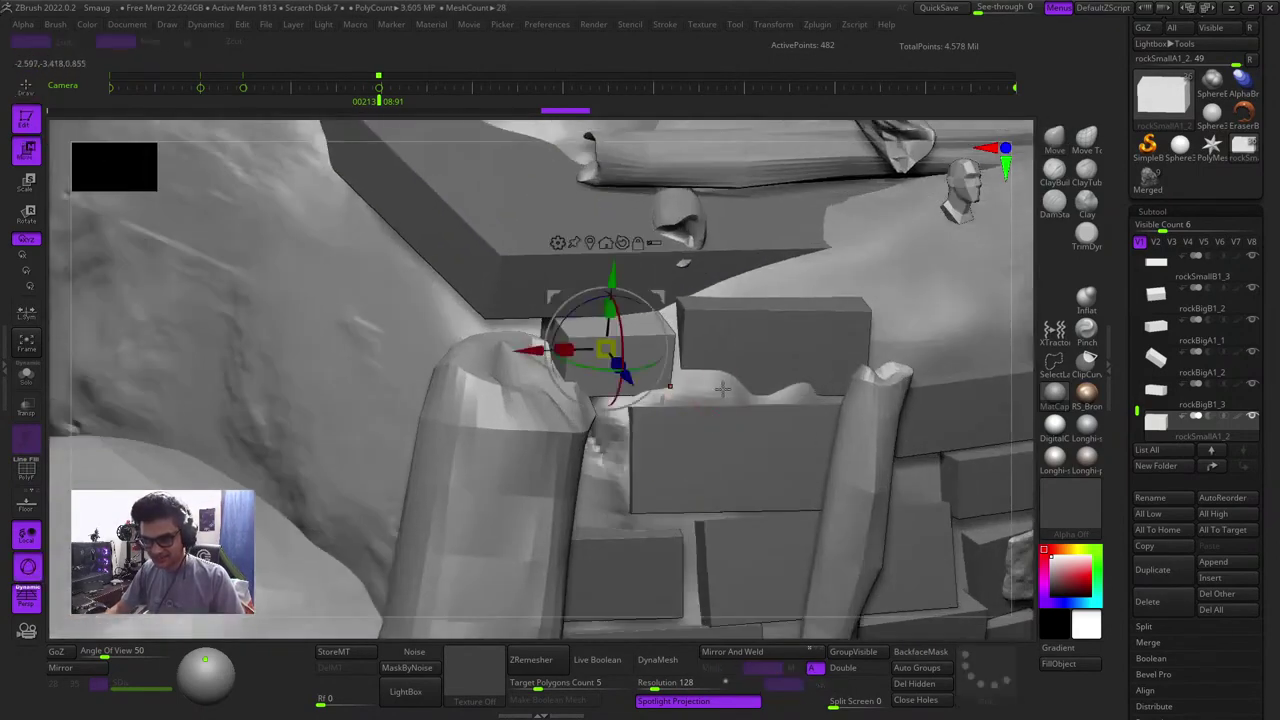
key(q)
key(f)
key(shift+f)
key(f)
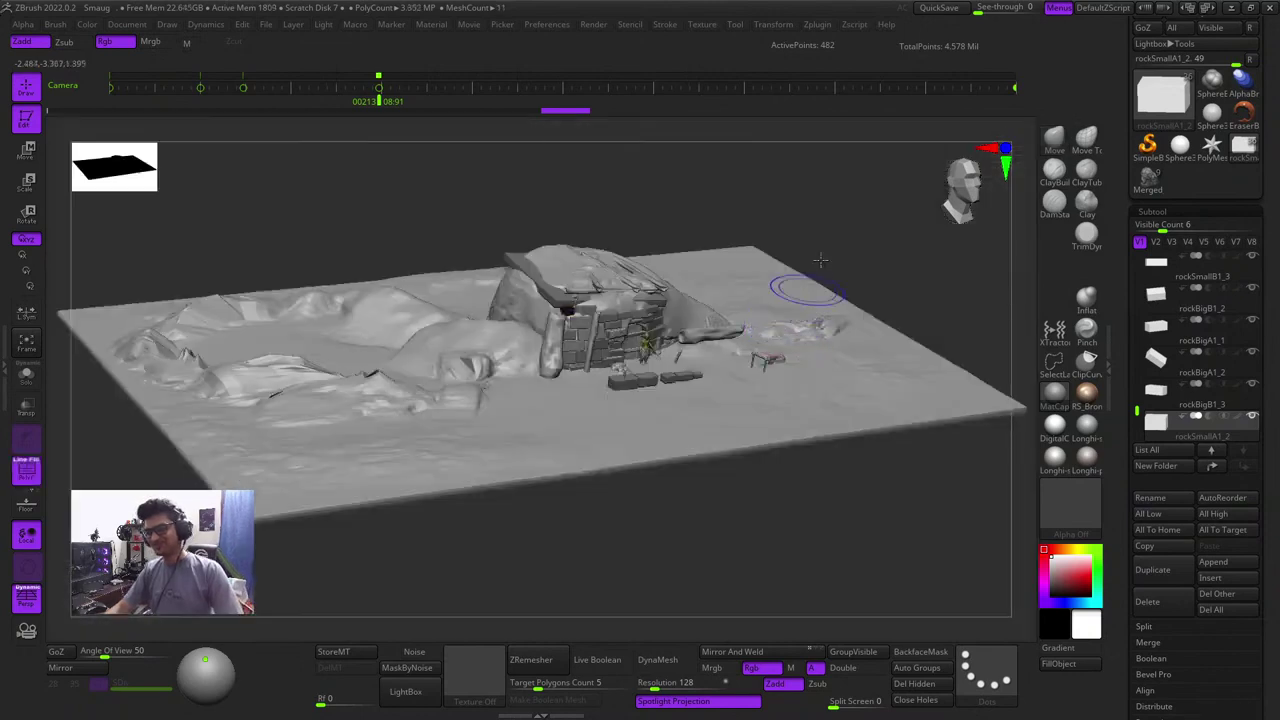
key(shift+f)
shift+right_drag(817, 213, 797, 198)
drag(738, 228, 727, 290)
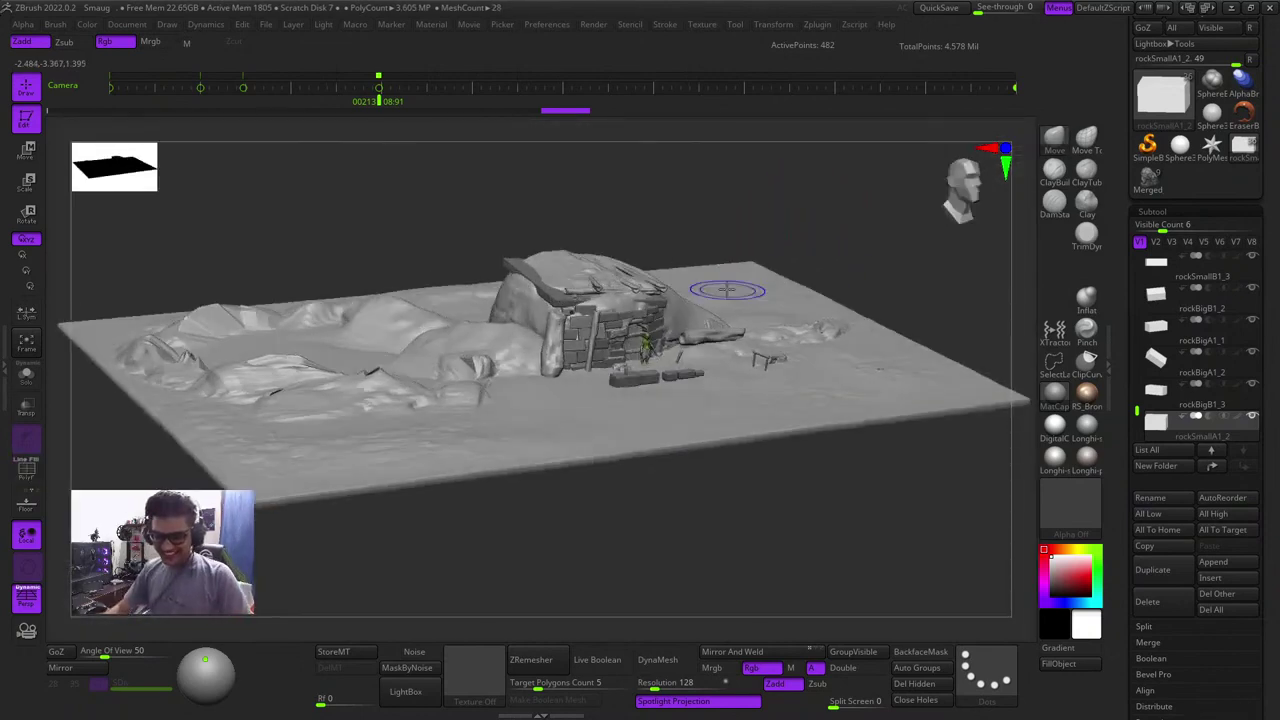
ctrl+right_drag(708, 318, 683, 391)
key(shift+f)
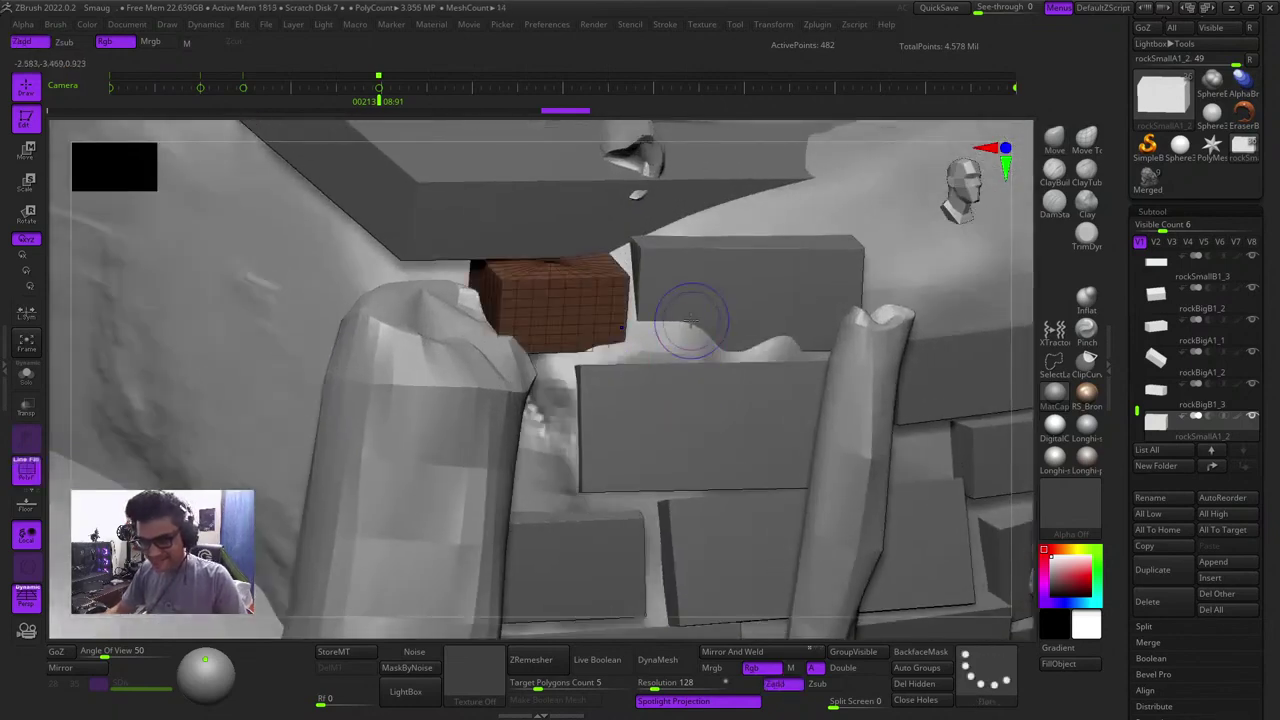
Inspect the hut's log corner and brick wall from the side, from above and from the front
key(shift+f)
key(f)
key(f)
shift+drag(523, 263, 657, 163)
key(shift+f)
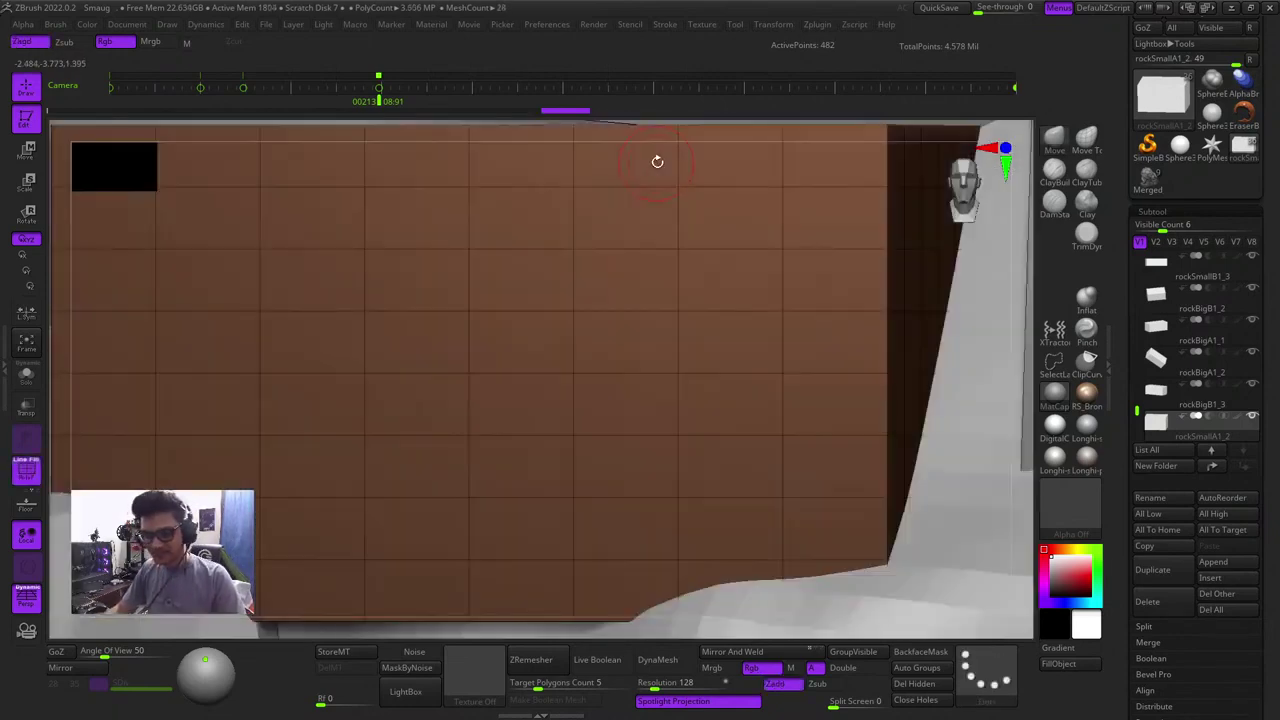
key(shift+f)
drag(713, 253, 742, 280)
ctrl+right_drag(742, 280, 764, 210)
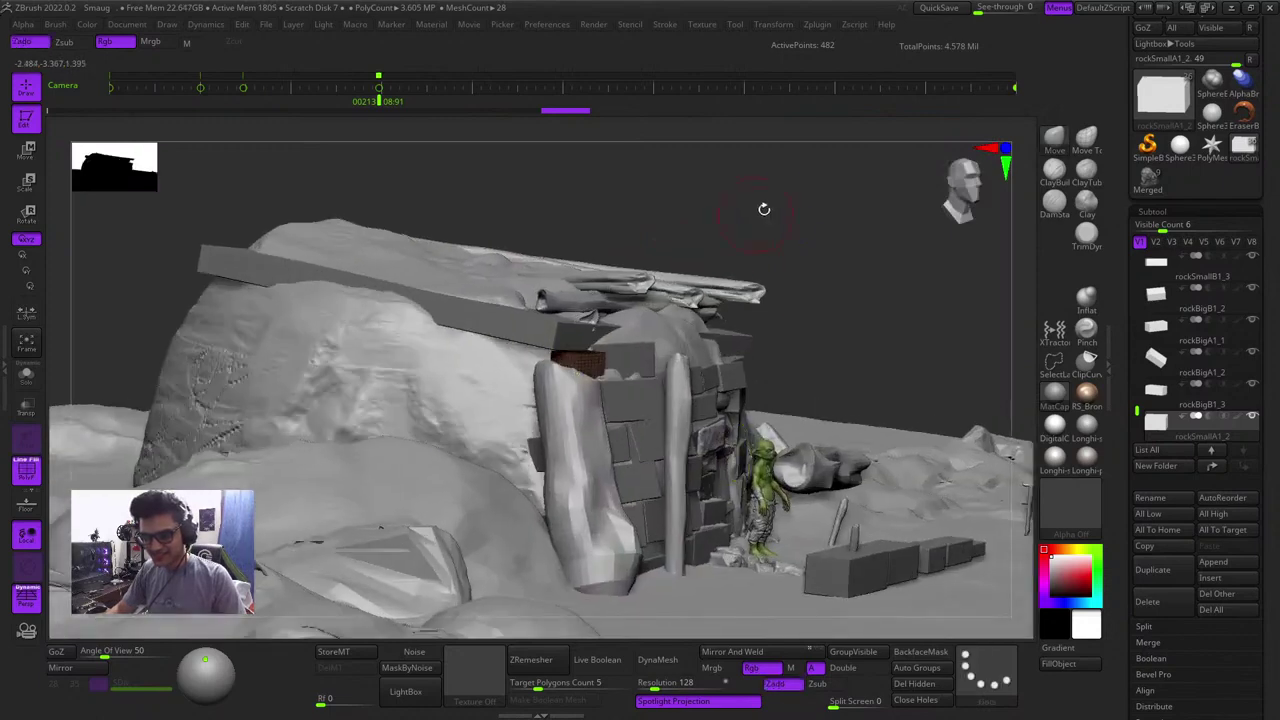
drag(863, 216, 797, 300)
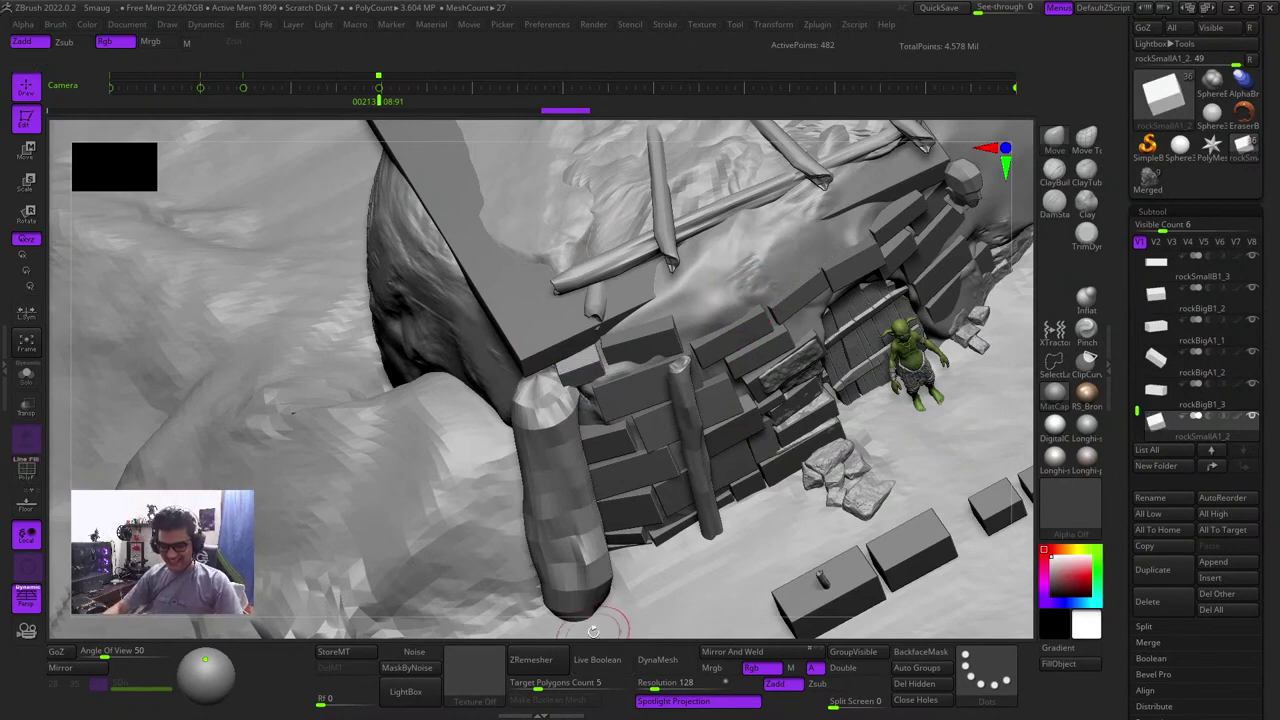
drag(593, 630, 590, 412)
mouse_move(492, 164)
mouse_down()
mouse_move(477, 191)
mouse_move(495, 165)
mouse_up()
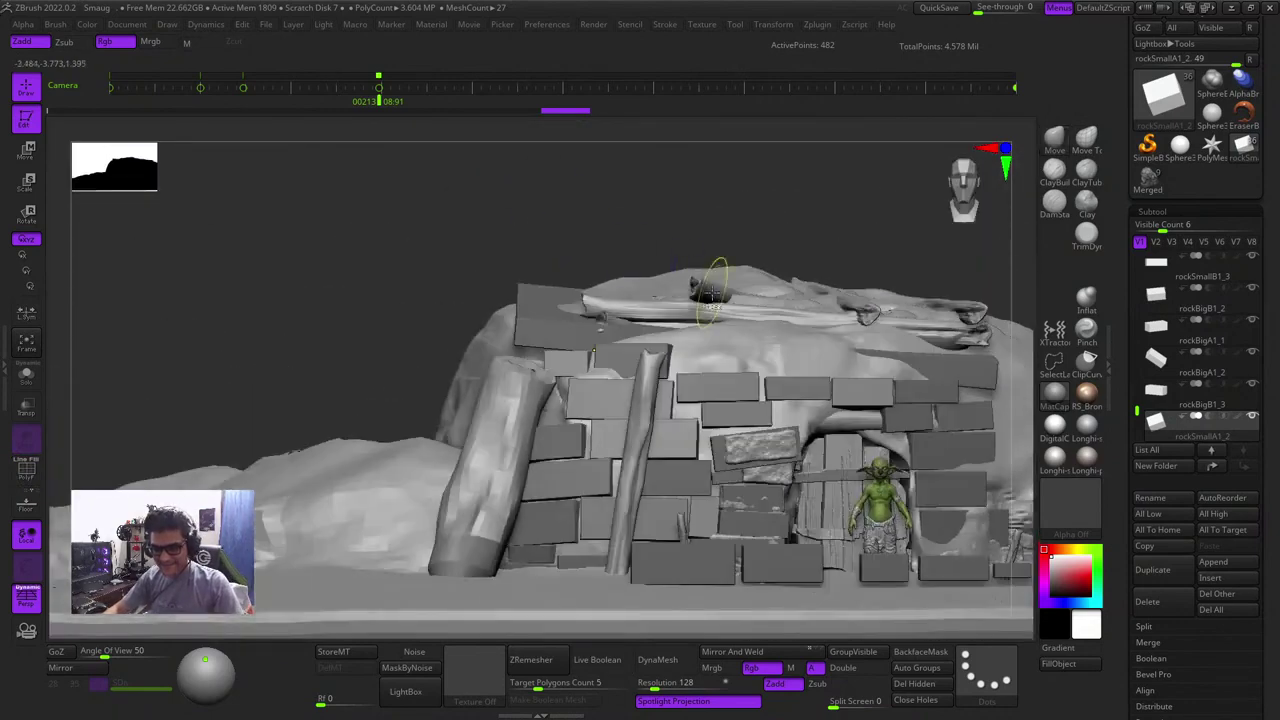
alt+drag(718, 262, 662, 271)
right_drag(662, 271, 640, 437)
Review the hut's overall shape from several angles, selecting rockSmallB1 and the mound PM3D_Sphere3D_2
alt+click(650, 431)
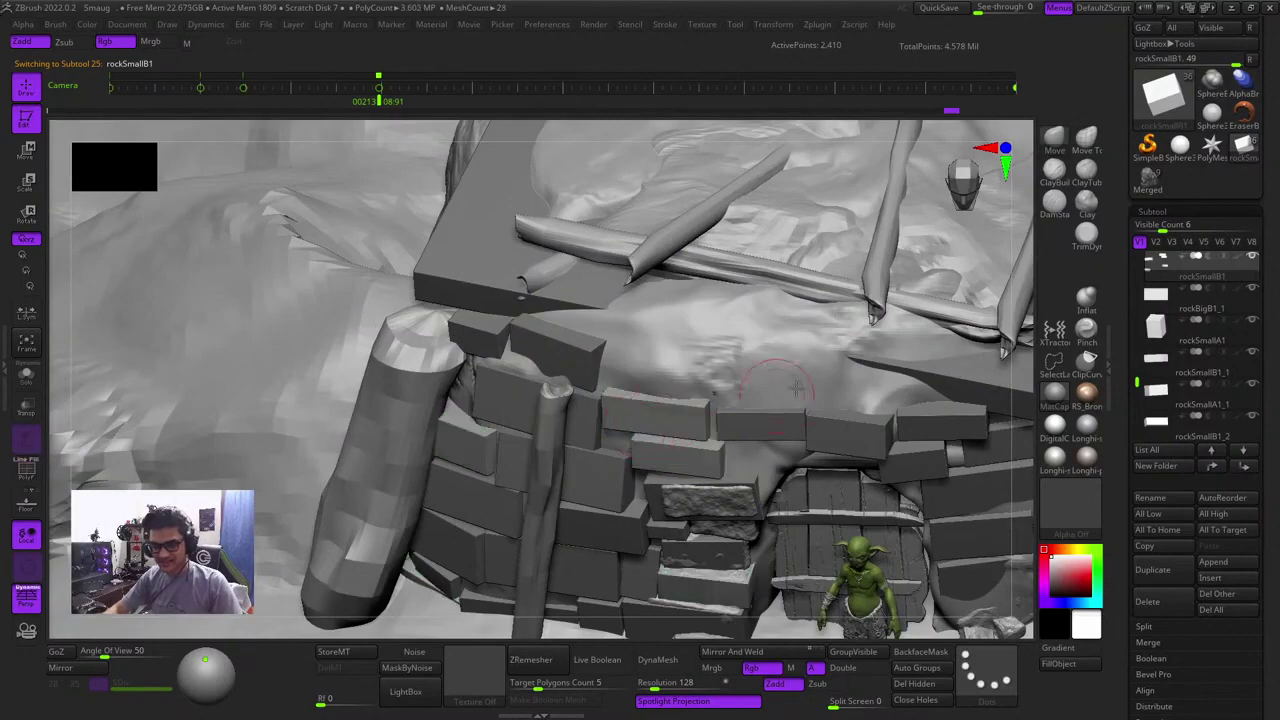
key(f)
shift+drag(583, 180, 670, 204)
ctrl+right_drag(670, 204, 823, 271)
alt+right_drag(842, 181, 775, 283)
ctrl+right_drag(775, 283, 827, 376)
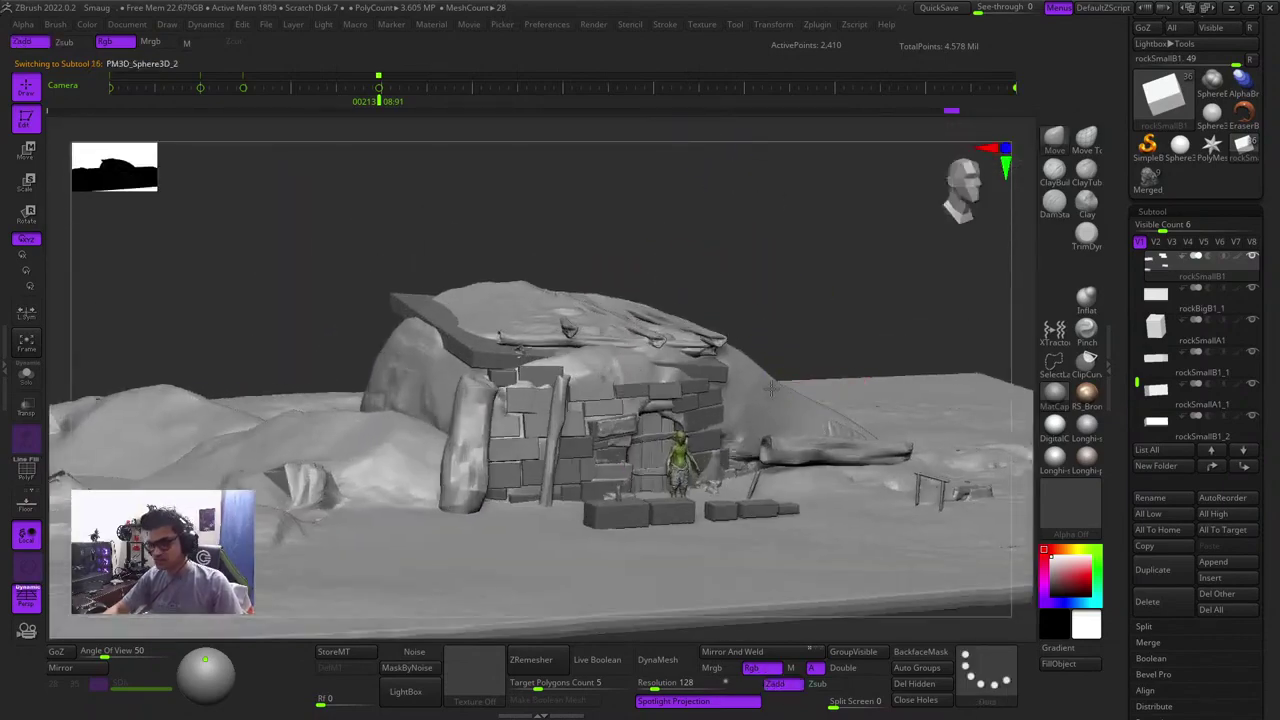
right_drag(784, 201, 762, 218)
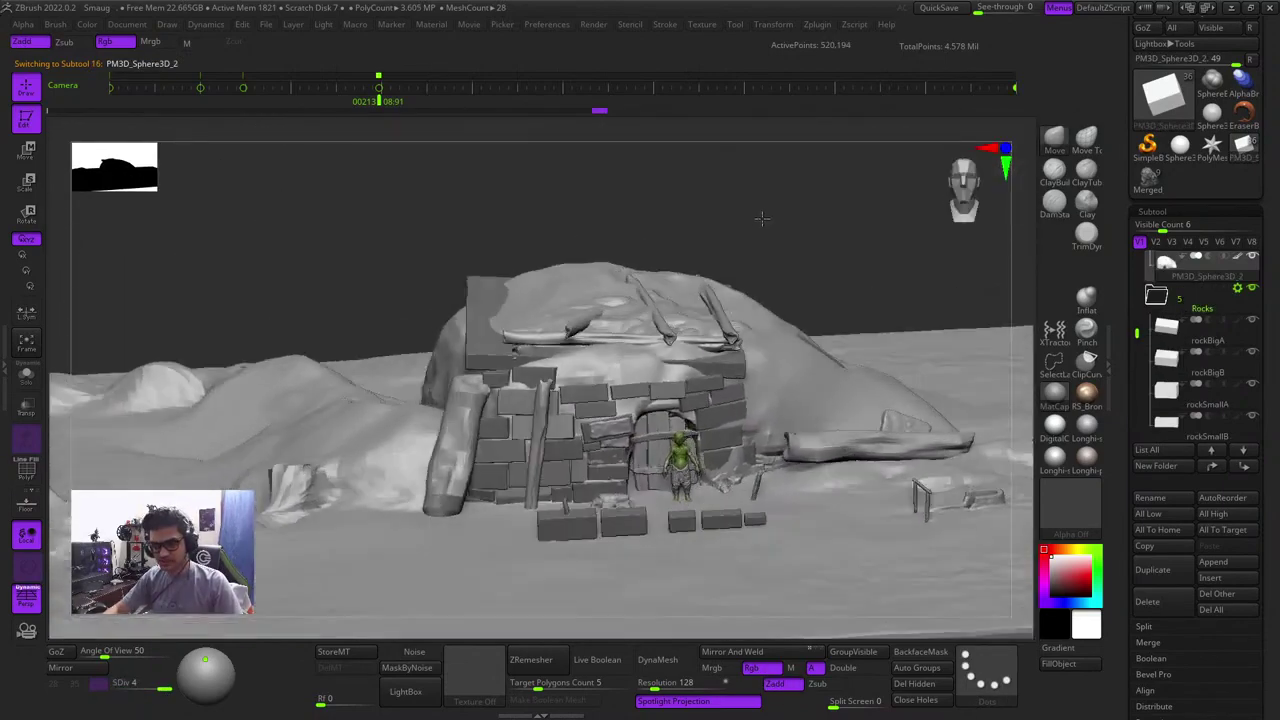
drag(762, 218, 796, 298)
ctrl+right_drag(798, 287, 806, 286)
key(shift+f)
mouse_move(718, 219)
mouse_down()
mouse_move(720, 190)
mouse_move(706, 180)
mouse_move(708, 208)
mouse_move(738, 212)
mouse_up()
ctrl+right_drag(738, 212, 746, 220)
drag(632, 210, 690, 280)
ctrl+right_drag(725, 300, 740, 352)
mouse_move(678, 185)
mouse_down()
mouse_move(660, 150)
mouse_move(606, 222)
mouse_move(623, 166)
mouse_move(700, 177)
mouse_move(677, 149)
mouse_move(764, 167)
mouse_up()
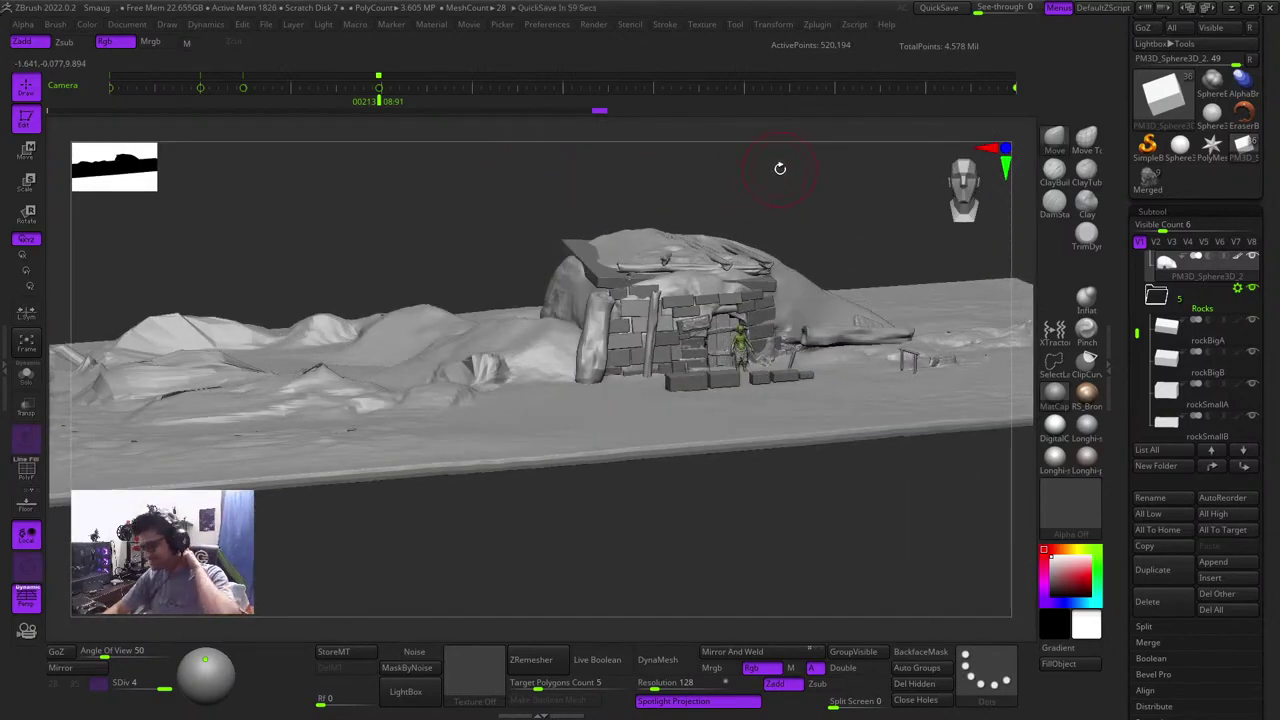
drag(794, 175, 792, 241)
Examine the mound and its bare side from the front and from above, with and without its wireframe
key(shift+f)
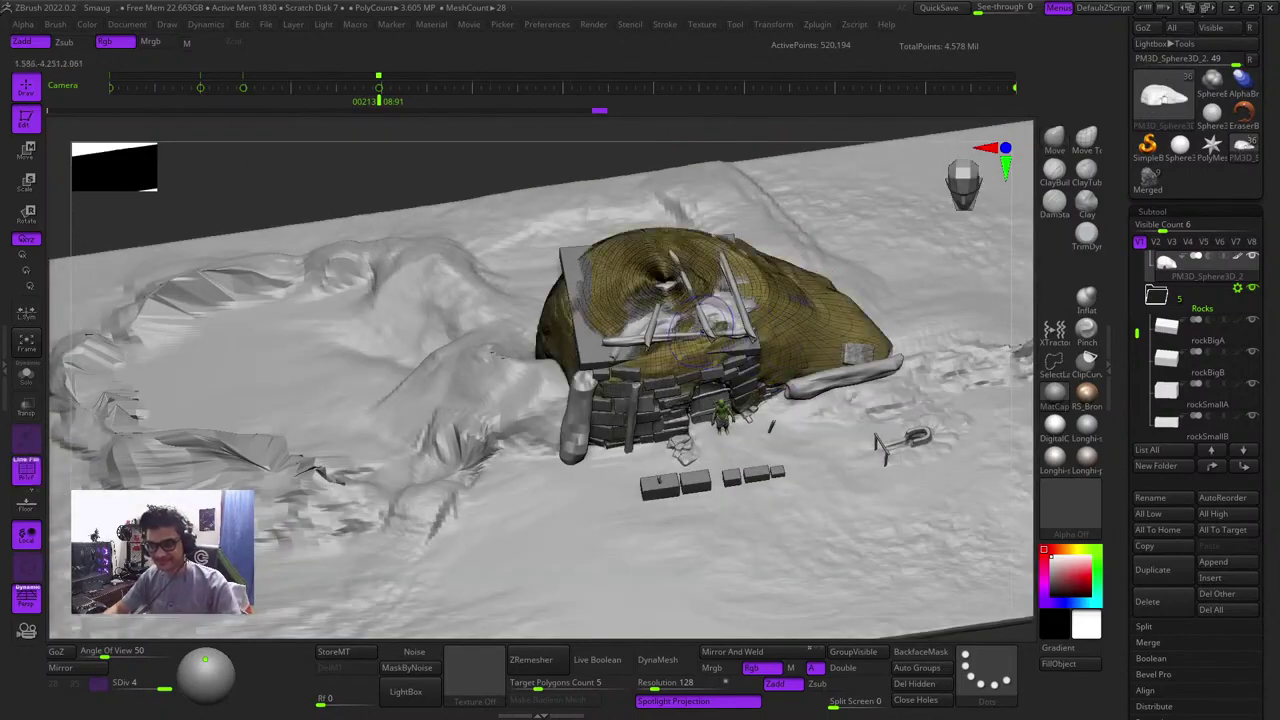
key(shift+f)
ctrl+right_drag(600, 322, 505, 205)
right_drag(505, 205, 582, 470)
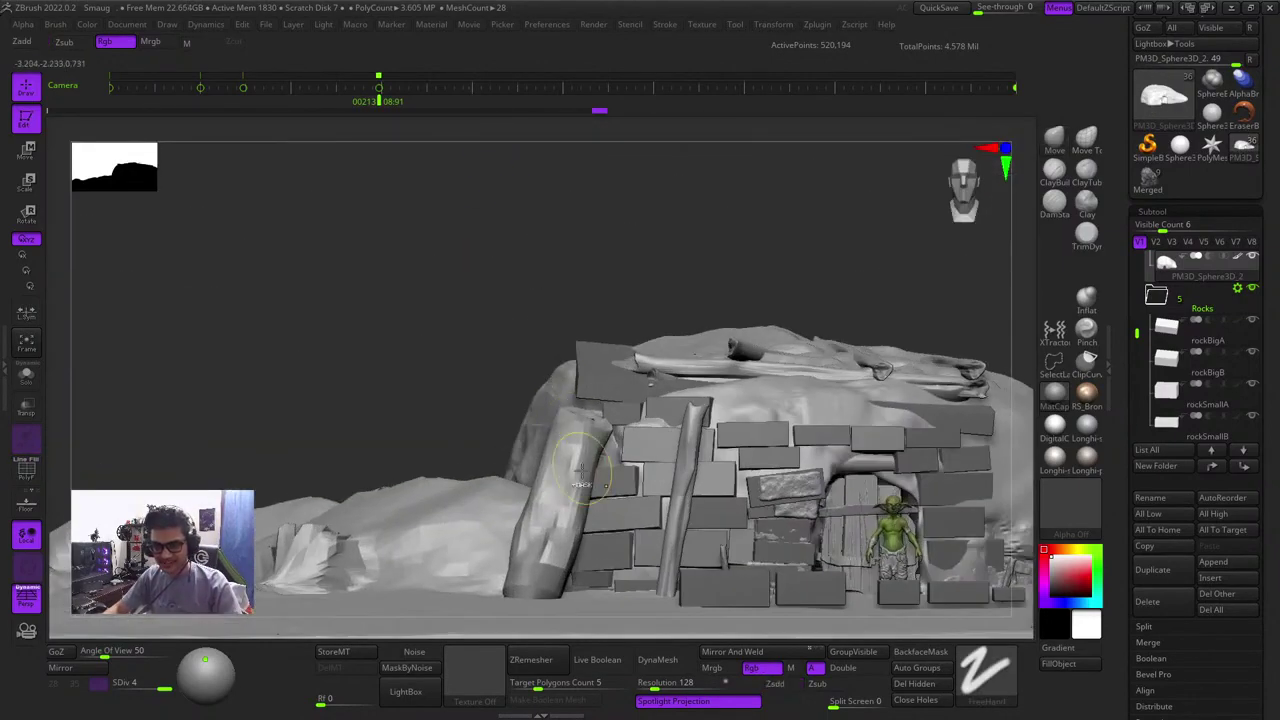
key(shift+f)
drag(503, 350, 548, 308)
key(shift+f)
right_drag(826, 321, 835, 395)
key(shift+f)
key(shift+f)
ctrl+right_drag(835, 395, 767, 358)
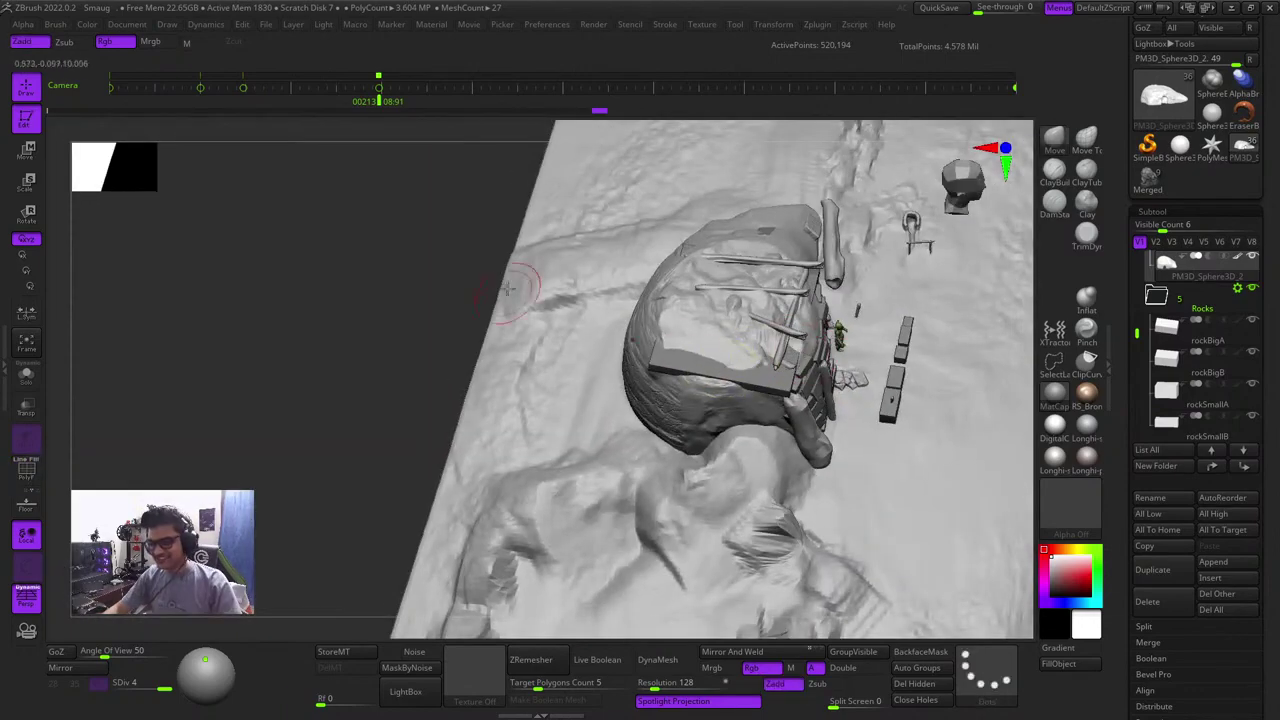
mouse_move(457, 286)
mouse_down()
mouse_move(434, 251)
mouse_move(446, 283)
mouse_up()
key(shift+f)
key(shift+f)
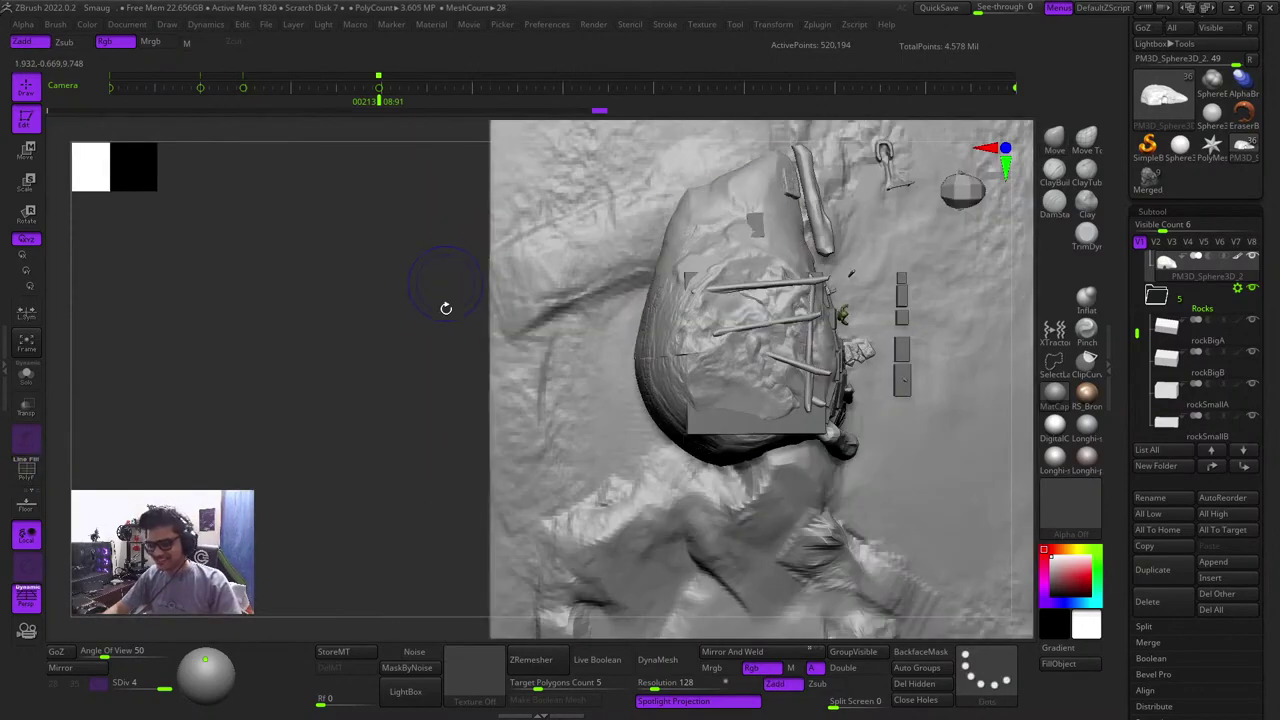
Duplicate the spare rockBigA block in front of the hut and place the copy last in the subtool list
alt+right_drag(443, 377, 397, 220)
ctrl+right_drag(792, 234, 875, 284)
alt+click(875, 284)
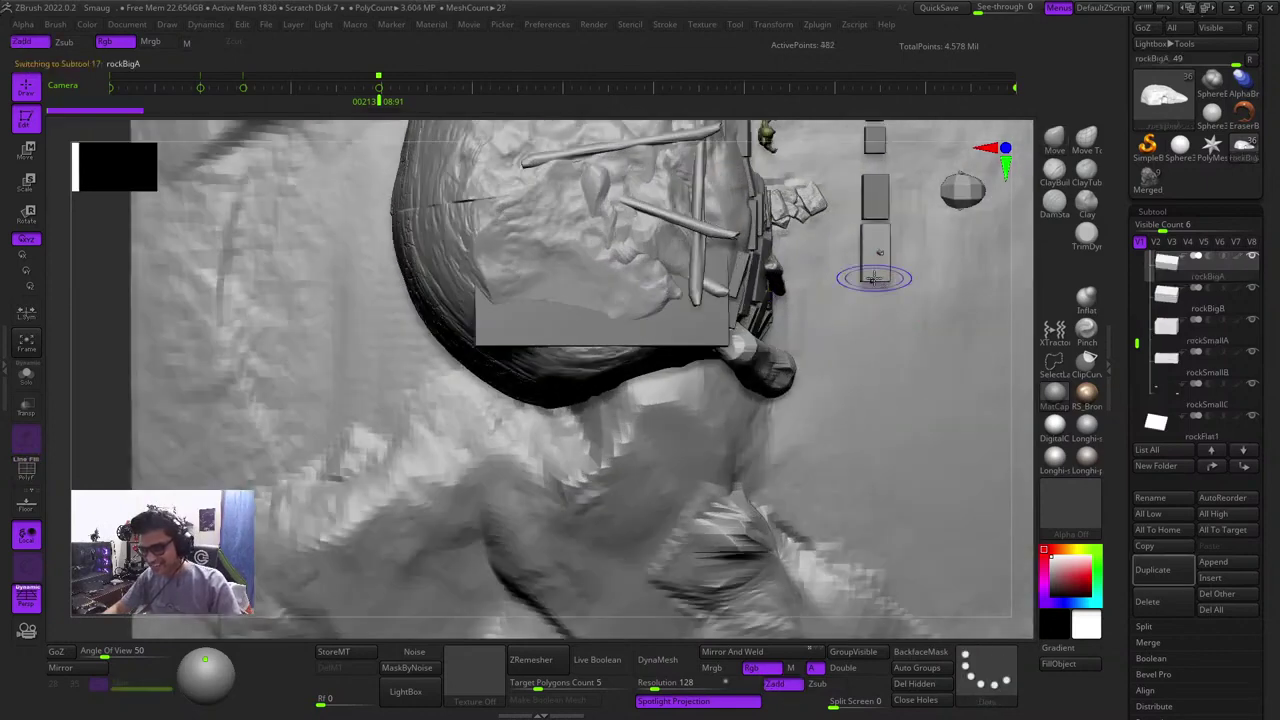
shift+click(1244, 466)
key(w)
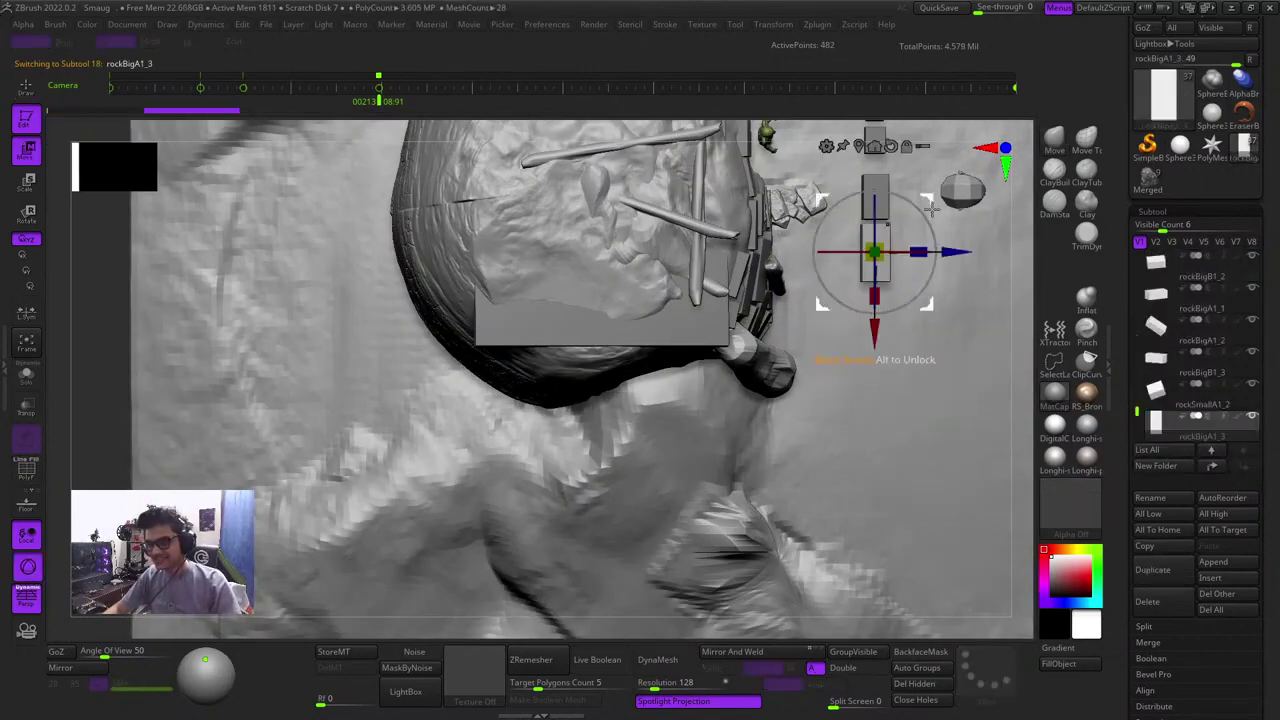
Move the rockBigA1_3 copy across the ground to the base of the mound's bare side, around the corner from the logs
mouse_move(929, 202)
mouse_down()
mouse_move(737, 338)
mouse_move(621, 336)
mouse_move(645, 402)
mouse_move(574, 496)
mouse_move(573, 480)
mouse_up()
key(q)
key(f)
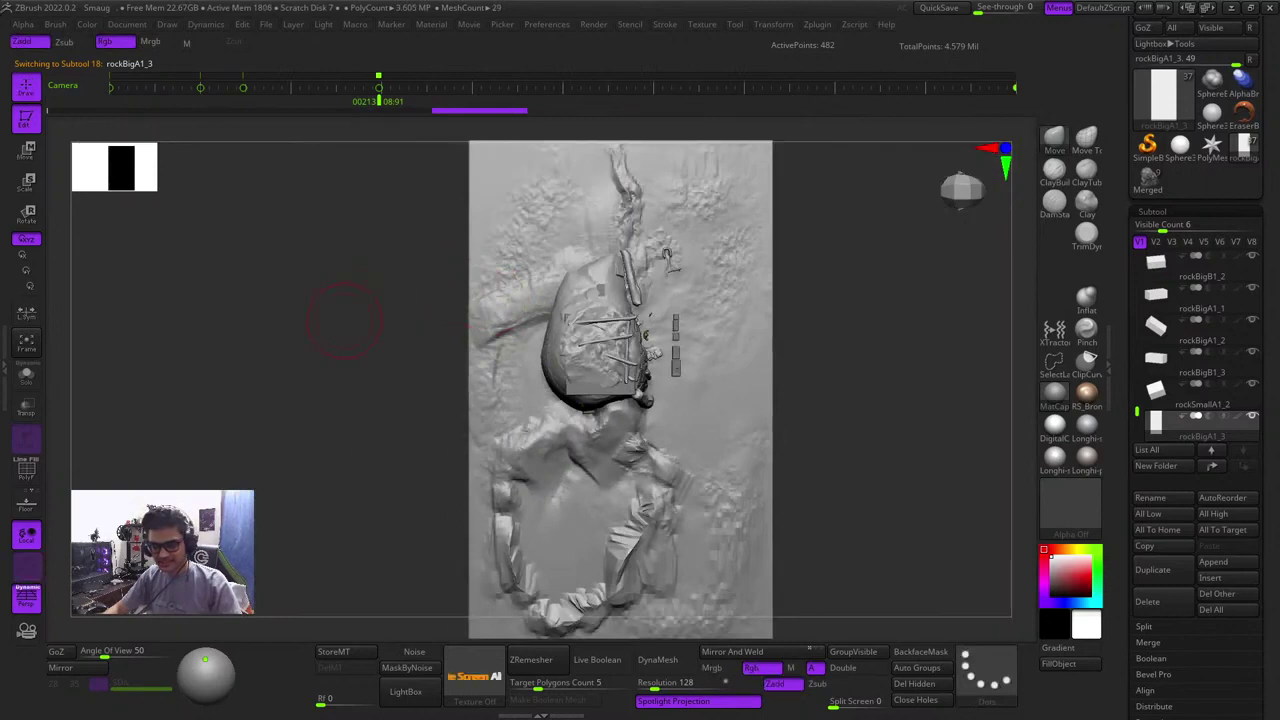
drag(345, 320, 963, 305)
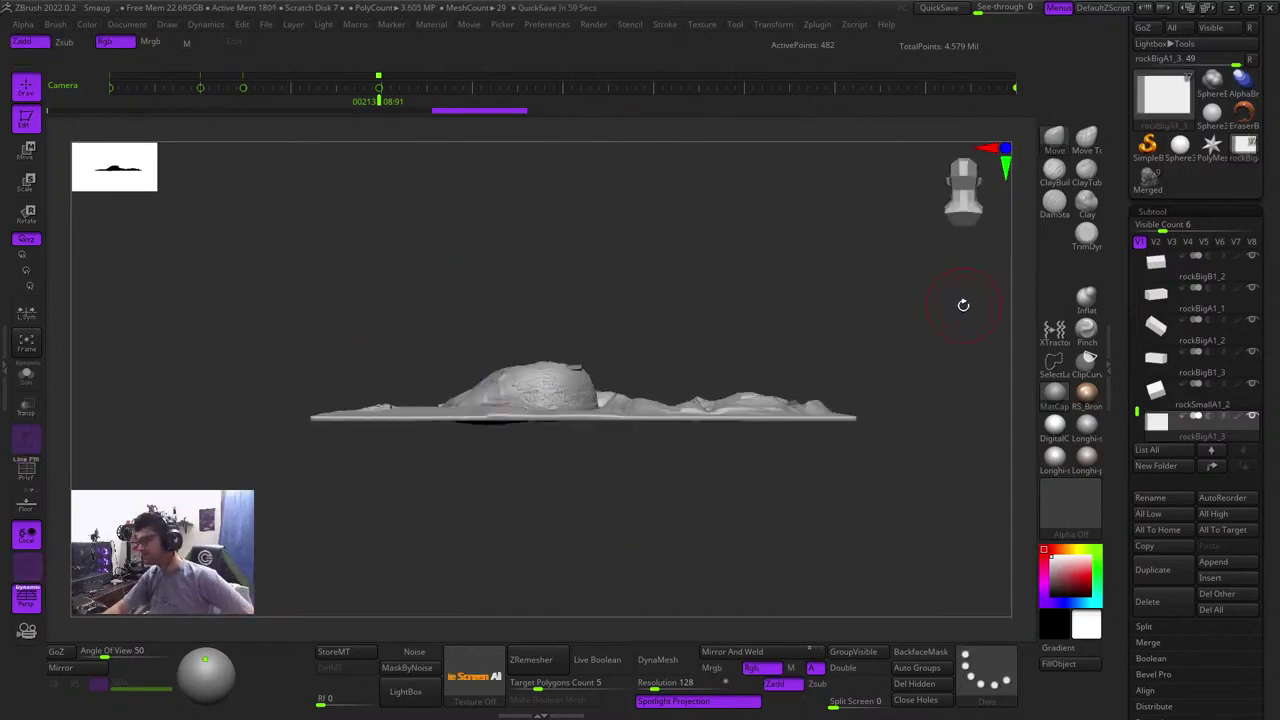
mouse_move(769, 283)
mouse_down()
mouse_move(734, 286)
mouse_move(739, 273)
mouse_up()
ctrl+right_drag(694, 277, 762, 375)
key(w)
drag(774, 209, 747, 262)
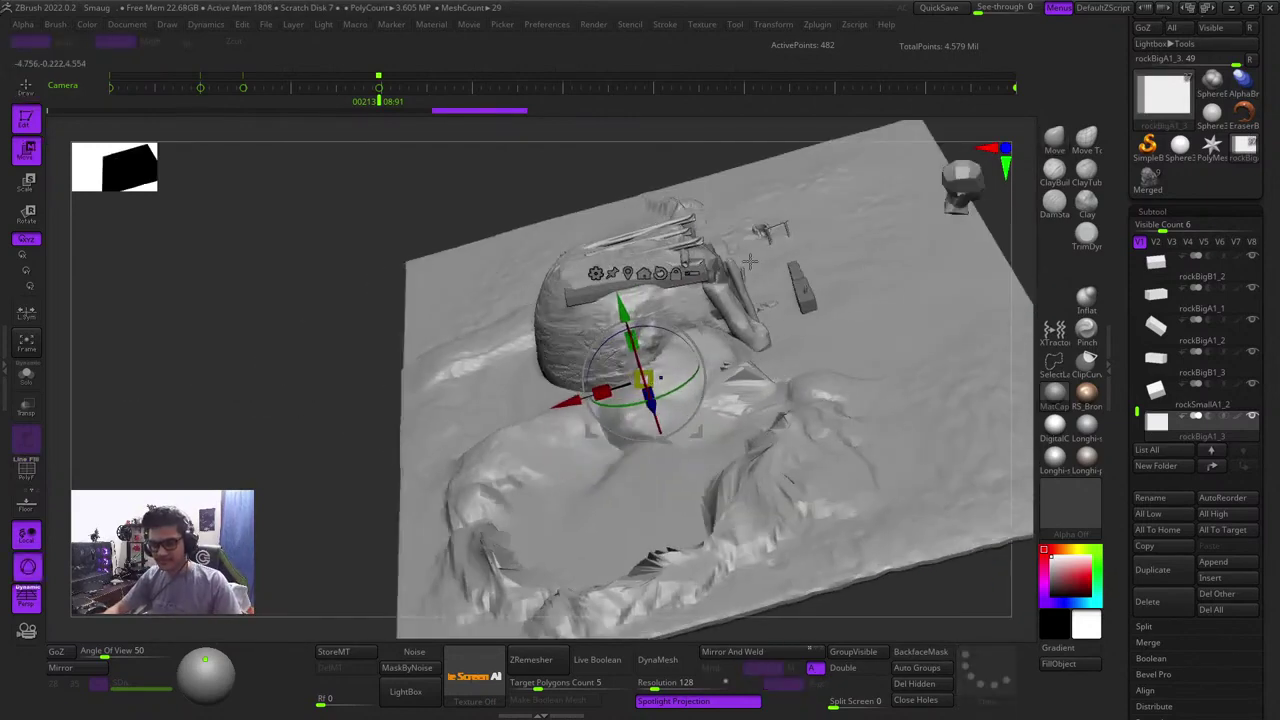
Raise rockBigA1_3 out of the terrain onto the mound's side wall, just above the rising ground
key(shift+f)
key(shift+f)
drag(430, 190, 787, 424)
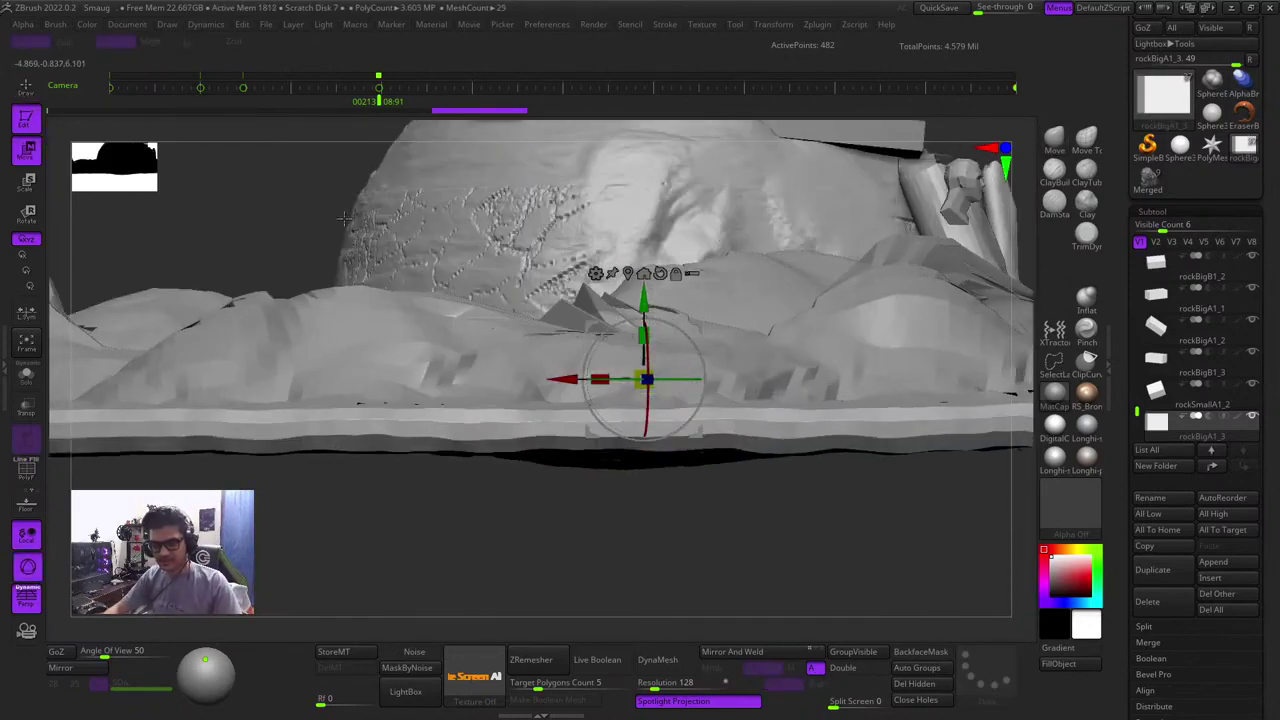
mouse_move(344, 219)
right_down()
mouse_move(341, 237)
mouse_move(394, 257)
mouse_move(350, 218)
right_up()
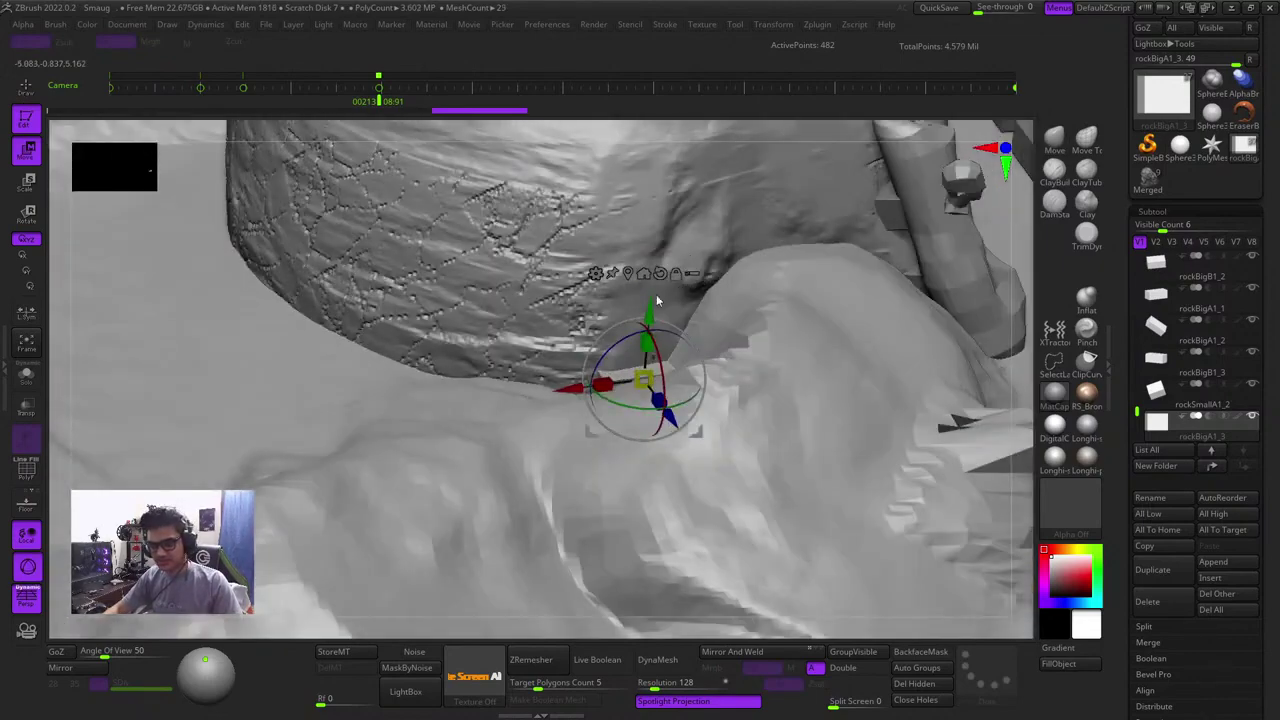
drag(651, 308, 684, 195)
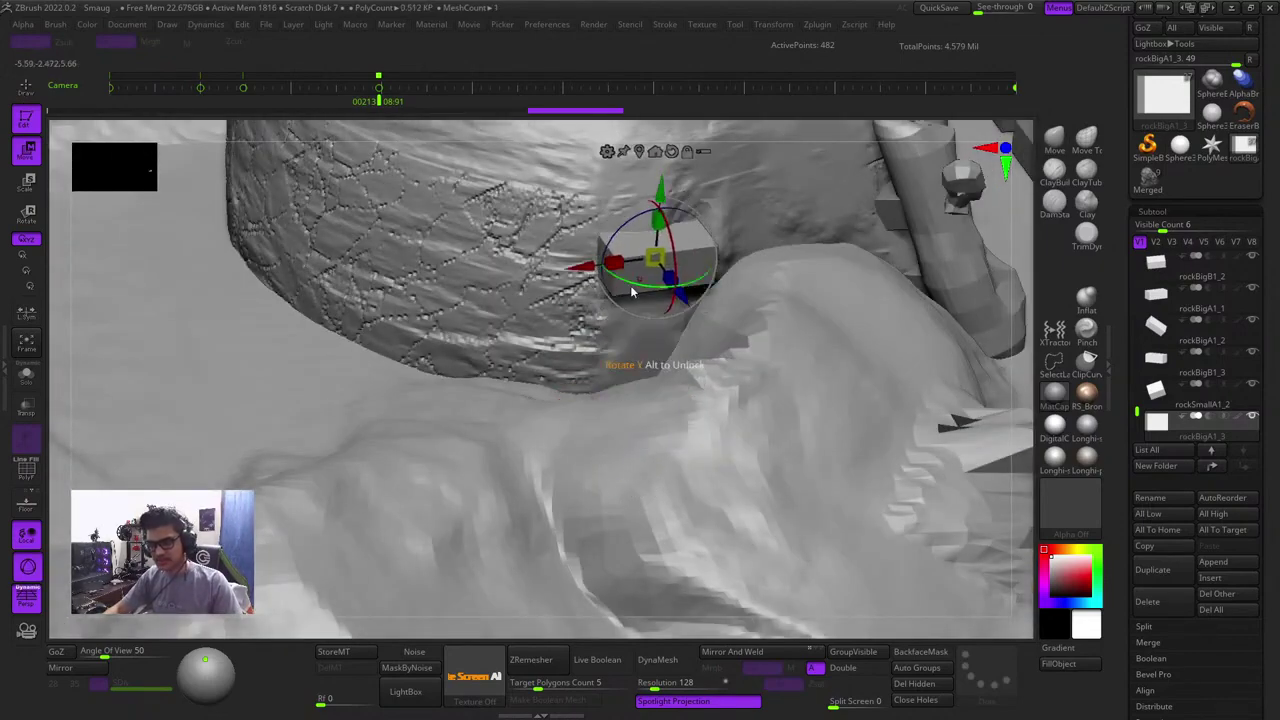
Slide rockBigA1_3 along the mound's side wall toward the leaning log at the hut's corner
drag(586, 270, 726, 251)
shift+drag(1017, 271, 913, 269)
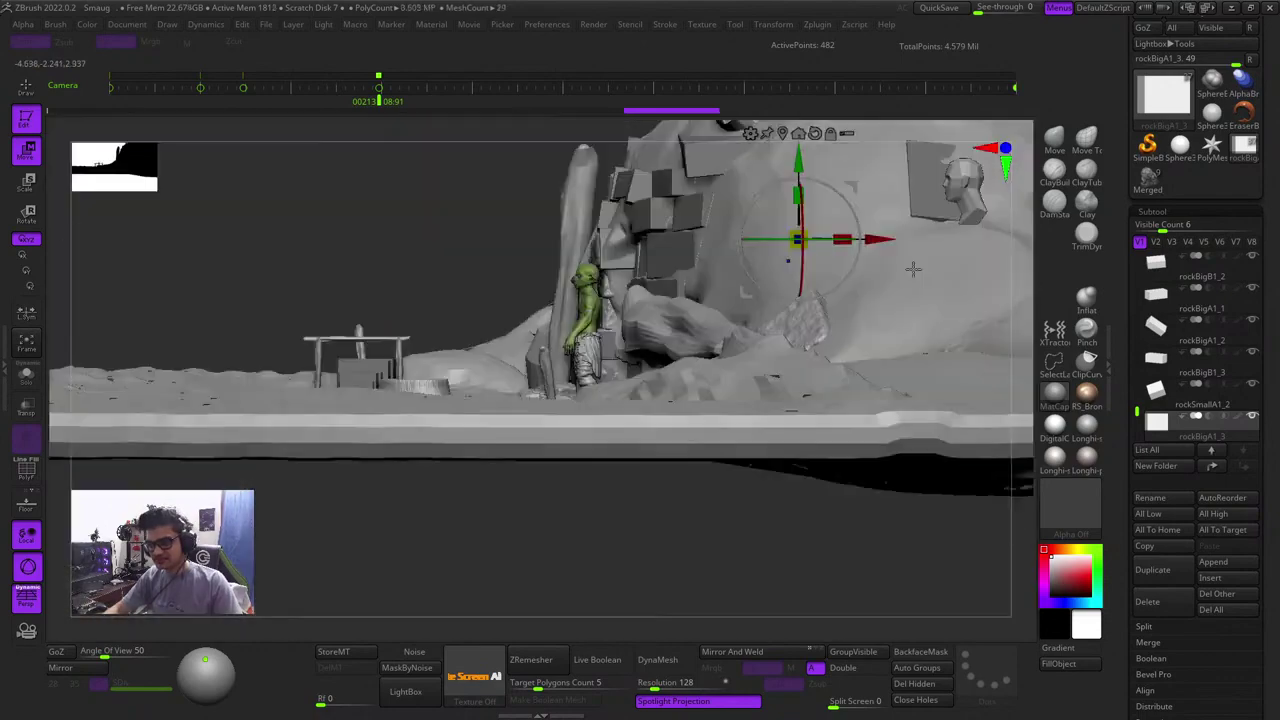
drag(426, 151, 425, 260)
drag(575, 270, 634, 270)
drag(455, 205, 537, 256)
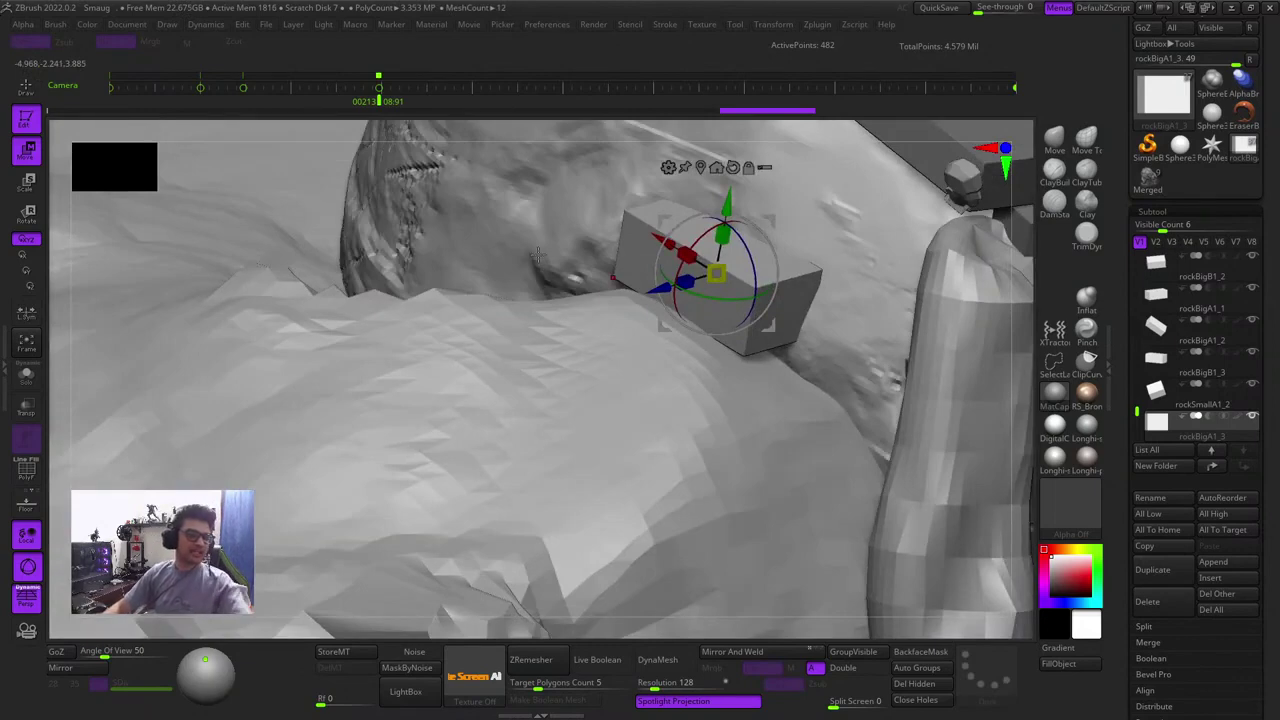
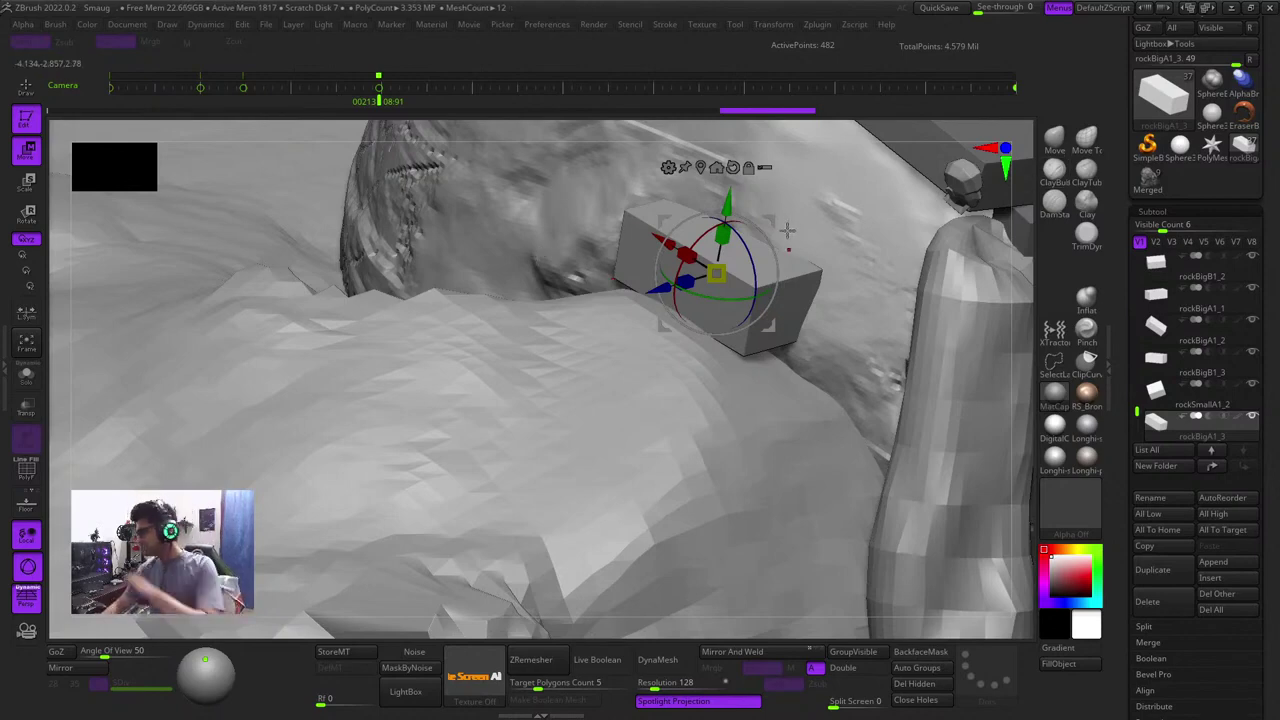
Push rockBigA1_3 deeper into the mound's side wall so that only its outer part protrudes
drag(1026, 302, 972, 294)
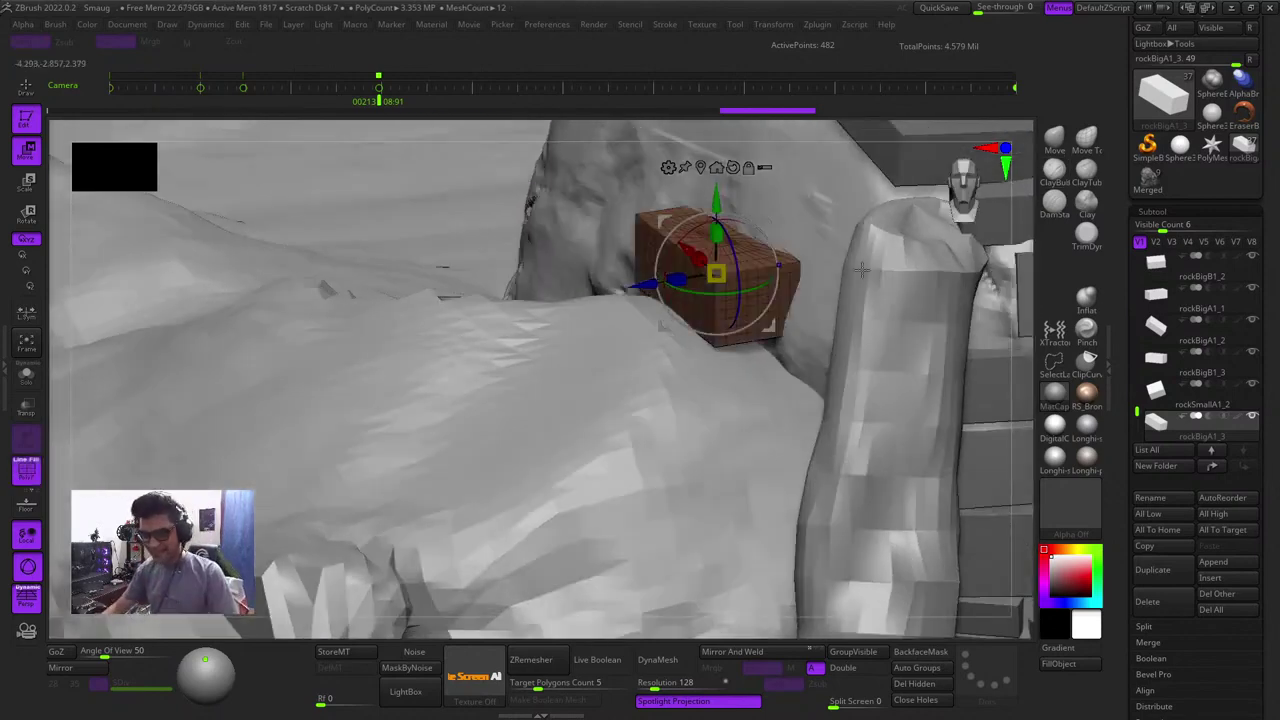
drag(634, 285, 670, 279)
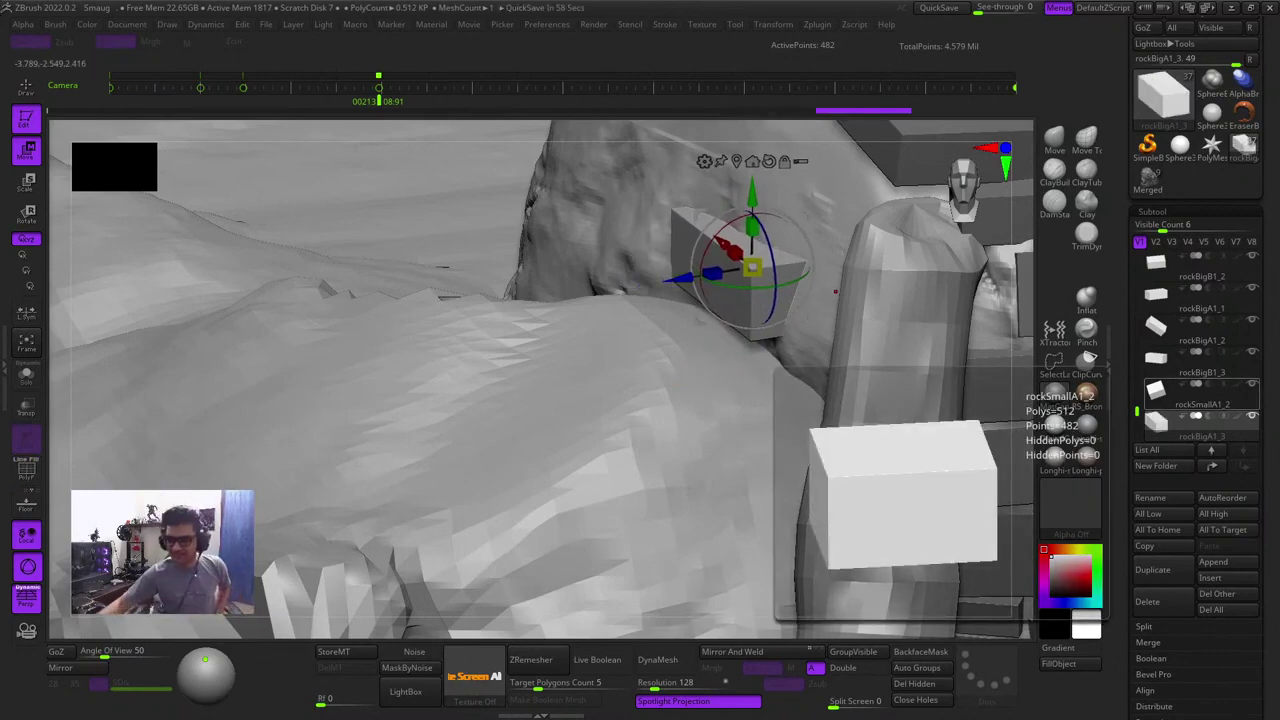
drag(679, 280, 688, 282)
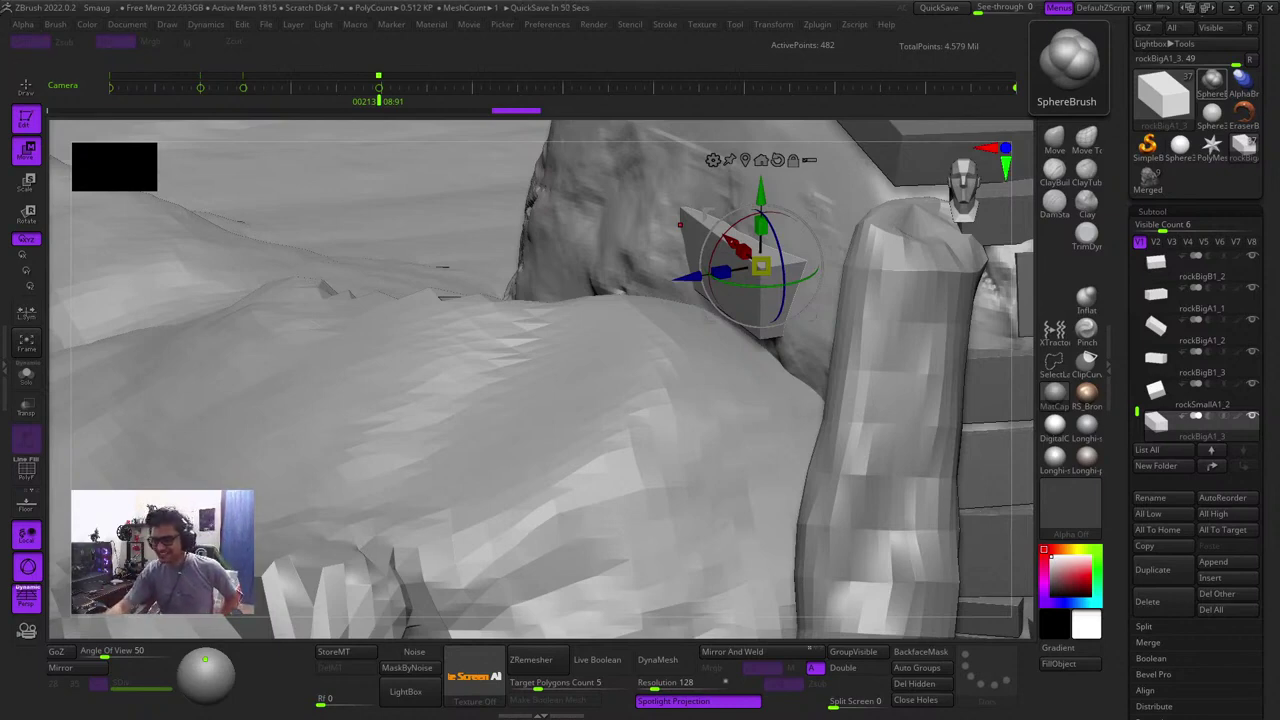
drag(1026, 352, 1020, 412)
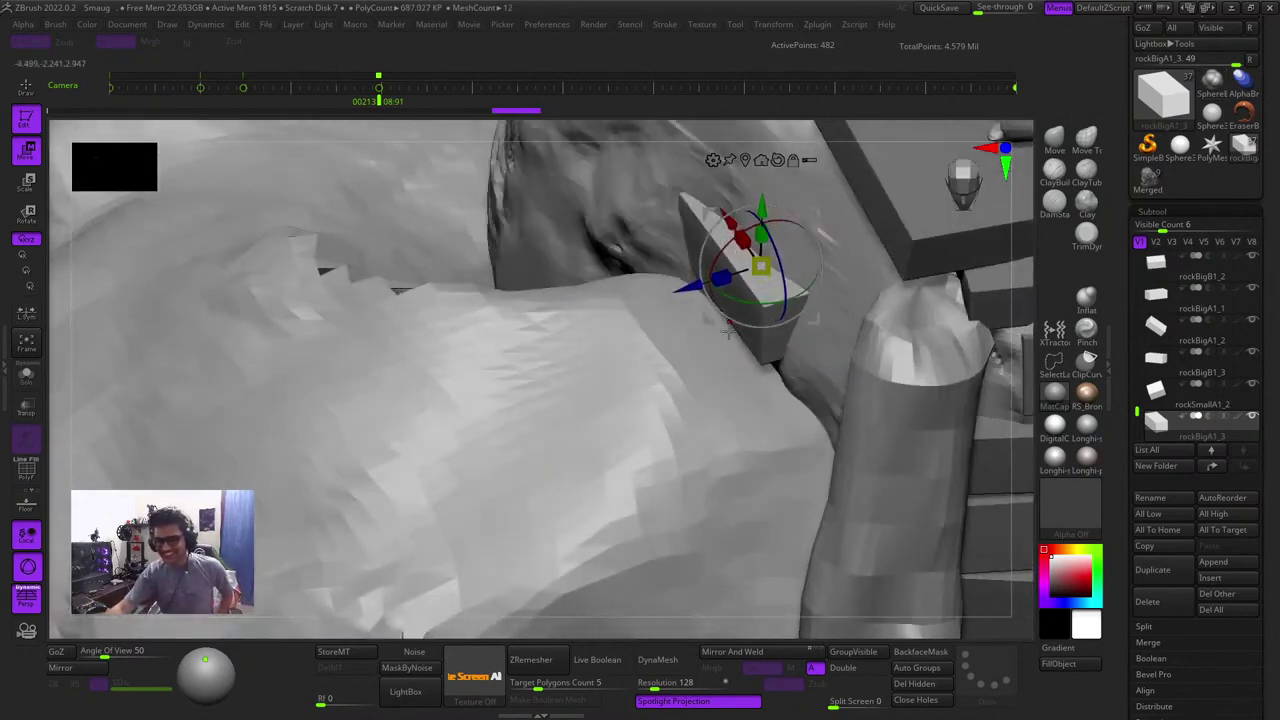
drag(765, 301, 779, 302)
mouse_move(691, 294)
mouse_down()
mouse_move(726, 292)
mouse_move(702, 298)
mouse_up()
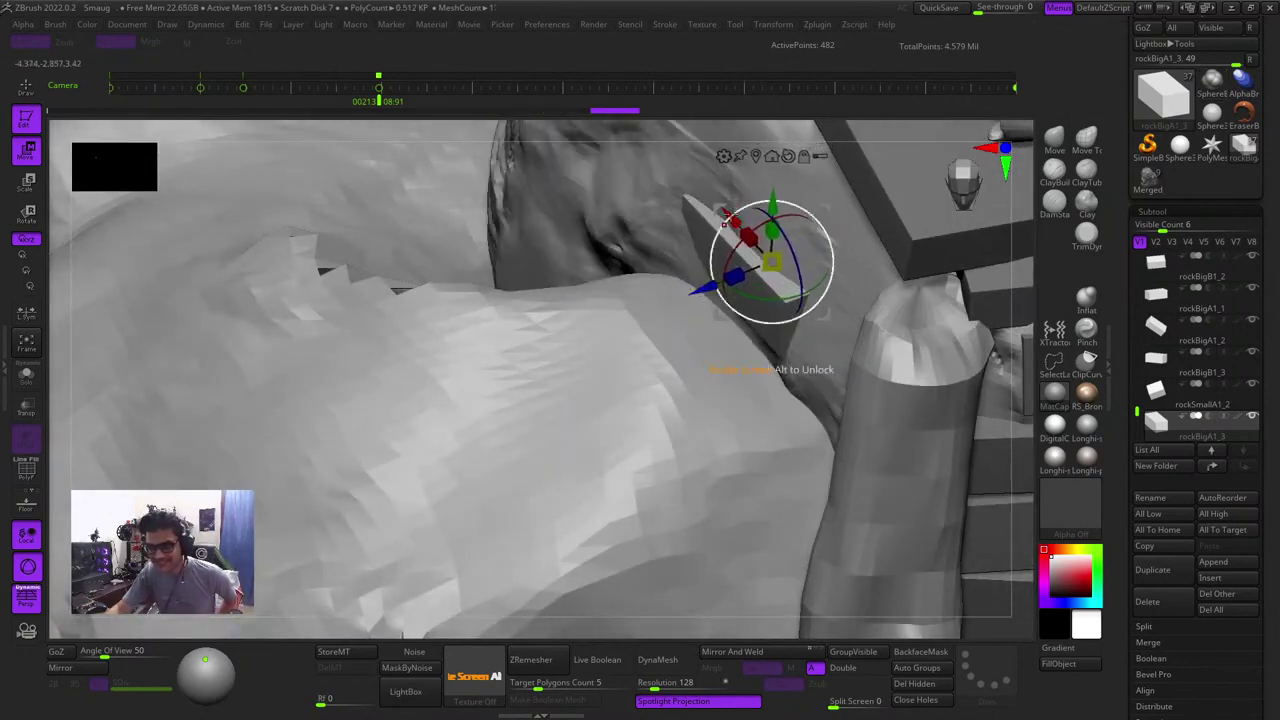
Tilt rockBigA1_3 to follow the mound's side and lower it into the gap beside the corner log
drag(728, 217, 764, 257)
drag(747, 326, 757, 321)
drag(794, 267, 823, 262)
mouse_move(740, 335)
mouse_down()
mouse_move(727, 338)
mouse_move(803, 353)
mouse_move(738, 334)
mouse_up()
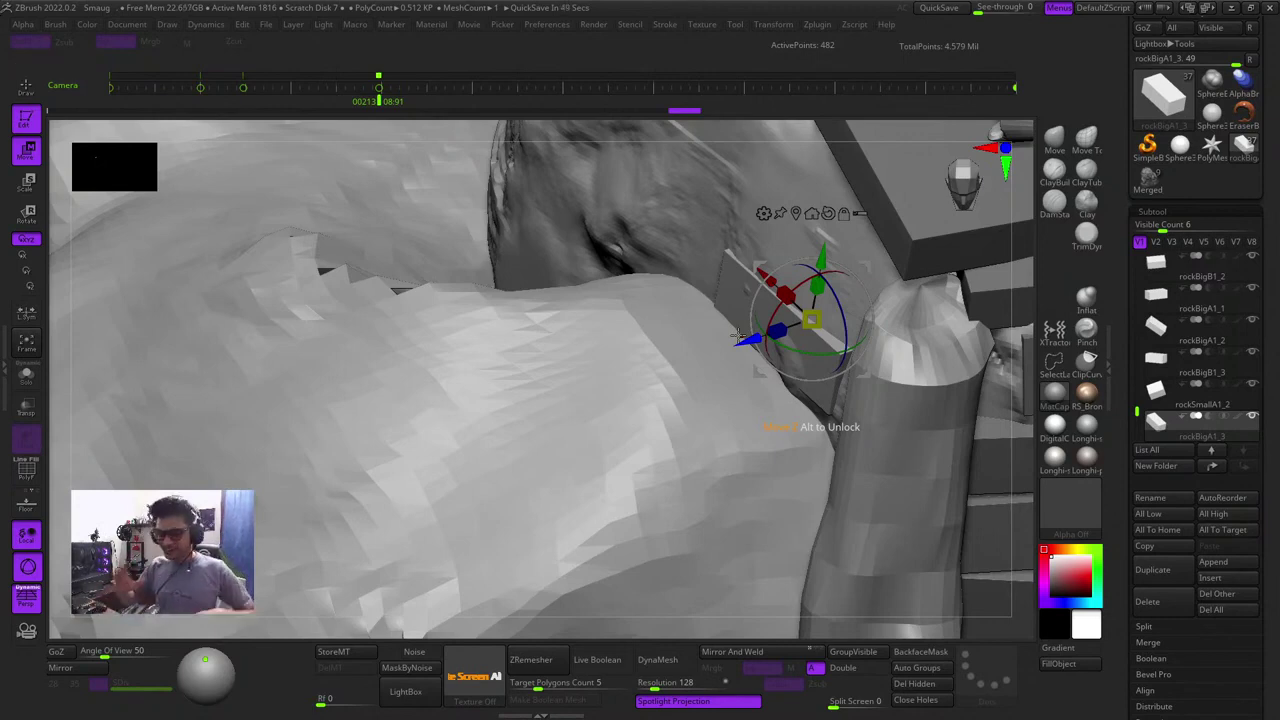
Duplicate the block inside the rockBigA1_3 subtool and place the copy above the first one on the mound's side
key(q)
ctrl+right_drag(712, 315, 470, 121)
right_drag(648, 189, 786, 294)
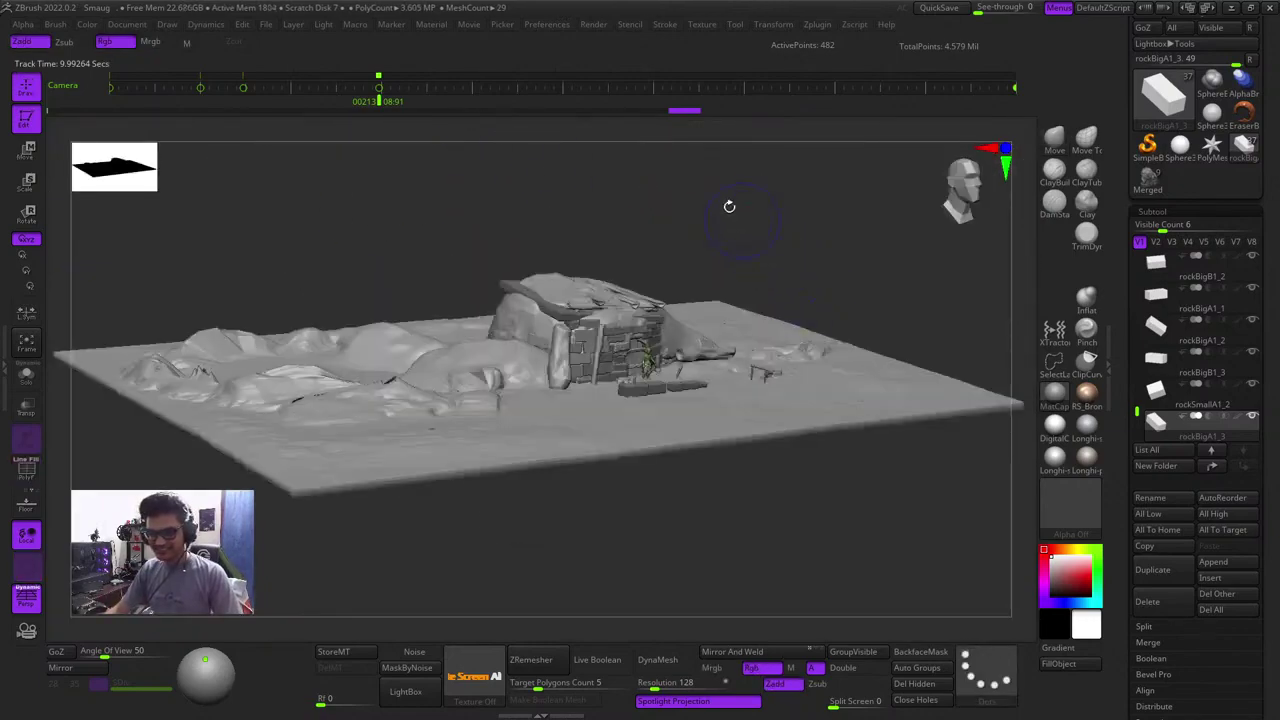
right_drag(728, 206, 715, 295)
right_drag(986, 360, 977, 400)
key(w)
ctrl+right_drag(752, 346, 758, 408)
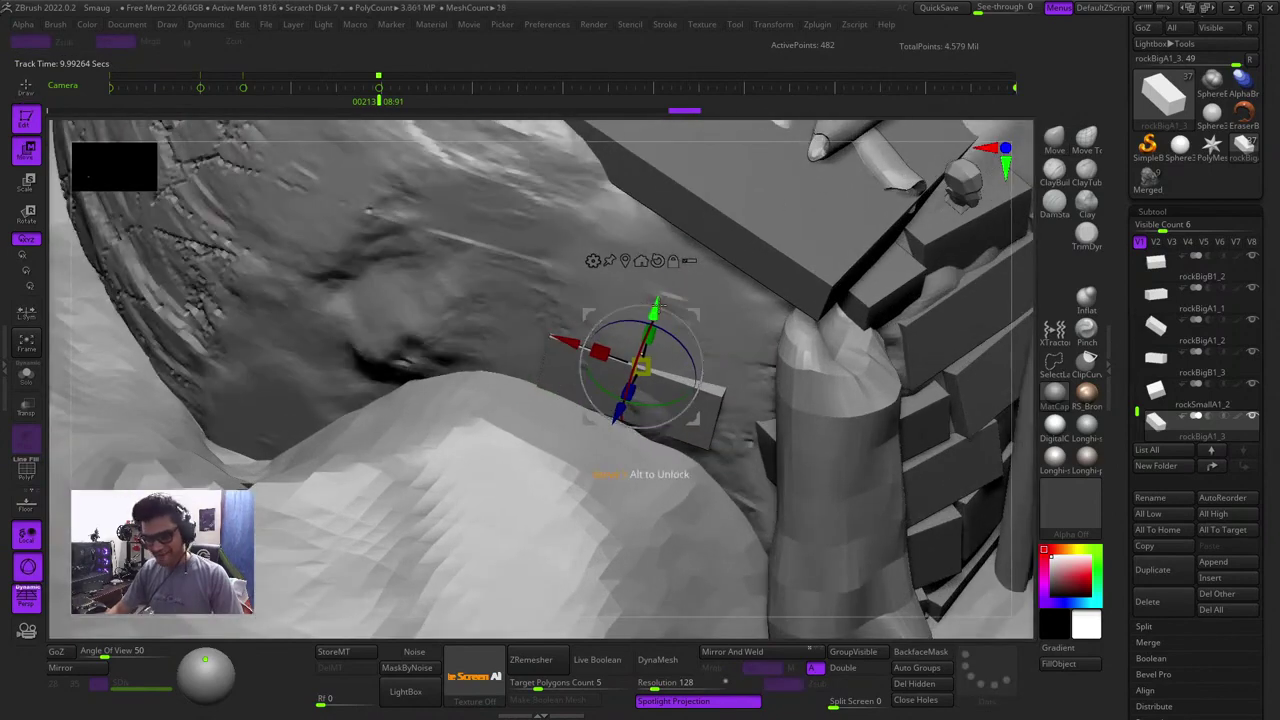
ctrl+drag(704, 316, 744, 245)
Rotate the upper block to match the mound's slope and sink it into the side wall
right_drag(1026, 379, 906, 240)
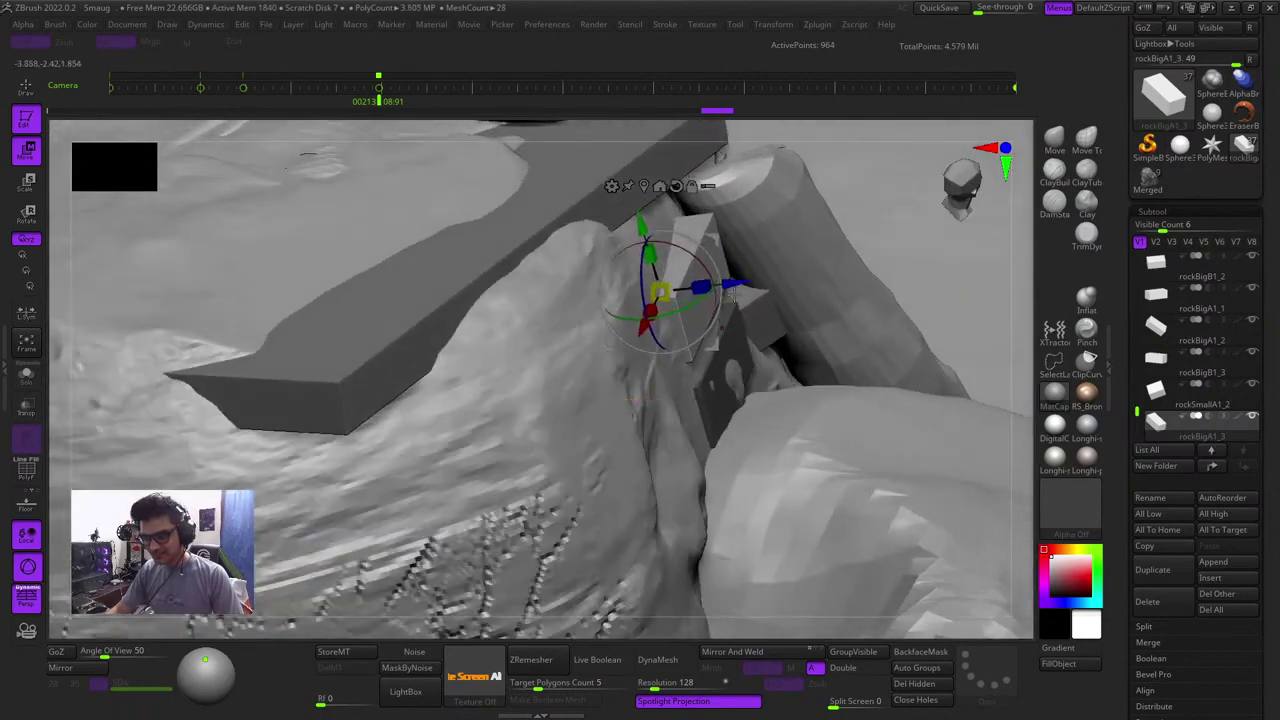
right_drag(1024, 237, 985, 330)
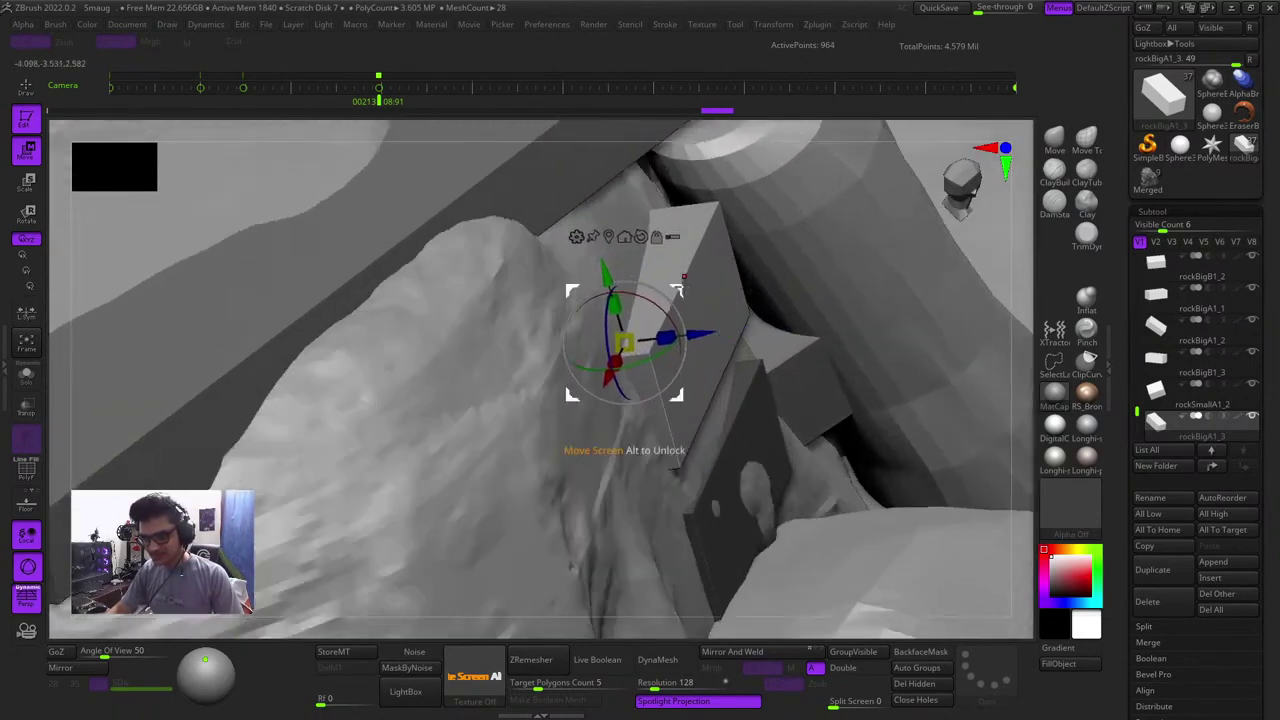
drag(637, 295, 650, 302)
drag(634, 363, 651, 355)
drag(687, 288, 656, 288)
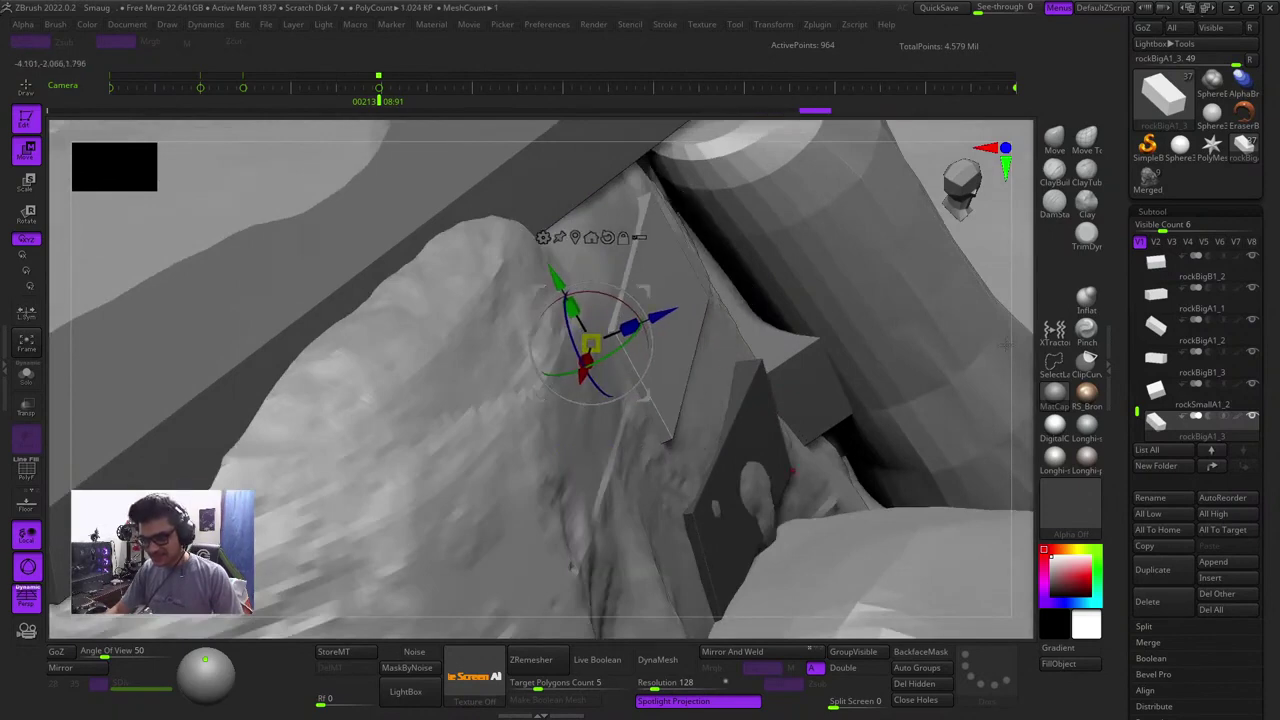
Lower the upper block onto the first one, offset it away from the corner log, and adjust its angle and depth in the wall
right_drag(1020, 334, 880, 310)
key(q)
key(shift+f)
key(shift+f)
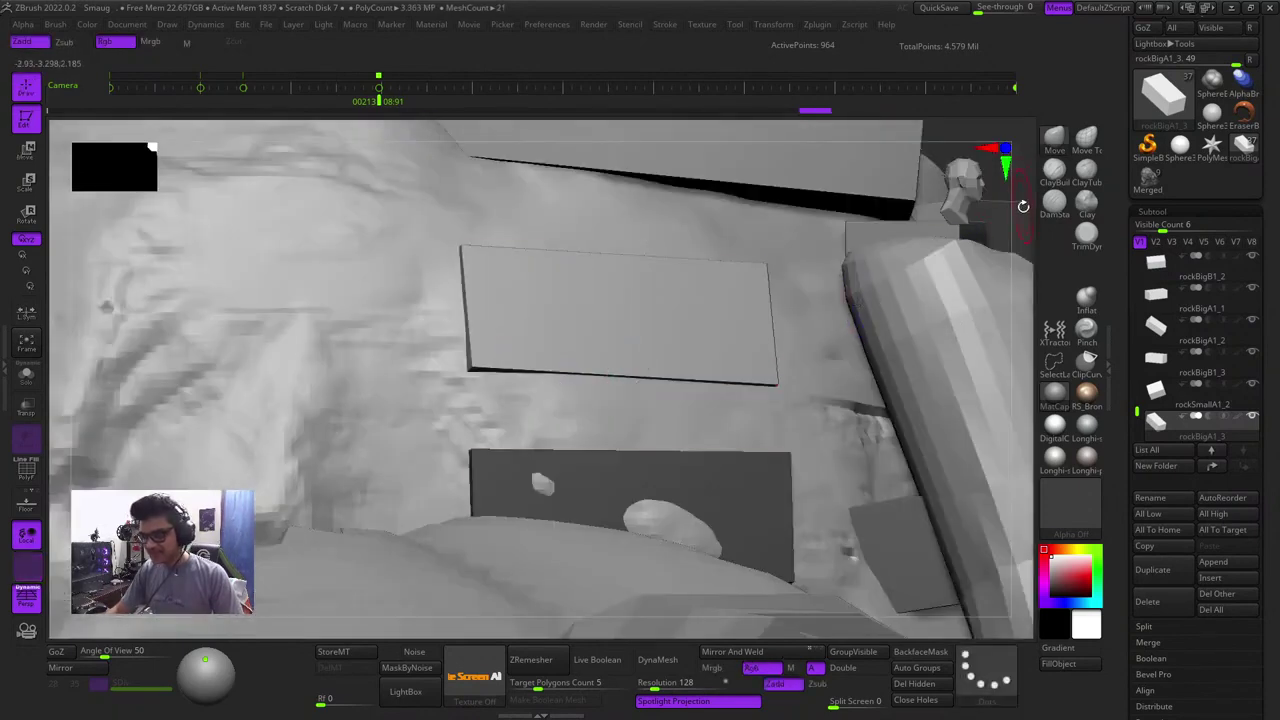
right_drag(1023, 206, 571, 191)
ctrl+right_drag(865, 191, 869, 491)
key(w)
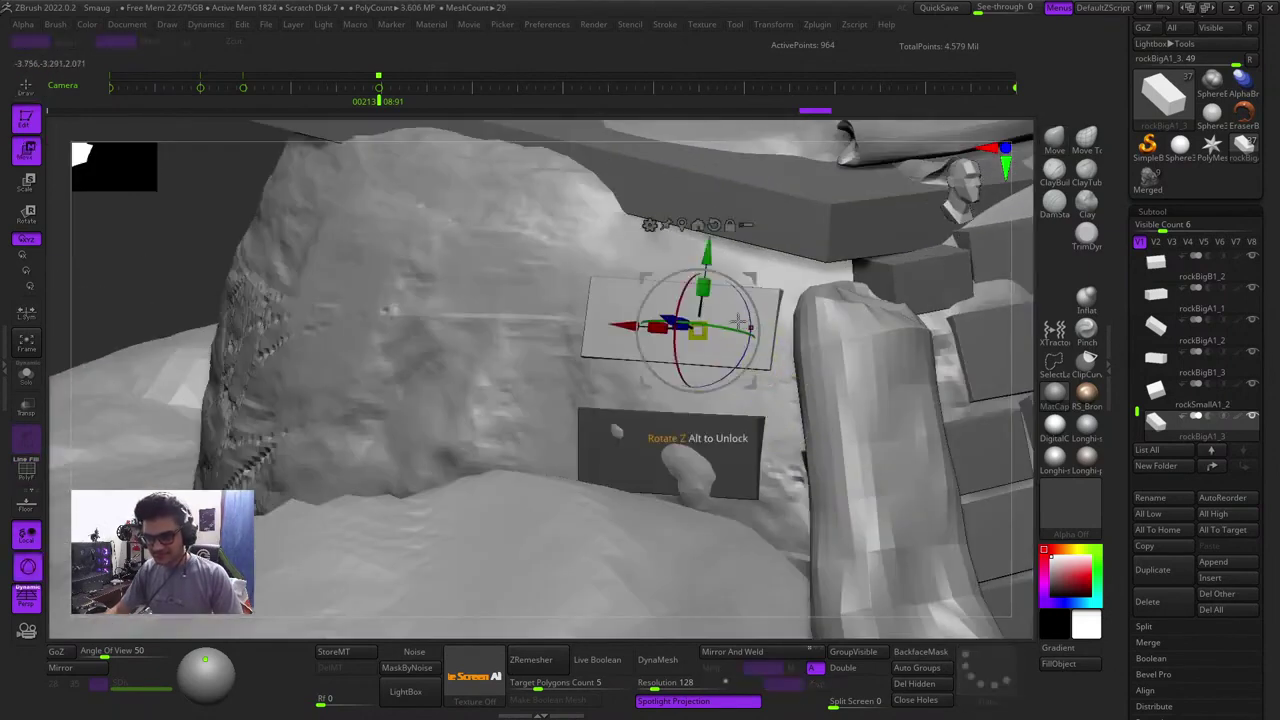
drag(708, 245, 706, 290)
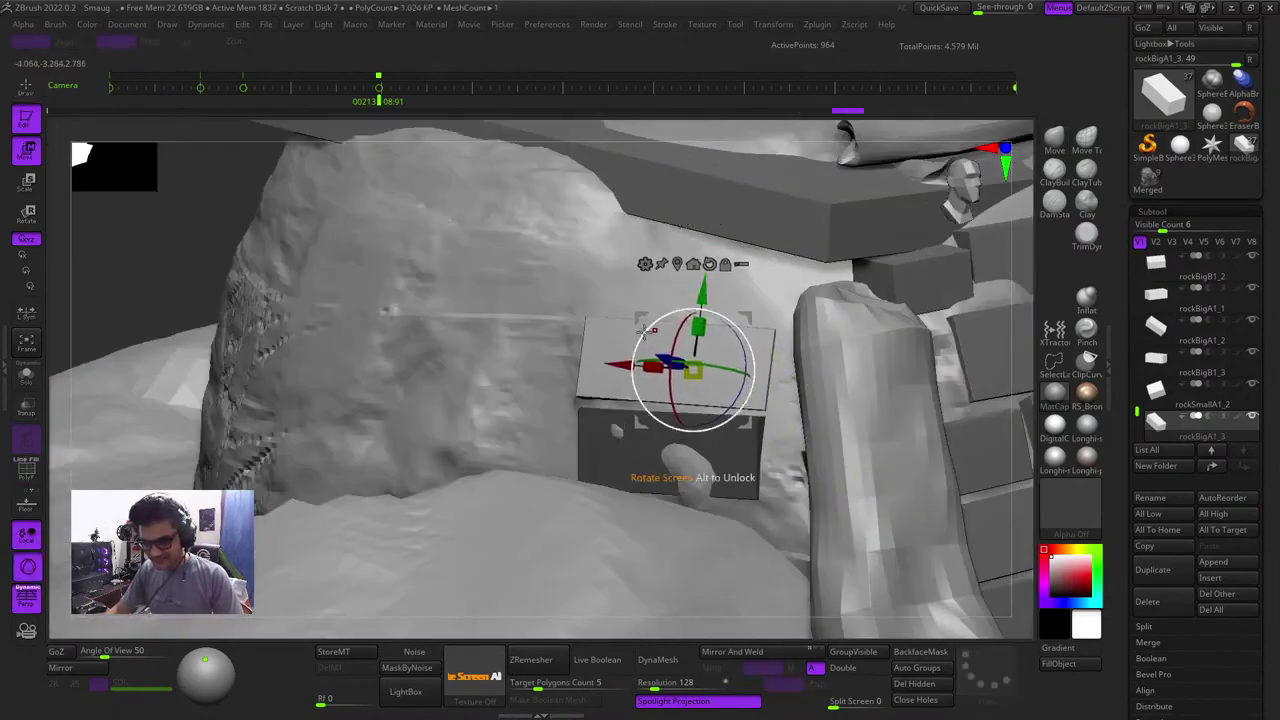
drag(626, 362, 561, 357)
right_drag(263, 130, 346, 122)
drag(697, 340, 689, 343)
right_drag(937, 246, 810, 275)
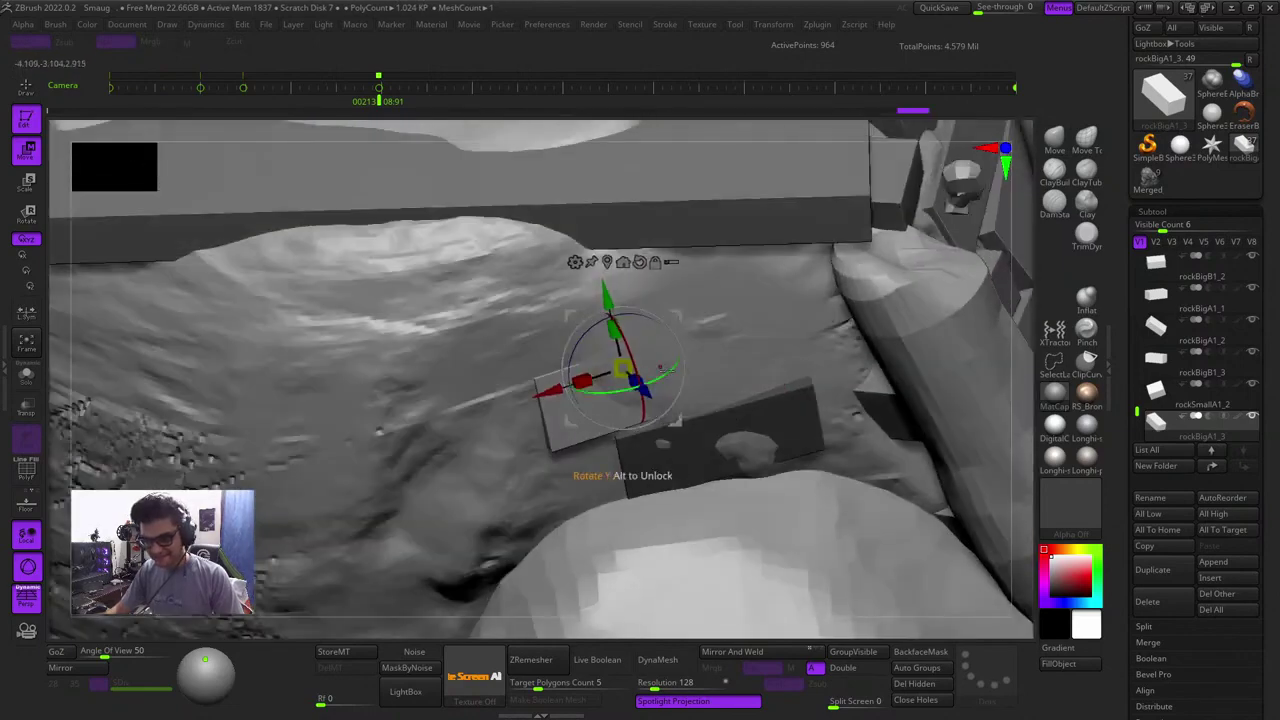
drag(657, 382, 648, 386)
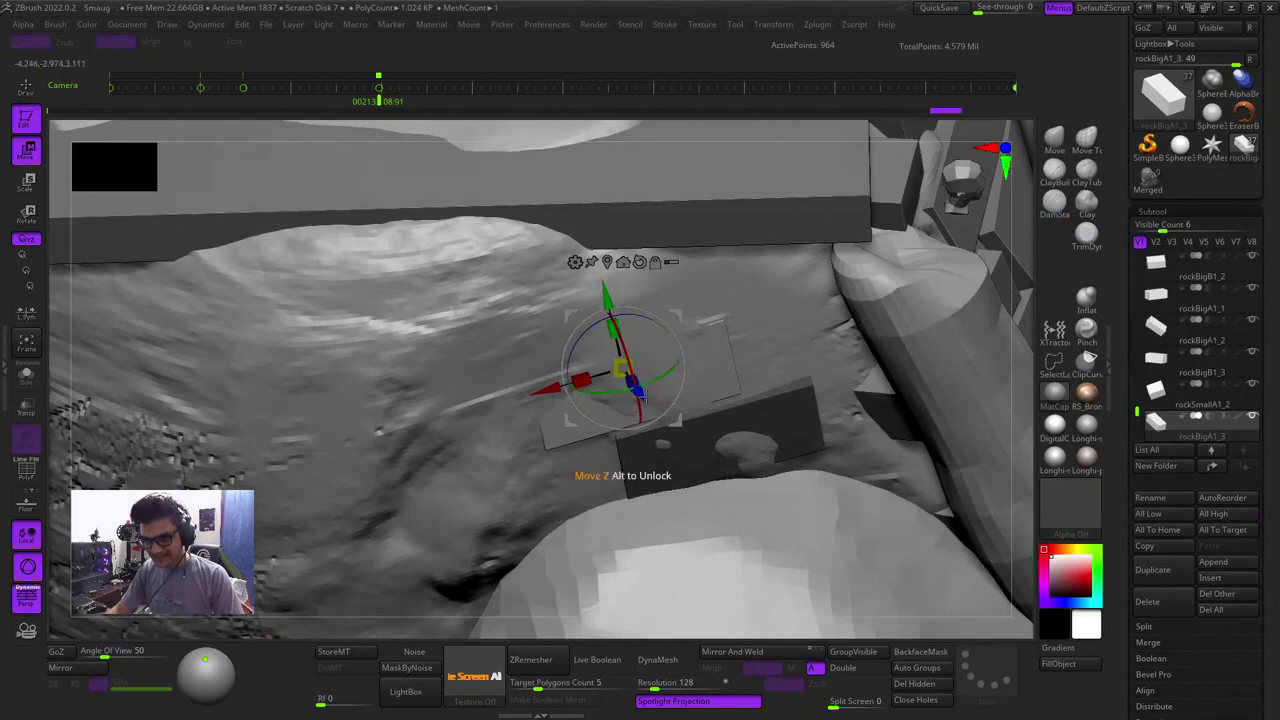
Examine the side blocks and the front wall with and without wireframe, selecting the rockBigA1 blocks for comparison
key(q)
mouse_move(645, 385)
ctrl+right_down()
mouse_move(757, 306)
mouse_move(745, 260)
ctrl+right_up()
key(shift+f)
mouse_move(480, 249)
shift+right_down()
mouse_move(550, 199)
mouse_move(790, 340)
shift+right_up()
key(shift+f)
right_drag(532, 160, 325, 195)
key(shift+f)
key(shift+f)
alt+click(834, 357)
key(shift+f)
key(f)
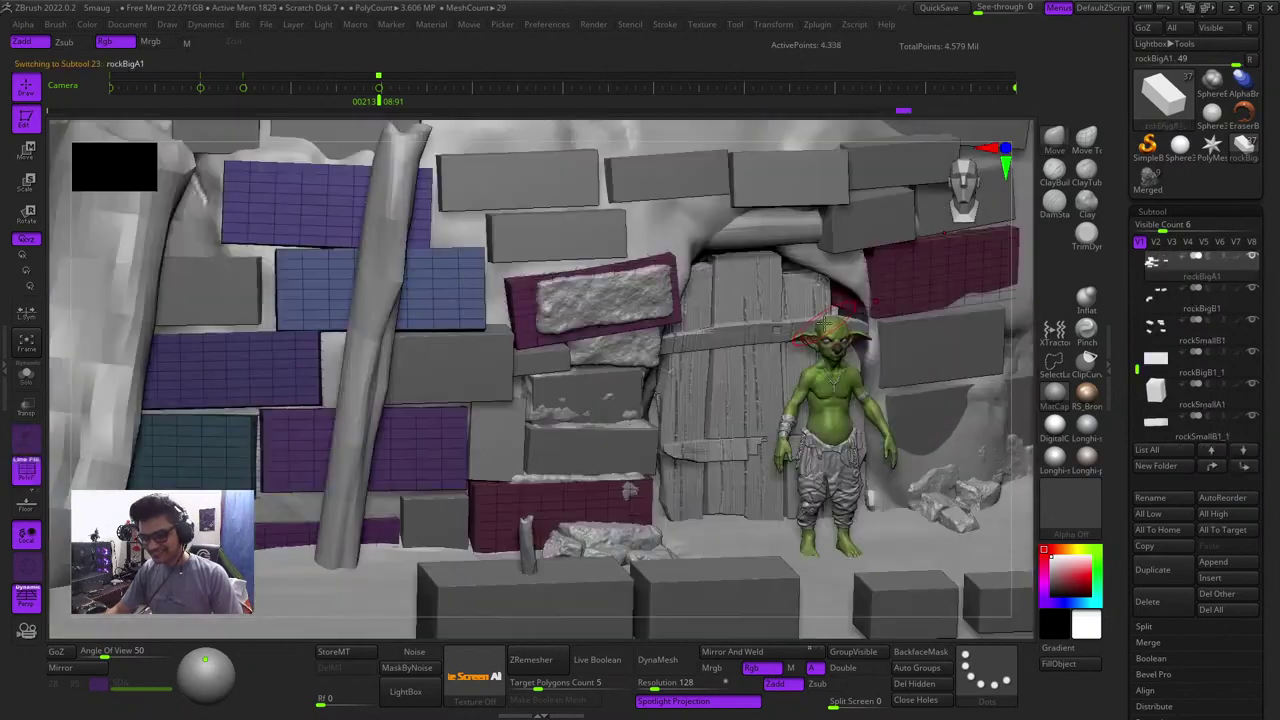
key(shift+f)
ctrl+right_drag(889, 257, 866, 197)
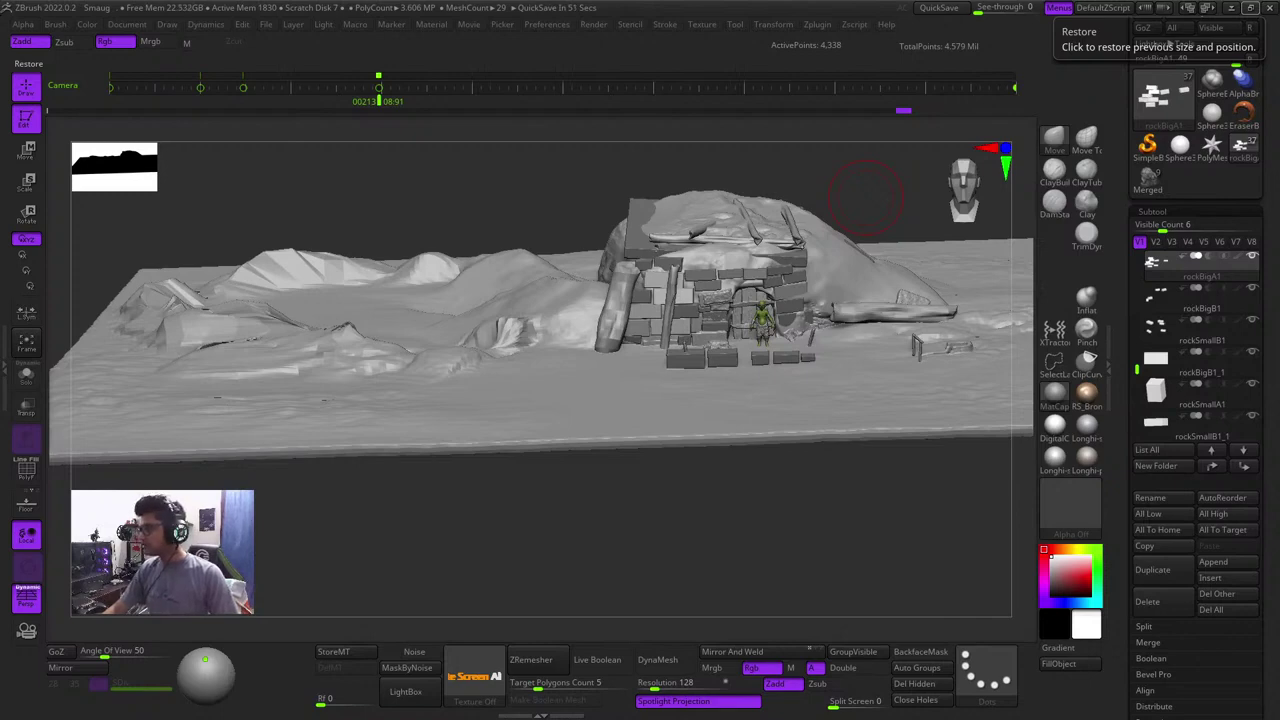
Examine the rockBigA1_3 blocks with wireframe from above, and view the whole hut from a distance and the front
key(shift+f)
drag(718, 488, 846, 590)
key(shift+f)
key(shift+f)
key(shift+f)
ctrl+right_drag(650, 330, 734, 429)
ctrl+right_drag(562, 314, 605, 403)
alt+click(514, 275)
key(shift+f)
key(f)
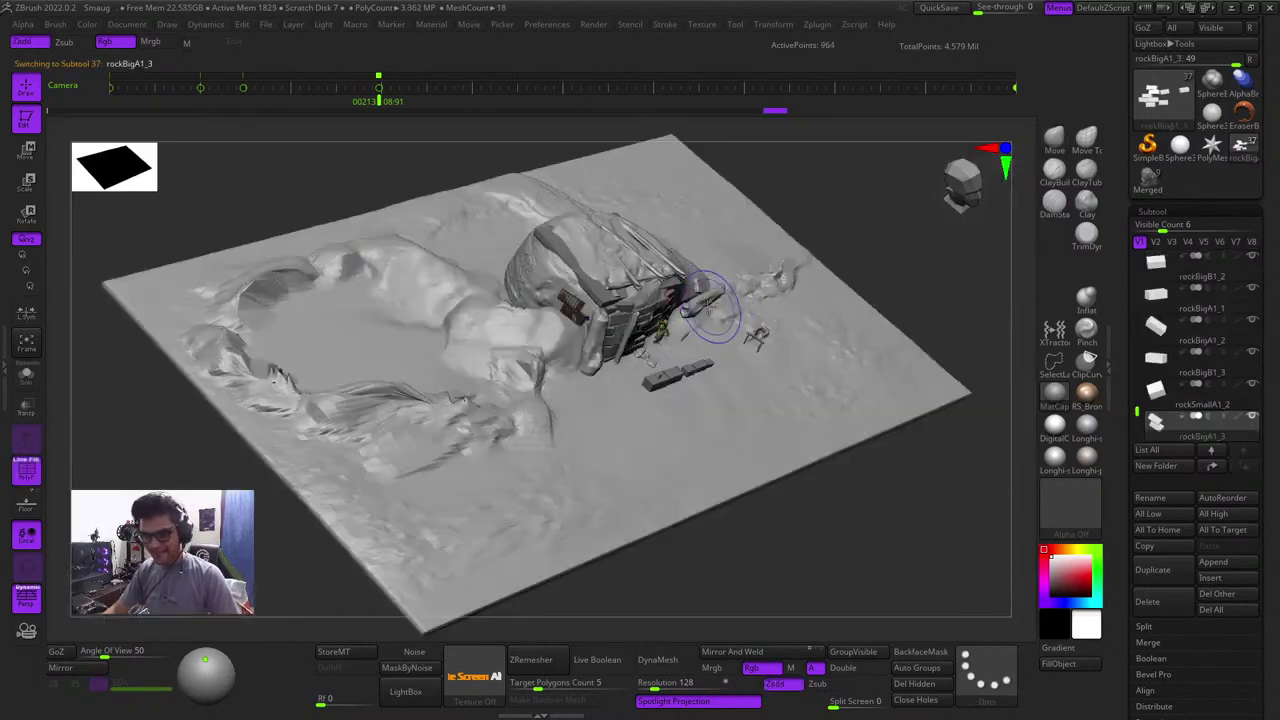
key(shift+f)
drag(790, 300, 806, 258)
ctrl+right_drag(722, 294, 814, 254)
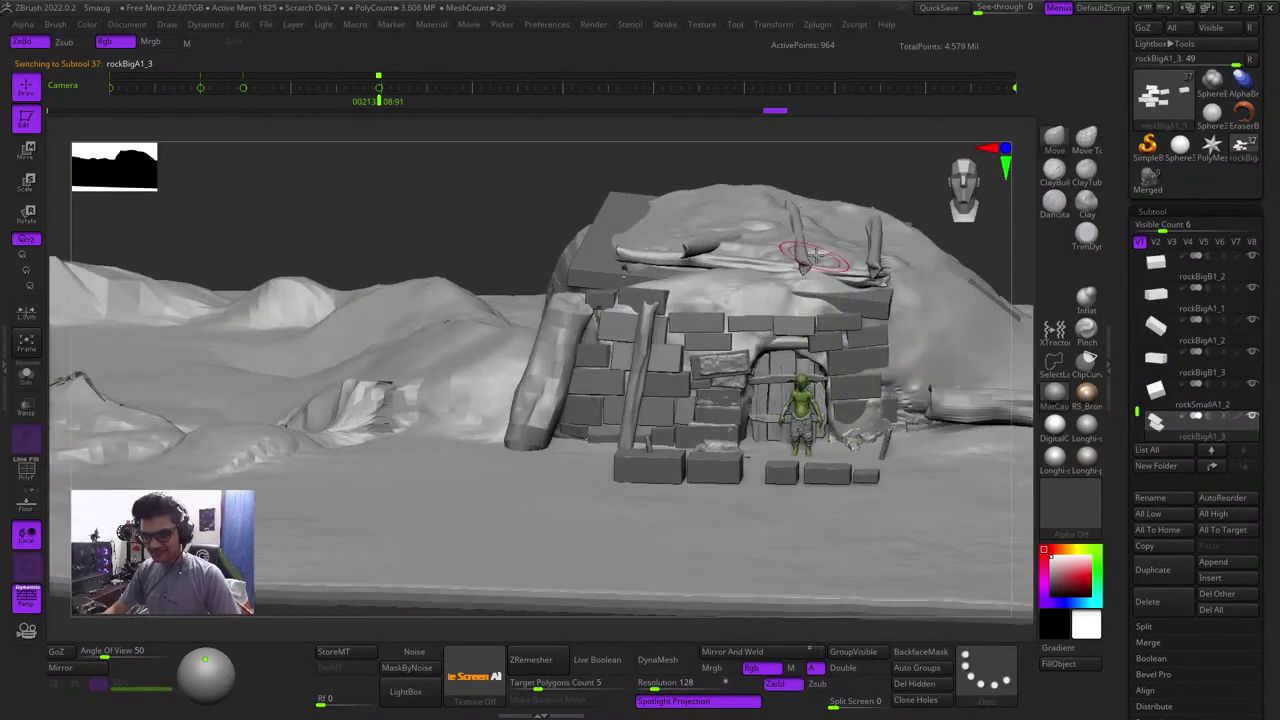
mouse_move(872, 172)
mouse_down()
mouse_move(814, 143)
mouse_move(781, 200)
mouse_up()
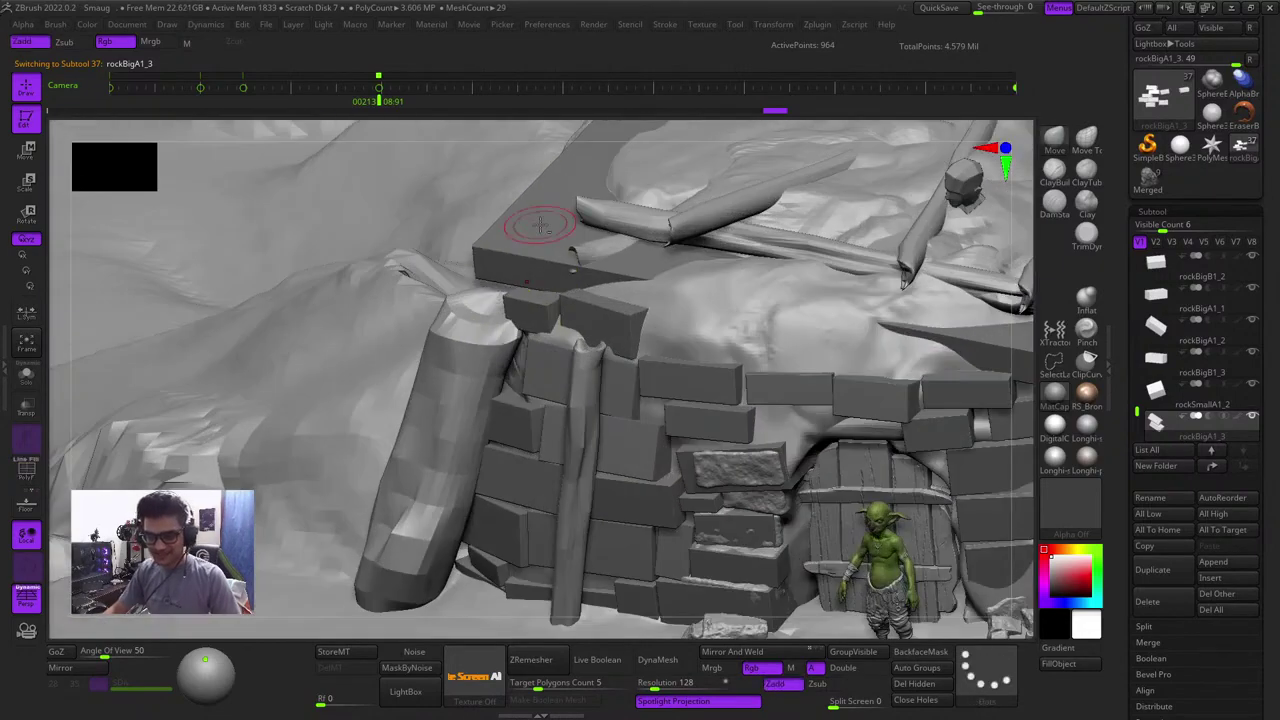
Reshape the front of the PM3D_Sphere3D_2 mound with a large Move brush to expose the flat roof slab's front edge
alt+click(540, 225)
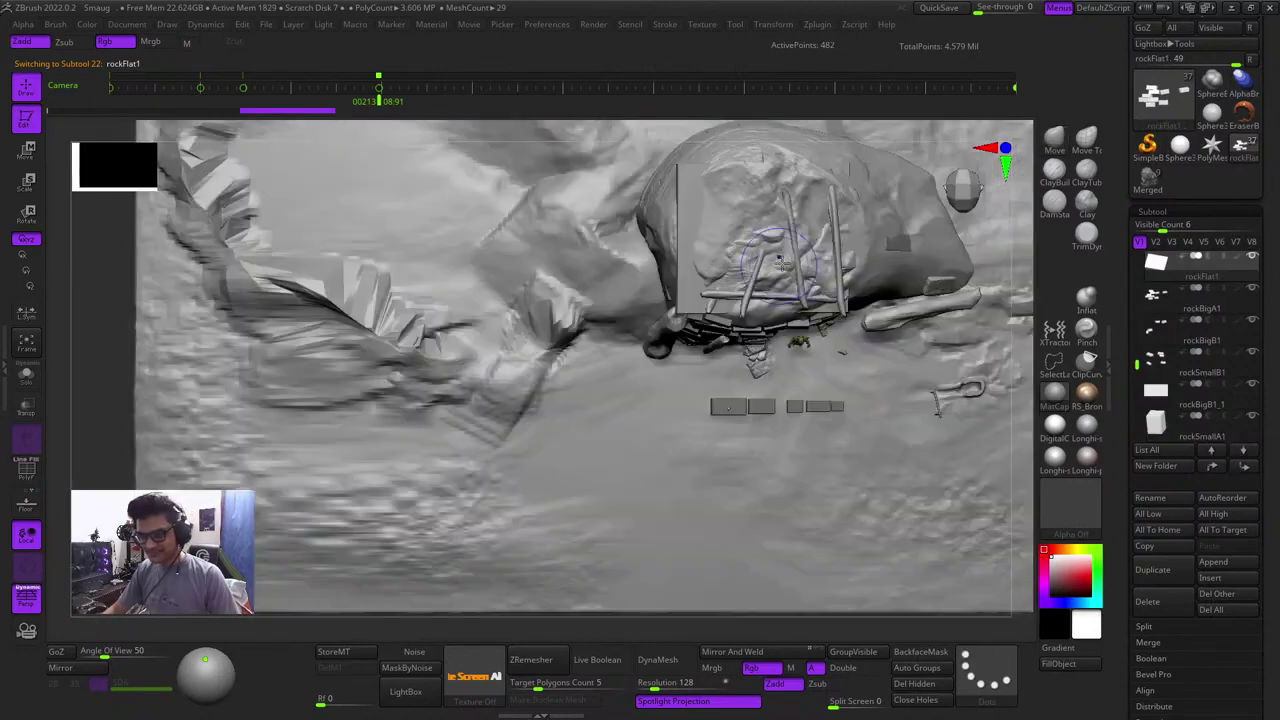
key(shift+f)
key(shift+f)
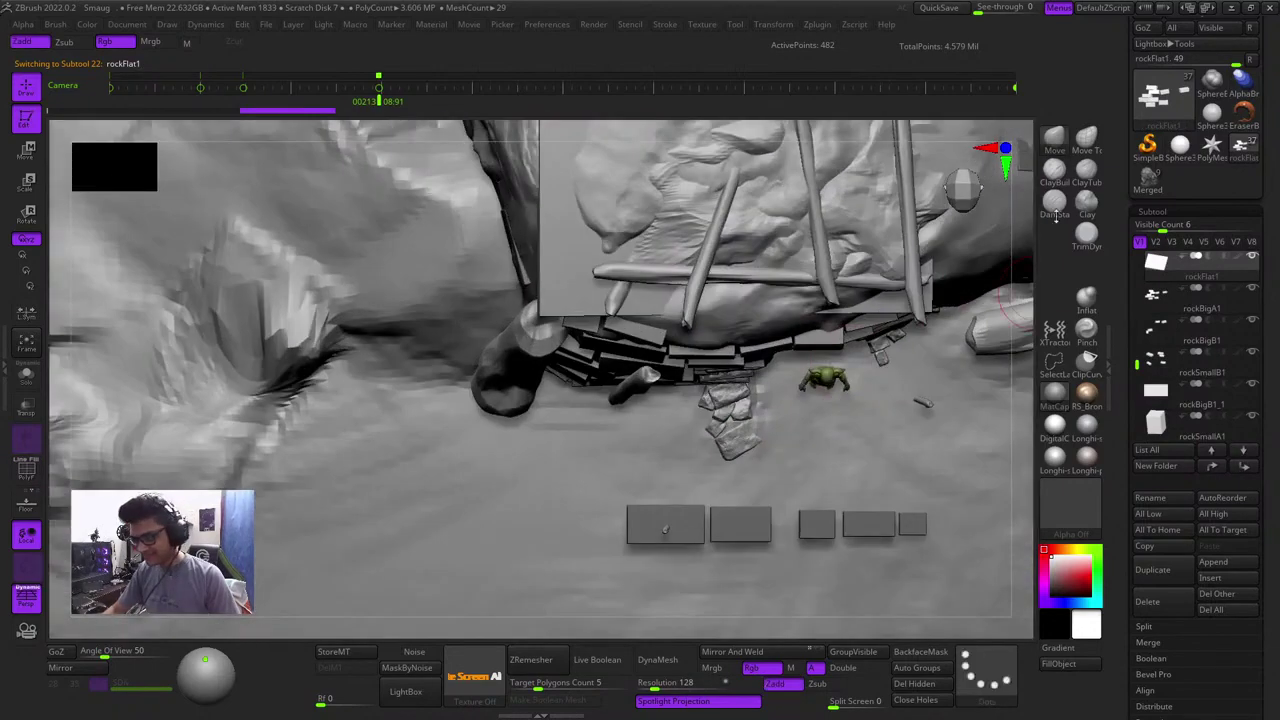
click(1054, 139)
alt+click(735, 303)
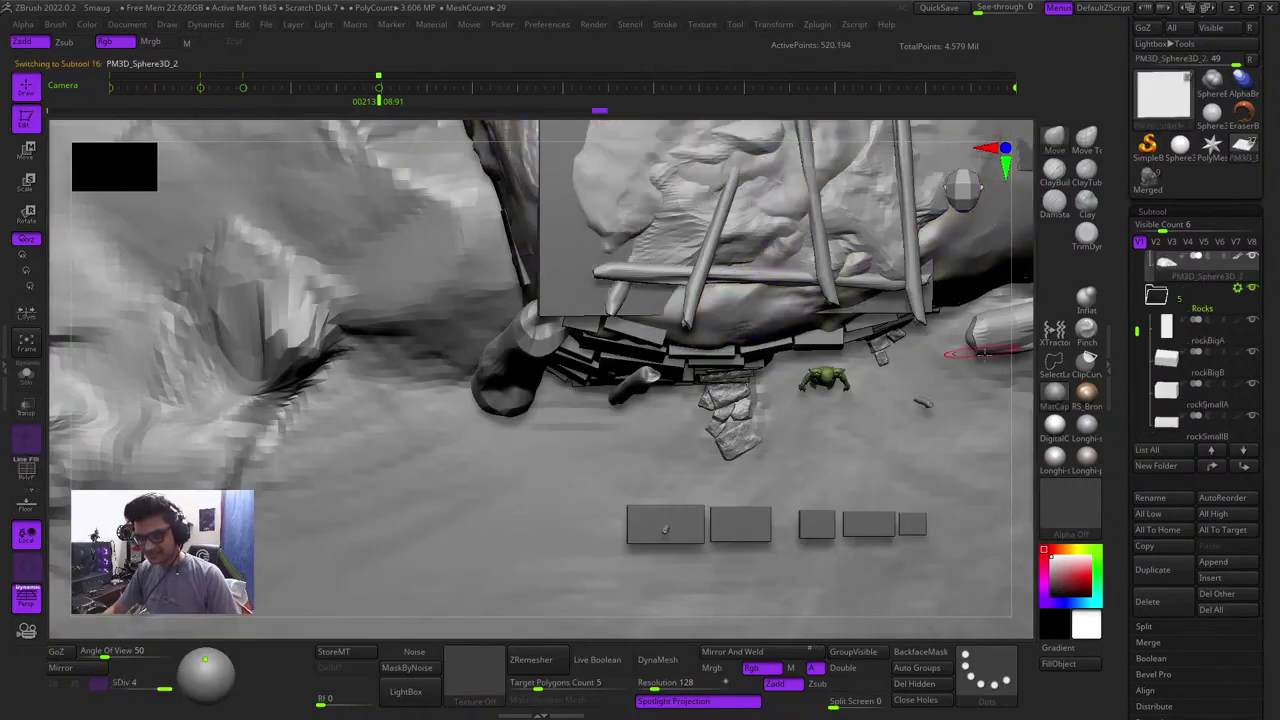
mouse_move(1006, 349)
mouse_down()
mouse_move(1020, 356)
mouse_move(1018, 285)
mouse_up()
key(space)
drag(720, 334, 729, 321)
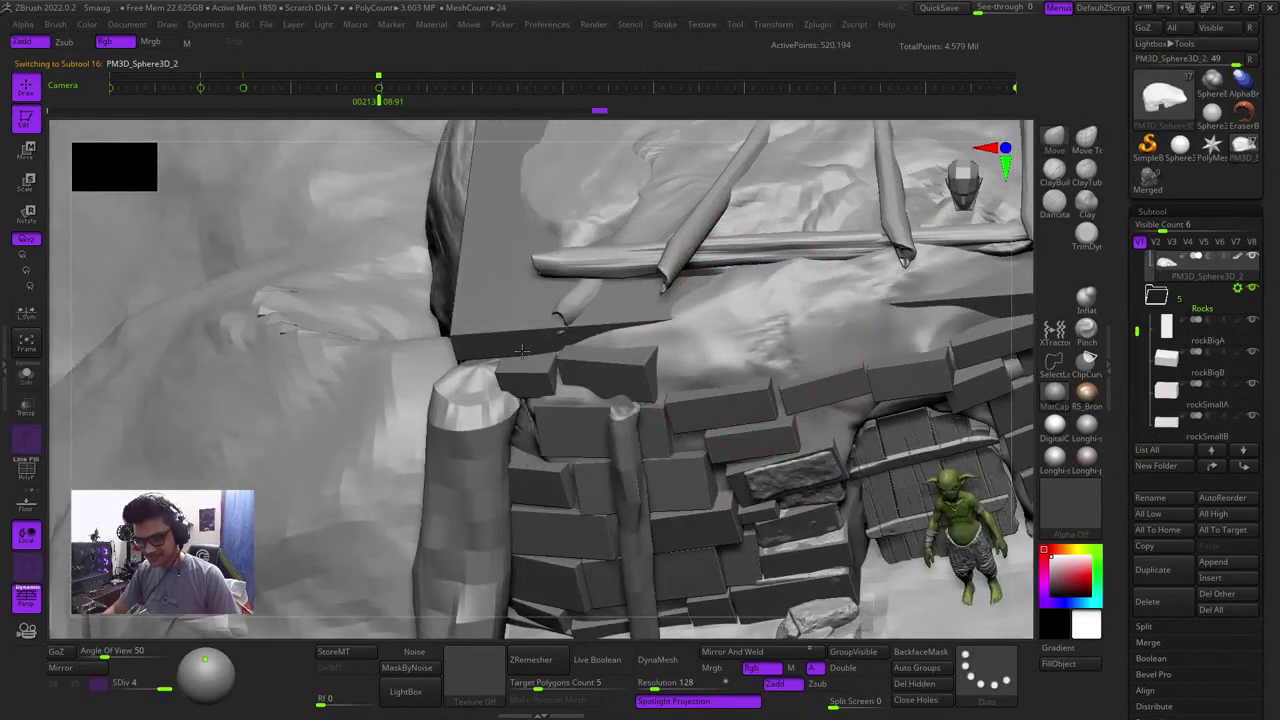
drag(522, 351, 515, 354)
drag(857, 304, 732, 309)
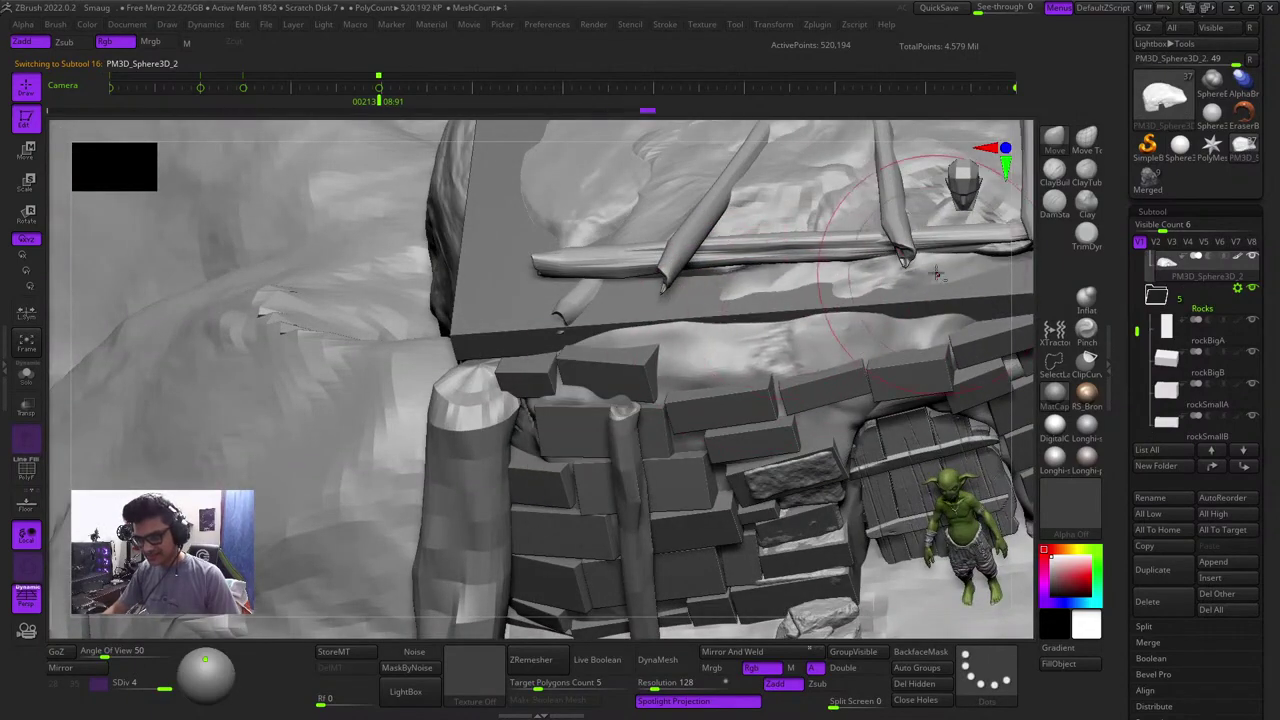
Examine the reshaped mound from a distance, then check the front wall and the bare area beside the door
ctrl+right_drag(937, 268, 771, 135)
mouse_move(1010, 247)
alt+right_down()
mouse_move(583, 252)
mouse_move(627, 243)
mouse_move(684, 100)
alt+right_up()
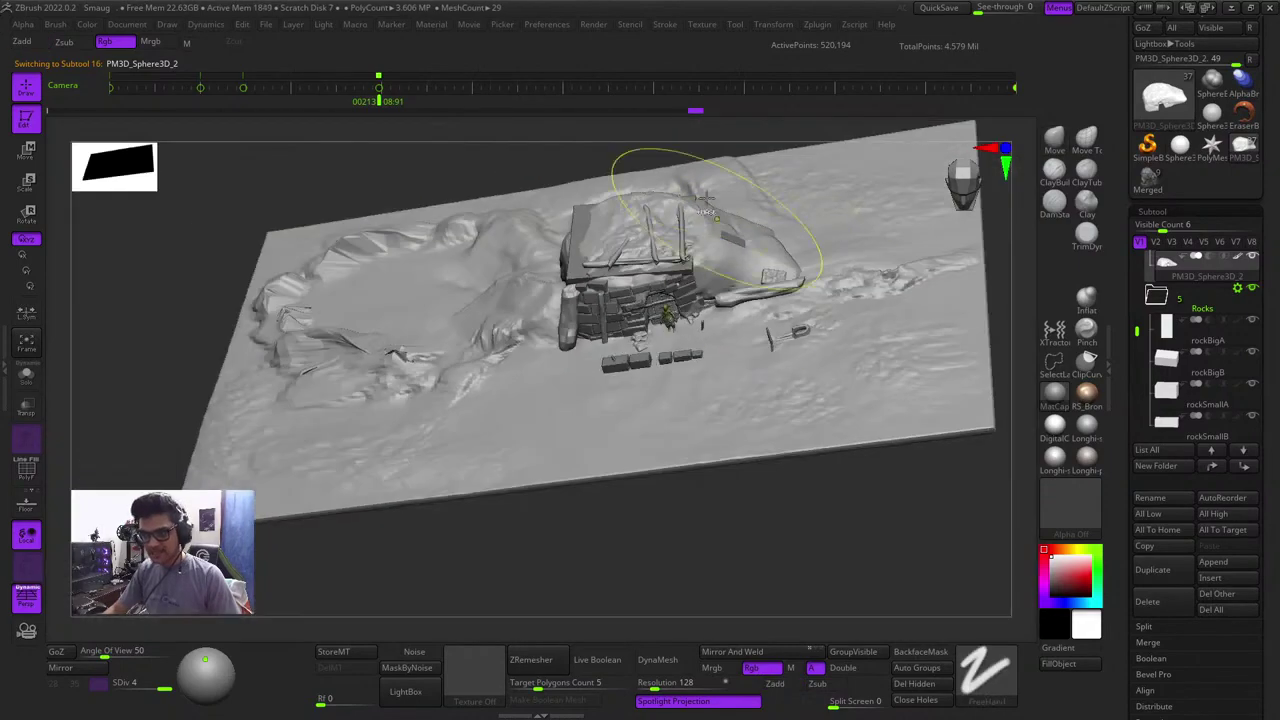
shift+right_drag(725, 240, 646, 97)
key(shift+f)
key(shift+f)
right_drag(803, 238, 757, 294)
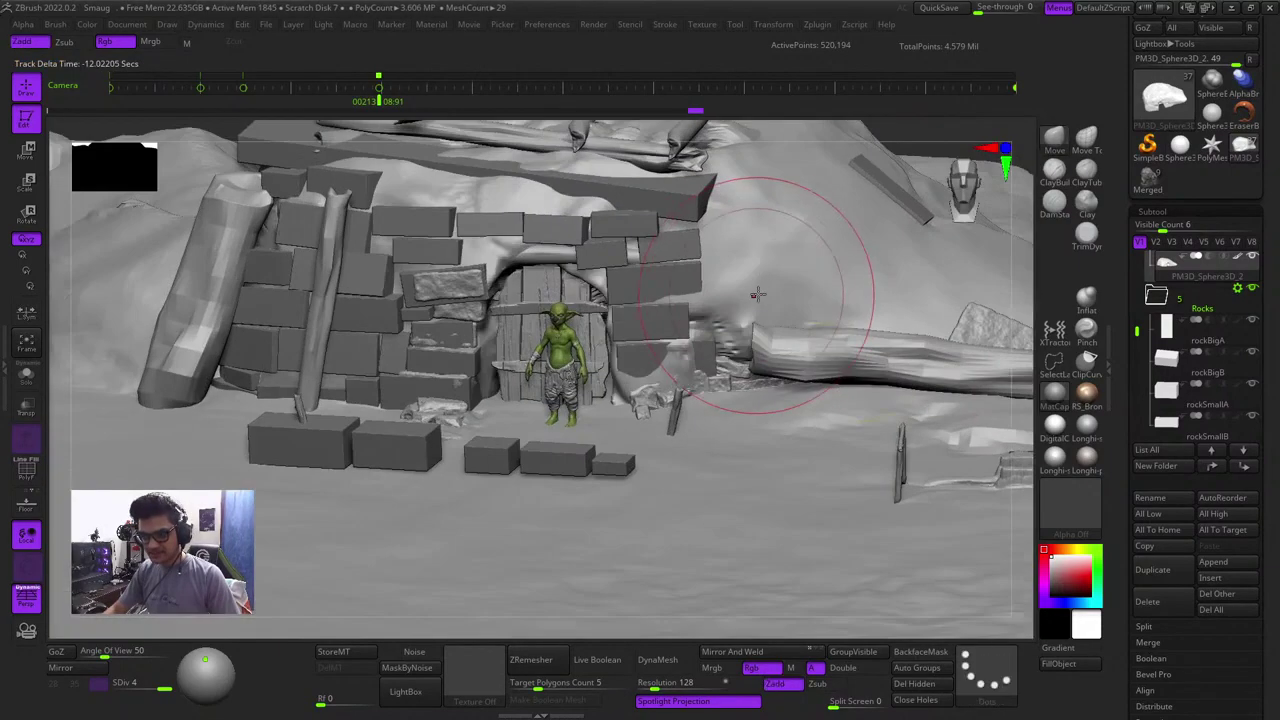
key(shift+f)
key(shift+f)
Select the rockBigA1 blocks in the front wall and isolate them in Solo mode with the wireframe off
alt+click(661, 285)
key(shift+f)
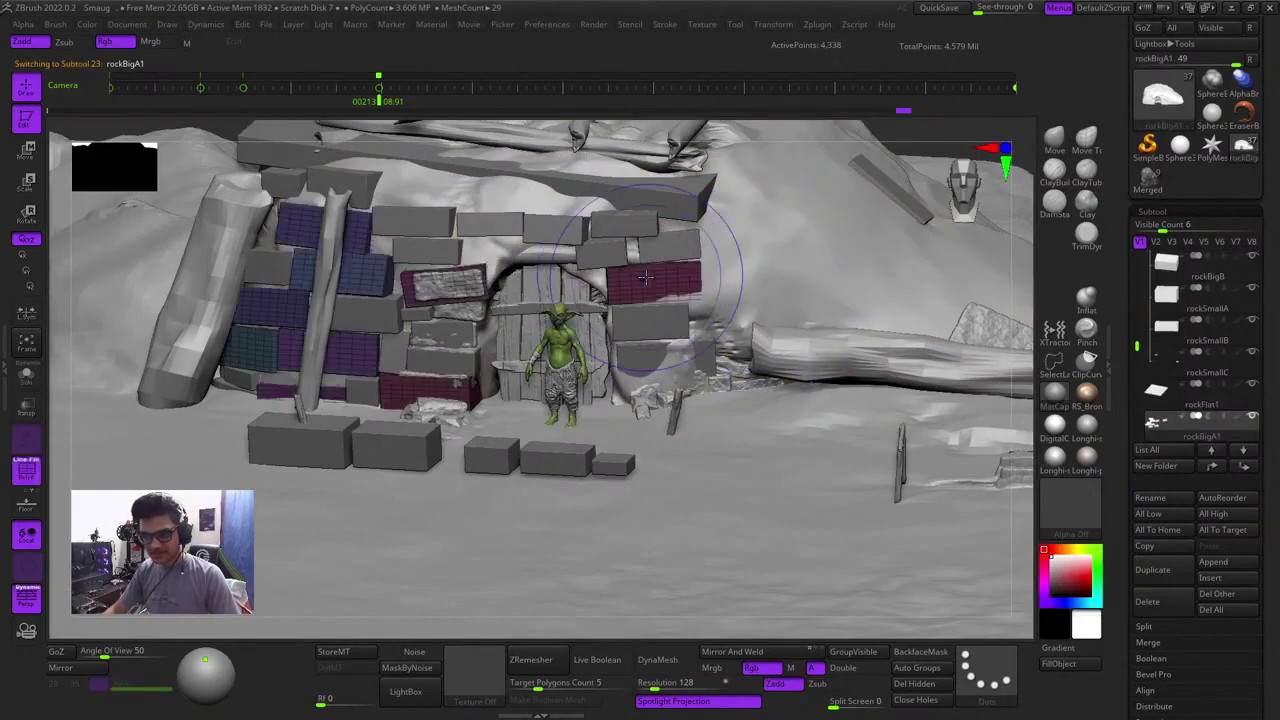
key(shift+f)
ctrl+right_drag(871, 329, 915, 250)
key(w)
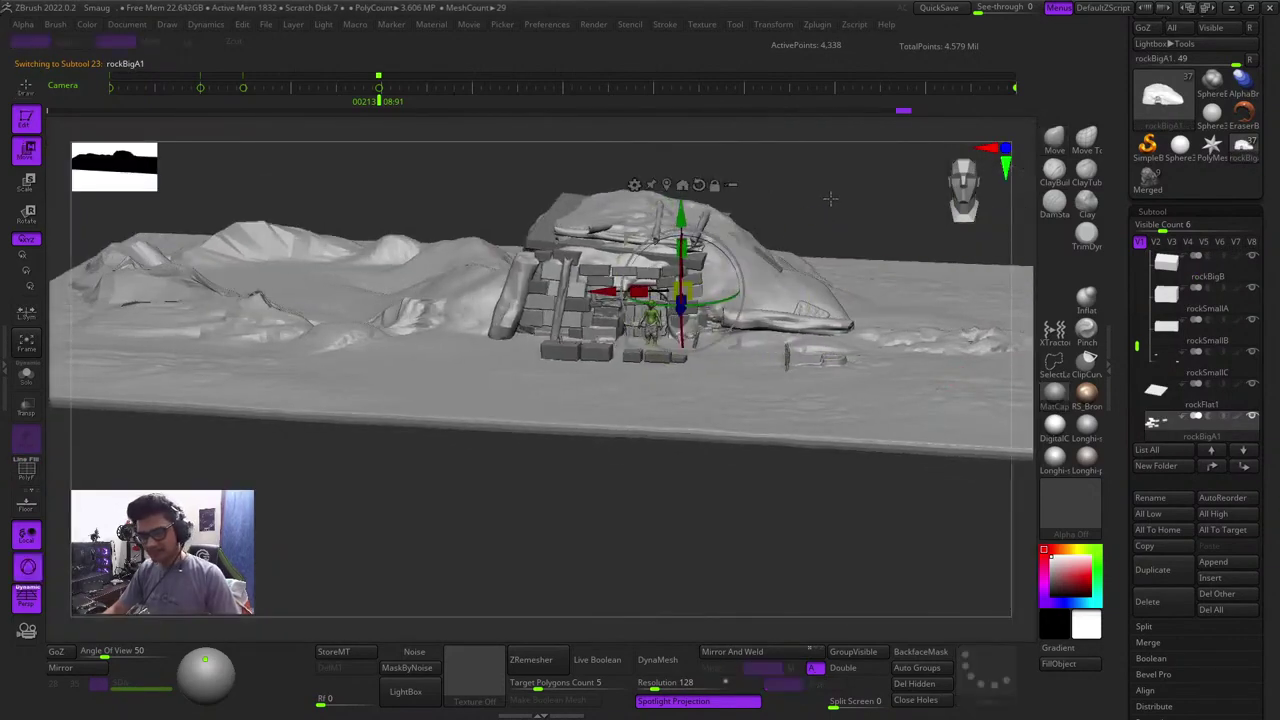
key(shift+f)
ctrl+right_drag(831, 199, 871, 377)
click(26, 380)
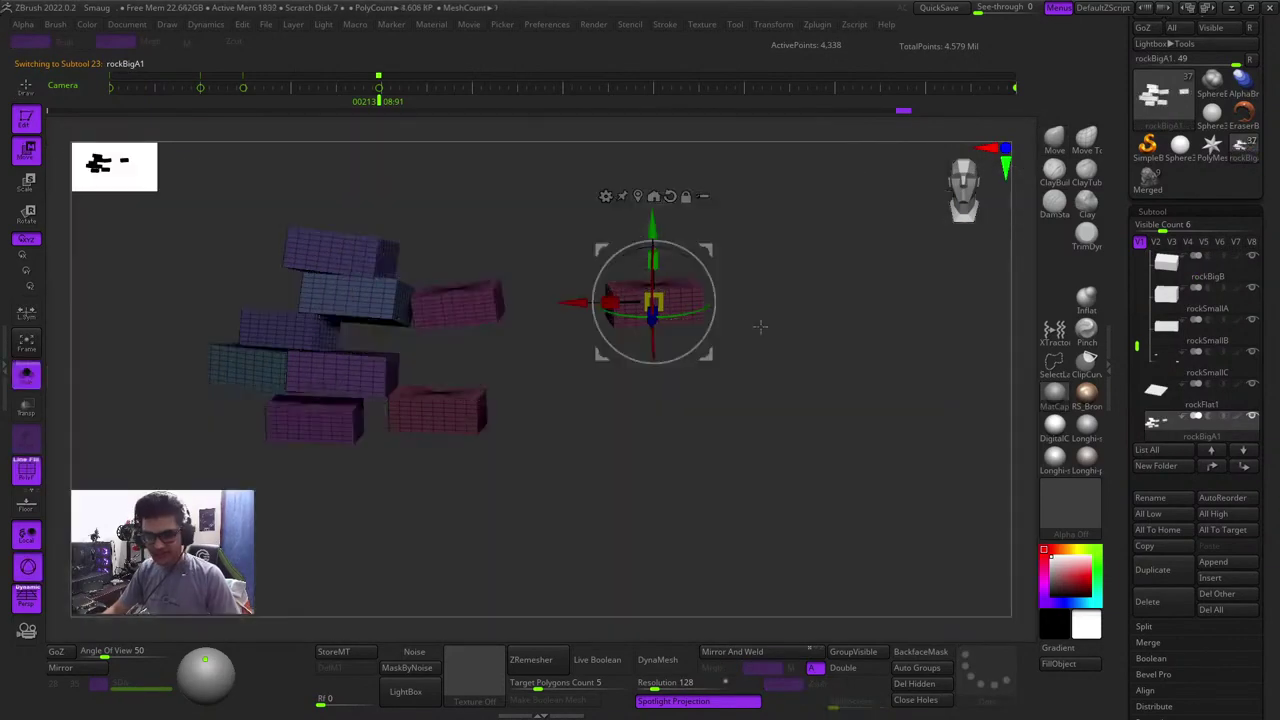
key(shift+f)
key(q)
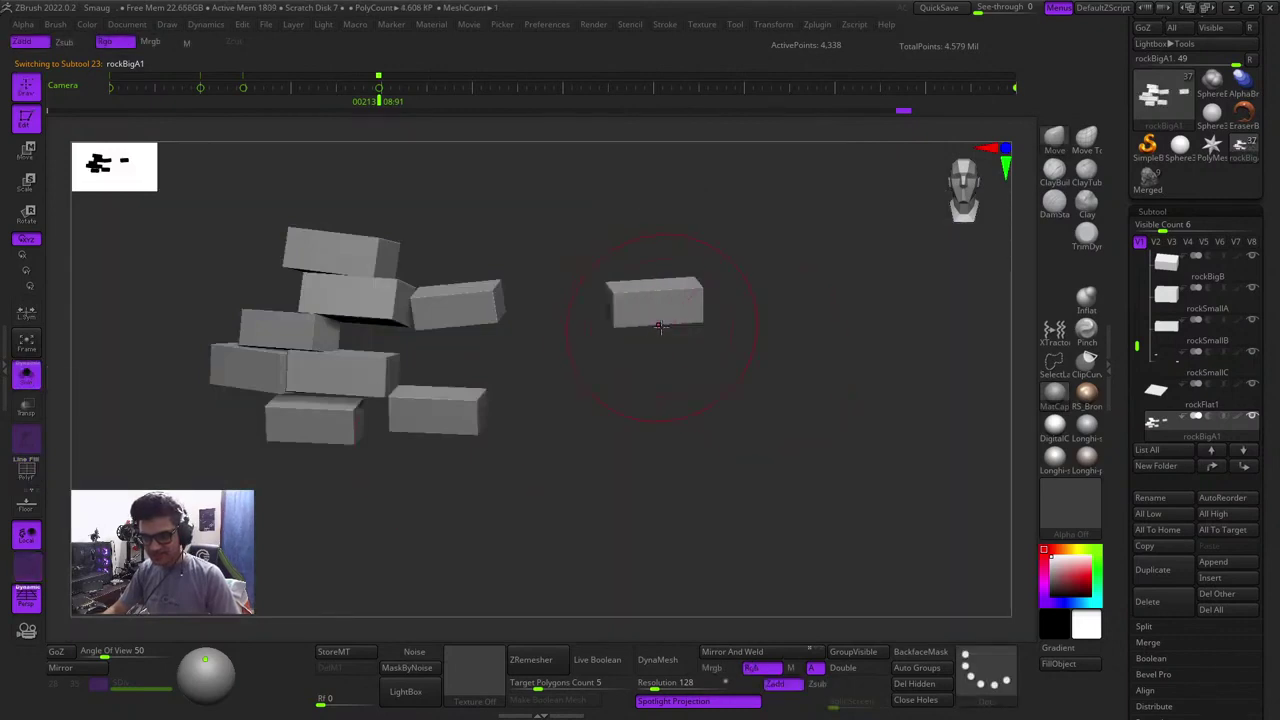
Mask the rockBigA1 blocks around the lower block nearest the door and invert the mask
key(w)
ctrl+click(427, 415)
ctrl+click(669, 315)
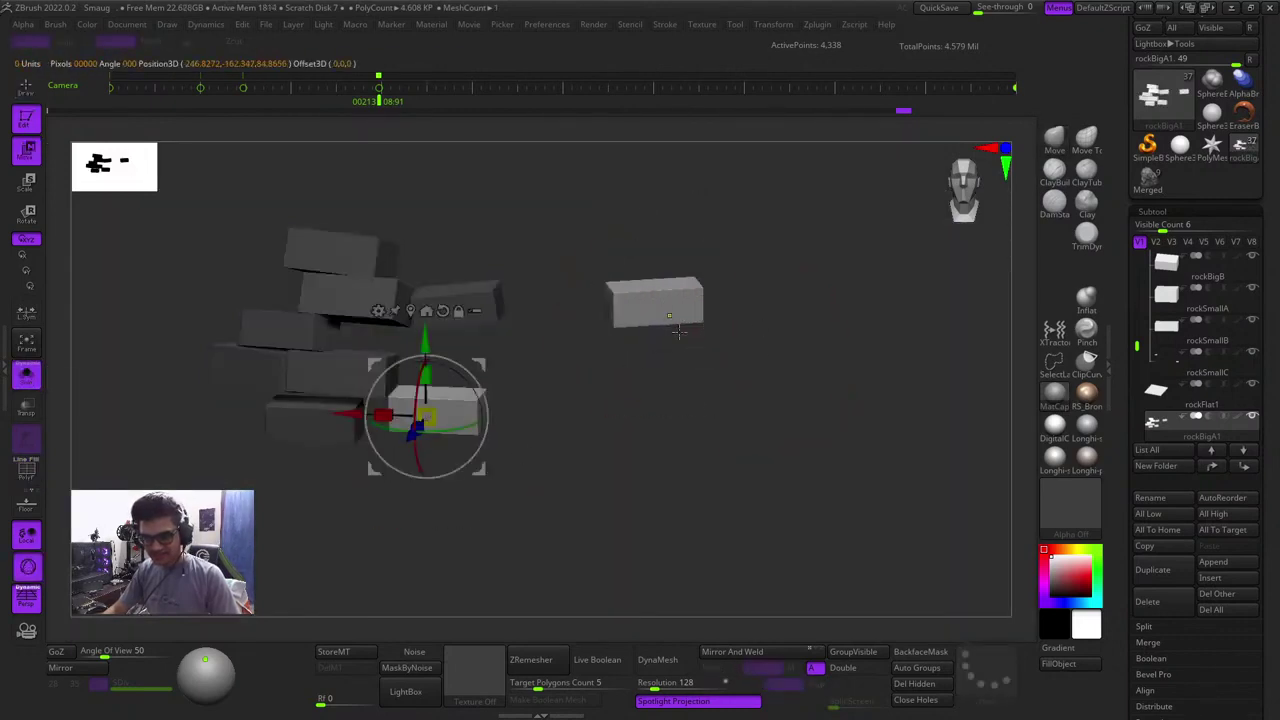
ctrl+right_drag(679, 331, 709, 391)
ctrl+drag(787, 425, 526, 272)
ctrl+click(788, 378)
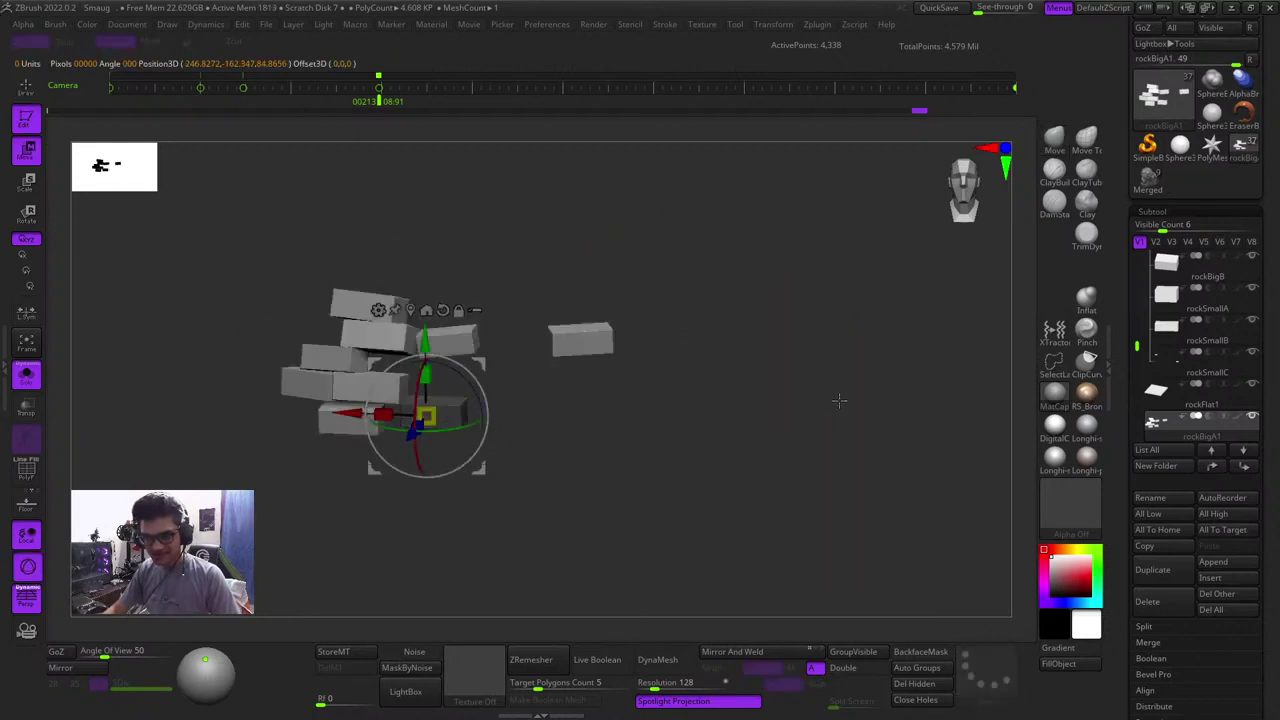
Redo the mask so only the lower rockBigA1 block nearest the door stays editable, and leave Solo mode
key(shift+f)
key(q)
right_drag(678, 447, 946, 449)
key(shift+f)
mouse_move(860, 406)
right_down()
mouse_move(605, 482)
mouse_move(927, 482)
right_up()
ctrl+drag(494, 204, 836, 561)
alt+right_drag(906, 472, 842, 478)
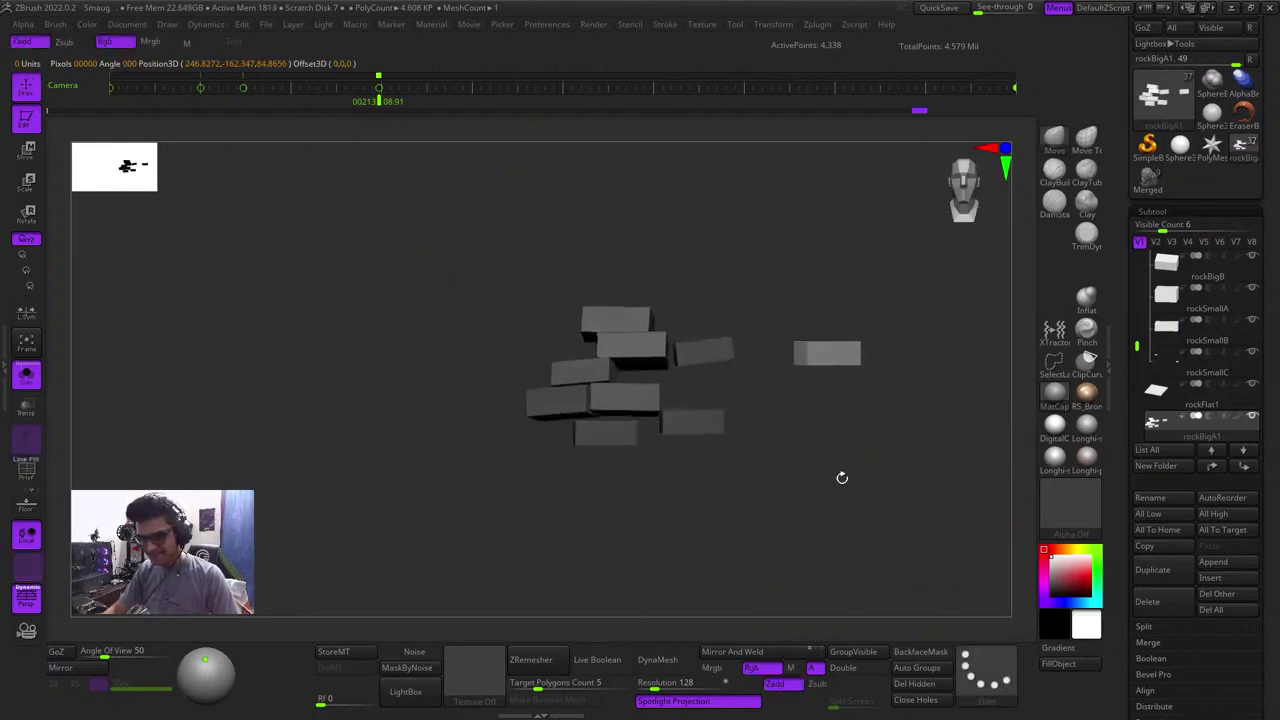
ctrl+drag(850, 482, 891, 511)
ctrl+drag(917, 451, 913, 491)
right_drag(913, 488, 909, 500)
ctrl+drag(959, 448, 760, 257)
ctrl+click(879, 448)
key(w)
click(29, 371)
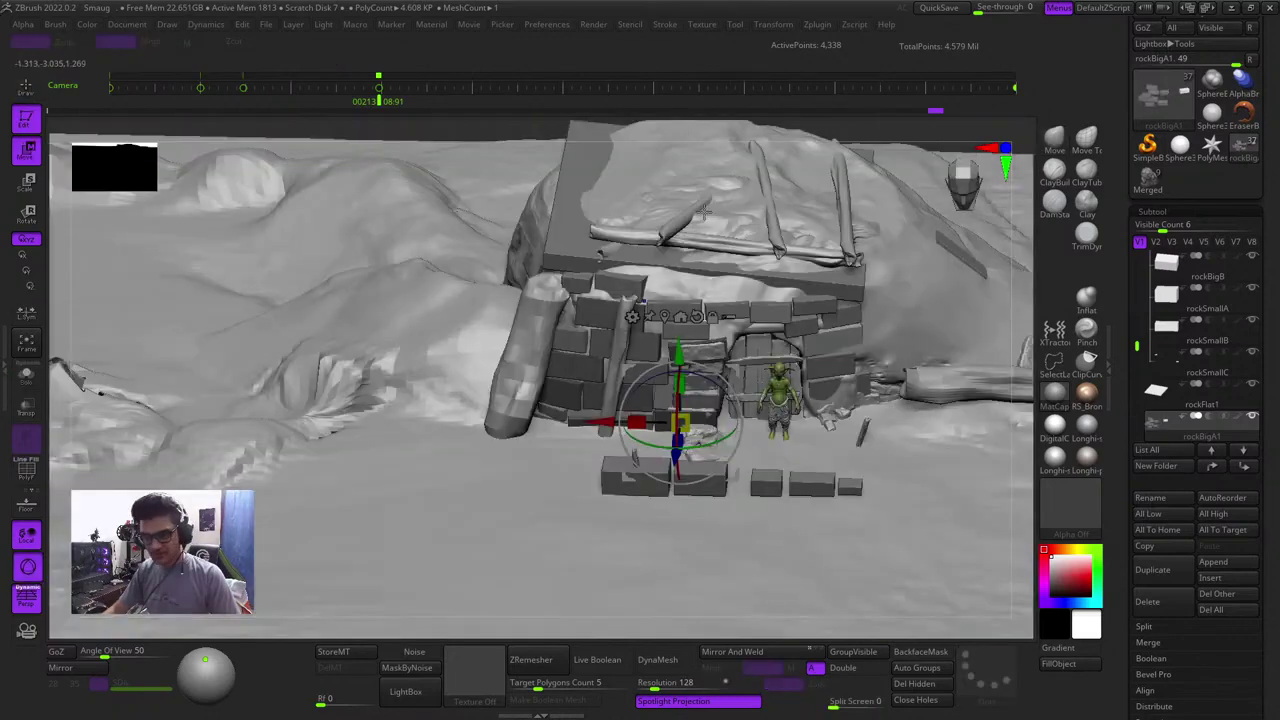
Duplicate the unmasked lower rockBigA1 block and pull the copy sideways past the door
key(shift+f)
drag(1031, 355, 520, 142)
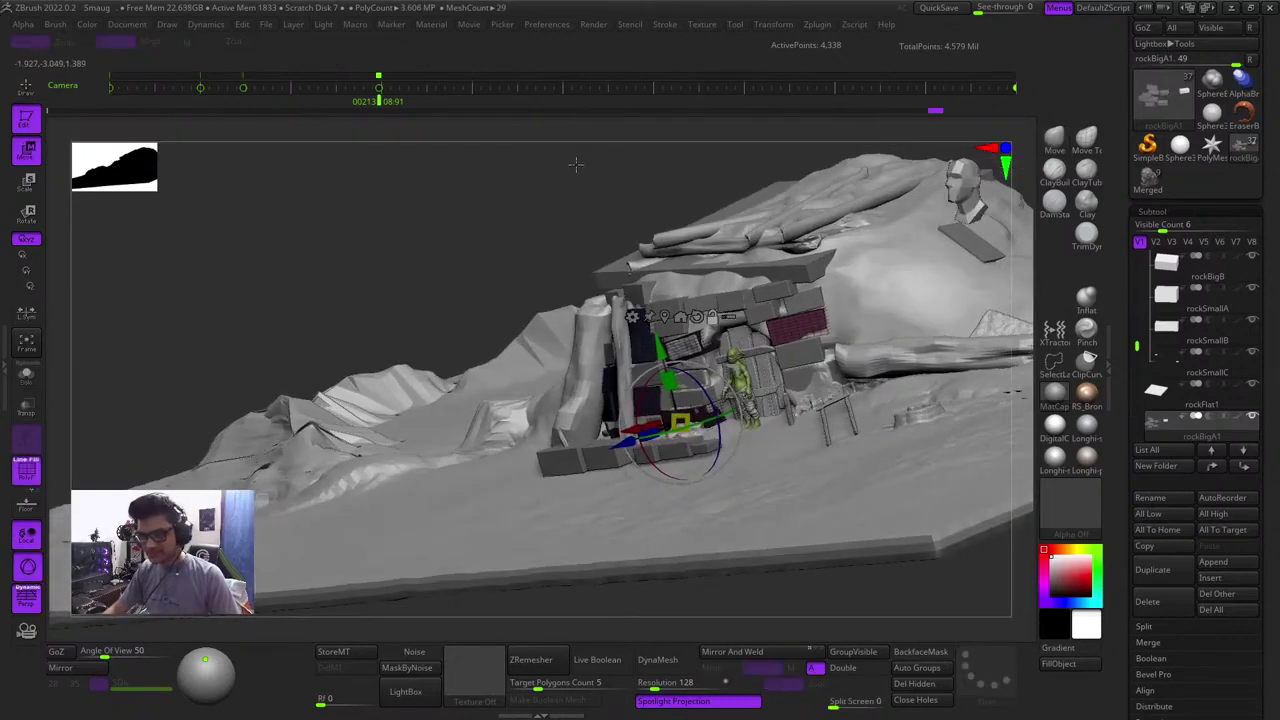
alt+drag(585, 168, 363, 171)
drag(484, 175, 645, 377)
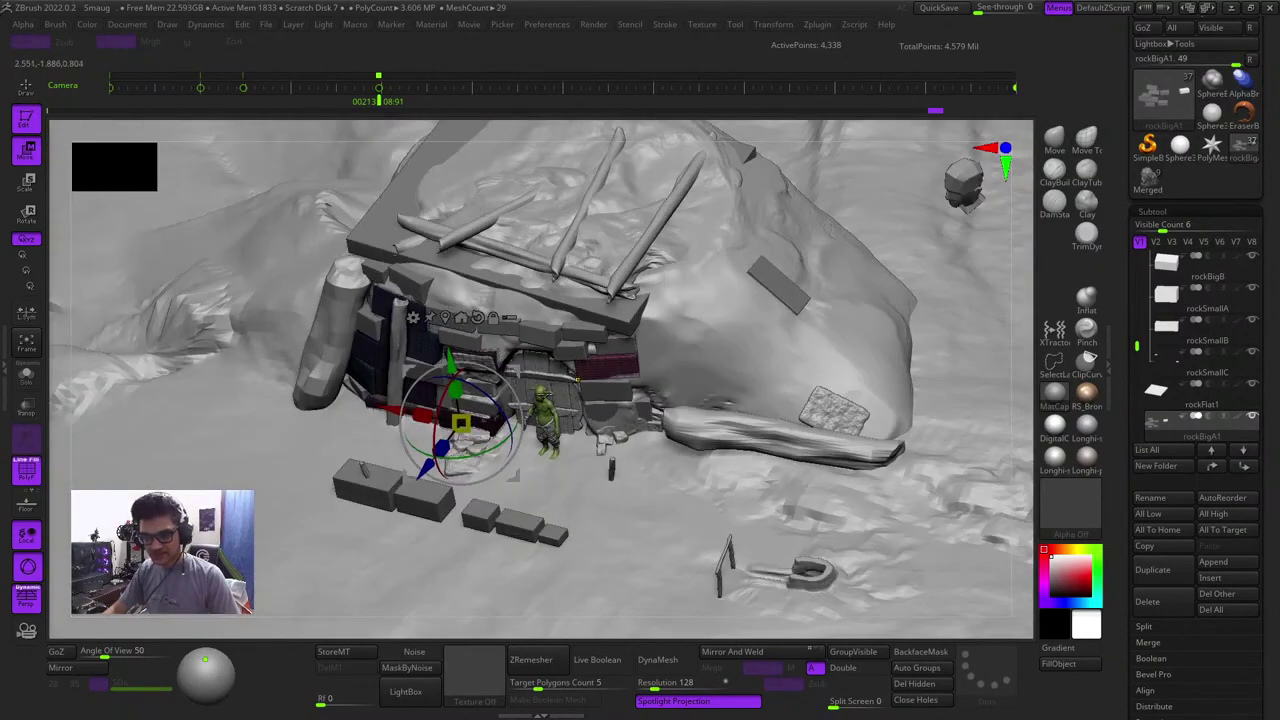
ctrl+drag(518, 372, 720, 373)
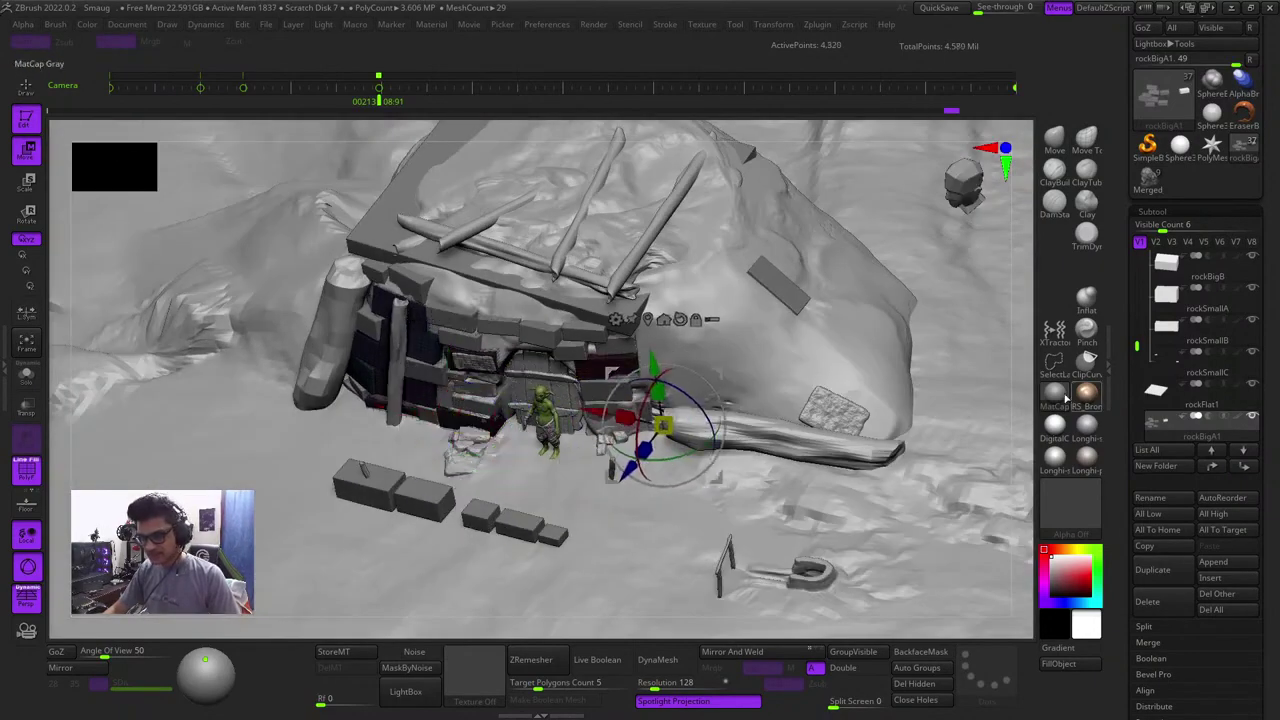
Push the duplicated block back against the mound's side beyond the door and lower it toward the log
drag(1024, 357, 1021, 470)
drag(718, 374, 605, 388)
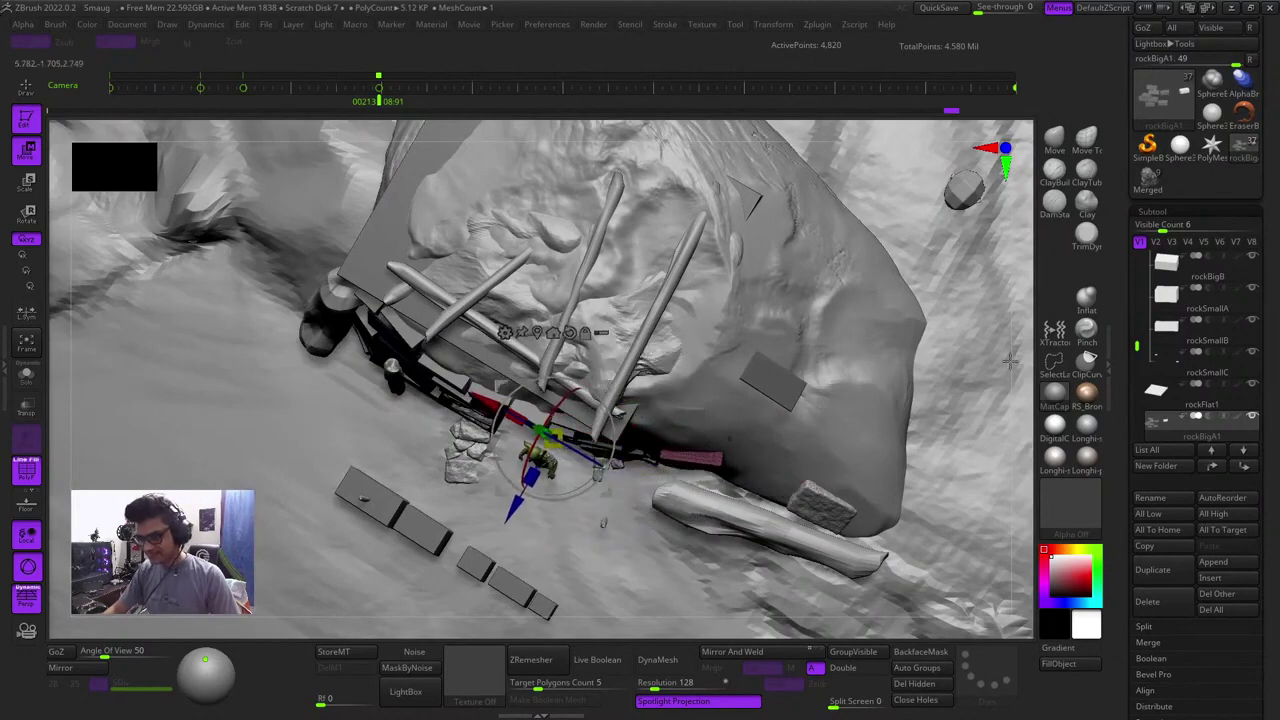
drag(1016, 361, 1017, 259)
alt+drag(844, 264, 975, 268)
click(690, 334)
key(shift+f)
ctrl+right_drag(975, 268, 1002, 294)
alt+right_drag(1002, 294, 914, 279)
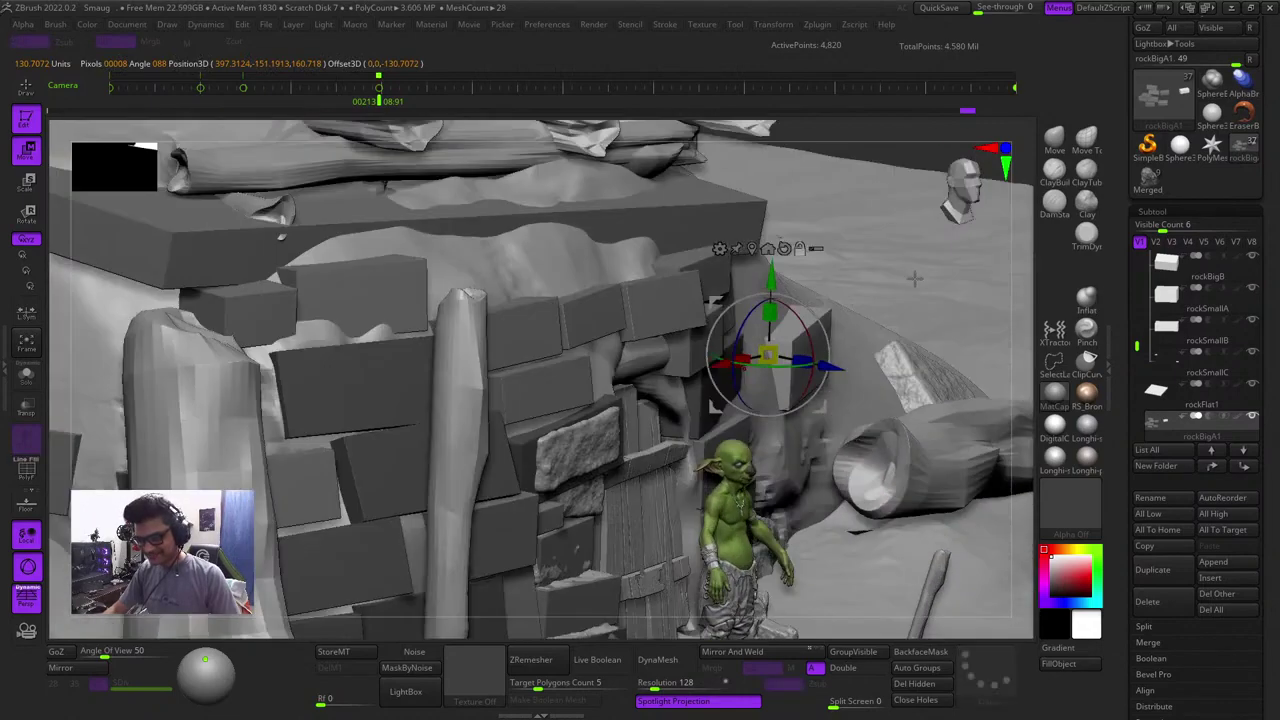
drag(829, 302, 811, 403)
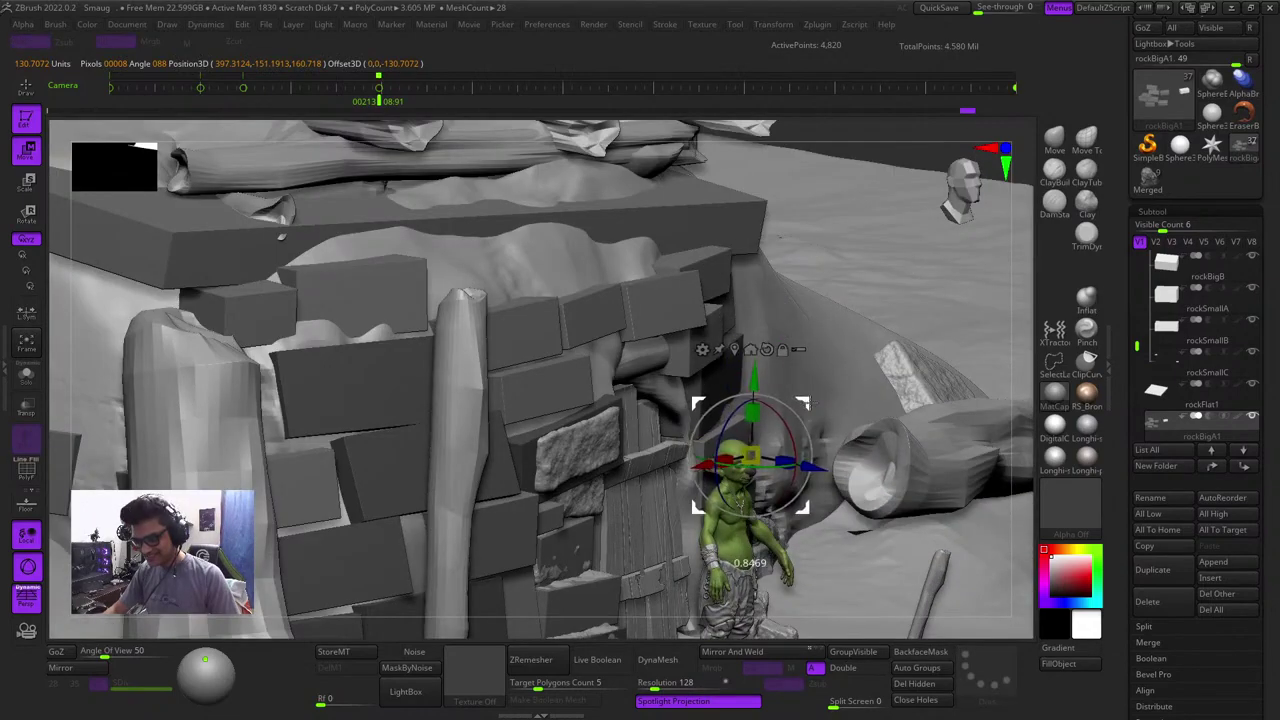
Fit the duplicated block at the mound's base behind the log's near end, checking from above and the front
right_drag(939, 184, 913, 397)
key(shift+f)
key(shift+f)
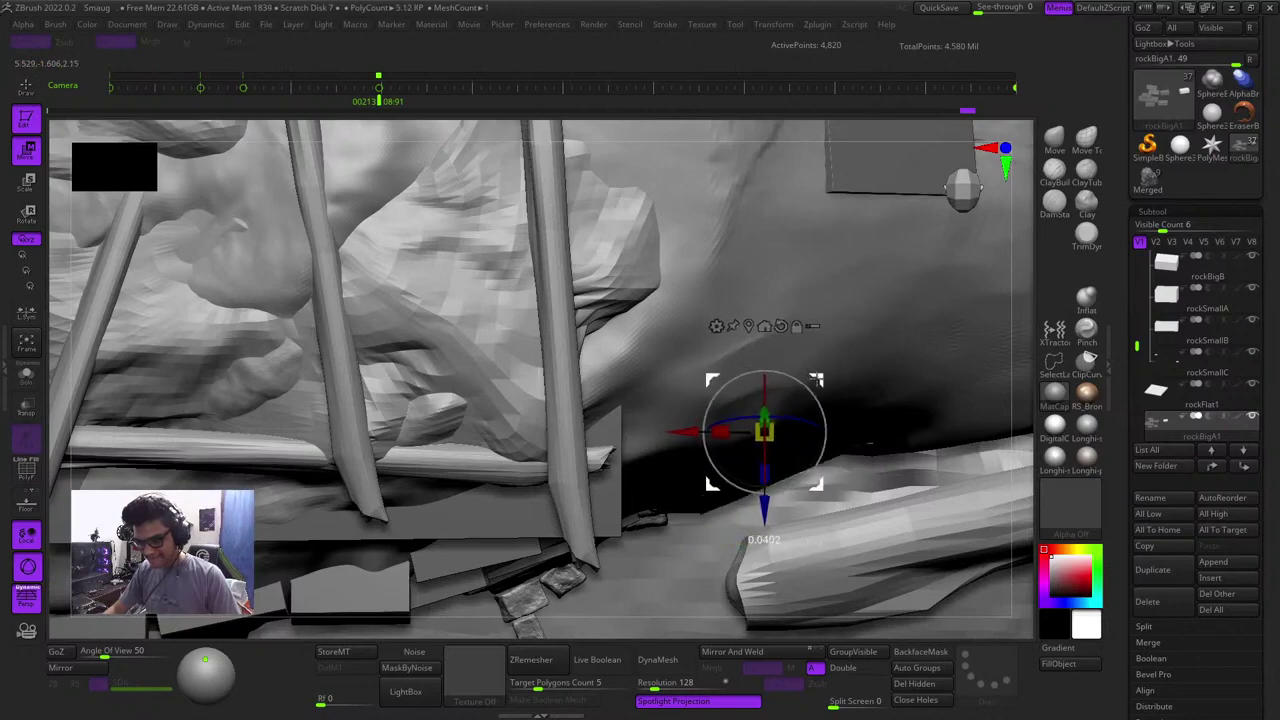
right_drag(1029, 423, 880, 390)
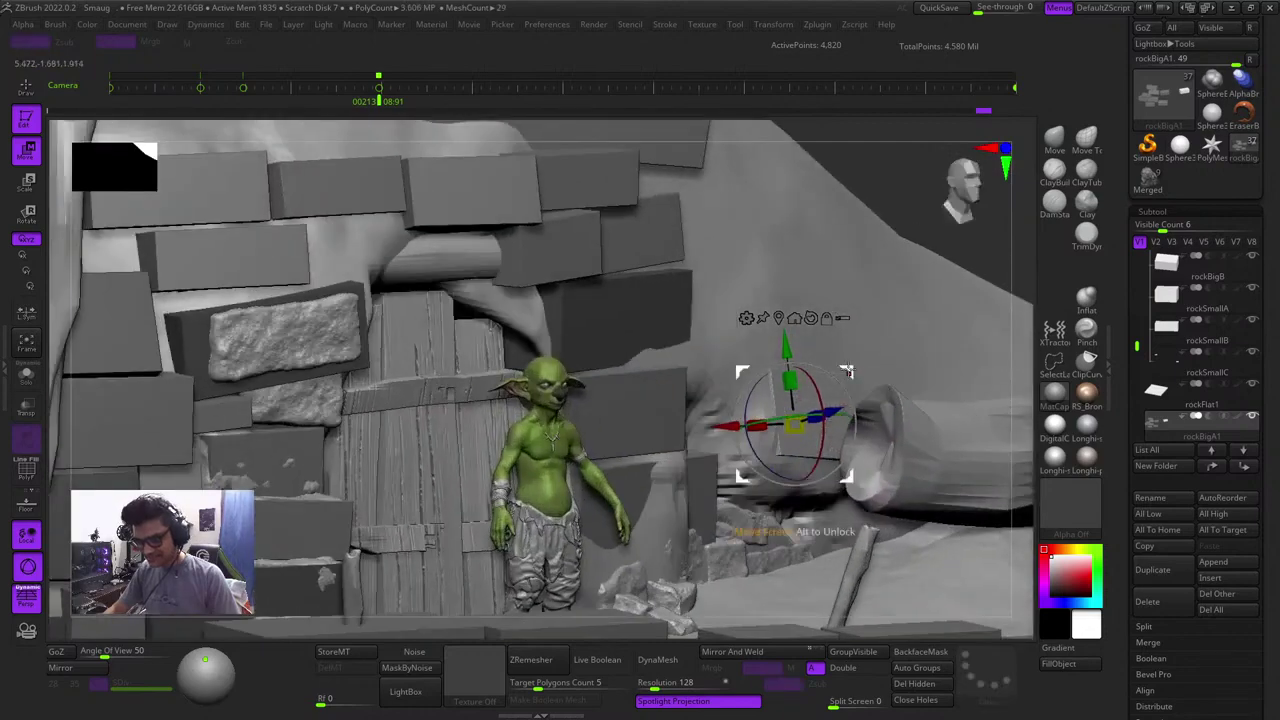
right_drag(918, 280, 863, 394)
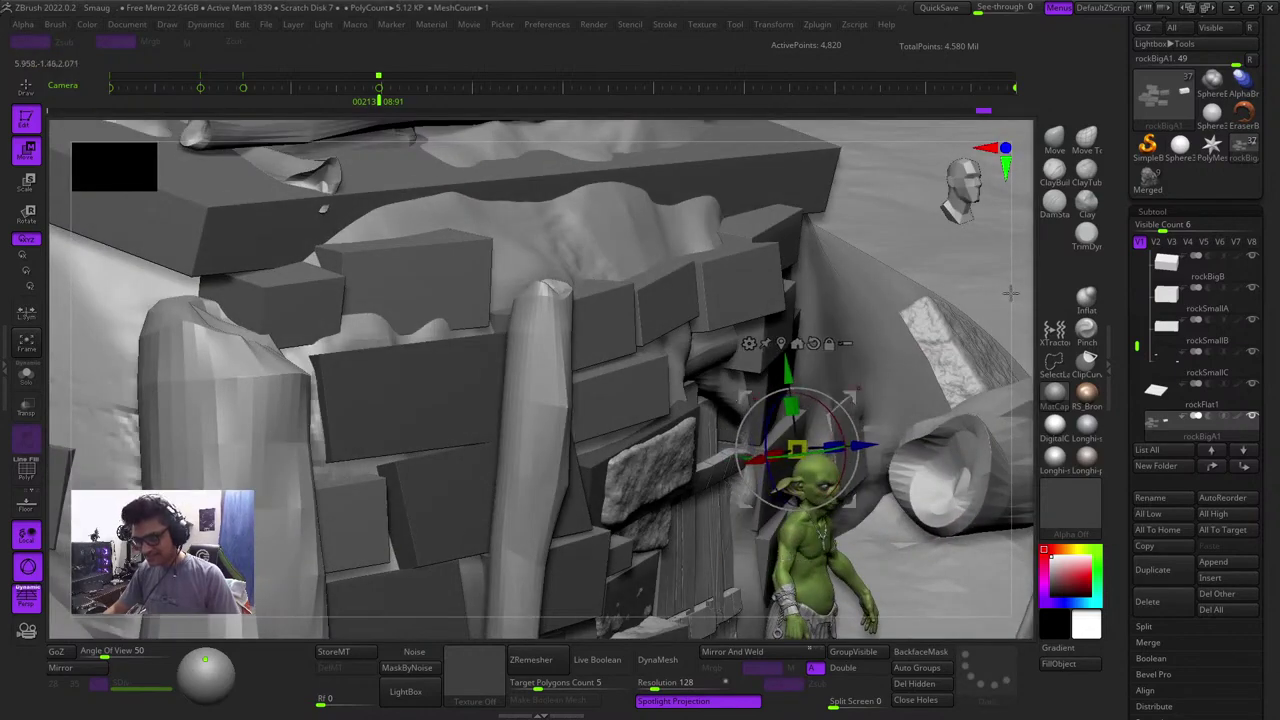
right_drag(1016, 296, 974, 295)
key(q)
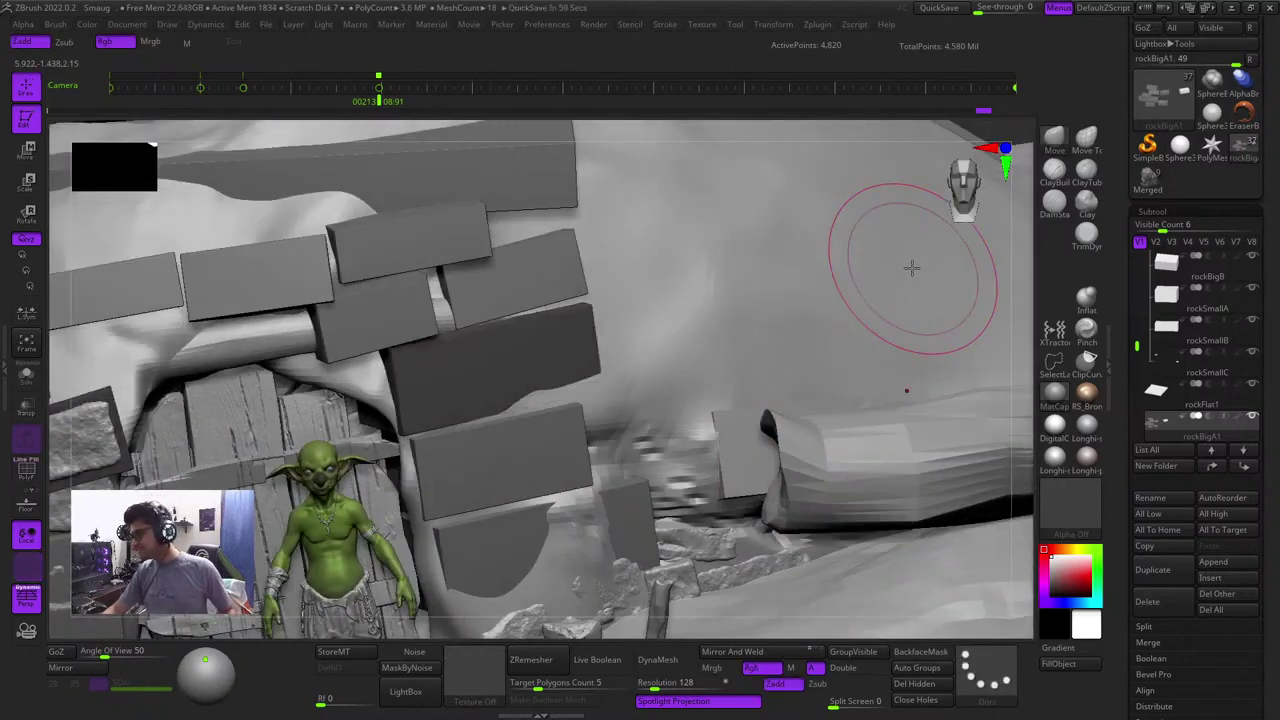
Refine the duplicated block's angle and depth so it sits into the mound behind the log's end
key(w)
mouse_move(1029, 349)
right_down()
mouse_move(1031, 434)
mouse_move(1020, 432)
right_up()
drag(1020, 432, 840, 432)
drag(857, 388, 841, 391)
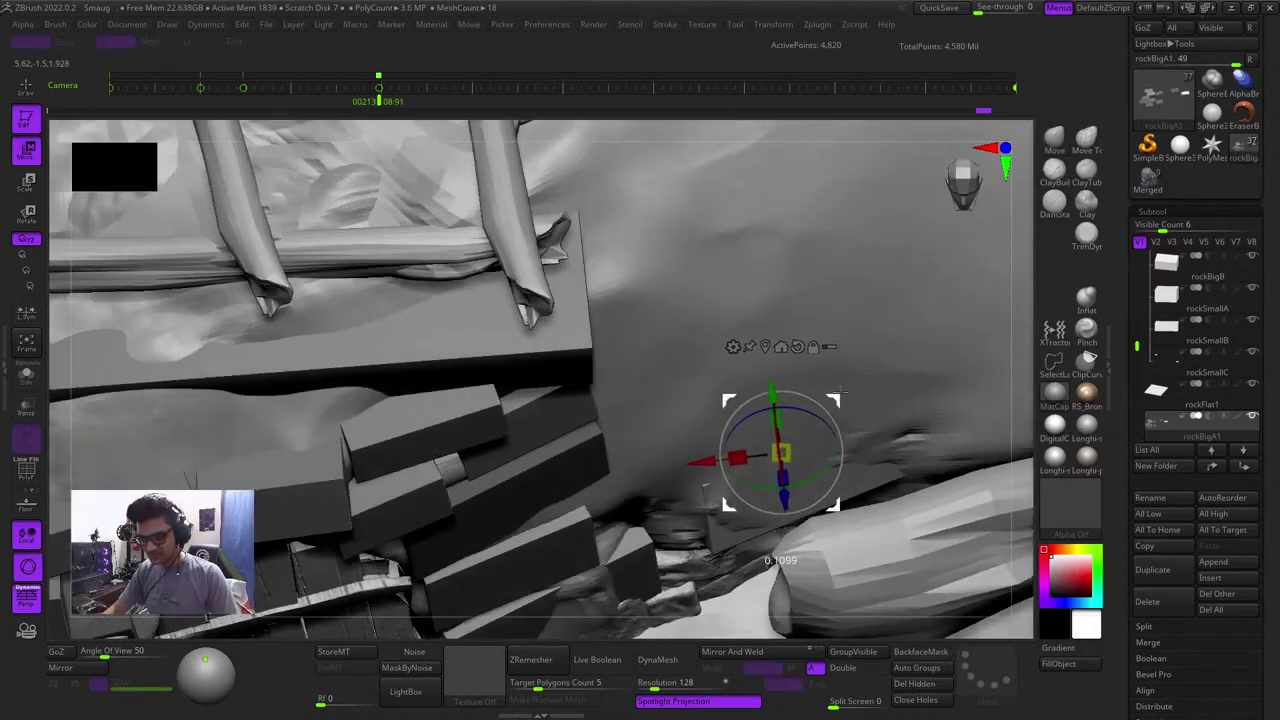
key(q)
key(w)
drag(1008, 421, 910, 433)
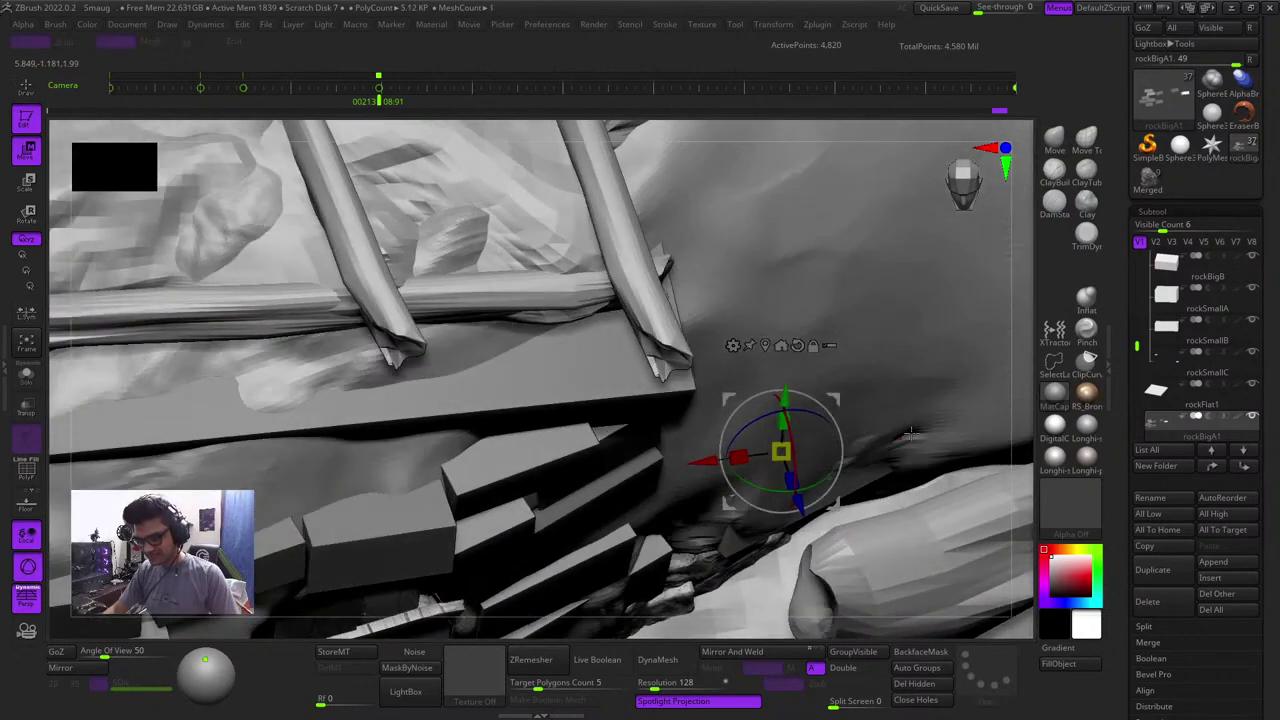
drag(798, 442, 793, 440)
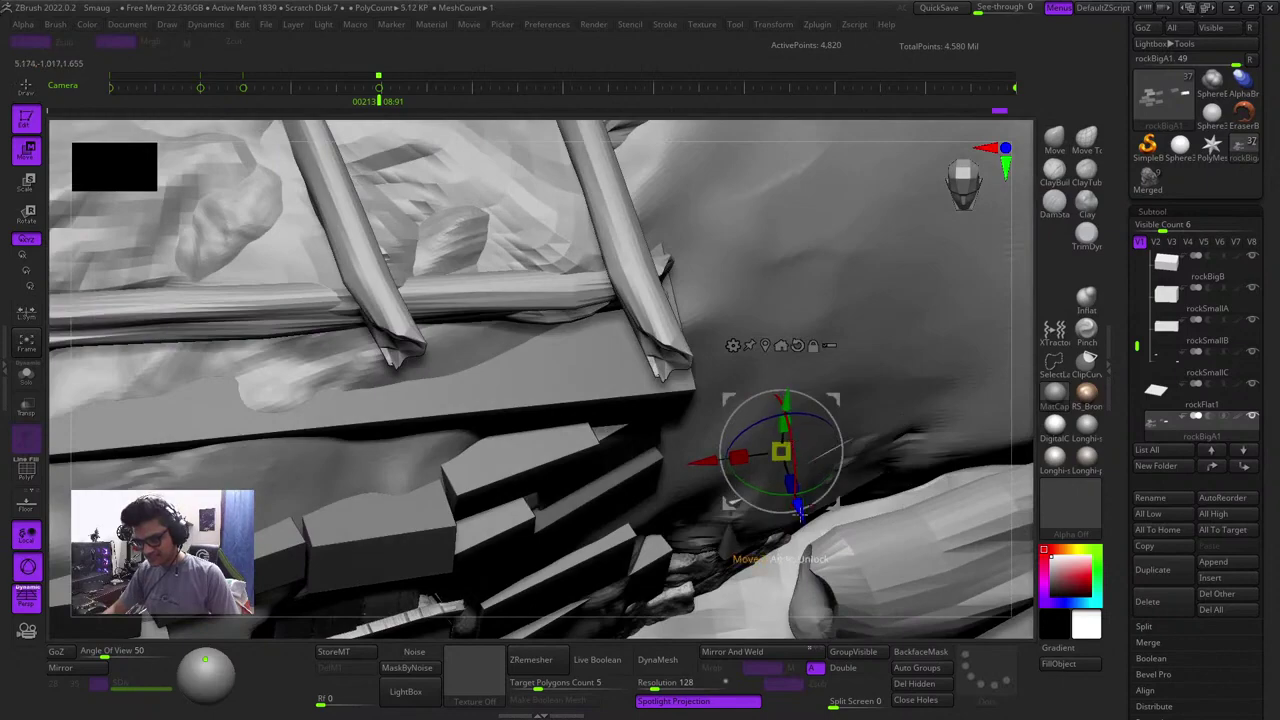
drag(798, 510, 800, 513)
Examine the hut from above and the front at a distance, and check the wall blocks beside the door up close
key(q)
ctrl+right_drag(863, 423, 829, 263)
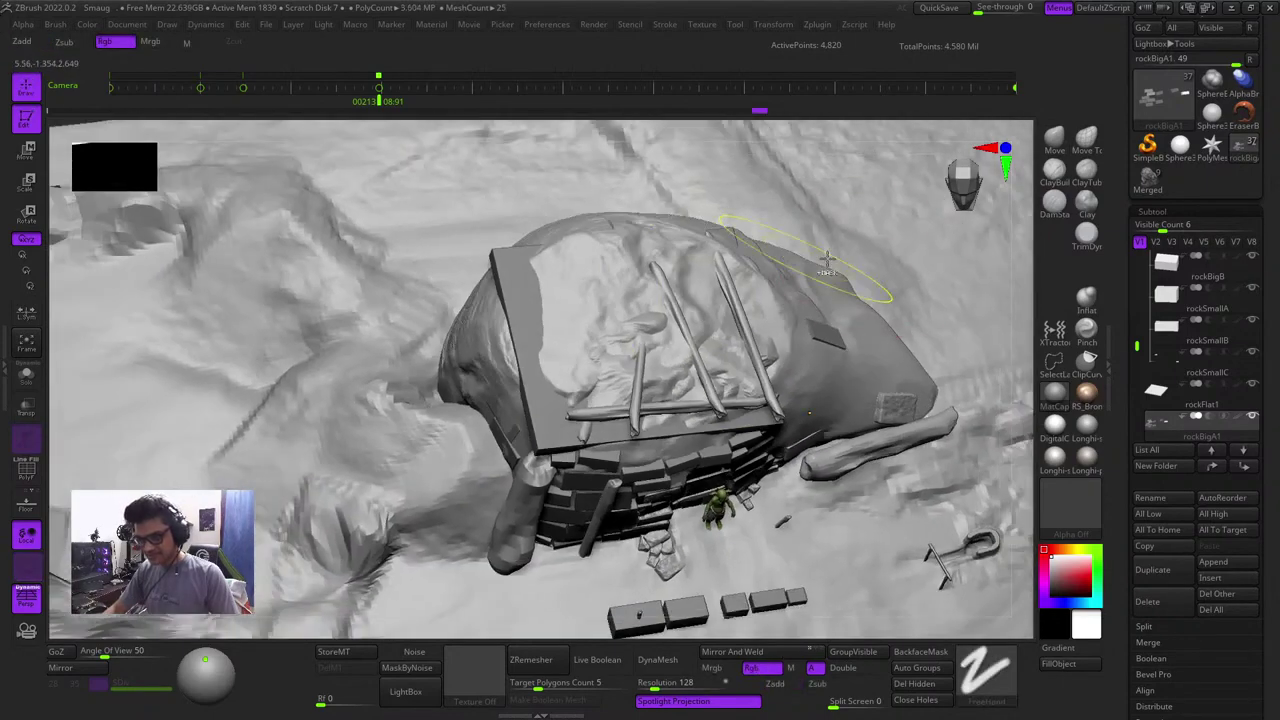
drag(1017, 347, 1008, 290)
right_click(712, 417)
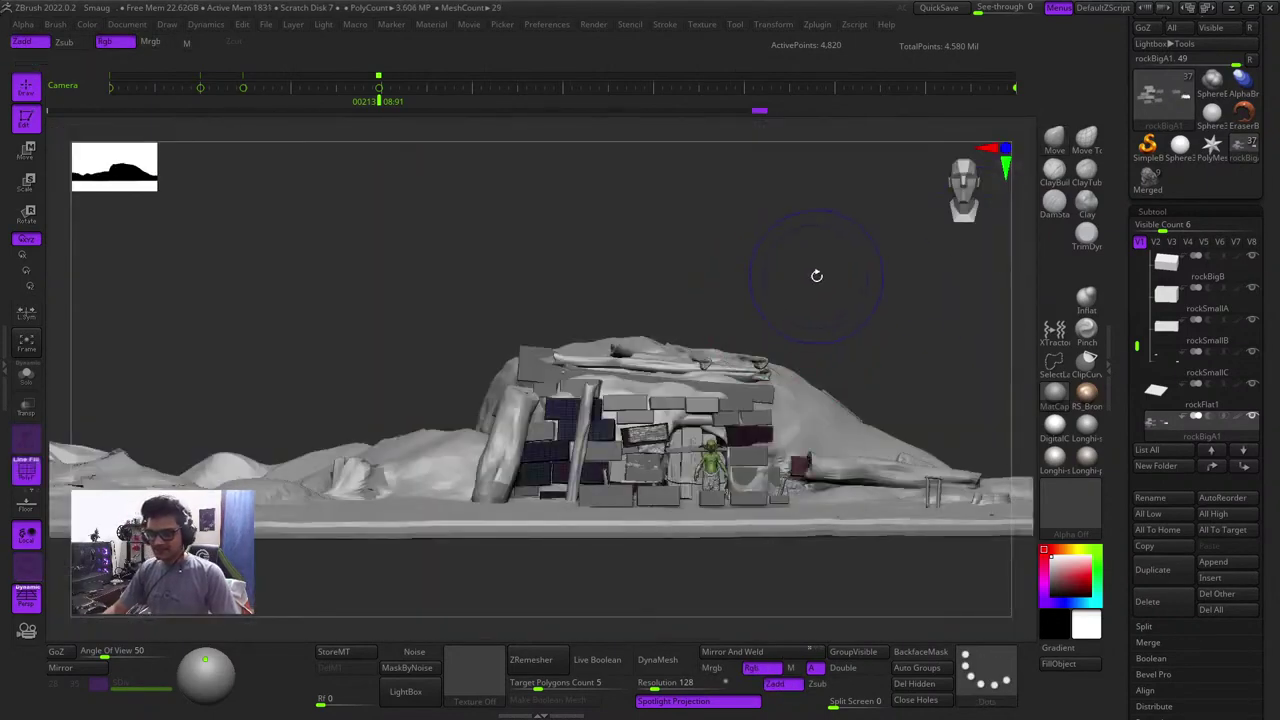
drag(894, 323, 725, 182)
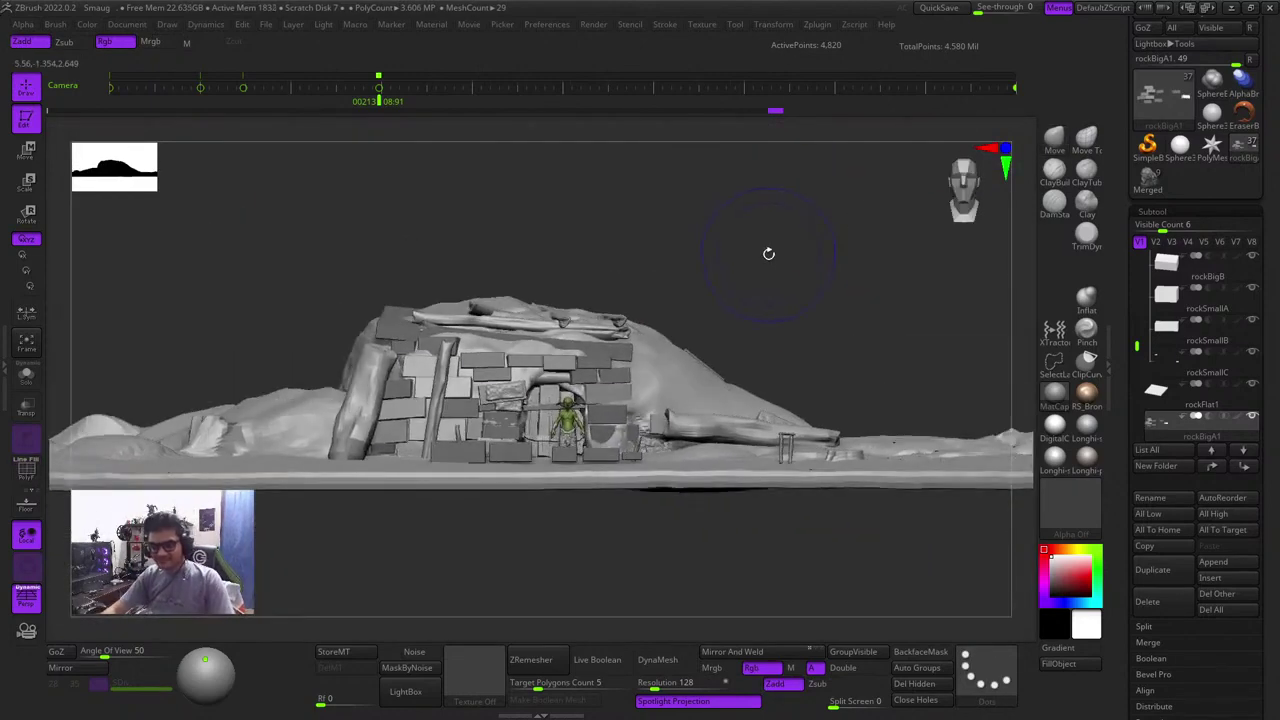
drag(800, 253, 770, 285)
ctrl+right_drag(650, 300, 625, 410)
right_click(625, 410)
alt+click(643, 350)
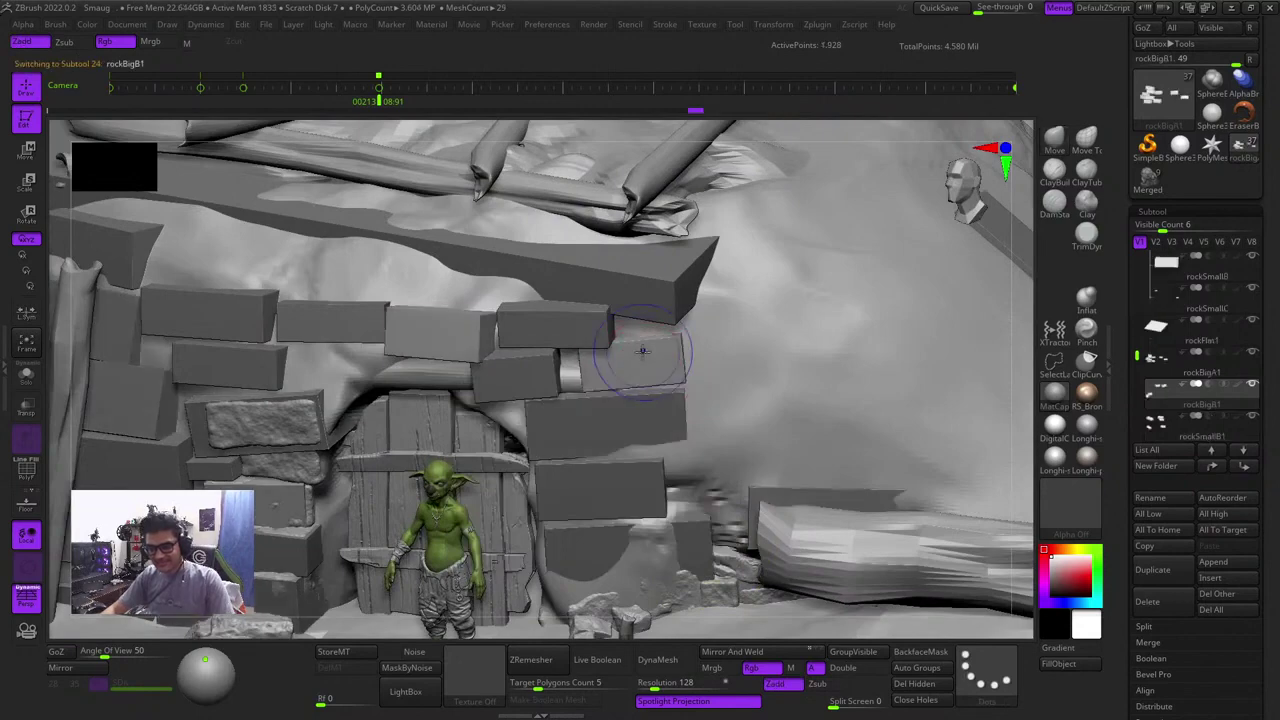
ctrl+right_drag(648, 351, 587, 260)
drag(776, 238, 797, 174)
drag(706, 236, 758, 256)
ctrl+right_drag(798, 244, 763, 237)
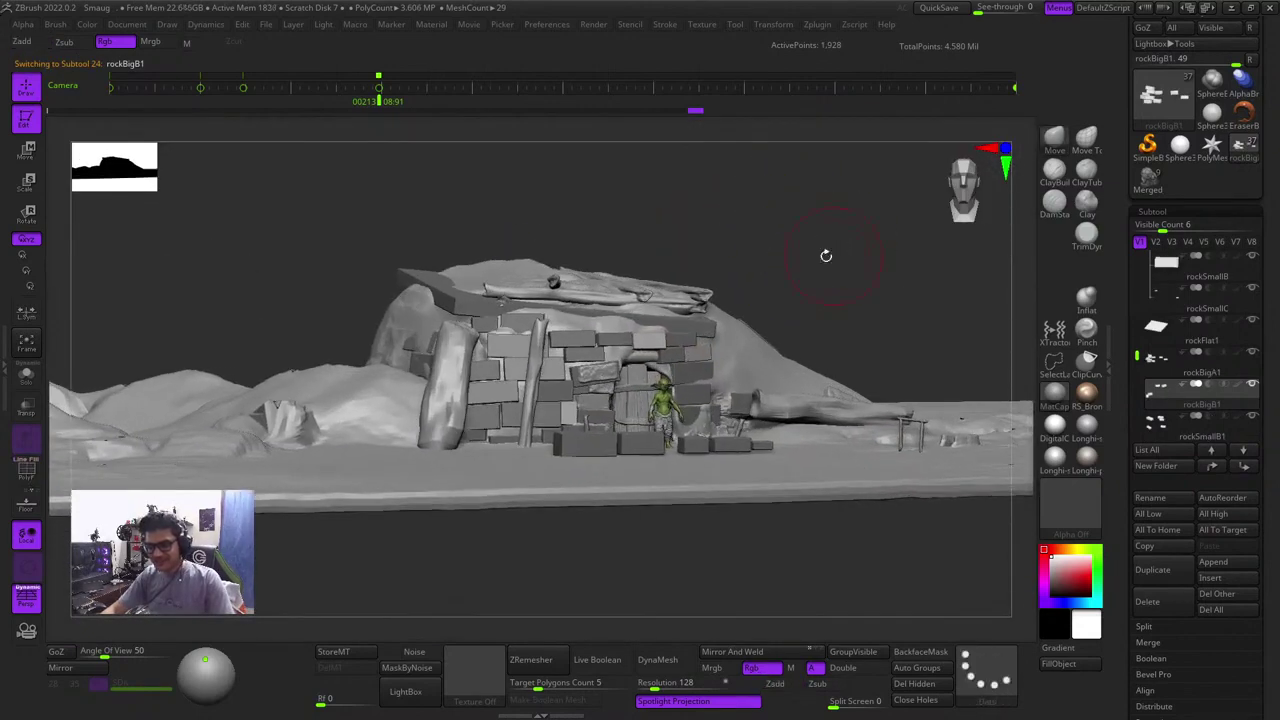
key(shift+f)
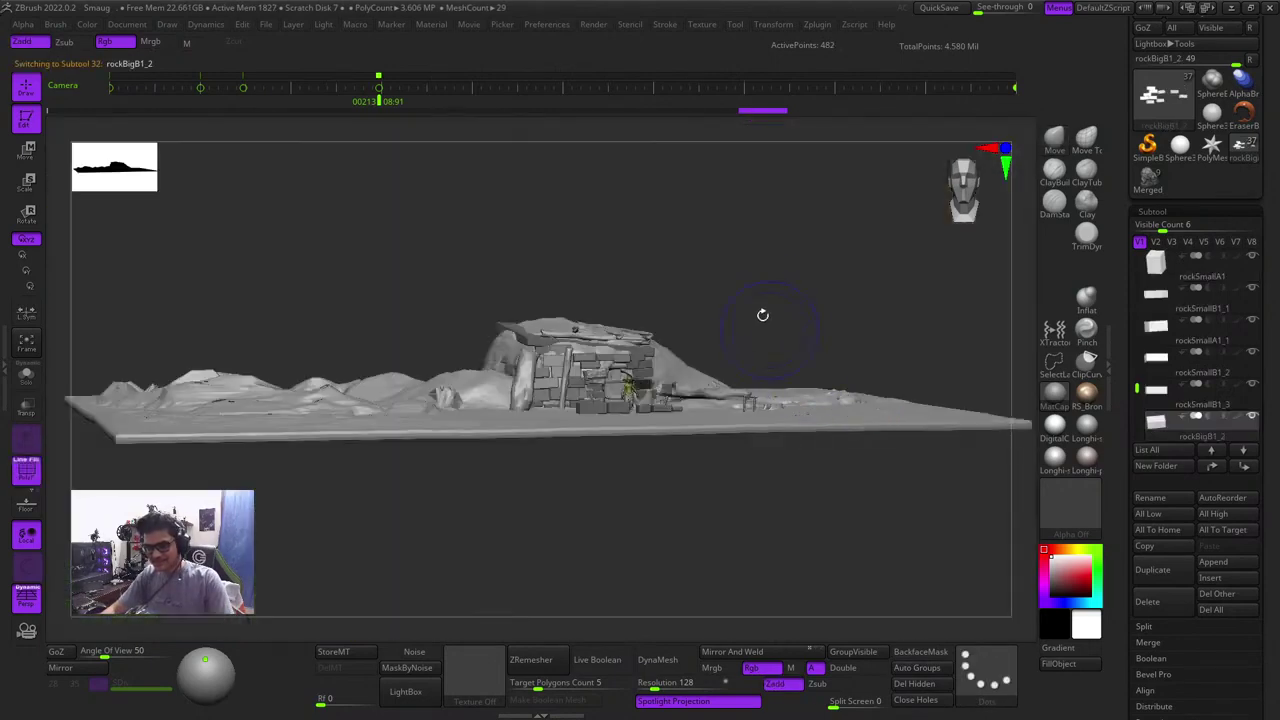
drag(763, 314, 738, 350)
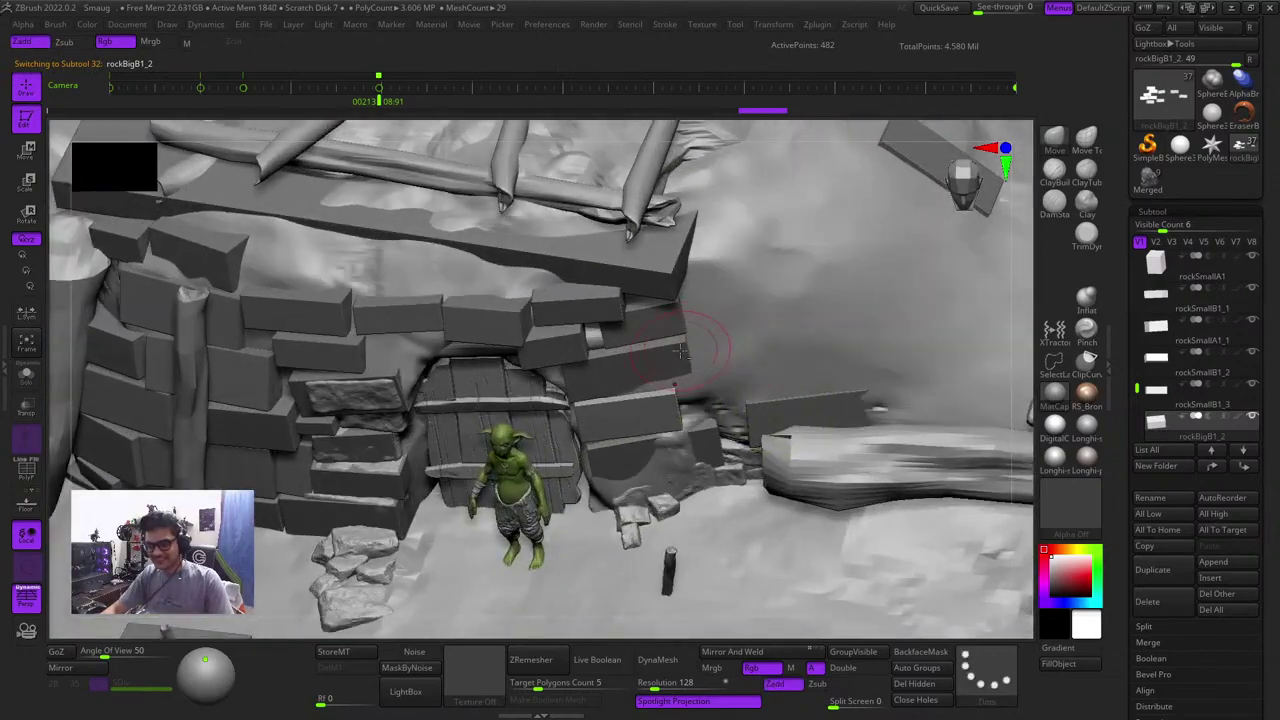
Select the rockBigA1 blocks and mask all except the upper block beside the door beneath the roof slab's corner
alt+click(679, 352)
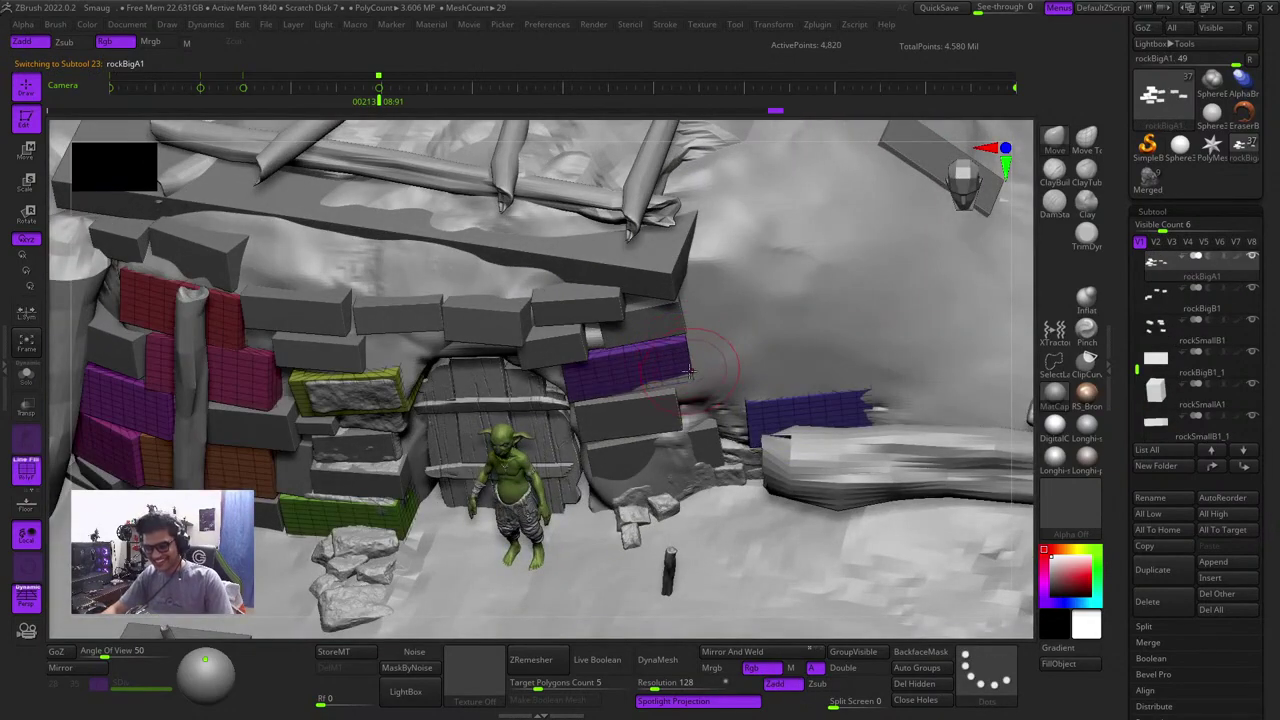
key(w)
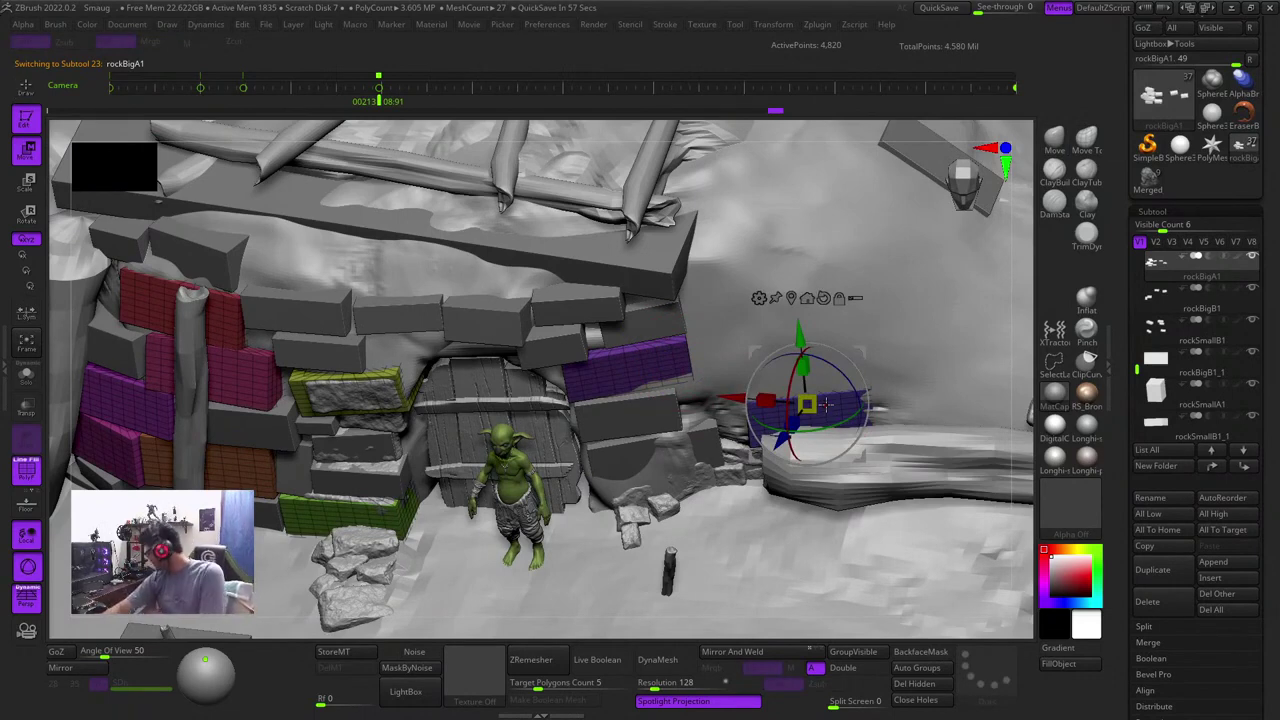
key(q)
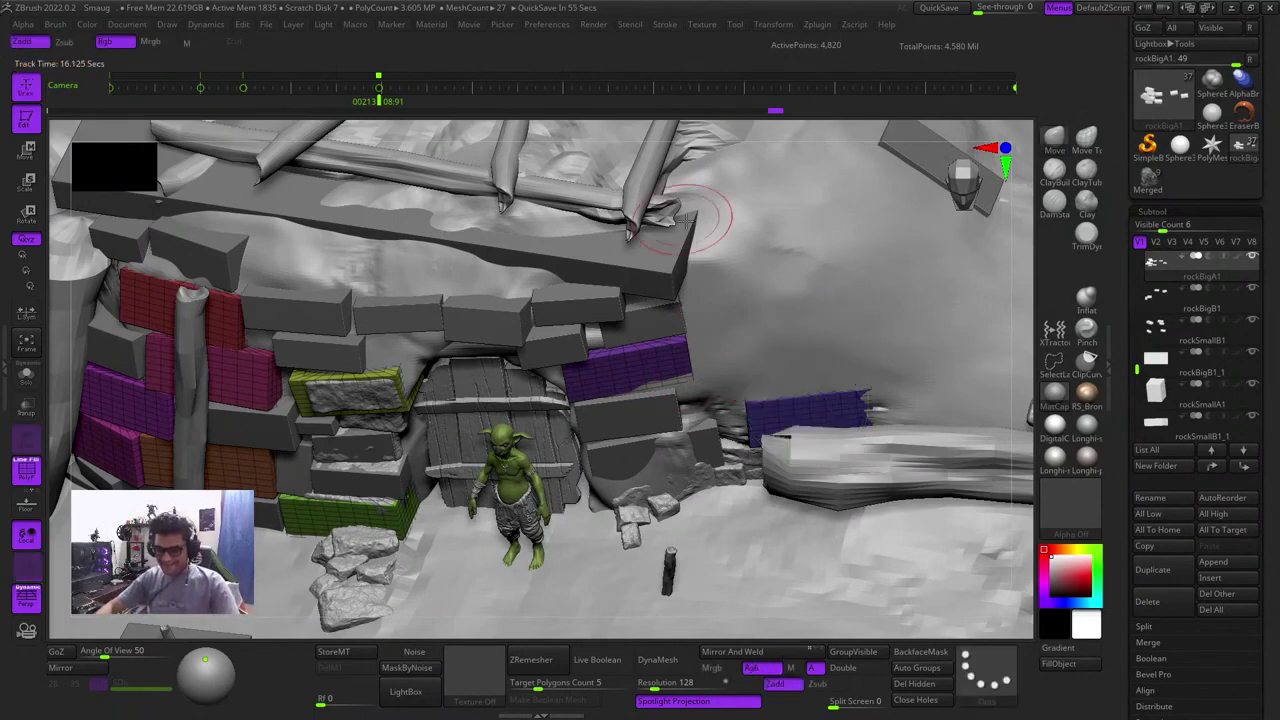
key(w)
ctrl+click(647, 362)
key(shift+f)
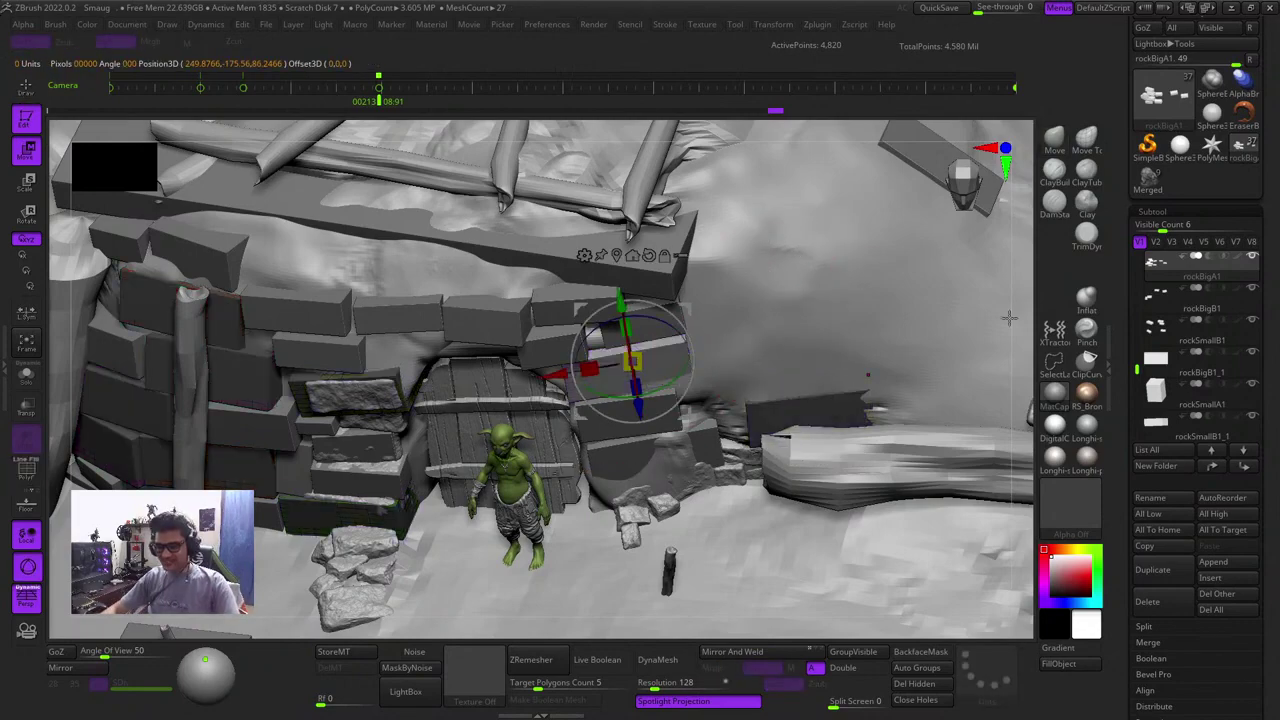
drag(1034, 354, 997, 307)
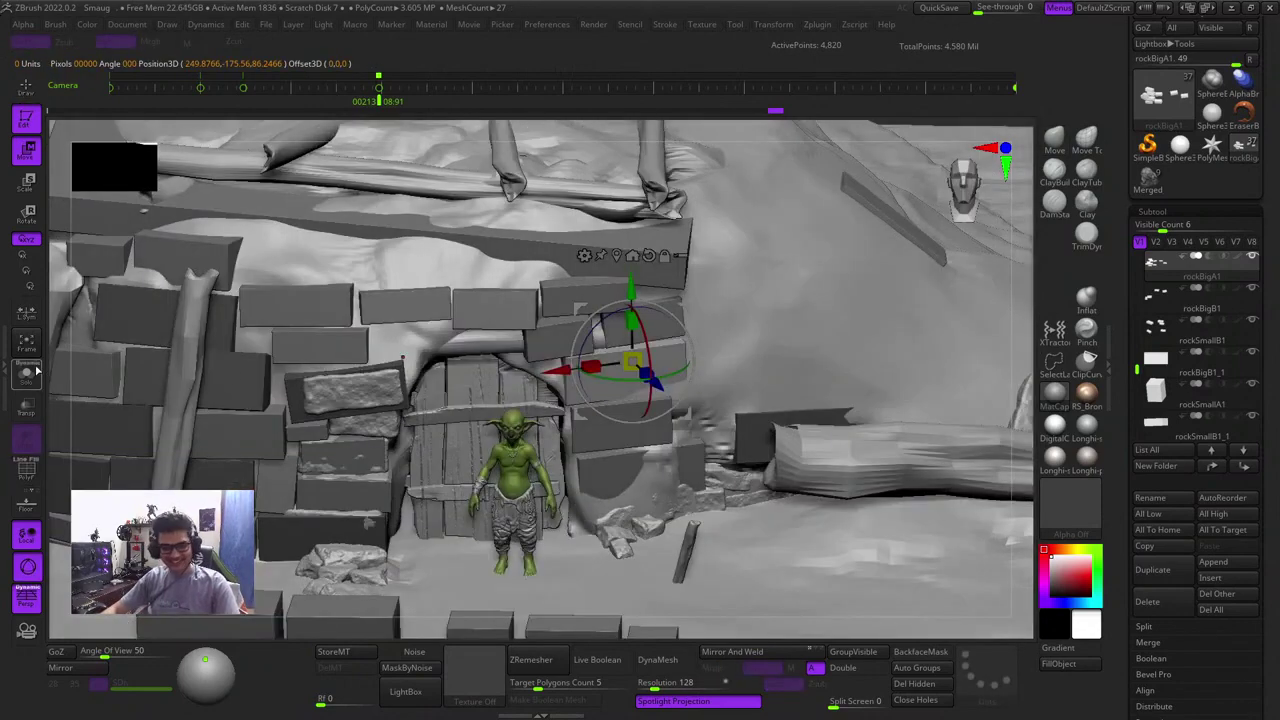
key(shift+f)
key(shift+f)
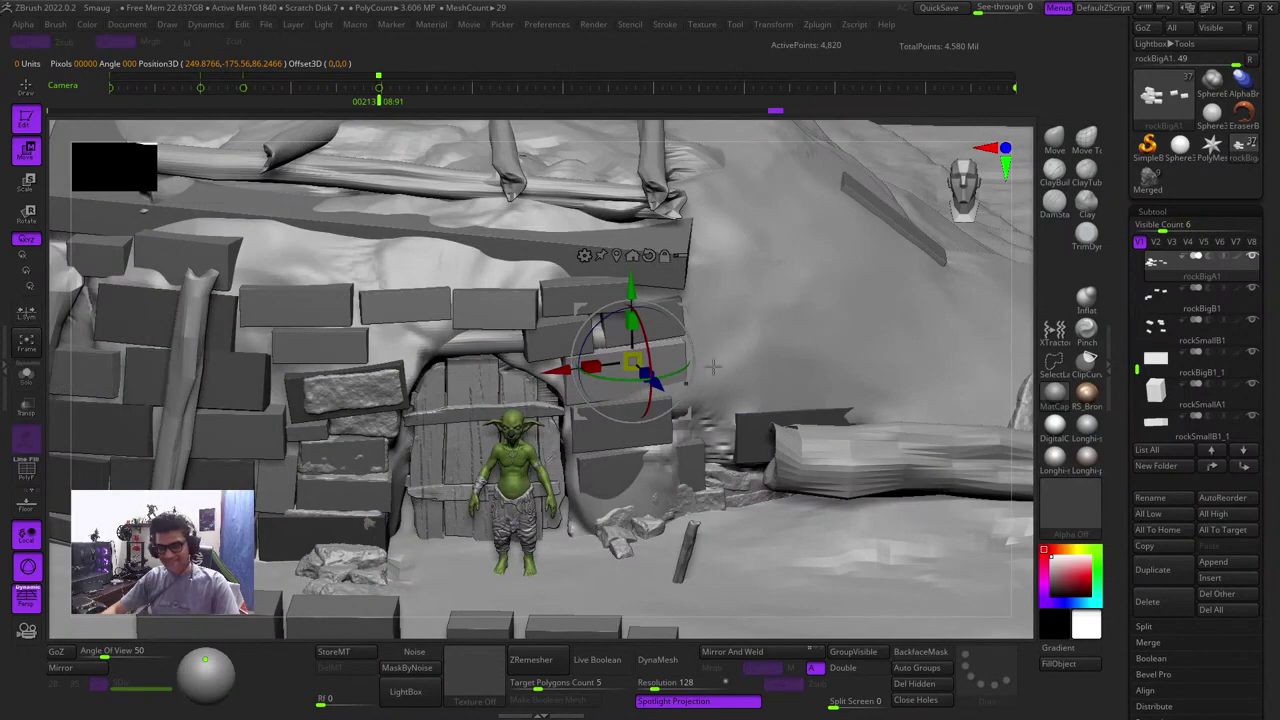
Duplicate the unmasked upper block toward the mound's side and check the copy from a distance and from above
ctrl+drag(688, 308, 799, 312)
mouse_move(836, 236)
mouse_down()
mouse_move(843, 254)
mouse_move(775, 270)
mouse_move(854, 223)
mouse_move(845, 240)
mouse_up()
key(q)
key(f)
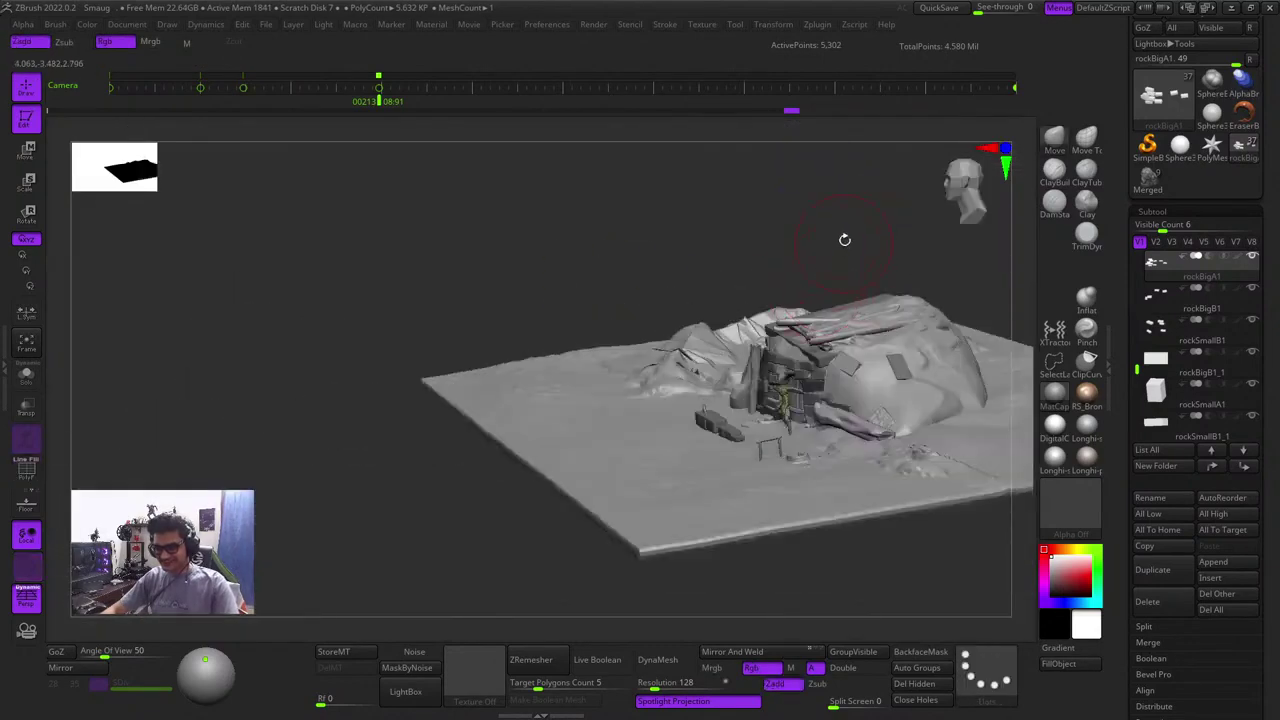
right_drag(845, 240, 886, 322)
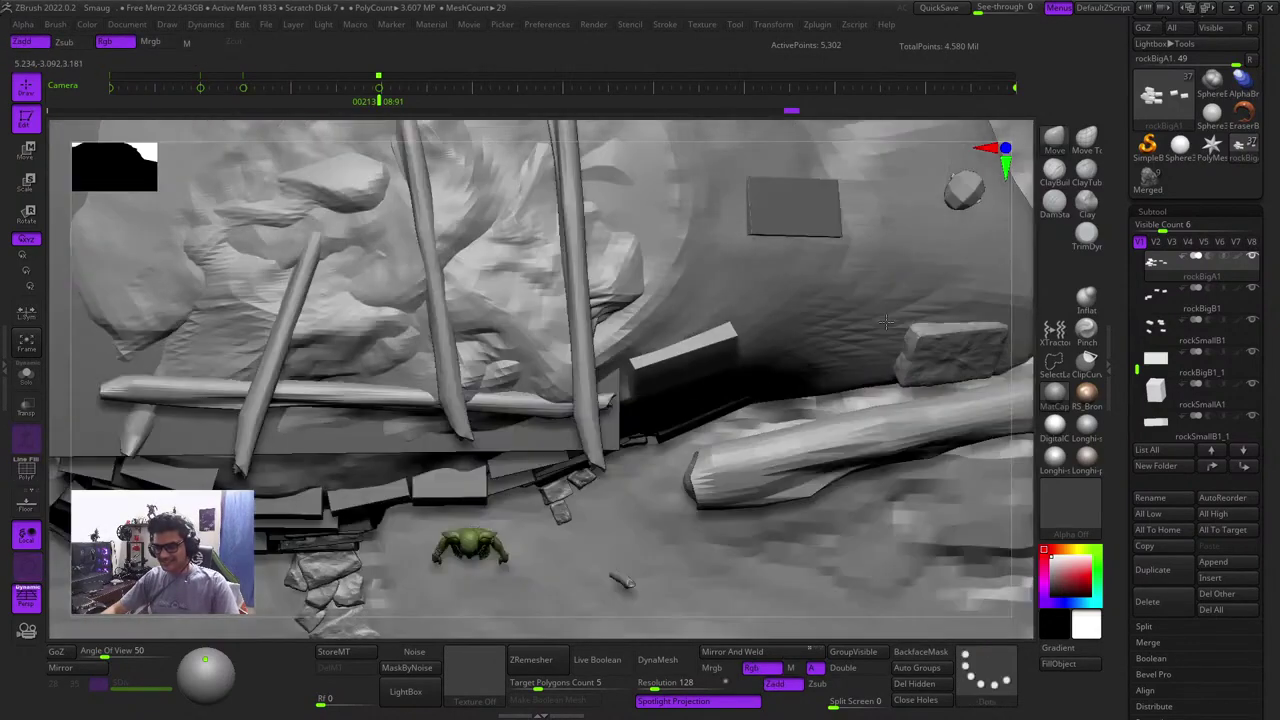
Move the duplicated block to the mound's far end and lower it onto the slope above the textured rock
key(w)
drag(734, 321, 1001, 214)
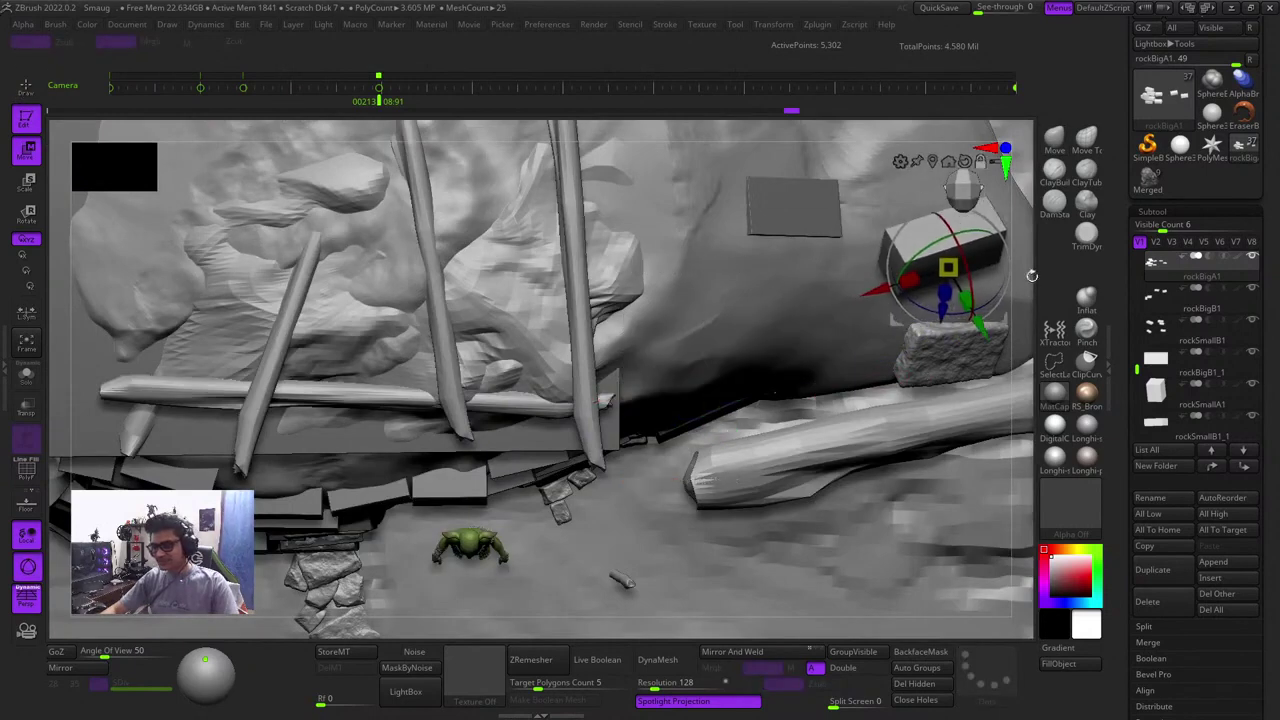
alt+right_drag(1030, 262, 784, 395)
drag(694, 420, 742, 340)
drag(1016, 481, 1007, 346)
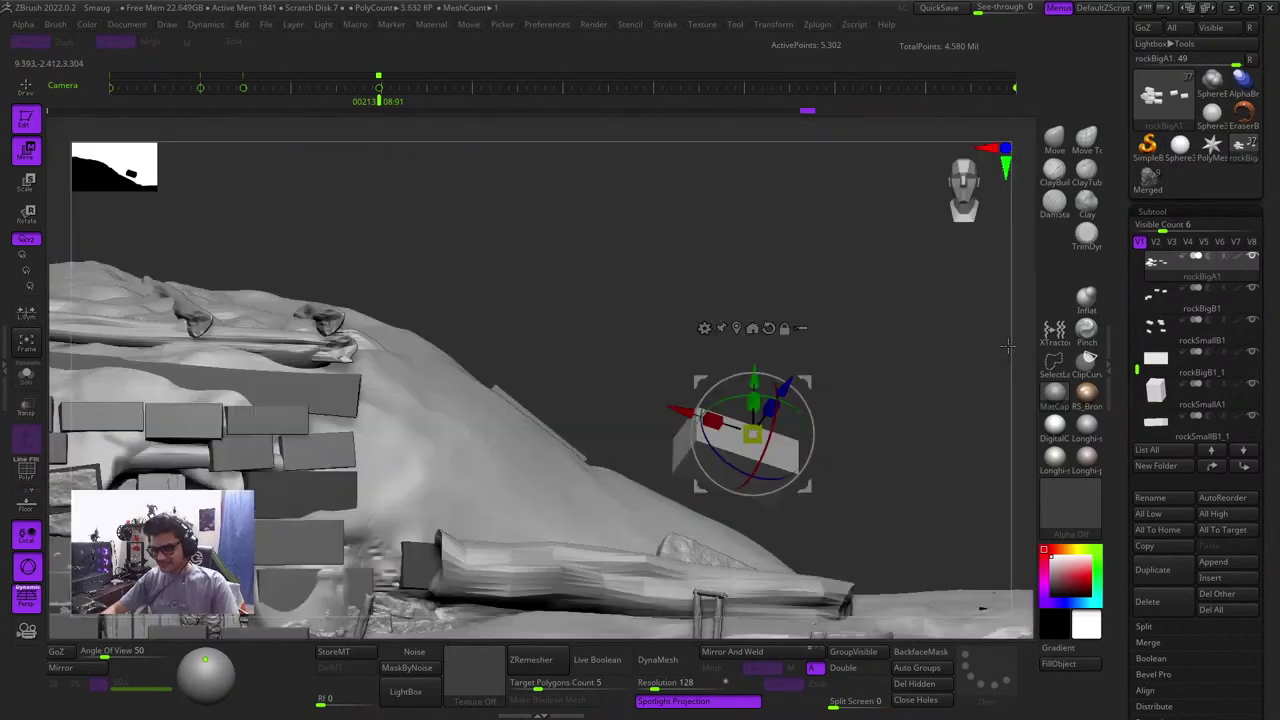
drag(809, 381, 773, 482)
alt+right_drag(812, 400, 886, 330)
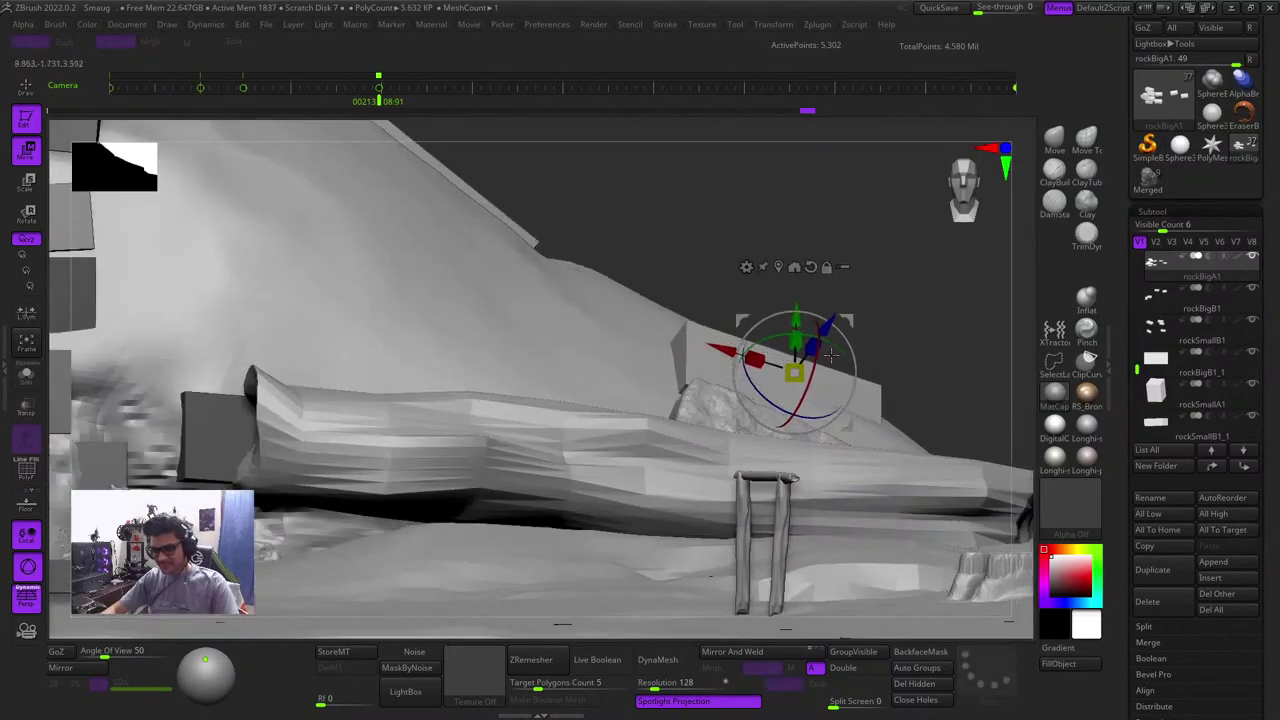
Tilt the block to follow the mound's slope and check its angle from a distance and from above
drag(849, 344, 857, 362)
drag(921, 303, 861, 377)
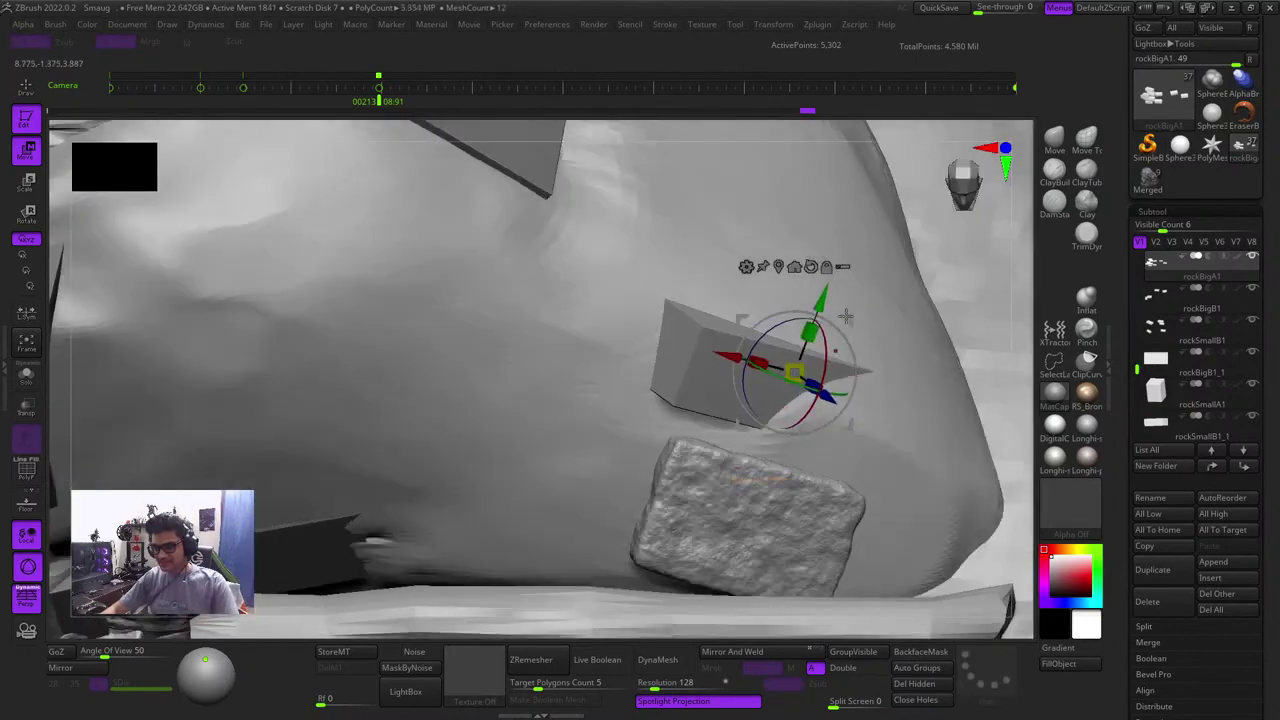
key(q)
key(w)
ctrl+right_drag(870, 348, 895, 281)
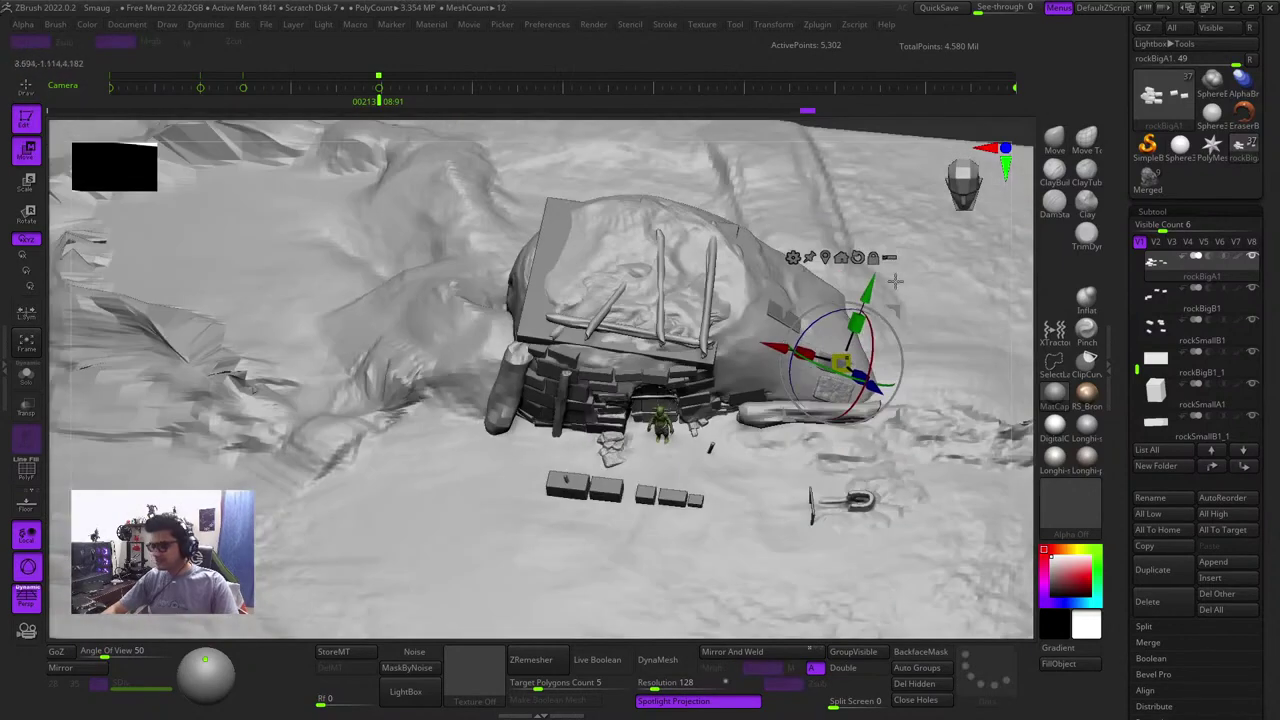
right_drag(1026, 359, 839, 238)
ctrl+right_drag(815, 378, 828, 402)
ctrl+right_drag(580, 400, 558, 343)
ctrl+right_drag(858, 330, 917, 376)
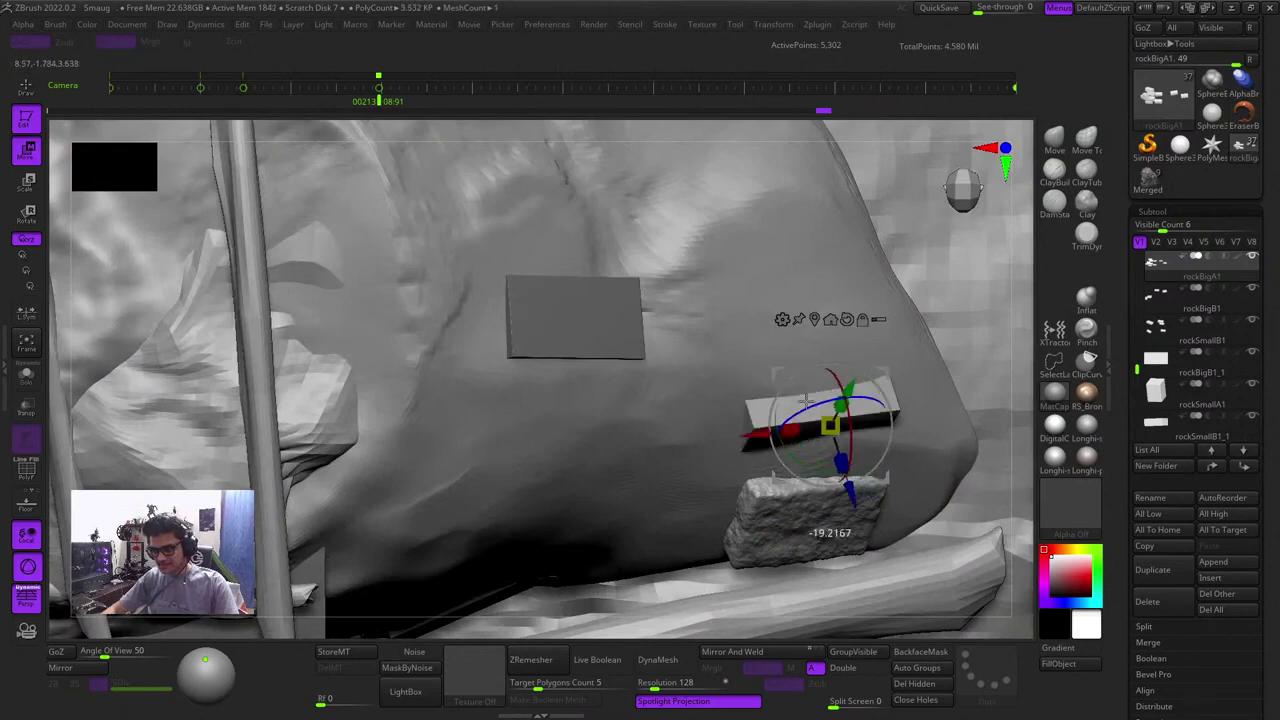
Shift the block toward the mound's outer tip, behind the textured rock above the log
drag(888, 372, 970, 414)
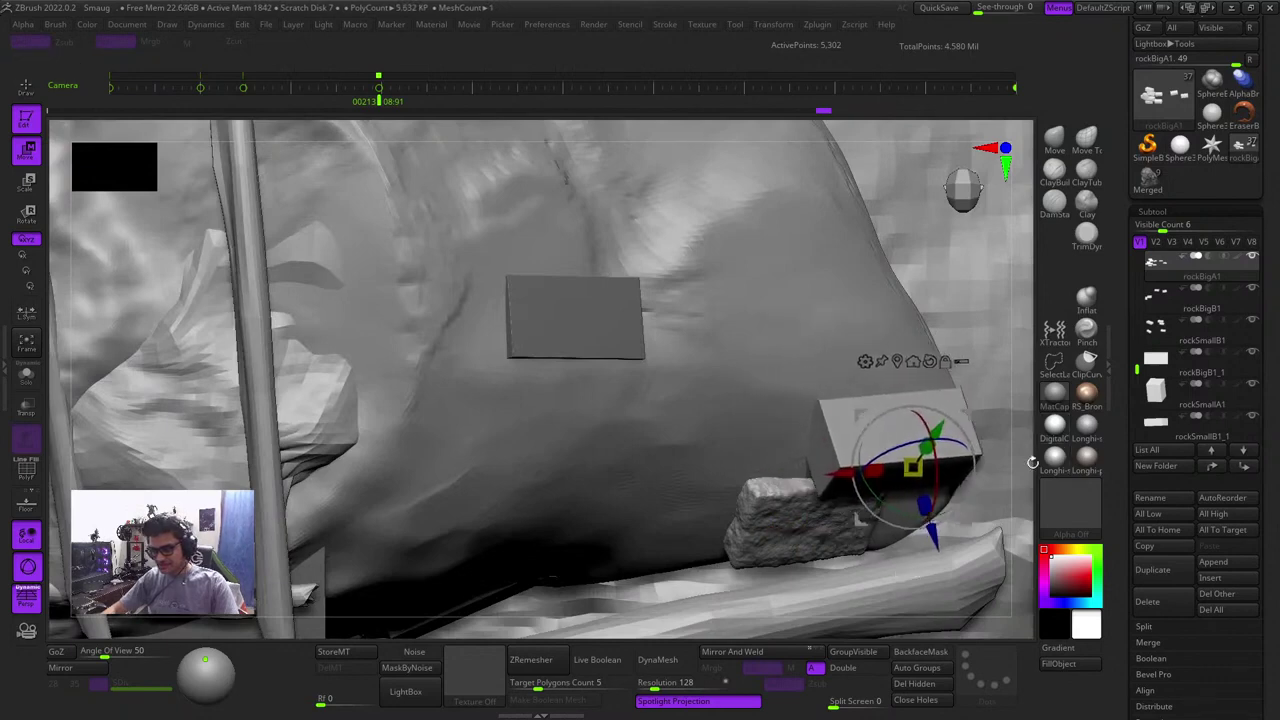
drag(1031, 460, 1026, 357)
drag(964, 417, 954, 453)
right_drag(858, 232, 834, 333)
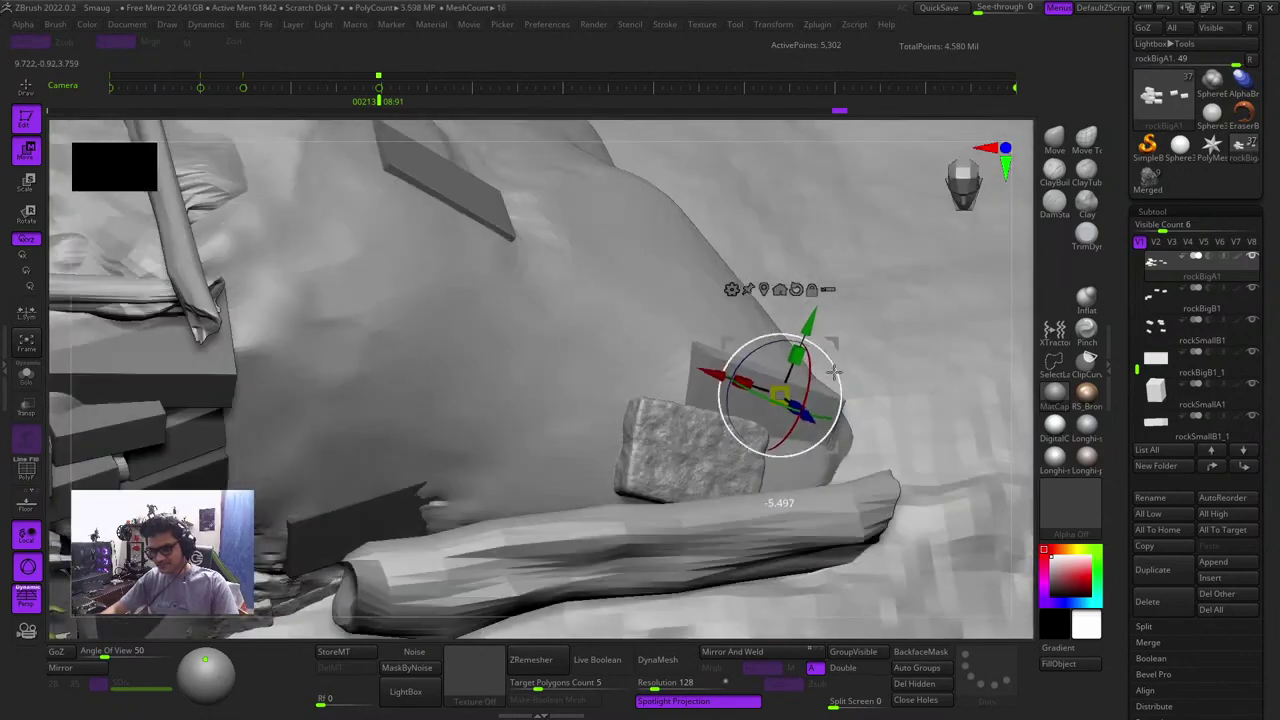
Sink the block deeper into the mound beside the textured rock and adjust its tilt to the slope
drag(838, 350, 821, 361)
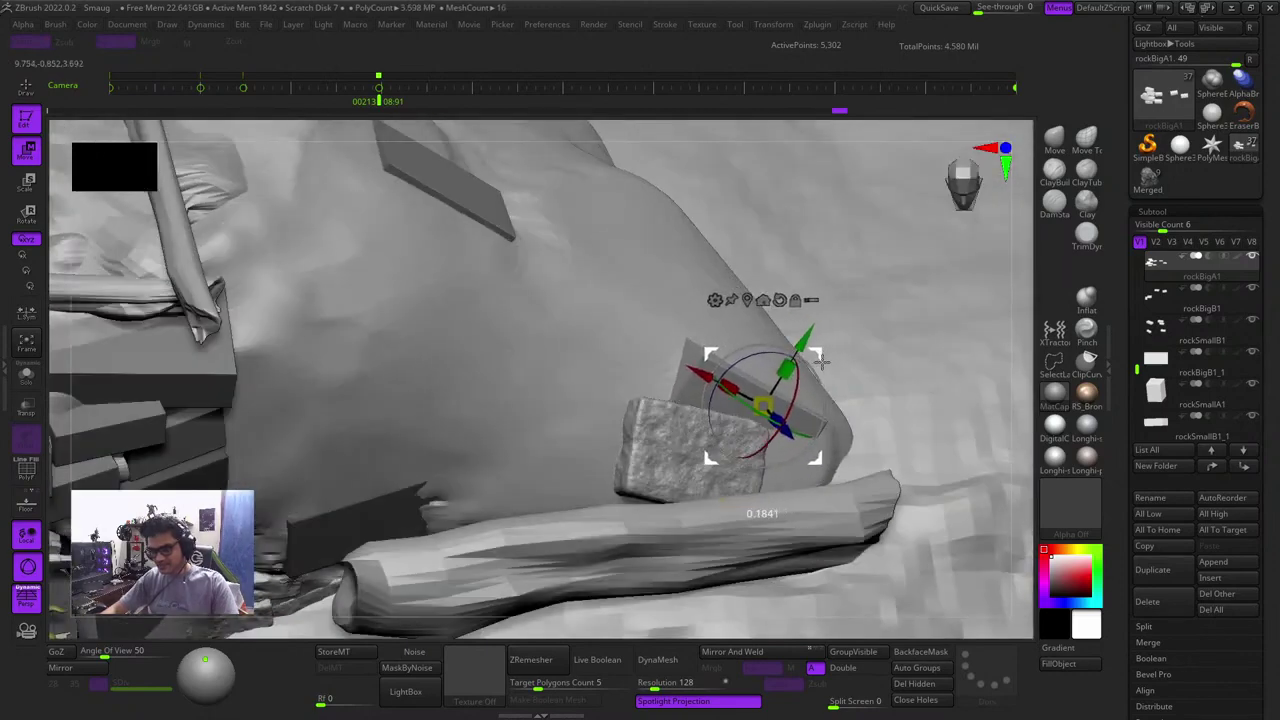
drag(1024, 427, 1023, 333)
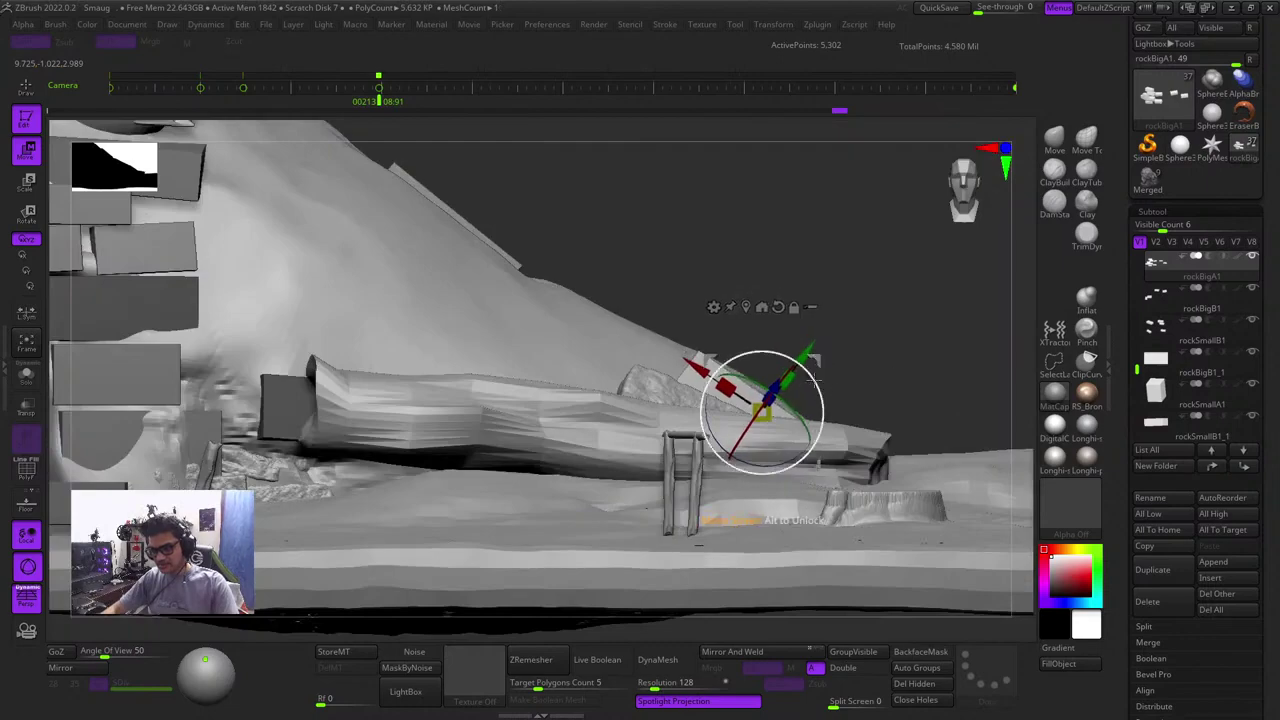
drag(818, 361, 824, 358)
key(q)
mouse_move(823, 312)
mouse_down()
mouse_move(829, 366)
mouse_move(832, 344)
mouse_move(799, 339)
mouse_move(838, 330)
mouse_up()
key(w)
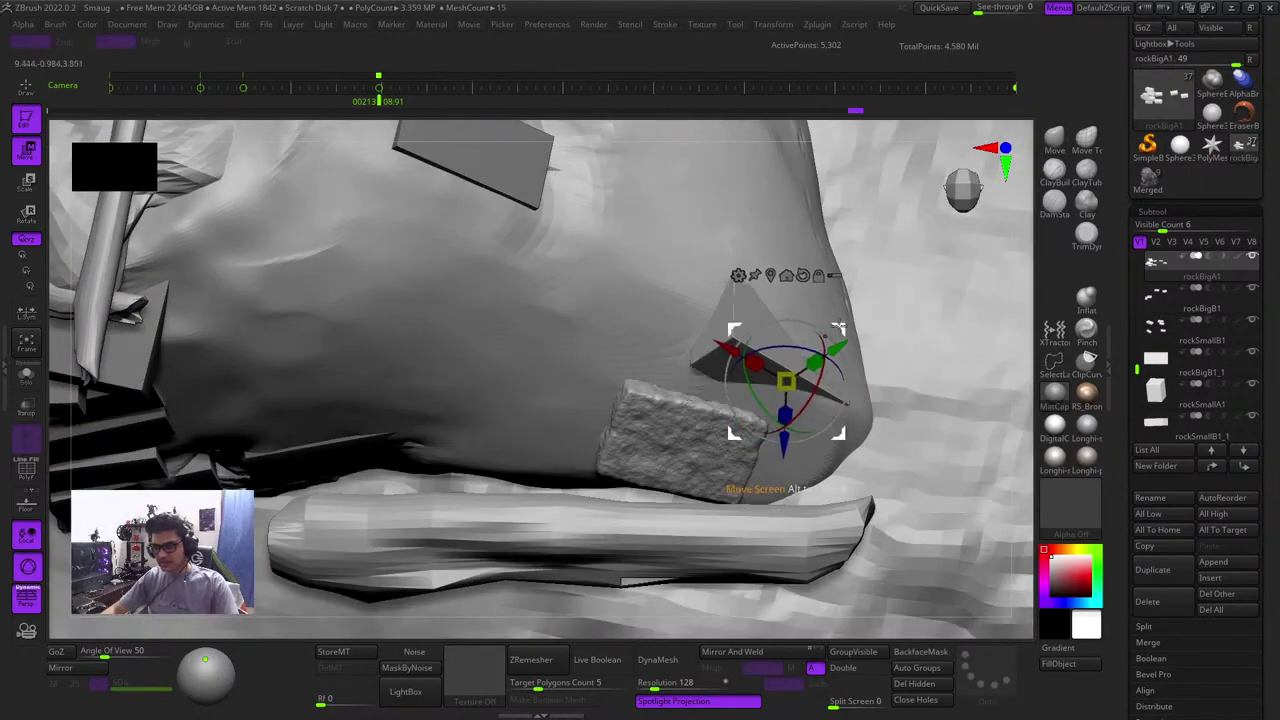
key(q)
Examine the hut and surrounding terrain from several angles and distances, with and without the polygon wireframe
mouse_move(640, 250)
ctrl+right_down()
mouse_move(686, 316)
mouse_move(829, 343)
mouse_move(1011, 541)
ctrl+right_up()
drag(1011, 540, 843, 511)
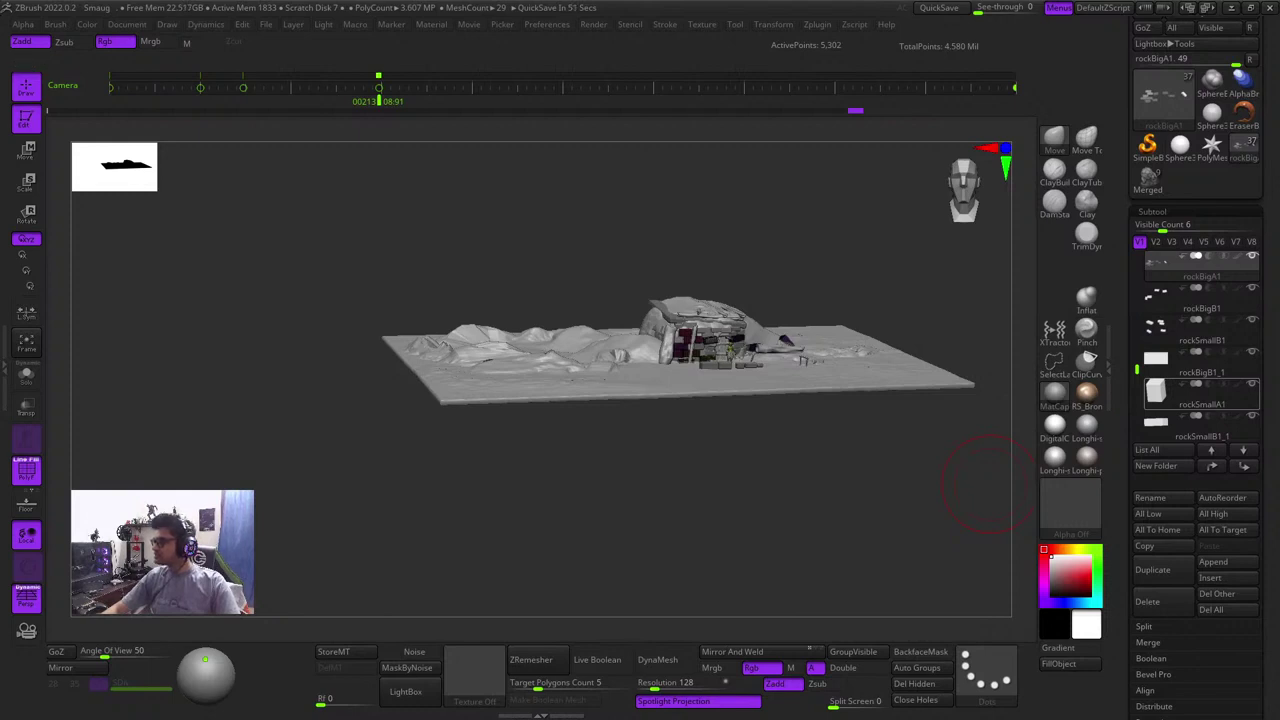
drag(989, 483, 762, 543)
key(shift+f)
key(f)
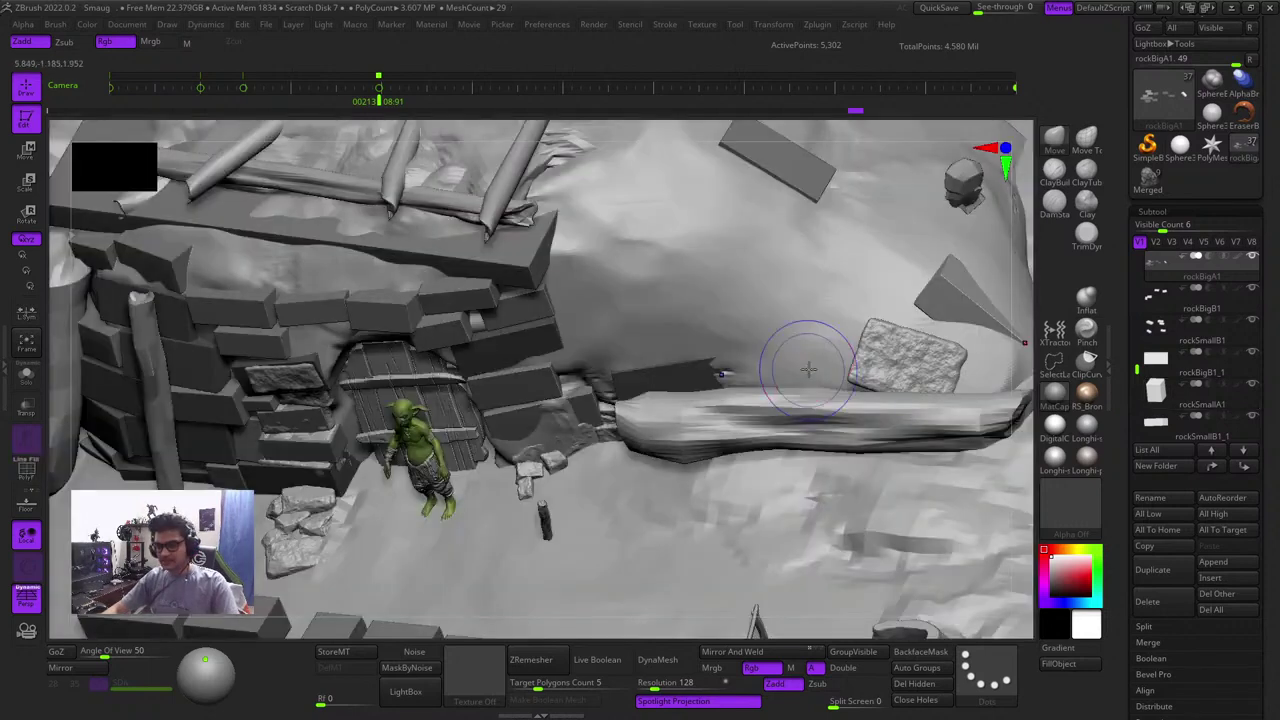
key(shift+f)
key(shift+f)
ctrl+right_drag(809, 369, 609, 563)
mouse_move(609, 563)
mouse_down()
mouse_move(714, 469)
mouse_move(775, 496)
mouse_up()
ctrl+right_drag(775, 496, 568, 232)
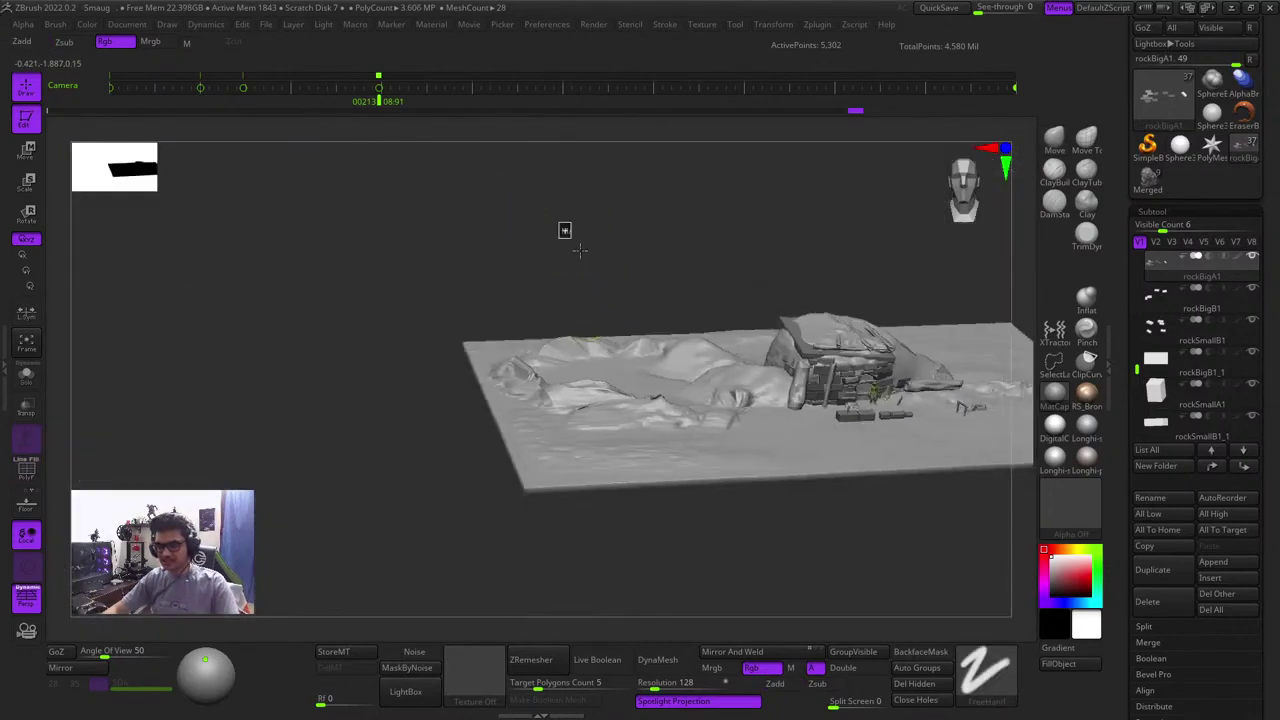
drag(568, 232, 702, 291)
key(shift+f)
key(shift+f)
key(f)
alt+drag(948, 361, 960, 406)
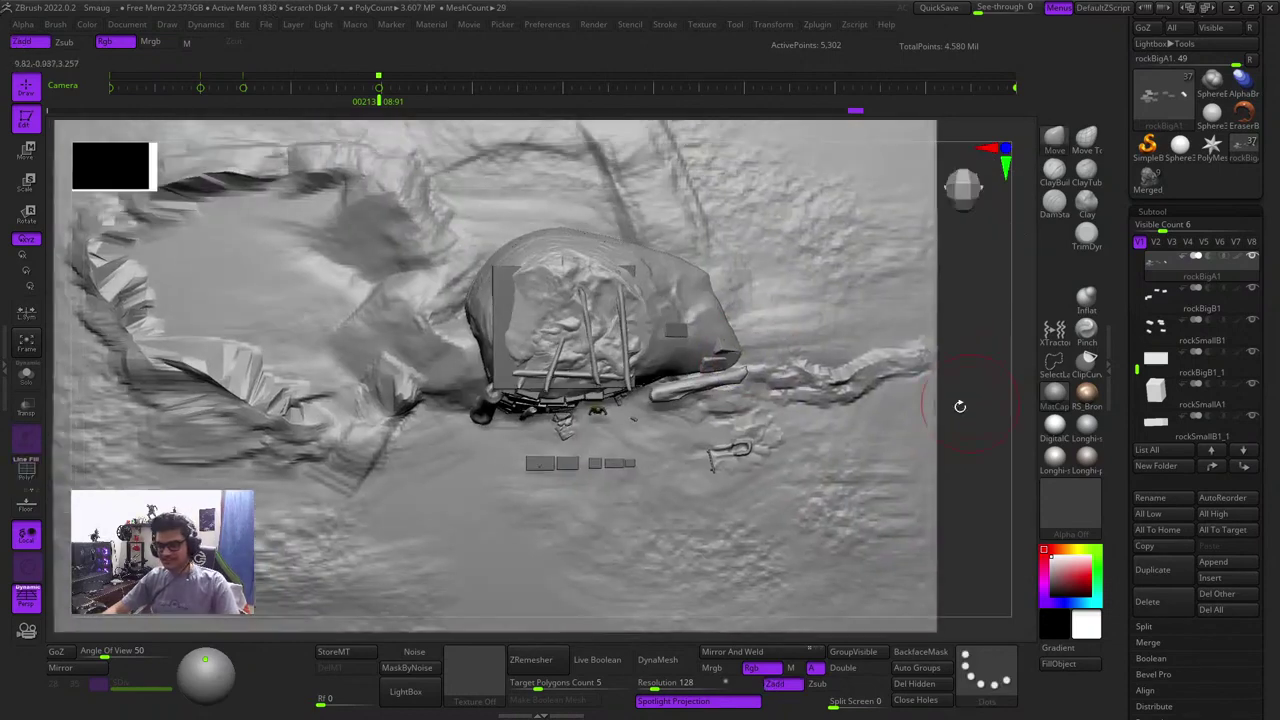
ctrl+right_drag(960, 406, 820, 308)
Duplicate the block at the mound's tip and place the copy farther back along the mound's side
key(w)
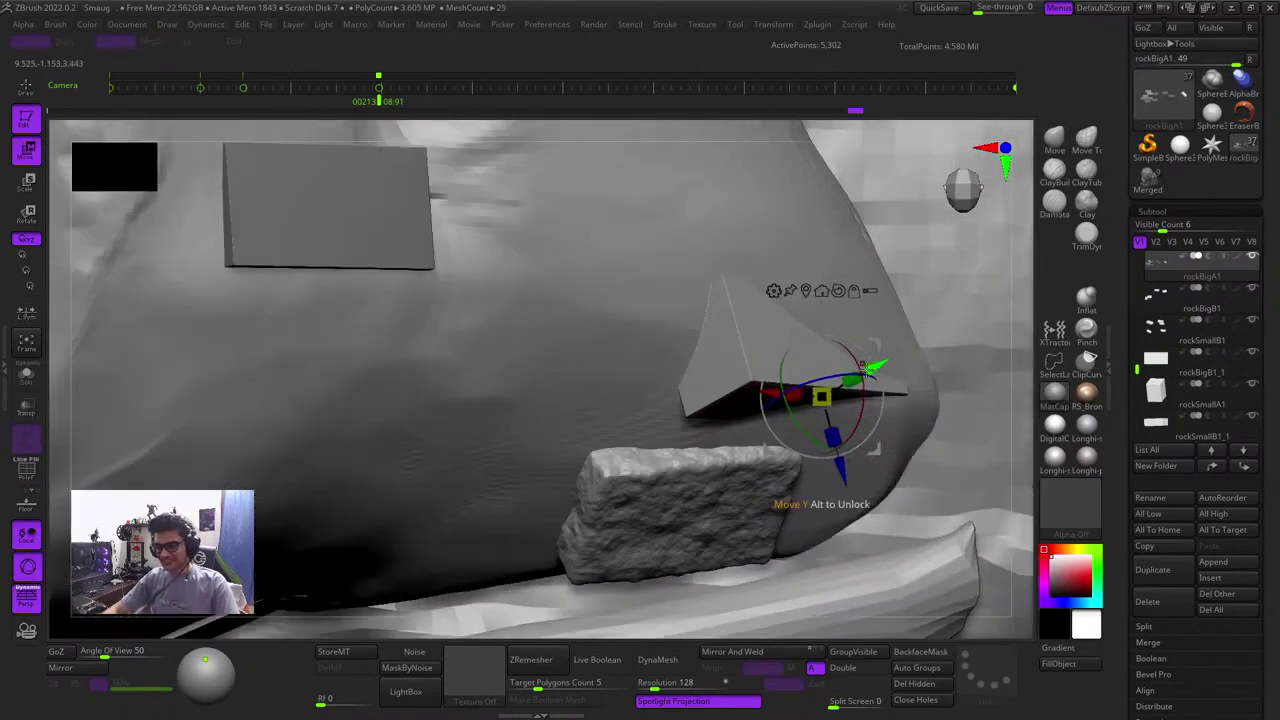
drag(862, 367, 790, 212)
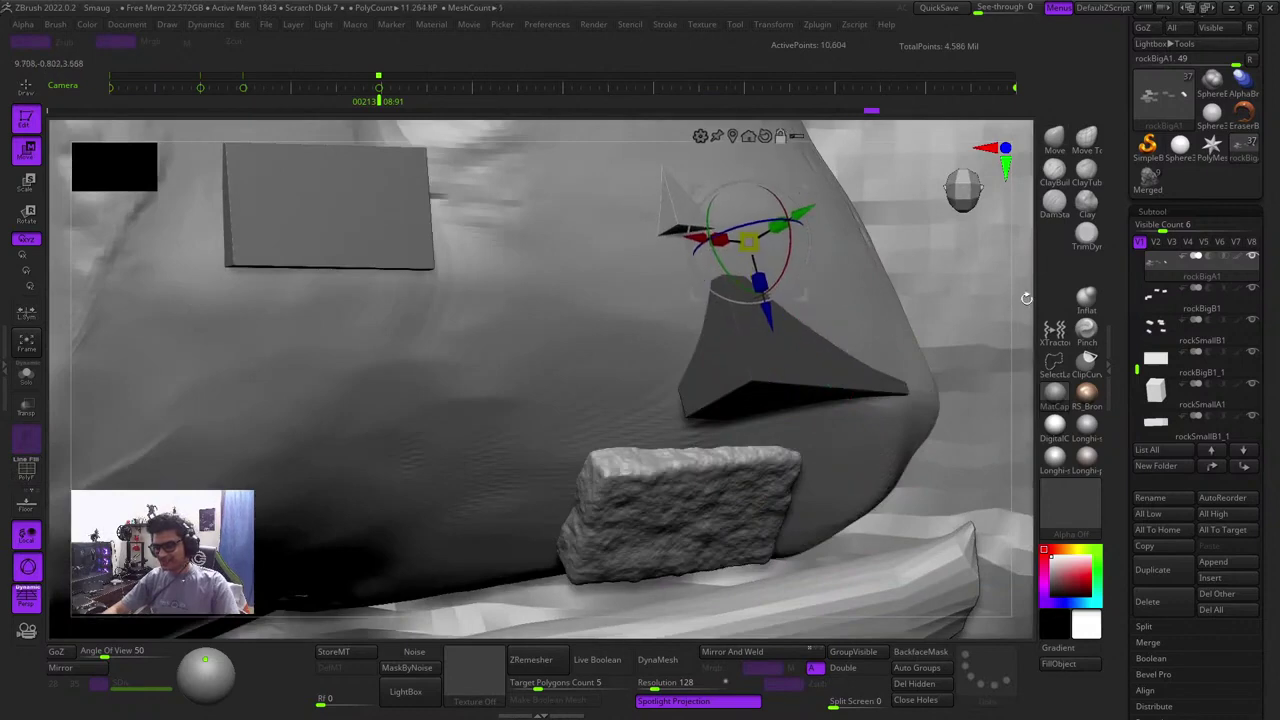
alt+drag(1026, 298, 1037, 384)
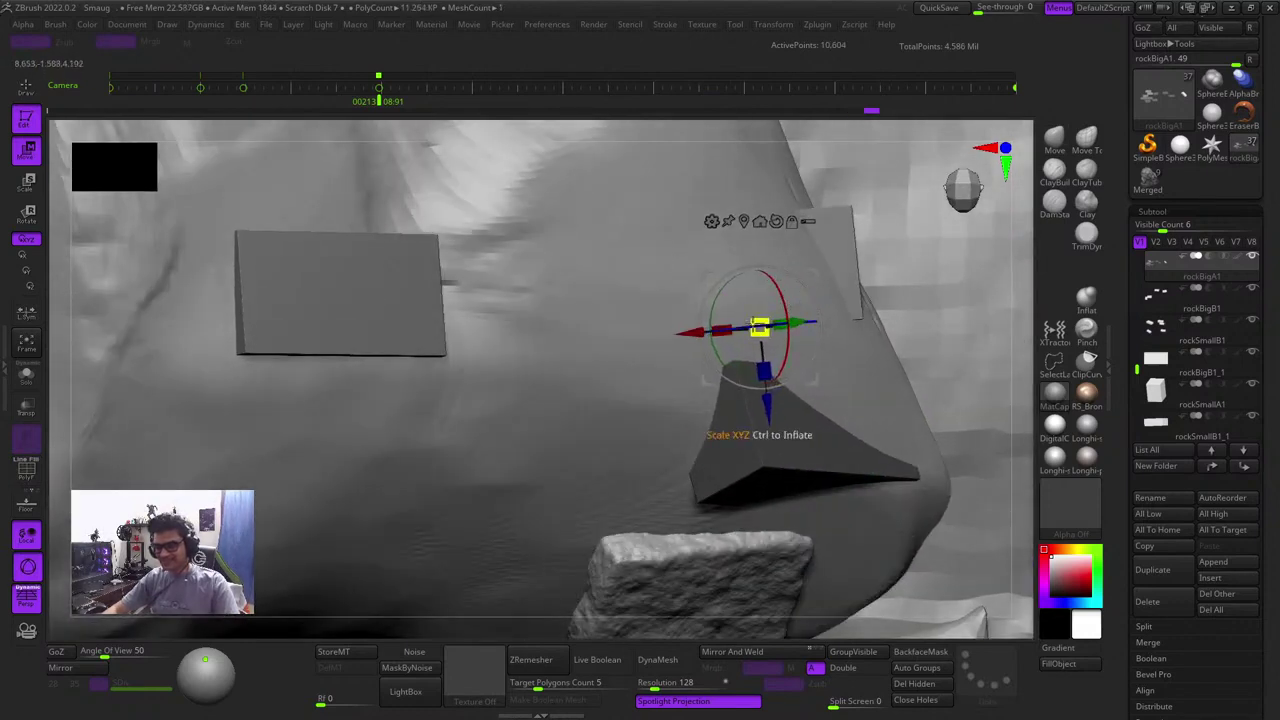
drag(760, 327, 762, 324)
key(q)
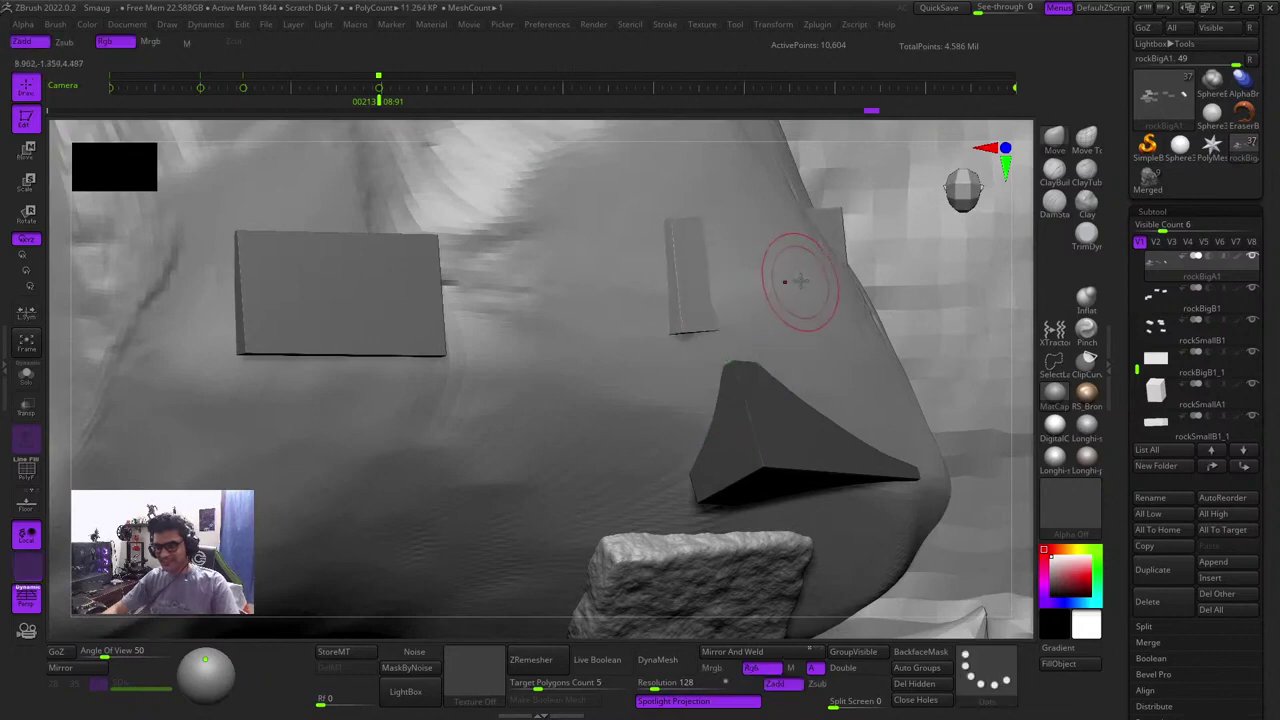
key(w)
drag(798, 274, 812, 277)
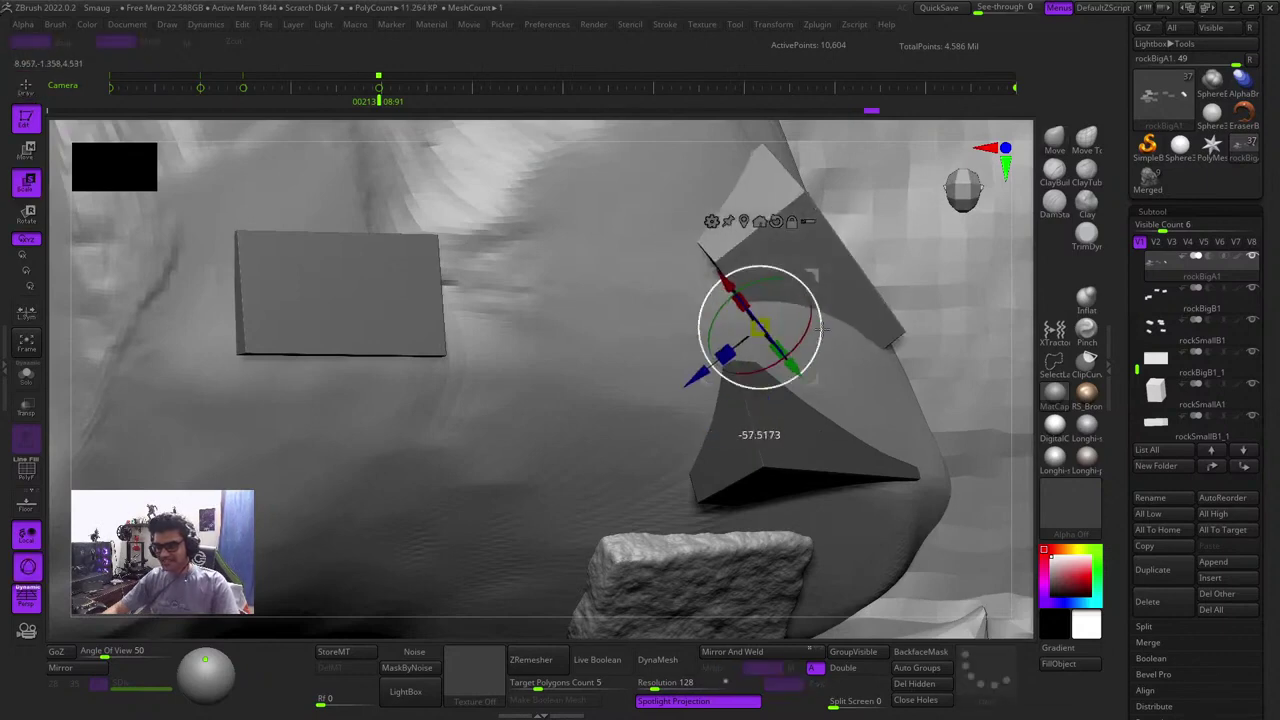
key(ctrl+z)
Isolate the rockBigA1 blocks and mask all except the new copy behind the block at the mound's tip
click(744, 222)
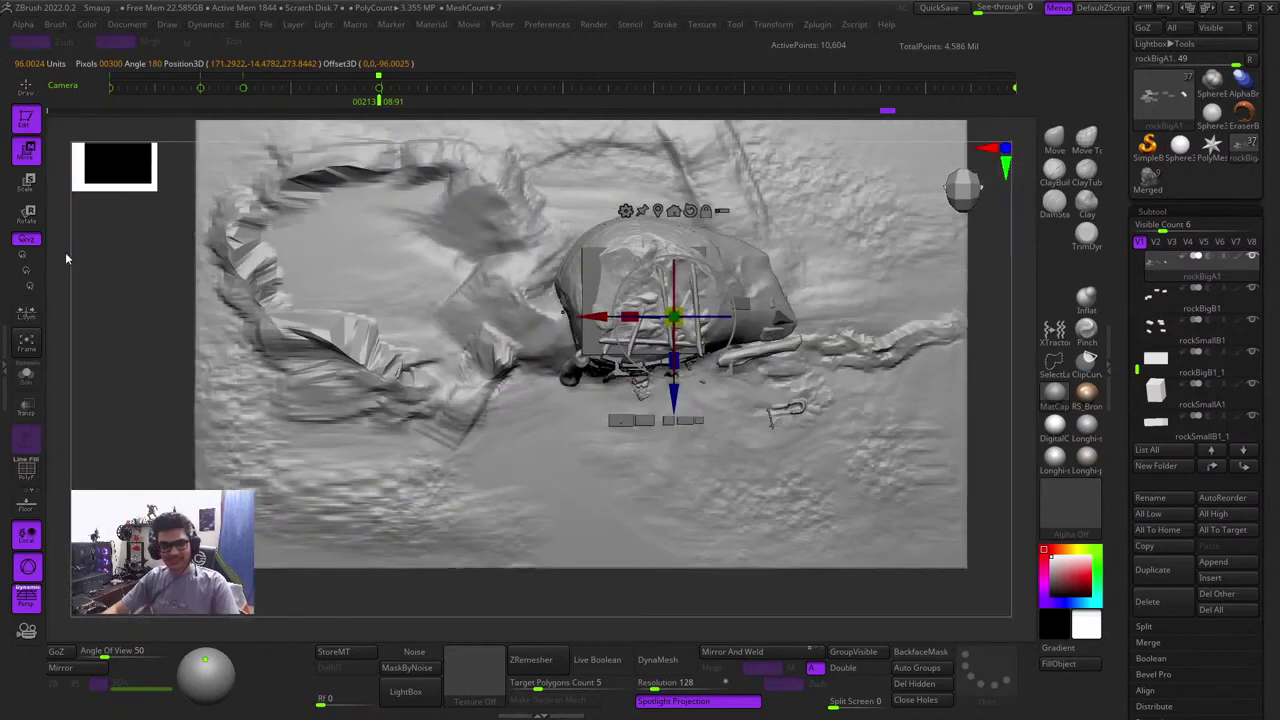
click(26, 376)
ctrl+right_drag(843, 277, 874, 309)
key(q)
mouse_move(878, 199)
alt+right_down()
mouse_move(574, 256)
mouse_move(706, 360)
alt+right_up()
alt+right_drag(798, 248, 529, 334)
key(shift+f)
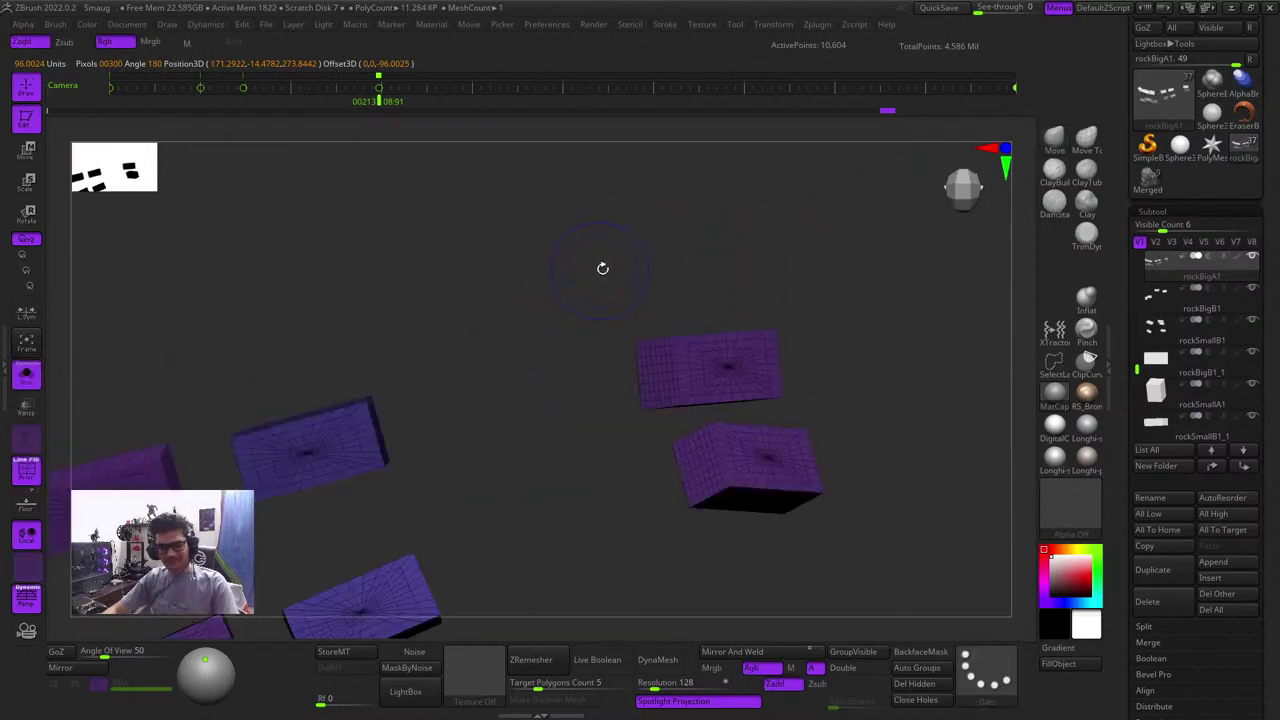
right_drag(602, 268, 570, 278)
mouse_move(515, 212)
ctrl+mouse_down()
mouse_move(740, 407)
mouse_move(802, 441)
ctrl+mouse_up()
right_drag(814, 397, 820, 328)
key(shift+f)
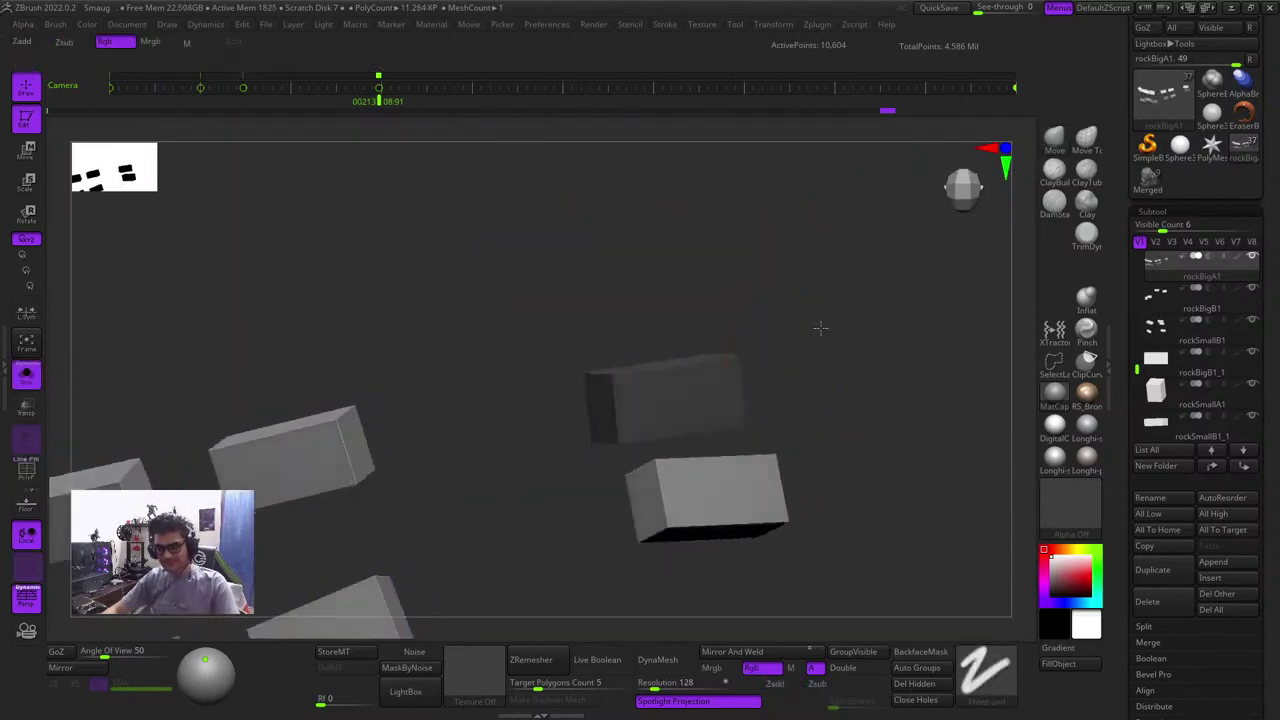
ctrl+click(820, 328)
Centre the gizmo on the unmasked copy, turn the block roughly upright along the mound, and show the full scene again
key(e)
alt+click(709, 386)
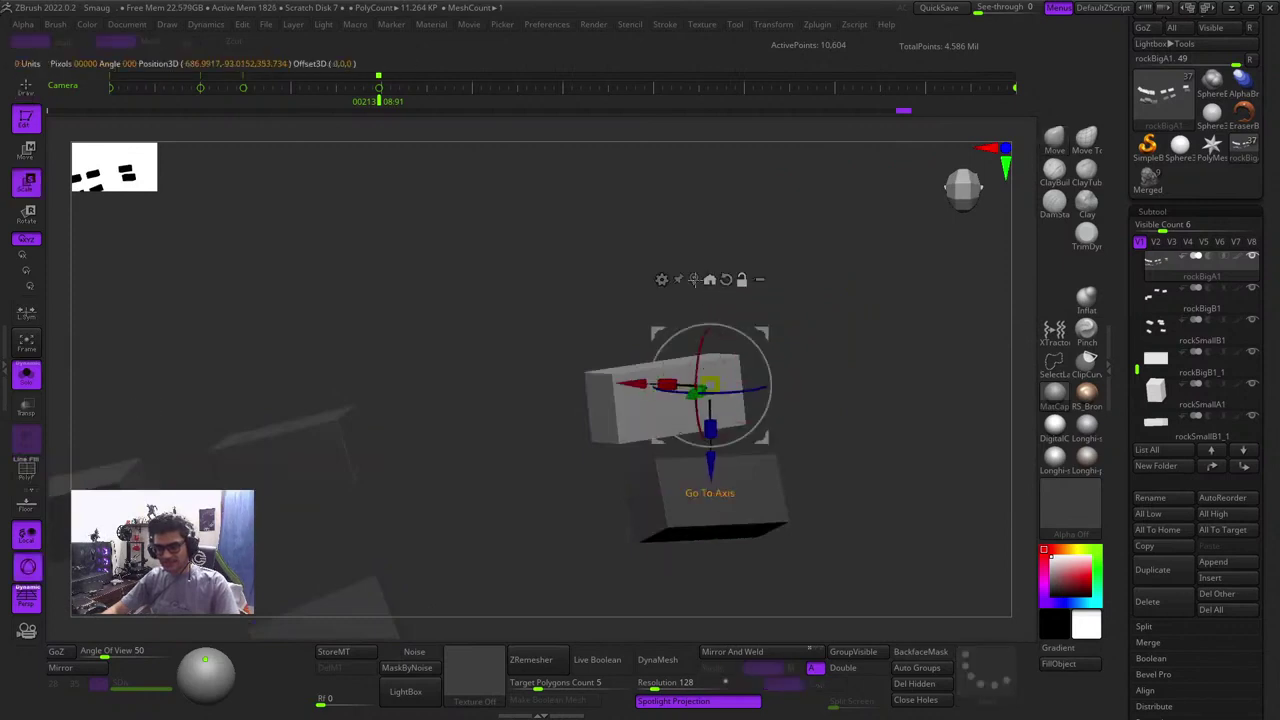
alt+click(693, 280)
drag(658, 337, 742, 386)
drag(713, 343, 717, 313)
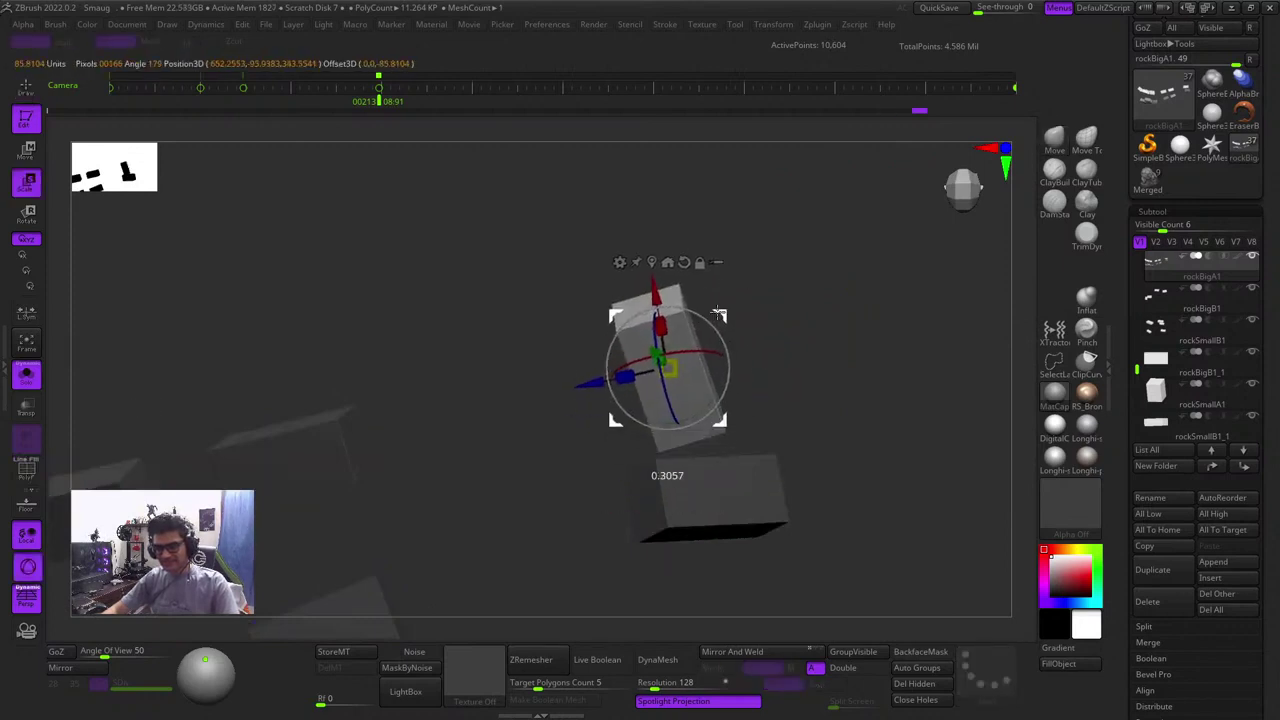
drag(665, 399, 657, 363)
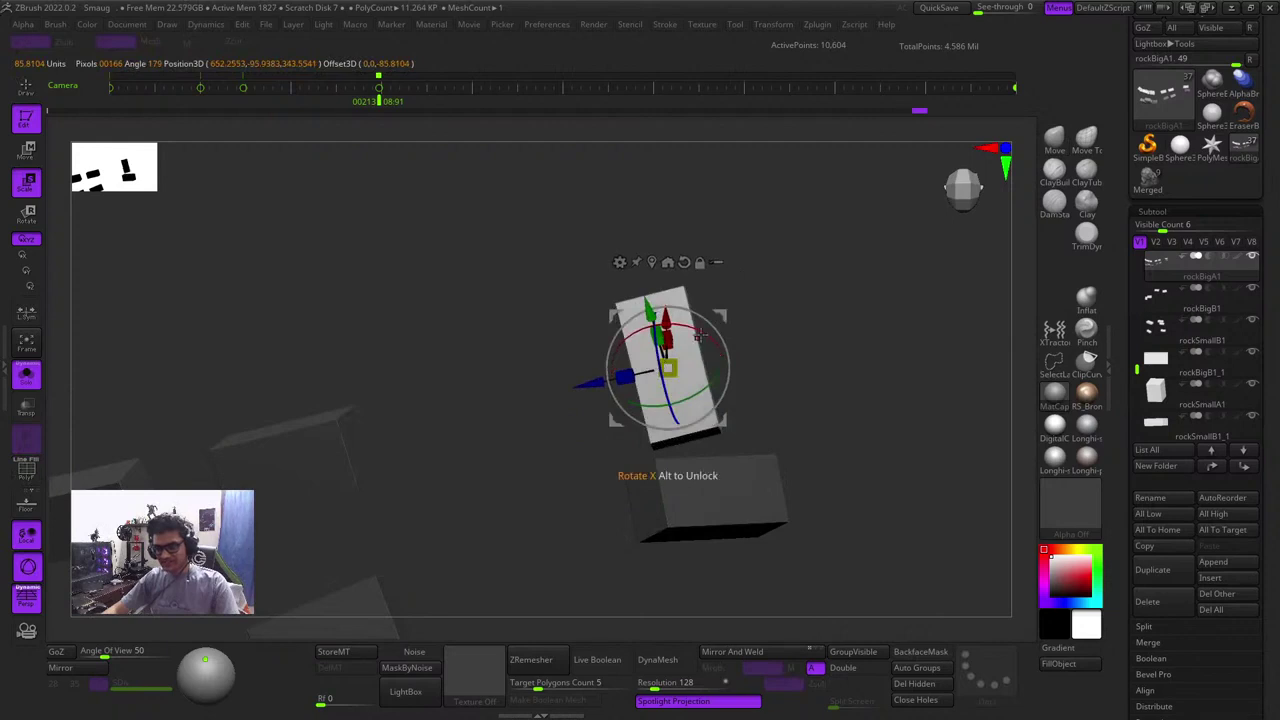
drag(699, 325, 709, 336)
mouse_move(785, 375)
mouse_down()
mouse_move(857, 374)
mouse_move(791, 372)
mouse_up()
click(36, 380)
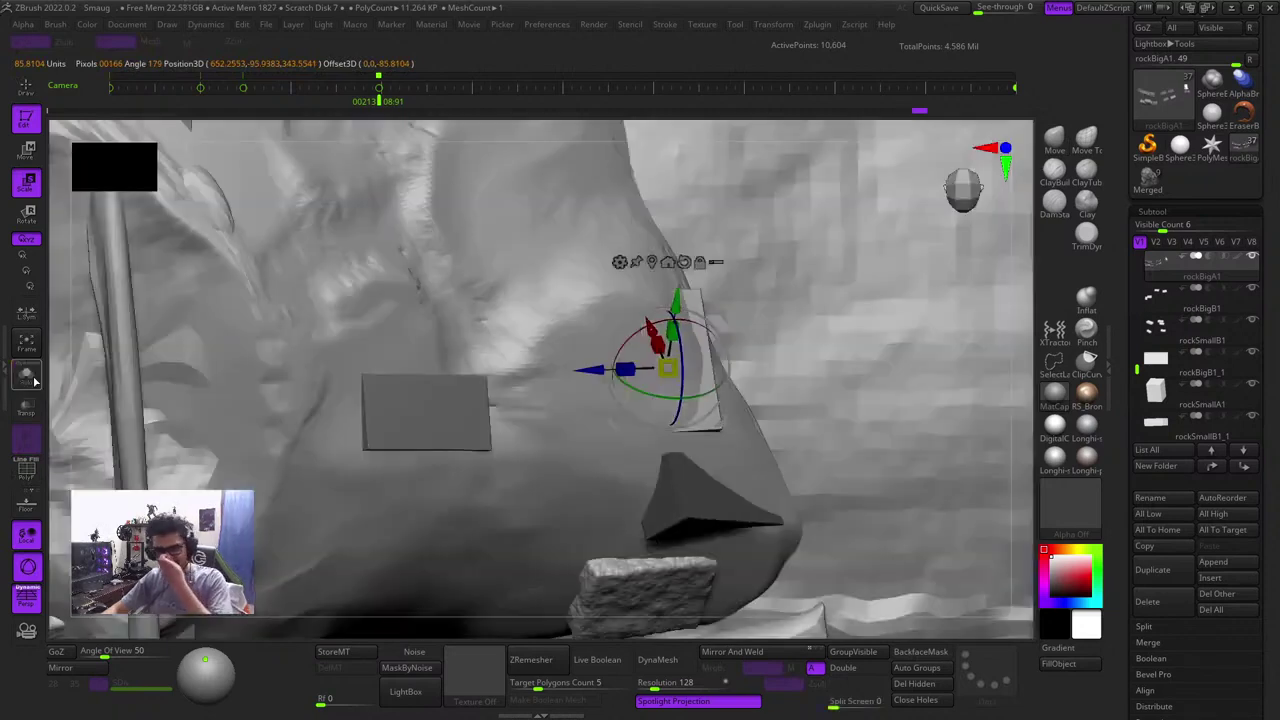
Rotate the copy from behind the hut so it lies against the mound's back slope
drag(1026, 389, 789, 233)
drag(780, 178, 636, 230)
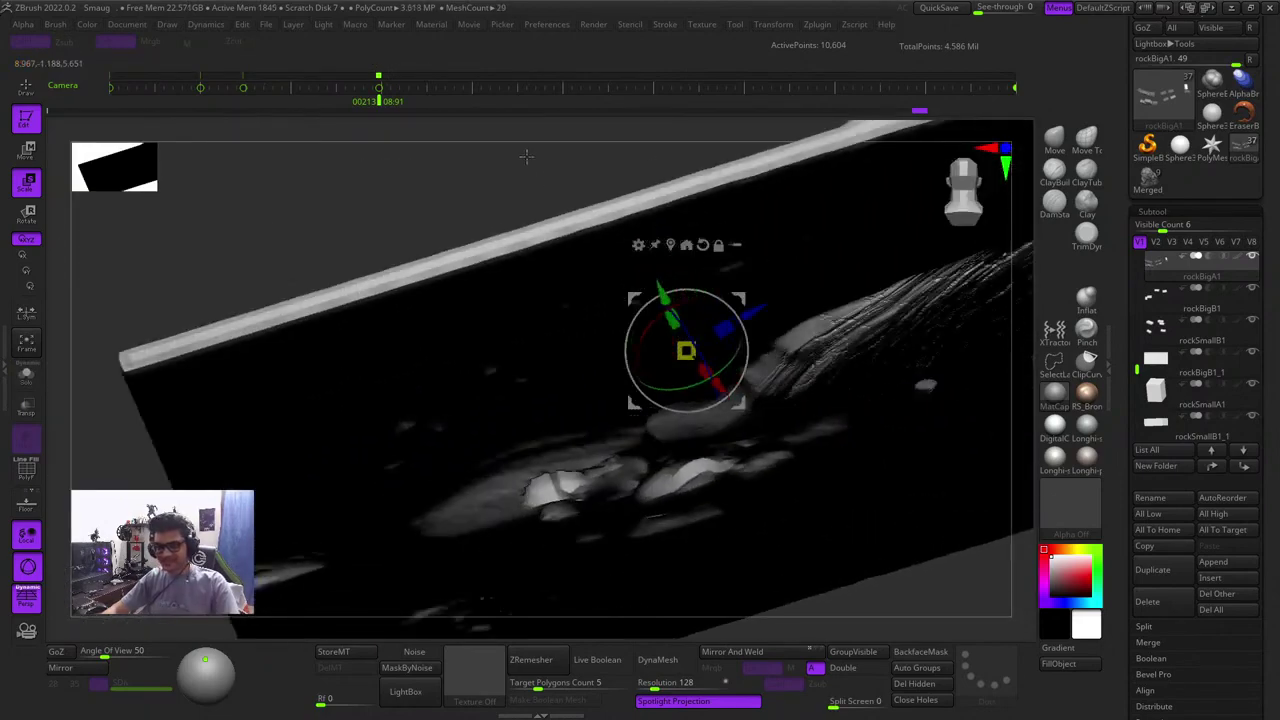
drag(526, 156, 748, 347)
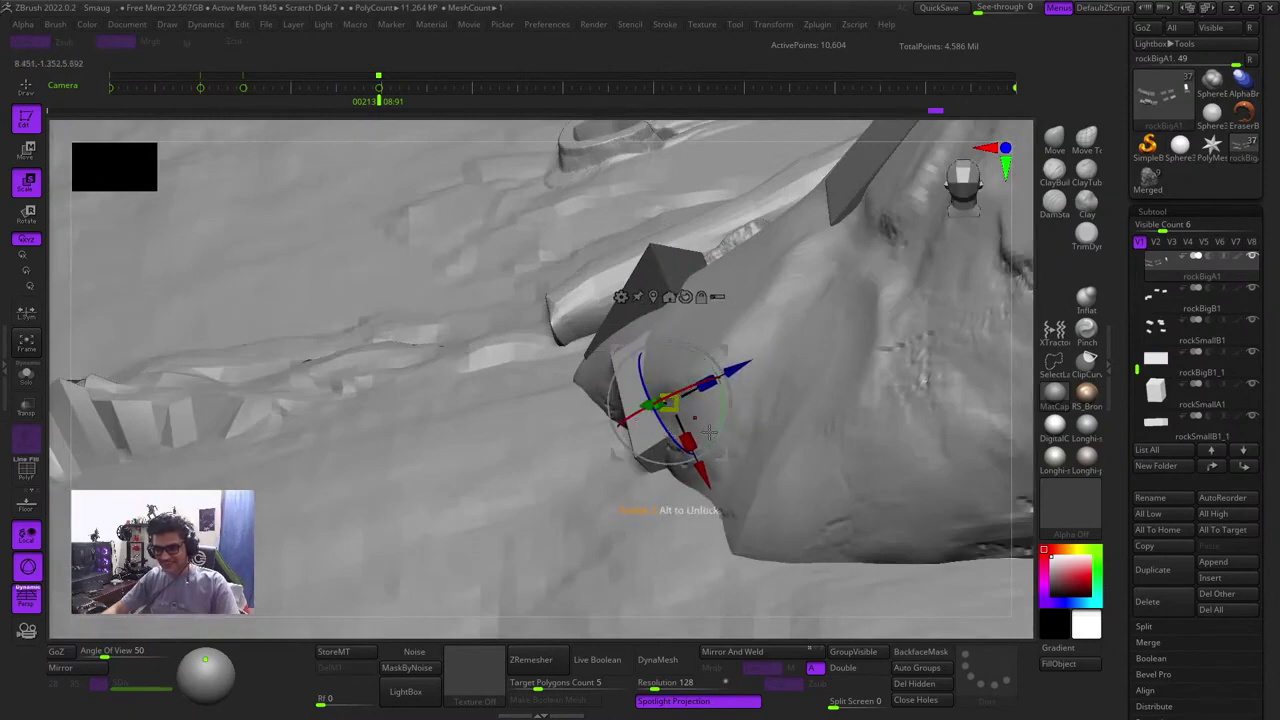
drag(717, 424, 728, 404)
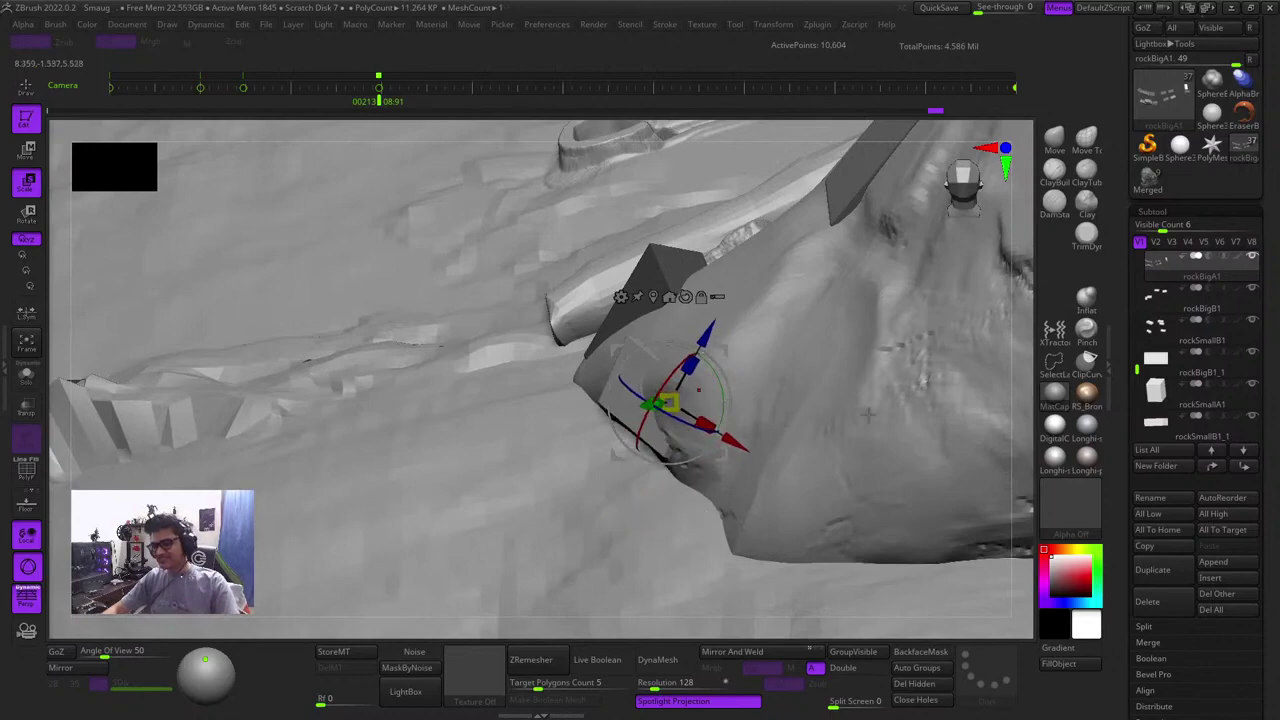
ctrl+right_drag(868, 415, 806, 416)
Move the copy outward along the mound's back edge and refine its angle so its face shows at the base
key(w)
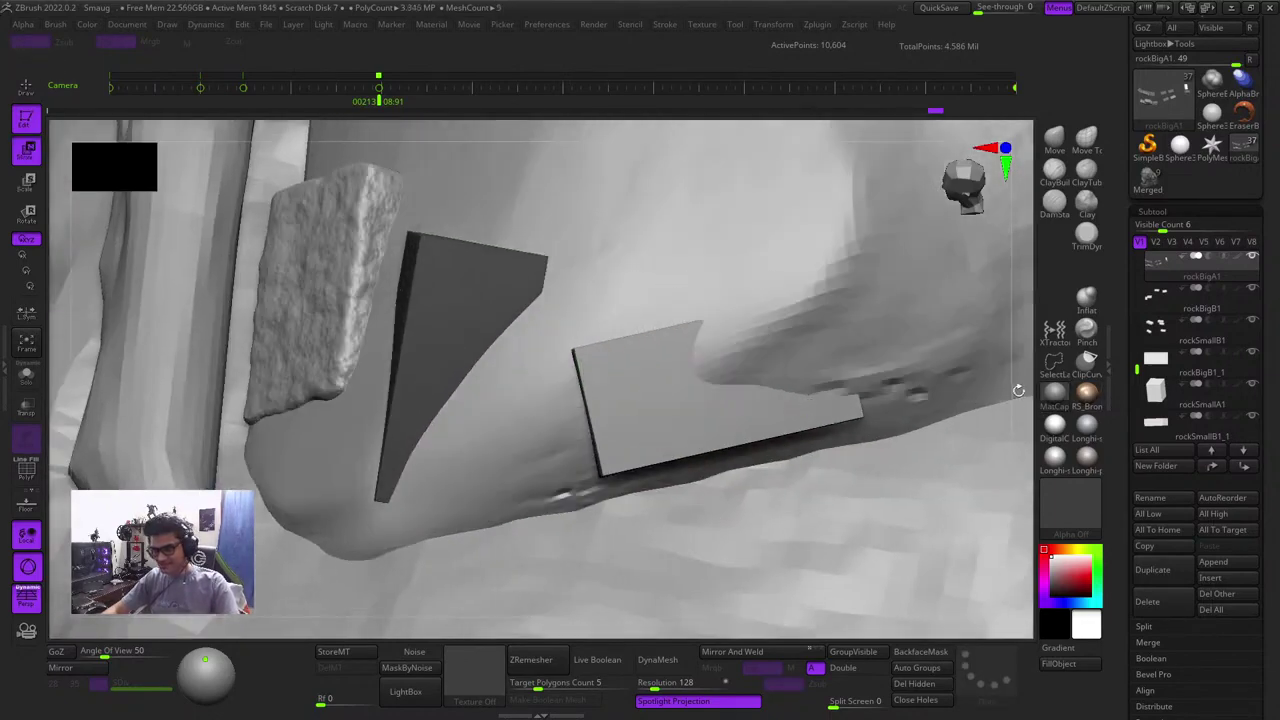
right_drag(1018, 391, 1052, 391)
drag(763, 333, 810, 292)
drag(1020, 429, 984, 400)
drag(765, 330, 857, 318)
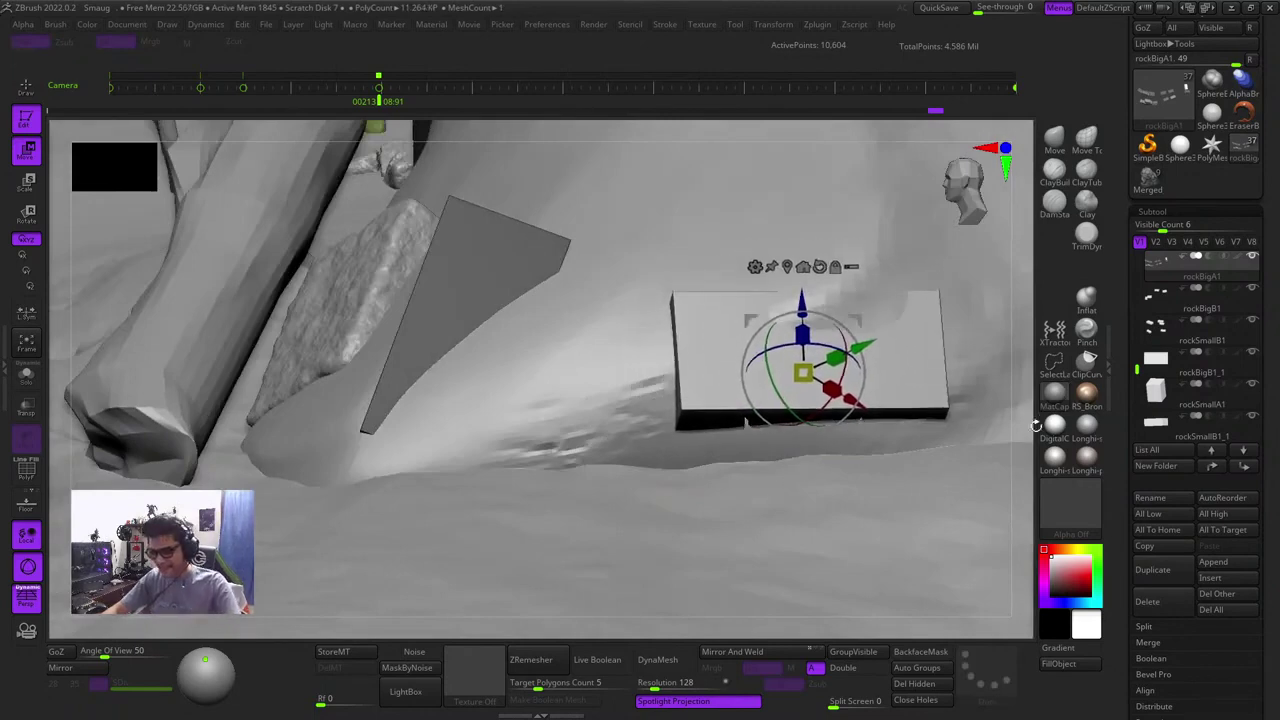
drag(1021, 408, 928, 376)
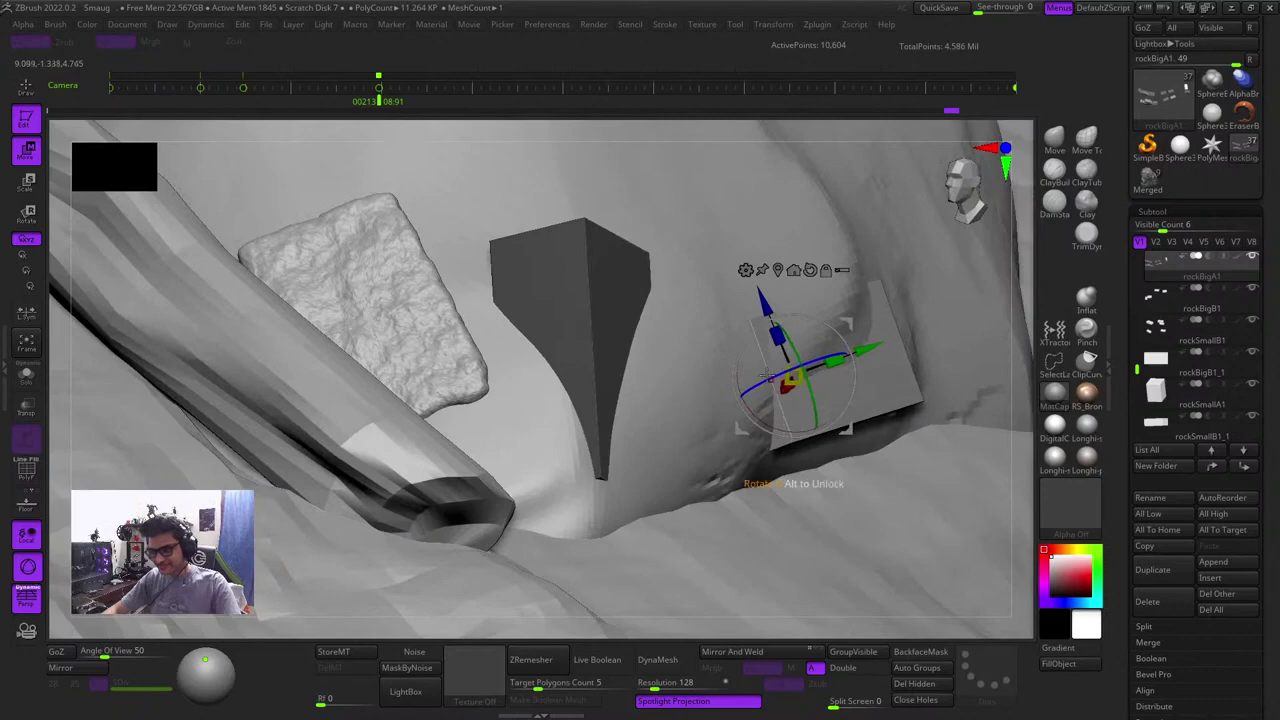
drag(847, 325, 840, 304)
key(q)
Check the placed blocks from a distance, return to the hut's front, and select the PM3D_Sphere3D_2 mound
ctrl+right_drag(789, 400, 568, 335)
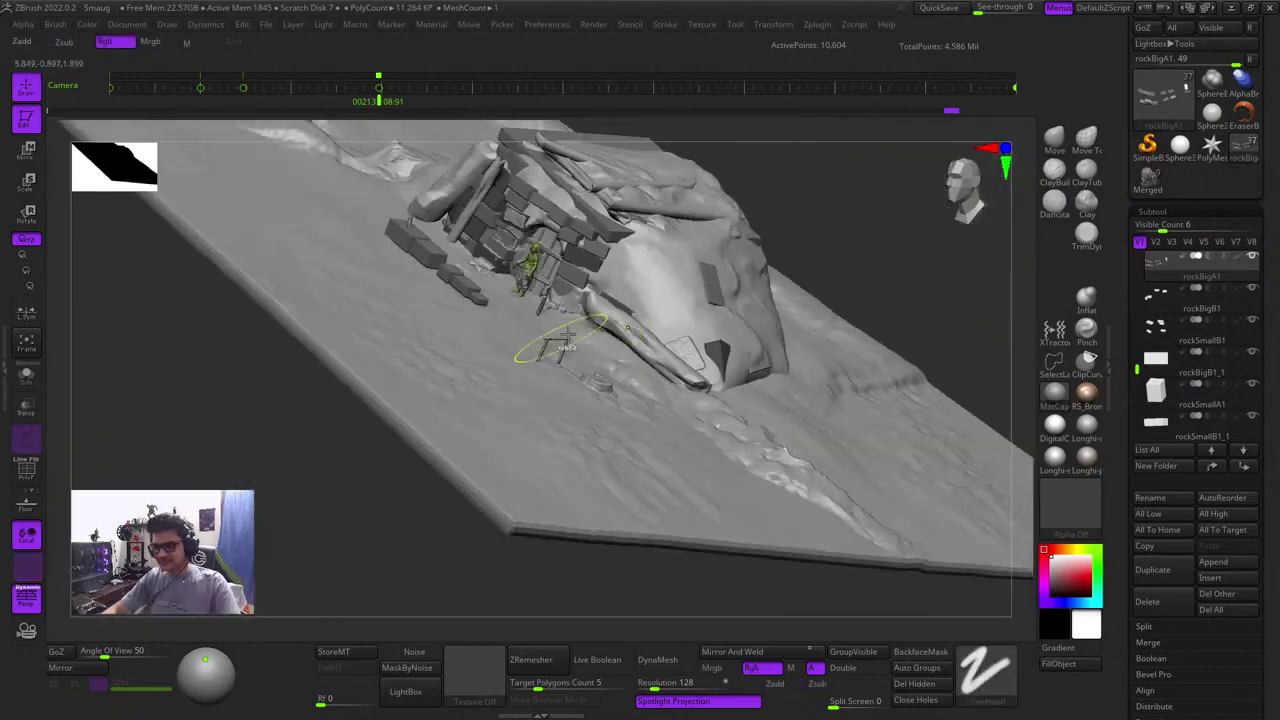
drag(904, 222, 917, 223)
shift+drag(791, 214, 835, 214)
right_click(755, 310)
alt+click(766, 298)
ctrl+right_drag(835, 214, 851, 291)
right_drag(862, 185, 780, 316)
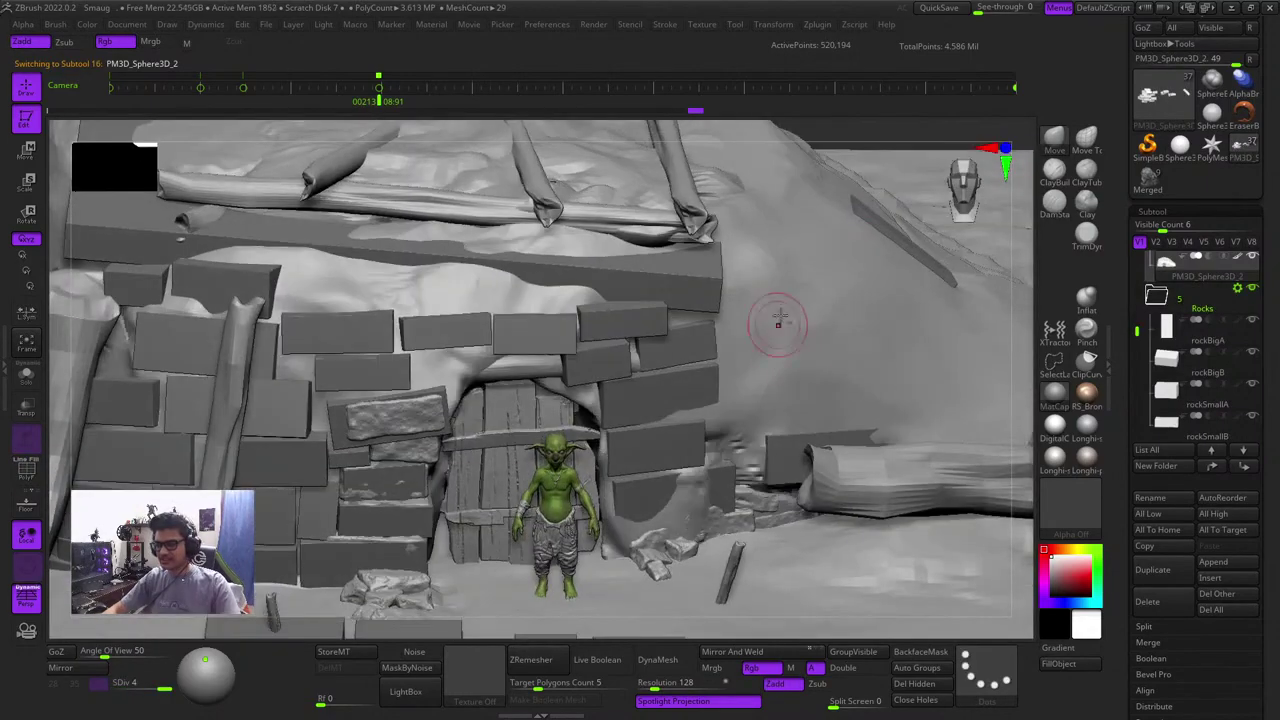
Duplicate the rockSmallA block from the spare row and put the copy at the end of the subtool list
alt+click(786, 305)
key(f)
right_drag(790, 188, 876, 279)
right_drag(876, 279, 792, 236)
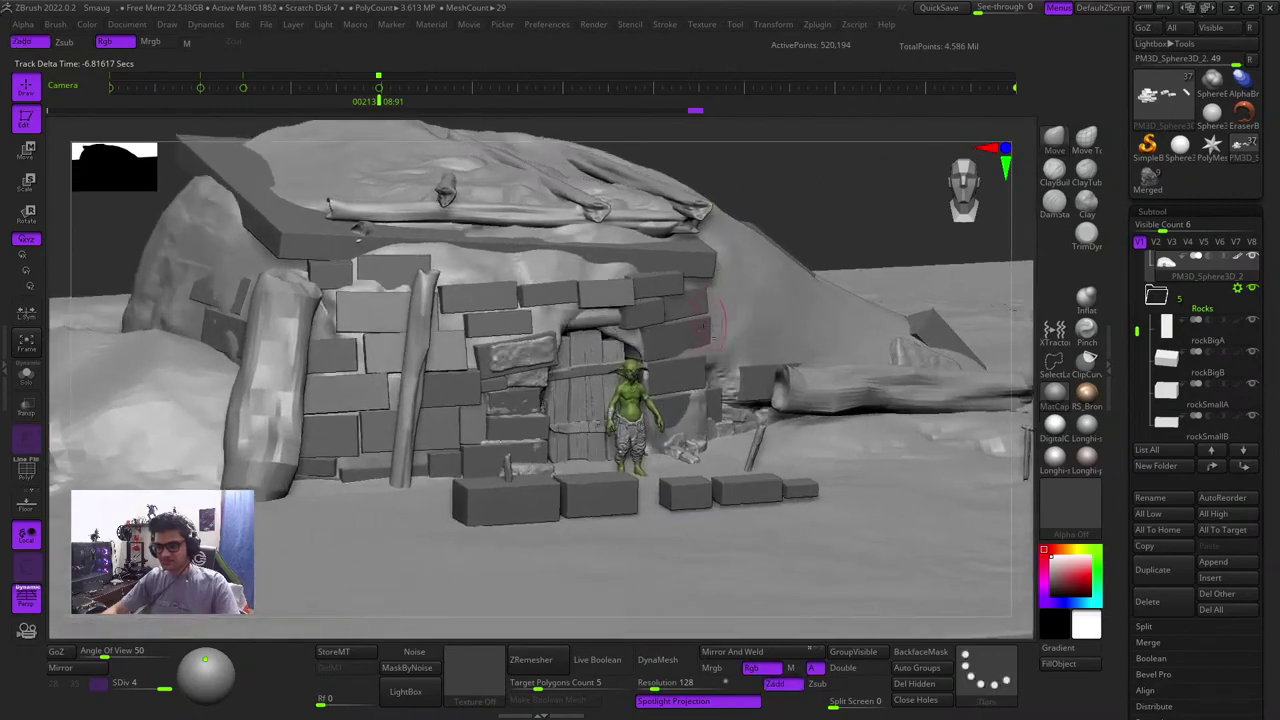
alt+click(671, 321)
right_drag(814, 163, 803, 212)
ctrl+right_drag(708, 443, 718, 530)
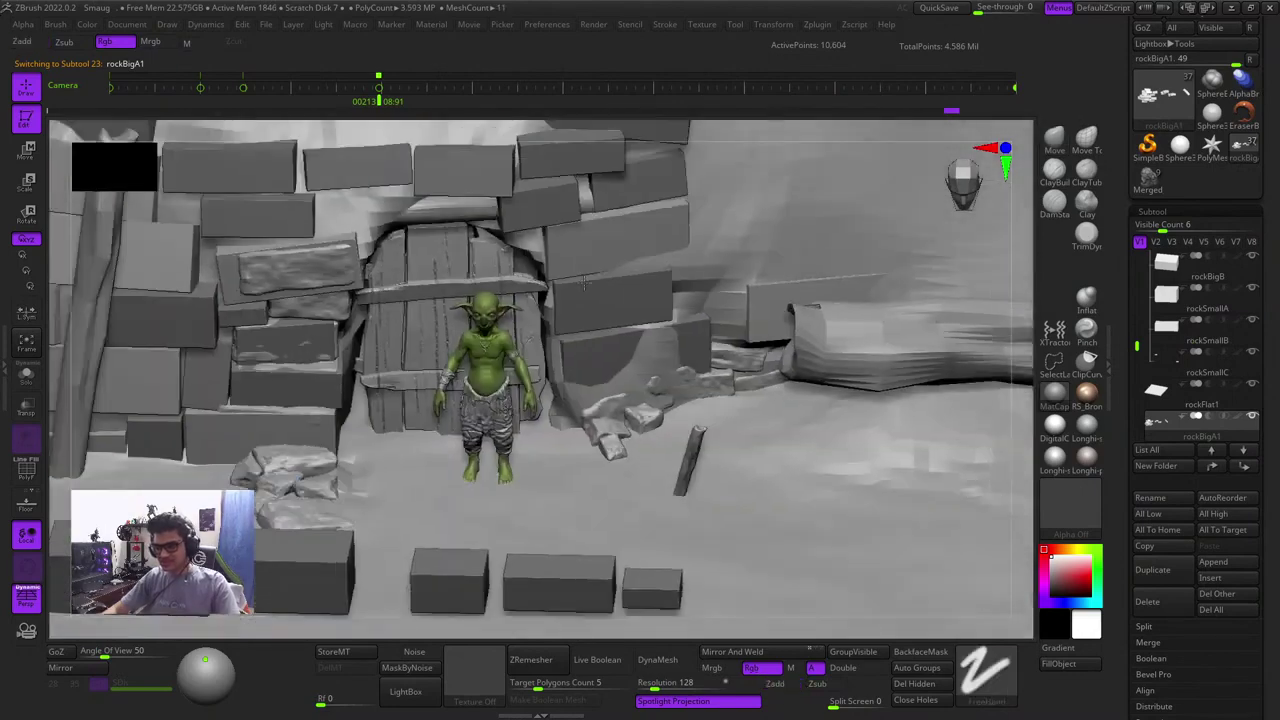
right_drag(743, 223, 667, 395)
alt+click(515, 541)
key(w)
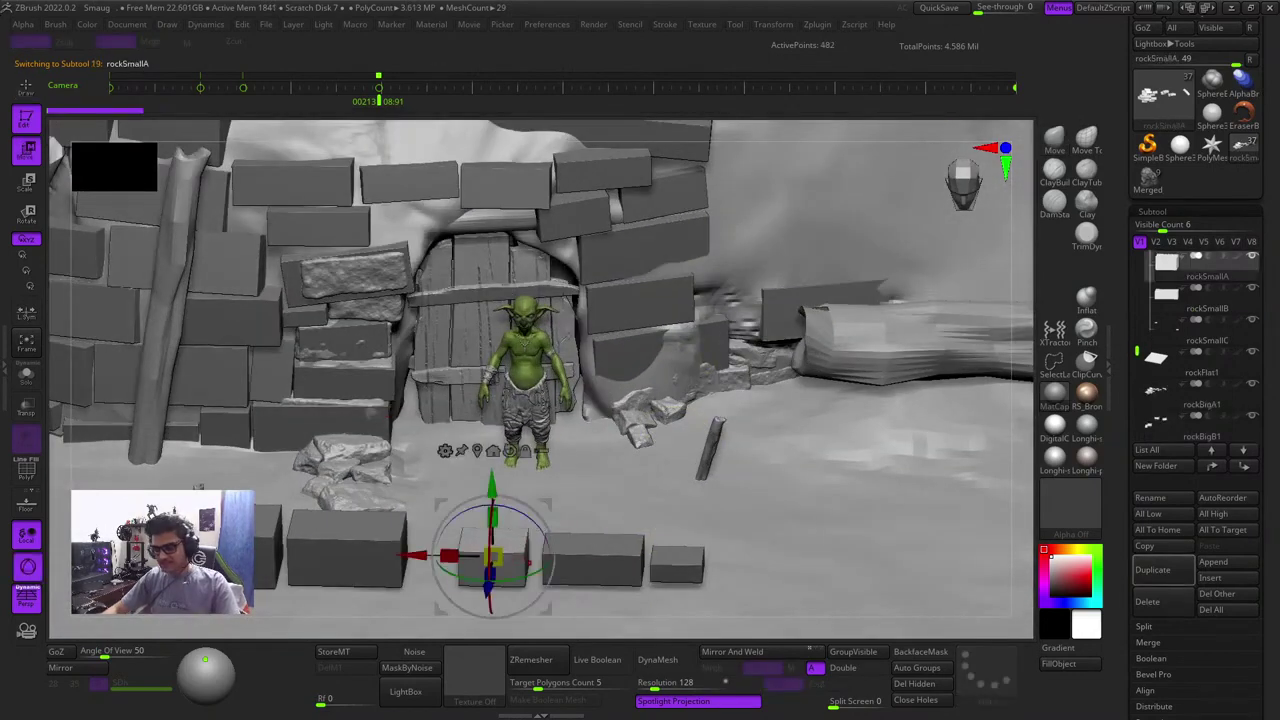
click(1168, 575)
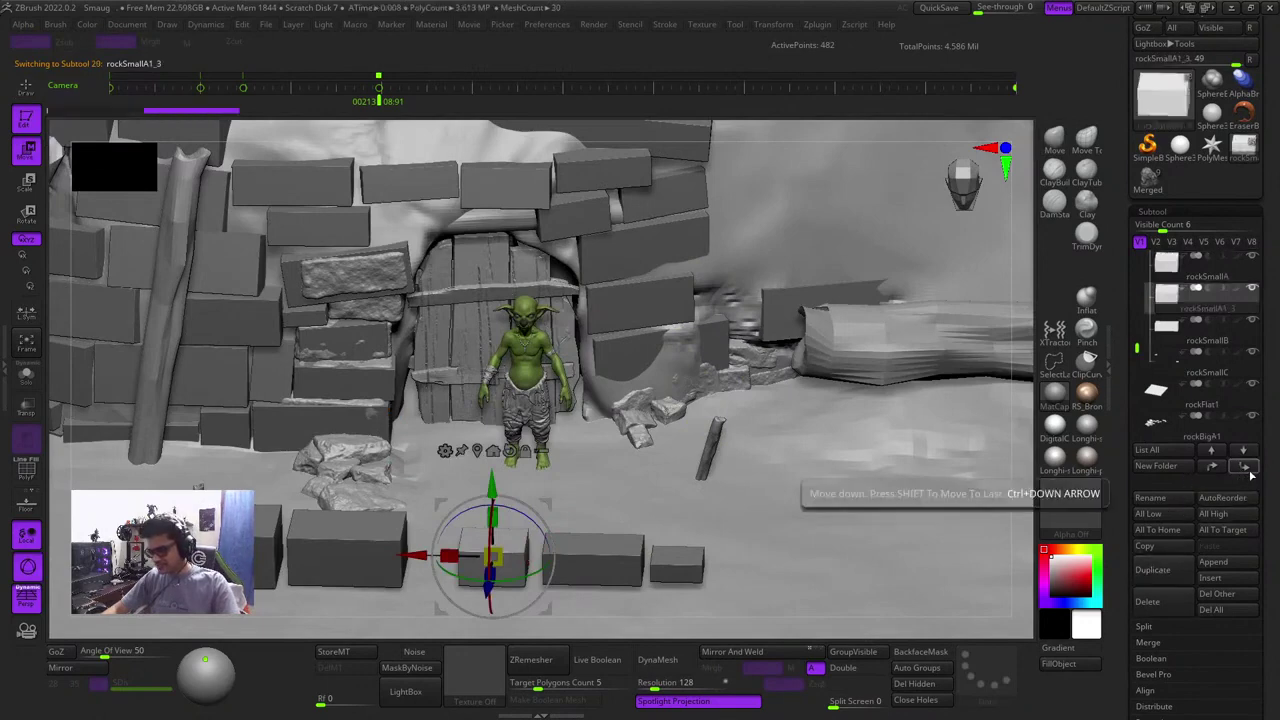
shift+click(1243, 470)
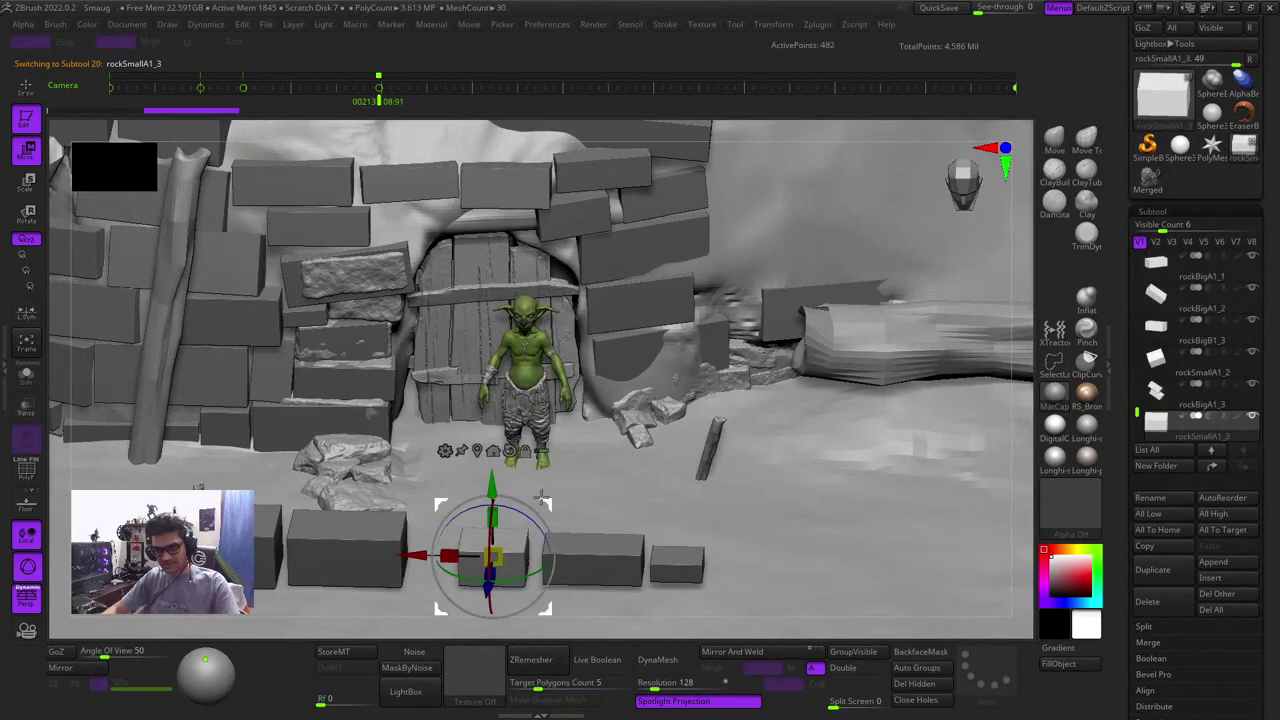
Move the copy from the spare row back to the hut's wall, beside the doorway's outer blocks
drag(545, 497, 781, 241)
drag(1028, 331, 1014, 447)
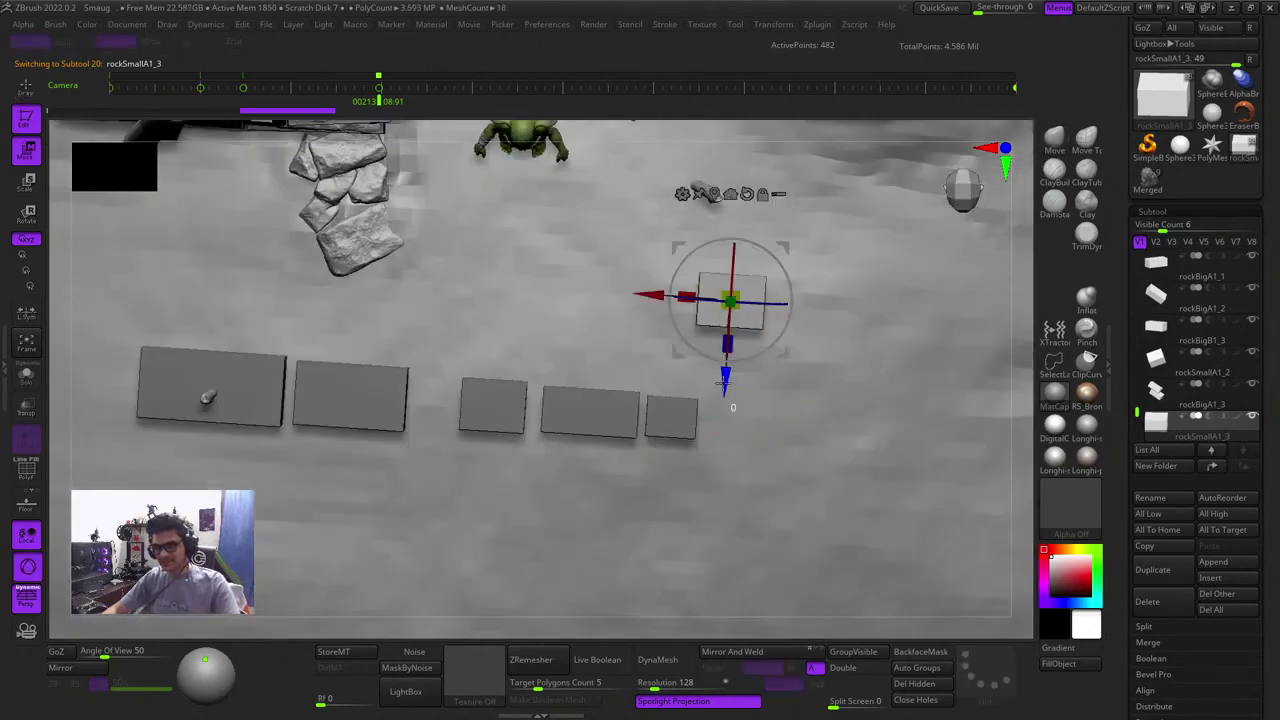
drag(723, 382, 740, 158)
alt+drag(1013, 231, 1016, 308)
drag(724, 410, 730, 230)
shift+drag(1022, 333, 1028, 300)
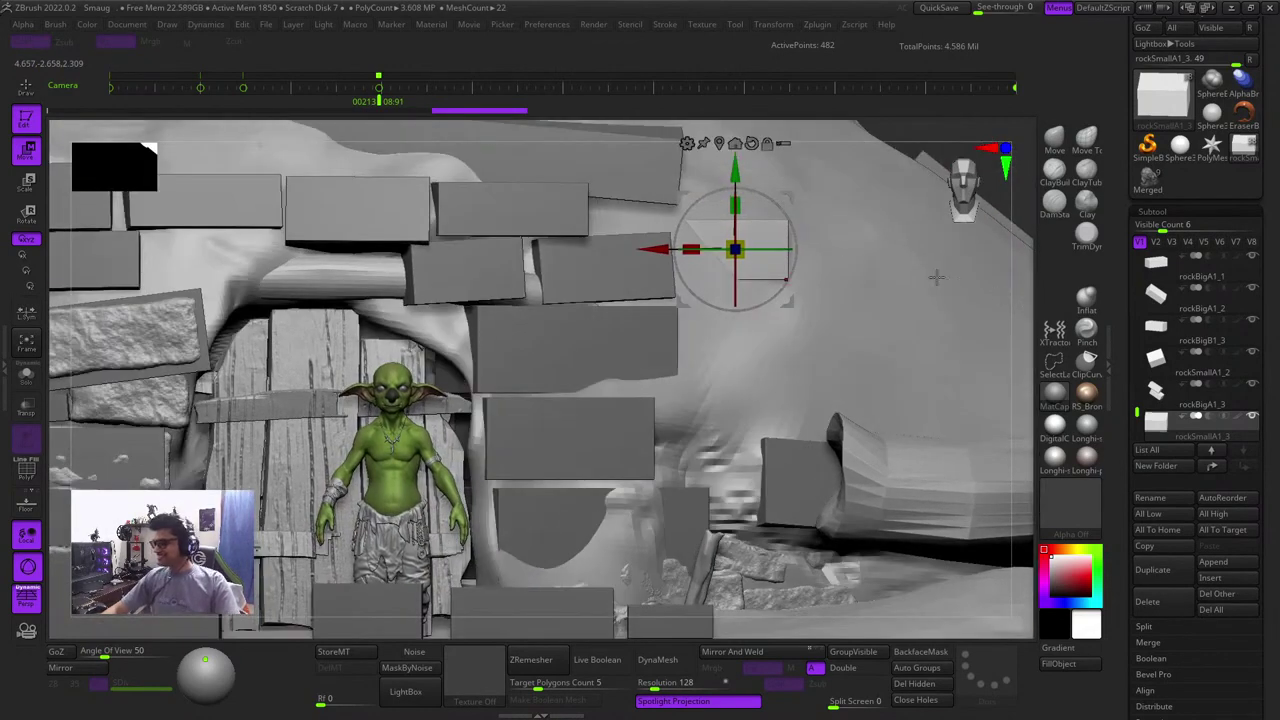
Lower the copy and pull it forward out of the mound, between the doorway blocks and the block beside the log
drag(773, 191, 738, 386)
drag(1020, 394, 1008, 518)
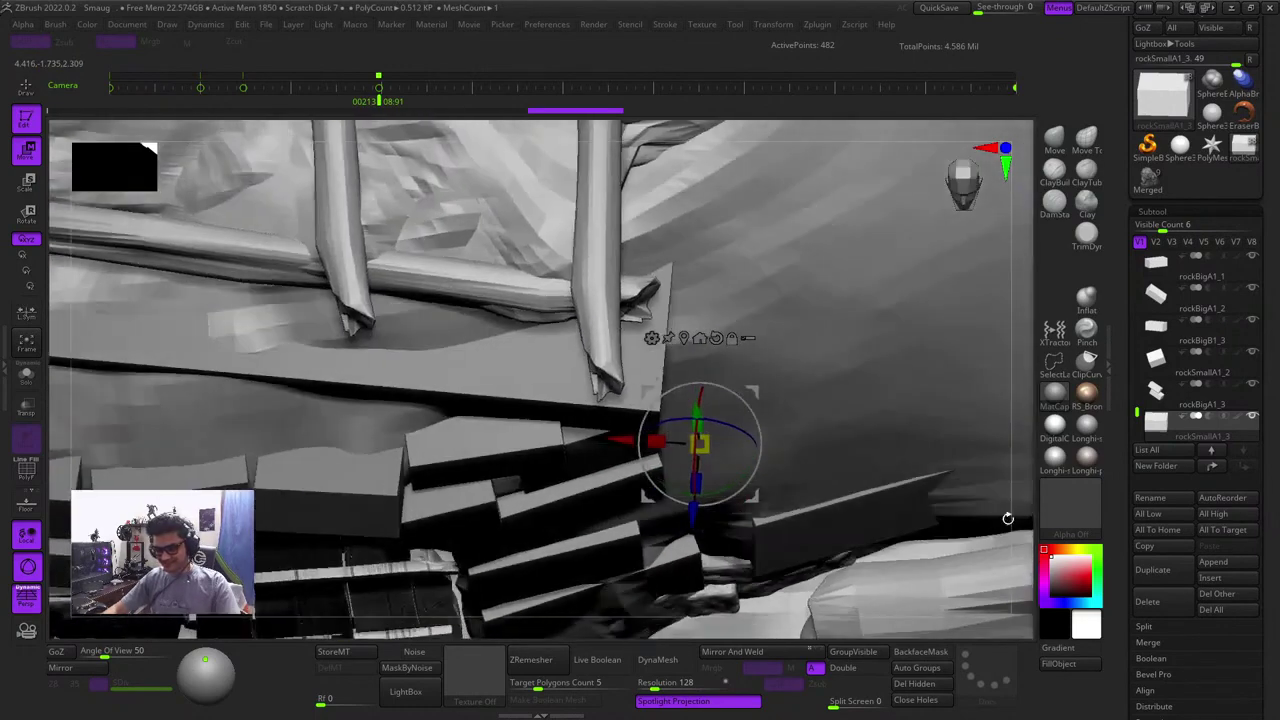
drag(694, 517, 686, 580)
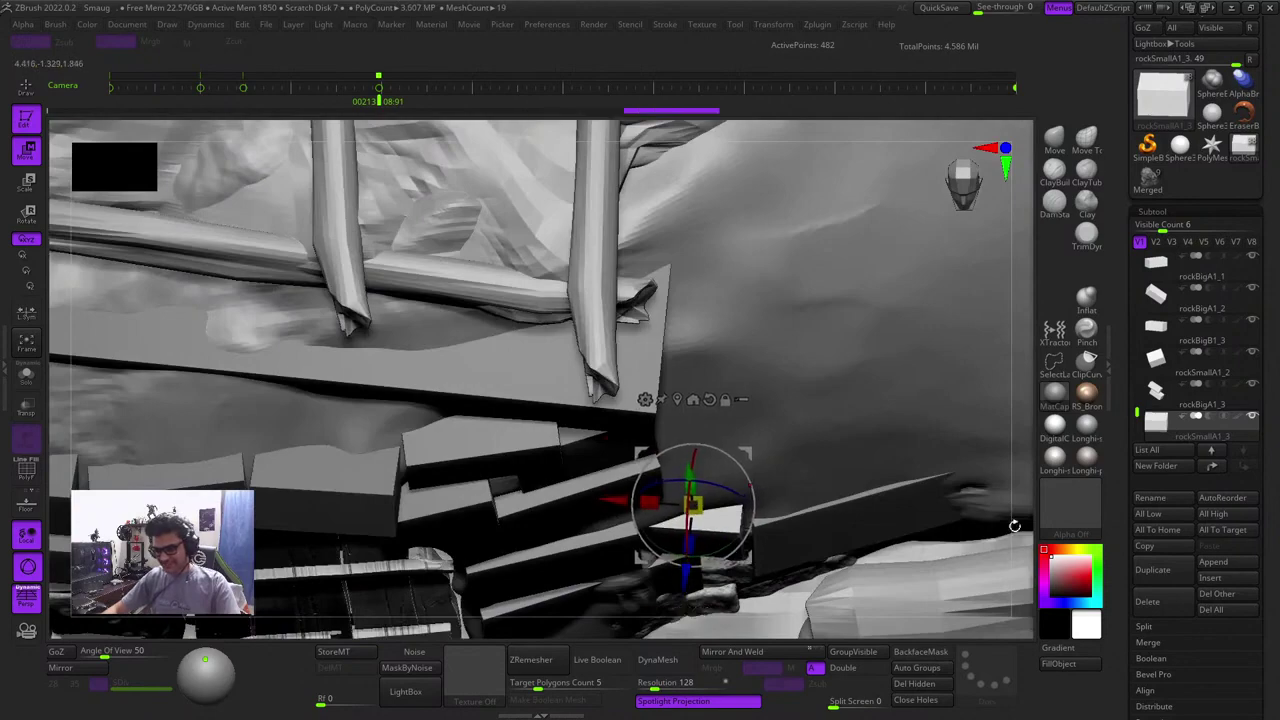
shift+drag(1028, 516, 1017, 406)
alt+drag(880, 160, 835, 270)
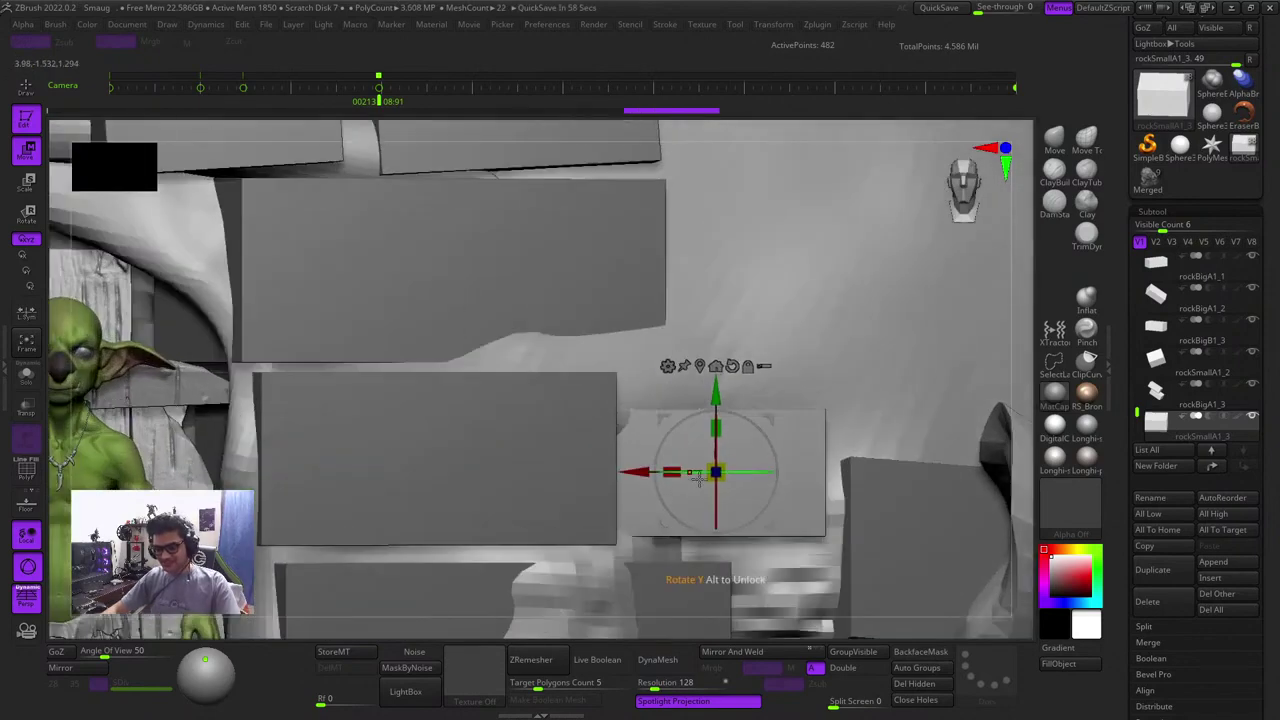
Tilt the copy clockwise so it slopes down toward the block beside the log, and undo the last extra adjustment
drag(743, 471, 769, 446)
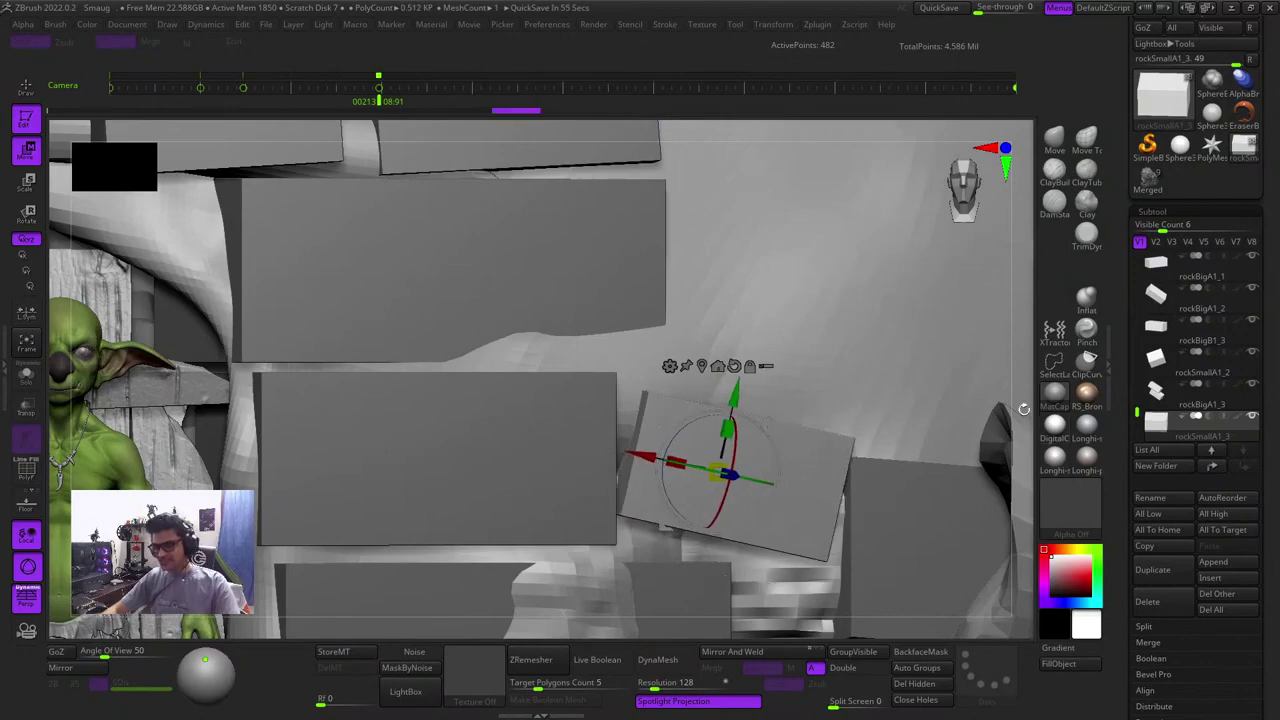
drag(1022, 384, 998, 490)
drag(764, 417, 760, 405)
shift+drag(1029, 488, 1008, 430)
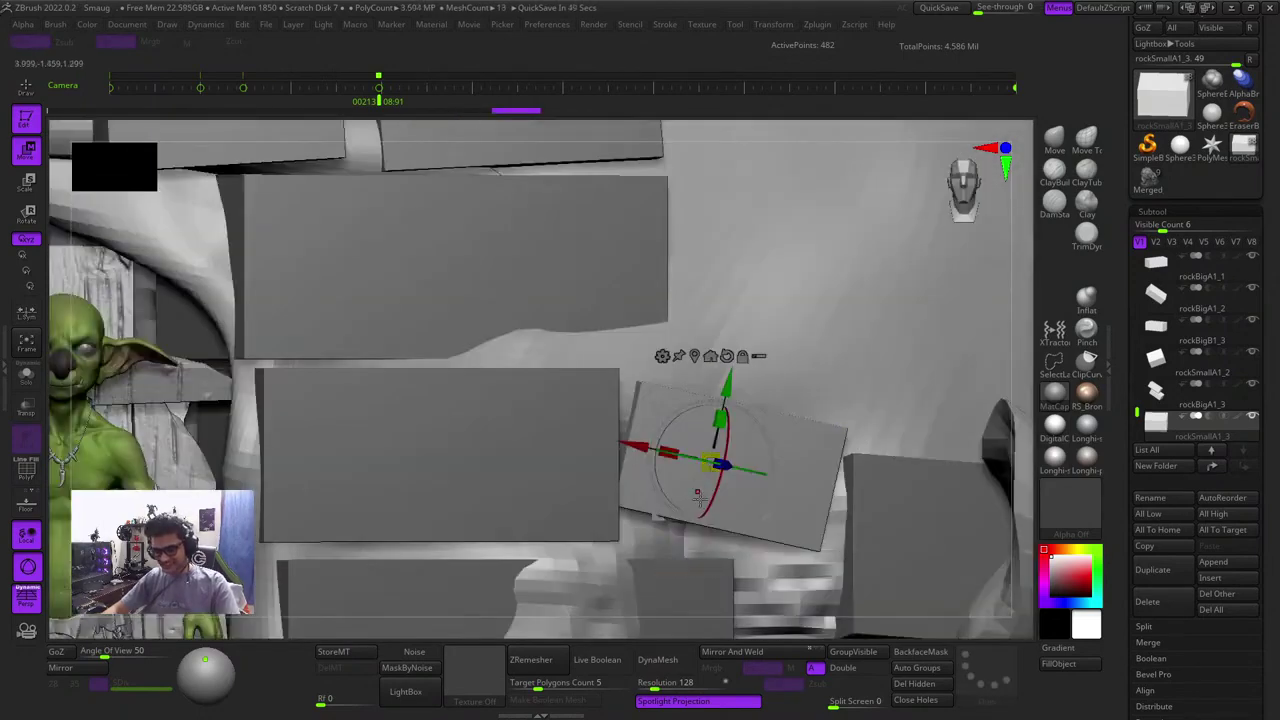
drag(770, 448, 771, 419)
key(ctrl+z)
Push the tilted copy back into the mound so that only its outer part projects beside the doorway blocks
key(q)
key(f)
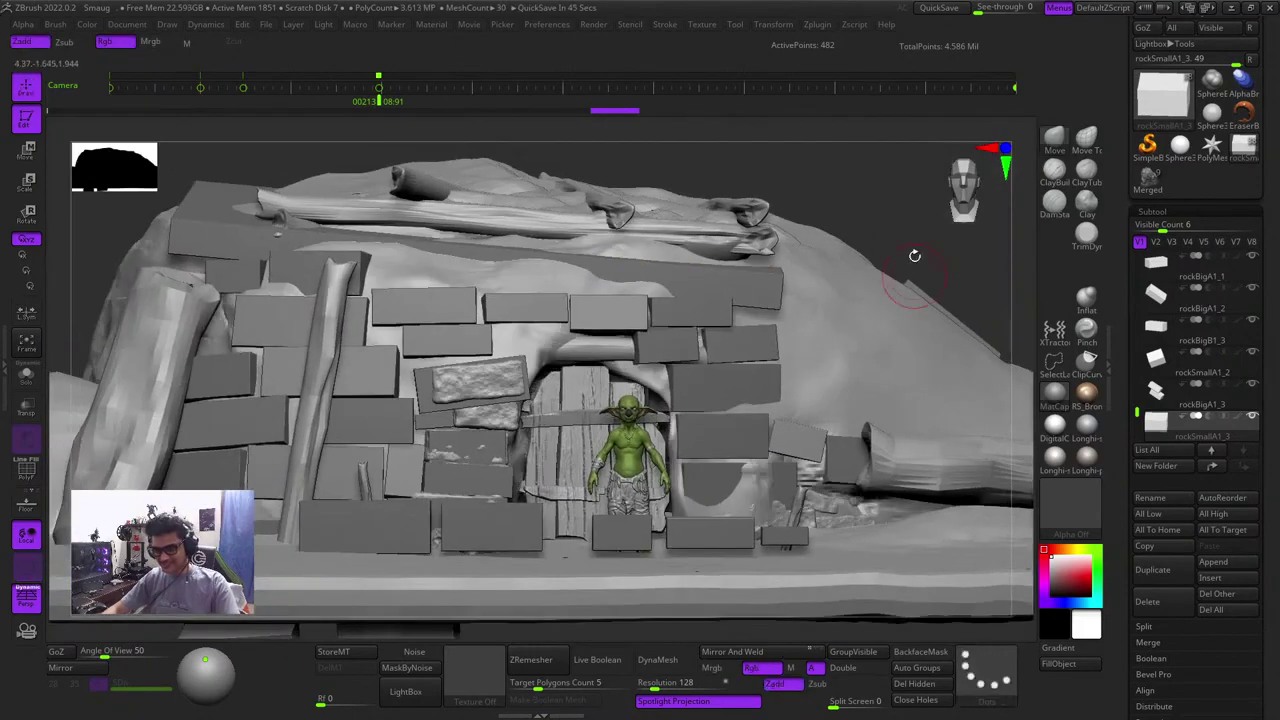
mouse_move(914, 254)
mouse_down()
mouse_move(850, 430)
mouse_move(812, 465)
mouse_up()
ctrl+right_drag(812, 465, 808, 510)
key(w)
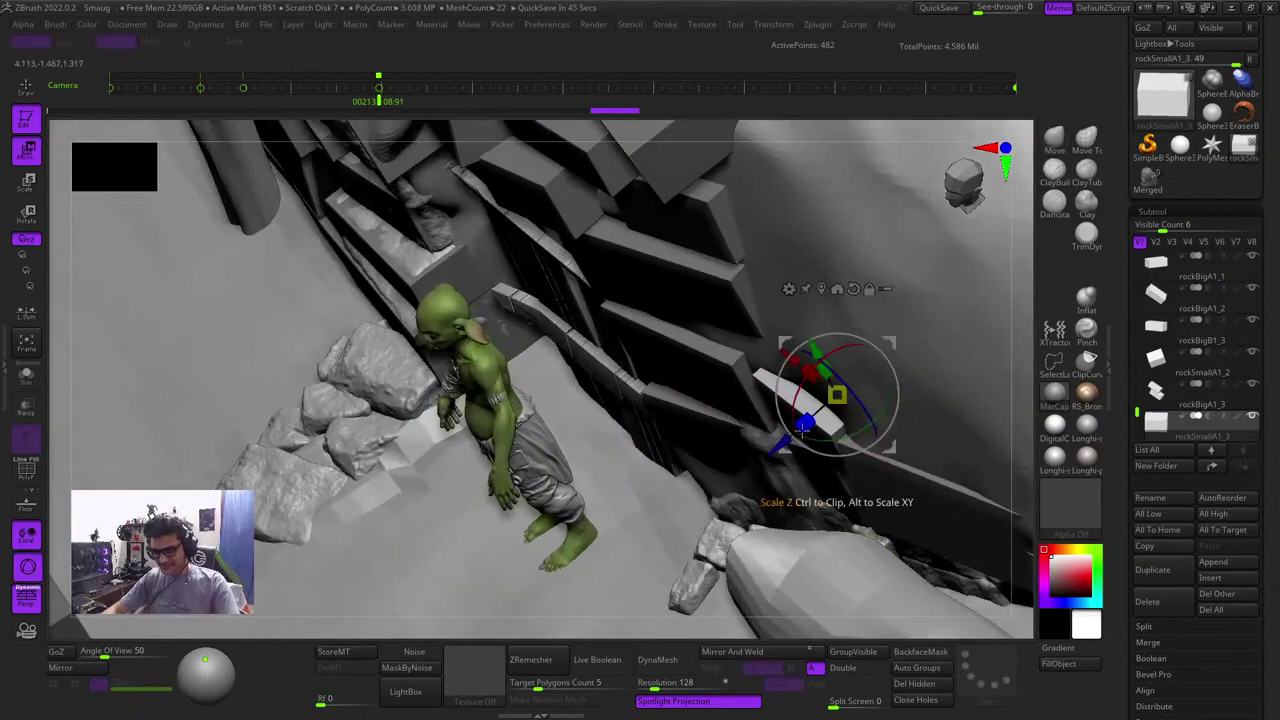
drag(771, 445, 780, 434)
key(q)
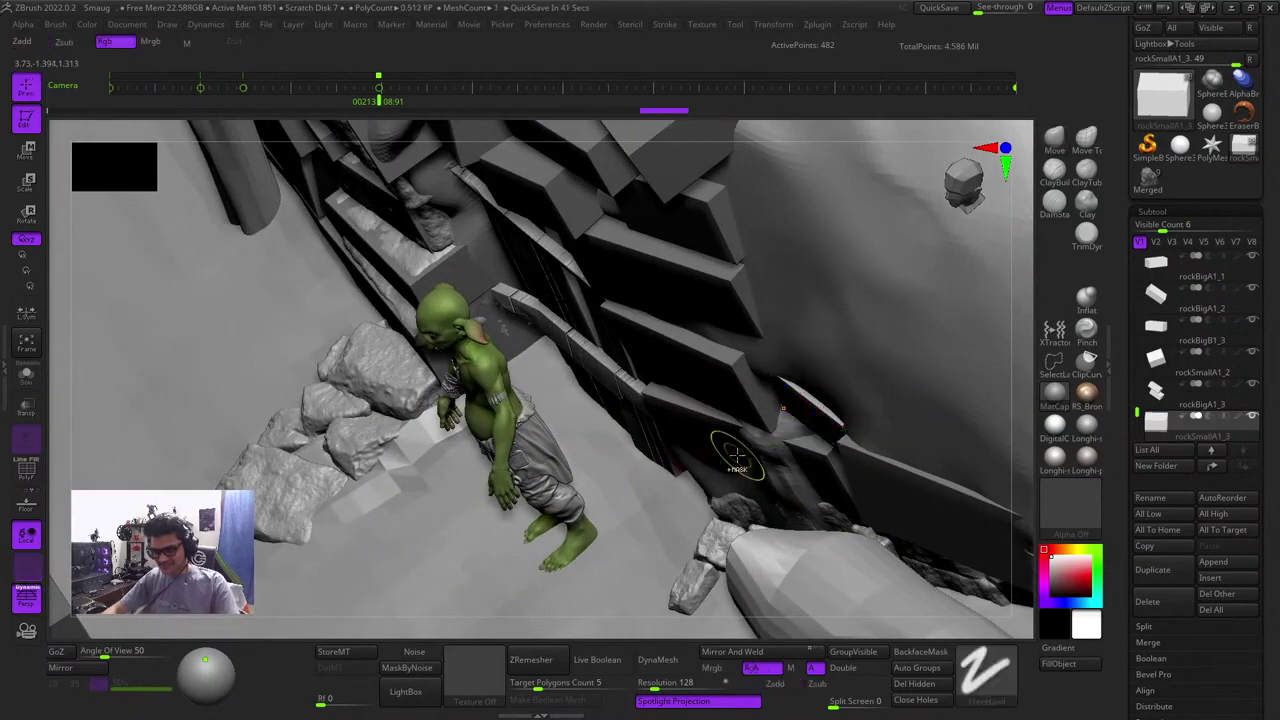
Check the whole hut and landscape from several distances, and examine the spare blocks with rockSmallB selected
ctrl+right_drag(734, 451, 700, 360)
shift+drag(359, 247, 421, 180)
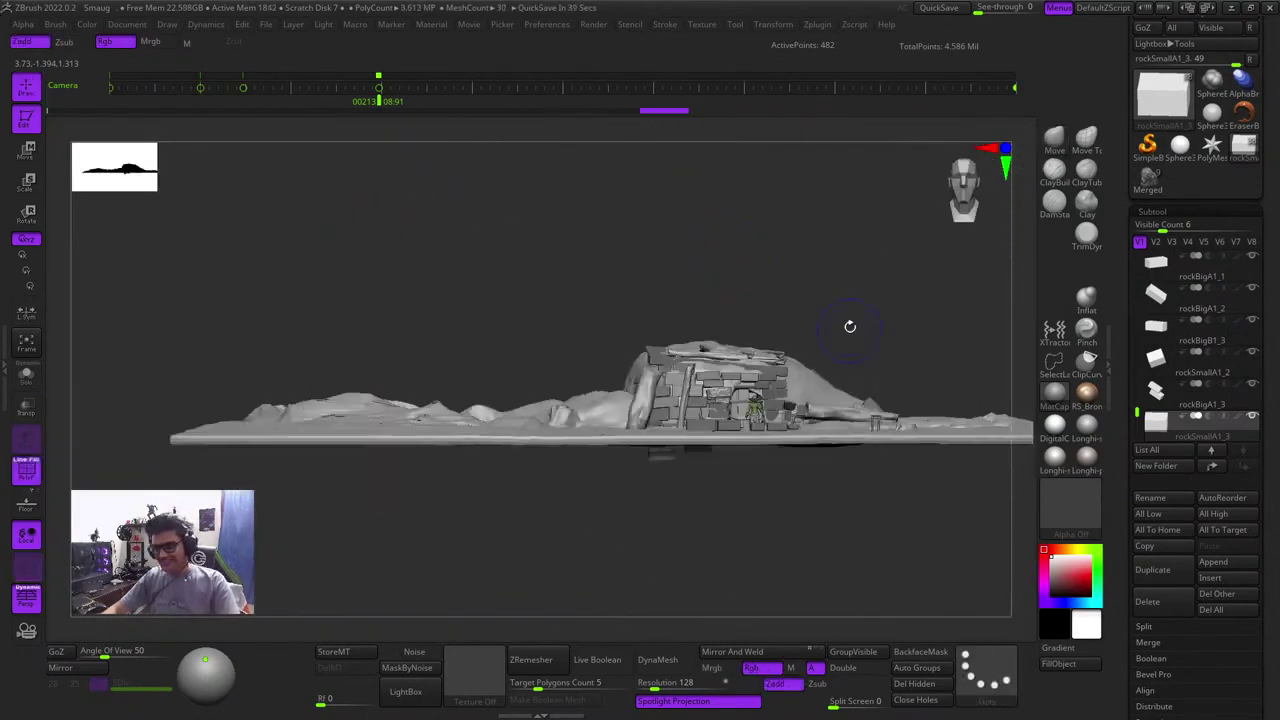
right_drag(760, 256, 802, 385)
right_drag(800, 306, 785, 328)
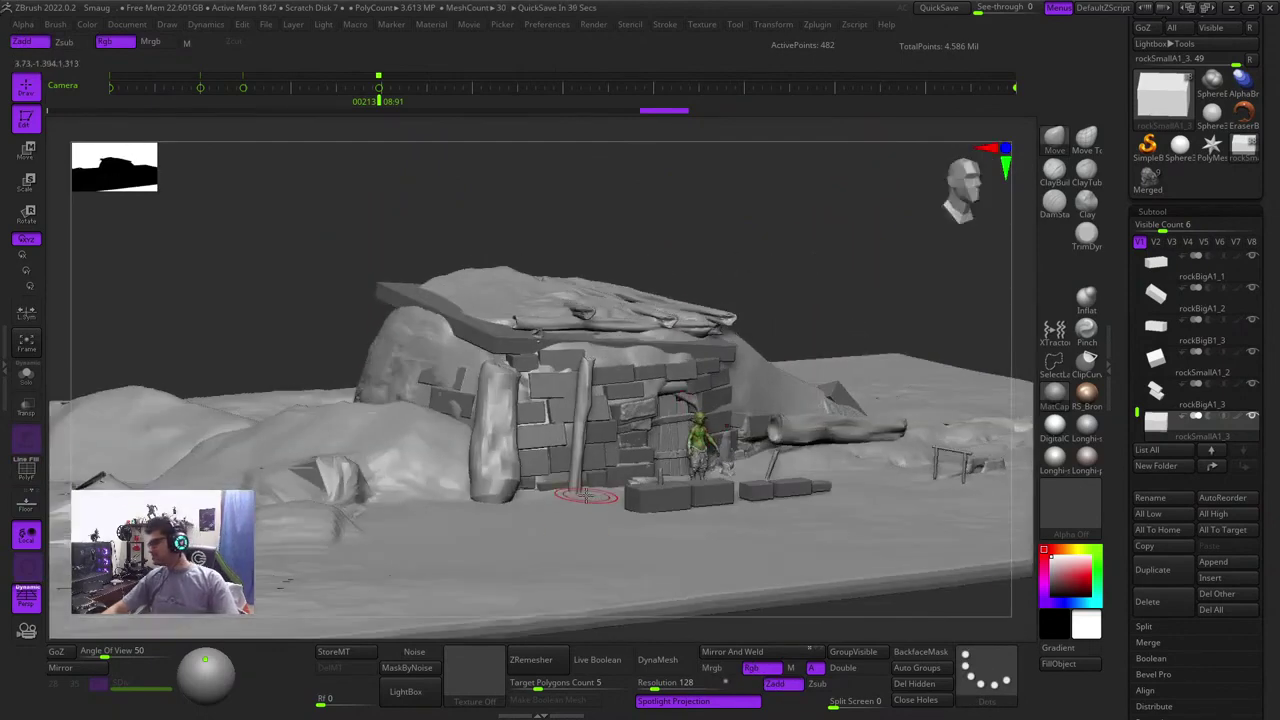
right_drag(818, 190, 690, 540)
alt+click(783, 617)
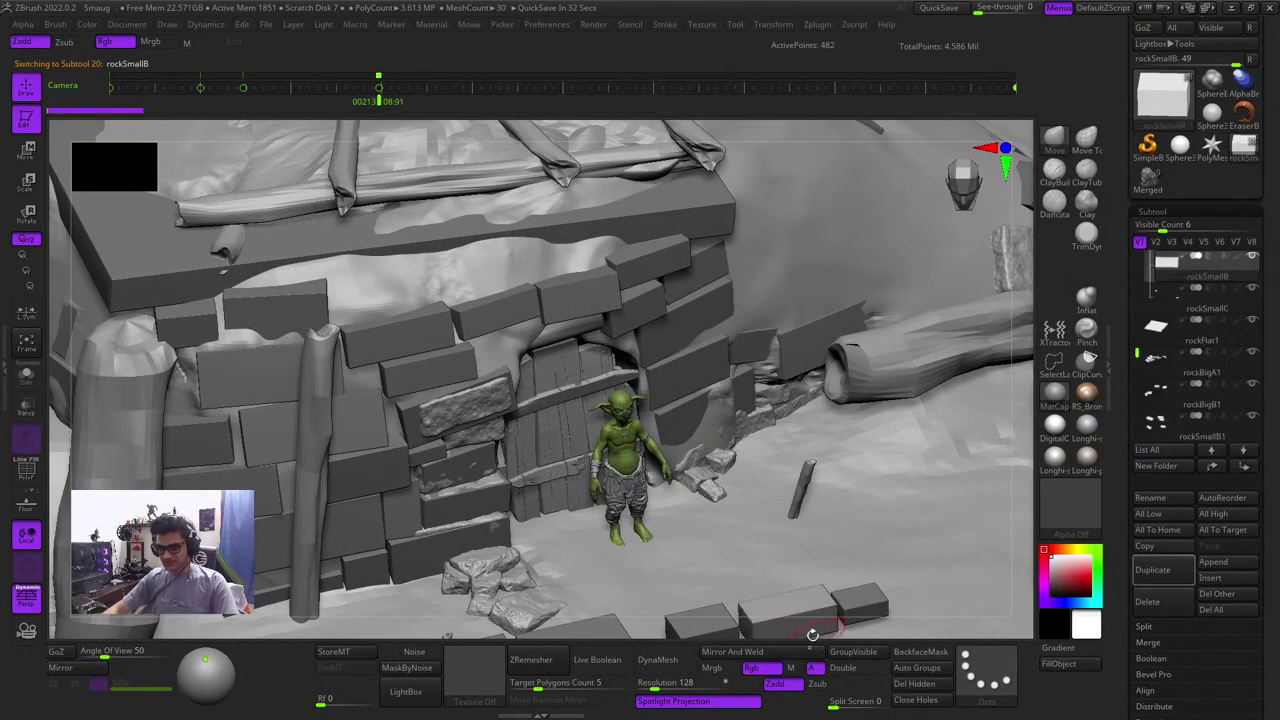
alt+right_drag(790, 637, 888, 354)
key(shift+f)
key(shift+f)
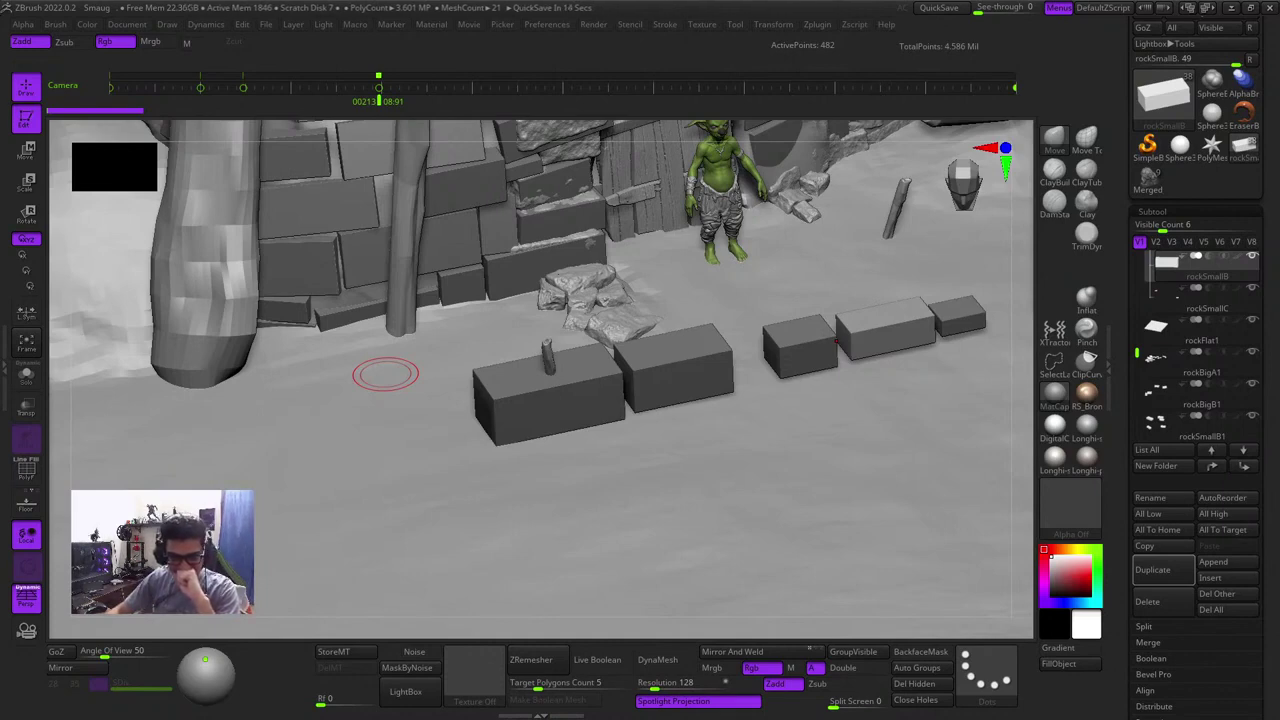
drag(1024, 450, 1025, 325)
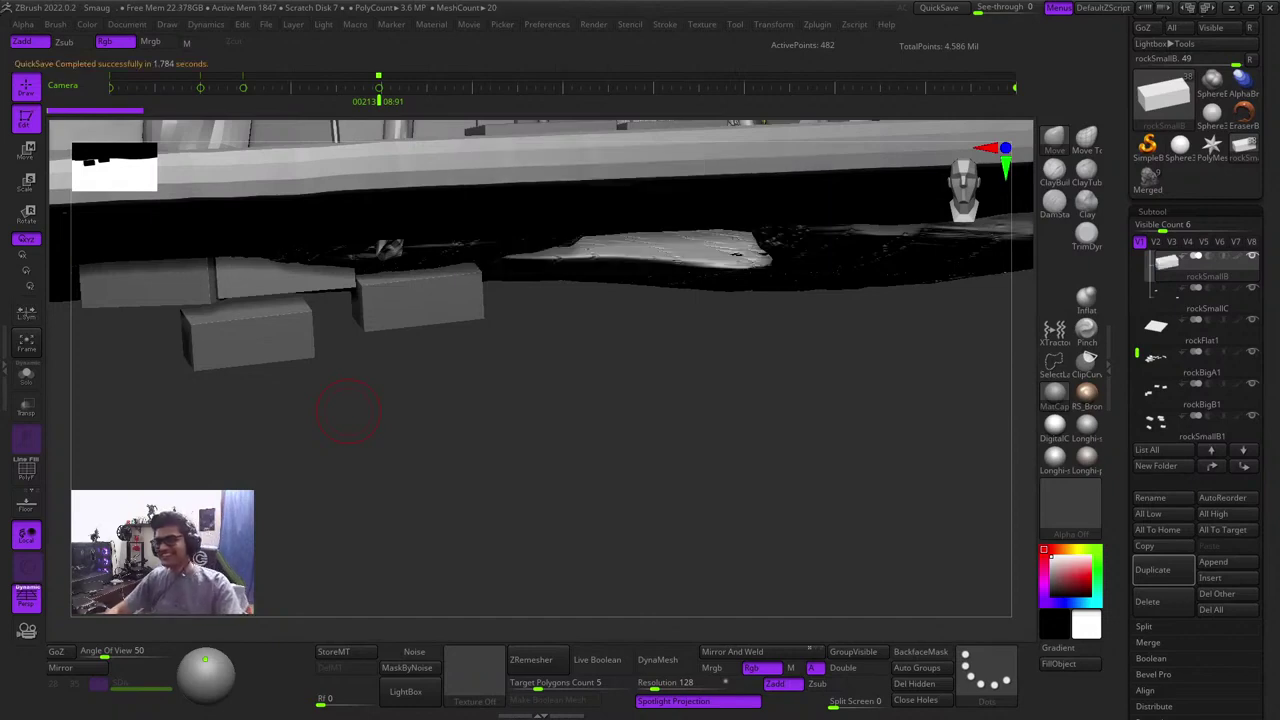
right_drag(718, 440, 729, 414)
key(f)
key(shift+f)
key(shift+f)
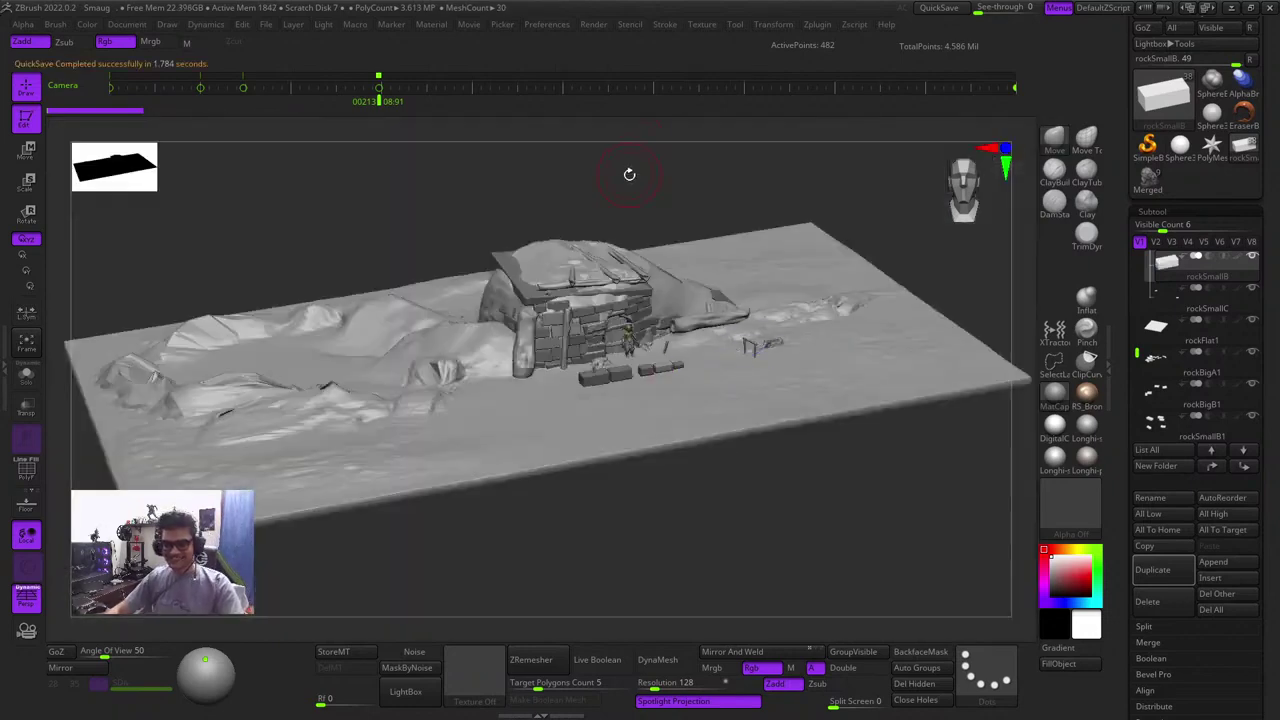
Select the rockFlat1 roof slab and examine its wireframe and overhang above the wall's corner from several angles
ctrl+right_drag(629, 174, 545, 500)
alt+right_drag(667, 137, 530, 386)
alt+click(427, 276)
key(shift+f)
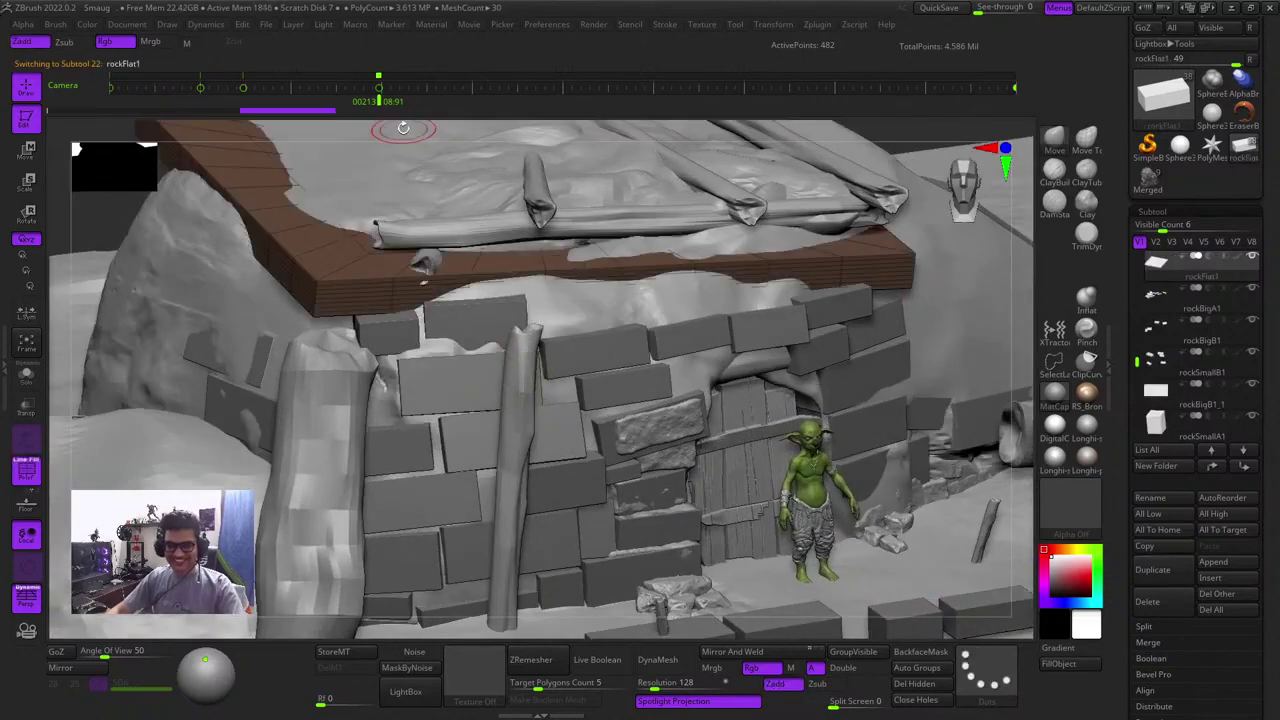
right_drag(403, 127, 391, 118)
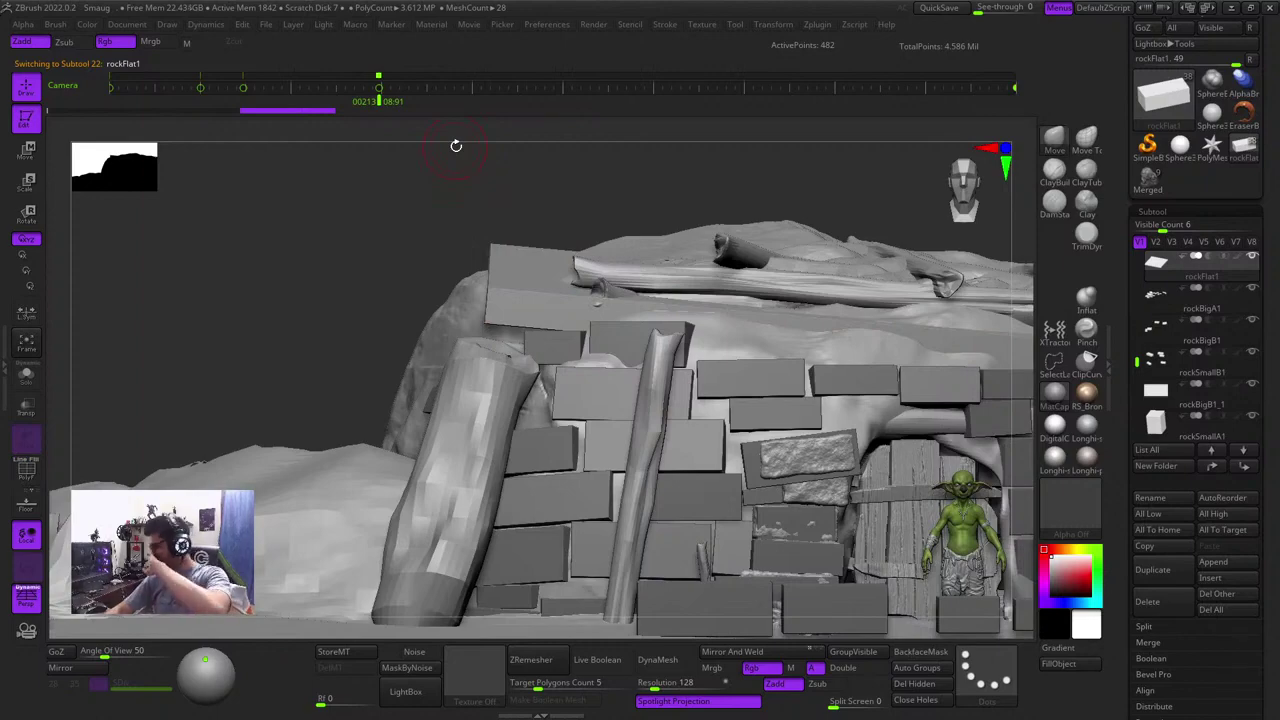
drag(433, 187, 454, 243)
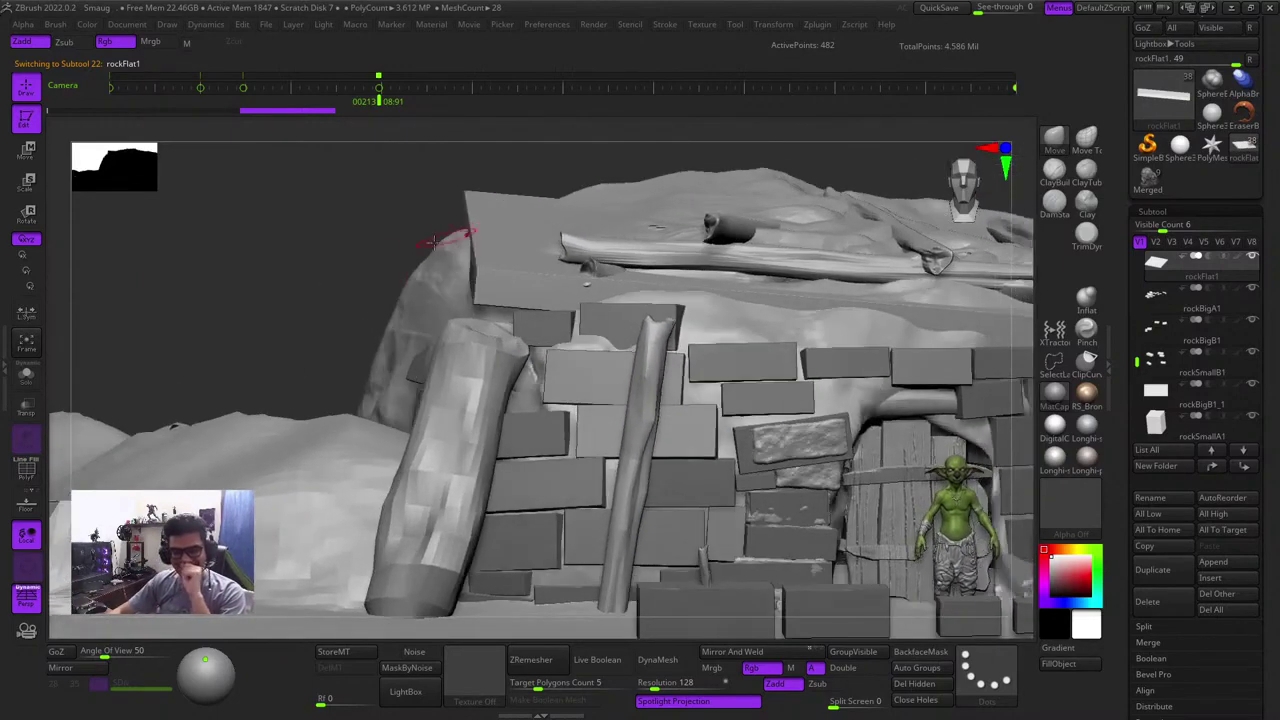
drag(445, 167, 449, 153)
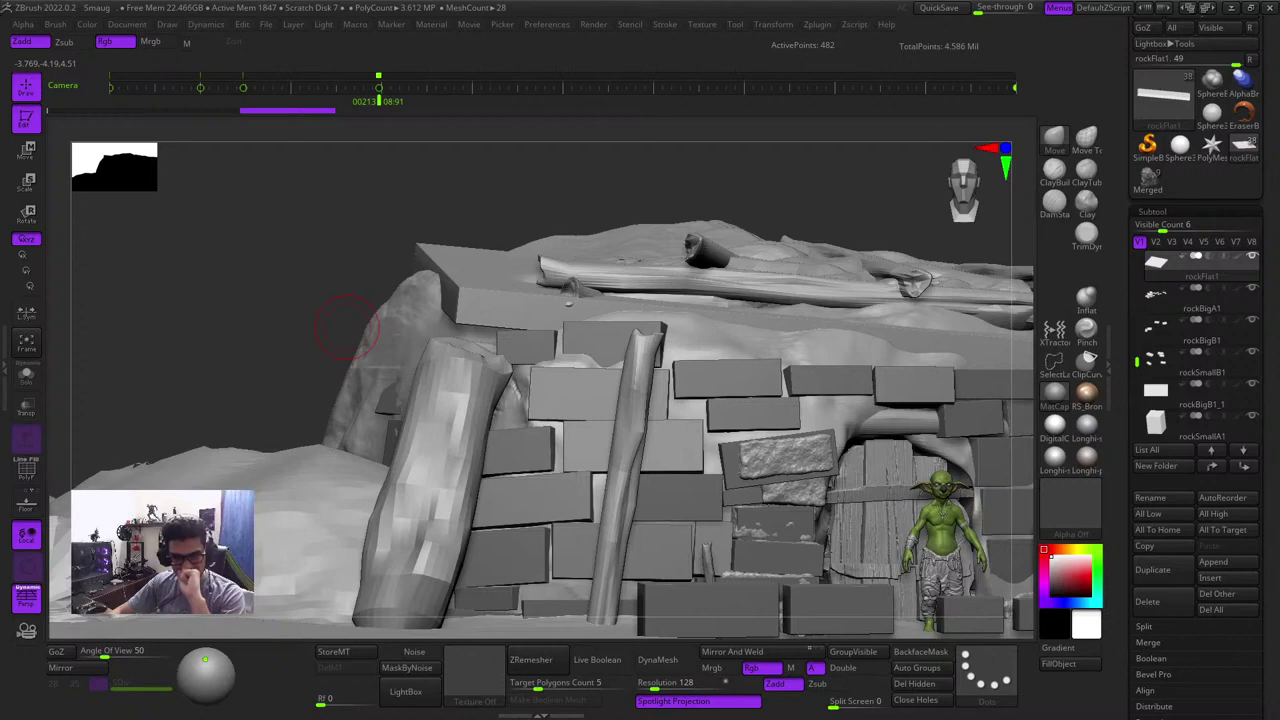
drag(832, 138, 706, 286)
drag(853, 323, 880, 282)
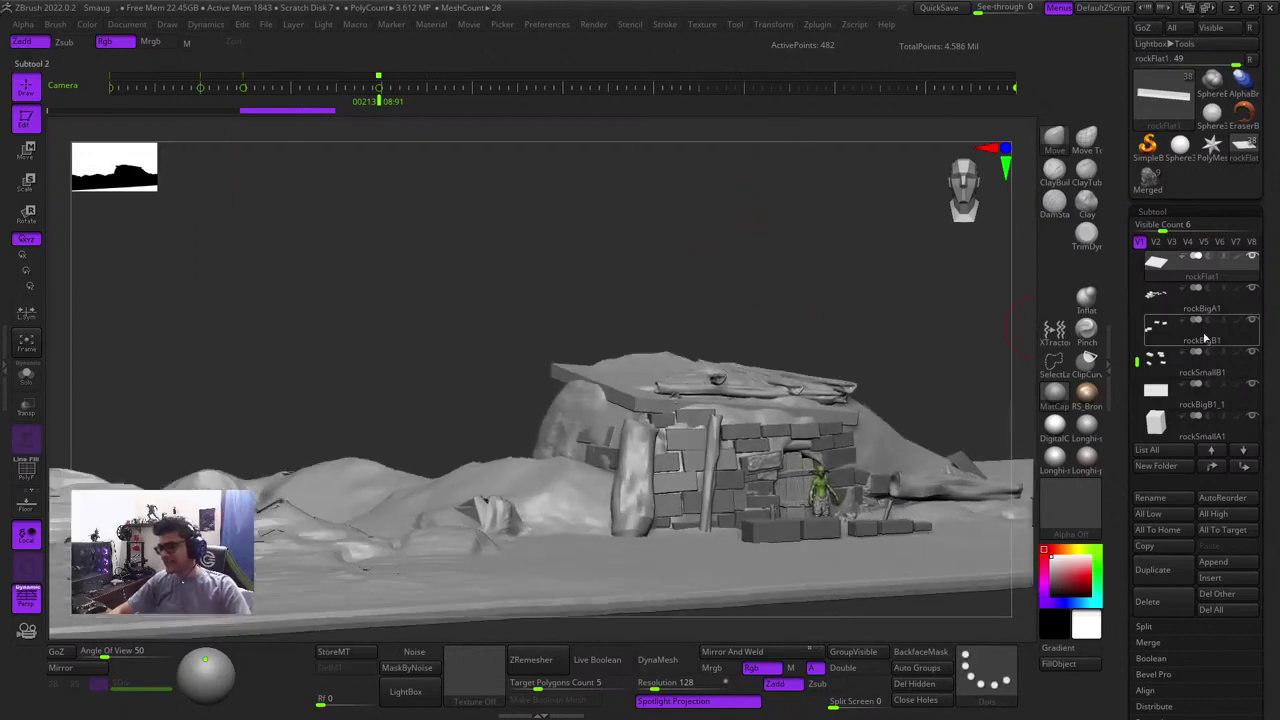
Show the hidden PM3D_Cylinder3D1_4 subtool and check how it sits with the hut
drag(1137, 362, 1136, 286)
click(1252, 290)
key(f)
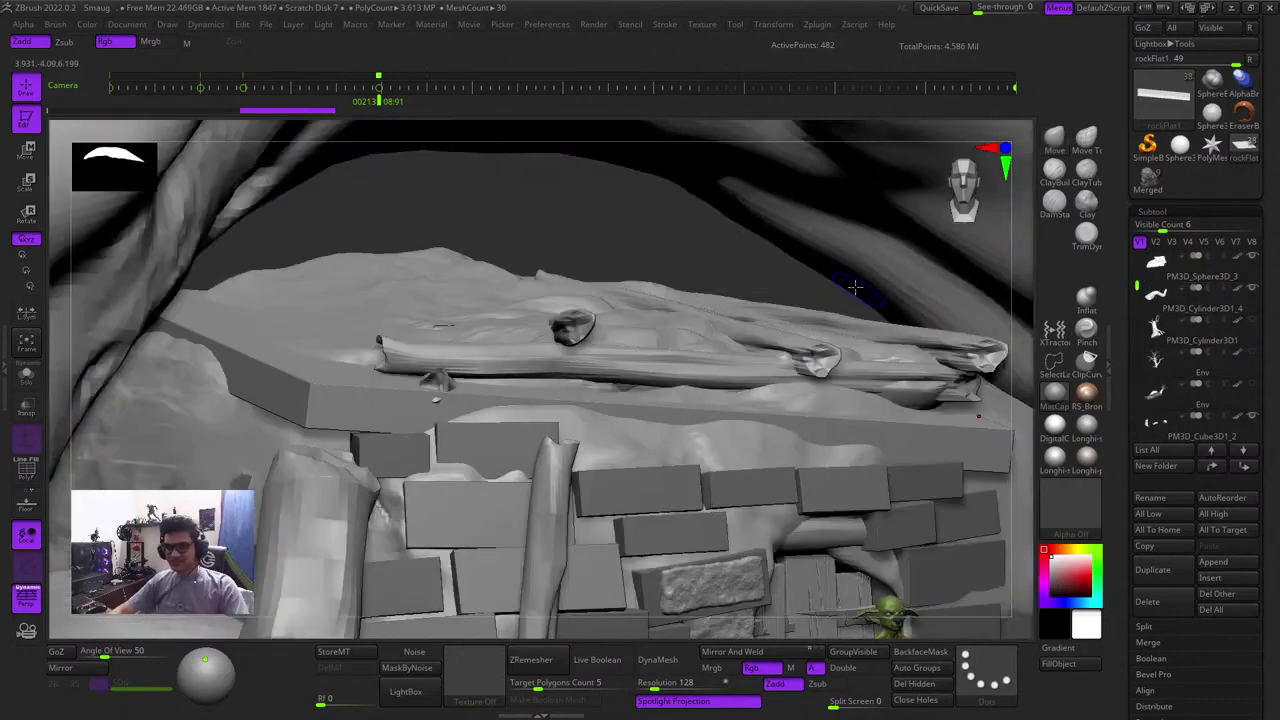
key(shift+f)
key(shift+f)
key(f)
drag(757, 283, 780, 262)
key(f)
alt+click(889, 408)
drag(1011, 449, 935, 480)
key(f)
key(f)
mouse_move(831, 578)
mouse_down()
mouse_move(770, 603)
mouse_move(849, 592)
mouse_move(840, 584)
mouse_up()
ctrl+right_drag(733, 586, 777, 551)
key(f)
Select the rockBigA1 bricks, isolate them, and show their polygroup wireframe for inspection
drag(817, 177, 905, 212)
ctrl+right_drag(688, 402, 748, 482)
alt+click(704, 318)
key(shift+f)
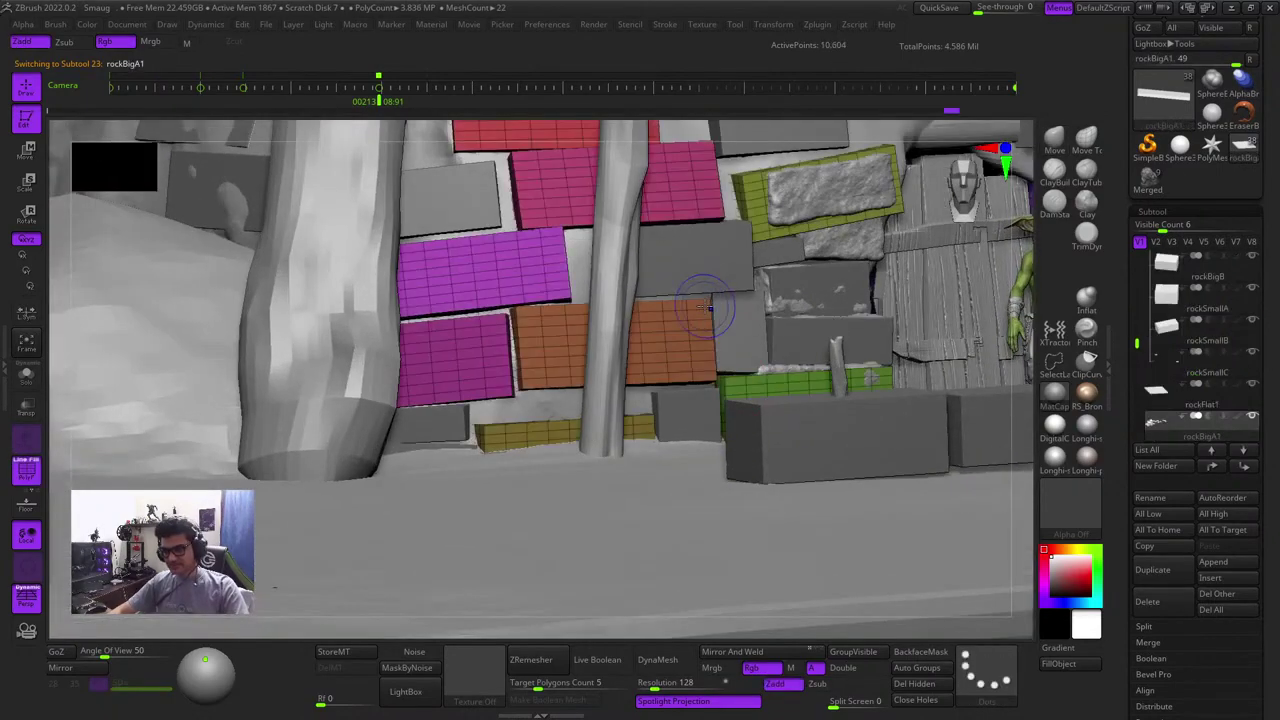
key(shift+f)
click(29, 380)
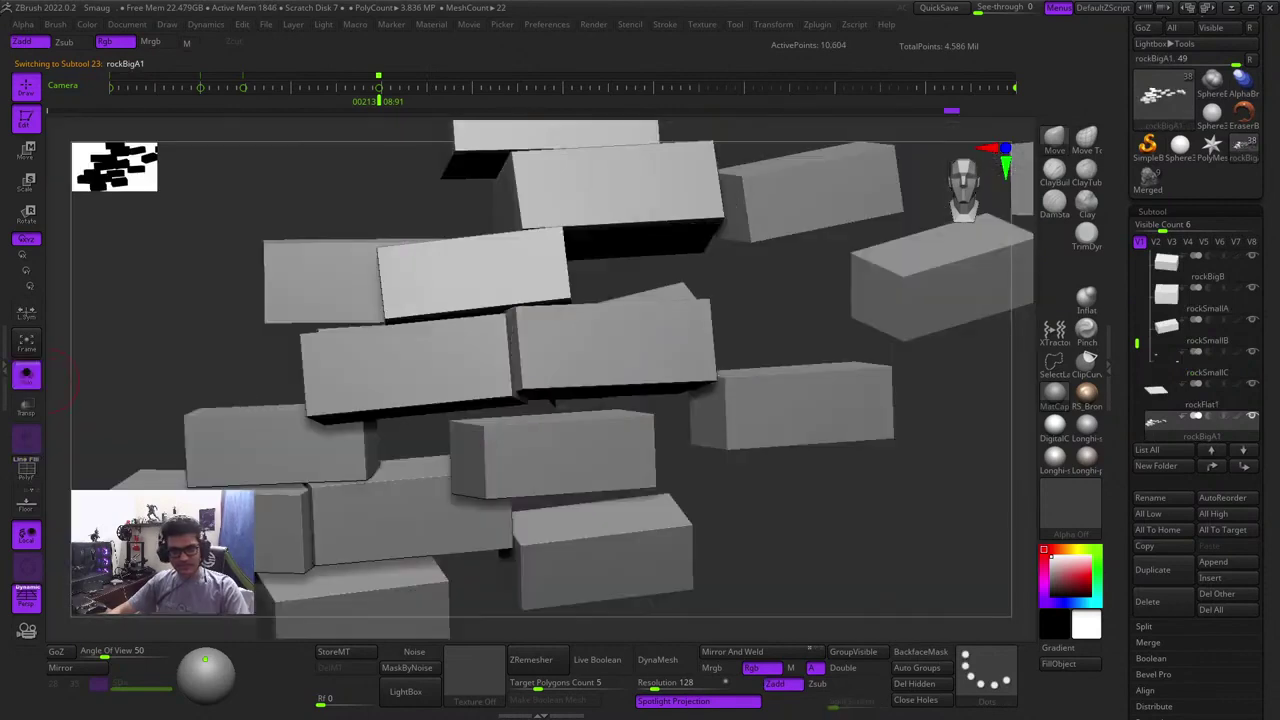
drag(755, 500, 759, 553)
key(shift+f)
key(shift+f)
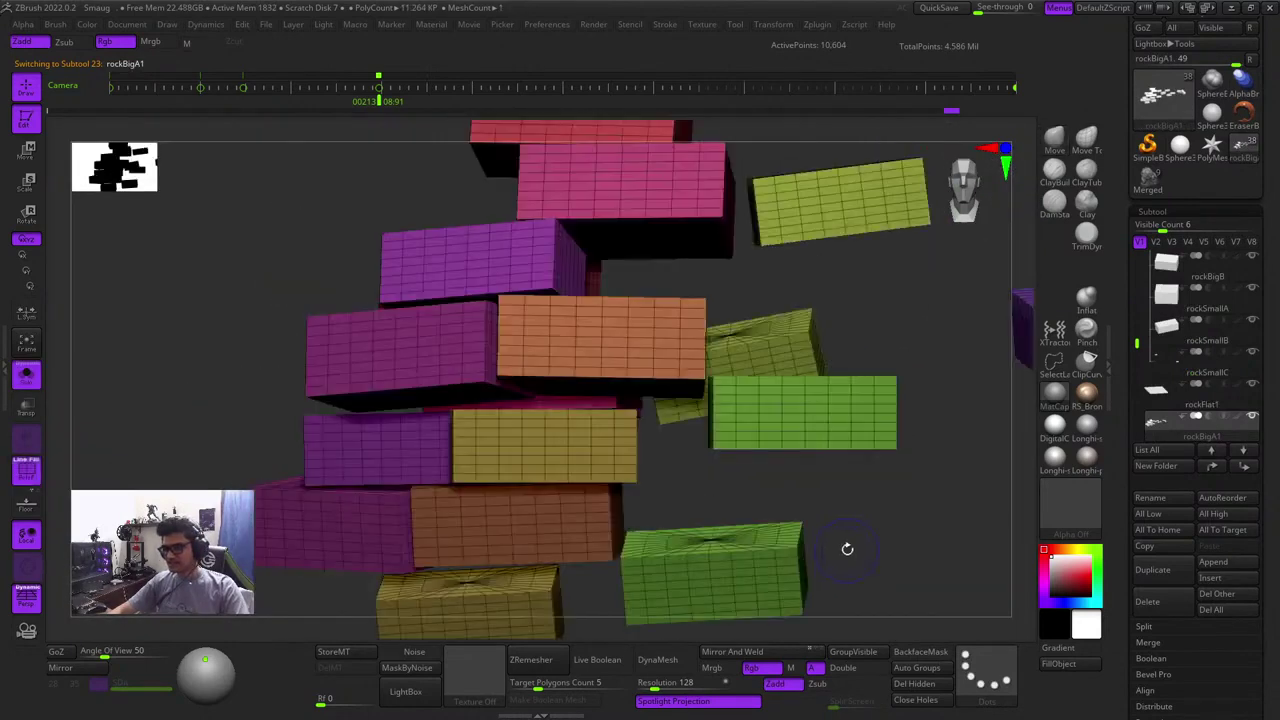
drag(846, 543, 893, 545)
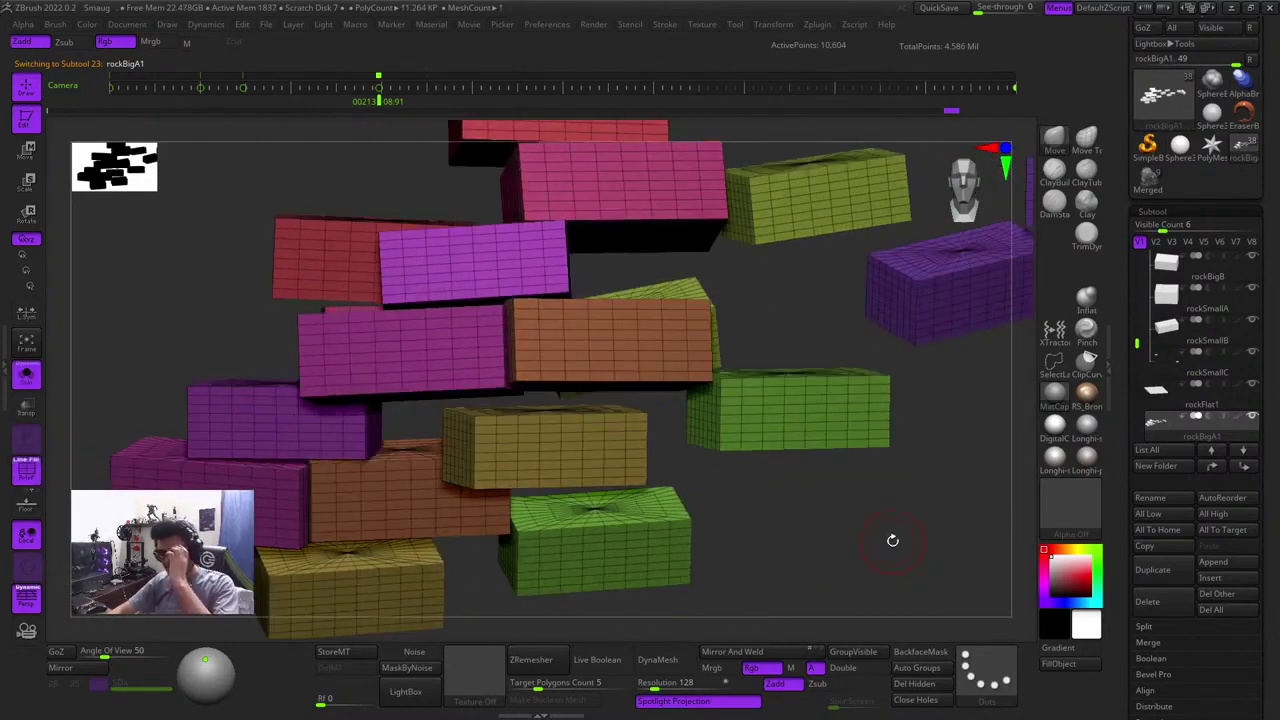
Apply surface noise to the rockBigA1 bricks, adjusting noise scale and strength for a rough, pitted stone texture
click(416, 652)
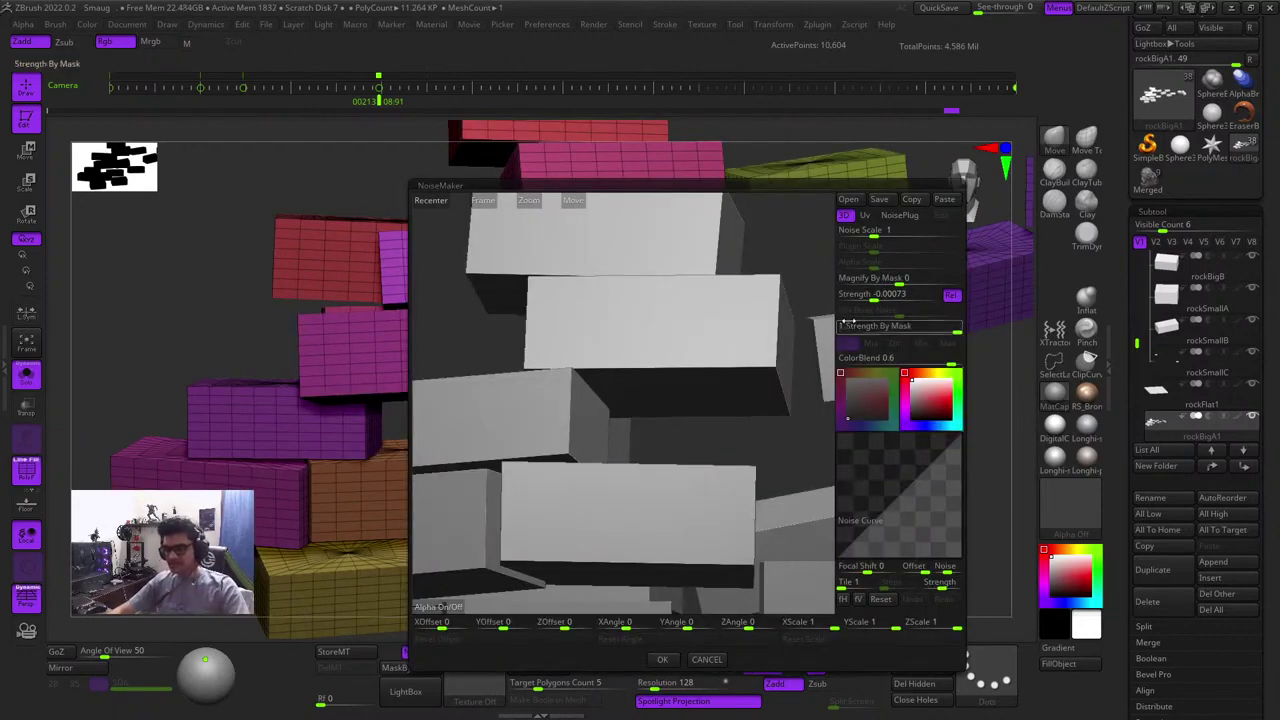
drag(874, 299, 904, 284)
drag(878, 232, 928, 233)
drag(918, 297, 871, 299)
click(664, 661)
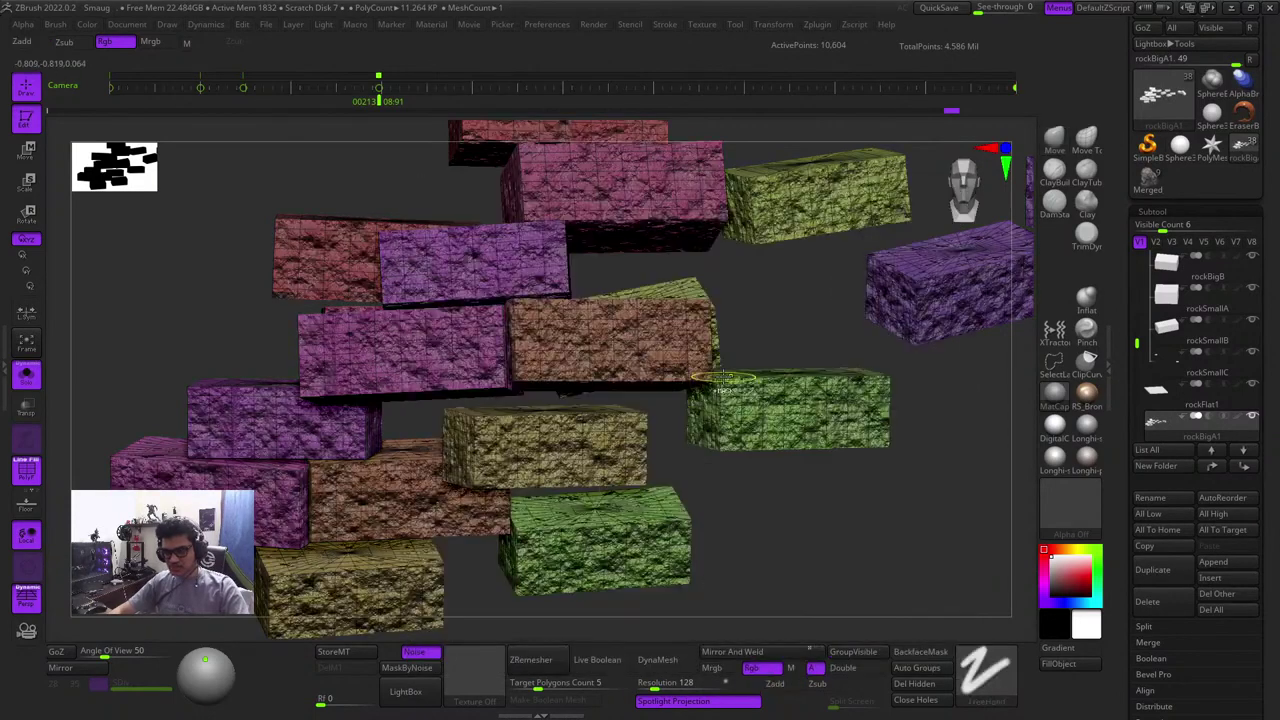
Hide the wireframe, bring back the full scene, and select the smooth rockBigB1_1 brick beside the textured ones
ctrl+right_drag(757, 594, 714, 495)
key(shift+f)
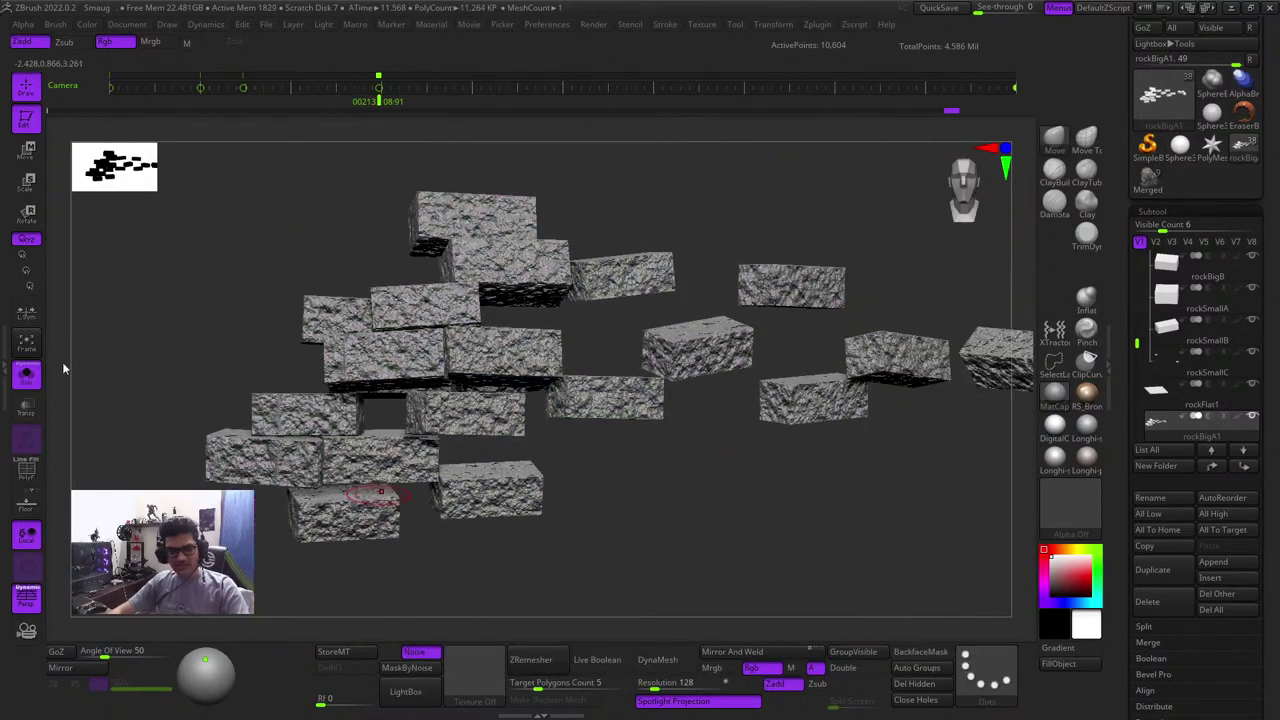
click(27, 375)
right_drag(645, 558, 707, 596)
ctrl+right_drag(571, 300, 576, 365)
alt+click(563, 344)
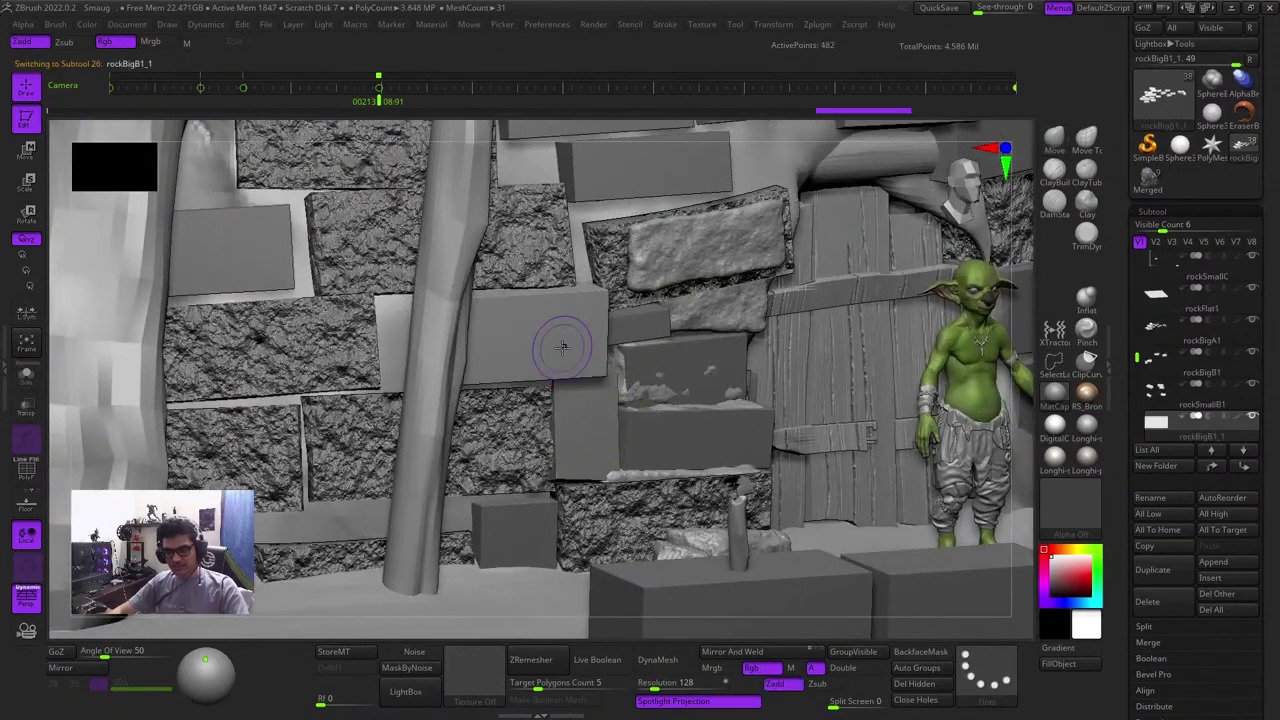
Copy the surface noise settings of the textured rockBigA1 bricks for reuse on other bricks
key(shift+f)
key(shift+f)
alt+click(506, 268)
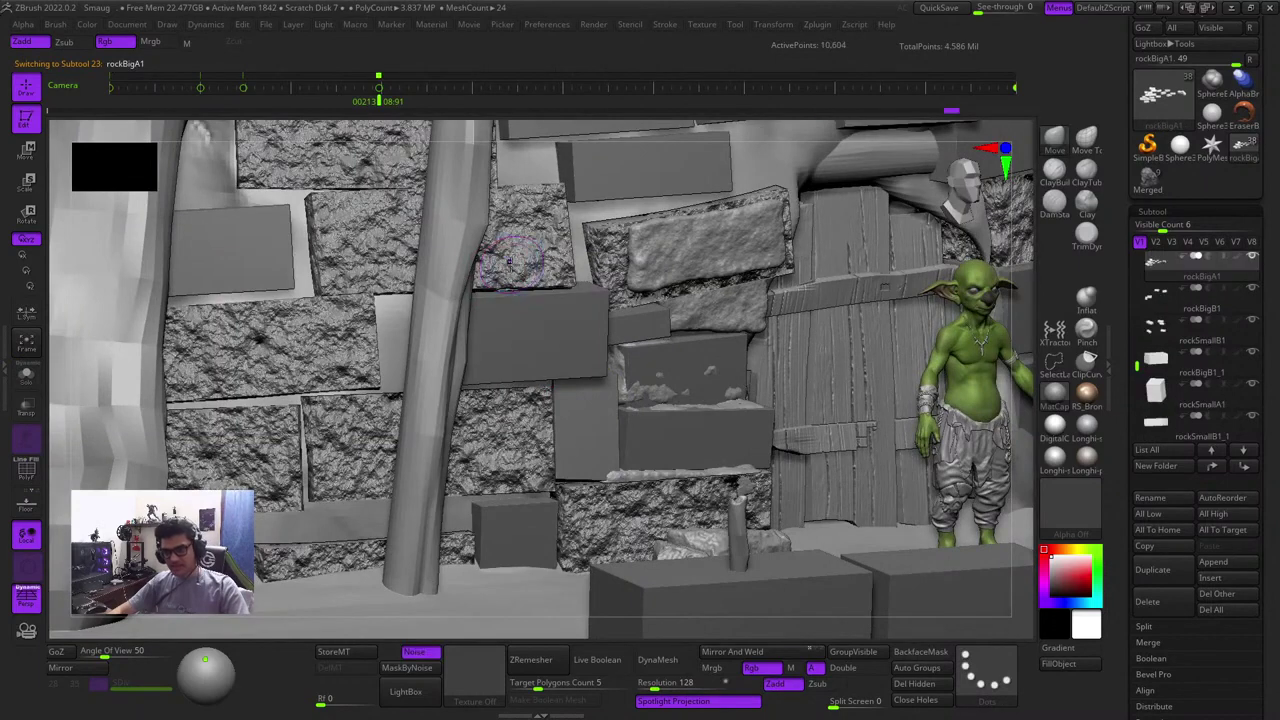
key(shift+f)
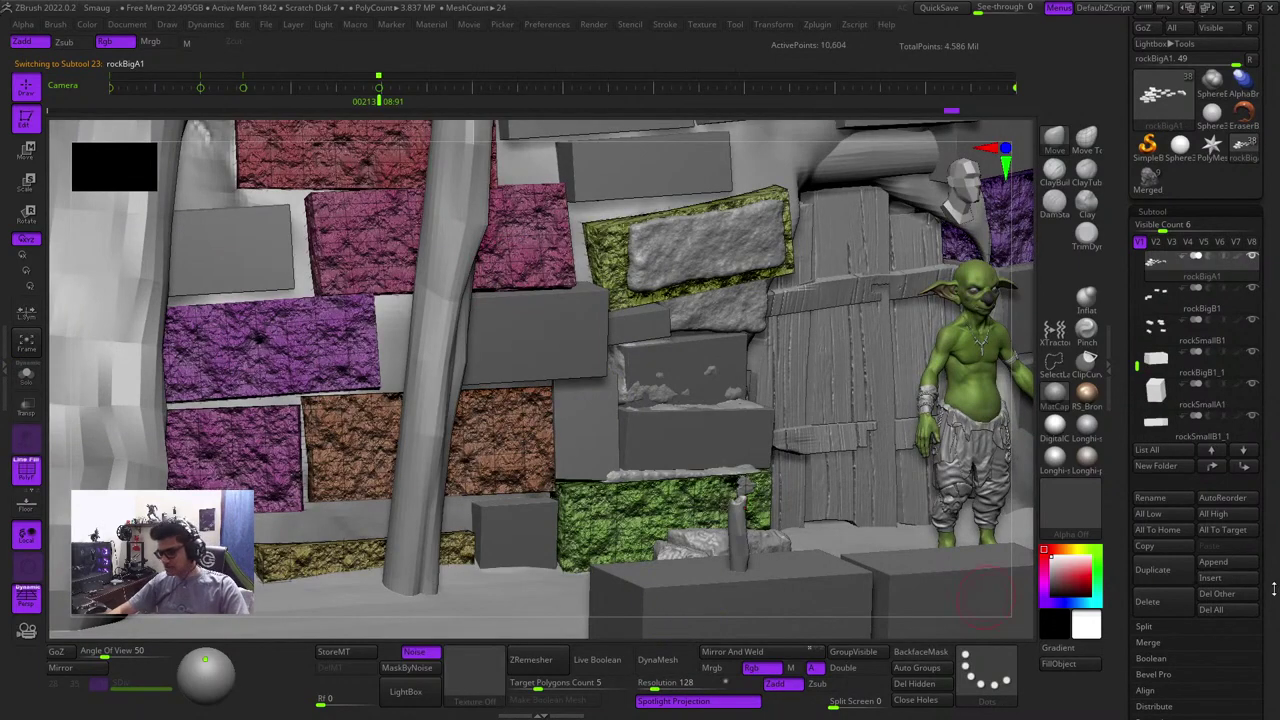
drag(1274, 589, 1263, 452)
click(1190, 465)
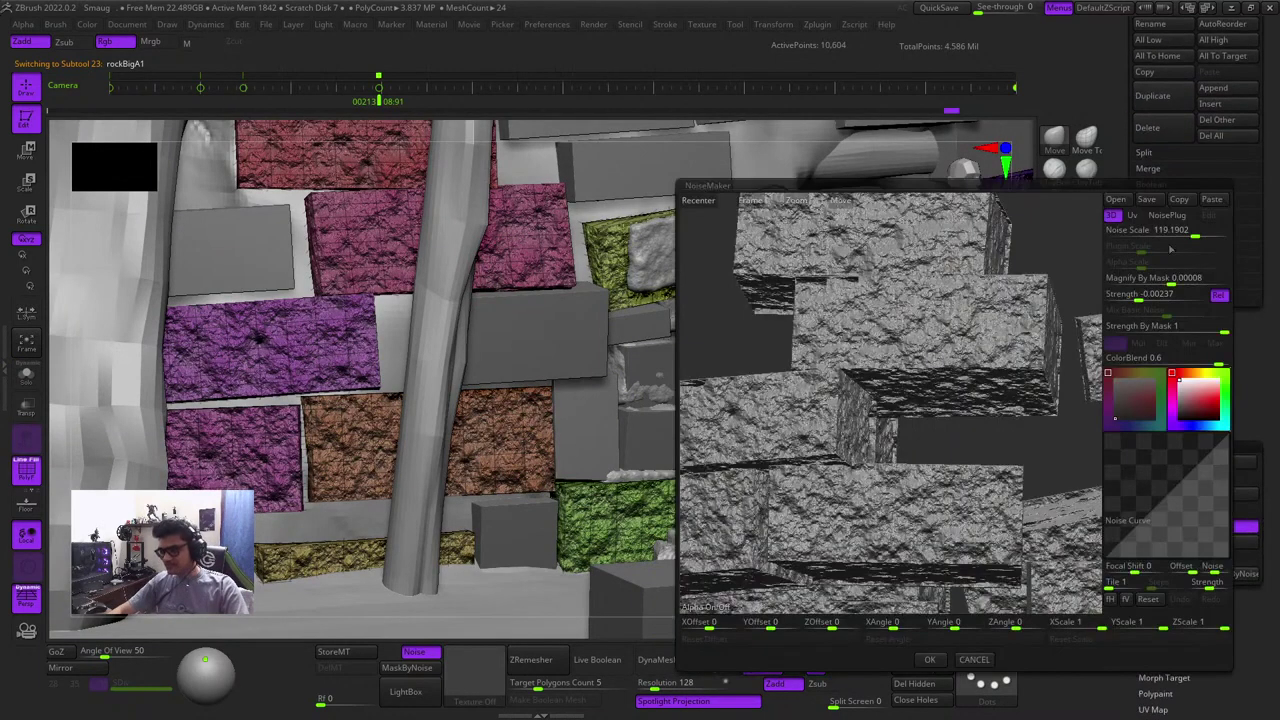
click(966, 661)
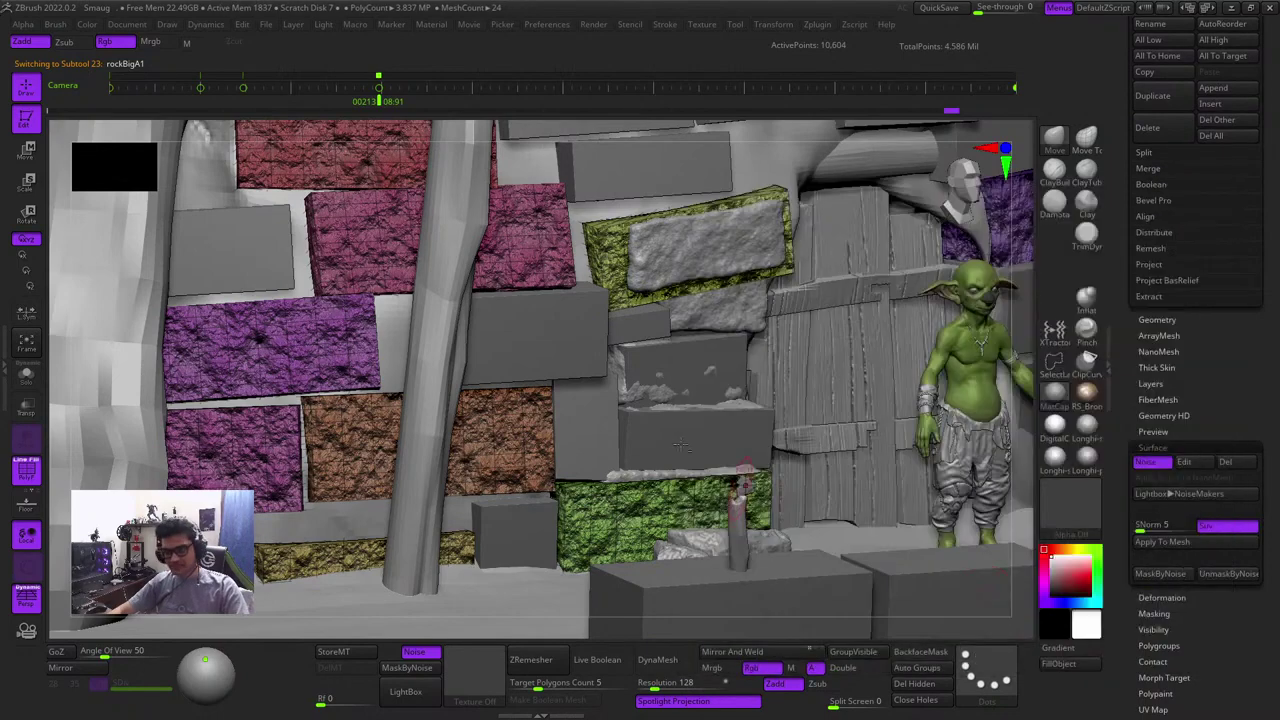
Paste the copied surface noise onto the smooth rockBigB1_1 brick, with noise scale 119.1902 and strength -0.00237
alt+click(555, 323)
key(shift+f)
mouse_move(564, 345)
ctrl+right_down()
mouse_move(768, 378)
mouse_move(793, 566)
ctrl+right_up()
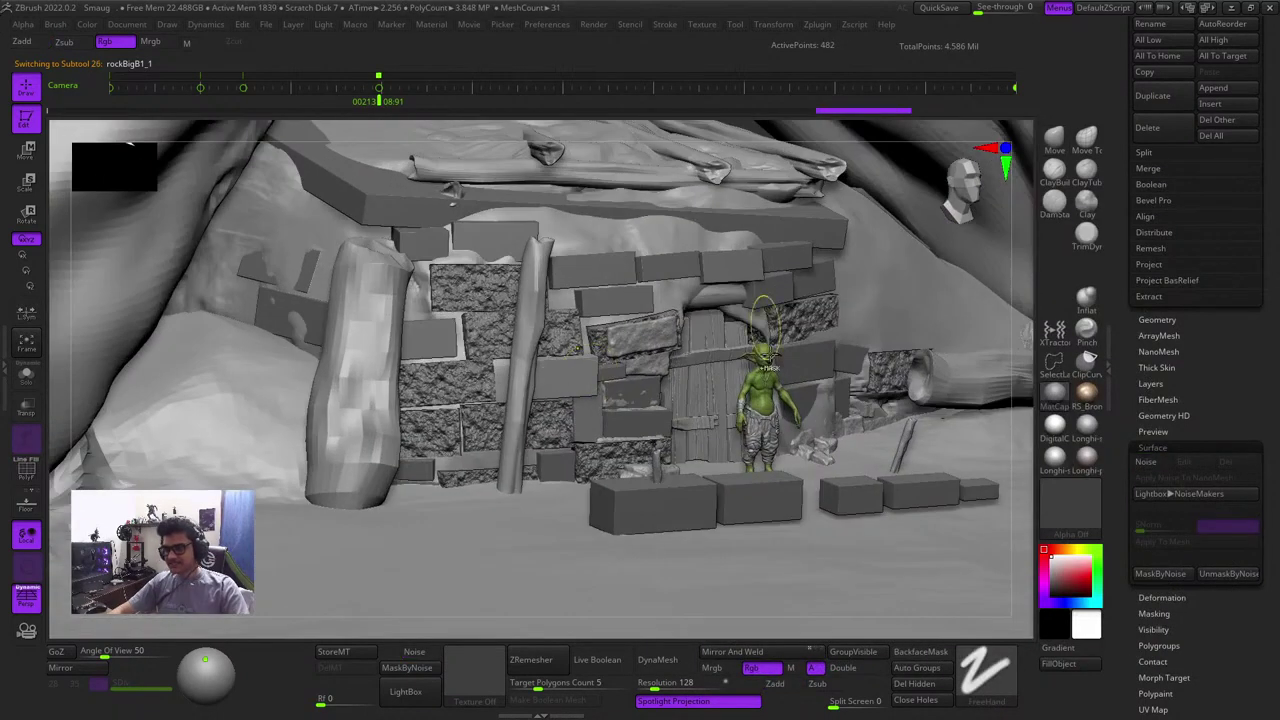
click(412, 652)
click(926, 201)
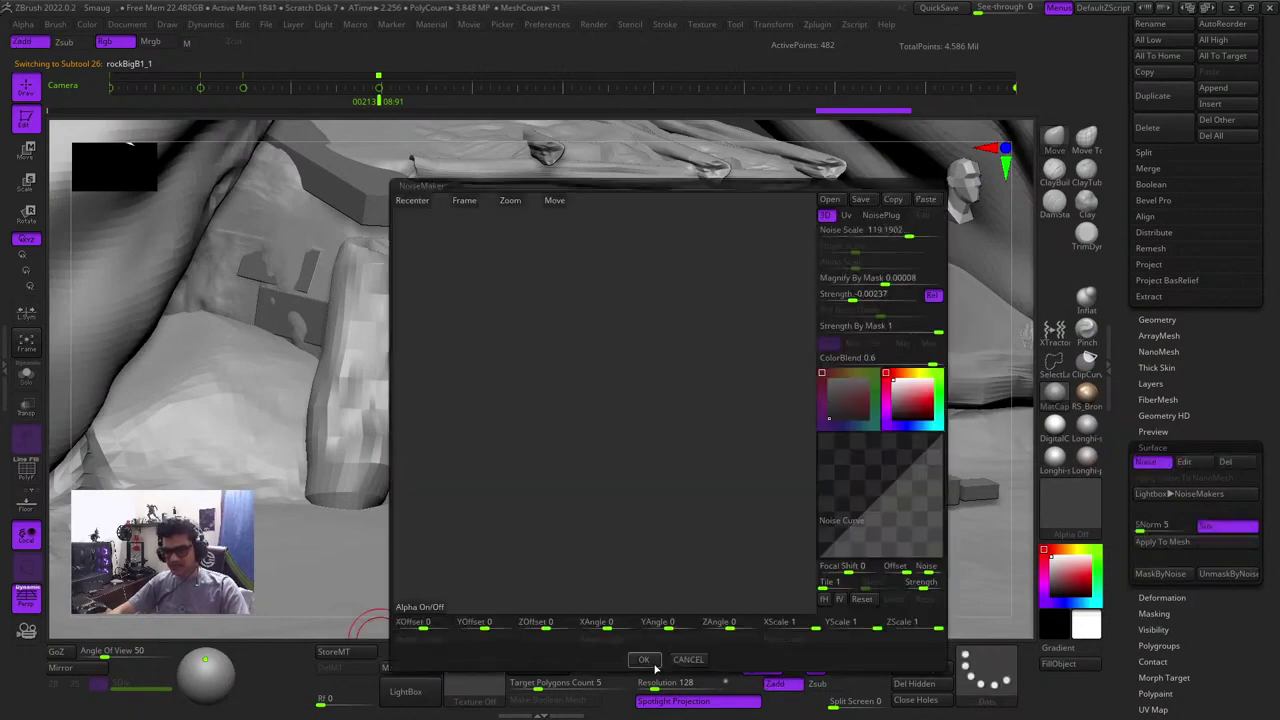
click(645, 660)
Identify the rockSmallB1 bricks by their polygroup wireframe and paste the copied rough noise settings onto them
ctrl+right_drag(760, 385, 659, 420)
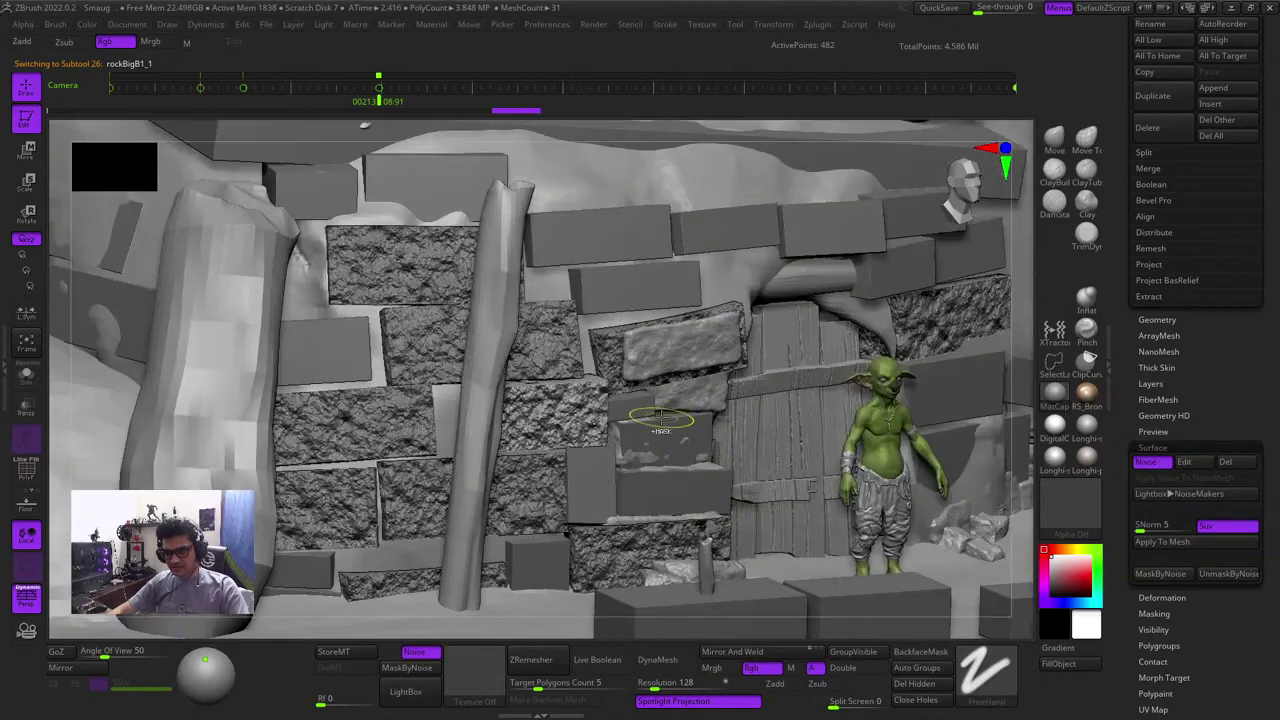
key(shift+f)
key(shift+f)
alt+click(642, 287)
key(shift+f)
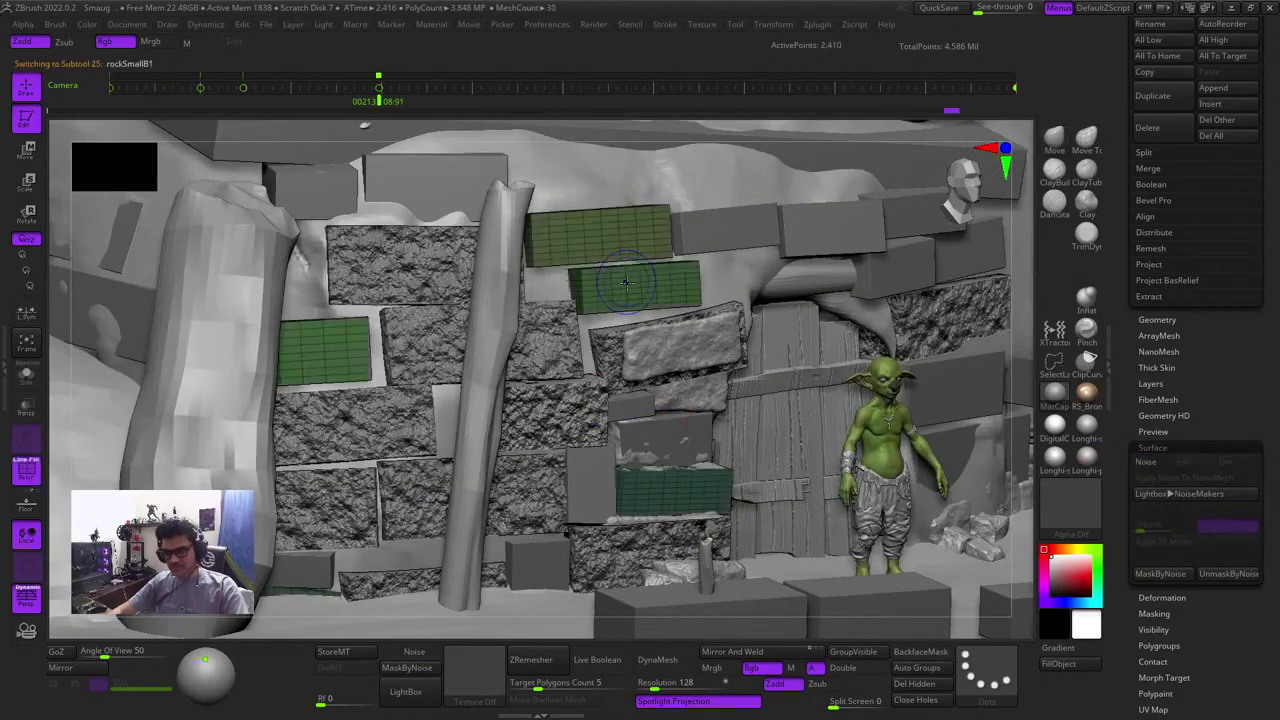
key(shift+f)
click(415, 653)
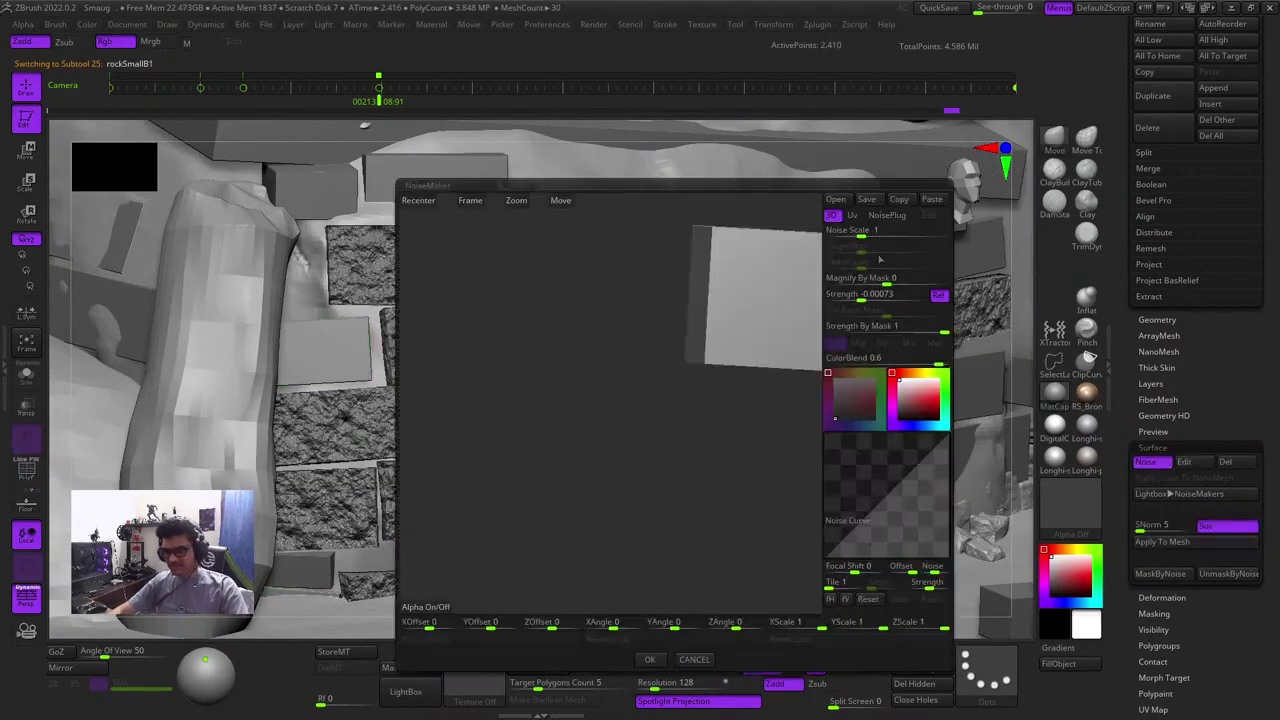
click(930, 200)
click(649, 659)
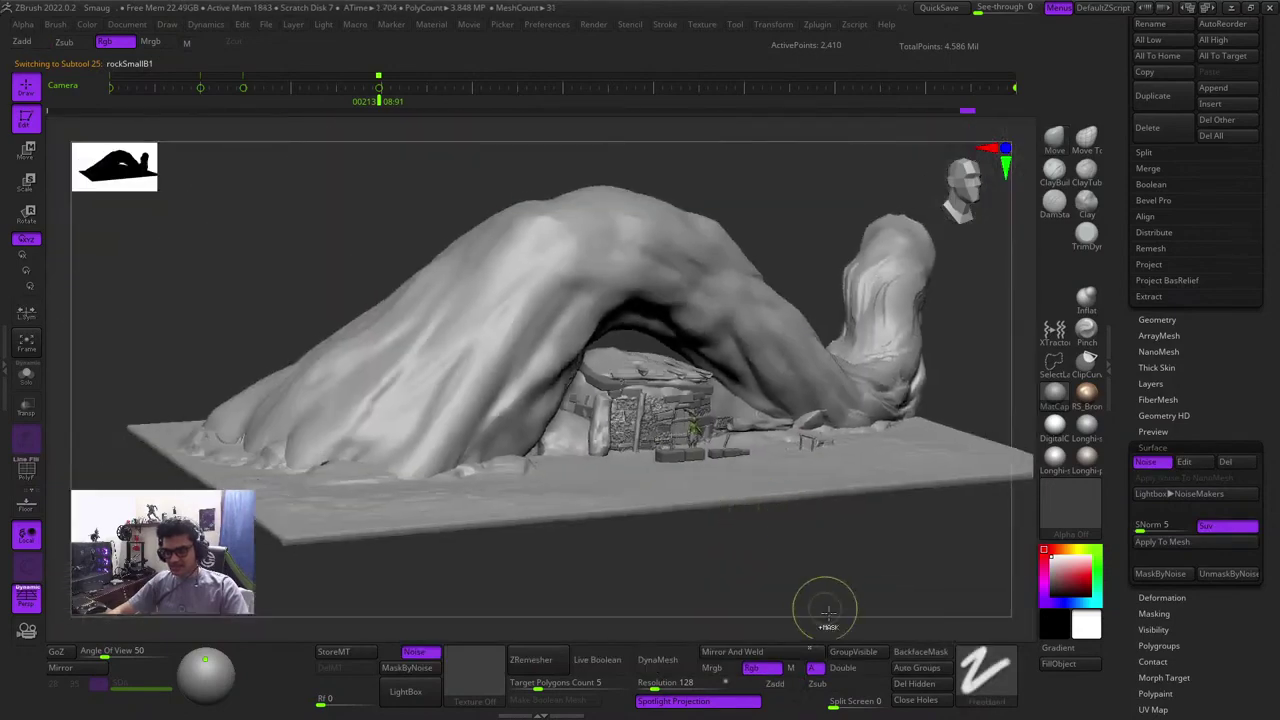
Select the rockBigB1 bricks around the door and paste the copied noise onto them, with scale 119.1902 and strength -0.00237
key(shift+f)
key(shift+f)
right_drag(811, 543, 812, 440)
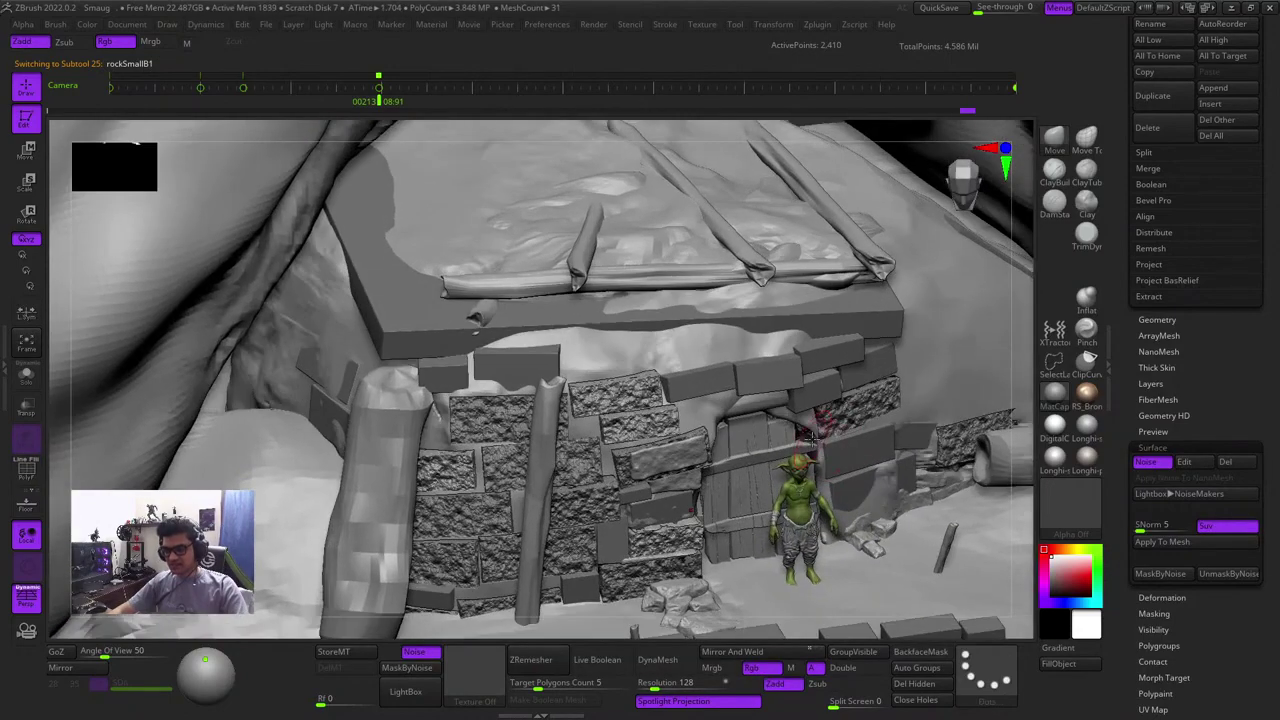
key(shift+f)
key(shift+f)
alt+click(768, 373)
key(shift+f)
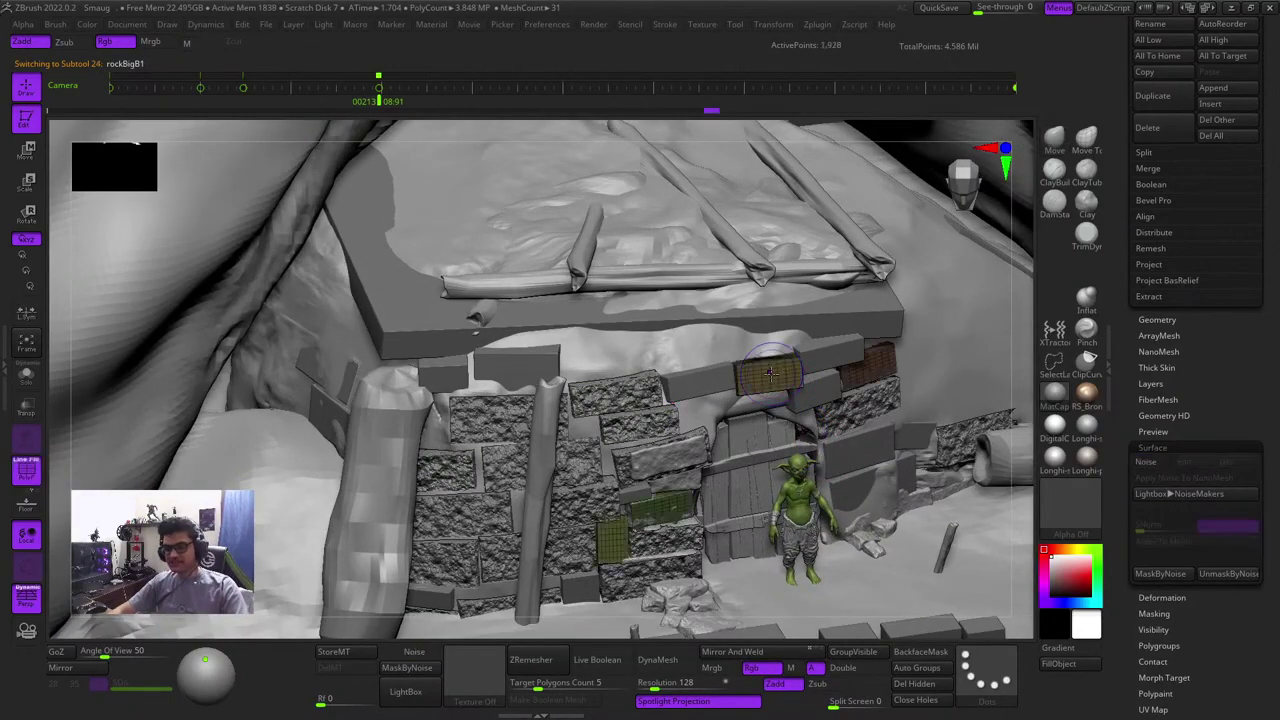
click(430, 653)
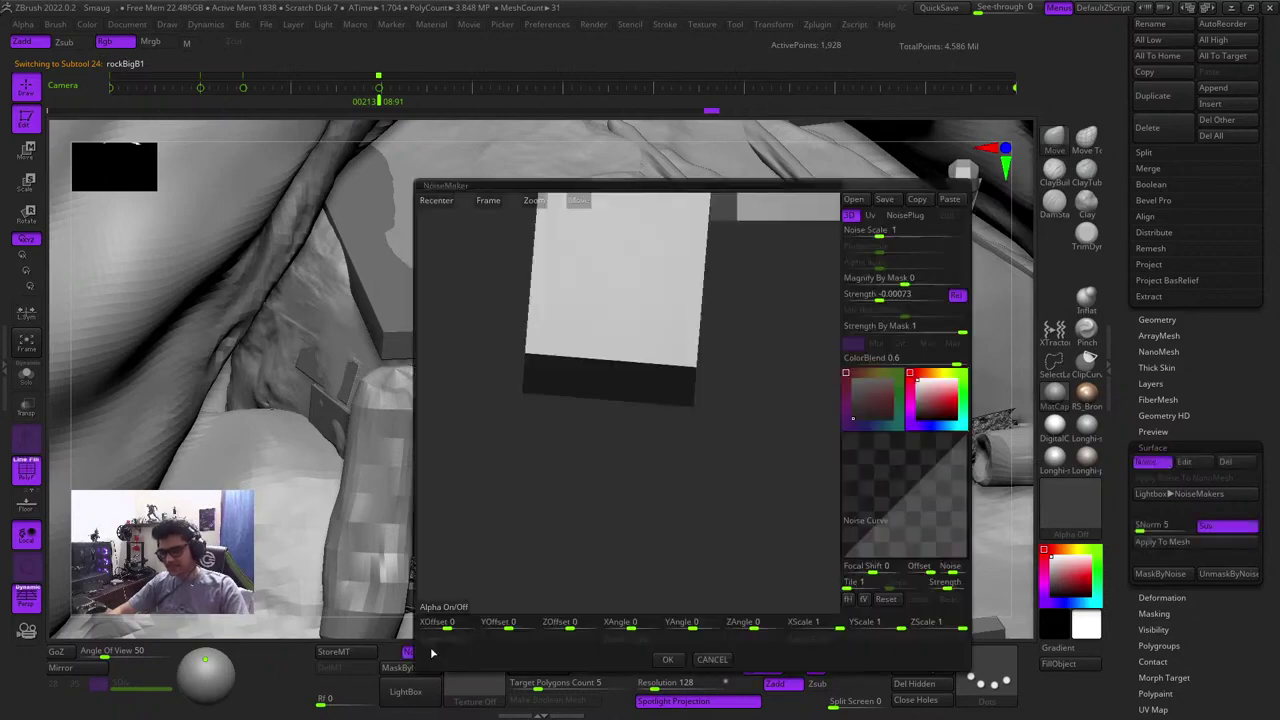
click(949, 200)
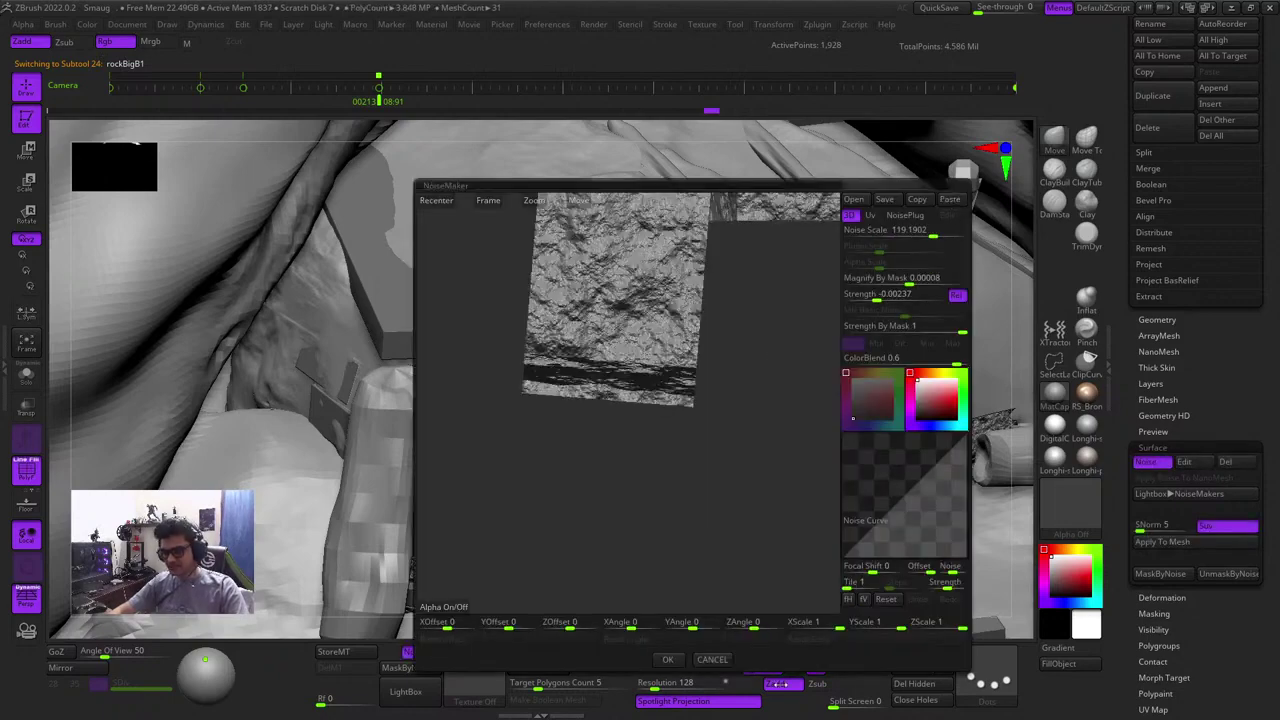
click(674, 666)
Hide the wireframe and apply the copied rough noise to the rockBigB1_2 brick beside the door
ctrl+right_drag(543, 351, 540, 215)
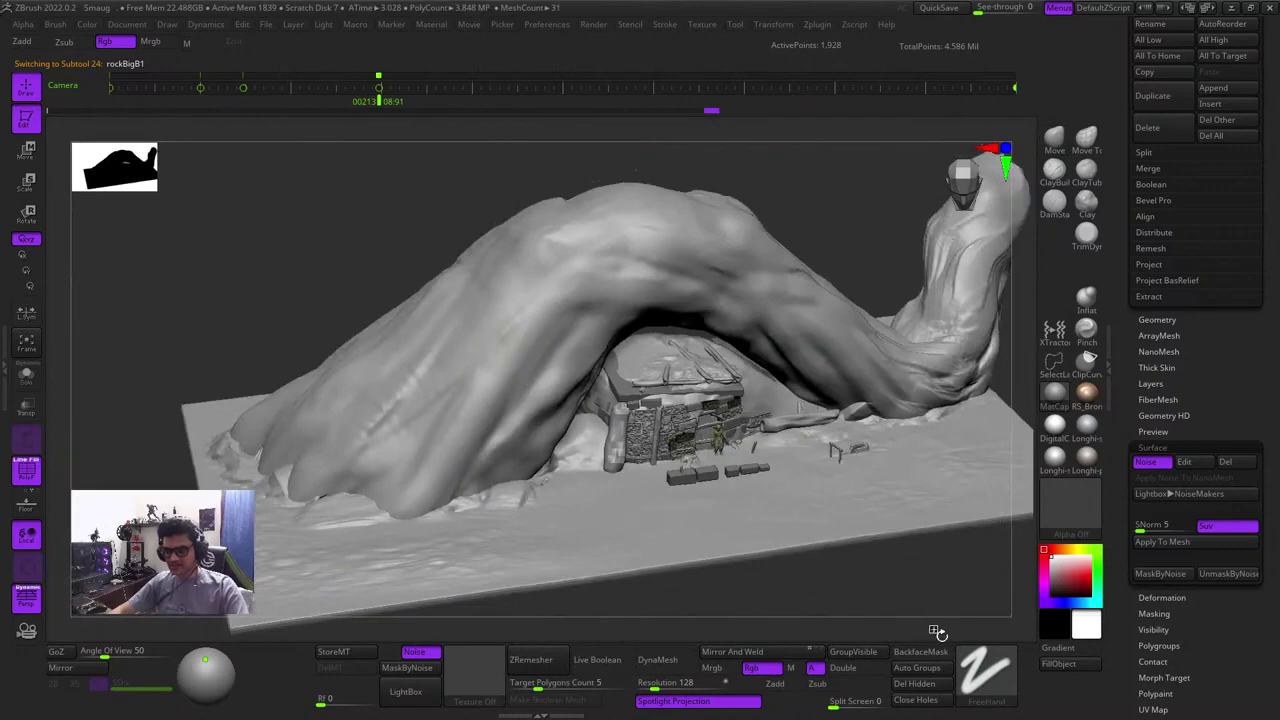
right_drag(901, 500, 765, 552)
key(shift+f)
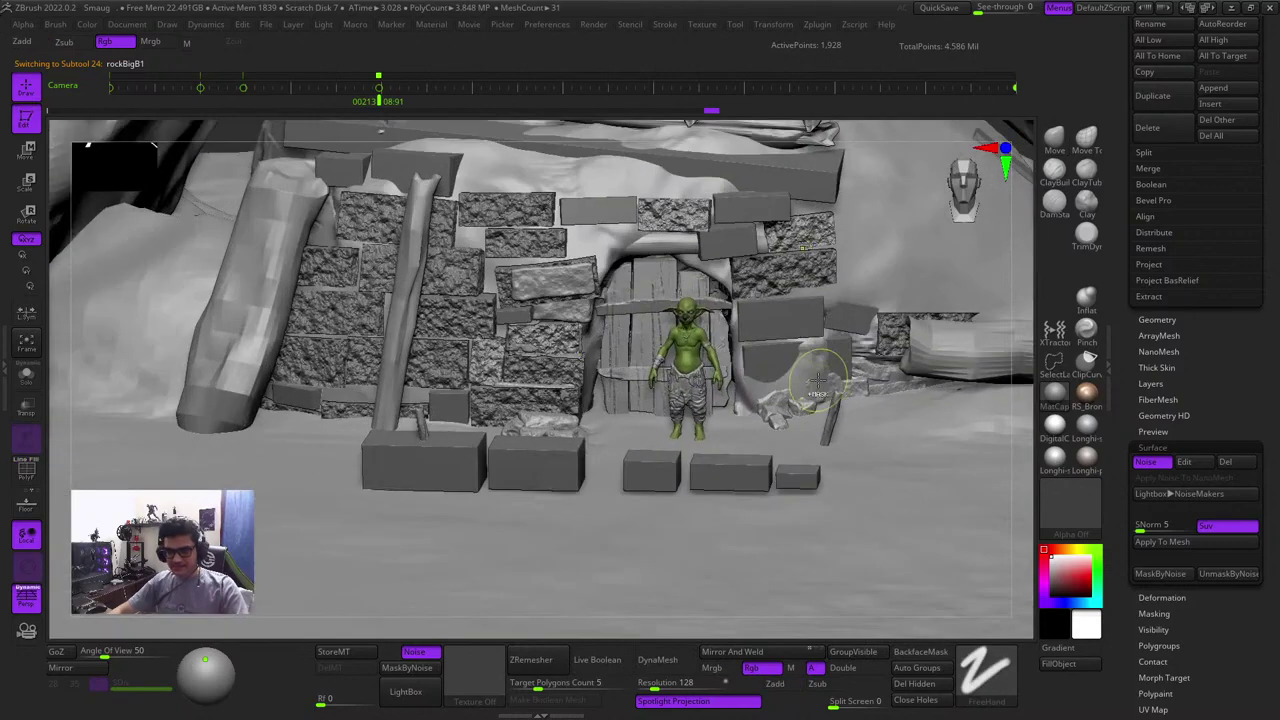
alt+click(783, 322)
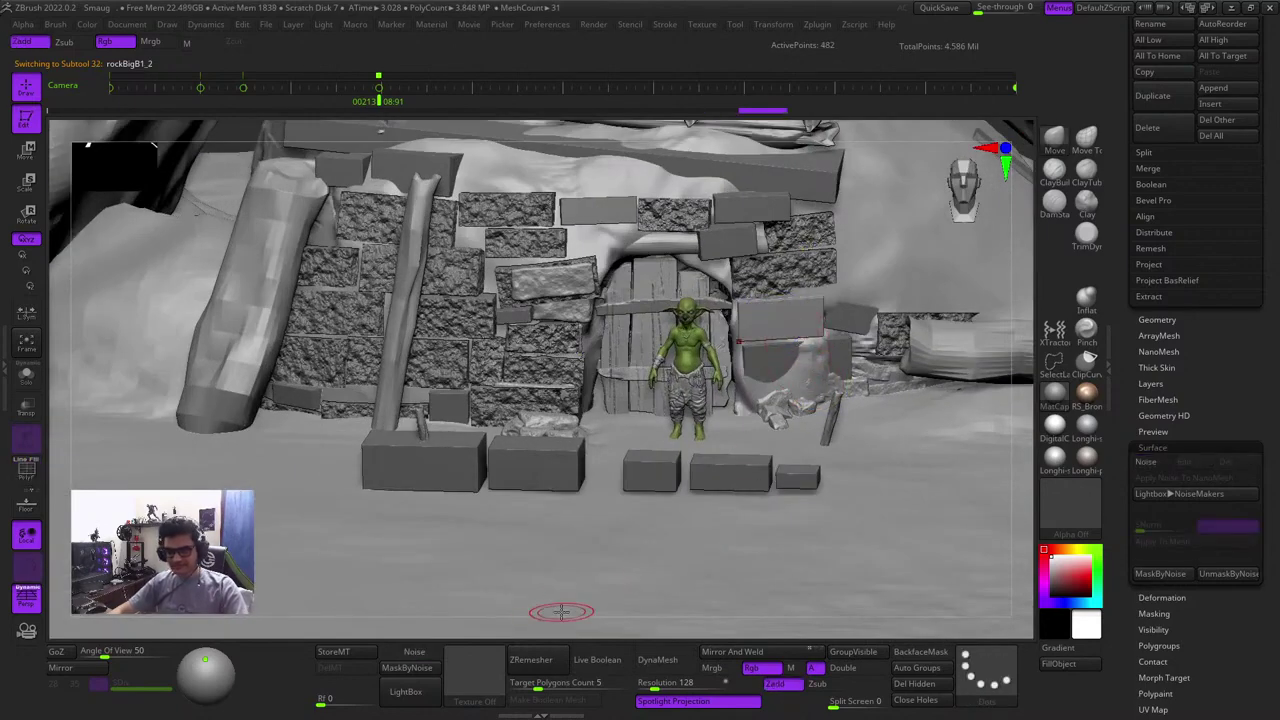
click(412, 662)
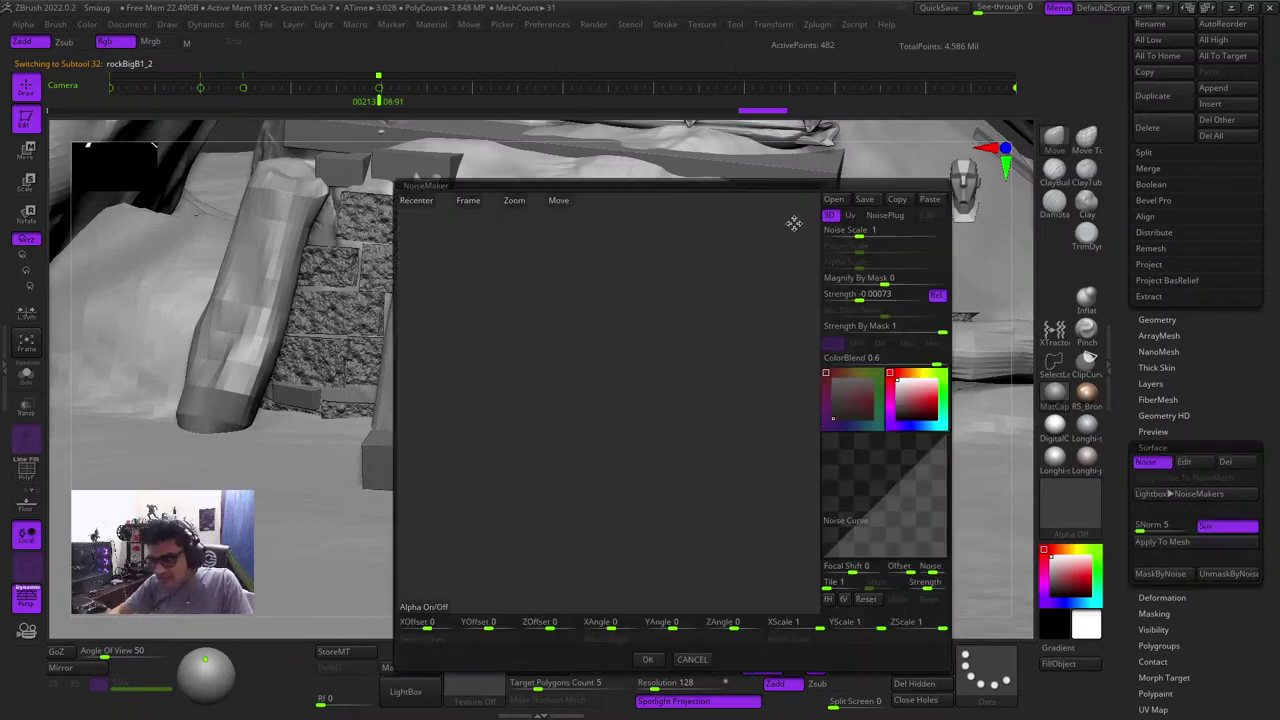
click(650, 660)
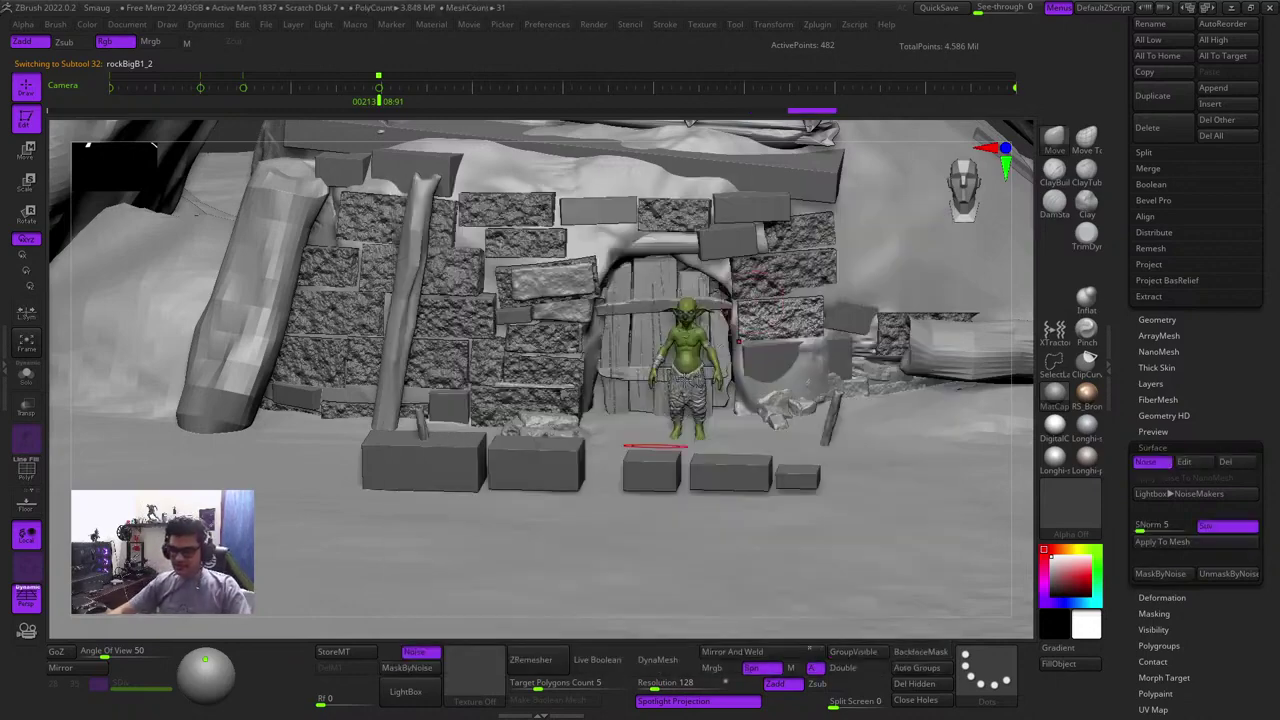
Apply the copied noise settings to the rockSmallB1_2 brick in the row above the door, with the wireframe hidden at the end
ctrl+right_drag(797, 381, 765, 376)
alt+click(770, 235)
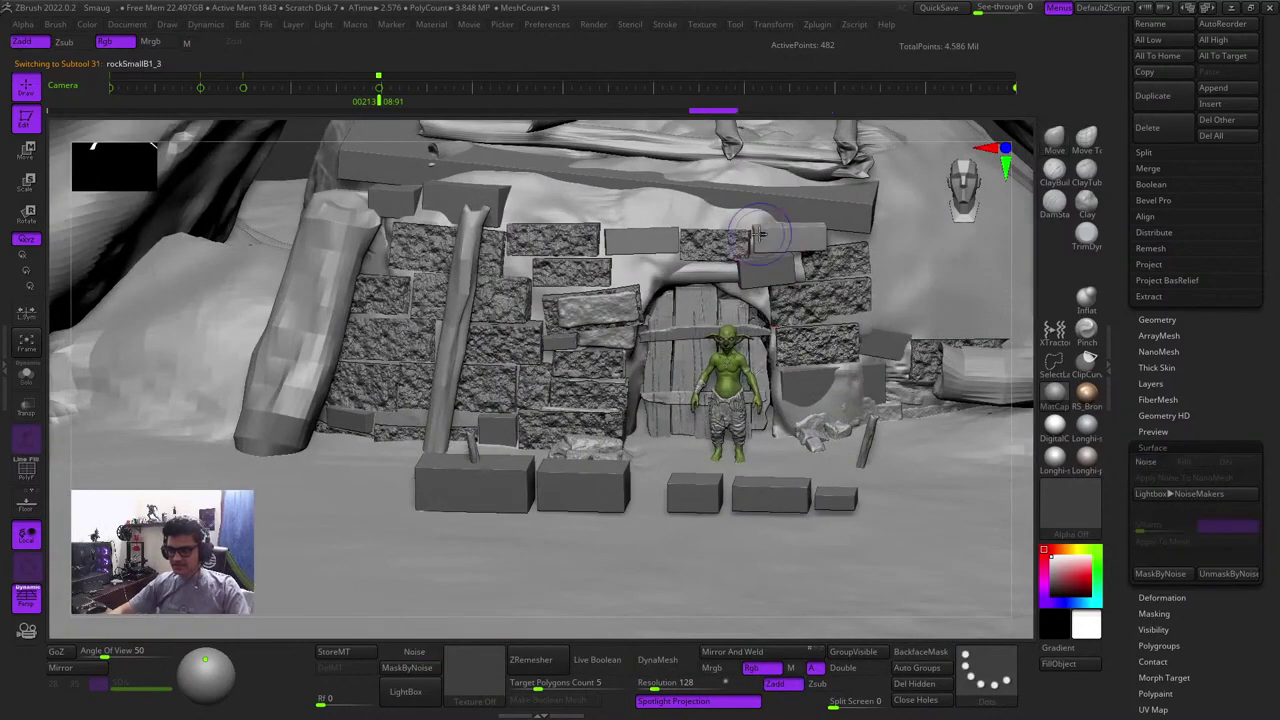
key(shift+f)
alt+click(633, 242)
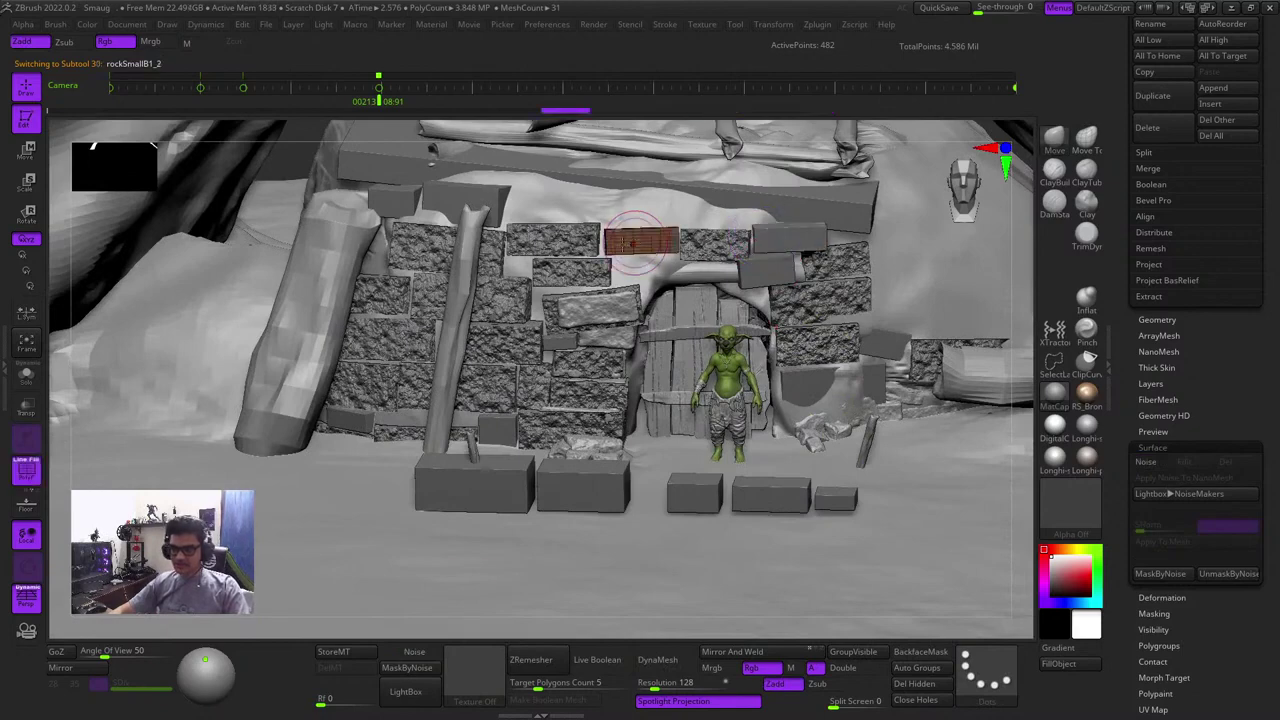
click(414, 654)
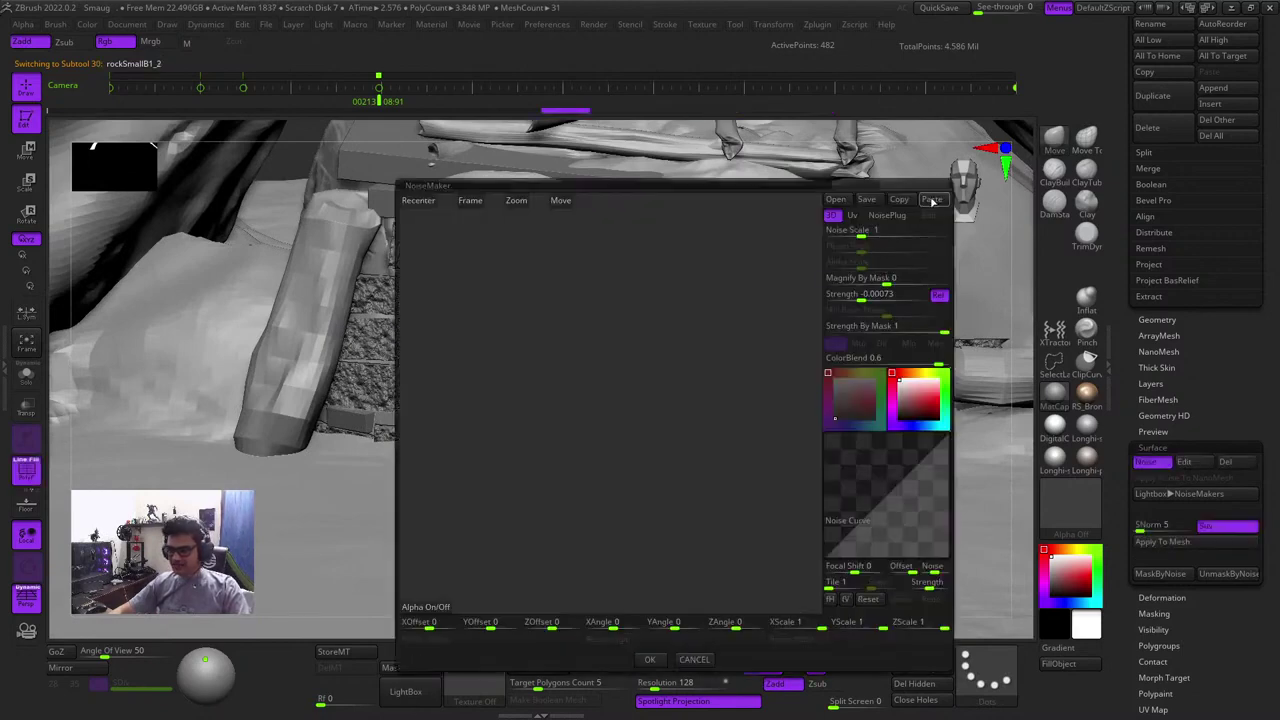
click(648, 660)
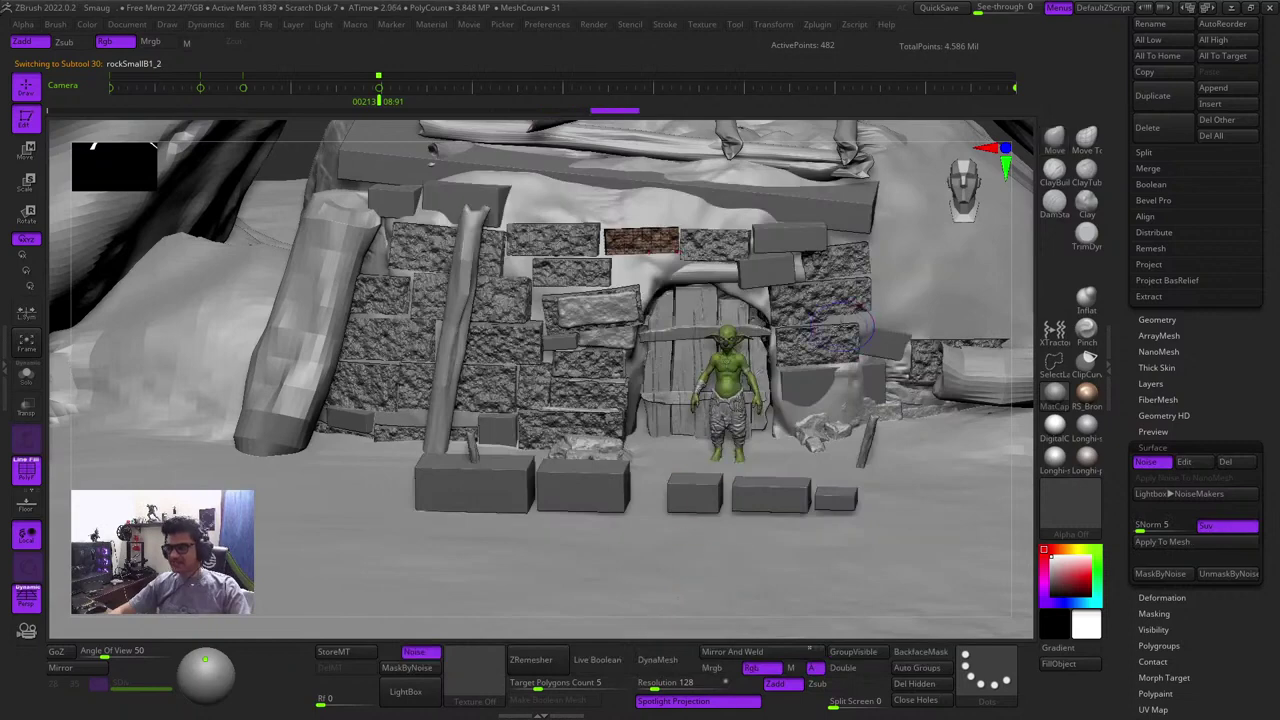
key(shift+f)
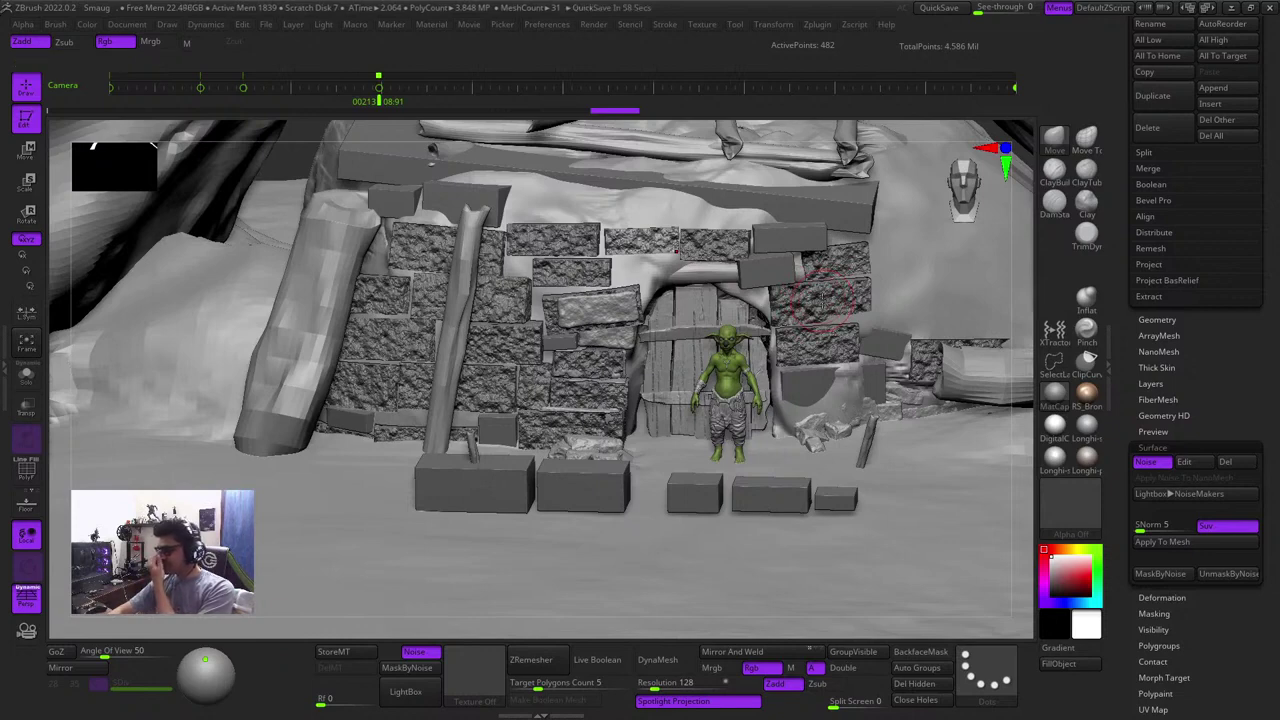
Select the smooth rockSmallB1_3 brick above the door and switch to the rockBigB1_3 brick under the roof slab
alt+click(782, 237)
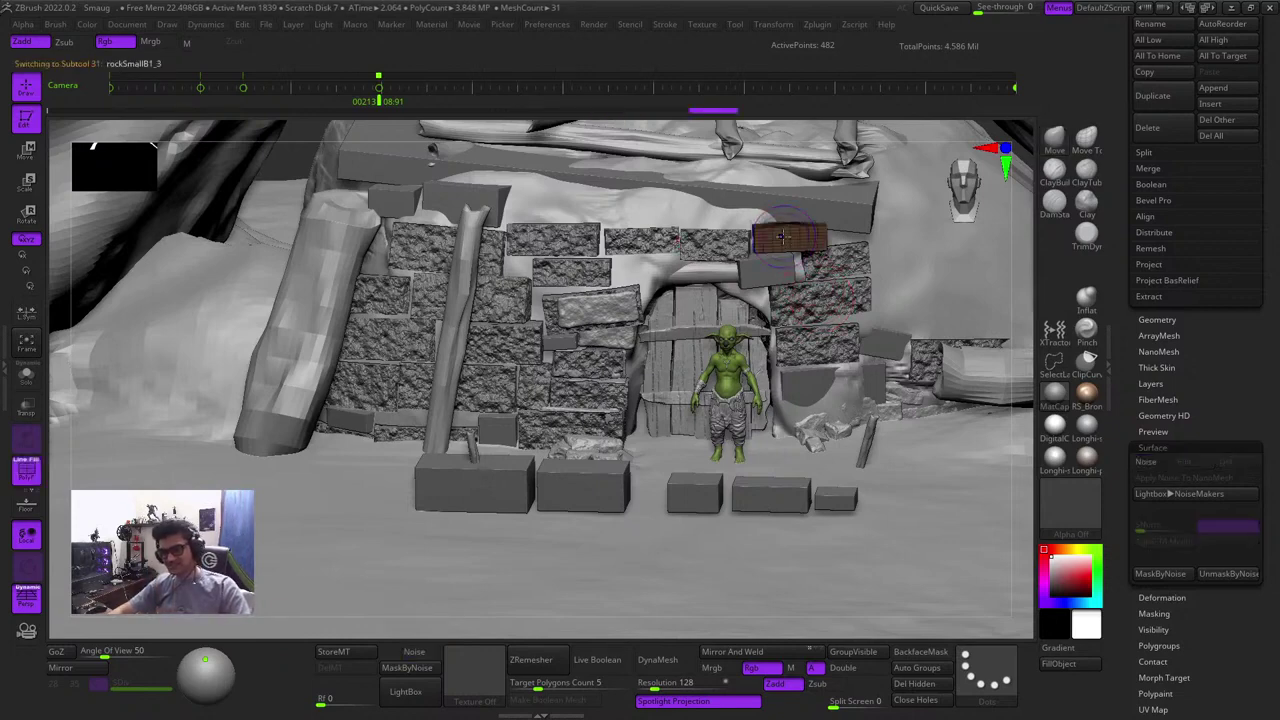
alt+click(458, 195)
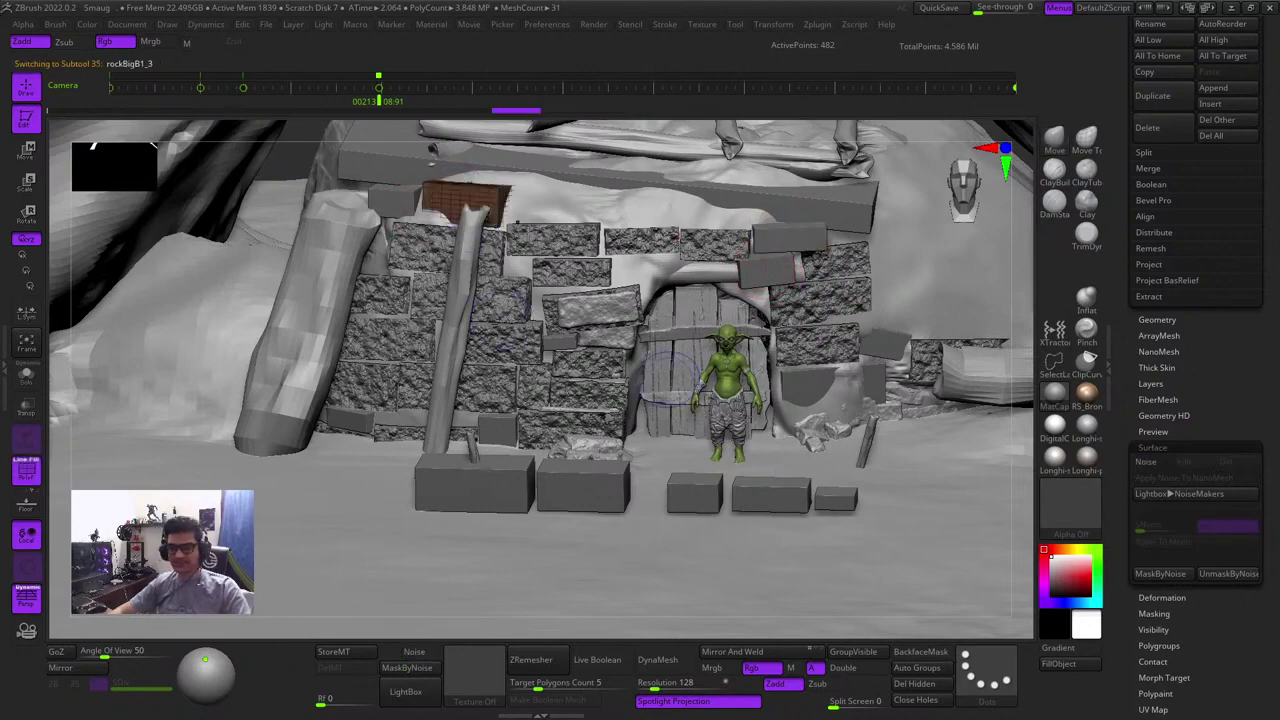
Paste the copied NoiseMaker settings onto the rockBigA1_1 block beside the door and apply the surface noise
alt+click(820, 395)
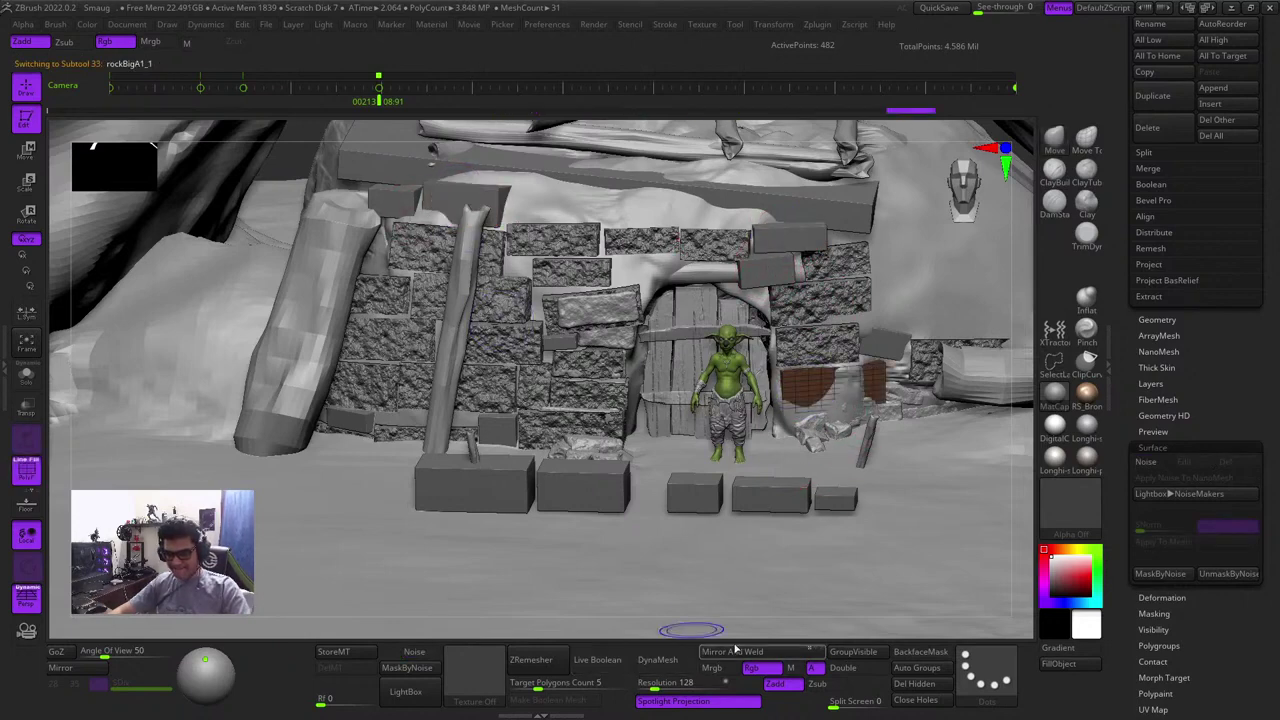
click(414, 652)
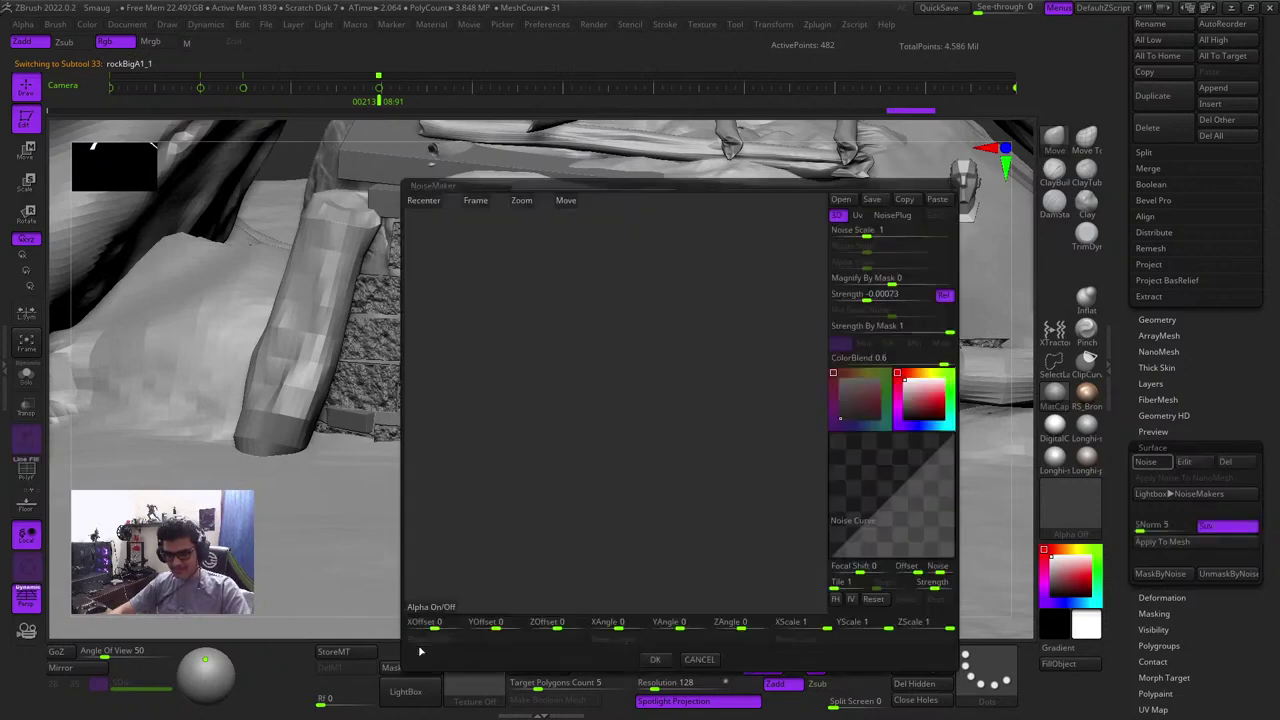
click(937, 201)
click(655, 660)
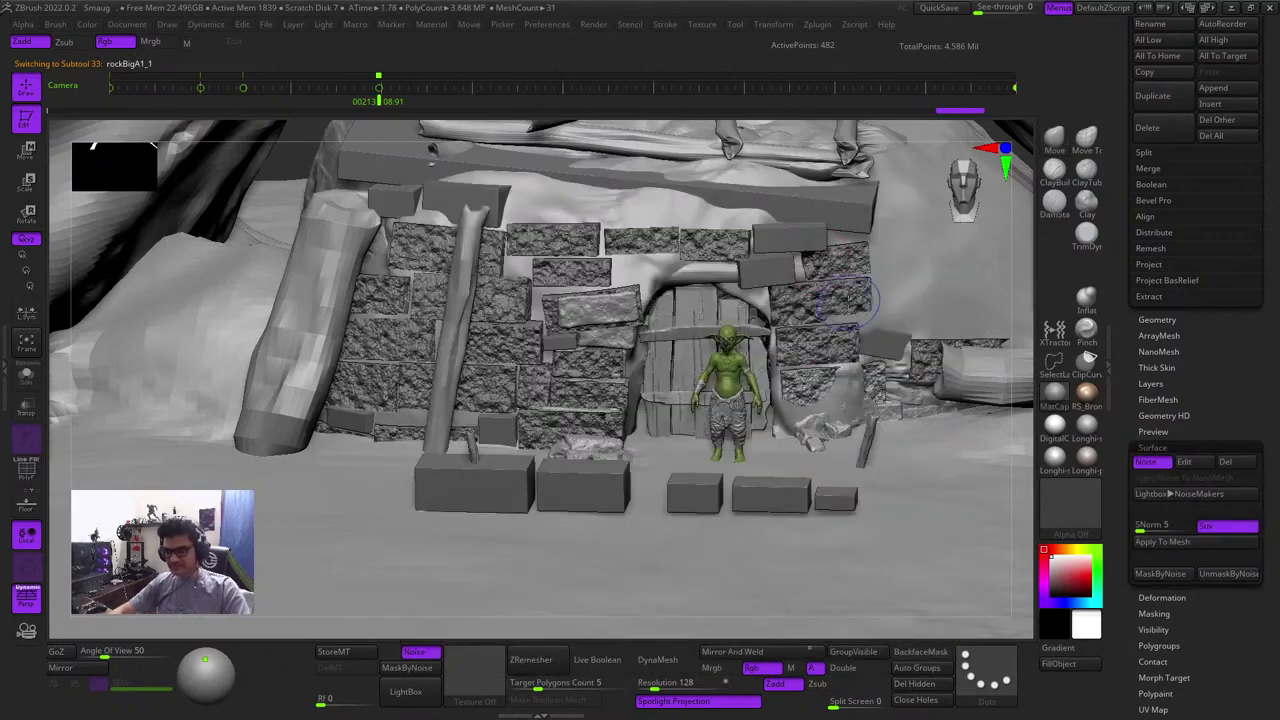
Hide the PM3D_Sphere3D_2 subtool in the Sketch folder
ctrl+right_drag(148, 333, 152, 220)
drag(1228, 331, 1264, 494)
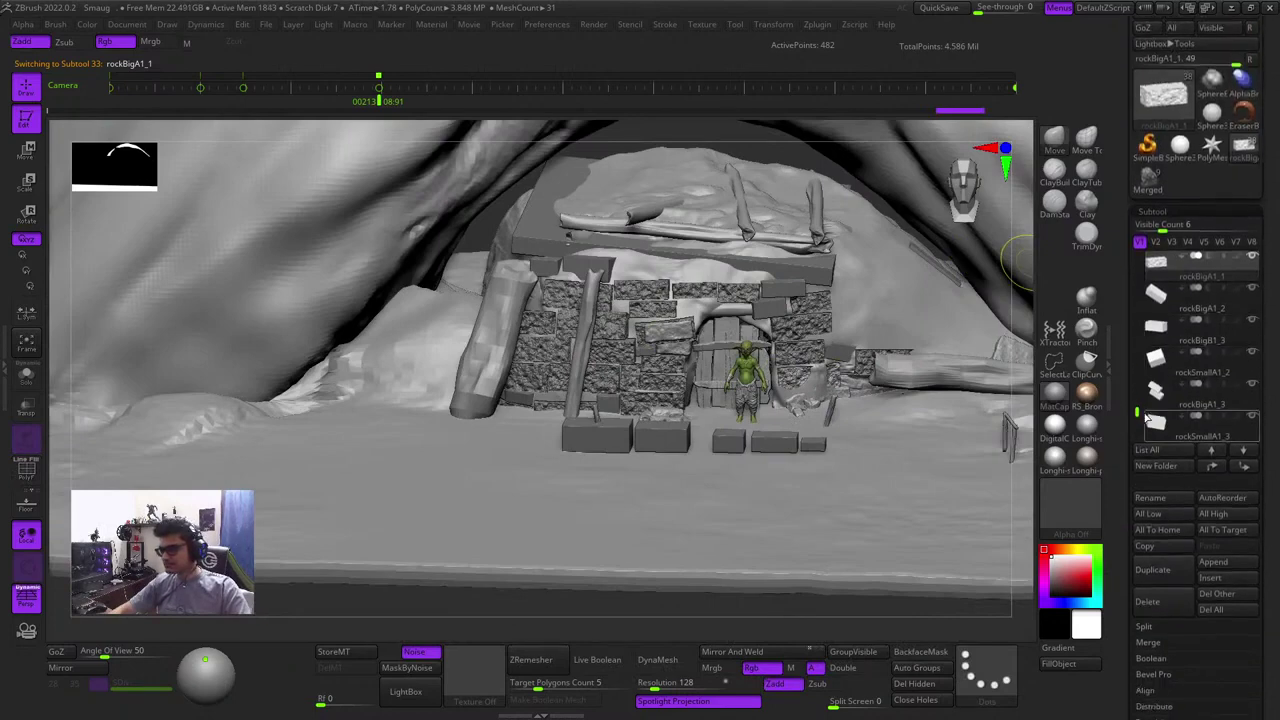
mouse_move(1136, 412)
mouse_down()
mouse_move(1134, 297)
mouse_move(1134, 313)
mouse_up()
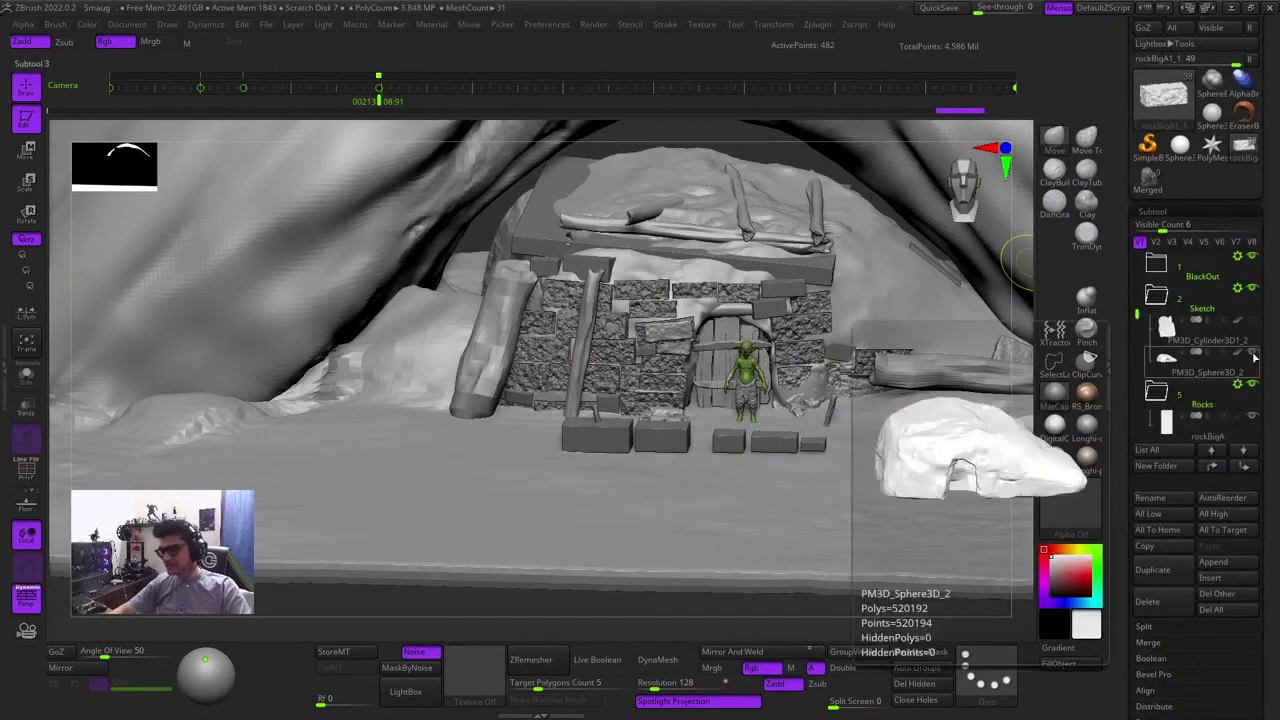
click(1253, 352)
key(shift+f)
key(shift+f)
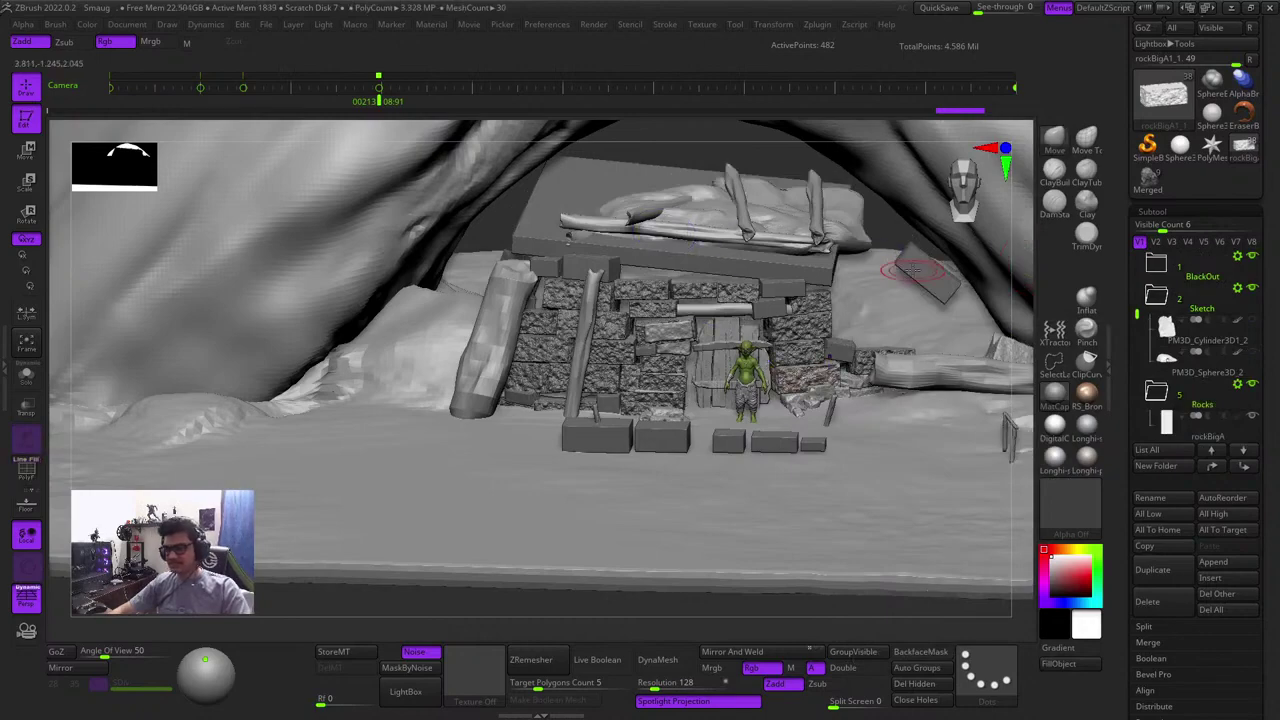
drag(890, 223, 873, 291)
key(shift+f)
key(shift+f)
Paste the copied NoiseMaker settings onto the rockBigB1_3 block above the leaning post and apply the surface noise
right_drag(868, 313, 590, 243)
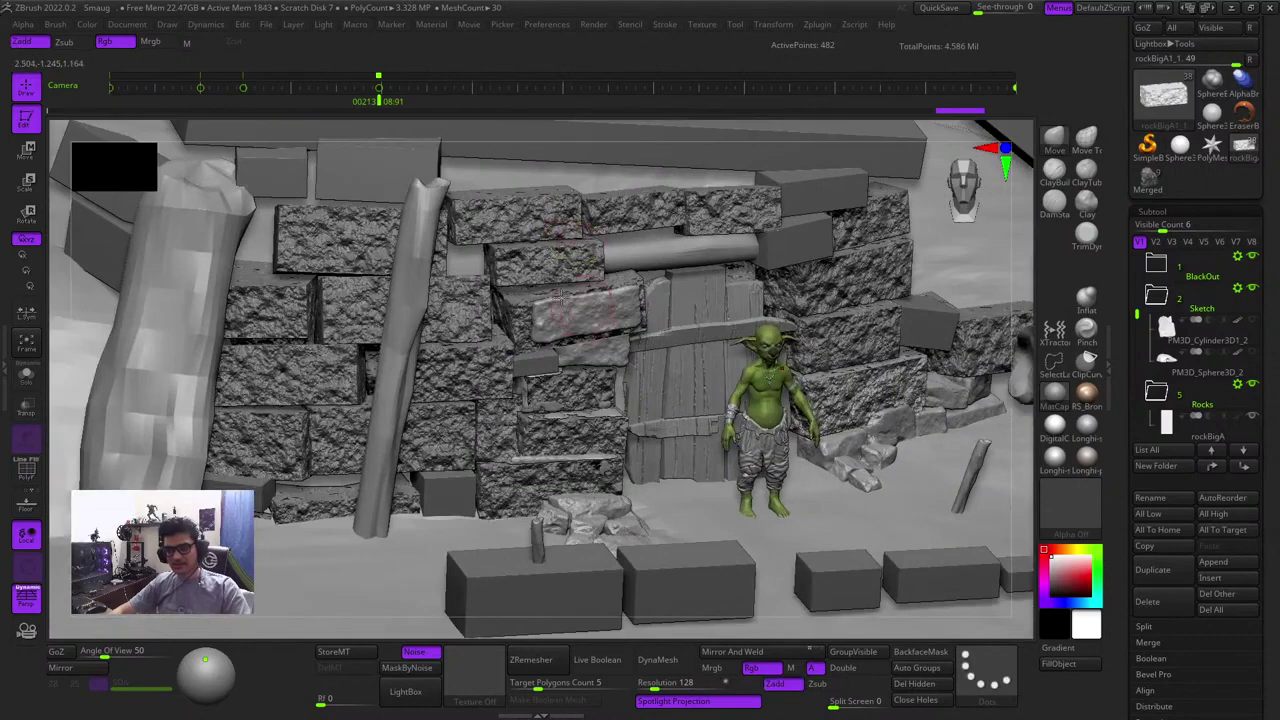
alt+click(397, 170)
alt+right_drag(478, 130, 890, 250)
key(shift+f)
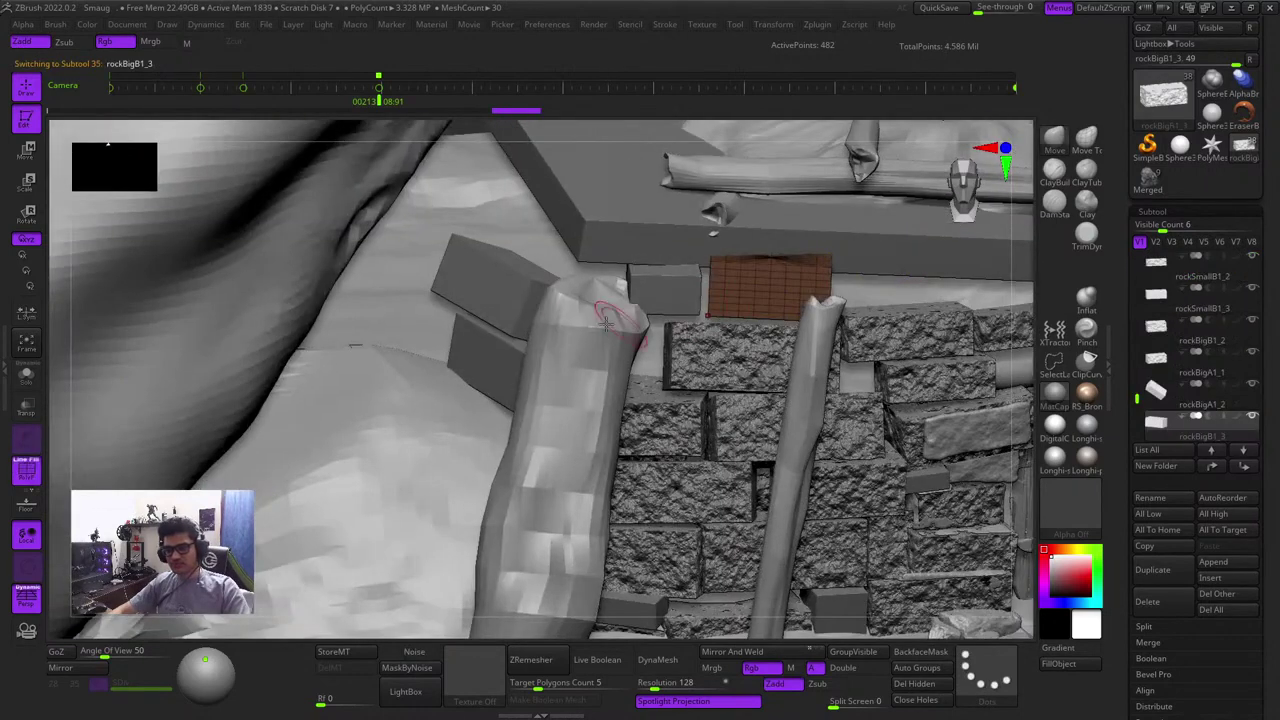
key(shift+f)
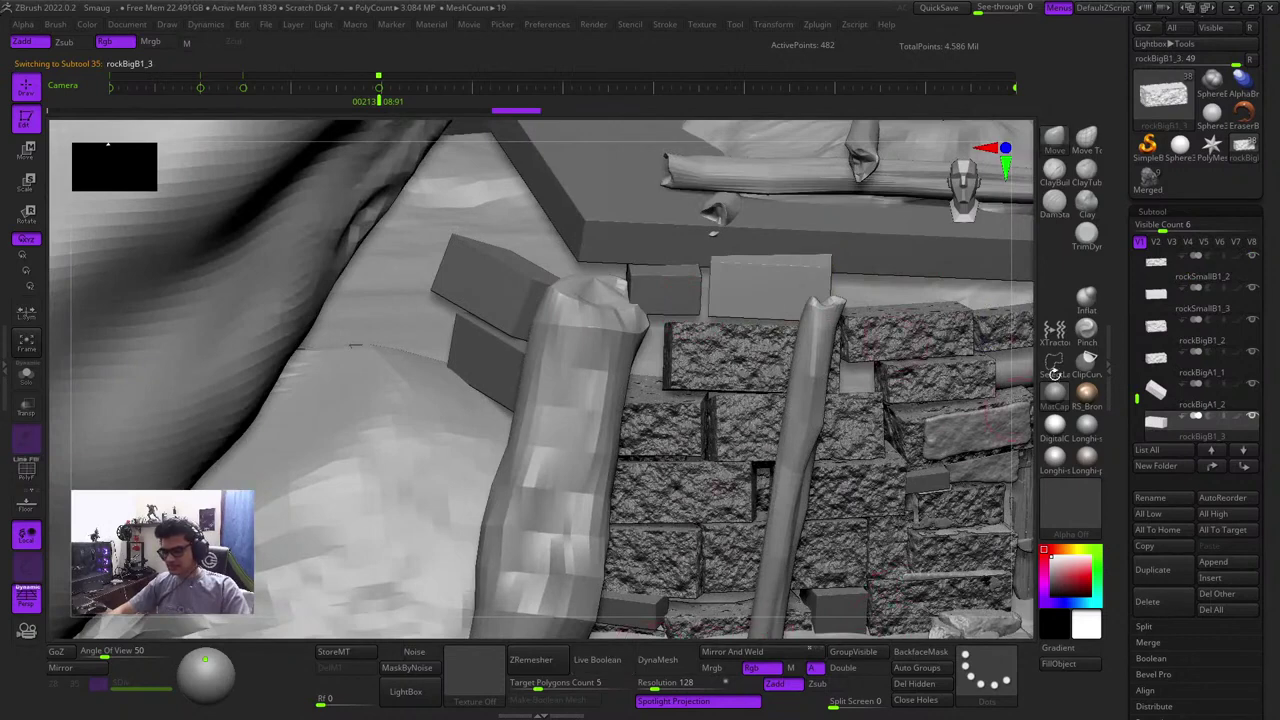
click(418, 652)
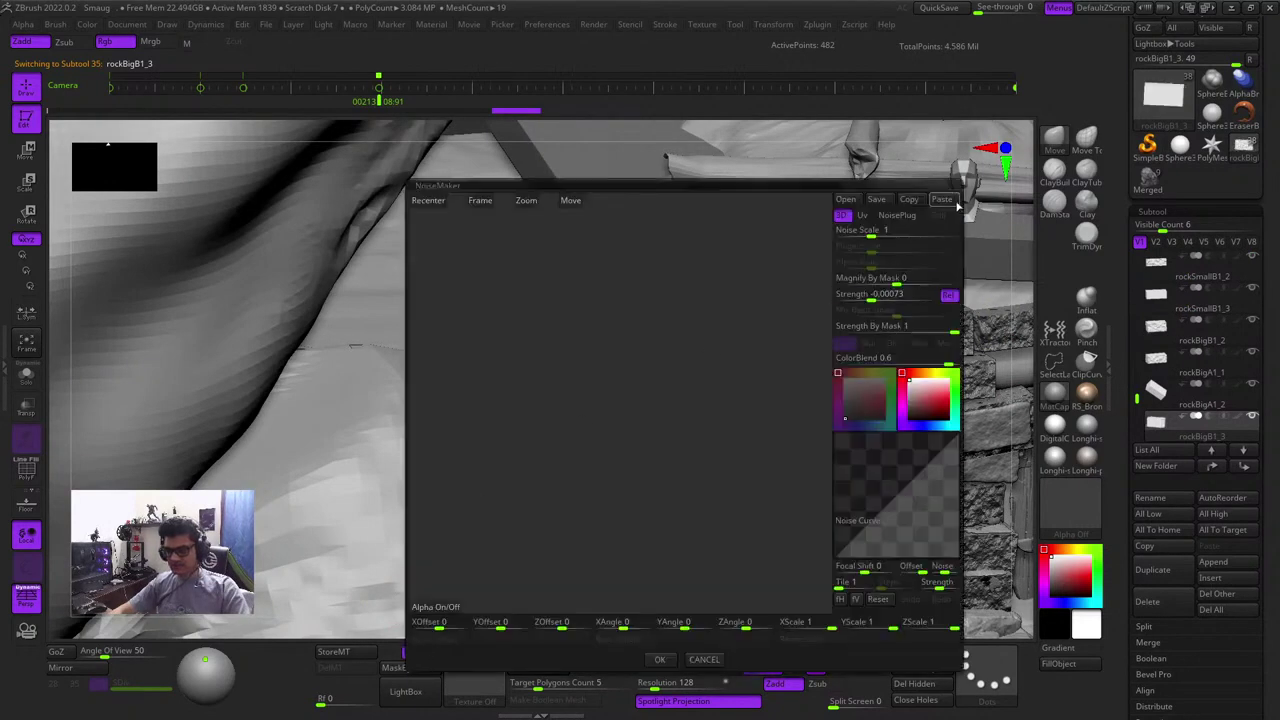
click(659, 660)
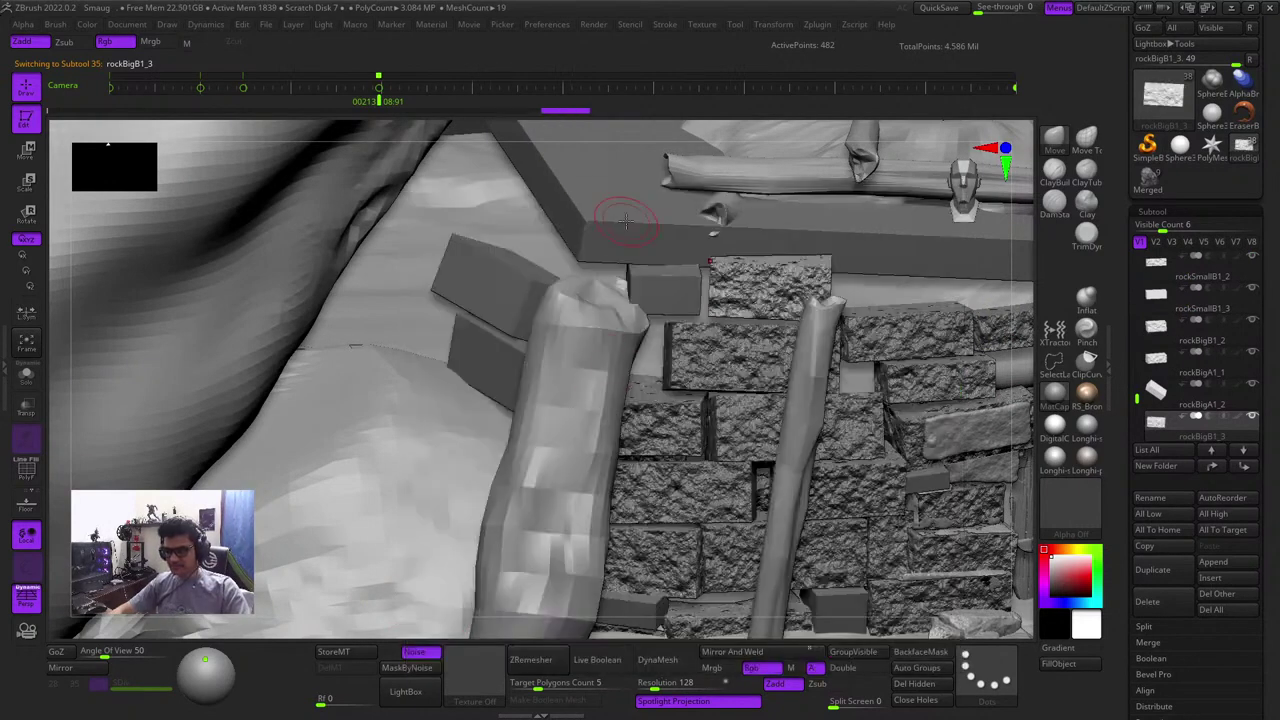
Paste the copied surface noise onto the rockSmallA1_2 block and the rockBigA1_3 blocks behind the thick log
alt+click(649, 287)
click(418, 651)
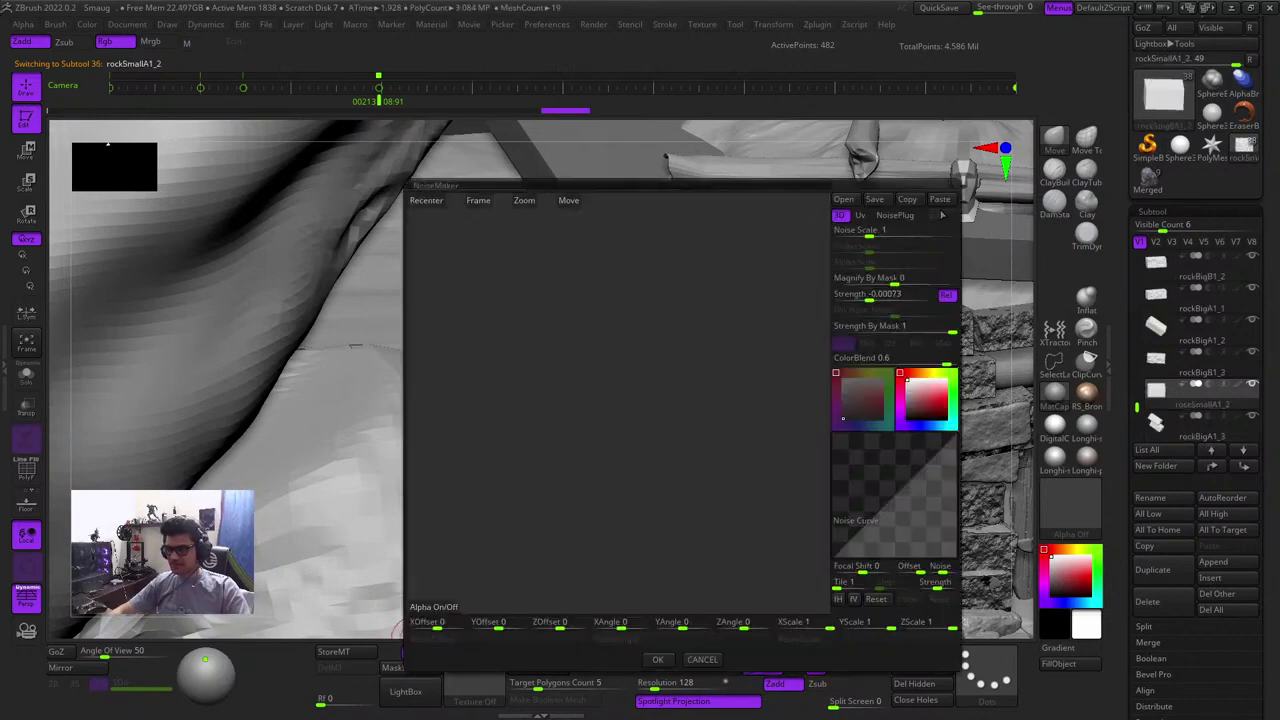
click(940, 201)
click(657, 661)
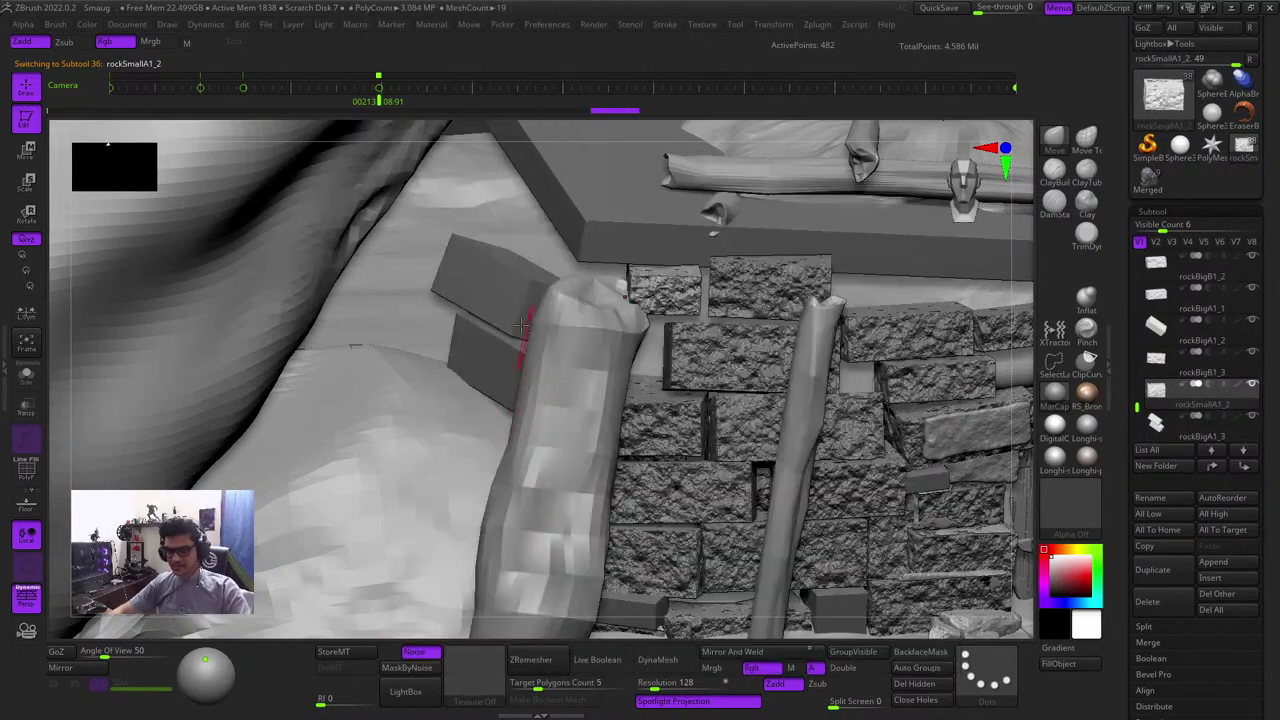
alt+click(516, 301)
click(416, 652)
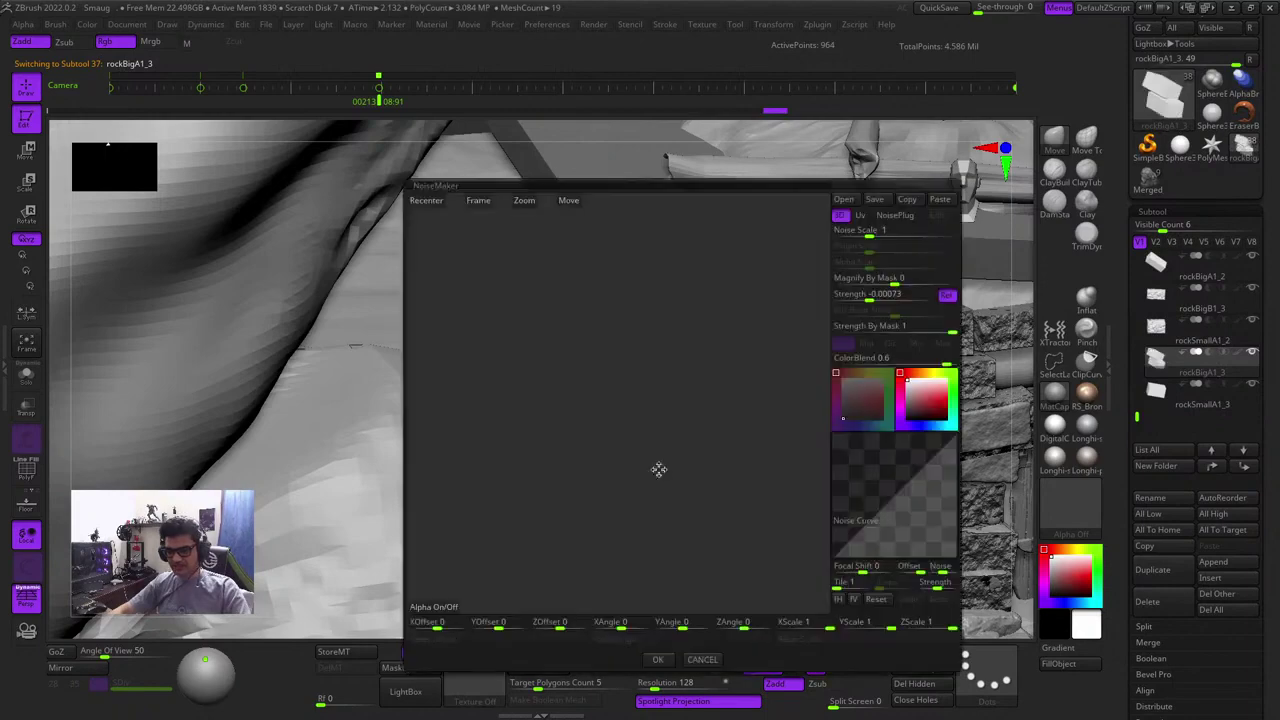
click(940, 200)
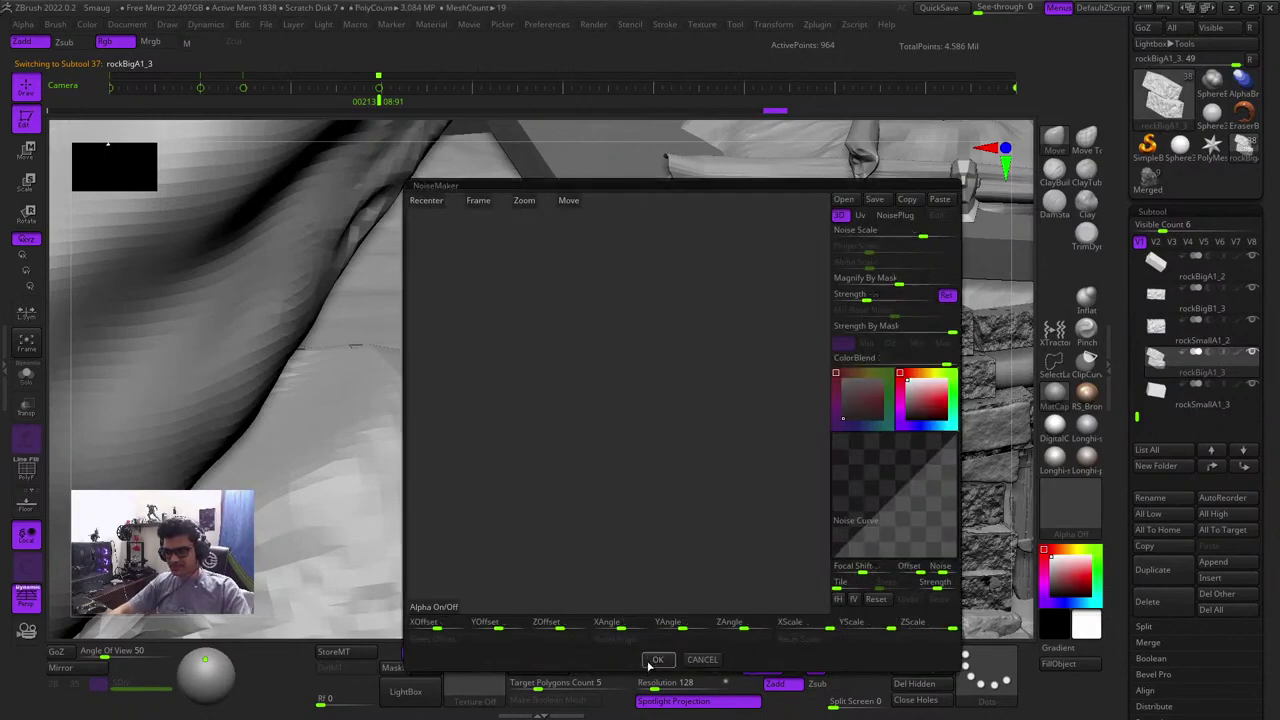
click(657, 659)
Turn off the surface noise on the blocks around the leaning post, including rockBigB1_3, rockSmallA1_2 and rockSmallB1
ctrl+right_drag(510, 370, 771, 338)
right_drag(900, 610, 774, 580)
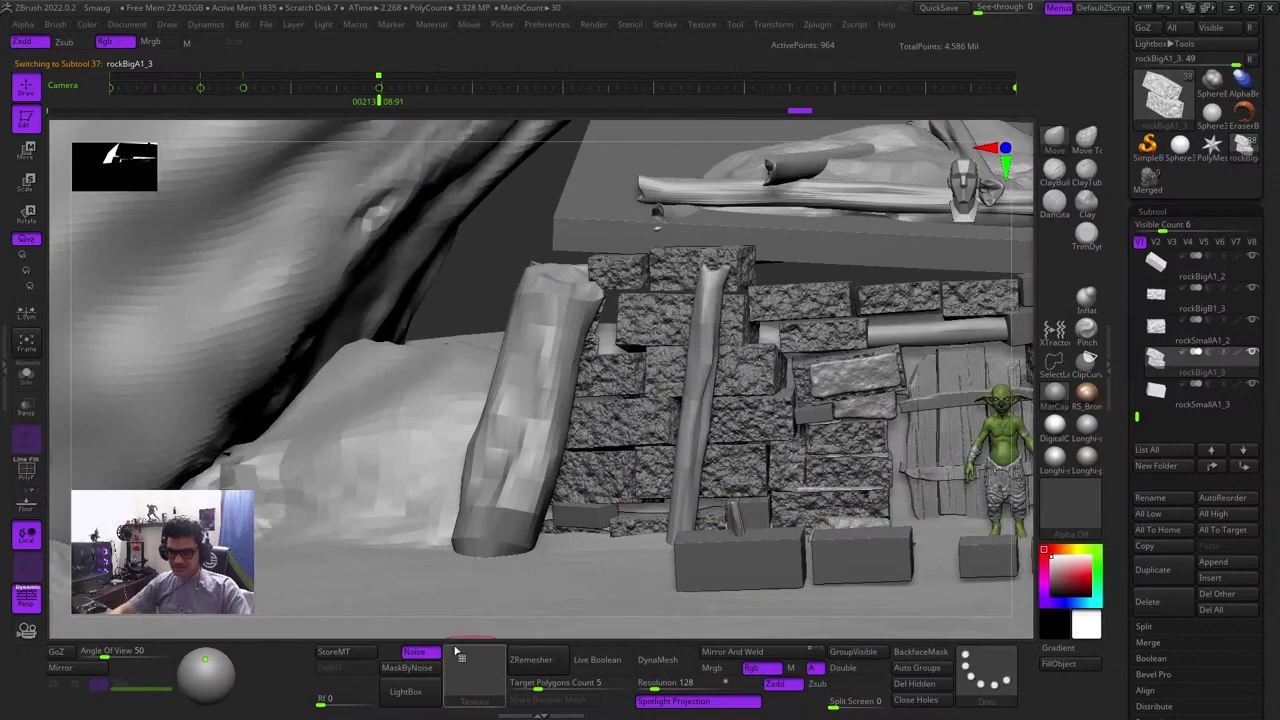
alt+click(666, 320)
alt+click(667, 298)
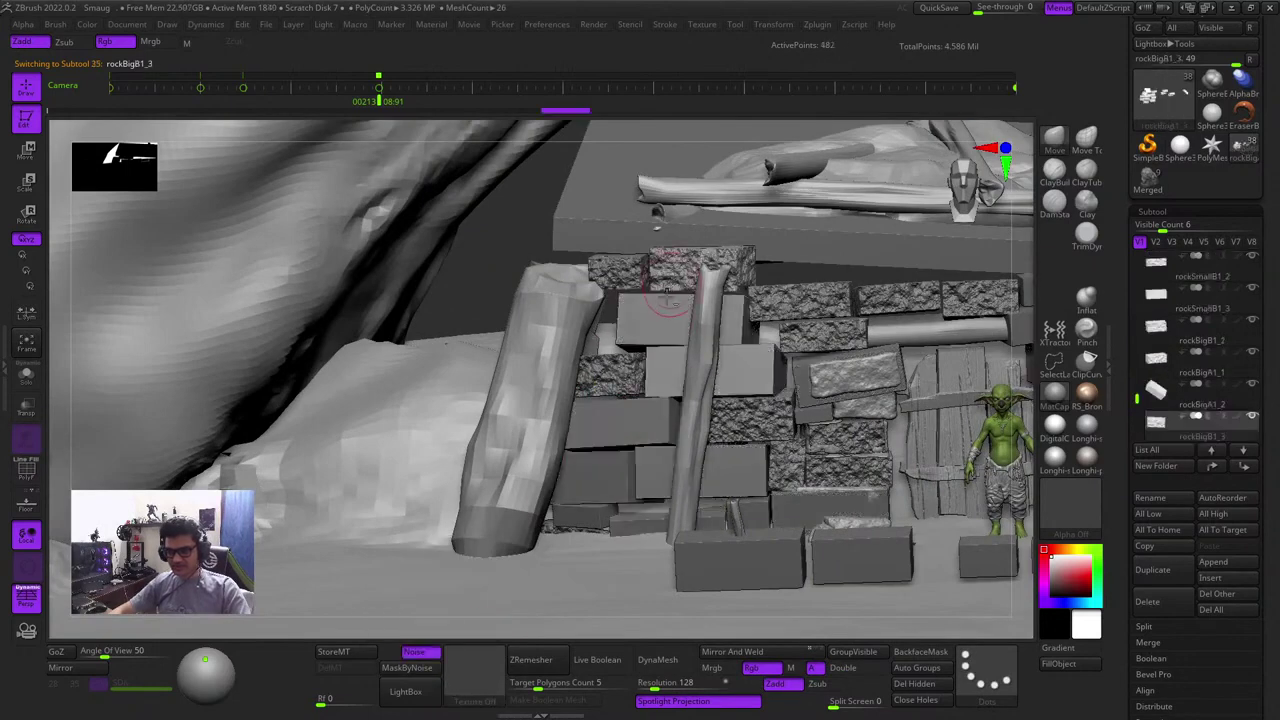
click(434, 653)
alt+click(619, 280)
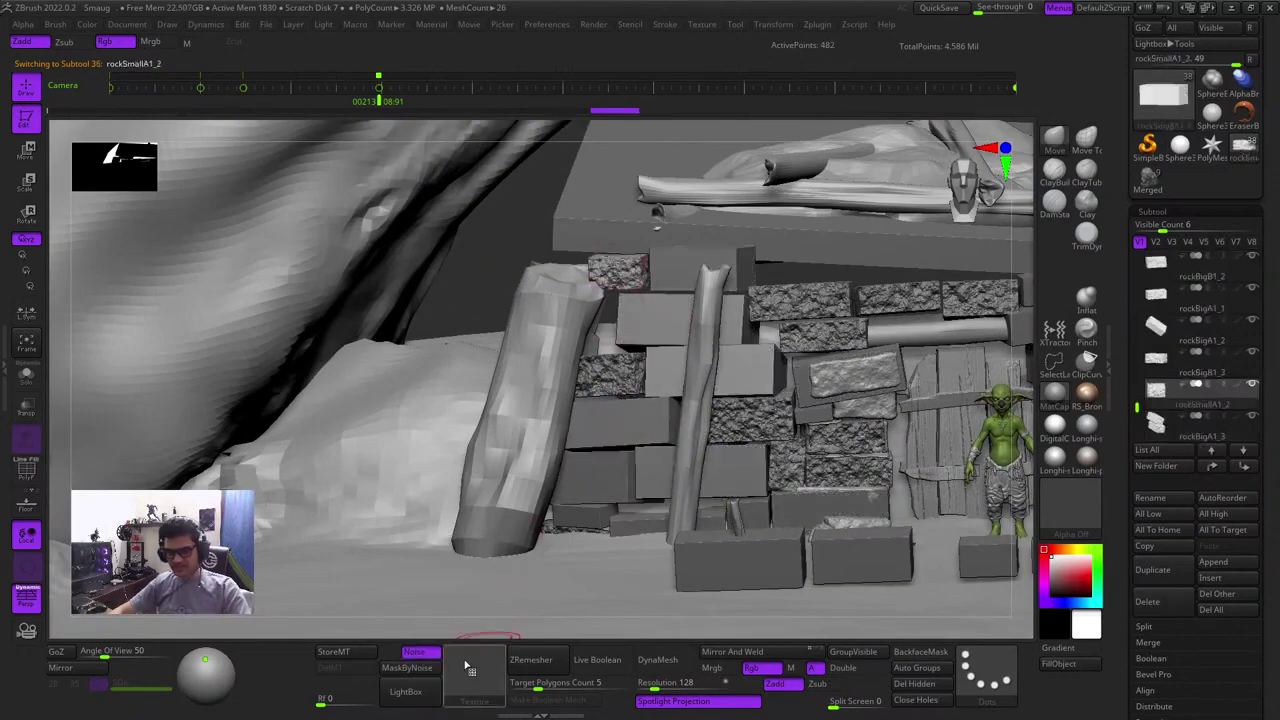
click(428, 653)
alt+click(607, 372)
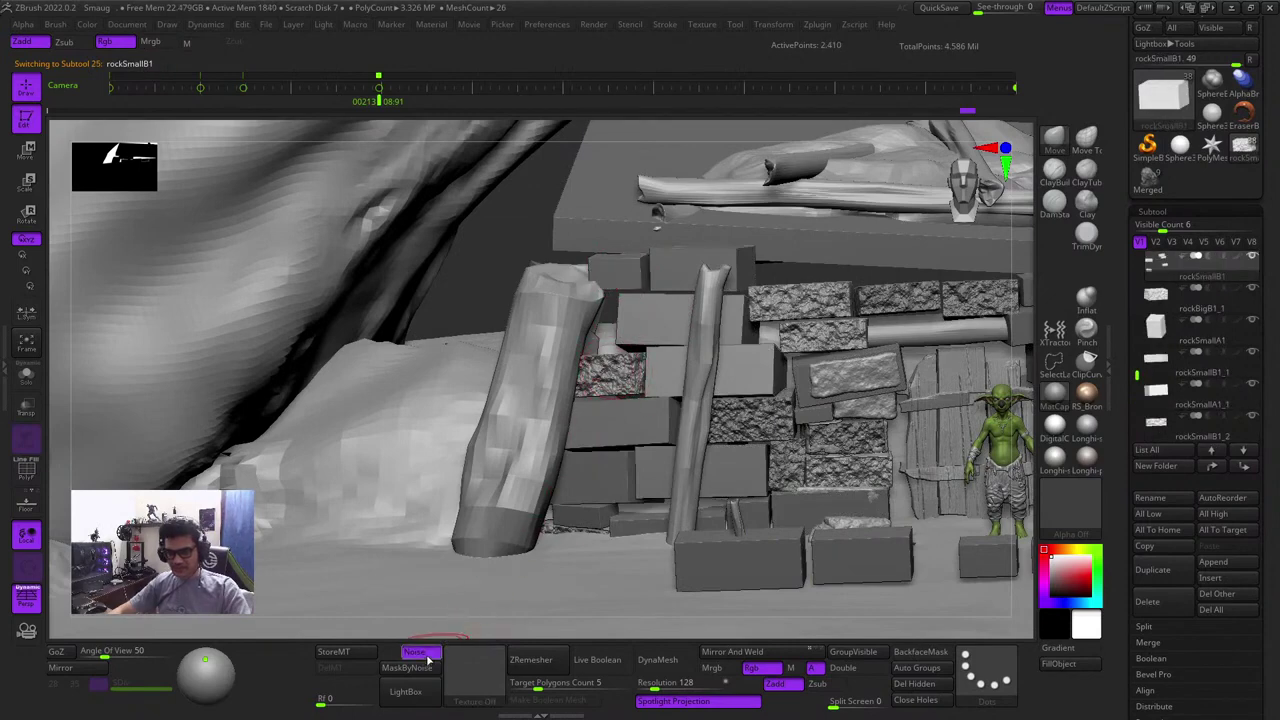
click(428, 658)
Turn off the surface noise on the rockSmallB1_2, rockBigB1_1 and rockBigB1 wall blocks, and on PM3D_Cube3D1_2
alt+click(903, 306)
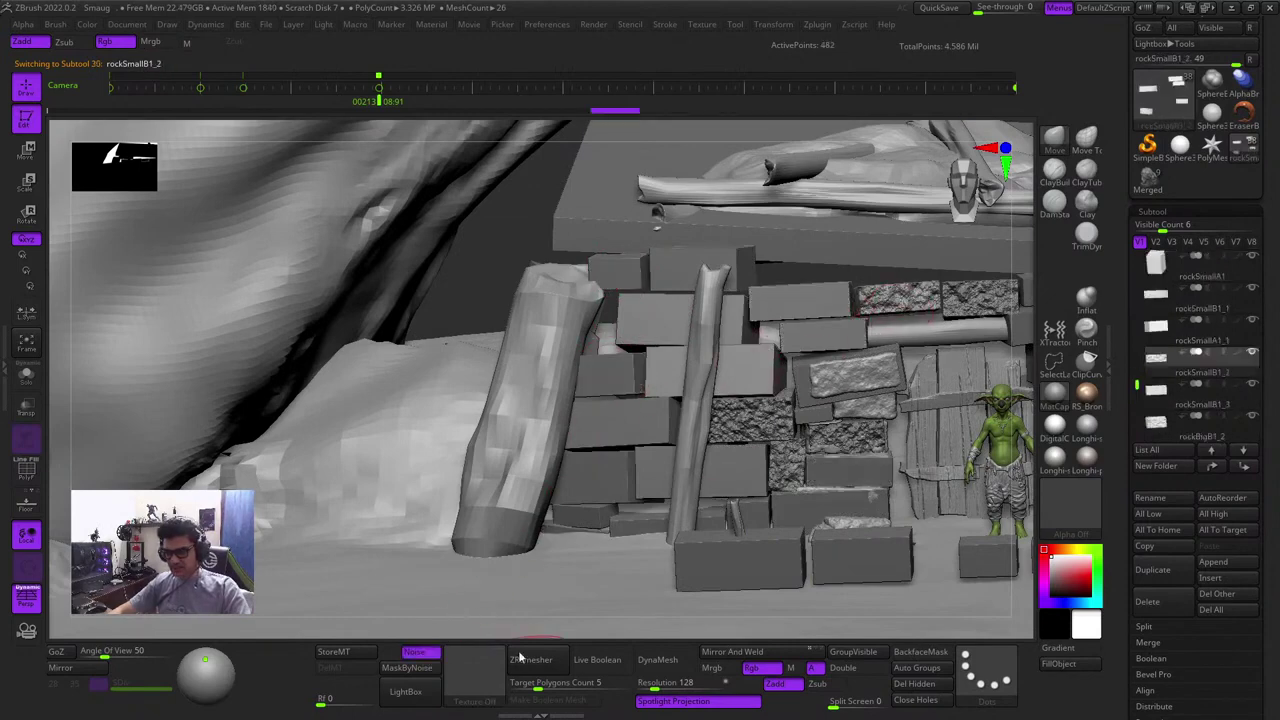
click(431, 656)
alt+click(765, 424)
click(430, 656)
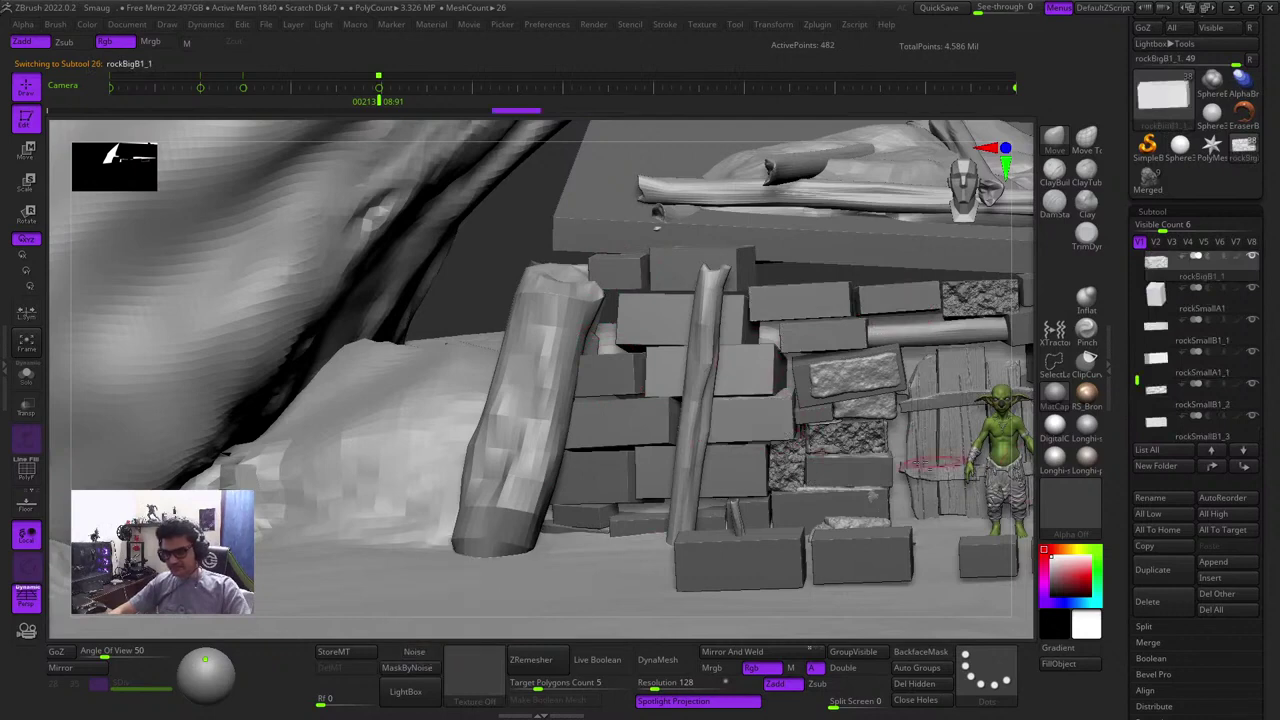
alt+click(845, 437)
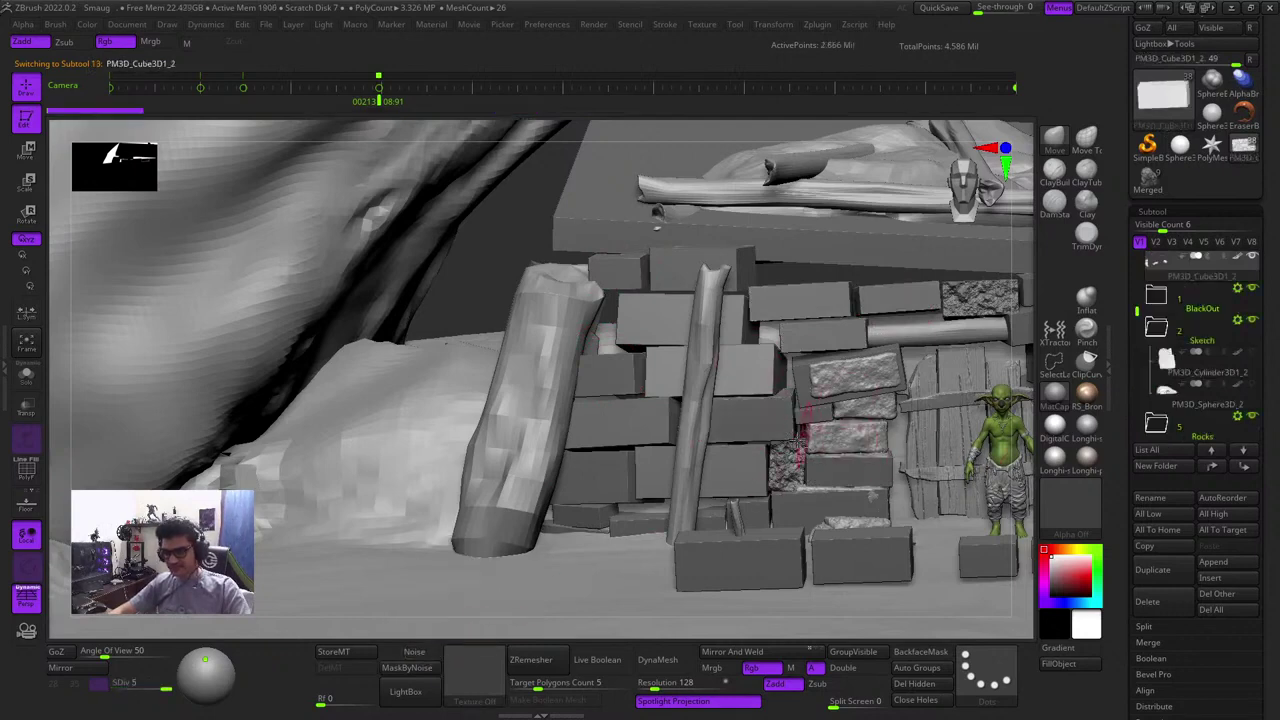
click(420, 654)
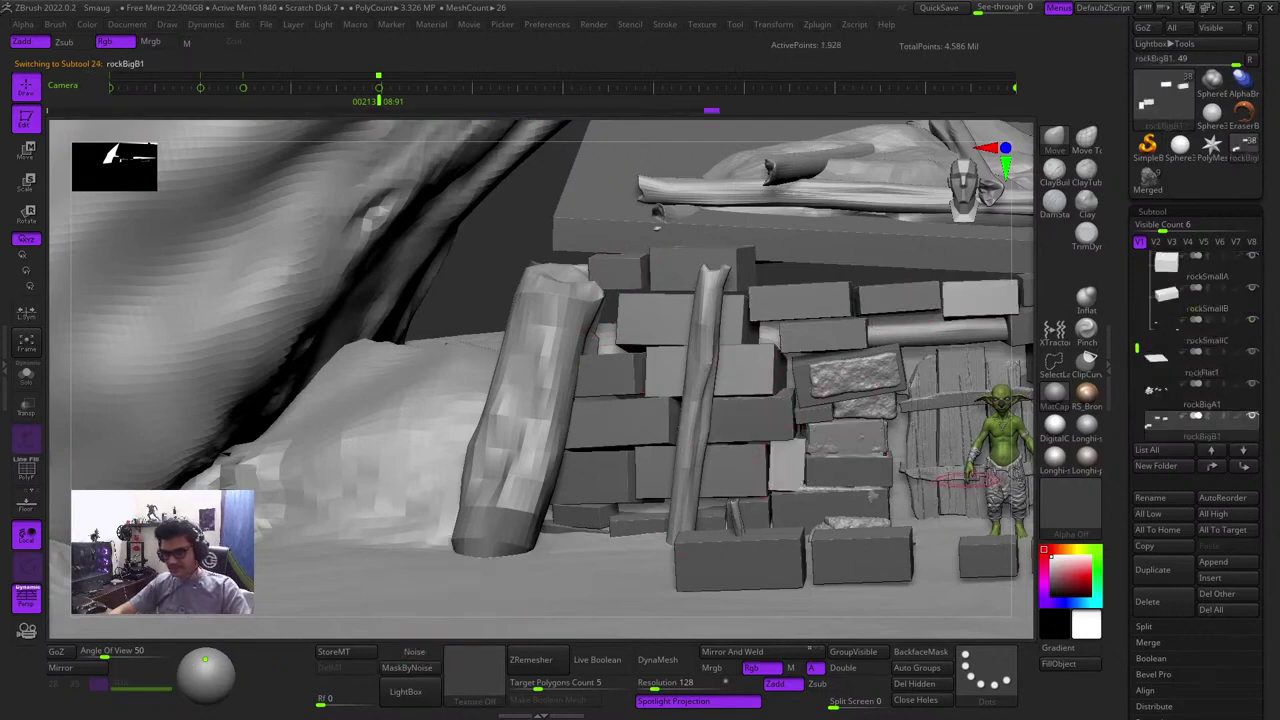
Turn off the surface noise on rockBigB1_2 and rockBigA1_1, the two big blocks beside the goblin
alt+drag(1022, 471, 688, 481)
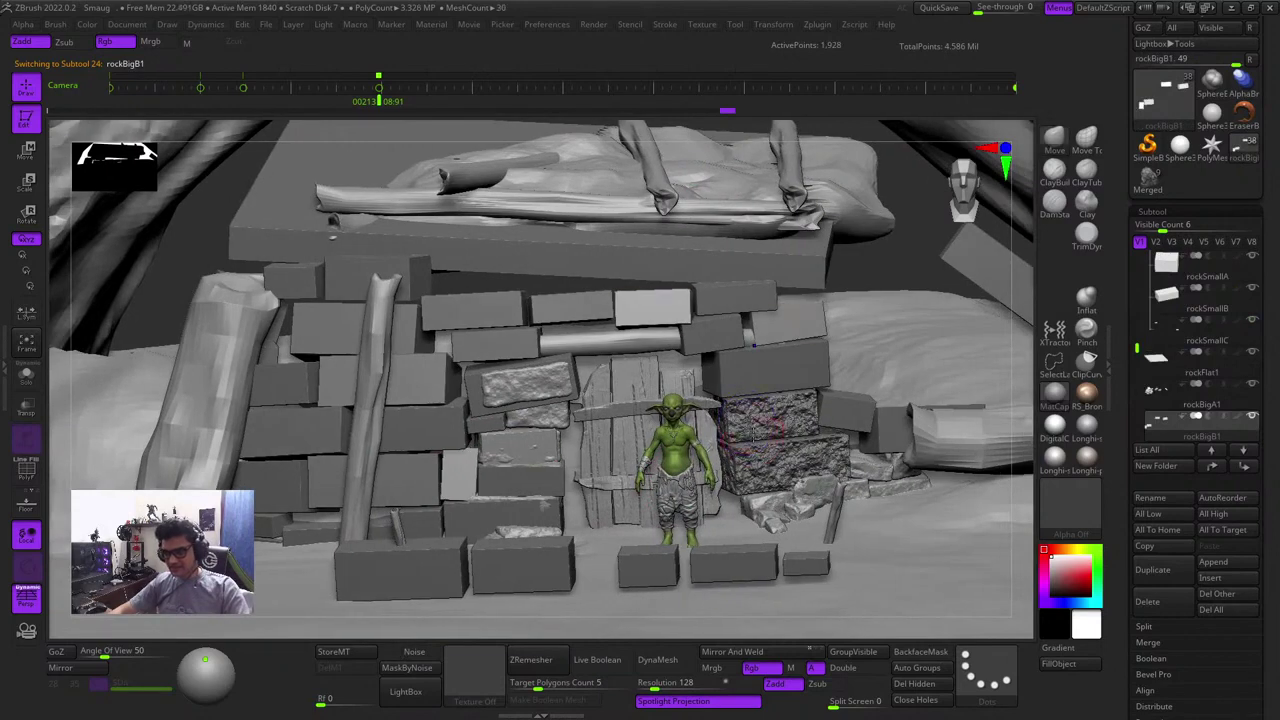
alt+click(756, 431)
key(shift+f)
key(shift+f)
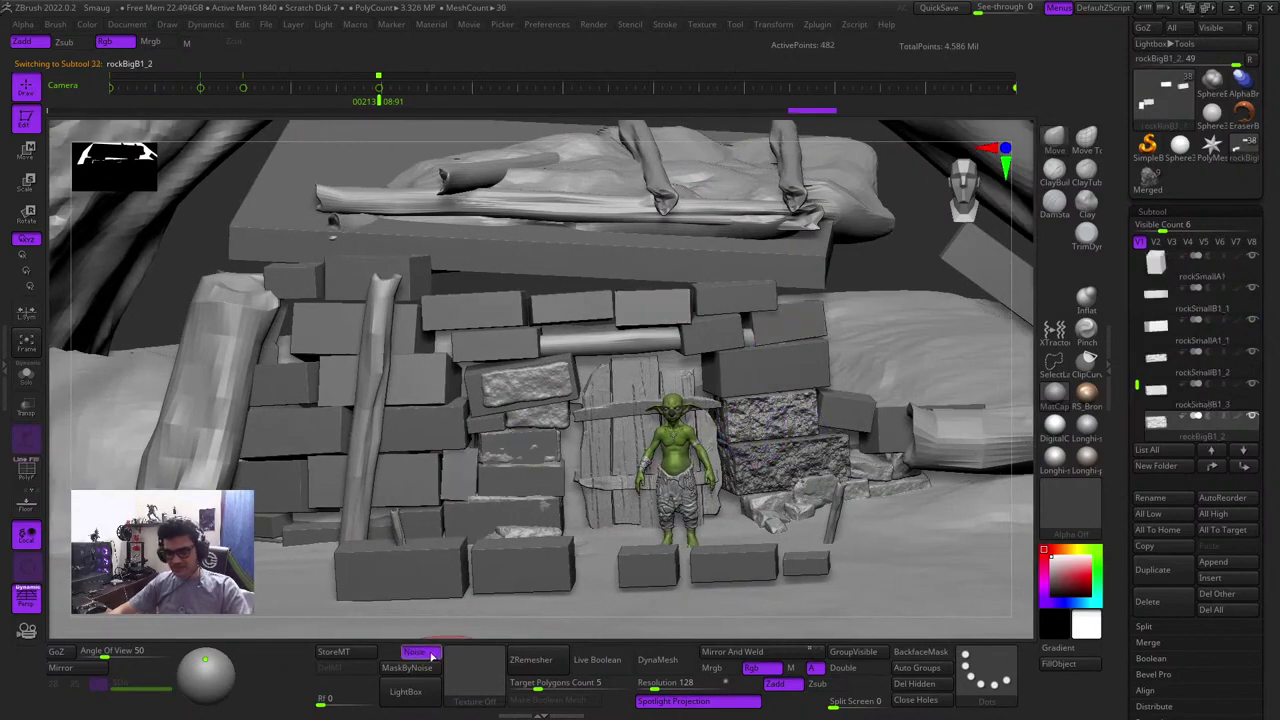
click(432, 655)
alt+click(793, 469)
key(shift+f)
key(shift+f)
click(424, 651)
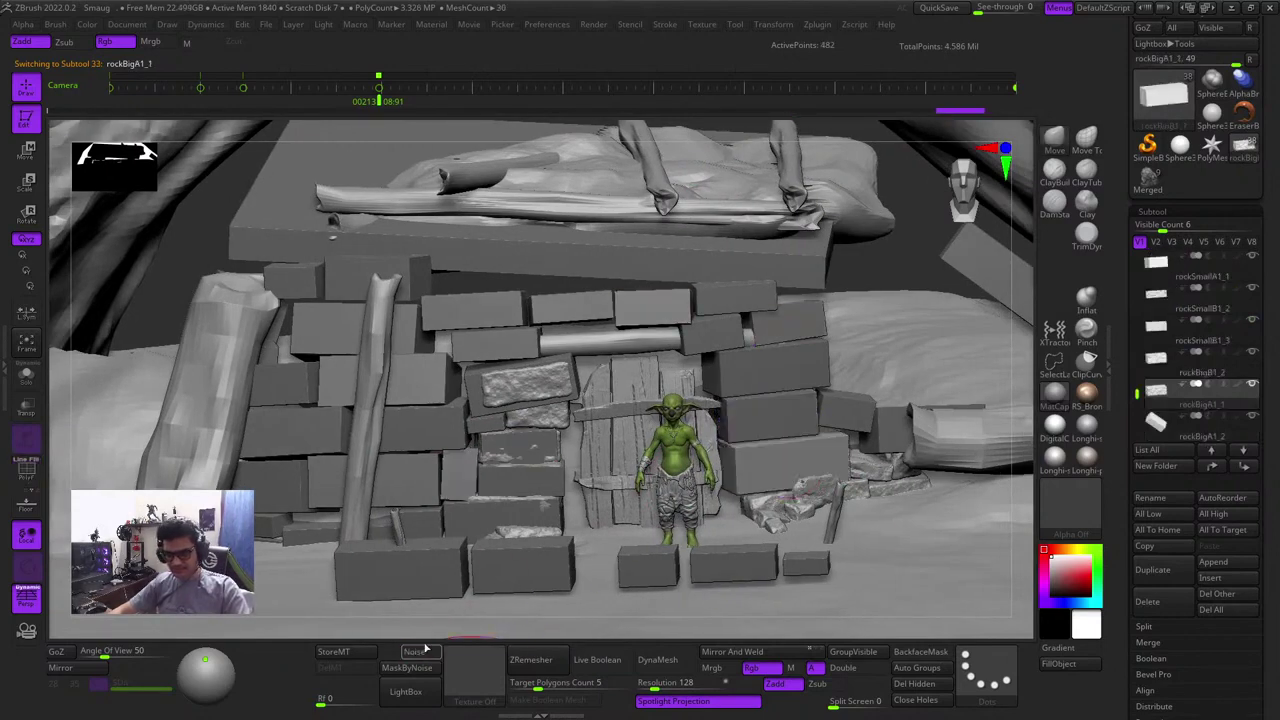
Examine the plain block wall, roof slab and doorway of the hut from several angles
mouse_move(800, 500)
ctrl+right_down()
mouse_move(840, 350)
mouse_move(735, 335)
mouse_move(826, 360)
mouse_move(843, 428)
mouse_move(852, 384)
ctrl+right_up()
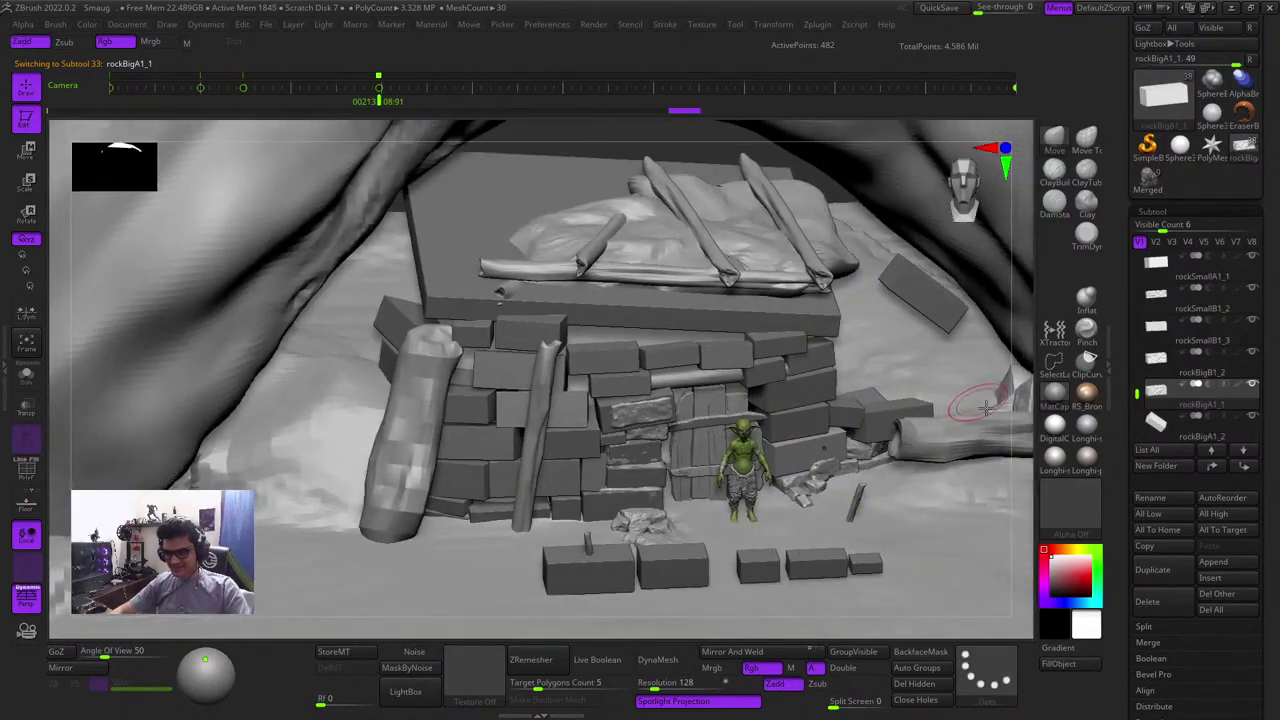
right_drag(1026, 425, 1014, 346)
ctrl+right_drag(728, 304, 674, 291)
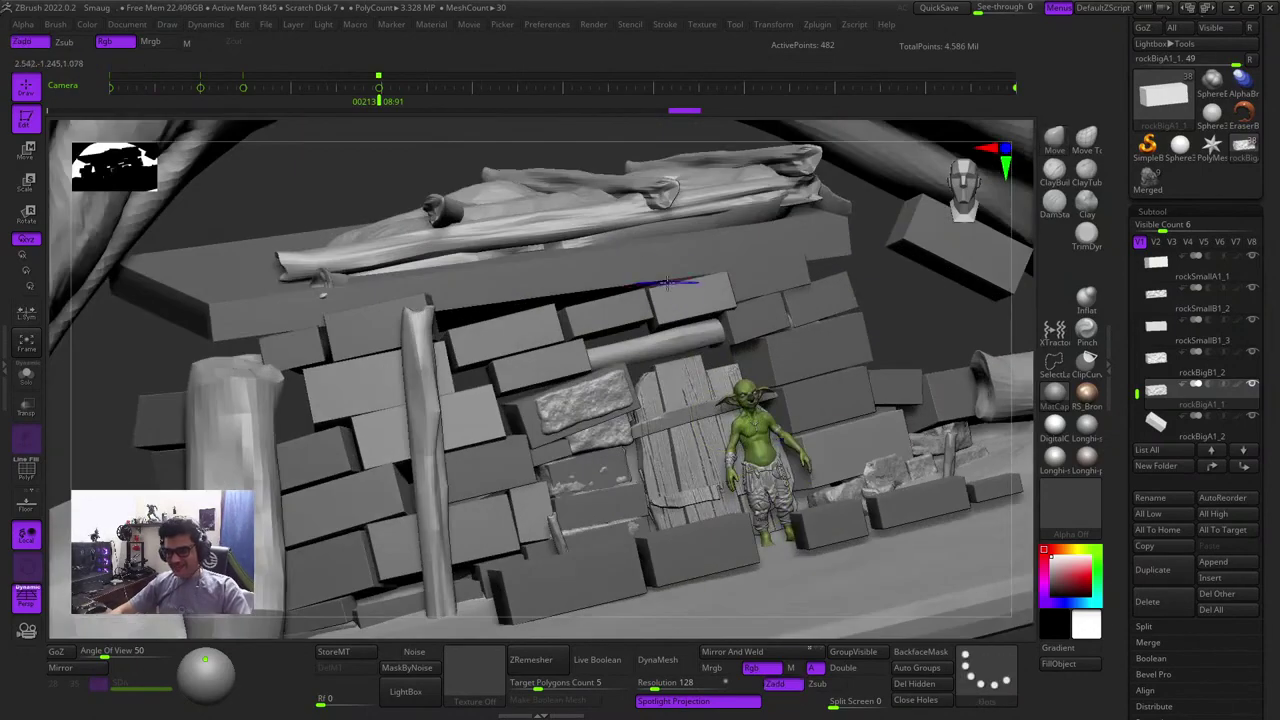
key(shift+f)
key(shift+f)
shift+right_drag(909, 314, 850, 305)
Lower the rockSmallB1_2 block towards the log above the door and scale it to about 0.85
ctrl+right_drag(660, 150, 642, 473)
alt+click(625, 375)
key(shift+f)
key(shift+f)
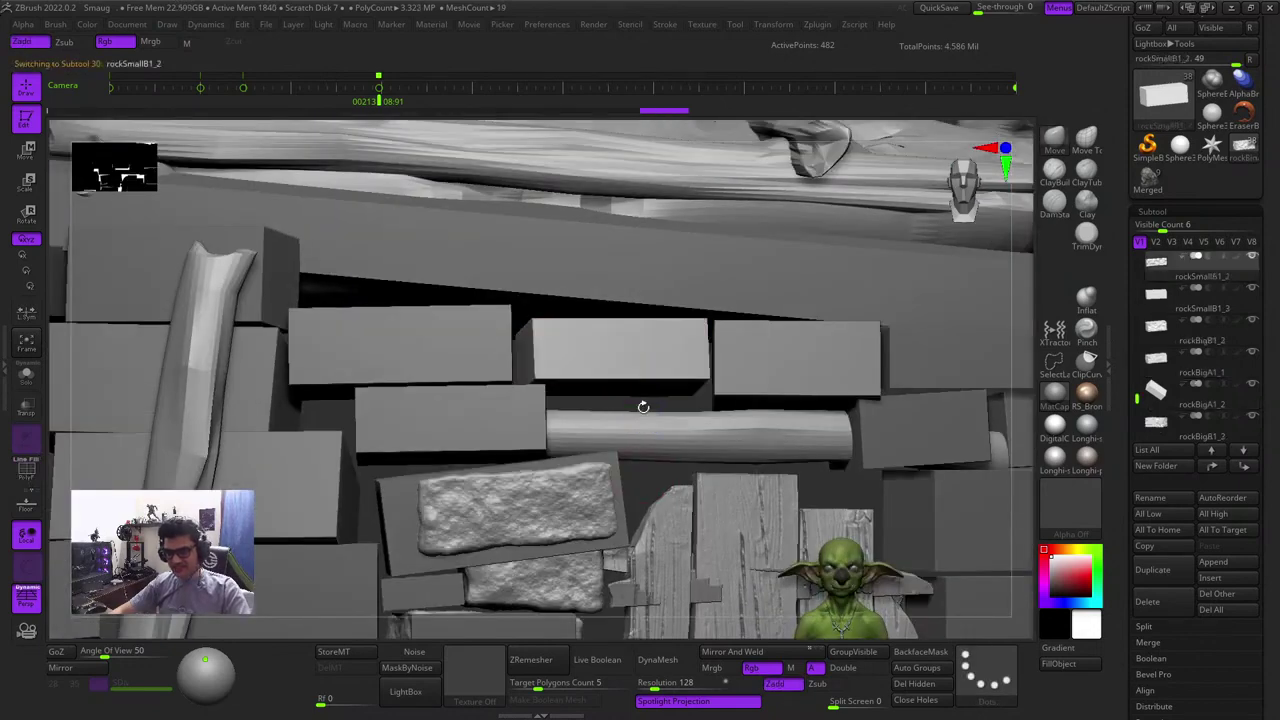
mouse_move(643, 406)
ctrl+right_down()
mouse_move(636, 439)
mouse_move(660, 425)
mouse_move(680, 434)
ctrl+right_up()
key(r)
key(q)
key(e)
key(r)
drag(605, 359, 614, 371)
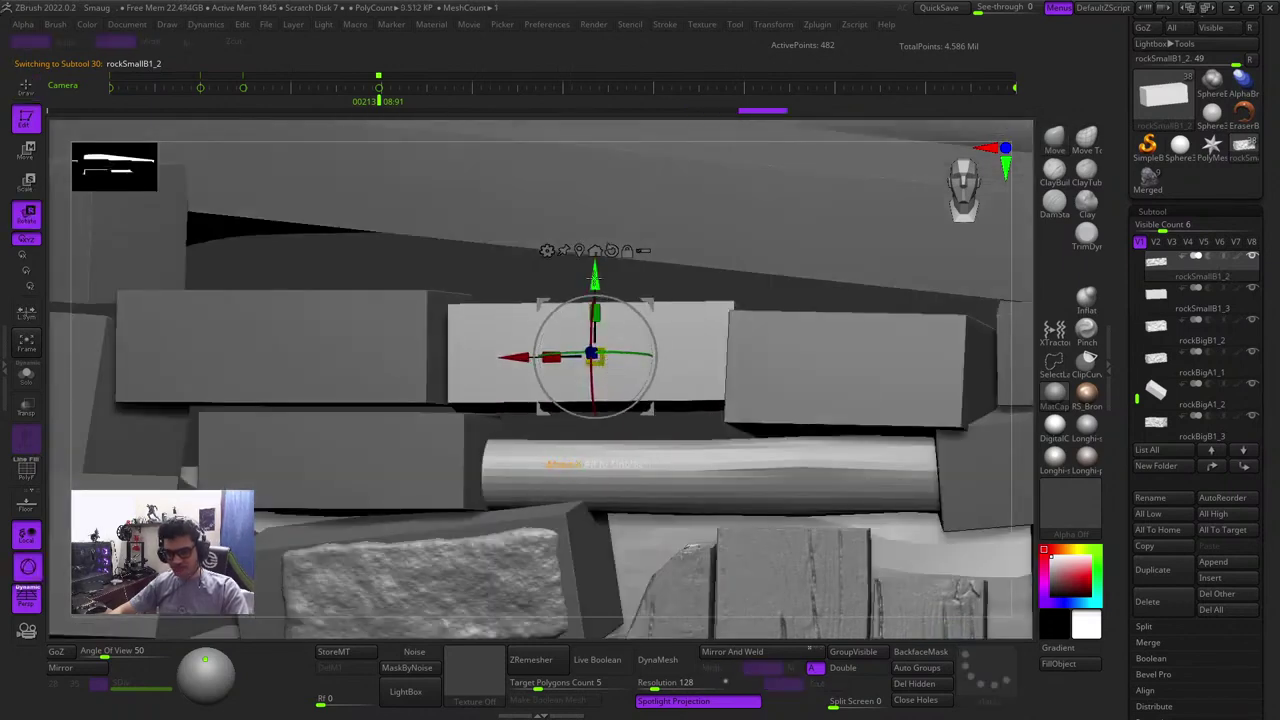
drag(594, 278, 578, 312)
drag(598, 396, 593, 392)
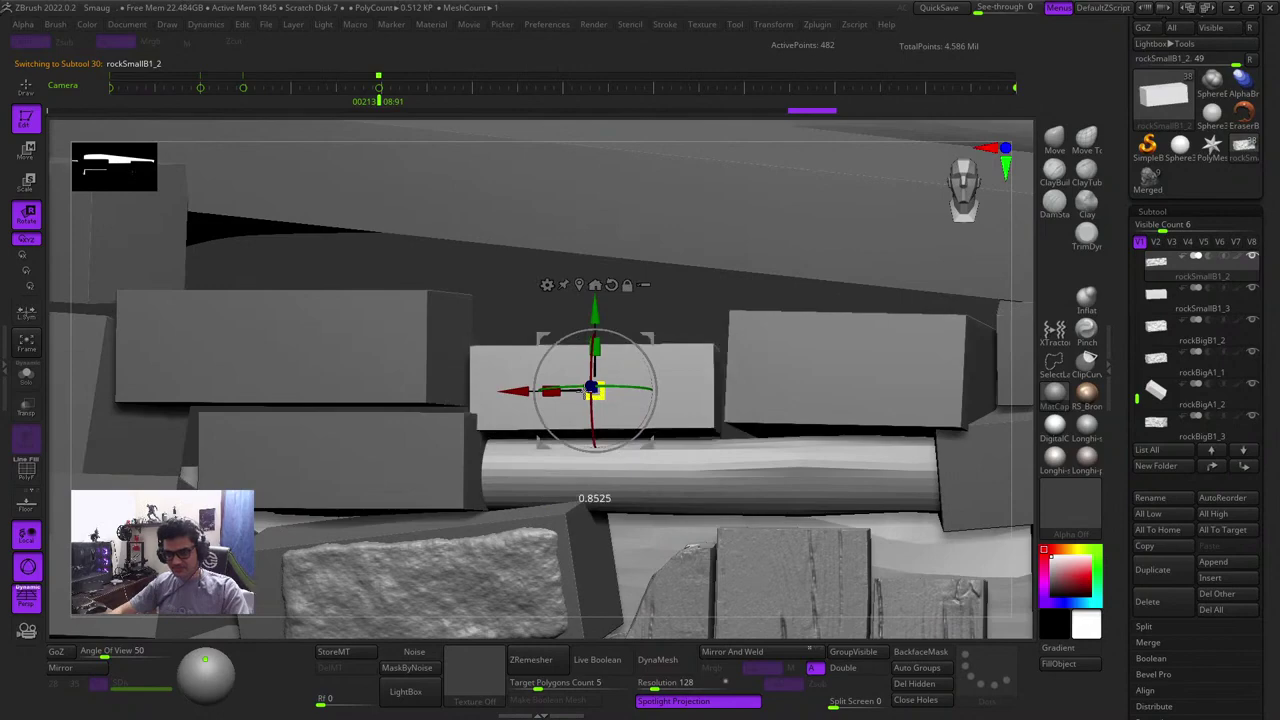
drag(556, 340, 531, 308)
key(q)
Examine how the wall blocks fit together around the roof and doorway, from afar and close up
right_drag(531, 308, 528, 290)
ctrl+right_drag(680, 346, 654, 257)
right_drag(675, 558, 762, 566)
ctrl+right_drag(676, 400, 777, 262)
alt+click(636, 456)
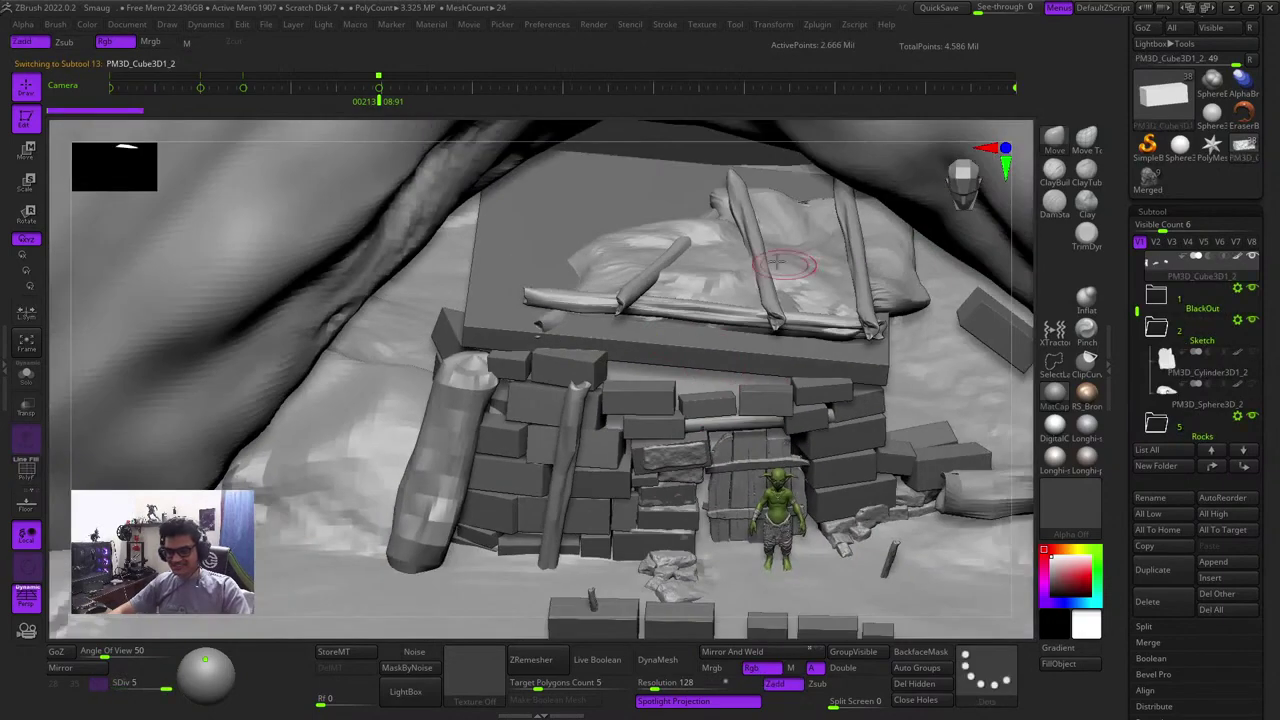
right_drag(719, 184, 720, 126)
key(shift+f)
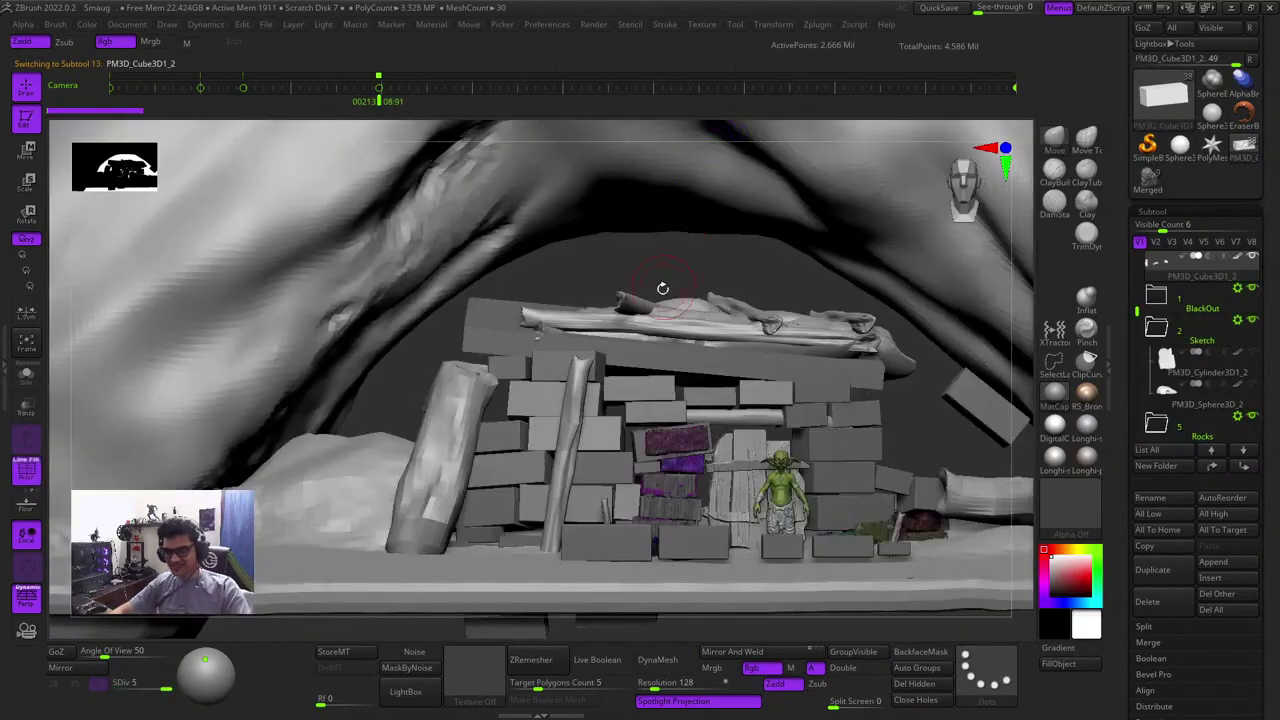
alt+right_drag(672, 326, 728, 343)
key(shift+f)
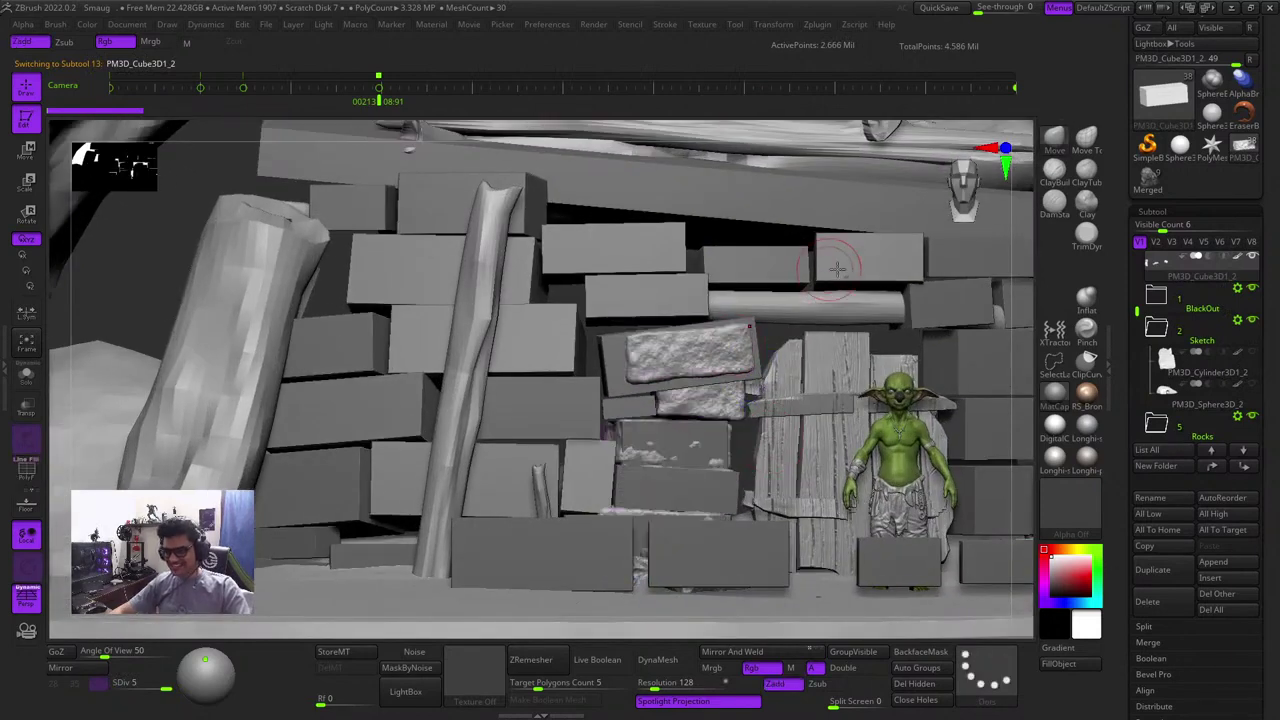
Examine the blocks around the doorway, roof and log, close up and within the whole scene
alt+click(837, 268)
scroll(850, 280, up, 4)
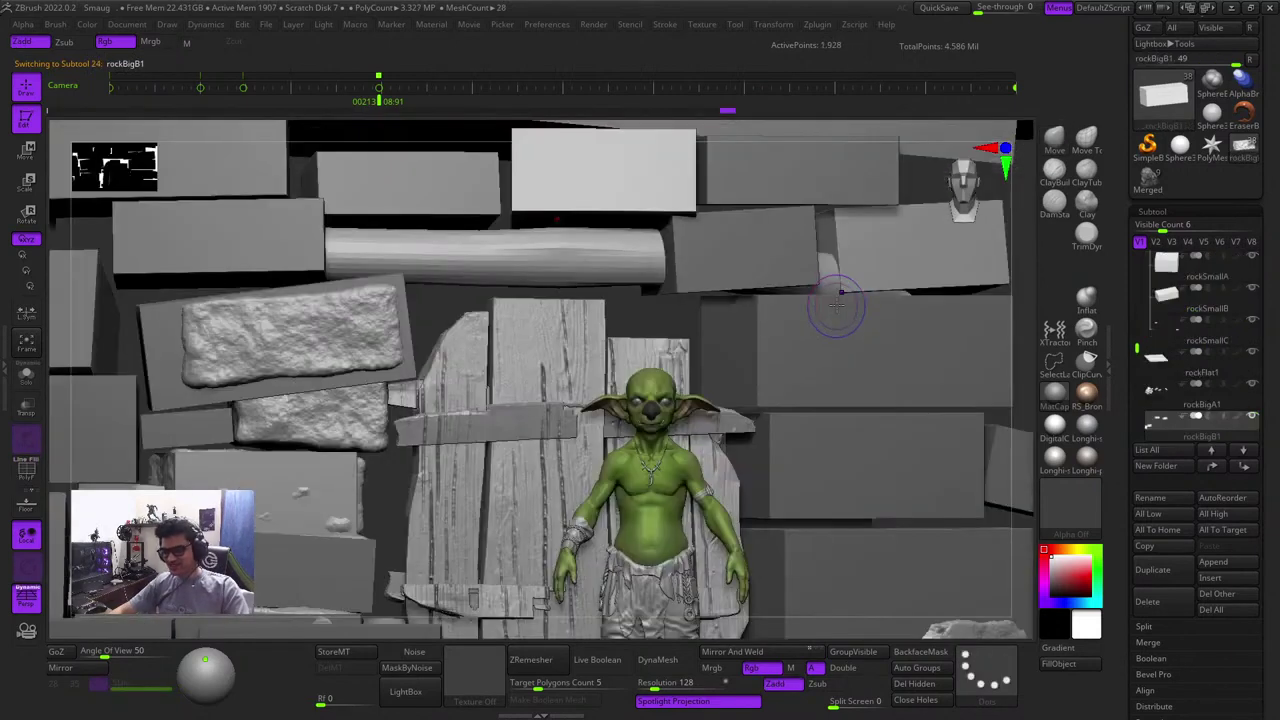
alt+click(592, 262)
key(f)
key(f)
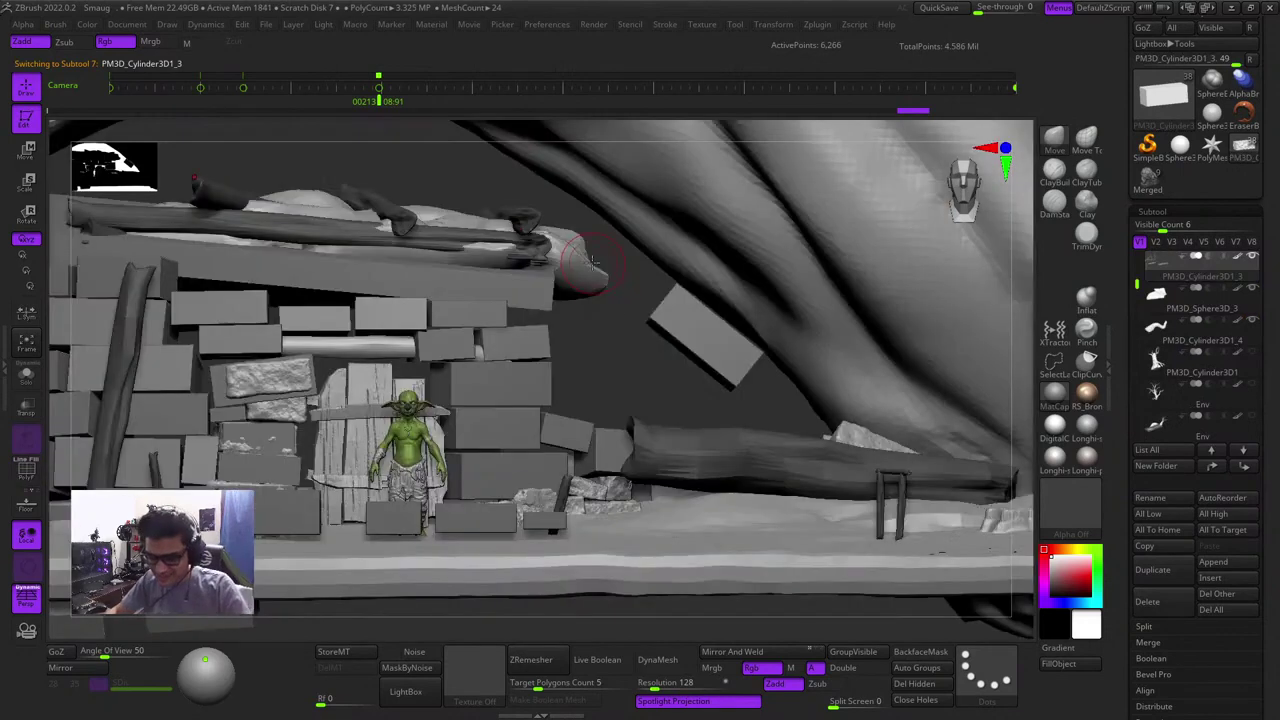
key(shift+f)
key(f)
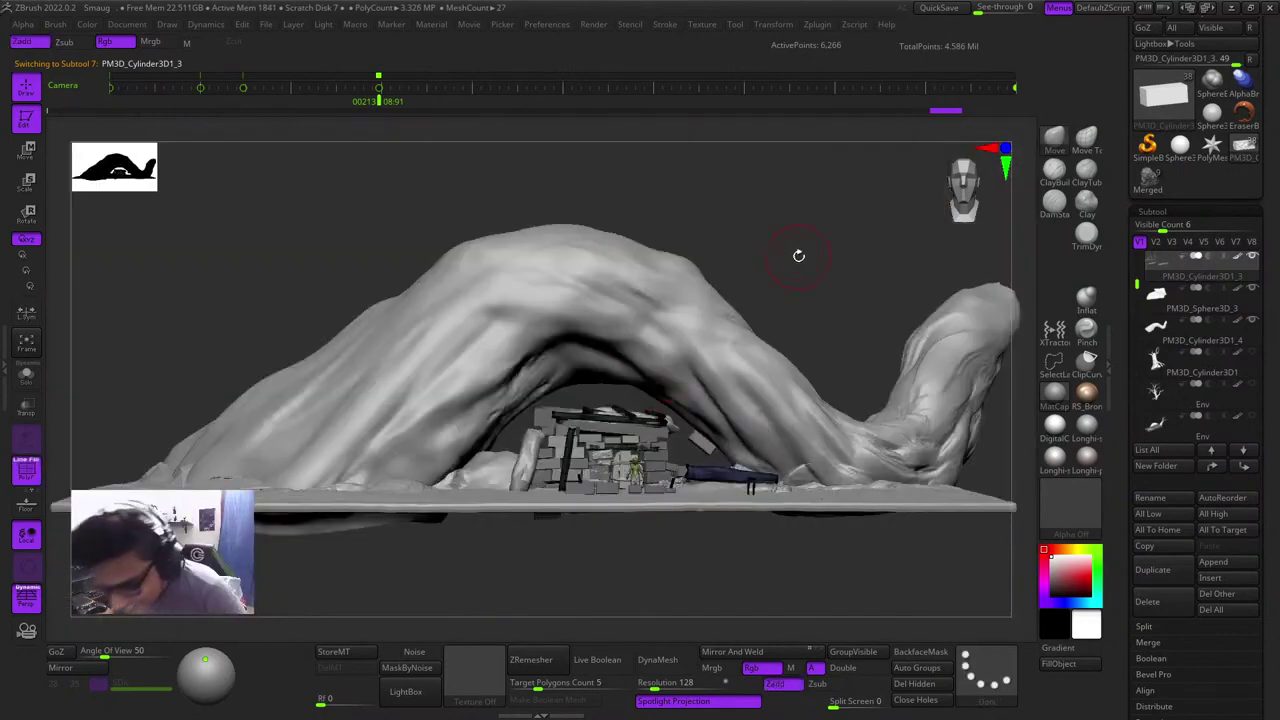
key(f)
key(f)
key(shift+f)
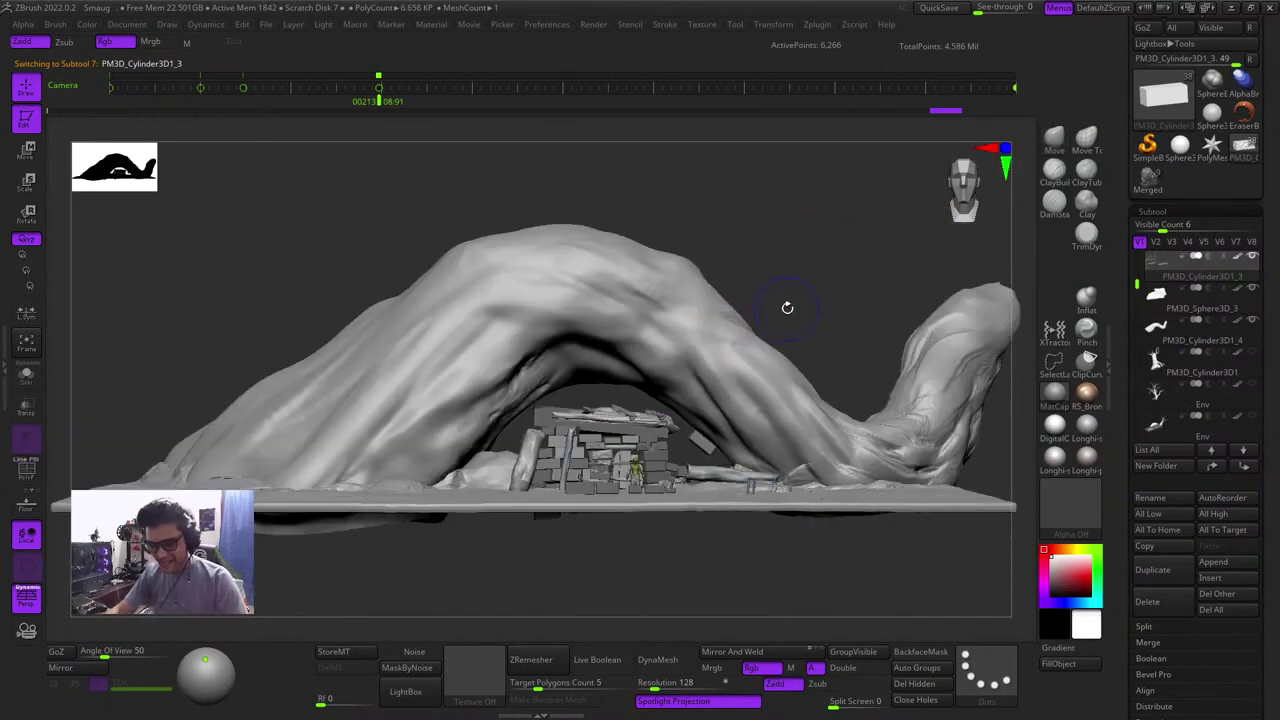
ctrl+right_drag(644, 464, 762, 456)
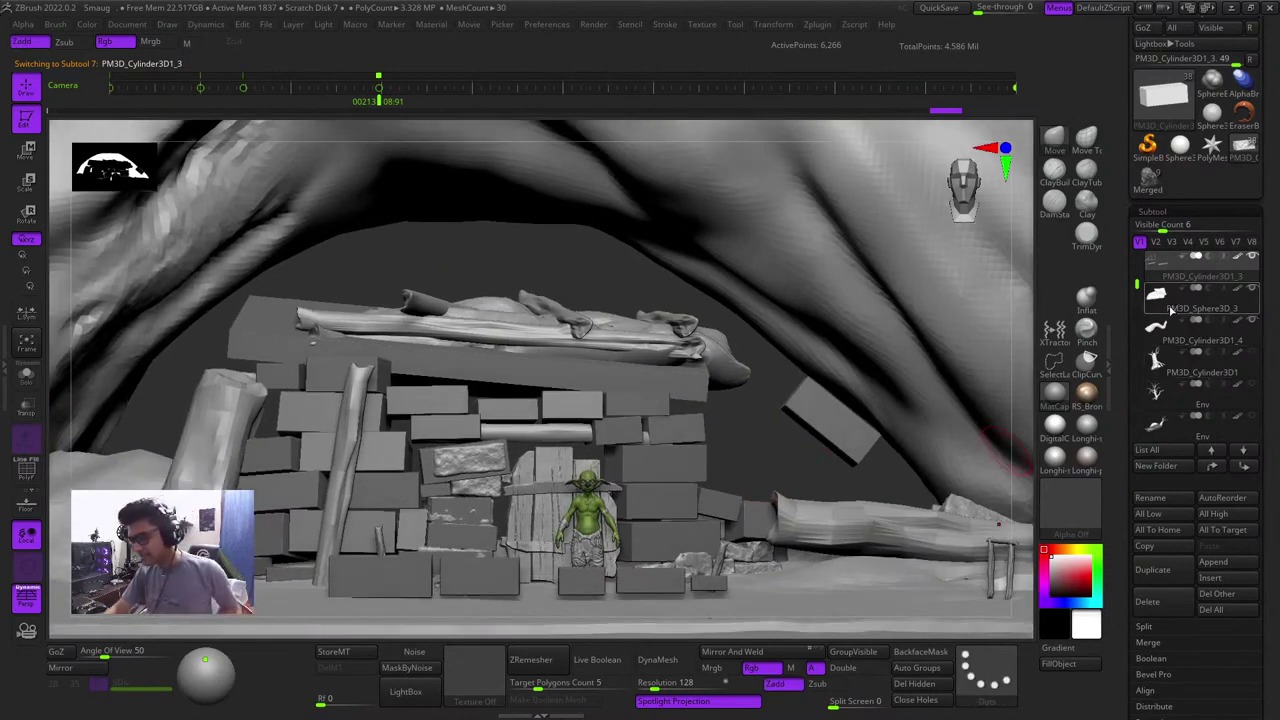
Show the hidden PM3D_Sphere3D_2 mound behind the block wall and make it the active subtool
mouse_move(1166, 302)
drag(1137, 286, 1137, 322)
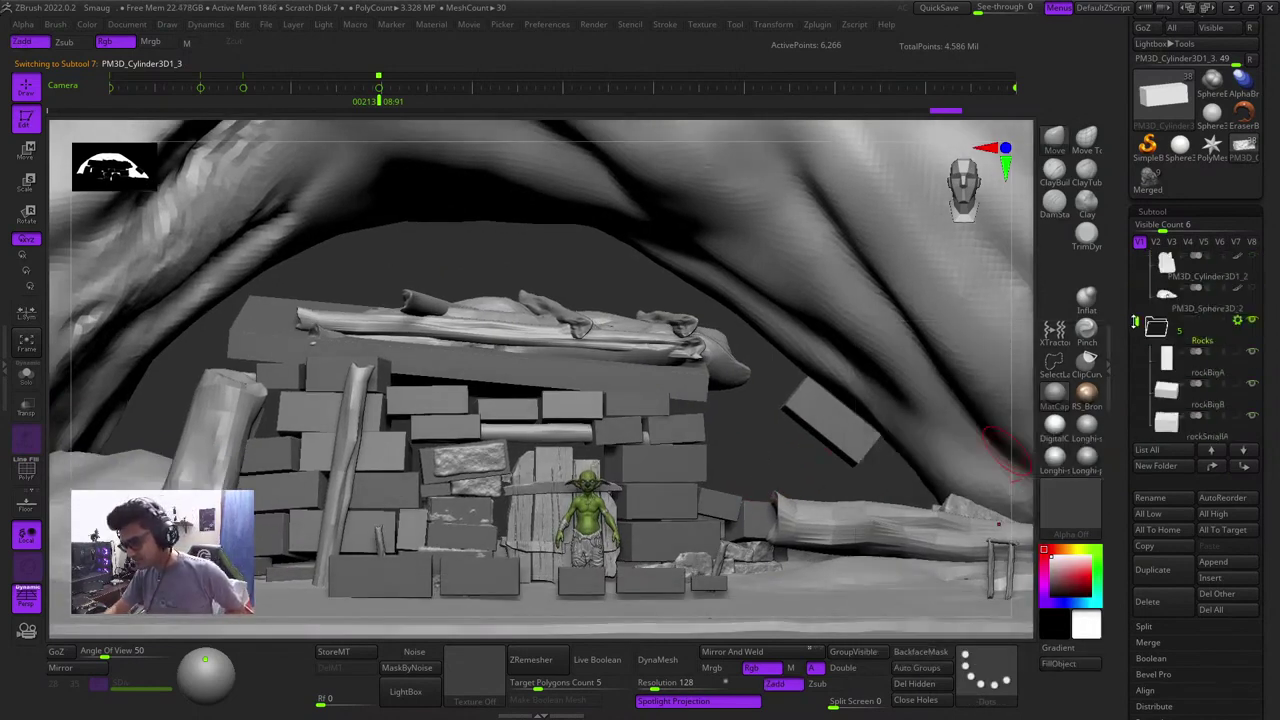
click(1252, 289)
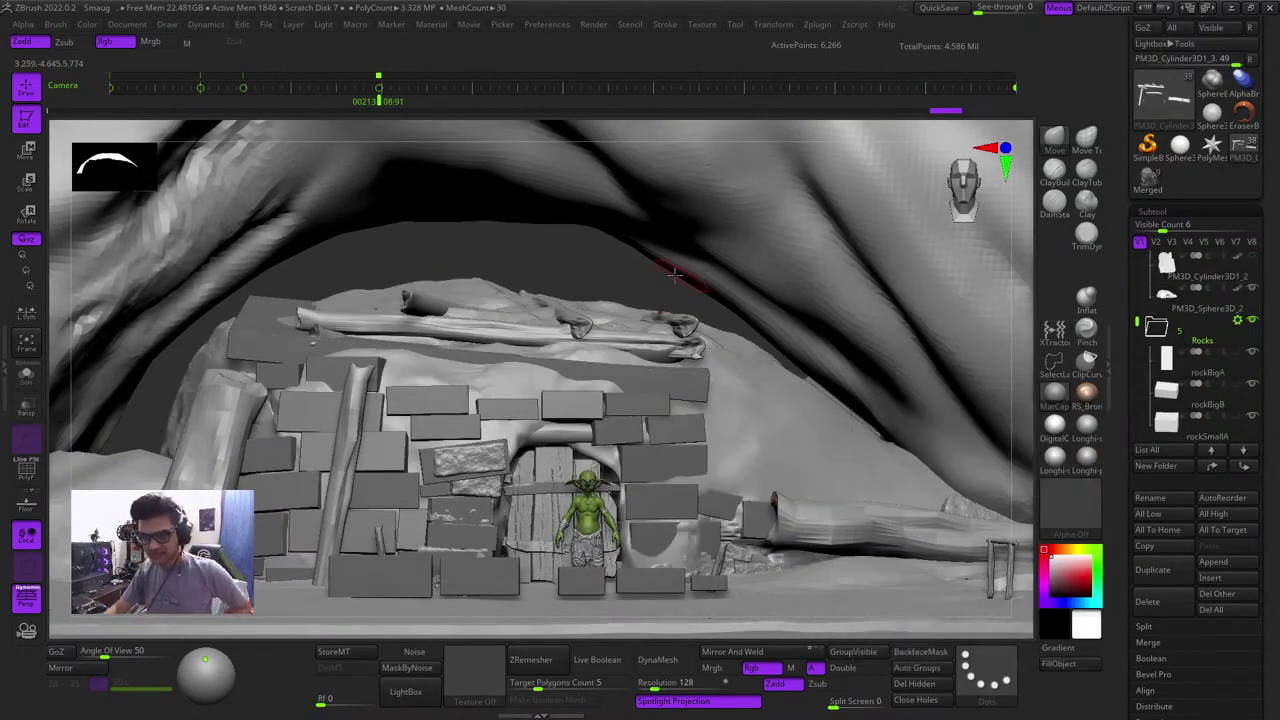
right_drag(598, 266, 770, 206)
ctrl+right_drag(602, 329, 670, 346)
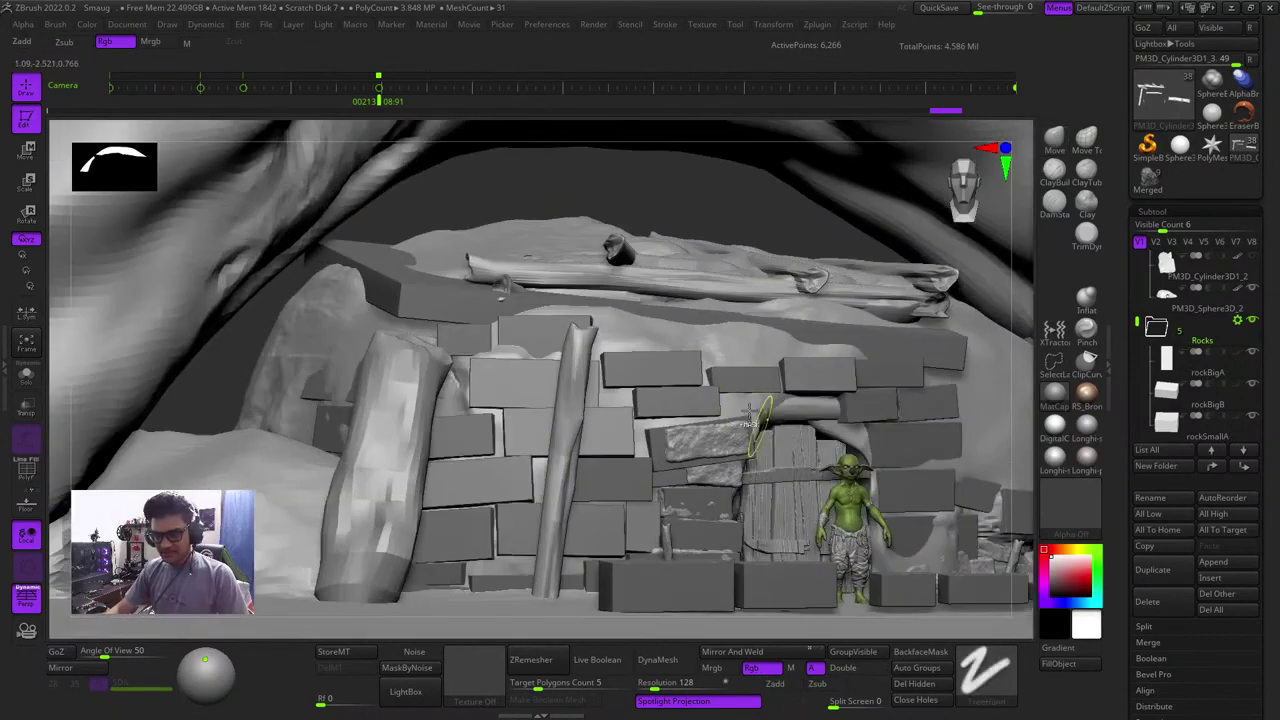
alt+click(665, 344)
Examine the mound's mesh and how it pokes through the wall blocks beside the doorway
key(shift+f)
ctrl+right_drag(763, 323, 690, 149)
key(shift+f)
key(shift+f)
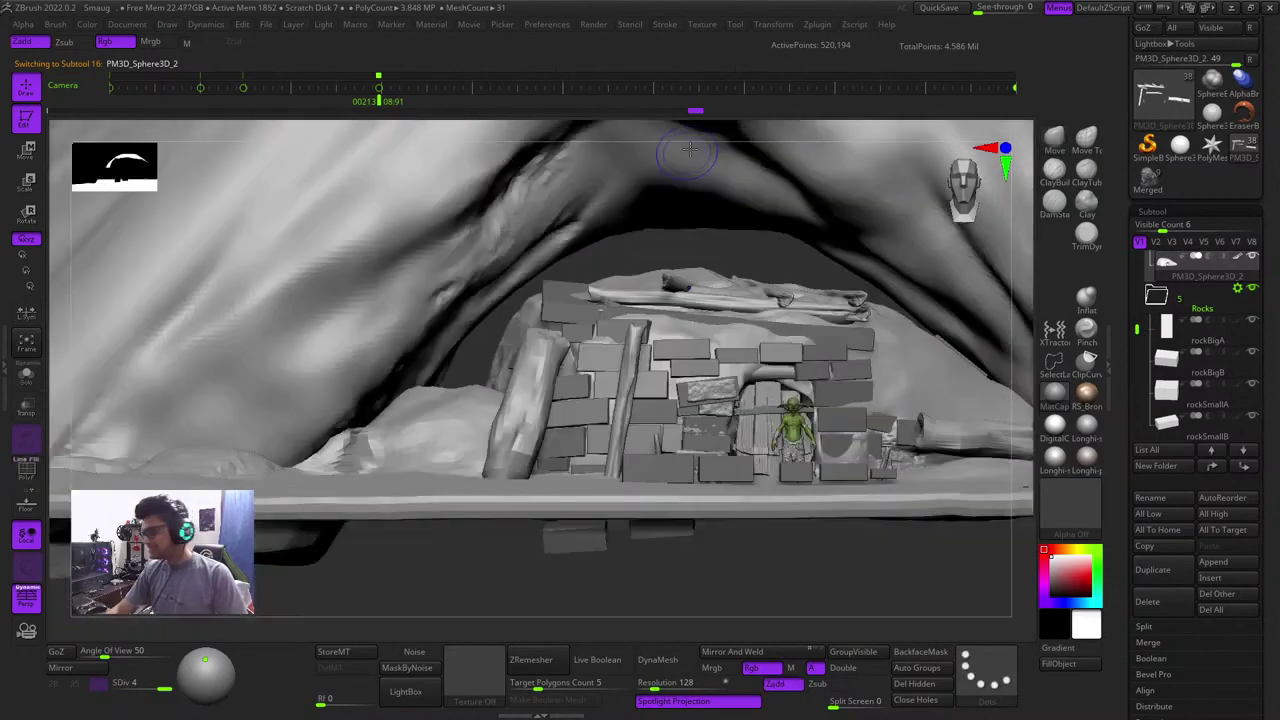
key(shift+f)
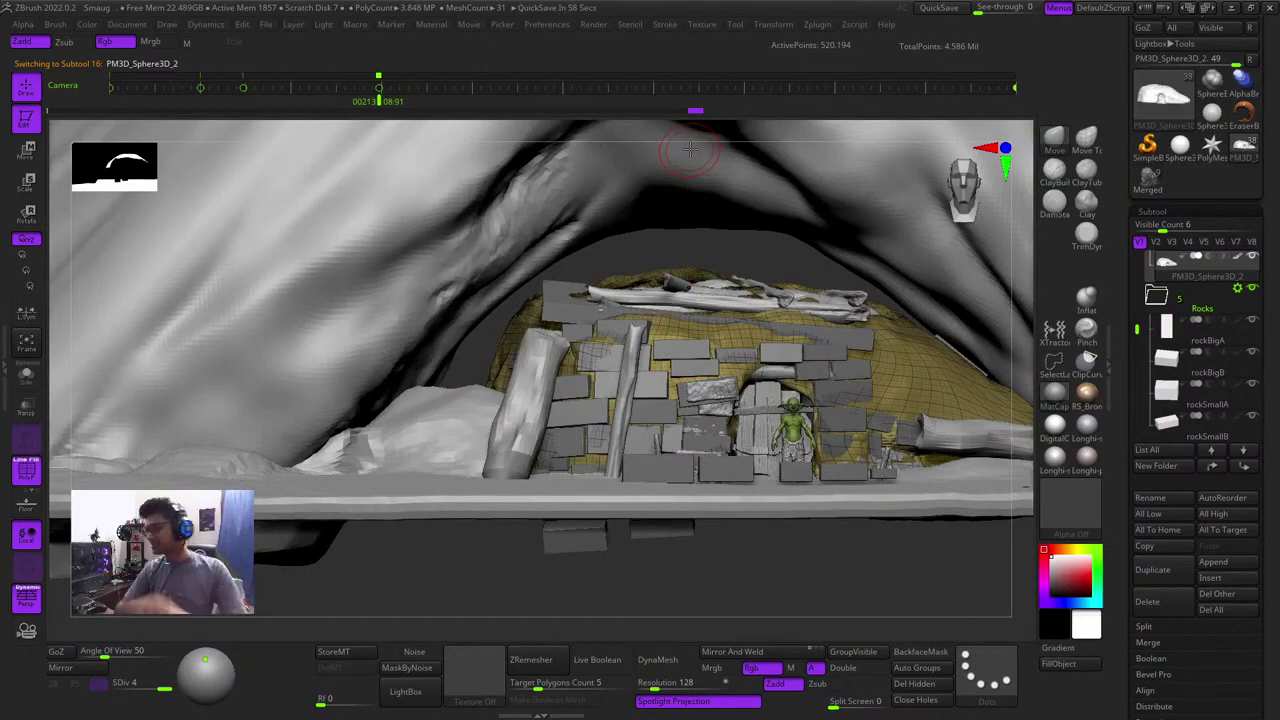
key(shift+f)
right_drag(691, 246, 645, 227)
key(shift+f)
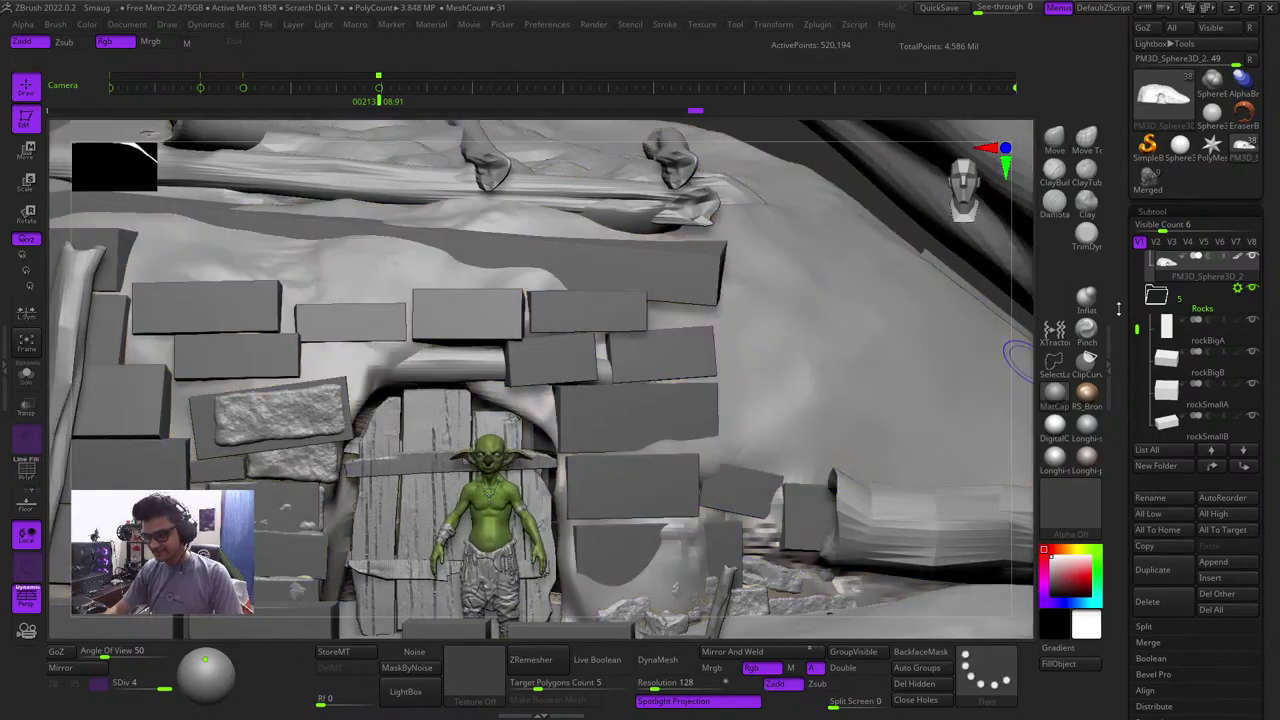
Use the Move brush to push the mound back behind the big blocks beside the goblin and undo the last stroke
click(1056, 140)
key(space)
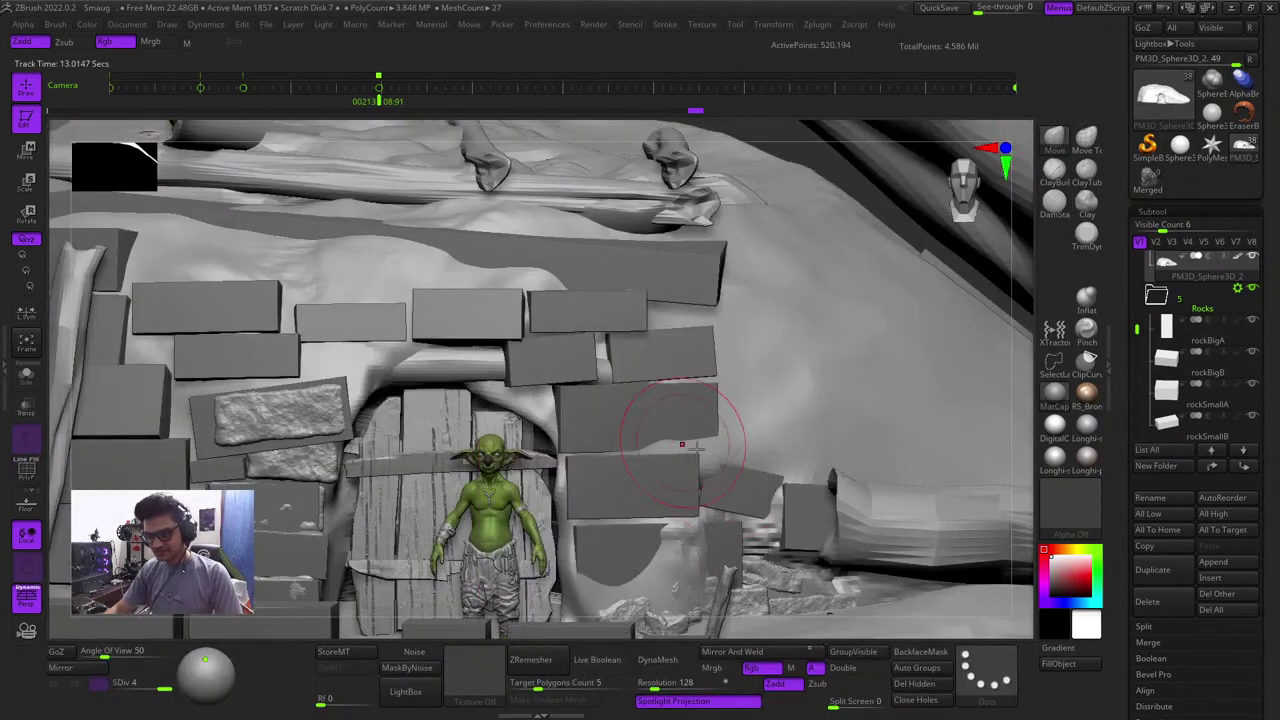
drag(708, 434, 651, 463)
alt+drag(1023, 448, 1034, 317)
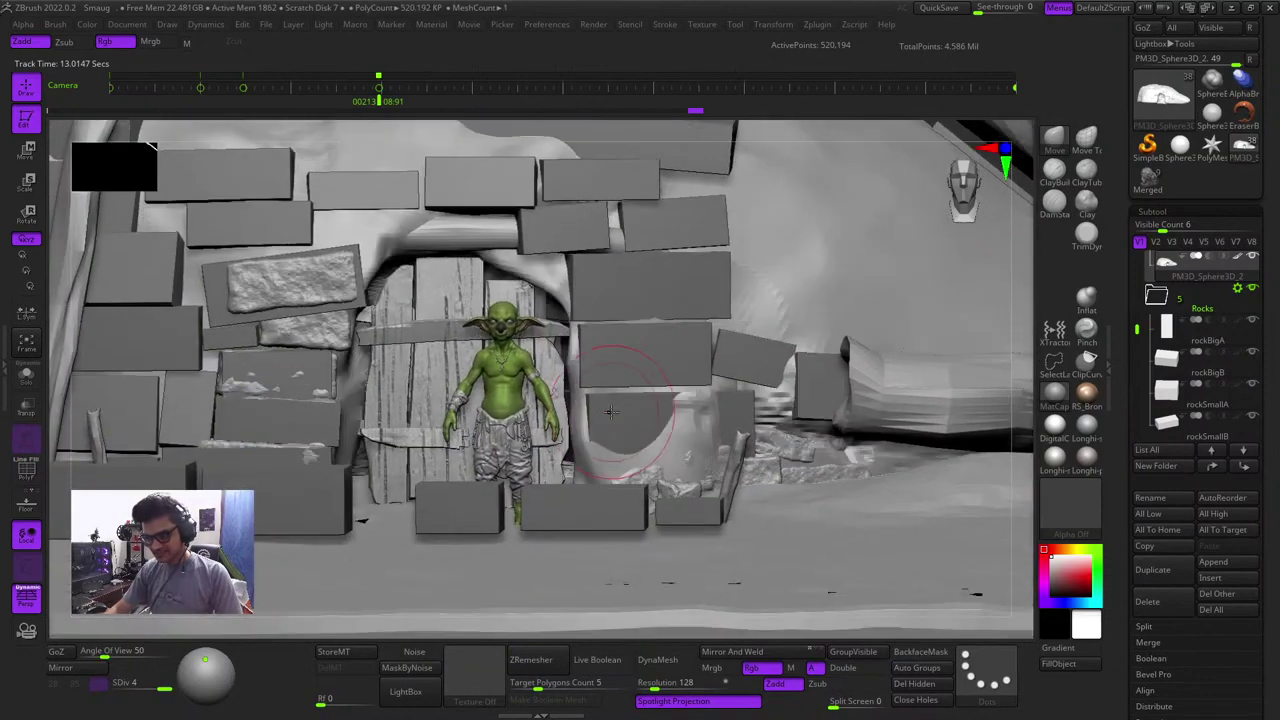
drag(609, 414, 583, 468)
drag(664, 431, 685, 455)
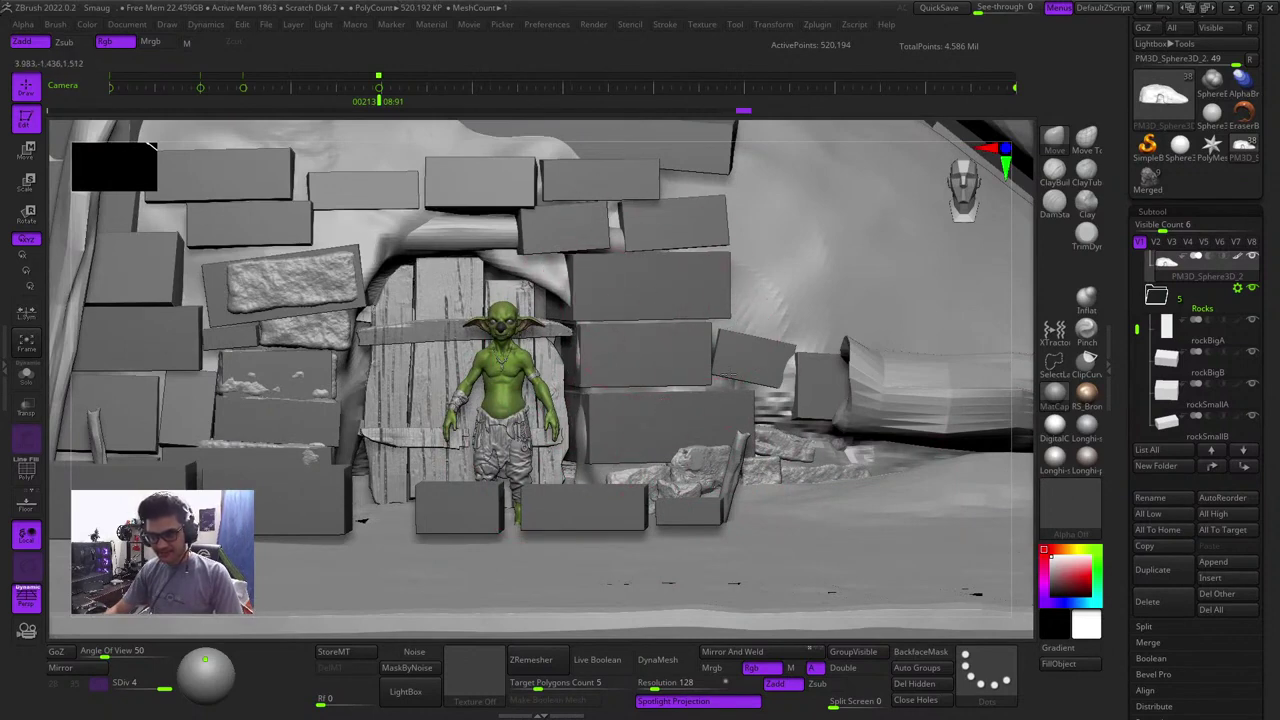
drag(788, 414, 656, 411)
mouse_move(1021, 436)
mouse_down()
mouse_move(1017, 349)
mouse_move(1066, 466)
mouse_move(1018, 465)
mouse_up()
key(ctrl+z)
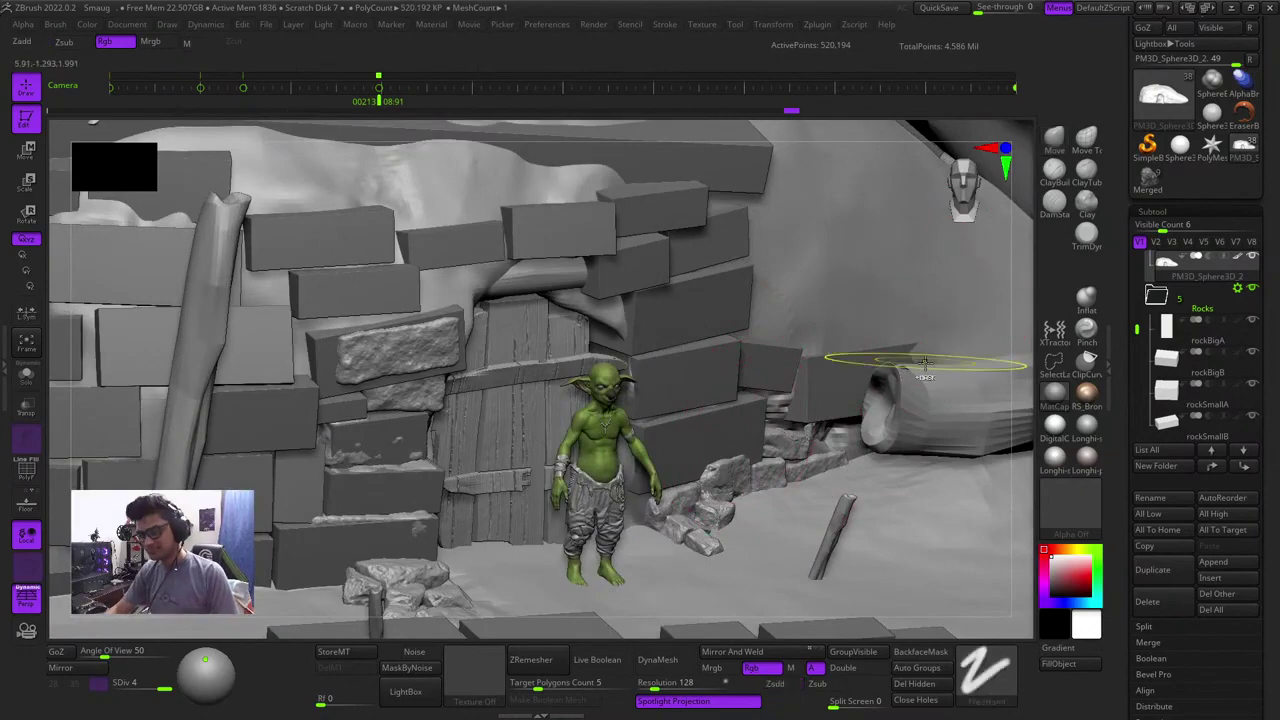
Reshape the mound with the Move brush around the two smaller blocks between the wall and the fallen log
drag(938, 351, 914, 357)
key(shift+f)
key(shift+f)
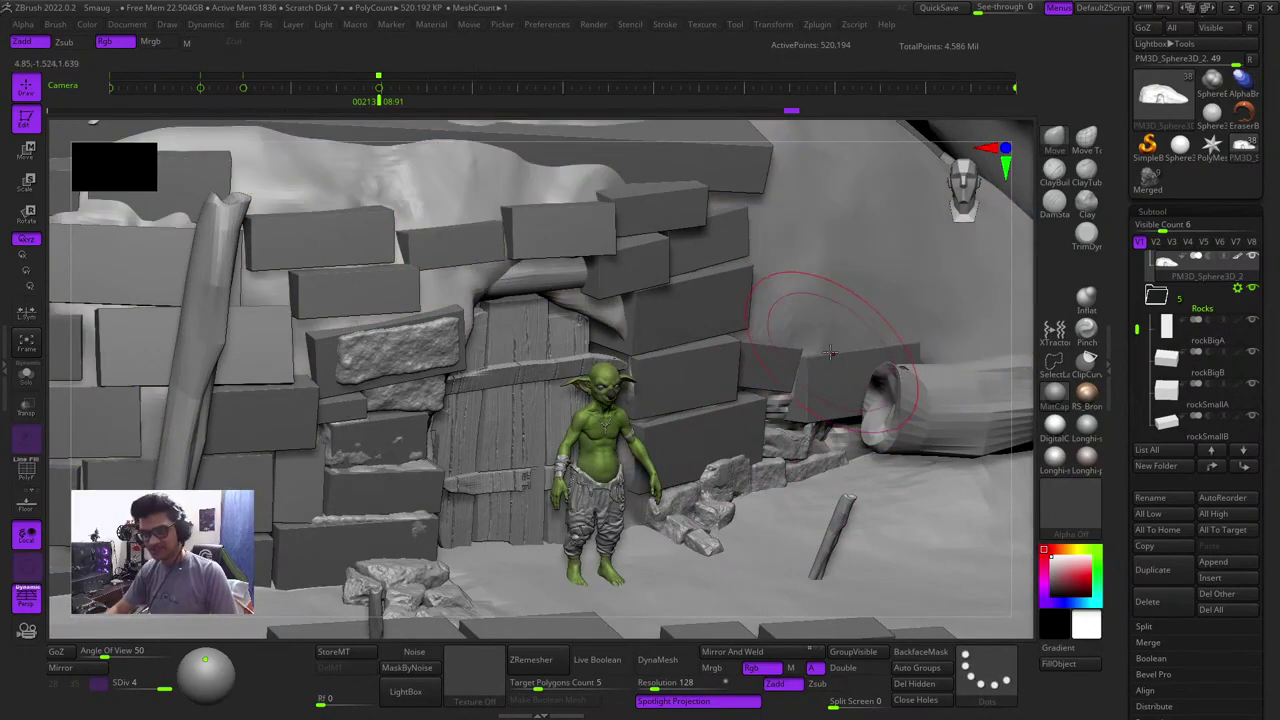
drag(1020, 352, 1018, 320)
key(shift+f)
key(shift+f)
key(space)
drag(746, 346, 736, 347)
Examine the hut and its mound under the arch from several angles, including the mound's mesh between the upper blocks
ctrl+right_drag(748, 351, 865, 229)
mouse_move(865, 229)
right_down()
mouse_move(823, 191)
mouse_move(760, 200)
right_up()
mouse_move(760, 200)
ctrl+right_down()
mouse_move(760, 311)
mouse_move(537, 166)
ctrl+right_up()
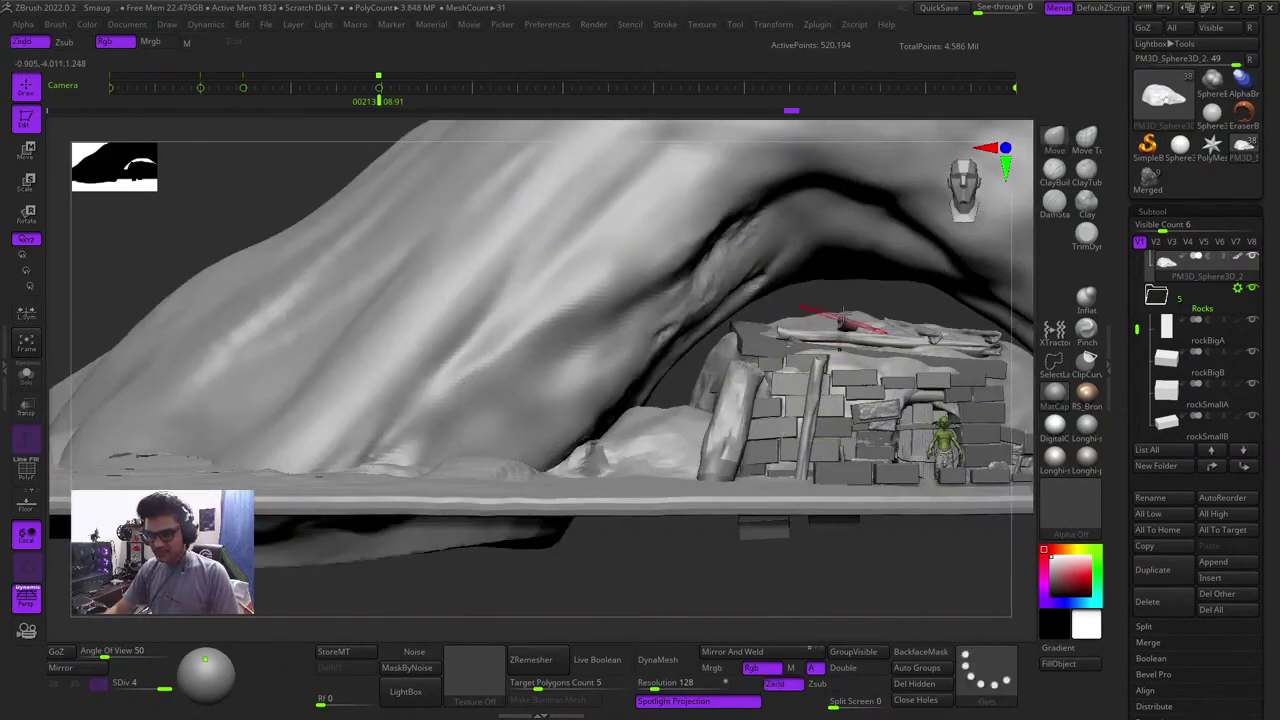
mouse_move(843, 318)
right_down()
mouse_move(902, 297)
mouse_move(728, 259)
right_up()
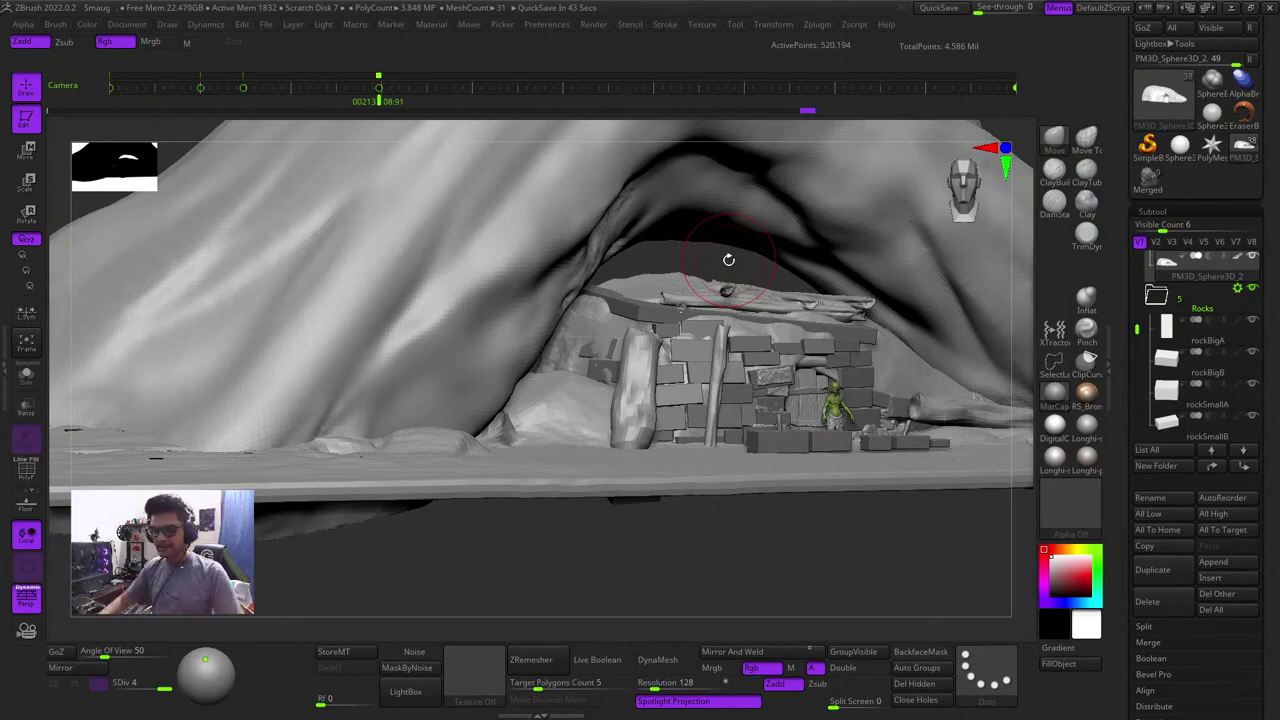
right_drag(777, 463, 843, 563)
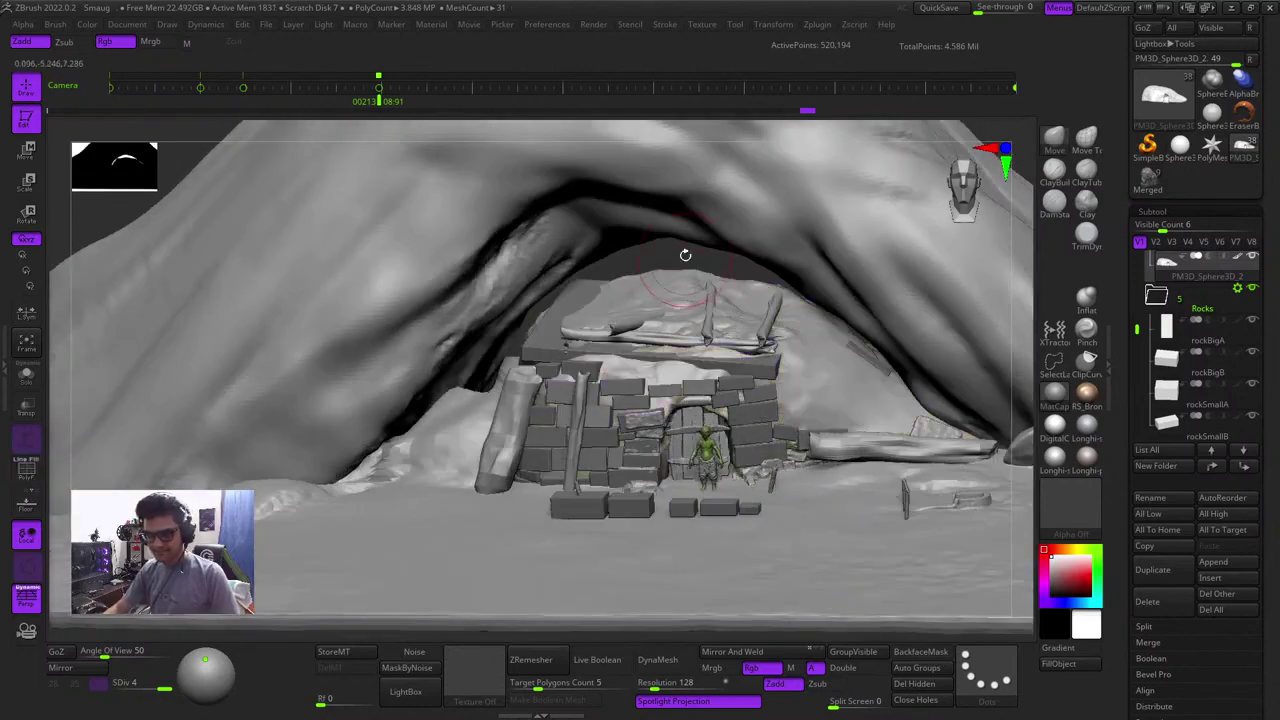
right_drag(685, 255, 826, 437)
alt+right_drag(382, 456, 692, 411)
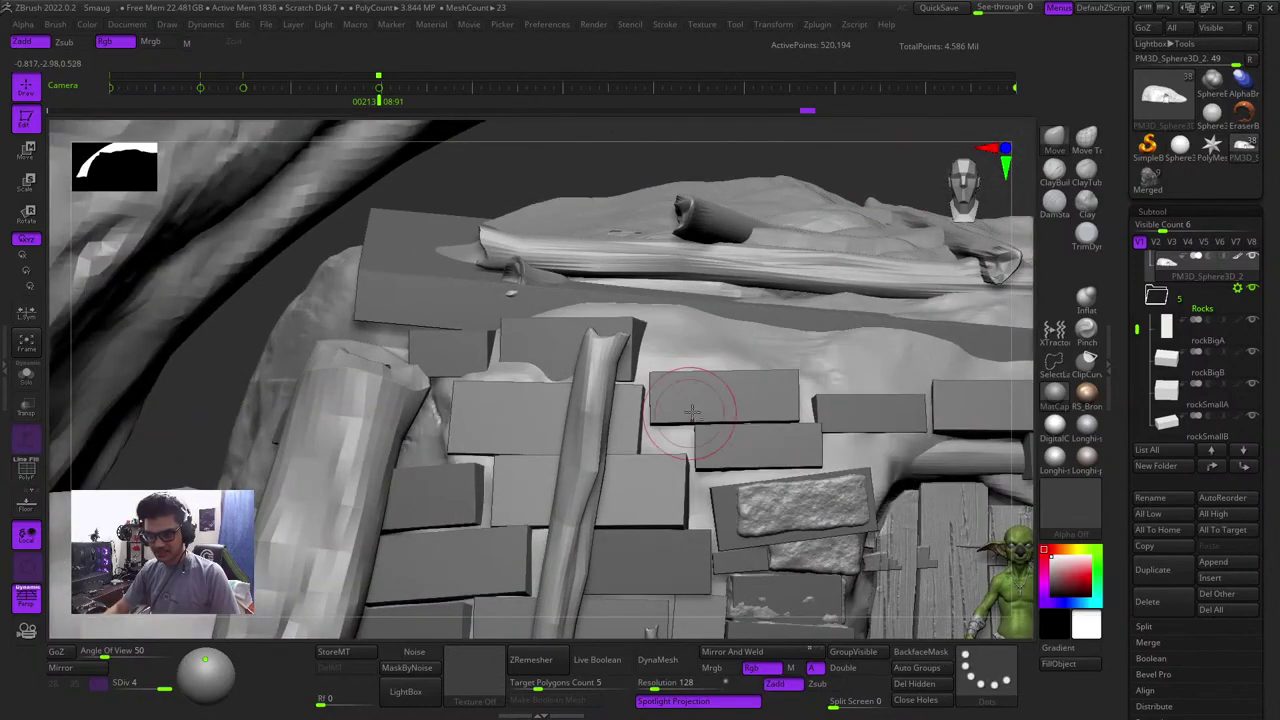
alt+click(697, 407)
key(shift+f)
key(shift+f)
alt+click(510, 371)
key(shift+f)
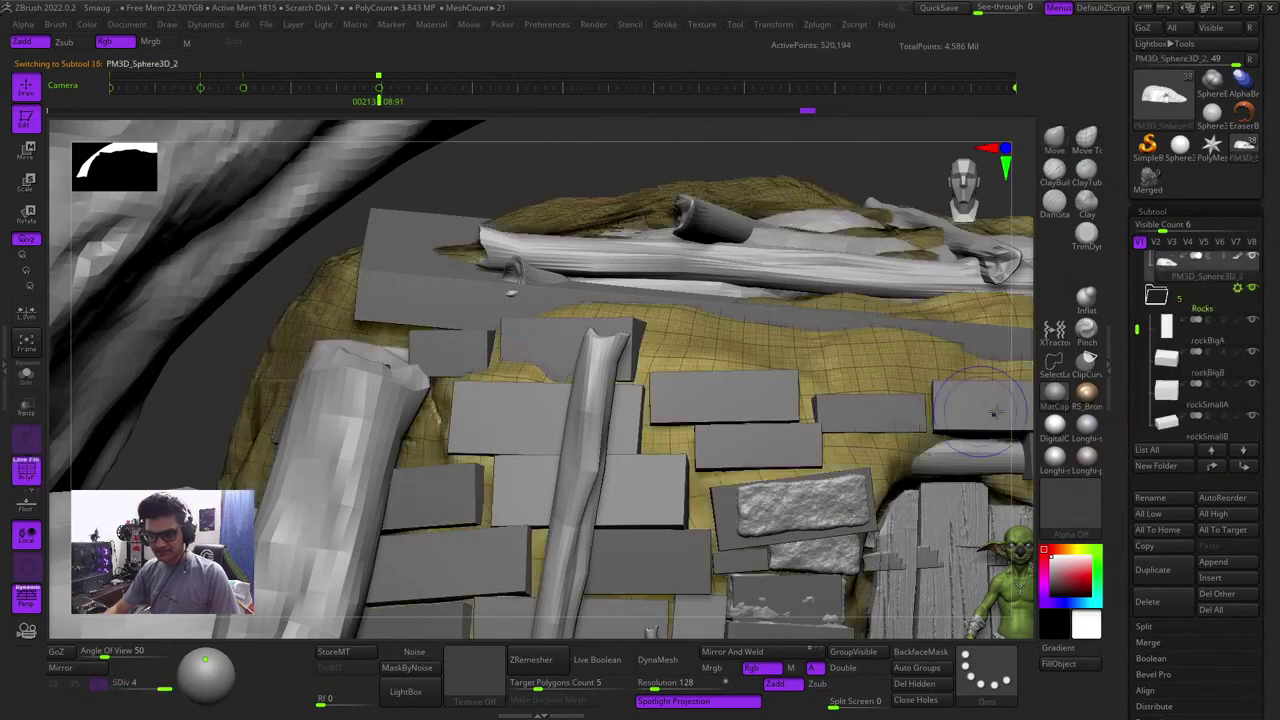
key(shift+f)
Push the mound back into the gaps between the upper wall blocks beside the thick leaning log, using the Move brush
right_drag(1028, 366, 985, 470)
key(space)
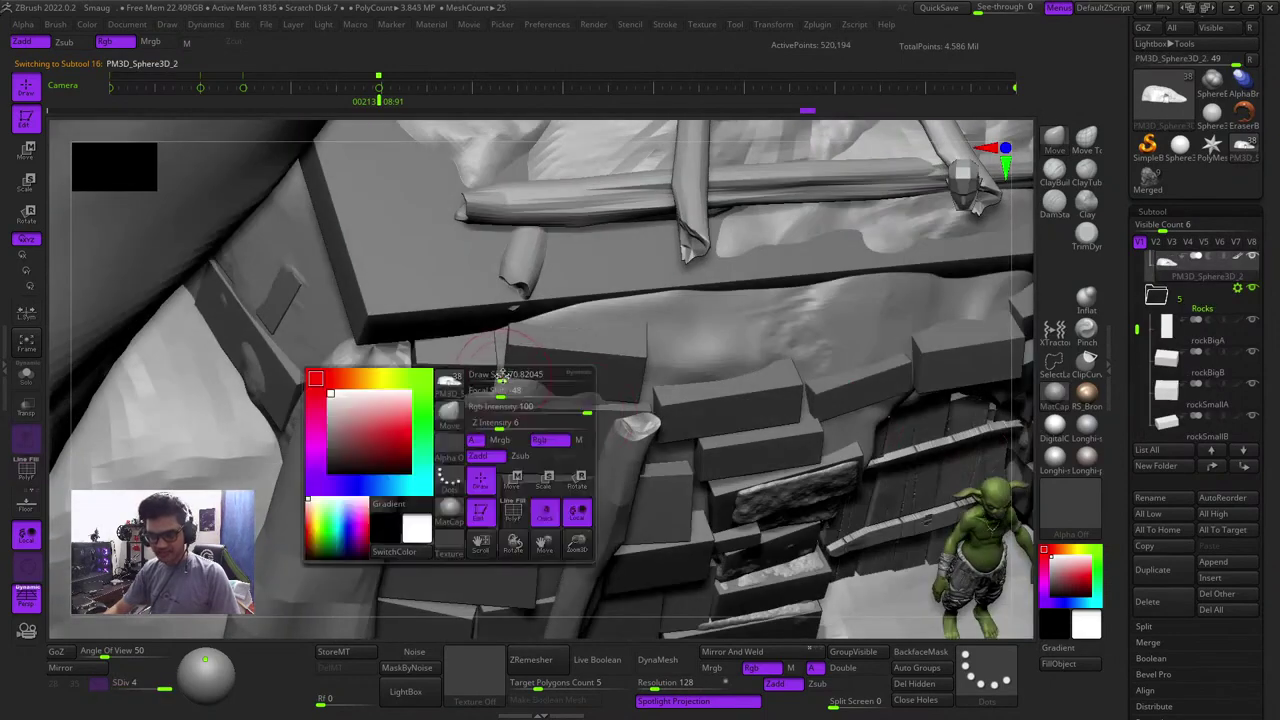
alt+right_drag(466, 623, 640, 325)
key(space)
key(space)
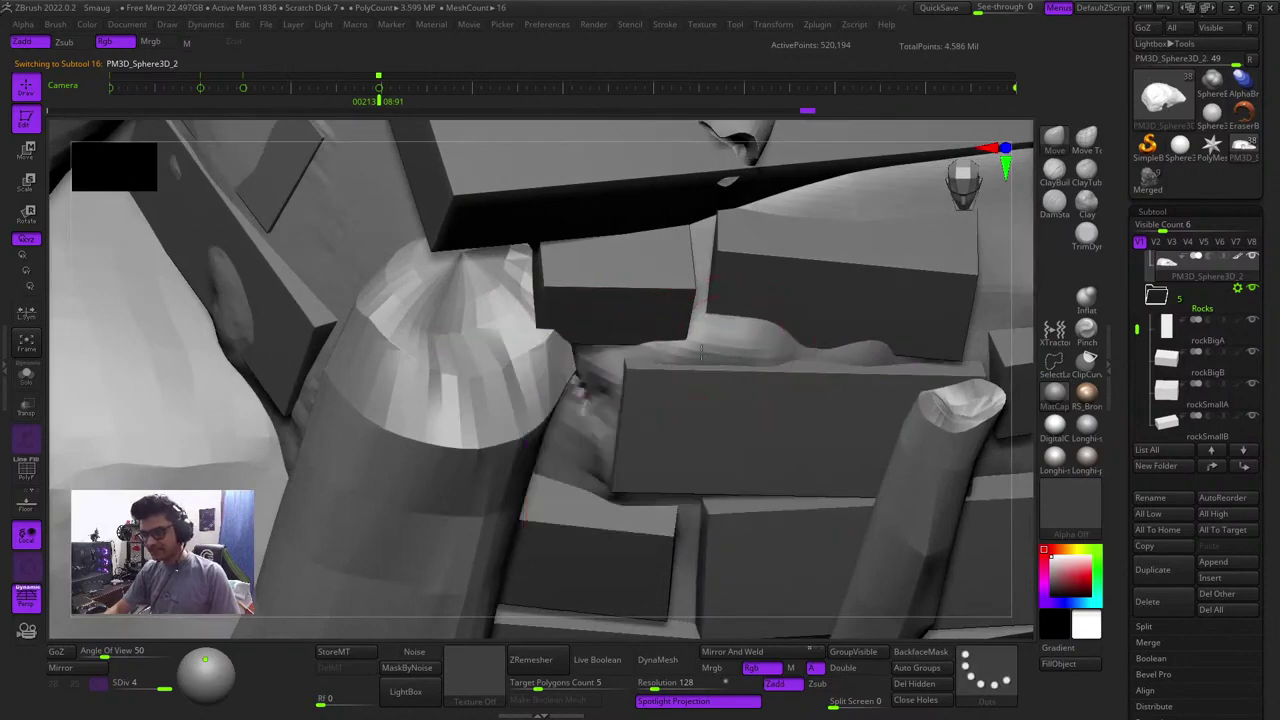
drag(771, 348, 640, 361)
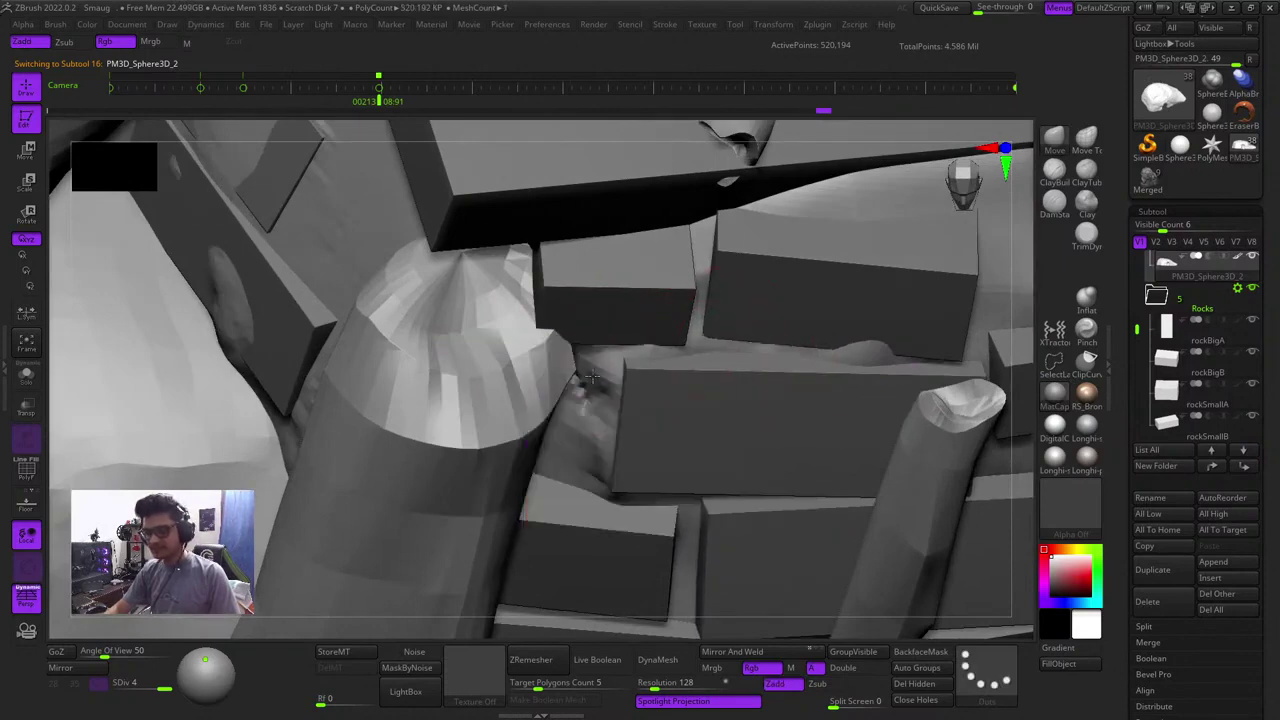
drag(862, 347, 814, 367)
mouse_move(994, 376)
mouse_down()
mouse_move(1003, 381)
mouse_move(996, 322)
mouse_up()
mouse_move(566, 424)
mouse_down()
mouse_move(577, 415)
mouse_move(576, 468)
mouse_up()
Push the mound further in beneath the tilted block and its neighbour at the end of the fallen log
mouse_move(765, 425)
ctrl+right_down()
mouse_move(783, 360)
mouse_move(770, 300)
ctrl+right_up()
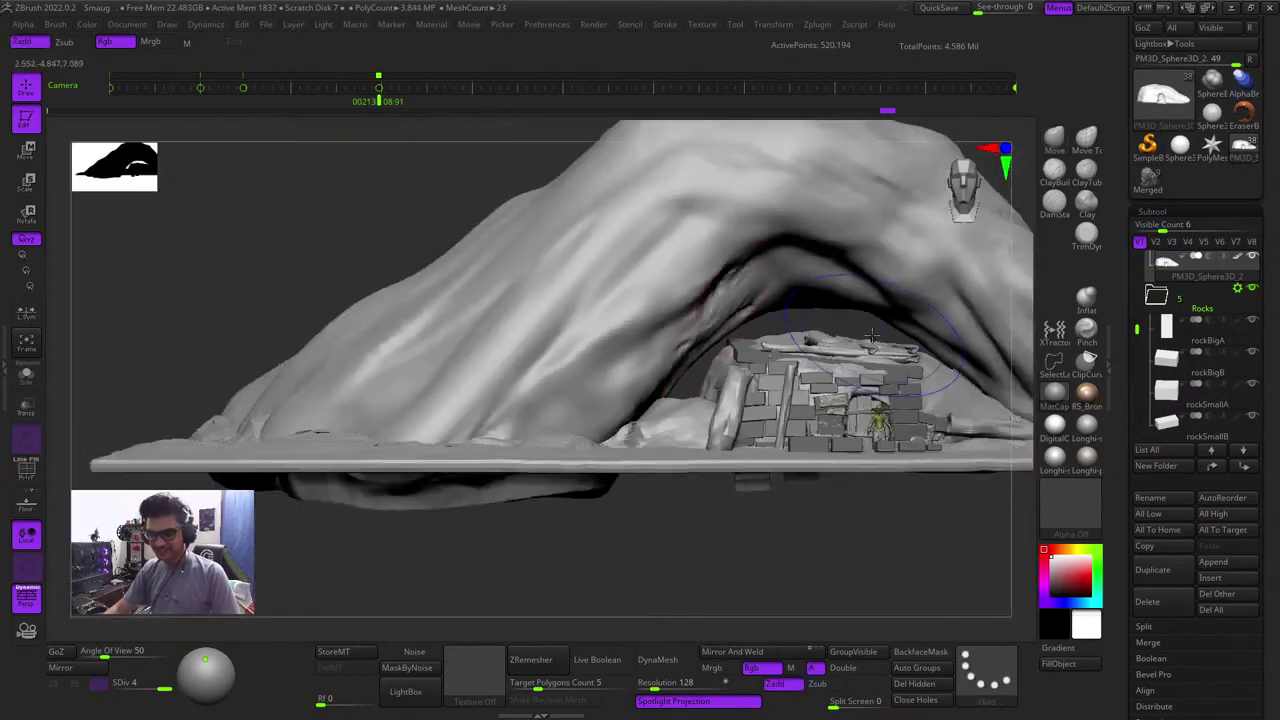
key(space)
drag(871, 551, 846, 606)
ctrl+right_drag(785, 348, 905, 505)
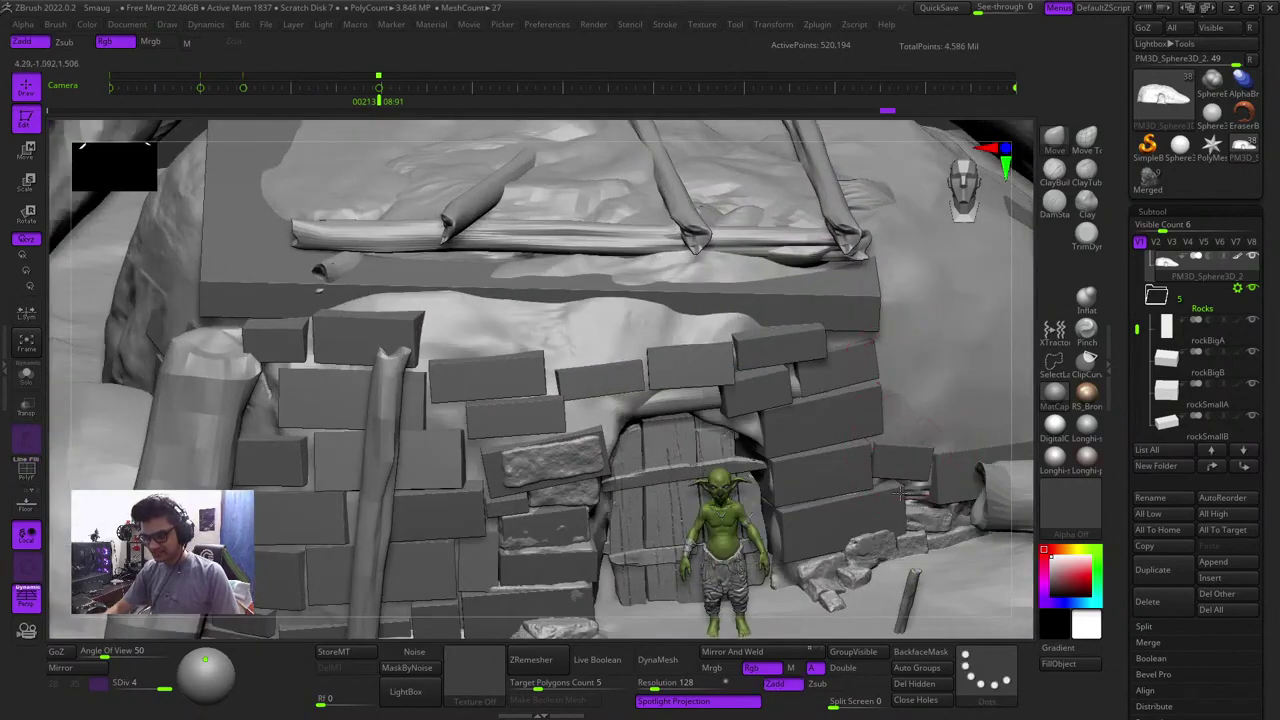
drag(912, 491, 922, 485)
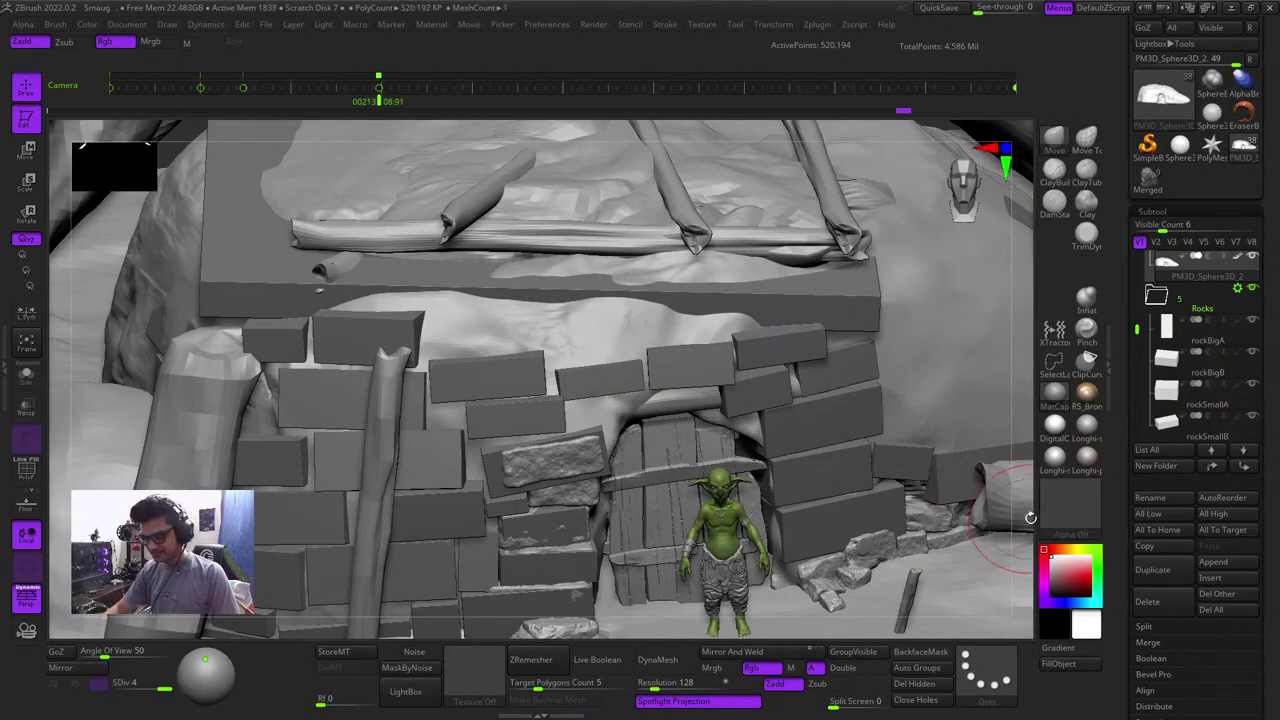
mouse_move(925, 485)
alt+right_down()
mouse_move(771, 325)
mouse_move(890, 430)
alt+right_up()
mouse_move(936, 378)
shift+mouse_down()
mouse_move(1010, 480)
mouse_move(986, 414)
shift+mouse_up()
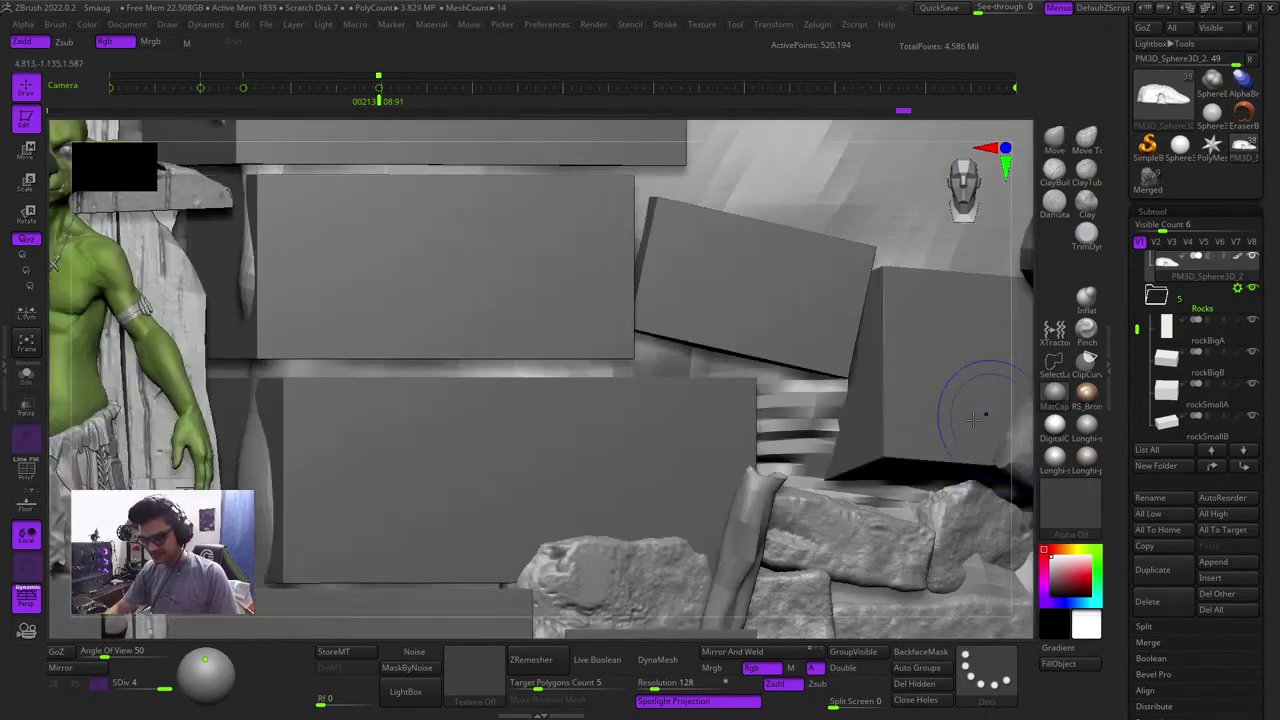
Hide the Rocks folder and show it again to check which blocks it contains
ctrl+right_drag(890, 421, 749, 411)
ctrl+right_drag(850, 410, 829, 376)
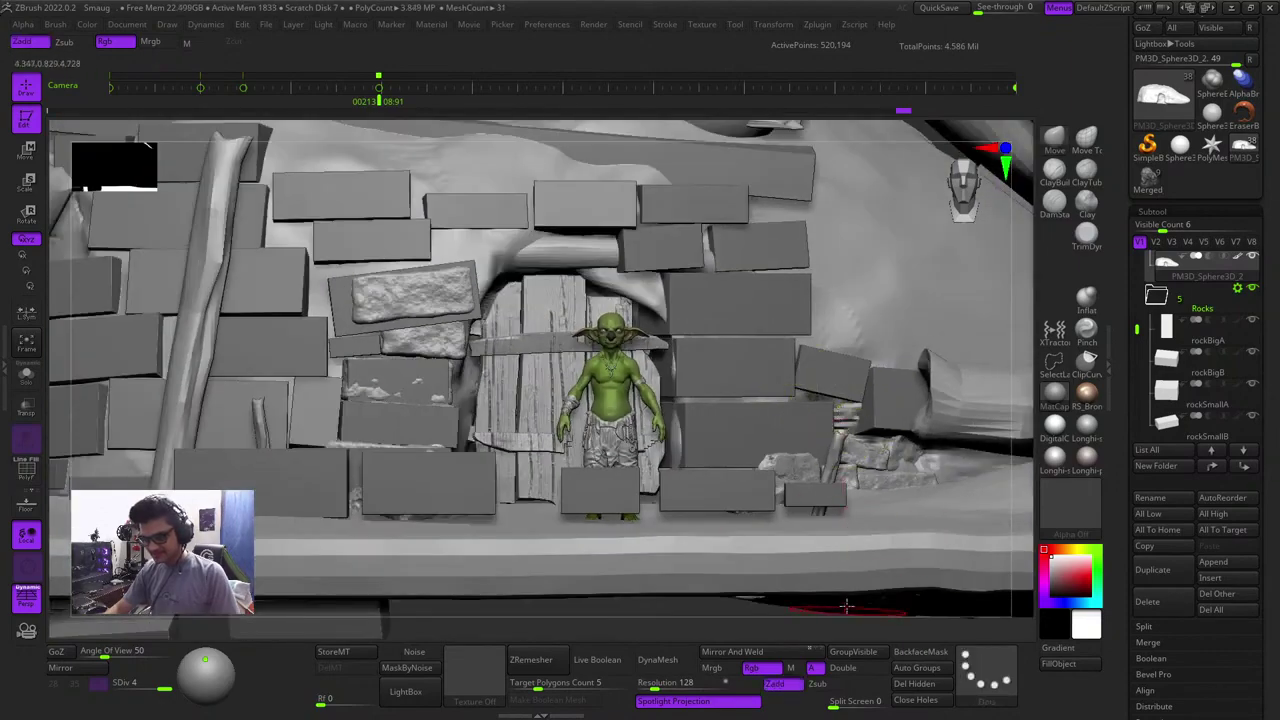
ctrl+right_drag(884, 542, 814, 368)
alt+right_drag(869, 575, 812, 578)
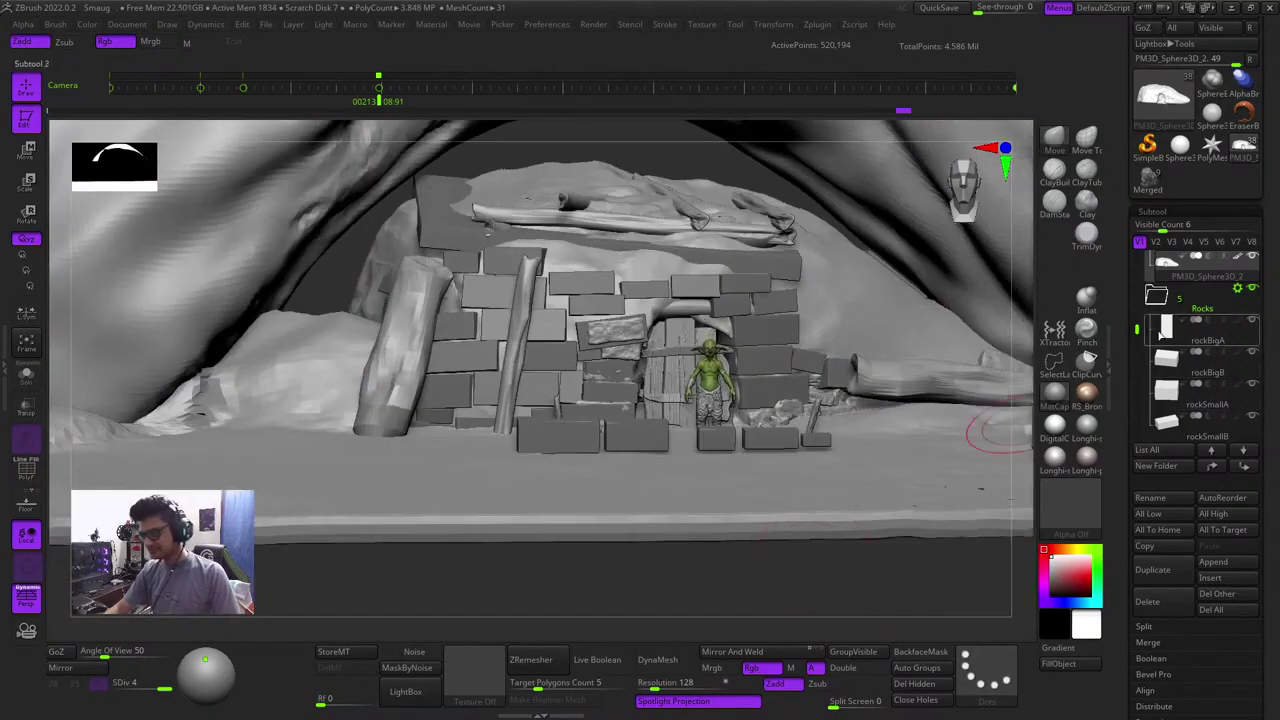
click(1251, 291)
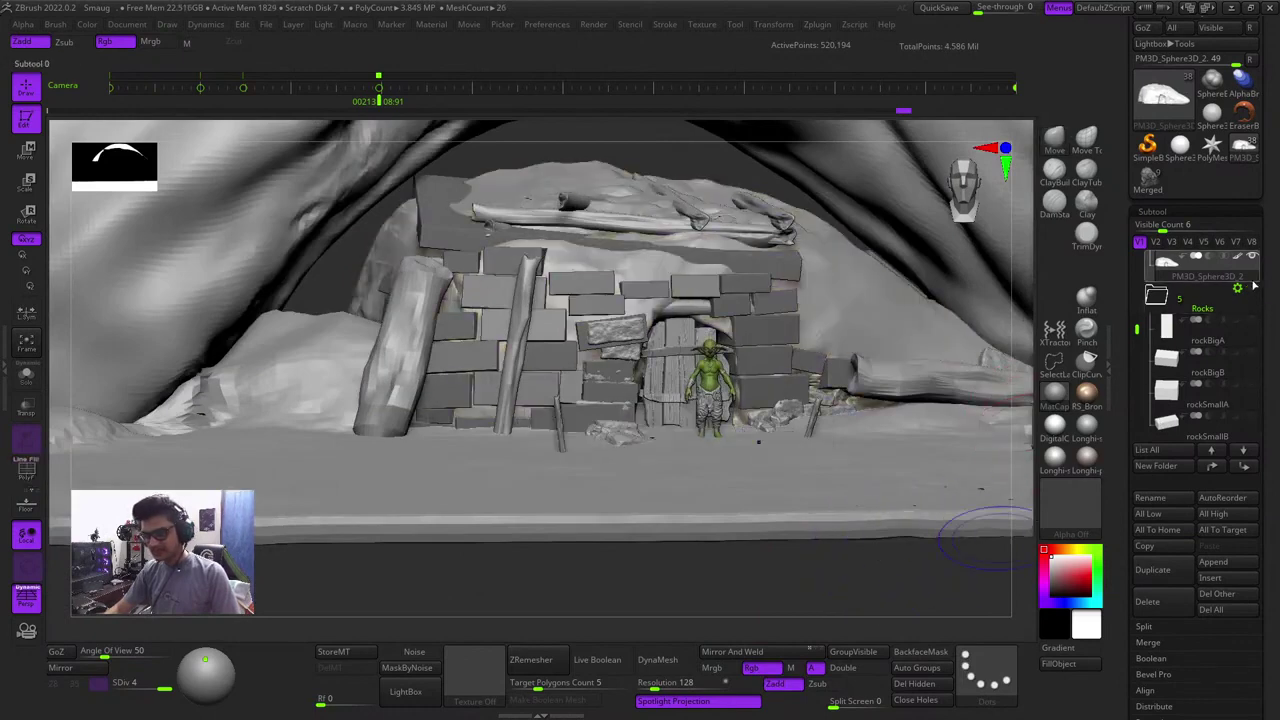
click(1255, 291)
Go through the subtools from rockBigA to rockSmallC, checking with the polyframe which wall blocks each one holds
click(1164, 330)
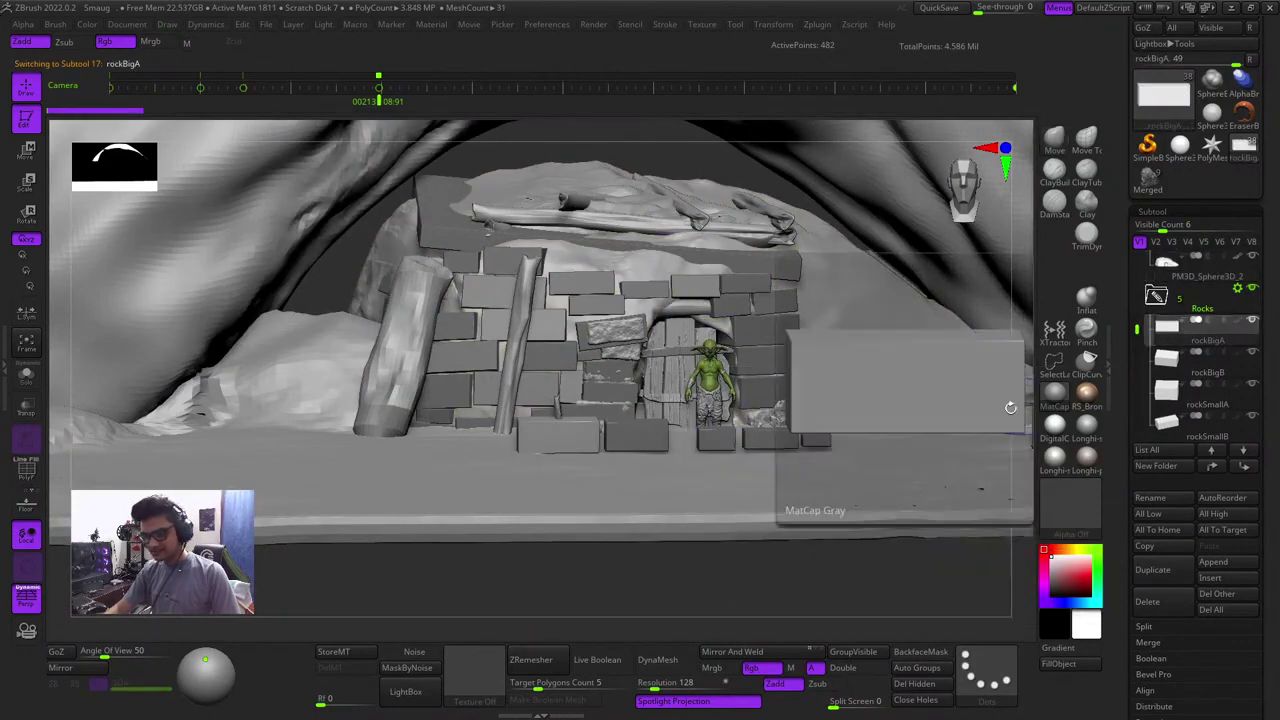
key(shift+f)
click(1168, 369)
key(shift+f)
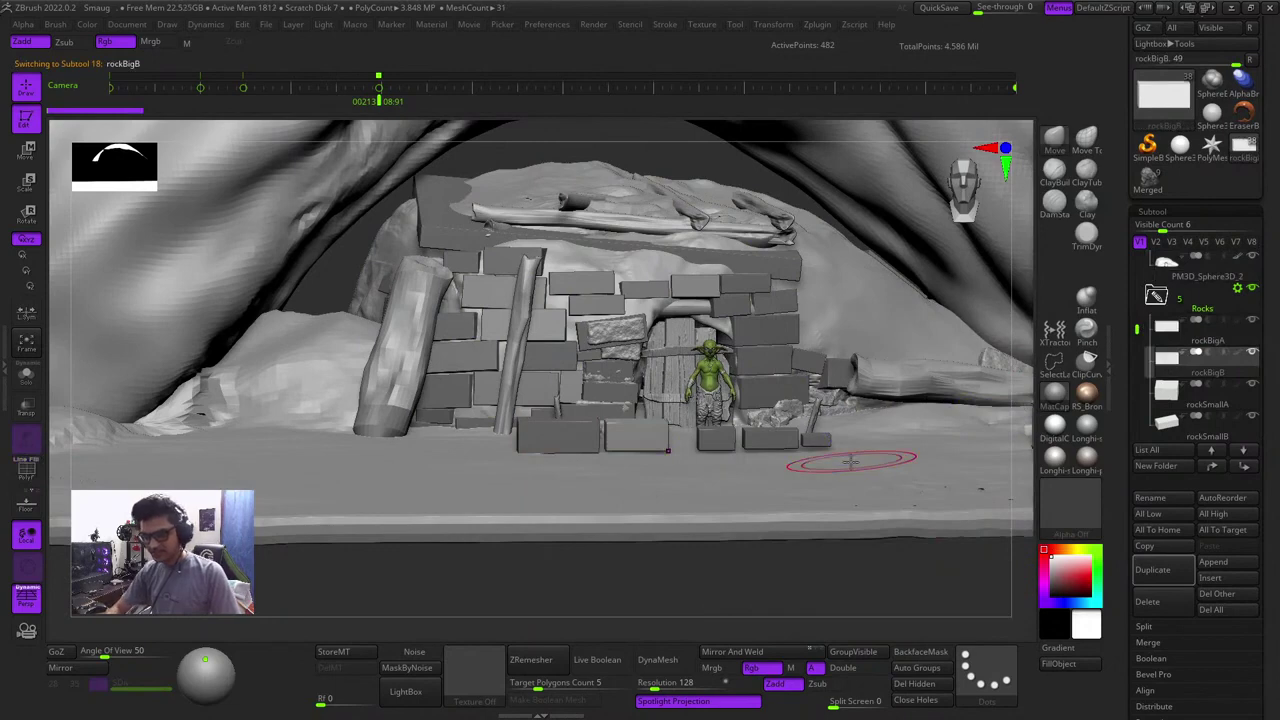
key(Down)
key(shift+f)
key(Down)
key(alt+Down)
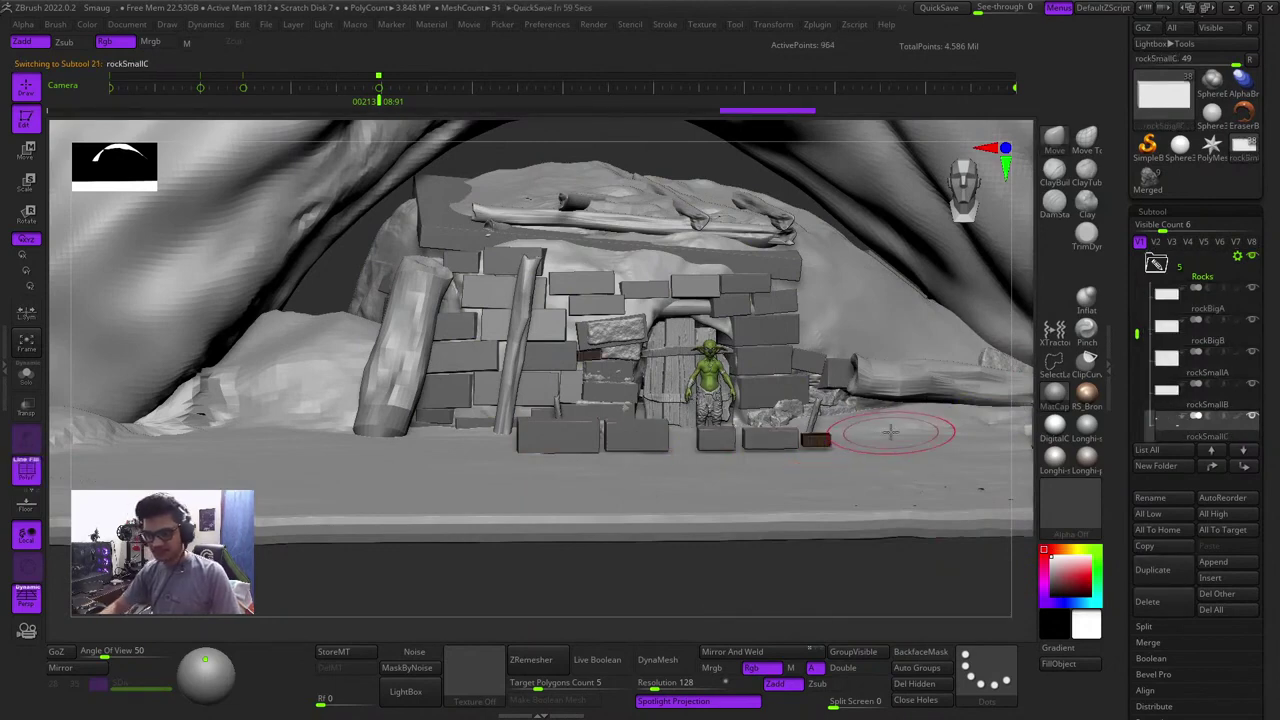
drag(843, 600, 847, 626)
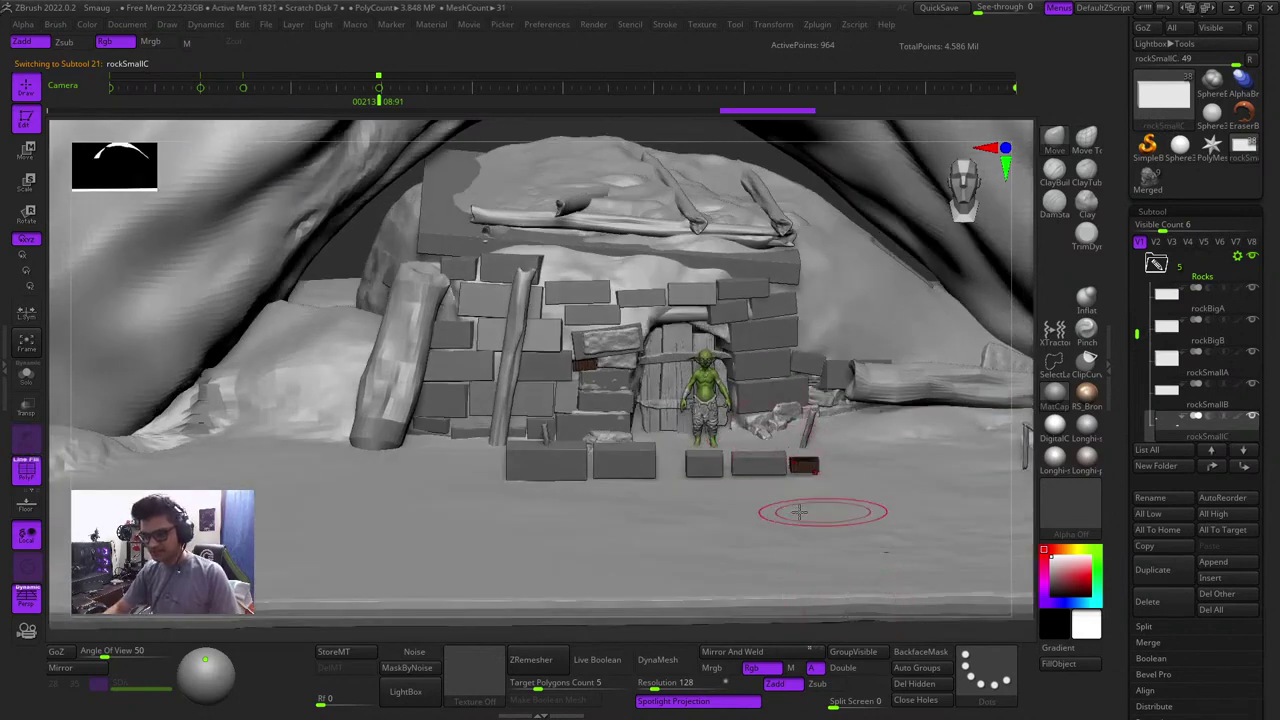
Isolate rockSmallC and put its spare block on the ground into its own polygroup
click(26, 374)
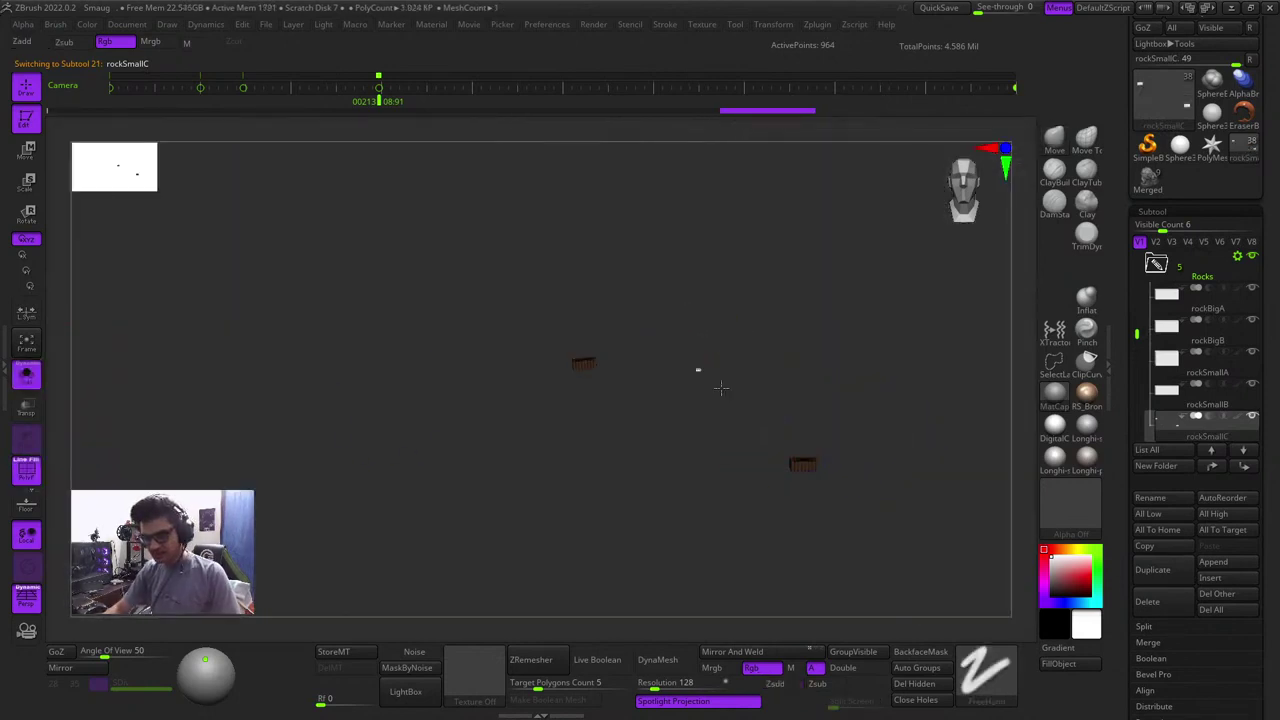
ctrl+drag(697, 369, 903, 503)
key(shift+f)
key(ctrl+w)
key(shift+f)
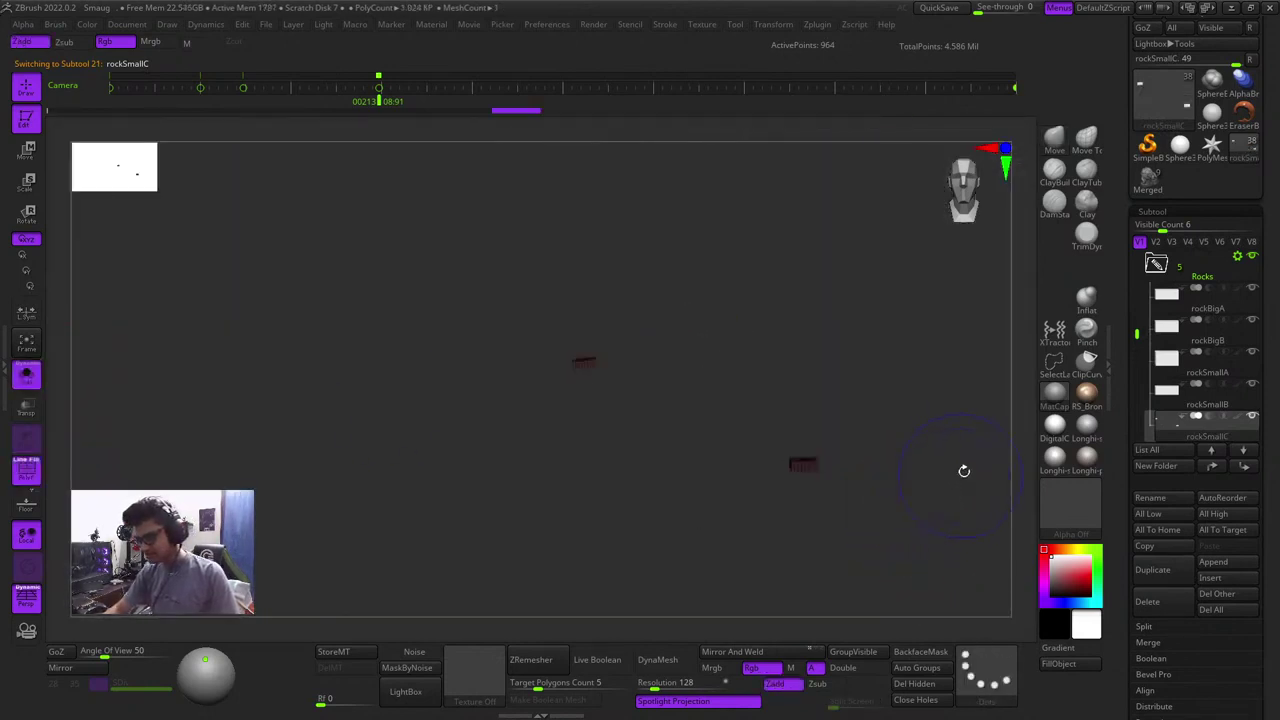
Split rockSmallC into separate subtools by polygroup with Groups Split
drag(1136, 335, 1136, 347)
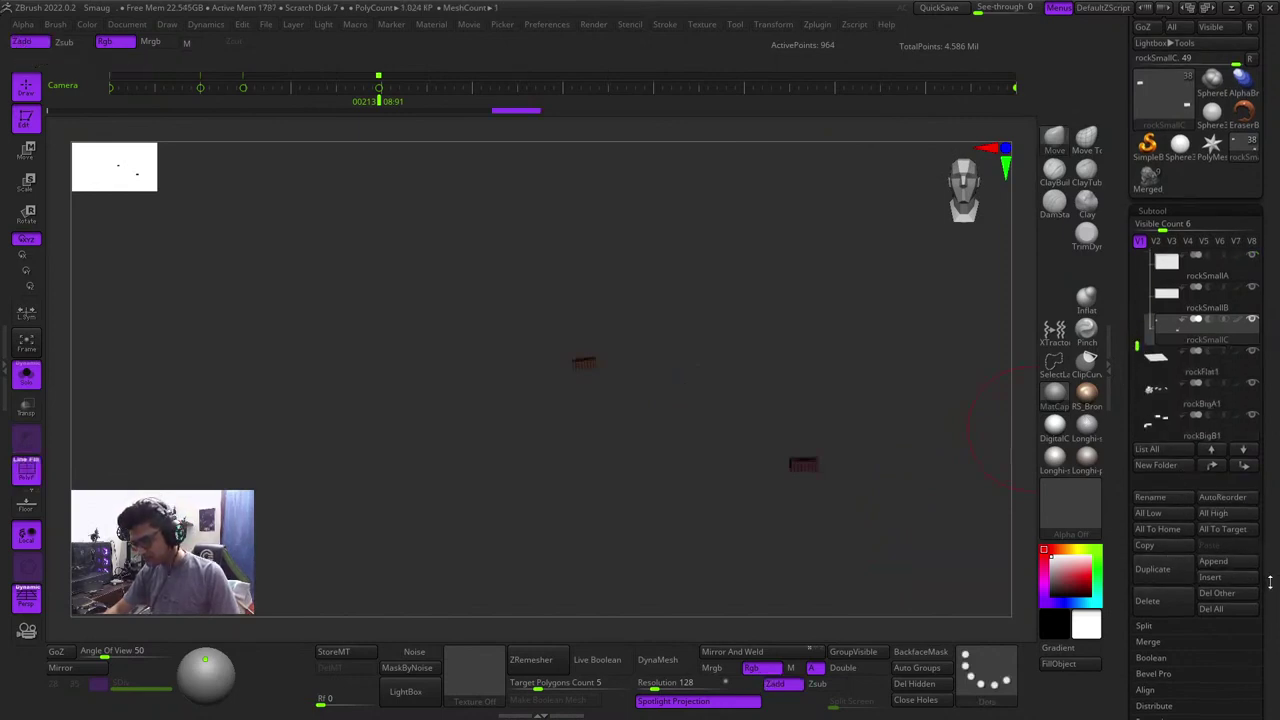
drag(1269, 584, 1269, 535)
click(1147, 582)
click(1221, 592)
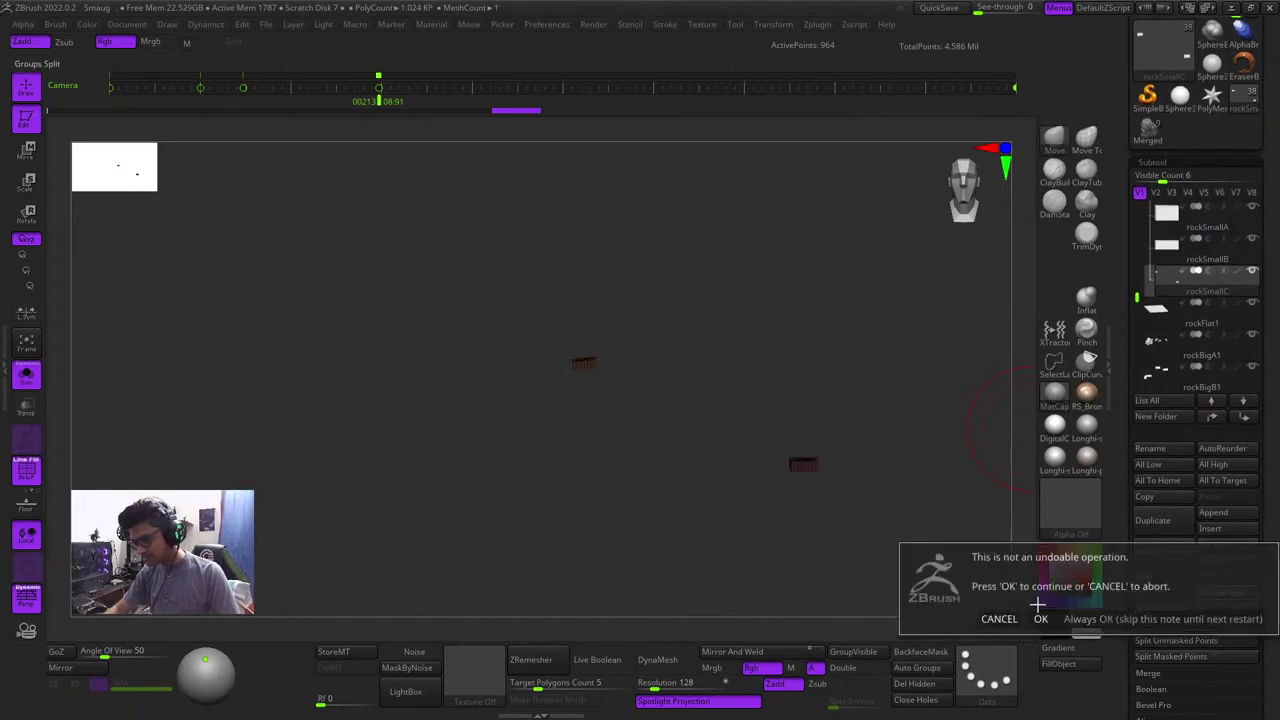
click(1040, 614)
key(shift+f)
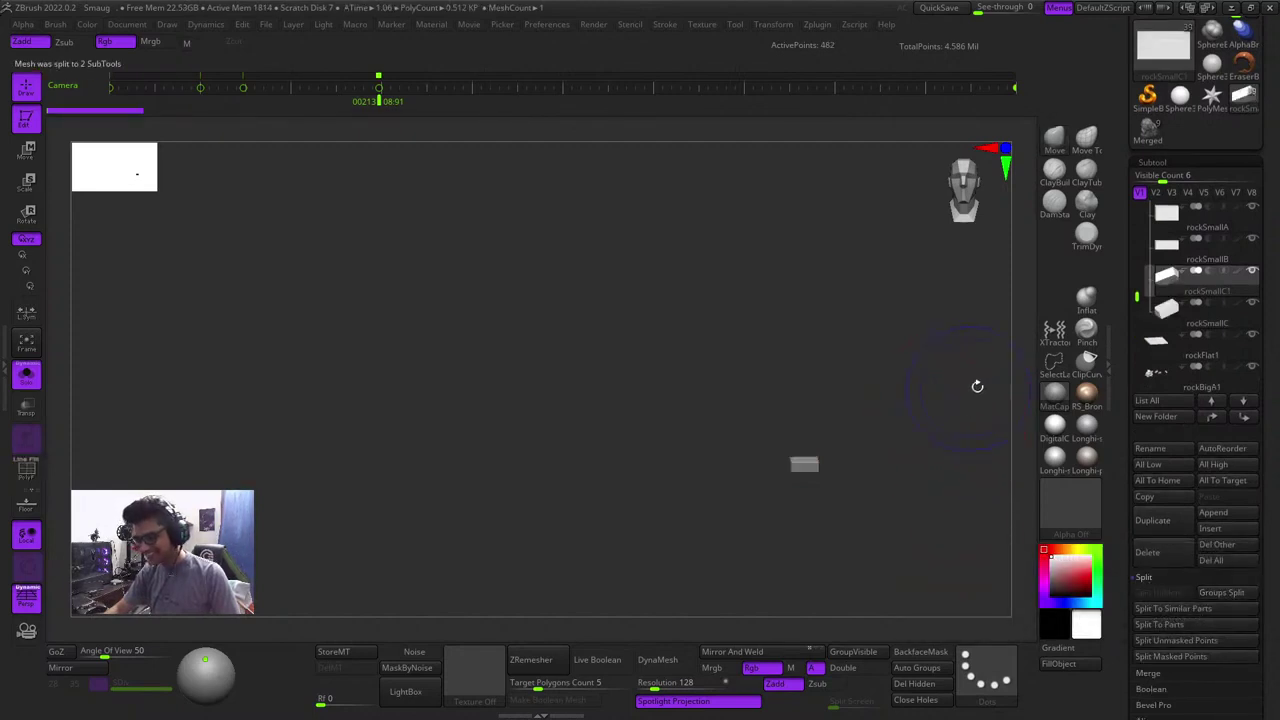
key(shift+f)
Move the wall block split from rockSmallC to the end of the subtool list and bring back the whole scene
click(1173, 311)
key(shift+f)
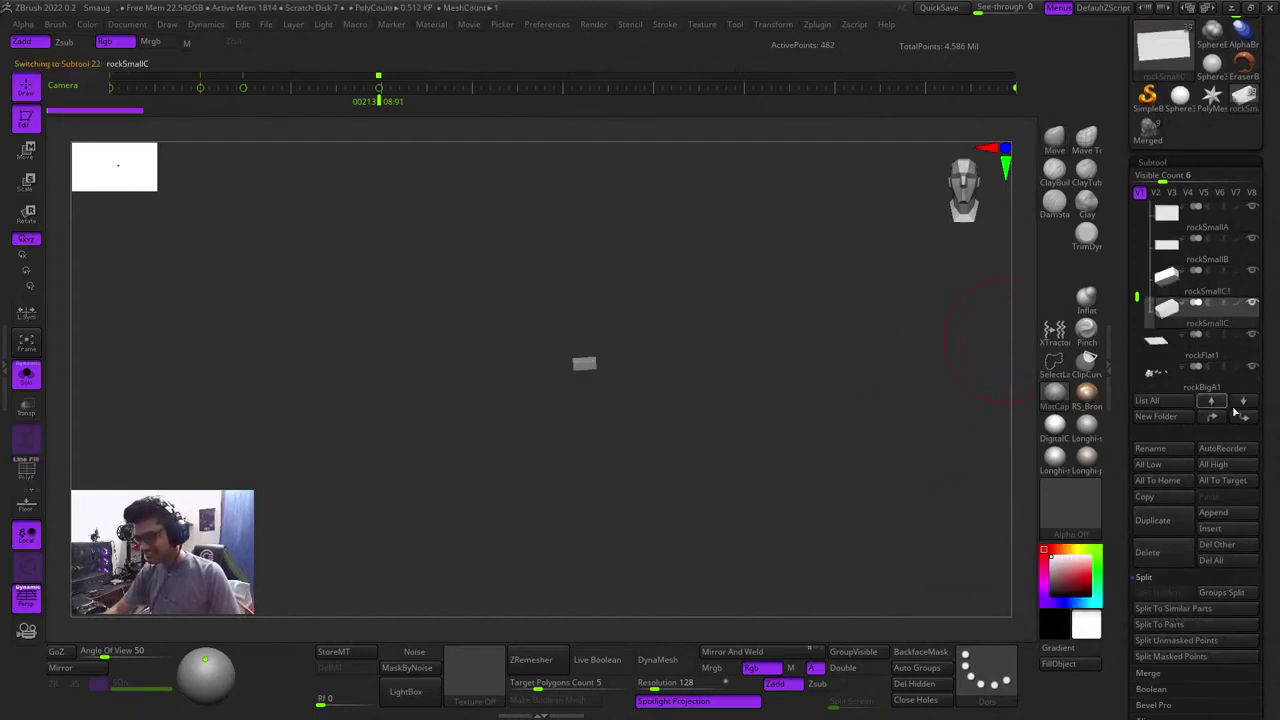
shift+click(1243, 417)
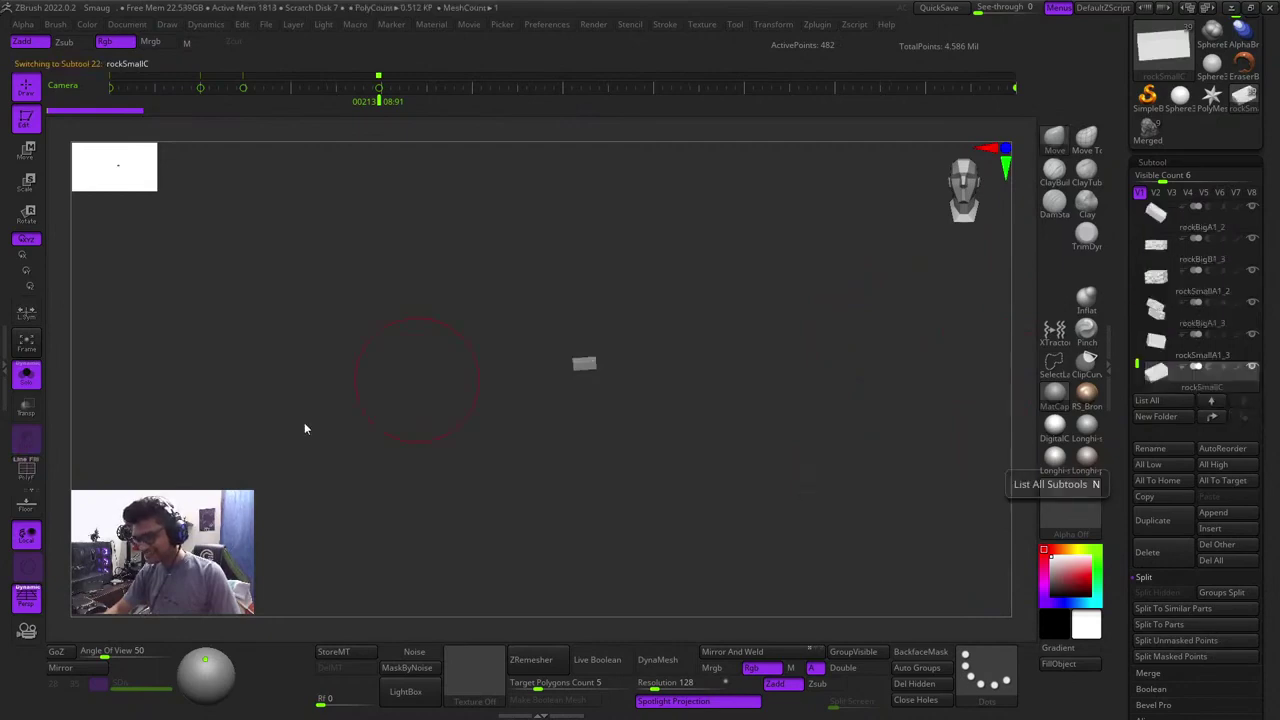
click(28, 378)
key(shift+f)
key(shift+f)
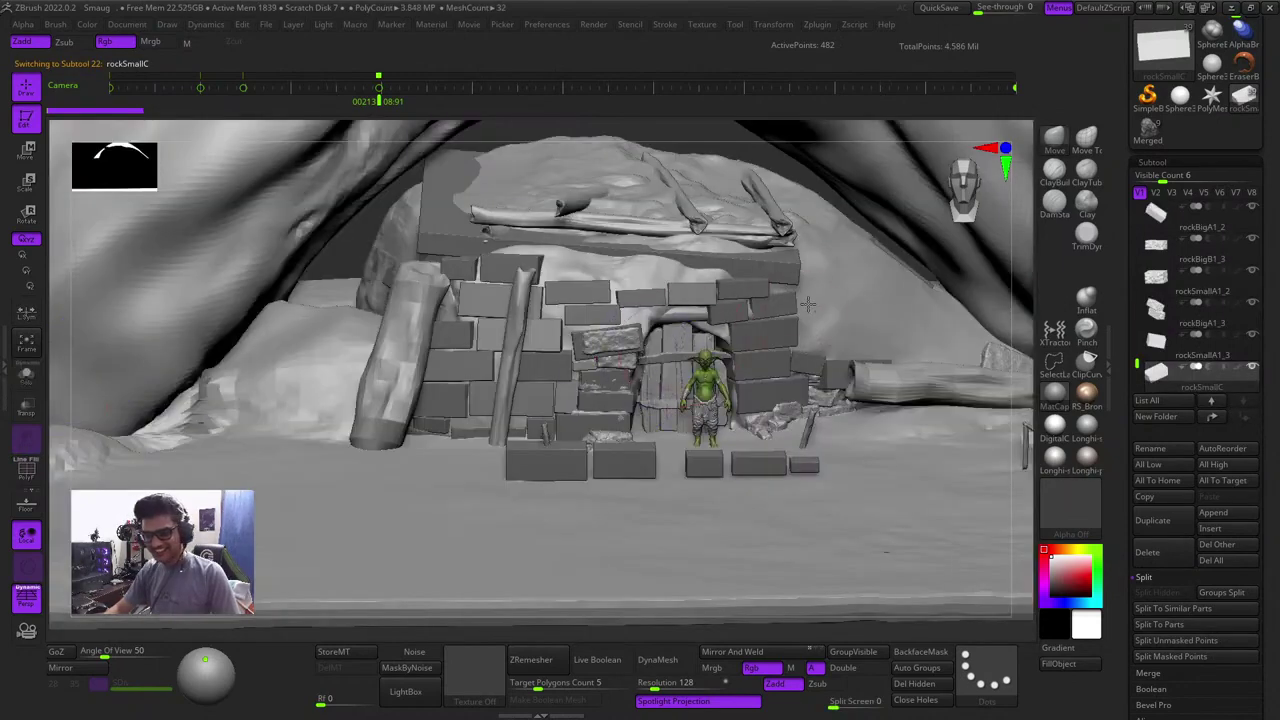
Select PM3D_Sphere3D_2 and examine the whole scene and the hut beneath the arch from several angles
alt+click(827, 310)
key(shift+f)
key(shift+f)
right_click(845, 292)
ctrl+right_drag(785, 308, 815, 454)
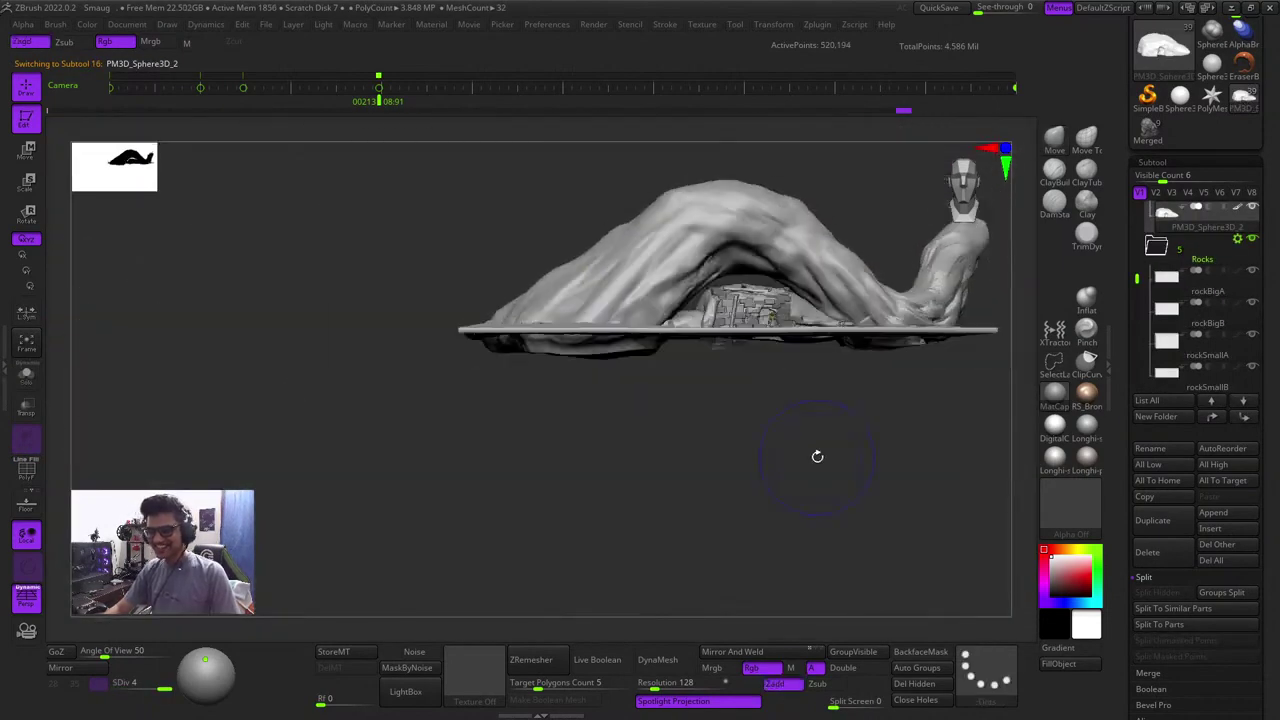
key(shift+f)
key(shift+f)
key(f)
key(shift+f)
key(shift+f)
right_drag(708, 248, 837, 260)
key(f)
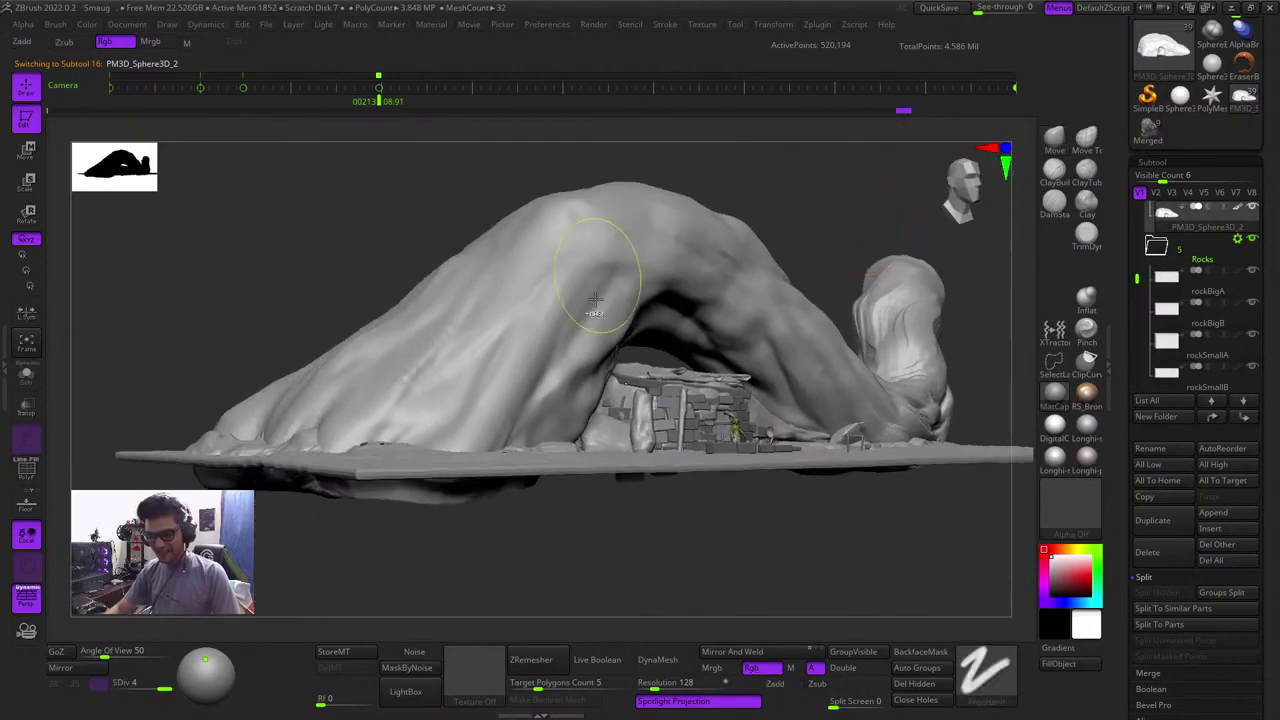
ctrl+right_drag(594, 268, 657, 346)
right_drag(691, 301, 794, 296)
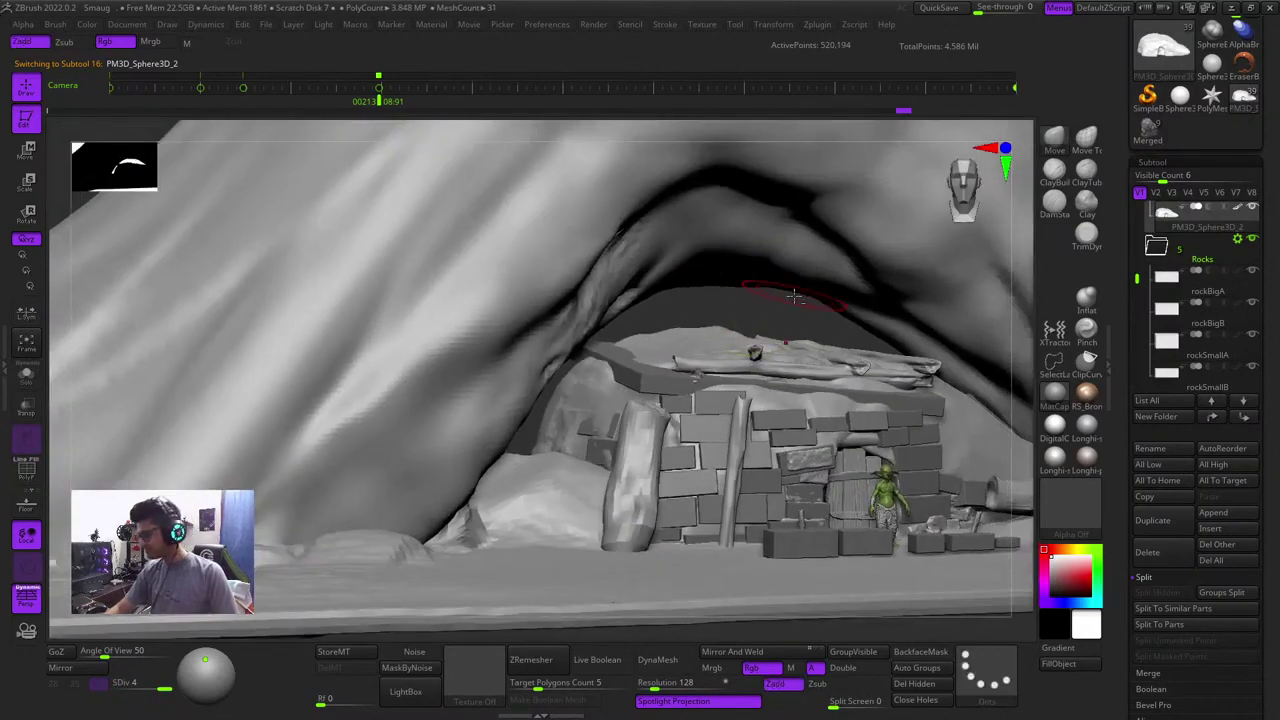
Save the whole tool to disk and check the hut from the front with and without polyframe
drag(1274, 134, 1274, 281)
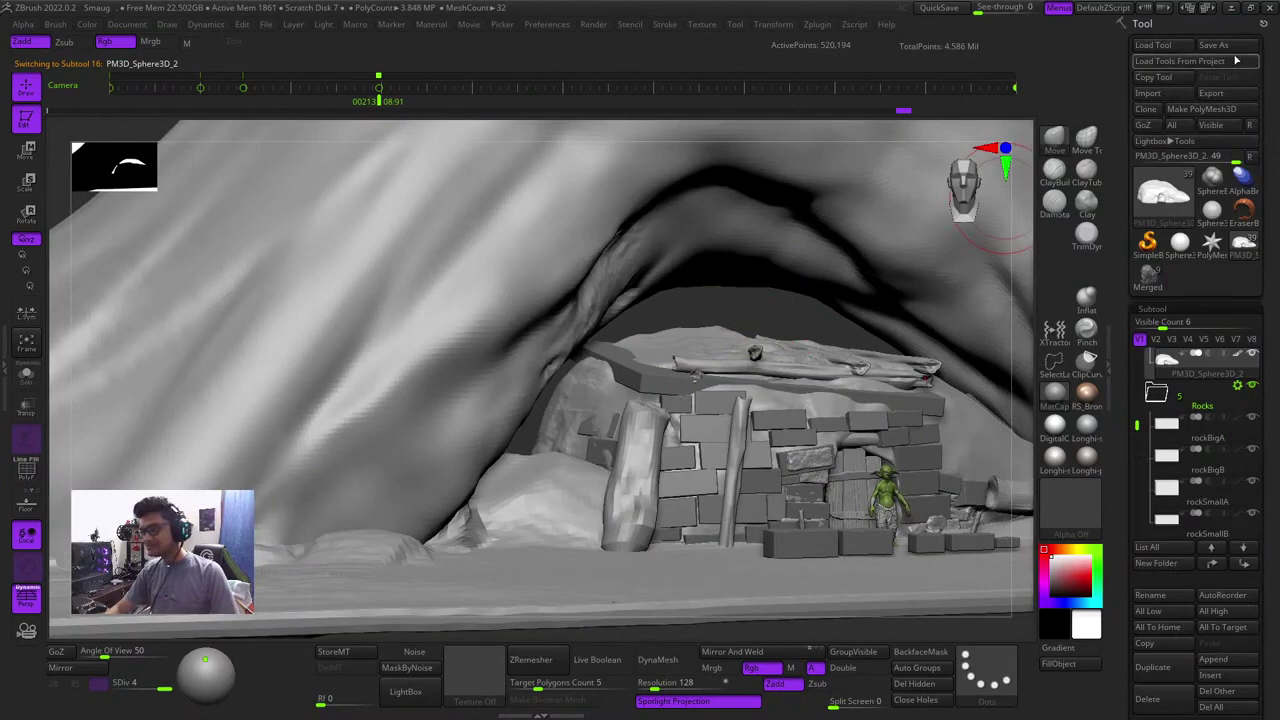
click(1233, 47)
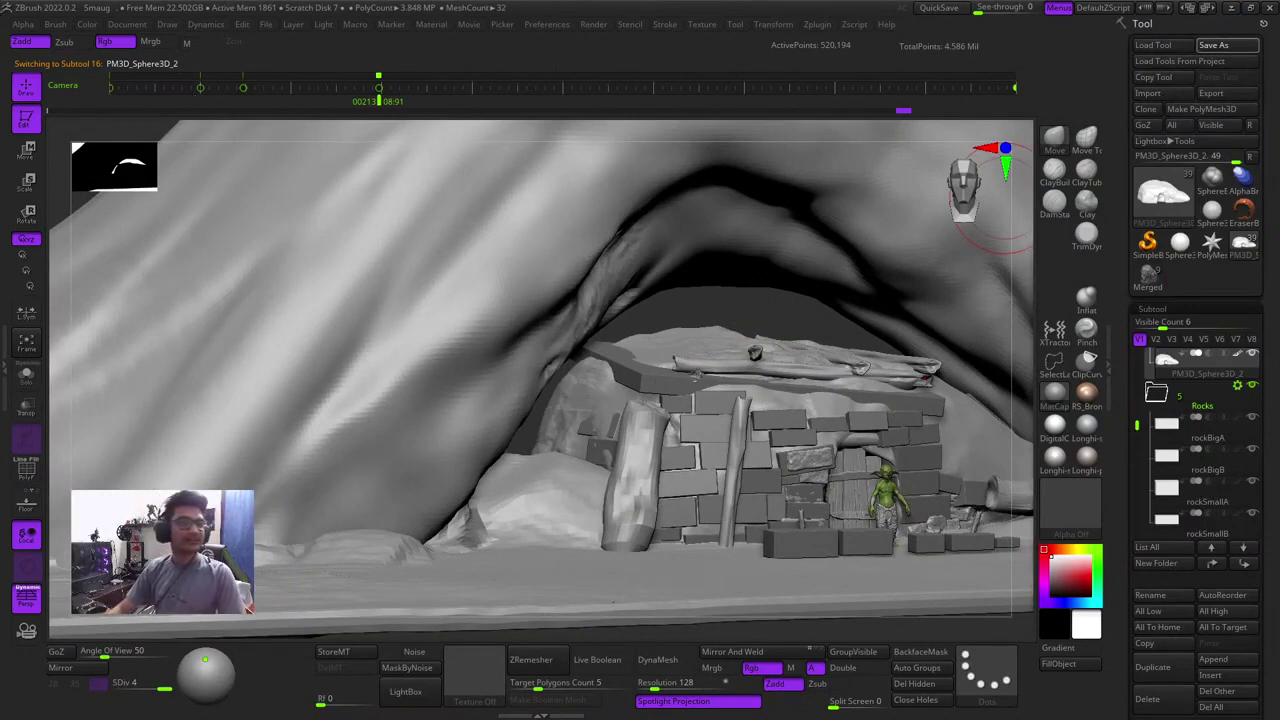
right_drag(705, 360, 710, 304)
key(shift+f)
key(shift+f)
key(shift+f)
key(shift+f)
key(shift+f)
key(shift+f)
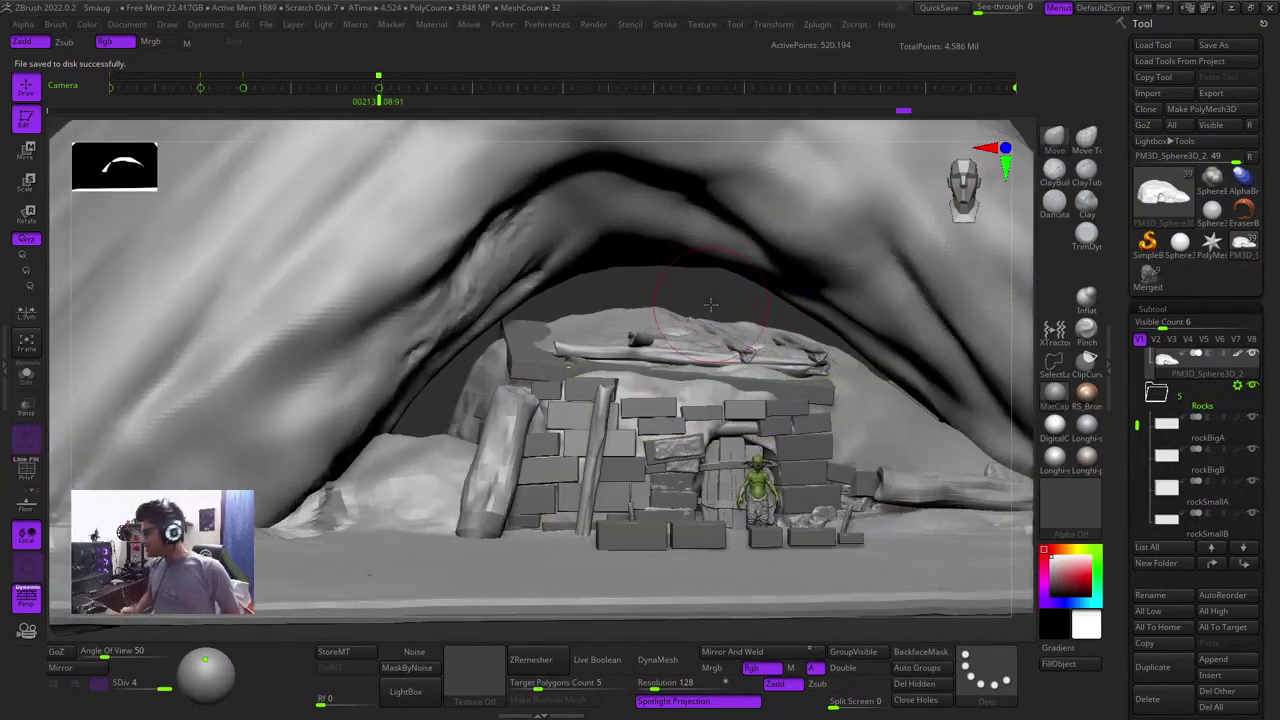
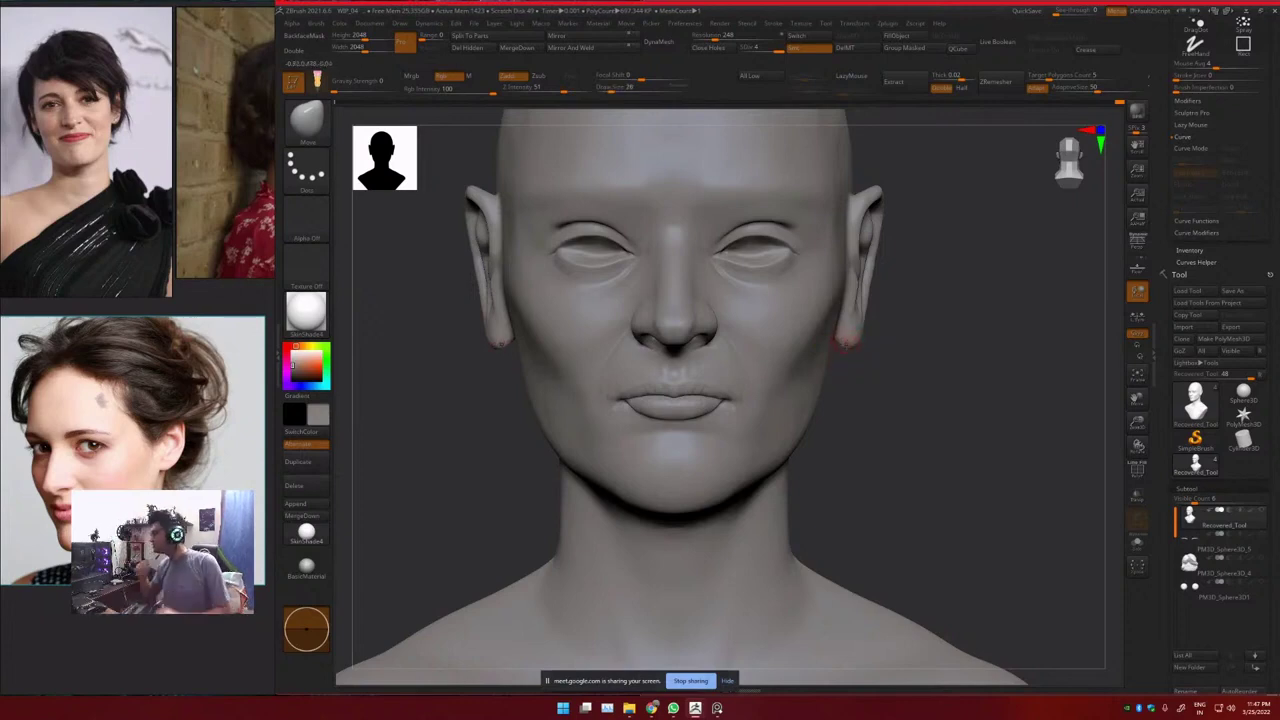
Smooth the inner brow area beside the nose bridge on the head bust
alt+drag(893, 323, 1002, 204)
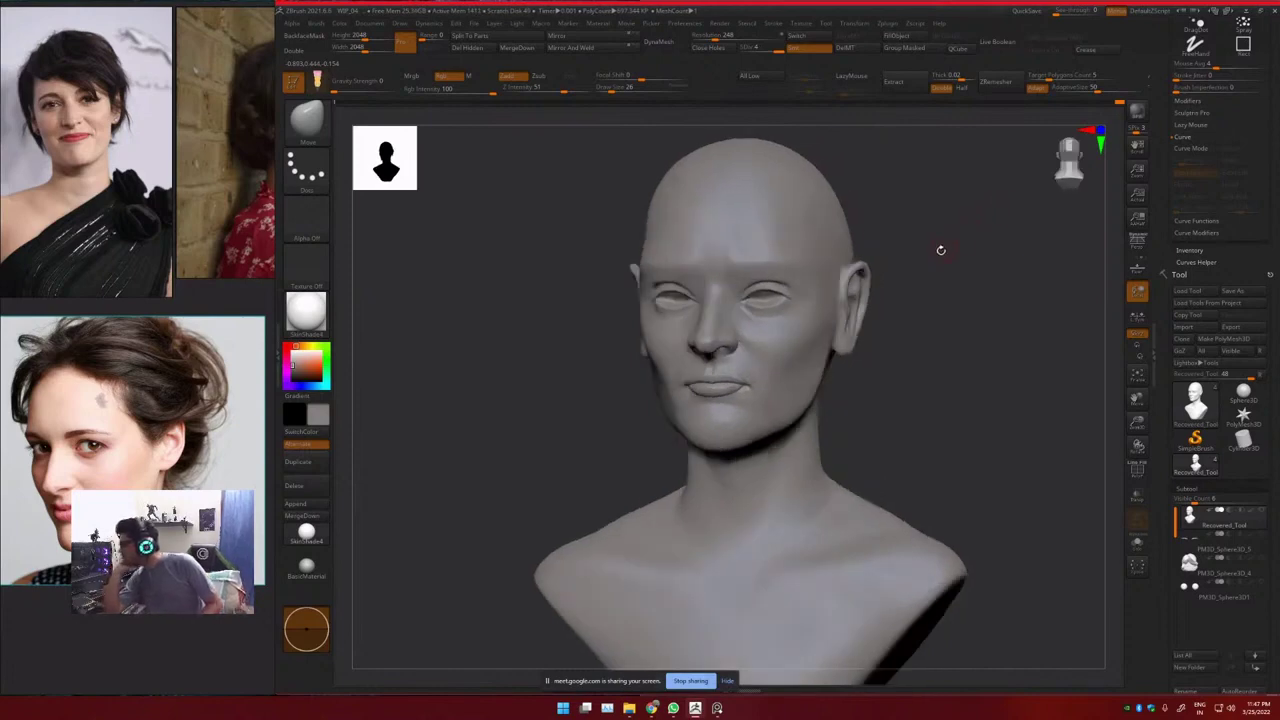
drag(941, 250, 830, 291)
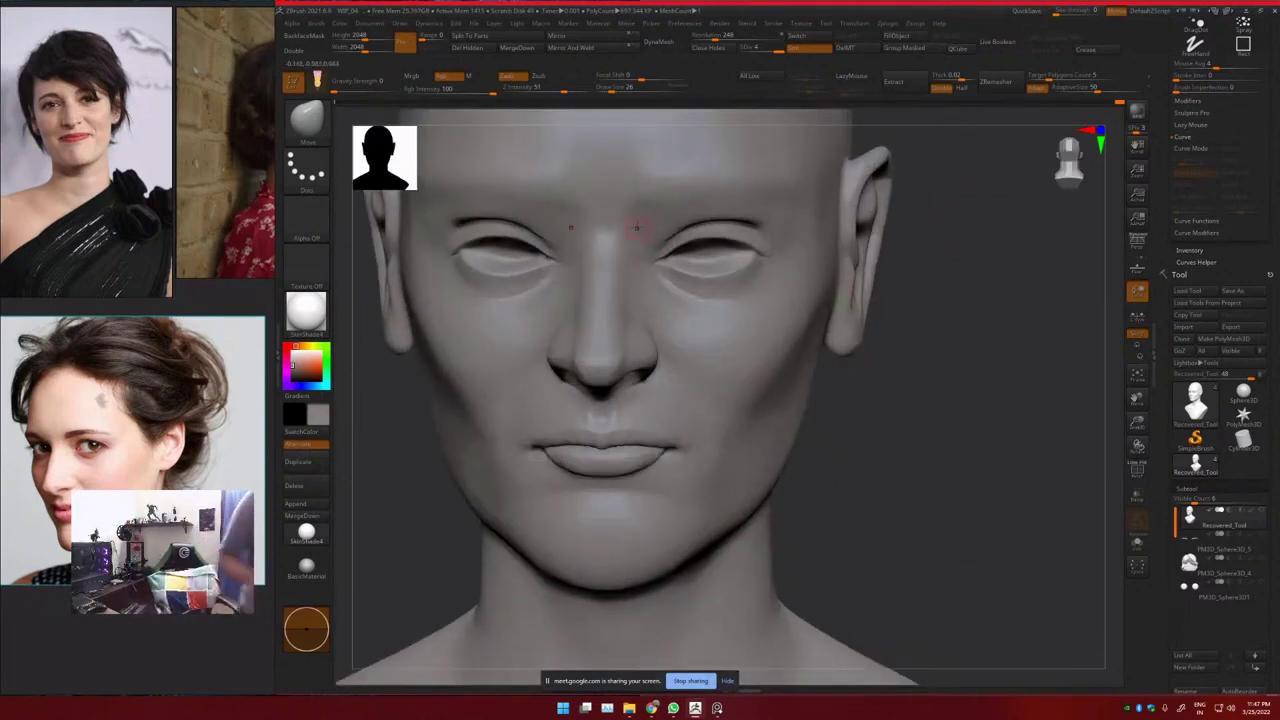
mouse_move(637, 228)
right_down()
mouse_move(651, 188)
mouse_move(674, 188)
mouse_move(643, 206)
right_up()
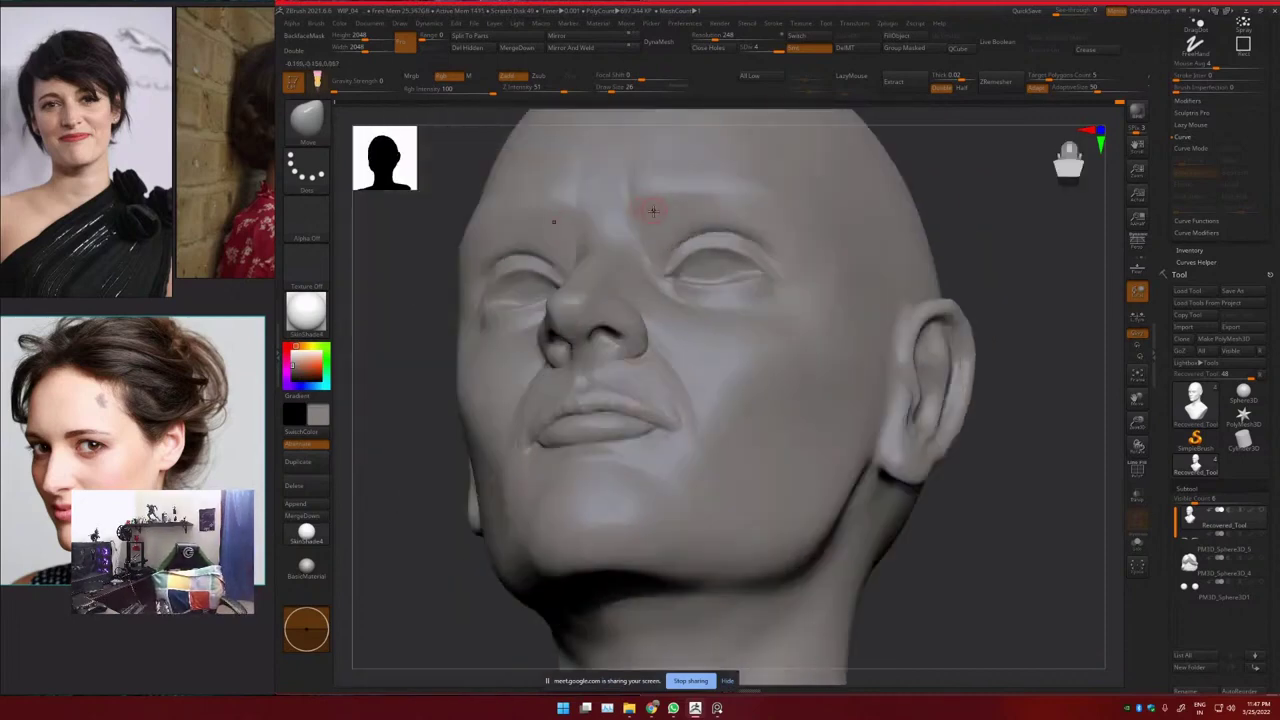
shift+drag(652, 211, 623, 212)
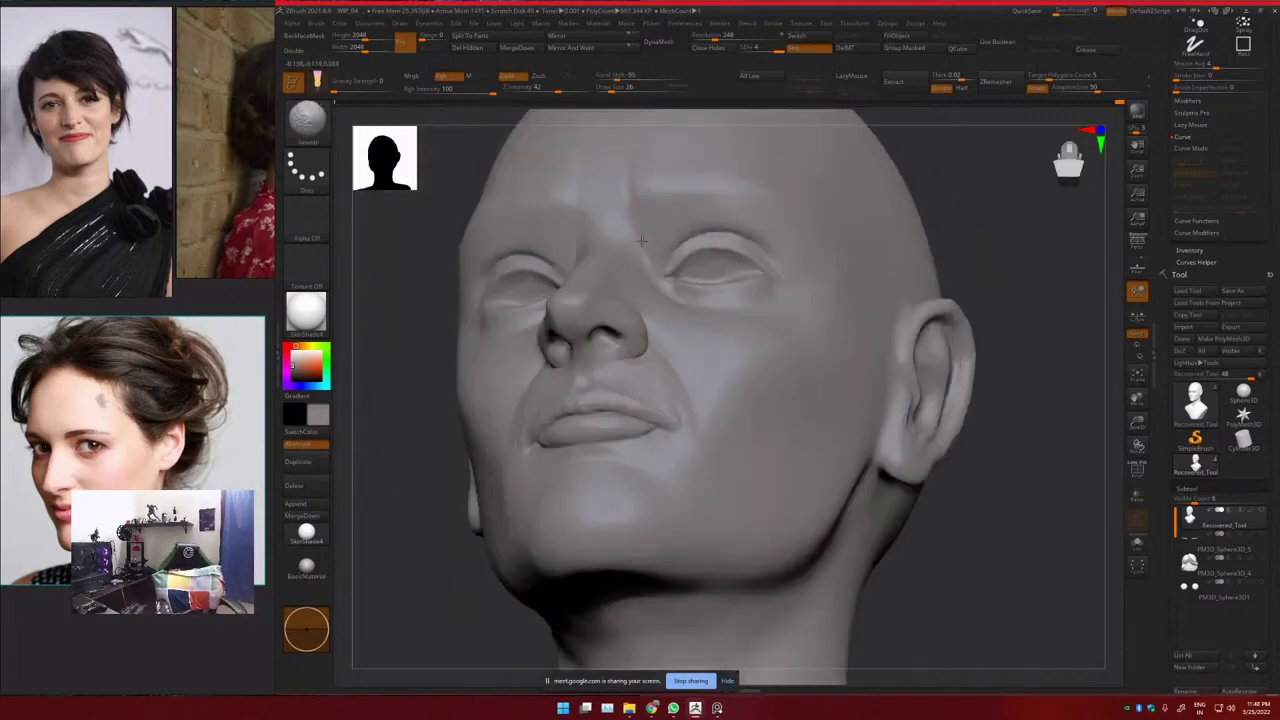
shift+drag(617, 219, 617, 212)
Define the crease along the side and base of the nose with the DamStandard brush
ctrl+right_drag(702, 232, 700, 300)
key(b)
key(d)
key(s)
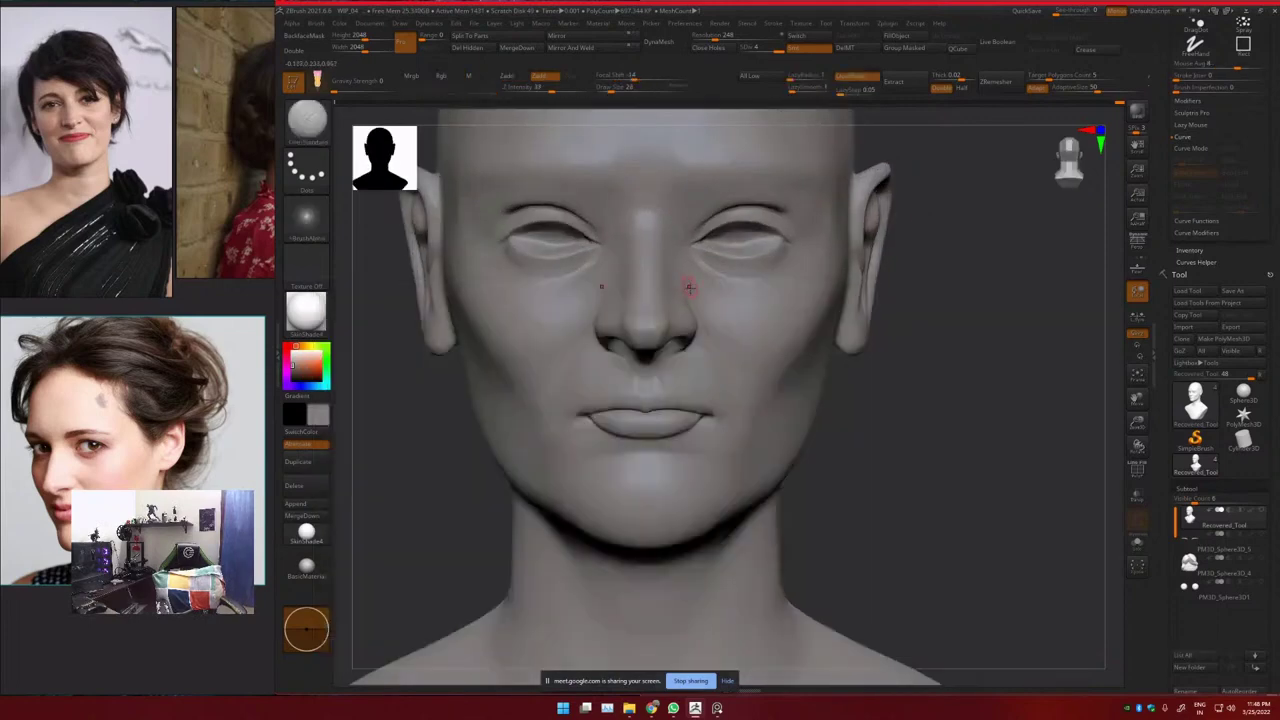
mouse_move(649, 366)
right_down()
mouse_move(632, 362)
mouse_move(627, 323)
mouse_move(656, 335)
right_up()
mouse_move(656, 335)
right_down()
mouse_move(678, 386)
mouse_move(648, 344)
mouse_move(658, 367)
right_up()
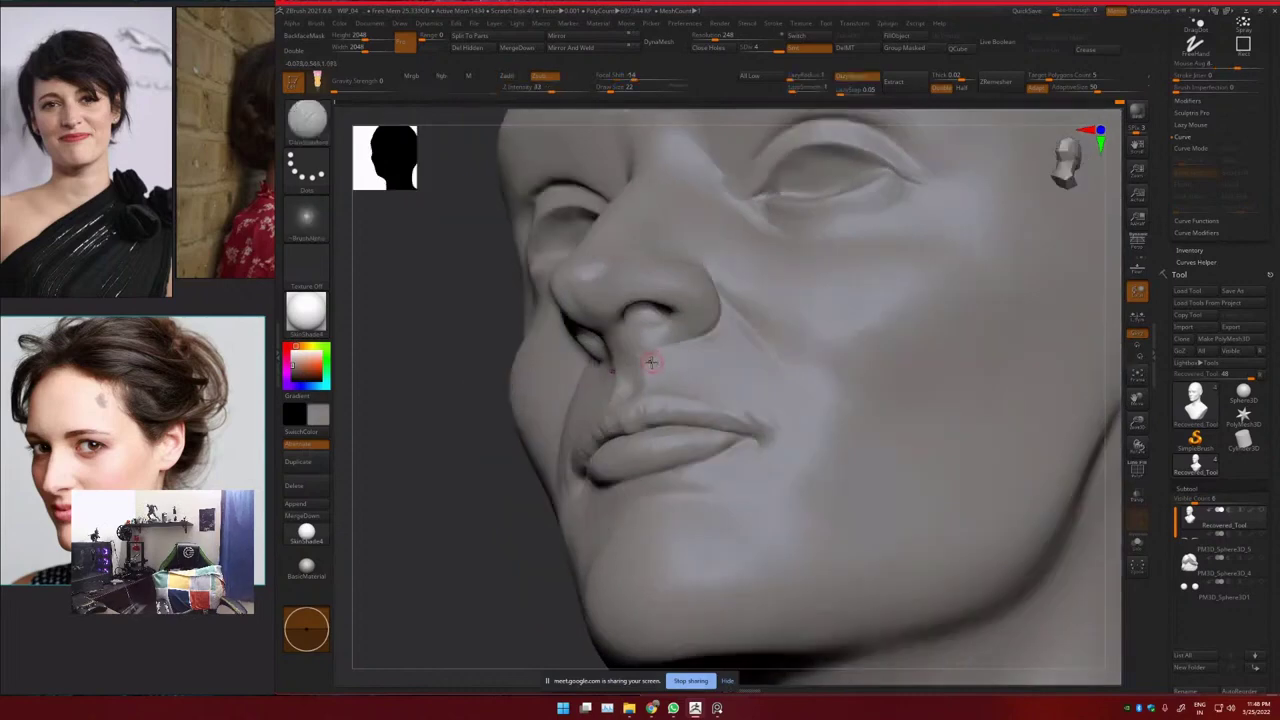
Build up the area between the nostril and upper lip with ClayBuildup and smooth it
key(b)
key(c)
key(b)
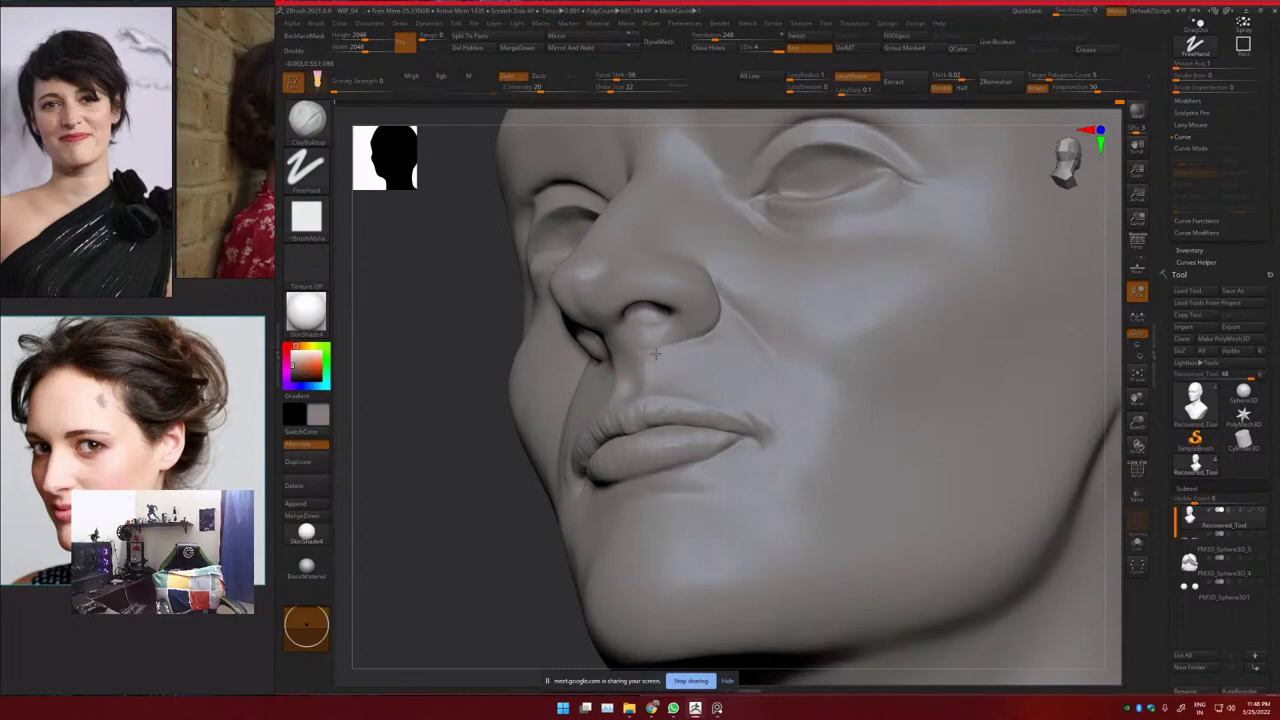
right_drag(680, 364, 667, 378)
shift+drag(659, 379, 665, 356)
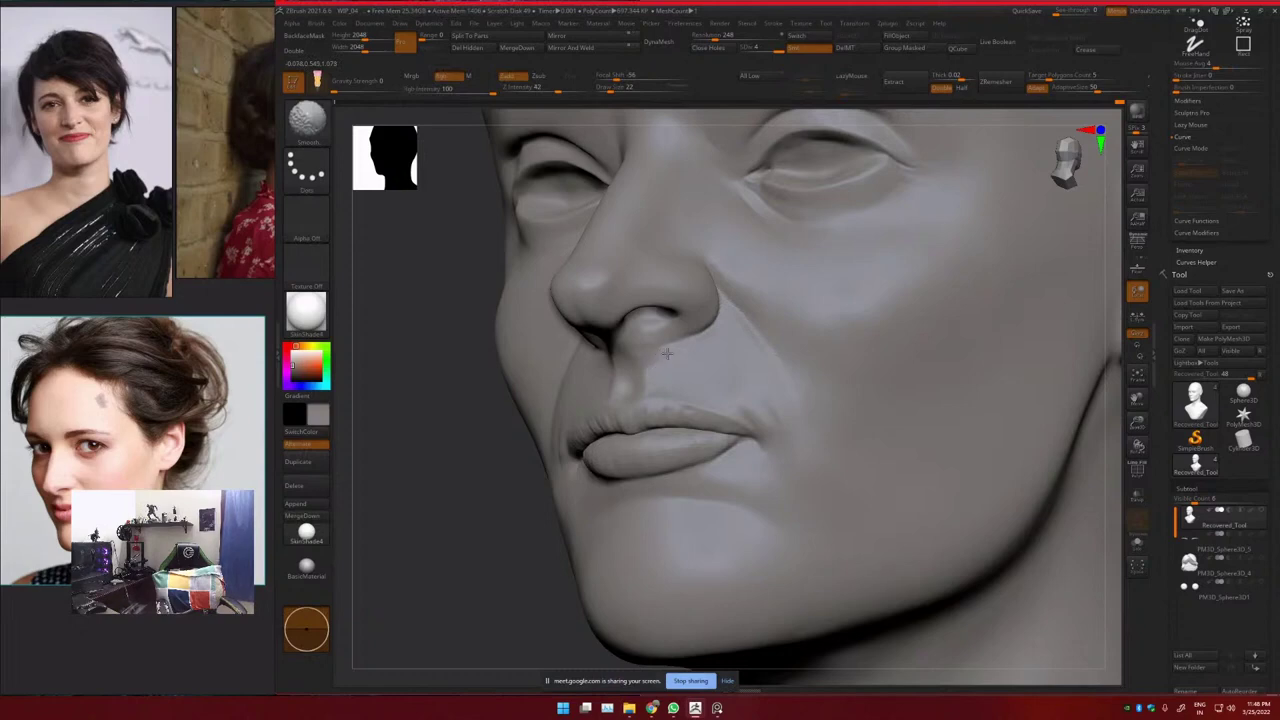
Deepen the crease around the outer edge of the nostril wing with DamStandard and soften it with smoothing
key(b)
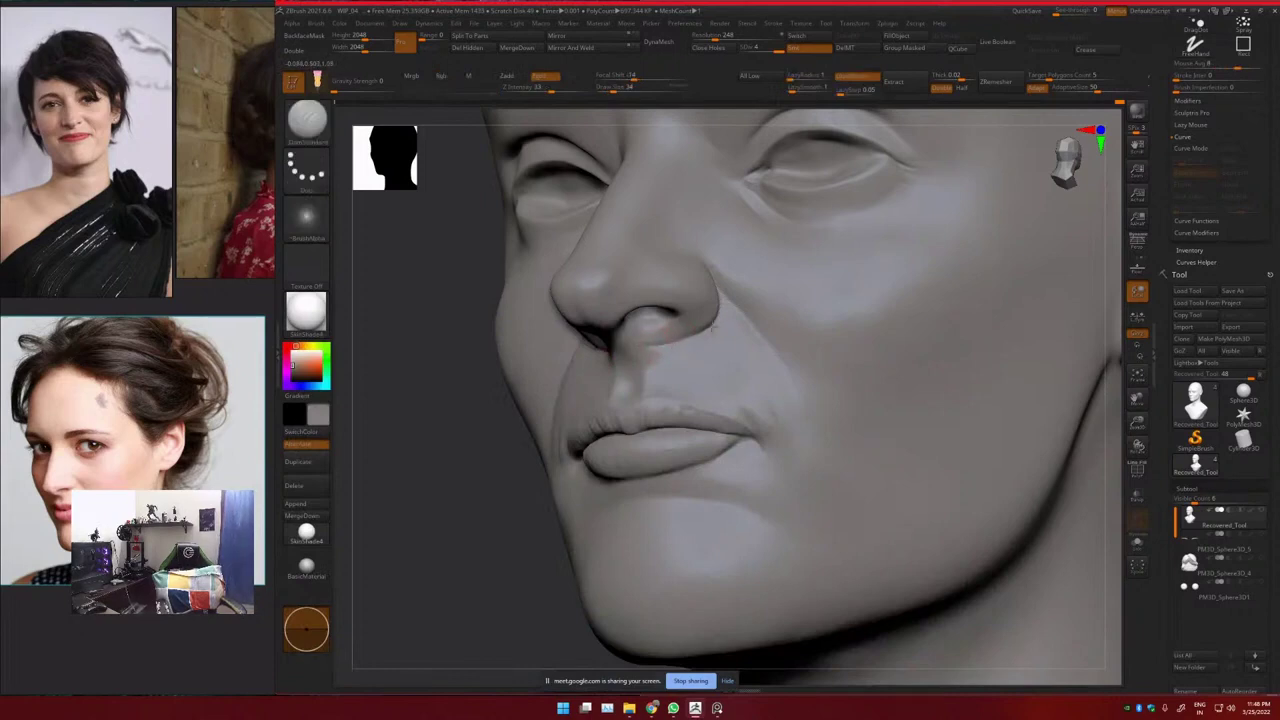
key(shift)
mouse_move(703, 363)
ctrl+right_down()
mouse_move(680, 363)
mouse_move(723, 363)
mouse_move(677, 357)
mouse_move(709, 366)
mouse_move(740, 314)
mouse_move(733, 285)
mouse_move(716, 284)
ctrl+right_up()
key(shift)
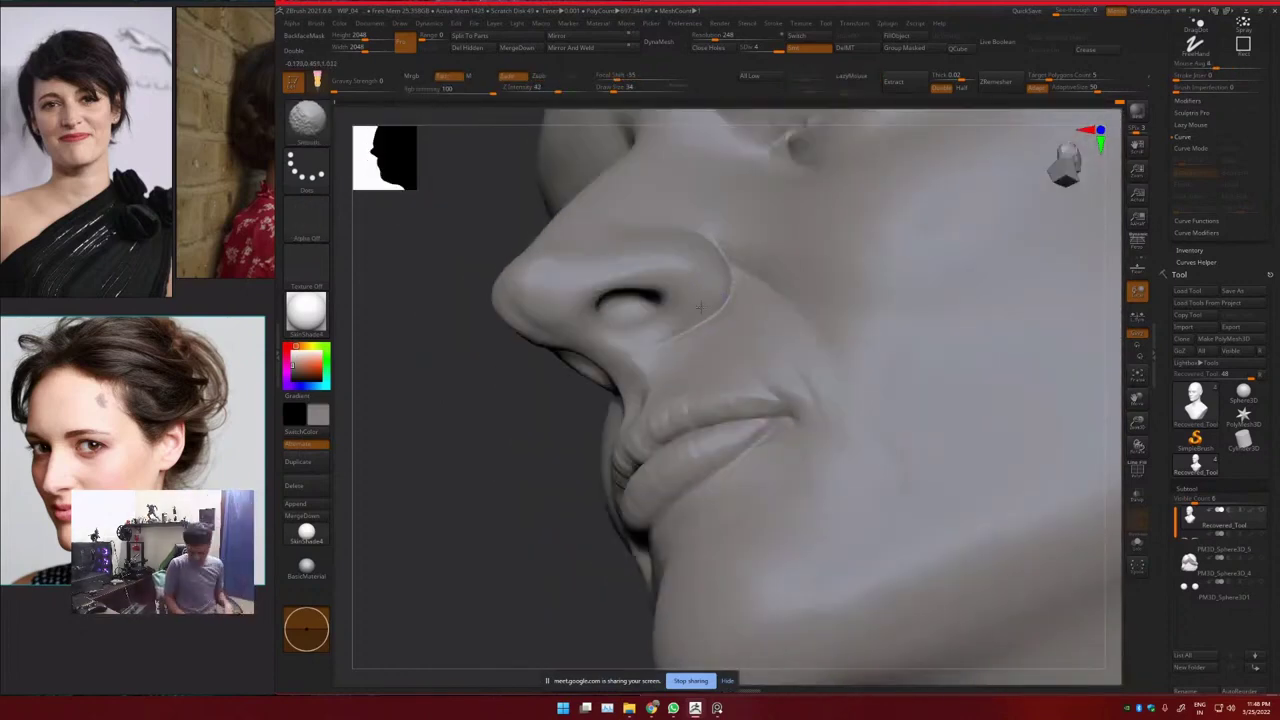
right_drag(737, 280, 730, 250)
mouse_move(730, 250)
ctrl+right_down()
mouse_move(714, 246)
mouse_move(716, 270)
ctrl+right_up()
Reshape the underside of the nostril wing with the Move brush
key(b)
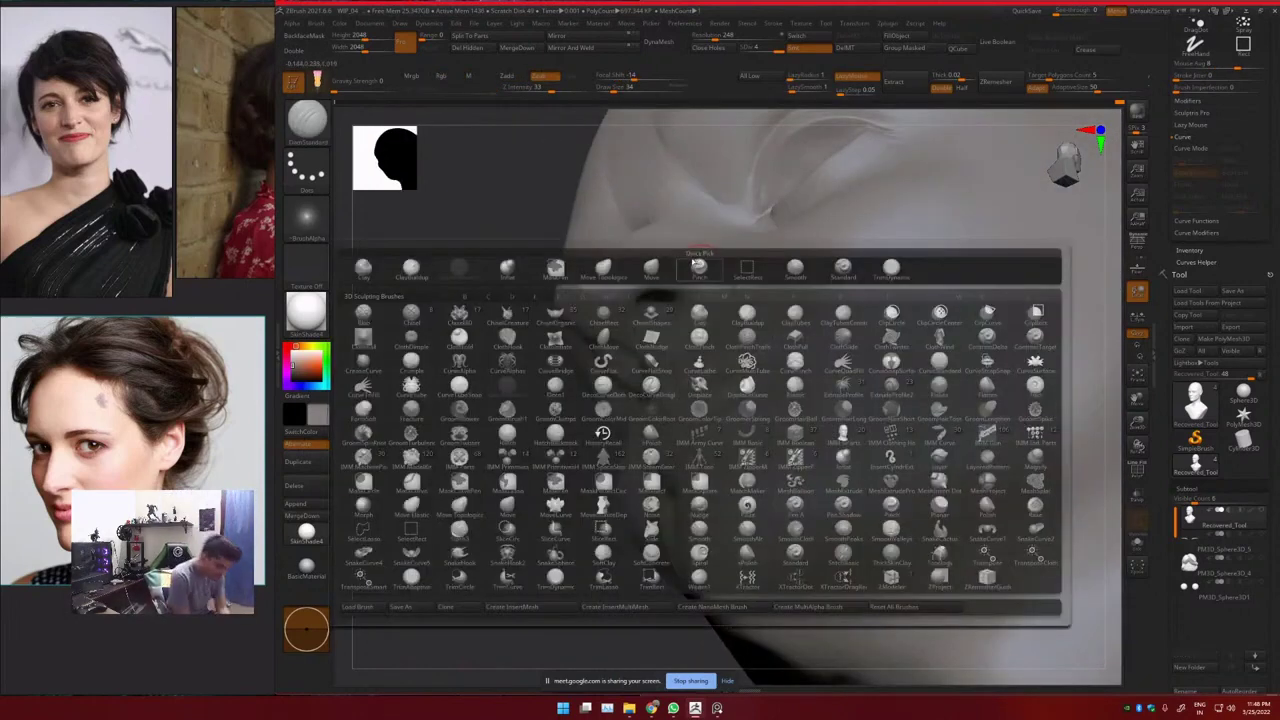
key(m)
key(v)
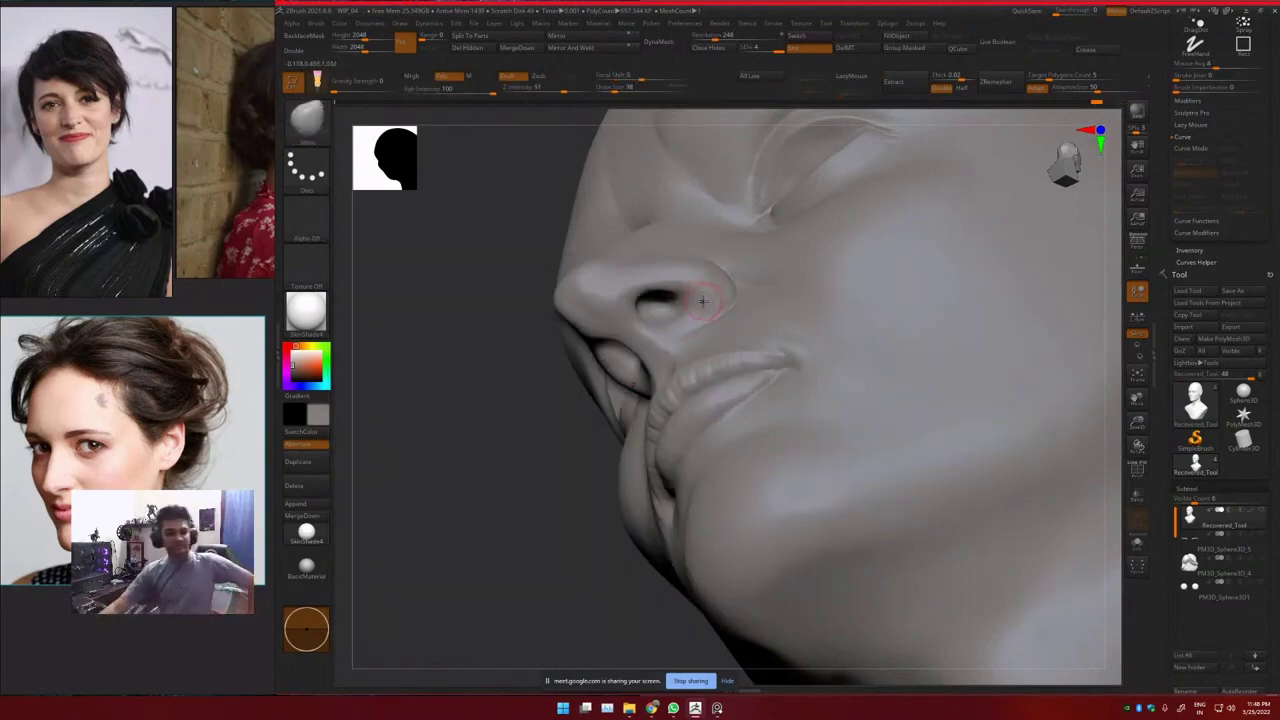
Add volume to the base of the nostril wing with ClayBuildup and smooth it
key(b)
key(c)
key(b)
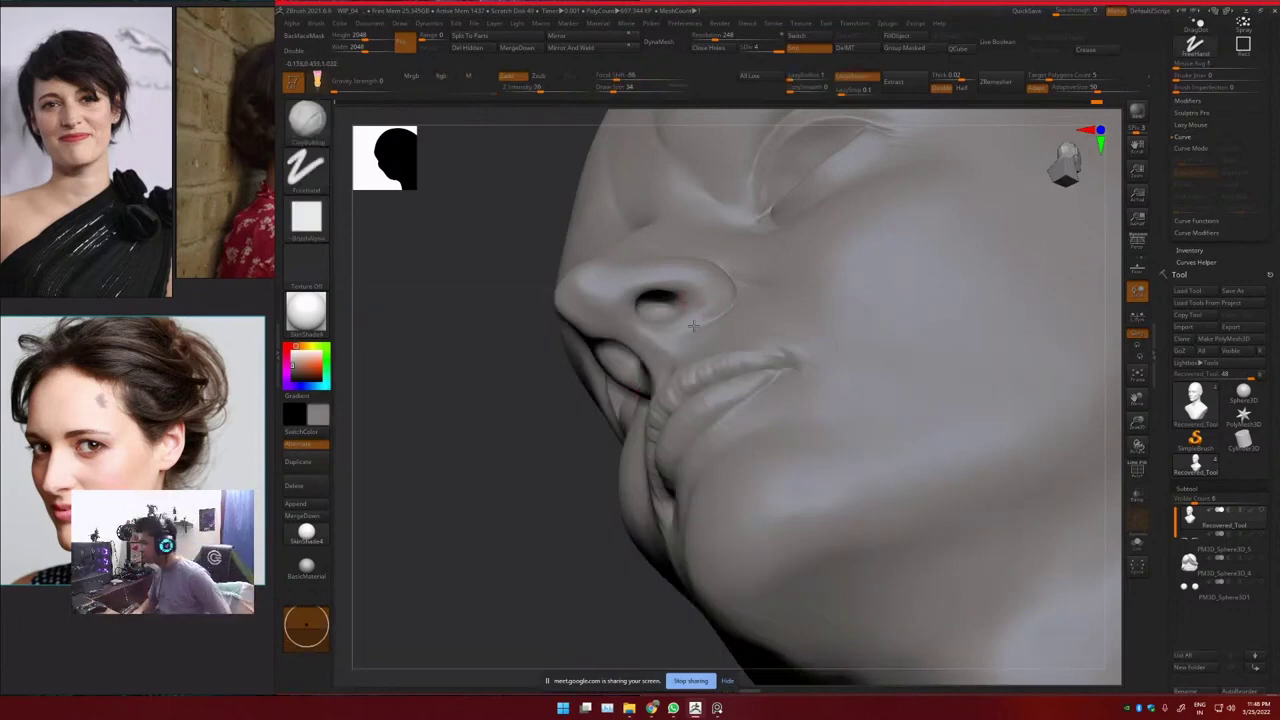
key(shift)
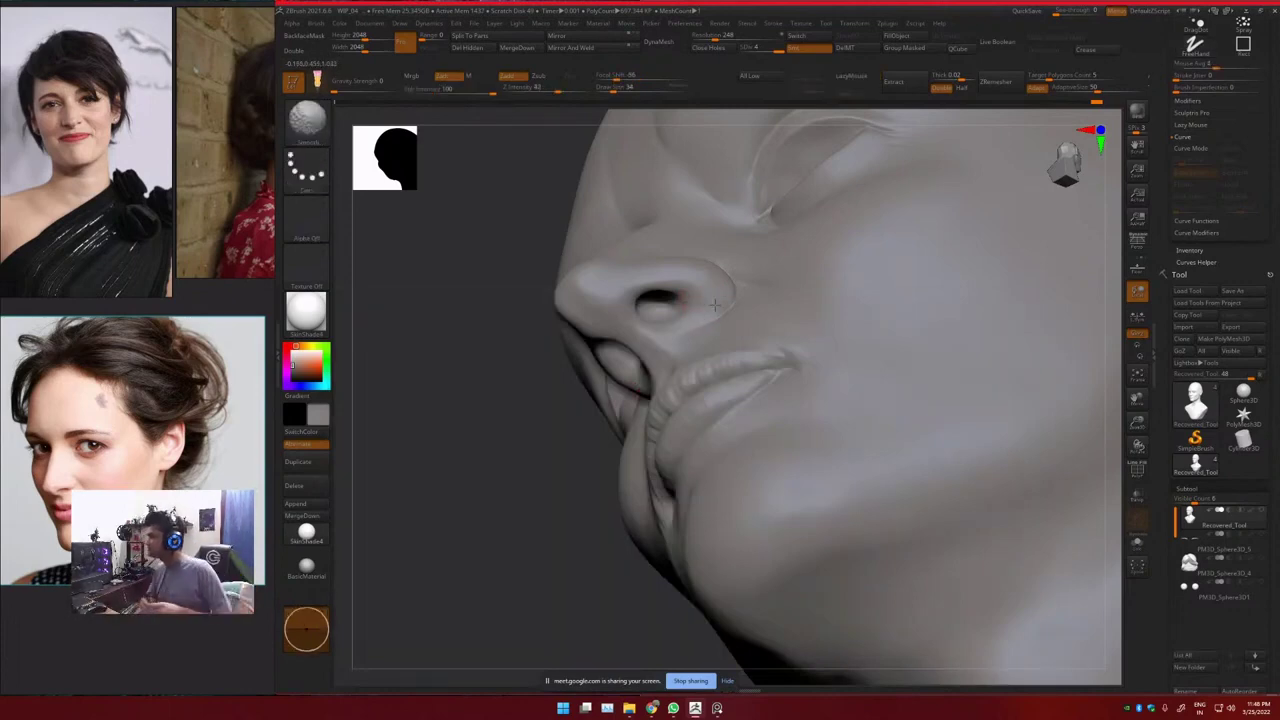
mouse_move(712, 303)
right_down()
mouse_move(729, 291)
mouse_move(731, 314)
mouse_move(701, 360)
mouse_move(682, 336)
mouse_move(703, 293)
right_up()
key(shift)
Carve the rear edge of the nostril opening with DamStandard and smooth the carved edge
key(b)
key(d)
key(s)
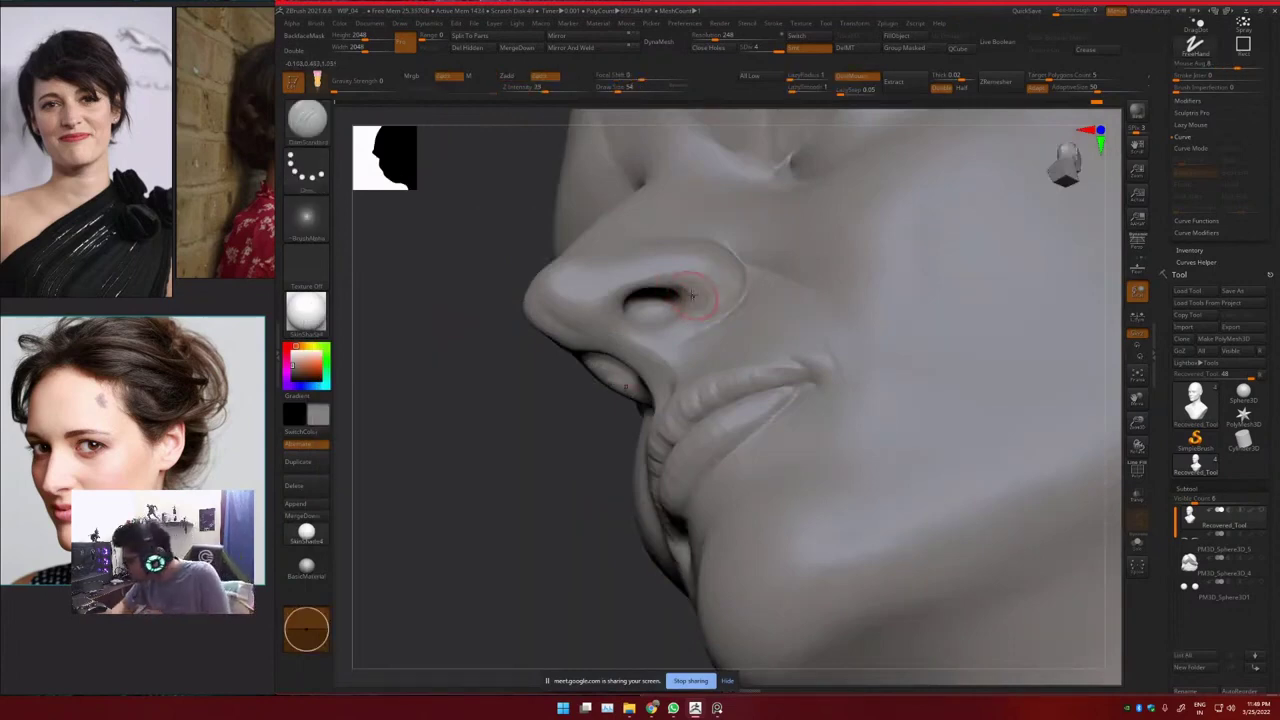
key(ctrl)
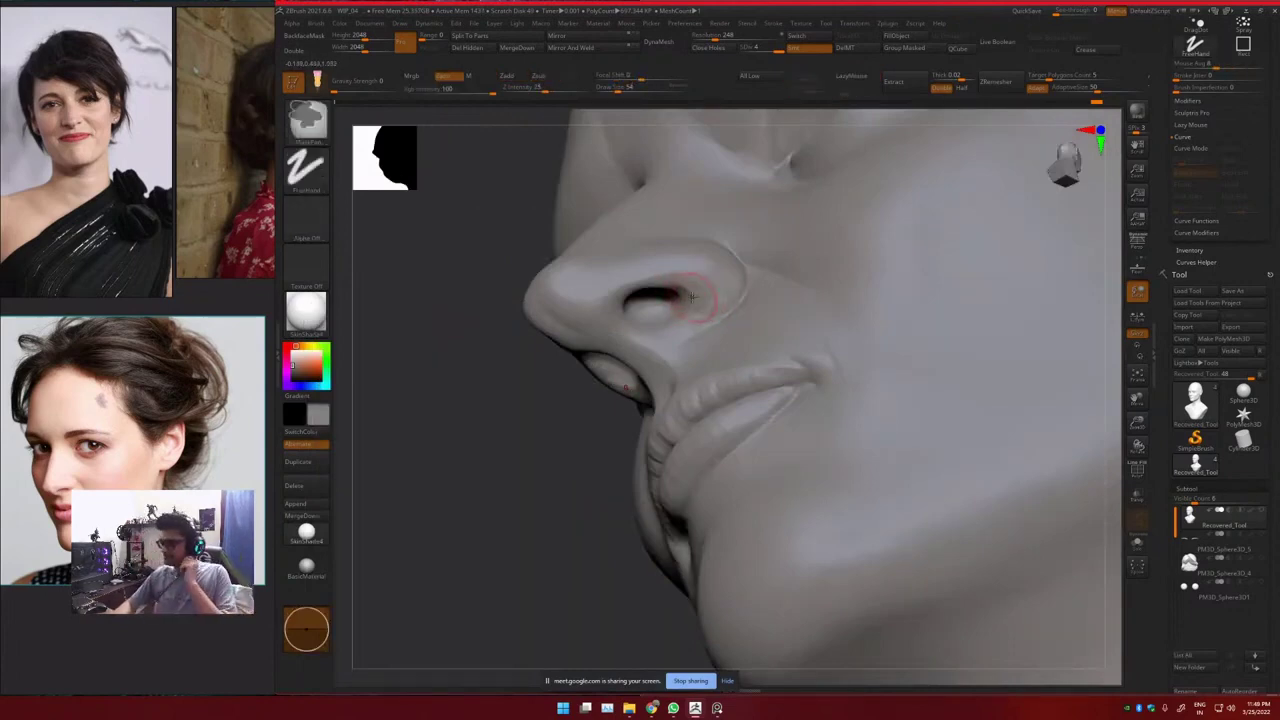
key(ctrl)
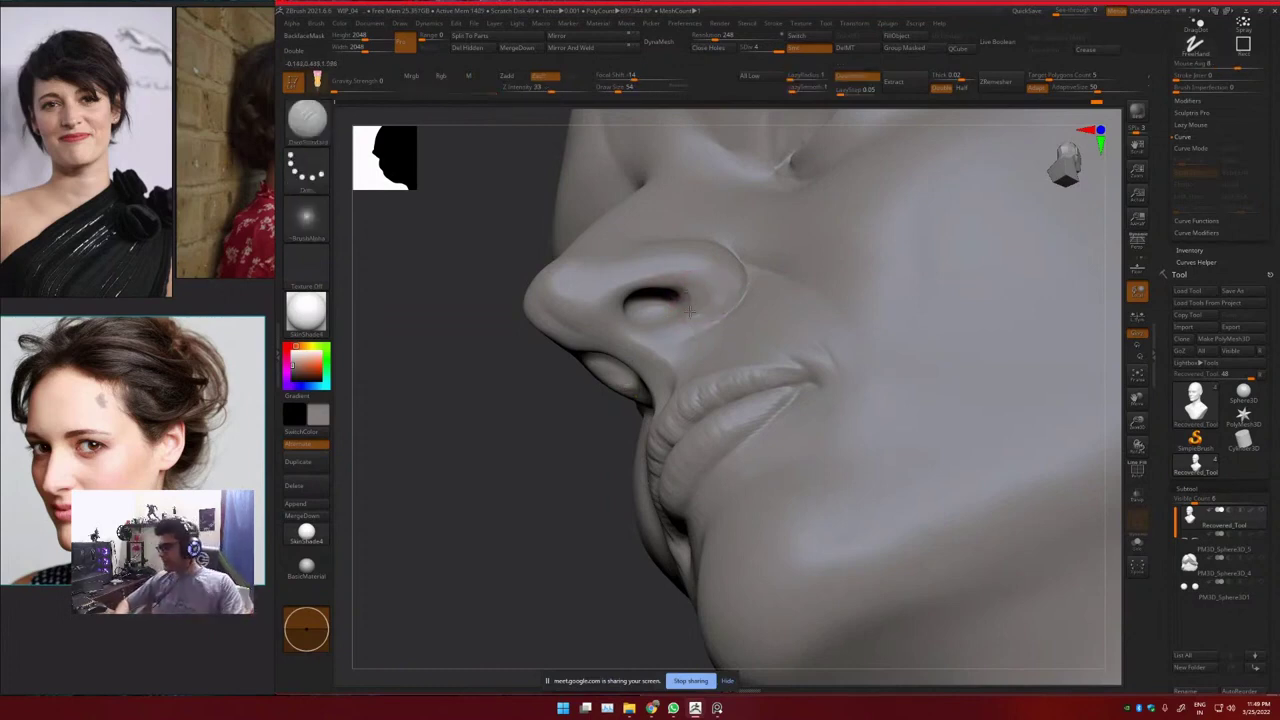
key(shift)
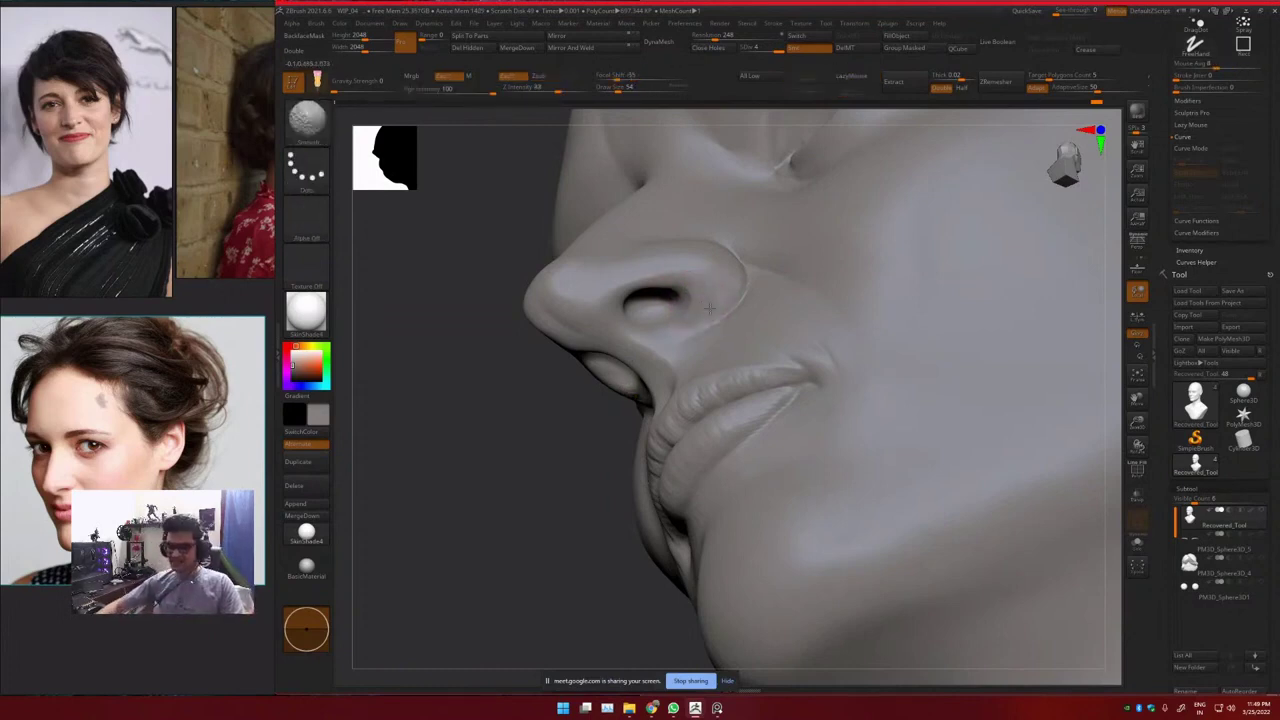
Smooth the lower nostril wing towards its crease with the cheek
mouse_move(688, 323)
right_down()
mouse_move(754, 280)
mouse_move(765, 300)
mouse_move(790, 280)
mouse_move(719, 329)
mouse_move(718, 262)
mouse_move(735, 258)
mouse_move(723, 281)
mouse_move(735, 324)
right_up()
key(shift)
key(shift)
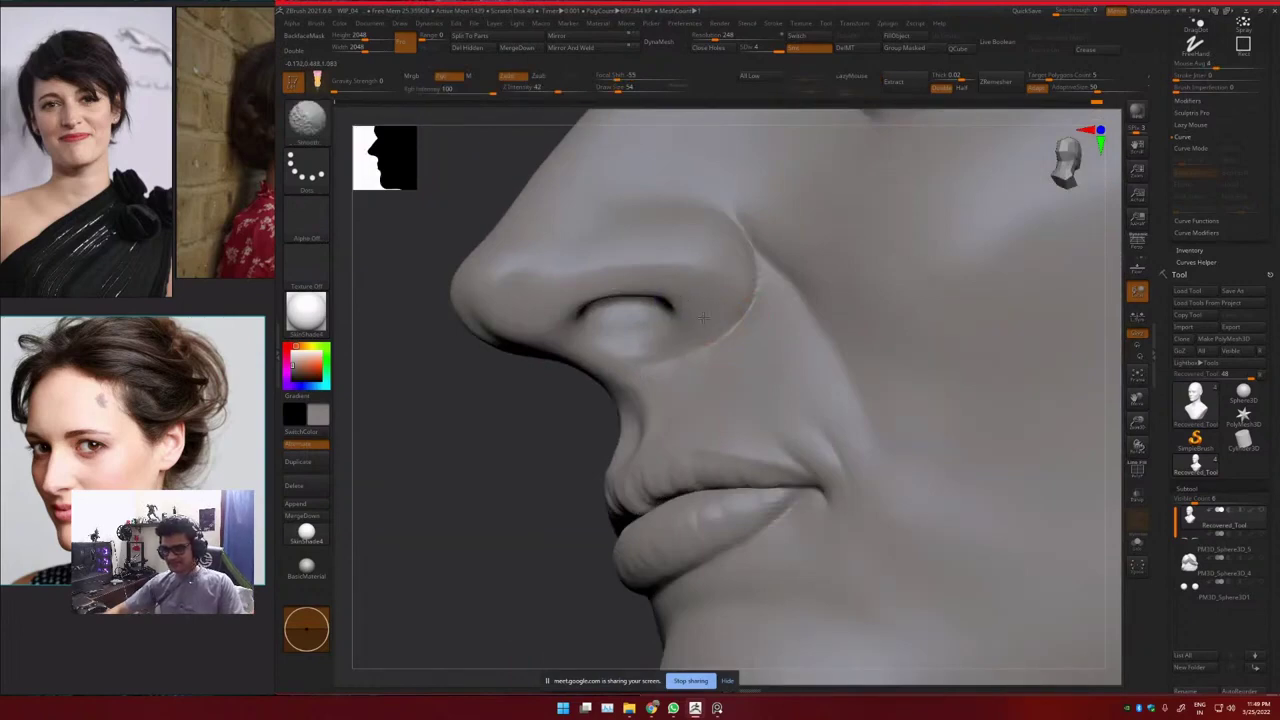
shift+drag(698, 334, 731, 306)
right_drag(731, 306, 726, 318)
mouse_move(726, 318)
ctrl+right_down()
mouse_move(728, 290)
mouse_move(690, 280)
mouse_move(765, 302)
mouse_move(734, 338)
ctrl+right_up()
Switch to the Inflat brush and then to the Move brush for refining the bust's nose
key(b)
key(i)
key(n)
key(b)
key(m)
key(v)
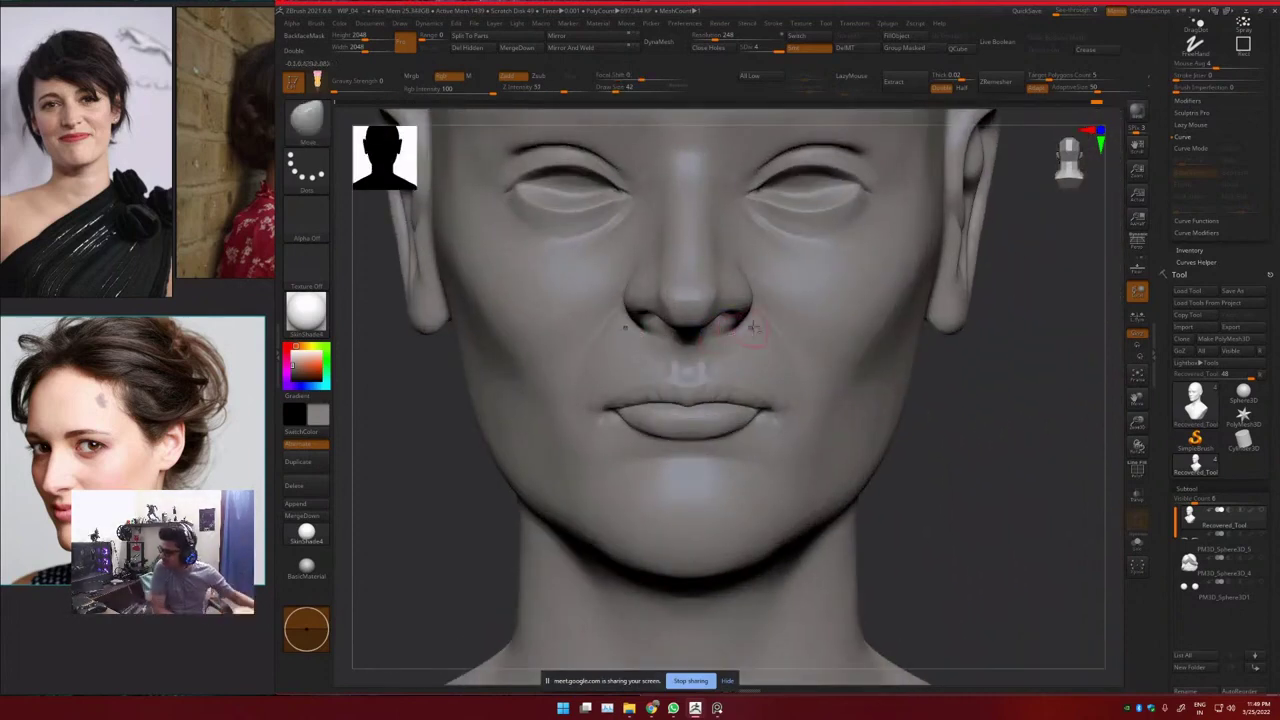
ctrl+right_drag(753, 328, 671, 460)
Switch to the Forest Environment ZBrush window and select the mound mesh PM3D_Sphere3D_2 behind the goblin hut
mouse_move(652, 708)
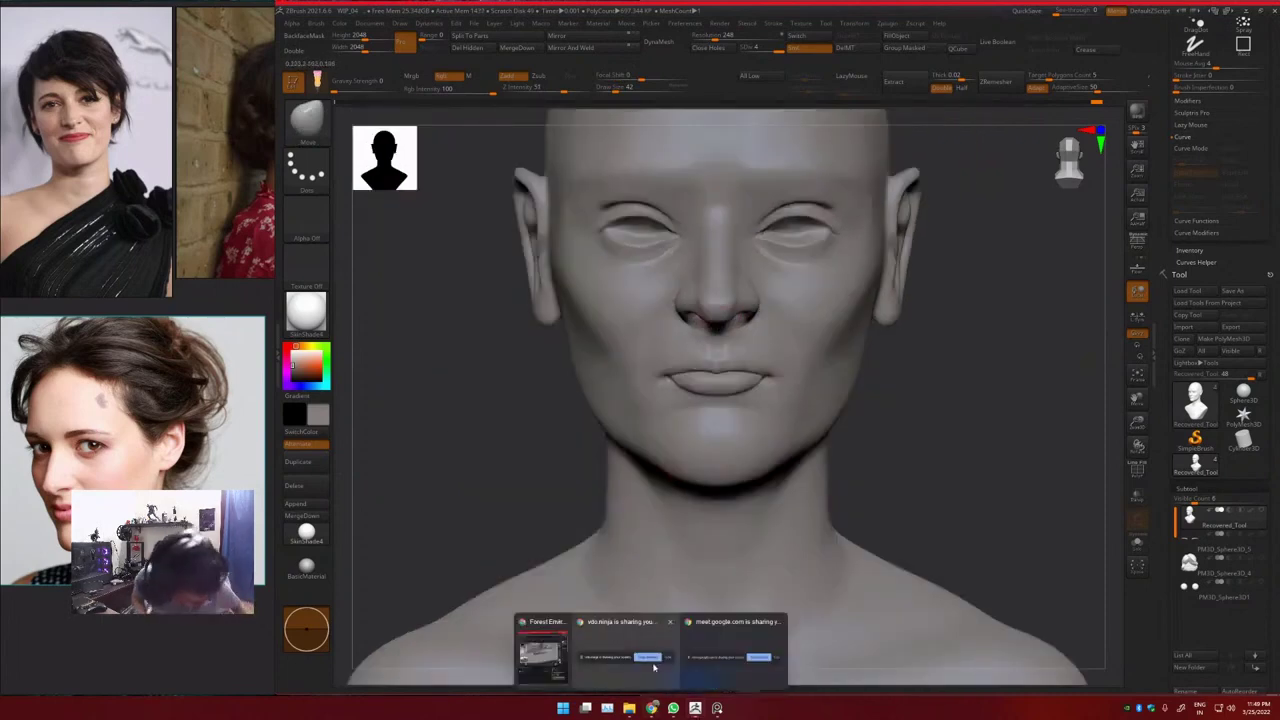
click(542, 656)
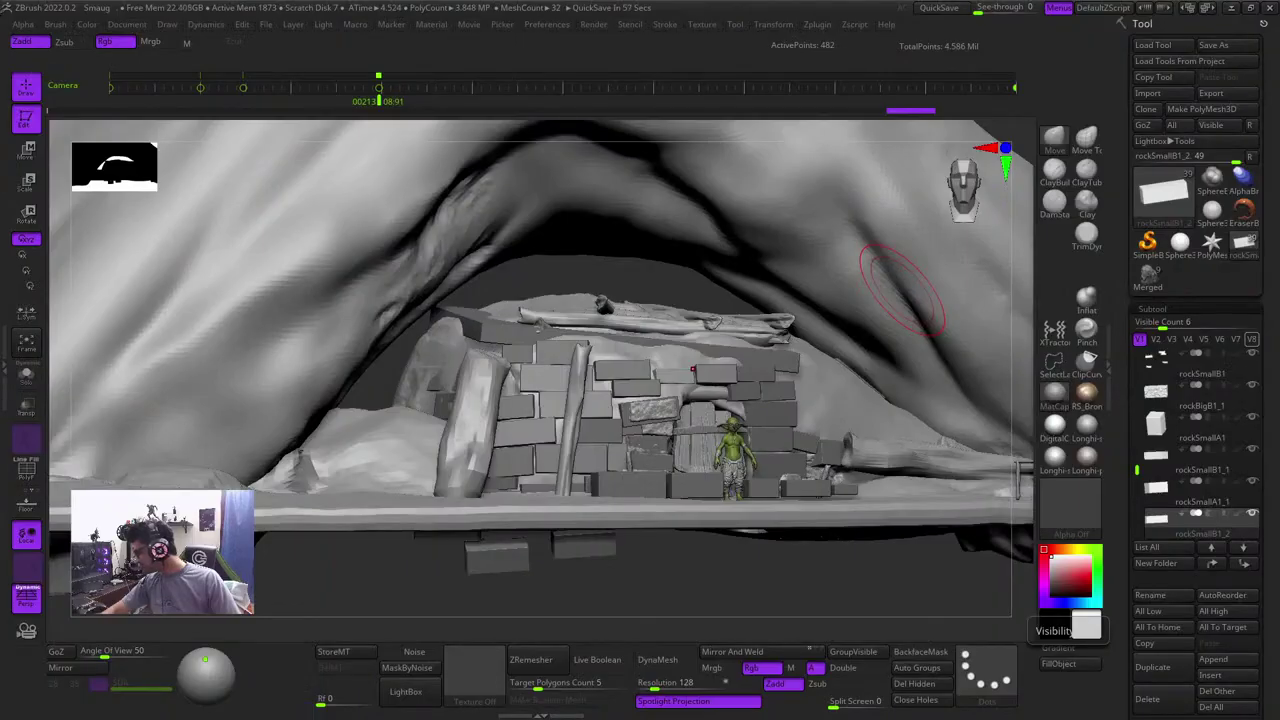
right_drag(902, 290, 617, 277)
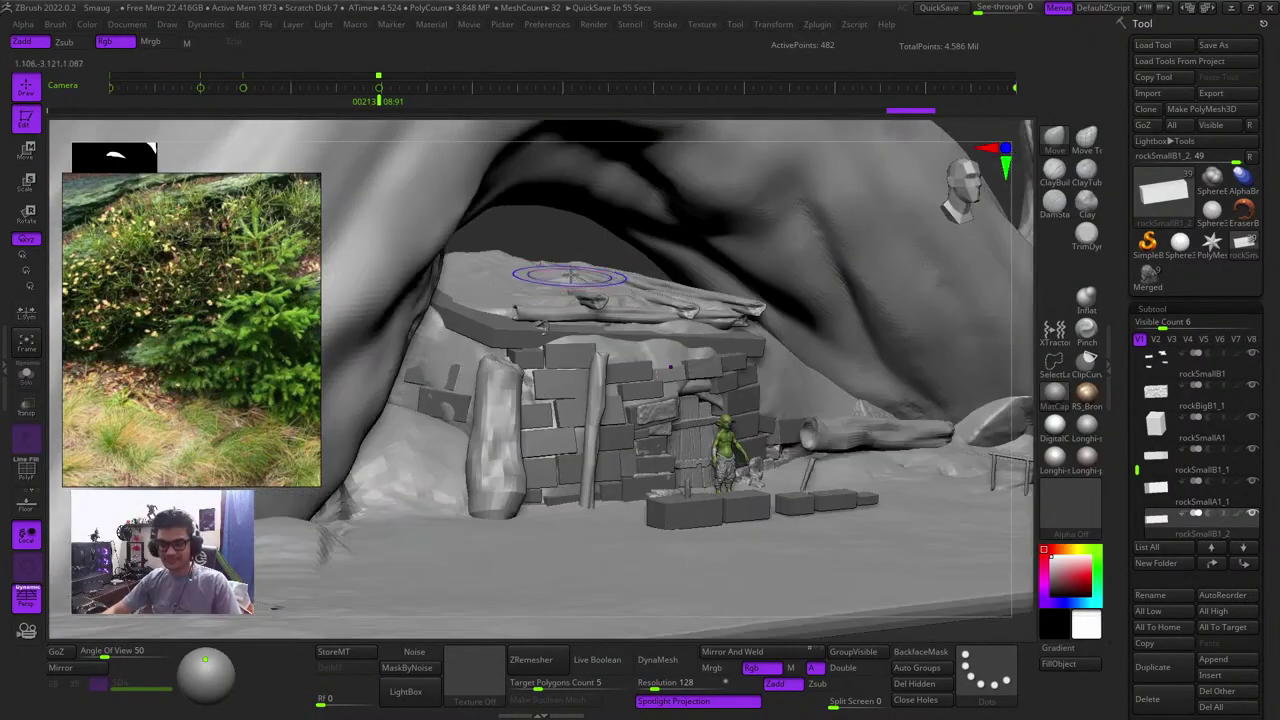
drag(571, 246, 771, 371)
ctrl+right_drag(771, 371, 752, 578)
key(shift+f)
ctrl+right_drag(703, 400, 780, 300)
alt+click(866, 379)
key(shift+f)
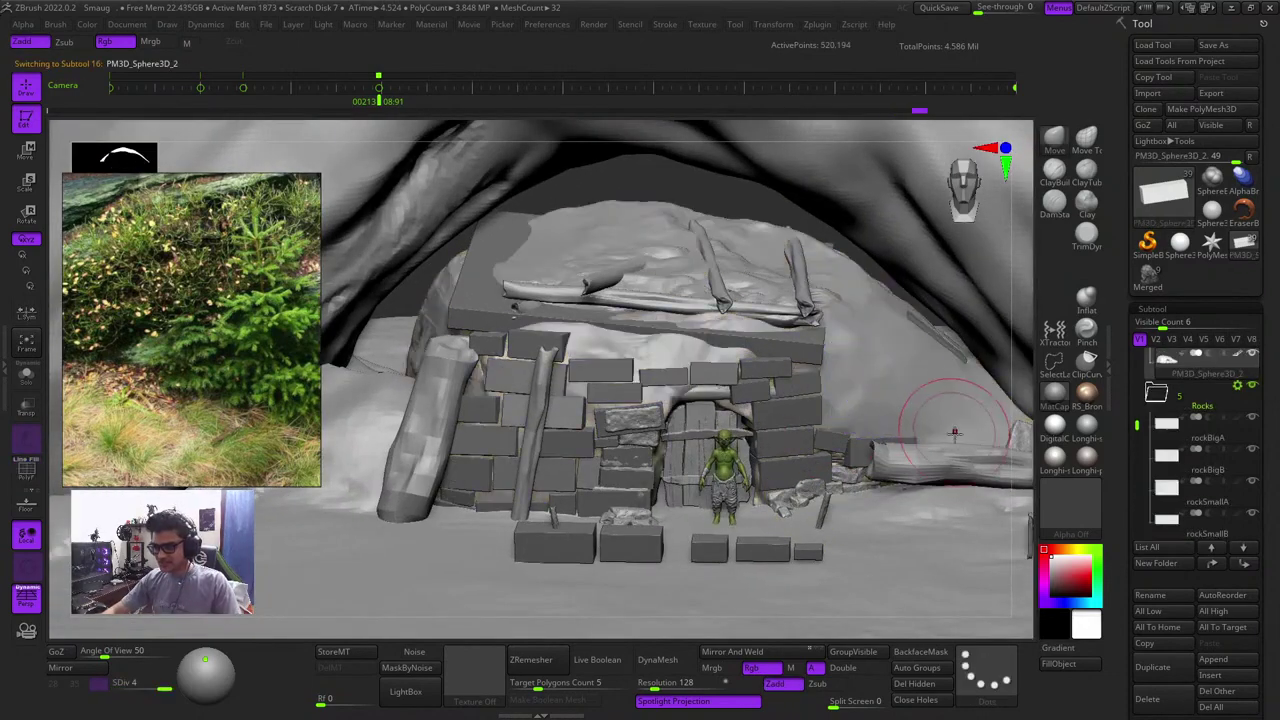
Select the rockBigA1 stone blocks beside the fallen log and check their transform gizmo
right_drag(995, 462, 986, 500)
key(shift+f)
alt+right_drag(893, 583, 757, 471)
alt+click(741, 378)
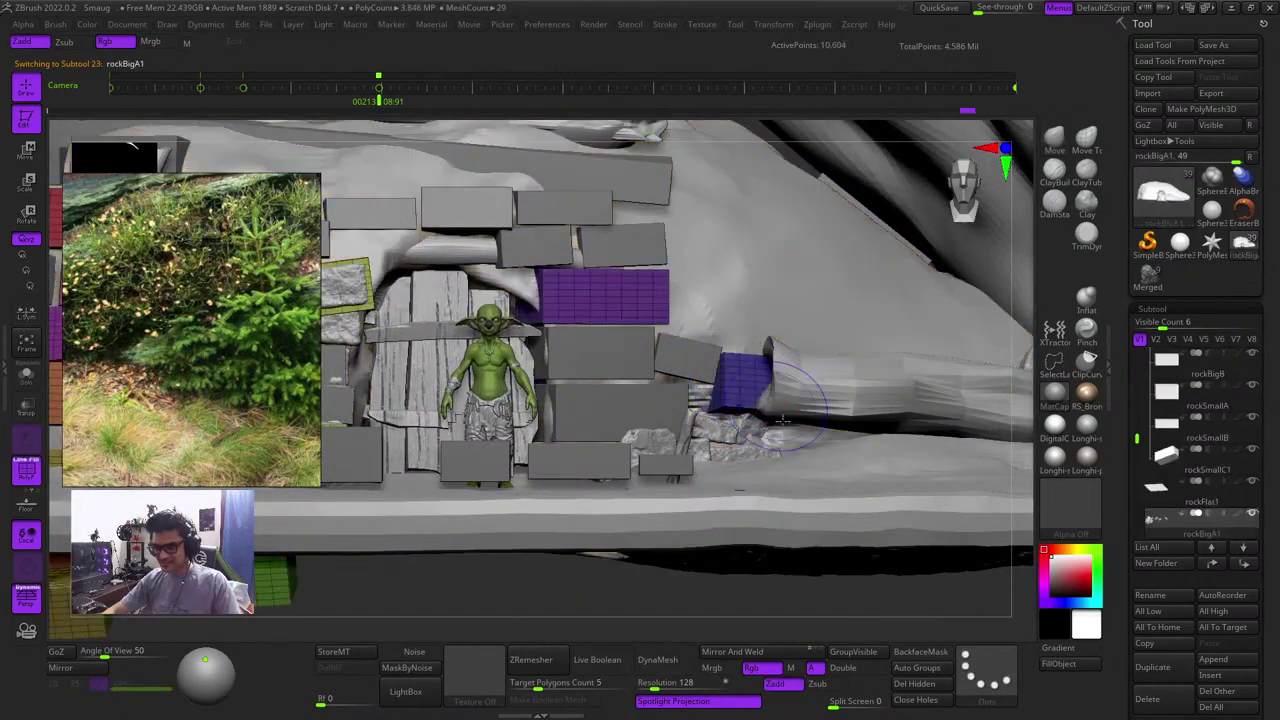
right_drag(829, 612, 827, 648)
key(w)
key(w)
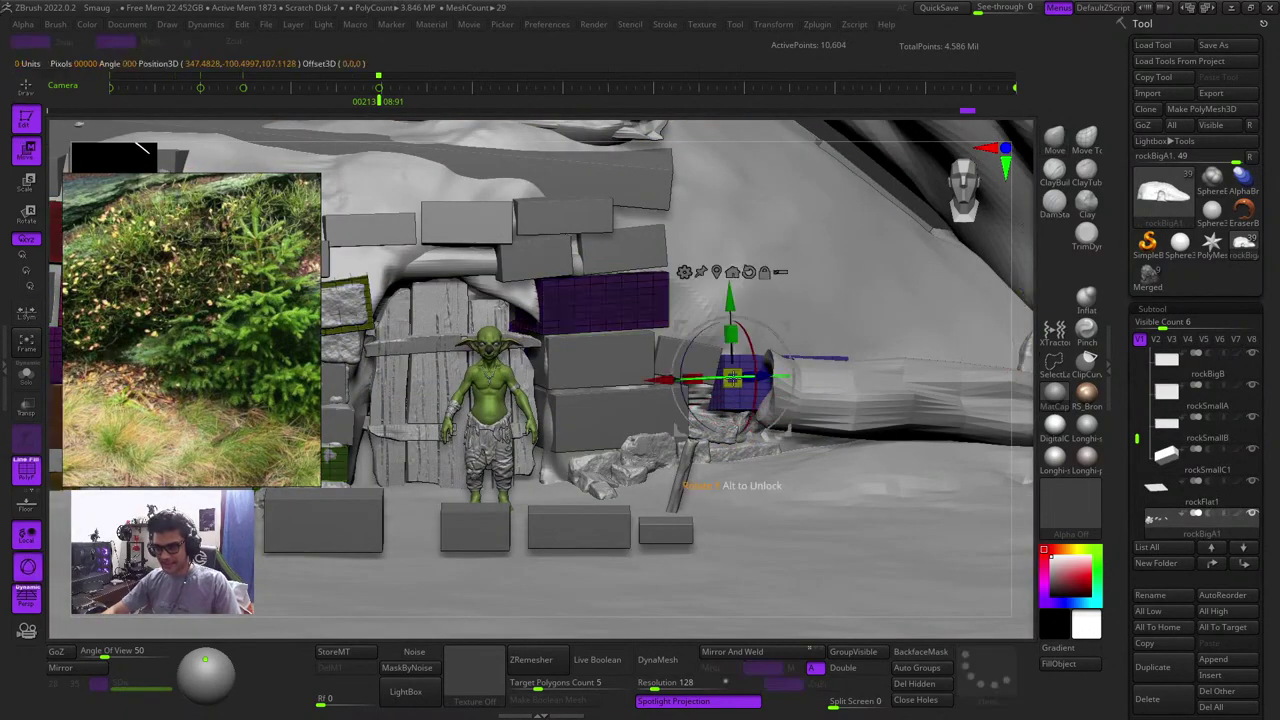
key(q)
Isolate the rockBigA1 blocks to examine their arrangement, and restore the full scene
ctrl+right_drag(608, 315, 700, 580)
key(shift+f)
click(26, 375)
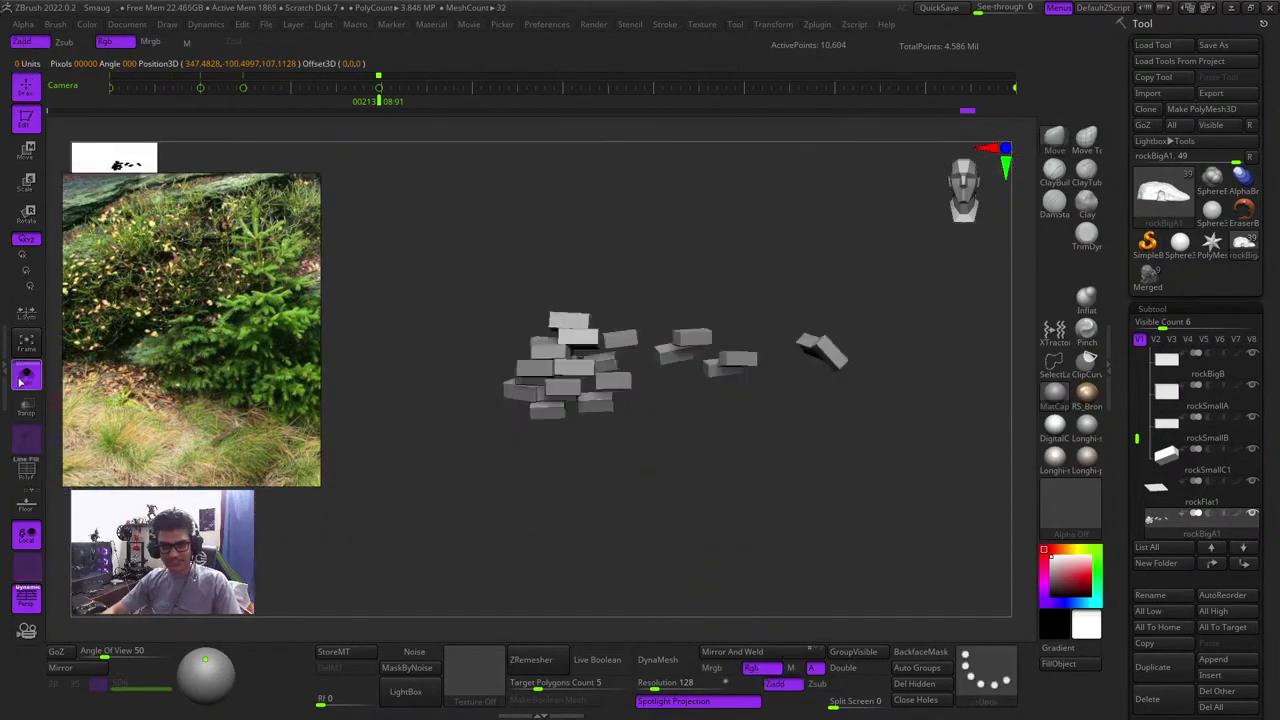
click(26, 375)
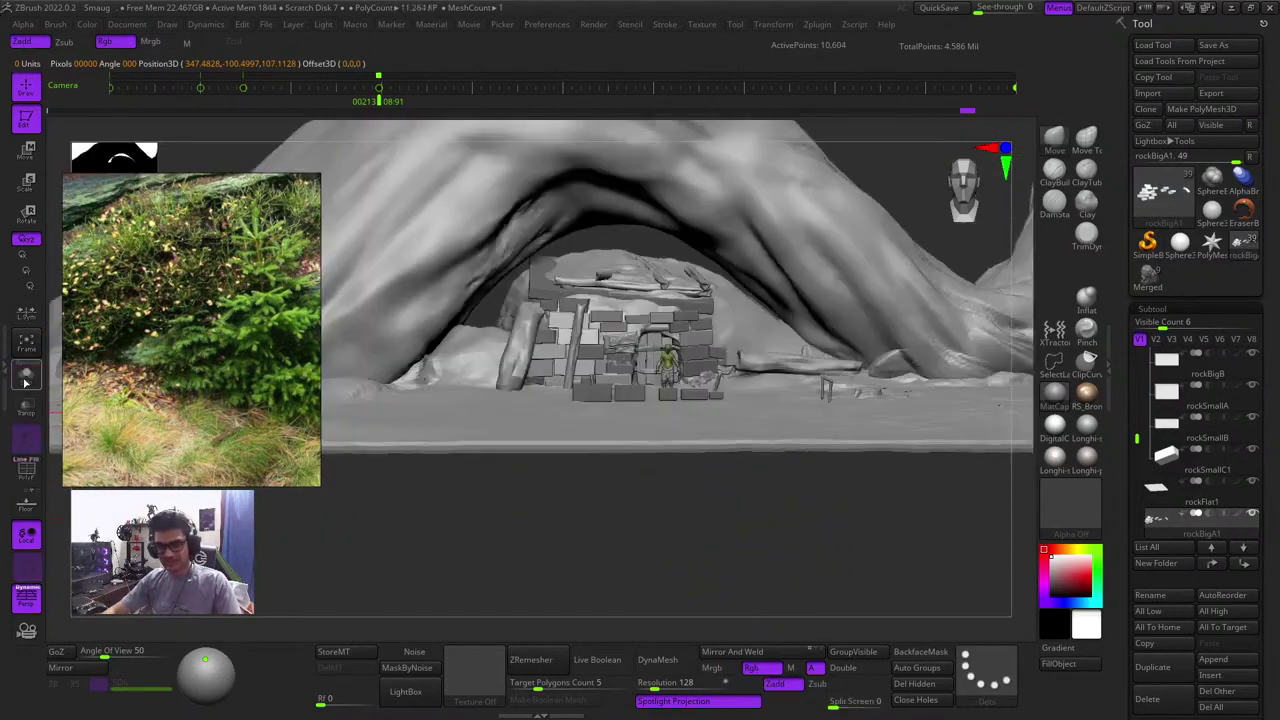
drag(823, 543, 817, 568)
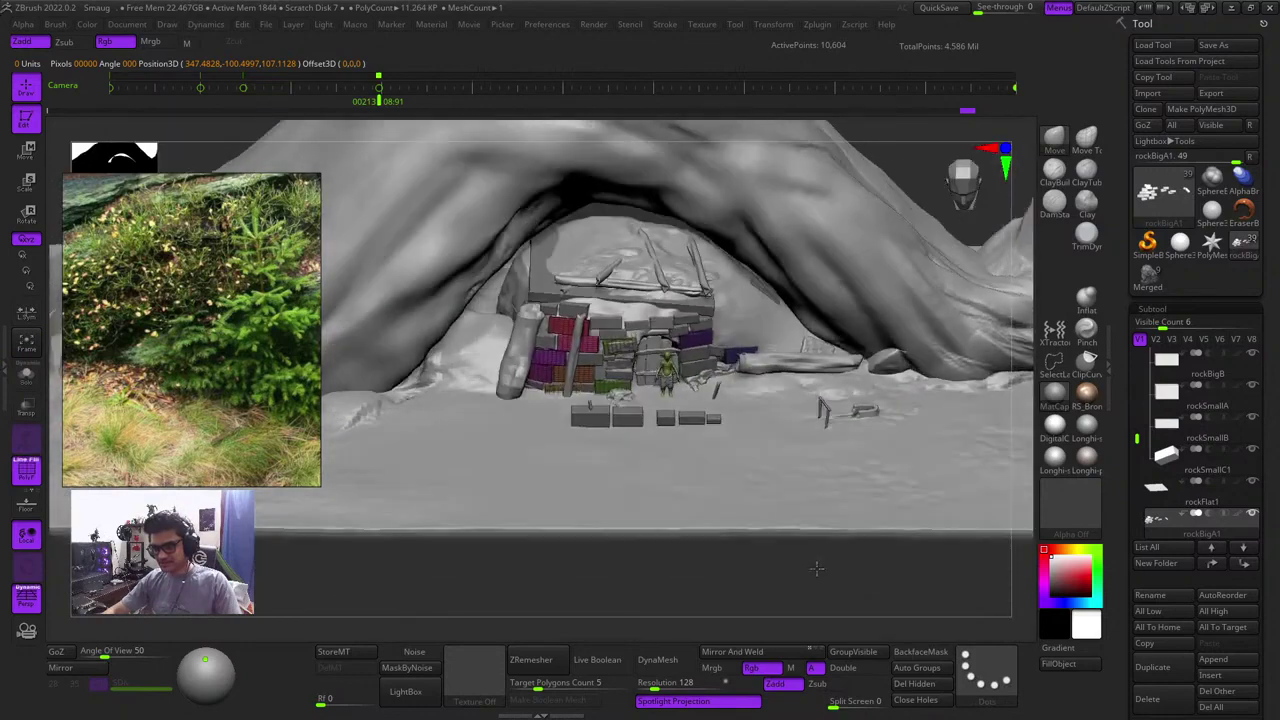
Try to single out the tilted outlying rockBigA1 block by masking it in isolation and inverting the mask
click(27, 378)
key(shift+f)
ctrl+drag(932, 390, 774, 252)
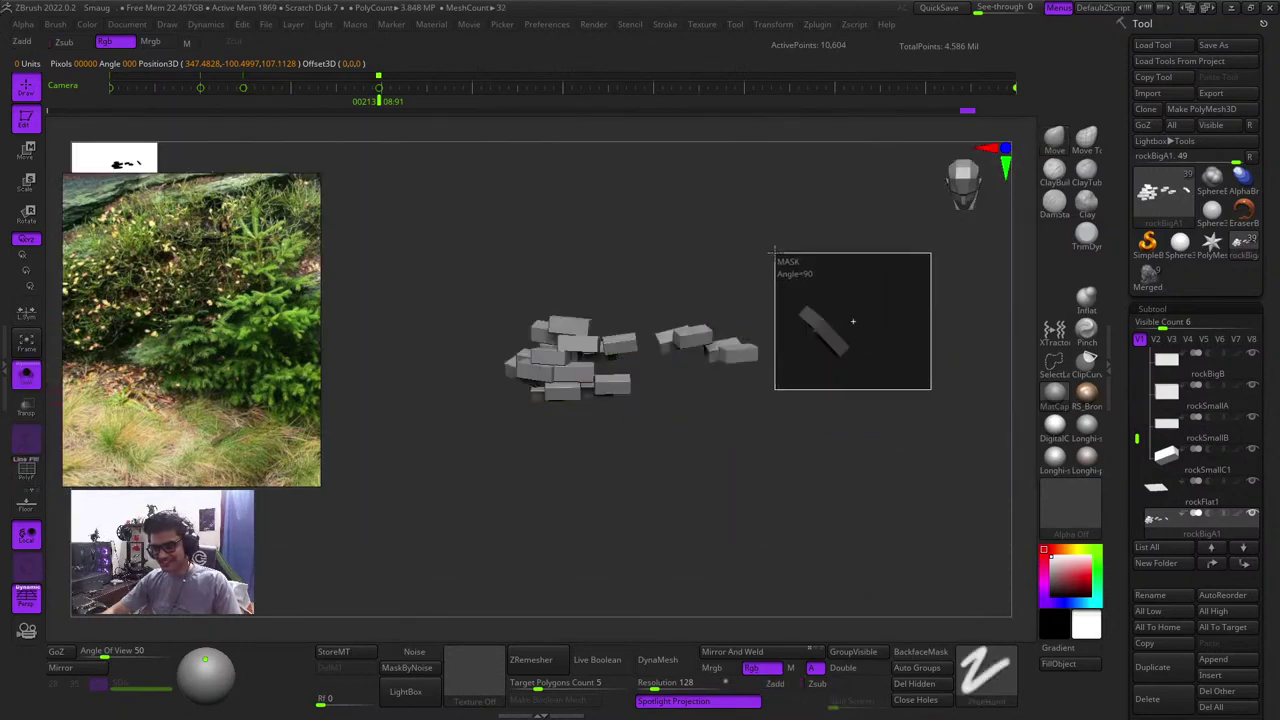
ctrl+click(905, 494)
key(shift+f)
click(30, 376)
key(shift+f)
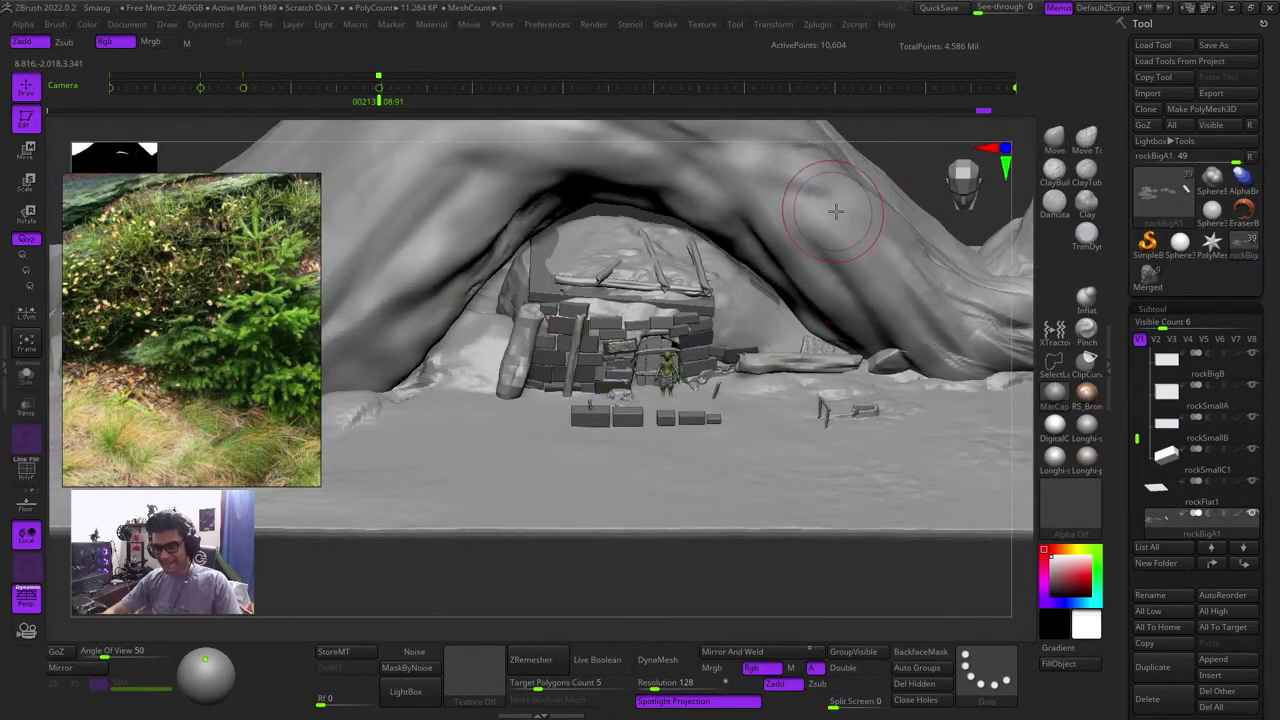
Try to position the unmasked rockBigA1 geometry near the log with the transform gizmo
mouse_move(926, 217)
shift+mouse_down()
mouse_move(913, 170)
mouse_move(860, 190)
shift+mouse_up()
key(w)
ctrl+right_drag(779, 353, 850, 427)
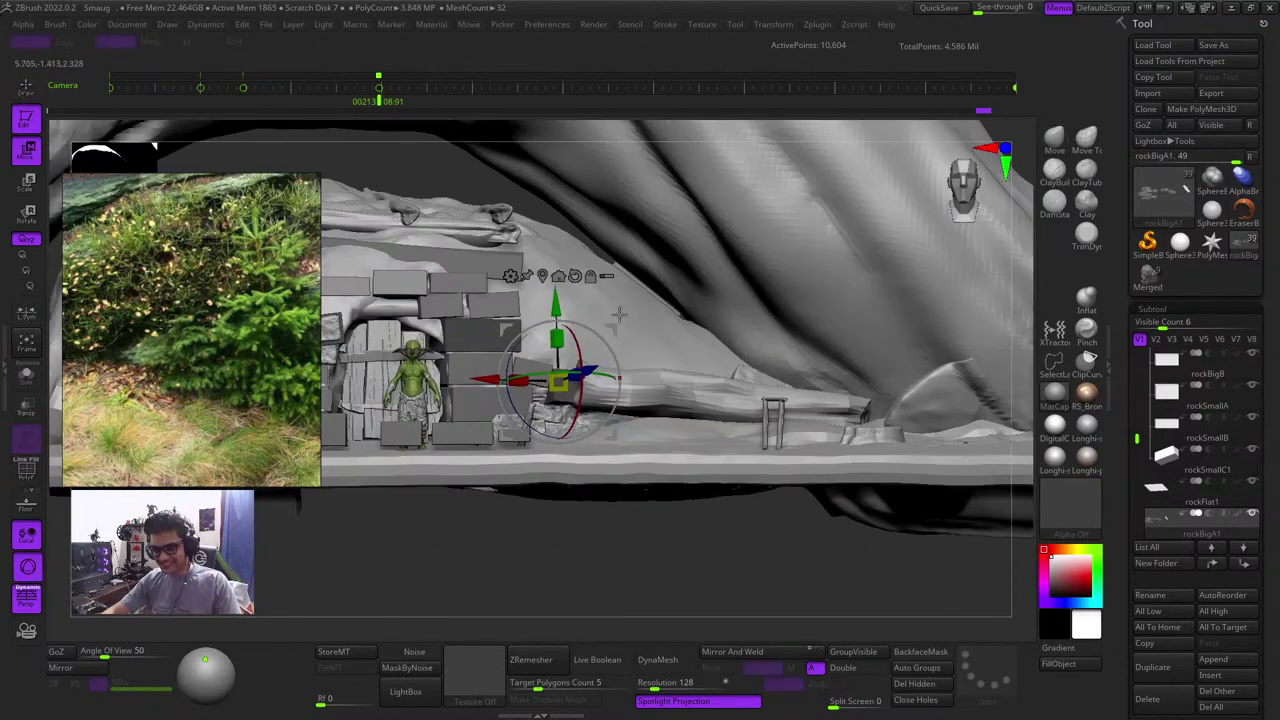
drag(617, 331, 470, 303)
drag(533, 209, 447, 334)
drag(1017, 399, 1060, 440)
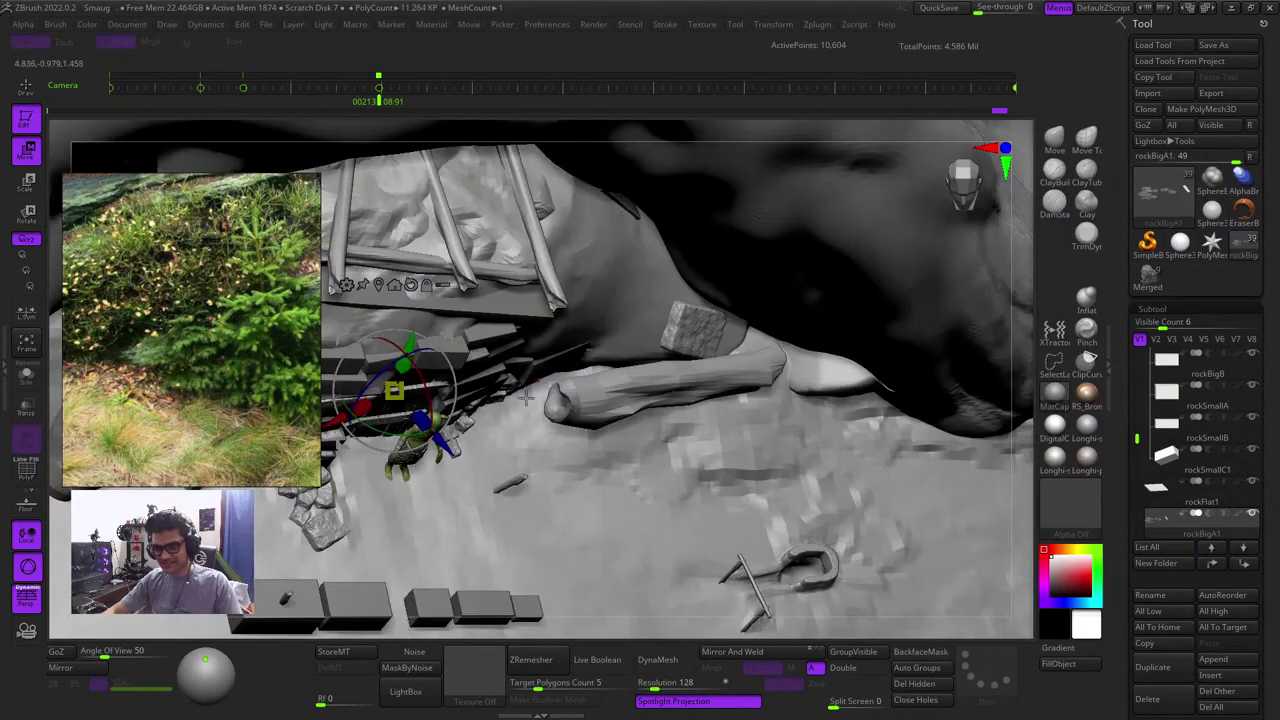
drag(446, 341, 466, 314)
key(q)
alt+drag(1020, 385, 1020, 330)
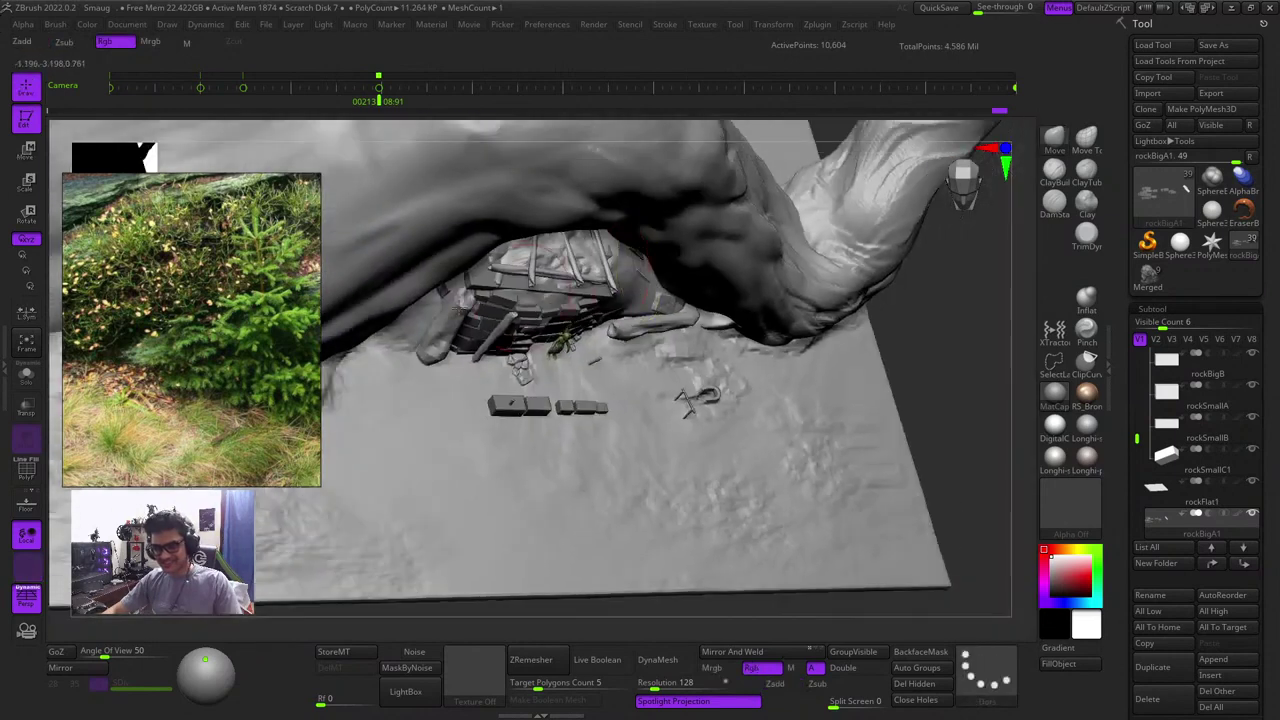
Isolate the rockBigA1 blocks, undo the last change to them and bring back the surrounding scene
click(27, 375)
mouse_move(793, 364)
right_down()
mouse_move(769, 300)
mouse_move(770, 363)
mouse_move(792, 349)
right_up()
key(ctrl+z)
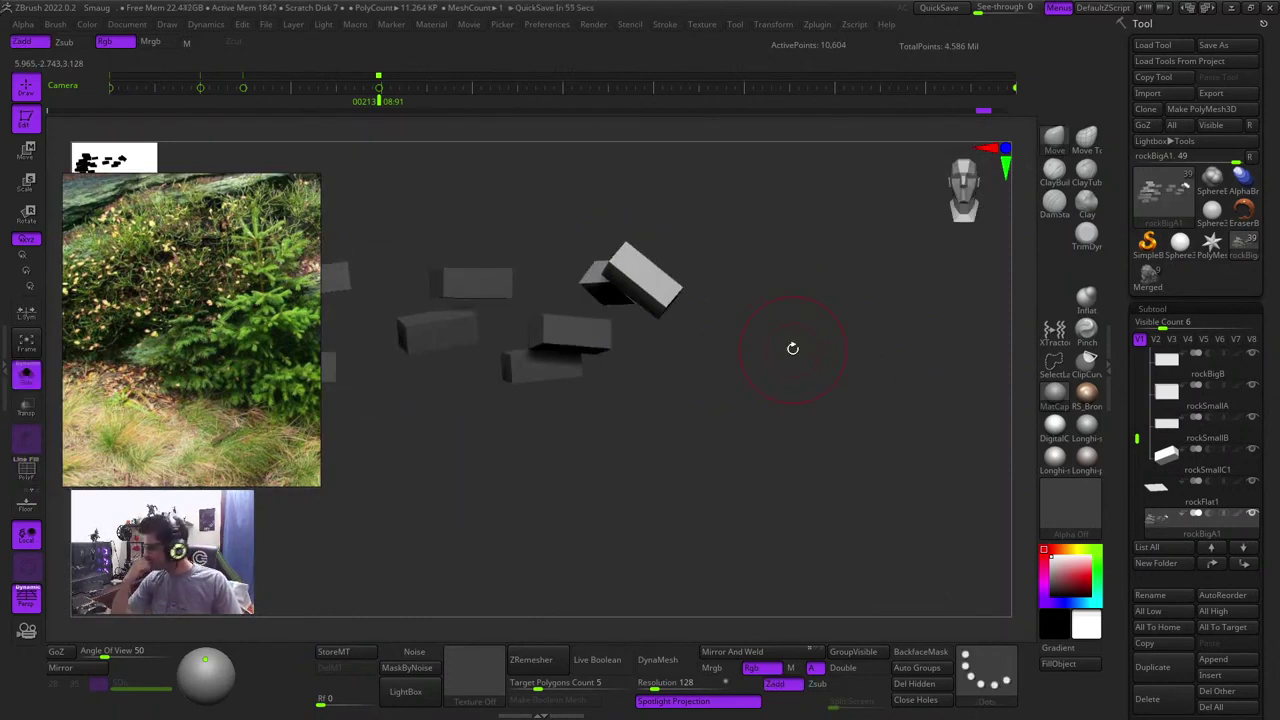
click(21, 385)
key(shift+f)
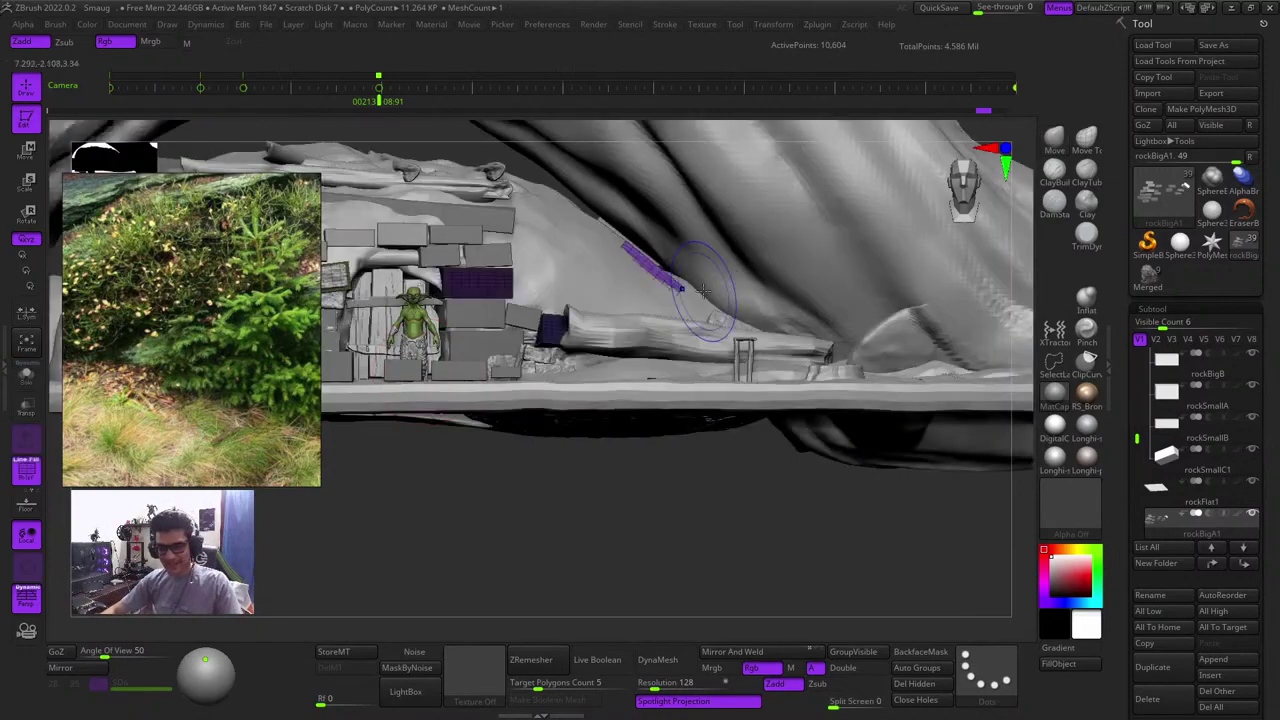
Undo three more changes to the rockBigA1 blocks and return to Draw mode
right_drag(722, 505, 801, 592)
right_drag(717, 583, 667, 624)
key(w)
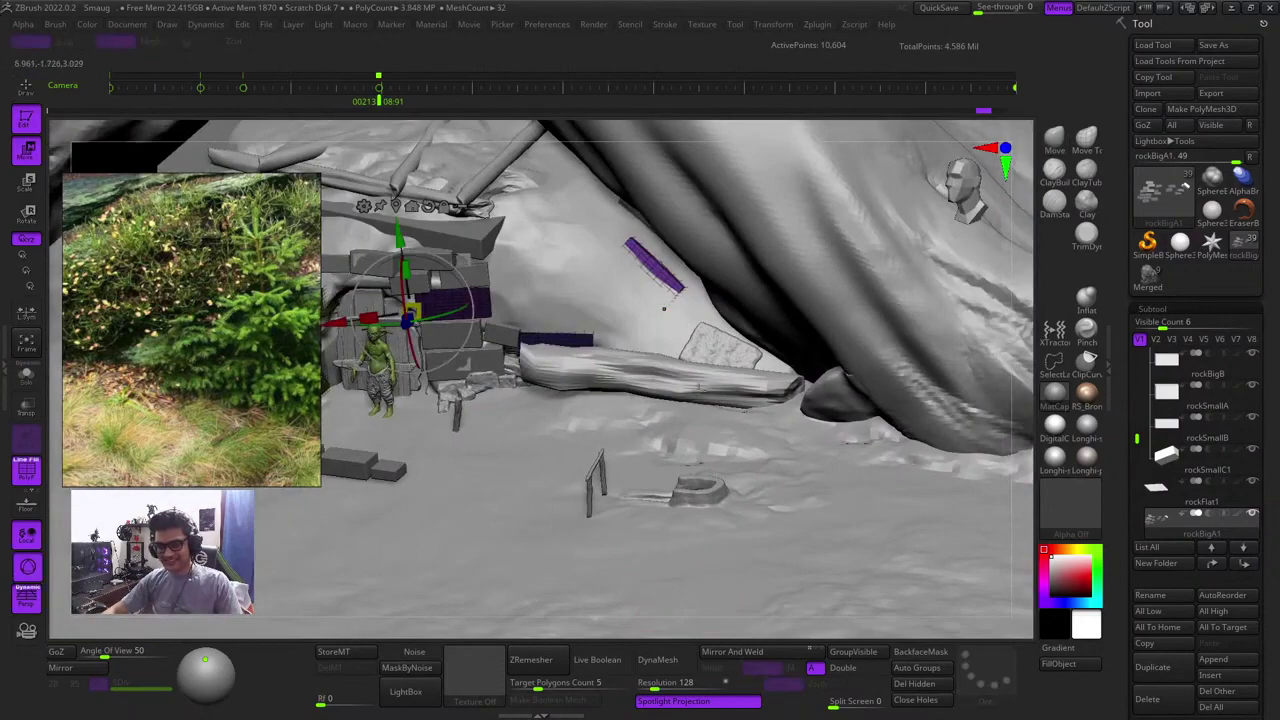
key(ctrl+z)
key(ctrl+z)
key(ctrl+z)
shift+drag(1028, 440, 1034, 423)
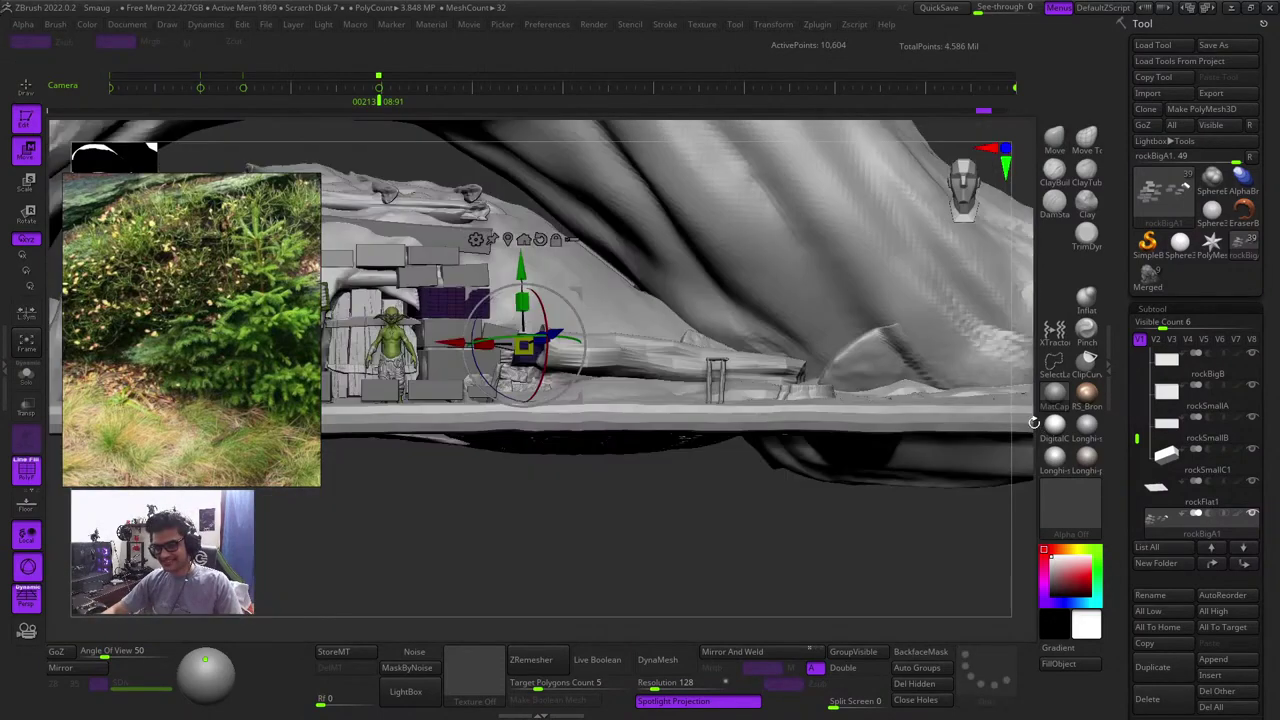
key(q)
Roll the rockBigA1 undo history back to an earlier state, clear its mask and accept removing the newer history entries
right_drag(654, 515, 654, 545)
mouse_move(654, 421)
right_down()
mouse_move(620, 408)
mouse_move(654, 523)
mouse_move(637, 540)
right_up()
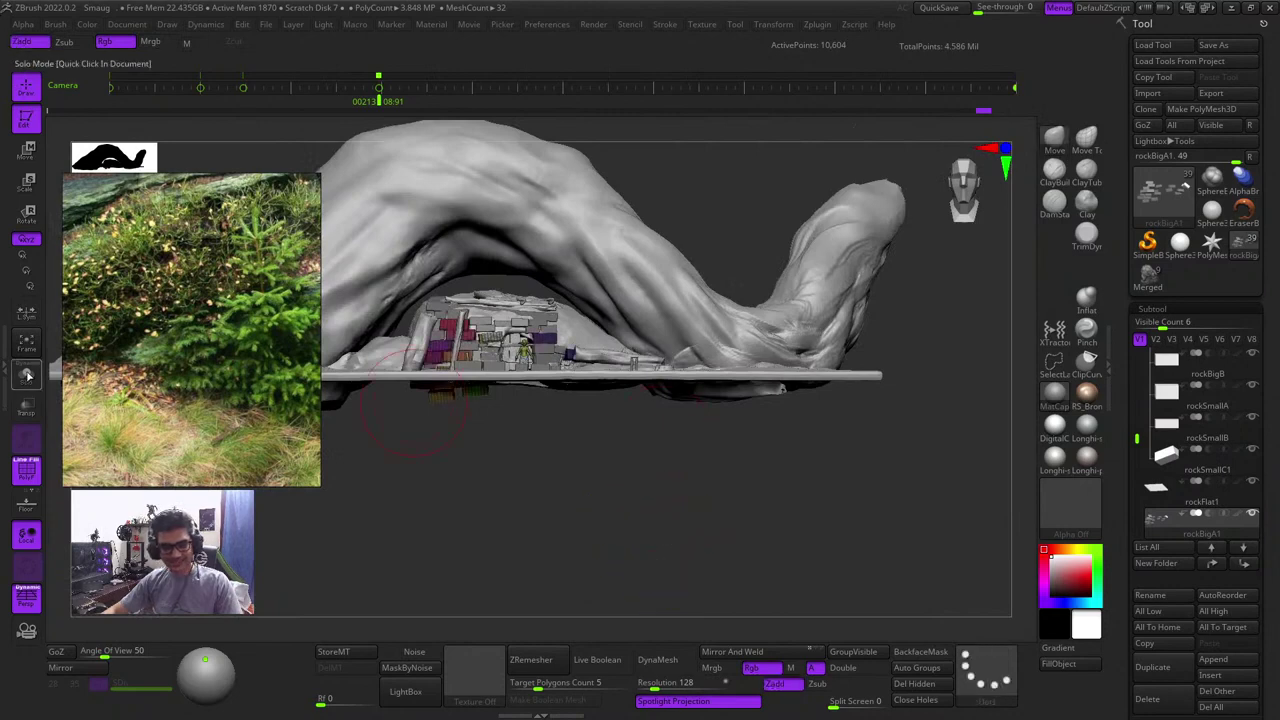
click(27, 375)
key(shift+f)
right_drag(583, 457, 631, 520)
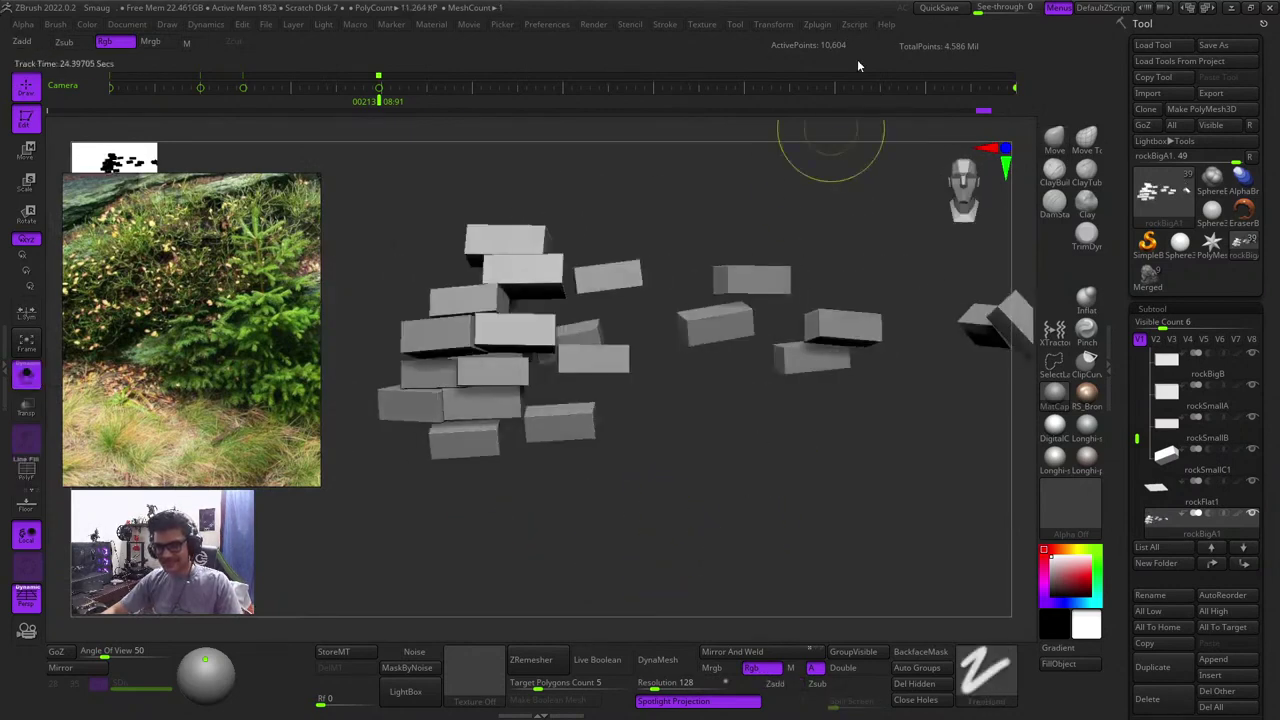
key(q)
mouse_move(984, 114)
mouse_down()
mouse_move(837, 116)
mouse_move(850, 117)
mouse_up()
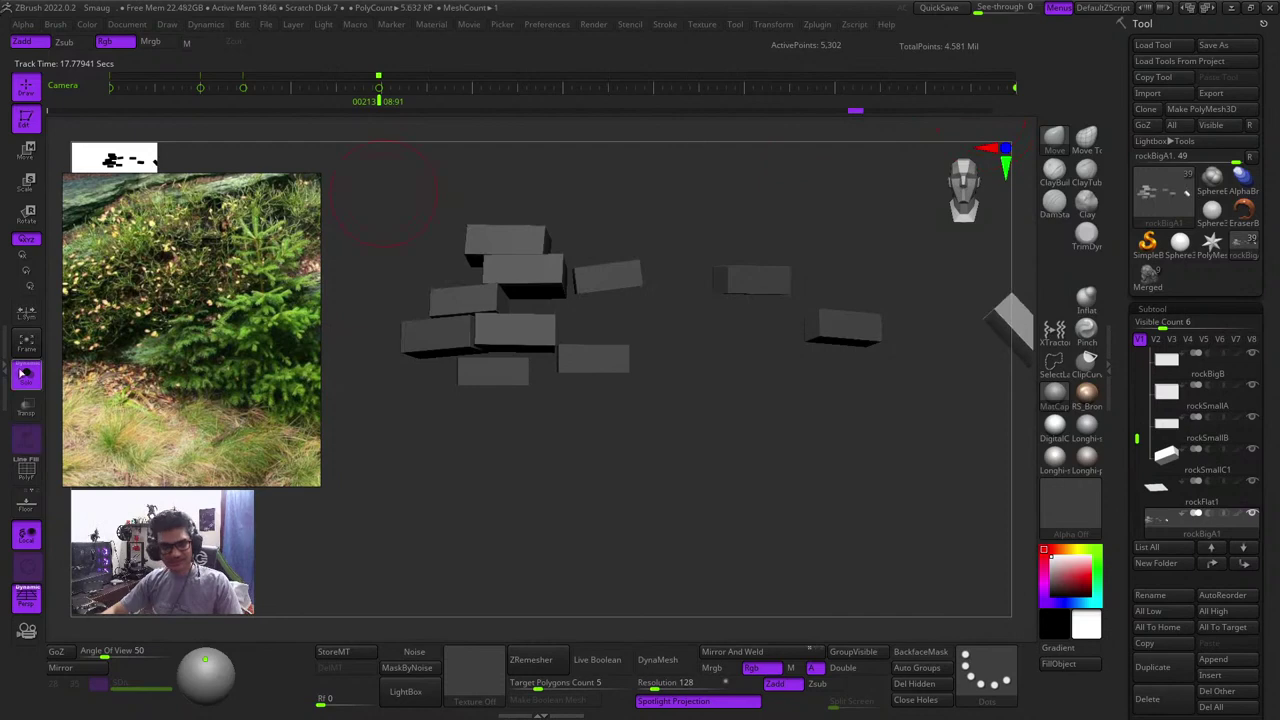
click(22, 373)
ctrl+drag(722, 513, 714, 503)
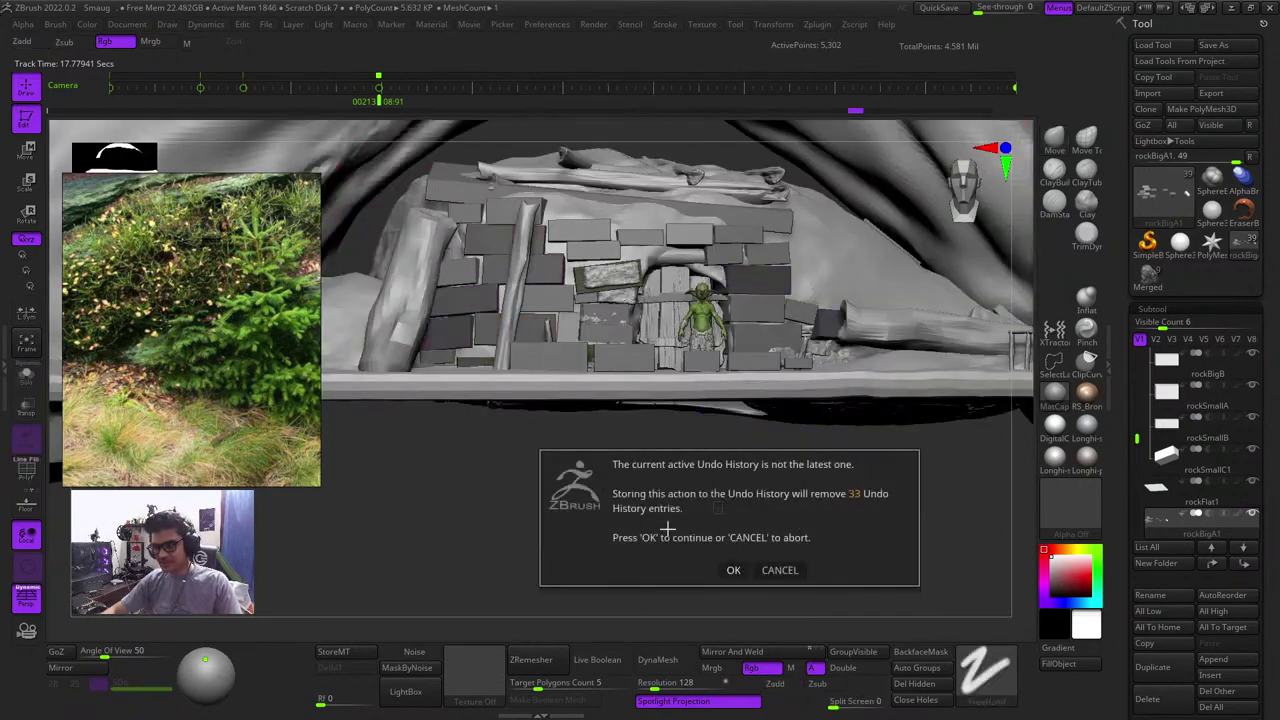
click(733, 570)
Examine the placement of the stone blocks around the hut's doorway and the fallen log
right_drag(748, 510, 757, 570)
key(shift+f)
key(shift+f)
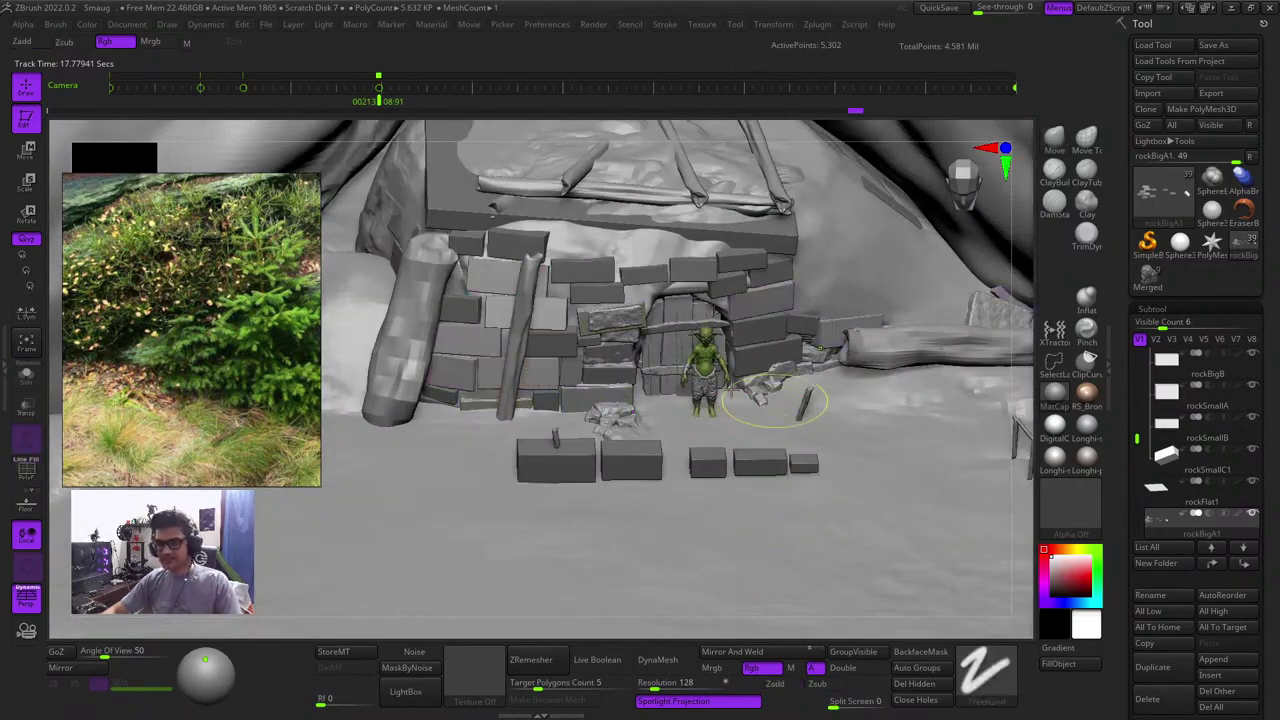
ctrl+right_drag(771, 409, 778, 510)
ctrl+right_drag(778, 510, 829, 509)
key(shift+f)
key(shift+f)
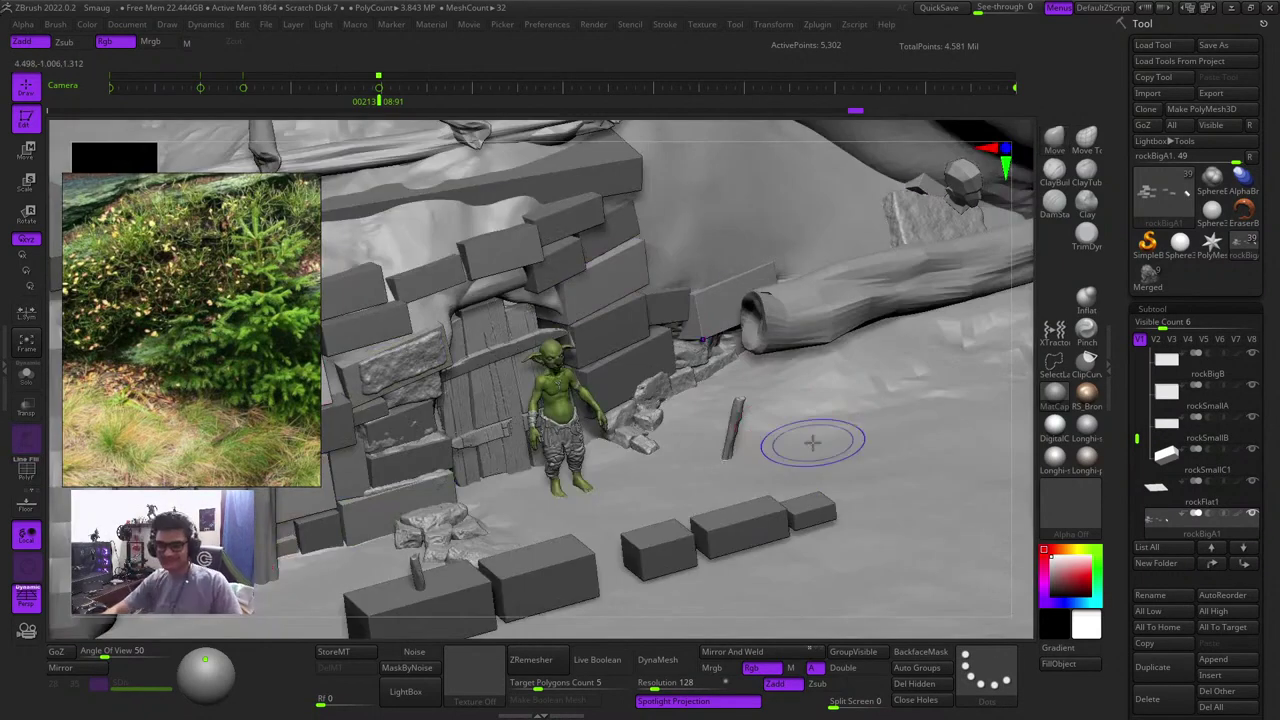
key(space)
key(f)
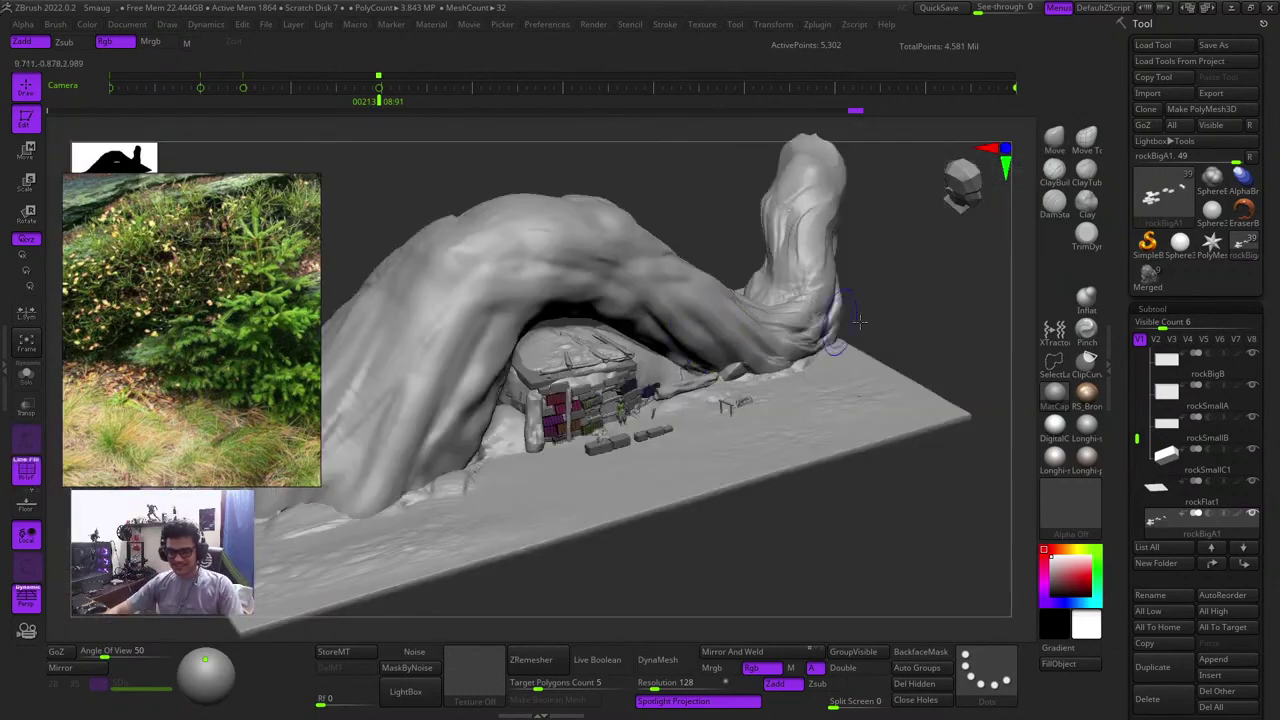
right_drag(860, 302, 708, 194)
mouse_move(708, 194)
mouse_down()
mouse_move(765, 226)
mouse_move(740, 260)
mouse_up()
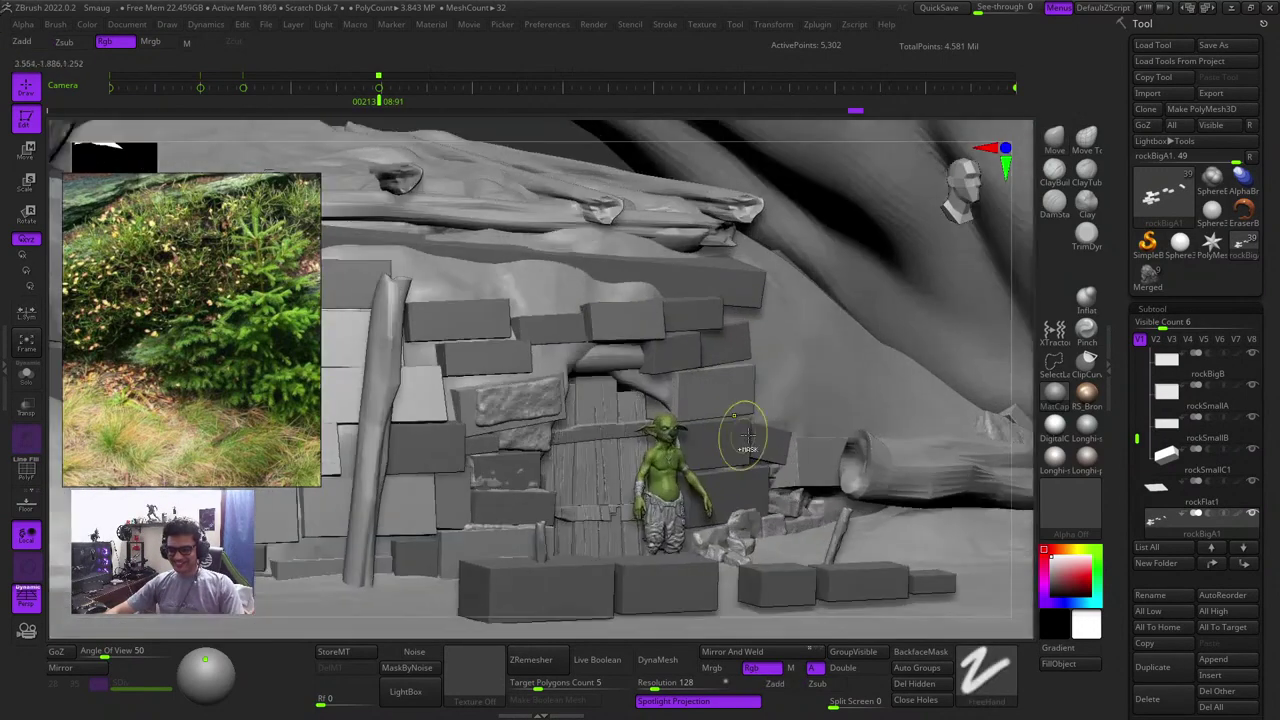
Select the rockSmallA1_1 block above the doorway, switch to the mound mesh, and inspect how the blocks meet it
alt+click(694, 338)
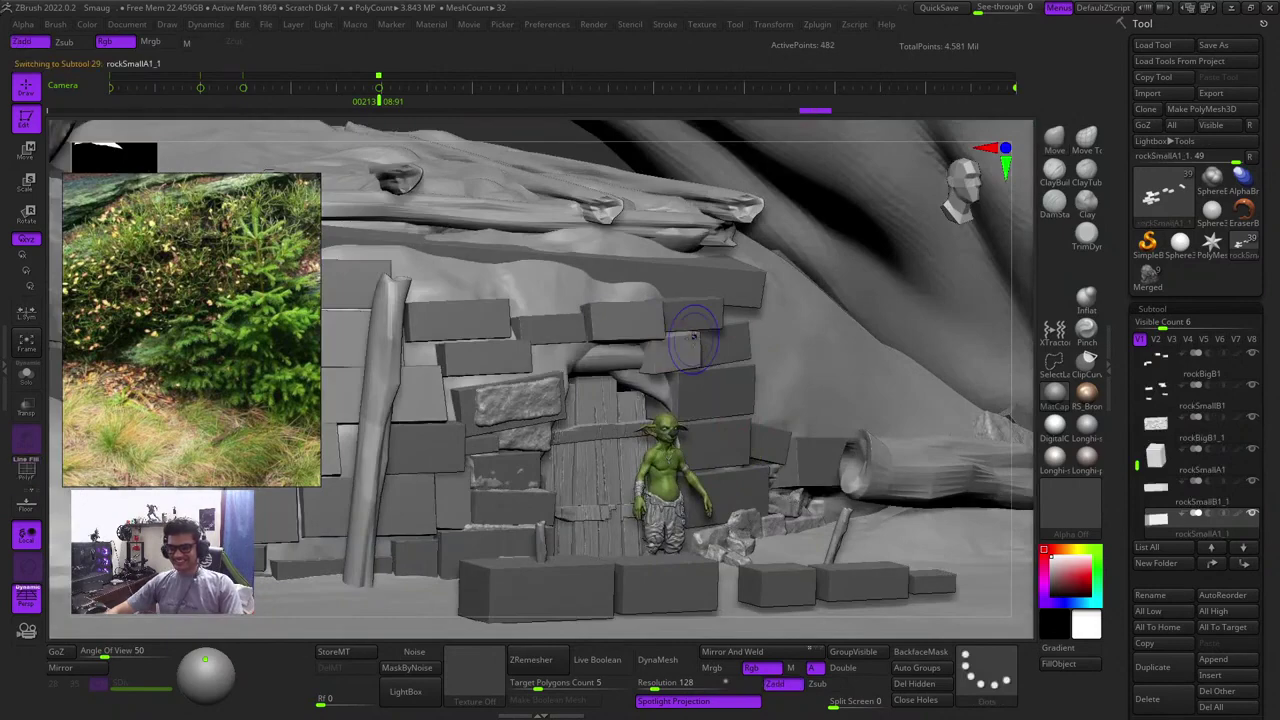
ctrl+right_drag(755, 357, 663, 374)
shift+right_drag(822, 556, 823, 589)
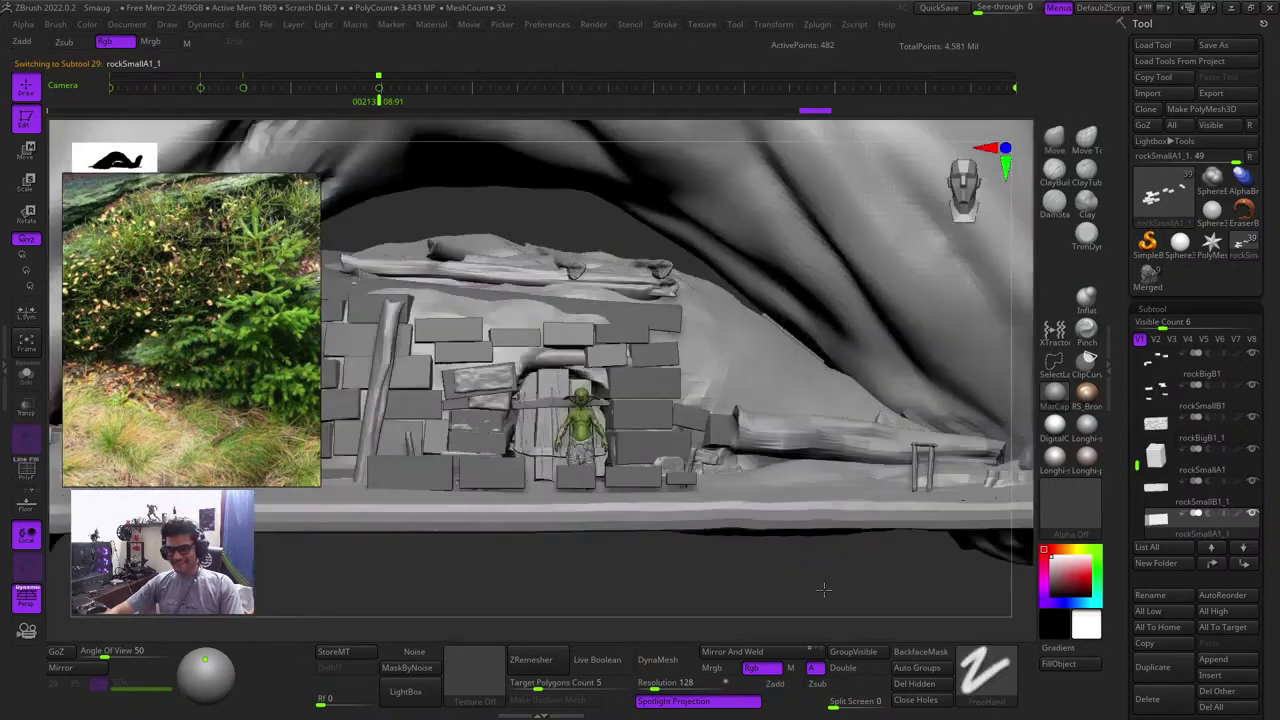
alt+click(731, 362)
right_drag(731, 362, 757, 391)
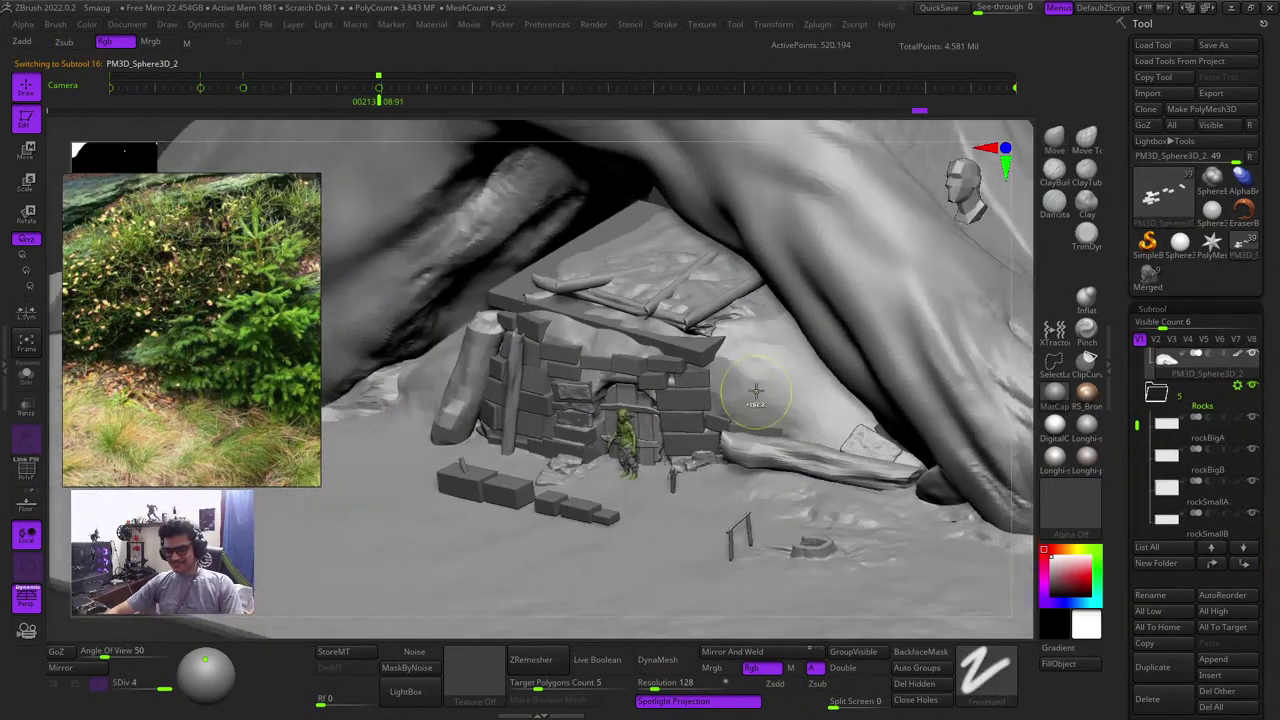
key(shift+f)
right_drag(1020, 479, 930, 440)
key(shift+f)
key(shift+f)
ctrl+right_drag(683, 367, 766, 437)
key(shift+f)
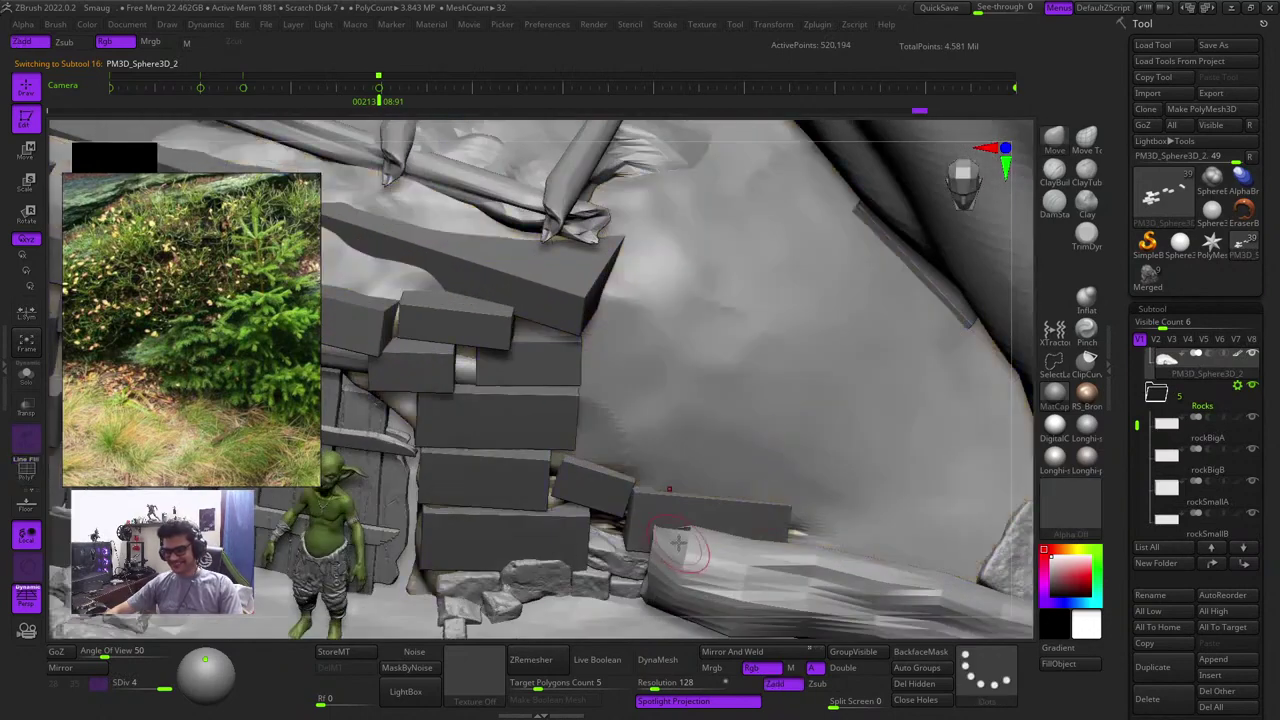
Select the rockBigA1 blocks and then rockSmallC at the end of the subtool list, and inspect rockSmallC's placement
alt+click(660, 502)
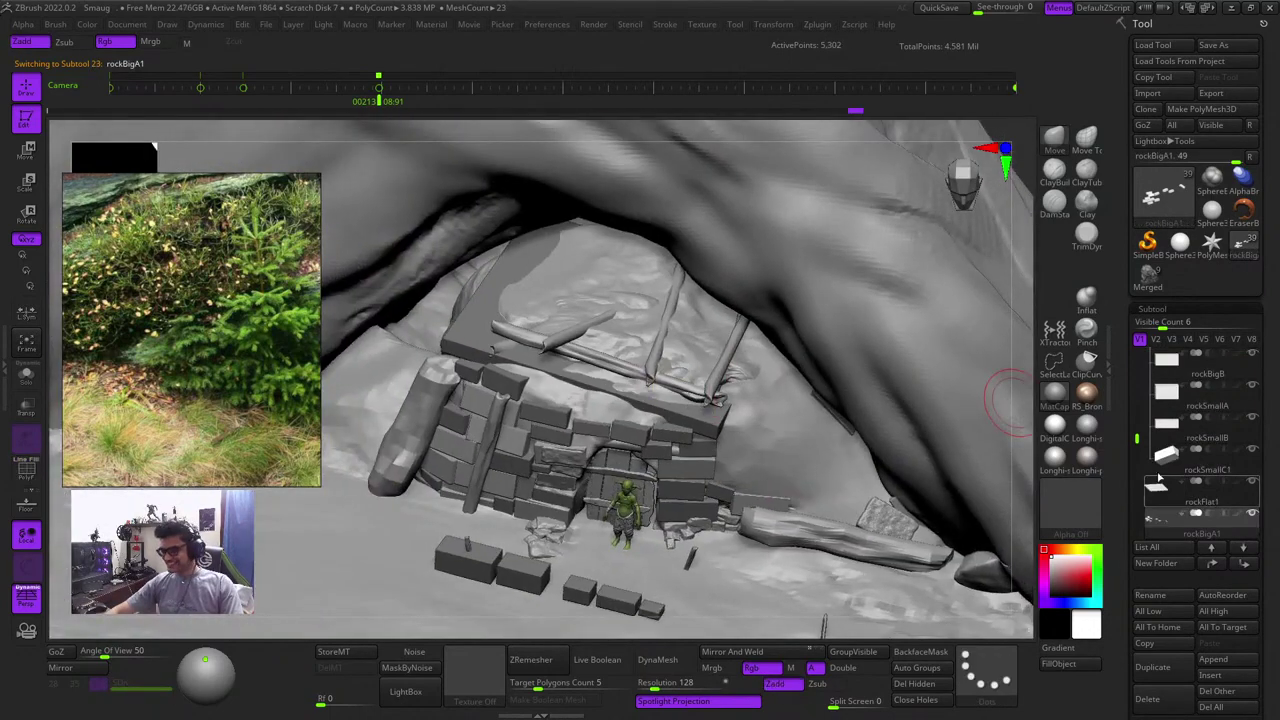
drag(1135, 440, 1136, 516)
click(1157, 489)
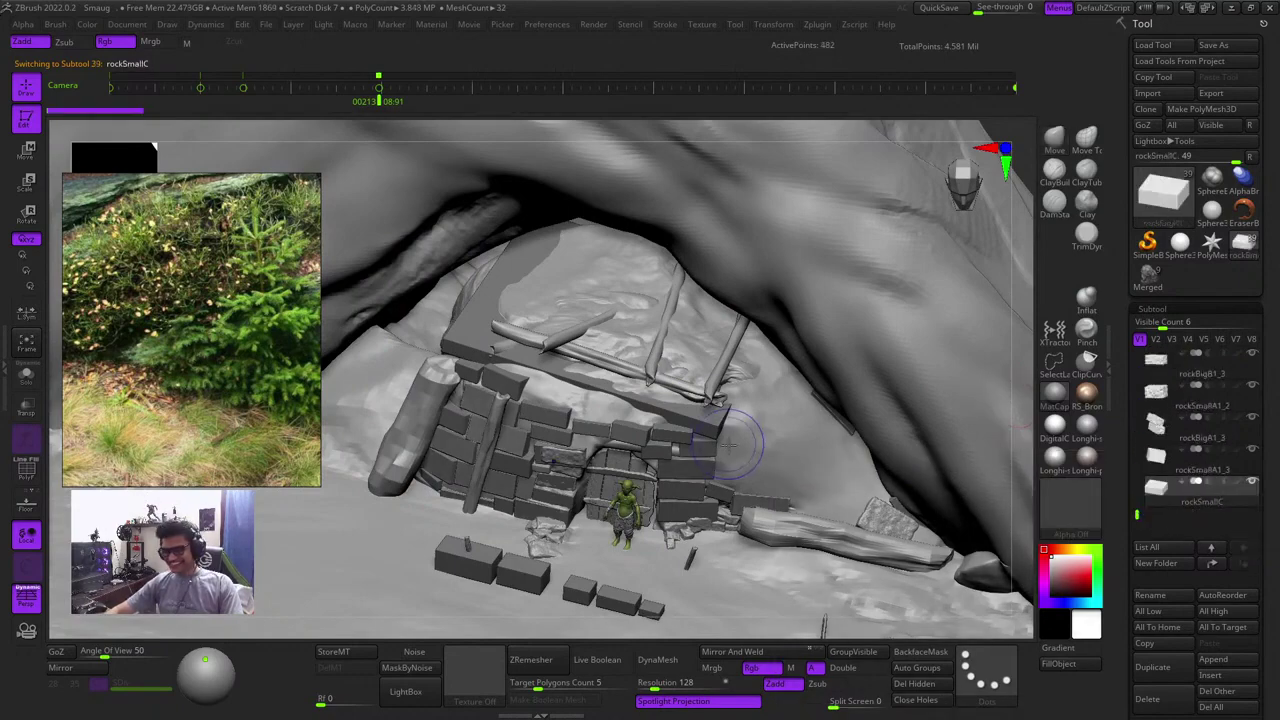
key(shift+f)
key(f)
key(f)
key(shift+f)
key(f)
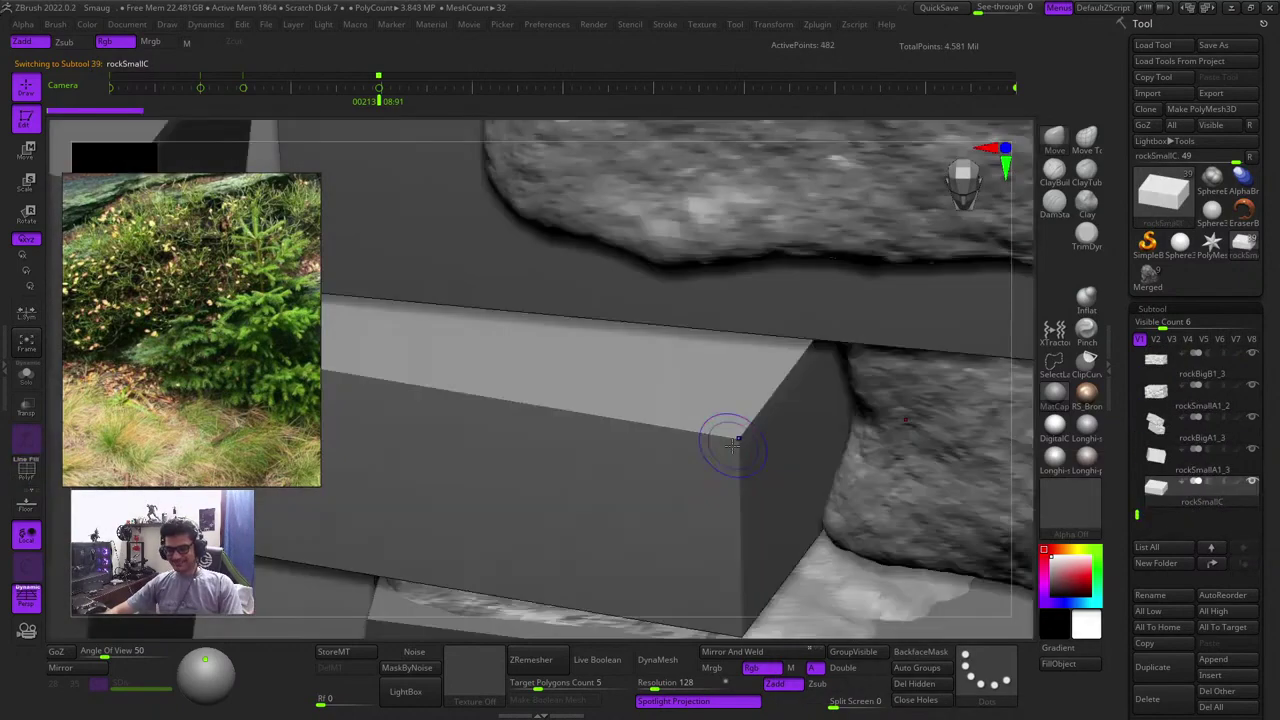
key(shift+f)
key(shift+f)
key(f)
drag(927, 553, 951, 523)
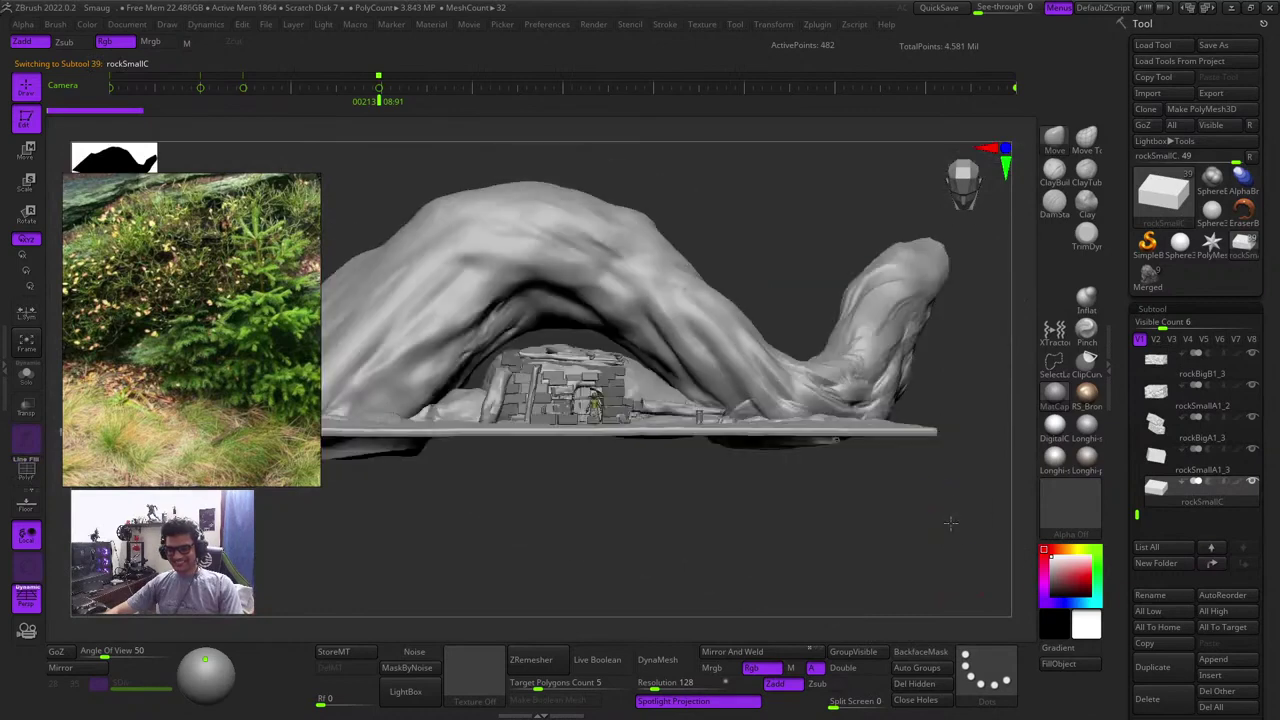
Inspect the rockSmallC block up close with its wireframe, and examine how it sits among the neighbouring wall stones
key(shift+f)
drag(644, 537, 667, 561)
key(f)
key(shift+f)
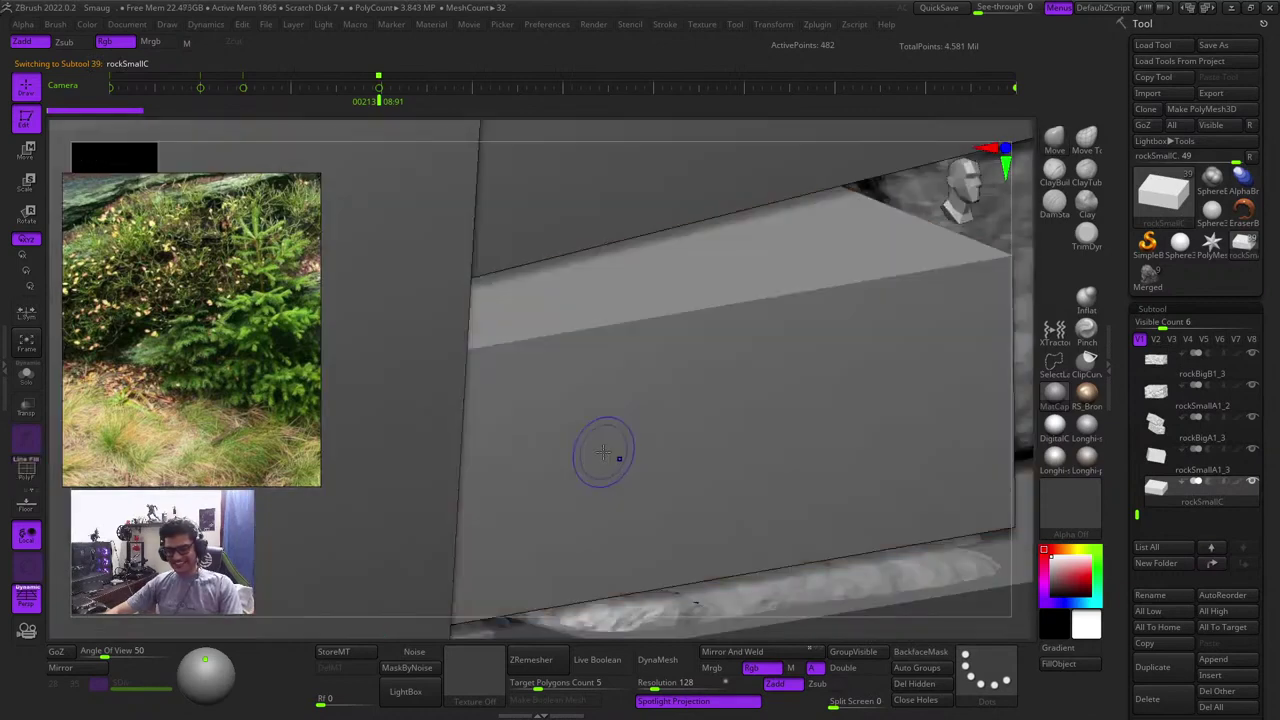
ctrl+right_drag(808, 457, 806, 429)
shift+drag(1026, 444, 986, 420)
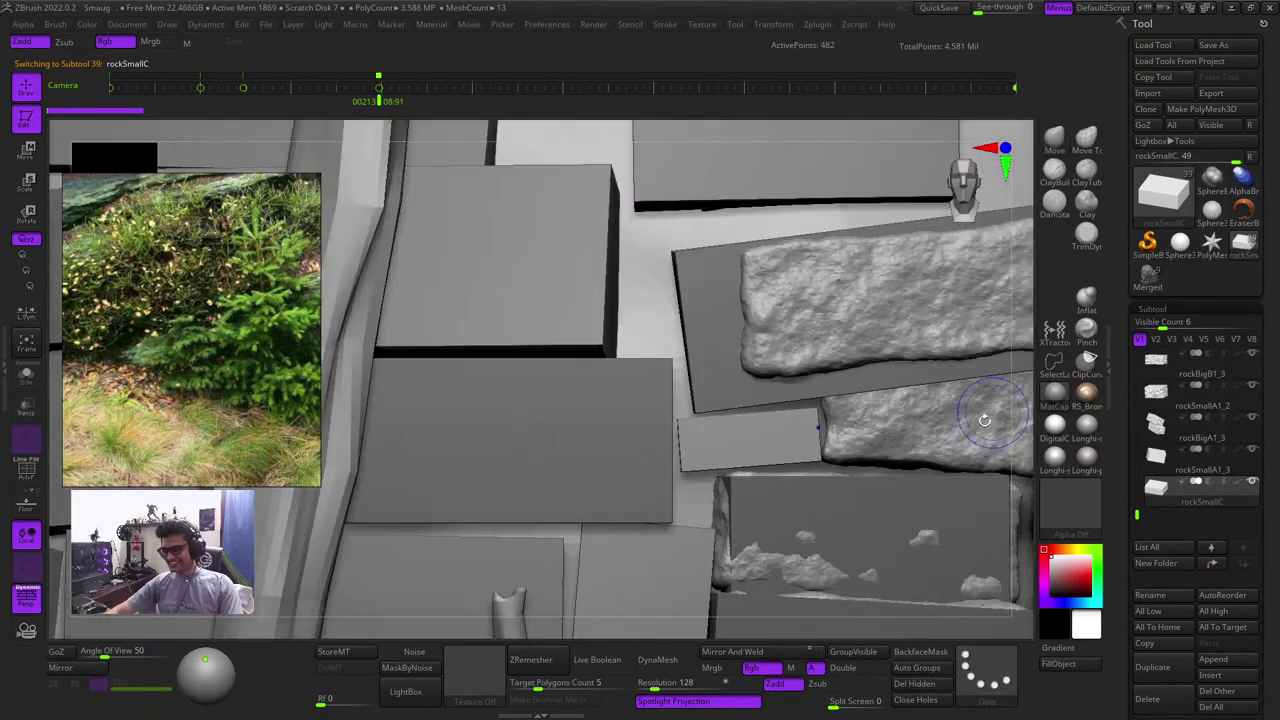
key(shift+f)
key(shift+f)
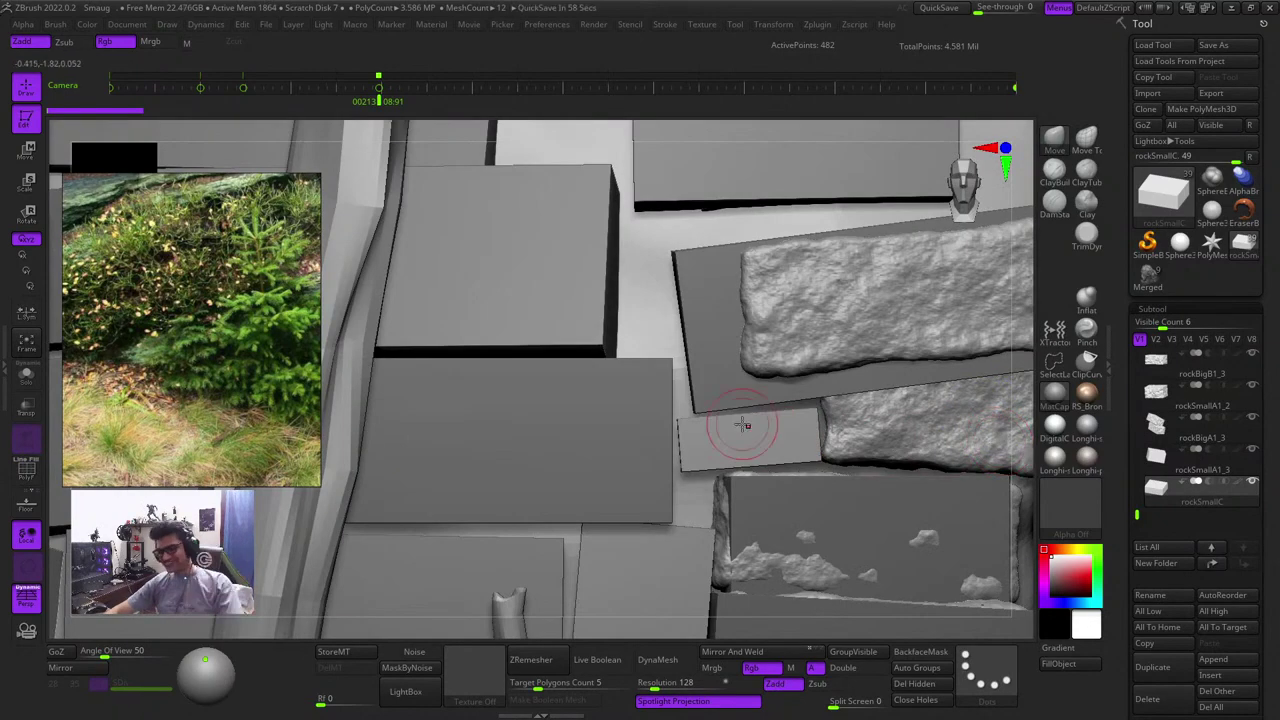
ctrl+right_drag(780, 410, 378, 341)
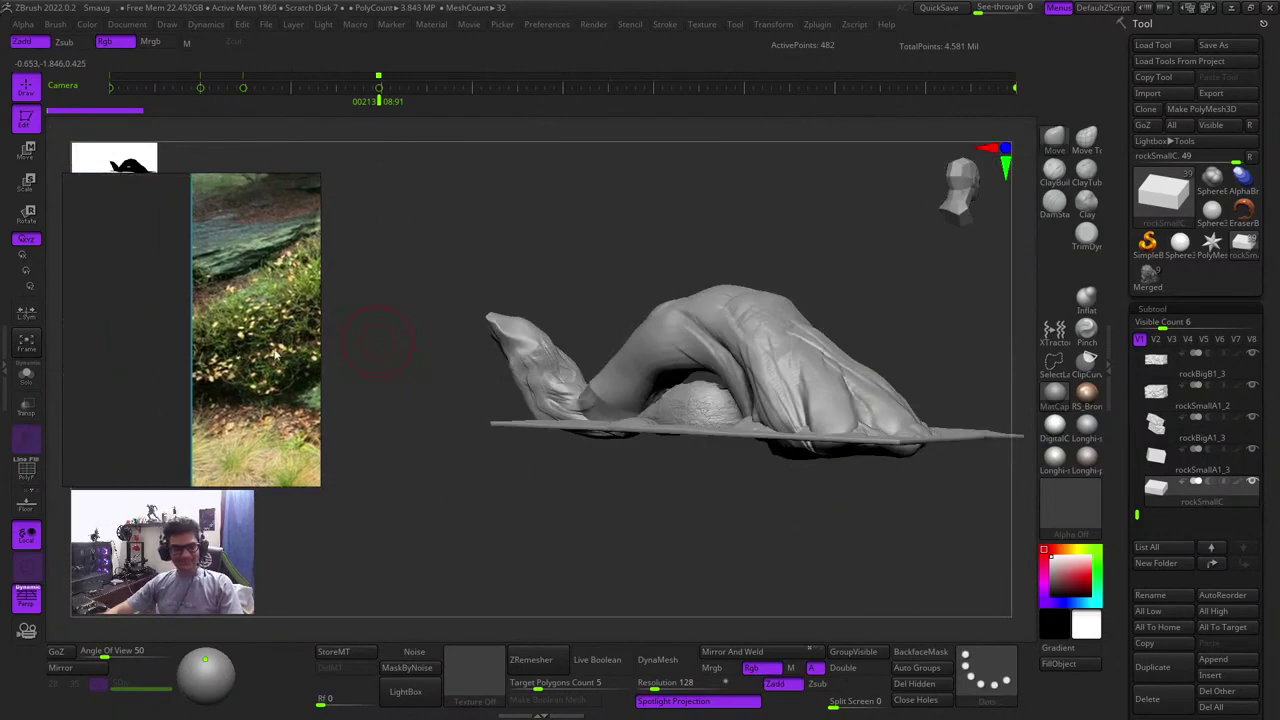
Browse the reference board to the round wooden door photo and bring its stone path and overgrown rock wall into view
scroll(242, 350, down, 10)
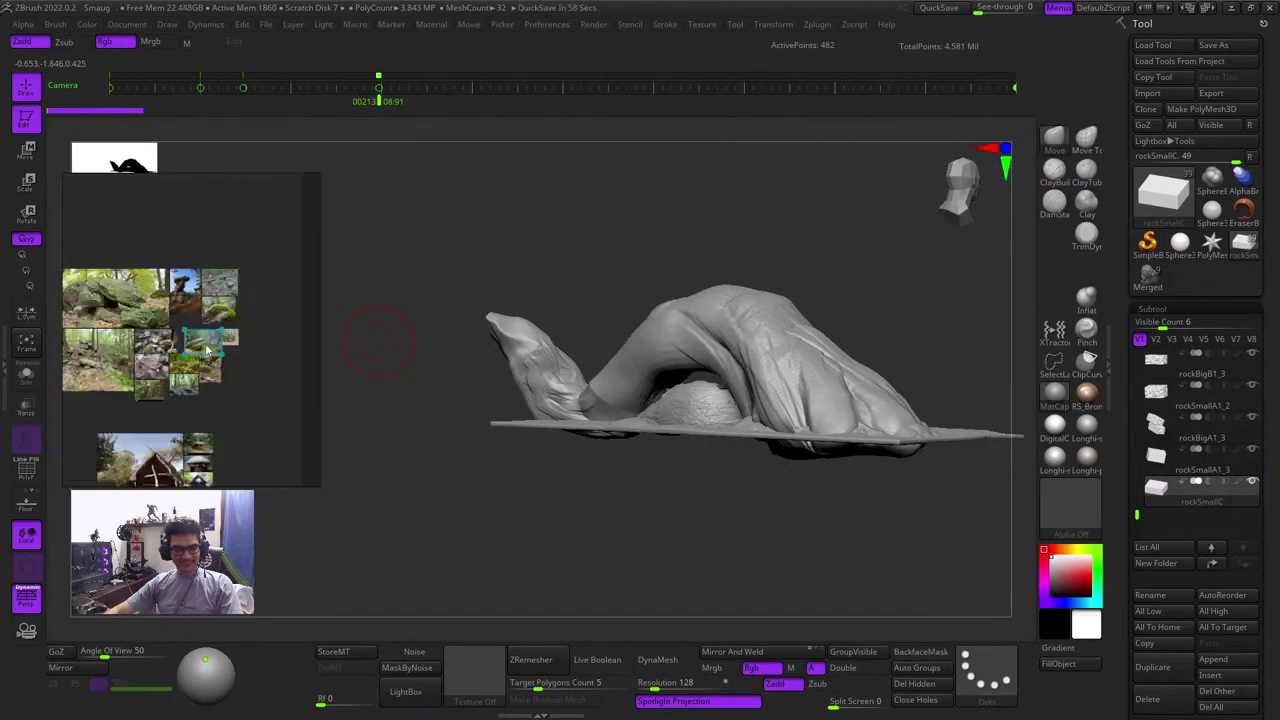
middle_drag(205, 350, 282, 218)
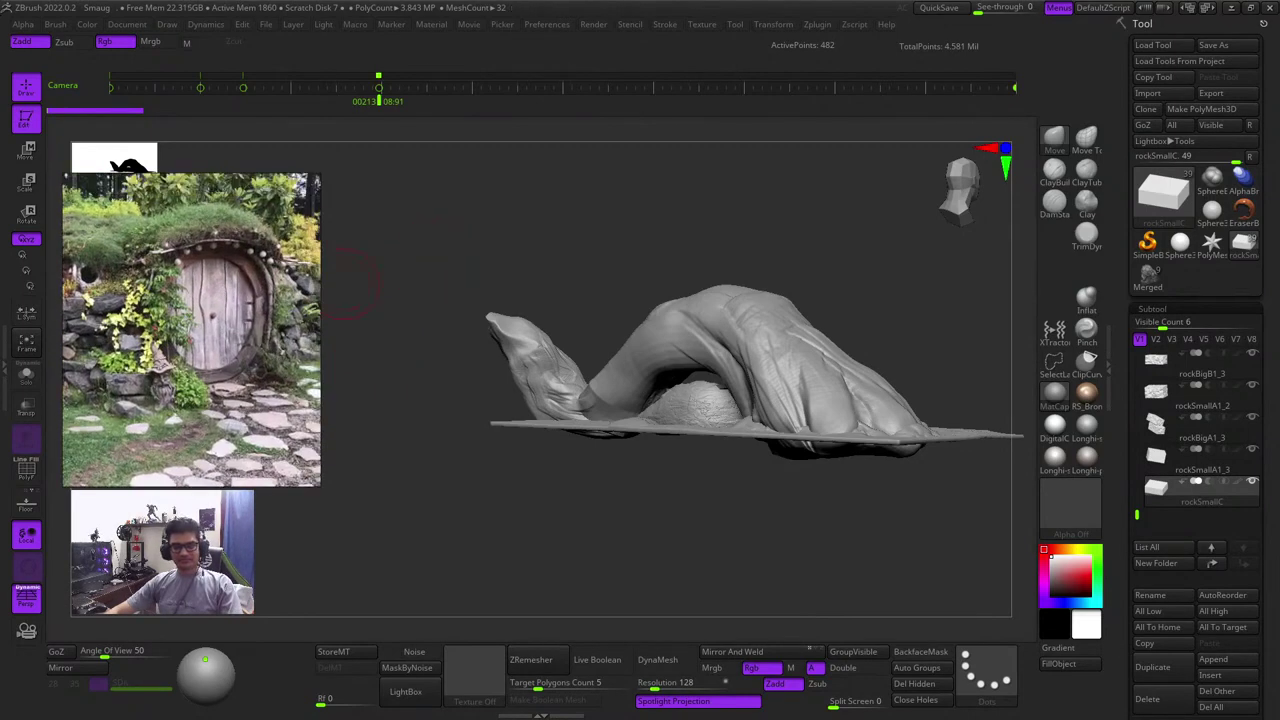
scroll(235, 325, down, 5)
scroll(285, 325, up, 5)
middle_drag(200, 325, 222, 327)
Select the mound mesh PM3D_Sphere3D_2 and examine its bare slope between the hut's wall and the fallen log
drag(473, 228, 869, 235)
key(shift+f)
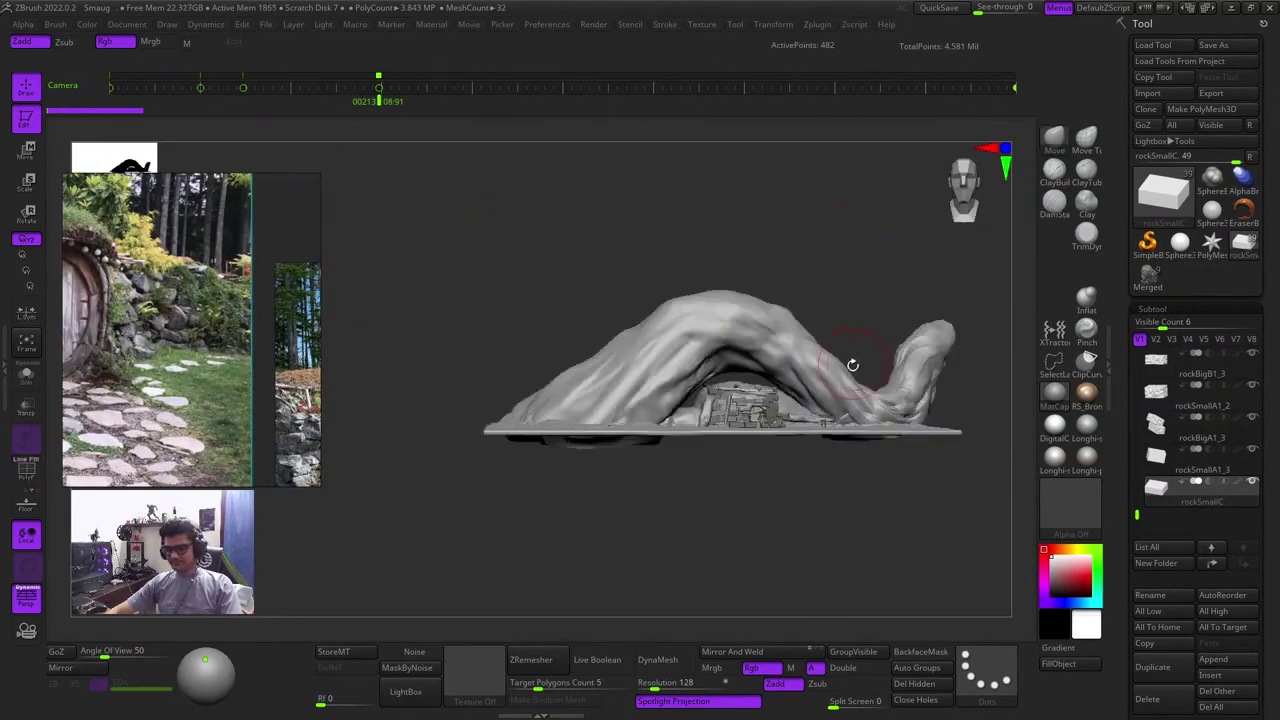
key(f)
key(shift+f)
key(shift+f)
ctrl+right_drag(694, 420, 849, 449)
alt+click(850, 381)
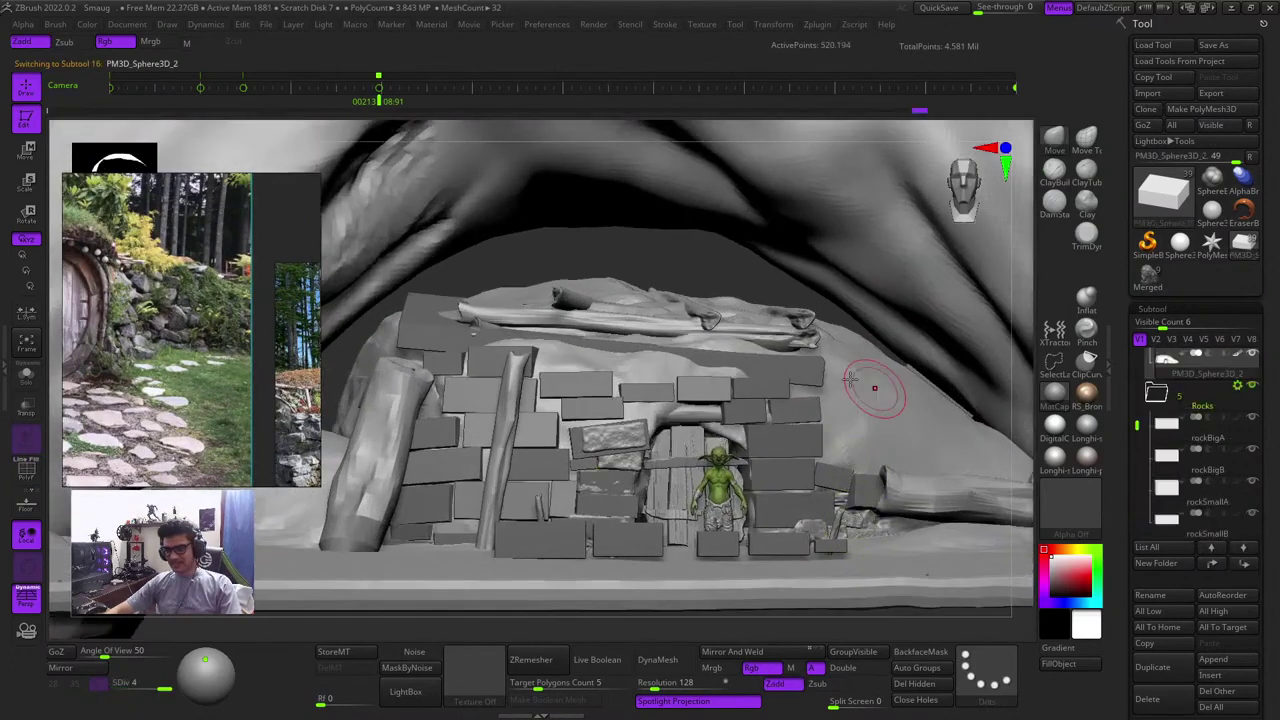
key(shift+f)
key(shift+f)
drag(711, 266, 726, 323)
mouse_move(1022, 430)
mouse_down()
mouse_move(907, 411)
mouse_move(793, 414)
mouse_up()
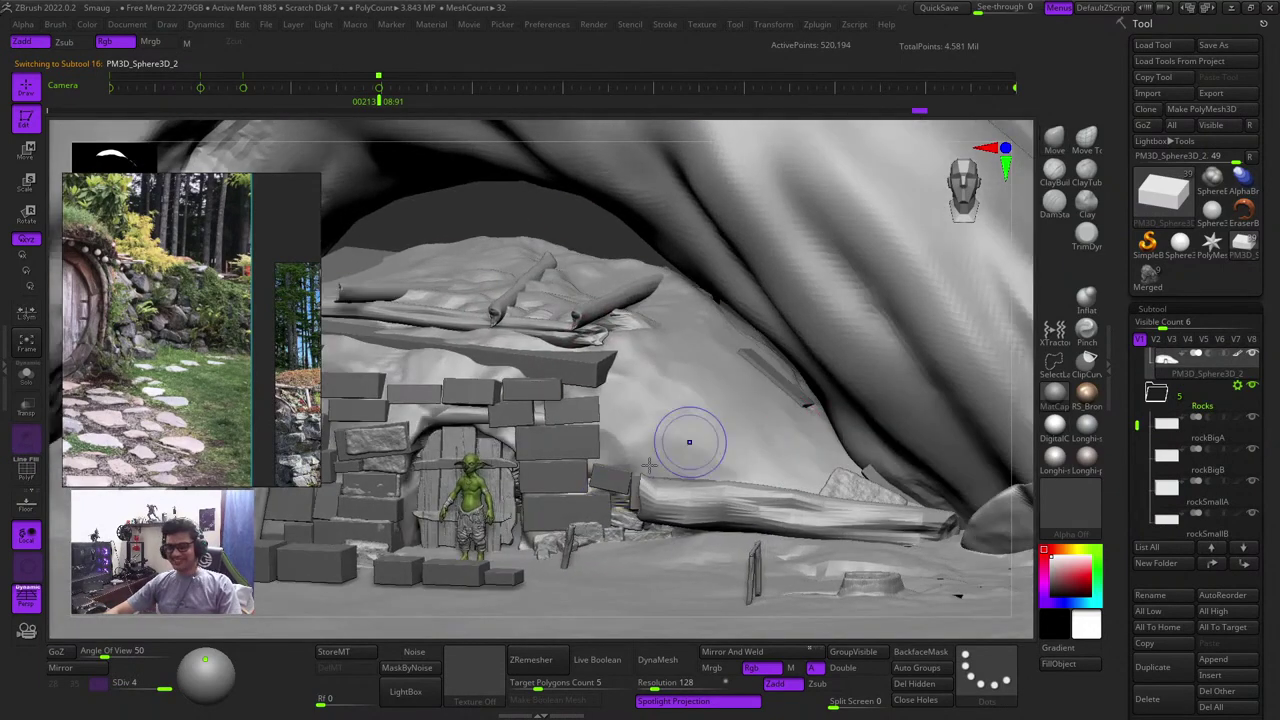
Select the rockBigB1_2 block beside the door and inspect it in wireframe, up close and within the whole scene
alt+click(565, 468)
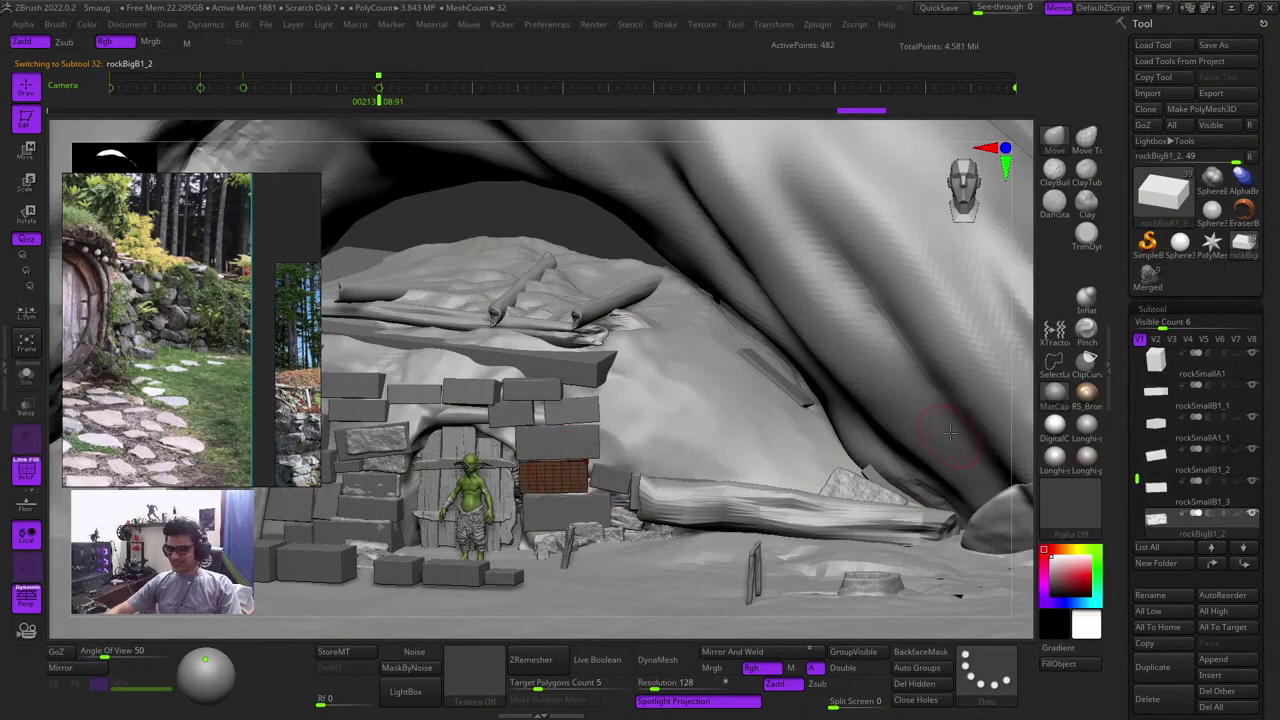
ctrl+right_drag(950, 433, 765, 249)
key(shift+f)
key(shift+f)
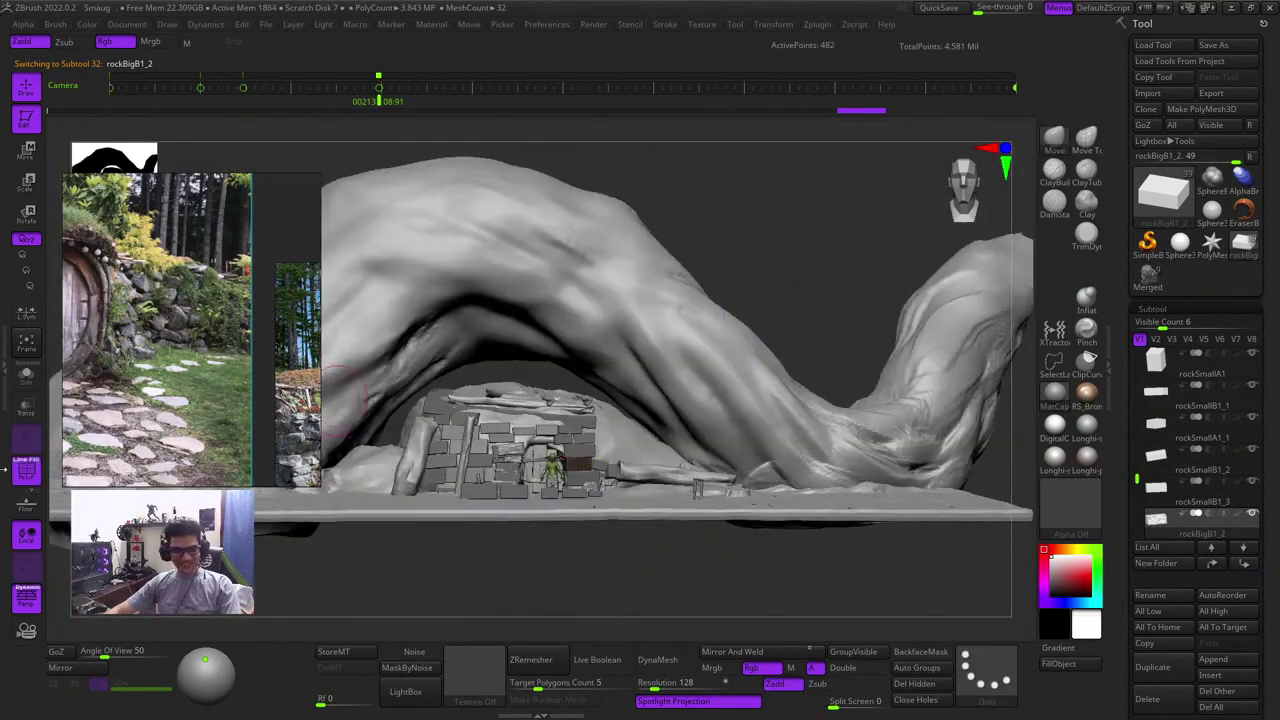
click(28, 377)
click(28, 377)
key(f)
key(shift+f)
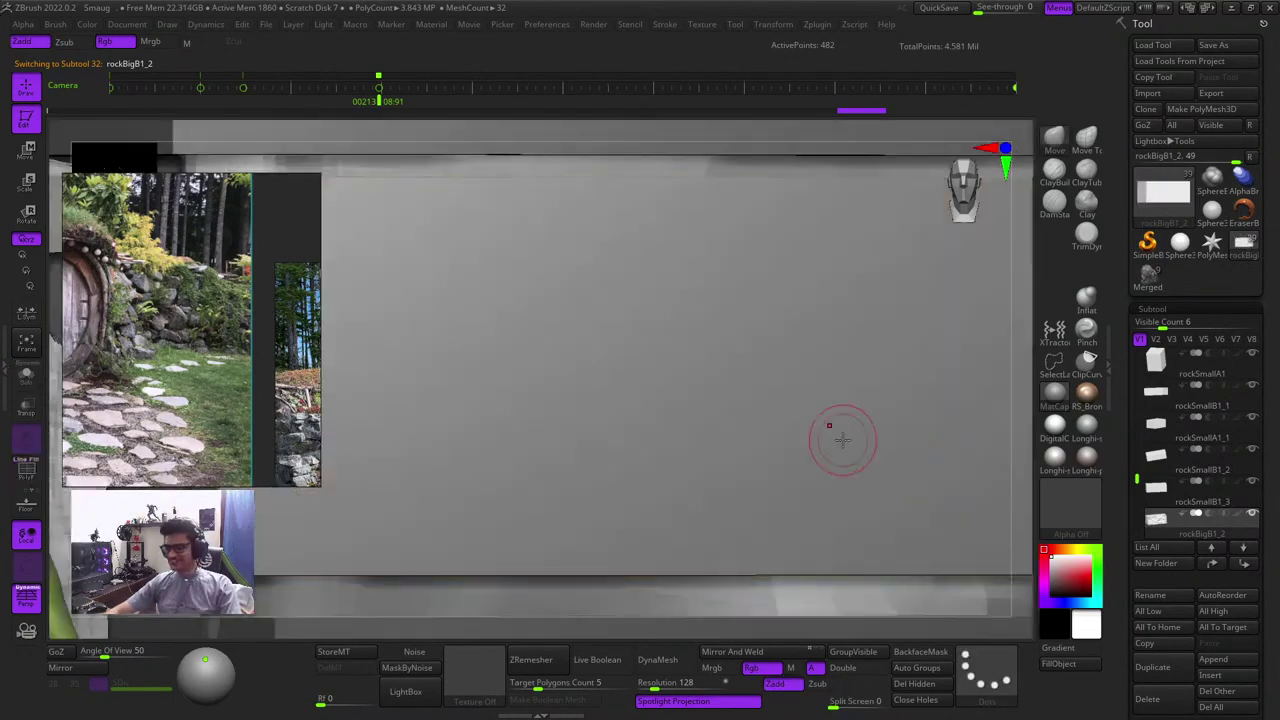
key(f)
key(shift+f)
key(shift+f)
right_drag(767, 438, 997, 390)
key(shift+f)
key(shift+f)
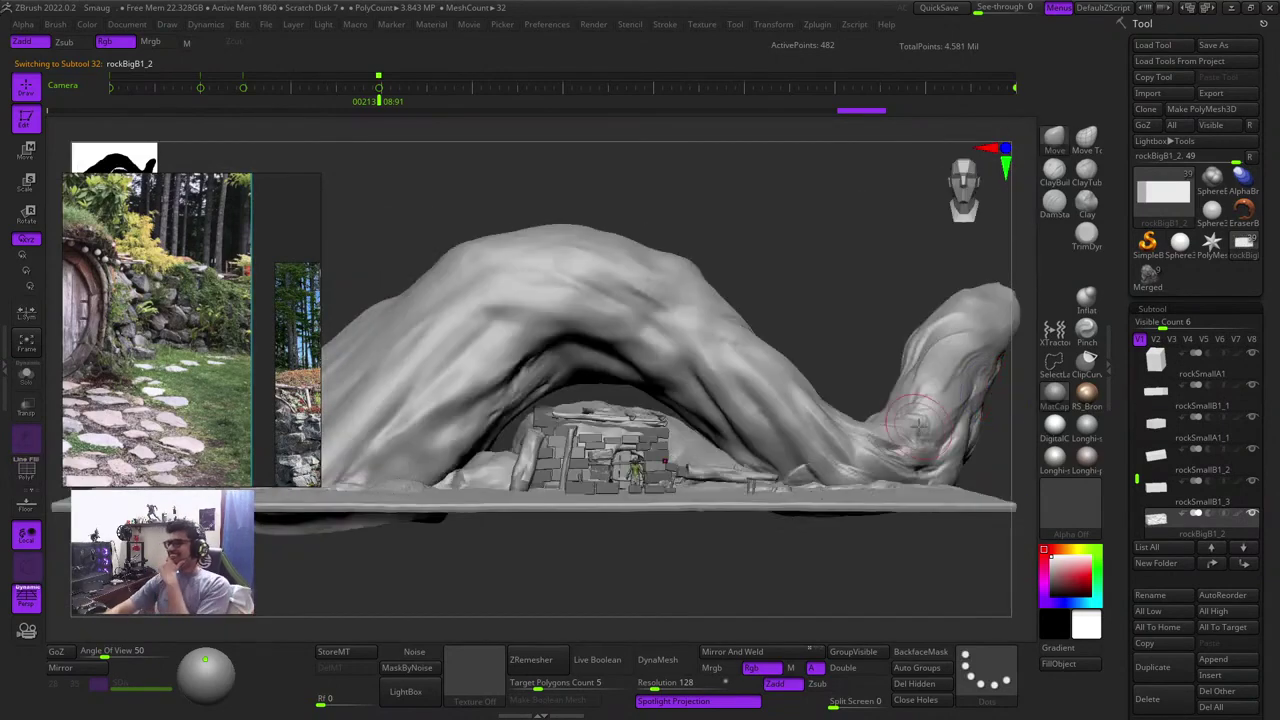
right_drag(866, 268, 817, 408)
ctrl+right_drag(700, 490, 838, 527)
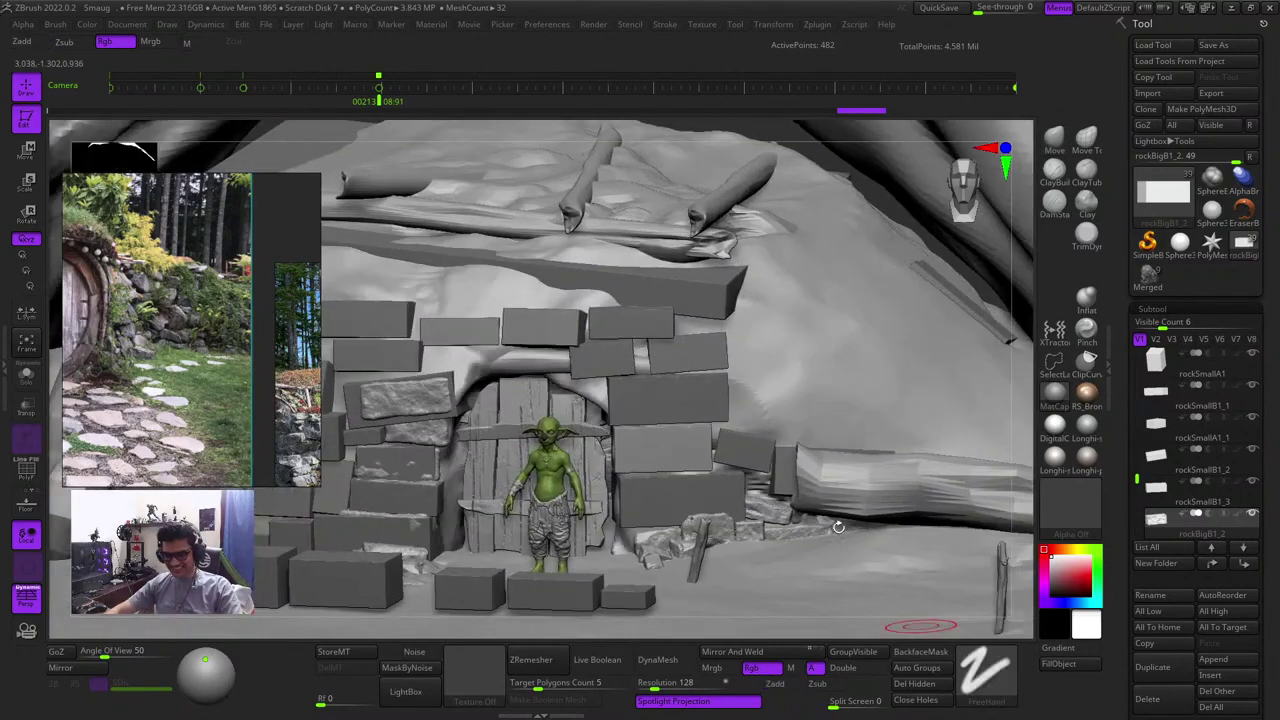
Examine the rockBigB1_2 block and the surrounding wall from frontal and raised angles, checking its wireframe and transform orientation
key(shift+f)
key(shift+f)
shift+right_drag(752, 132, 754, 131)
key(shift+f)
key(shift+f)
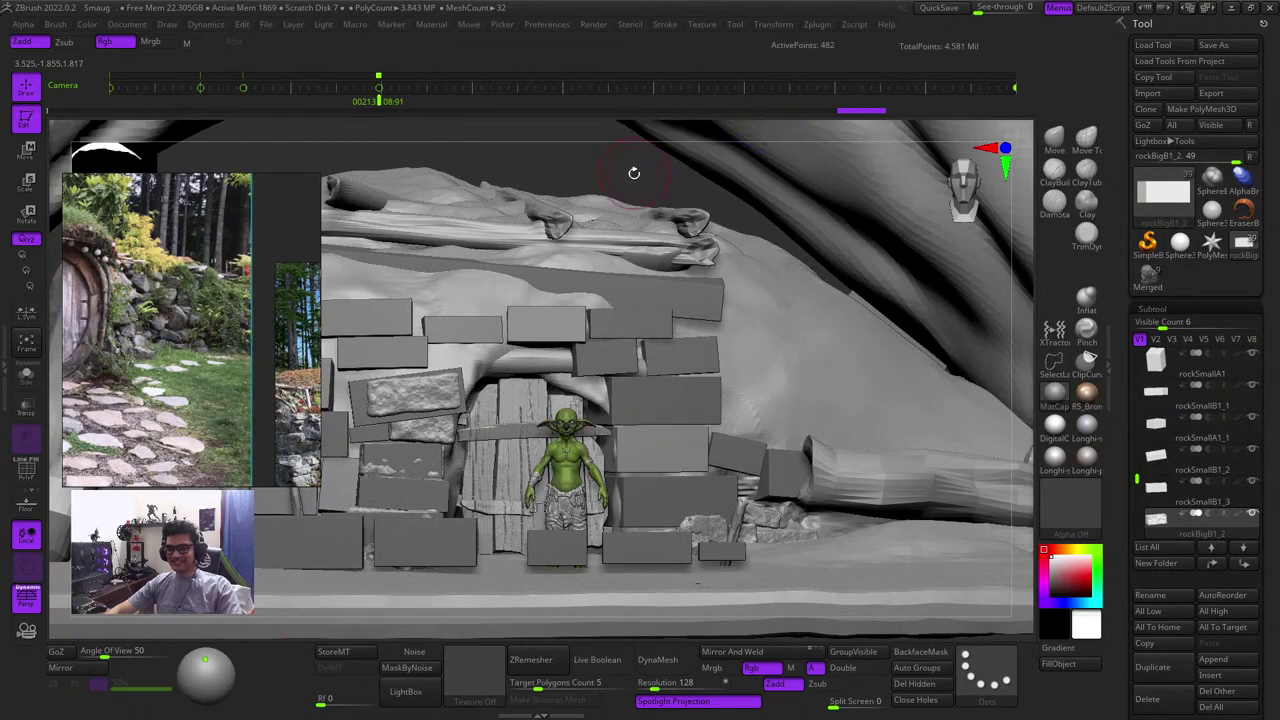
key(w)
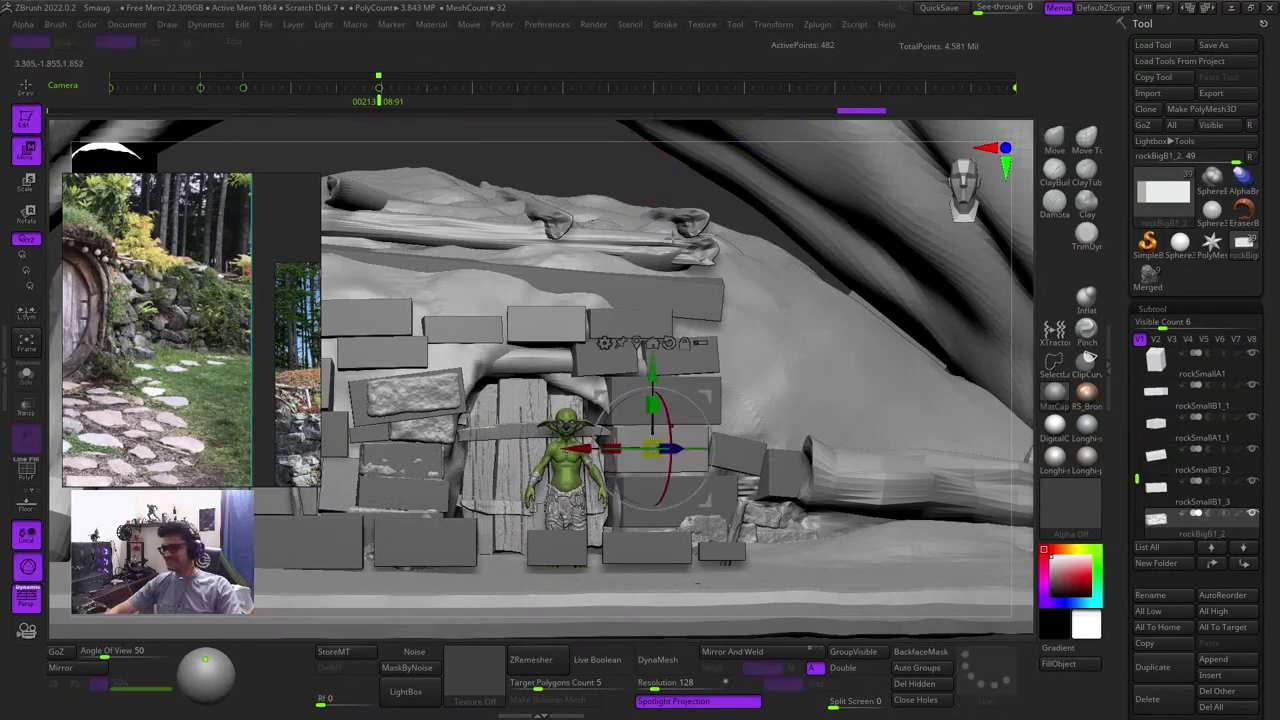
key(shift+f)
key(shift+f)
key(q)
right_drag(601, 154, 598, 206)
key(shift+f)
key(shift+f)
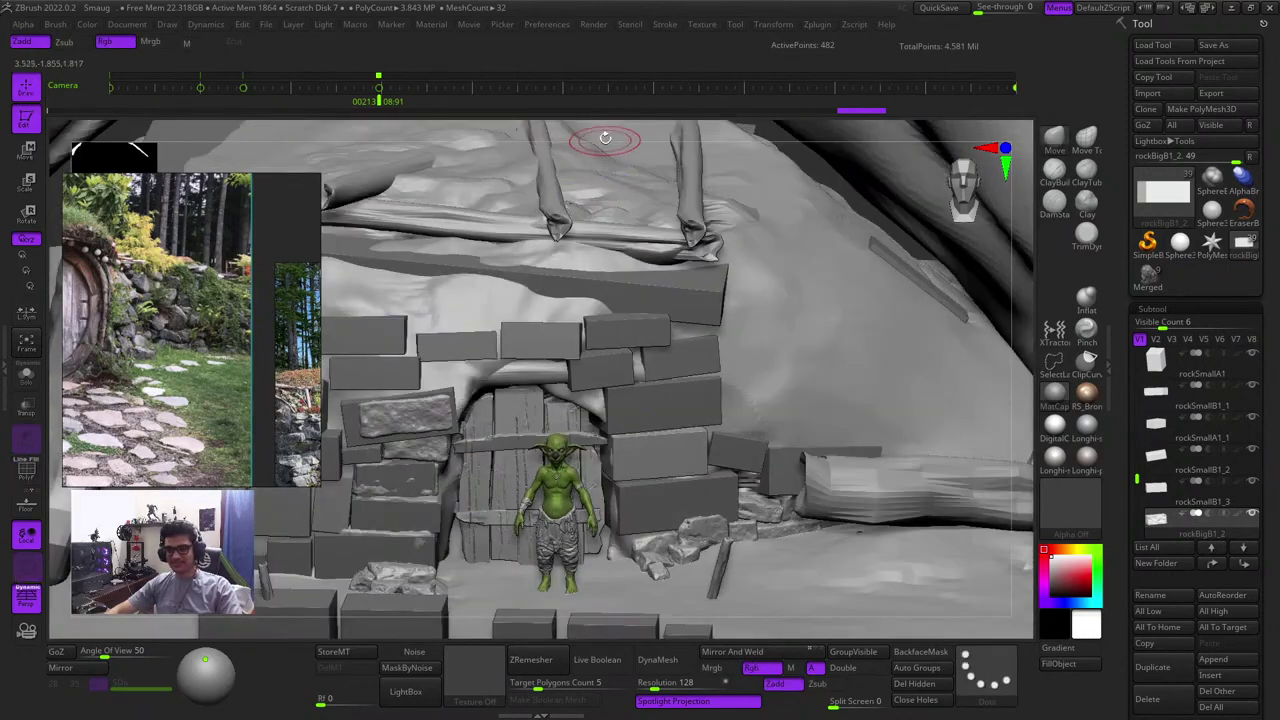
key(shift+f)
mouse_move(605, 138)
shift+right_down()
mouse_move(603, 120)
mouse_move(572, 156)
shift+right_up()
key(shift+f)
key(w)
key(shift+f)
key(shift+f)
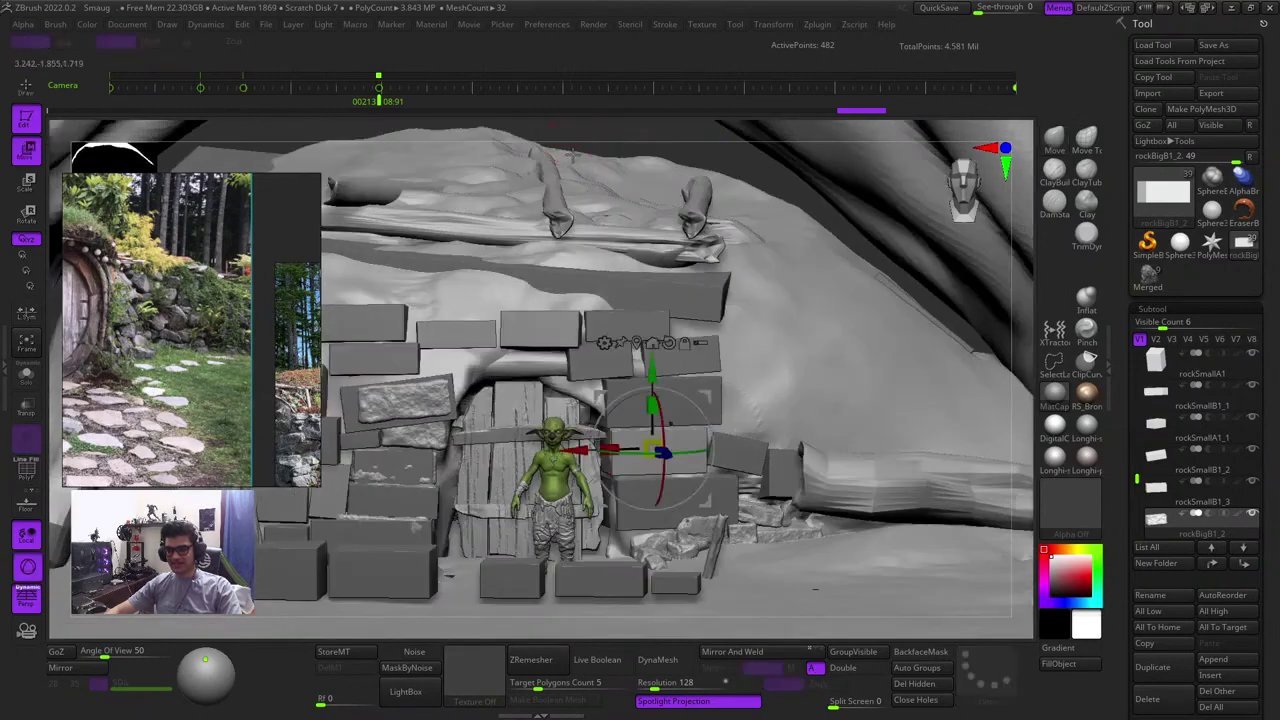
key(q)
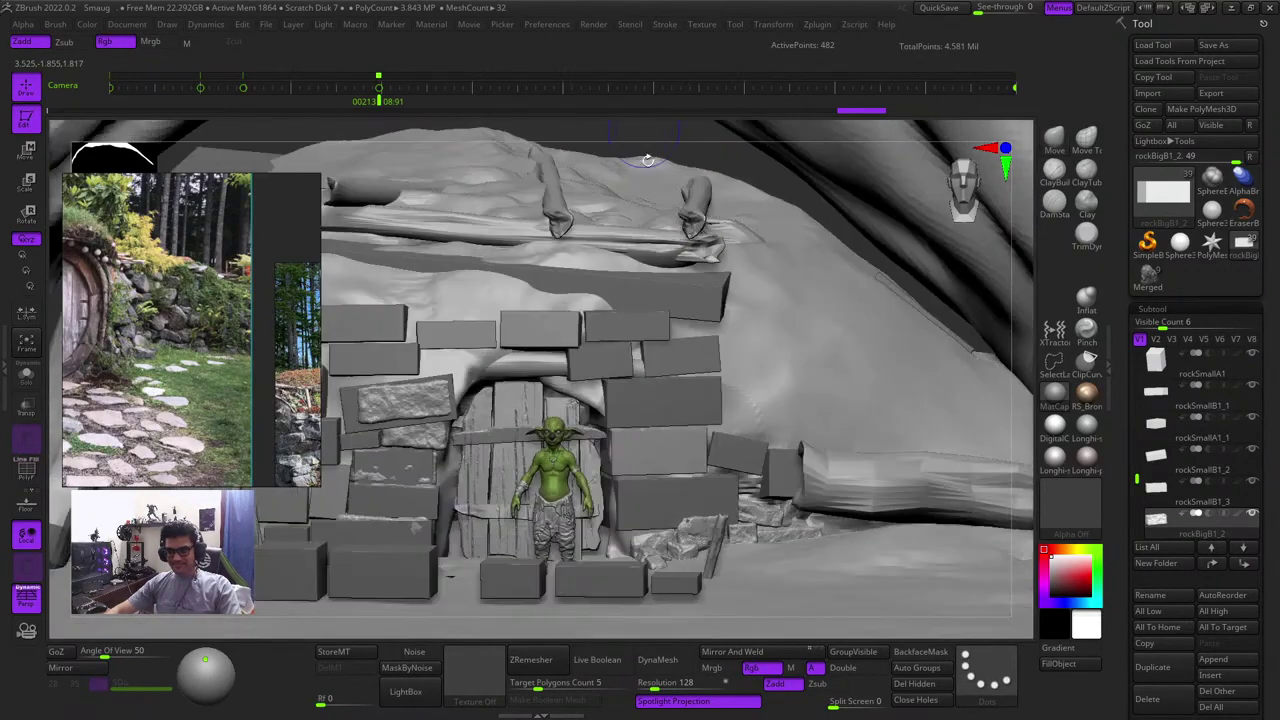
ctrl+right_drag(648, 160, 857, 589)
key(shift+f)
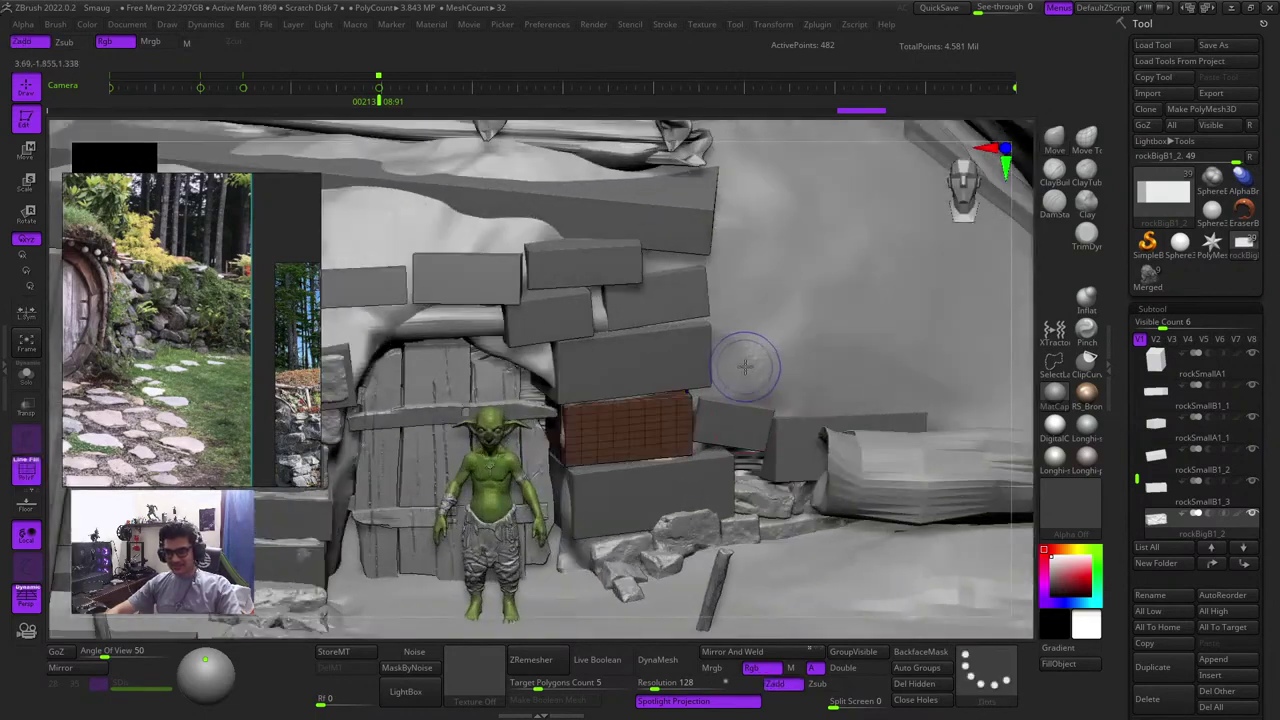
Duplicate the rockBigB1_2 block onto the bare mound slope beside the wall and rotate the copy to follow the slope
key(w)
ctrl+drag(668, 366, 903, 203)
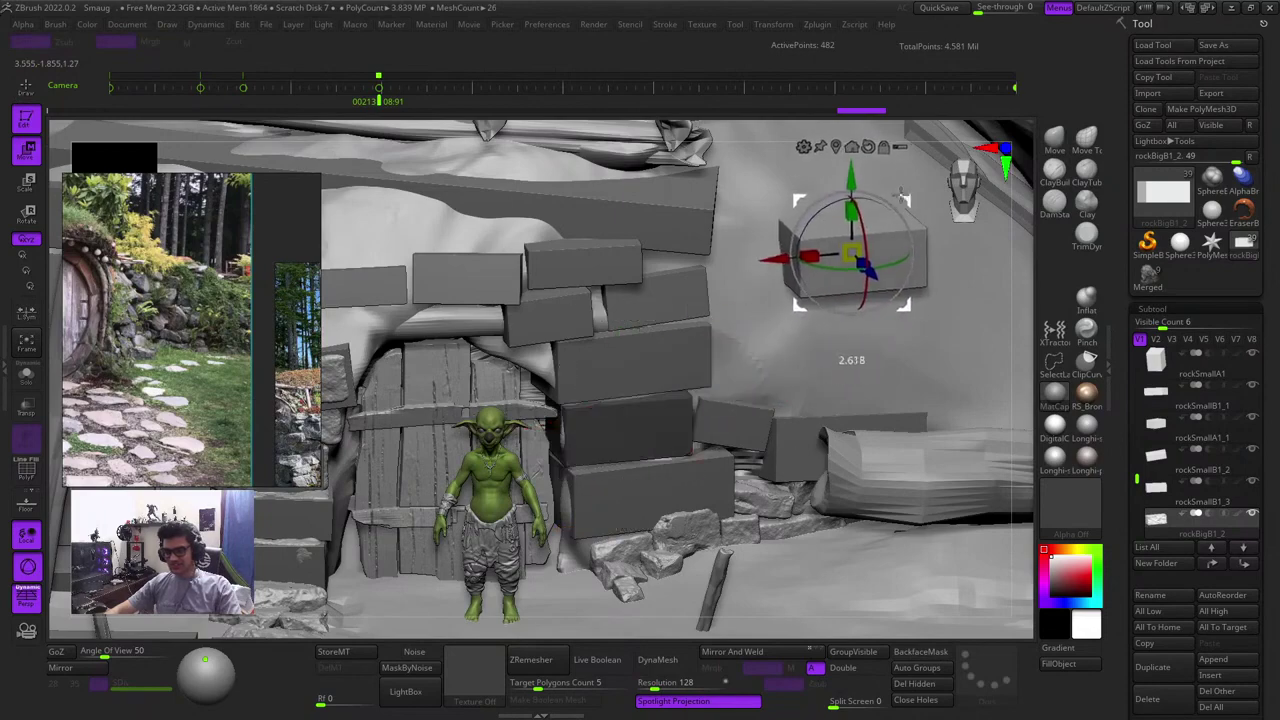
right_drag(1007, 295, 968, 400)
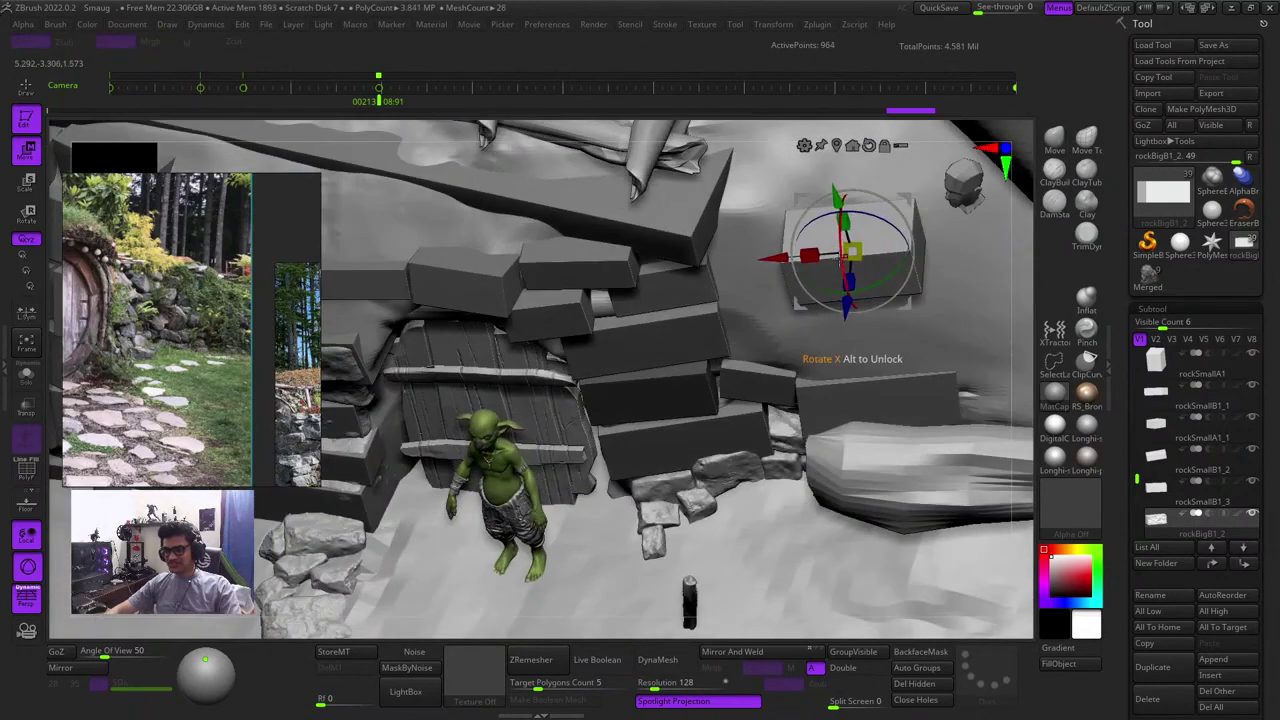
drag(842, 261, 848, 292)
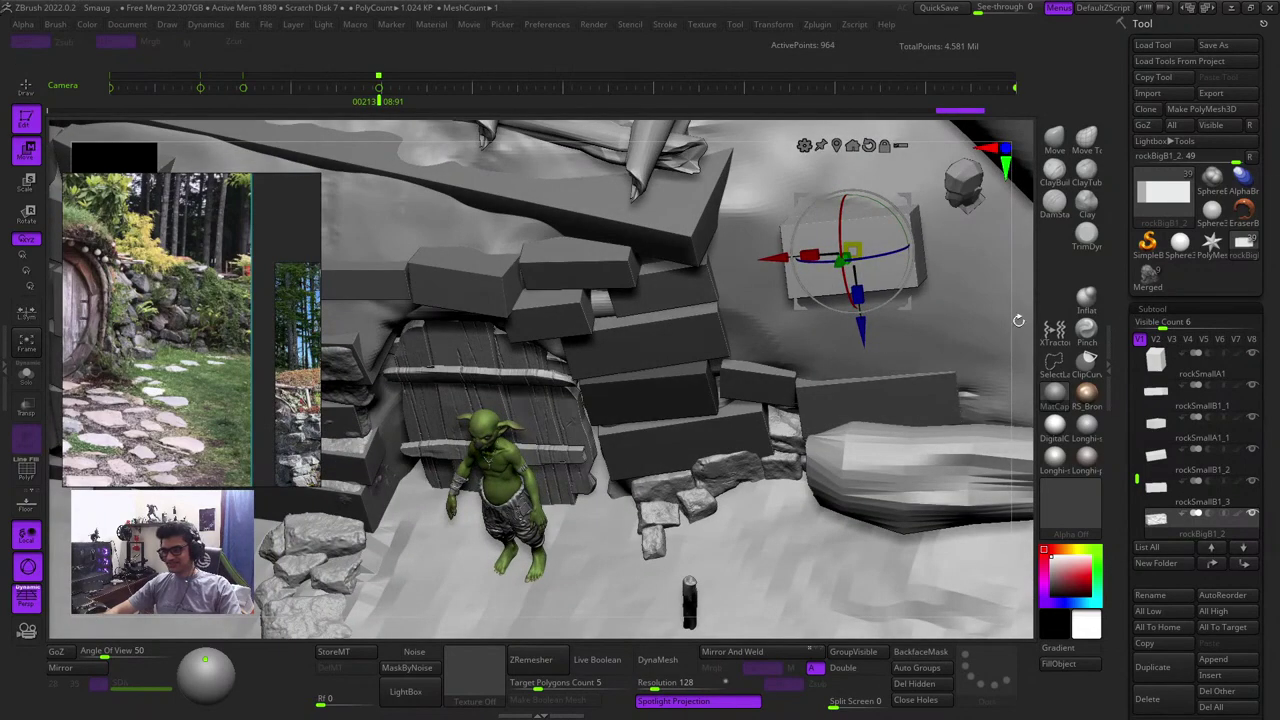
drag(1018, 321, 1076, 272)
drag(925, 250, 856, 275)
shift+drag(1024, 354, 960, 330)
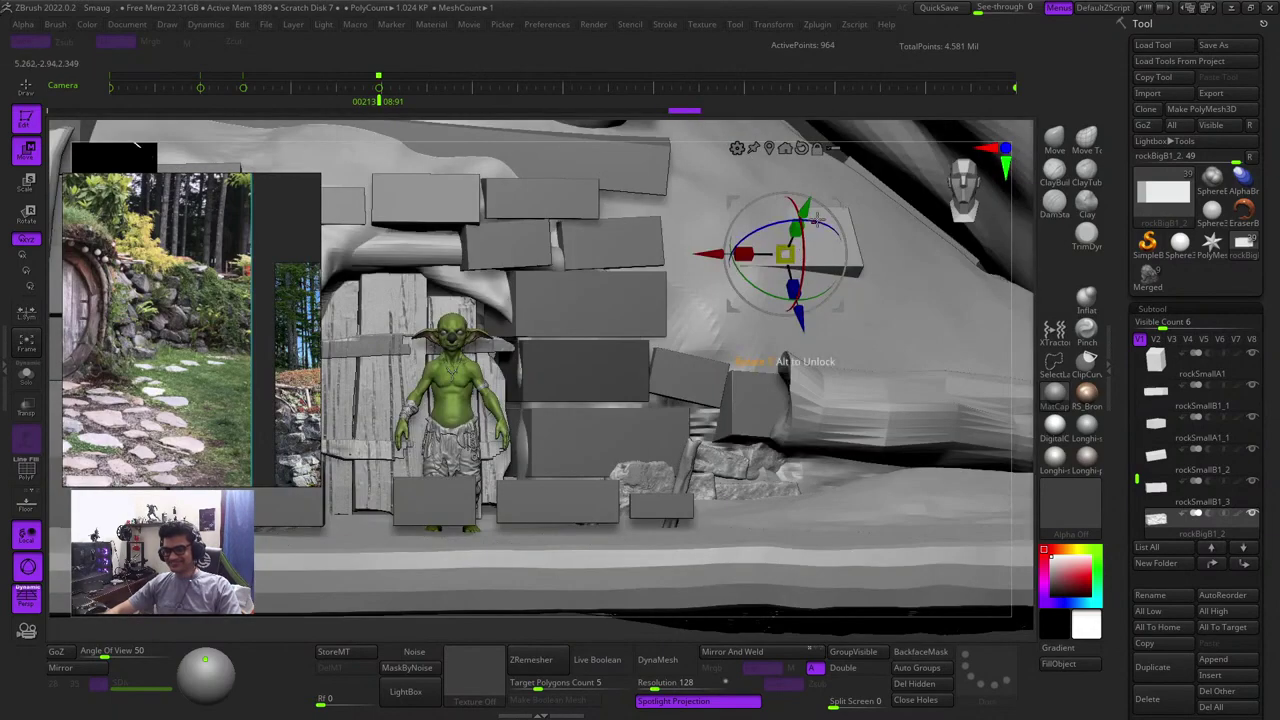
Shift the copied block across the mound slope and adjust its angle so it rests against the surface
drag(1015, 265, 1022, 424)
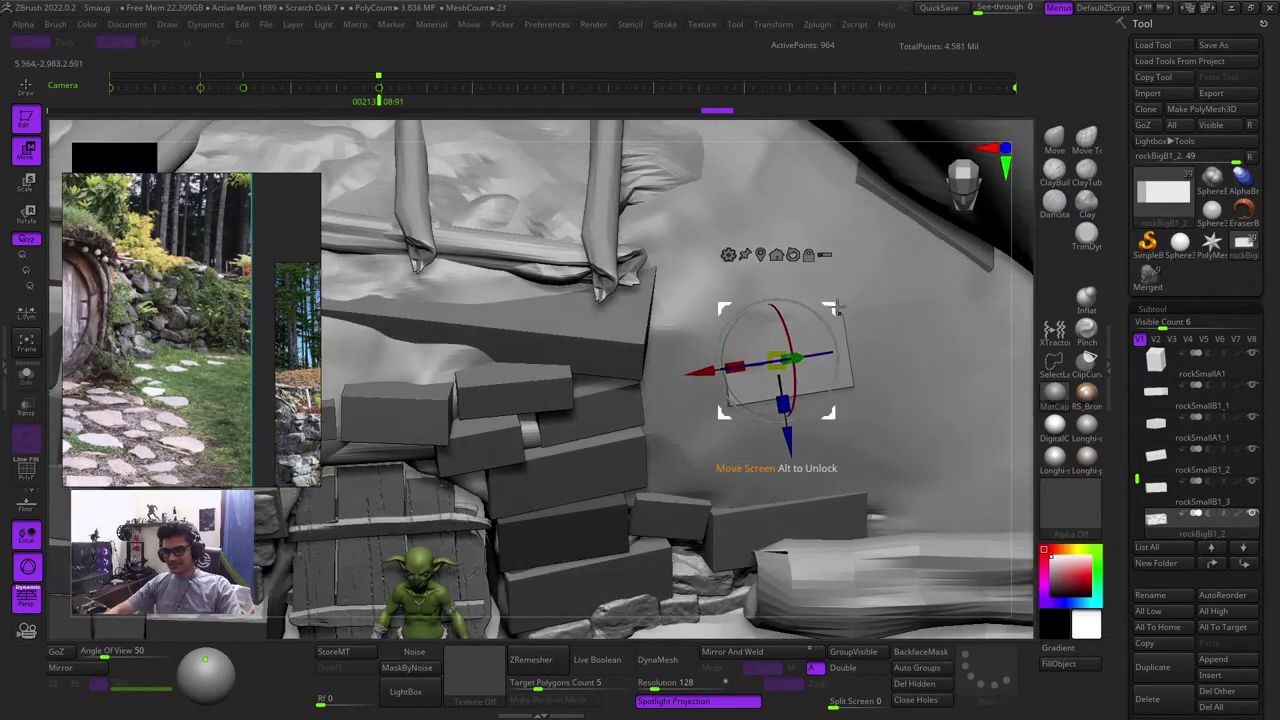
drag(837, 307, 777, 275)
drag(1014, 354, 1035, 249)
drag(865, 137, 880, 308)
drag(790, 322, 816, 310)
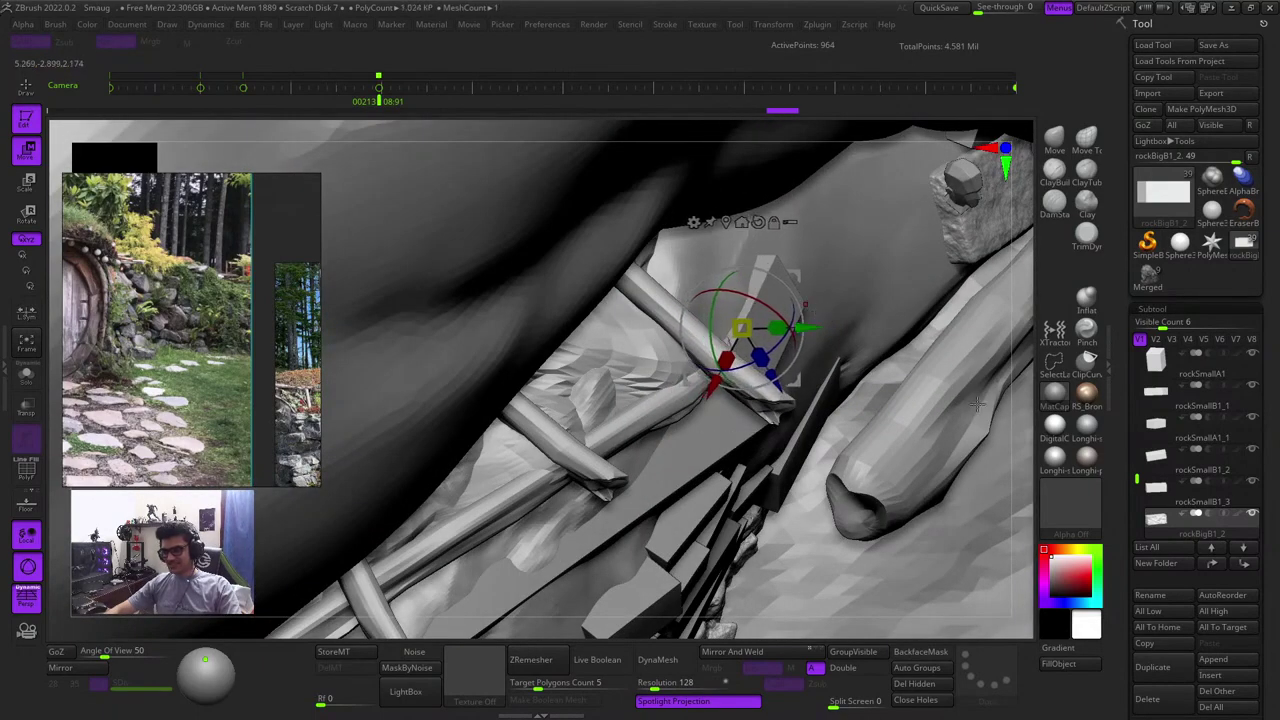
drag(1026, 419, 904, 336)
key(shift+f)
key(shift+f)
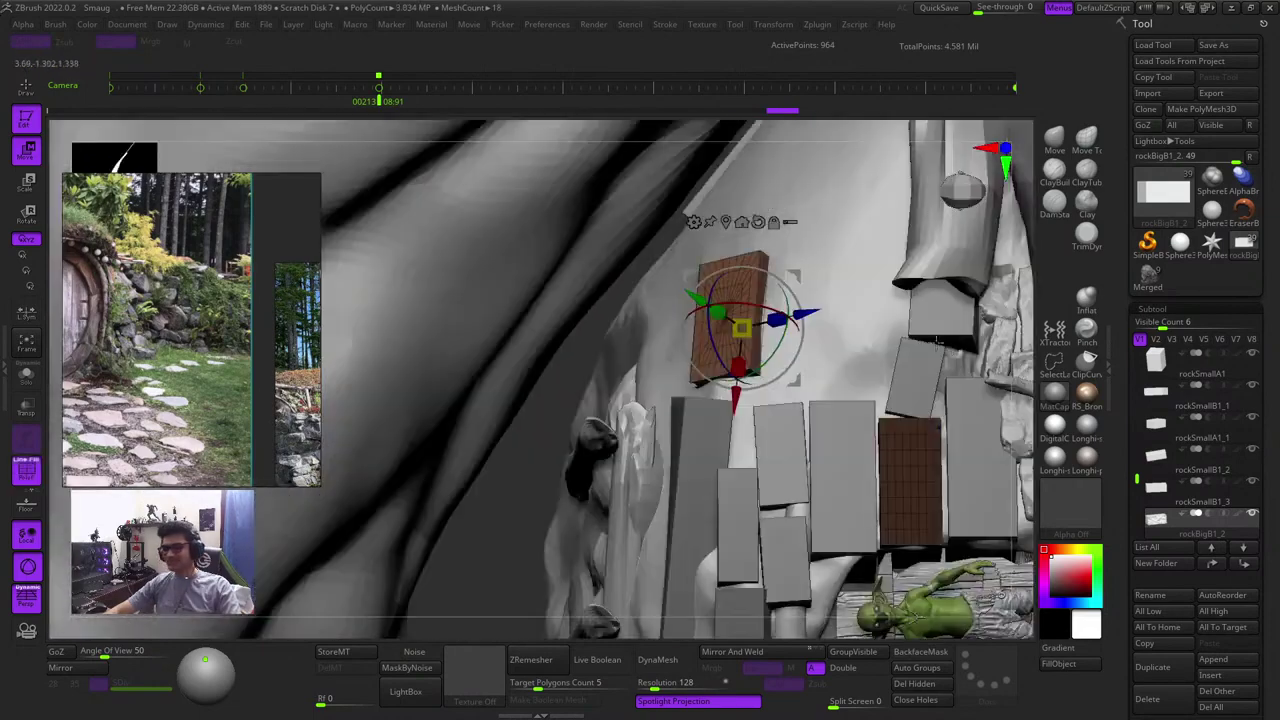
Move the copied block against the wall's end below the long lintel stone and adjust its depth in the mound
ctrl+right_drag(930, 416, 776, 345)
mouse_move(878, 357)
right_down()
mouse_move(831, 337)
mouse_move(820, 431)
mouse_move(755, 232)
right_up()
key(q)
key(w)
mouse_move(749, 137)
right_down()
mouse_move(765, 145)
mouse_move(765, 290)
mouse_move(860, 370)
right_up()
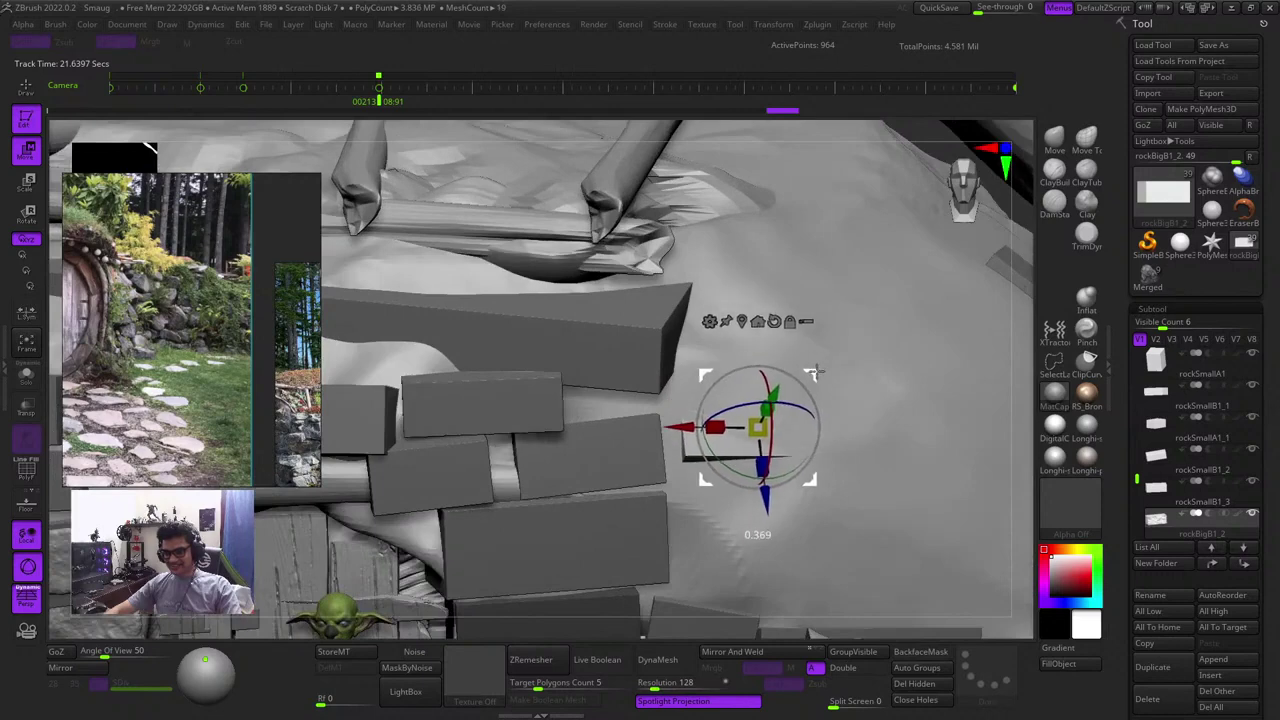
drag(822, 350, 805, 370)
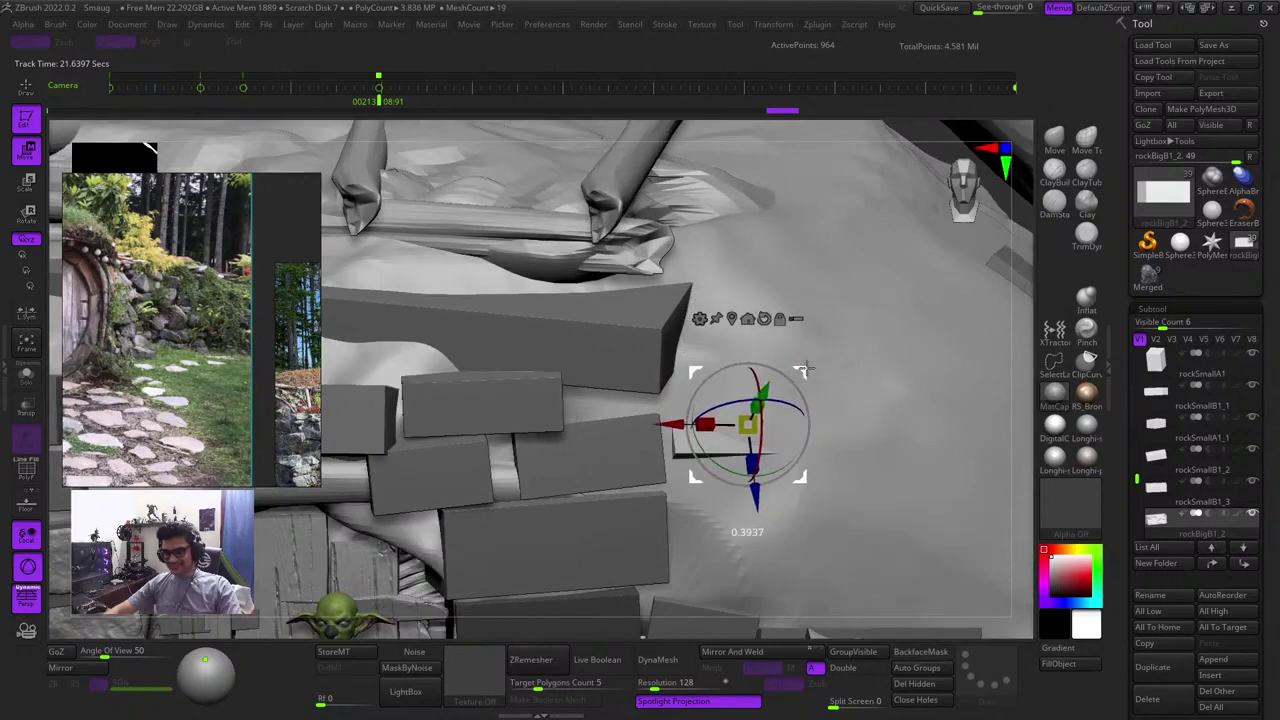
right_drag(1026, 390, 850, 436)
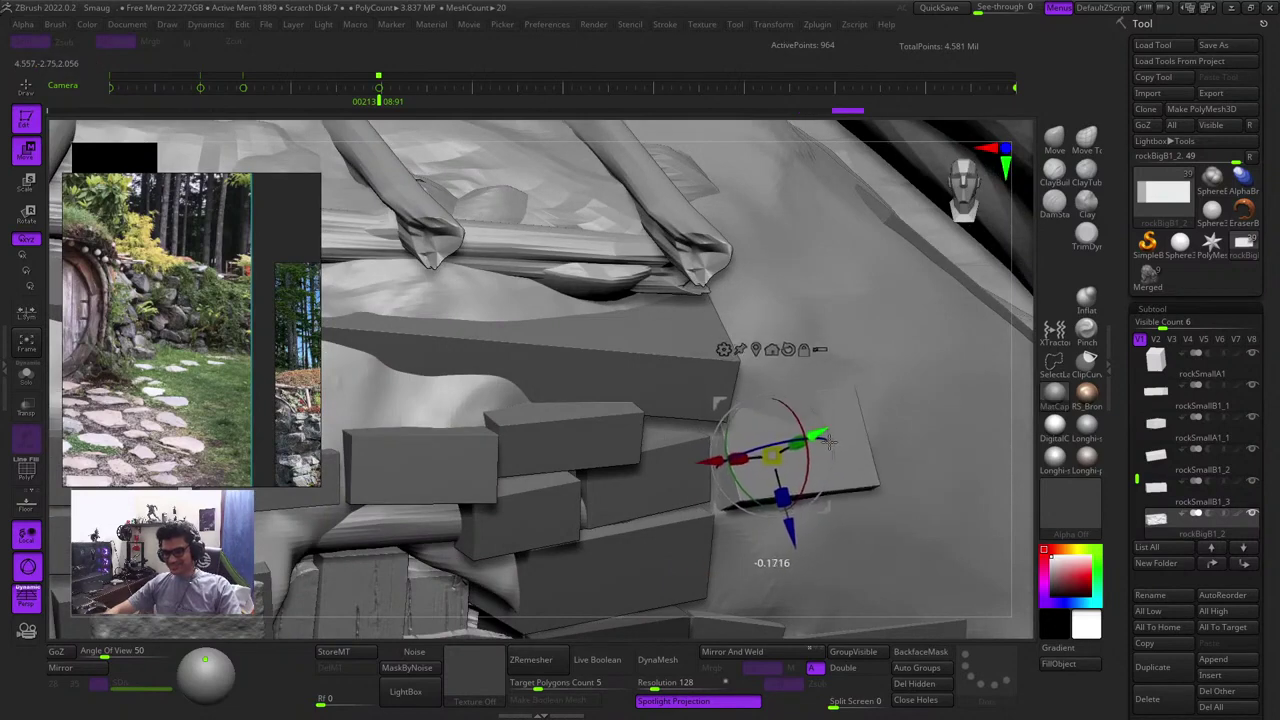
drag(1029, 472, 806, 468)
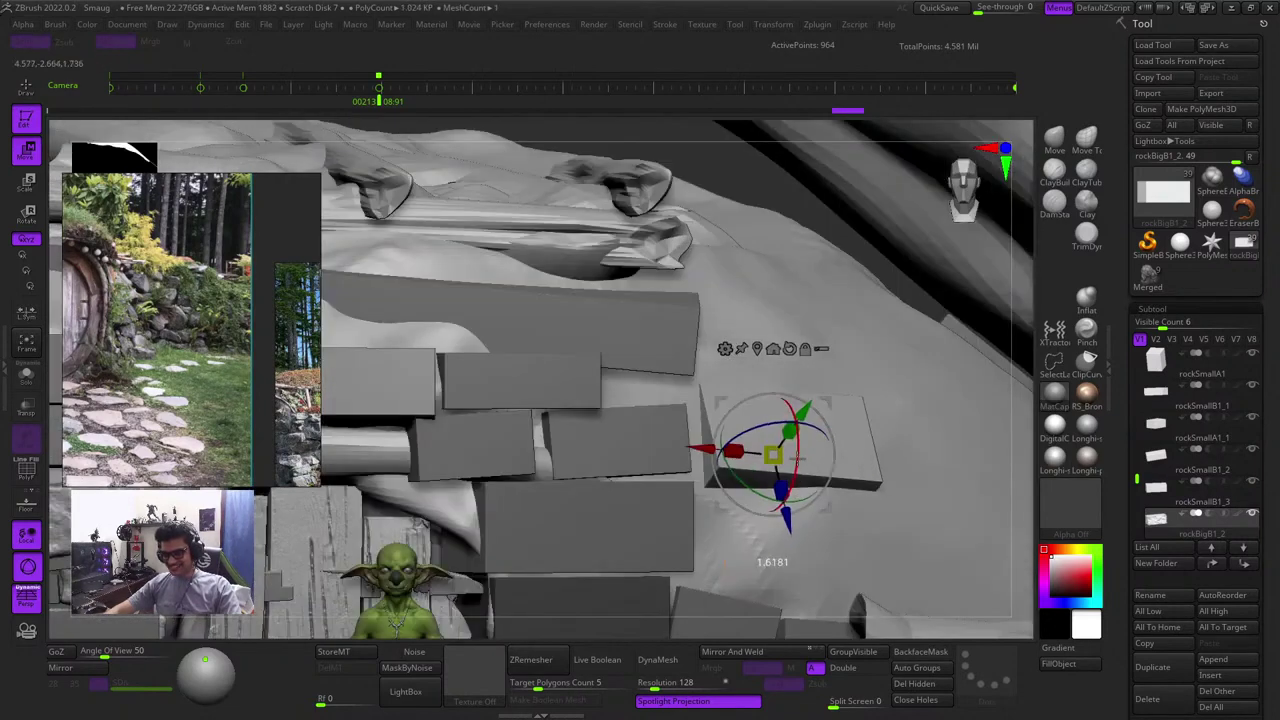
drag(1019, 420, 924, 450)
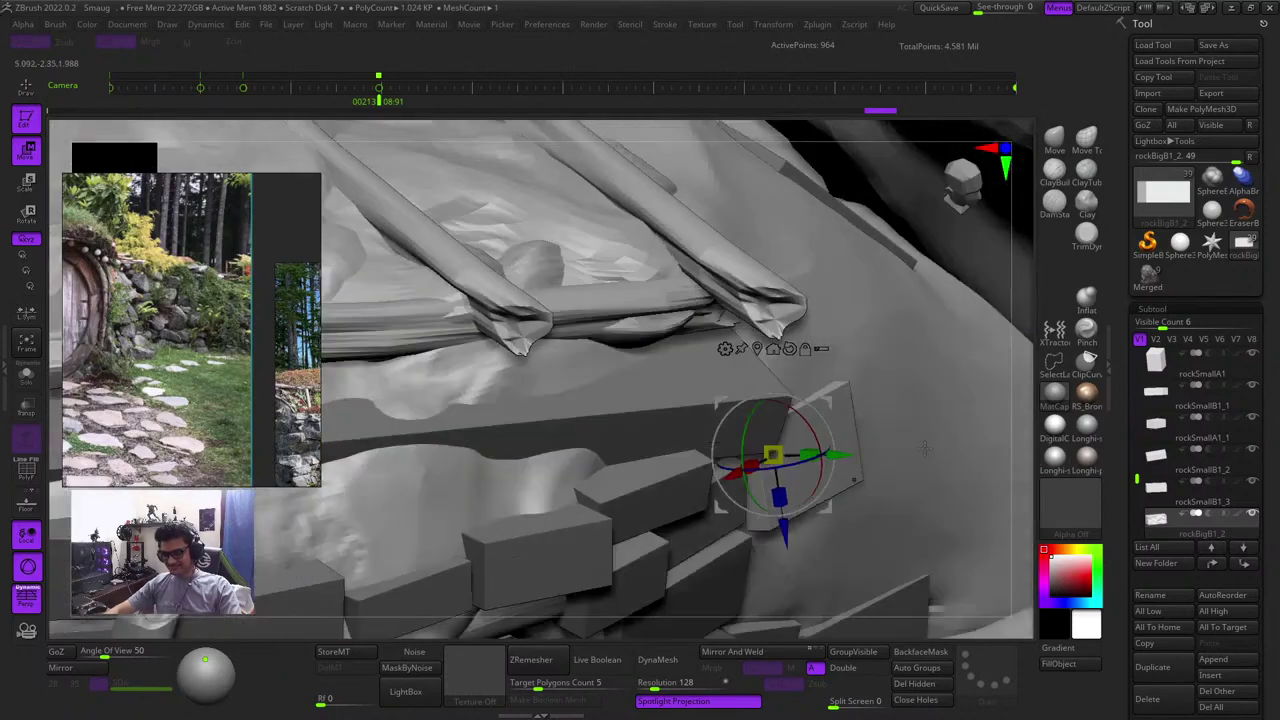
shift+drag(1010, 441, 977, 409)
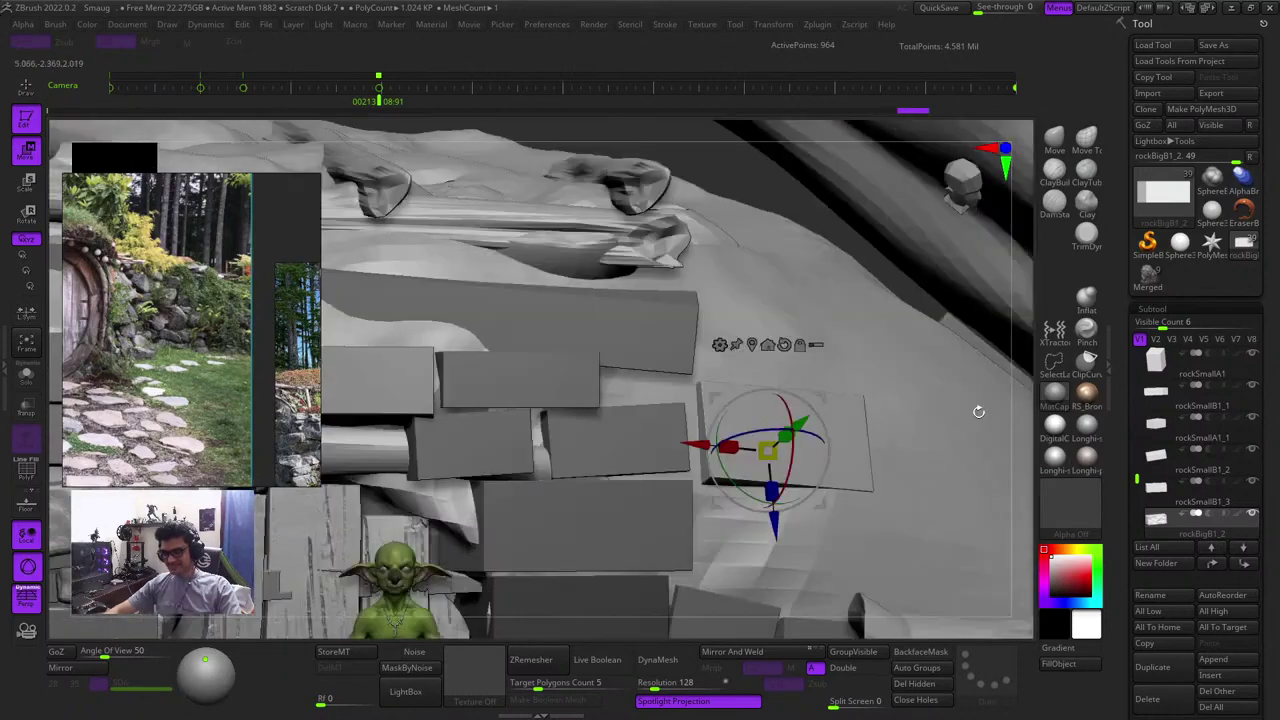
Move the copied rockBigB1_2 block away from the wall's end, farther out onto the open mound slope
key(q)
ctrl+right_drag(783, 391, 736, 348)
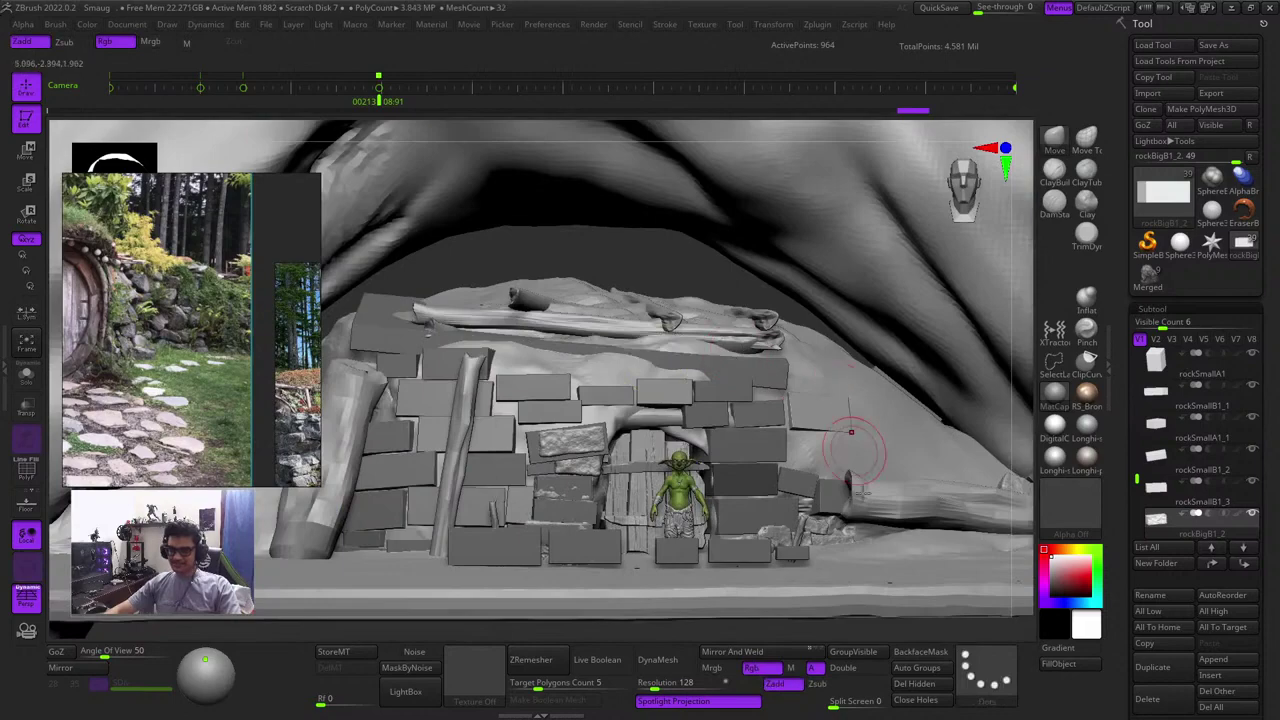
mouse_move(1028, 527)
mouse_down()
mouse_move(990, 545)
mouse_move(1013, 527)
mouse_up()
key(w)
drag(1025, 481, 982, 493)
ctrl+right_drag(880, 345, 905, 398)
drag(885, 391, 1020, 413)
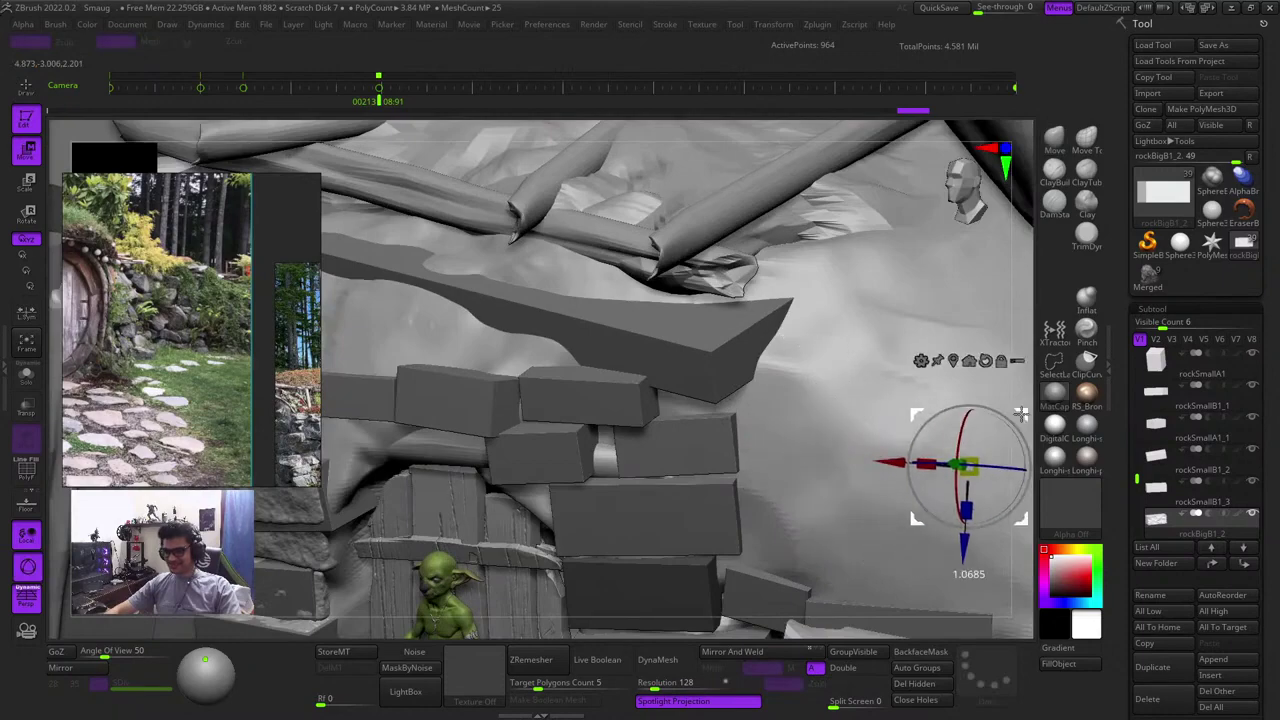
drag(1032, 257, 1034, 371)
mouse_move(955, 534)
mouse_down()
mouse_move(944, 620)
mouse_move(953, 544)
mouse_up()
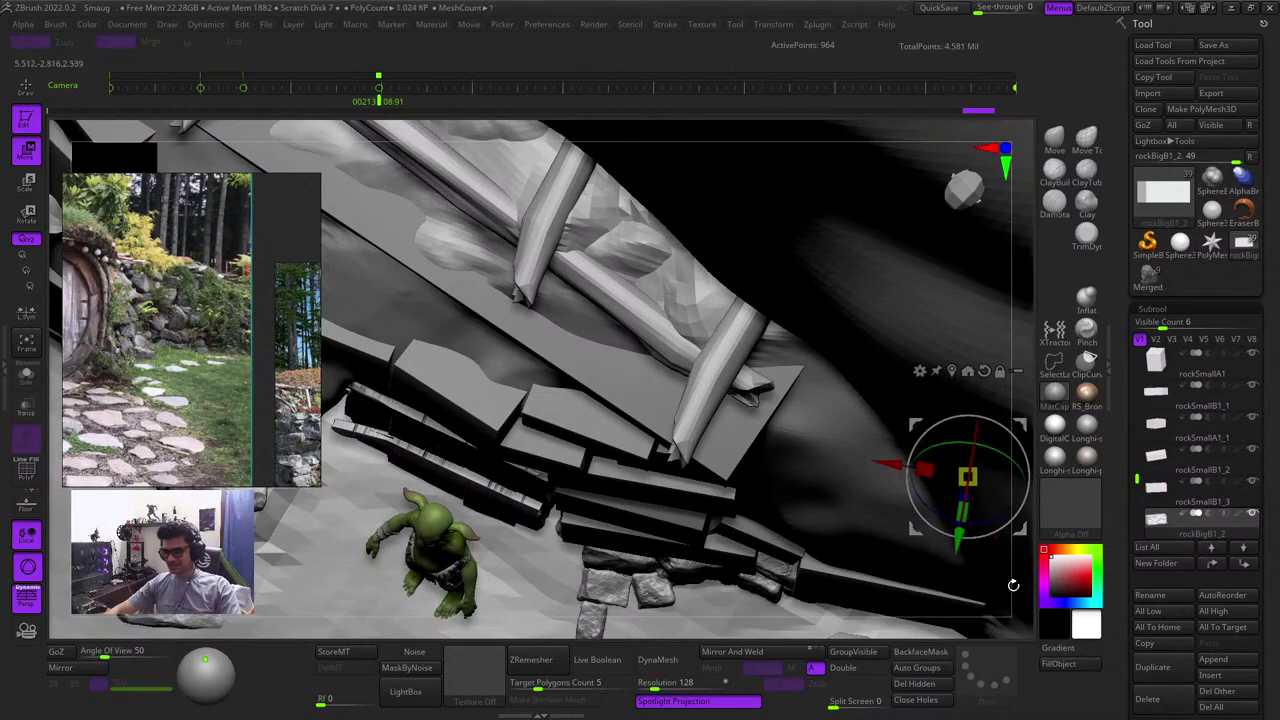
Raise the copied block on the slope and adjust its depth against the mound surface
shift+drag(1027, 569, 1034, 470)
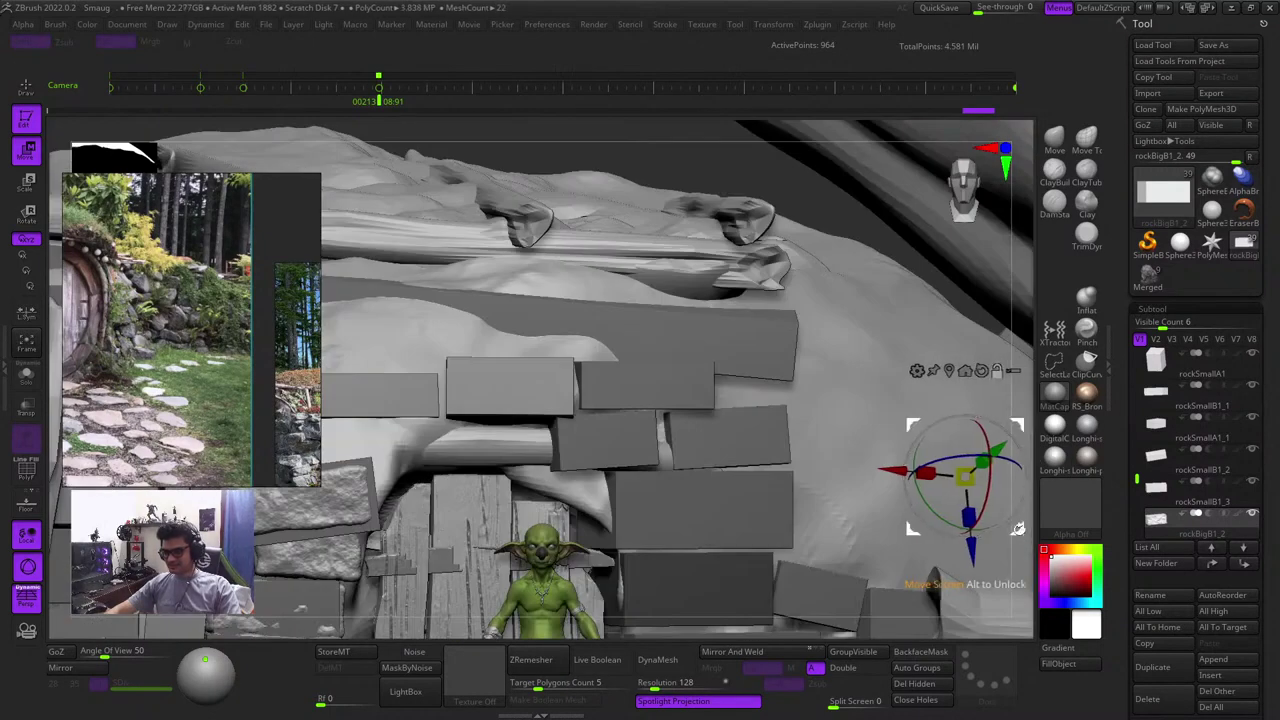
drag(846, 272, 890, 248)
drag(911, 416, 928, 410)
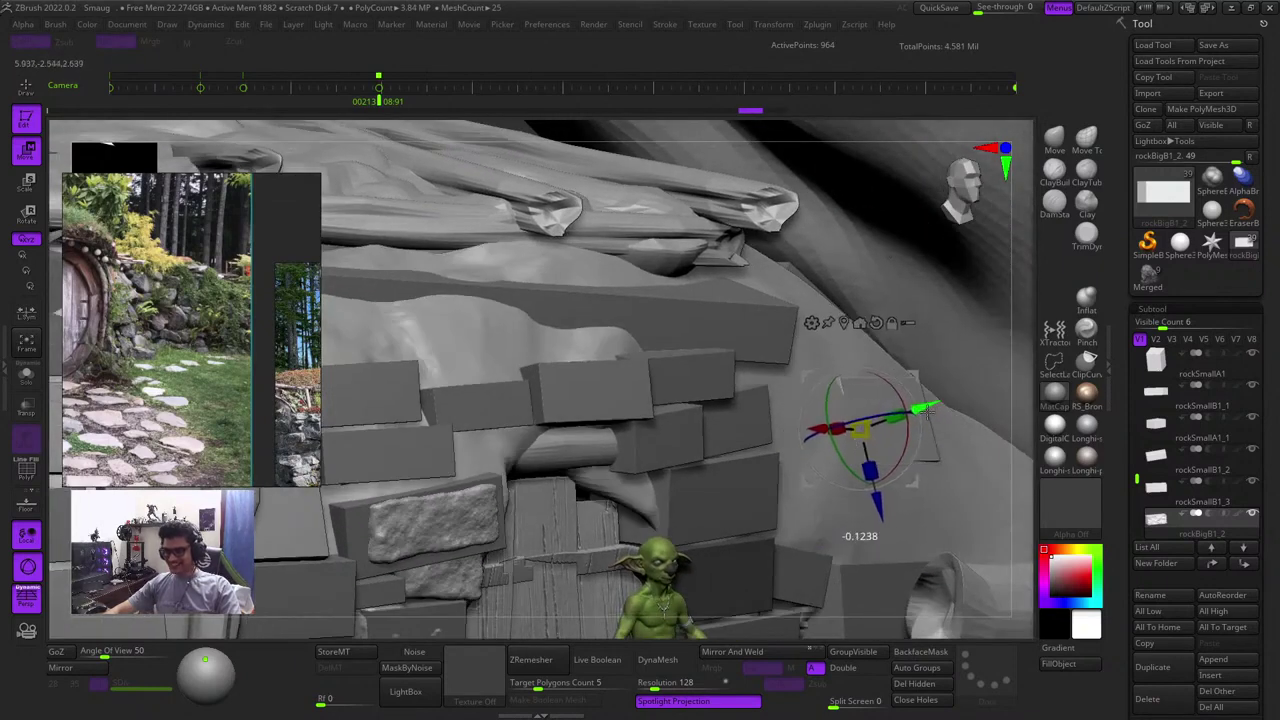
drag(1014, 409, 900, 395)
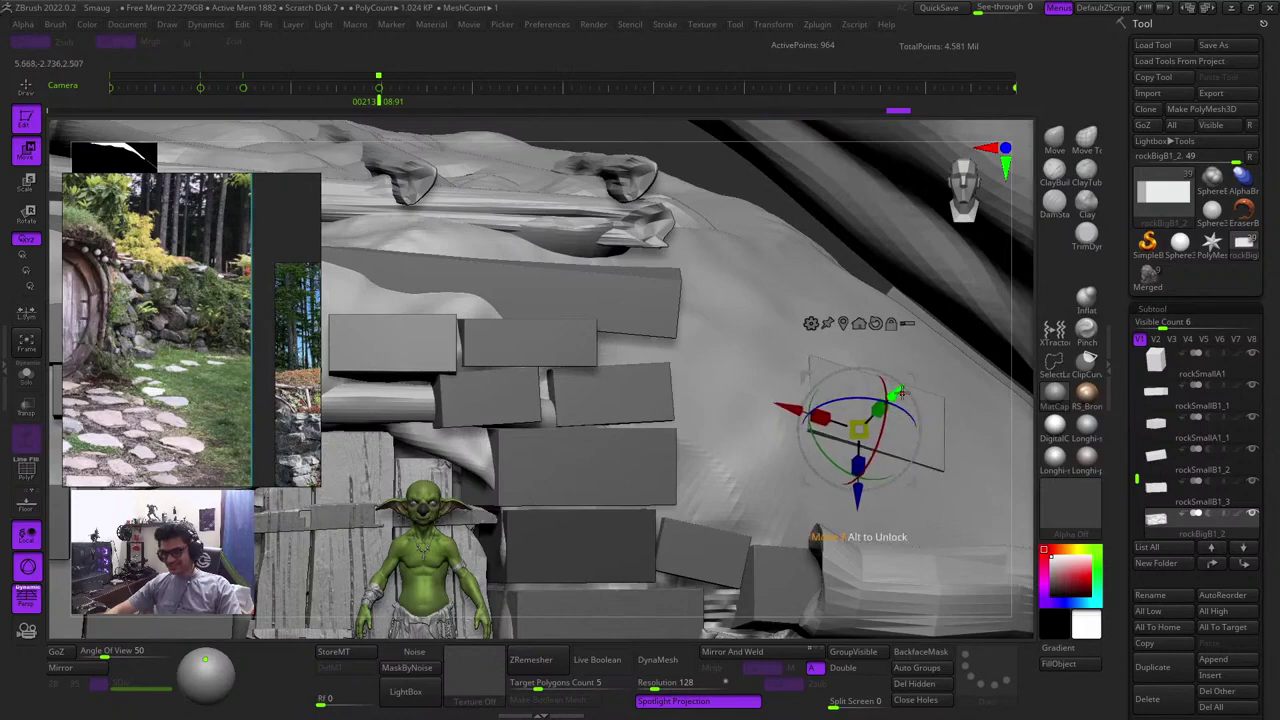
key(q)
mouse_move(846, 421)
ctrl+right_down()
mouse_move(777, 371)
mouse_move(795, 329)
ctrl+right_up()
mouse_move(869, 603)
mouse_down()
mouse_move(837, 583)
mouse_move(772, 622)
mouse_up()
key(shift+f)
key(shift+f)
ctrl+click(737, 333)
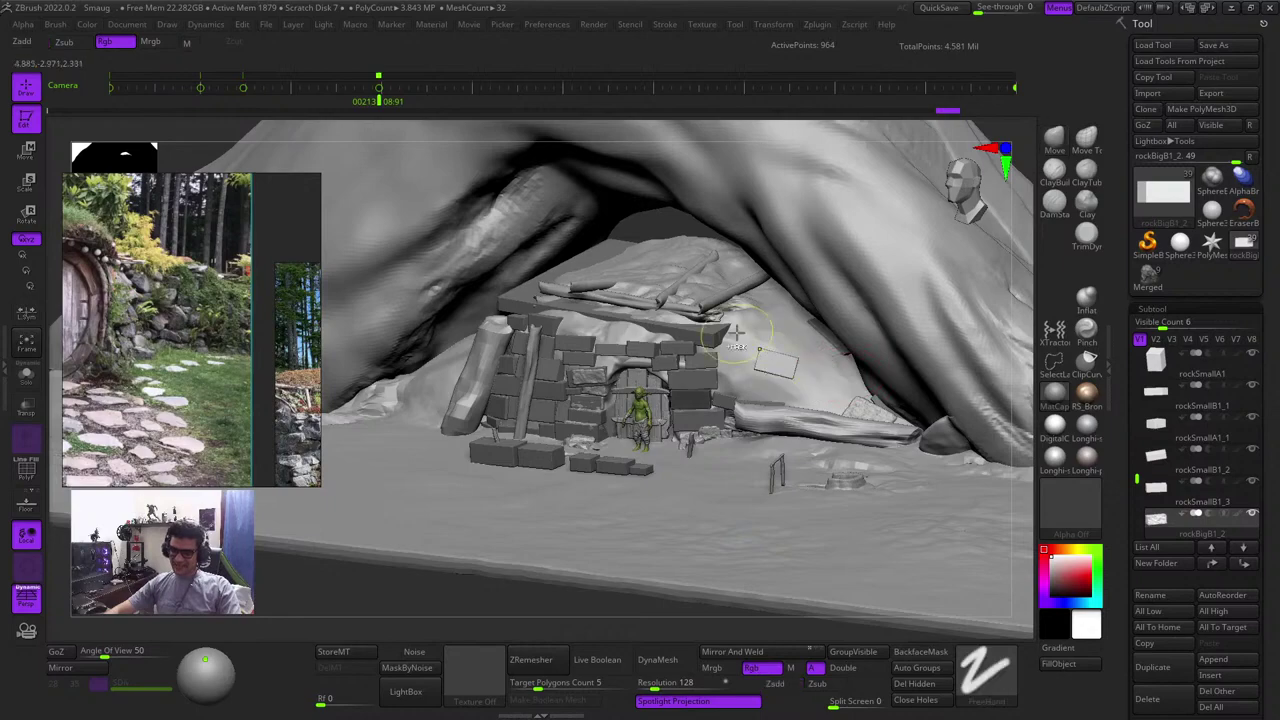
Fine-tune the slope block's depth from side and raised angles so it sits partly embedded in the mound
ctrl+right_drag(737, 333, 840, 420)
key(w)
drag(1018, 407, 1053, 397)
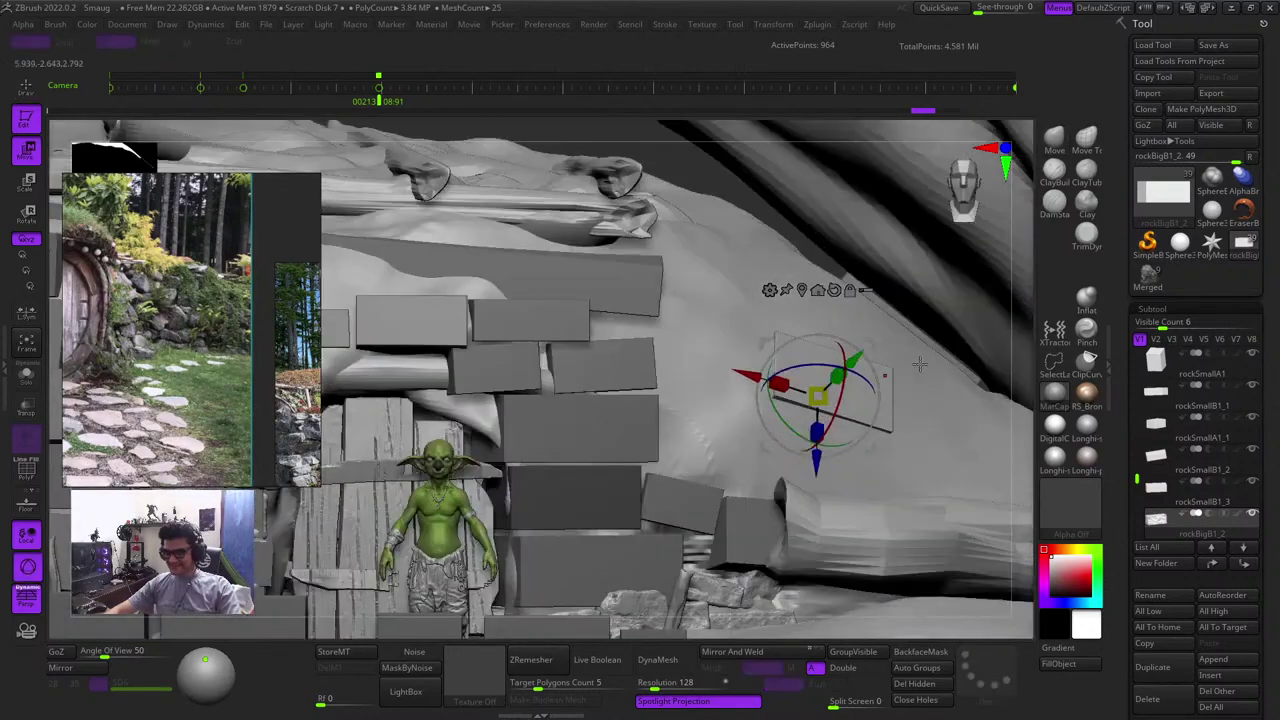
drag(1024, 313, 1100, 328)
drag(908, 359, 903, 361)
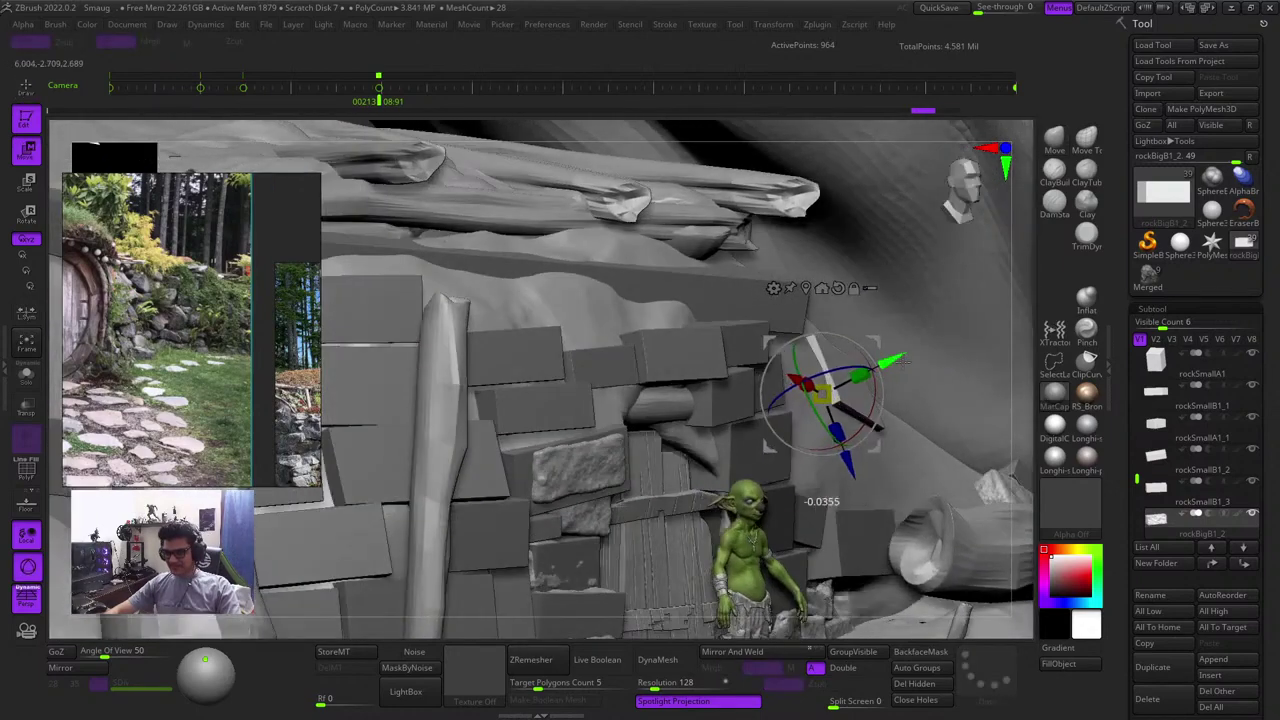
drag(988, 371, 1034, 385)
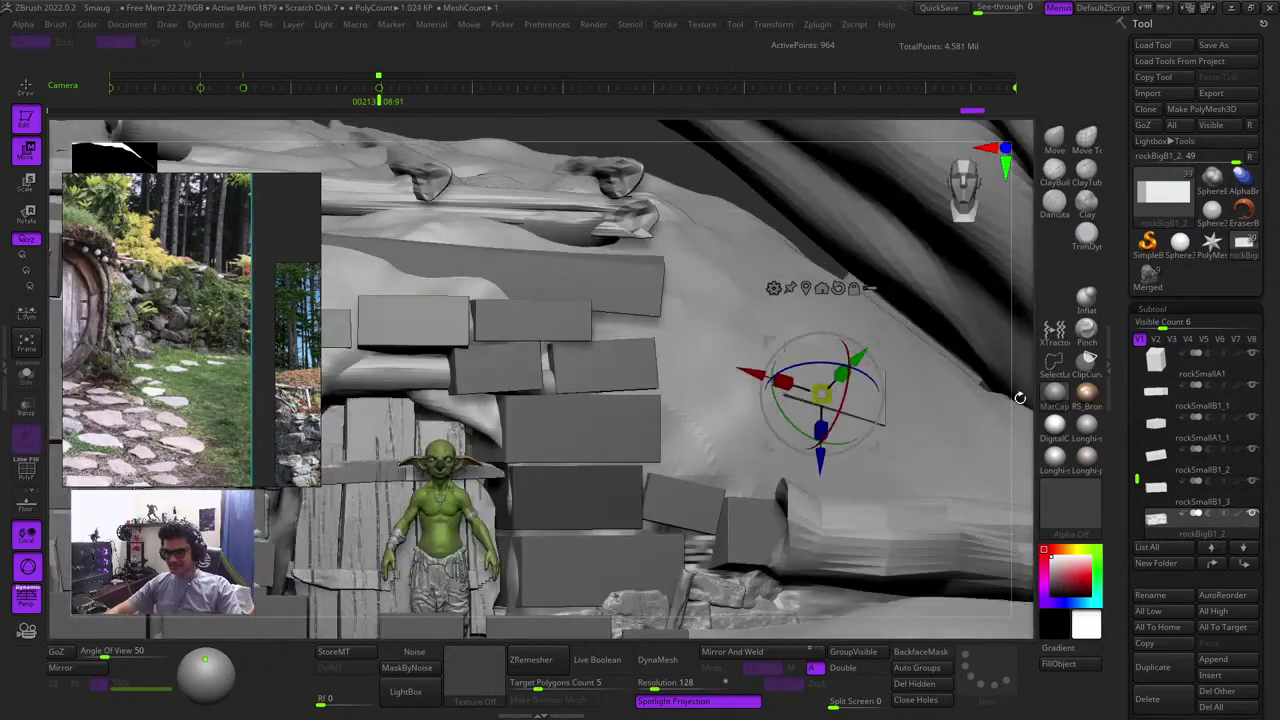
drag(1020, 398, 1017, 463)
drag(867, 401, 872, 402)
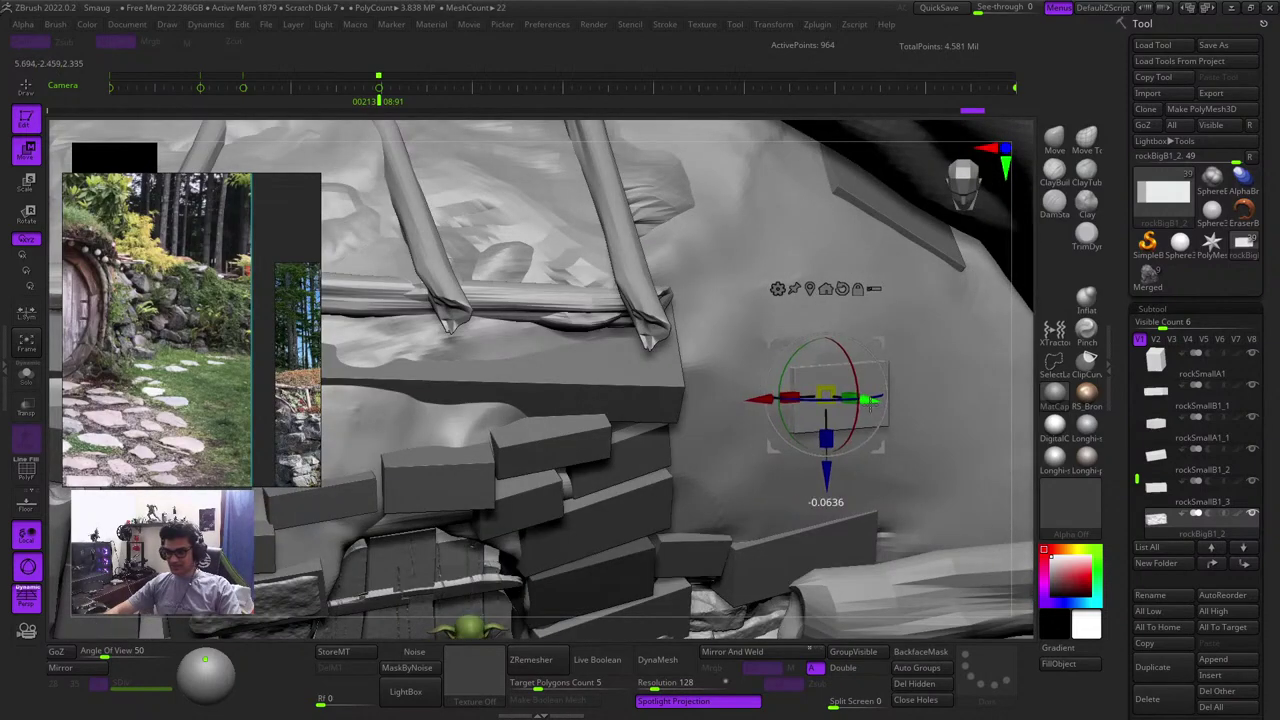
key(q)
drag(1020, 418, 1005, 369)
key(shift+f)
key(shift+f)
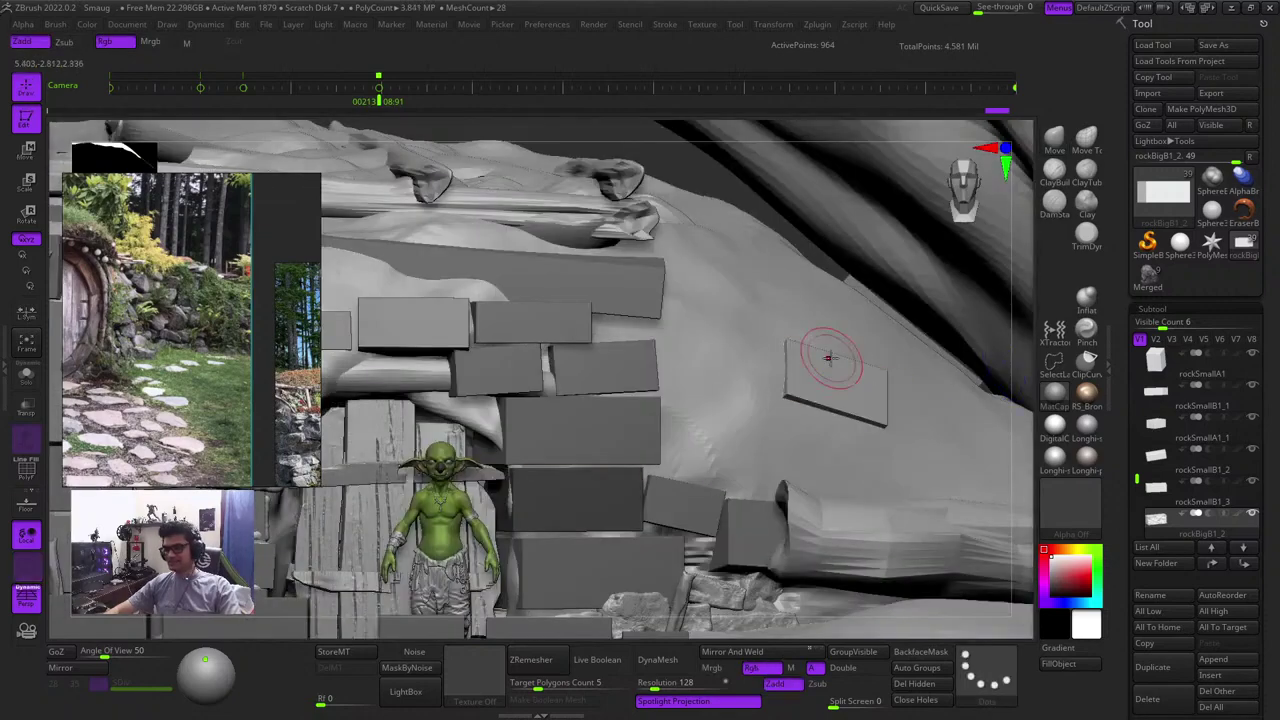
Apply Auto Groups to rockBigB1_2 so each of its separate blocks has its own polygroup
mouse_move(829, 357)
ctrl+right_down()
mouse_move(700, 384)
mouse_move(860, 571)
ctrl+right_up()
mouse_move(949, 606)
mouse_down()
mouse_move(857, 552)
mouse_move(767, 448)
mouse_up()
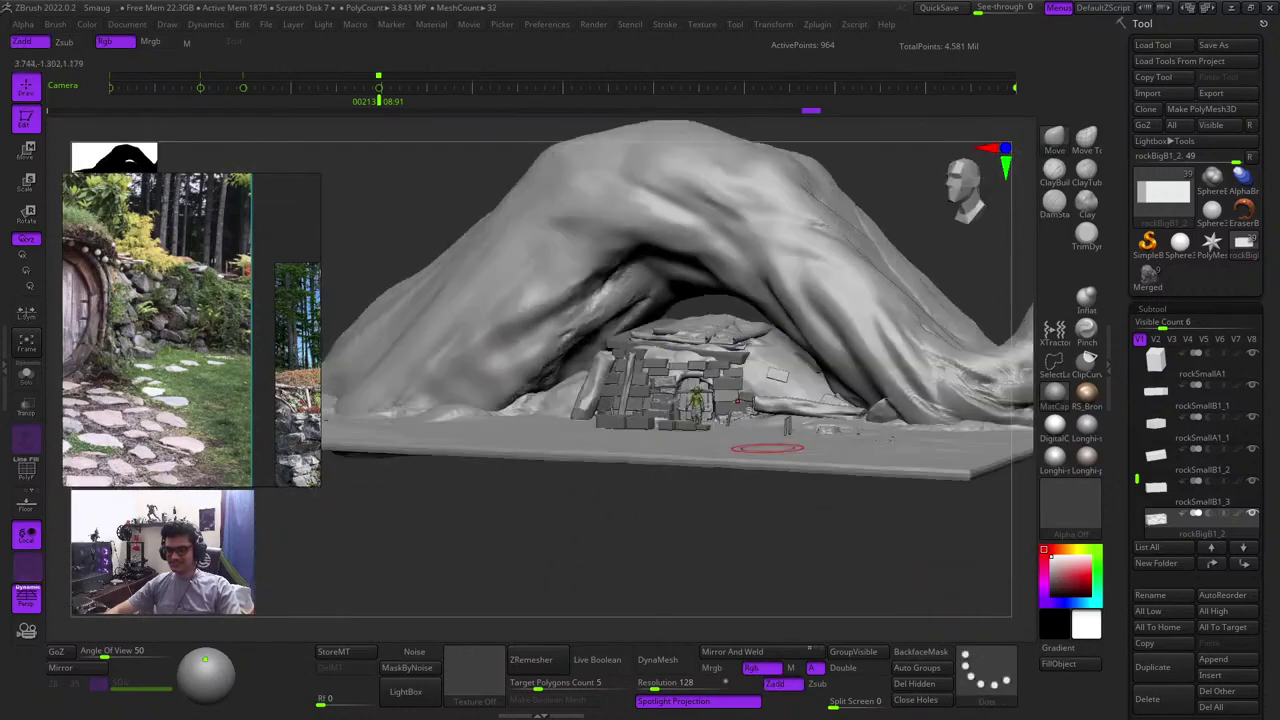
ctrl+right_drag(759, 366, 985, 548)
key(shift+f)
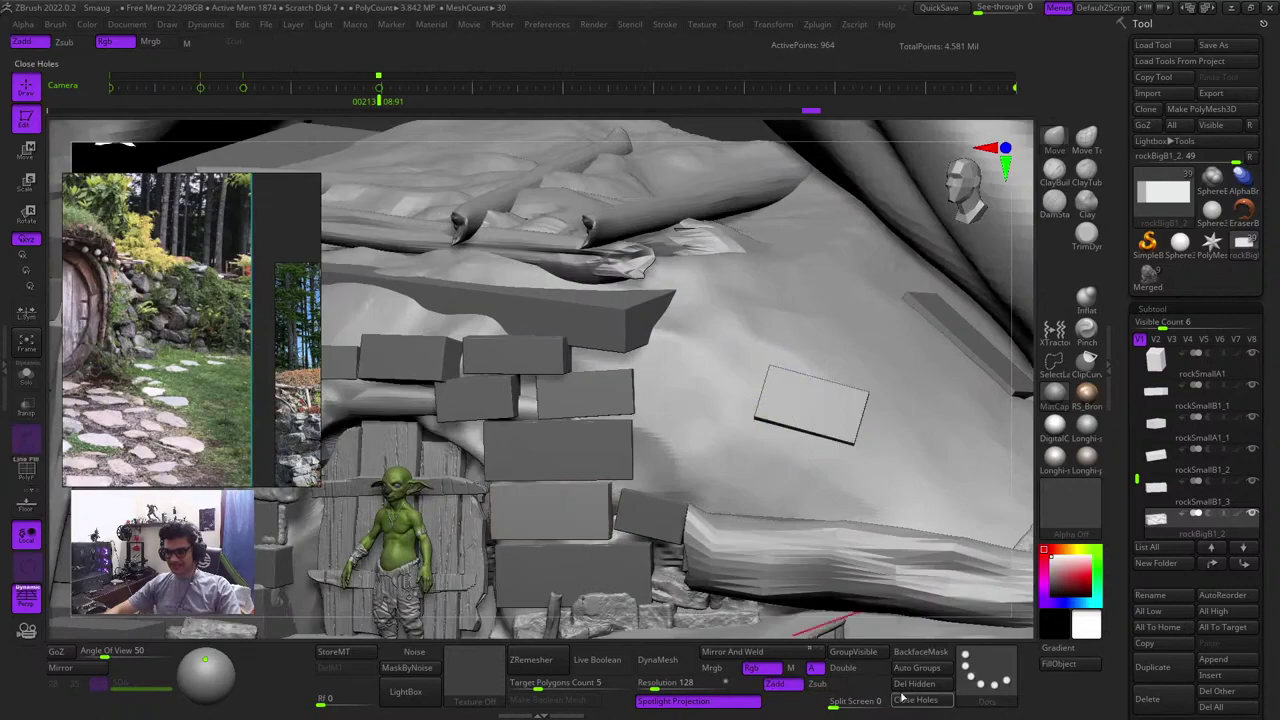
click(912, 669)
key(shift+f)
ctrl+right_drag(763, 377, 709, 368)
key(shift+f)
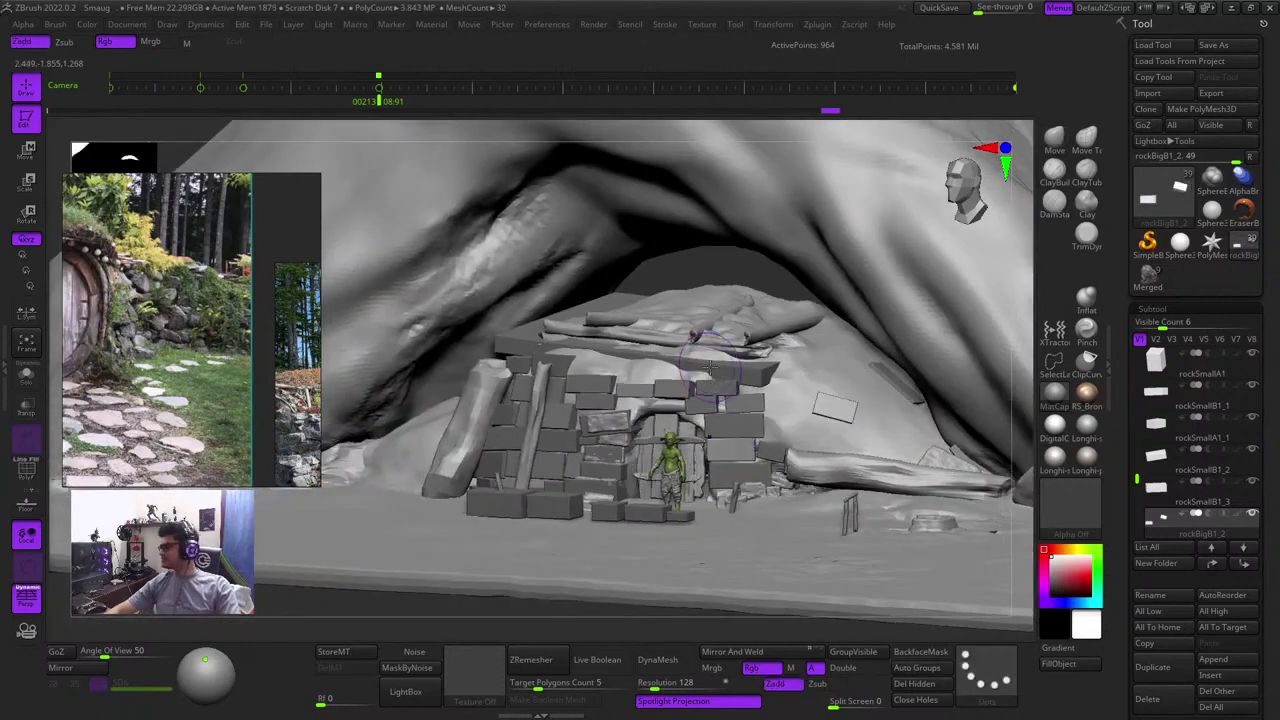
Select the rockSmallB1 subtool in the upper wall and apply Auto Groups to its blocks
key(f)
key(shift+f)
key(shift+f)
key(f)
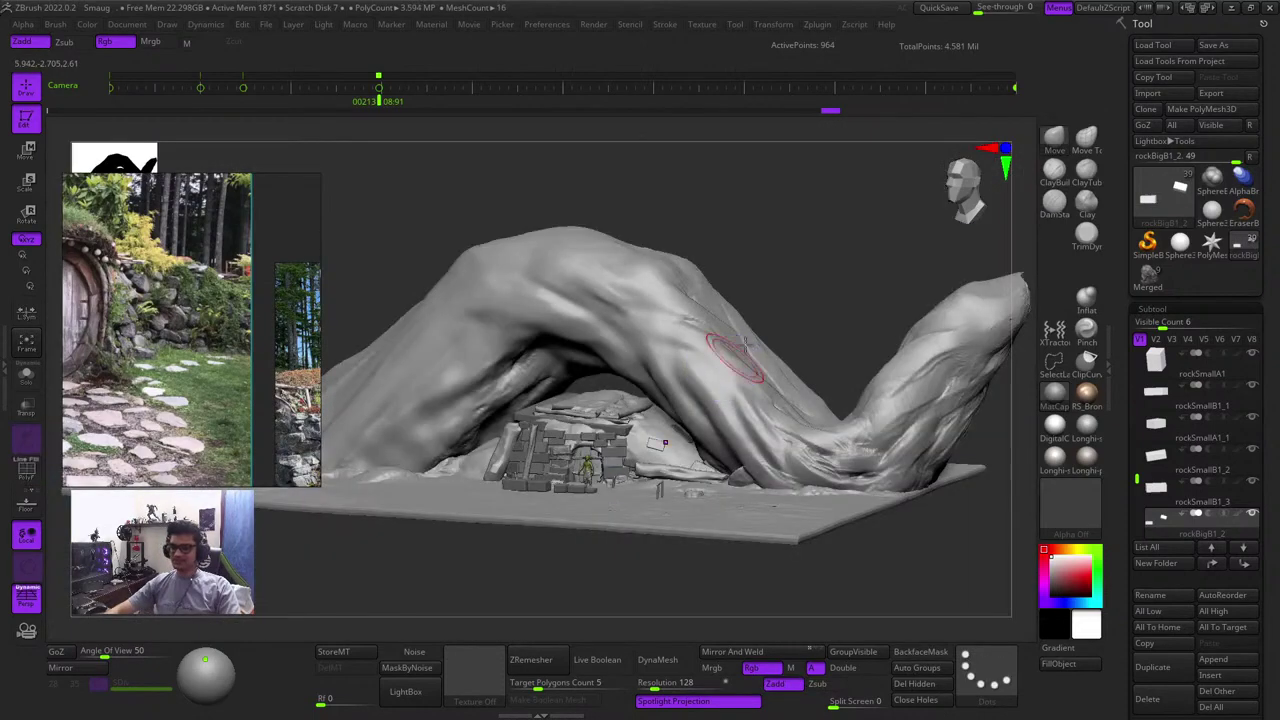
shift+drag(795, 271, 800, 160)
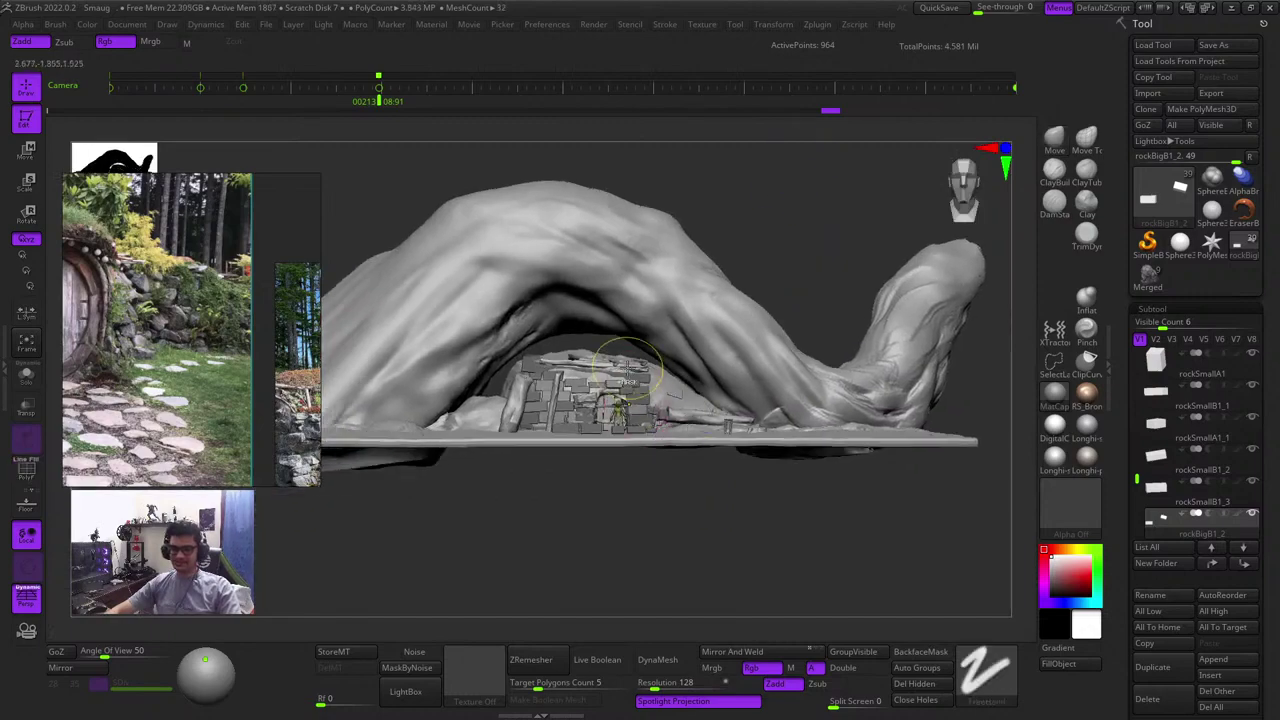
mouse_move(628, 372)
ctrl+right_down()
mouse_move(629, 326)
mouse_move(606, 312)
mouse_move(515, 325)
ctrl+right_up()
drag(605, 624, 690, 632)
ctrl+right_drag(490, 250, 486, 325)
alt+click(476, 305)
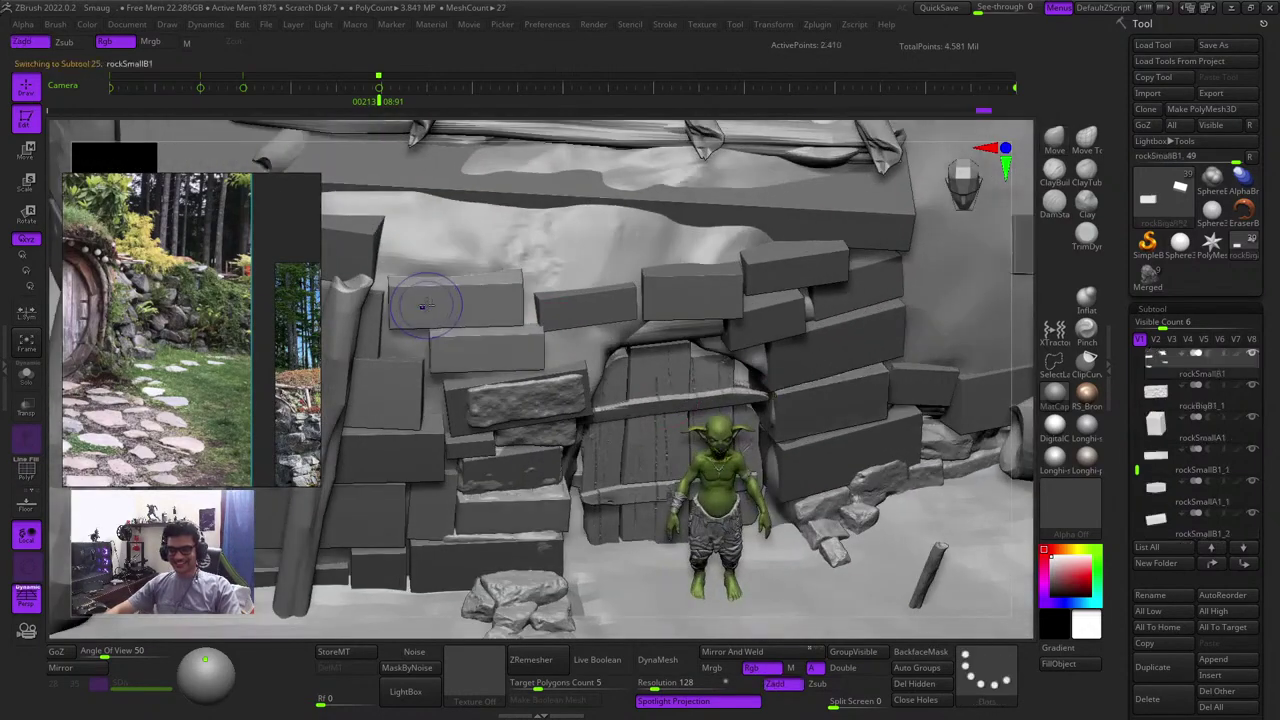
click(928, 672)
key(shift+f)
Duplicate the upper rockSmallB1 block beside the thin upright log and place the copy directly above it
alt+right_drag(584, 295, 794, 400)
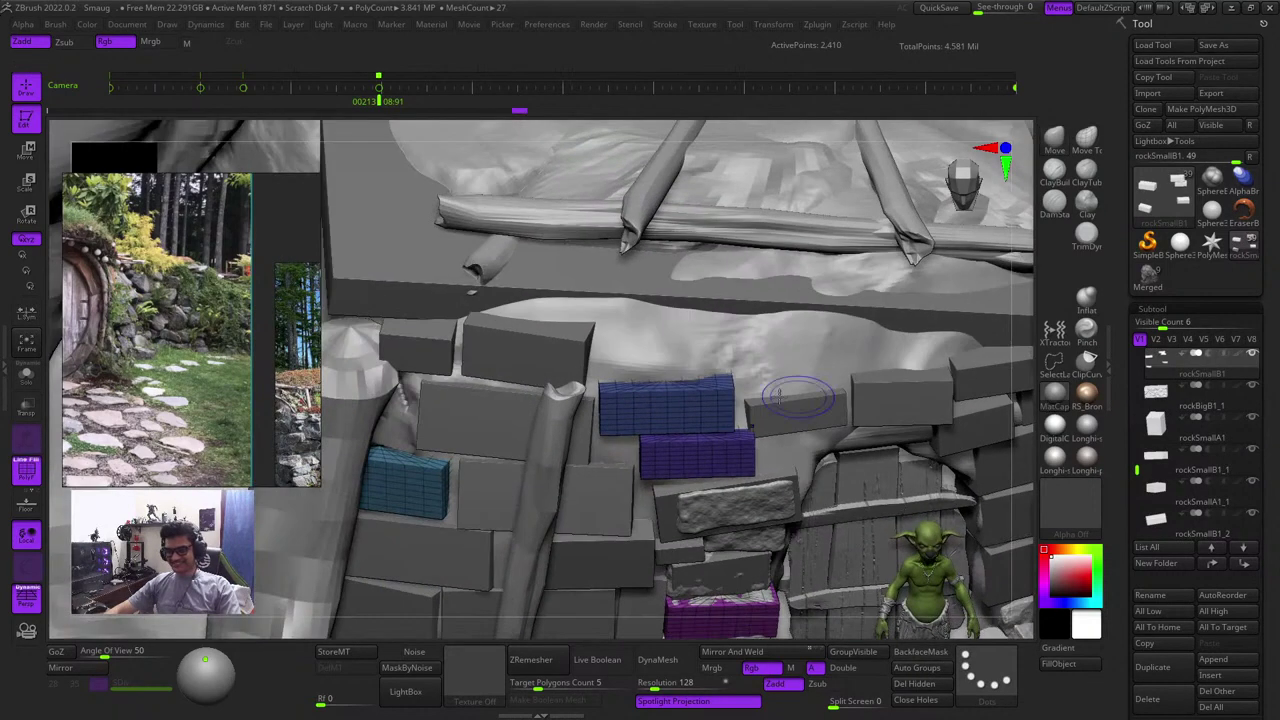
key(shift+f)
key(w)
ctrl+click(701, 410)
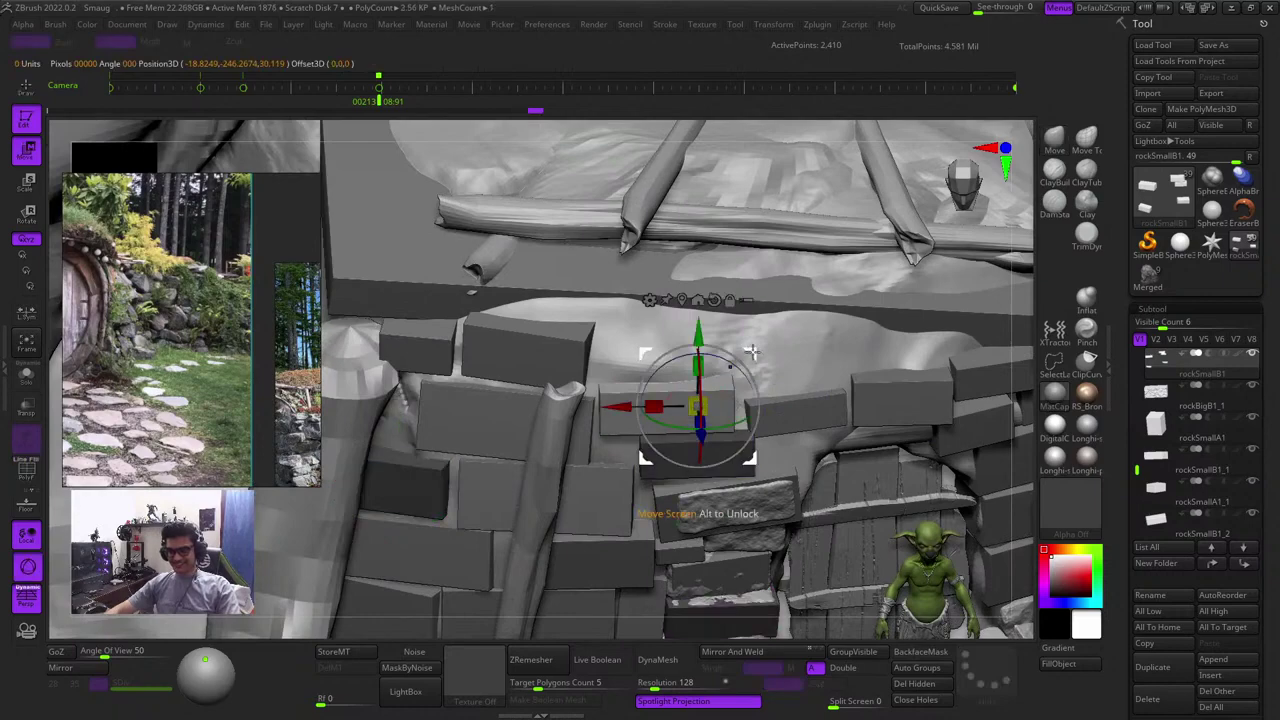
ctrl+drag(757, 349, 757, 289)
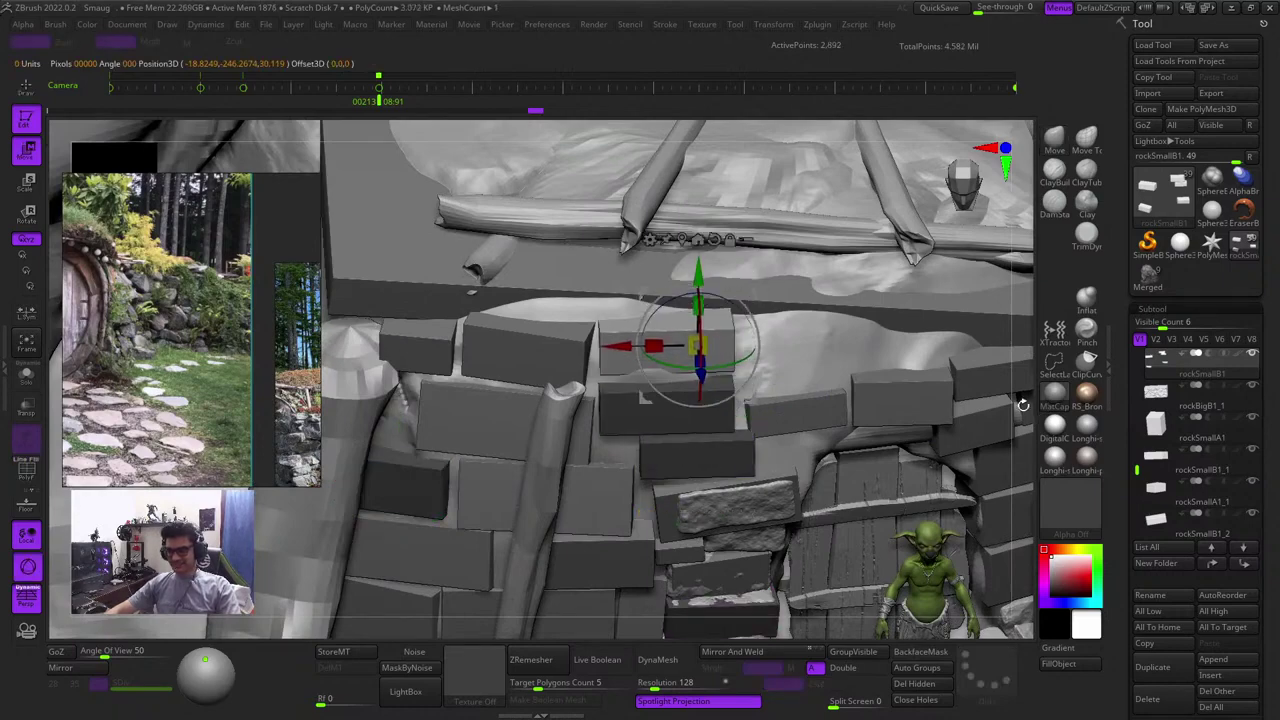
drag(1023, 405, 960, 500)
mouse_move(768, 429)
mouse_down()
mouse_move(766, 390)
mouse_move(766, 407)
mouse_up()
Adjust the copy's height, shift it over the small block nearest the doorway, and set its depth beneath the lintel stone
drag(1033, 430, 1028, 345)
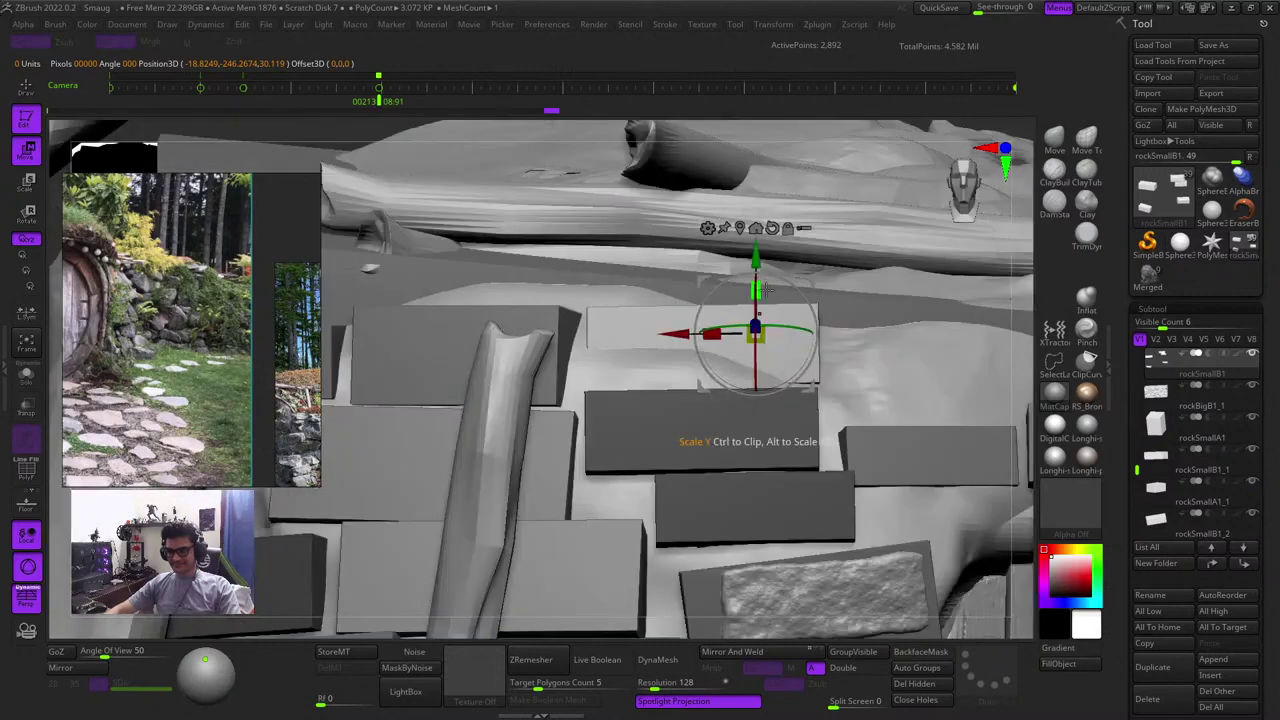
drag(801, 286, 803, 290)
drag(814, 386, 671, 393)
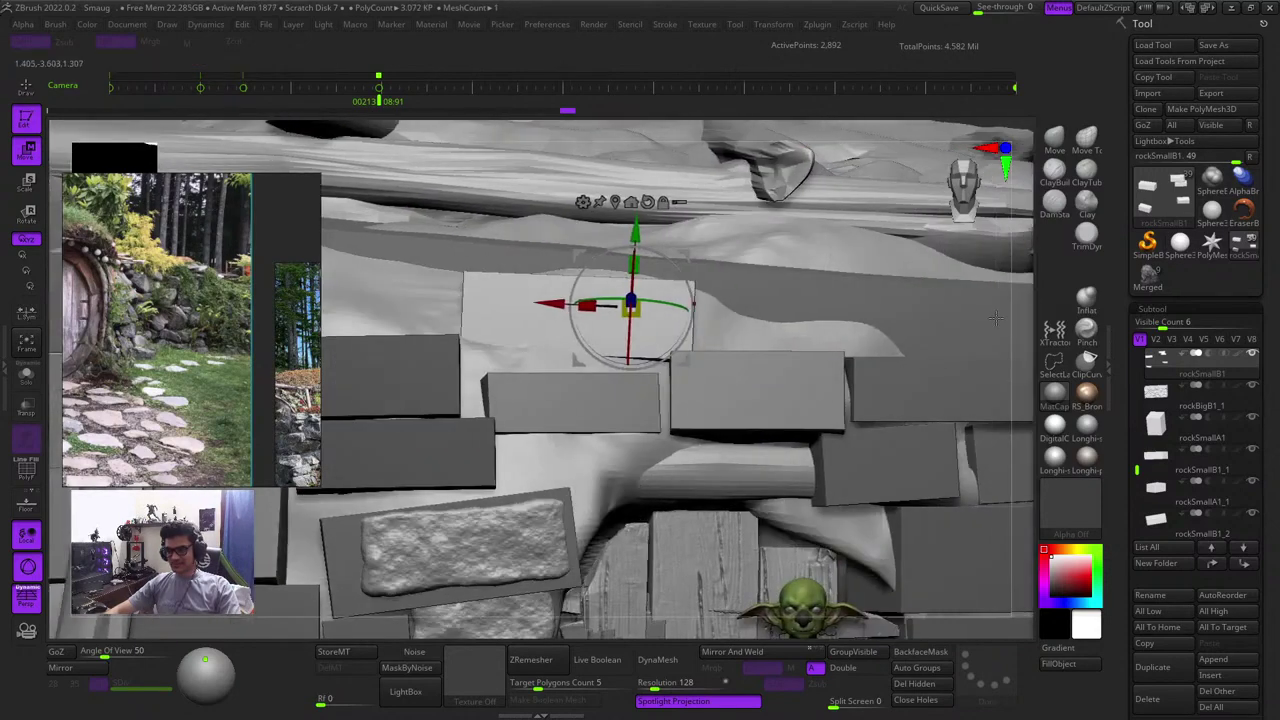
drag(1027, 300, 1008, 395)
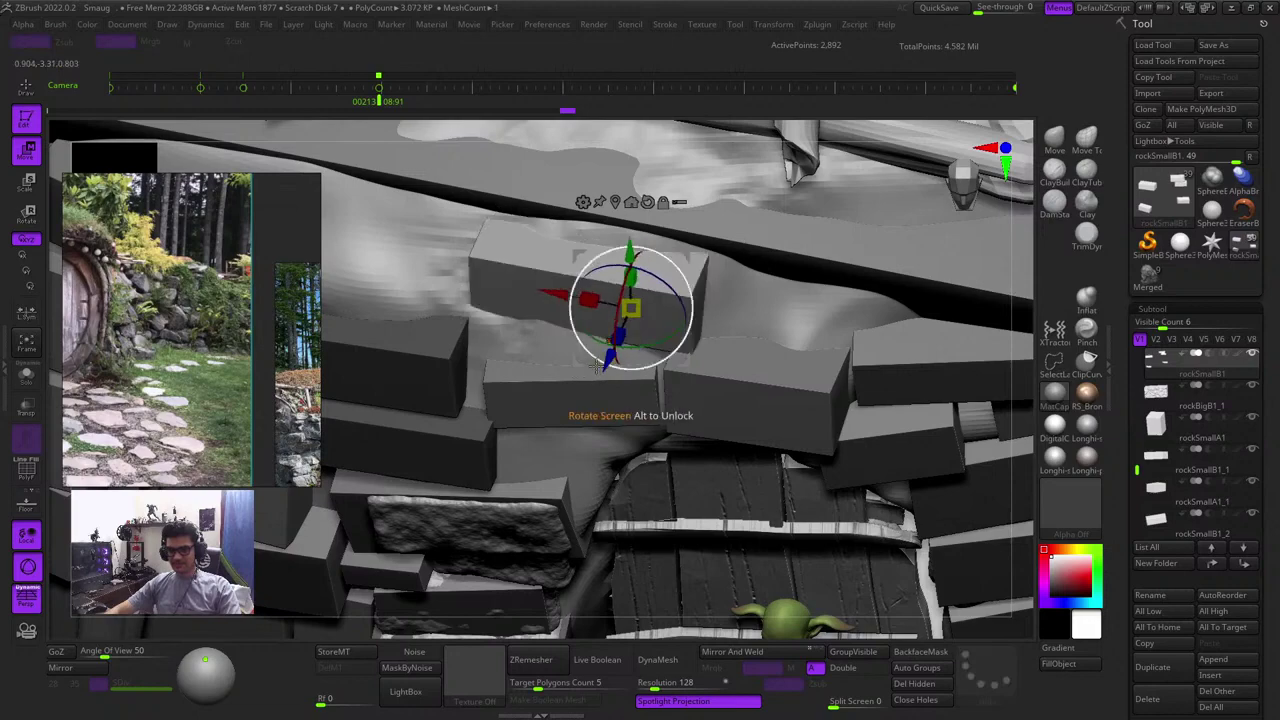
drag(613, 357, 614, 354)
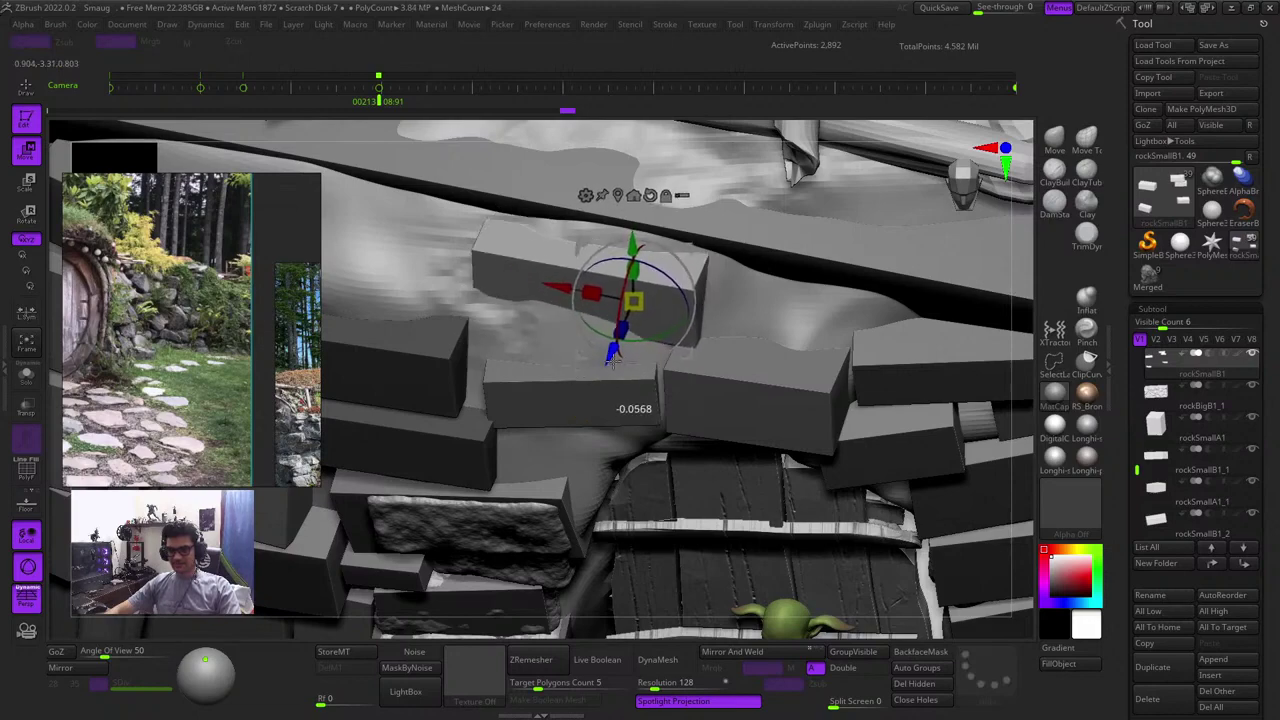
Examine the upper wall courses around the new block from frontal and raised angles
key(q)
ctrl+right_drag(749, 326, 532, 589)
drag(532, 589, 567, 530)
ctrl+drag(654, 577, 680, 600)
drag(665, 575, 660, 625)
ctrl+right_drag(656, 270, 1045, 128)
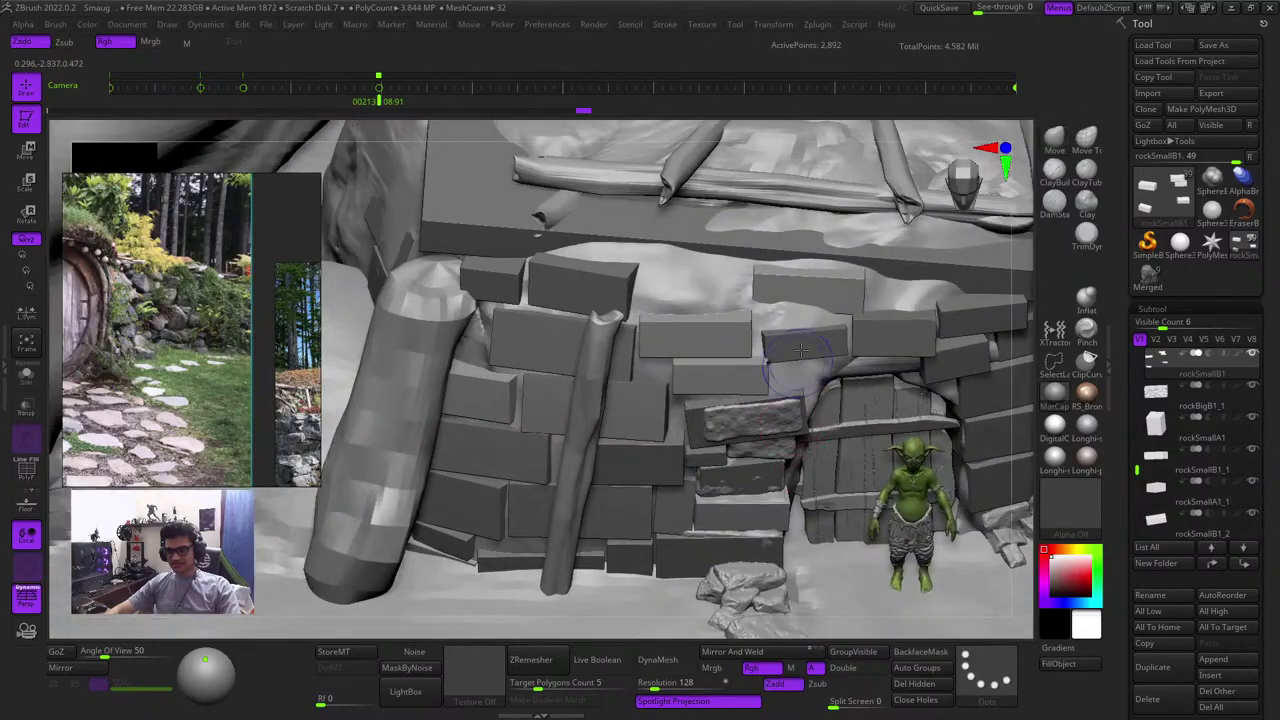
drag(1027, 347, 1029, 386)
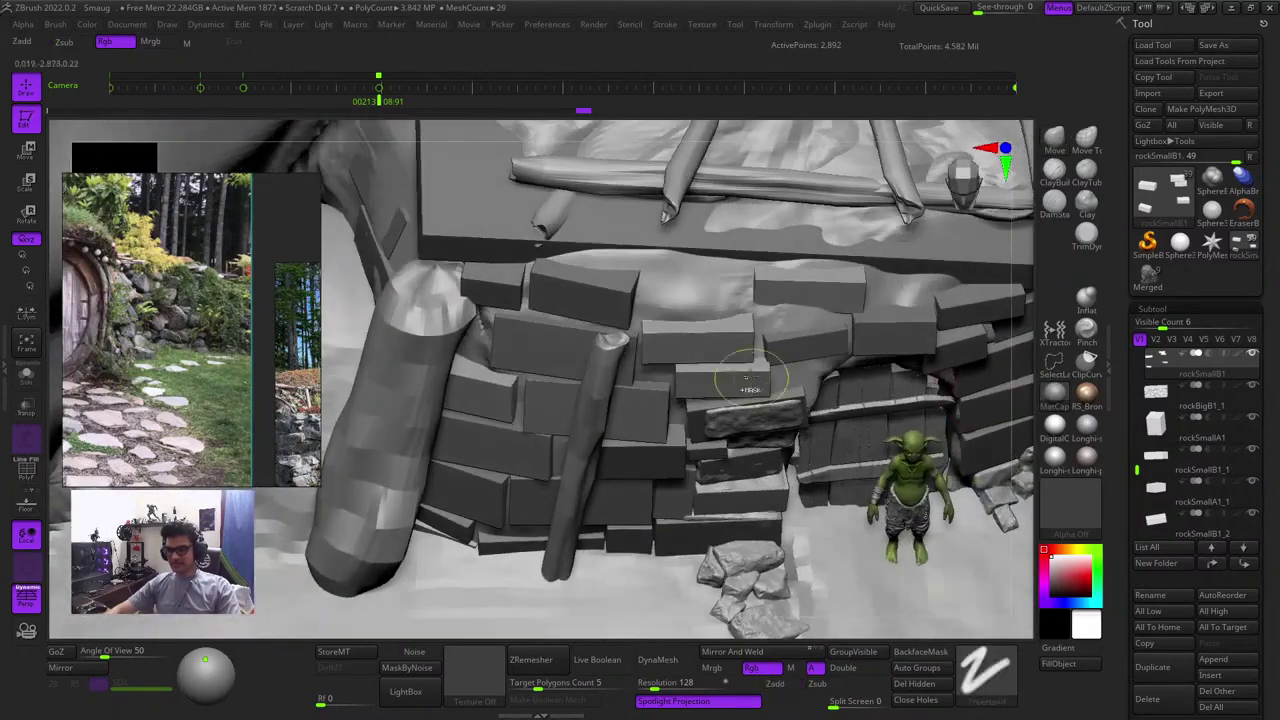
ctrl+right_drag(757, 381, 850, 357)
key(shift+f)
key(shift+f)
Select the rockSmallB1_2 block above the doorway's edge, make it taller, and raise it toward the block above
alt+click(855, 325)
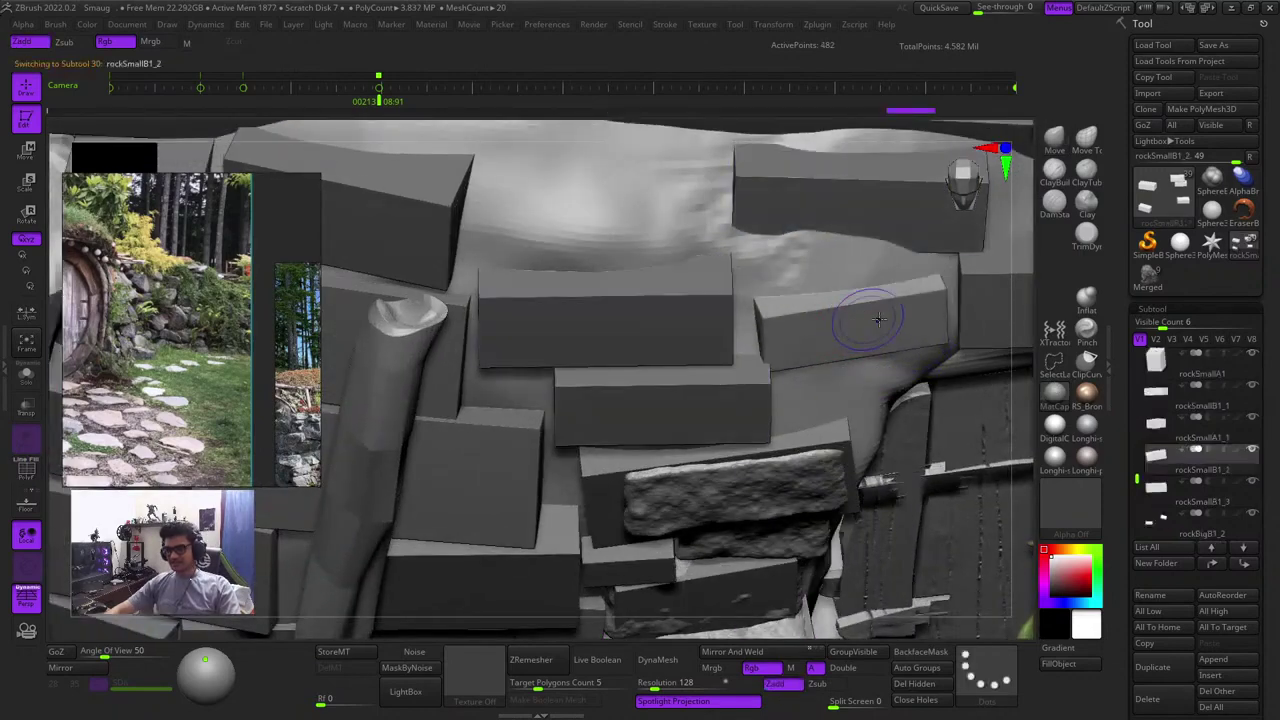
key(shift+f)
drag(1026, 360, 1003, 316)
key(f)
key(f)
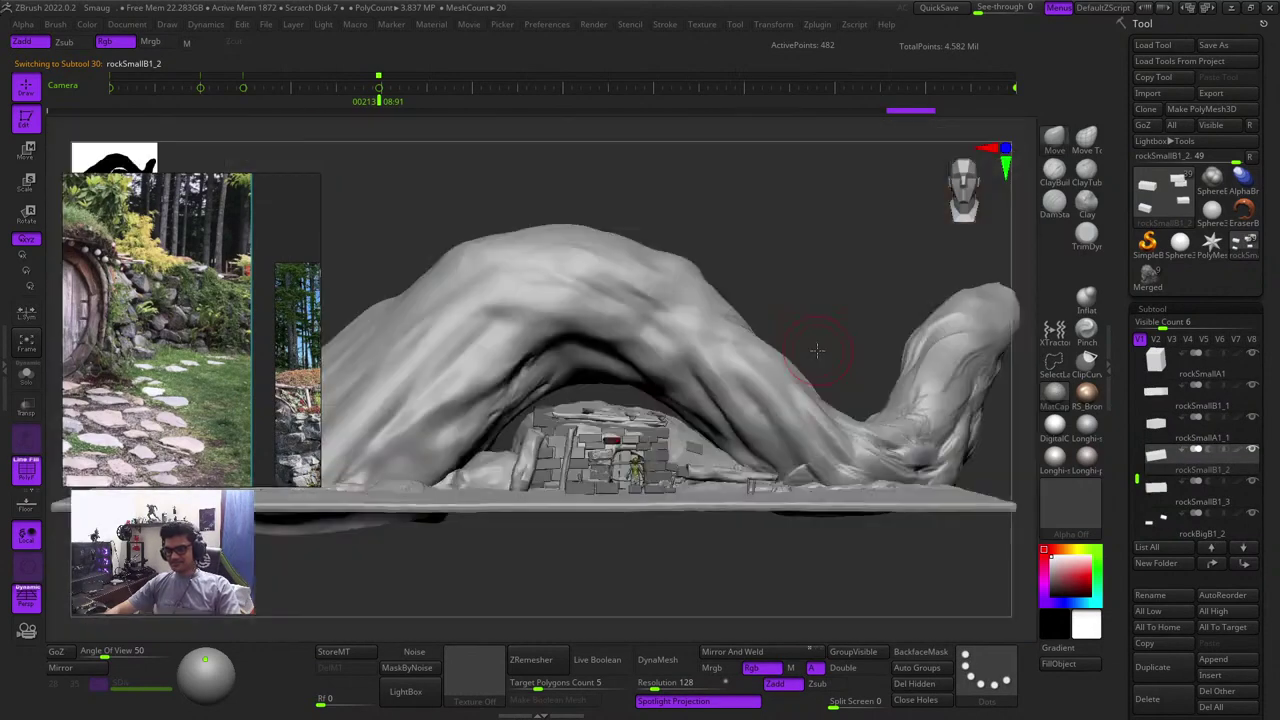
key(shift+f)
key(f)
key(r)
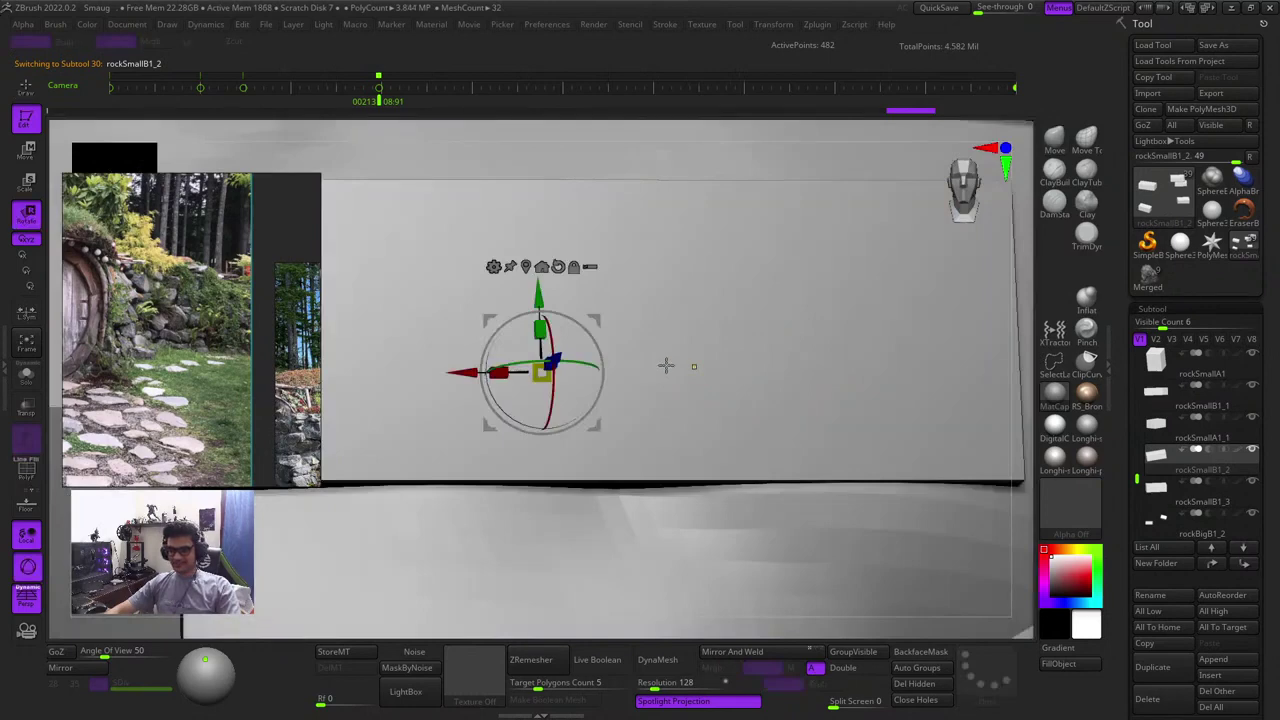
ctrl+right_drag(686, 367, 671, 292)
alt+click(654, 262)
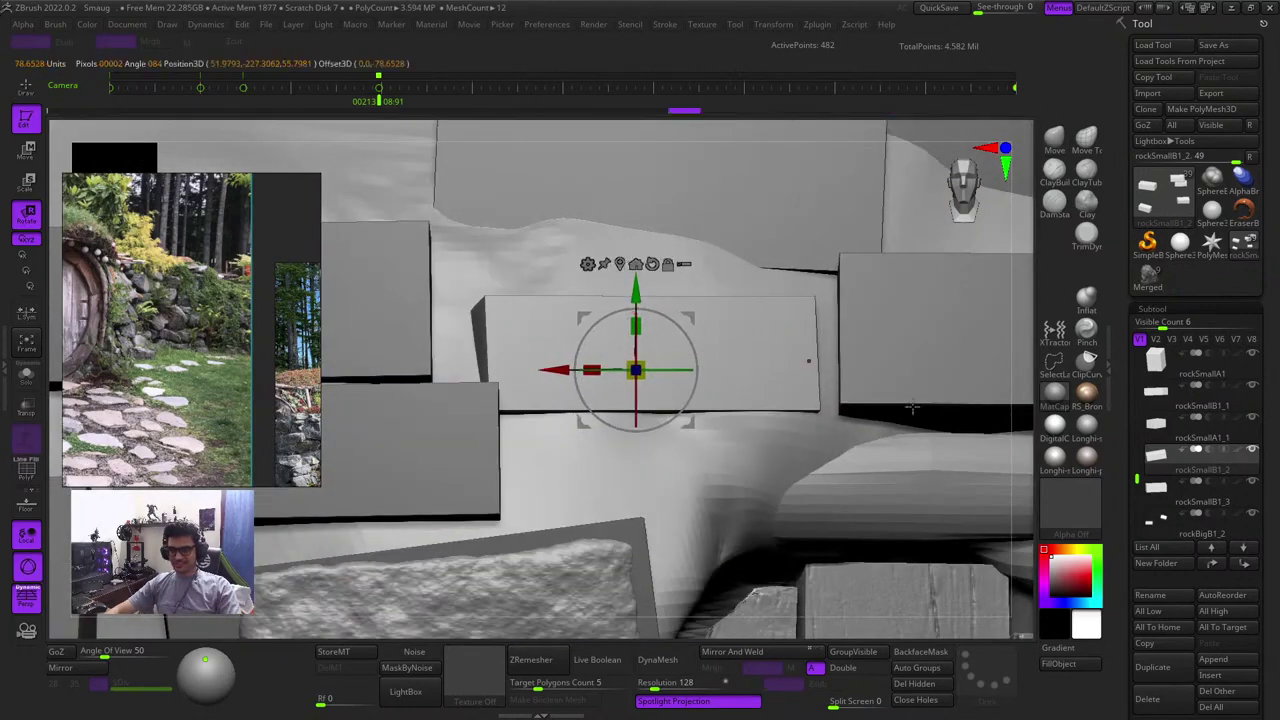
drag(1020, 418, 1016, 470)
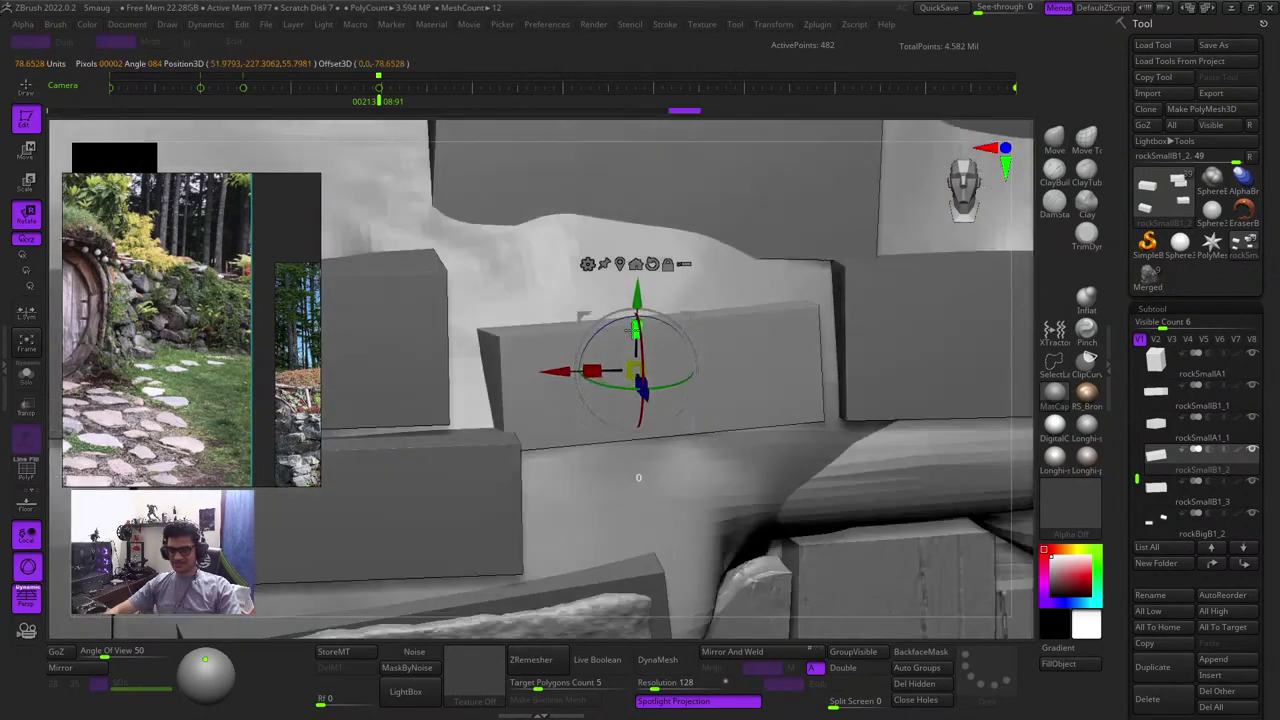
drag(634, 330, 637, 277)
key(q)
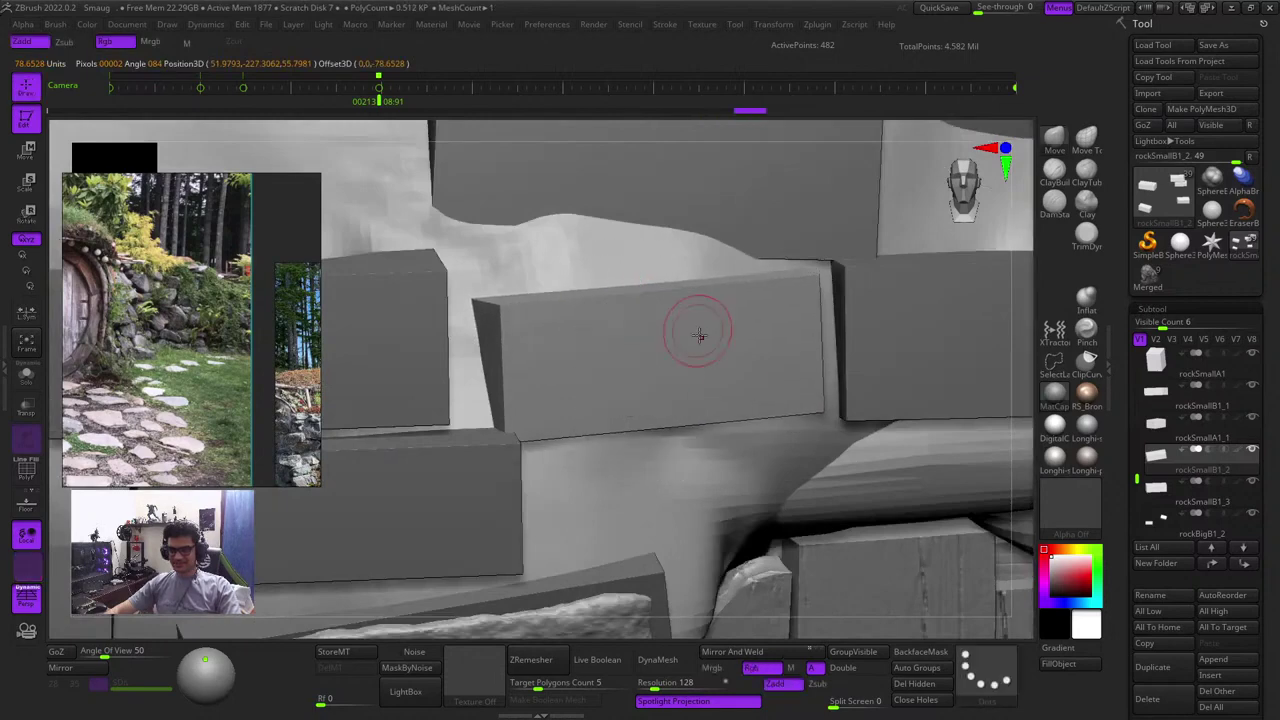
Assign rockSmallB1_2 a single polygroup and check the whole hut wall from the front
ctrl+right_drag(700, 336, 716, 238)
shift+drag(1036, 479, 992, 440)
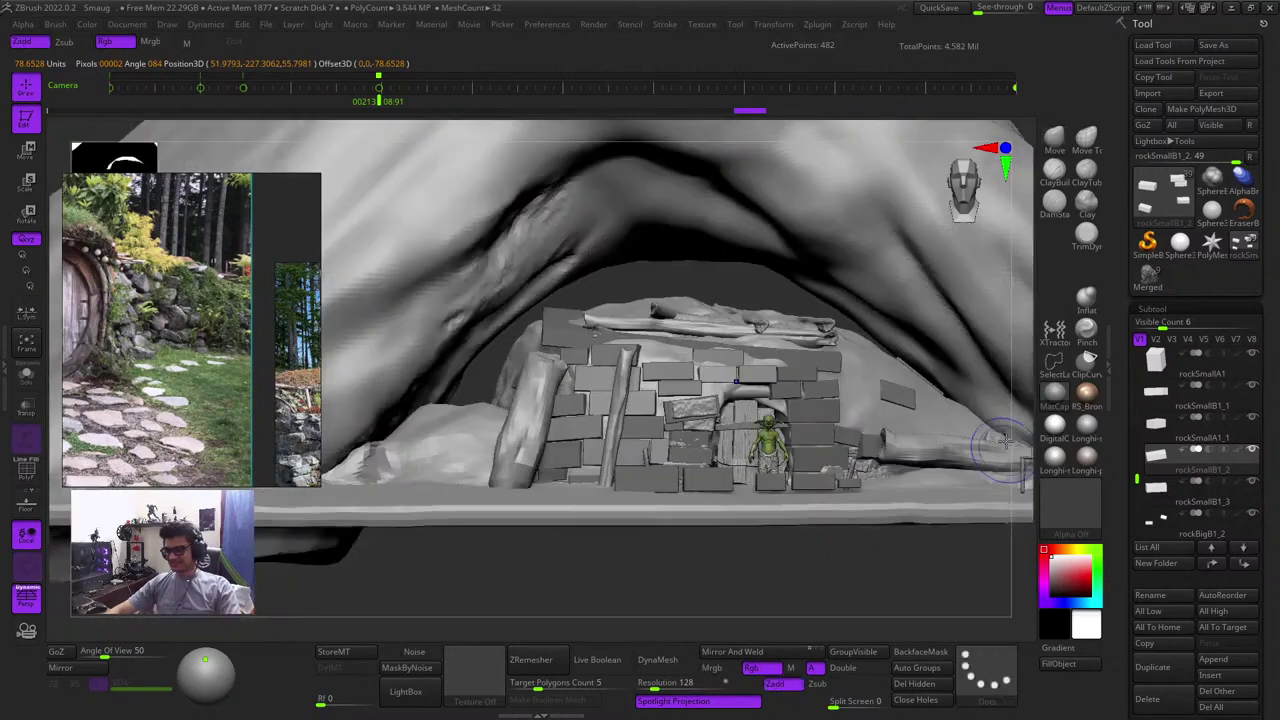
key(shift+f)
key(shift+f)
key(ctrl+w)
key(shift+f)
key(shift+f)
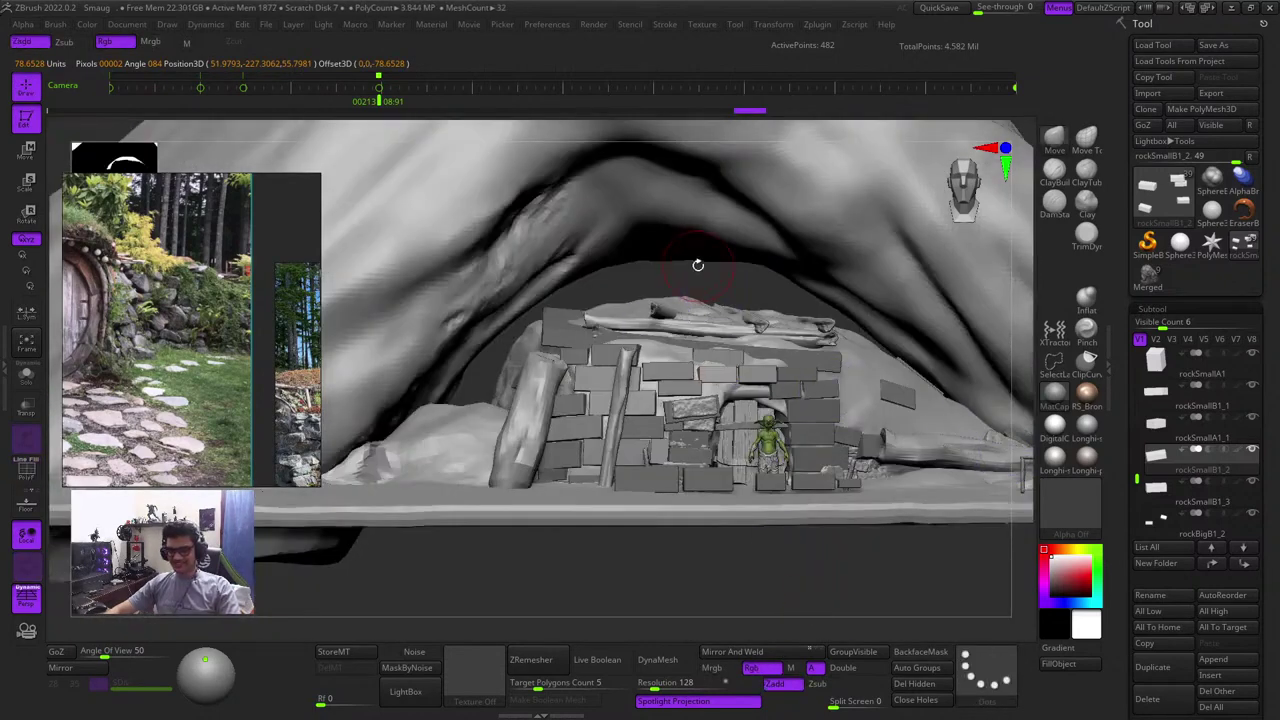
Select the rockSmallB1 blocks above the carved stone and assign each separate block its own polygroup
ctrl+right_drag(697, 266, 731, 286)
alt+click(731, 229)
key(shift+f)
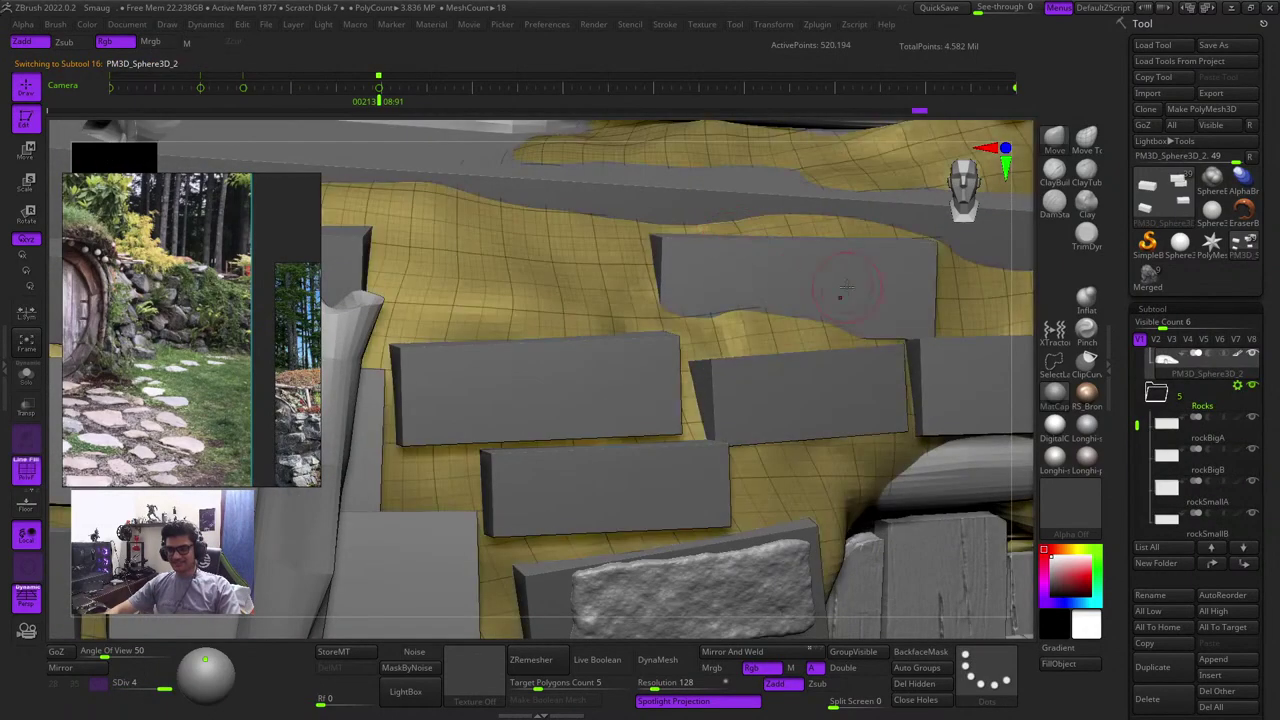
alt+click(846, 291)
key(shift+f)
key(shift+f)
drag(1016, 364, 998, 416)
key(w)
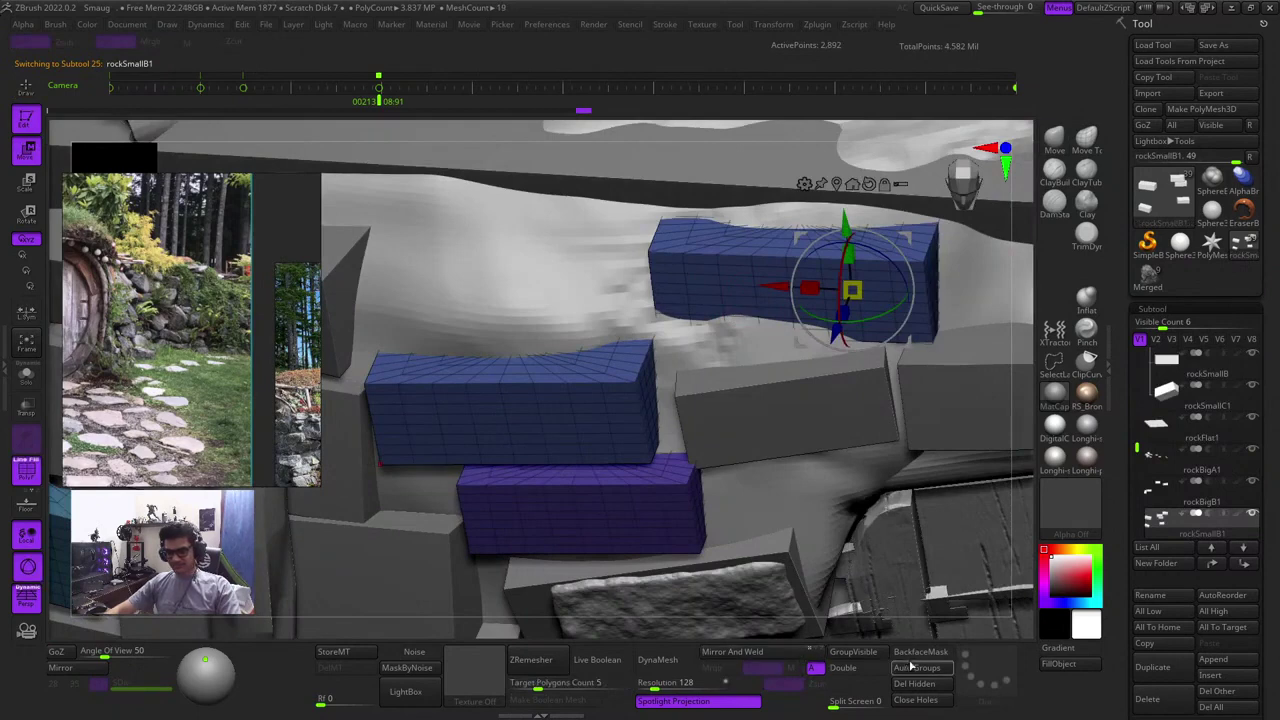
key(shift+f)
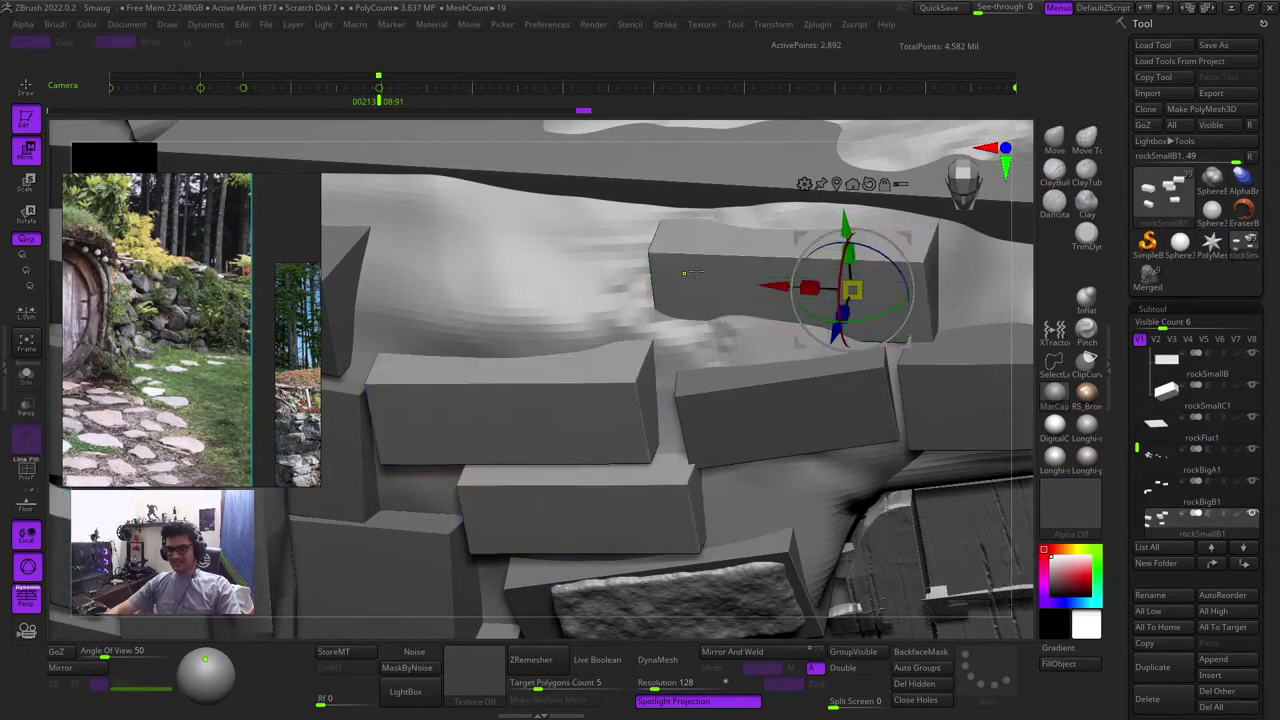
Isolate the rockSmallB1 block in the top course and place a copy of it in the gap beside it
ctrl+click(695, 272)
key(shift+f)
drag(1021, 336, 1022, 365)
key(shift+f)
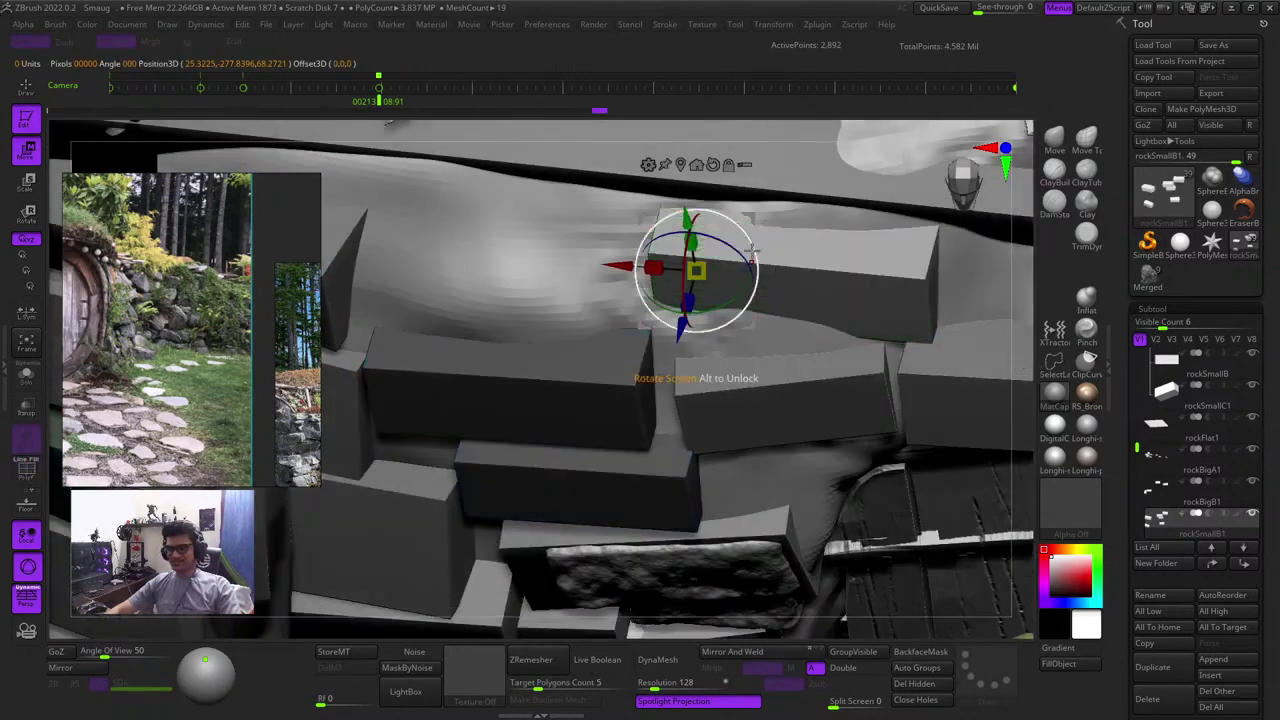
click(677, 170)
key(shift+f)
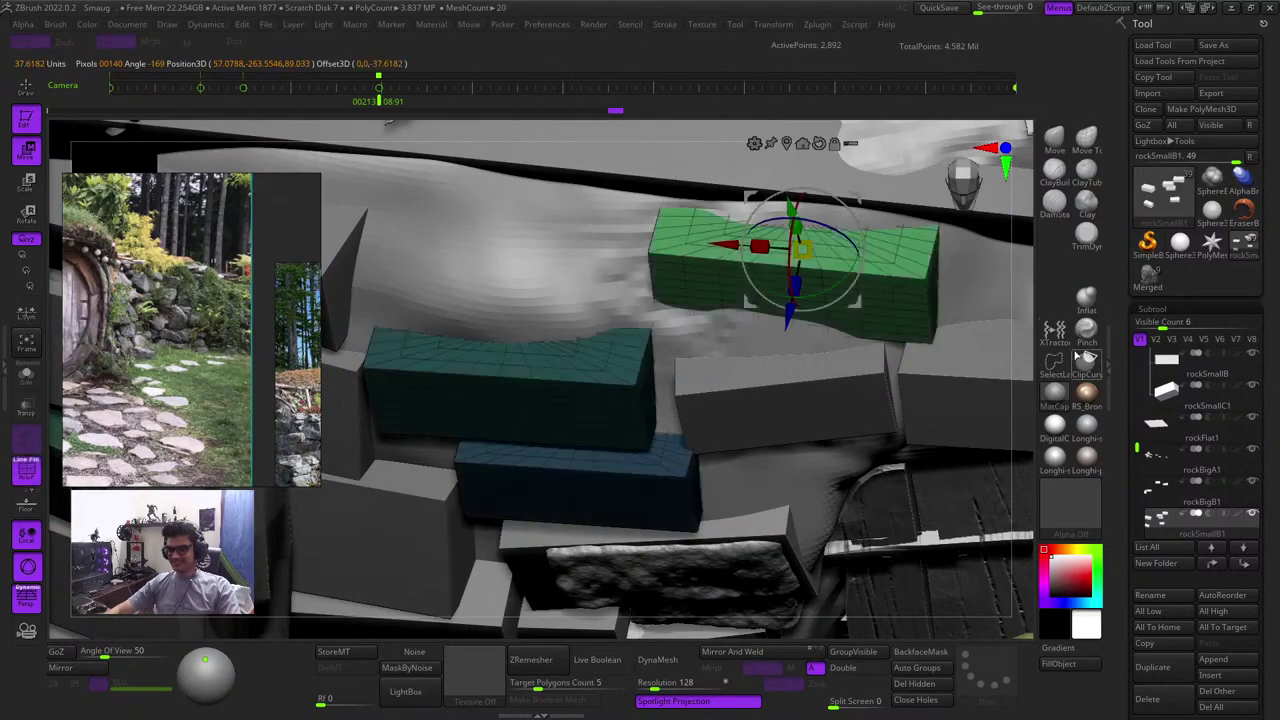
key(shift+f)
alt+drag(1016, 318, 1078, 428)
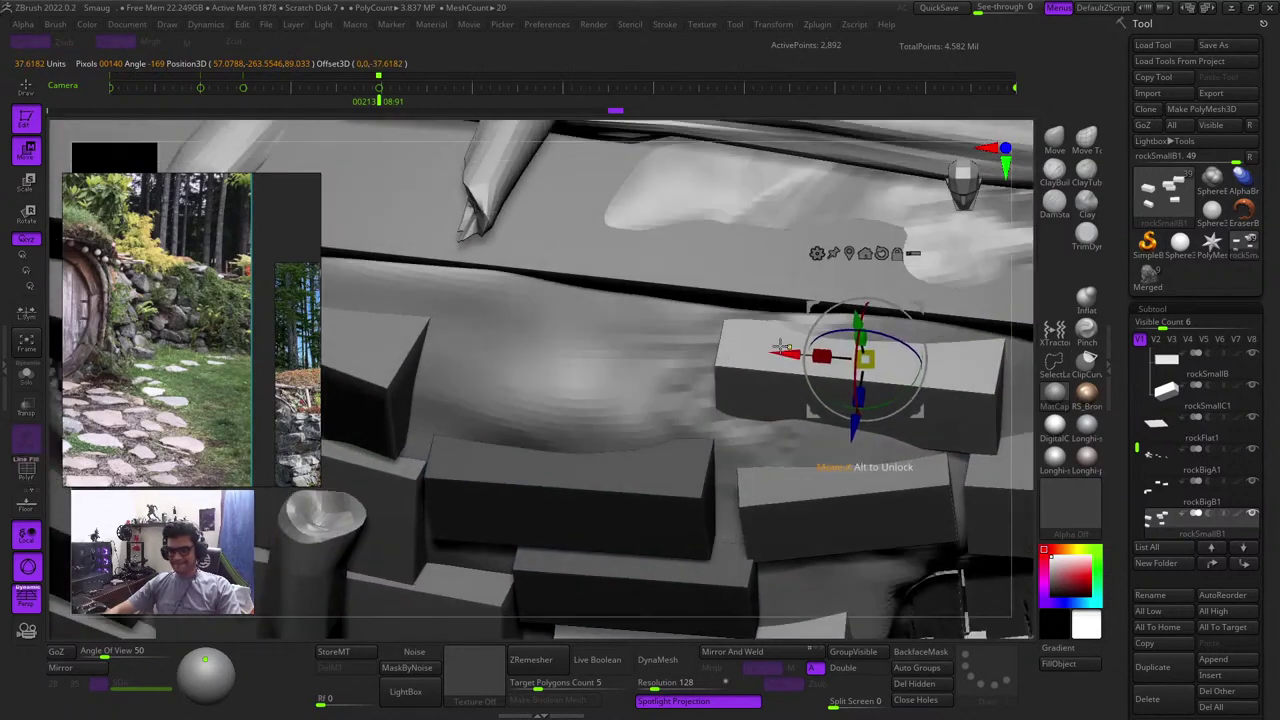
drag(784, 348, 483, 345)
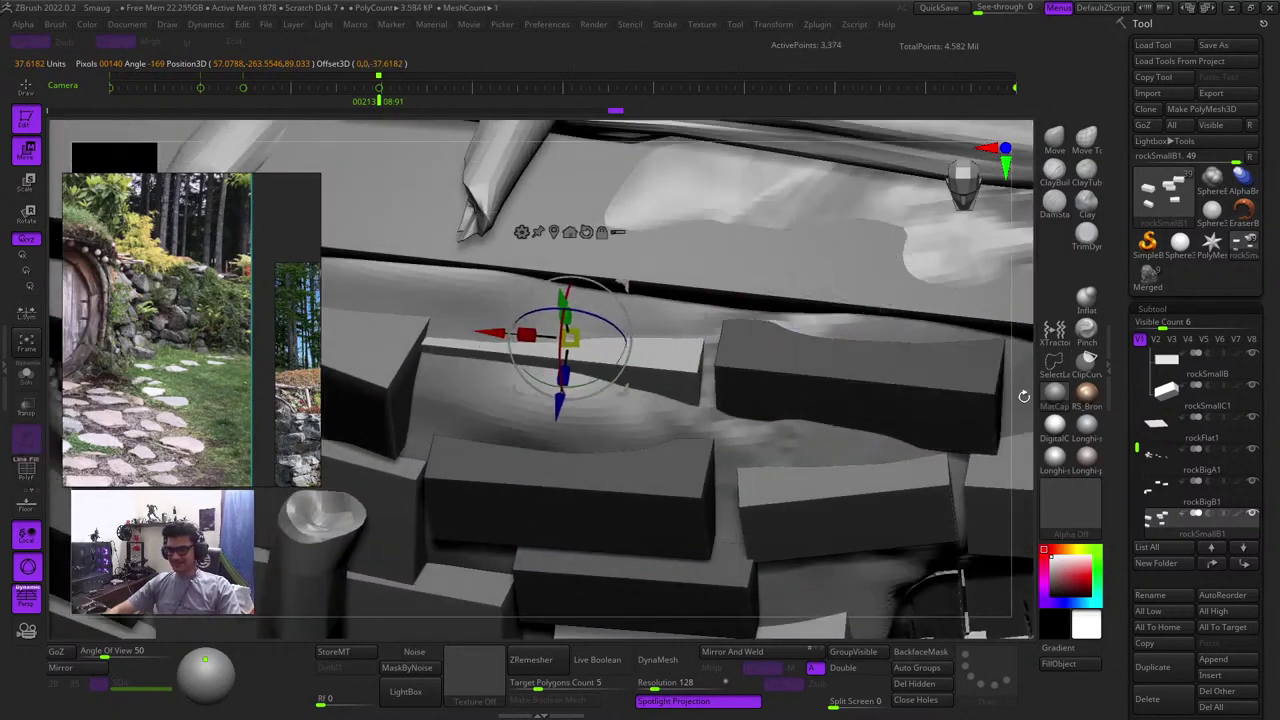
Pull the copied block outward from the mound and raise it toward the roof slab
drag(1024, 396, 955, 424)
drag(556, 414, 549, 451)
shift+drag(1029, 440, 975, 415)
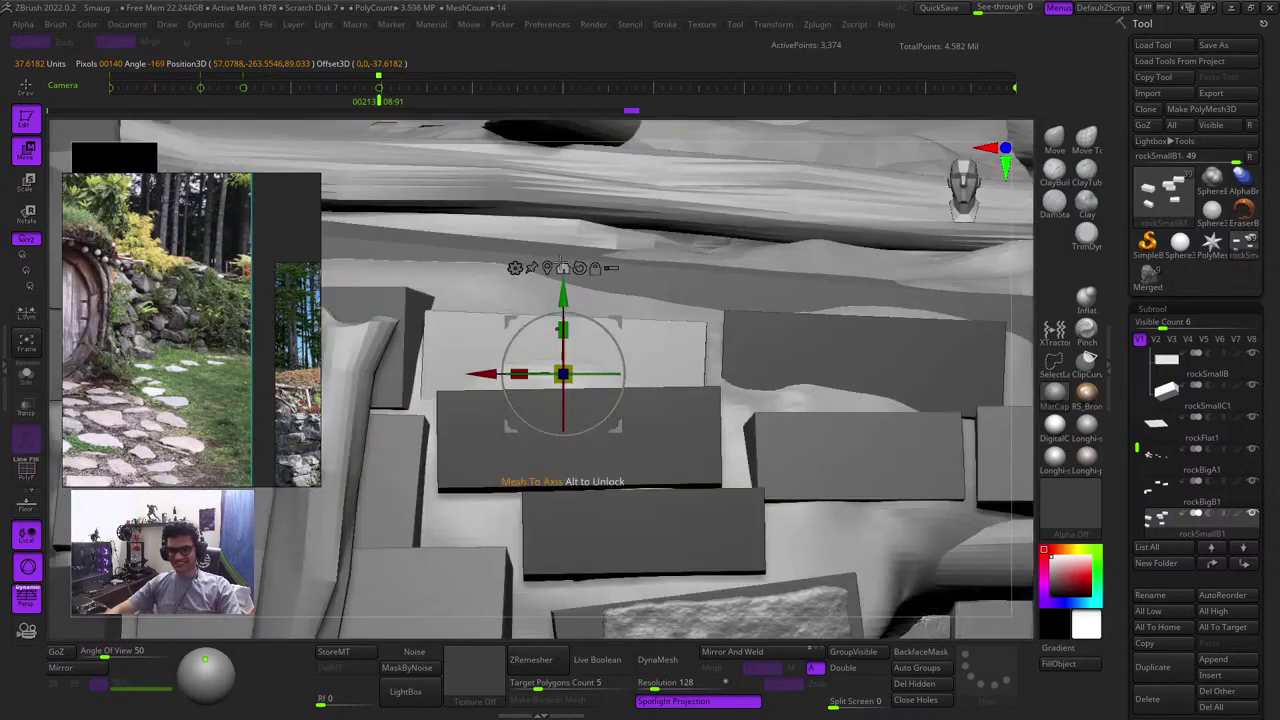
drag(563, 295, 563, 269)
key(q)
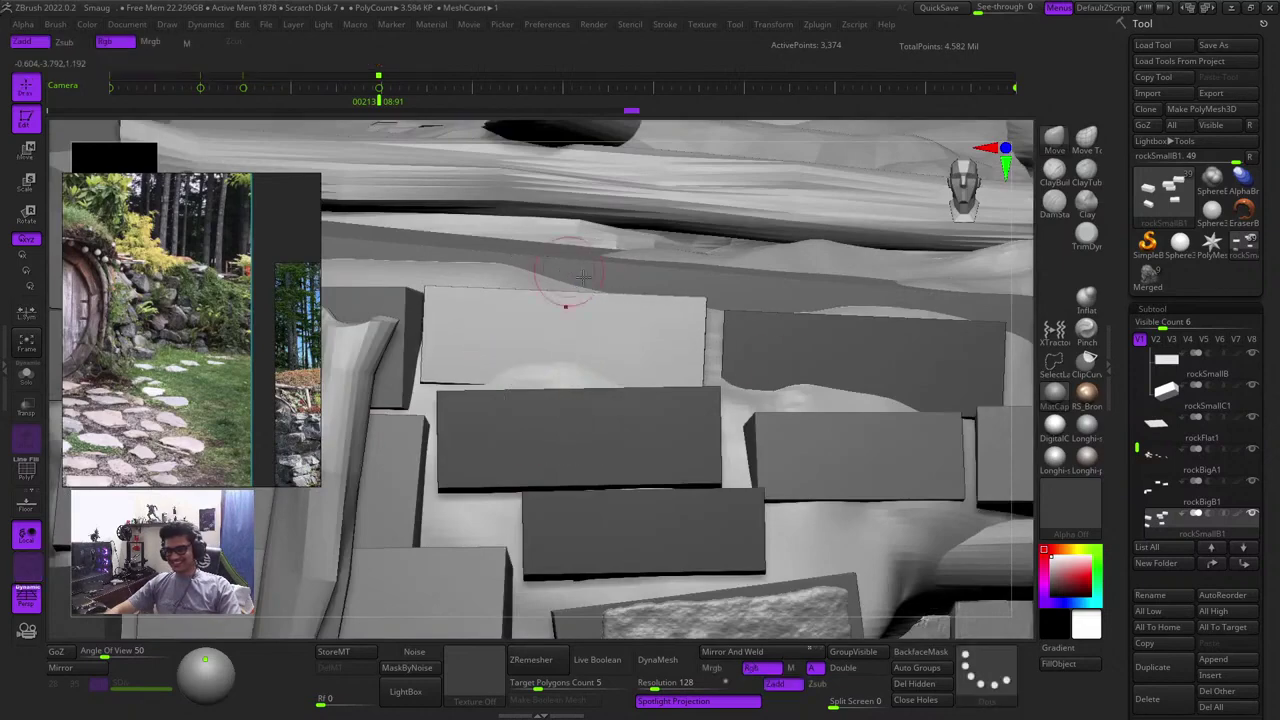
Examine the extended top course close up and within the whole scene from frontal and angled views
ctrl+right_drag(778, 376, 795, 258)
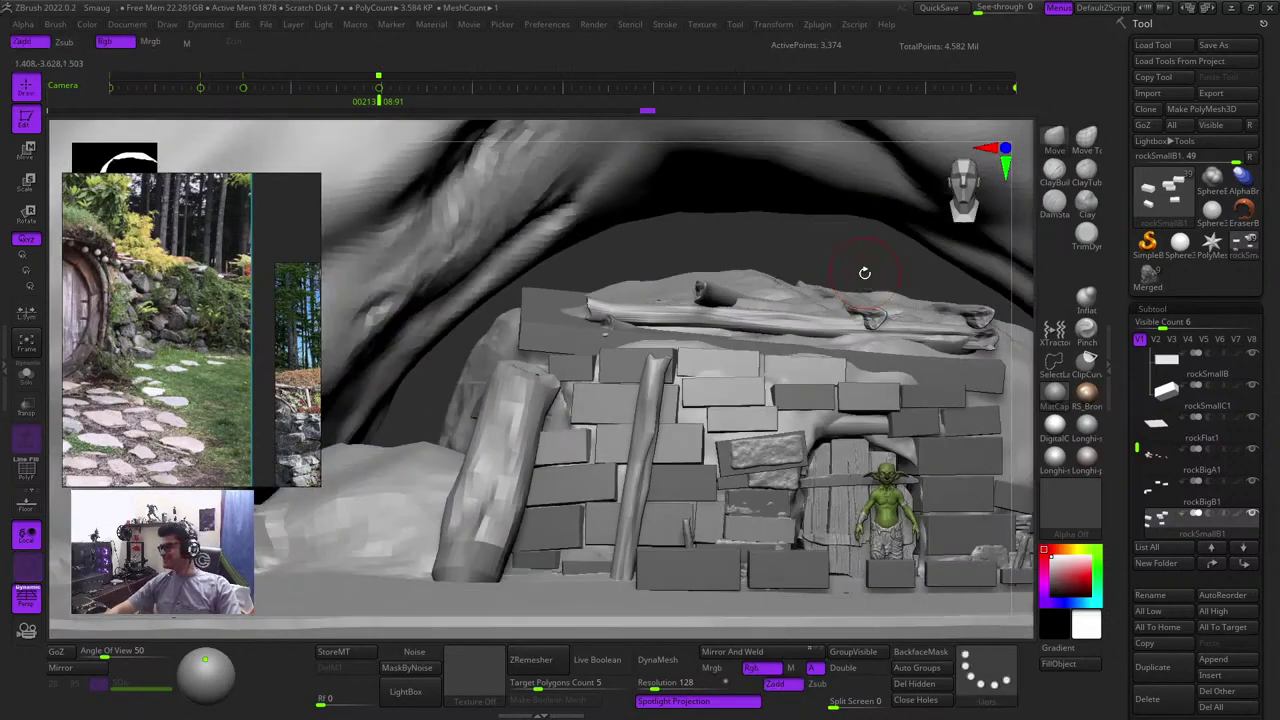
key(f)
key(shift+f)
key(f)
key(shift+f)
key(f)
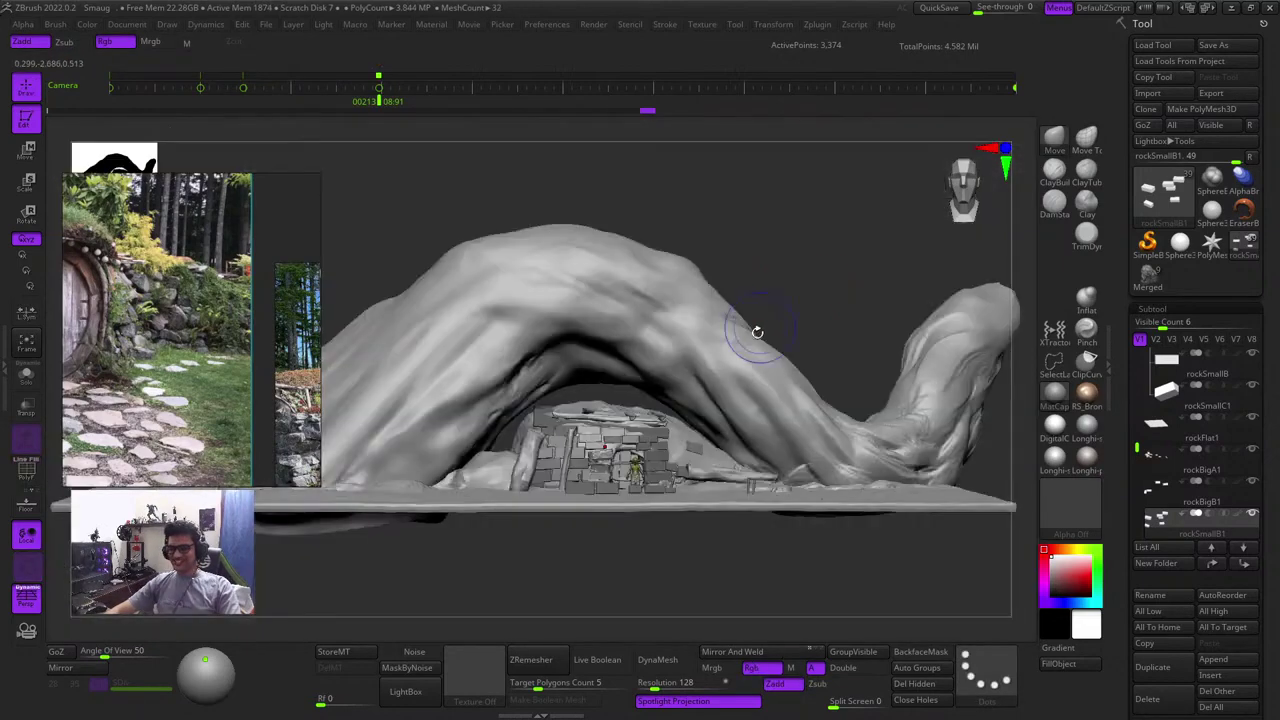
key(shift+f)
key(shift+f)
drag(798, 253, 868, 275)
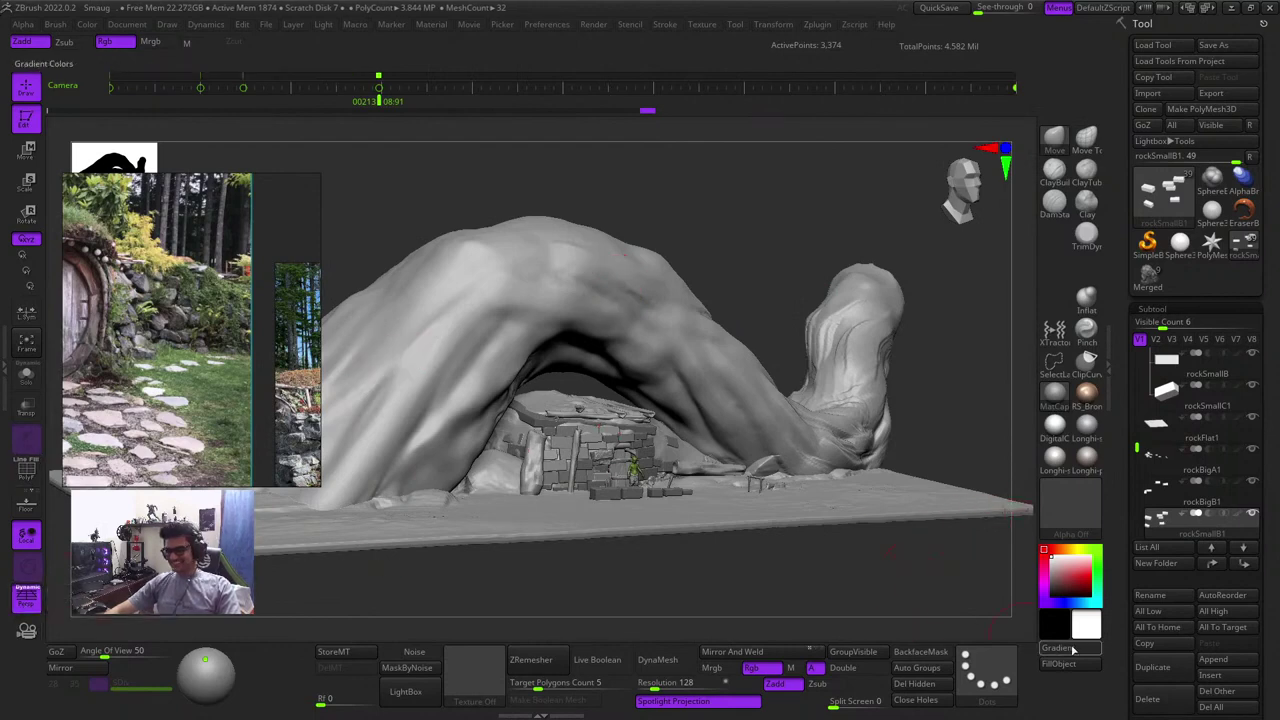
Regroup rockSmallB1 so that every block, including the new copy, has its own polygroup
click(903, 668)
key(f)
key(shift+f)
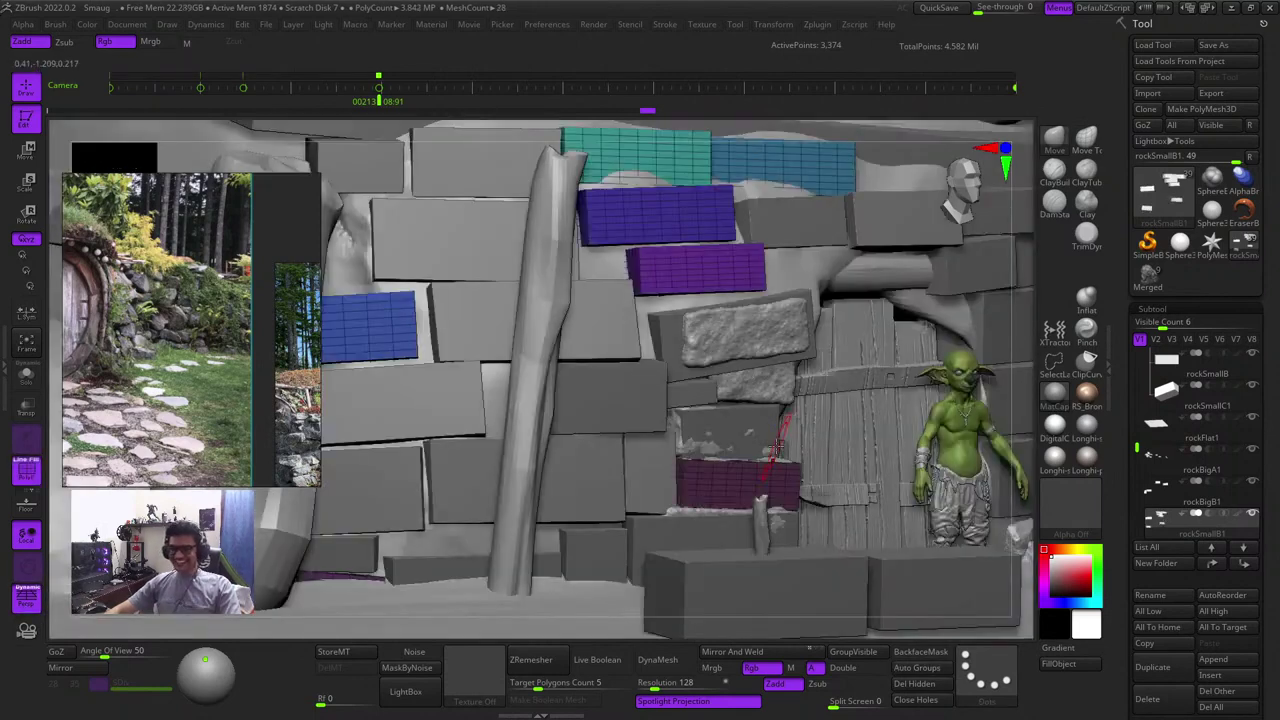
key(f)
key(shift+f)
Examine the whole scene from frontal and raised angles to judge how the hut sits beneath the arch
drag(811, 186, 779, 264)
right_drag(779, 265, 804, 248)
mouse_move(1163, 192)
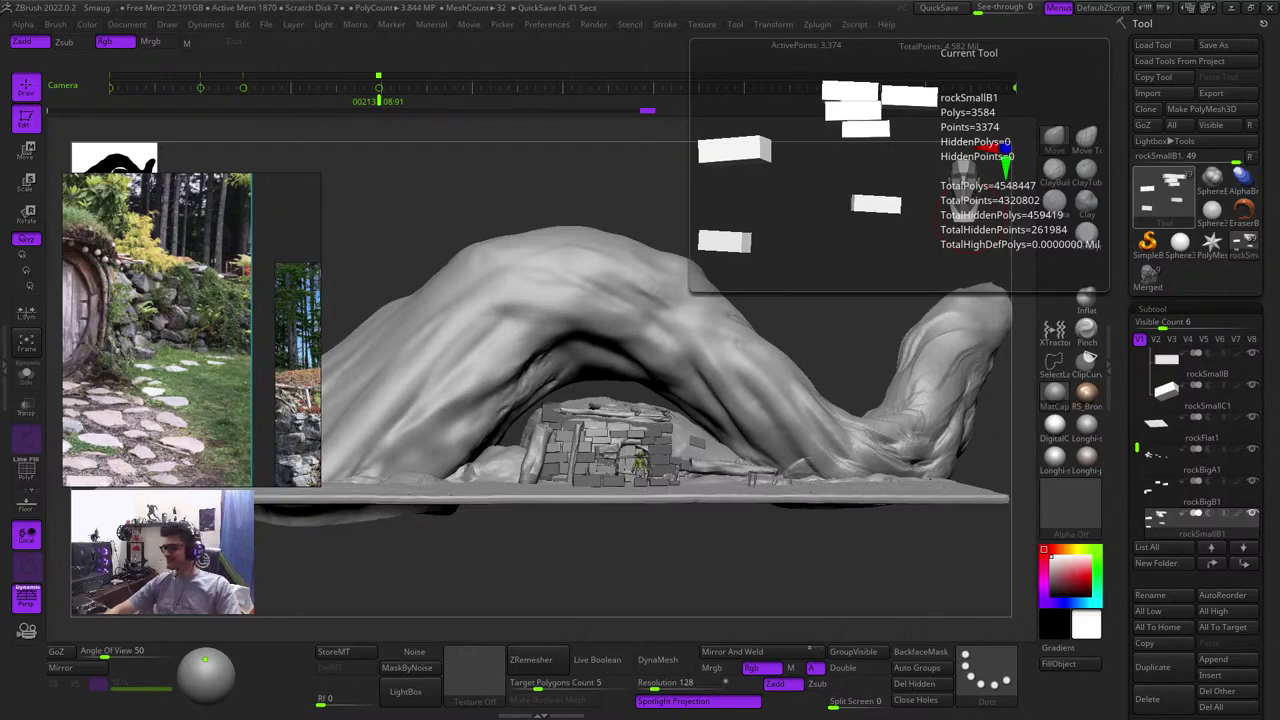
drag(868, 272, 840, 314)
drag(800, 236, 778, 277)
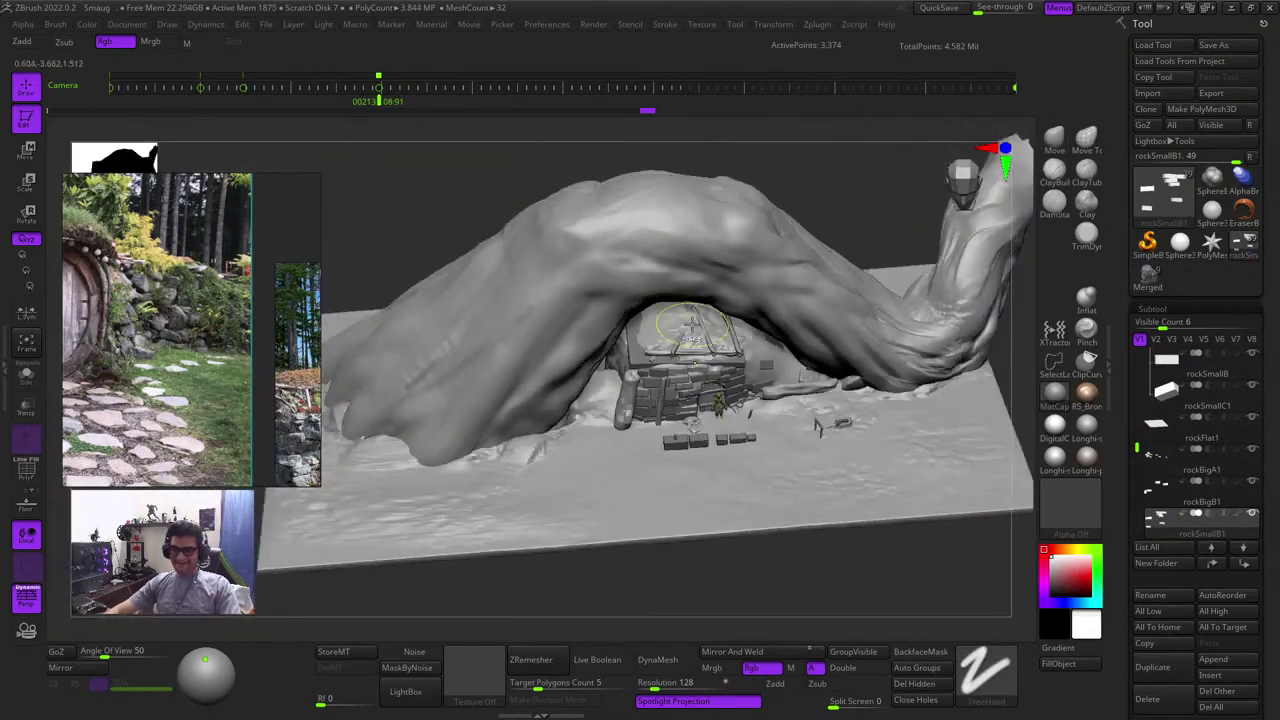
shift+drag(489, 183, 479, 167)
key(shift+f)
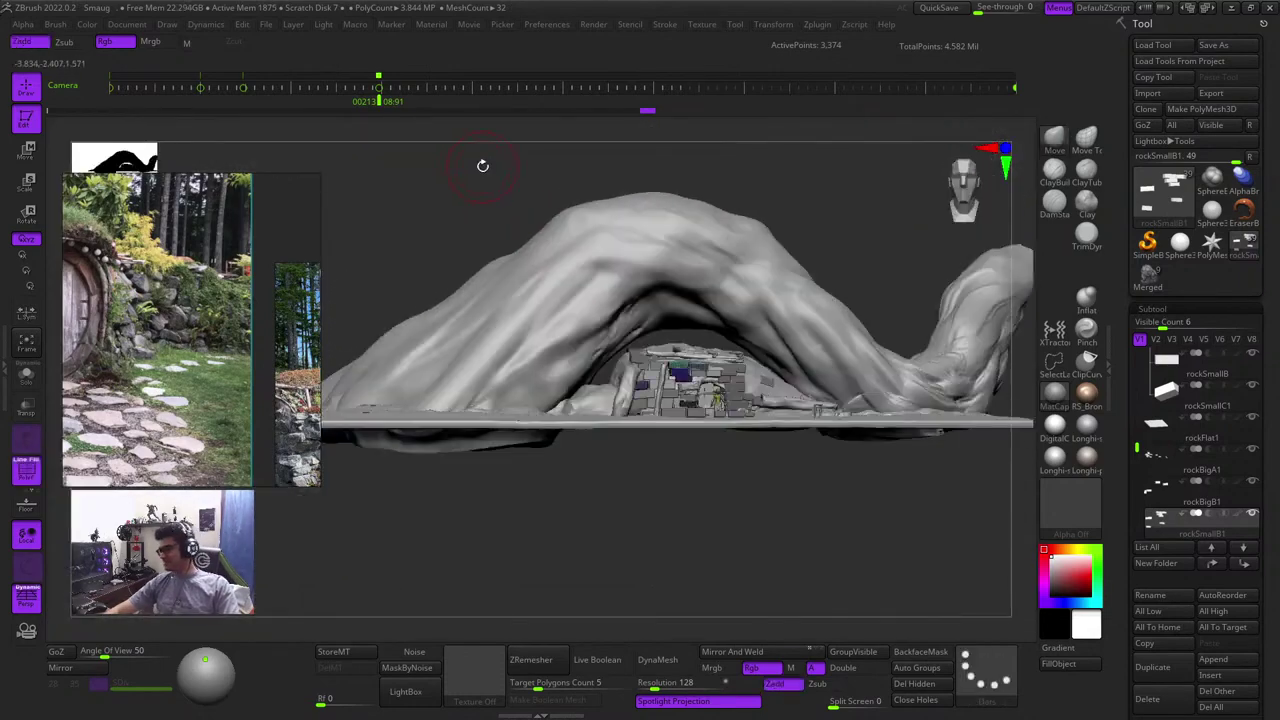
key(f)
key(shift+f)
Inspect the hut's stone wall from an angle and from the front, with and without polygroup colours
right_drag(818, 280, 868, 550)
key(shift+f)
key(shift+f)
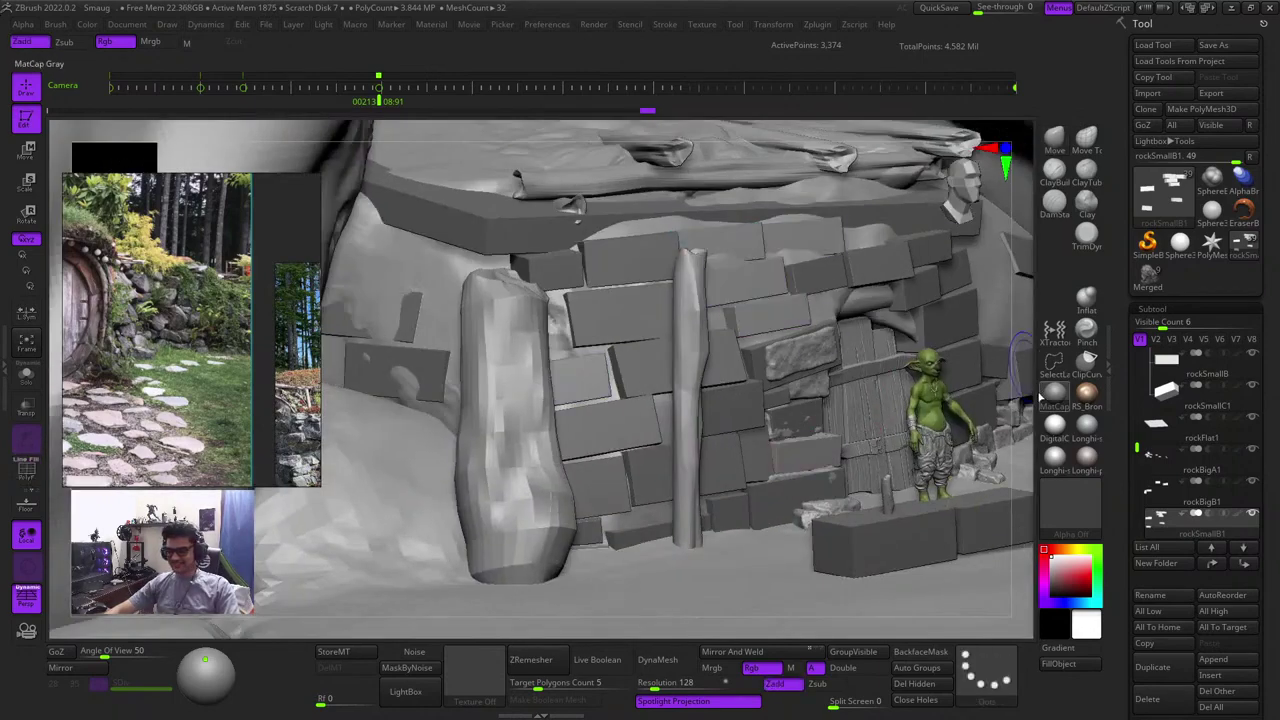
shift+right_drag(850, 345, 770, 355)
key(shift+f)
key(f)
key(shift+f)
key(f)
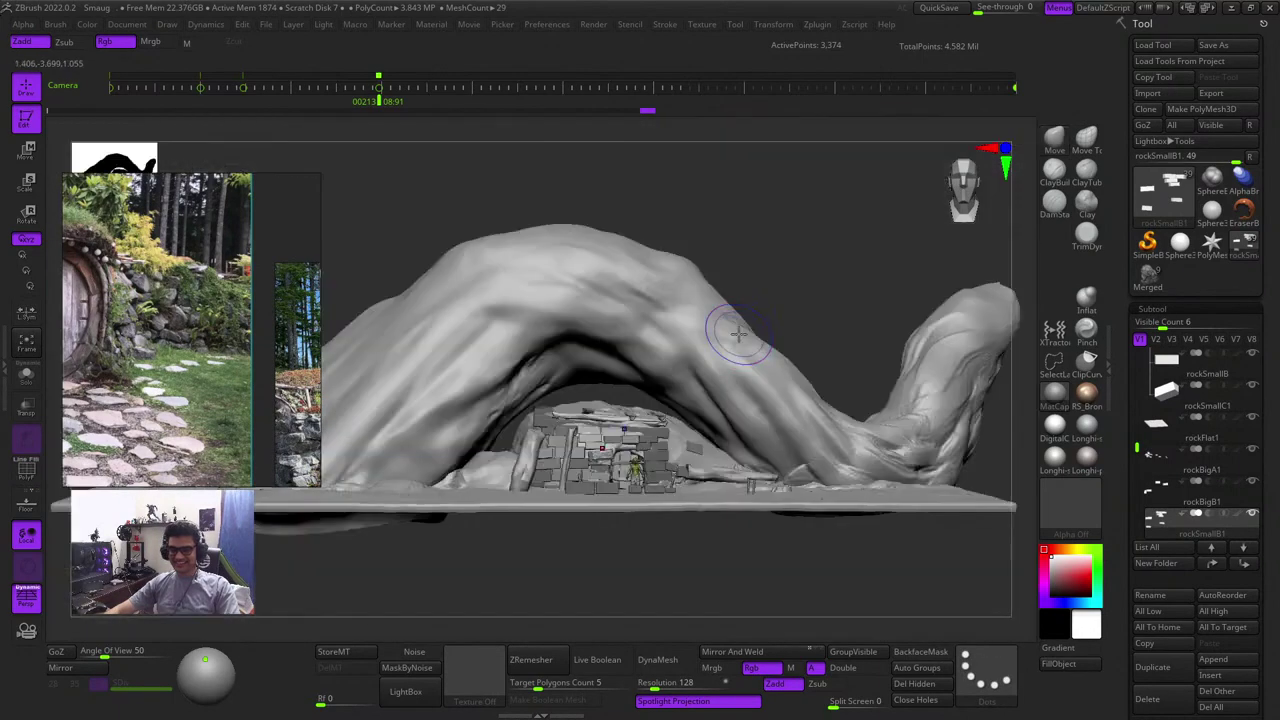
key(shift+f)
key(shift+f)
key(f)
Isolate the small block directly above the carved stone and centre the transform gizmo on it
key(w)
ctrl+click(687, 273)
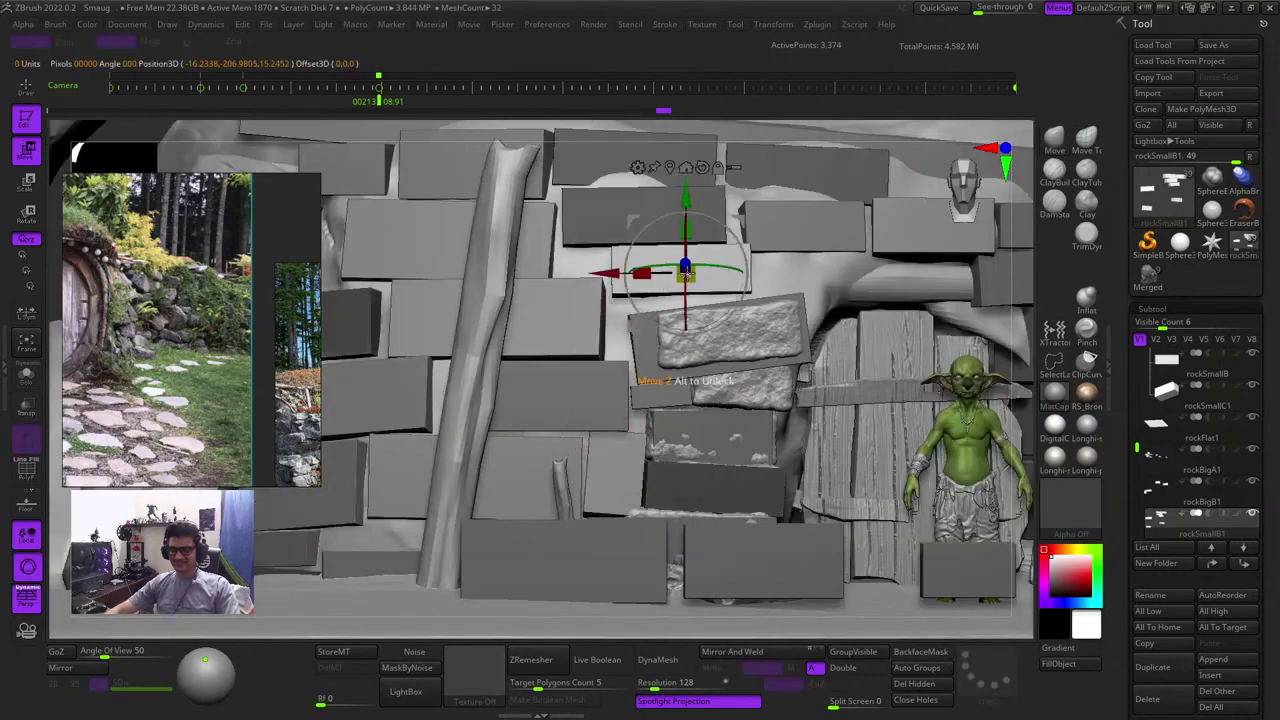
key(shift+f)
key(shift+f)
alt+right_drag(1018, 296, 953, 404)
ctrl+right_drag(653, 318, 686, 298)
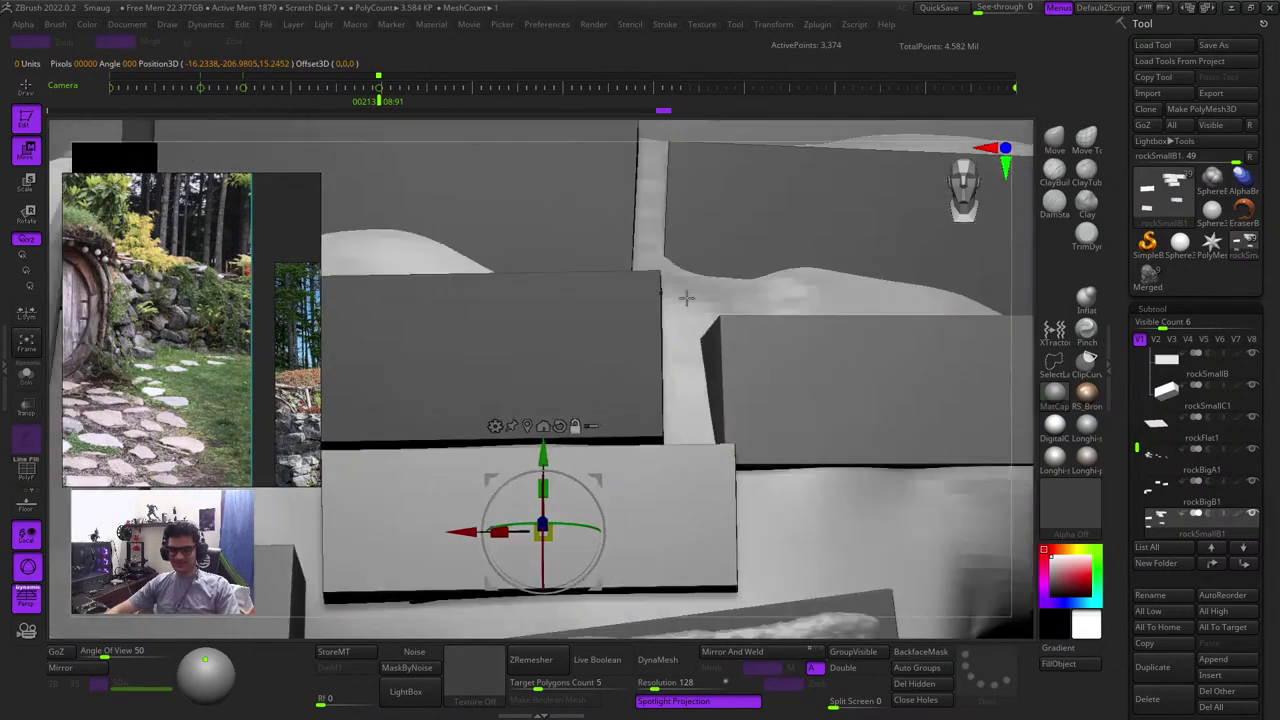
alt+click(561, 424)
alt+click(527, 426)
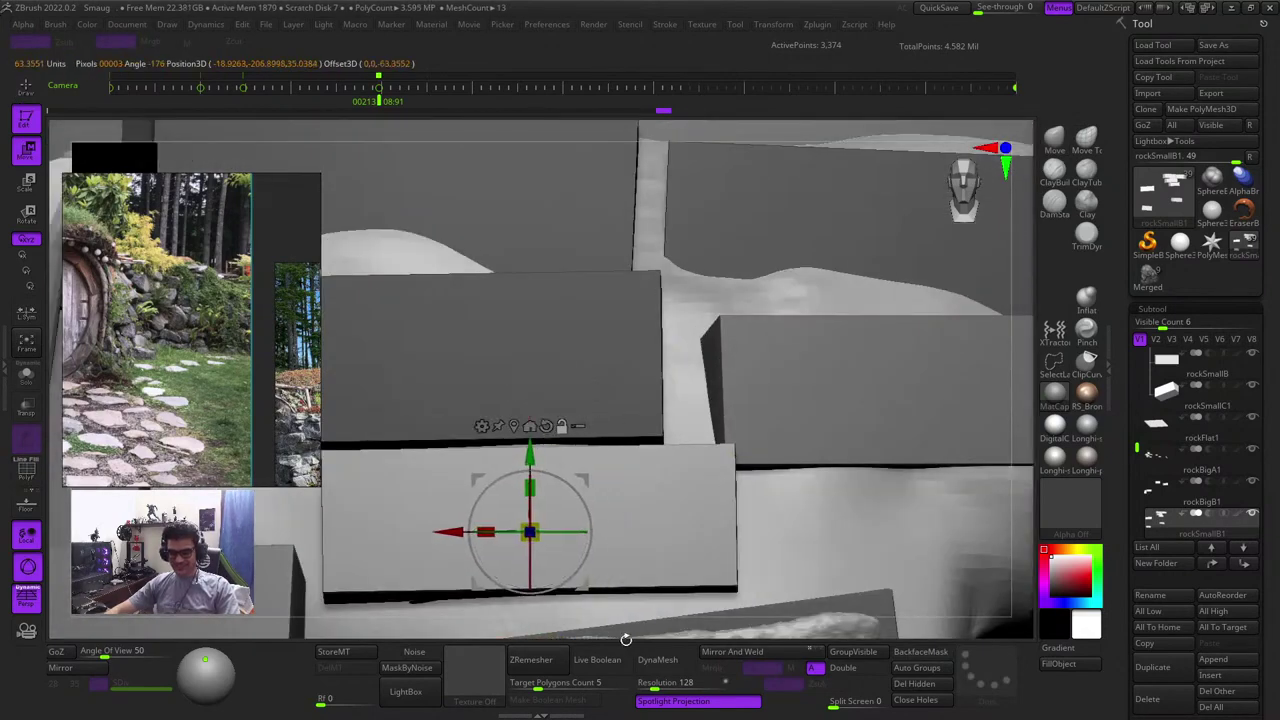
alt+right_drag(603, 631, 699, 580)
drag(628, 628, 632, 646)
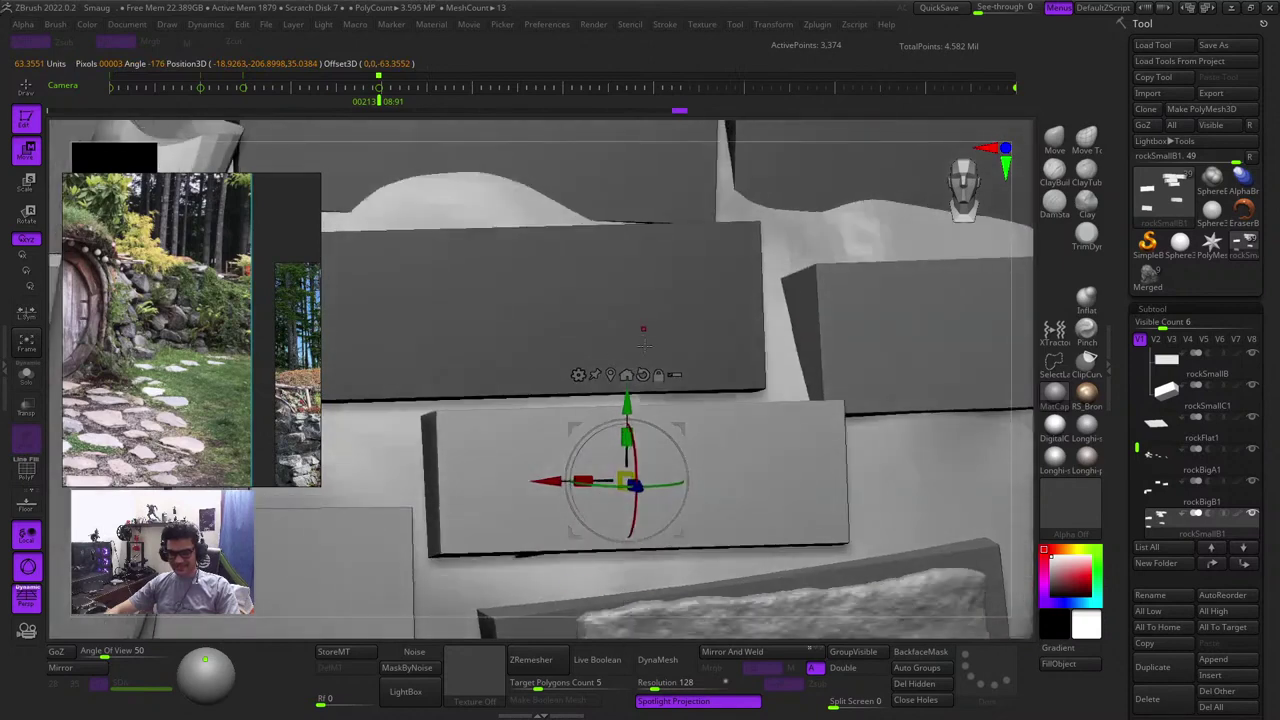
Lower the isolated block toward the carved stone, enlarge it, and shift it sideways along its course
drag(630, 404, 630, 422)
drag(626, 498, 669, 473)
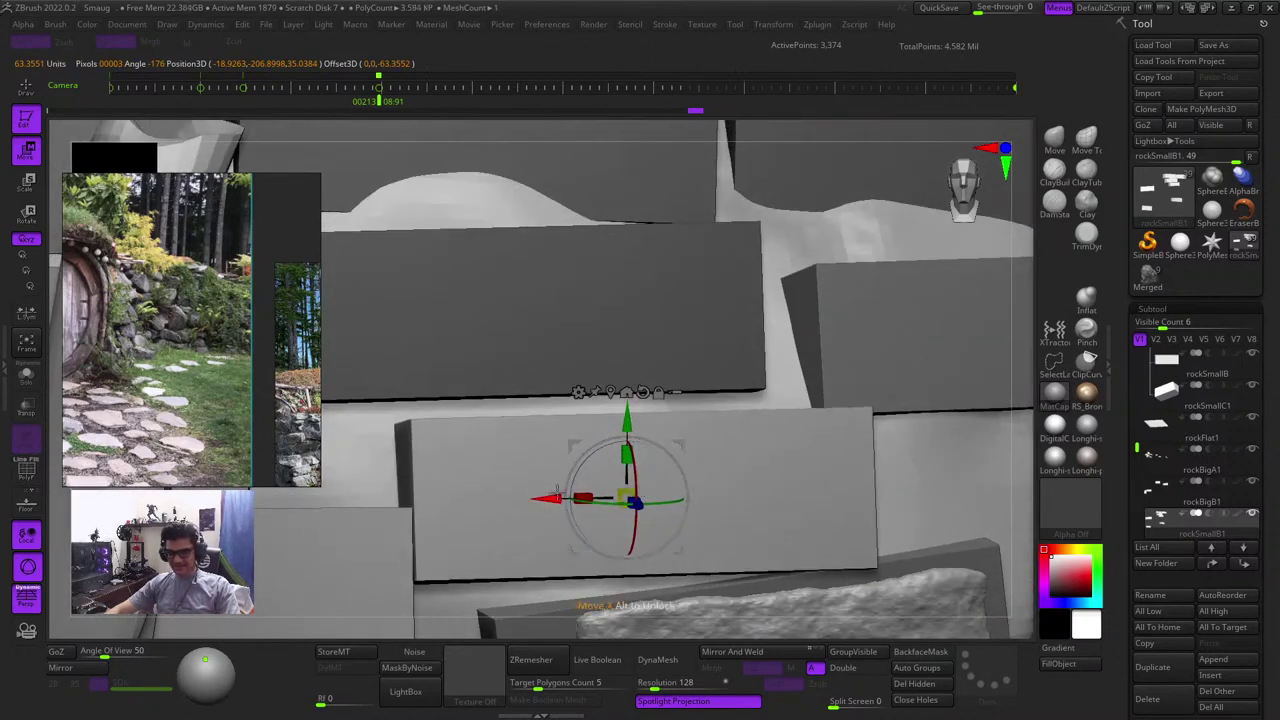
drag(557, 492, 582, 492)
key(q)
Isolate the enlarged block again from a raised side angle and push it slightly back into the wall
alt+drag(604, 628, 649, 304)
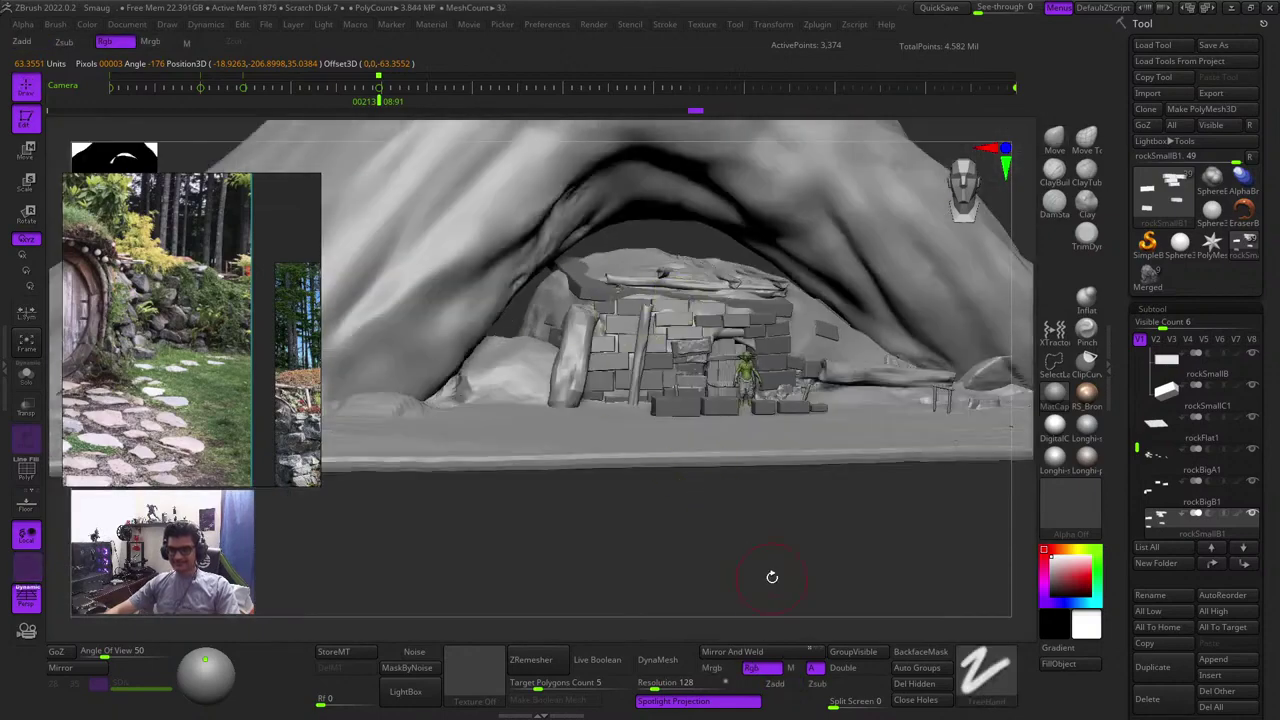
drag(772, 577, 816, 549)
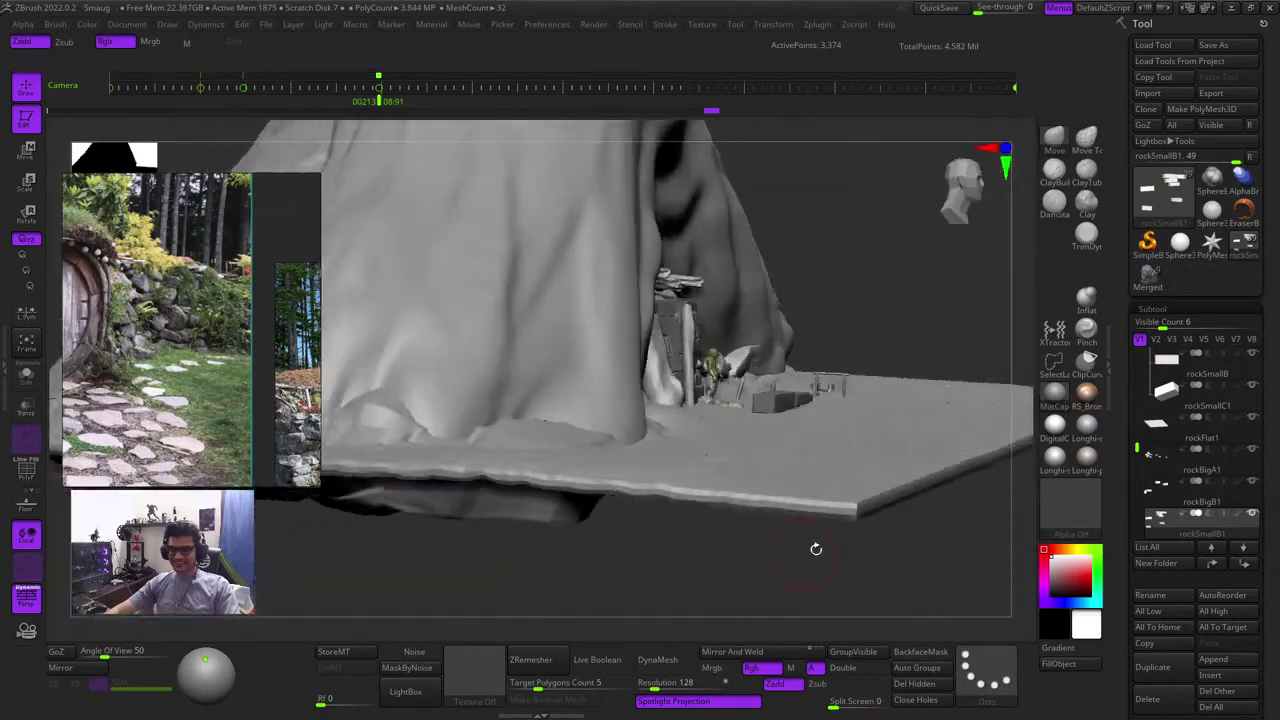
right_drag(816, 549, 797, 626)
mouse_move(946, 535)
right_down()
mouse_move(947, 586)
mouse_move(890, 537)
right_up()
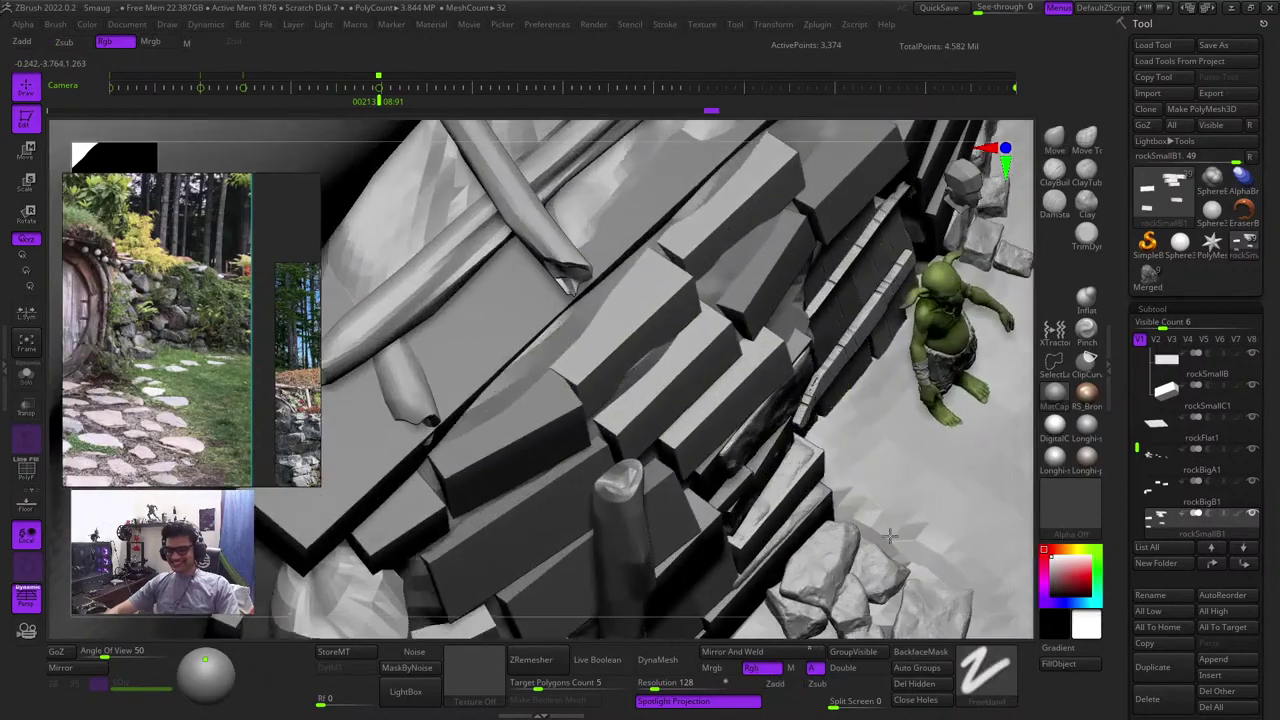
ctrl+click(775, 375)
key(w)
ctrl+right_drag(722, 330, 800, 480)
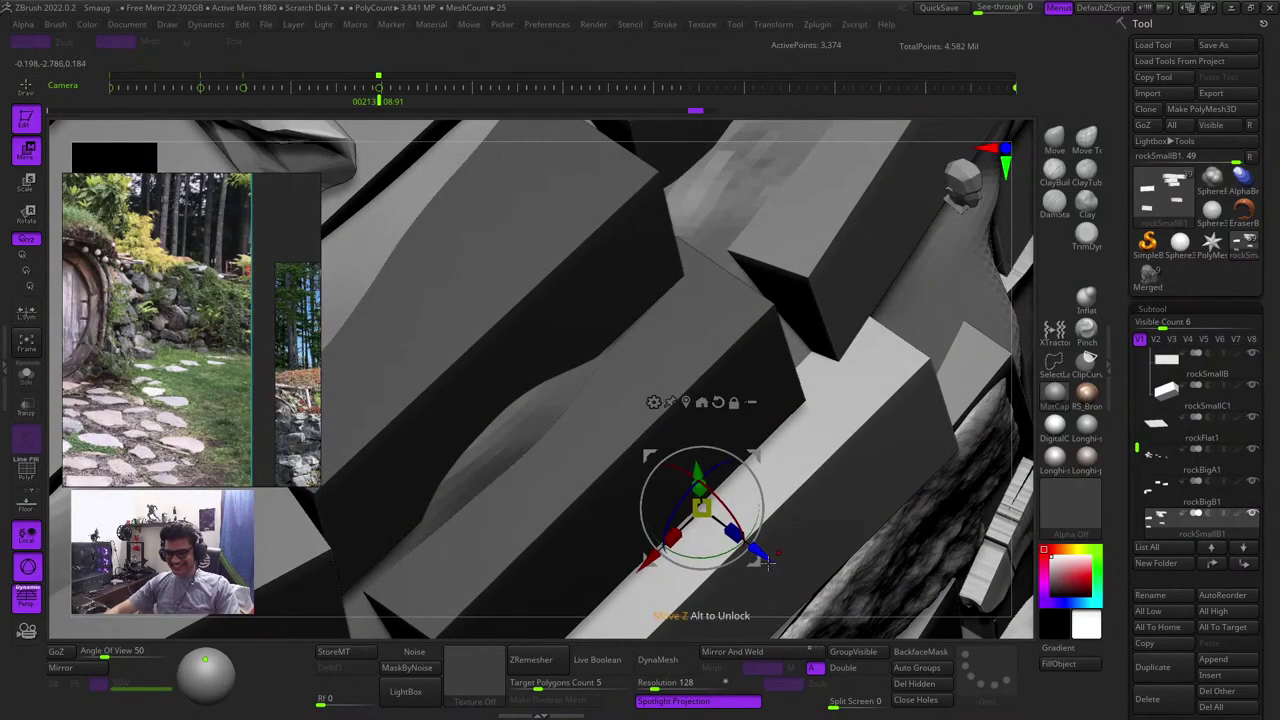
mouse_move(765, 560)
mouse_down()
mouse_move(722, 545)
mouse_move(746, 555)
mouse_up()
key(q)
Examine the adjusted wall blocks from above and from the front, comparing shaded and polygroup displays
mouse_move(823, 349)
ctrl+right_down()
mouse_move(728, 322)
mouse_move(844, 414)
mouse_move(805, 363)
ctrl+right_up()
right_drag(537, 223, 607, 319)
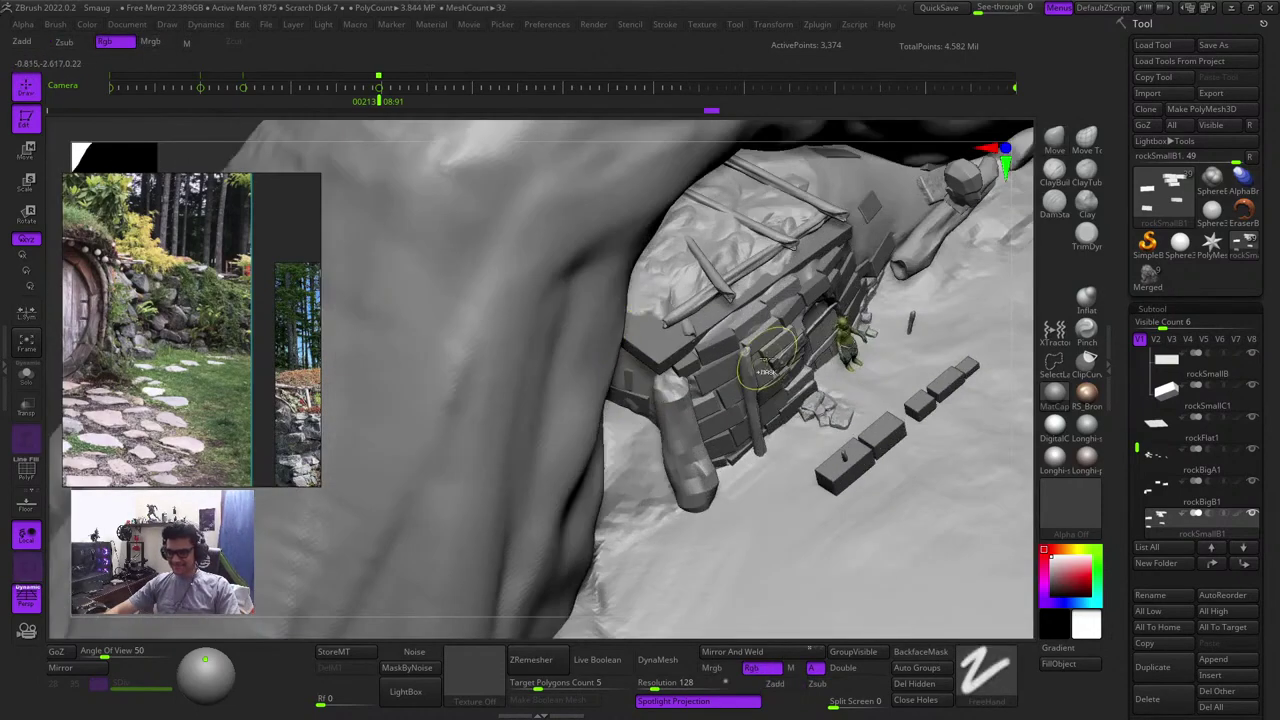
ctrl+right_drag(767, 362, 808, 443)
shift+right_drag(1040, 425, 1012, 355)
key(shift+f)
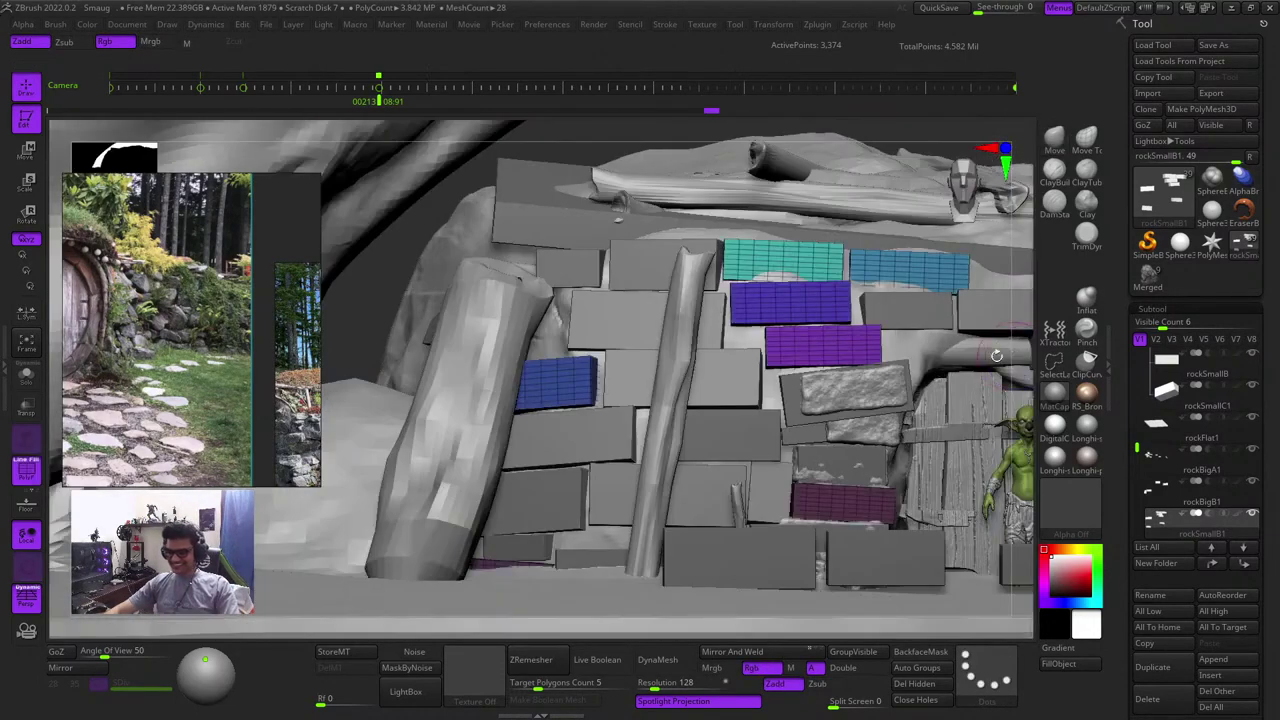
key(f)
key(f)
key(shift+f)
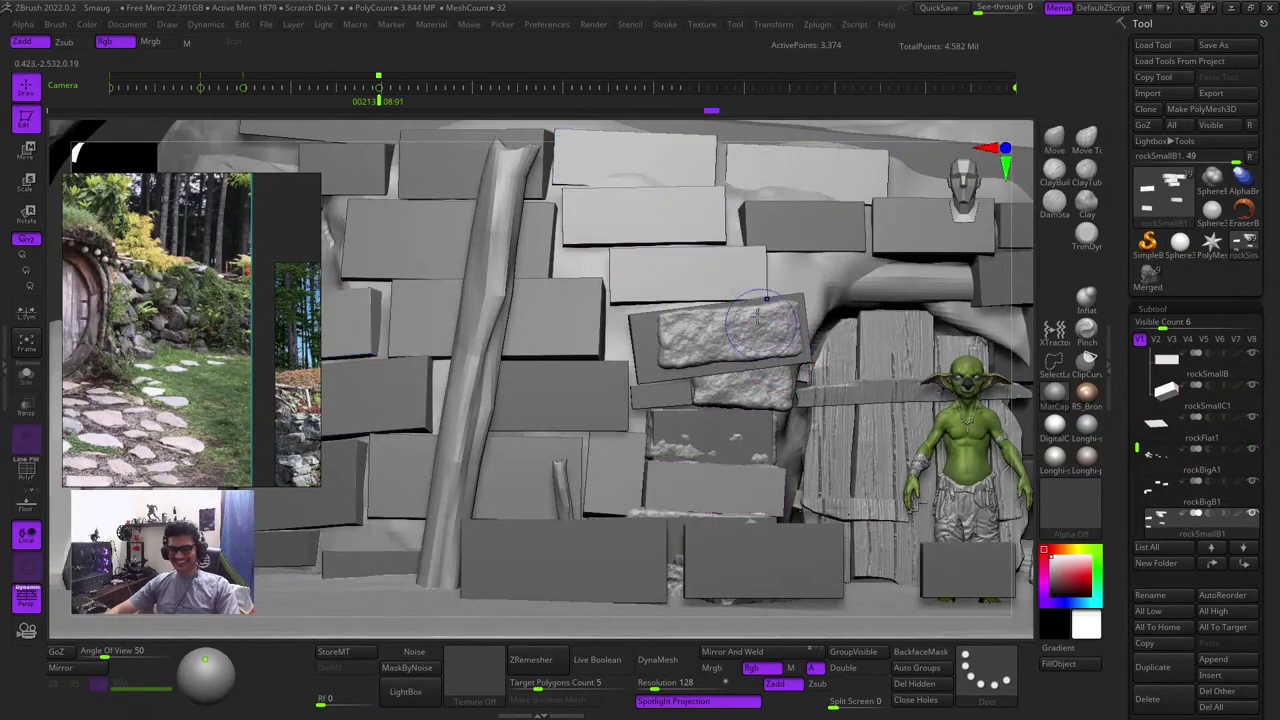
key(f)
key(shift+f)
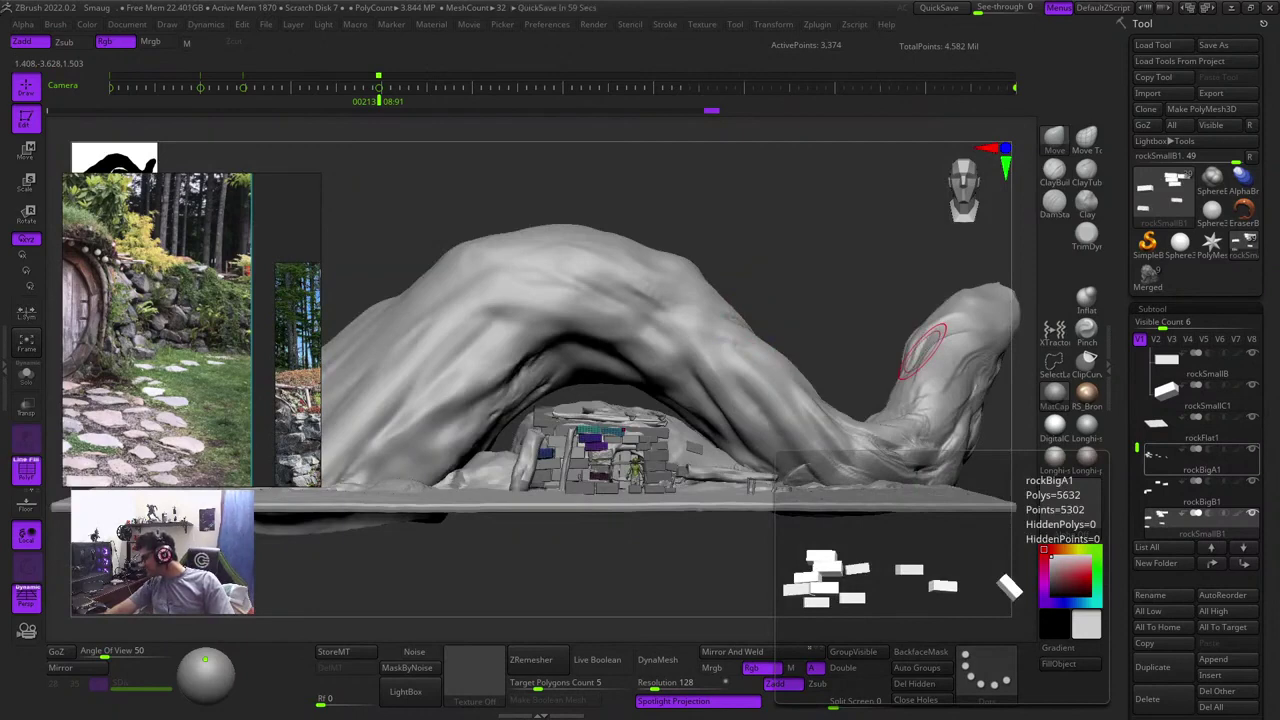
Examine the hut, roof slab, and mound from raised and lower three-quarter angles for remaining gaps
key(shift+f)
drag(737, 266, 797, 337)
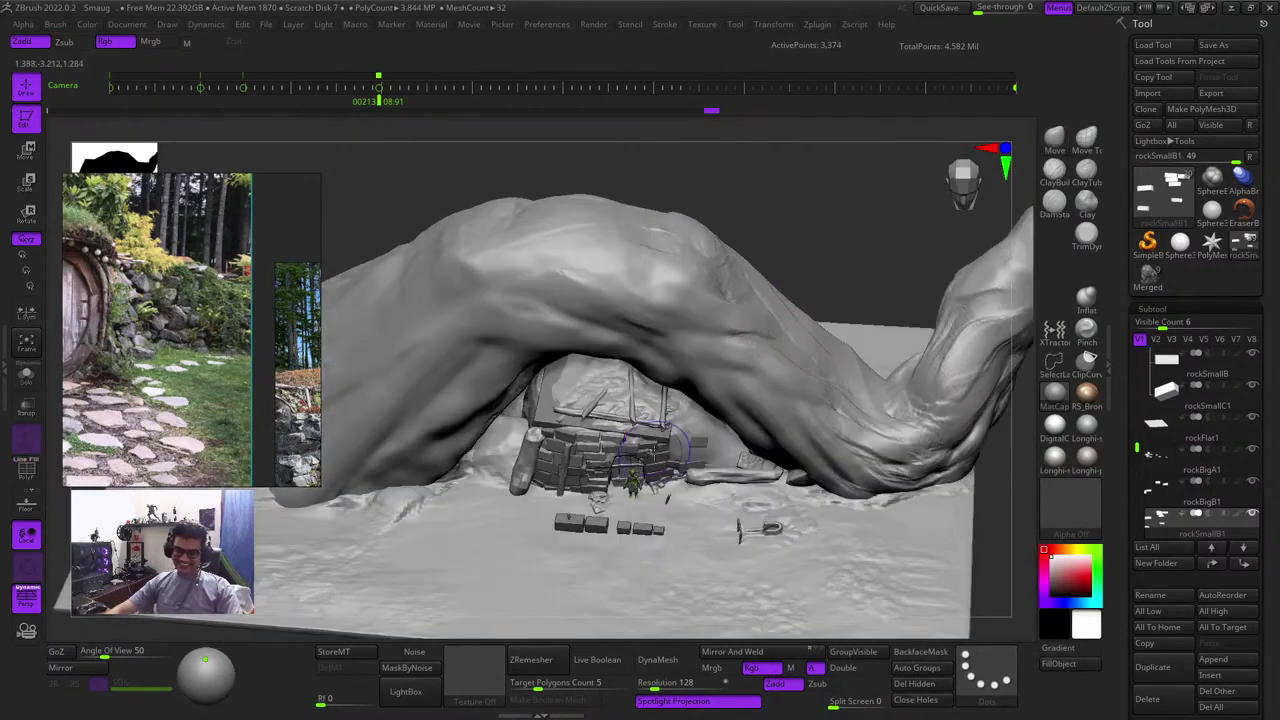
key(shift+f)
key(shift+f)
ctrl+right_drag(597, 449, 586, 512)
key(w)
key(q)
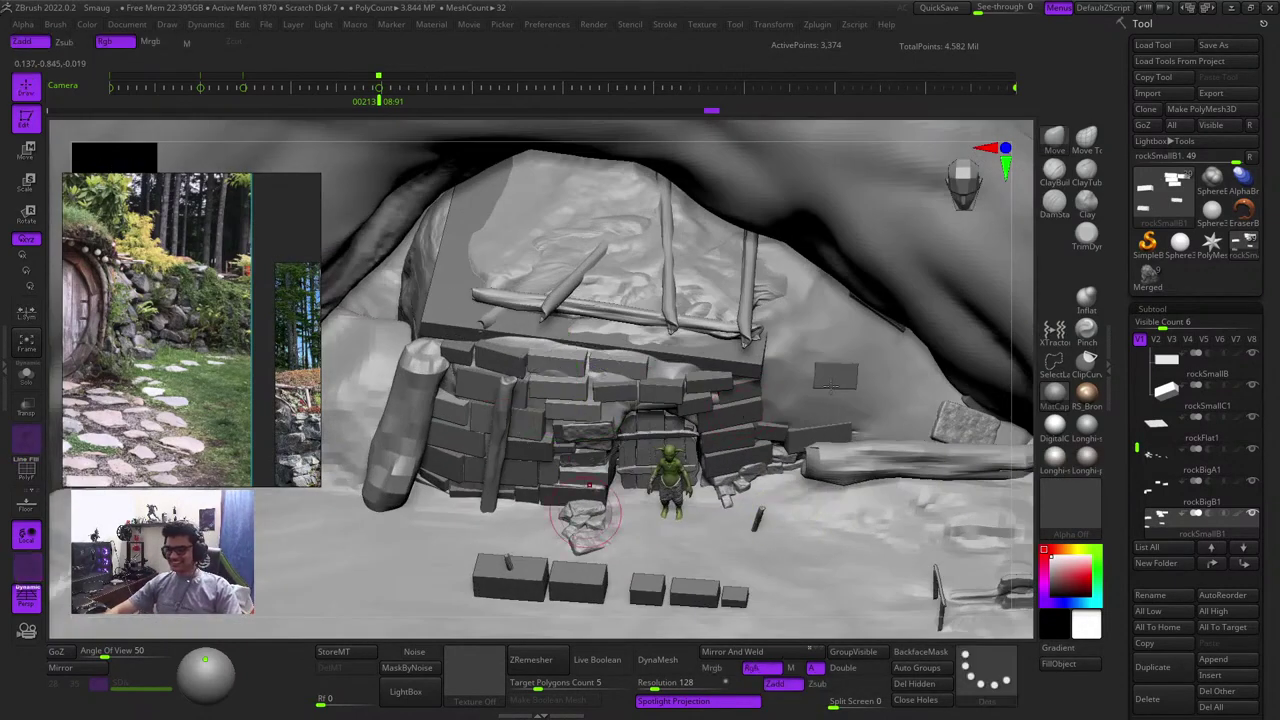
key(shift+f)
key(shift+f)
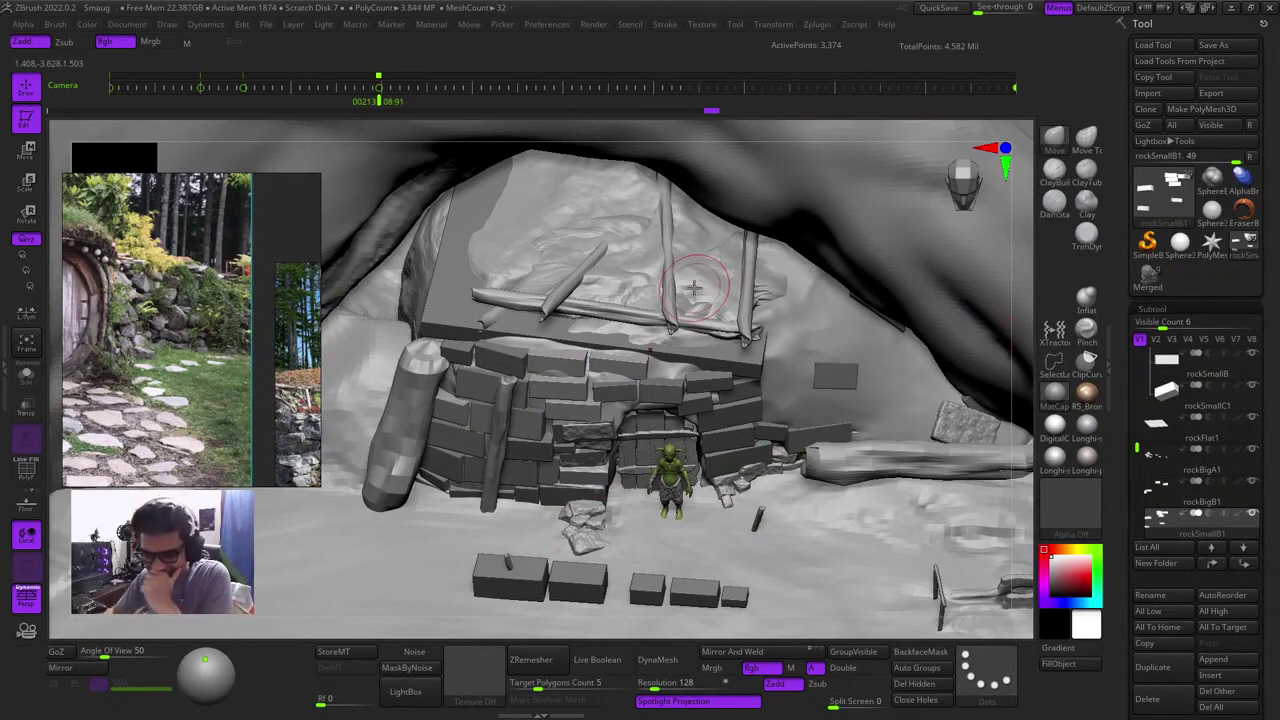
drag(1030, 385, 990, 325)
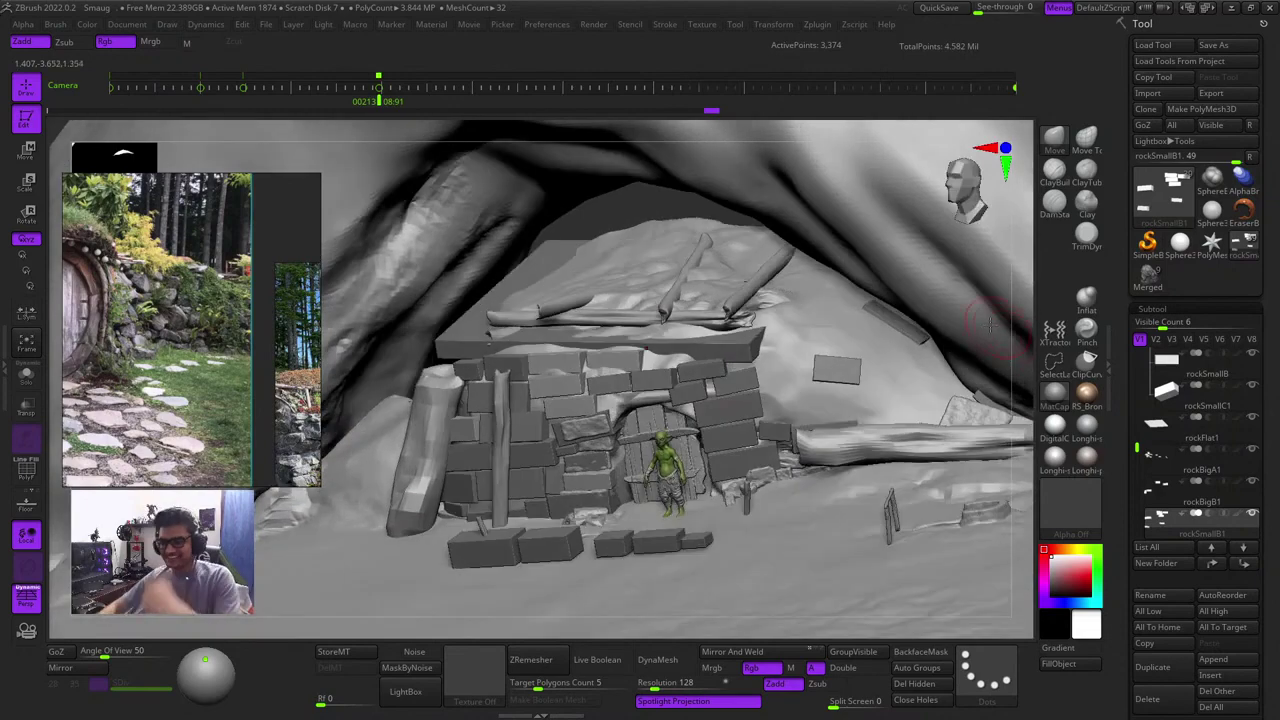
Select the rockBigB block, the second large one in the loose row in front of the hut
right_drag(1013, 357, 1028, 338)
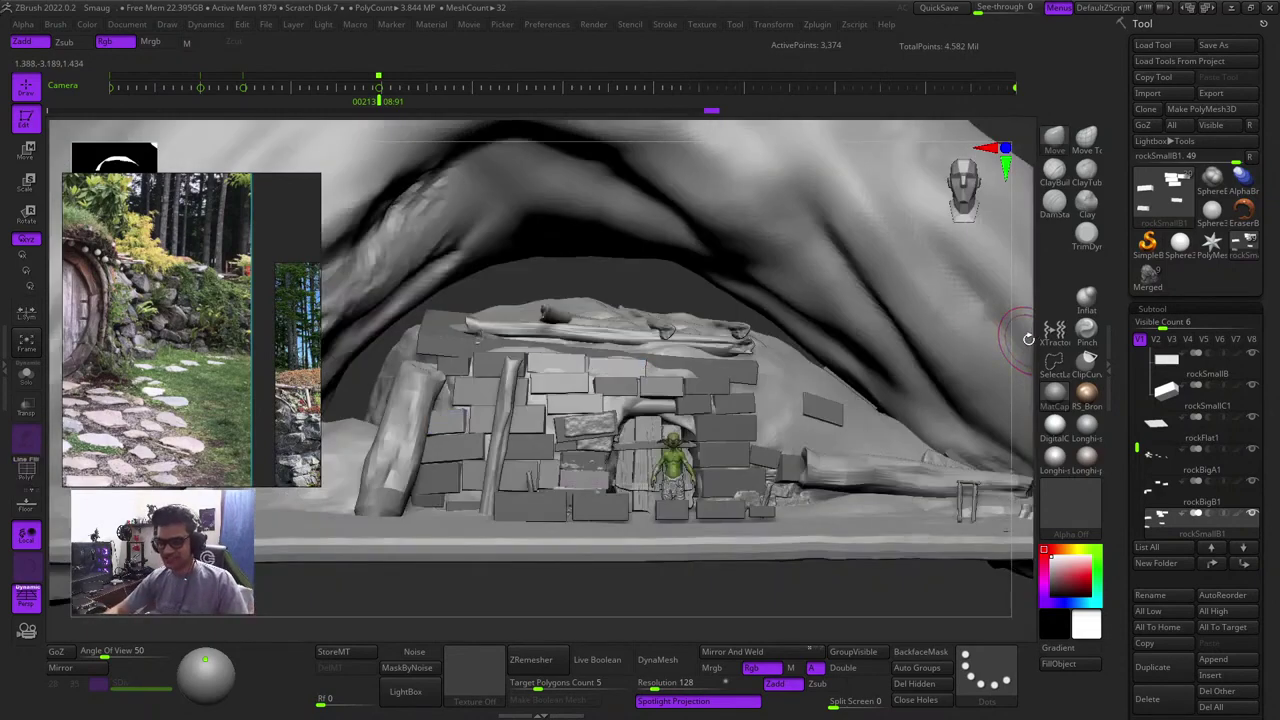
key(f)
key(f)
key(shift+f)
drag(800, 326, 787, 475)
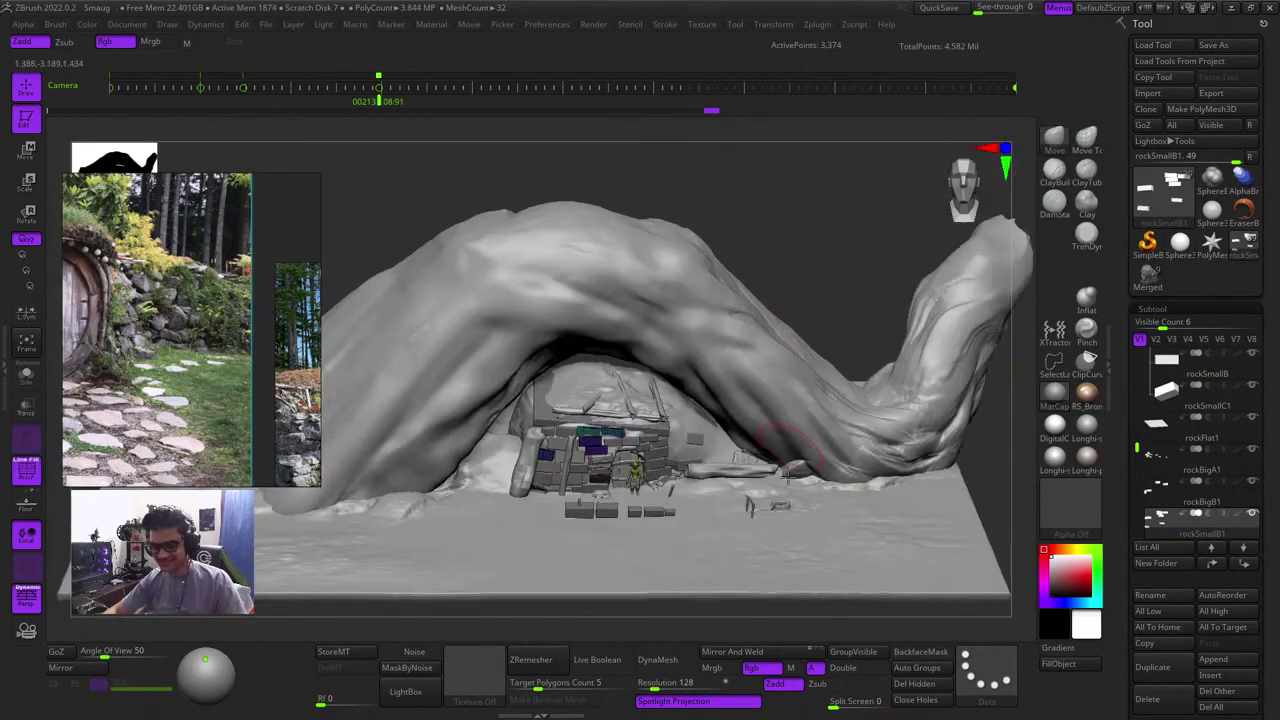
ctrl+right_drag(614, 511, 666, 560)
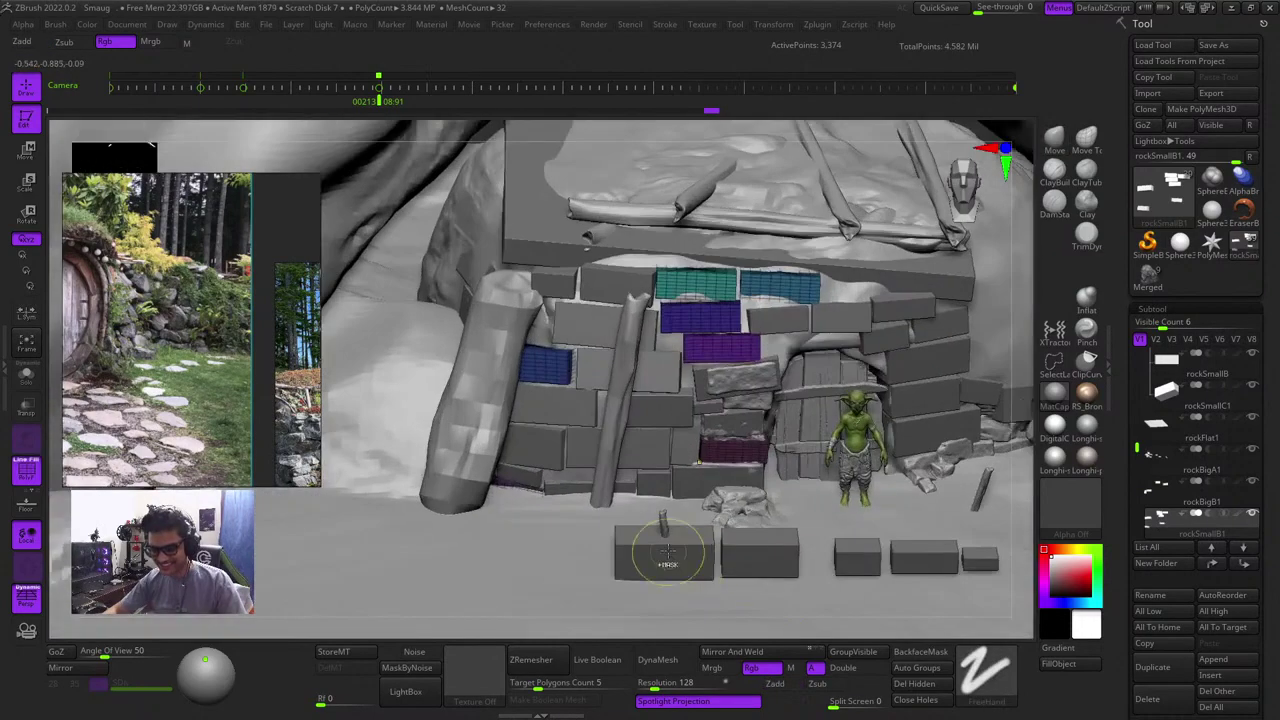
alt+click(770, 549)
Examine the full creature-and-hut scene from front and slightly turned angles, comparing shaded and polygroup displays
key(shift+f)
key(f)
key(shift+f)
key(f)
key(shift+f)
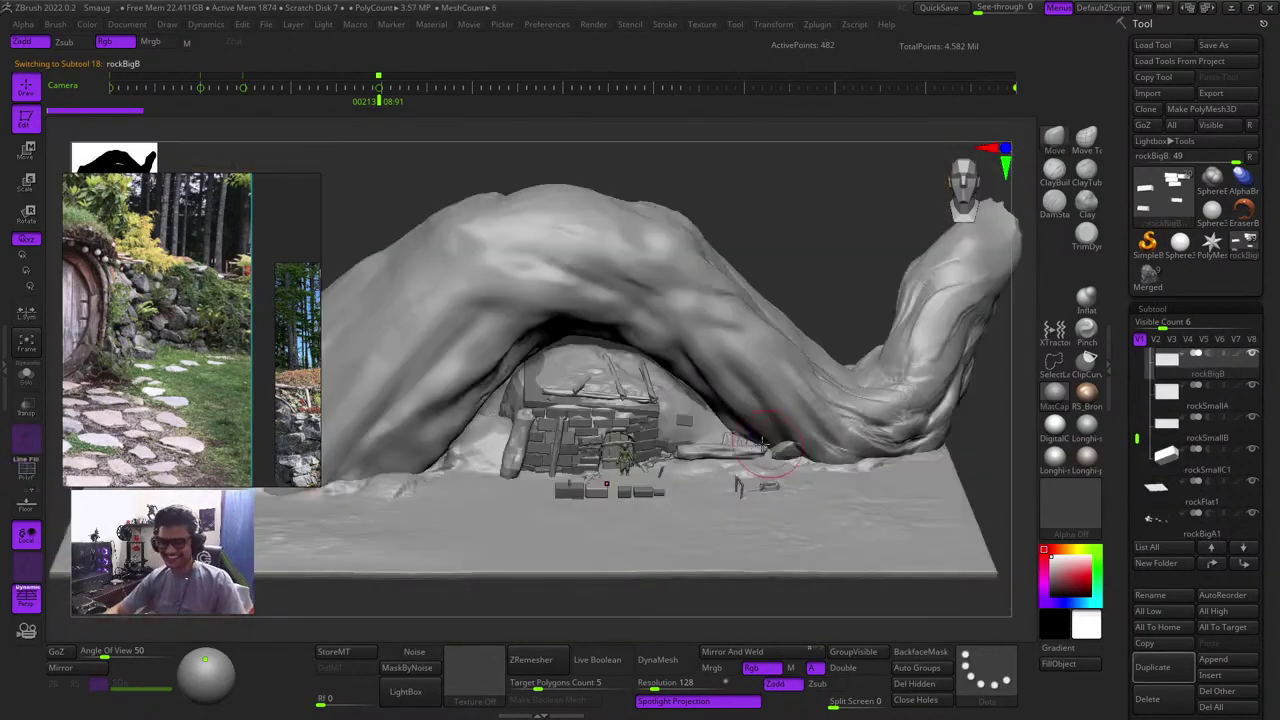
drag(800, 205, 867, 336)
key(shift+f)
key(shift+f)
drag(1003, 532, 1000, 354)
key(shift+f)
drag(769, 229, 734, 264)
key(shift+f)
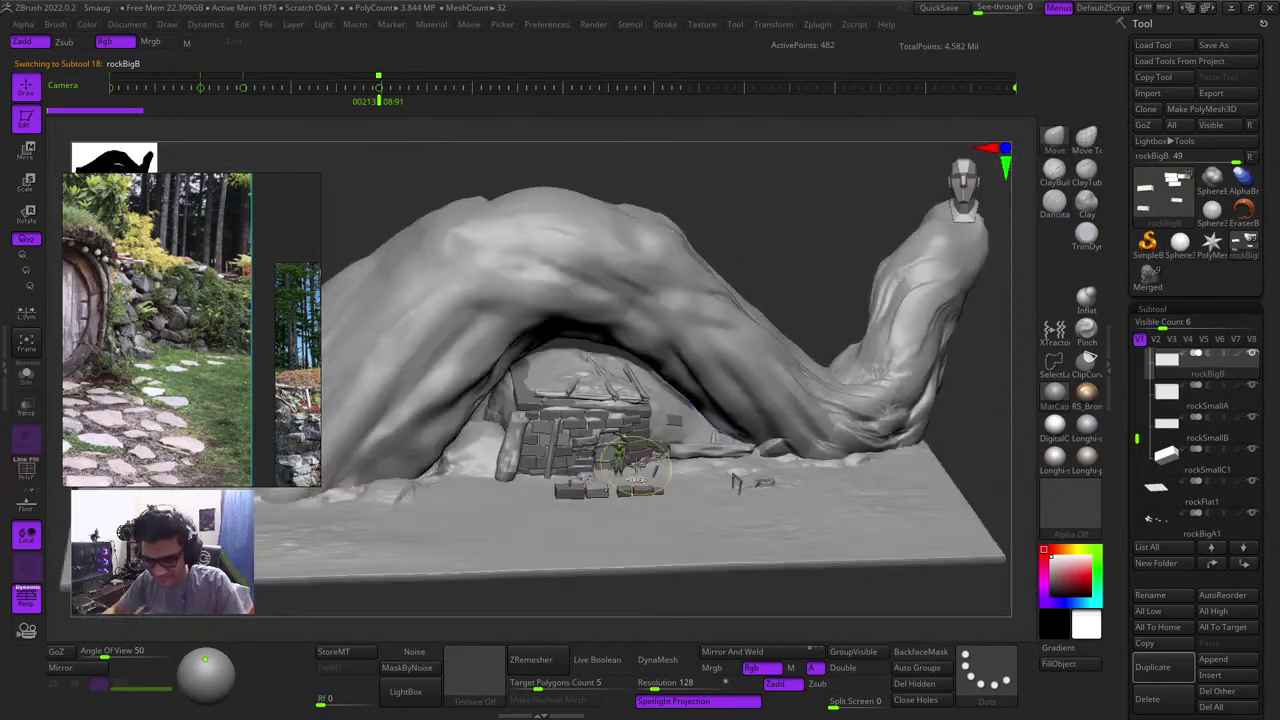
Duplicate the selected rockBigB block and send the copy to the end of the subtool list
key(f)
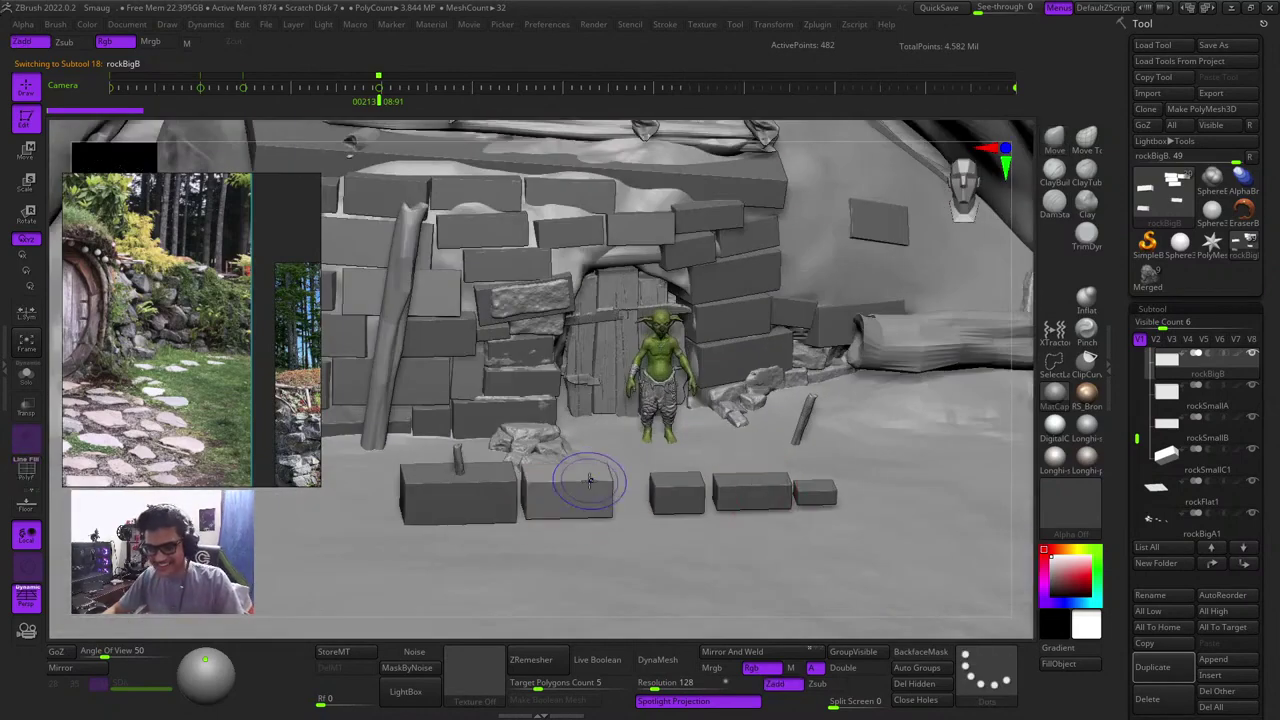
ctrl+right_drag(606, 474, 658, 345)
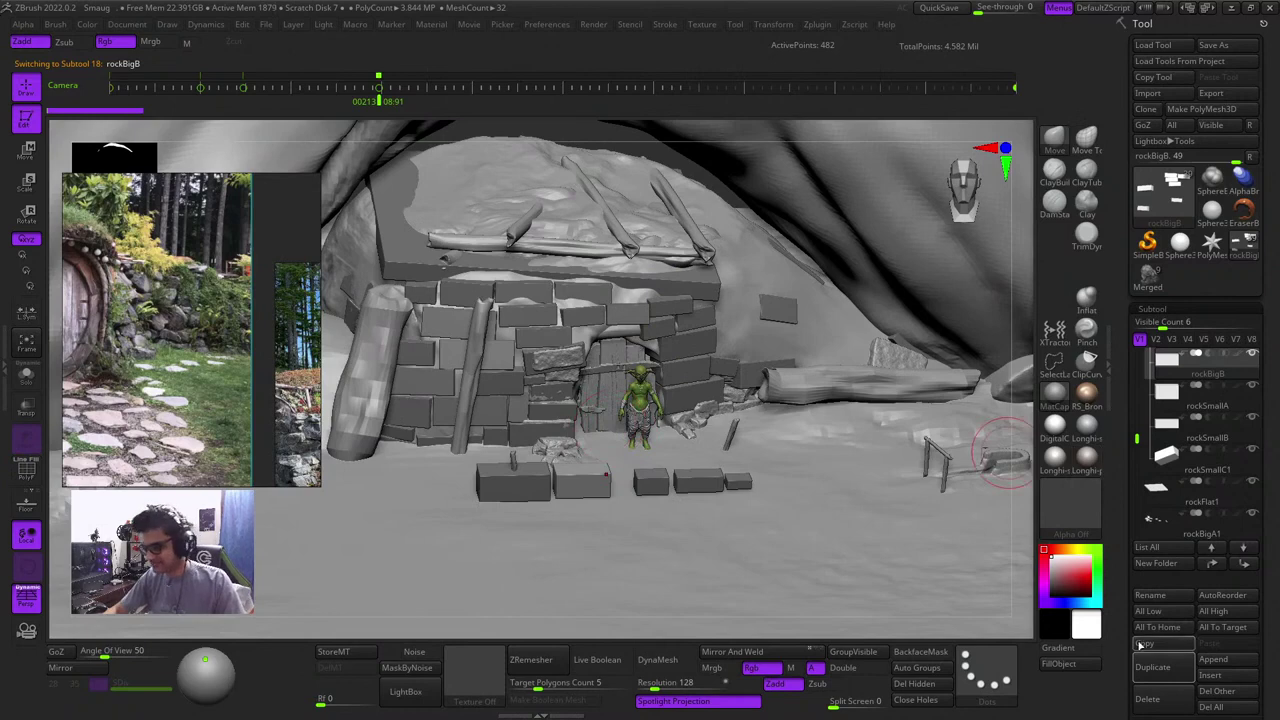
click(1177, 674)
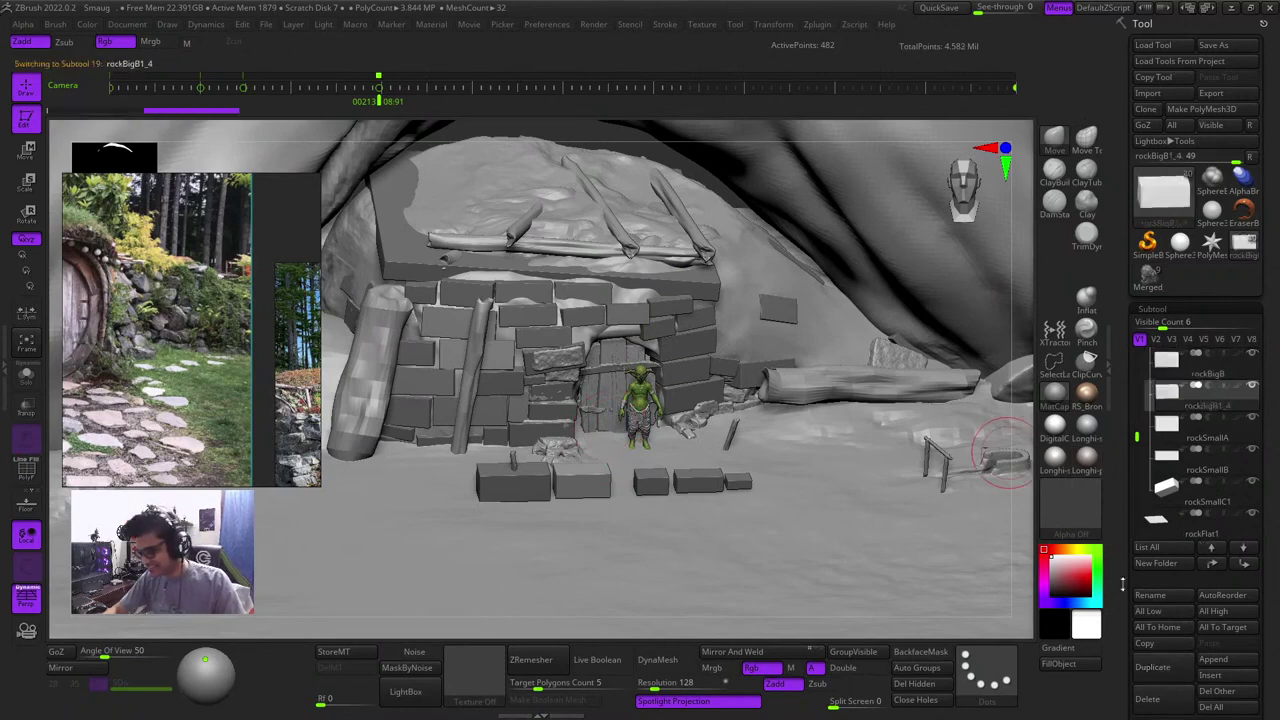
shift+click(1246, 565)
key(w)
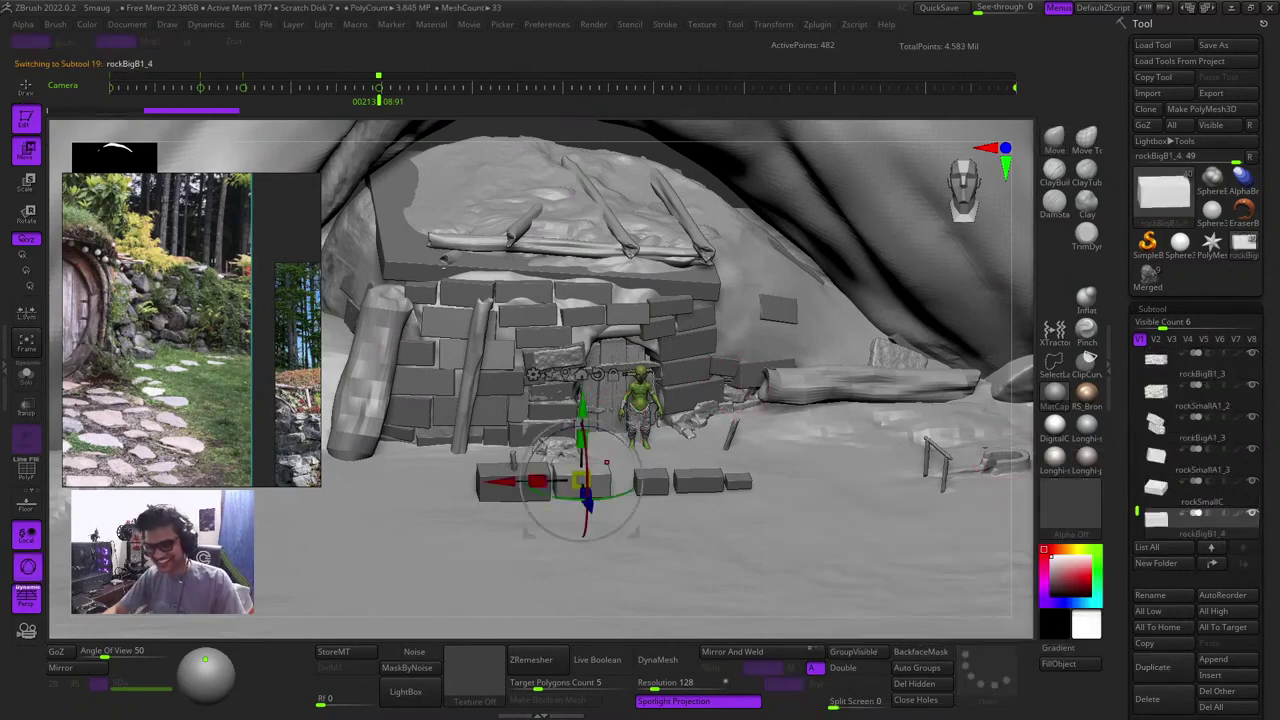
Move the copied block from the loose row onto the mound, beside the wall past the doorway
right_drag(1028, 316, 1028, 378)
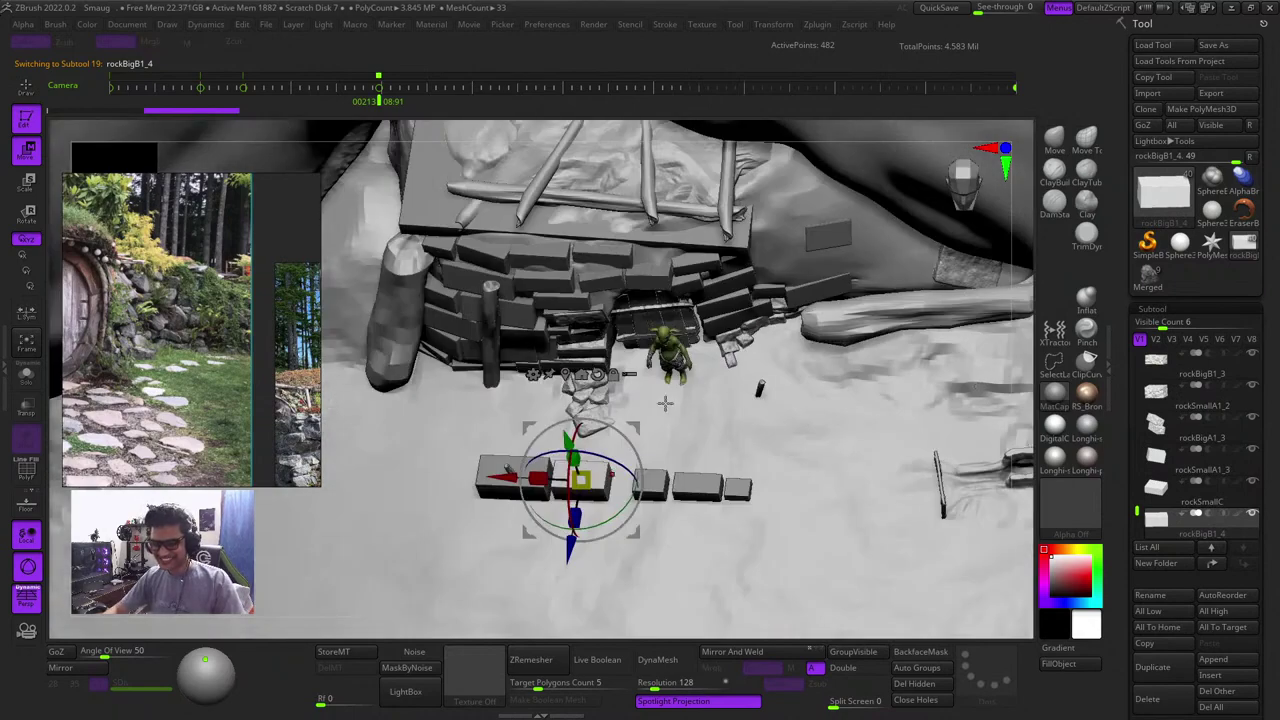
drag(628, 427, 834, 217)
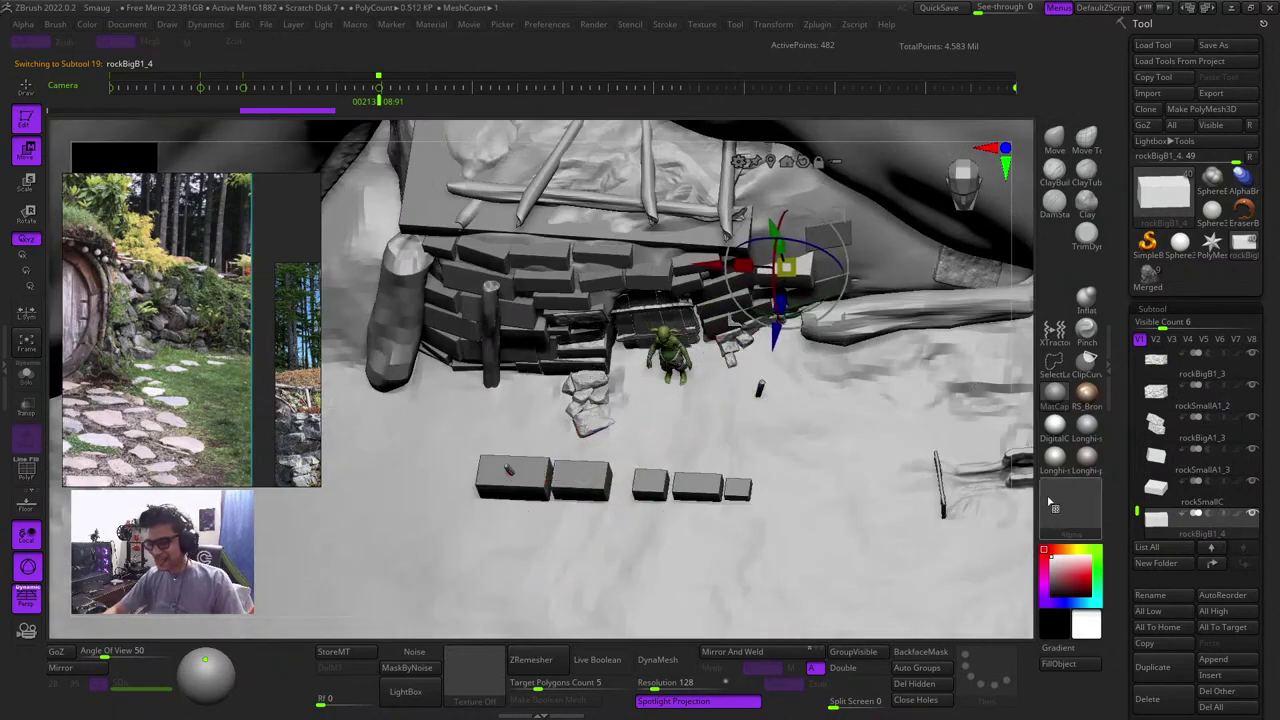
shift+right_drag(1028, 486, 1014, 423)
key(f)
key(f)
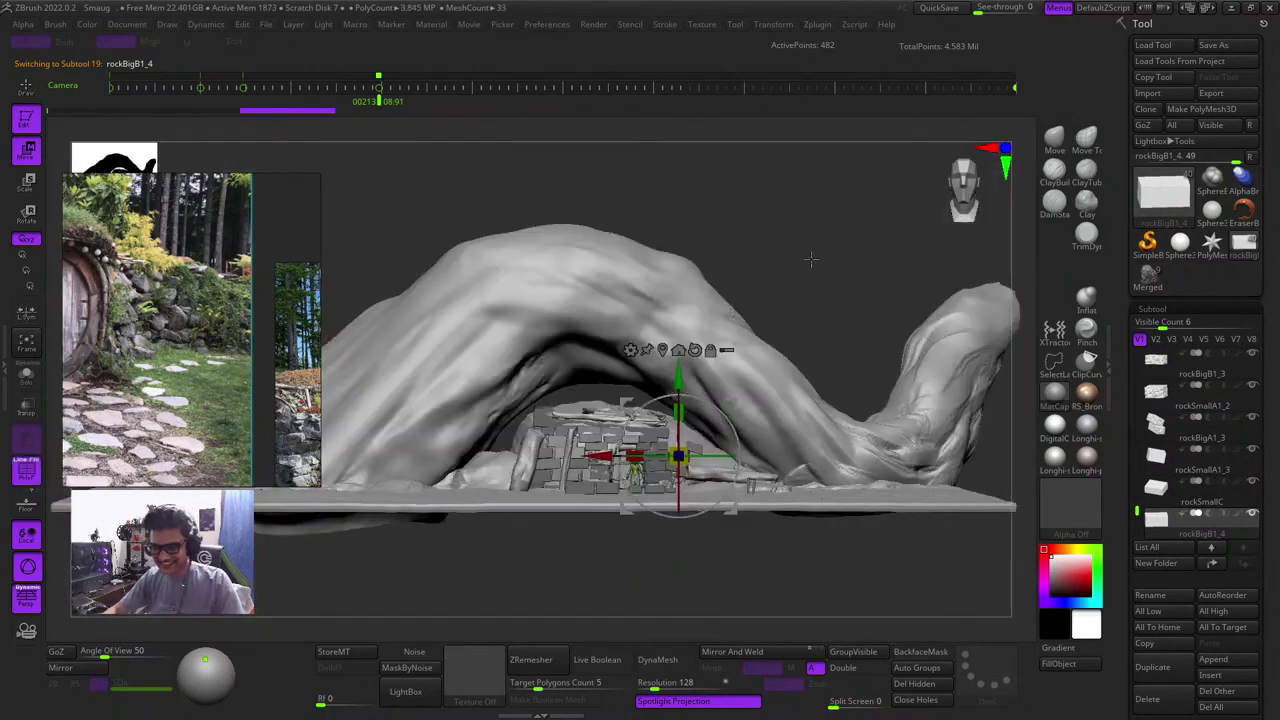
mouse_move(812, 259)
right_down()
mouse_move(816, 284)
mouse_move(549, 354)
mouse_move(807, 241)
right_up()
key(f)
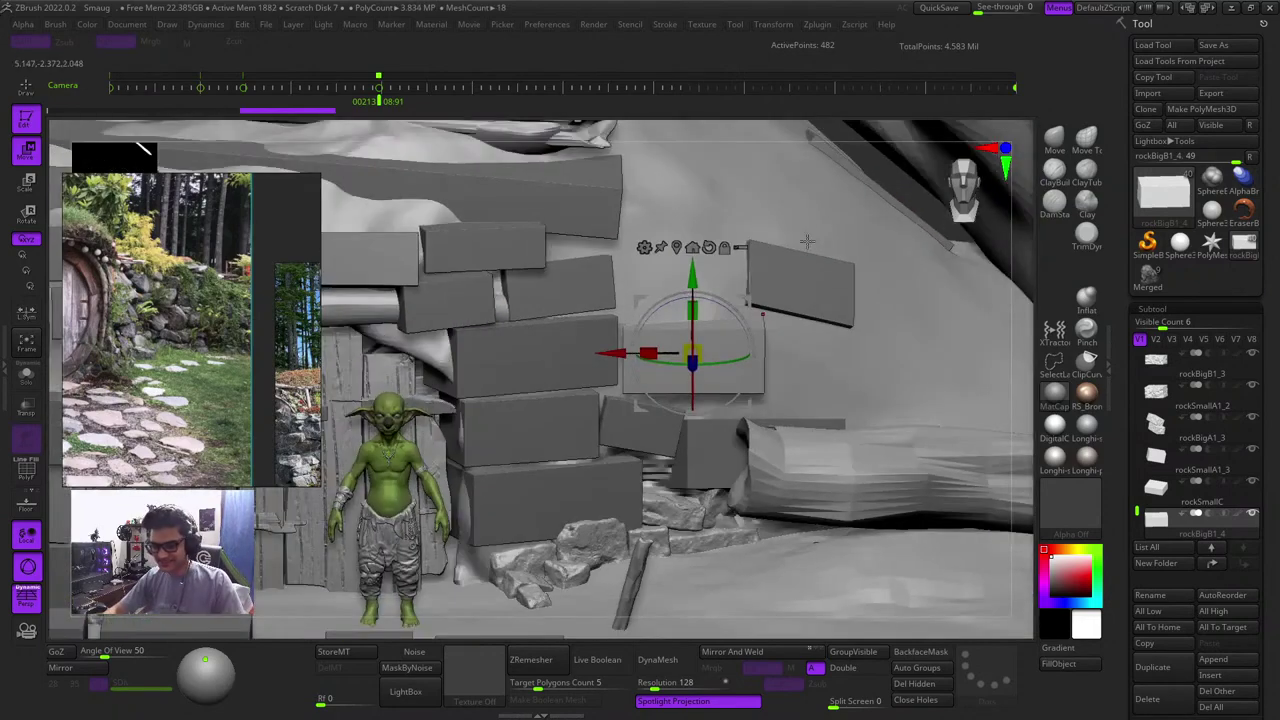
Rotate the copied block about its vertical axis so its face follows the mound's curve
right_drag(1033, 404, 1000, 446)
ctrl+right_drag(1000, 446, 960, 515)
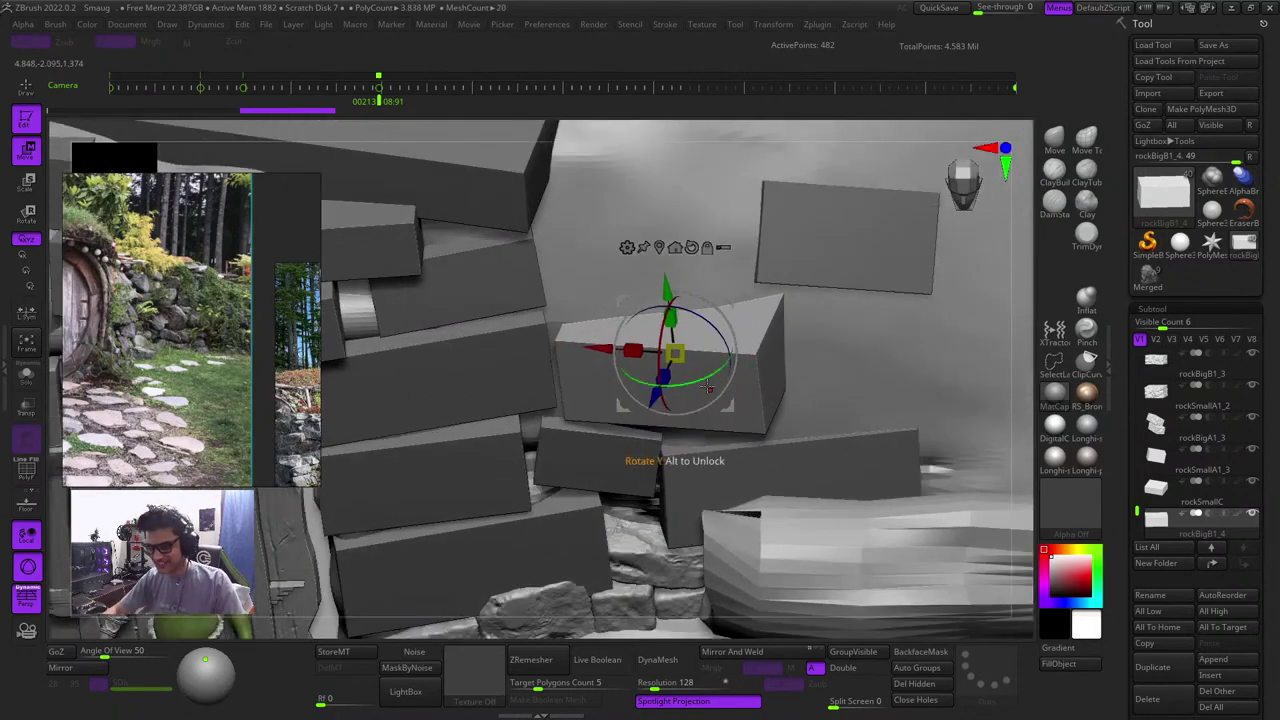
drag(707, 384, 677, 363)
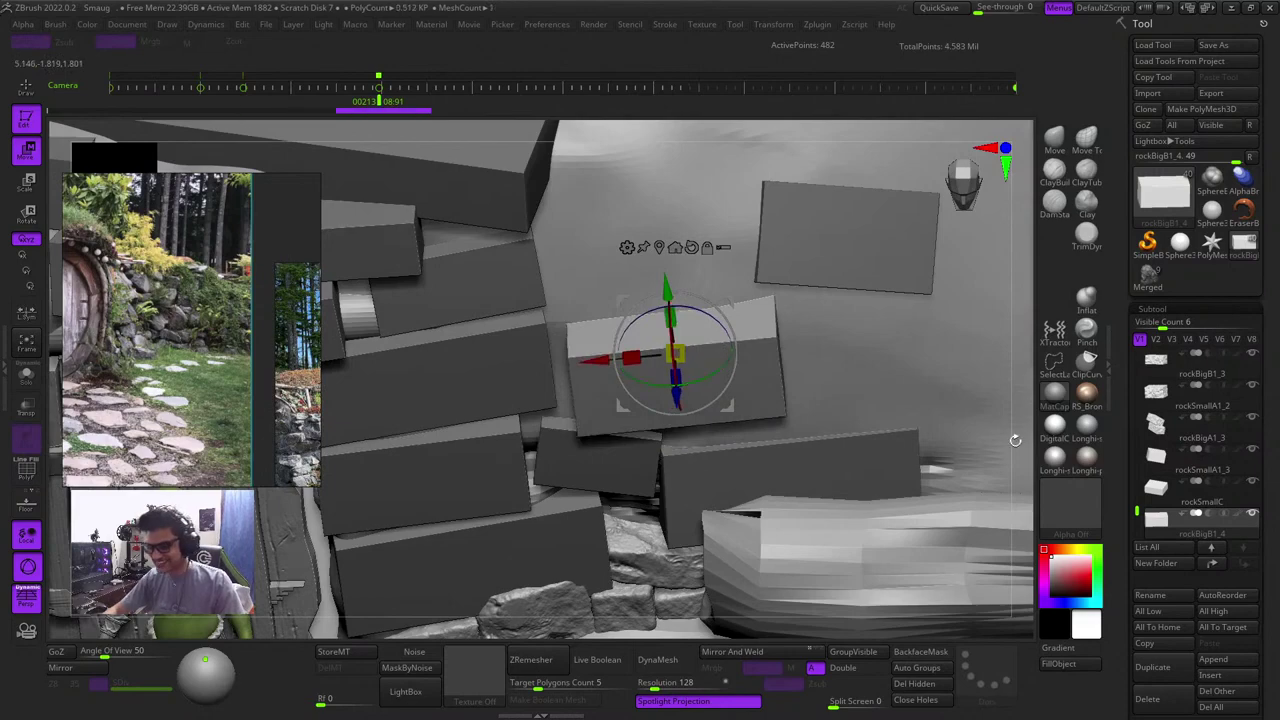
right_drag(1015, 438, 1042, 408)
drag(724, 376, 687, 360)
drag(1014, 384, 1022, 384)
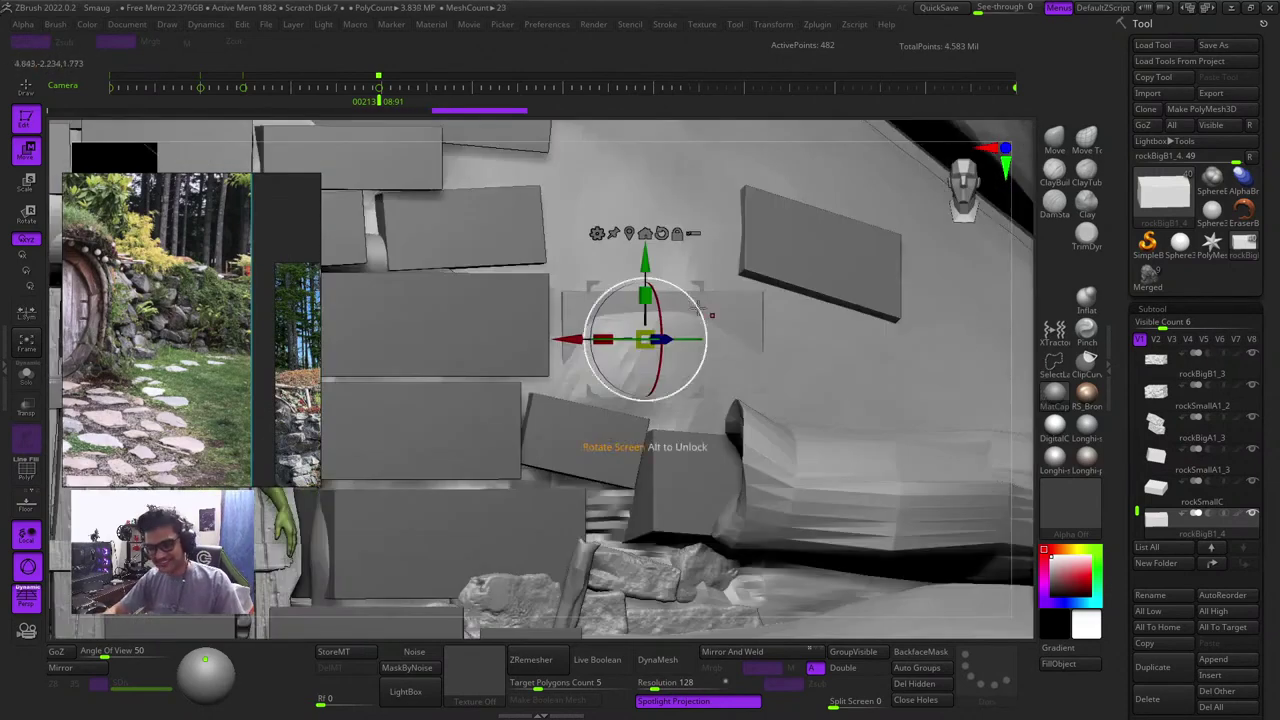
Tilt the block slightly to match the mound's slope and pull it outward from the surface
drag(701, 286, 716, 299)
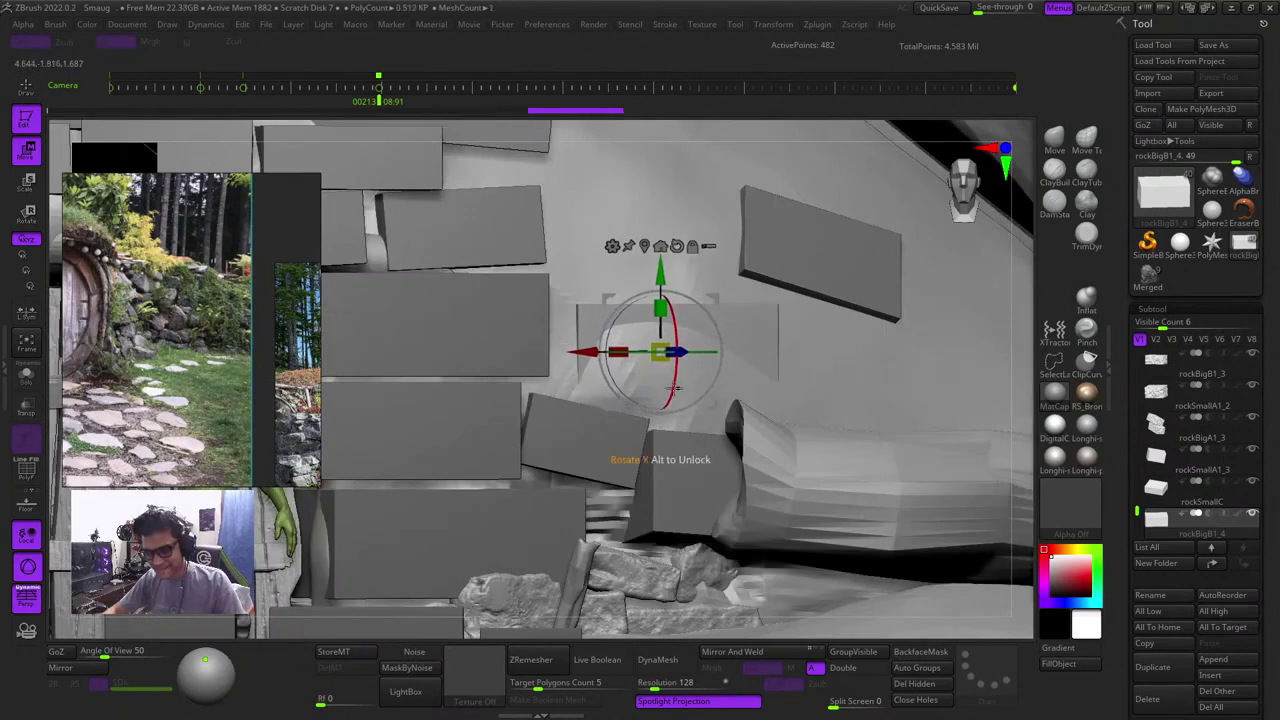
drag(669, 371, 669, 376)
drag(1031, 366, 991, 429)
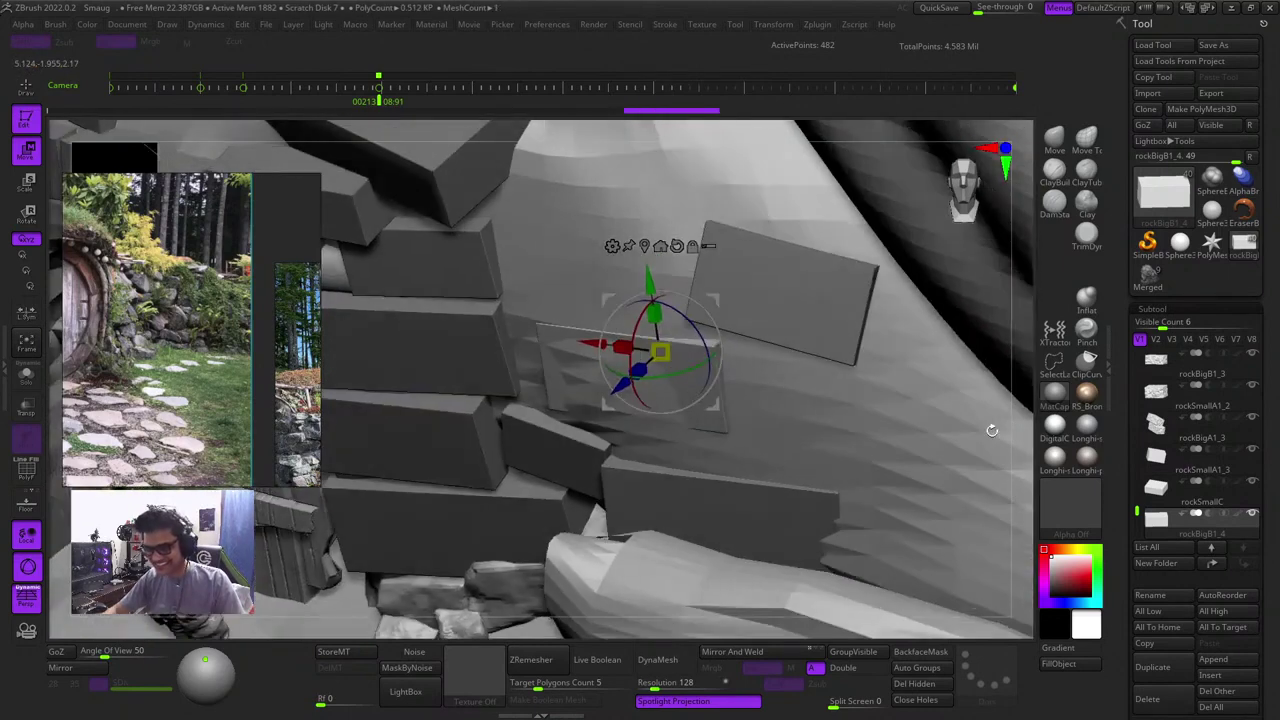
drag(615, 388, 609, 394)
drag(1020, 414, 1050, 354)
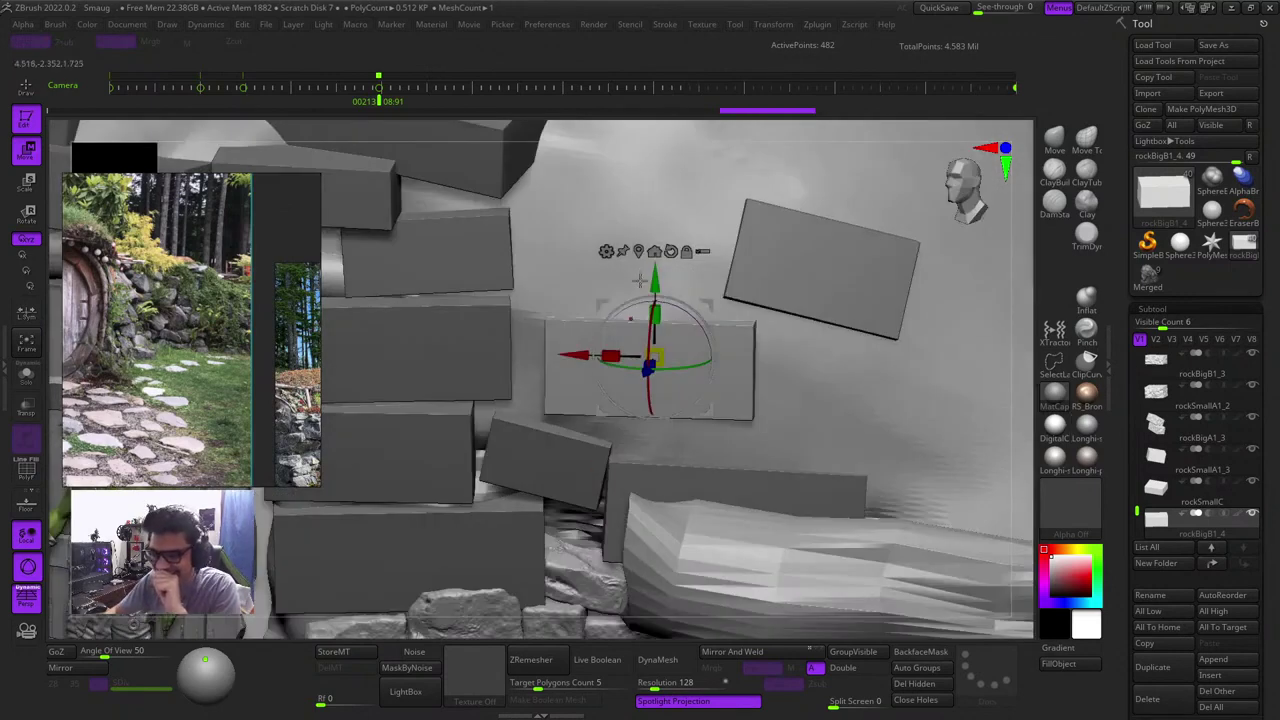
Lower the block slightly, slide it closer to the wall's edge, and nudge it outward
drag(655, 282, 655, 293)
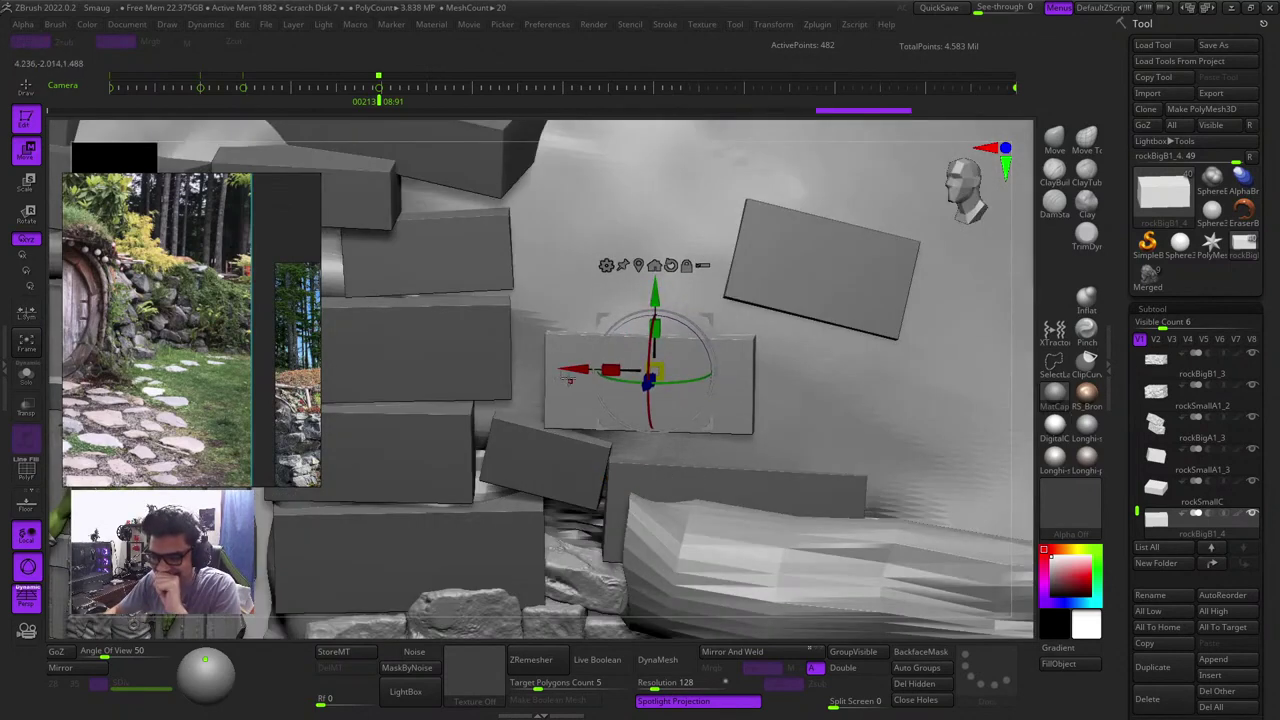
drag(567, 378, 555, 368)
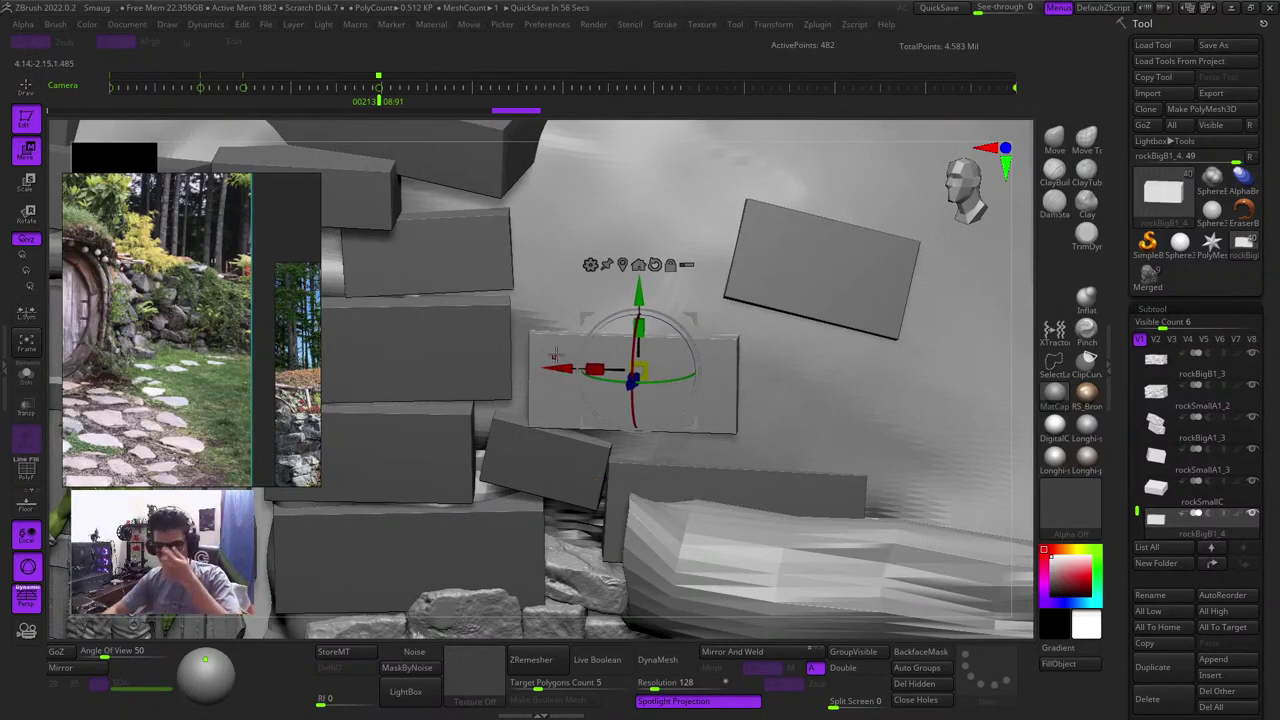
drag(1026, 324, 1064, 336)
key(ctrl+z)
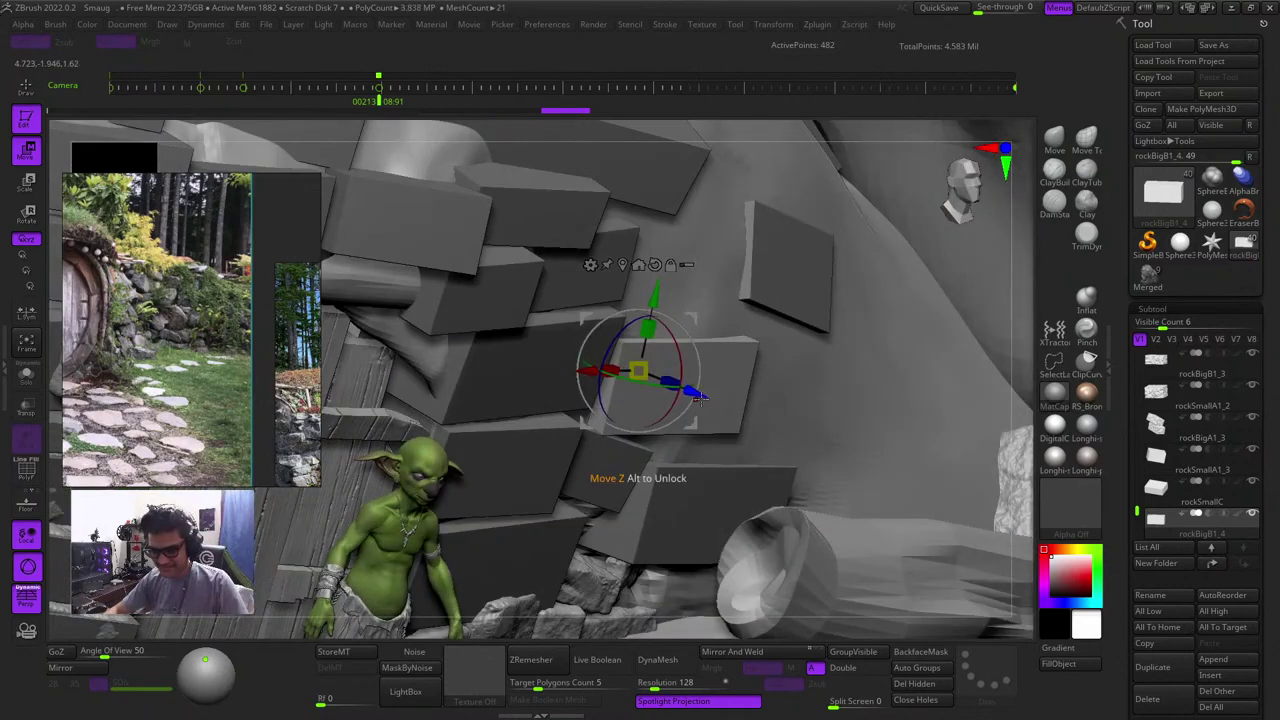
drag(696, 393, 703, 397)
Examine the placed block against the wall from an angle and from the front, toggling the polygroup display
key(q)
ctrl+right_drag(851, 458, 869, 381)
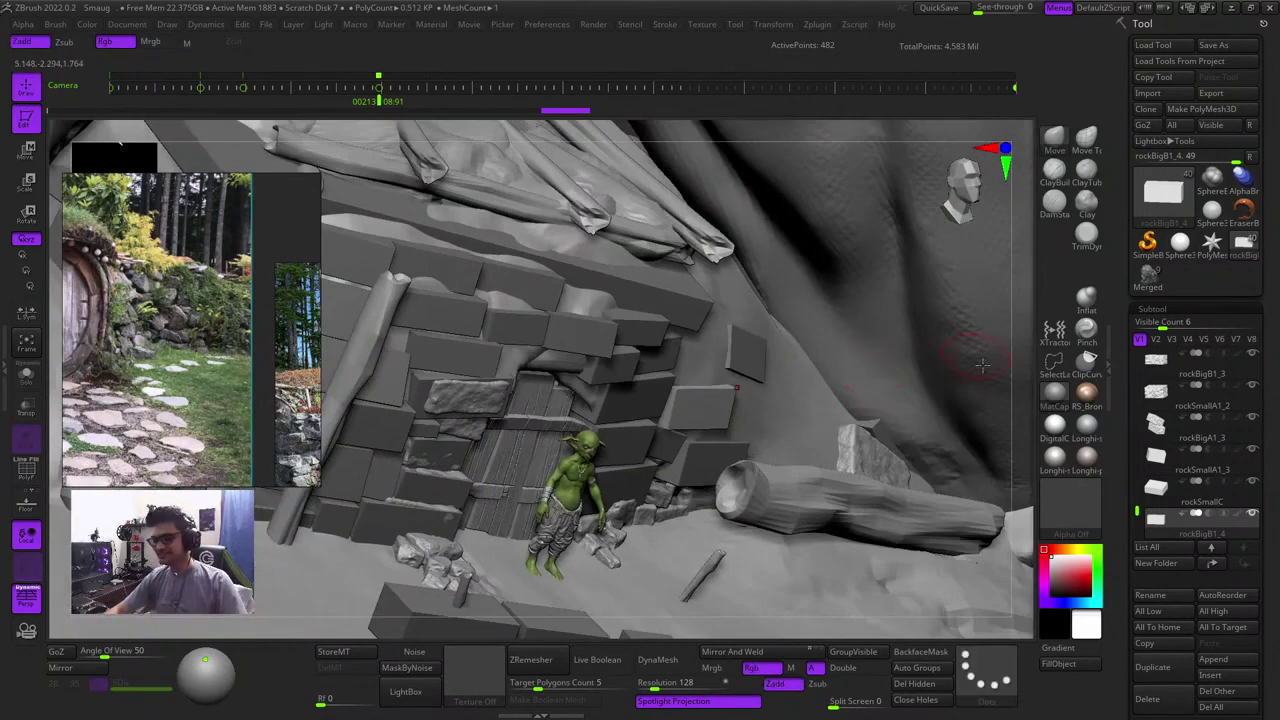
key(shift+f)
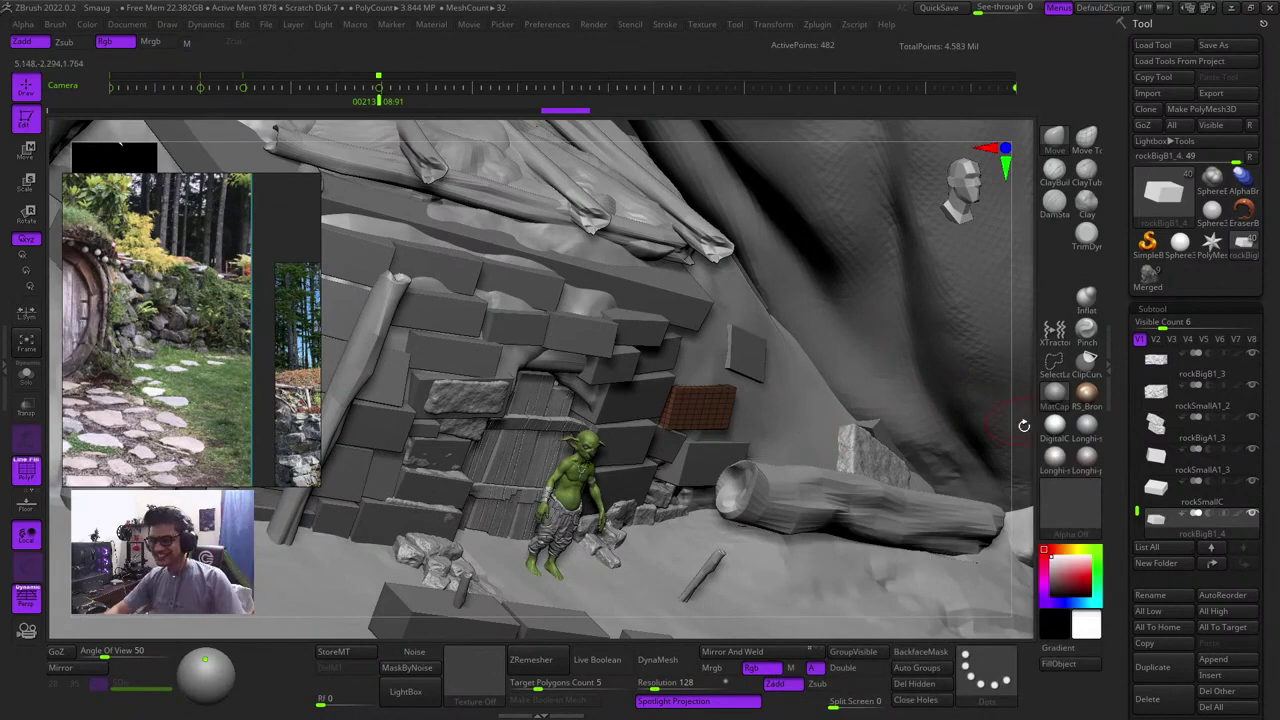
shift+right_drag(1024, 426, 987, 420)
key(shift+f)
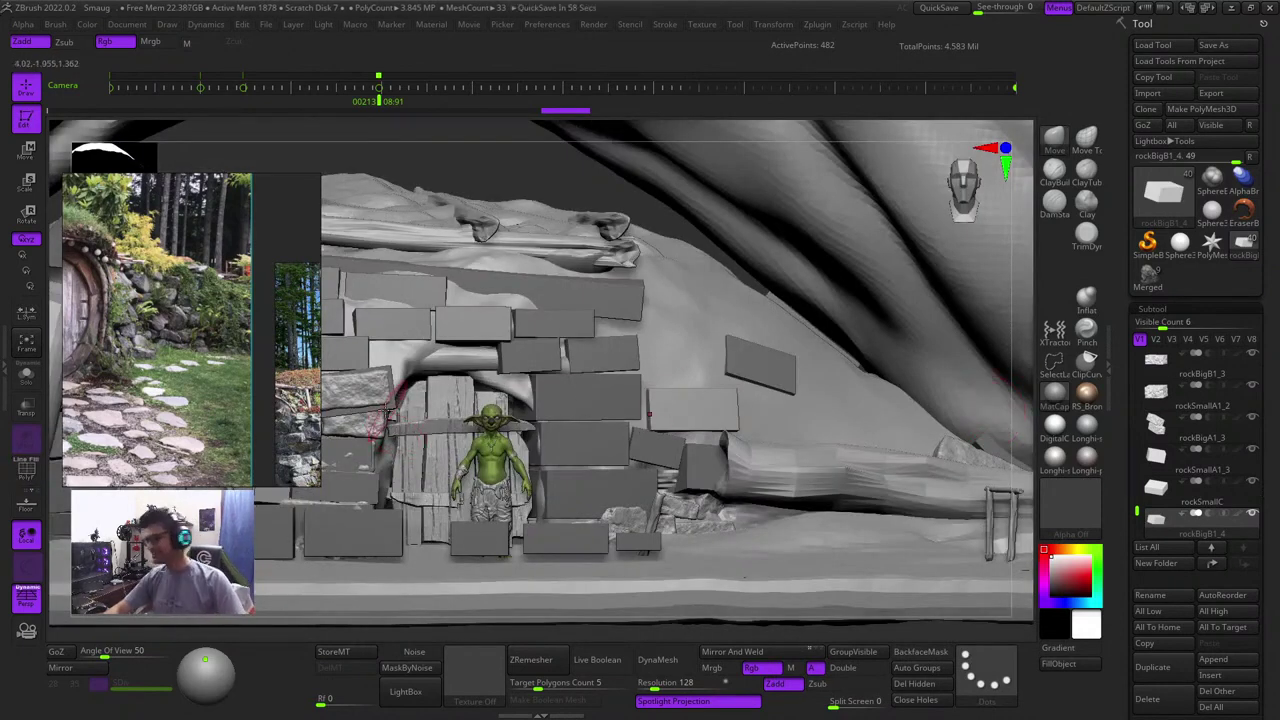
key(shift+f)
key(shift+f)
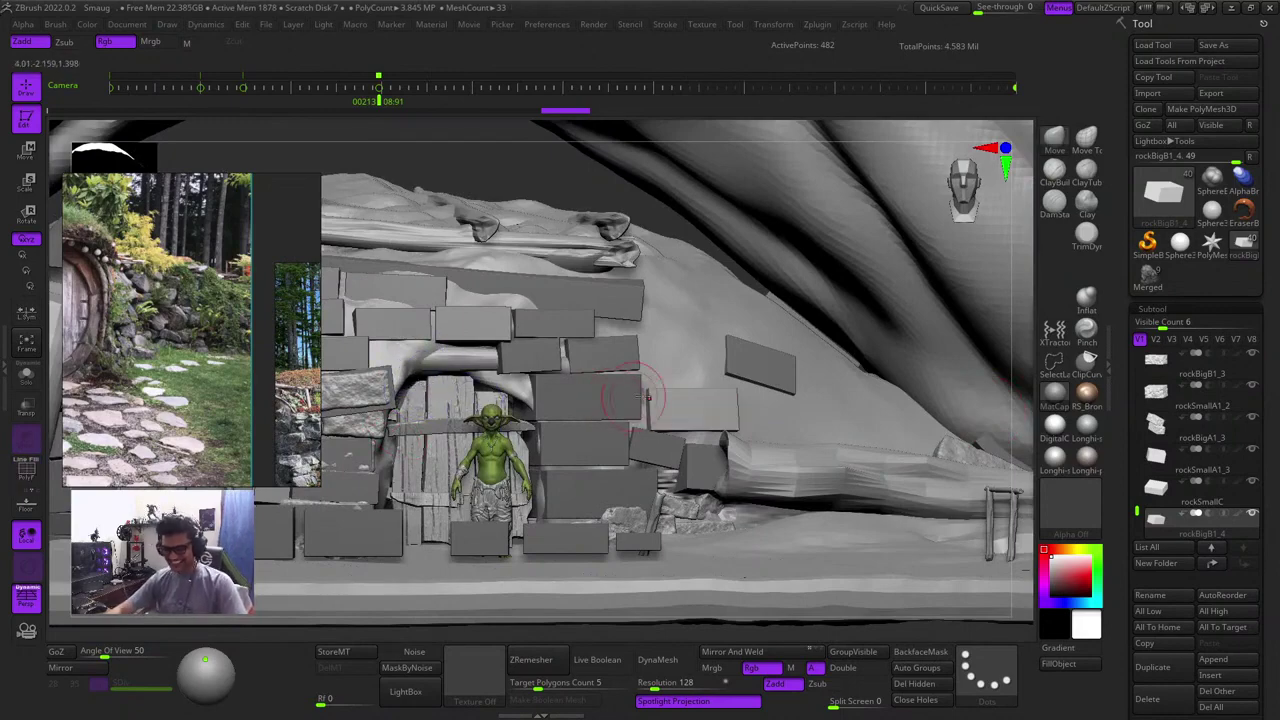
Push the block about 0.07 deeper into the mound and slide it slightly away from the wall's edge
key(w)
right_drag(559, 164, 620, 265)
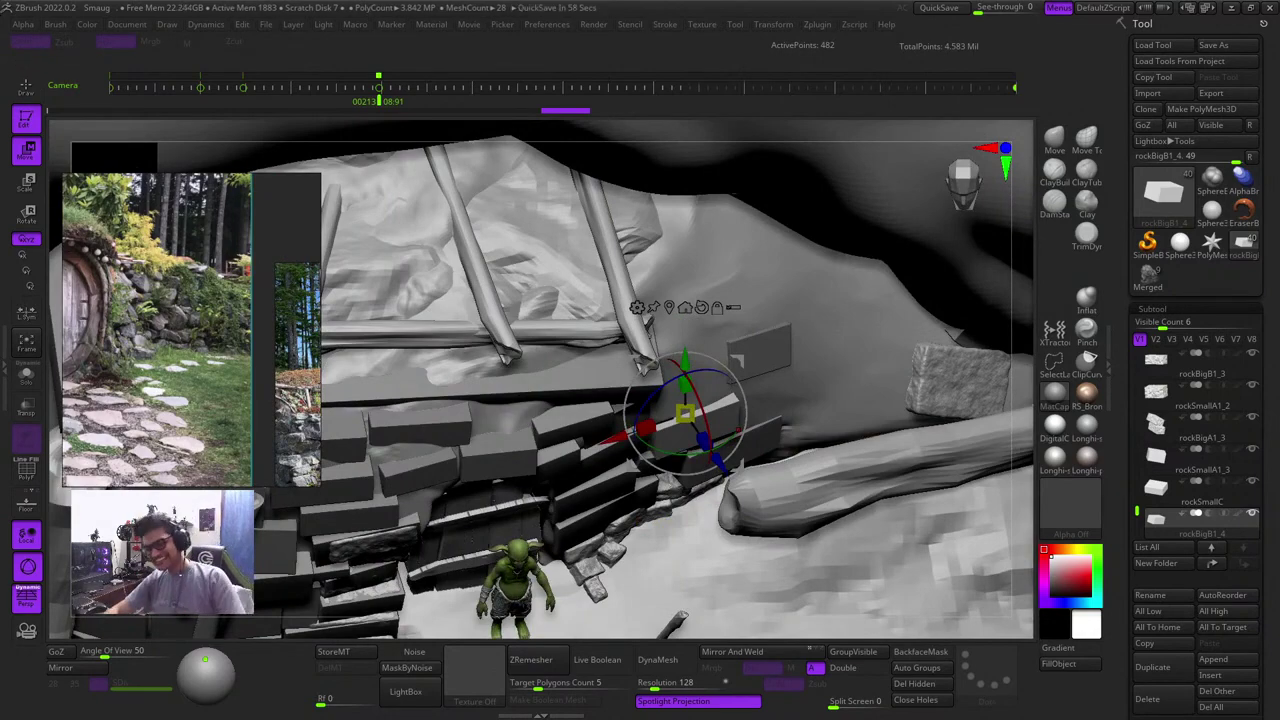
mouse_move(736, 510)
right_down()
mouse_move(732, 522)
mouse_move(757, 524)
right_up()
drag(719, 429, 714, 420)
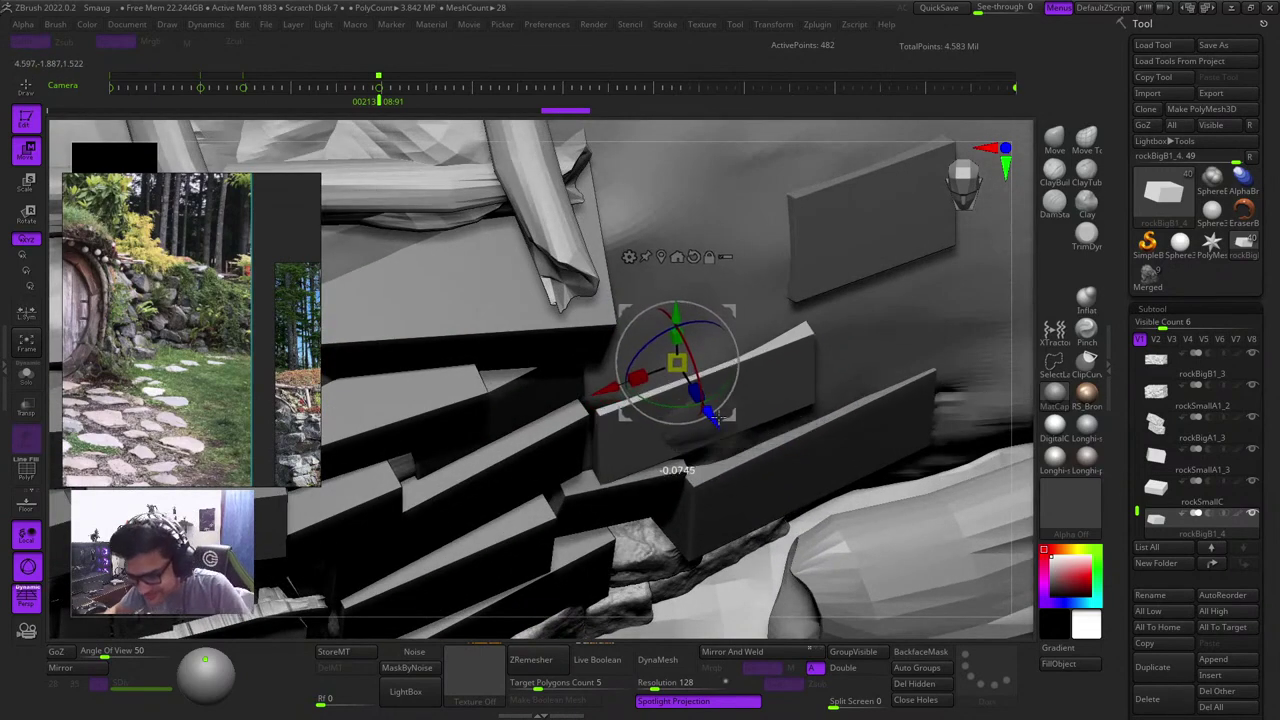
drag(1026, 420, 1002, 351)
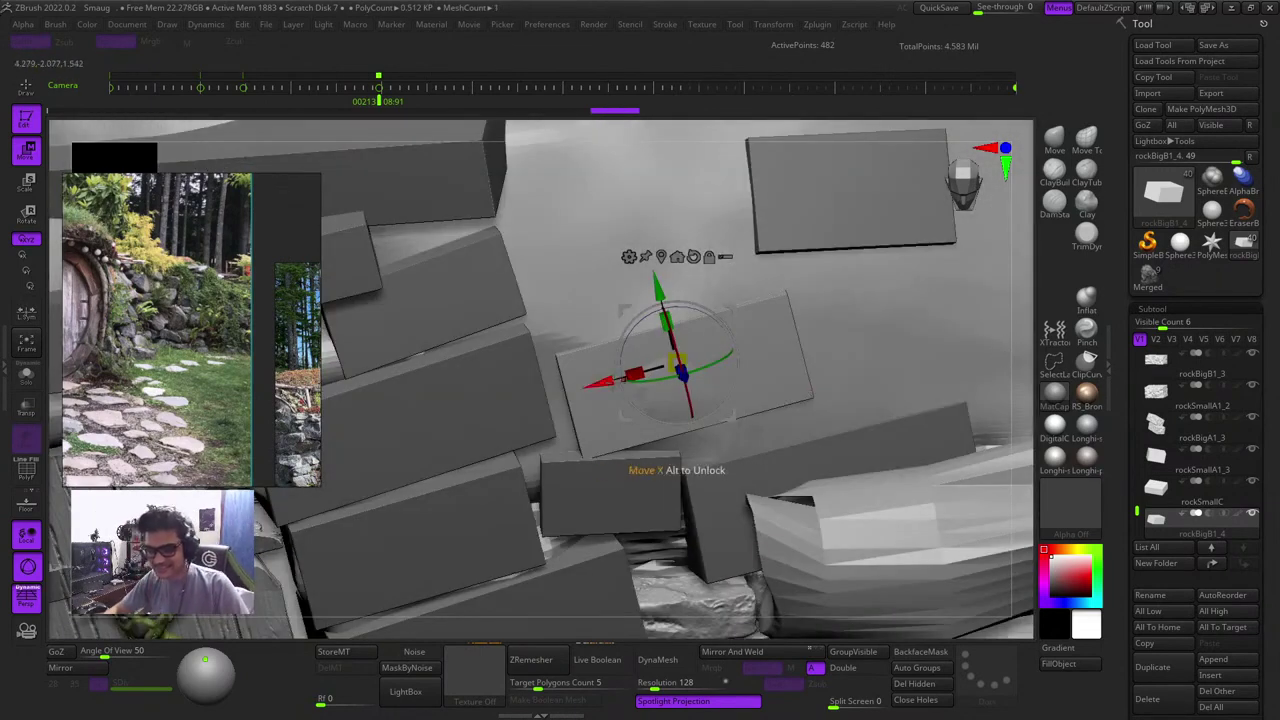
drag(603, 383, 611, 381)
ctrl+right_drag(952, 500, 940, 432)
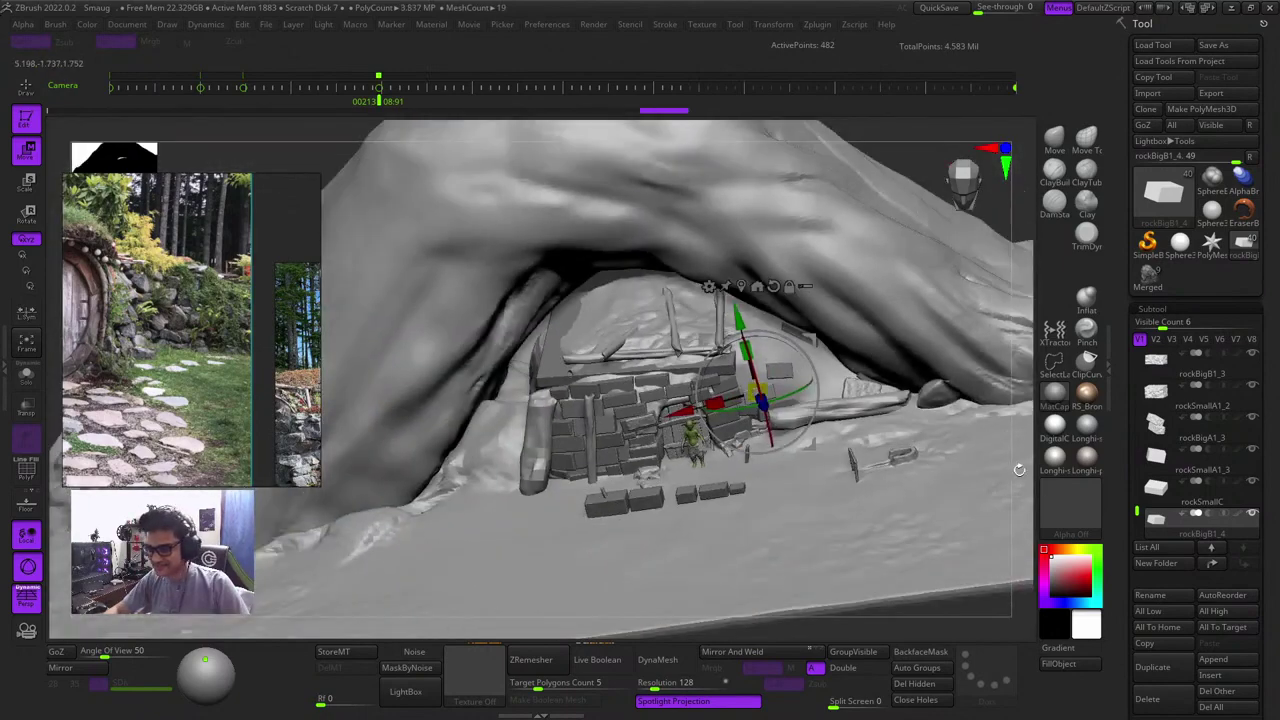
shift+drag(1019, 470, 990, 390)
key(q)
Examine the embedded block up close and the surrounding wall blocks from the front, toggling the polygroup display
mouse_move(903, 170)
mouse_down()
mouse_move(875, 215)
mouse_move(880, 148)
mouse_move(818, 193)
mouse_move(905, 152)
mouse_move(883, 237)
mouse_up()
ctrl+right_drag(880, 250, 764, 497)
drag(924, 117, 940, 115)
key(shift+f)
key(f)
key(f)
key(shift+f)
key(shift+f)
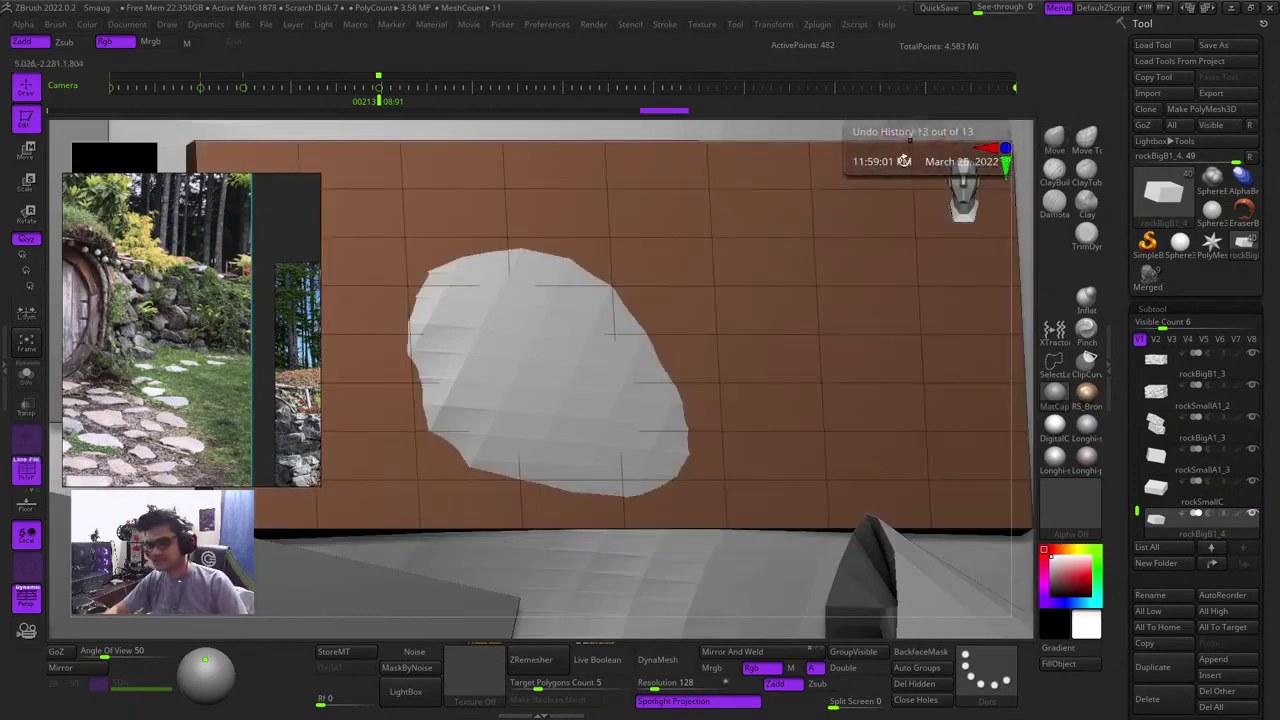
key(f)
drag(823, 325, 792, 266)
ctrl+right_drag(792, 266, 836, 420)
alt+click(777, 420)
key(shift+f)
key(shift+f)
key(shift+f)
drag(923, 569, 866, 594)
Collapse the Sketch folder in the subtool list and select the mound behind the hut
click(1251, 354)
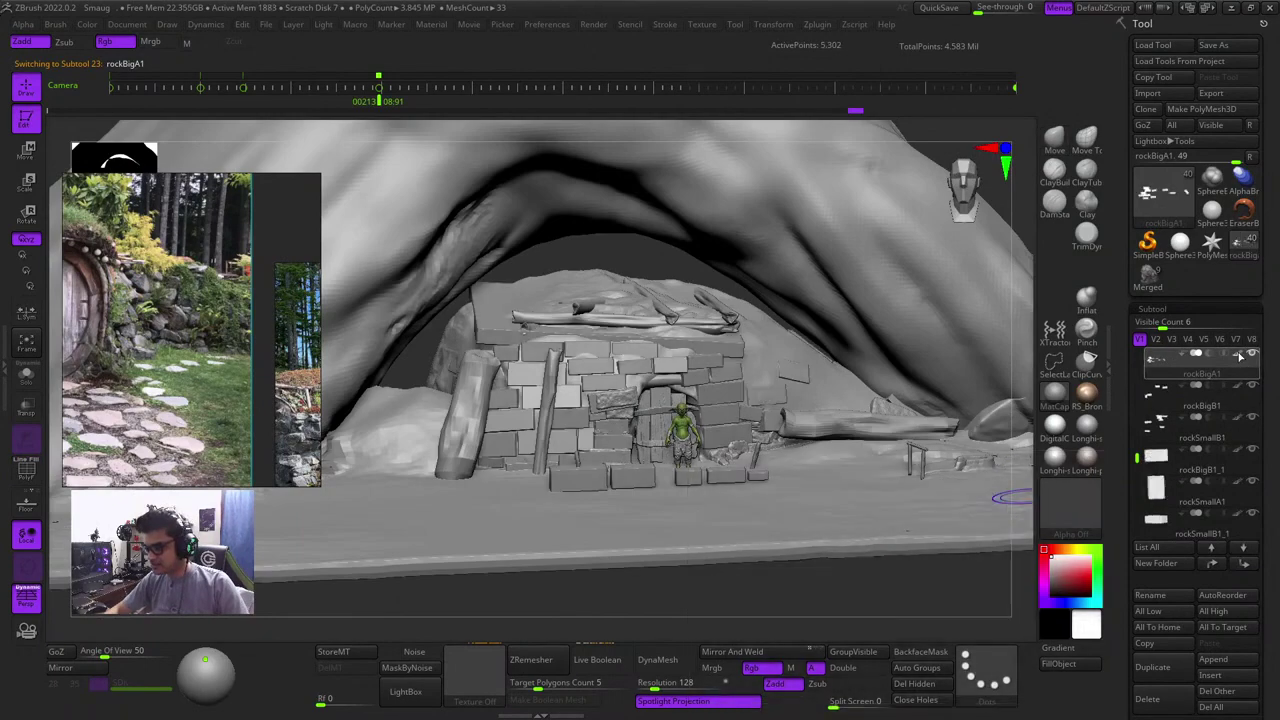
drag(1136, 457, 1136, 404)
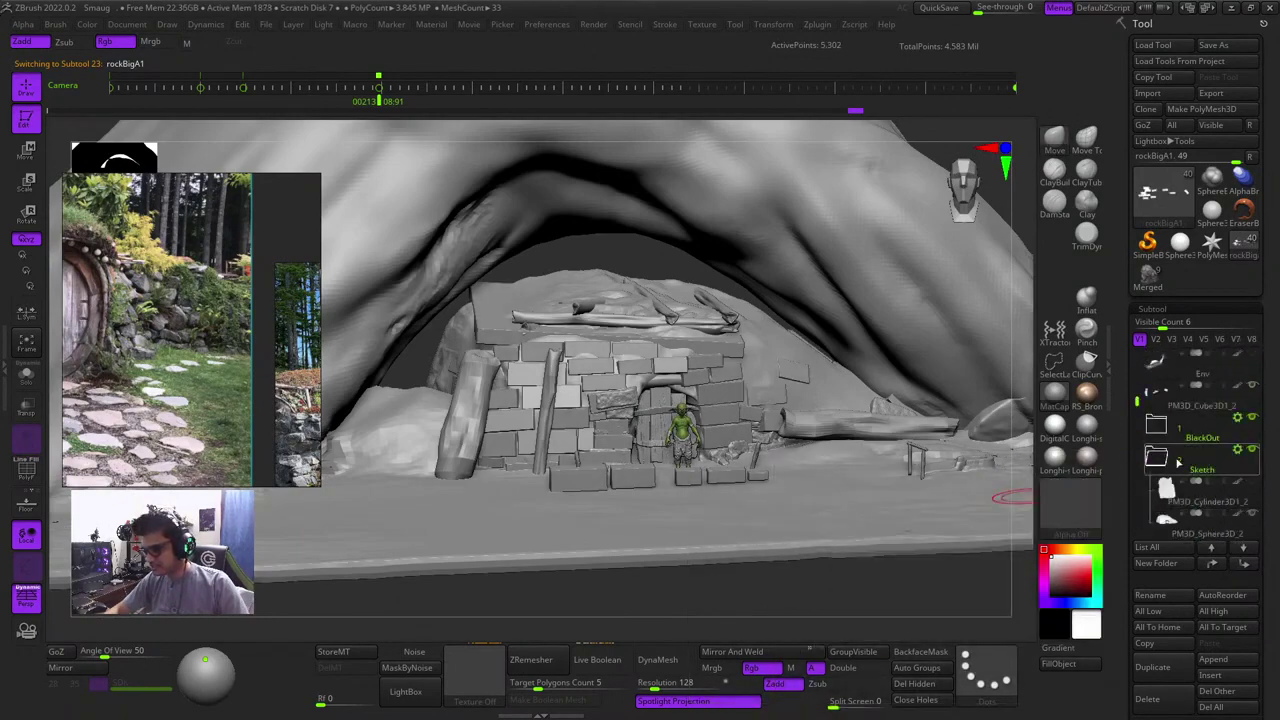
click(1158, 457)
mouse_move(834, 575)
mouse_down()
mouse_move(845, 604)
mouse_move(826, 594)
mouse_up()
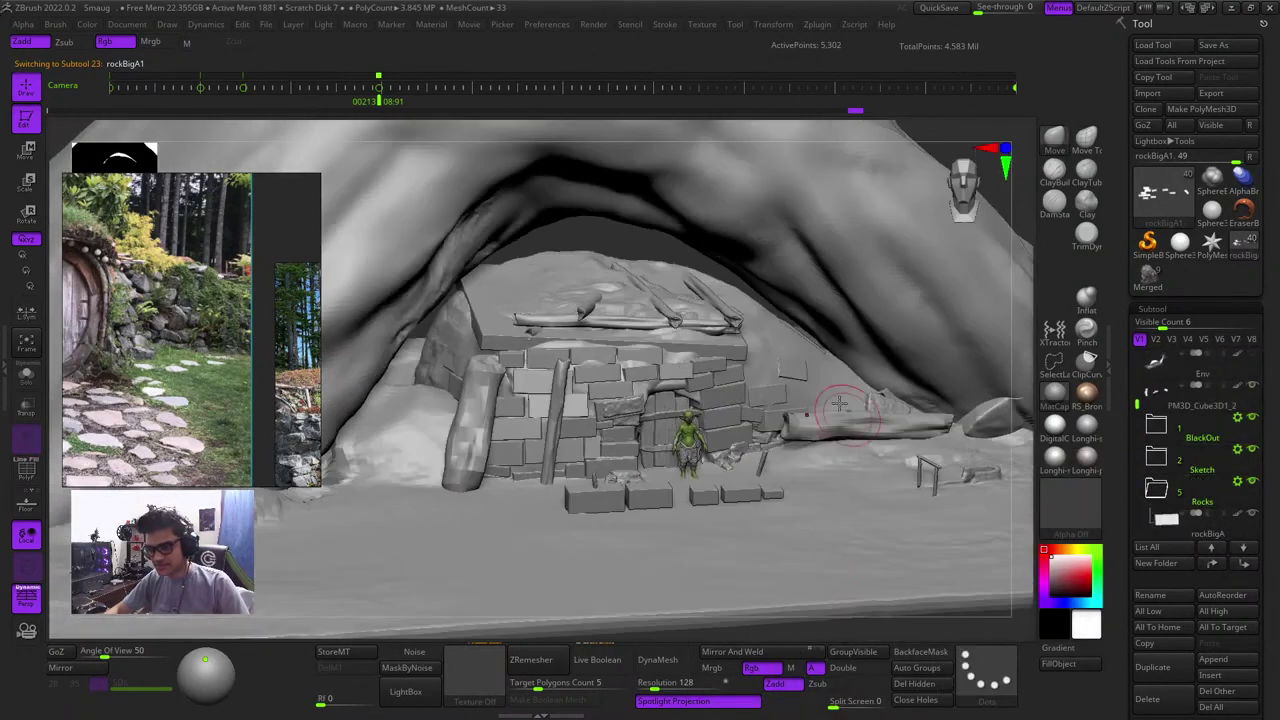
alt+click(849, 402)
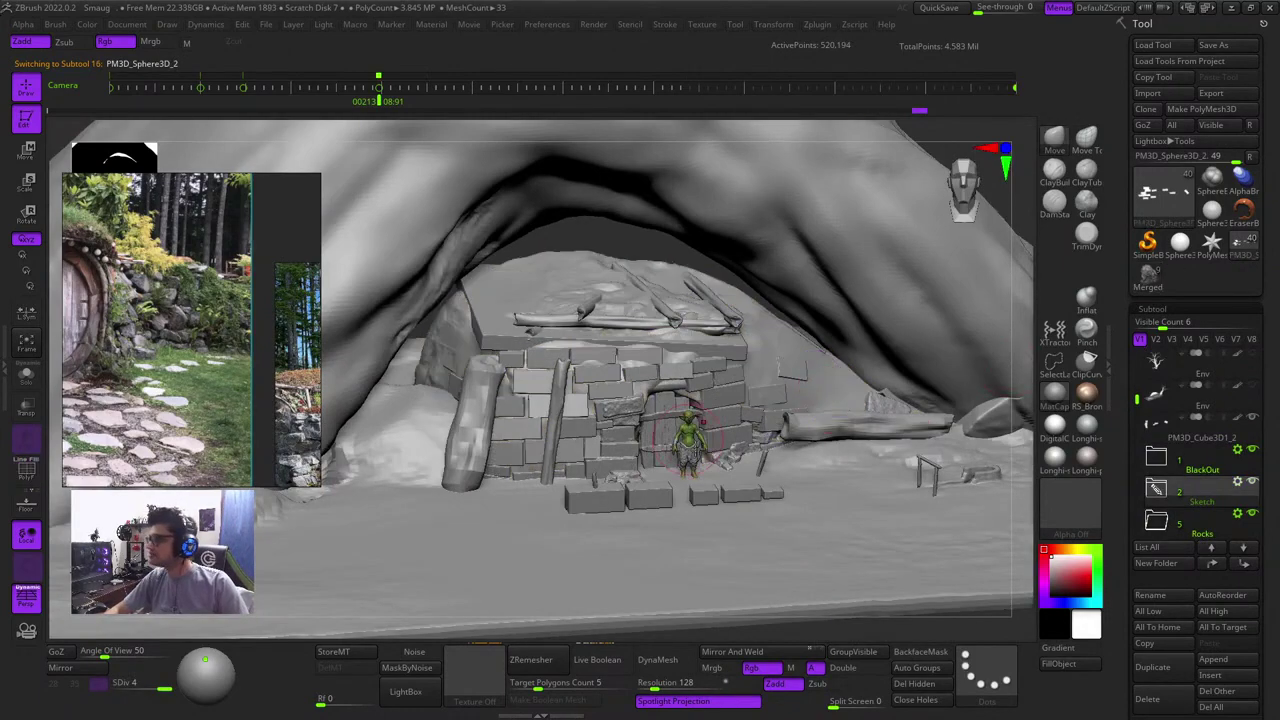
Nudge the mound's surface behind the wall's upper blocks with the Move brush, checking its wireframe
right_click(702, 376)
ctrl+right_drag(751, 349, 752, 409)
ctrl+right_drag(834, 394, 832, 345)
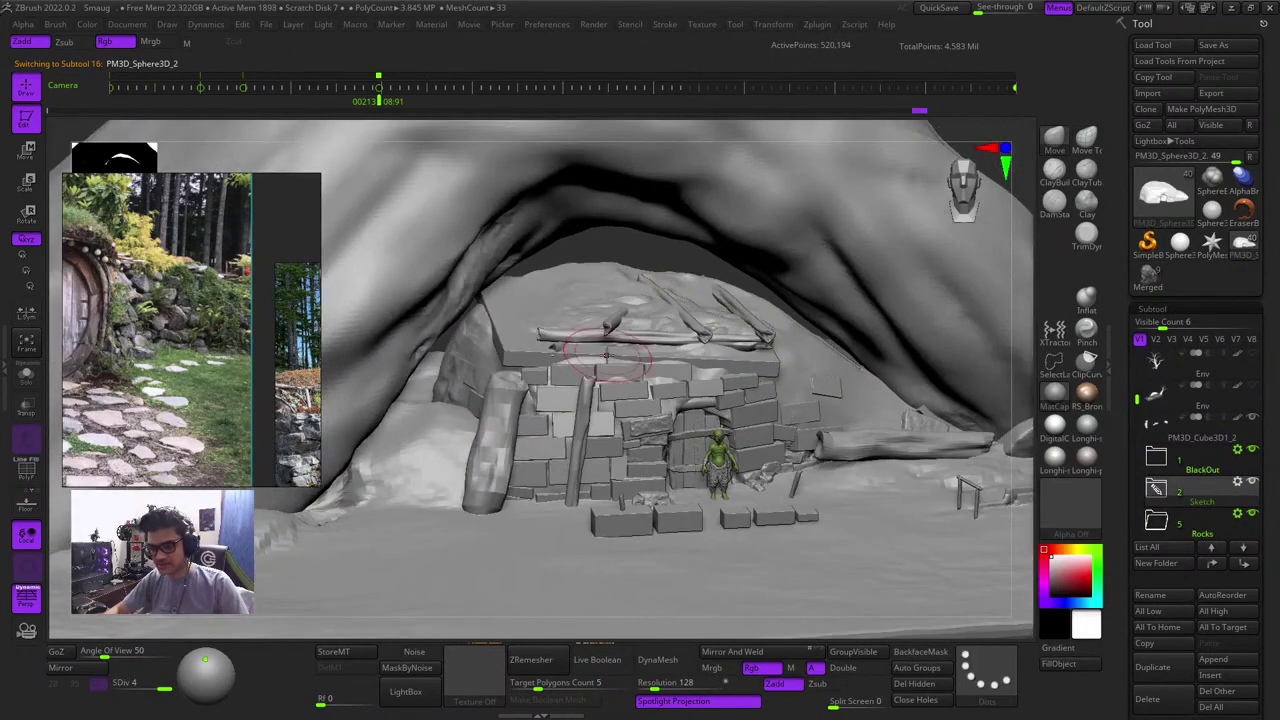
ctrl+right_drag(595, 393, 630, 440)
alt+click(766, 410)
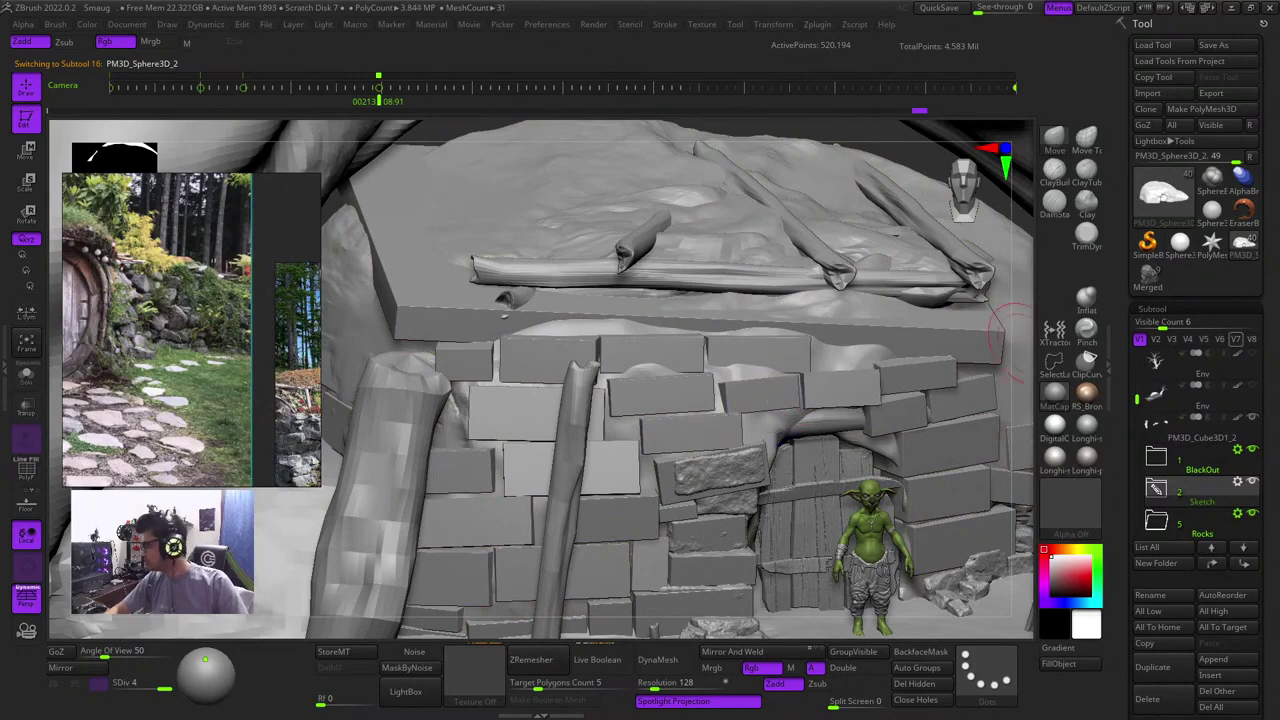
click(1058, 141)
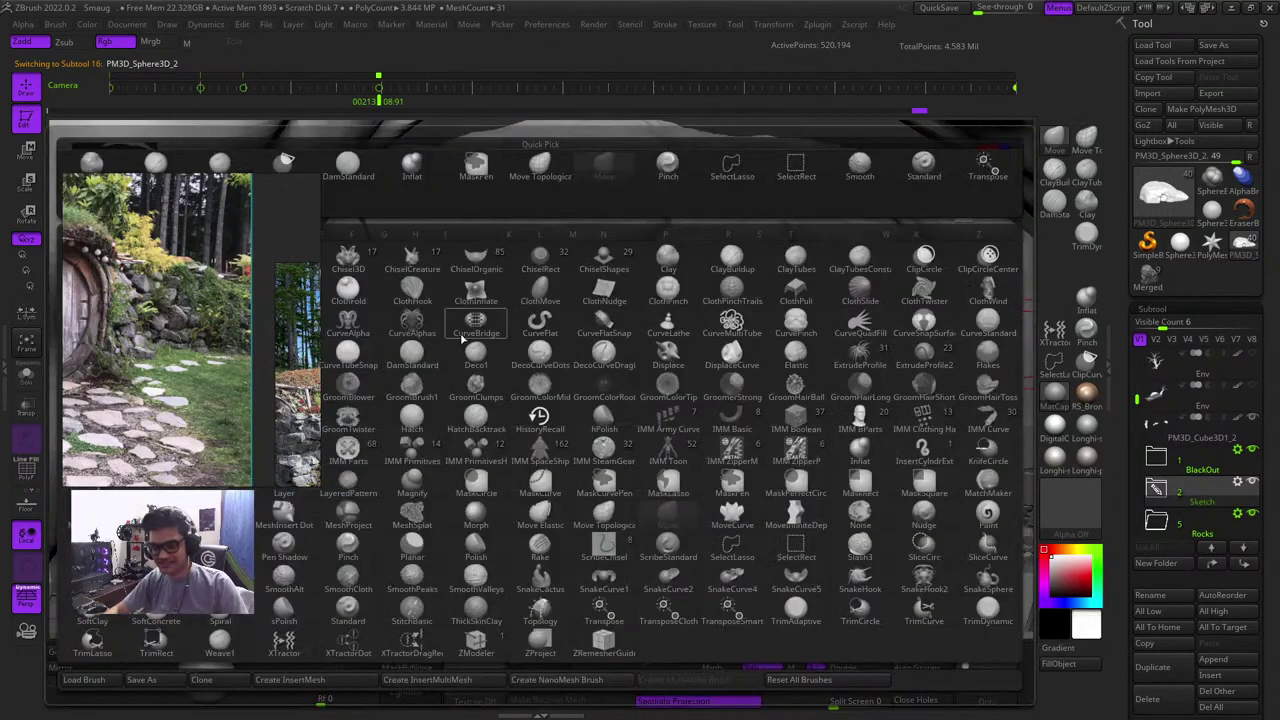
key(space)
mouse_move(611, 421)
mouse_down()
mouse_move(645, 406)
mouse_move(648, 370)
mouse_up()
key(shift+f)
drag(754, 378, 762, 388)
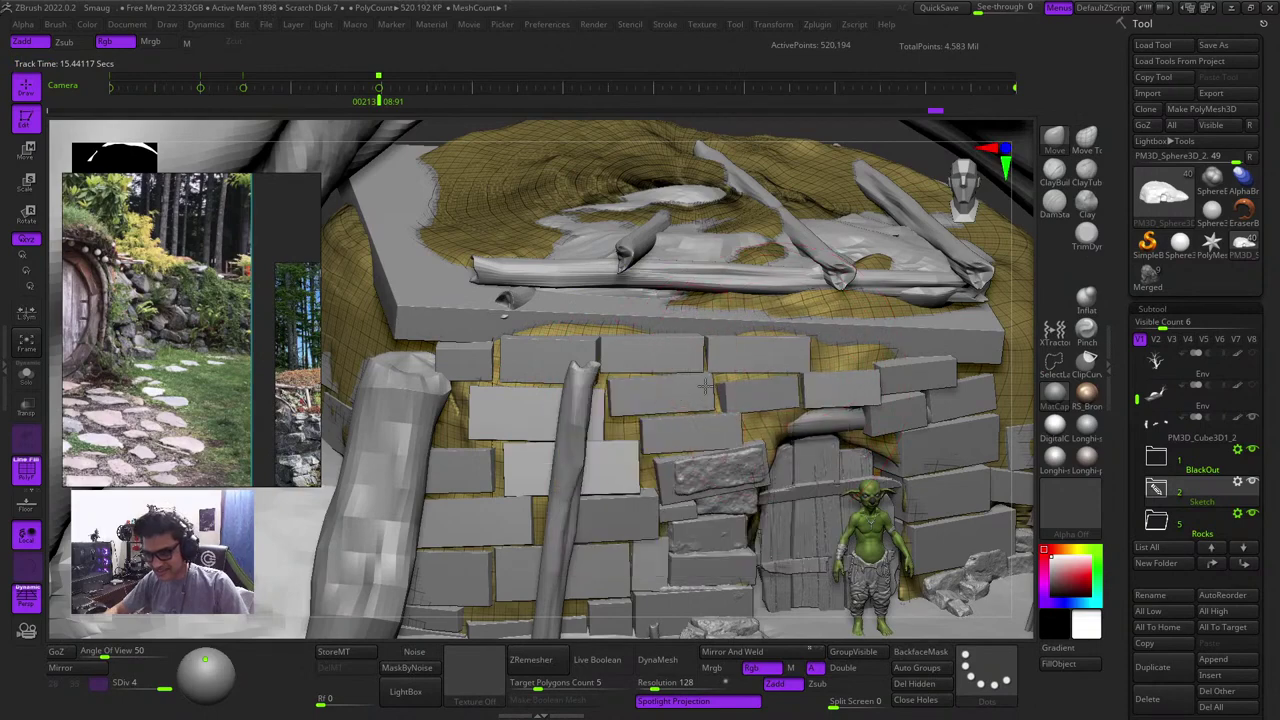
key(shift+f)
ctrl+right_drag(745, 390, 735, 310)
Examine the hut inside the cave arch from the front and from above, and browse the garden-house references
drag(941, 587, 763, 525)
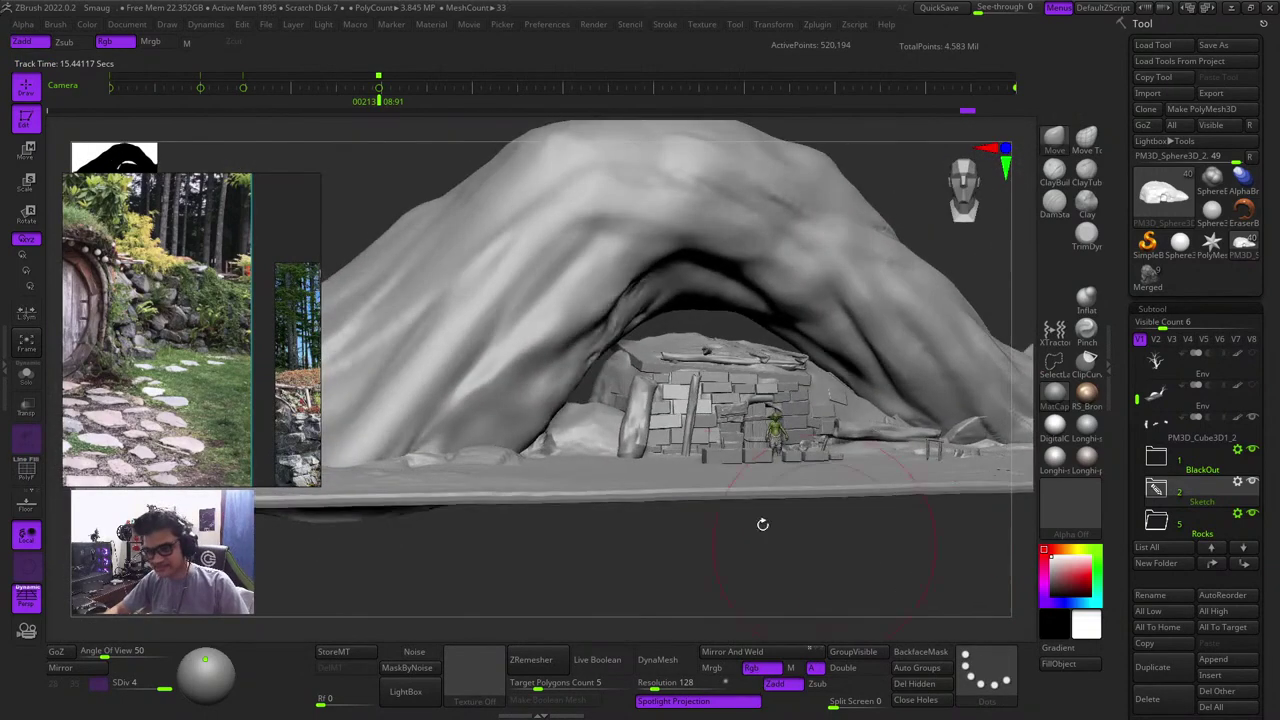
scroll(245, 322, down, 8)
middle_drag(290, 346, 154, 304)
scroll(170, 305, up, 6)
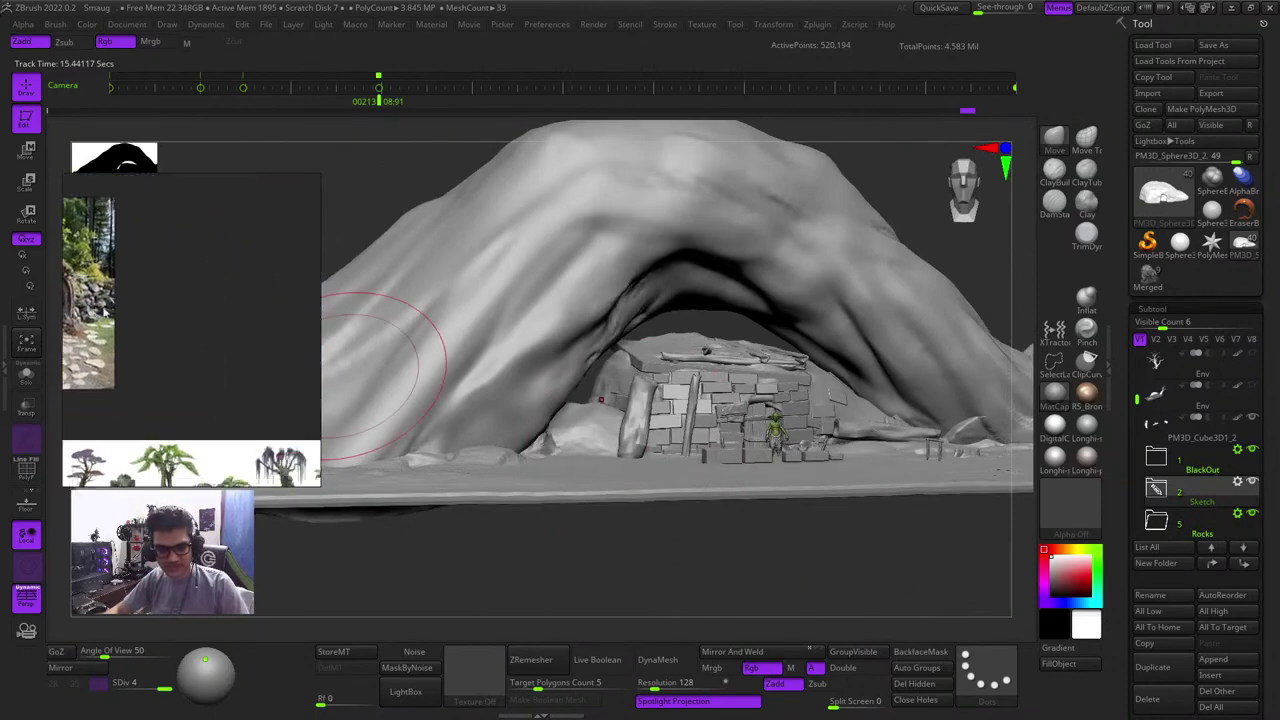
drag(392, 190, 690, 400)
drag(973, 556, 655, 370)
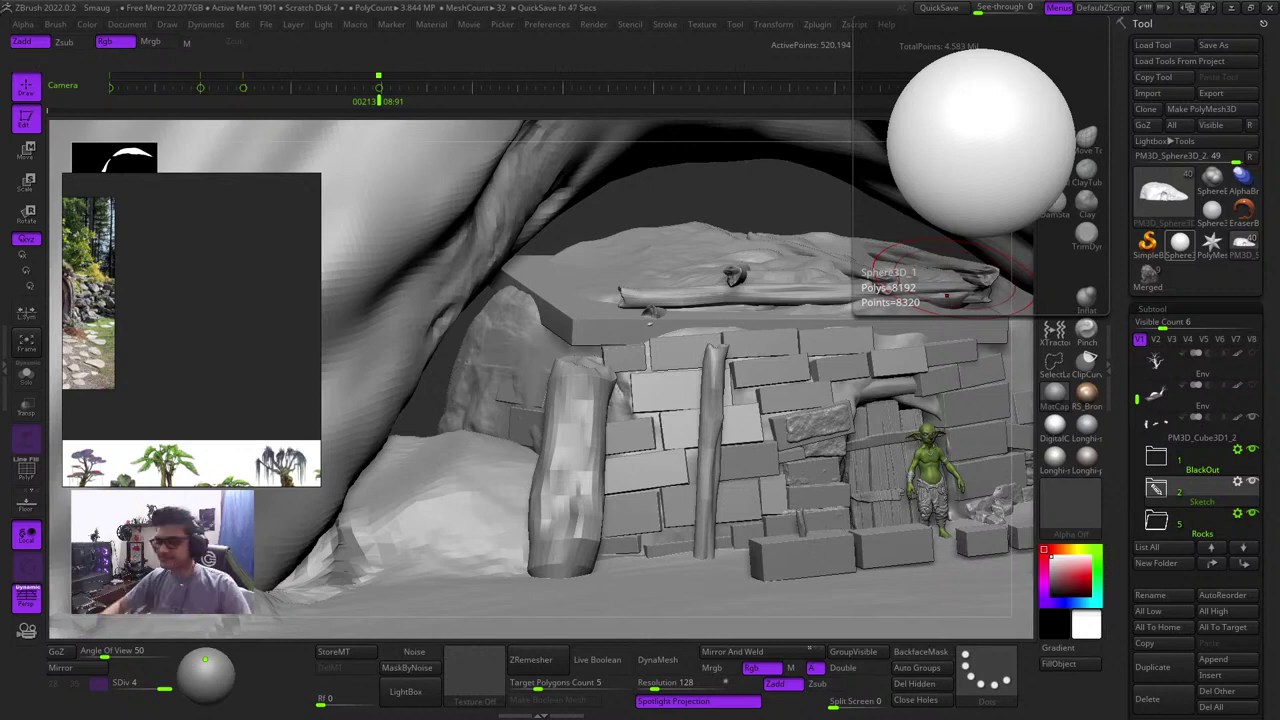
ctrl+right_drag(795, 234, 739, 215)
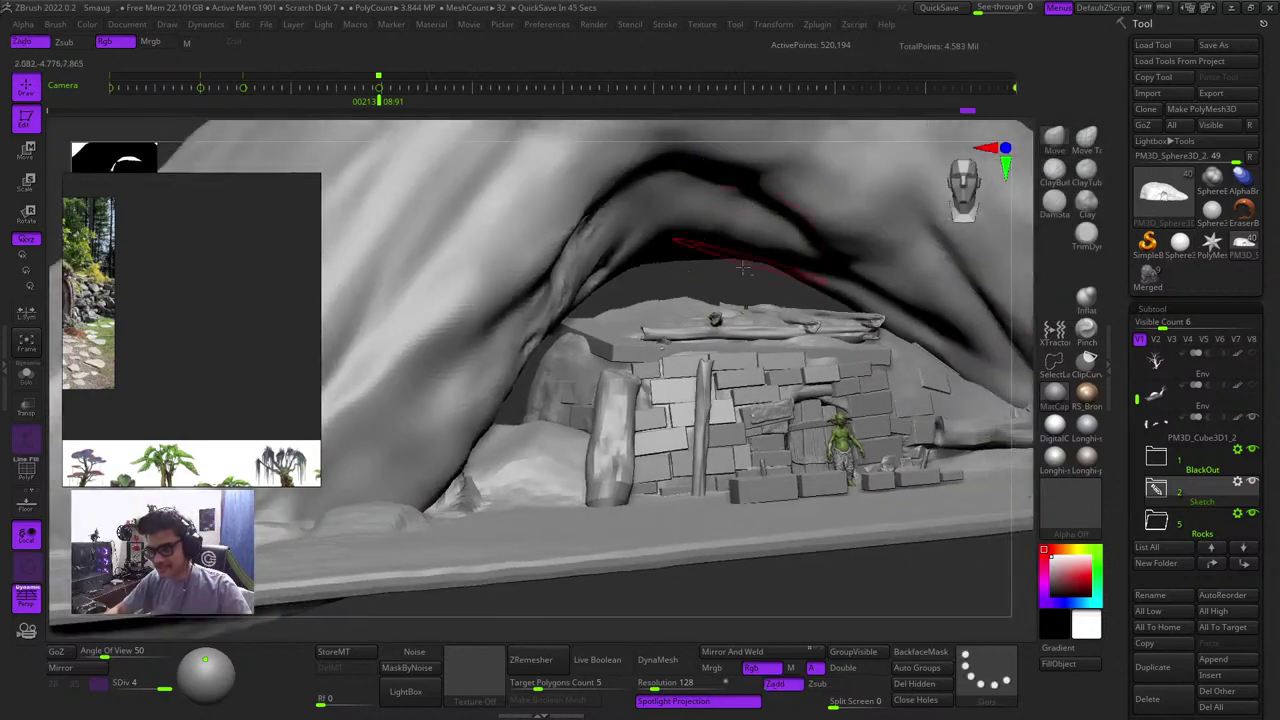
mouse_move(738, 284)
right_down()
mouse_move(691, 245)
mouse_move(731, 317)
right_up()
right_click(731, 317)
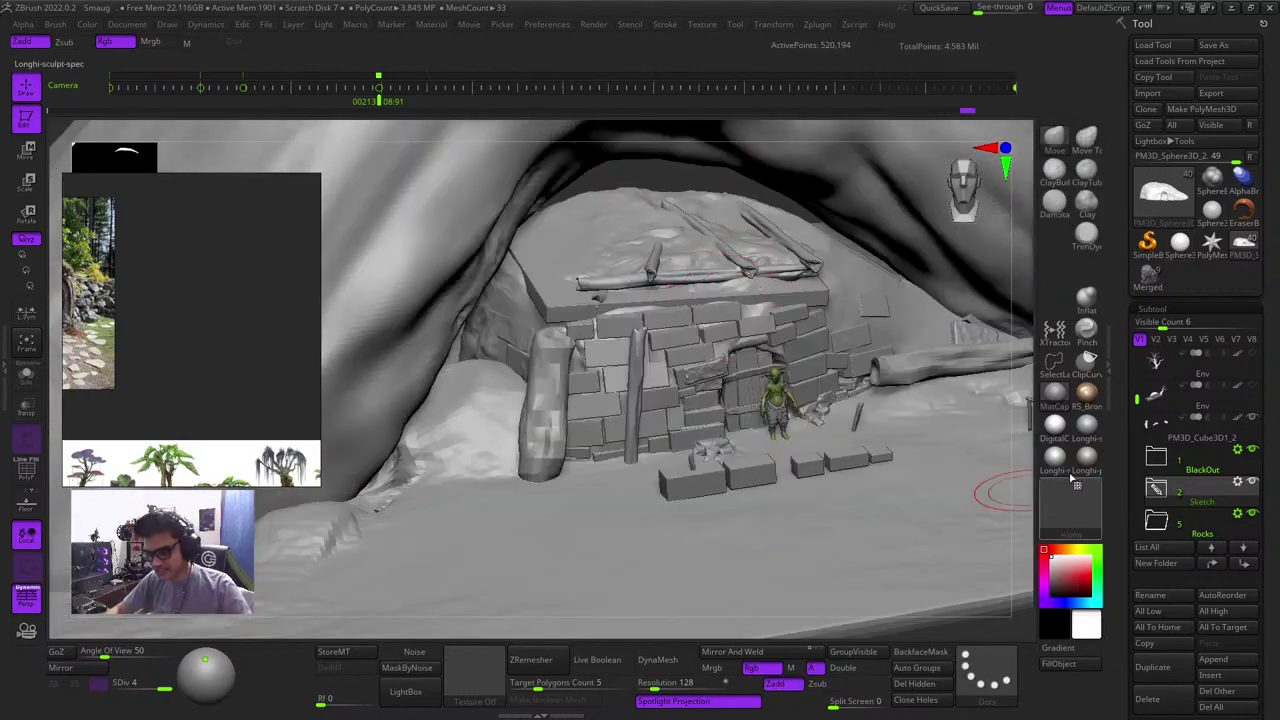
right_drag(782, 375, 714, 587)
Select the loose block rockBigB and examine the wall from above and from the front beside the hut references
alt+click(714, 587)
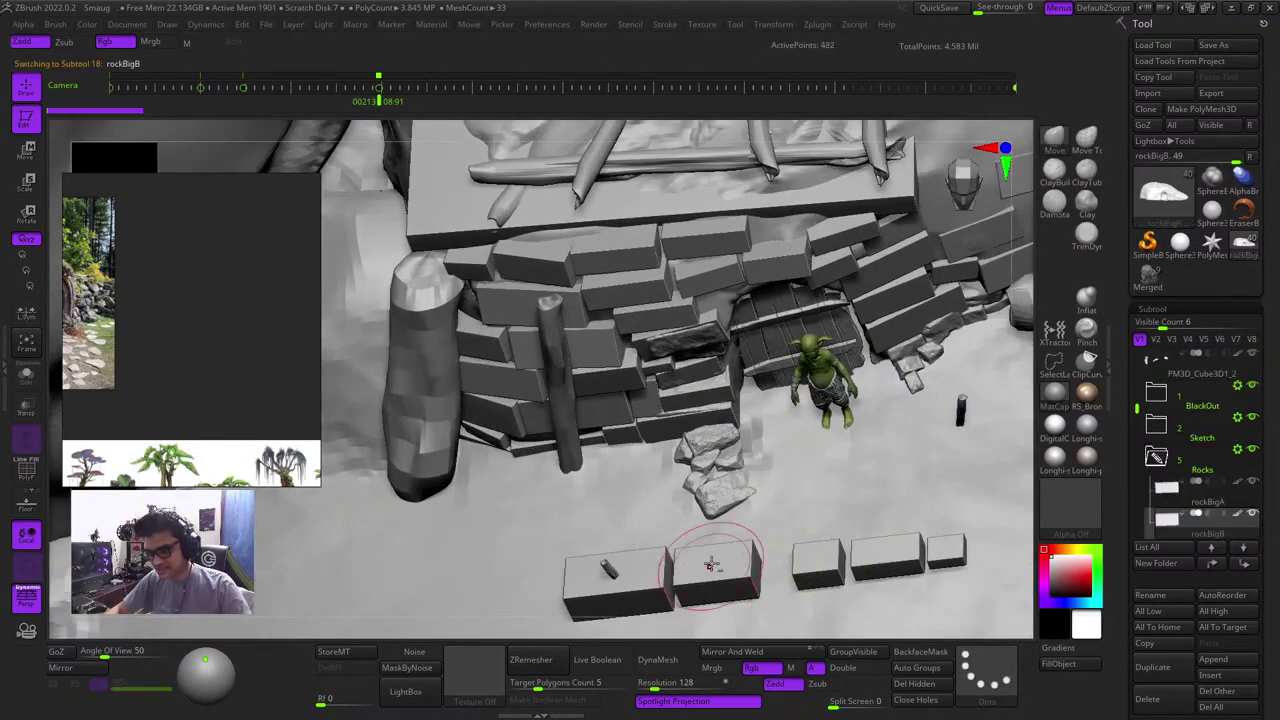
drag(1032, 393, 1035, 379)
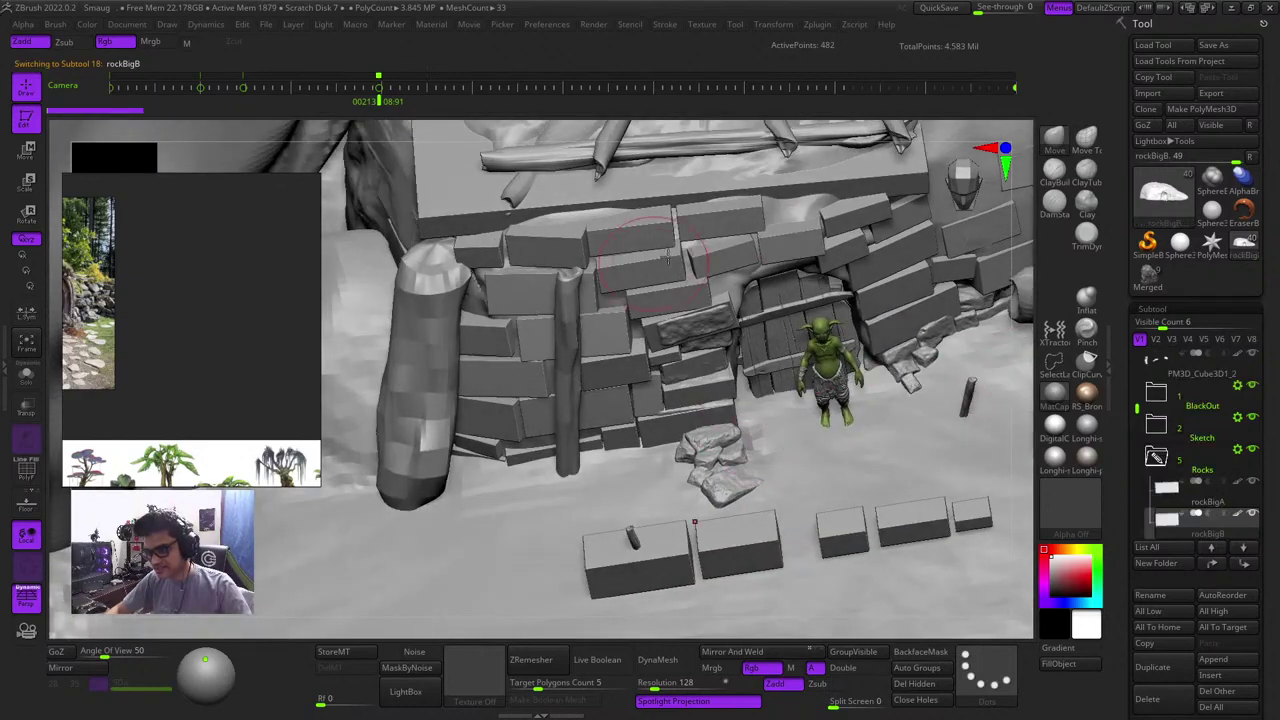
alt+drag(1022, 311, 745, 480)
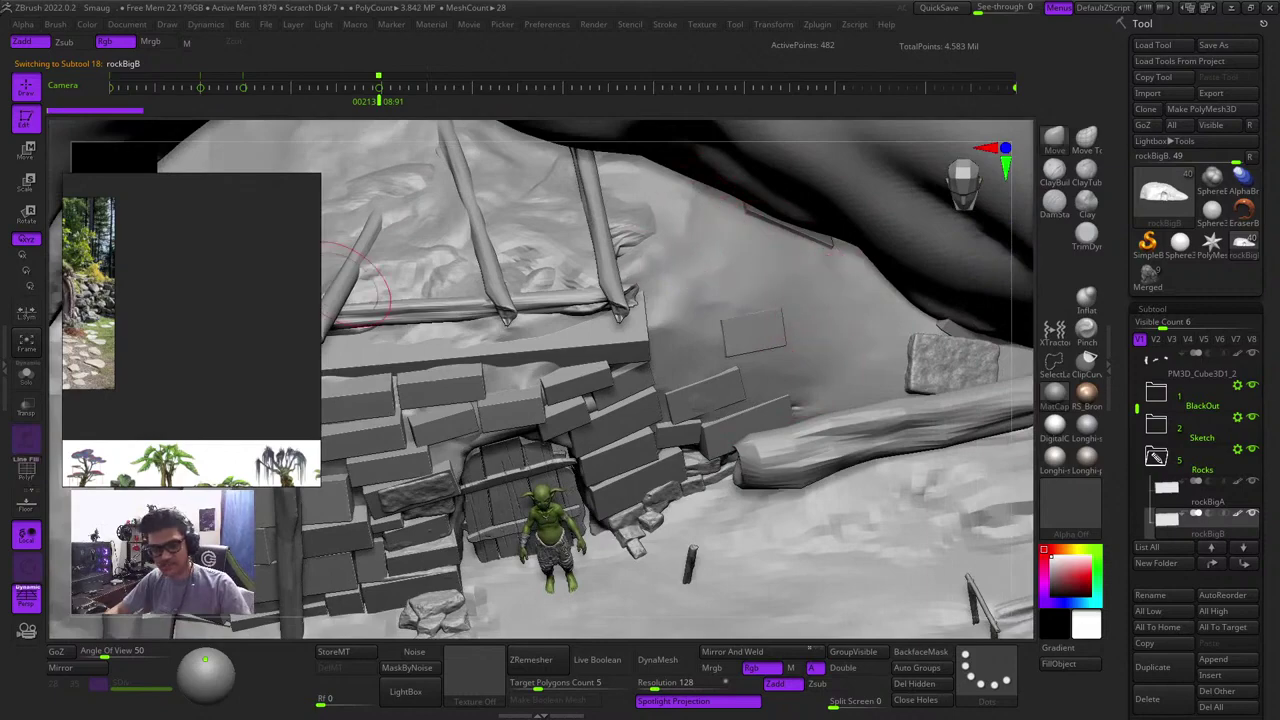
scroll(192, 298, down, 4)
middle_drag(192, 298, 300, 298)
scroll(198, 305, up, 1)
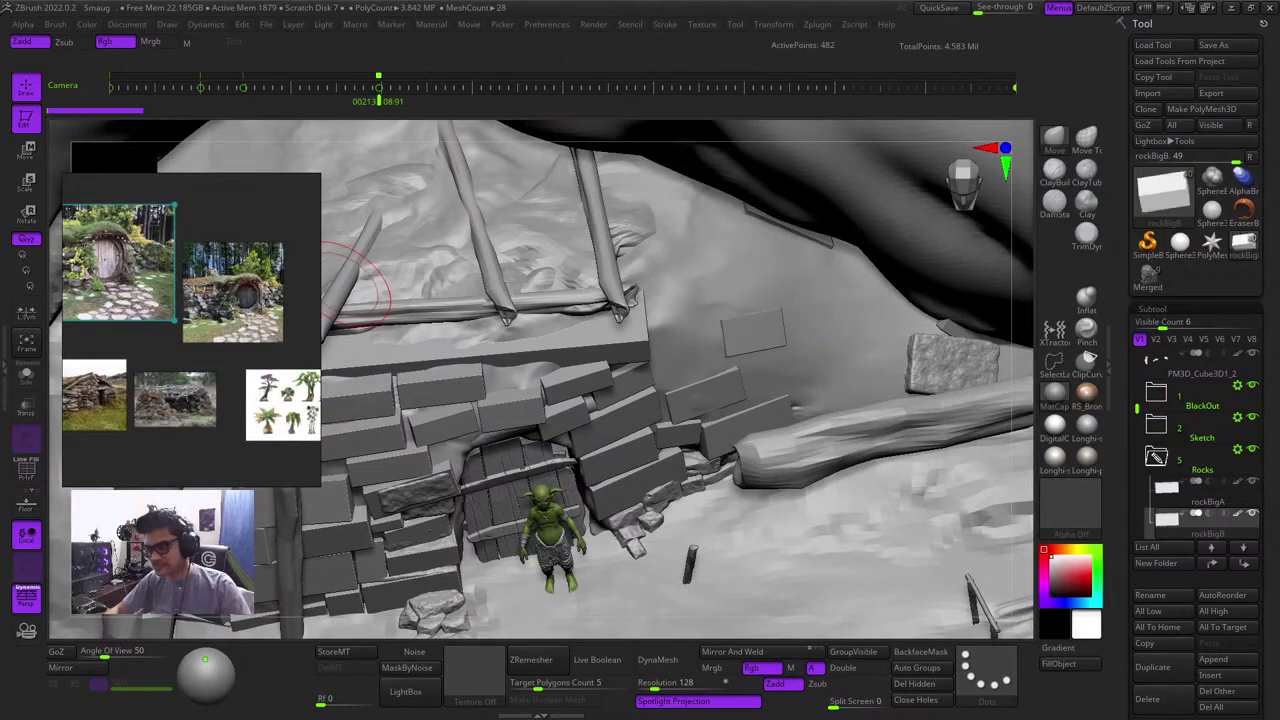
drag(1022, 410, 1024, 266)
alt+drag(415, 240, 771, 202)
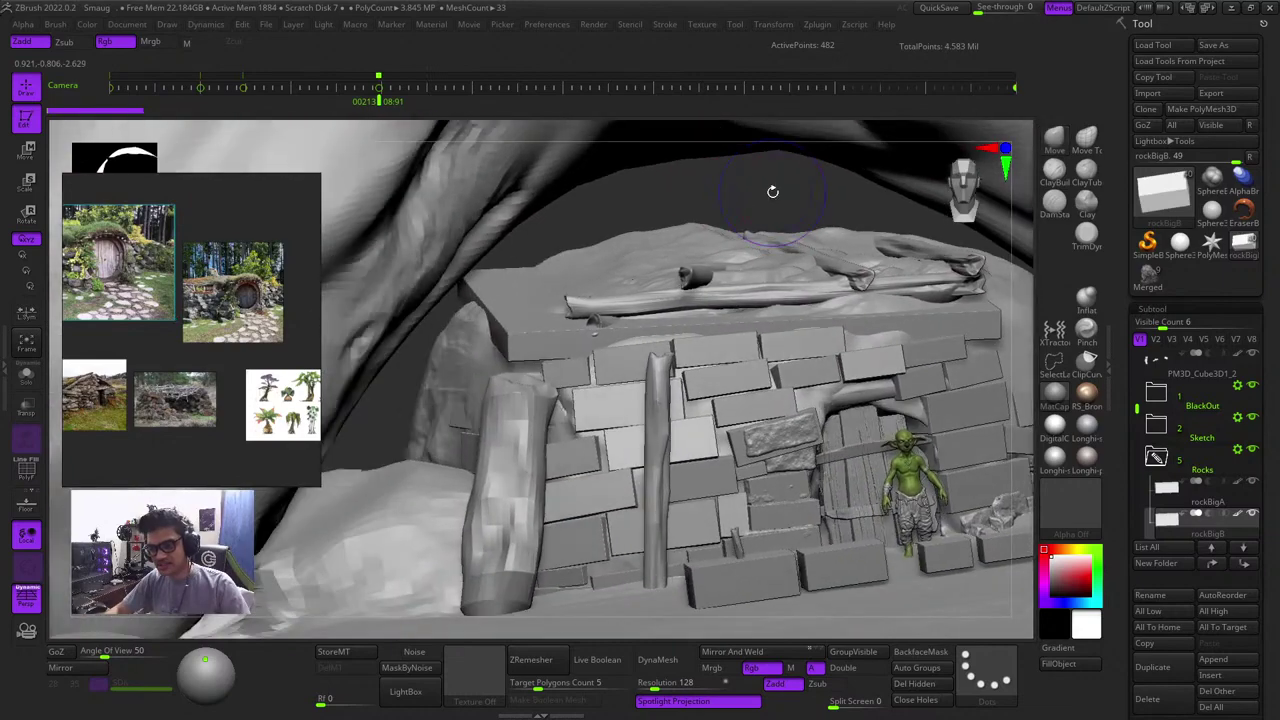
key(shift+f)
key(shift+f)
Browse the reference board from the hut and stone-pile photos to the forest rock photos
scroll(290, 310, down, 4)
middle_drag(290, 310, 161, 314)
scroll(161, 315, up, 3)
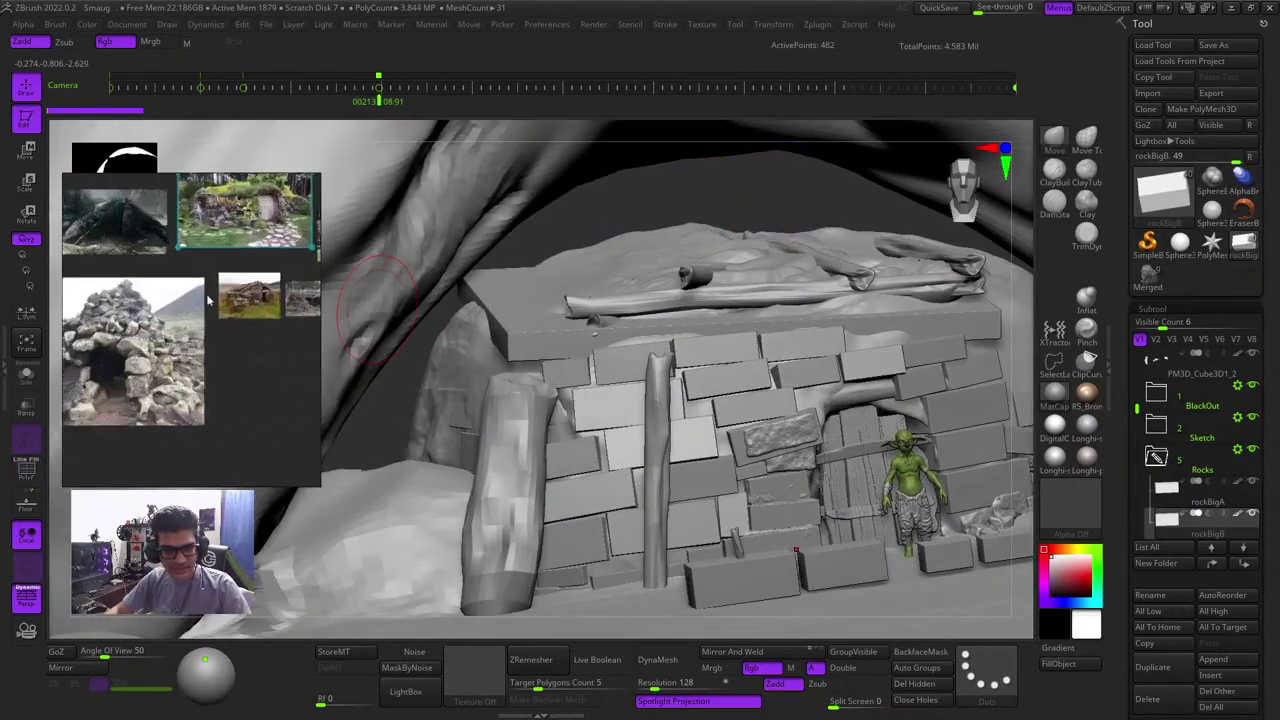
scroll(217, 269, down, 3)
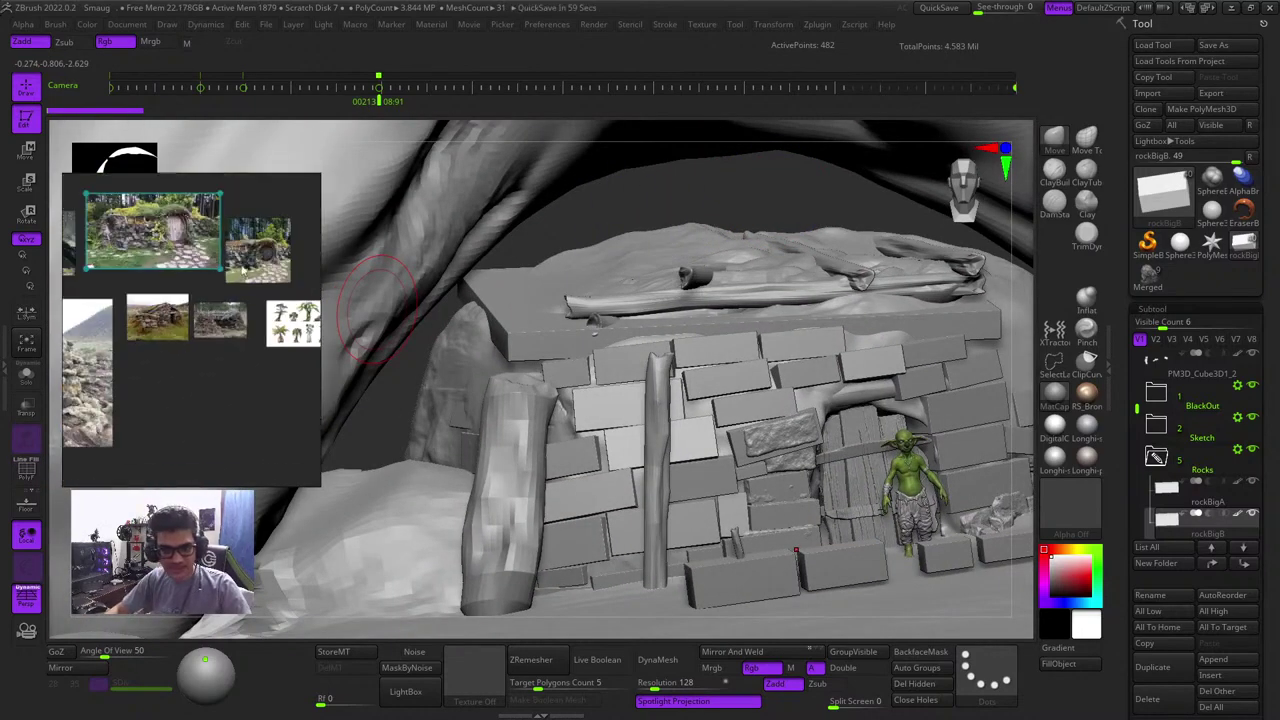
middle_drag(300, 258, 160, 317)
scroll(162, 317, down, 2)
scroll(219, 310, down, 1)
middle_drag(195, 398, 195, 316)
scroll(195, 316, up, 5)
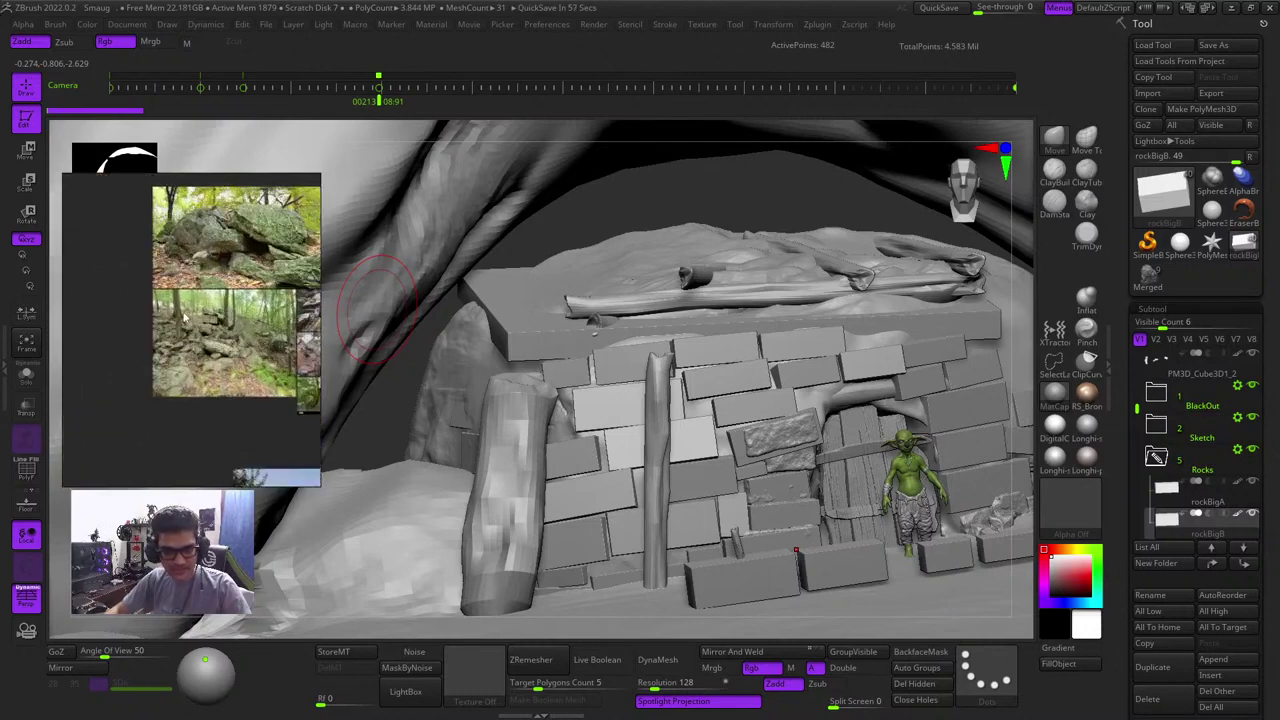
middle_drag(247, 415, 174, 338)
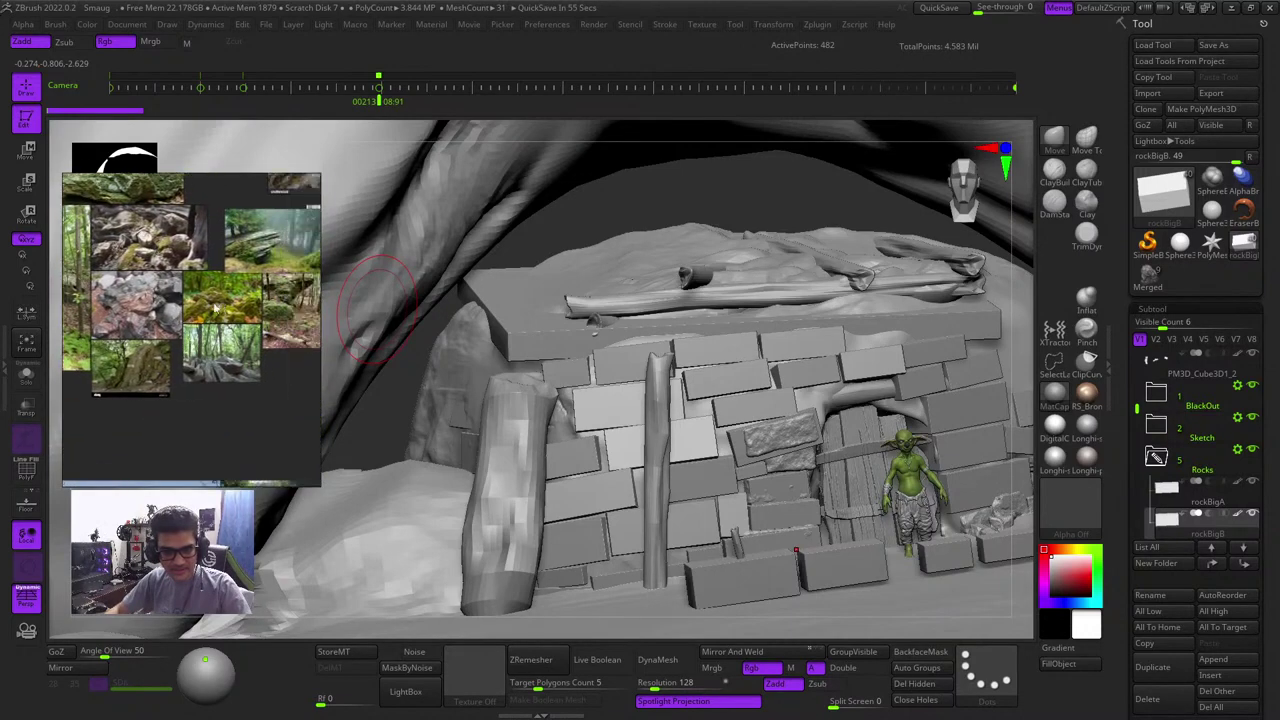
Look through the forest rock references and study the layered rock outcrop up close
scroll(216, 310, down, 2)
middle_drag(259, 257, 278, 279)
scroll(220, 305, up, 4)
scroll(250, 312, up, 2)
scroll(250, 312, down, 2)
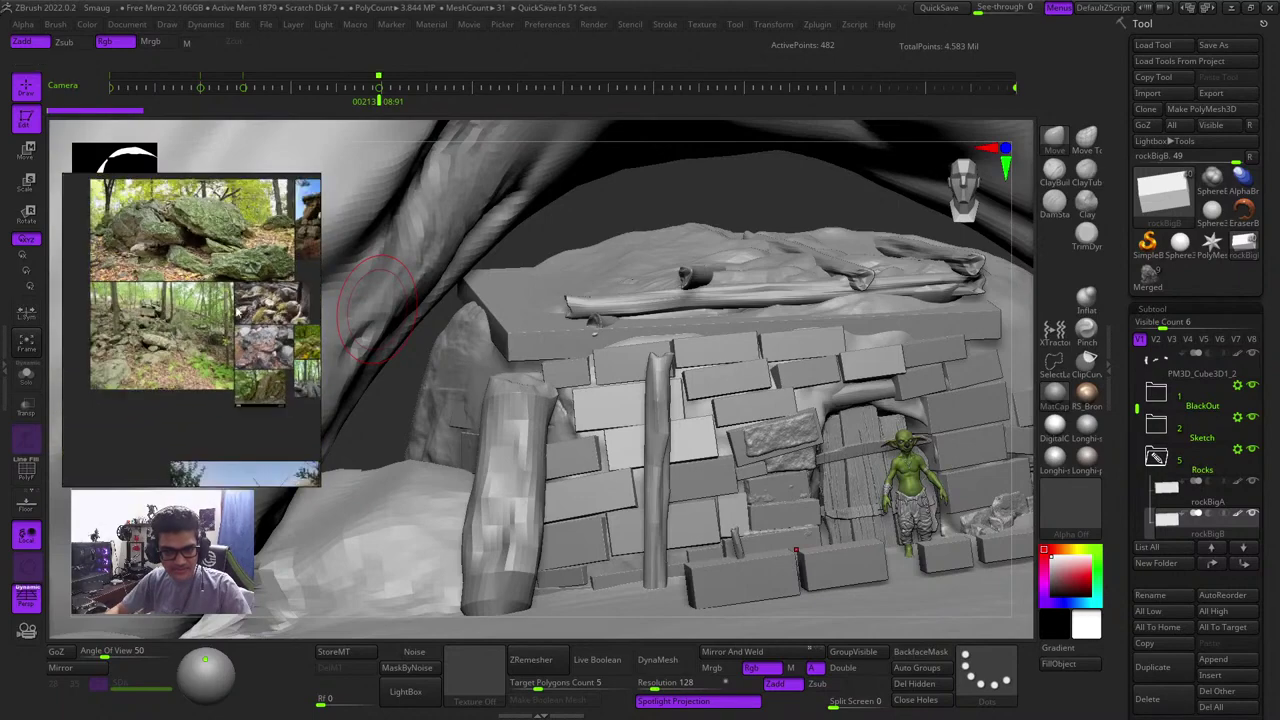
scroll(256, 323, down, 5)
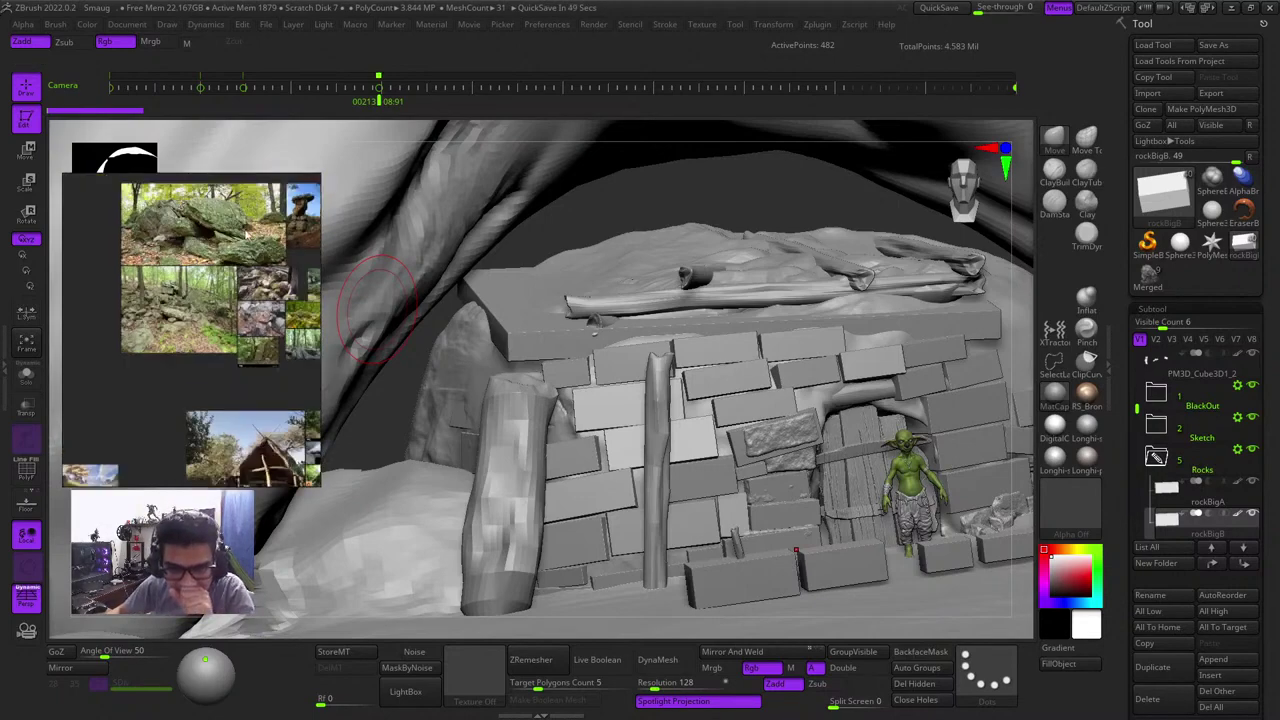
scroll(145, 375, up, 5)
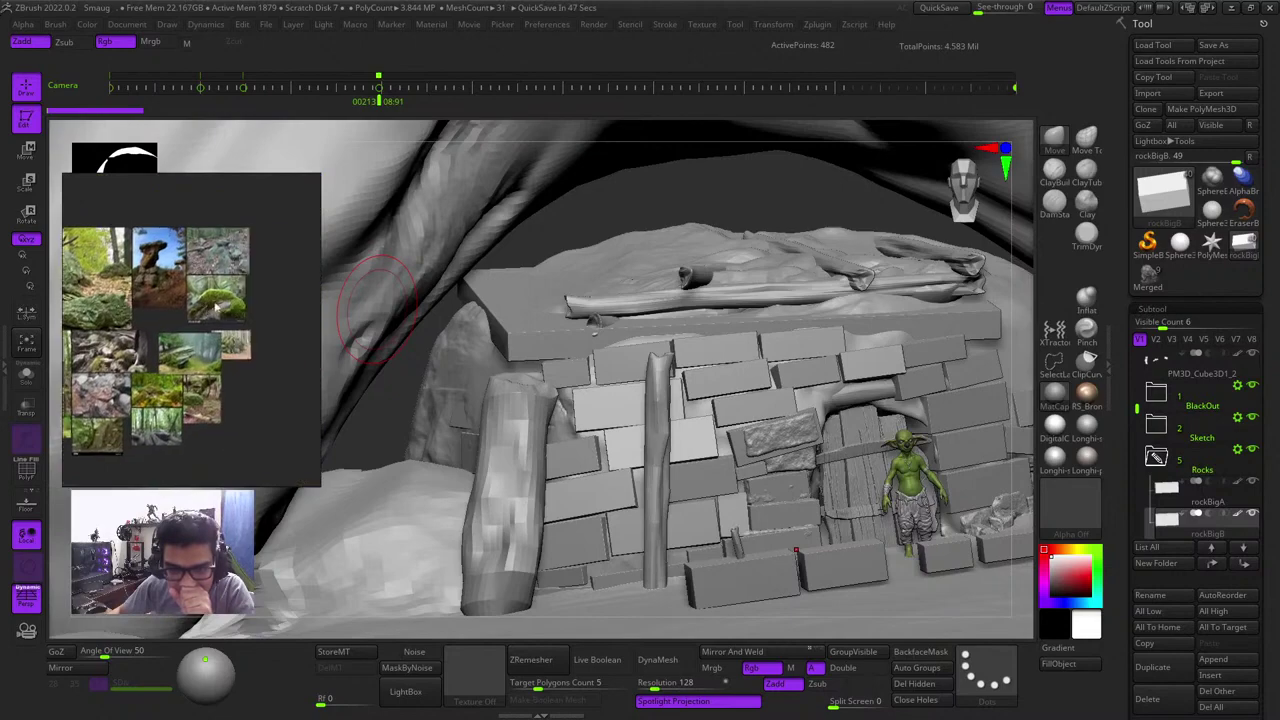
scroll(145, 375, up, 5)
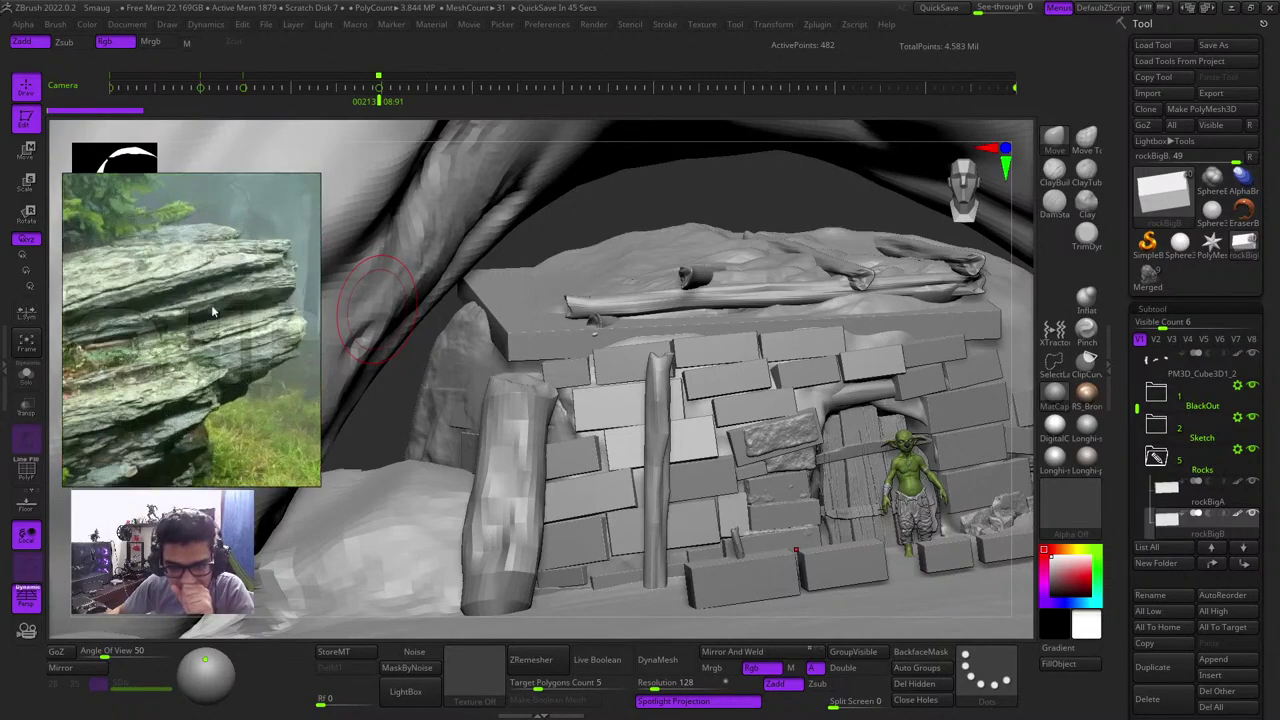
middle_drag(240, 317, 180, 314)
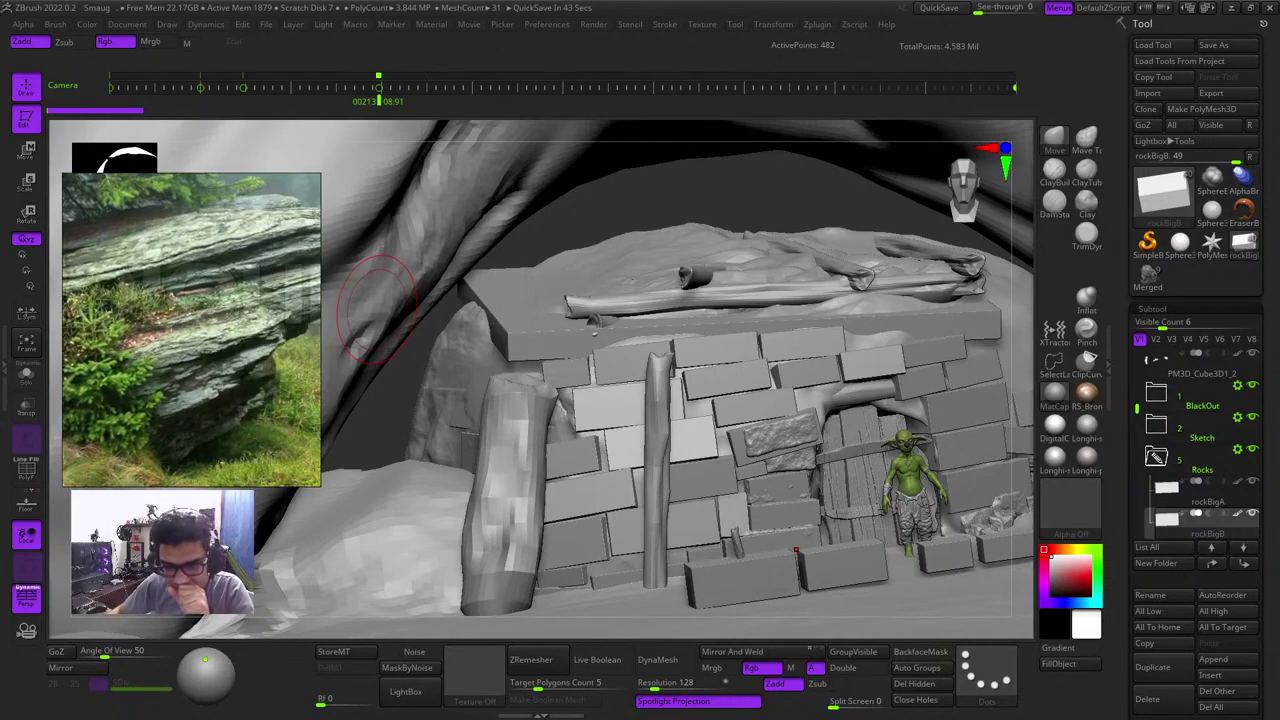
click(602, 204)
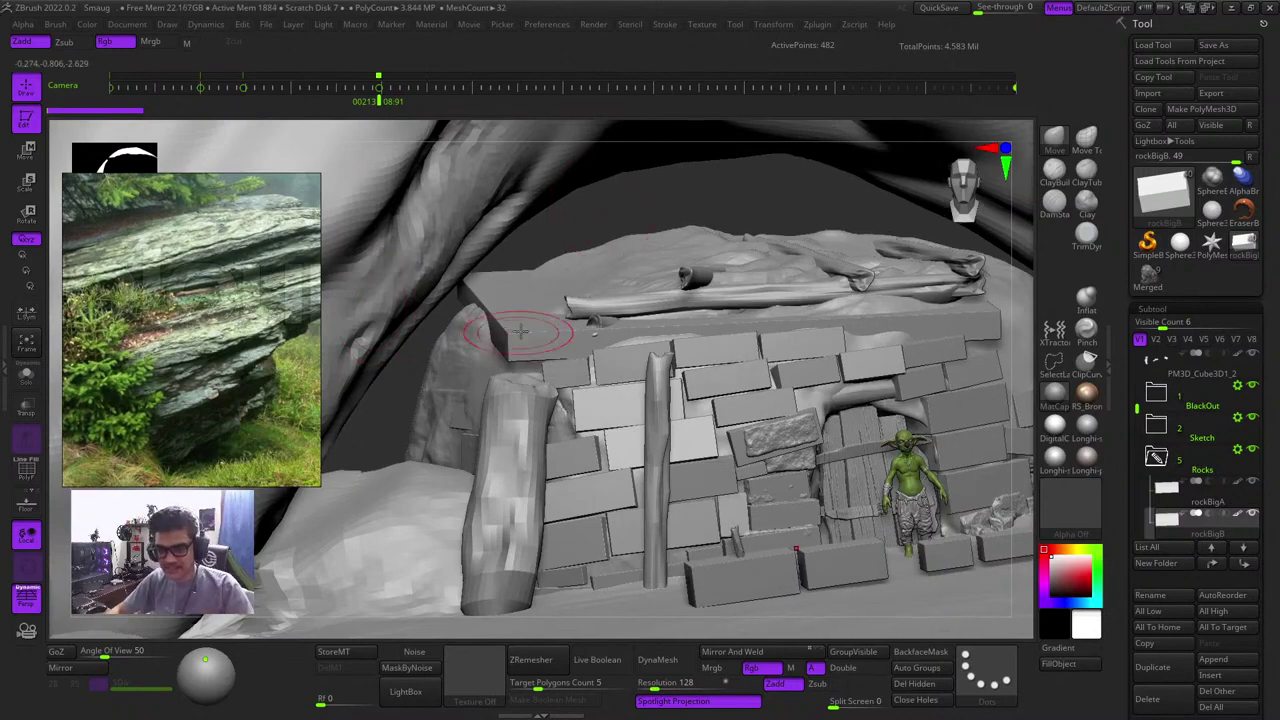
drag(595, 206, 580, 207)
middle_drag(88, 343, 198, 334)
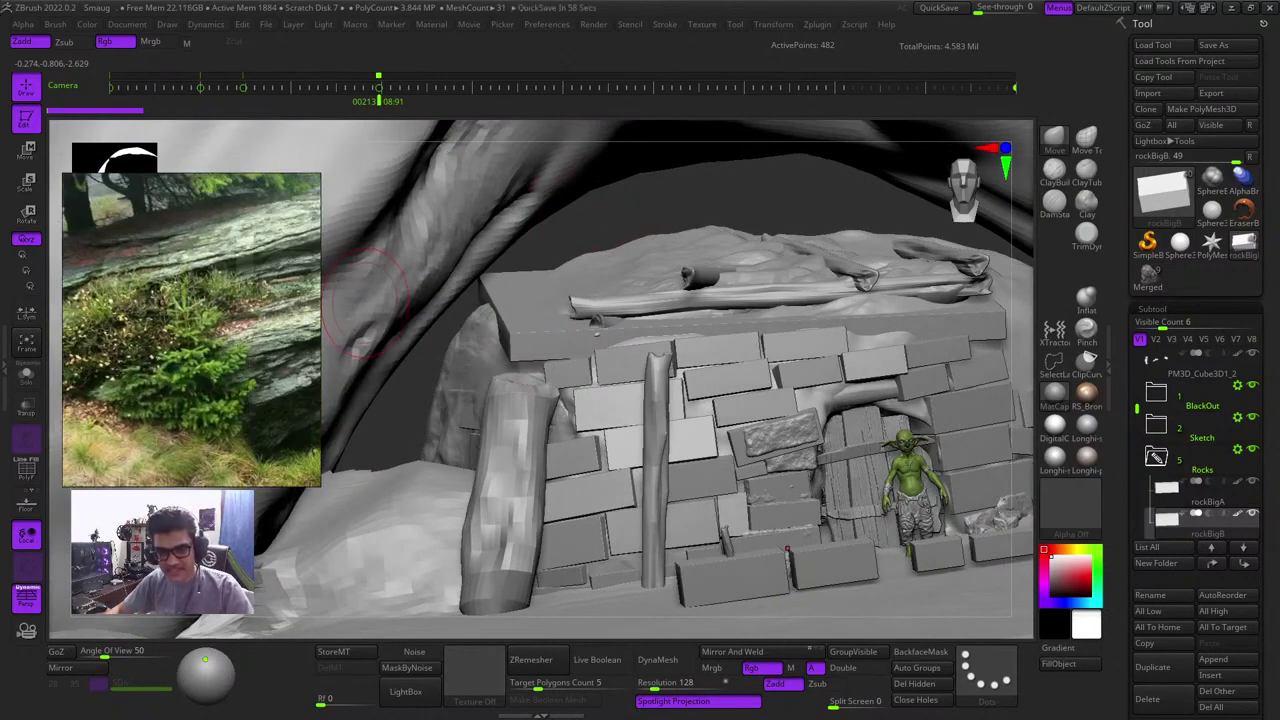
Examine the hut's wall, roof slab and mound from several angles against the layered rock reference
drag(610, 205, 640, 235)
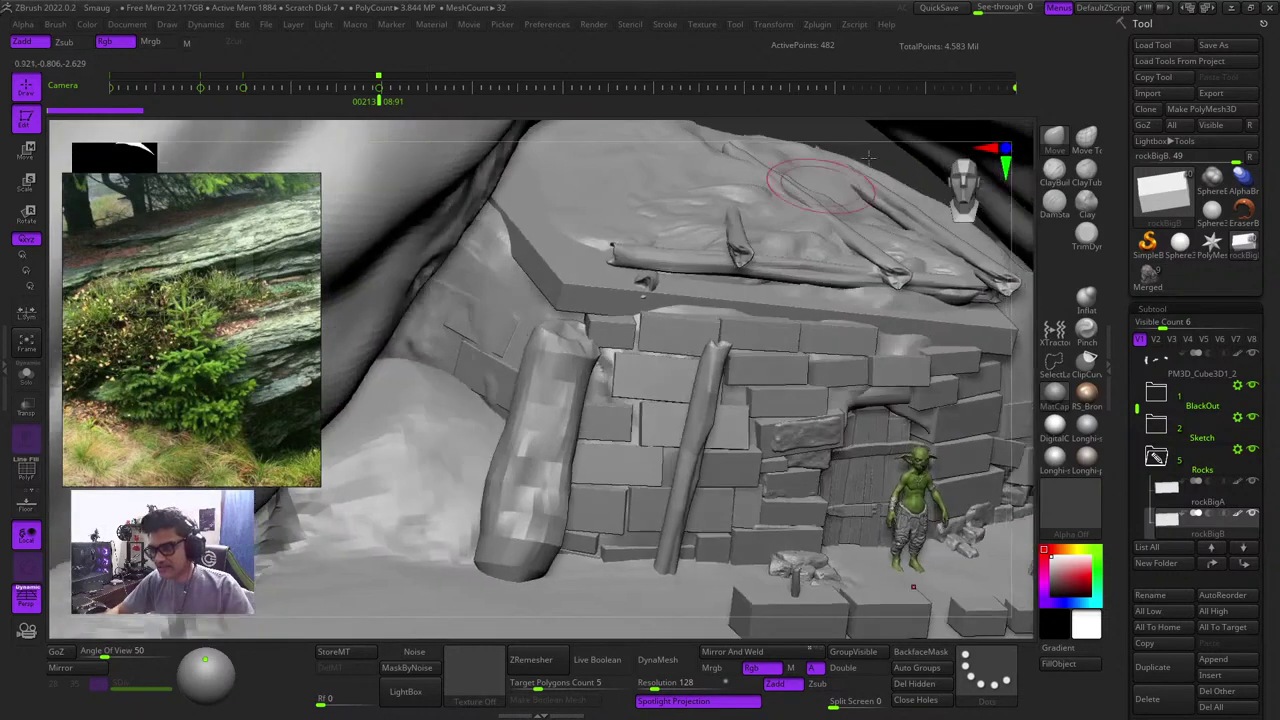
drag(840, 135, 738, 148)
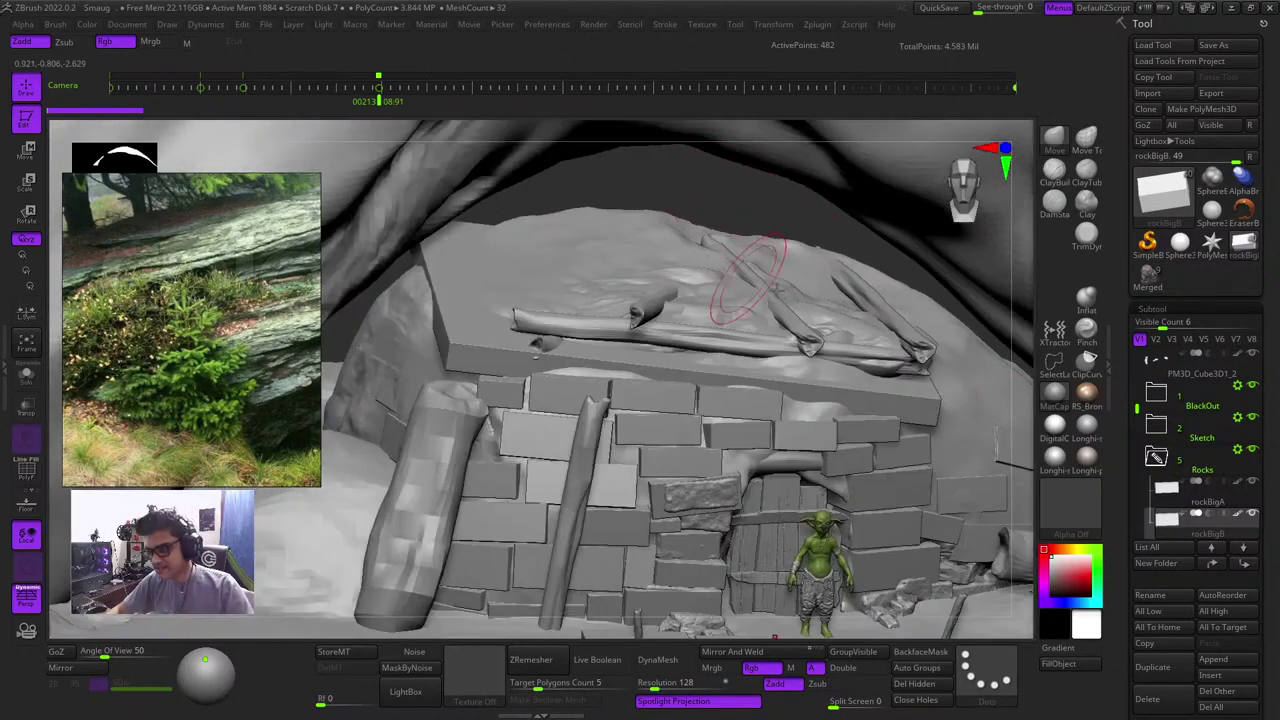
drag(746, 198, 628, 185)
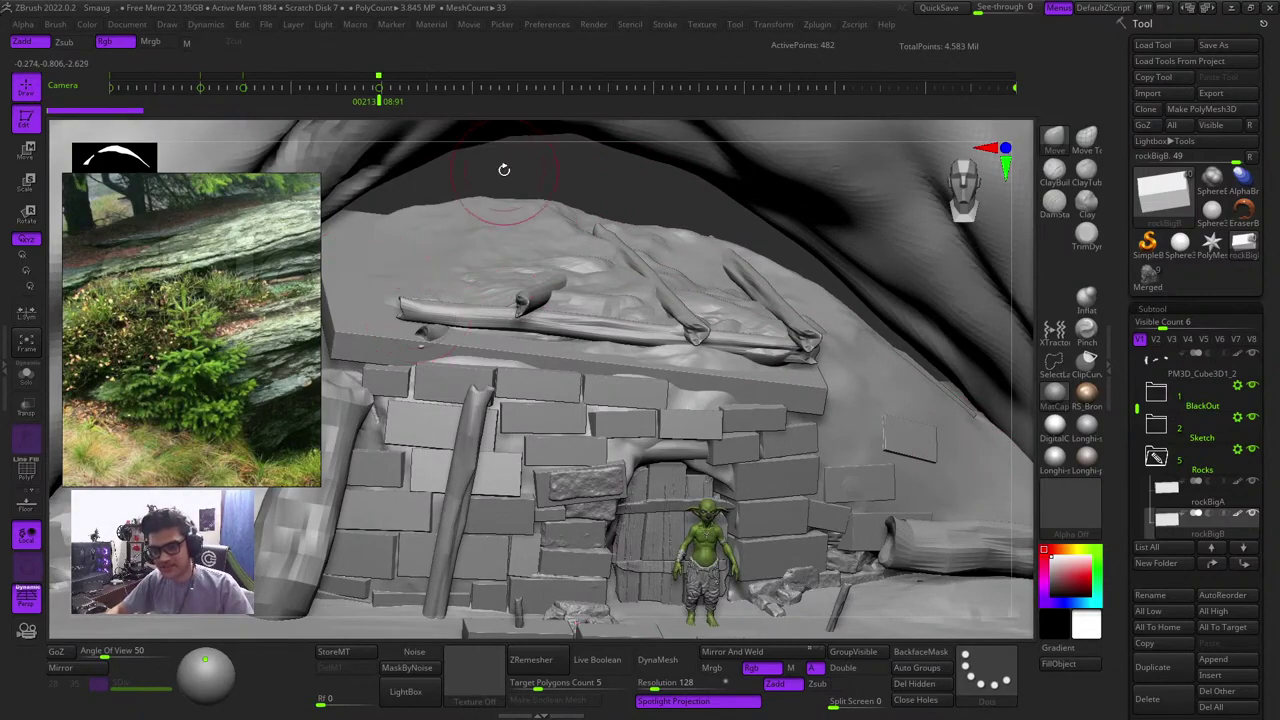
alt+drag(504, 170, 665, 172)
middle_drag(314, 303, 248, 290)
drag(690, 190, 692, 155)
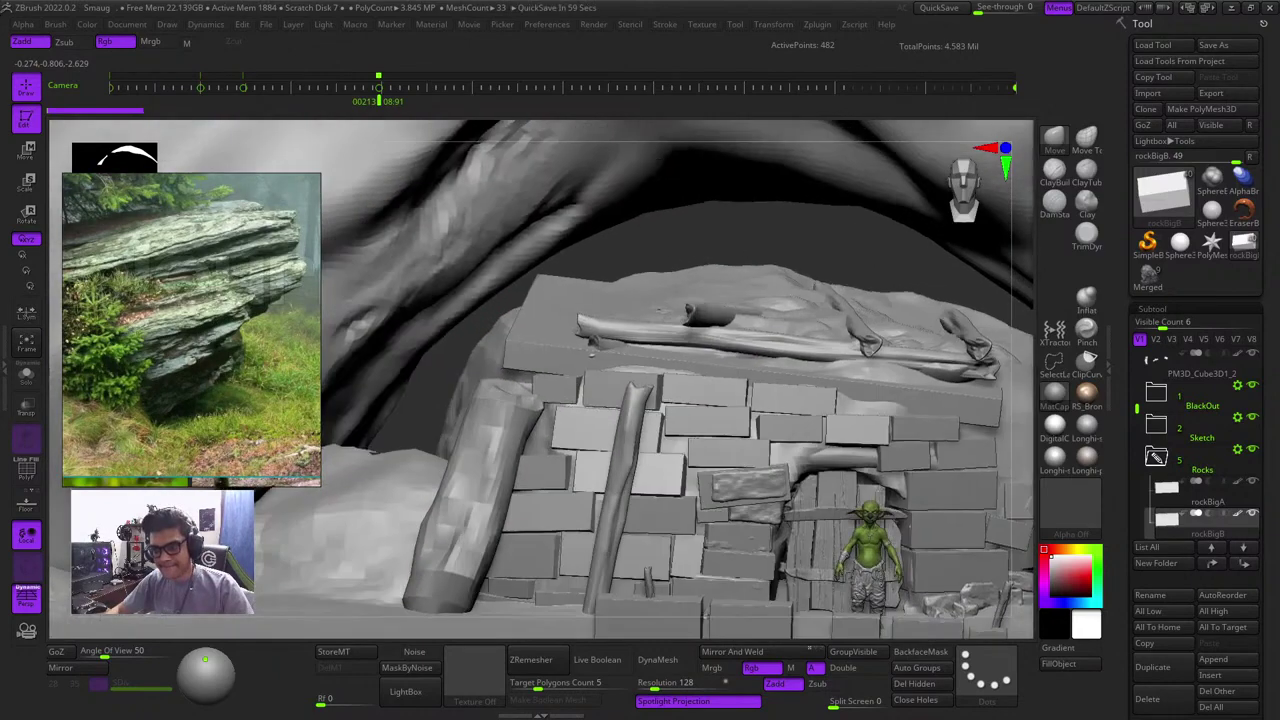
drag(677, 247, 692, 224)
Select the small wall blocks rockSmallB1 and examine the wall up close and from farther back
ctrl+right_drag(730, 269, 676, 312)
alt+click(655, 335)
key(shift+f)
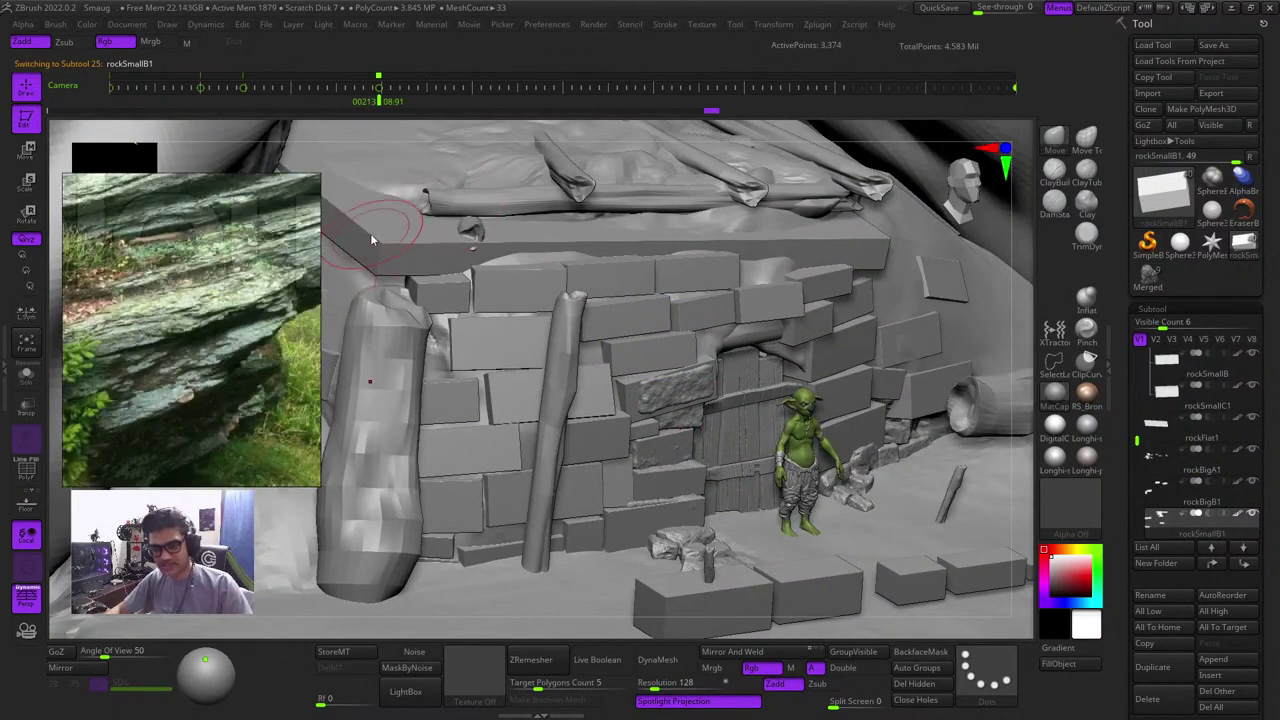
ctrl+right_drag(694, 272, 730, 475)
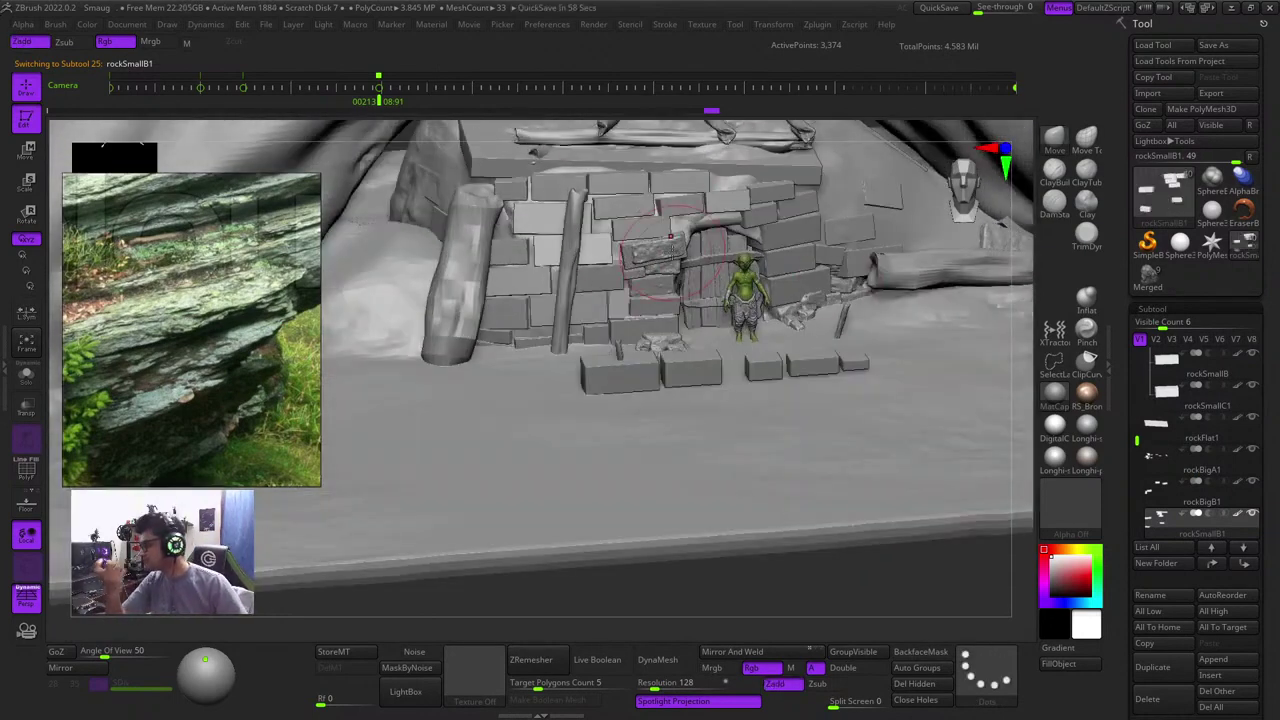
alt+right_drag(664, 432, 683, 478)
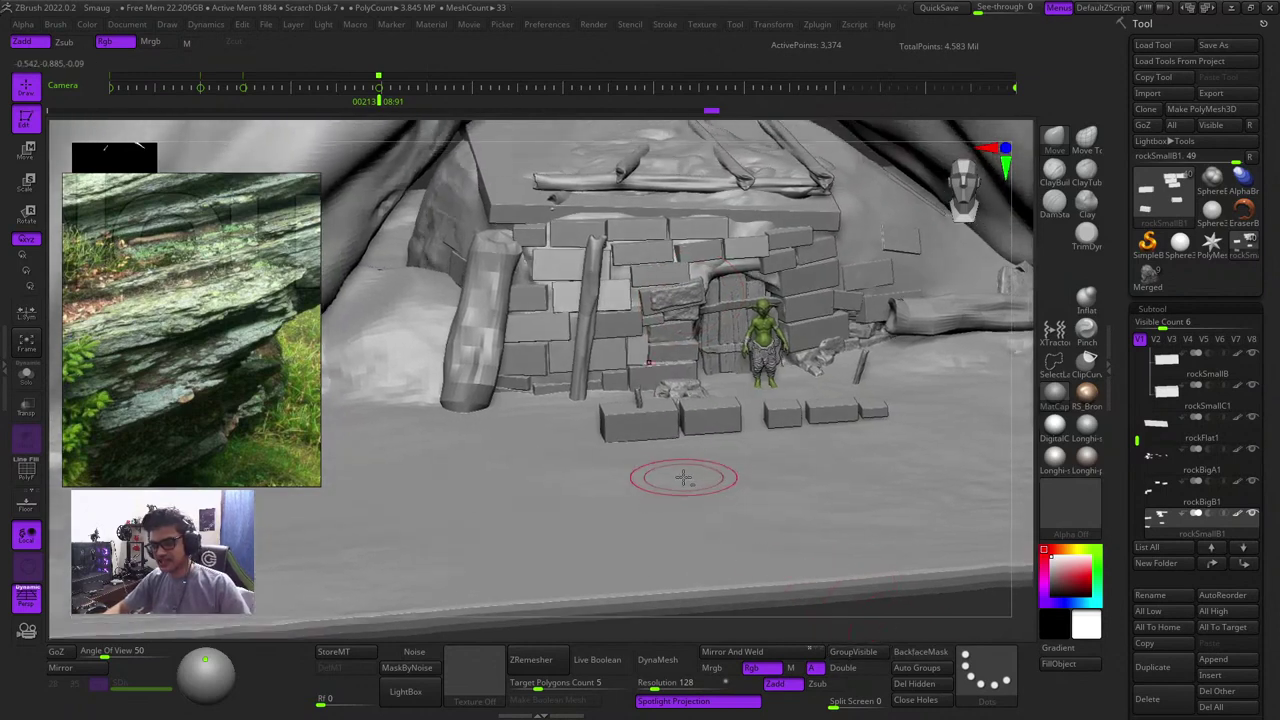
Select the loose block rockBigA in front of the wall and check its wireframe beside the layered rock reference
alt+click(651, 425)
key(shift+f)
key(shift+f)
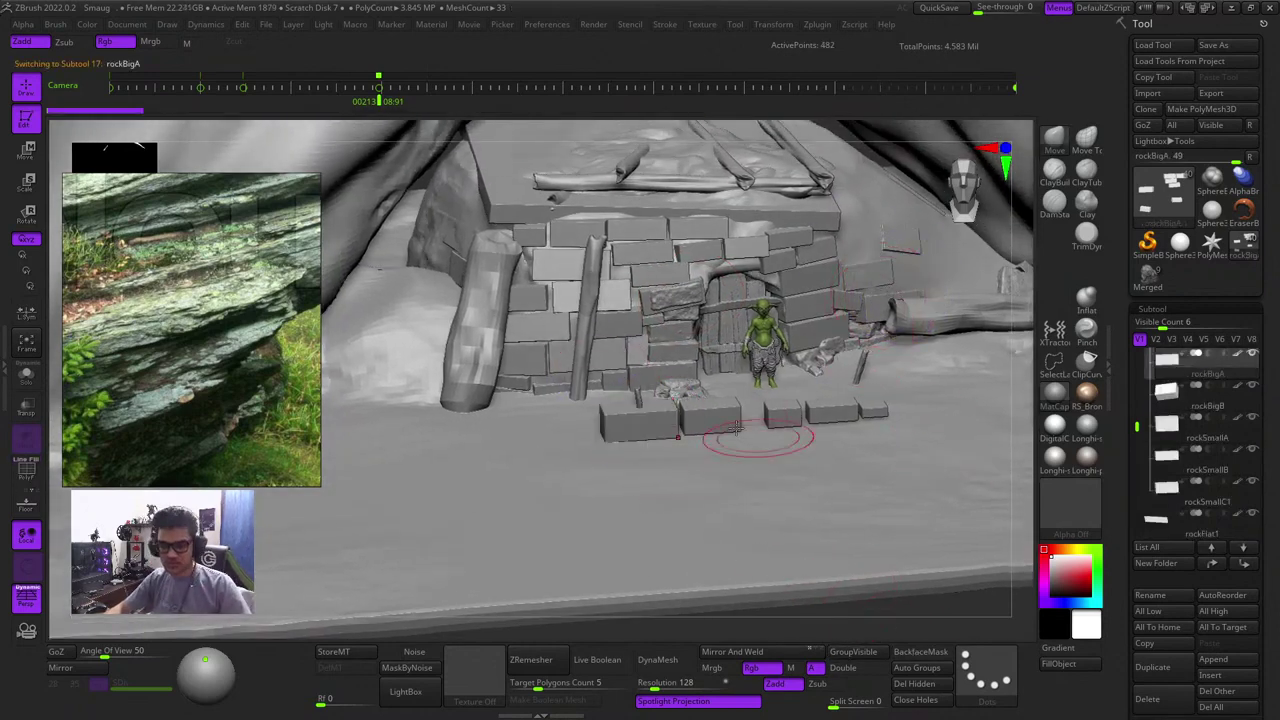
ctrl+right_drag(688, 357, 680, 336)
mouse_move(820, 550)
right_down()
mouse_move(780, 465)
mouse_move(710, 372)
mouse_move(763, 580)
right_up()
key(shift+f)
key(shift+f)
scroll(200, 335, down, 3)
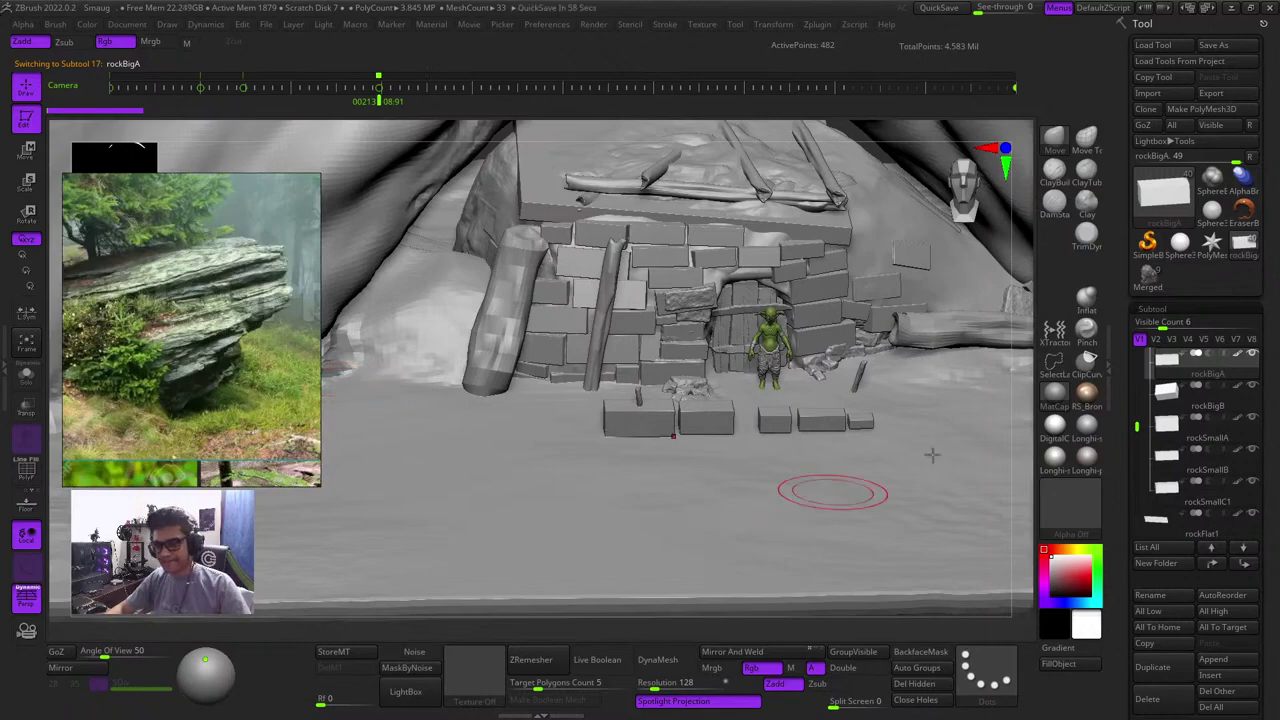
Examine the wireframe of the loose block rockBigA up close and look over the subtool's split and geometry options
mouse_move(1027, 447)
mouse_down()
mouse_move(1026, 386)
mouse_move(1022, 446)
mouse_up()
ctrl+right_drag(626, 392, 640, 443)
key(space)
drag(640, 443, 622, 443)
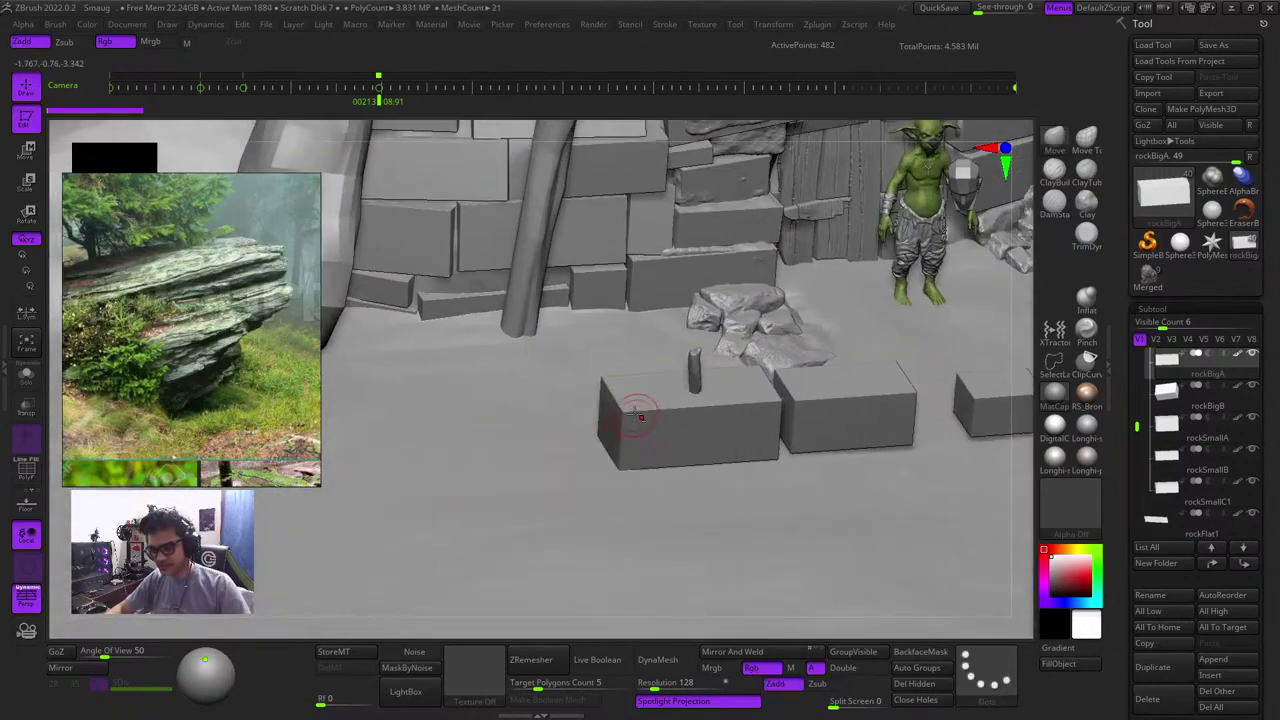
key(shift+f)
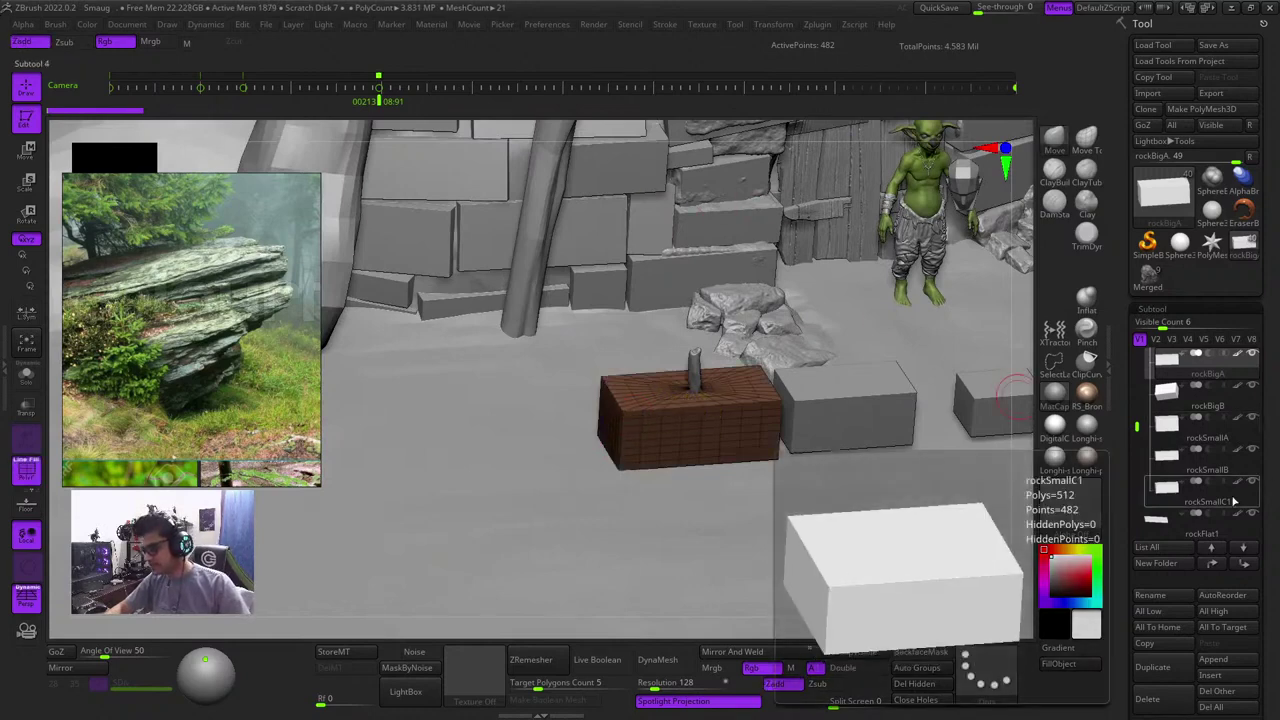
drag(1275, 537, 1259, 422)
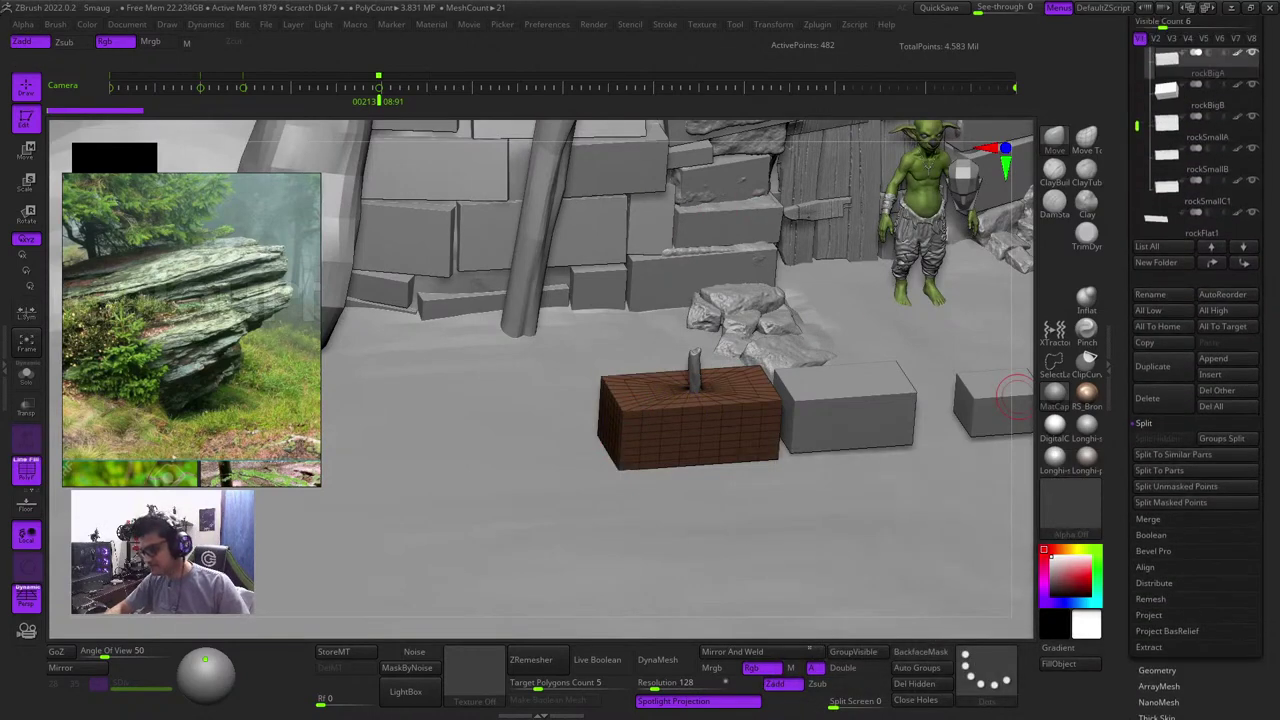
scroll(1272, 564, down, 4)
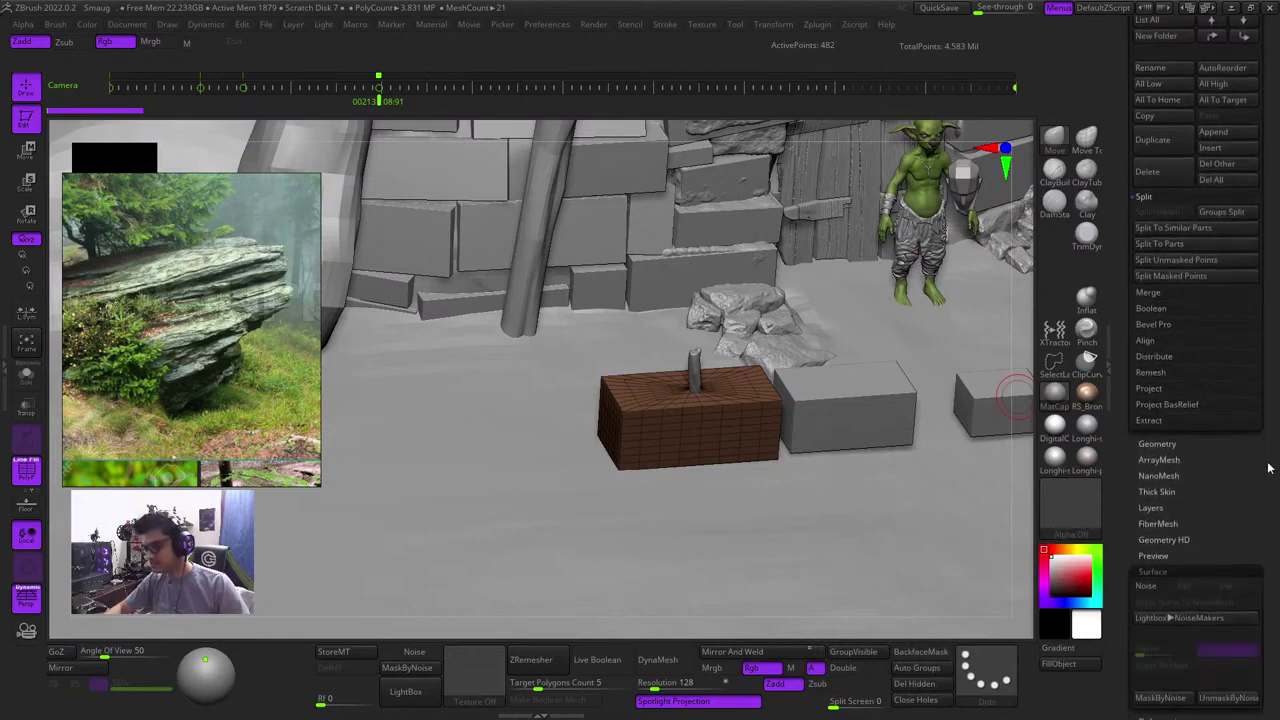
mouse_move(1117, 399)
mouse_down()
mouse_move(1123, 455)
mouse_move(1123, 423)
mouse_up()
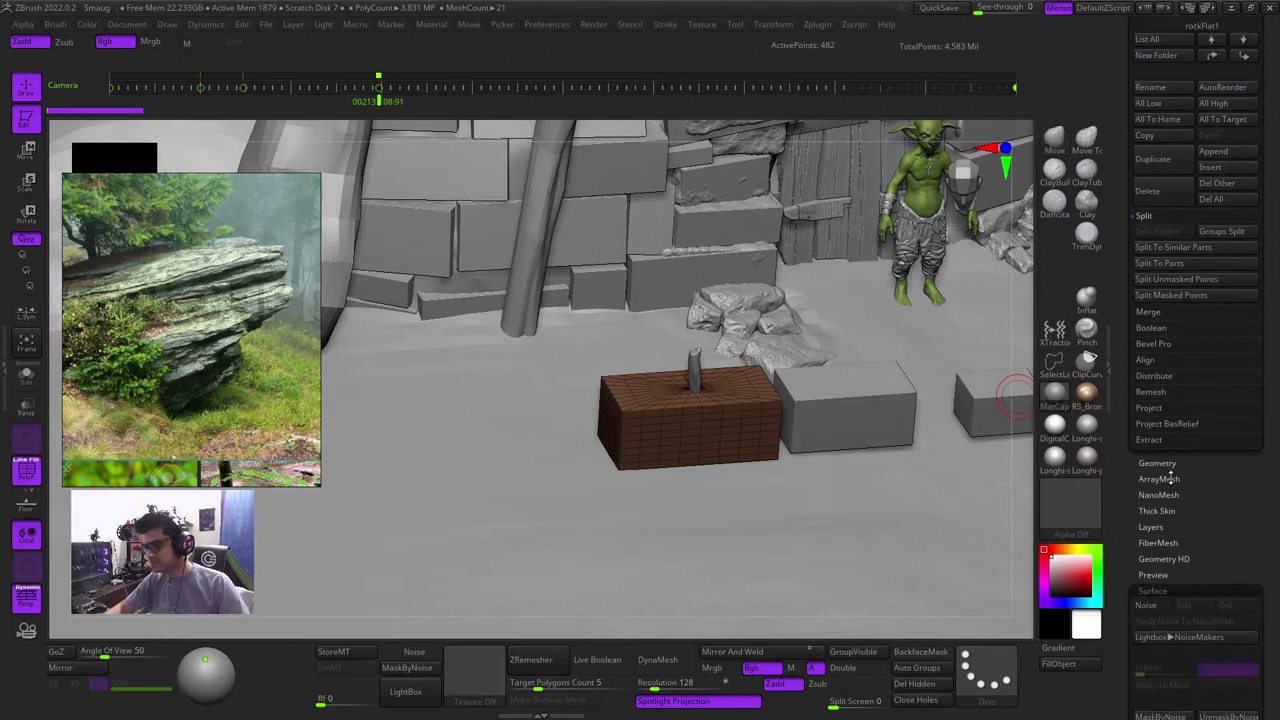
key(shift+f)
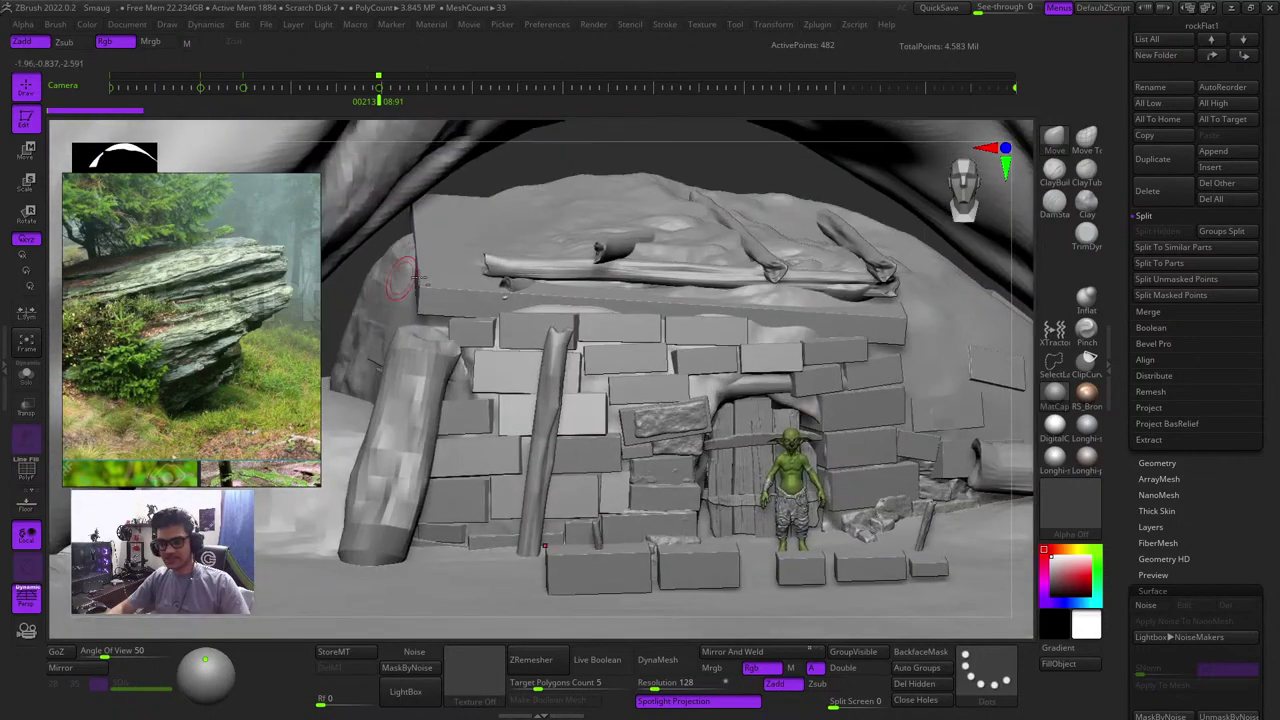
Select the roof slab rockFlat1 and the mound beside the wall in turn, checking the wireframe of each
alt+click(444, 288)
key(shift+f)
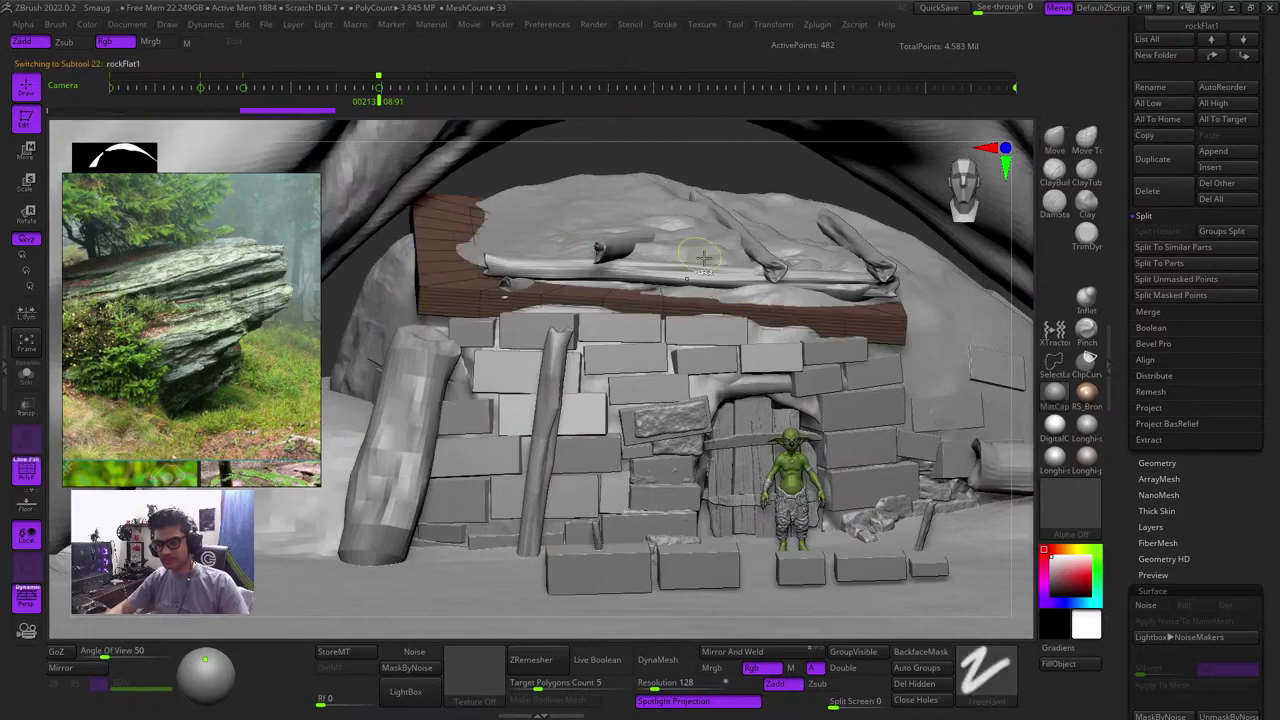
ctrl+right_drag(686, 238, 509, 150)
key(shift+f)
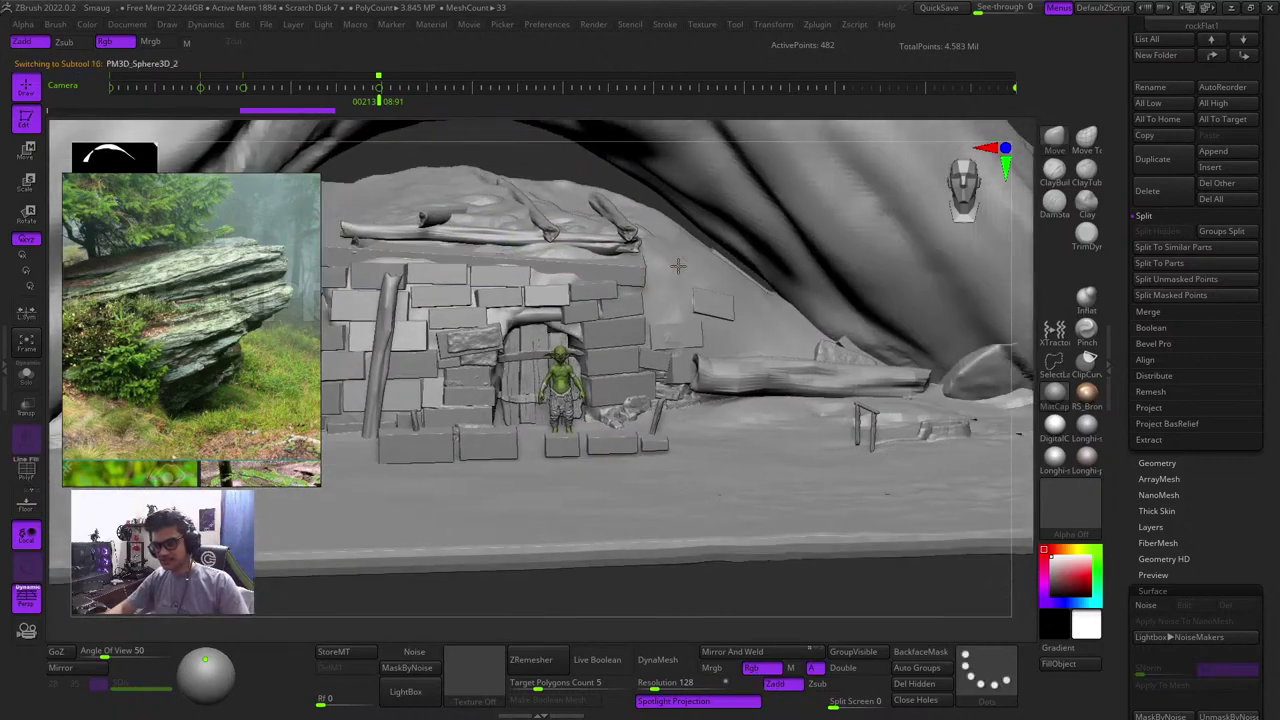
alt+click(680, 268)
key(shift+f)
key(shift+f)
right_drag(768, 618, 634, 586)
mouse_move(658, 482)
ctrl+right_down()
mouse_move(606, 392)
mouse_move(645, 327)
ctrl+right_up()
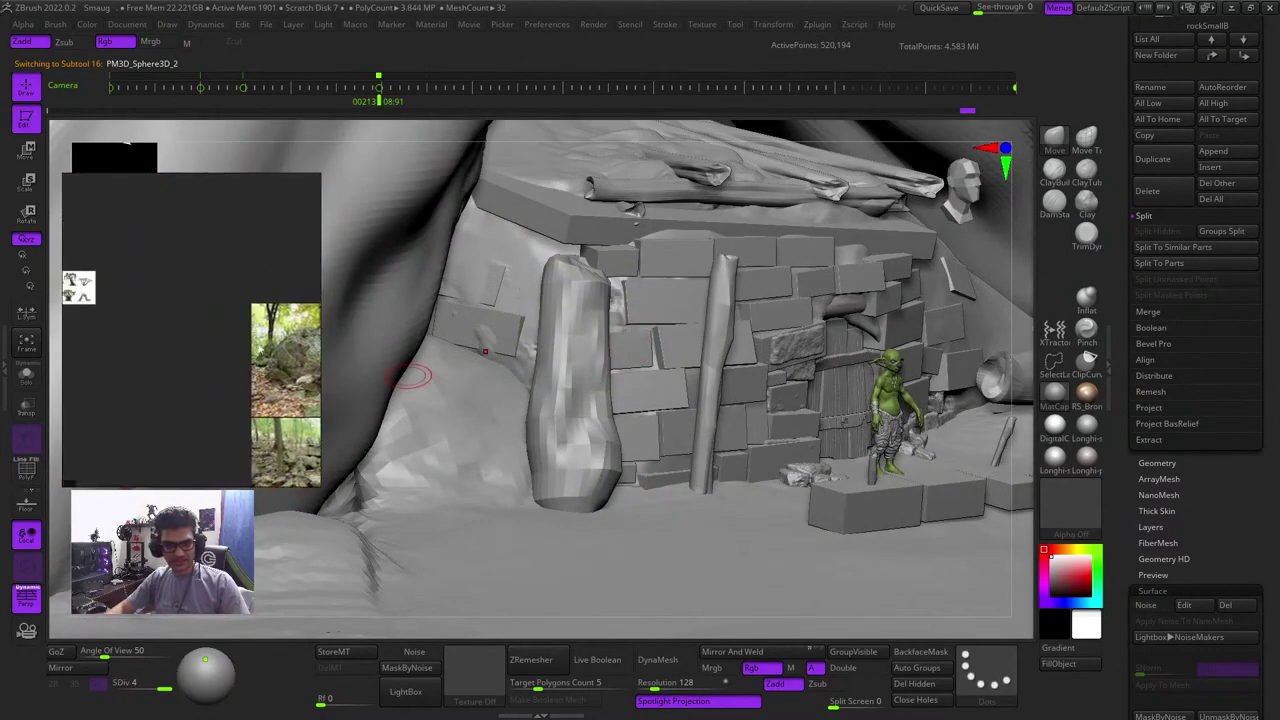
Study the plant-topped dry stone wall reference up close and compare it with the side of the hut
scroll(180, 308, up, 7)
double_click(182, 305)
scroll(212, 350, up, 6)
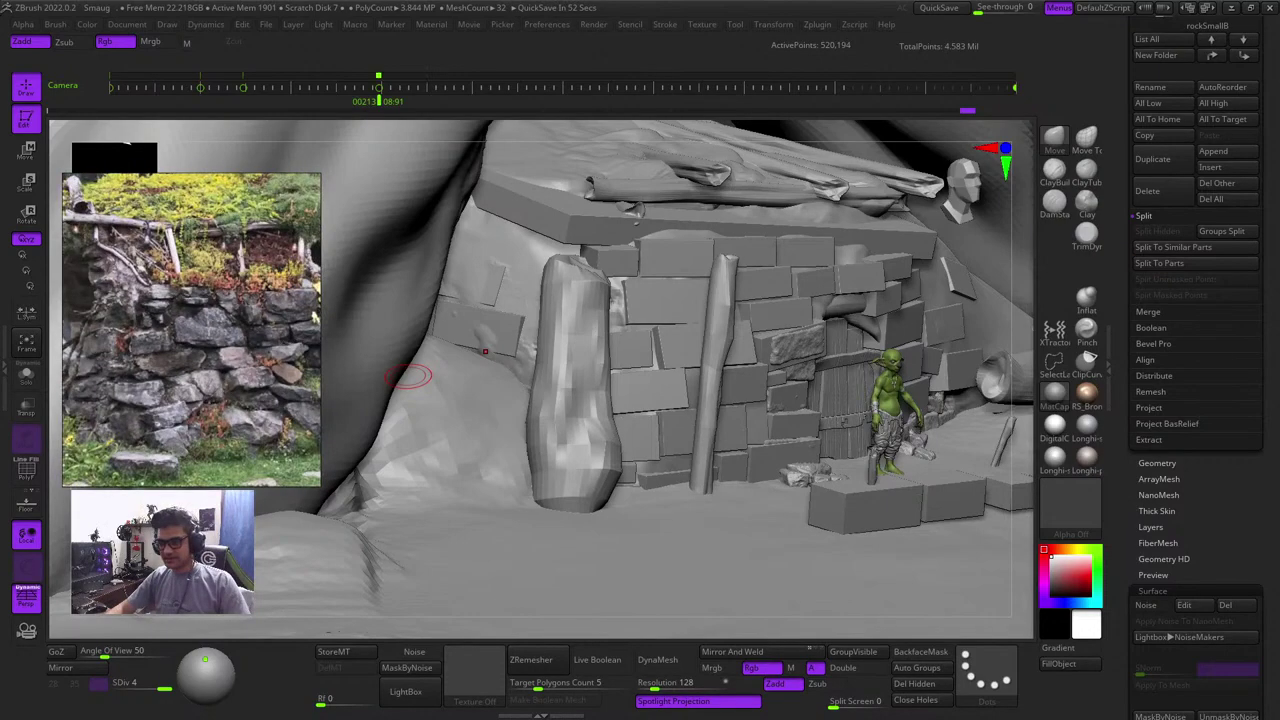
right_drag(408, 376, 680, 343)
scroll(184, 314, down, 9)
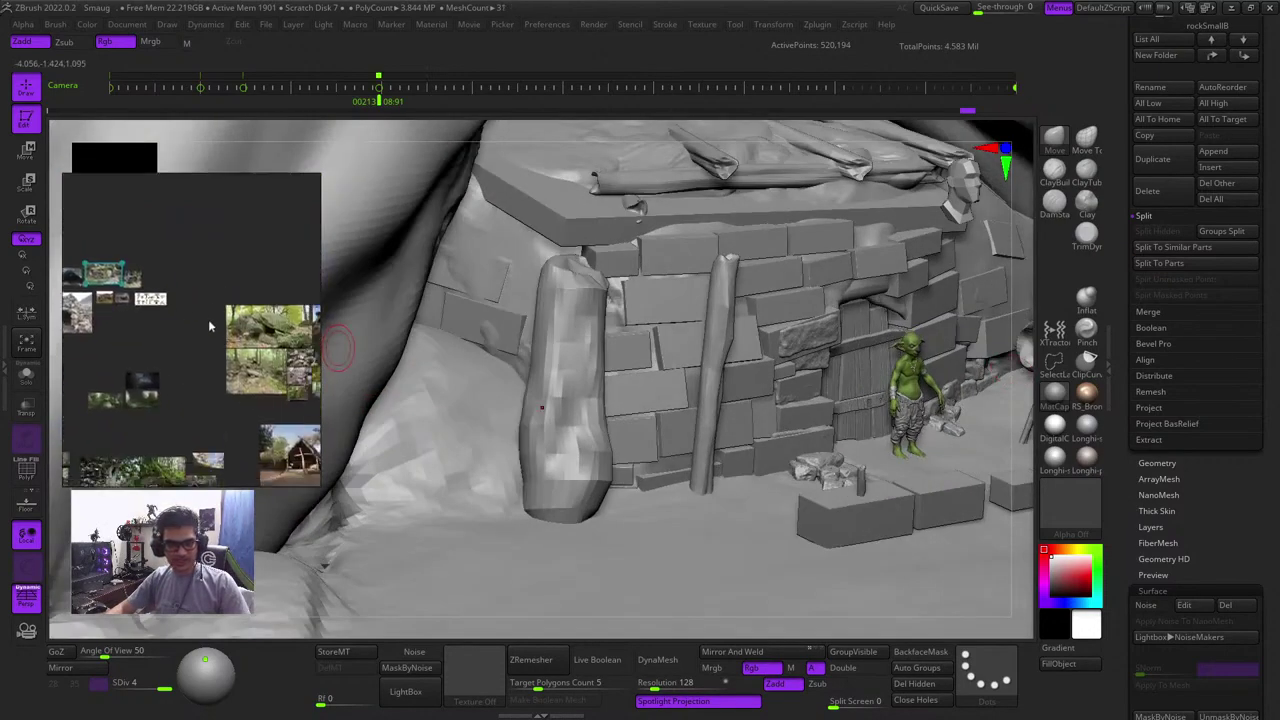
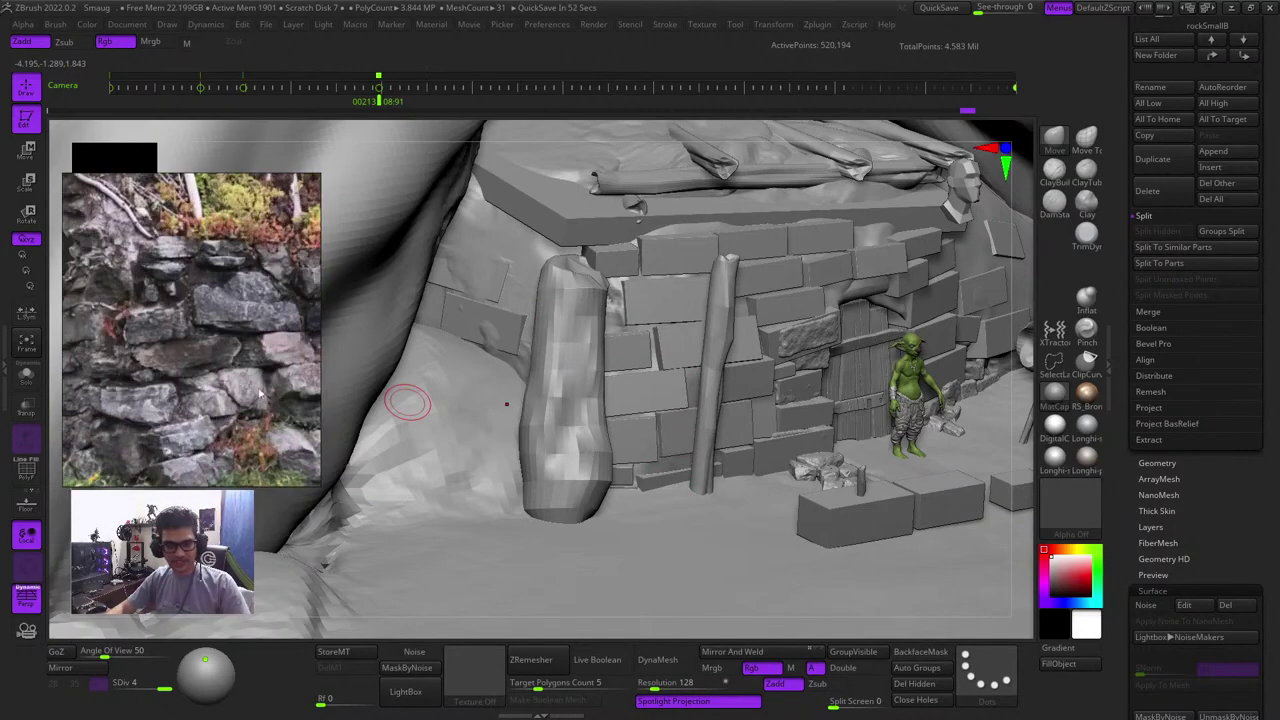
scroll(227, 370, down, 10)
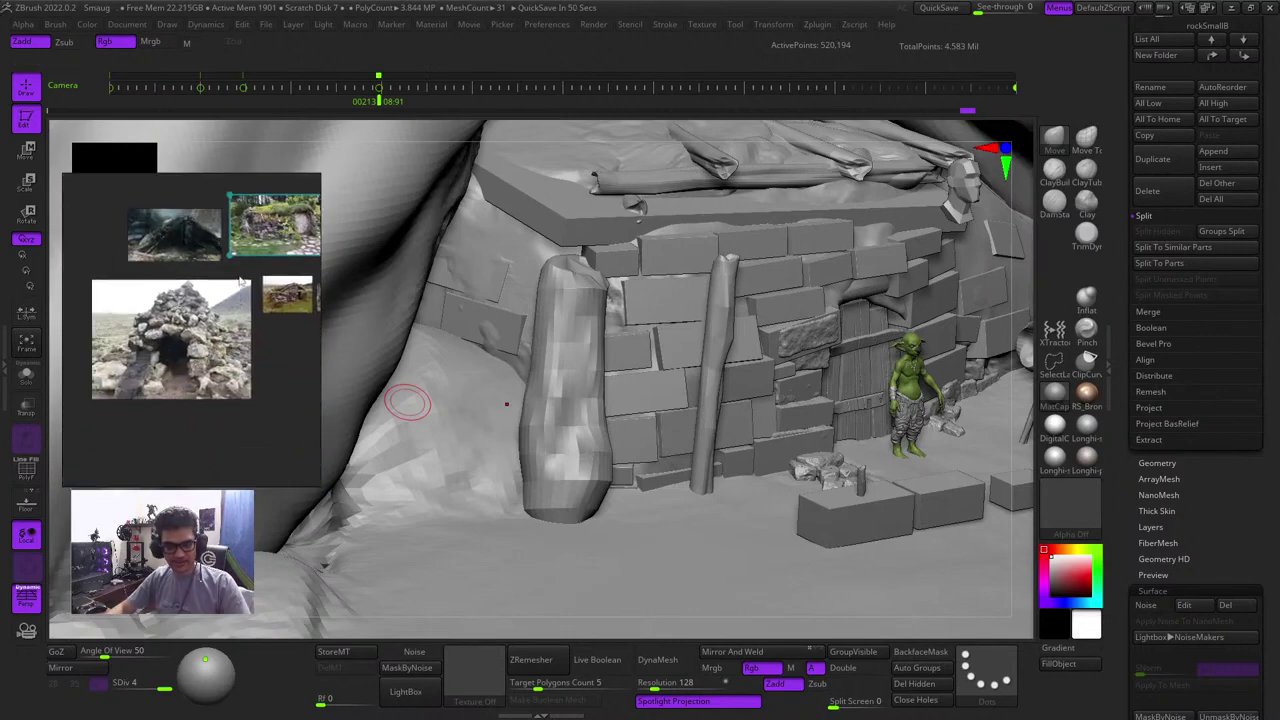
Browse the reference board's forest, tree and rock images to find the stone hut photos
scroll(191, 328, up, 8)
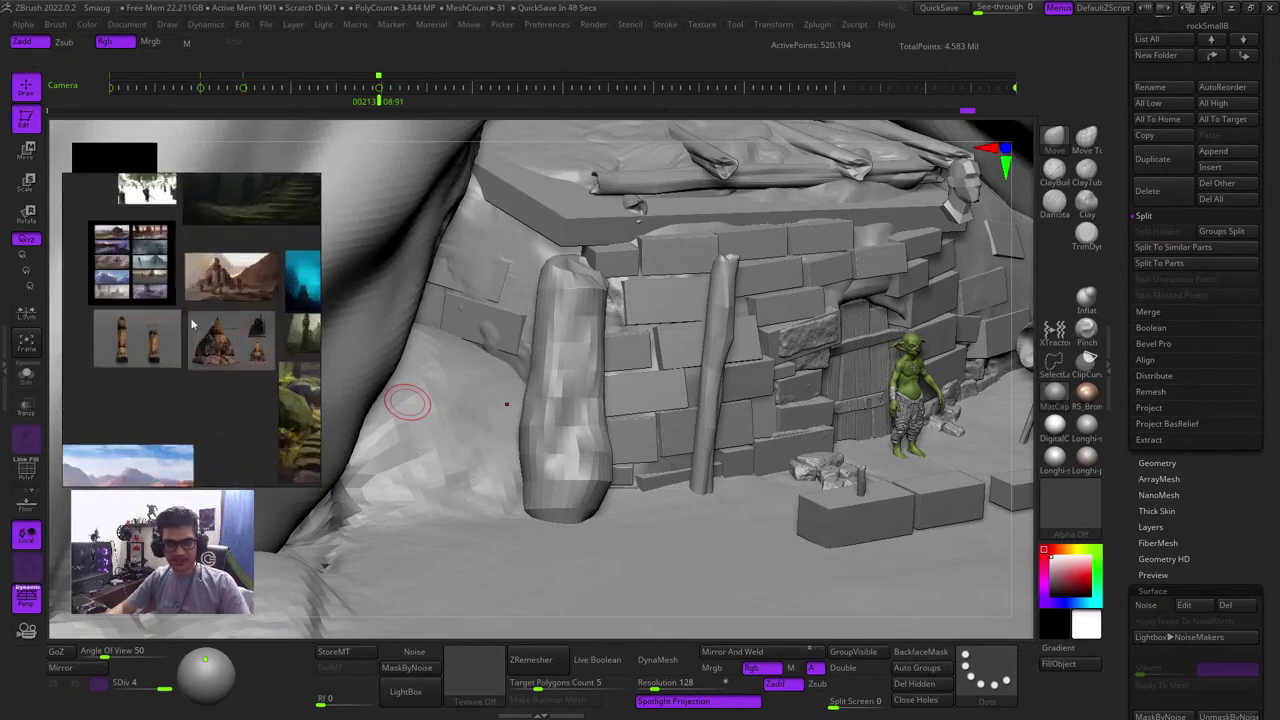
scroll(203, 317, down, 11)
scroll(249, 381, up, 5)
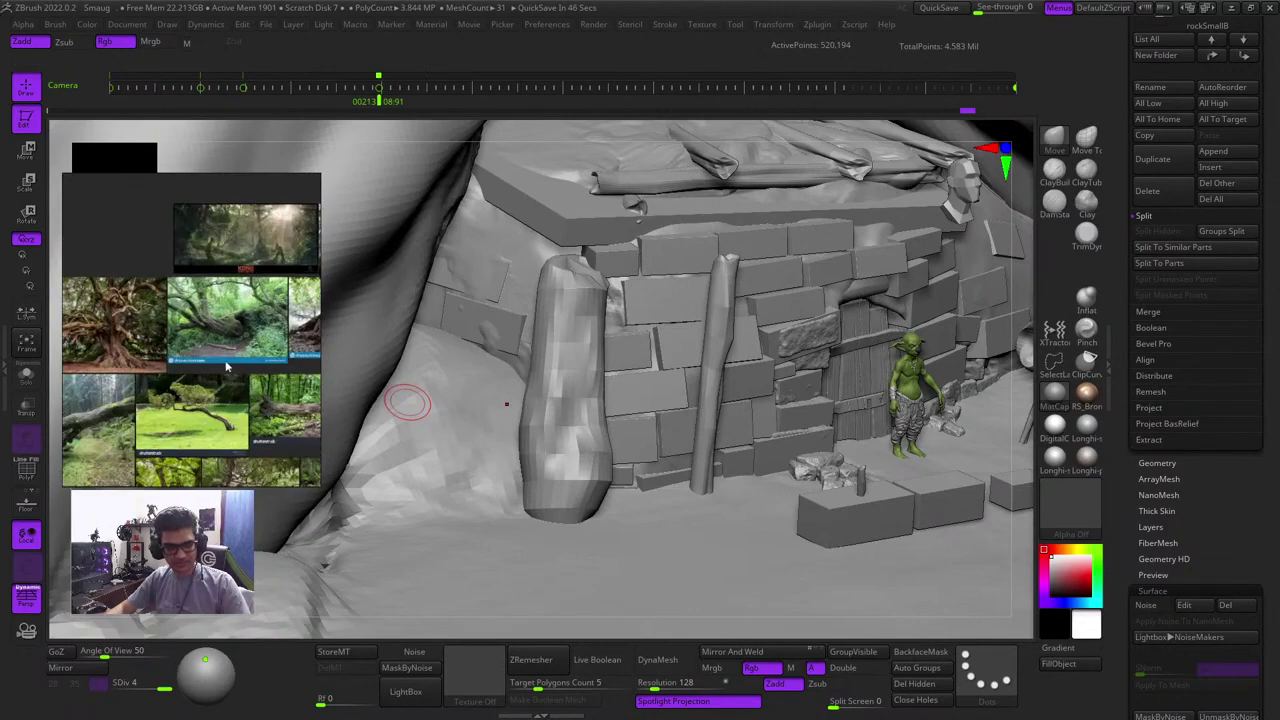
scroll(228, 388, down, 5)
scroll(192, 347, up, 7)
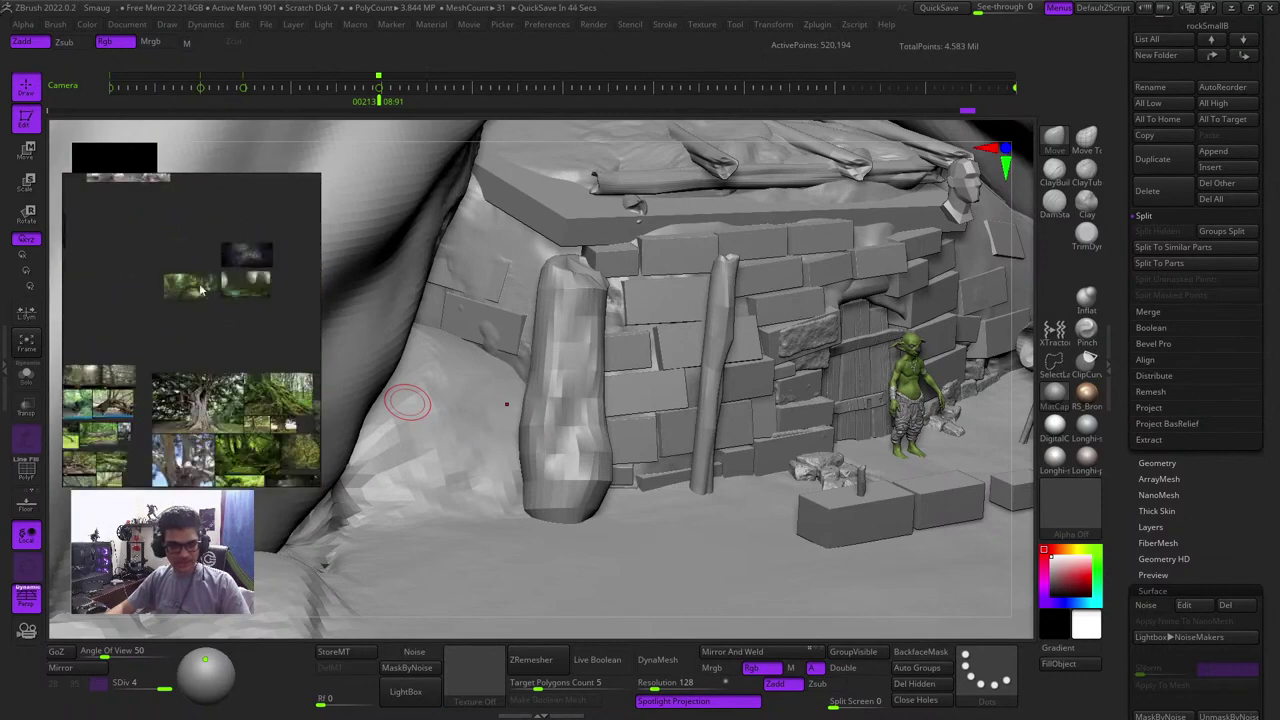
scroll(192, 345, down, 7)
scroll(190, 320, up, 9)
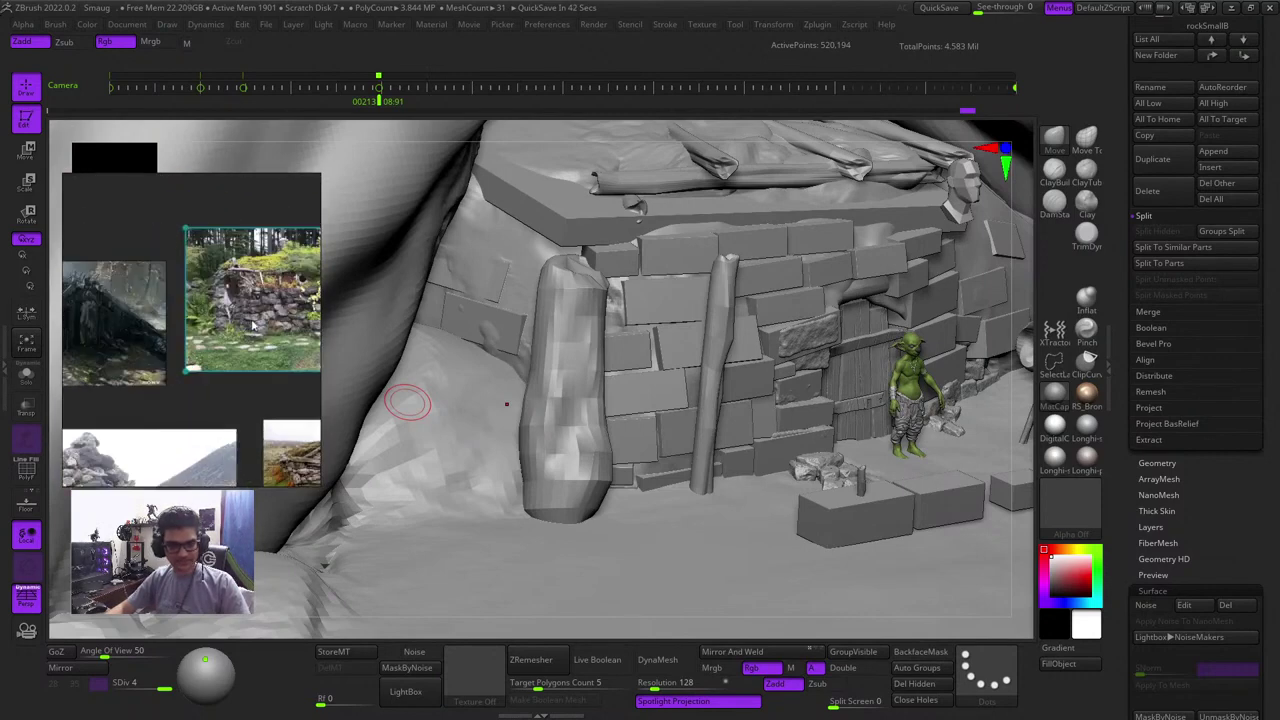
Study the stacked-stone hut reference up close, focusing on its layered stones, slanted roof slab and mossy top
middle_drag(266, 320, 100, 292)
middle_drag(213, 398, 161, 318)
scroll(123, 403, up, 5)
middle_drag(93, 351, 190, 388)
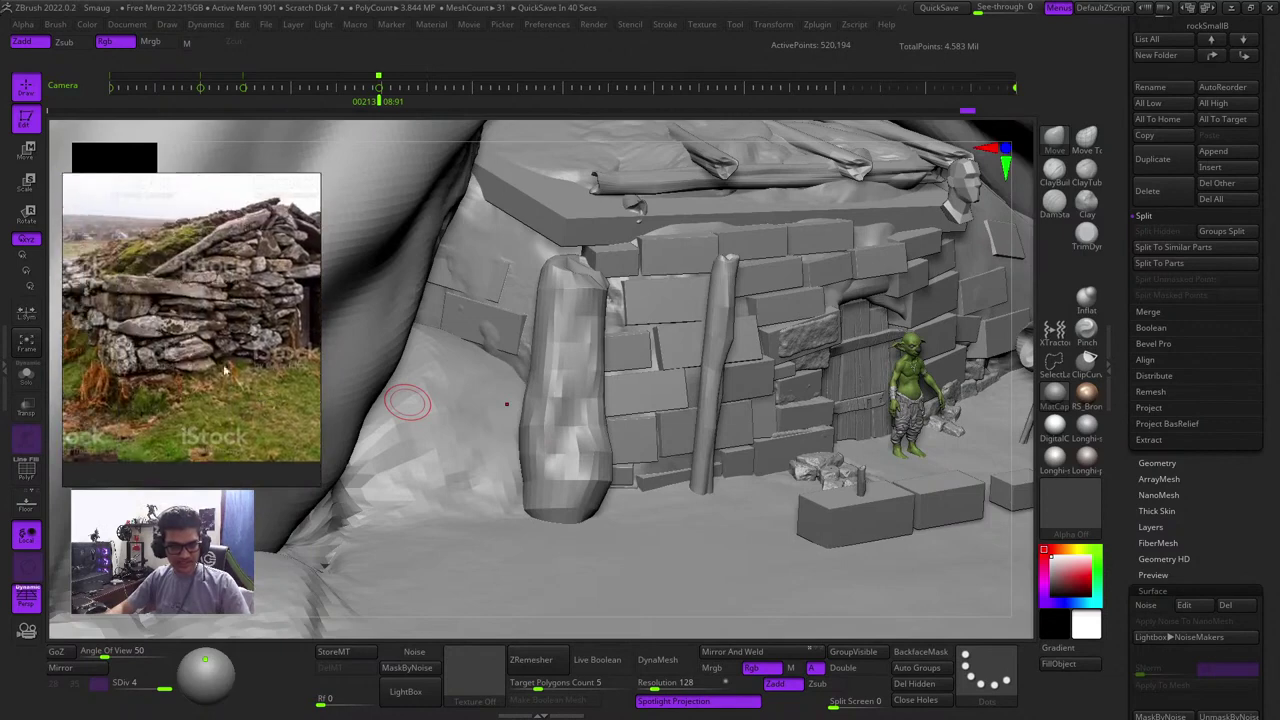
scroll(187, 309, up, 5)
scroll(152, 313, down, 5)
scroll(180, 300, up, 4)
scroll(186, 294, down, 4)
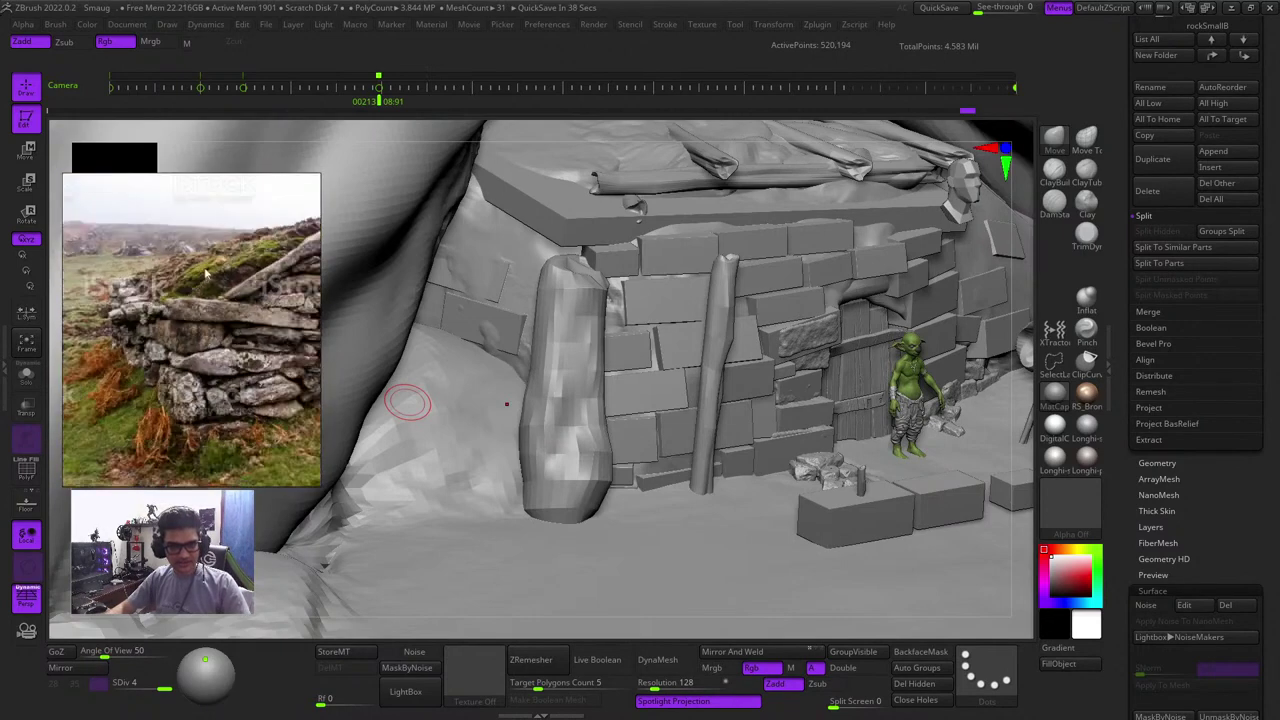
scroll(207, 278, up, 5)
scroll(196, 307, down, 3)
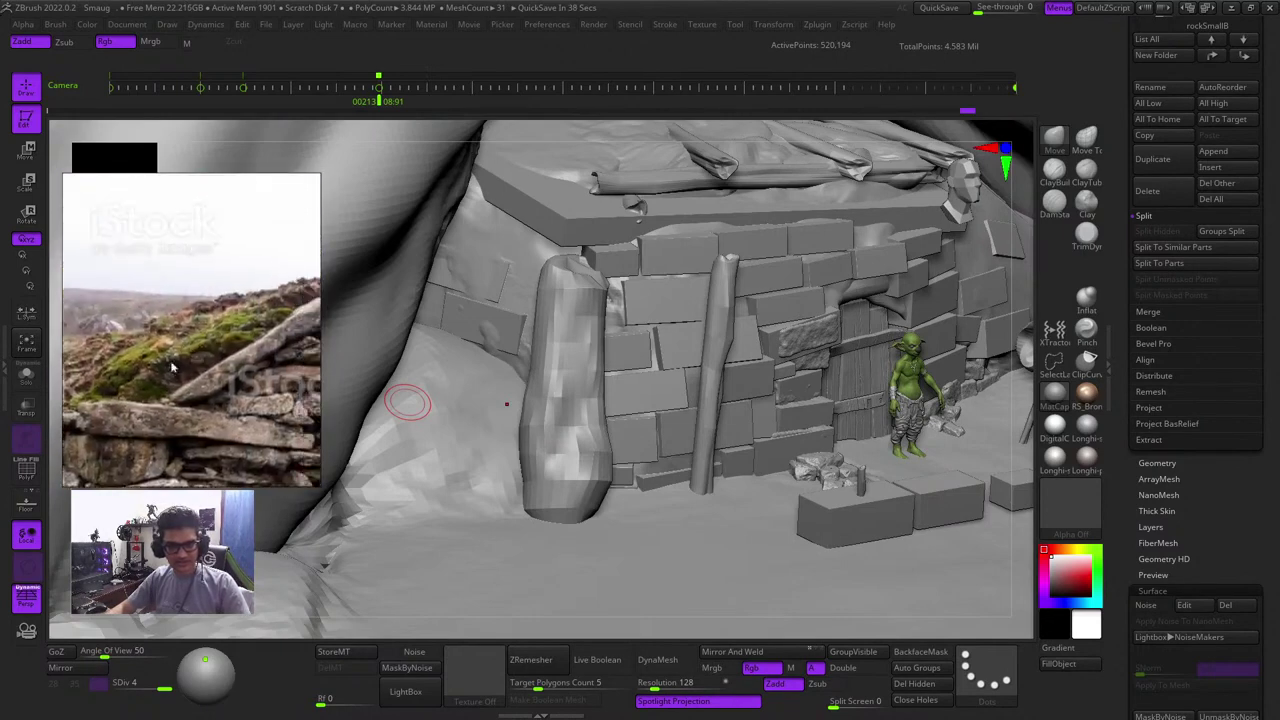
Select the large wall blocks rockBigA1, check their wireframe and examine the hut under the arch from several angles
right_drag(507, 404, 723, 316)
right_drag(890, 536, 889, 572)
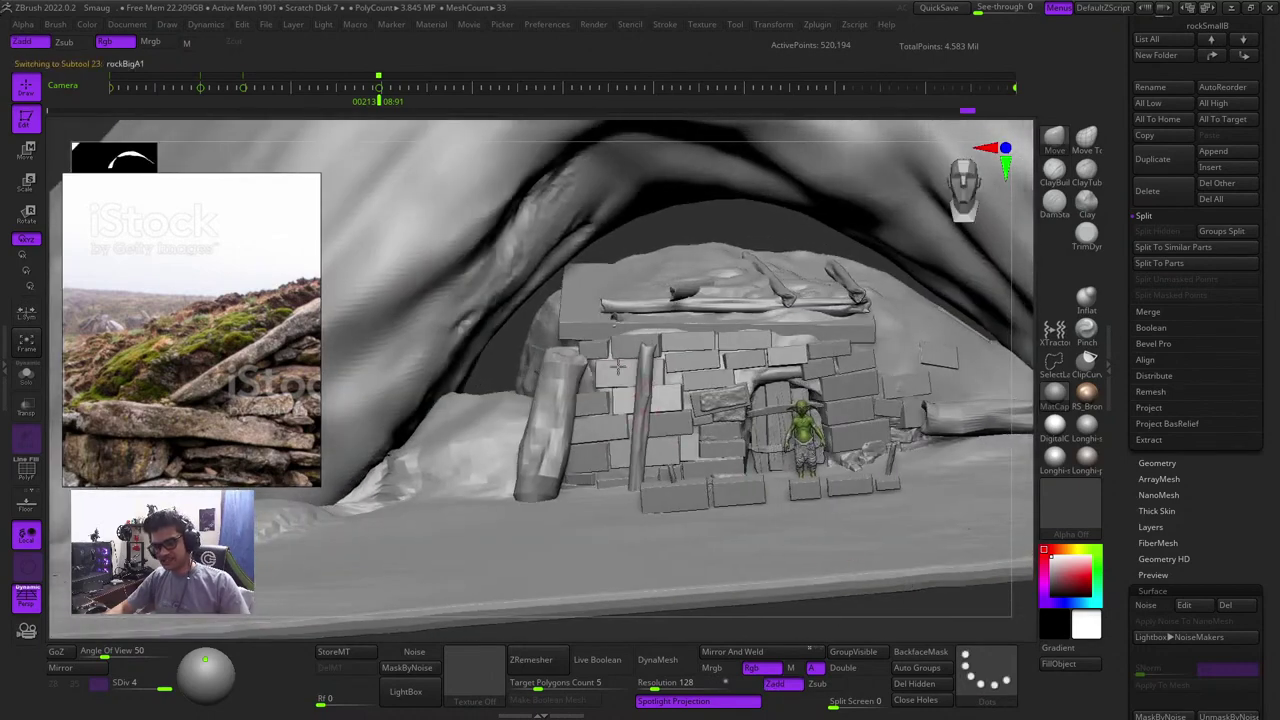
key(shift+f)
key(shift+f)
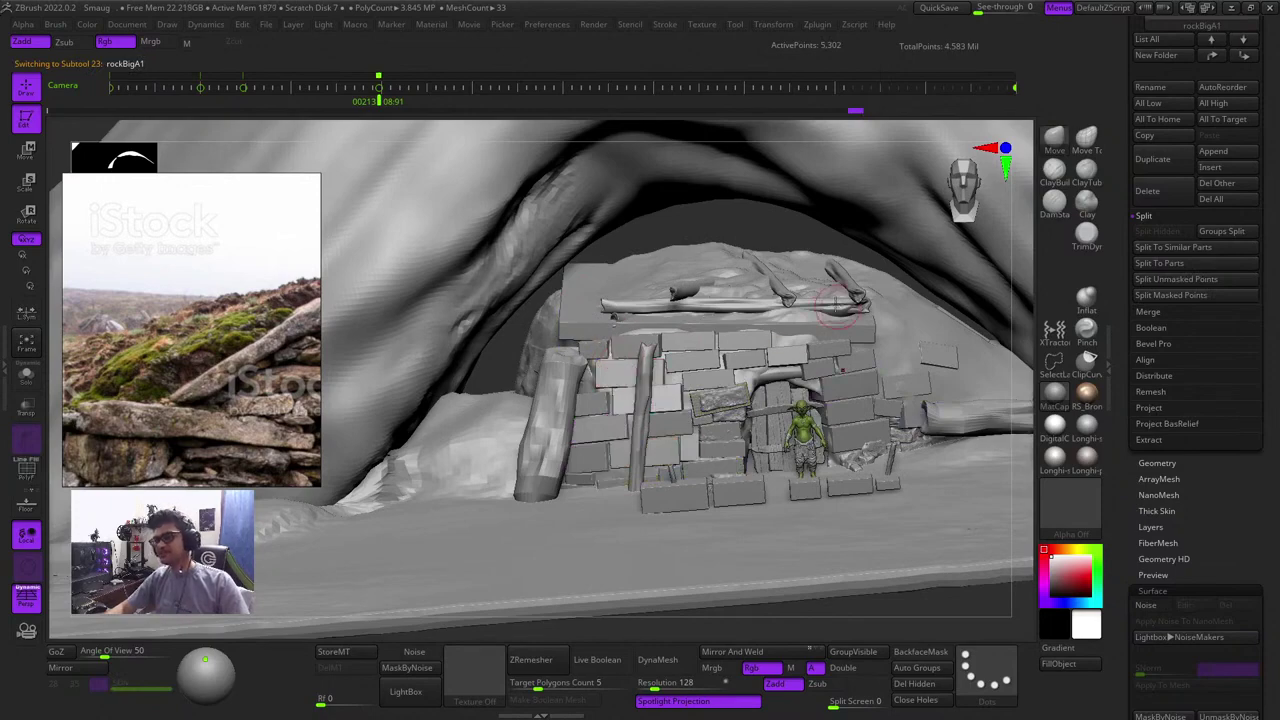
right_drag(665, 228, 664, 222)
key(shift+f)
key(shift+f)
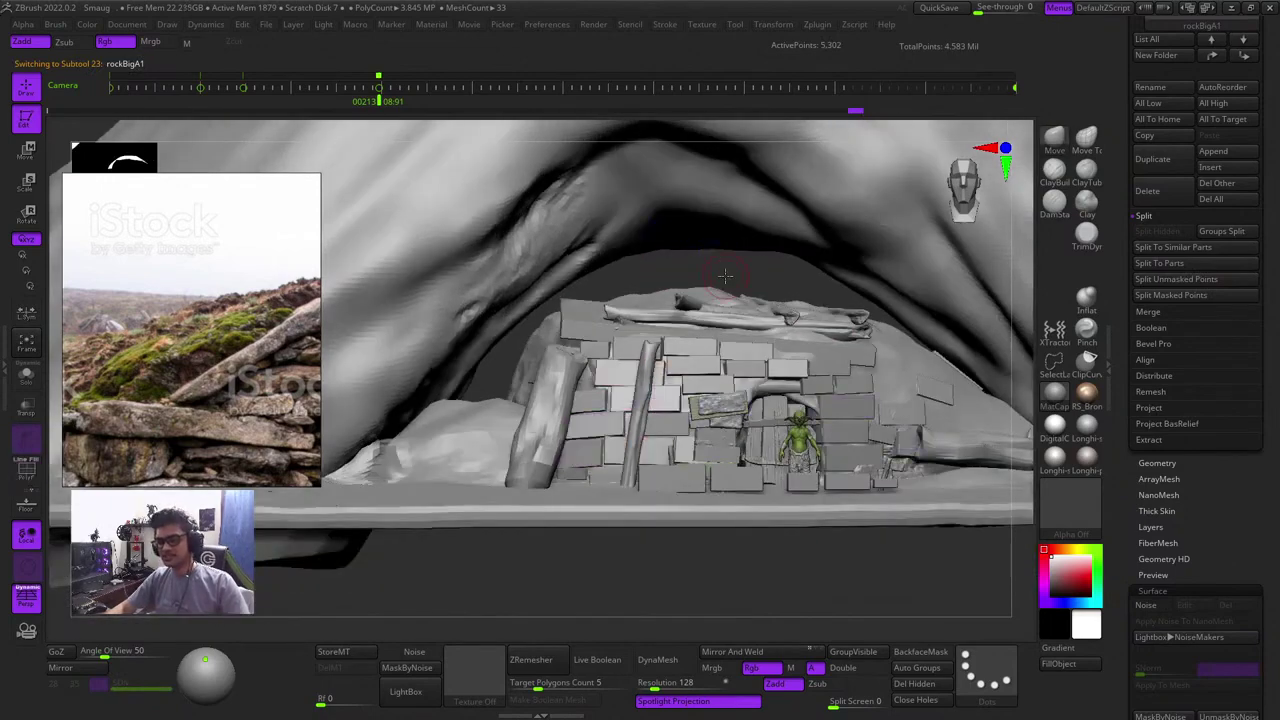
right_drag(726, 280, 765, 325)
ctrl+right_drag(726, 400, 722, 384)
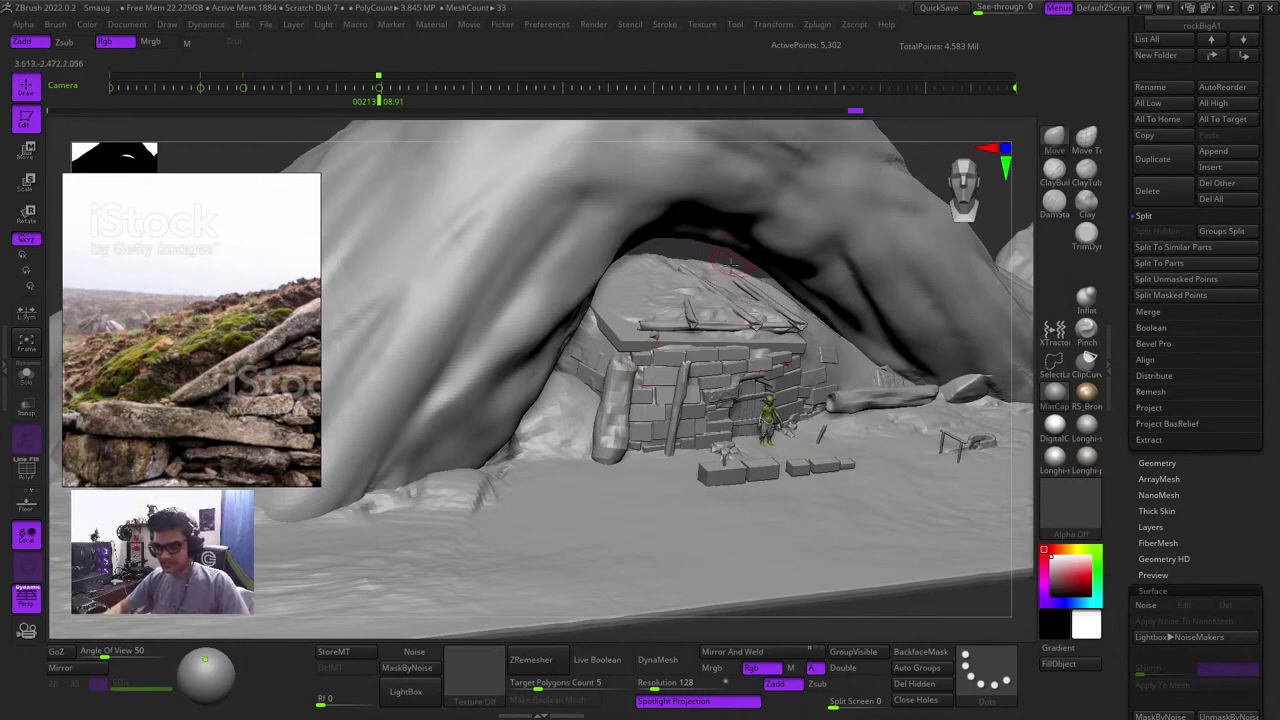
ctrl+right_drag(690, 310, 682, 390)
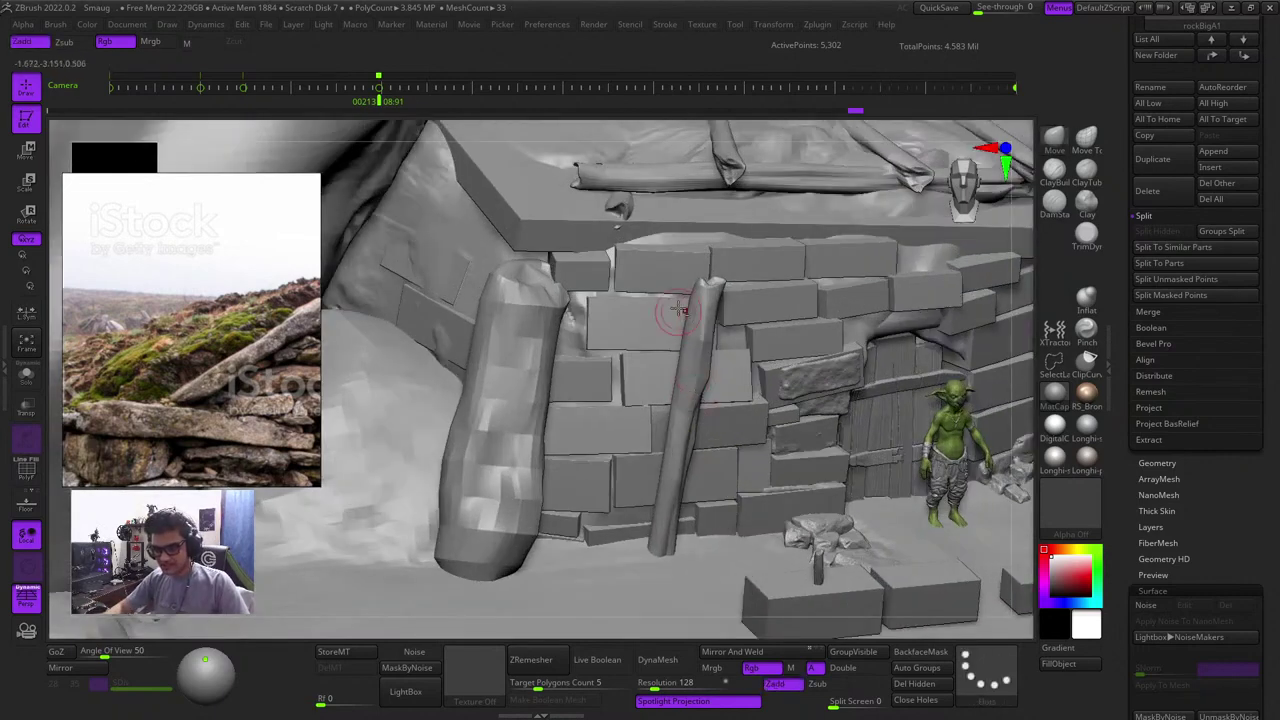
Select the leaning wooden post, check its wireframe and examine the fallen log beside the hut
alt+click(708, 336)
key(shift+f)
alt+right_drag(1024, 420, 549, 406)
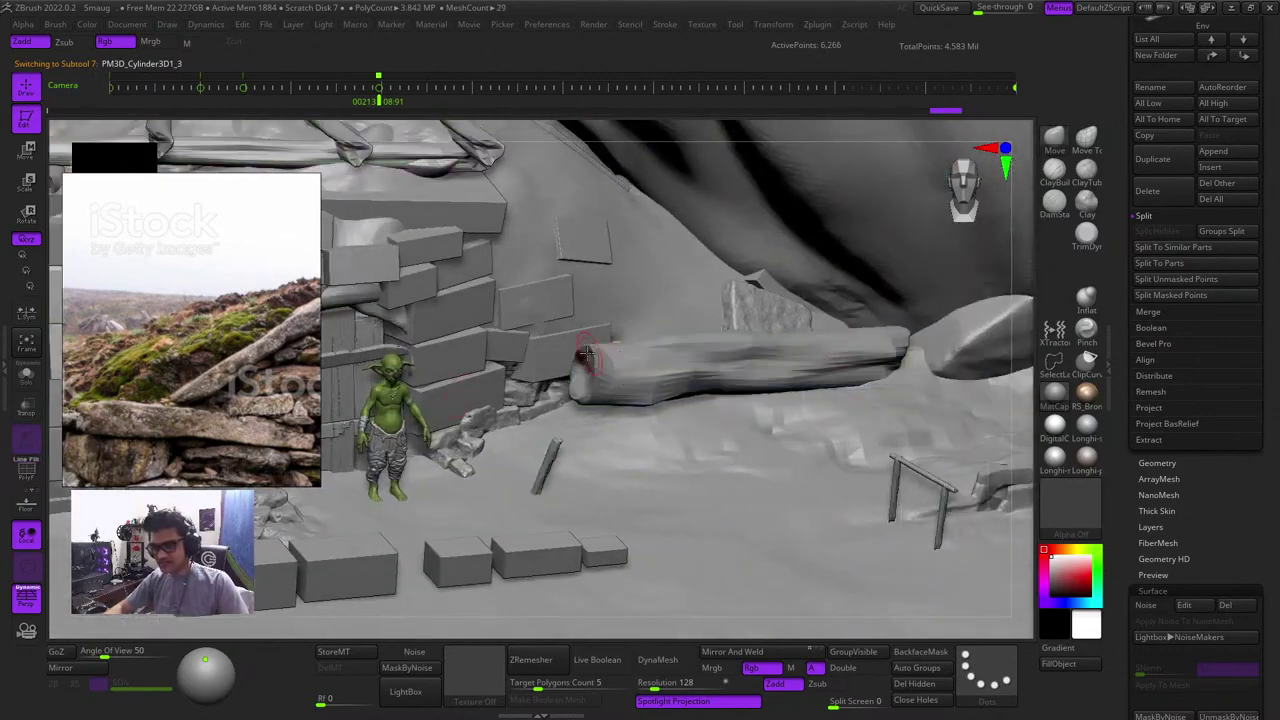
ctrl+right_drag(587, 353, 703, 340)
drag(1014, 434, 905, 390)
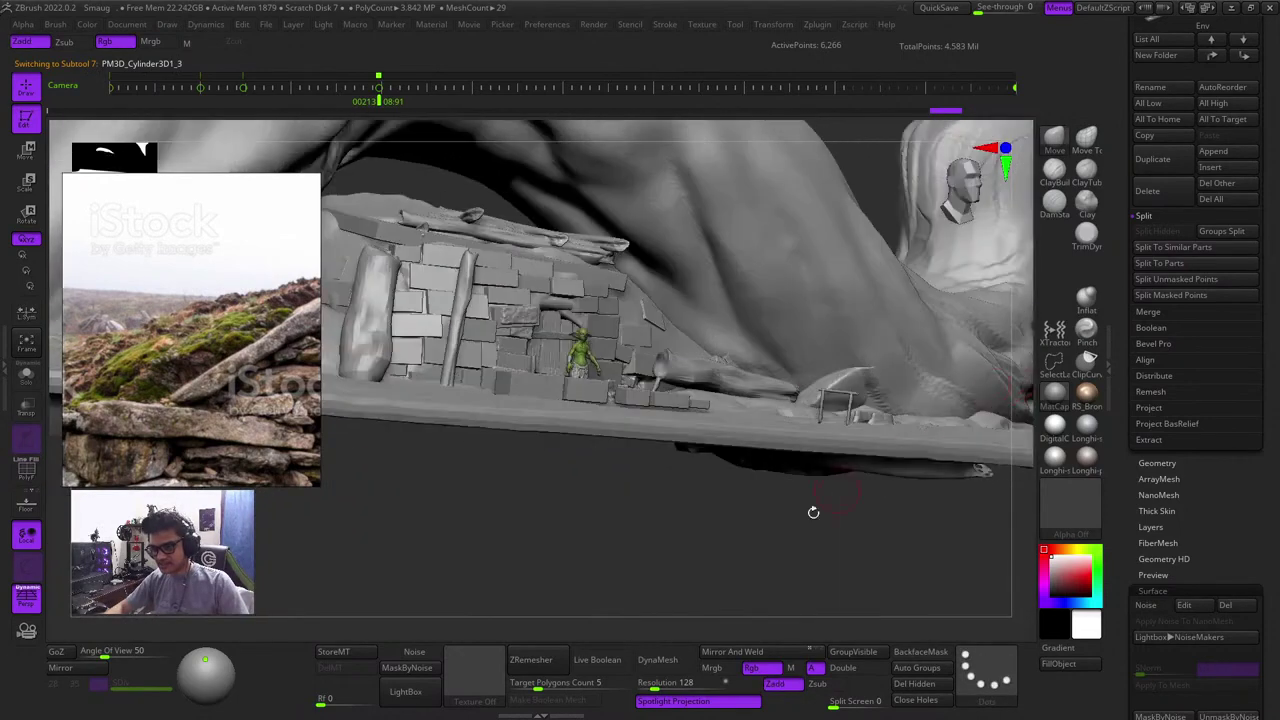
drag(813, 512, 800, 580)
ctrl+right_drag(663, 380, 678, 378)
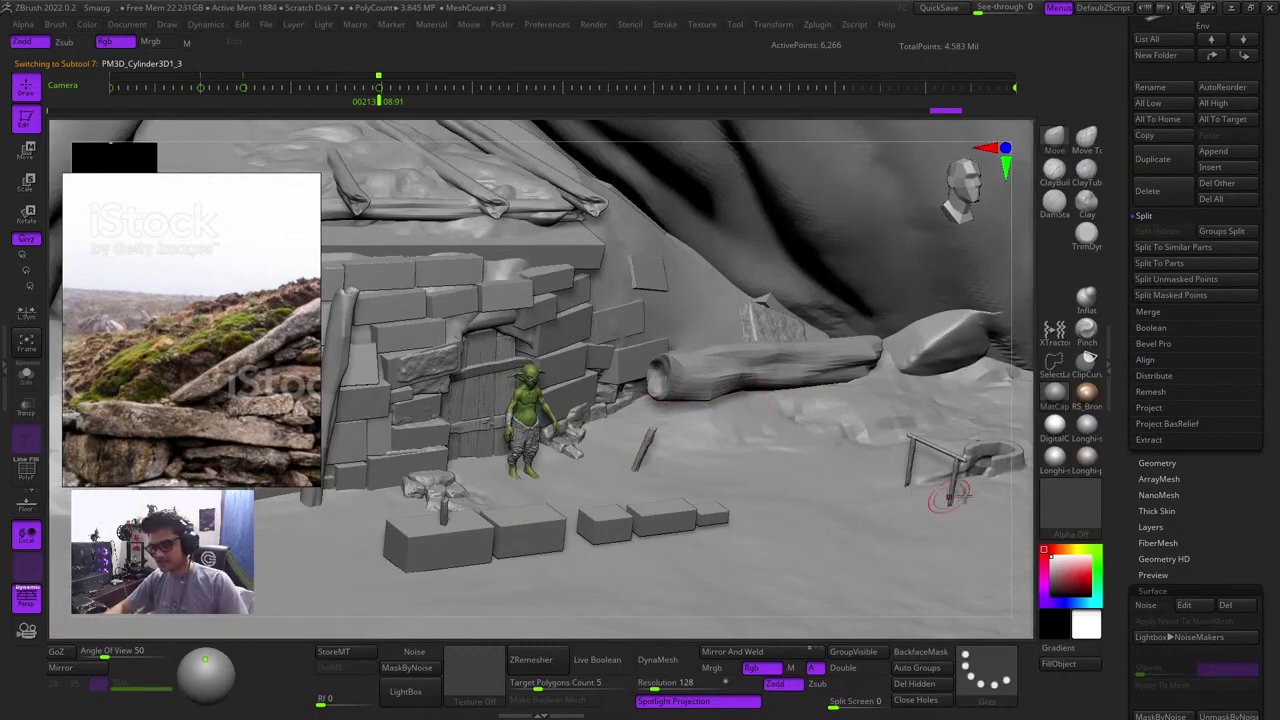
Select the ground mesh PM3D_Cube3D2 and check its wireframe around the sculpted pit and small wooden frame
alt+drag(1024, 473, 892, 522)
ctrl+right_drag(832, 425, 823, 486)
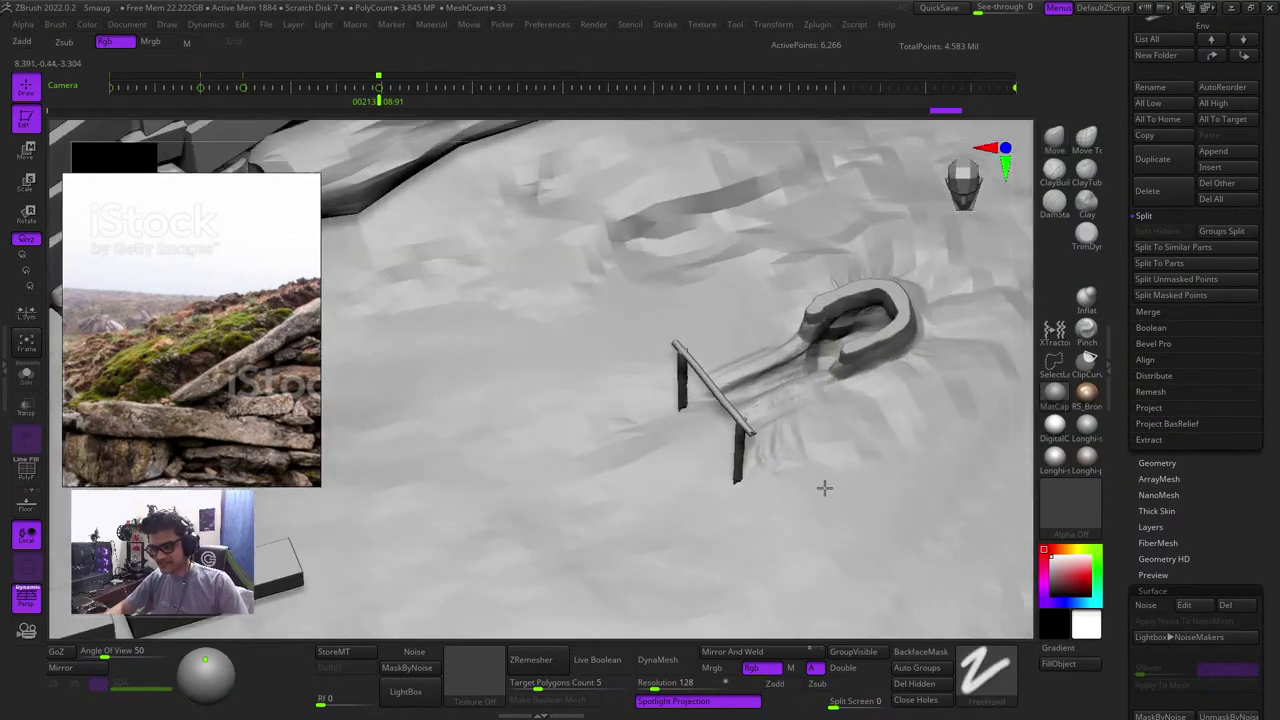
alt+click(816, 425)
key(shift+f)
drag(1026, 417, 1017, 463)
key(shift+f)
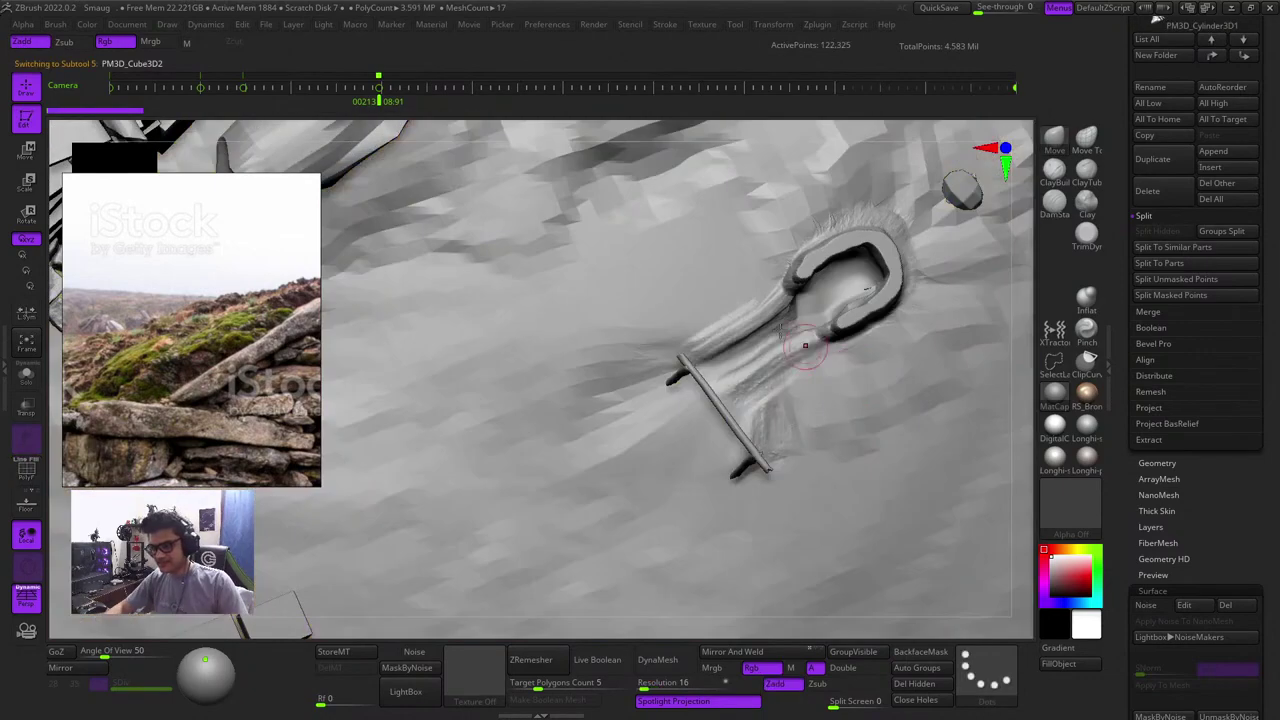
key(space)
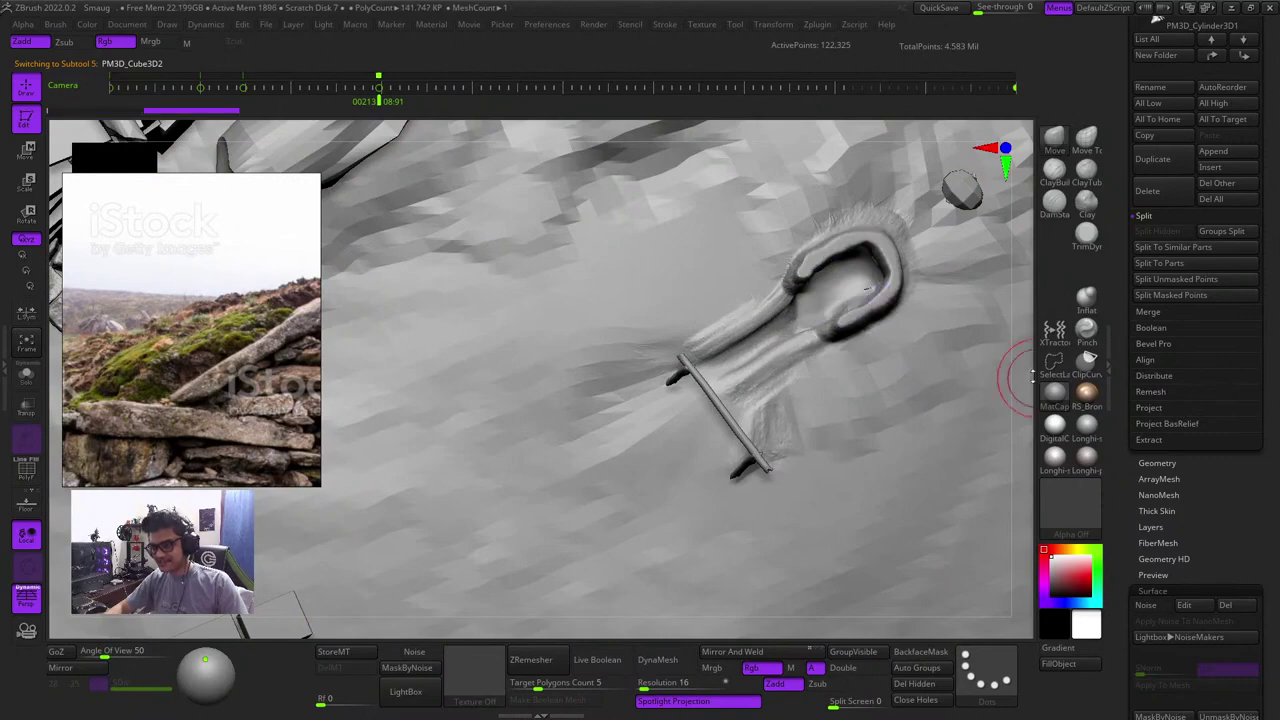
drag(1022, 335, 992, 250)
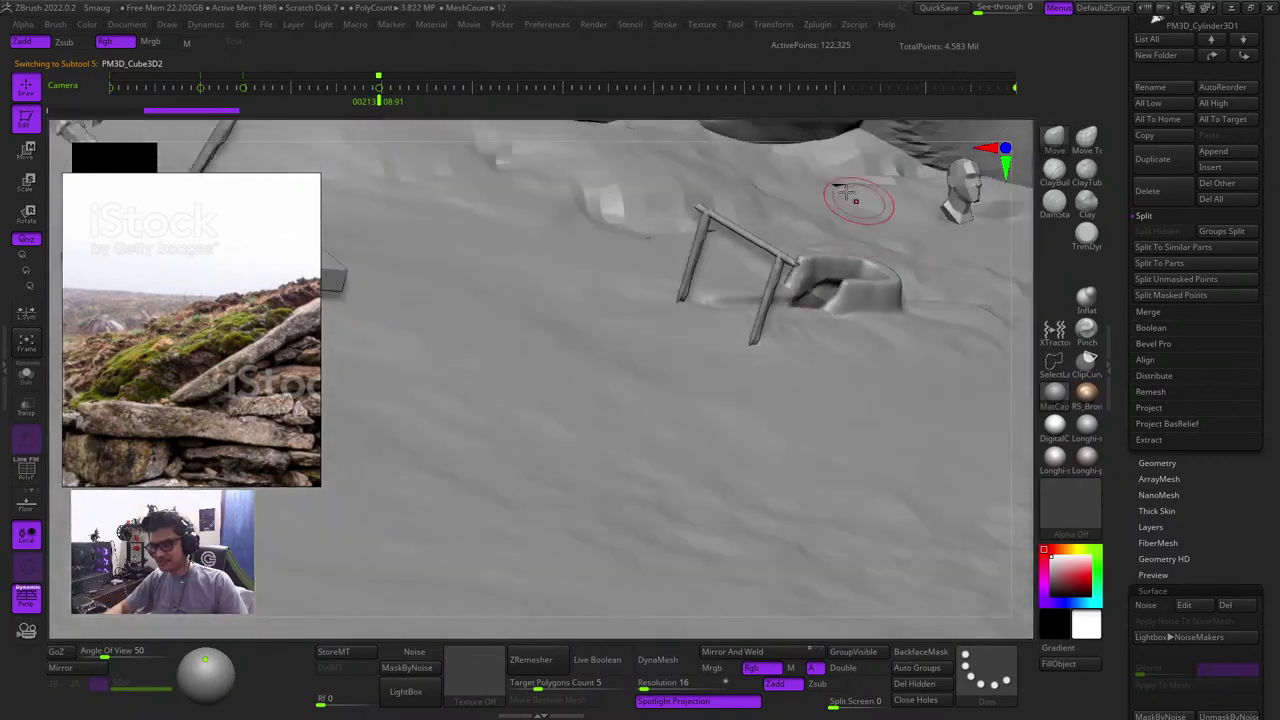
key(shift+f)
key(shift+f)
Examine the hut, loose blocks and surrounding ground from farther back and from the side with the log
ctrl+right_drag(715, 187, 794, 383)
shift+drag(794, 383, 842, 505)
ctrl+right_drag(760, 332, 820, 446)
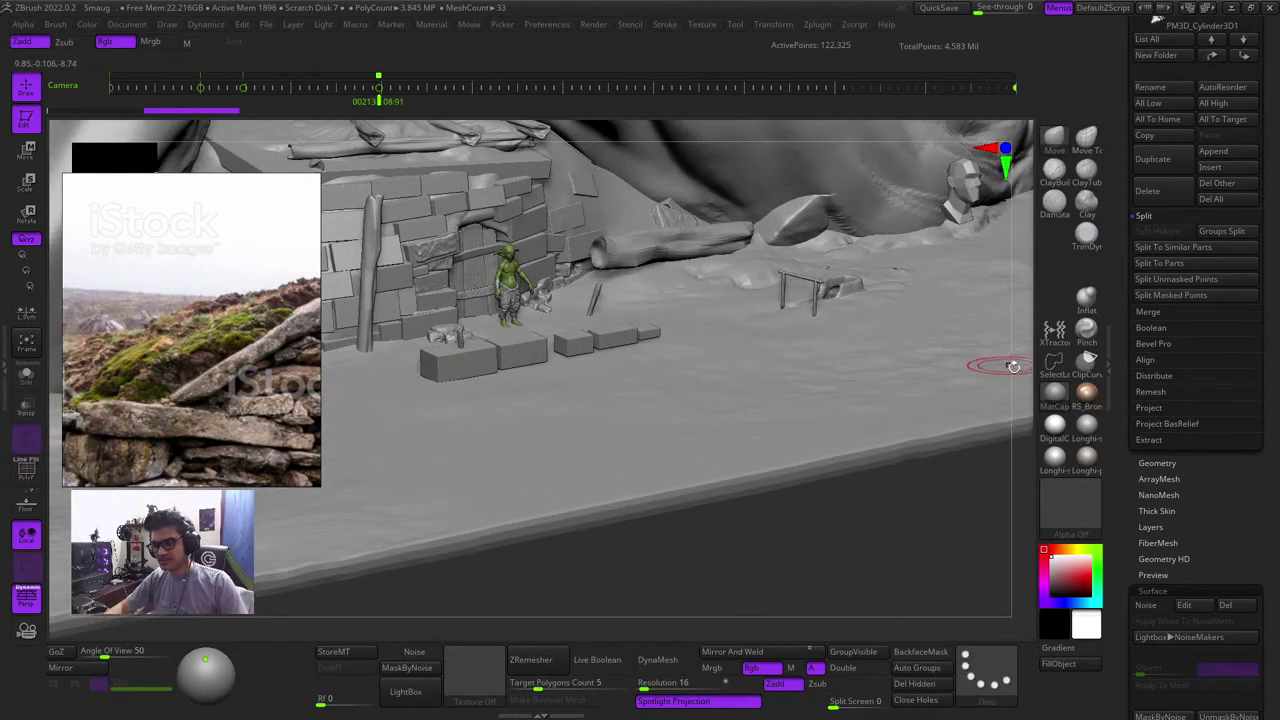
alt+right_drag(1014, 366, 1057, 497)
mouse_move(844, 445)
ctrl+right_down()
mouse_move(925, 591)
mouse_move(820, 480)
ctrl+right_up()
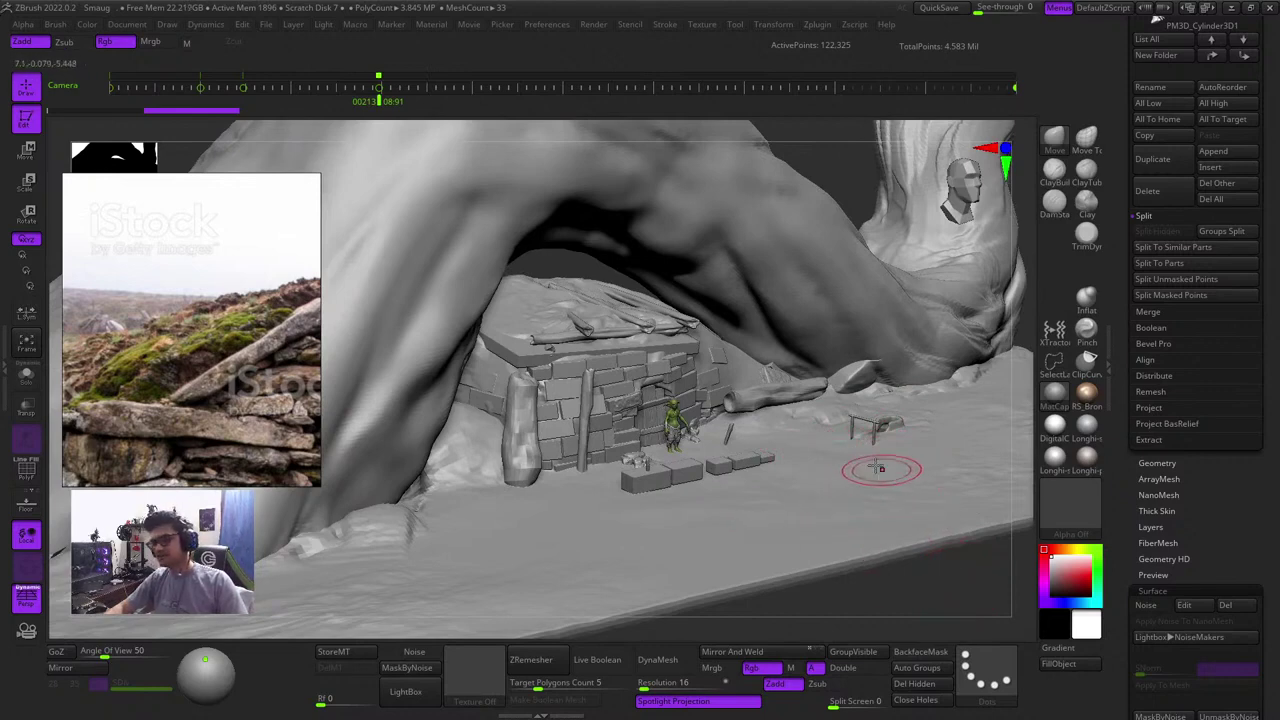
ctrl+right_drag(880, 468, 888, 464)
right_click(793, 450)
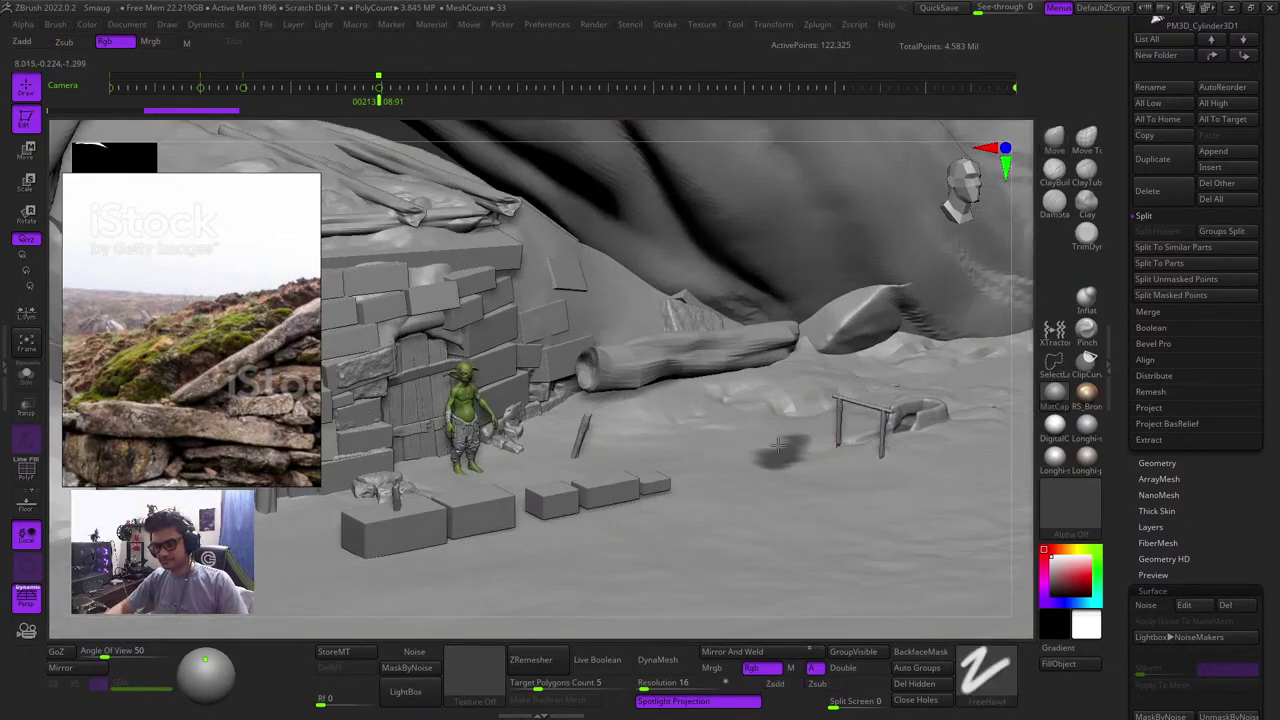
Clear the existing ground mask and paint a test mask between the hut wall and the loose blocks
ctrl+drag(778, 445, 768, 414)
ctrl+right_drag(880, 322, 852, 478)
ctrl+drag(940, 611, 946, 619)
mouse_move(966, 578)
alt+right_down()
mouse_move(946, 523)
mouse_move(915, 605)
mouse_move(937, 530)
mouse_move(911, 551)
mouse_move(845, 552)
alt+right_up()
mouse_move(617, 411)
ctrl+mouse_down()
mouse_move(650, 424)
mouse_move(686, 473)
ctrl+mouse_up()
ctrl+right_drag(616, 411, 708, 517)
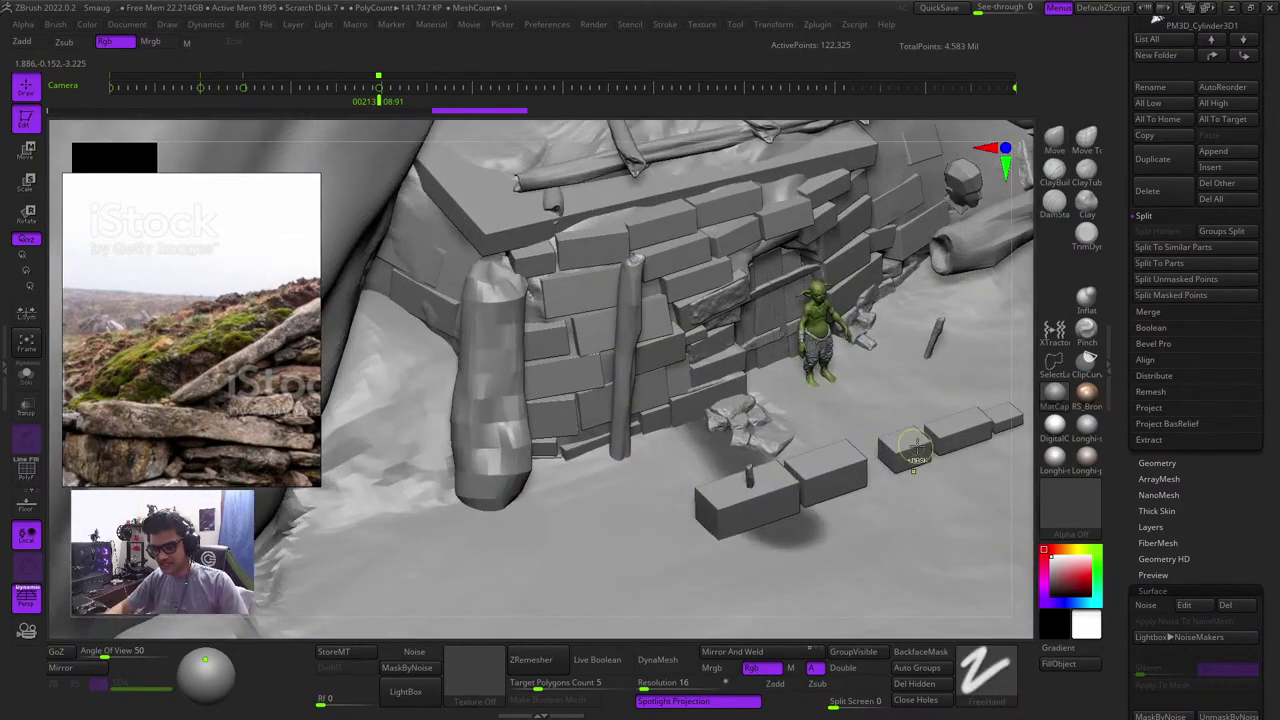
Examine the hut wall, wooden post, small rocks and loose blocks from directly above
right_drag(998, 431, 725, 437)
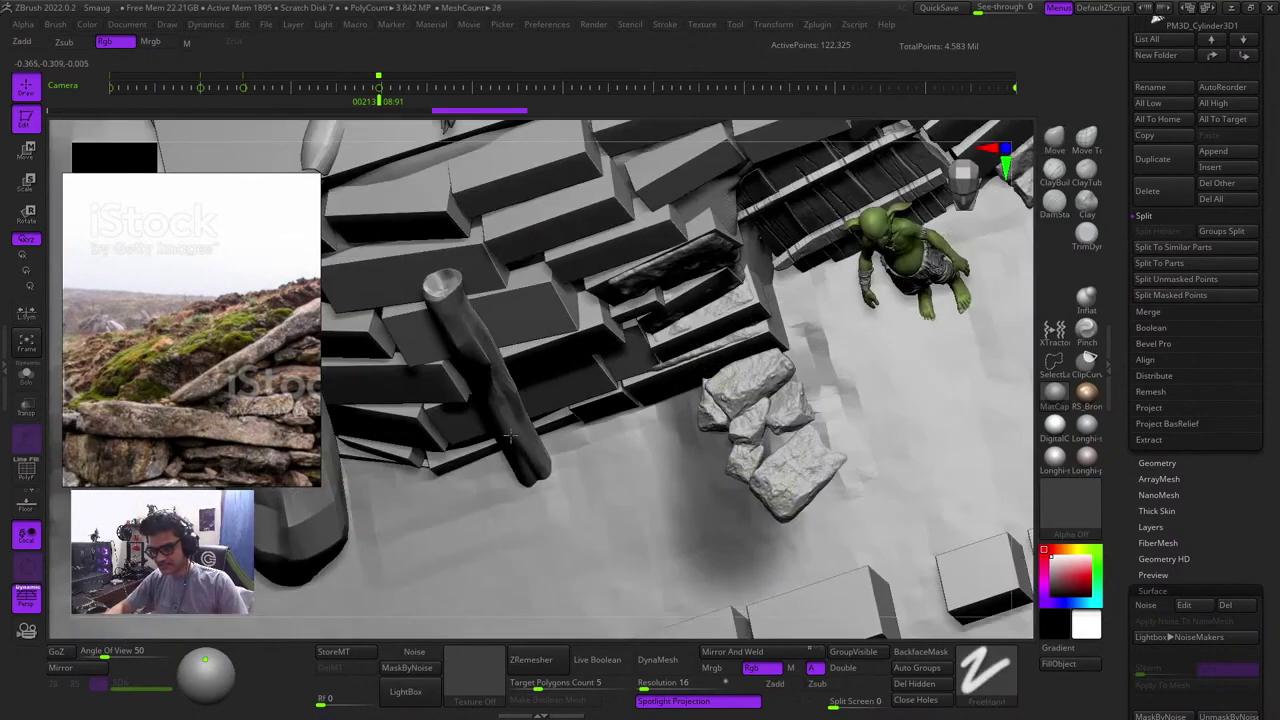
ctrl+right_drag(676, 402, 651, 454)
key(space)
mouse_move(708, 412)
ctrl+mouse_down()
mouse_move(595, 436)
mouse_move(690, 425)
ctrl+mouse_up()
right_click(528, 504)
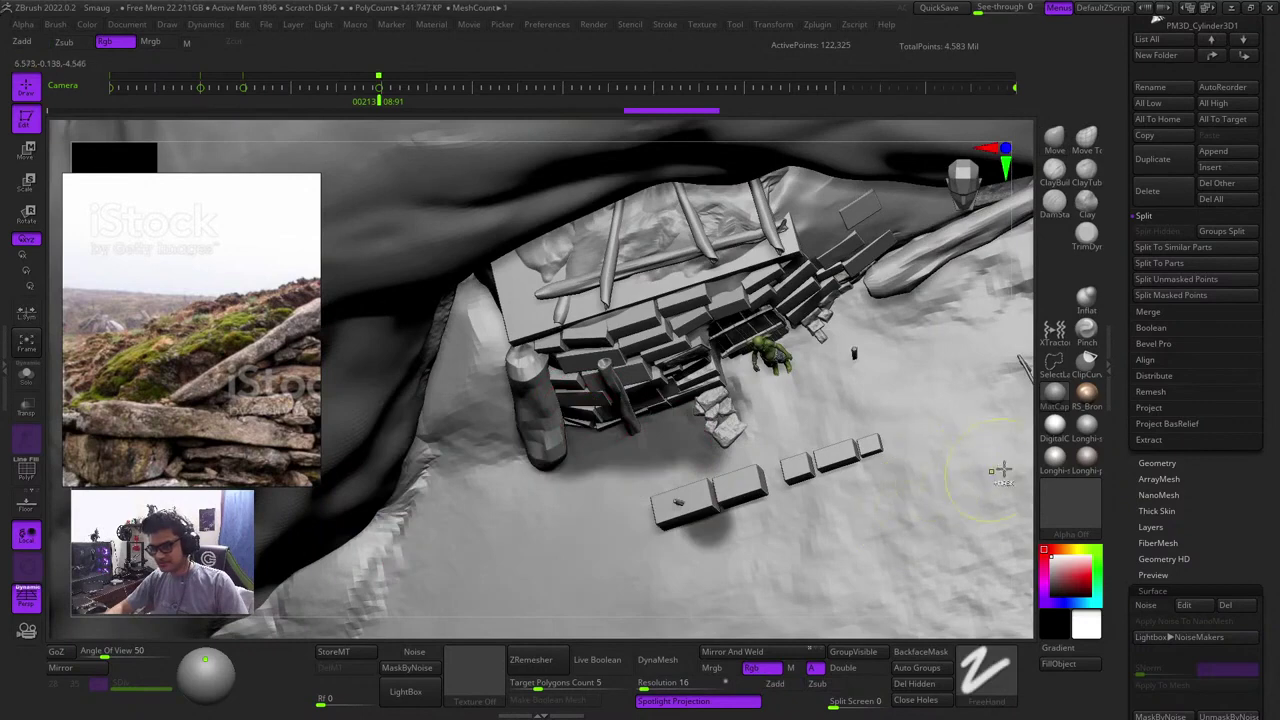
alt+right_drag(1021, 450, 897, 466)
key(space)
drag(726, 392, 722, 388)
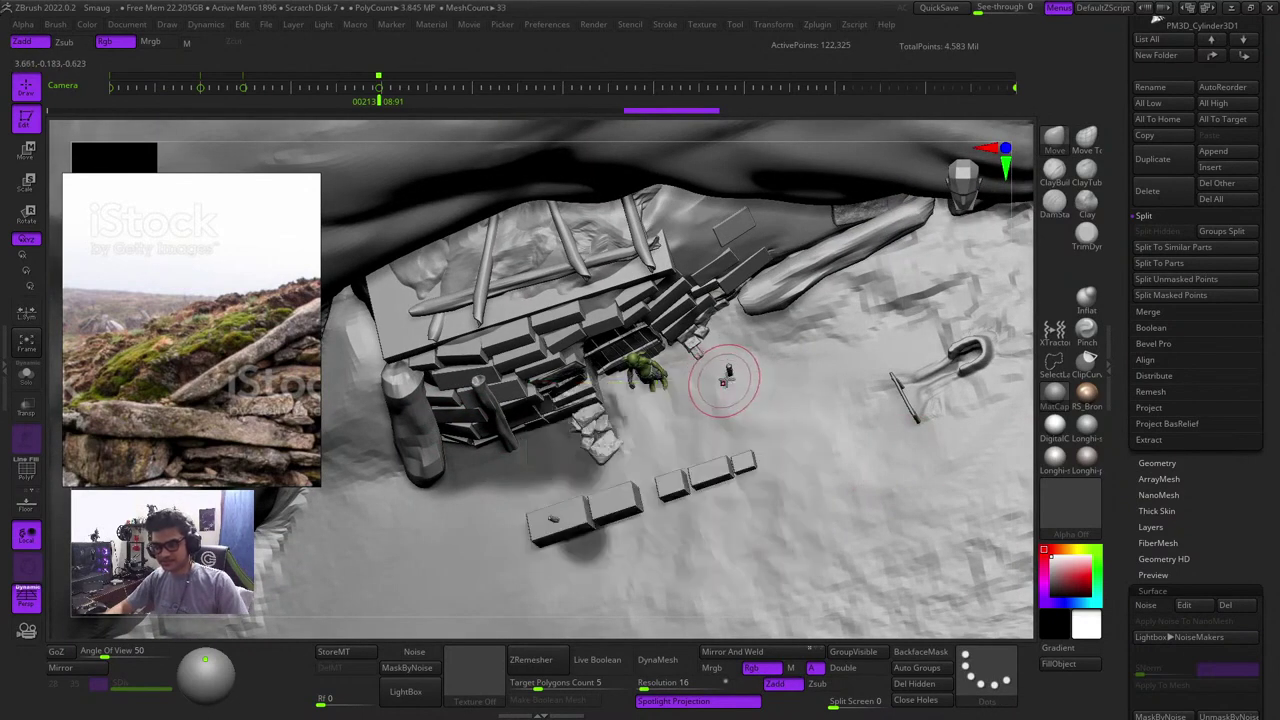
Clear the test mask from the ground in front of the hut
right_drag(1019, 426, 985, 377)
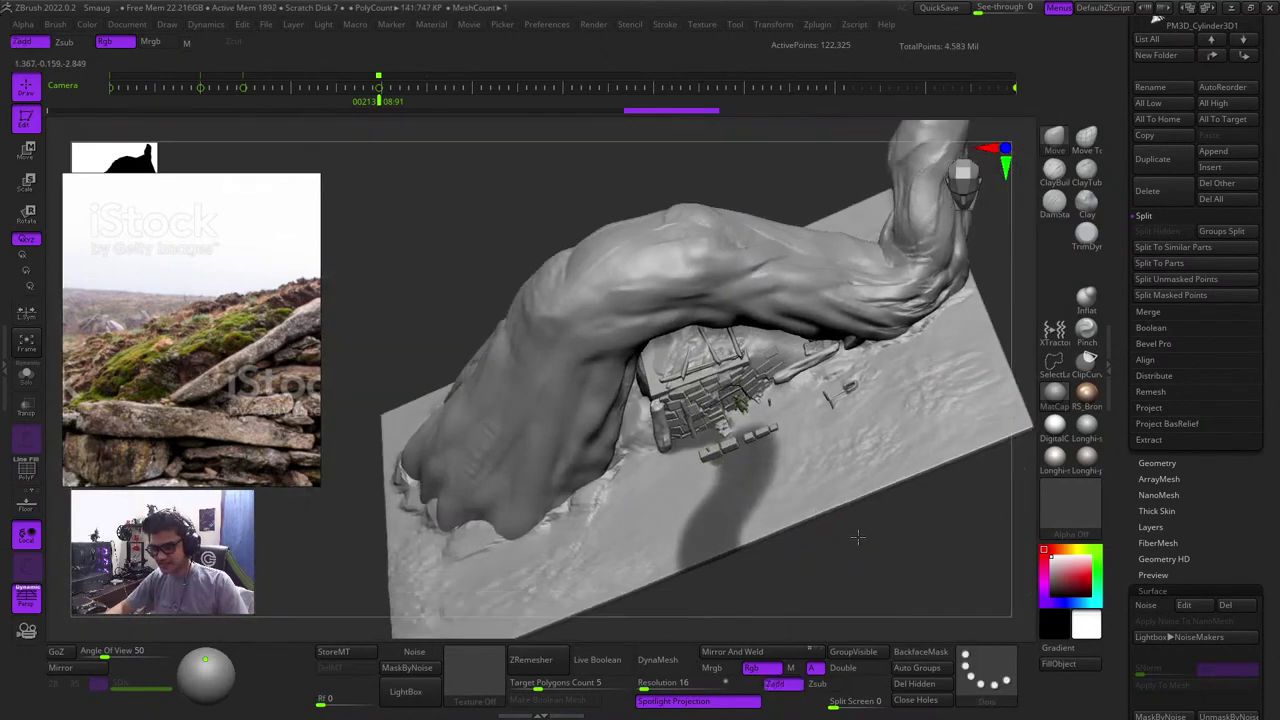
ctrl+drag(858, 537, 874, 566)
right_drag(874, 580, 884, 530)
ctrl+drag(929, 397, 909, 407)
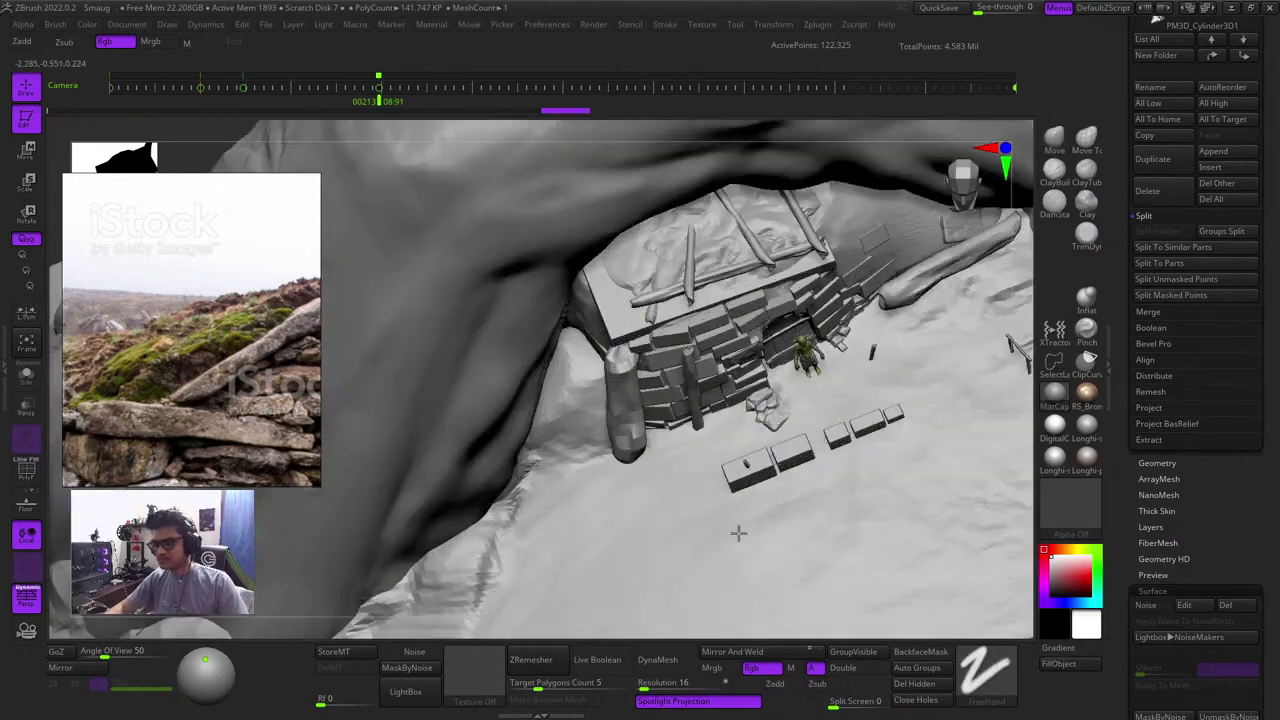
Try masking the ground around the hut, past the loose blocks to the small wooden frame, and clear that mask
right_drag(737, 528, 600, 430)
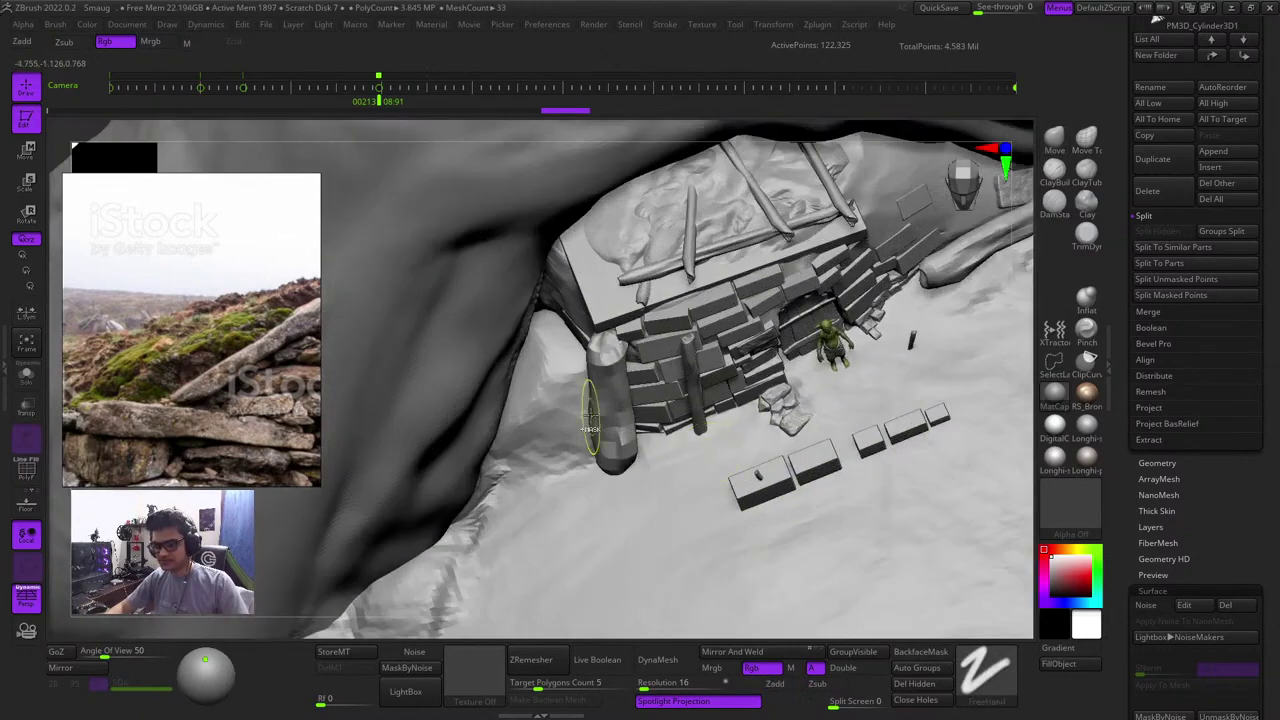
alt+right_drag(1002, 453, 862, 513)
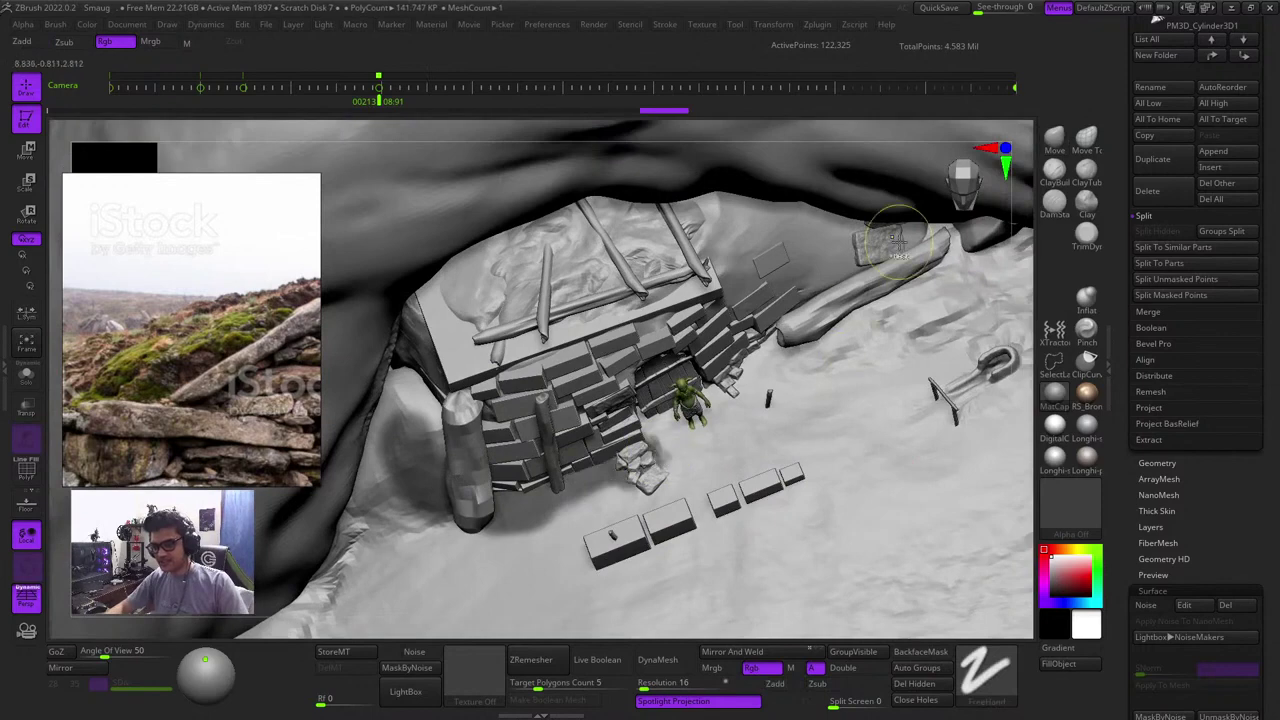
mouse_move(747, 355)
ctrl+mouse_down()
mouse_move(770, 403)
mouse_move(903, 296)
mouse_move(785, 375)
mouse_move(705, 457)
ctrl+mouse_up()
mouse_move(488, 519)
ctrl+mouse_down()
mouse_move(940, 458)
mouse_move(940, 271)
ctrl+mouse_up()
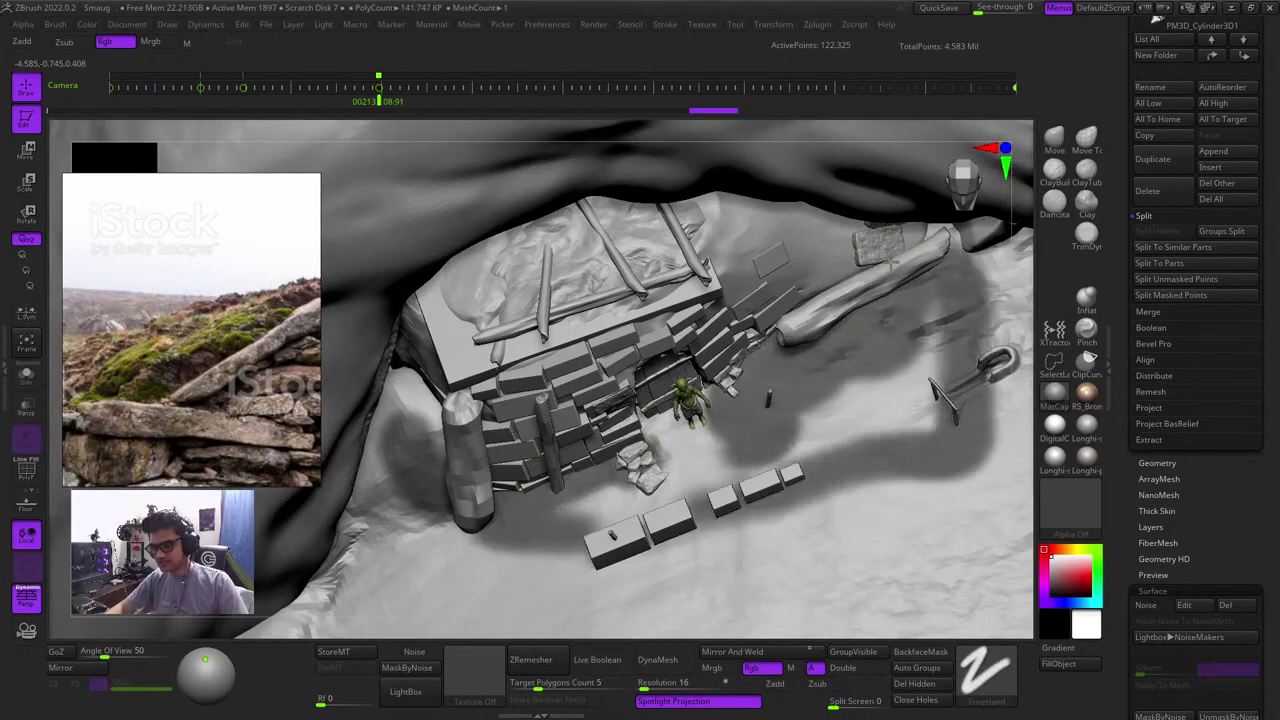
ctrl+right_drag(770, 411, 654, 364)
mouse_move(930, 348)
ctrl+mouse_down()
mouse_move(881, 430)
mouse_move(884, 478)
ctrl+mouse_up()
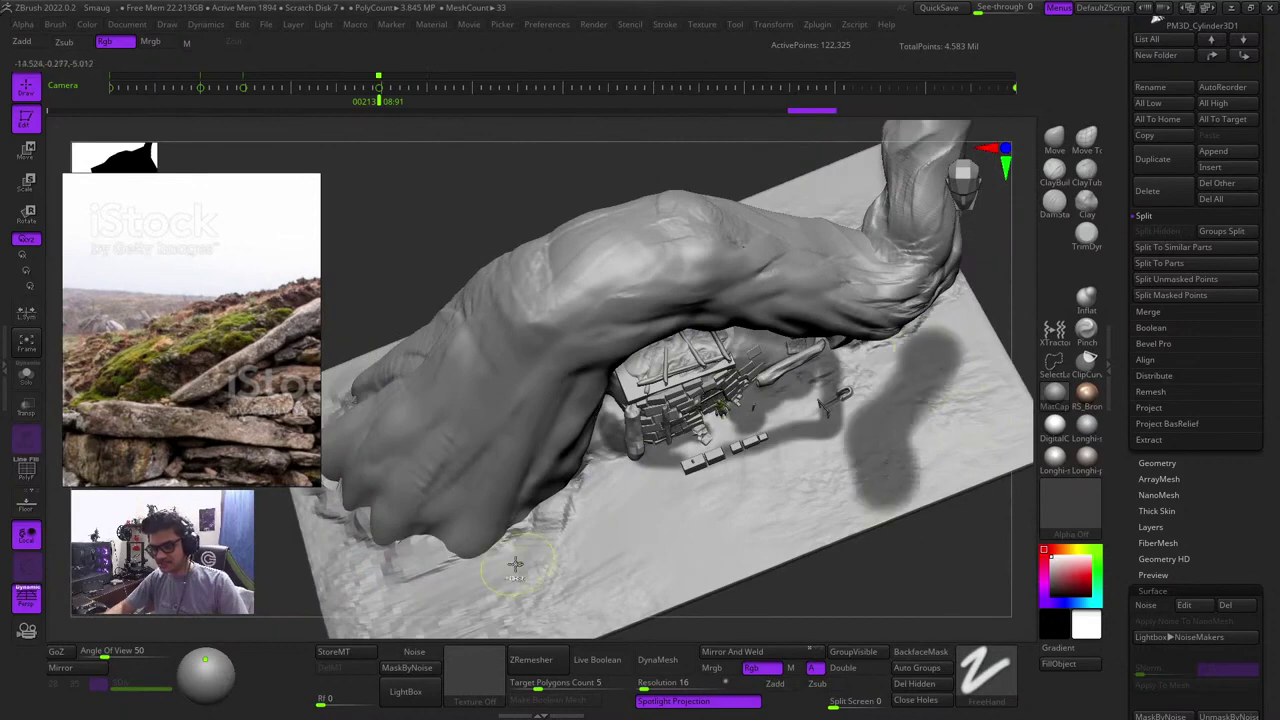
mouse_move(503, 572)
ctrl+mouse_down()
mouse_move(642, 572)
mouse_move(695, 597)
ctrl+mouse_up()
alt+right_drag(801, 591, 789, 483)
ctrl+drag(812, 515, 830, 534)
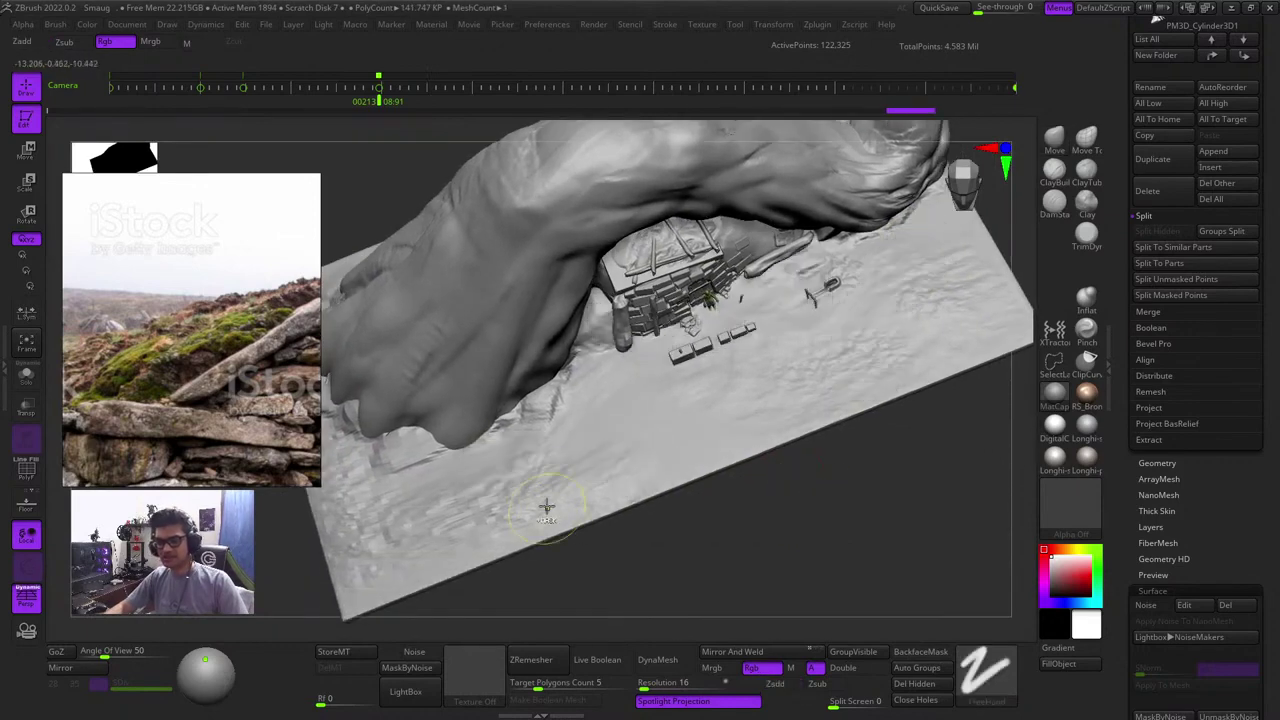
Mask the outer ground areas at both ends of the base plate, leaving the ground in front of the hut unmasked
mouse_move(546, 487)
ctrl+mouse_down()
mouse_move(590, 474)
mouse_move(630, 500)
ctrl+mouse_up()
ctrl+click(809, 529)
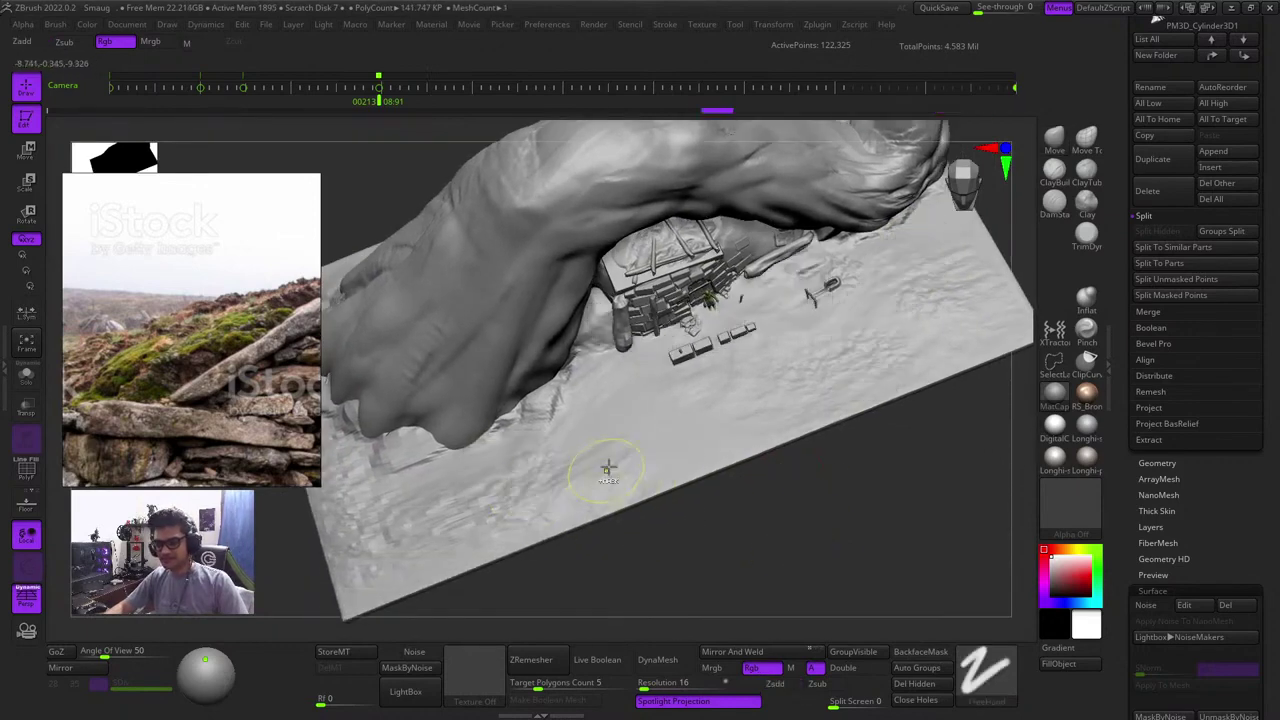
ctrl+drag(511, 474, 598, 498)
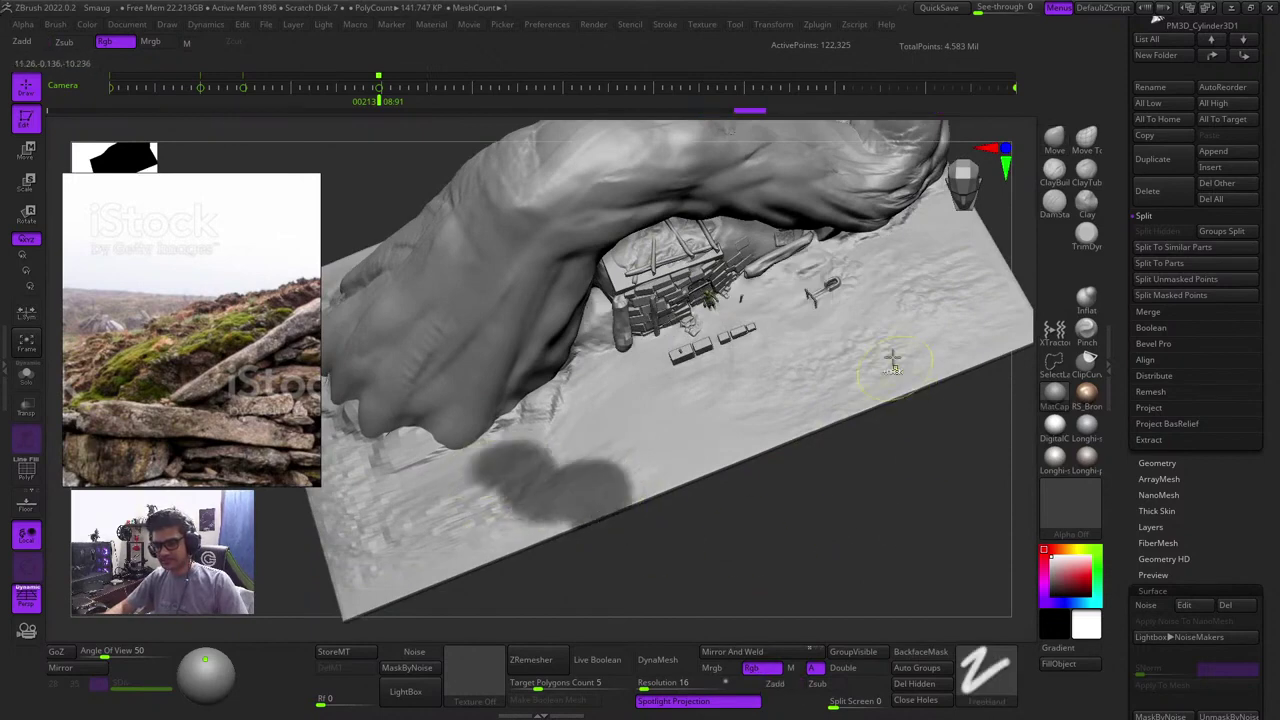
mouse_move(958, 258)
ctrl+mouse_down()
mouse_move(791, 397)
mouse_move(978, 314)
mouse_move(914, 362)
mouse_move(997, 294)
mouse_move(963, 228)
ctrl+mouse_up()
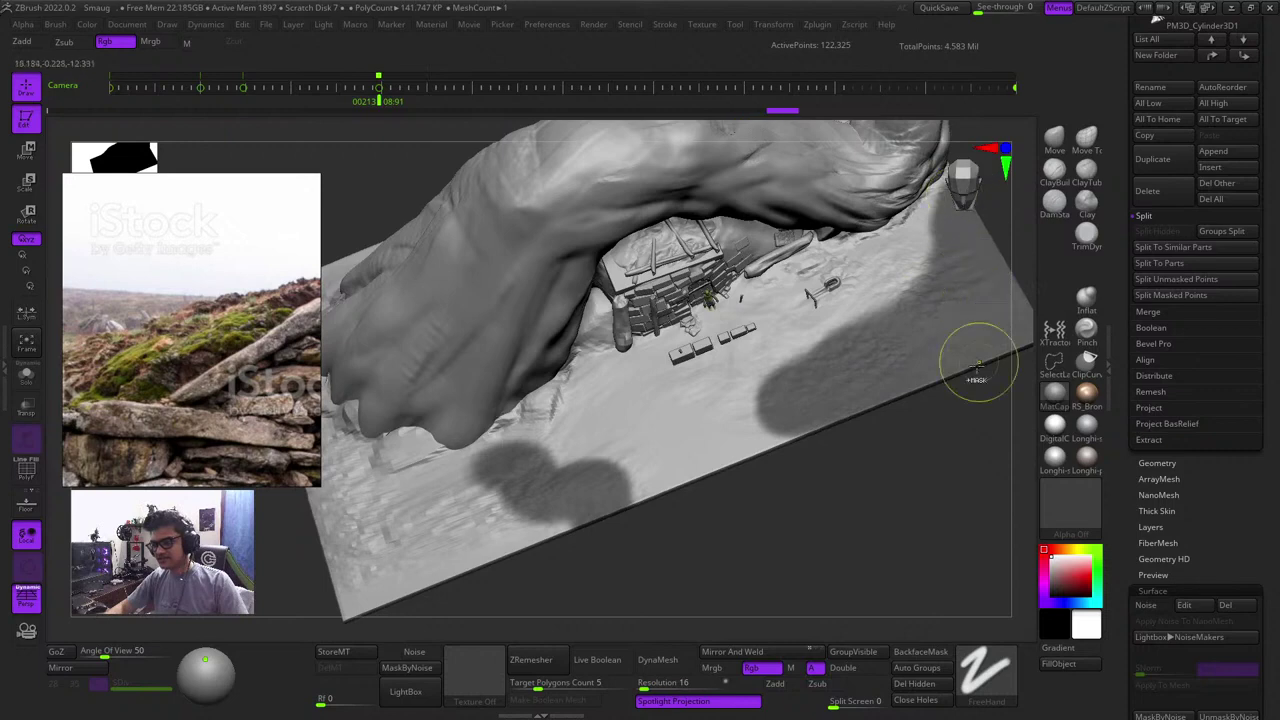
mouse_move(490, 516)
ctrl+mouse_down()
mouse_move(371, 574)
mouse_move(385, 613)
ctrl+mouse_up()
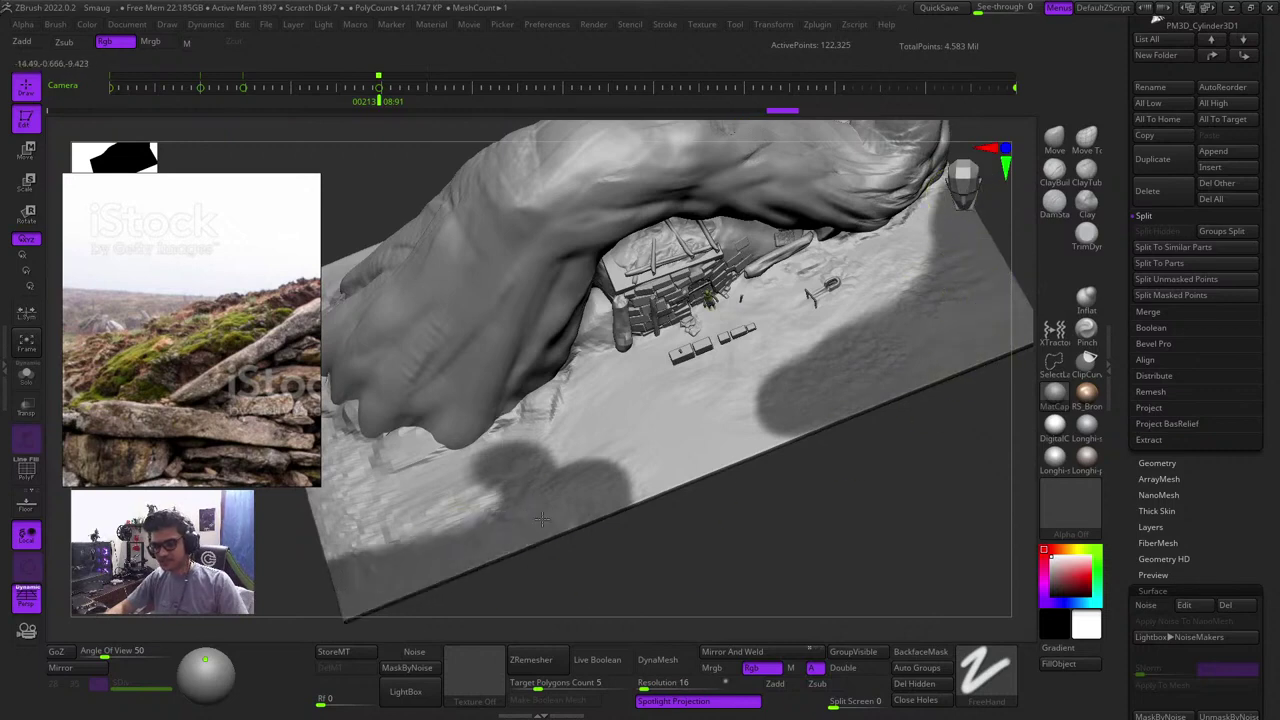
mouse_move(542, 519)
ctrl+mouse_down()
mouse_move(350, 484)
mouse_move(388, 520)
mouse_move(378, 560)
ctrl+mouse_up()
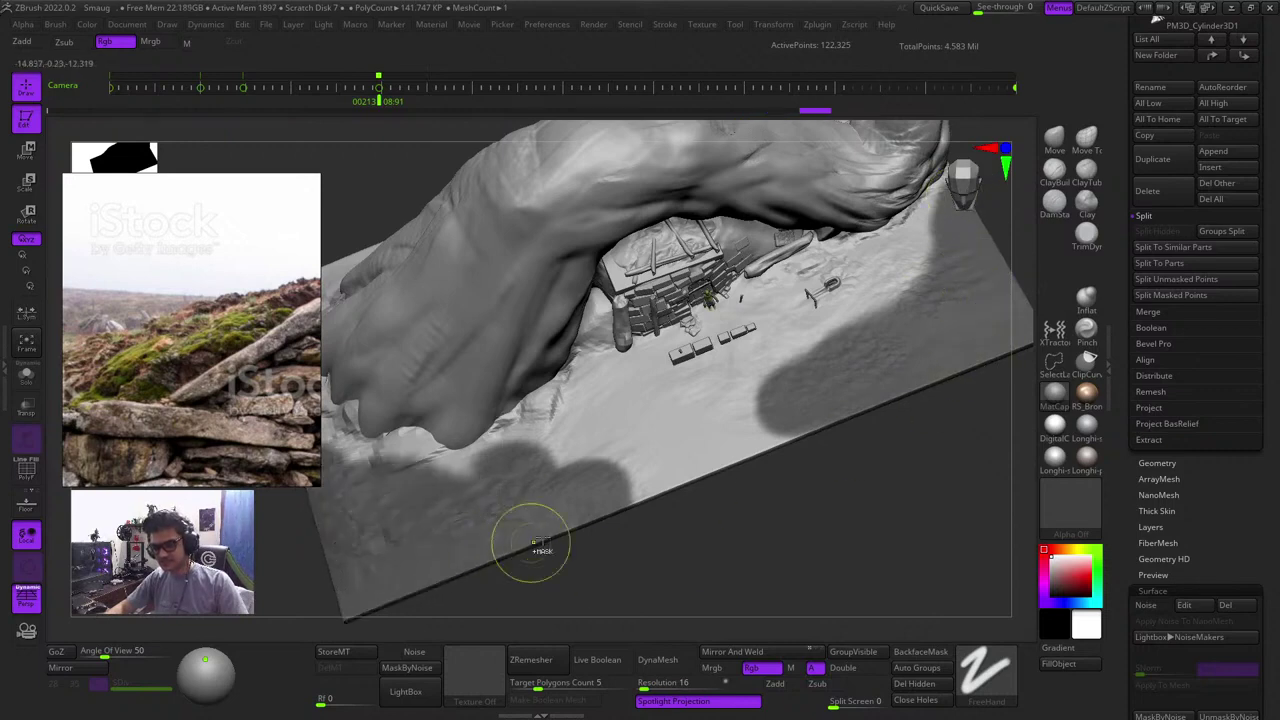
Turn the masked outer ground into its own polygroup, check the wireframe and examine the mound from the side
drag(877, 549, 900, 447)
key(shift+f)
key(shift+f)
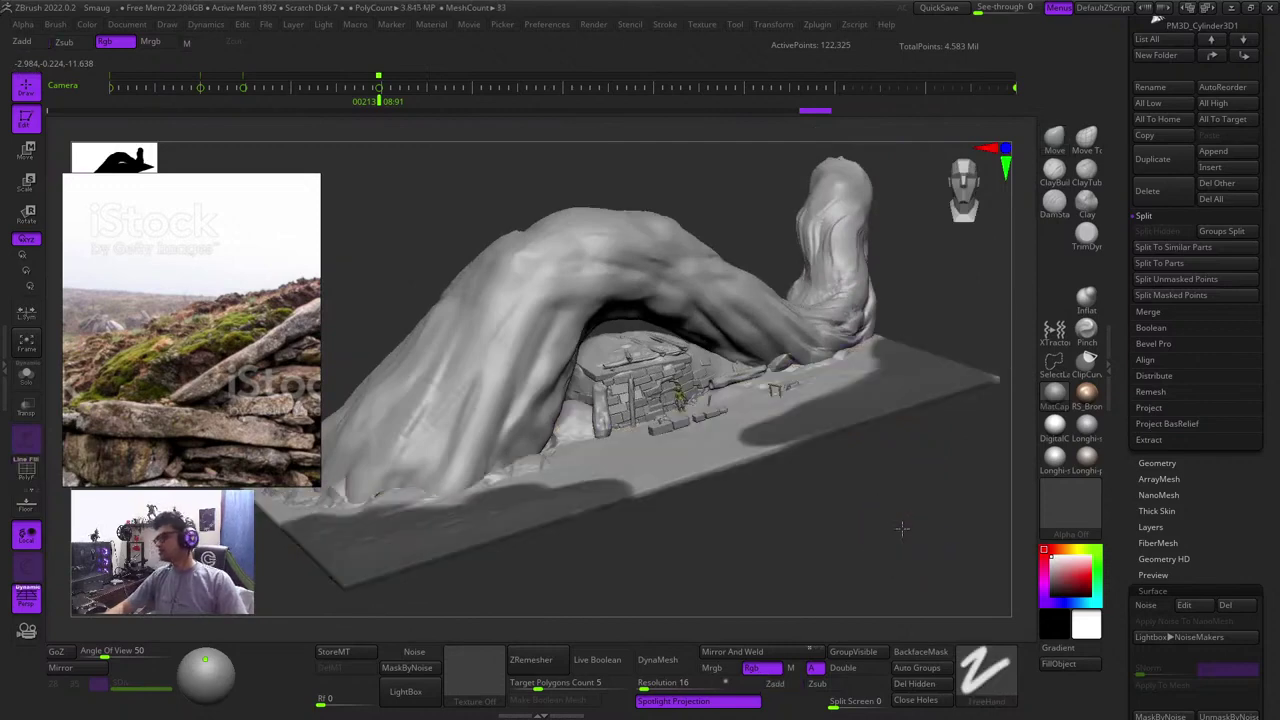
key(ctrl+w)
key(shift+f)
key(shift+f)
drag(837, 517, 786, 300)
key(shift+f)
key(shift+f)
drag(775, 255, 846, 274)
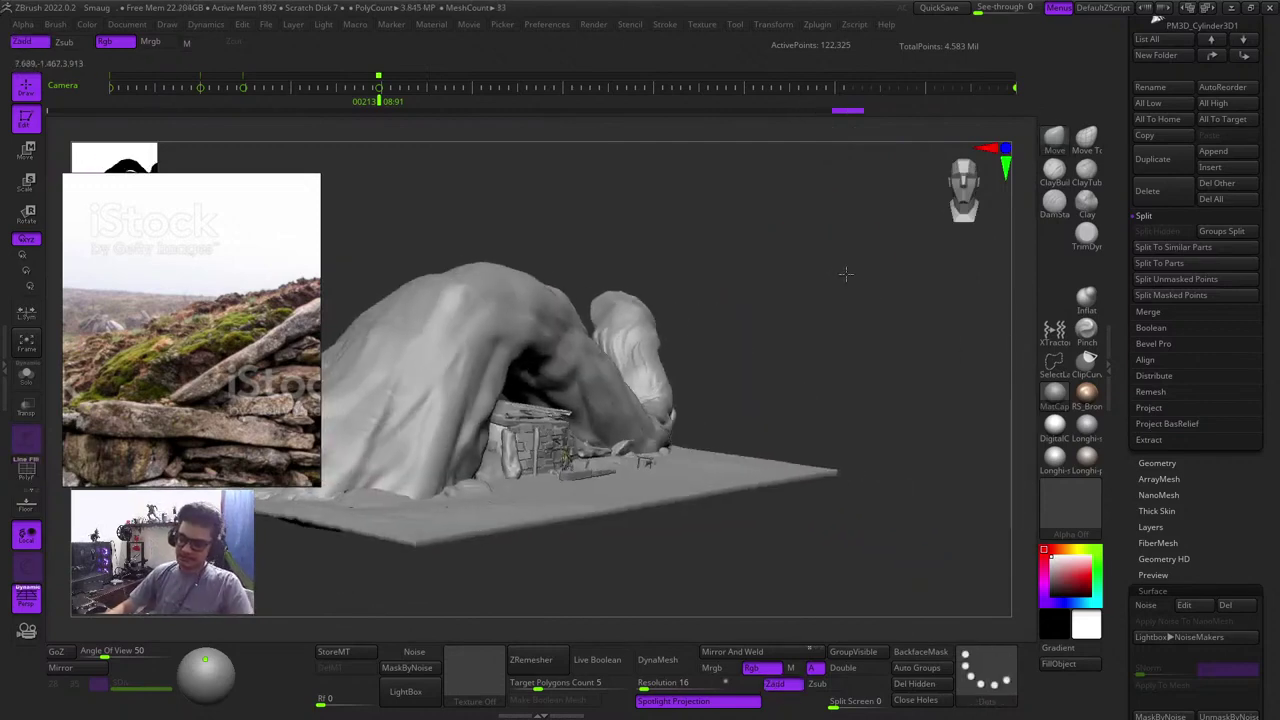
drag(711, 283, 645, 268)
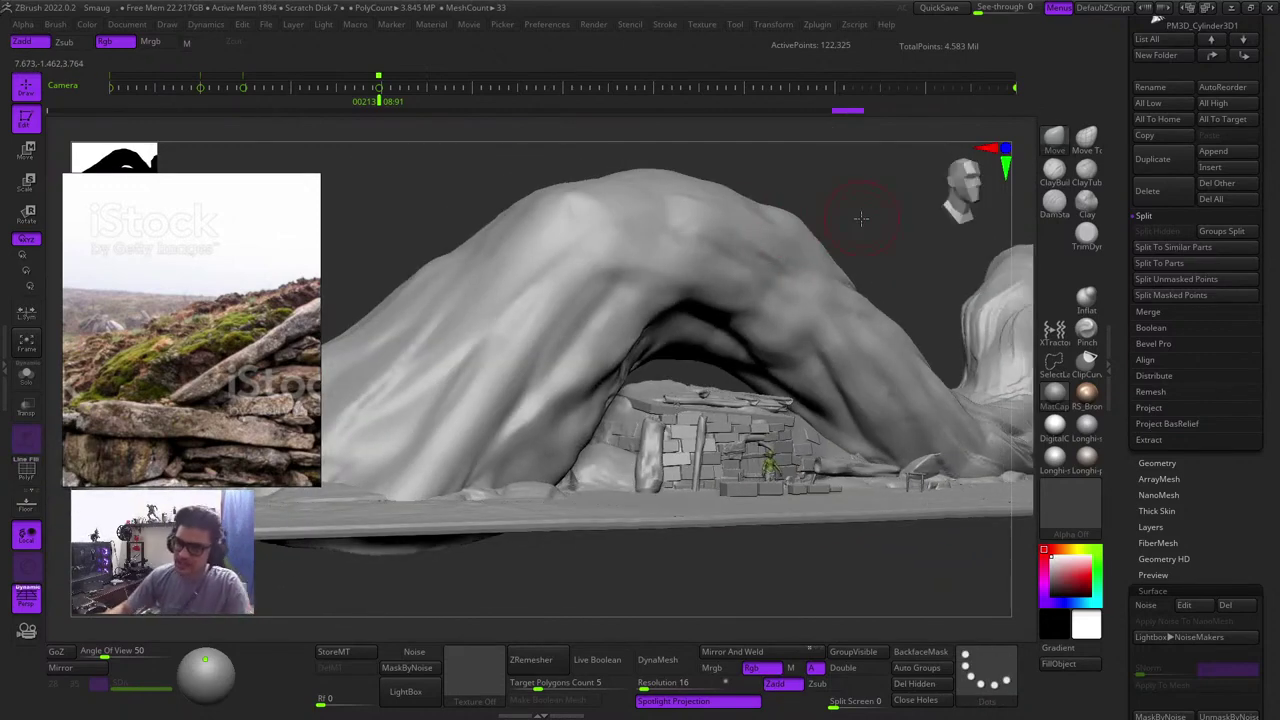
Try carving creases down the slope of the mound mesh PM3D_Cylinder3D1_4 with the DamStandard brush
alt+click(489, 343)
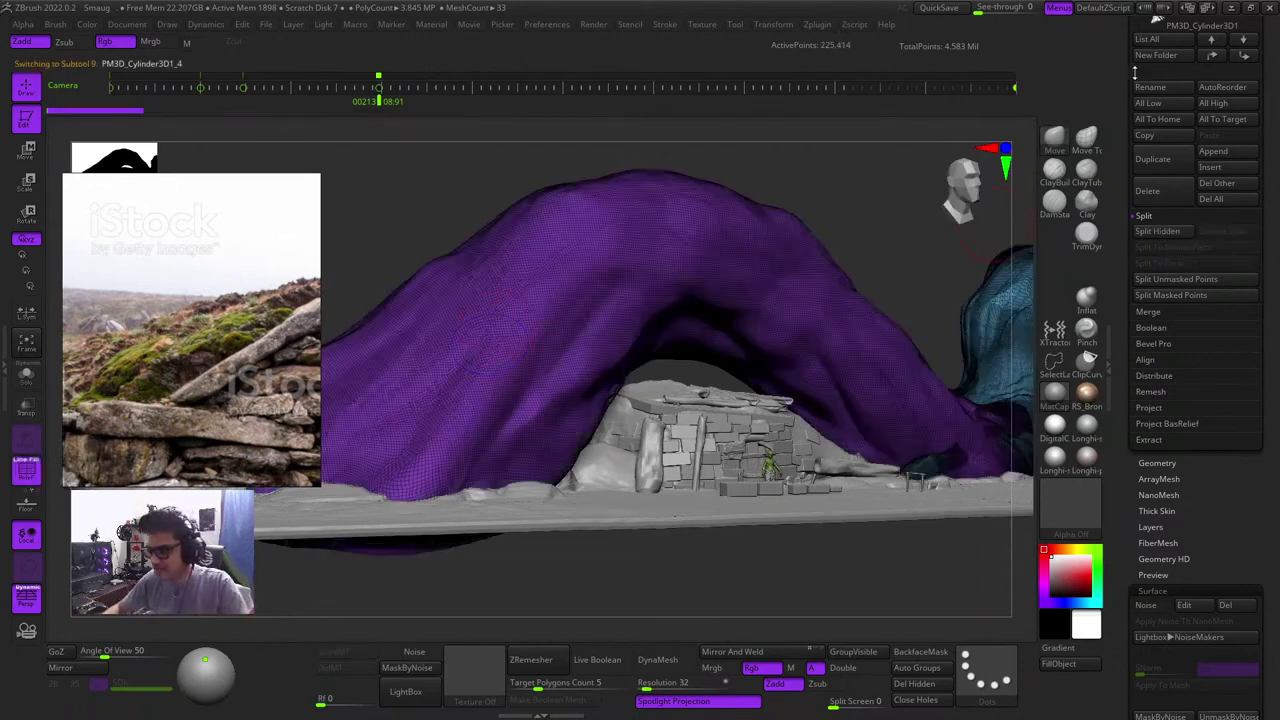
click(1056, 216)
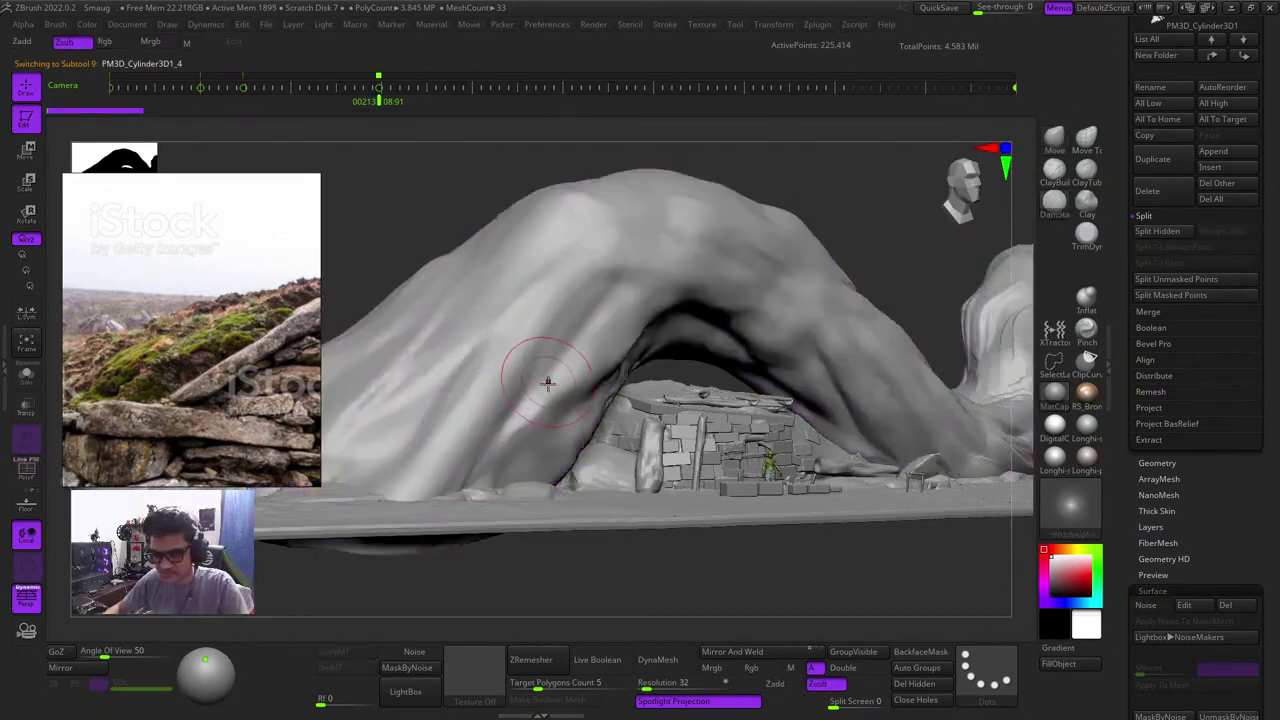
drag(514, 480, 580, 372)
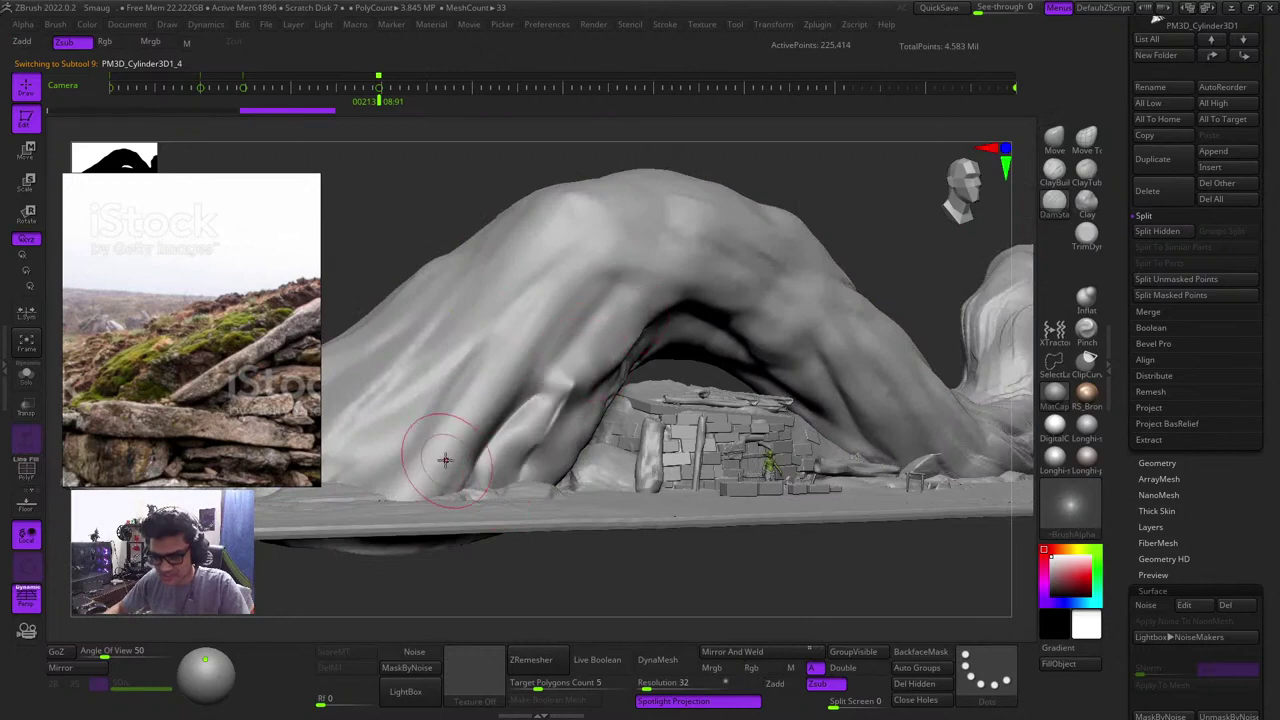
drag(431, 466, 478, 395)
key(ctrl+z)
key(ctrl+z)
key(ctrl+z)
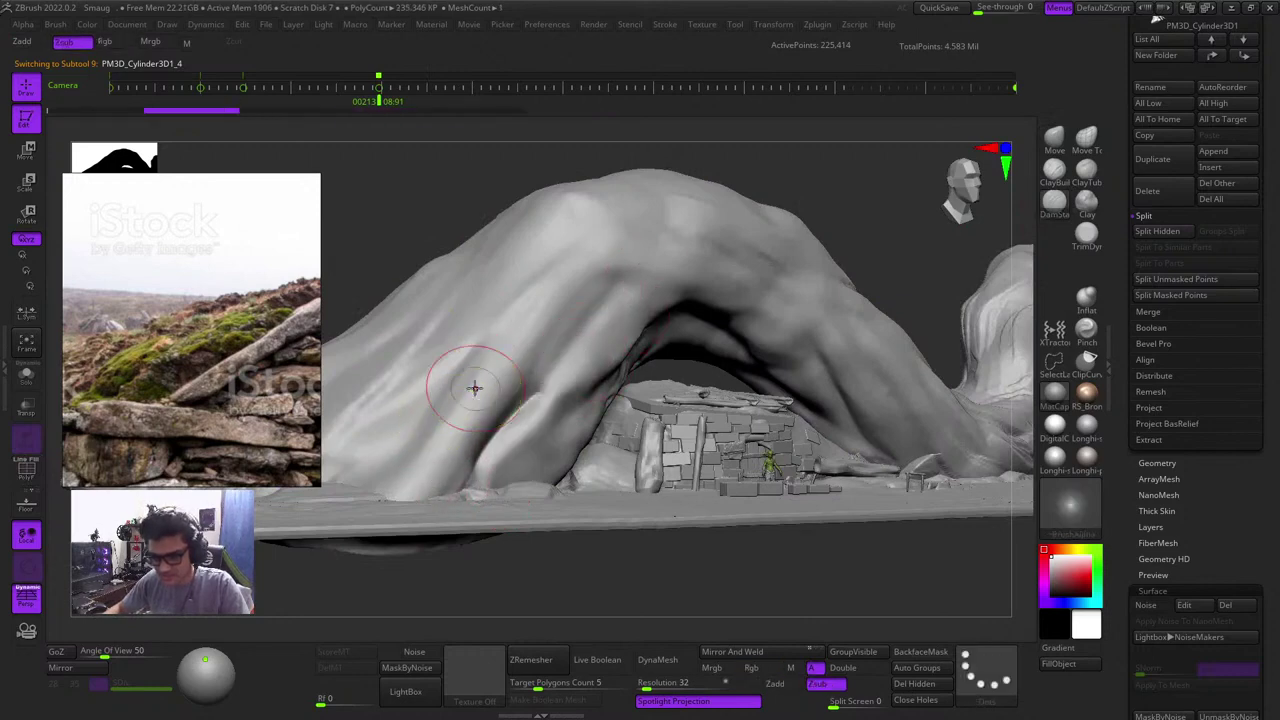
Try carving further DamStandard creases along the mound's lower flank and upper slope beside the arch
key(space)
mouse_move(508, 442)
mouse_down()
mouse_move(486, 441)
mouse_move(569, 411)
mouse_up()
key(ctrl+z)
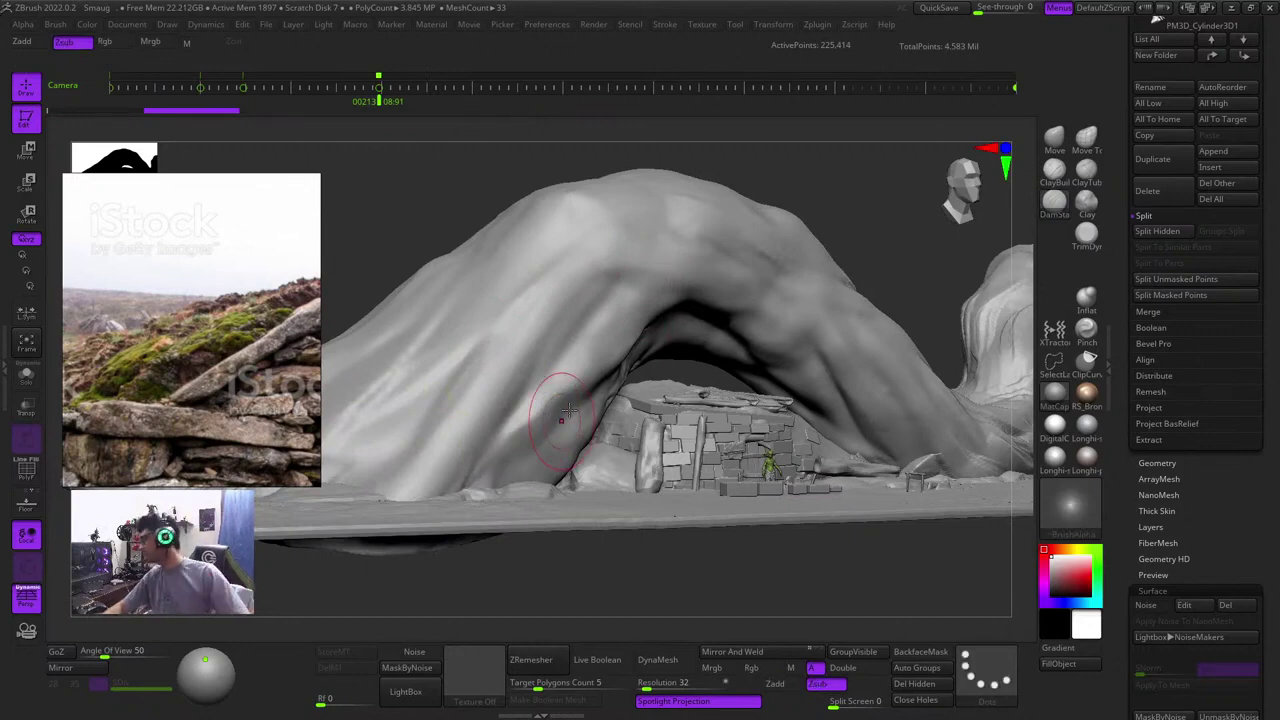
drag(543, 417, 492, 470)
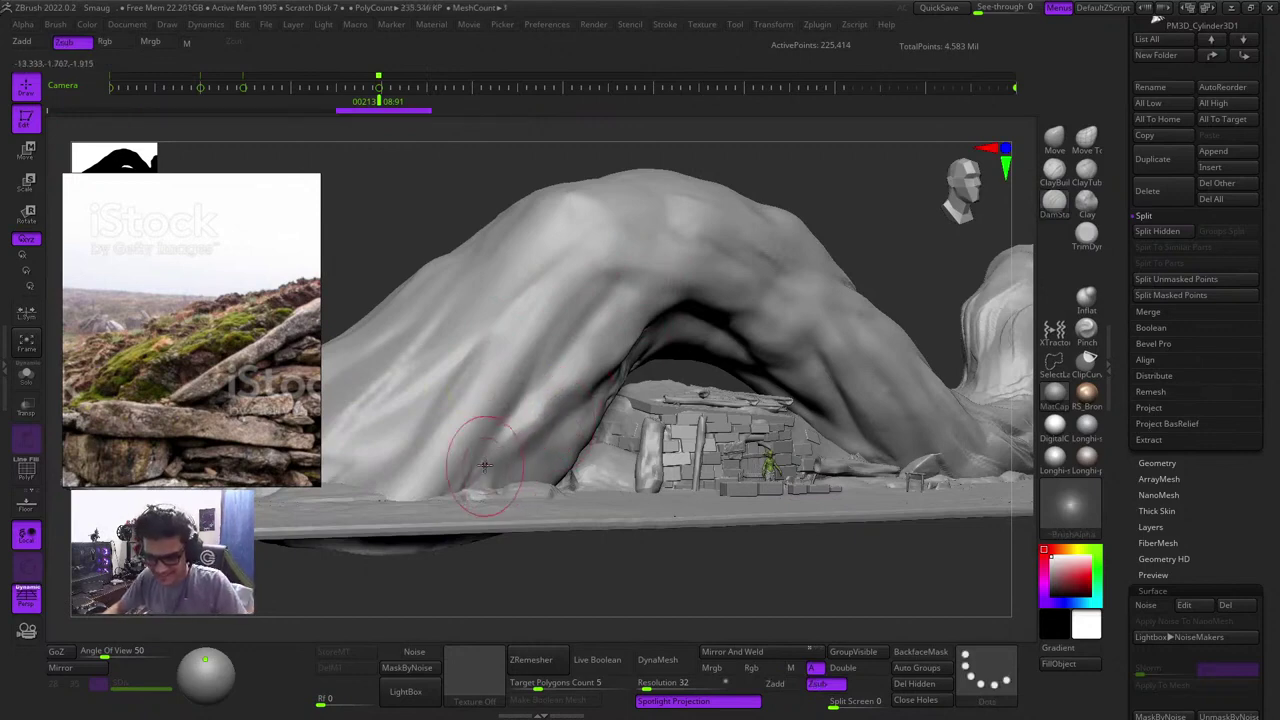
drag(411, 434, 392, 490)
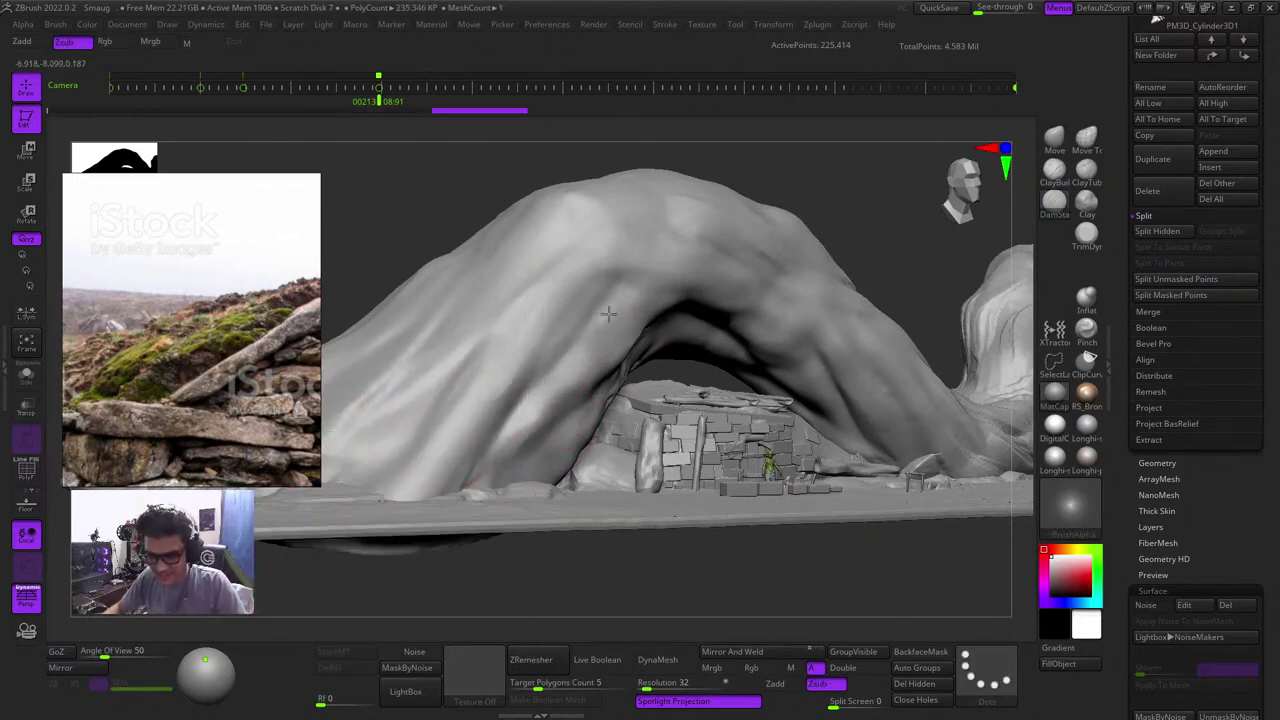
key(ctrl+shift+z)
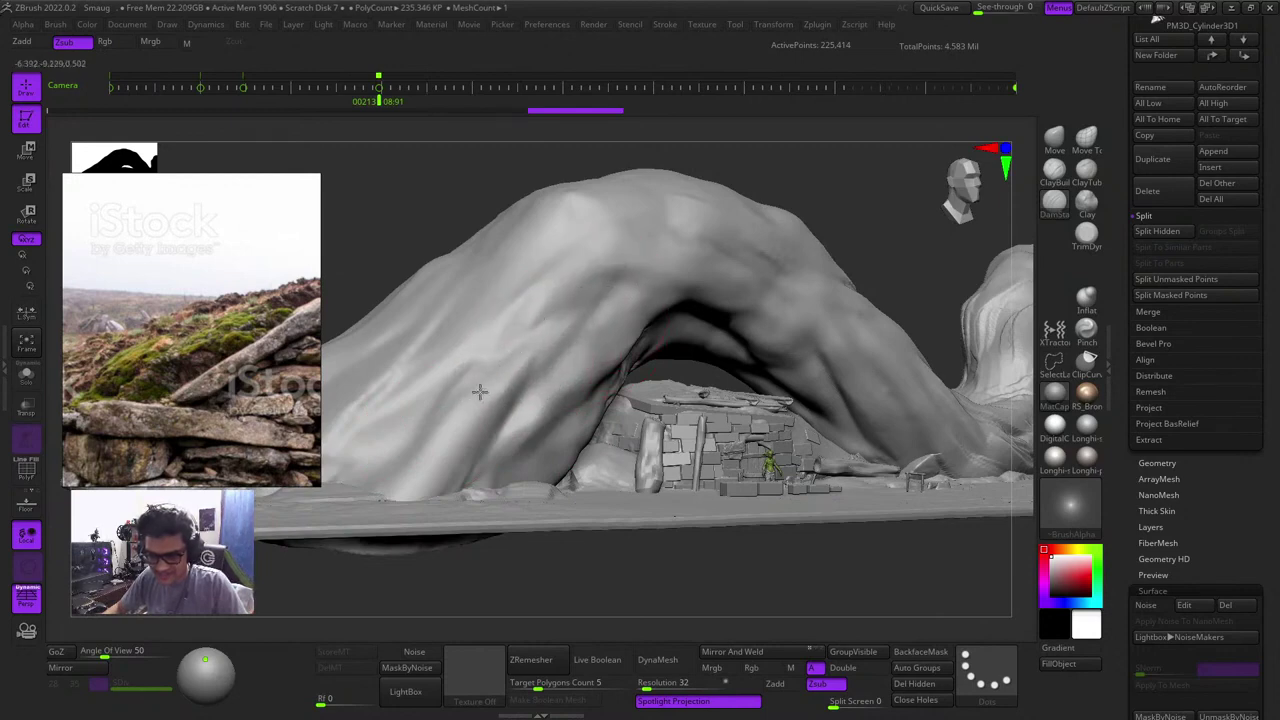
key(ctrl+shift+z)
key(ctrl+shift+z)
key(ctrl+shift+z)
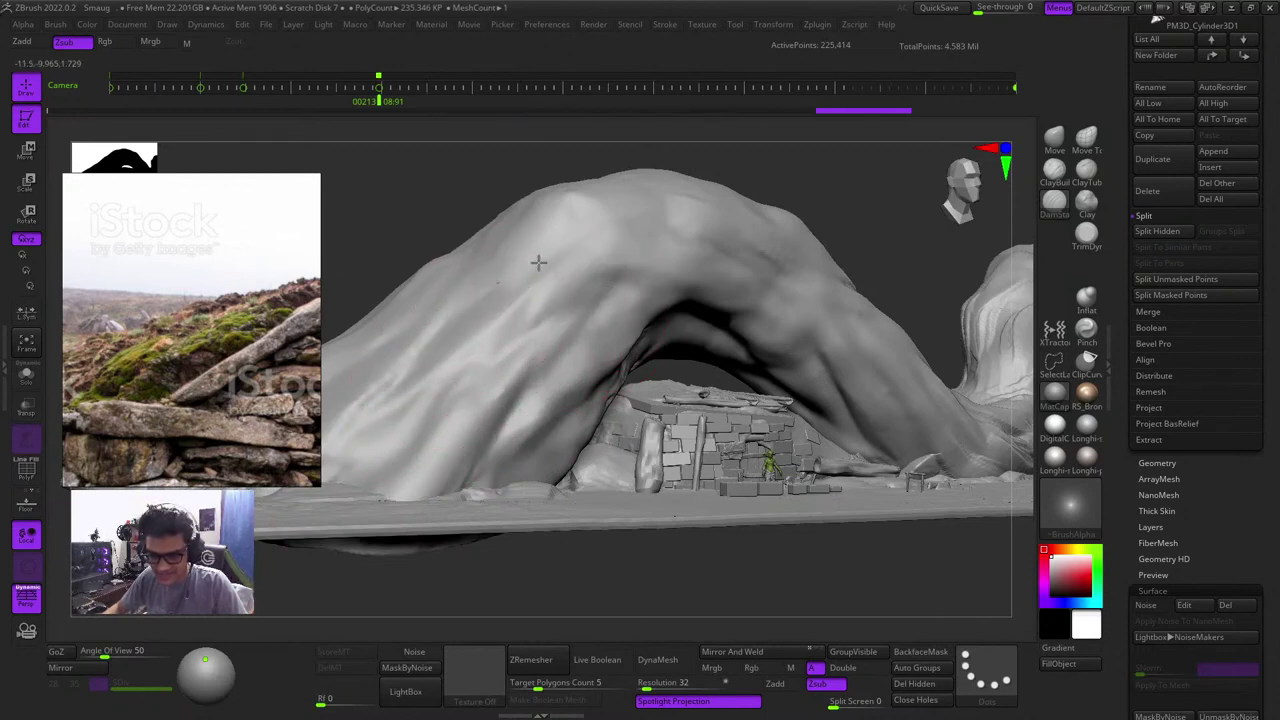
drag(538, 263, 441, 321)
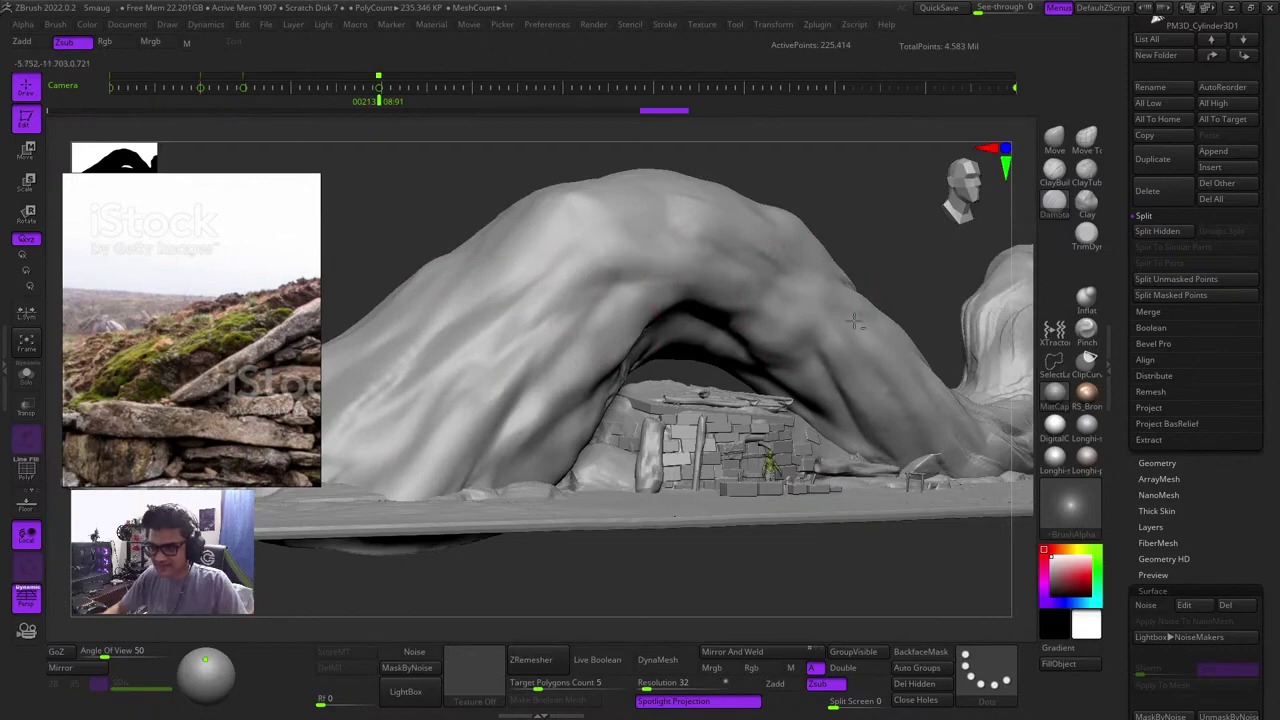
drag(854, 321, 848, 317)
key(shift+f)
key(shift+f)
key(ctrl+z)
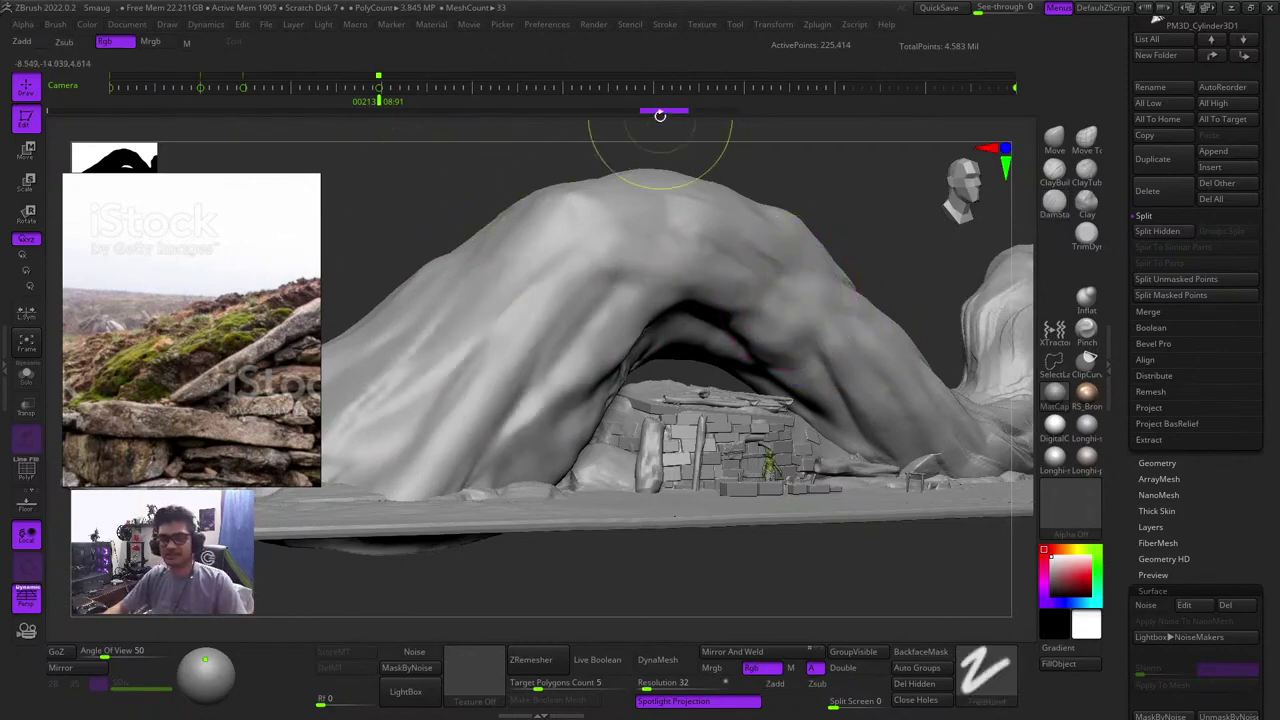
Examine the mound from the front and the side, check its wireframe and adjust the brush draw size
drag(654, 140, 714, 234)
key(shift+f)
key(shift+f)
drag(794, 203, 690, 340)
key(space)
drag(750, 250, 738, 247)
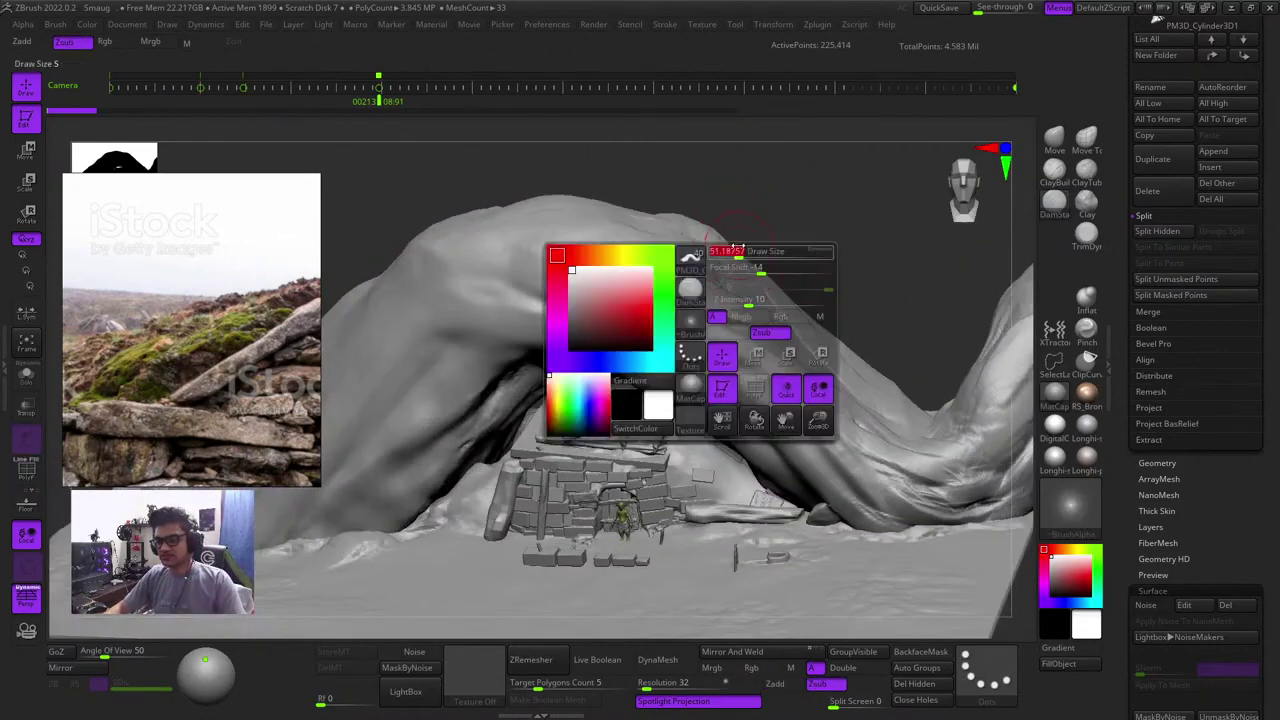
key(shift+f)
key(shift+f)
mouse_move(840, 243)
mouse_down()
mouse_move(925, 238)
mouse_move(791, 214)
mouse_move(870, 214)
mouse_up()
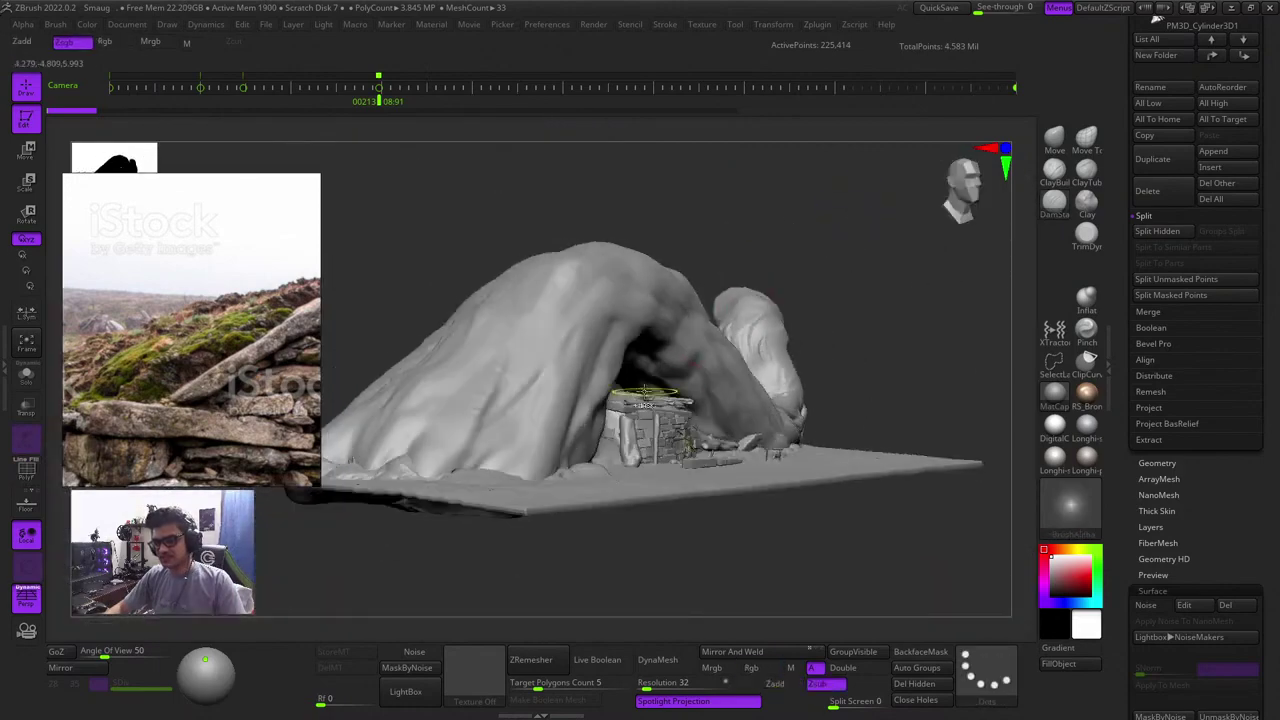
Select the small rocks rockSmallB1_2, check their wireframe and examine the hut front up close
ctrl+right_drag(644, 391, 762, 458)
alt+click(744, 474)
key(shift+f)
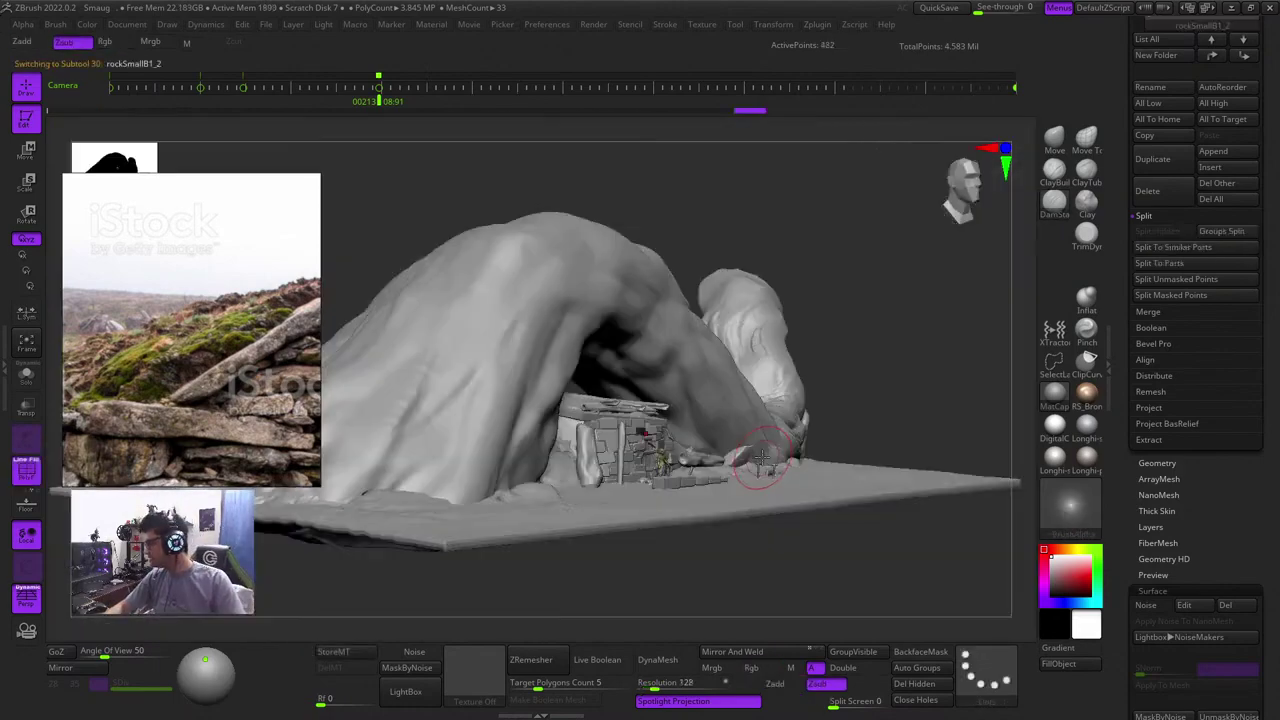
drag(900, 580, 740, 586)
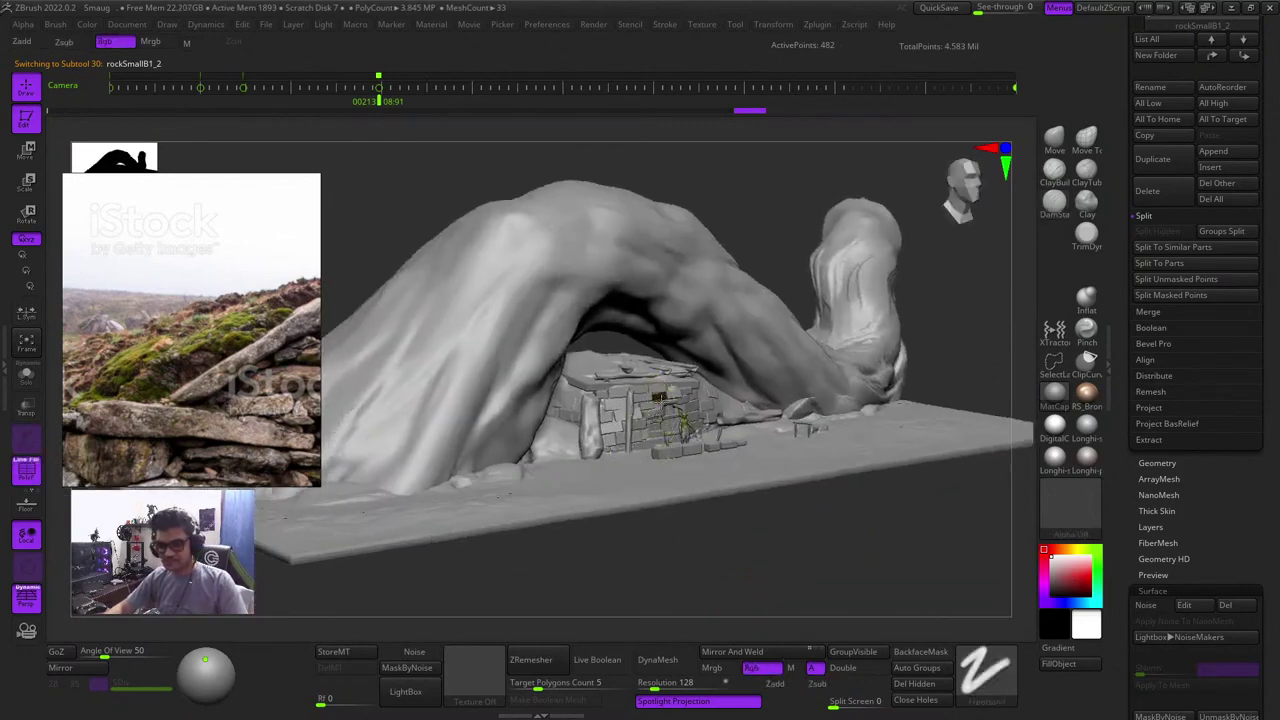
ctrl+right_drag(700, 400, 755, 455)
key(shift+f)
drag(1027, 405, 1015, 398)
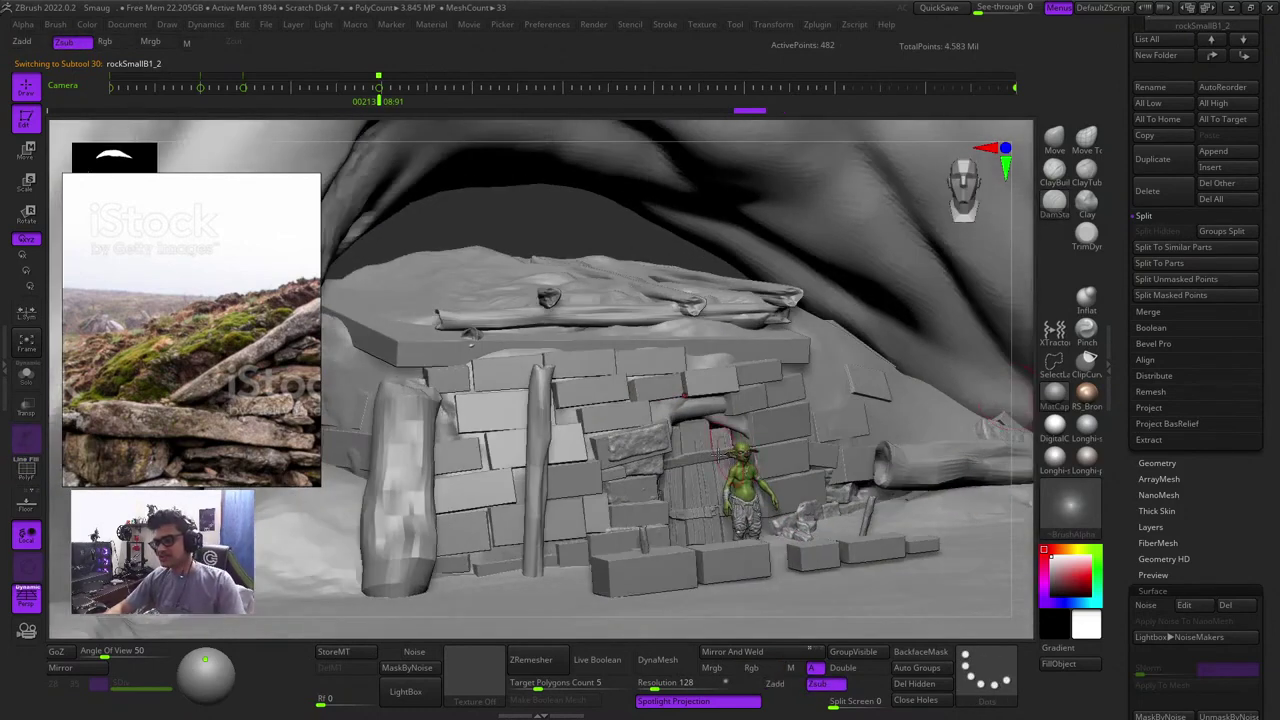
Unhide the branching tree subtool Env above the trunk and review the mound, hut and tree together from the front
key(f)
key(shift+f)
key(shift+f)
key(f)
mouse_move(915, 512)
mouse_down()
mouse_move(808, 577)
mouse_move(963, 525)
mouse_up()
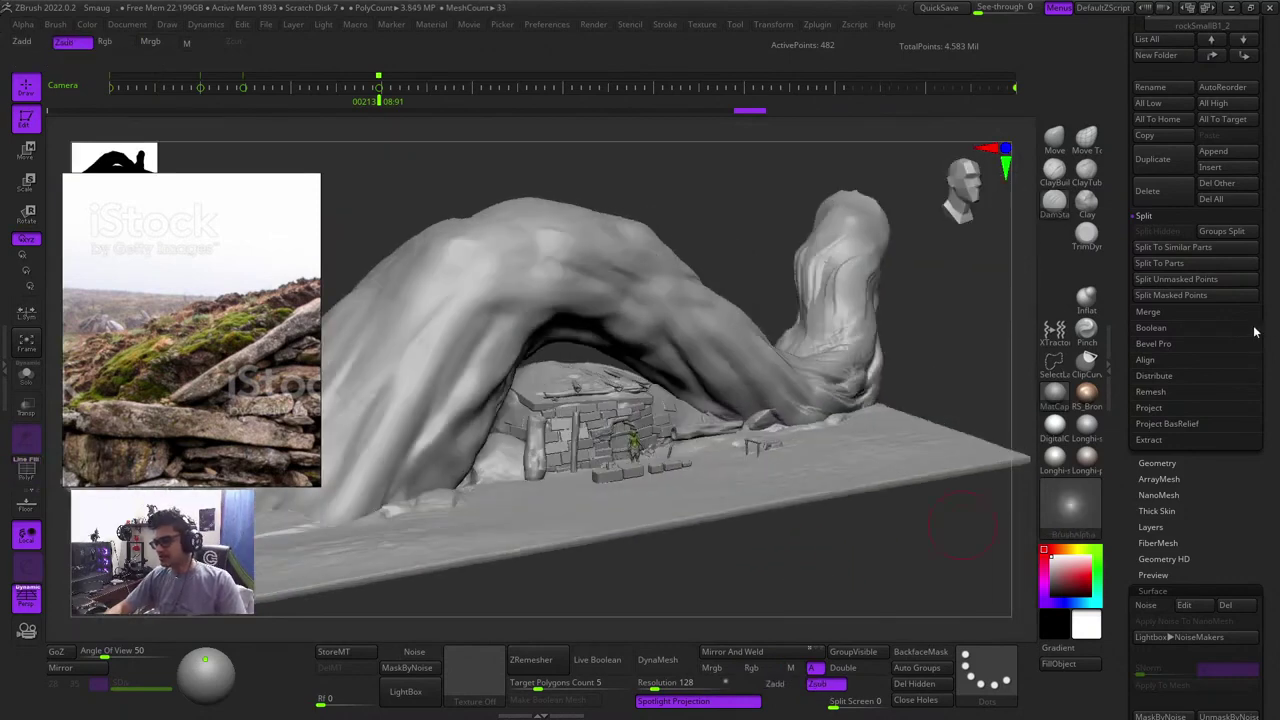
scroll(1255, 332, up, 8)
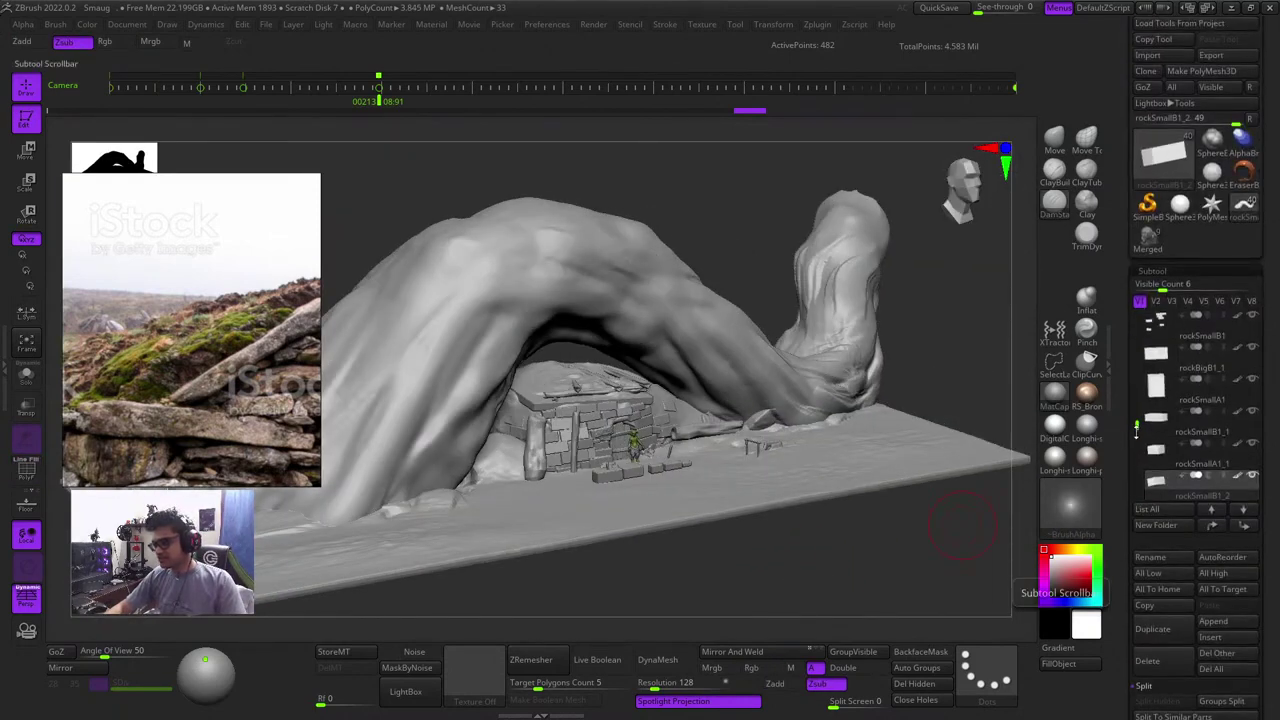
mouse_move(1137, 426)
mouse_down()
mouse_move(1137, 340)
mouse_move(1136, 357)
mouse_up()
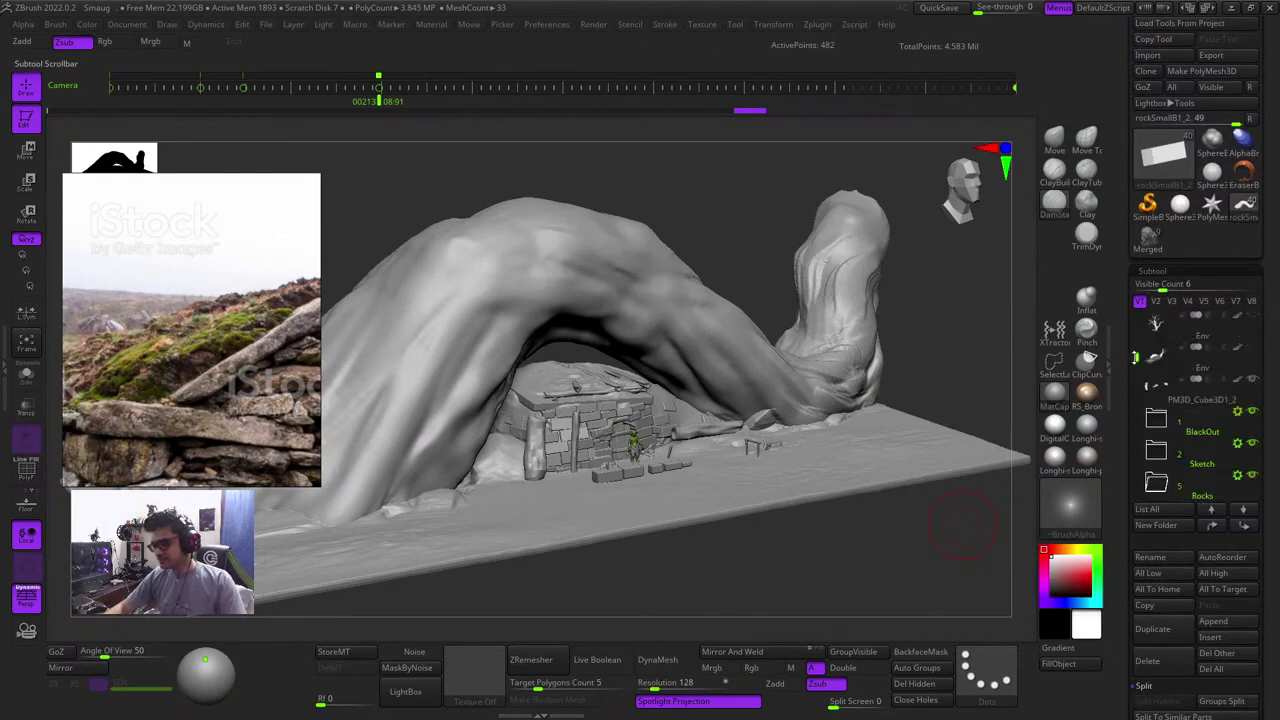
click(1252, 315)
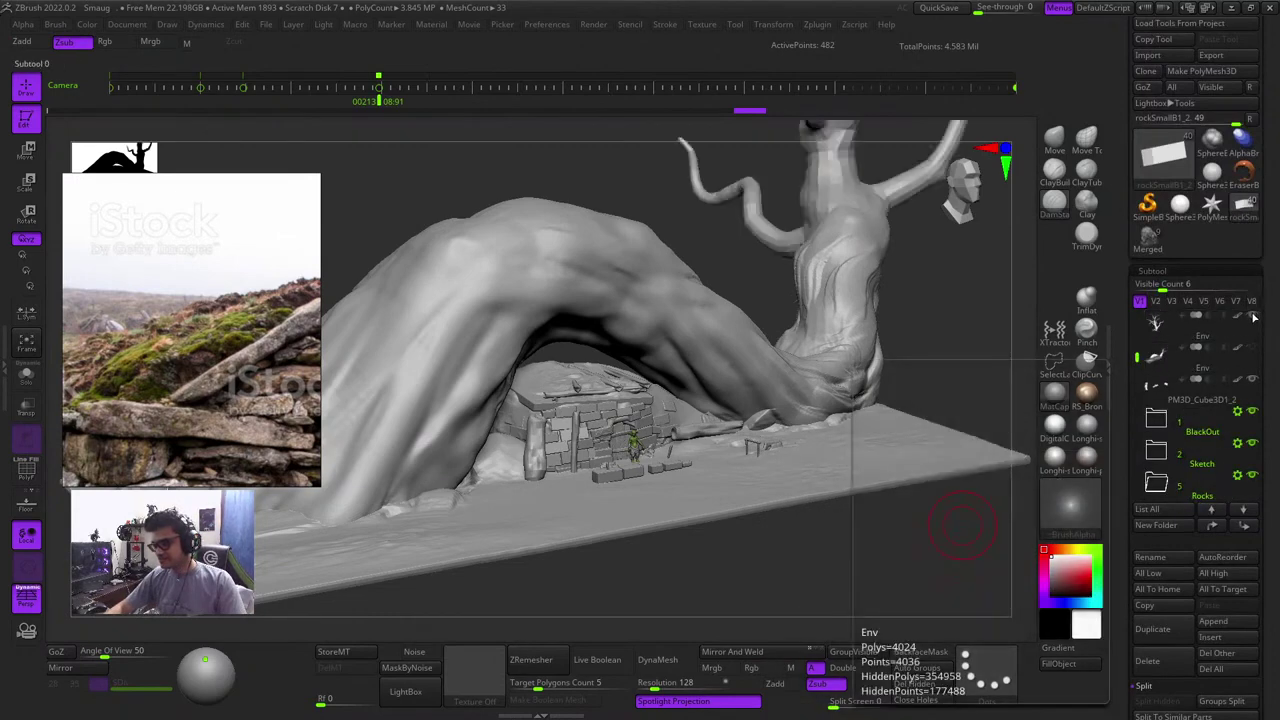
ctrl+right_drag(700, 370, 695, 245)
right_drag(970, 490, 831, 295)
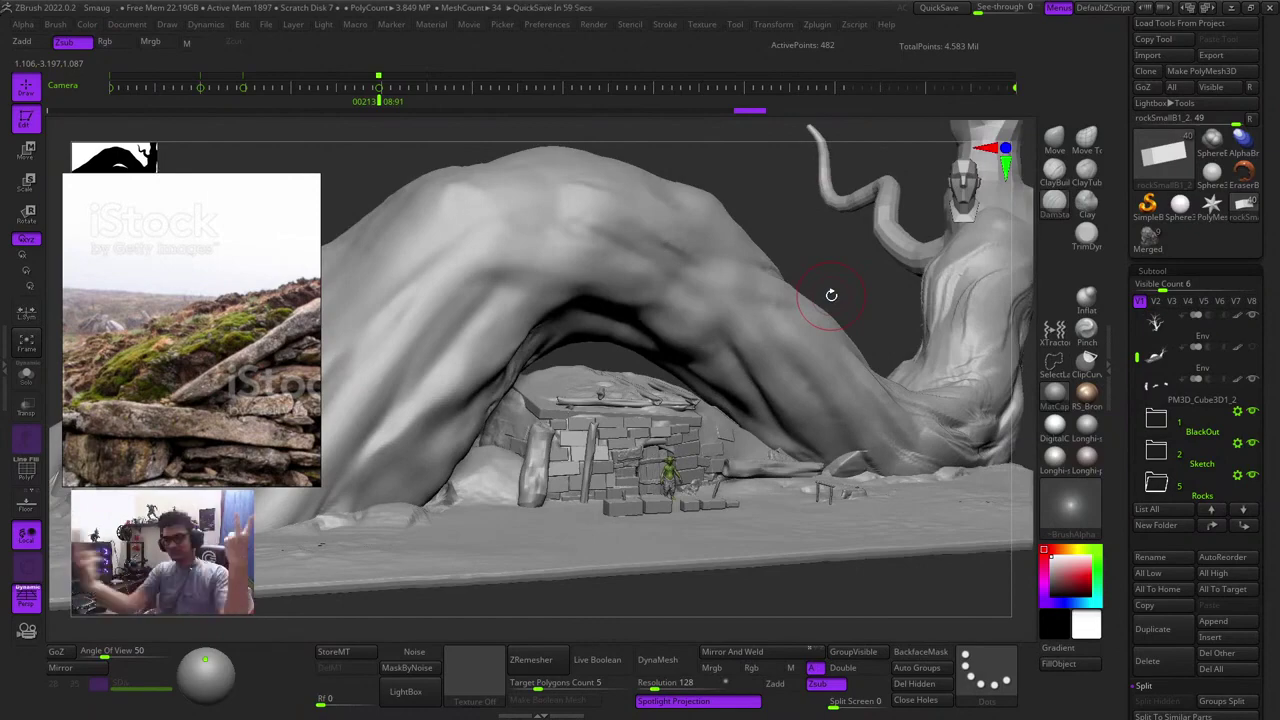
shift+drag(831, 295, 828, 235)
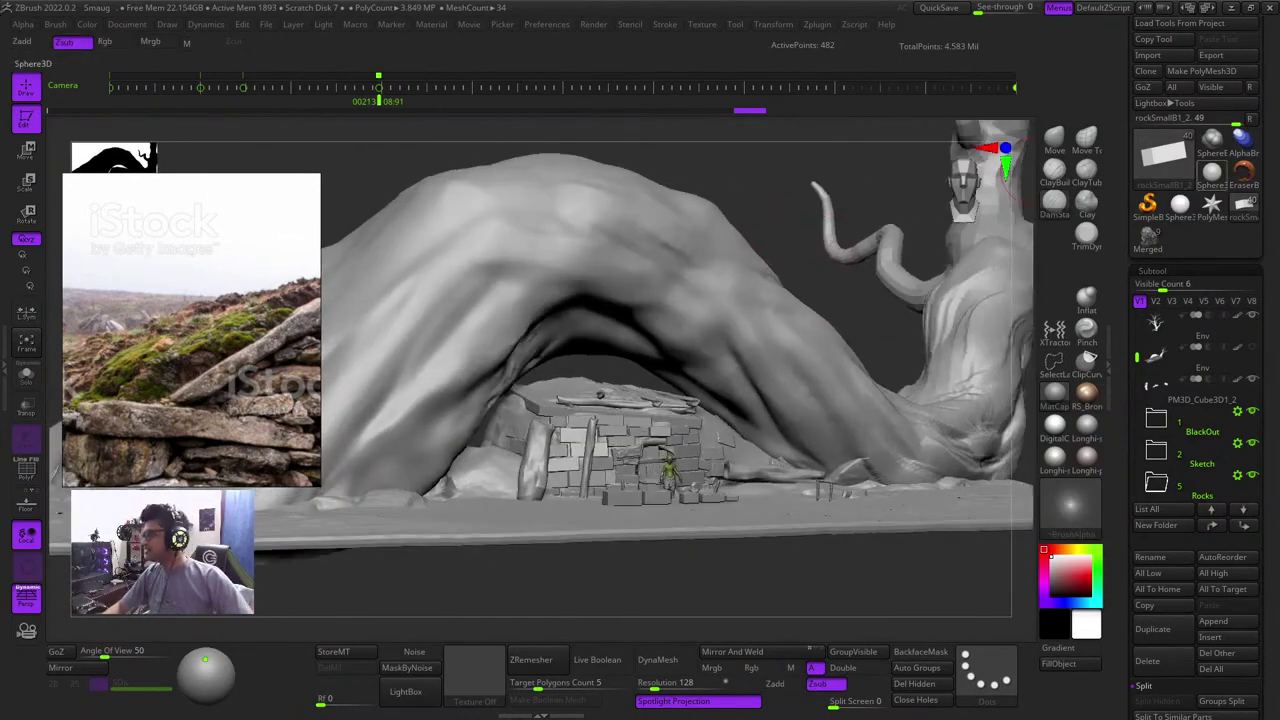
mouse_move(1212, 175)
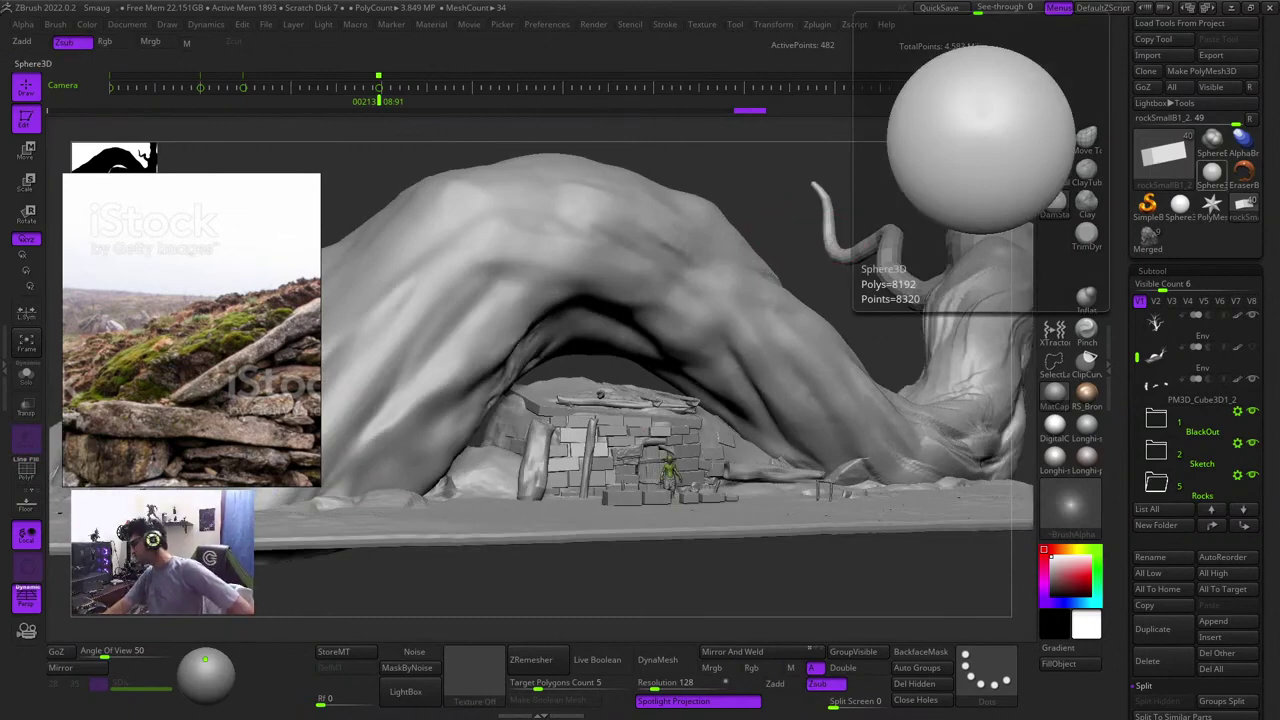